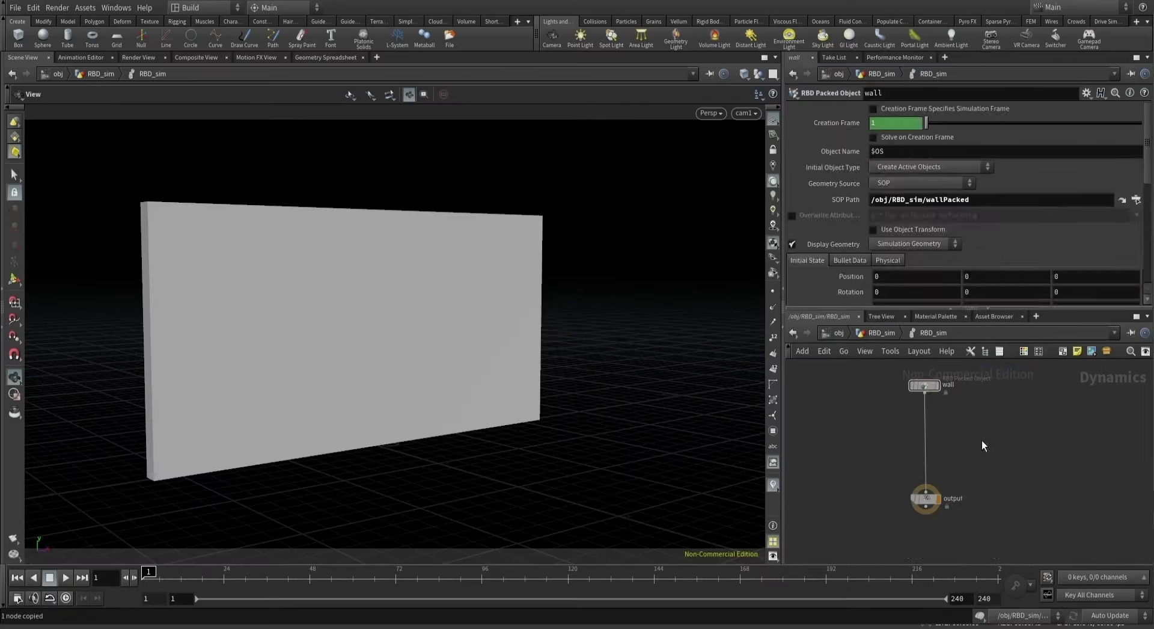
Add a node through the Tab search for 'gr' and go to the /wall network.
key("Tab")
type("gr")
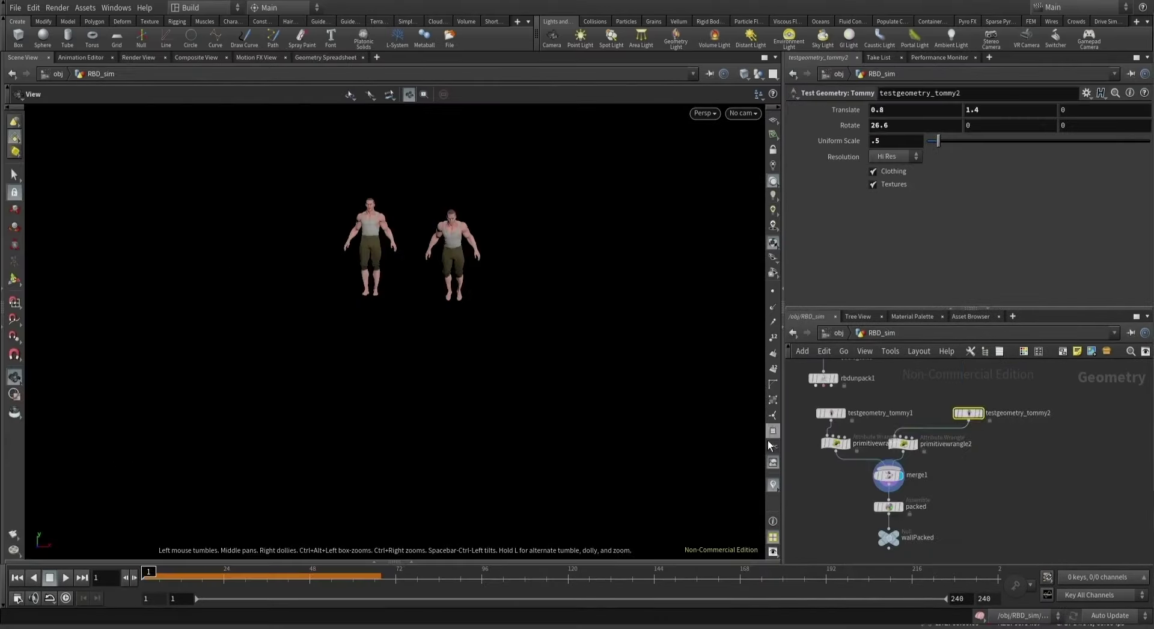
left_click(66, 577)
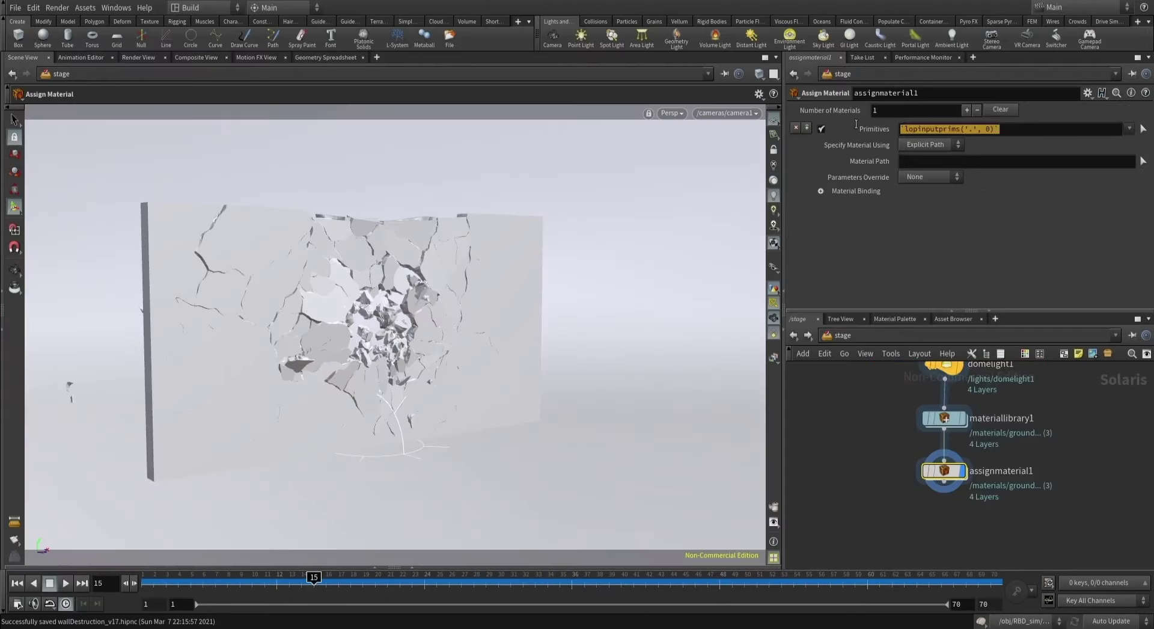
type("/wall")
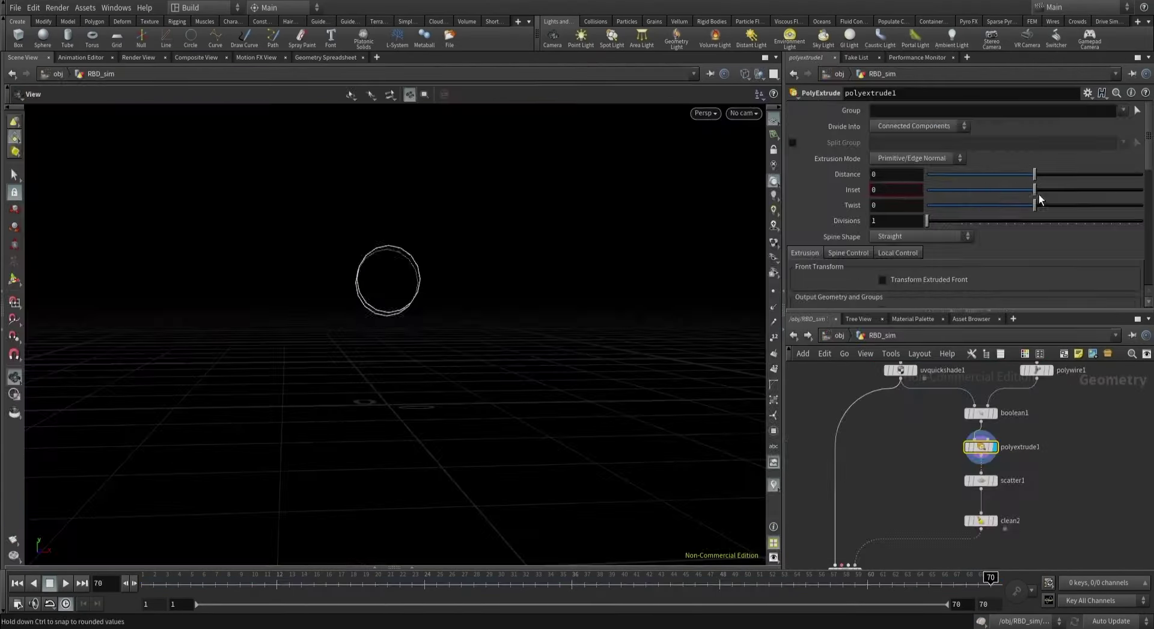
Set the extrude inset to -0.844 and expand the fracture's detail settings.
left_click_drag(1031, 190, 943, 188)
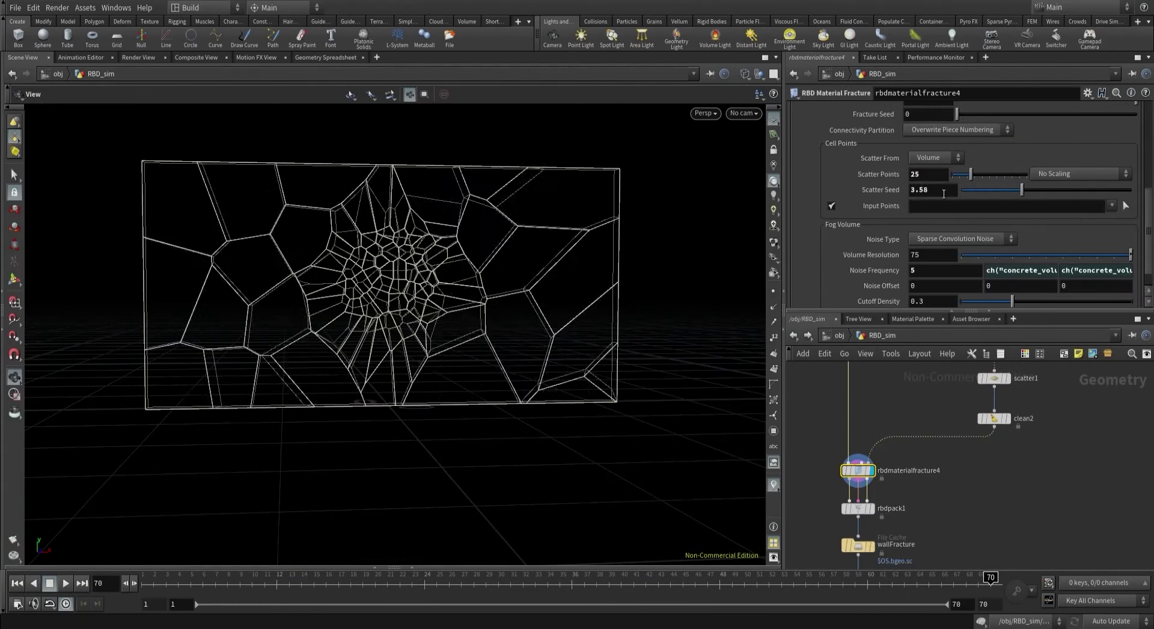
scroll(818, 166, "up", 3)
scroll(818, 166, "down", 2)
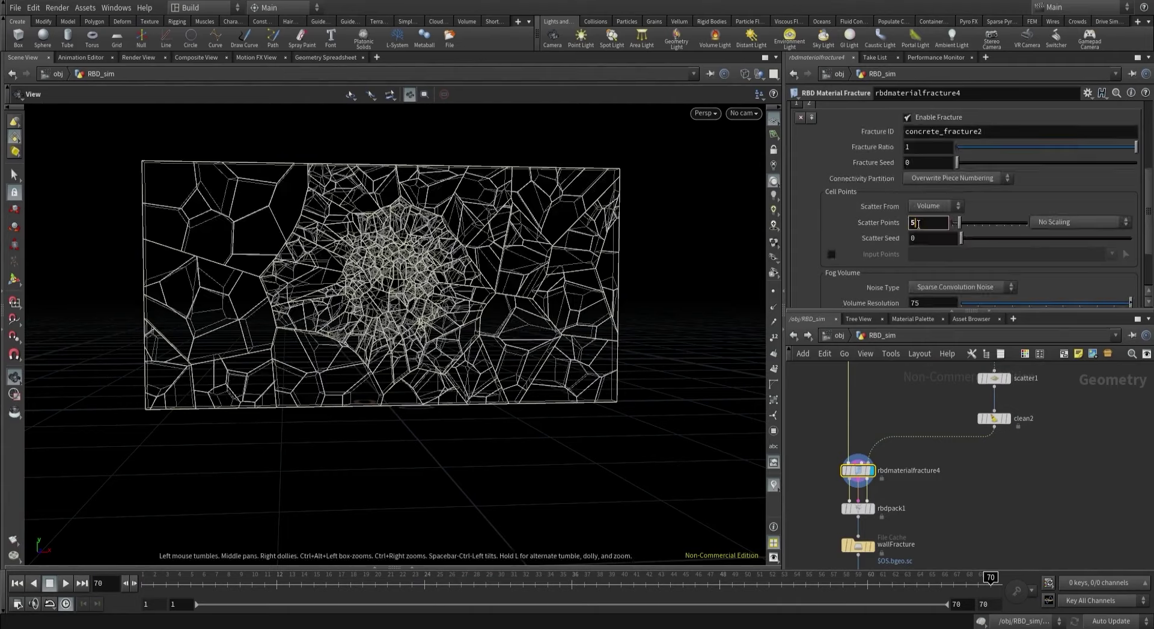
scroll(818, 167, "up", 2)
left_click(896, 135)
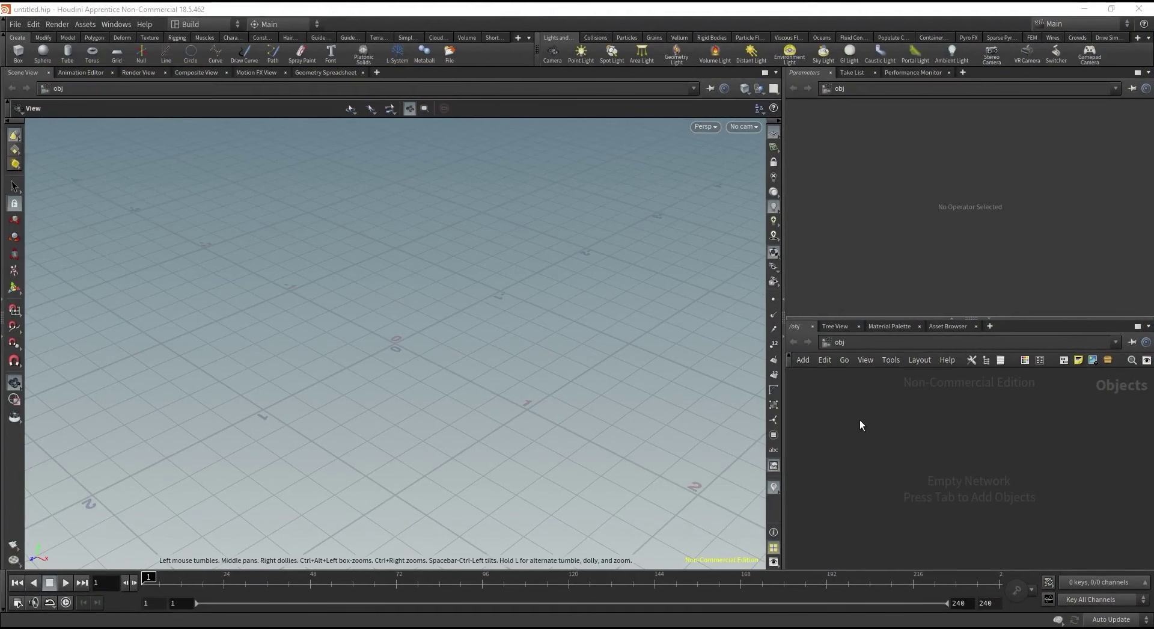
Add the Tommy test character and rename its object node to joeyTribbiani.
key("Tab")
mouse_move(866, 419)
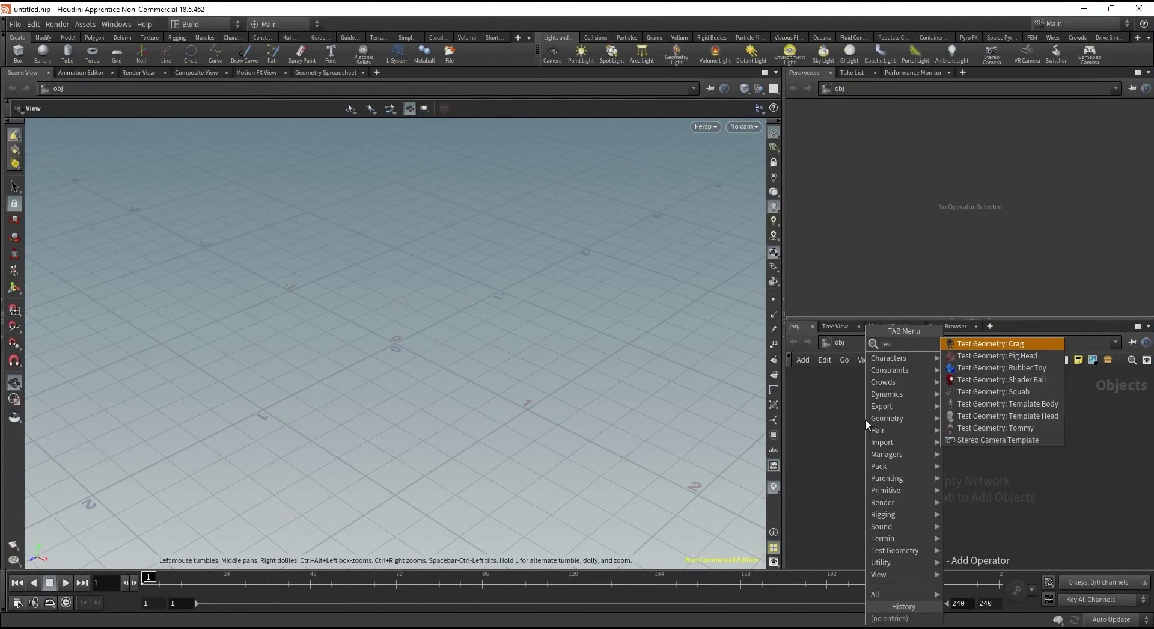
left_click(986, 427)
left_click_drag(891, 406, 891, 435)
double_click(944, 431)
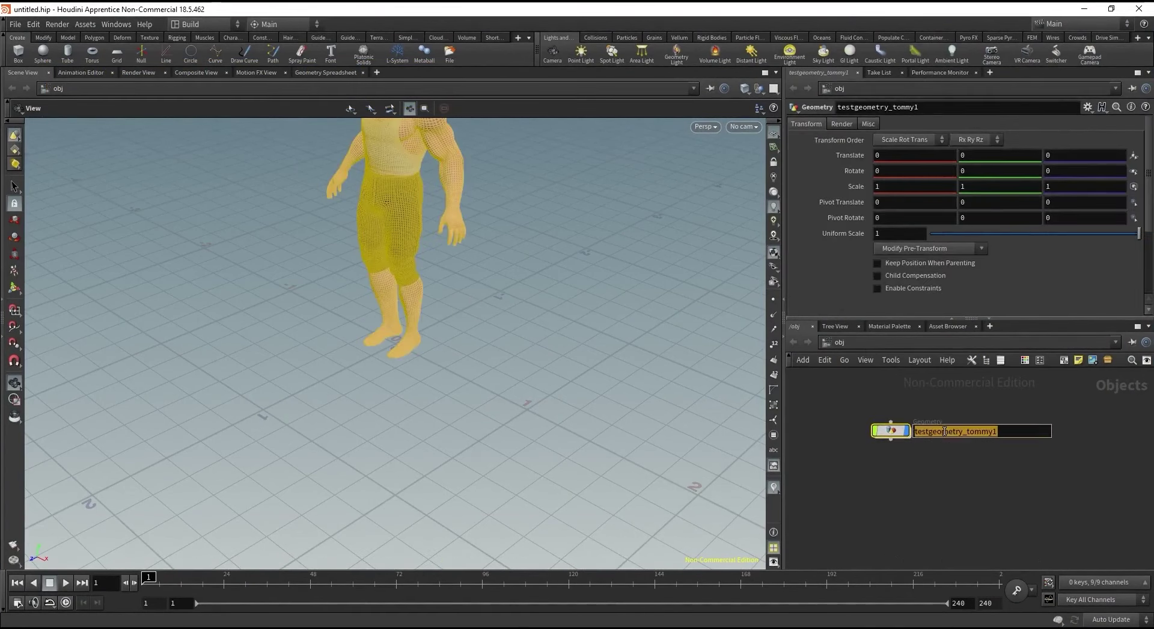
type("joeyTribbiani")
key("Return")
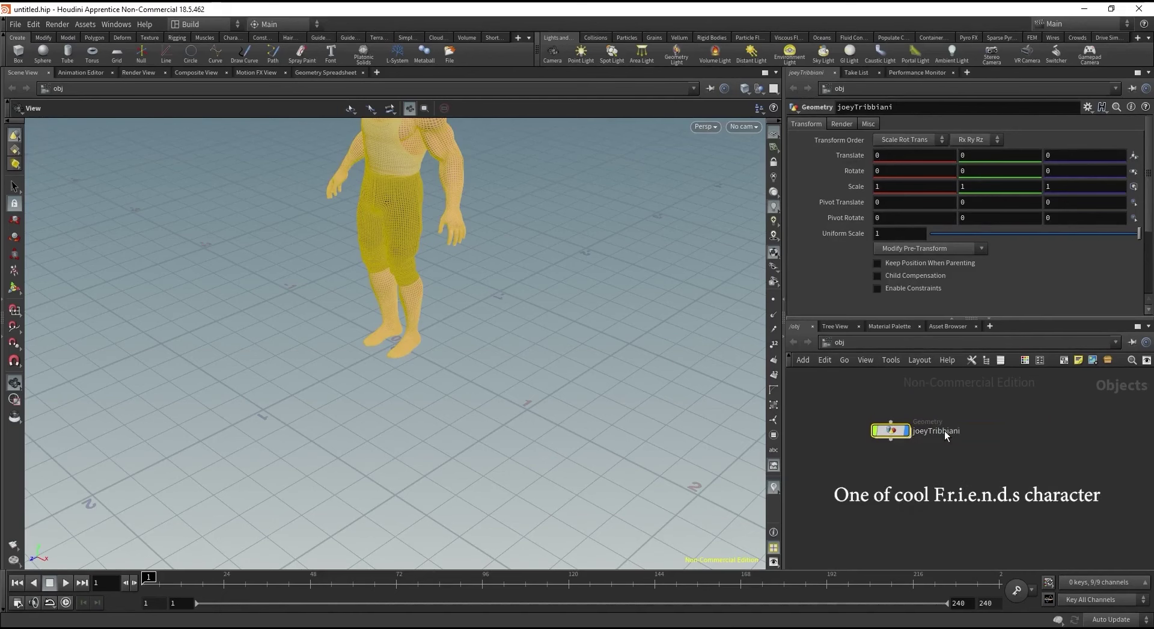
Inspect the Tommy node's info window inside joeyTribbiani, then return to object level.
left_click_drag(379, 250, 450, 331)
left_click(856, 504)
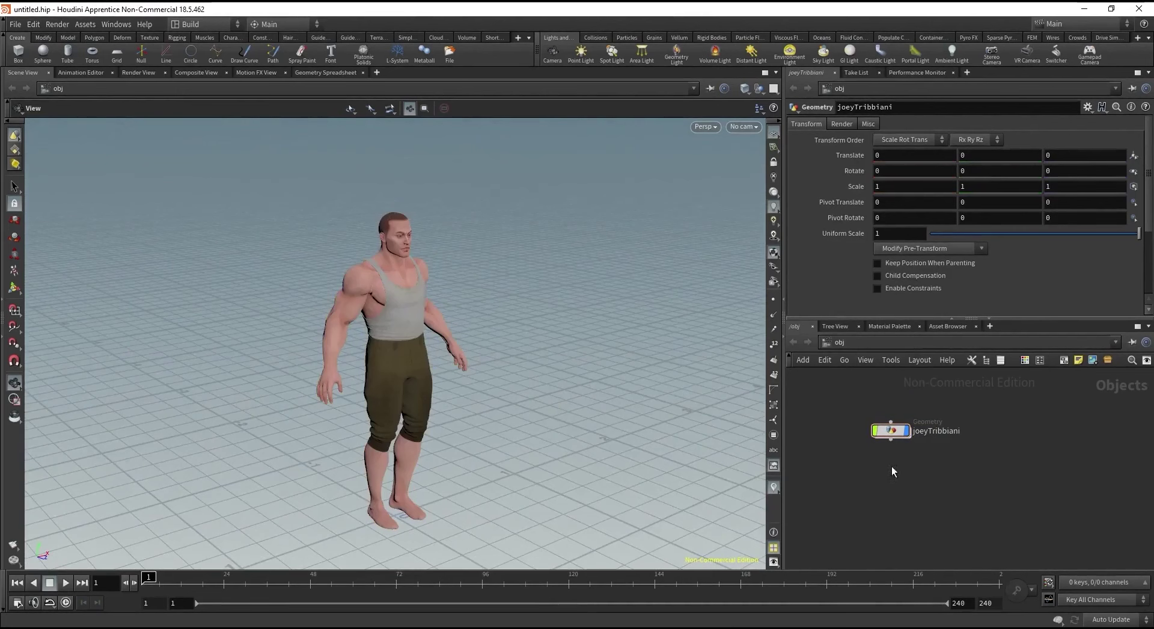
double_click(890, 430)
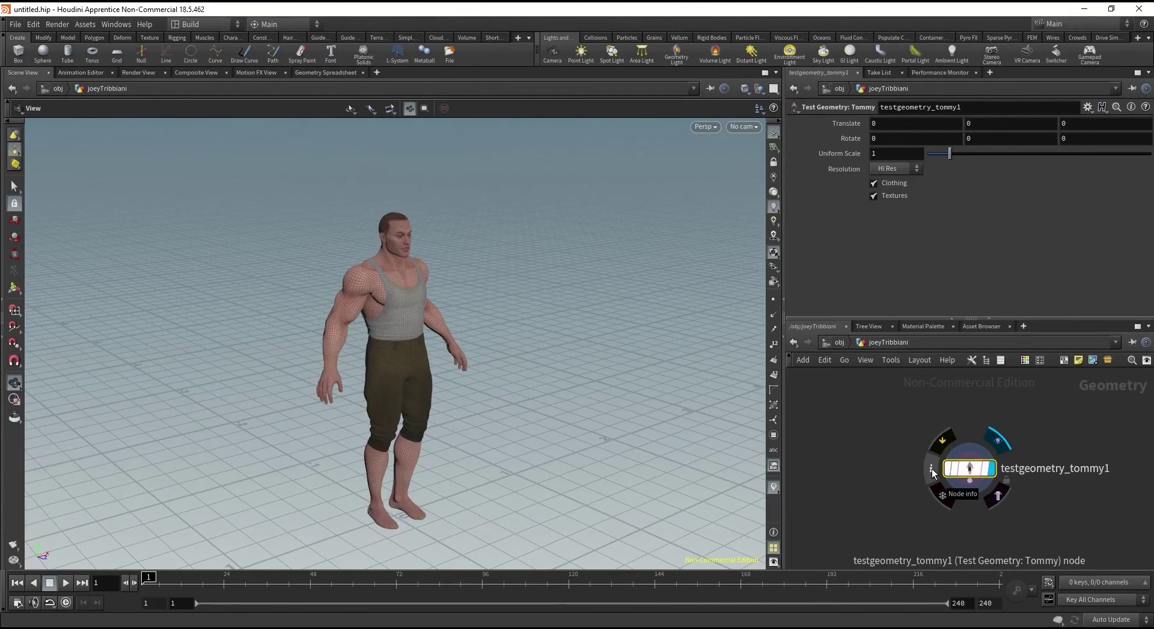
left_click(931, 468)
left_click_drag(719, 170, 576, 61)
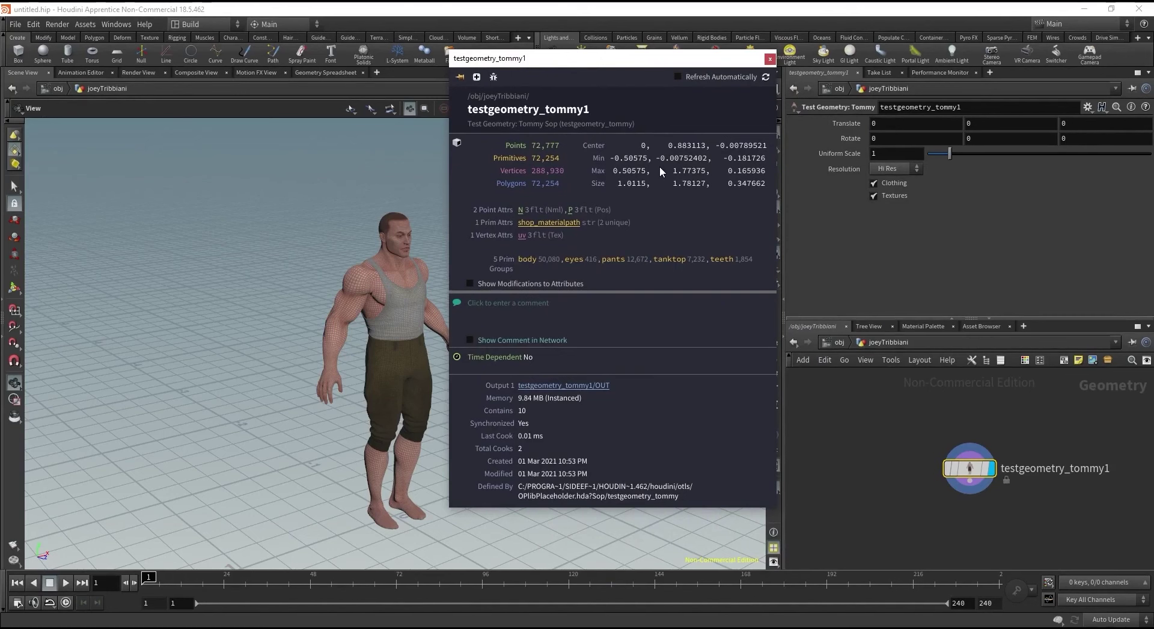
left_click(835, 341)
left_click(837, 414)
Colour the joeyTribbiani node magenta from the colour palette.
left_click_drag(836, 402, 917, 471)
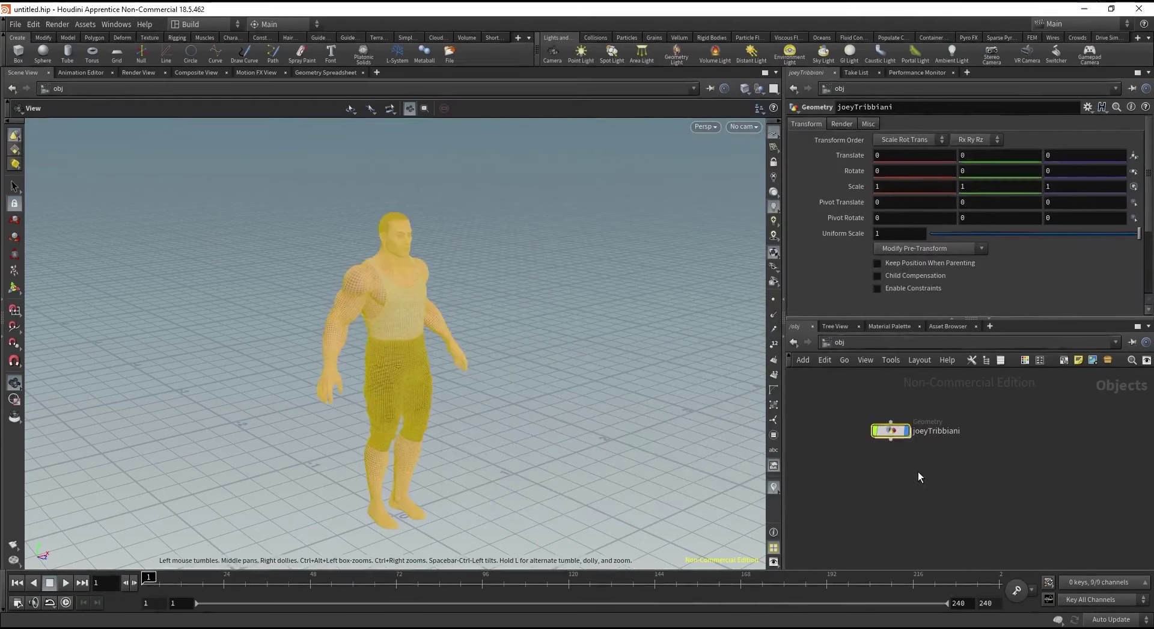
key("c")
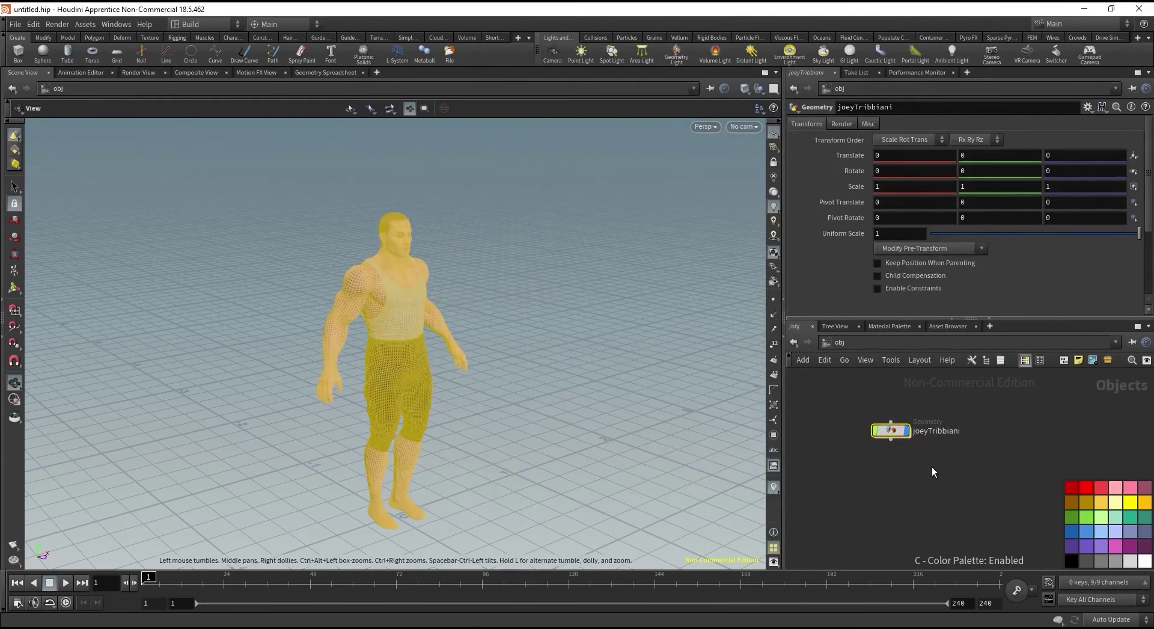
left_click(1130, 547)
left_click(987, 419)
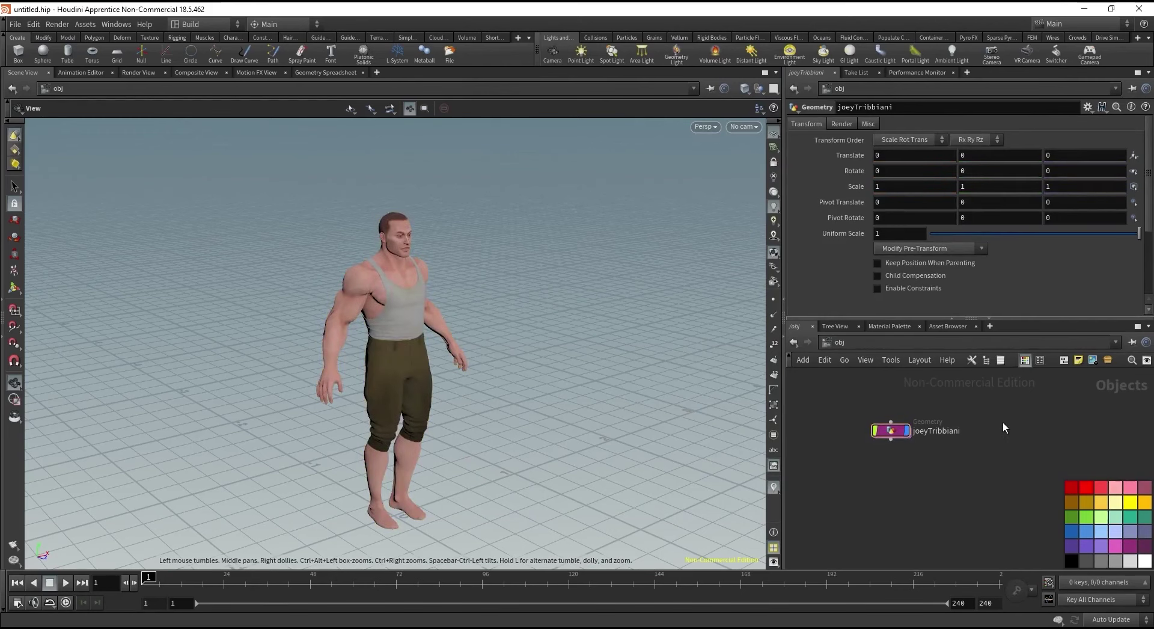
Add a Box geometry object from the Tab menu.
key("c")
key("Tab")
type("box")
key("Return")
Place the new box object and rename it to wall.
left_click(1002, 423)
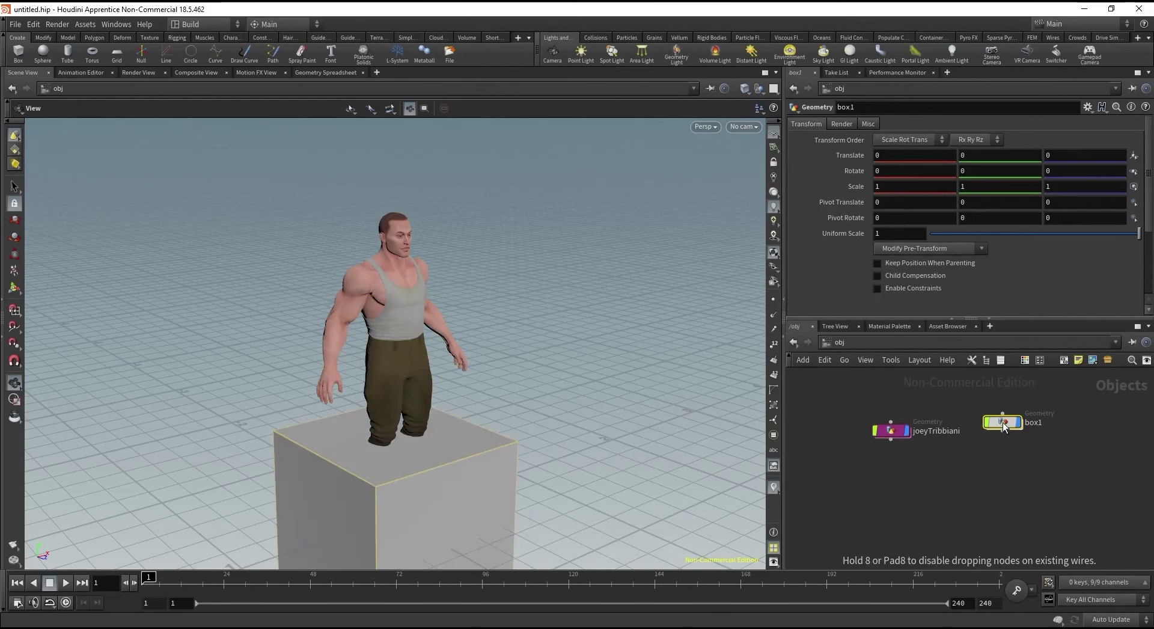
double_click(1039, 431)
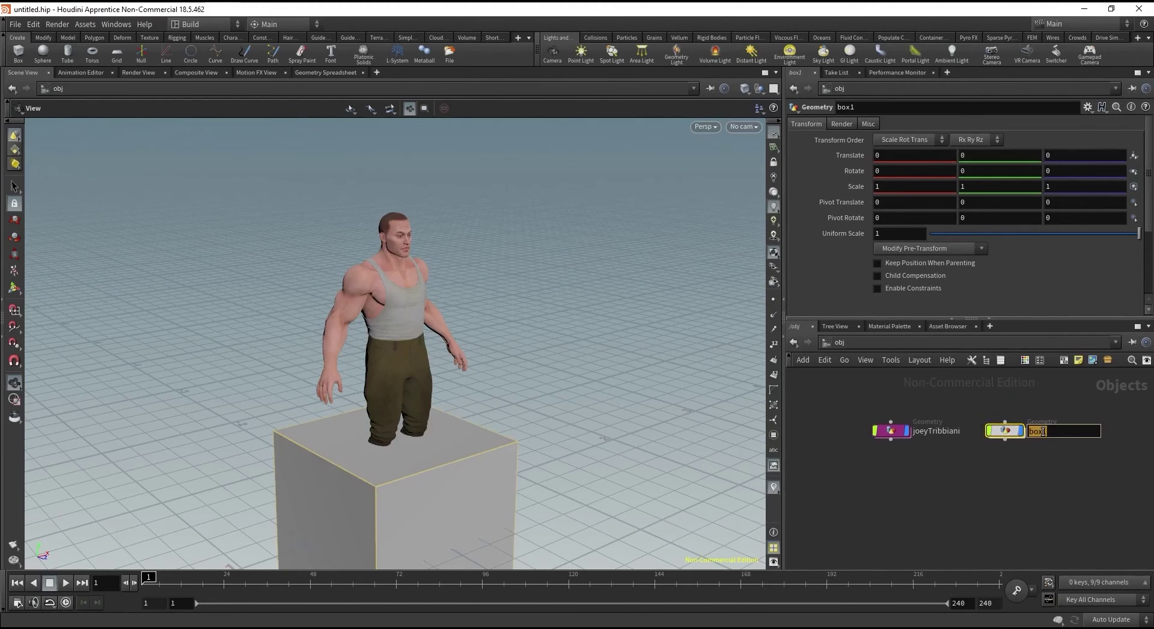
type("wall")
key("Return")
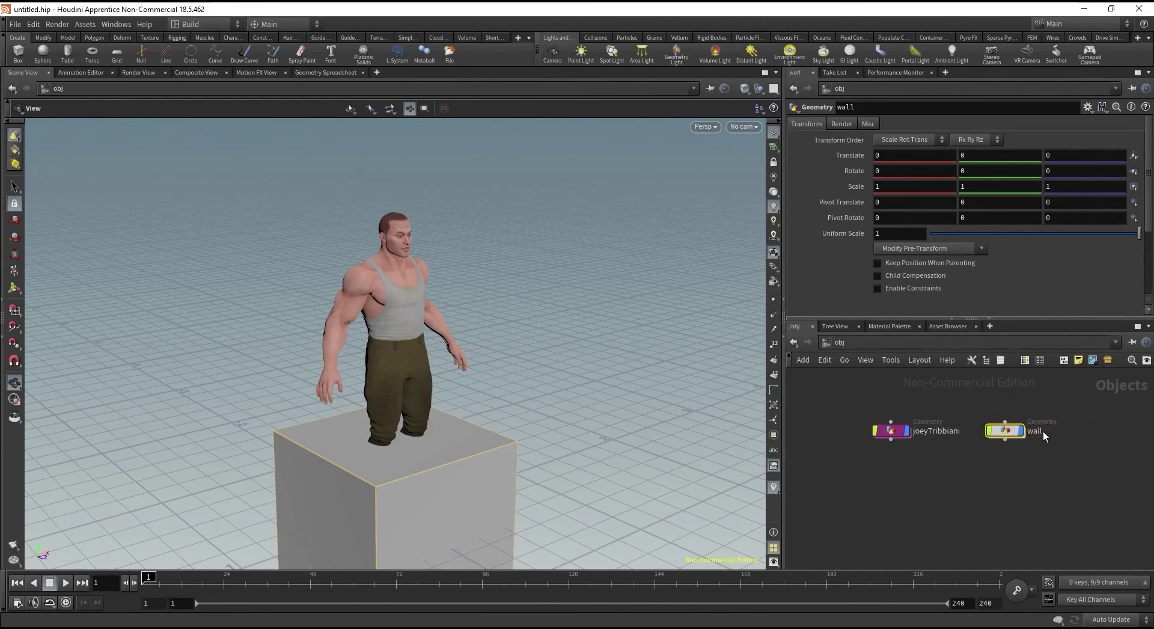
Inside wall, make box1's Center Y a relative reference to Size Y divided by 2.
double_click(1005, 431)
middle_click_drag(908, 473, 883, 443)
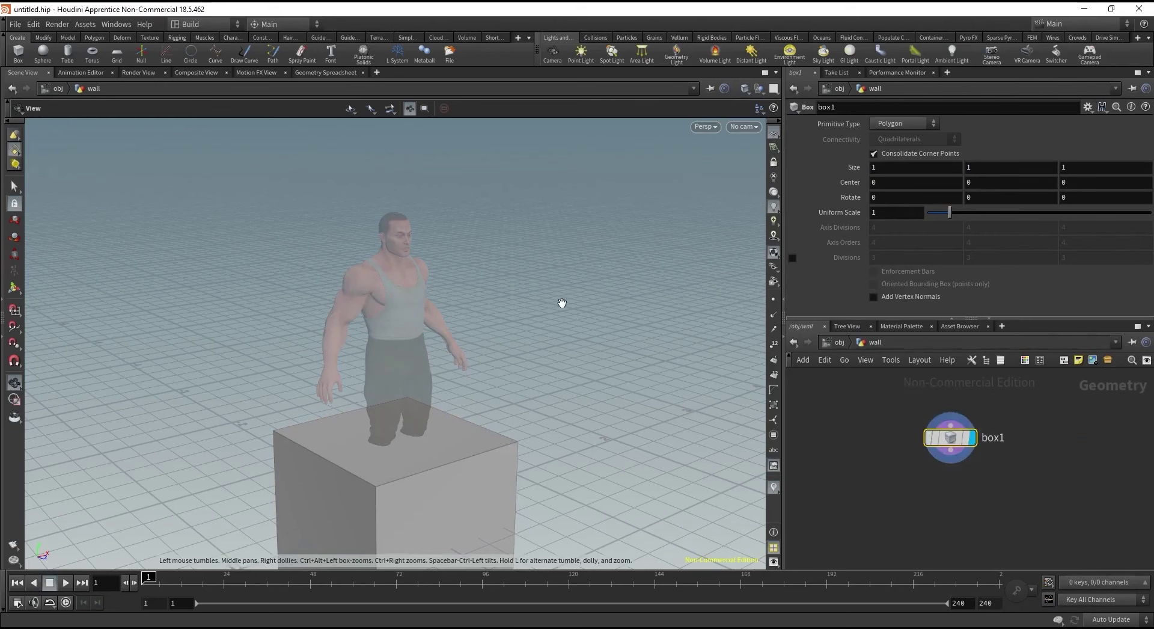
right_click(982, 166)
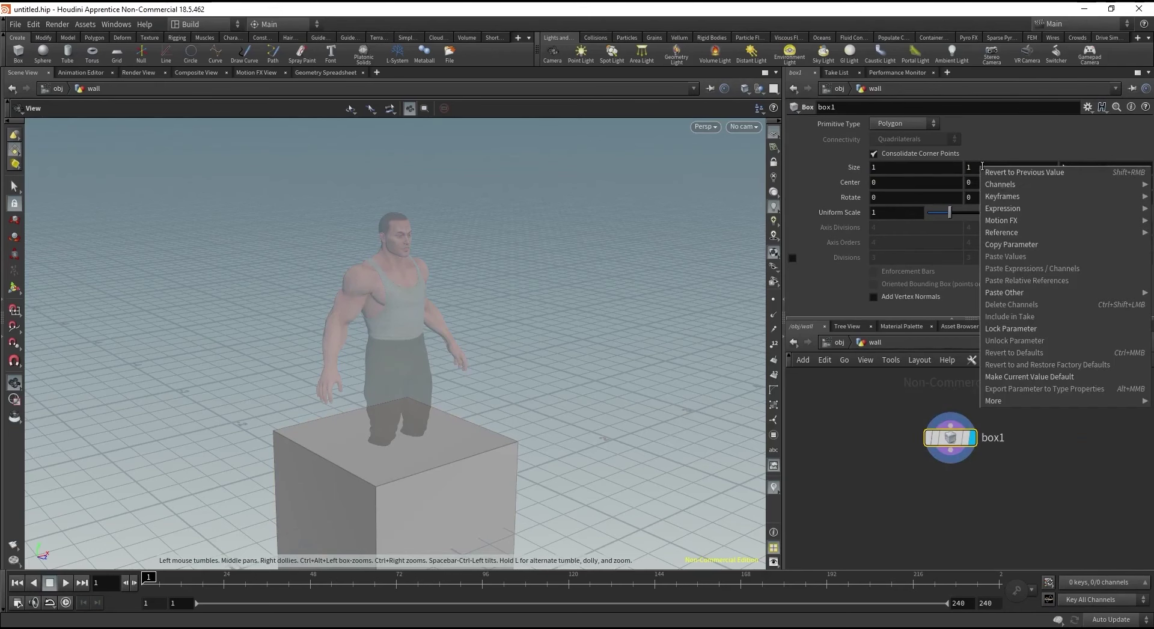
left_click(1001, 241)
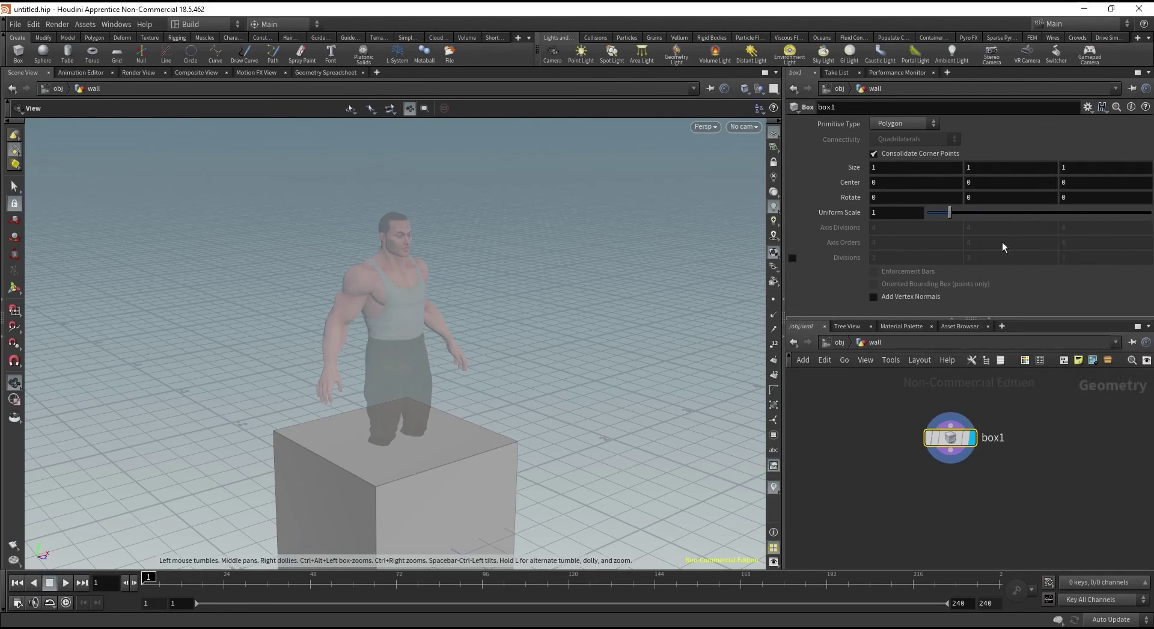
right_click(978, 182)
left_click(1011, 297)
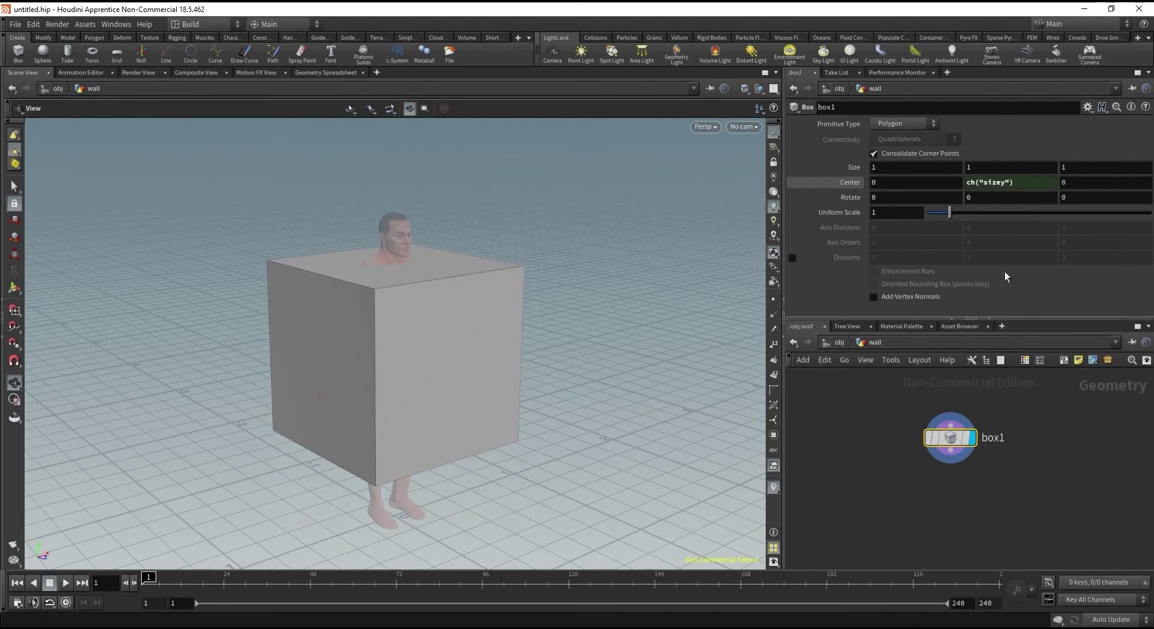
left_click(1024, 185)
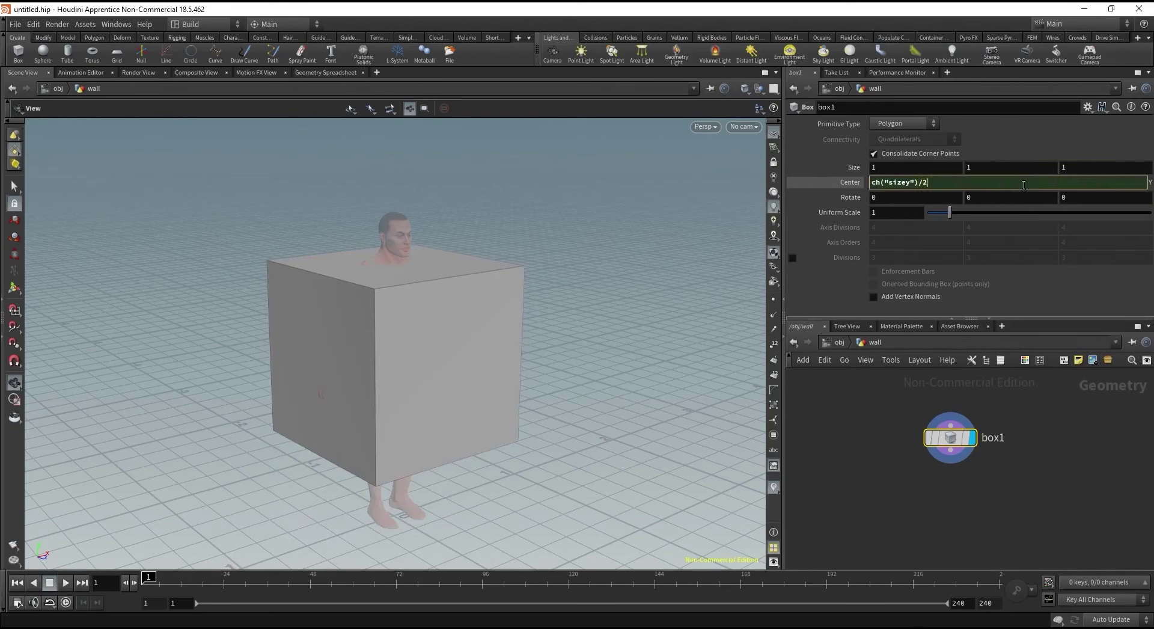
key("Return")
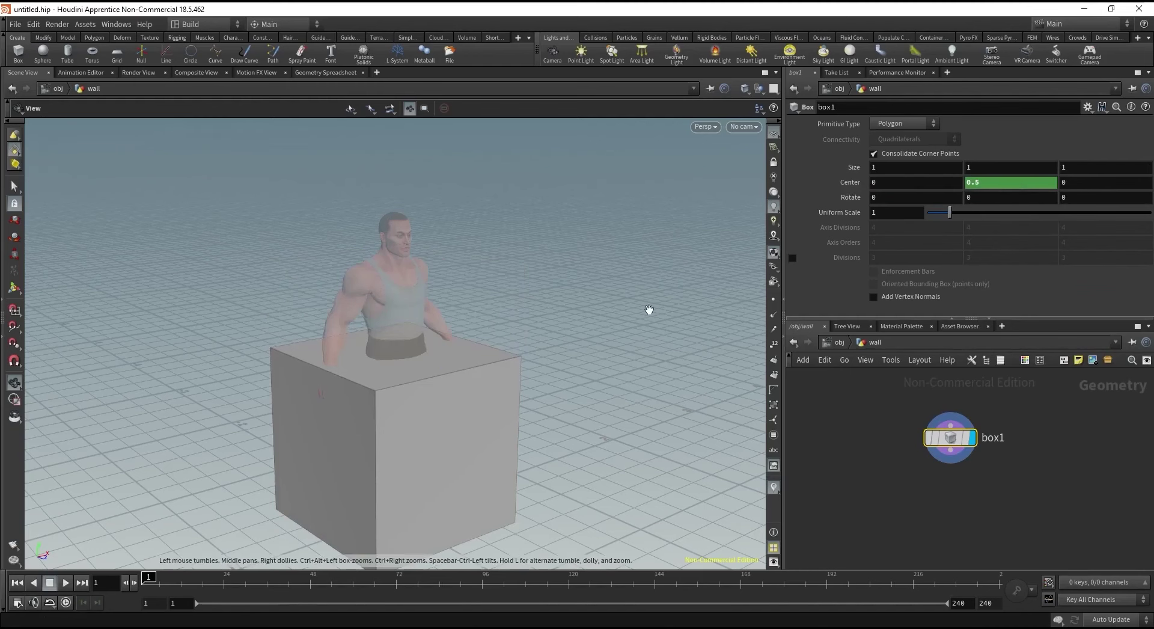
Size the box to 4.5 × 2.2 × 0.15.
left_click_drag(427, 399, 427, 366)
middle_click_drag(889, 167, 944, 171)
middle_click_drag(981, 167, 1021, 171)
middle_click_drag(1076, 167, 1094, 167)
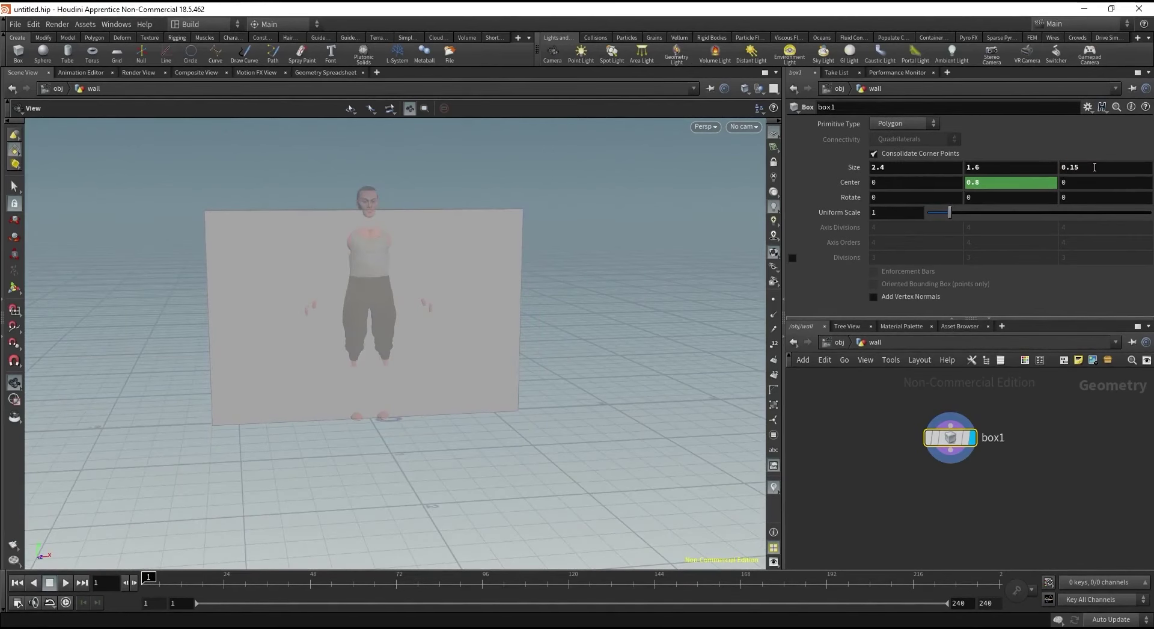
left_click_drag(731, 239, 531, 312)
middle_click_drag(889, 167, 991, 169)
left_click_drag(529, 283, 380, 335)
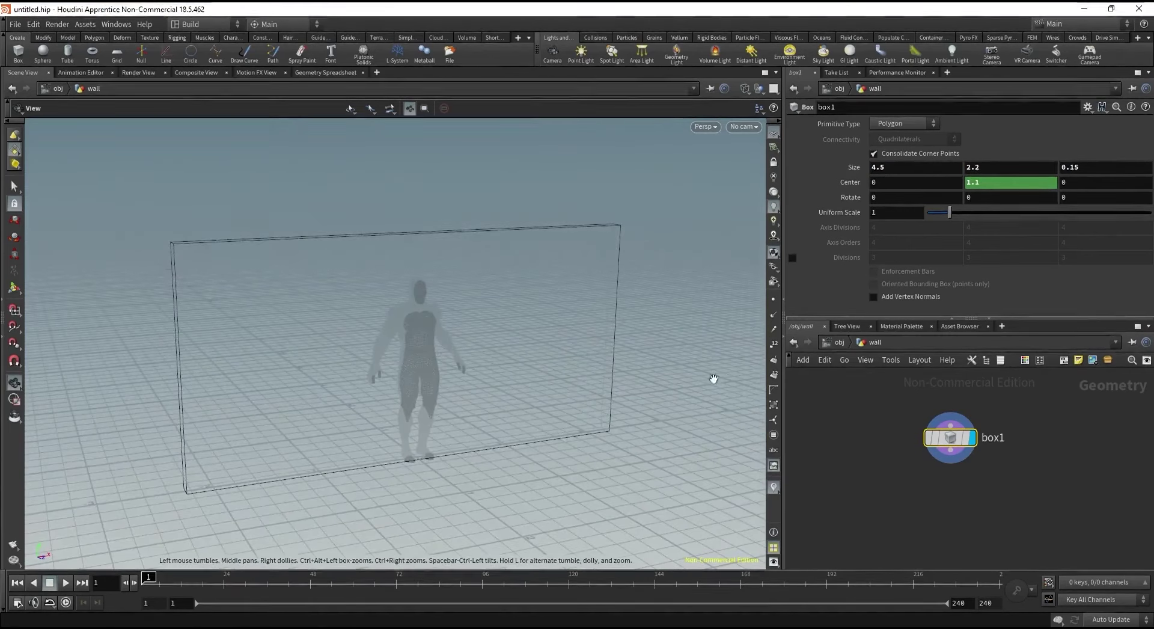
Create a new camera cam1 from the current view and move its node left.
left_click(834, 344)
left_click_drag(576, 397, 505, 283)
left_click(744, 128)
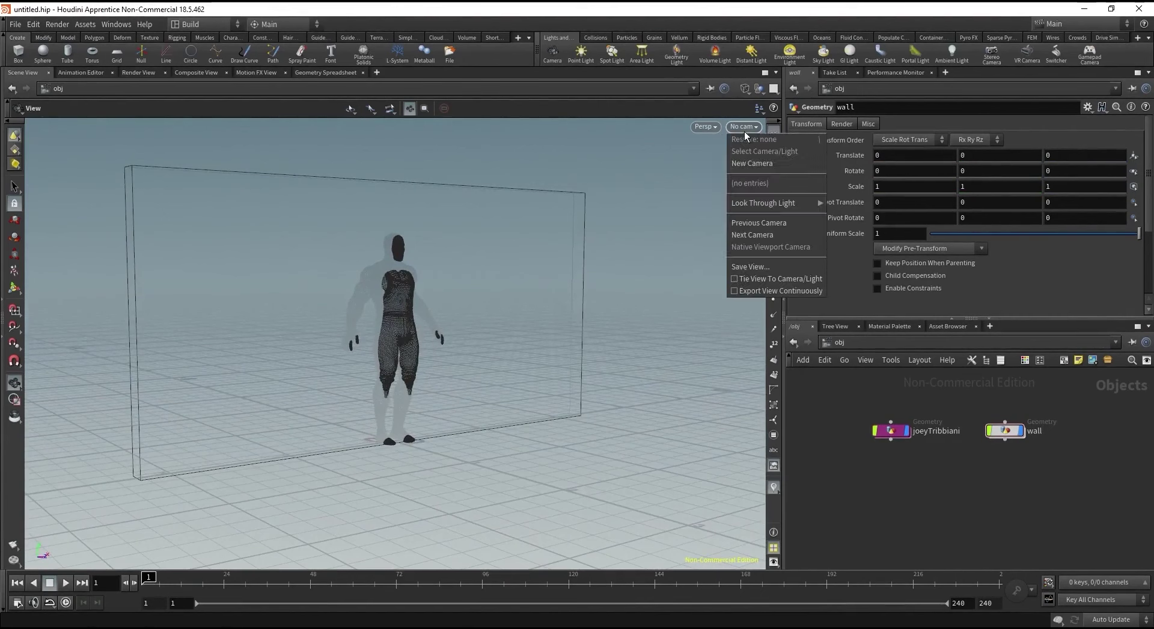
left_click(750, 162)
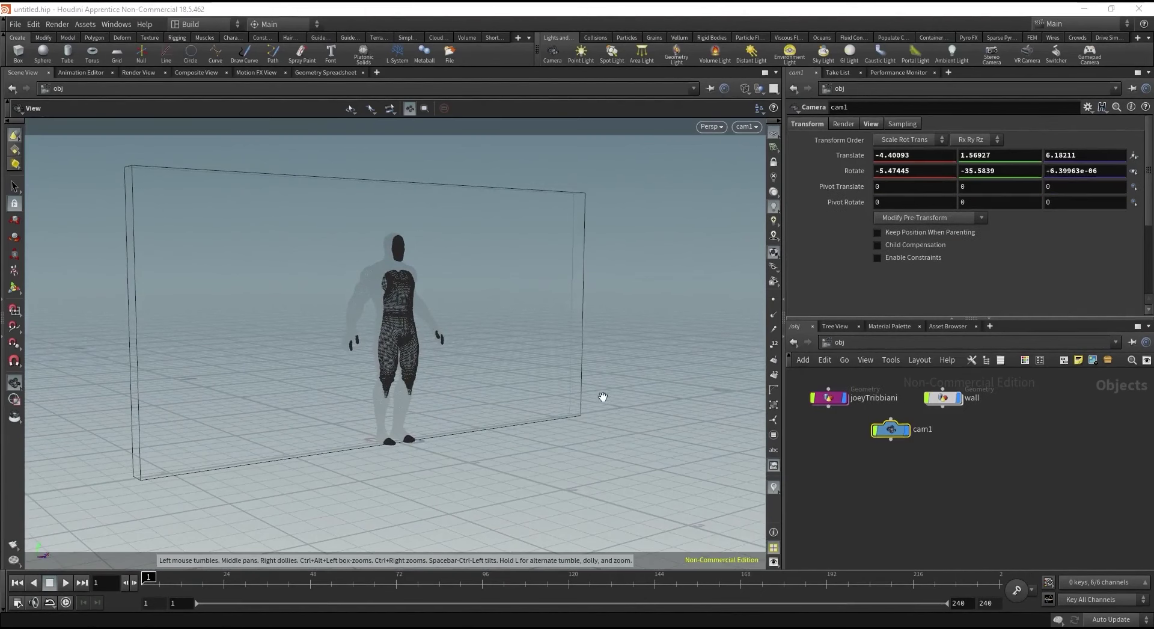
middle_click_drag(865, 450, 1010, 459)
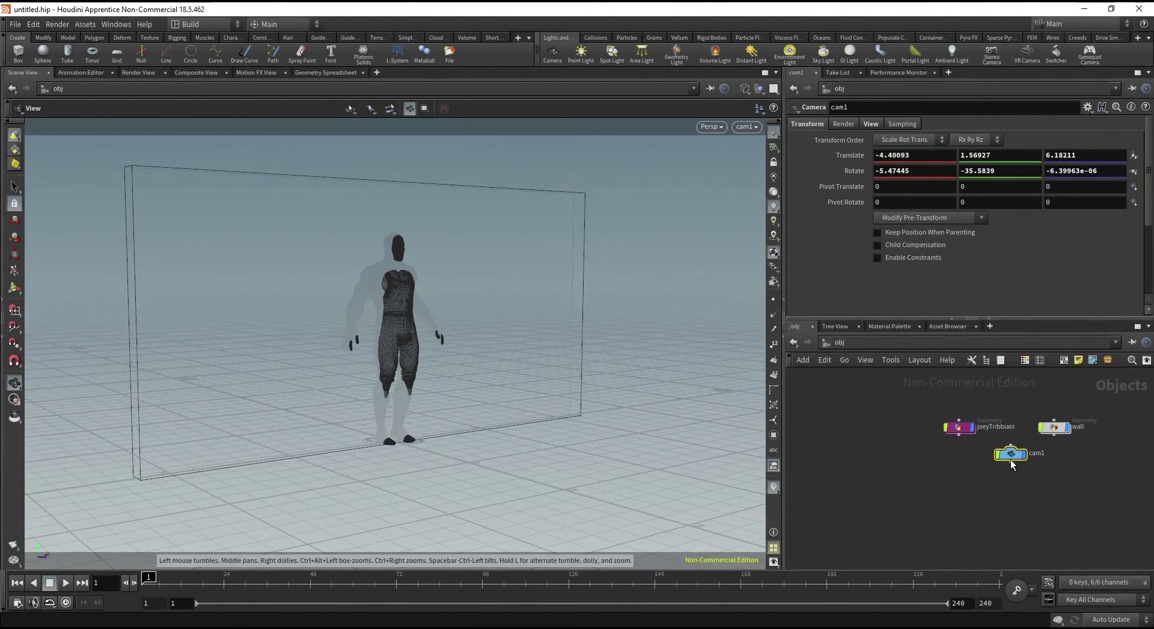
left_click_drag(1011, 463, 881, 437)
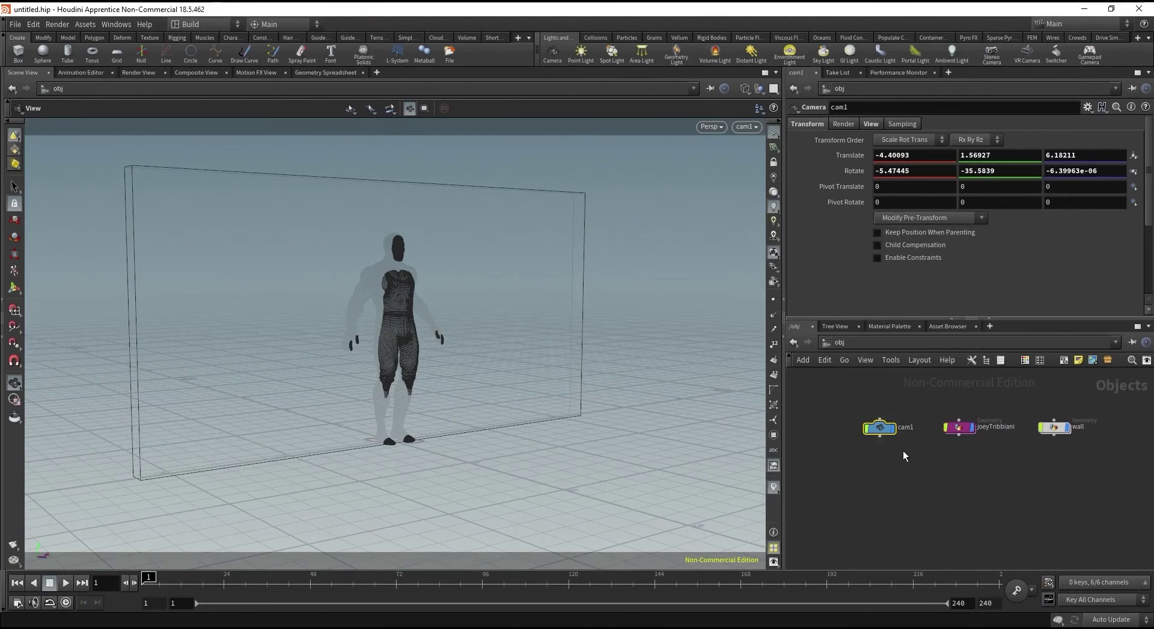
Set cam1's translate to -5, 1.8, 7 and rotation to -5, -37, 0.
left_click(907, 155)
type("-5")
key("Tab")
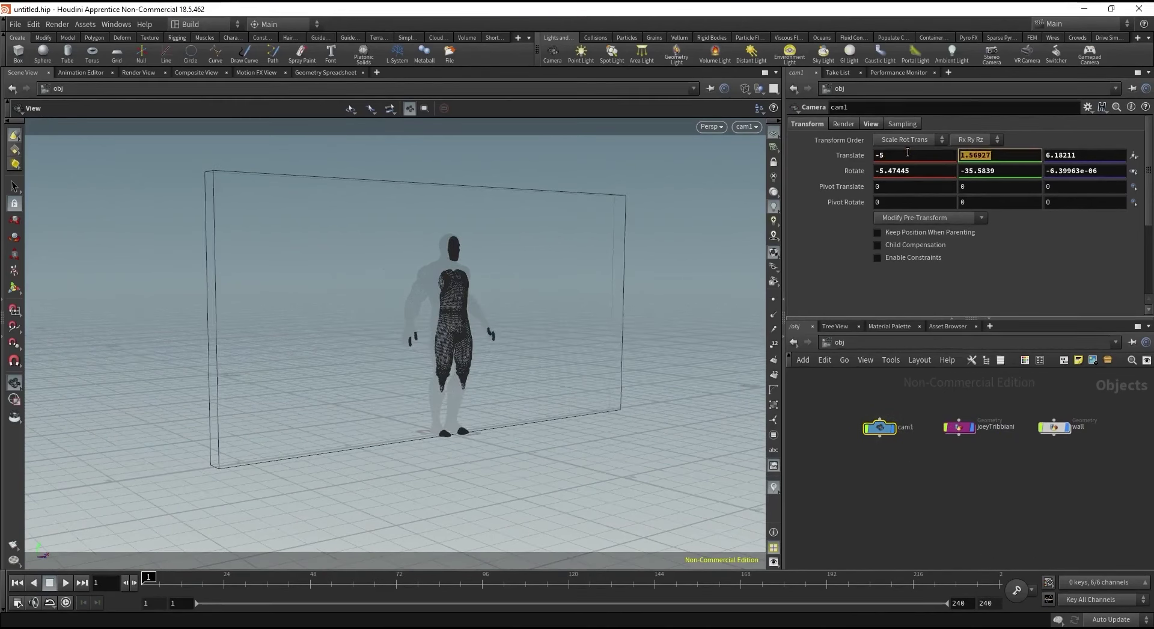
type("1.8")
key("Tab")
type("7")
key("Tab")
type("-5")
key("Tab")
type("-")
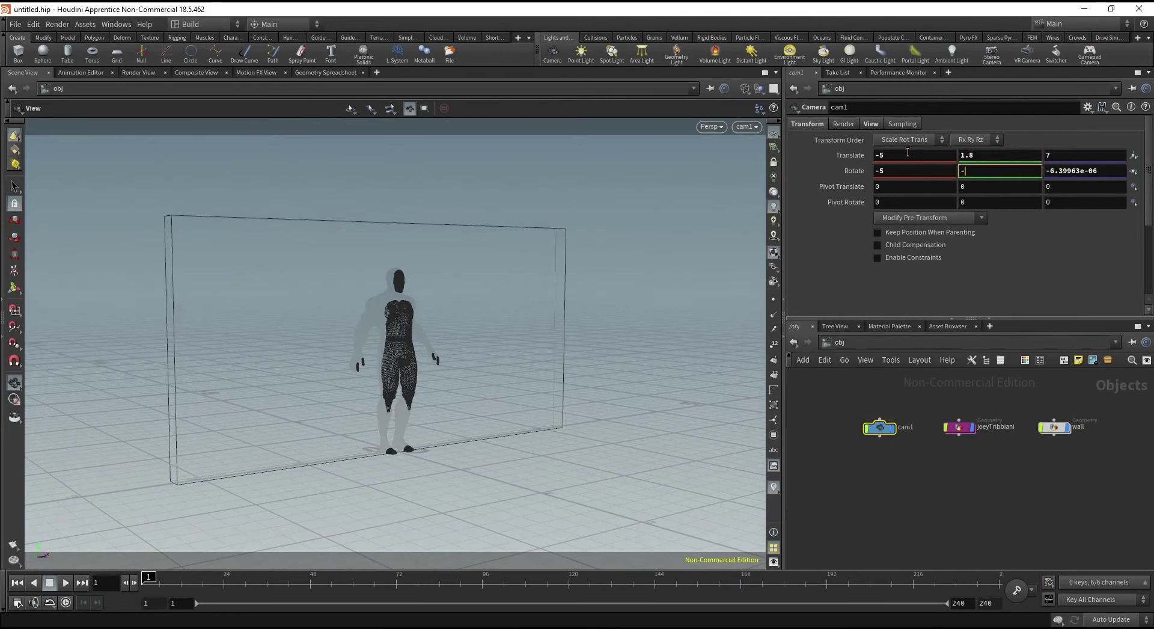
type("37")
key("Tab")
type("0")
key("Return")
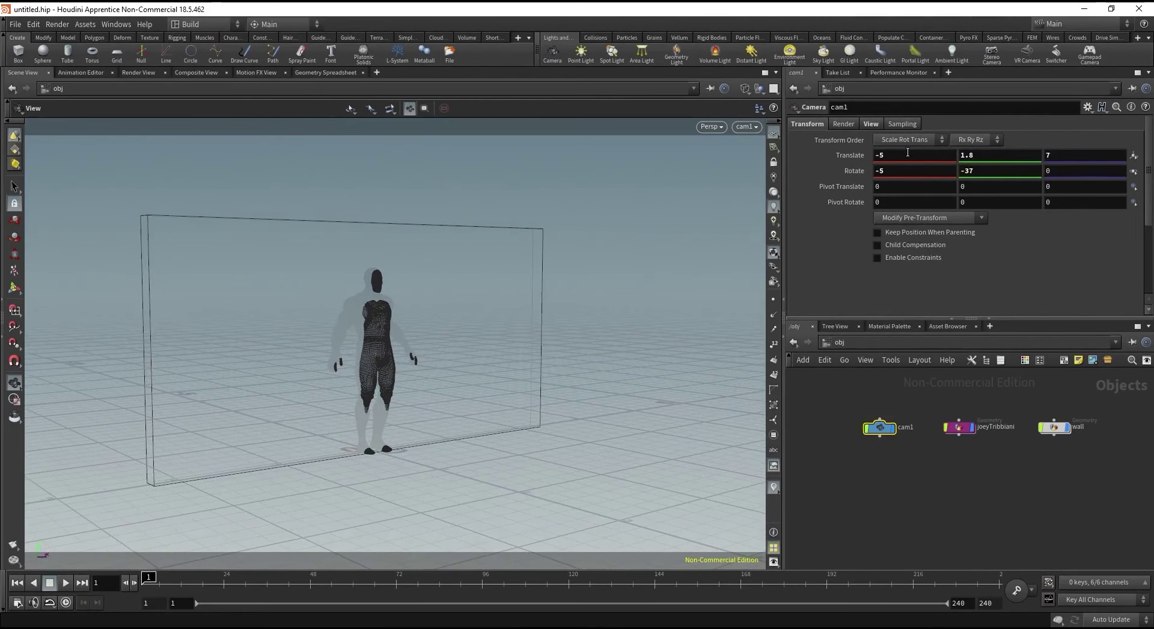
left_click(972, 391)
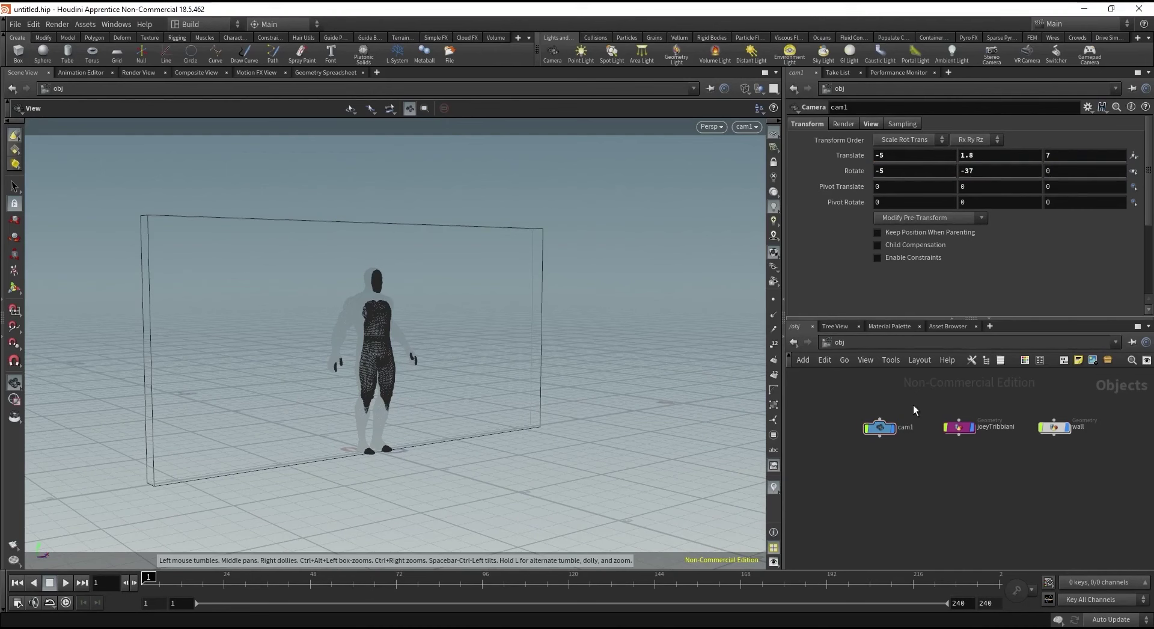
Create a new shelf labelled Shortcuts.
left_click(496, 37)
left_click(517, 38)
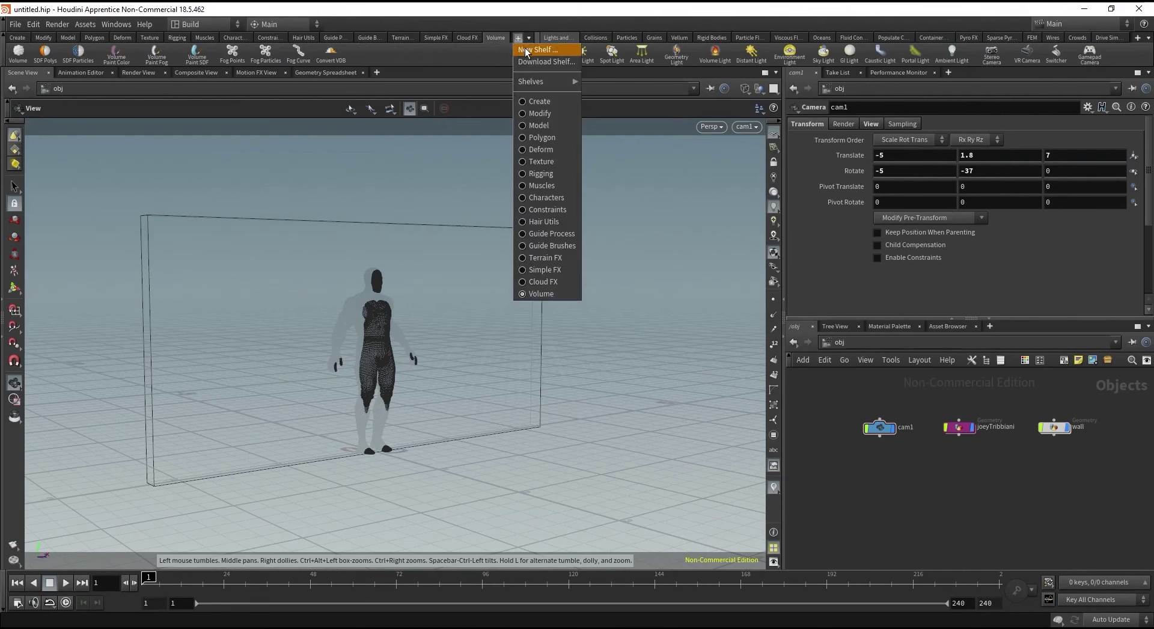
left_click(526, 50)
triple_click(504, 126)
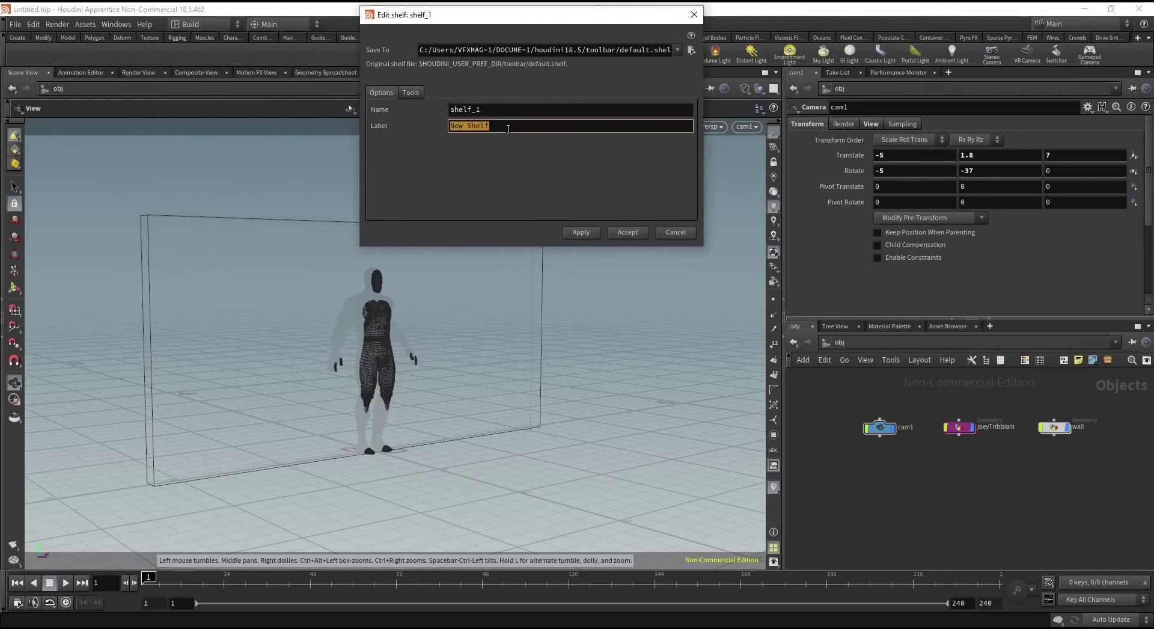
type("Shortcuts")
Add the Null and Merge tools to the Shortcuts shelf and open Merge's Edit Tool.
left_click(411, 93)
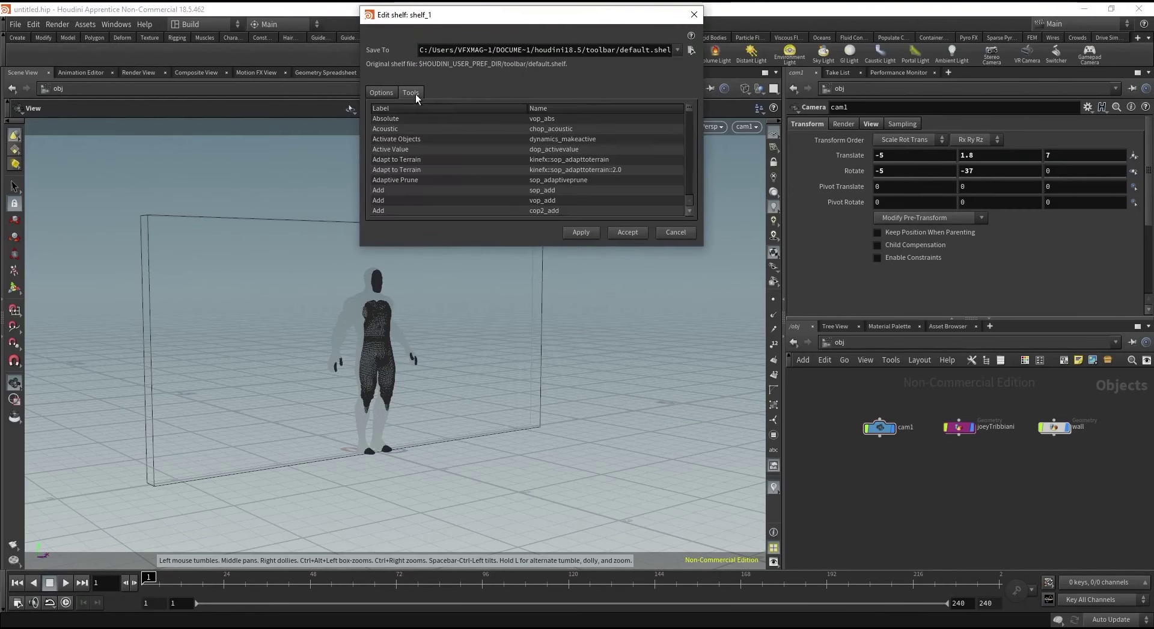
scroll(462, 125, "down", 6)
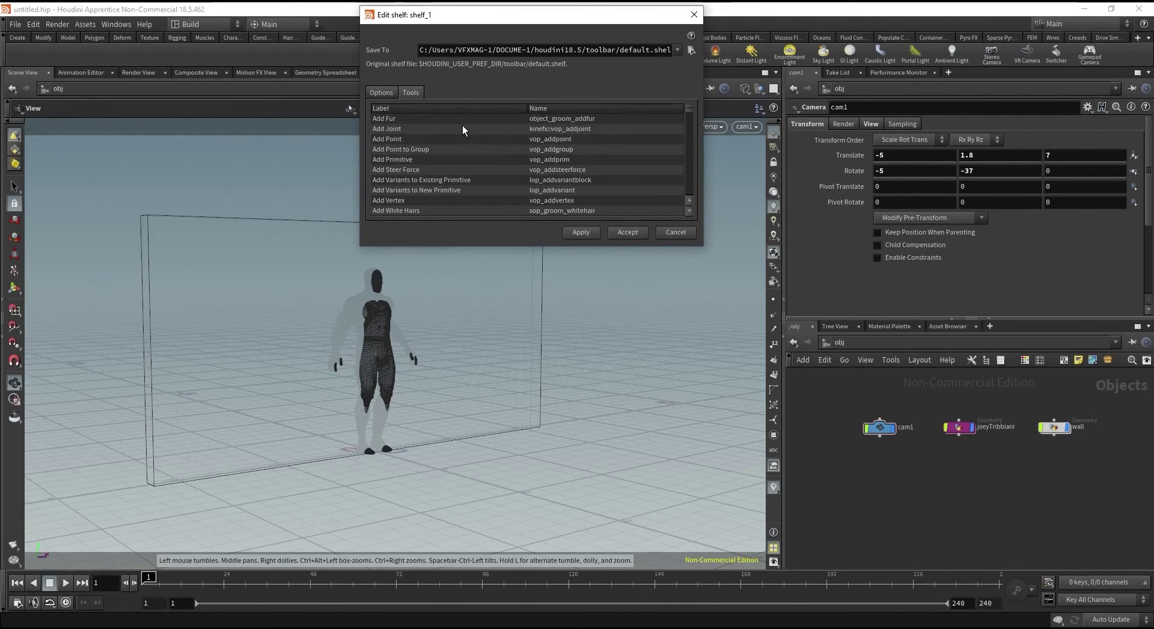
scroll(463, 125, "down", 20)
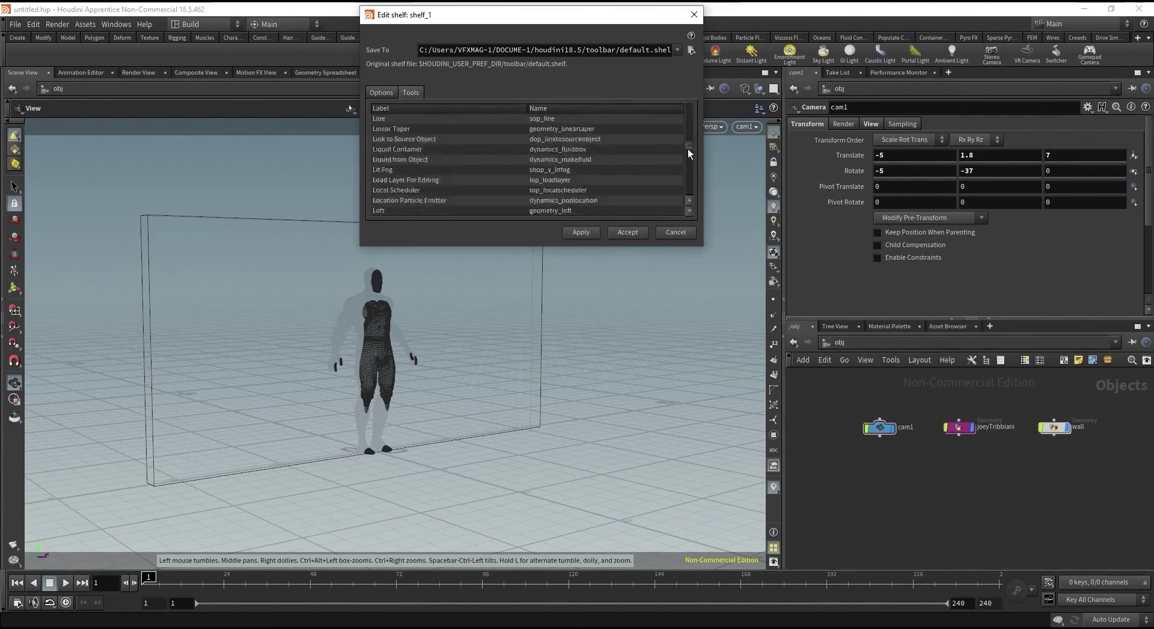
scroll(686, 150, "down", 15)
left_click(520, 128)
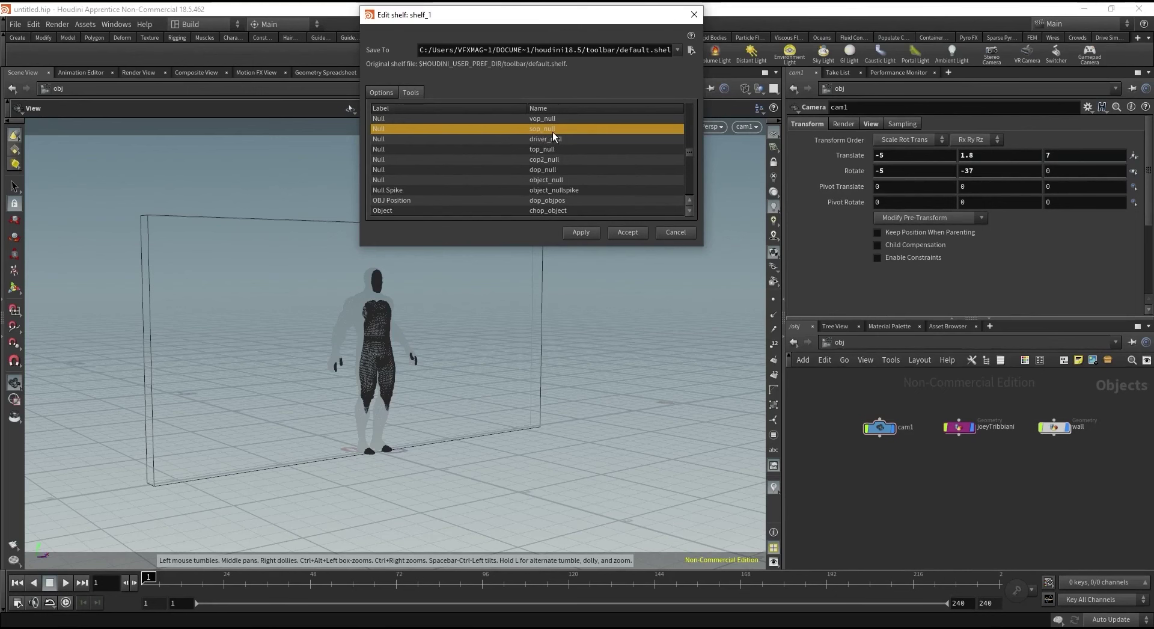
scroll(524, 158, "up", 10)
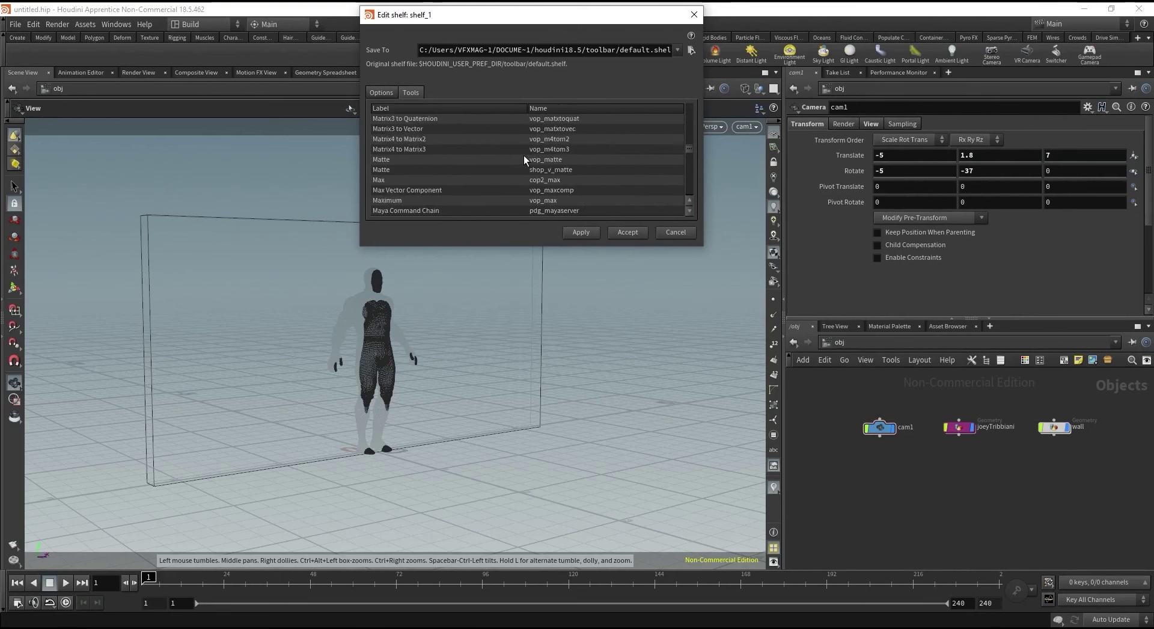
scroll(524, 156, "down", 1)
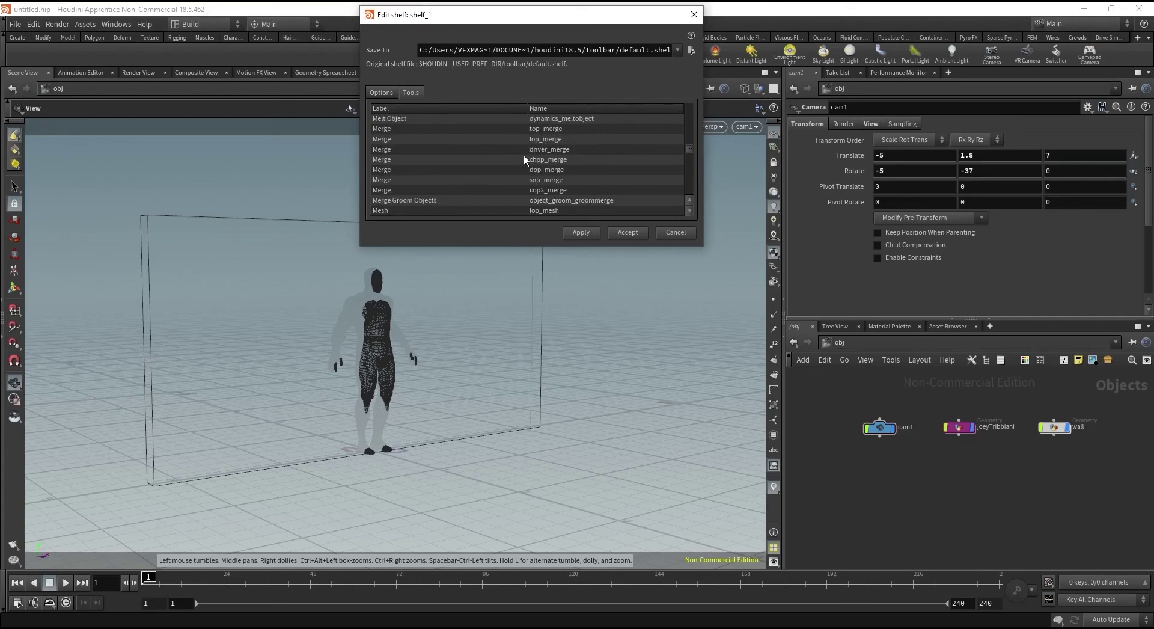
left_click(541, 179)
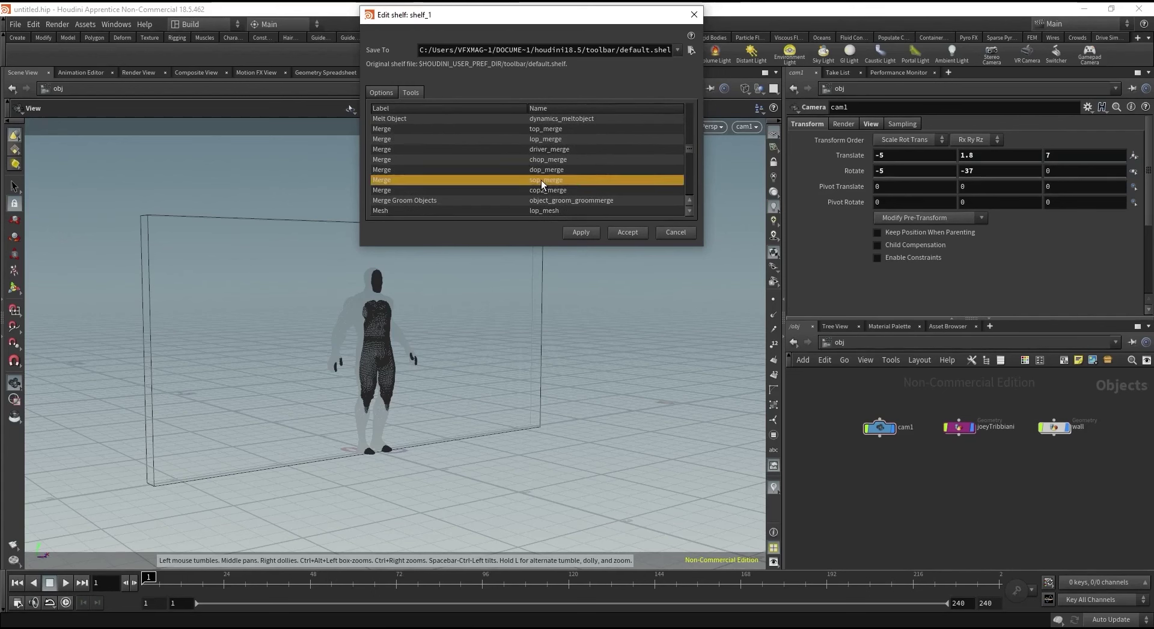
left_click(579, 233)
left_click(625, 232)
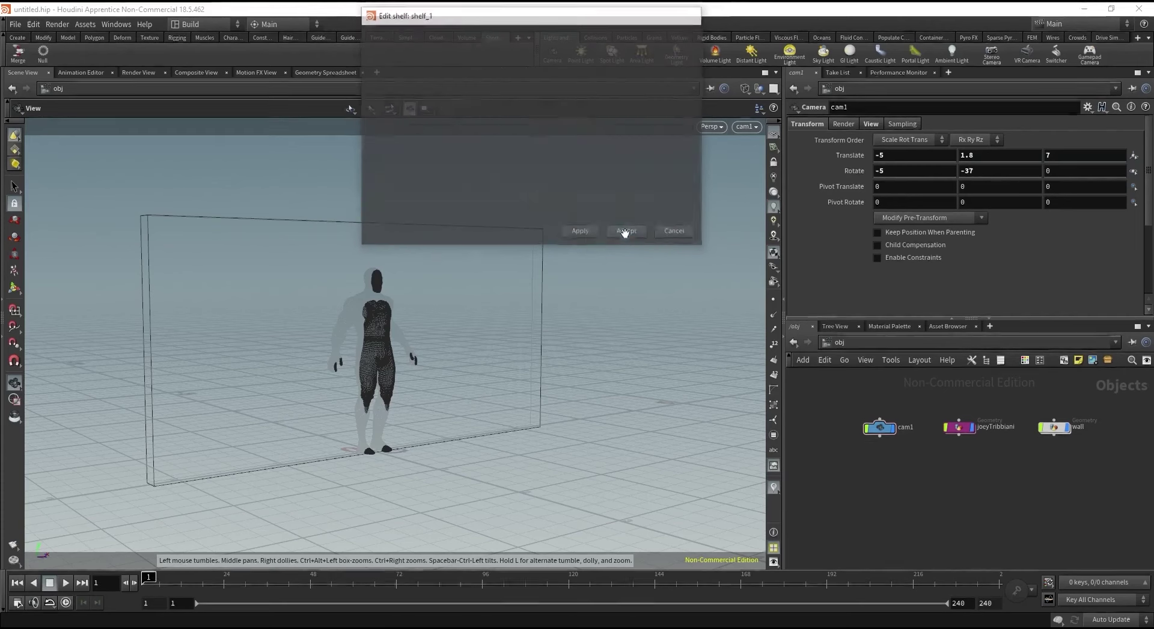
right_click(18, 58)
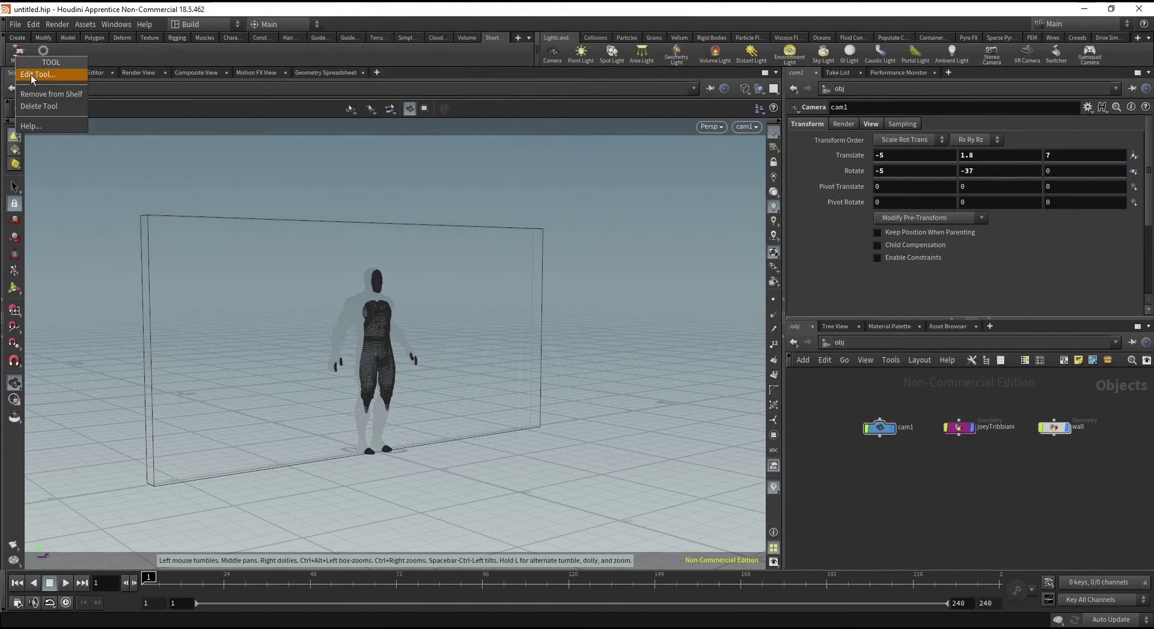
left_click(31, 74)
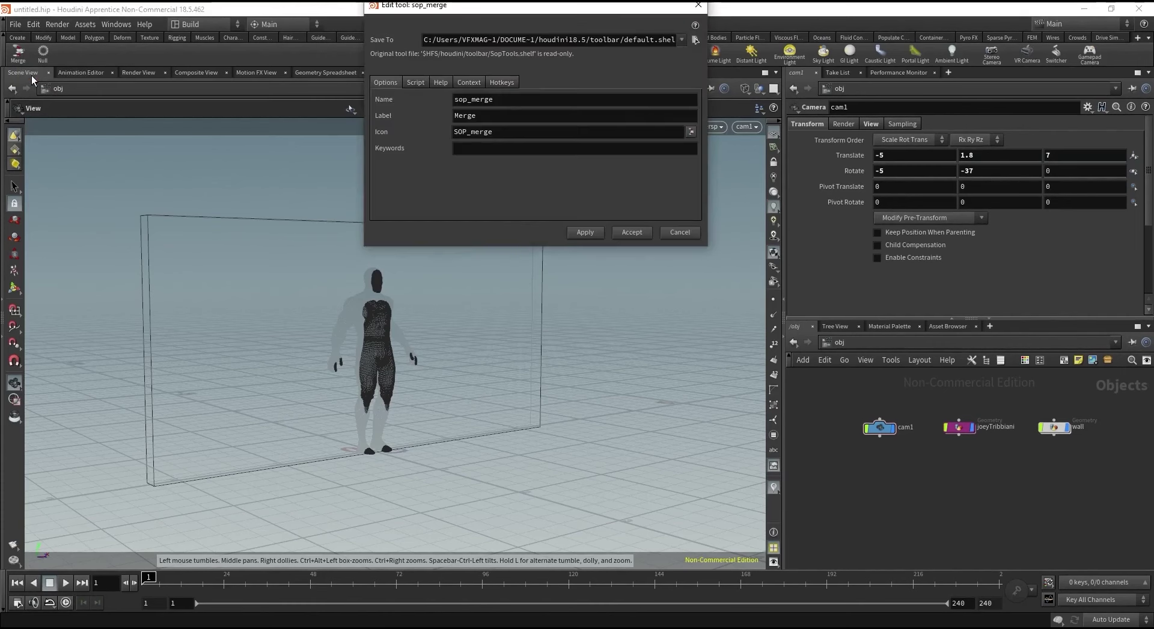
Assign the M key as the Merge tool's network editor hotkey.
left_click(503, 82)
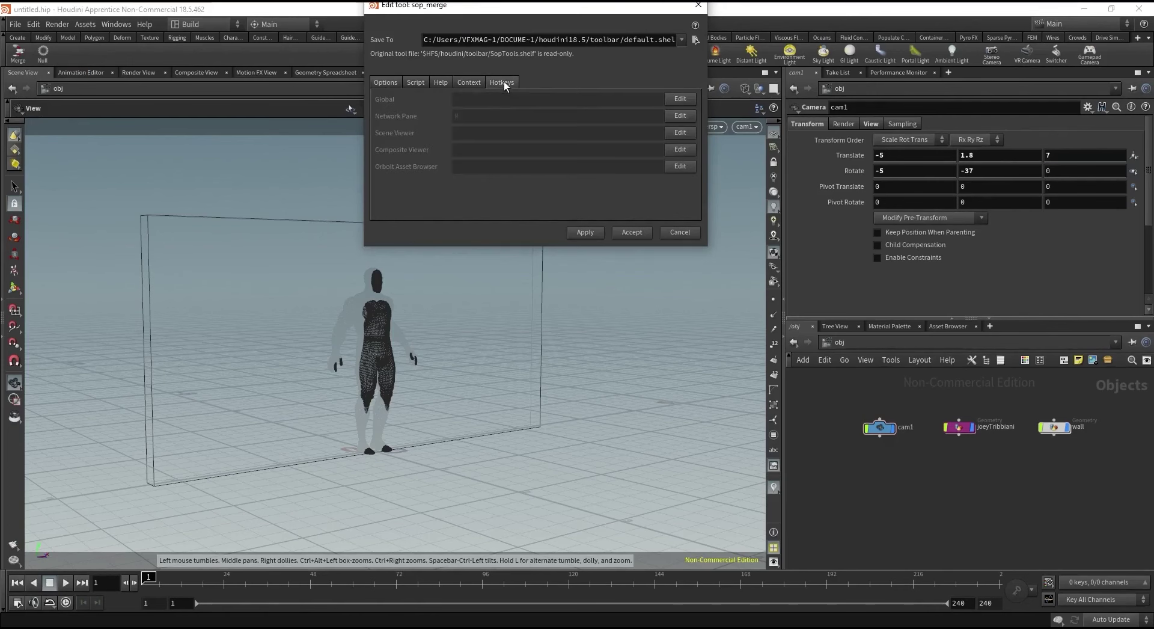
left_click(678, 115)
left_click(788, 197)
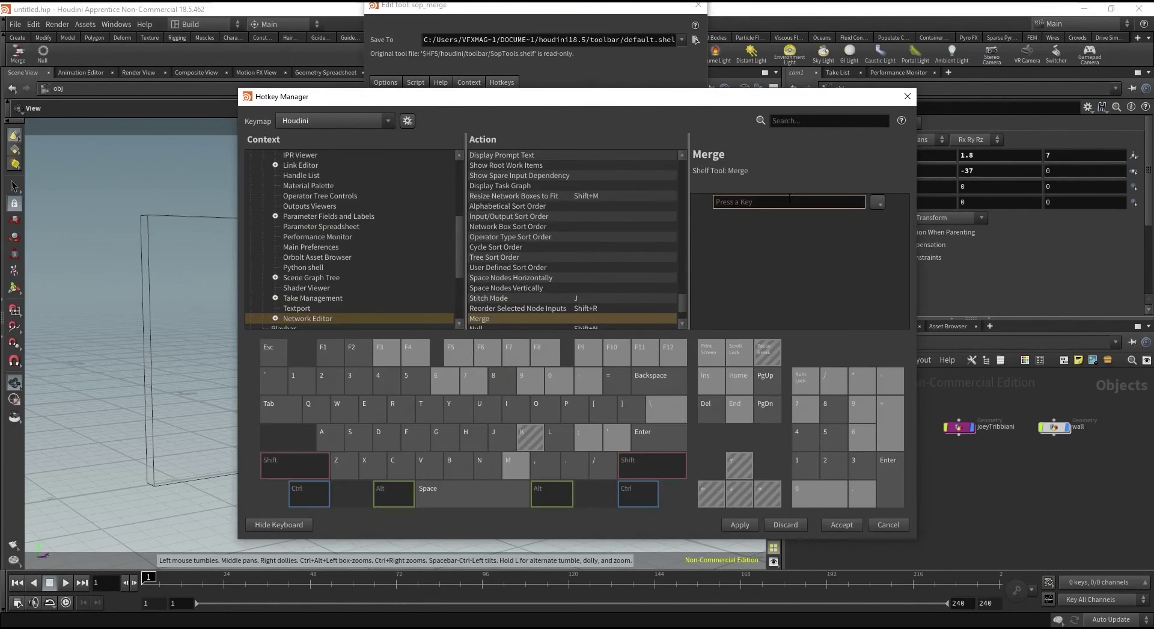
key("m")
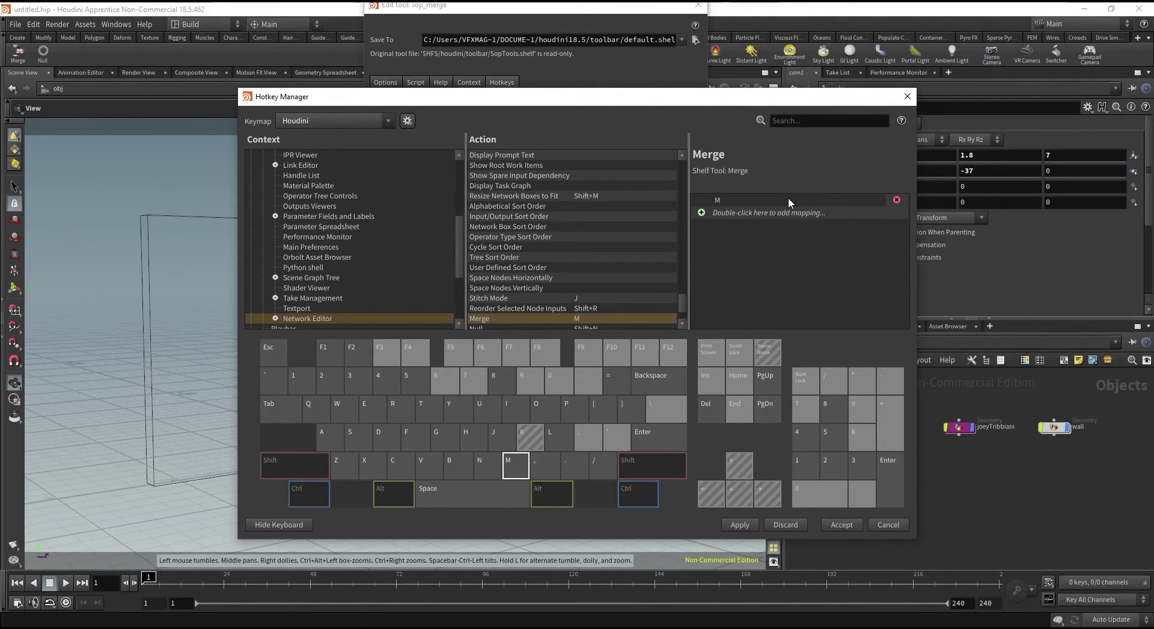
left_click(740, 524)
left_click(840, 524)
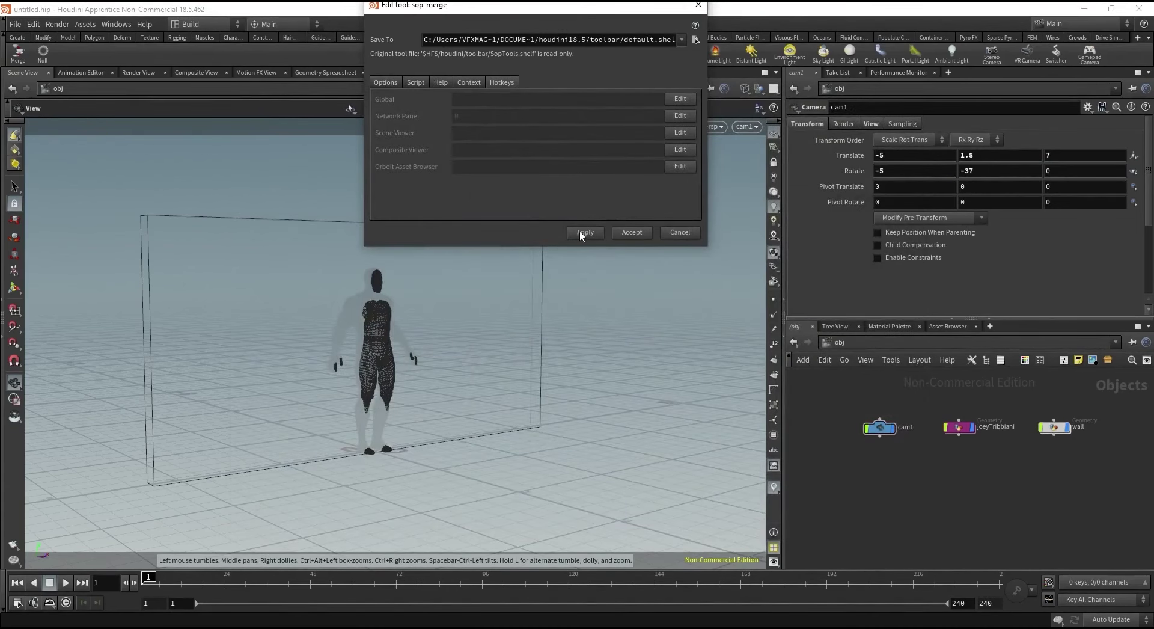
left_click(631, 232)
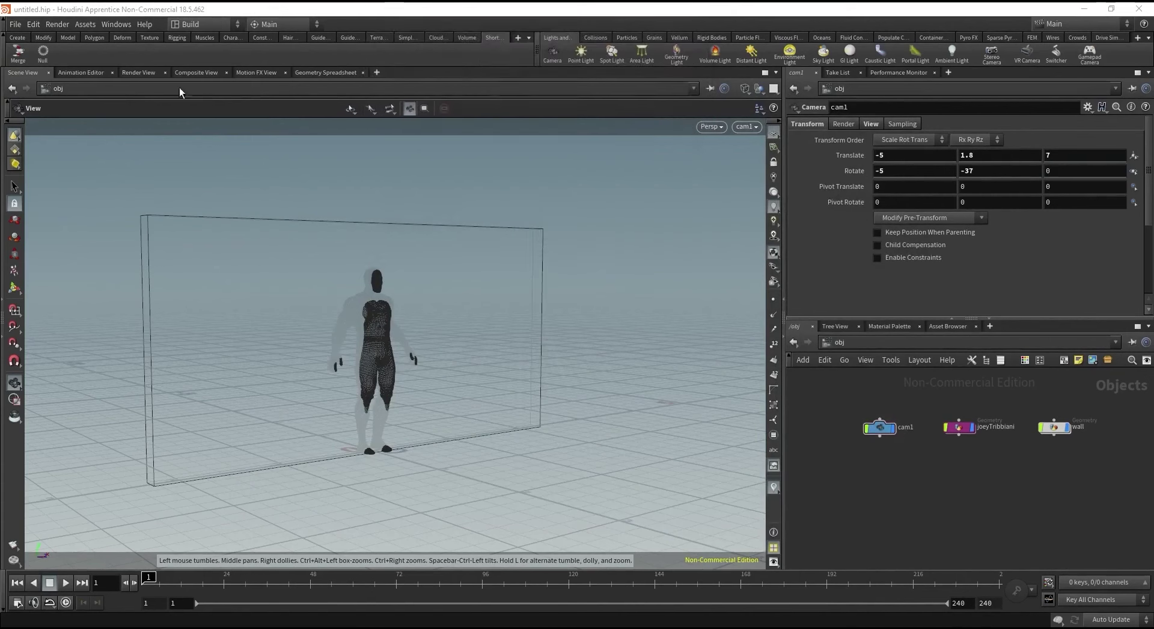
Assign Shift+N as the Null tool's network editor hotkey, avoiding the N conflict.
right_click(42, 56)
left_click(62, 71)
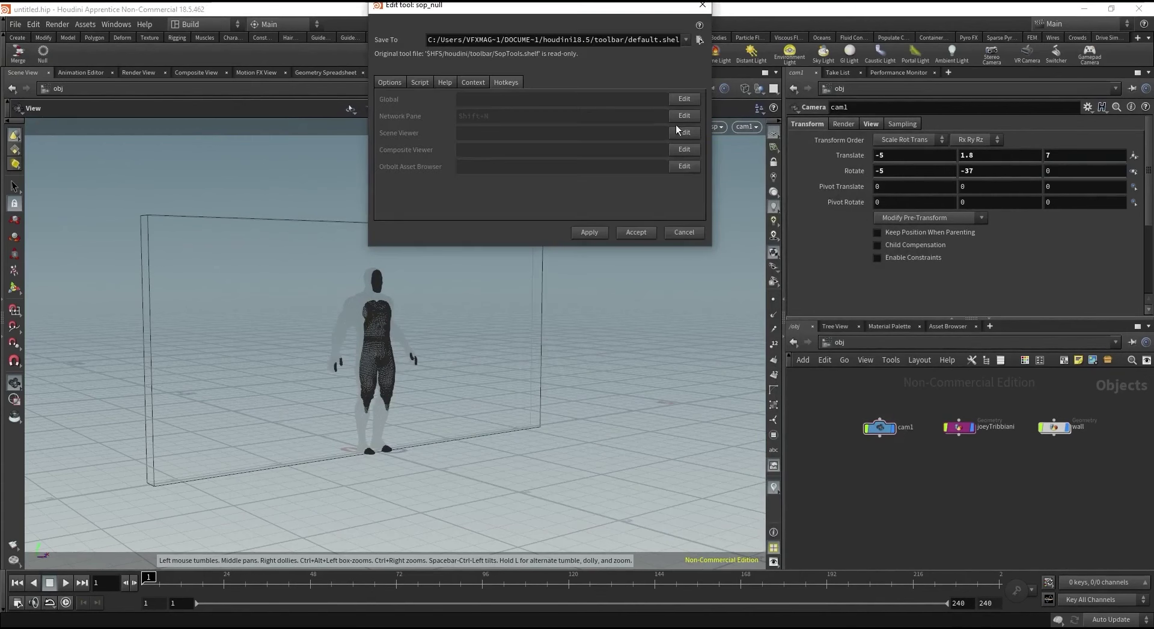
left_click(686, 115)
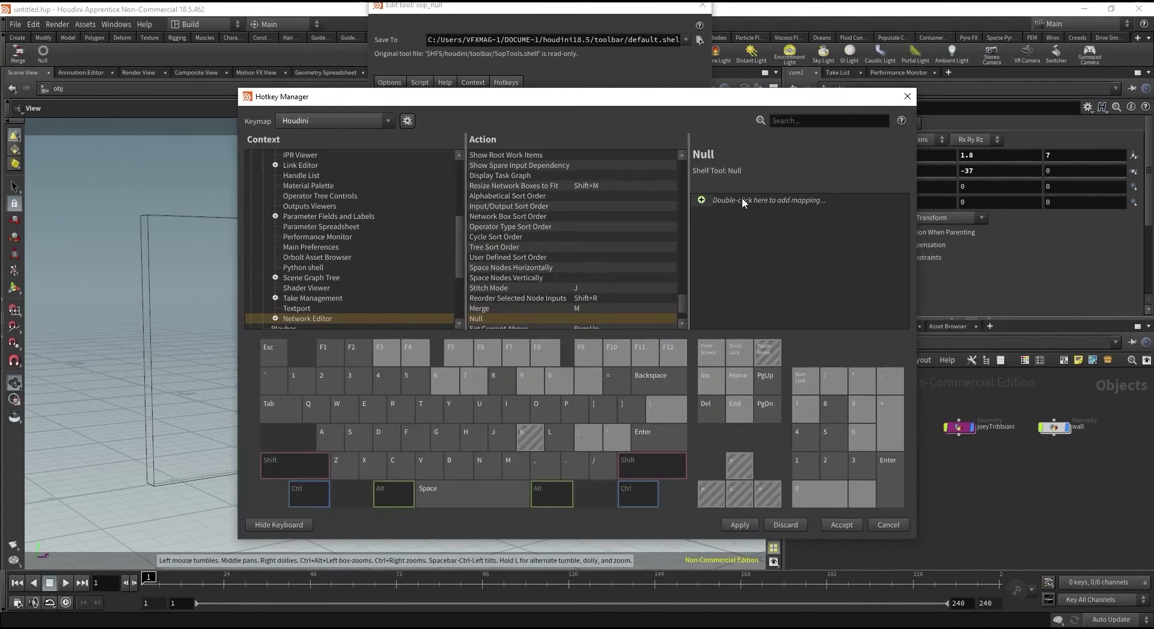
left_click(788, 200)
key("n")
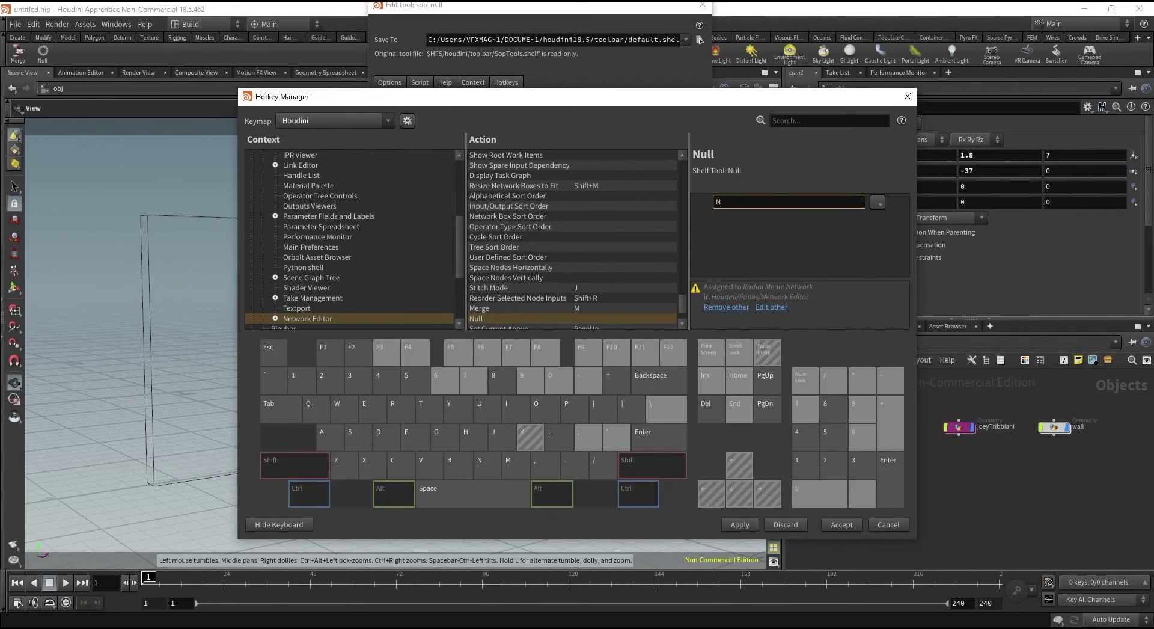
left_click_drag(721, 202, 707, 205)
key("shift+n")
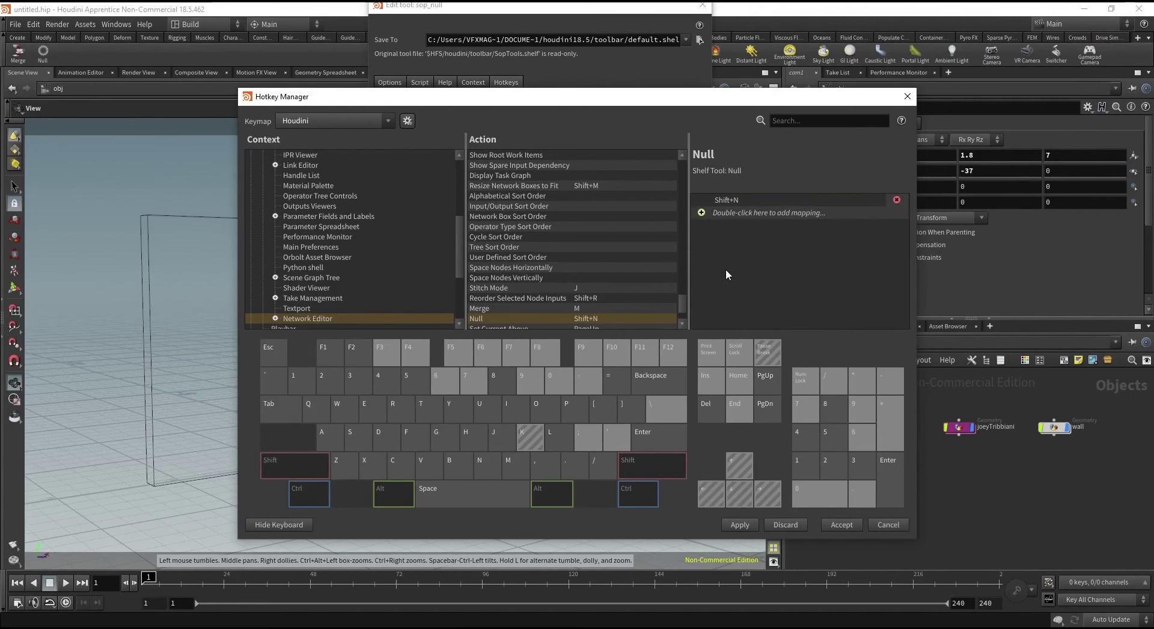
left_click(847, 524)
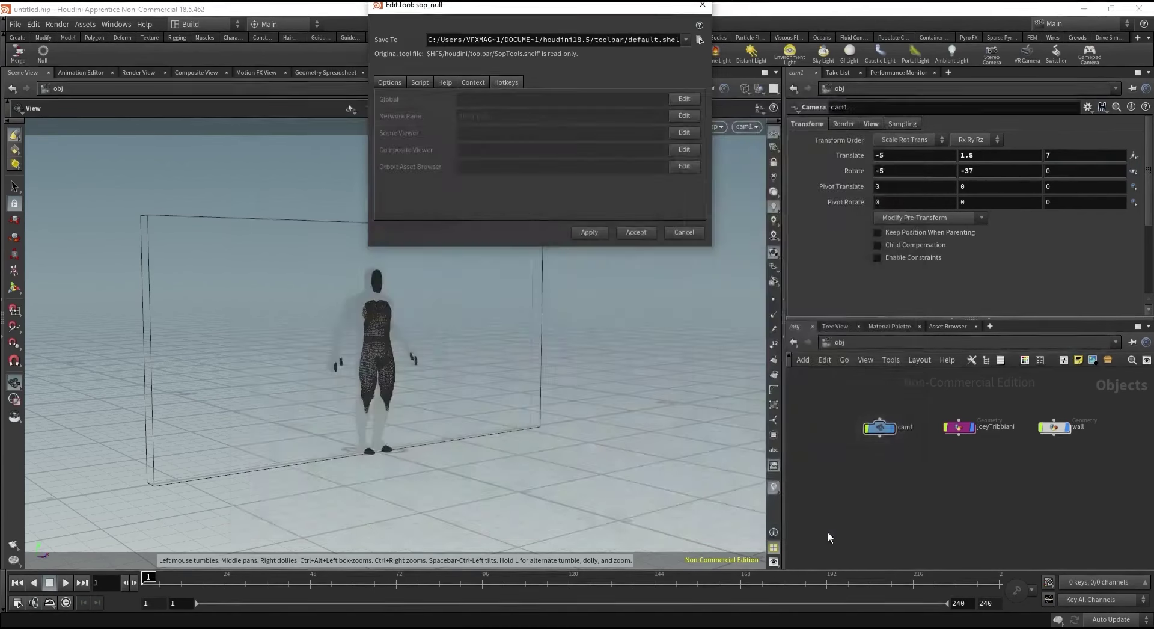
left_click(638, 231)
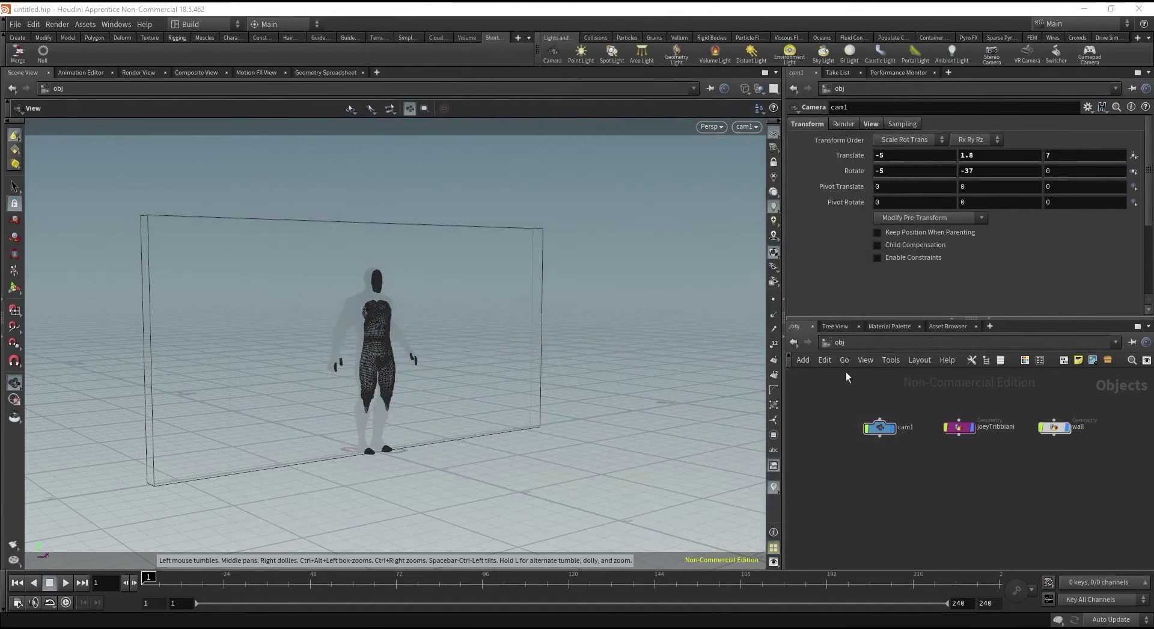
Test both hotkeys inside wall, then delete merge1 and null1 and return to /obj.
double_click(1053, 427)
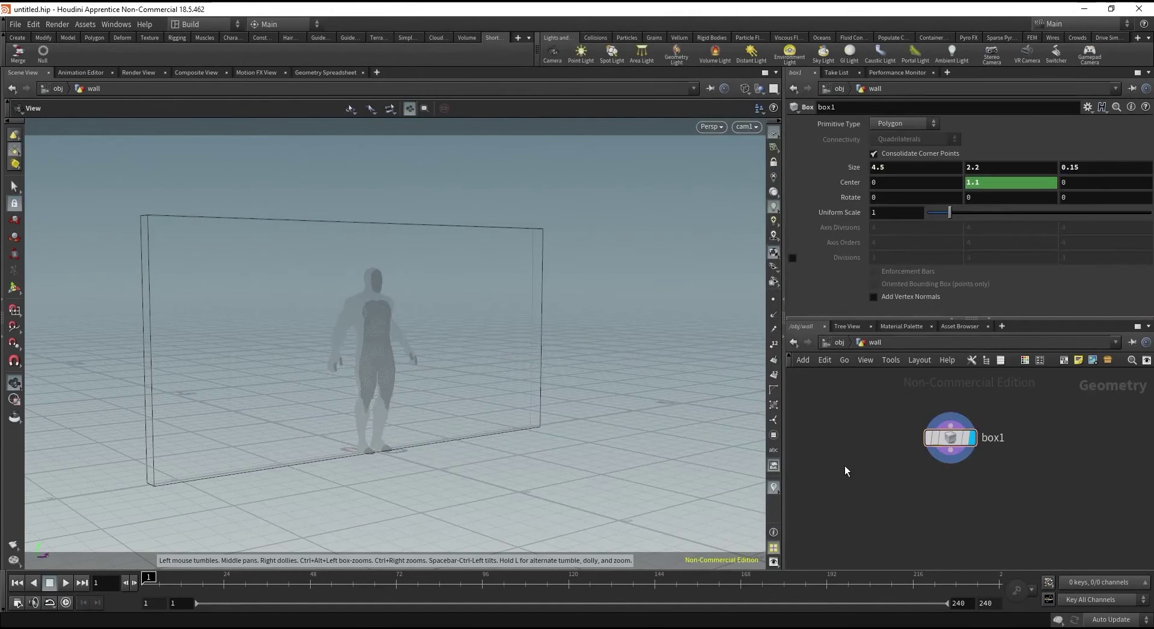
left_click(852, 474)
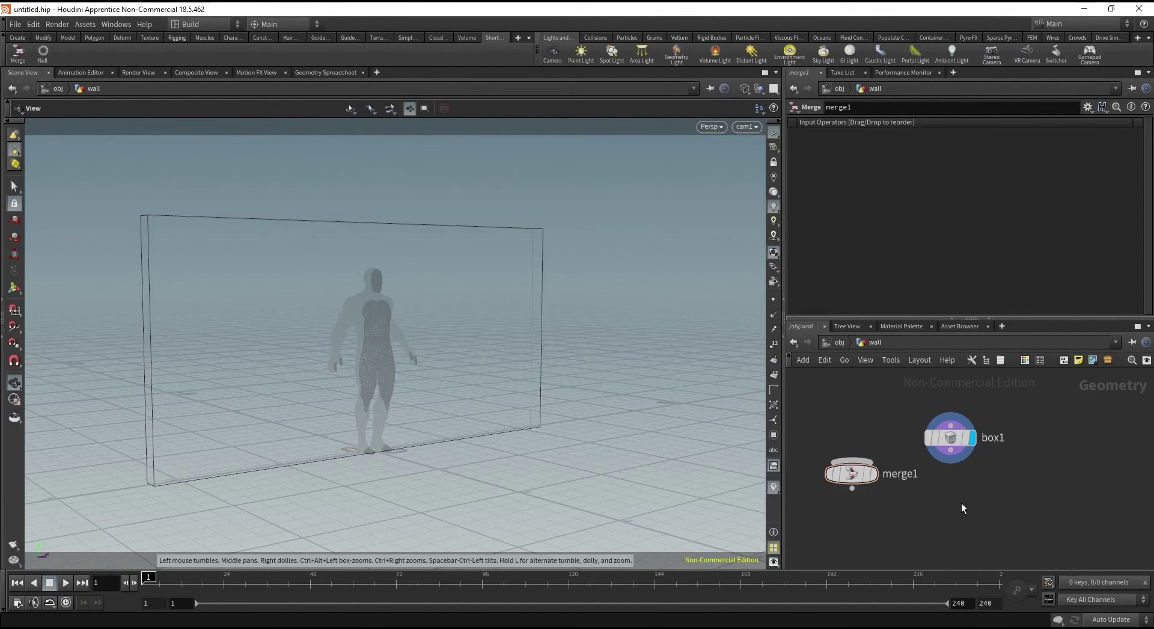
left_click(960, 502)
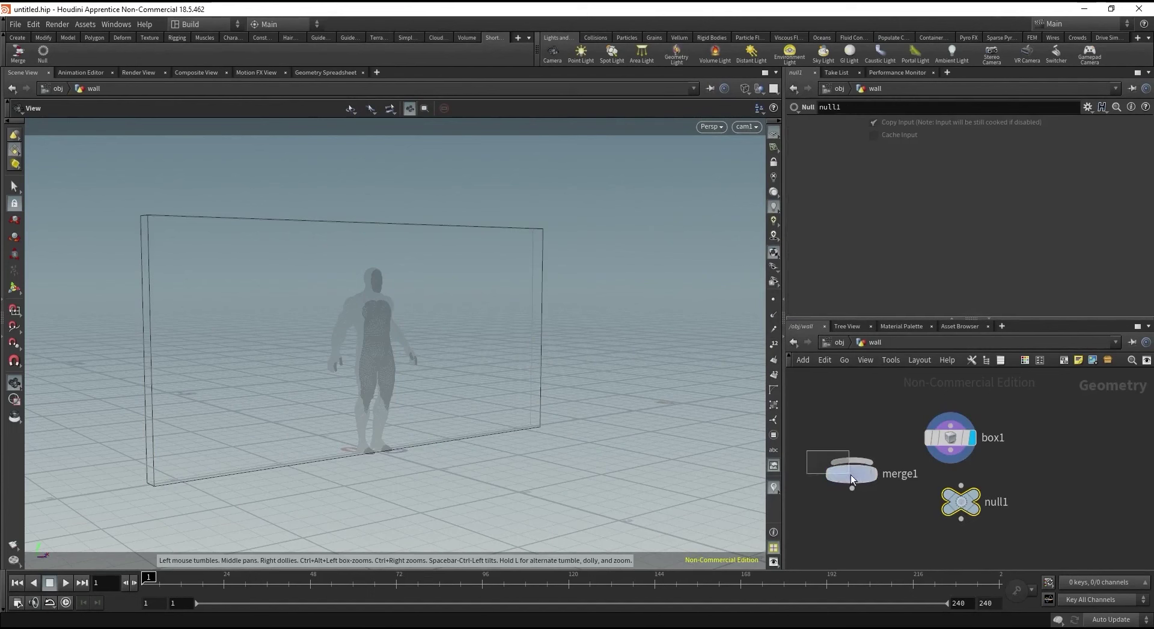
left_click(850, 474)
key("Delete")
left_click(952, 515)
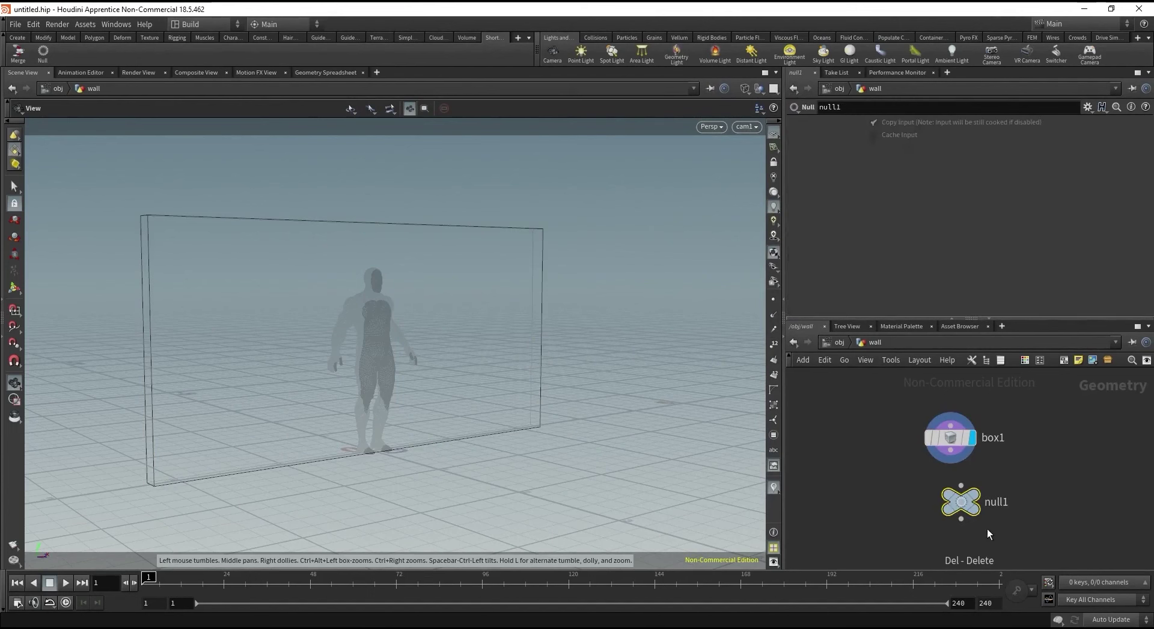
key("Delete")
left_click(839, 341)
left_click(906, 480)
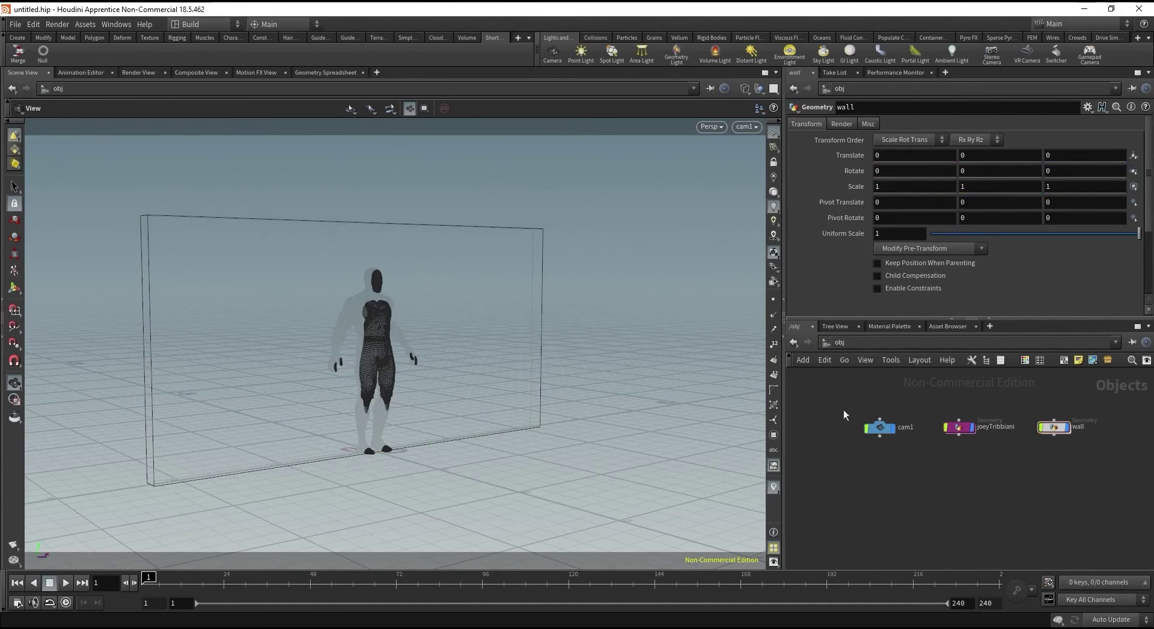
Open Save As at the Desktop after cancelling an accidental New Project dialog.
left_click(15, 25)
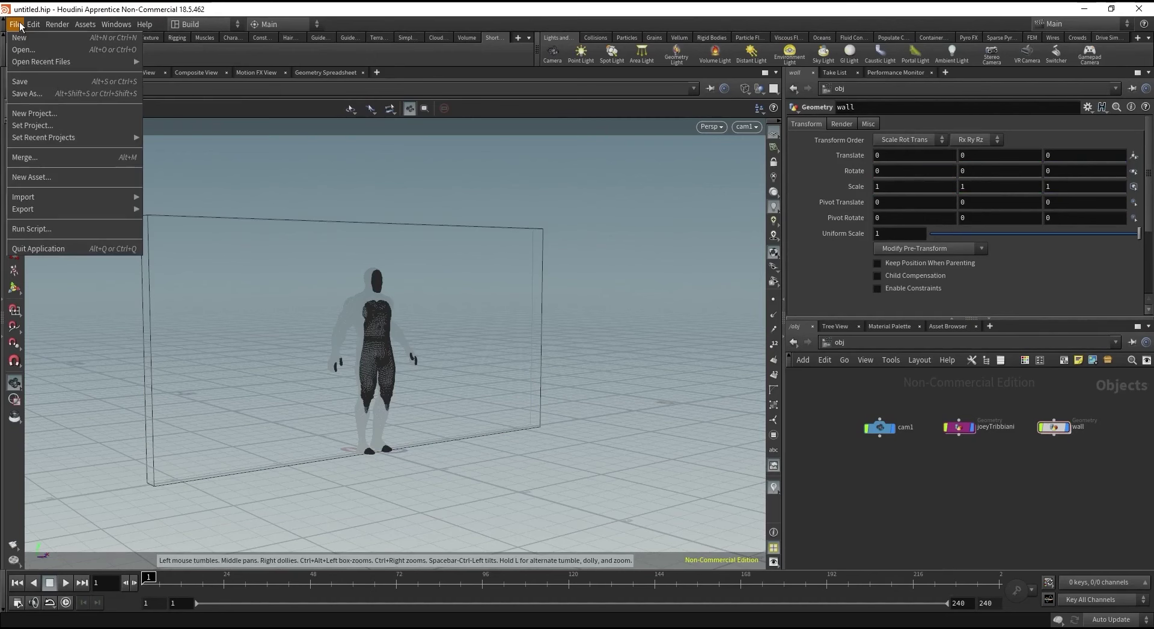
left_click(30, 111)
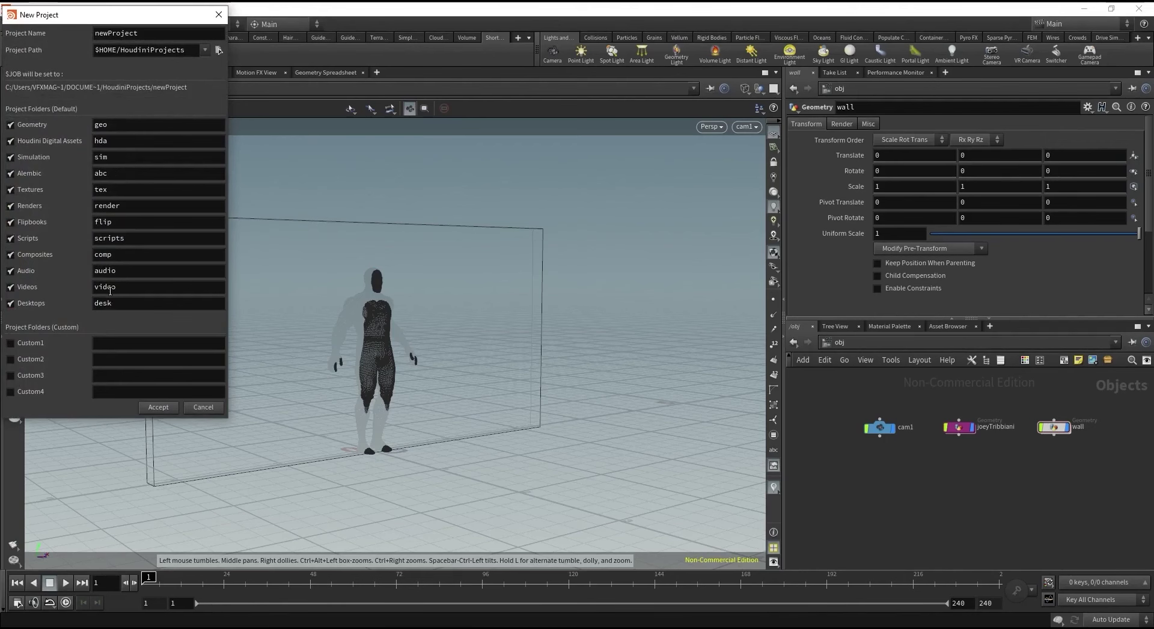
left_click(200, 409)
left_click(15, 24)
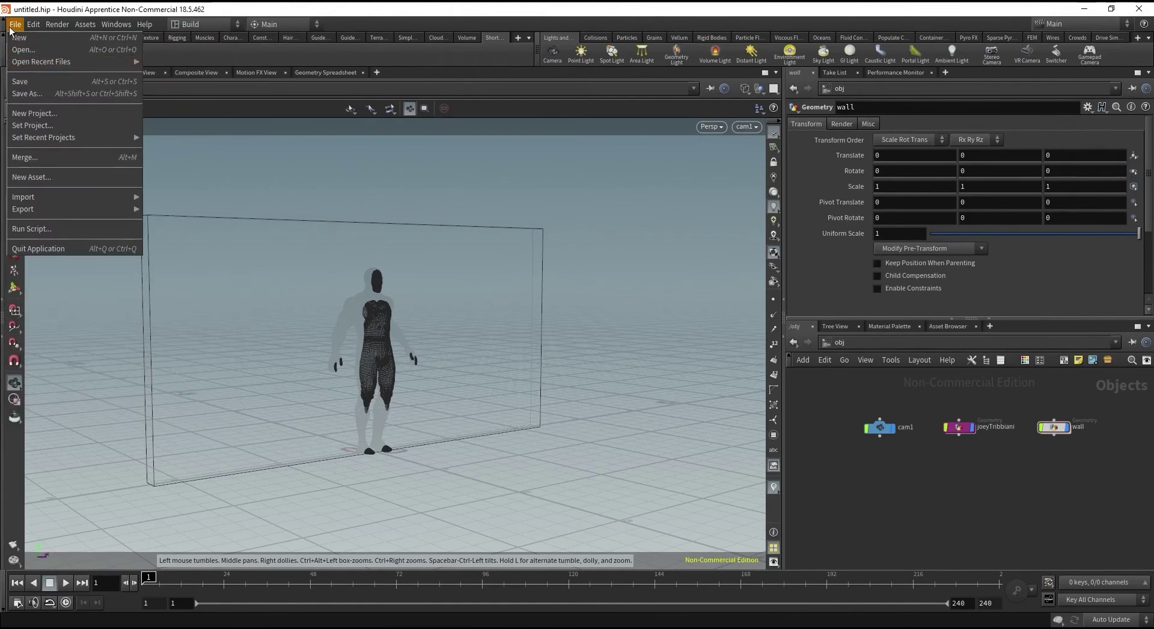
left_click(27, 93)
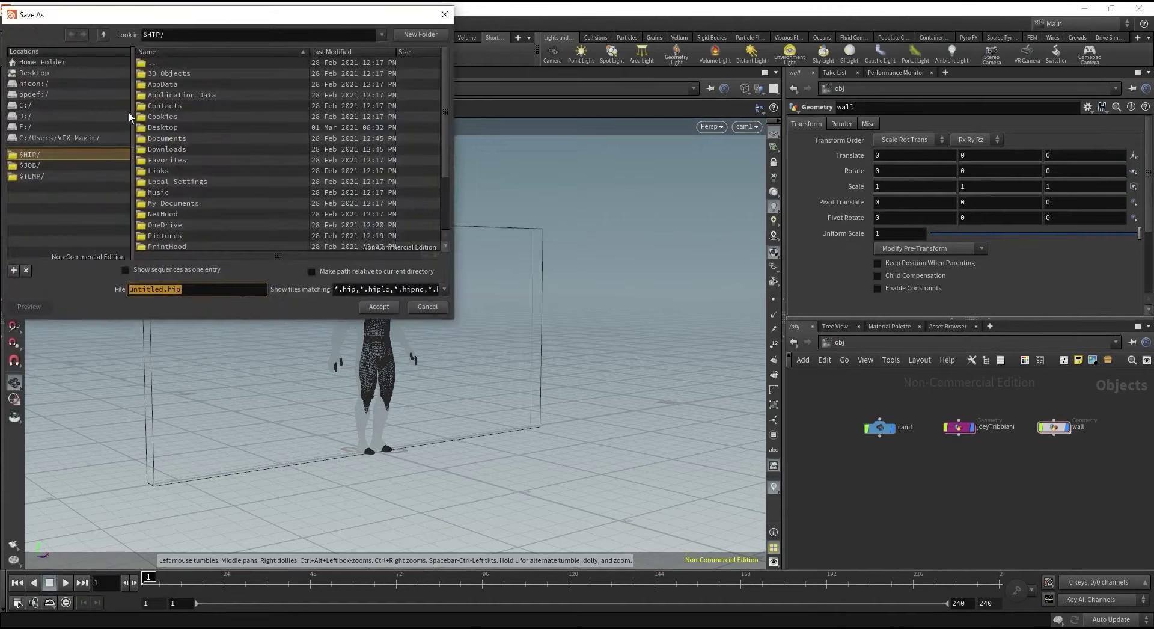
left_click(27, 73)
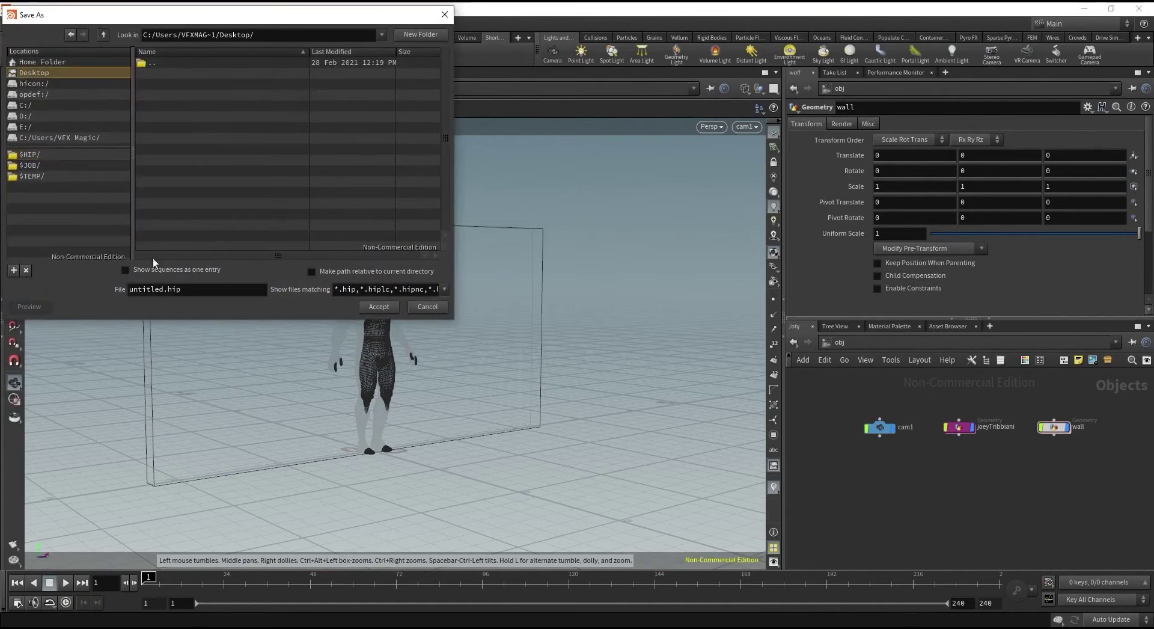
Create a wallDestruction folder and save the scene in it as wallDestruction_v1.
left_click(423, 35)
type("wallDestructui")
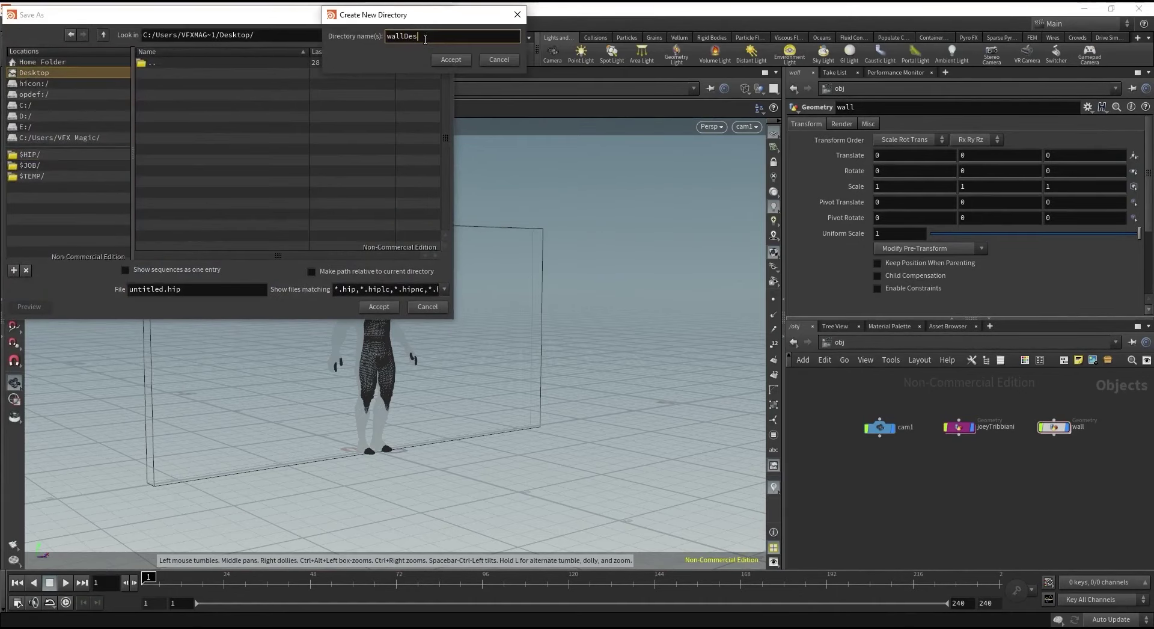
key("BackSpace")
key("BackSpace")
type("ion")
double_click(425, 36)
key("ctrl+c")
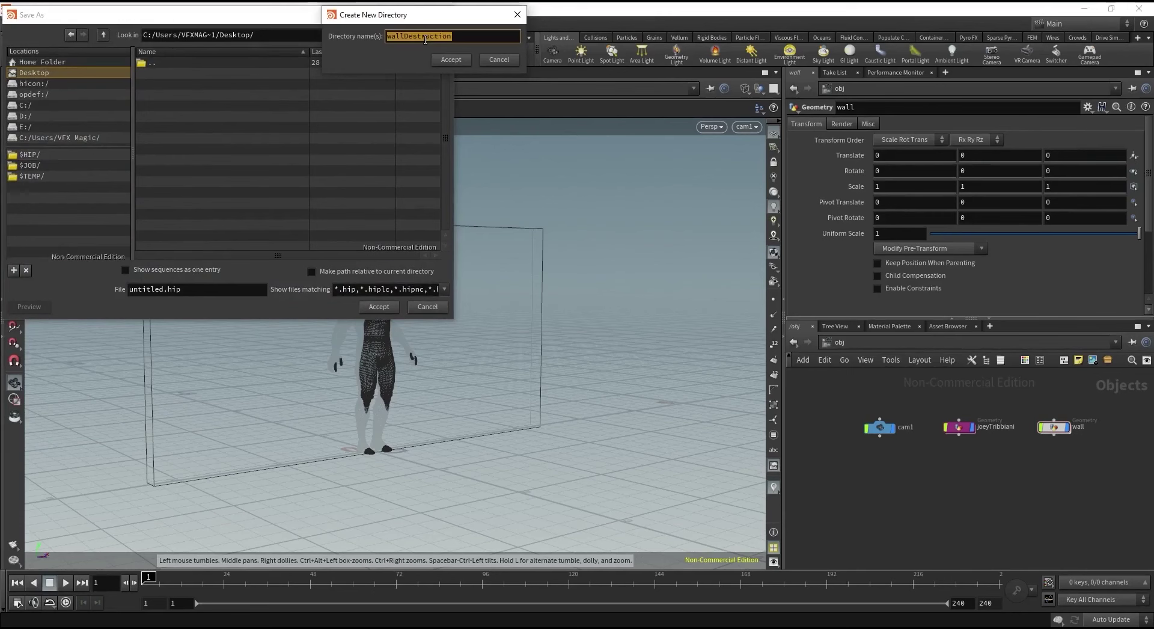
left_click(449, 59)
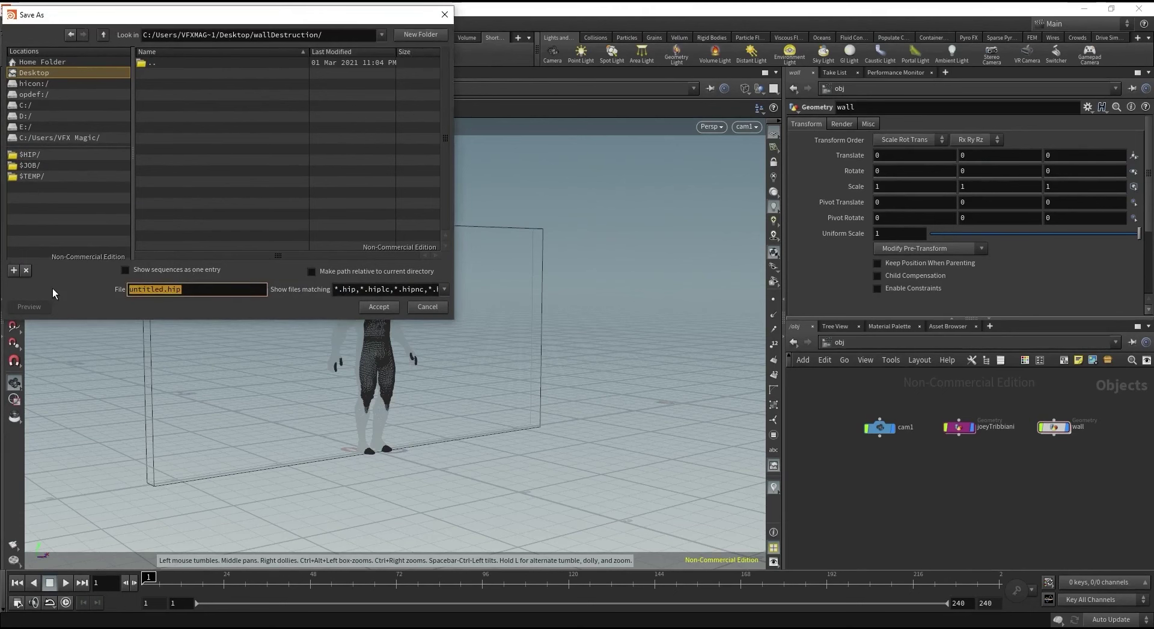
key("ctrl+v")
type("_v1")
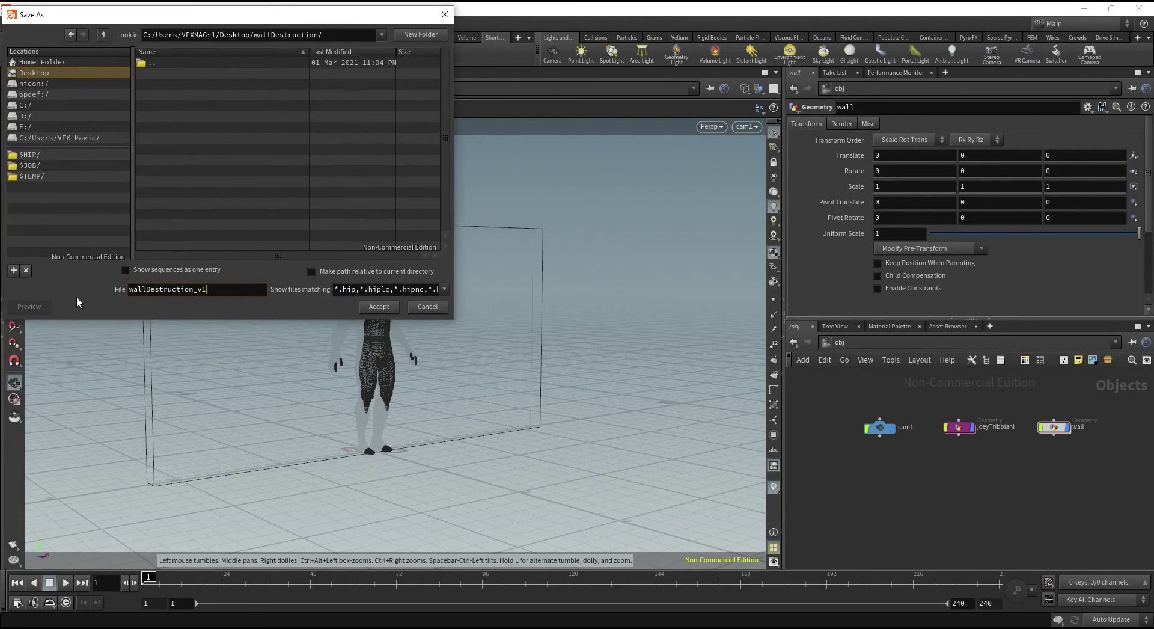
key("Return")
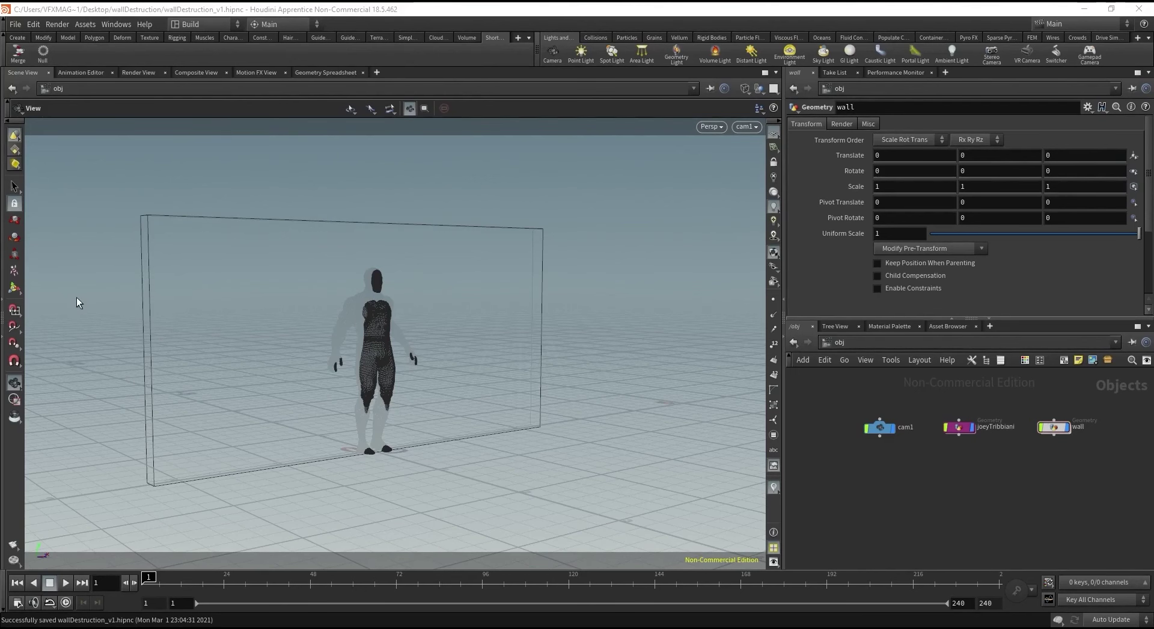
left_click(33, 24)
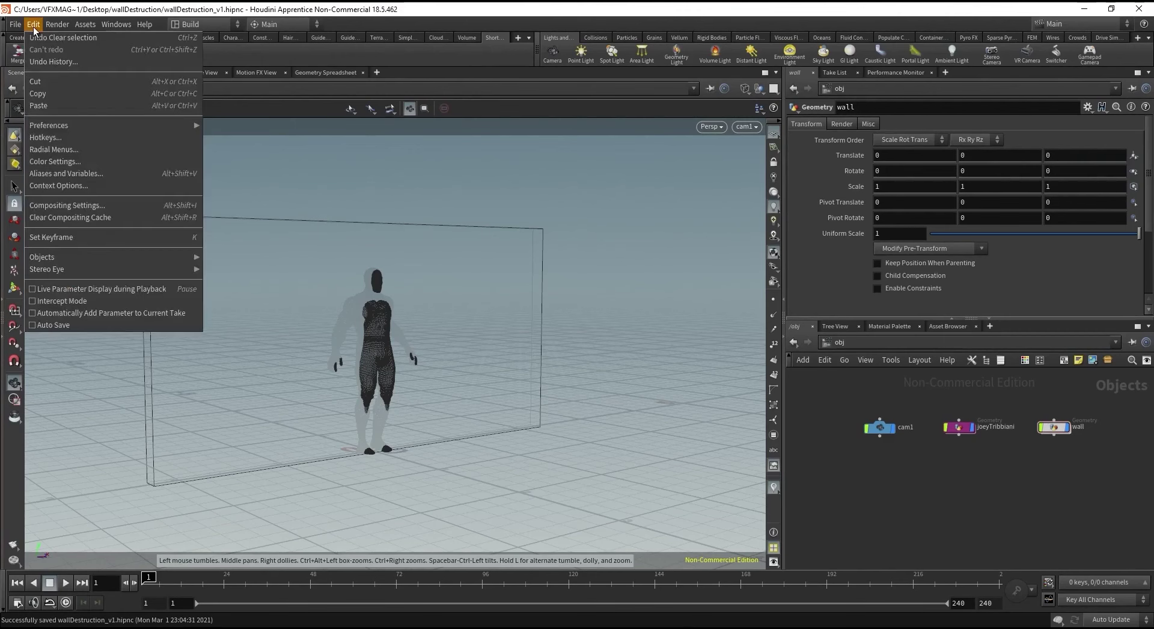
left_click(45, 174)
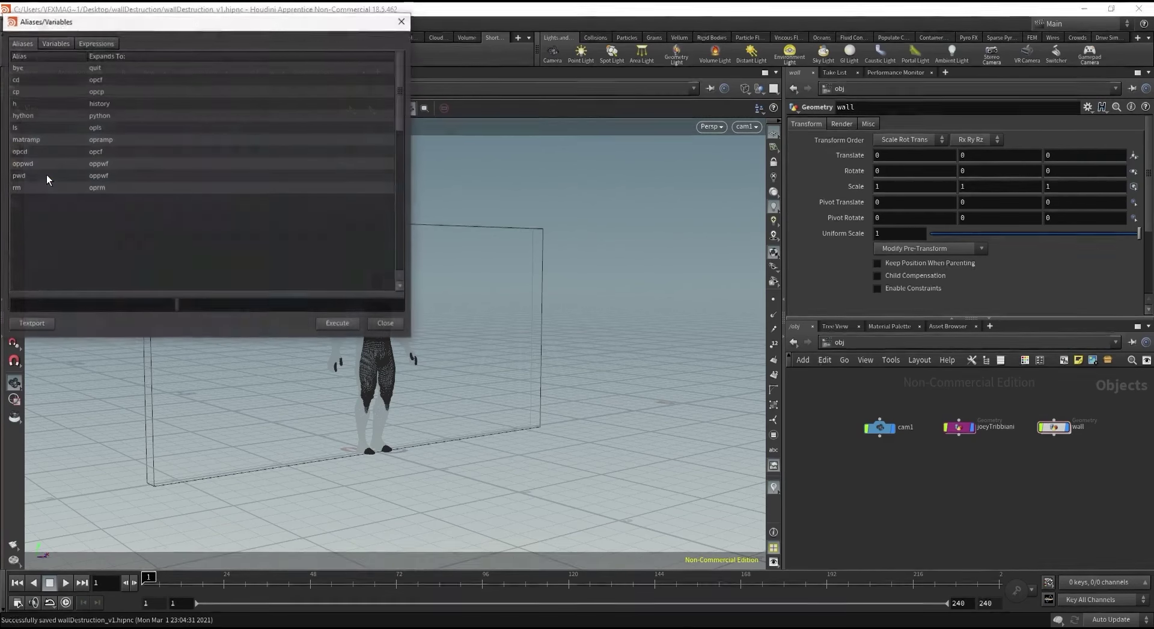
left_click(55, 43)
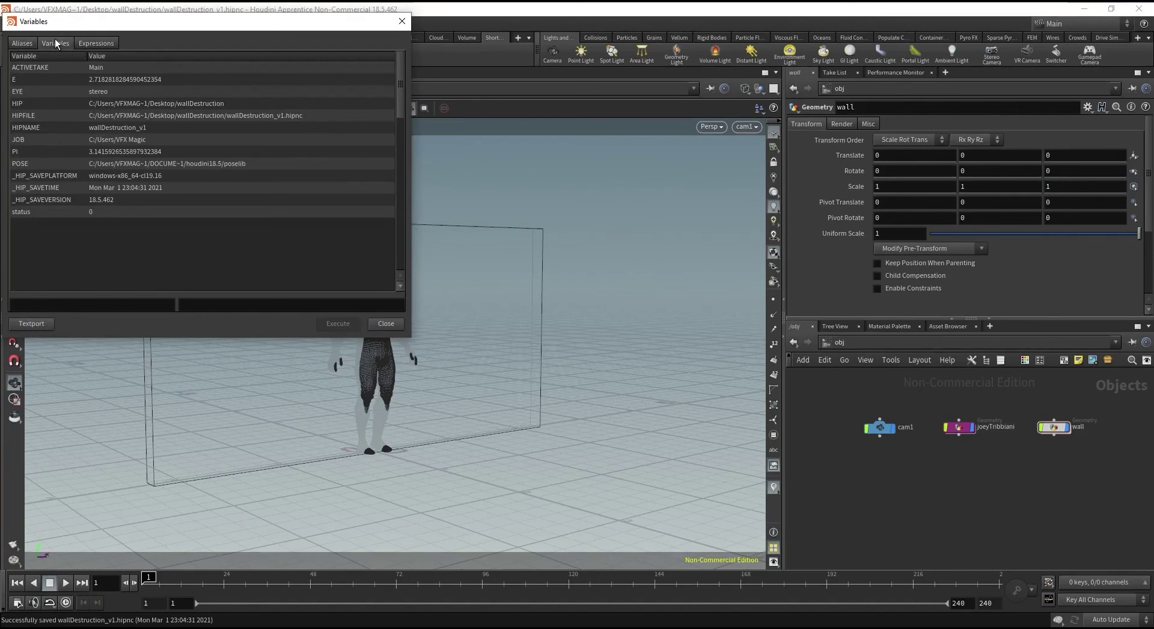
left_click(146, 104)
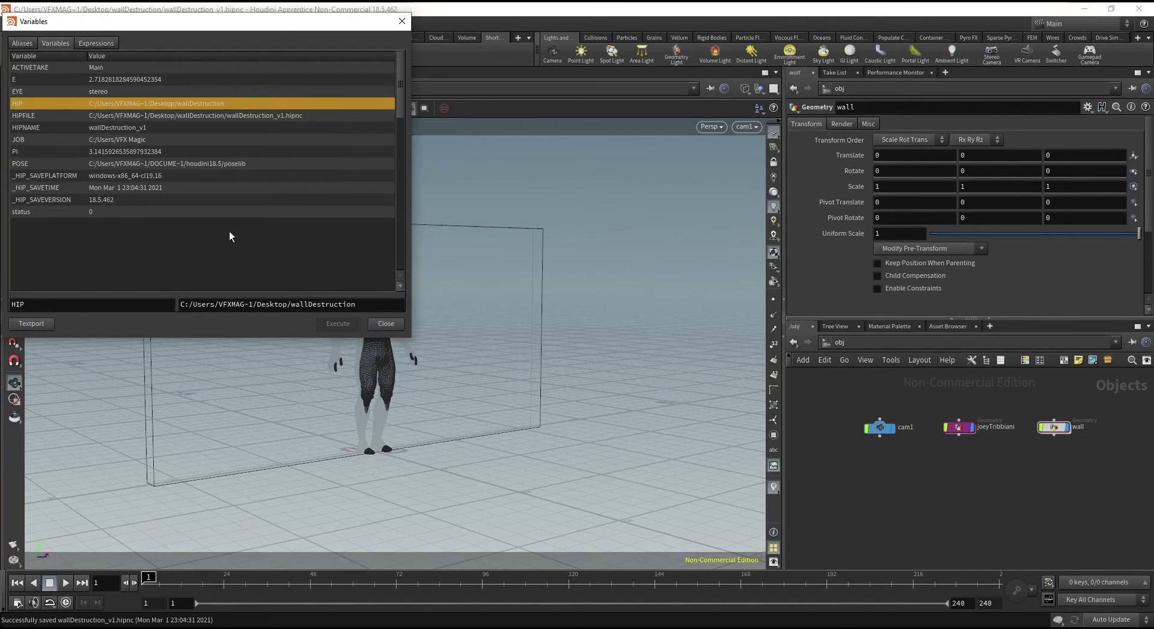
key("Tab")
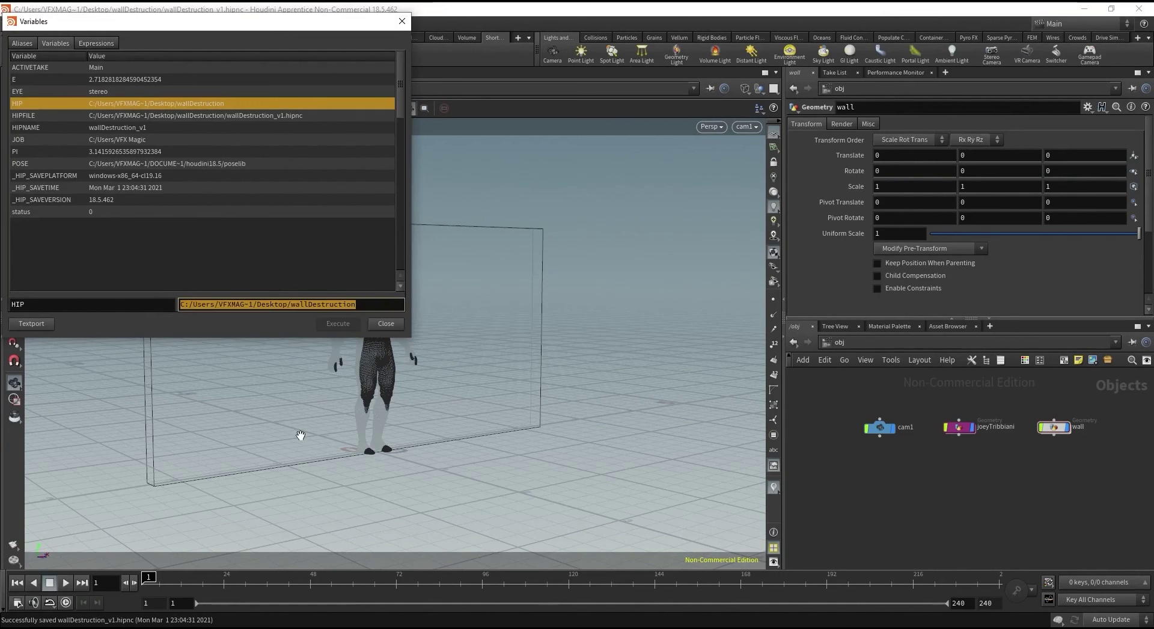
left_click(369, 304)
left_click_drag(369, 304, 165, 303)
left_click_drag(358, 305, 290, 305)
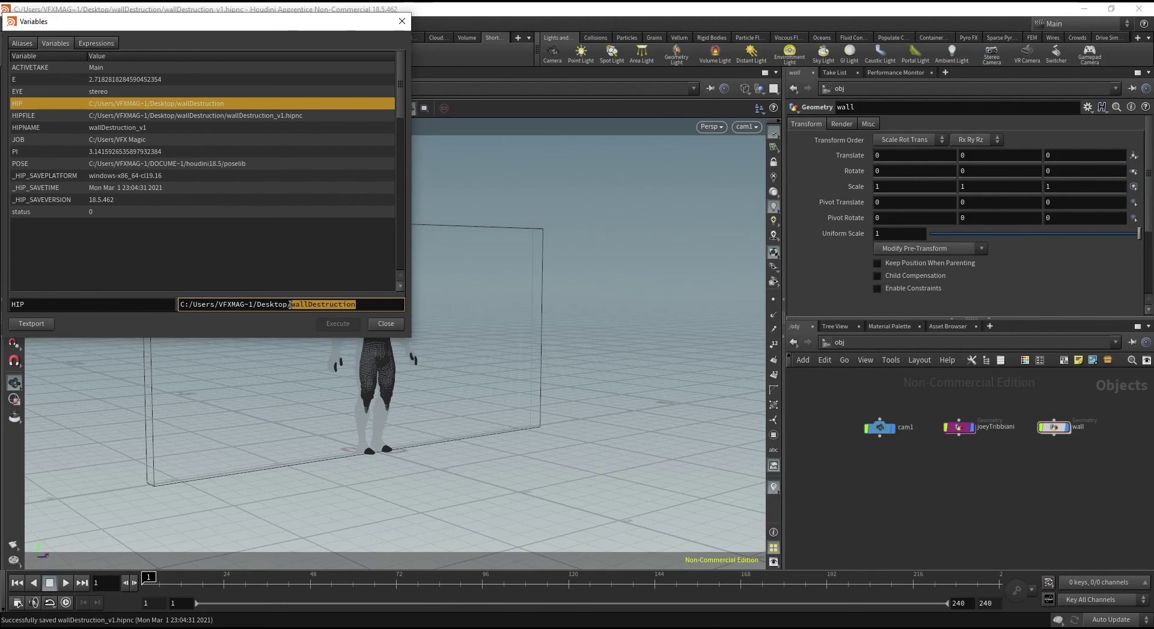
Hide the joeyTribbiani character and select the wall object.
left_click(390, 326)
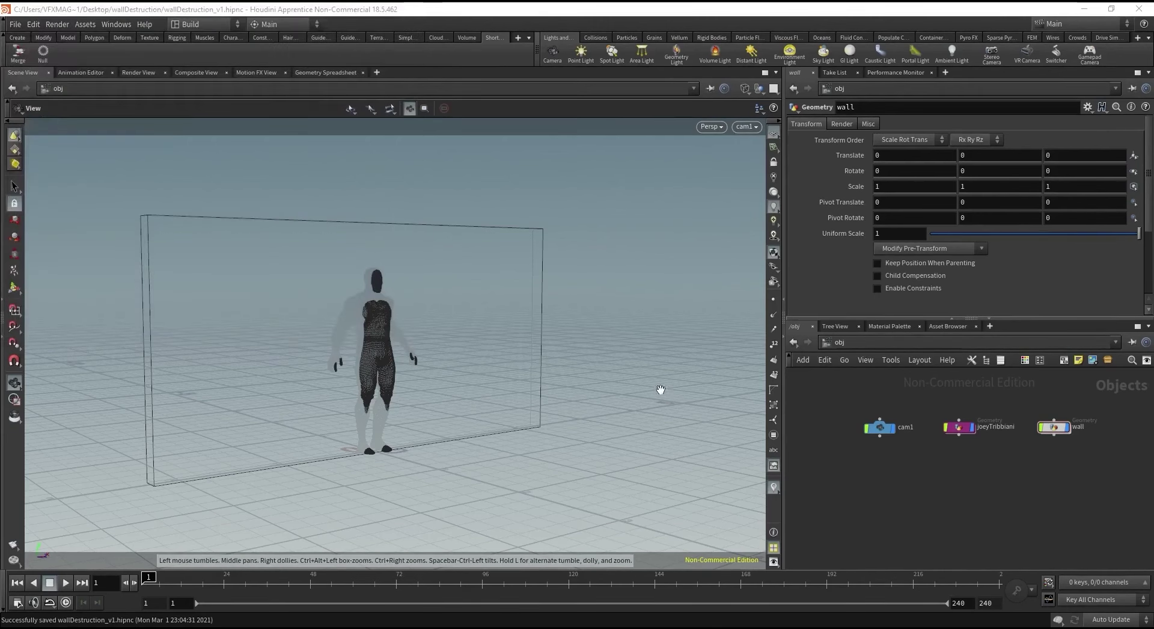
left_click(972, 428)
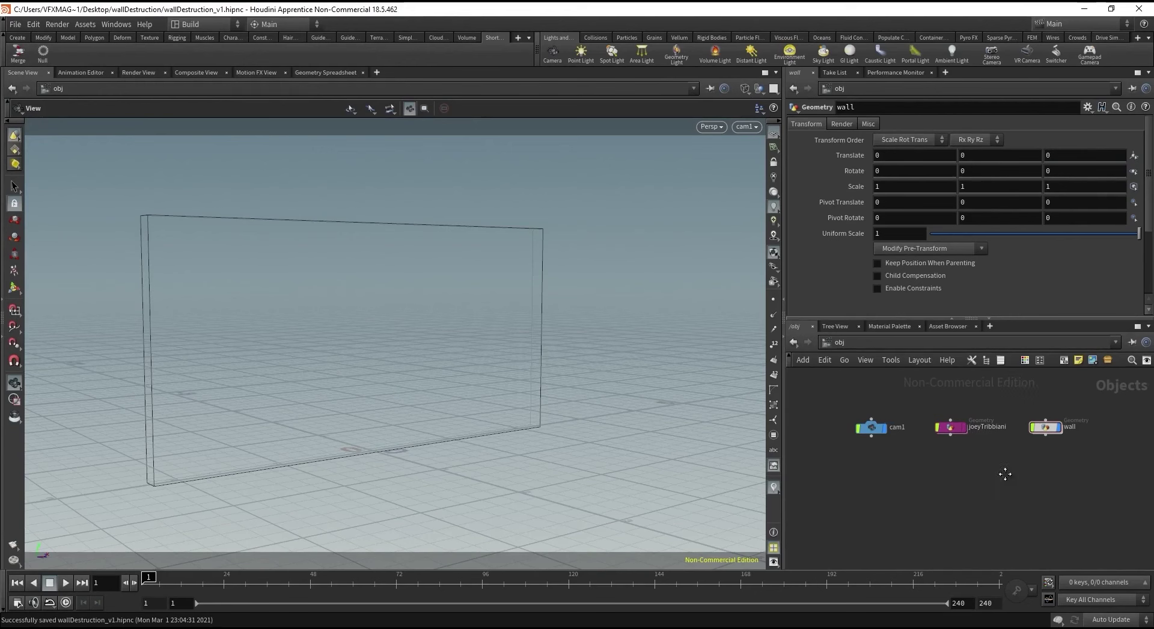
middle_click_drag(1004, 471, 899, 474)
left_click_drag(914, 393, 967, 433)
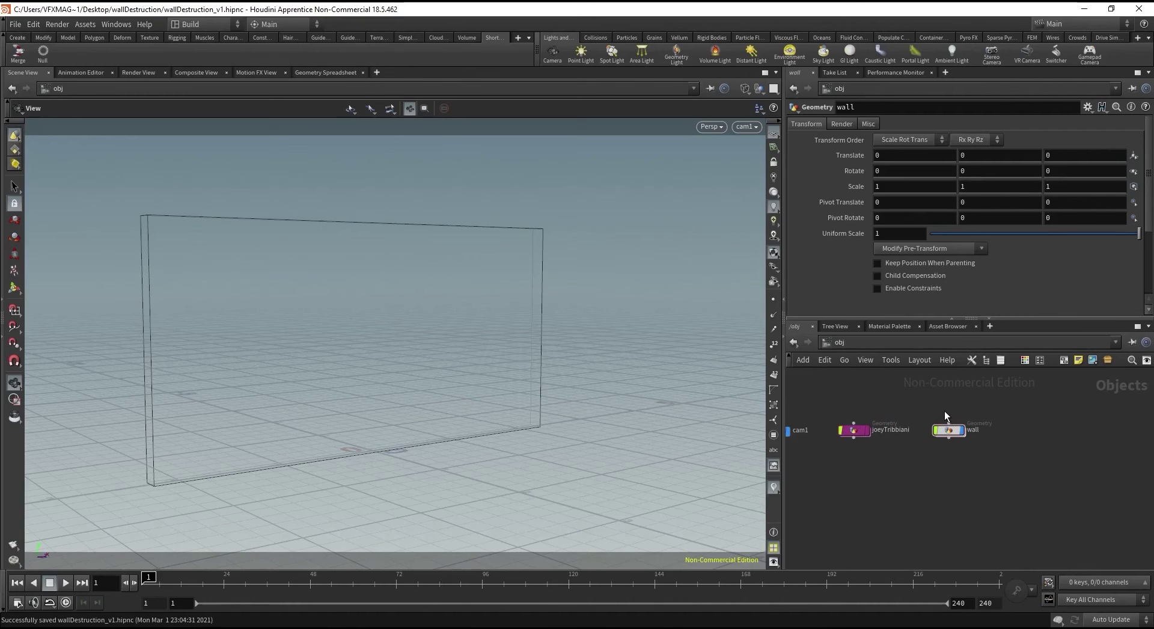
left_click(948, 429)
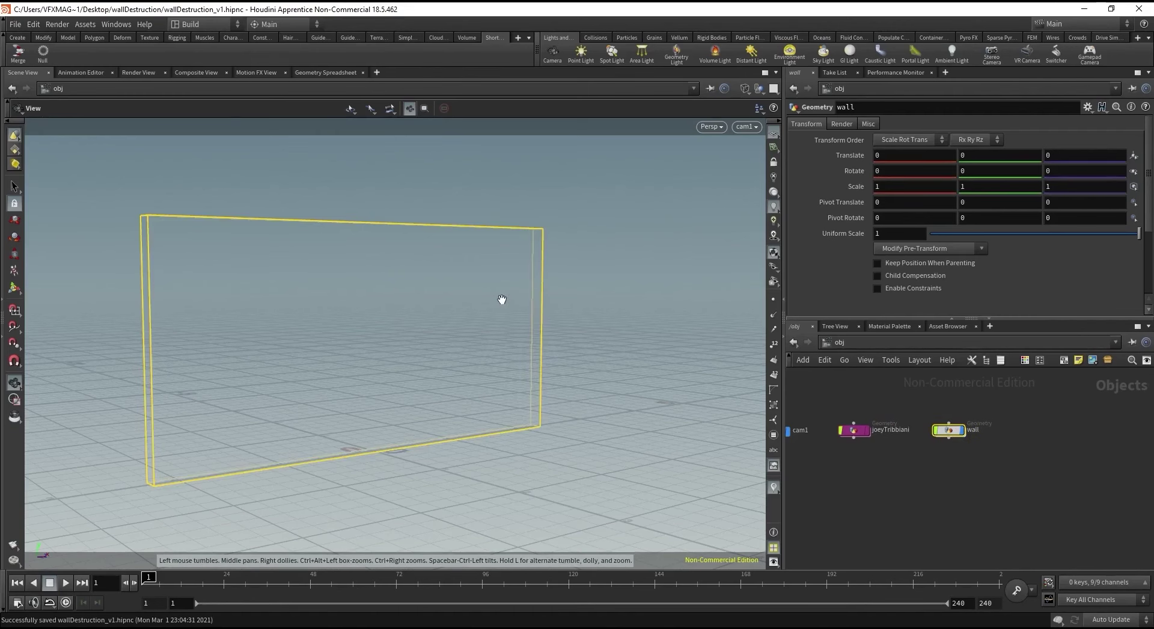
Apply Shatter to the wall with a chunkcenters Force Total Count of 100.
key("Tab")
type("shat")
key("Return")
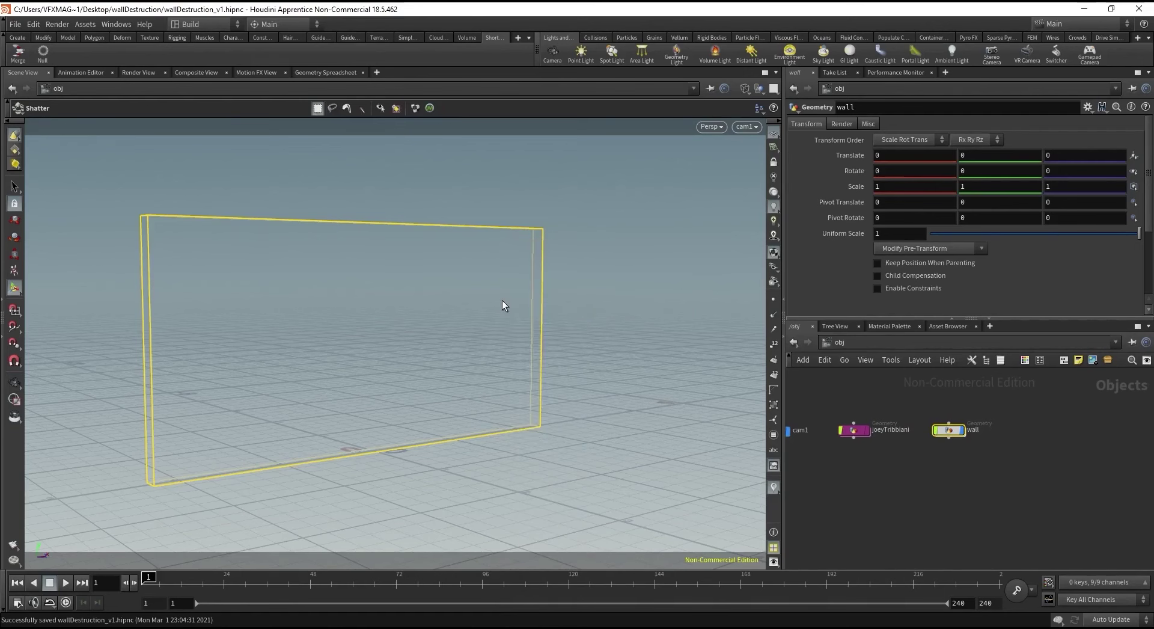
left_click(1037, 438)
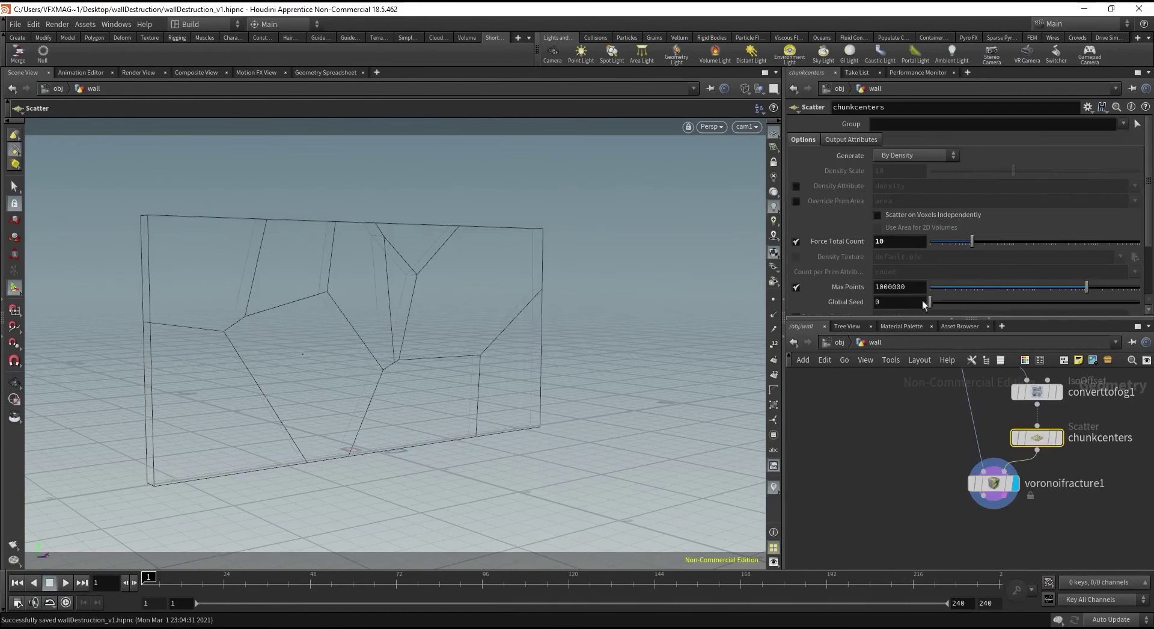
left_click(901, 241)
type("0")
key("Return")
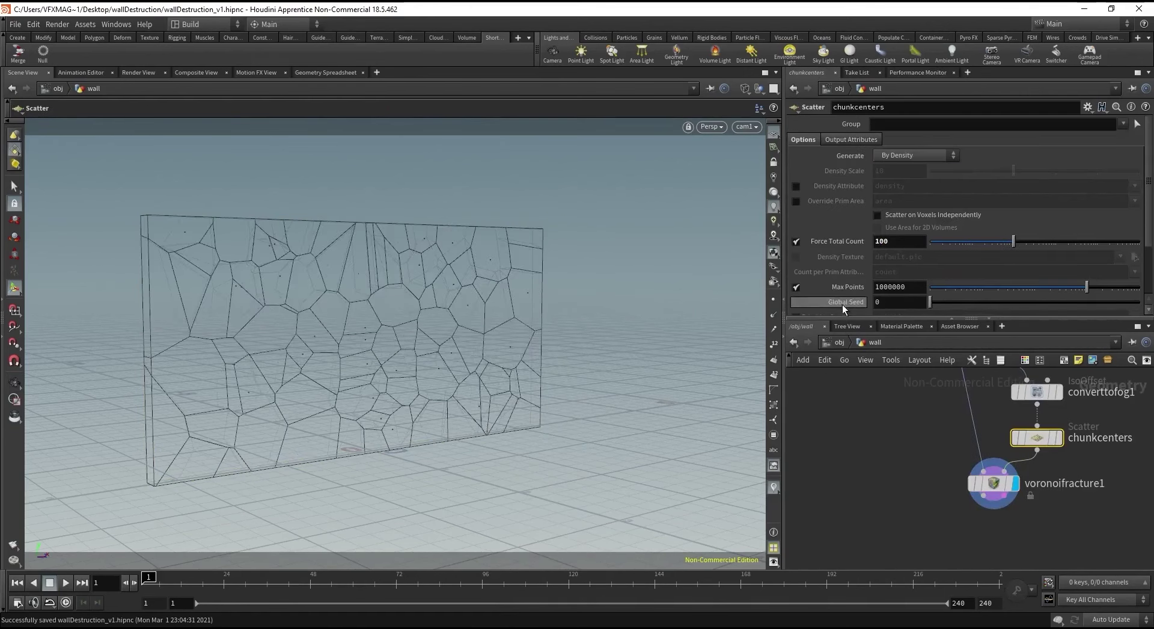
left_click(839, 341)
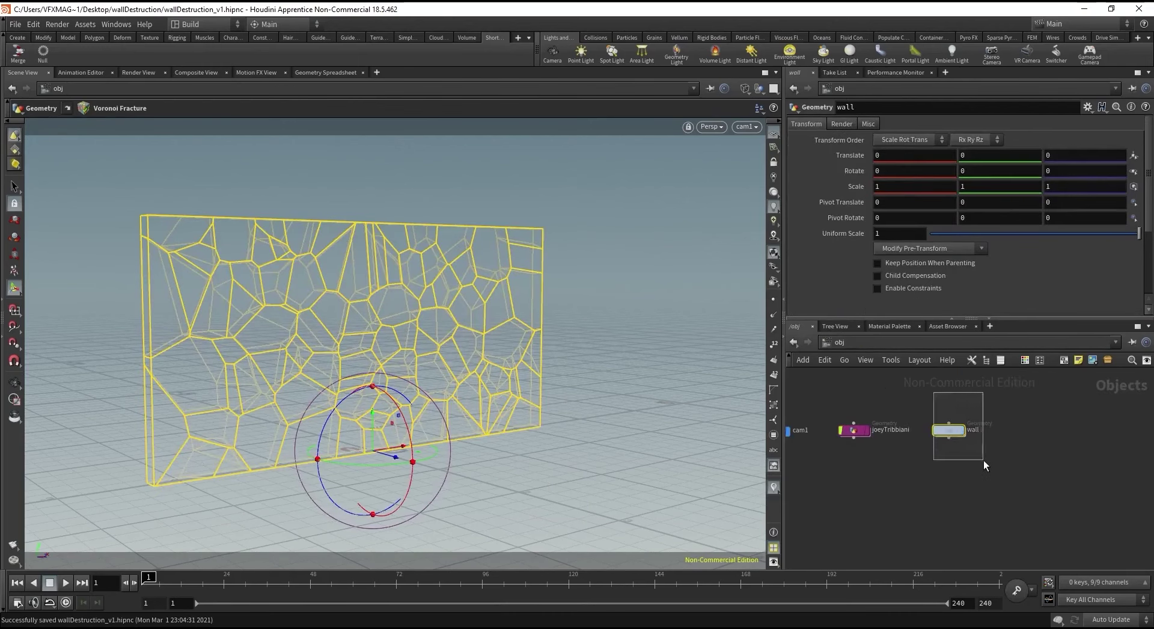
Turn the wall into an RBD Packed Object and place the AutoDopNetwork node under it.
left_click(711, 37)
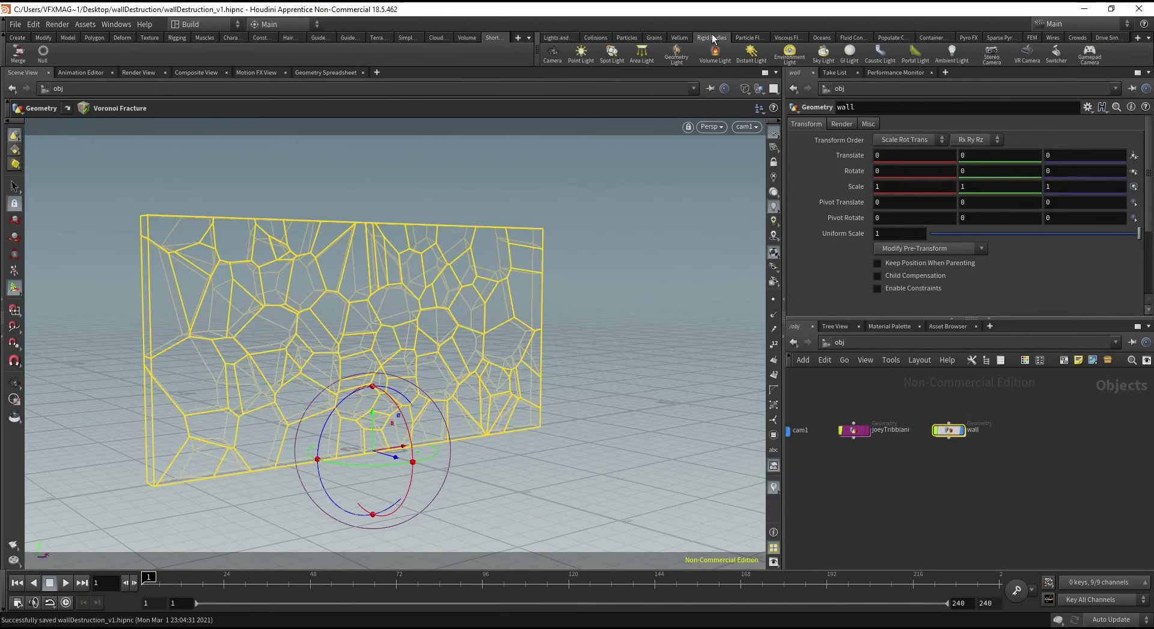
left_click(875, 53)
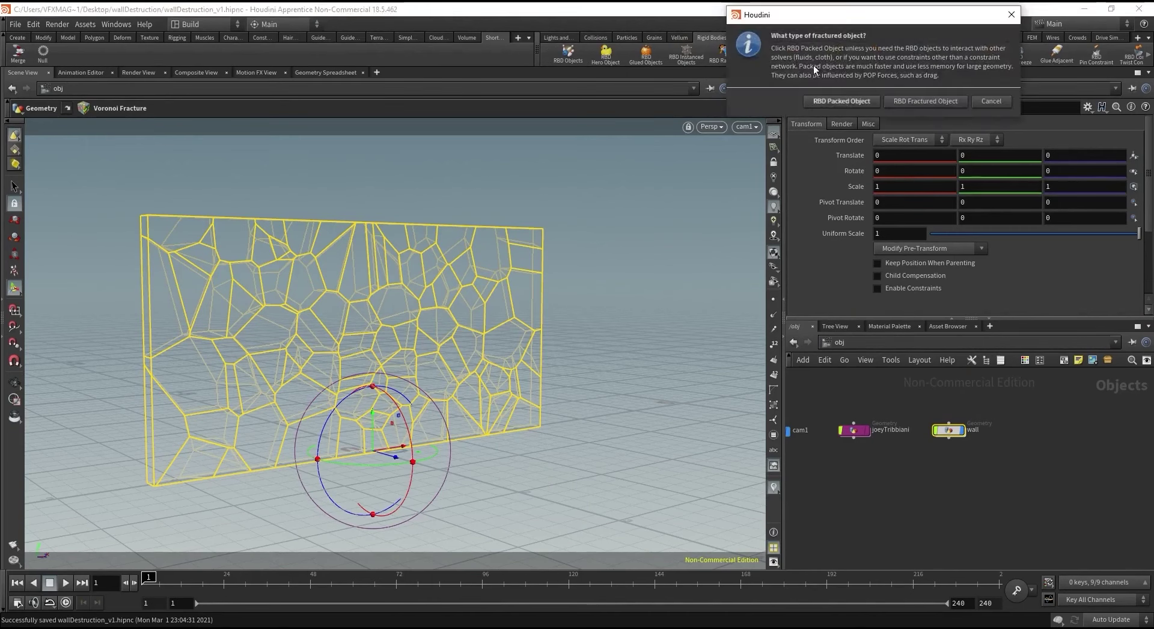
left_click(839, 101)
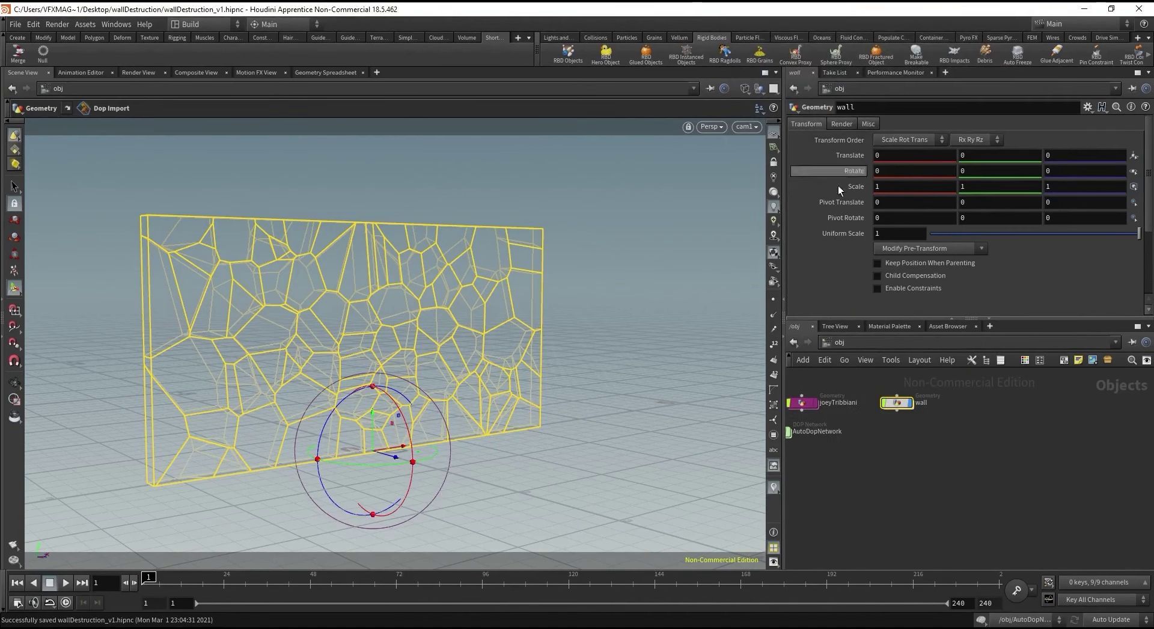
middle_click_drag(863, 431, 935, 441)
left_click_drag(878, 435, 1001, 441)
middle_click_drag(1000, 441, 953, 481)
Add a ground plane collision object to the scene.
left_click(947, 473)
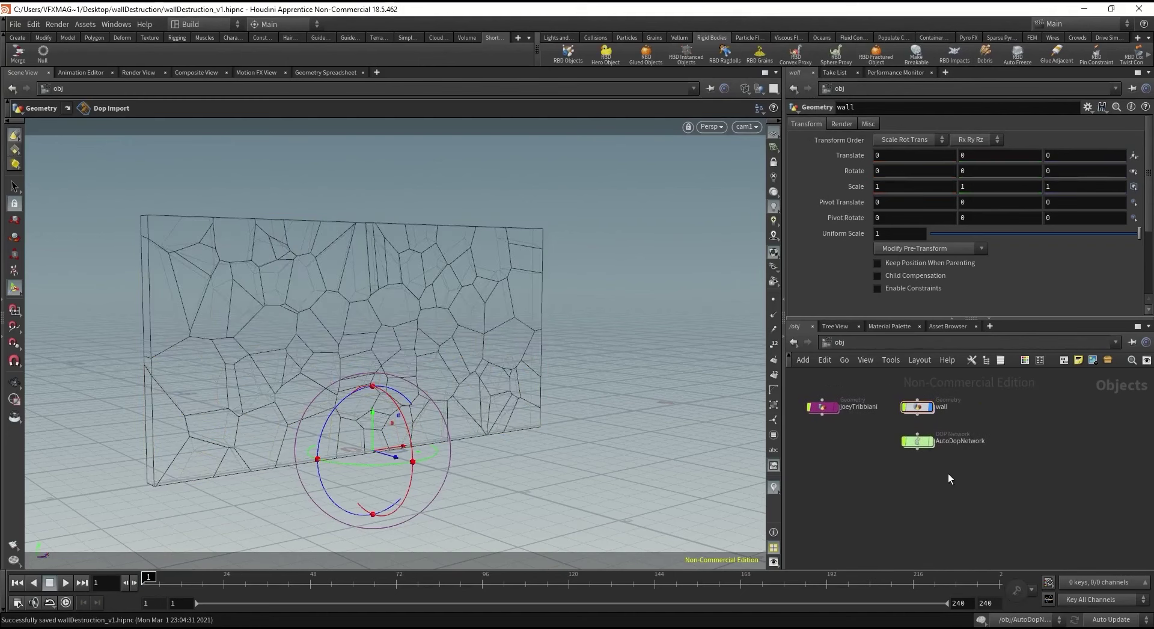
left_click(596, 37)
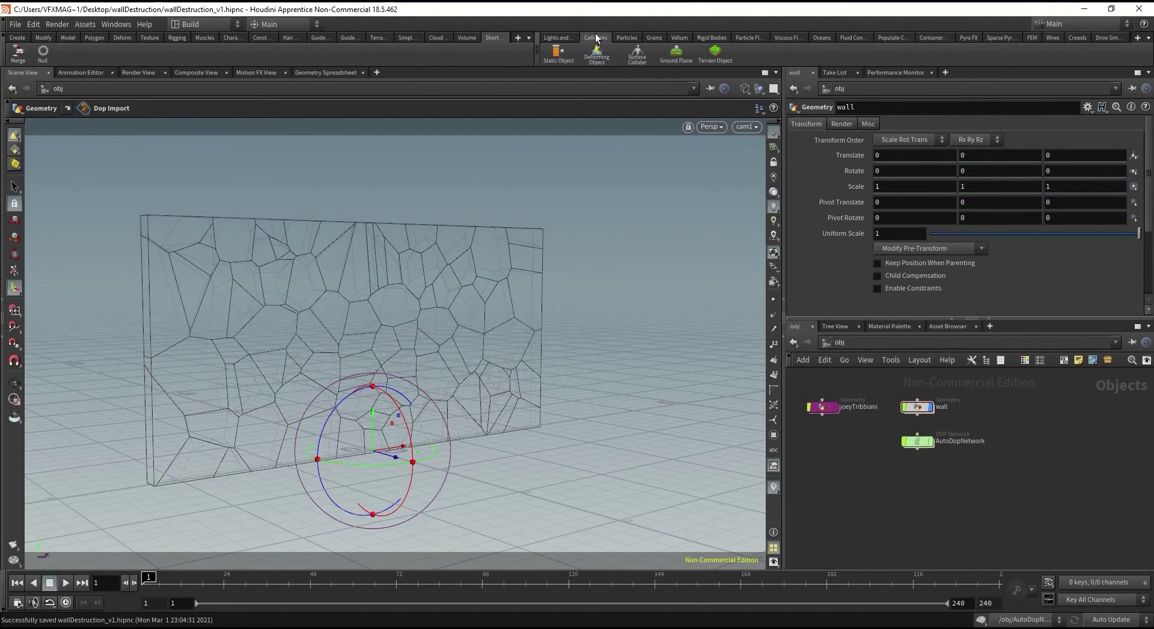
left_click(676, 54)
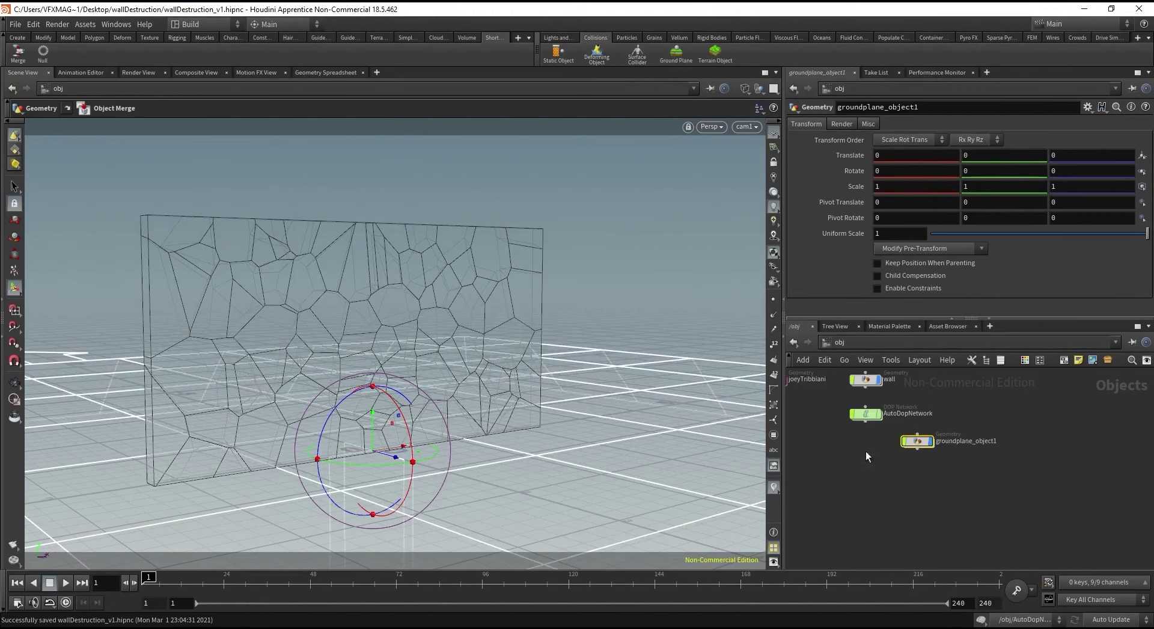
Move groundplane_object1 beside the DOP network, then play the simulation and view the shaded chunks.
left_click_drag(917, 441, 971, 416)
middle_click_drag(922, 449, 943, 487)
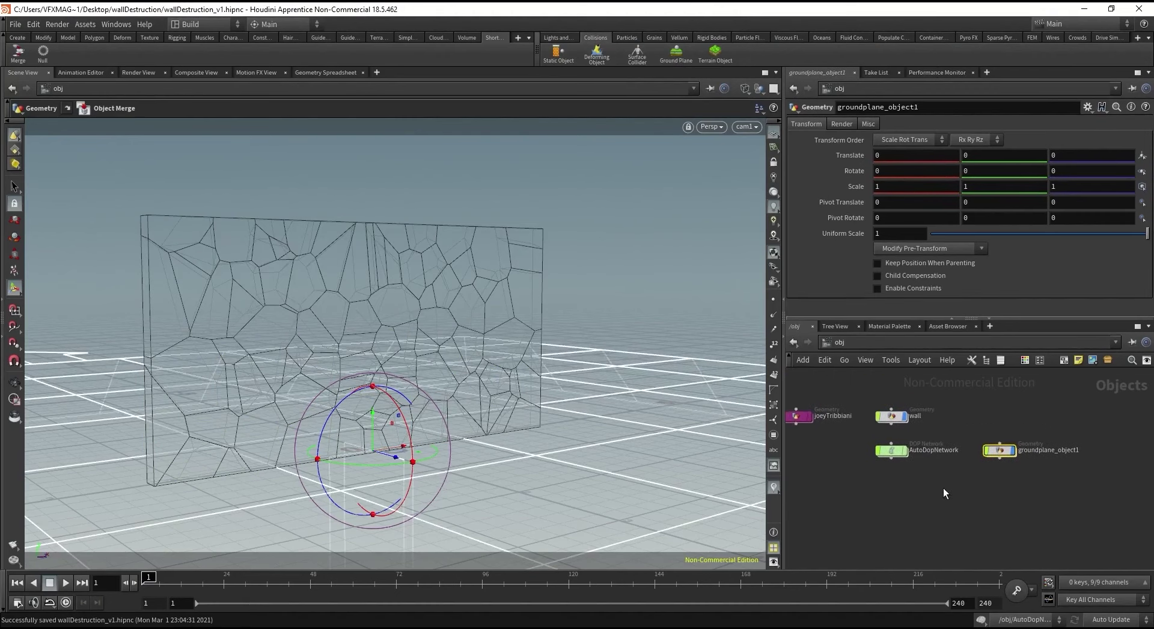
left_click(943, 488)
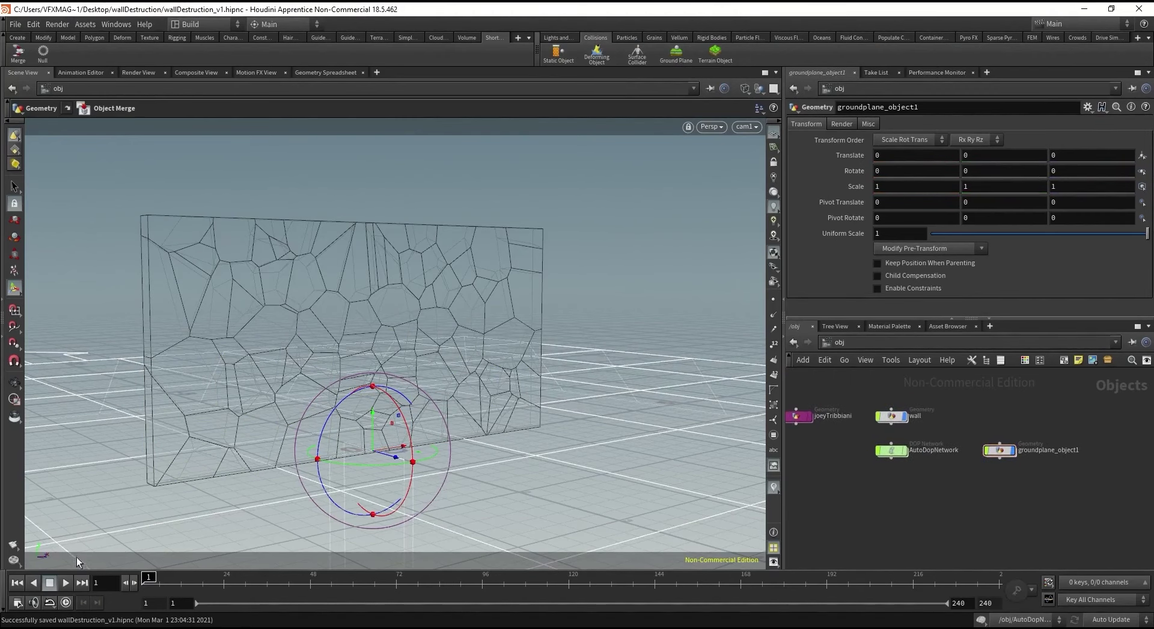
left_click(62, 582)
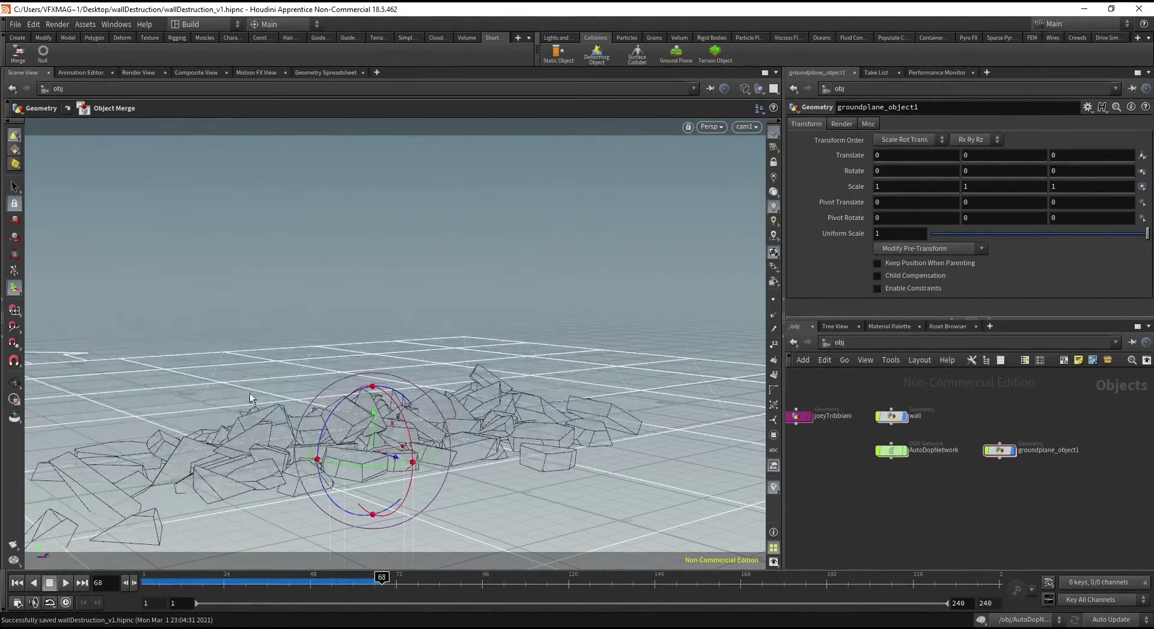
key("w")
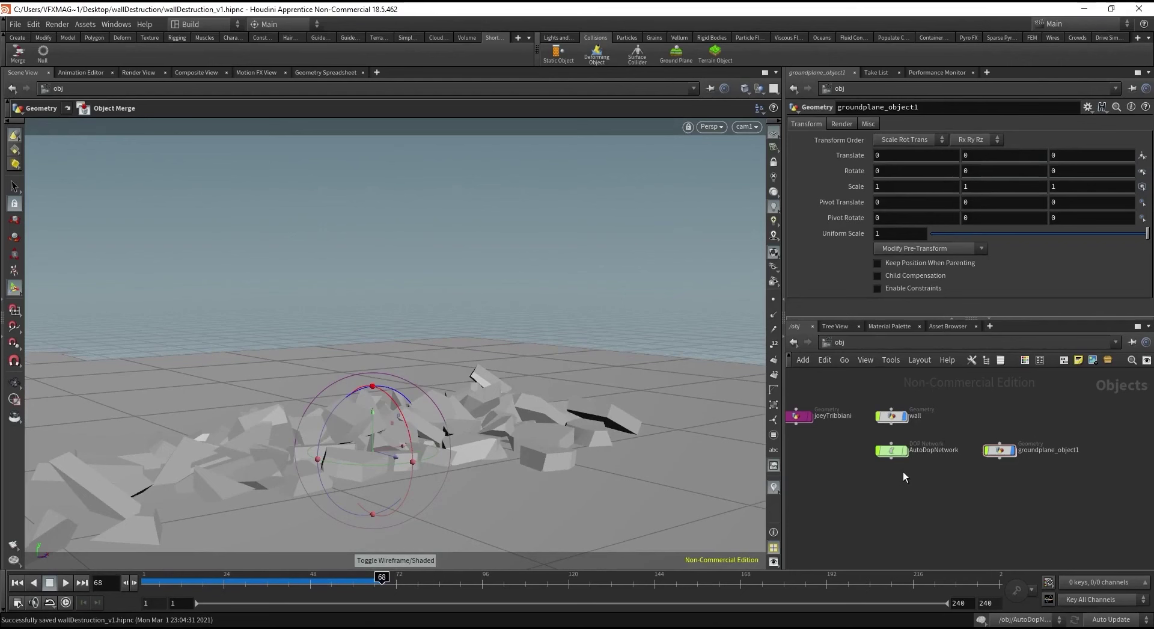
Inspect the wall network's chunkcenters, dopimport1 and rest1 nodes.
double_click(896, 418)
scroll(849, 468, "down", 3)
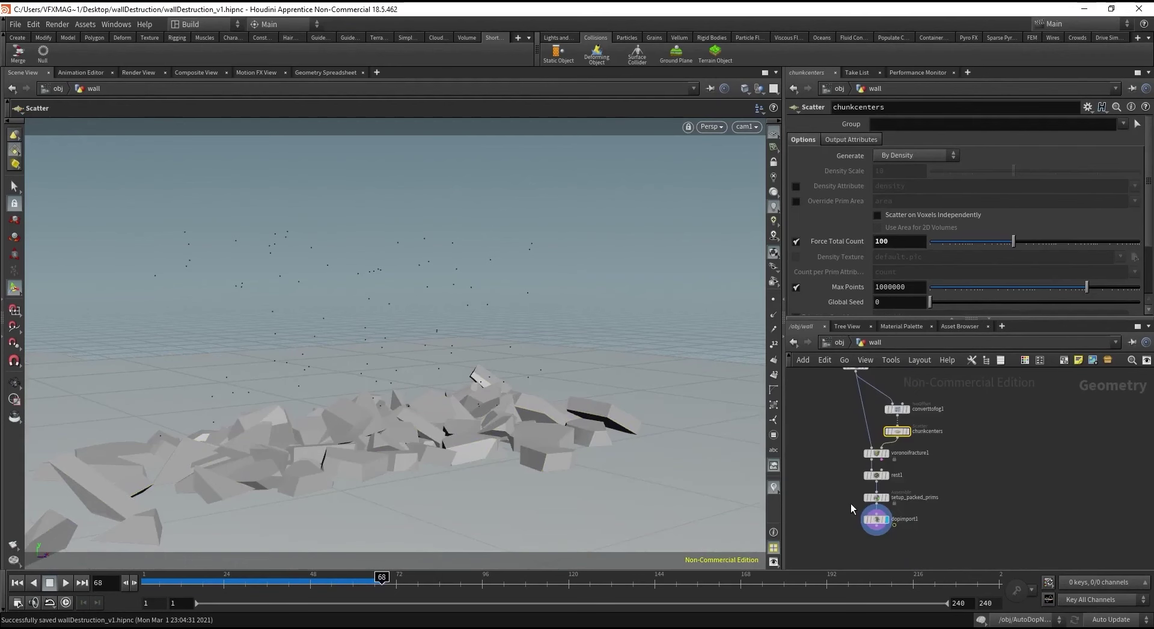
scroll(842, 499, "up", 2)
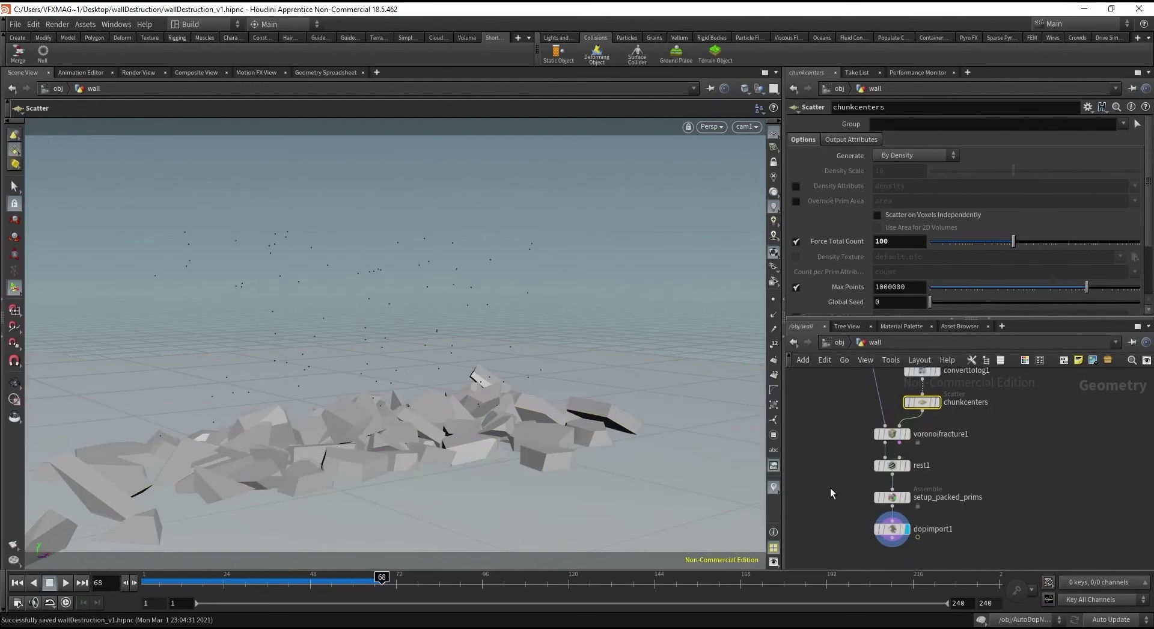
left_click(891, 528)
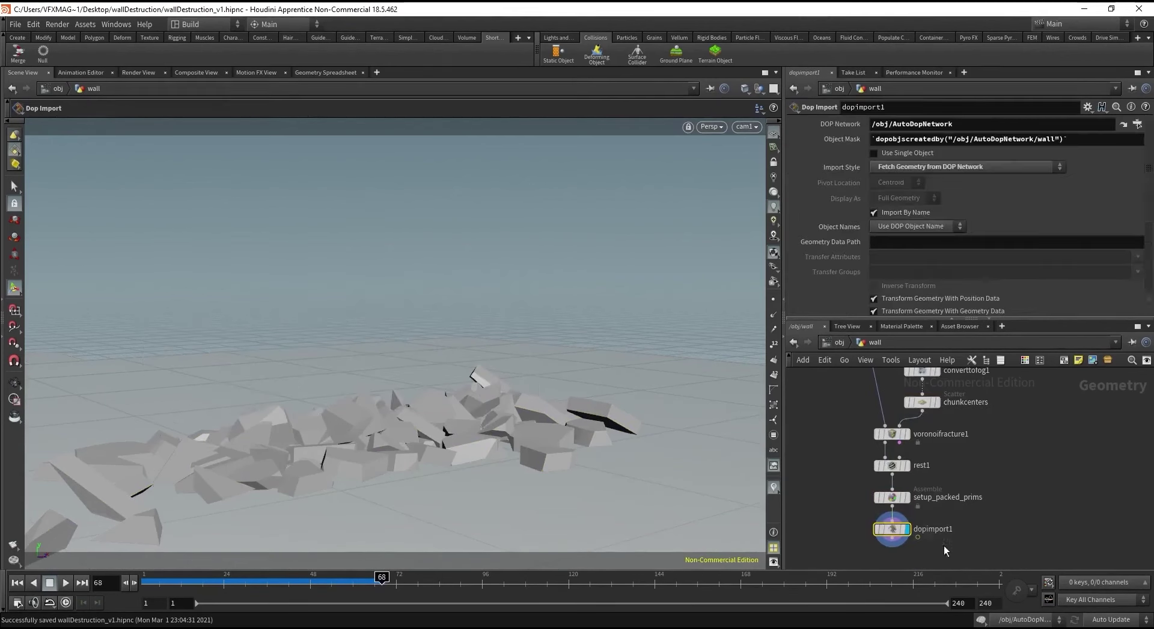
left_click_drag(910, 464, 911, 464)
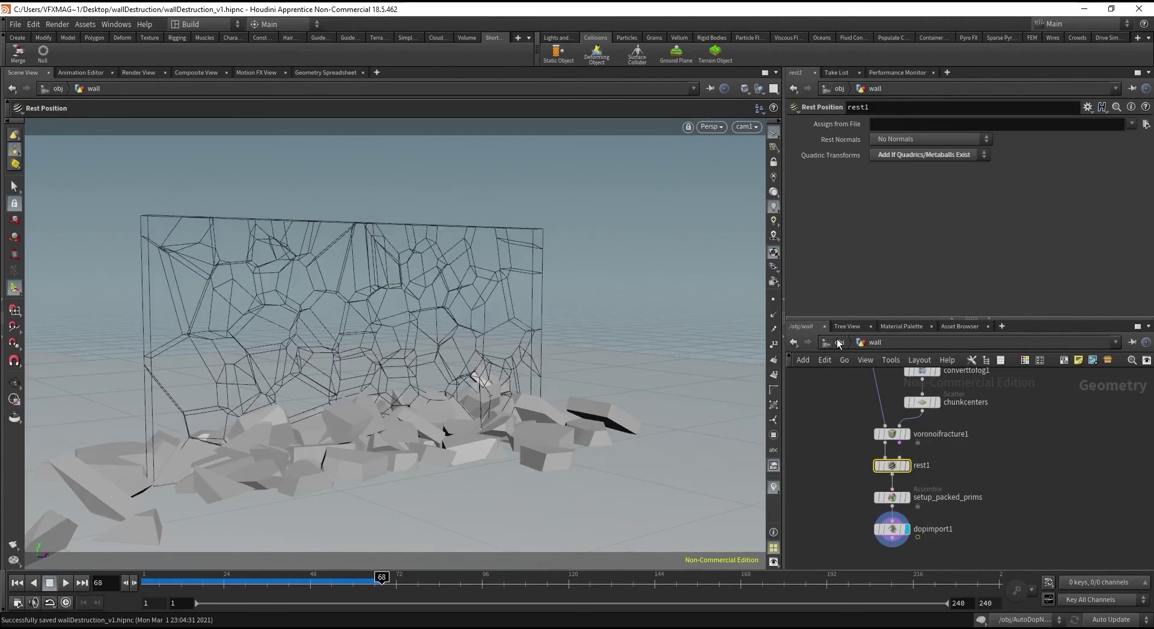
Return to object level and look inside AutoDopNetwork at its solvers, gravity1 and output.
key("u")
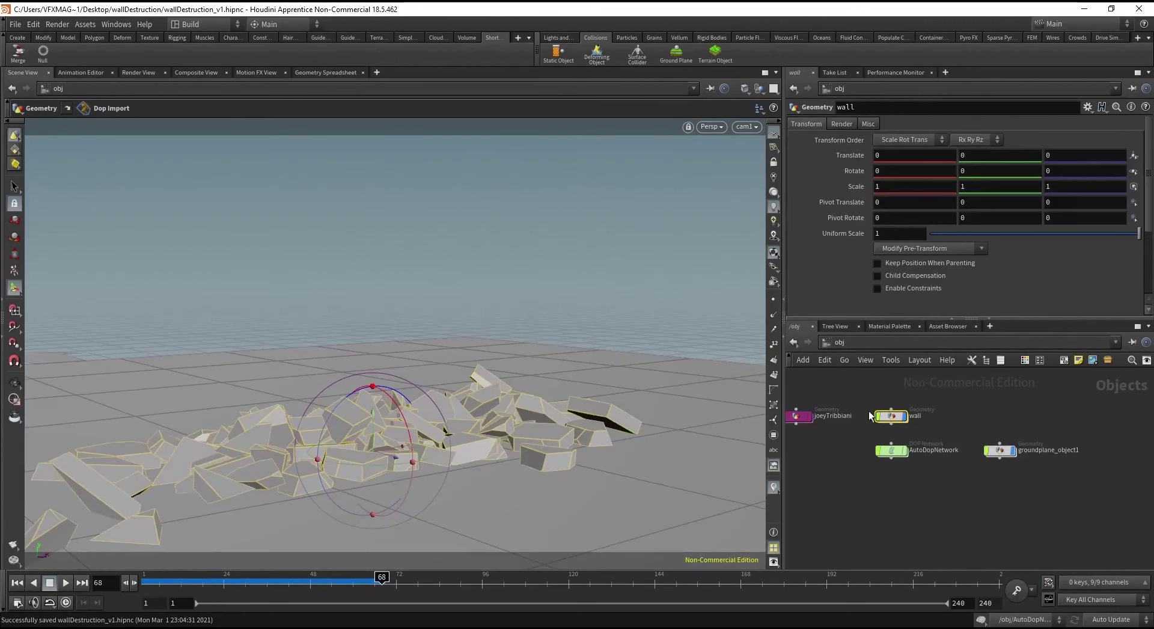
double_click(892, 447)
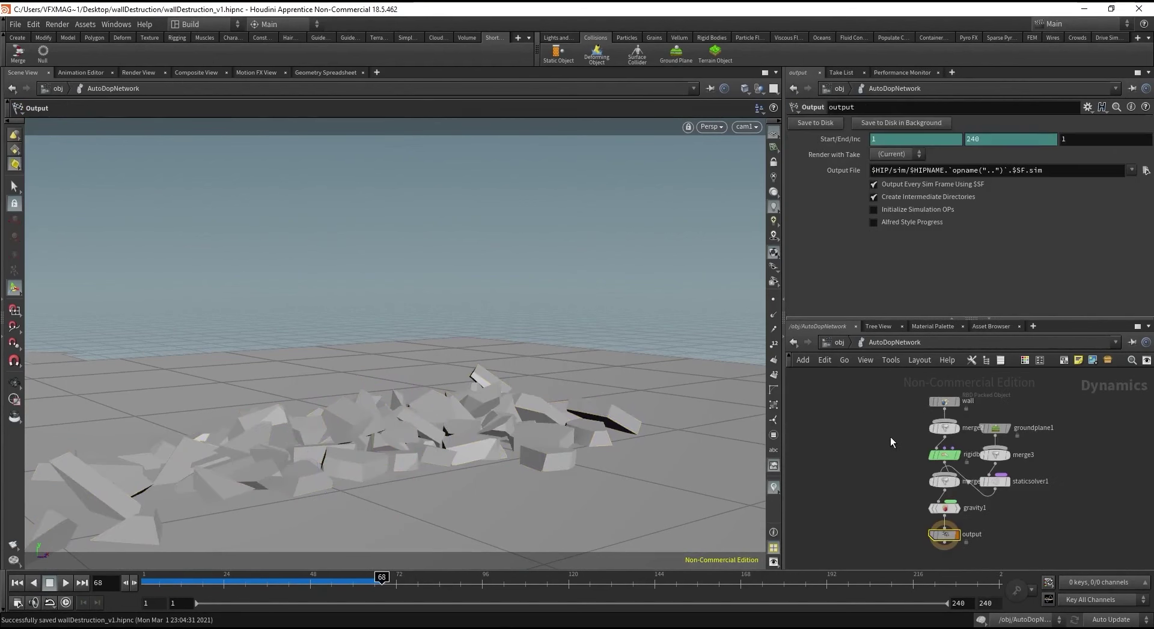
key("u")
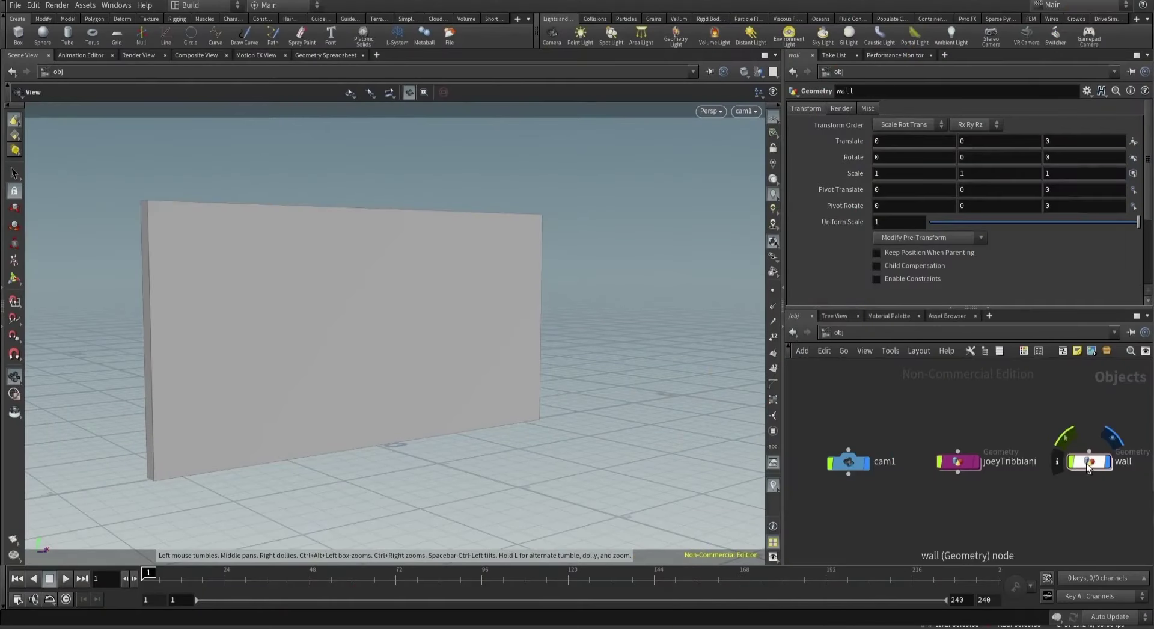
Inside the wall object, rename the box1 node to 'wall'.
double_click(1088, 463)
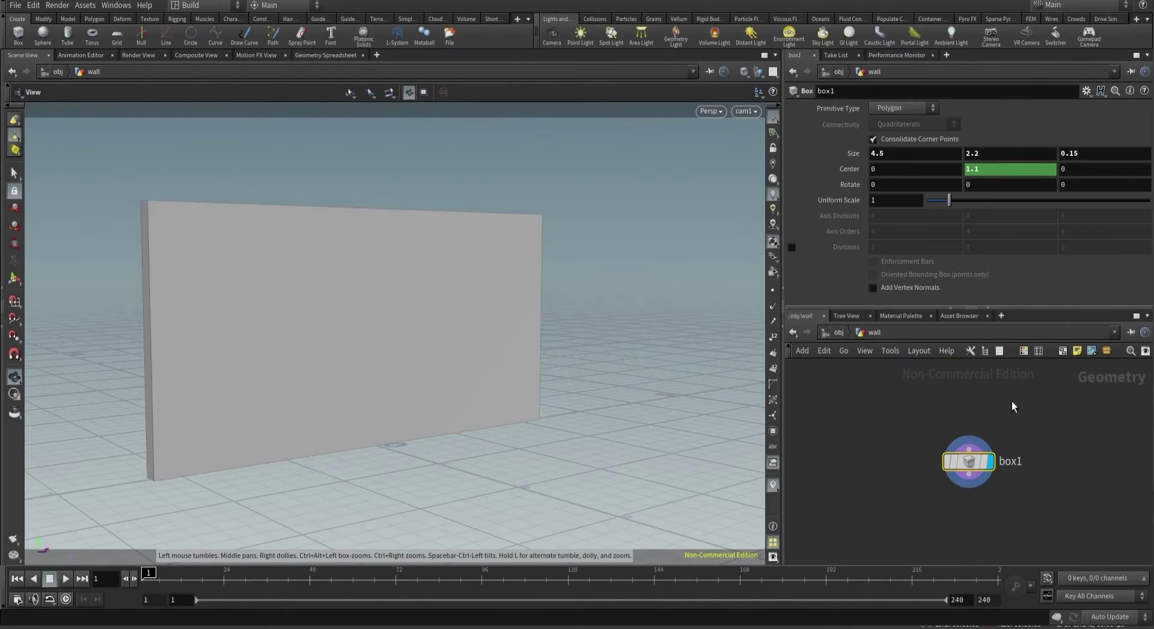
double_click(991, 453)
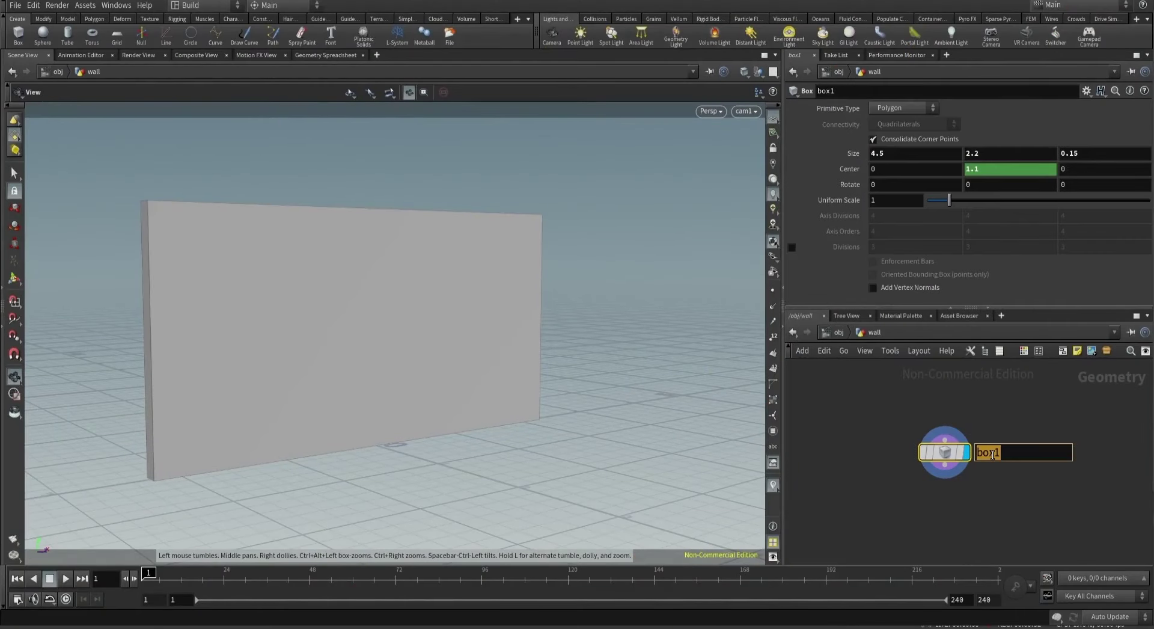
type("wall")
key("Return")
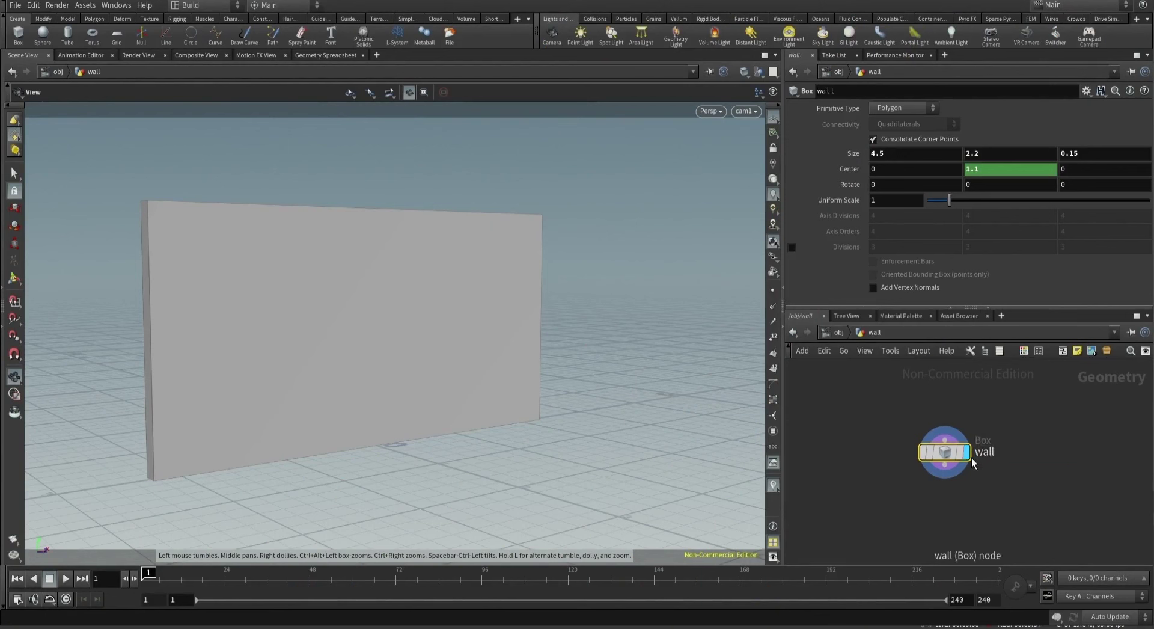
left_click(958, 474)
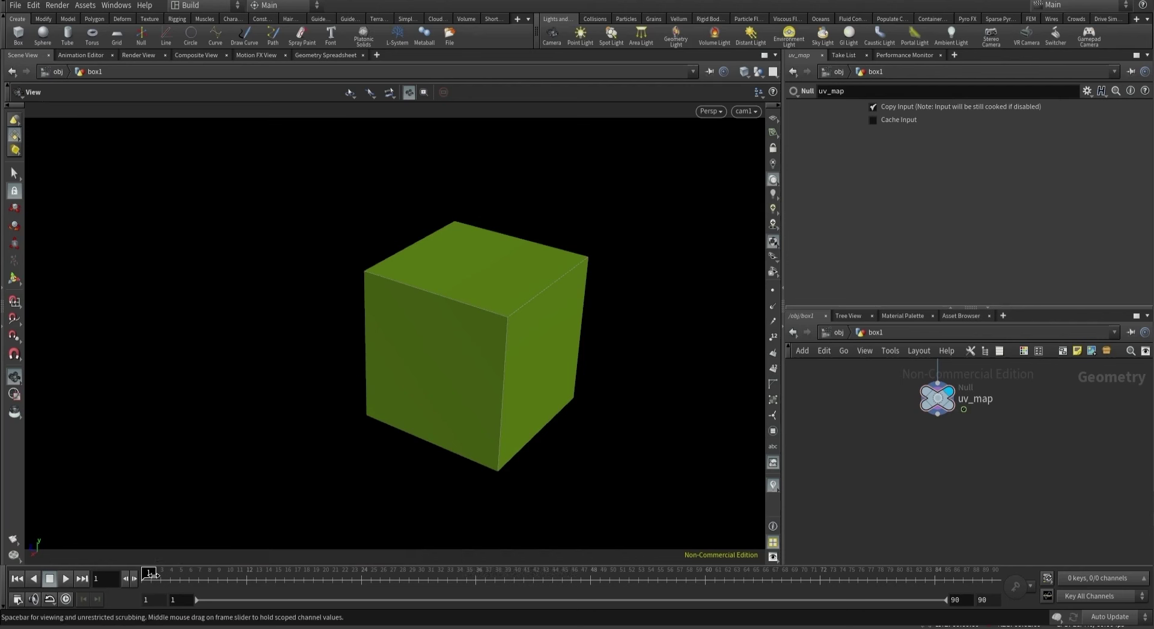
Add a Paint a Mask node (attribpaint1) wired below uv_map.
left_click_drag(160, 576, 881, 603)
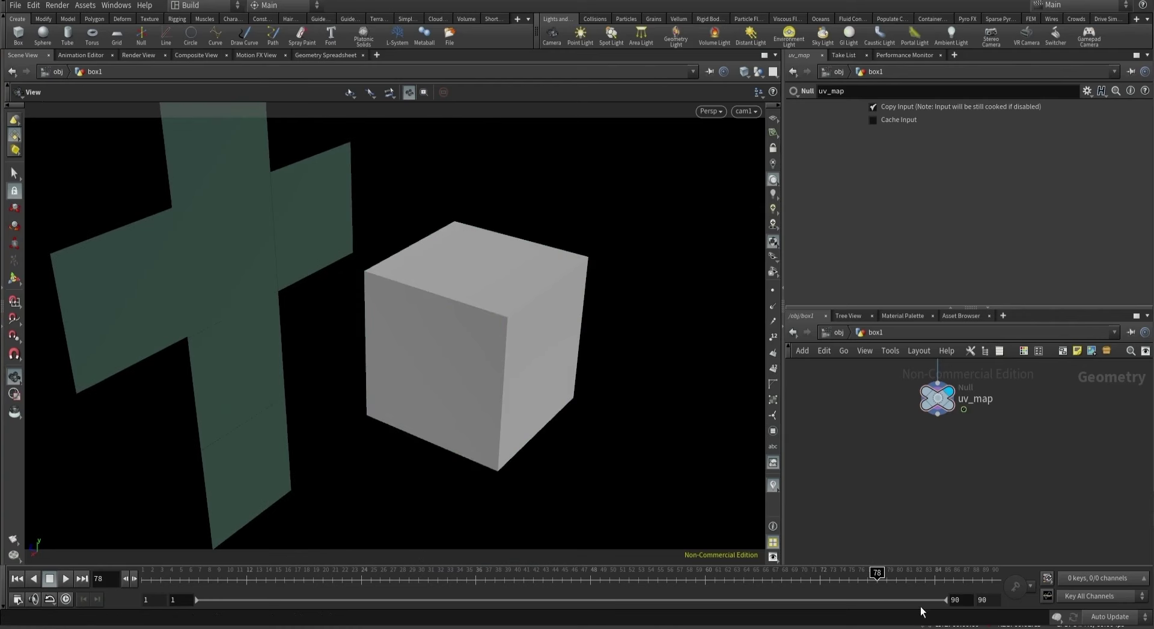
key("Tab")
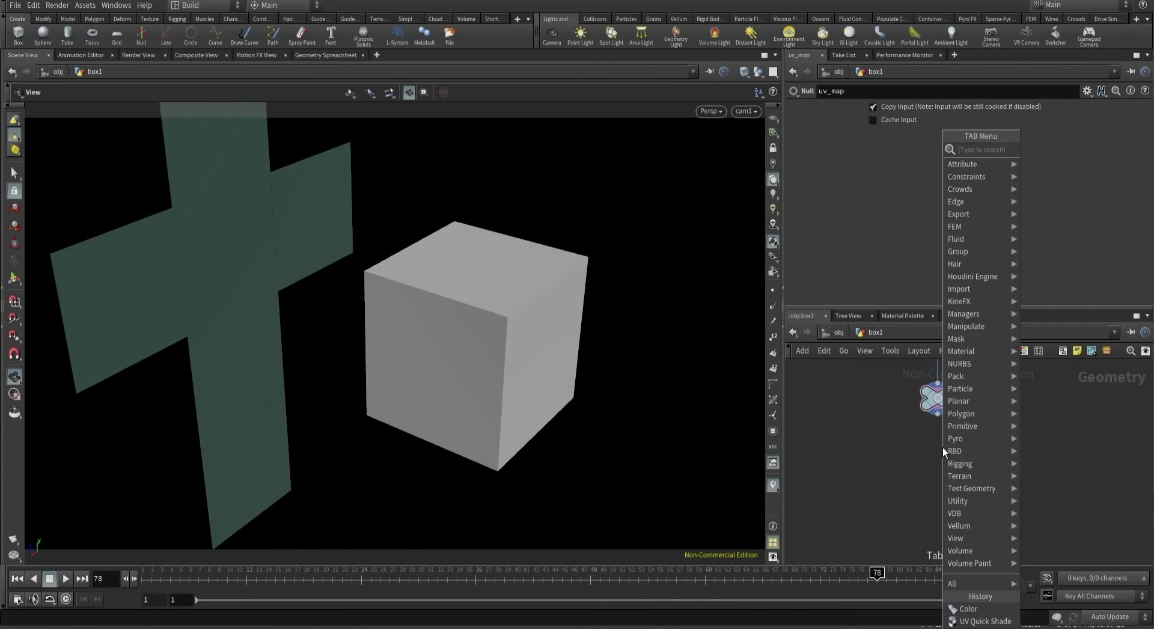
type("paint")
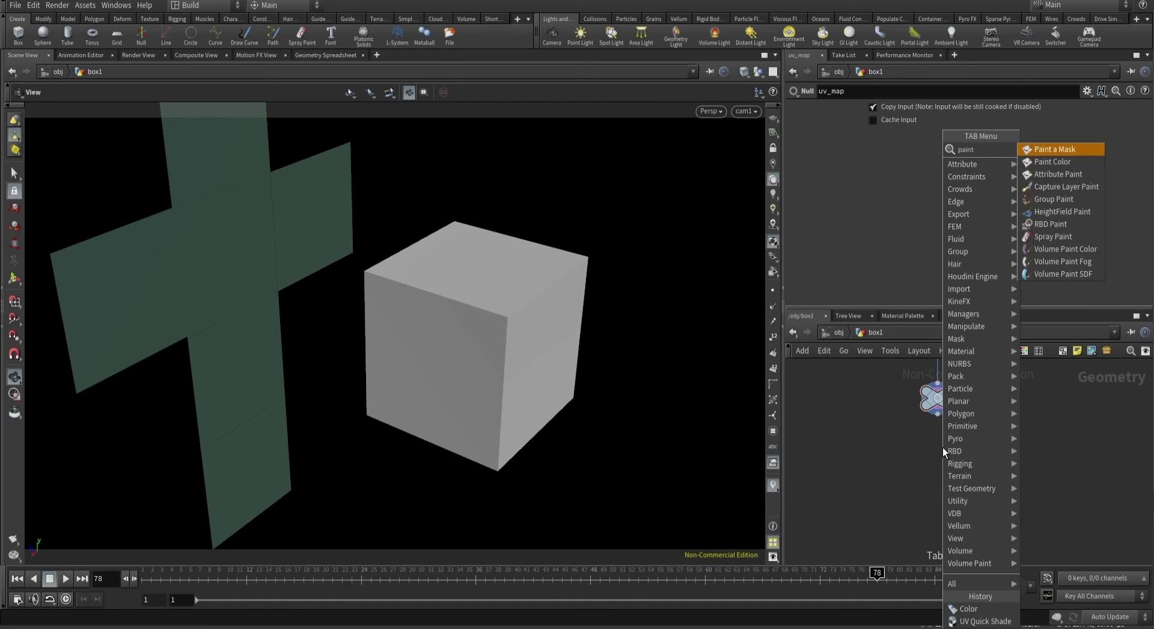
key("Return")
left_click(939, 450)
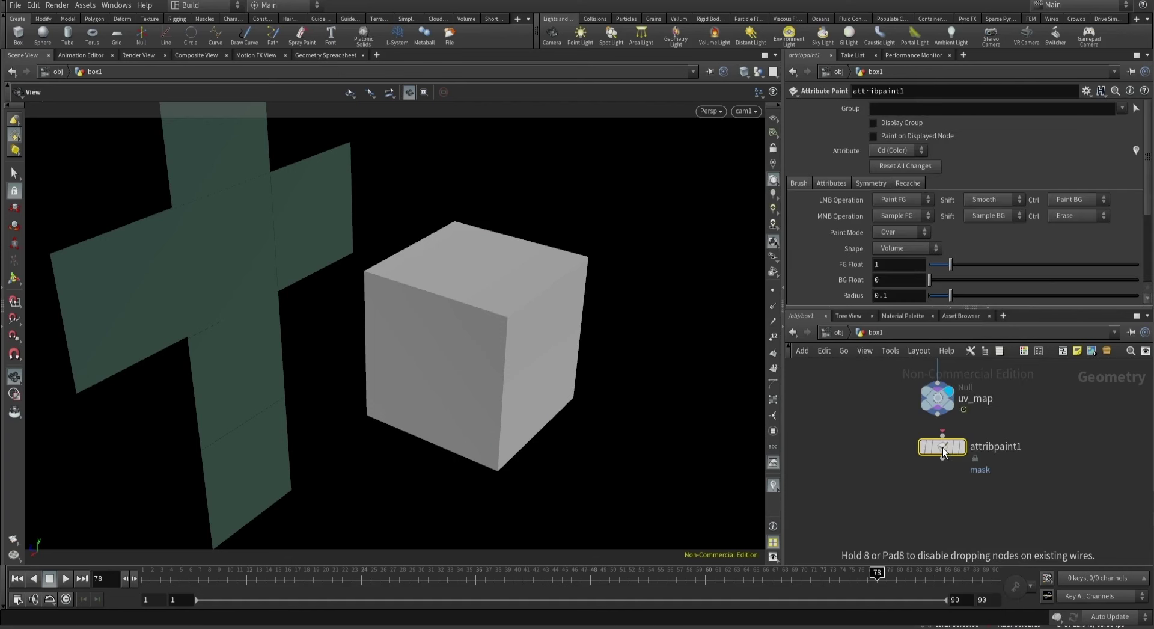
left_click_drag(937, 441, 937, 409)
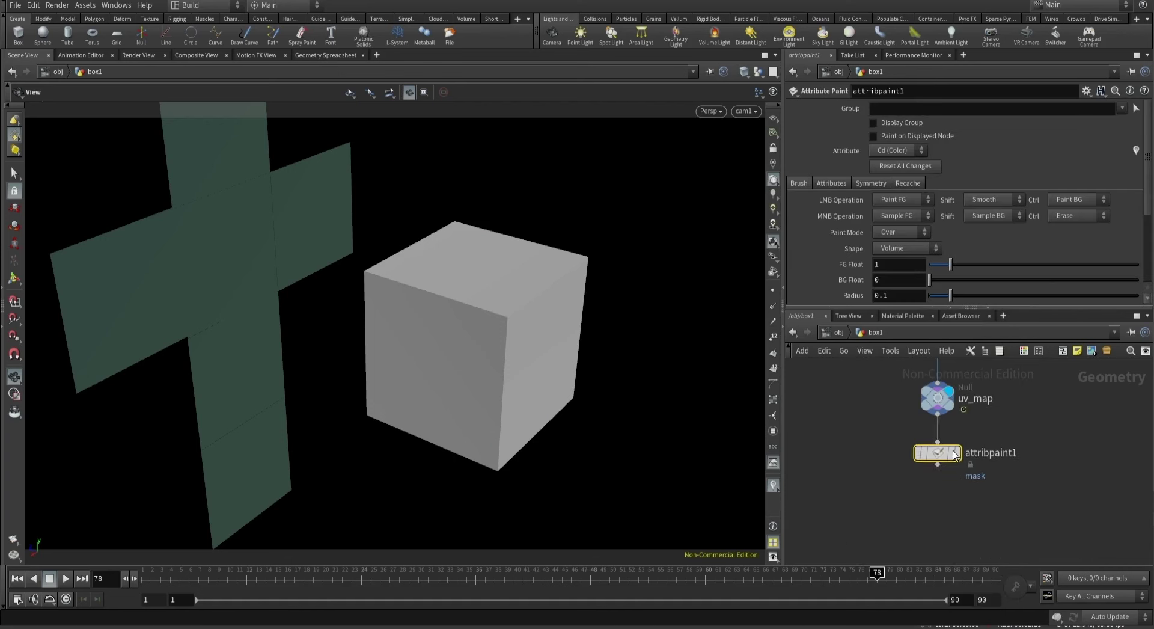
Paint white mask strokes across the green UV cross.
left_click_drag(293, 305, 521, 268)
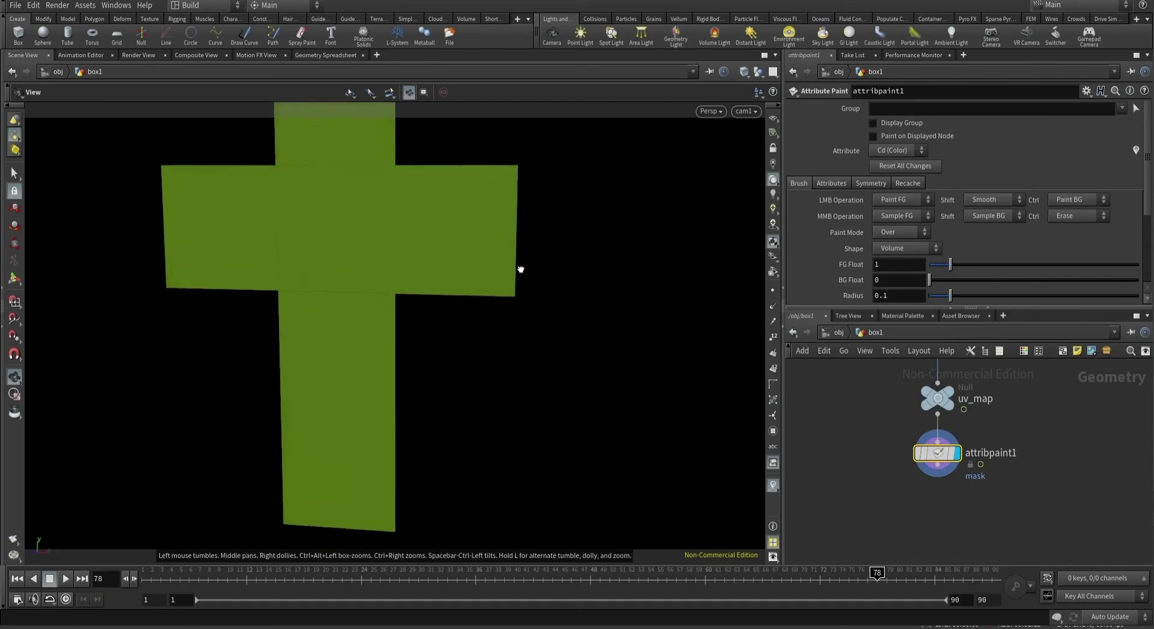
left_click(14, 279)
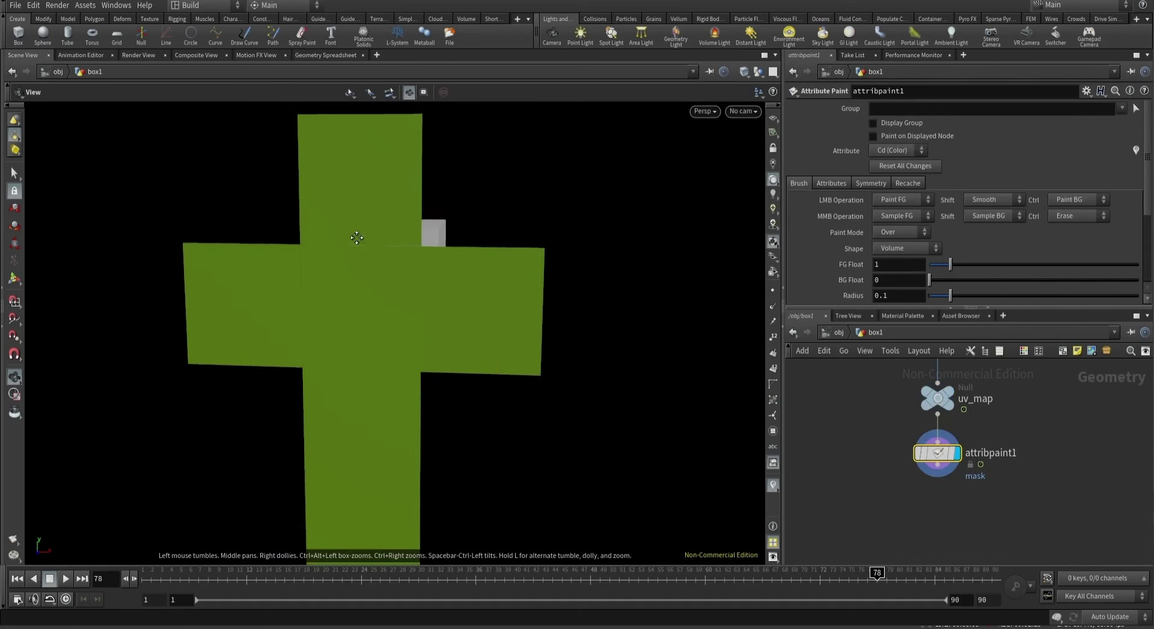
mouse_move(358, 237)
left_mouse_down("alt")
mouse_move(361, 266)
mouse_move(357, 221)
mouse_move(404, 284)
mouse_move(323, 342)
mouse_move(207, 341)
mouse_move(224, 363)
left_mouse_up("alt")
left_click_drag(326, 340, 375, 419)
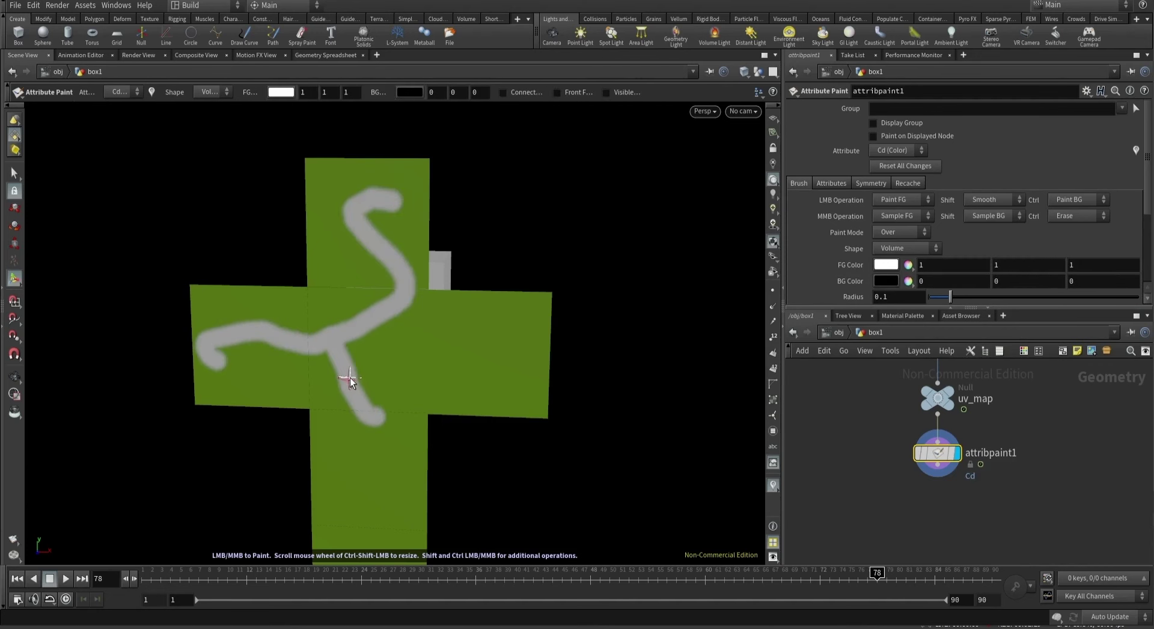
left_click_drag(351, 381, 492, 360)
middle_click_drag(360, 471, 407, 289, "alt")
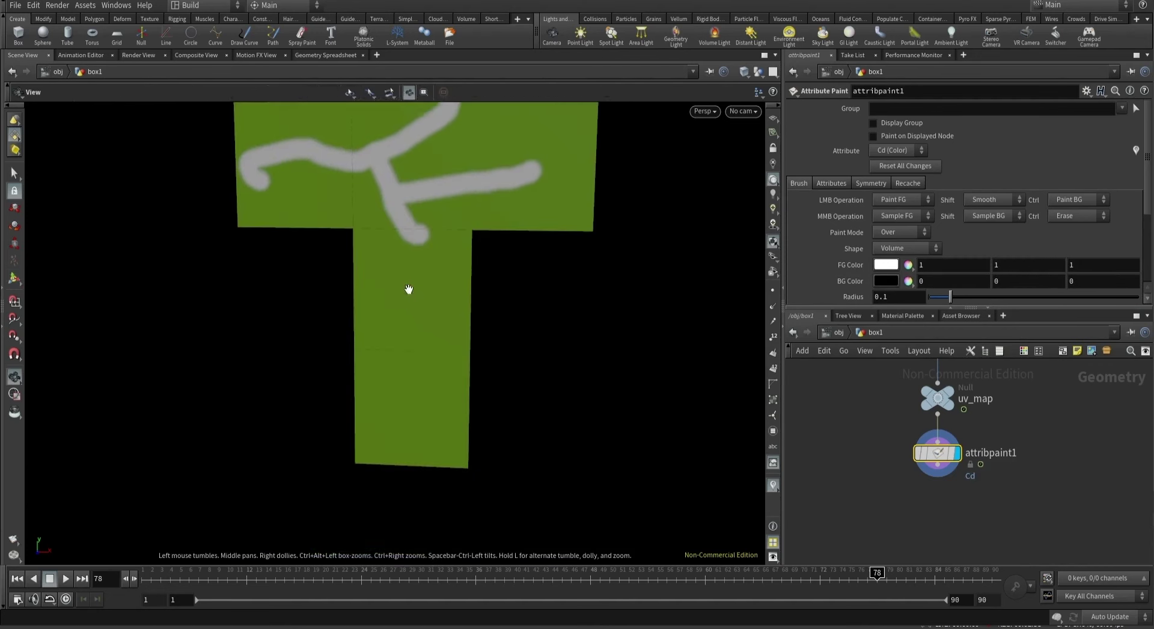
left_click_drag(384, 283, 465, 411)
left_click_drag(420, 354, 385, 445)
left_click_drag(406, 377, 356, 384)
Switch the viewport back to cam1 and orbit around the painted cube.
left_click(742, 112)
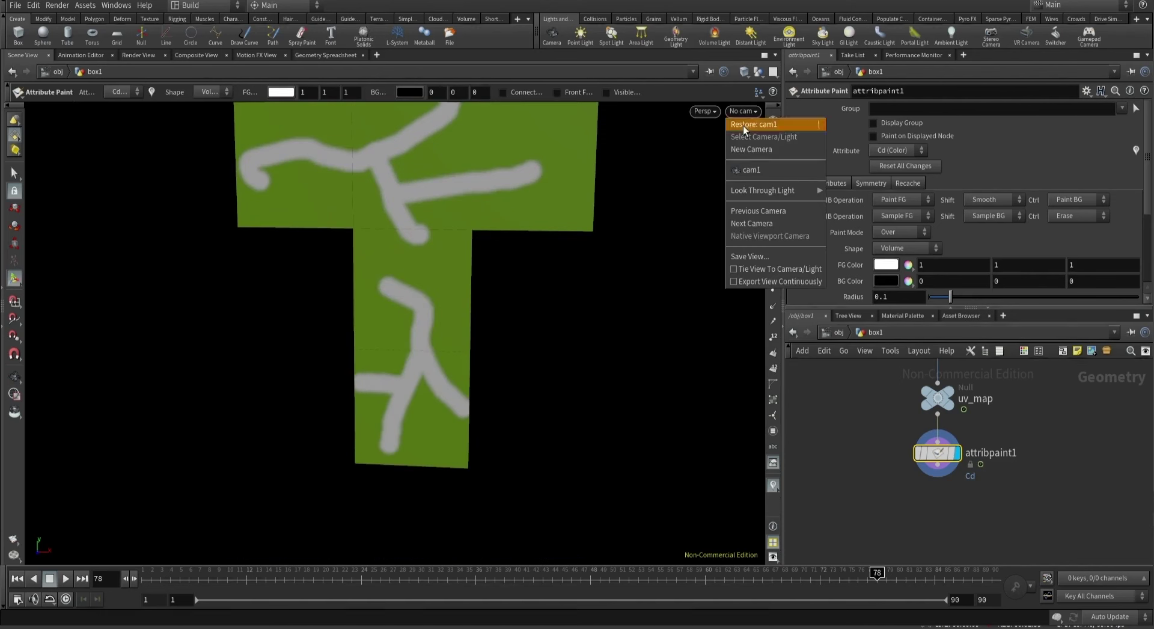
left_click(748, 167)
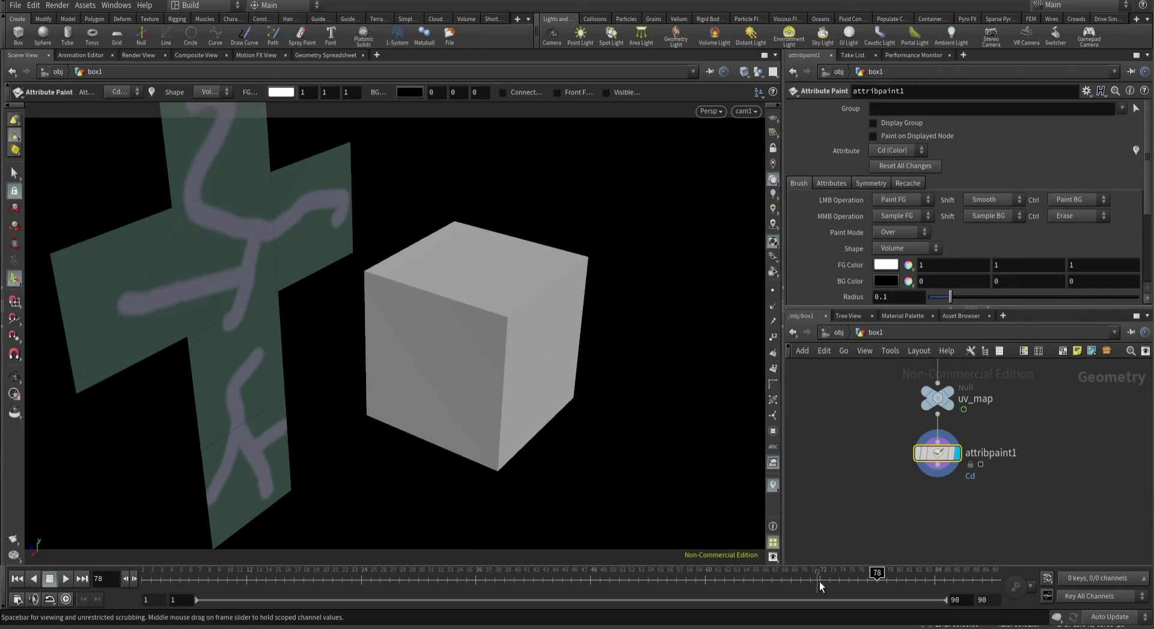
left_click_drag(832, 578, 61, 568)
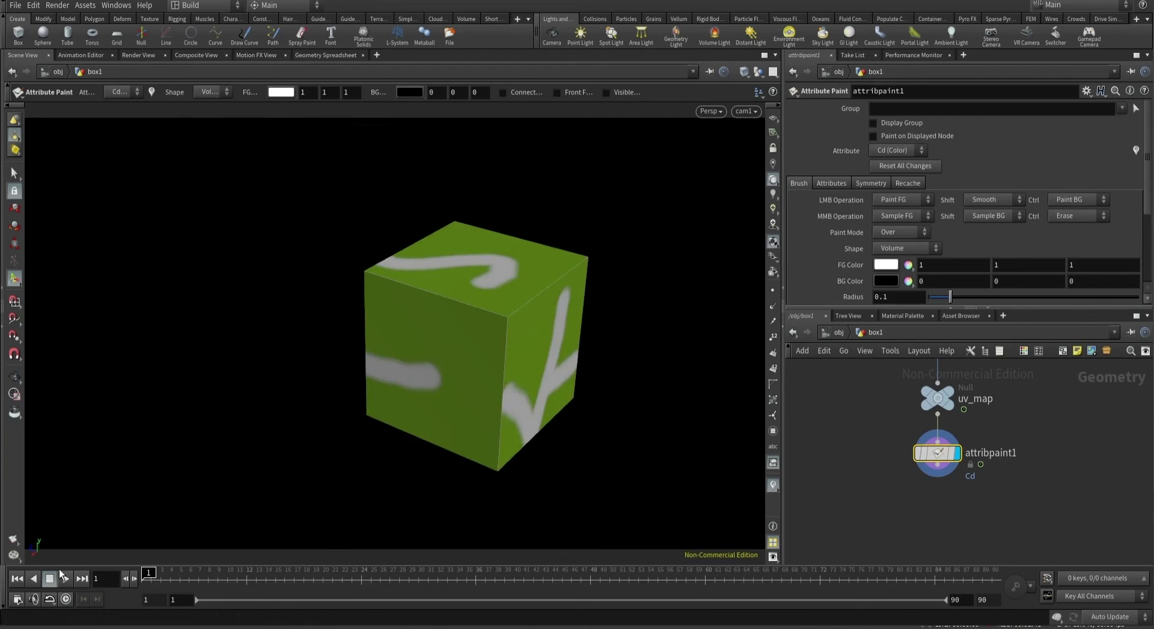
key("Escape")
mouse_move(386, 268)
left_mouse_down()
mouse_move(594, 243)
mouse_move(585, 253)
mouse_move(348, 254)
mouse_move(343, 245)
mouse_move(473, 290)
left_mouse_up()
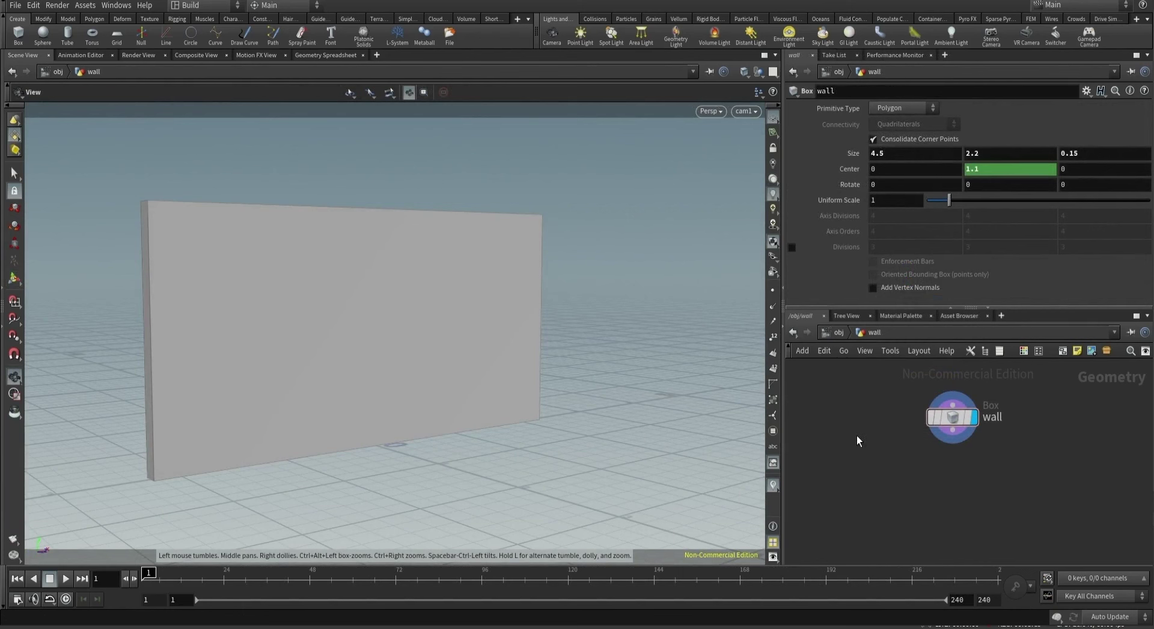
key("Tab")
type("unwr")
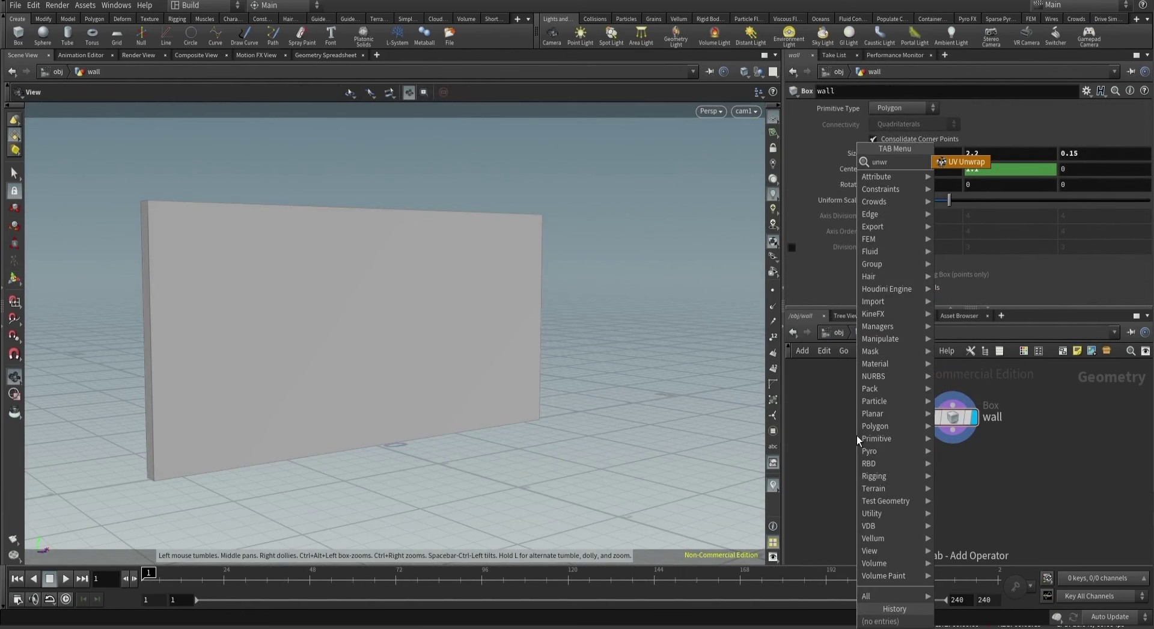
key("Return")
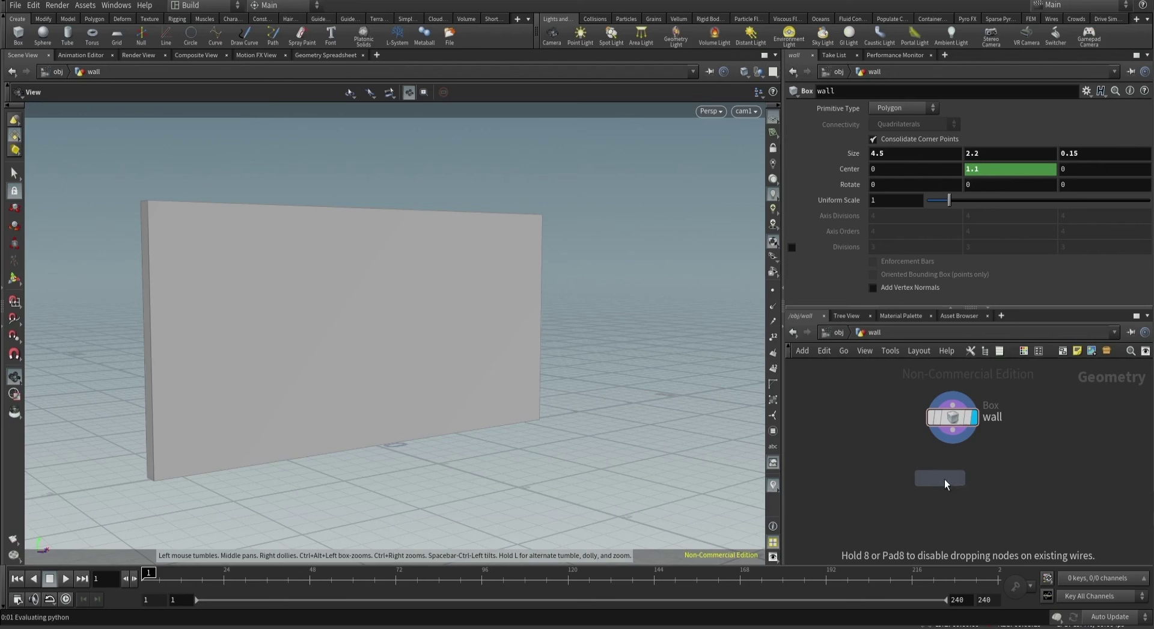
left_click(953, 481)
left_click(952, 430)
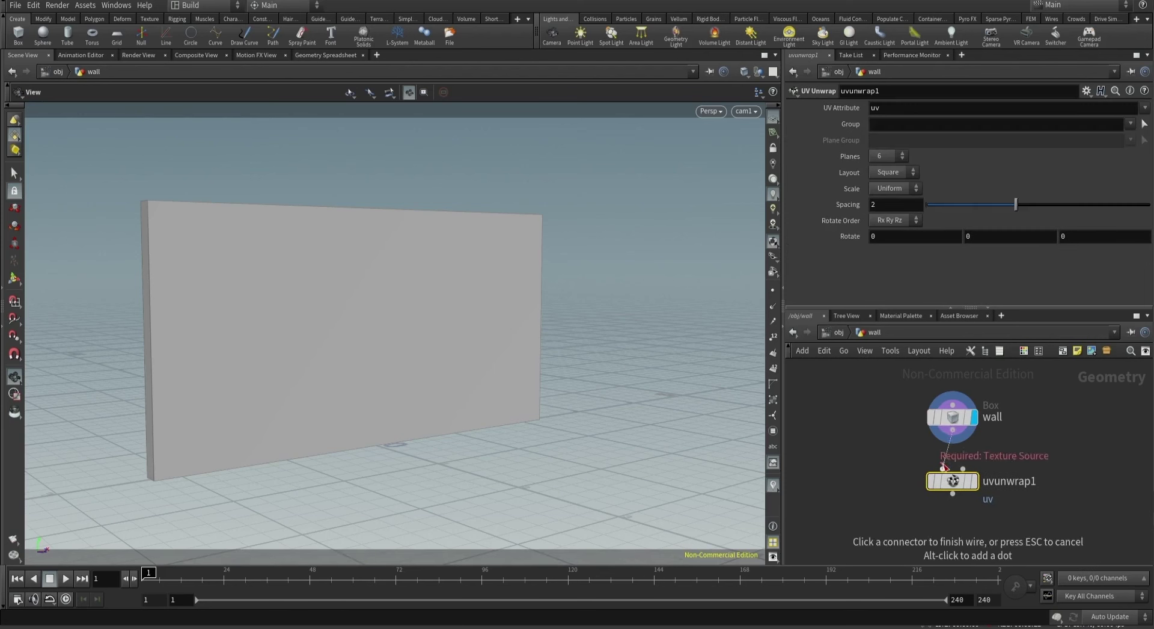
left_click(943, 466)
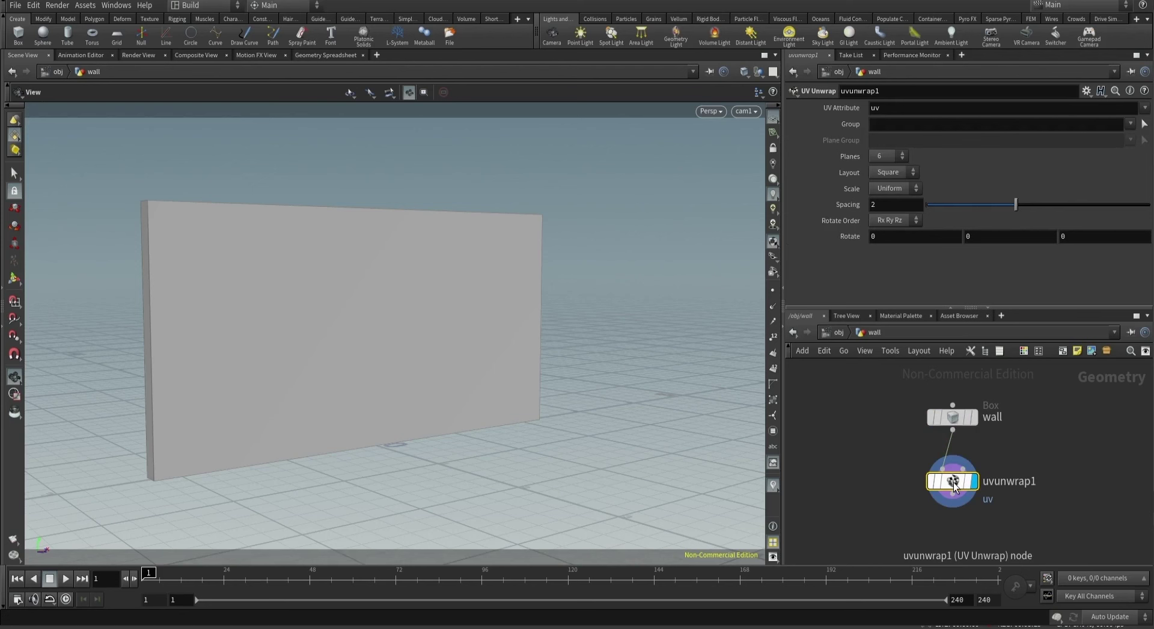
middle_click(954, 485)
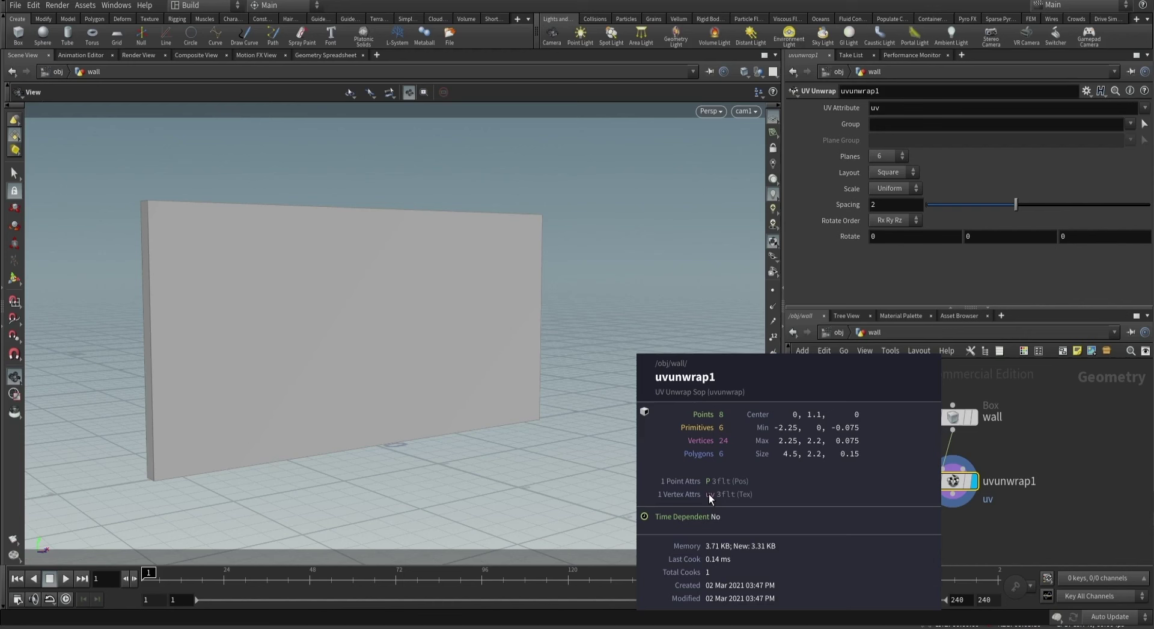
left_click_drag(883, 431, 970, 478)
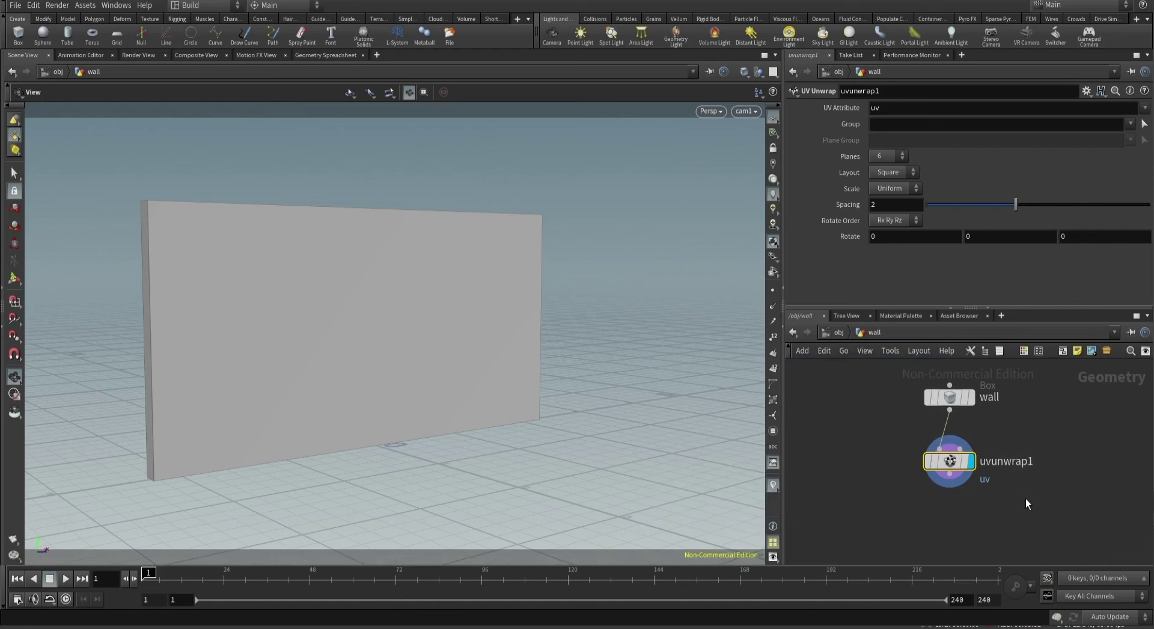
left_click(721, 110)
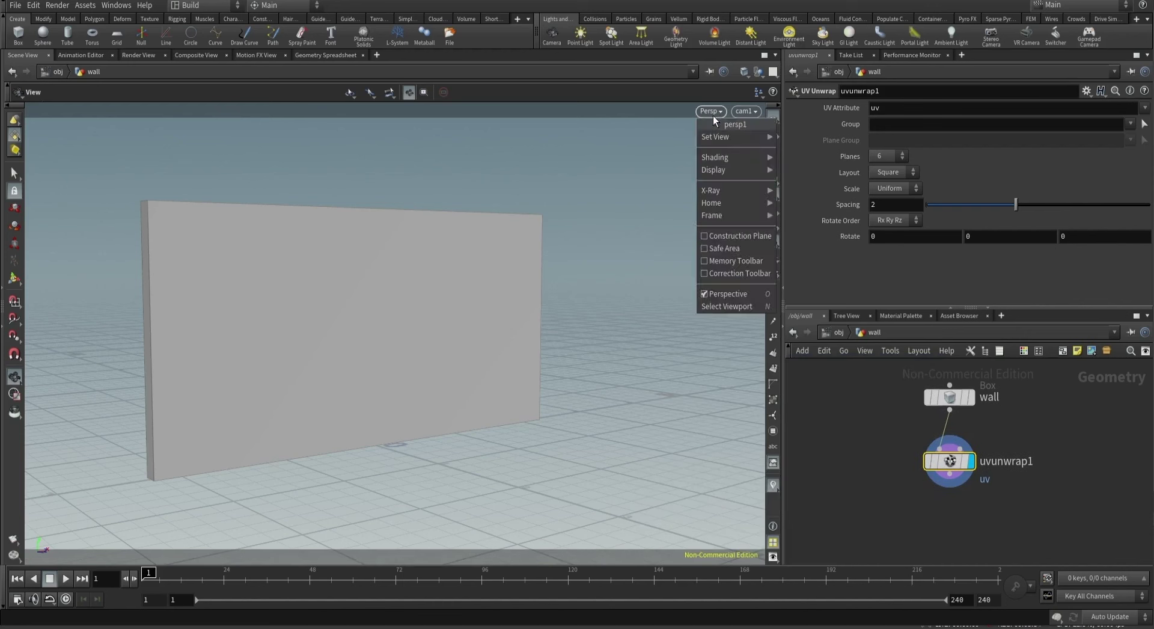
mouse_move(724, 144)
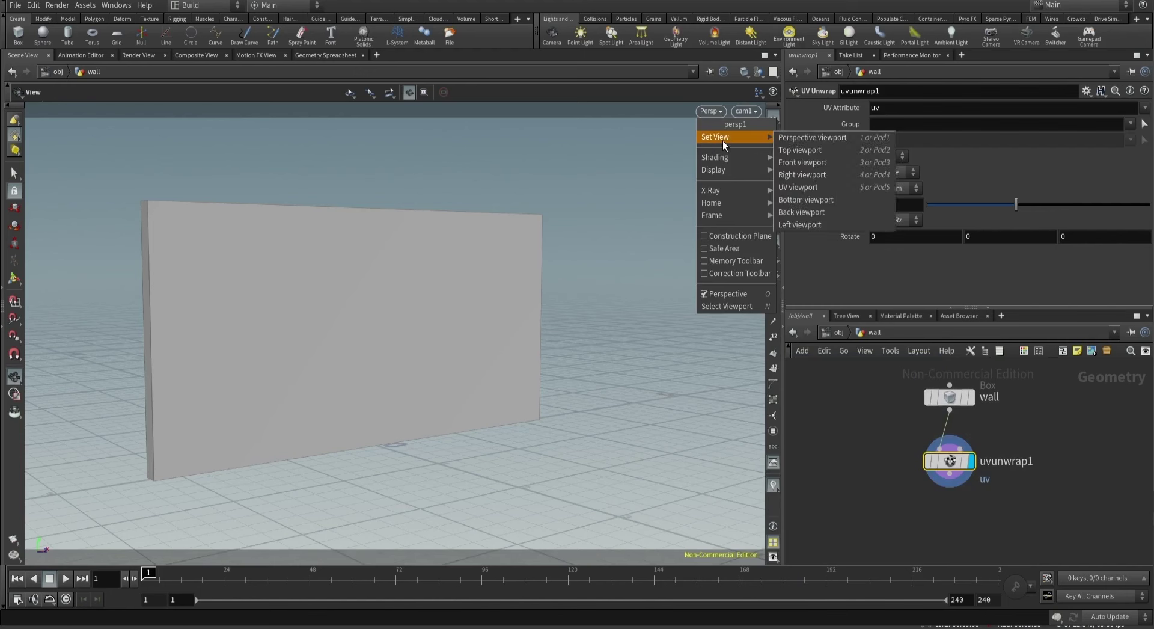
left_click(799, 187)
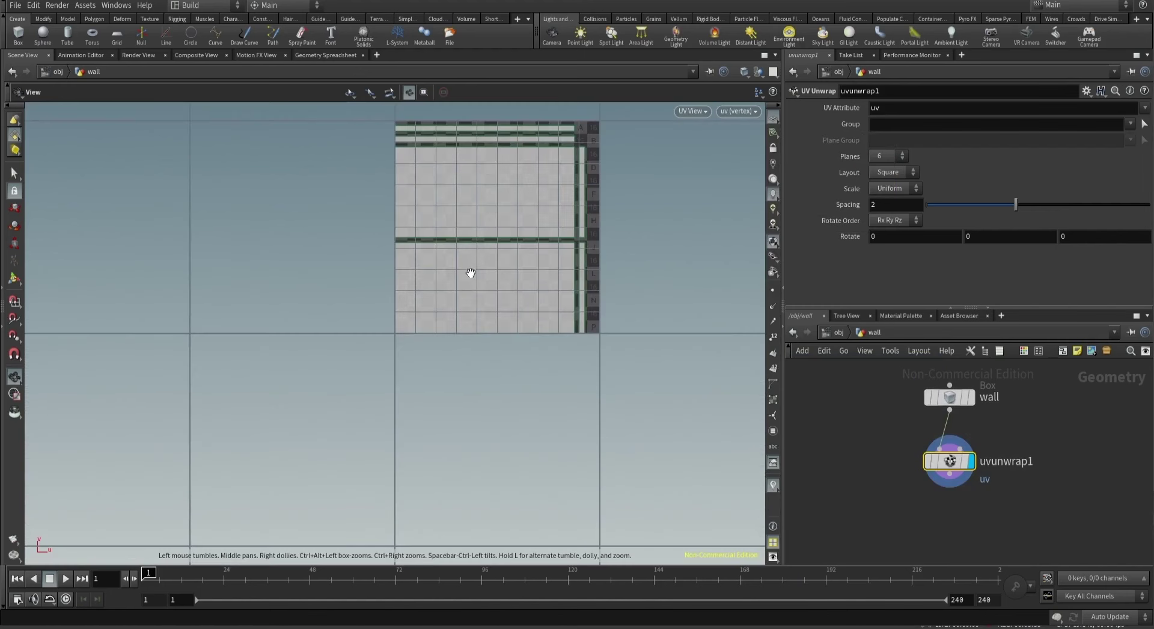
middle_click_drag(472, 273, 443, 330)
right_click_drag(443, 329, 342, 232)
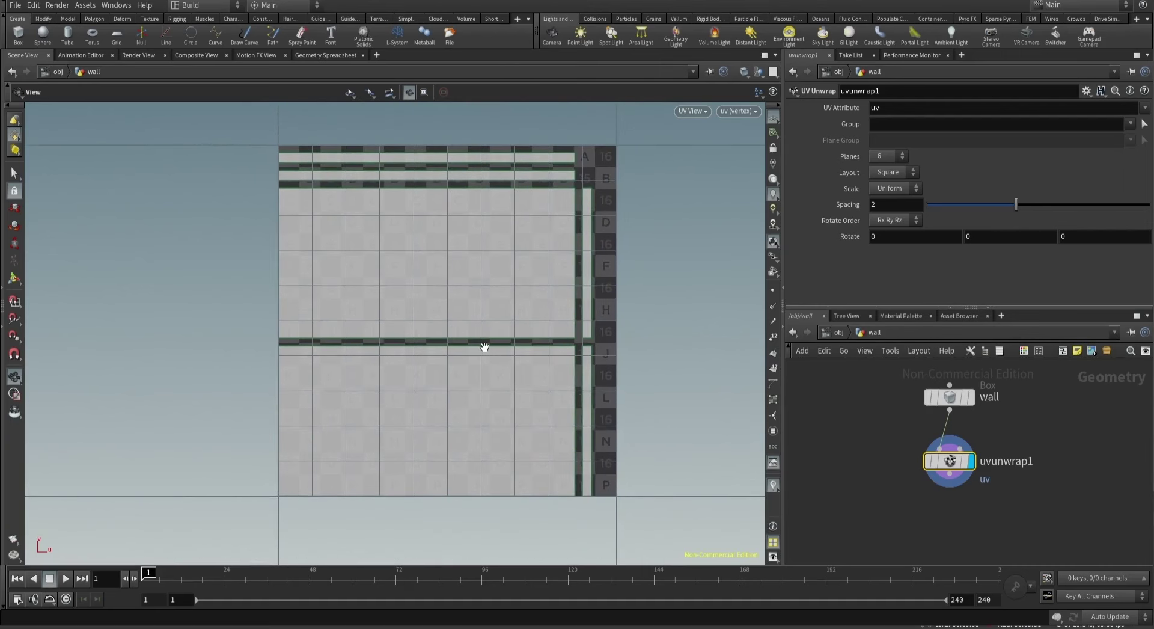
key("space+1")
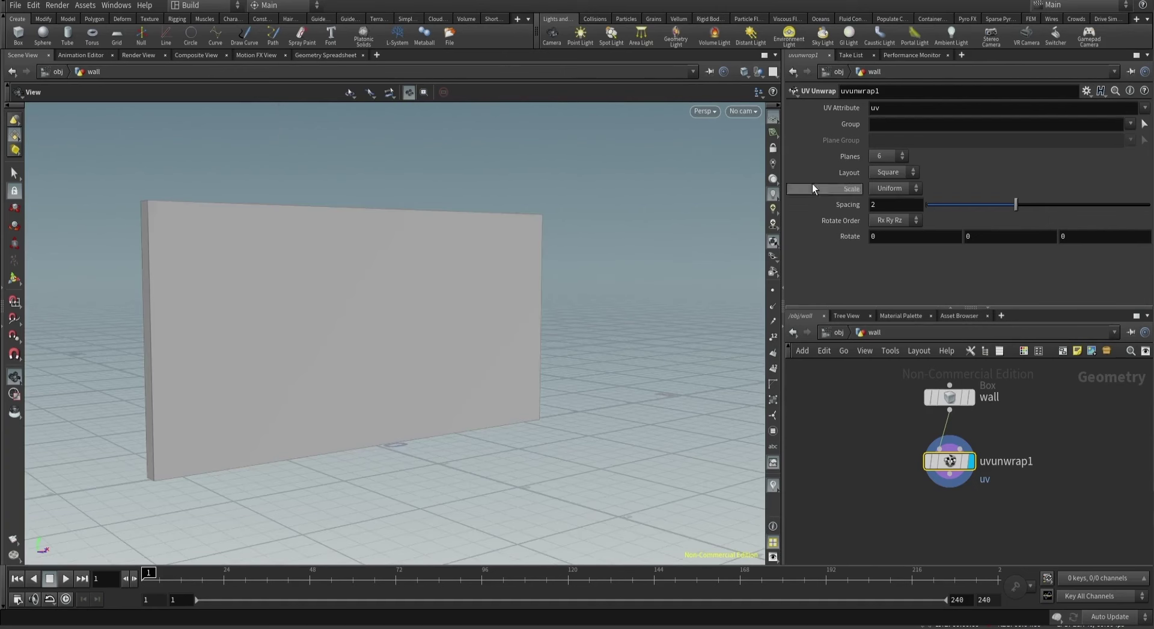
left_click(746, 111)
left_click(752, 170)
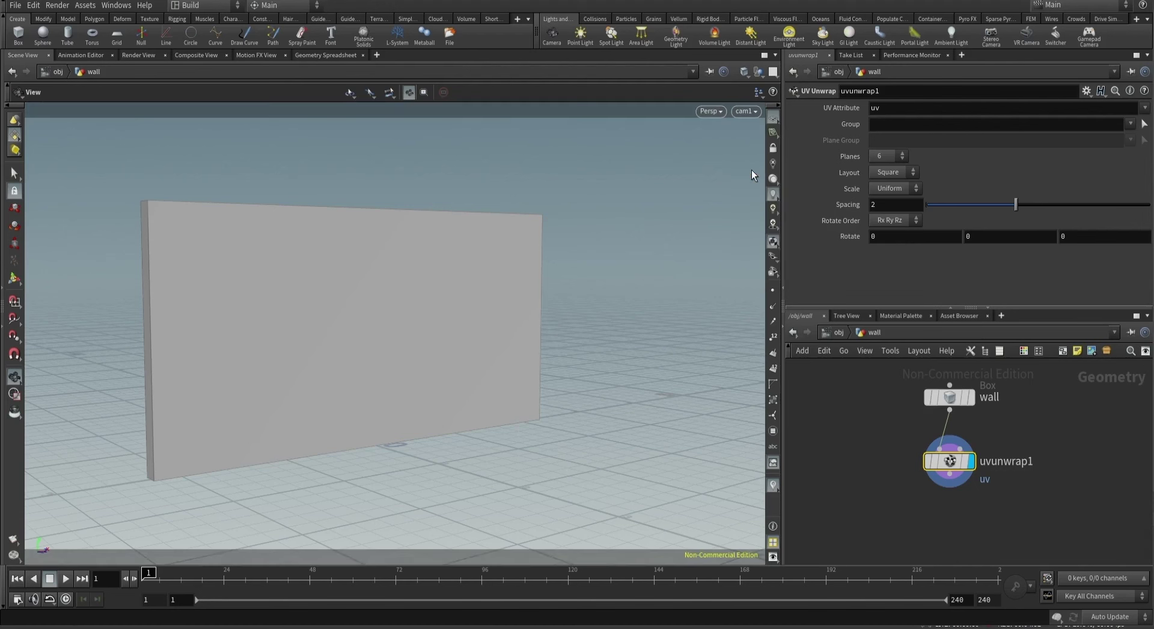
middle_click_drag(854, 463, 852, 437)
scroll(864, 440, "down", 2)
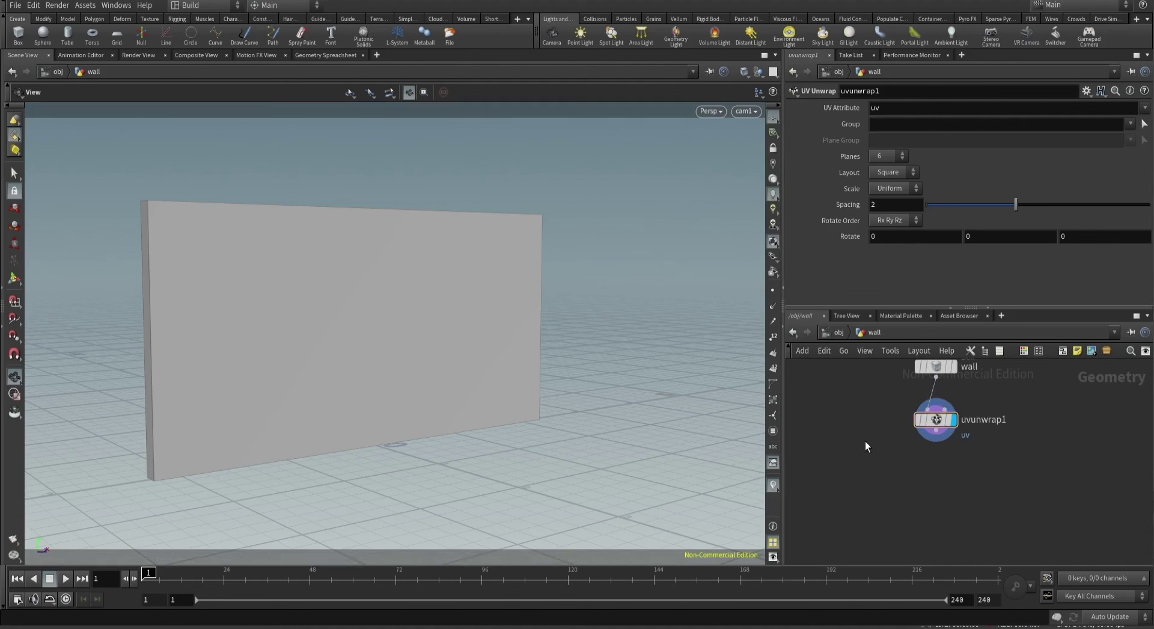
Add a UV Quick Shade node wired under uvunwrap1 and set it as the display node.
key("Tab")
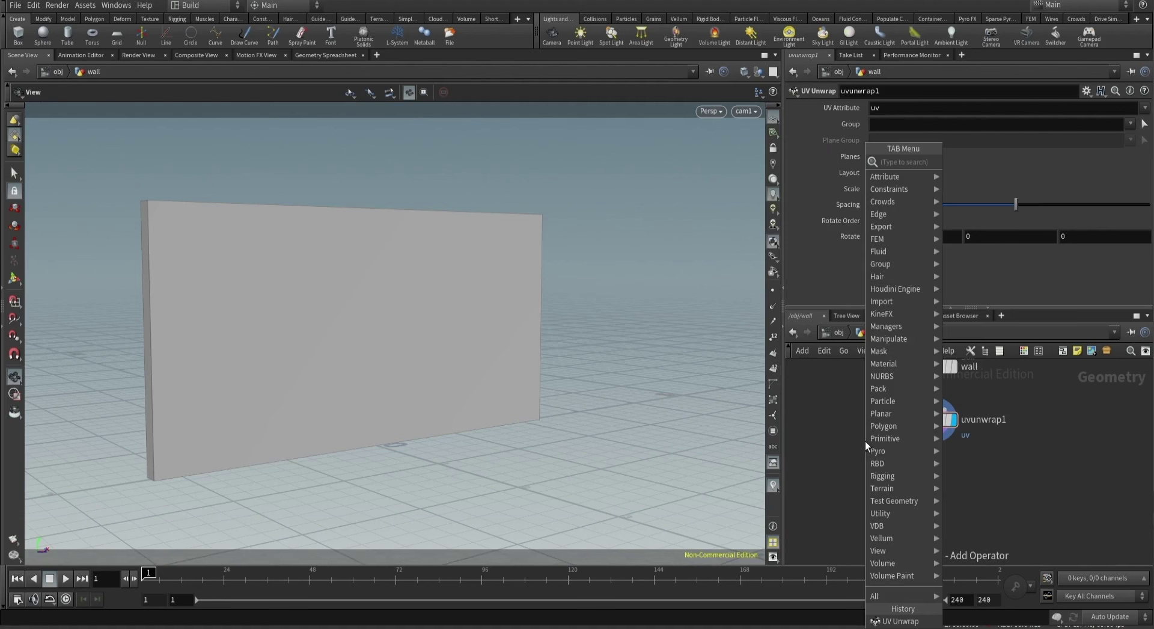
type("qui")
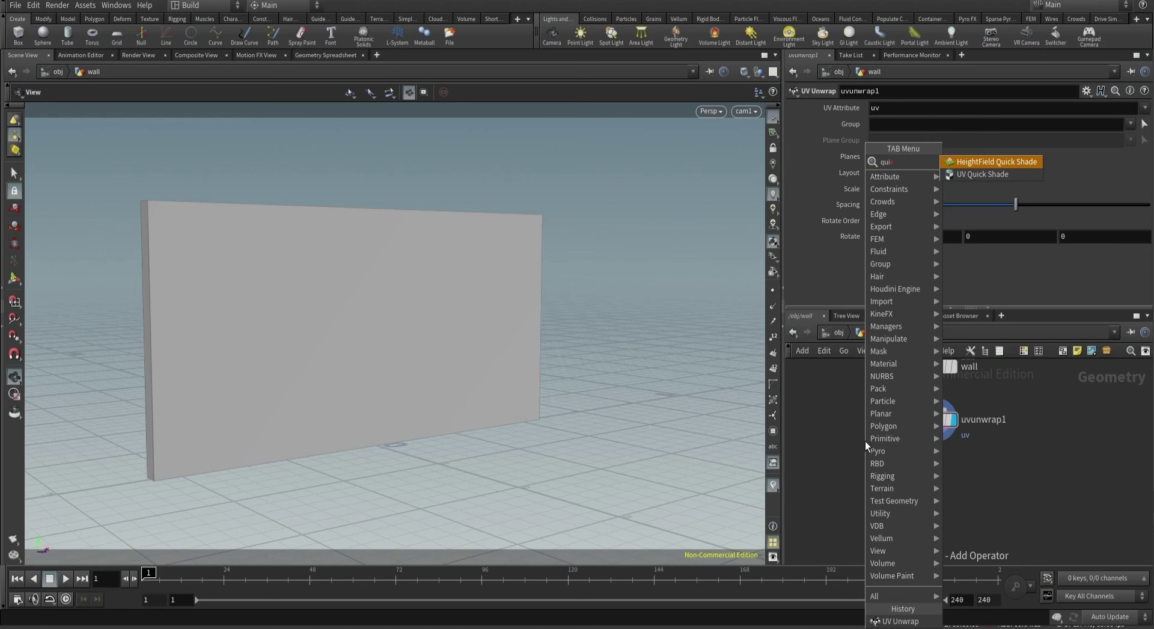
key("Down")
key("Return")
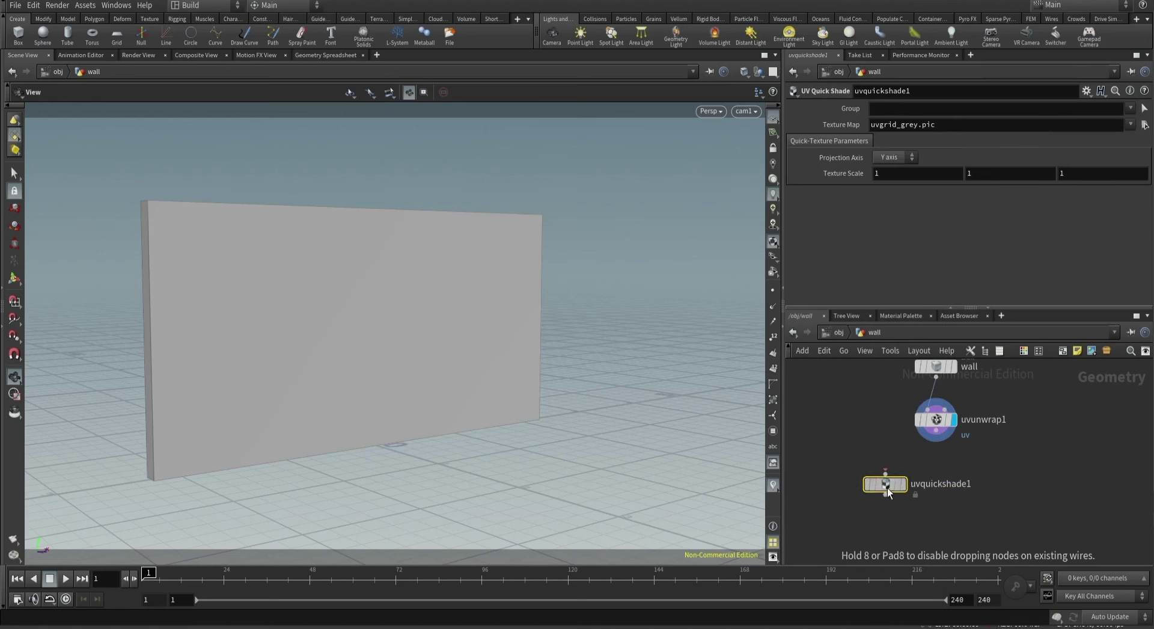
left_click(888, 489)
left_click(896, 485)
left_click(935, 440)
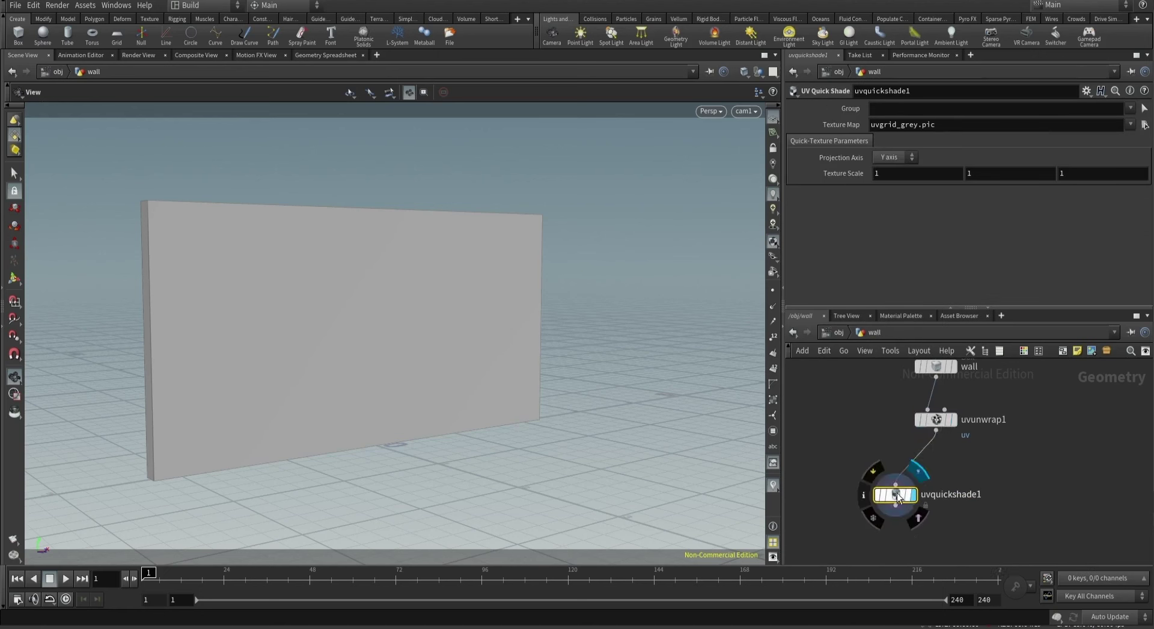
left_click(914, 496)
left_click_drag(899, 494, 936, 497)
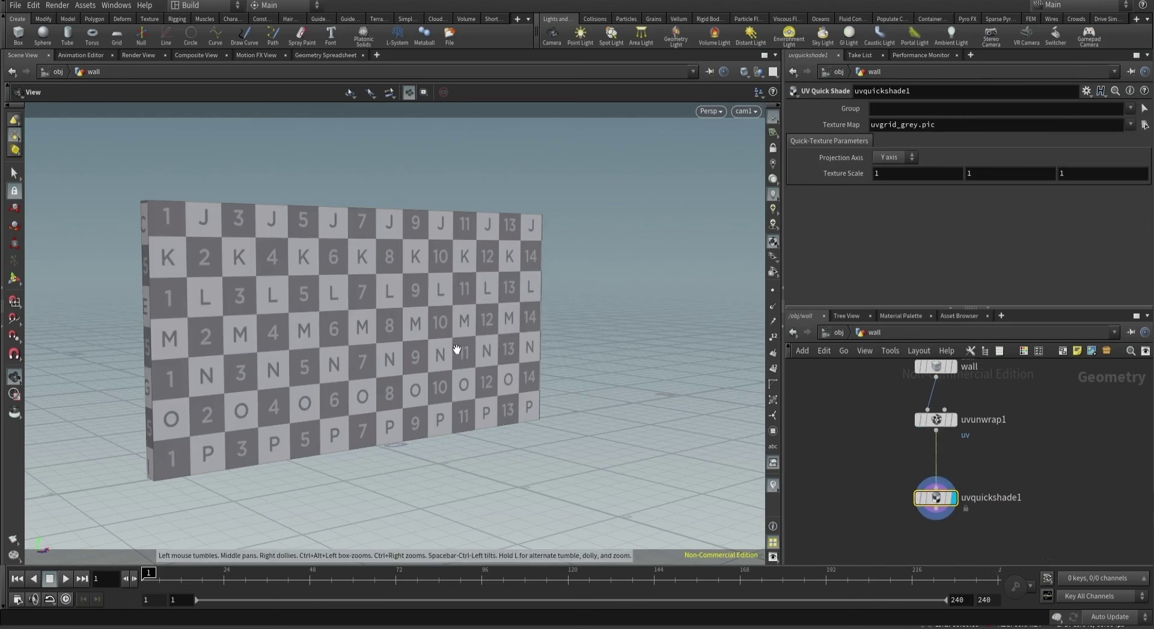
middle_click_drag(857, 474, 853, 434)
left_click_drag(853, 434, 1044, 504)
Set the Texture Map to $HIP/tex/texture.jpg for the concrete look.
left_click(1145, 125)
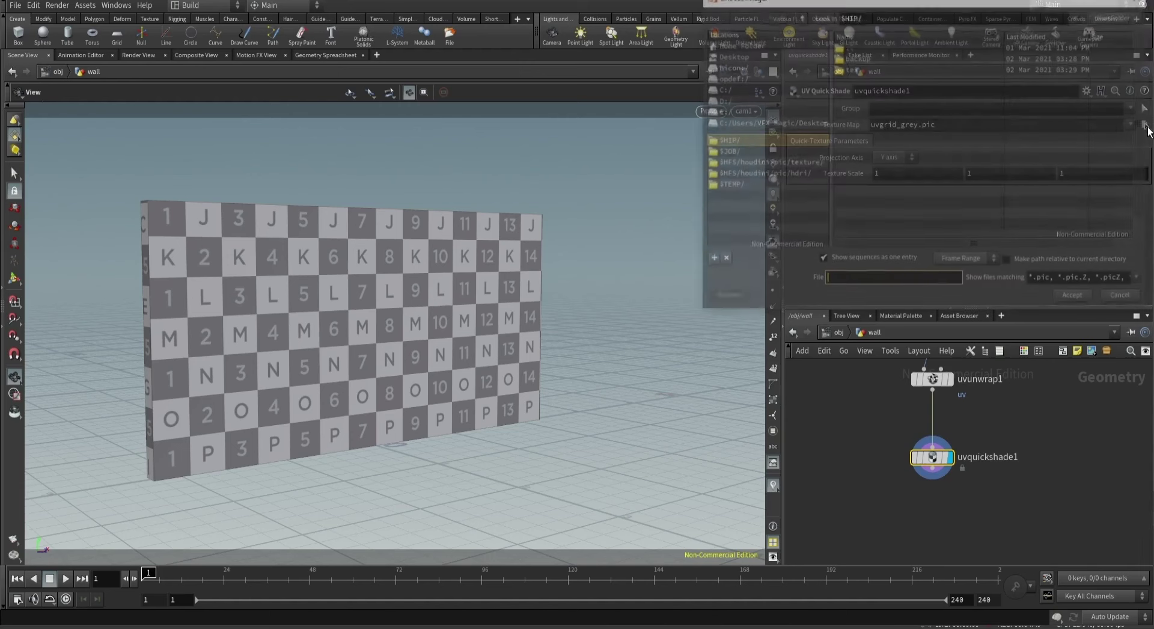
left_click_drag(839, 6, 432, 117)
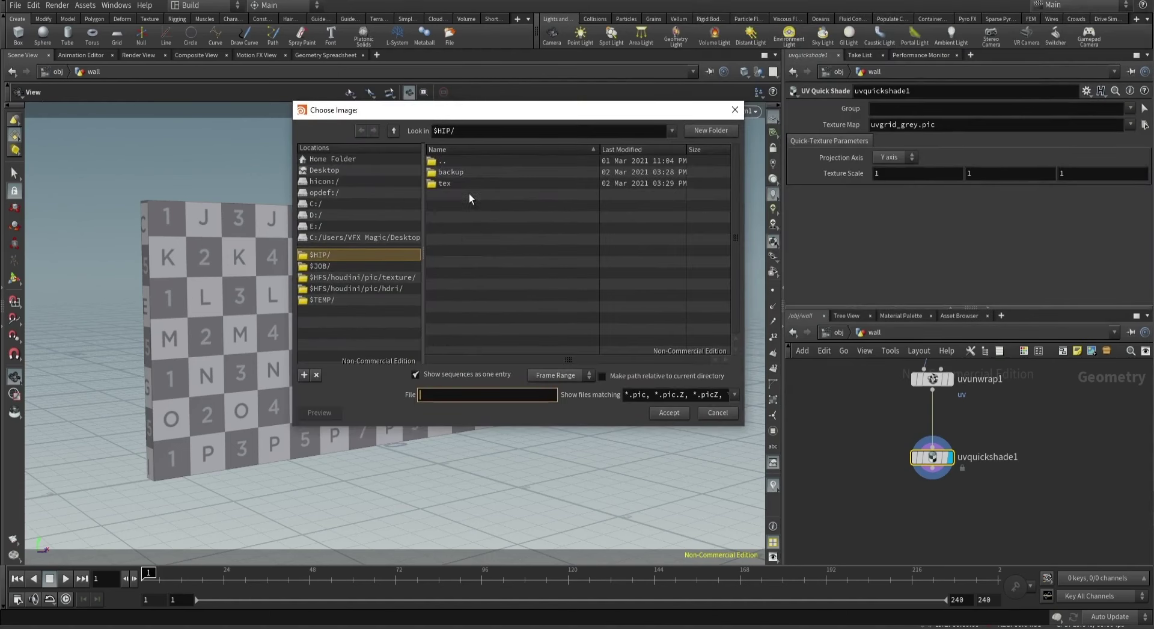
double_click(444, 183)
left_click(462, 172)
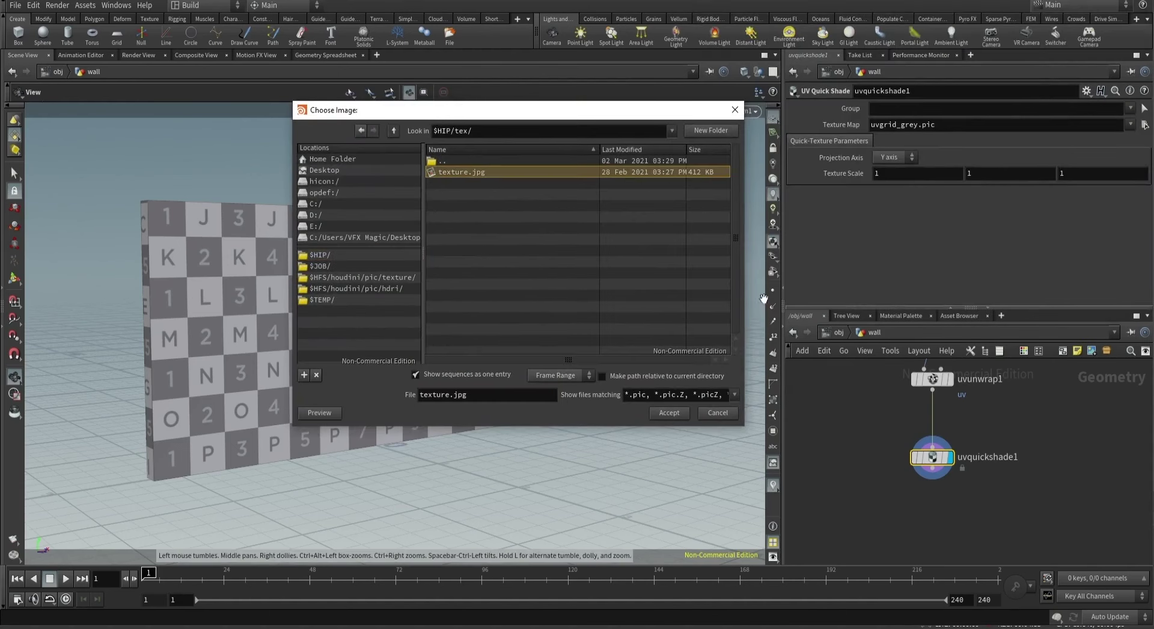
left_click(668, 414)
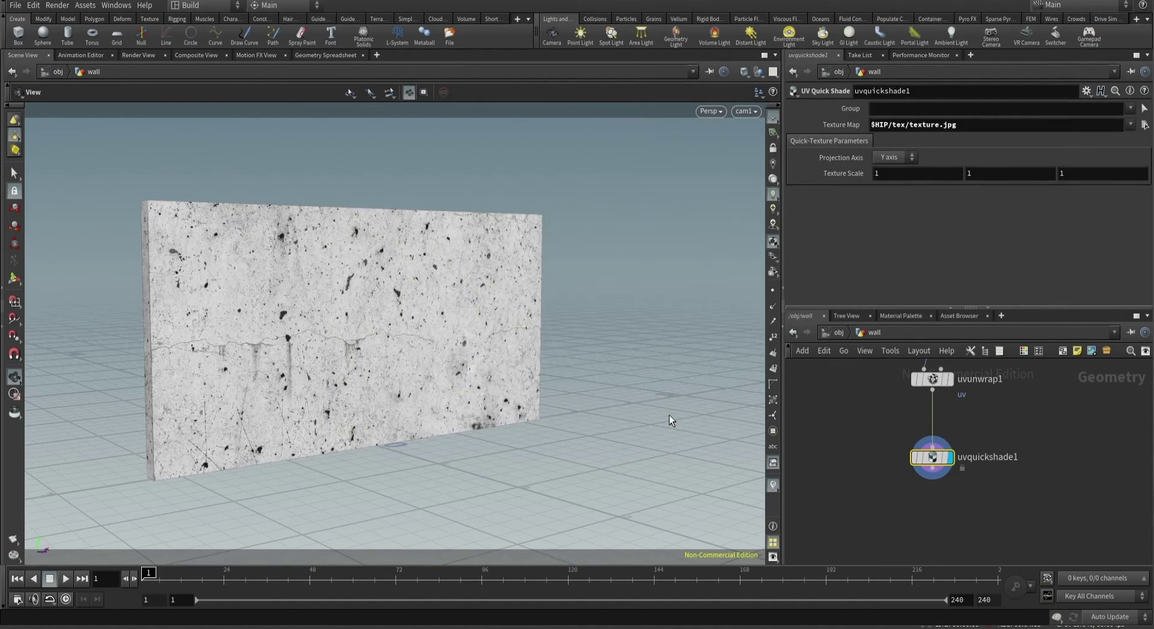
left_click_drag(957, 124, 757, 132)
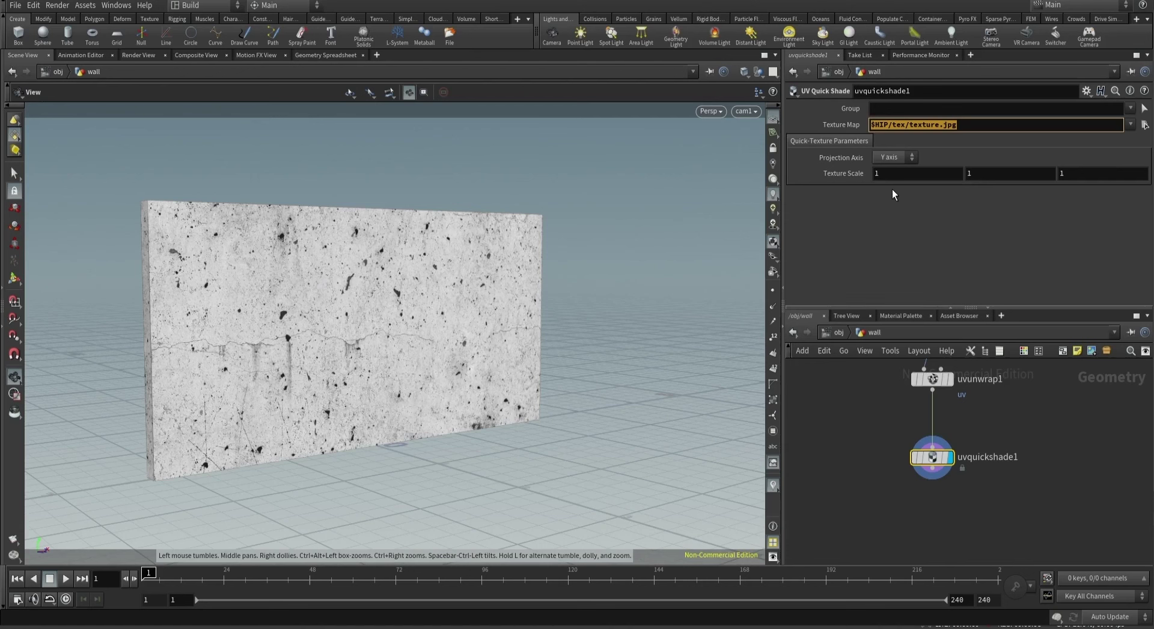
middle_click_drag(875, 338, 874, 373)
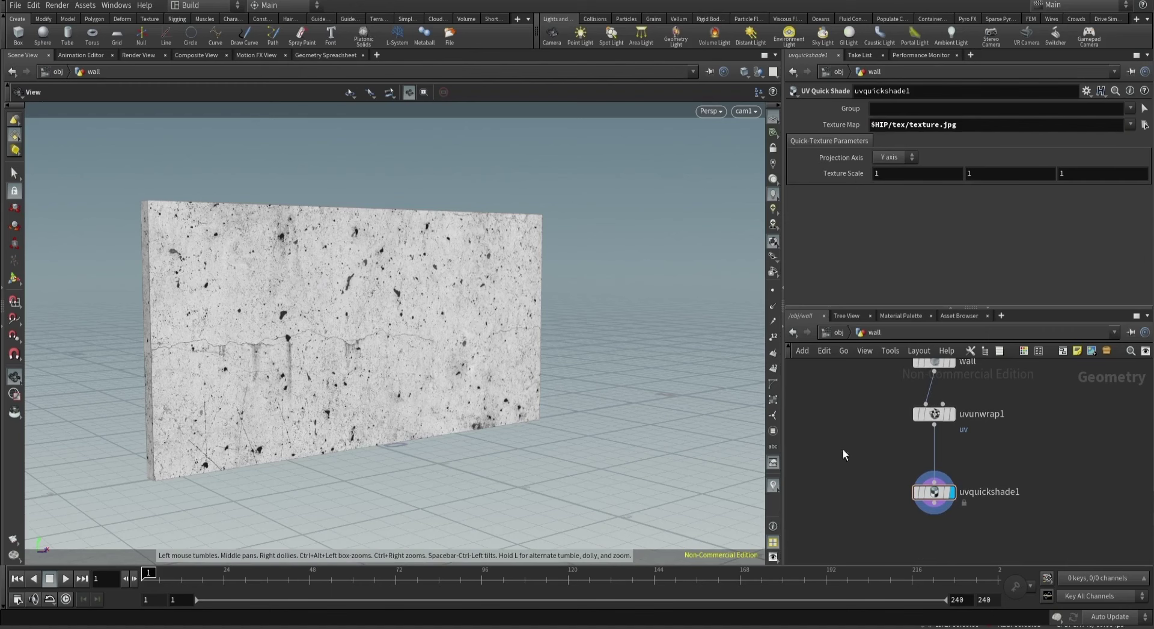
middle_click_drag(859, 463, 857, 440)
Insert a UV Edit node between uvunwrap1 and uvquickshade1.
key("Tab")
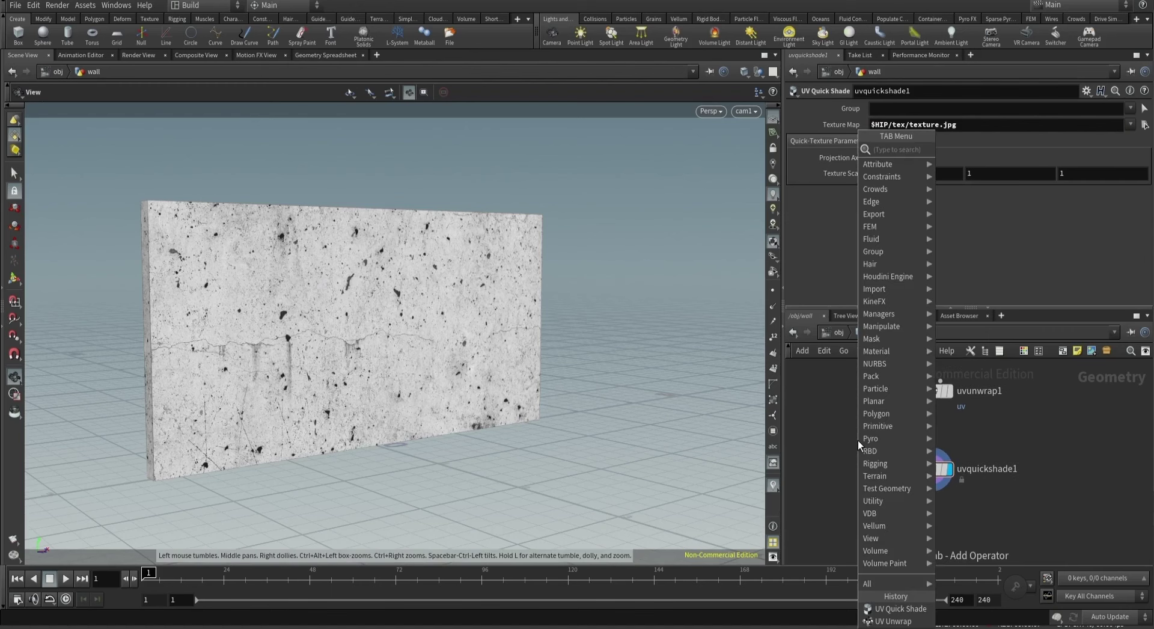
type("uvedit")
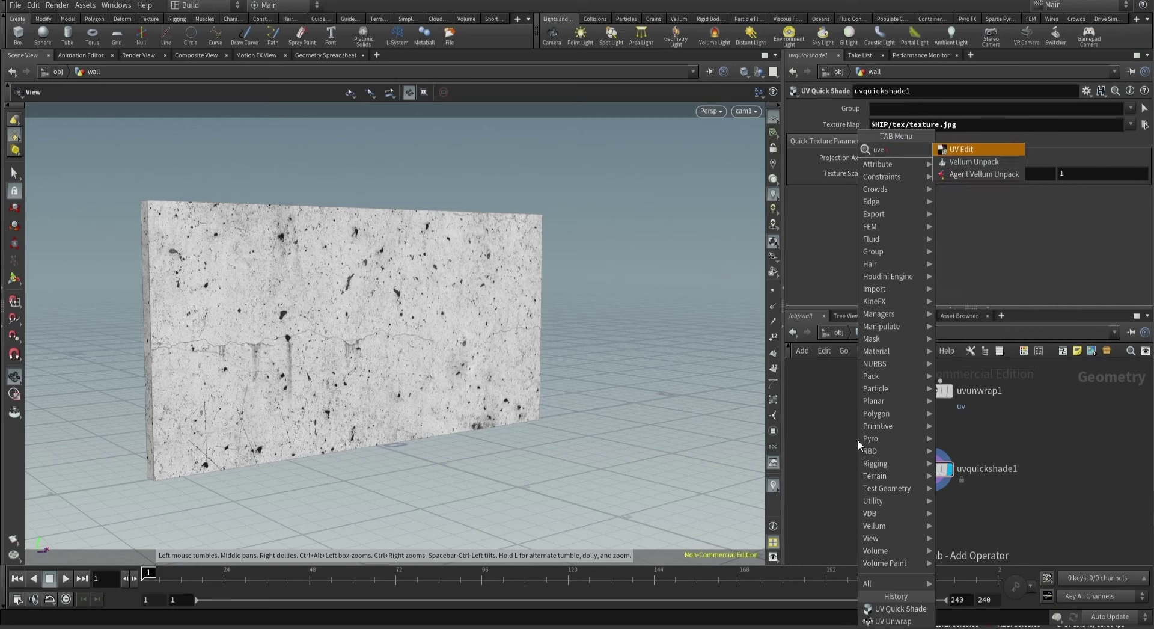
key("Return")
left_click(857, 439)
left_click_drag(857, 440, 931, 435)
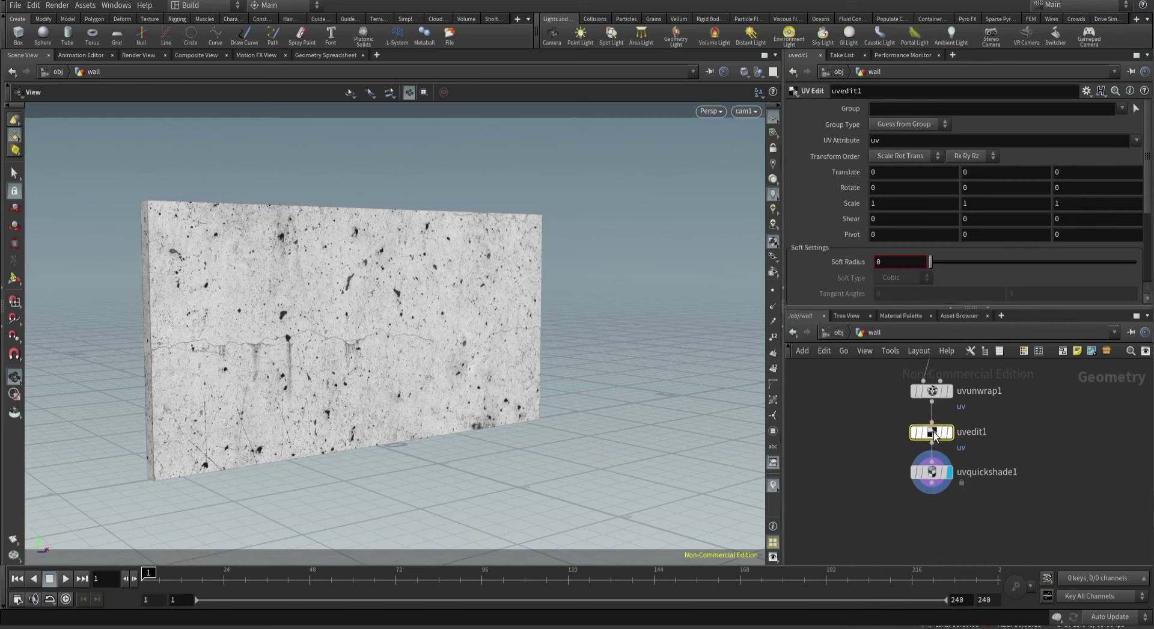
Set uvedit1's group to * and its UV scale to 3.4.
mouse_move(849, 203)
middle_mouse_down()
mouse_move(850, 184)
mouse_move(871, 184)
mouse_move(853, 183)
middle_mouse_up()
left_click(892, 110)
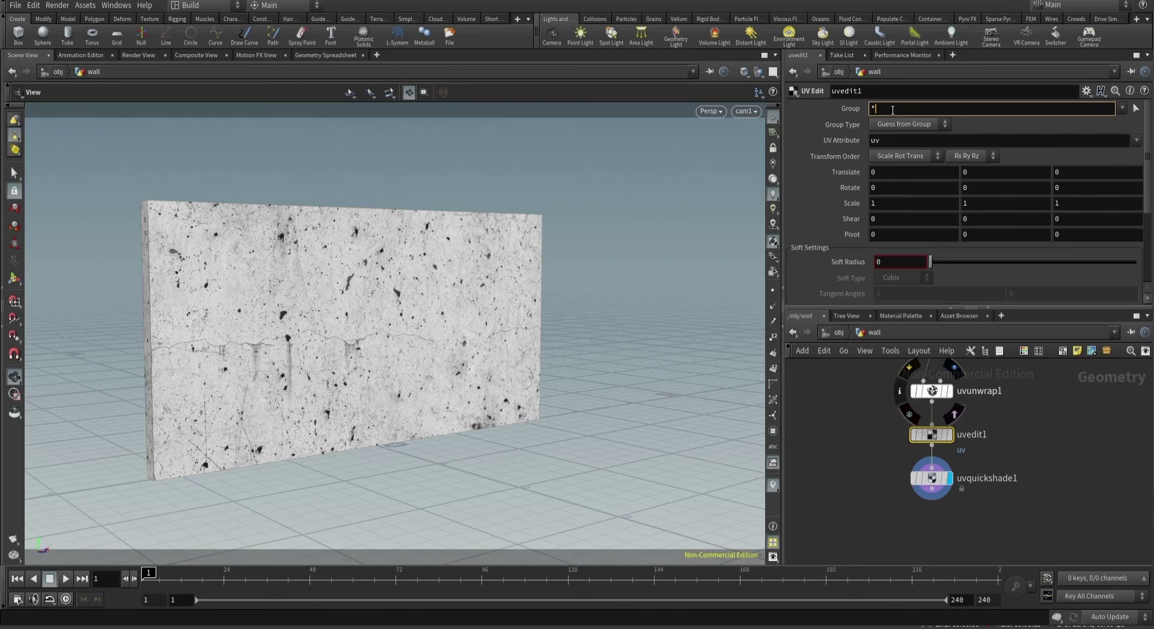
key("Return")
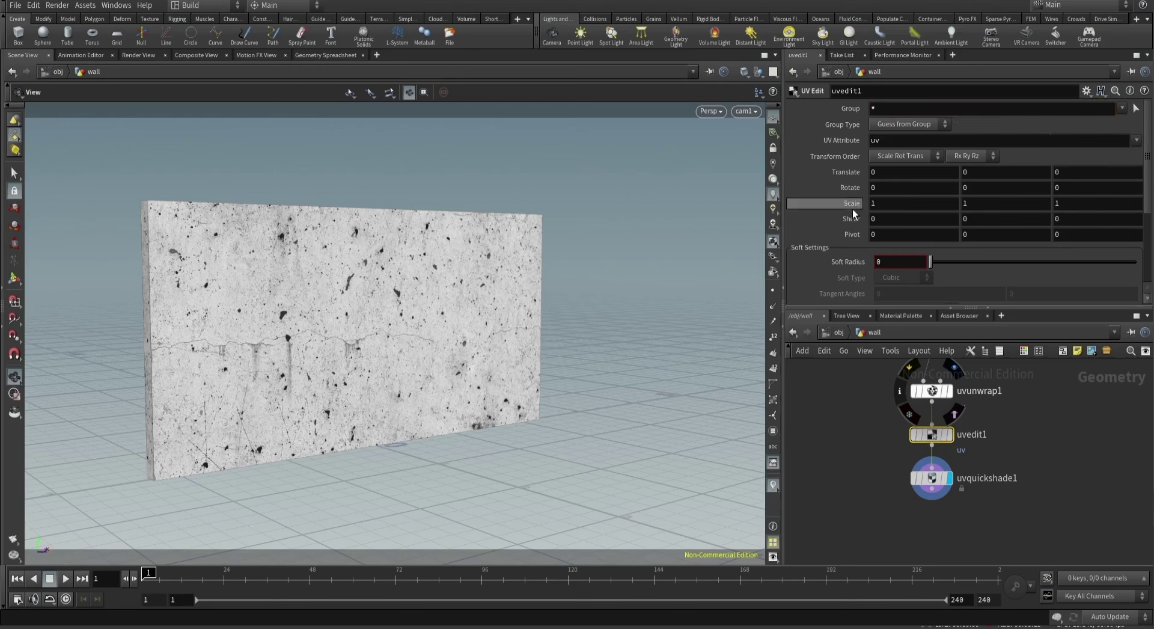
middle_click_drag(850, 203, 984, 222)
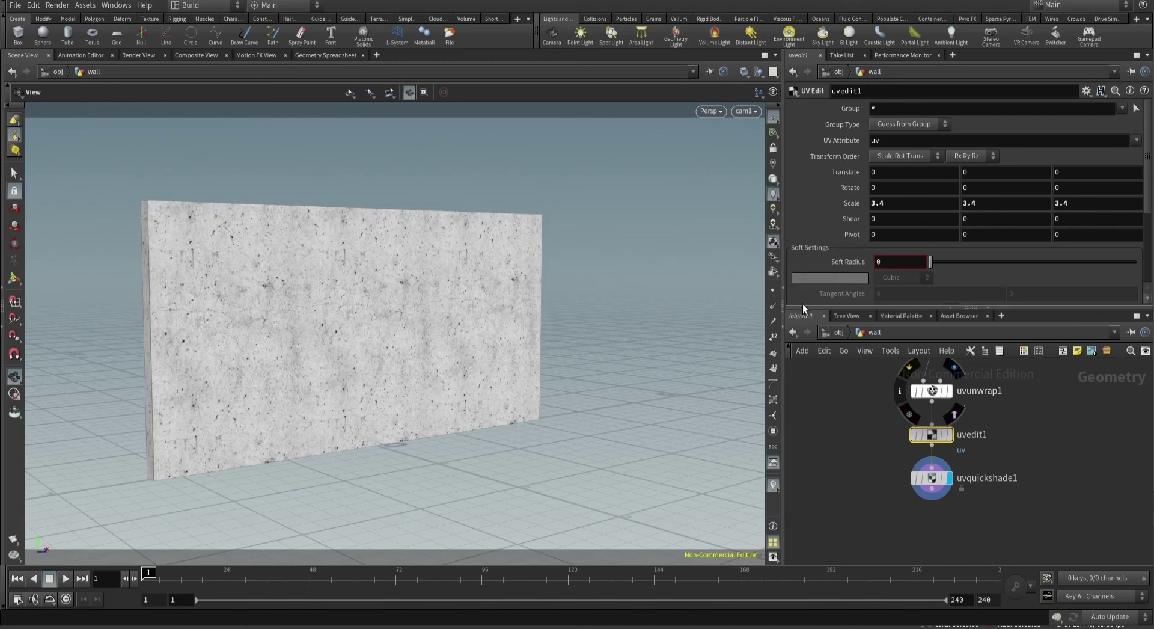
Tidy the four wall nodes' layout and save as wallDestruction_v4.hipnc.
scroll(860, 481, "down", 3)
middle_click_drag(860, 481, 870, 438)
left_click_drag(869, 369, 935, 495)
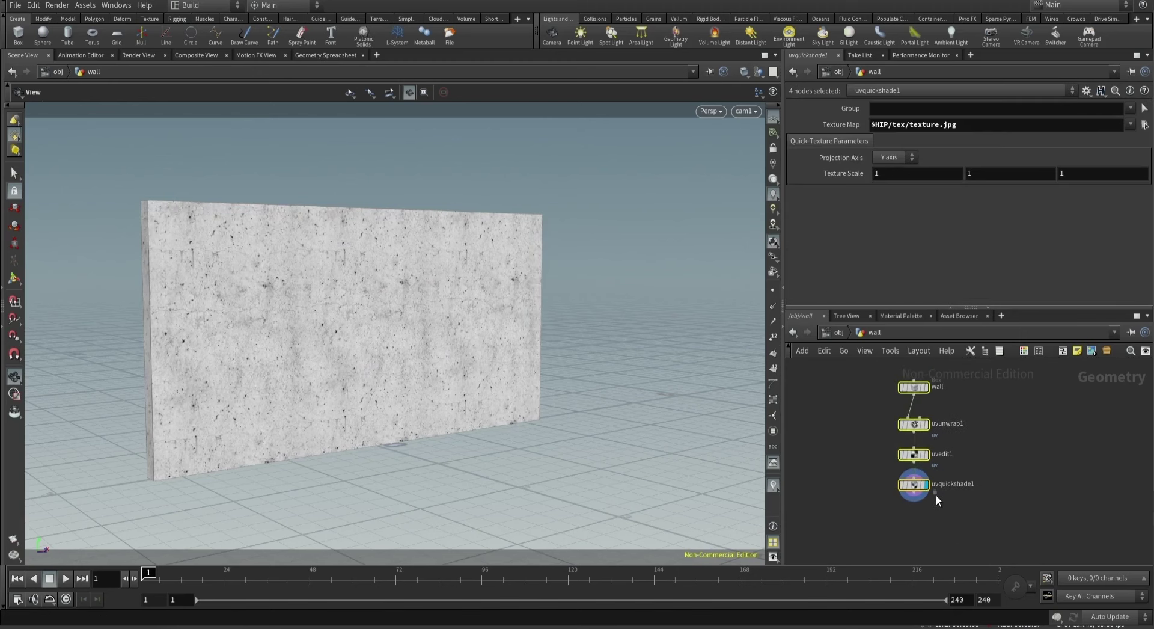
key("shift+l")
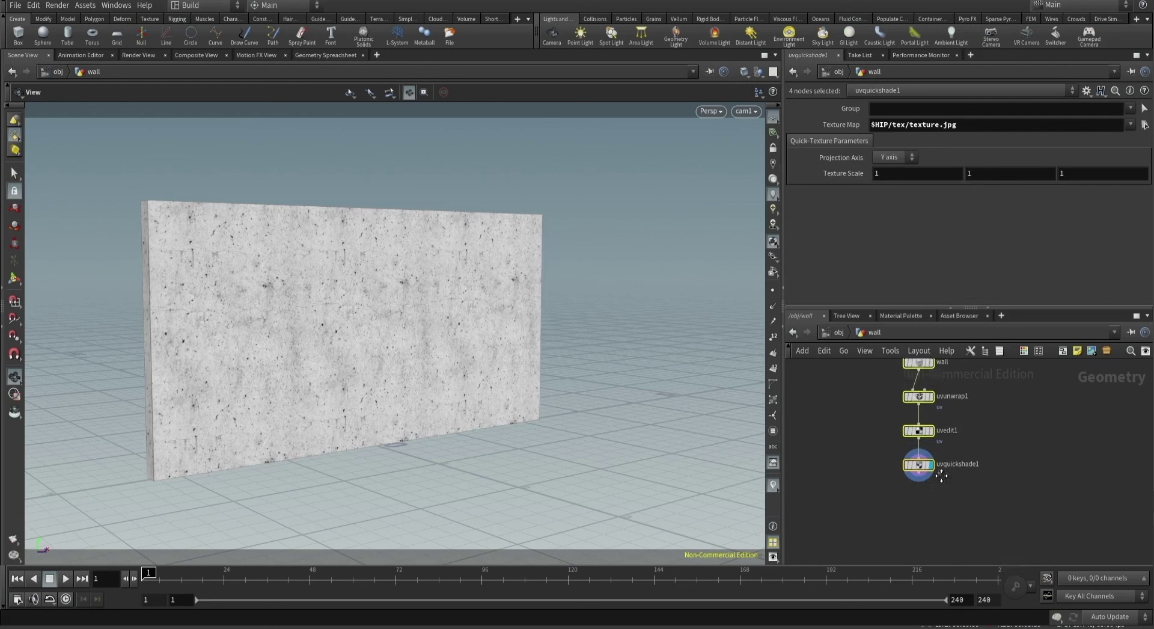
left_click(911, 511)
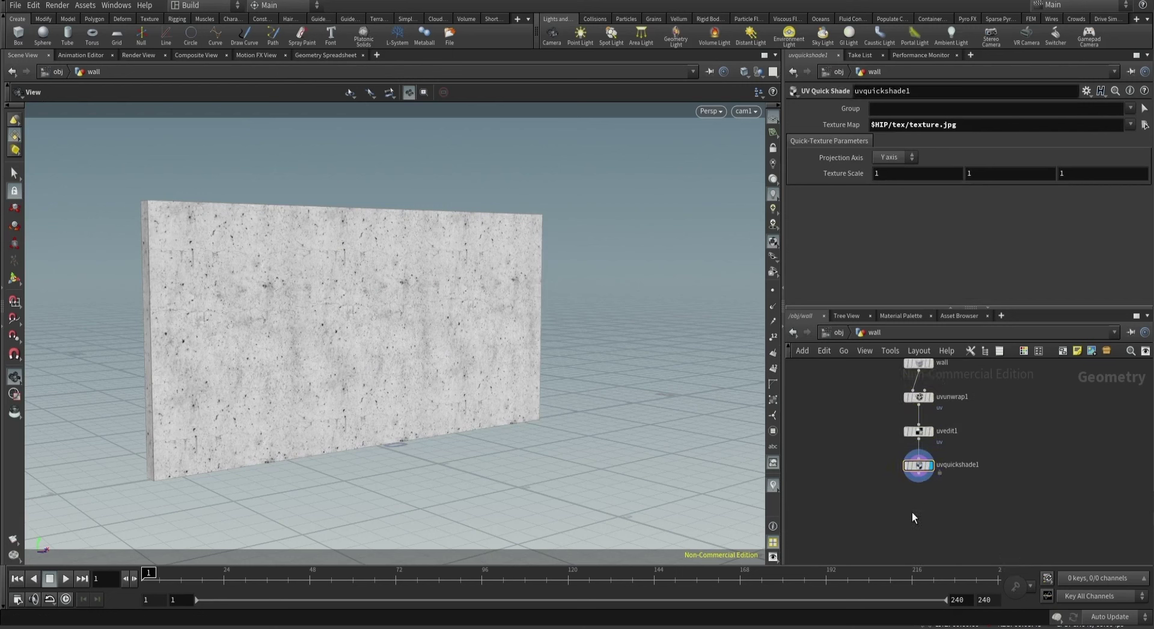
key("ctrl+s")
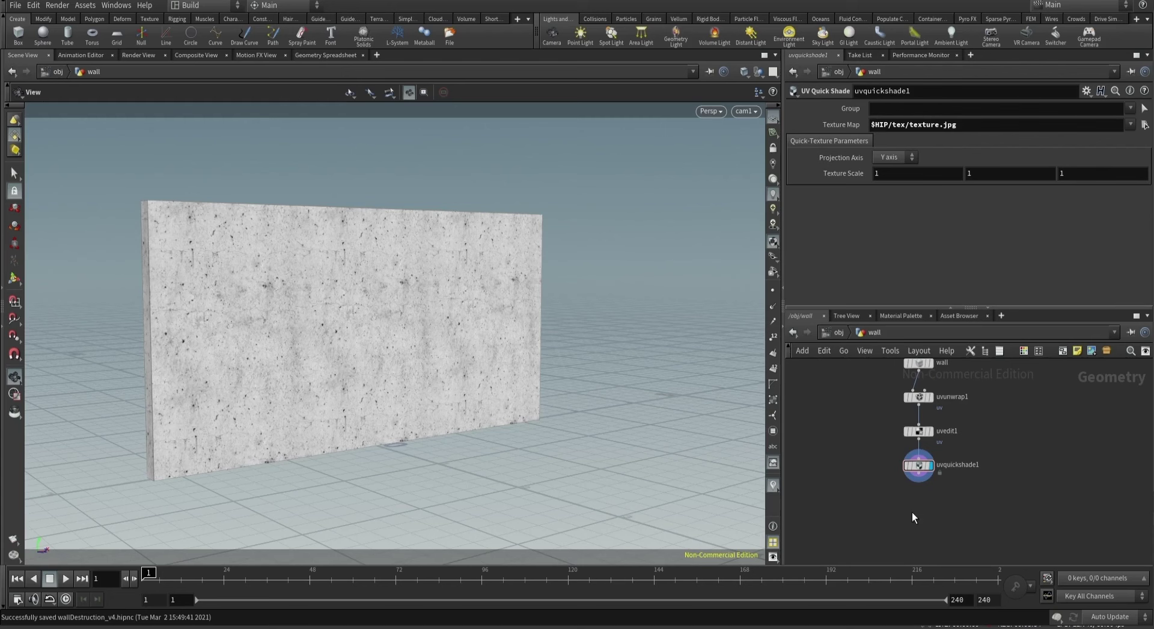
Orbit the wall and scrub the timeline to review the shattered cube, stopping at frame 40.
left_click_drag(410, 308, 214, 316)
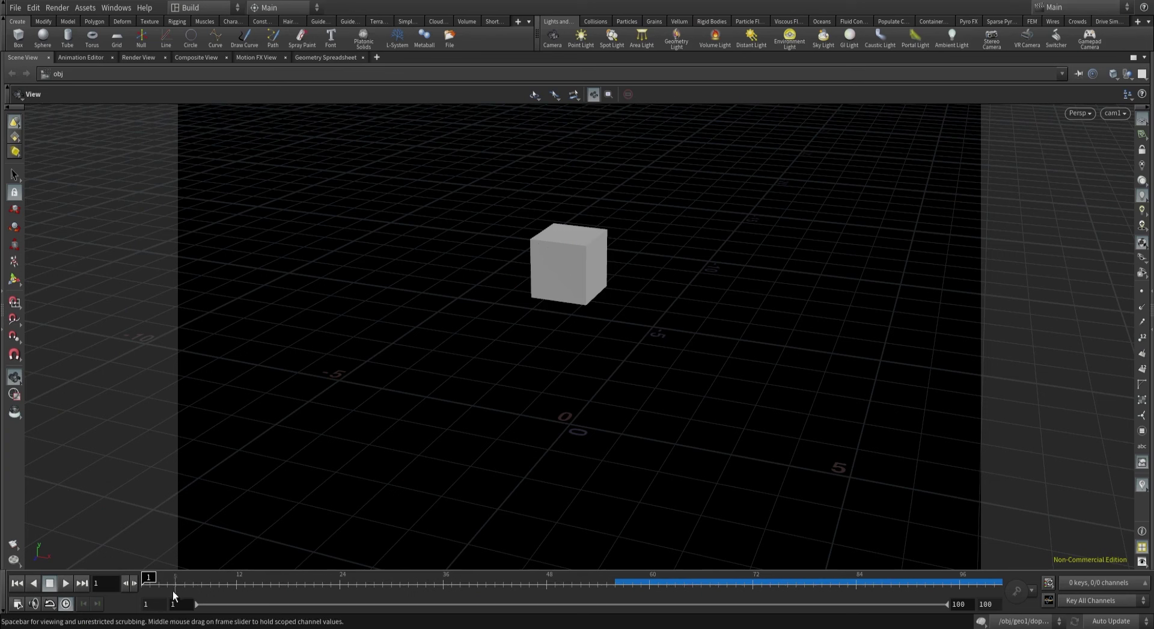
mouse_move(170, 582)
left_mouse_down()
mouse_move(332, 604)
mouse_move(340, 581)
mouse_move(744, 582)
mouse_move(1004, 616)
left_mouse_up()
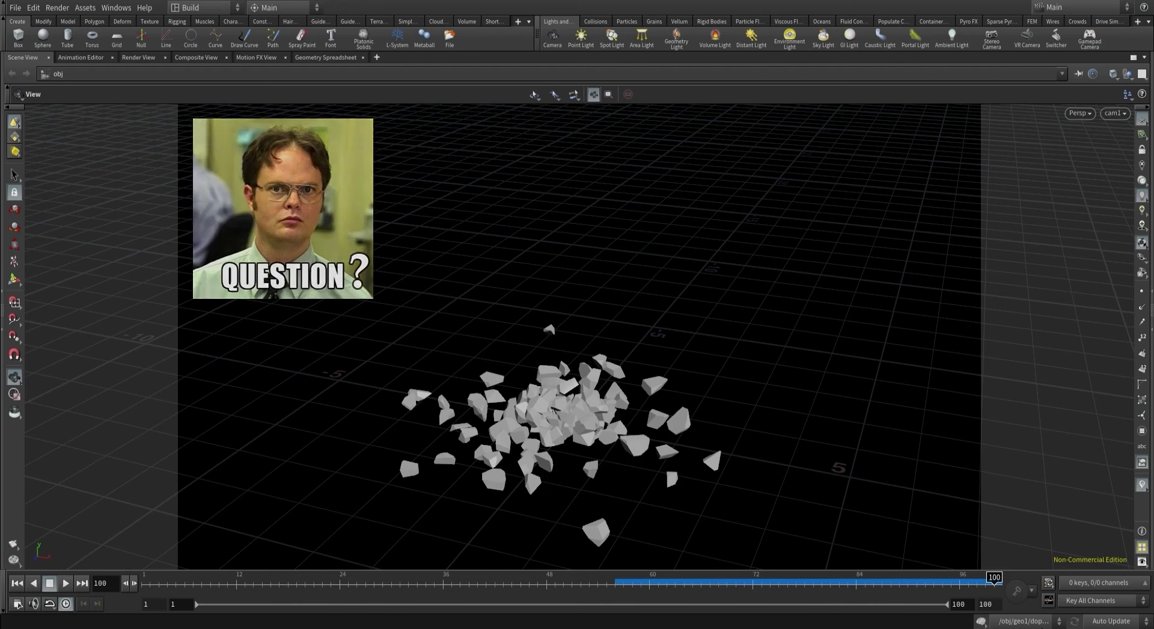
left_click_drag(793, 581, 479, 583)
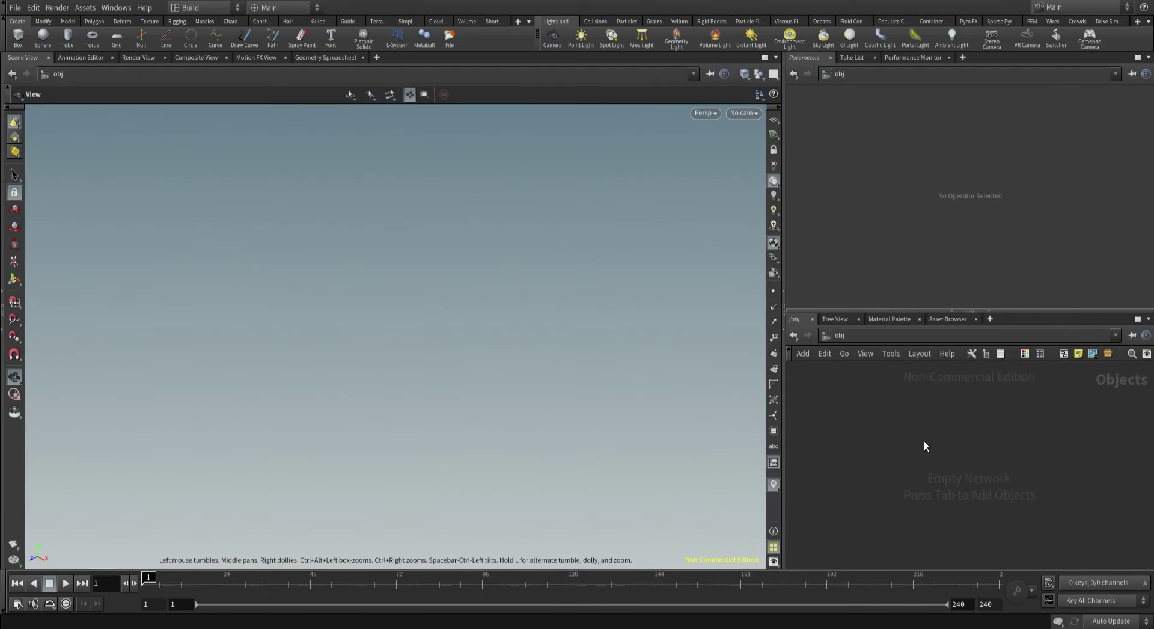
Create a new geometry object with a 10×10 grid and frame it in the view.
key("Tab")
type("geo")
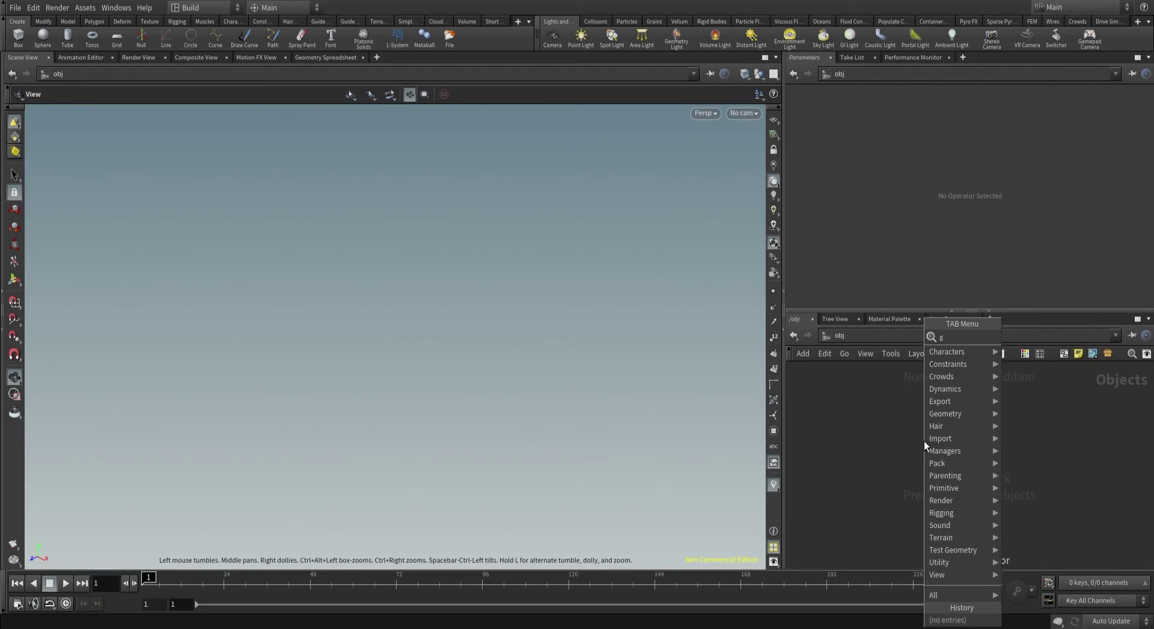
key("Return")
left_click(924, 442)
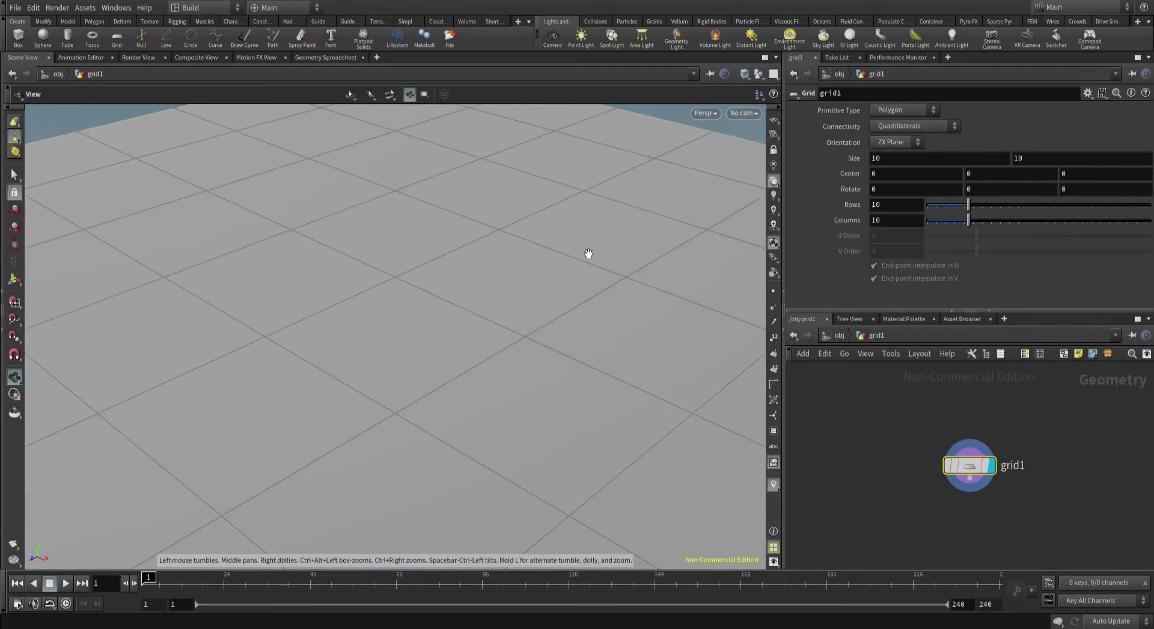
left_click_drag(587, 253, 571, 381)
key("h")
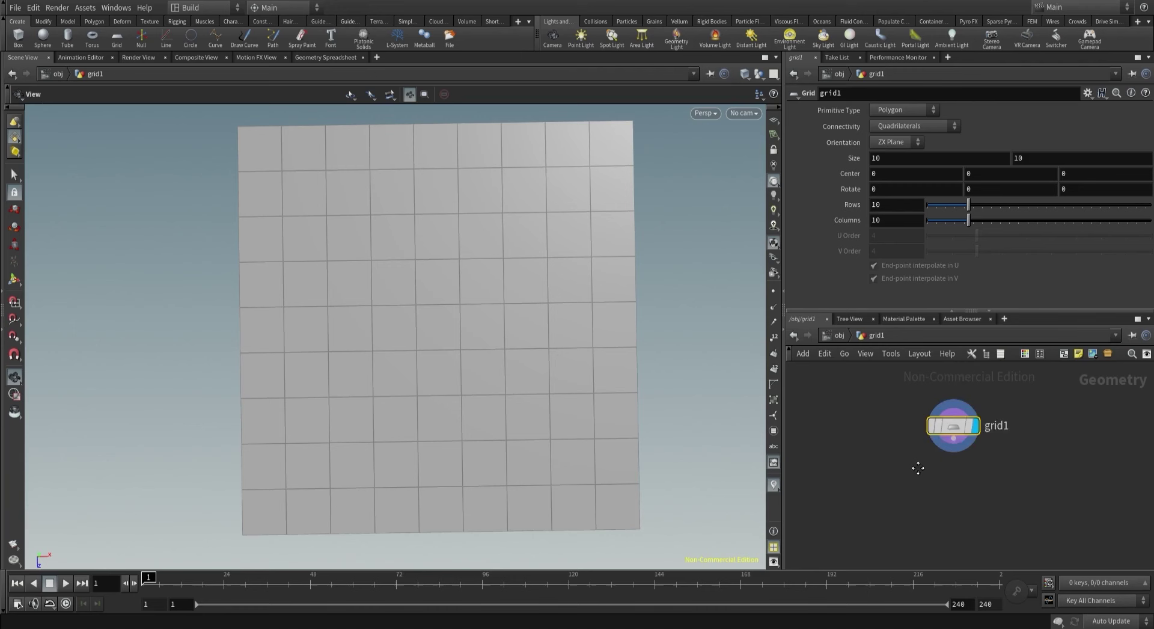
Add a Voronoi Fracture node below grid1.
key("Tab")
type("vor")
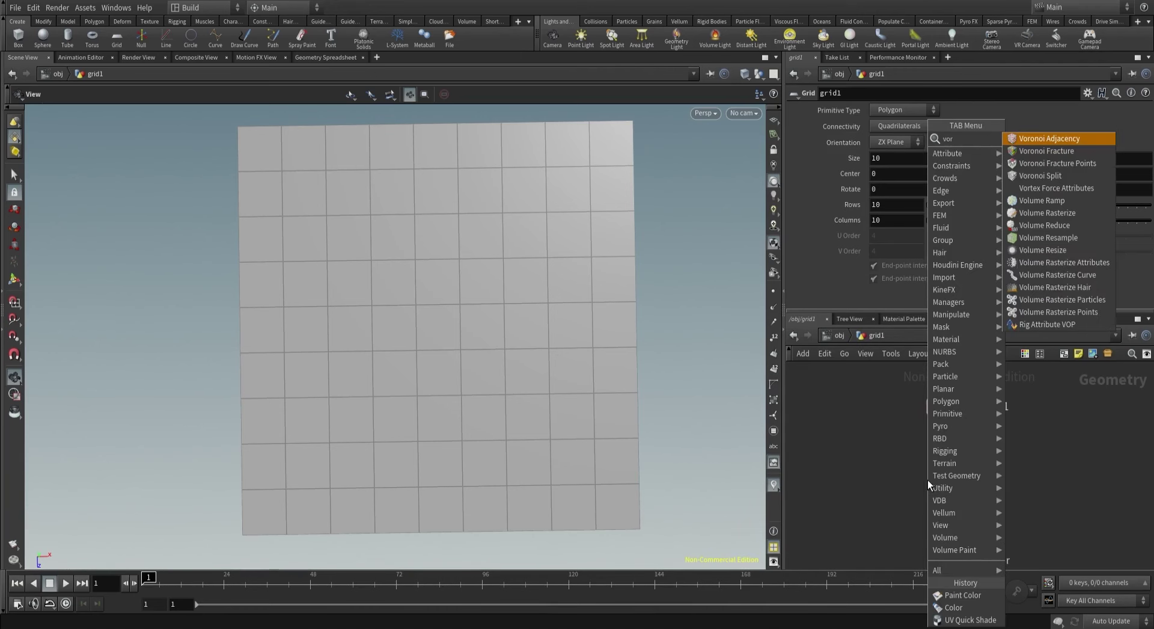
key("Down")
key("Return")
left_click(928, 480)
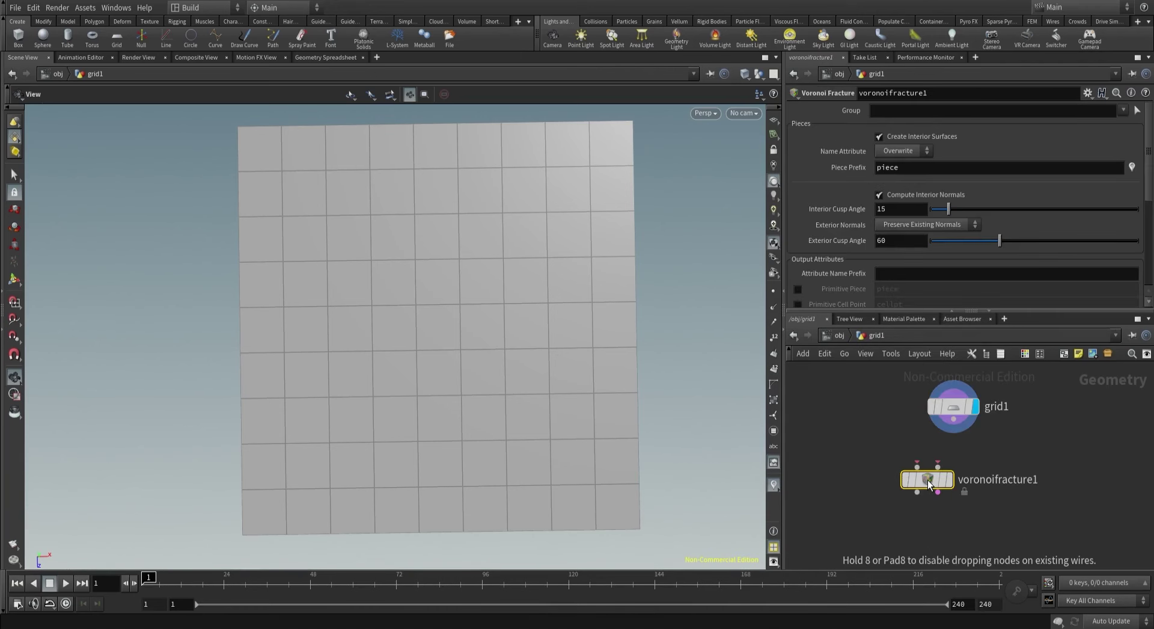
left_click_drag(927, 483, 954, 494)
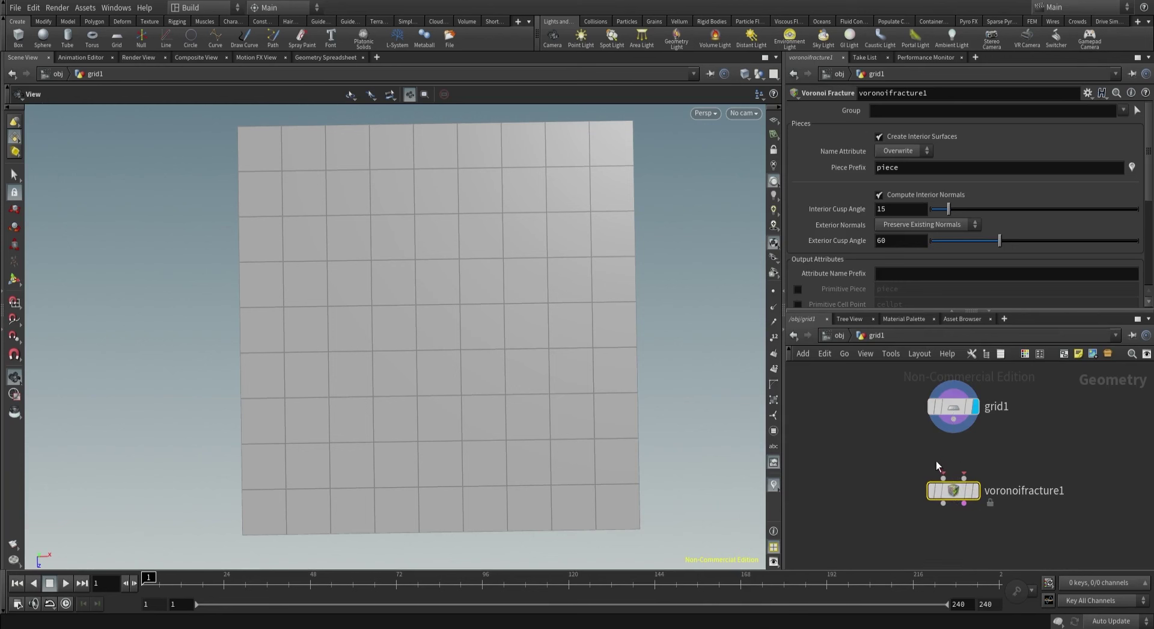
Wire grid1 into voronoifracture1's first input, then set the display flag back on grid1.
left_click(943, 477)
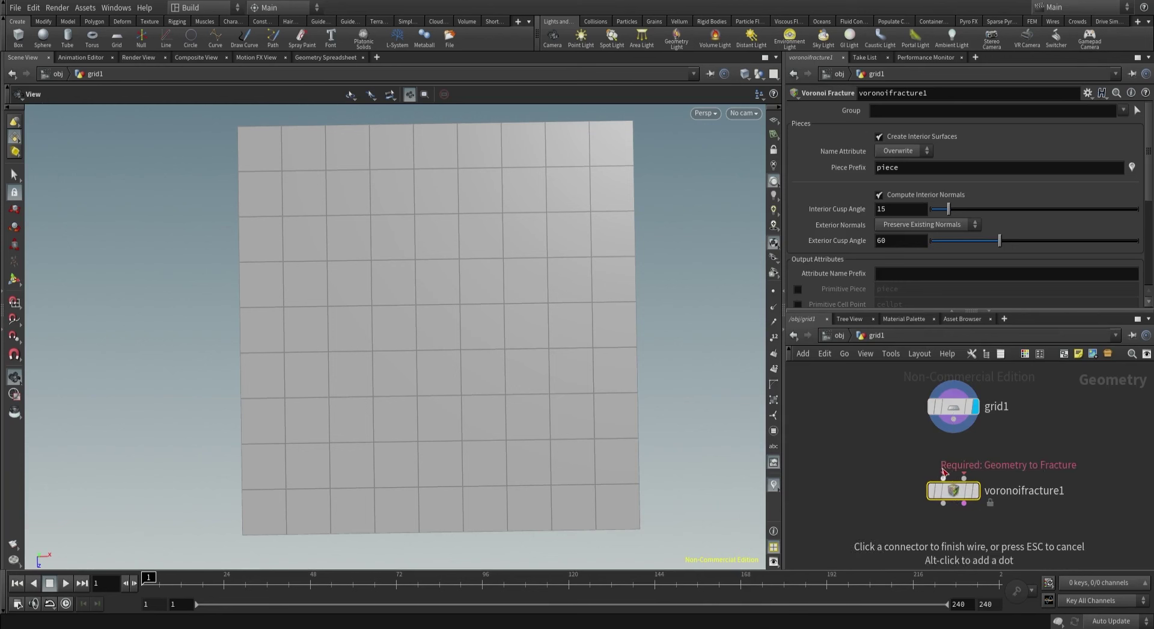
left_click(953, 418)
left_click(963, 482)
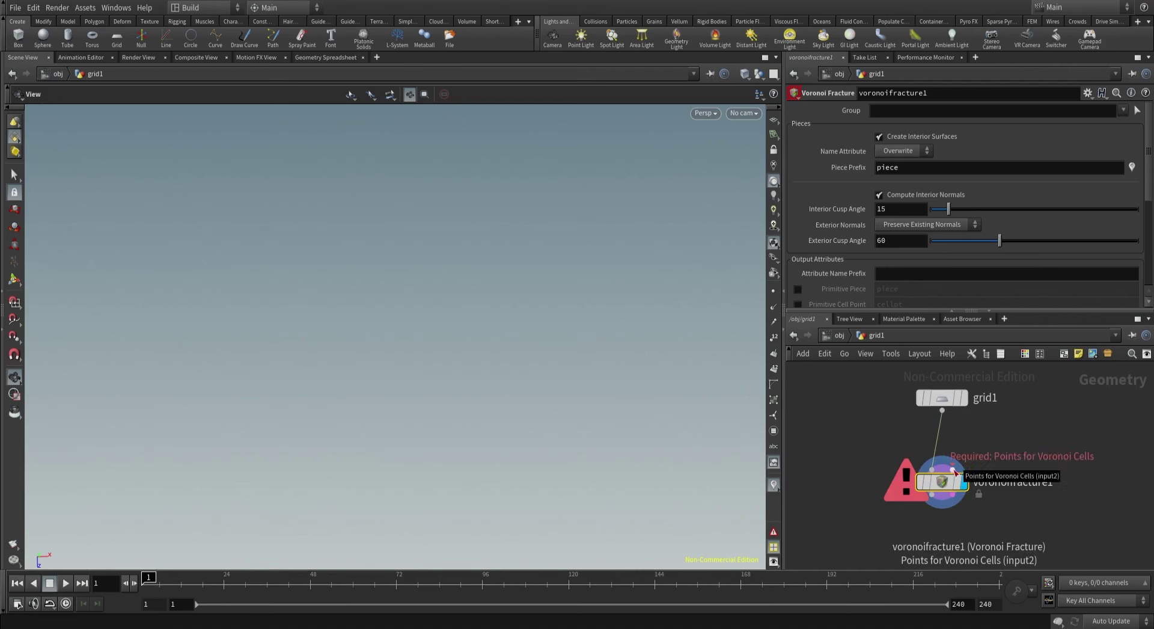
left_click_drag(941, 480, 941, 523)
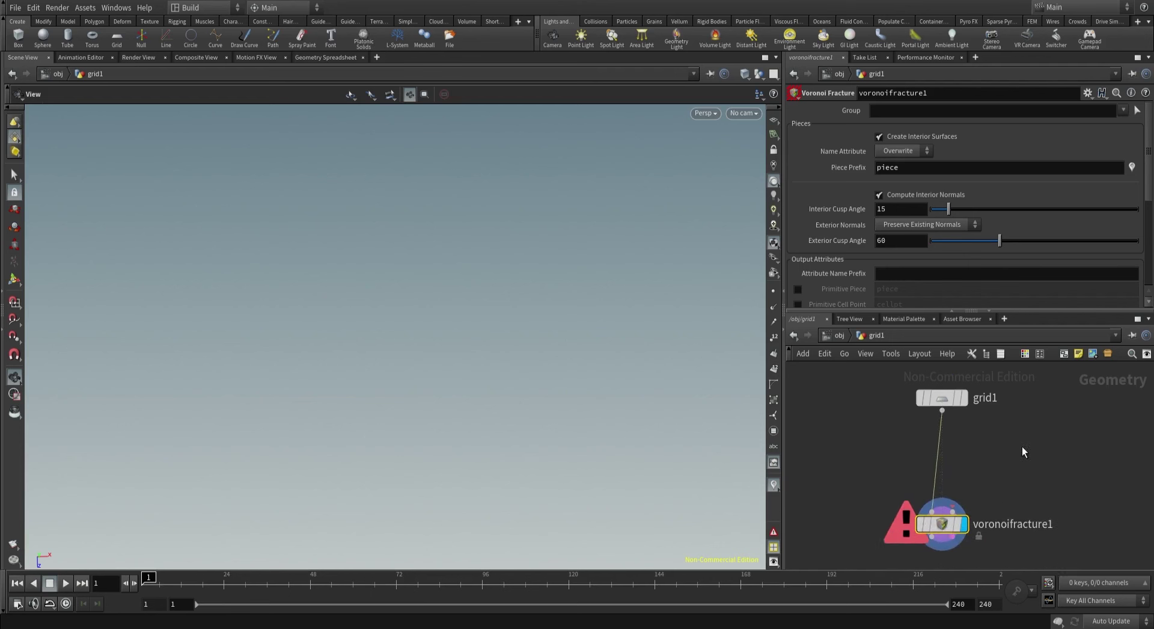
left_click(1023, 452)
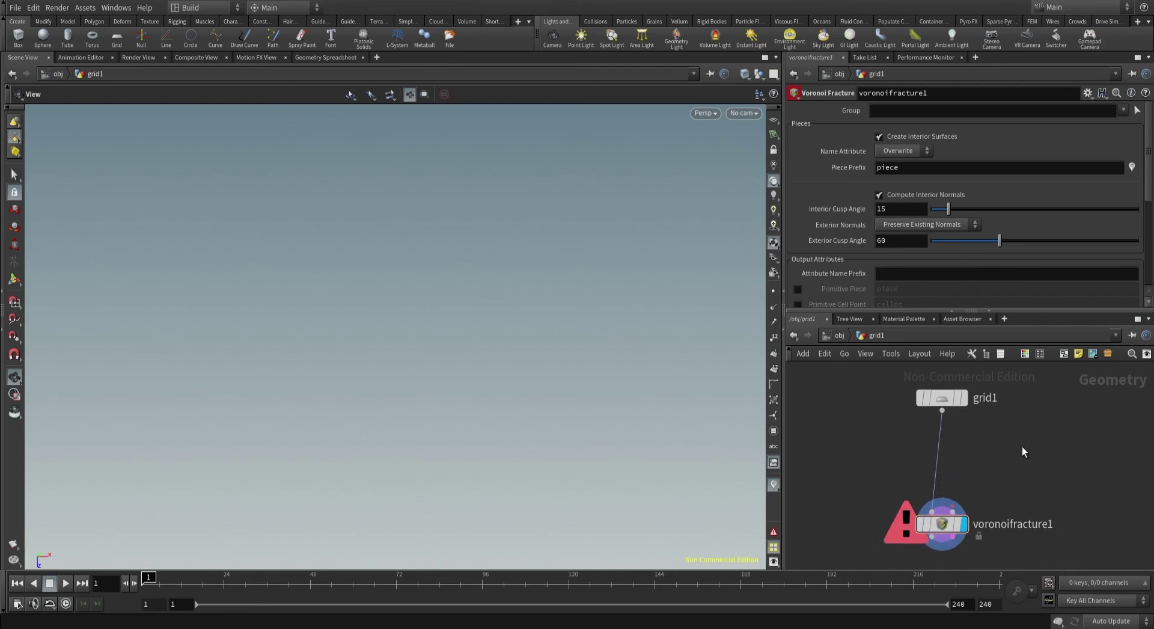
left_click(963, 398)
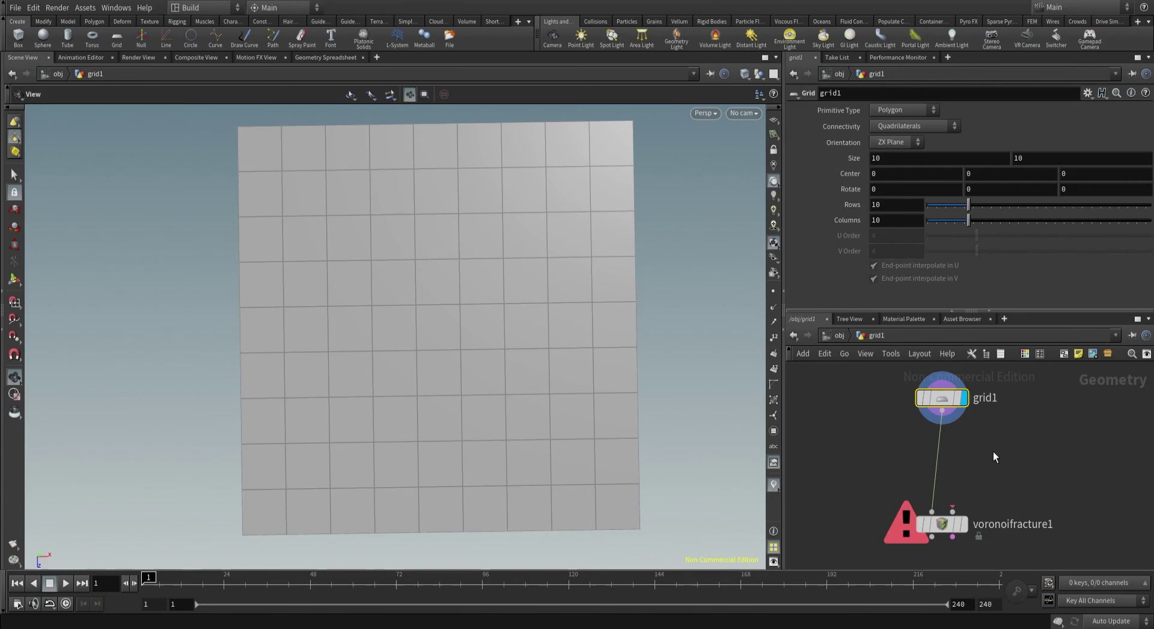
Add a Scatter node off grid1 and display its points.
key("Tab")
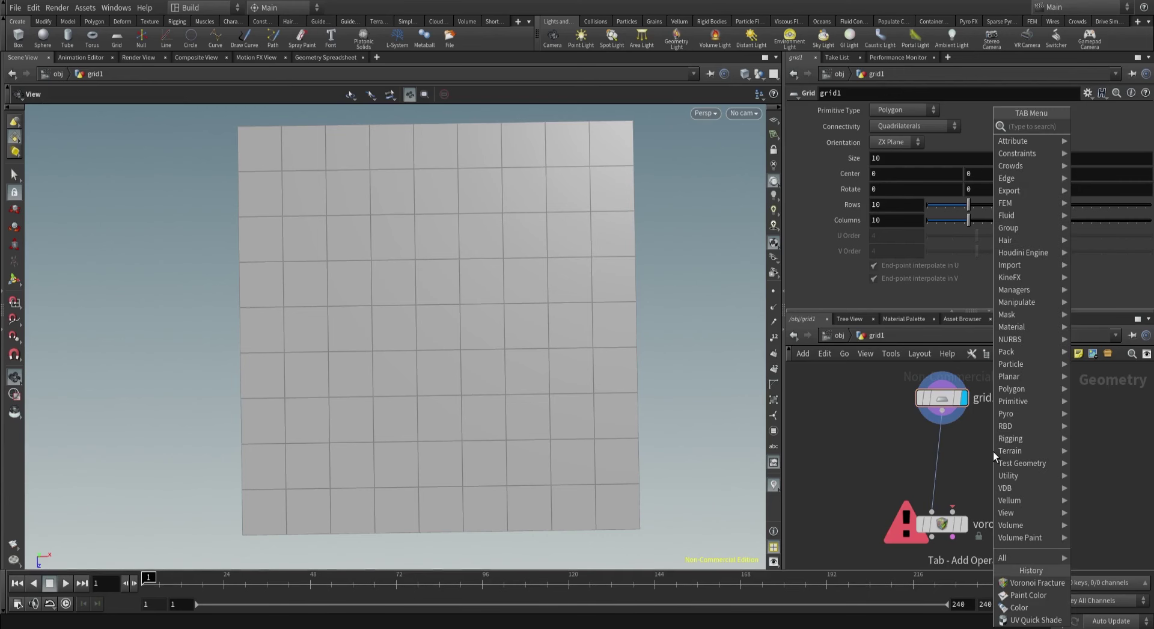
type("sca")
left_click(920, 125)
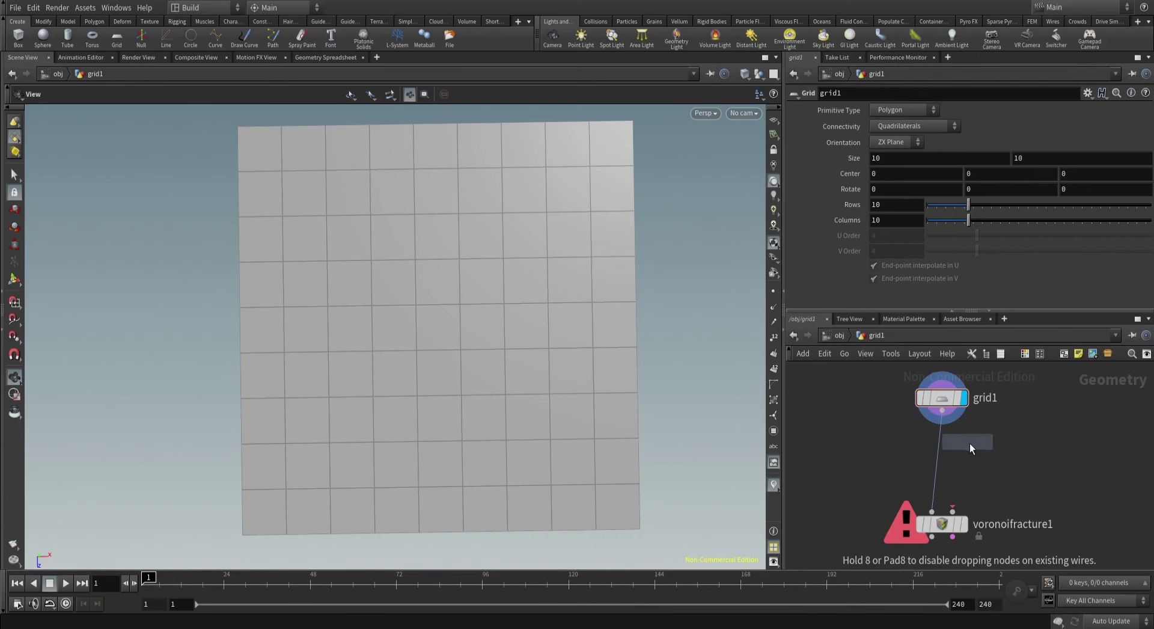
left_click(1011, 470)
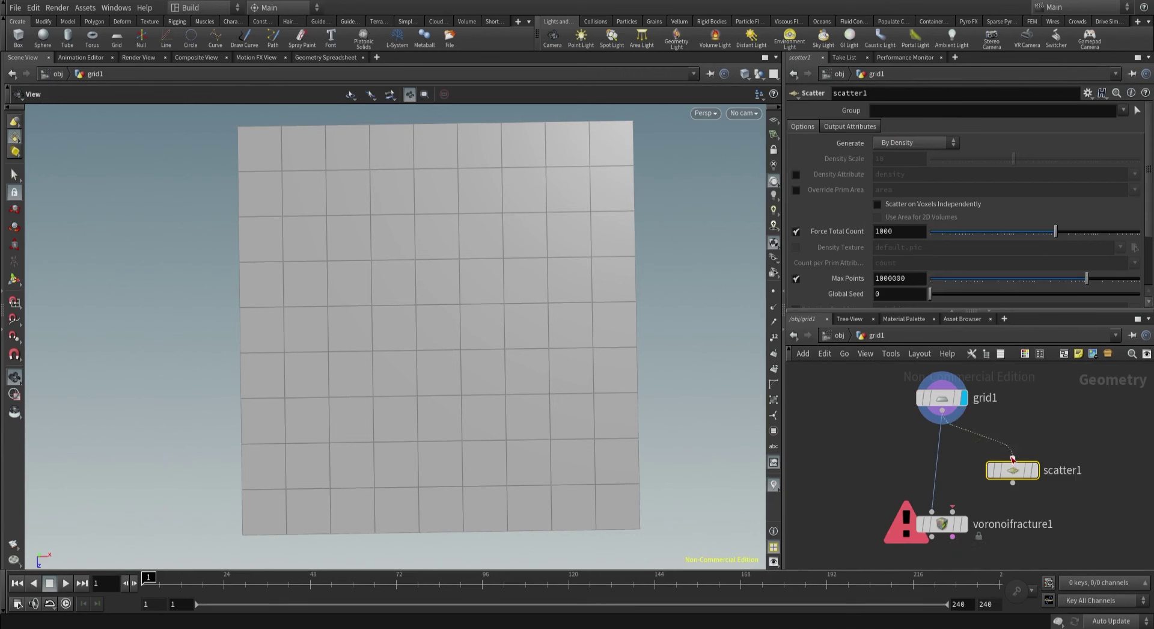
left_click(1031, 475)
Scatter 1 point at Global Seed 0.83 and wire scatter1 into voronoifracture1's second input.
double_click(904, 235)
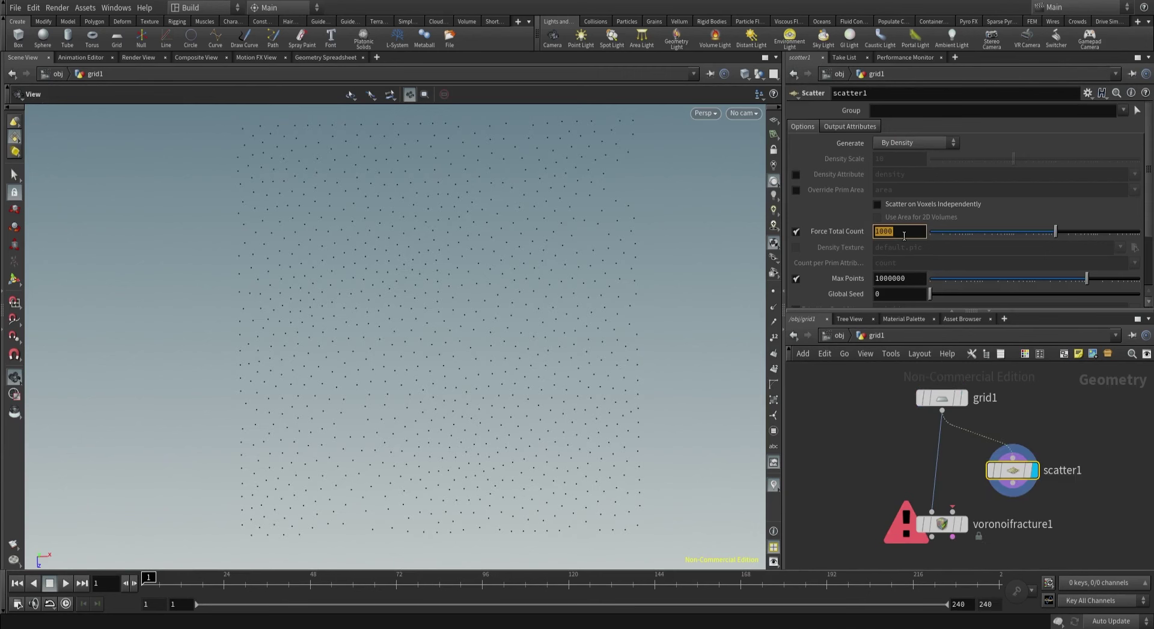
type("1")
key("Return")
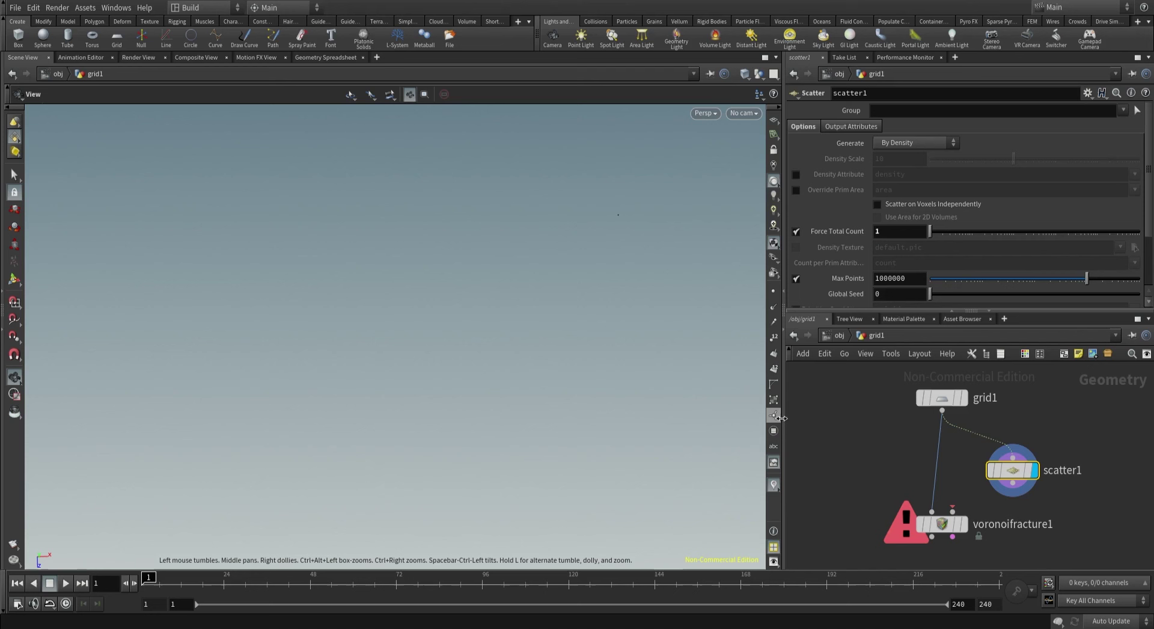
left_click_drag(937, 293, 948, 299)
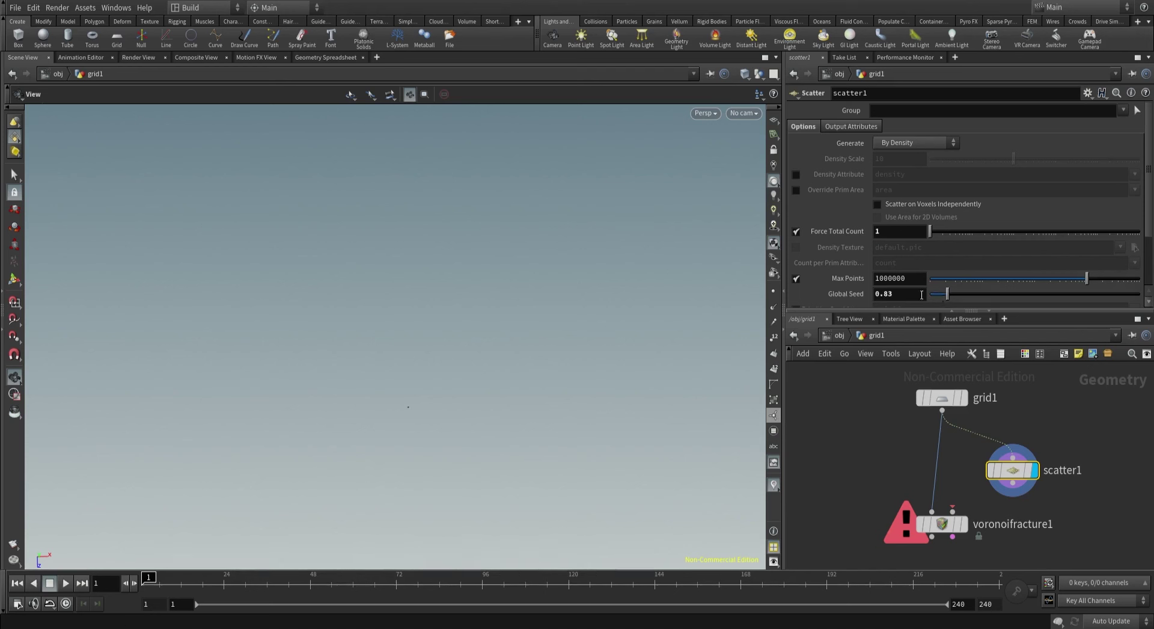
left_click(952, 510)
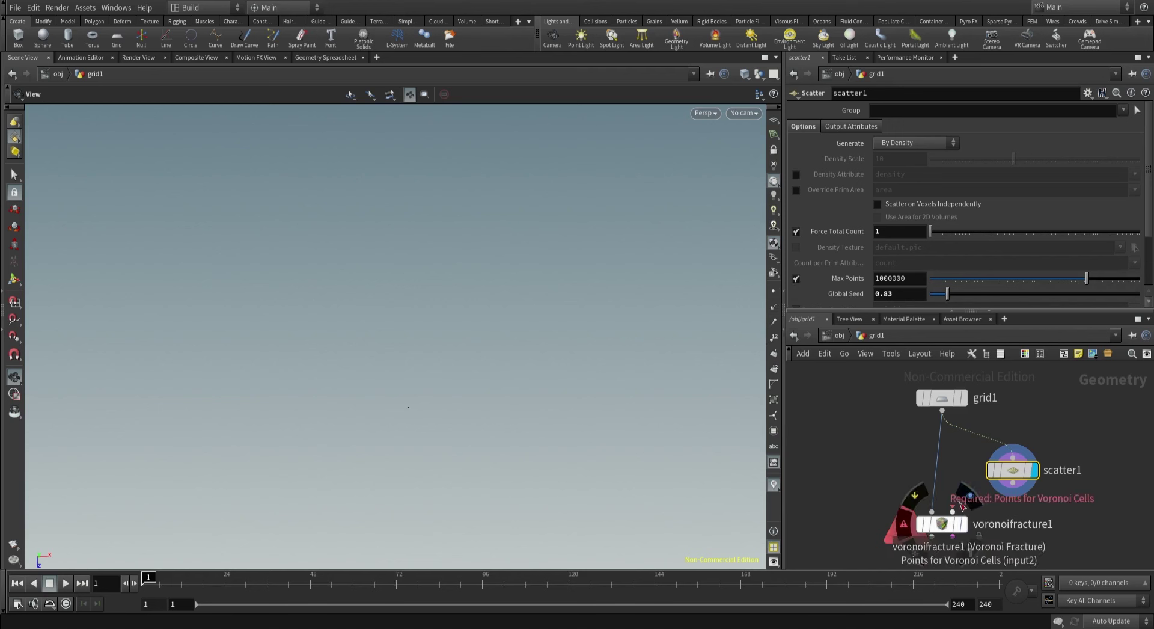
left_click(1012, 483)
left_click(956, 528)
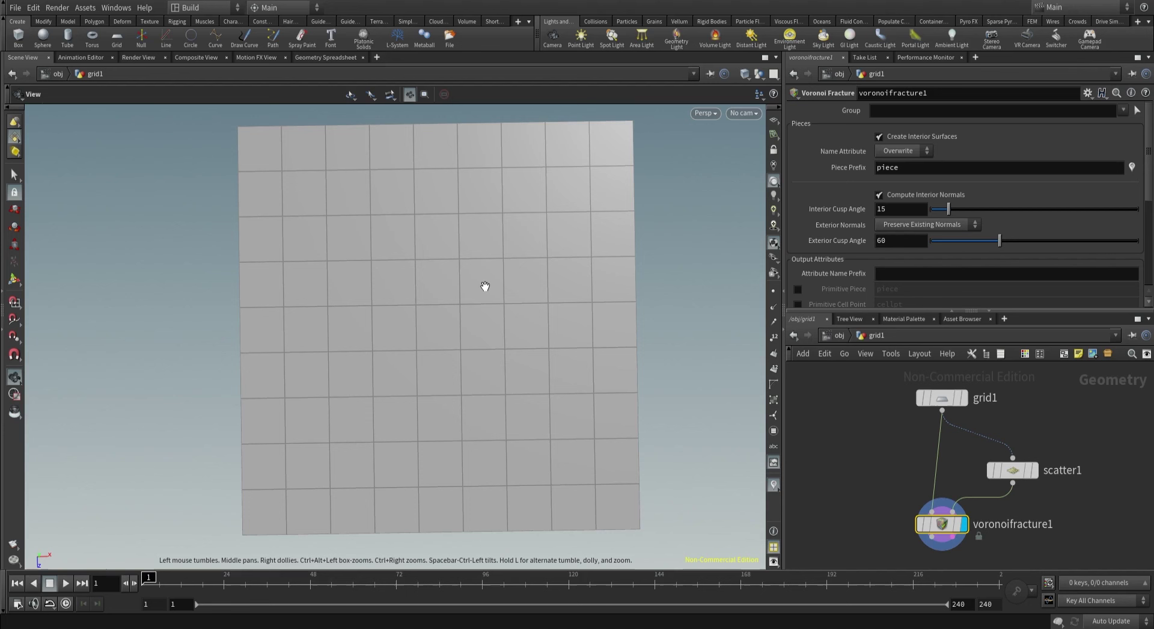
Raise scatter1's Force Total Count to 2, splitting the grid into two pieces.
left_click(1006, 470)
double_click(888, 236)
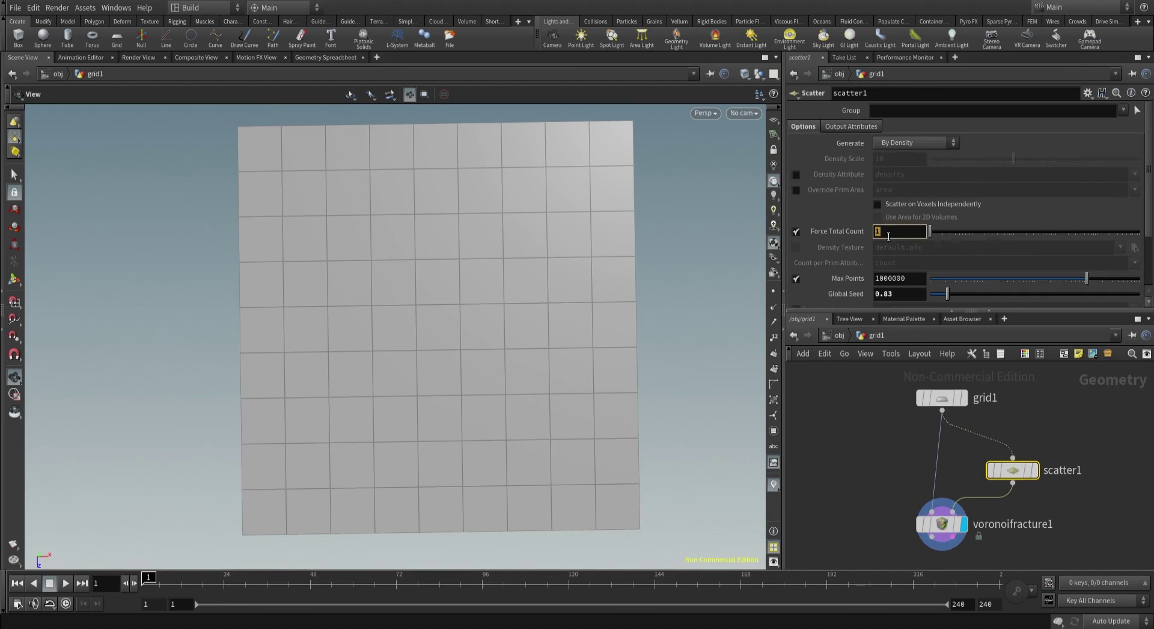
type("2")
key("Return")
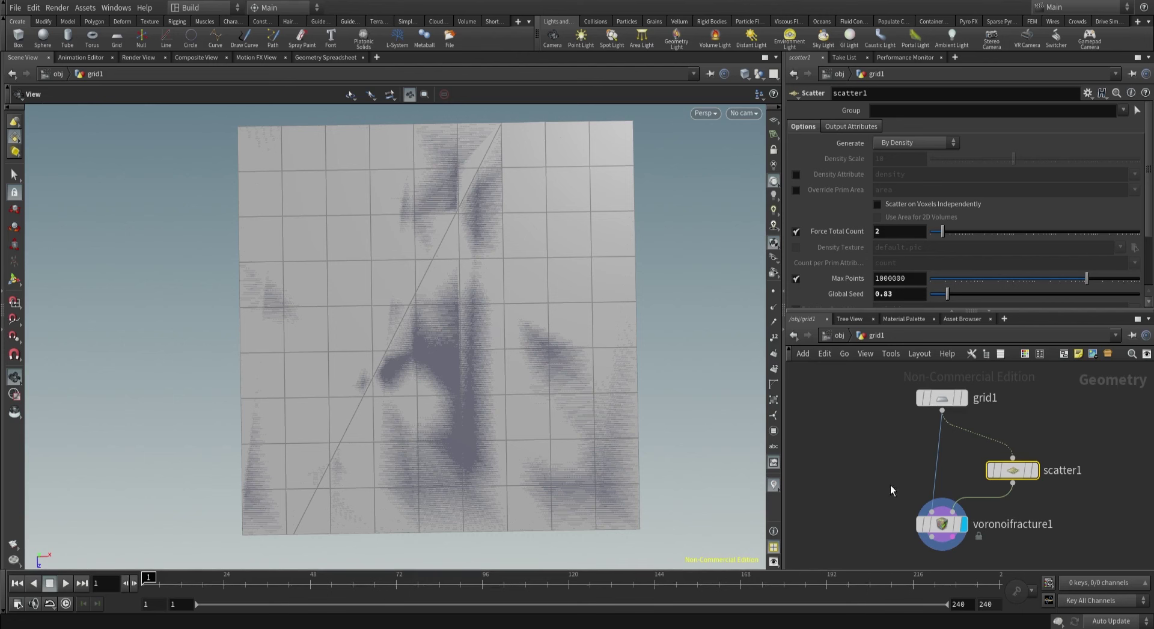
left_click(939, 523)
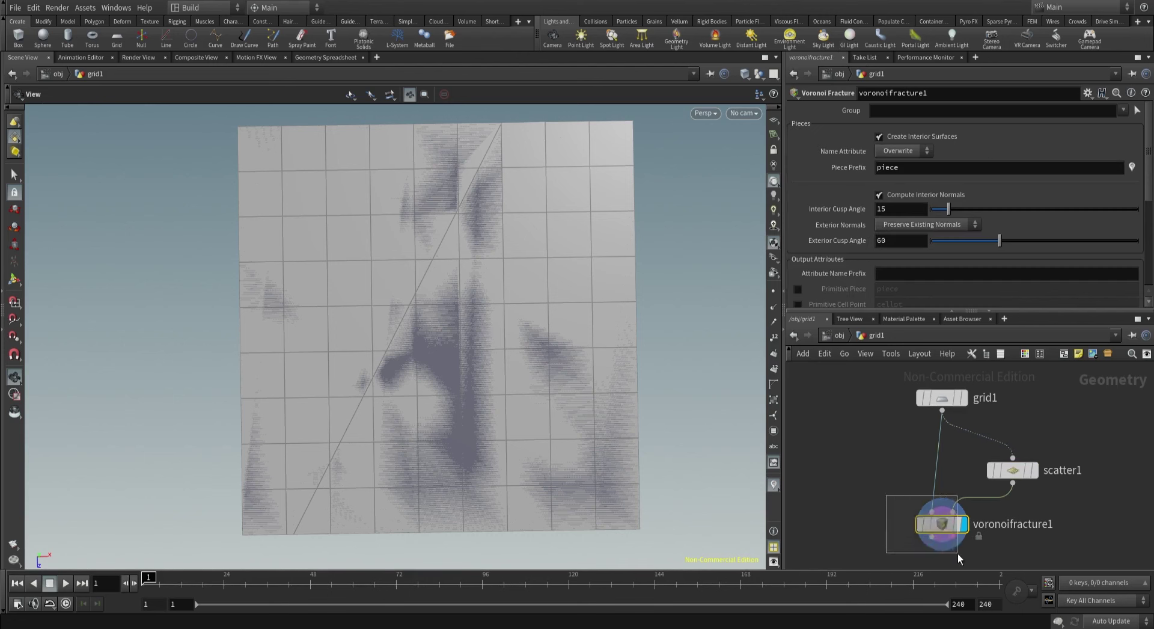
Turn off Create Interior Surfaces, colour-visualize the pieces, and use Smooth Shaded viewport display.
left_click(900, 138)
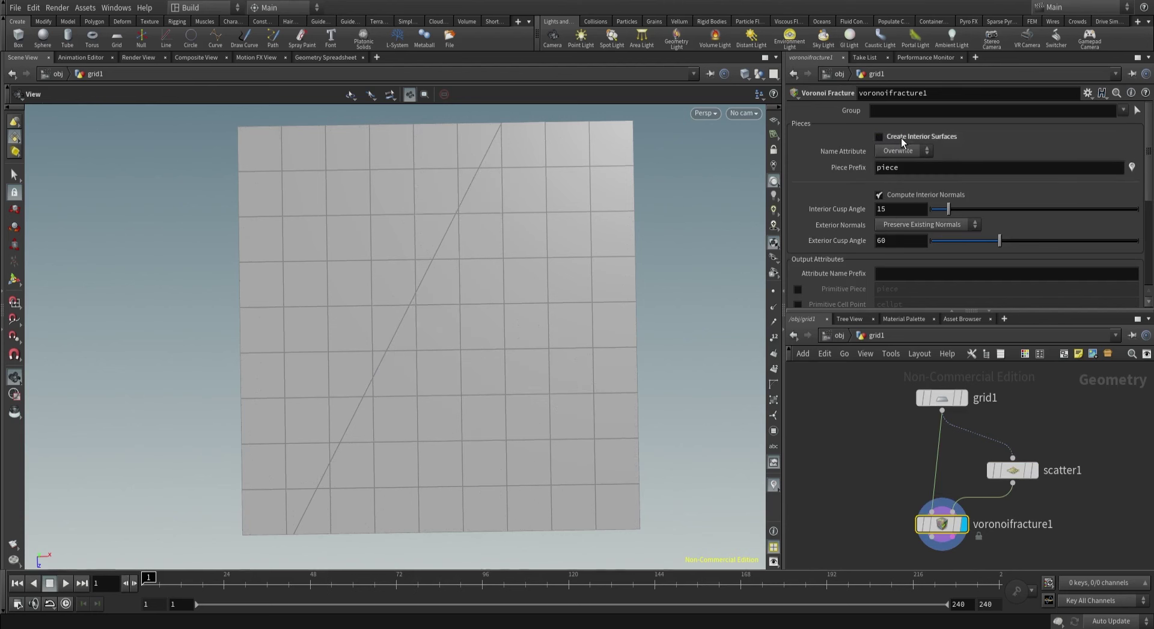
middle_click_drag(898, 490, 898, 484)
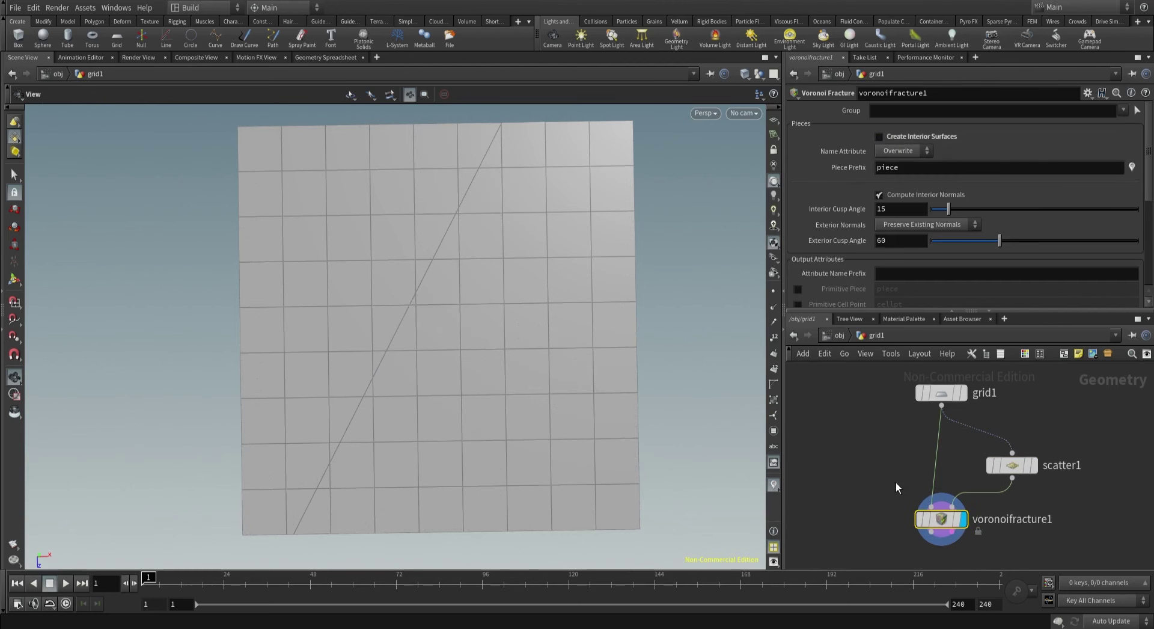
left_click(1131, 170)
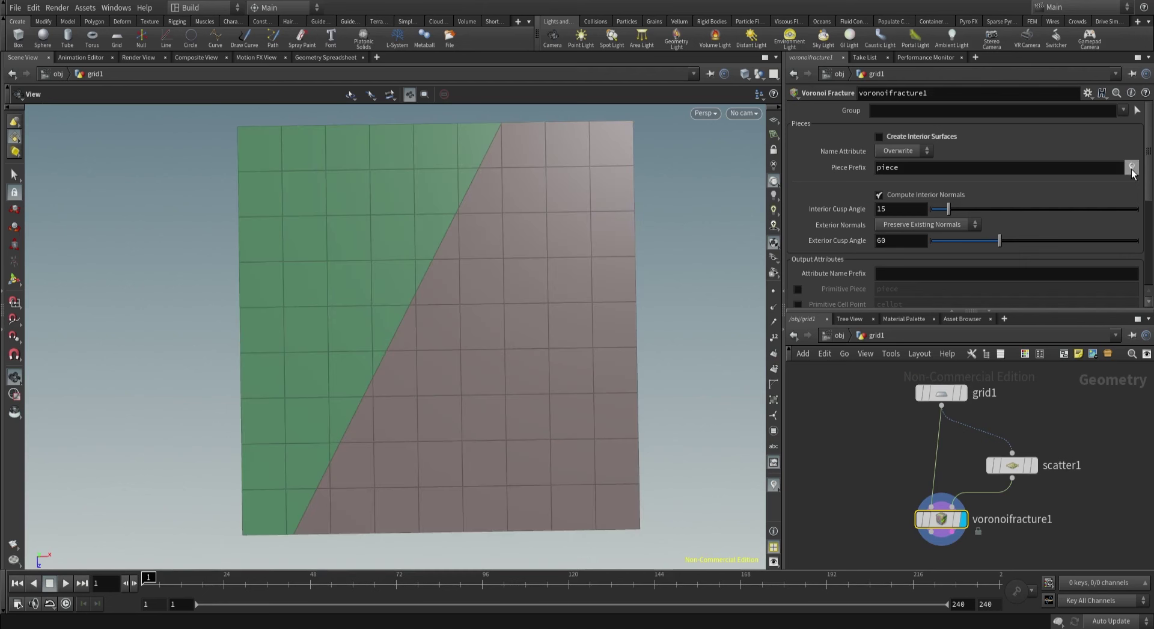
left_click(745, 74)
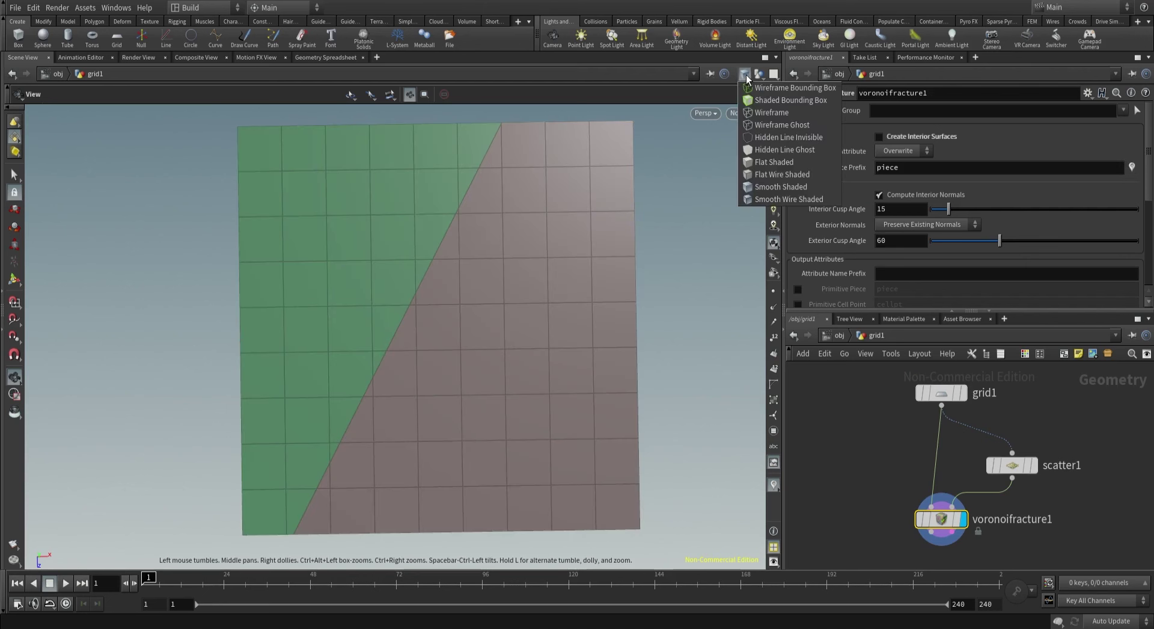
left_click(800, 187)
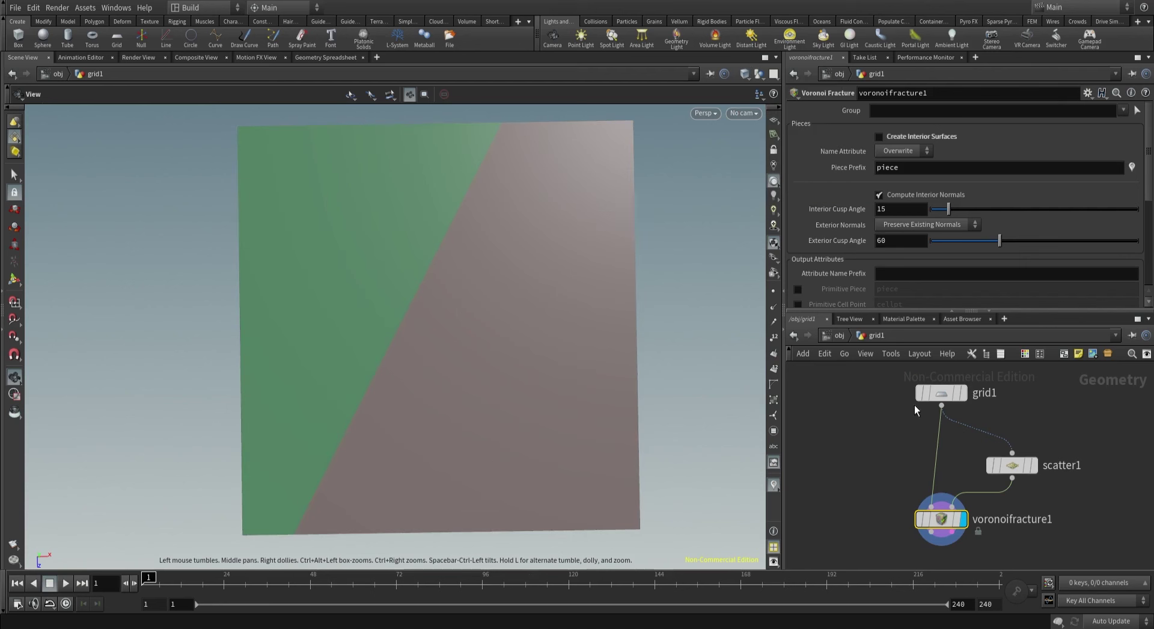
Add a Sphere node beside the grid1 wire, making room below voronoifracture1.
middle_click_drag(919, 490, 917, 437)
left_click_drag(944, 478, 945, 519)
scroll(898, 445, "down", 1)
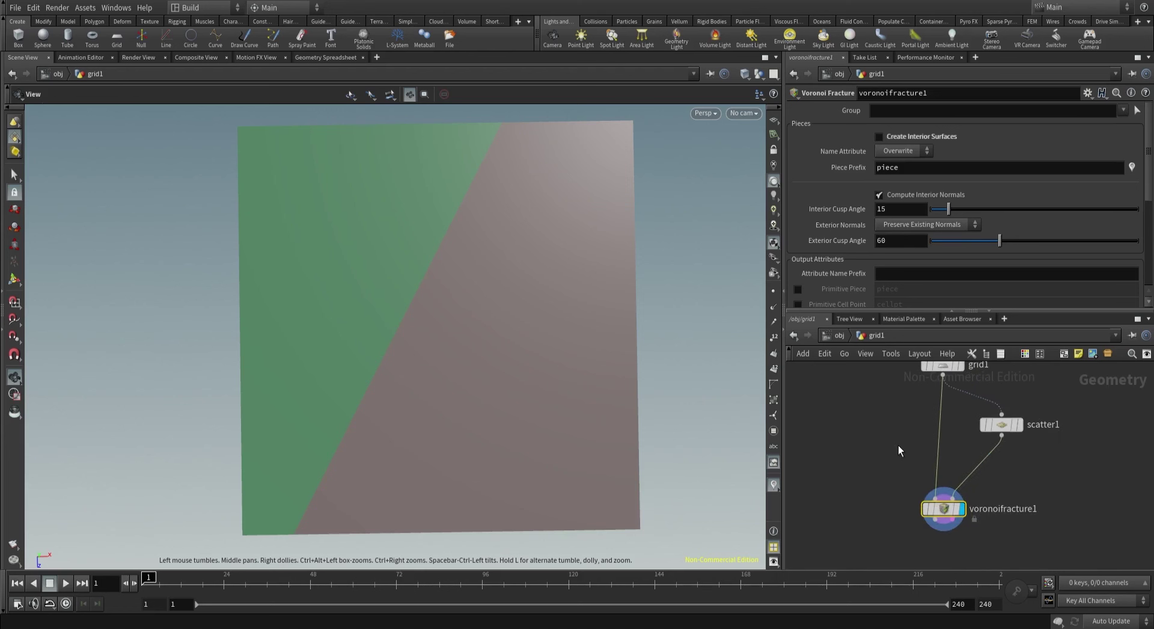
key("Tab")
type("s")
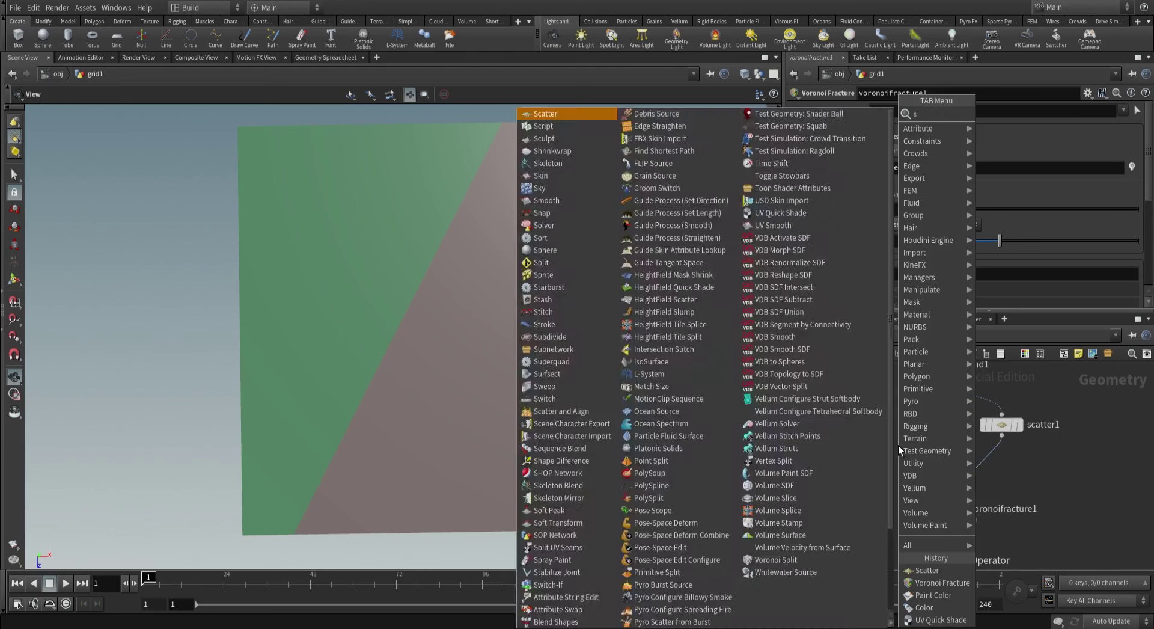
type("pher")
key("Return")
left_click(898, 445)
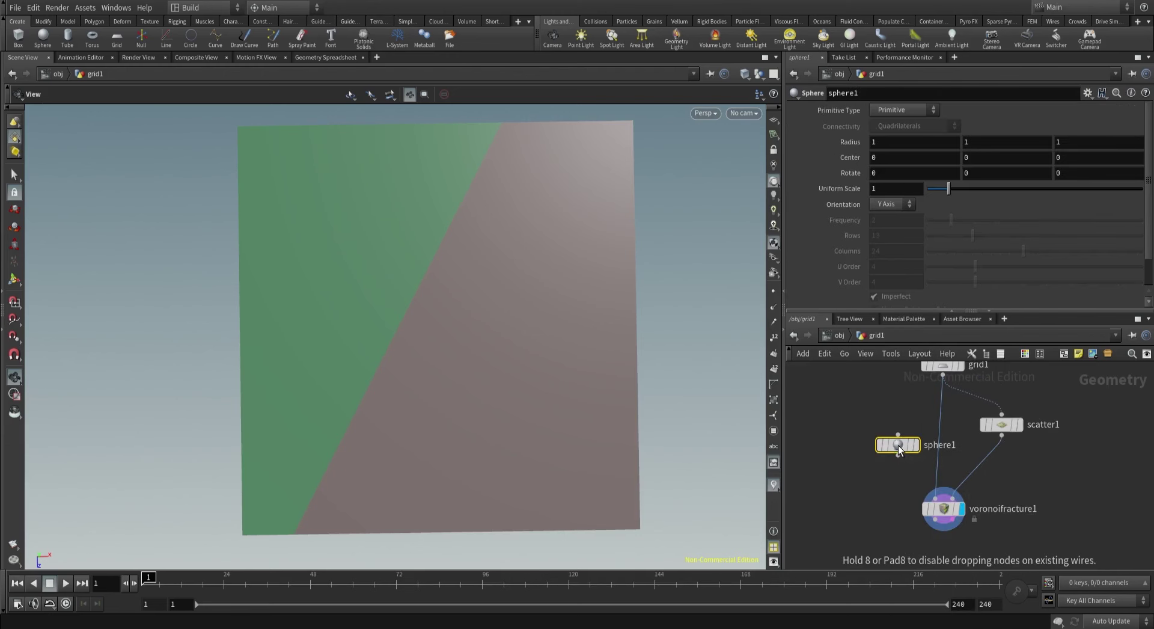
left_click_drag(898, 446, 874, 425)
Copy sphere1 onto scatter1's points with a Copy Stamp node.
key("Tab")
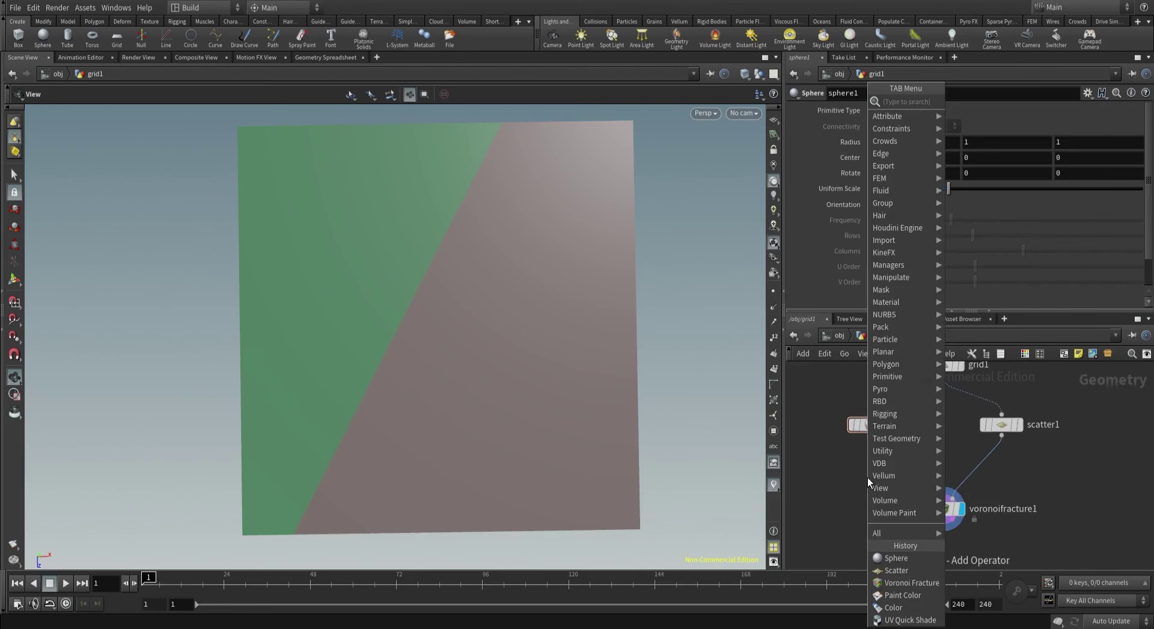
type("copy")
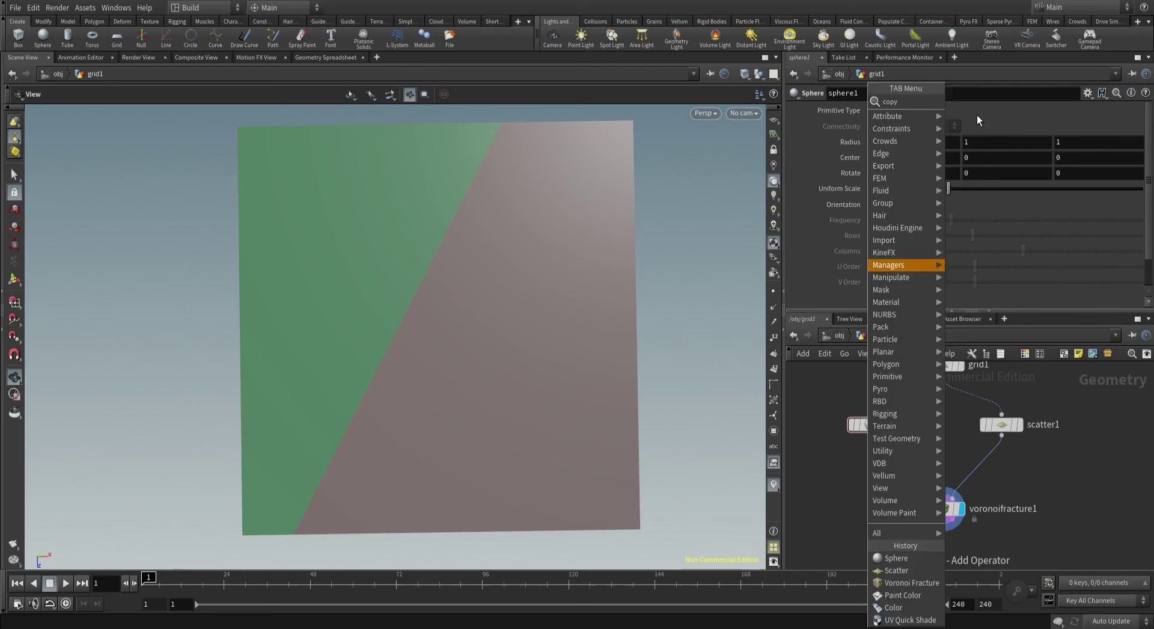
key("Return")
left_click(910, 472)
left_click(870, 436)
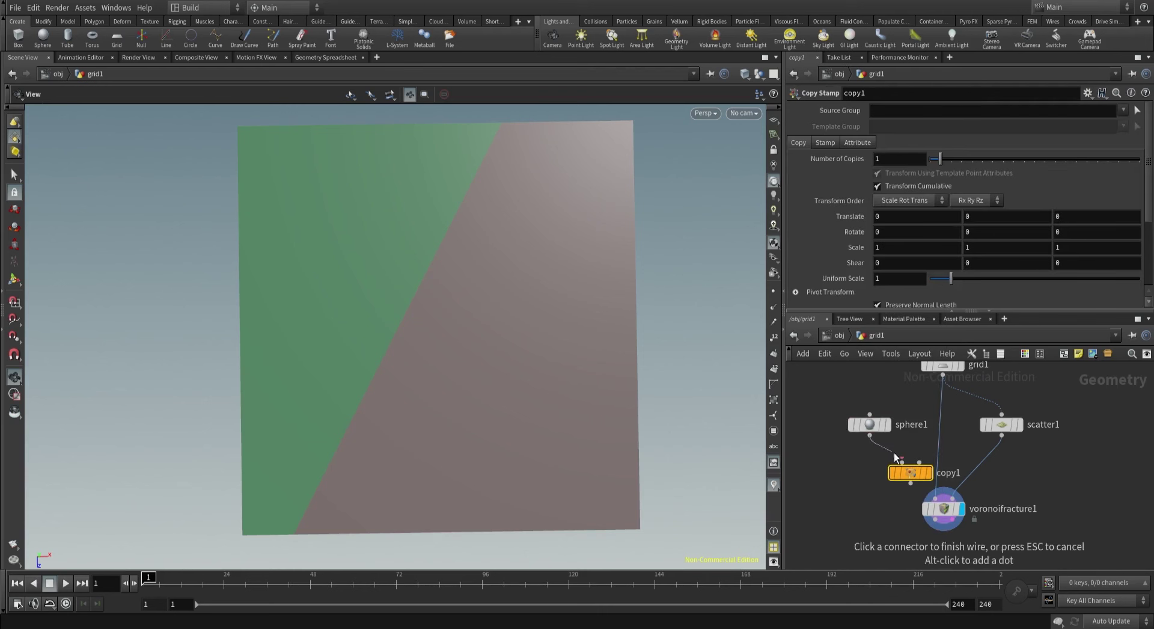
left_click(901, 462)
left_click(919, 461)
left_click(1001, 435)
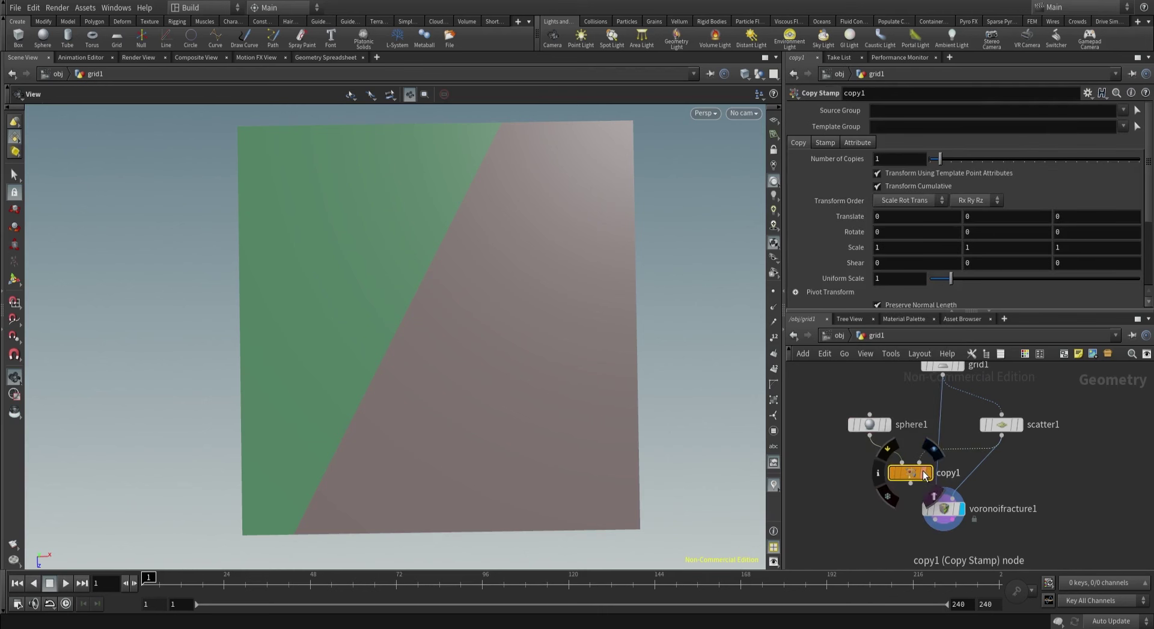
left_click(927, 473)
Merge copy1 with voronoifracture1 and display the merged result.
left_click(897, 512)
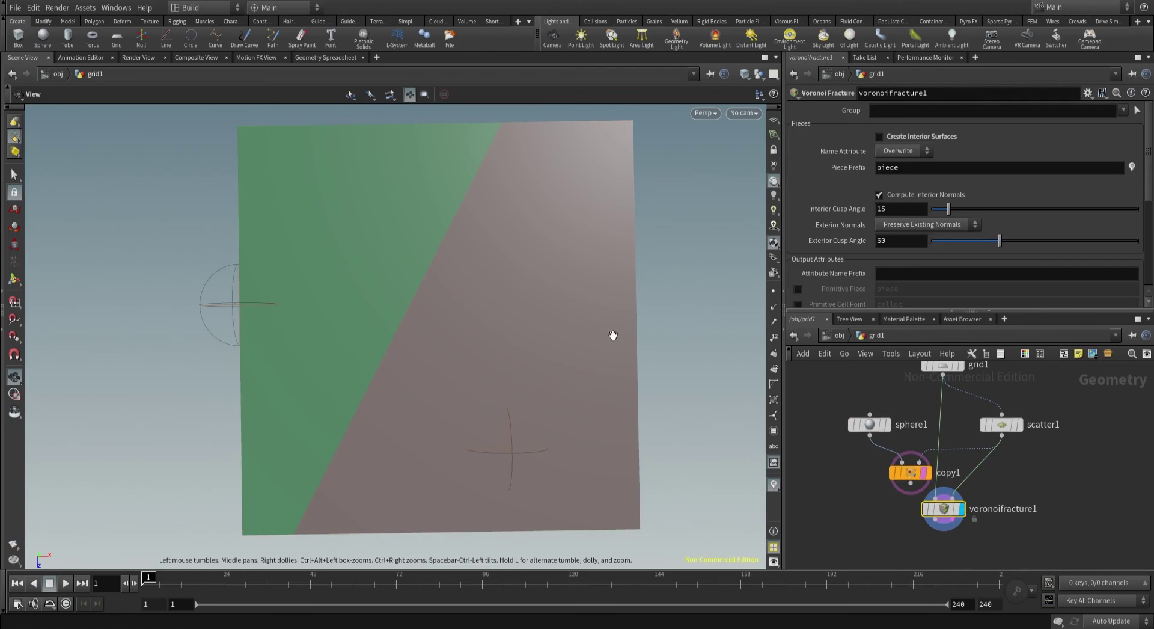
middle_click_drag(879, 532, 893, 516)
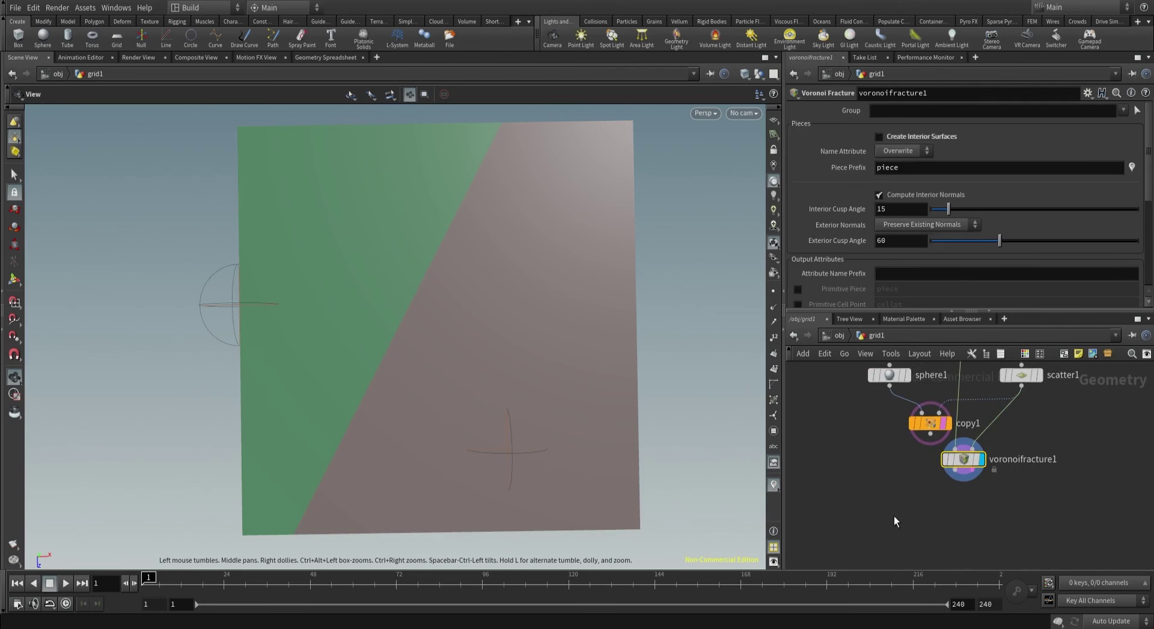
left_click(904, 521)
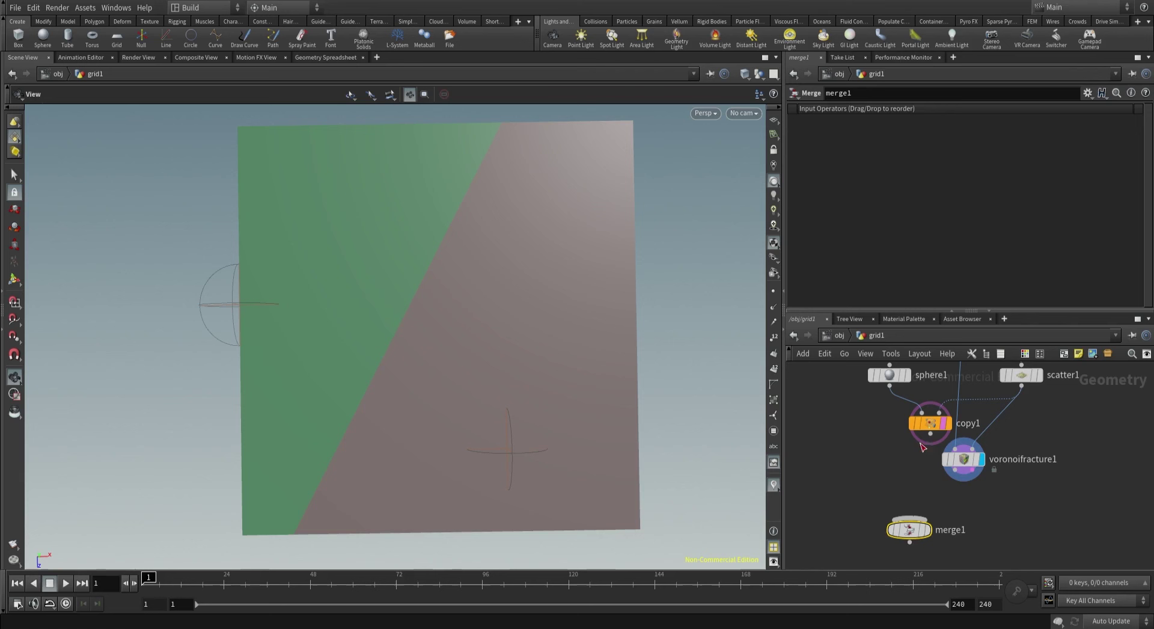
left_click(929, 432)
left_click(908, 518)
left_click(963, 471)
left_click(925, 529)
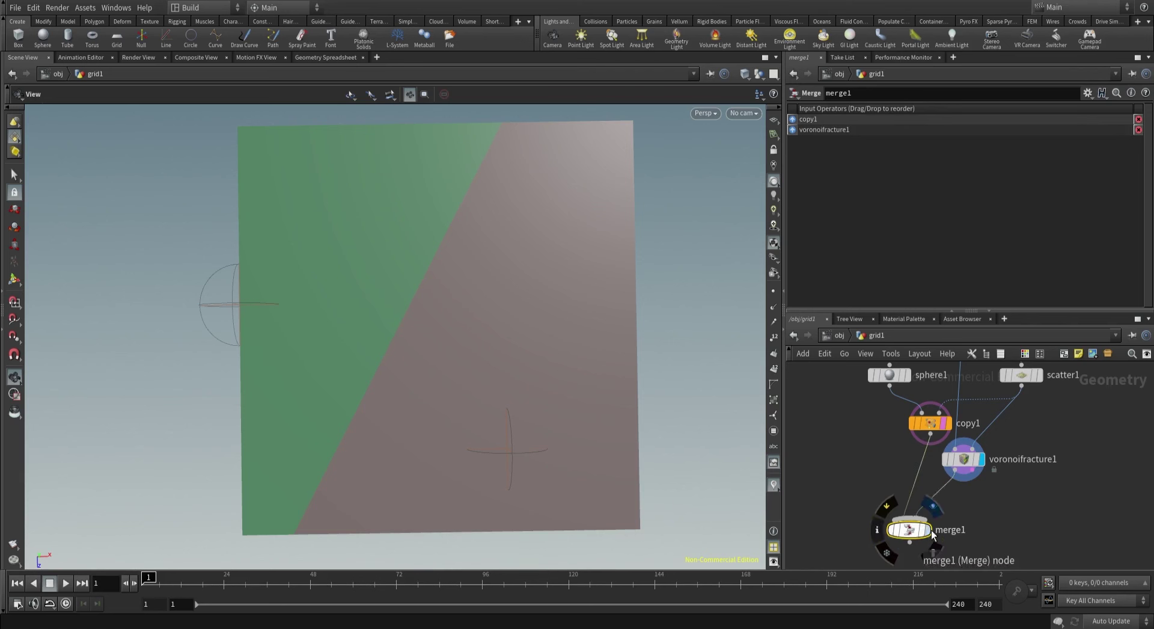
left_click(932, 529)
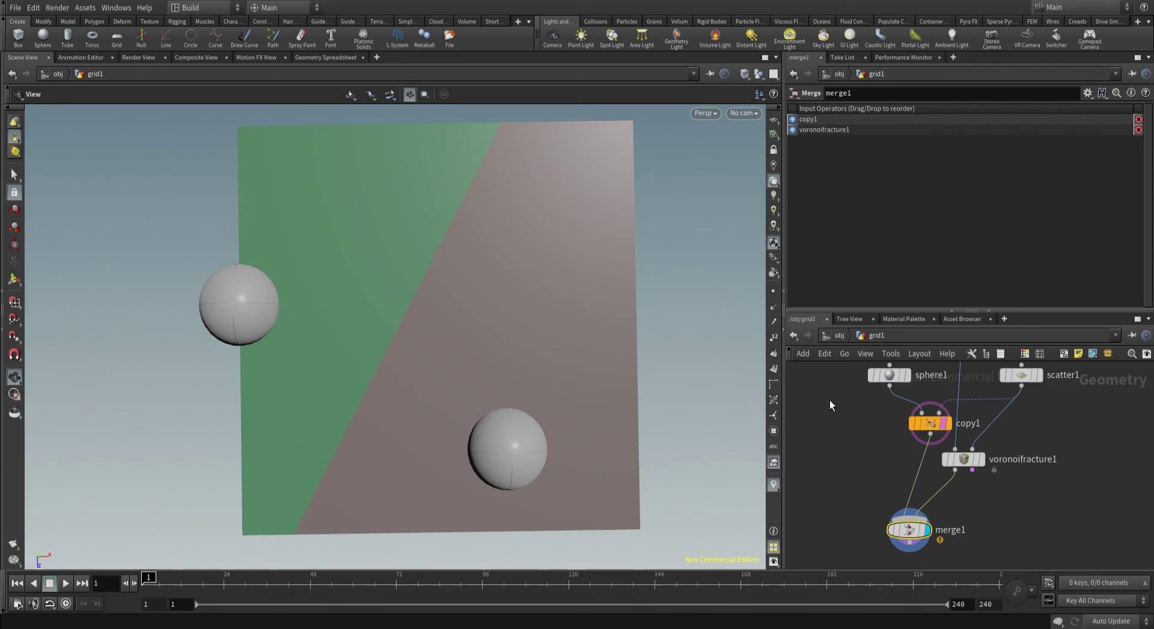
Raise scatter1's Force Total Count to 18 points.
left_click(1022, 374)
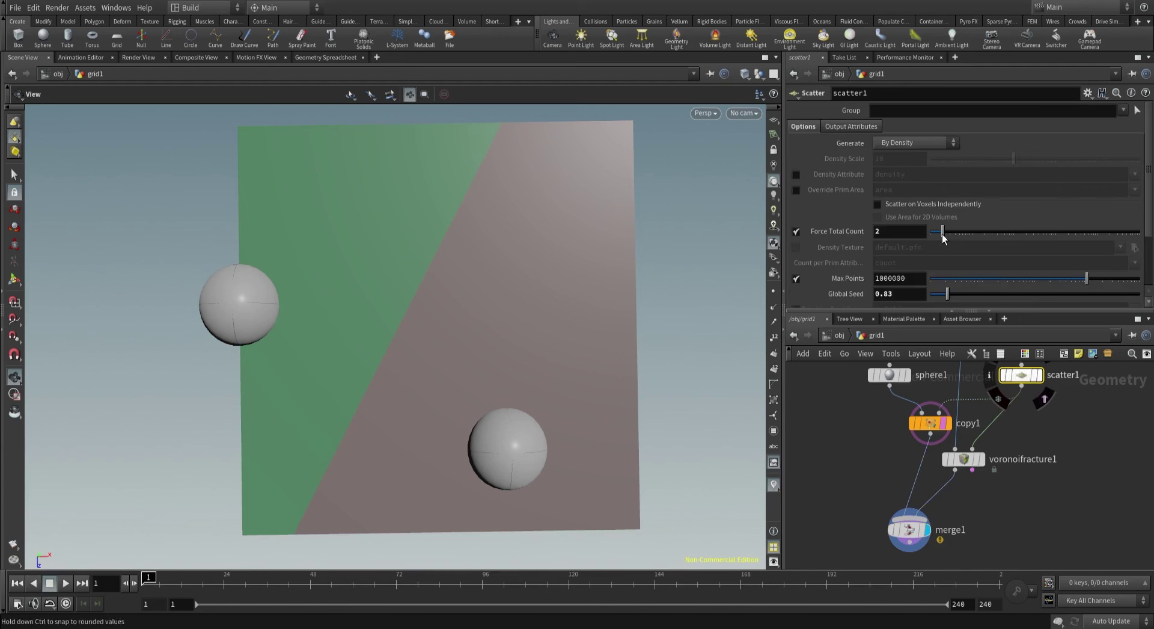
left_click_drag(942, 237, 950, 234)
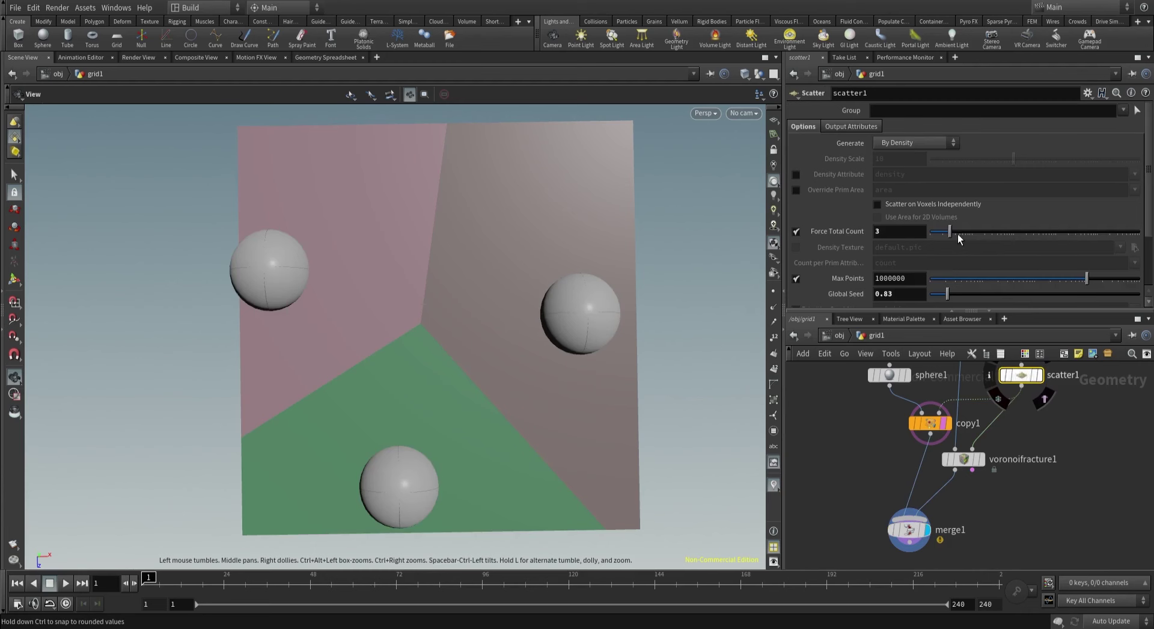
left_click_drag(957, 233, 983, 236)
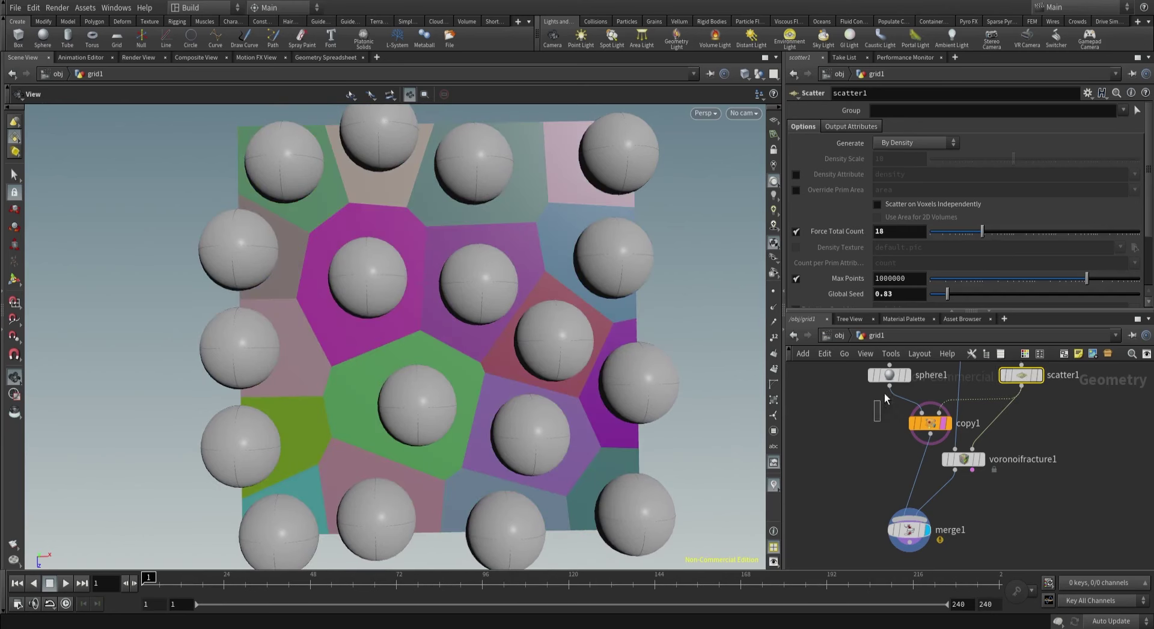
Set sphere1's Uniform Scale to .5 and bring grid1 into view in the network.
left_click(888, 375)
left_click(878, 188)
type(".5")
key("Return")
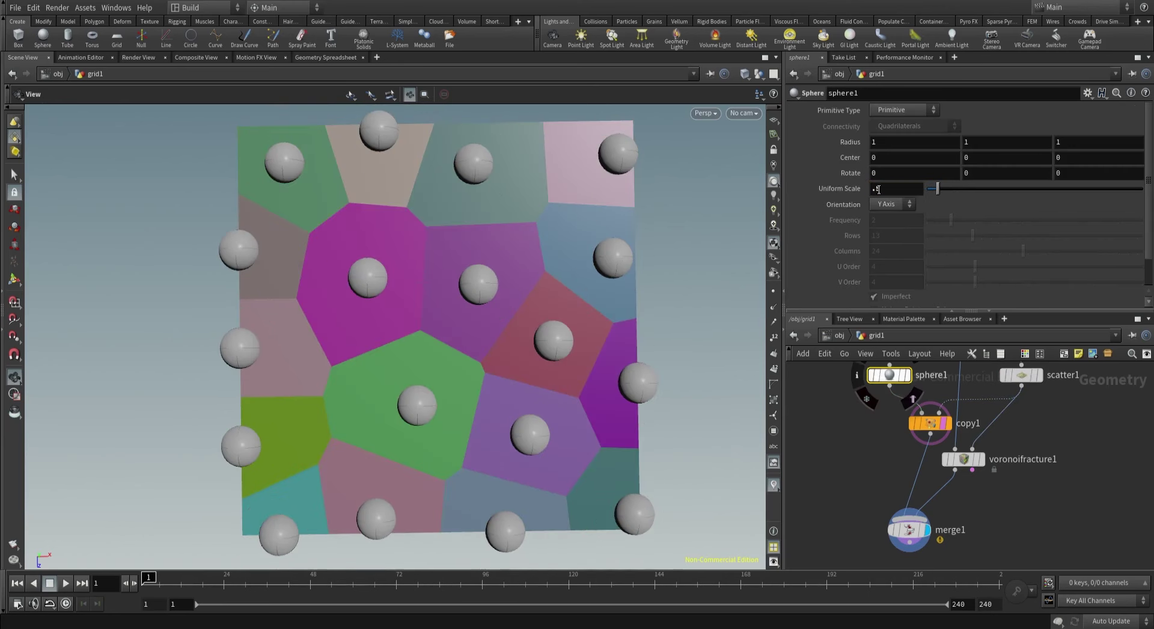
left_click(908, 529)
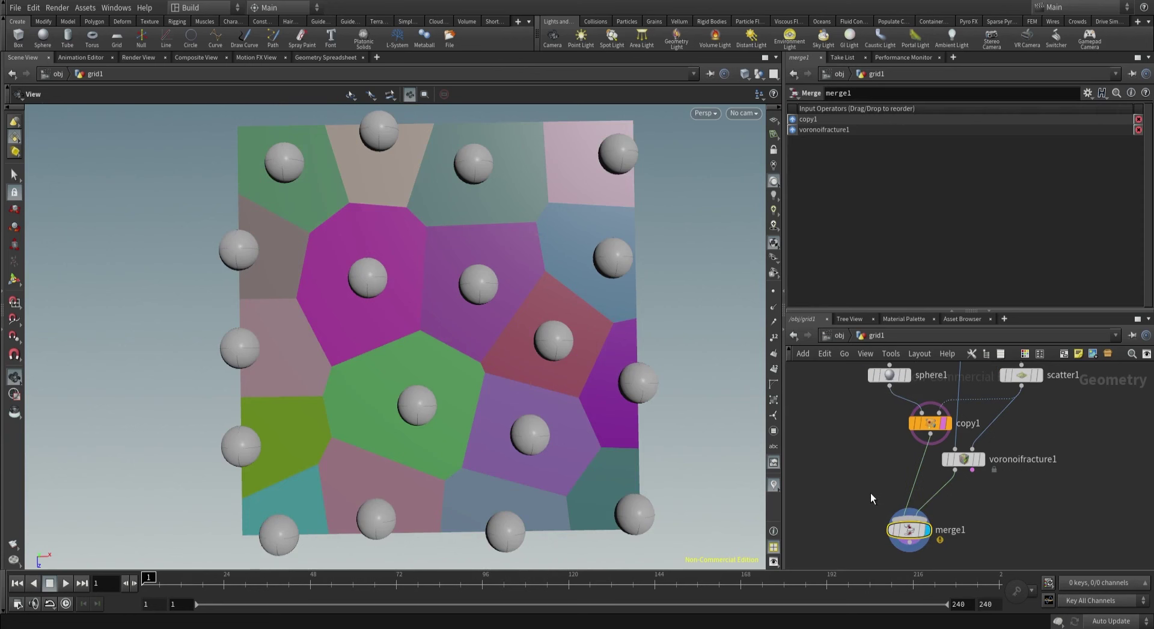
left_click_drag(1022, 487, 1021, 485)
scroll(1022, 486, "down", 3)
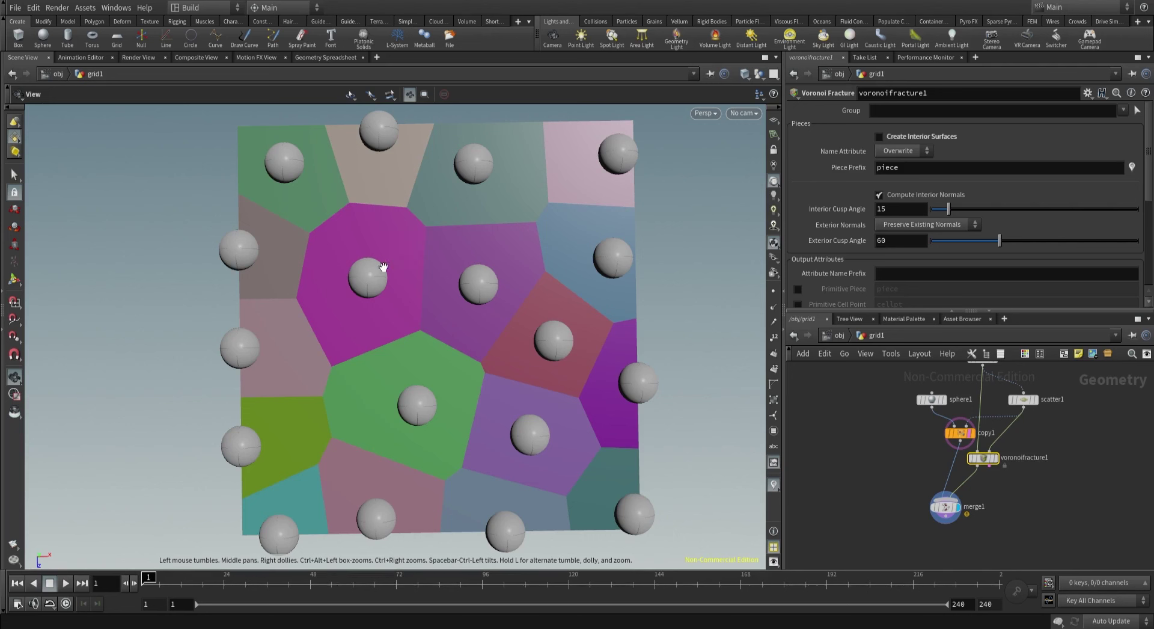
mouse_move(1004, 472)
middle_click_drag(1005, 472, 965, 523)
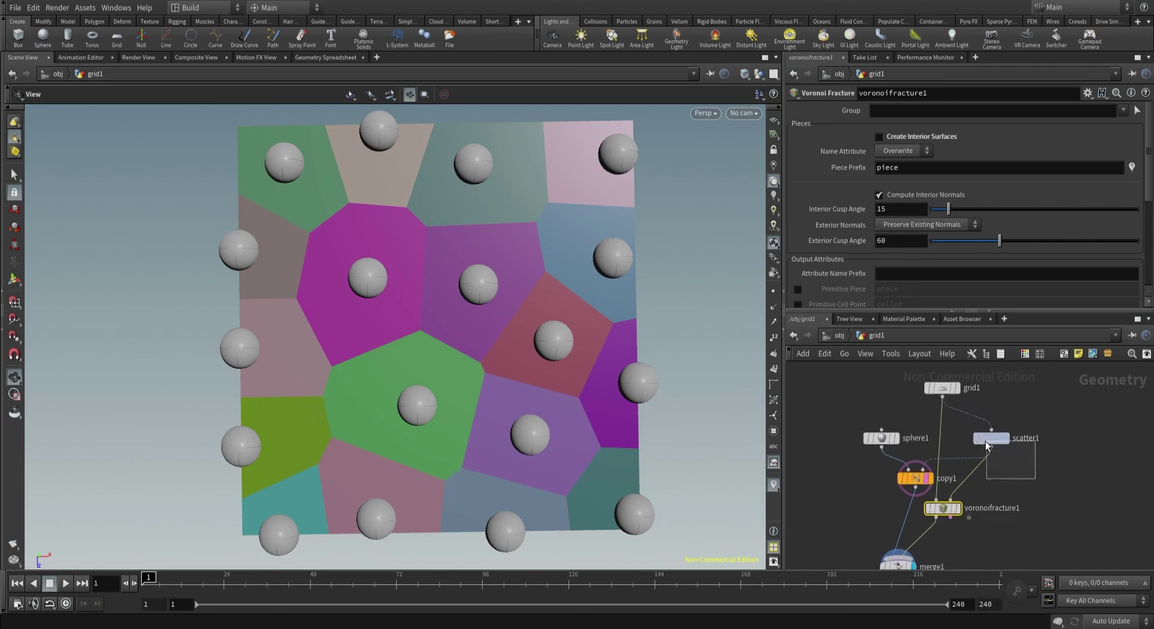
Toggle the wall's concrete texture off and on in the viewport.
left_click(972, 439)
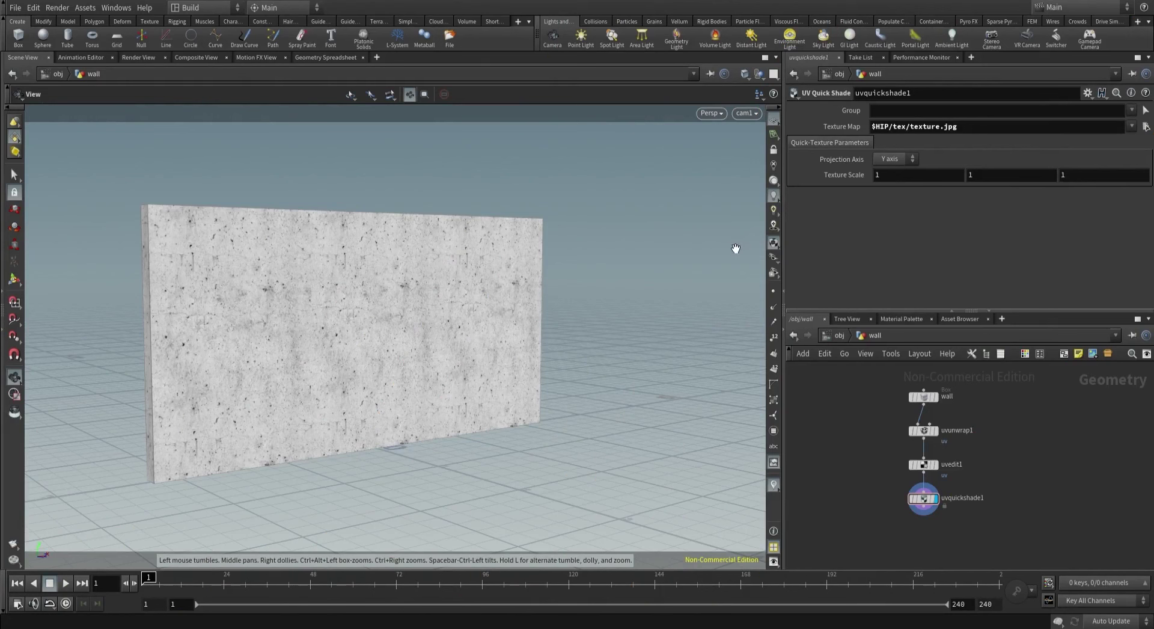
left_click(773, 243)
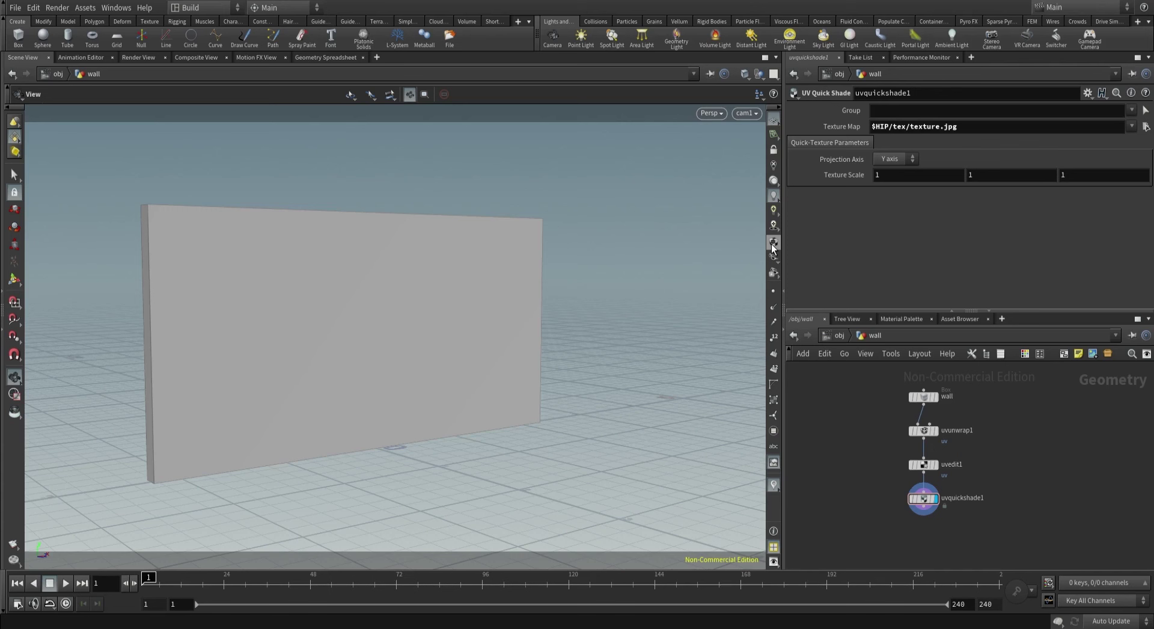
left_click(773, 244)
left_click(774, 244)
left_click(774, 244)
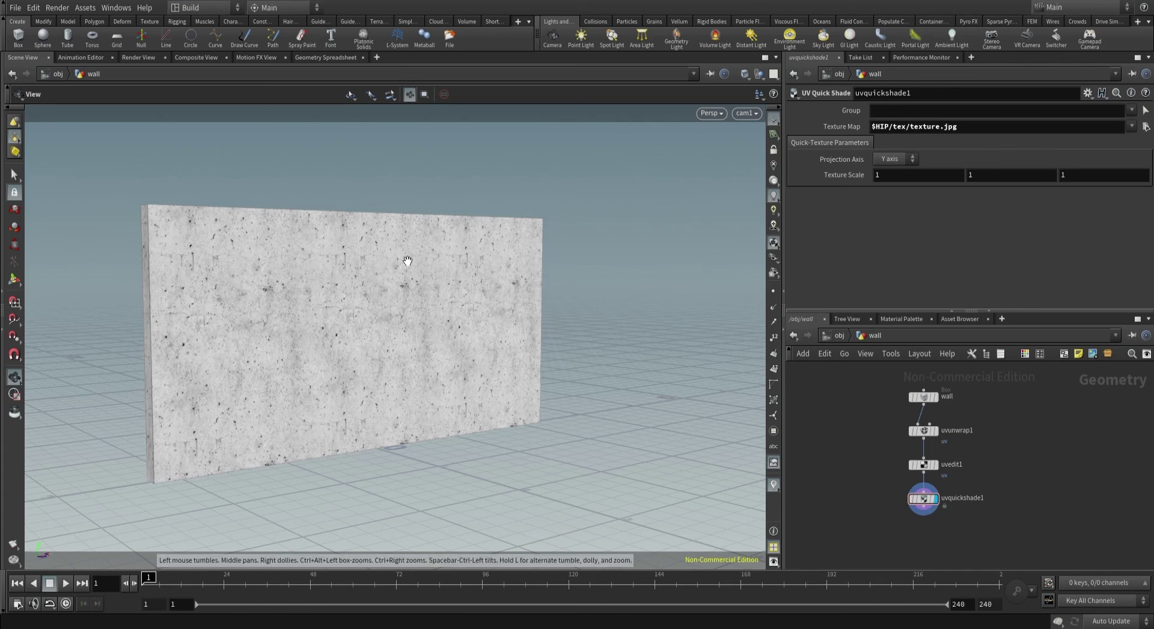
Open uvquickshade1's Save Texture UV to Image dialog, review the 1024 resolution, and cancel.
middle_click_drag(864, 497, 854, 478)
scroll(855, 466, "up", 3)
right_click(928, 446)
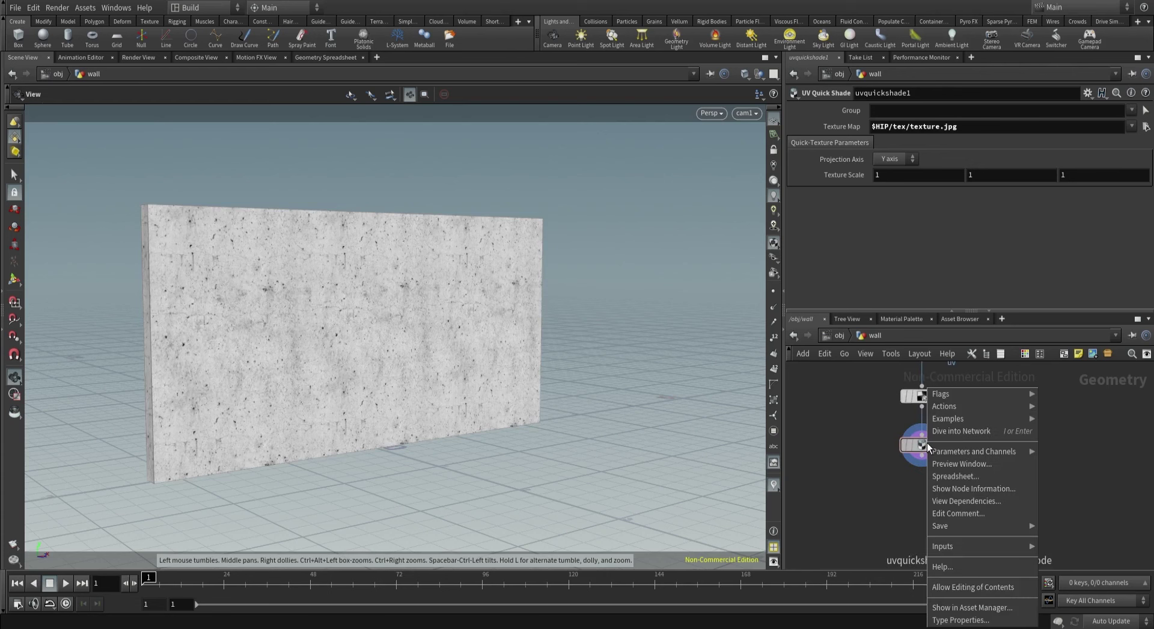
mouse_move(945, 523)
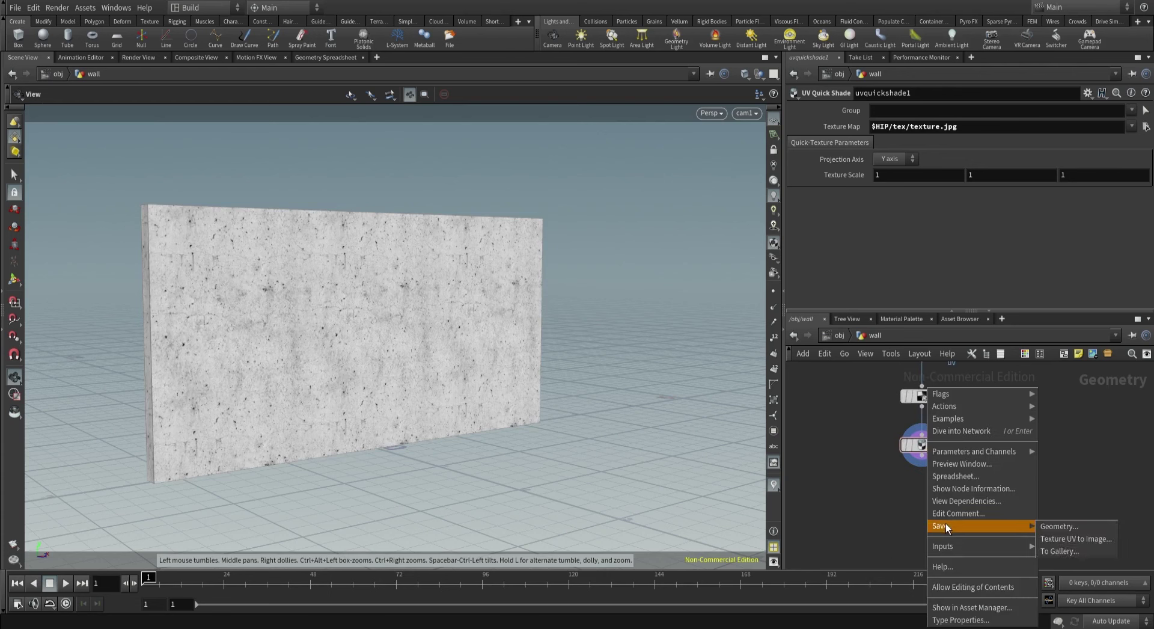
left_click(1073, 538)
double_click(616, 230)
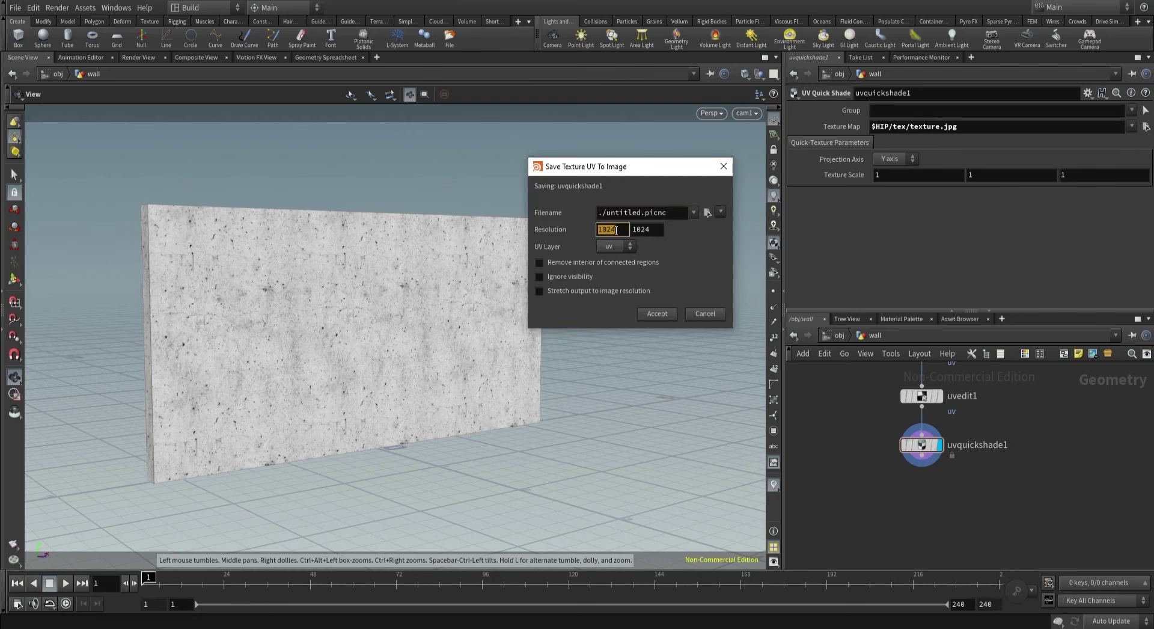
double_click(654, 229)
left_click(706, 315)
scroll(844, 450, "down", 2)
middle_click_drag(847, 458, 877, 447)
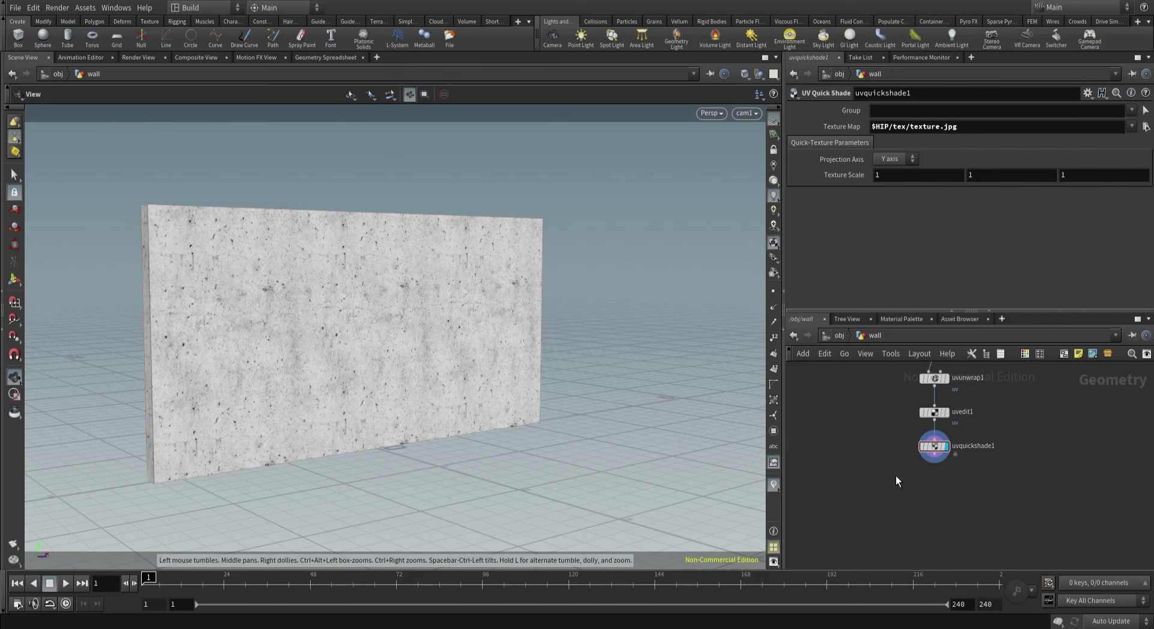
Add an RBD Material Fracture node fed by uvquickshade1.
key("Tab")
type("mate")
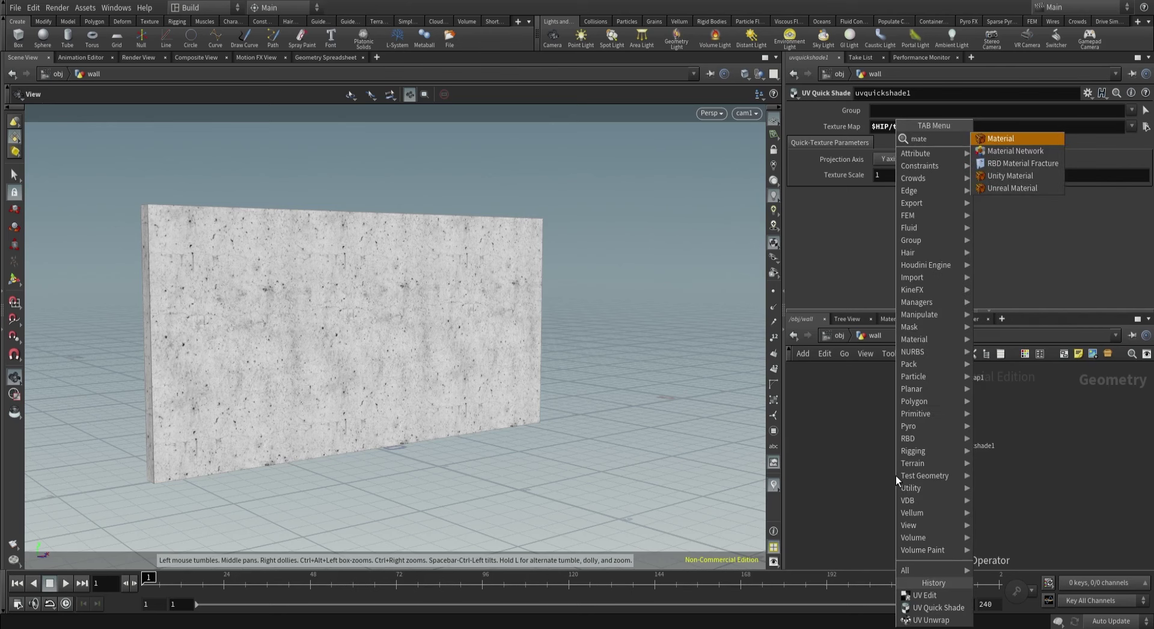
left_click(1016, 139)
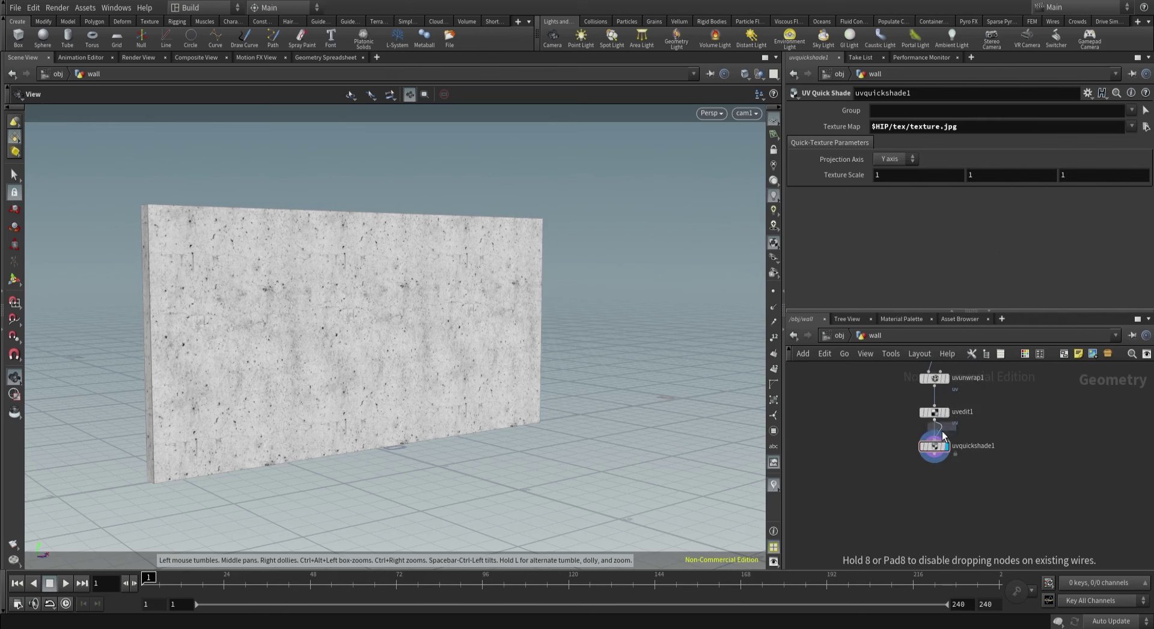
left_click(939, 486)
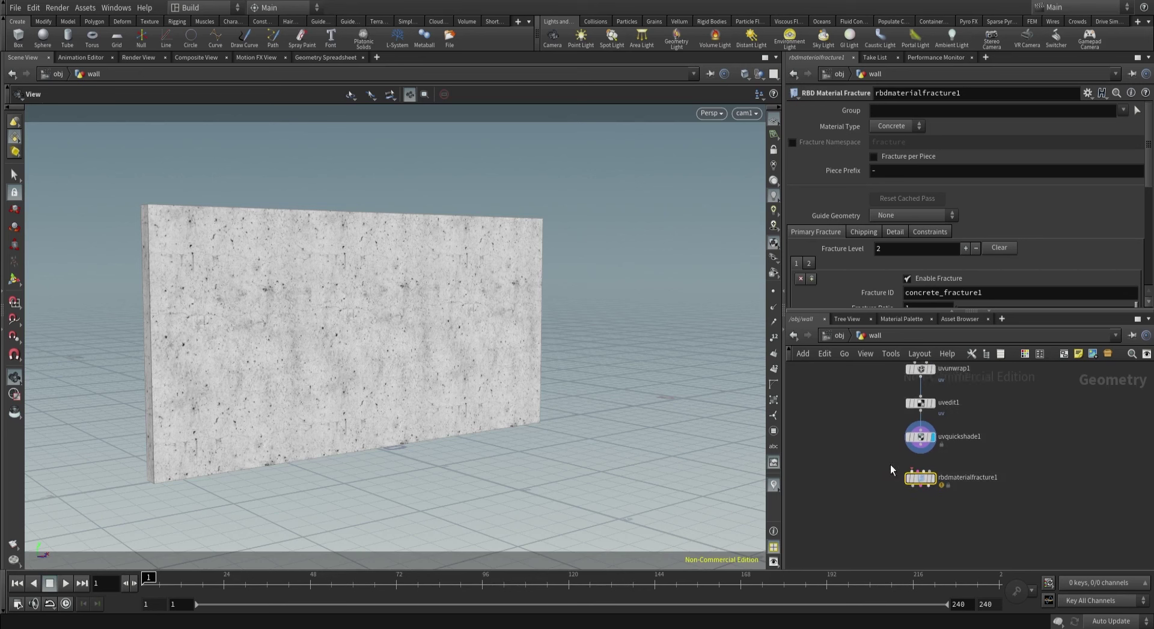
scroll(925, 478, "up", 3)
left_click(921, 469)
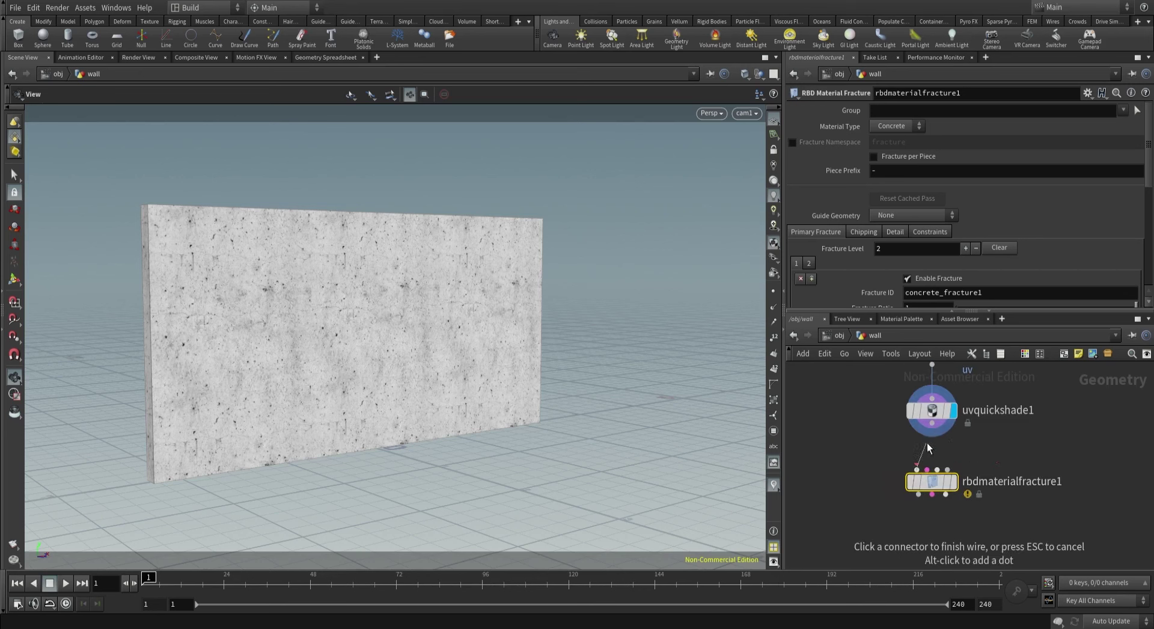
left_click(932, 423)
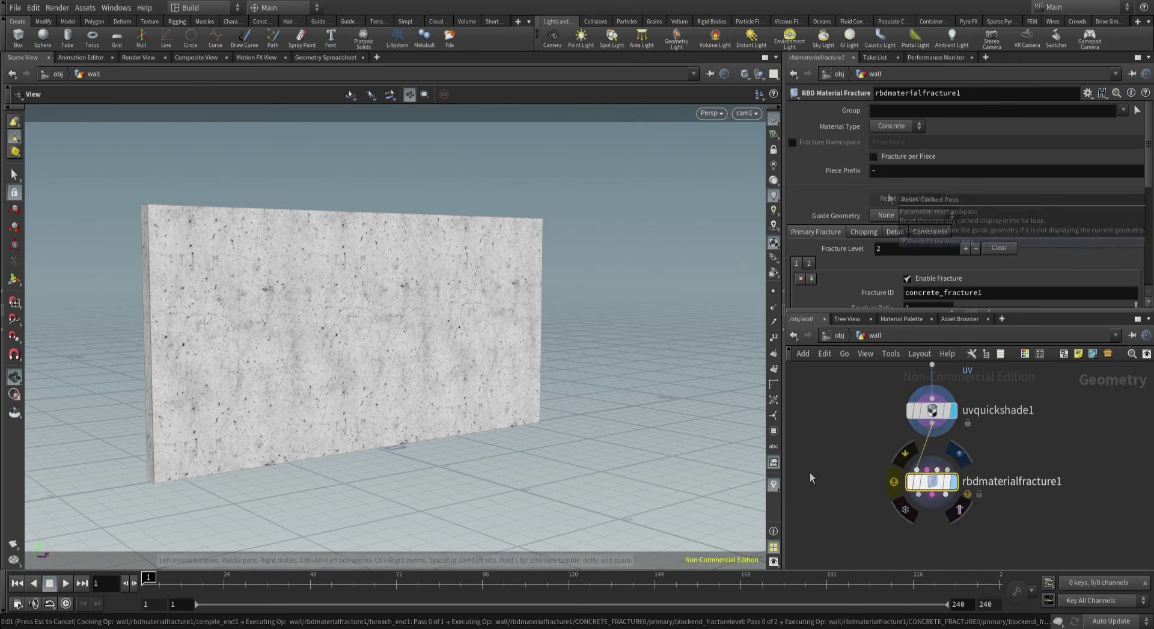
scroll(888, 193, "down", 5)
scroll(888, 192, "down", 3)
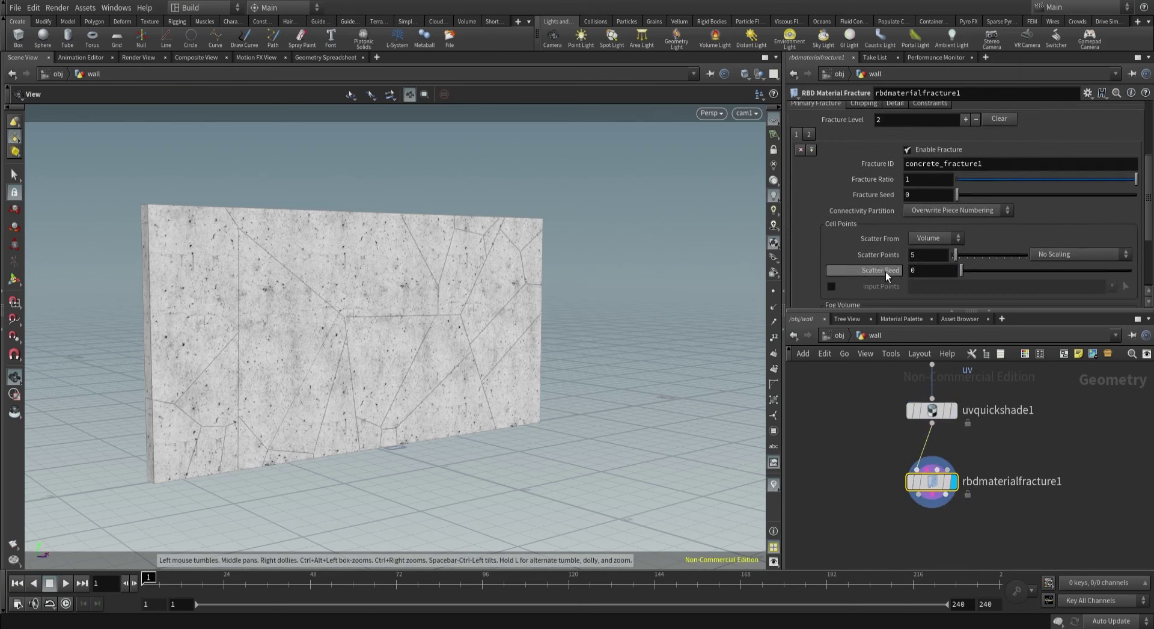
Set Fracture Level to 4, then back to 2, and disable the second level.
left_click(808, 135)
left_click(797, 135)
double_click(884, 119)
type("4")
key("Return")
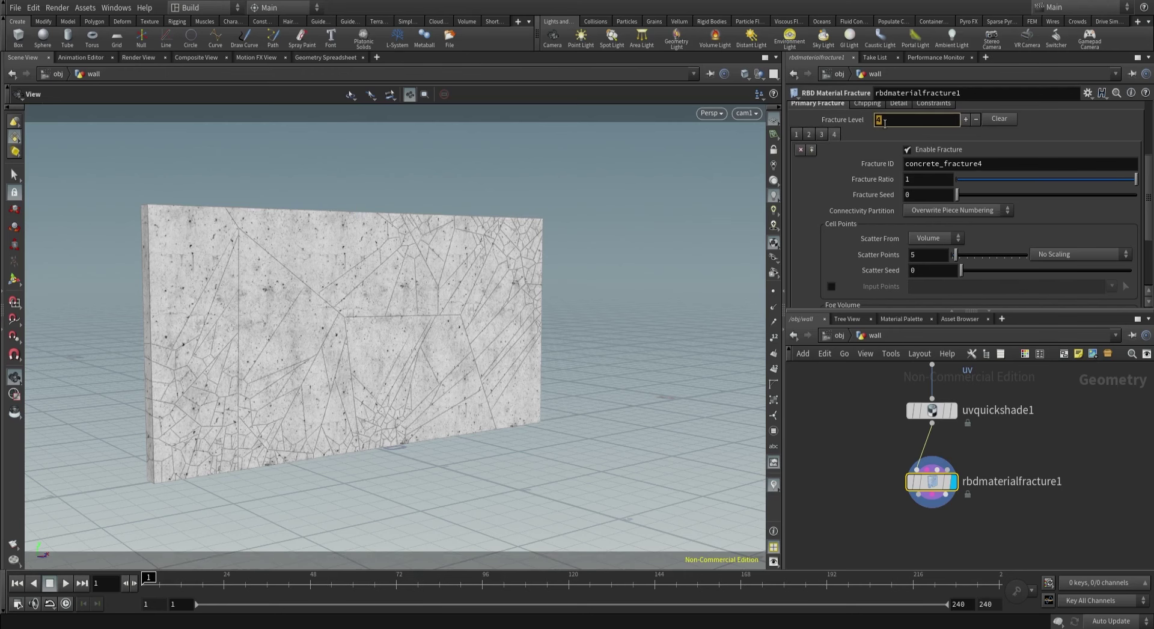
type("2")
key("Return")
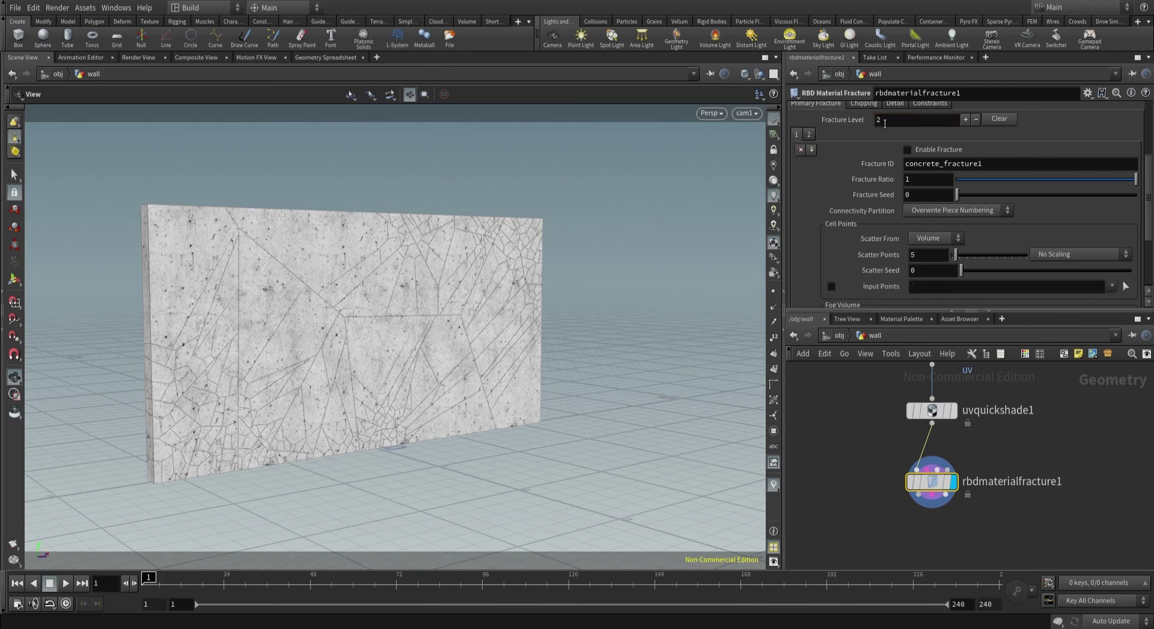
left_click(913, 147)
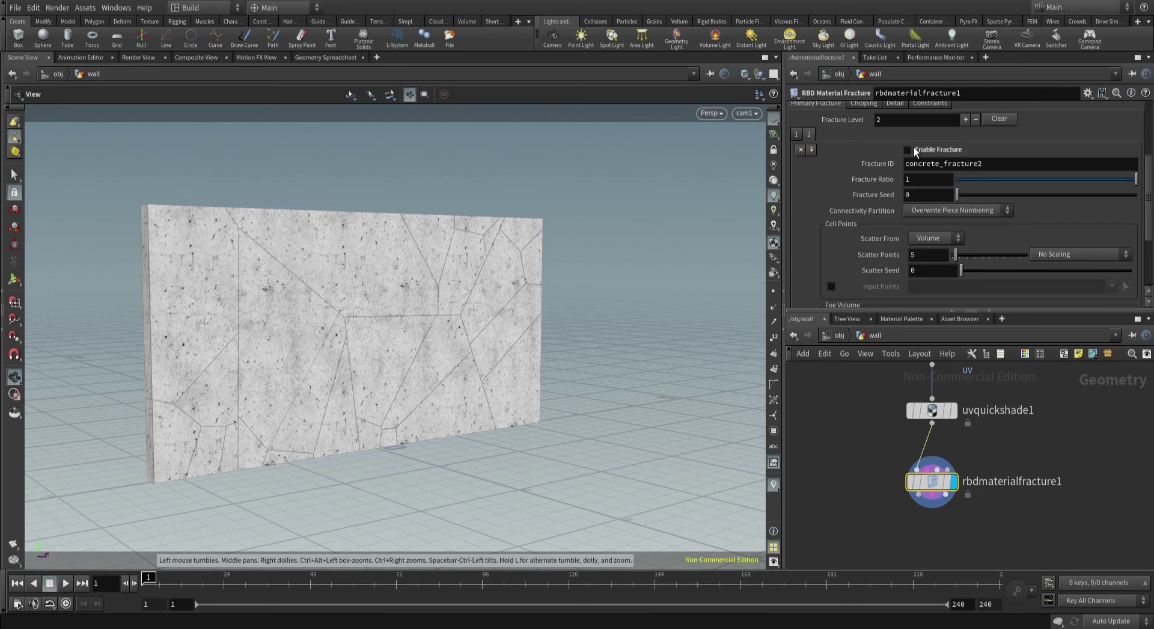
Set the first fracture level's Scatter Points to 40.
left_click(796, 134)
scroll(865, 204, "down", 2)
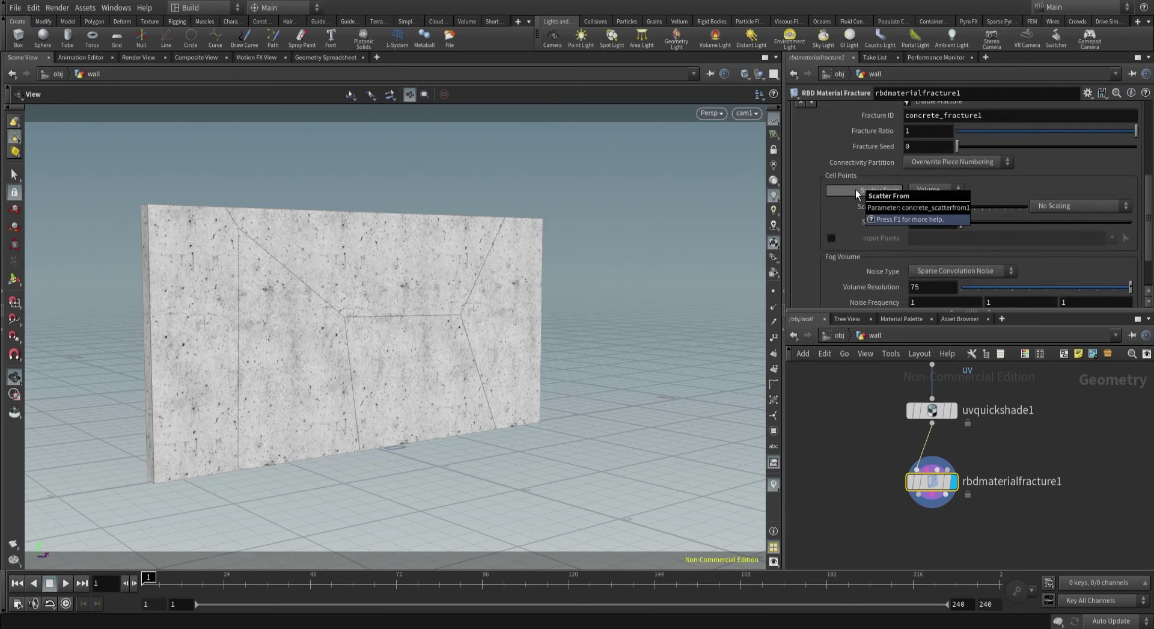
left_click(925, 206)
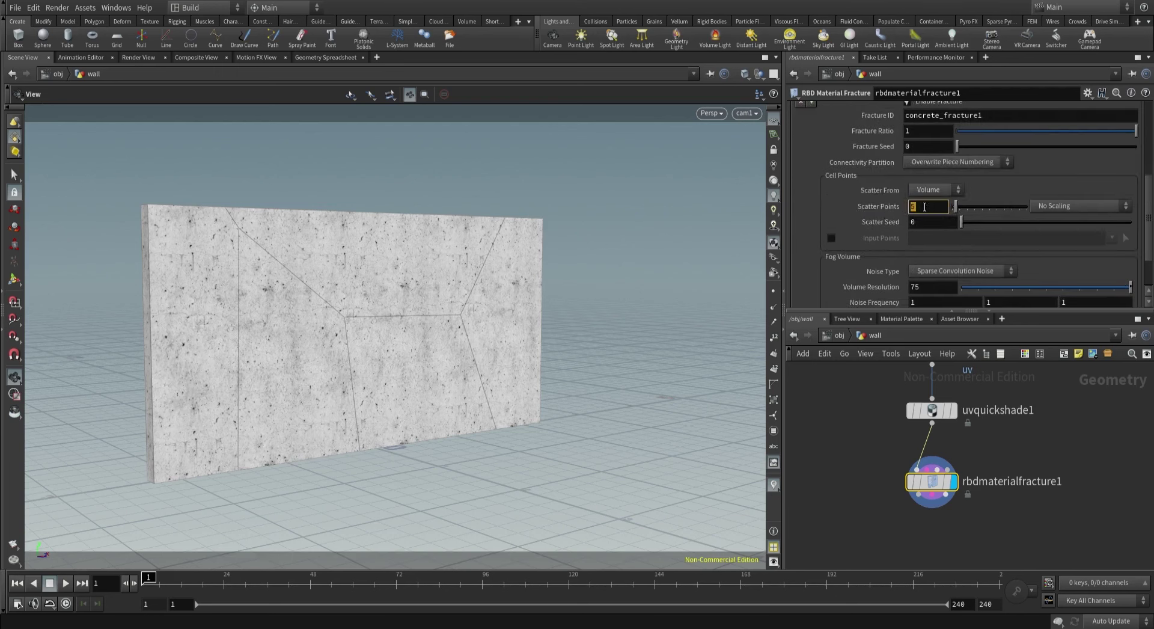
key("Return")
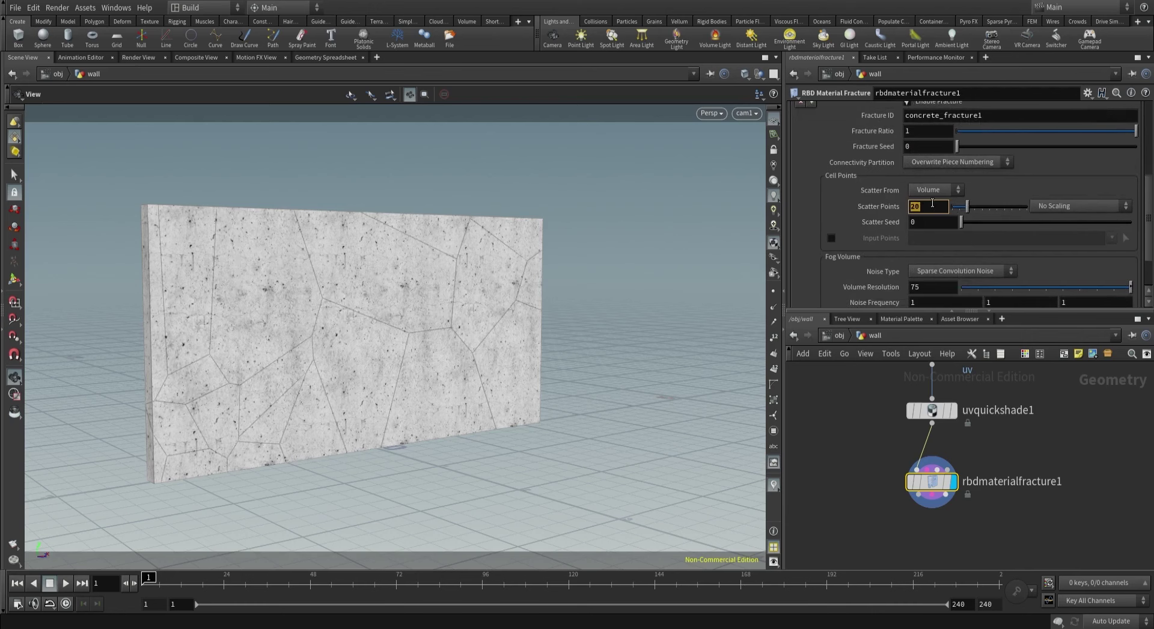
type("40")
key("Return")
middle_click_drag(932, 481, 932, 427)
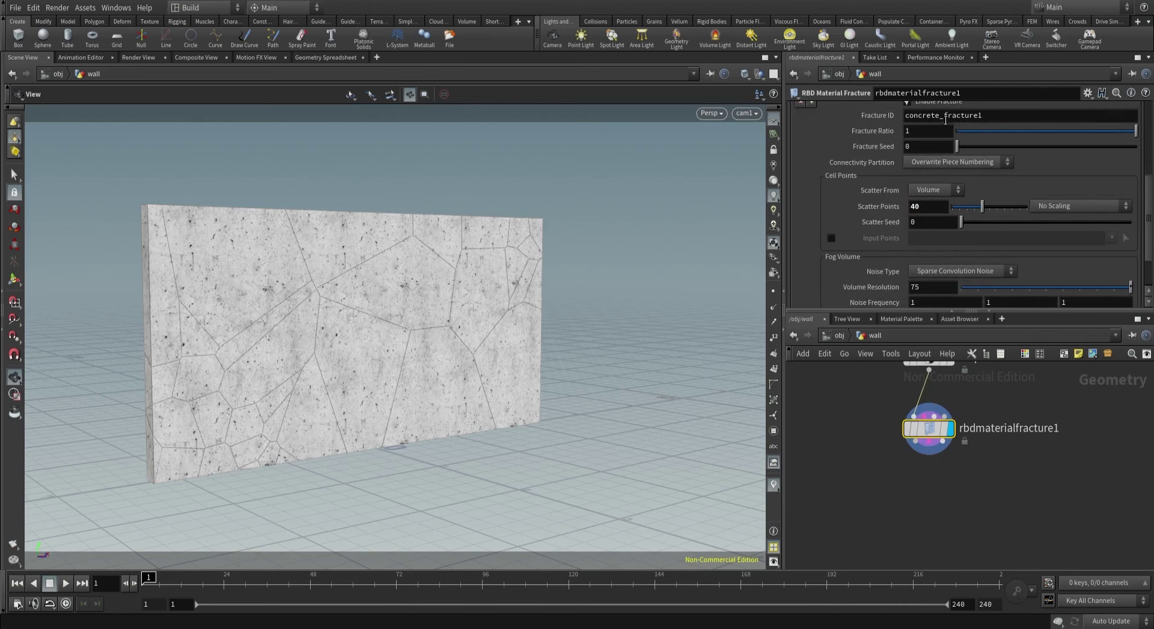
mouse_move(935, 436)
scroll(934, 436, "up", 4)
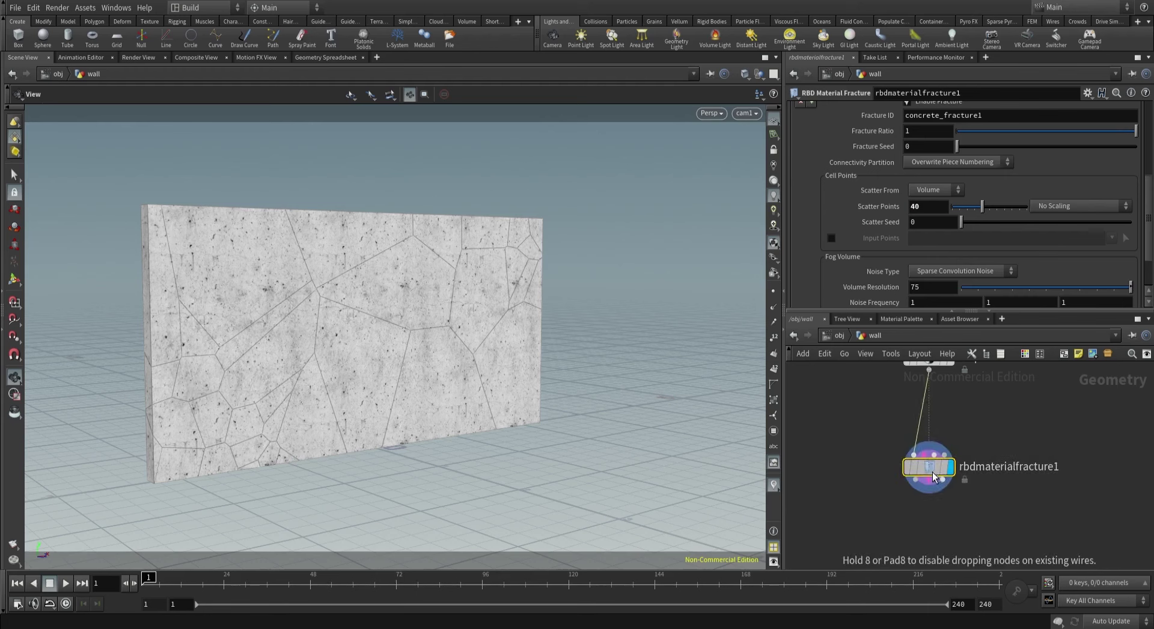
scroll(940, 448, "right", 4)
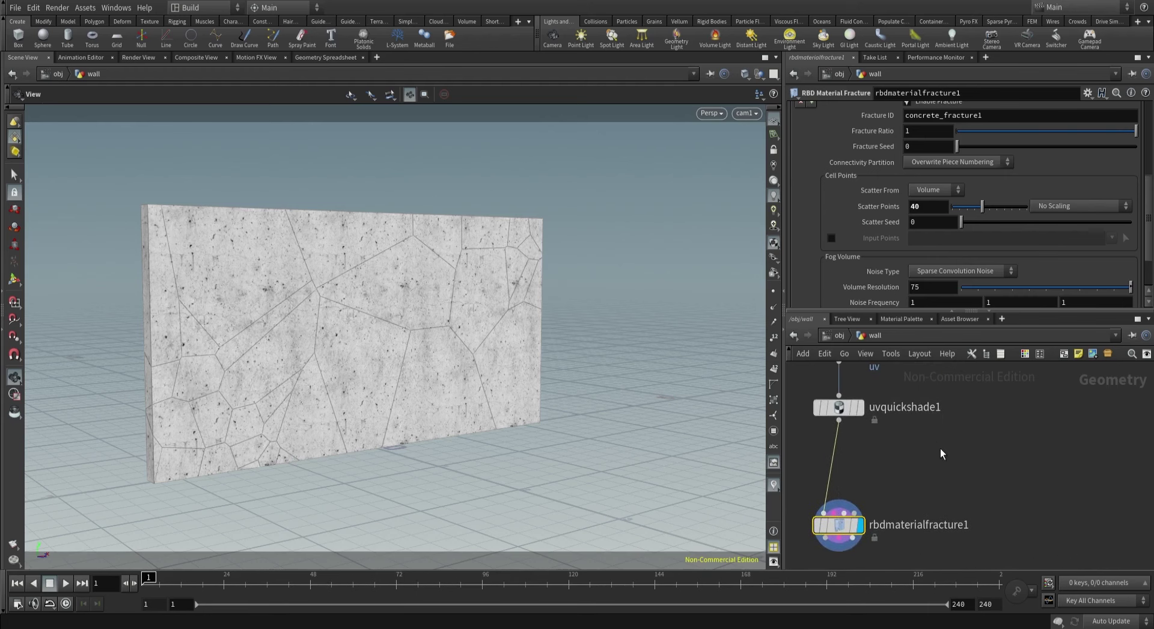
Branch an IsoOffset node from uvquickshade1 with Uniform Sampling Divs set to 100.
left_click(859, 407)
left_click(839, 407)
key("Tab")
type("iso")
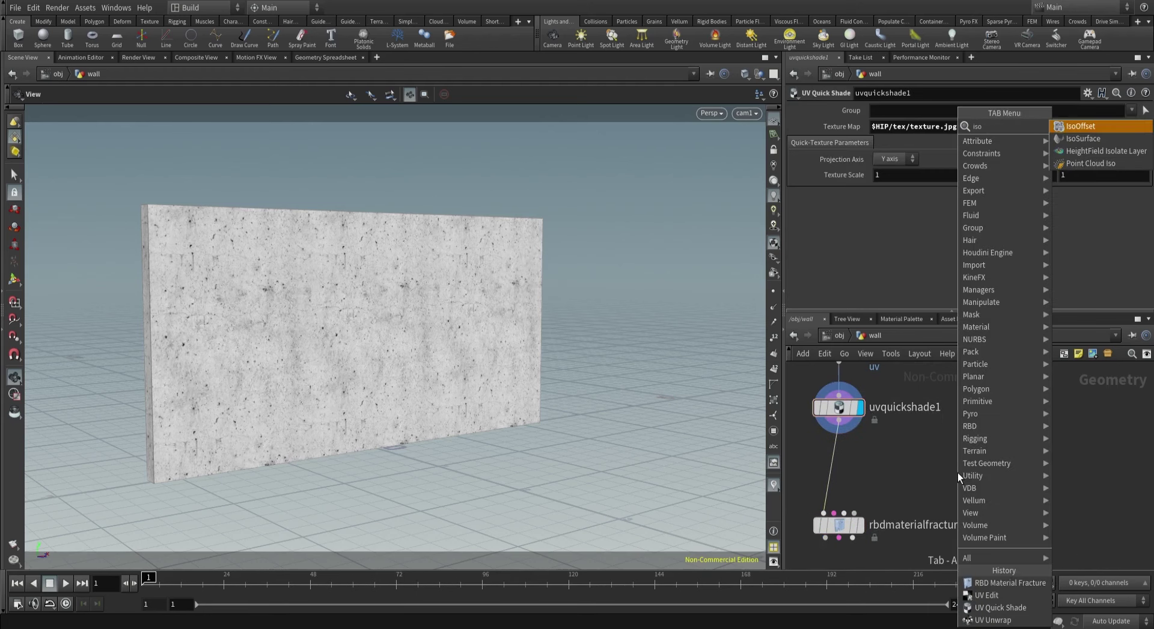
left_click(1099, 121)
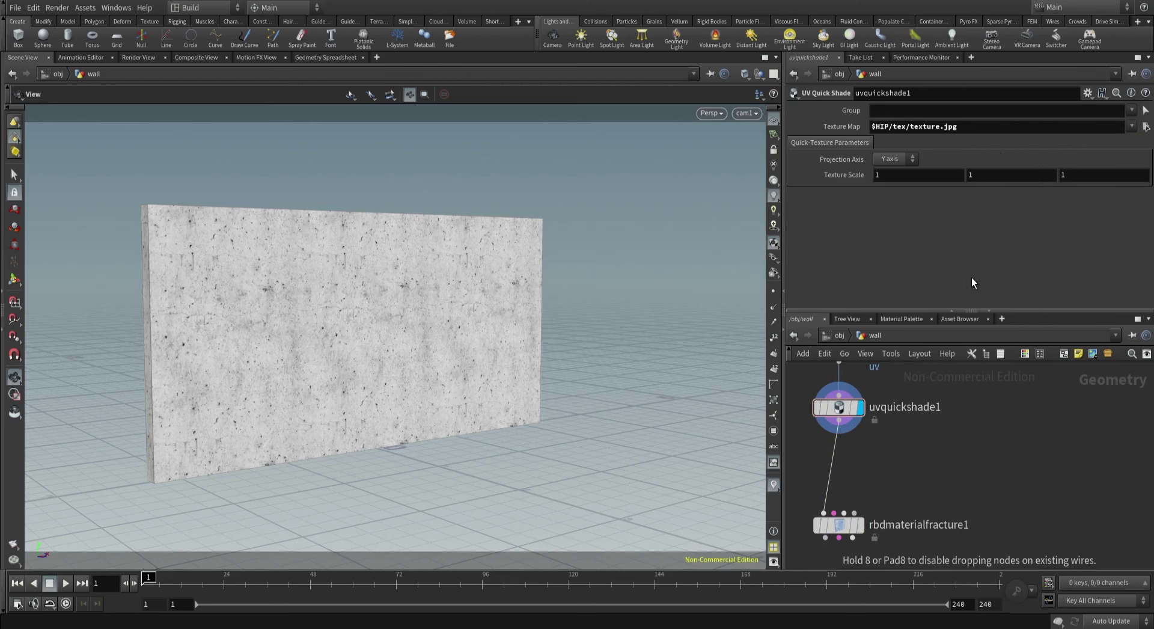
left_click(925, 475)
left_click(839, 419)
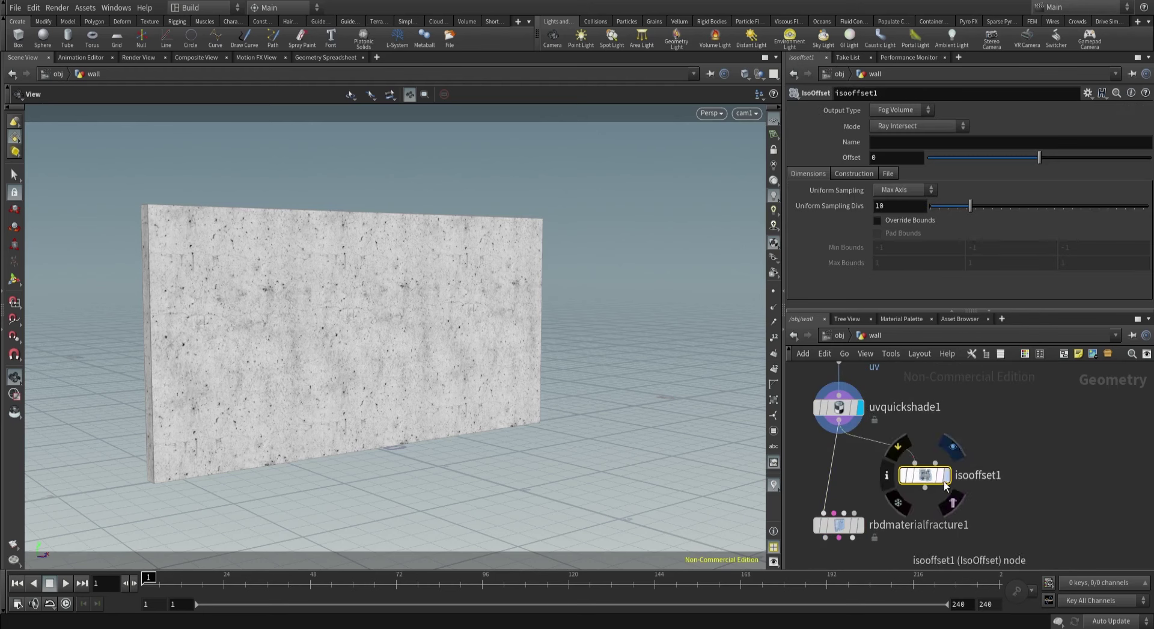
left_click(937, 480)
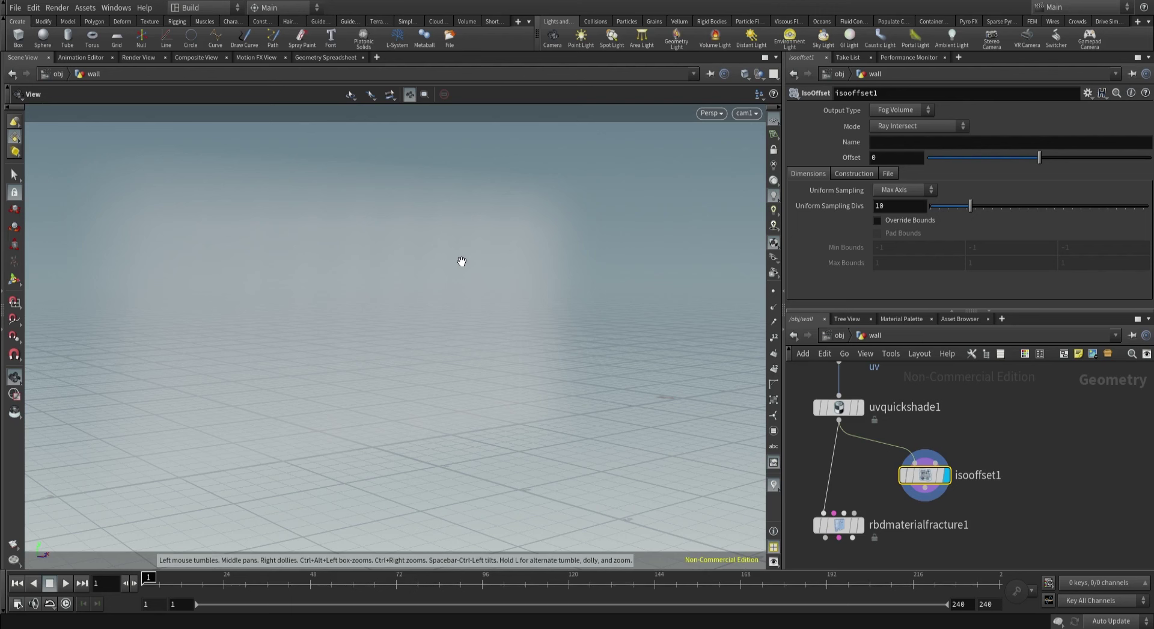
left_click(894, 213)
type("0")
key("Return")
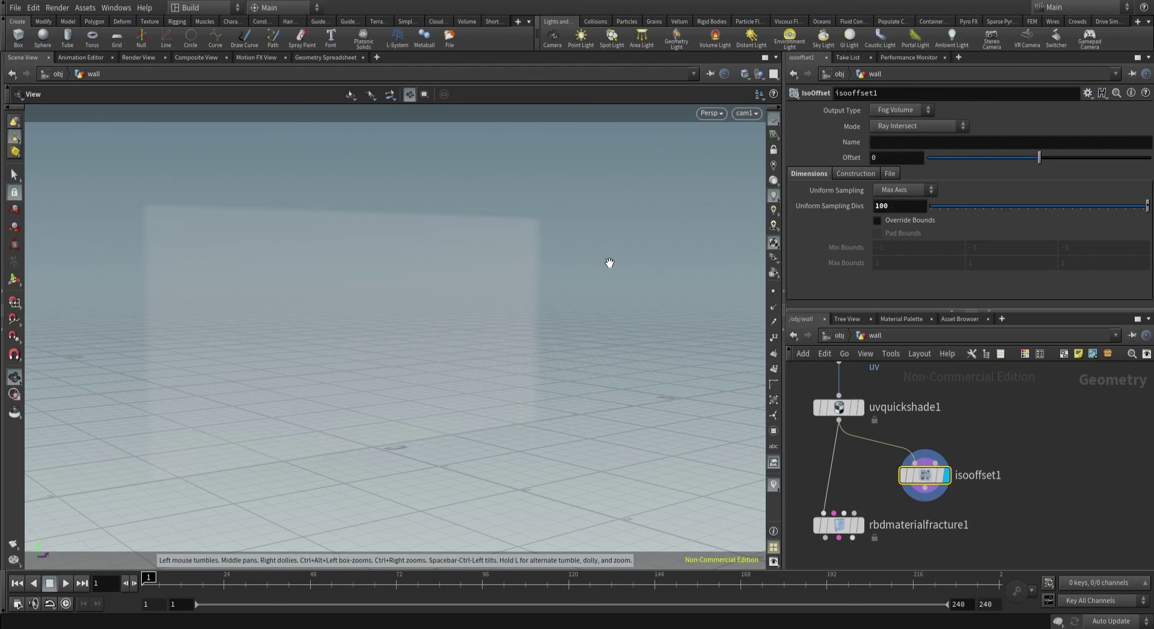
Set the viewport Display Options colour scheme to Dark.
key("d")
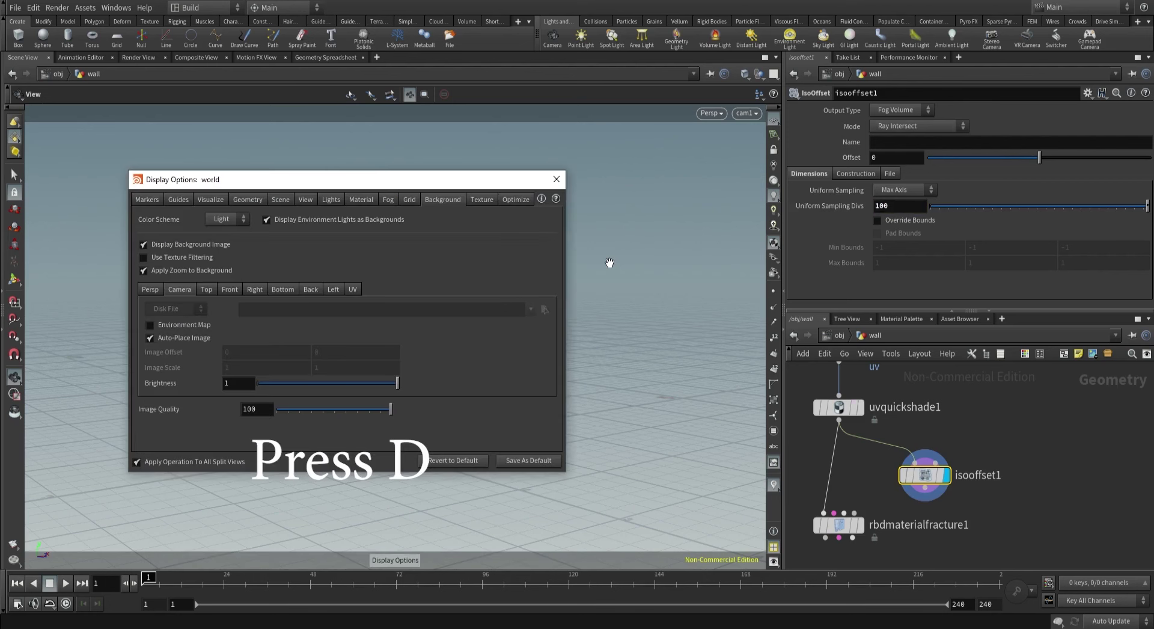
left_click_drag(379, 180, 643, 159)
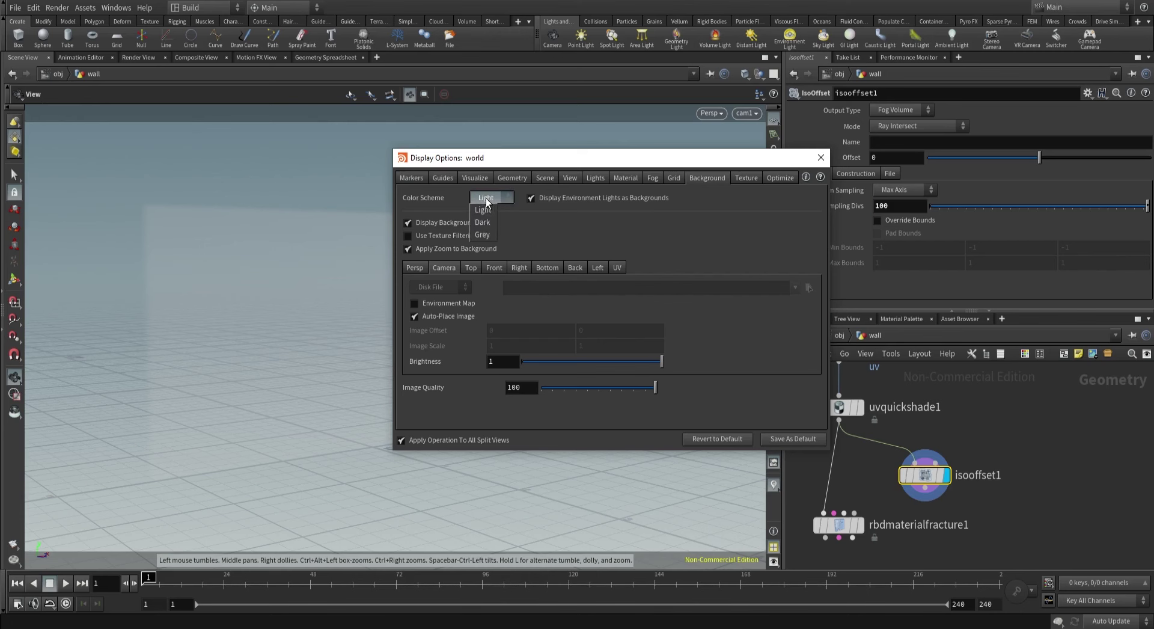
left_click(482, 222)
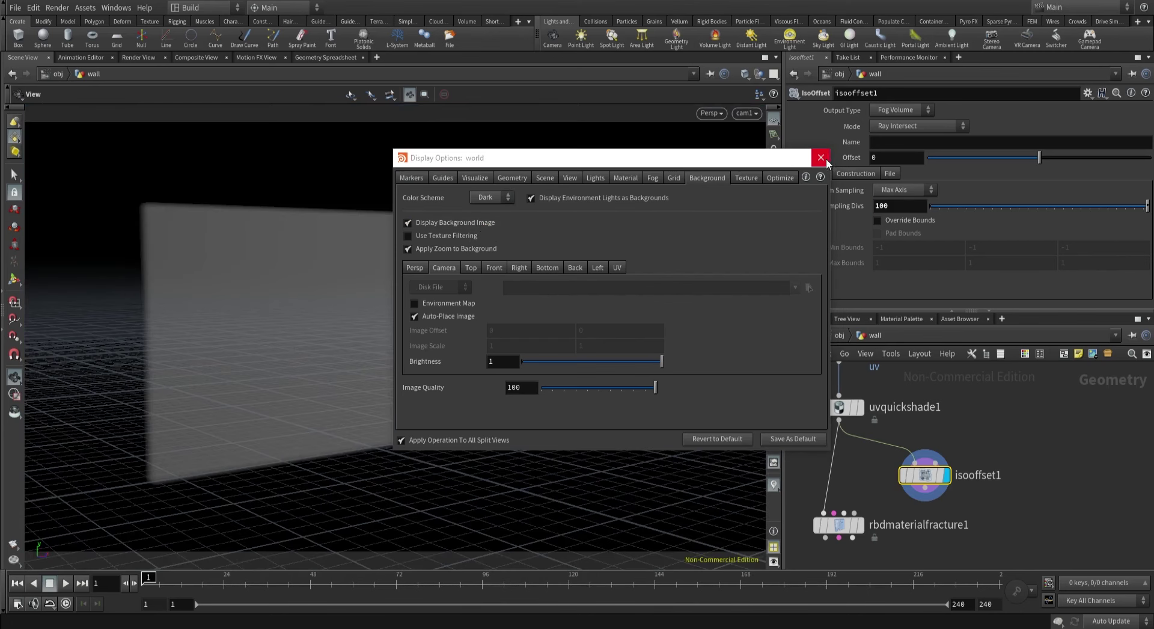
left_click(820, 158)
left_click_drag(915, 463, 874, 476)
Add a Scatter node fed by isooffset1 and display its points.
key("Escape")
middle_click_drag(853, 477, 867, 413)
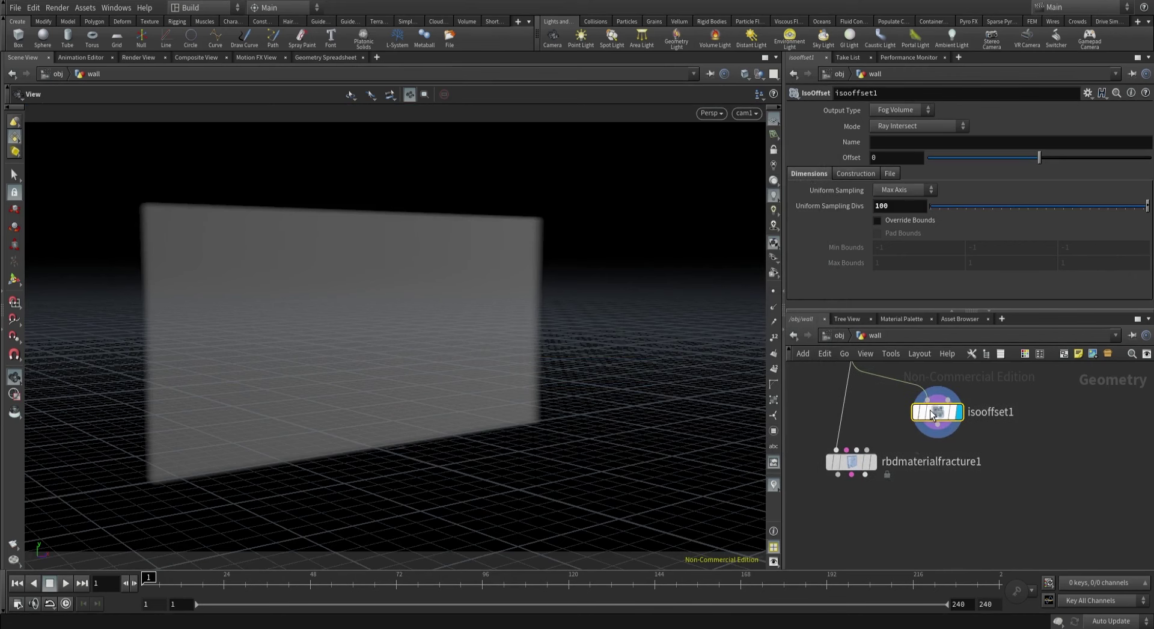
left_click_drag(980, 407, 1044, 400)
middle_click_drag(1043, 465, 1033, 457)
key("Tab")
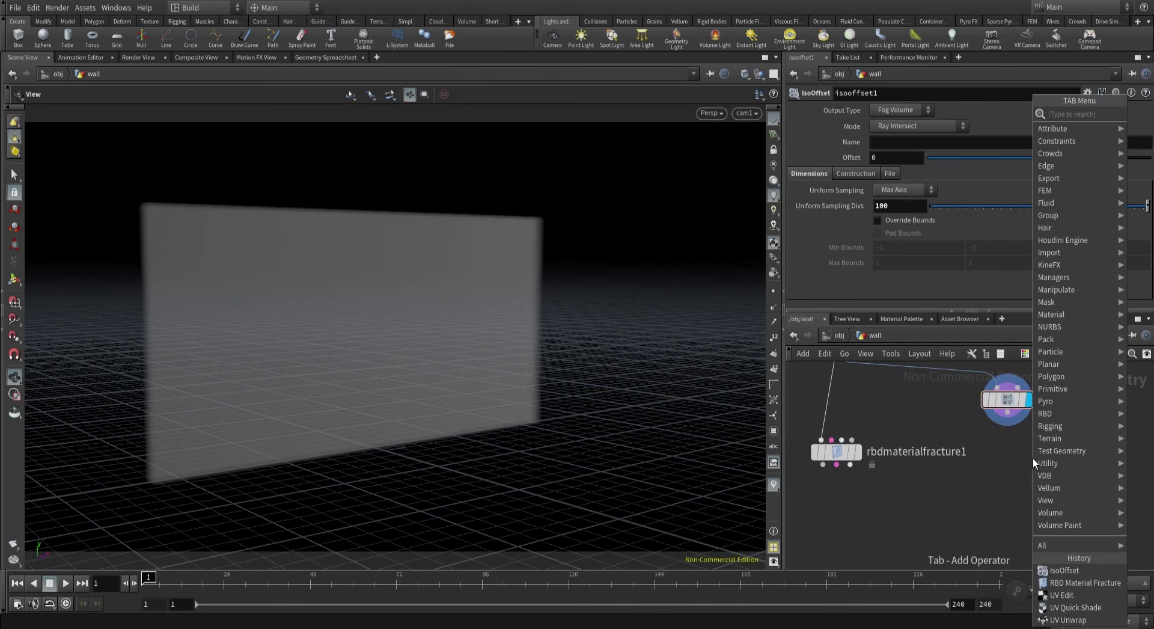
type("sca")
left_click(967, 118)
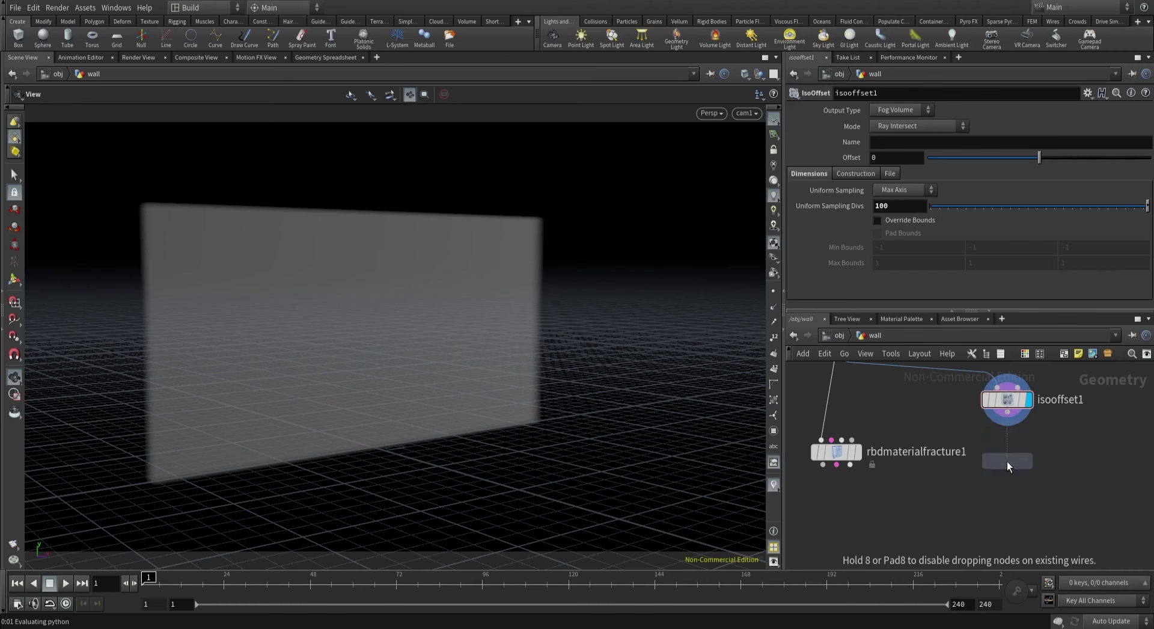
left_click(1007, 460)
left_click(1007, 423)
left_click(1007, 452)
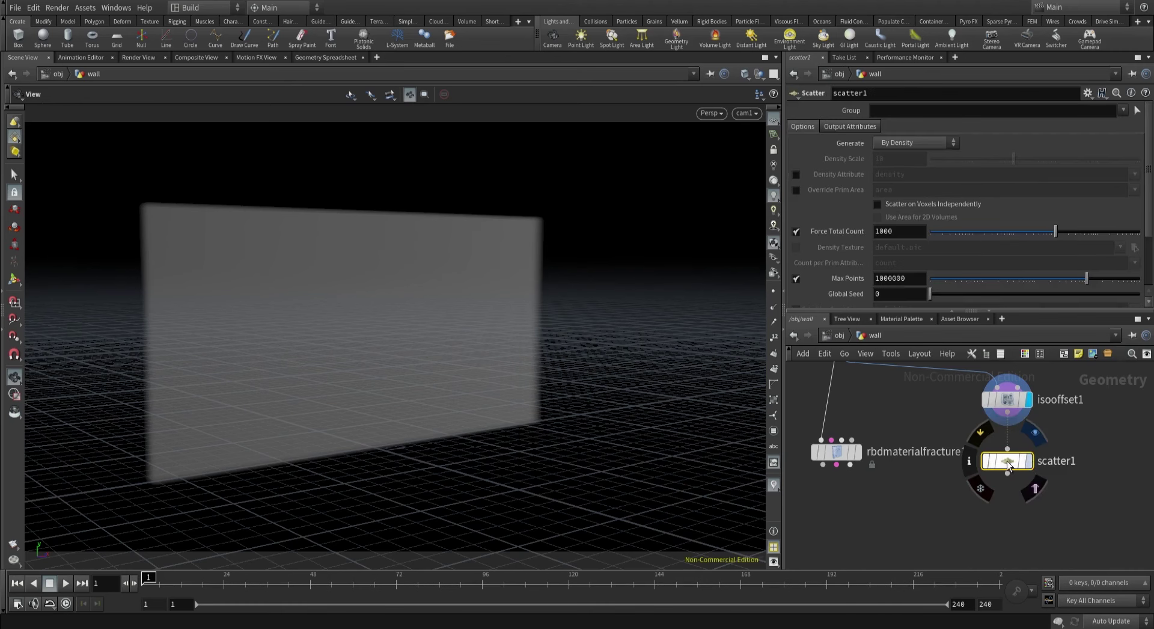
left_click(1028, 460)
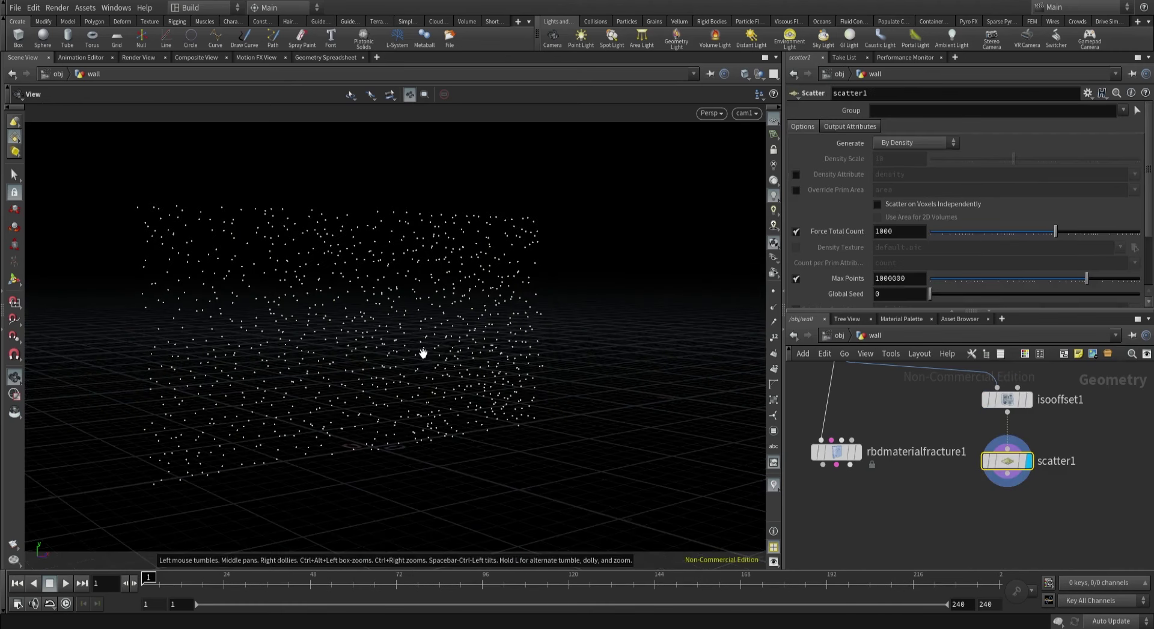
Check rbdmaterialfracture1, then display isooffset1's fog volume in the viewport.
left_click(883, 473)
left_click_drag(958, 406, 856, 511)
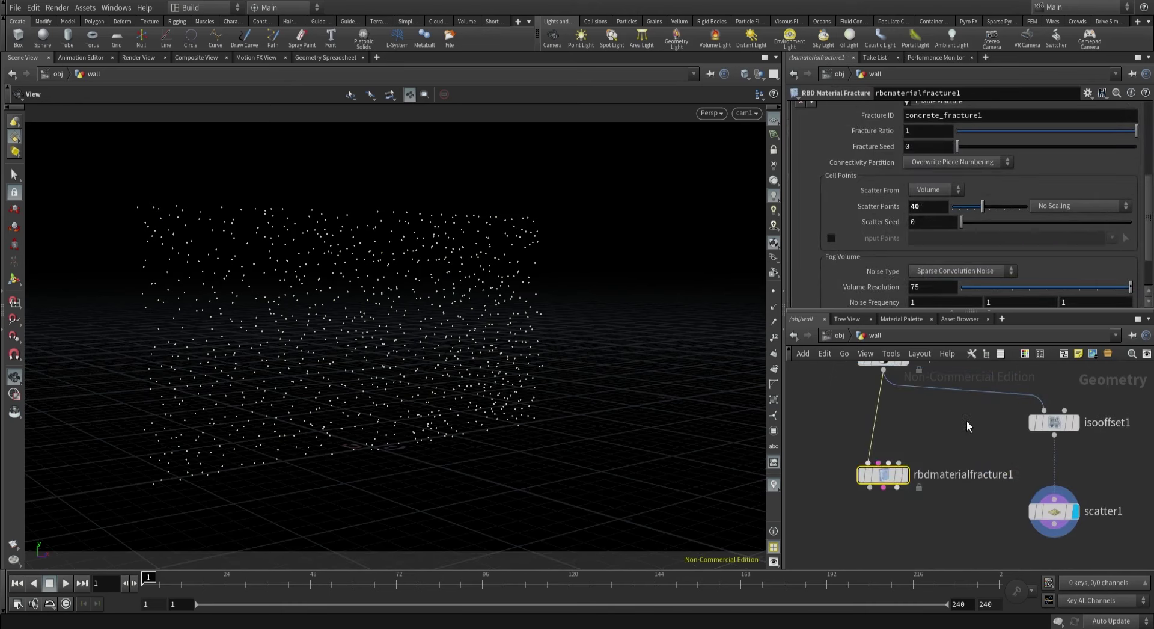
left_click(1052, 422)
left_click(1074, 422)
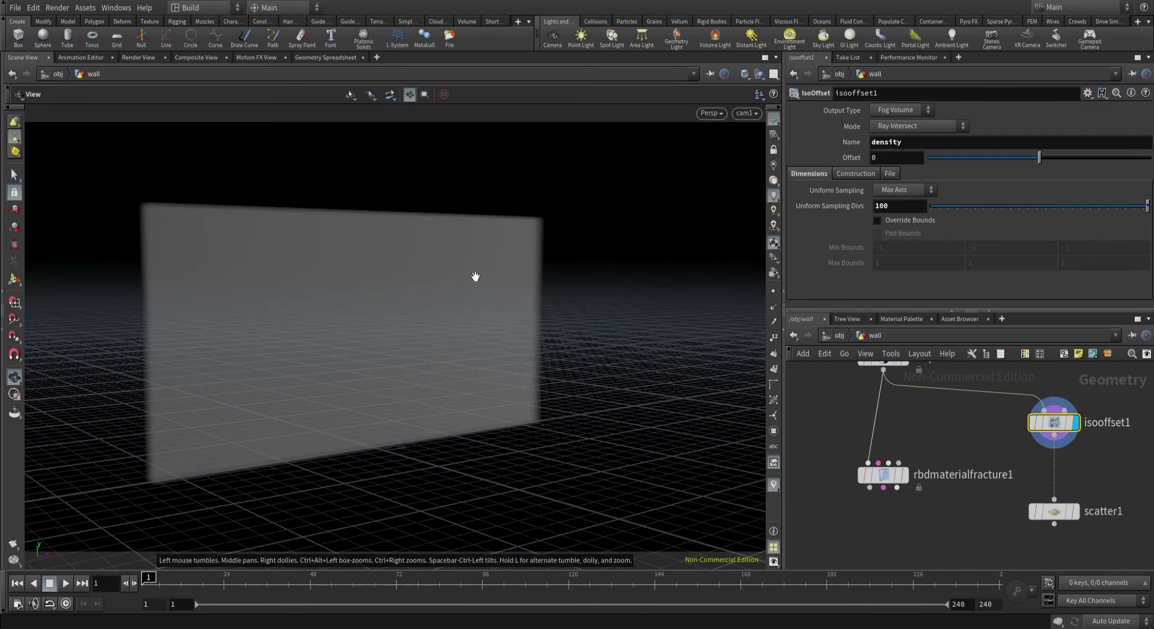
Display the fractured wall again in the viewport.
left_click_drag(825, 427, 941, 545)
scroll(860, 206, "down", 2)
scroll(862, 219, "down", 2)
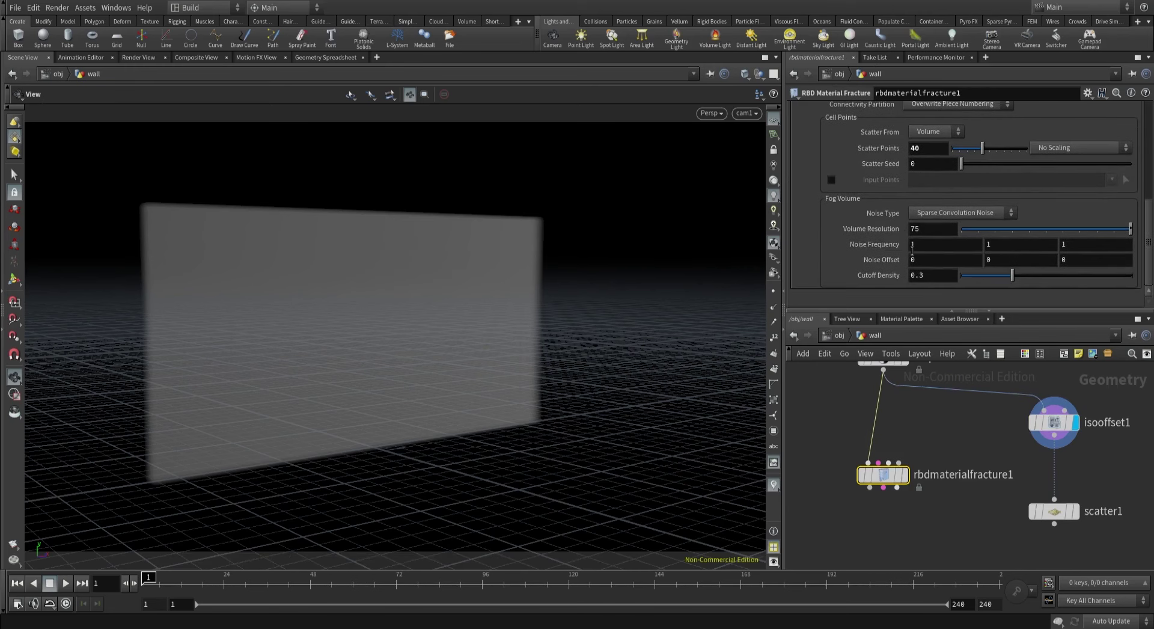
mouse_move(865, 245)
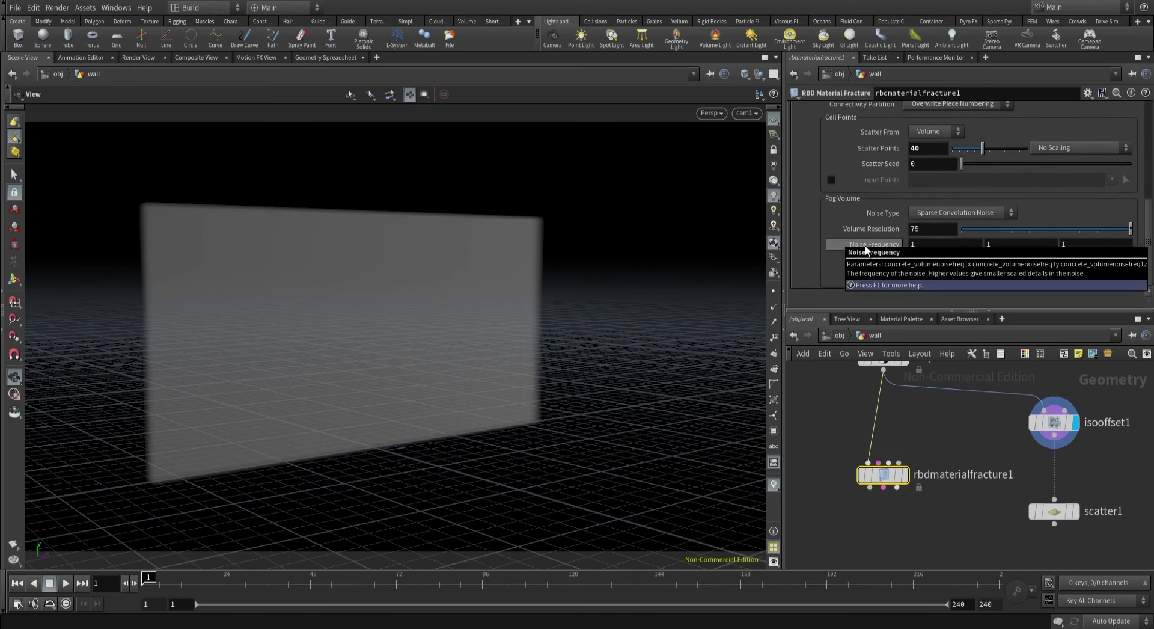
left_click(904, 474)
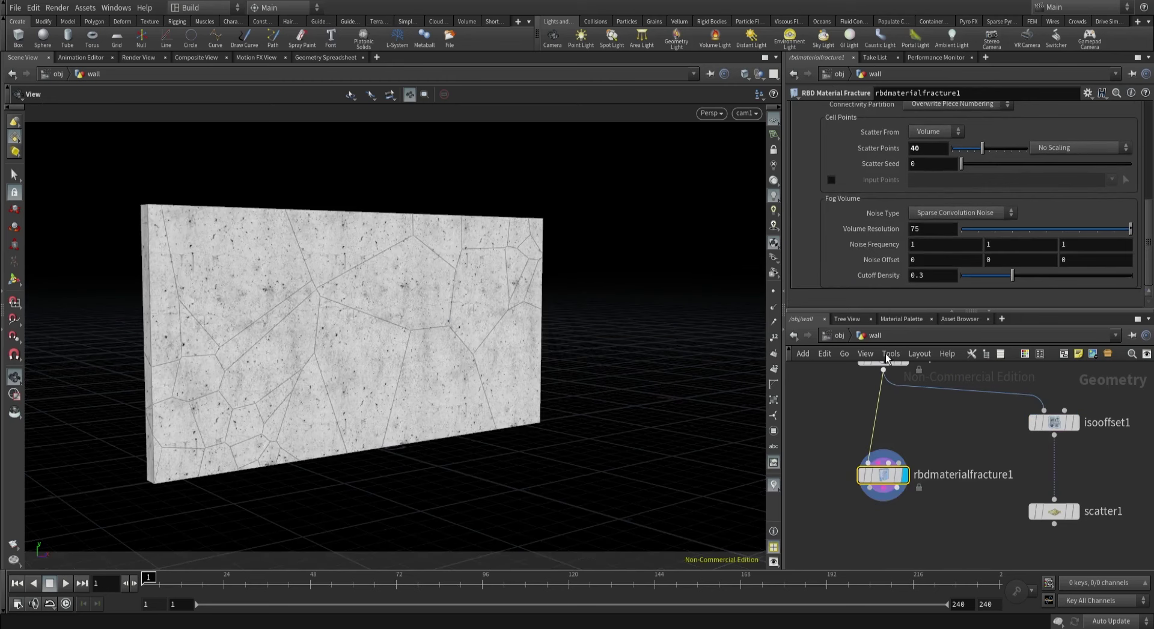
Link the three Noise Frequency components together with relative references.
right_click(913, 246)
left_click(939, 333)
right_click(980, 246)
left_click(1026, 358)
right_click(1065, 243)
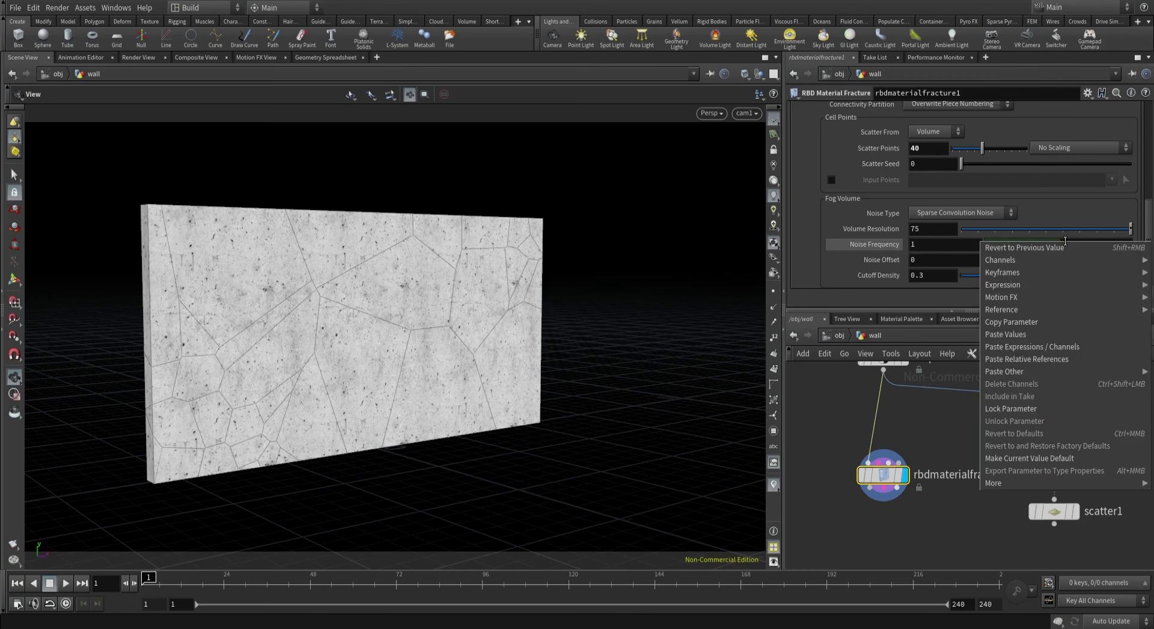
left_click(1068, 359)
Try Noise Frequency 5, then 10, with 100 scatter points.
left_click(944, 242)
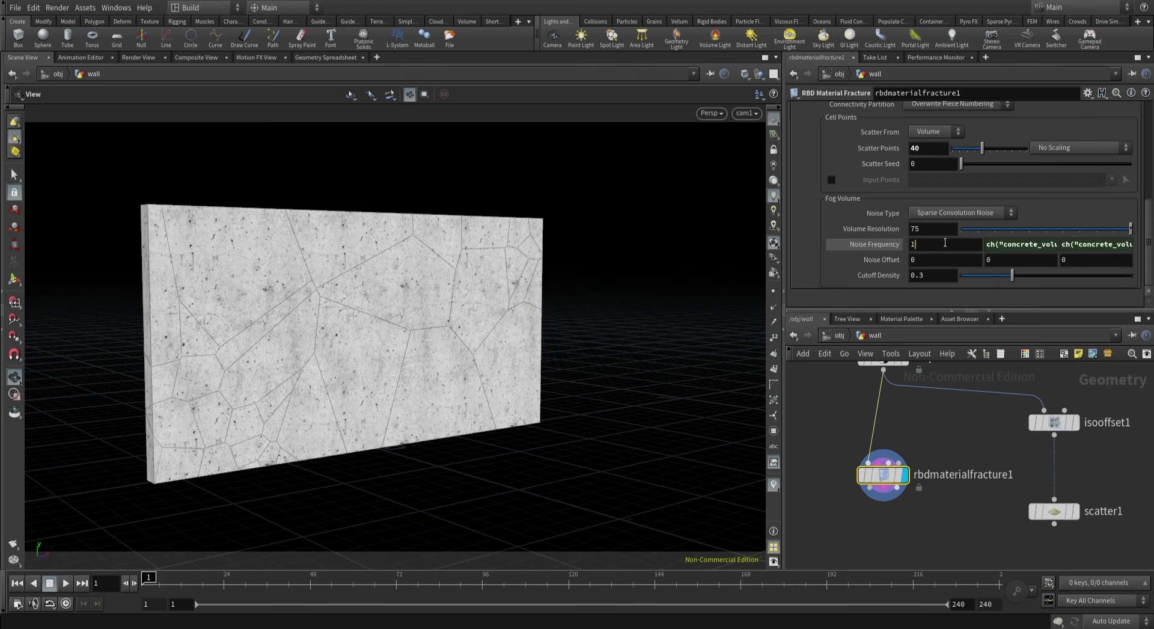
double_click(945, 242)
key("Return")
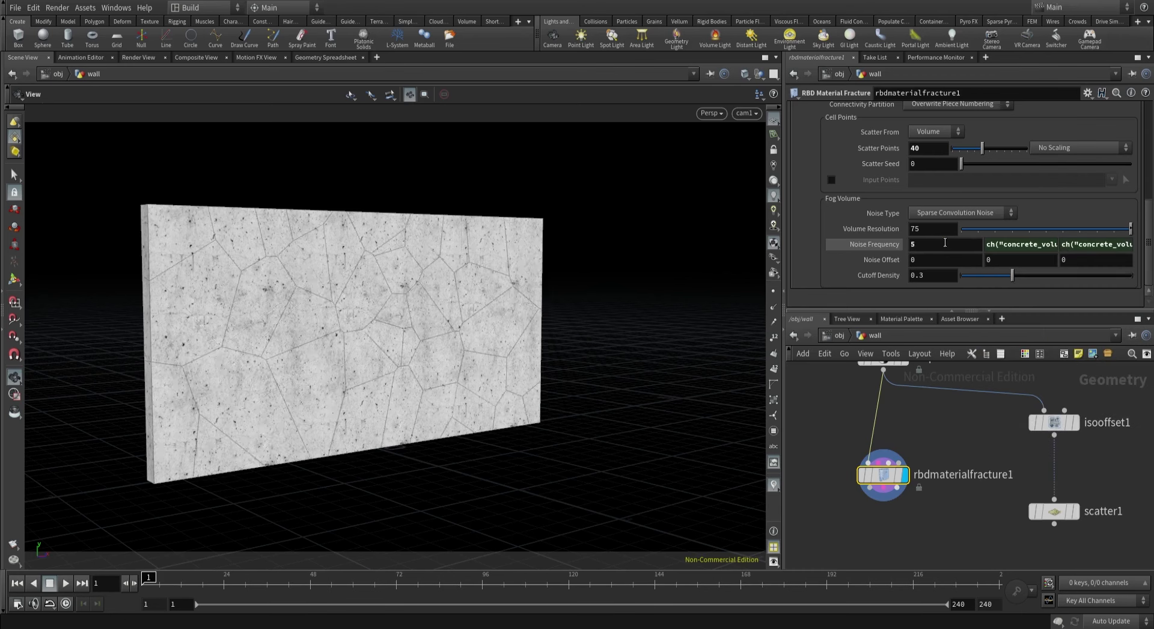
double_click(945, 243)
type("10")
key("Return")
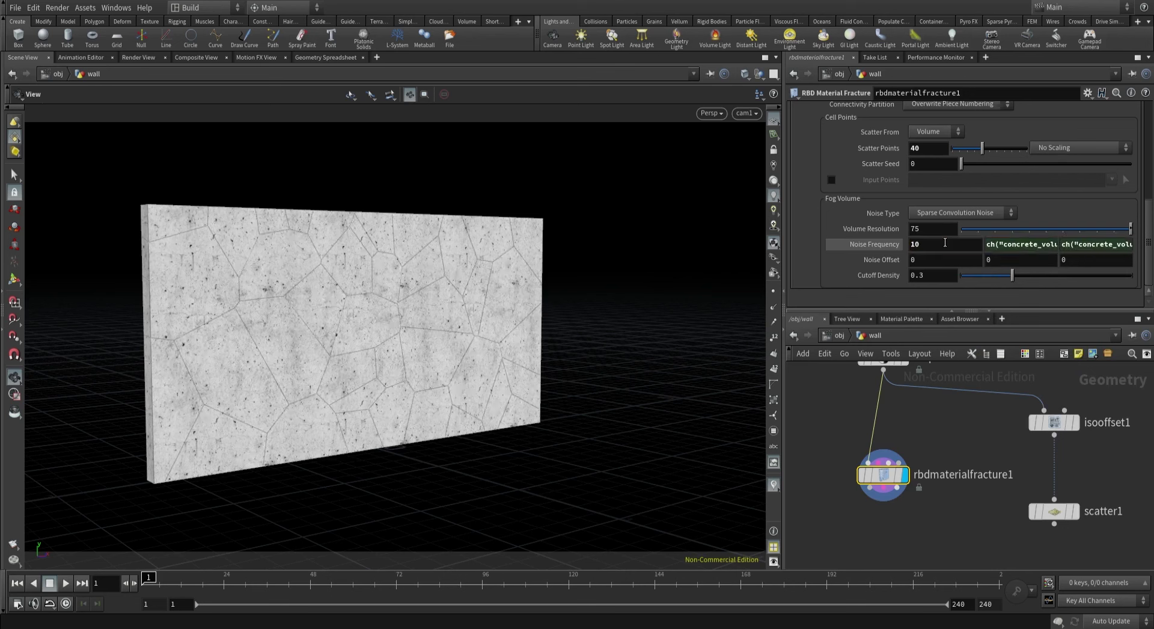
double_click(929, 148)
type("100")
key("Return")
After testing Noise Frequency 1, settle on Noise Frequency 5 and 50 scatter points.
double_click(922, 243)
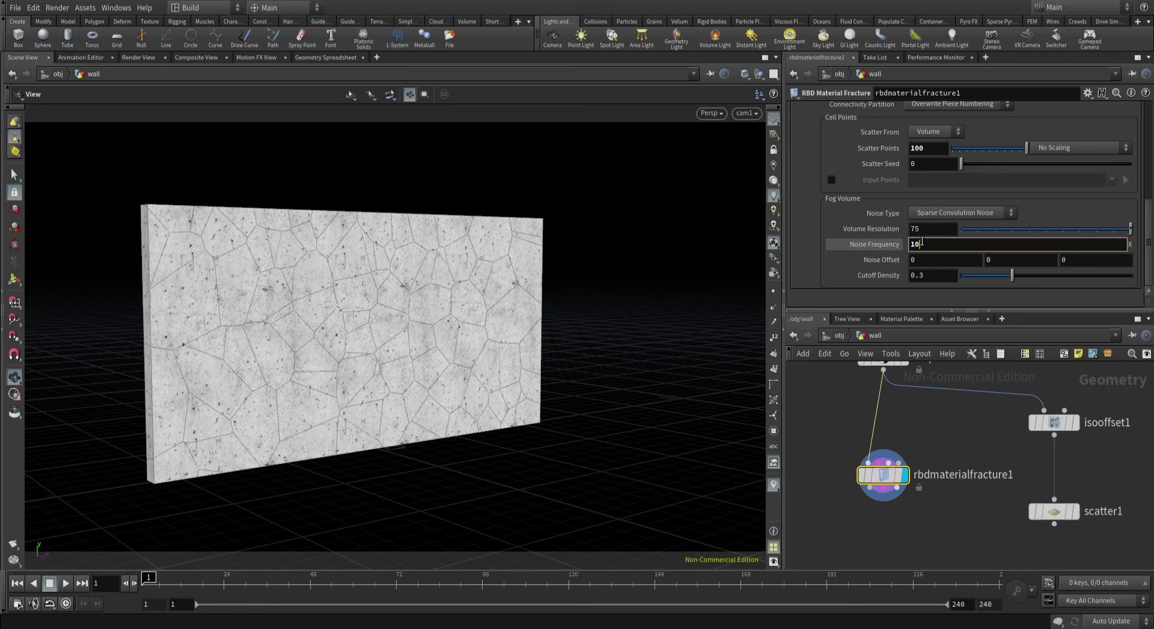
type("1")
key("Return")
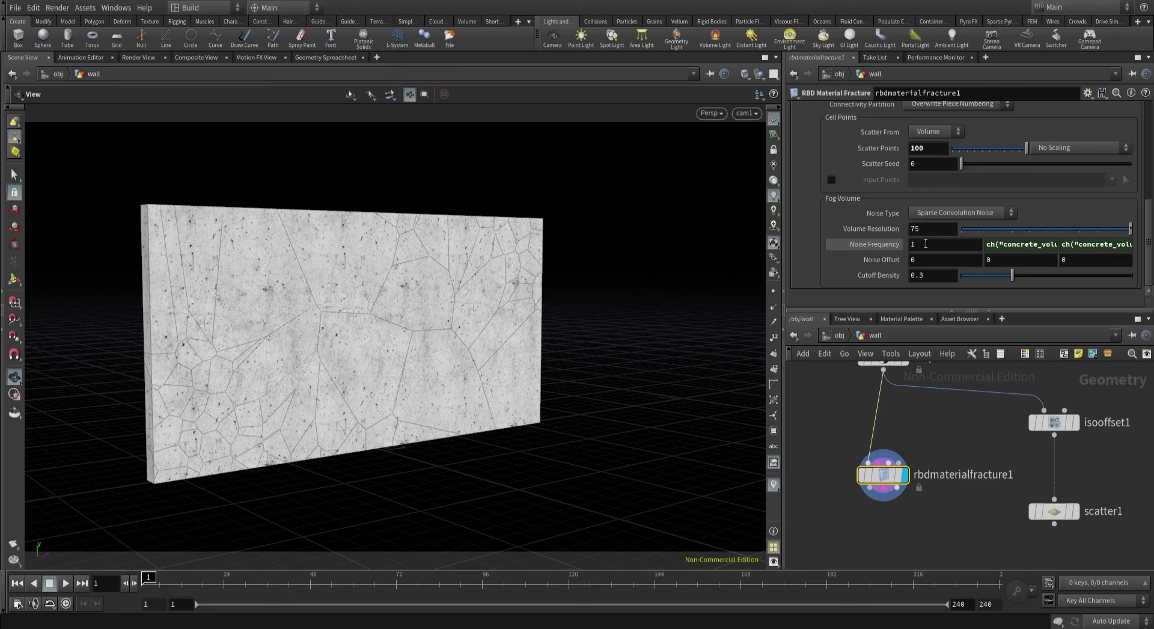
double_click(911, 245)
type("5")
key("Return")
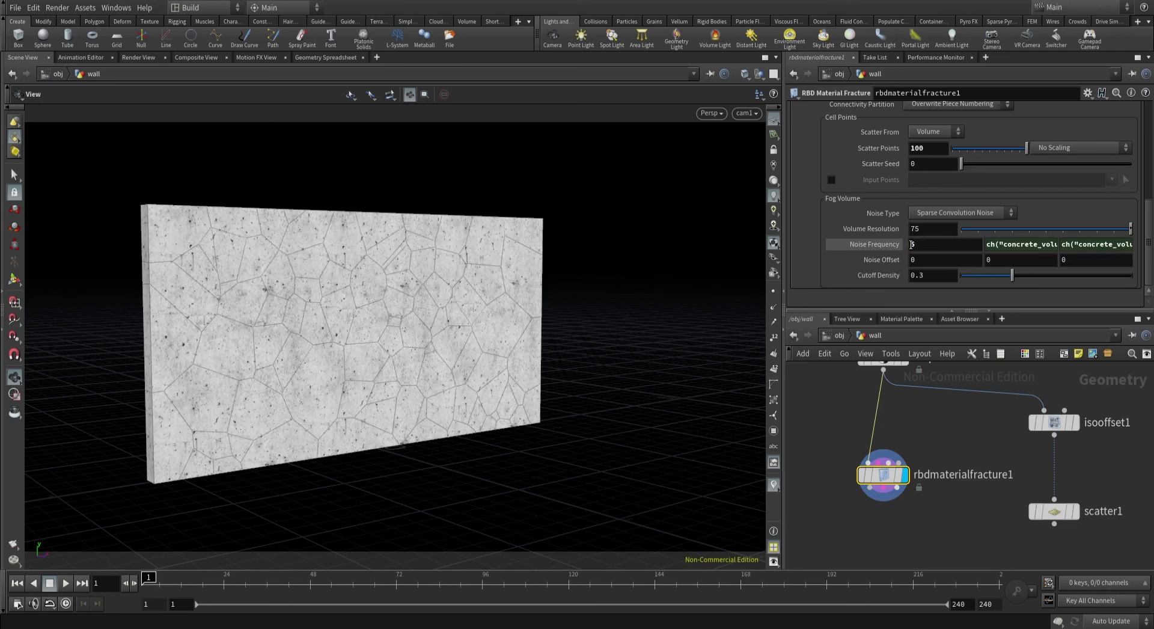
double_click(936, 148)
type("50")
key("Return")
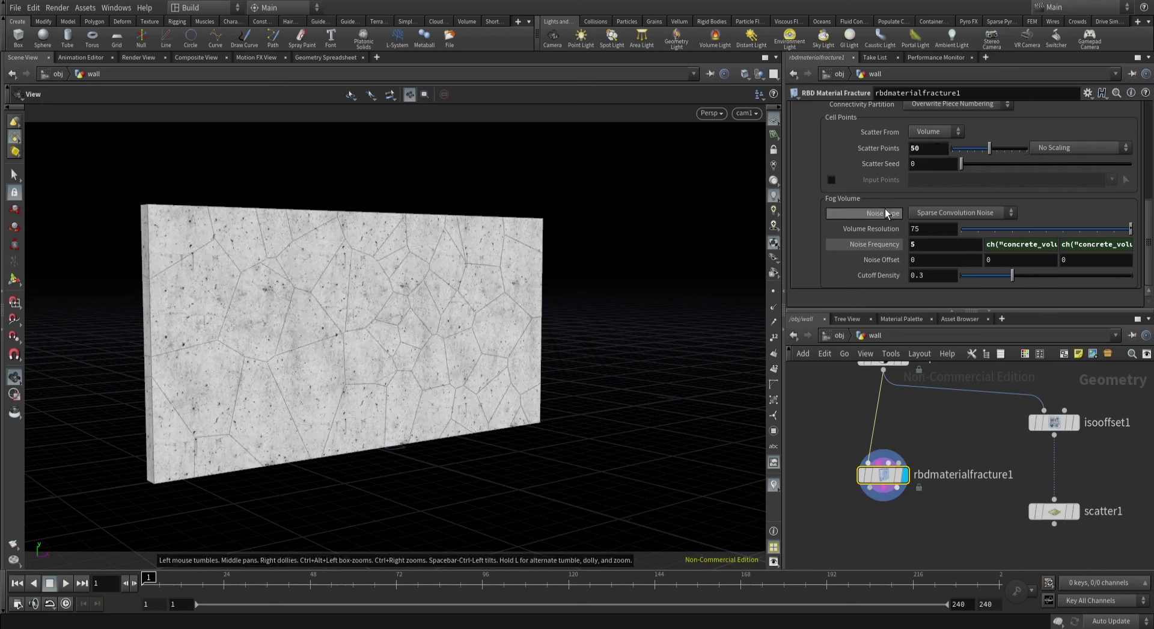
On fracture level 2, set all three Noise Frequency components to 5.
scroll(885, 213, "up", 3)
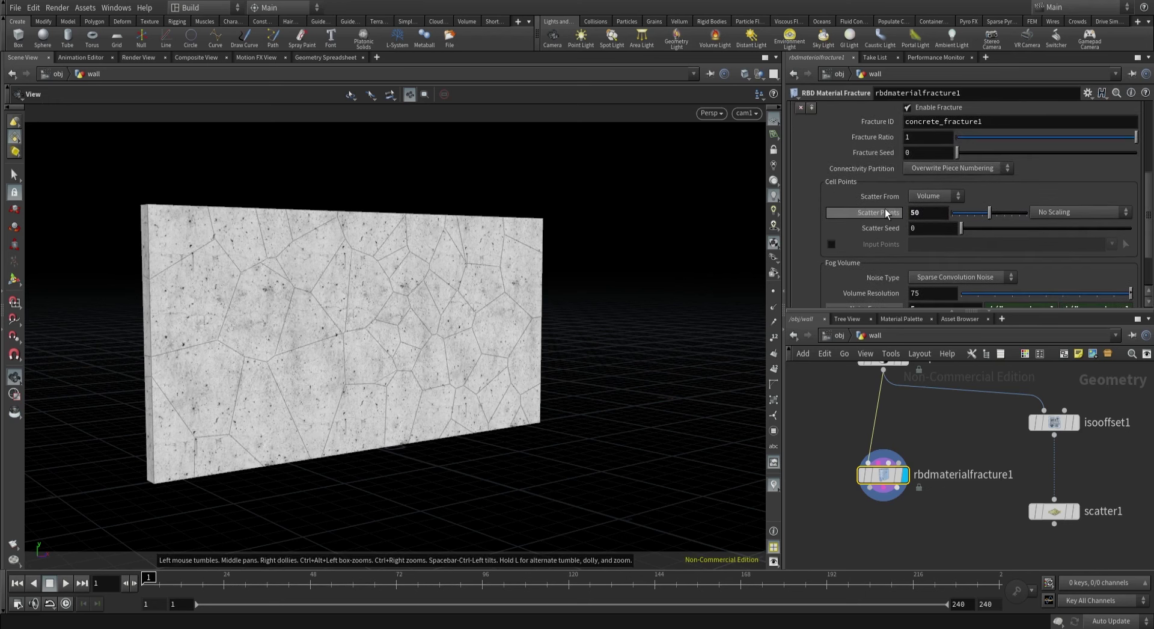
scroll(884, 214, "up", 3)
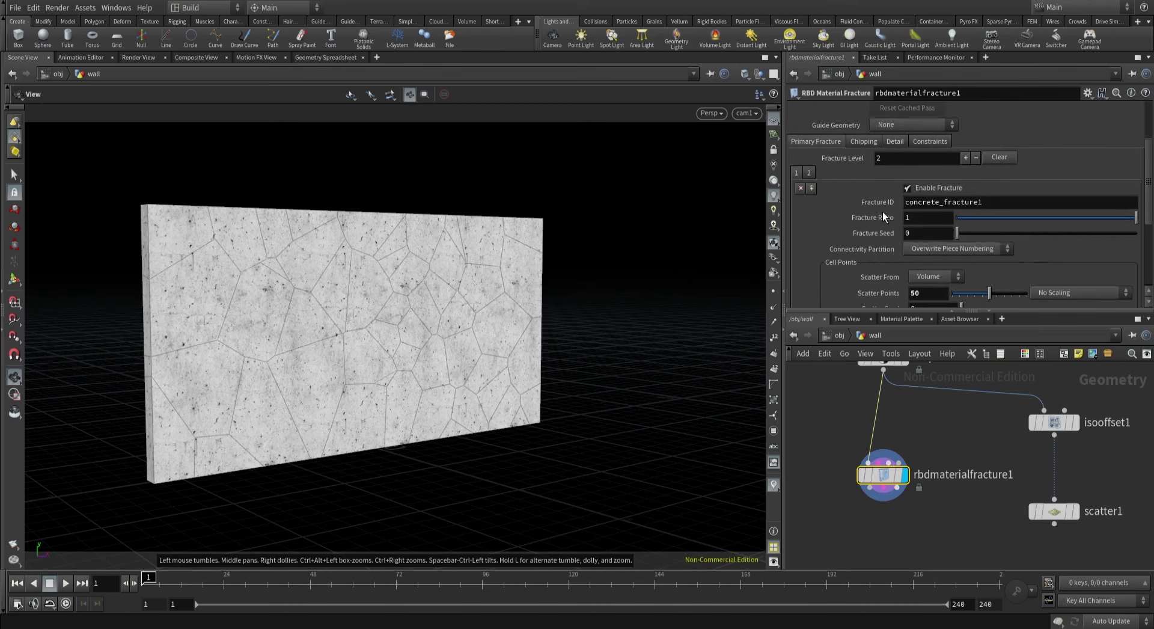
left_click(809, 172)
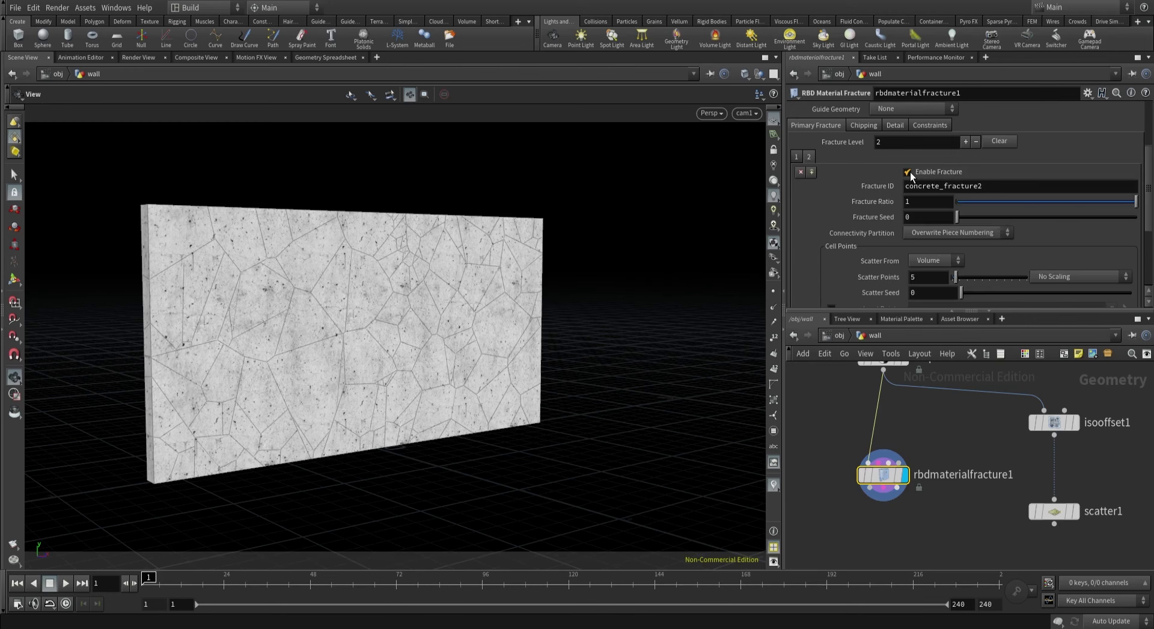
scroll(838, 239, "down", 1)
scroll(837, 239, "down", 5)
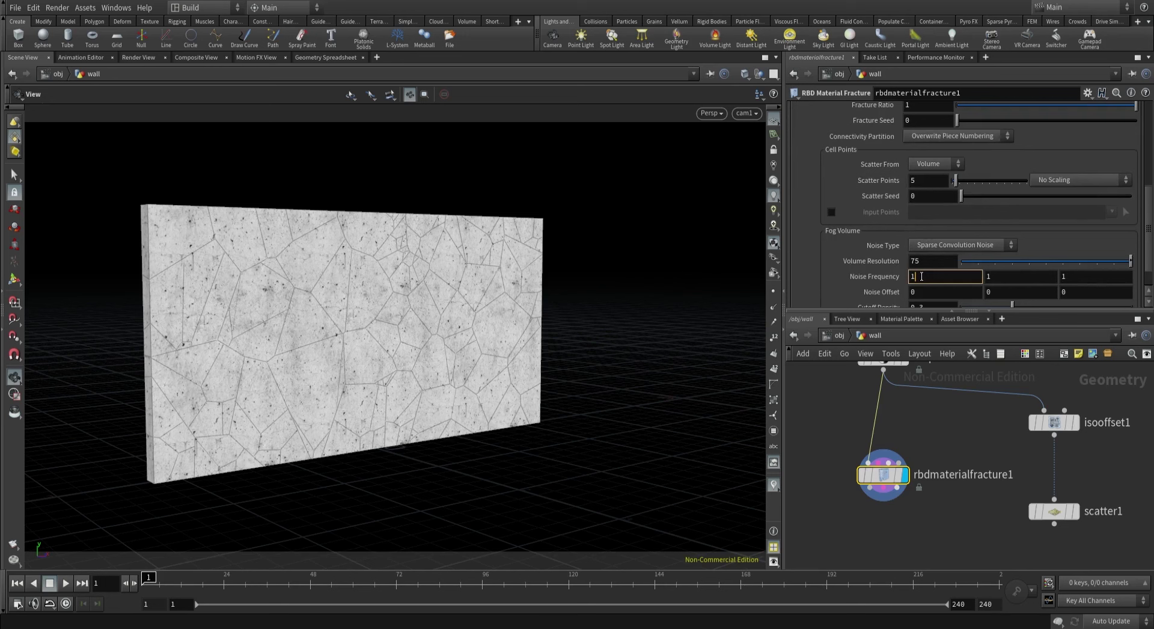
type("5")
key("Tab")
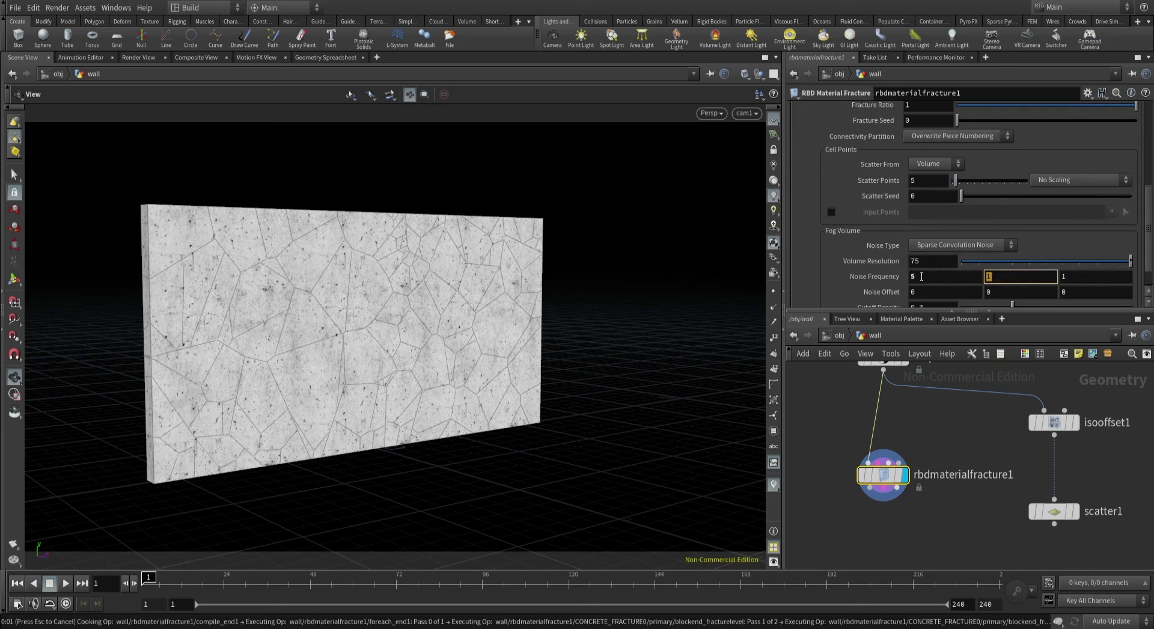
type("5")
key("Tab")
type("5")
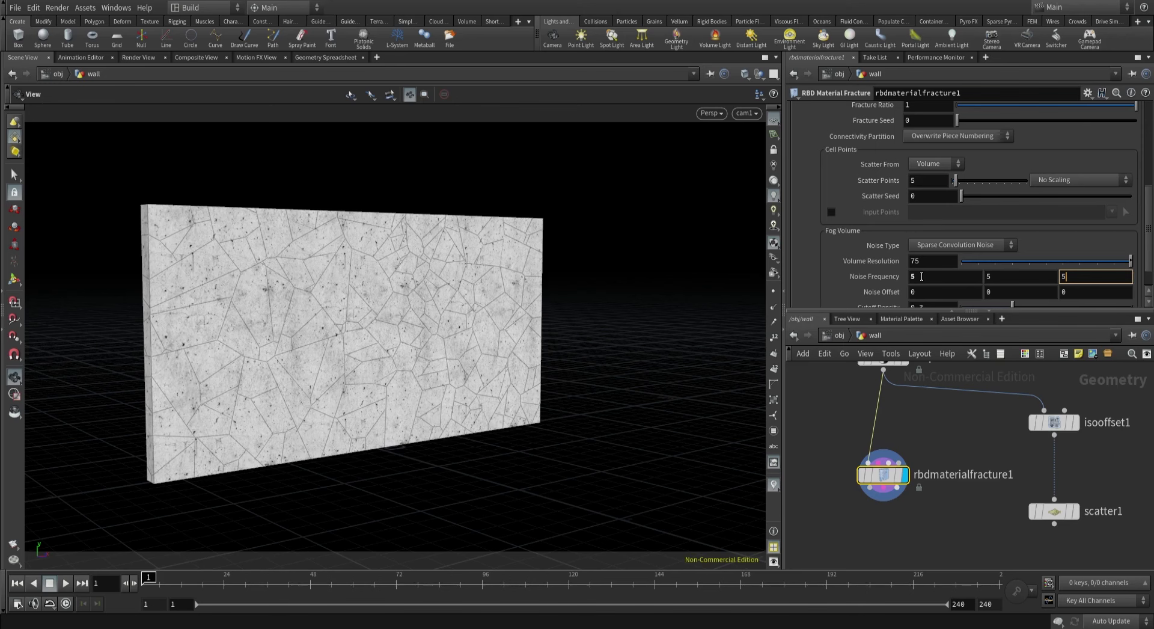
key("Return")
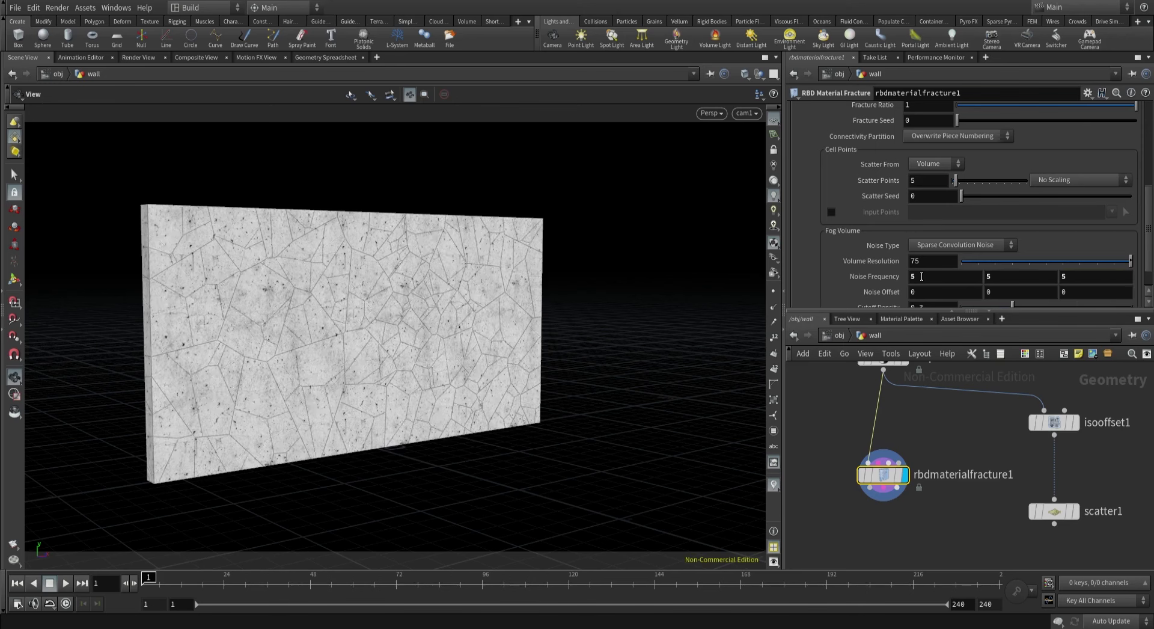
Set the second fracture level's Scatter Points to 10.
scroll(939, 222, "down", 2)
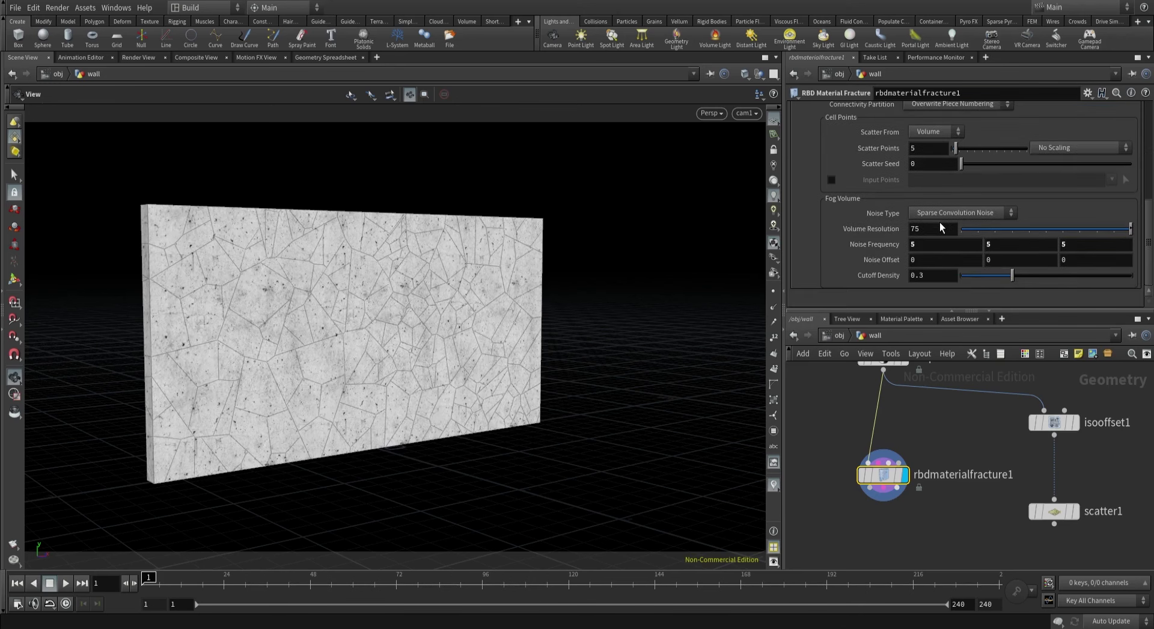
scroll(939, 222, "up", 5)
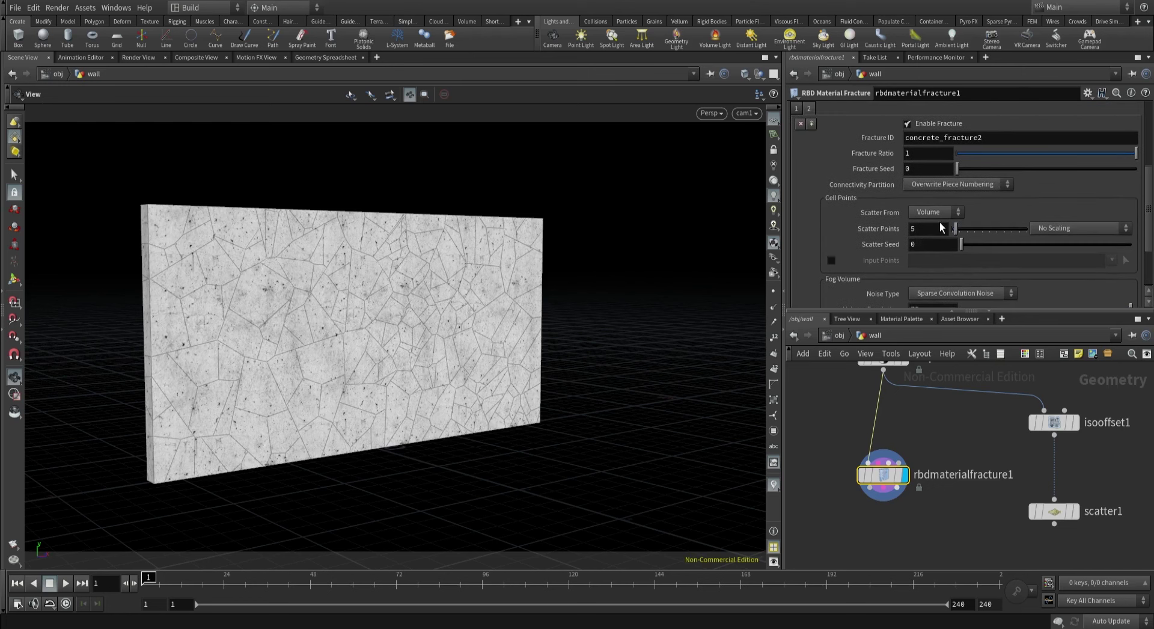
left_click(921, 227)
type("10")
key("Return")
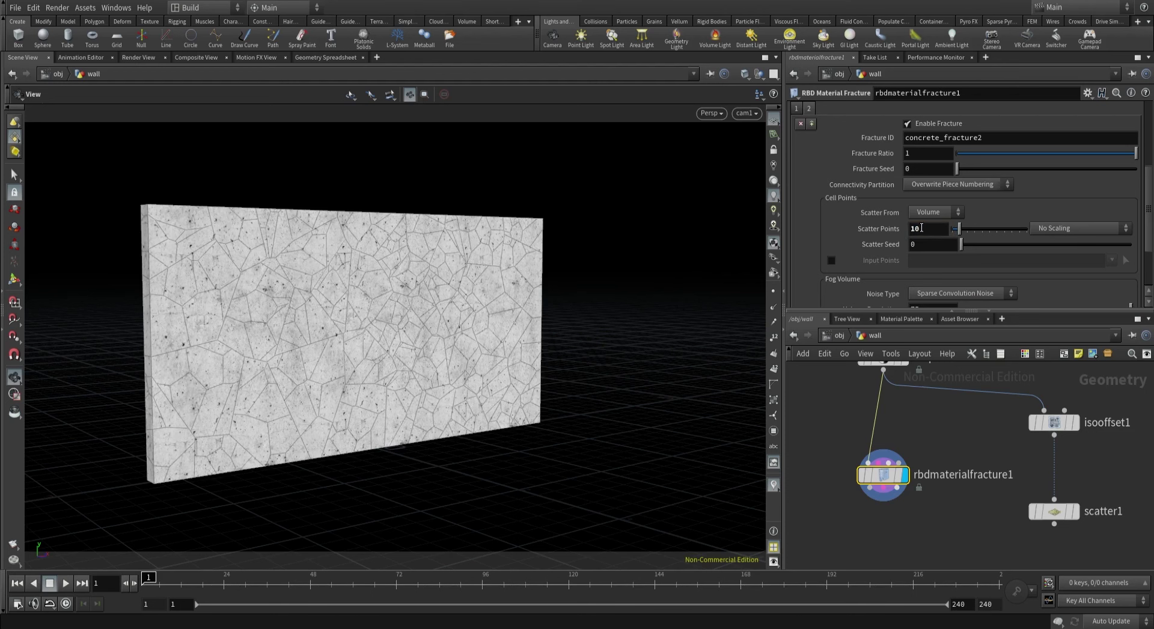
key("h")
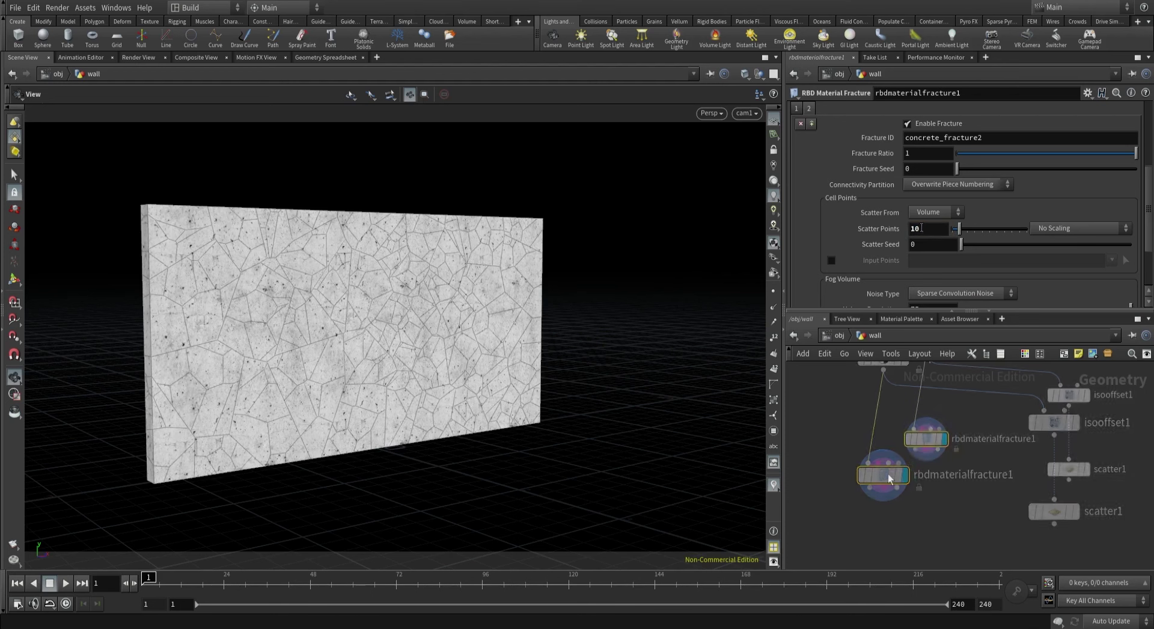
key("Tab")
type("ex")
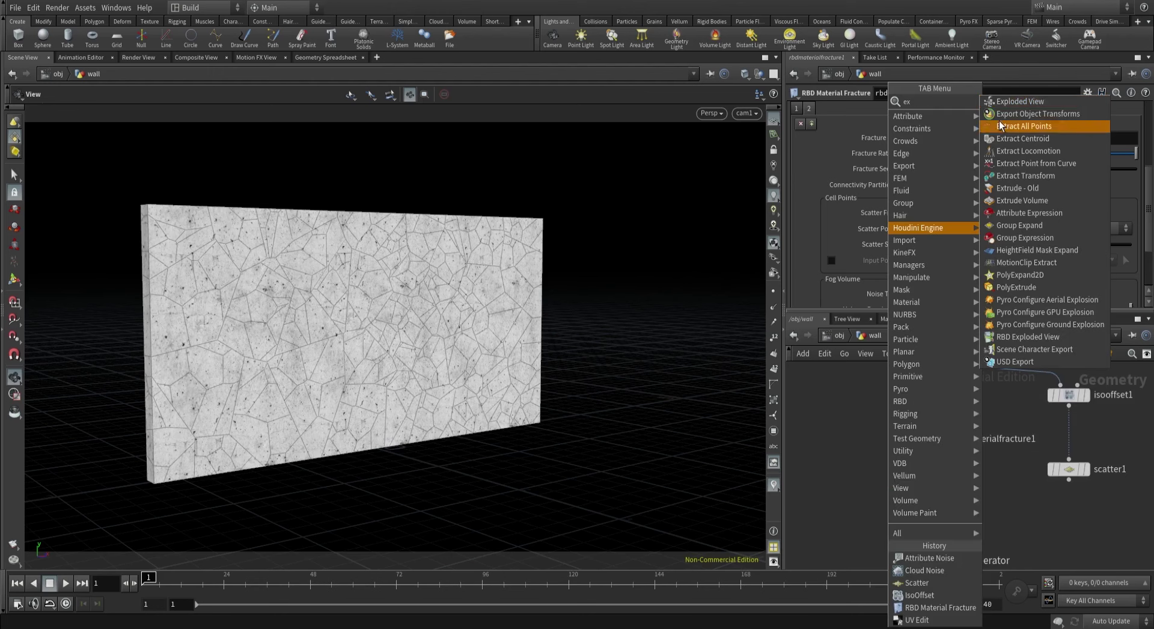
key("Return")
left_click(890, 520)
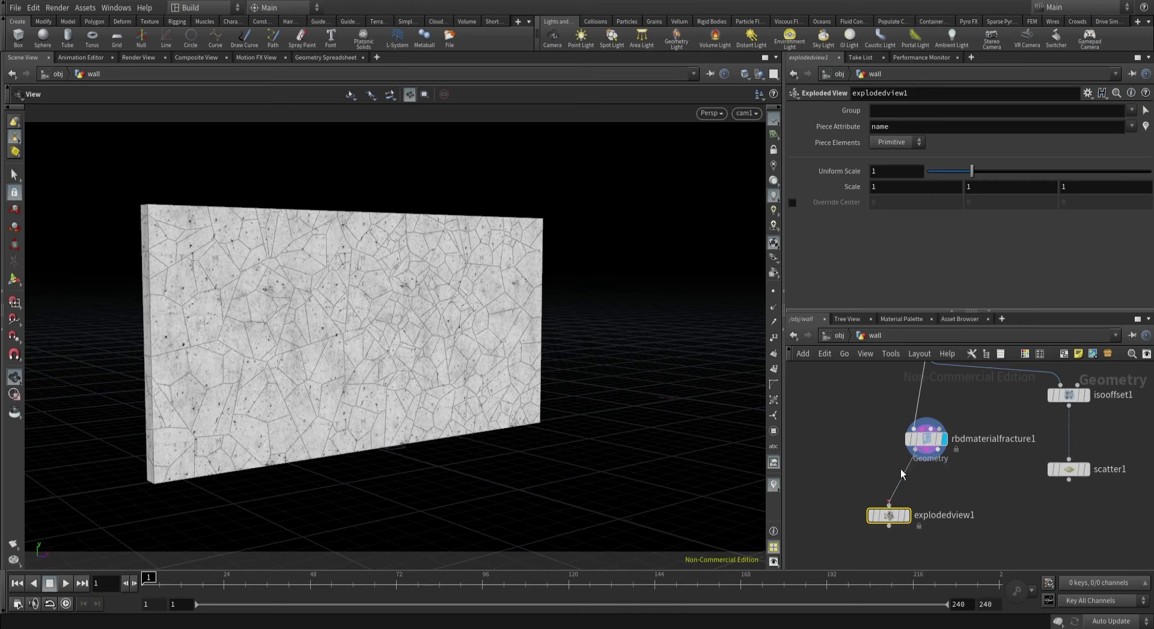
left_click(906, 517)
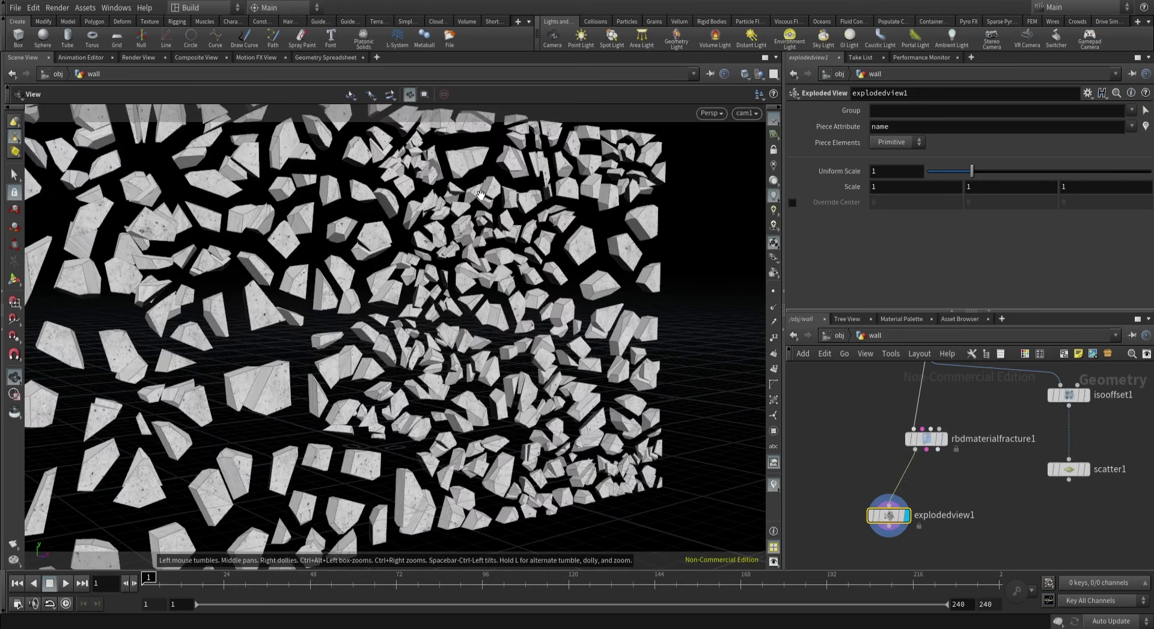
left_click_drag(502, 251, 438, 250)
left_click_drag(639, 245, 424, 298)
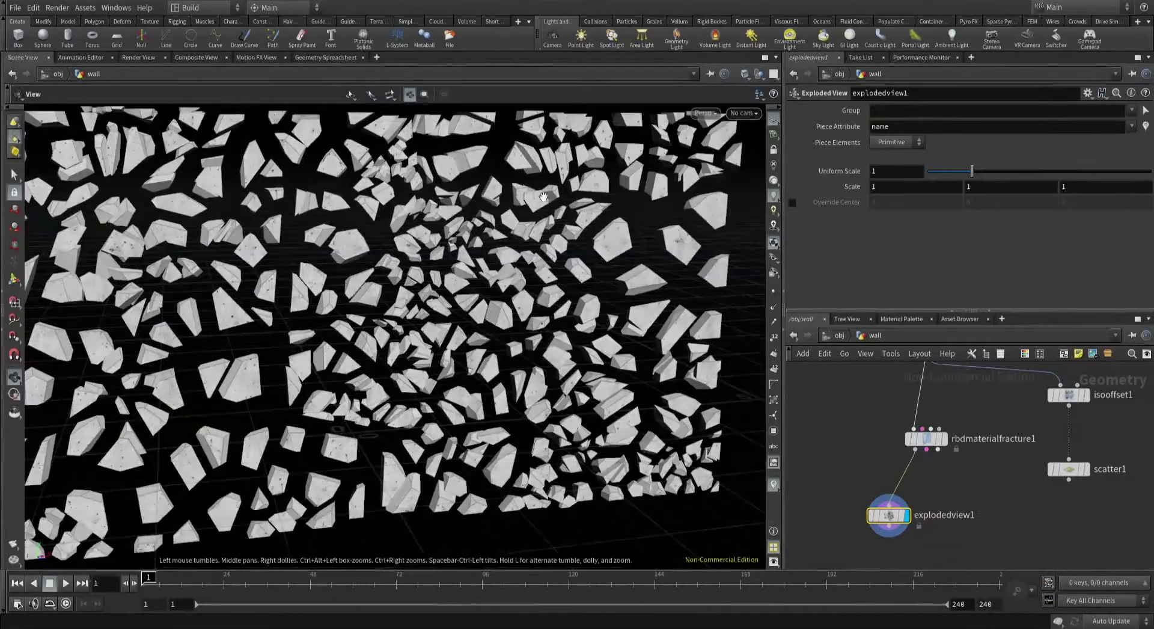
left_click(745, 113)
left_click(814, 264)
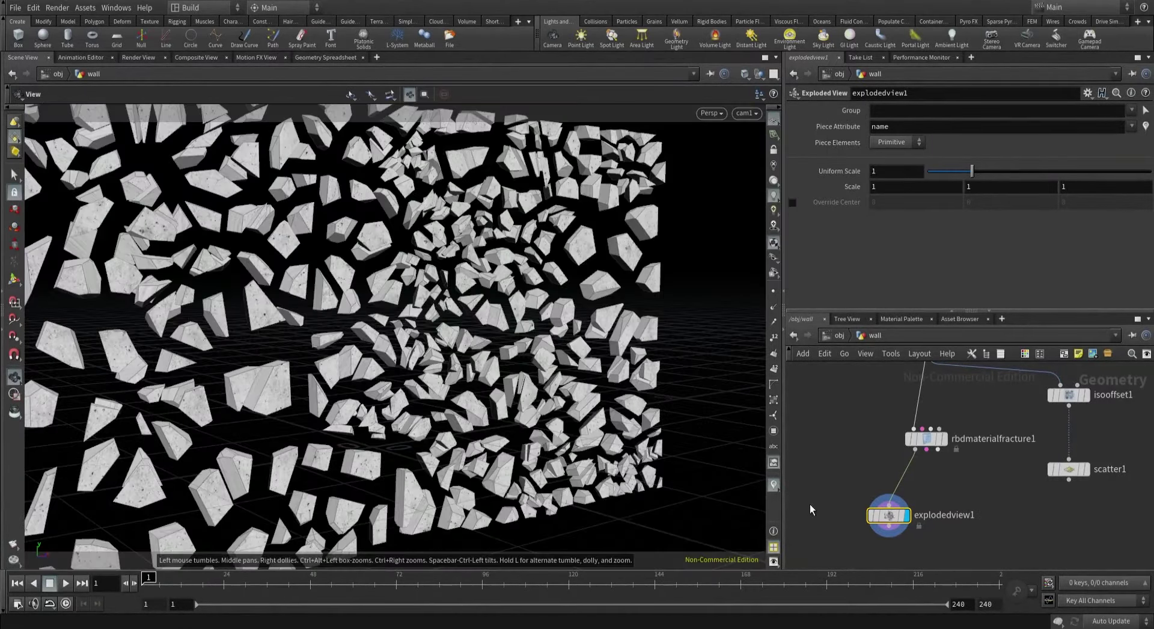
left_click_drag(809, 503, 907, 546)
key("Delete")
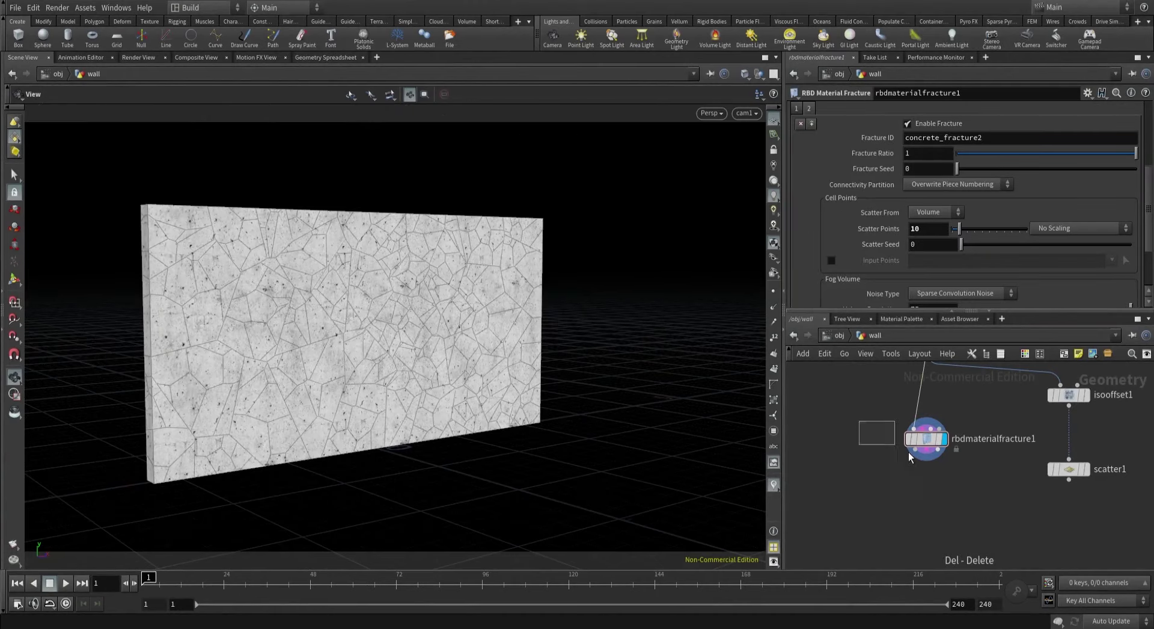
Turn on Enable Chipping in rbdmaterialfracture1's Chipping tab, with Chipping Ratio 0.5 and Corner Depth 0.05.
scroll(856, 182, "up", 2)
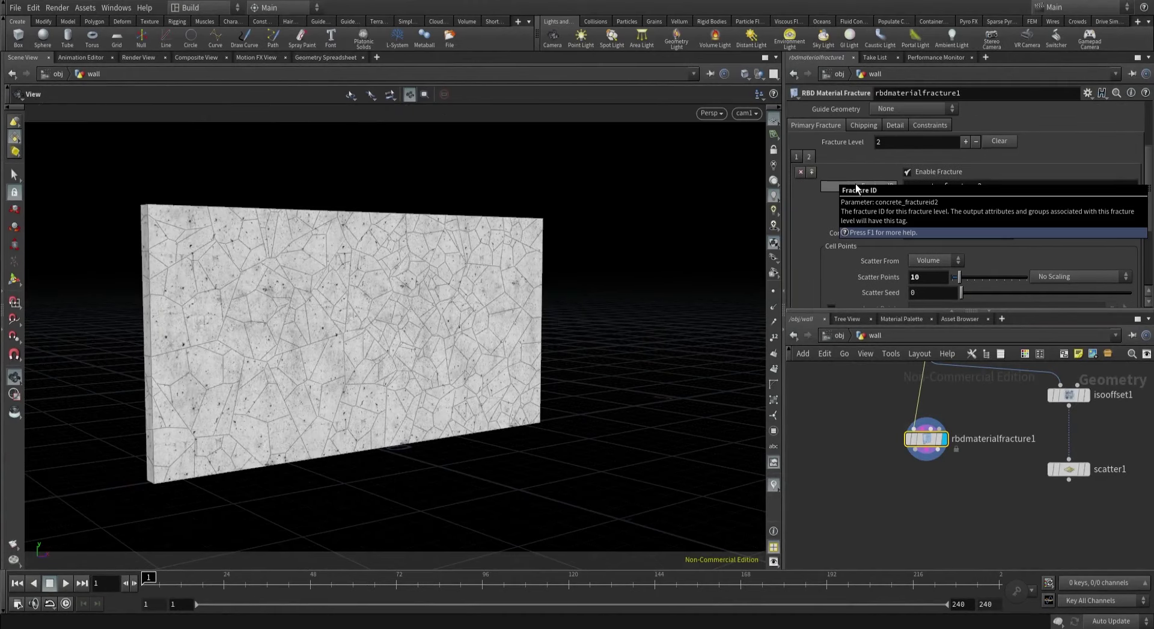
left_click(870, 124)
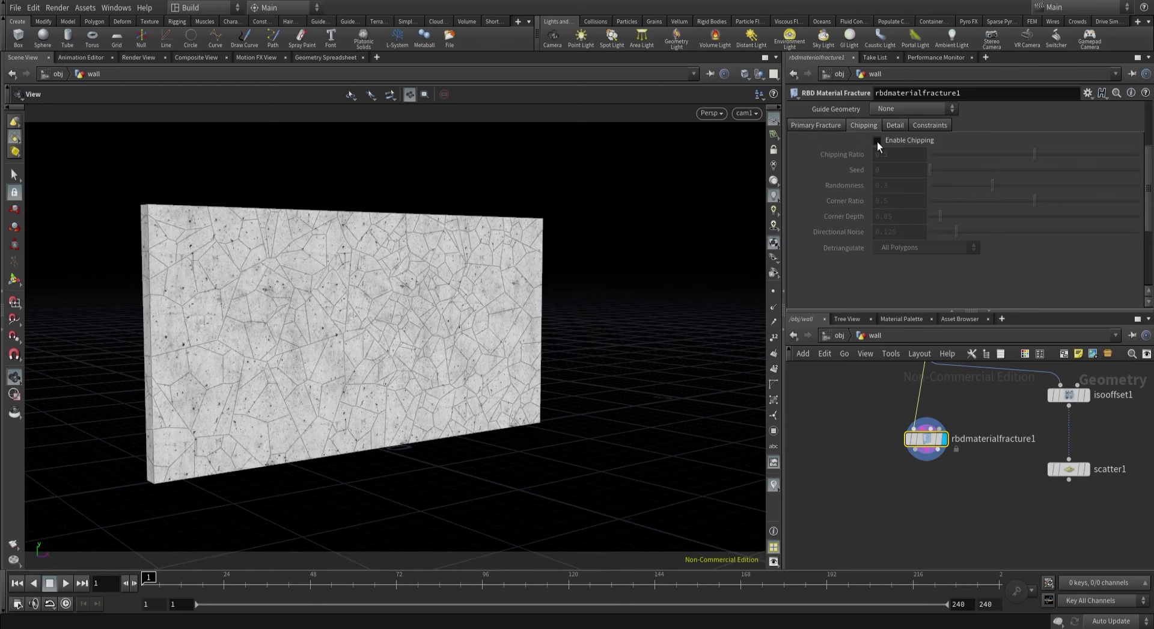
mouse_move(599, 245)
left_mouse_down()
mouse_move(589, 246)
mouse_move(621, 247)
left_mouse_up()
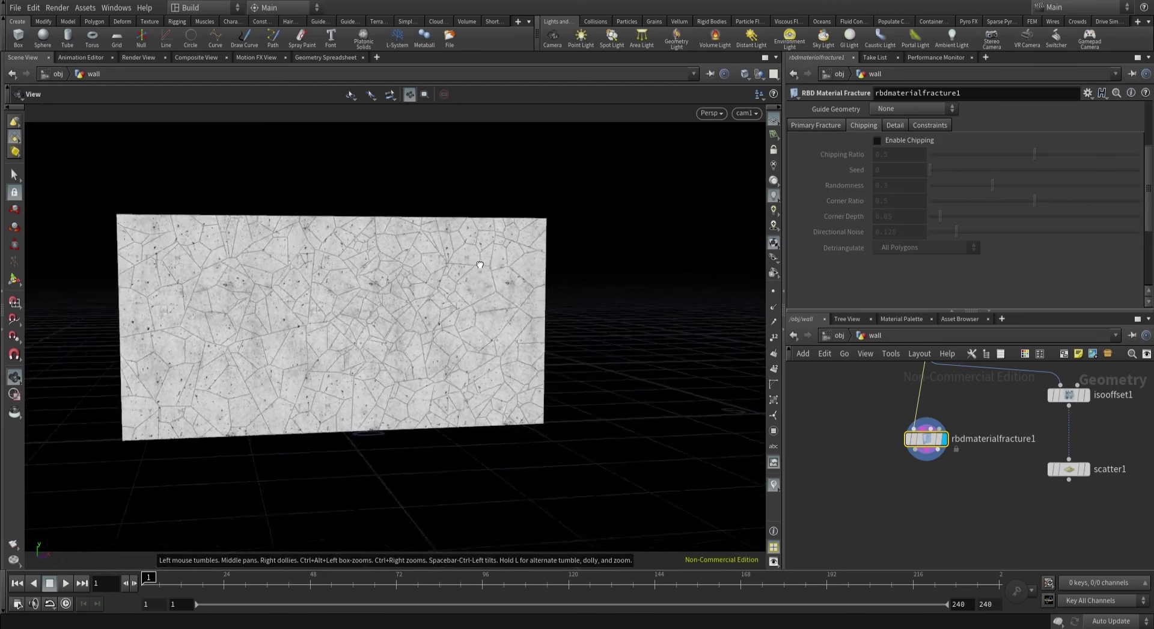
scroll(621, 247, "up", 3)
scroll(621, 247, "up", 10)
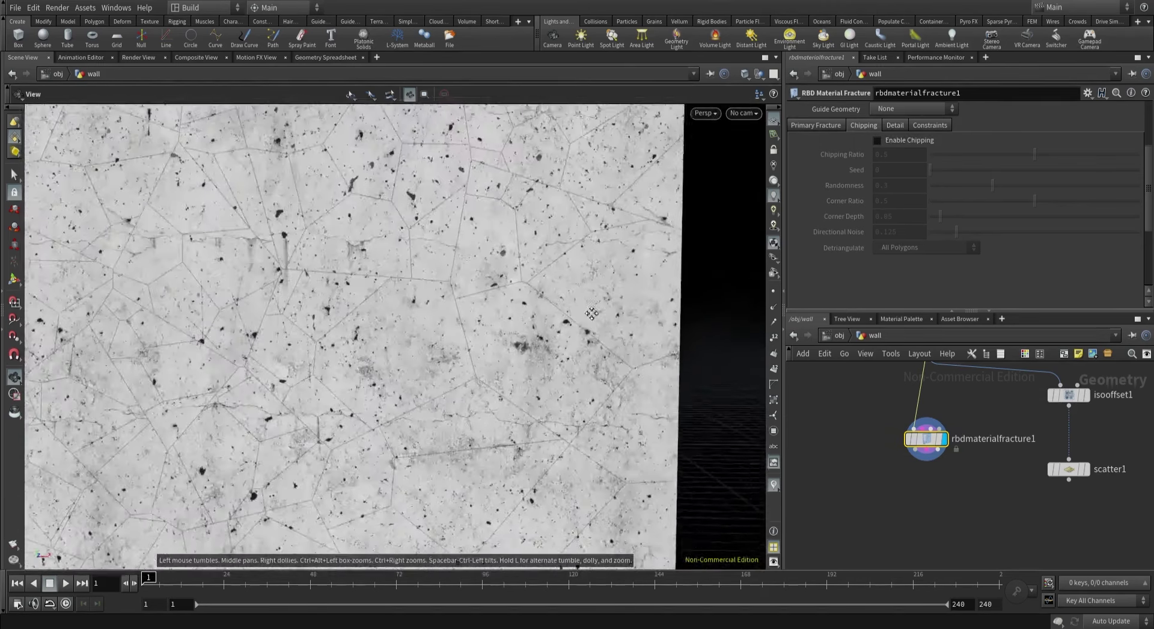
scroll(494, 346, "up", 8)
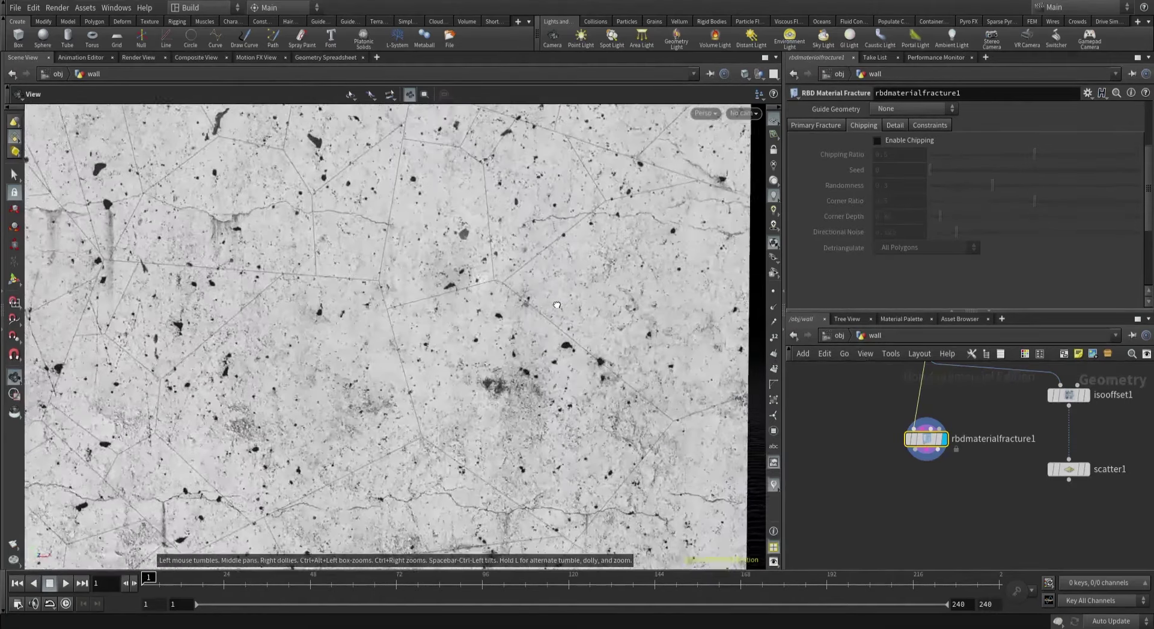
scroll(509, 334, "up", 2)
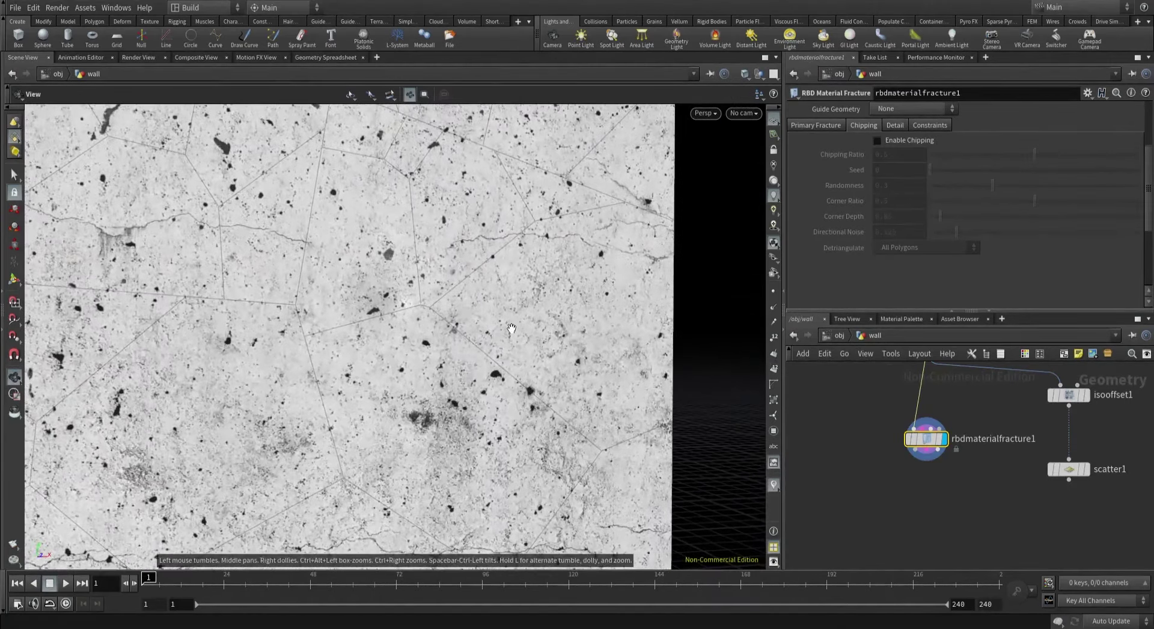
left_click(877, 141)
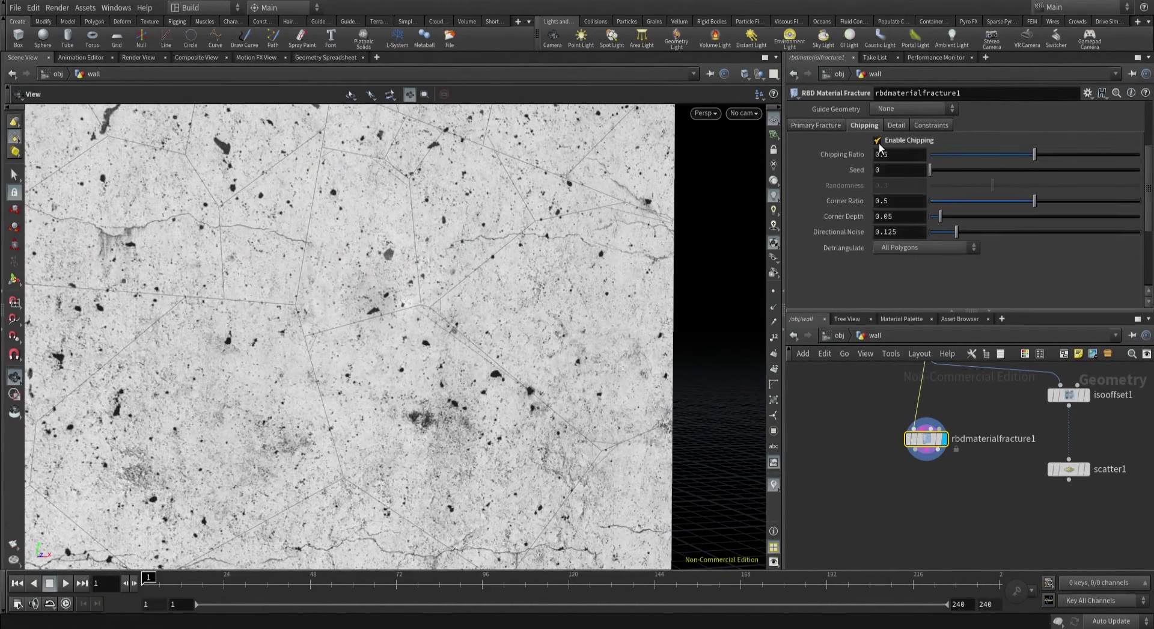
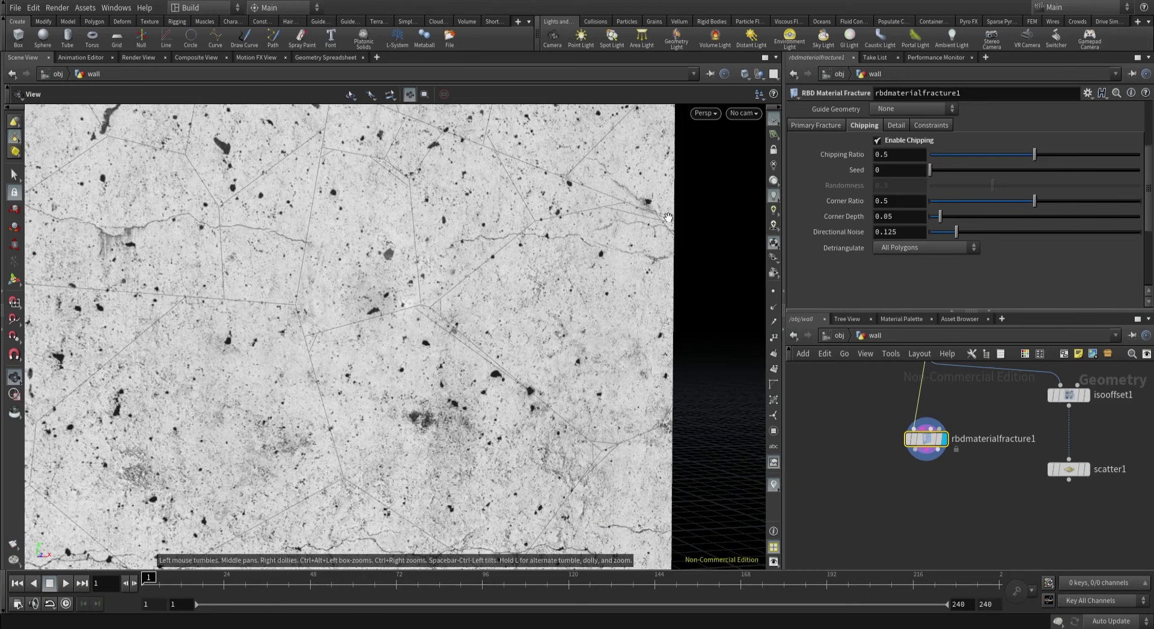
Disable chipping and enable Edge Detail on rbdmaterialfracture1, then frame the whole wall.
left_click(877, 141)
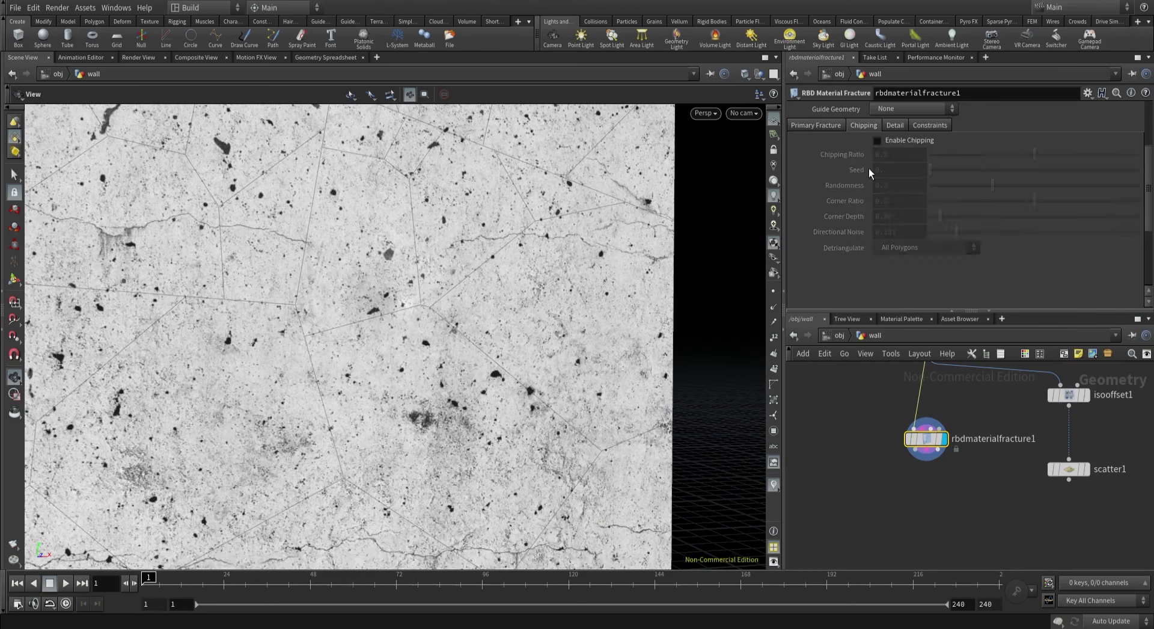
left_click(890, 124)
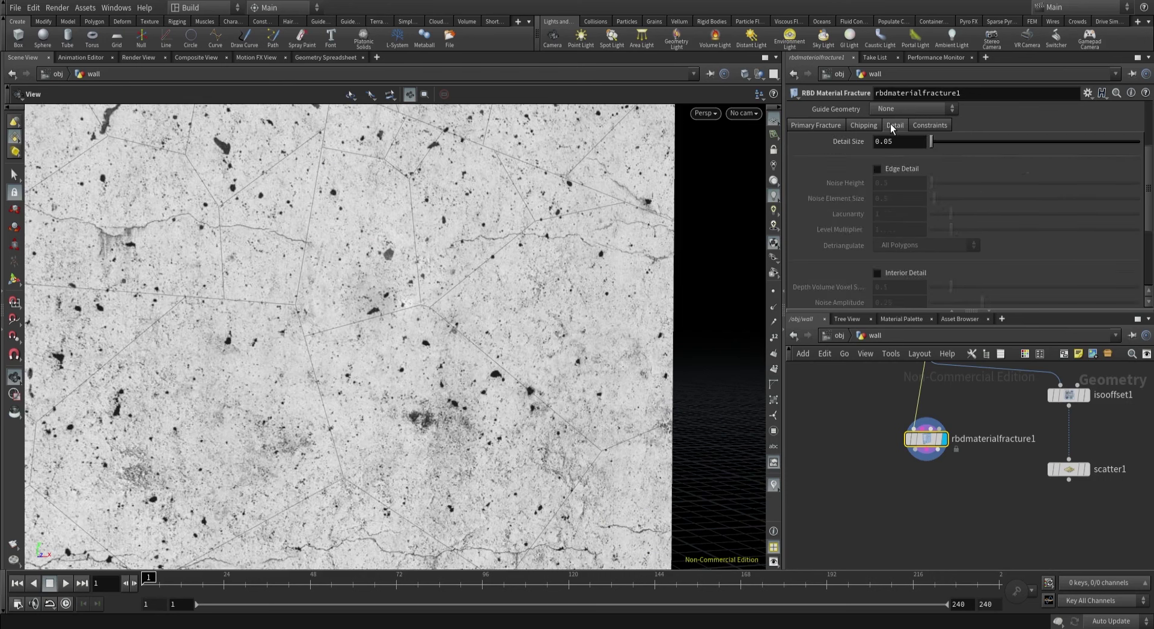
left_click(878, 169)
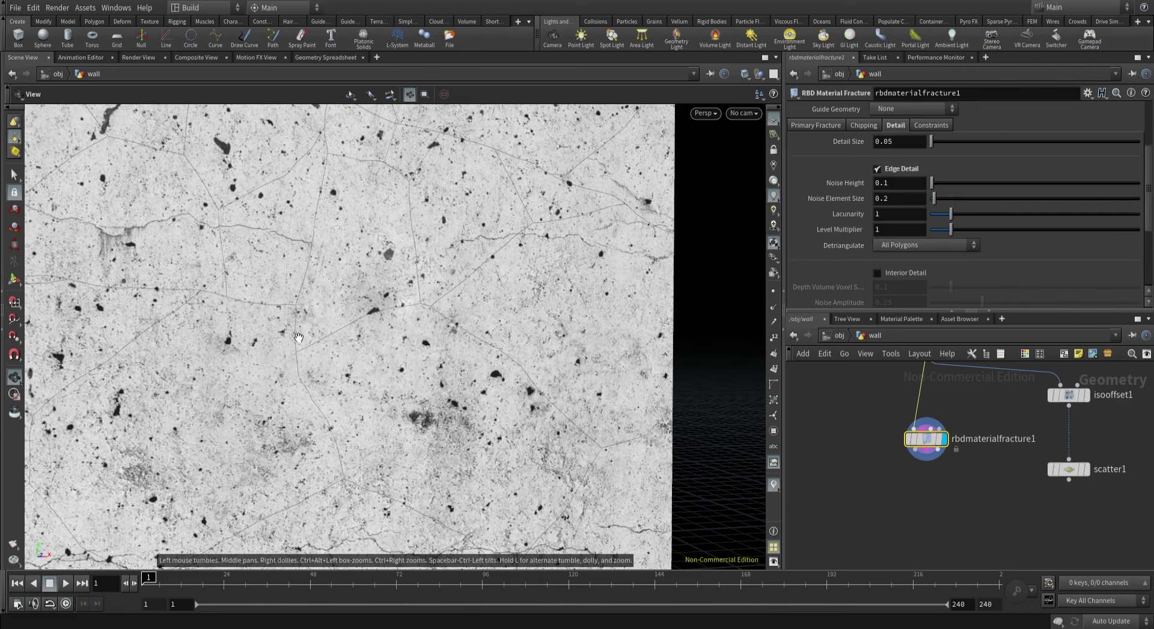
left_click_drag(459, 228, 301, 343)
key("h")
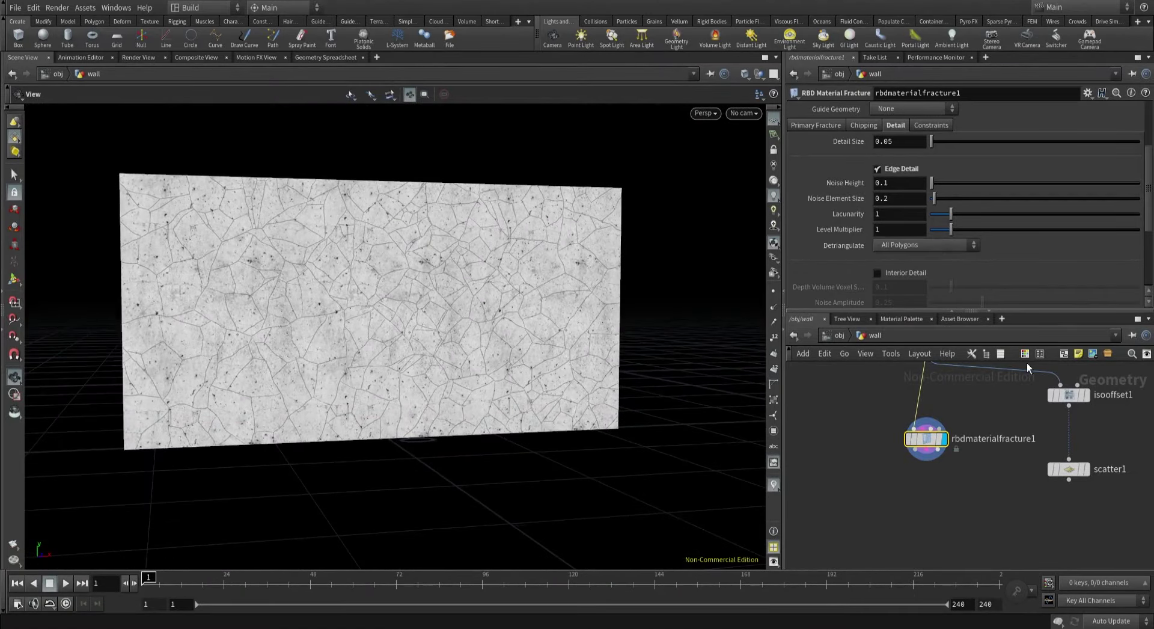
Add an Exploded View node wired under rbdmaterialfracture1 with Uniform Scale .2.
key("Tab")
type("ex")
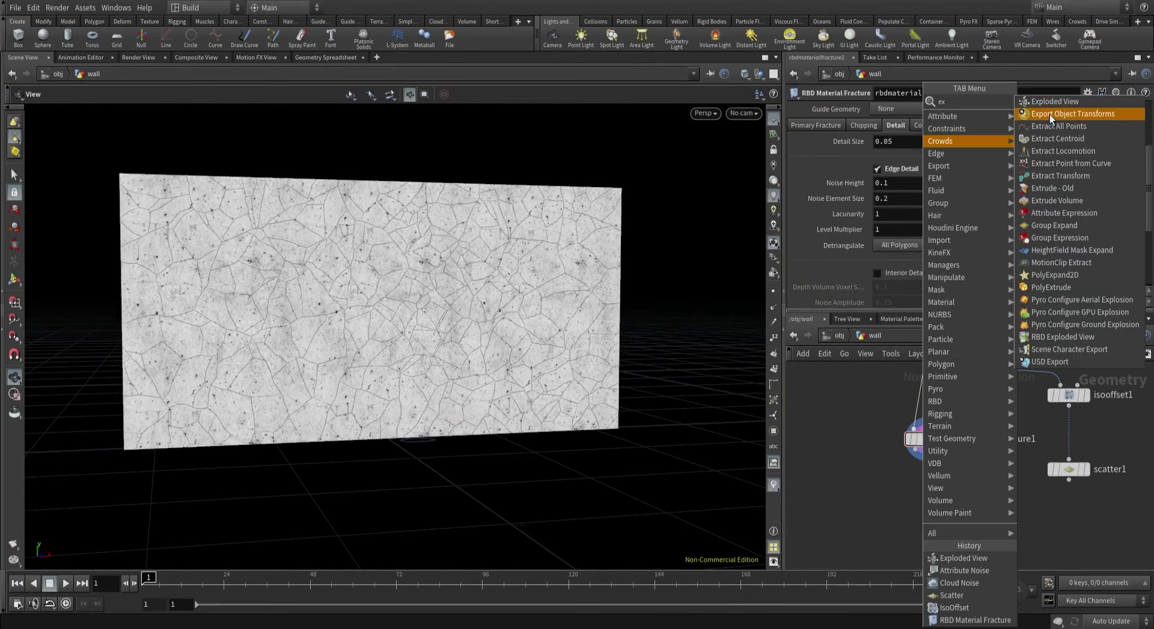
key("Return")
left_click(912, 521)
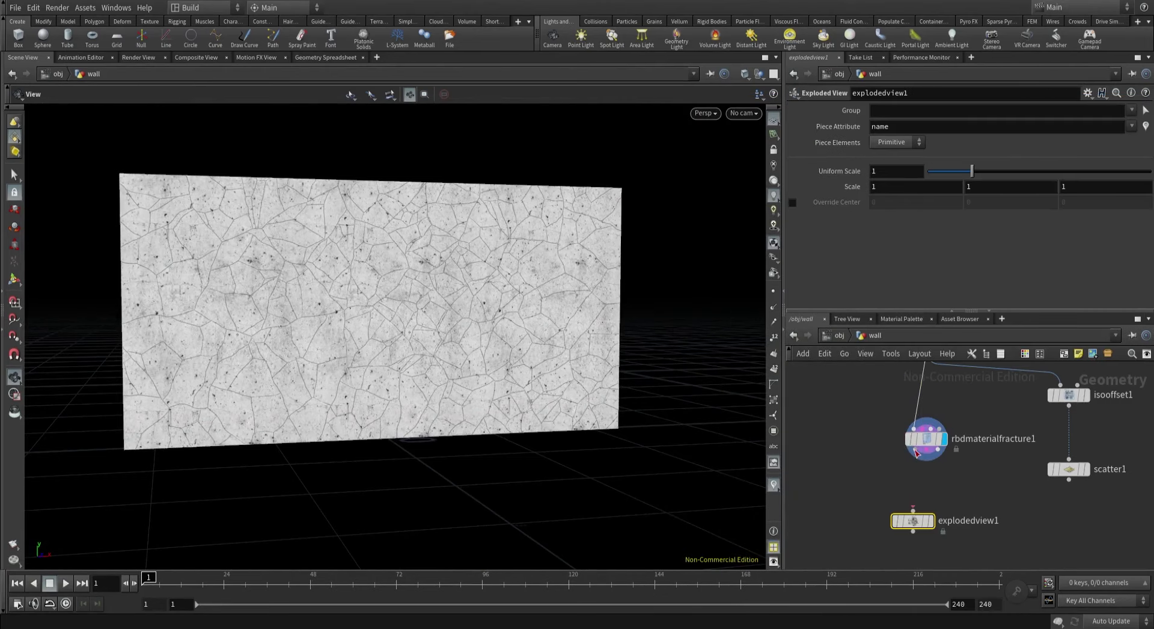
left_click(930, 520)
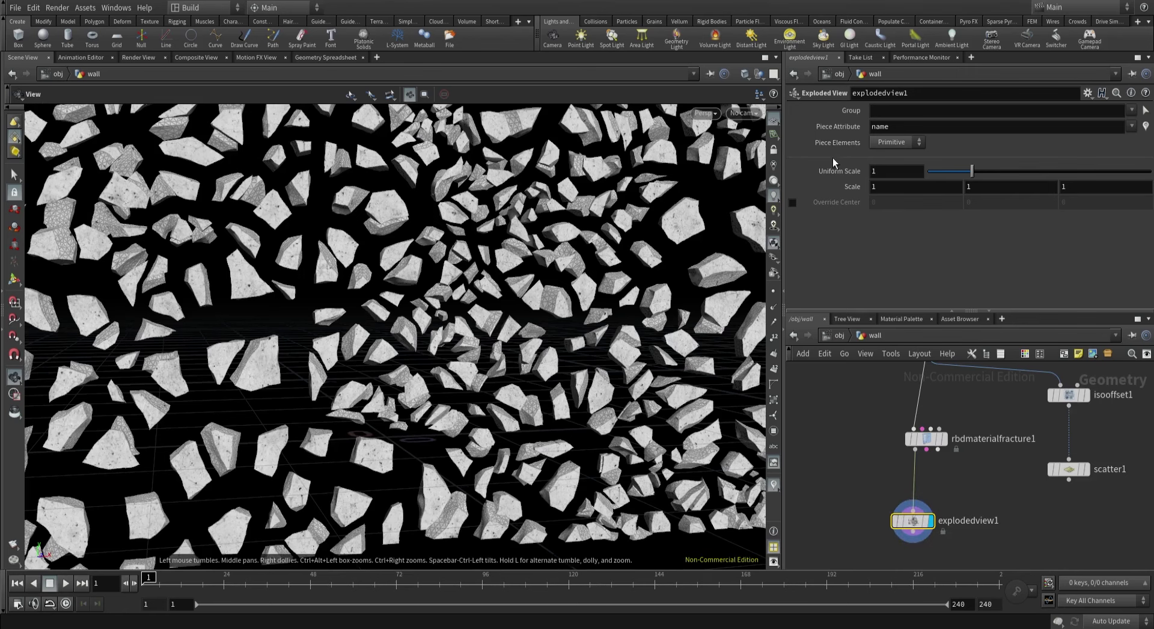
left_click(879, 171)
key("BackSpace")
type(".2")
key("Return")
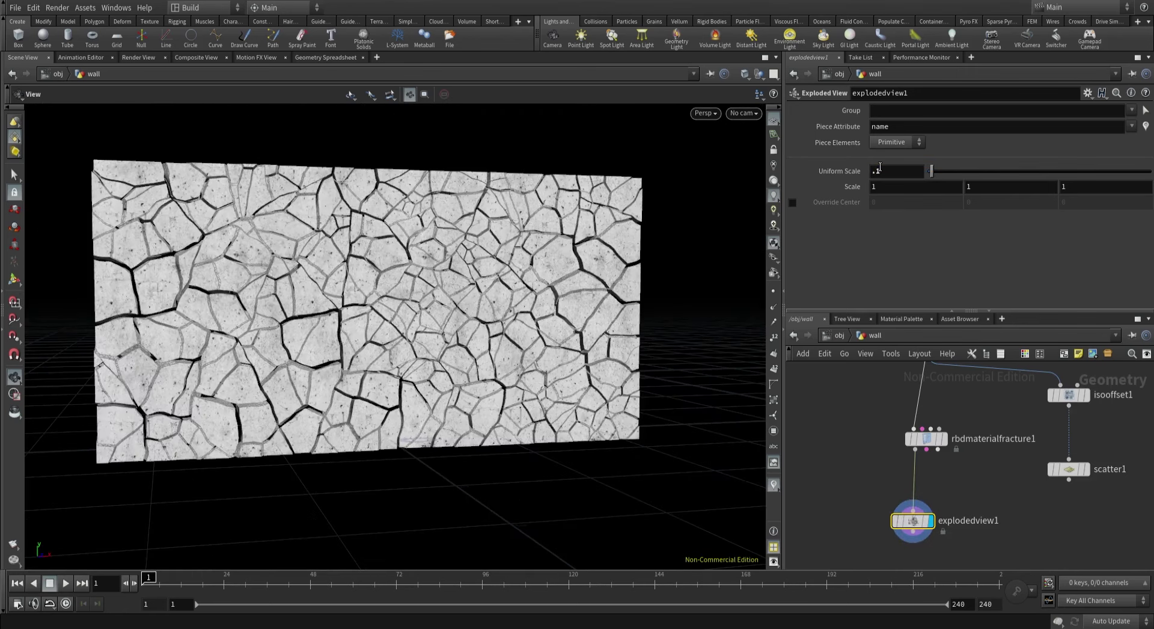
Change the viewport shading mode and zoom in on the cracked wall.
left_click(744, 74)
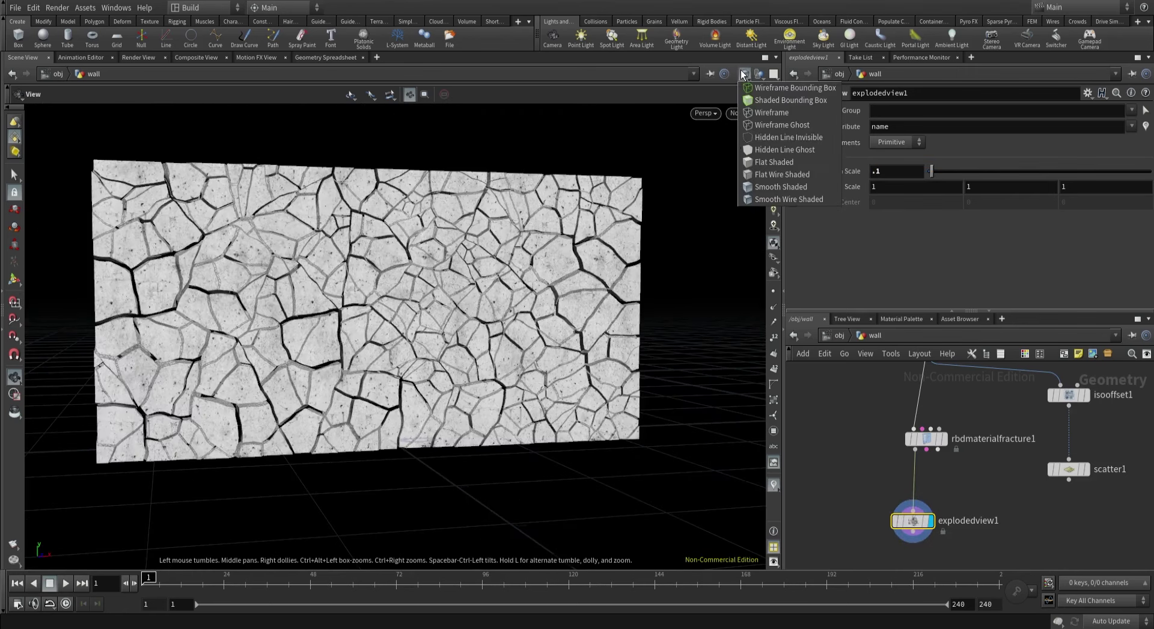
left_click(754, 187)
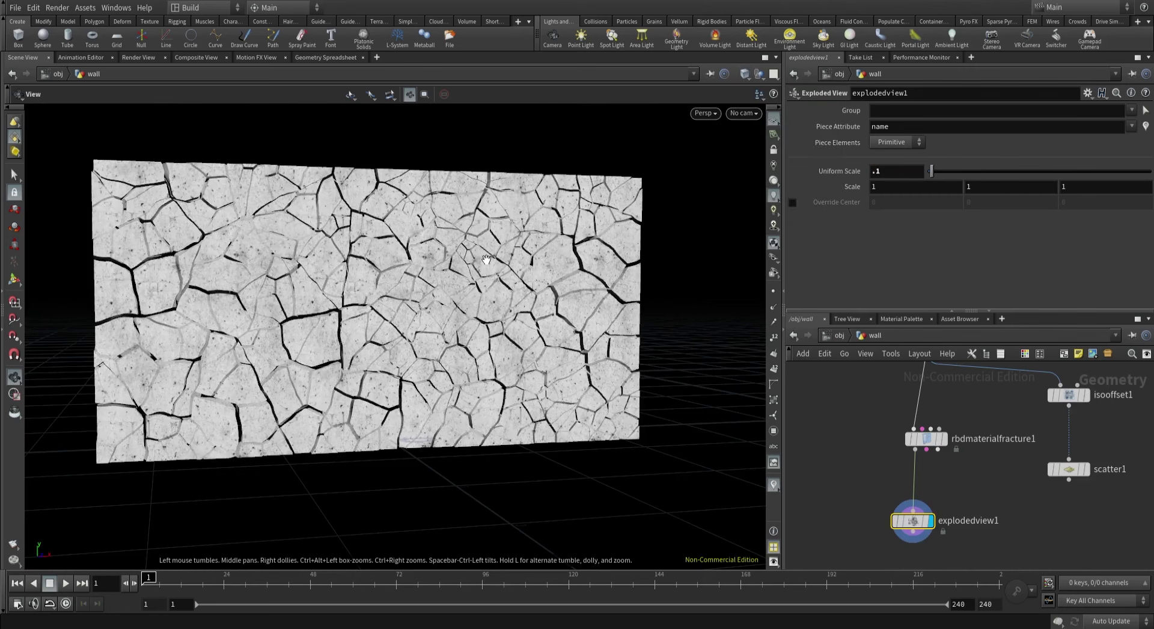
left_click_drag(486, 259, 553, 266)
scroll(599, 264, "up", 5)
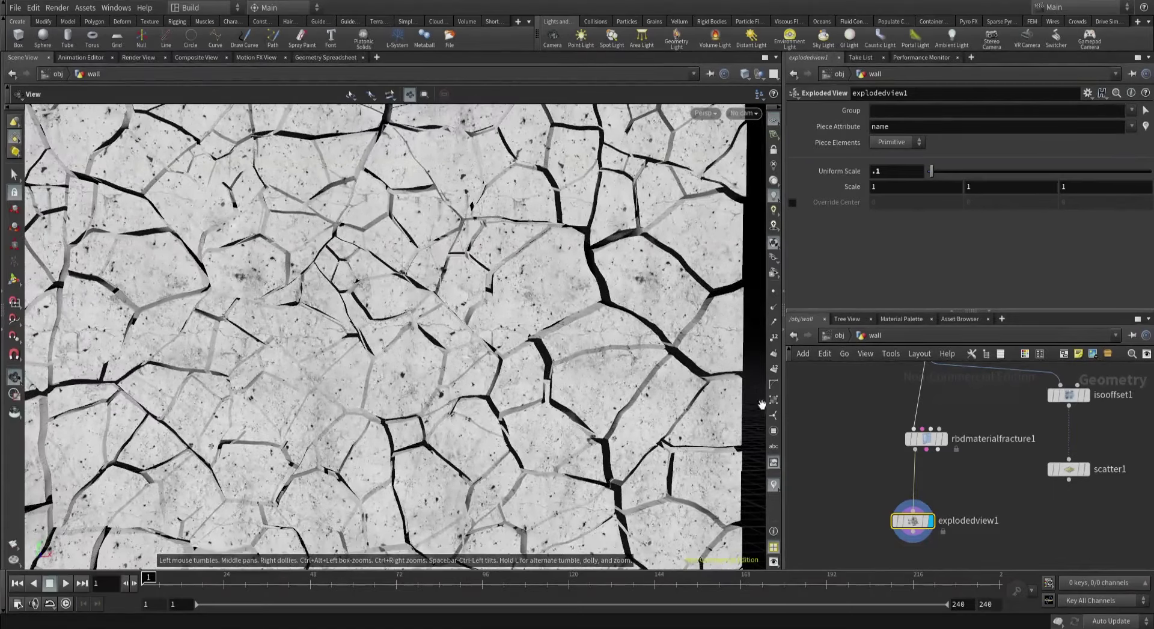
Re-enter Uniform Scale .2, then view the fracture node's parameters in wireframe.
left_click(878, 407)
left_click(883, 172)
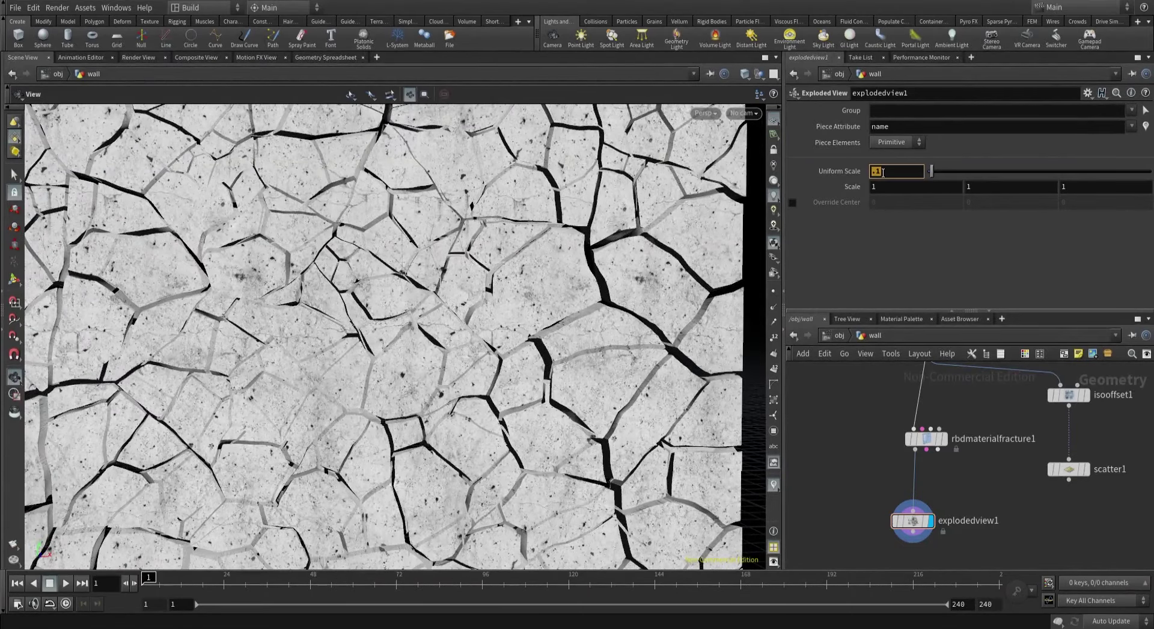
type(".2")
key("Return")
left_click_drag(618, 227, 562, 353)
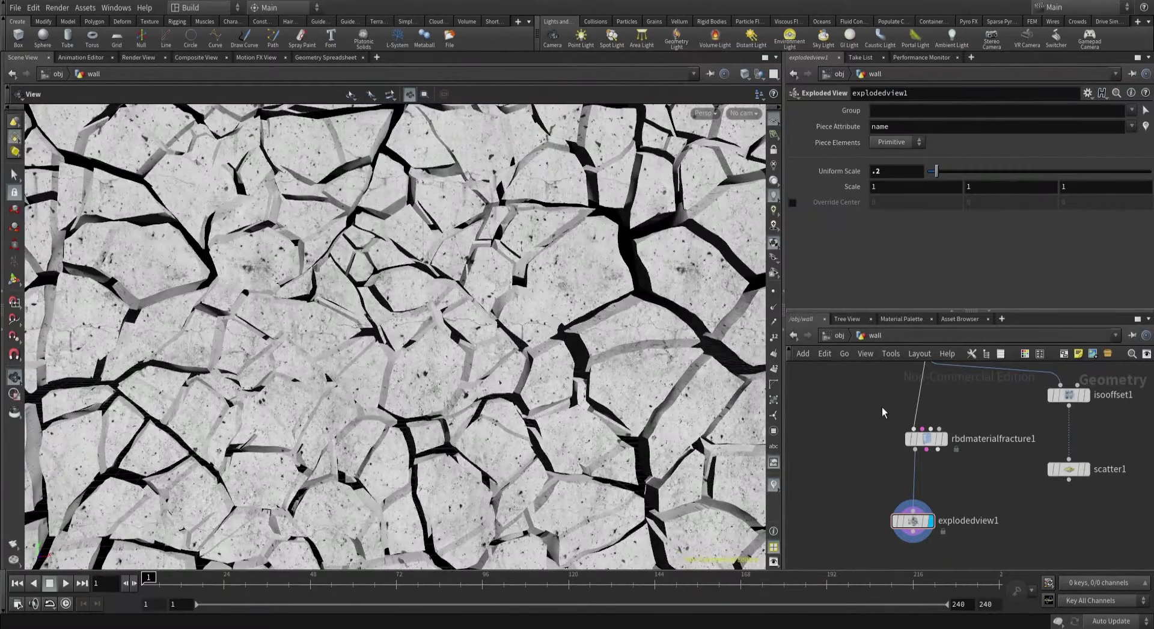
left_click(926, 438)
key("w")
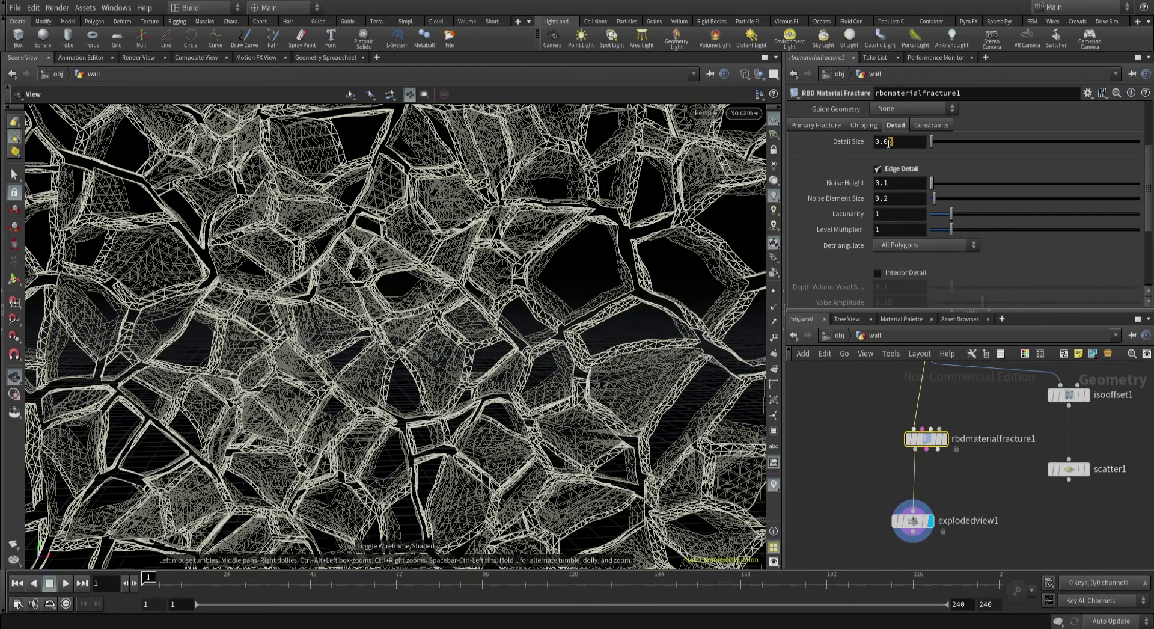
Set Detail Size to 0.025 and disable fracture level 2.
left_click(890, 142)
type("75")
key("Return")
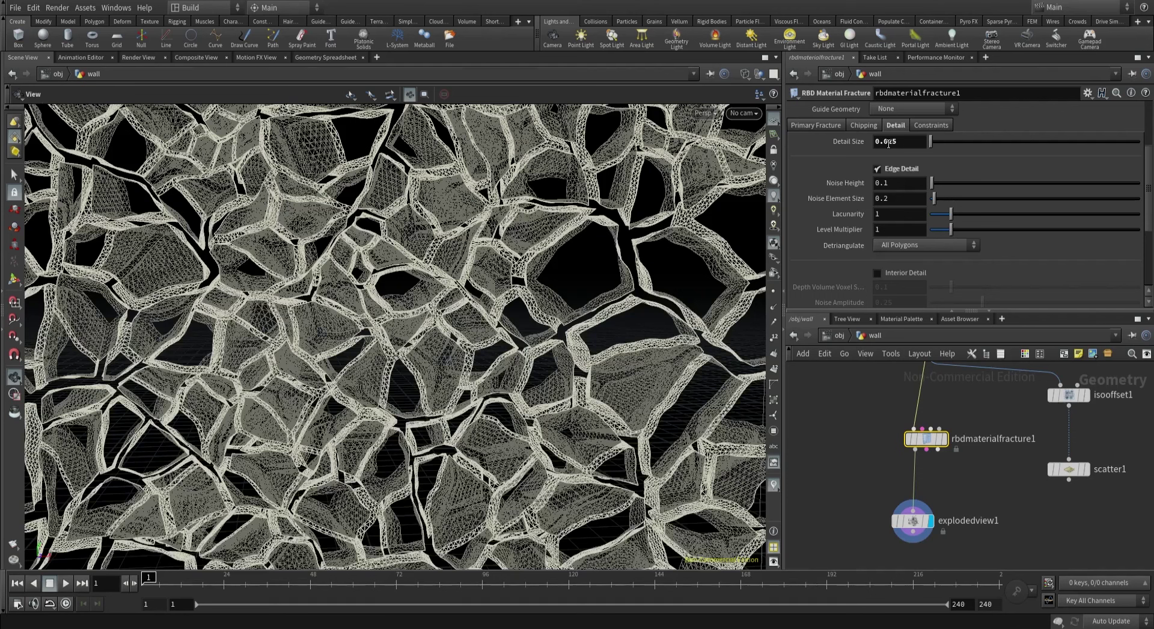
left_click(837, 125)
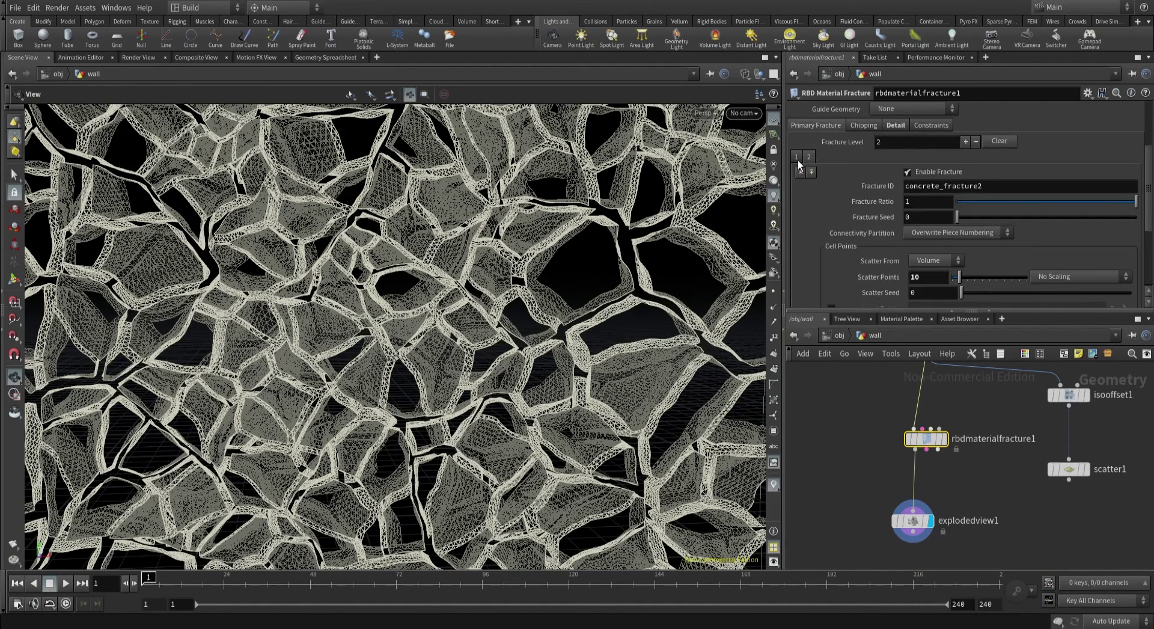
left_click(907, 172)
left_click(907, 172)
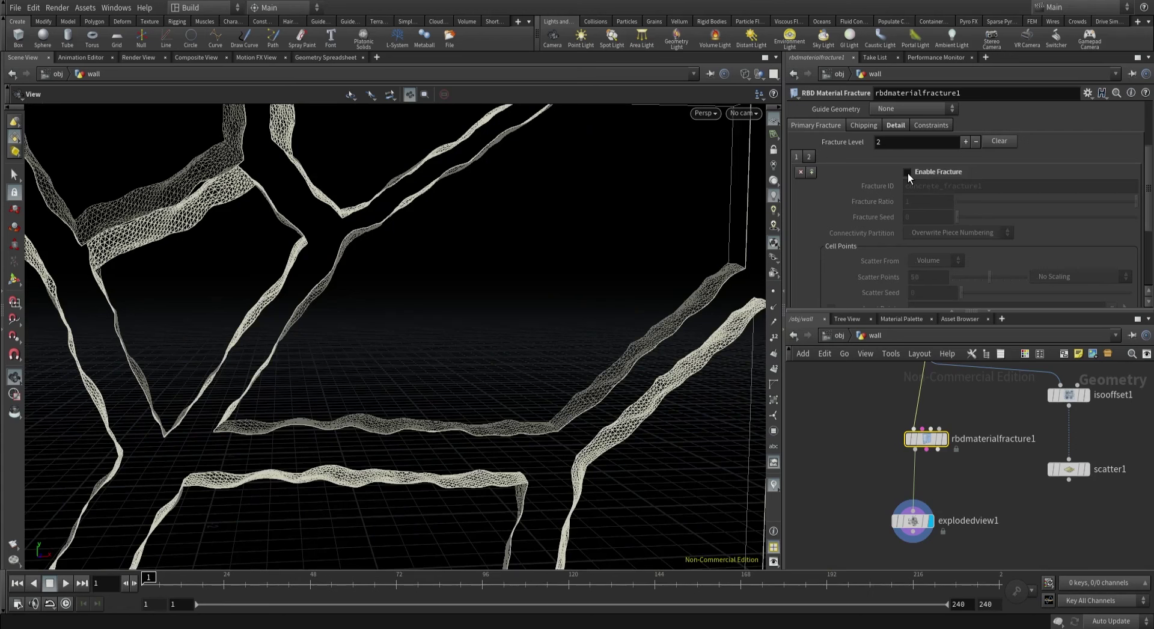
left_click(894, 127)
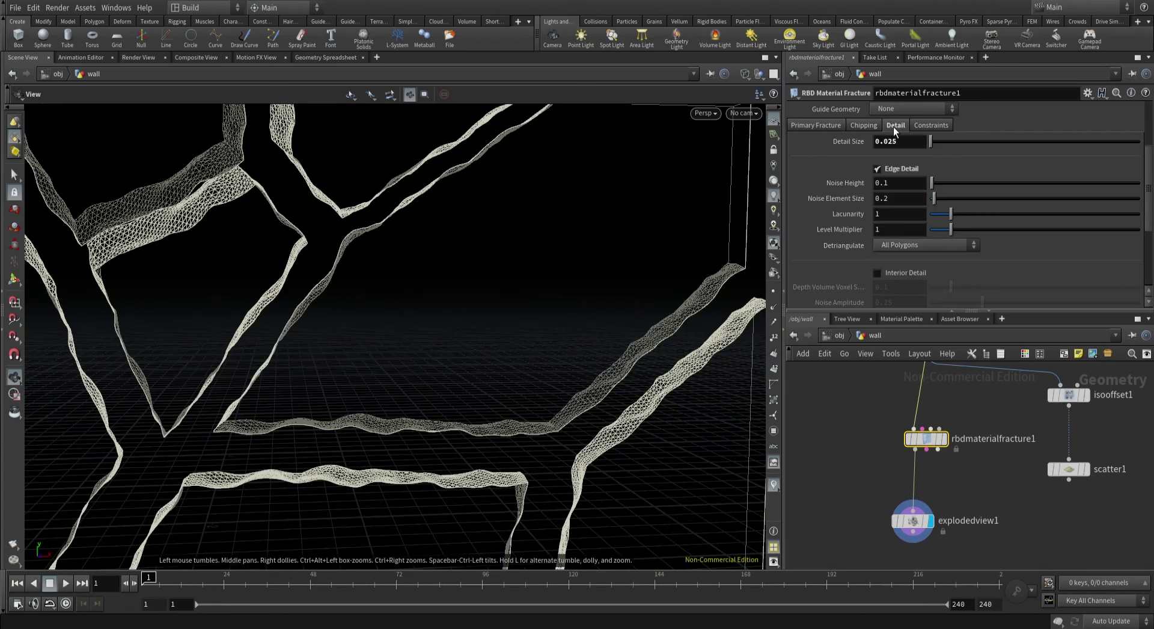
Settle Noise Element Size at .15 after trying .4 and .1, and set Noise Height 0.15.
left_click(890, 197)
type(".4")
key("Return")
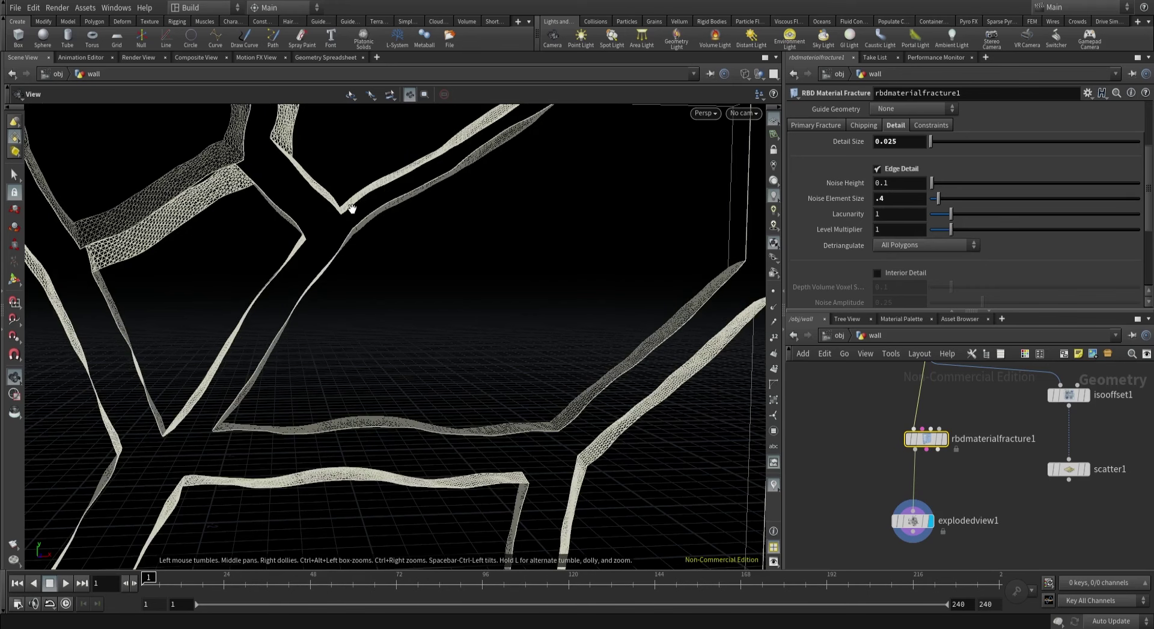
double_click(882, 199)
type(".1")
key("Return")
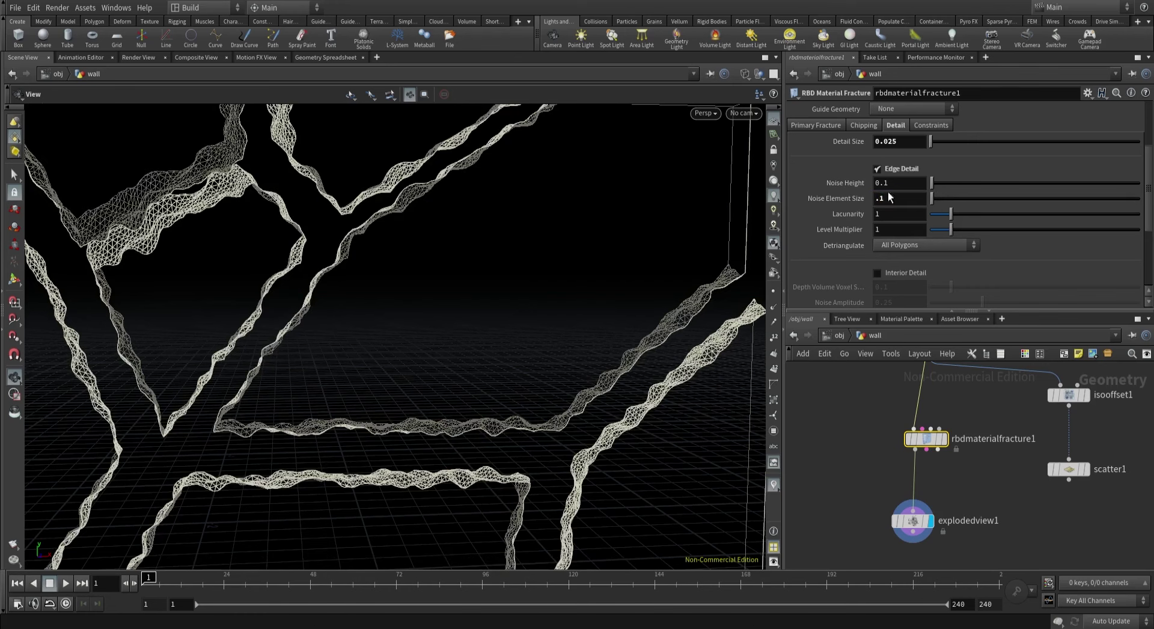
left_click(888, 199)
type("5")
key("Return")
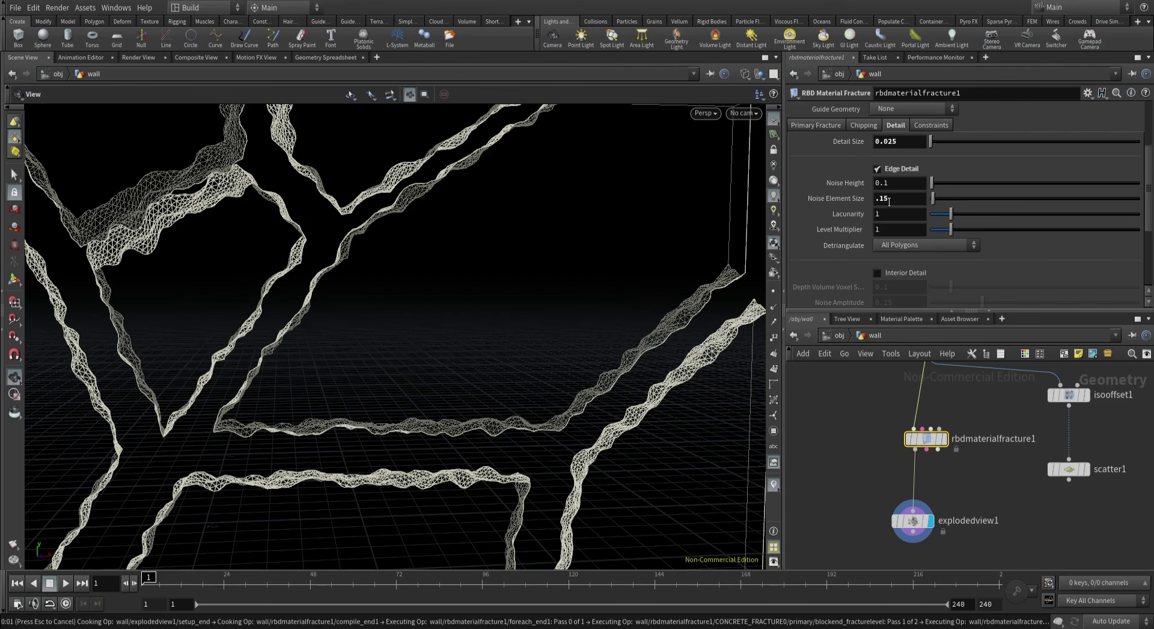
left_click(895, 191)
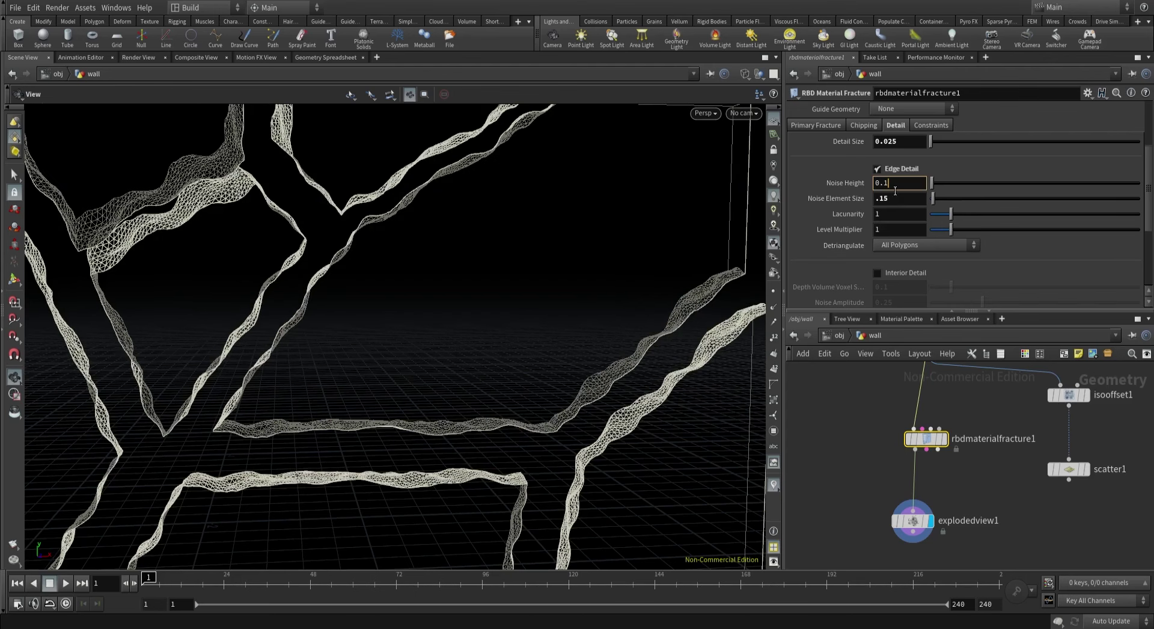
type("5")
key("Return")
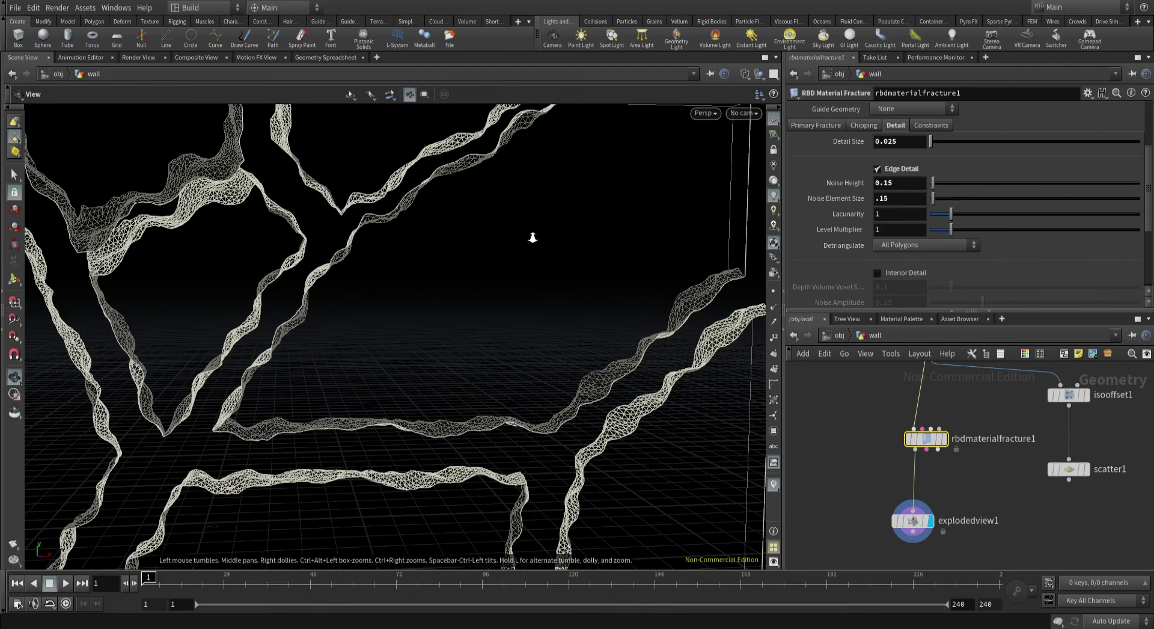
Frame the wall in shaded view and set Noise Element Size to .175.
key("h")
key("w")
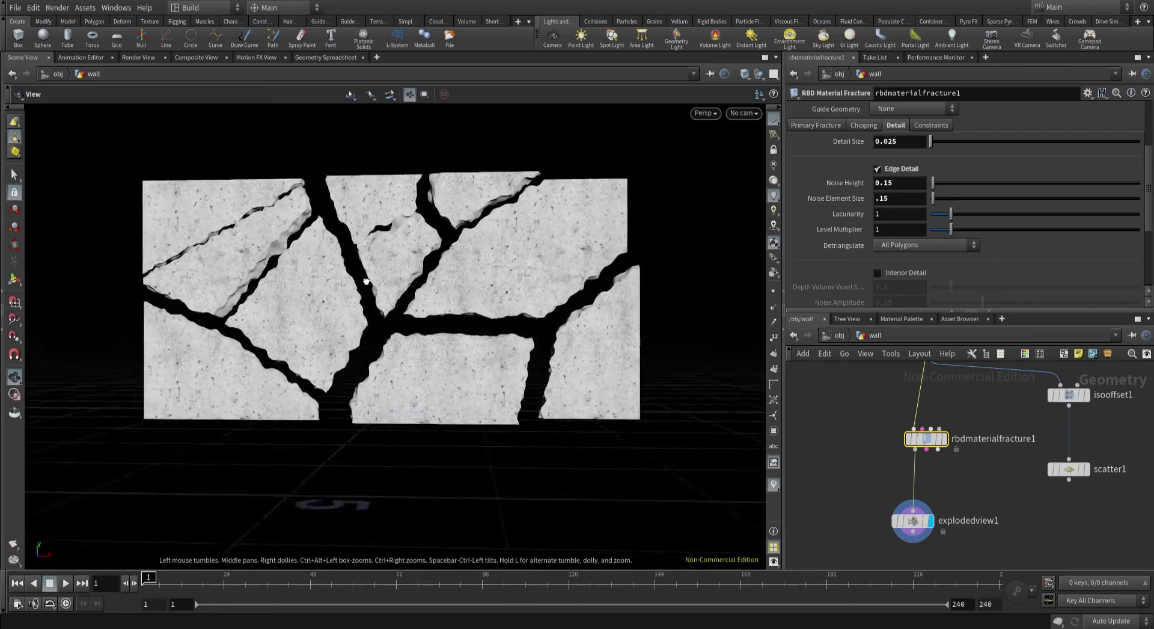
left_click_drag(366, 280, 421, 241)
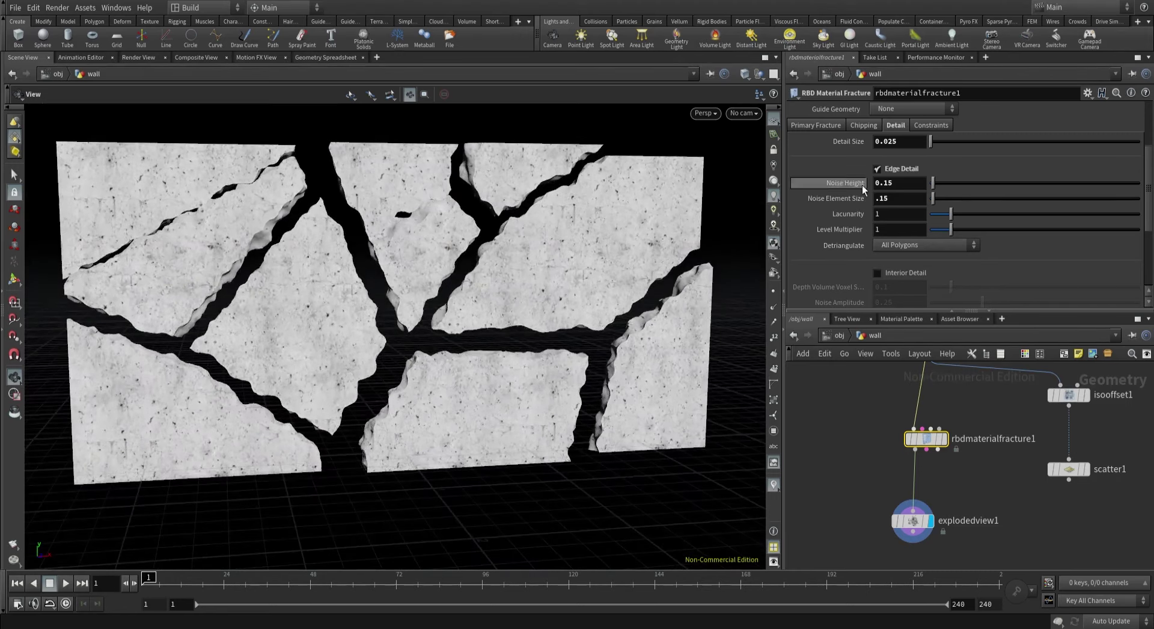
left_click_drag(882, 199, 884, 227)
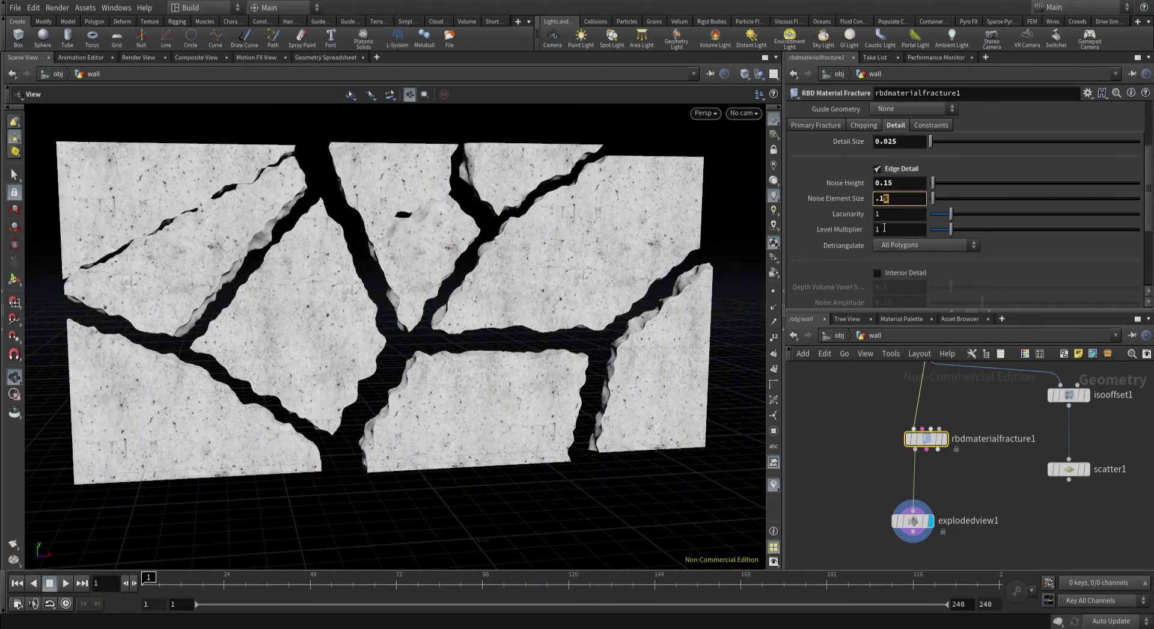
type("75")
key("Return")
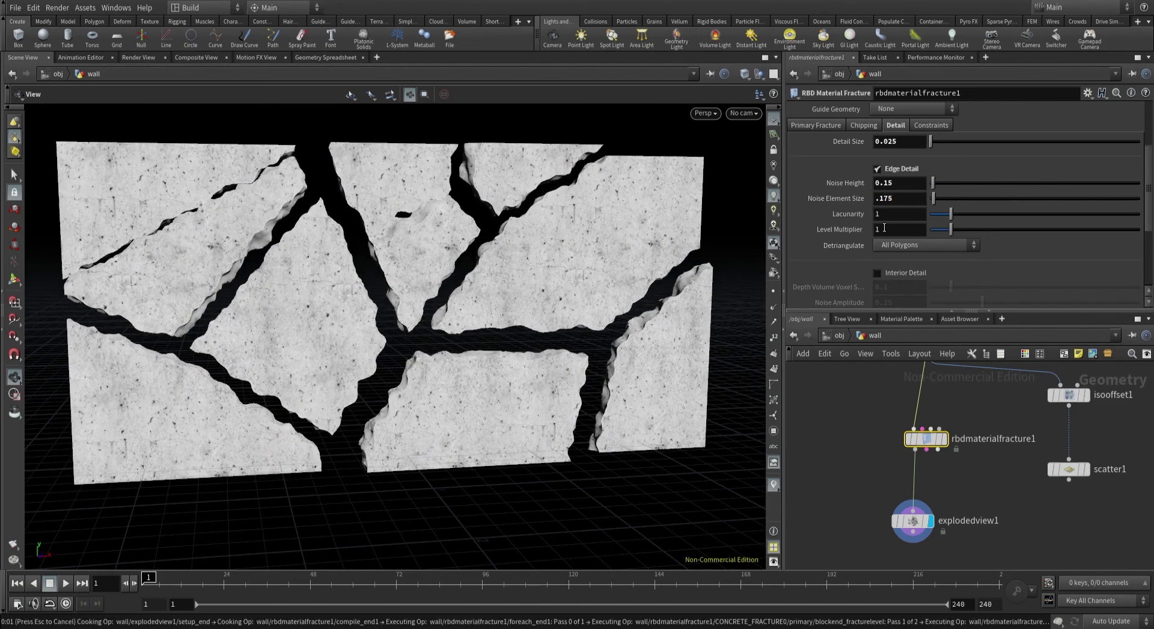
Enable interior detail on the fracture and inspect the cracks close up.
left_click(877, 273)
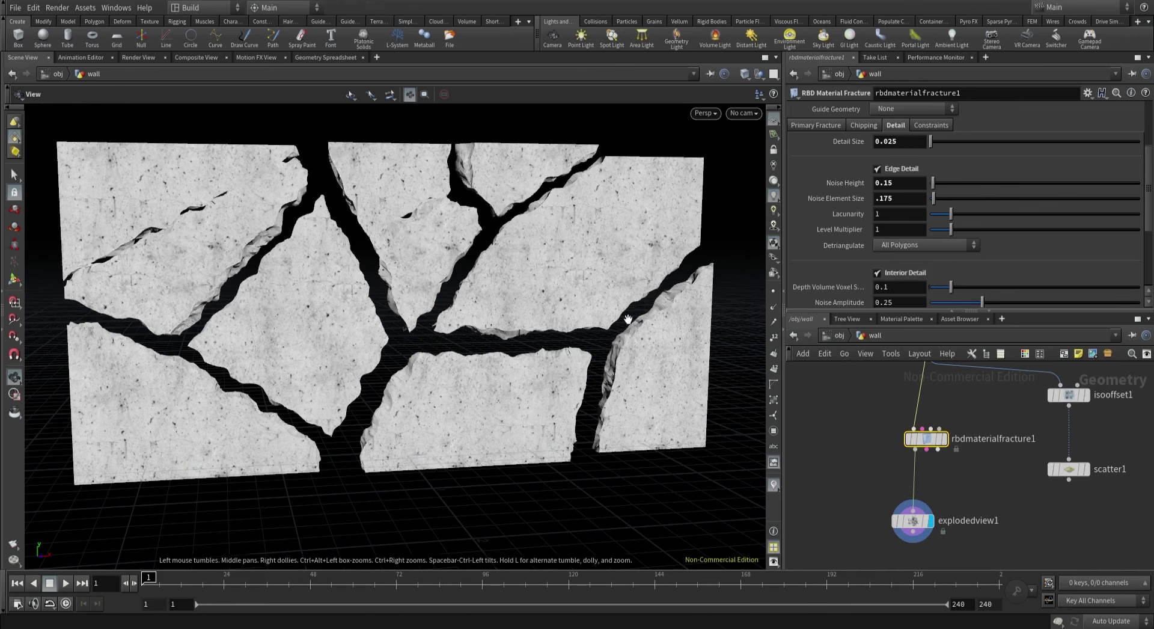
left_click_drag(617, 328, 587, 327)
scroll(587, 327, "up", 5)
scroll(588, 327, "up", 4)
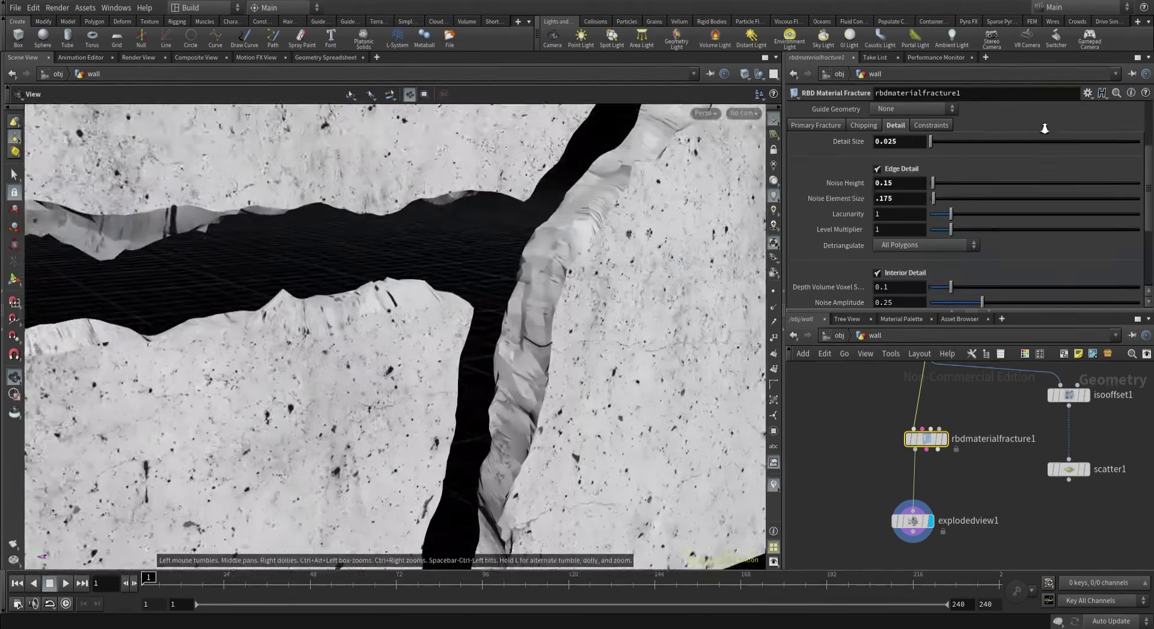
scroll(856, 224, "down", 2)
scroll(856, 225, "down", 2)
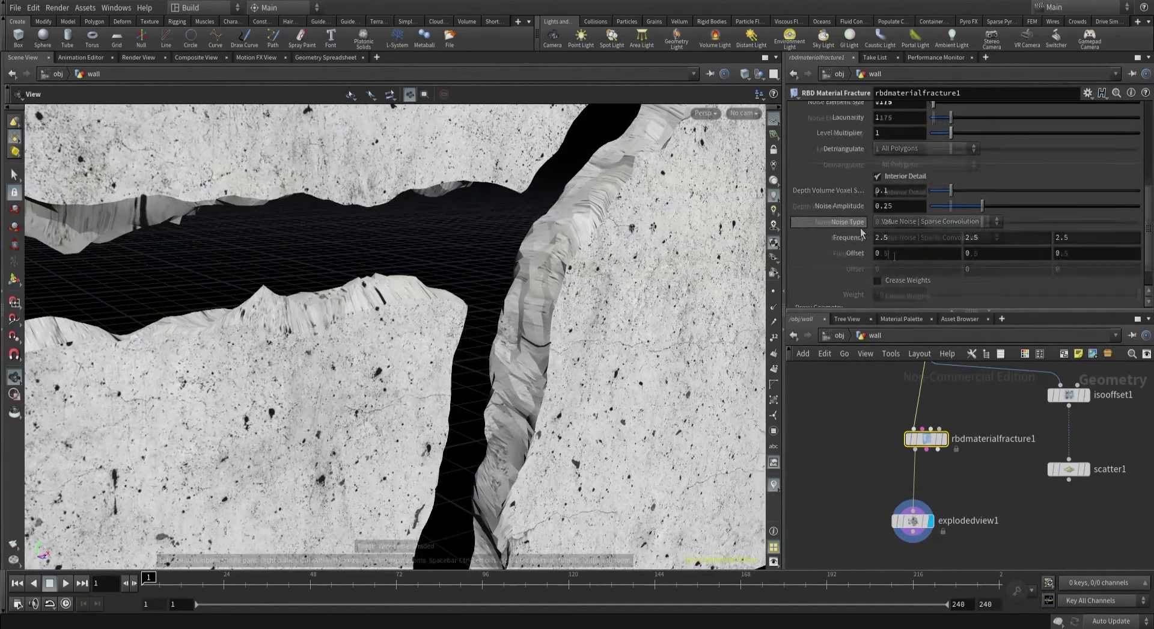
Set the interior detail Noise Frequency to 6, 6, 6.
left_click(894, 254)
type("6")
key("Tab")
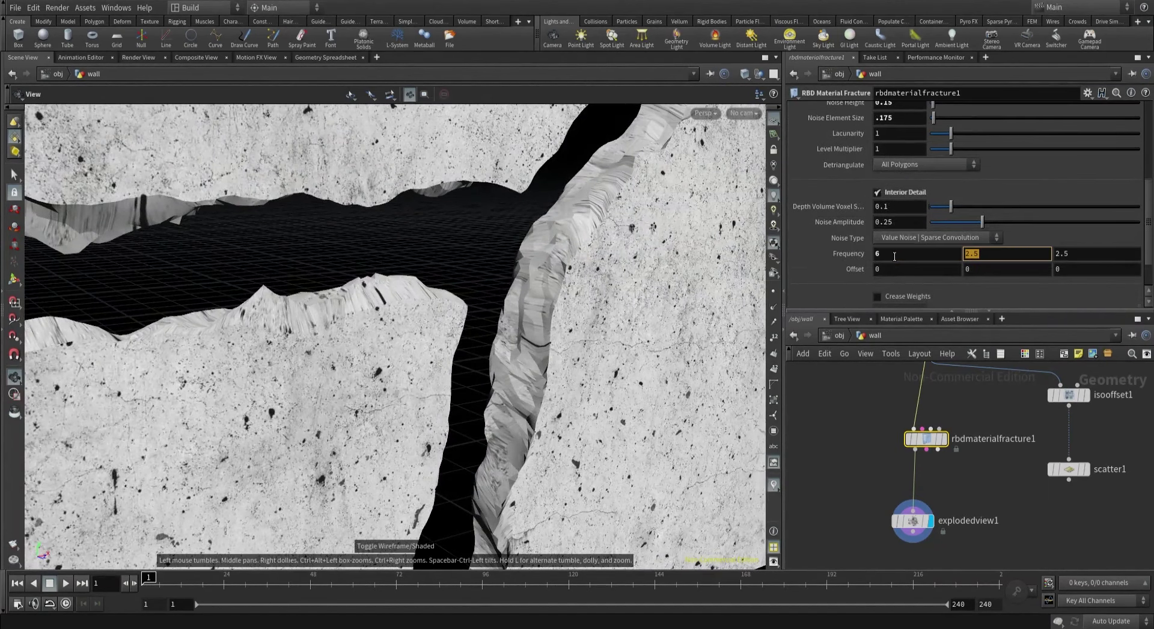
type("6")
key("Tab")
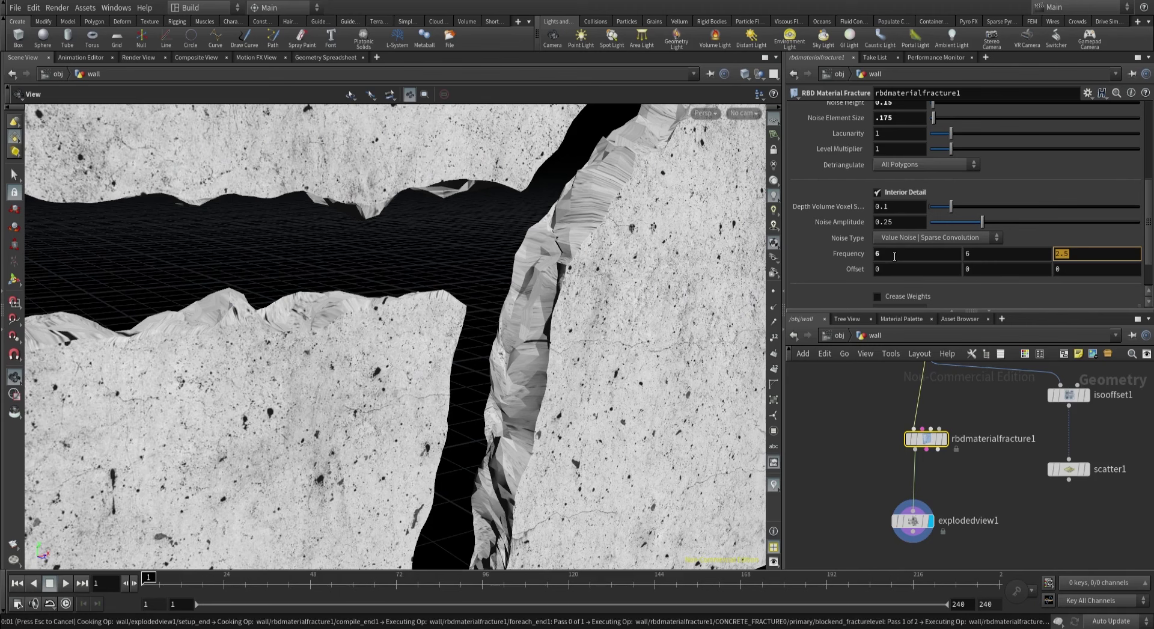
type("6")
key("Return")
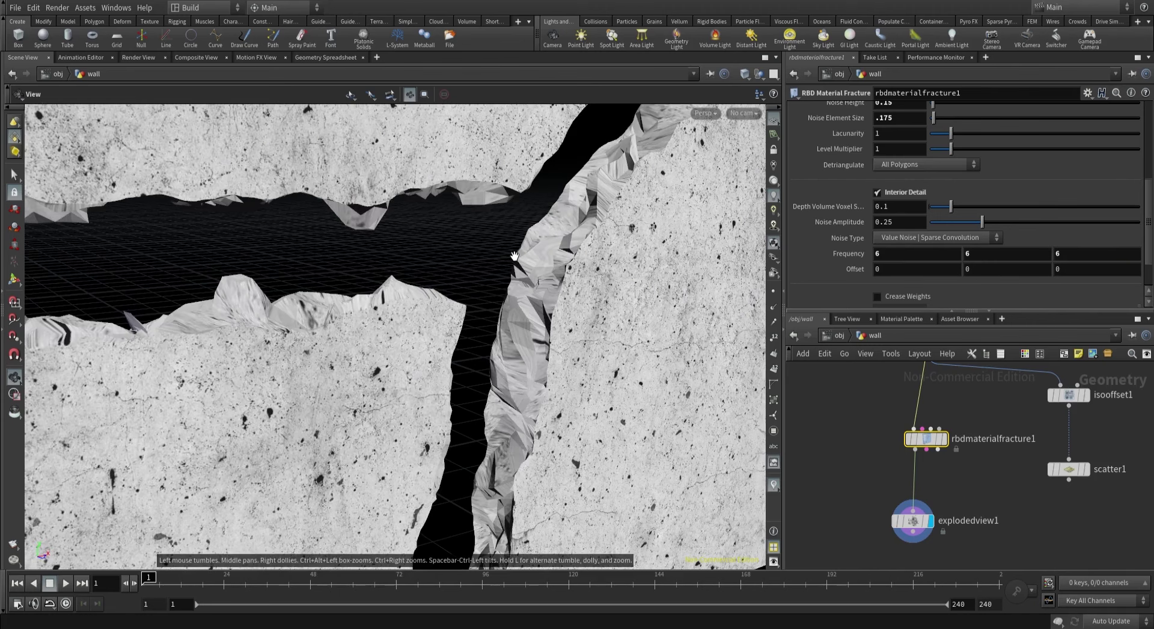
left_click_drag(513, 255, 420, 250)
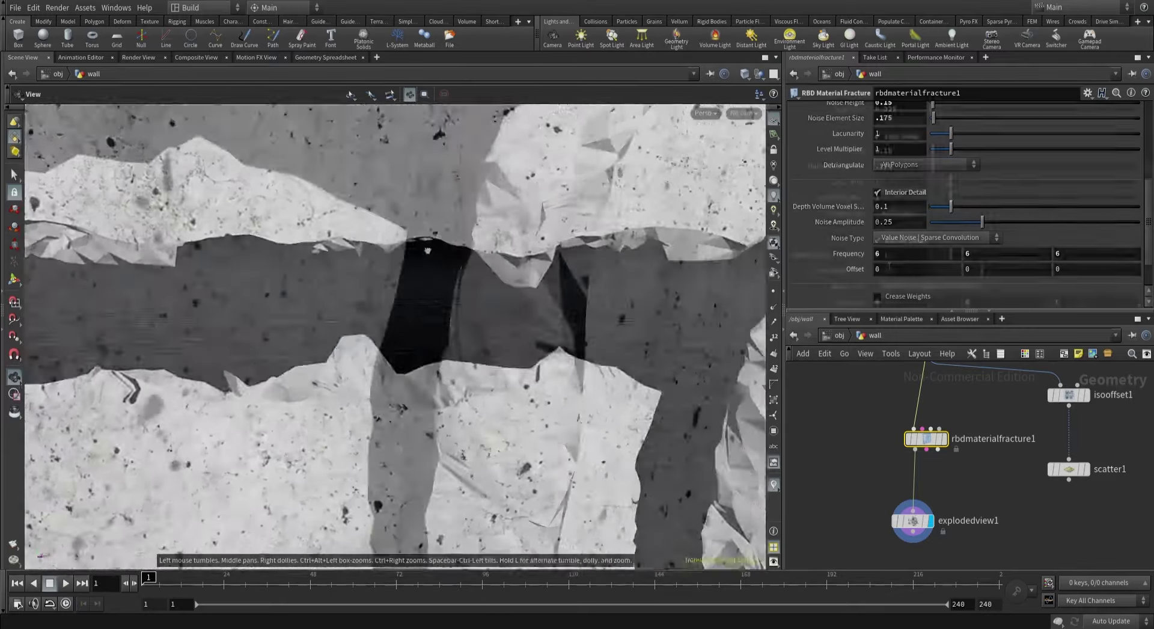
Try Depth Volume Voxel Size 1, then revert it to 0.1.
scroll(864, 259, "up", 2)
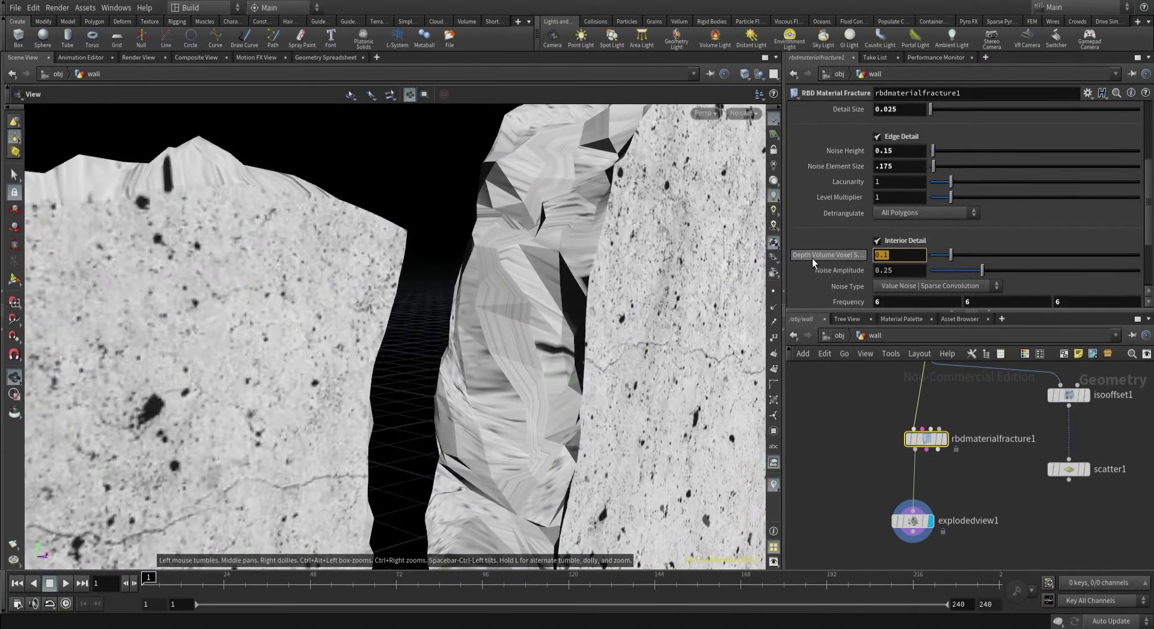
mouse_move(813, 257)
left_click_drag(554, 323, 505, 273)
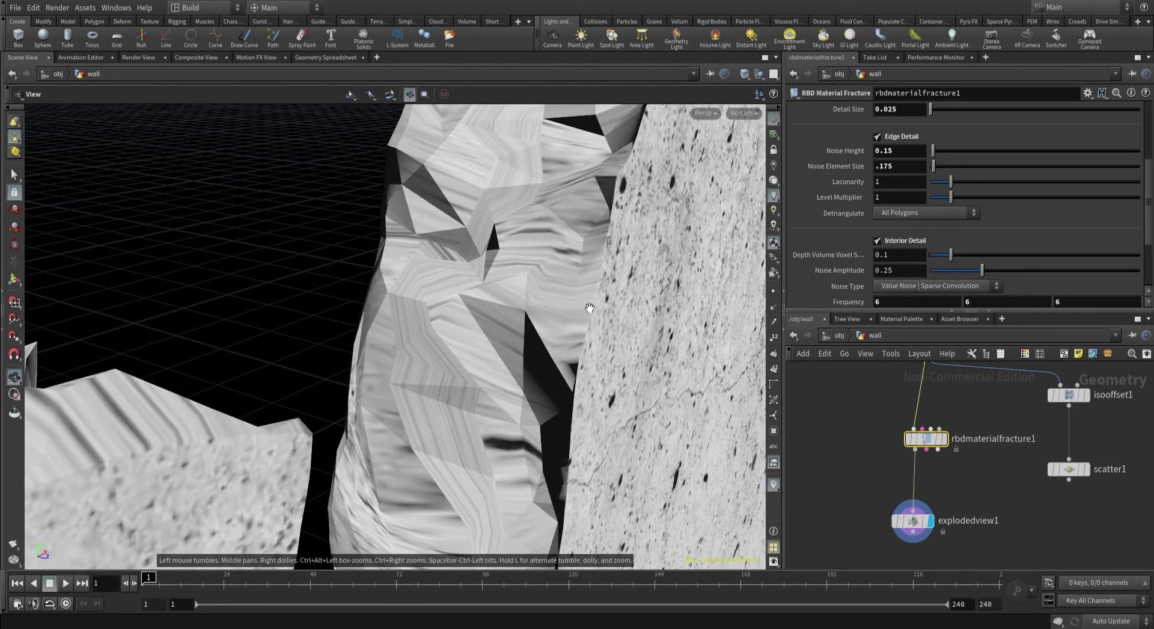
double_click(895, 255)
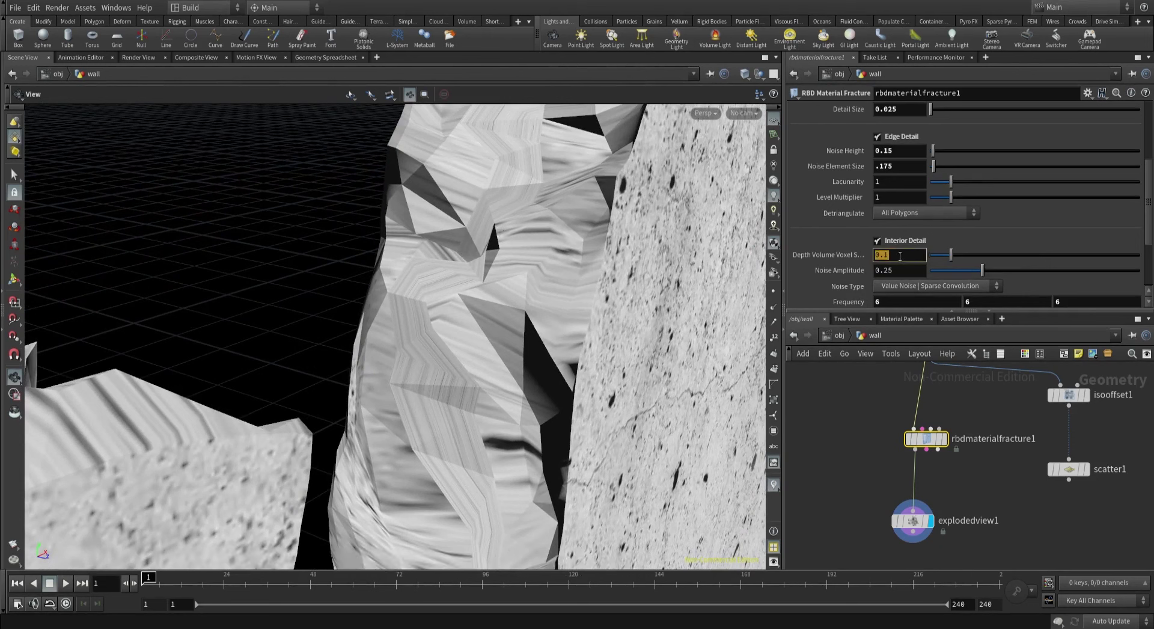
type("1")
key("Return")
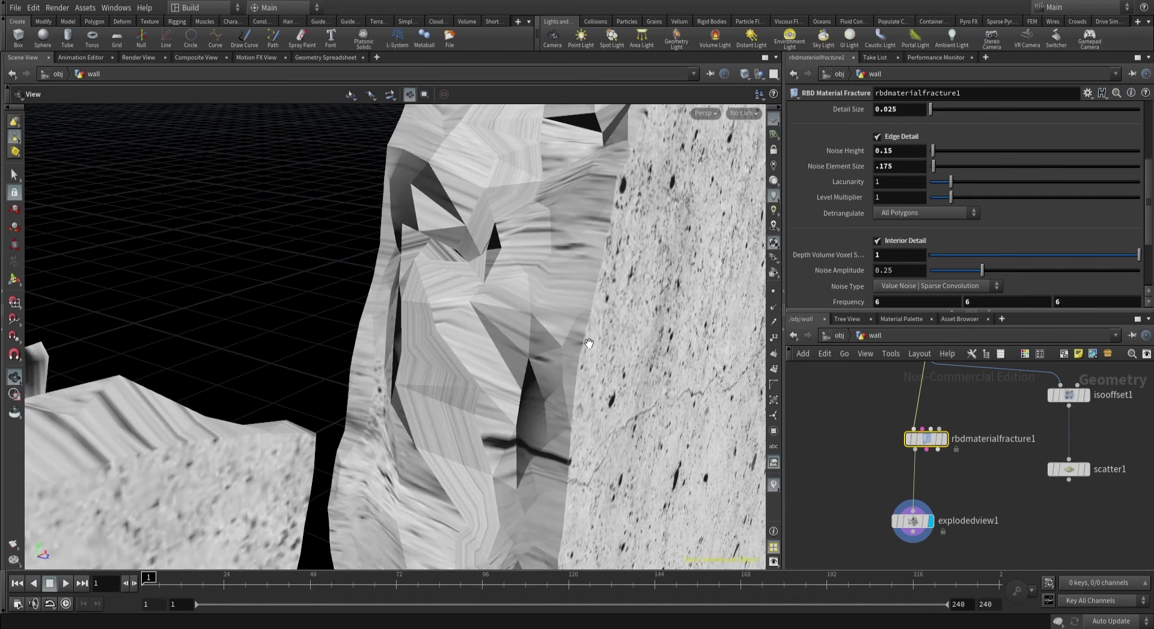
left_click(825, 257)
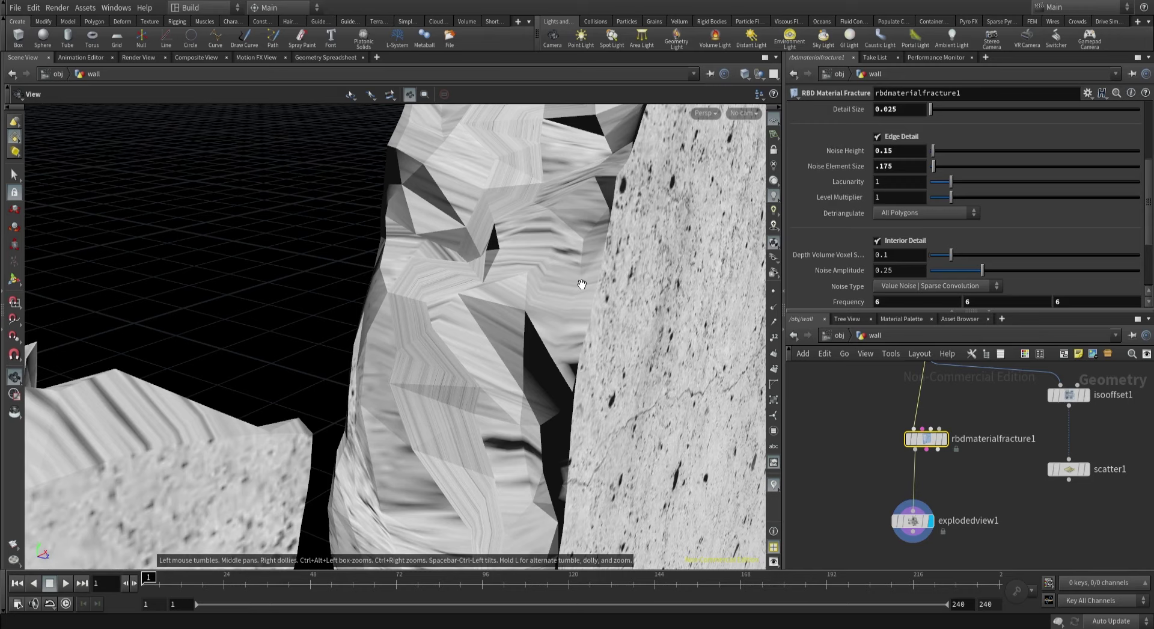
left_click_drag(582, 284, 613, 272)
Set the interior Noise Amplitude to .15.
left_click(909, 270)
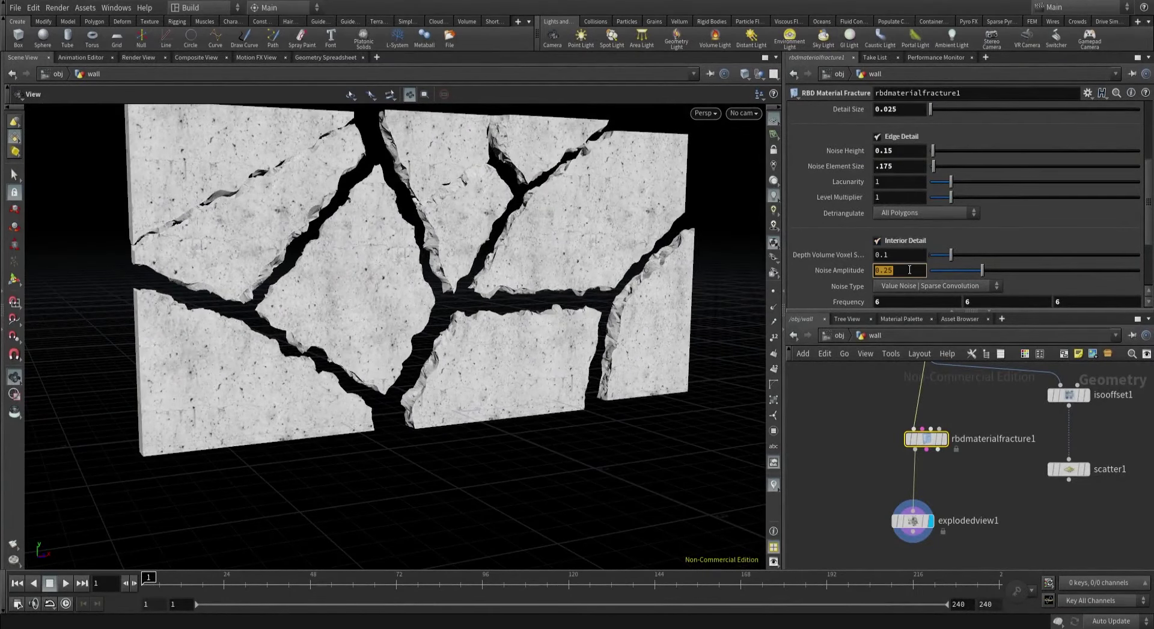
type(".15")
key("Return")
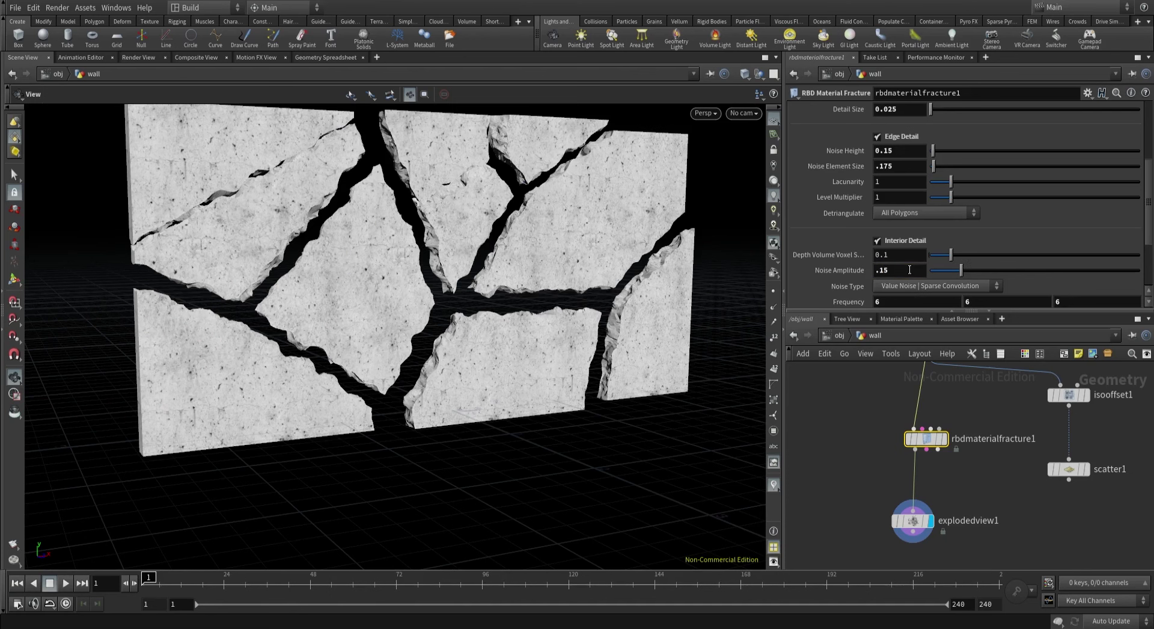
scroll(856, 190, "up", 5)
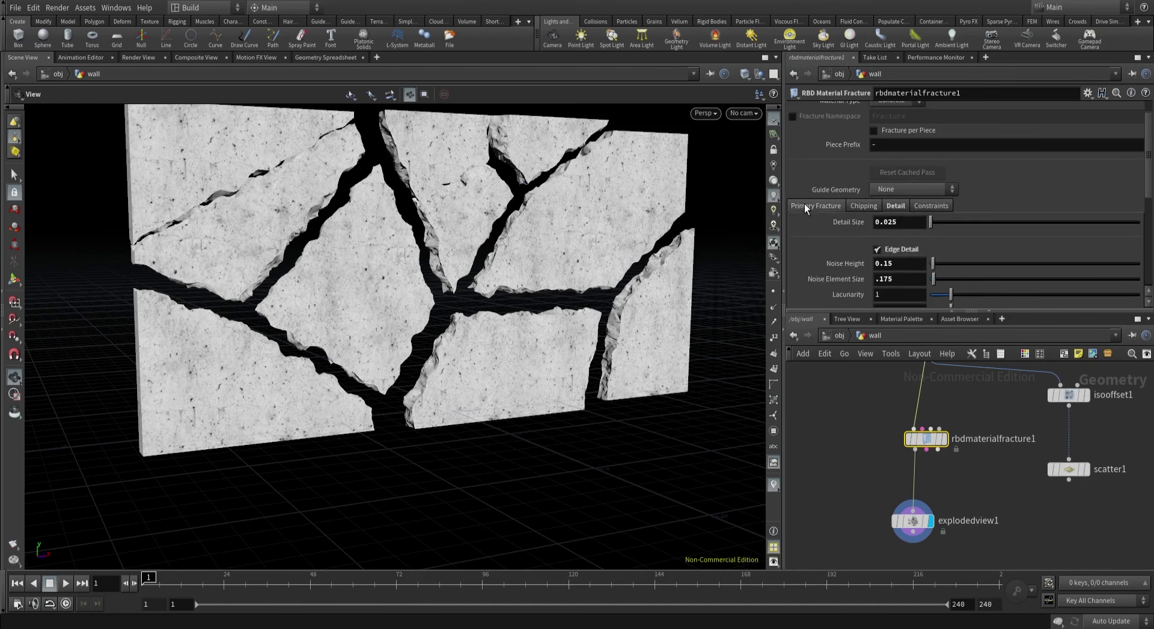
Re-enable fracture level 2 in the Primary Fracture settings.
left_click(823, 155)
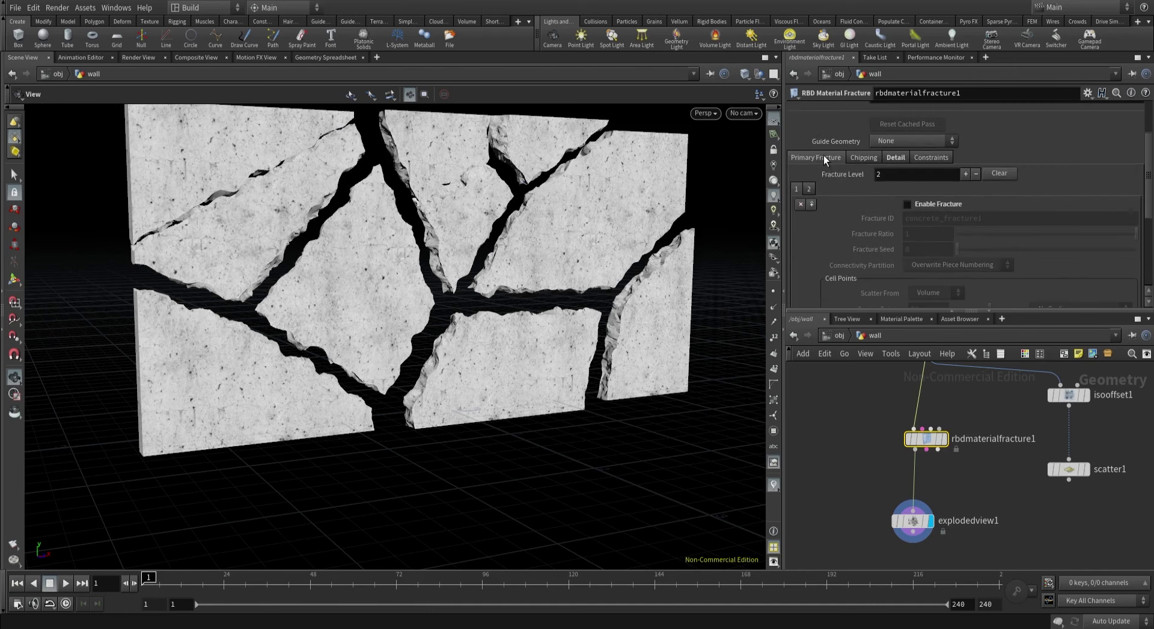
left_click(907, 204)
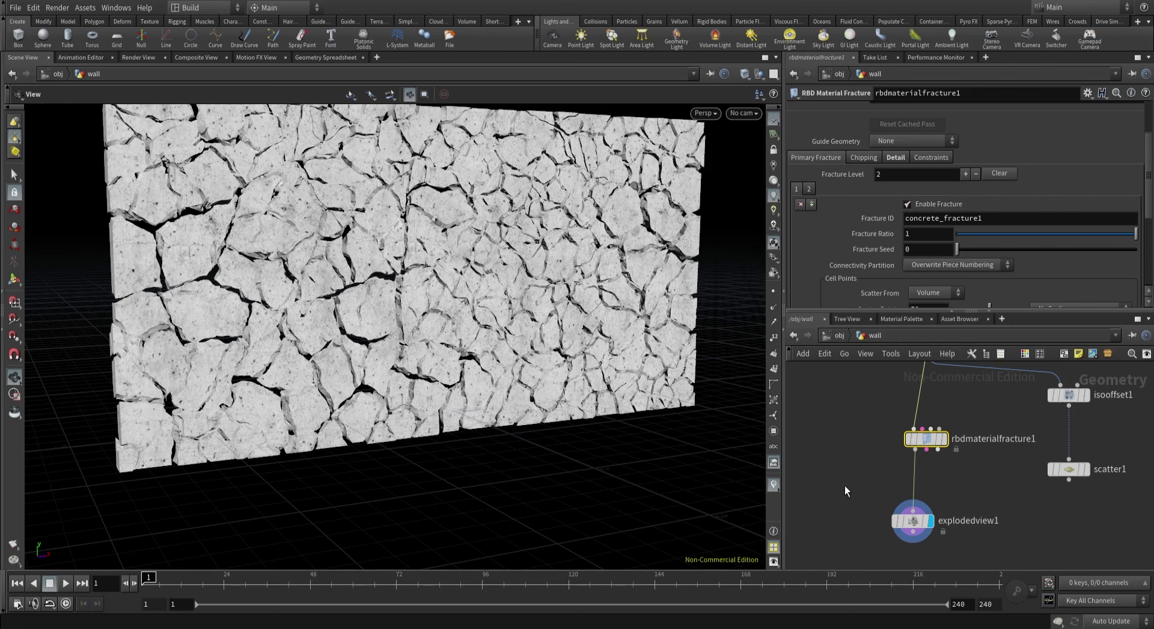
middle_click_drag(845, 485, 847, 441)
Bypass explodedview1 and orbit around the wall to inspect the unexploded pieces.
left_click(914, 478)
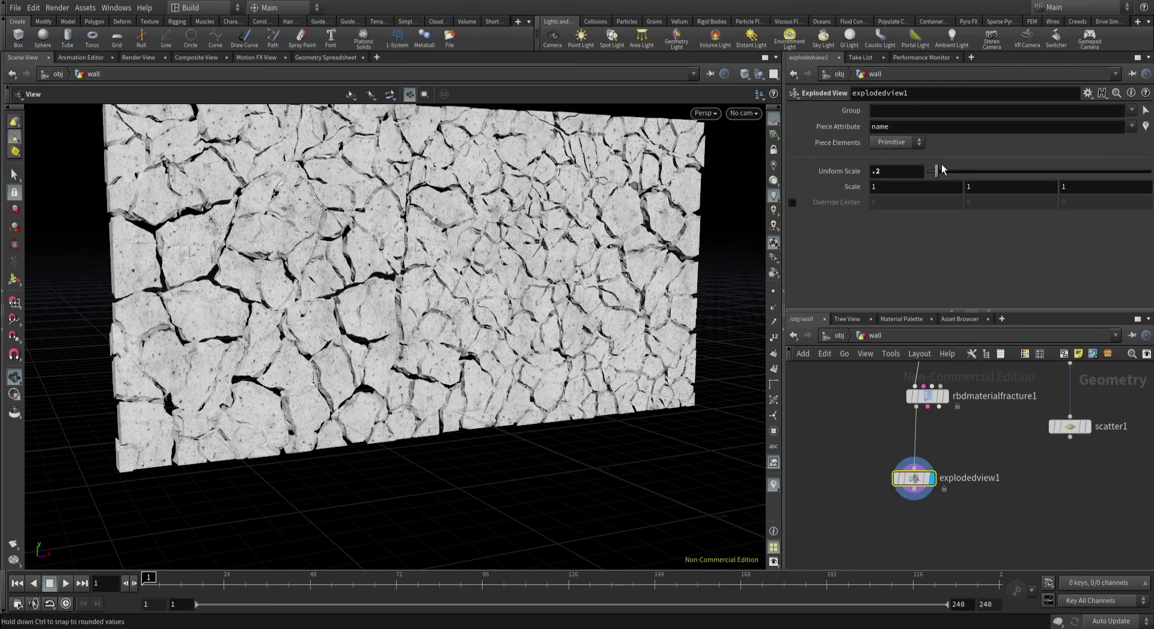
left_click(897, 478)
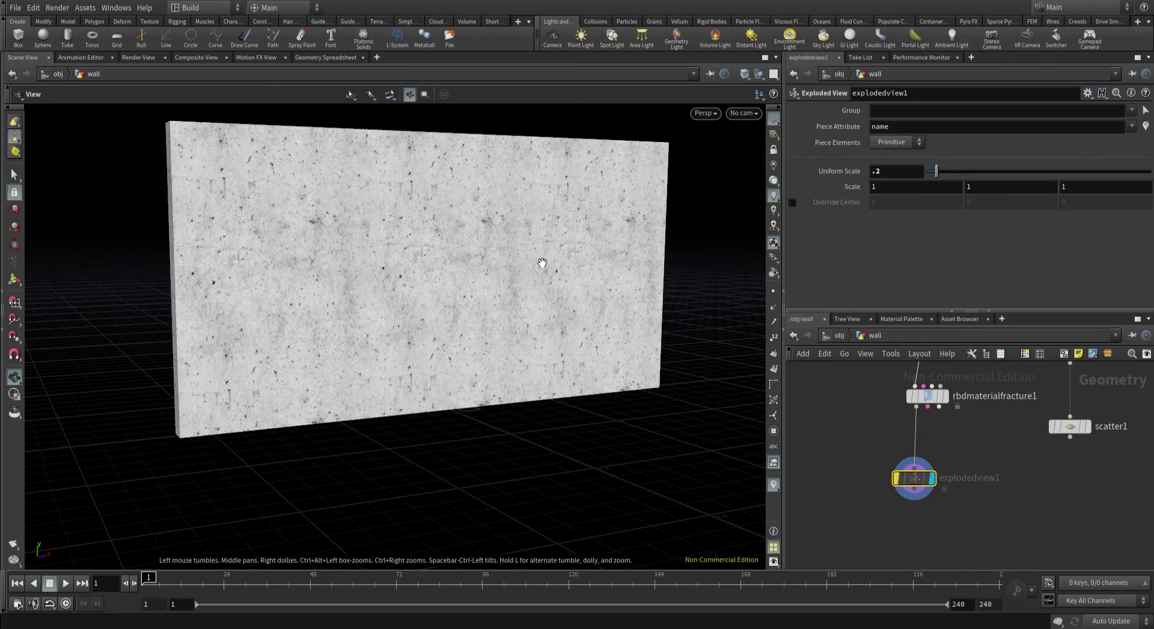
left_click_drag(541, 263, 430, 320)
right_click_drag(430, 319, 291, 327)
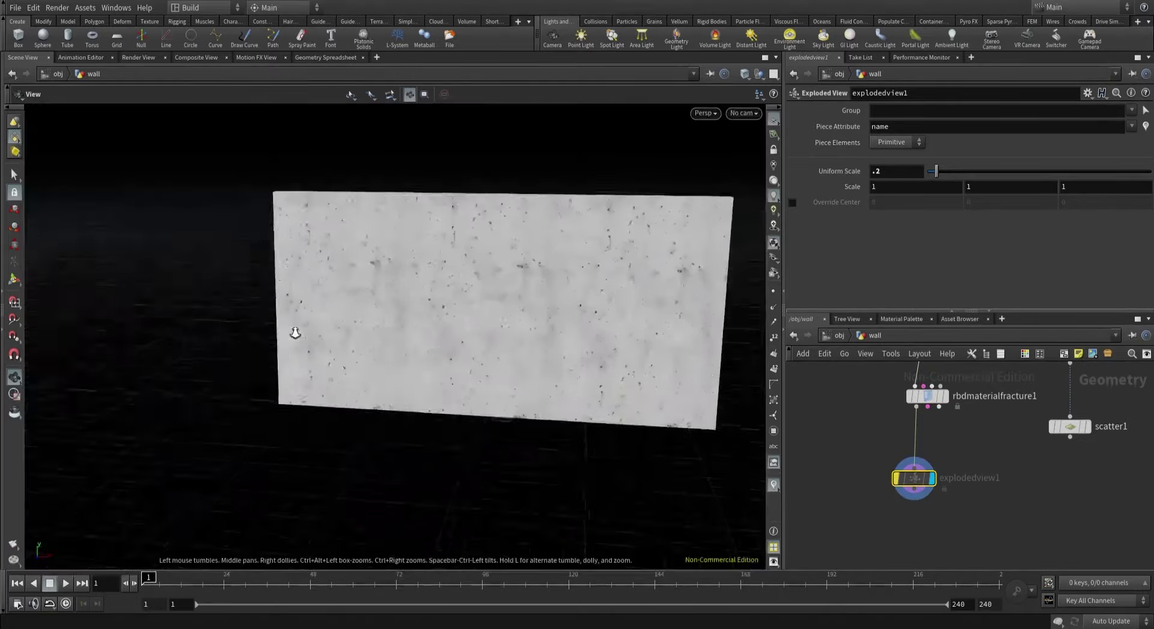
left_click_drag(291, 328, 470, 313)
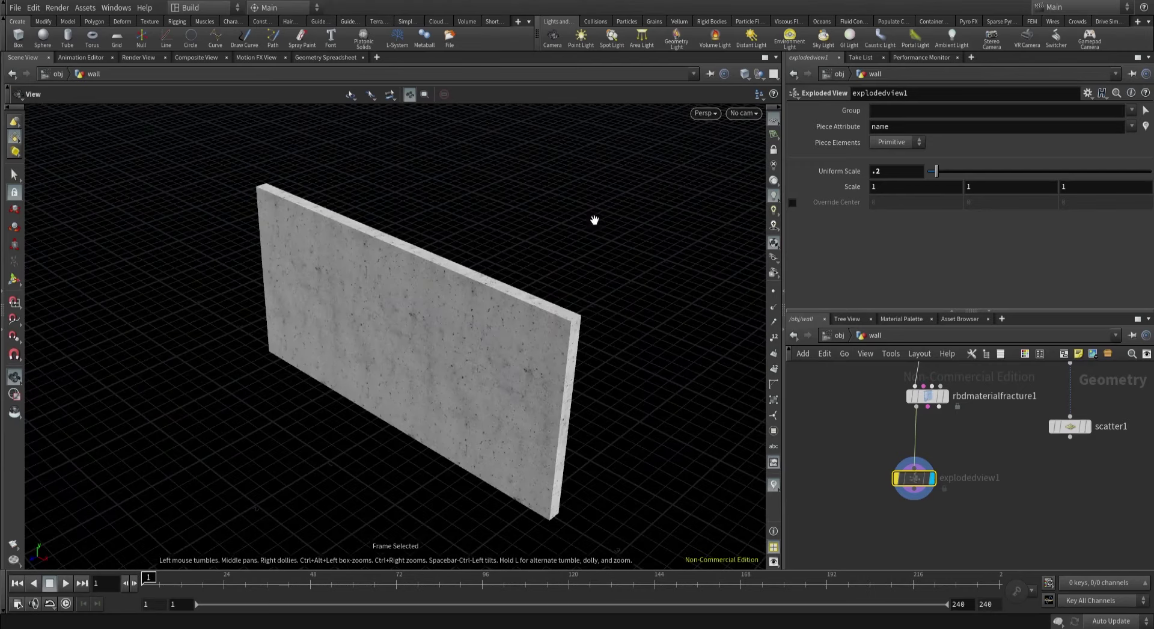
left_click(739, 115)
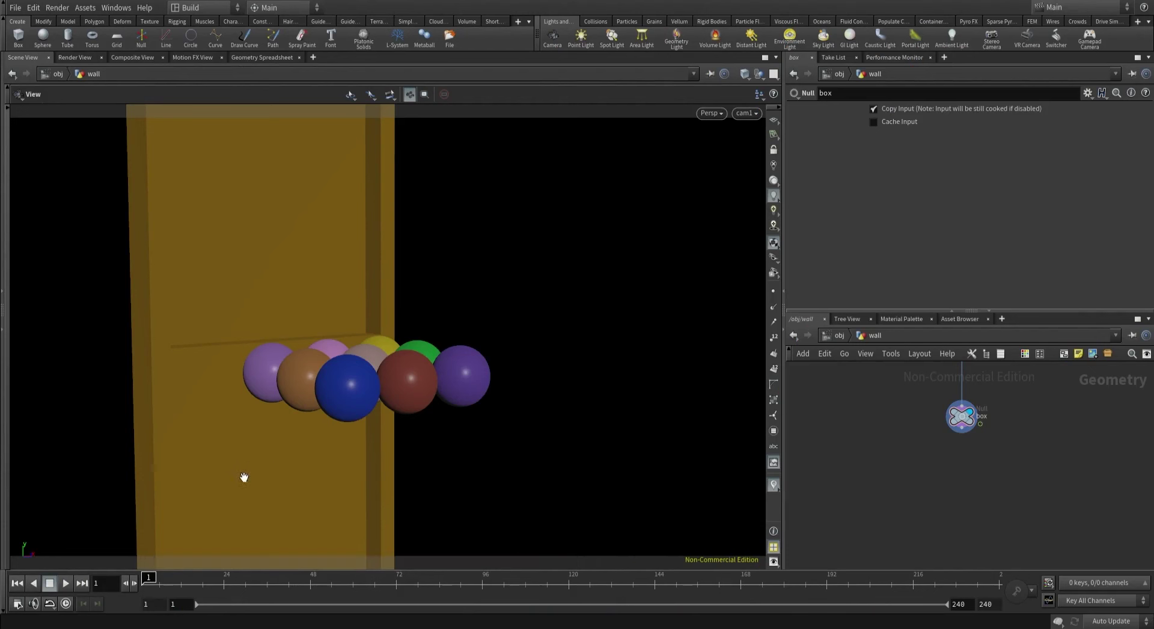
Scrub the box animation to frame 35 in wireframe, then move further along the timeline.
left_click(157, 581)
left_click_drag(157, 581, 292, 587)
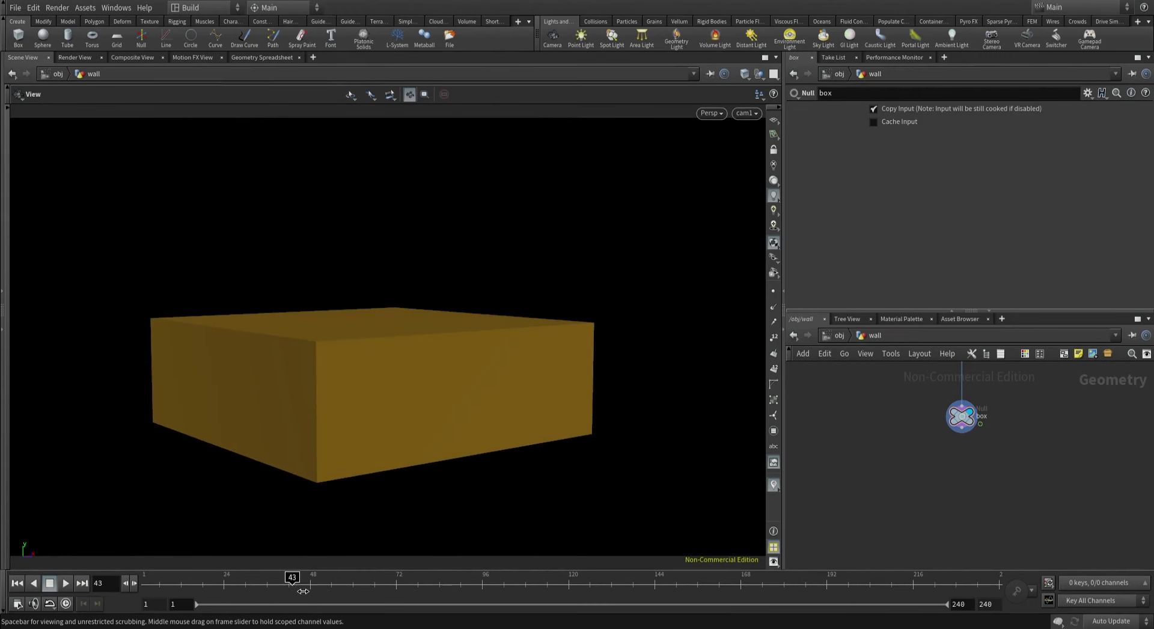
key("w")
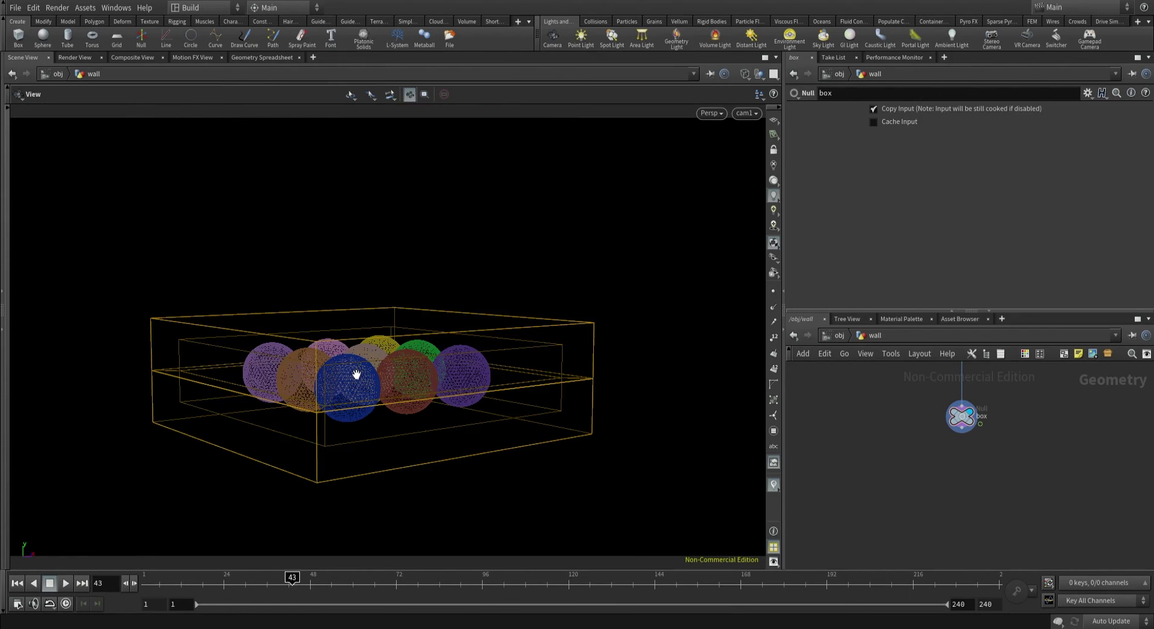
key("Right")
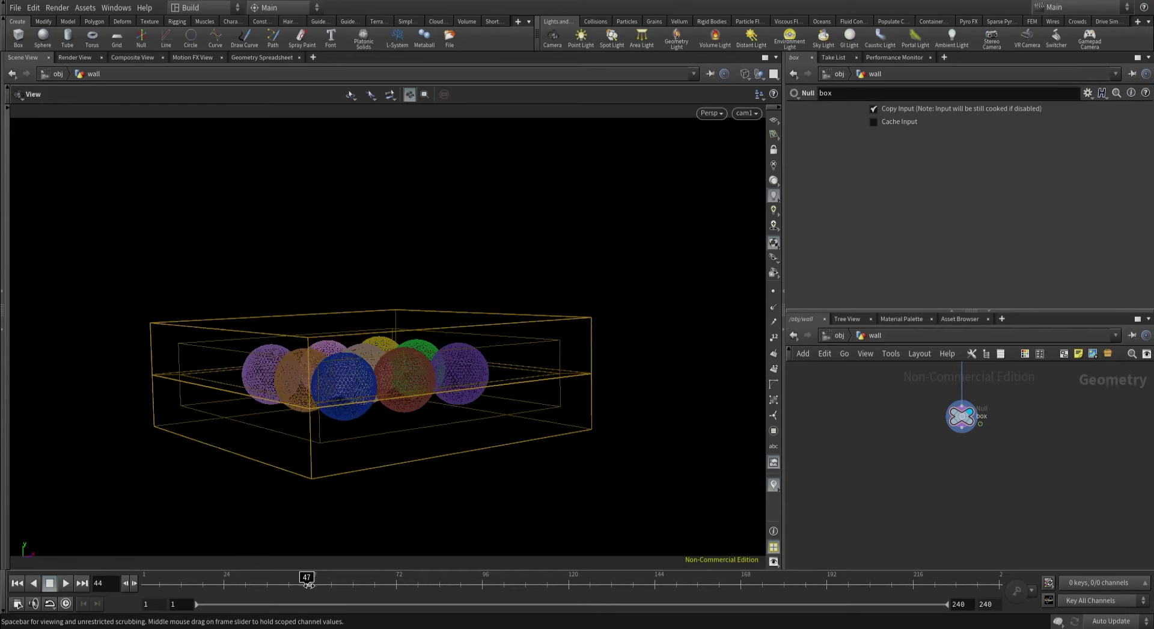
left_click_drag(307, 583, 265, 583)
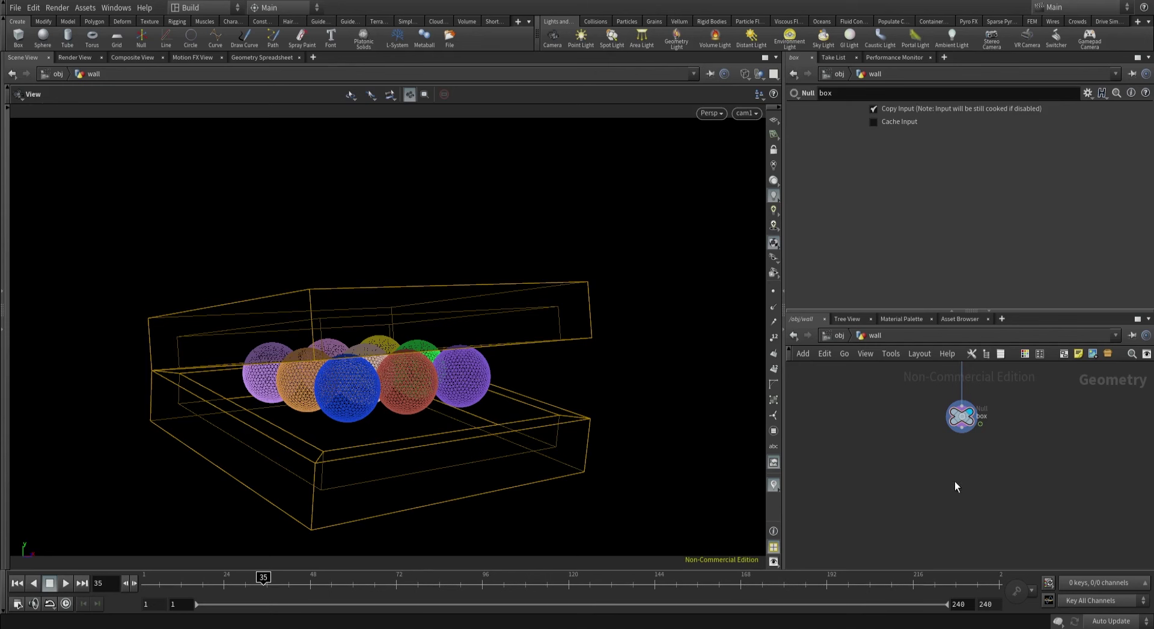
Add the pig head test geometry node and check its geometry statistics in the info window.
key("Tab")
type("null")
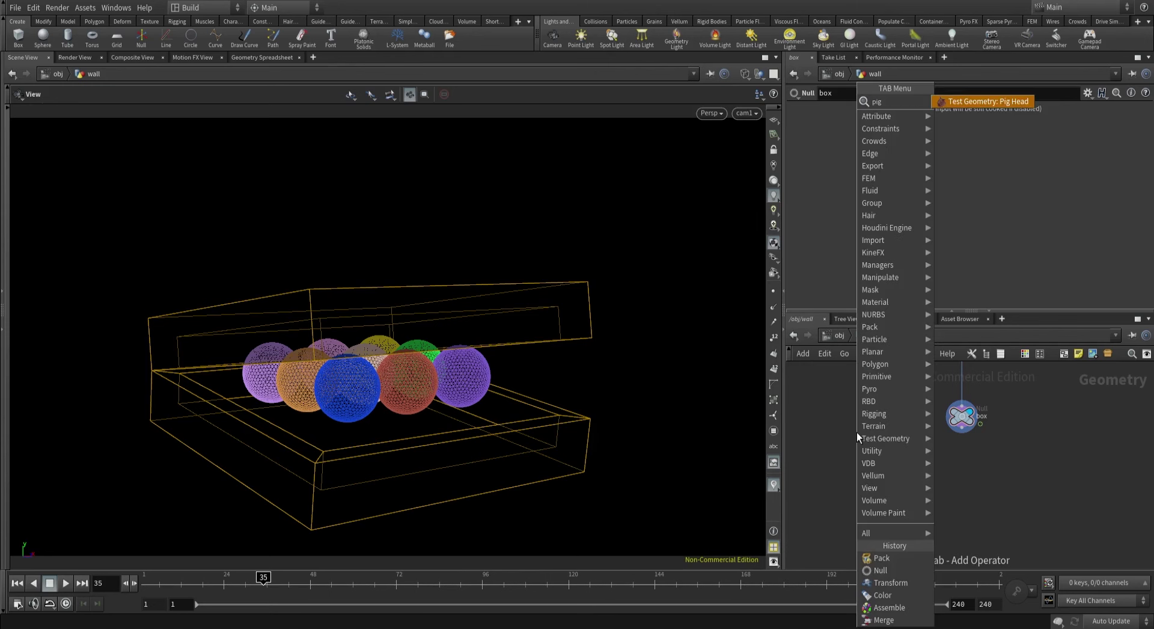
key("Return")
left_click(856, 432)
left_click_drag(856, 431, 840, 416)
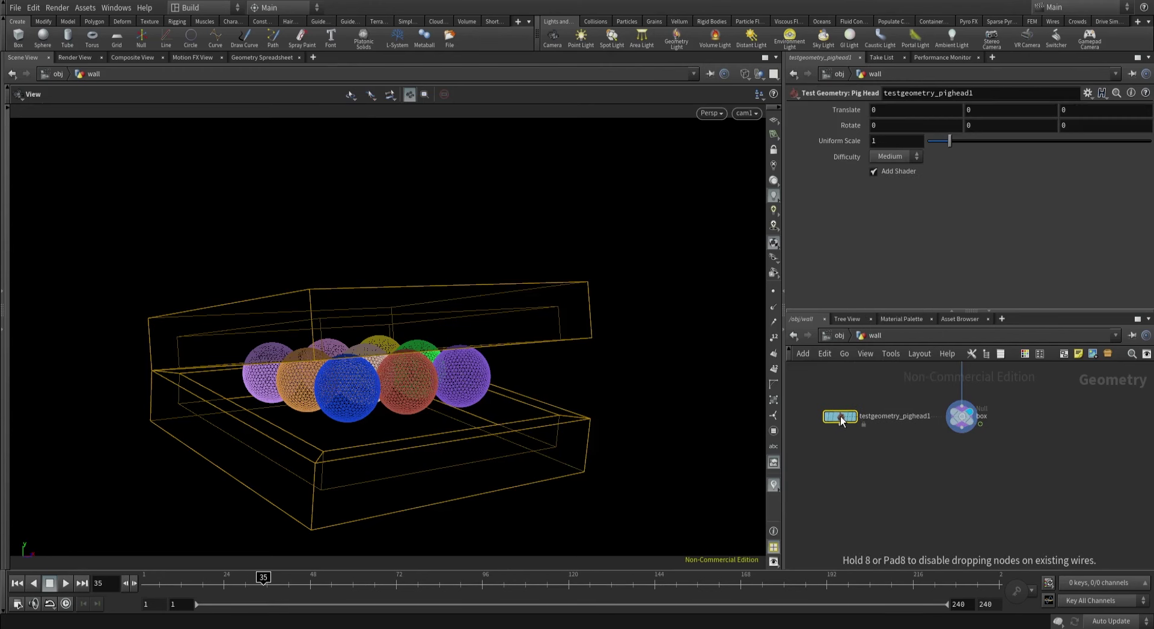
left_click(817, 416)
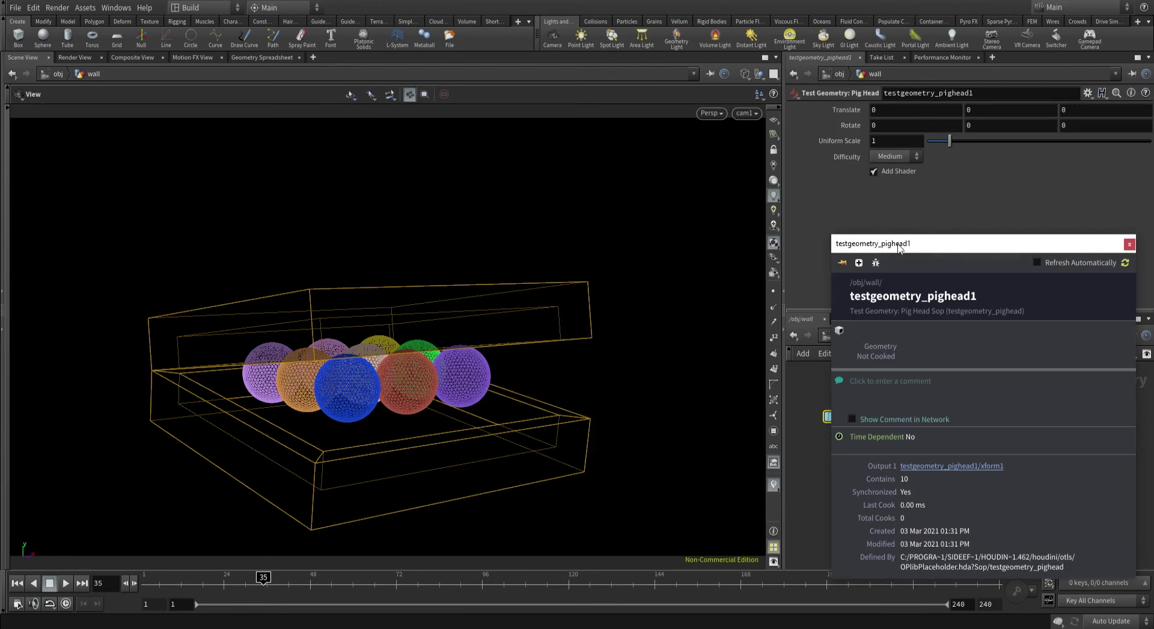
left_click_drag(899, 243, 481, 68)
left_click(705, 83)
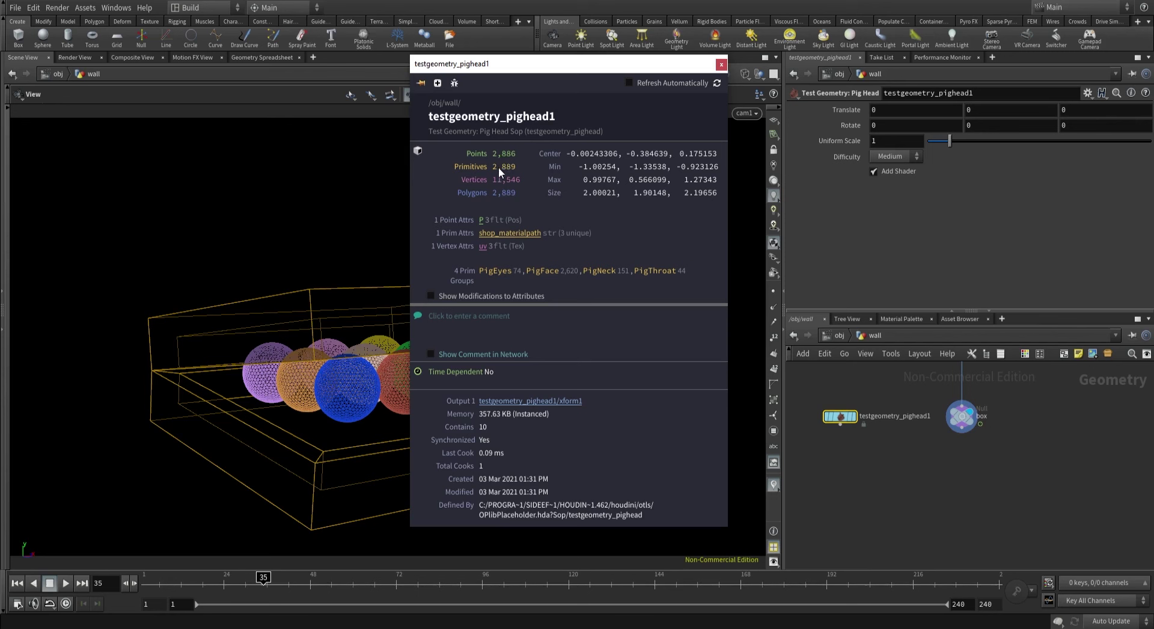
left_click(721, 64)
Add null1 fed by testgeometry_pighead1 and set its info window to refresh automatically.
key("Tab")
type("null")
key("Return")
left_click(831, 509)
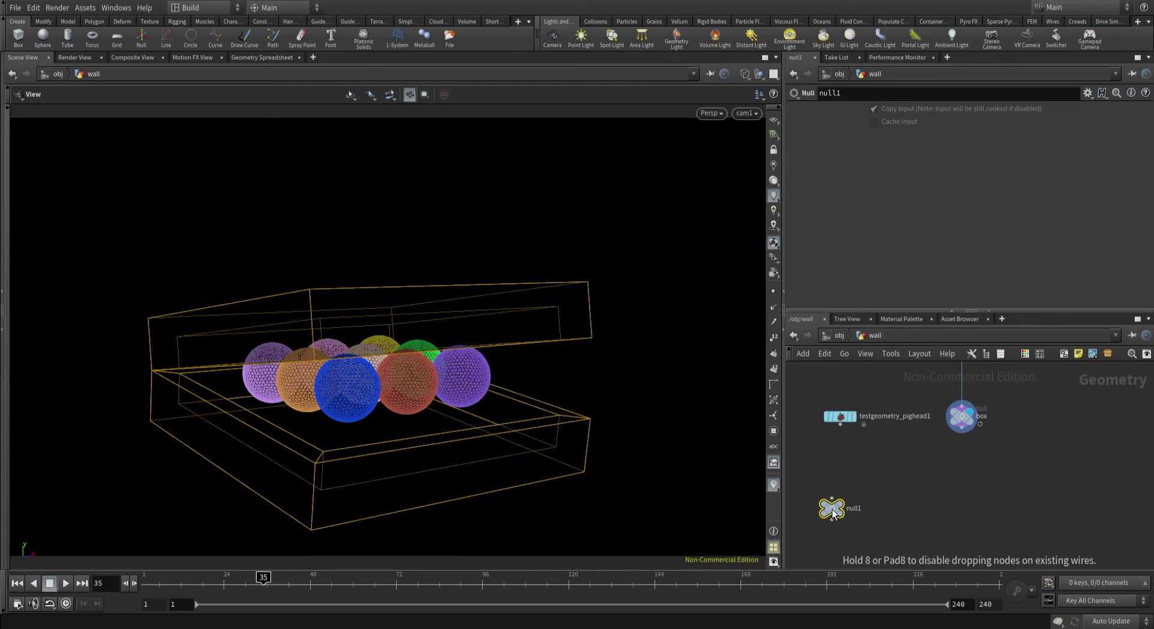
left_click_drag(832, 508, 840, 425)
middle_click(841, 520)
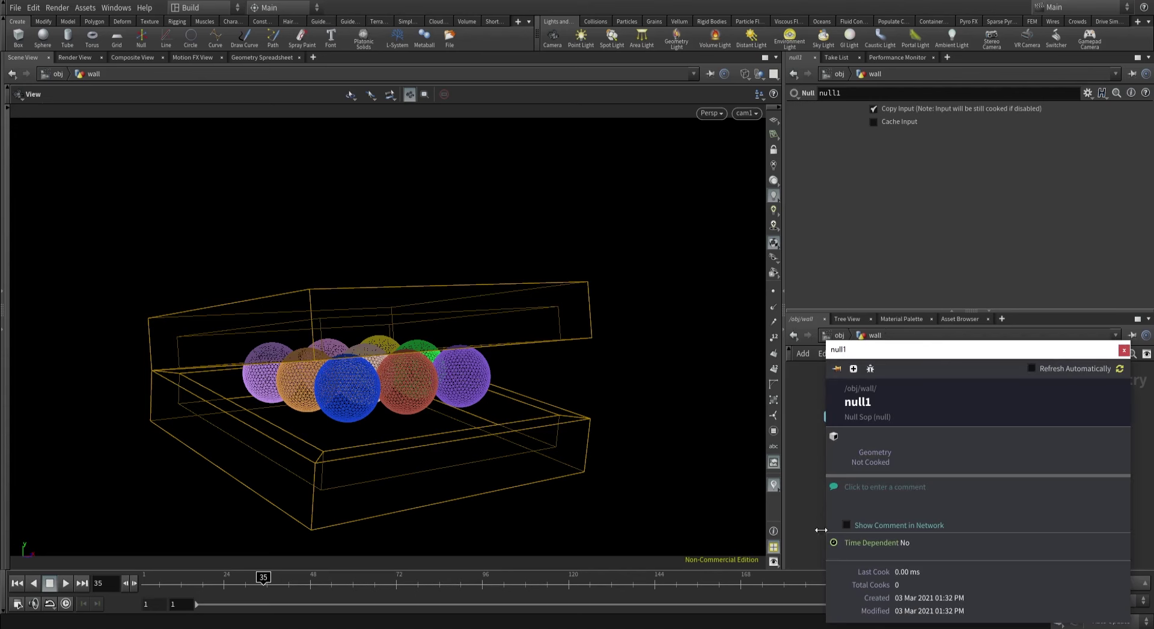
left_click_drag(927, 355, 468, 84)
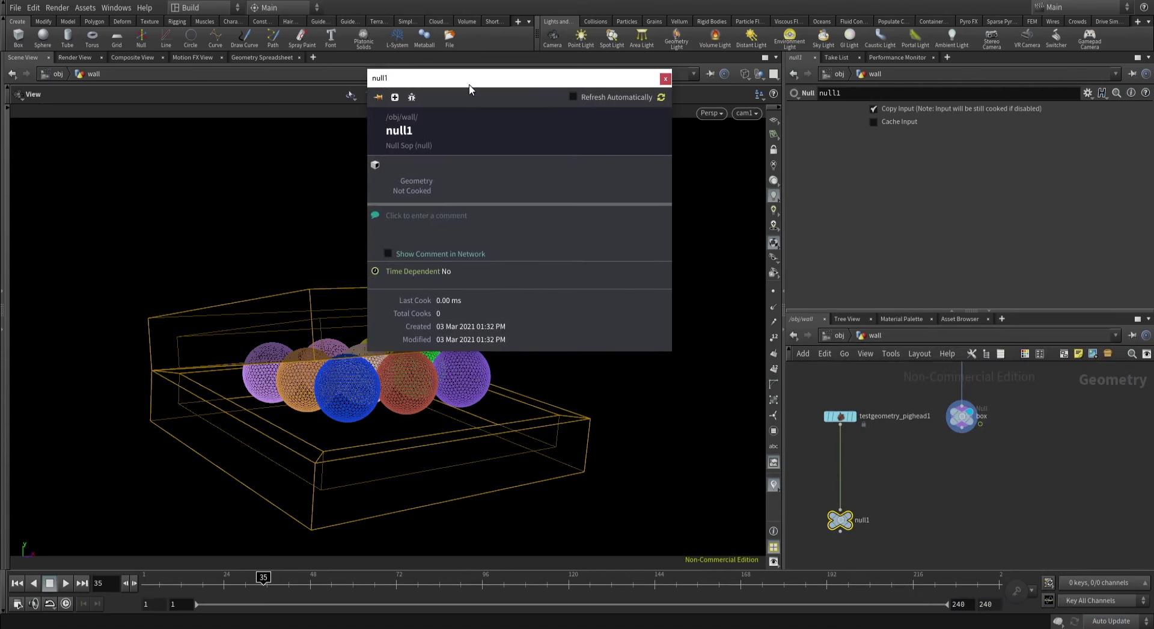
left_click(572, 96)
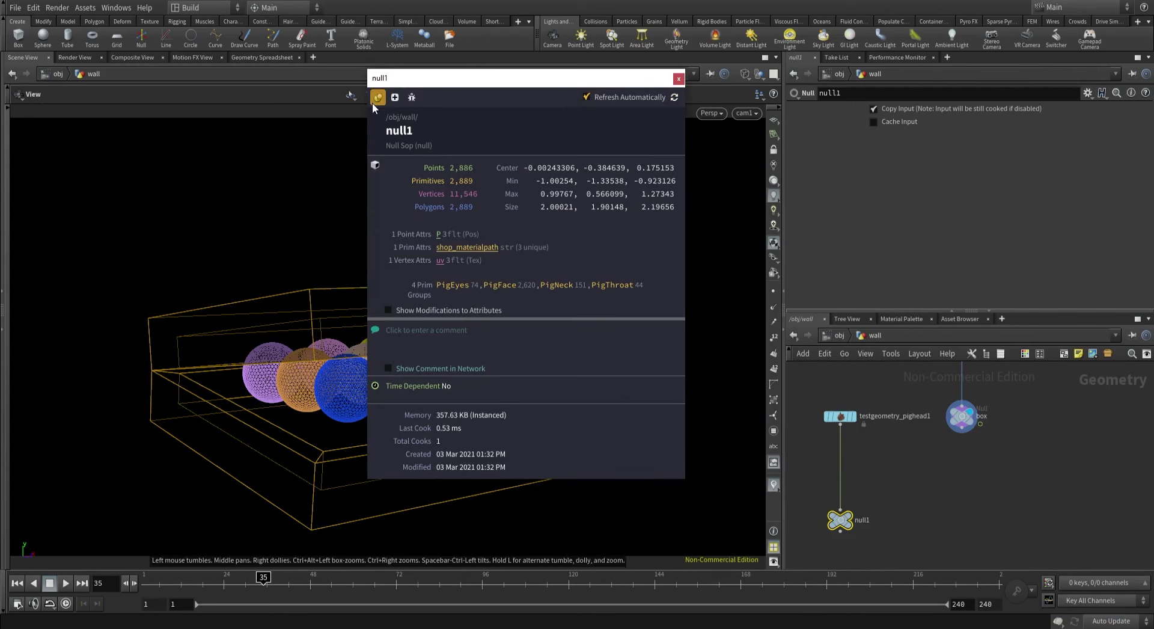
left_click(806, 444)
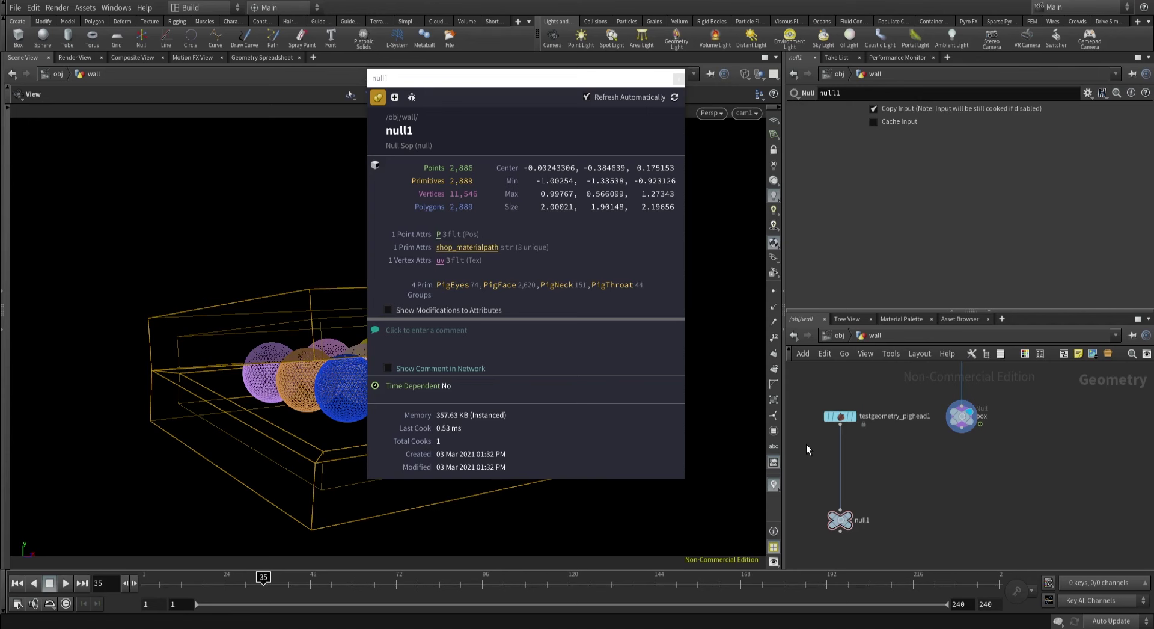
Insert a Pack node and a Copy and Transform node before null1.
key("Tab")
type("pack")
key("Return")
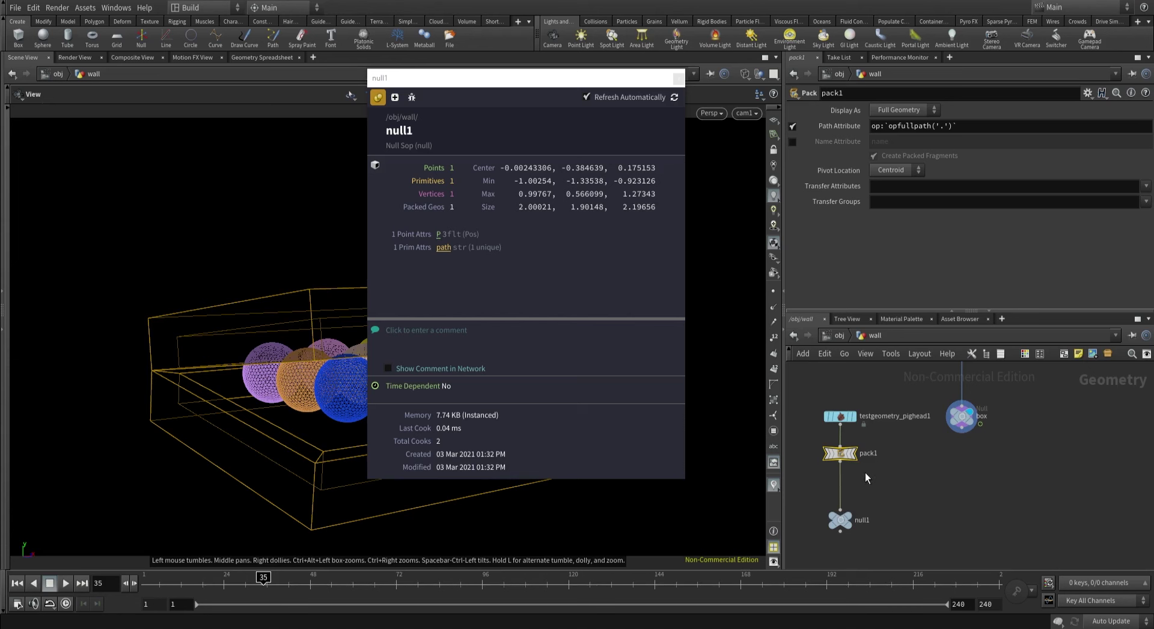
key("Tab")
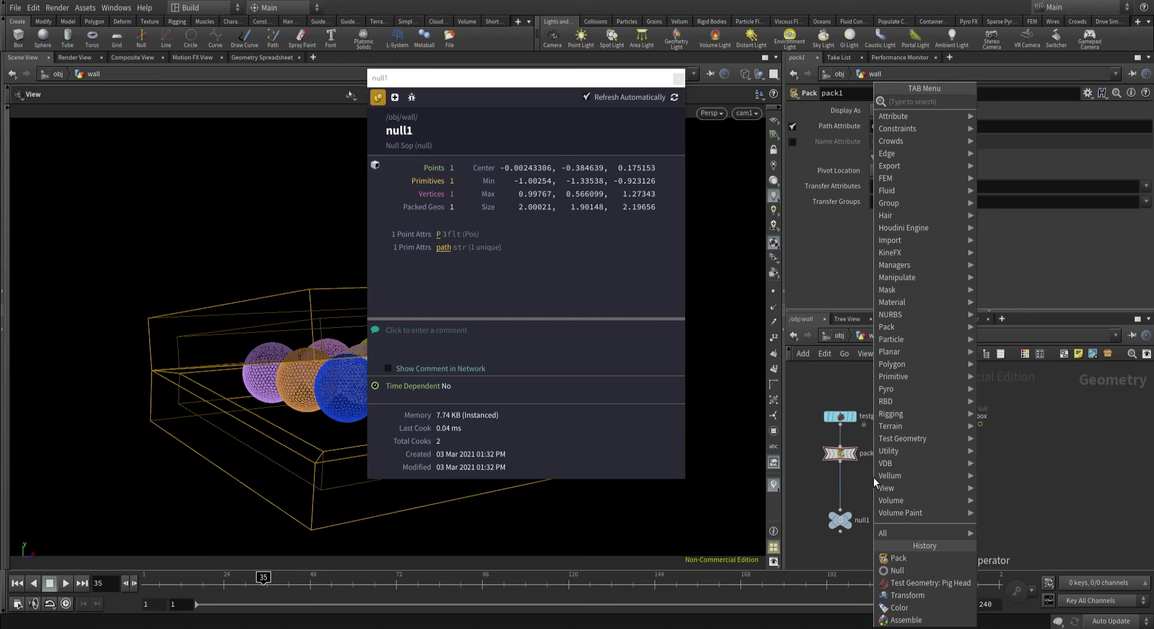
type("copy")
key("Return")
left_click(840, 487)
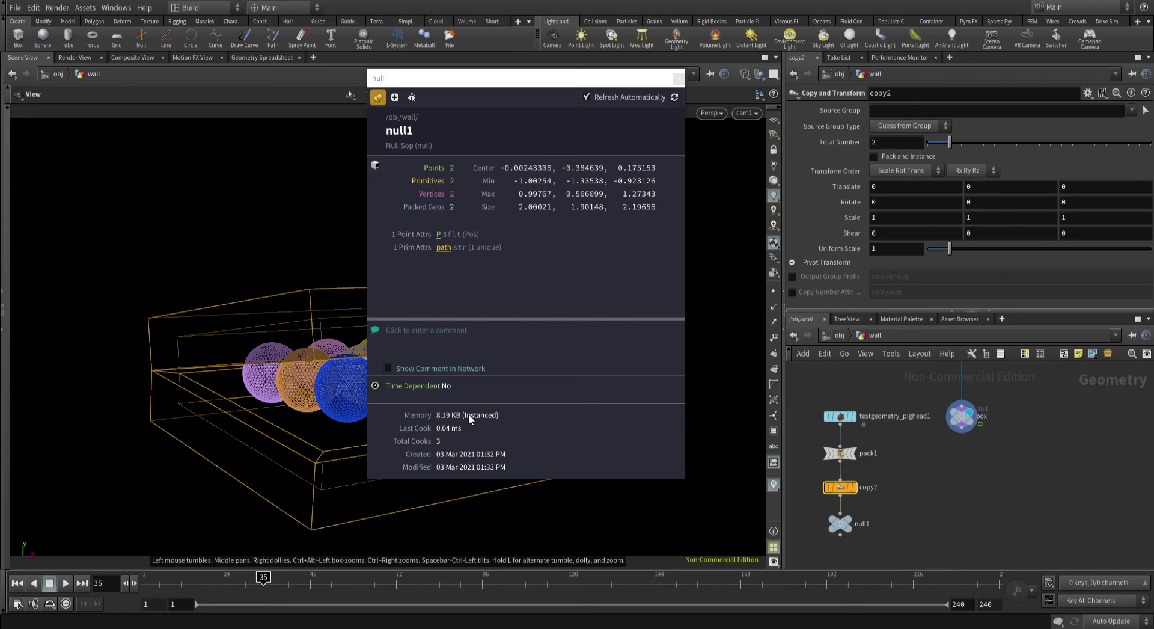
Raise the copy Translate Y and number of copies, then bypass pack1 to compare.
middle_click_drag(976, 187, 1015, 189)
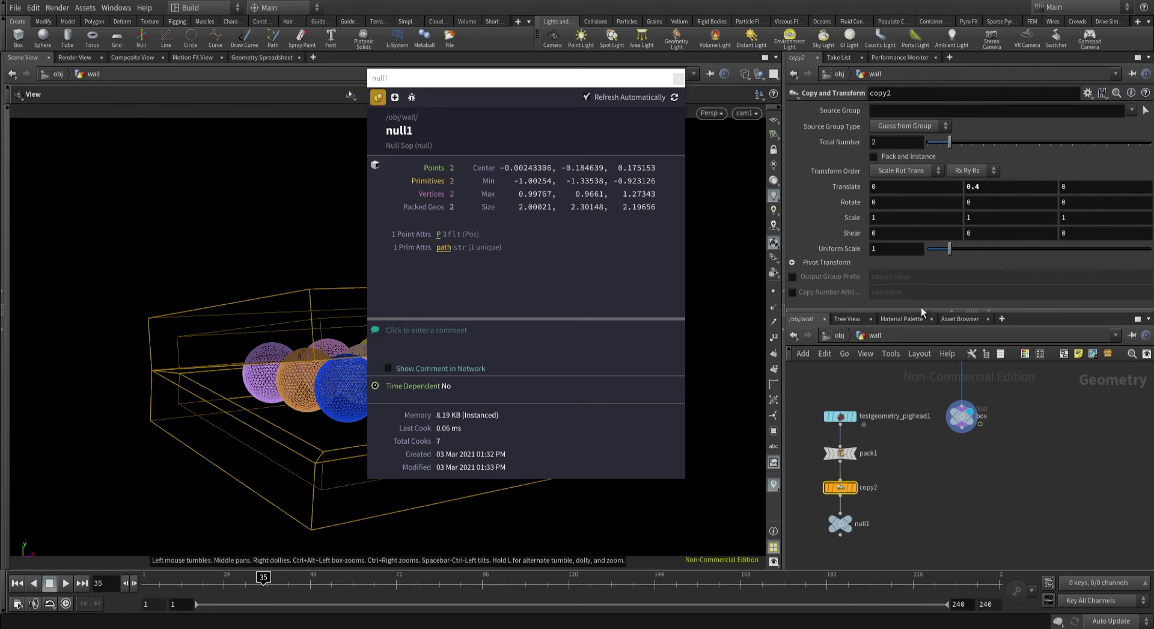
left_click(850, 518)
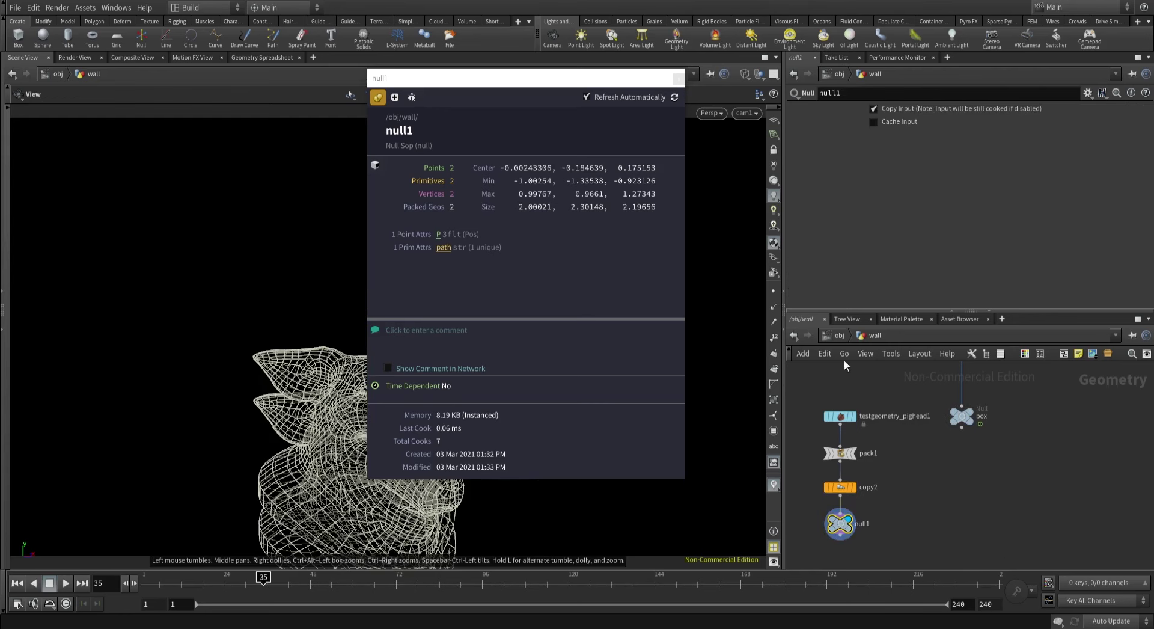
left_click(853, 488)
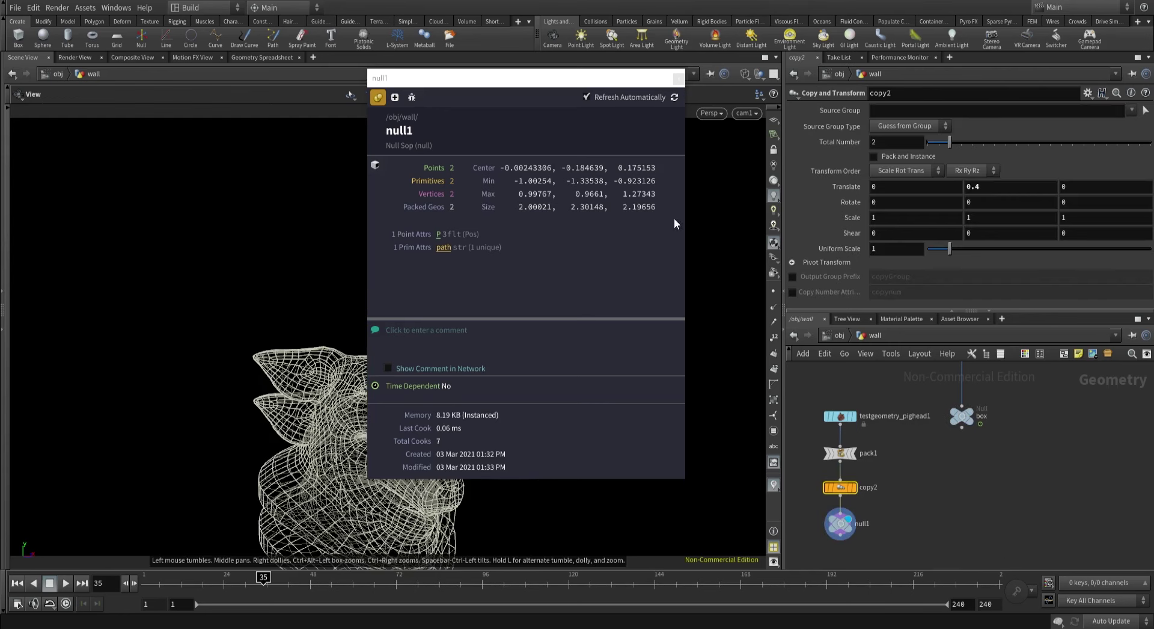
left_click_drag(948, 143, 1027, 151)
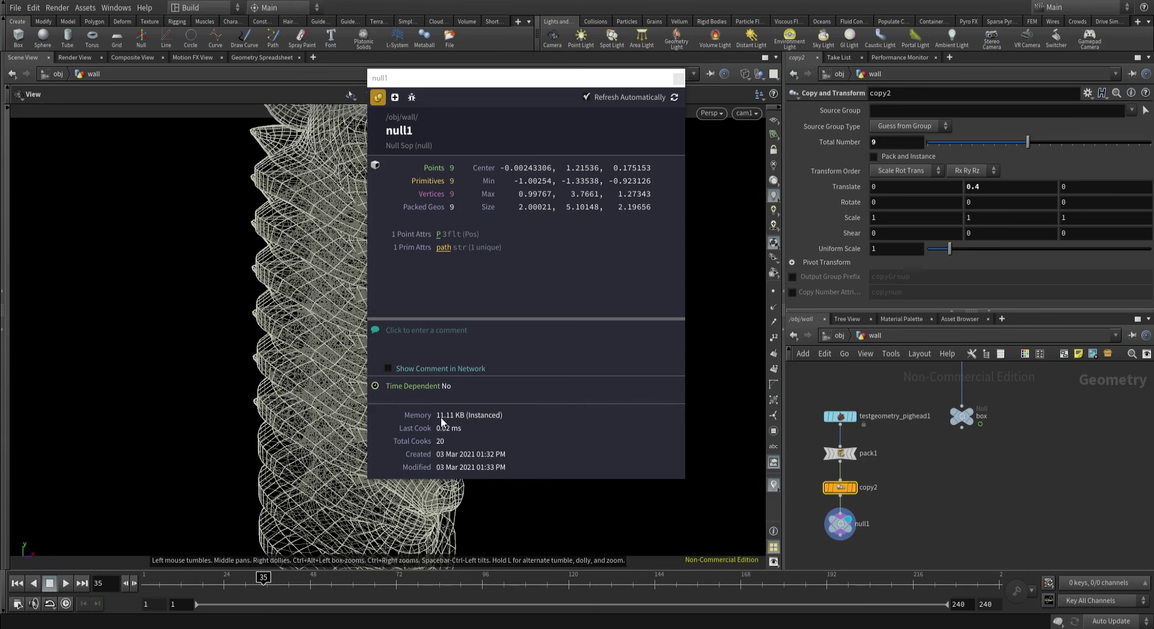
key("q")
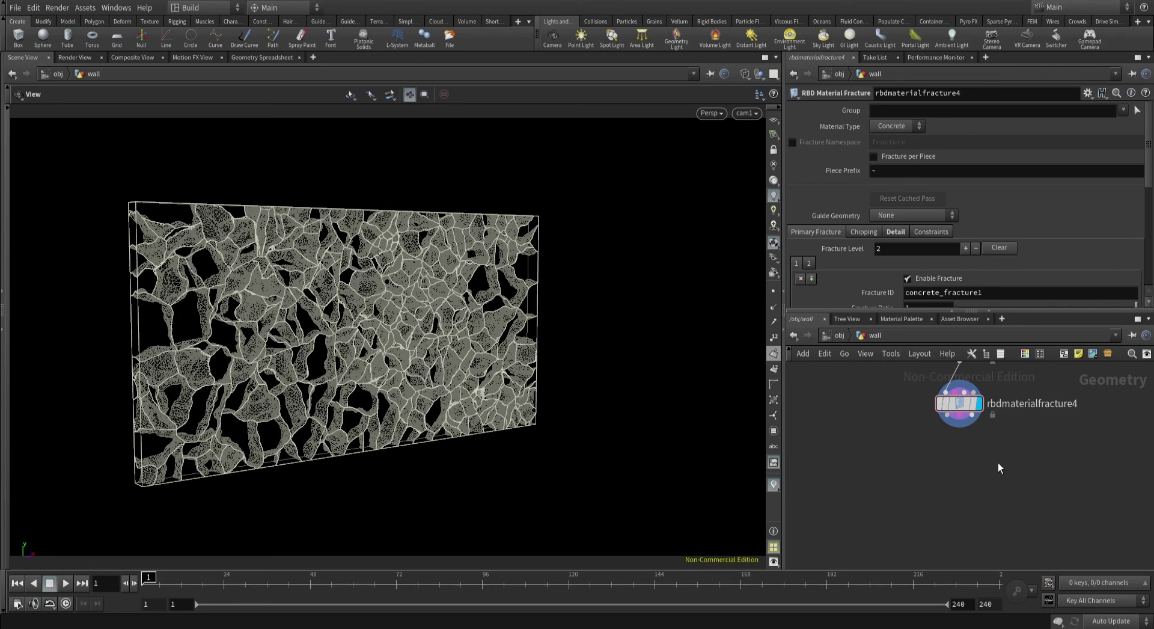
Add a File Cache node below rbdmaterialfracture4.
key("Tab")
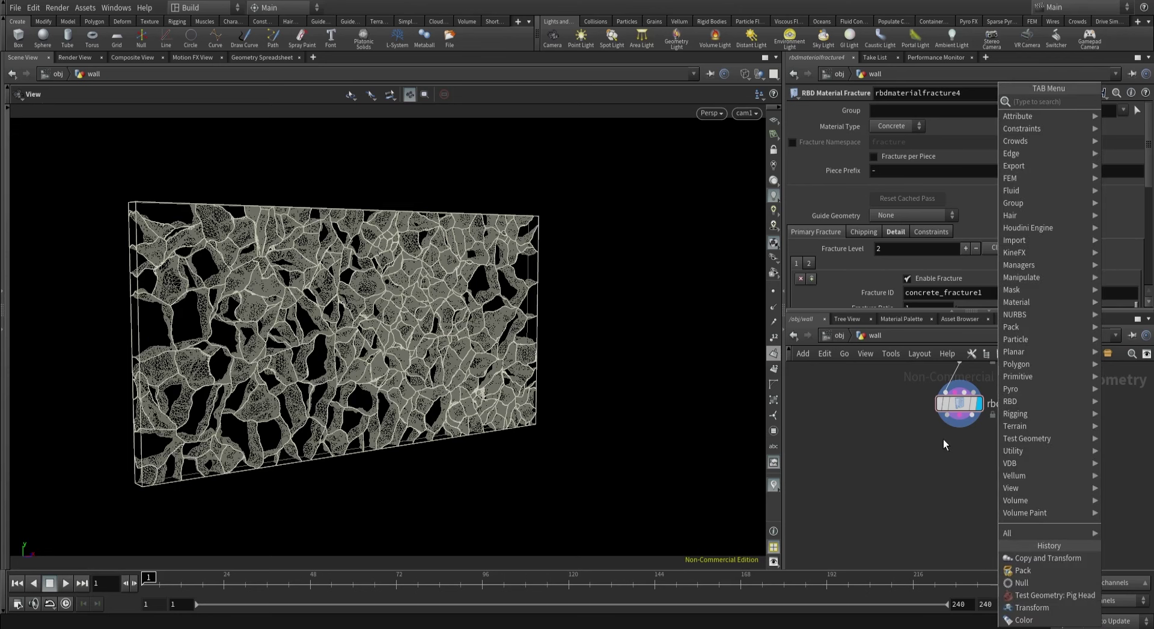
key("Escape")
scroll(965, 415, "up", 2)
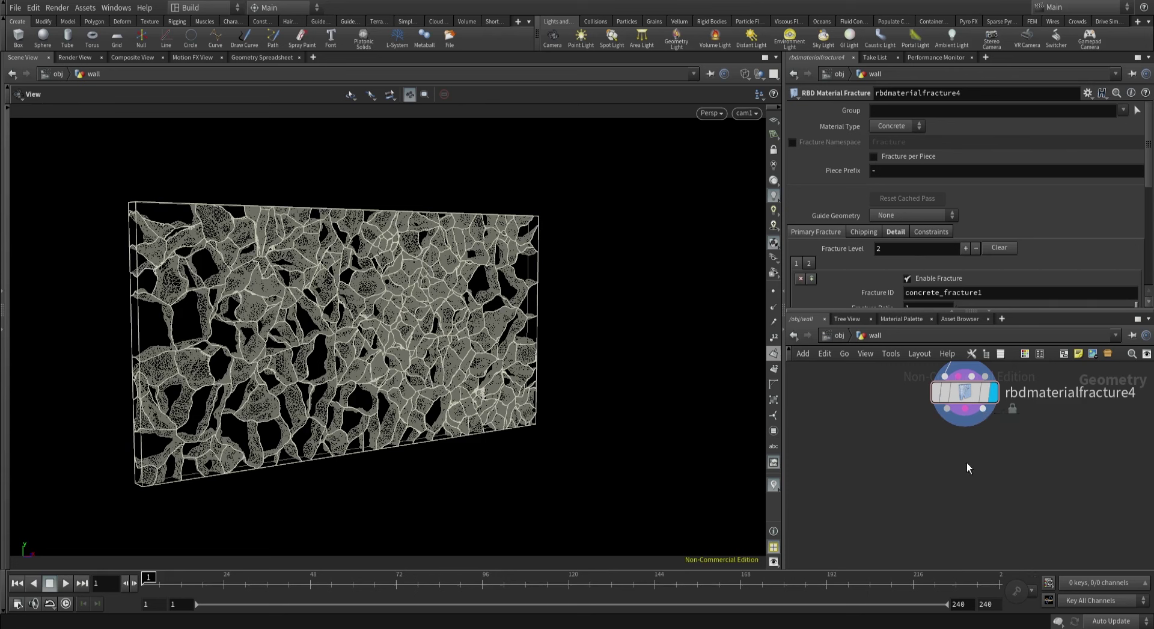
key("Tab")
type("file")
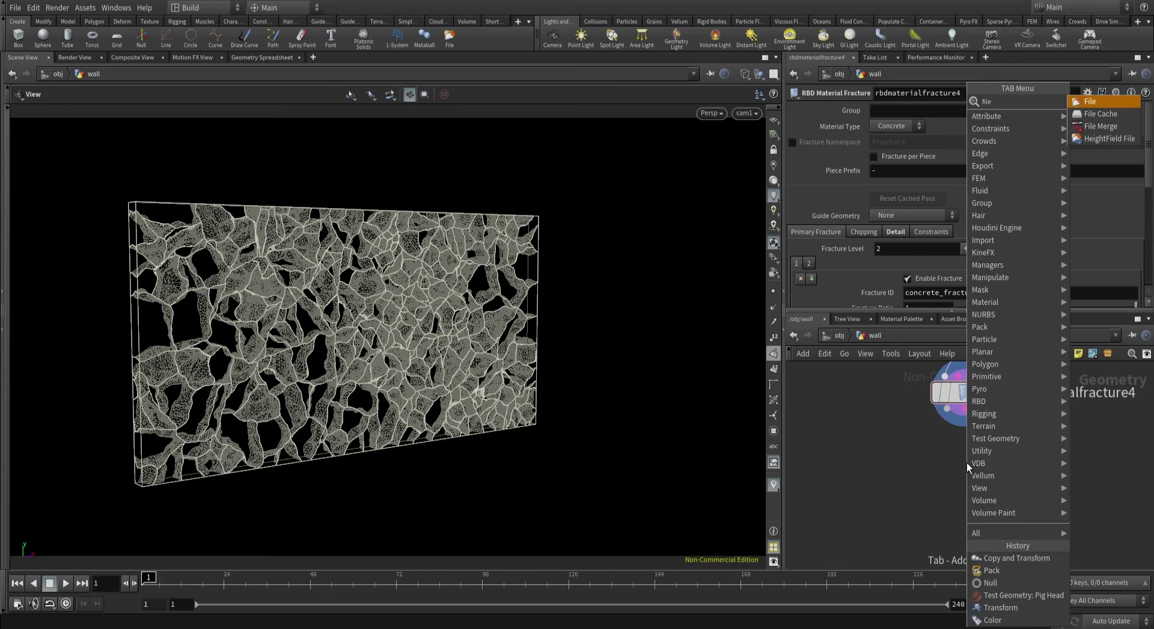
left_click(1094, 115)
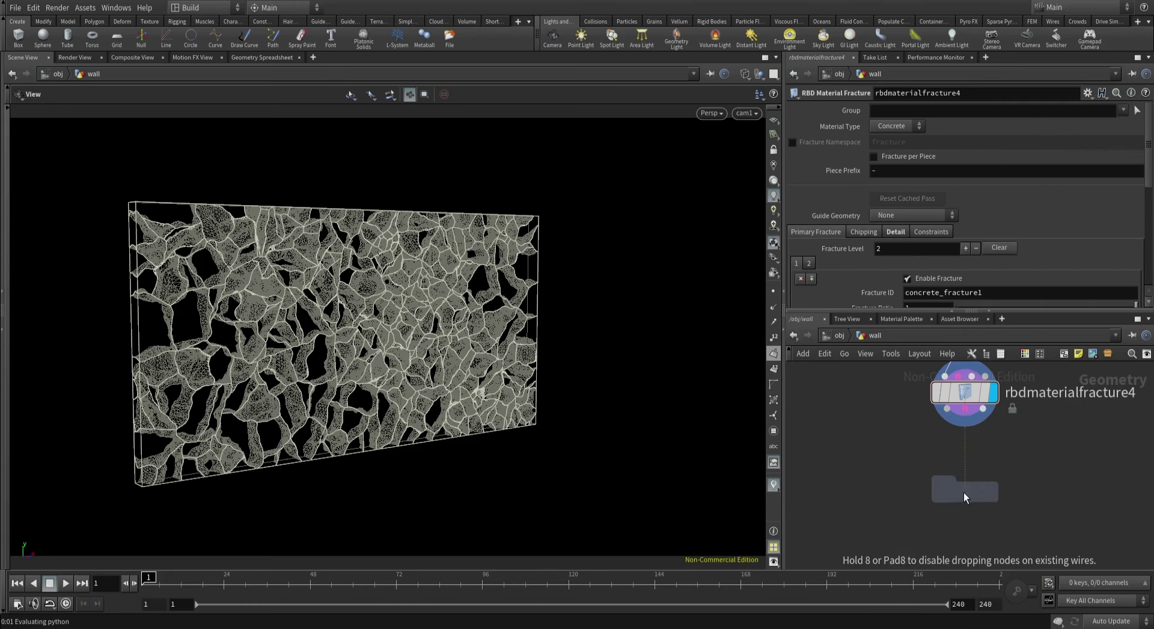
left_click(896, 528)
left_click_drag(816, 417, 1055, 546)
Set the file cache's Geometry File path to $HIP/cache/$OS/$OS.bgeo.sc.
triple_click(889, 143)
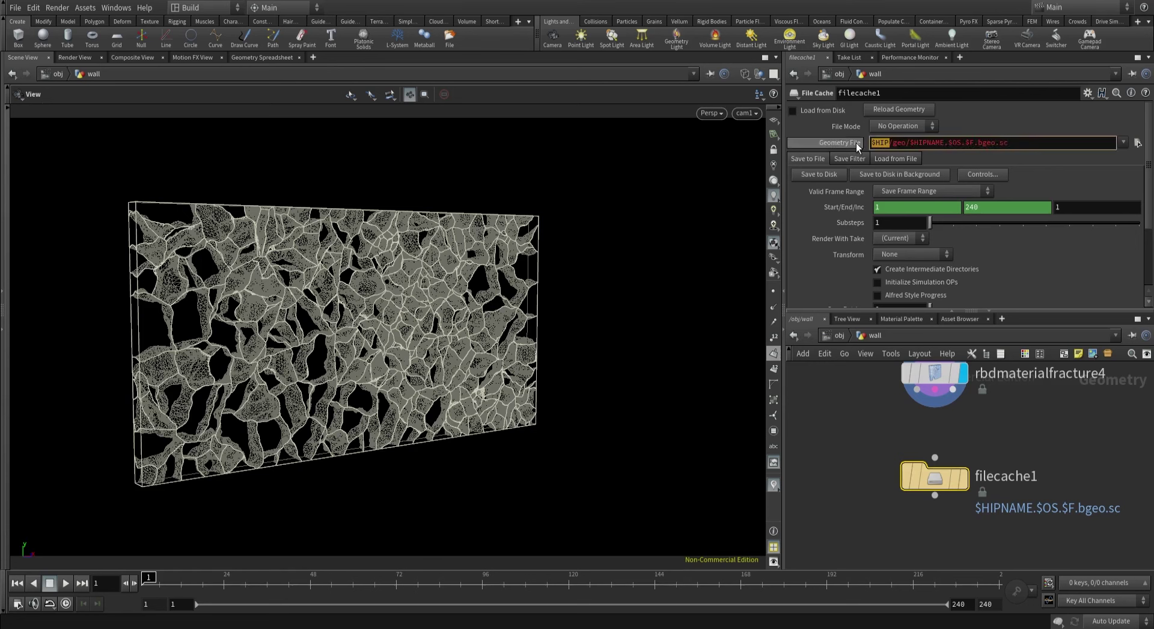
key("ctrl+v")
triple_click(892, 144)
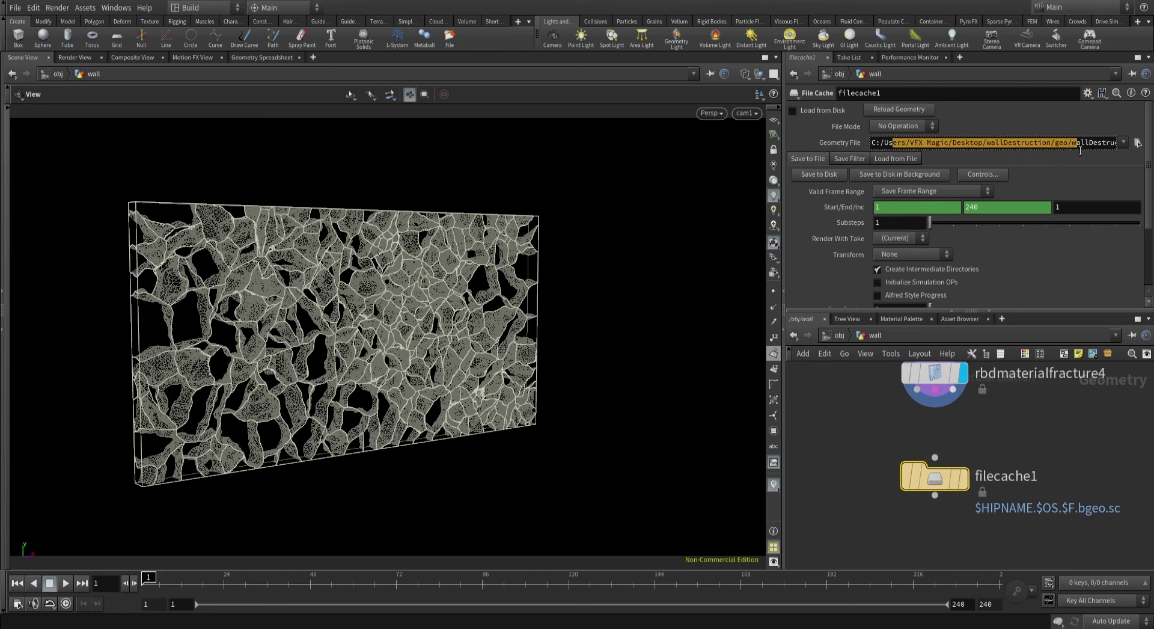
key("ctrl+z")
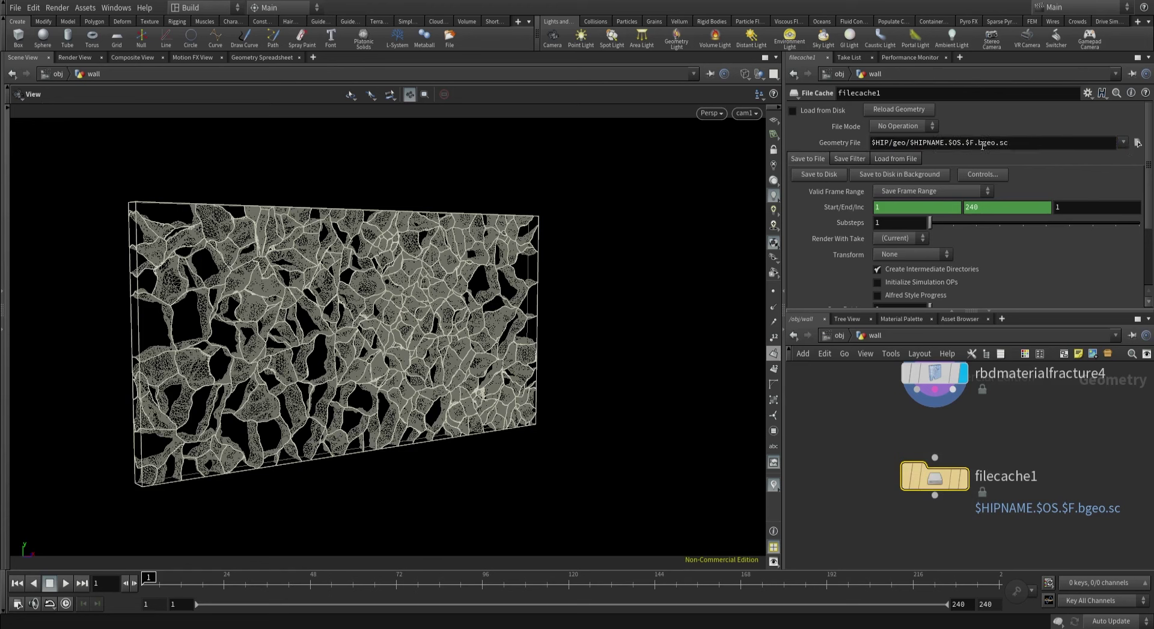
left_click_drag(1009, 144, 893, 145)
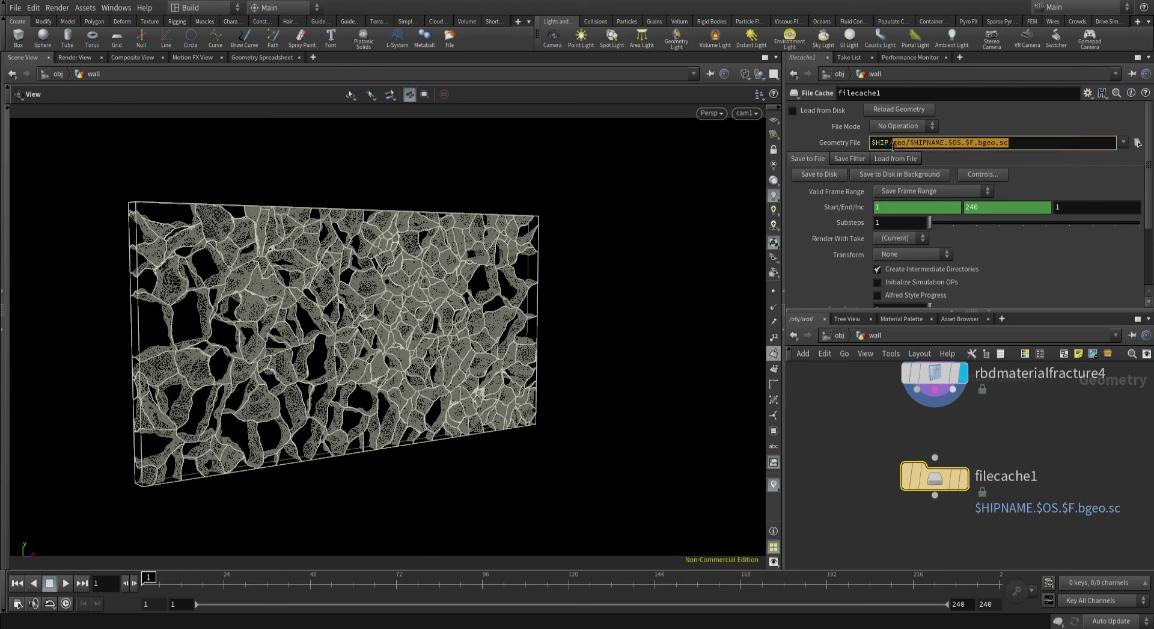
type("cache")
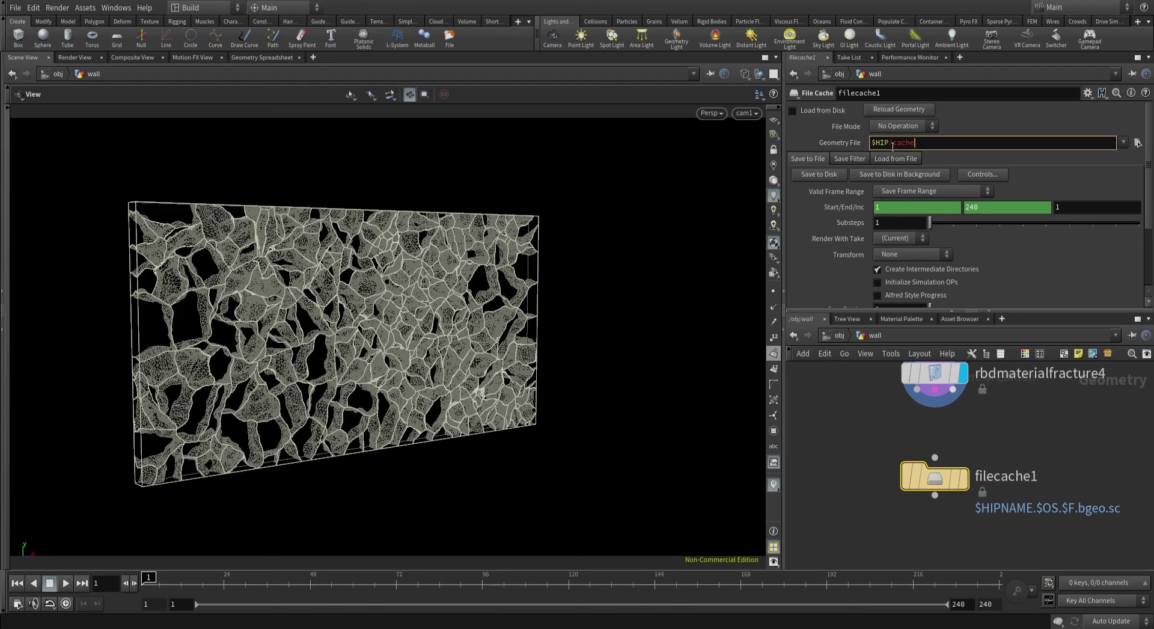
type("/$OS")
double_click(997, 476)
left_click_drag(996, 476, 945, 472)
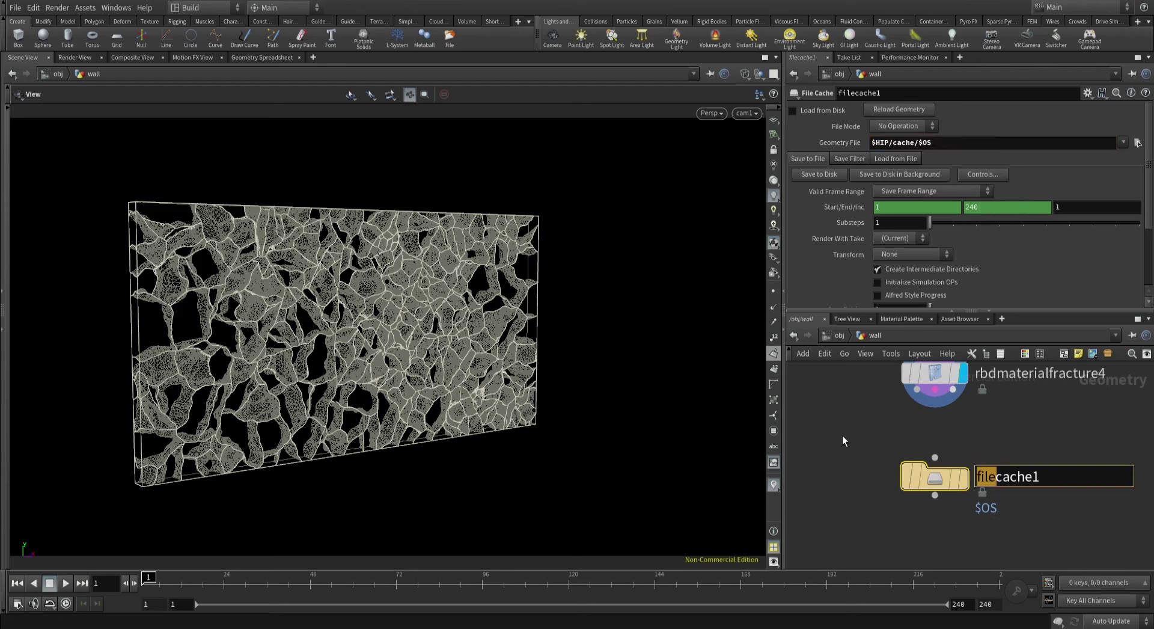
left_click(962, 142)
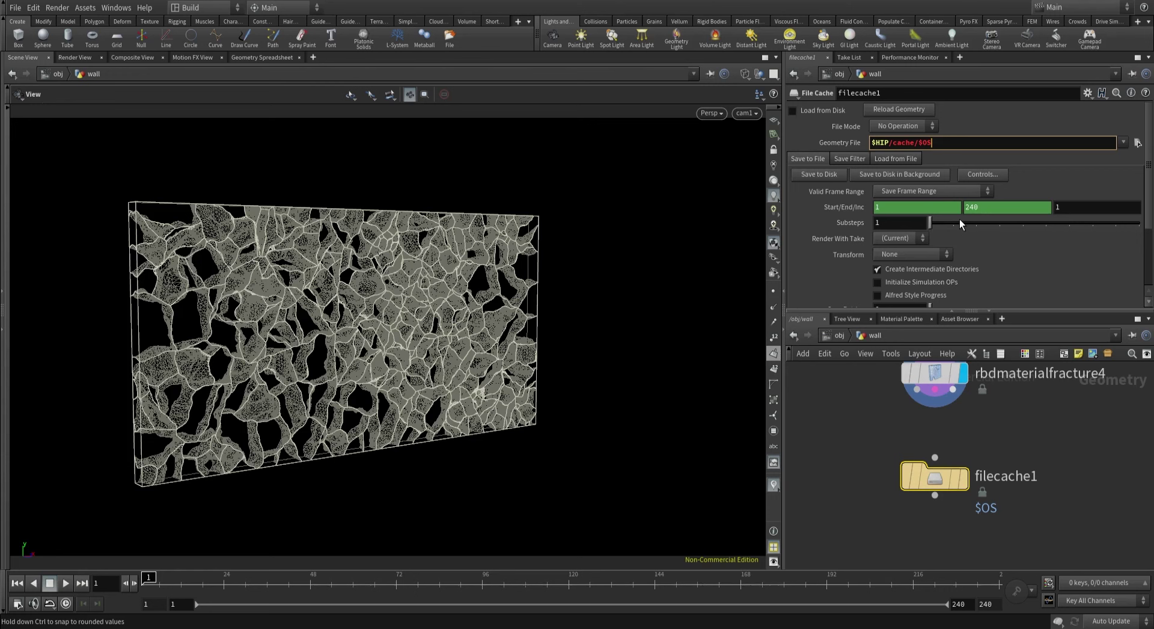
type("/$OS")
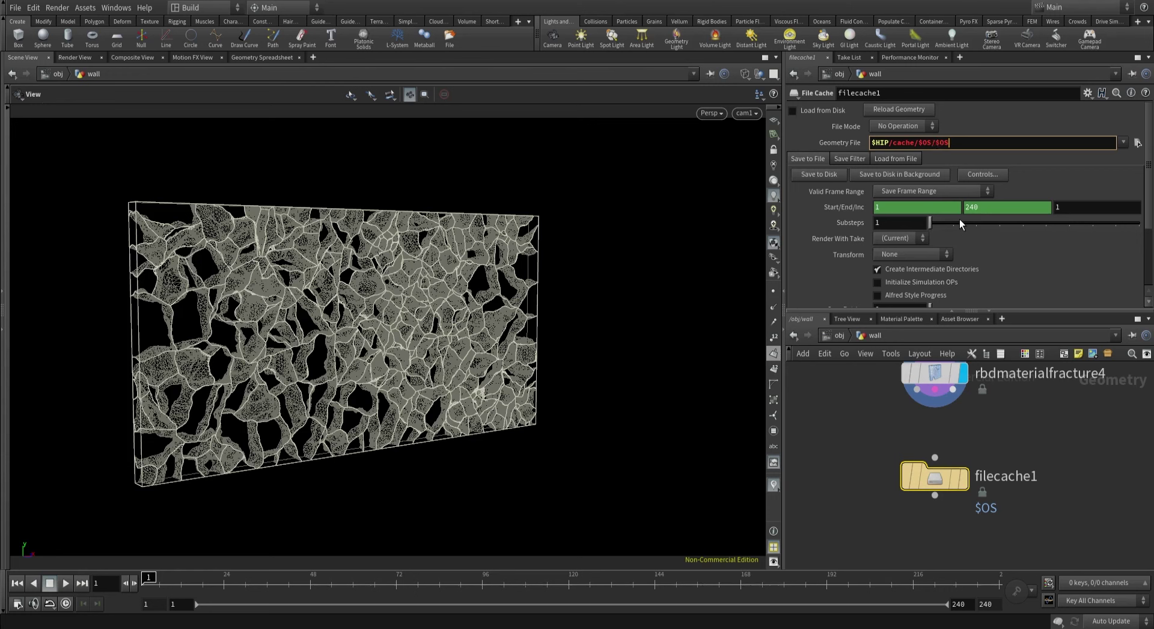
type(".bgeo.sc")
Set the file cache to the current frame only and rename it wallFracture.
left_click(935, 191)
left_click(917, 204)
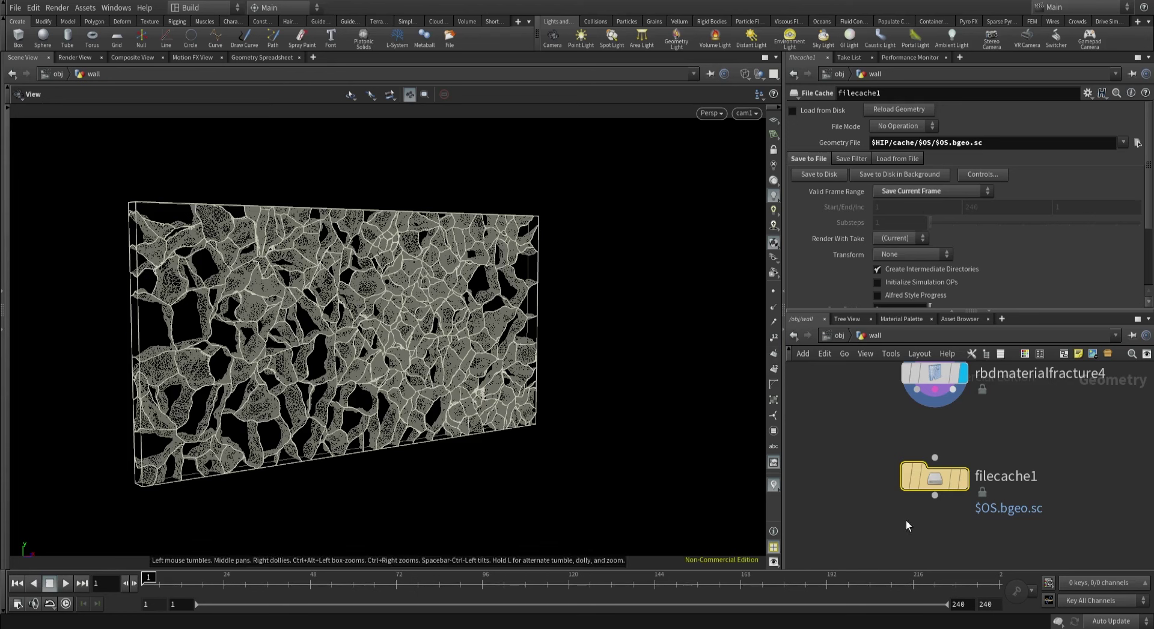
double_click(981, 475)
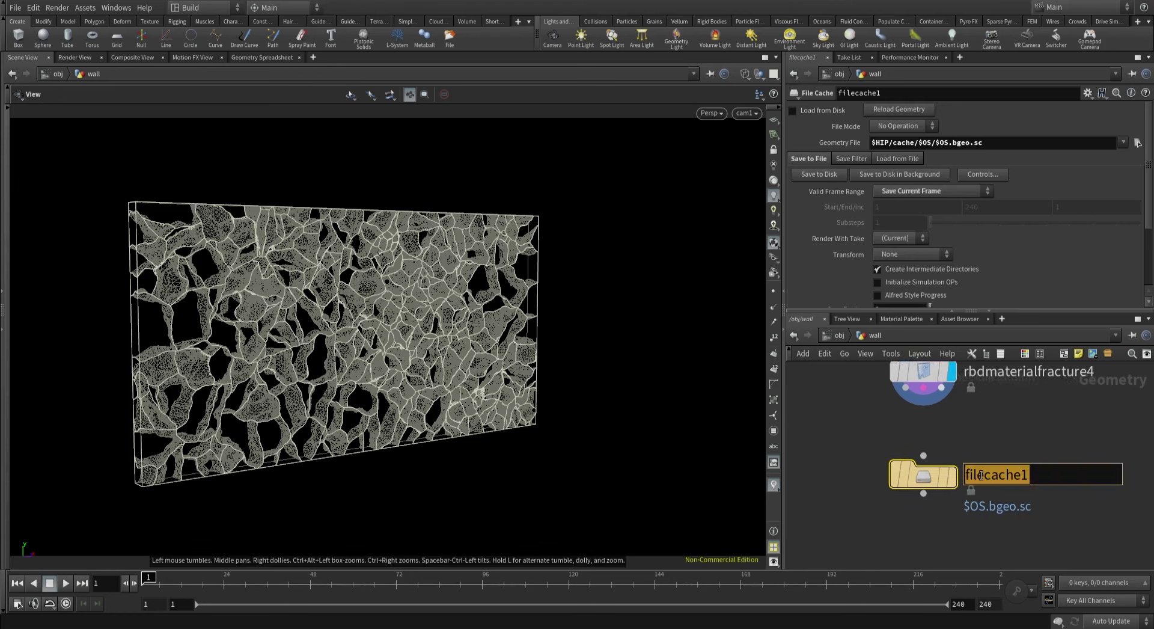
type("wallFrac")
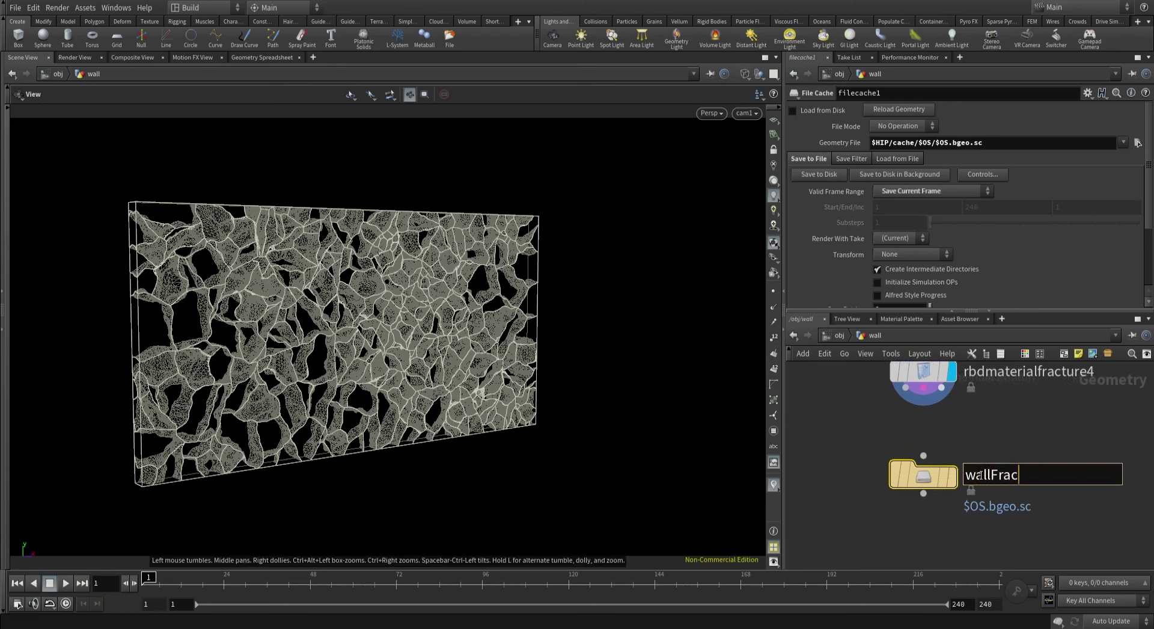
type("ture")
key("Return")
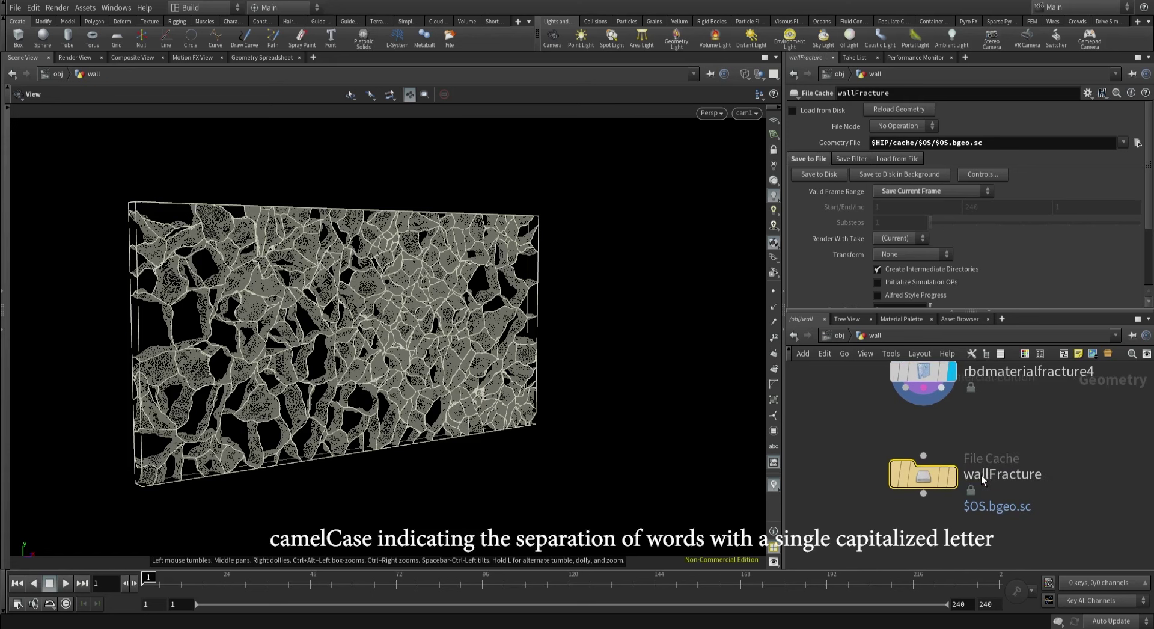
left_click(990, 474)
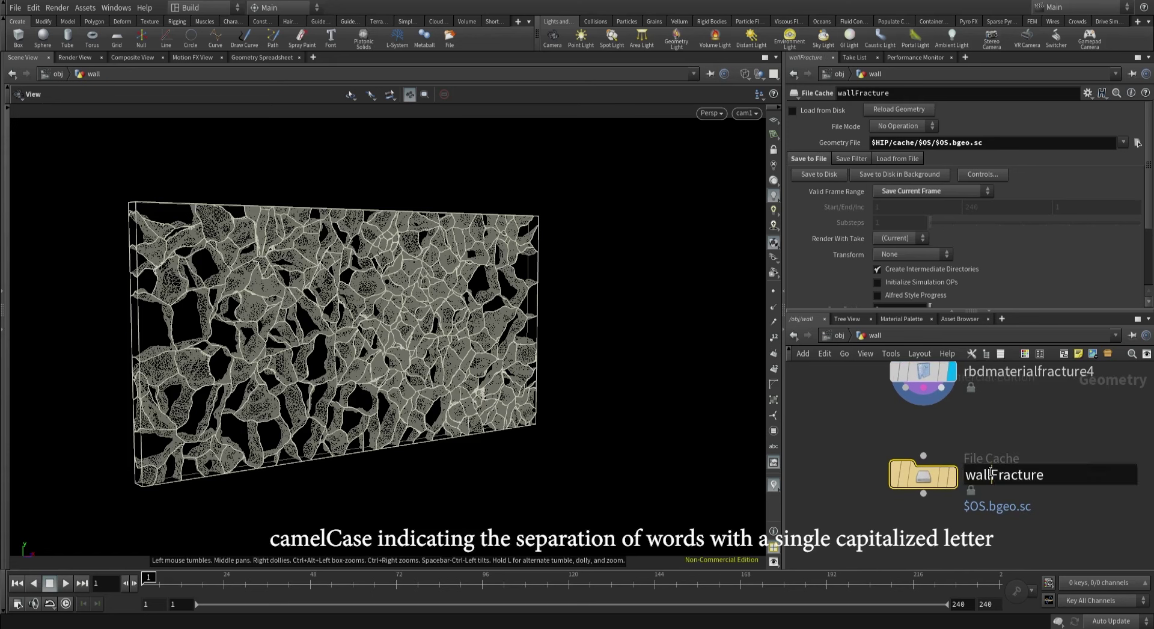
left_click_drag(990, 475, 1054, 473)
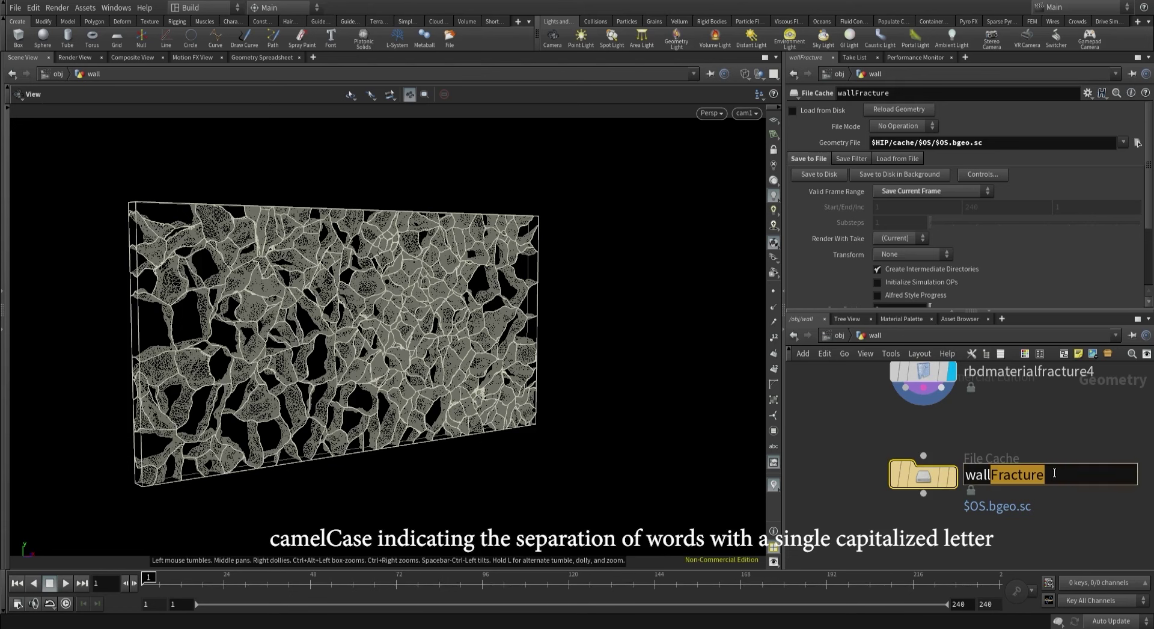
left_click(1015, 437)
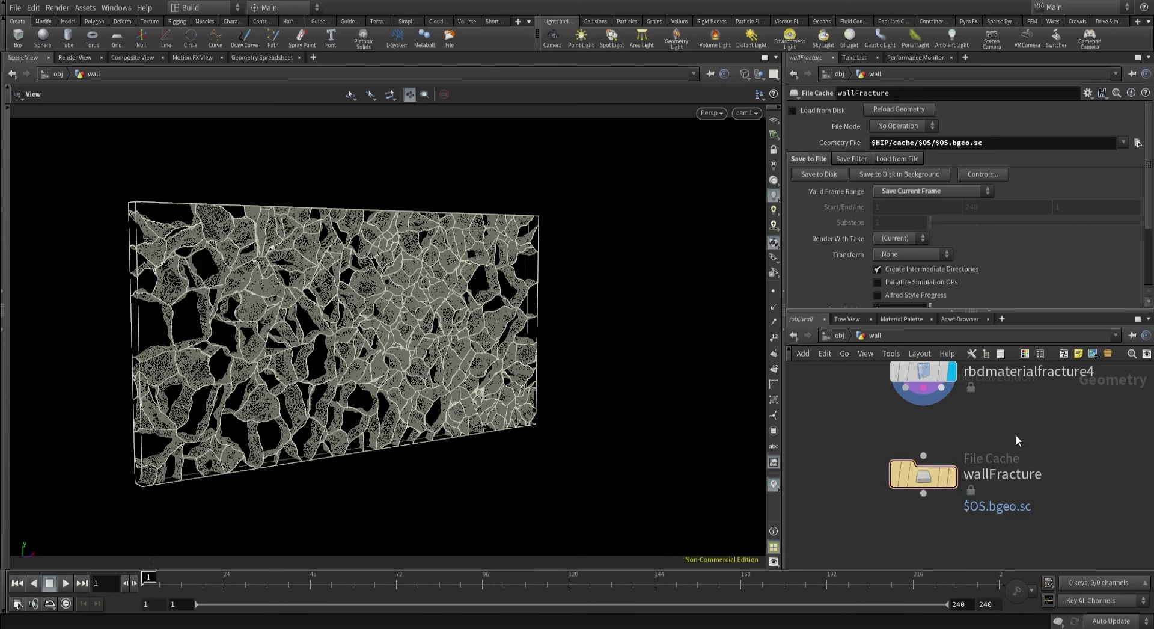
Add an RBD Pack node, rbdpack1, below rbdmaterialfracture4.
scroll(872, 441, "down", 2)
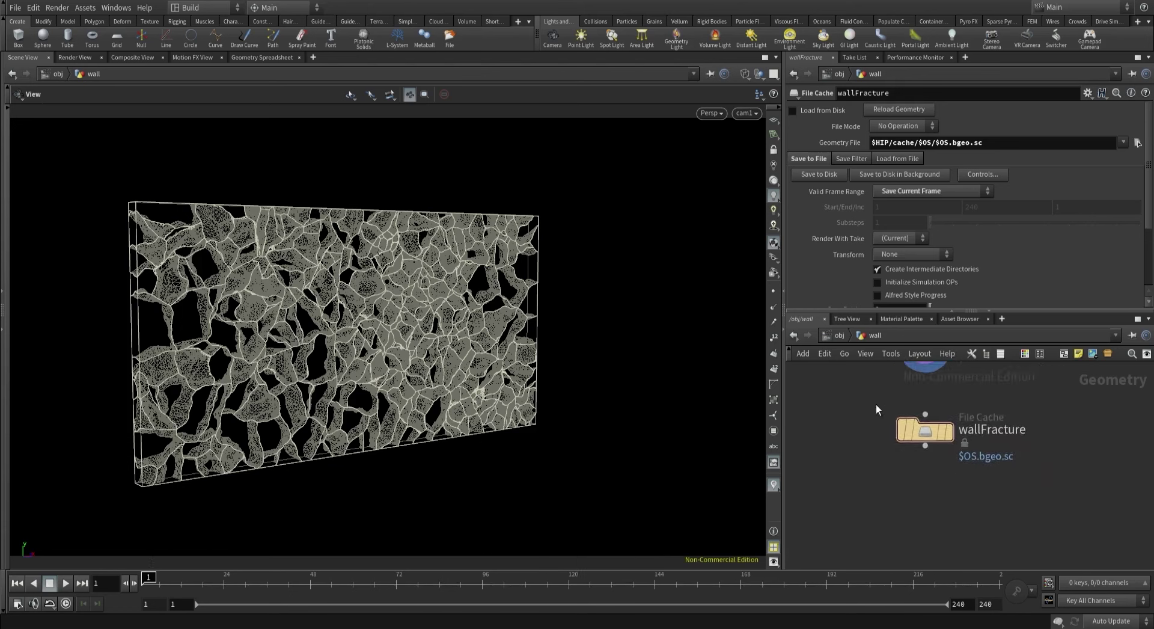
middle_click_drag(903, 399, 898, 470)
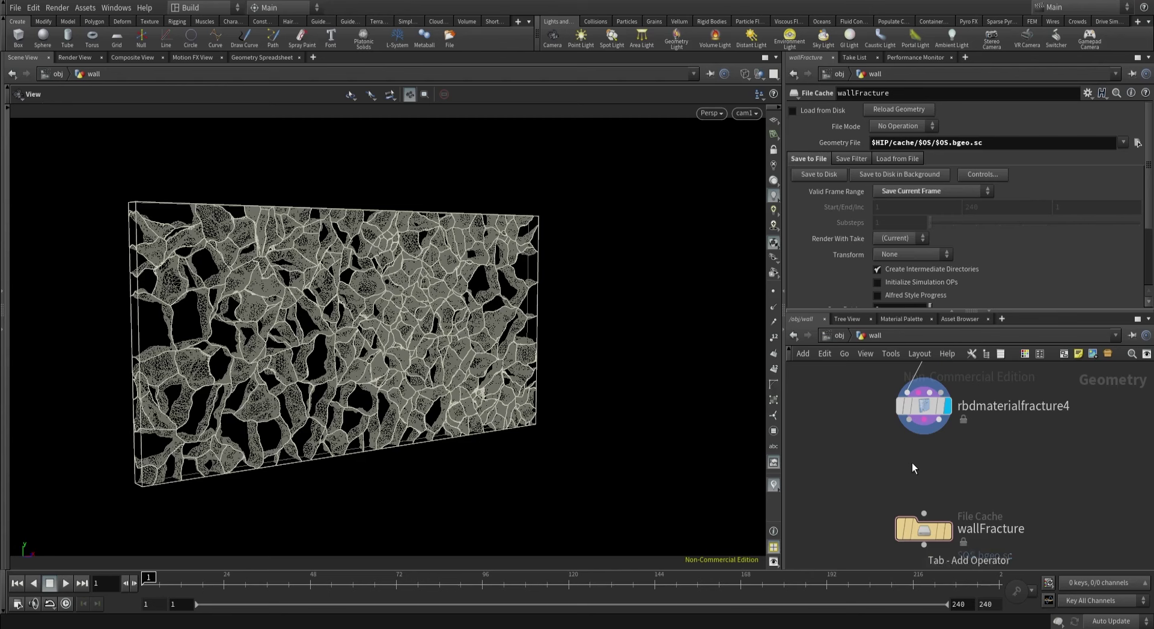
key("Tab")
type("rbd p")
key("Return")
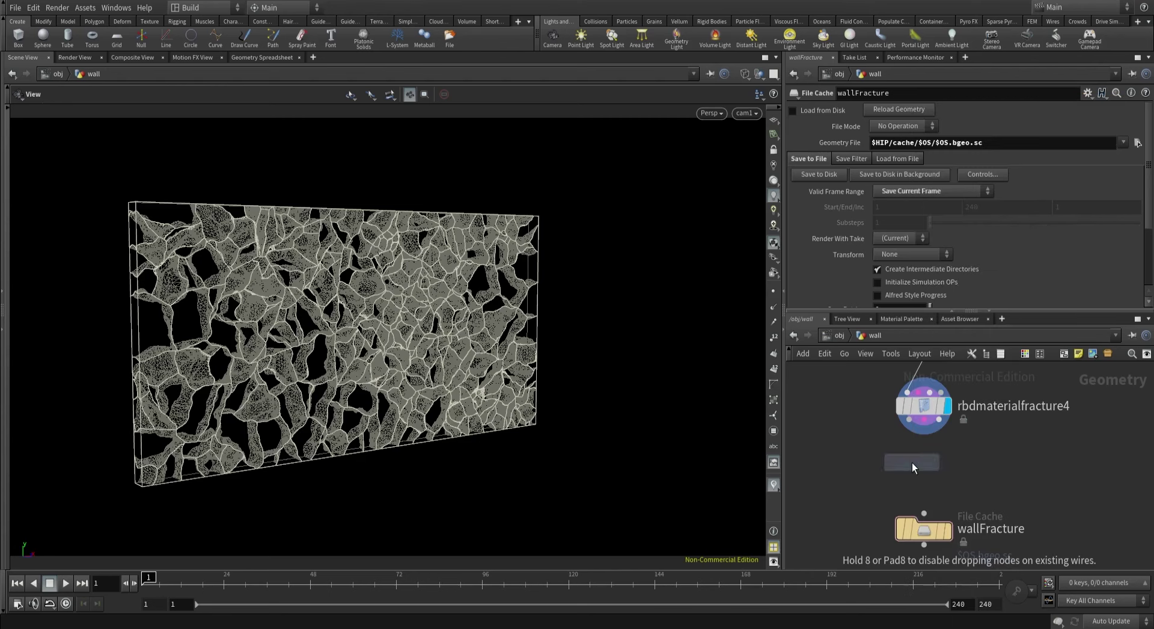
left_click(929, 473)
Wire all three outputs of rbdmaterialfracture4 into rbdpack1 and check its info.
left_click_drag(931, 476, 925, 477)
left_click(907, 420)
left_click(908, 460)
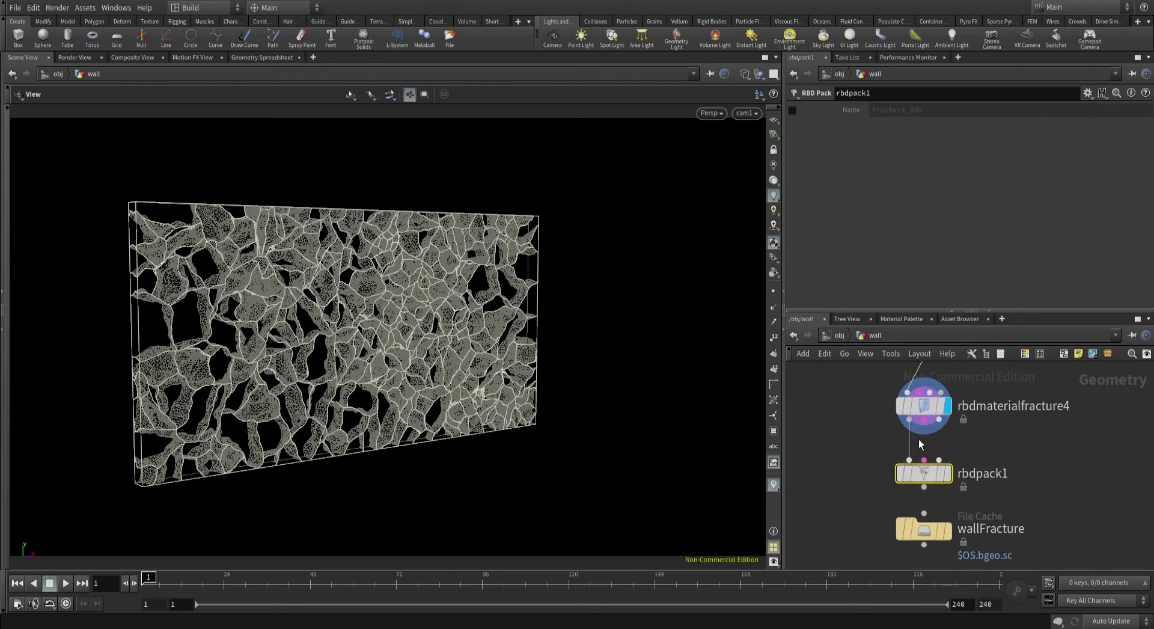
left_click(924, 419)
left_click(924, 460)
left_click(938, 419)
left_click(939, 460)
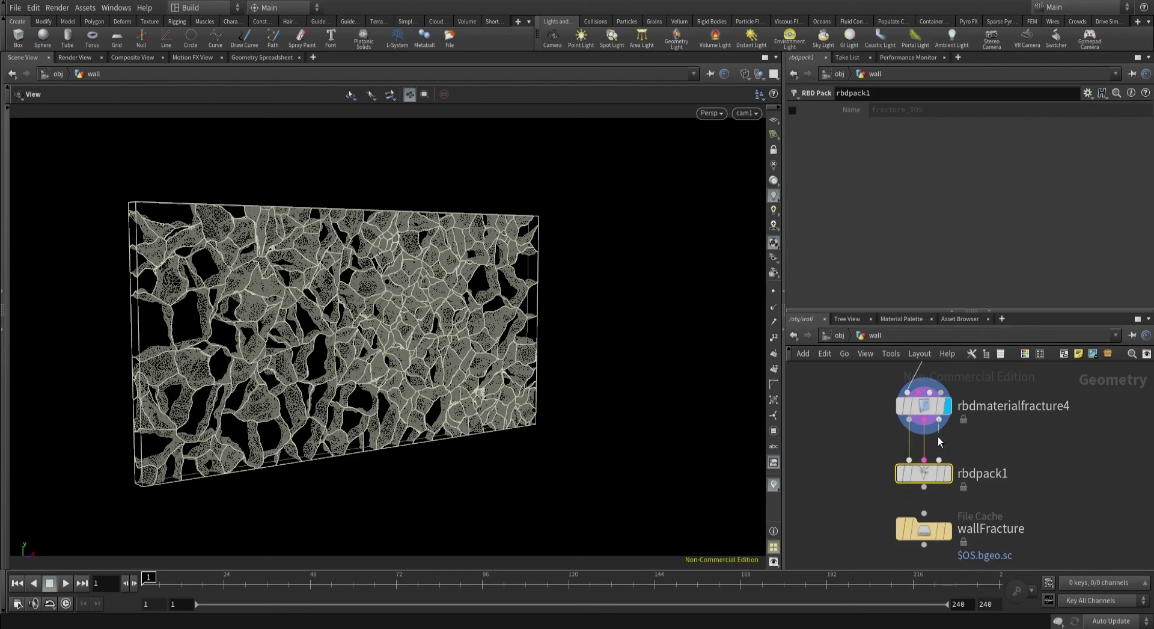
middle_click(923, 473)
Wire rbdpack1 into wallFracture and turn on Load from Disk.
middle_click_drag(850, 518, 849, 484)
left_click(923, 455)
left_click(924, 482)
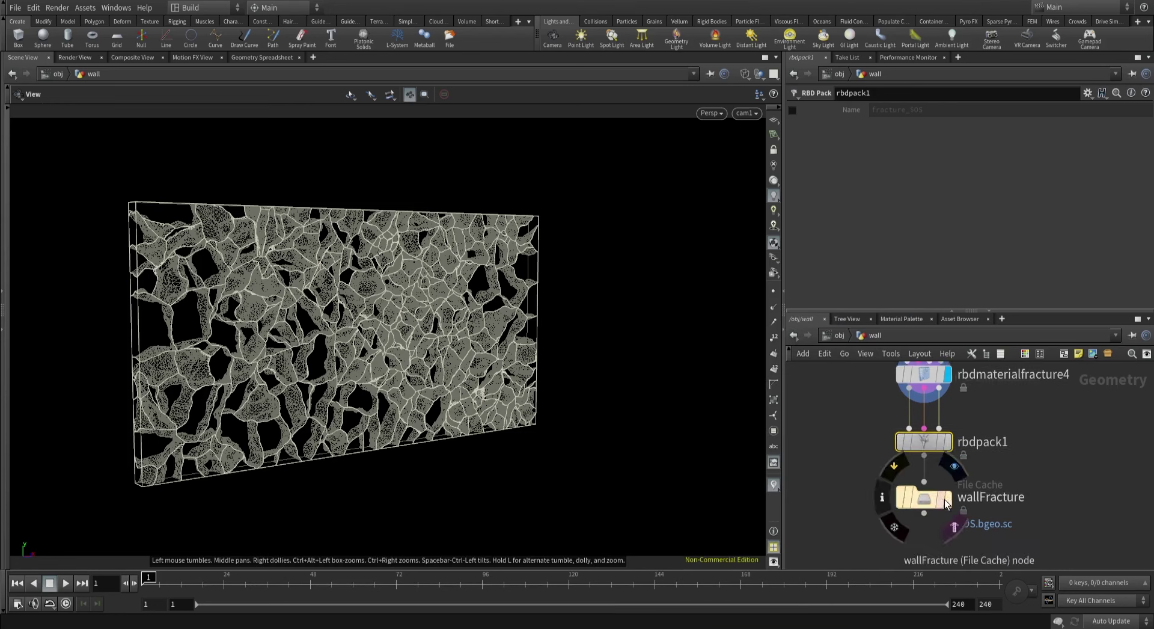
left_click(923, 498)
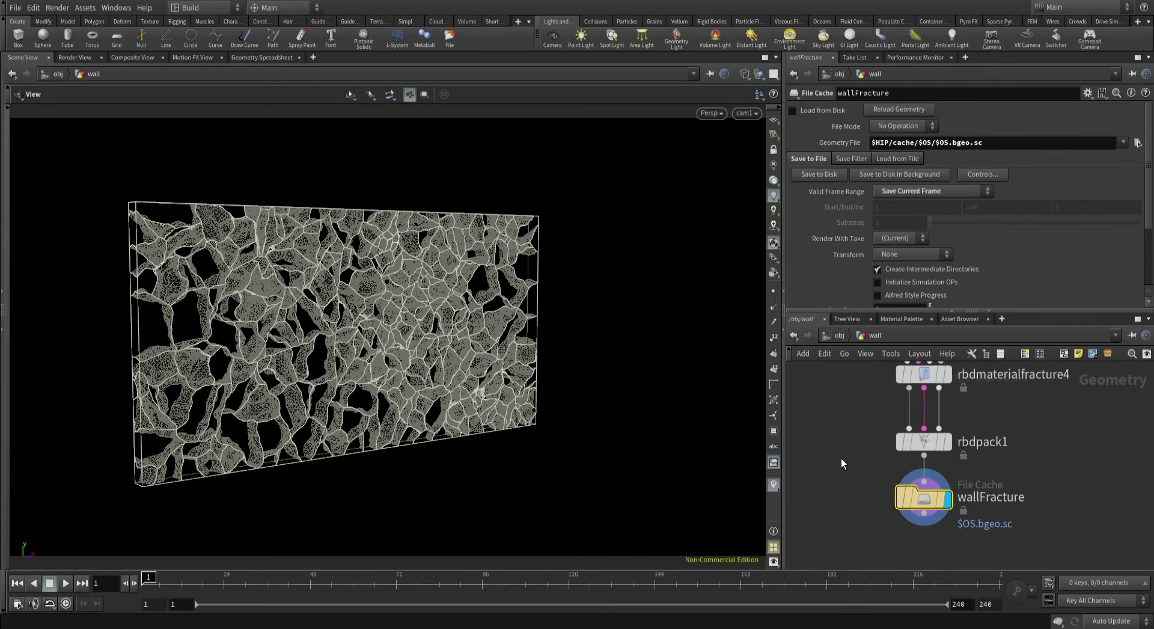
left_click(793, 111)
Reposition wallFracture, confirm its 3 packed pieces, and reconnect it under rbdpack1.
mouse_move(941, 505)
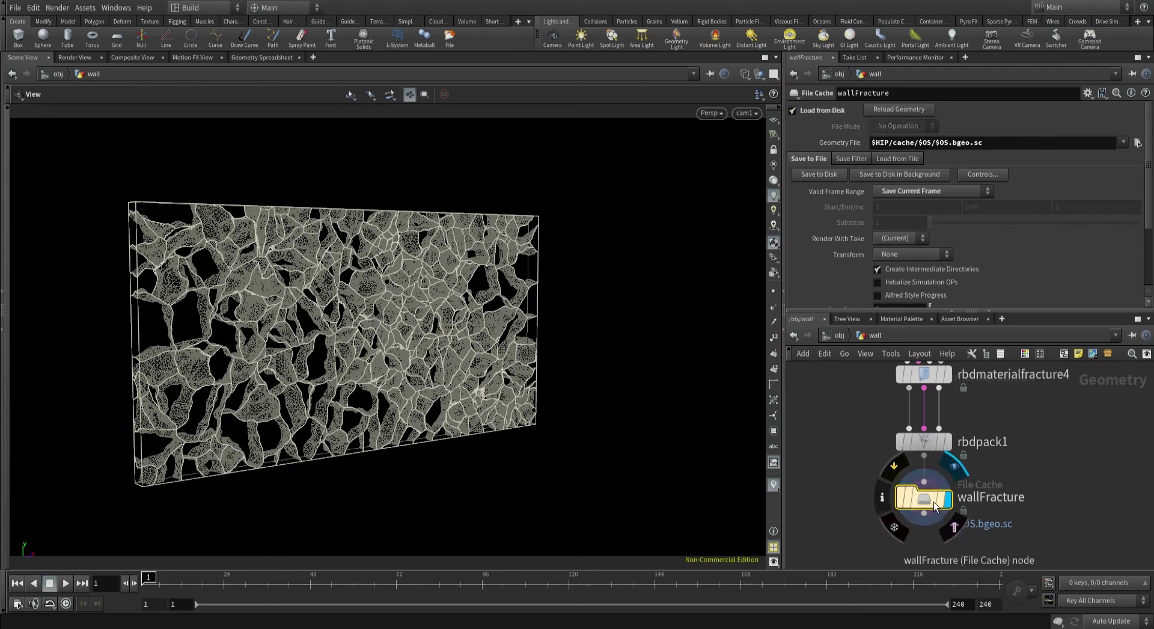
scroll(855, 420, "down", 3)
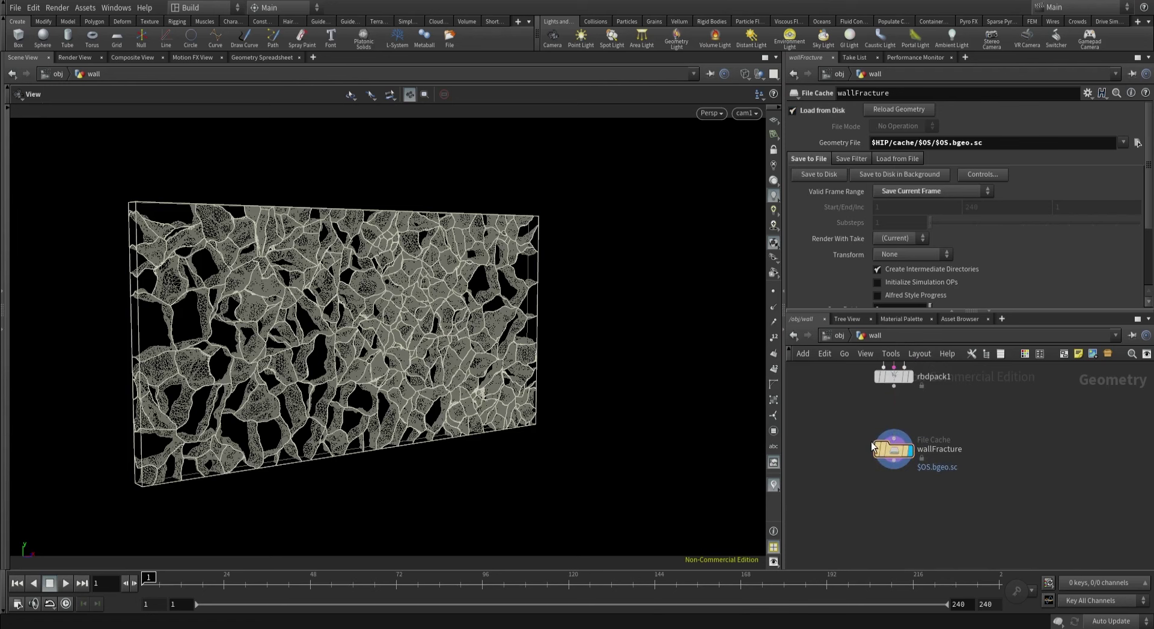
left_click_drag(895, 452, 889, 422)
middle_click(1035, 425)
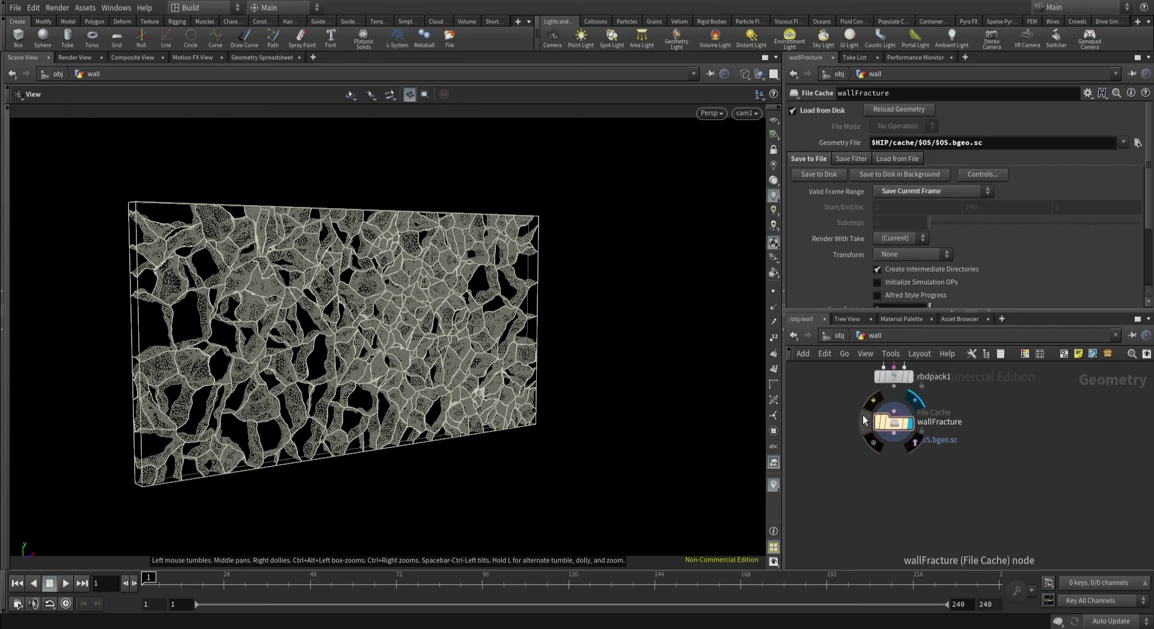
left_click(894, 411)
left_click(893, 385)
Tidy the layout of all seven nodes with L, then select wallFracture.
scroll(867, 446, "down", 3)
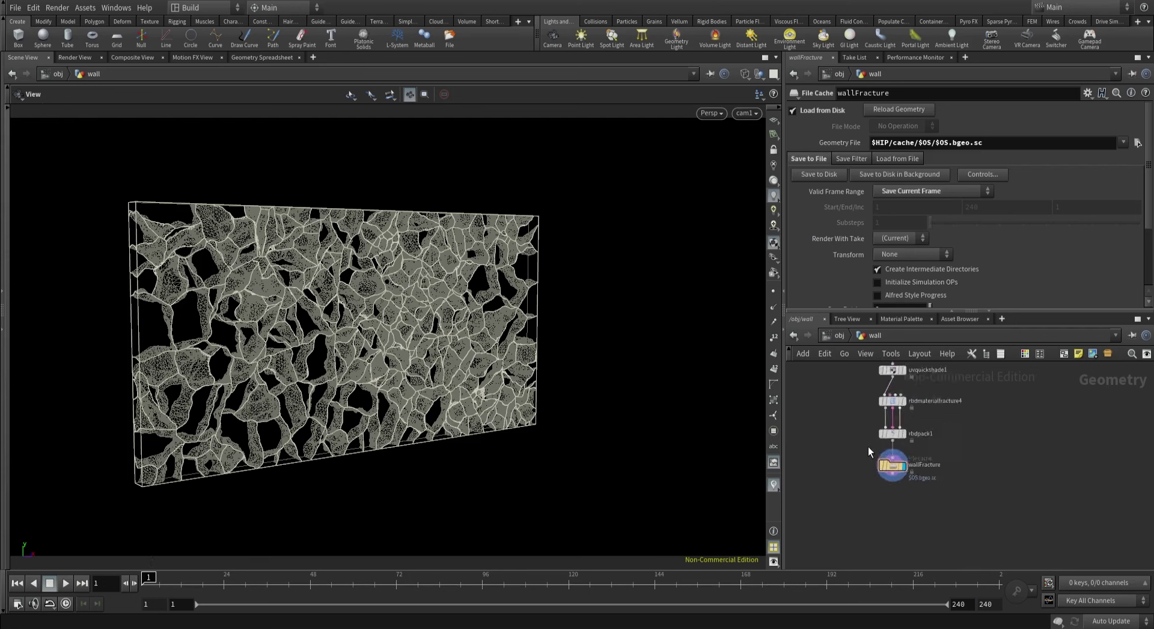
scroll(868, 446, "down", 3)
left_click_drag(860, 384, 928, 517)
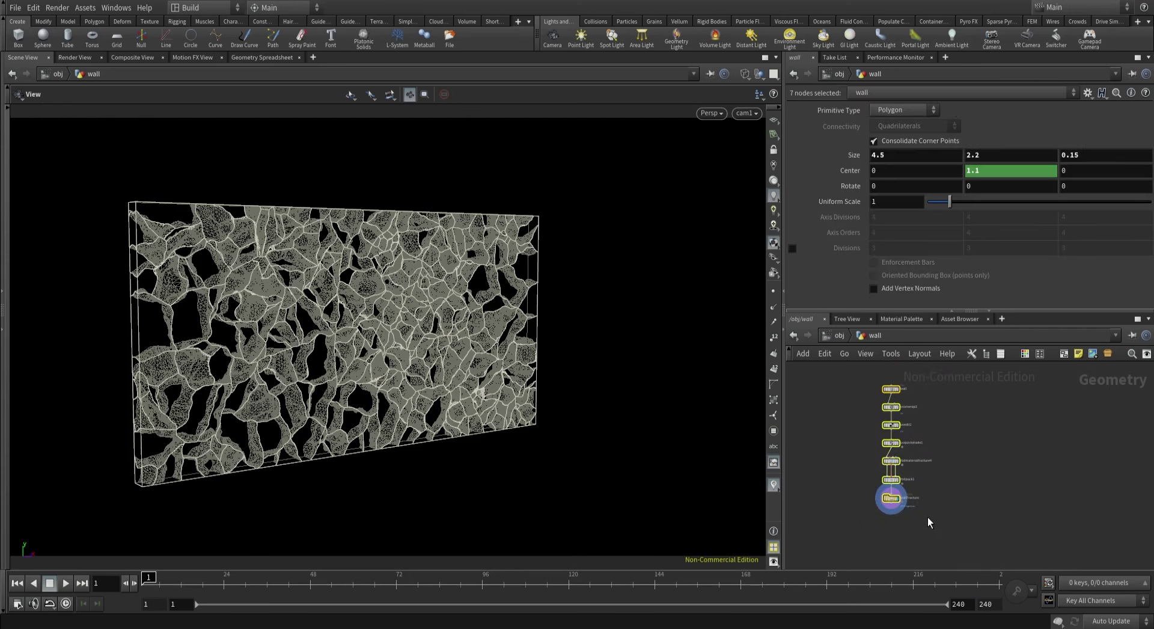
key("l")
scroll(888, 420, "up", 3)
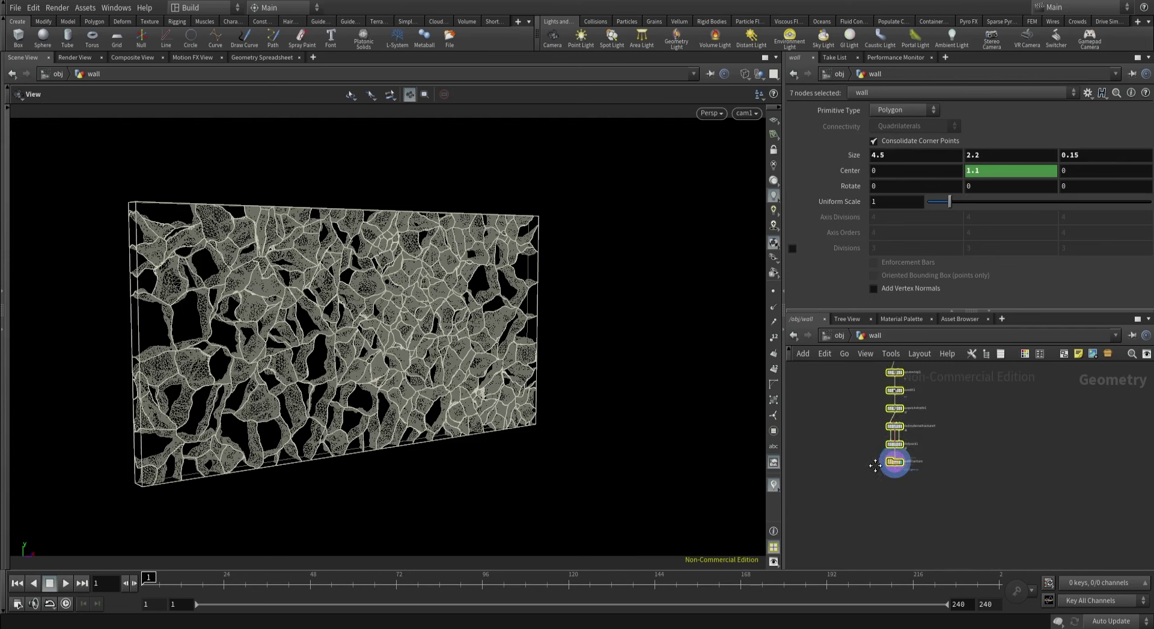
left_click(921, 413)
middle_click_drag(965, 449, 995, 449)
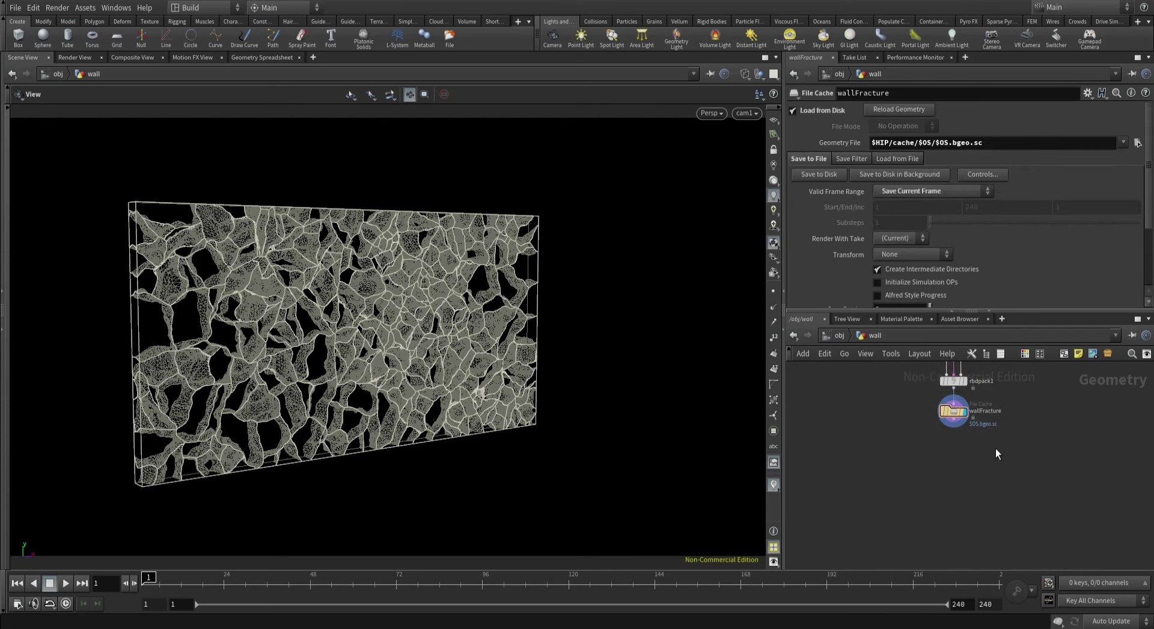
Add rbdunpack1 below wallFracture, wire wallFracture into it, and display its result.
key("Tab")
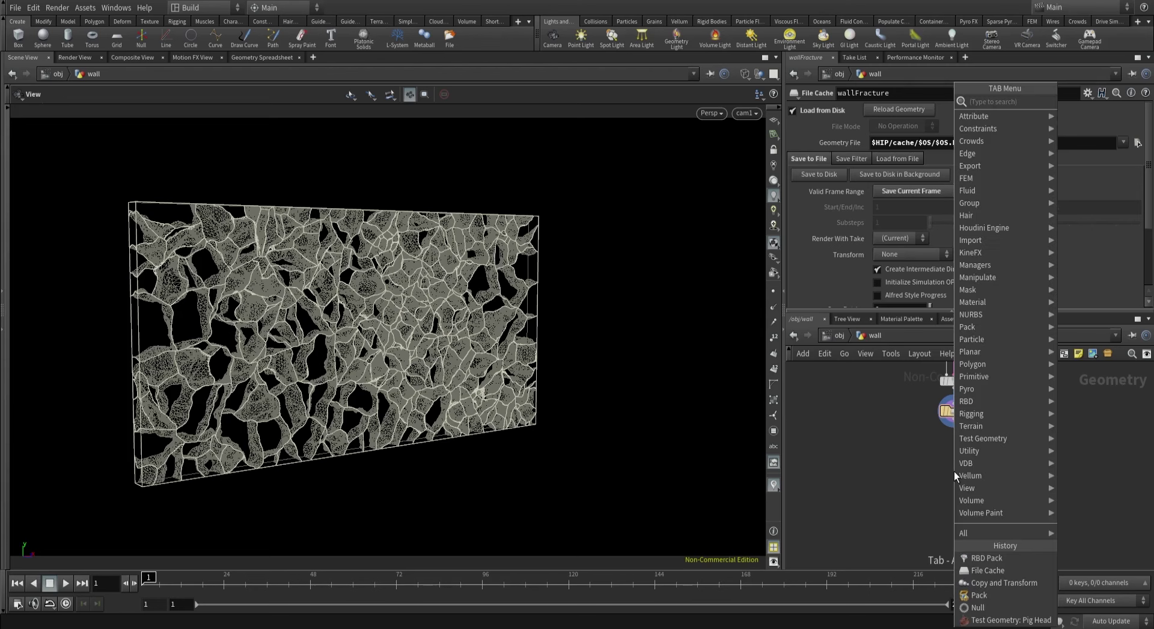
type("rbdunp")
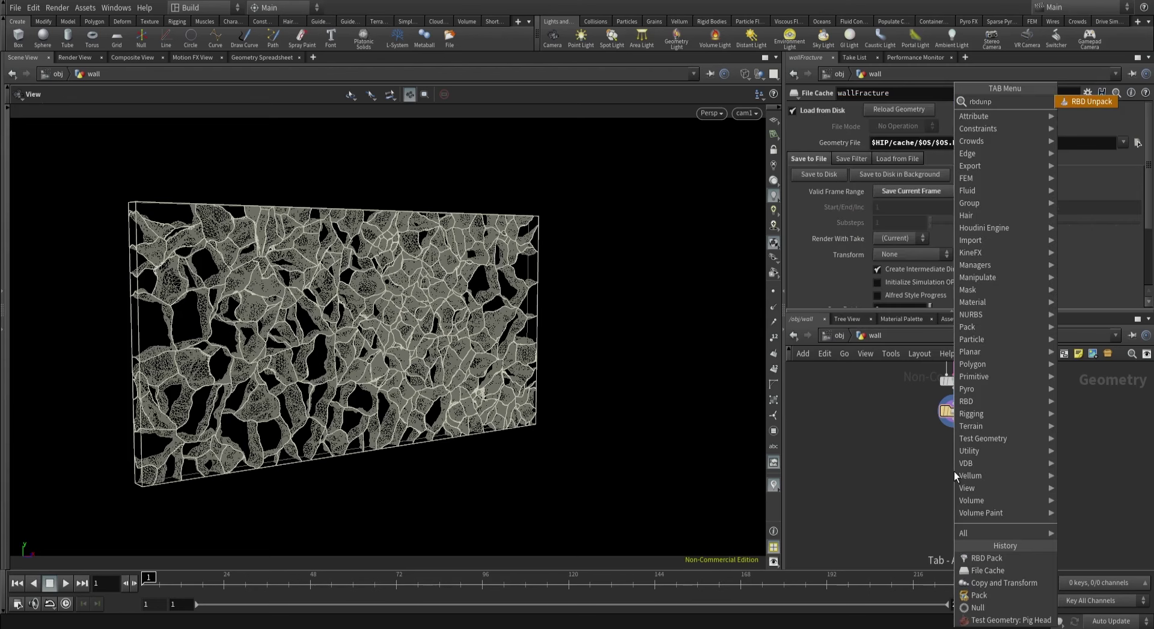
key("Return")
left_click(954, 471)
left_click_drag(955, 474, 955, 448)
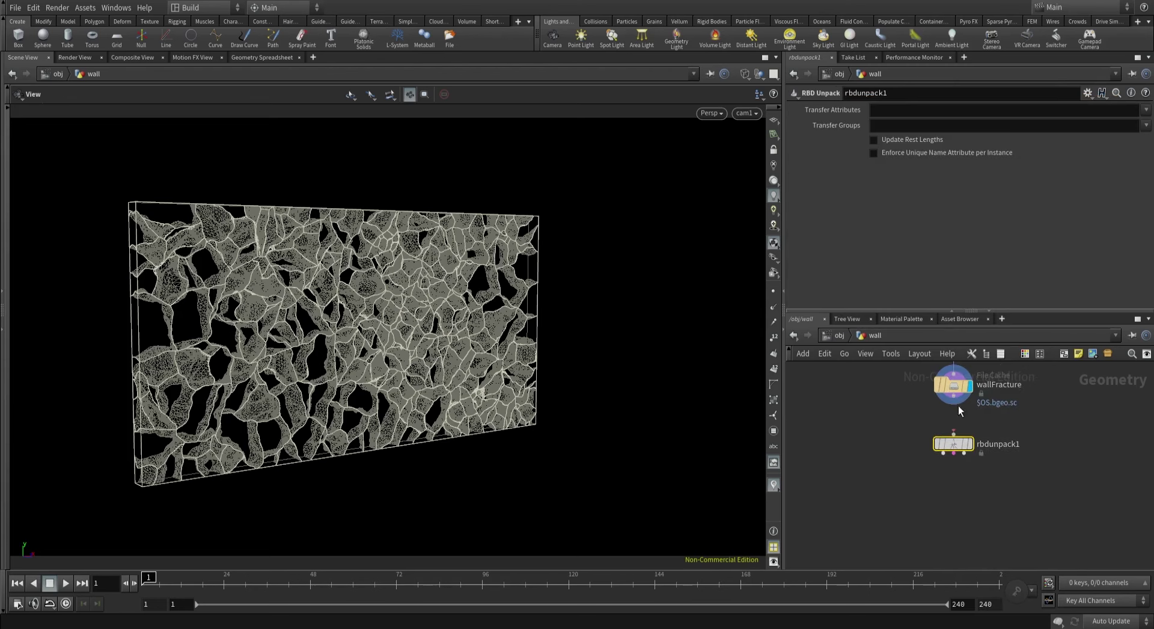
left_click(954, 398)
left_click(954, 435)
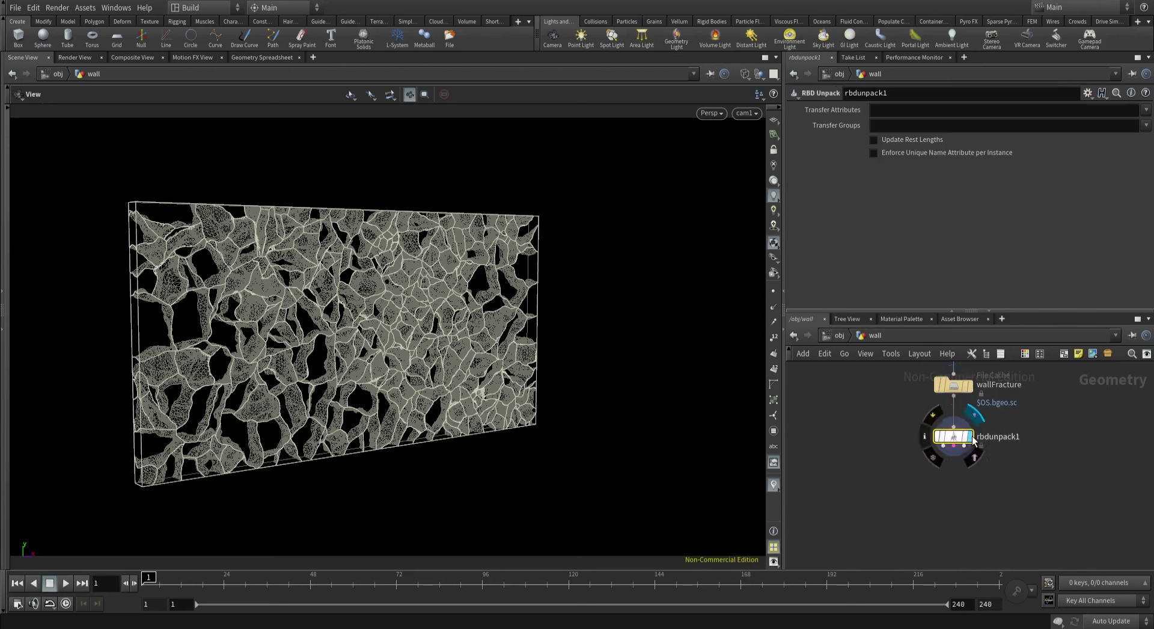
left_click(969, 444)
Bring the upstream nodes into view and select rbdmaterialfracture4.
scroll(918, 505, "down", 2)
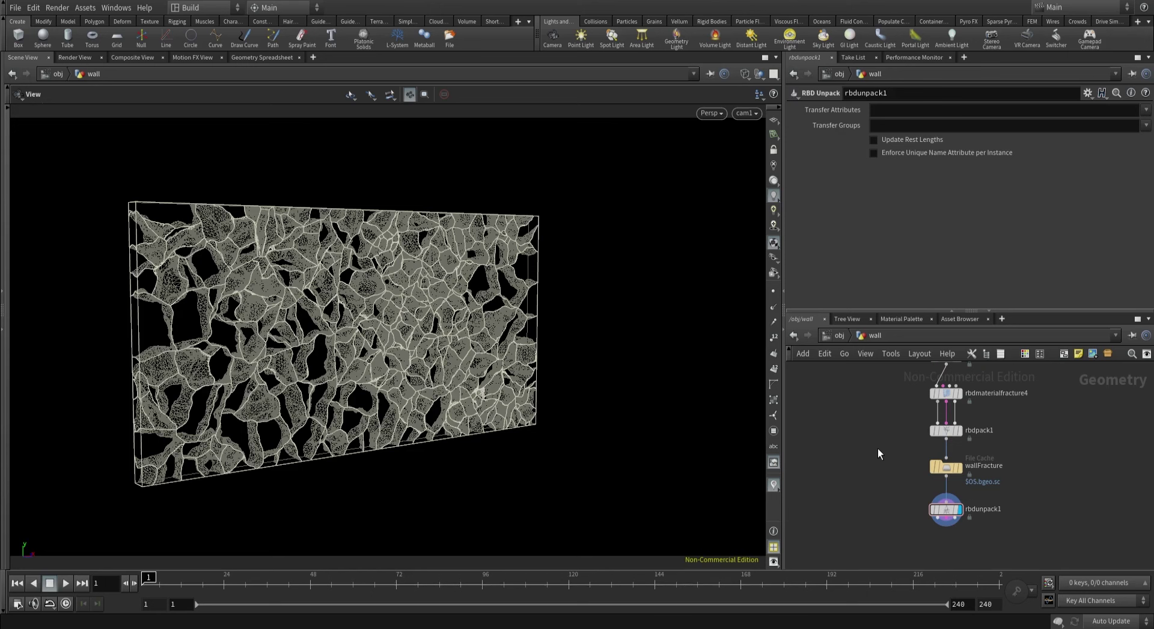
middle_click_drag(881, 442, 862, 480)
scroll(888, 460, "up", 4)
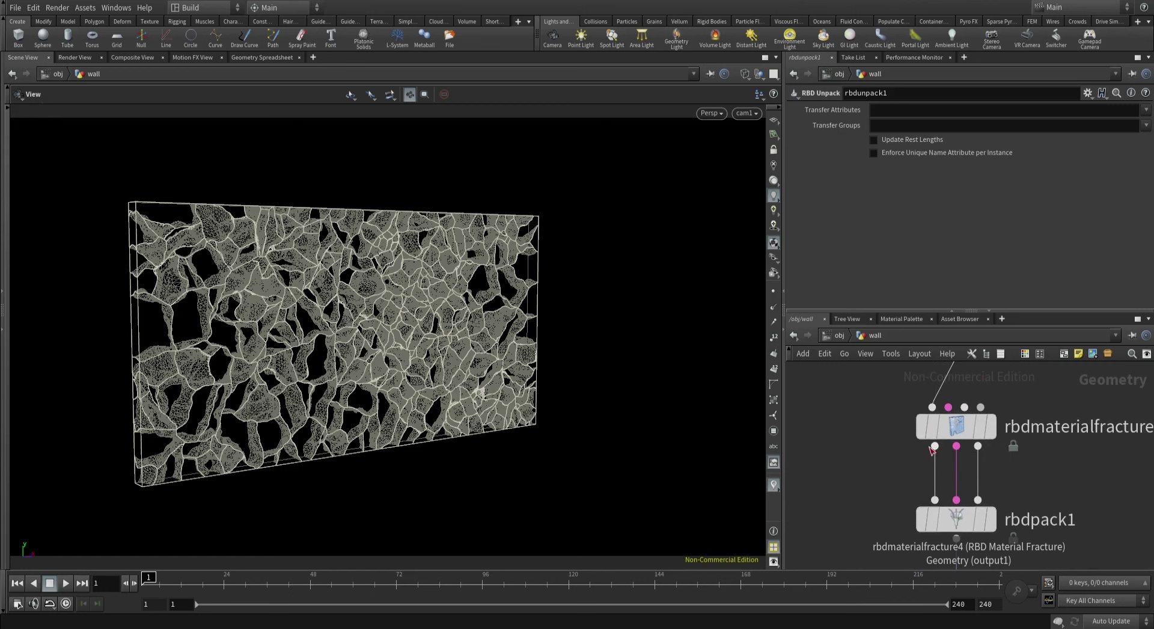
left_click_drag(857, 385, 1084, 478)
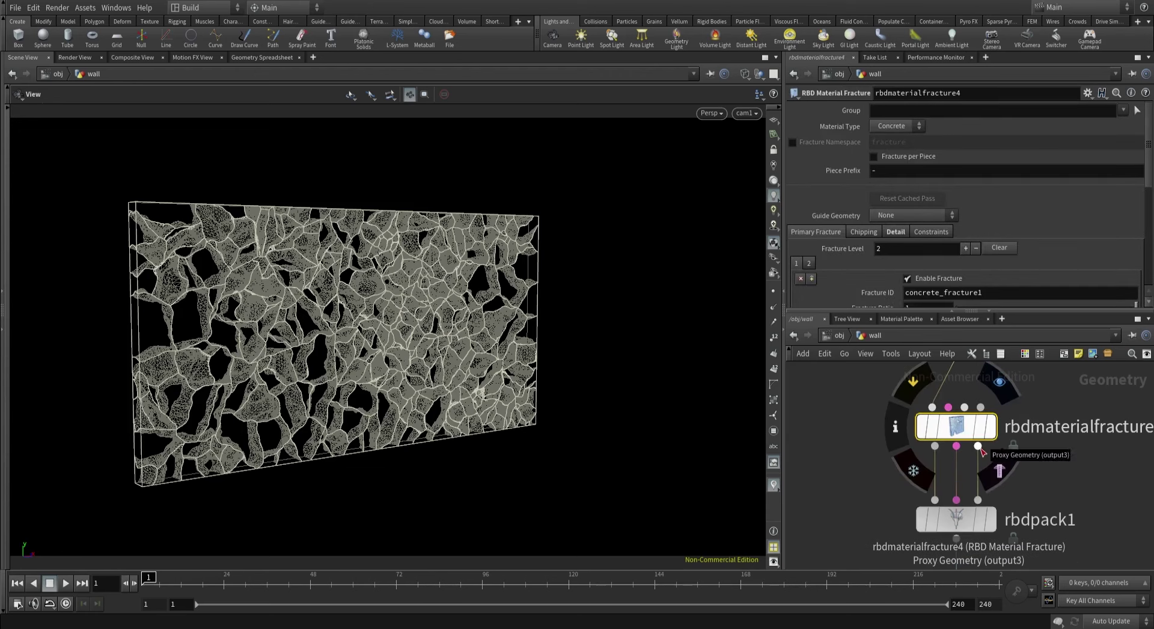
scroll(833, 474, "down", 3)
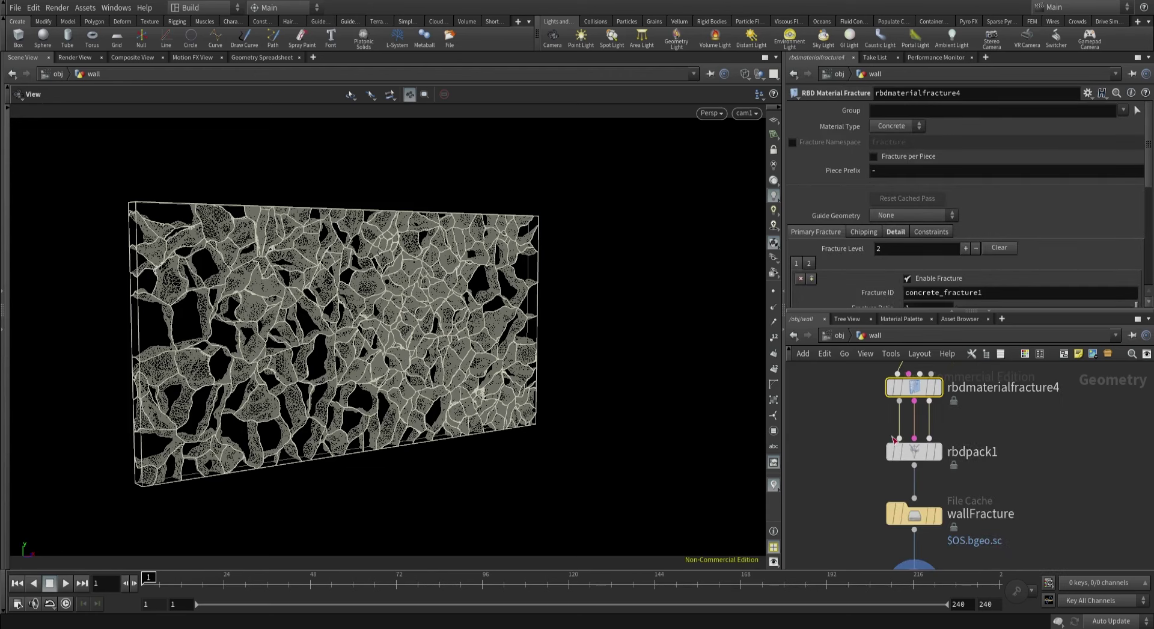
Add a Null node, null2, wired from the Proxy Geometry output.
key("Tab")
type("null")
key("Return")
left_click(1071, 456)
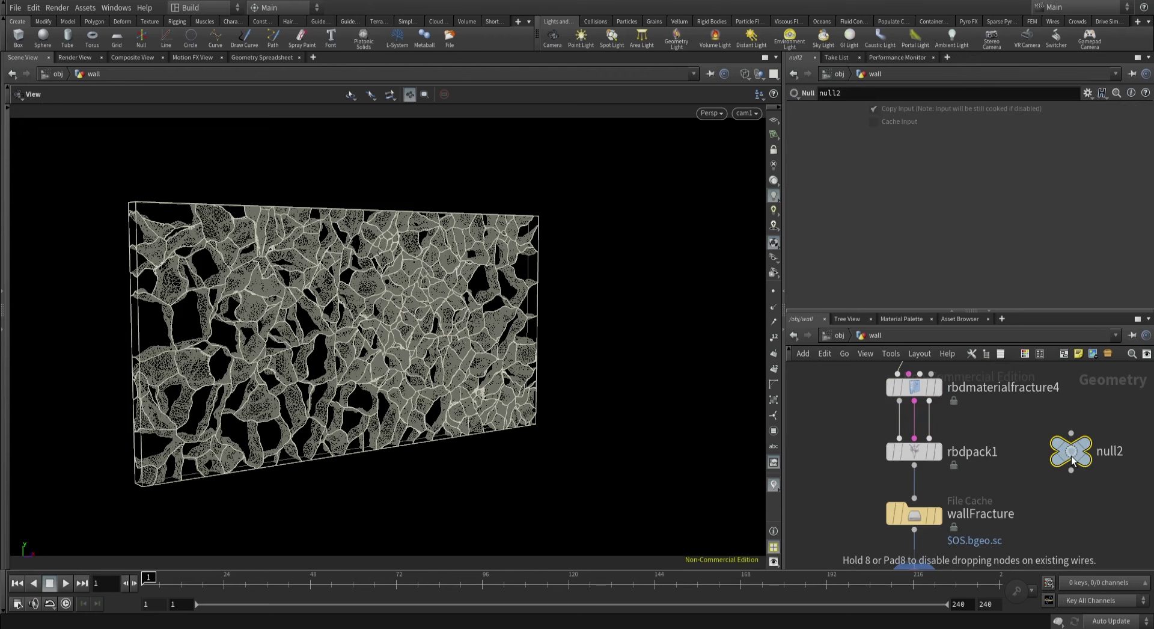
left_click(930, 409)
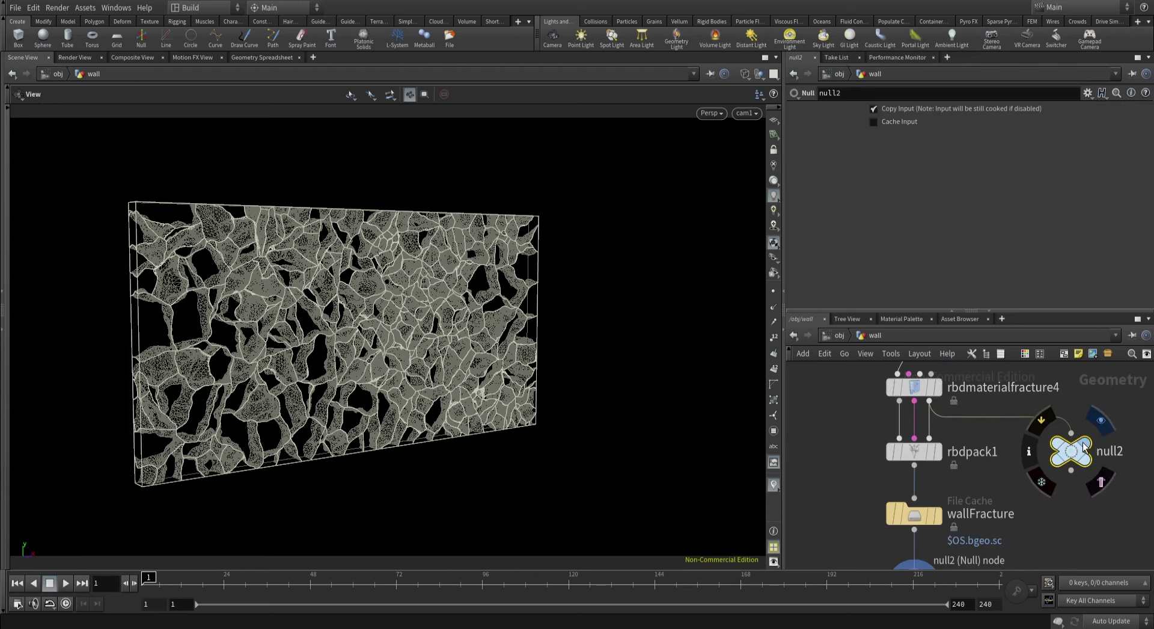
left_click(1071, 433)
Rewire null2 from rbdunpack1's output and move it below rbdunpack1.
left_click_drag(316, 304, 222, 297)
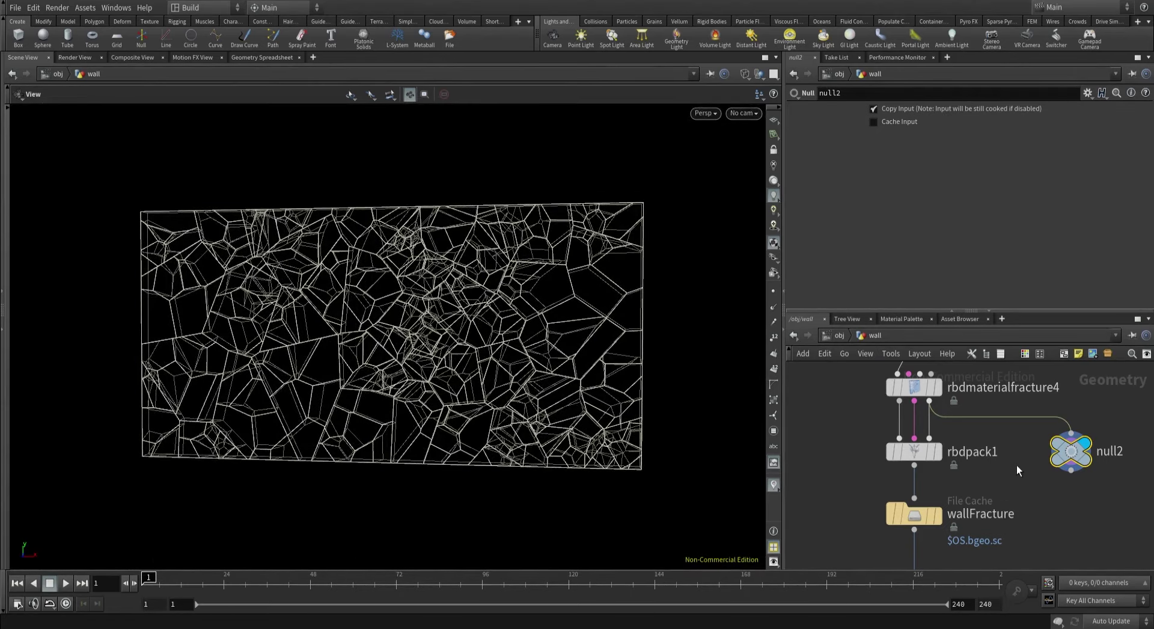
scroll(1018, 429, "down", 3)
left_click(1052, 402)
left_click(954, 515)
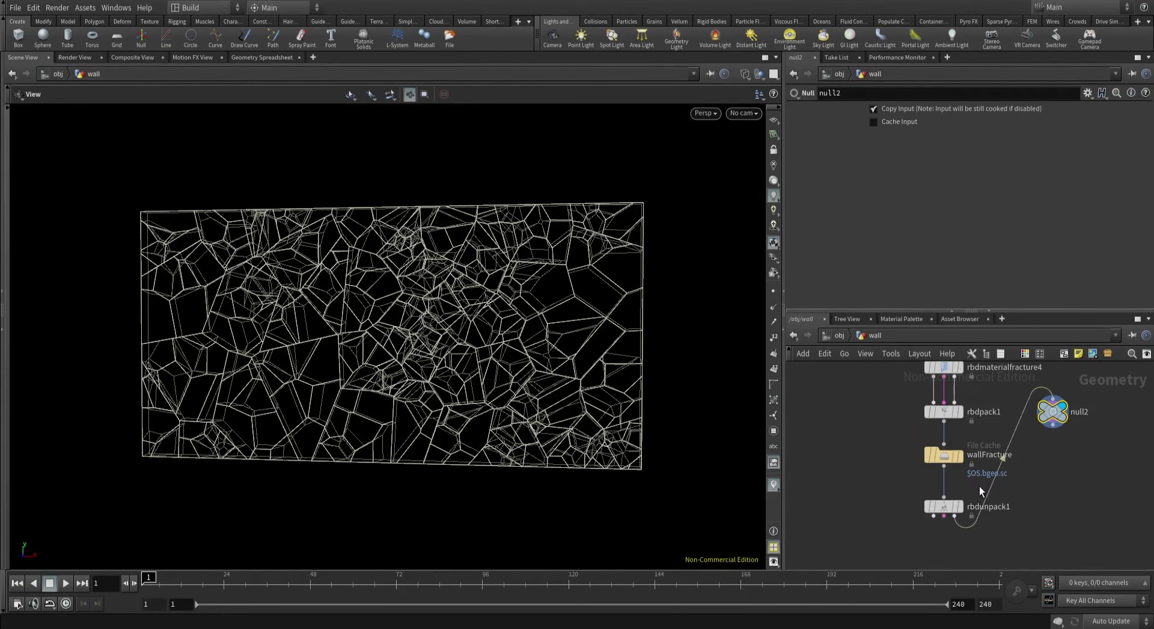
left_click_drag(1050, 418, 968, 524)
scroll(988, 466, "up", 3)
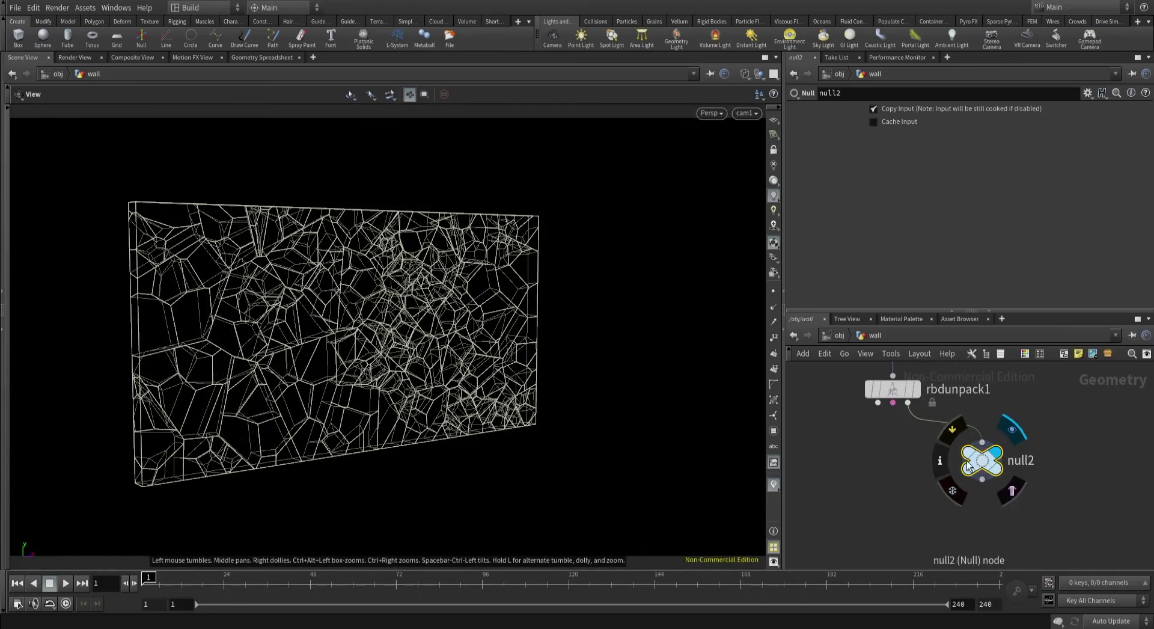
Add a displayed assemble2 node below rbdunpack1 with Create Packed Geometry enabled.
key("Tab")
type("ass")
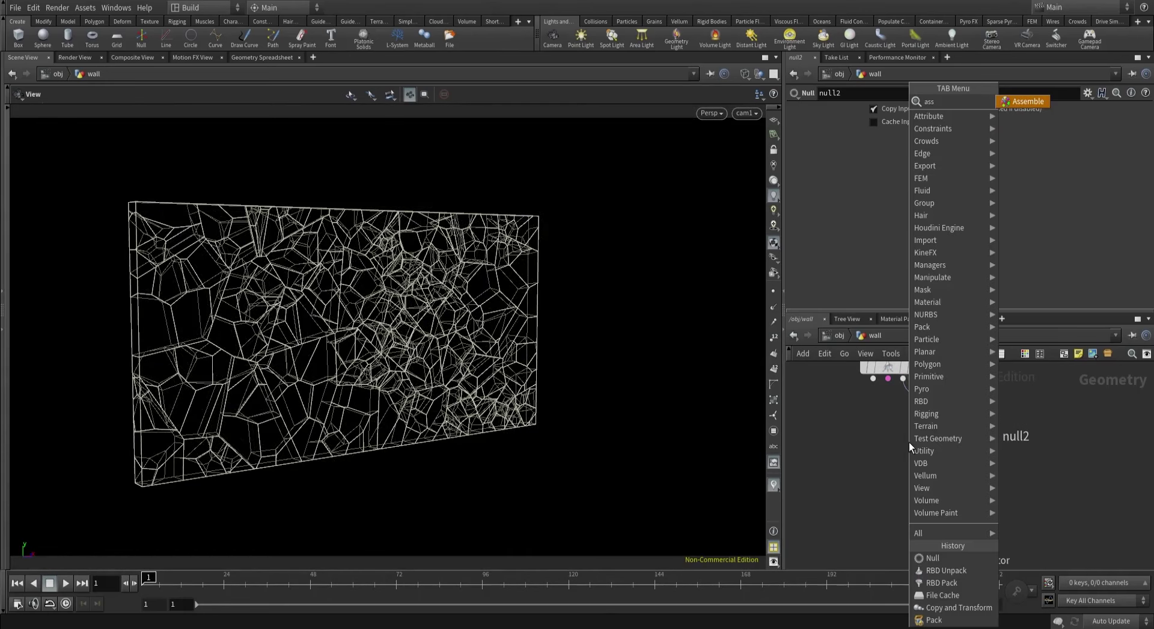
left_click(1034, 103)
left_click(917, 490)
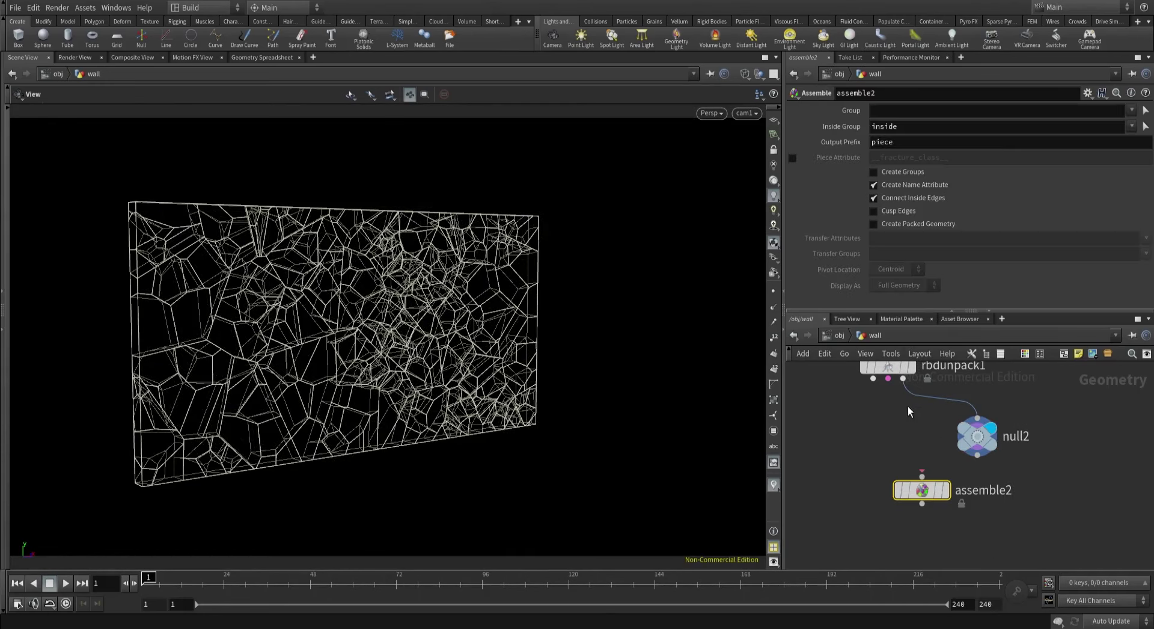
left_click(946, 489)
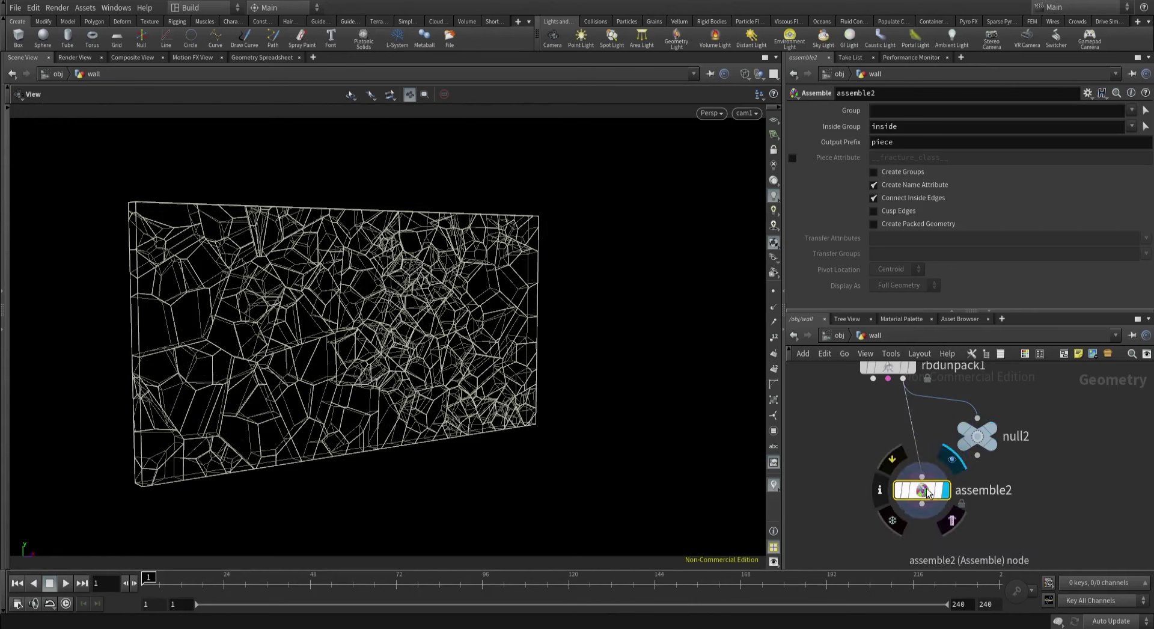
left_click(881, 226)
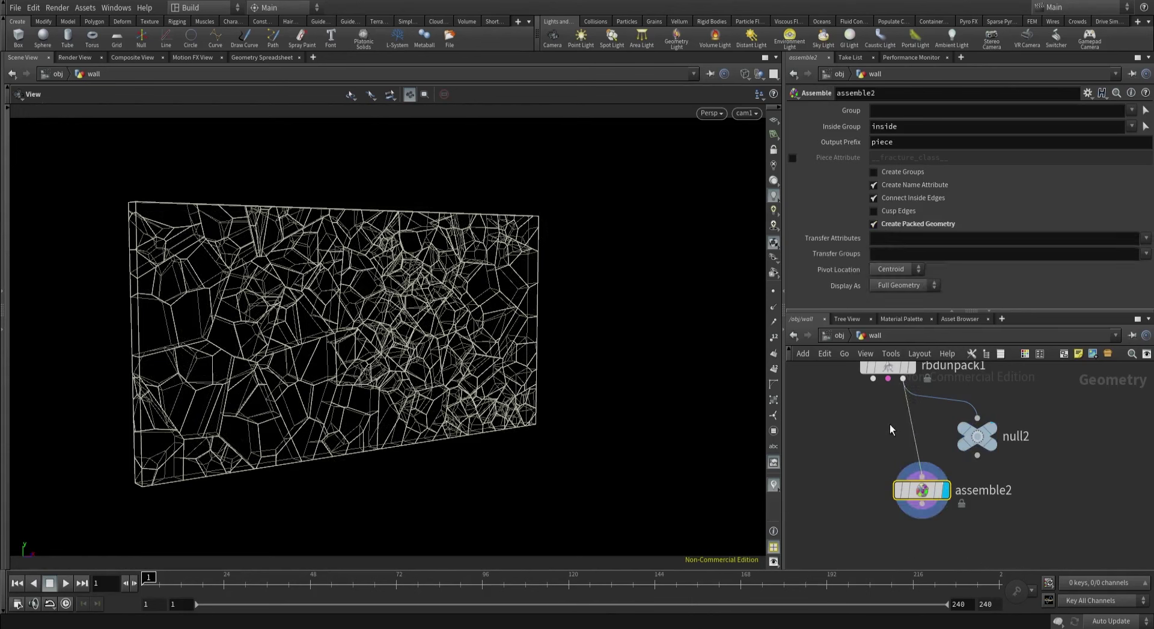
Check assemble2's info showing 500 packed fragments and orbit to face the wall.
middle_click(926, 493)
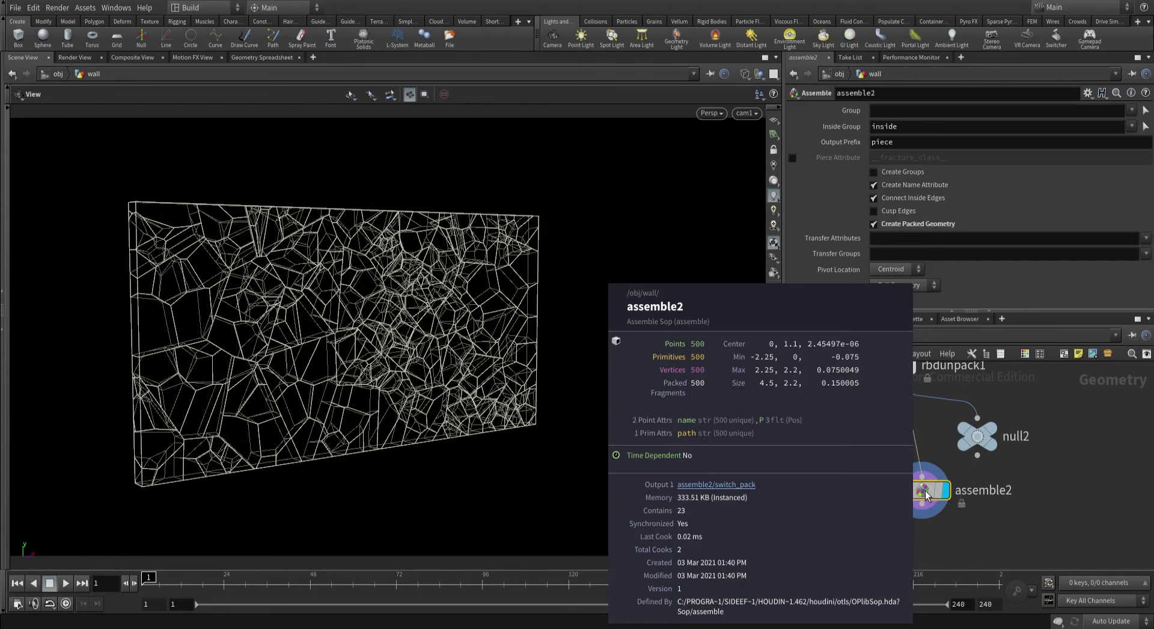
left_click(698, 354)
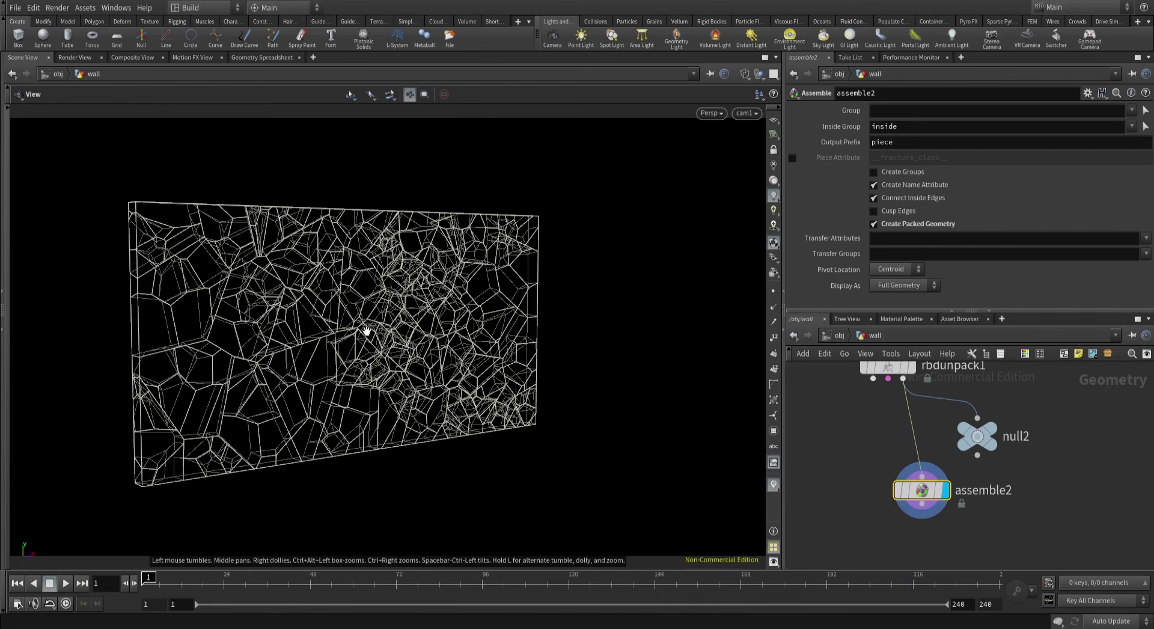
left_click_drag(344, 323, 453, 258)
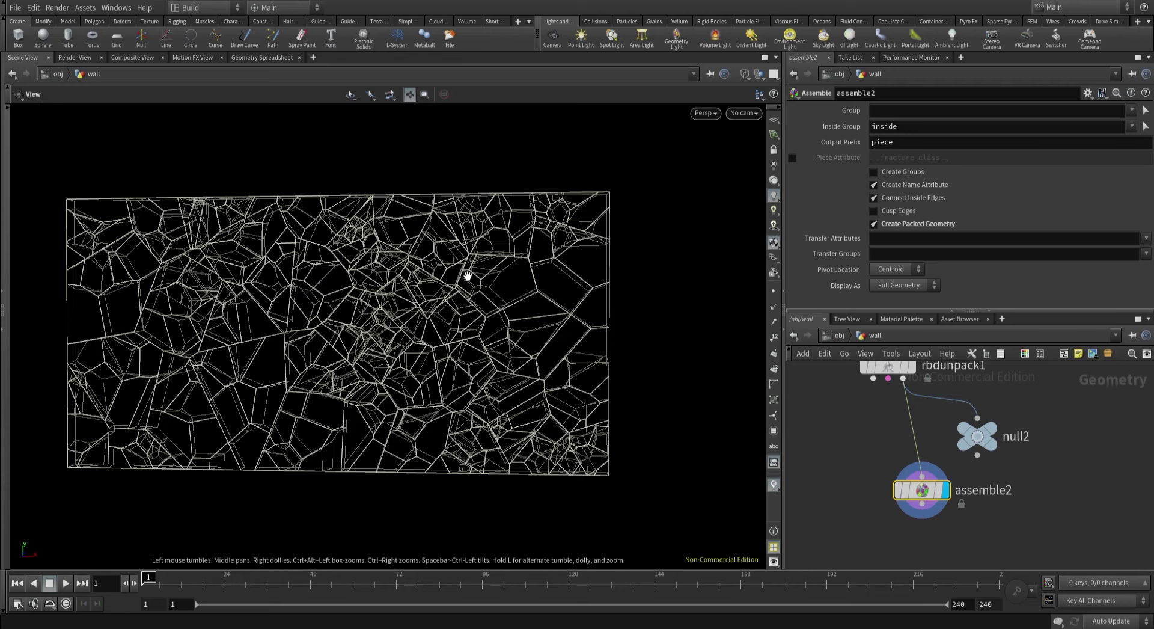
scroll(474, 291, "up", 3)
scroll(823, 484, "down", 1)
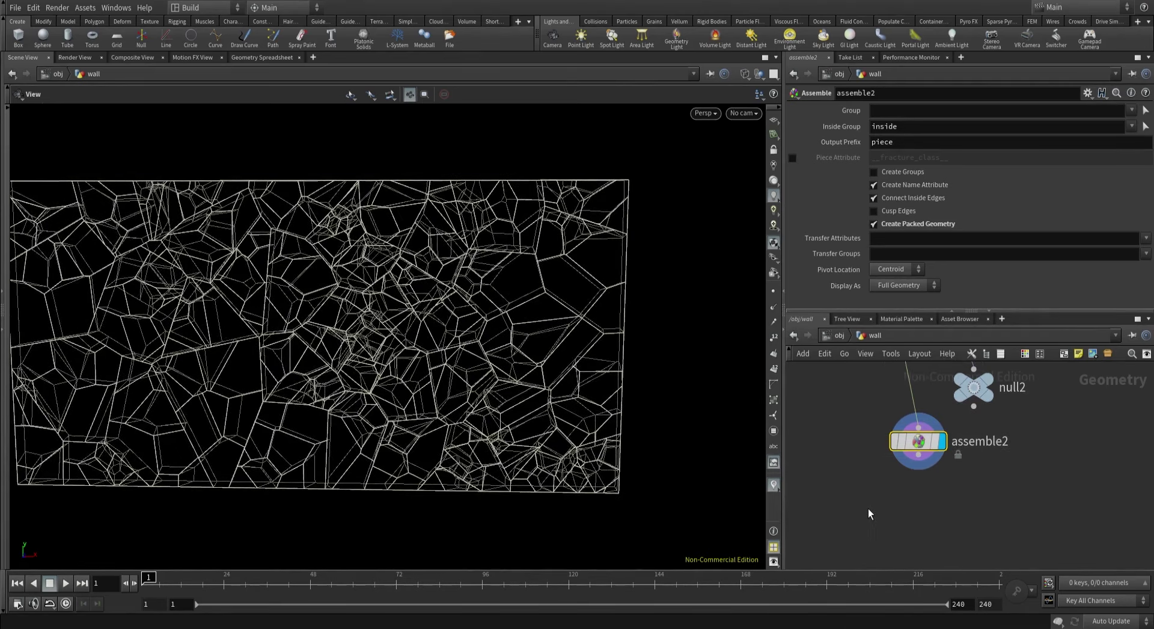
Add add1 after assemble2 with Delete Geometry But Keep the Points, templating assemble2.
key("Tab")
type("add")
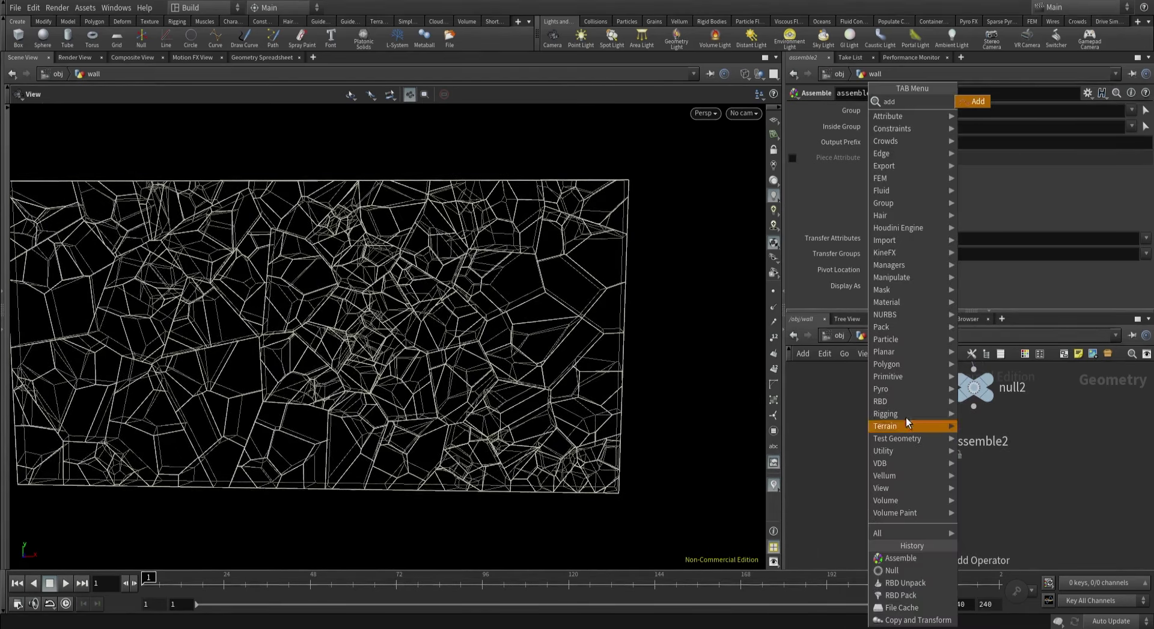
left_click(978, 102)
left_click(916, 512)
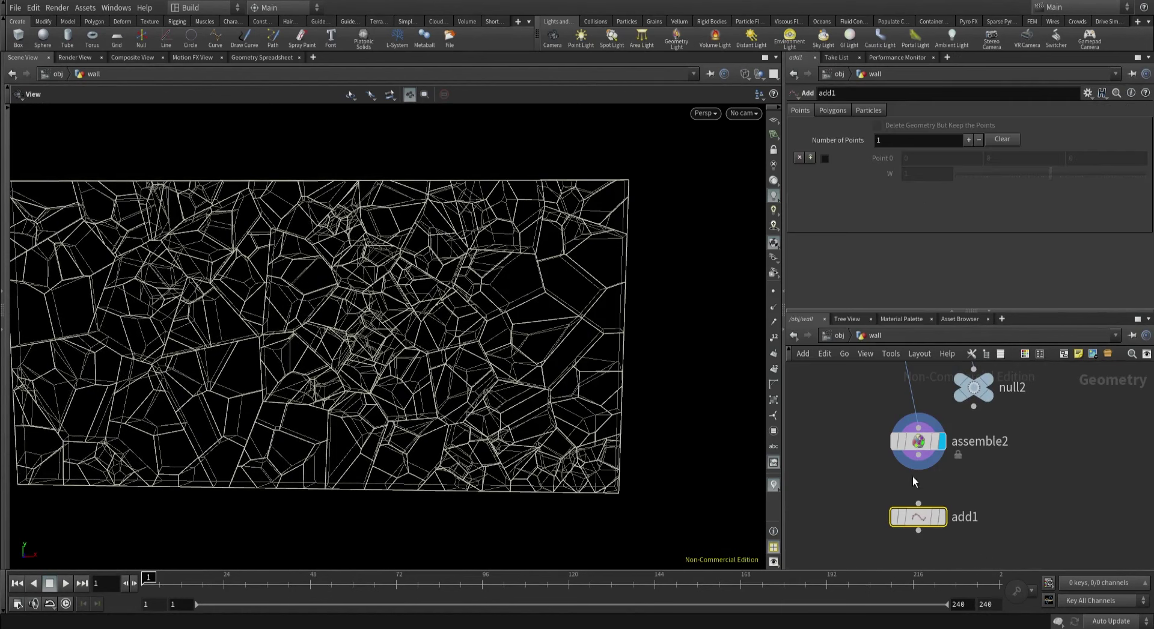
left_click_drag(918, 455, 918, 503)
left_click(941, 517)
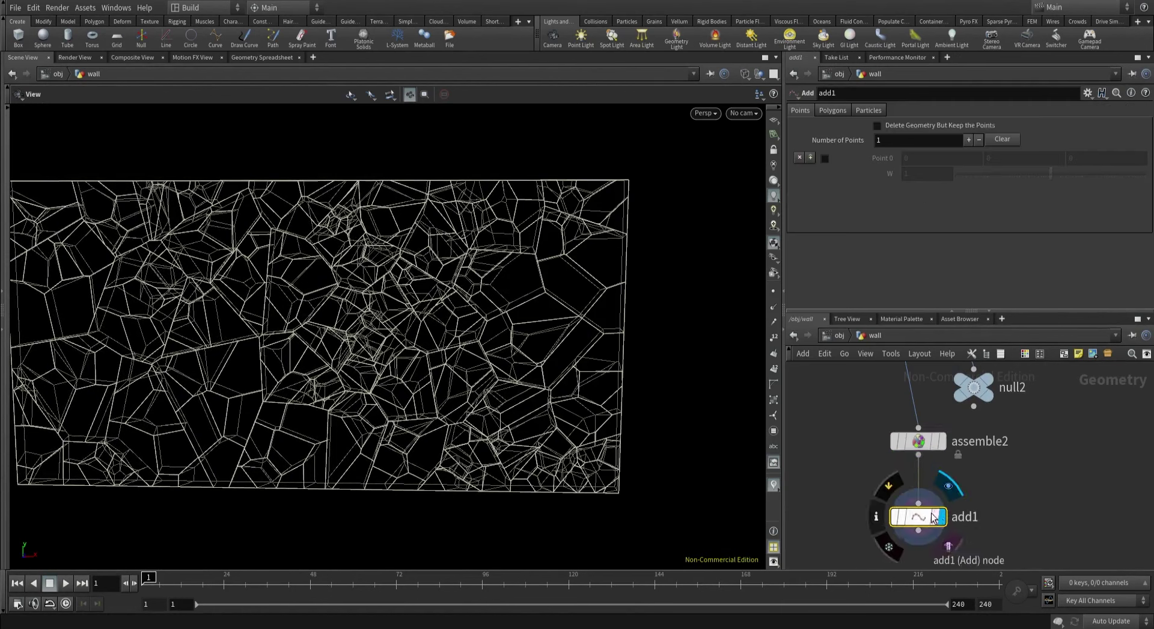
left_click(881, 126)
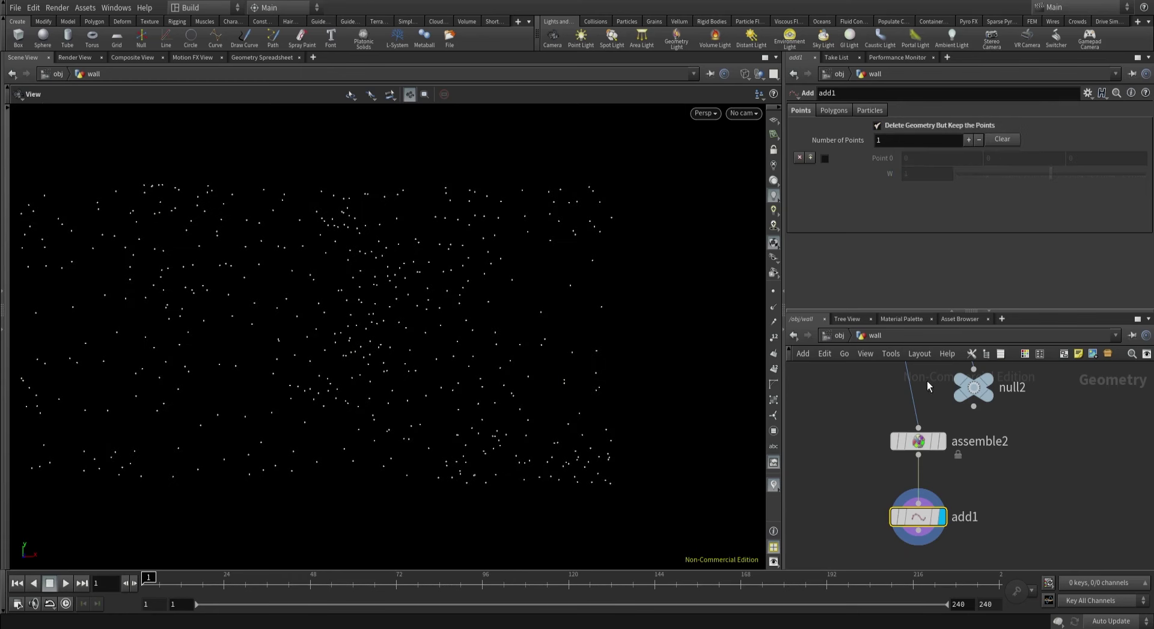
left_click(936, 441)
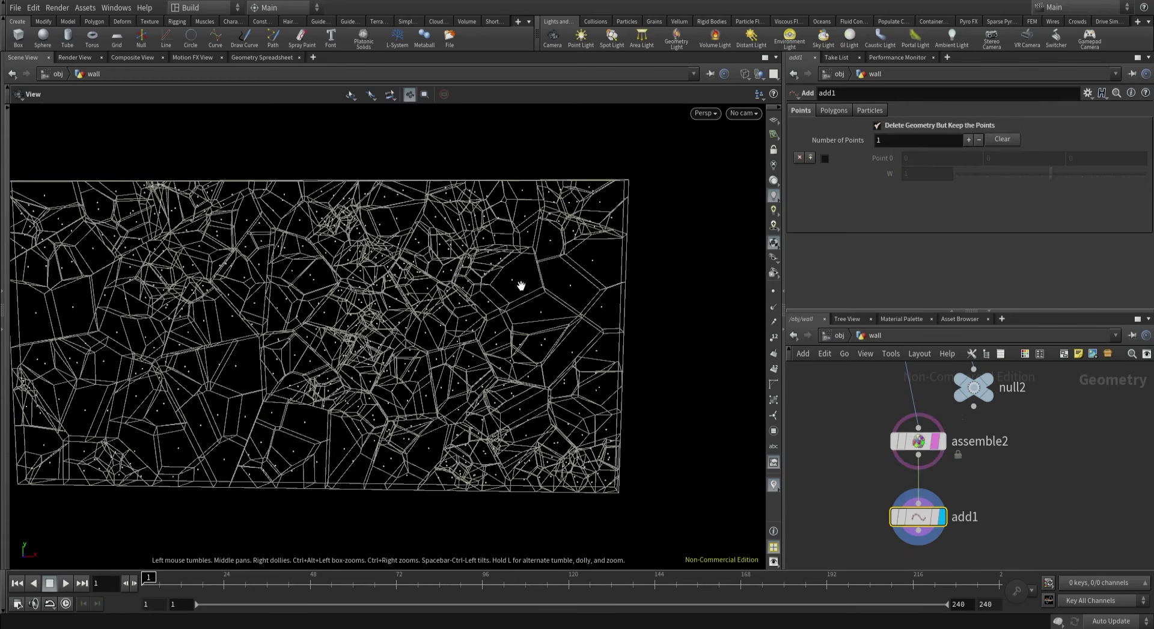
left_click_drag(523, 283, 337, 288)
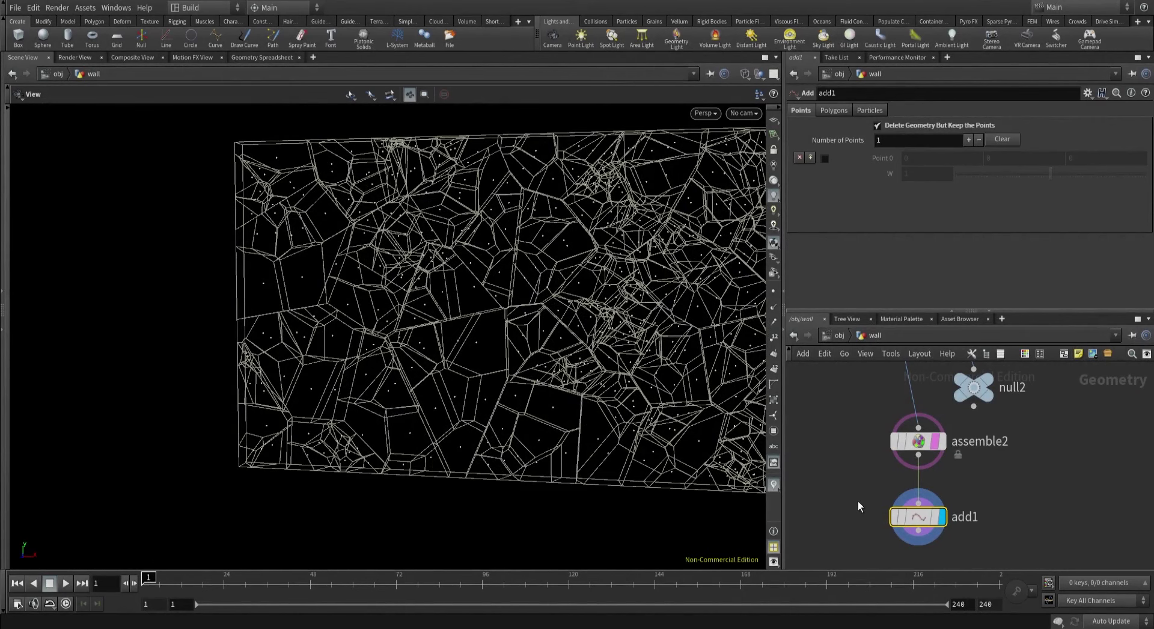
Select and delete the temporary add1 node.
left_click_drag(855, 485, 979, 544)
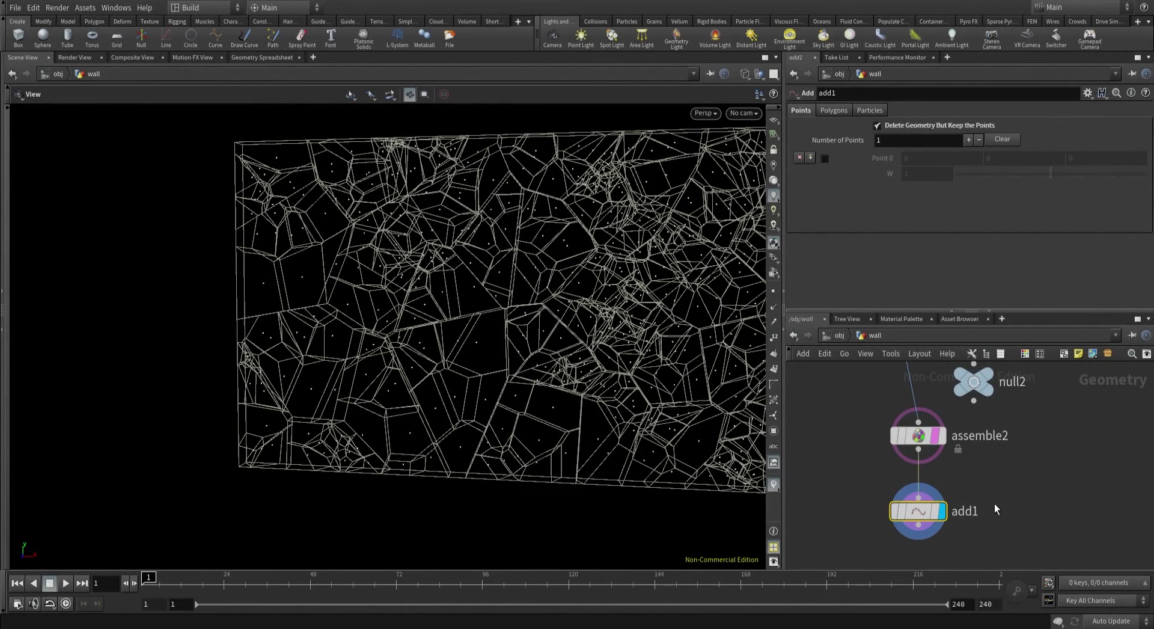
key("Delete")
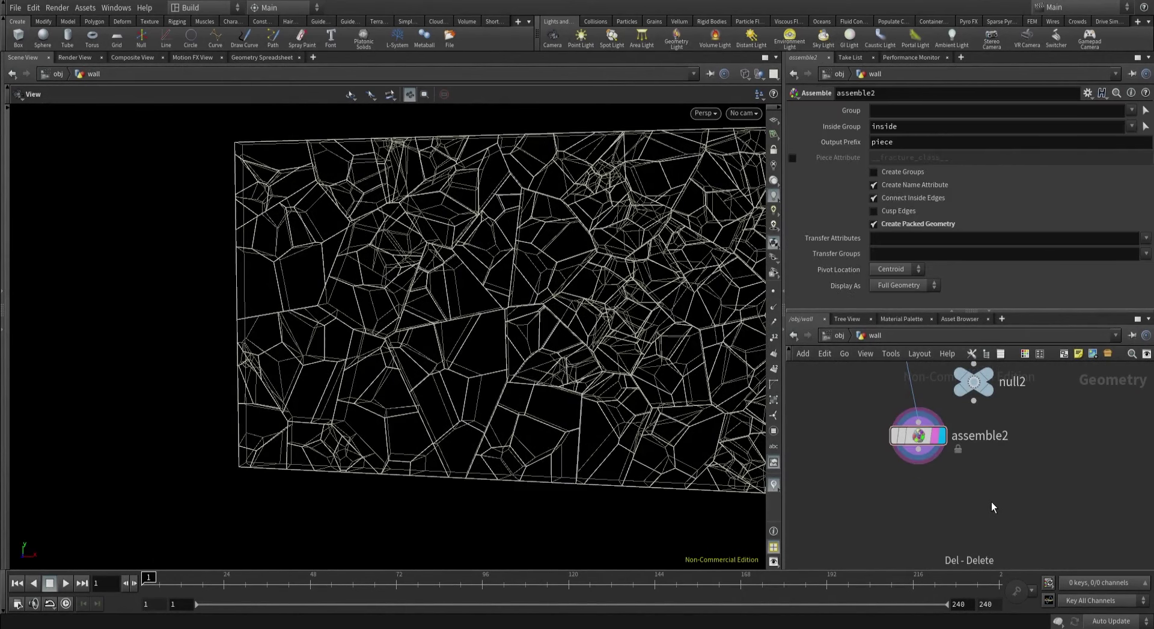
scroll(991, 501, "down", 1)
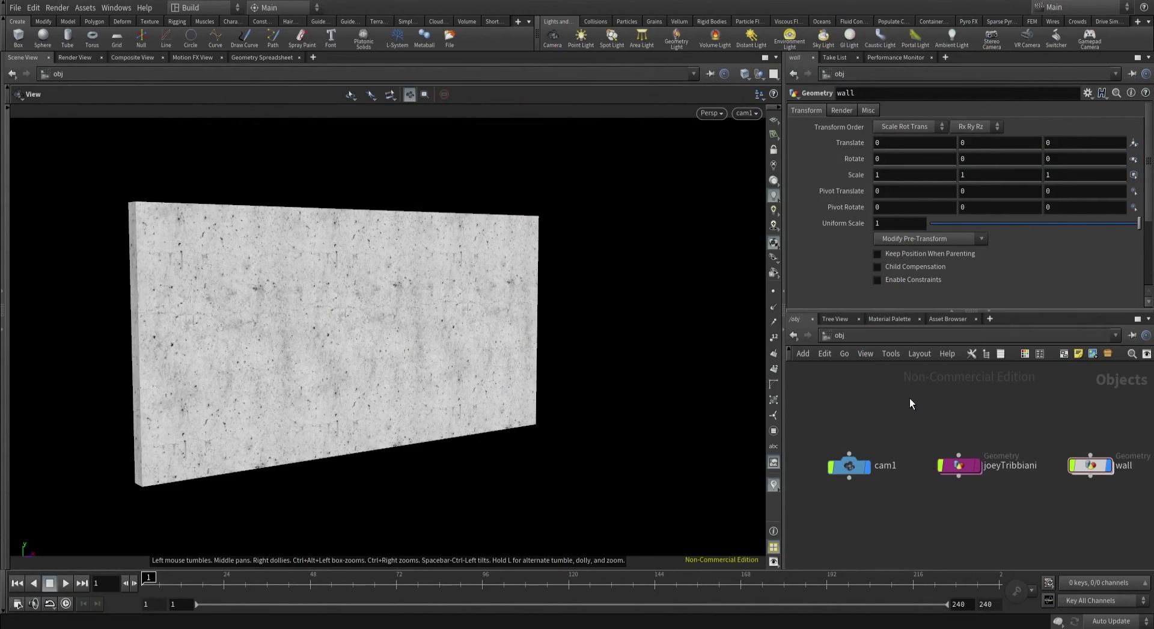
Dive into the character object, hide all other objects, and frame the figure.
double_click(961, 467)
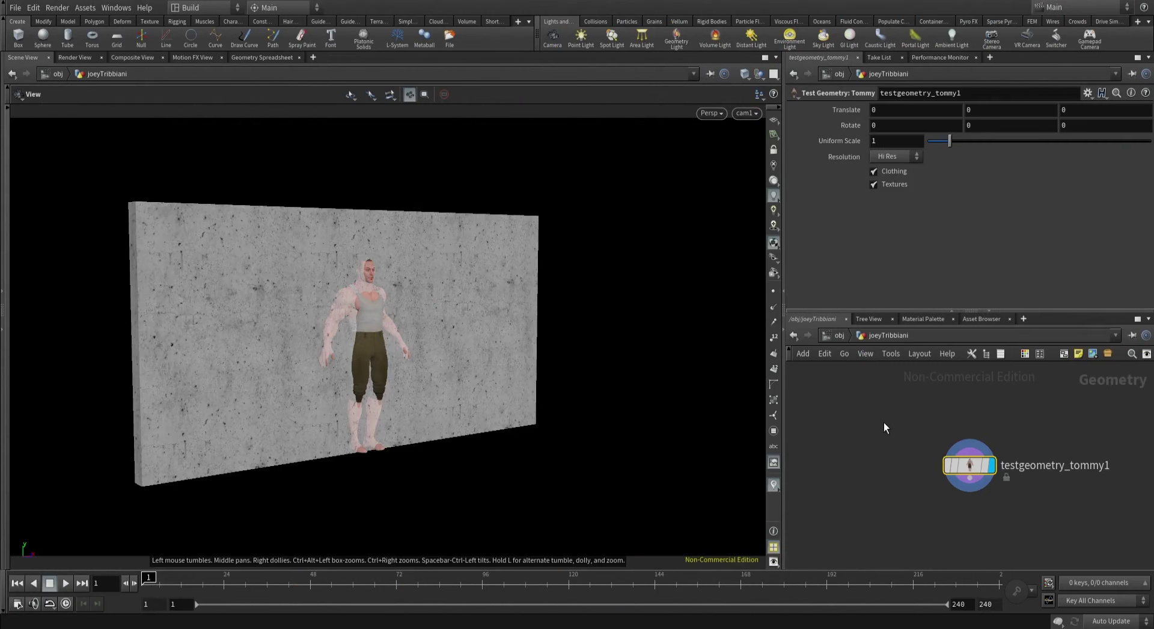
left_click(759, 74)
left_click(775, 111)
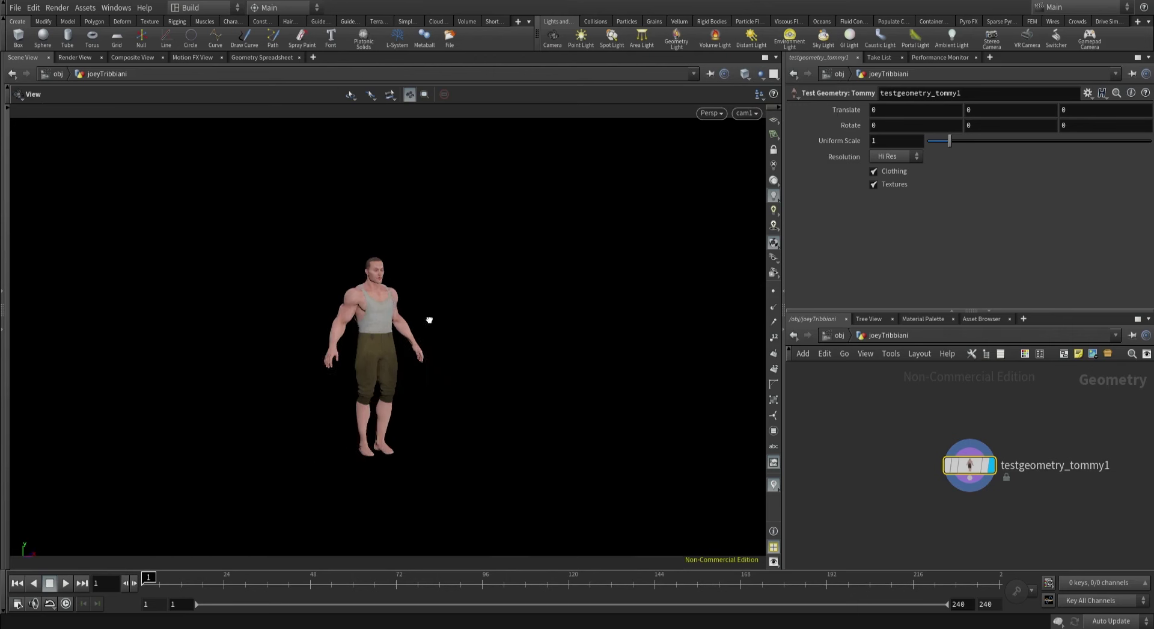
key("h")
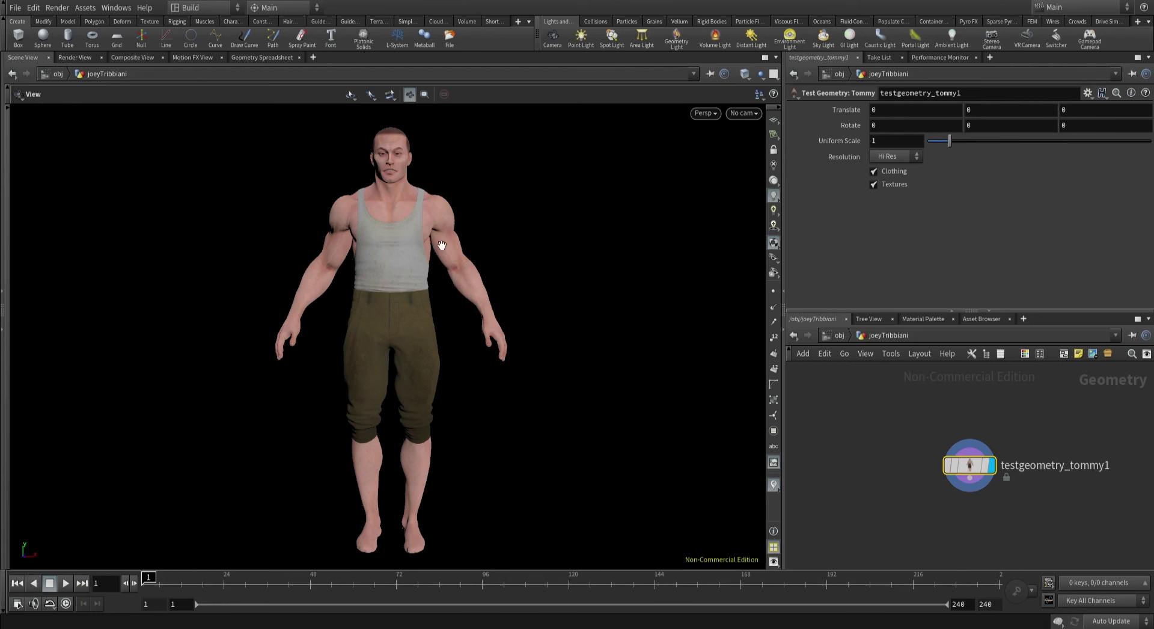
left_click_drag(430, 175, 470, 350)
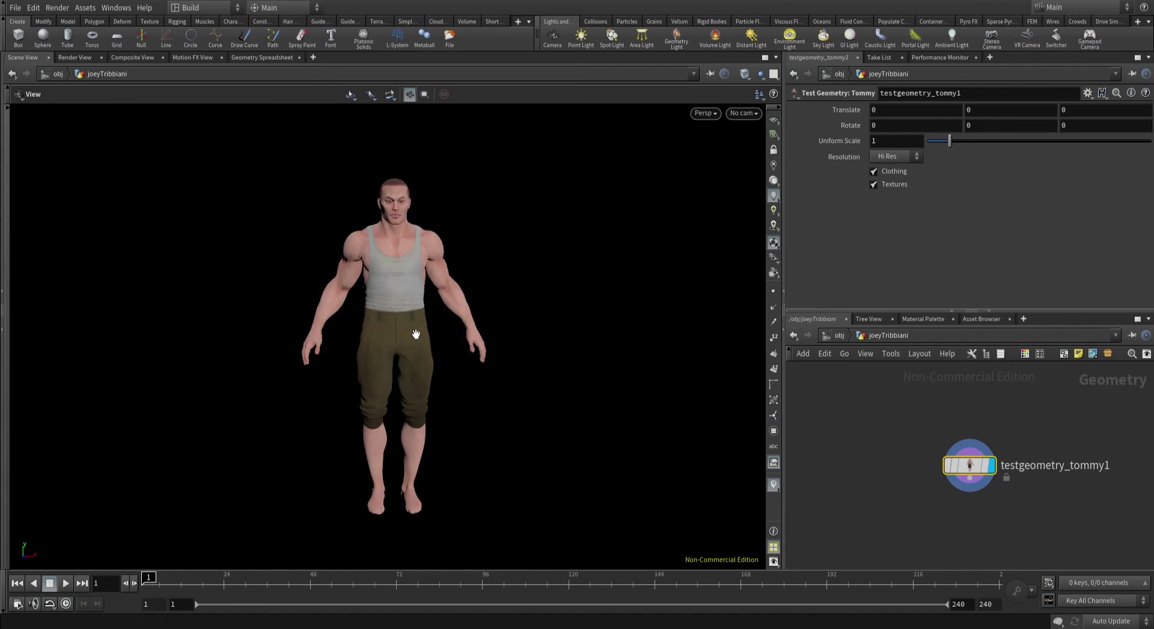
Inspect testgeometry_tommy1's geometry info and select the node.
middle_click(976, 464)
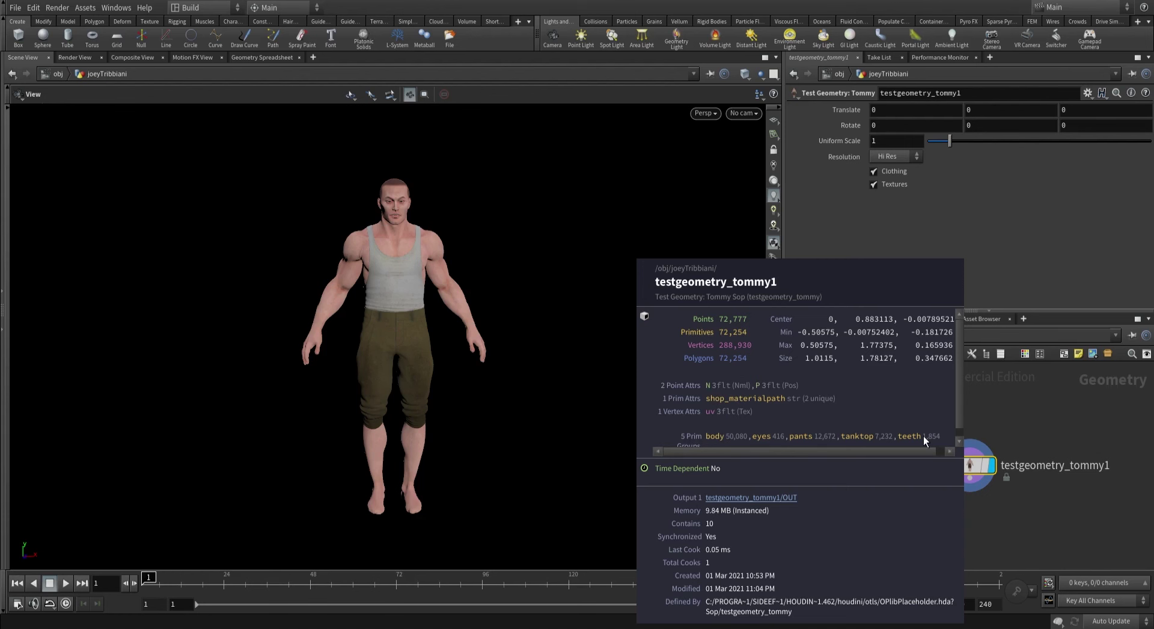
middle_click_drag(923, 435, 923, 436)
middle_click_drag(894, 496, 900, 458)
left_click(973, 499)
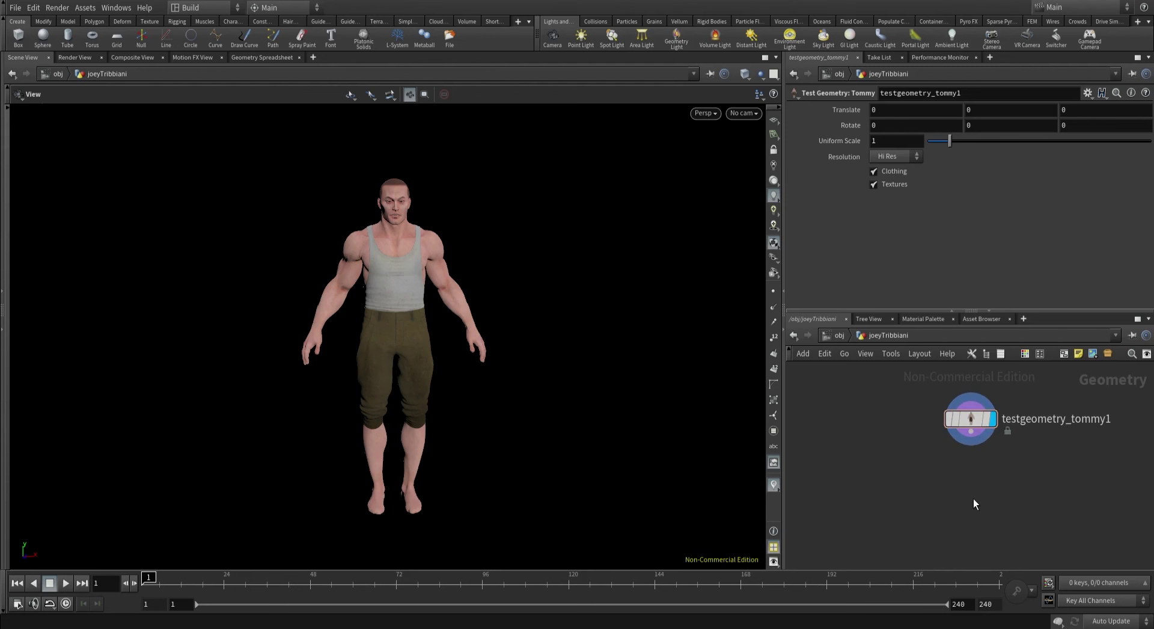
key("Tab")
type("ass")
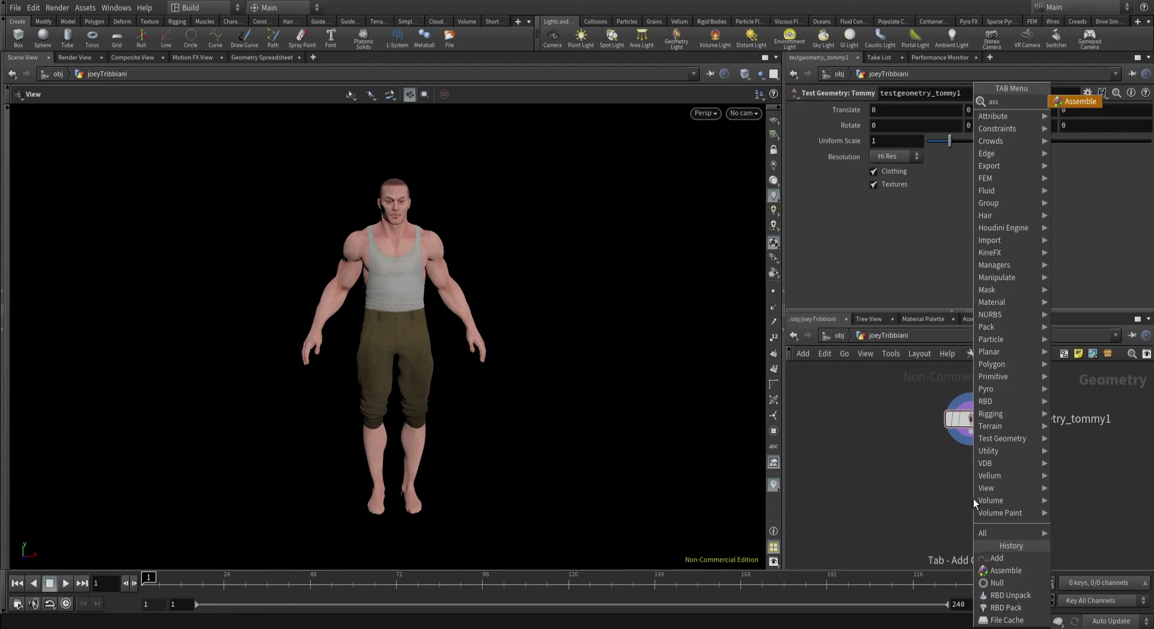
left_click(1082, 102)
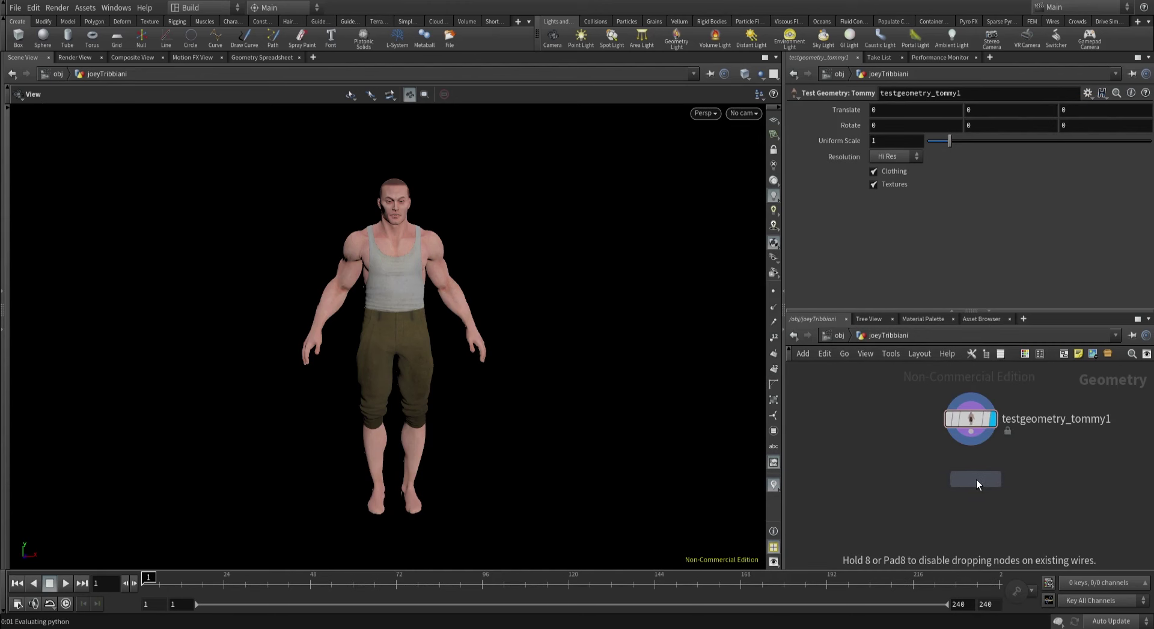
left_click(973, 469)
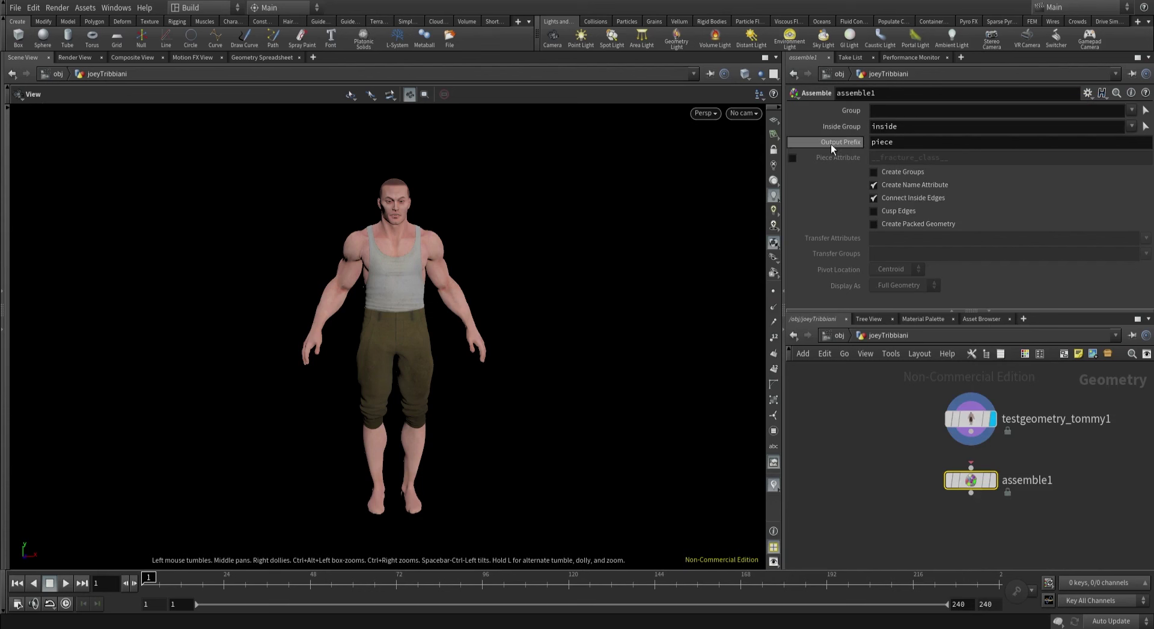
left_click_drag(970, 446, 971, 467)
double_click(910, 143)
type("joey")
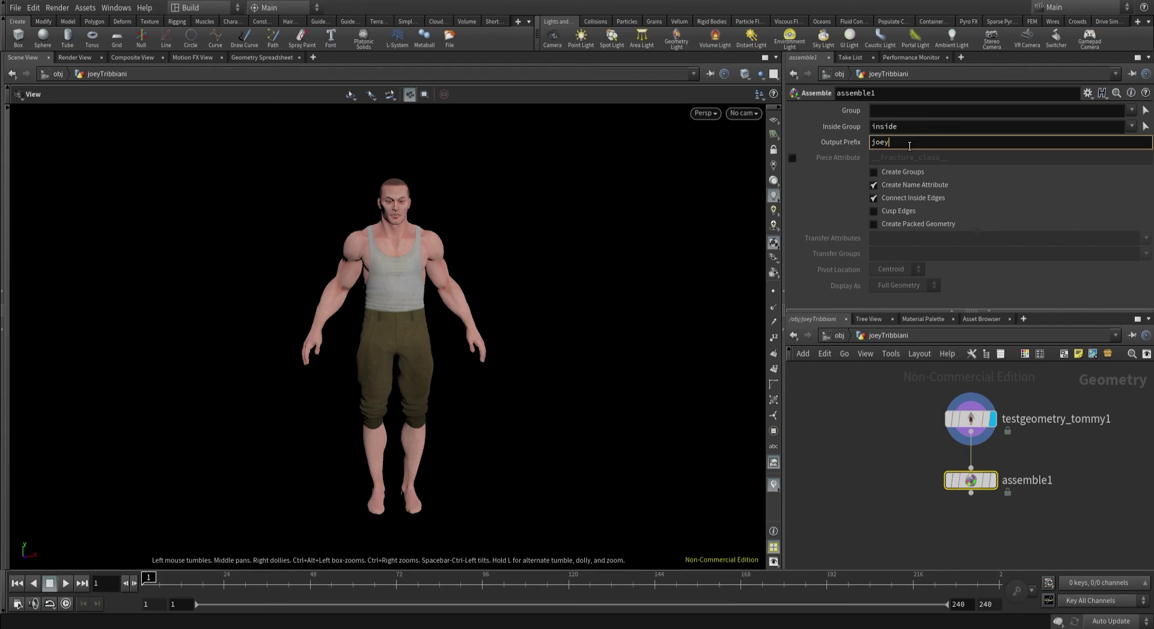
key("Return")
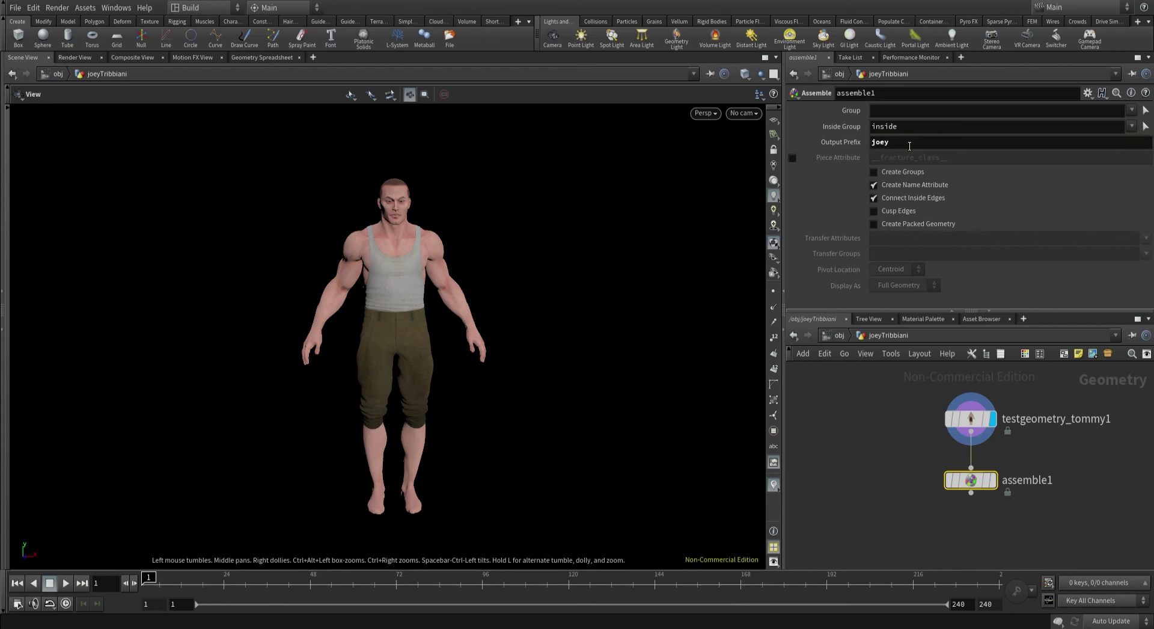
mouse_move(973, 481)
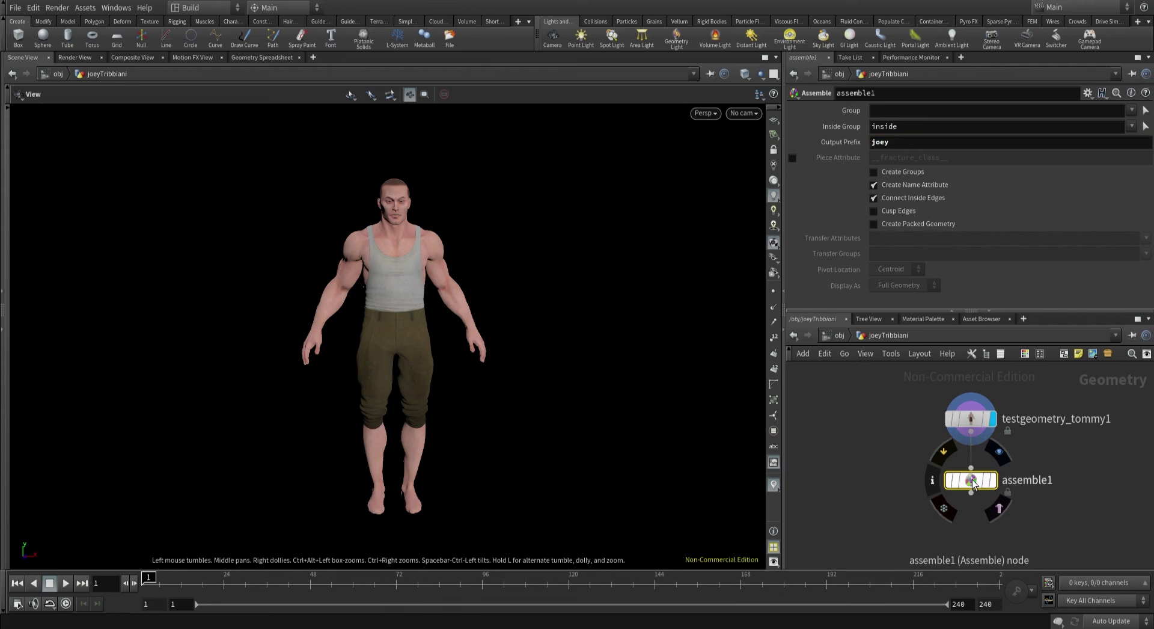
left_click(932, 479)
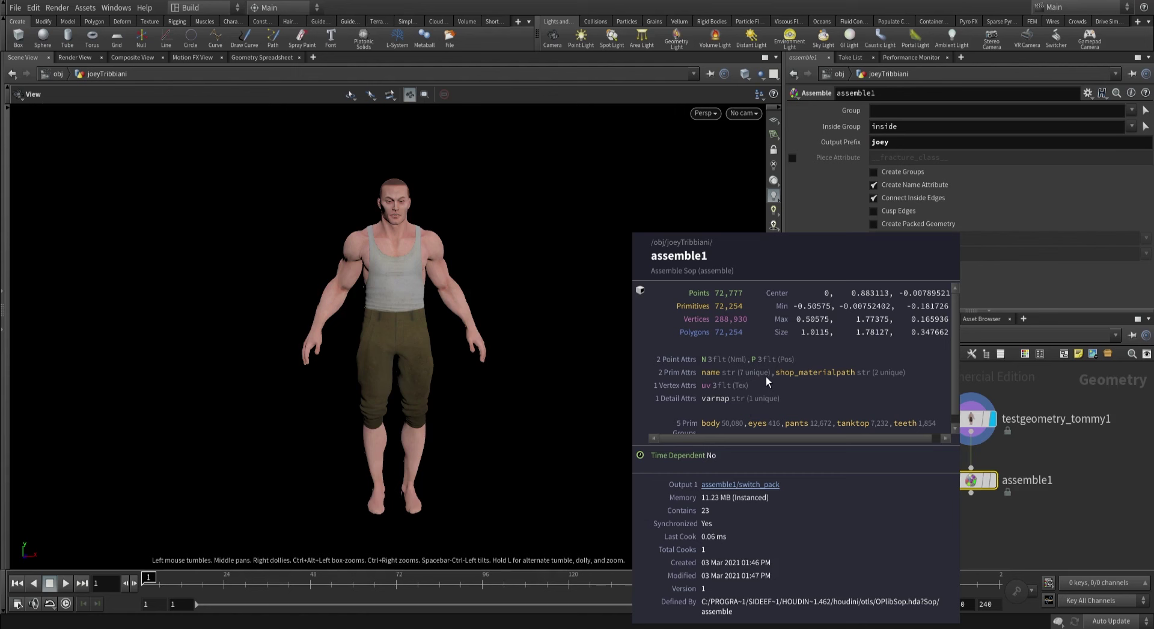
Add explodedview1 wired from assemble1 with Uniform Scale 0.77.
middle_click_drag(920, 533, 919, 499)
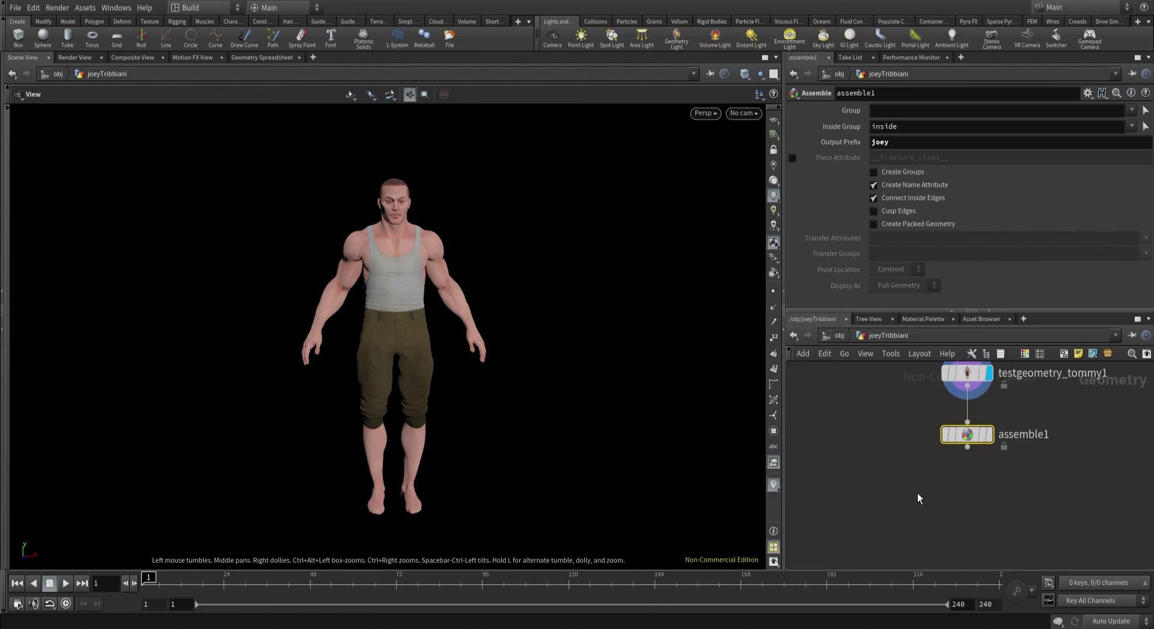
key("Tab")
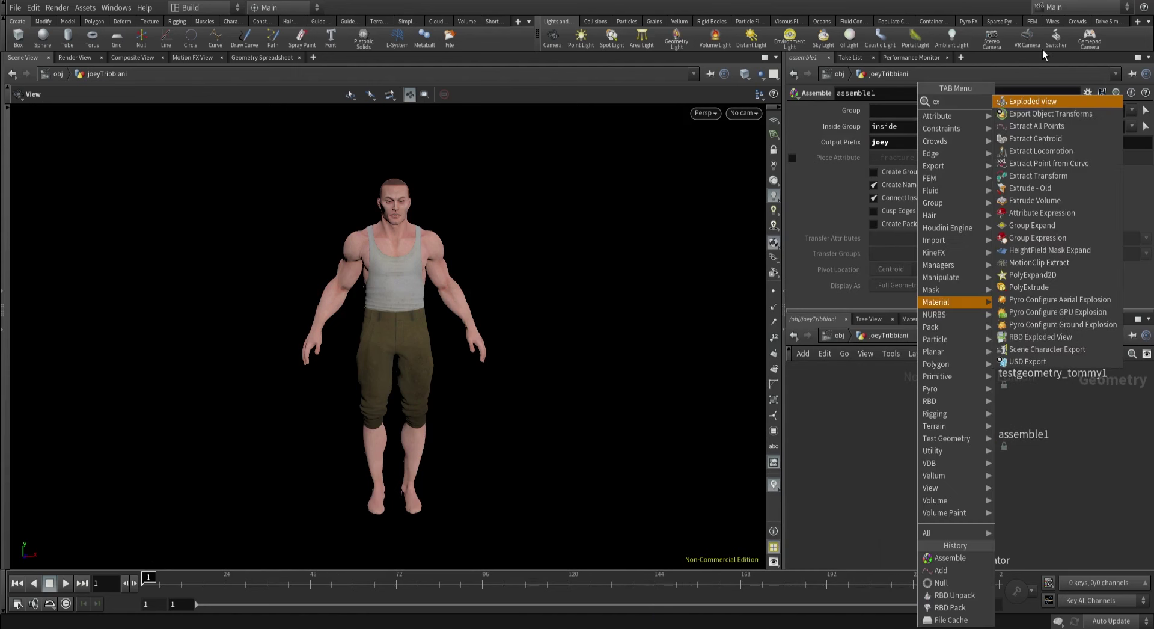
left_click(1034, 105)
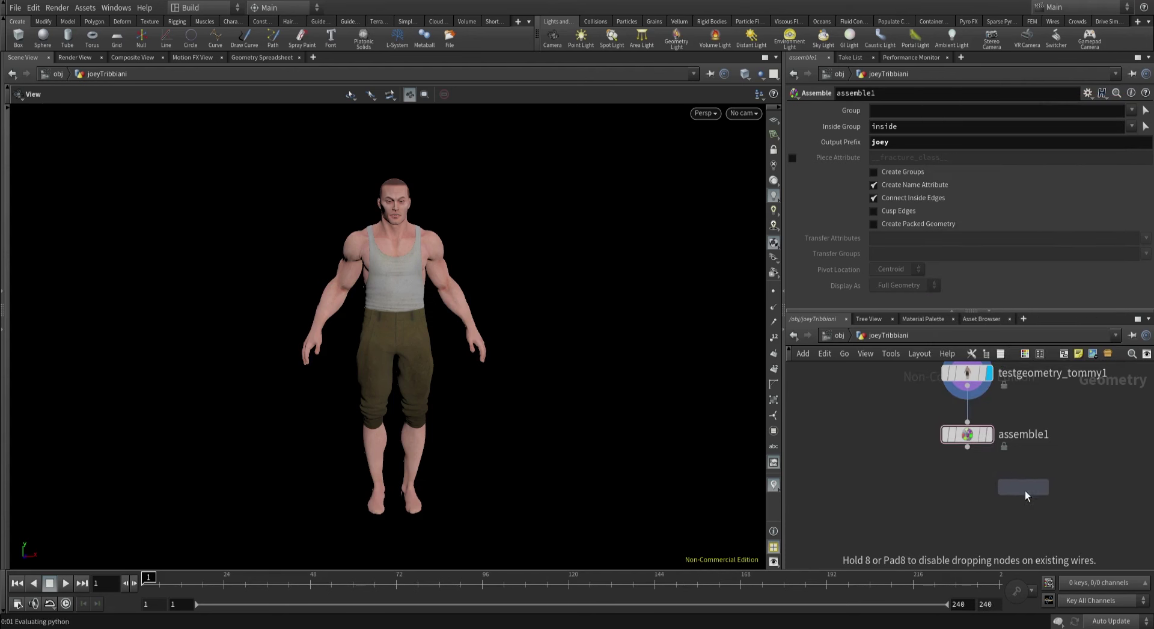
left_click(1039, 510)
left_click_drag(967, 448, 1041, 498)
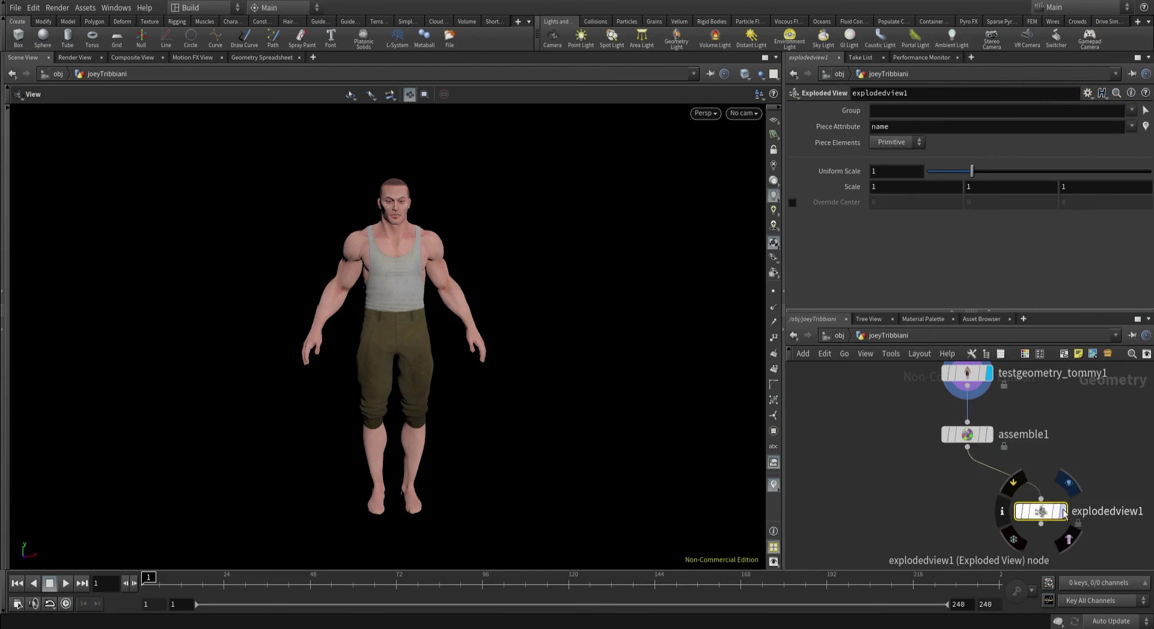
left_click(1062, 511)
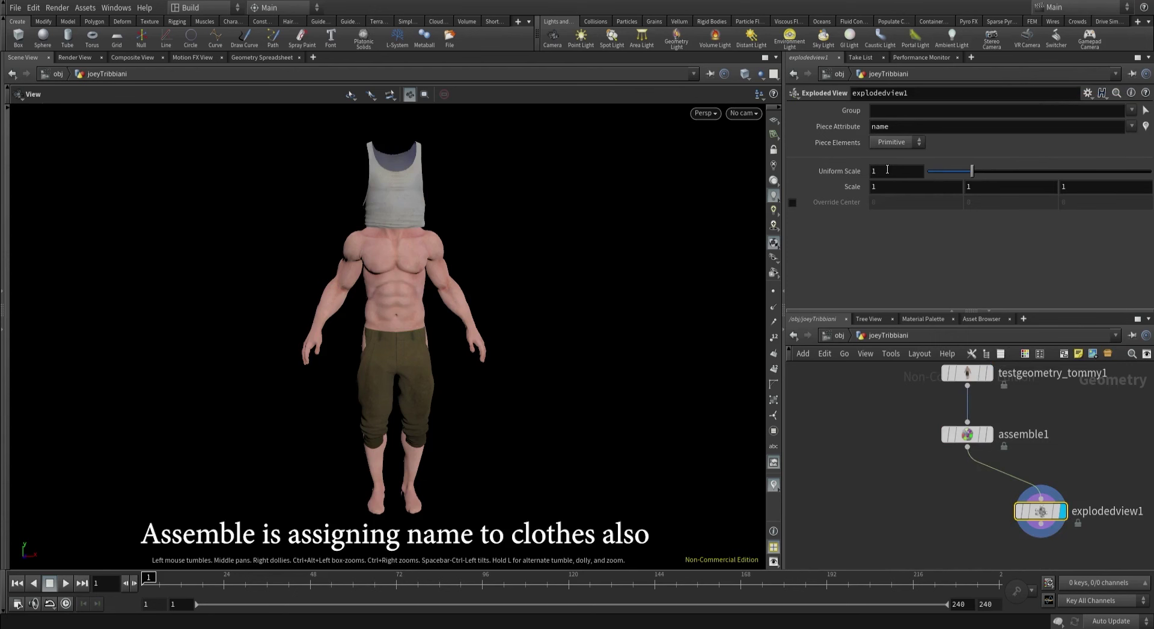
middle_click_drag(887, 169, 895, 183)
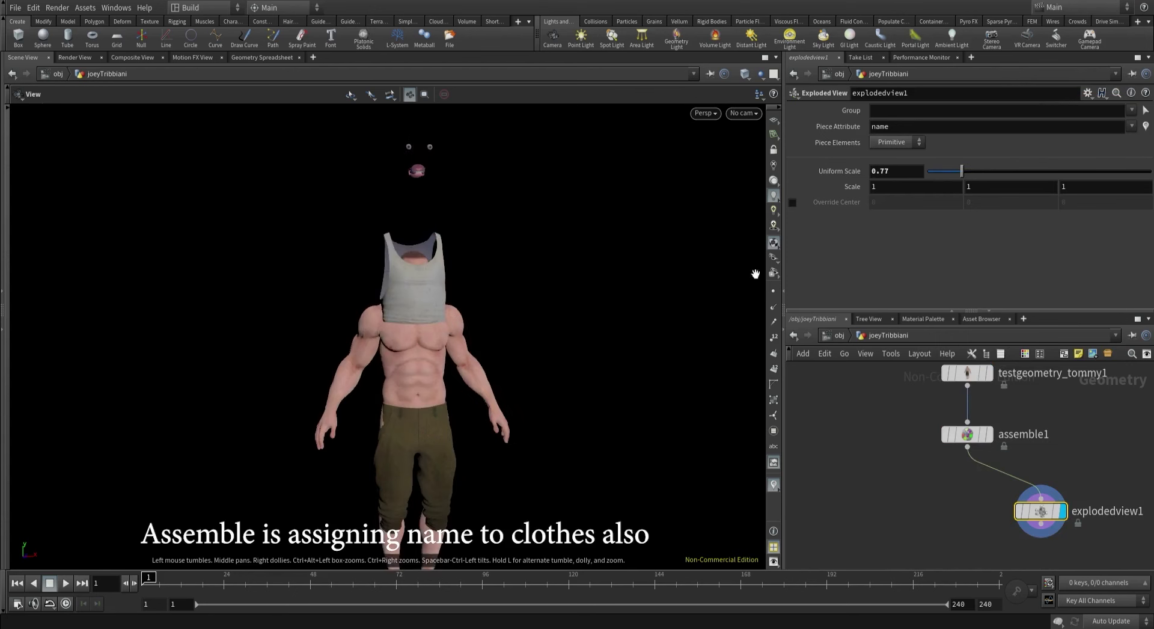
Display assemble1's intact character again and check its point and primitive stats.
left_click(991, 434)
left_click(965, 437)
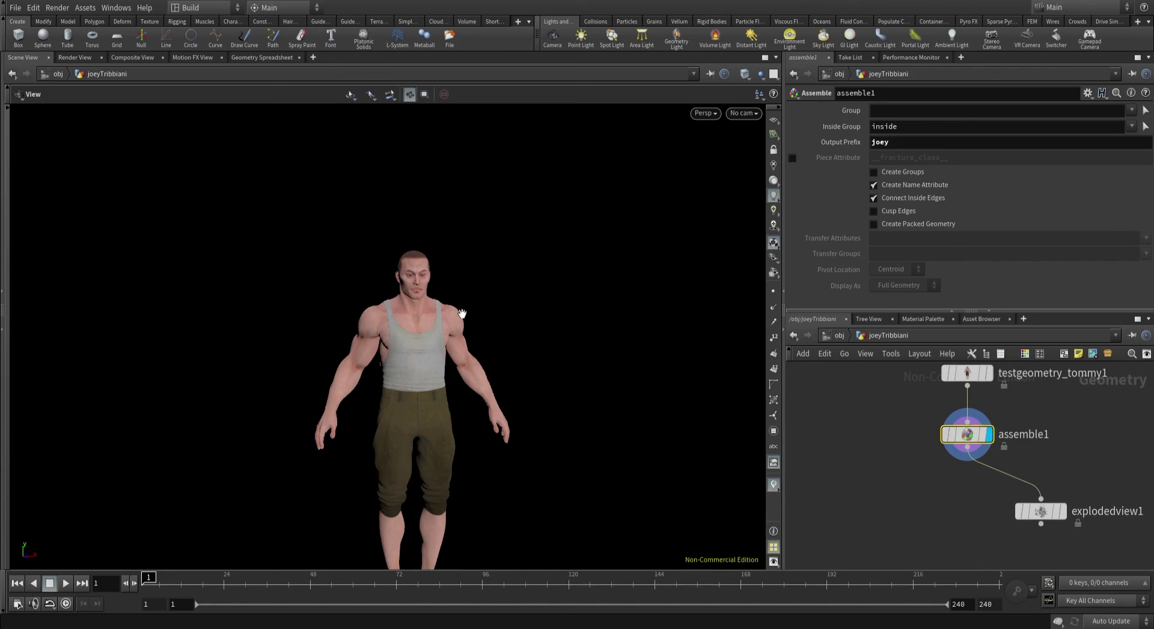
middle_click(961, 441)
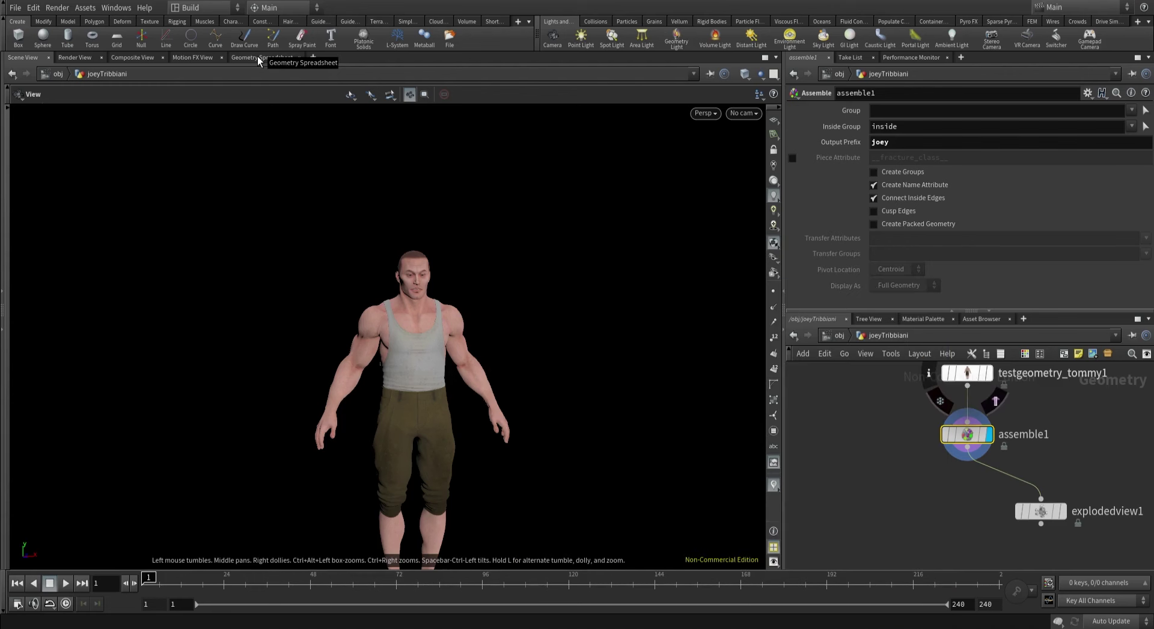
left_click(259, 59)
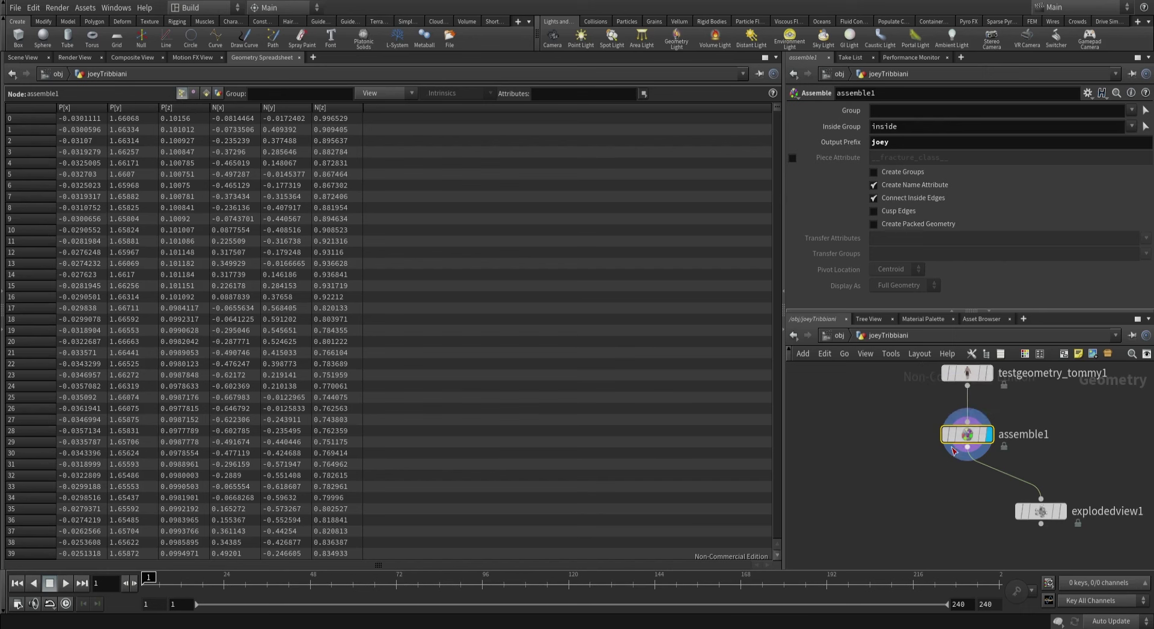
mouse_move(964, 435)
left_click(928, 434)
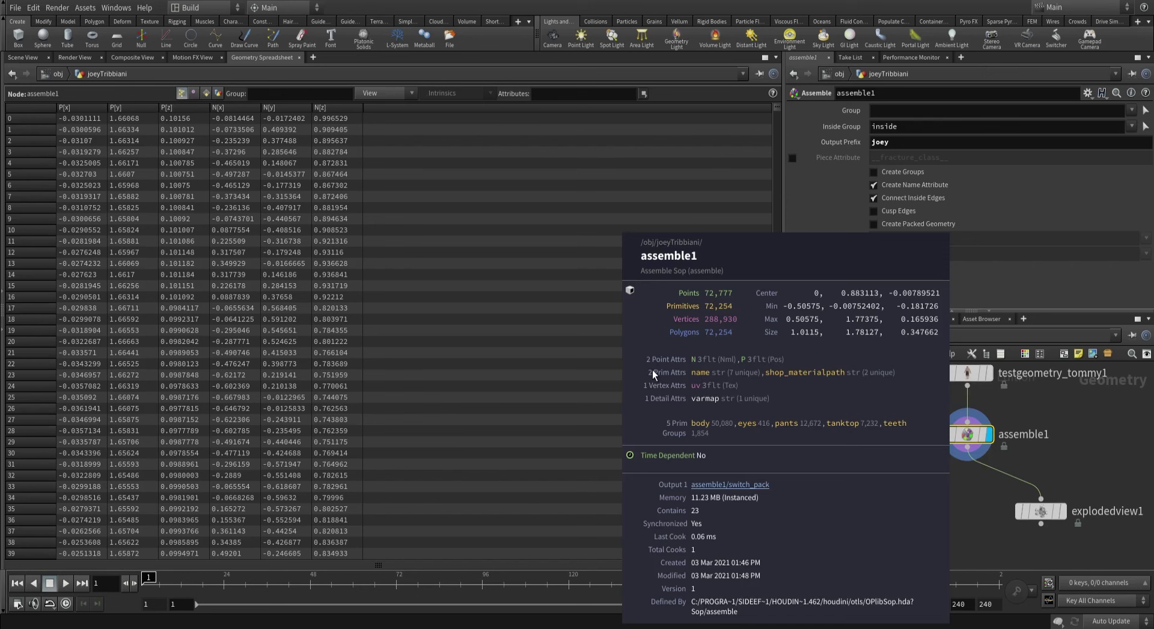
left_click(207, 93)
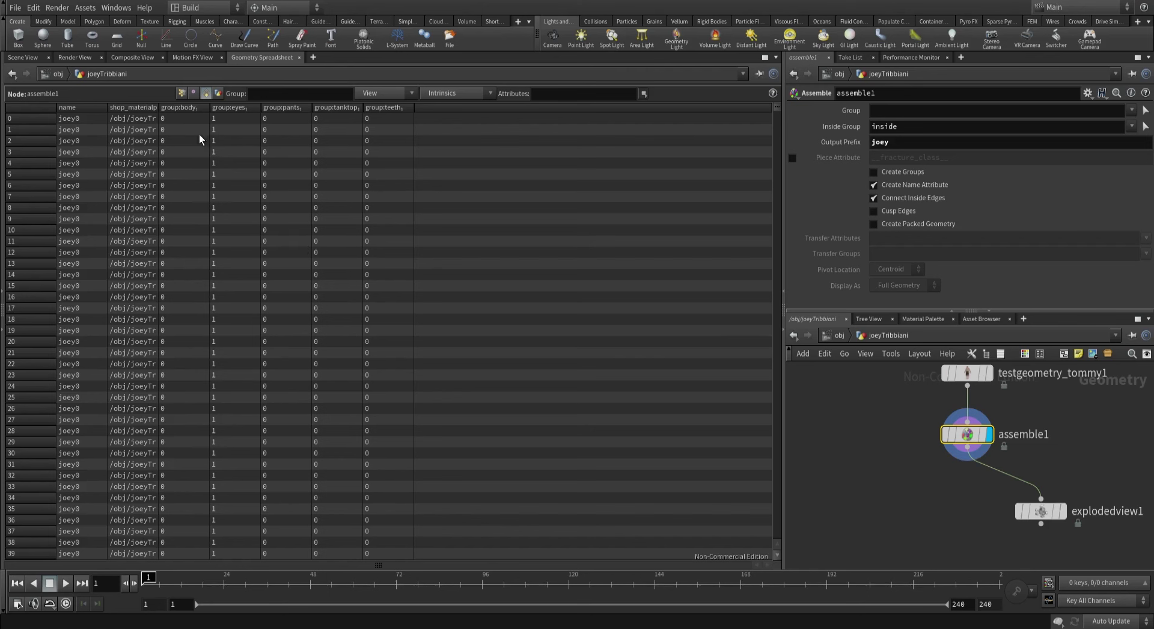
left_click(583, 94)
type("name")
key("Return")
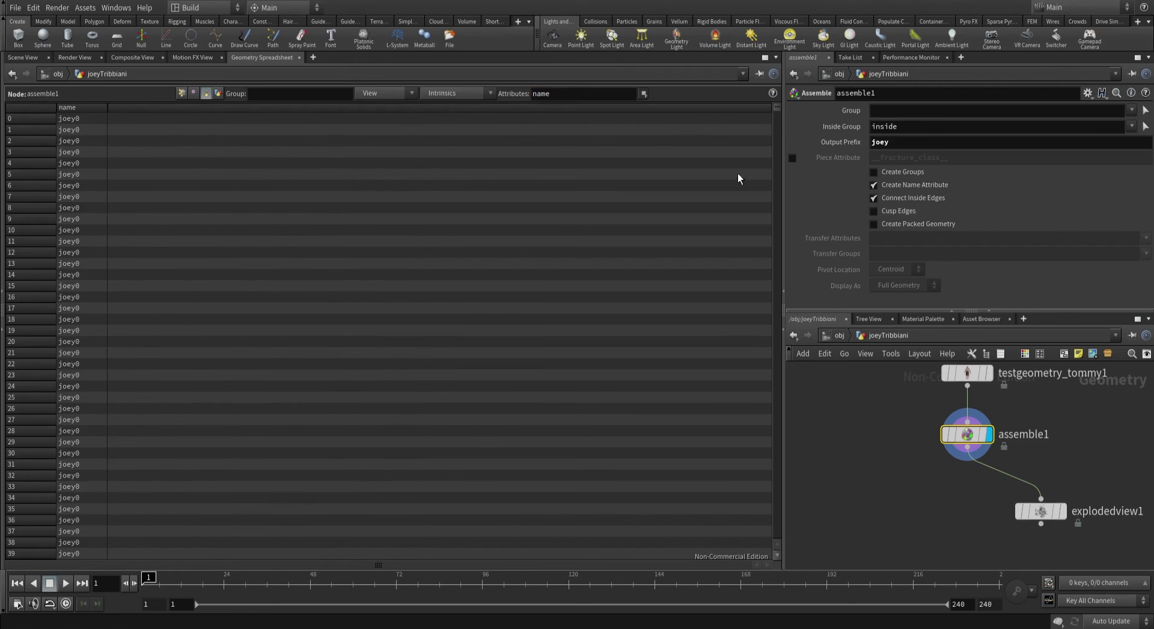
left_click_drag(776, 108, 254, 300)
left_click(24, 57)
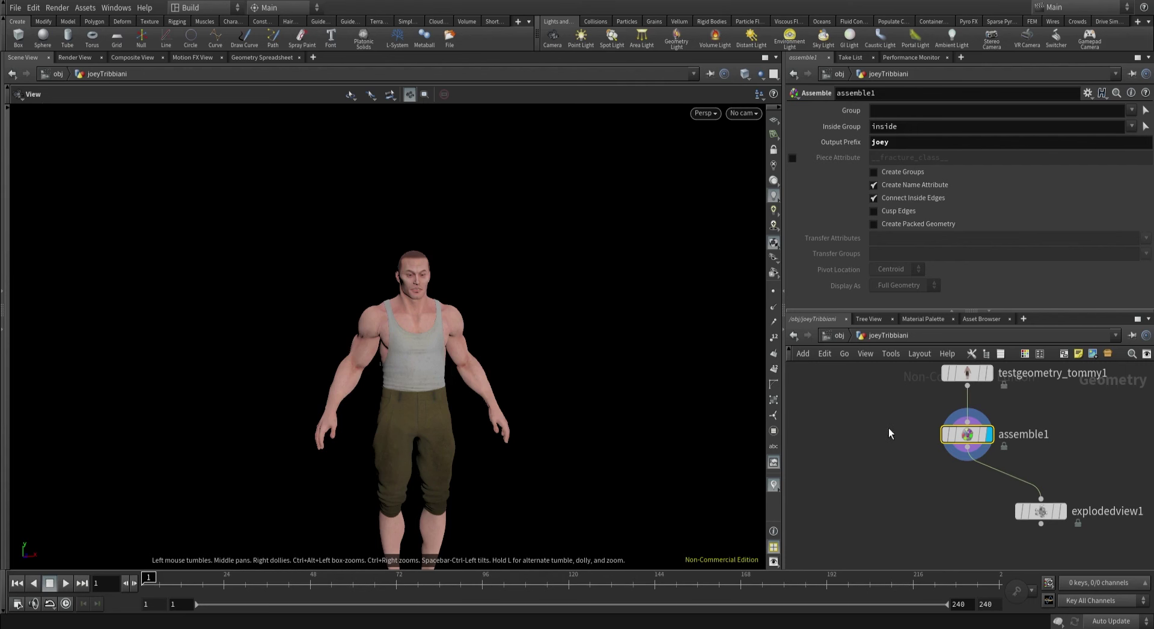
Inspect assemble1's geometry details, then clear the node selection.
mouse_move(971, 444)
left_click(928, 434)
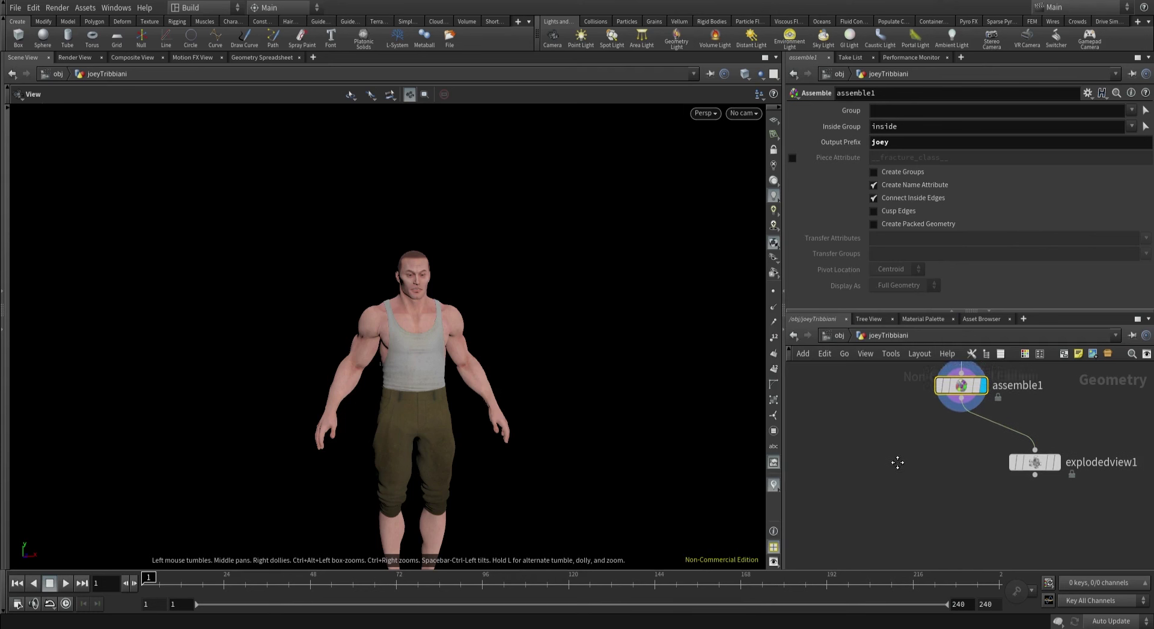
scroll(896, 464, "down", 2)
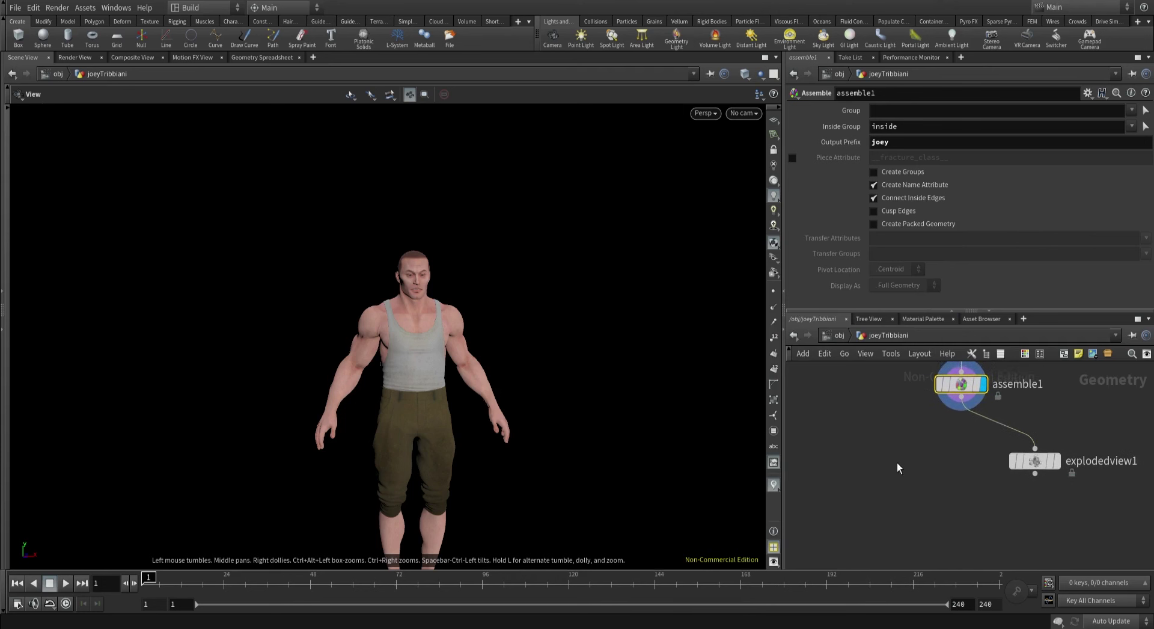
left_click(897, 462)
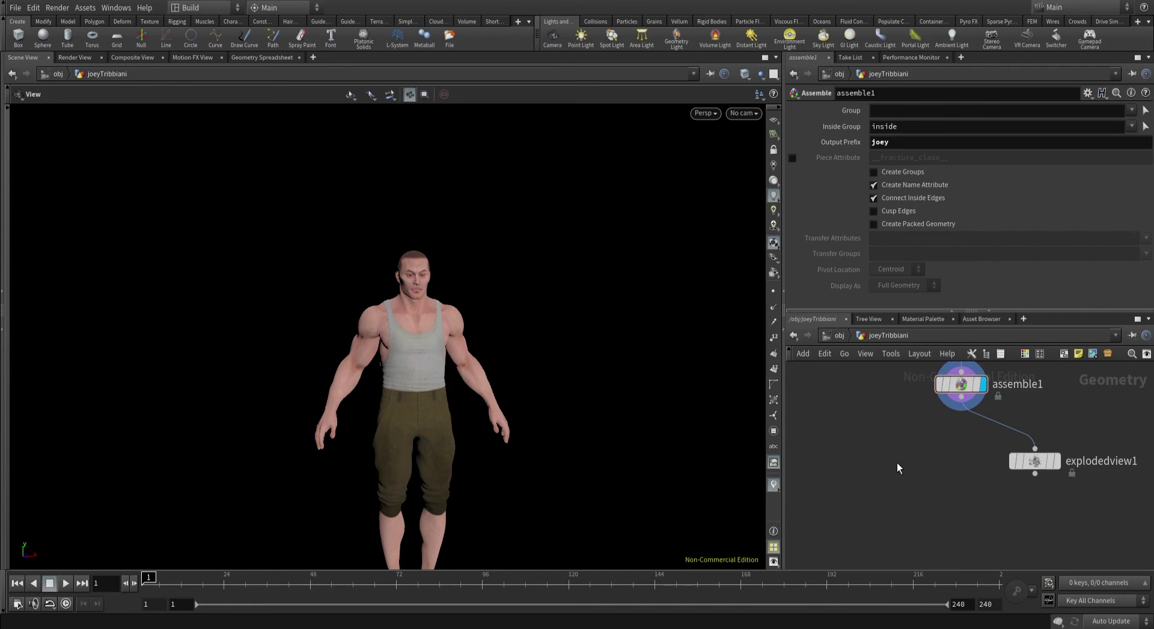
Insert pointwrangle1 on testgeometry_tommy1's output wire and display its result.
key("Tab")
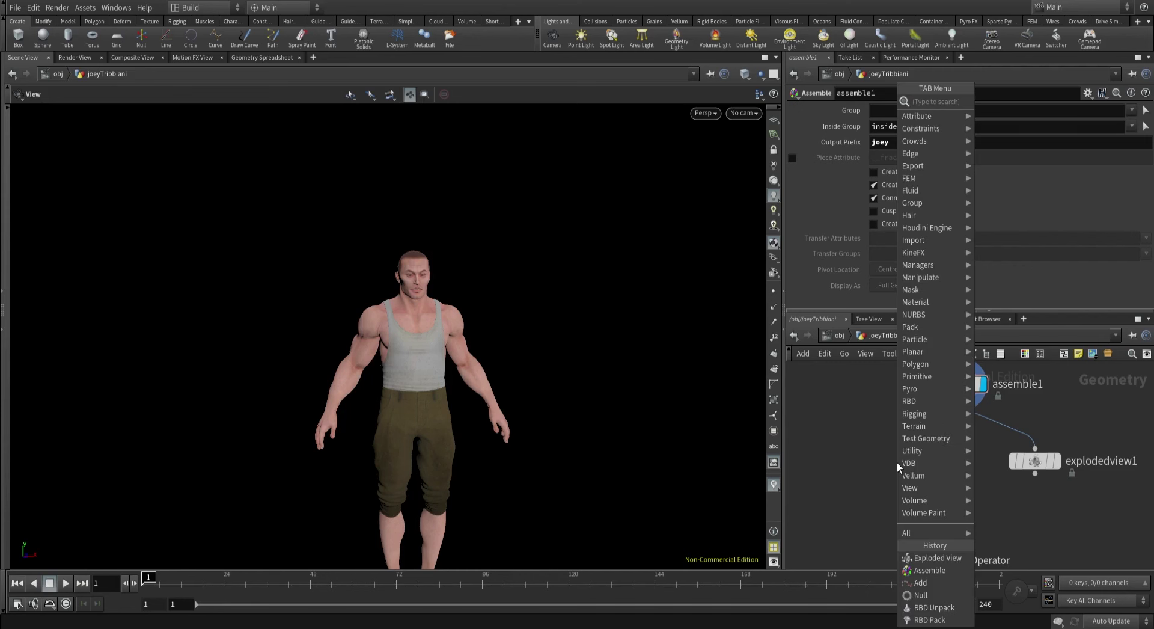
type("null")
key("Return")
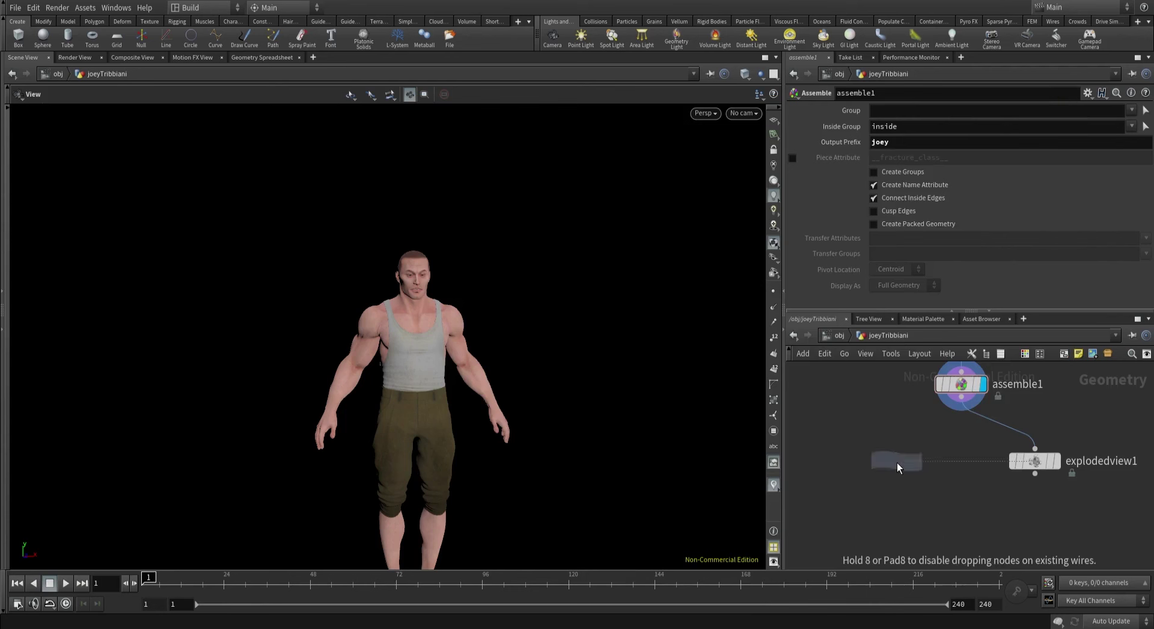
left_click(896, 462)
middle_click_drag(897, 466, 921, 492)
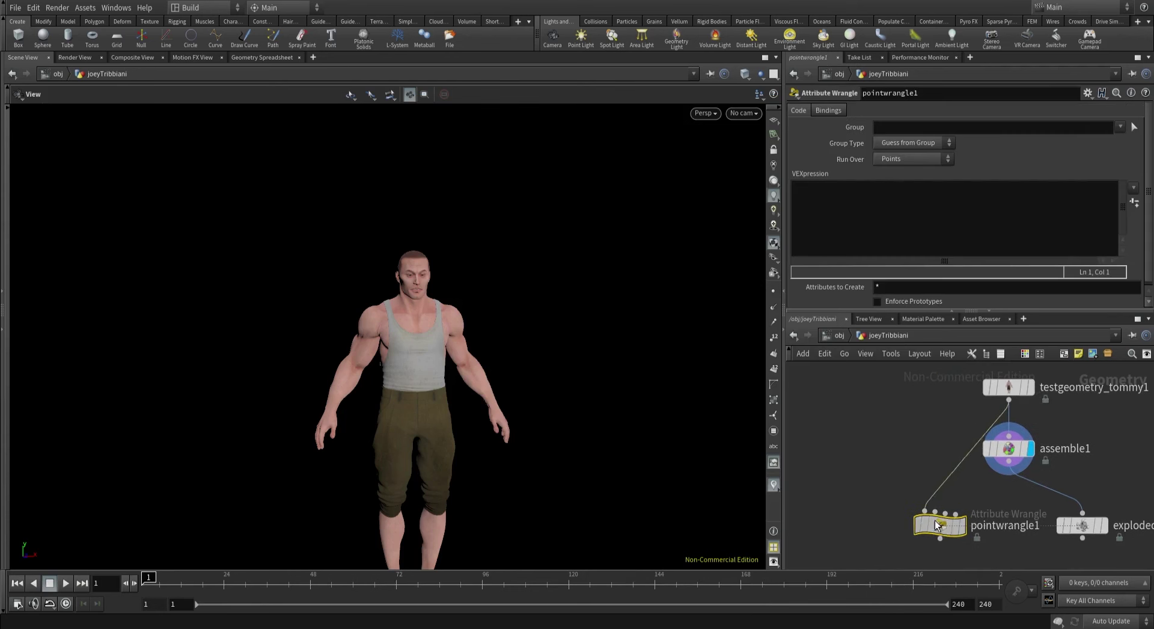
left_click_drag(945, 527, 855, 449)
left_click(877, 452)
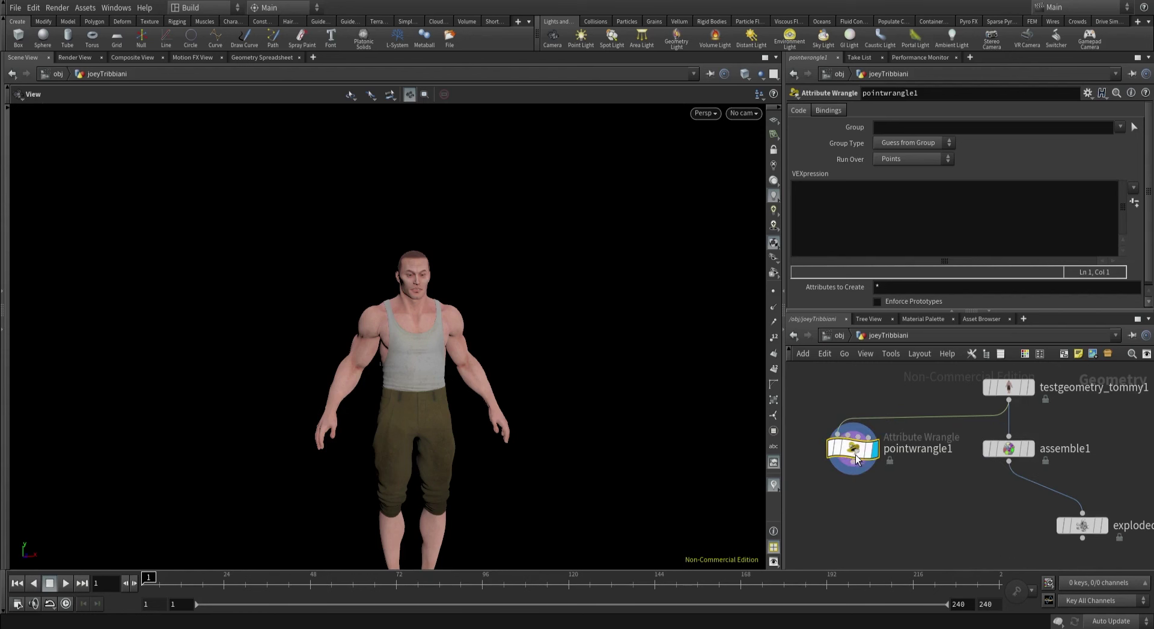
left_click(814, 448)
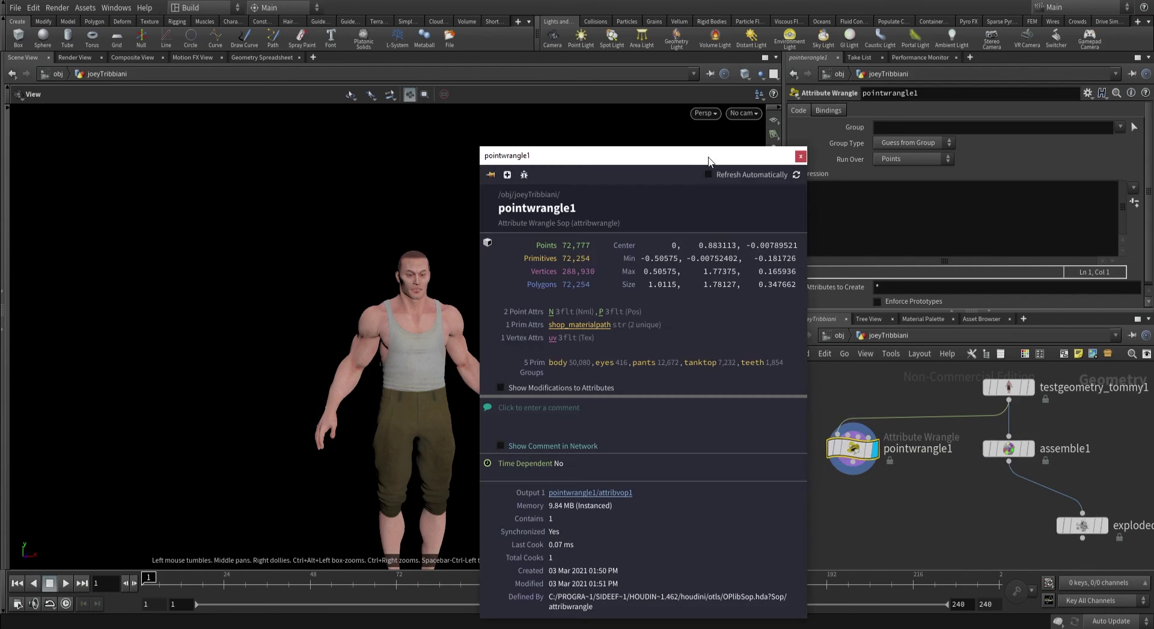
Write s@software = "houdini"; in pointwrangle1's VEXpression, checking the info window before closing it.
left_click_drag(700, 157, 586, 43)
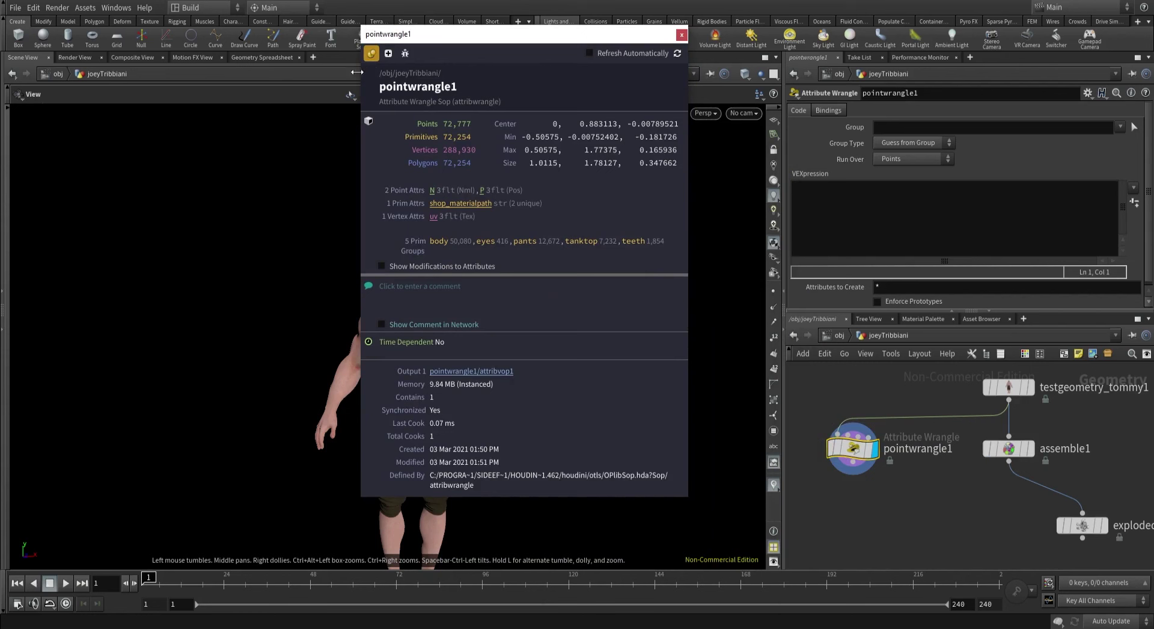
left_click(590, 53)
left_click(840, 220)
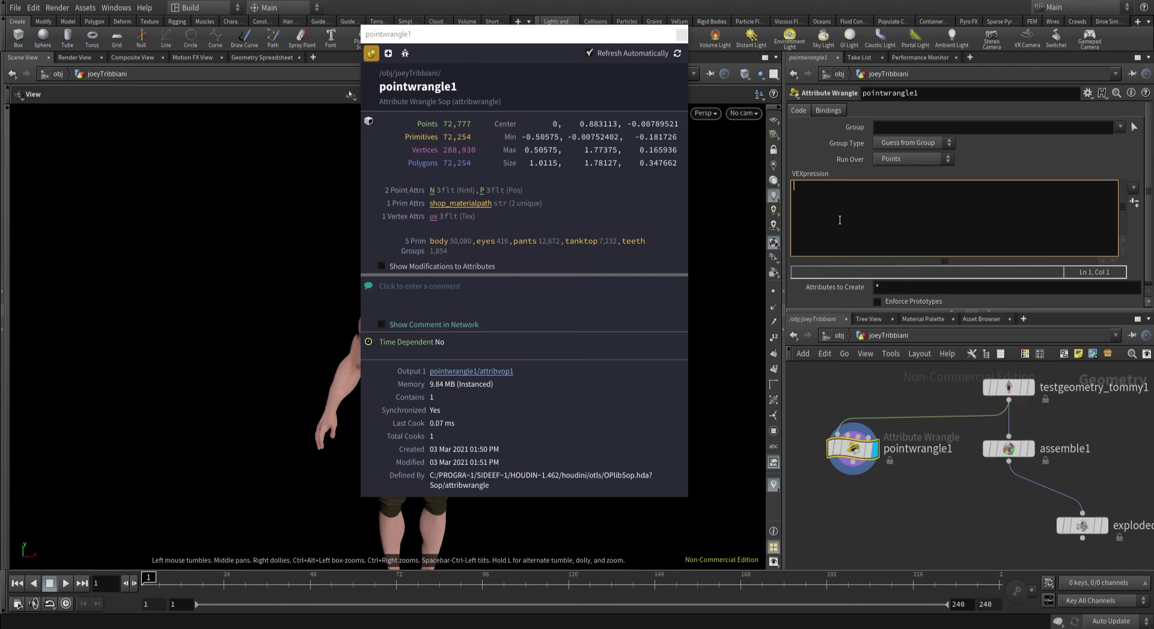
type("s")
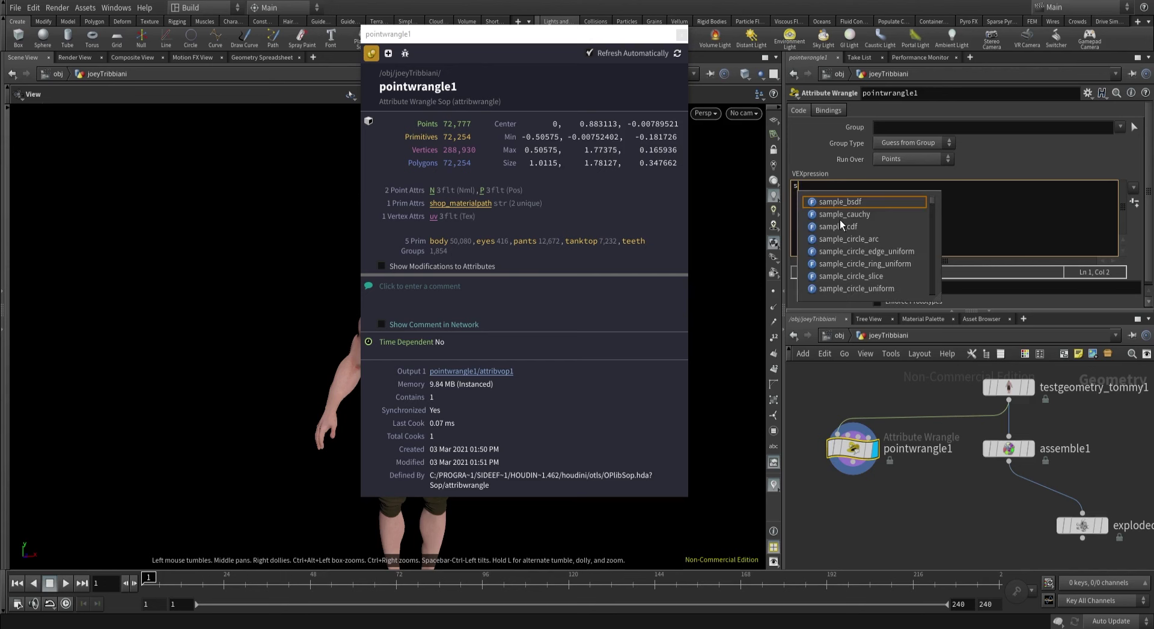
type("@softwrare")
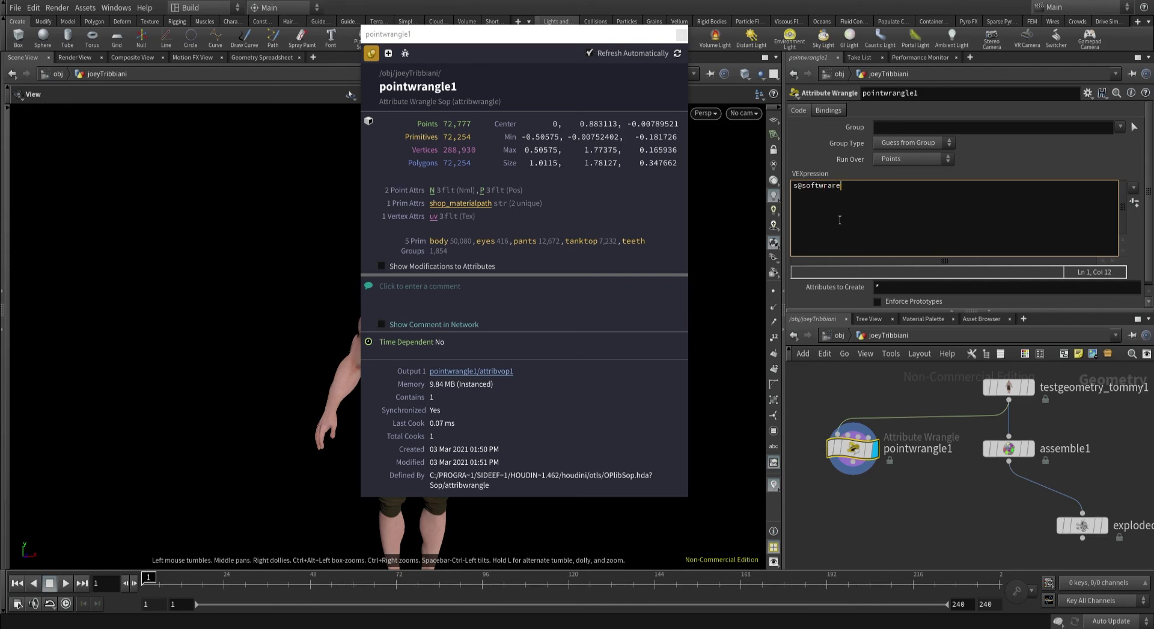
key("Left")
key("Left")
key("Left")
key("BackSpace")
key("End")
type("= \"houdini\";")
key("Return")
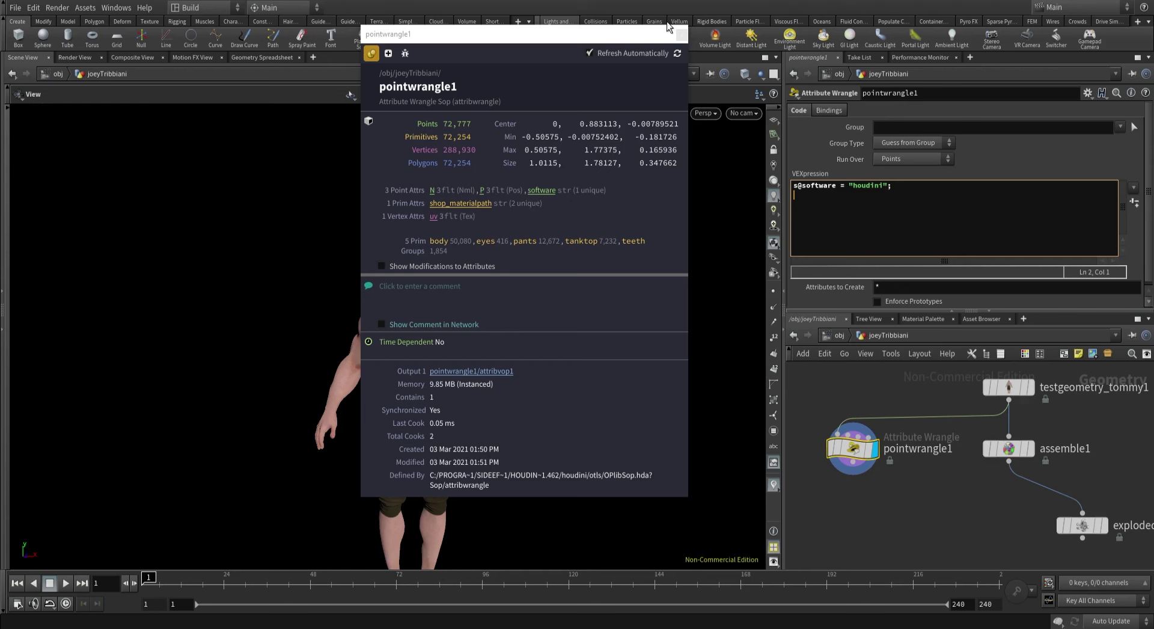
left_click(680, 34)
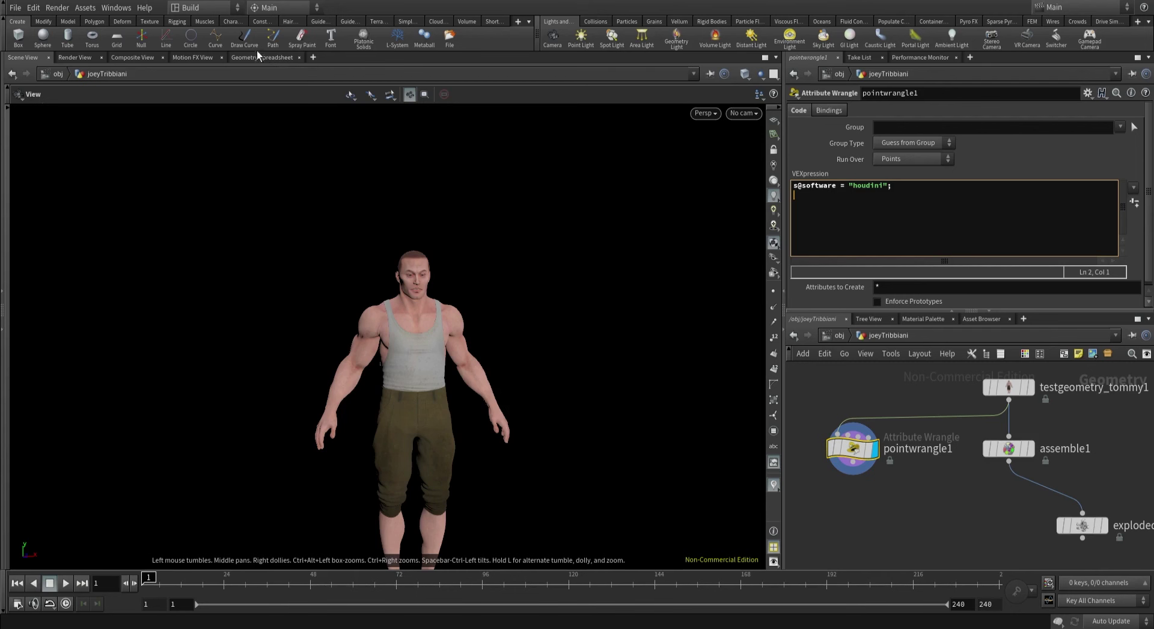
Turn the lower pane into a Geometry Spreadsheet of pointwrangle1's points and enlarge the viewport.
left_click(775, 57)
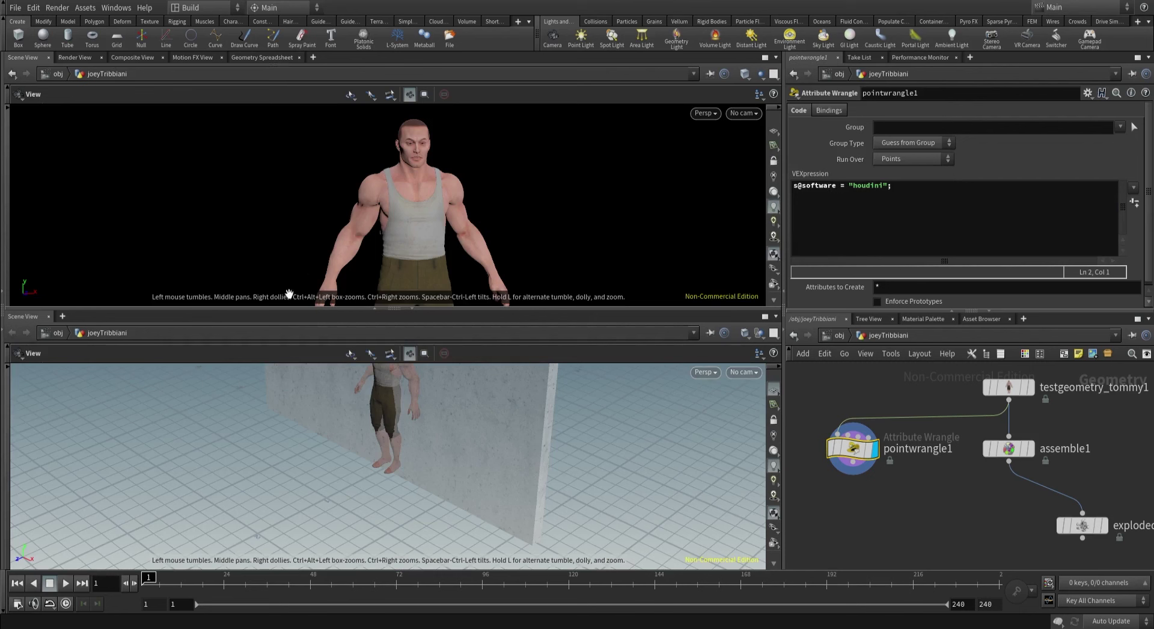
left_click(27, 317)
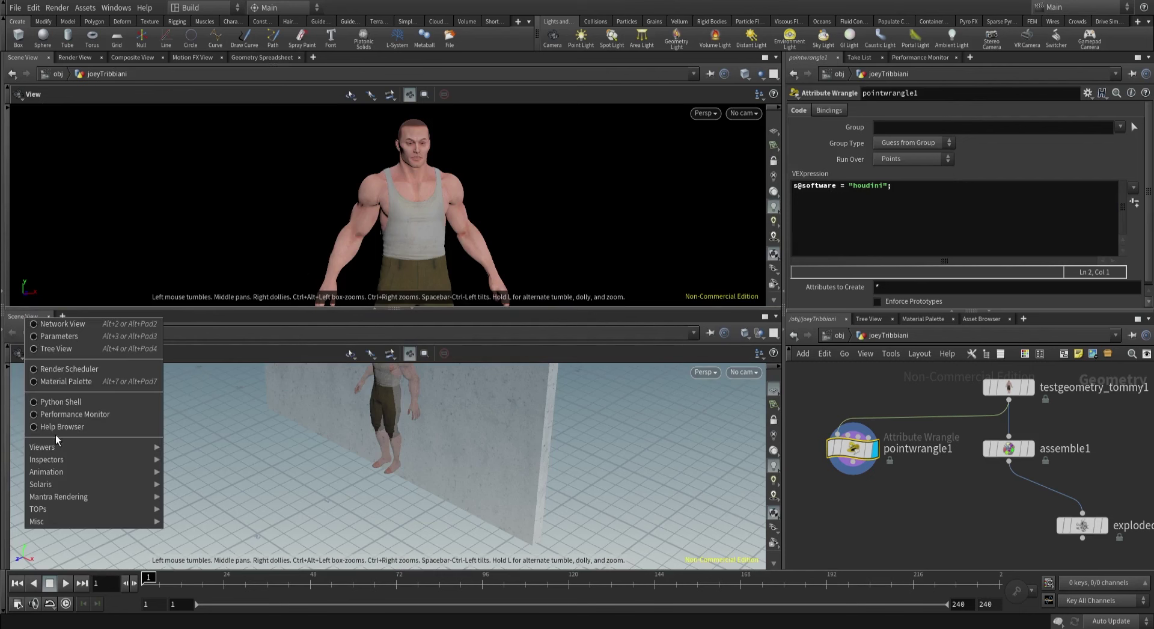
mouse_move(59, 447)
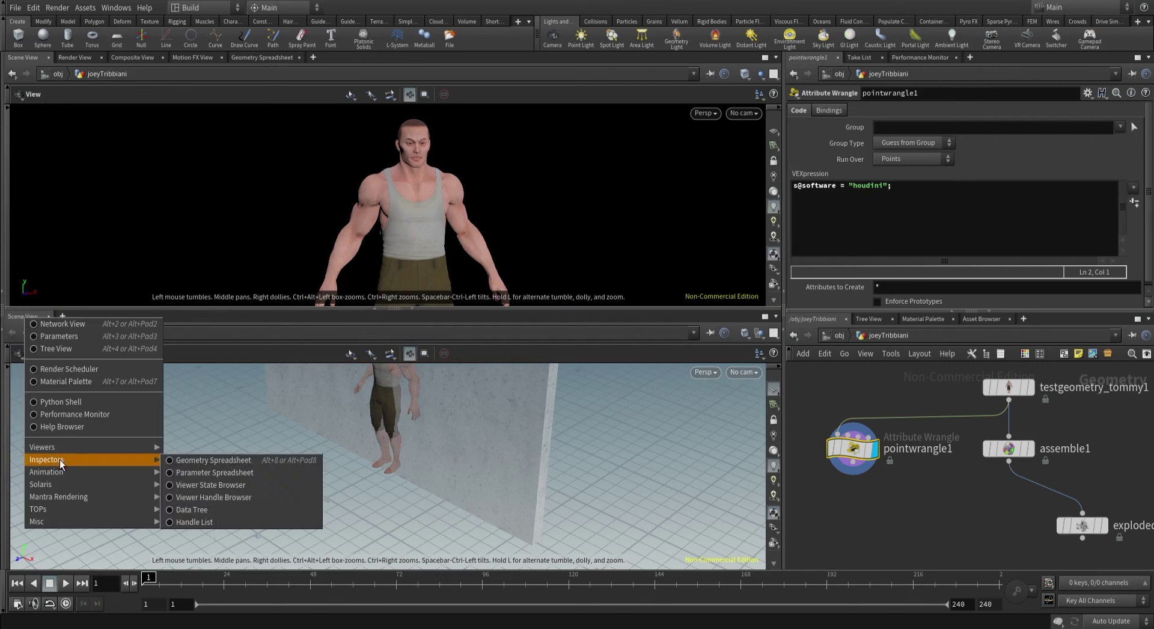
left_click(197, 460)
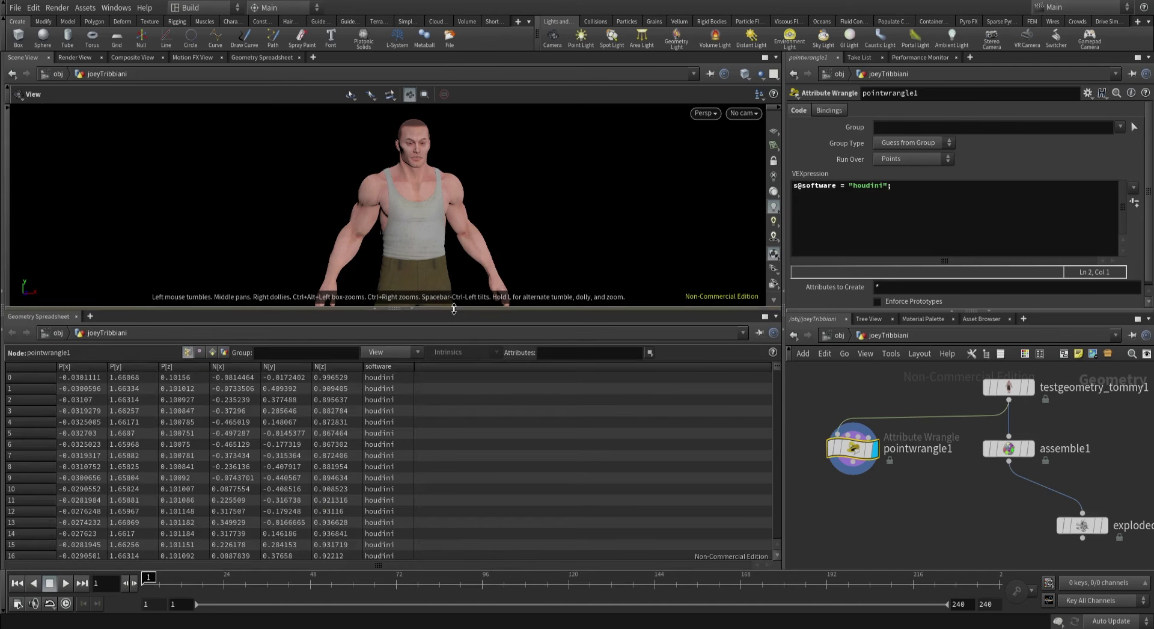
left_click_drag(455, 309, 421, 383)
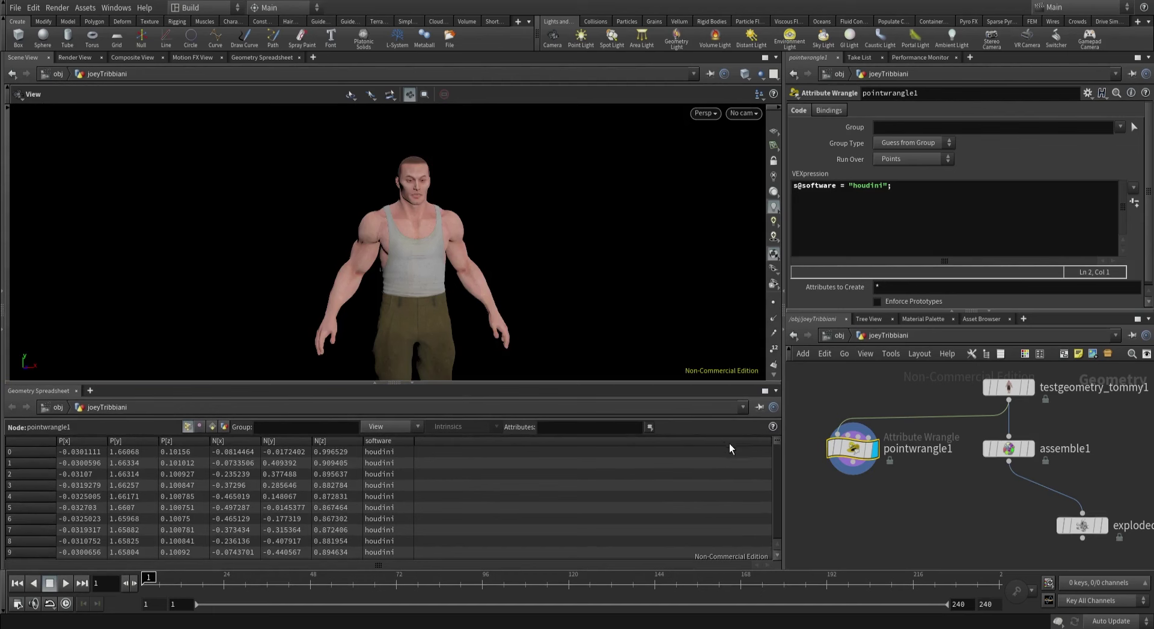
left_click_drag(777, 443, 773, 532)
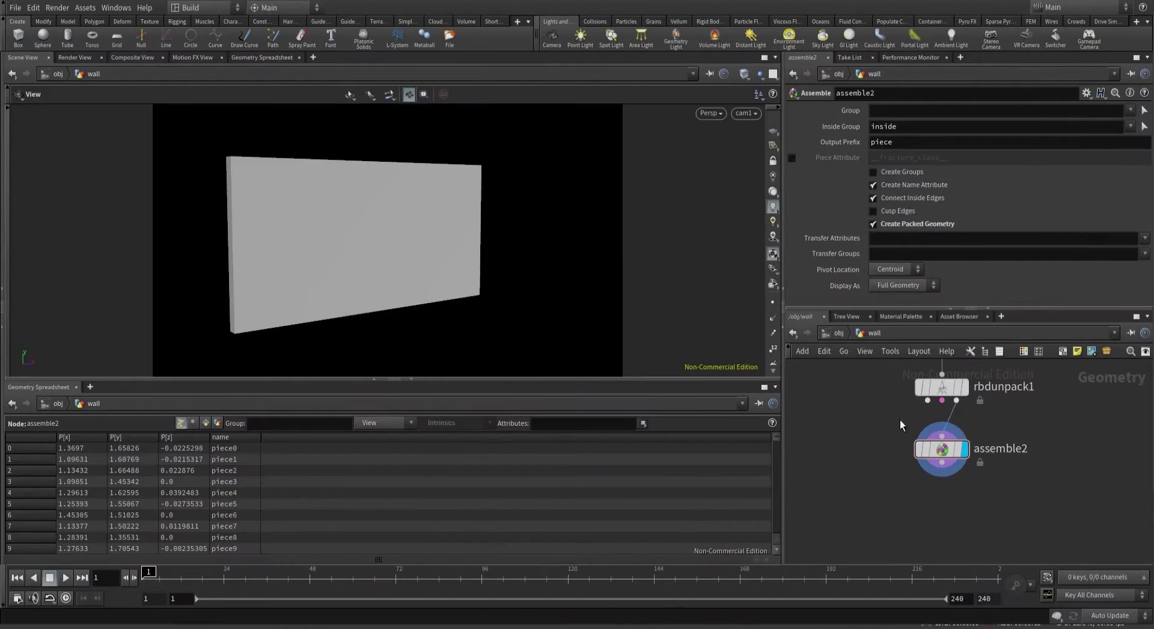
Rename the assemble2 node to packed.
double_click(990, 450)
type("packed")
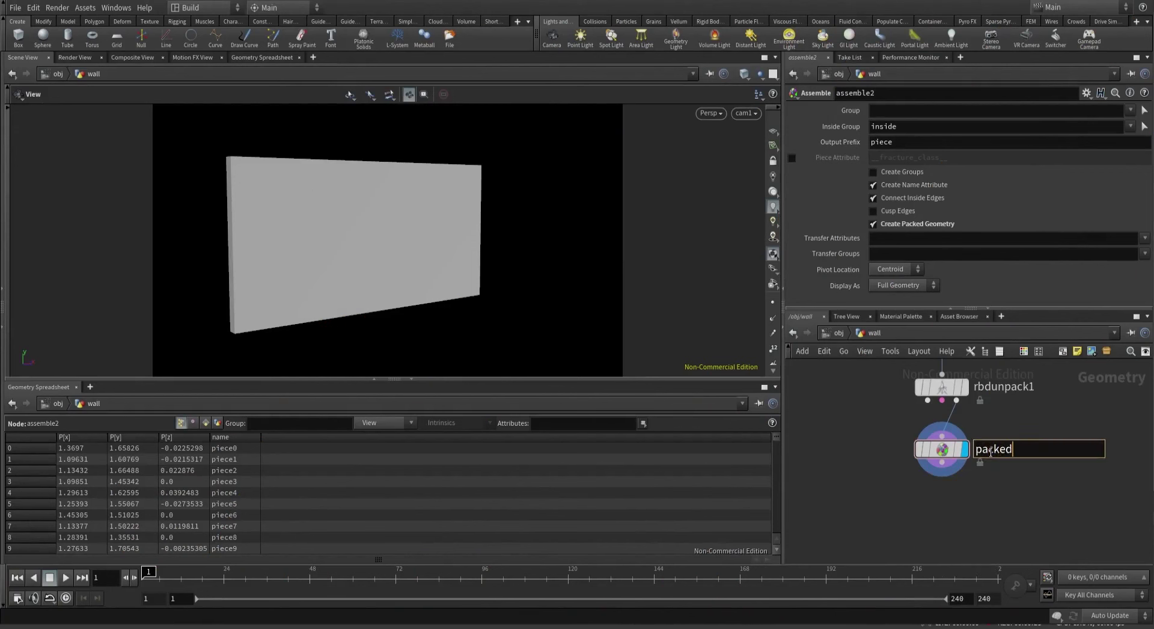
key("Return")
mouse_move(956, 454)
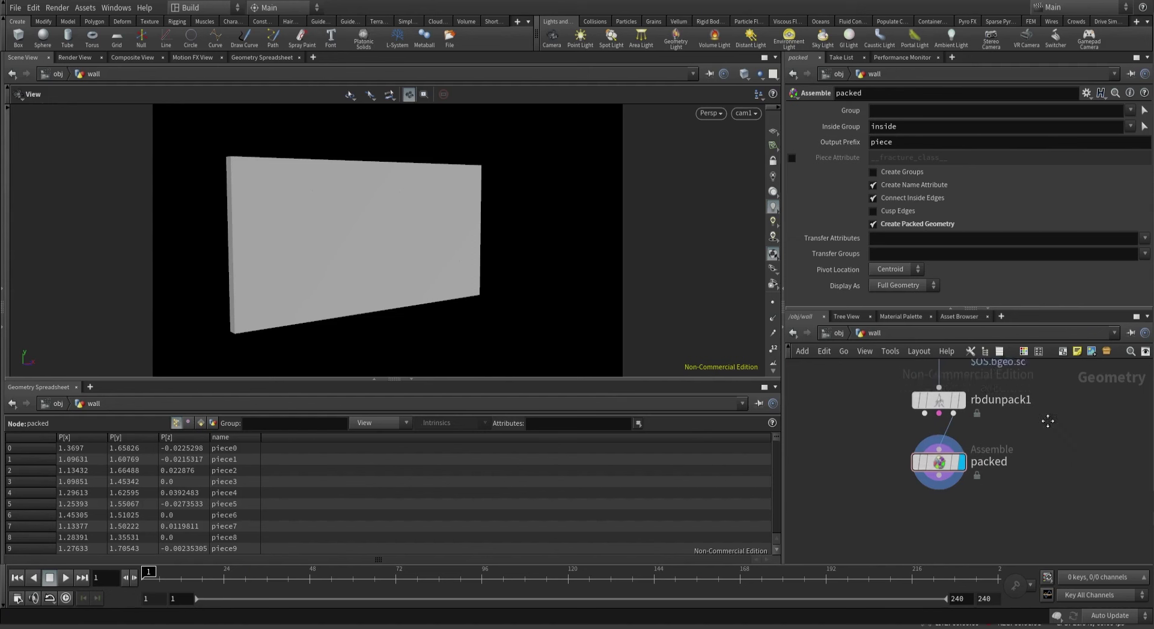
Add a test null1 wired from rbdunpack1 and display it in the viewport.
middle_click_drag(979, 417, 976, 515)
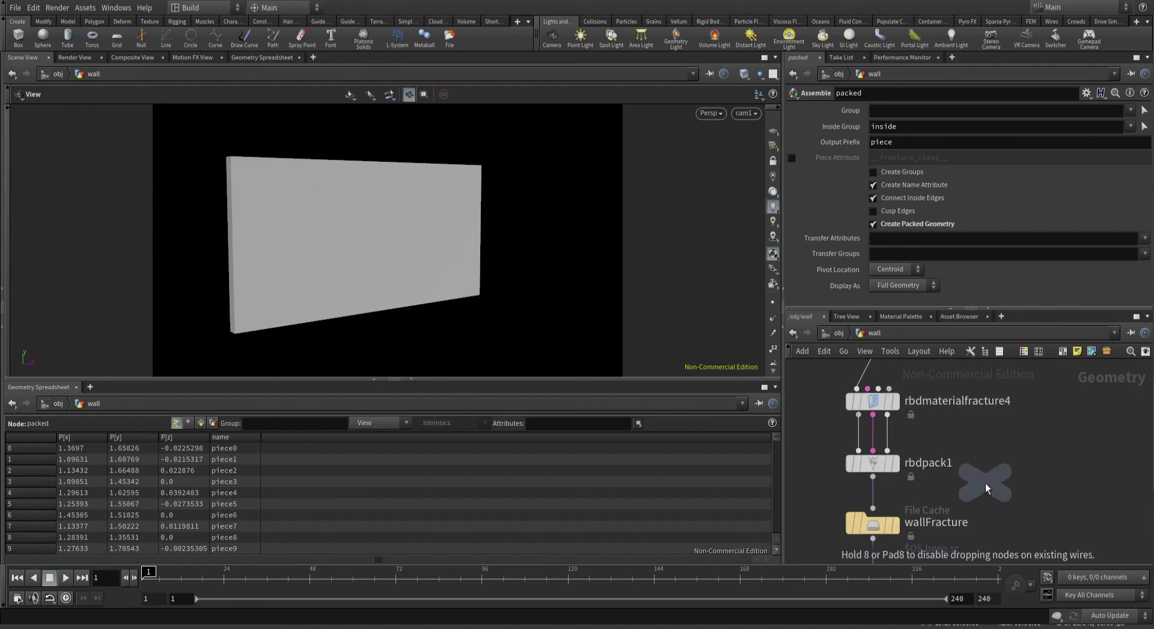
left_click(986, 501)
middle_click_drag(932, 467, 950, 388)
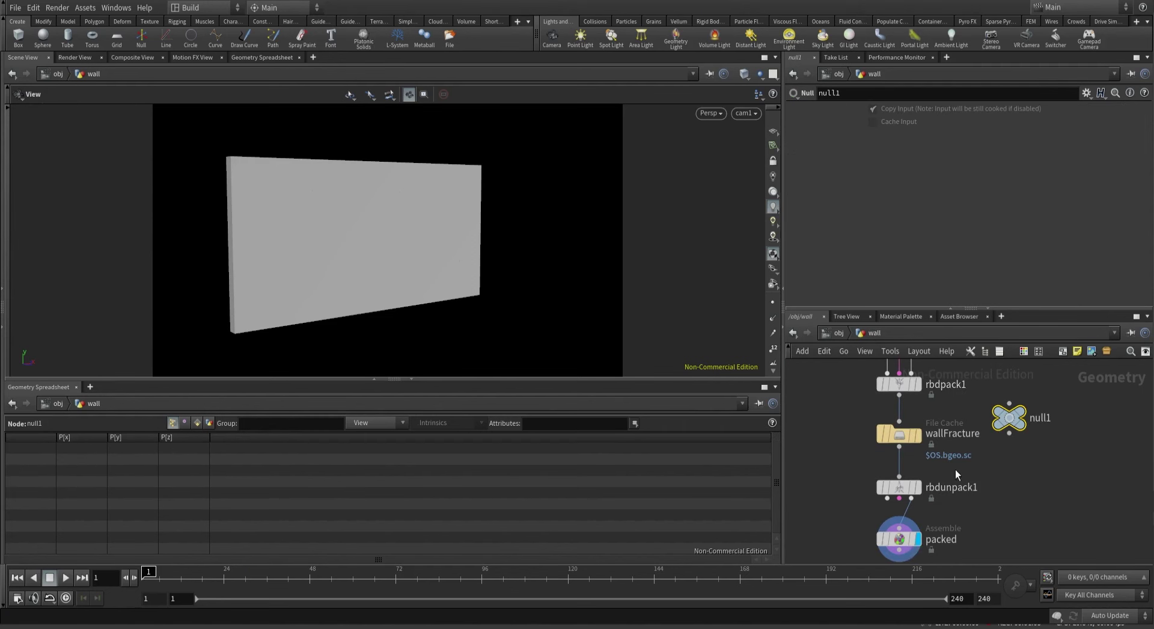
left_click(911, 498)
left_click(998, 412)
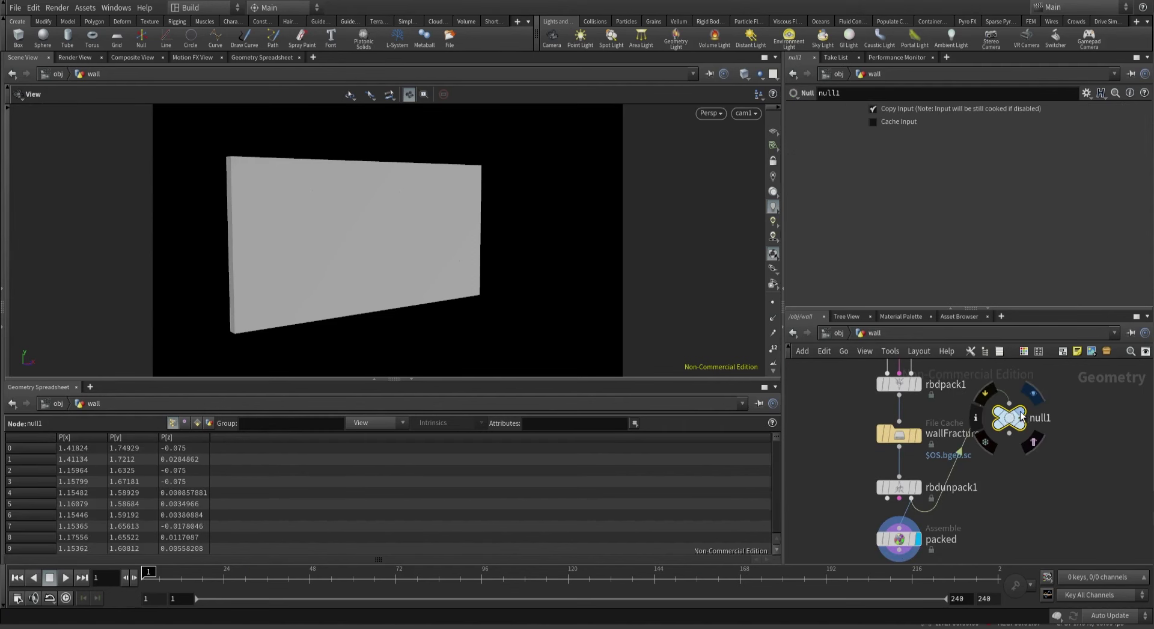
left_click(1023, 417)
left_click_drag(1007, 424, 1020, 494)
middle_click_drag(1019, 422, 1020, 396)
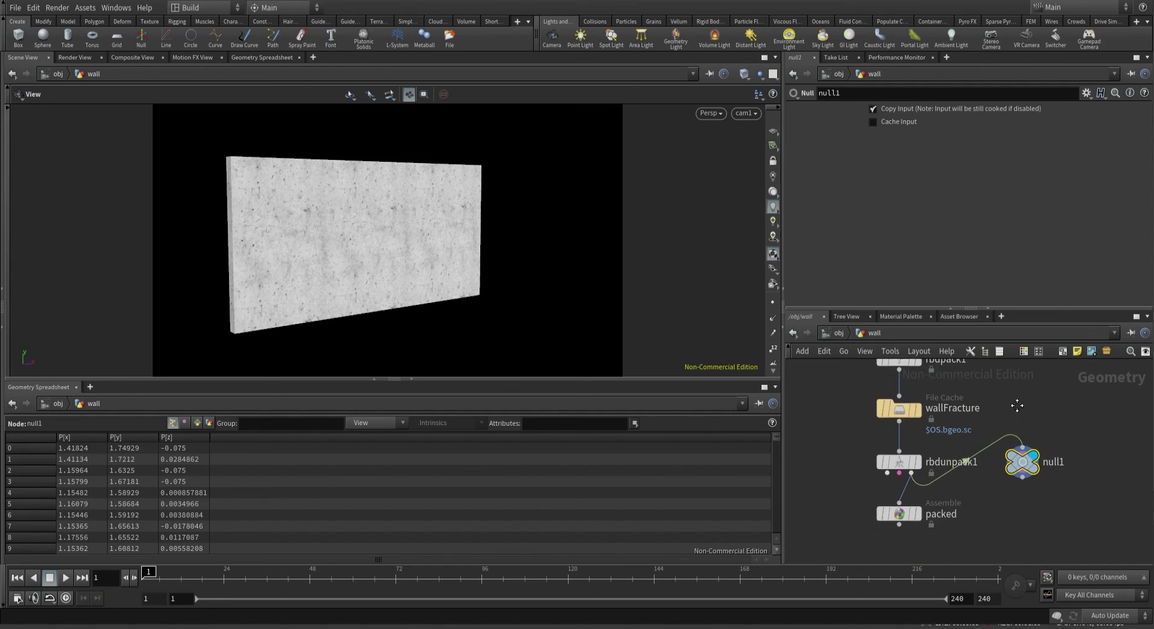
Inspect primitive piece names, then uncheck Create Name Attribute on packed.
left_click(196, 420)
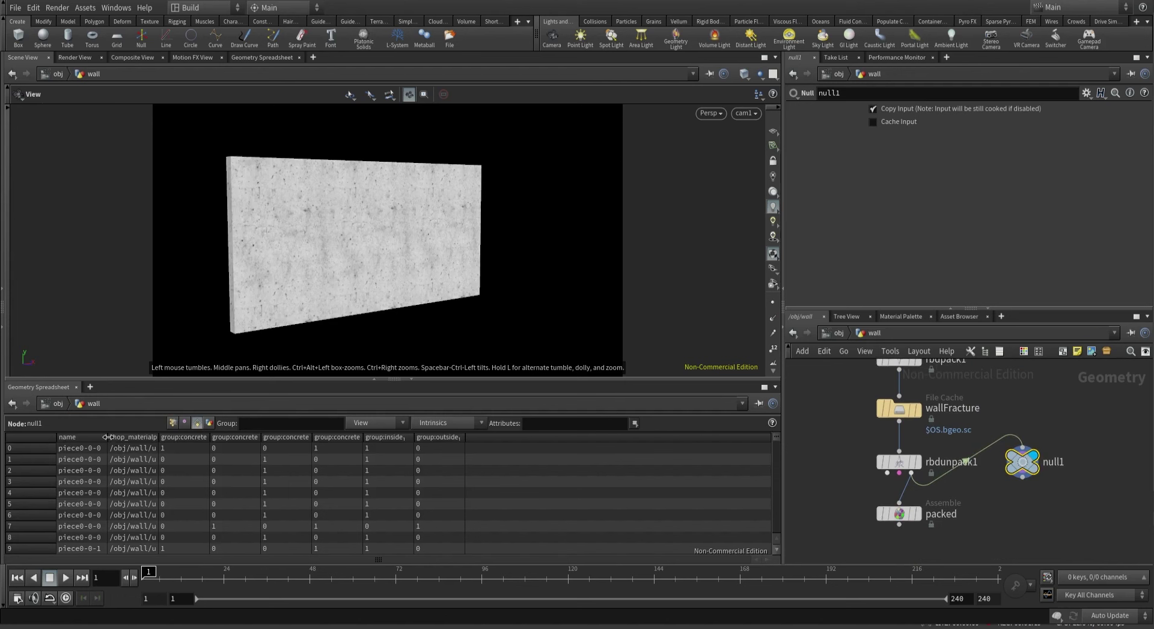
left_click_drag(109, 438, 200, 438)
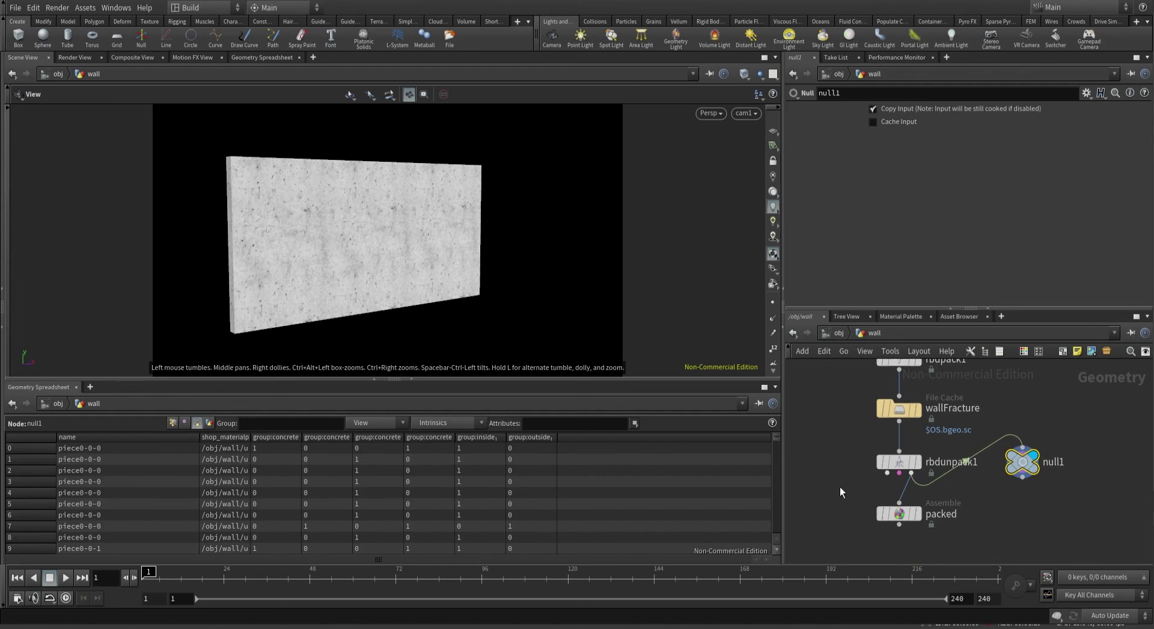
left_click(903, 517)
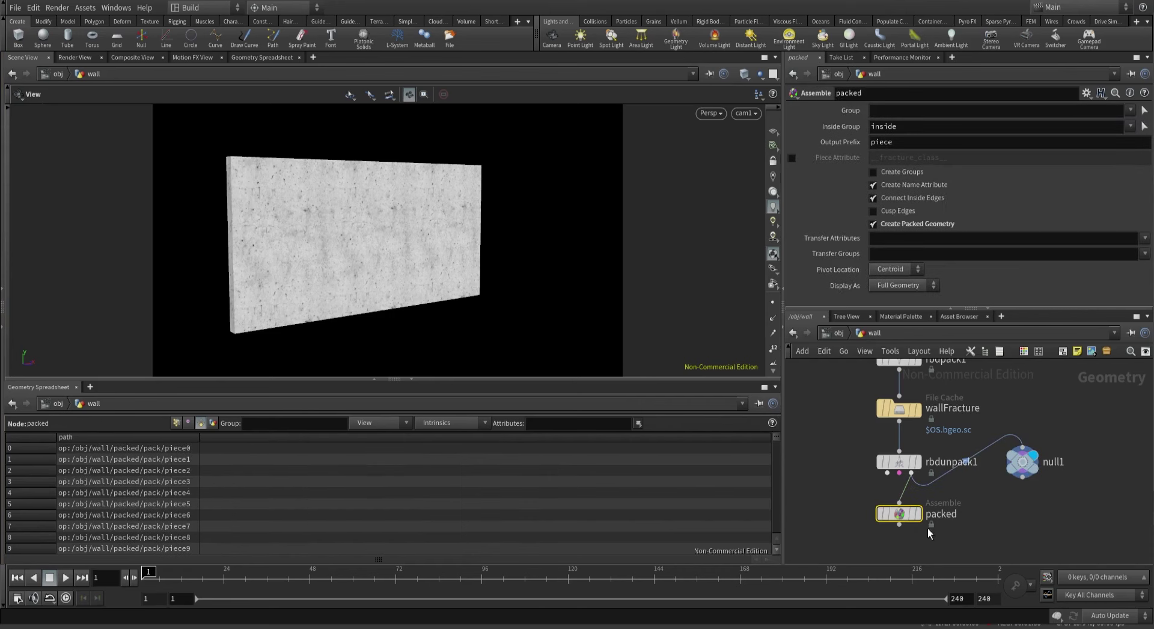
left_click(885, 185)
Add a Null node directly below packed.
middle_click_drag(853, 520, 867, 443)
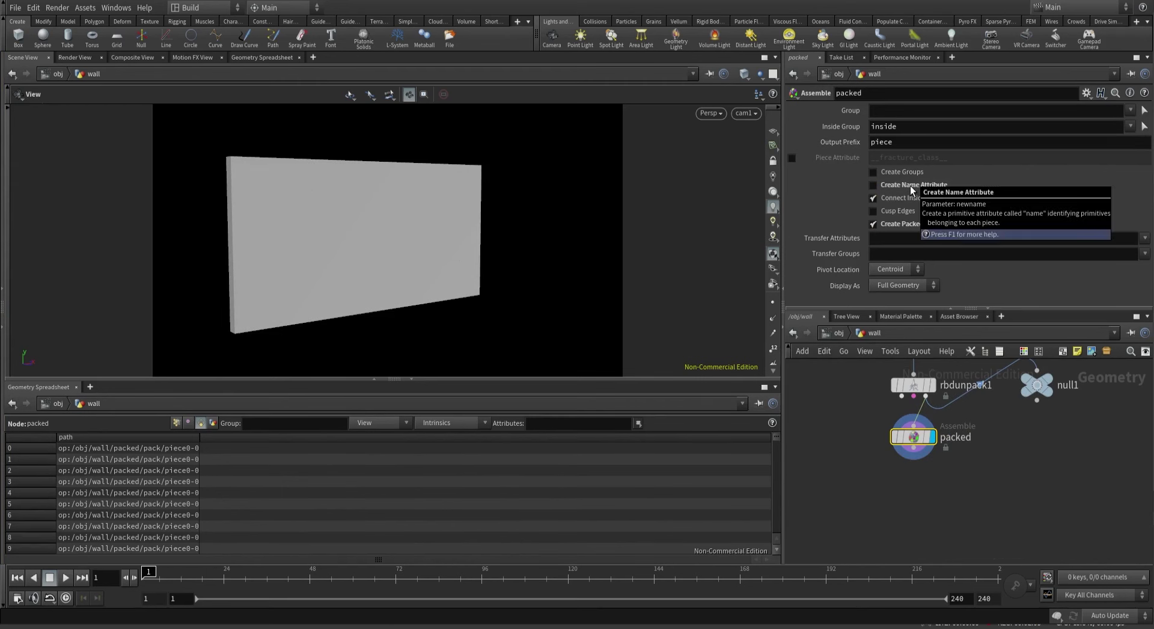
middle_click_drag(935, 498, 935, 468)
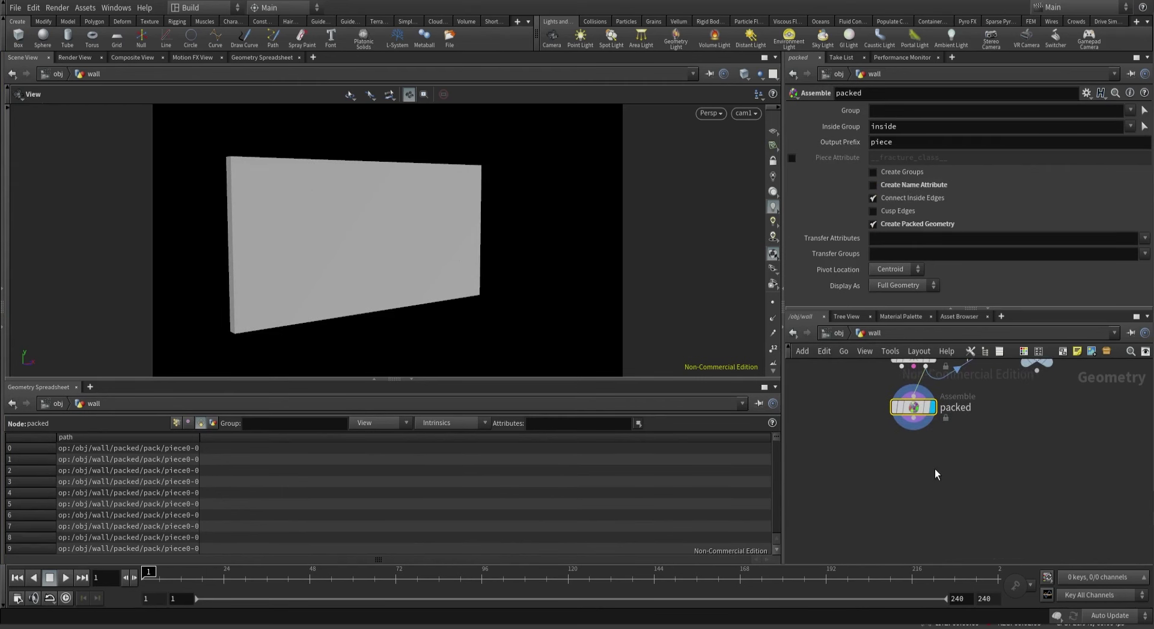
key("Tab")
type("null")
key("Return")
left_click(920, 468)
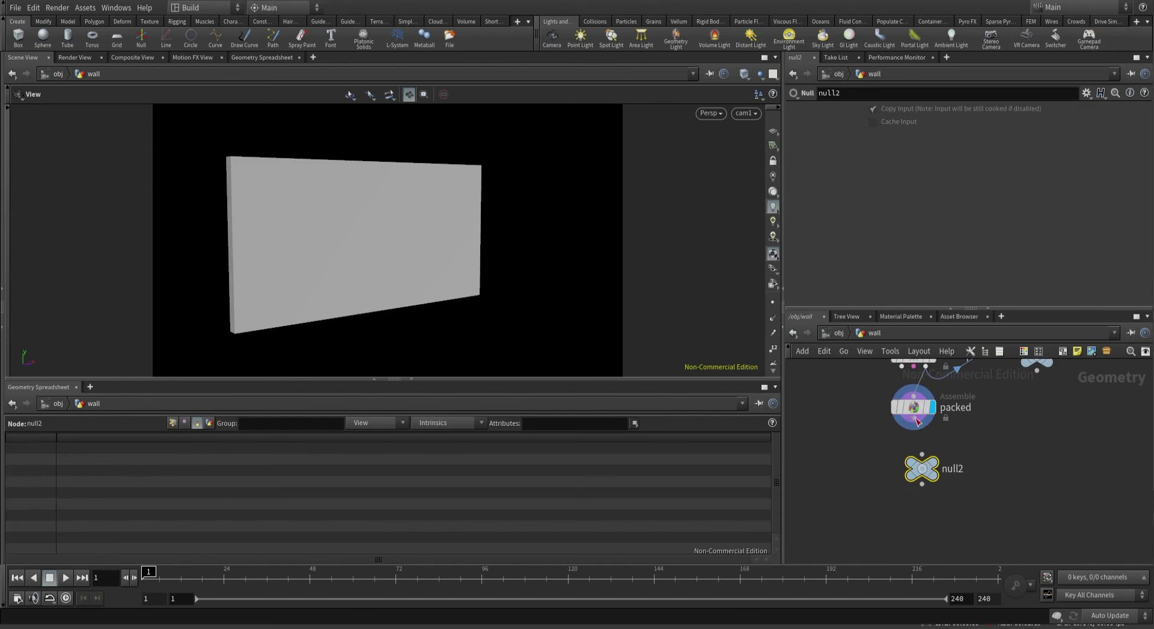
left_click_drag(921, 466, 912, 478)
Rename the new null to wallPacked.
double_click(950, 479)
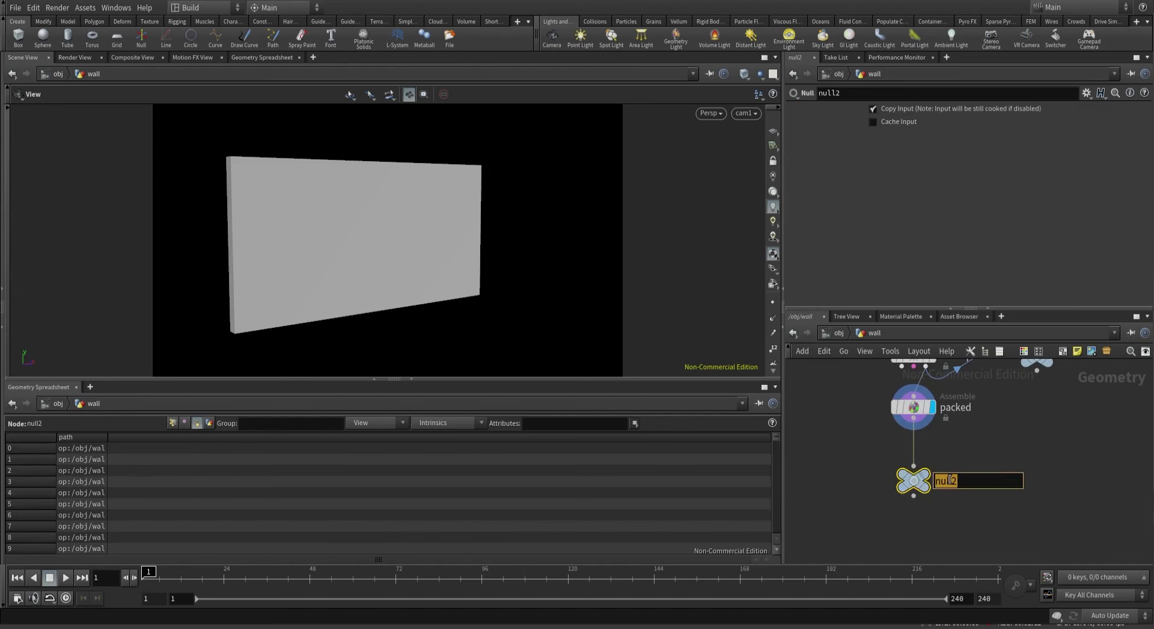
type("wallPacked")
key("Return")
middle_click_drag(935, 529, 935, 486)
left_click(934, 489)
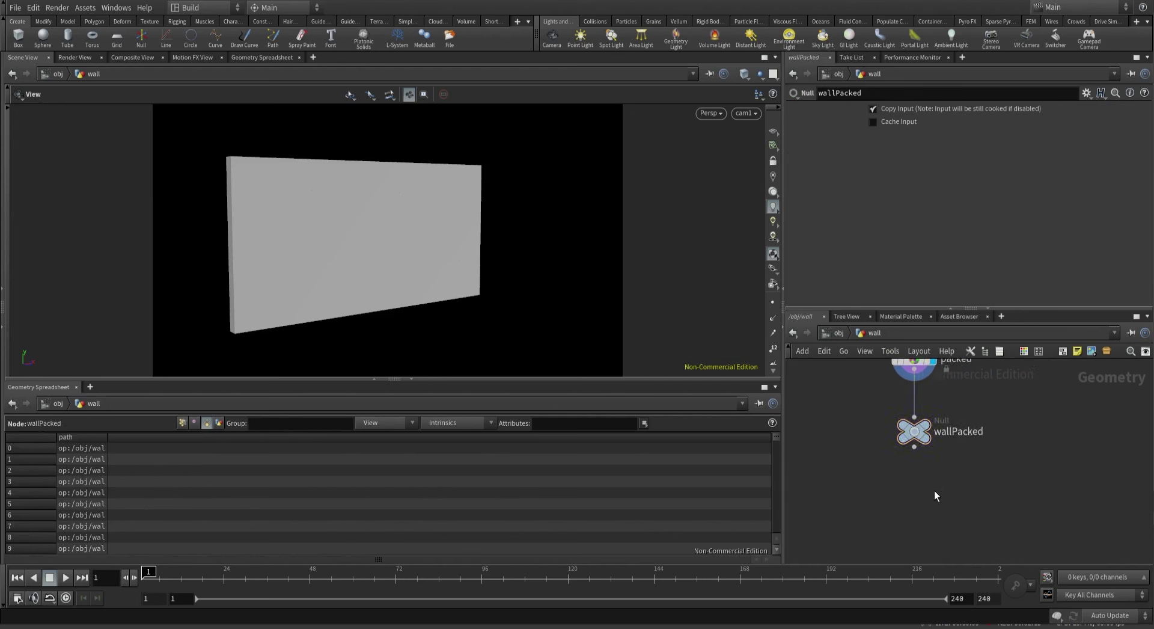
scroll(841, 403, "down", 2)
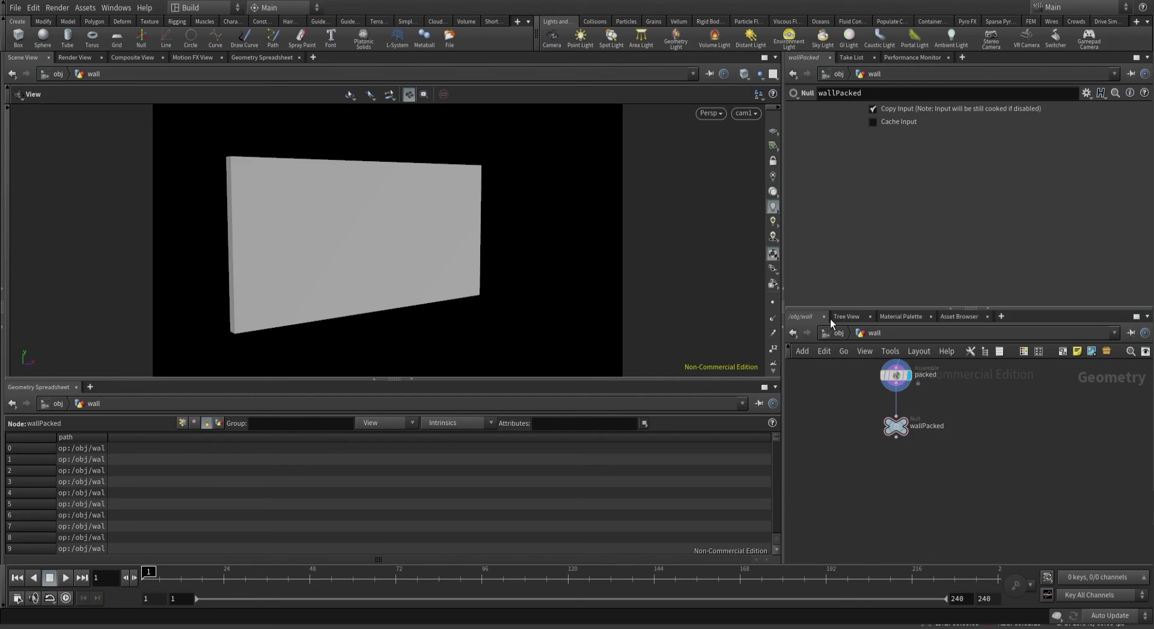
Add a DOP Network at object level, then delete the misplaced dopnet1.
left_click(839, 333)
middle_click(953, 464)
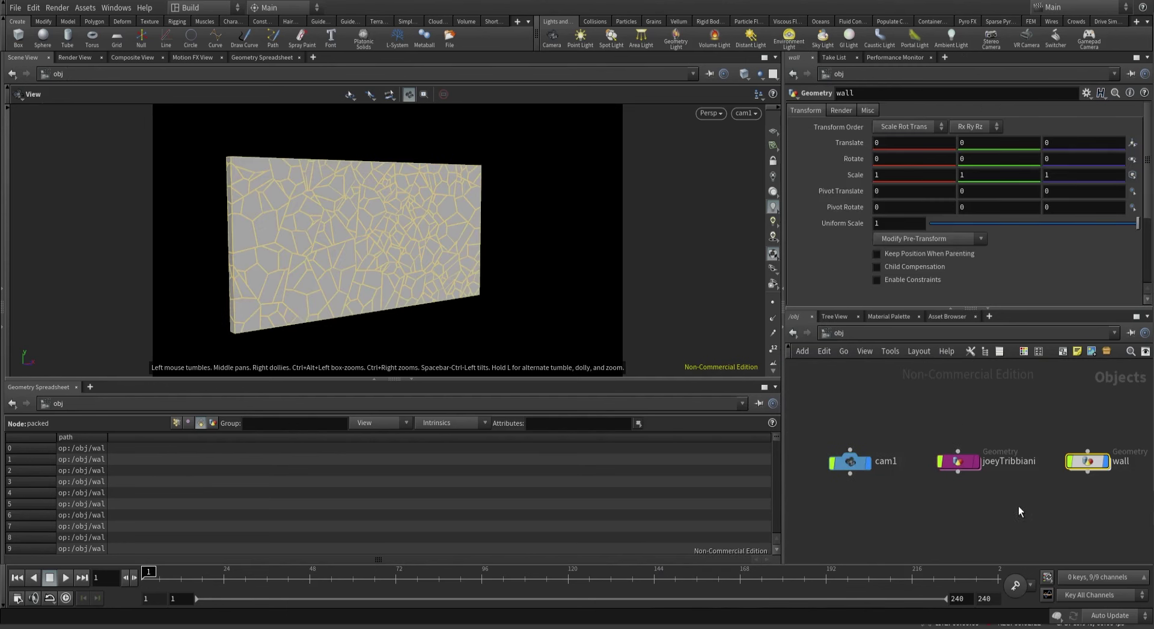
middle_click_drag(1018, 506, 918, 470)
scroll(925, 471, "down", 1)
left_click(957, 481)
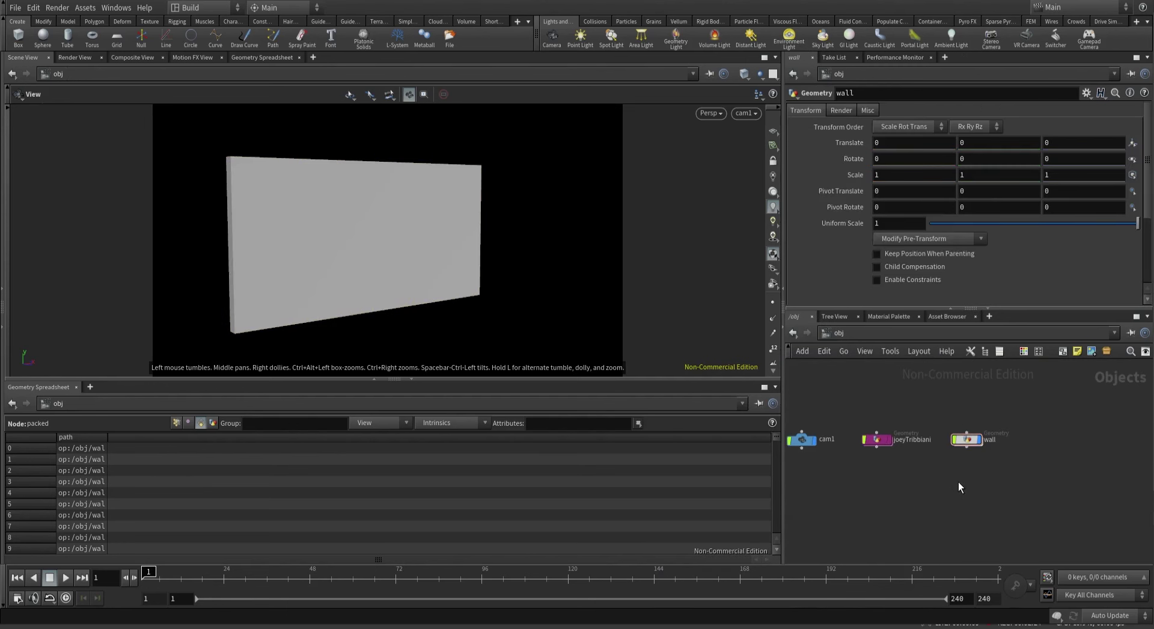
key("Tab")
type("dop")
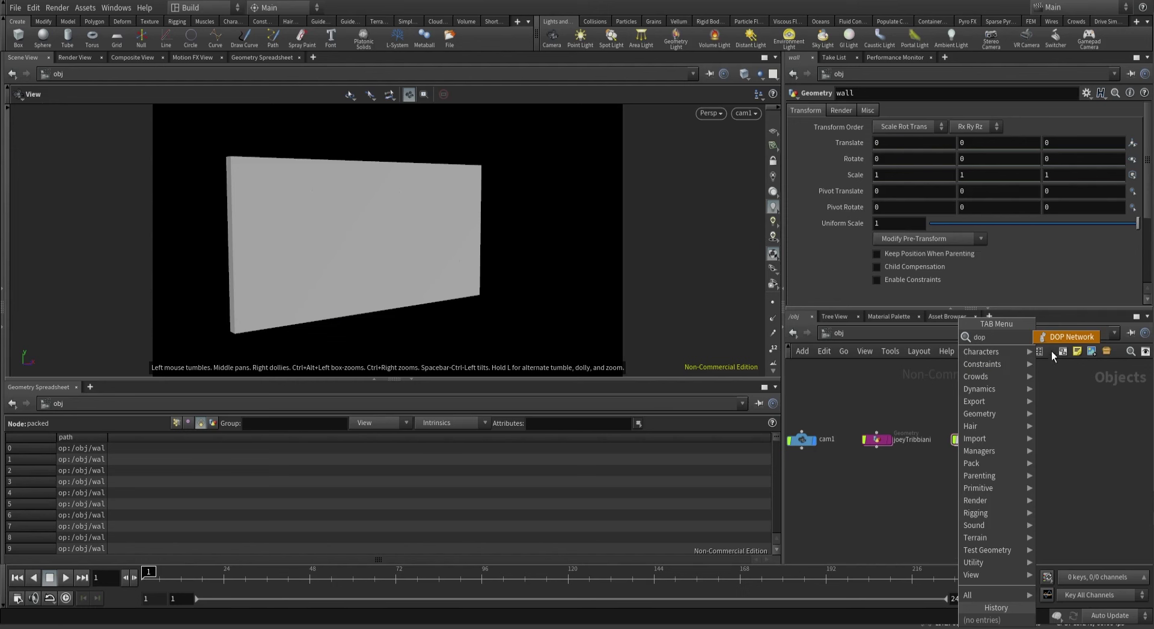
key("Return")
left_click(964, 475)
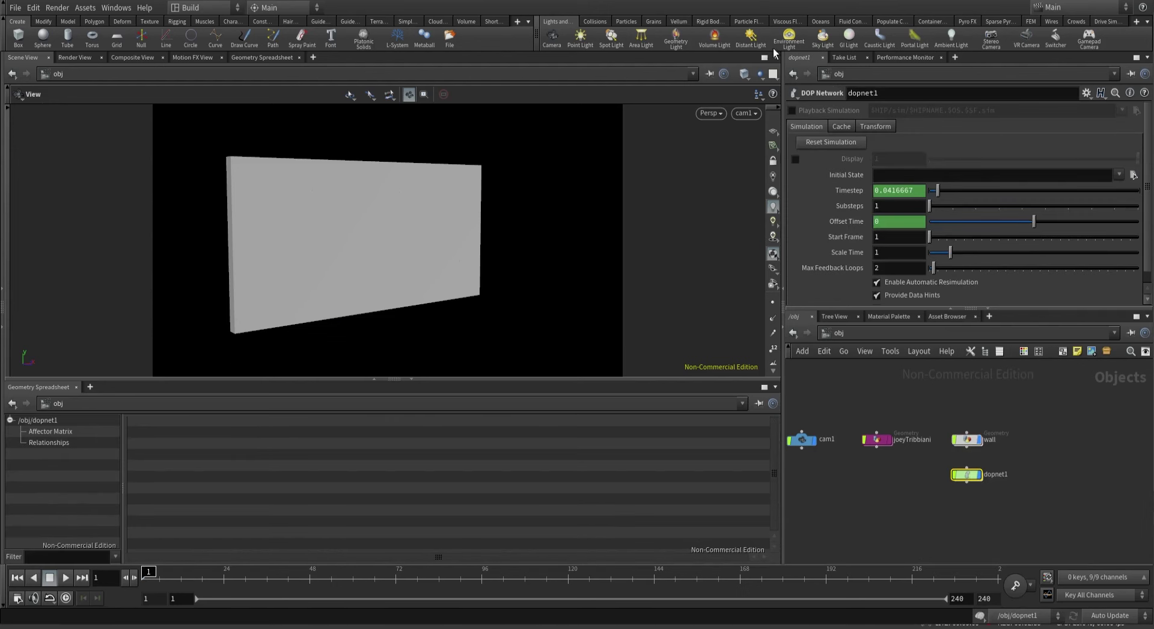
left_click(912, 462)
left_click_drag(1010, 495, 1025, 499)
key("Delete")
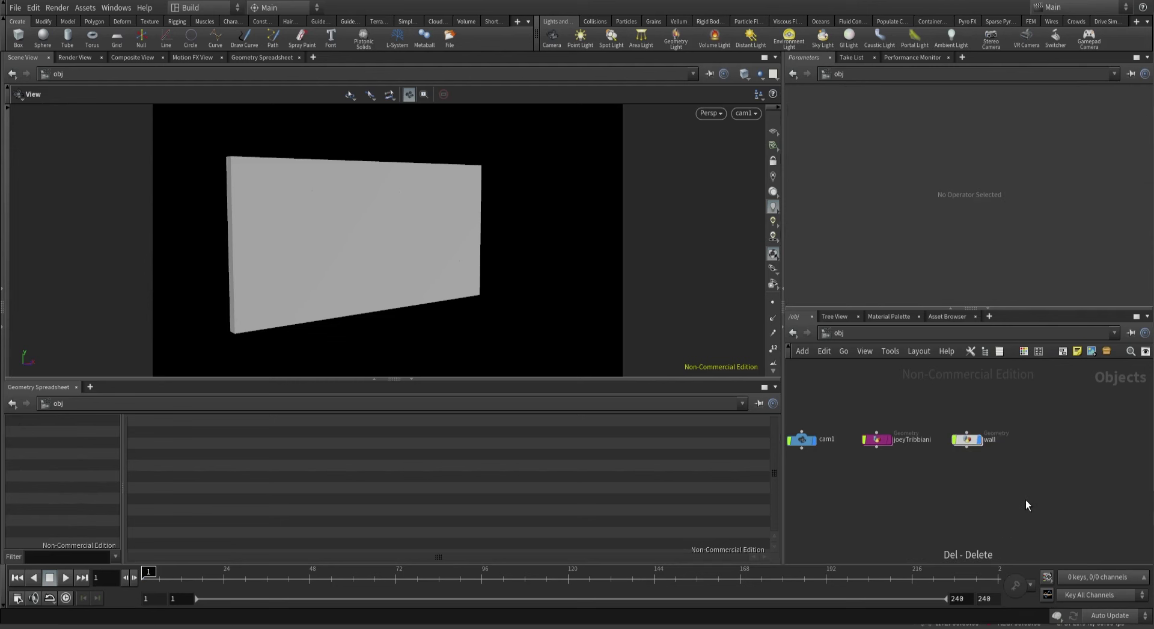
Inside the wall network, add a DOP Network below wallPacked.
left_click(5, 27)
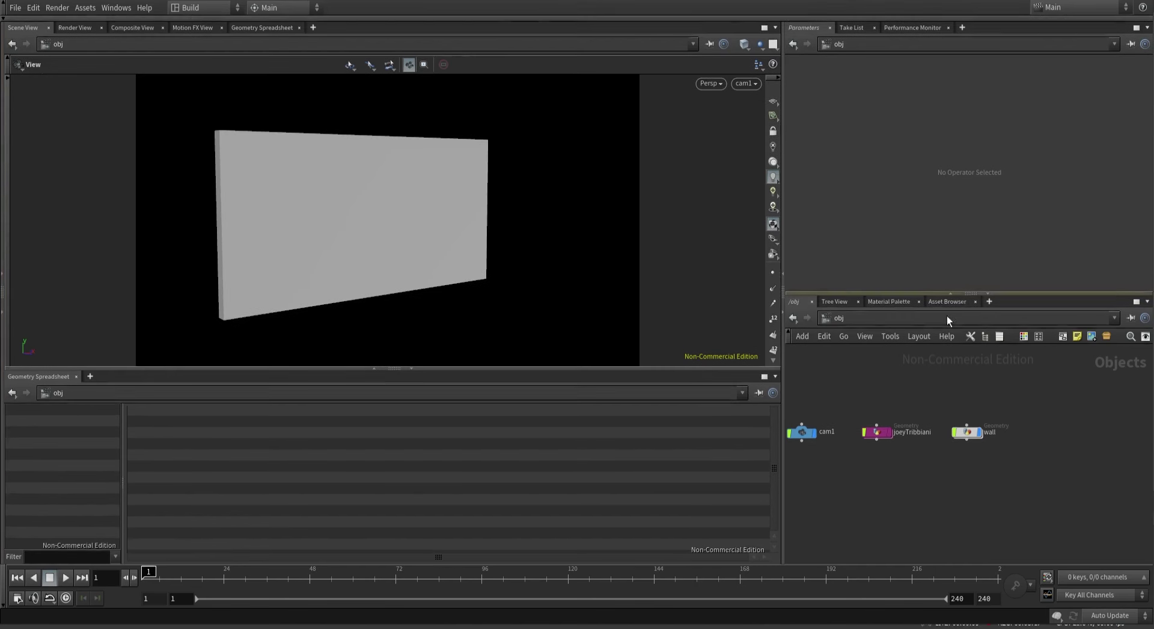
double_click(966, 431)
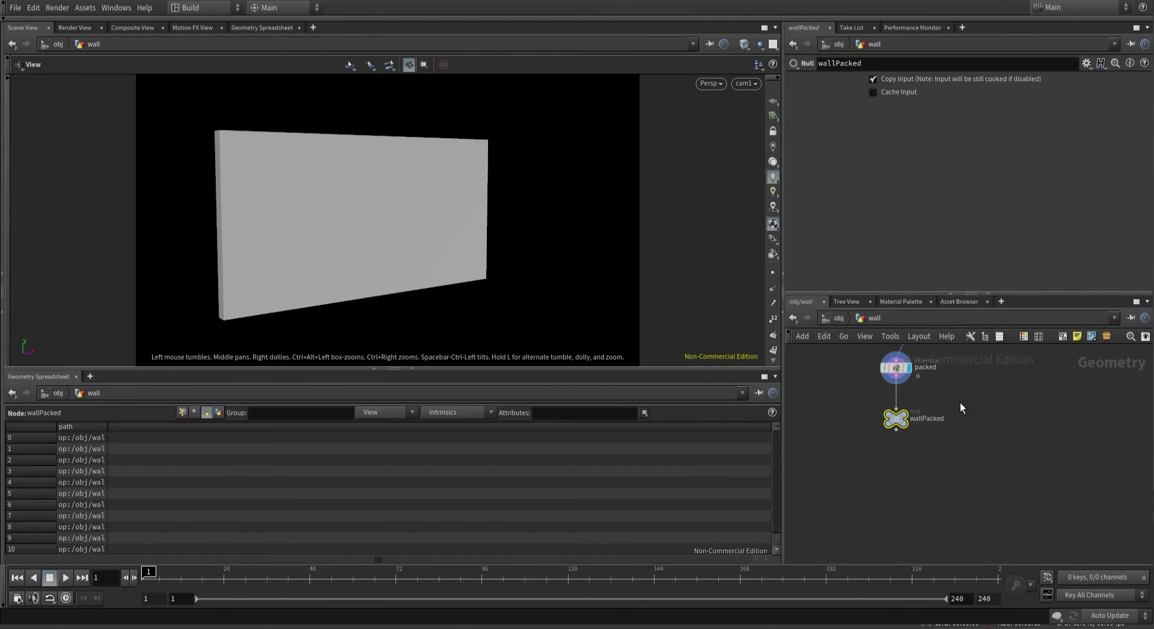
key("Tab")
type("dop")
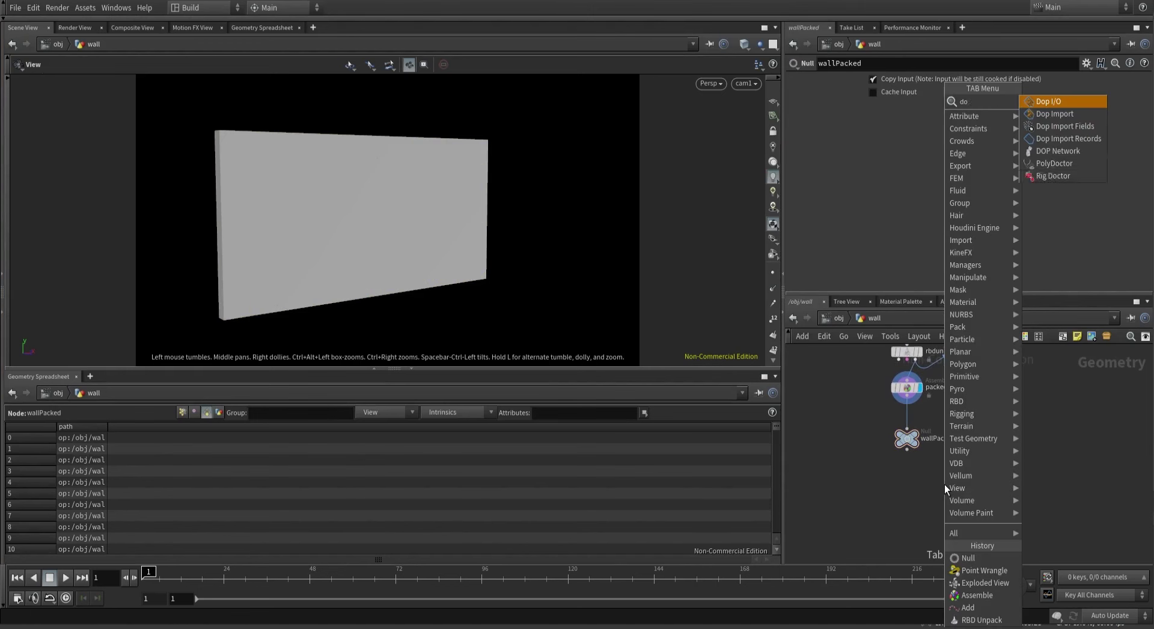
left_click(1055, 151)
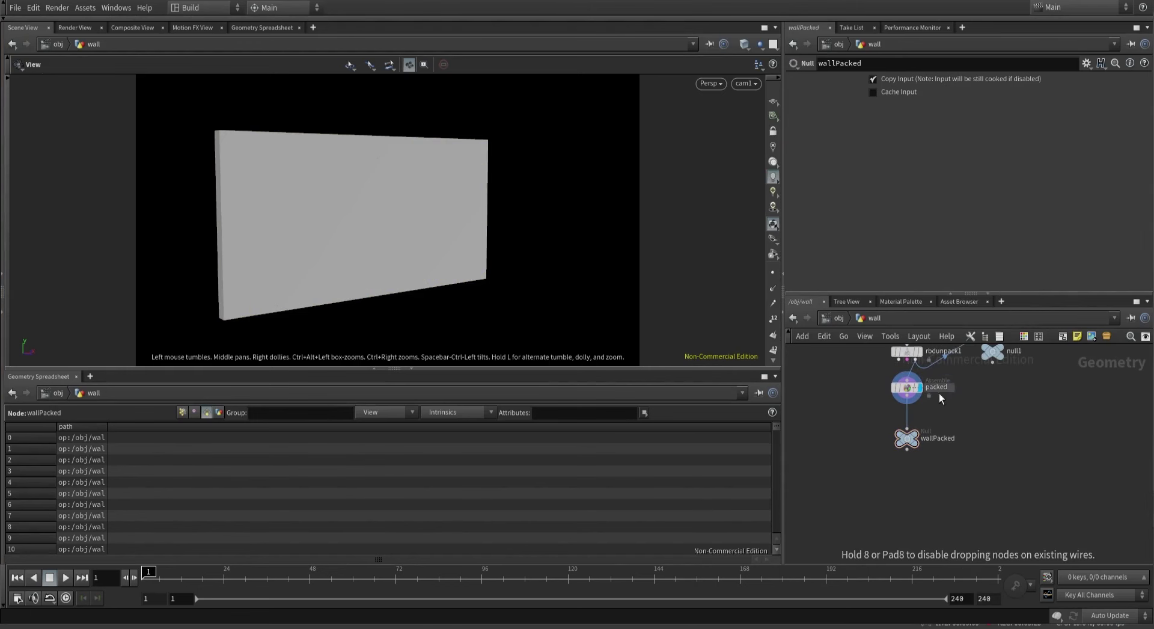
left_click(904, 481)
Rename the DOP network RBD_sim, colour it red, and select the leftover null1.
double_click(935, 481)
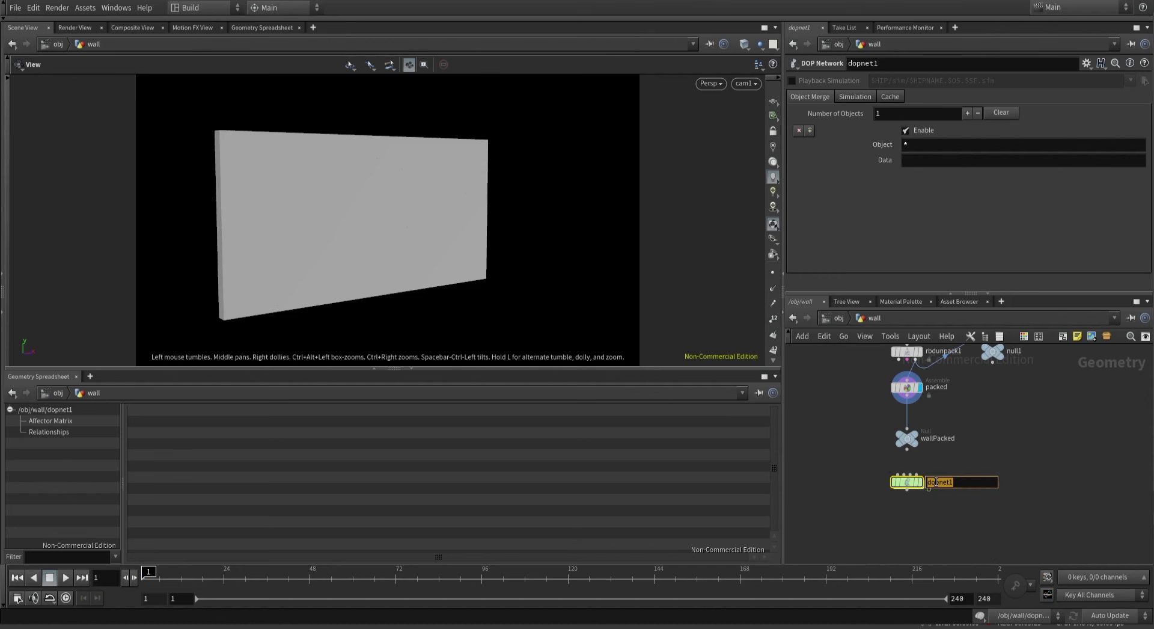
type("RBD_sim")
key("Return")
left_click_drag(867, 465, 945, 504)
key("c")
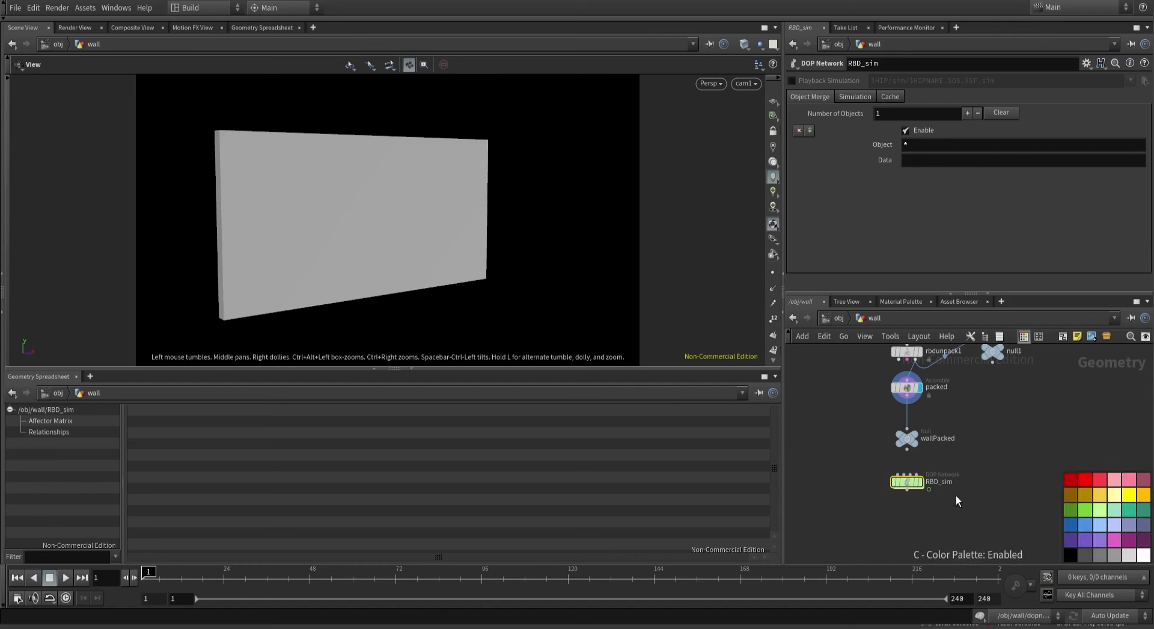
left_click(1083, 478)
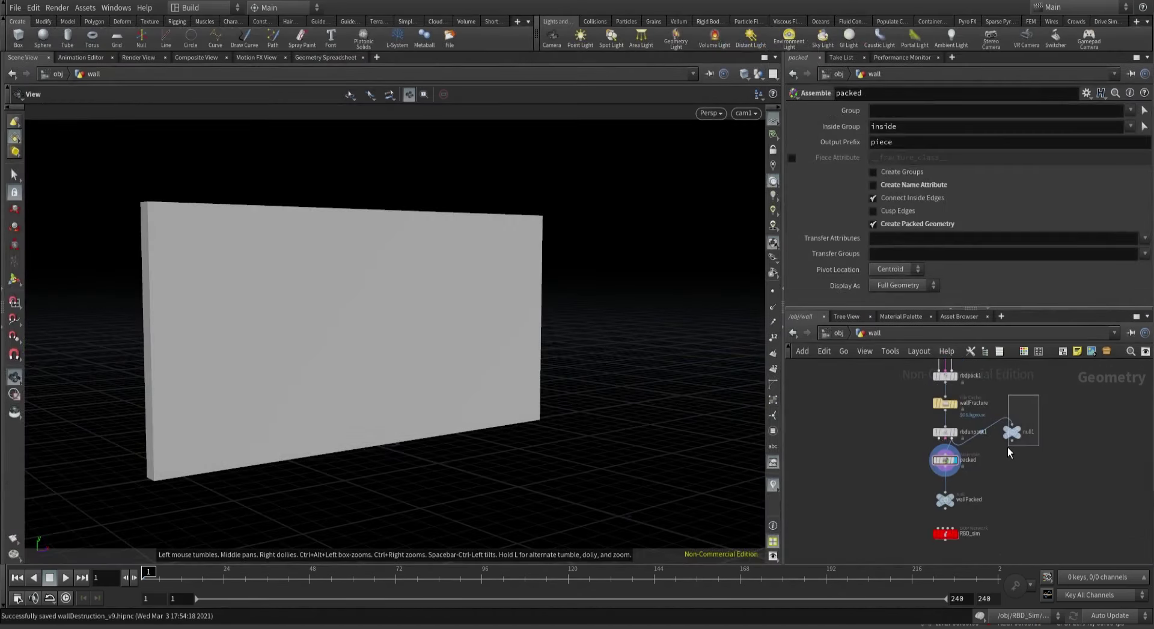
left_click_drag(1007, 450, 1006, 449)
Delete null1, shift packed and wallPacked right, and place RBD_sim below wallPacked.
key("Delete")
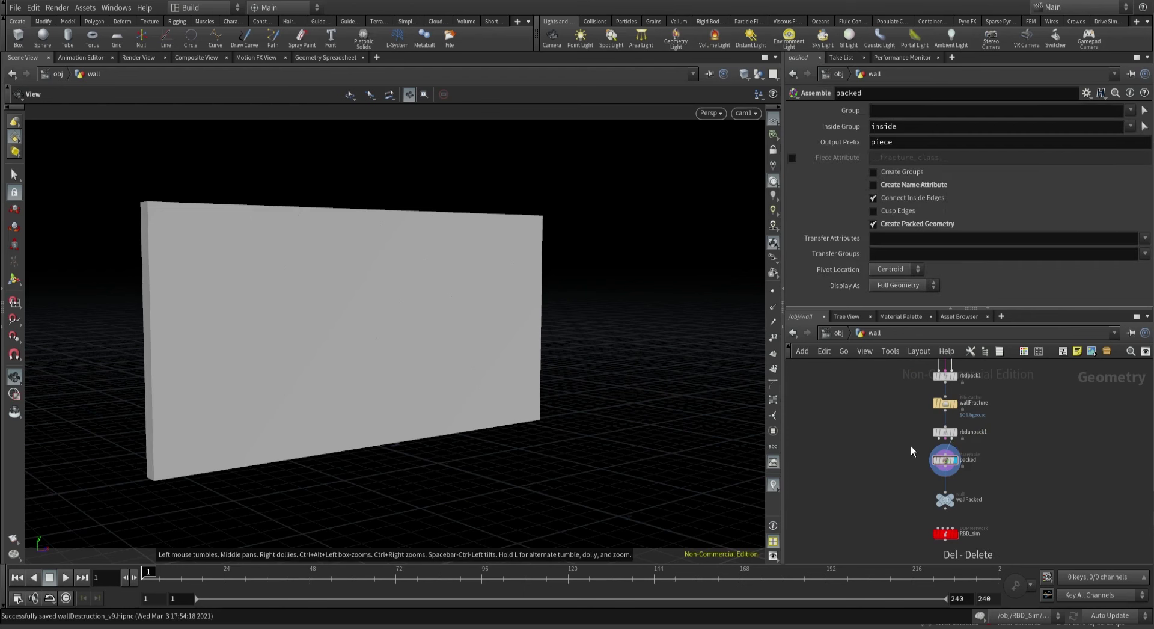
scroll(907, 420, "down", 2)
scroll(905, 423, "down", 2)
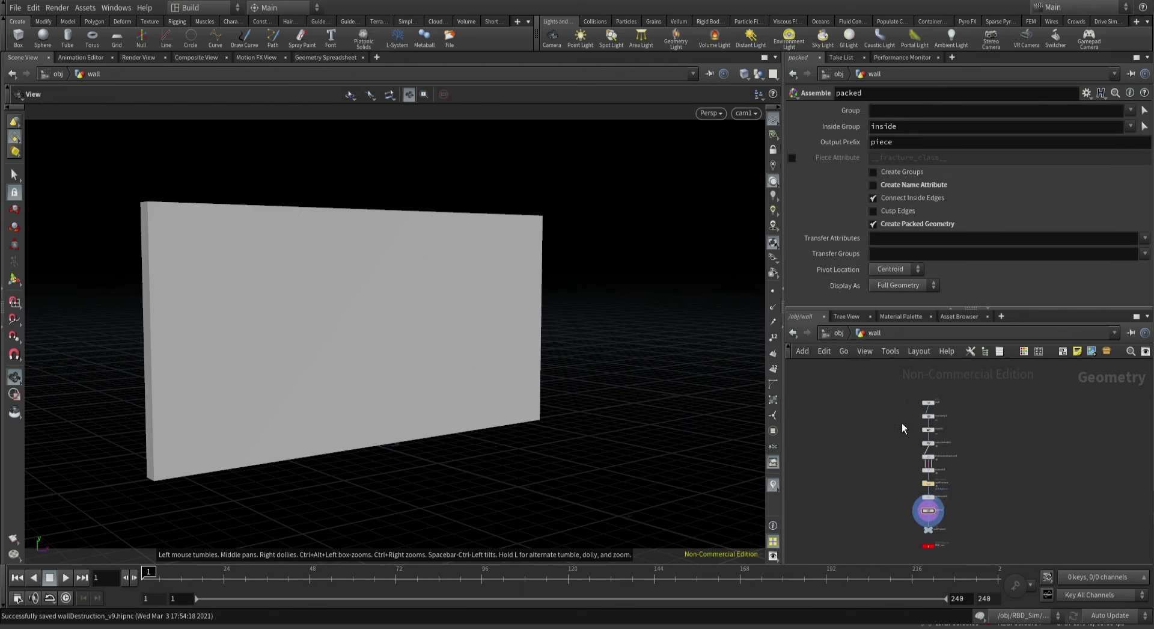
left_click_drag(922, 442, 953, 532, "shift")
scroll(953, 532, "up", 4)
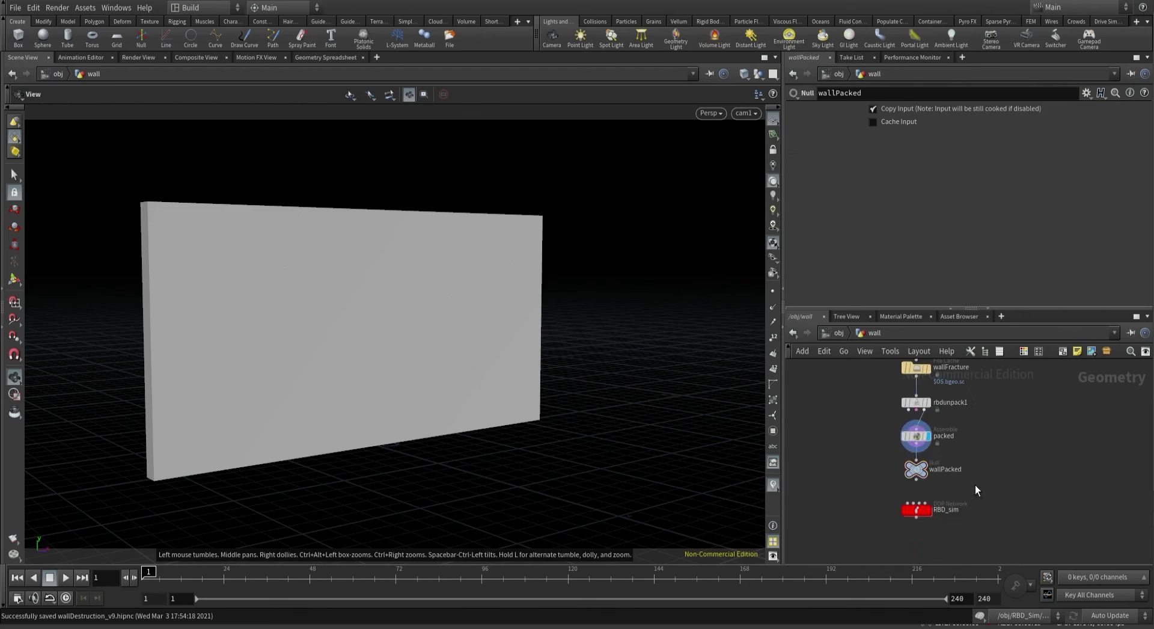
left_click_drag(900, 439, 1002, 448)
key("shift+s")
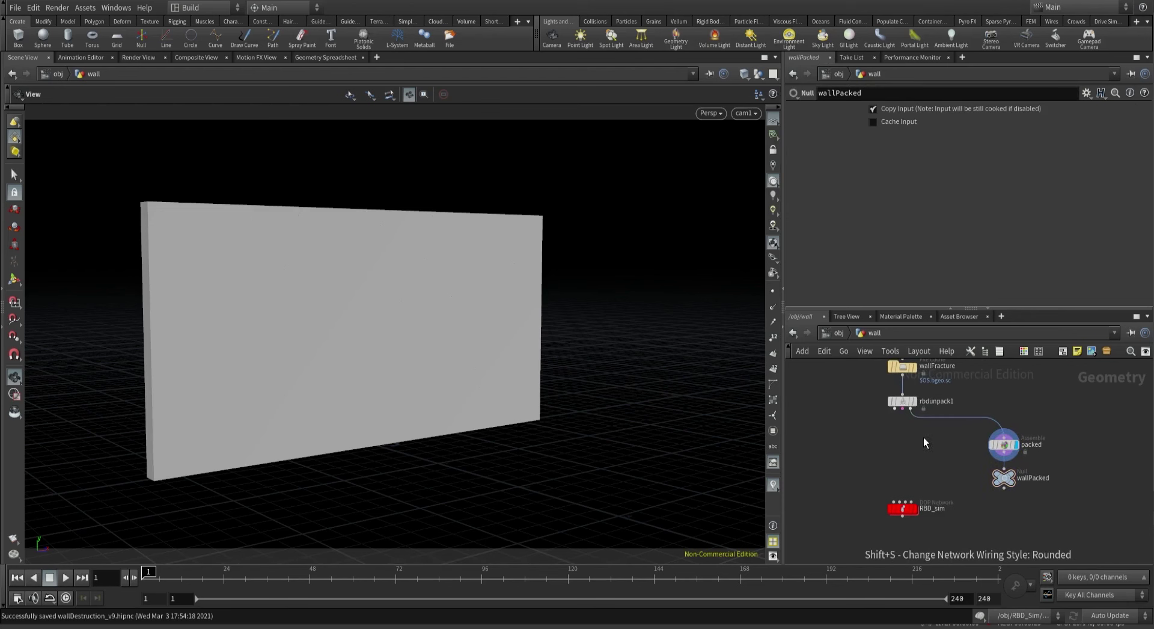
middle_click_drag(940, 468, 928, 468)
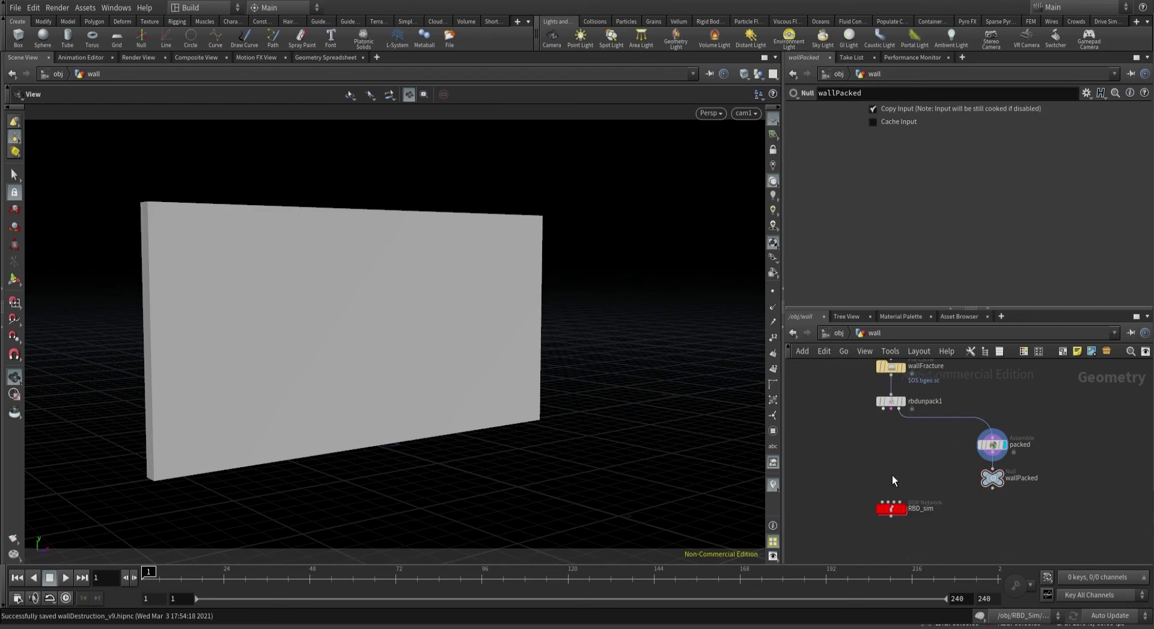
left_click_drag(891, 512, 993, 518)
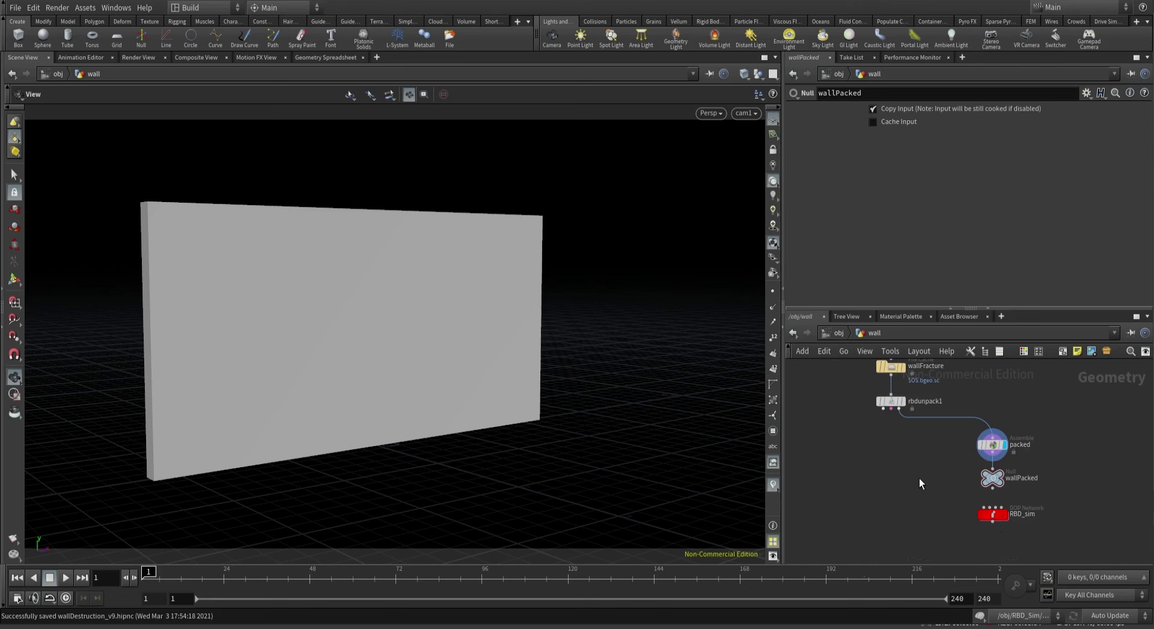
At object level, rename the wall object RBD_sim, colour it light green, and dive inside.
left_click(838, 334)
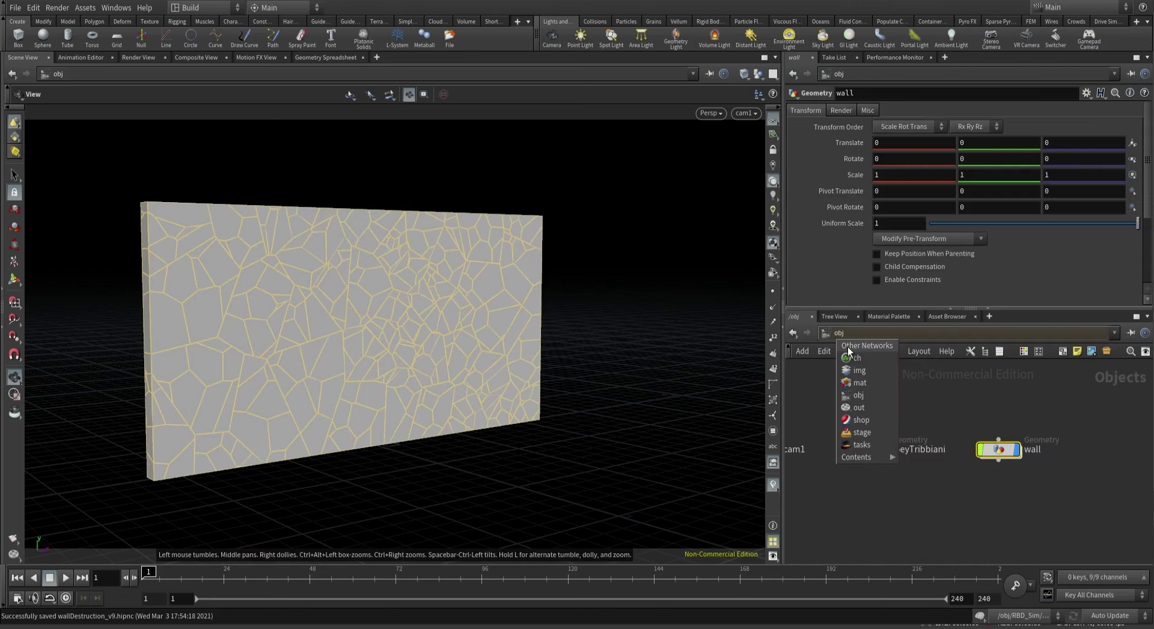
double_click(1035, 450)
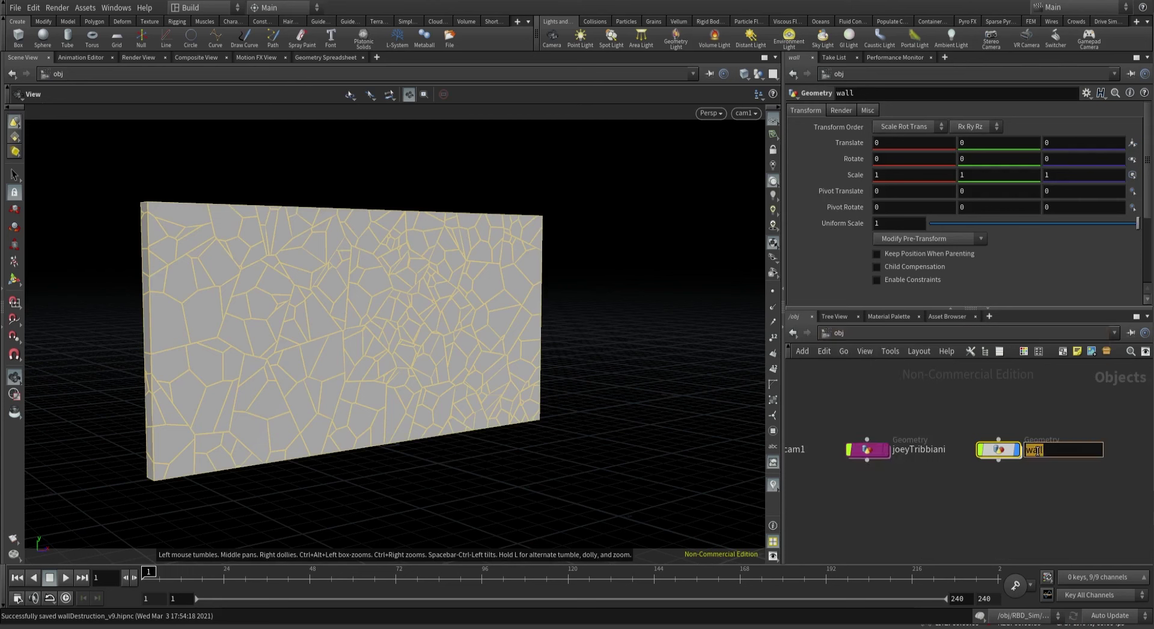
type("RBD_sim")
key("Return")
key("c")
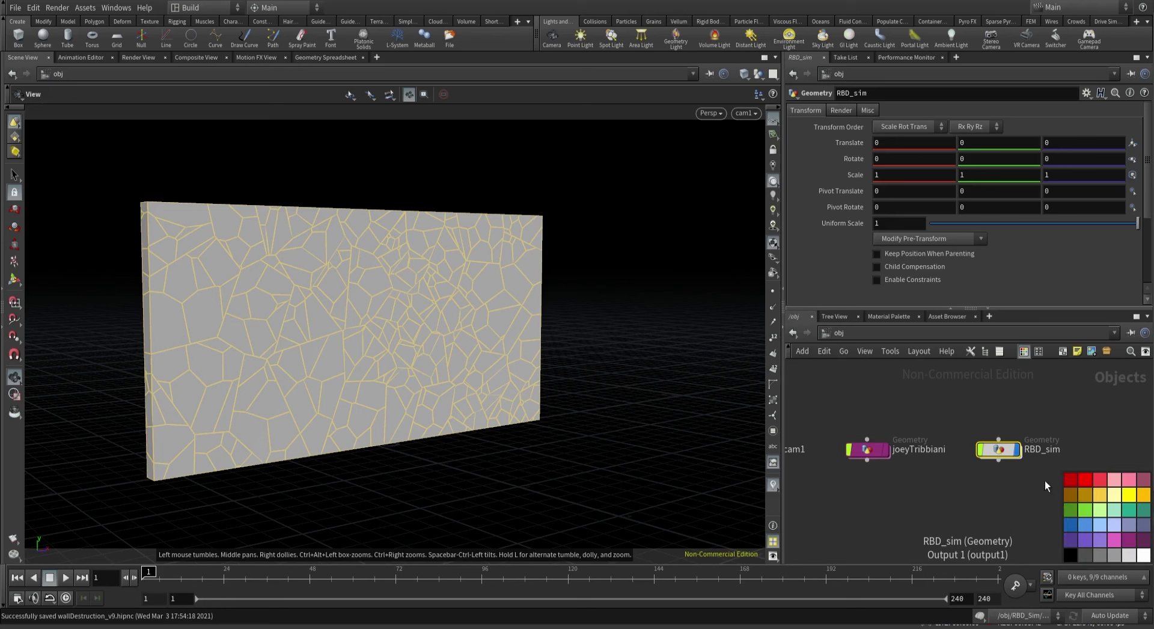
left_click(1085, 510)
key("c")
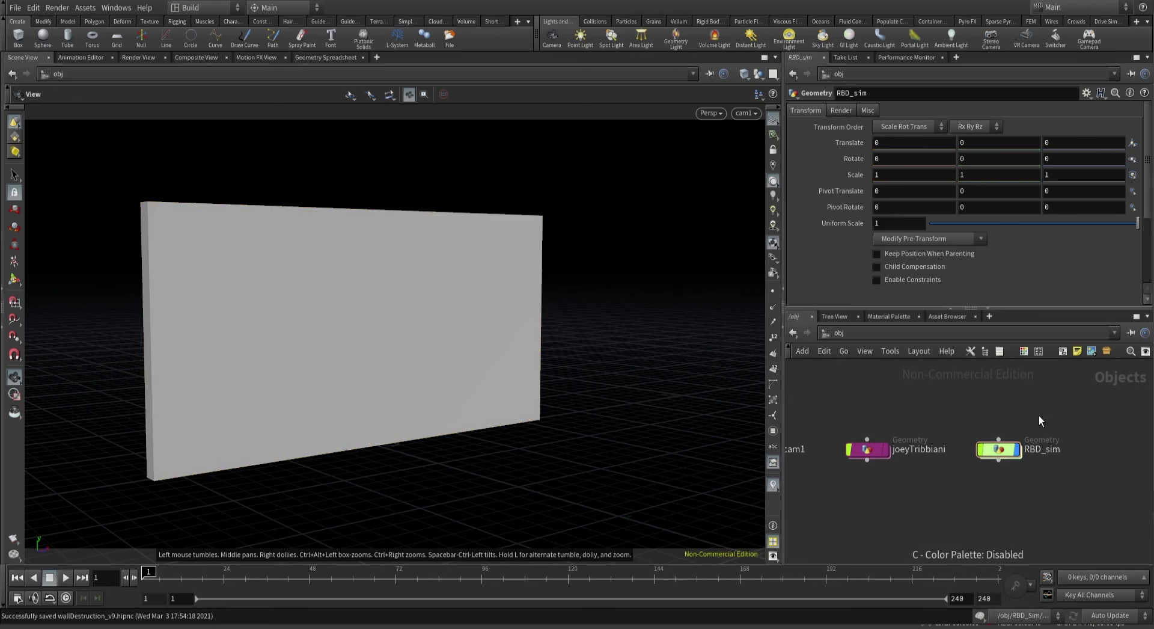
left_click(1002, 450)
double_click(1002, 451)
middle_click_drag(929, 517, 900, 498)
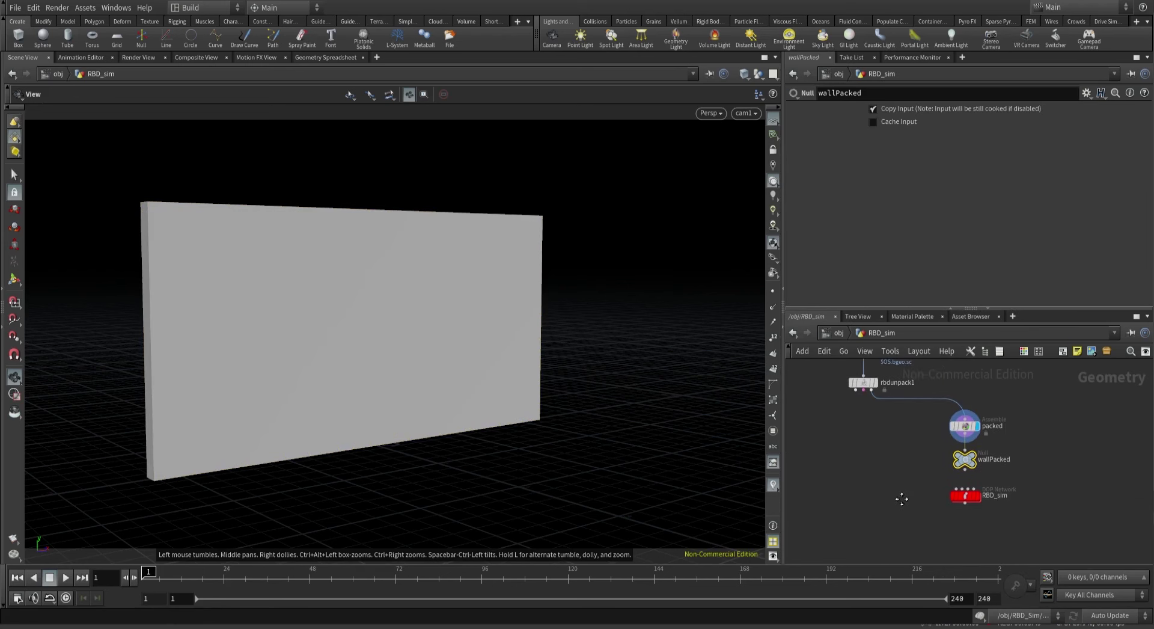
mouse_move(965, 497)
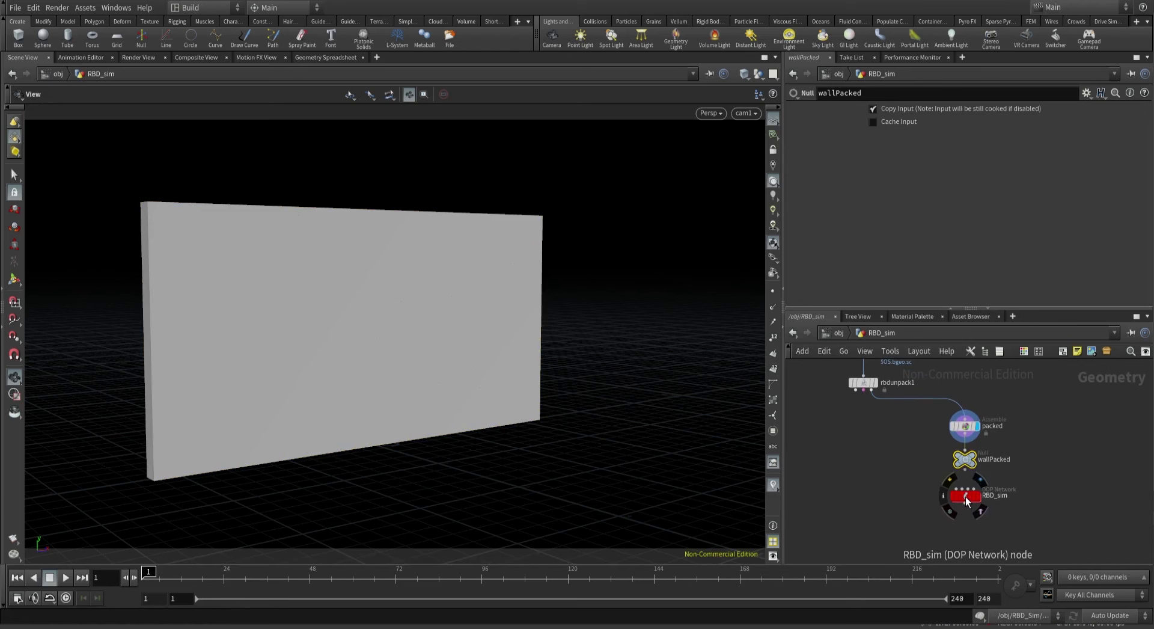
Inside the RBD_sim DOP network, add an RBD Packed Object named wall.
double_click(965, 497)
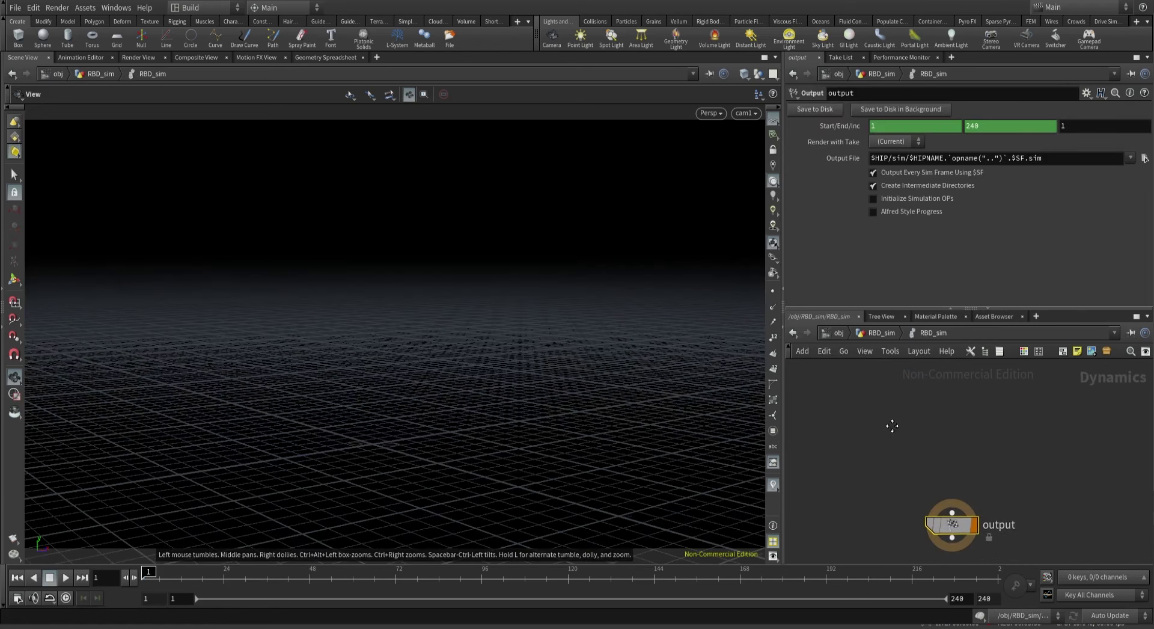
key("Tab")
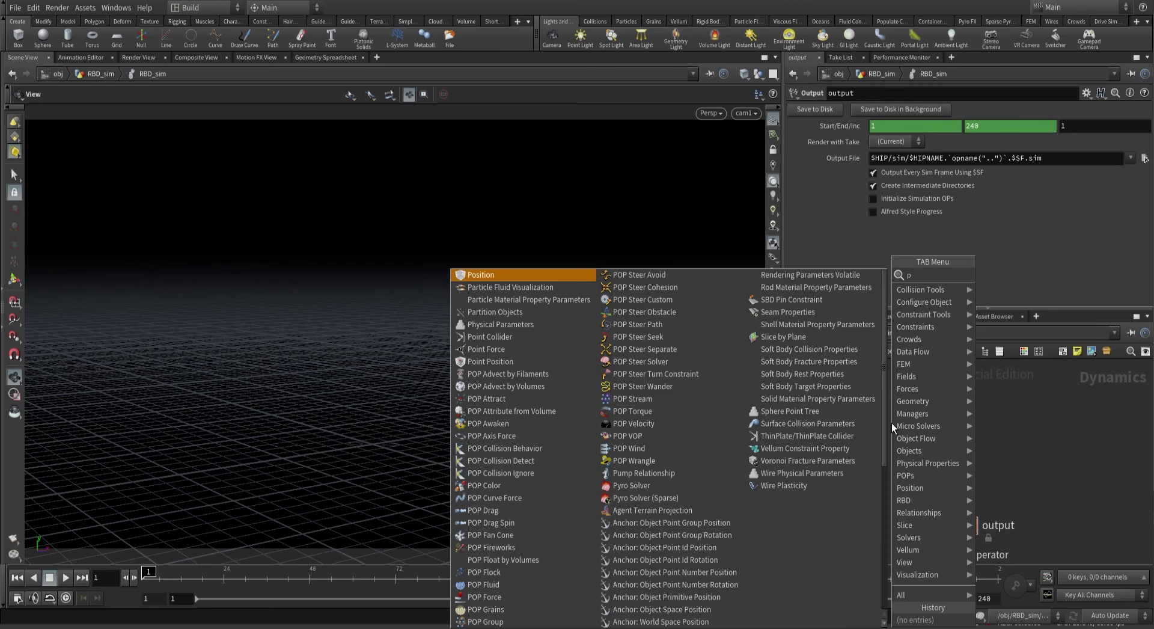
type("pcka")
key("Return")
left_click(892, 423)
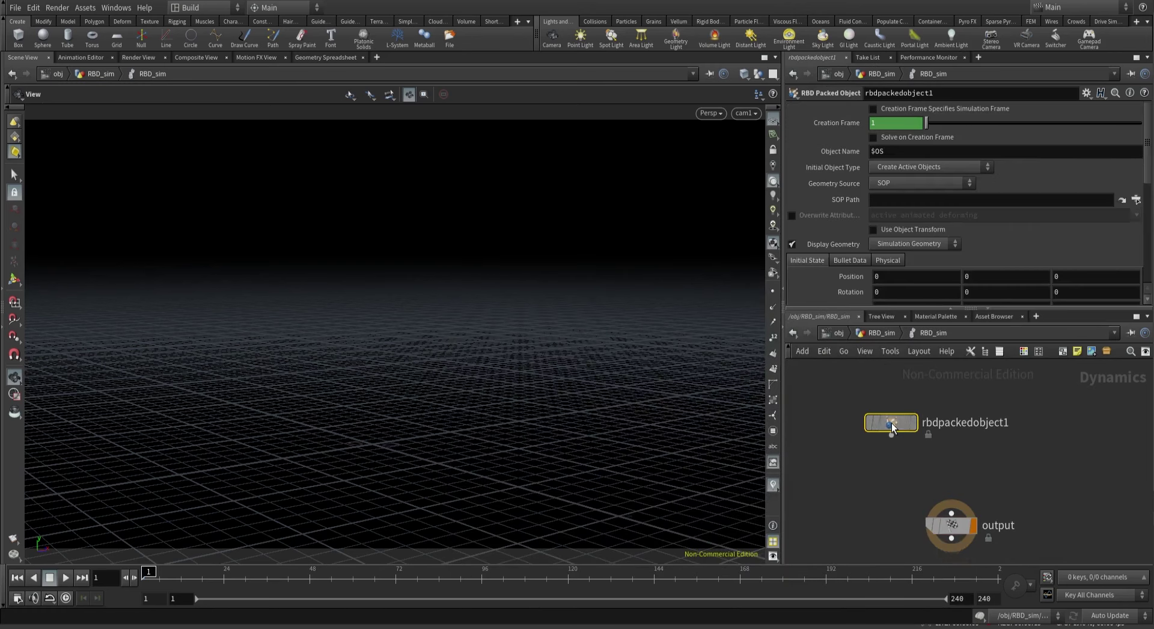
double_click(1002, 434)
type("wall")
key("Return")
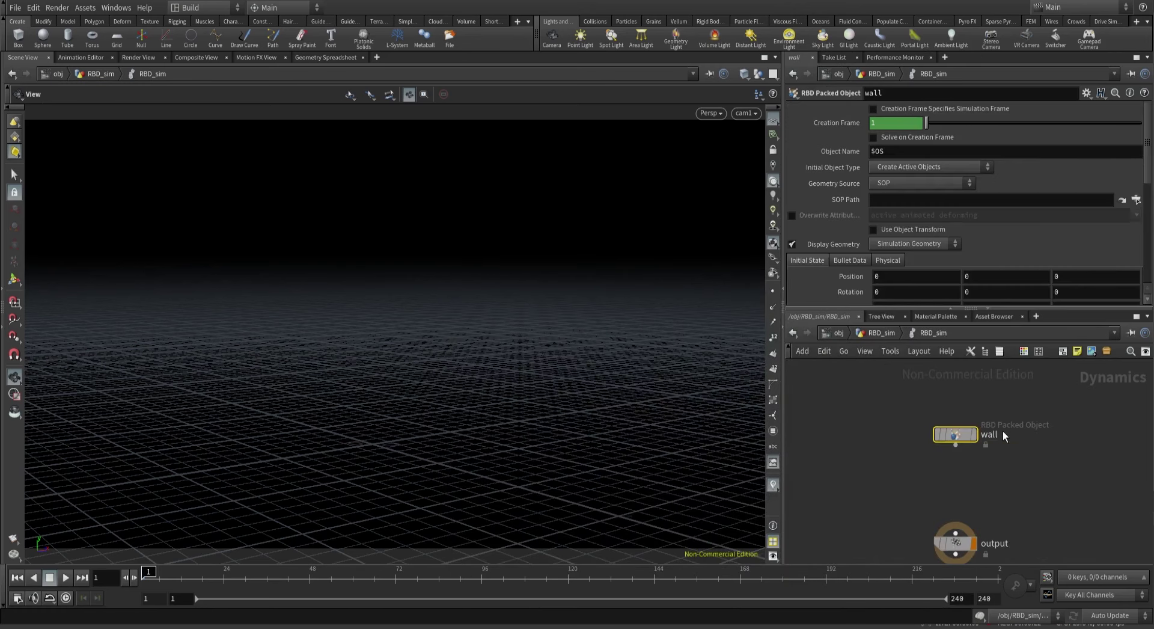
Set wall's SOP Path to /obj/RBD_sim/wallPacked and wire it into output.
left_click(892, 334)
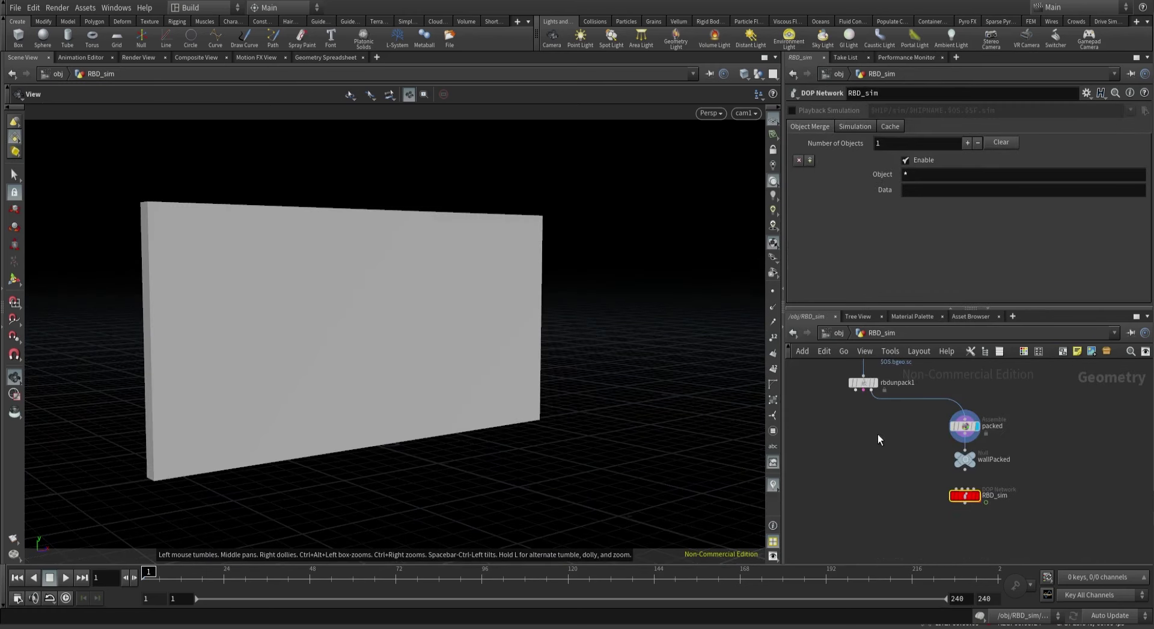
left_click_drag(976, 459, 983, 462)
key("ctrl+c")
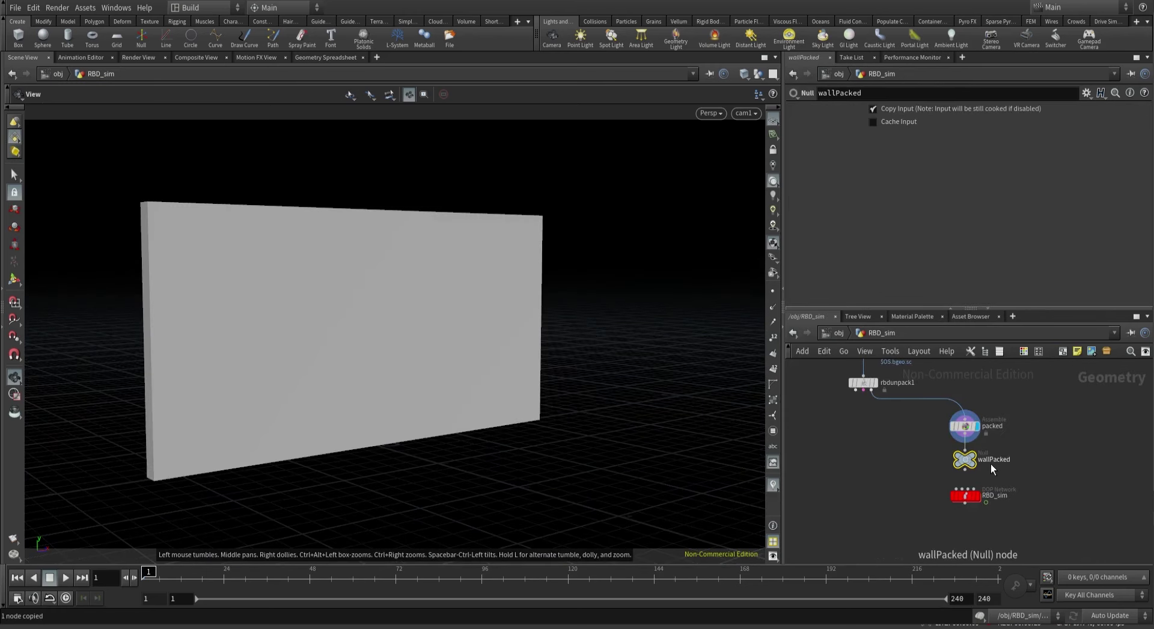
double_click(964, 497)
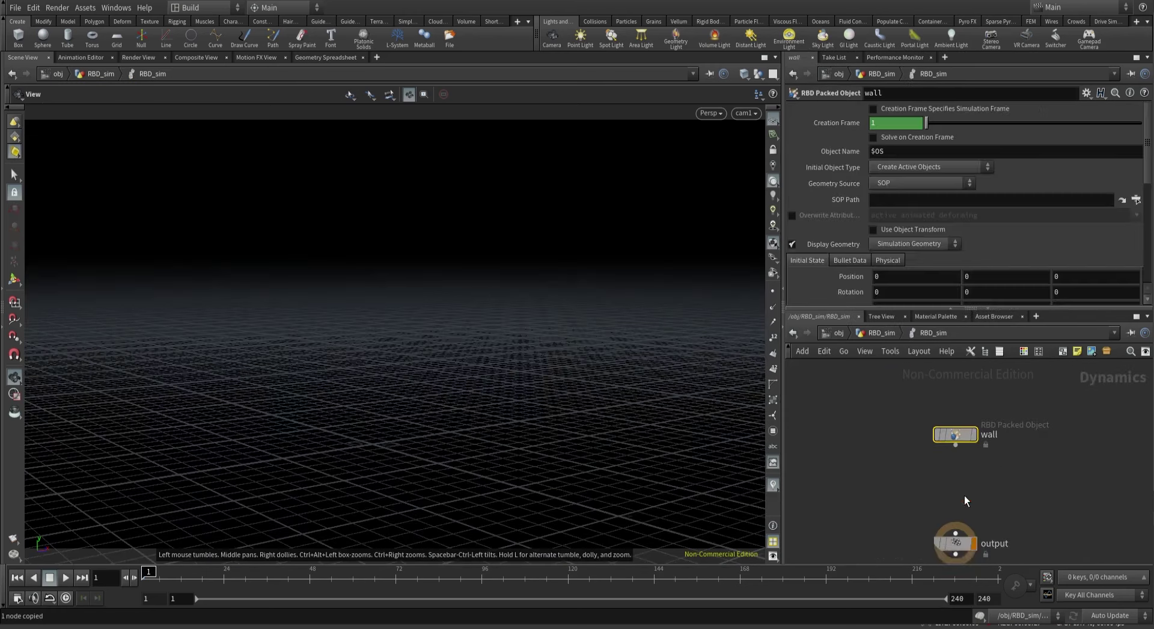
left_click(900, 203)
key("ctrl+v")
key("Return")
left_click(955, 444)
left_click(955, 533)
left_click_drag(956, 435, 956, 406)
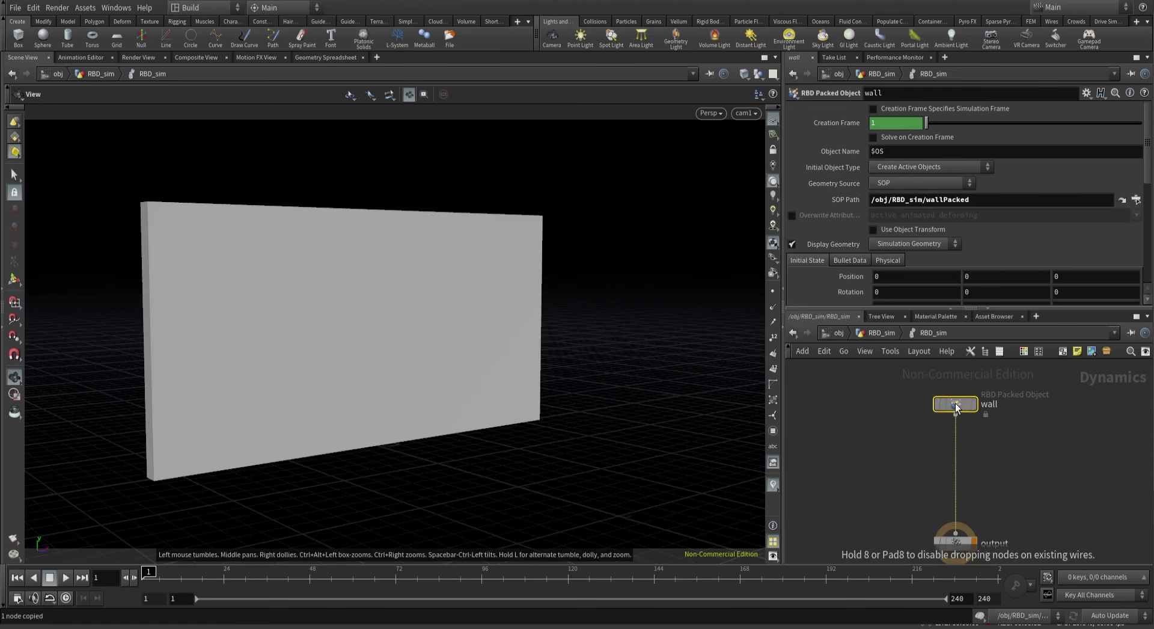
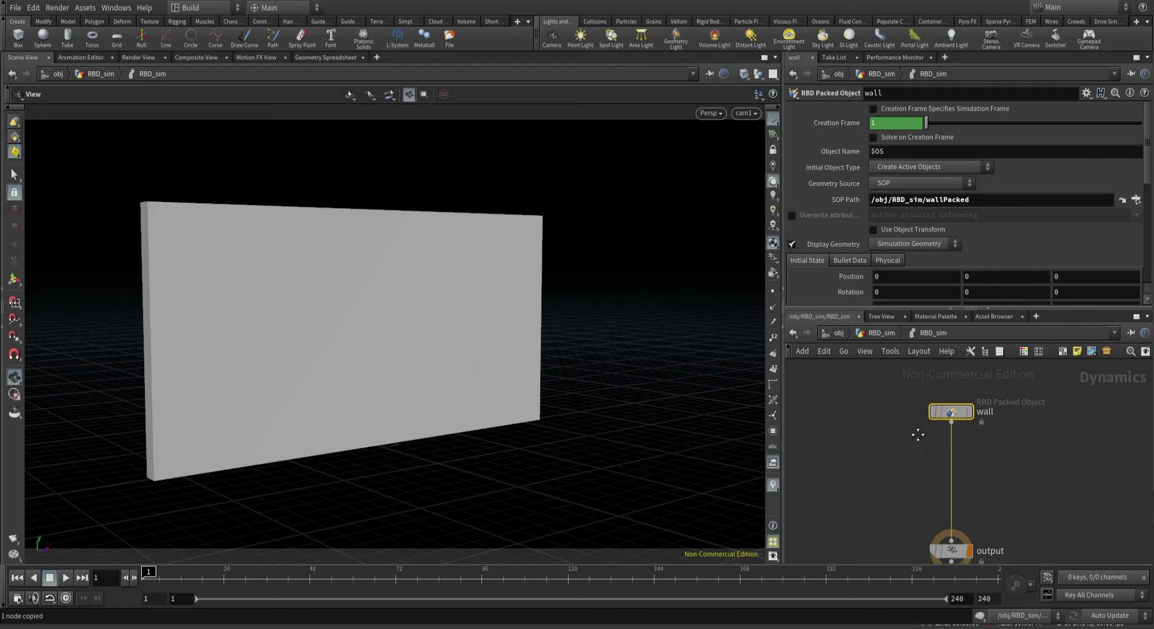
Add a Rigid Body Solver node lined up below the wall node.
left_click_drag(954, 405, 931, 427)
key("h")
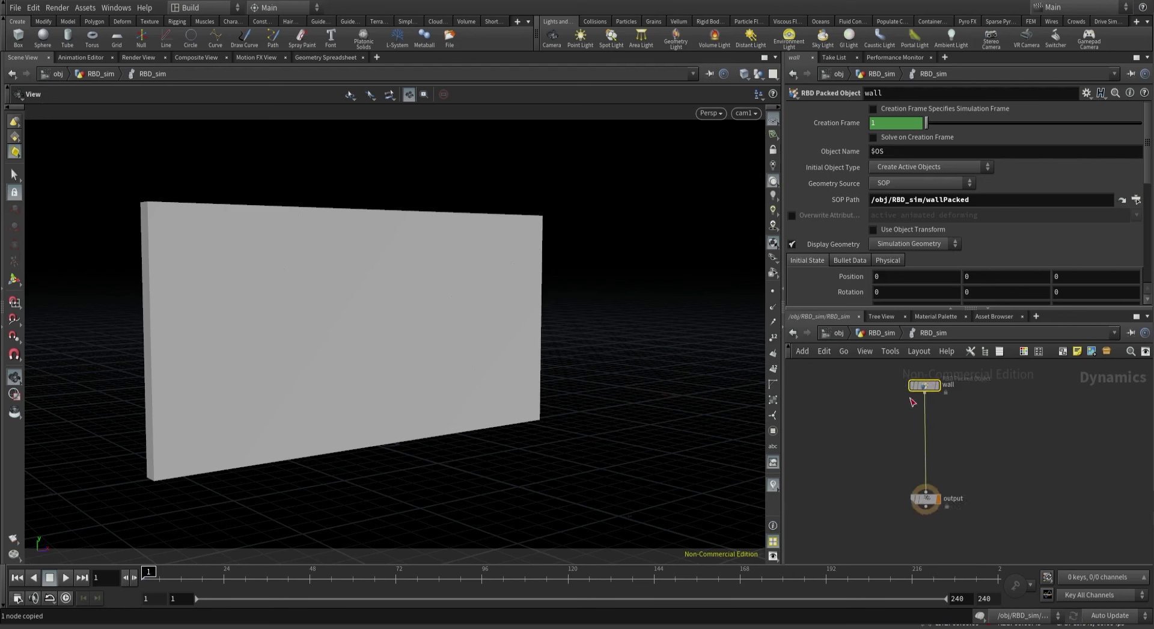
left_click_drag(838, 368, 995, 424)
key("Tab")
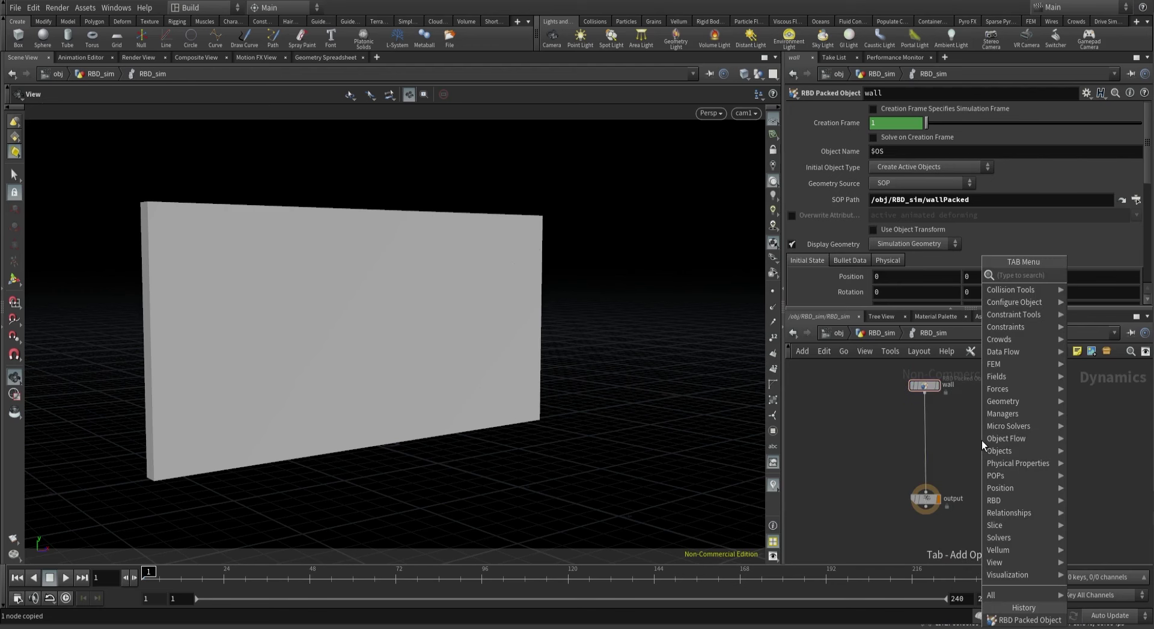
type("rigid")
key("Return")
left_click(950, 437)
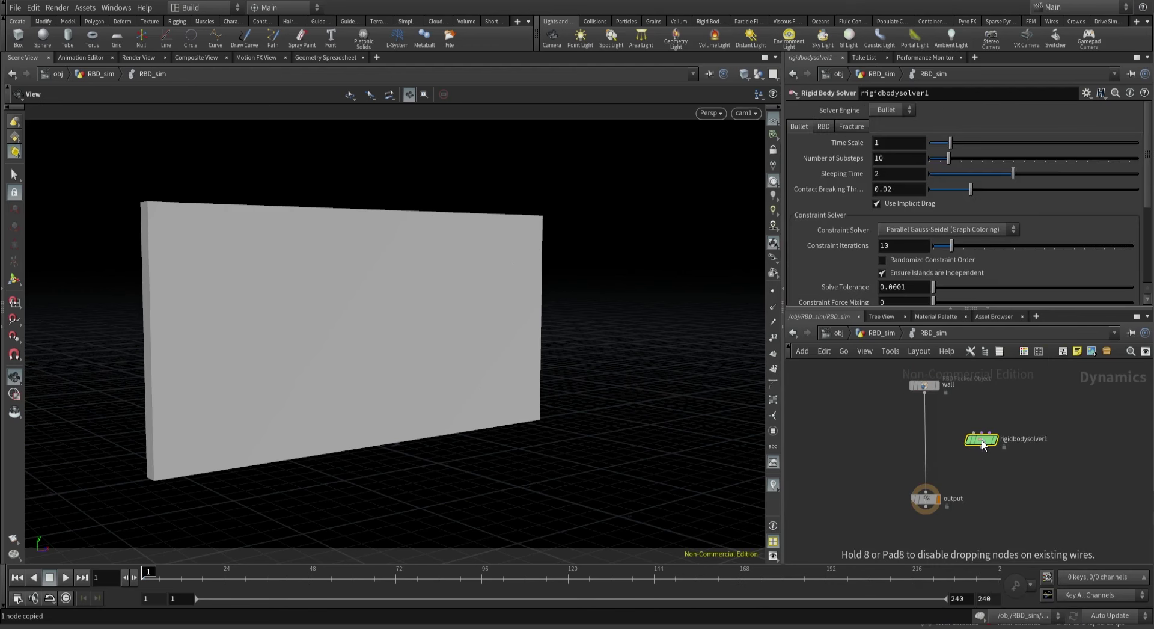
left_click_drag(951, 436, 929, 421)
Add a Gravity Force node wired below the rigid body solver.
scroll(927, 421, "up", 3)
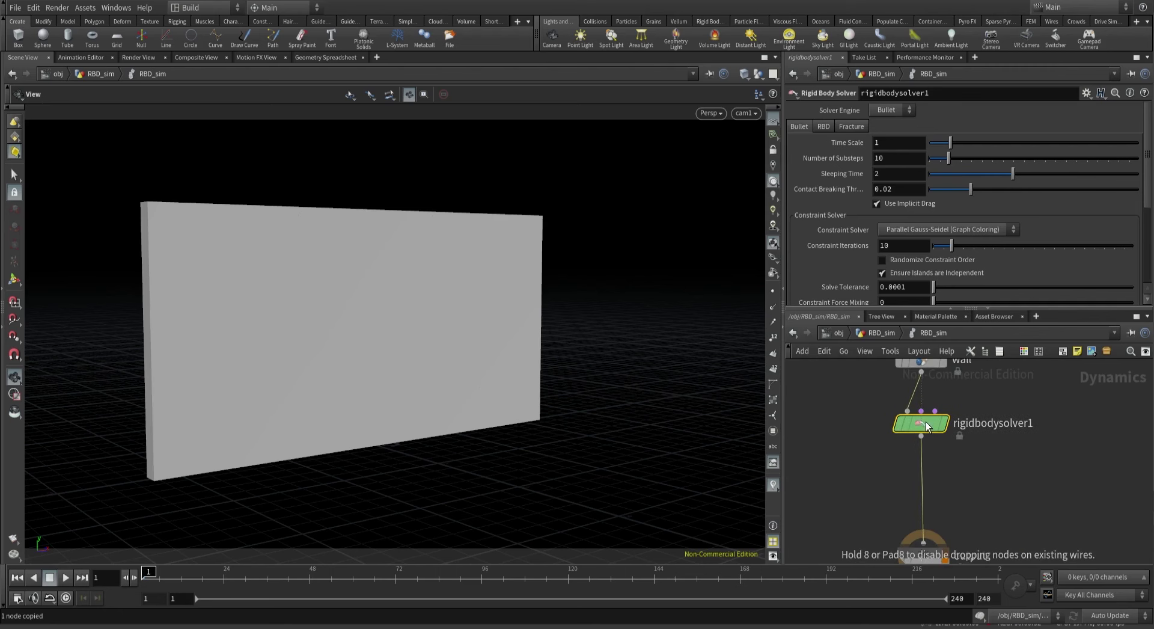
middle_click_drag(847, 446, 848, 459)
key("Tab")
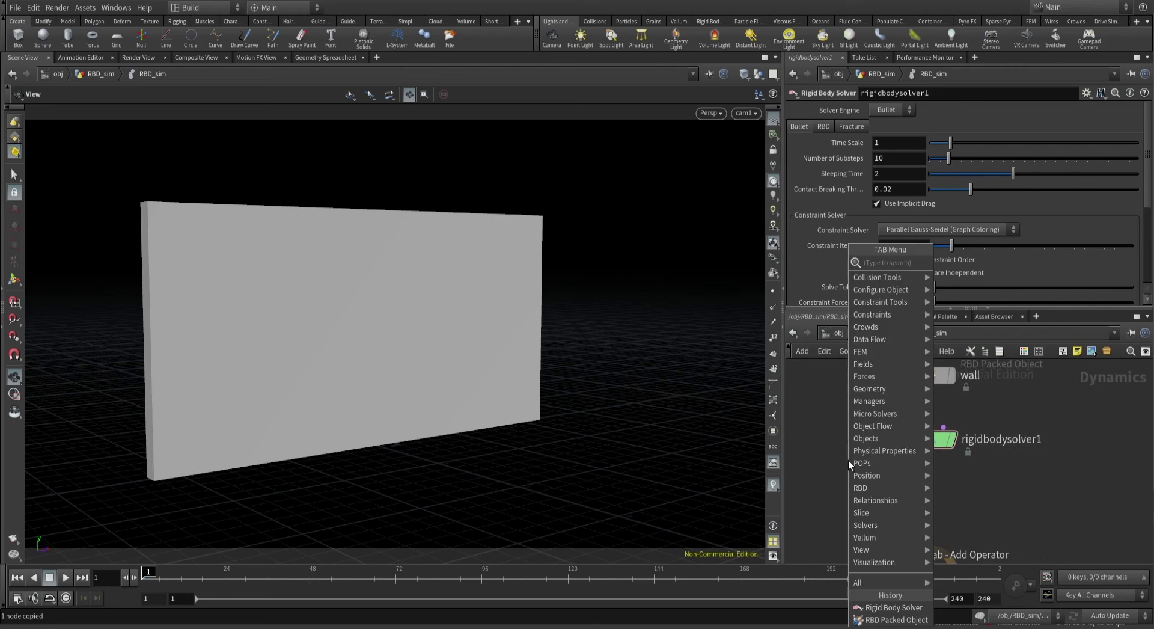
type("gr")
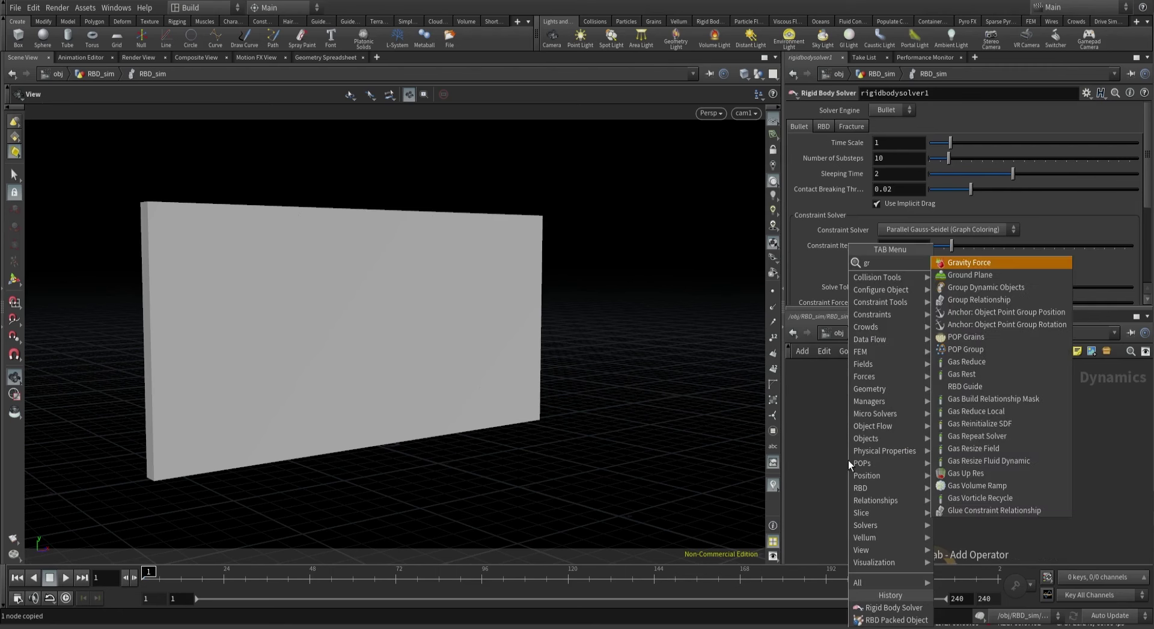
key("Return")
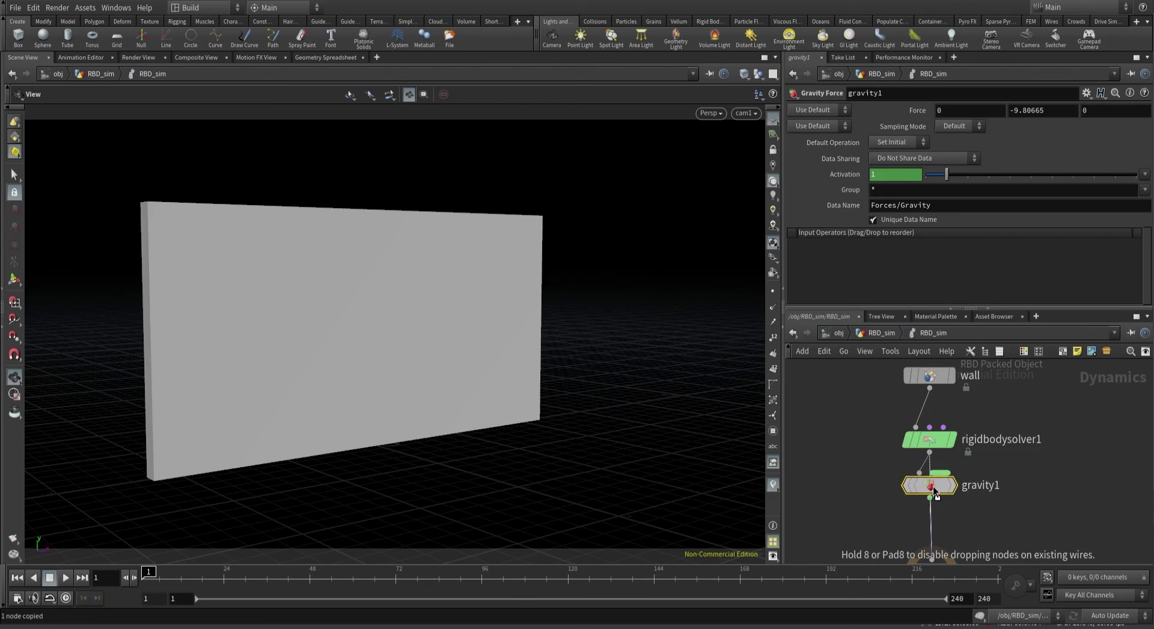
left_click(933, 490)
key("h")
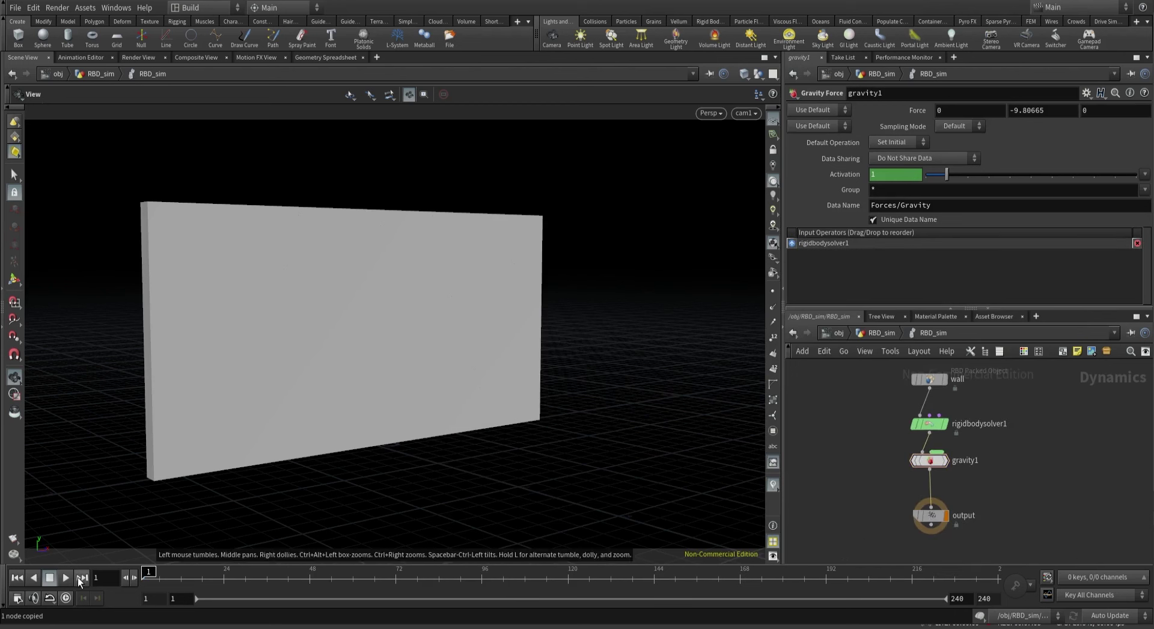
Play the simulation to watch the wall fall, then rewind to frame 1.
left_click(65, 576)
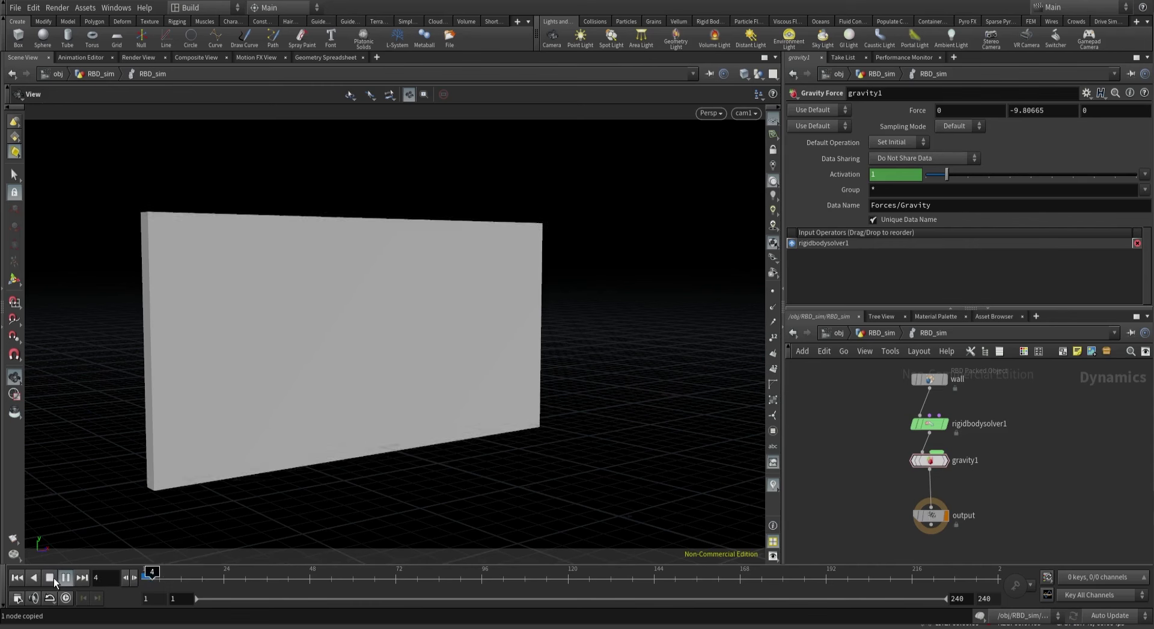
left_click(53, 578)
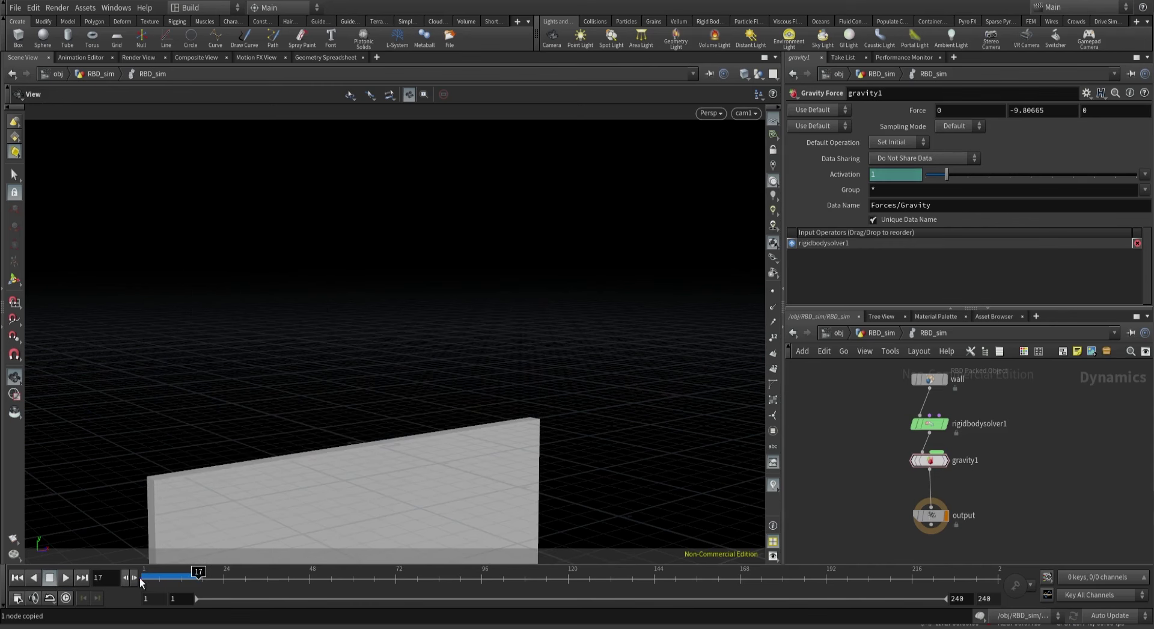
left_click(166, 576)
left_click_drag(165, 576, 147, 576)
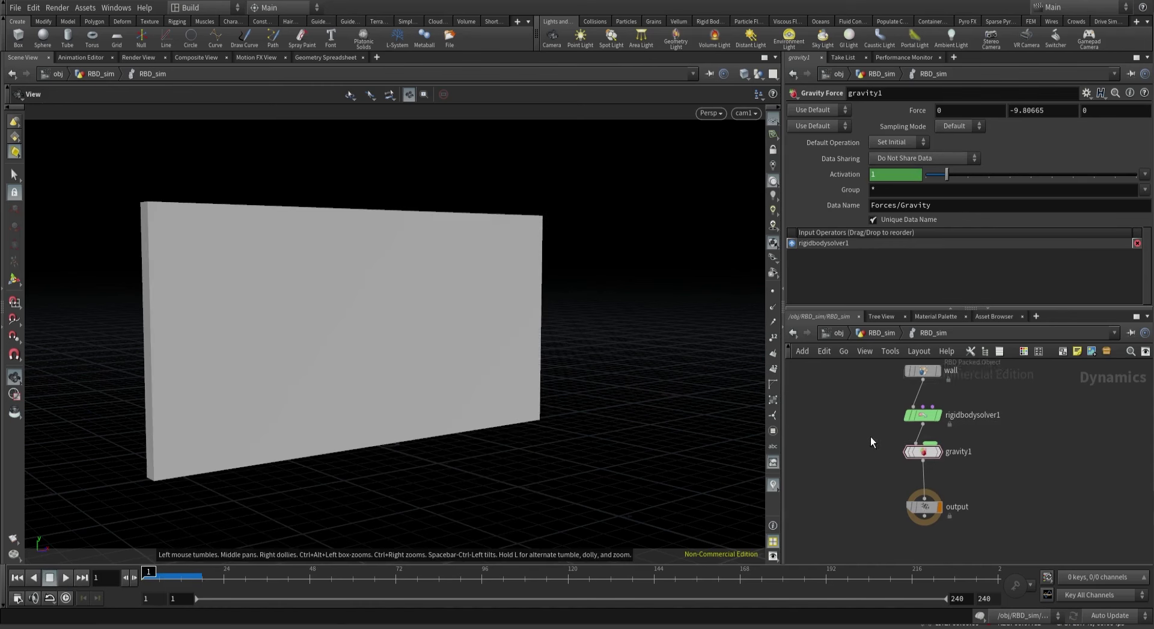
left_click_drag(872, 442, 939, 558)
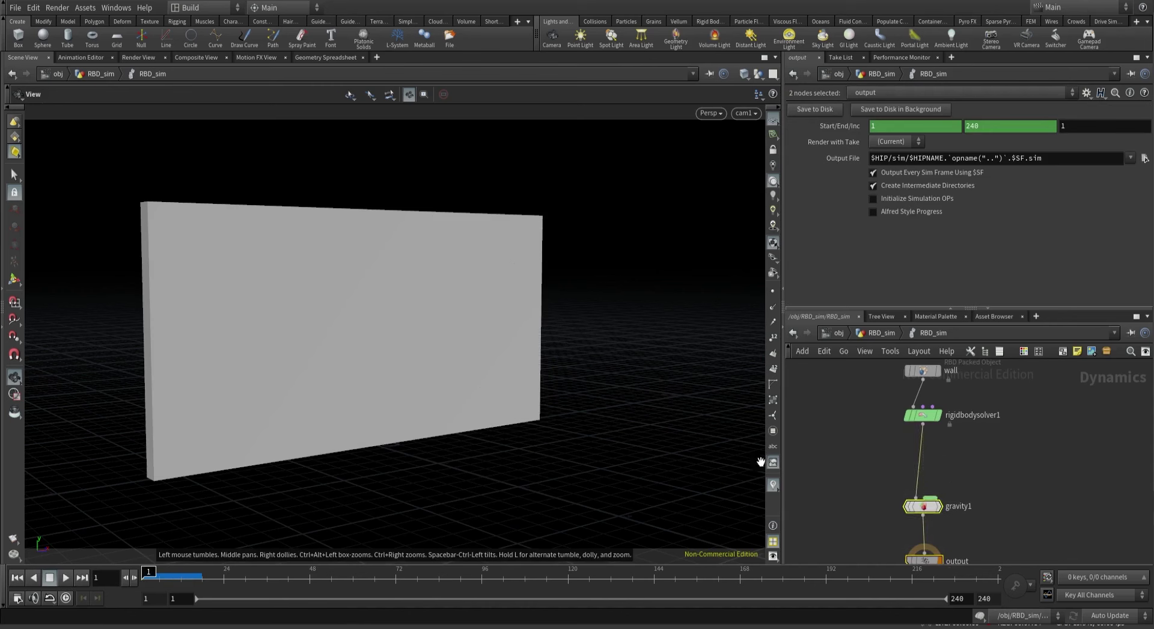
Add a Ground Plane node beside the rigid body solver.
left_click(853, 455)
key("Tab")
type("grou")
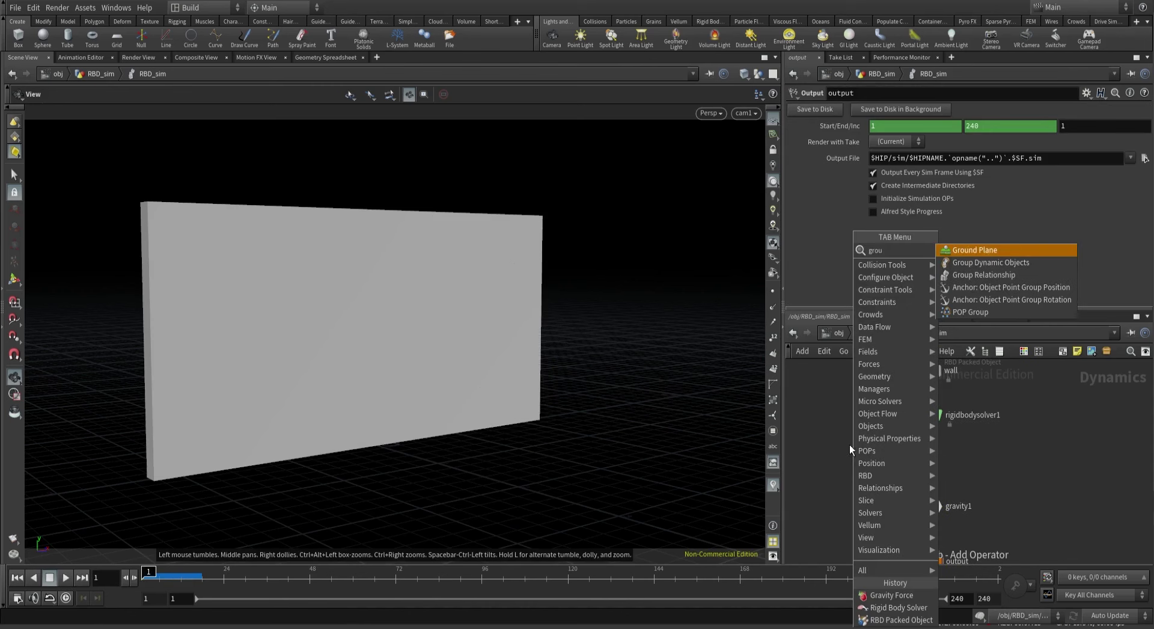
left_click(968, 251)
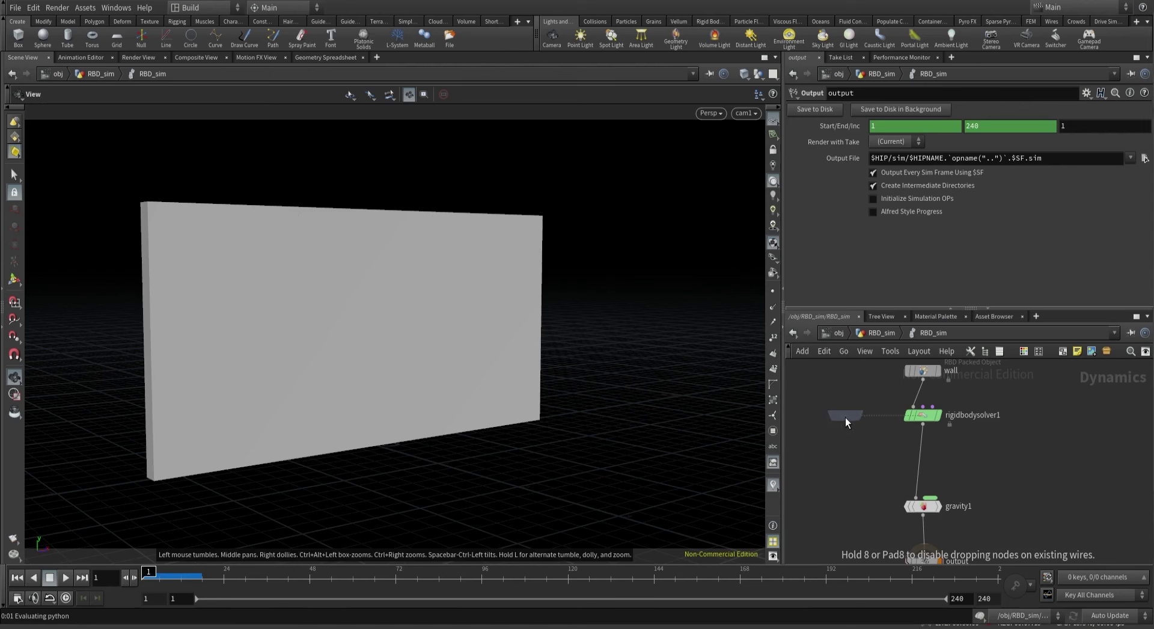
left_click(845, 417)
Merge the ground plane and solver in merge1, feed it into gravity1, and auto-layout.
key("Tab")
type("m")
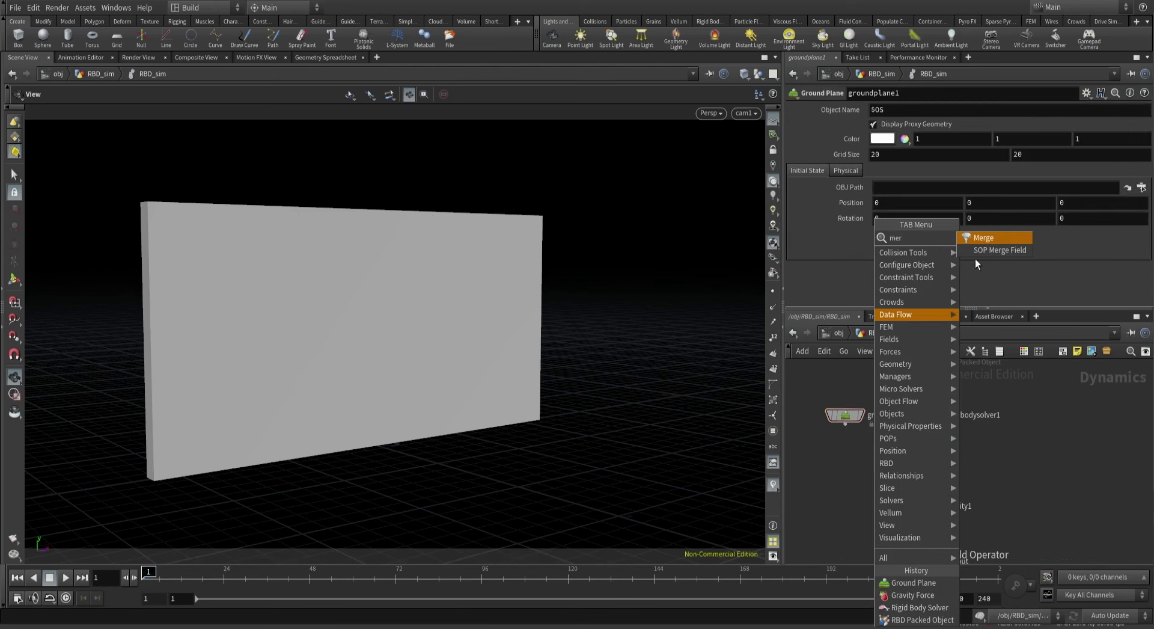
left_click(989, 239)
left_click(881, 468)
left_click(845, 424)
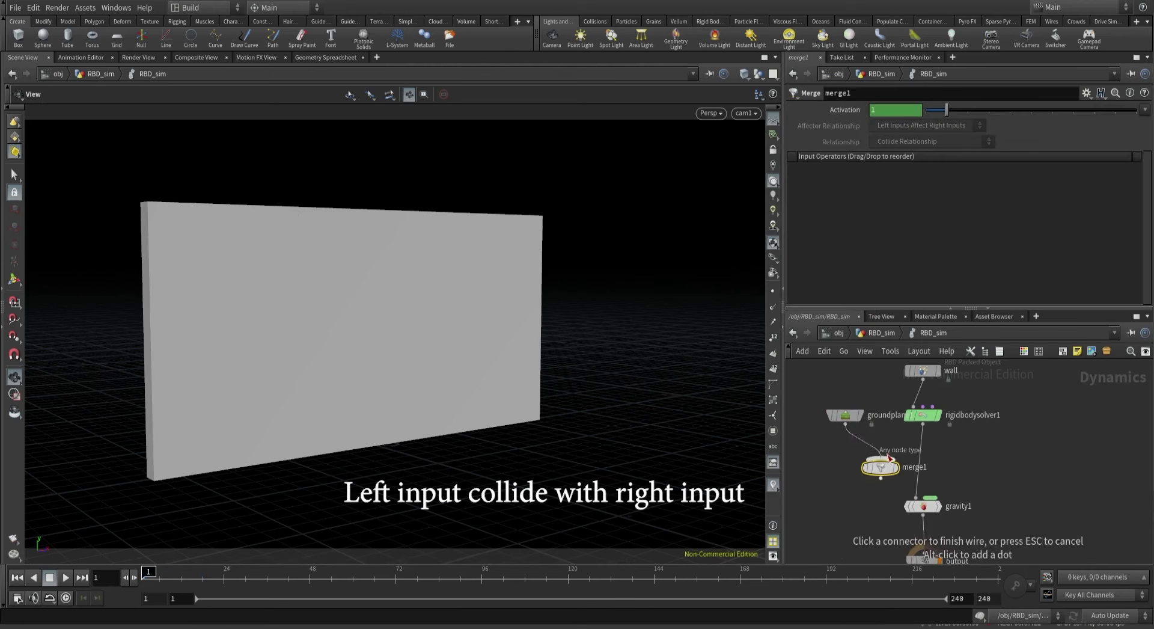
left_click(880, 457)
left_click(922, 424)
left_click(880, 457)
left_click(880, 478)
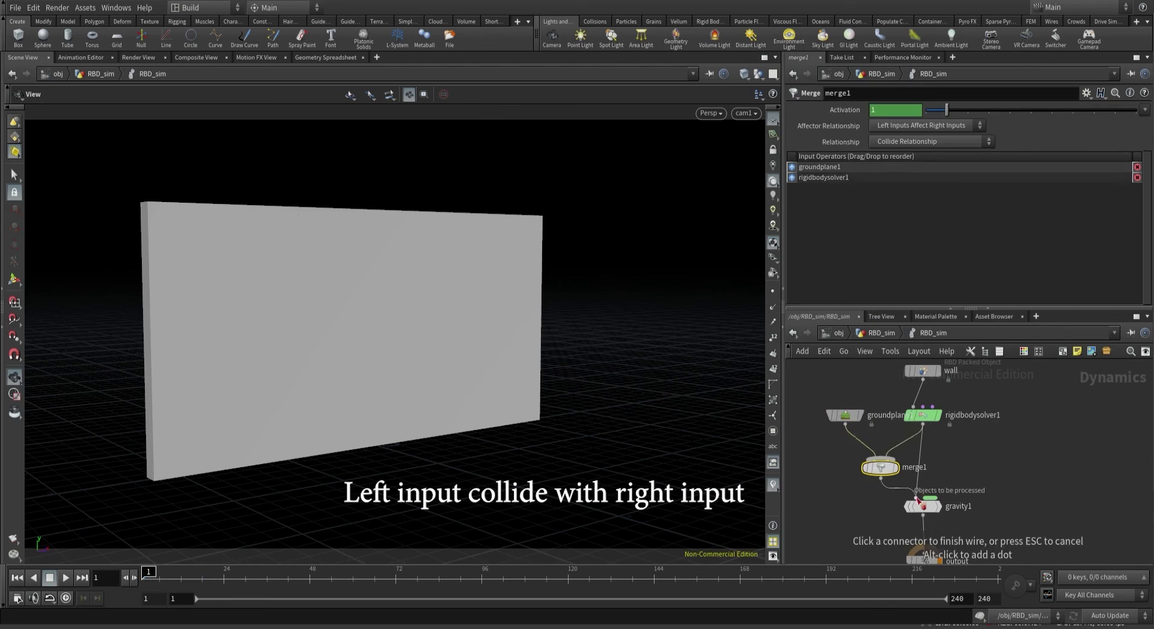
left_click(914, 497)
key("l")
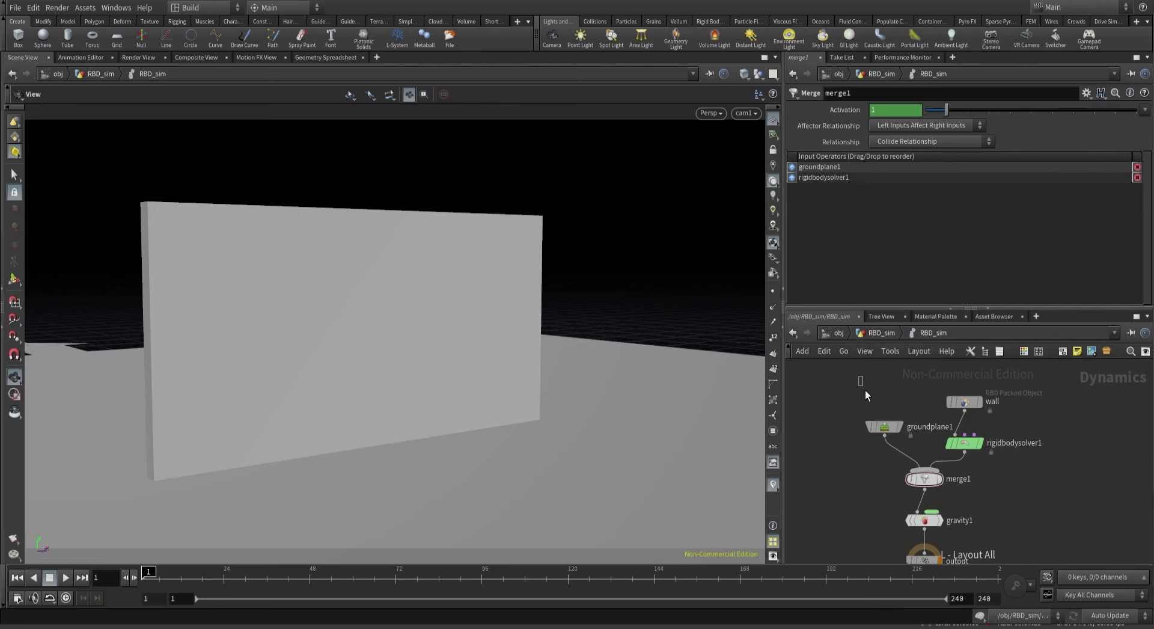
Colour the ground plane ochre.
left_click(882, 426)
left_click(876, 137)
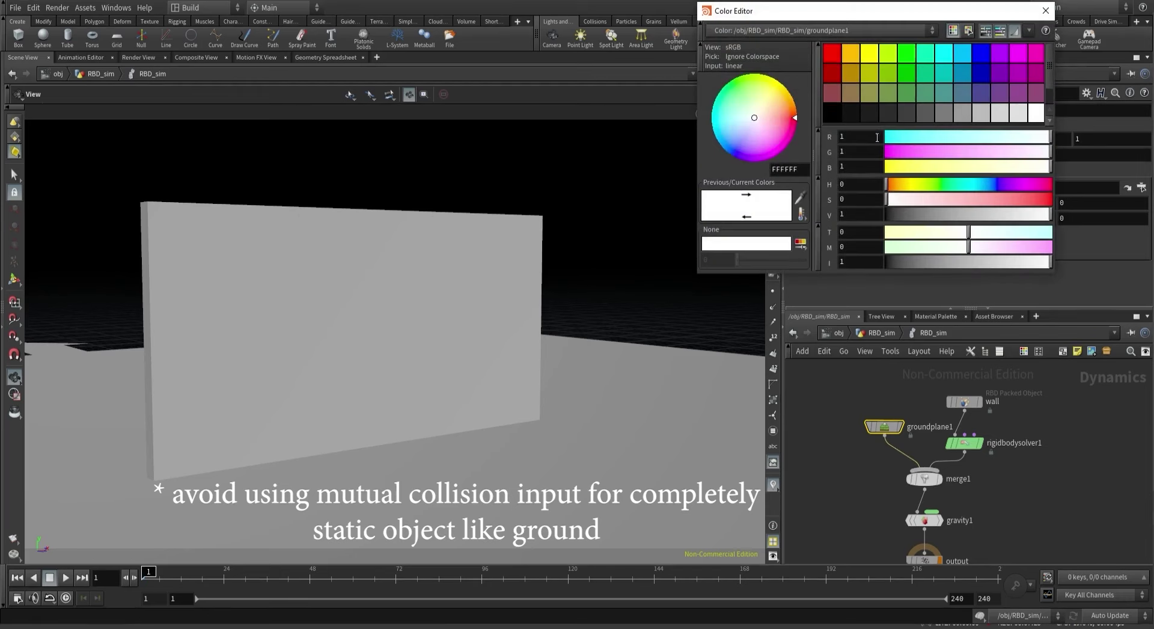
left_click(852, 73)
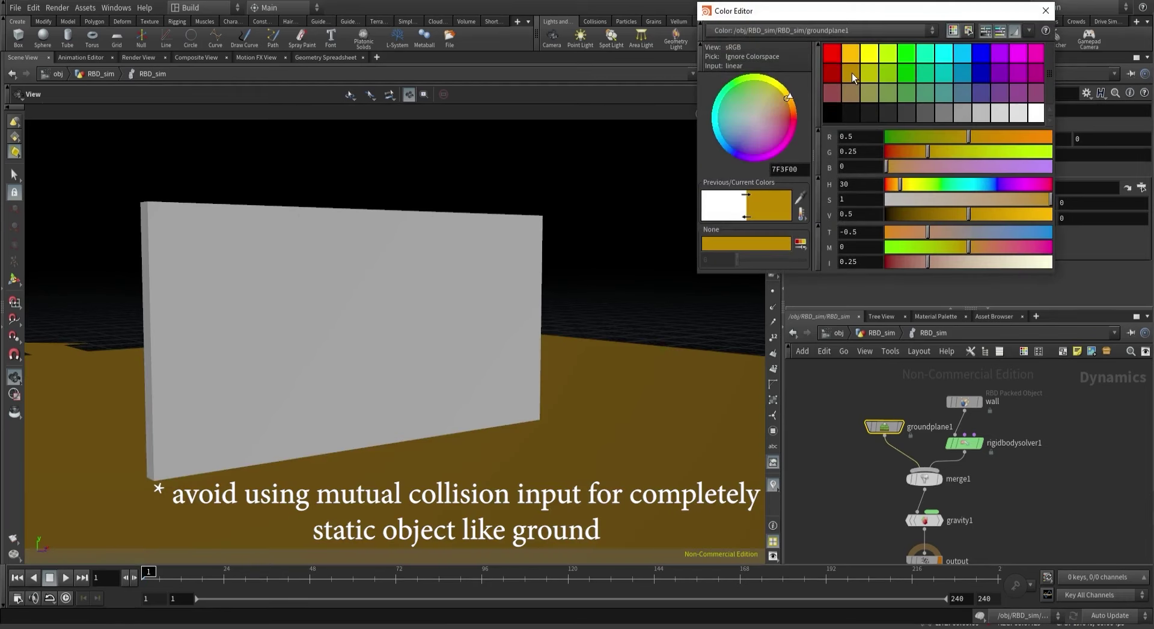
left_click(1045, 10)
Switch the viewport to the front orthographic view and zoom in.
left_click(716, 117)
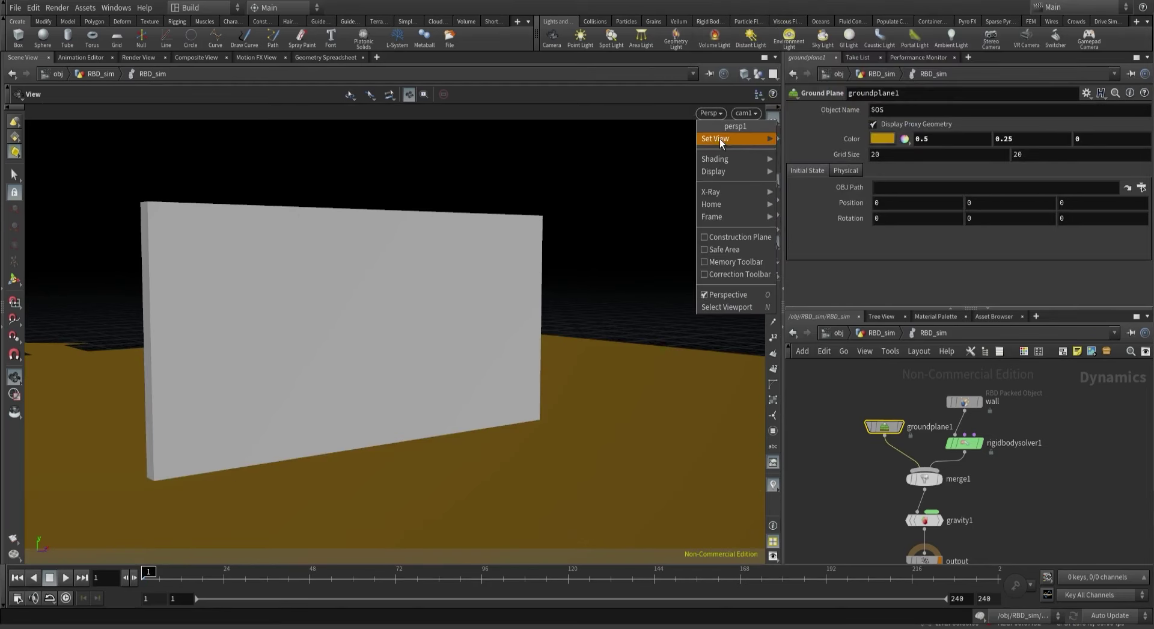
key("Escape")
key("space+3")
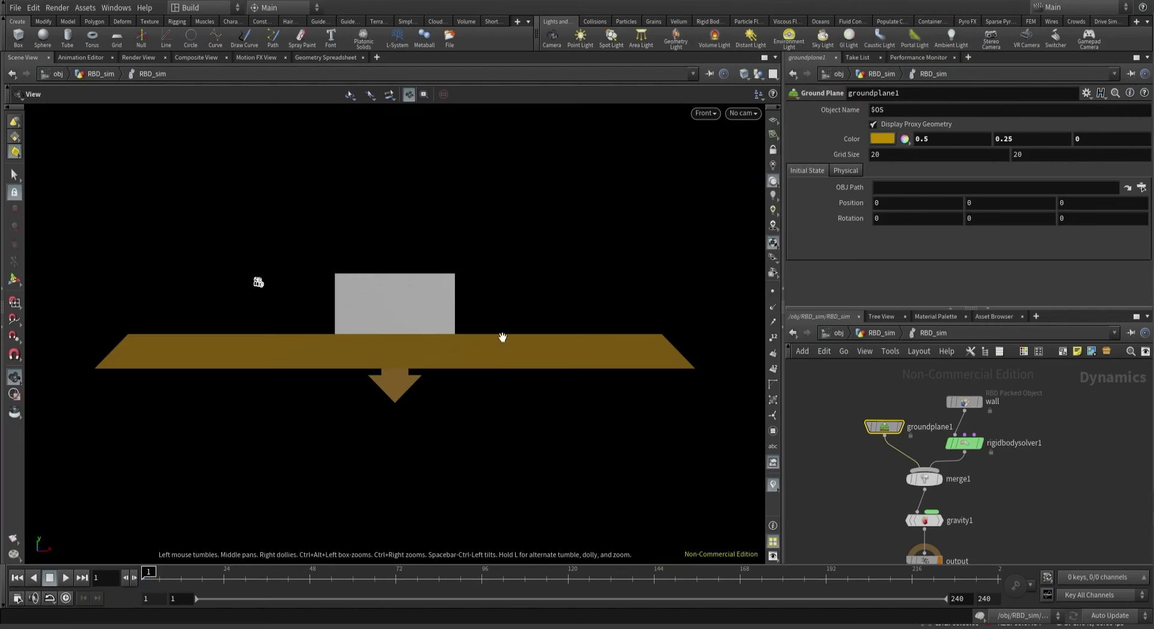
scroll(377, 334, "up", 10)
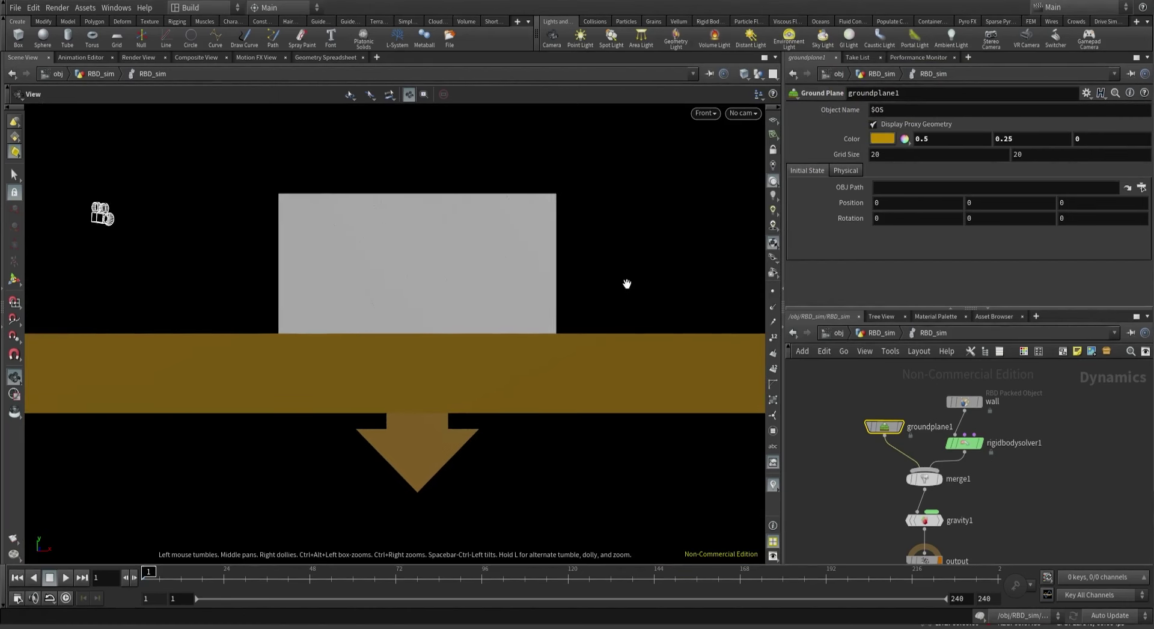
scroll(467, 315, "up", 10)
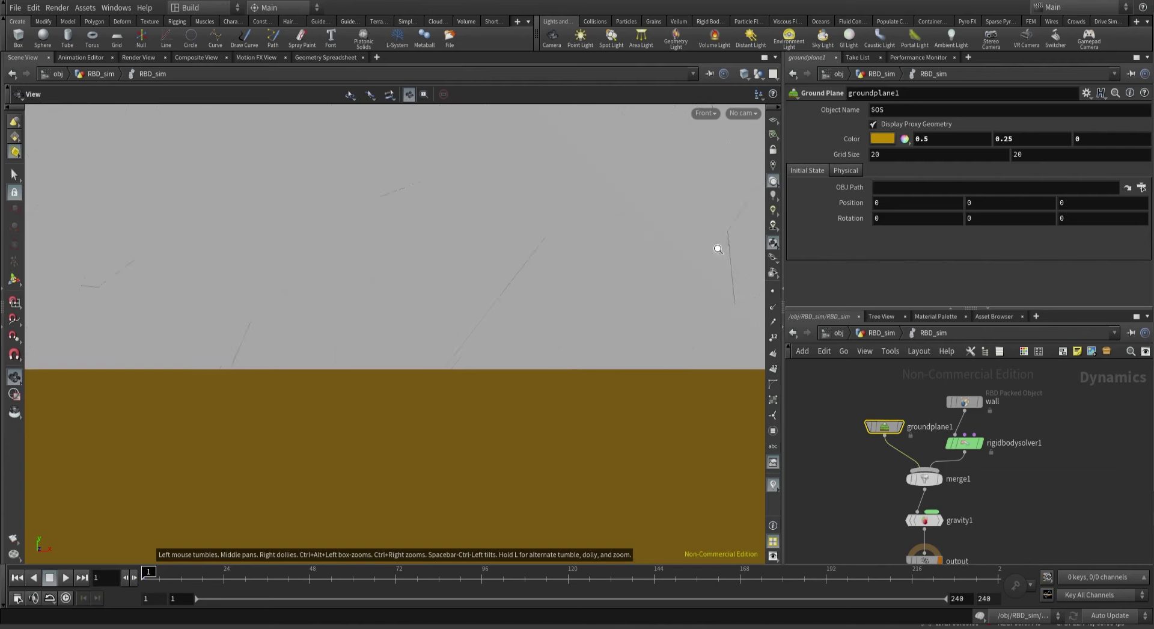
scroll(443, 345, "up", 3)
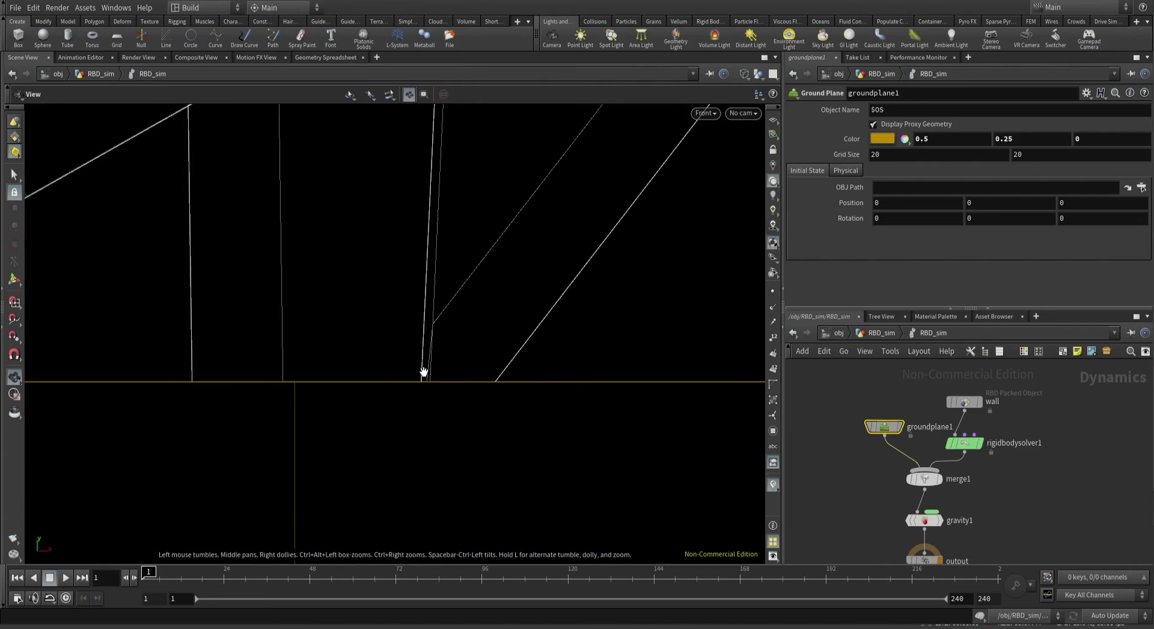
Lower the ground plane's Y position to -.001.
left_click_drag(822, 393, 904, 449)
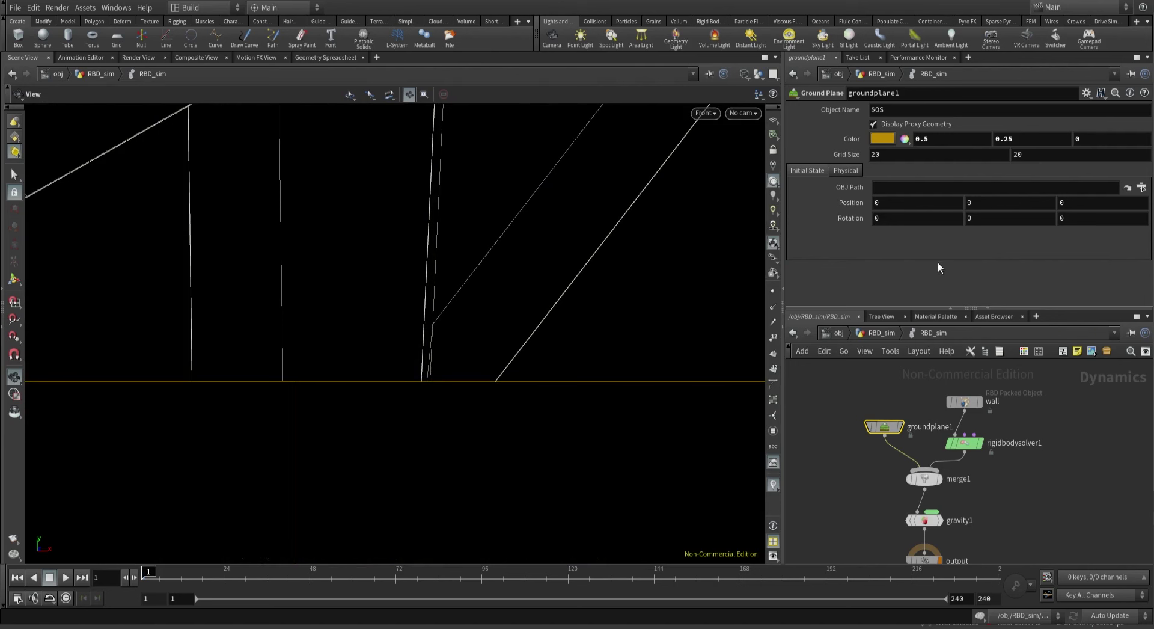
left_click(978, 202)
type("-.001")
key("Return")
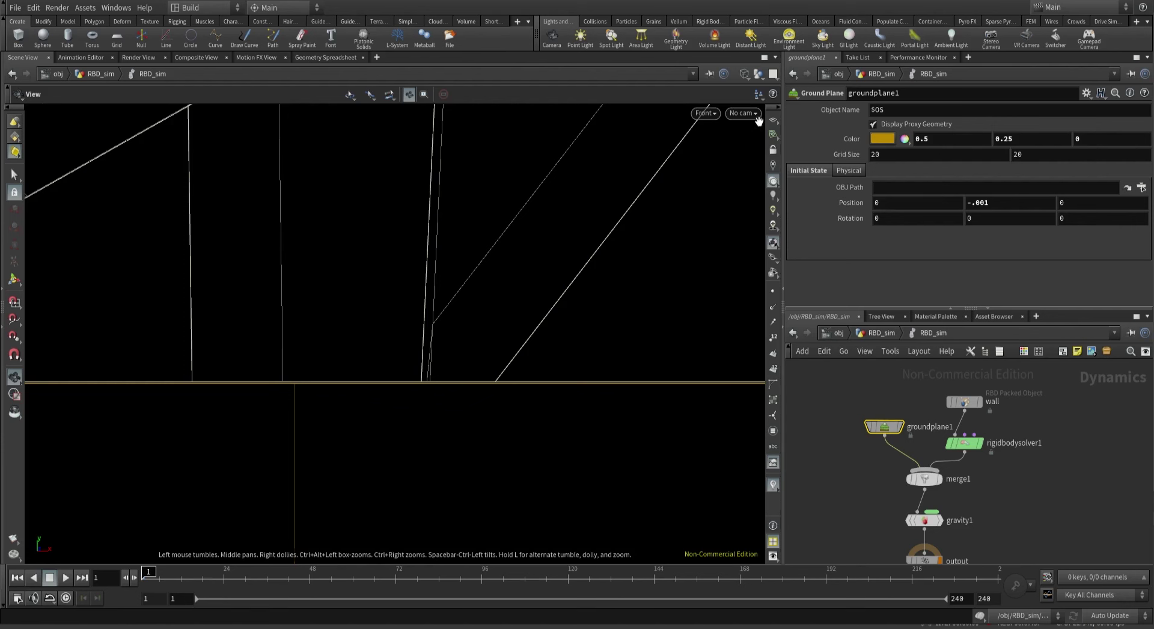
Look through cam1, show the wall shaded, and select the output node.
left_click(748, 113)
left_click(747, 170)
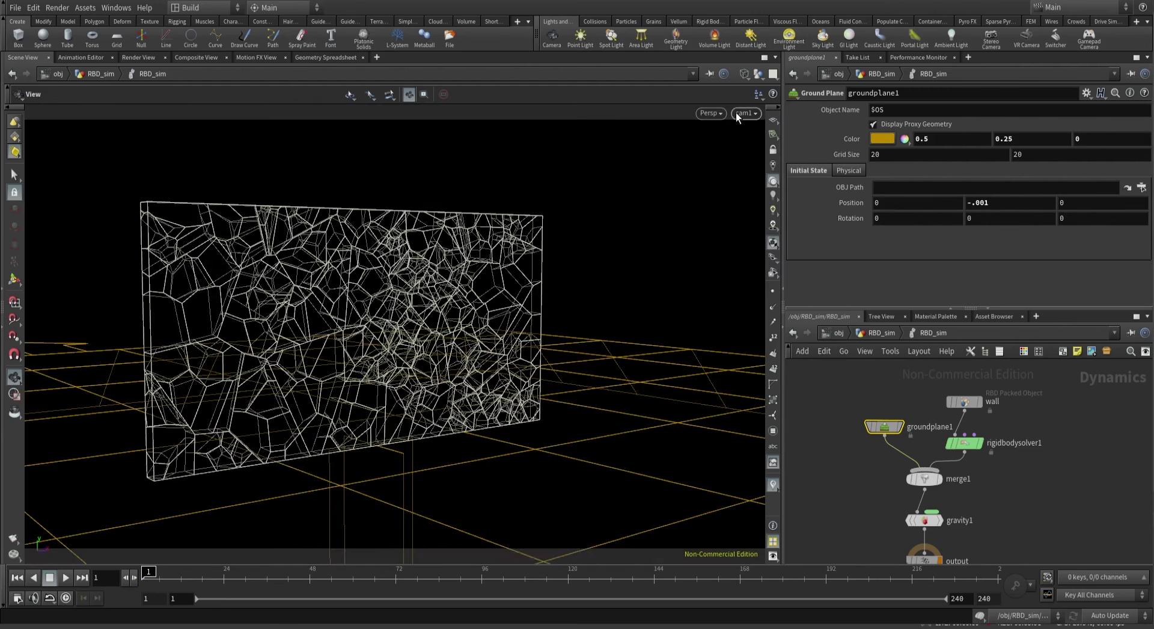
key("w")
middle_click_drag(859, 443, 868, 380)
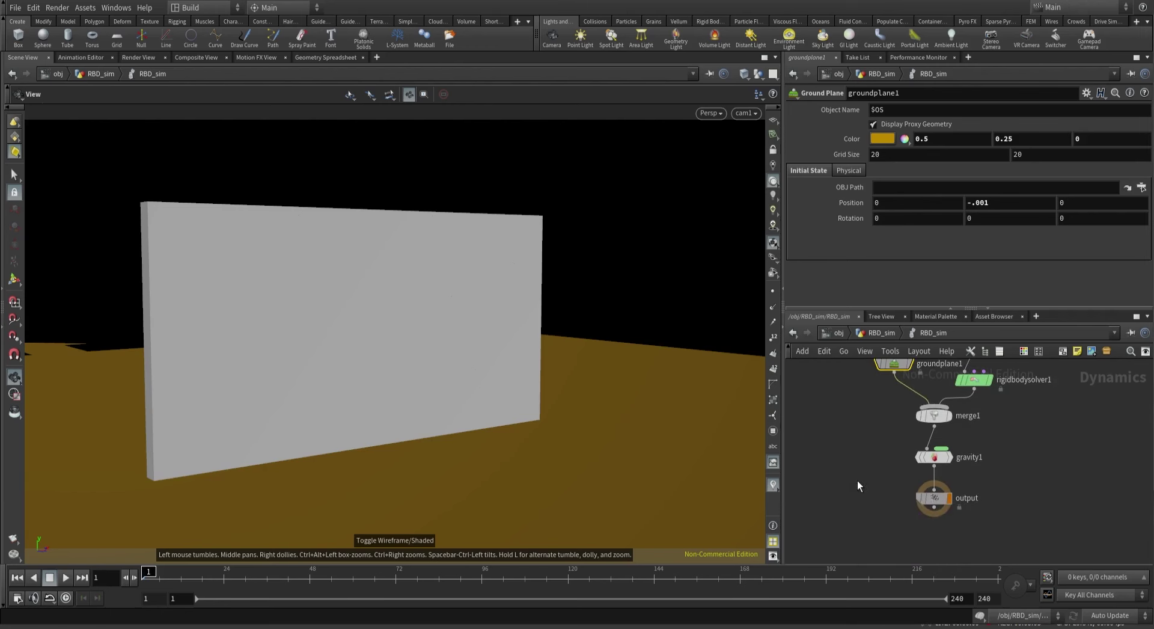
left_click(932, 497)
Play the simulation to watch the wall shatter, then stop at frame 1.
left_click(66, 576)
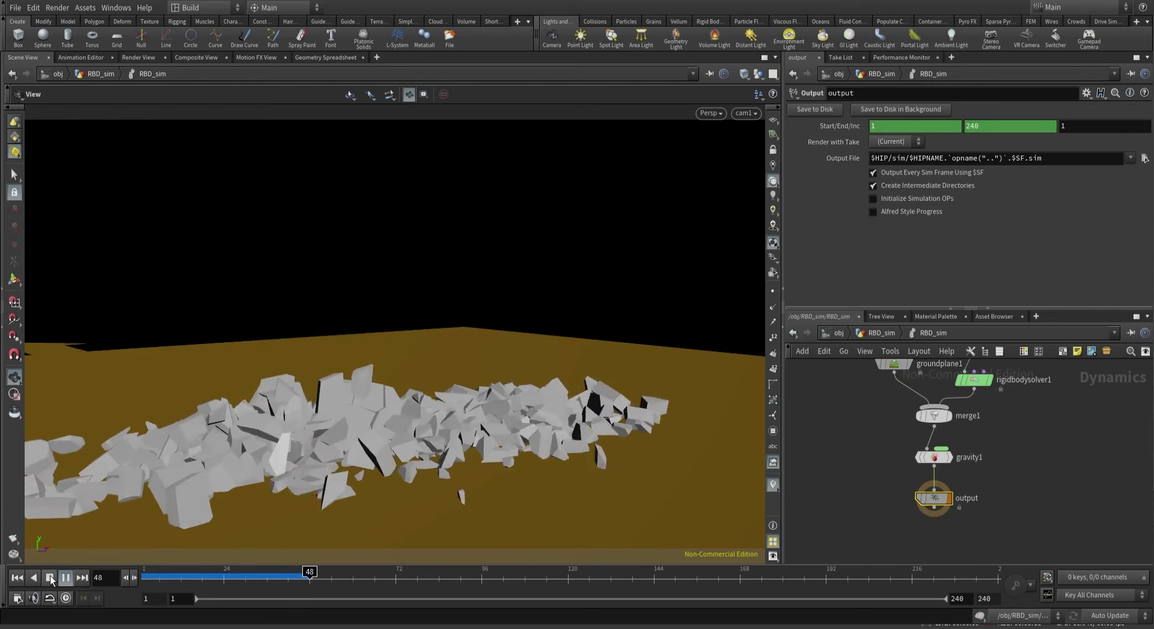
left_click(50, 577)
middle_click_drag(835, 485, 803, 523)
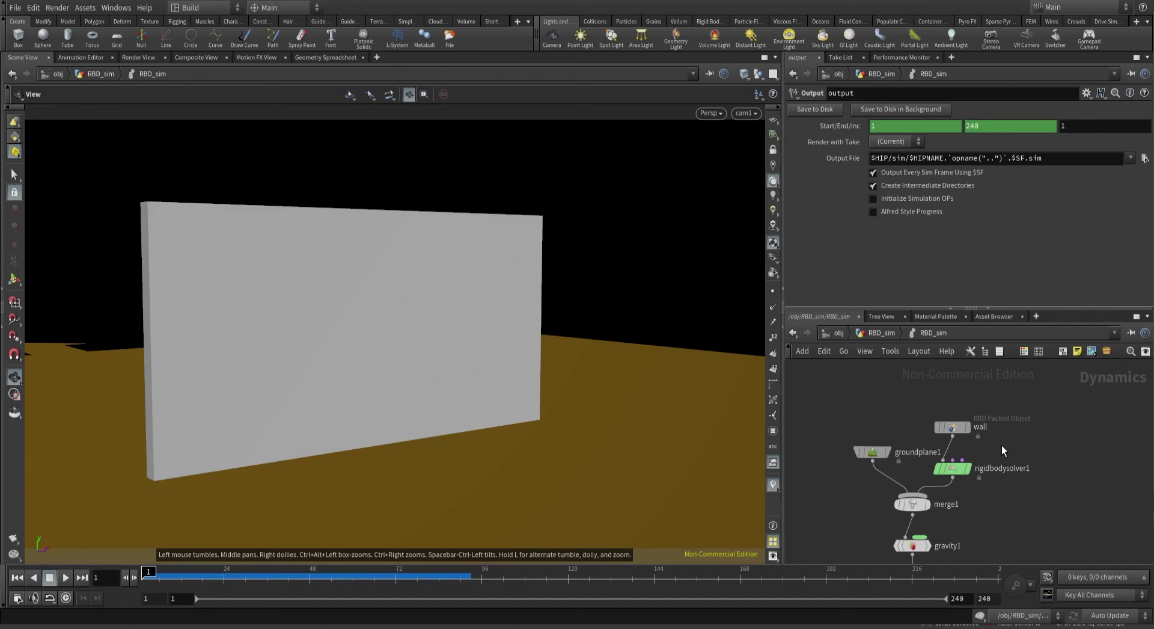
Switch rigidbodysolver1's Solver Engine to RBD and back to Bullet, then go up to RBD_sim.
left_click(954, 477)
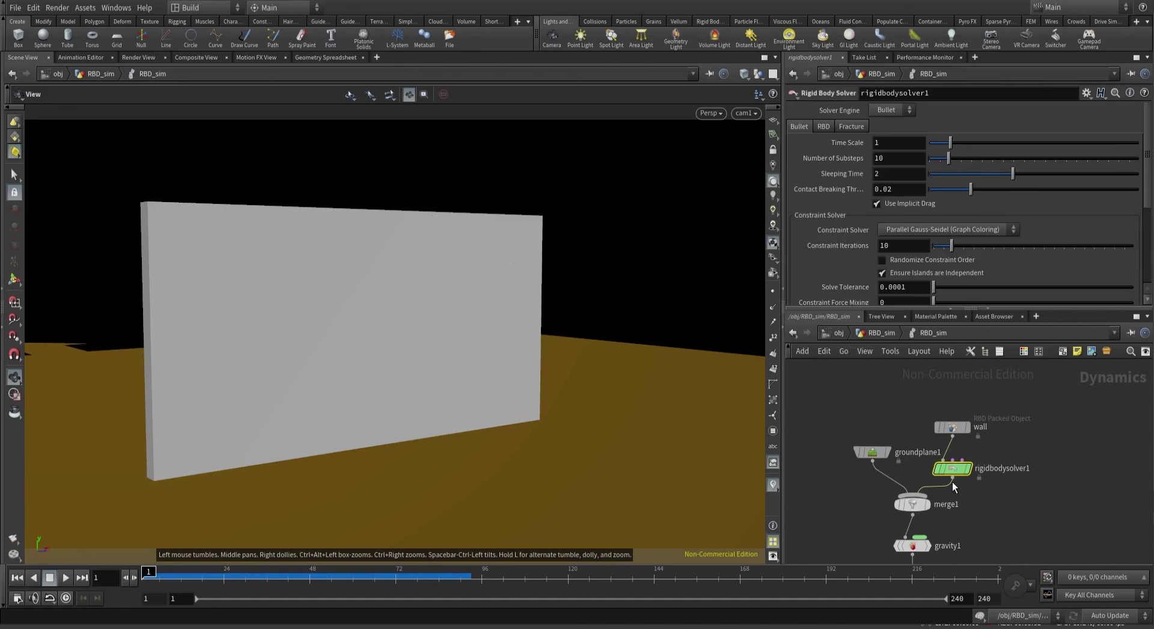
left_click(887, 110)
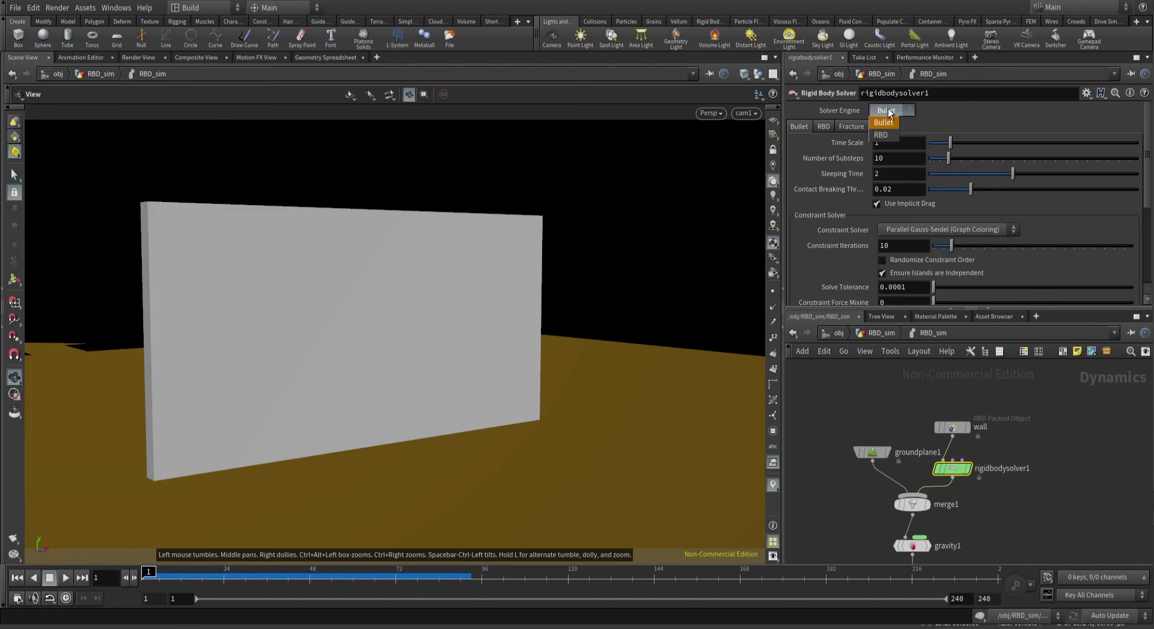
left_click(884, 135)
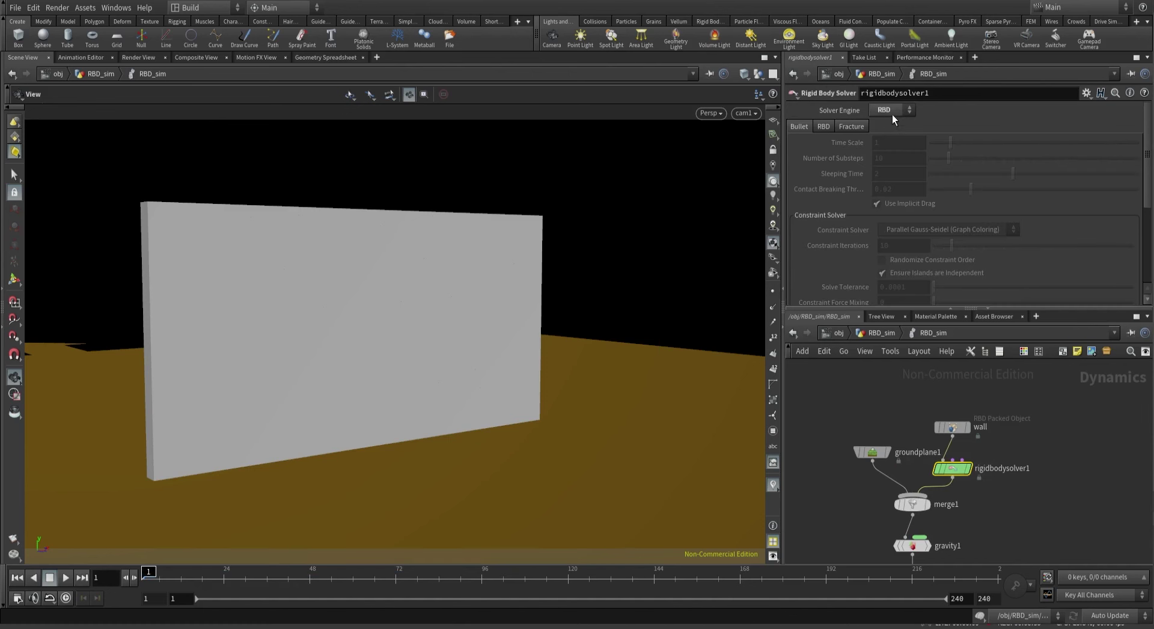
left_click(895, 110)
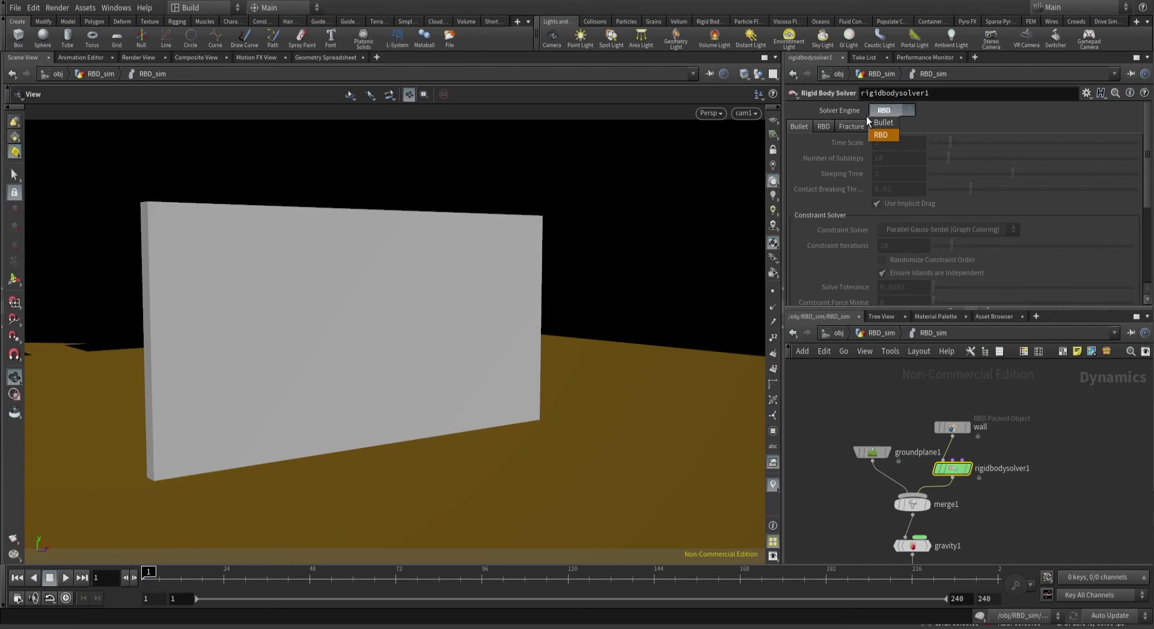
left_click(881, 122)
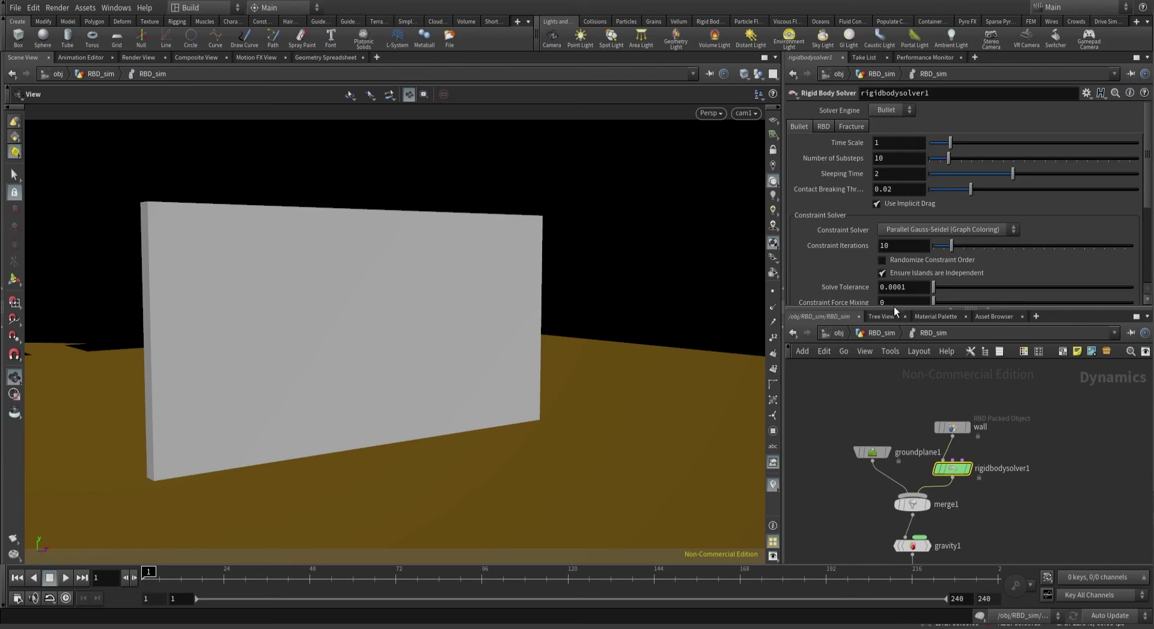
left_click_drag(920, 390, 980, 454)
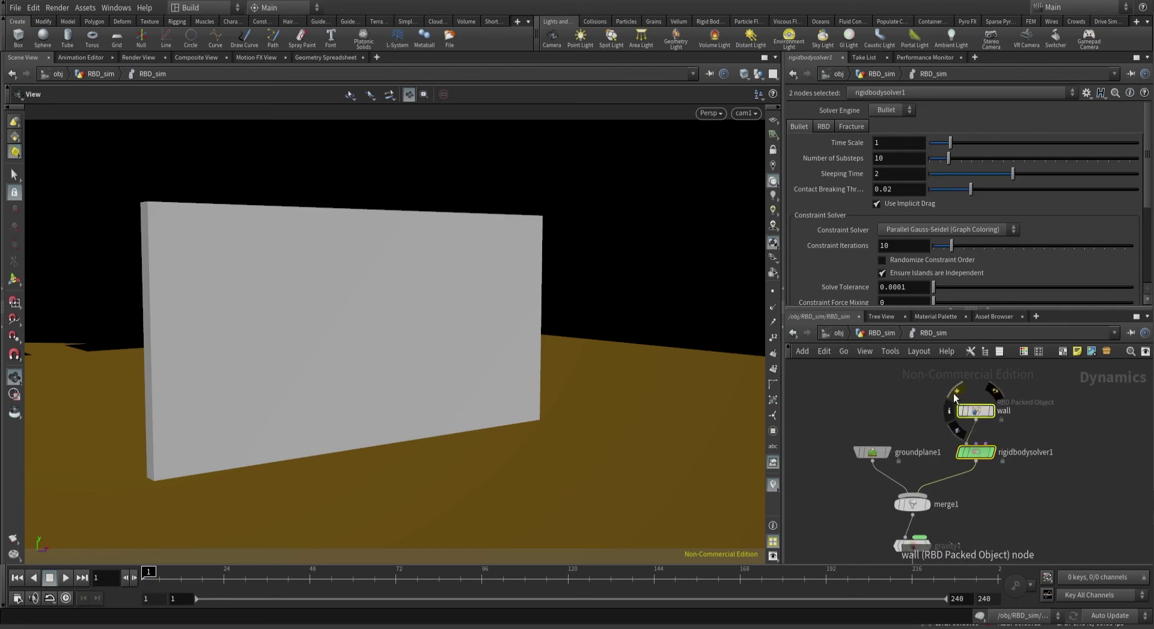
left_click(925, 375)
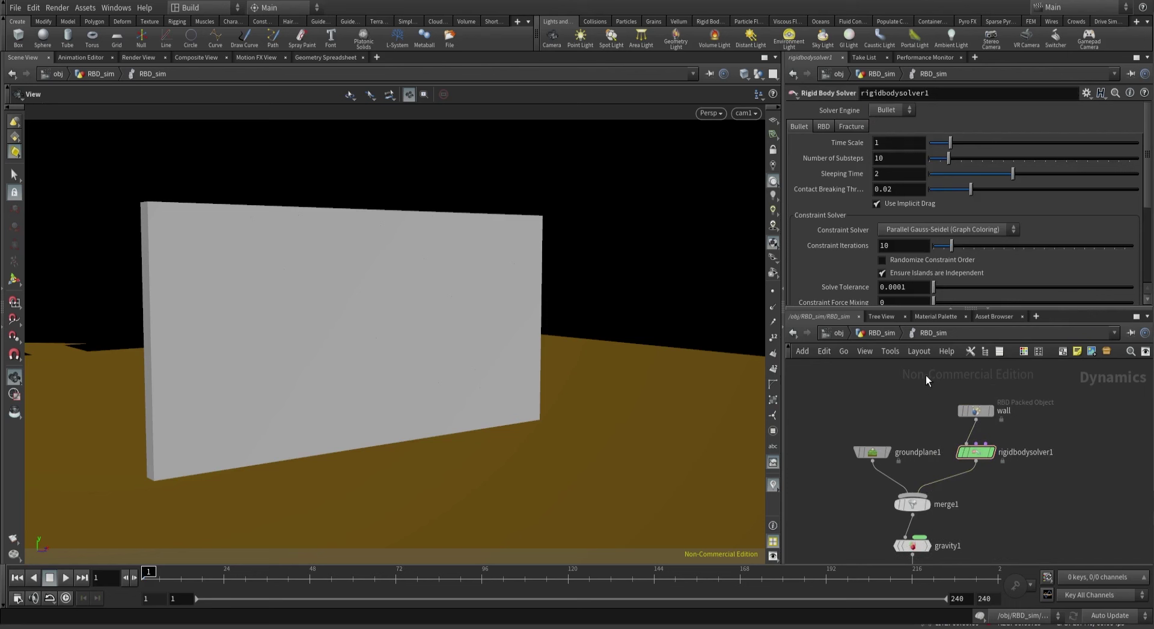
left_click(884, 333)
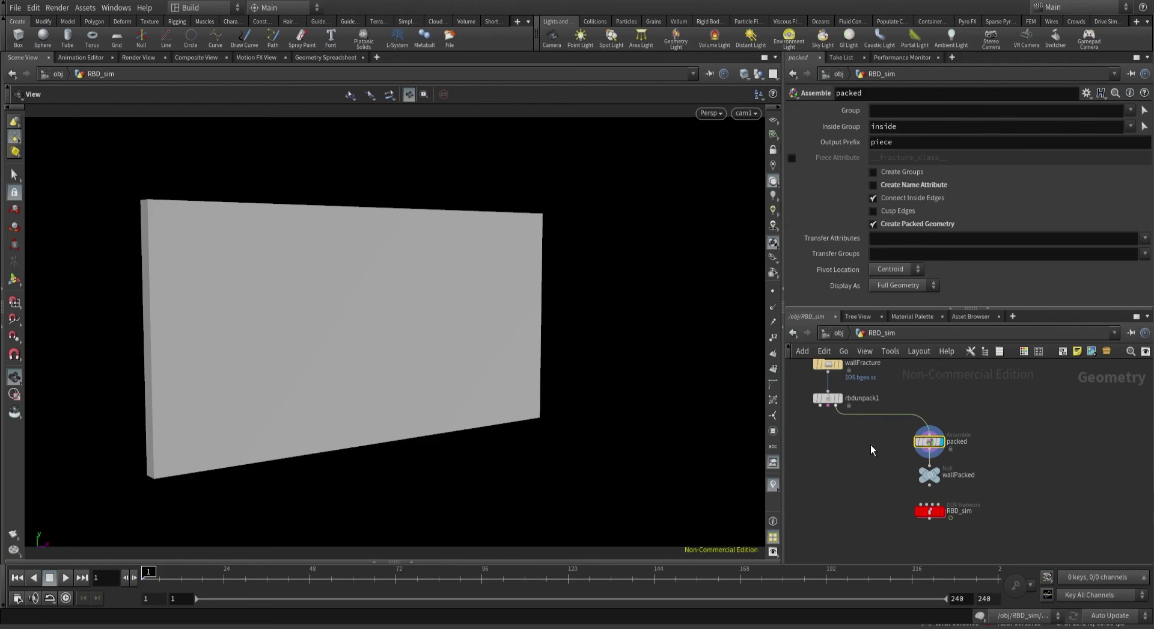
Open a Geometry Spreadsheet and inspect the rbdmaterialfracture4 node.
left_click(376, 560)
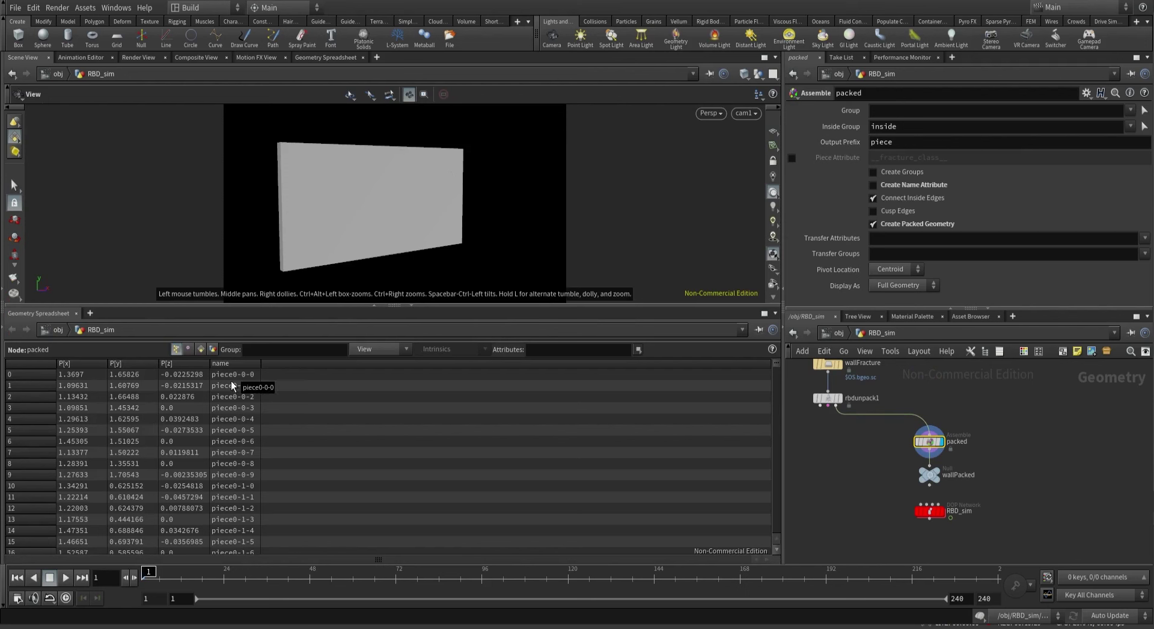
middle_click_drag(985, 436, 990, 512)
left_click(840, 487)
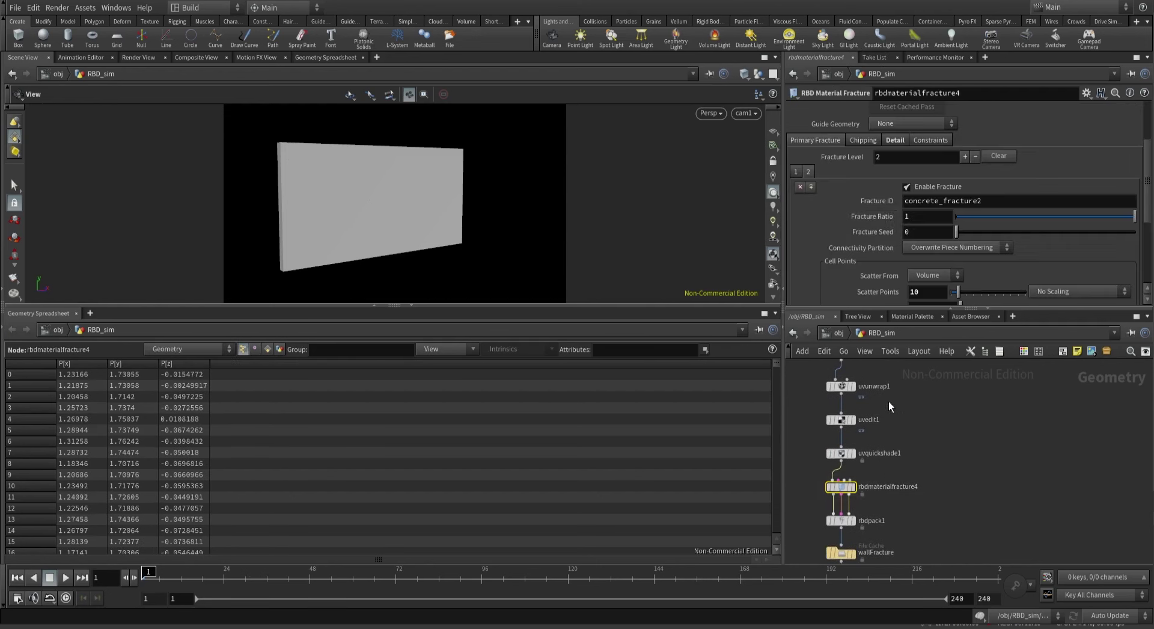
scroll(895, 185, "up", 3)
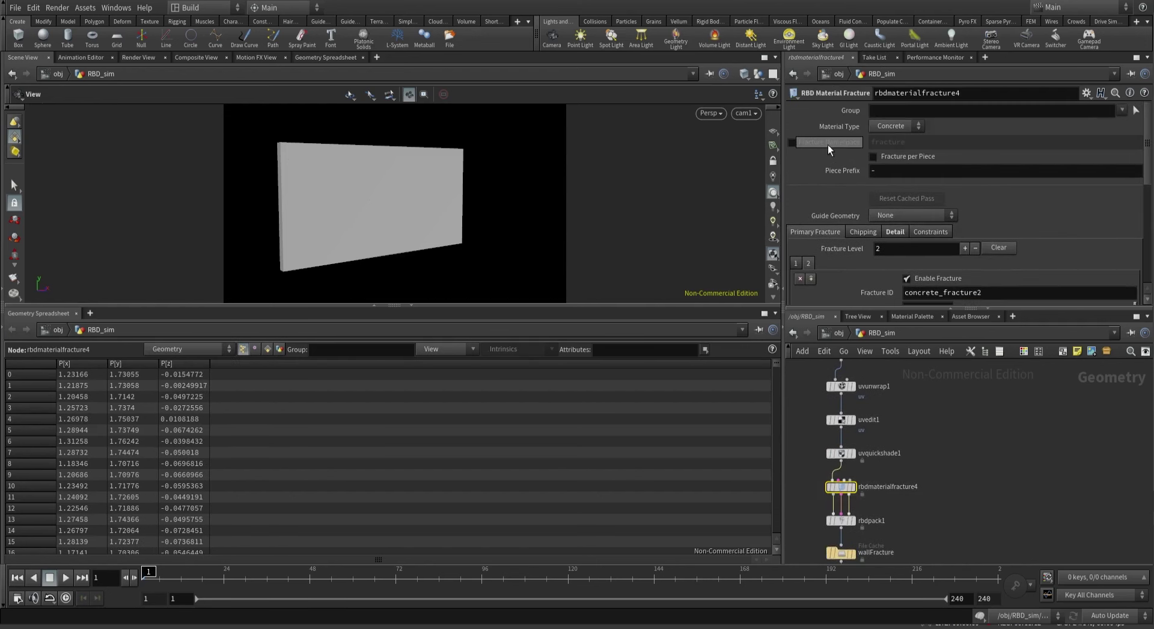
Add a null1 node wired to rbdmaterialfracture4's third output.
key("Tab")
type("null")
key("Return")
left_click(953, 520)
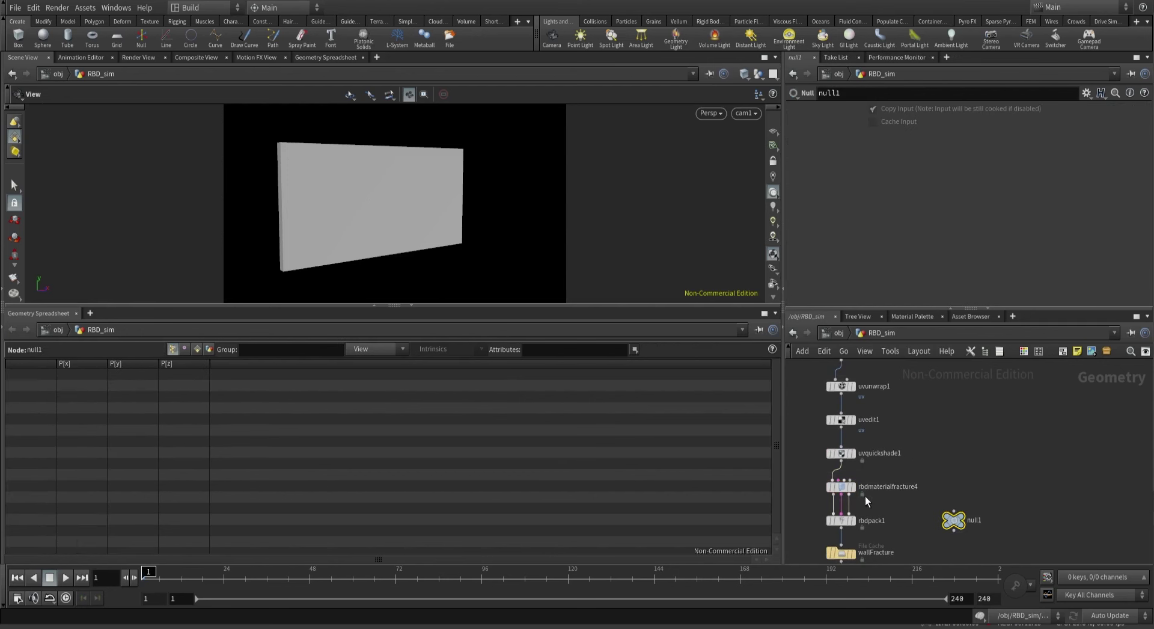
left_click(849, 495)
left_click(953, 509)
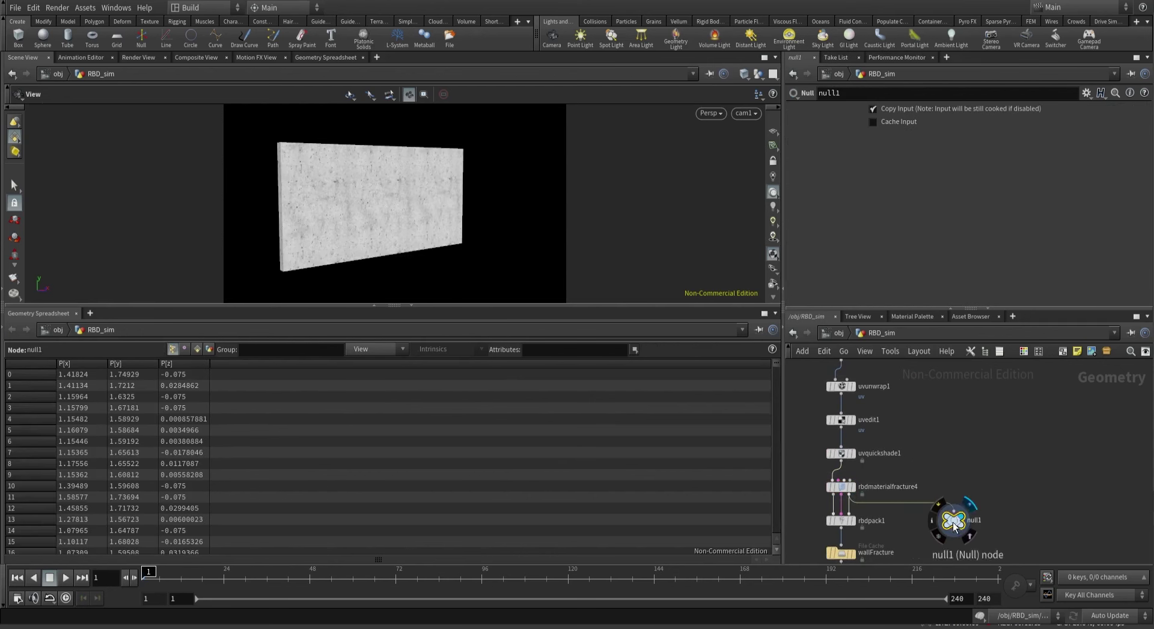
Show Primitives in the spreadsheet filtered to the name attribute.
left_click(197, 349)
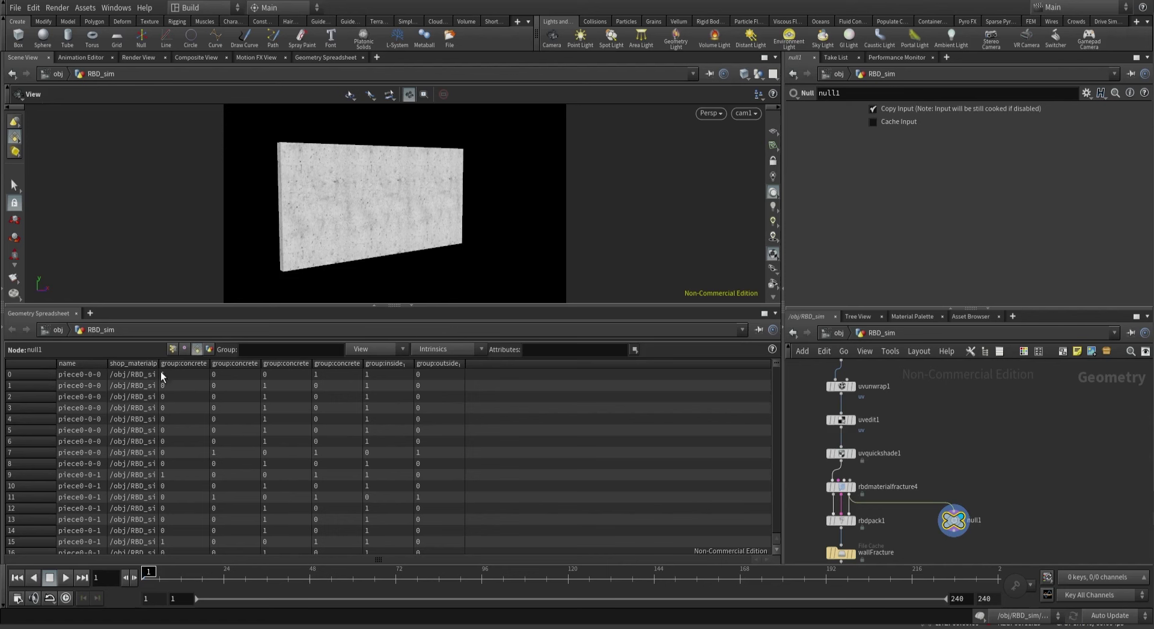
left_click(578, 348)
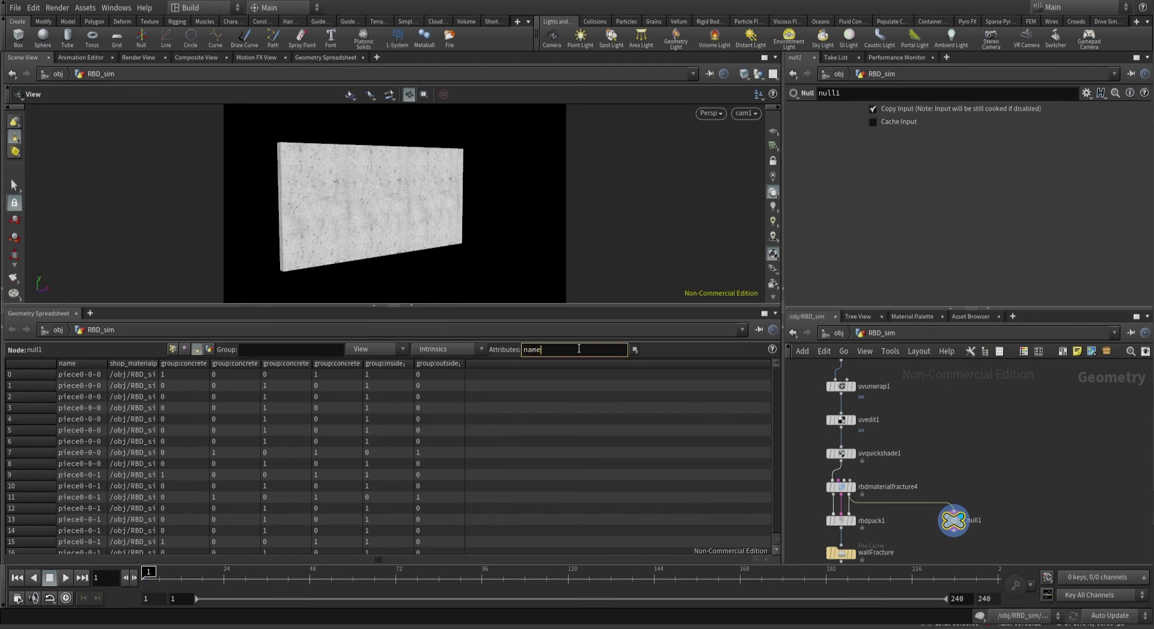
key("Return")
Enable rbdmaterialfracture4's Fracture Namespace and set it to 'wall'.
left_click(840, 486)
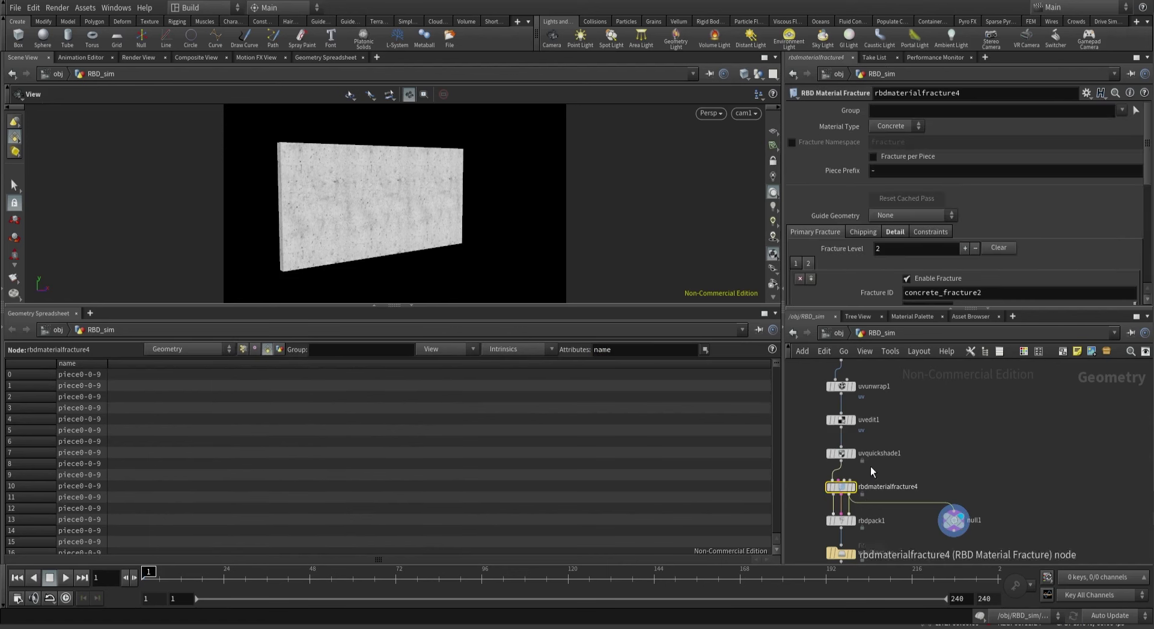
left_click(793, 143)
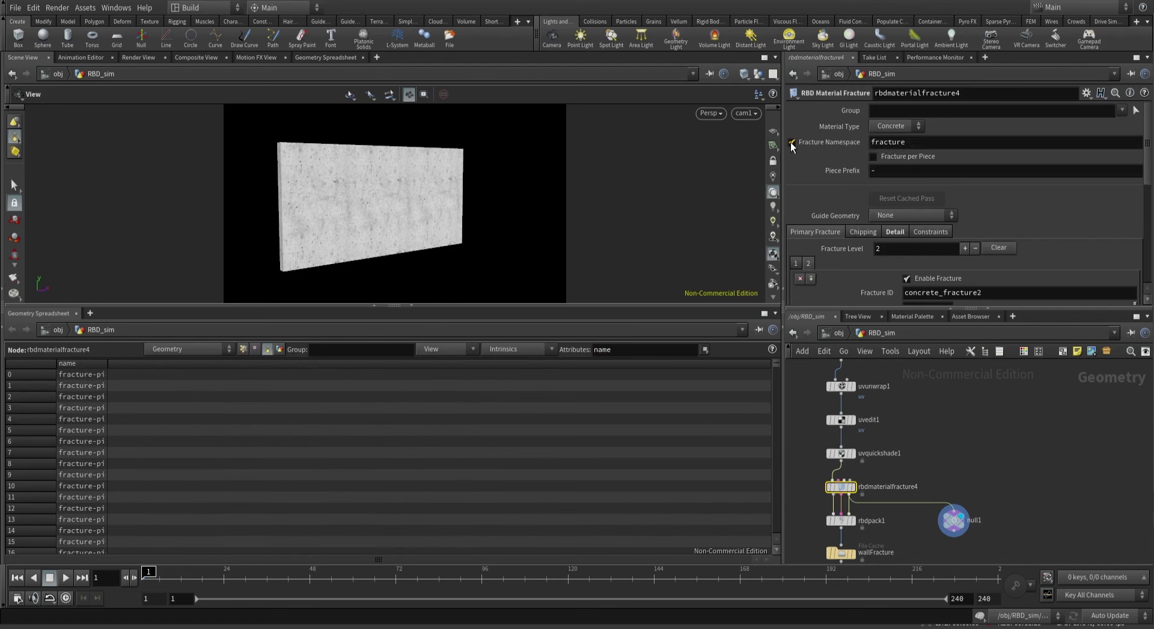
double_click(887, 142)
type("w")
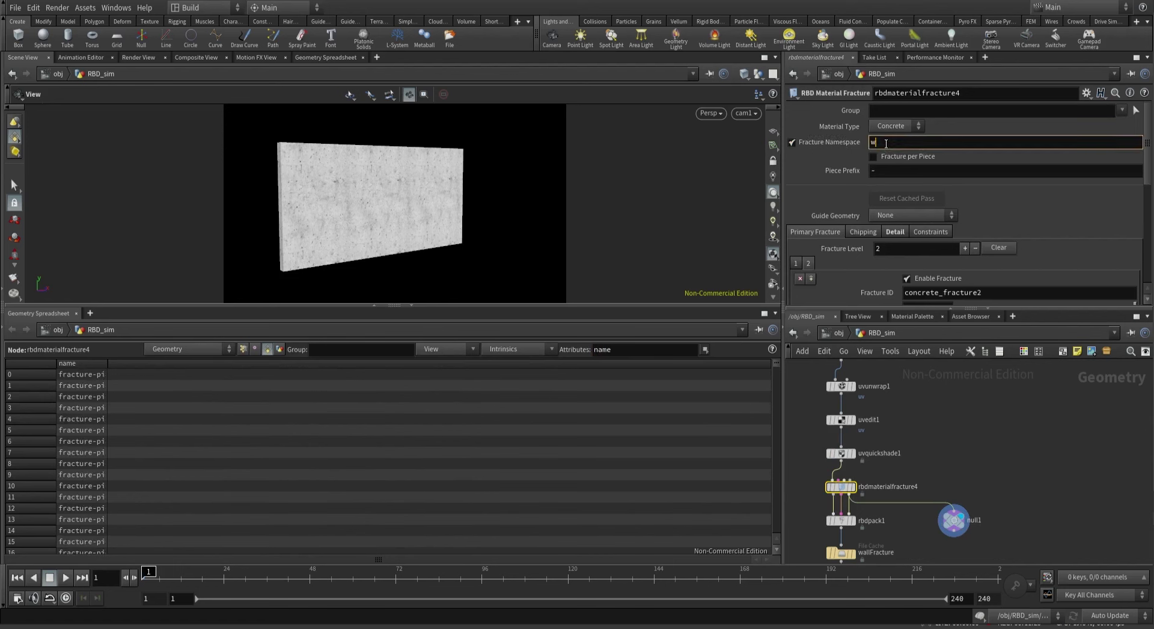
type("all")
key("Return")
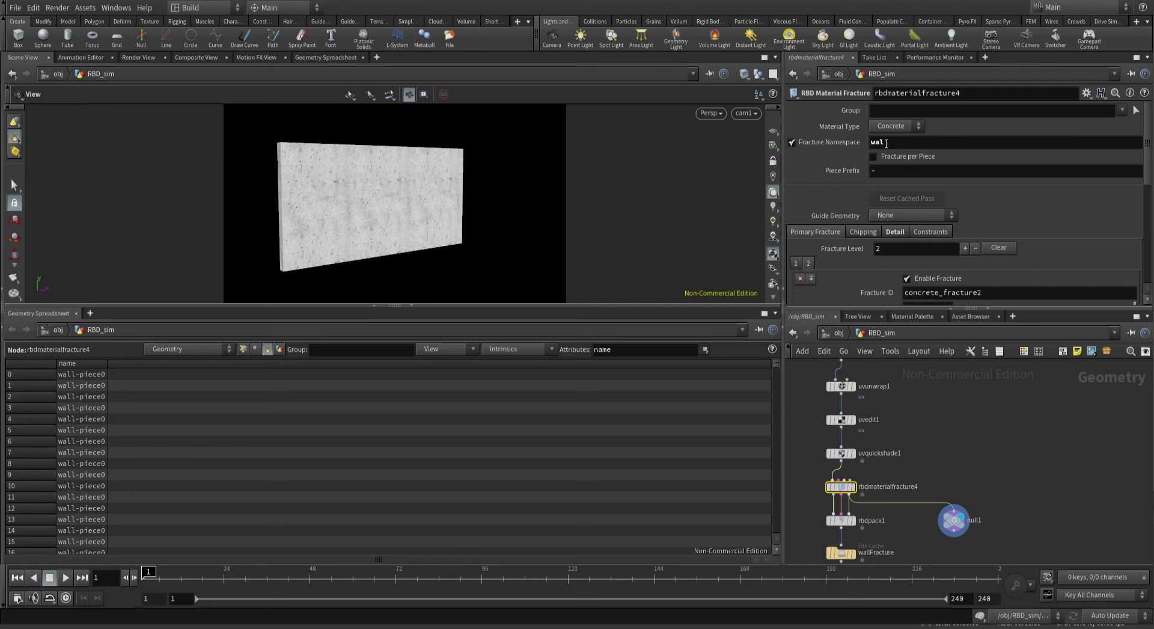
left_click_drag(107, 364, 123, 364)
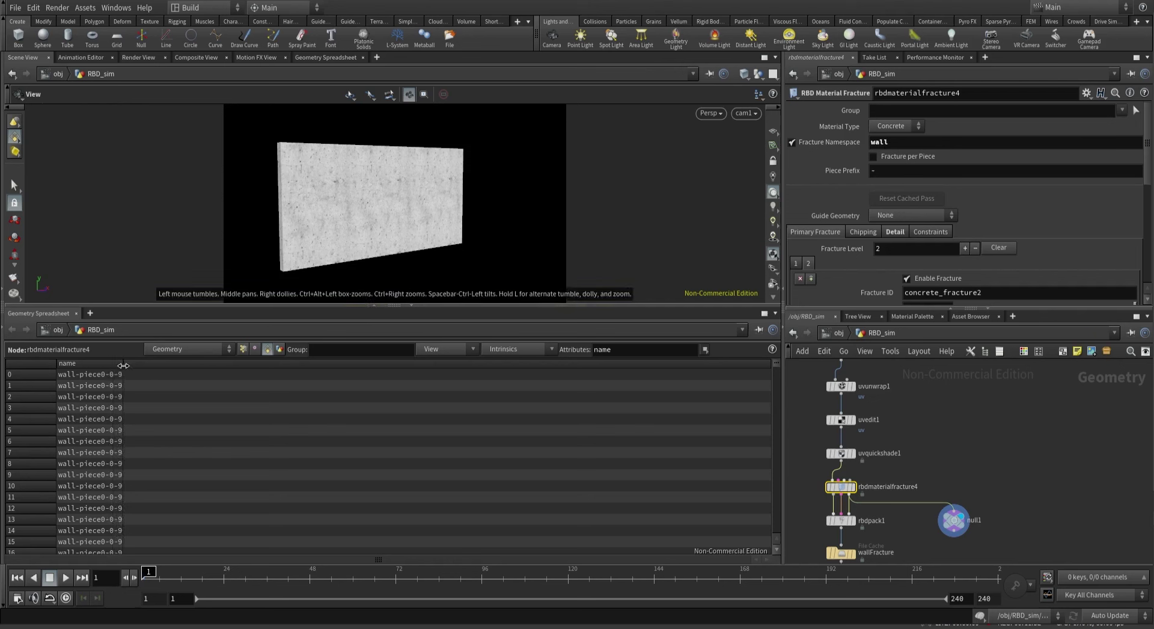
middle_click_drag(969, 563, 979, 458)
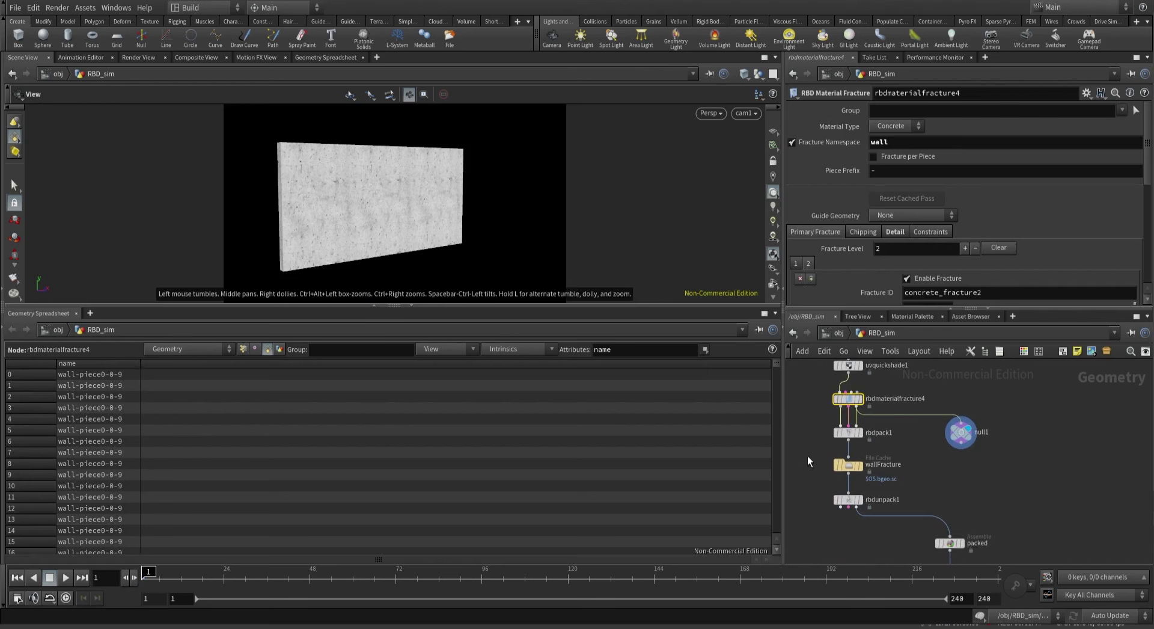
Move the packed node up and inspect testgeometry_tommy1 near merge1 and wallPacked.
left_click(849, 465)
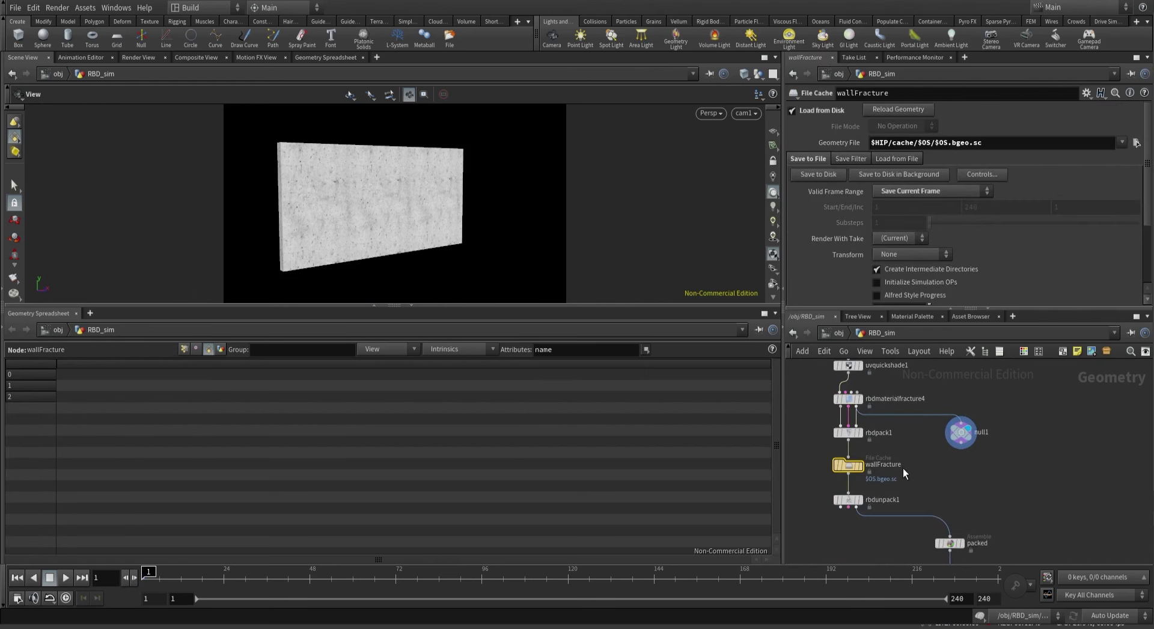
middle_click_drag(906, 496, 904, 444)
middle_click_drag(907, 493, 893, 462)
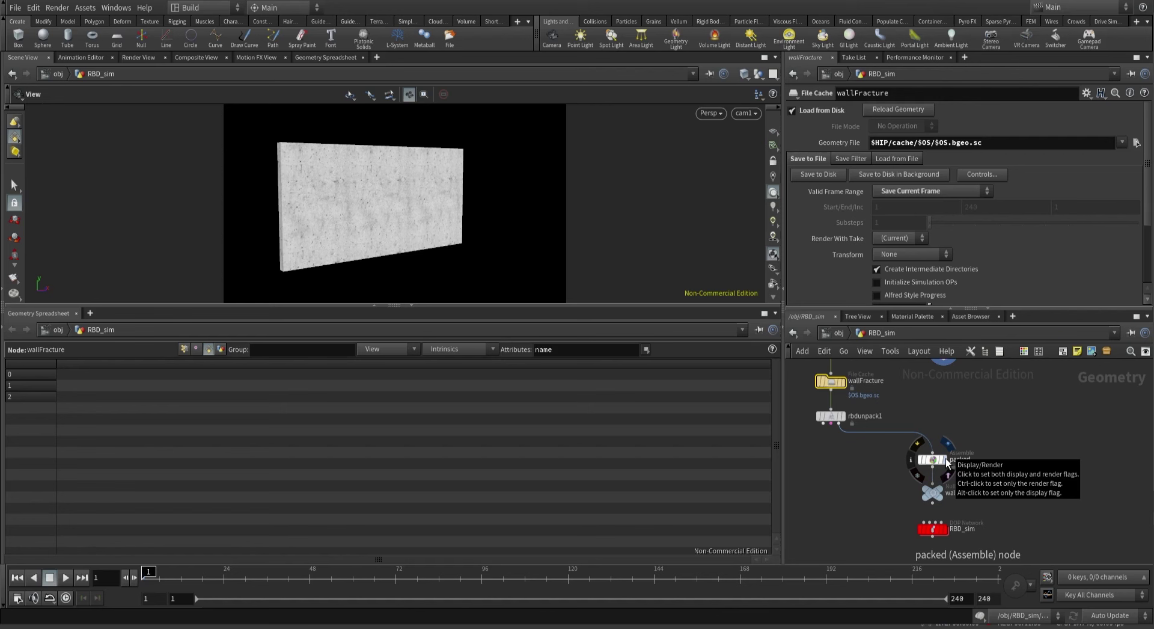
left_click_drag(934, 463, 934, 430)
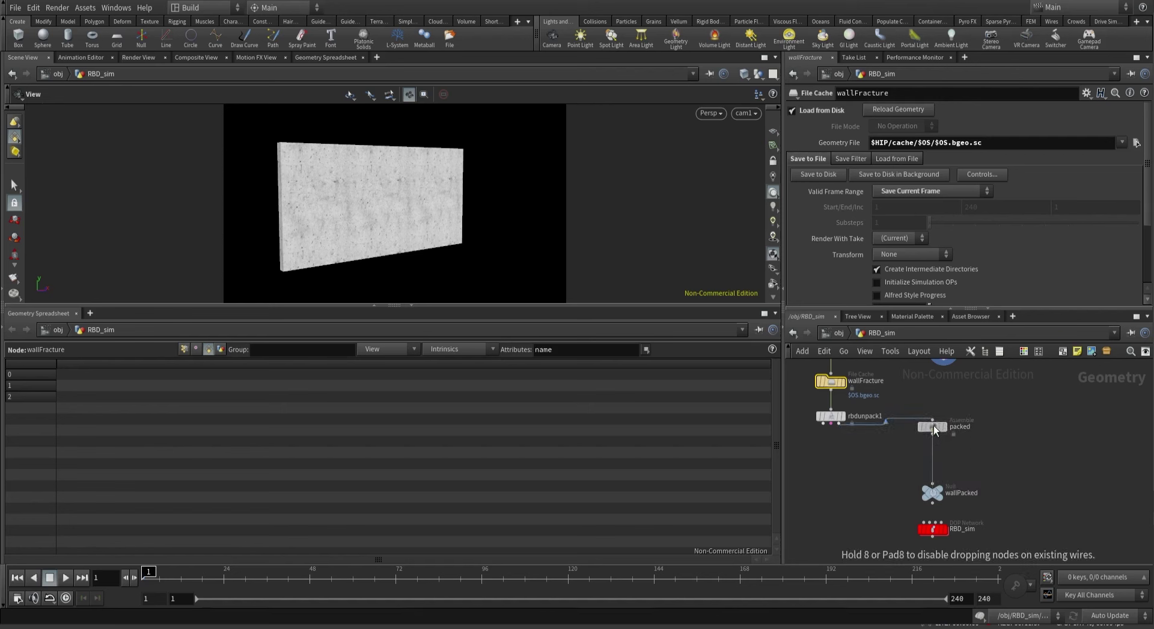
left_click(887, 453)
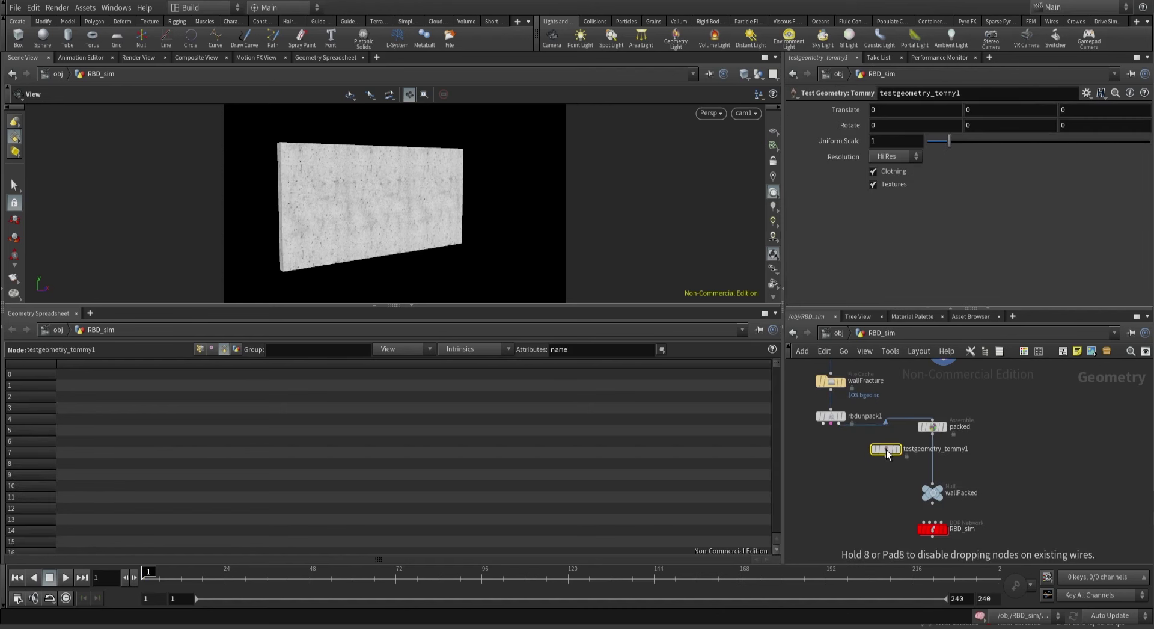
left_click(411, 305)
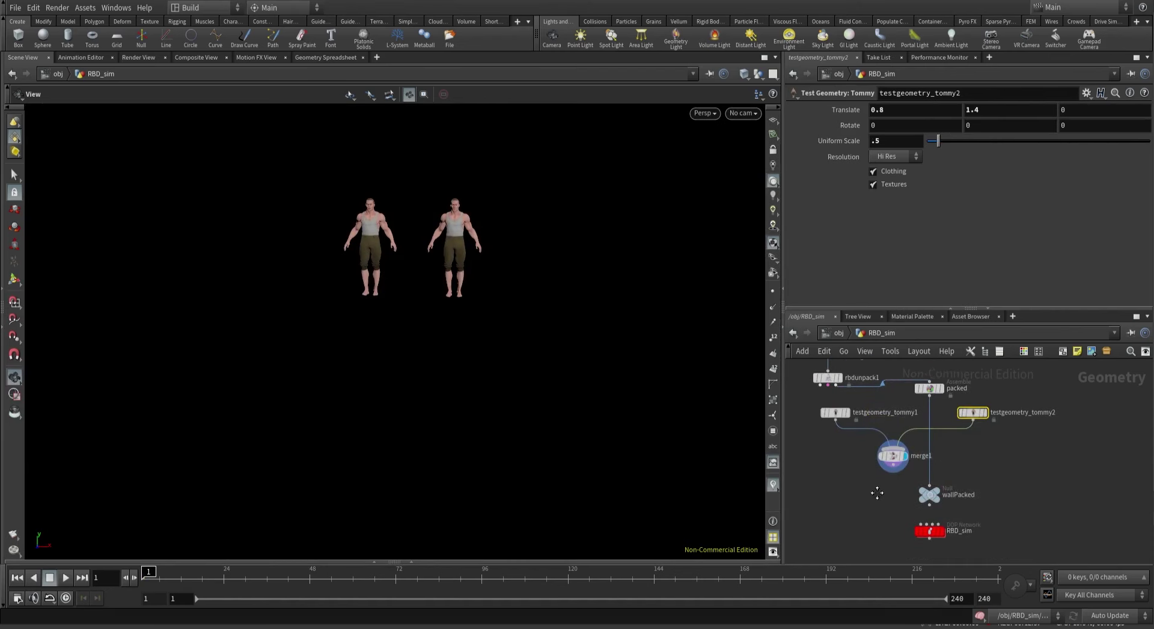
middle_click_drag(877, 493, 875, 458)
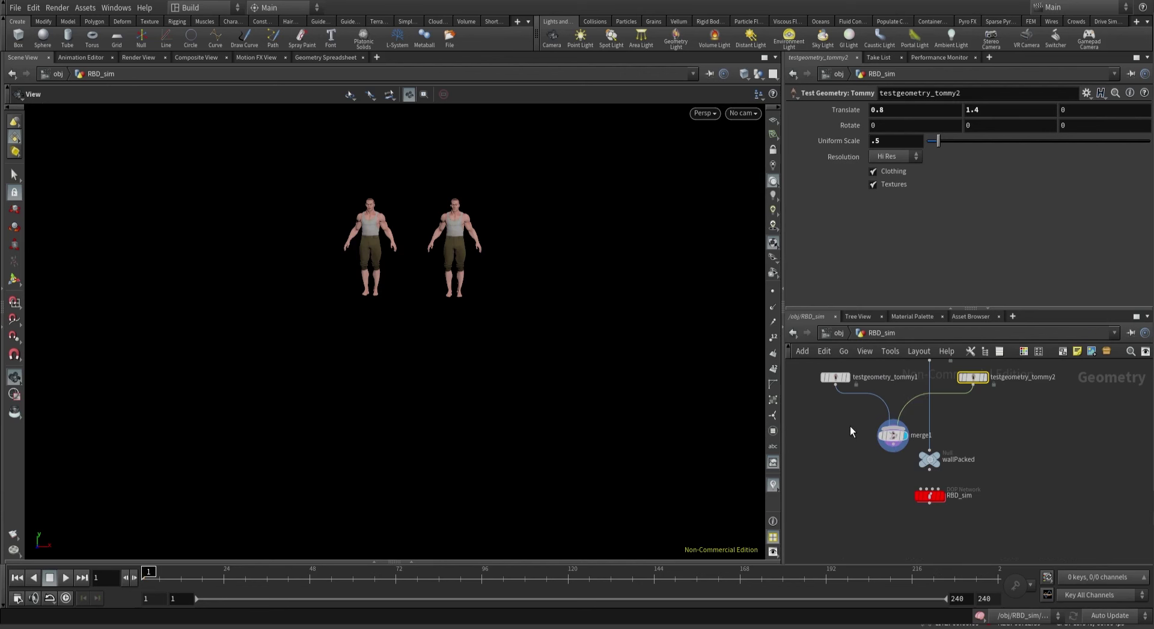
key("Tab")
Insert a Primitive Wrangle after testgeometry_tommy1 setting s@name to "joey".
type("primitive wrangle")
key("Return")
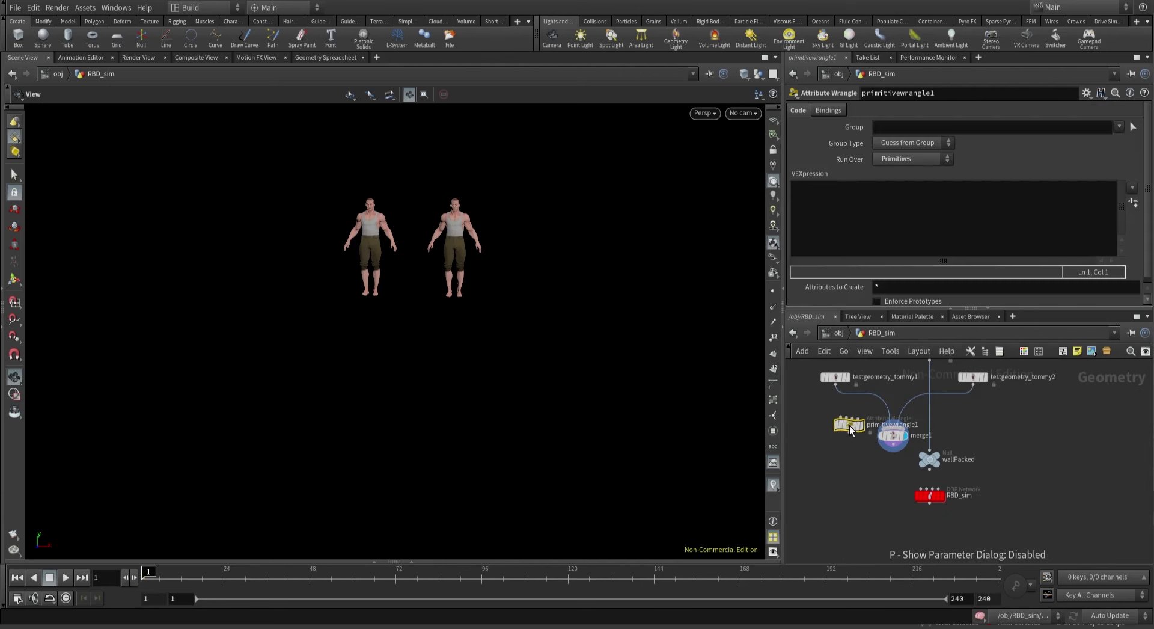
mouse_move(850, 425)
left_mouse_down()
mouse_move(880, 402)
mouse_move(843, 414)
left_mouse_up()
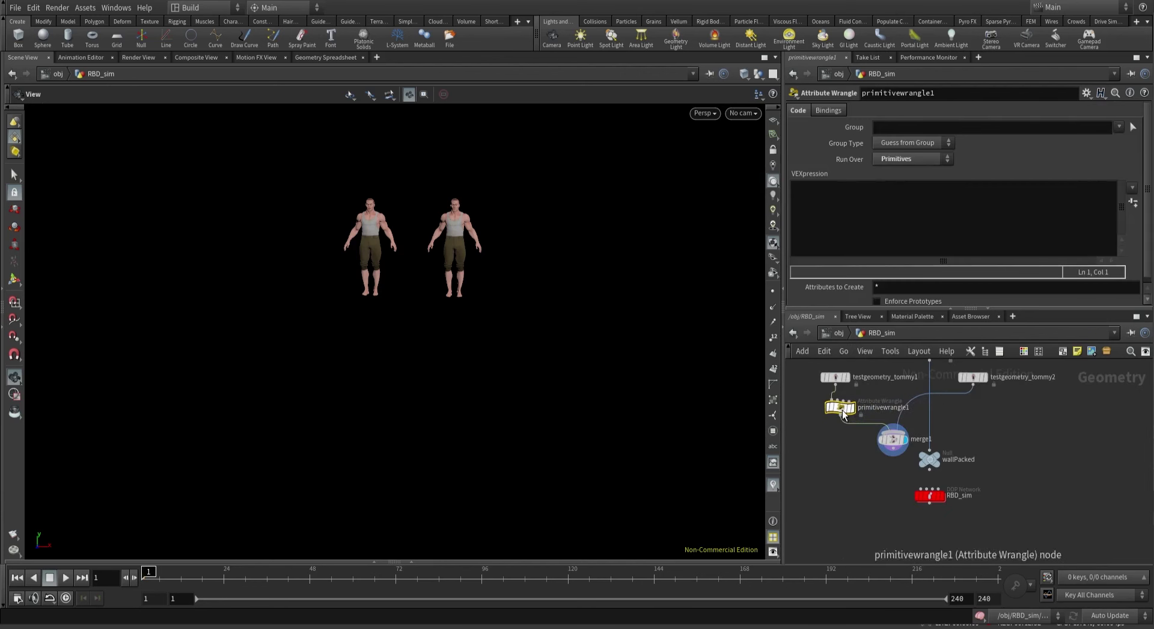
left_click(867, 221)
type("s@")
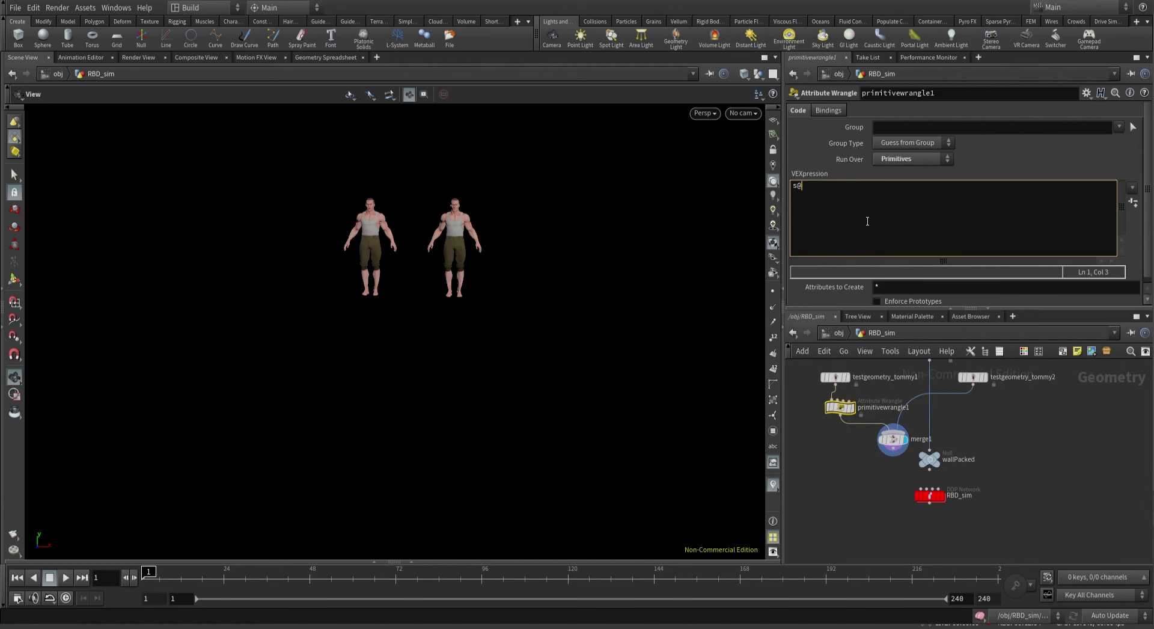
type("name = ")
type("\"\"")
type("joe")
type("y")
type(";")
Duplicate the wrangle for the second character with the name "chandler".
left_click_drag(842, 406, 912, 414)
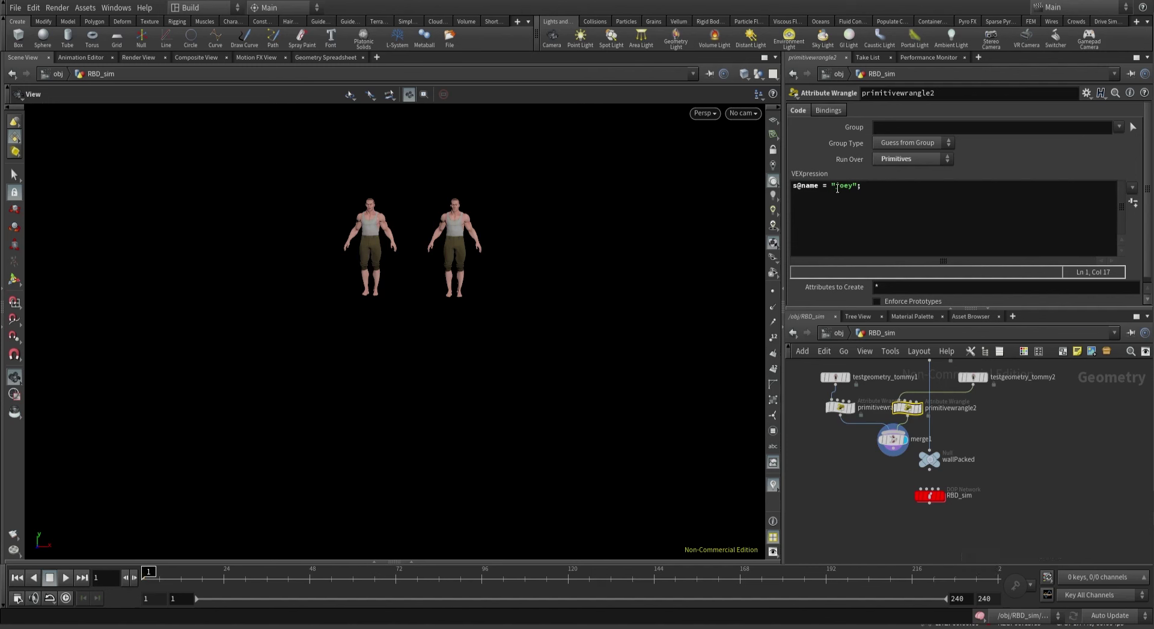
left_click_drag(835, 188, 850, 186)
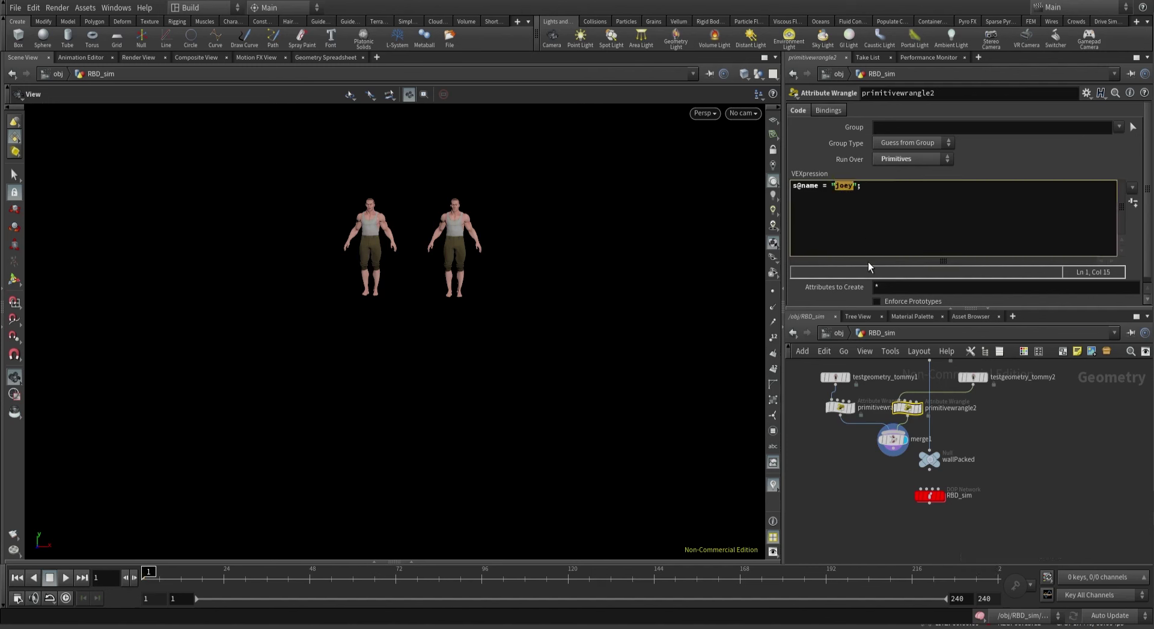
type("chandler")
Insert the packed node between merge1 and wallPacked.
left_click(892, 439)
left_click_drag(929, 459, 978, 458)
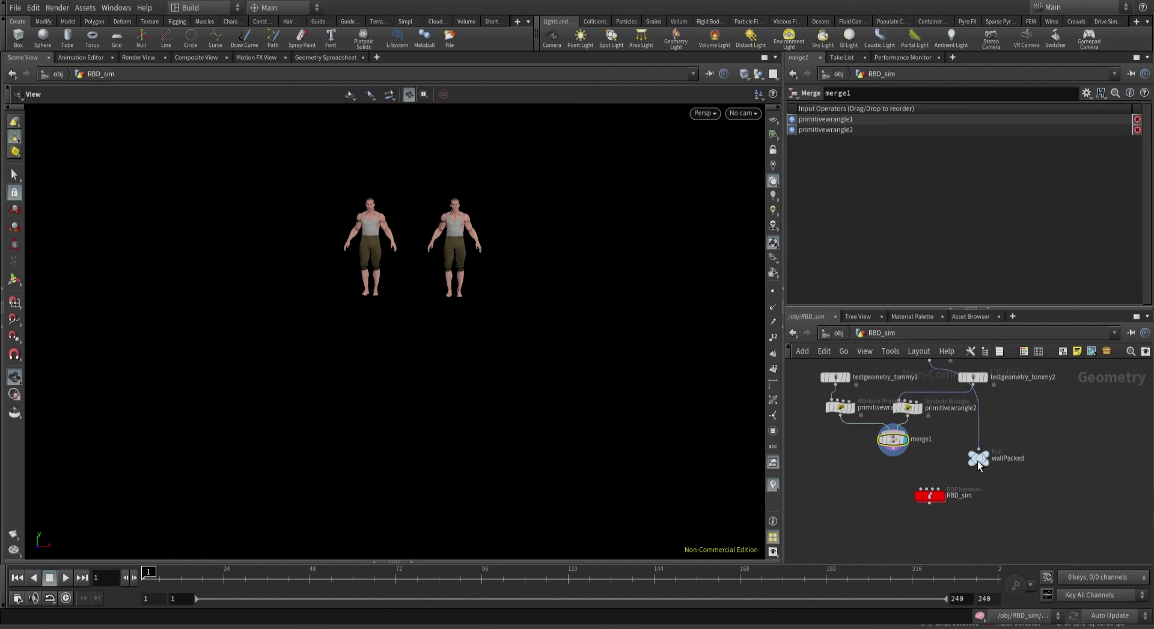
middle_click(892, 439)
middle_click_drag(895, 461, 882, 516)
left_click(915, 402)
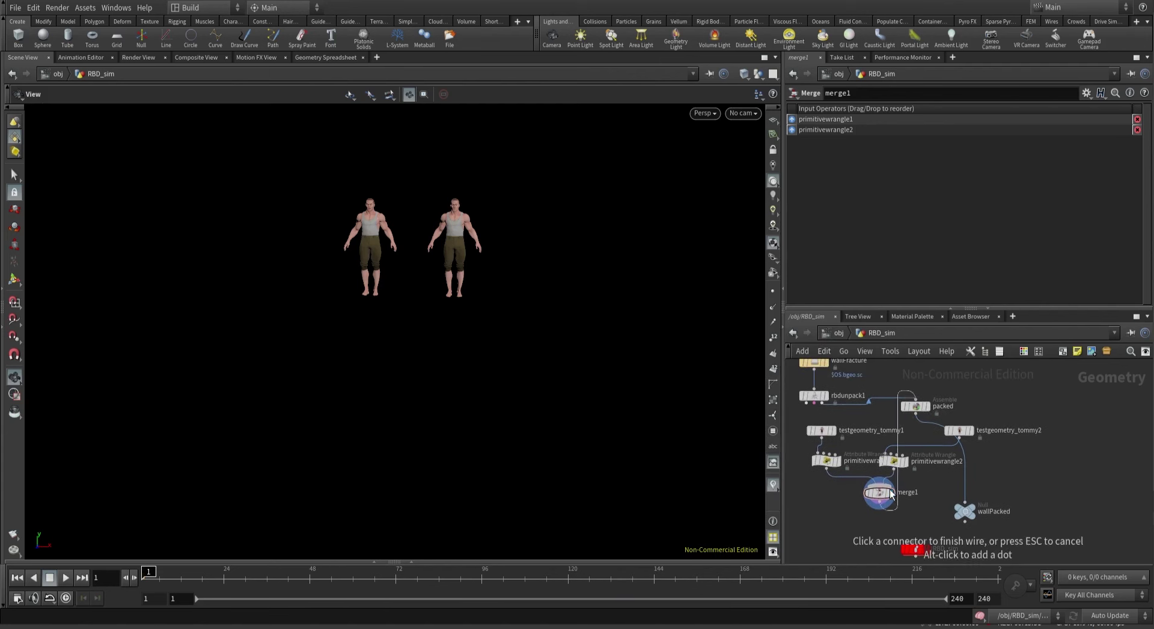
key("Escape")
scroll(923, 367, "down", 3)
left_click_drag(918, 388, 885, 491)
scroll(927, 508, "up", 3)
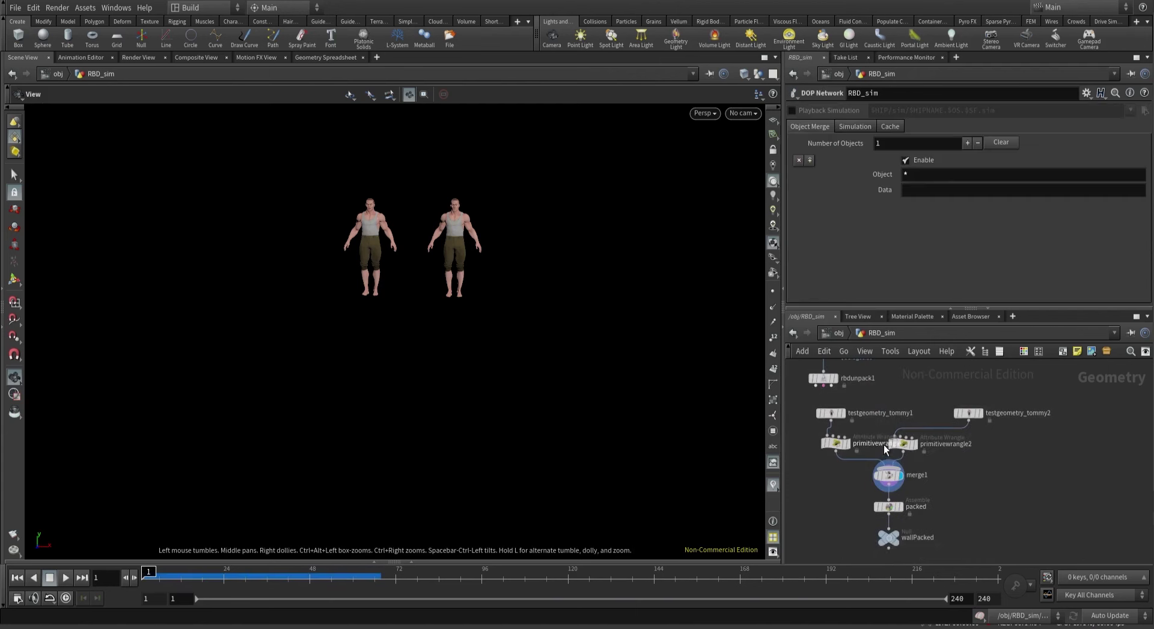
Tilt testgeometry_tommy2 to 26.6 in Rotate X.
left_click(951, 413)
middle_click_drag(887, 125, 1106, 138)
middle_click_drag(827, 496, 869, 350)
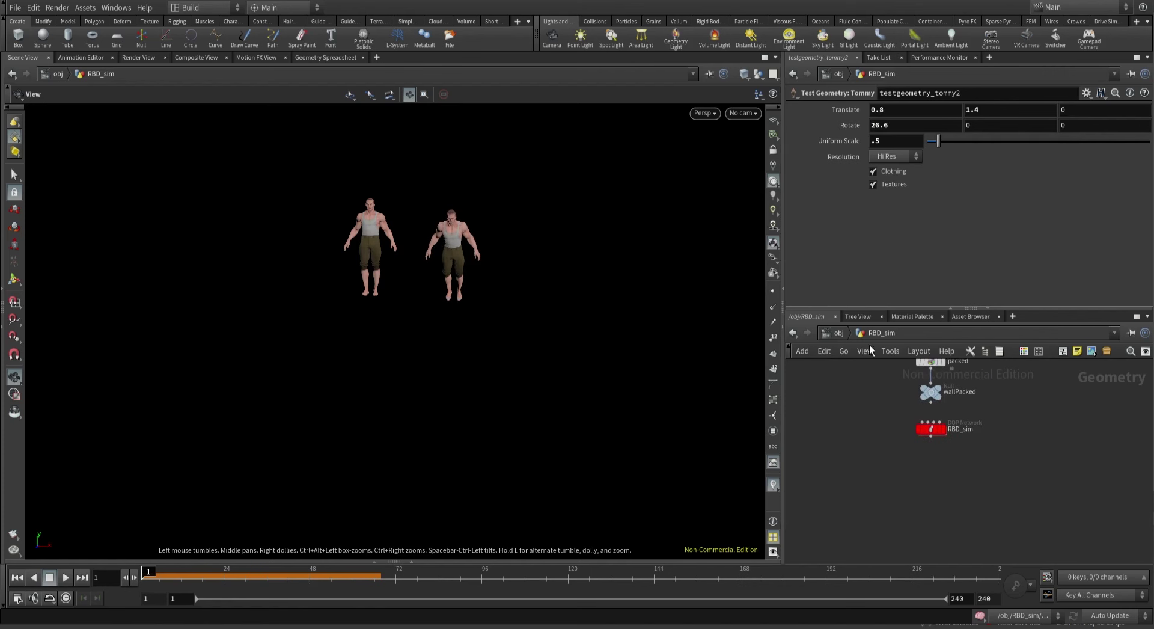
Play the RBD_sim simulation to watch both figures fall, then stop.
double_click(935, 431)
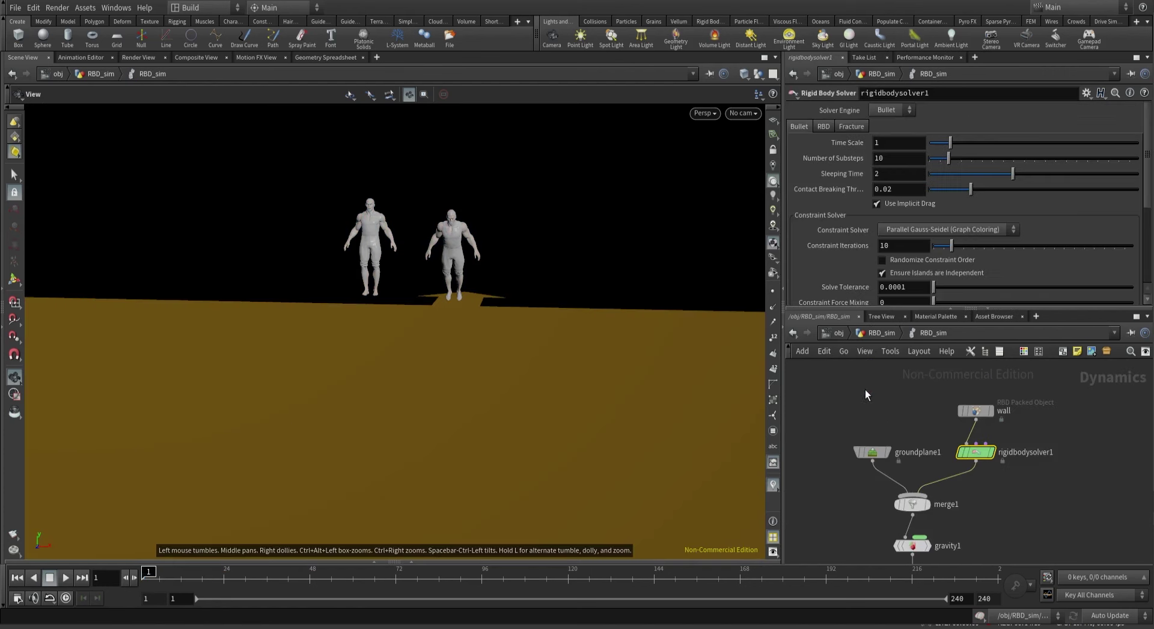
left_click(65, 577)
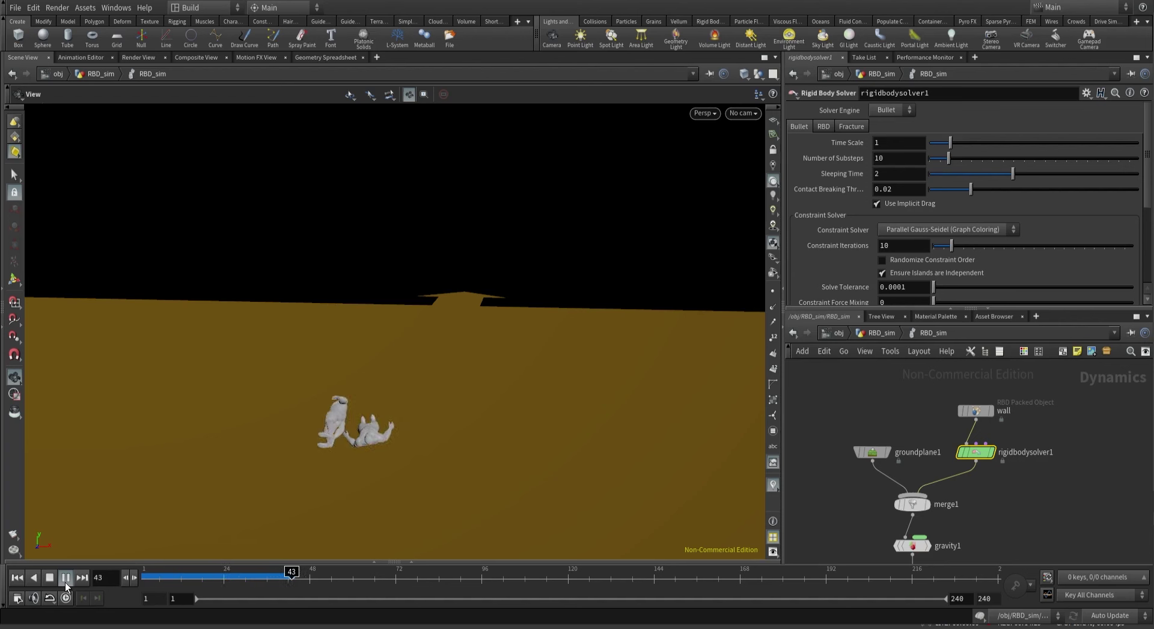
left_click(64, 578)
Change primitivewrangle2's name string to "joey" to match the first wrangle.
left_click(876, 334)
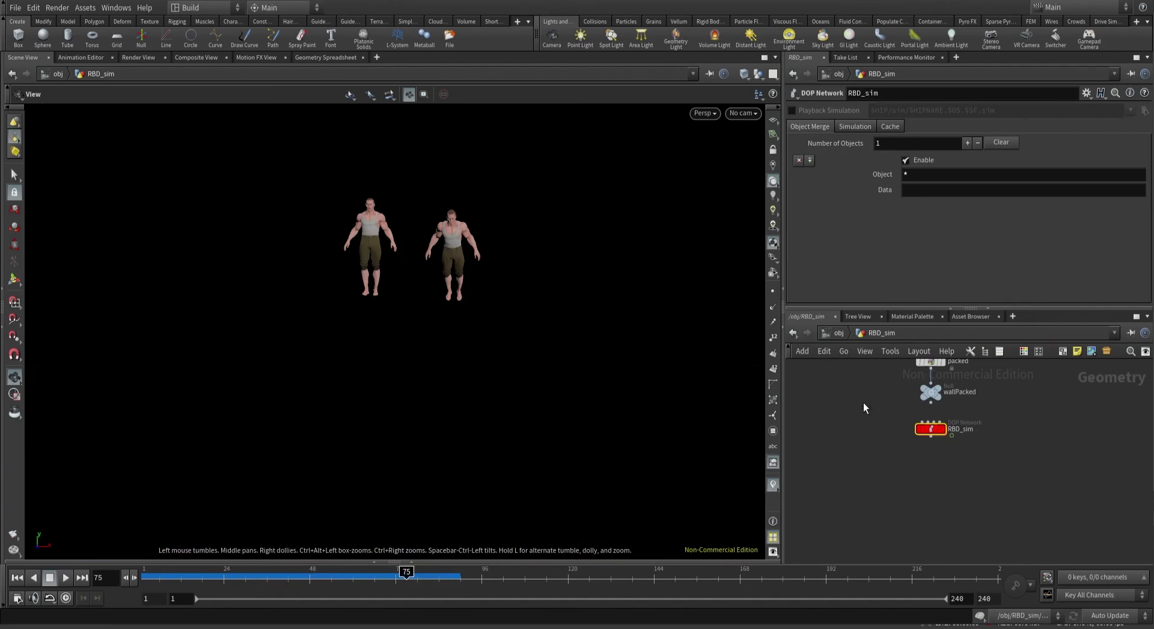
left_click(937, 424)
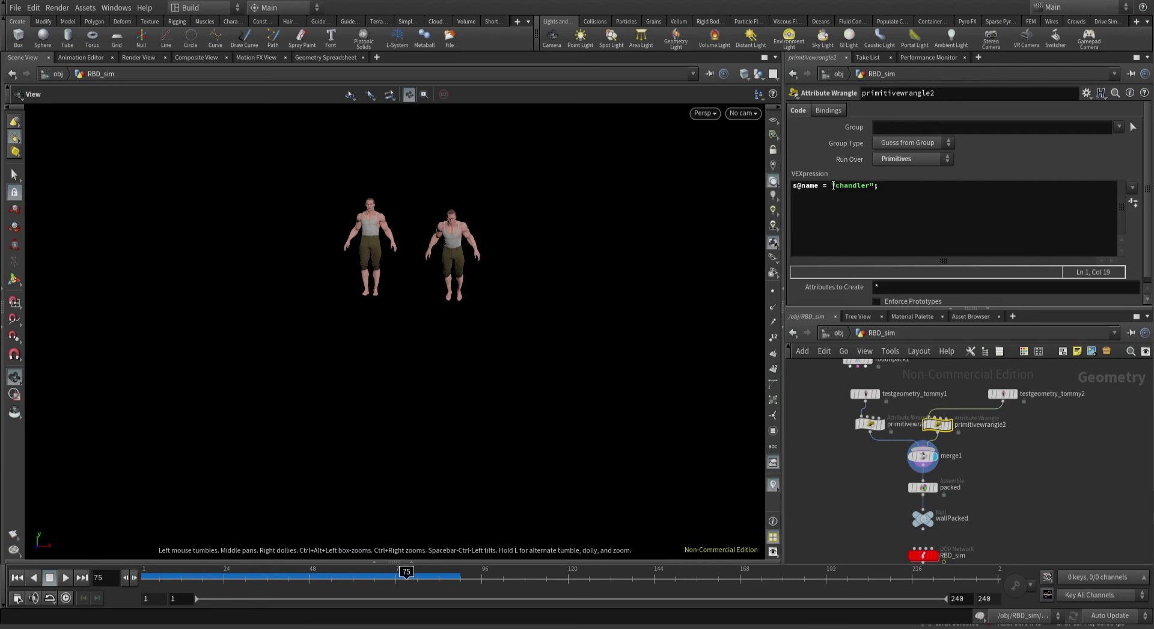
left_click_drag(834, 185, 864, 186)
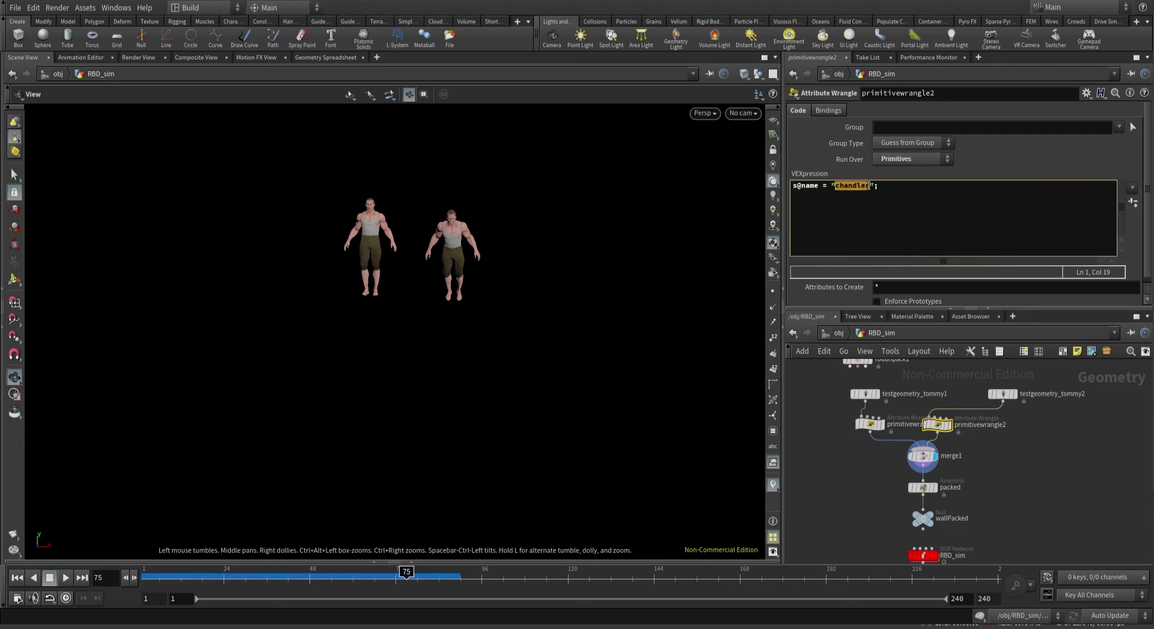
type("joey")
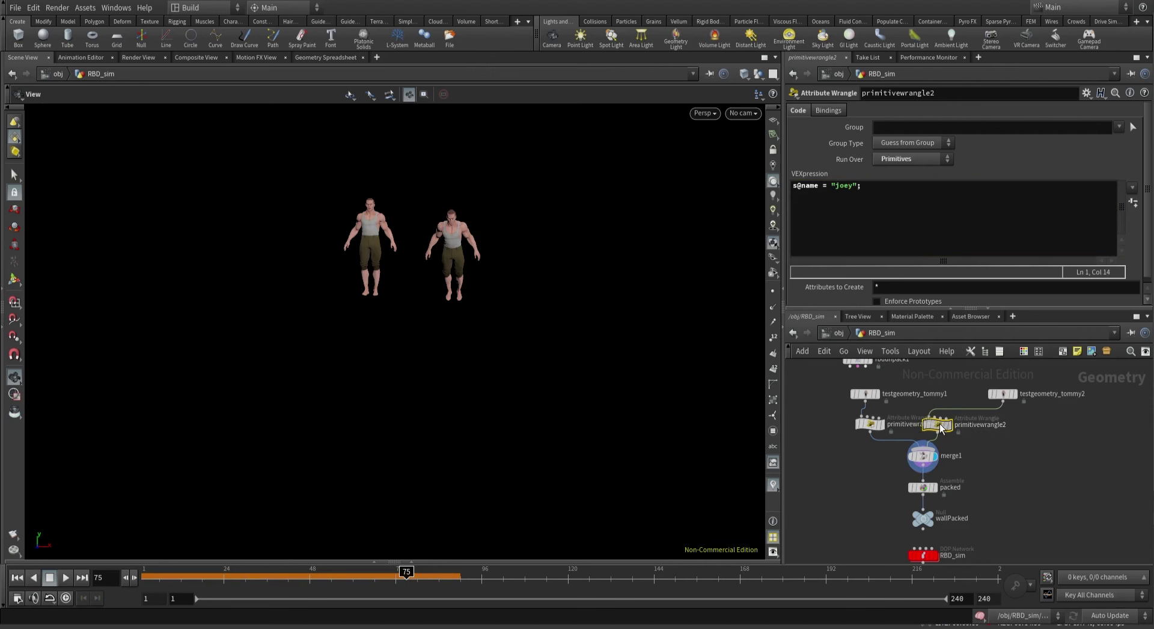
left_click_drag(936, 424, 975, 429)
Check merge1's inputs and the packed node's info to confirm a single piece.
left_click(921, 455)
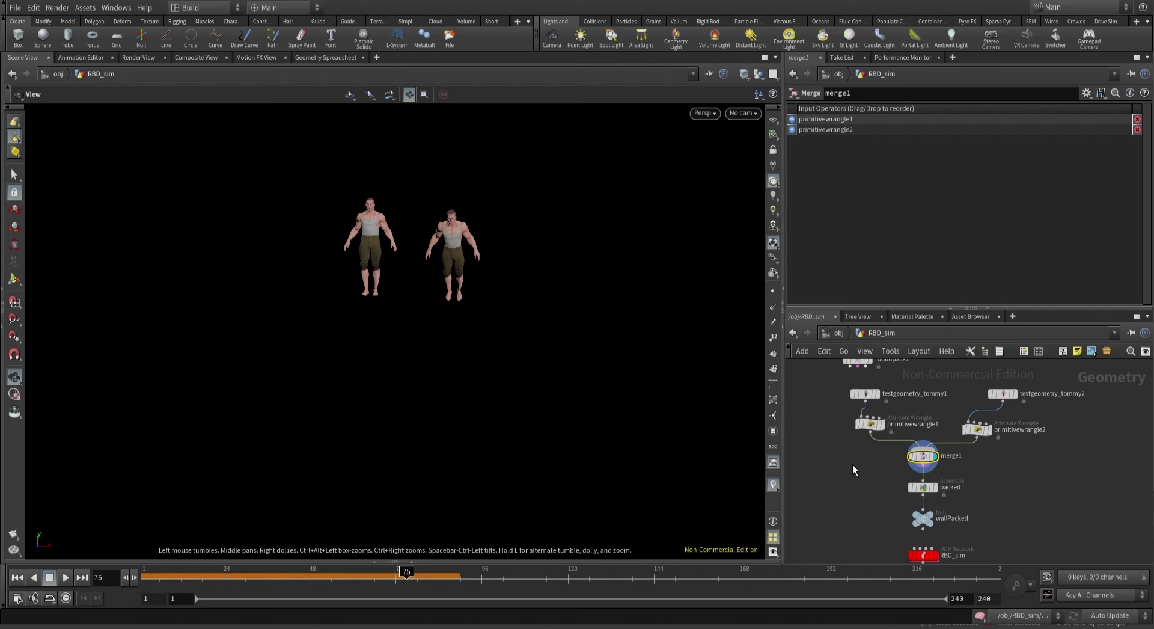
left_click(922, 487)
middle_click(923, 487)
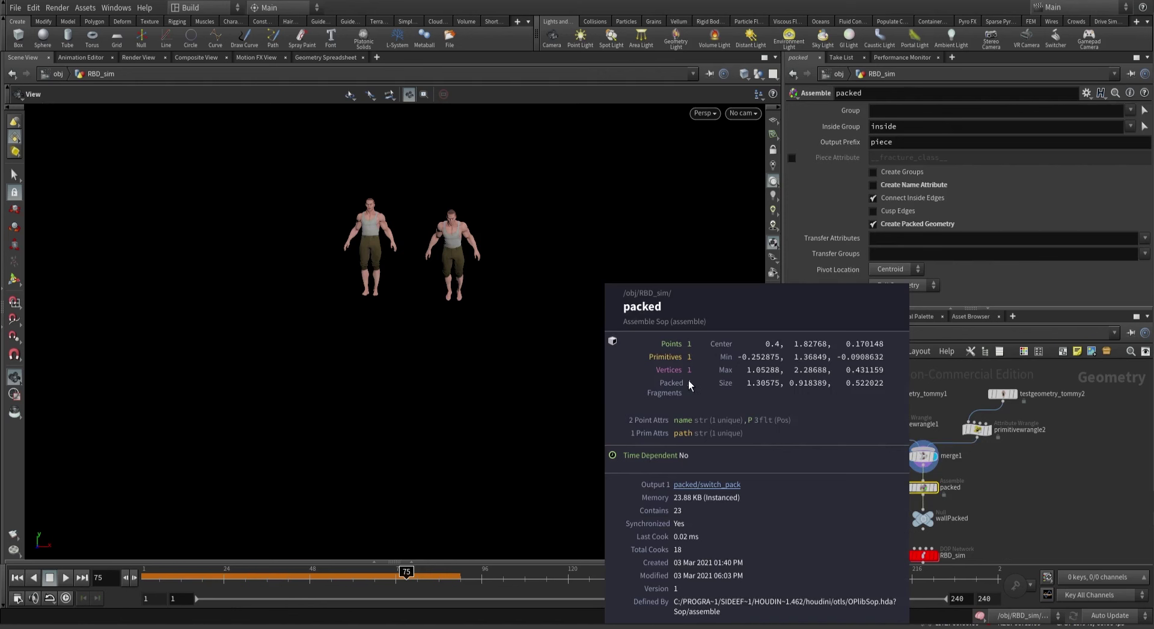
middle_click_drag(878, 511, 878, 454)
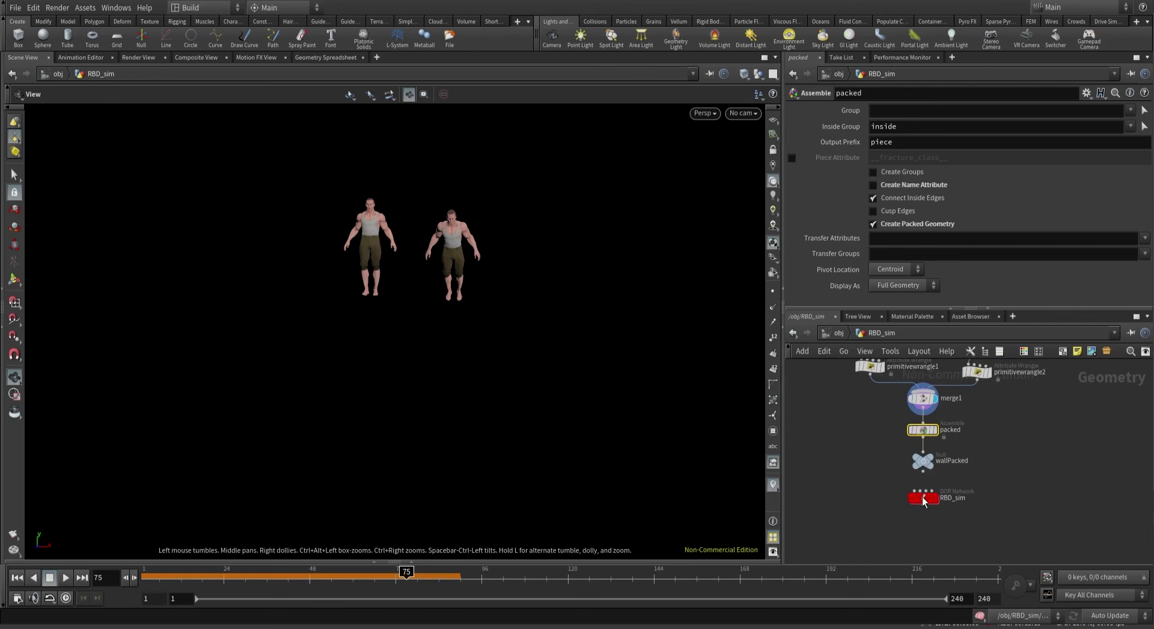
Replay the RBD_sim simulation from the start, then stop back at frame 1.
double_click(924, 498)
left_click(17, 577)
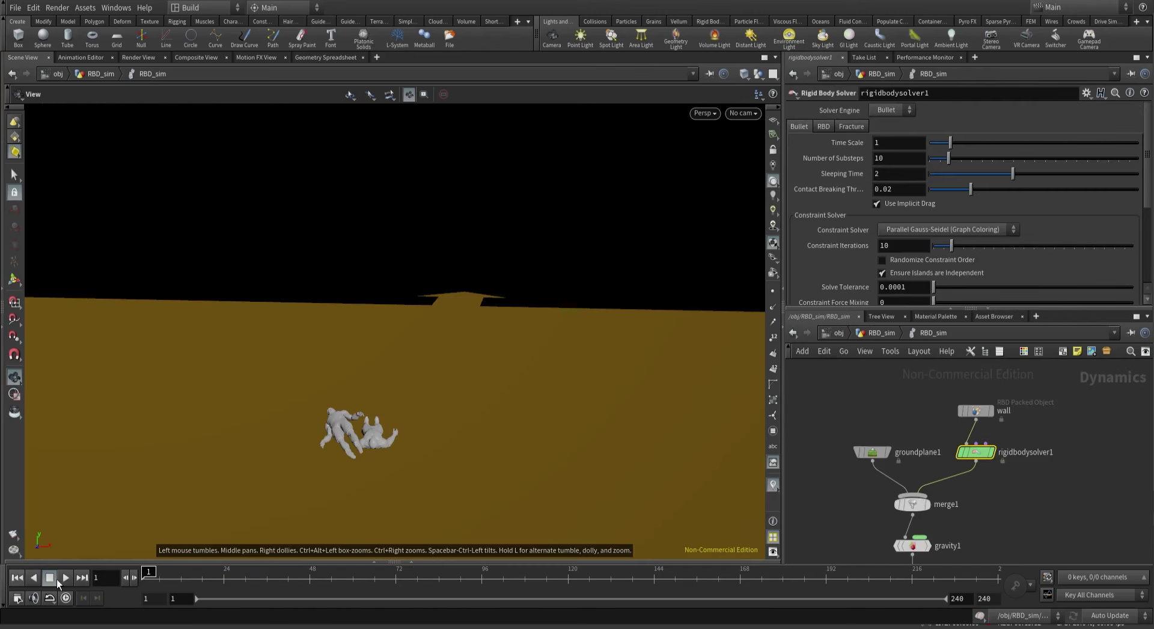
left_click(65, 576)
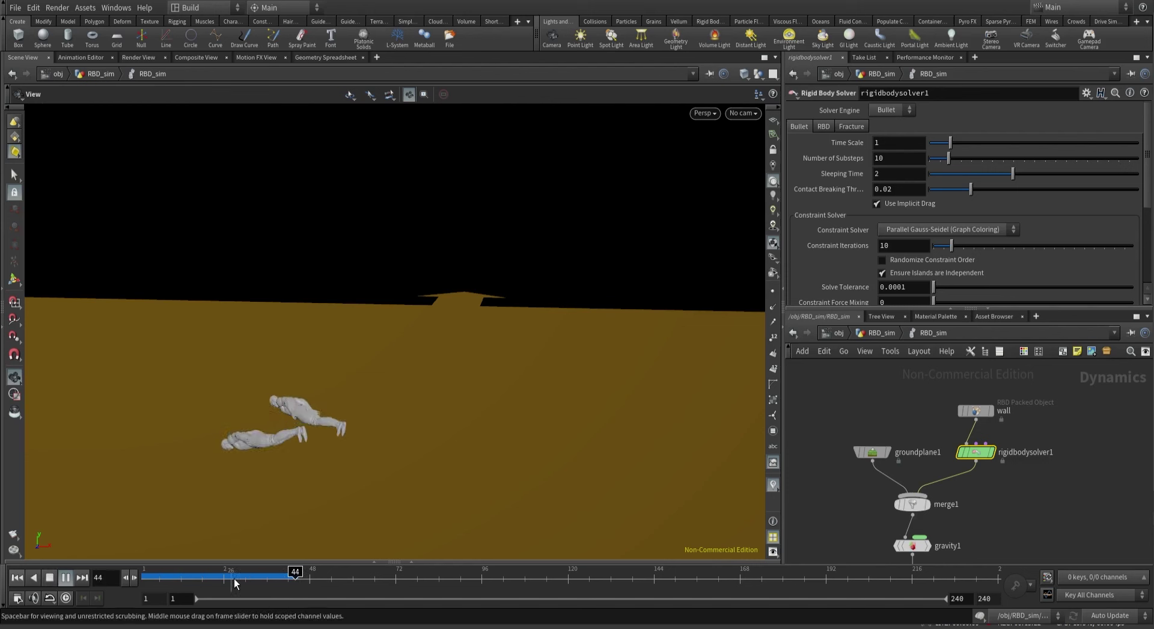
key("ctrl+Up")
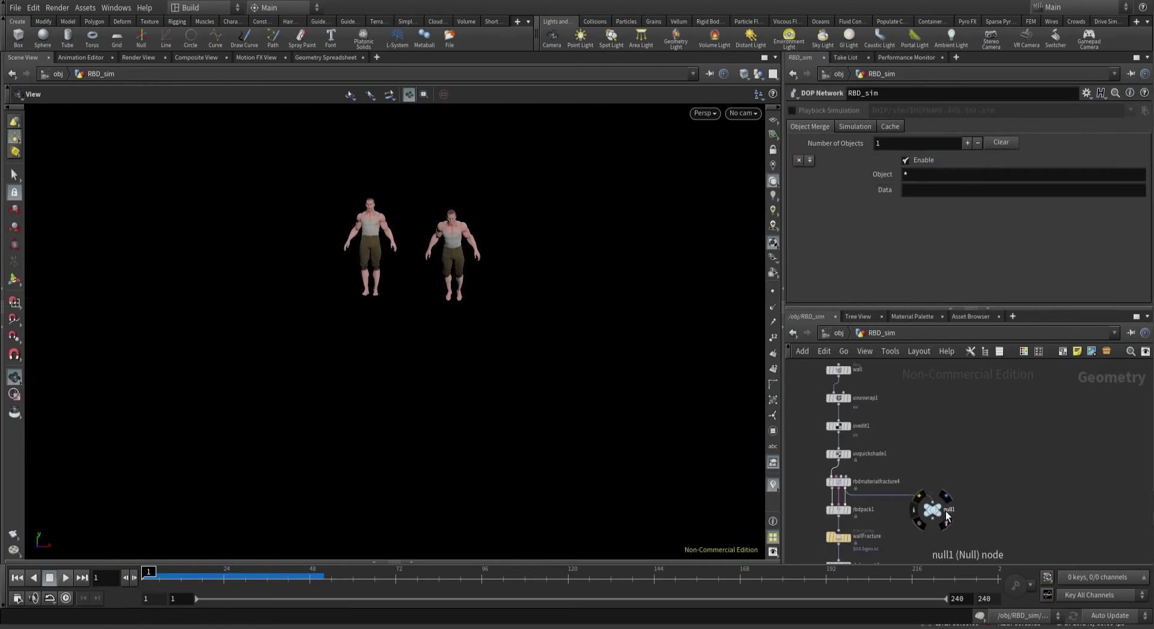
Review rbdmaterialfracture4's 'wall' Fracture Namespace, then open groundplane1's parameters.
left_click(838, 481)
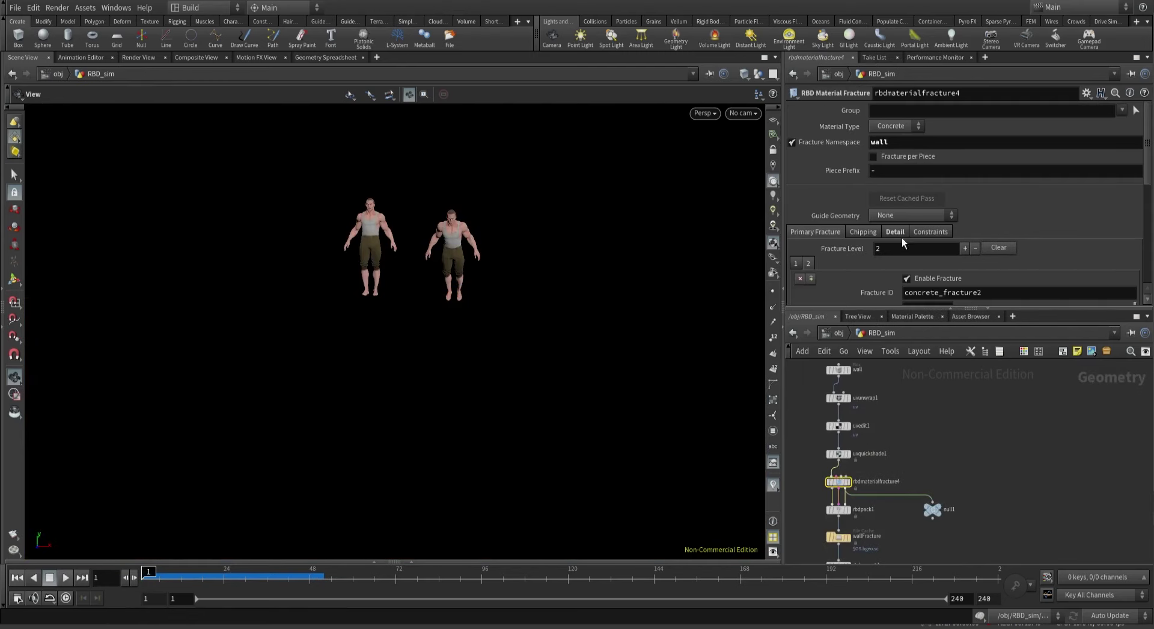
scroll(906, 445, "up", 2)
mouse_move(856, 485)
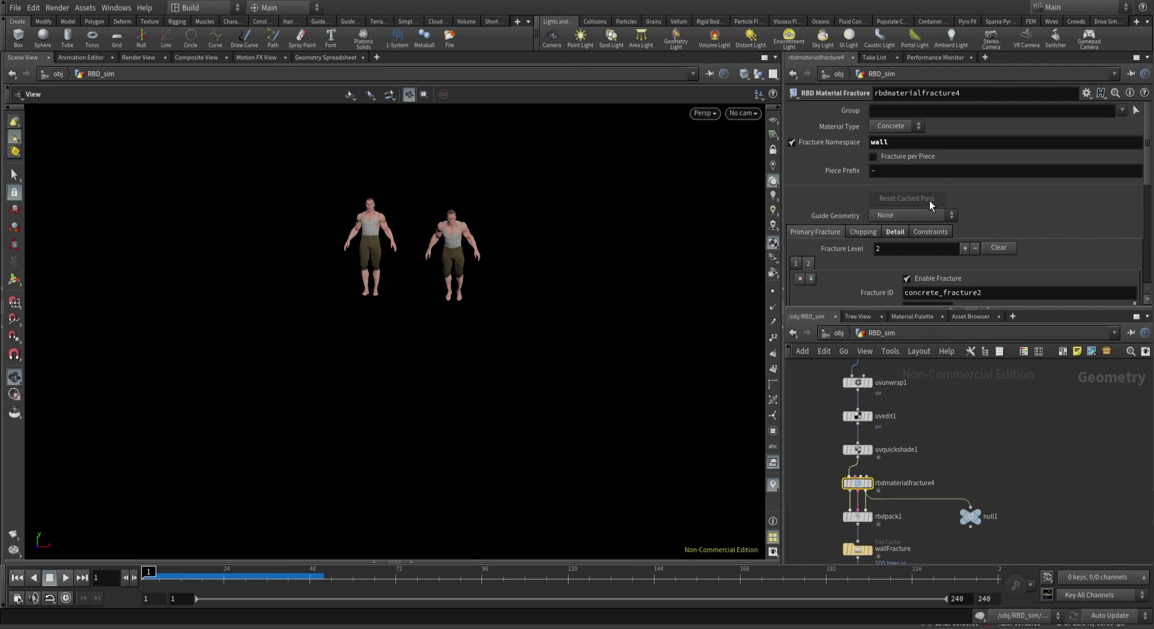
double_click(900, 142)
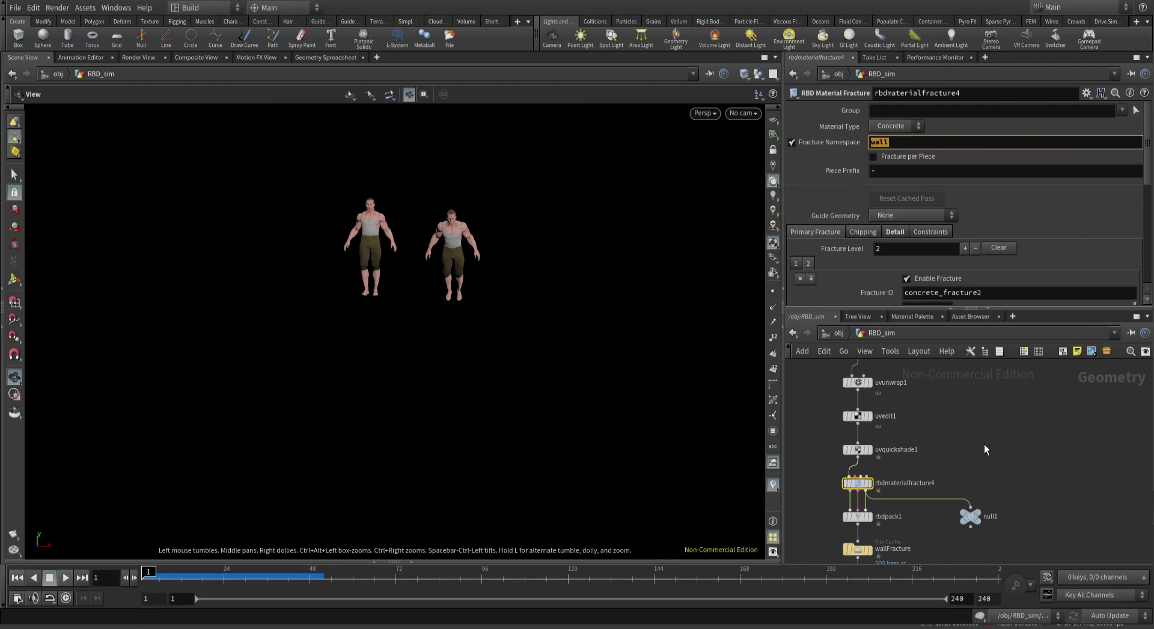
scroll(984, 444, "down", 3)
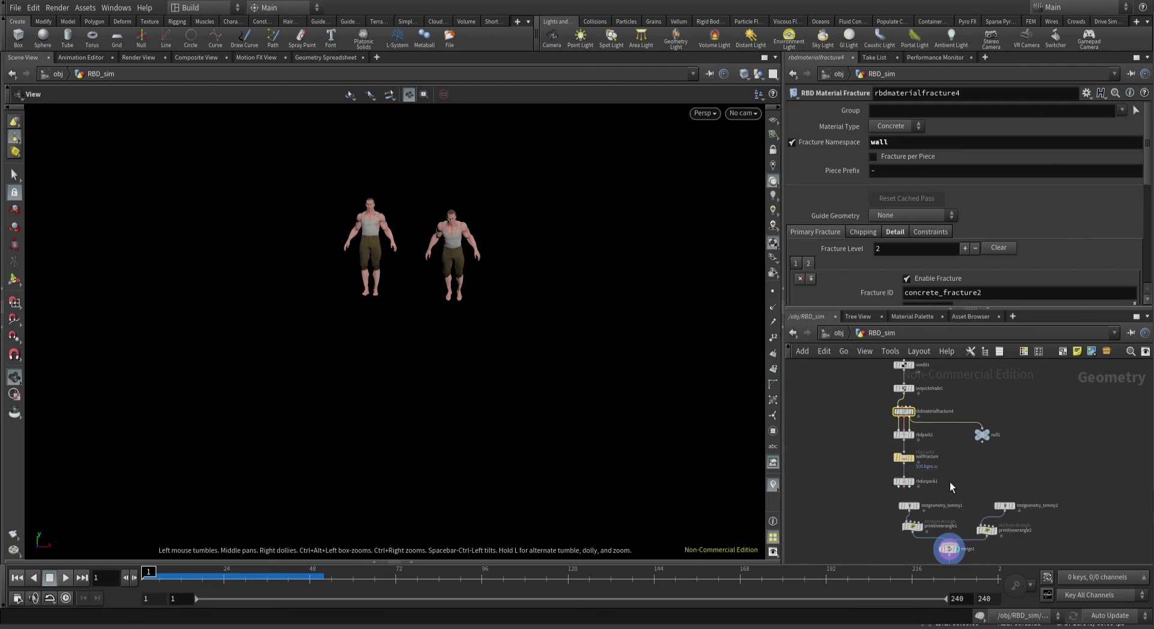
scroll(950, 482, "up", 3)
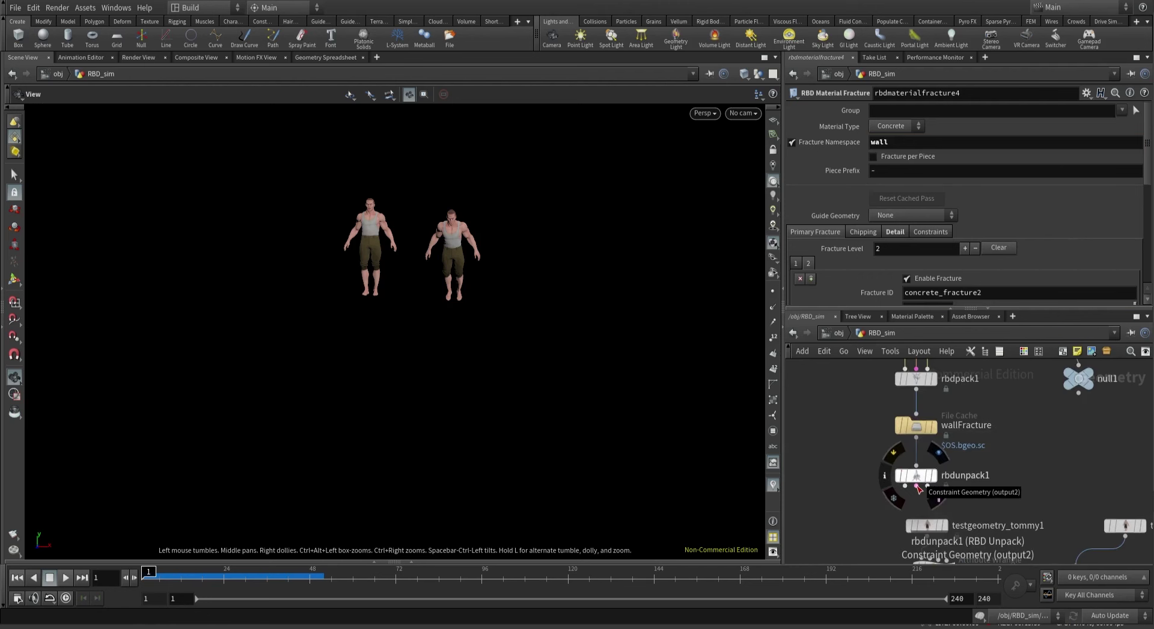
scroll(850, 521, "down", 3)
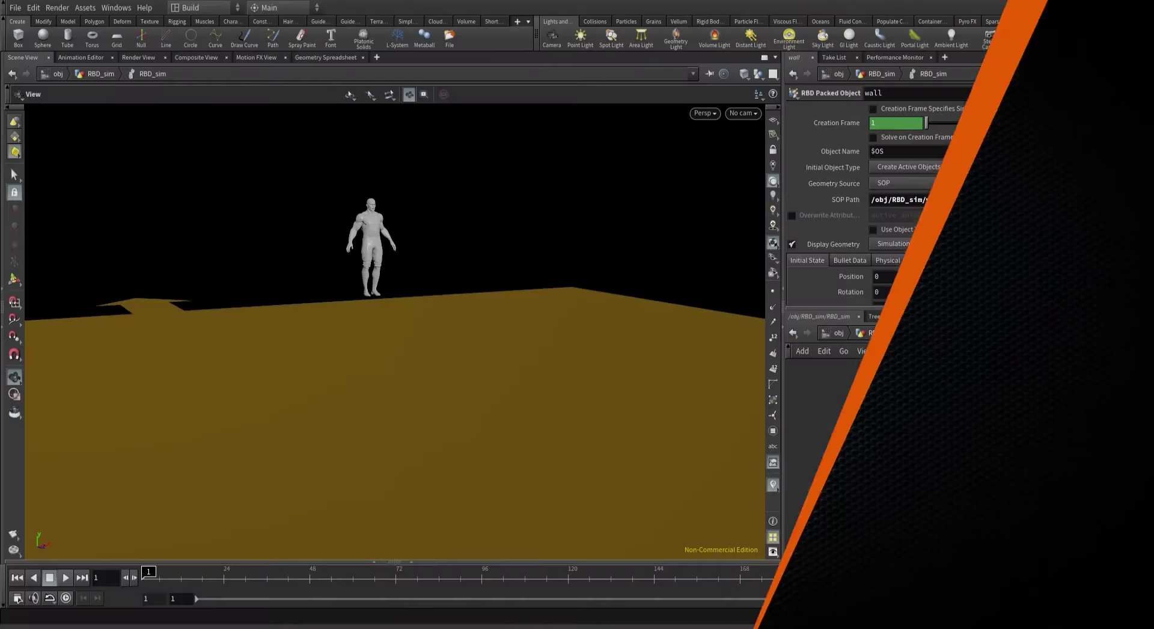
left_click(871, 505)
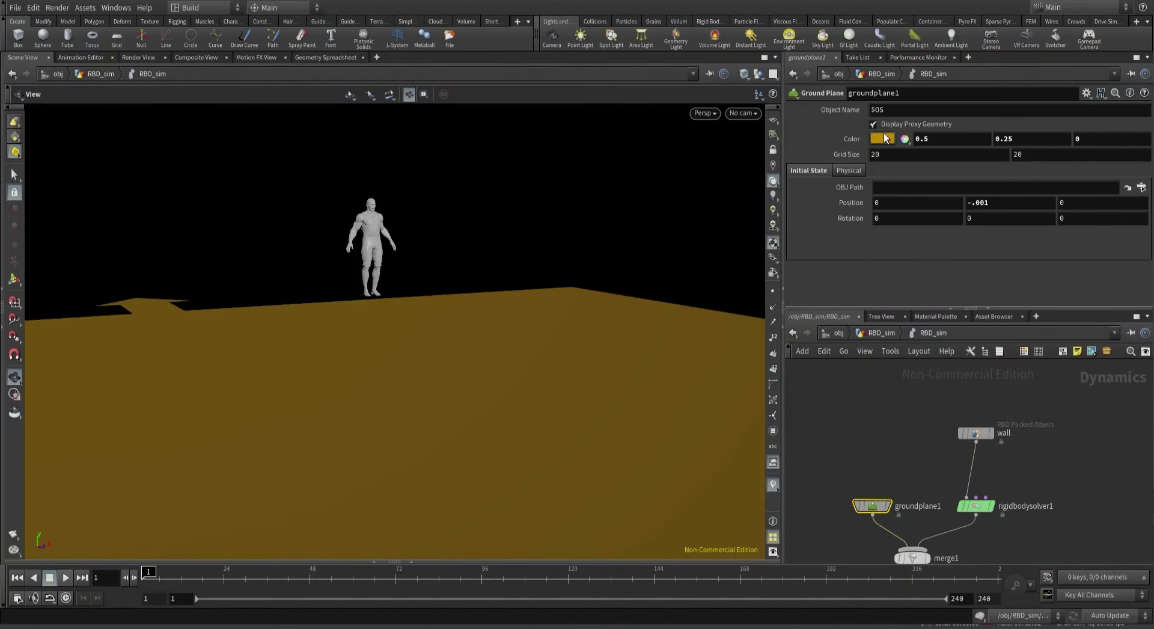
Hide the ground plane's proxy geometry, frame the character, and bring up the wall object's settings.
left_click(873, 123)
key("f")
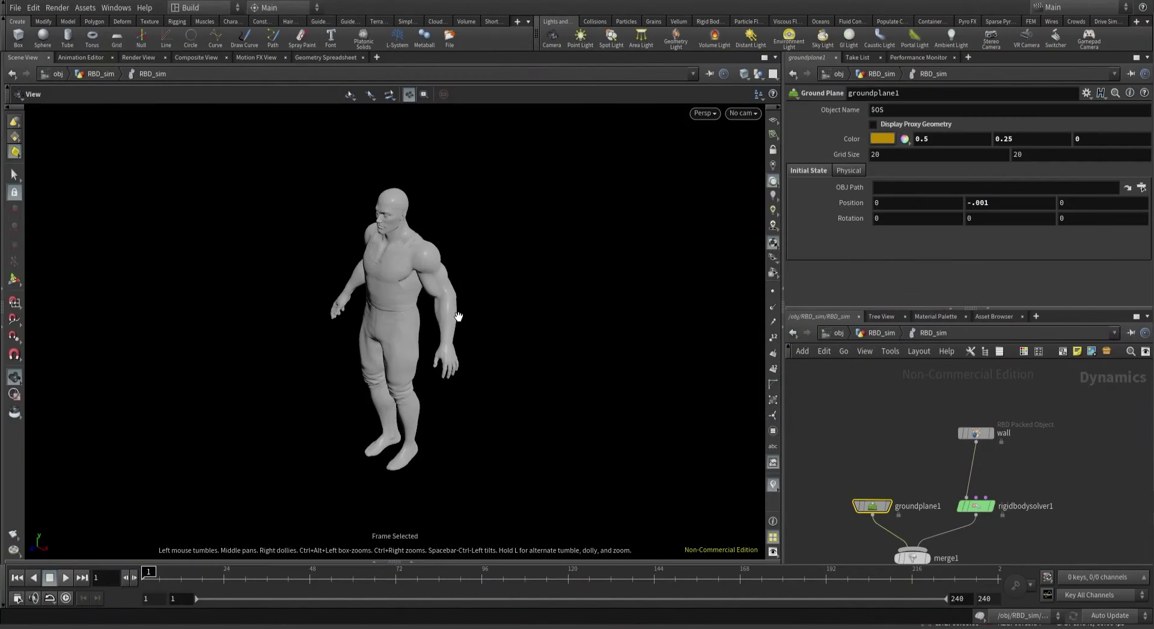
left_click_drag(458, 316, 605, 268)
left_click_drag(972, 435, 890, 412)
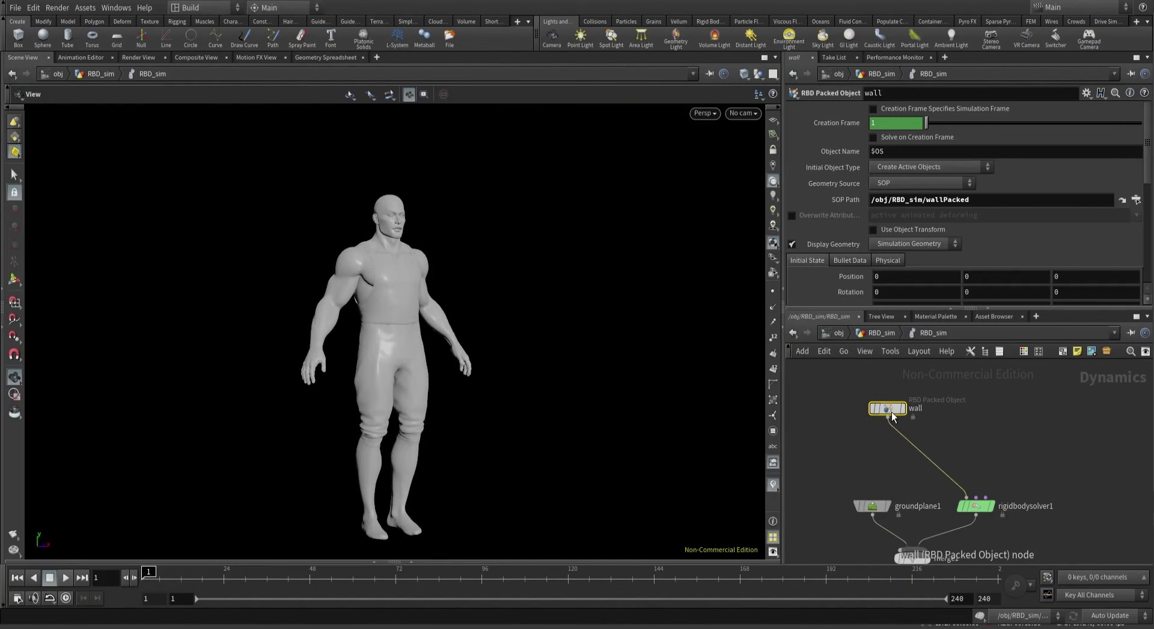
scroll(860, 279, "down", 3)
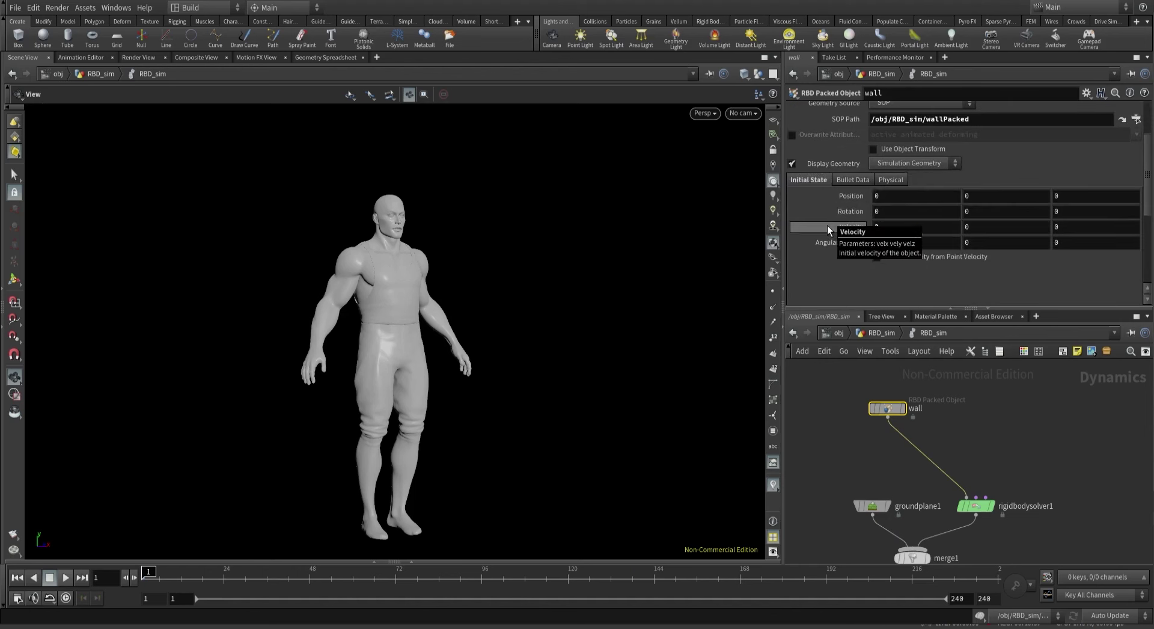
Test-play the sim, reset the wall's Velocity to 0, and enable Inherit Velocity from Point Velocity.
left_click(66, 577)
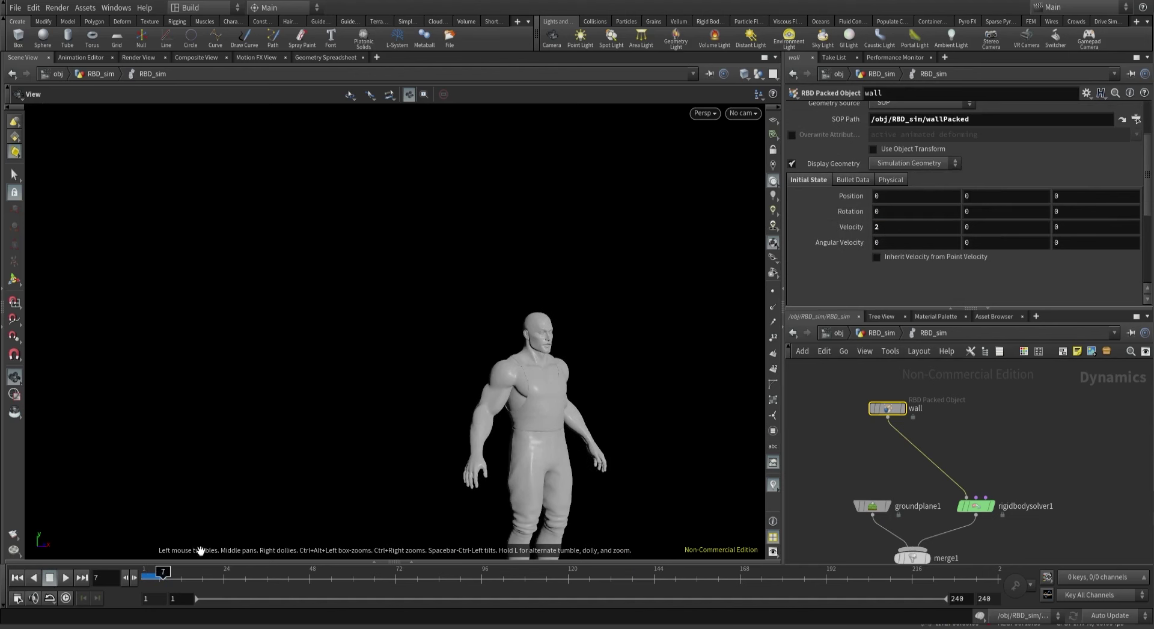
left_click(146, 576)
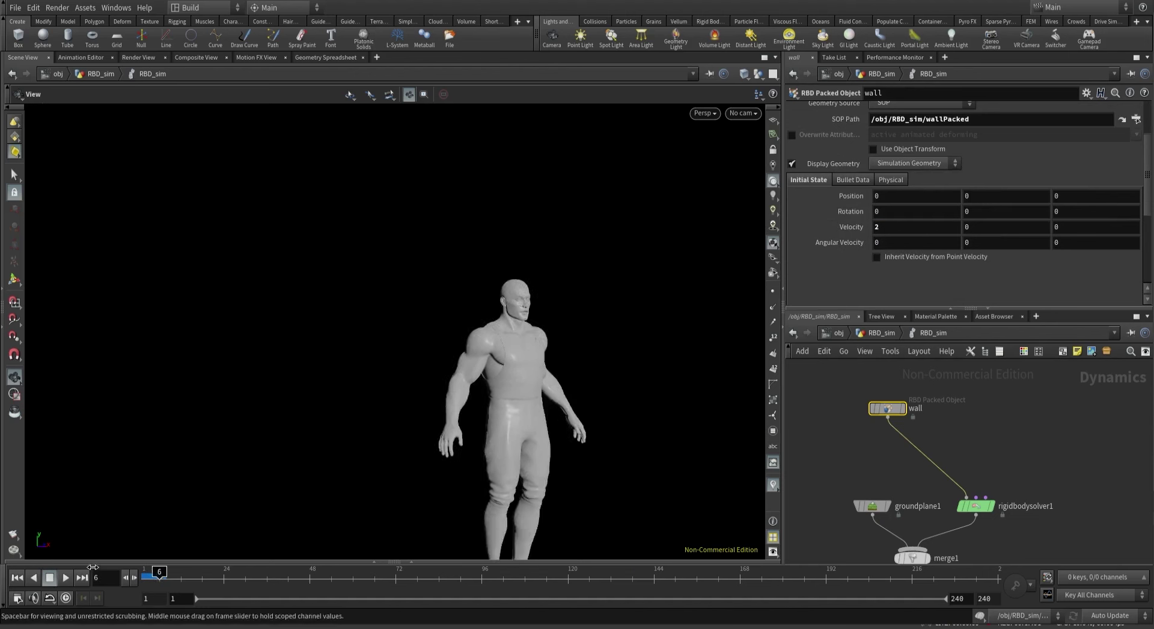
middle_click(853, 222, "ctrl")
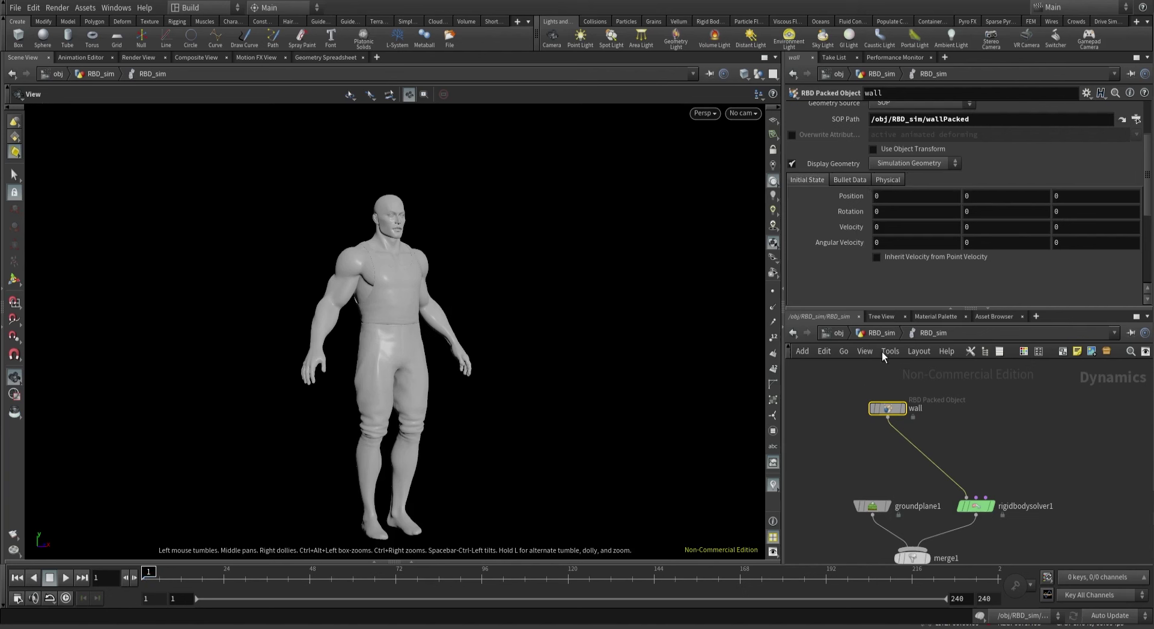
left_click(885, 257)
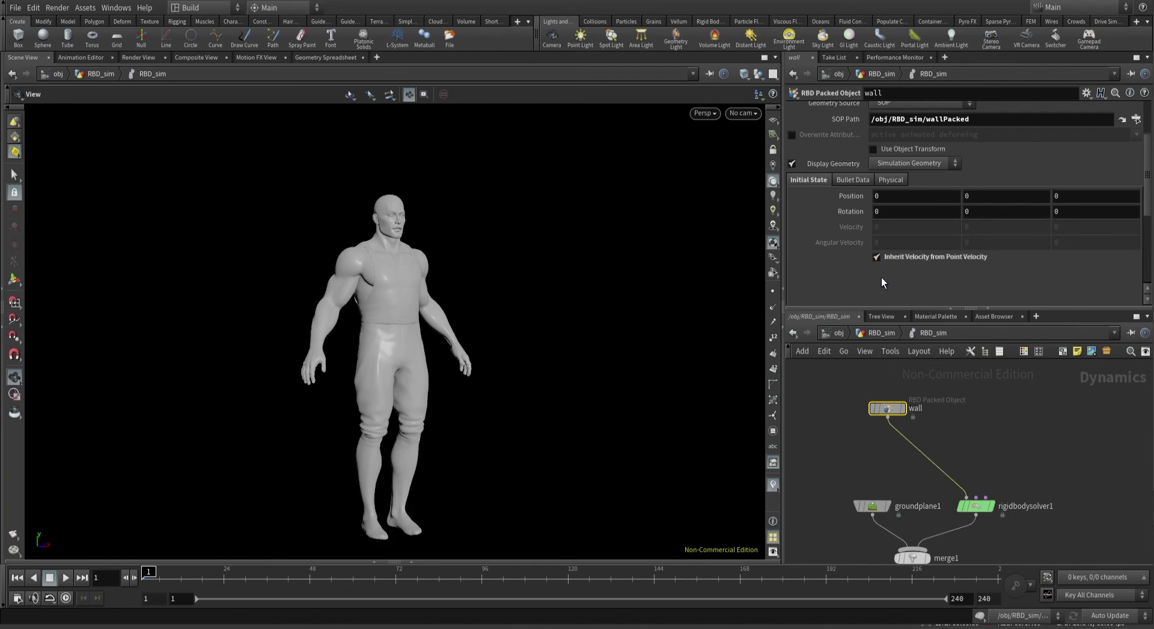
In RBD_sim, insert a Point Wrangle between packed and wallPacked and space out the nodes.
left_click(878, 334)
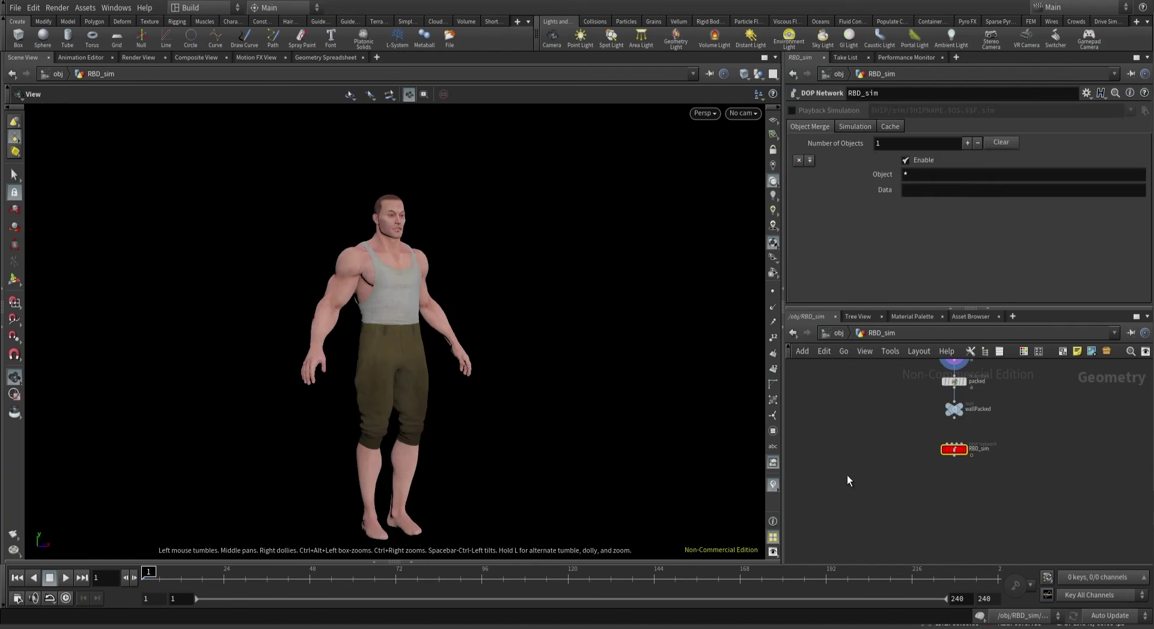
left_click_drag(947, 471, 947, 502)
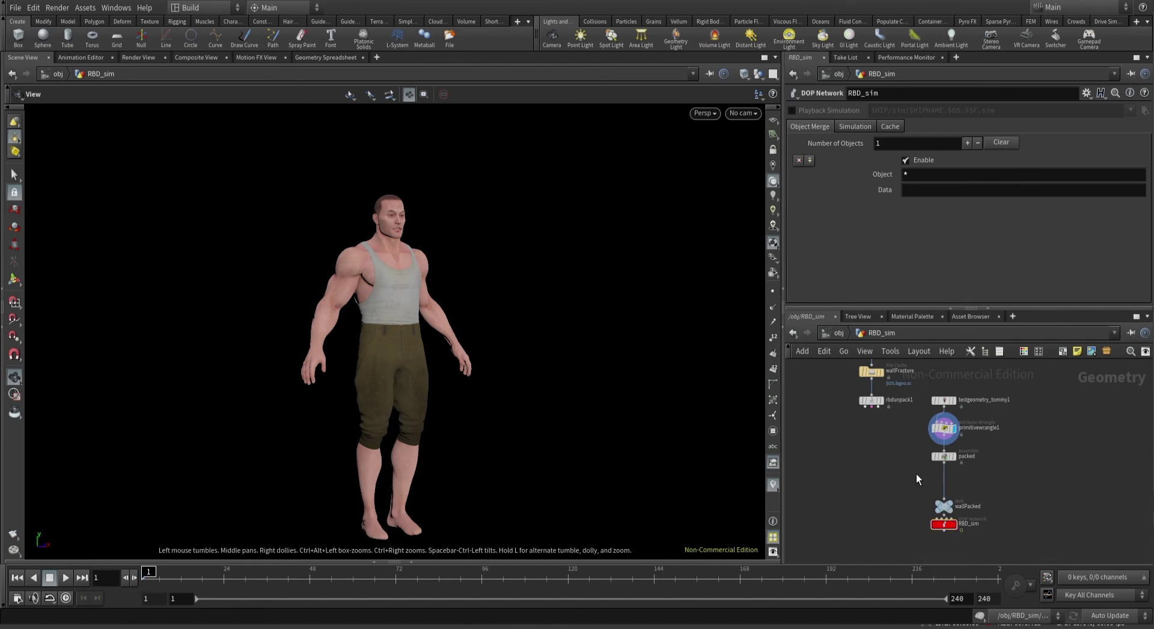
key("Tab")
type("pointwr")
key("Return")
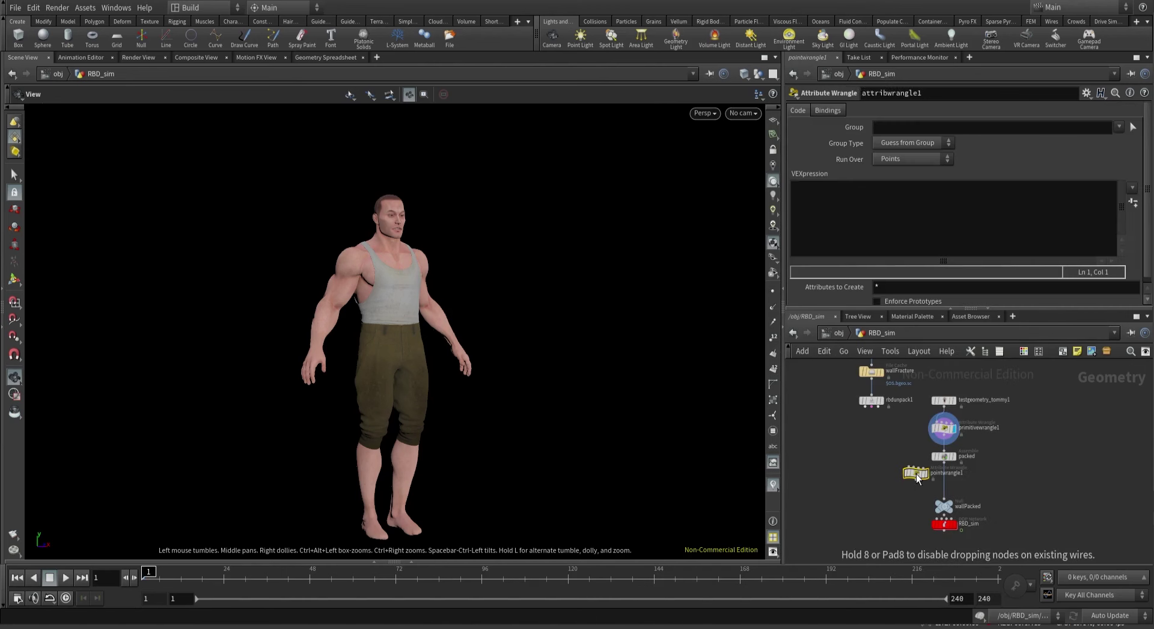
left_click(939, 480)
scroll(925, 517, "up", 3)
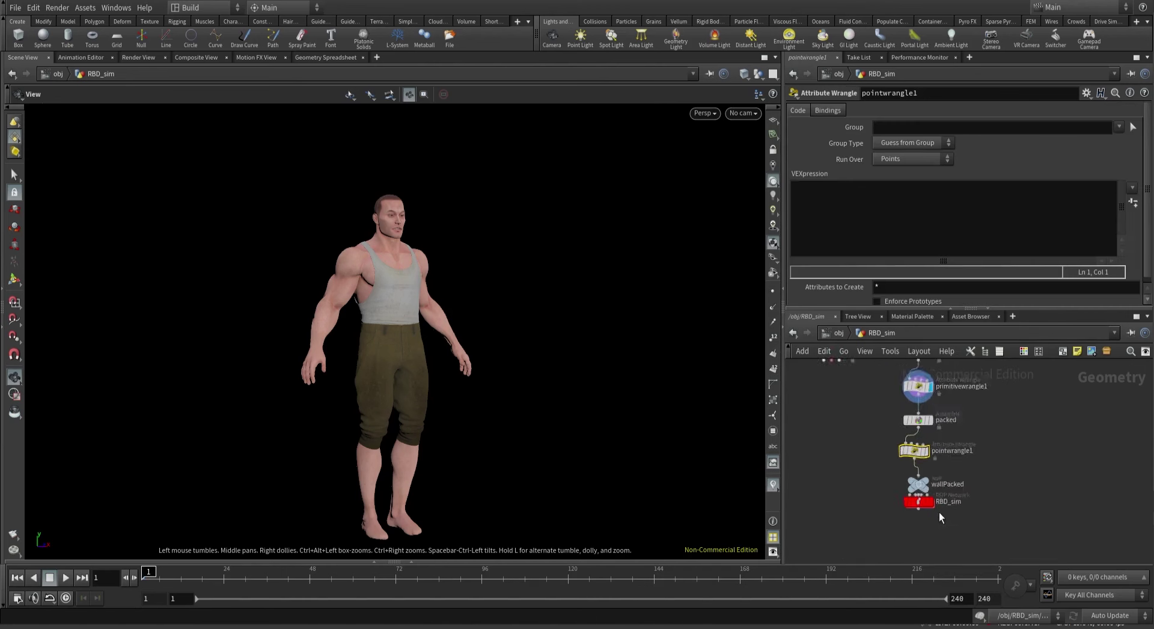
left_click_drag(914, 499, 914, 531)
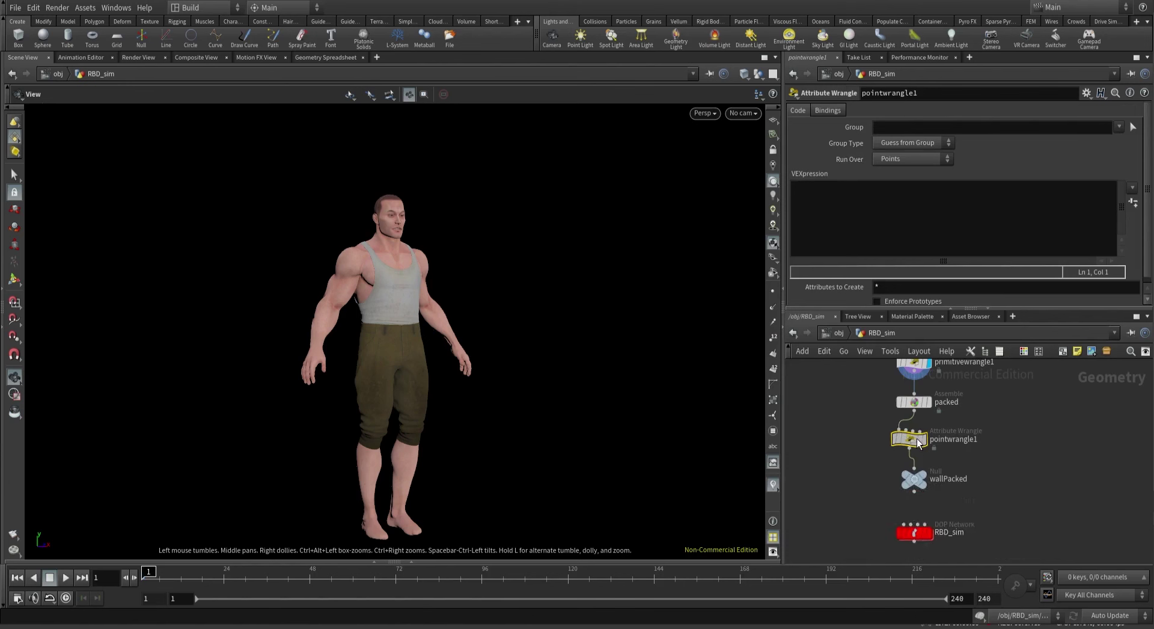
middle_click_drag(858, 457, 853, 488)
scroll(852, 489, "up", 1)
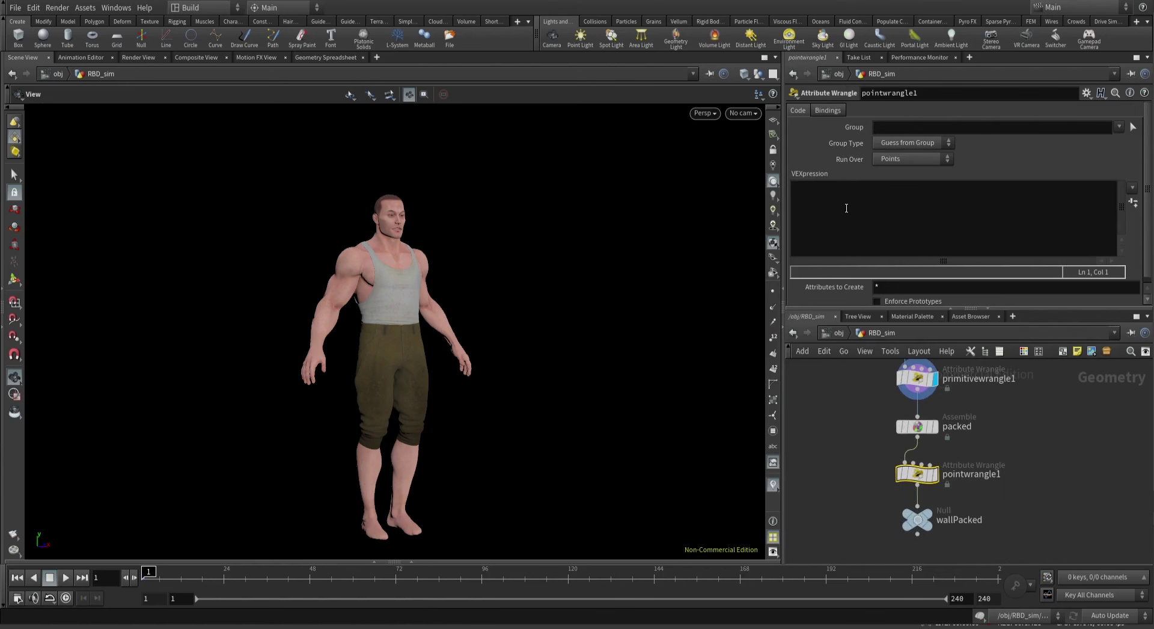
Write v@v = {0,2,0}; in the wrangle and test it in the dynamics network.
left_click(843, 207)
type("v@")
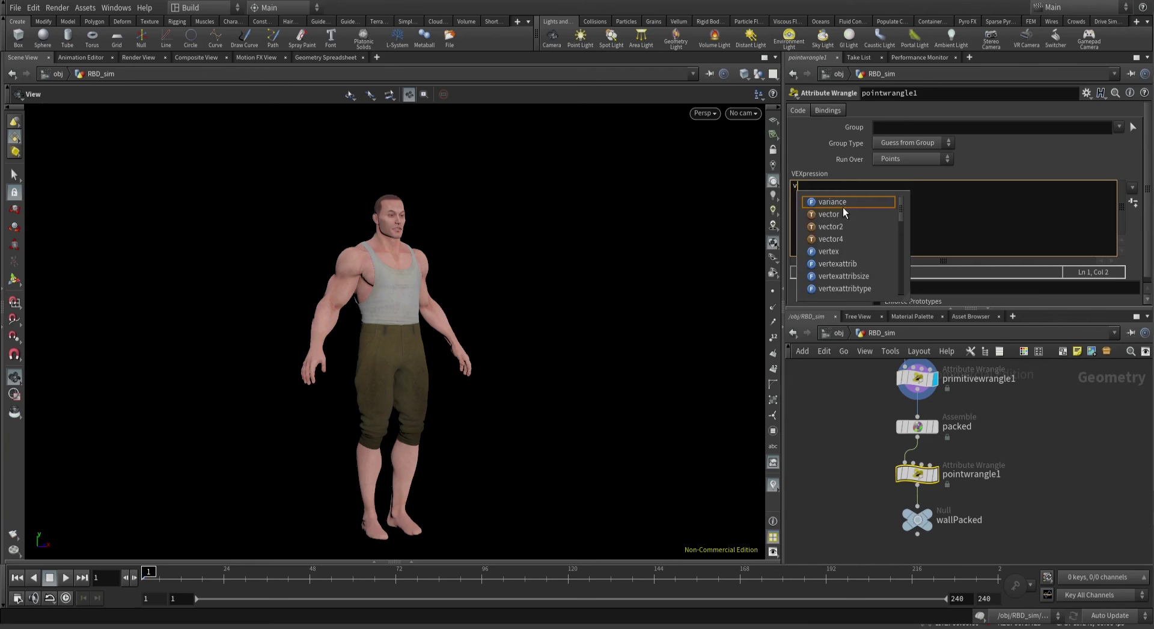
key("Escape")
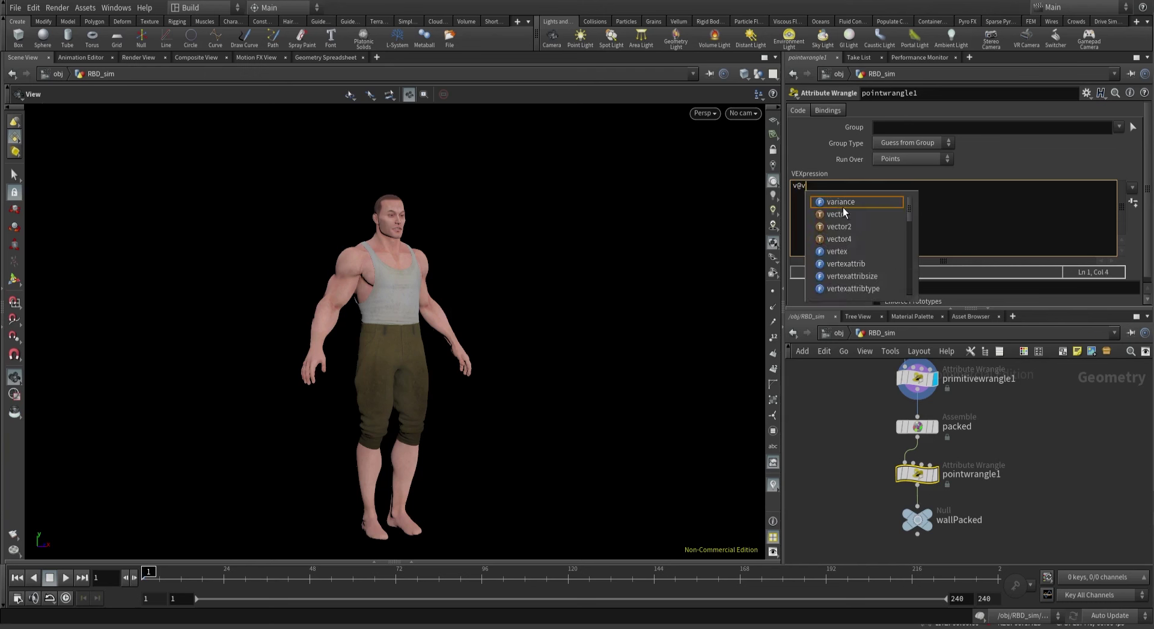
type("v = {0,2,0")
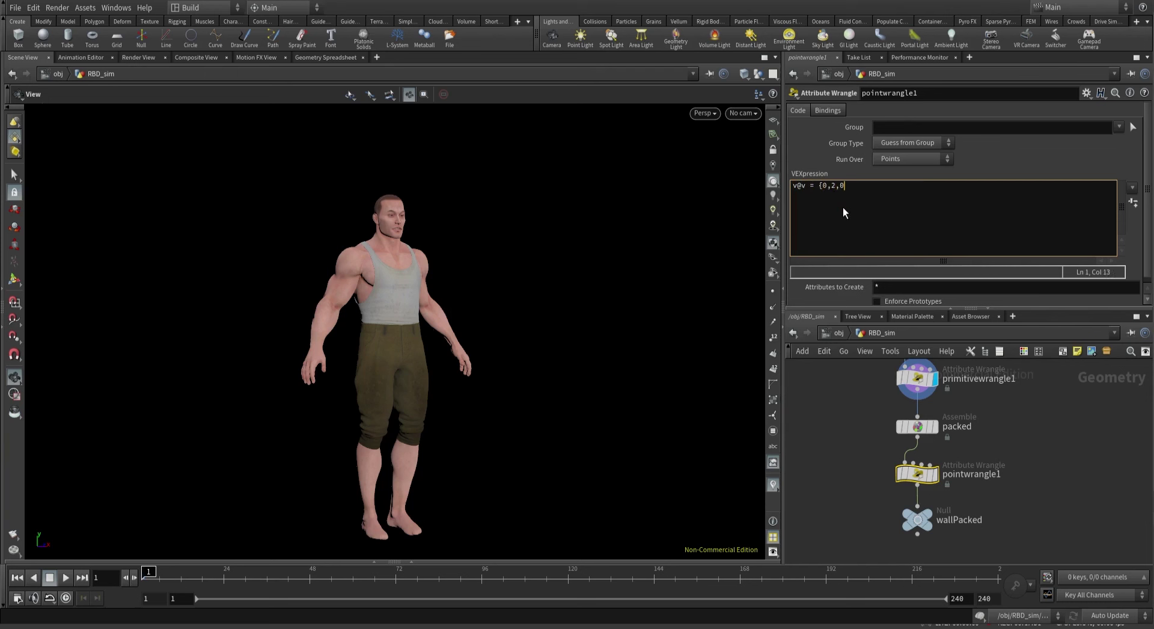
type(";")
scroll(846, 448, "down", 3)
double_click(914, 508)
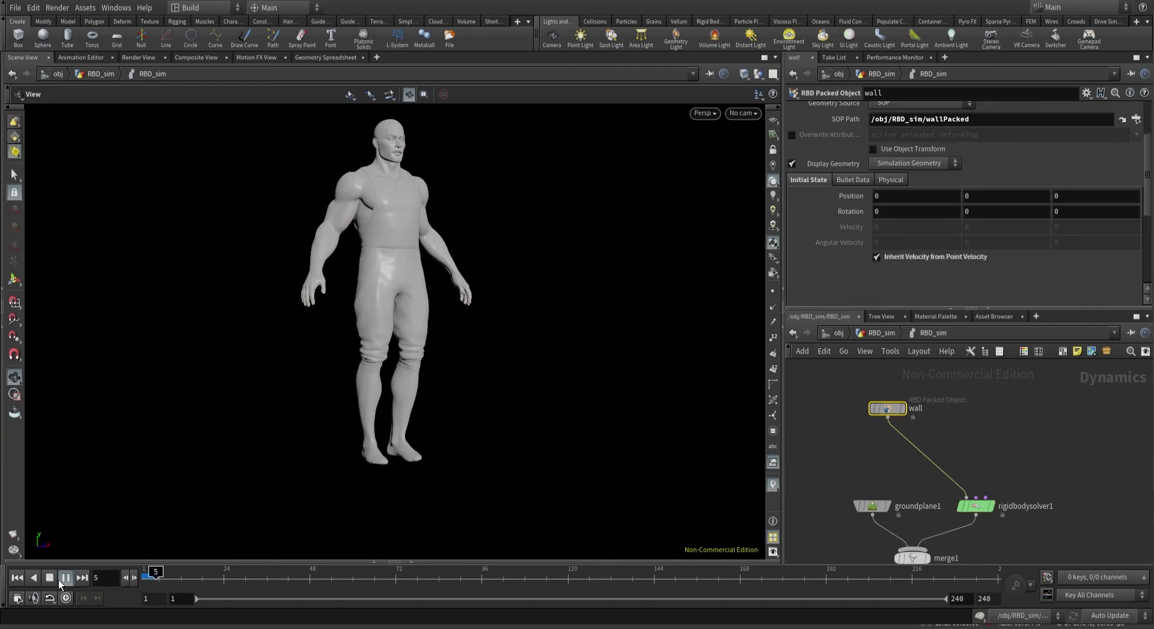
left_click(49, 576)
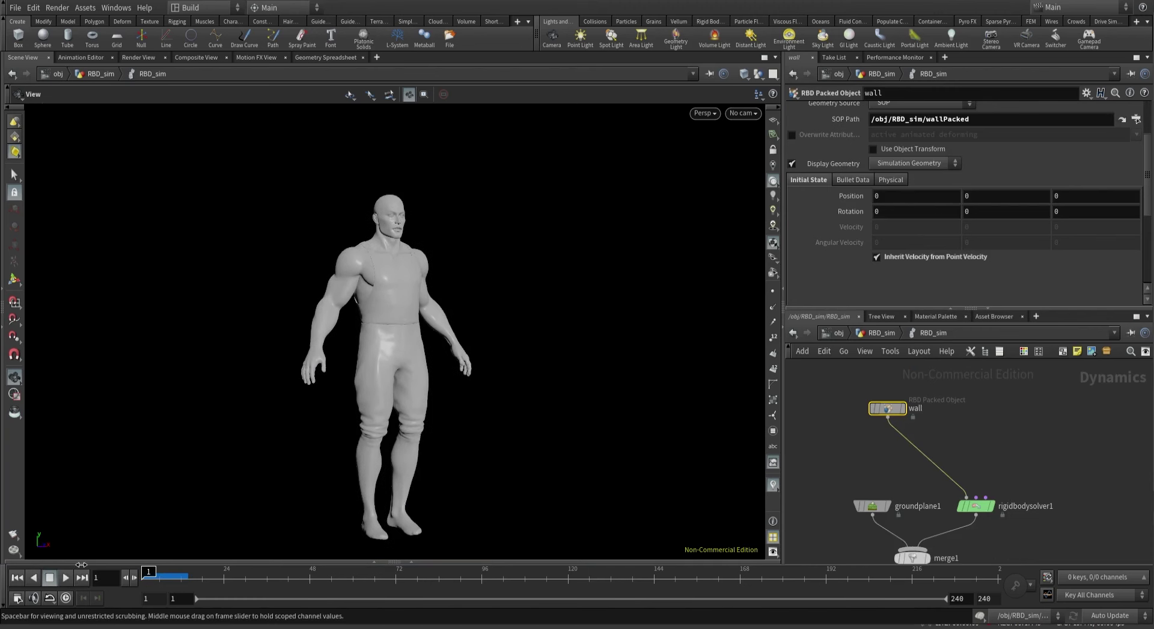
Change the wrangle's attribute from v@v to v@w.
left_click(881, 332)
left_click(890, 395)
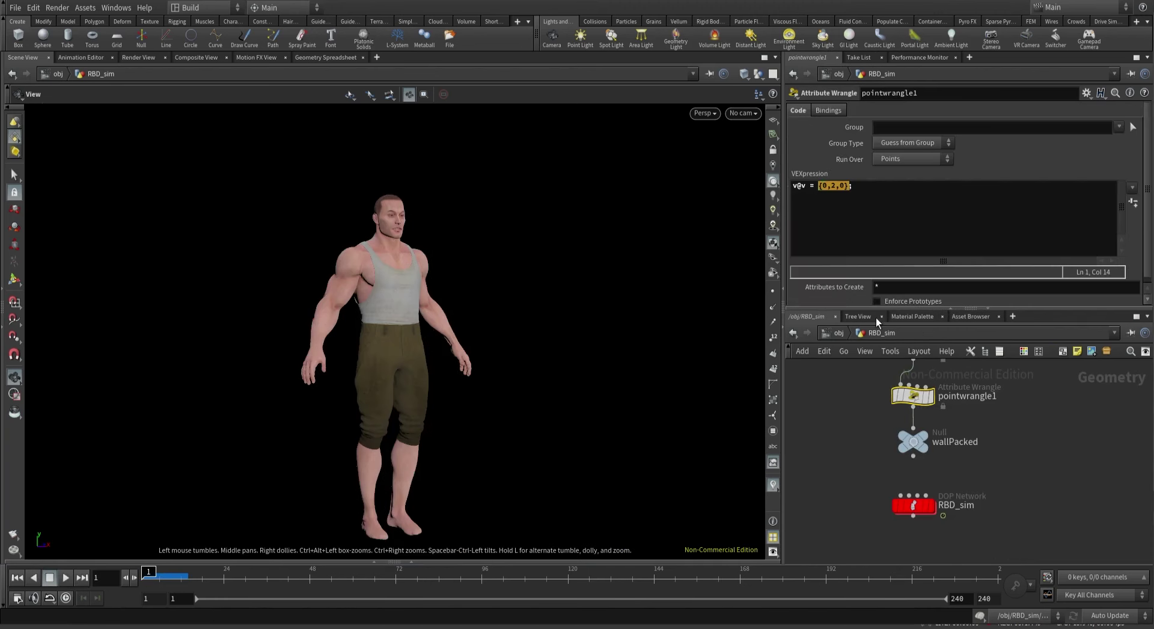
left_click(804, 186)
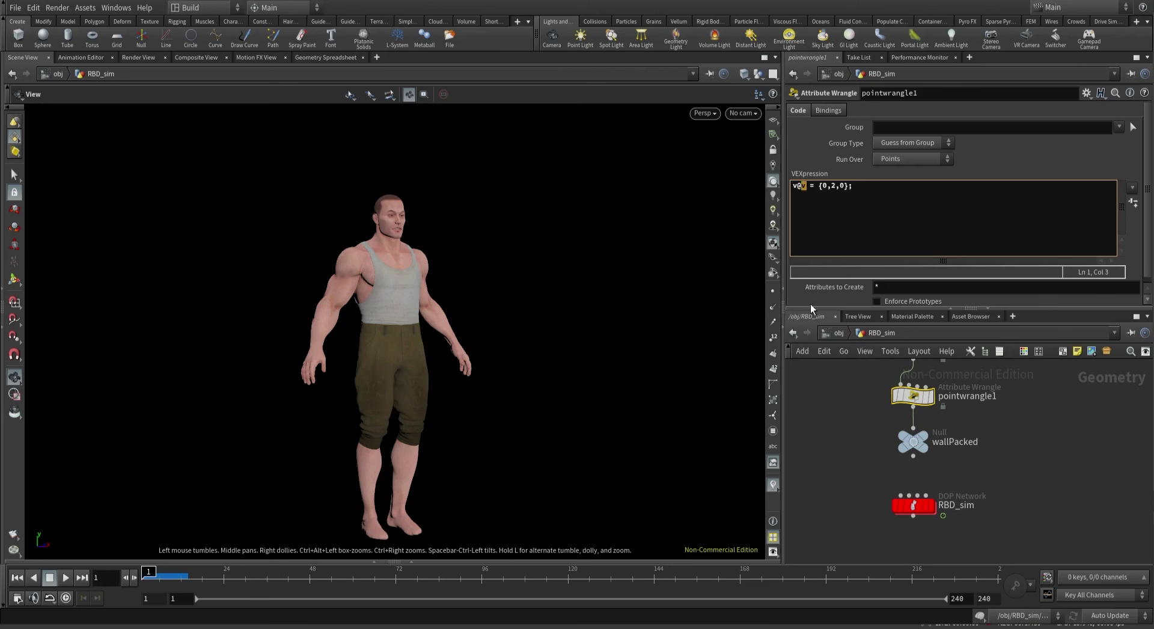
type("w")
key("Escape")
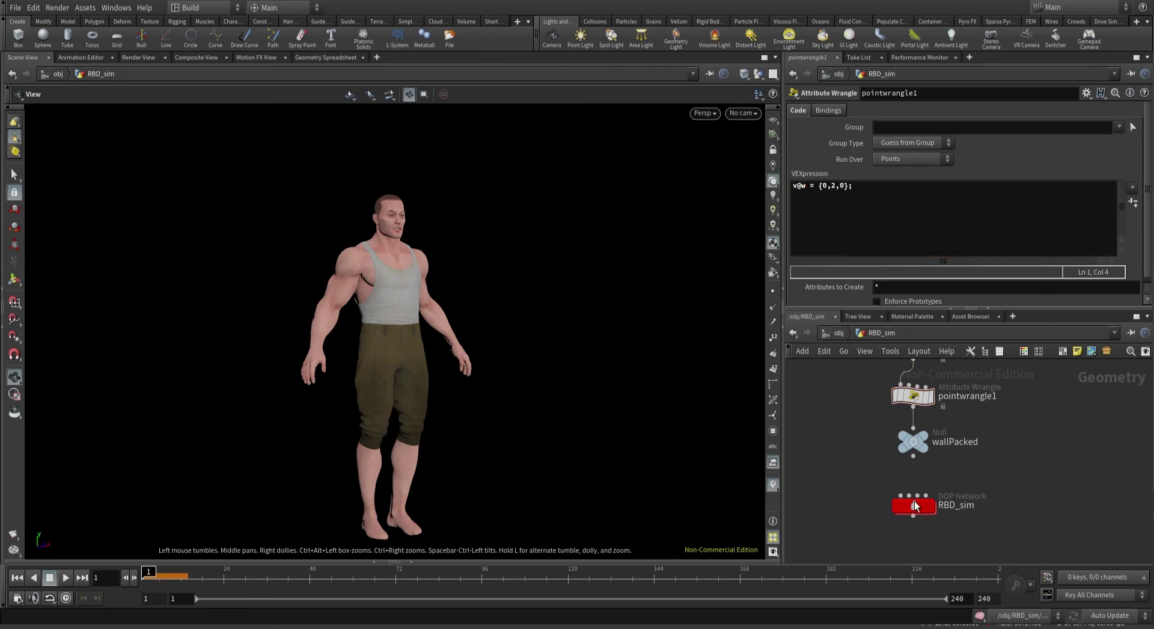
Play the spin test, rewind, and uncheck Inherit Velocity from Point Velocity on the wall.
double_click(914, 504)
left_click(65, 578)
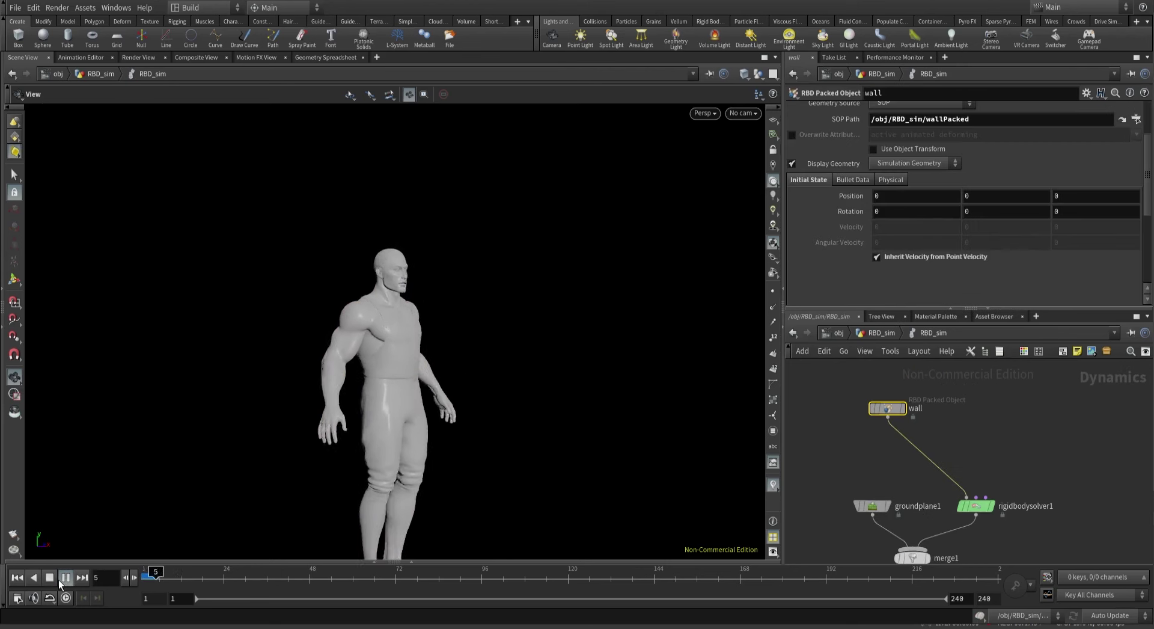
left_click(64, 578)
key("ctrl+Up")
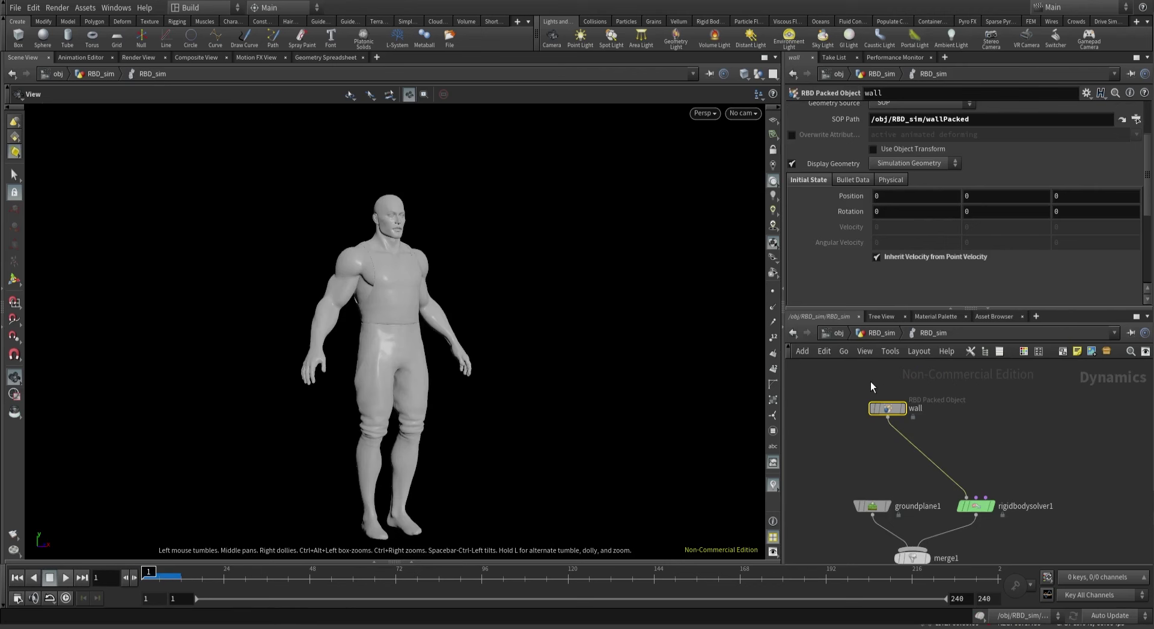
left_click(876, 257)
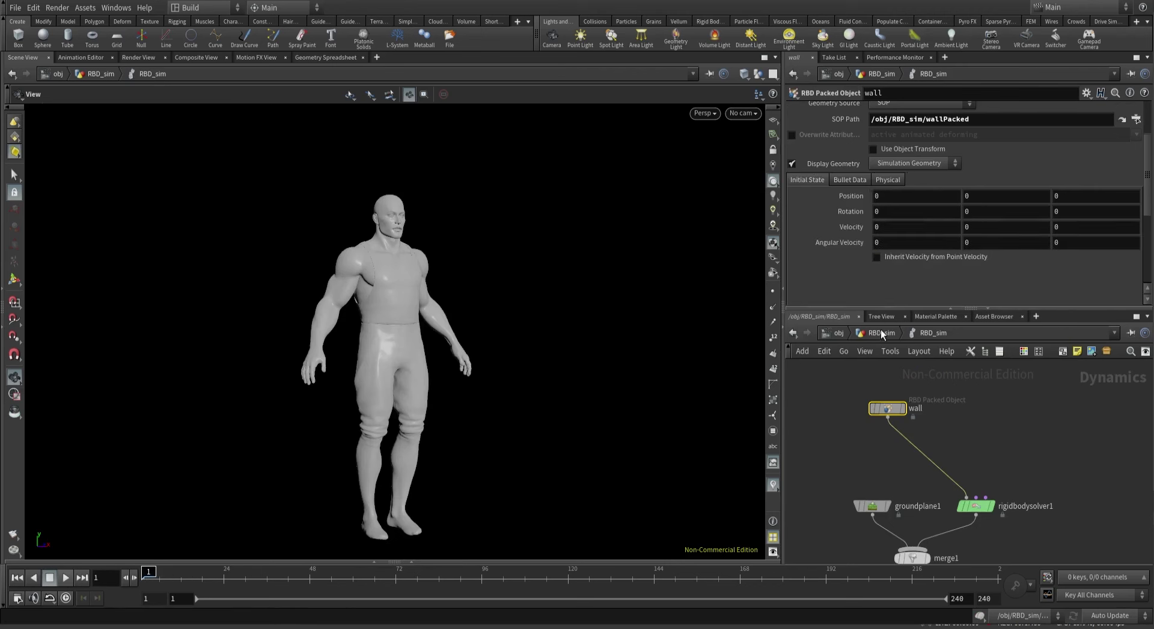
key("u")
left_click(920, 400)
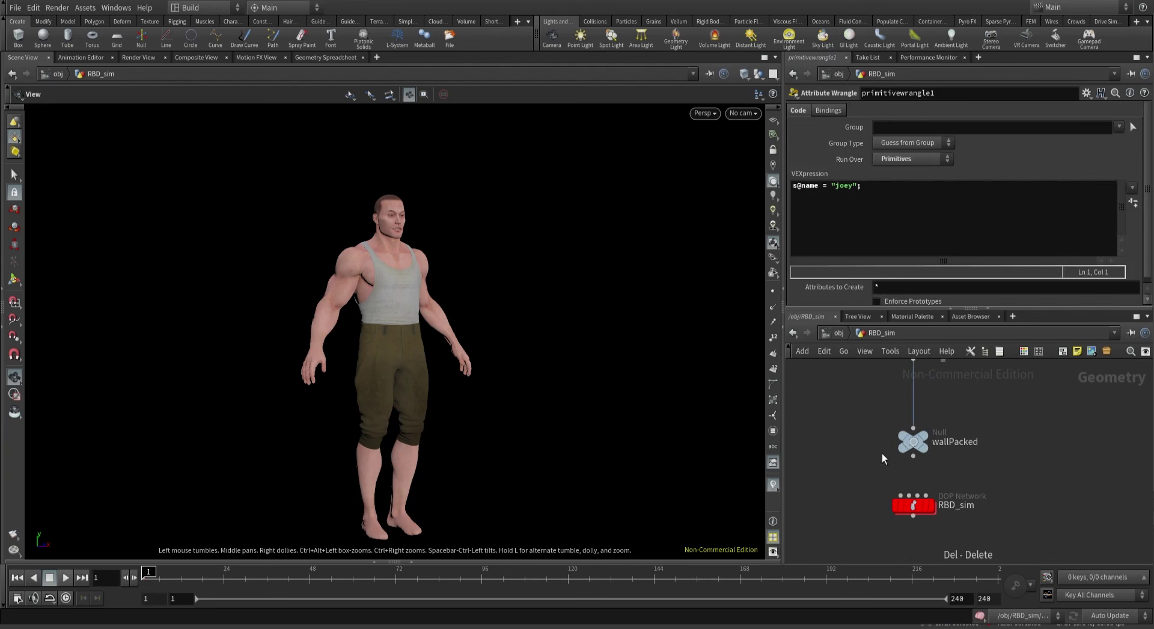
double_click(911, 504)
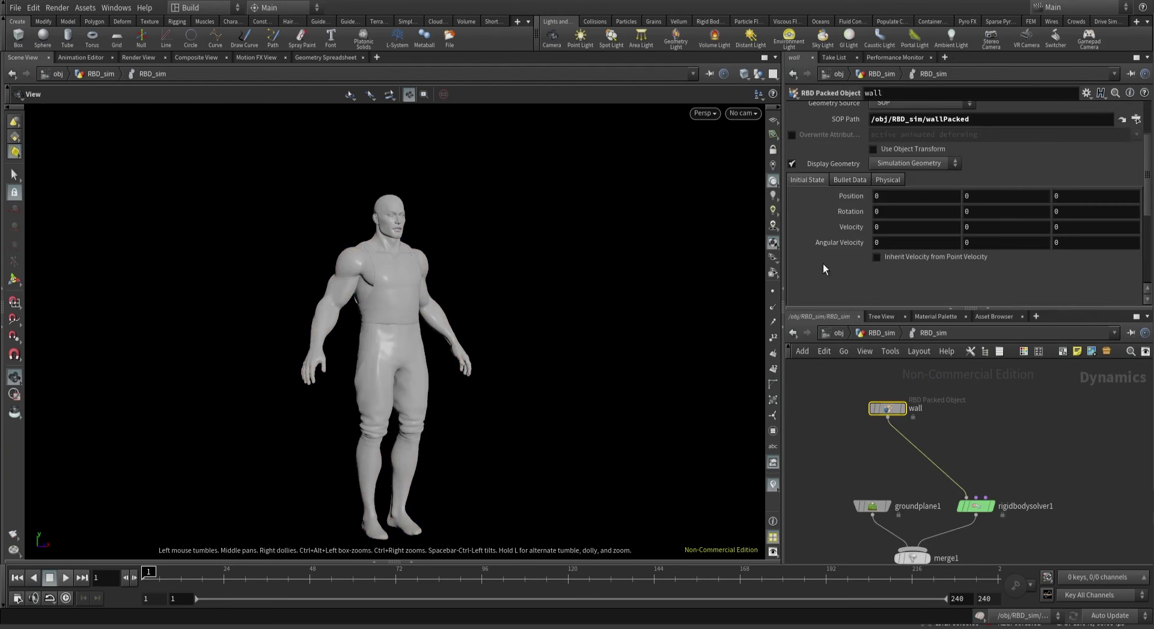
Turn on Show Guide Geometry in the wall's Bullet Data and view the convex hull in wireframe.
left_click(843, 179)
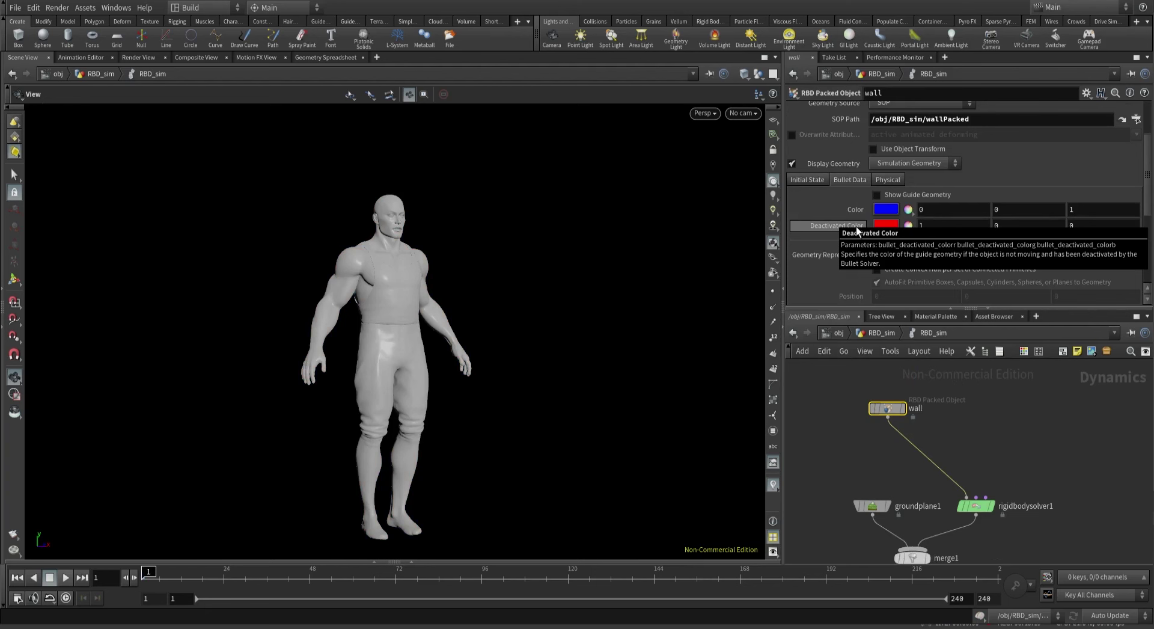
left_click(876, 195)
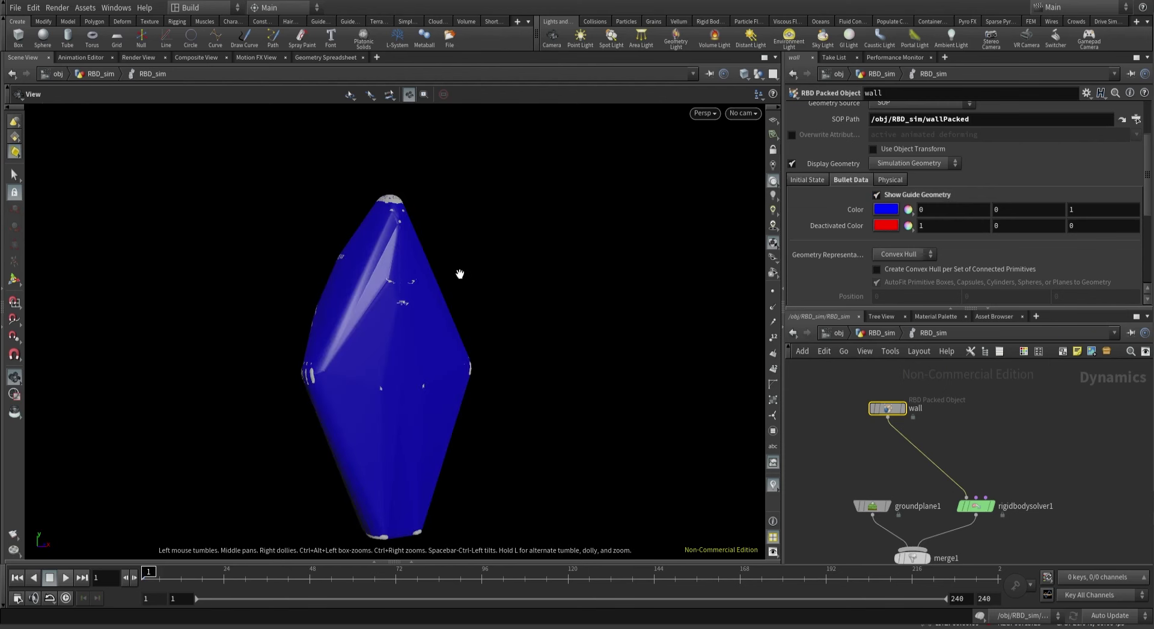
mouse_move(459, 273)
left_mouse_down()
mouse_move(421, 274)
mouse_move(396, 345)
mouse_move(439, 276)
mouse_move(439, 301)
mouse_move(453, 274)
mouse_move(535, 276)
mouse_move(424, 279)
mouse_move(441, 283)
left_mouse_up()
key("w")
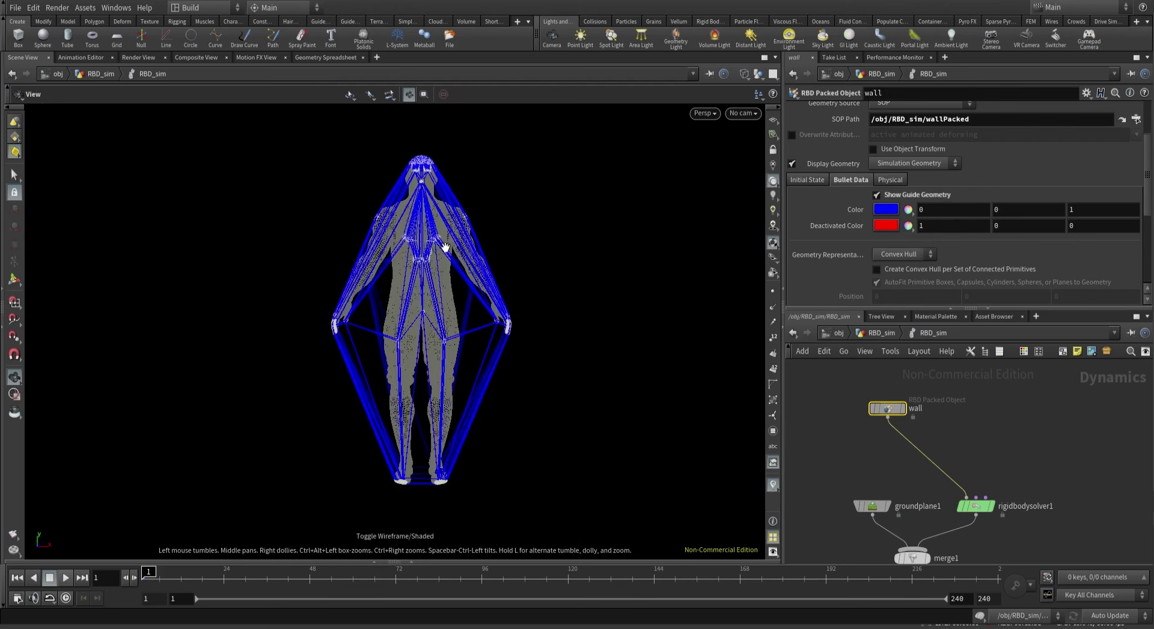
scroll(425, 265, "up", 3)
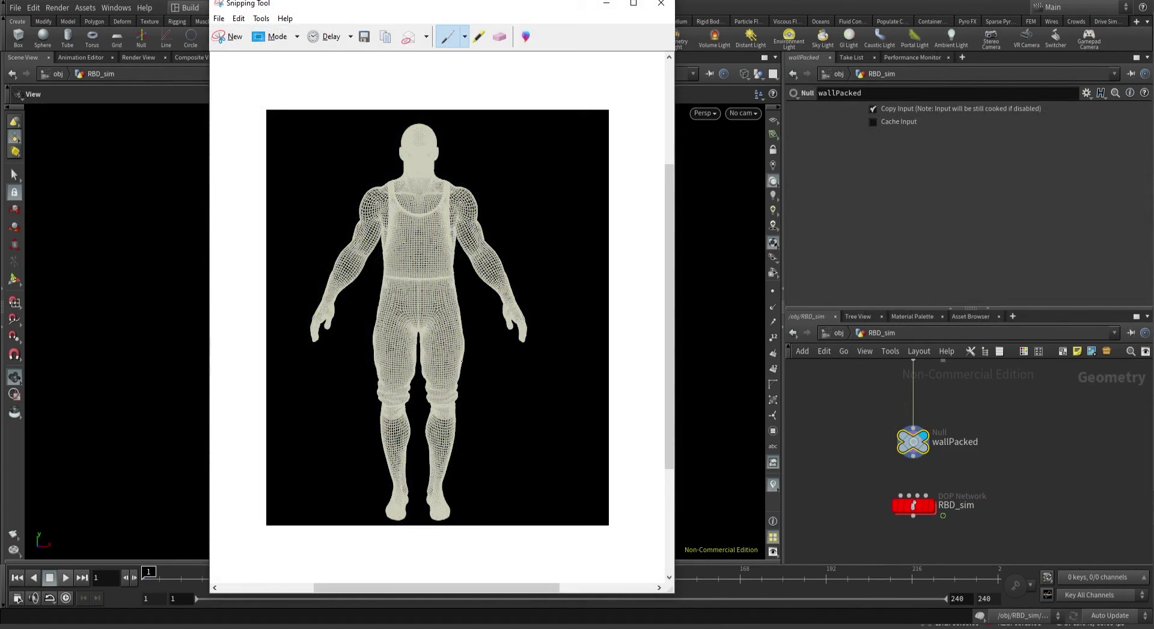
Draw a red outline around the wireframe figure from head past the hands to the feet.
mouse_move(426, 124)
left_mouse_down()
mouse_move(475, 198)
mouse_move(530, 332)
mouse_move(451, 514)
mouse_move(401, 517)
mouse_move(374, 484)
mouse_move(324, 366)
mouse_move(325, 305)
mouse_move(394, 154)
mouse_move(426, 121)
left_mouse_up()
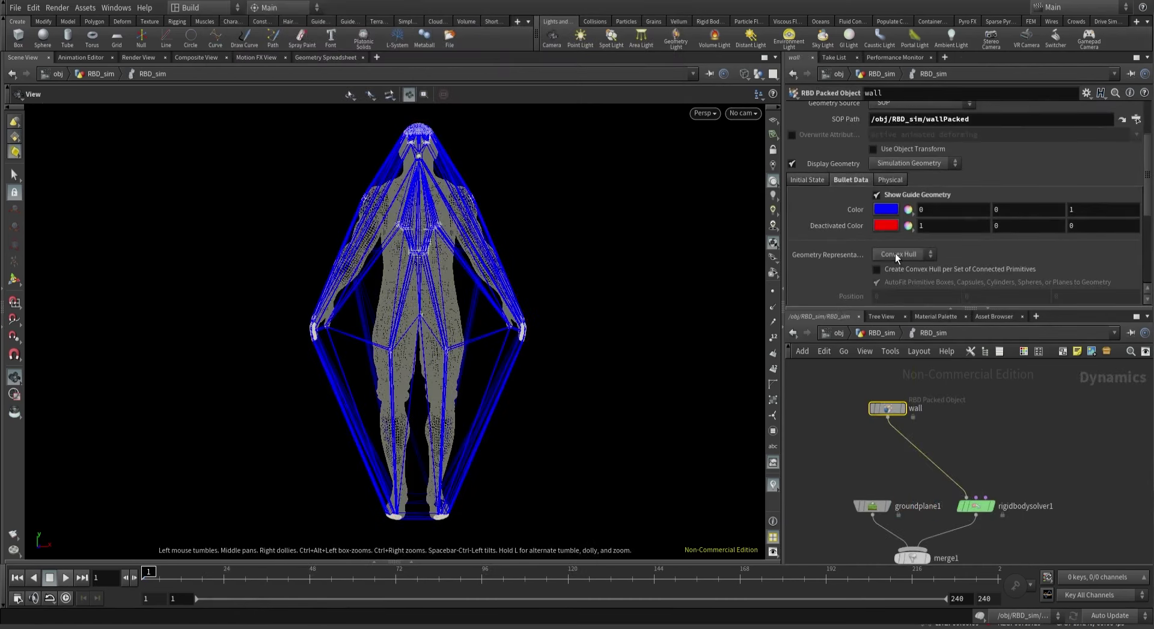
left_click(896, 254)
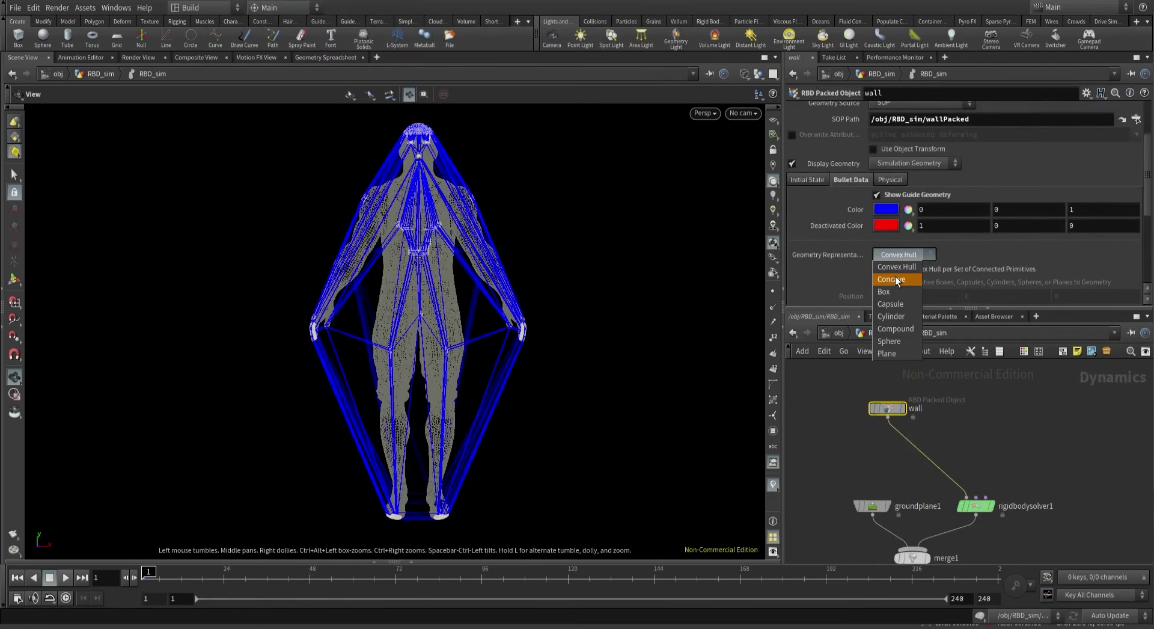
Try a Concave collision shape, inspect it, then revert to Convex Hull and rewind to frame 1.
left_click(895, 278)
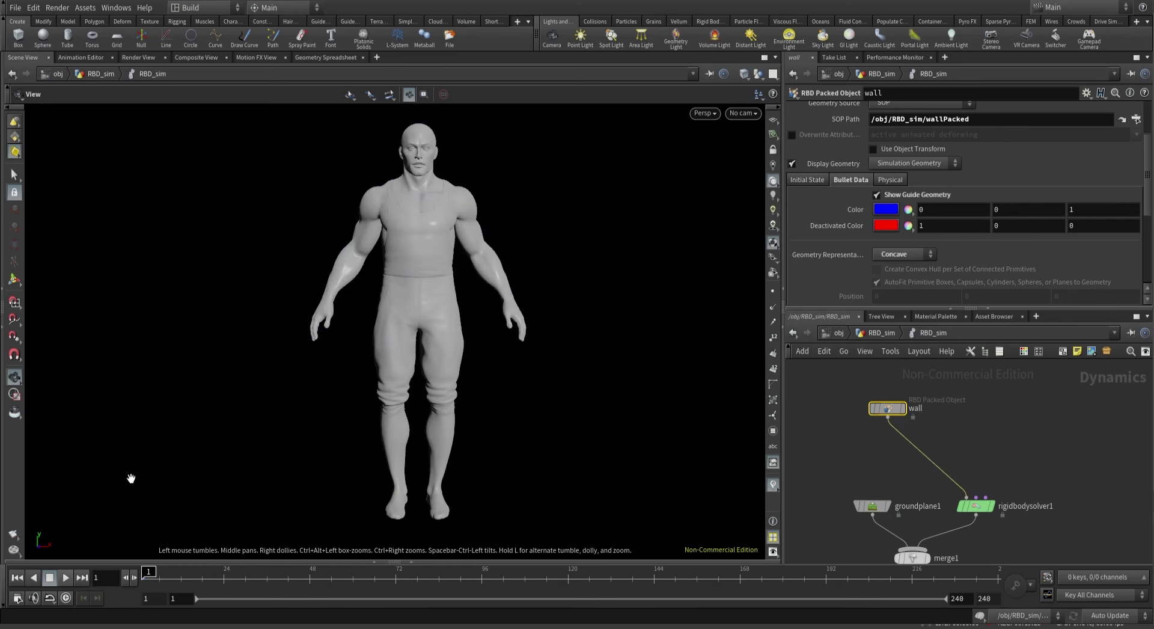
left_click(65, 577)
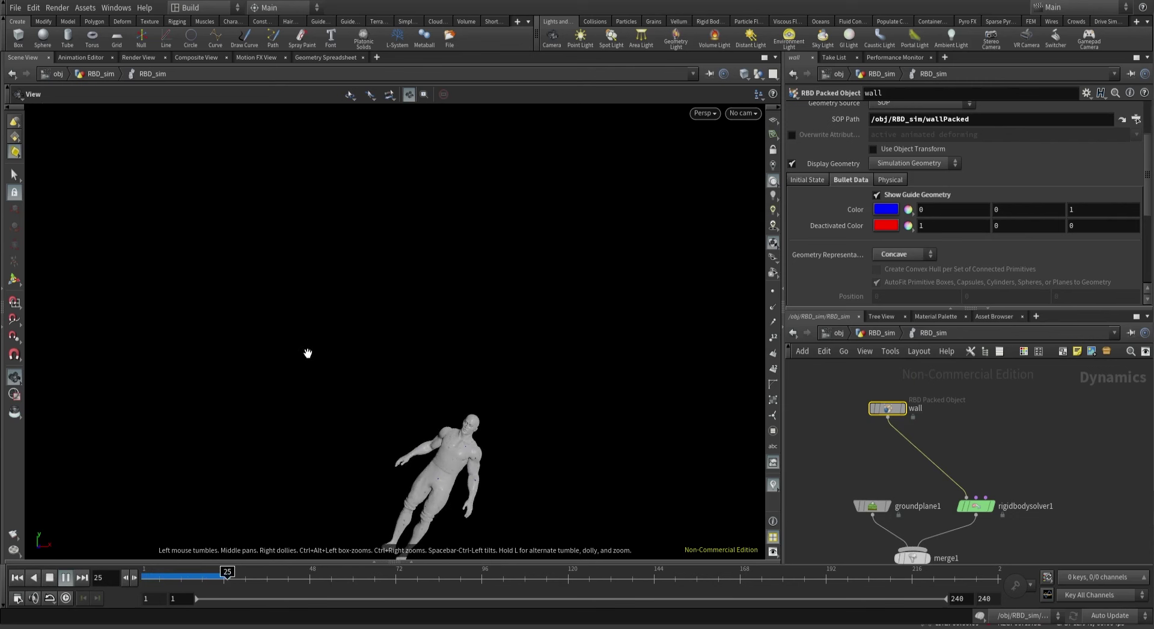
key("Left")
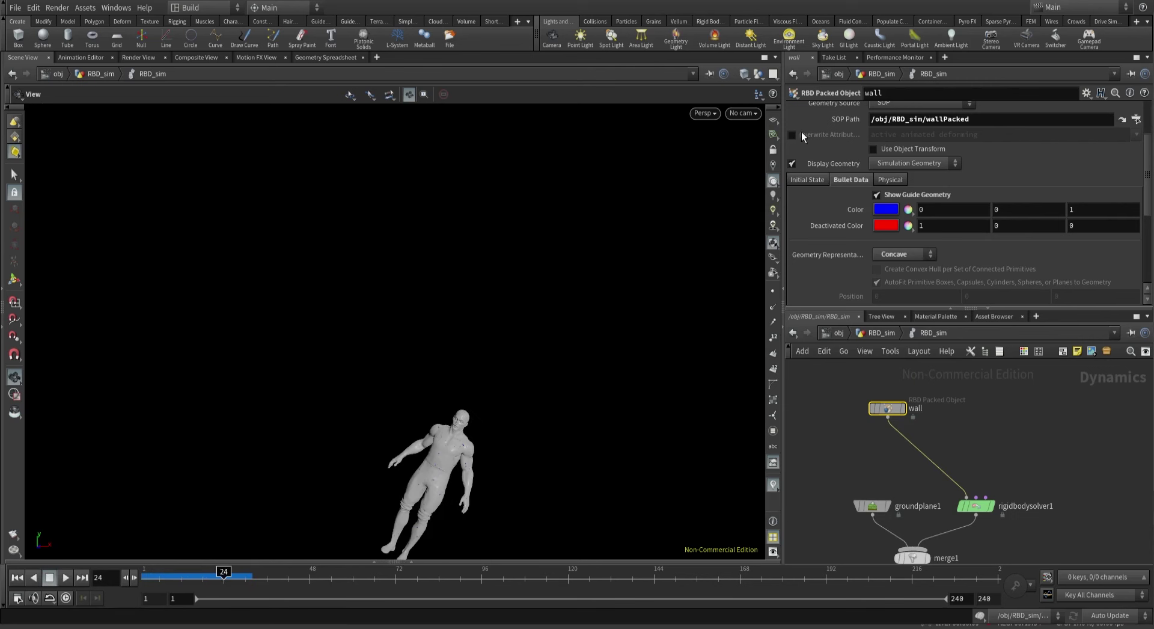
left_click(792, 164)
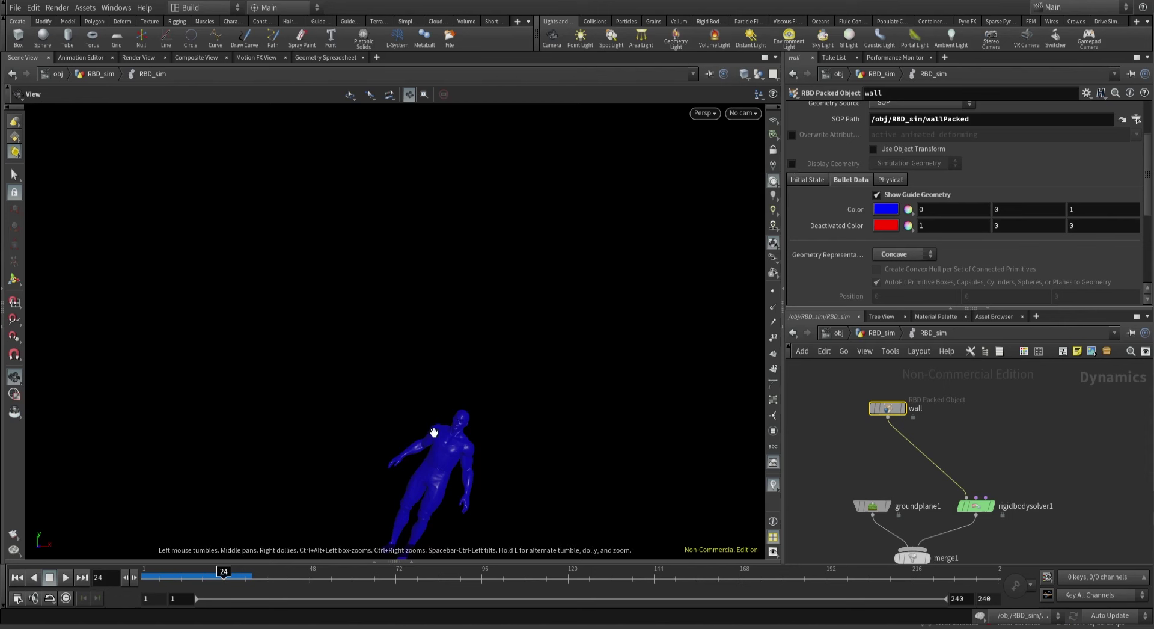
middle_click_drag(434, 431, 476, 233)
scroll(474, 309, "up", 5)
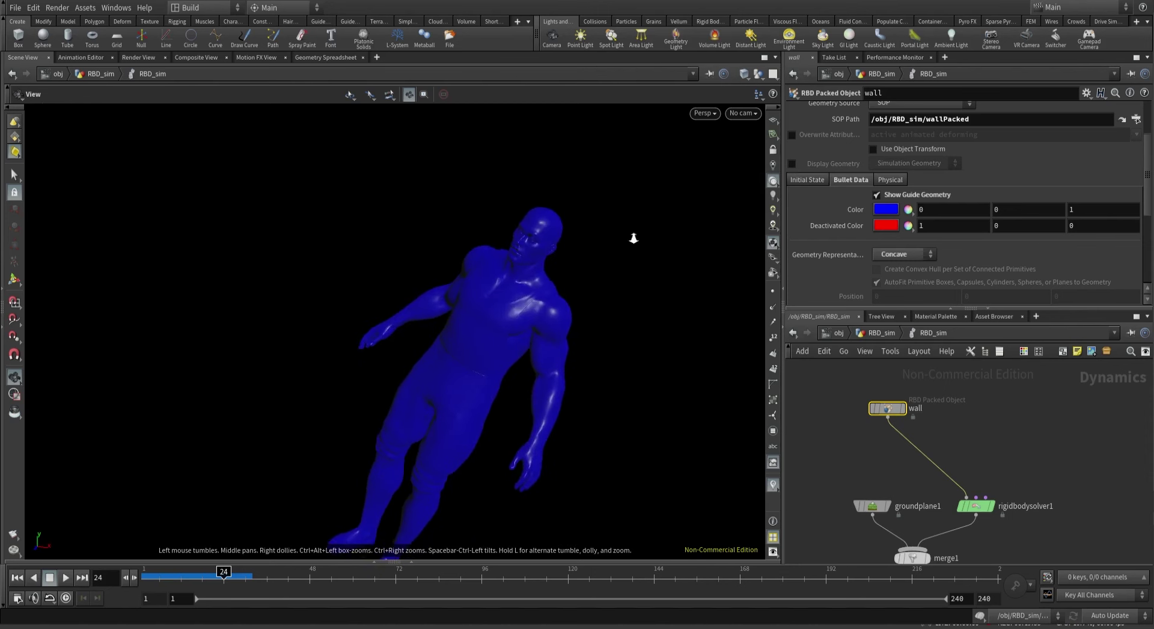
left_click_drag(474, 355, 483, 307)
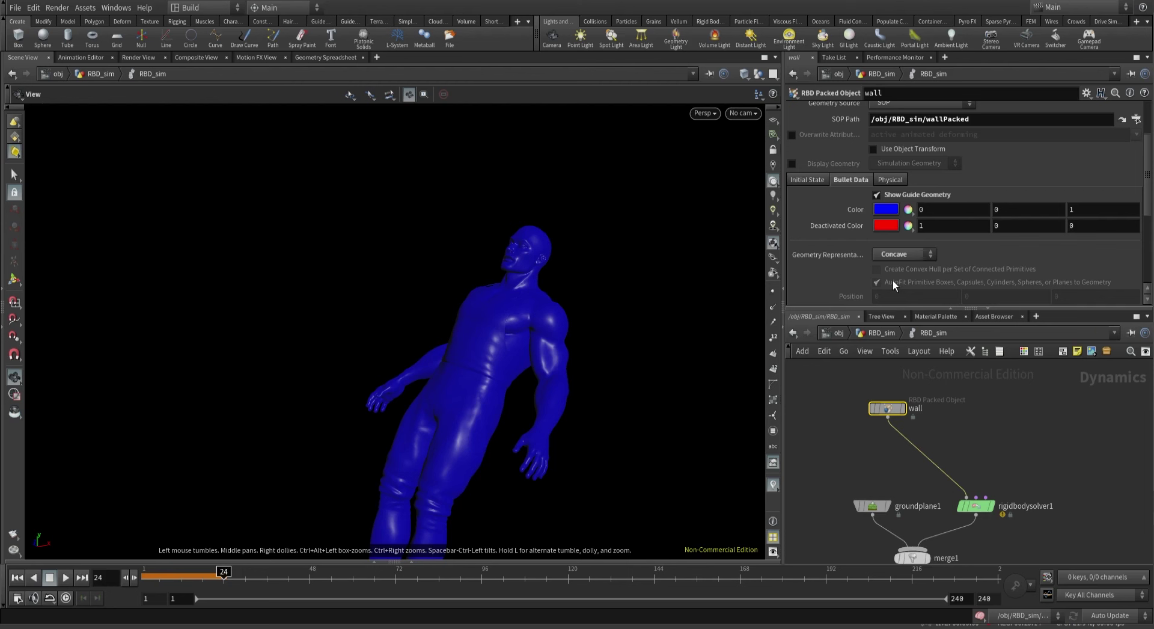
left_click(898, 260)
left_click(898, 266)
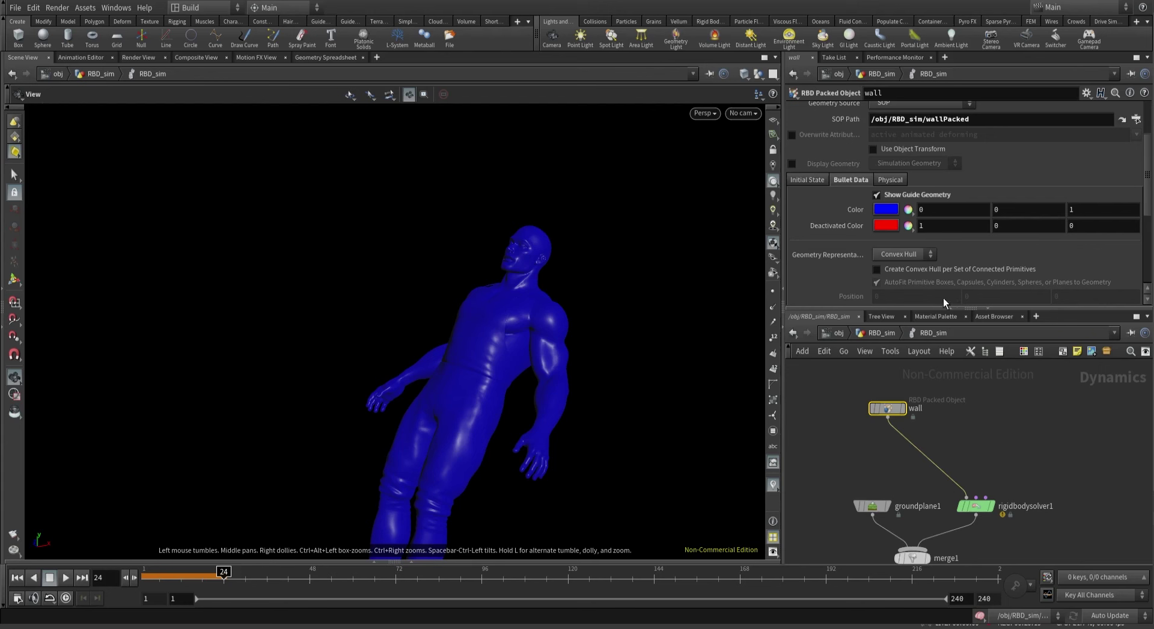
left_click(17, 577)
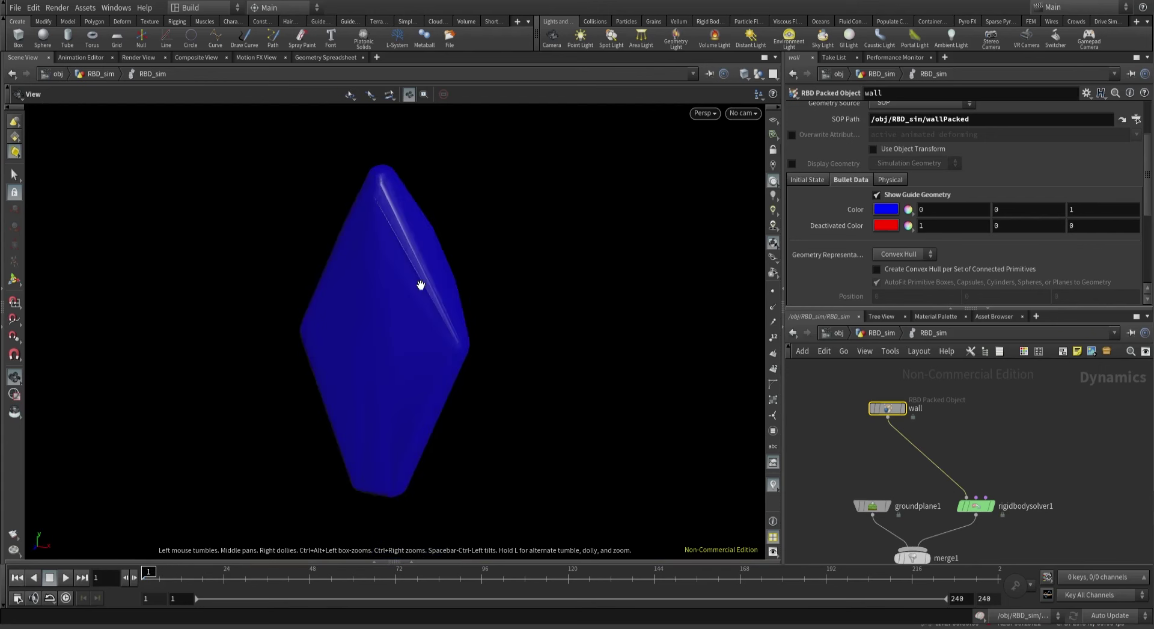
Add a Convex Decomposition node beside packed in the RBD_sim network.
left_click(877, 333)
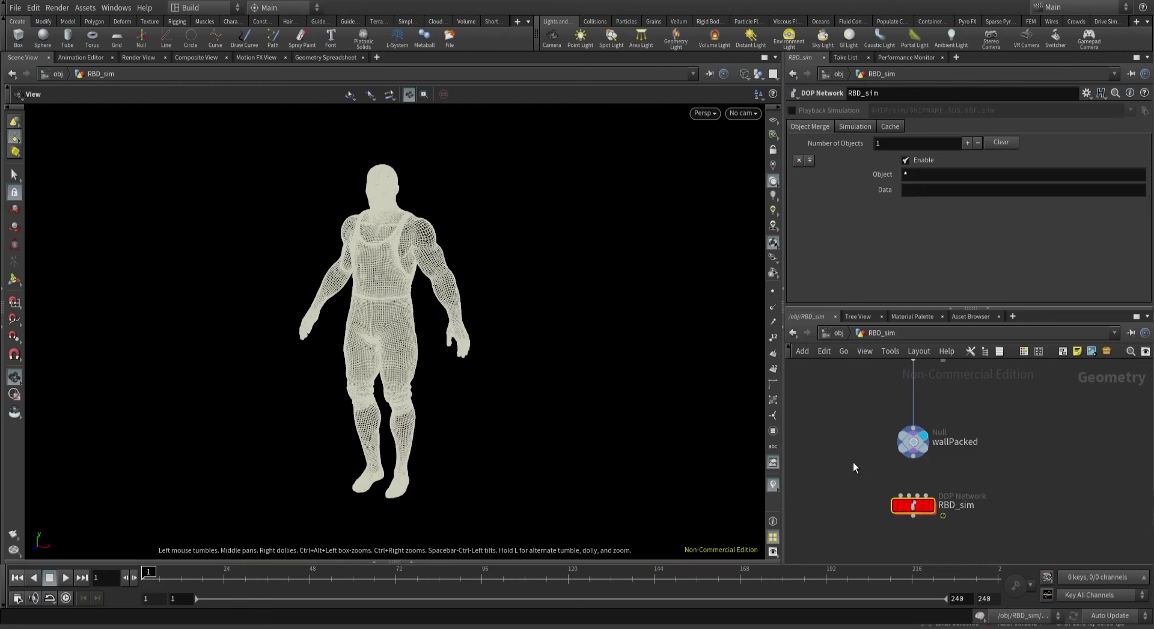
left_click_drag(921, 428, 925, 434)
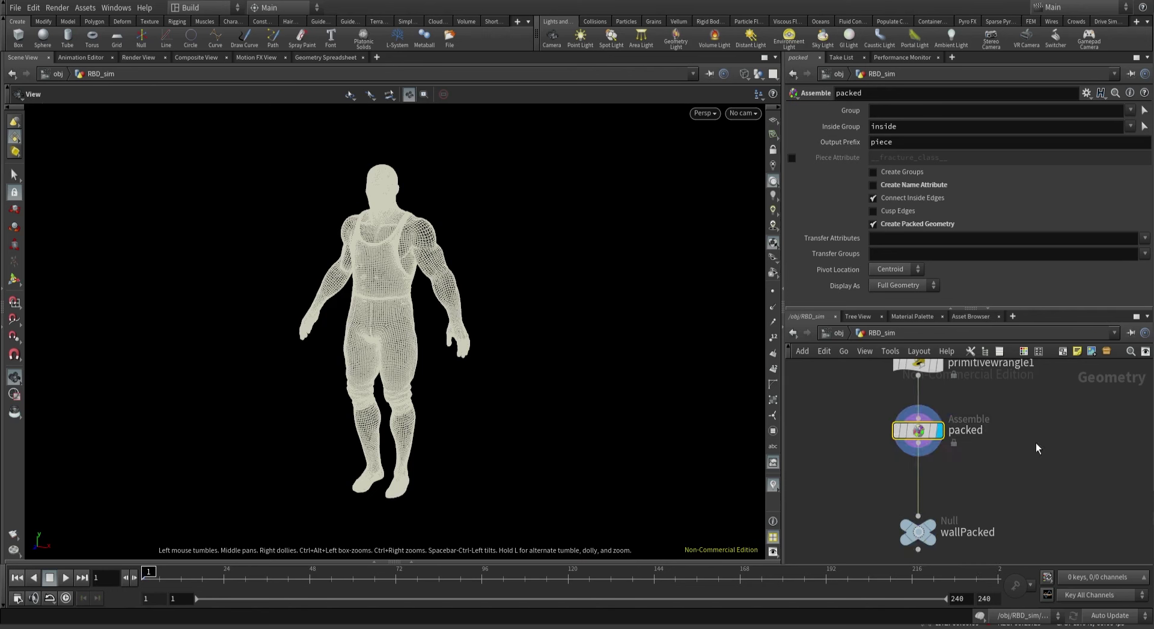
key("Tab")
left_click(971, 410)
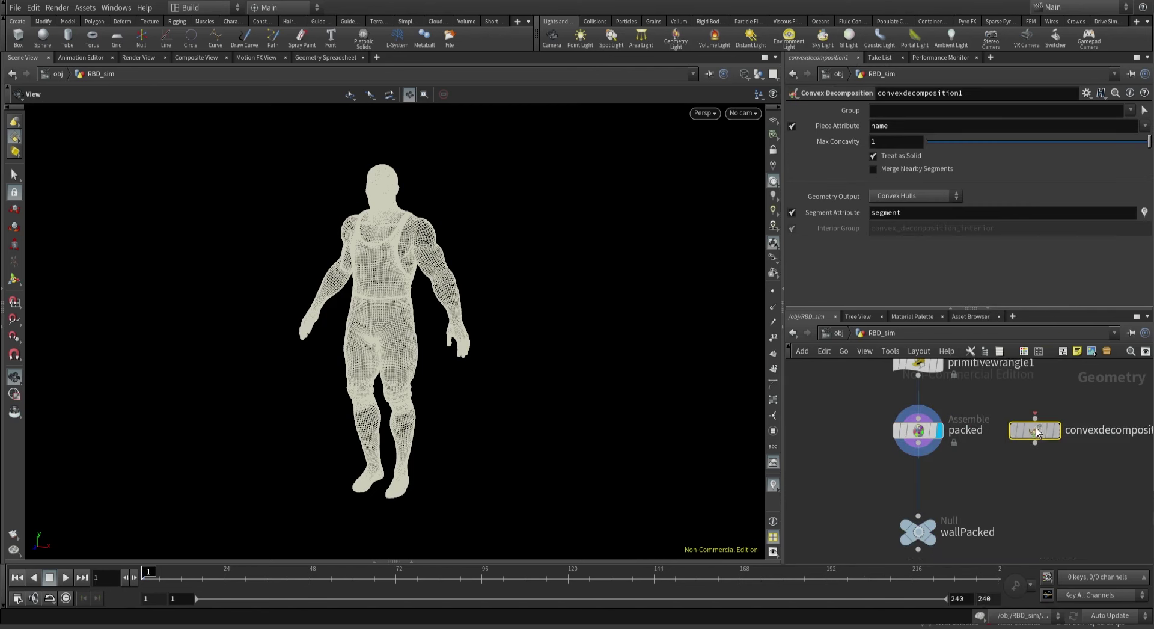
Wire convexdecomposition1 between primitivewrangle1 and packed with Max Concavity 0.1, then 0.05.
left_click(921, 400)
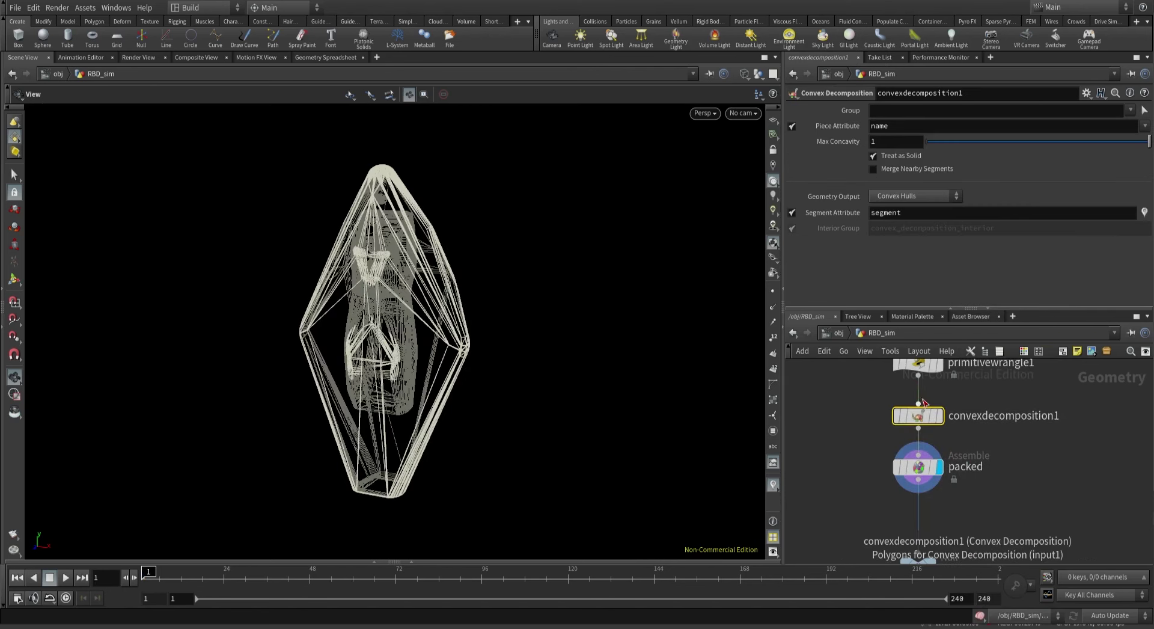
double_click(882, 142)
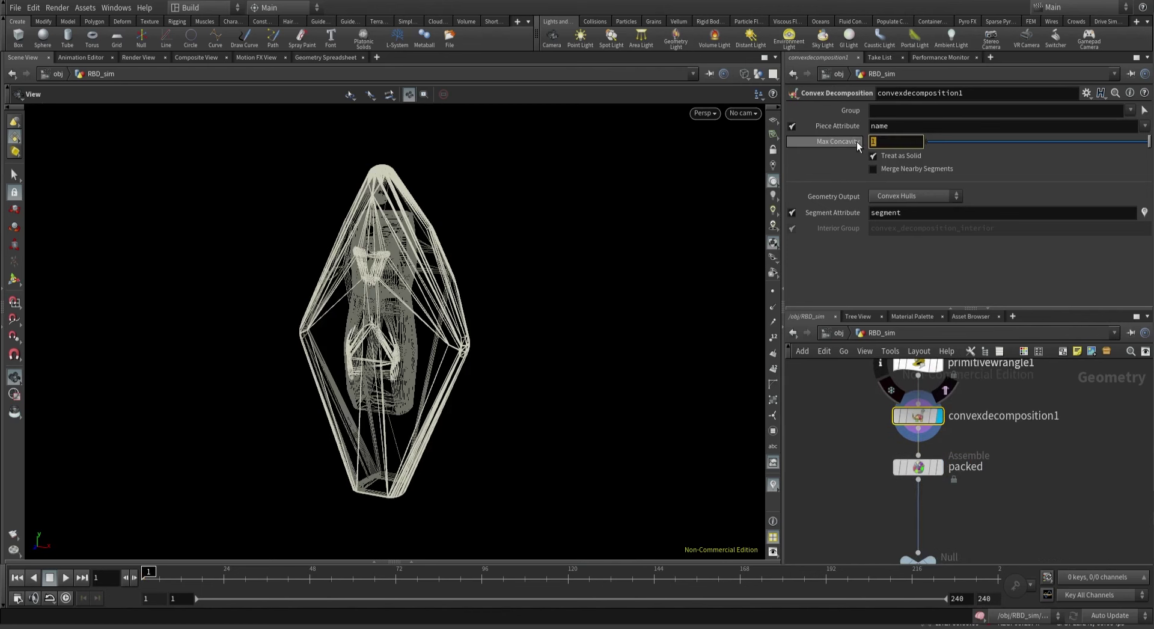
mouse_move(856, 142)
type(".1")
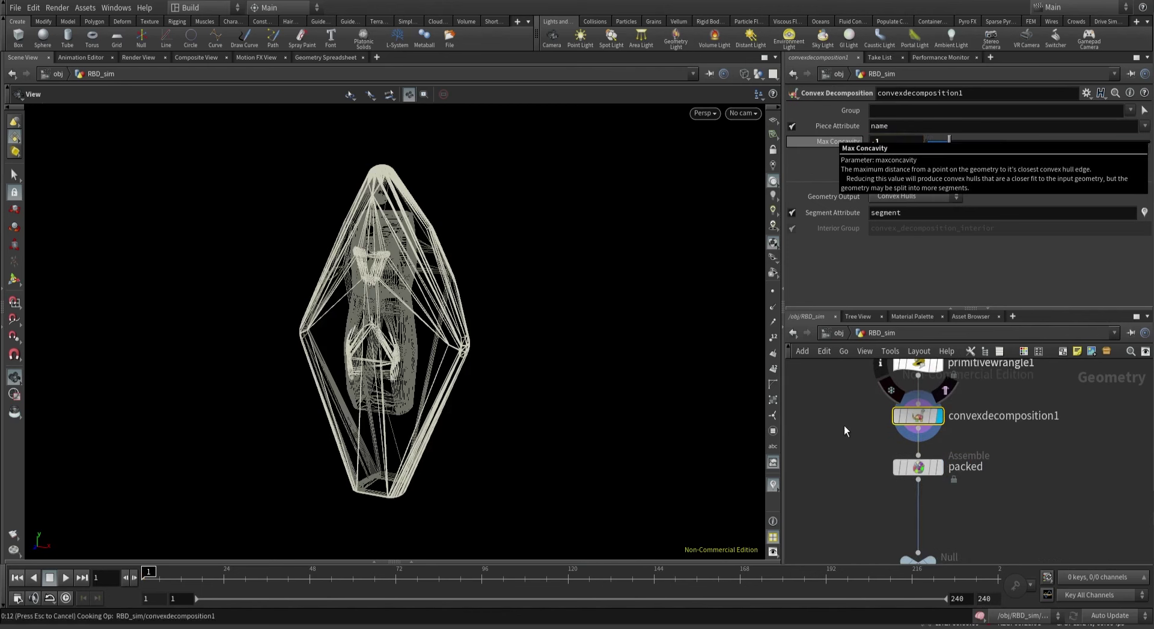
key("Return")
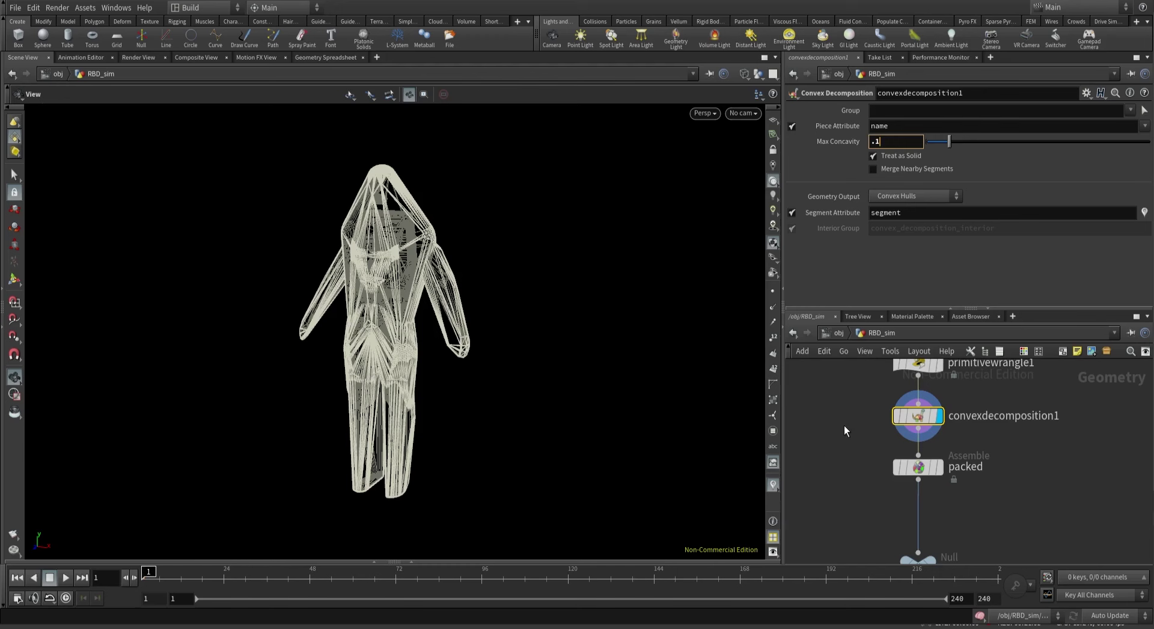
key("Return")
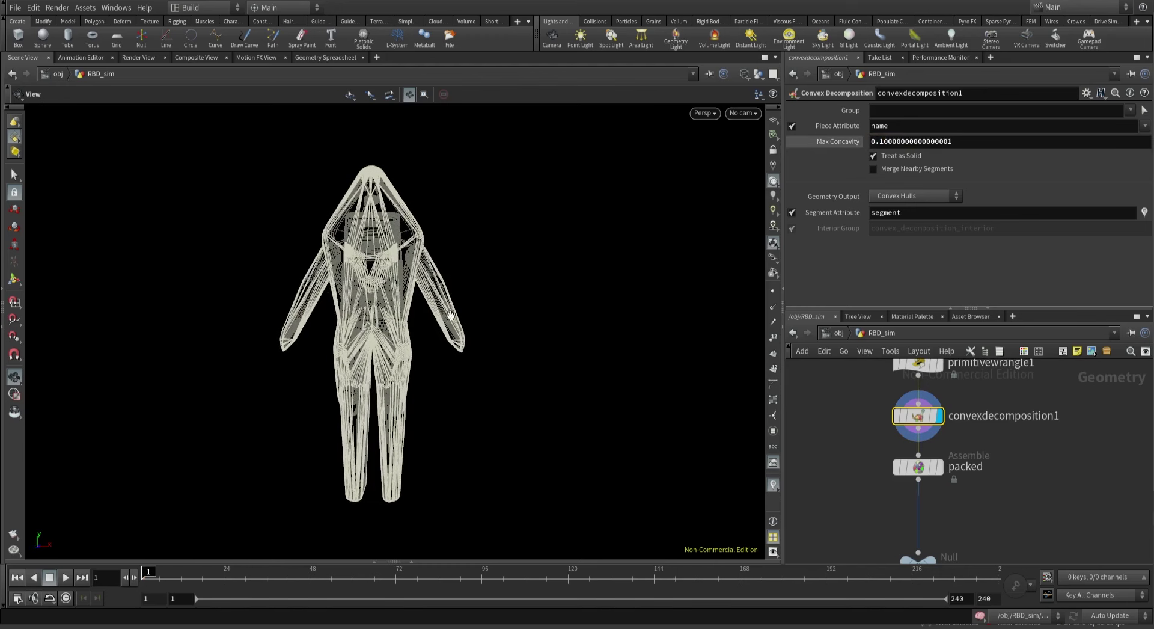
left_click(886, 140)
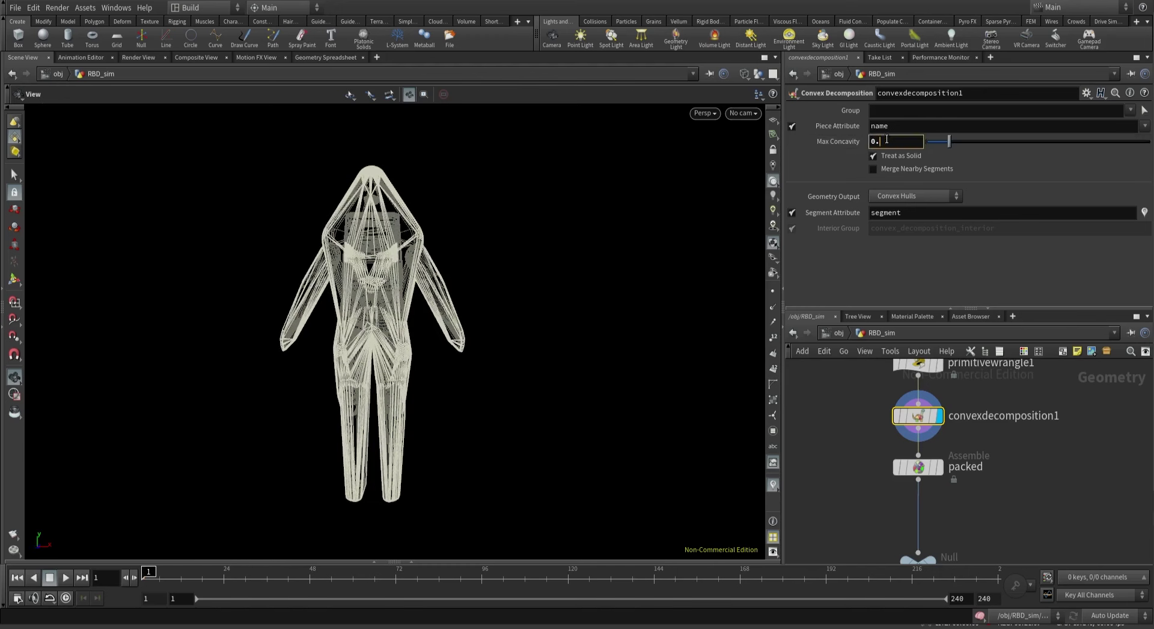
key("Return")
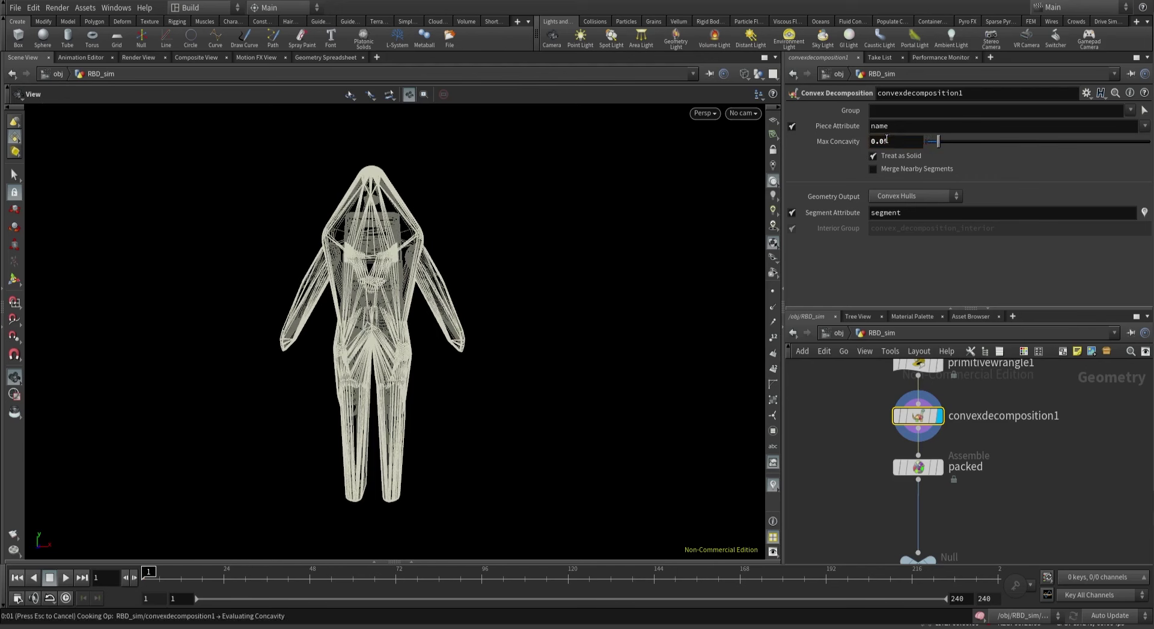
Orbit around the figure to inspect the tight-fitting convex hulls.
left_click_drag(295, 343, 351, 296)
mouse_move(305, 315)
left_mouse_down()
mouse_move(273, 314)
mouse_move(445, 327)
mouse_move(317, 325)
left_mouse_up()
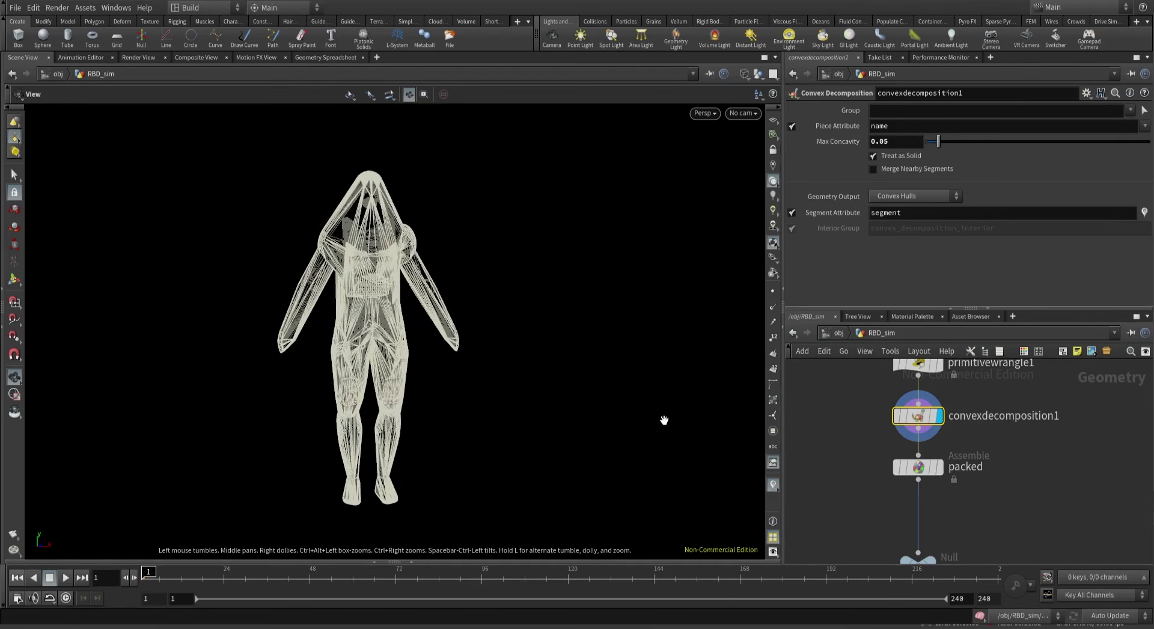
mouse_move(914, 425)
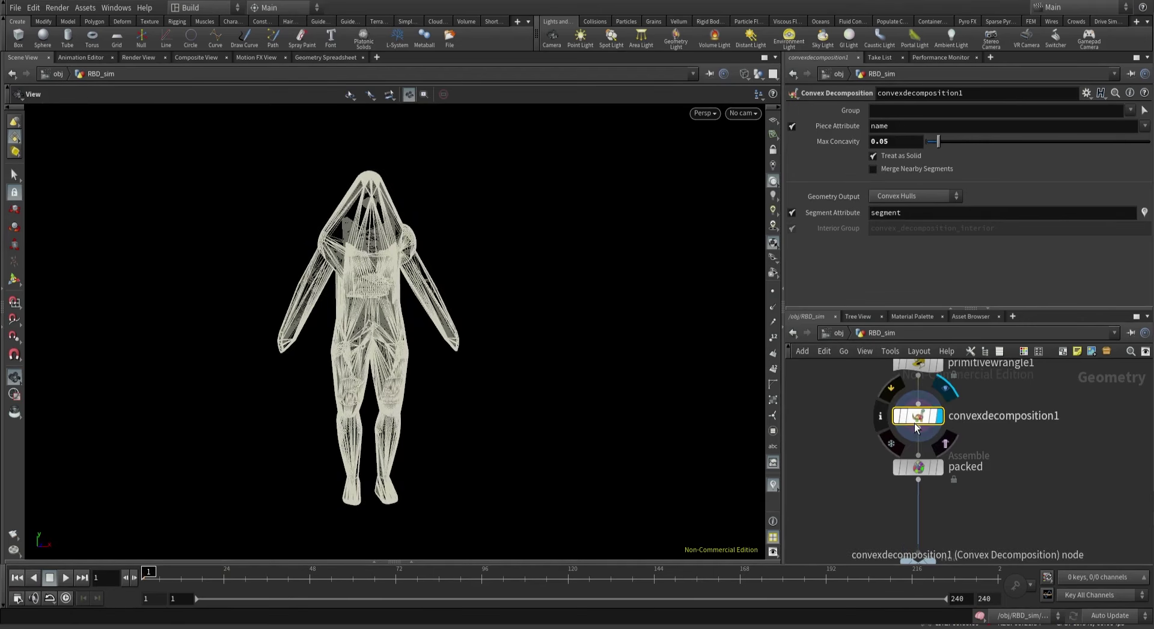
left_click_drag(407, 301, 457, 282)
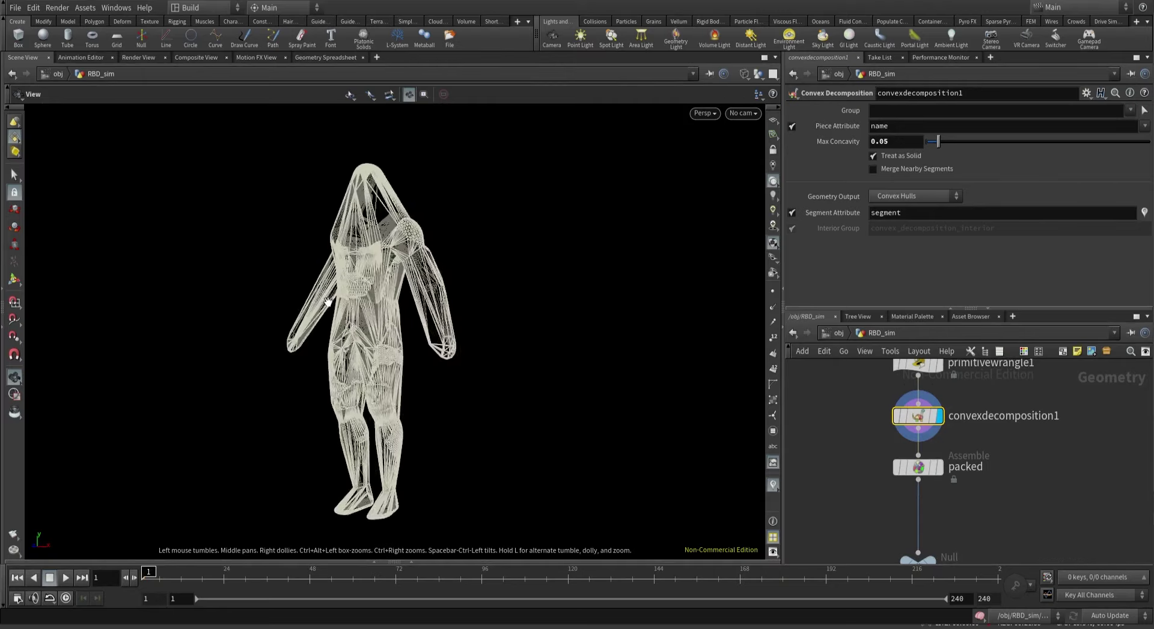
right_click_drag(456, 283, 539, 255)
left_click_drag(539, 255, 553, 211)
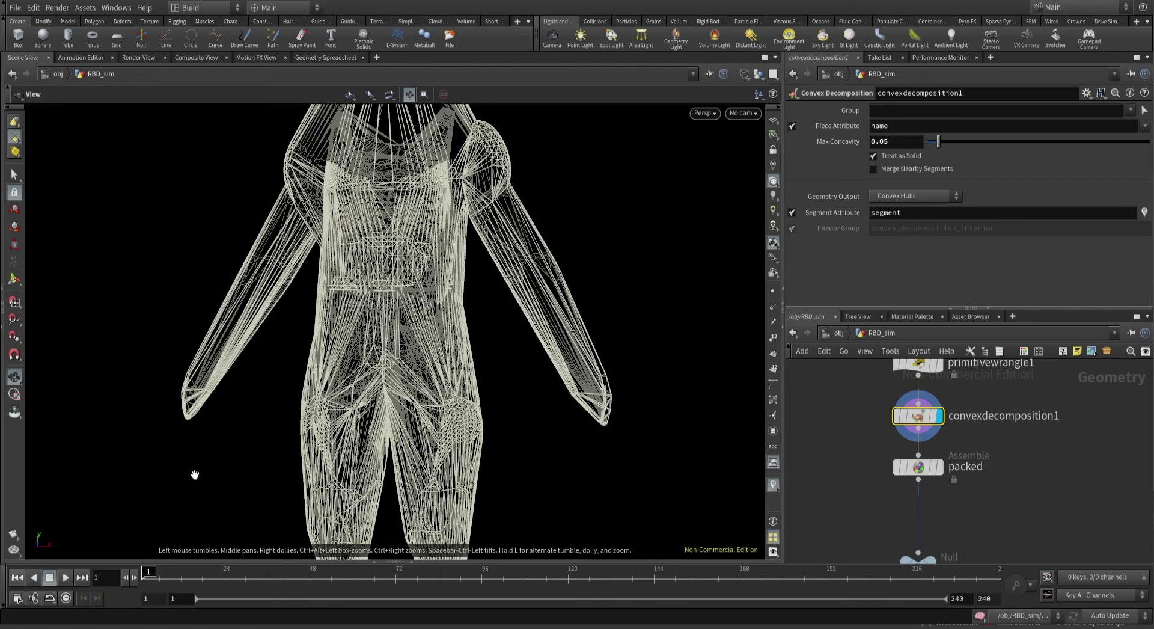
Sort the pieces' attribute table by name and display a new assemble1 fed by convexdecomposition1.
left_click(373, 559)
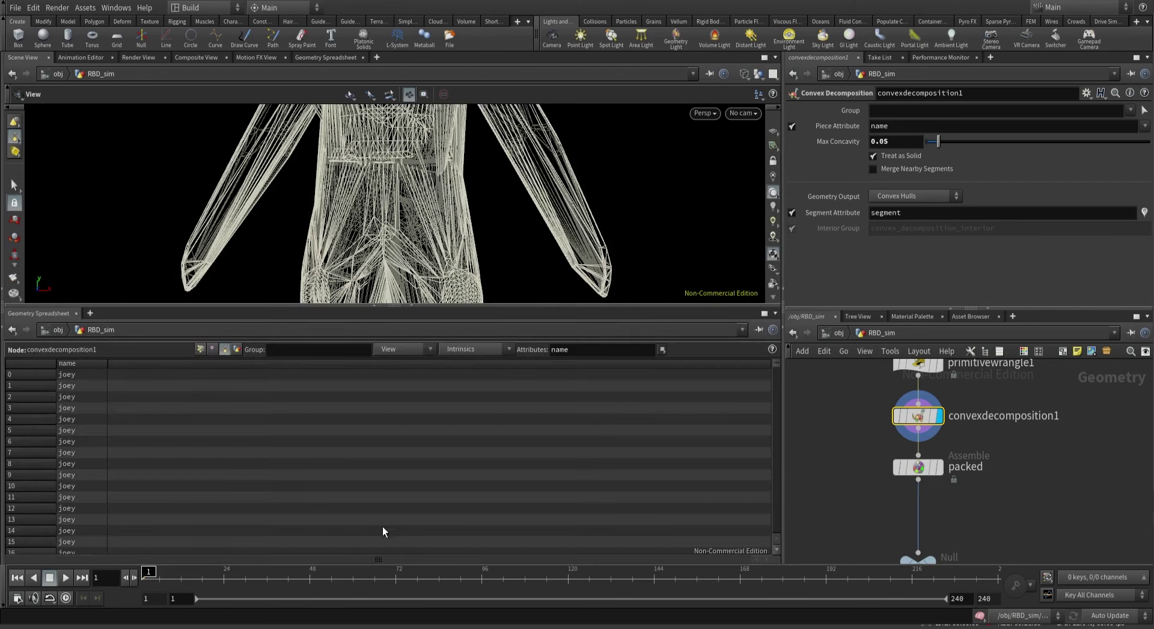
left_click(75, 363)
key("Tab")
type("ass")
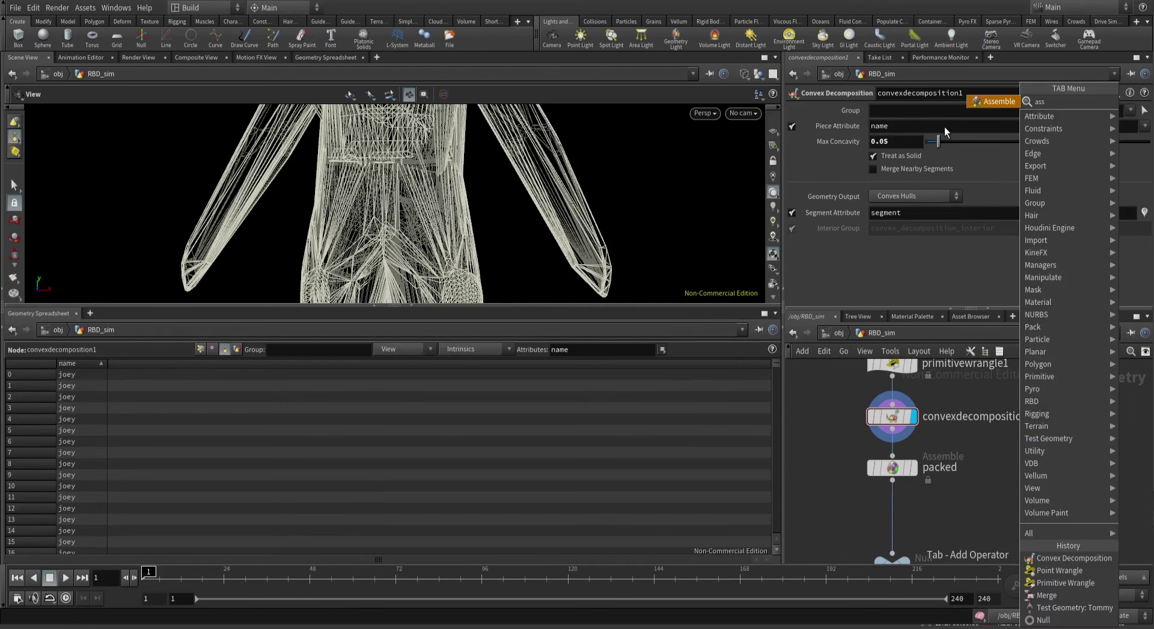
key("Return")
left_click(1005, 468)
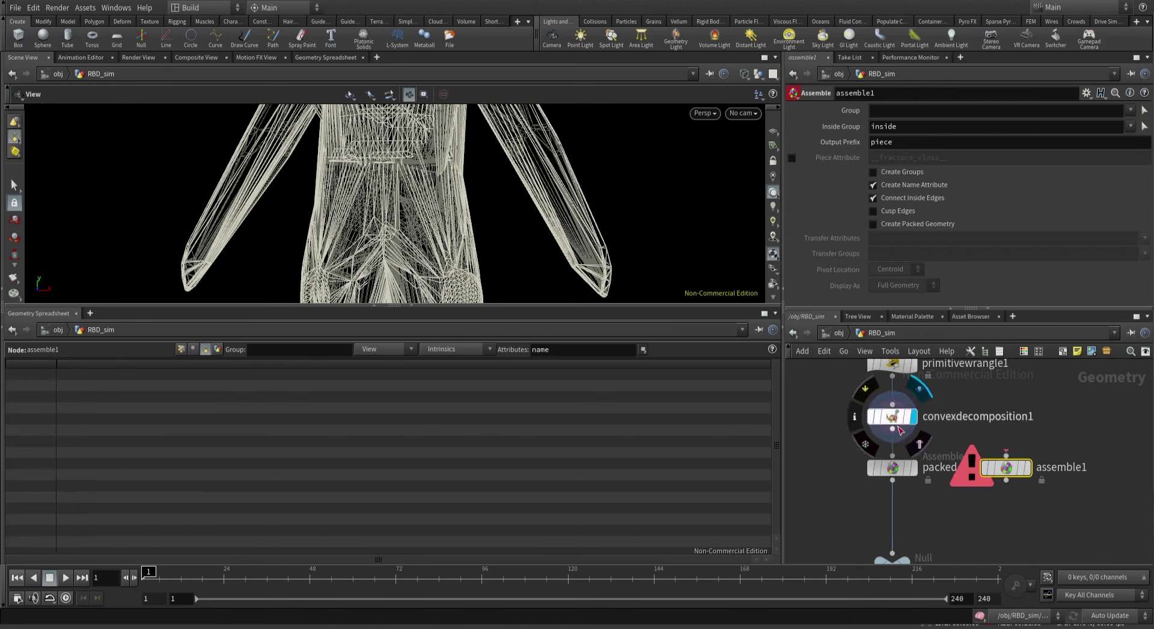
left_click(893, 429)
left_click(1006, 454)
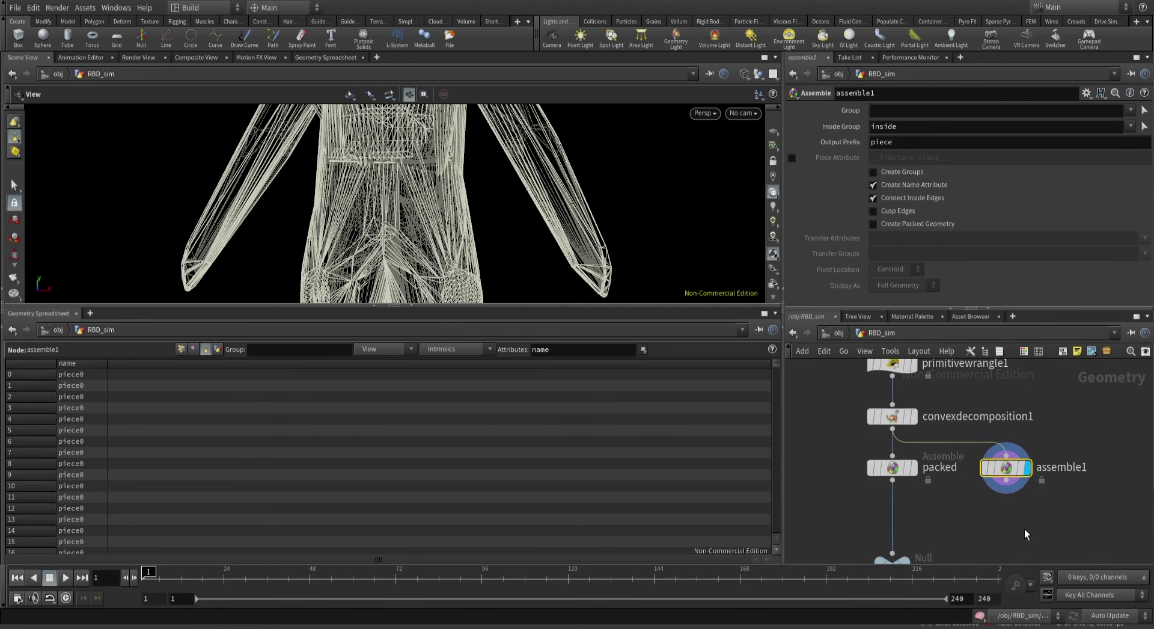
Add an Exploded View node under assemble1, wired in and displayed.
key("Tab")
type("ex")
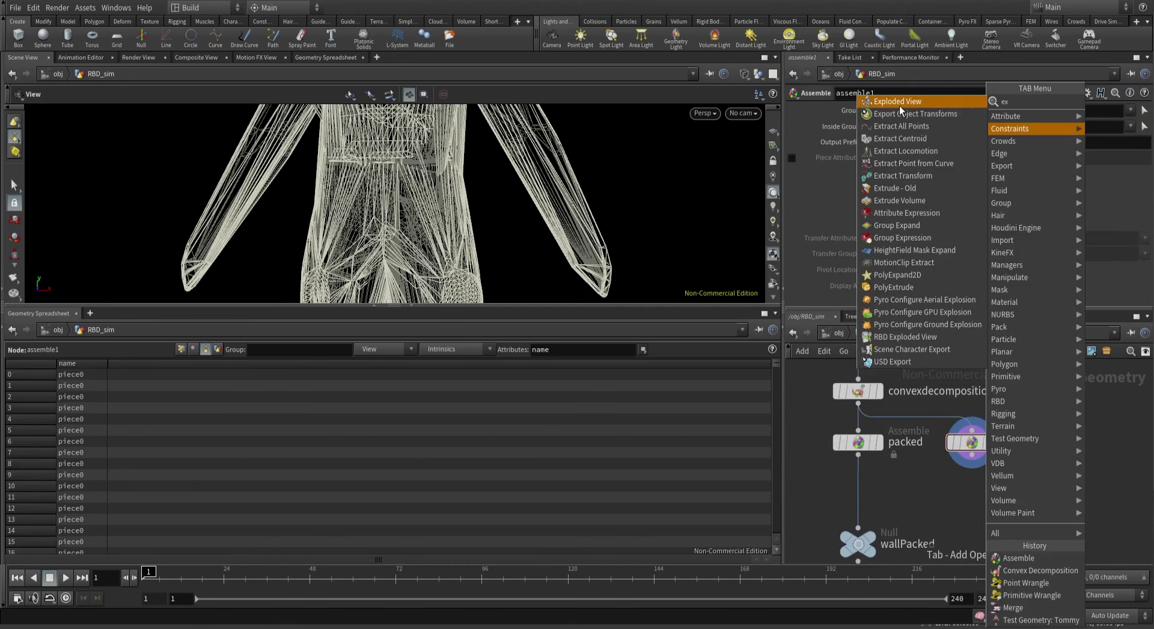
key("Return")
left_click(979, 509)
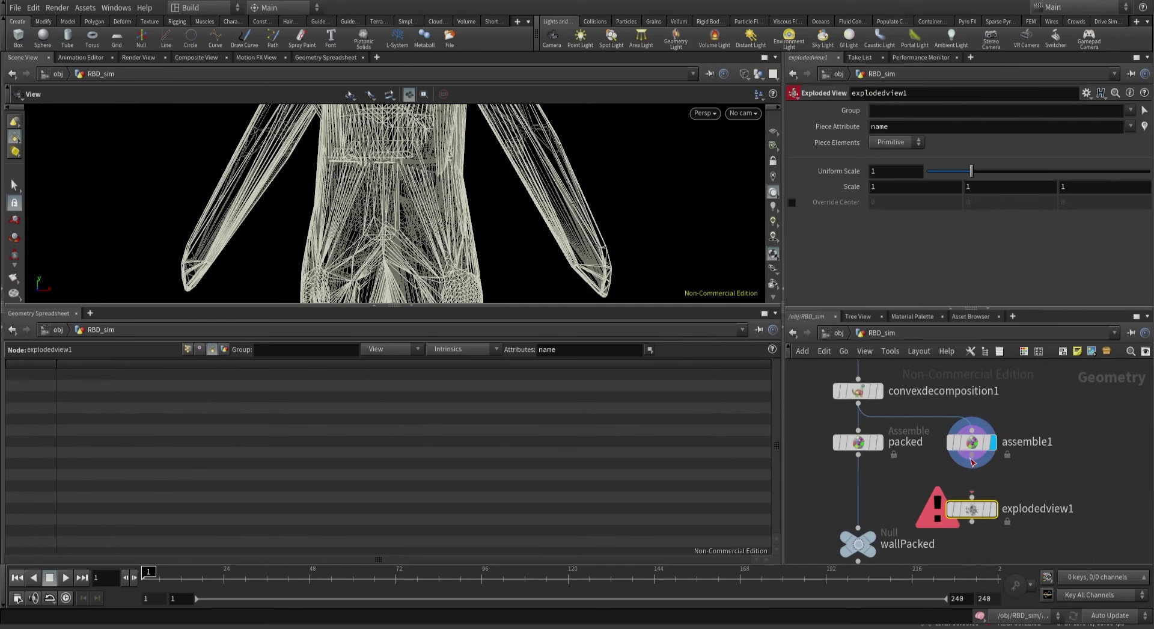
left_click(983, 512)
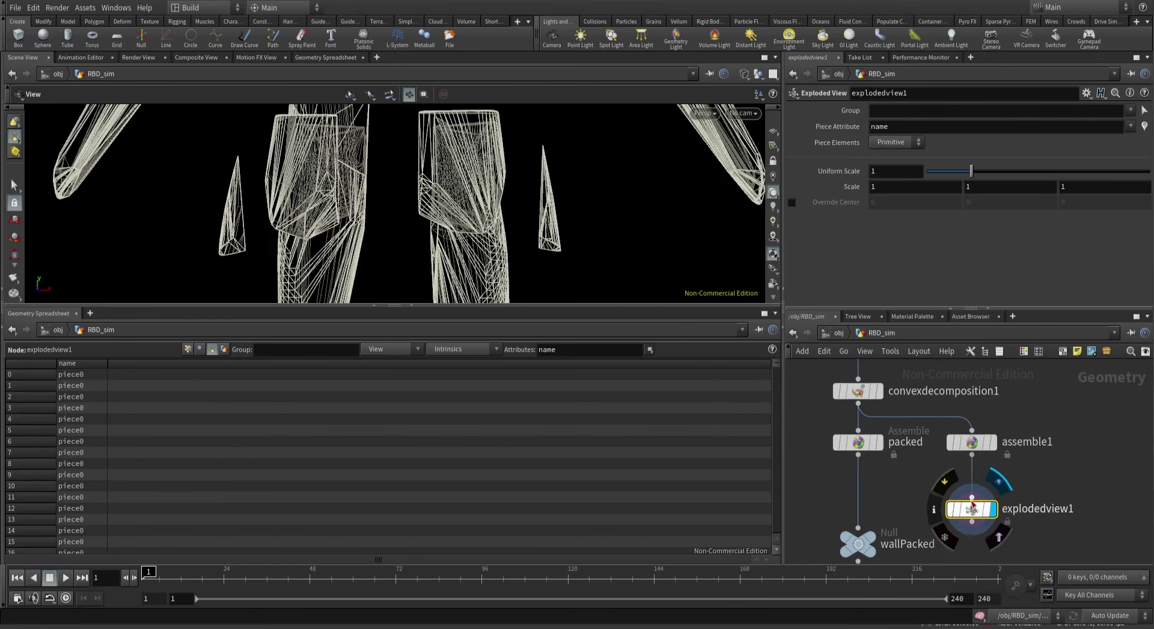
Set the exploded view's Uniform Scale to 0.72 to spread the pieces apart.
left_click(410, 308)
scroll(593, 271, "down", 5)
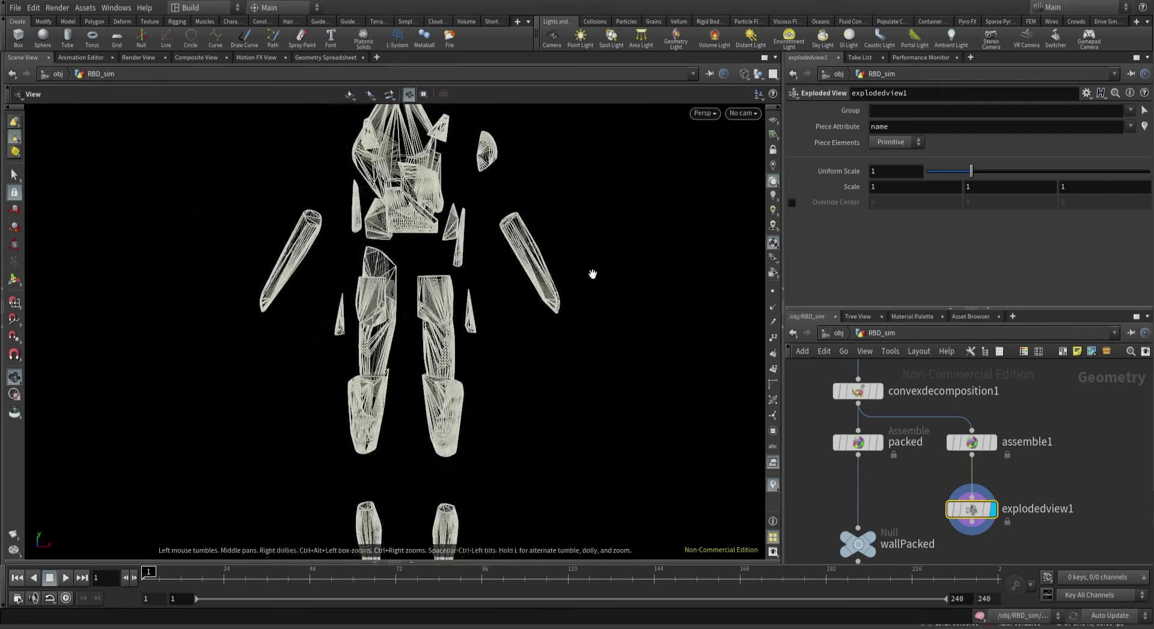
scroll(592, 271, "up", 2)
left_click(886, 176)
type(".1")
key("Return")
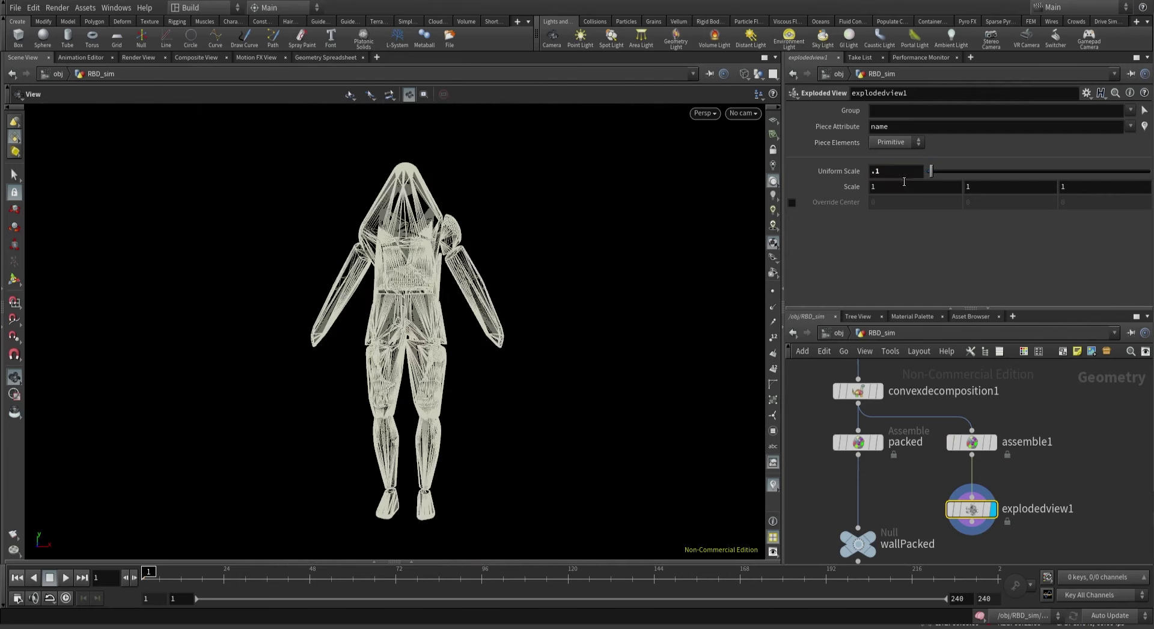
left_click_drag(928, 171, 957, 173)
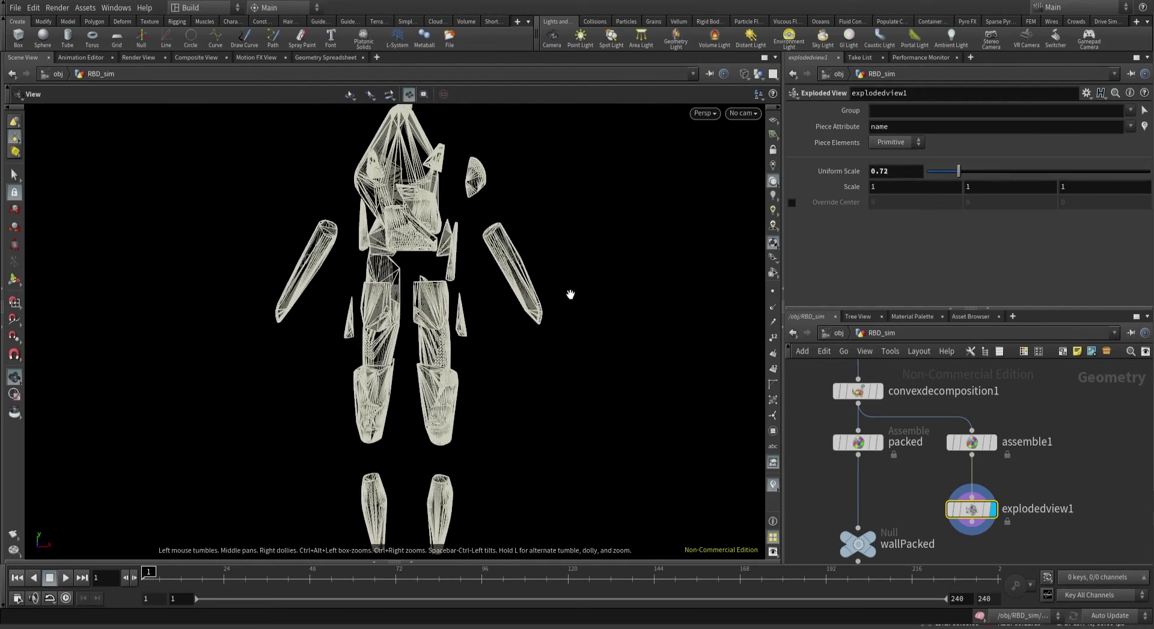
left_click_drag(569, 294, 531, 292)
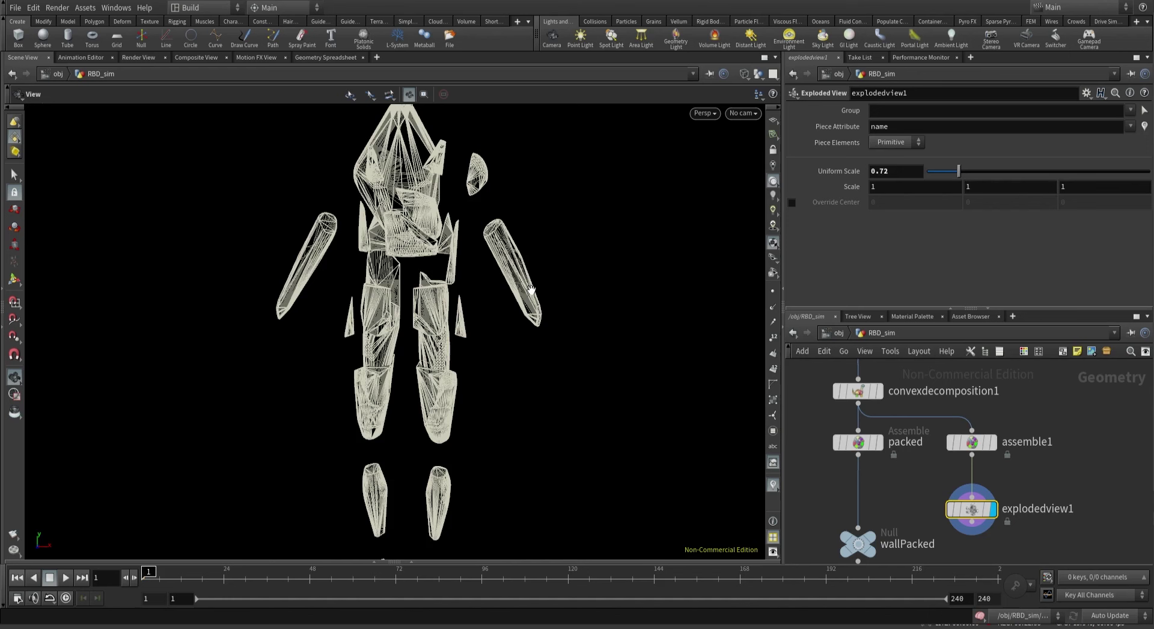
Inspect convexdecomposition1's settings and the packed node's output and geometry info.
left_click(858, 391)
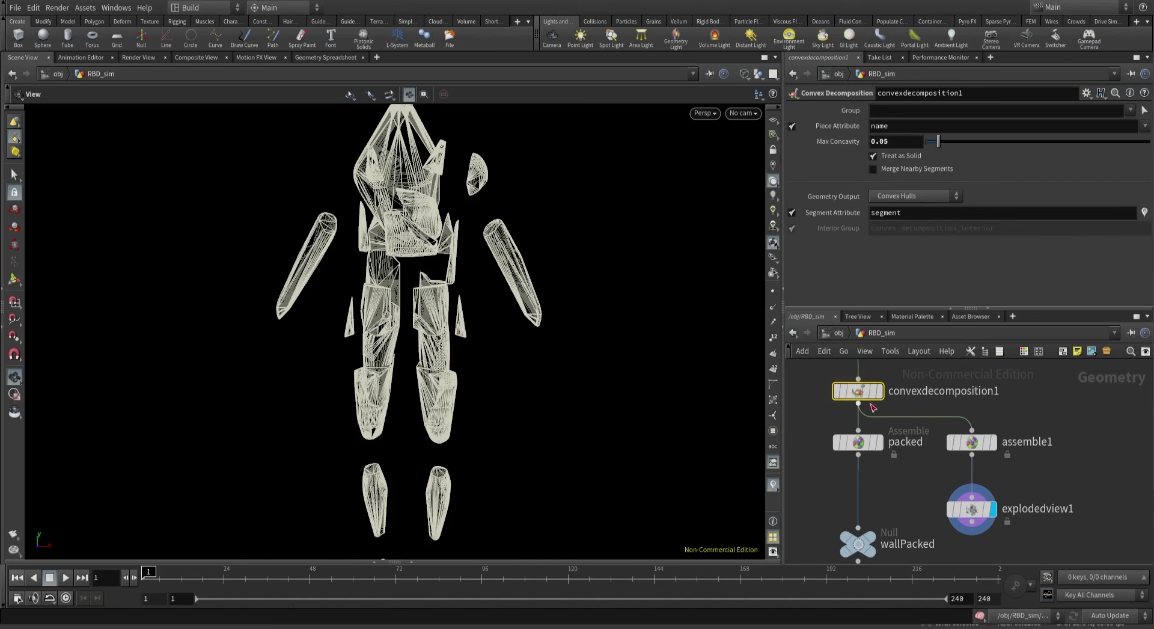
left_click(860, 442)
left_click(879, 443)
middle_click(863, 445)
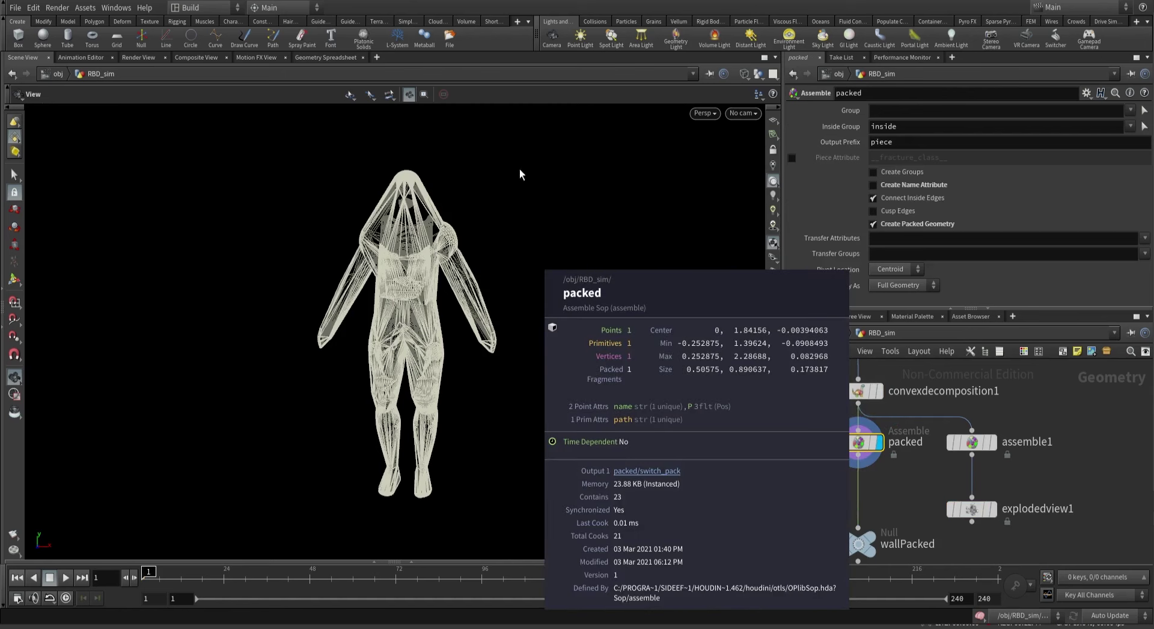
scroll(941, 403, "down", 2)
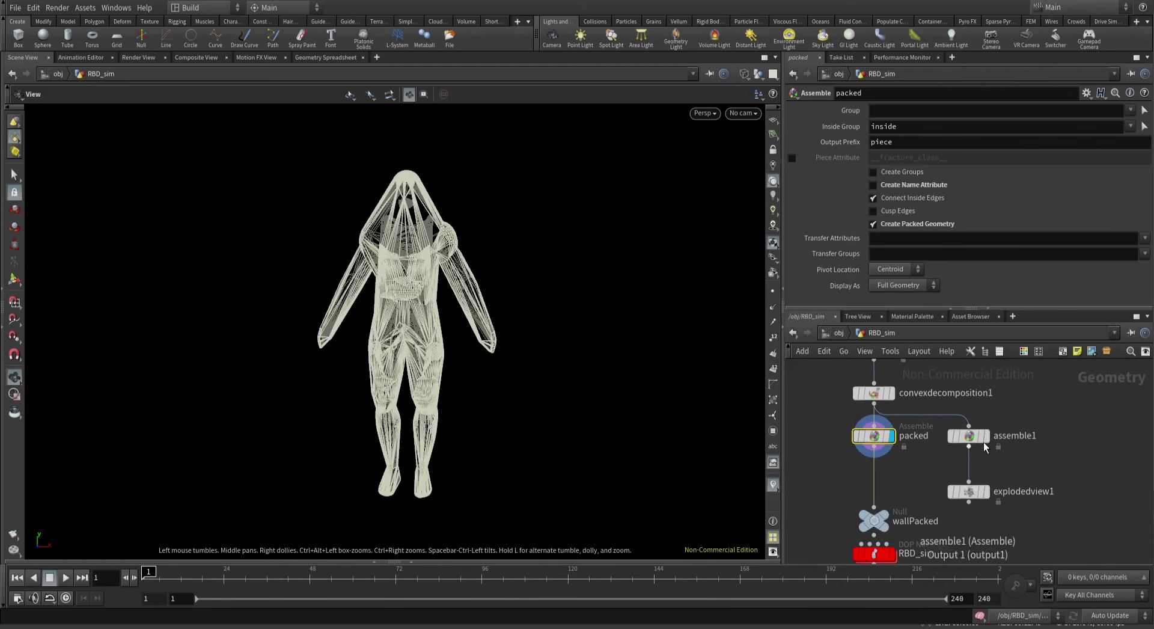
Delete assemble1 and explodedview1, then display wallPacked directly under packed in shaded view.
left_click_drag(1035, 411, 953, 514)
key("Delete")
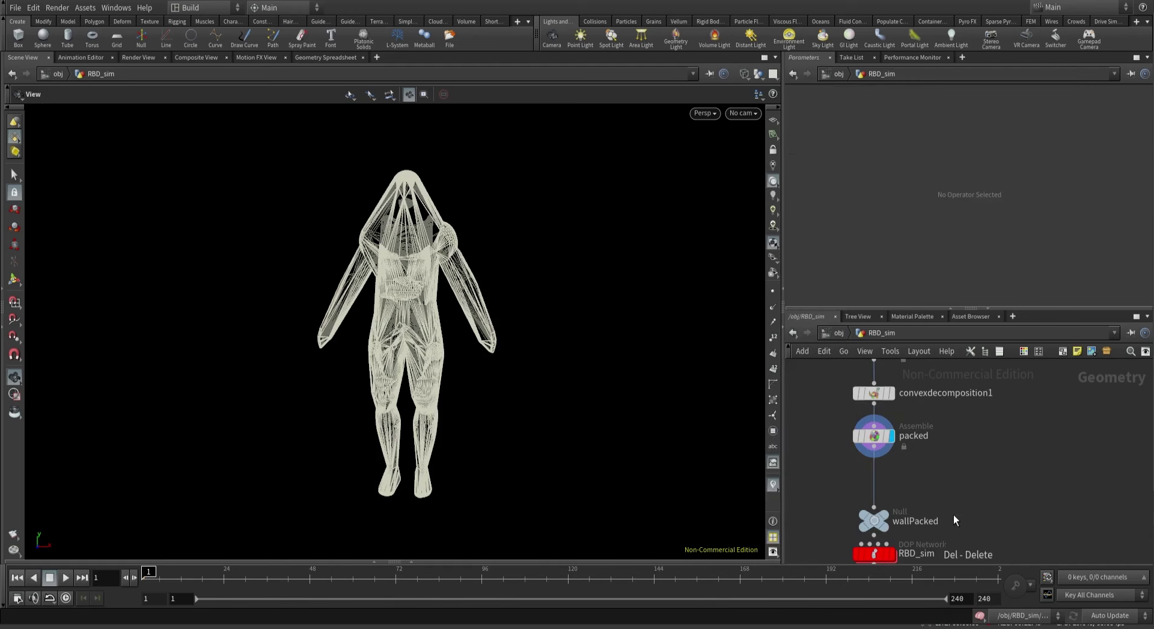
left_click_drag(863, 525, 878, 481)
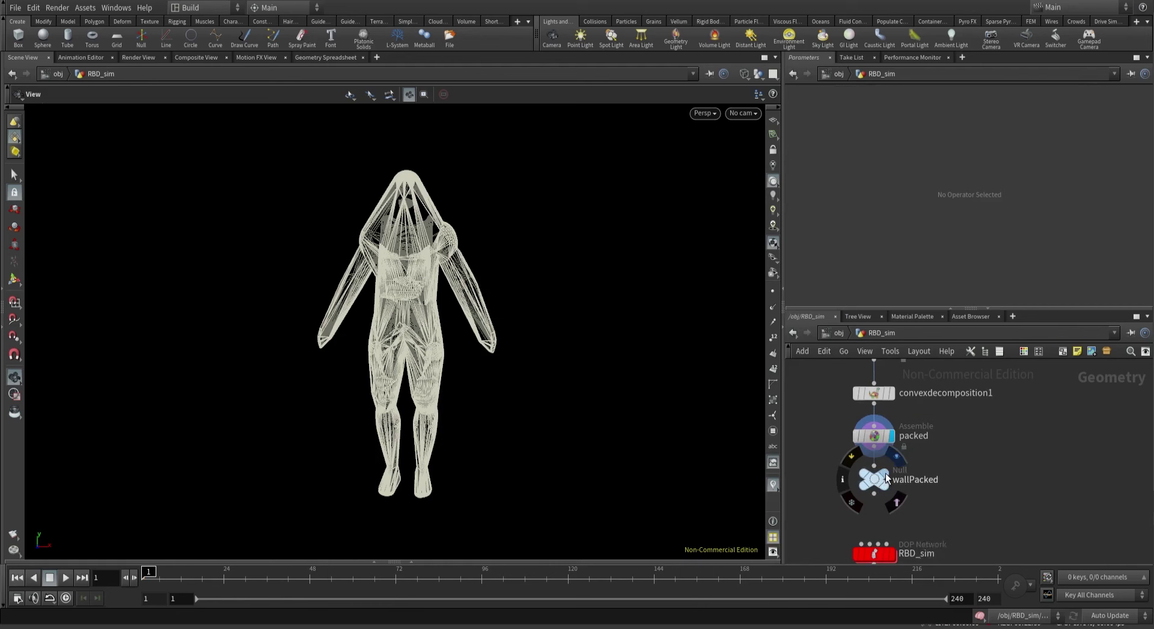
left_click(885, 473)
key("w")
middle_click_drag(834, 479, 865, 448)
double_click(885, 504)
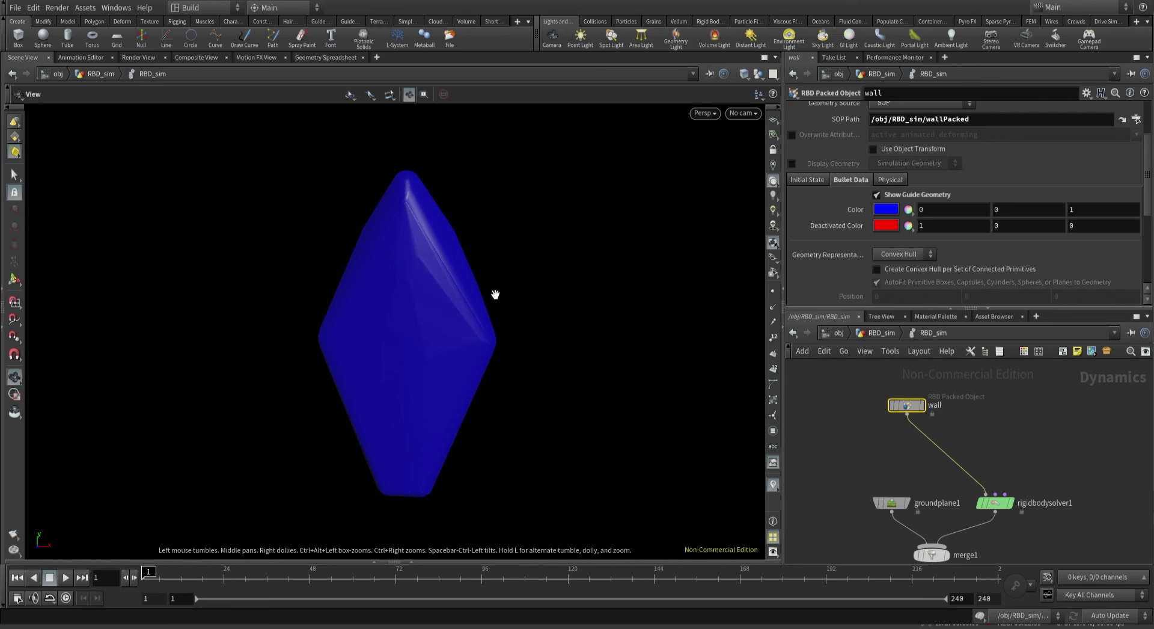
Enable Create Convex Hull per Set of Connected Primitives on the wall and check the legs.
left_click(964, 270)
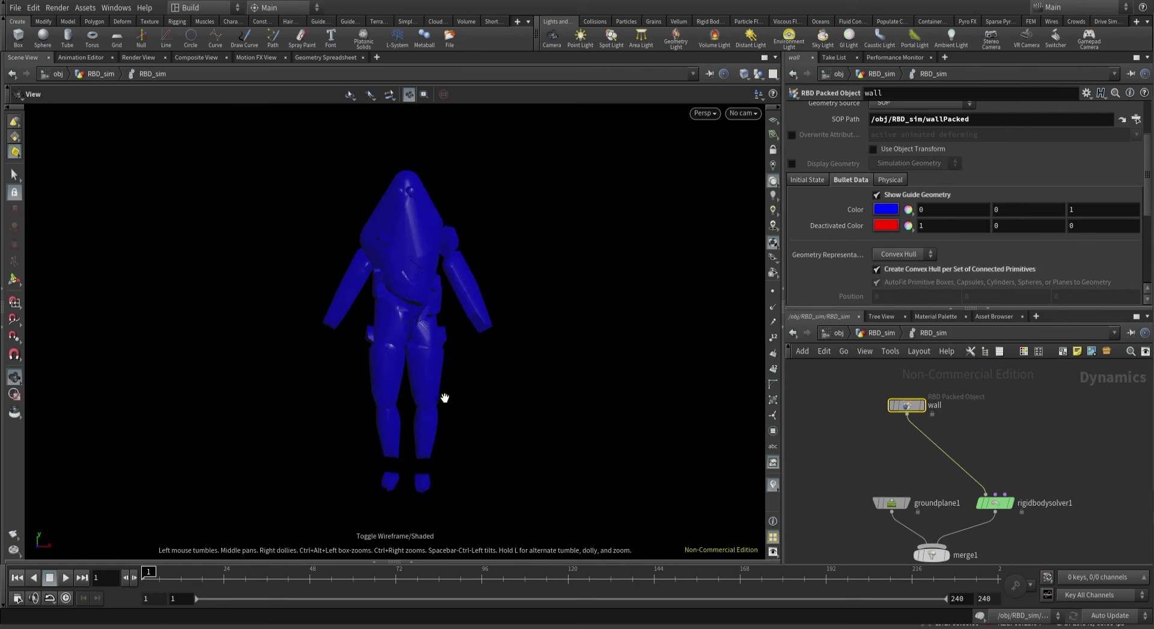
left_click(880, 332)
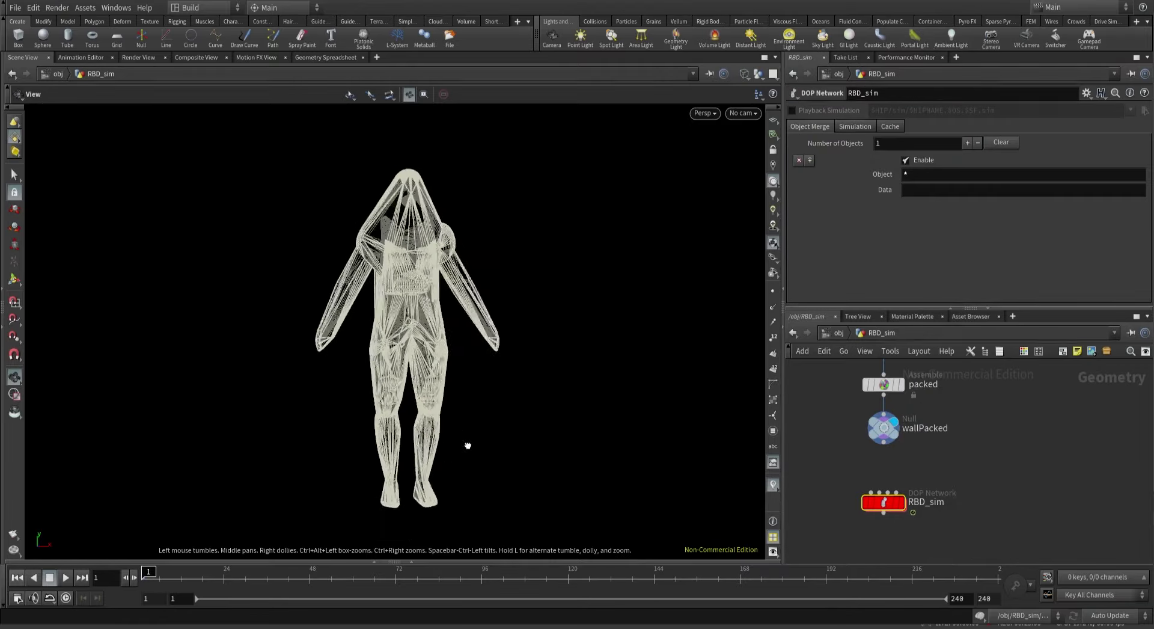
middle_click_drag(467, 443, 469, 420)
scroll(531, 359, "up", 5)
scroll(532, 360, "up", 6)
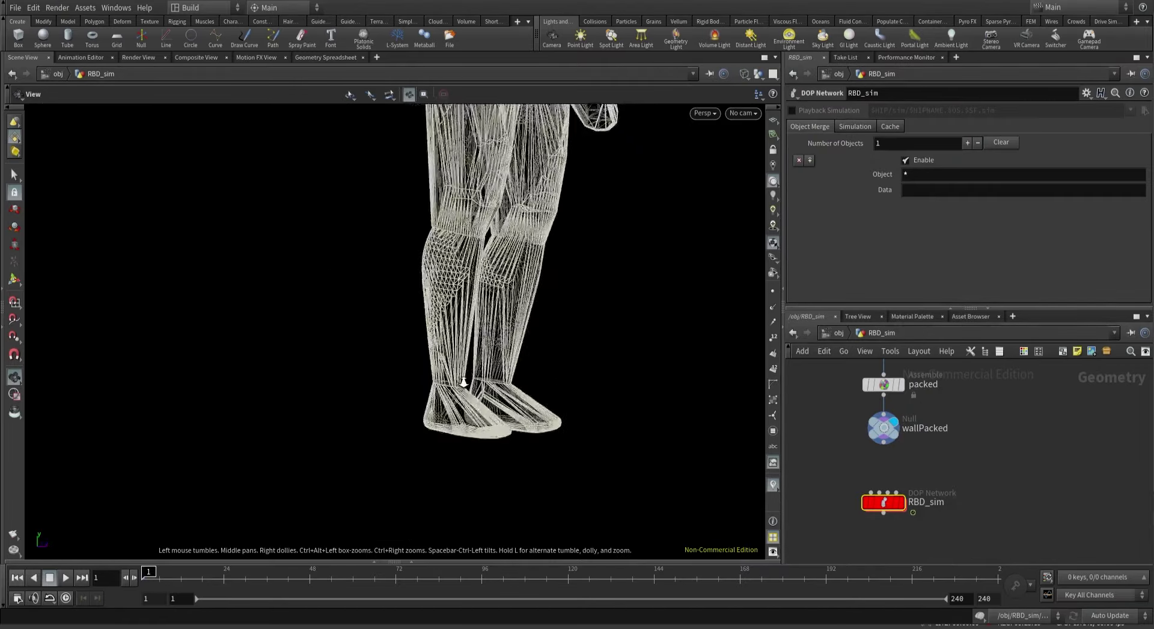
Lower the wall's Collision Padding from 0.02 to 0.005.
double_click(883, 502)
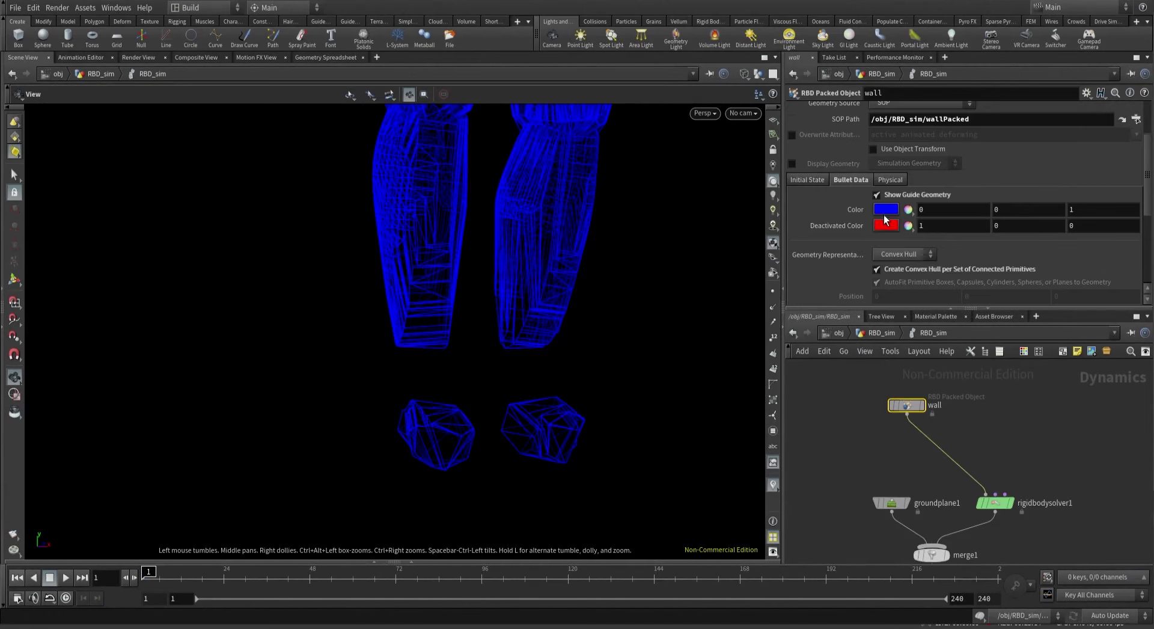
scroll(883, 215, "down", 5)
scroll(884, 214, "down", 1)
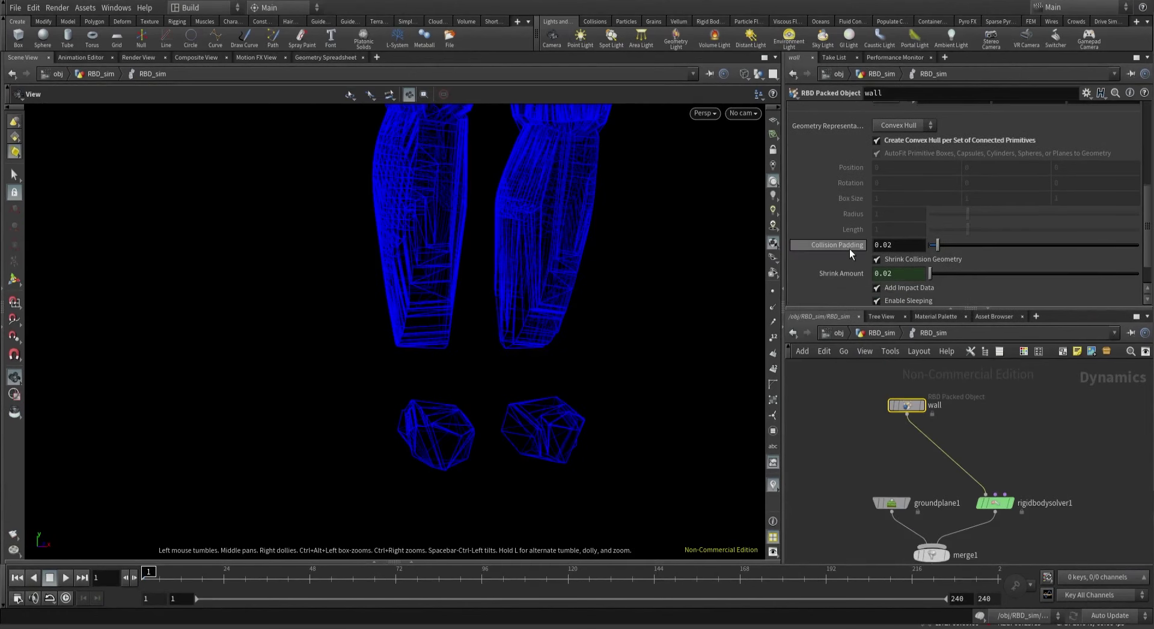
left_click(906, 243)
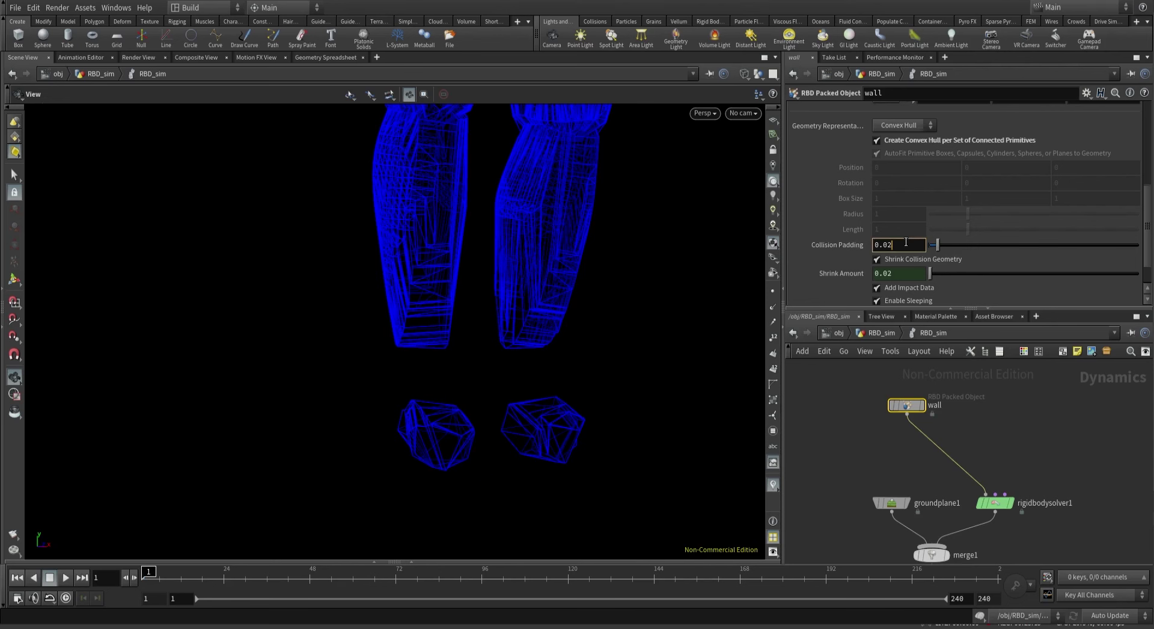
key("Return")
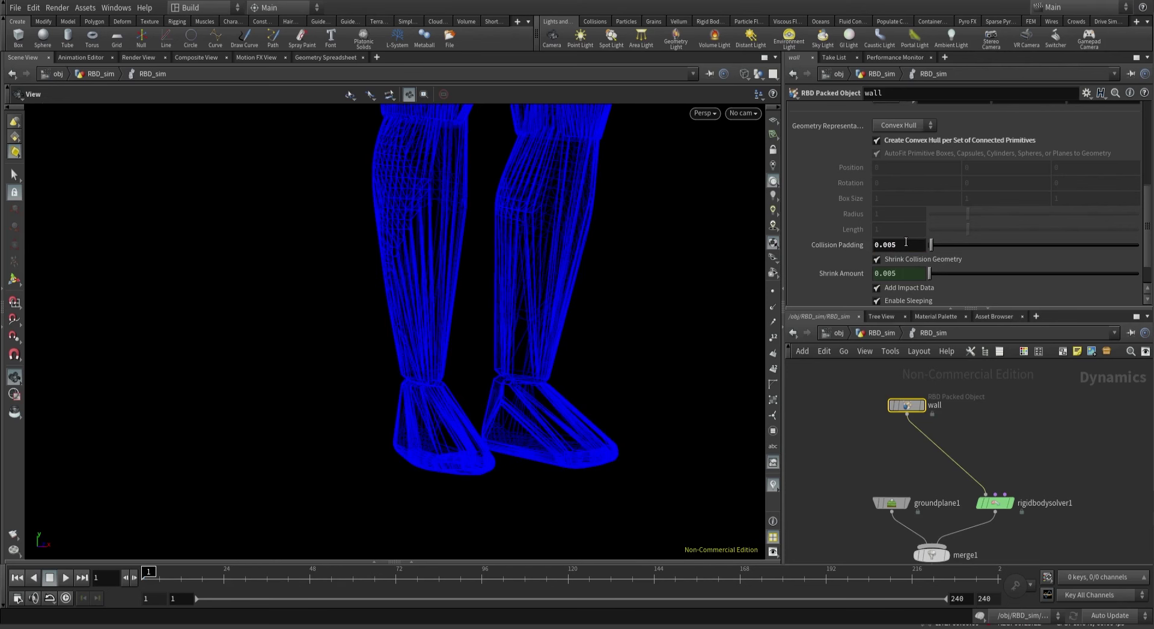
scroll(821, 209, "down", 2)
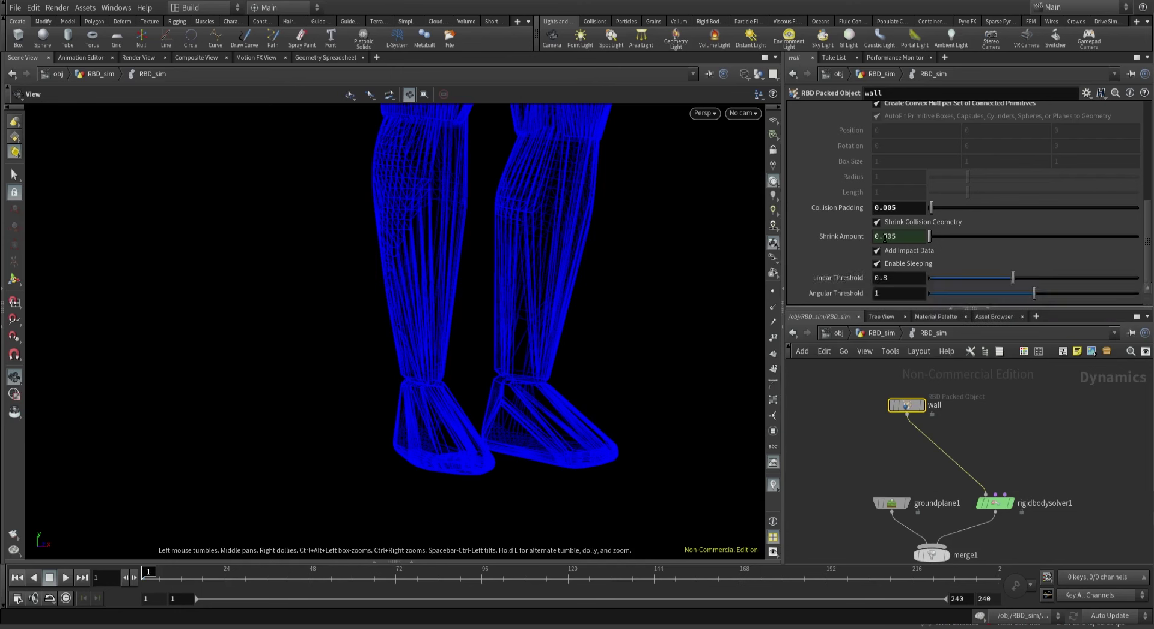
Try a Rotational Stiffness of 10 on the wall RBD Packed Object.
scroll(885, 237, "up", 5)
left_click(889, 191)
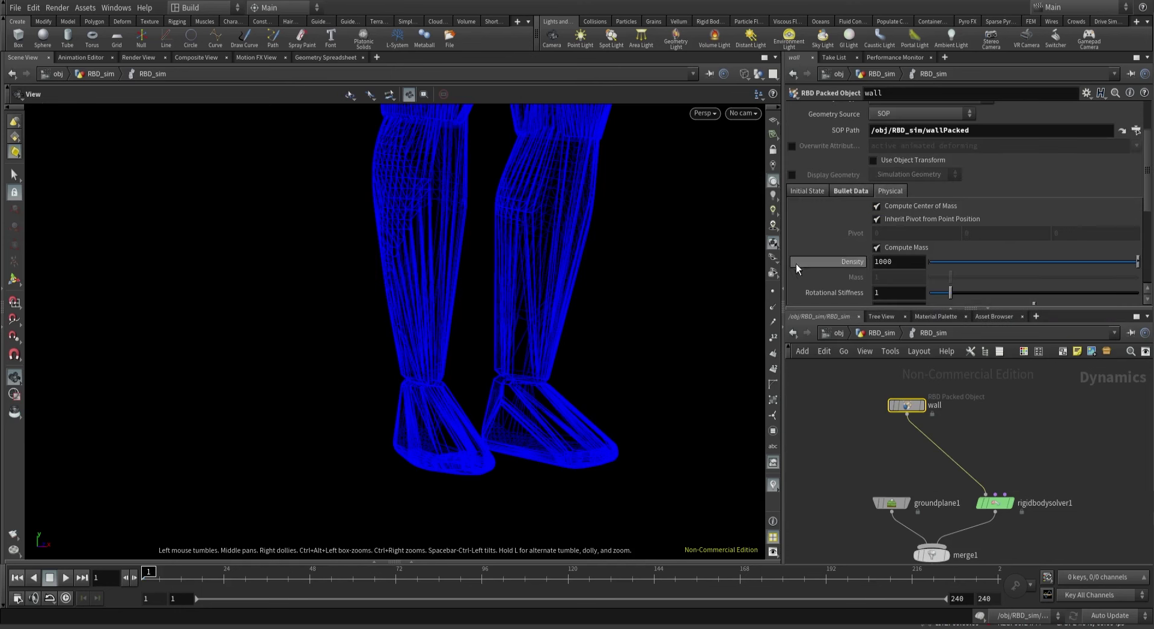
double_click(905, 260)
scroll(882, 239, "down", 3)
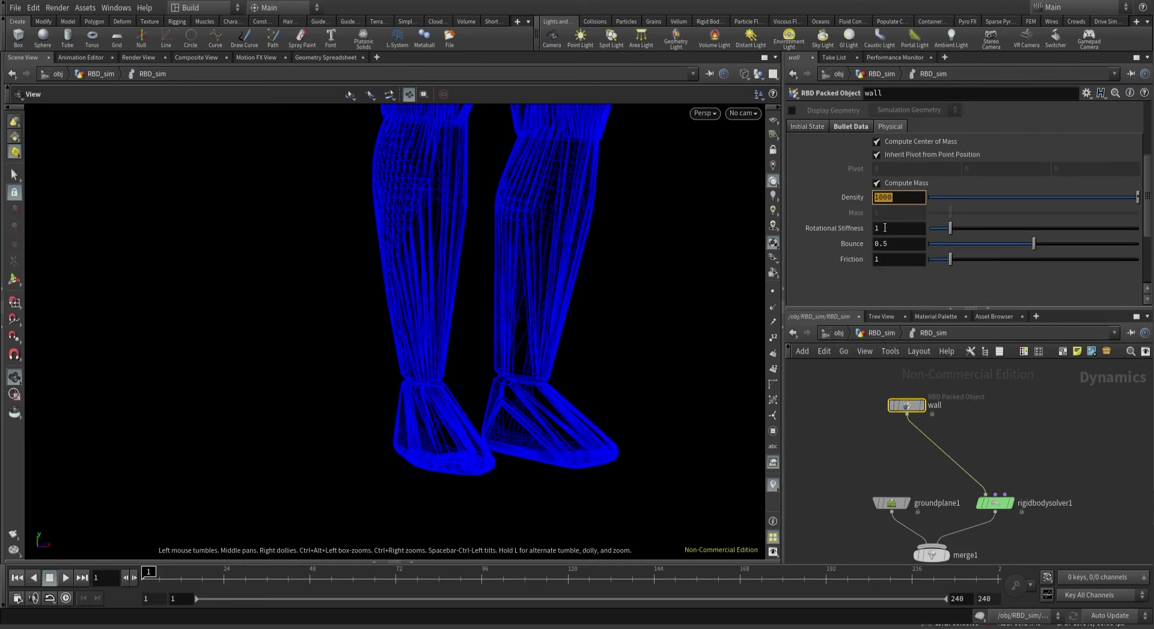
left_click(884, 228)
type("0")
key("Return")
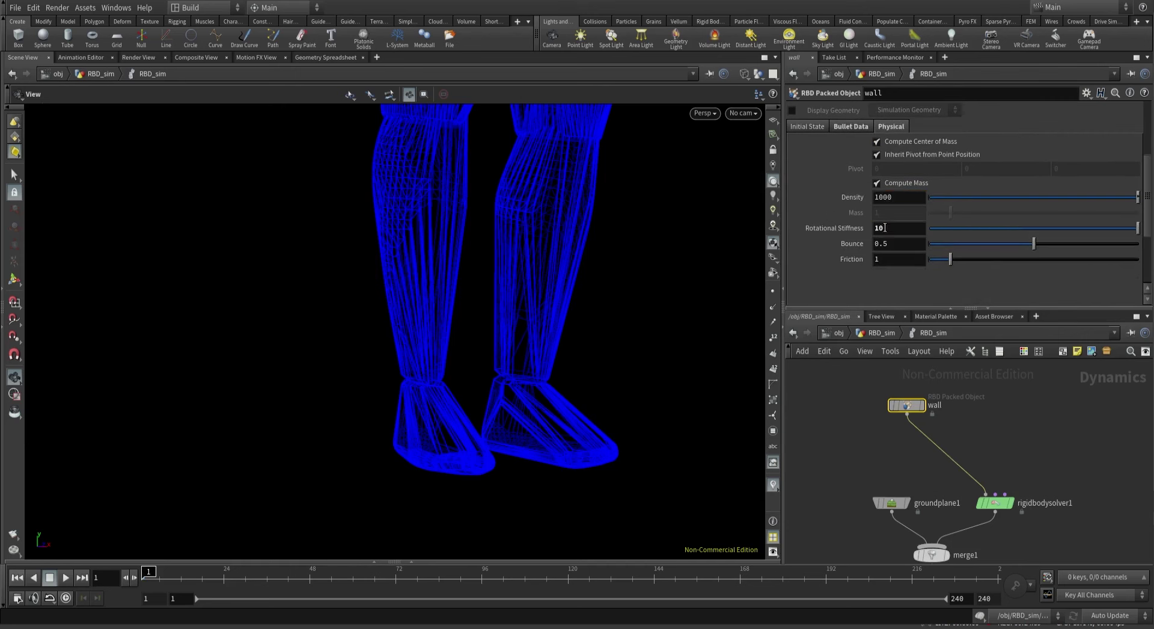
Play the simulation, test a Rotational Stiffness of 0.1, then settle on 1.
right_click_drag(432, 293, 64, 420)
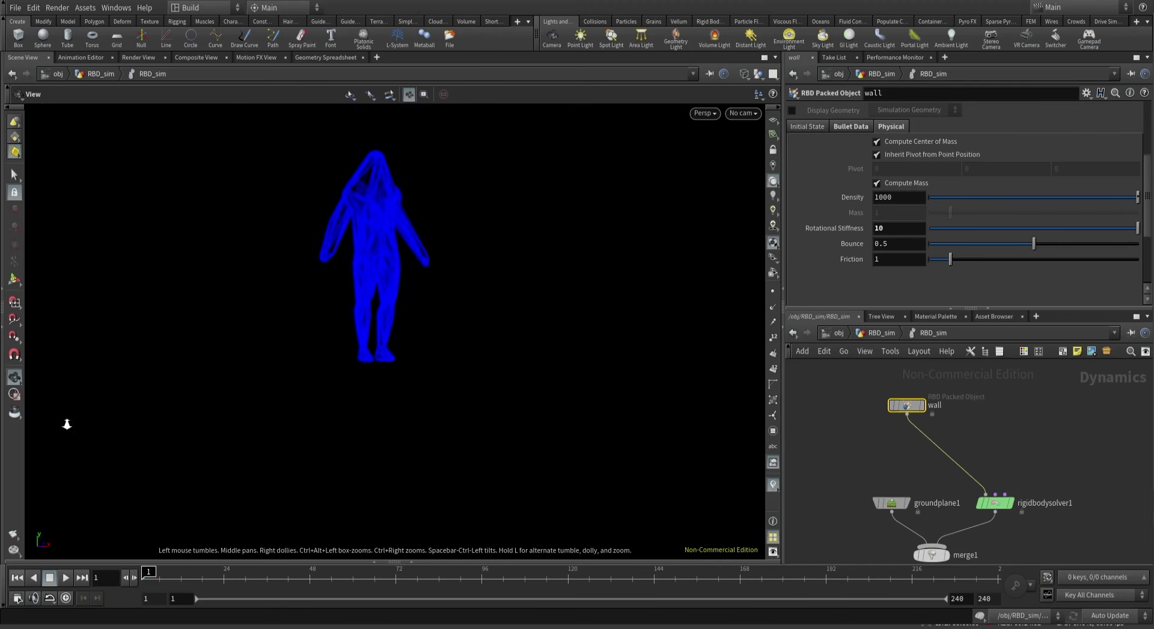
left_click(63, 577)
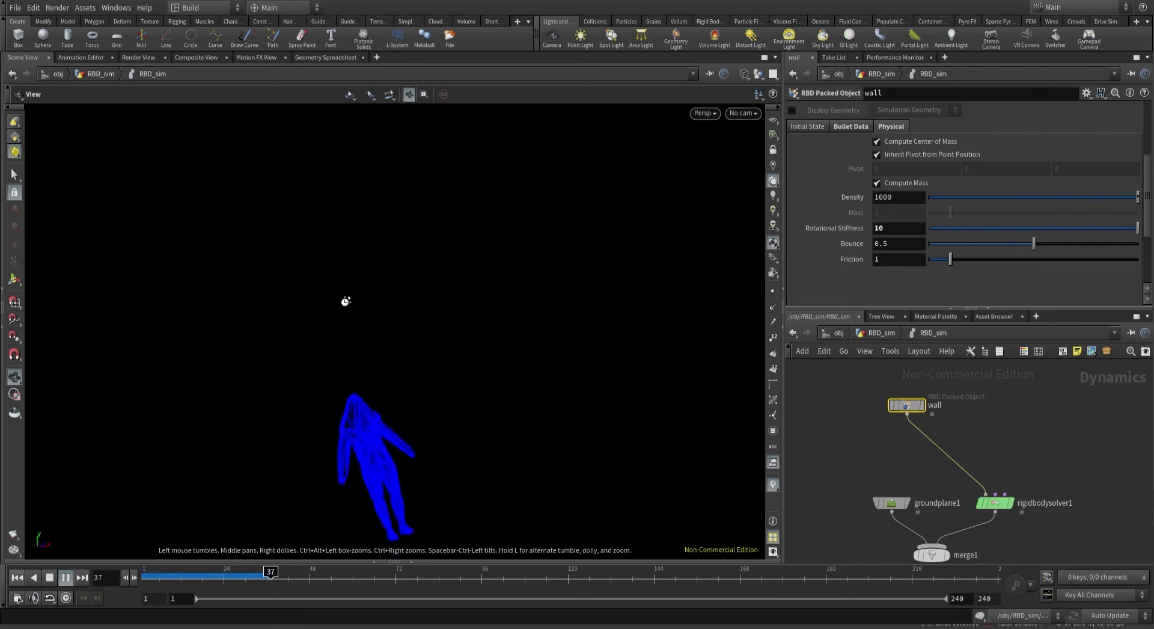
left_click(49, 577)
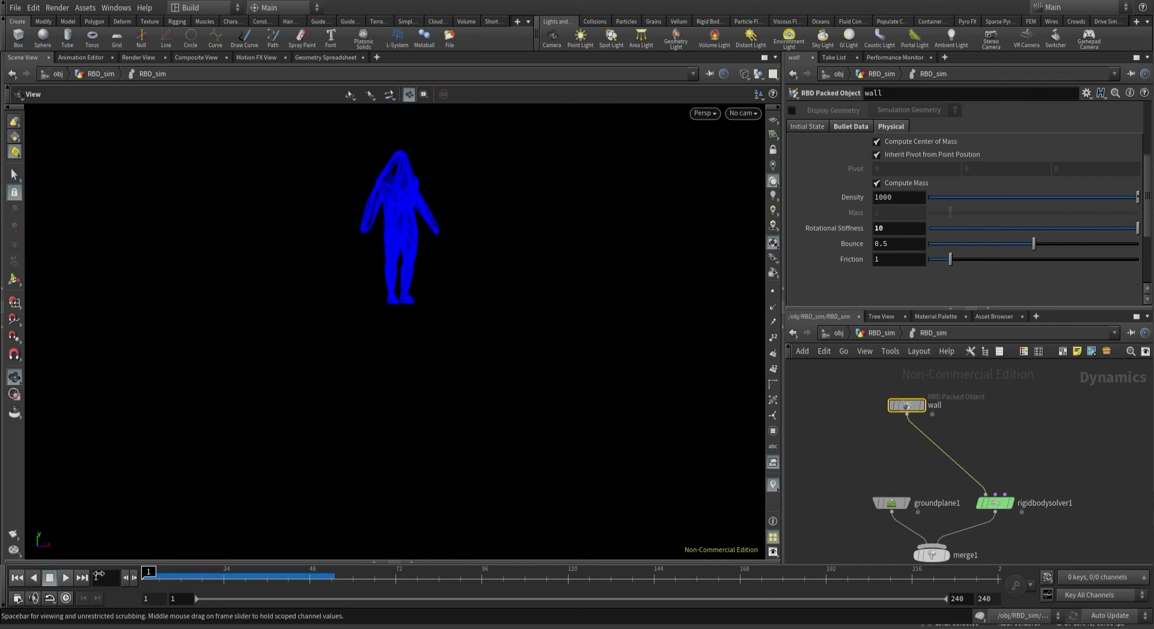
double_click(898, 228)
type(".1")
left_click(58, 579)
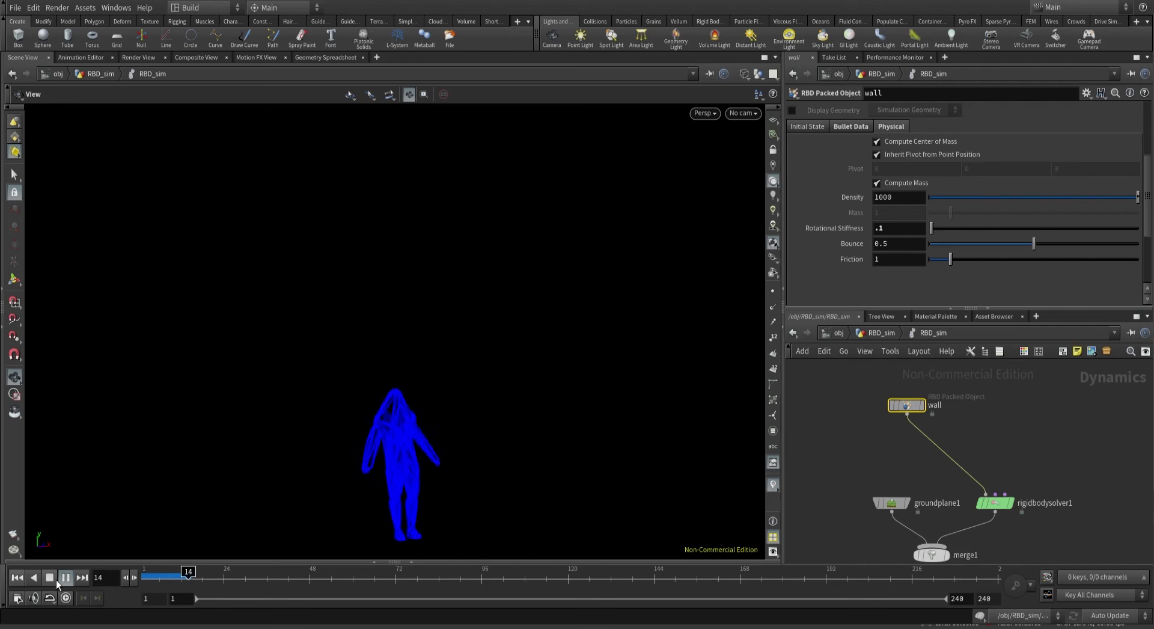
left_click(54, 578)
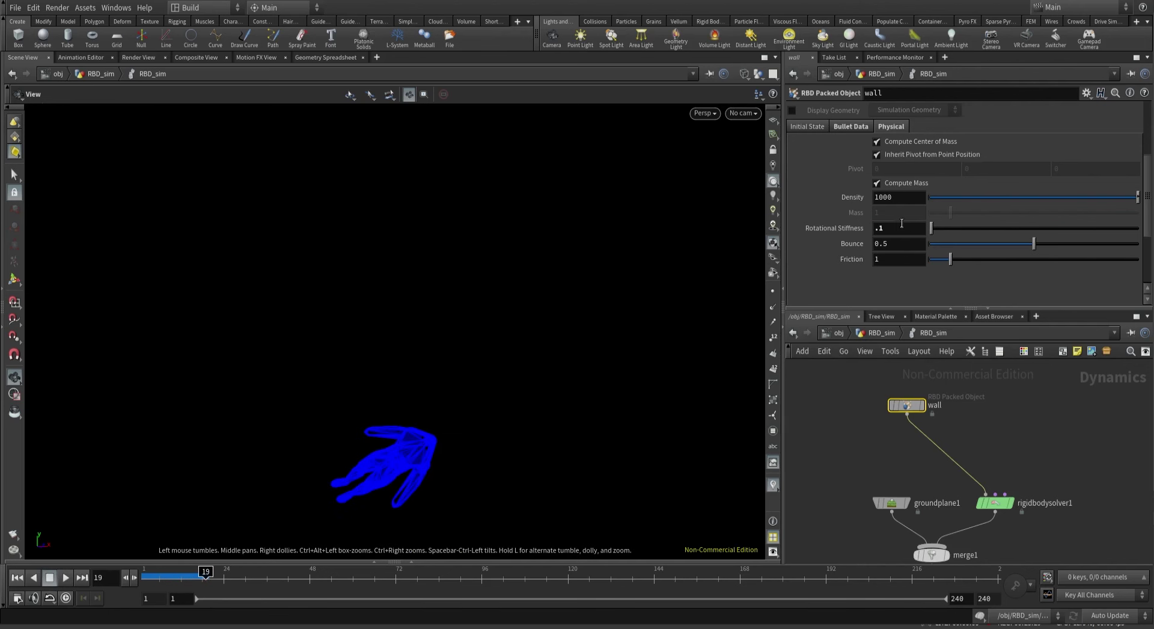
key("Return")
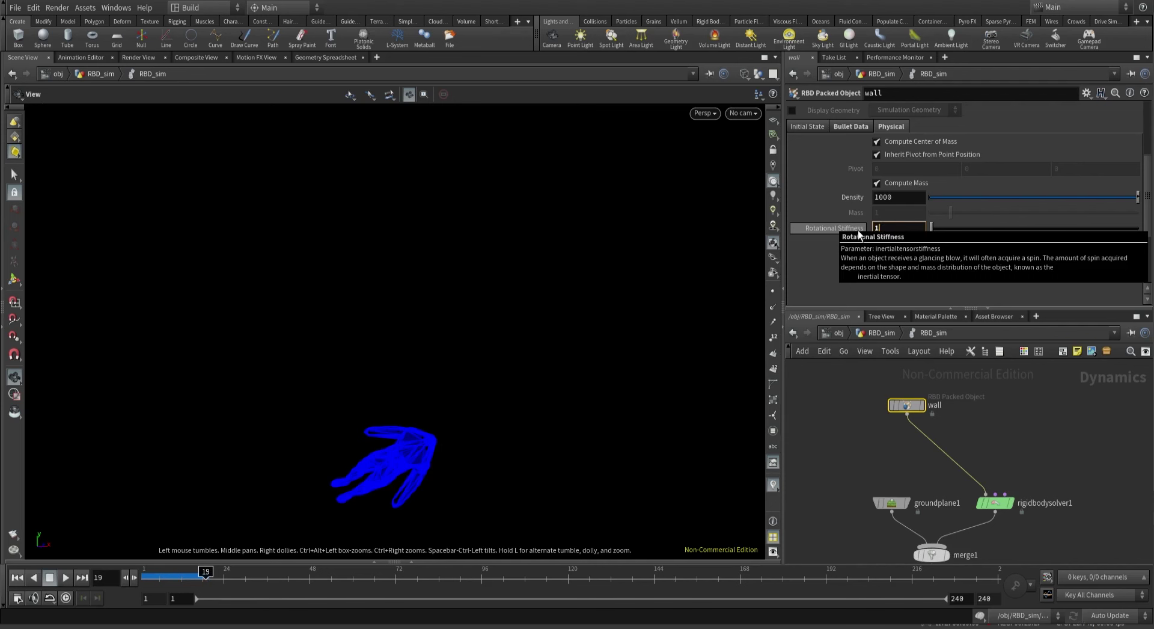
type("1")
key("Return")
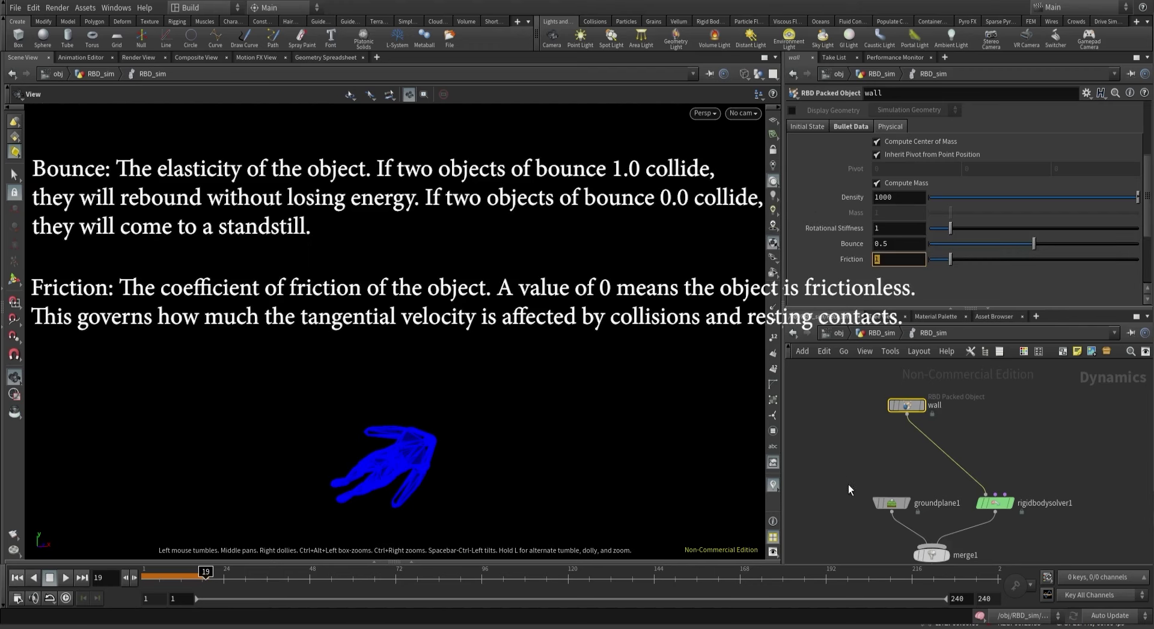
Rearrange the wall and rigidbodysolver1 nodes in the simulation network and select both.
left_click(846, 422)
left_click_drag(923, 415, 946, 423)
scroll(937, 415, "down", 2)
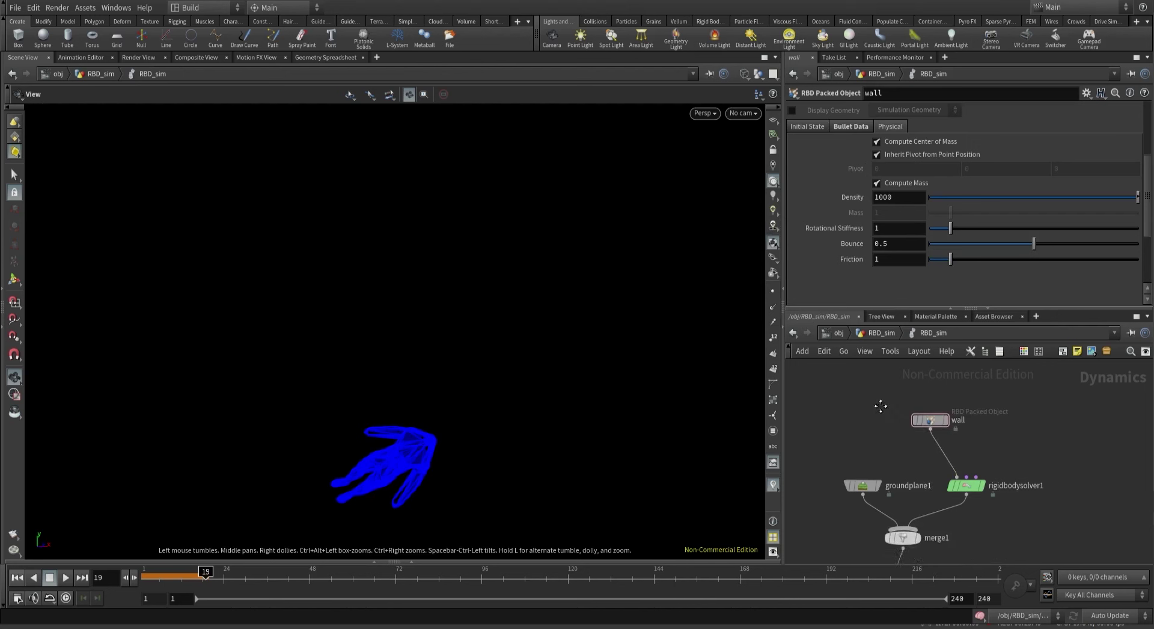
middle_click_drag(915, 396, 879, 376)
left_click_drag(883, 374, 937, 442)
Rewind to frame 1 and review the solver's RBD, Fracture and Bullet settings.
left_click(17, 577)
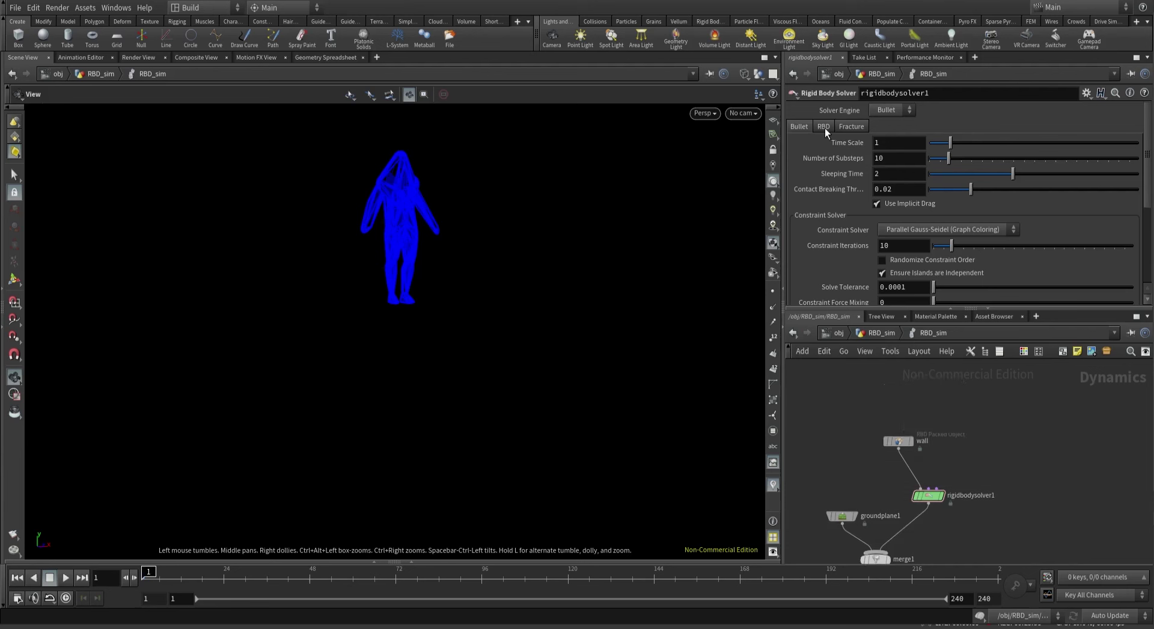
scroll(847, 168, "down", 2)
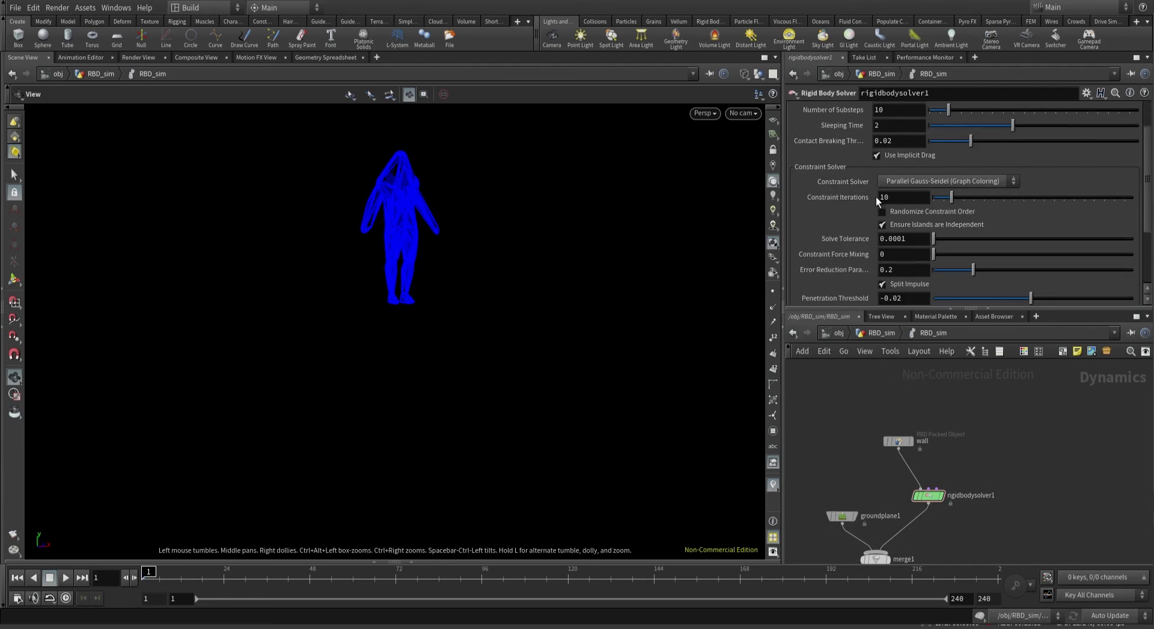
scroll(881, 216, "down", 3)
scroll(860, 180, "up", 5)
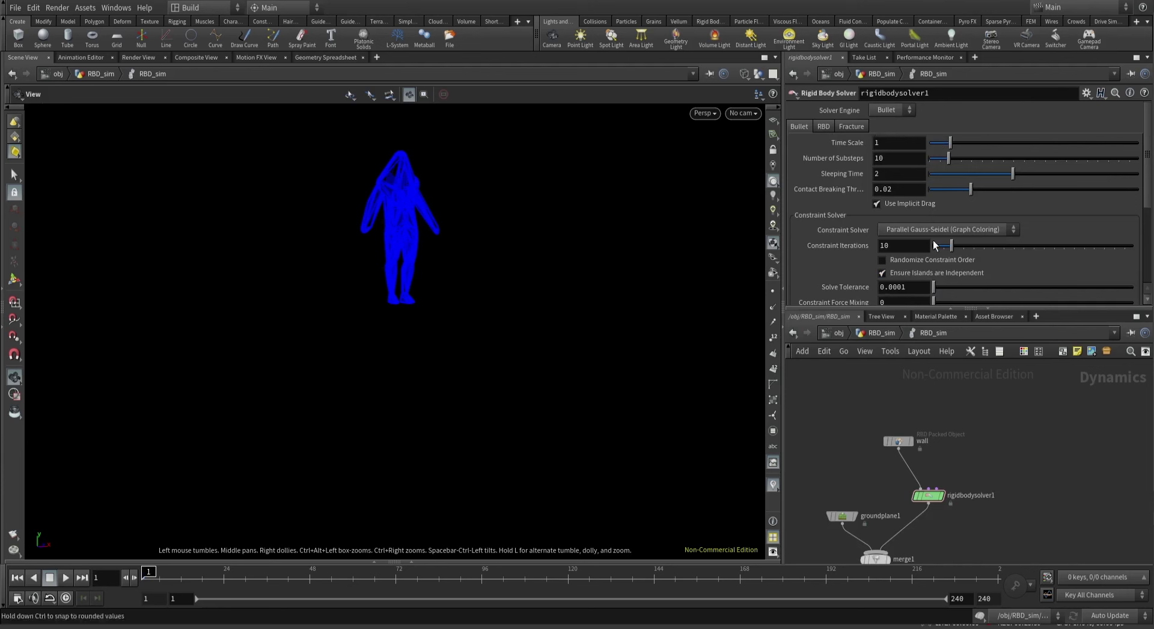
left_click(823, 126)
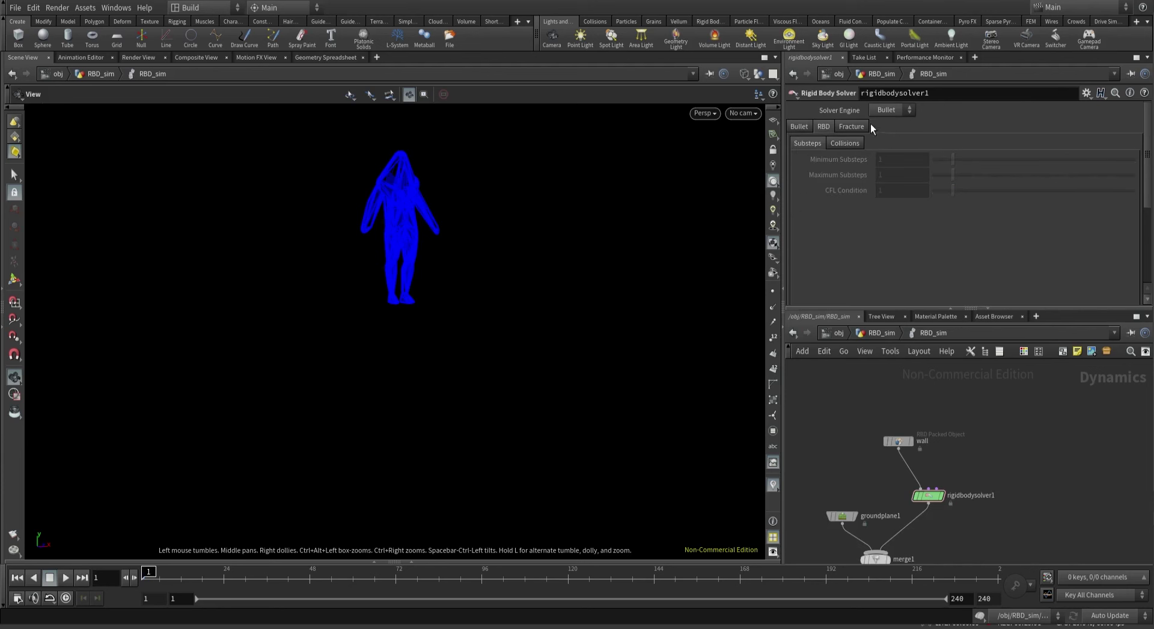
left_click(851, 125)
left_click(799, 125)
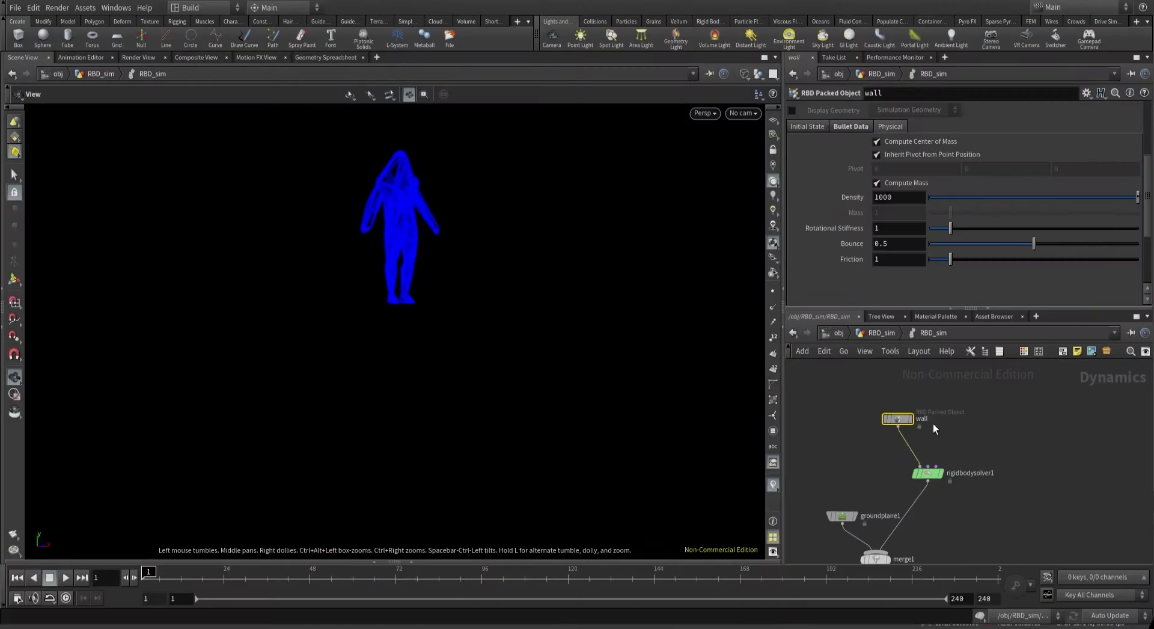
At geometry level, wire rbdunpack1 into primitivewrangle1 and delete the three test-figure nodes.
left_click(885, 336)
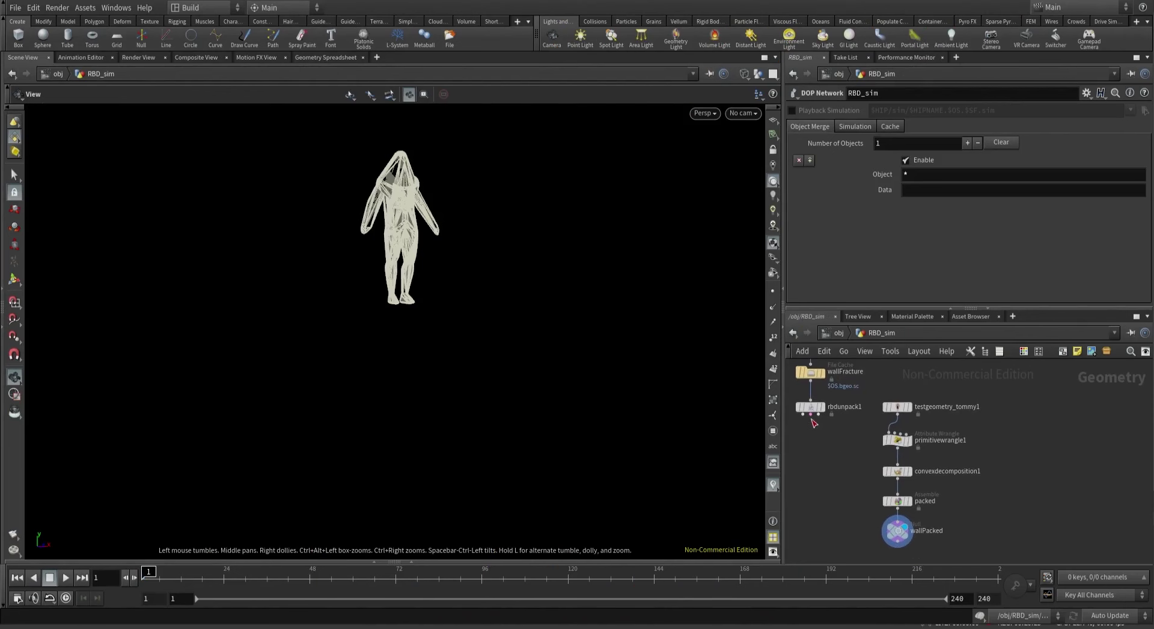
left_click(811, 414)
left_click(867, 485)
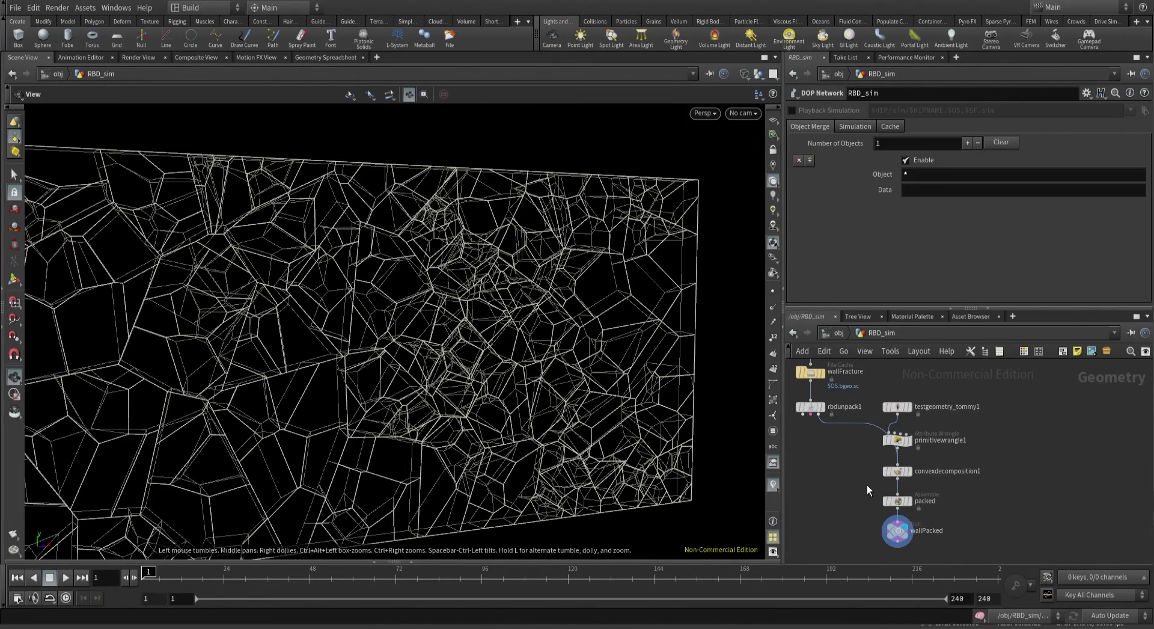
left_click_drag(944, 384, 850, 479)
key("Delete")
Check the packed node's piece name values in the Geometry Spreadsheet.
left_click(897, 501)
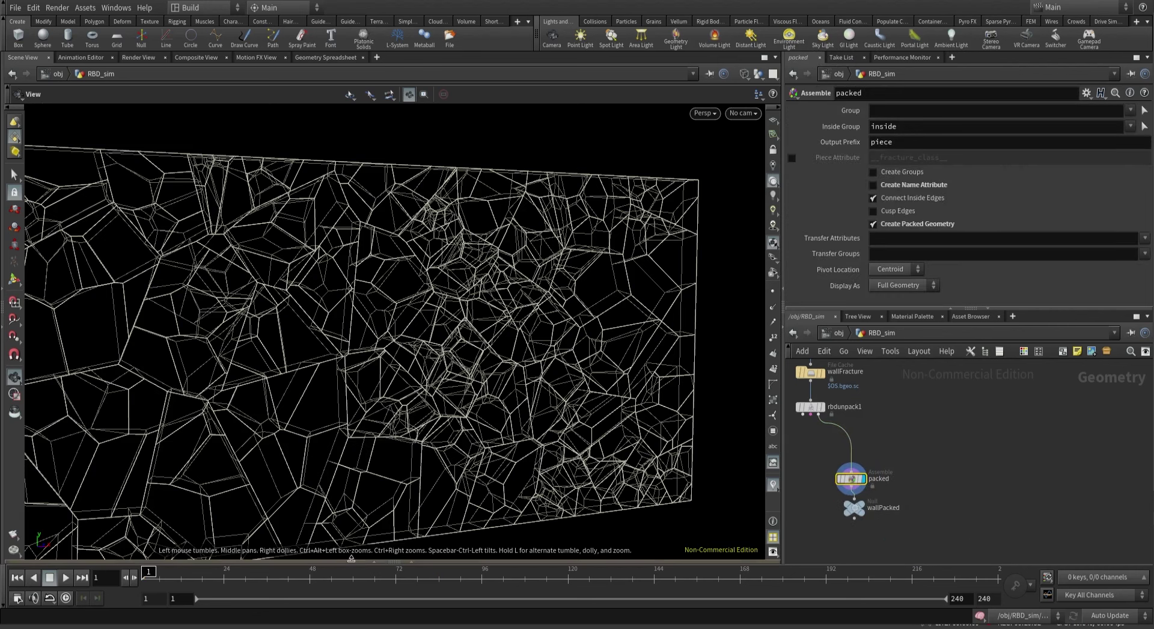
left_click(412, 561)
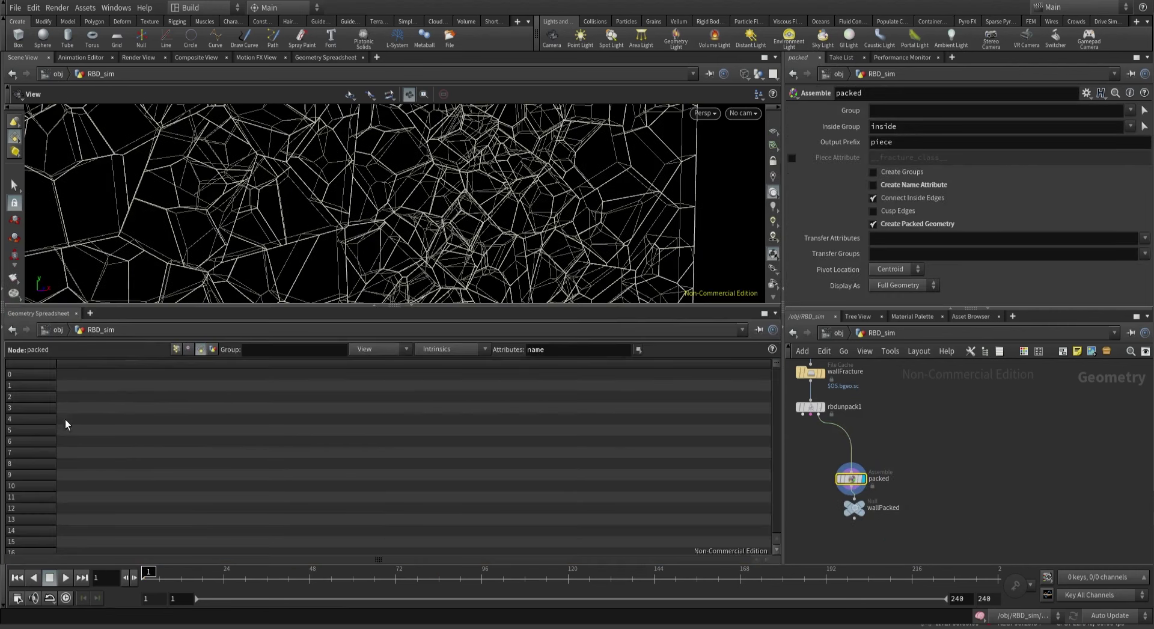
left_click(178, 349)
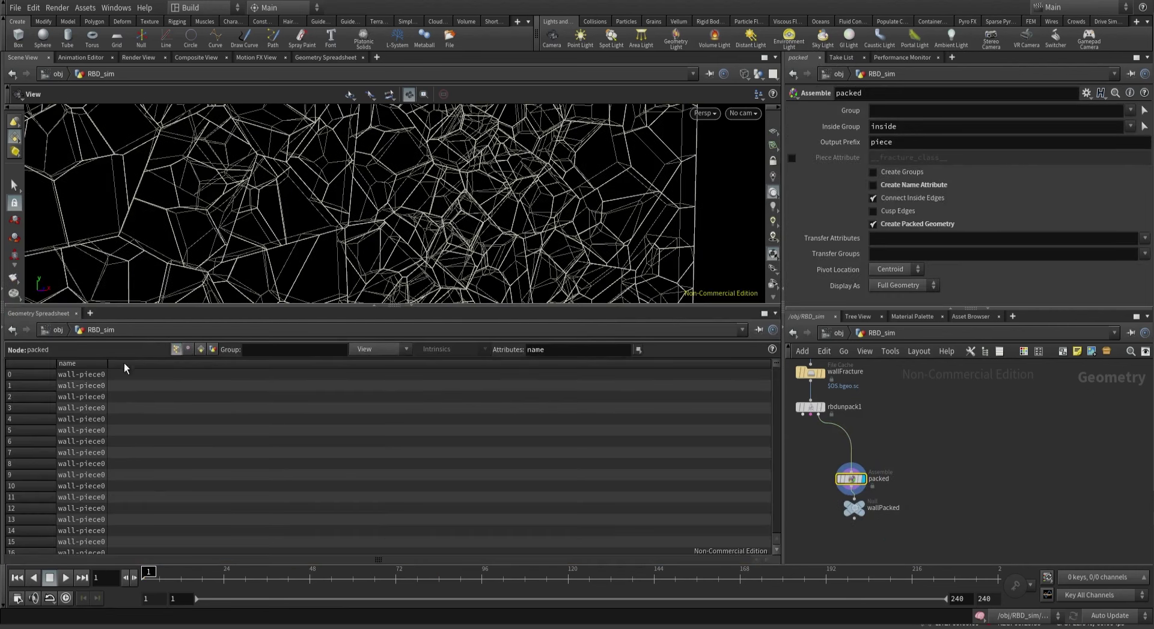
left_click(419, 313)
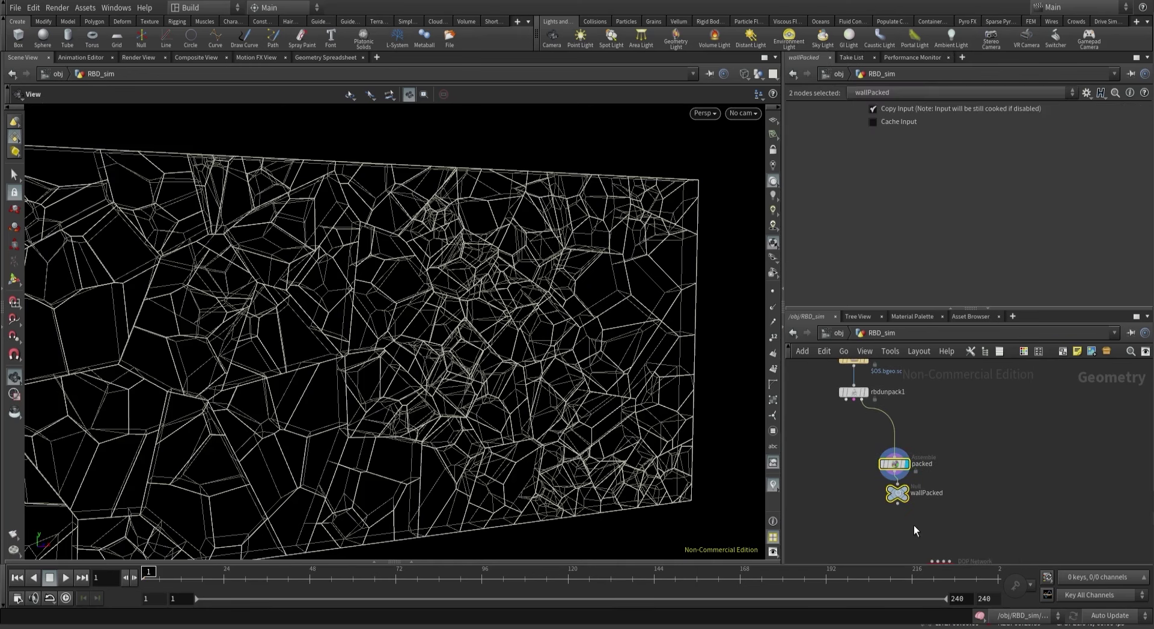
Enter the RBD_sim simulation network and view the scene through cam1.
left_click(895, 442)
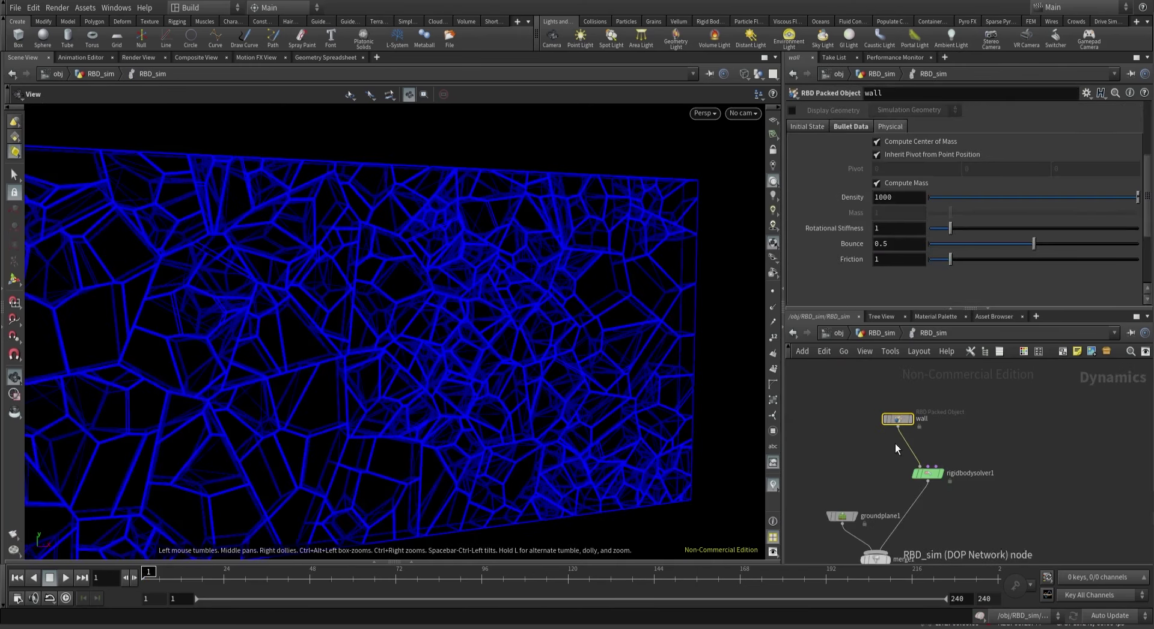
left_click(745, 114)
left_click(761, 170)
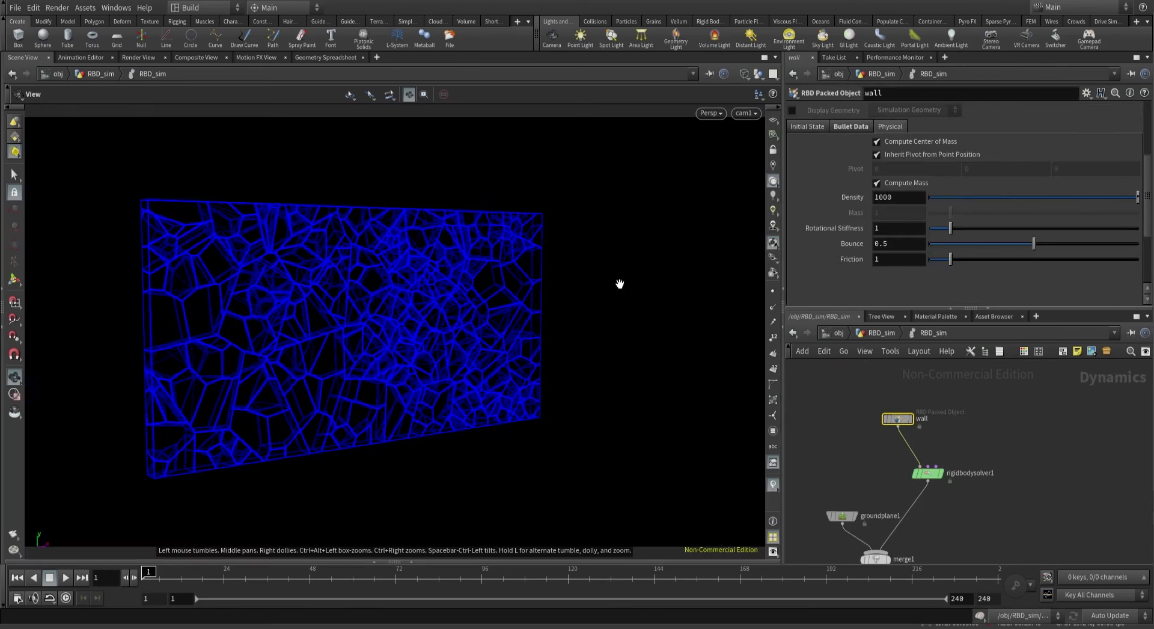
Set the wall's Collision Padding to 0.0075 and play the simulation.
left_click(851, 126)
scroll(845, 168, "down", 5)
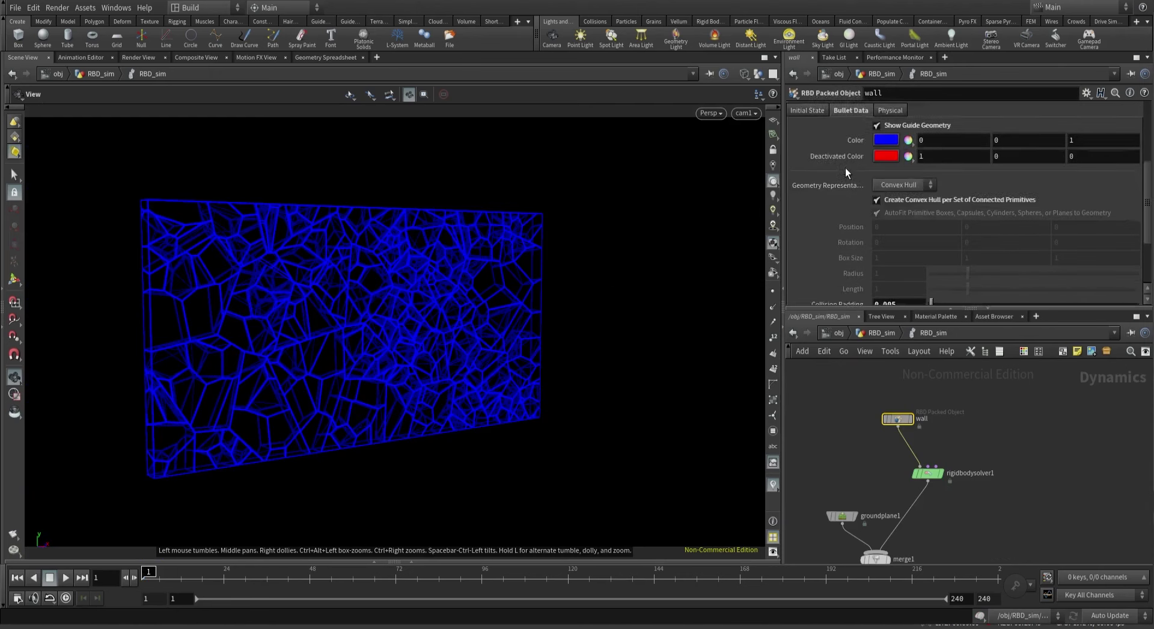
middle_click(834, 208, "ctrl")
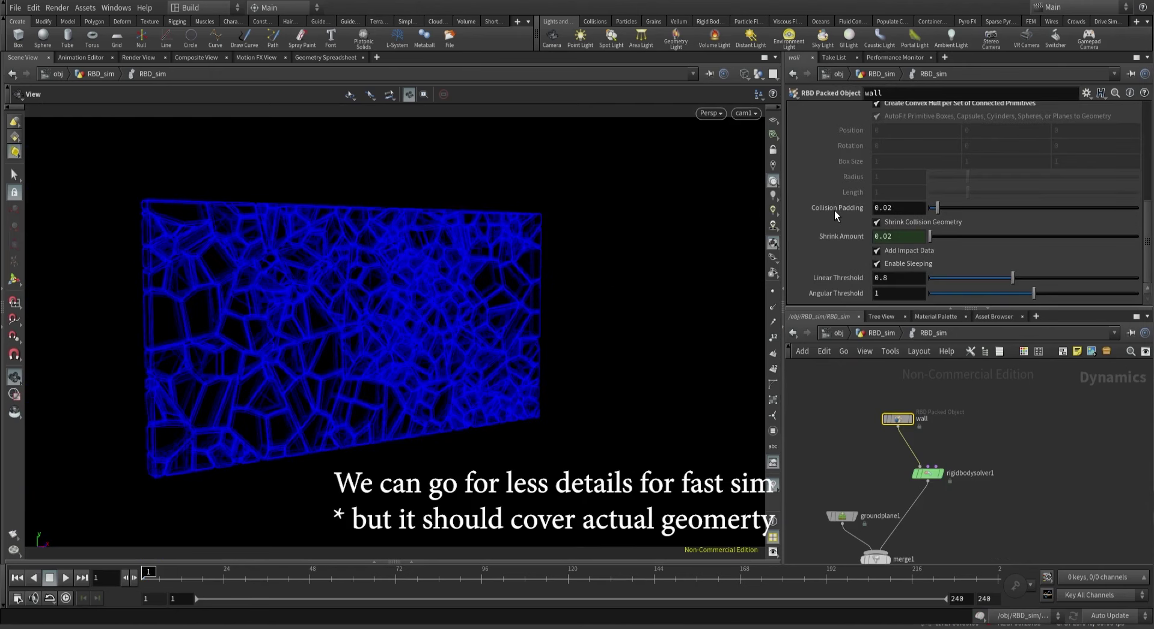
left_click(895, 213)
key("Return")
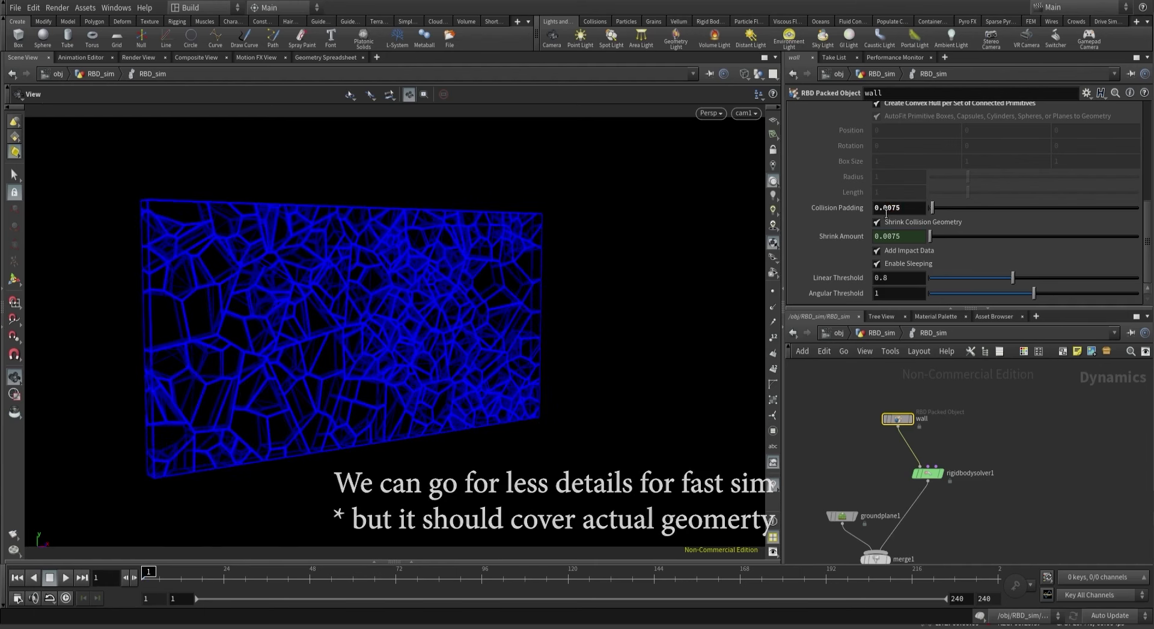
left_click(64, 578)
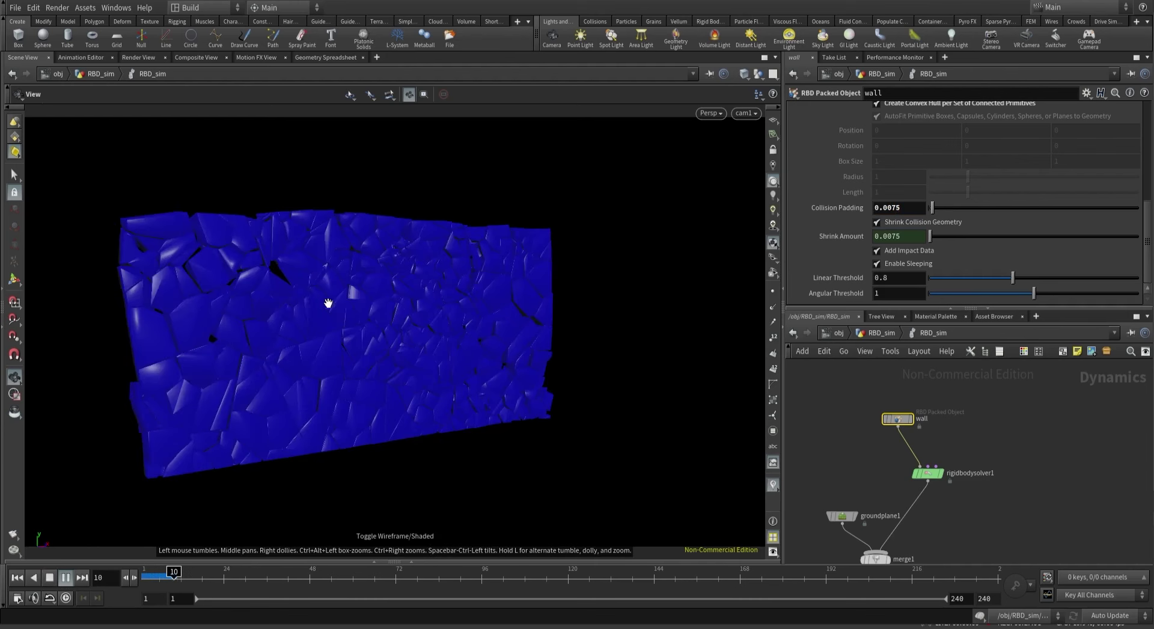
Turn off Show Guide Geometry so pieces display shaded, then replay the collapse.
left_click(744, 73)
left_click(781, 164)
scroll(911, 190, "up", 3)
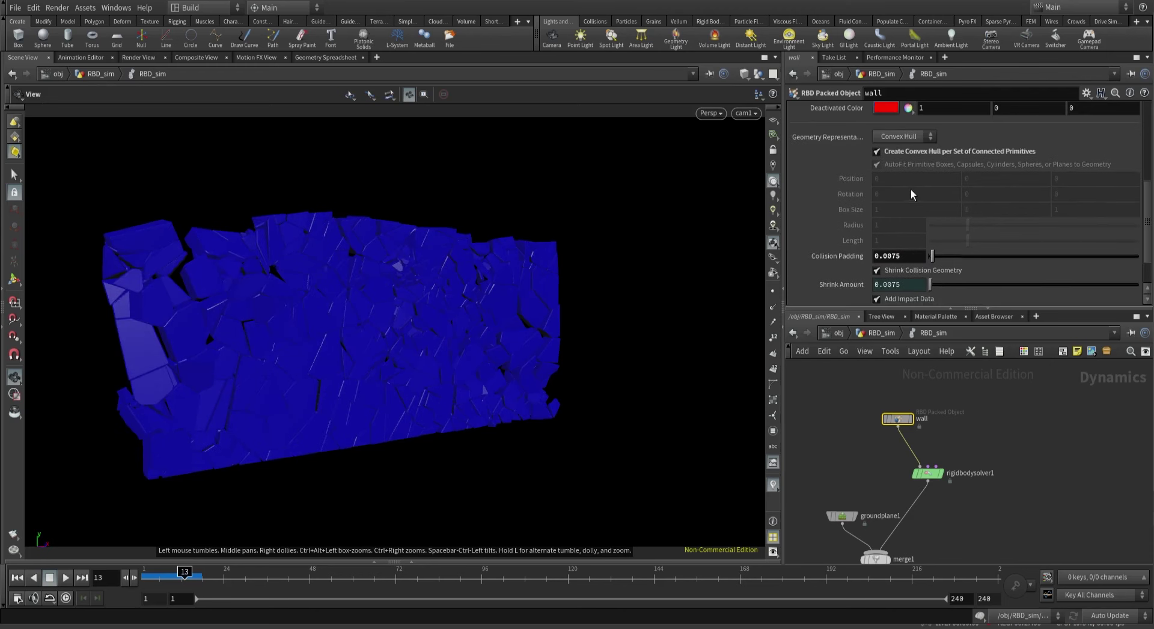
left_click(877, 125)
scroll(850, 145, "up", 2)
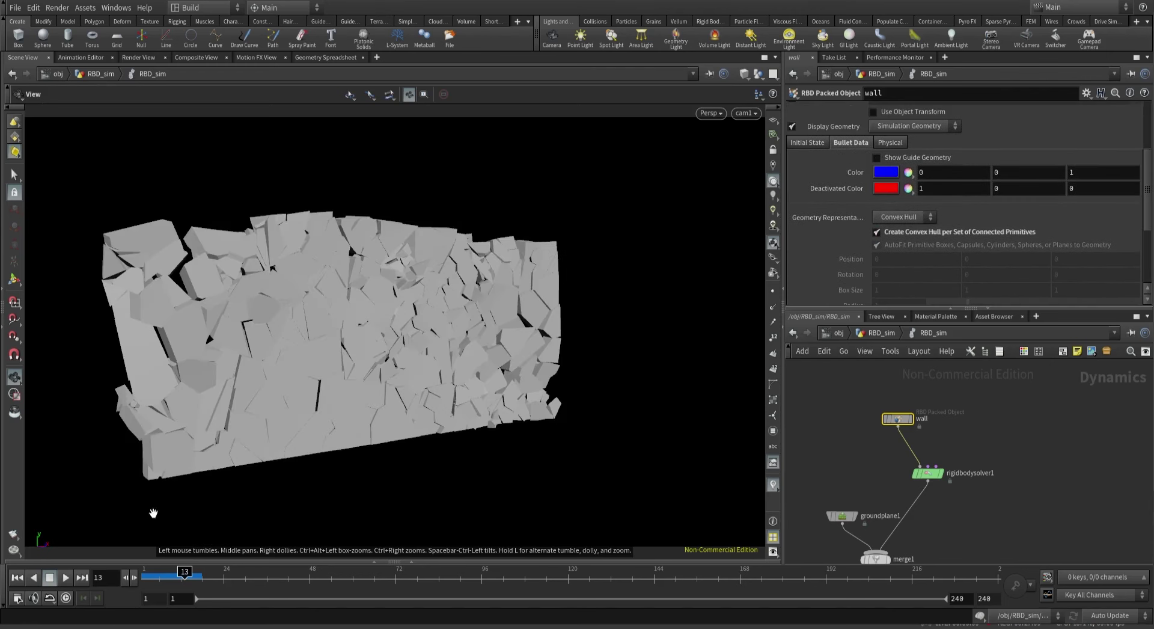
left_click(66, 577)
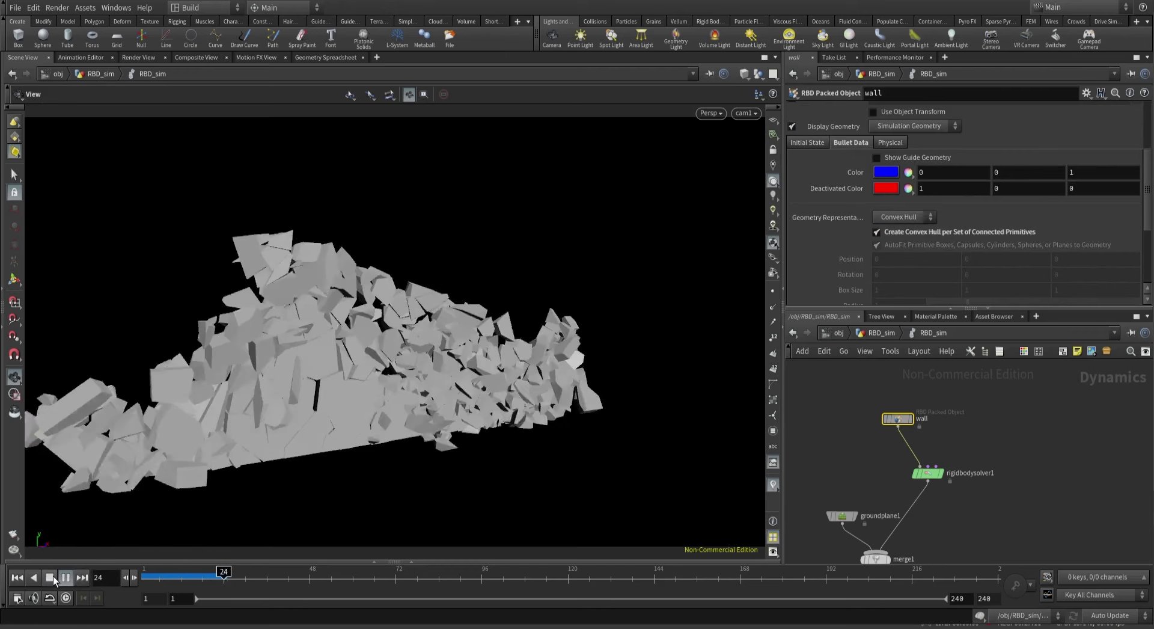
mouse_move(148, 571)
left_mouse_down()
mouse_move(171, 571)
mouse_move(144, 568)
mouse_move(155, 567)
left_mouse_up()
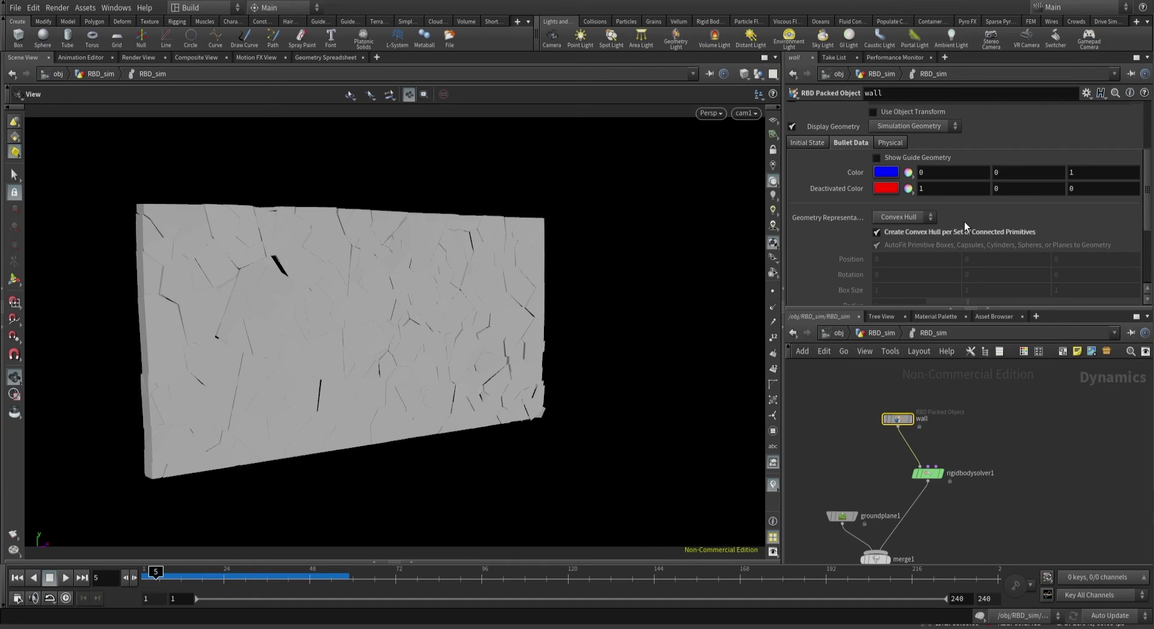
Test the wall pieces as Static objects in a playback, then switch them back to Active.
scroll(962, 218, "up", 3)
left_click(907, 147)
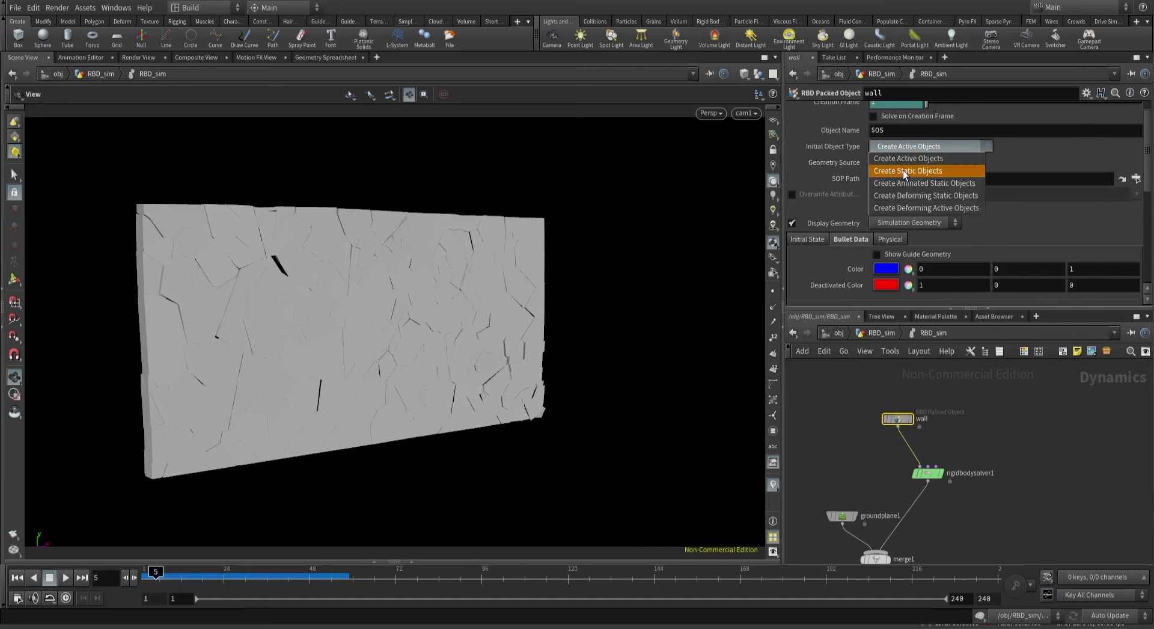
left_click(903, 171)
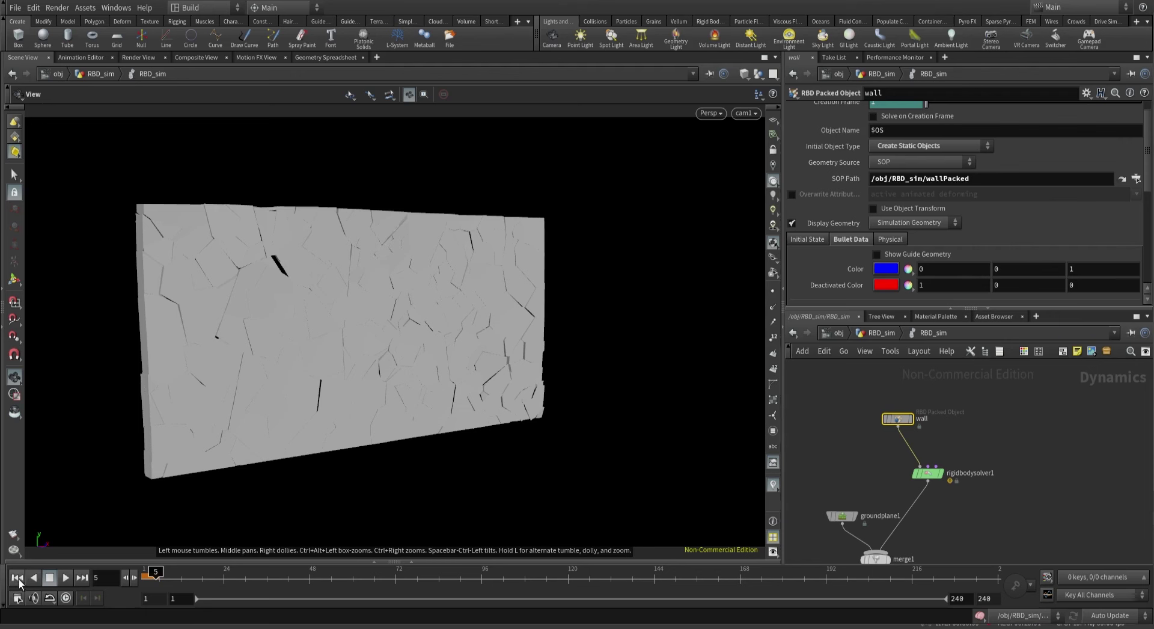
left_click(17, 577)
left_click(66, 576)
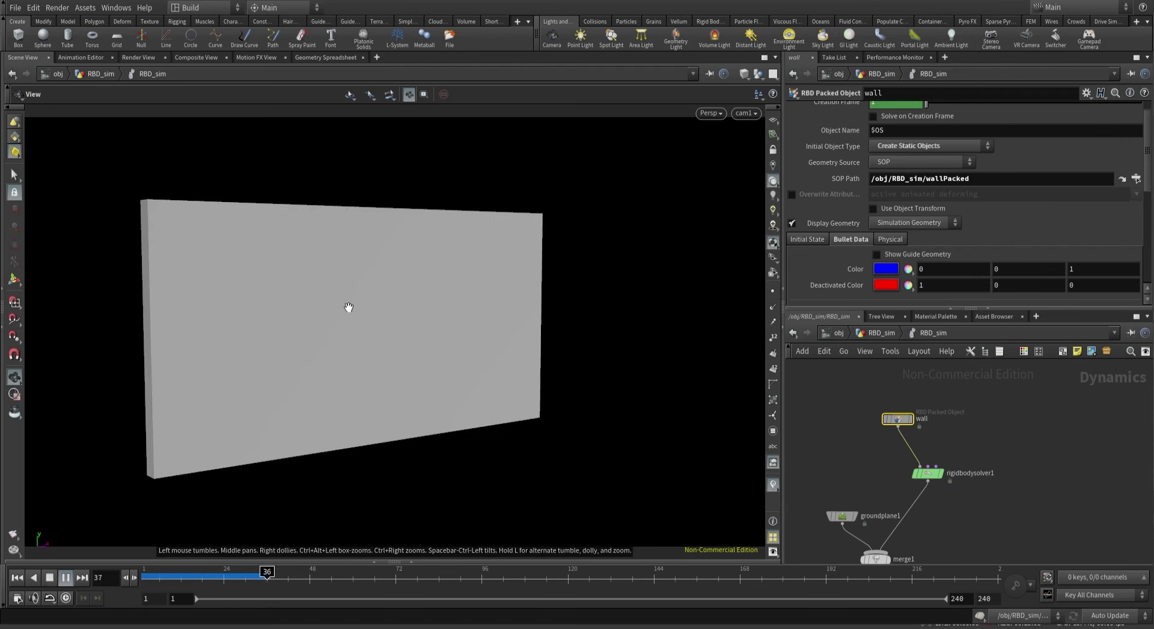
key("ctrl+Up")
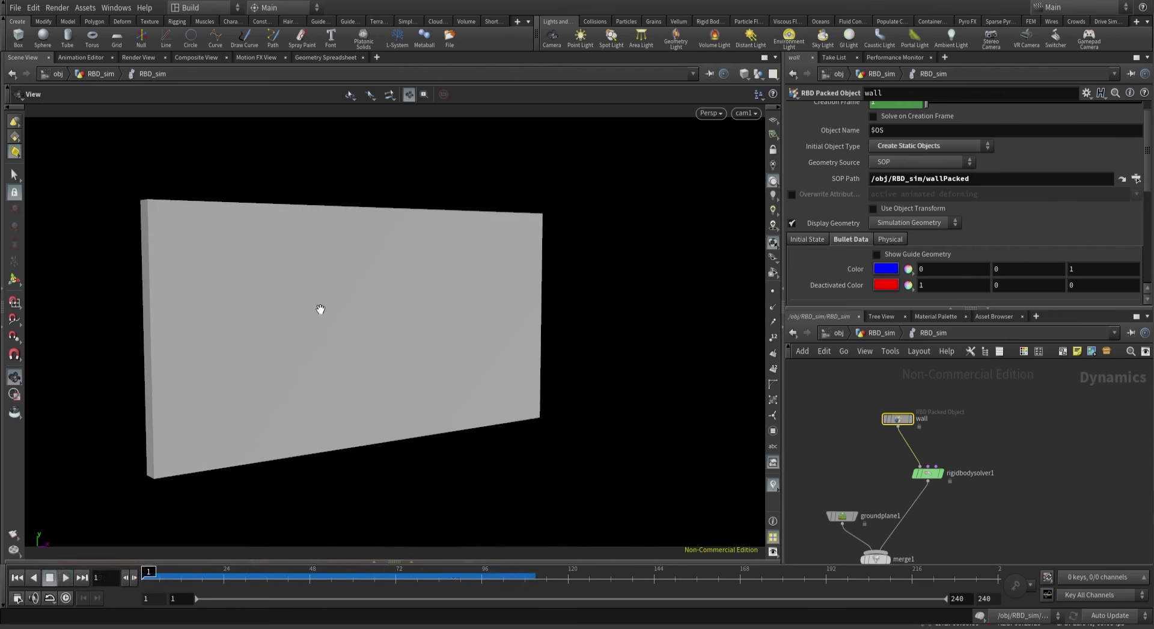
left_click(908, 148)
left_click(908, 158)
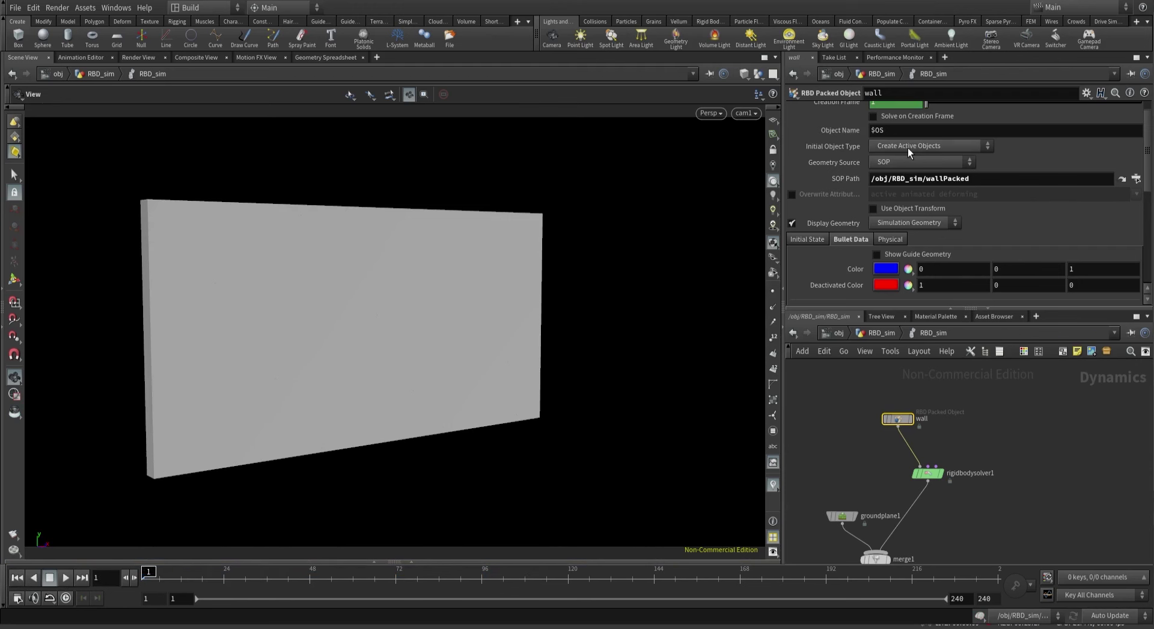
Return to the RBD_sim geometry network, tidy the packed node, and select wallPacked.
left_click(881, 333)
left_click(890, 470)
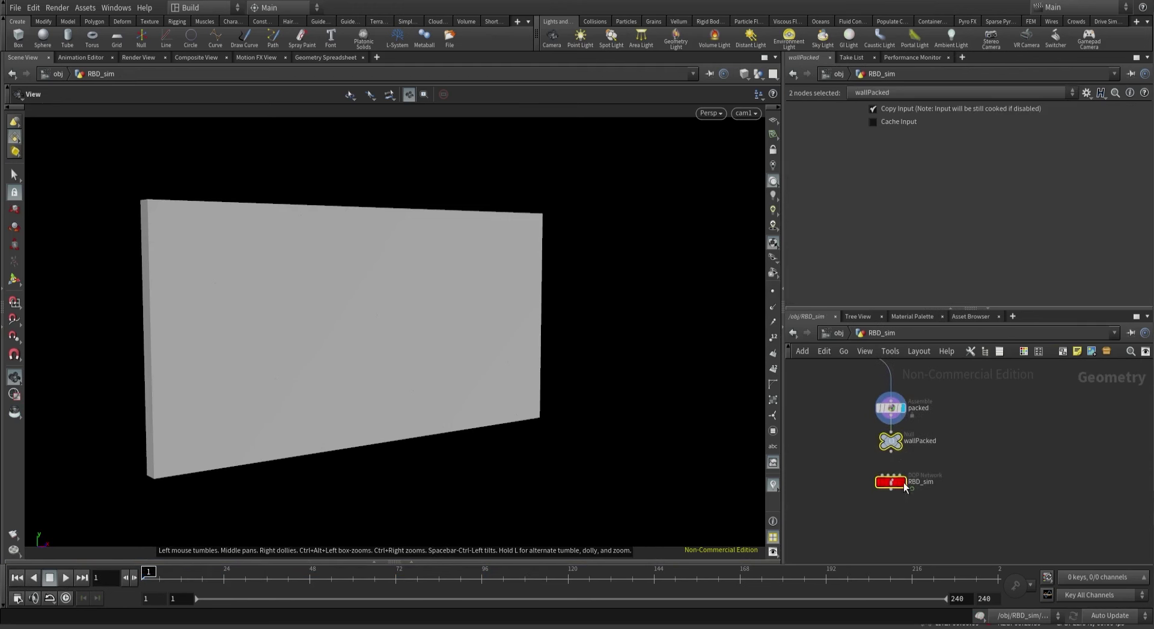
left_click_drag(867, 405, 878, 414)
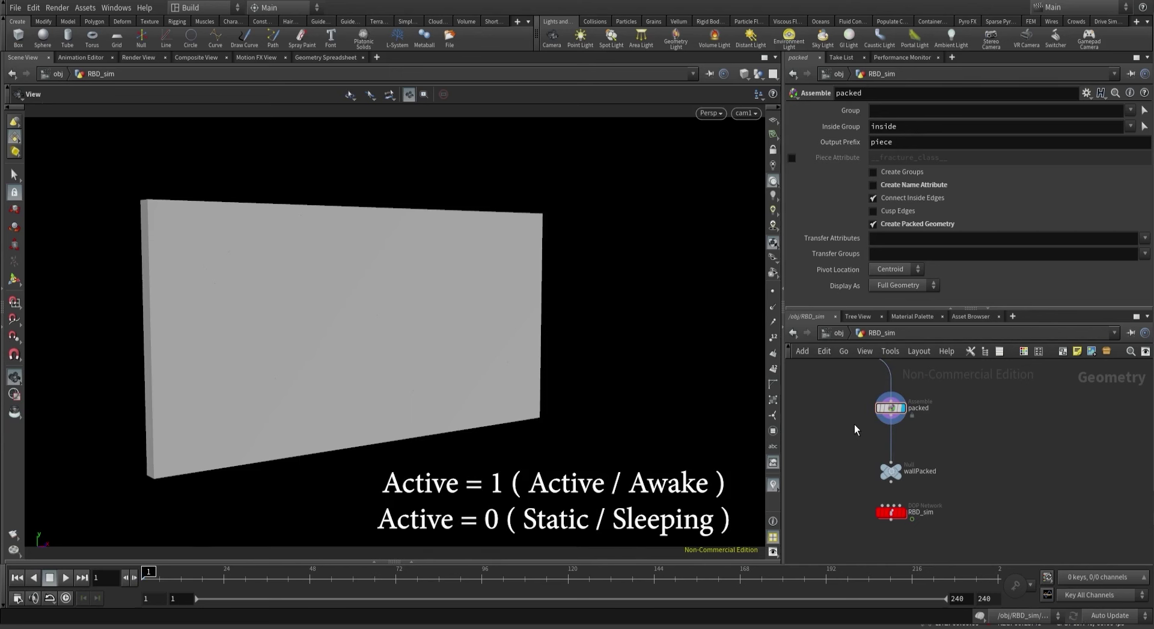
middle_click_drag(843, 402, 841, 453)
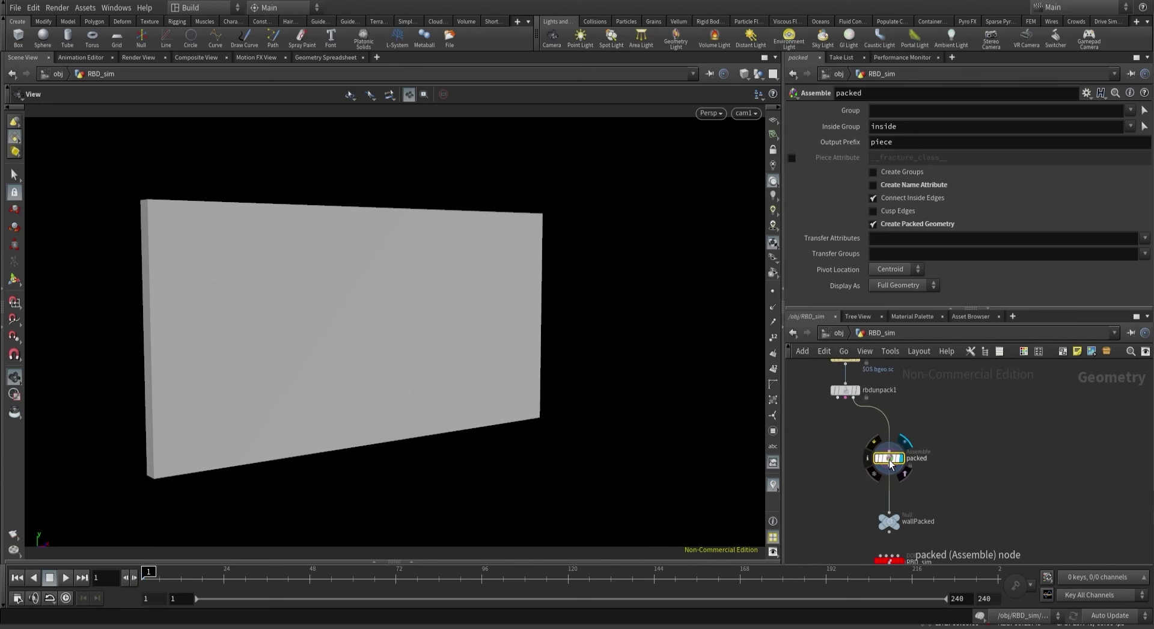
left_click_drag(891, 464, 890, 445)
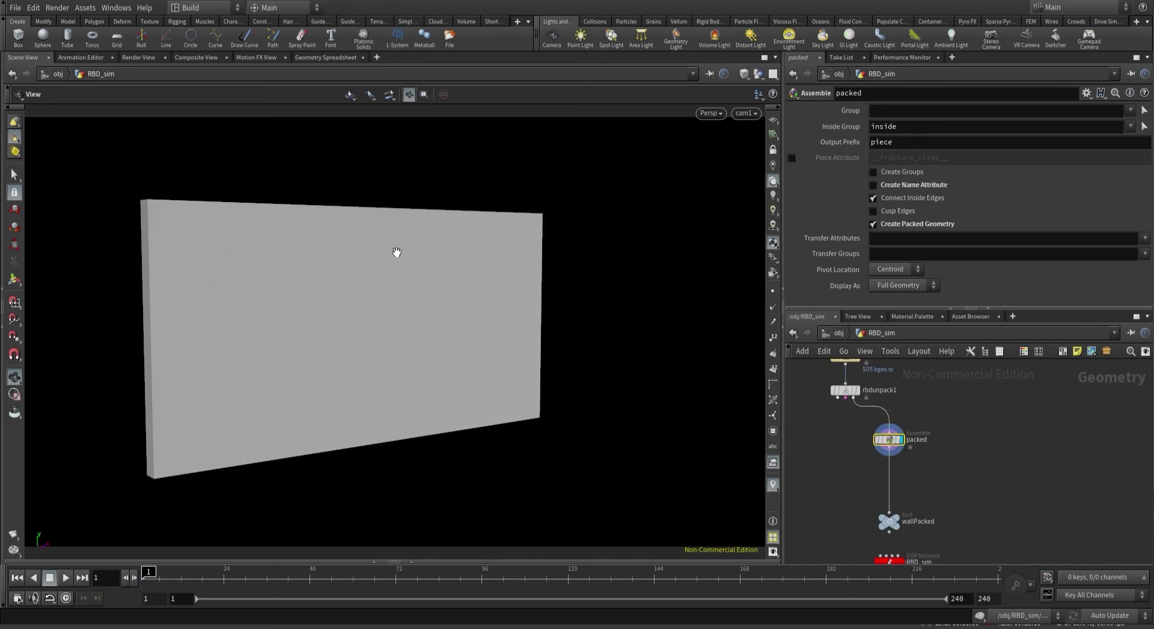
middle_click_drag(905, 471, 899, 440)
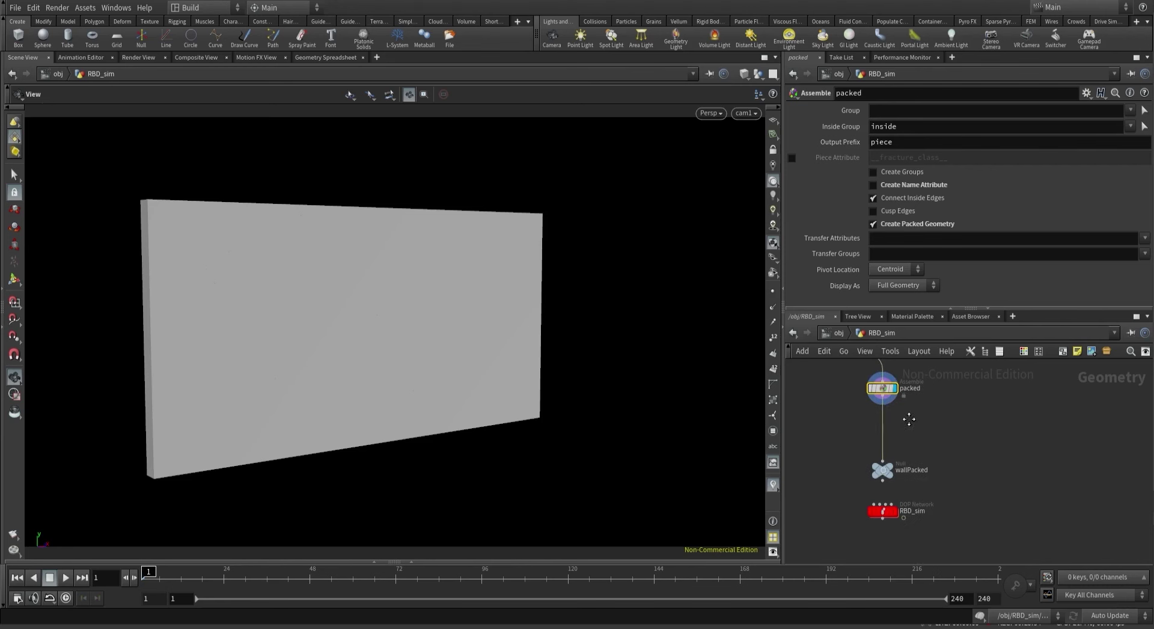
left_click(882, 488)
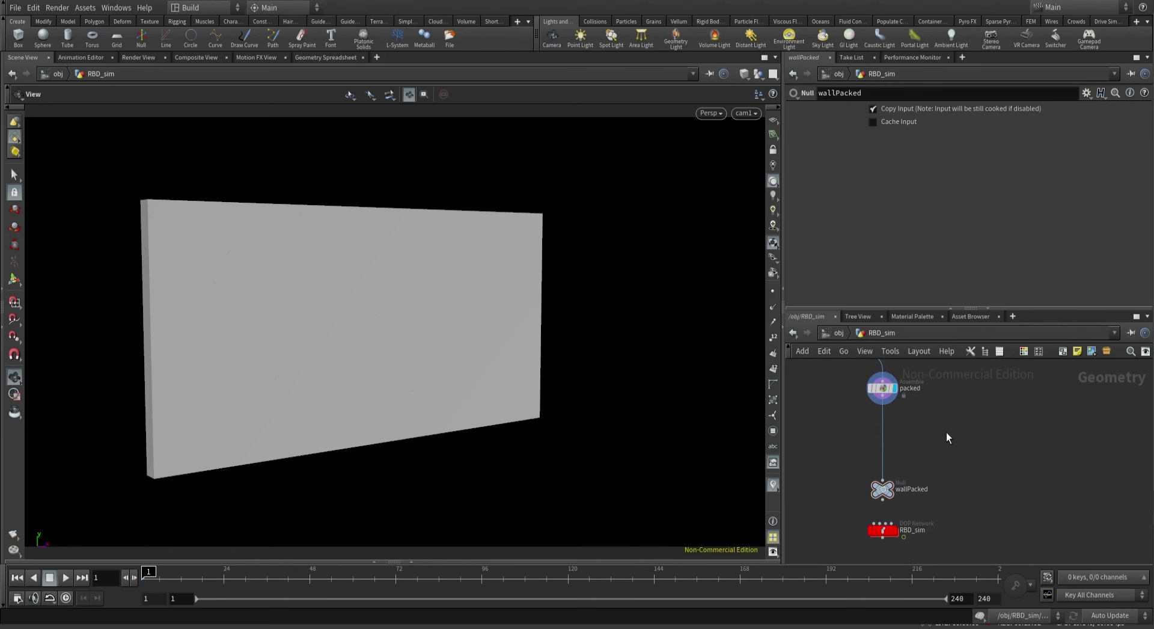
Add a bound1 Bound node branching off the packed node.
key("Tab")
type("bou")
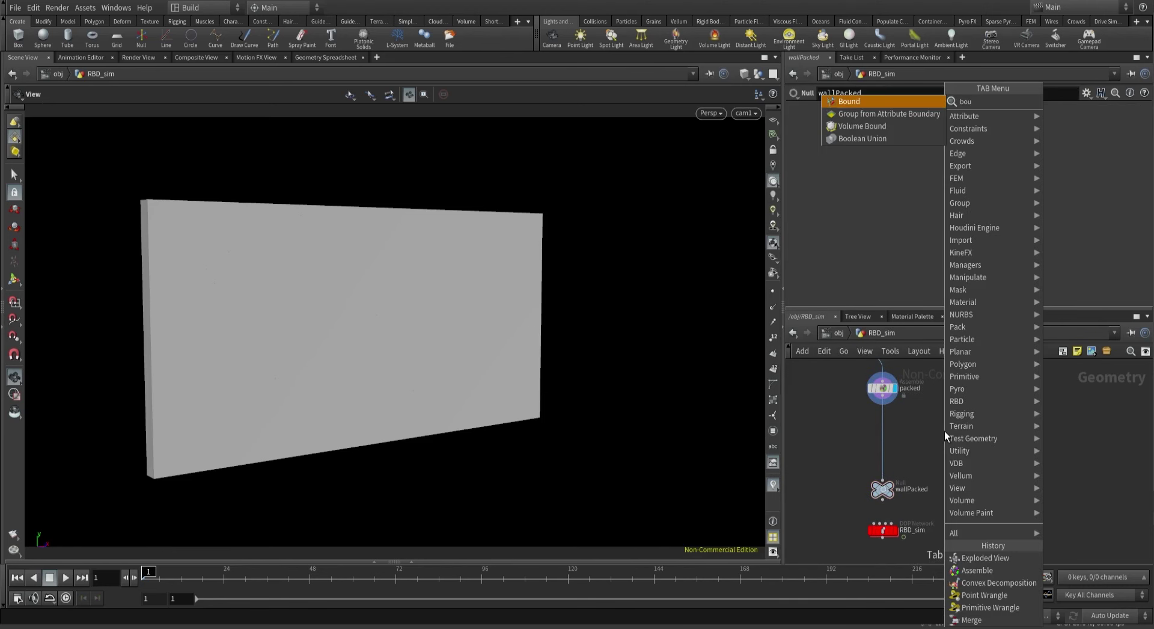
key("Return")
left_click(930, 421)
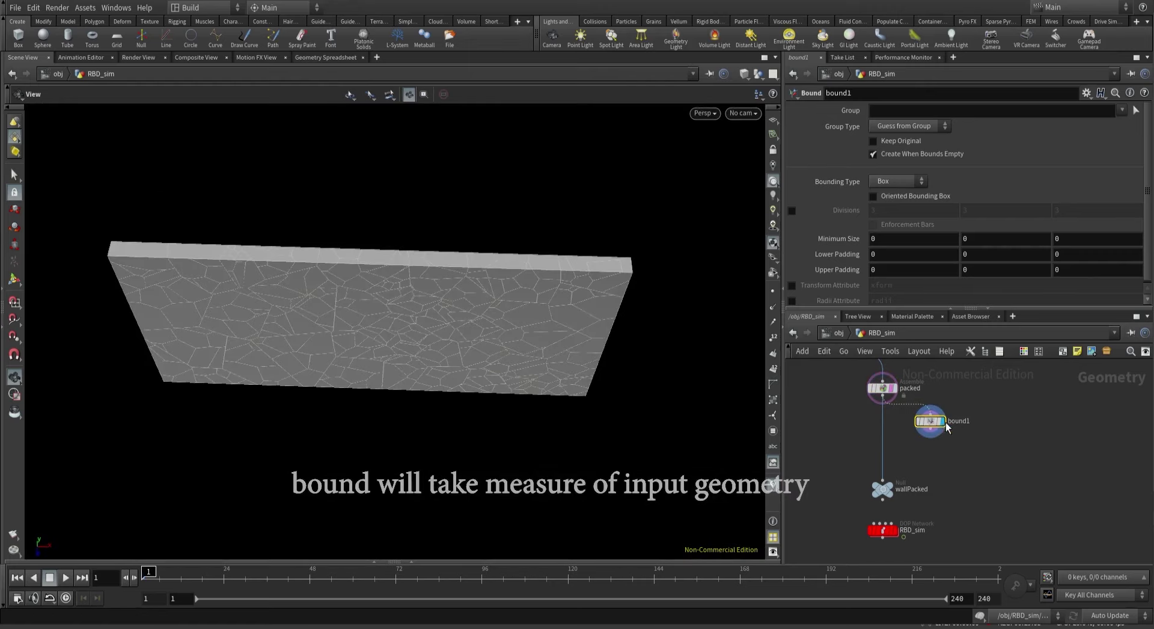
Set bound1's Lower Padding to -0.3, -0.2, 0.1 and Upper Padding to -0.3, 0.2, 0.1.
middle_click_drag(874, 270, 870, 252)
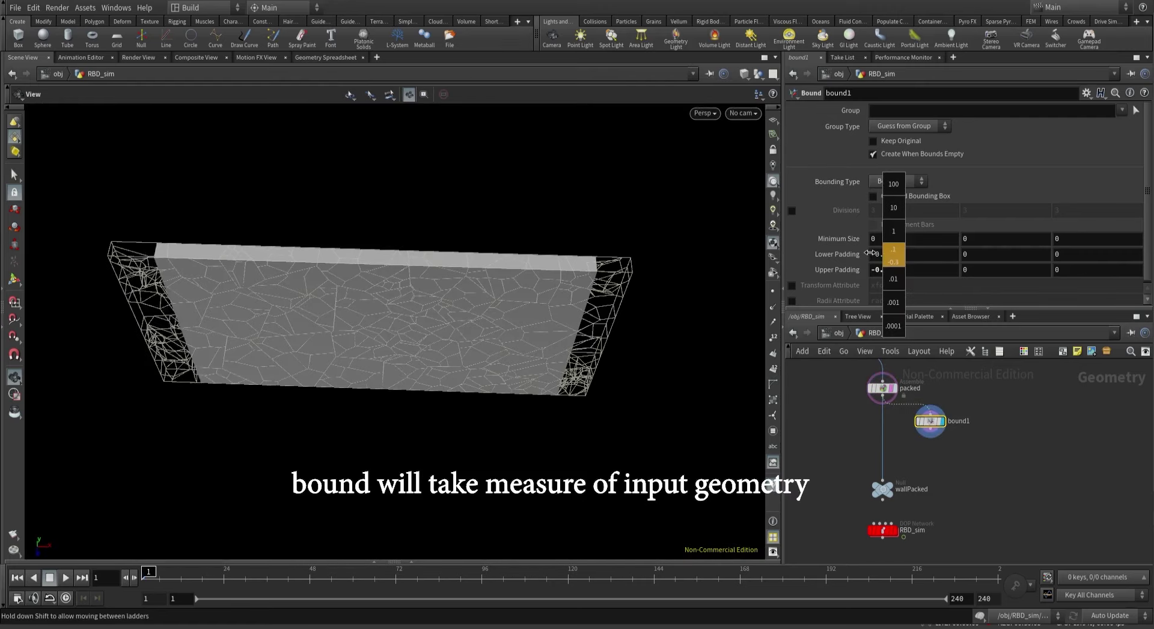
middle_click_drag(870, 252, 871, 253)
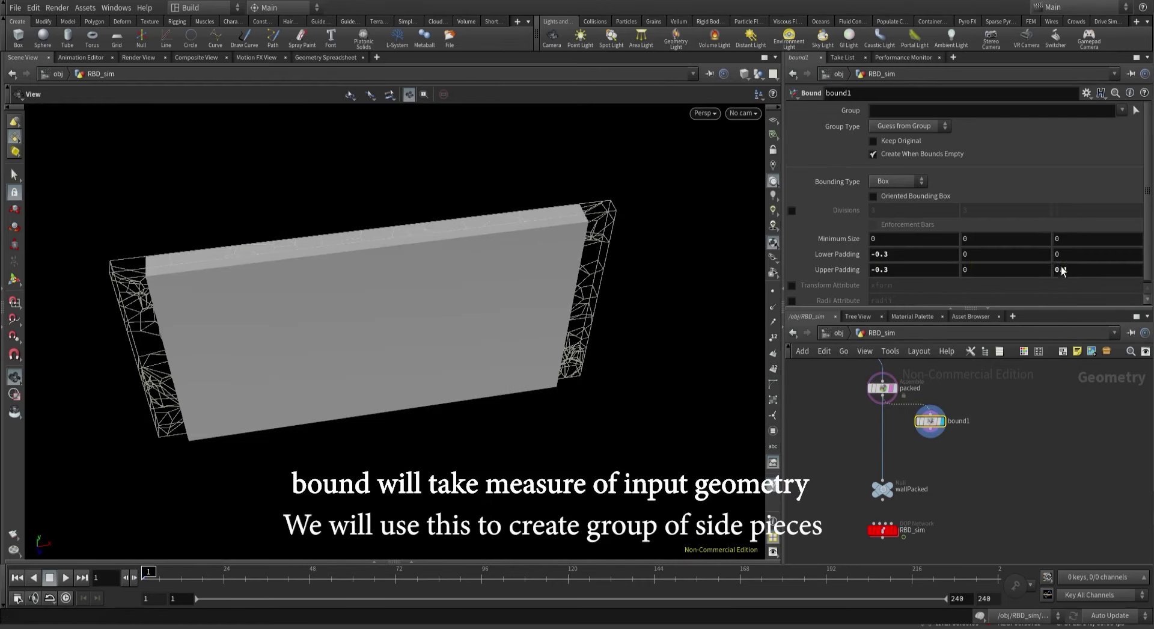
middle_click_drag(1061, 270, 1062, 270)
middle_click_drag(1061, 254, 1076, 257)
mouse_move(973, 254)
middle_mouse_down()
mouse_move(958, 257)
mouse_move(977, 271)
middle_mouse_up()
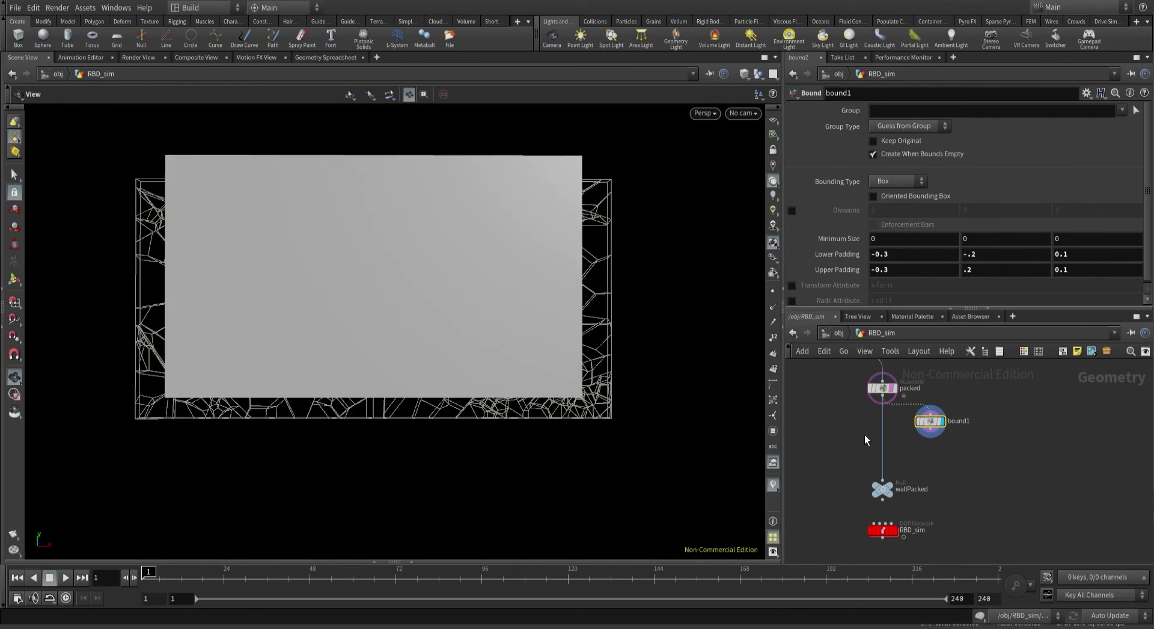
left_click_drag(930, 421, 948, 422)
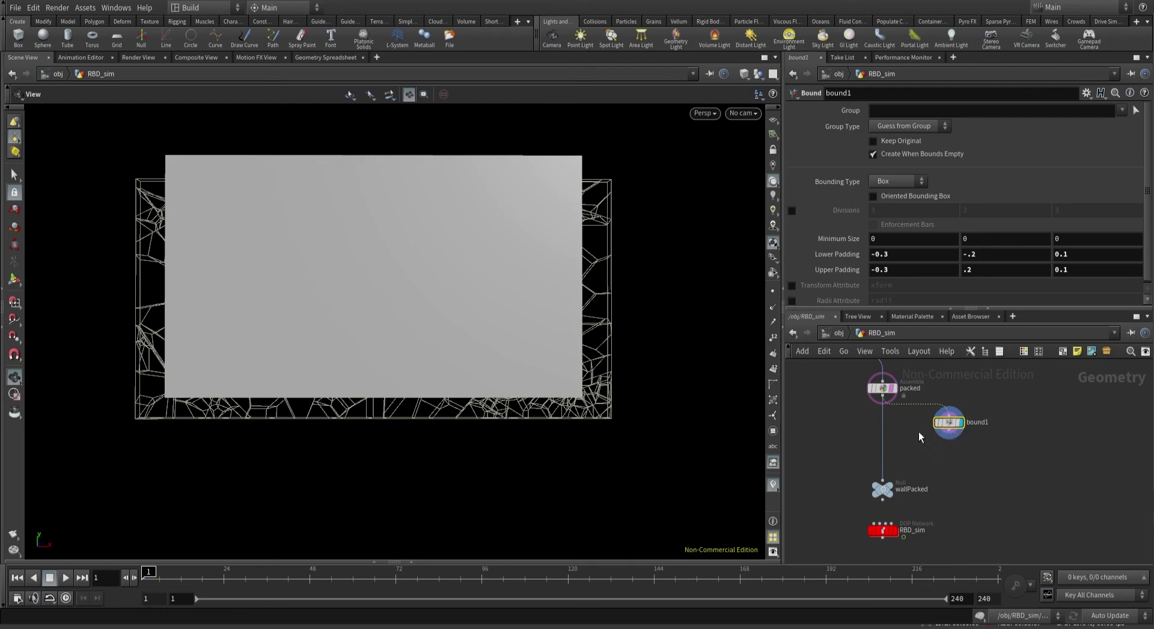
left_click_drag(843, 437, 908, 512)
Insert a Group node between packed and wallPacked, with bound1 as its second input.
left_click_drag(881, 475, 881, 472)
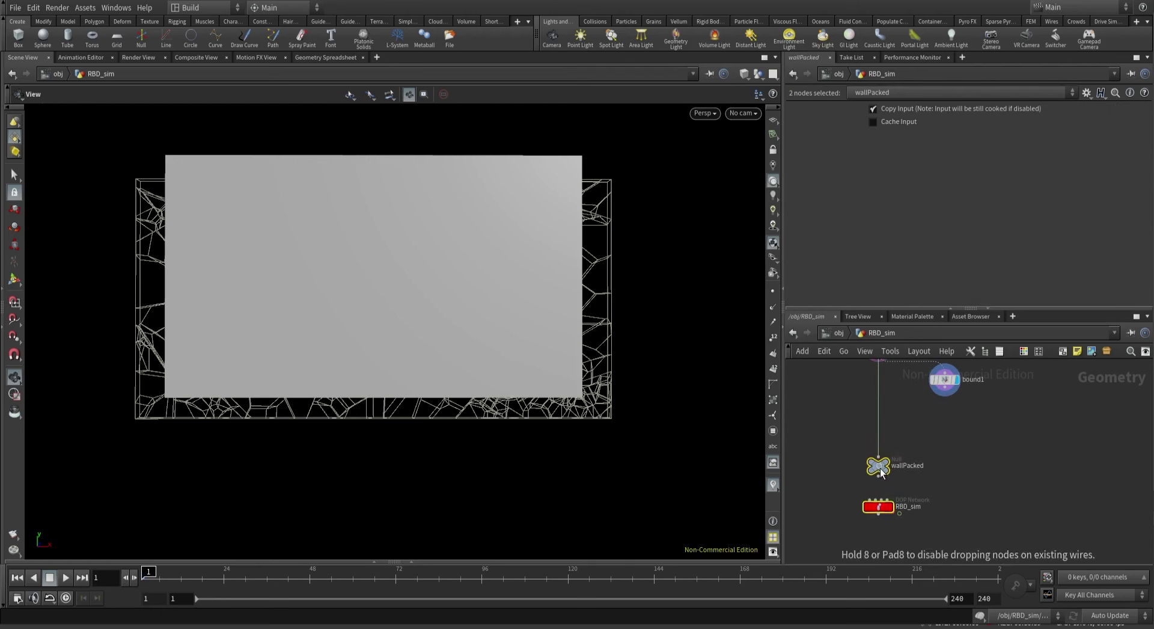
key("Tab")
type("grou")
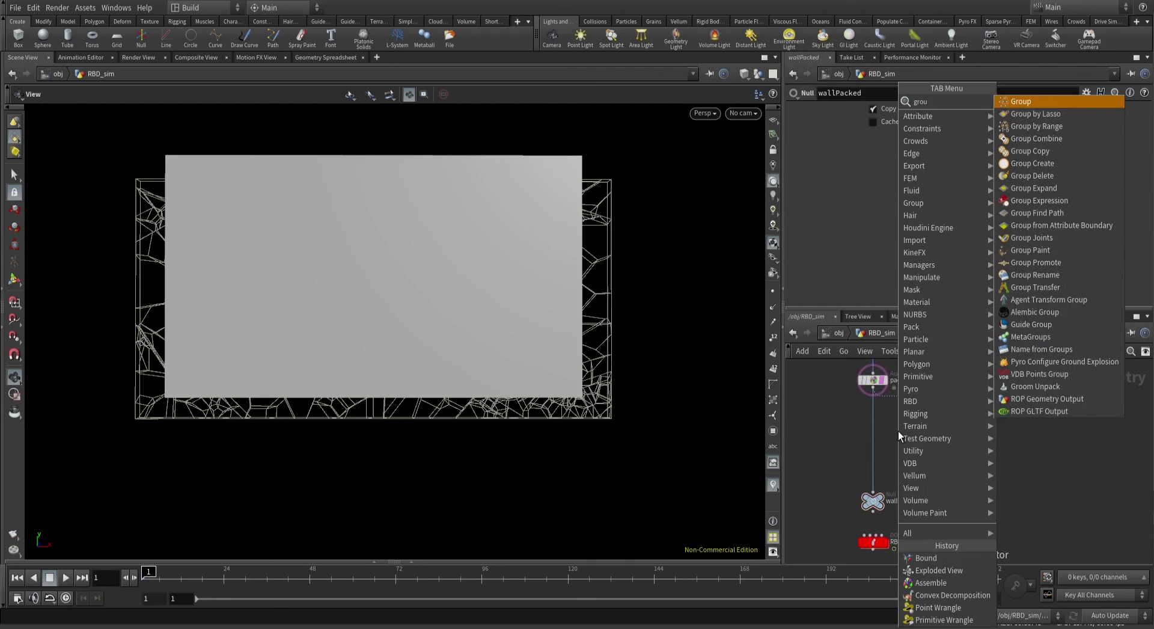
left_click(1030, 102)
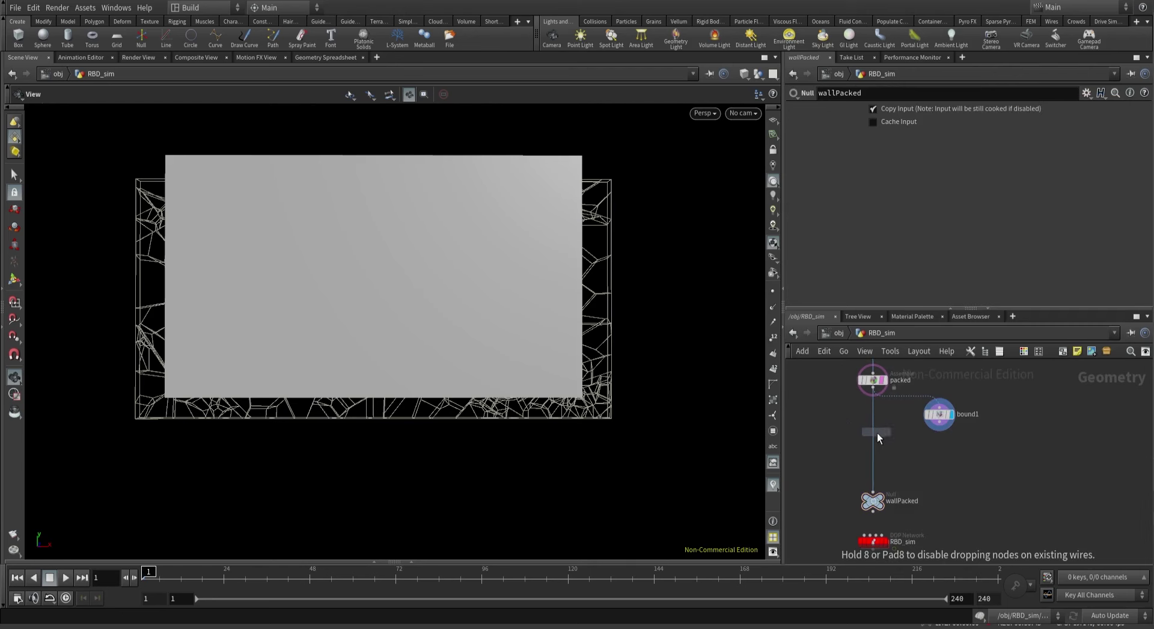
left_click(877, 433)
scroll(876, 432, "up", 2)
left_click(881, 421)
left_click(966, 421)
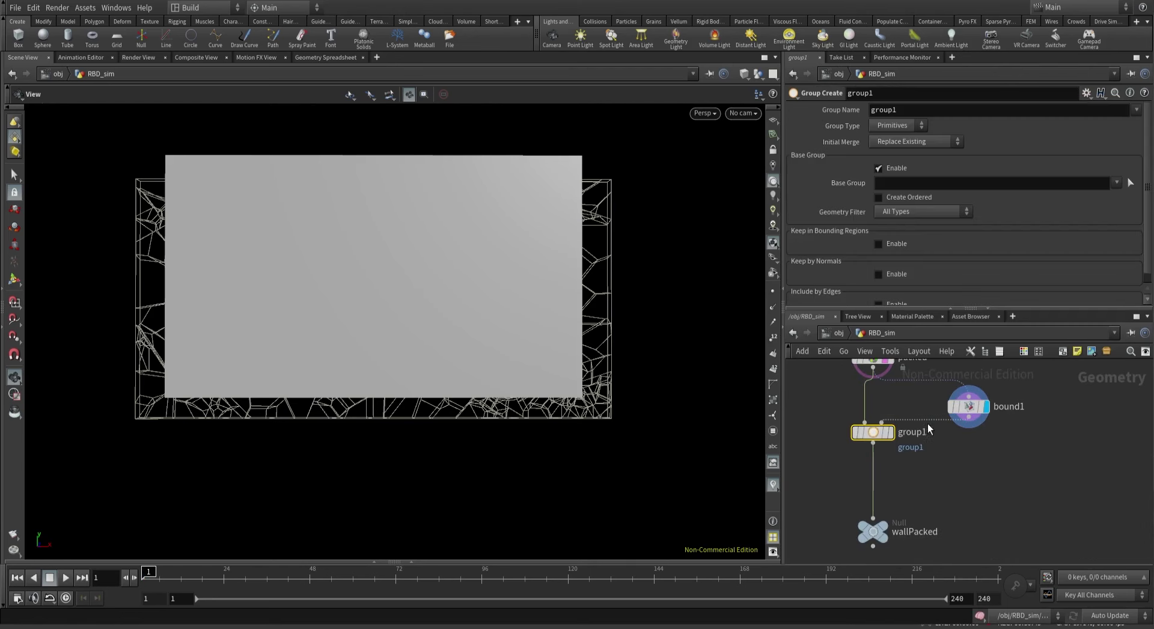
left_click(892, 432)
Rename the group node keep_active and set its group name to $OS.
double_click(911, 434)
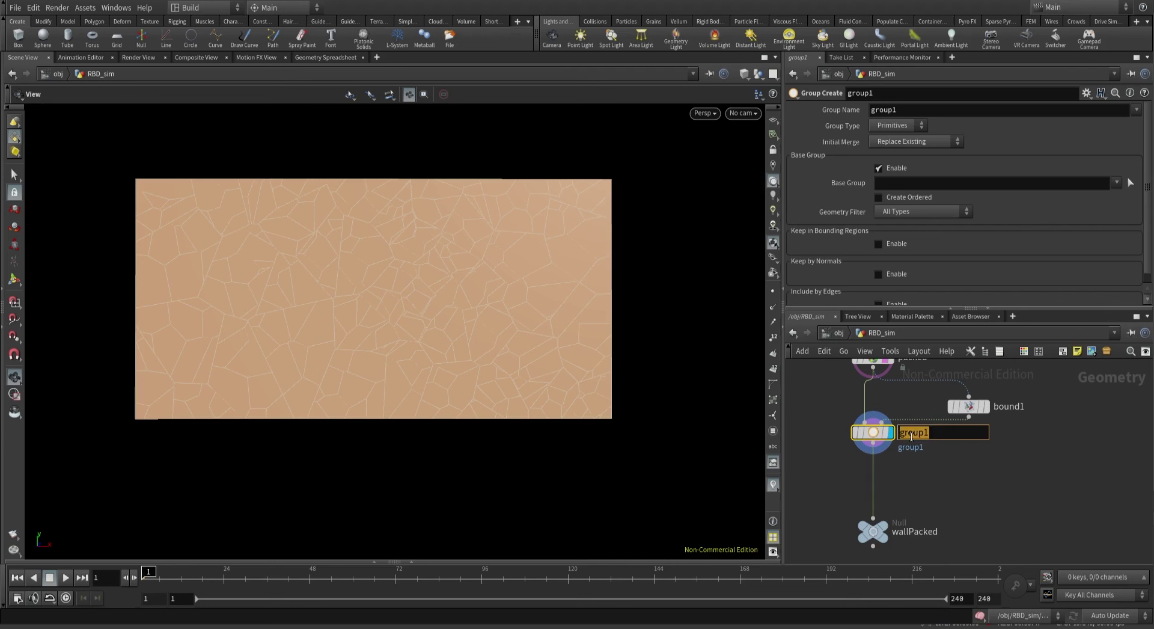
type("keep_active")
key("Return")
left_click_drag(875, 439, 877, 447)
double_click(885, 110)
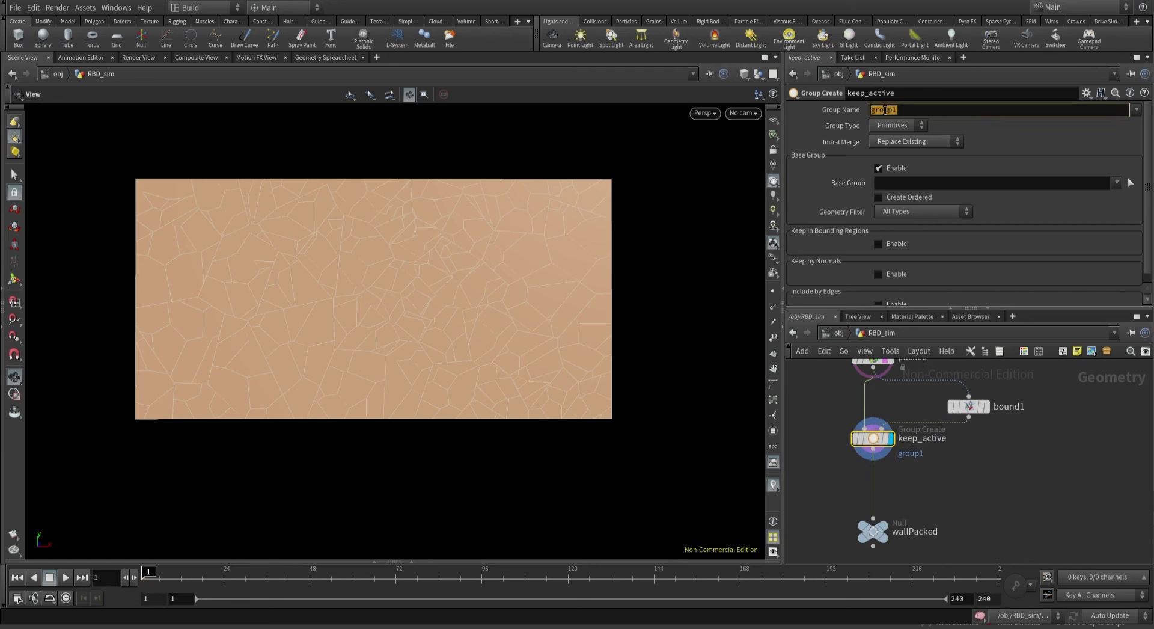
type("$OS")
key("Return")
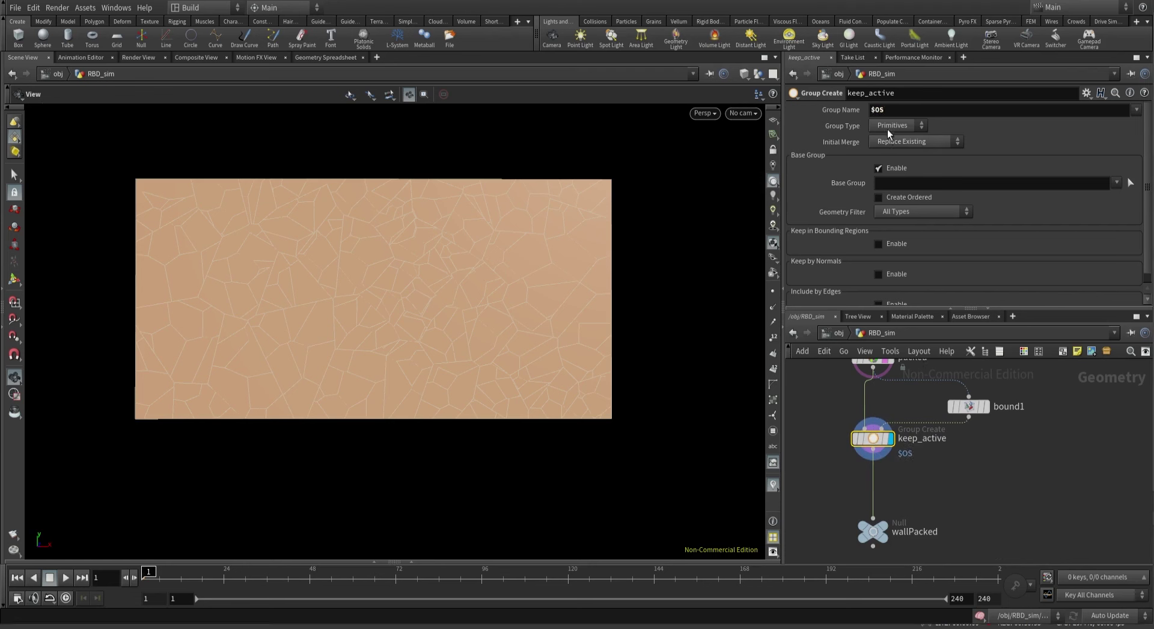
Make it a Points group, disable the base group, and keep points inside the Bounding Object.
left_click(889, 129)
left_click(887, 150)
left_click(885, 169)
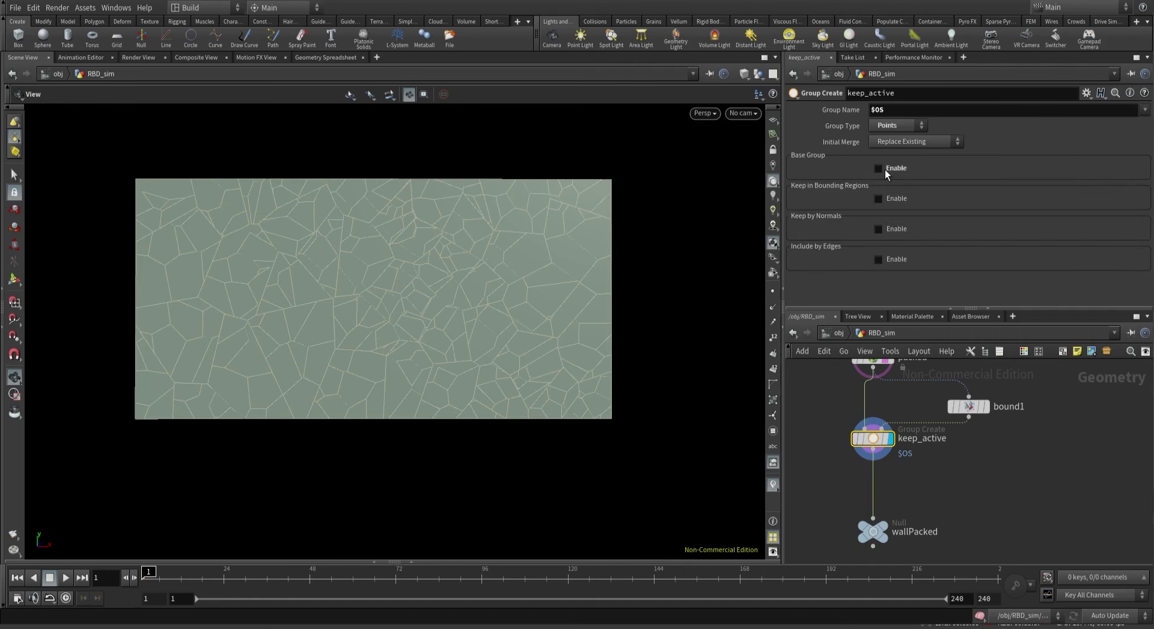
left_click(887, 199)
left_click(912, 213)
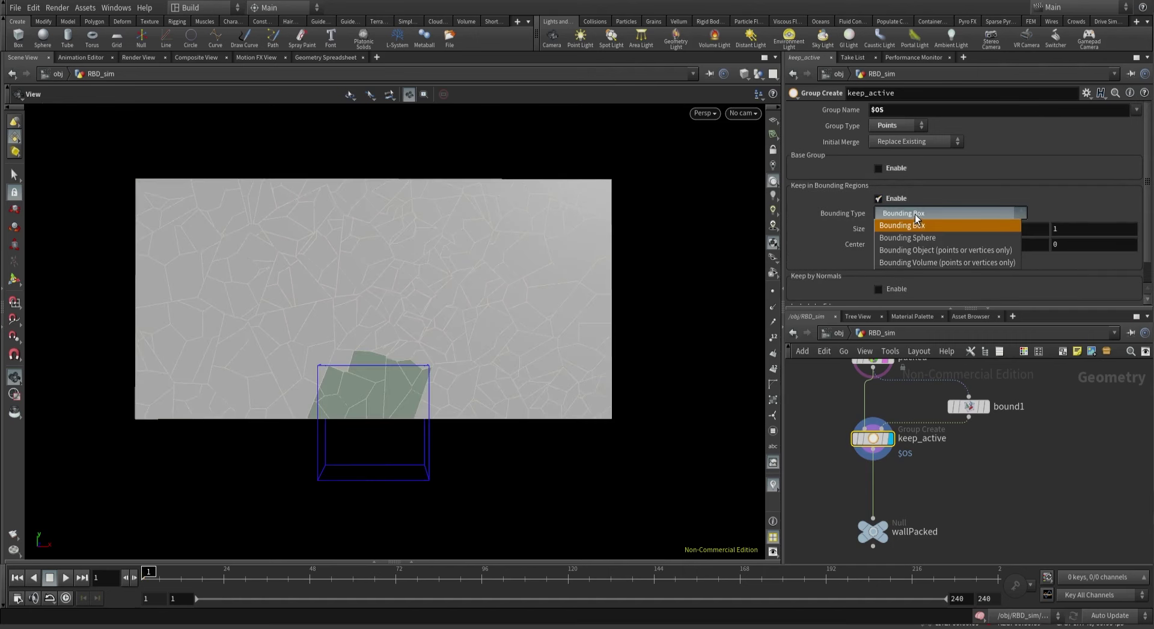
left_click(917, 252)
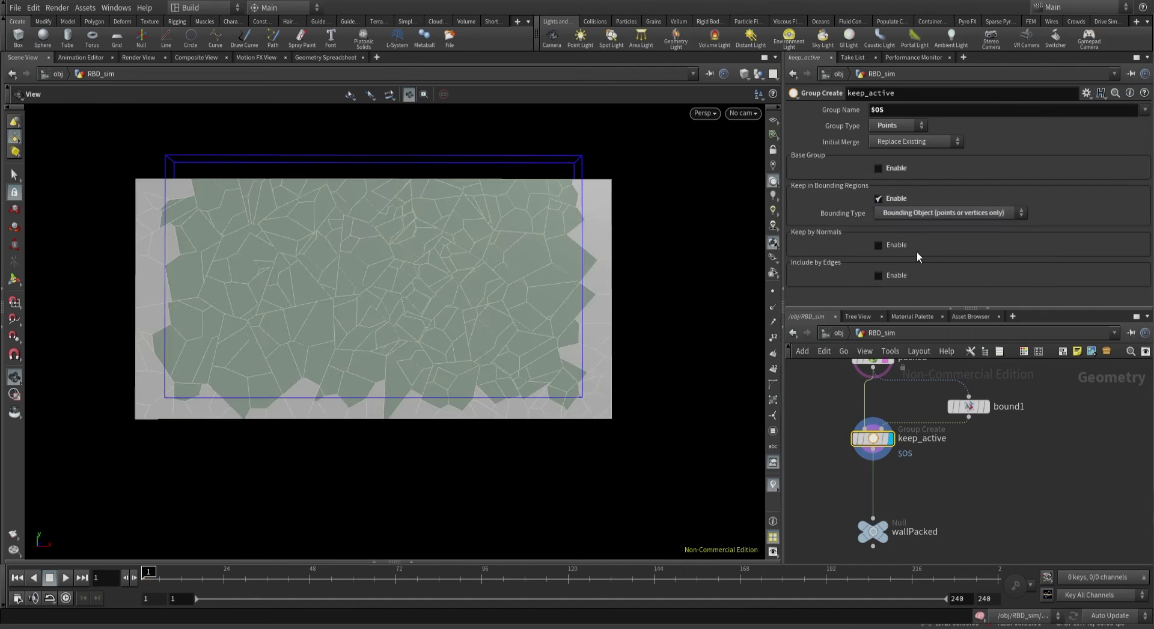
scroll(830, 457, "down", 3)
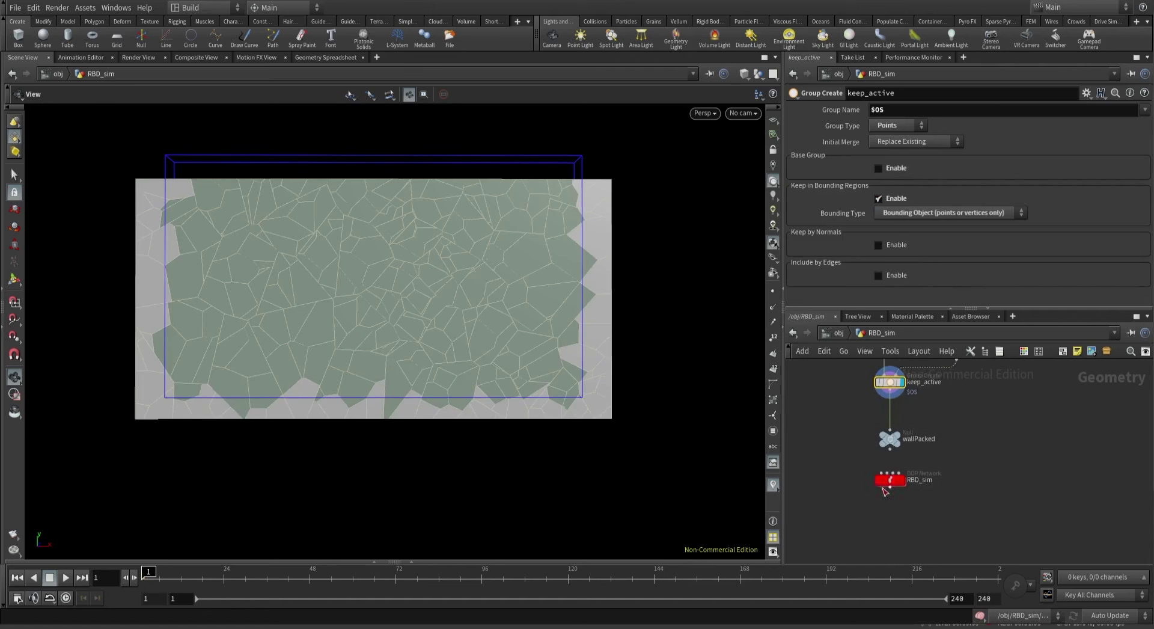
scroll(859, 443, "up", 4)
Add a transform1 node below rbdunpack1 with X Scale 1.9.
middle_click_drag(826, 408, 821, 480)
key("Tab")
type("tr")
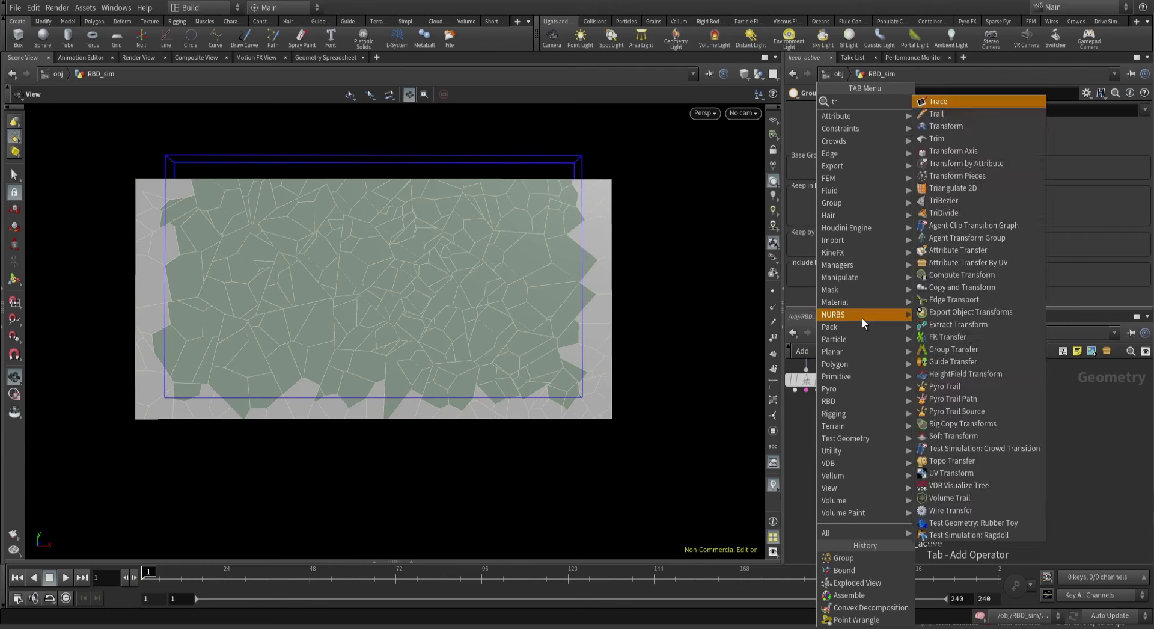
left_click(945, 126)
left_click(863, 422)
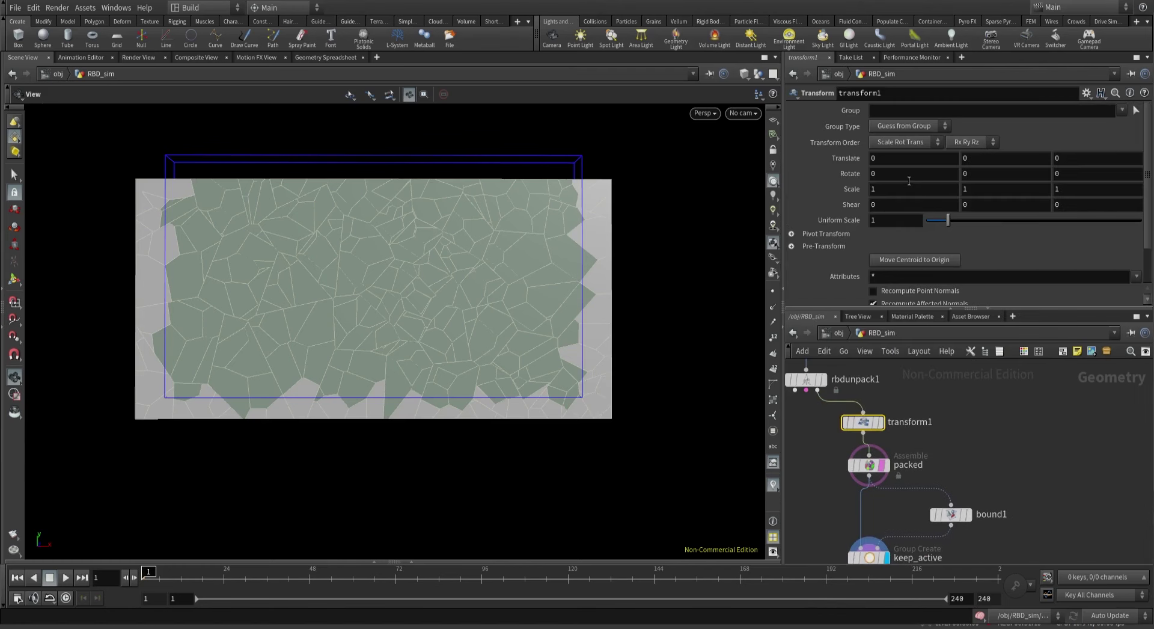
middle_click_drag(908, 189, 1015, 192)
scroll(188, 307, "down", 2)
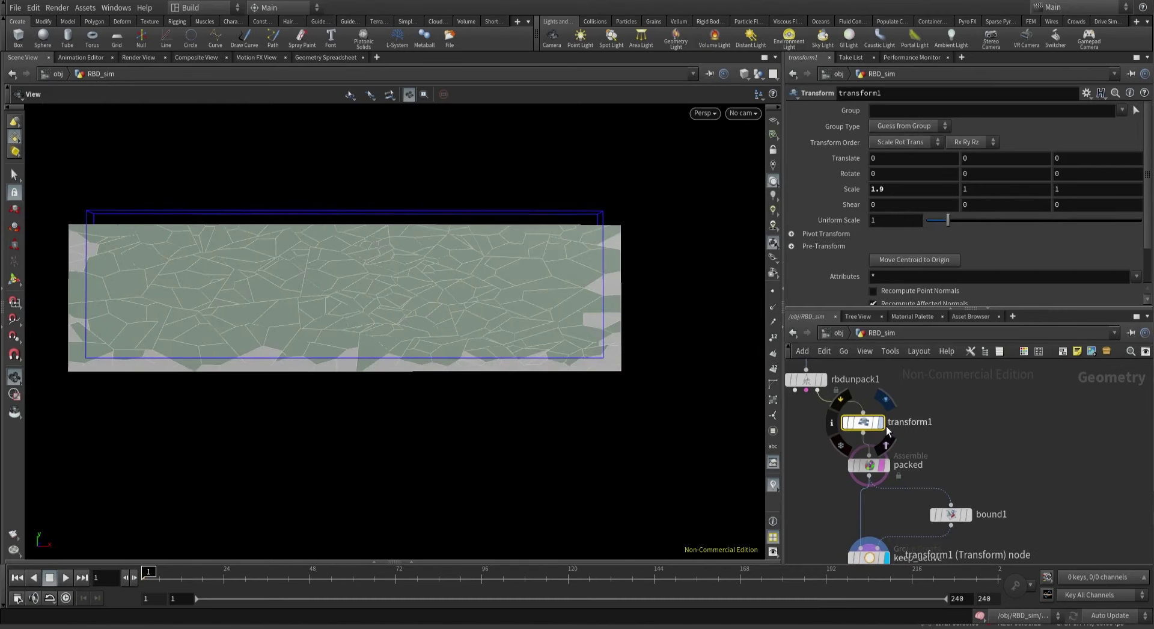
Display keep_active, check its node info, and save the scene as wallDestruction_v9.hipnc.
left_click(886, 557)
middle_click_drag(883, 478, 892, 355)
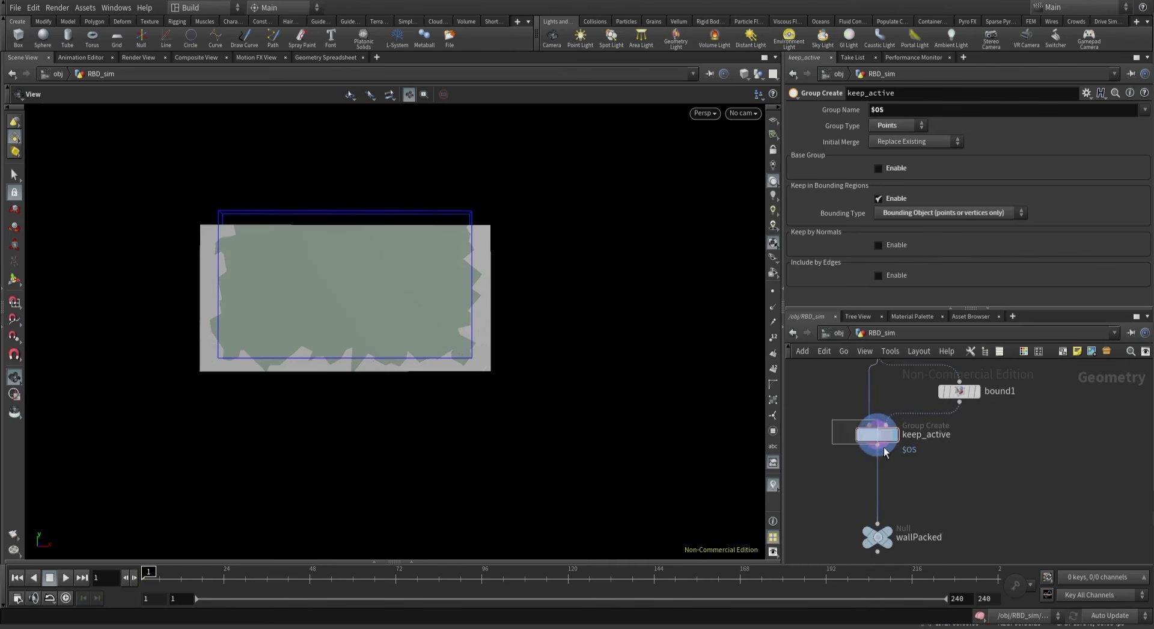
middle_click(877, 434)
key("ctrl+s")
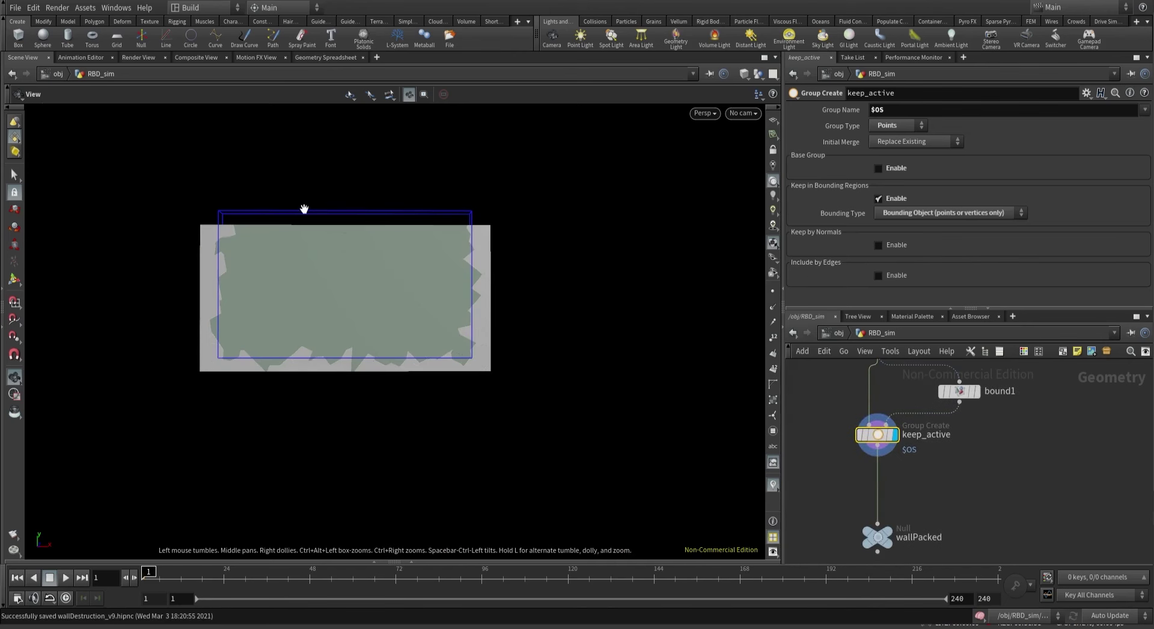
middle_click_drag(832, 474, 842, 443)
Insert a Point Wrangle below keep_active and name it active_attr.
key("Tab")
type("po")
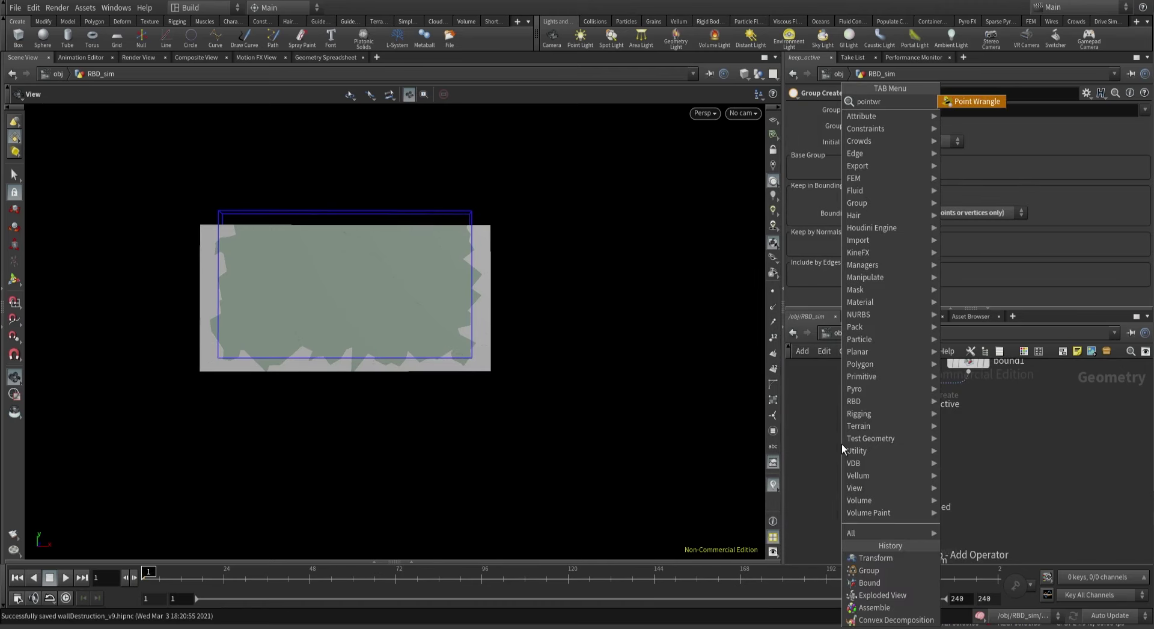
key("Return")
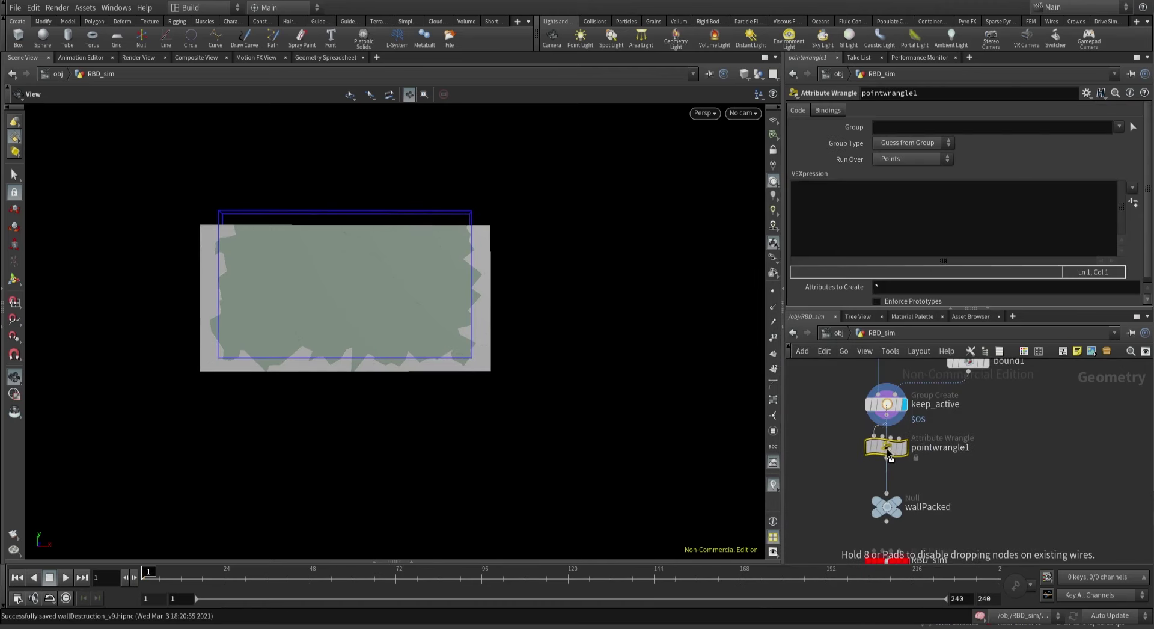
left_click(889, 456)
double_click(921, 450)
type("activ")
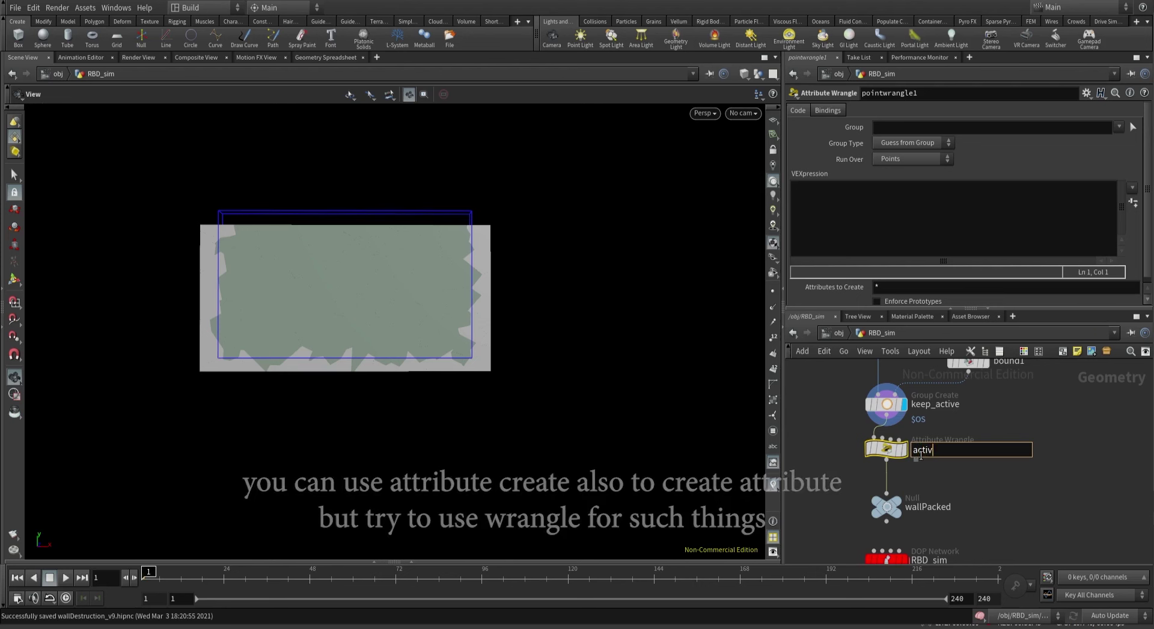
type("e_attr")
key("Return")
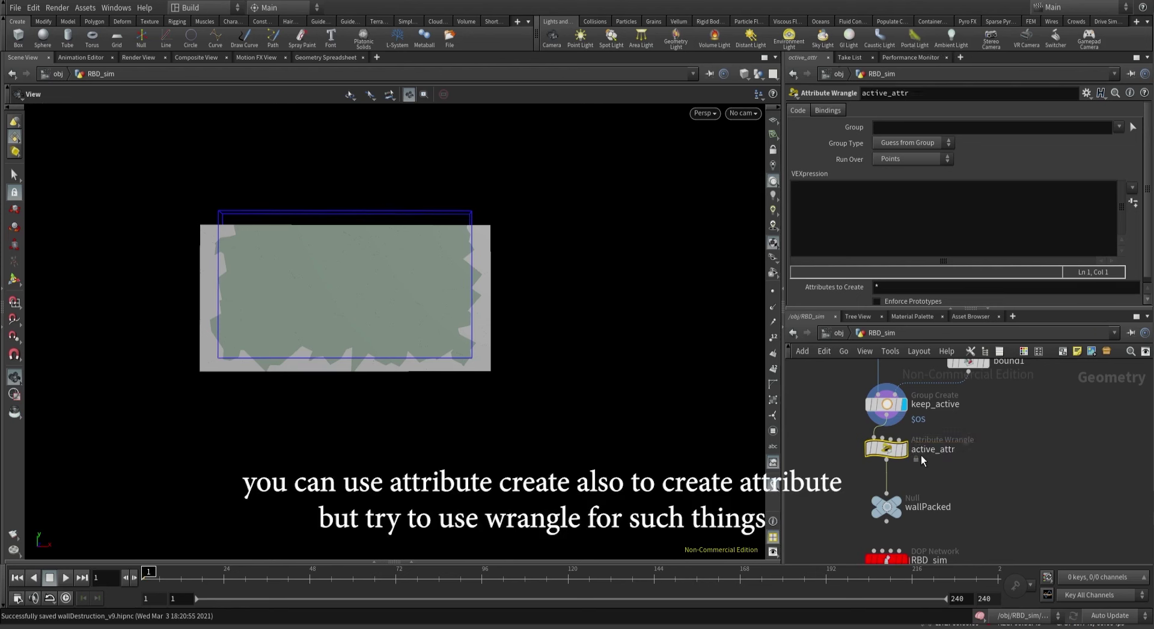
left_click_drag(915, 449, 915, 455)
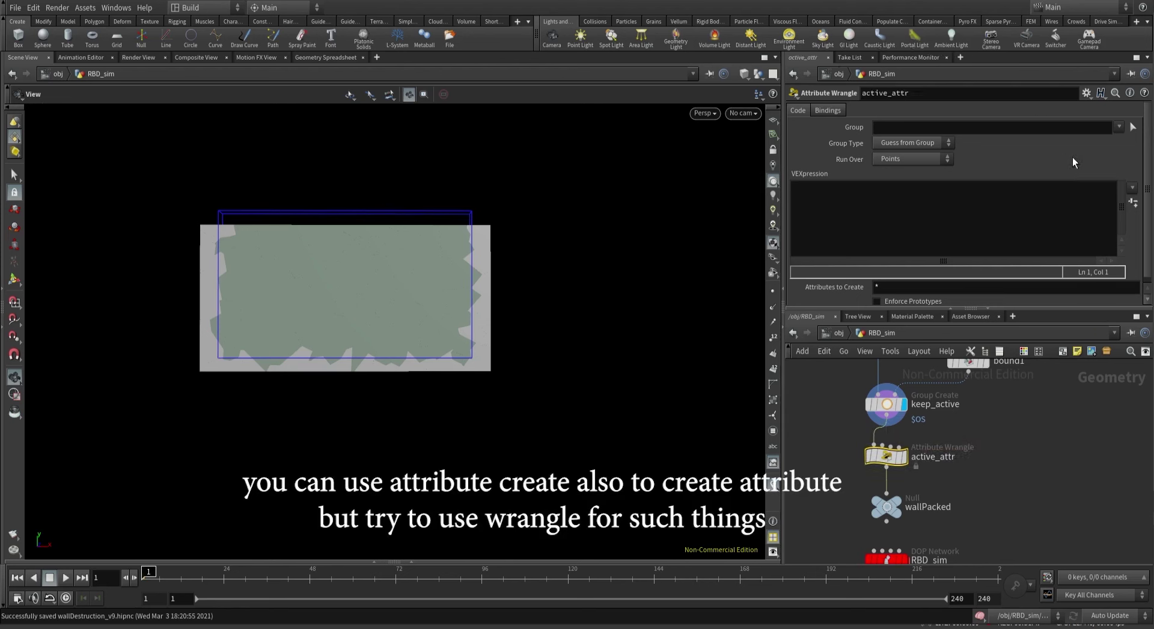
Limit active_attr to the keep_active group, write i@active = 1;, and display it.
left_click(1119, 127)
left_click(1109, 139)
left_click(893, 224)
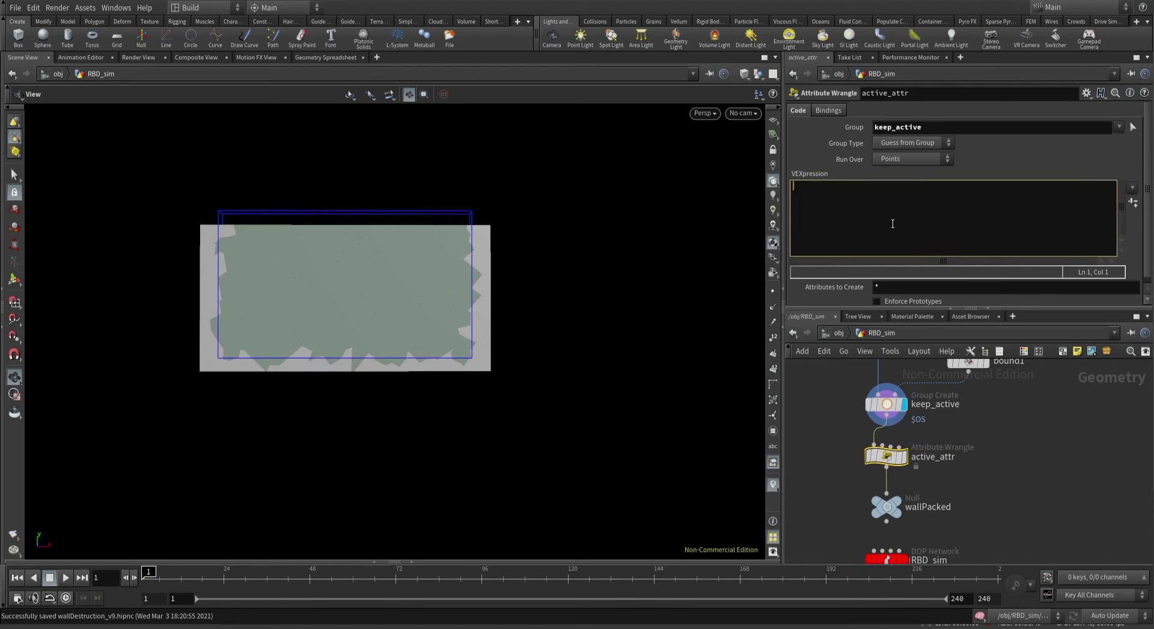
type("i")
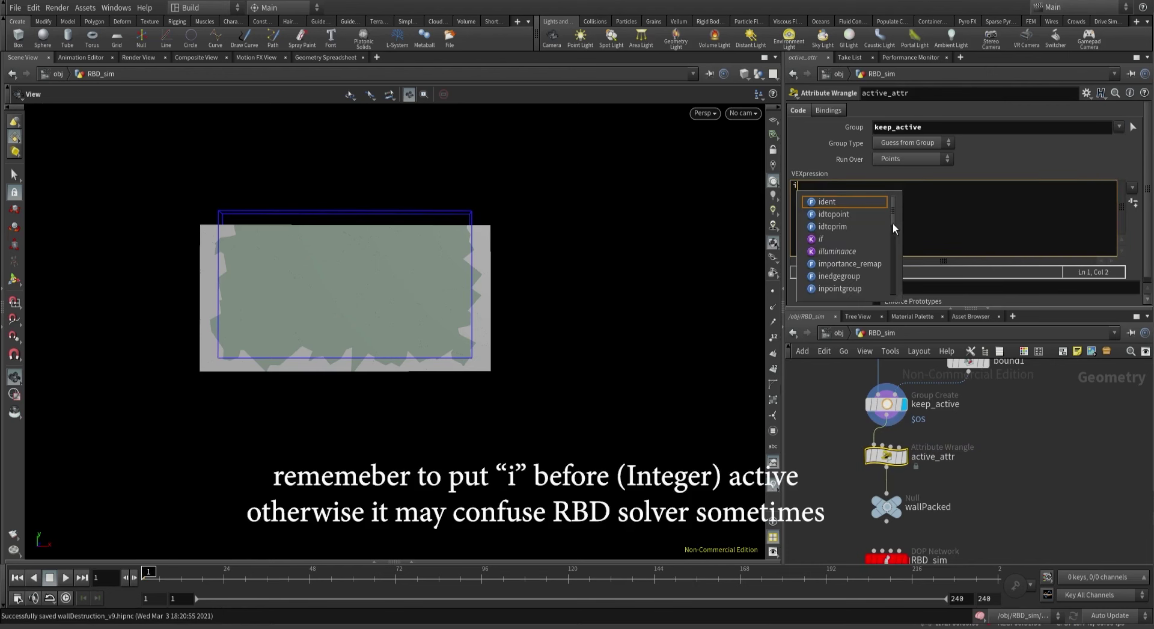
type("@ac")
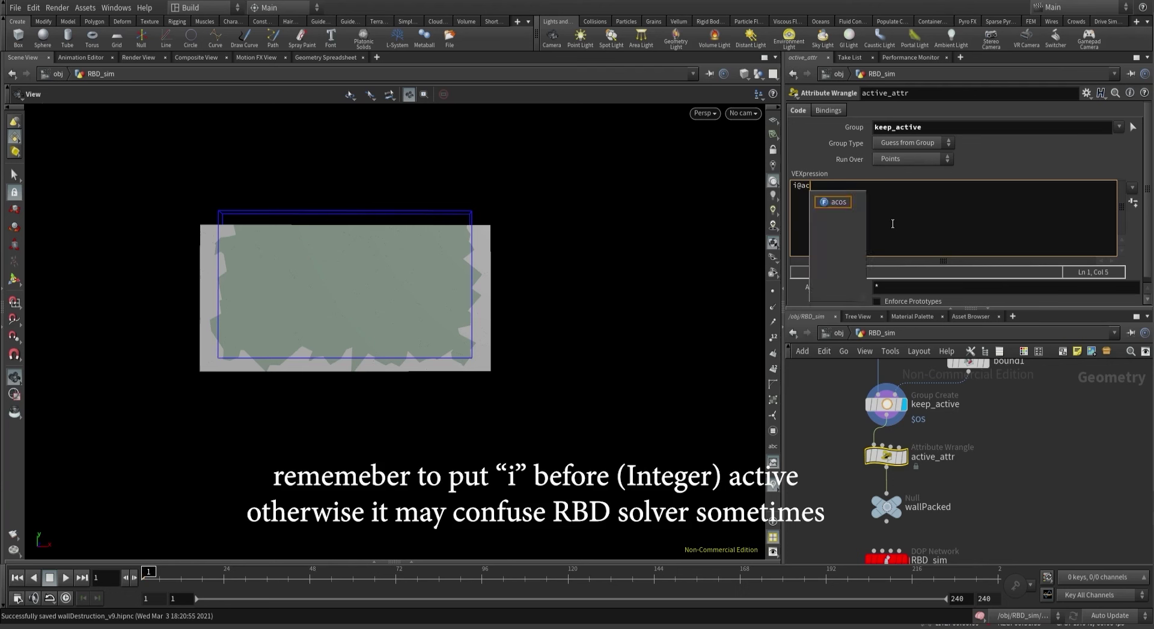
type("tive = 1;")
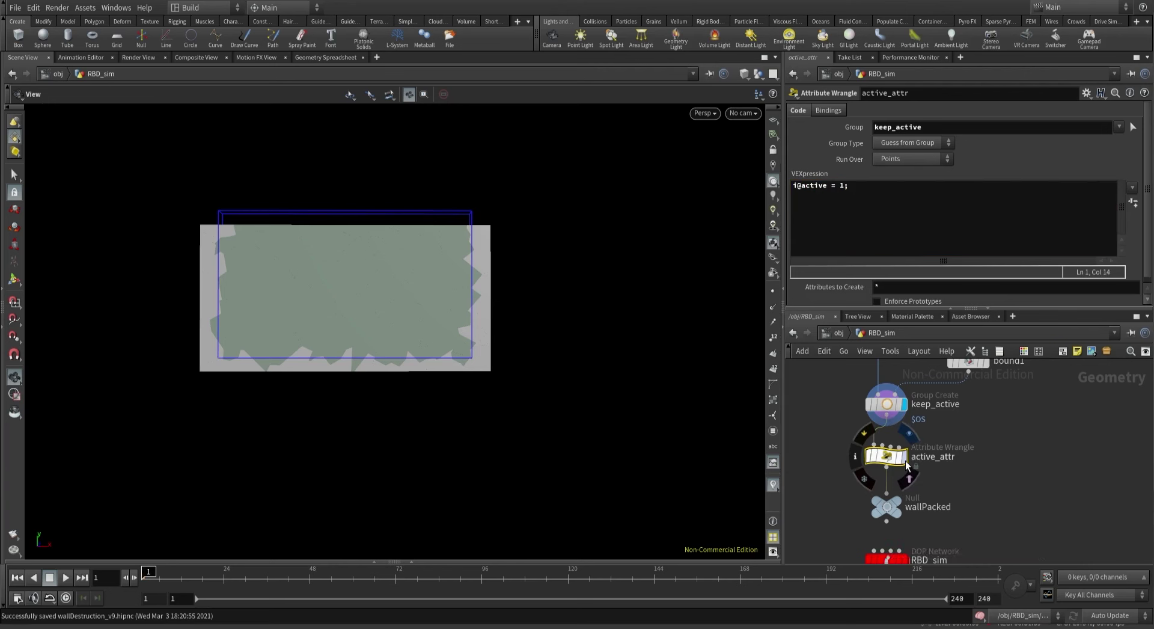
left_click(903, 456)
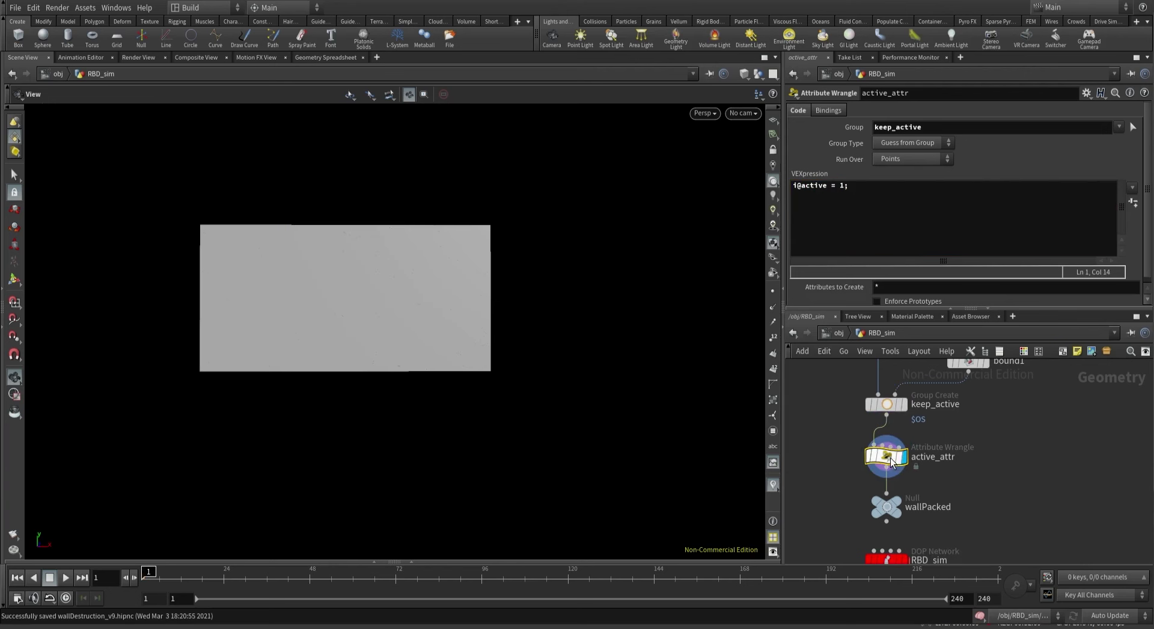
Show the active attribute in the Geometry Spreadsheet, sorted by active value.
left_click(374, 561)
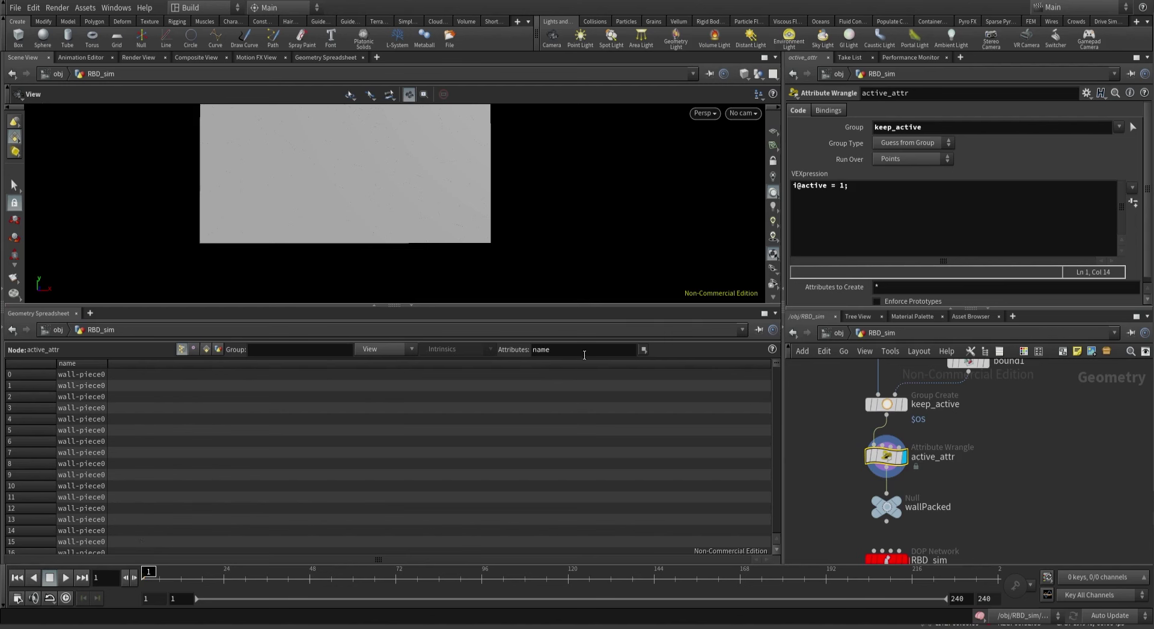
left_click(584, 355)
key("Return")
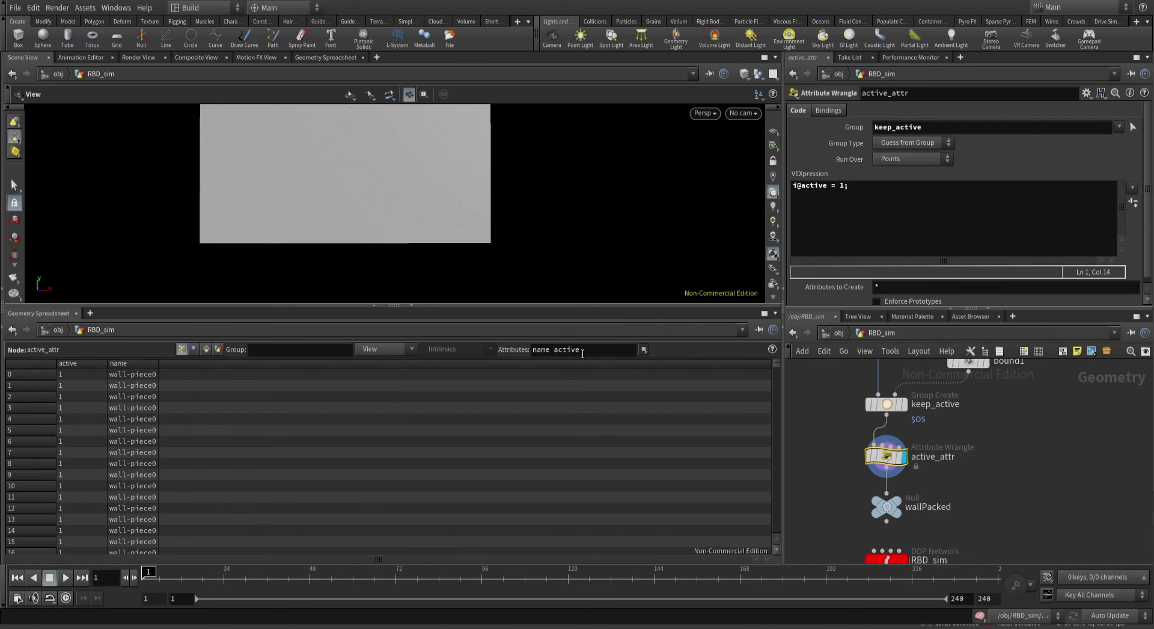
left_click(73, 363)
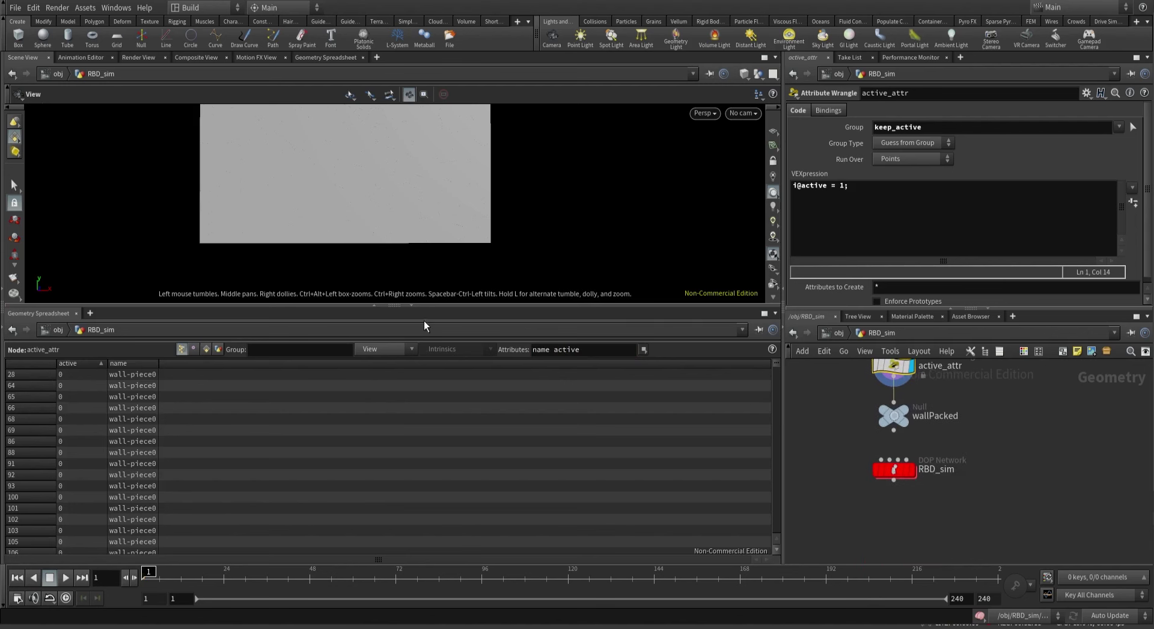
Hide the spreadsheet and play the RBD_sim simulation to watch the wall break.
left_click(412, 305)
double_click(894, 470)
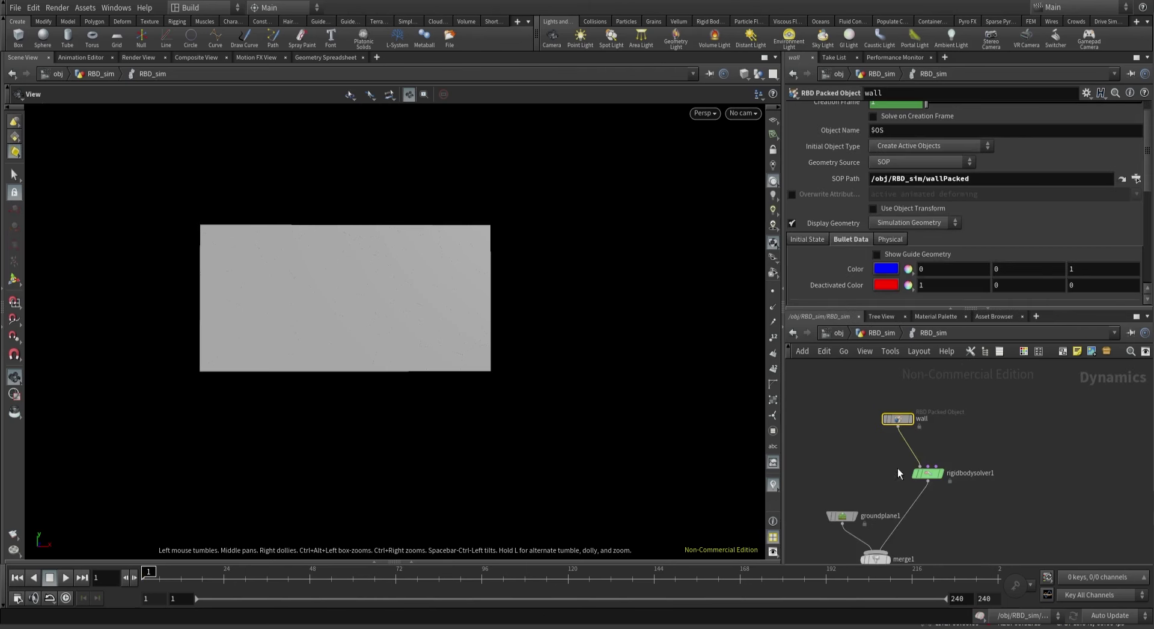
left_click(66, 578)
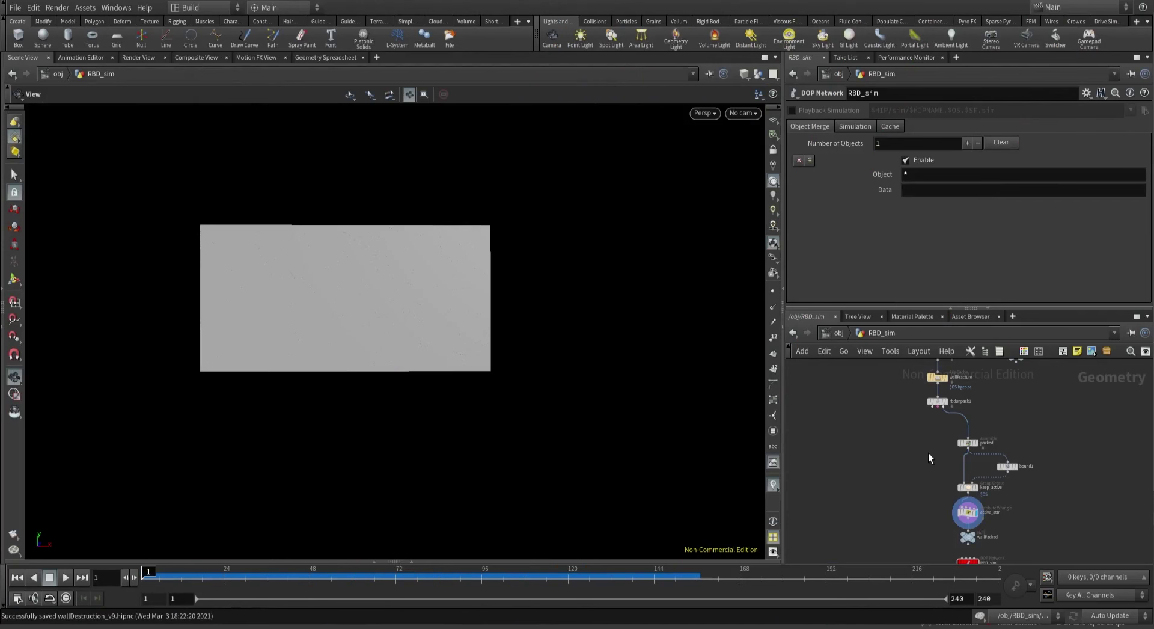
Add a new Null node (null2) in the RBD_sim geometry network.
key("Tab")
type("null")
key("Return")
scroll(928, 452, "up", 2)
Wire rbdunpack1's constraint geometry output into a new null2 and make it the displayed node.
left_click(928, 453)
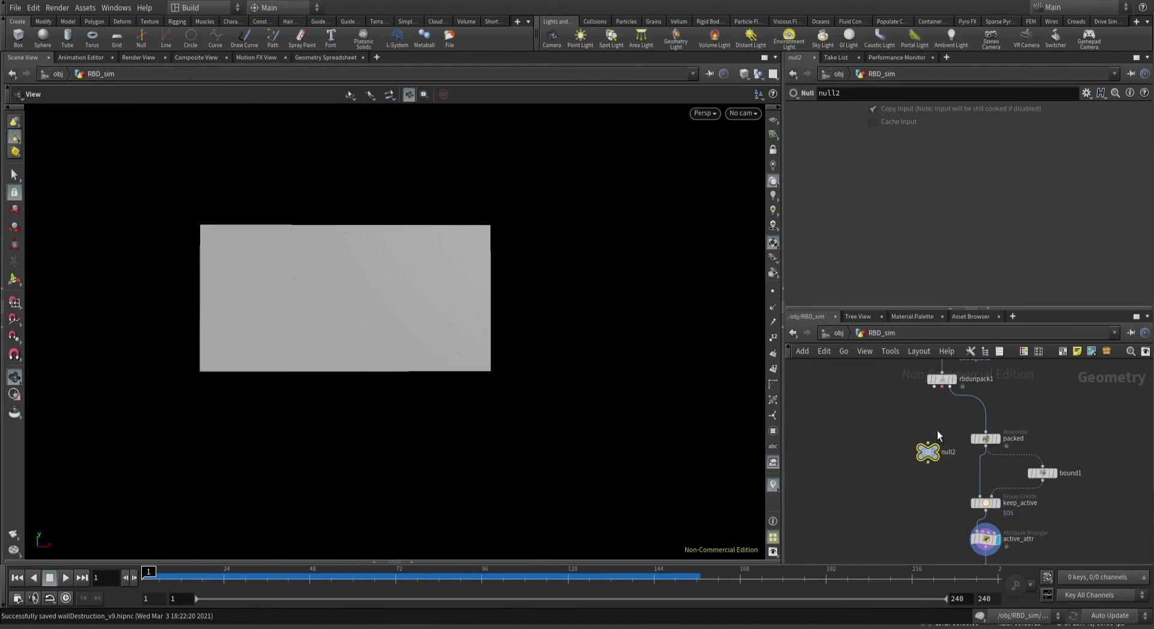
scroll(936, 446, "up", 2)
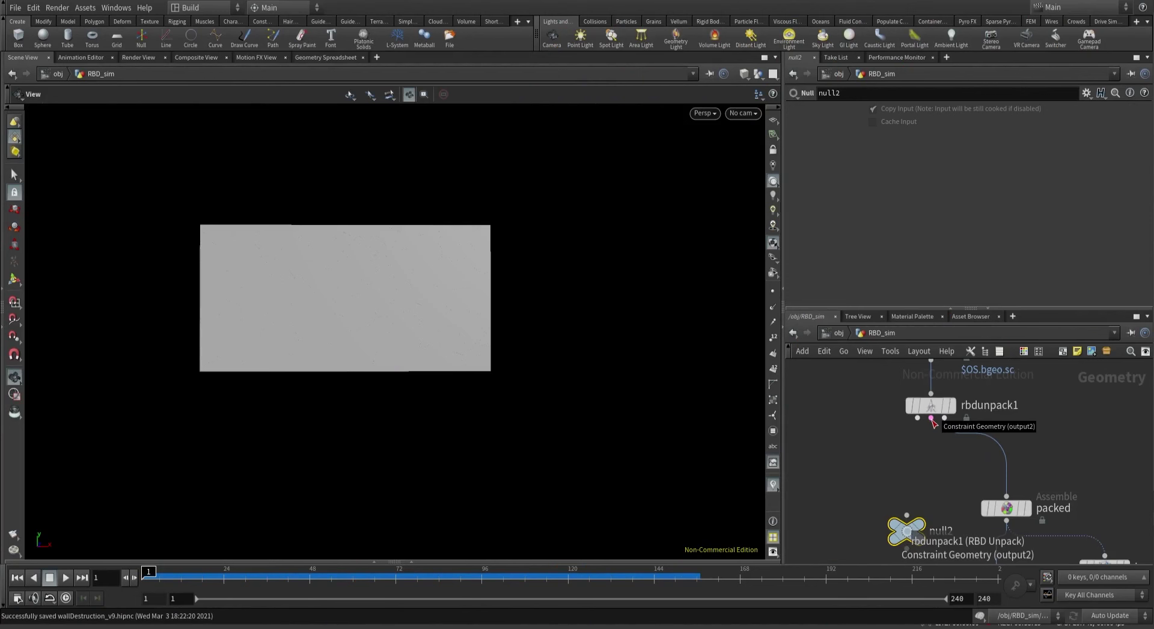
left_click(930, 418)
left_click(906, 529)
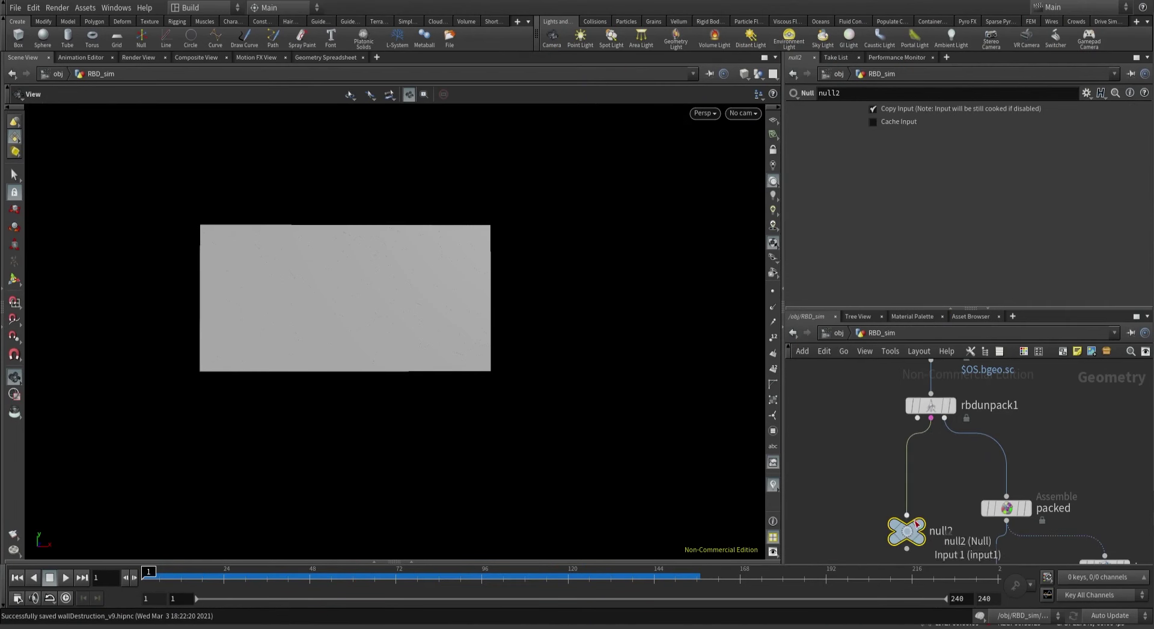
left_click(930, 524)
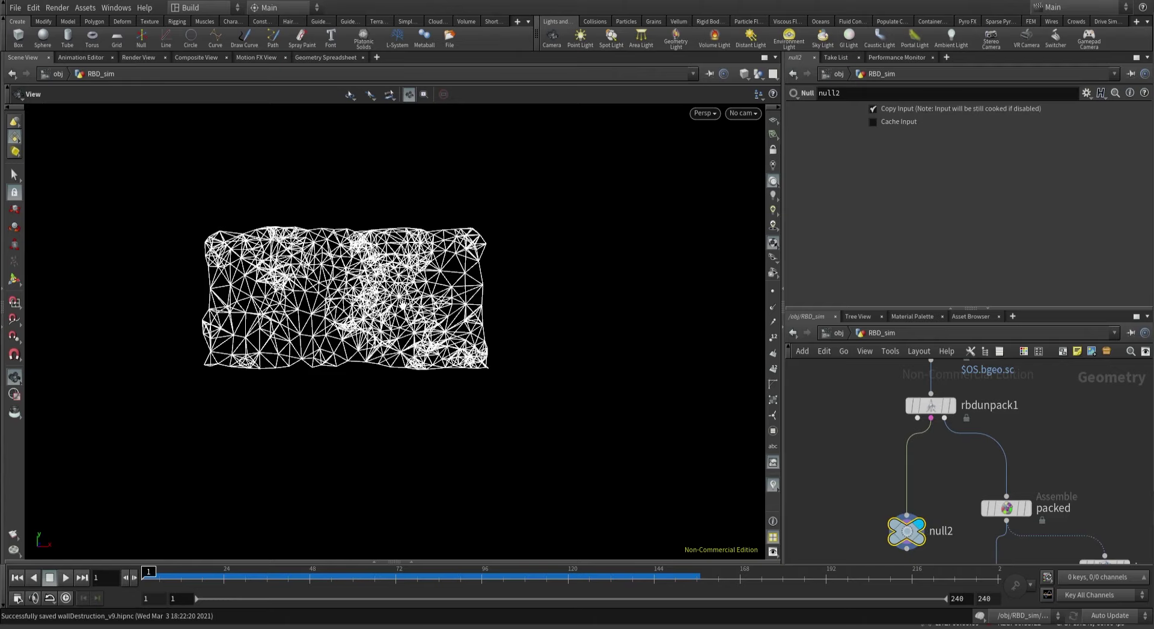
View the constraint wireframe wall through cam1.
left_click_drag(421, 295, 461, 265, "alt")
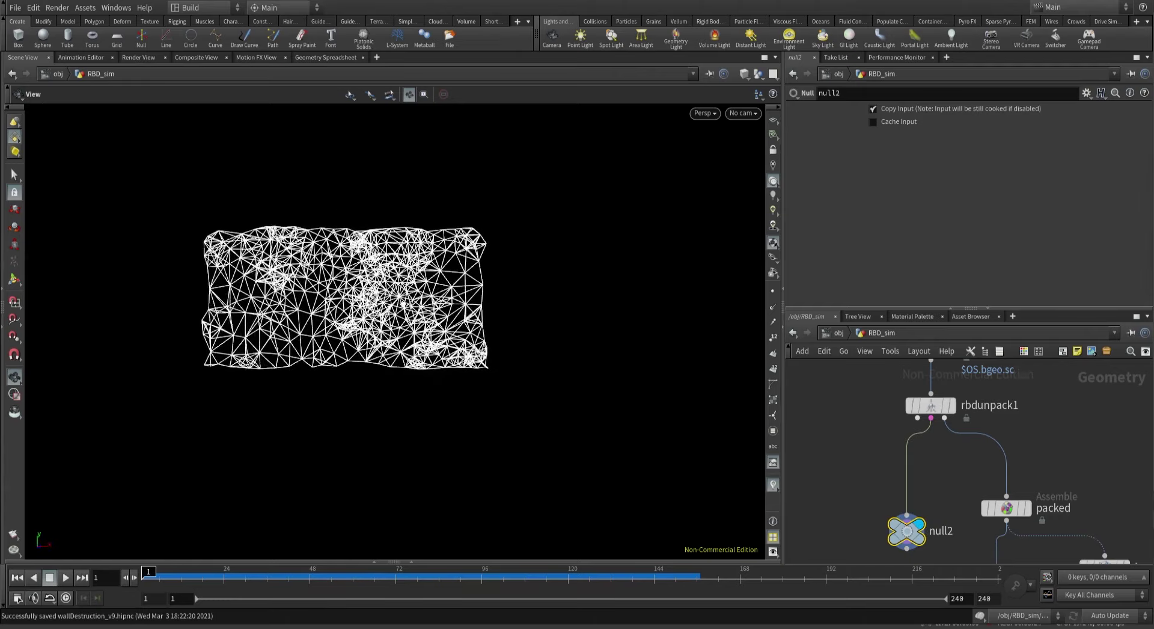
scroll(481, 265, "up", 5)
left_click(741, 113)
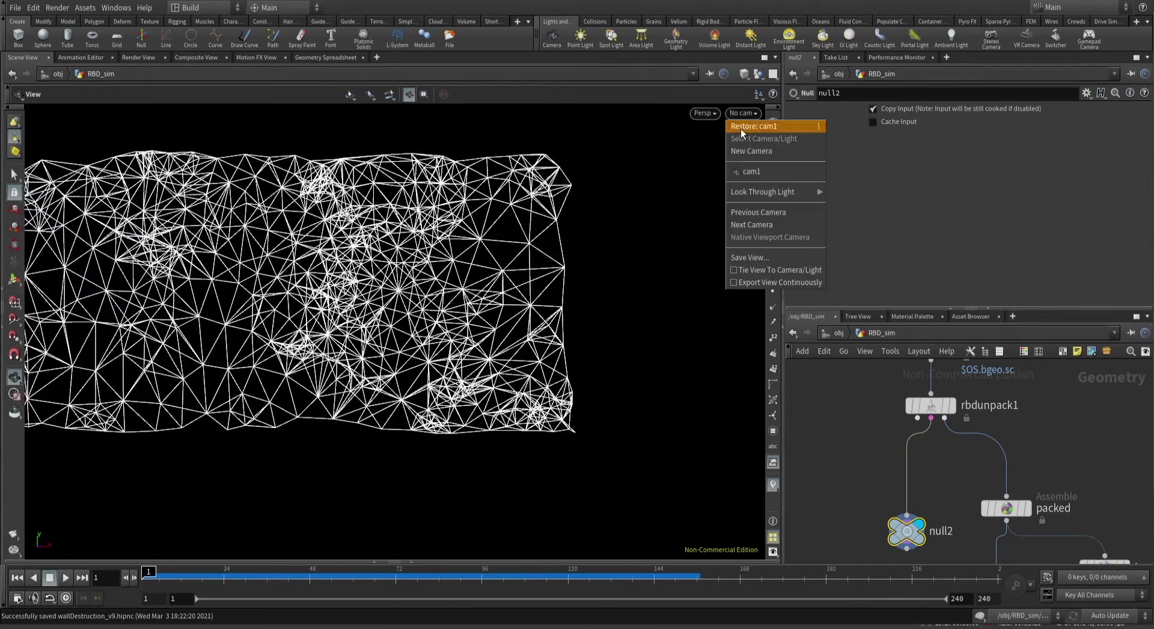
left_click(745, 172)
Check null2's info summary, showing 2,181 constraint primitives.
middle_click_drag(837, 497, 858, 419)
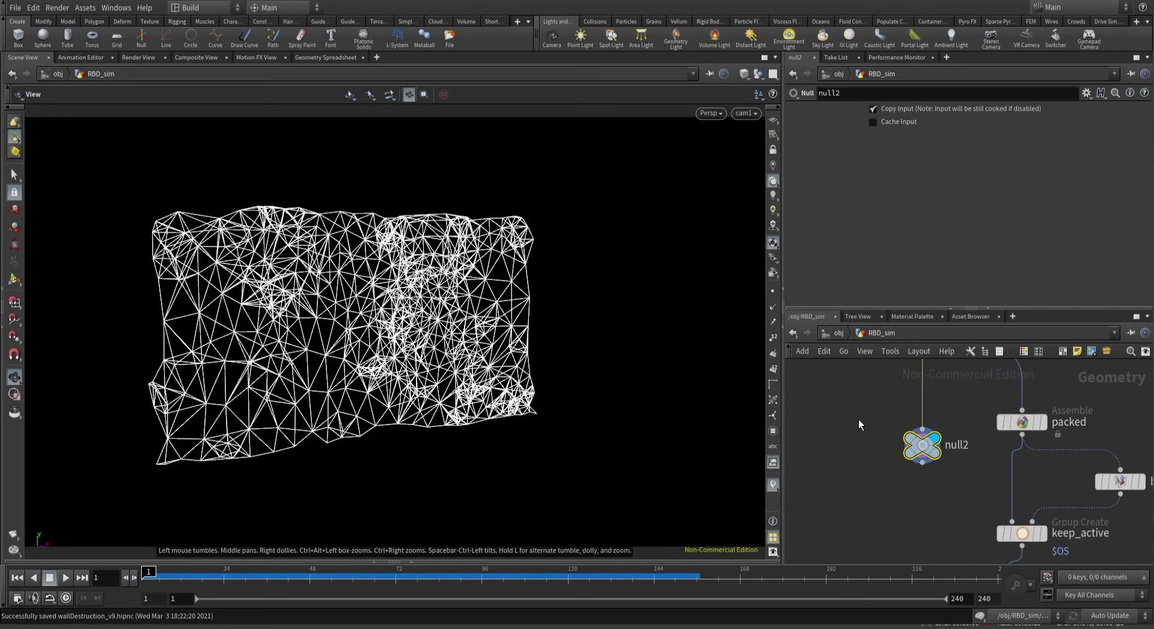
middle_click(918, 451)
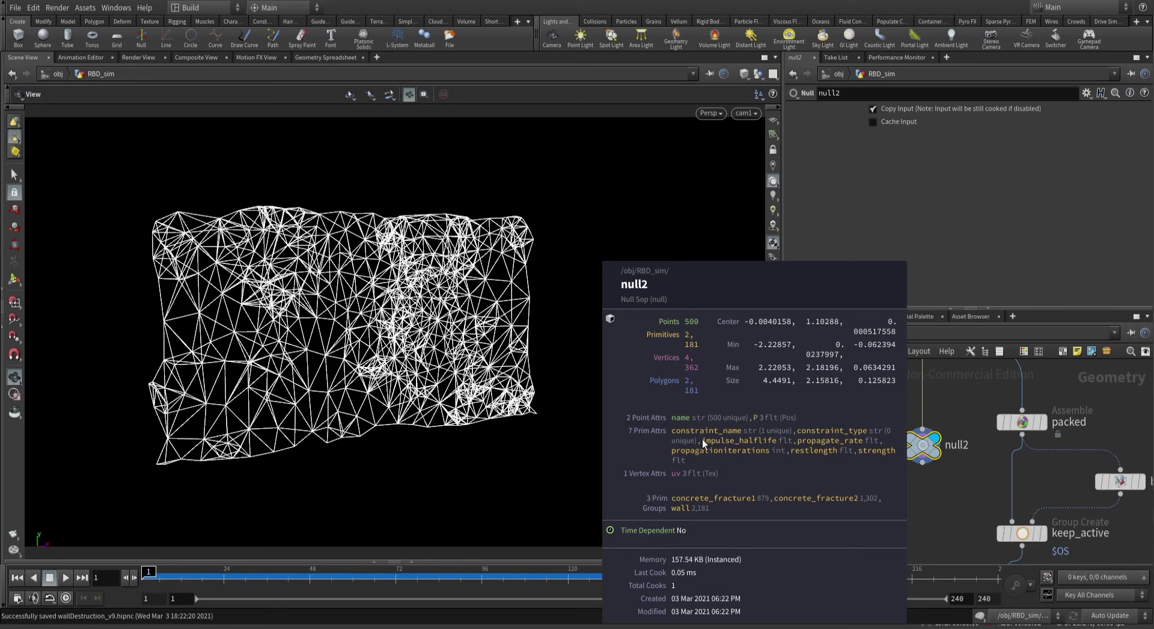
left_click(833, 430)
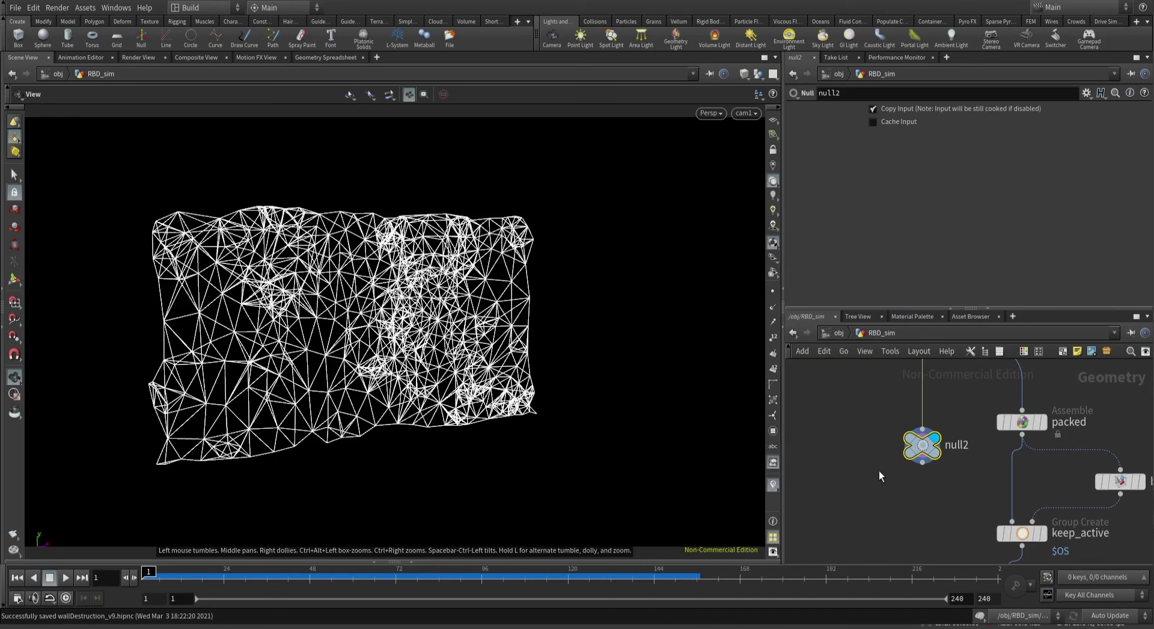
middle_click_drag(878, 470, 852, 420)
Inside RBD_sim, play the wall simulation from frame 3 to frame 25.
double_click(946, 473)
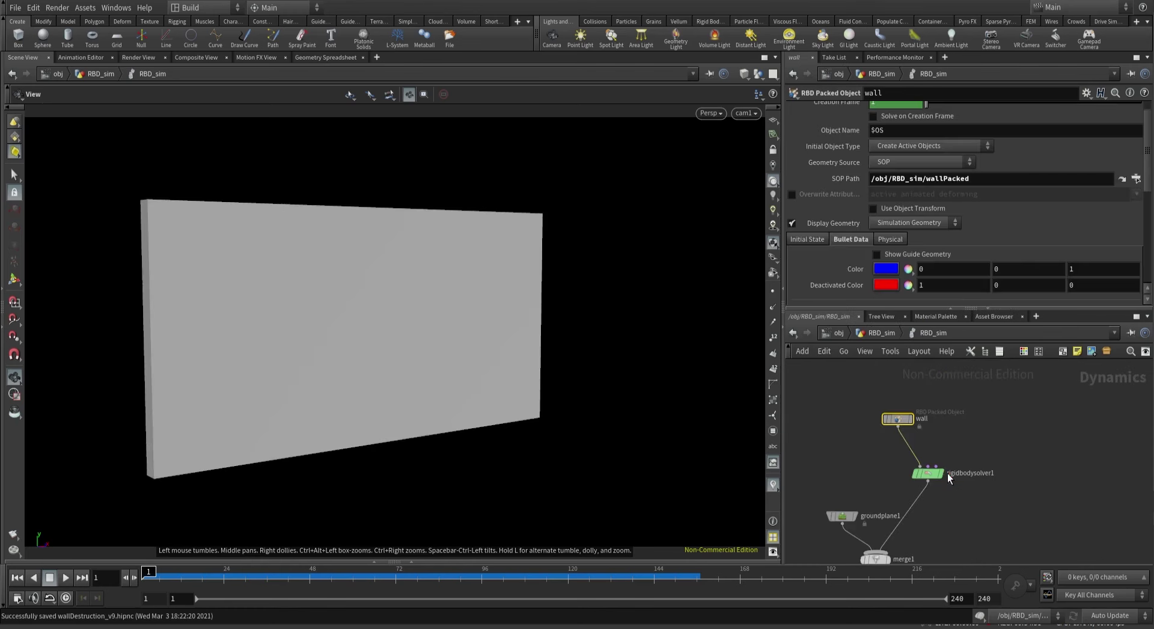
left_click(164, 573)
left_click_drag(163, 572, 240, 572)
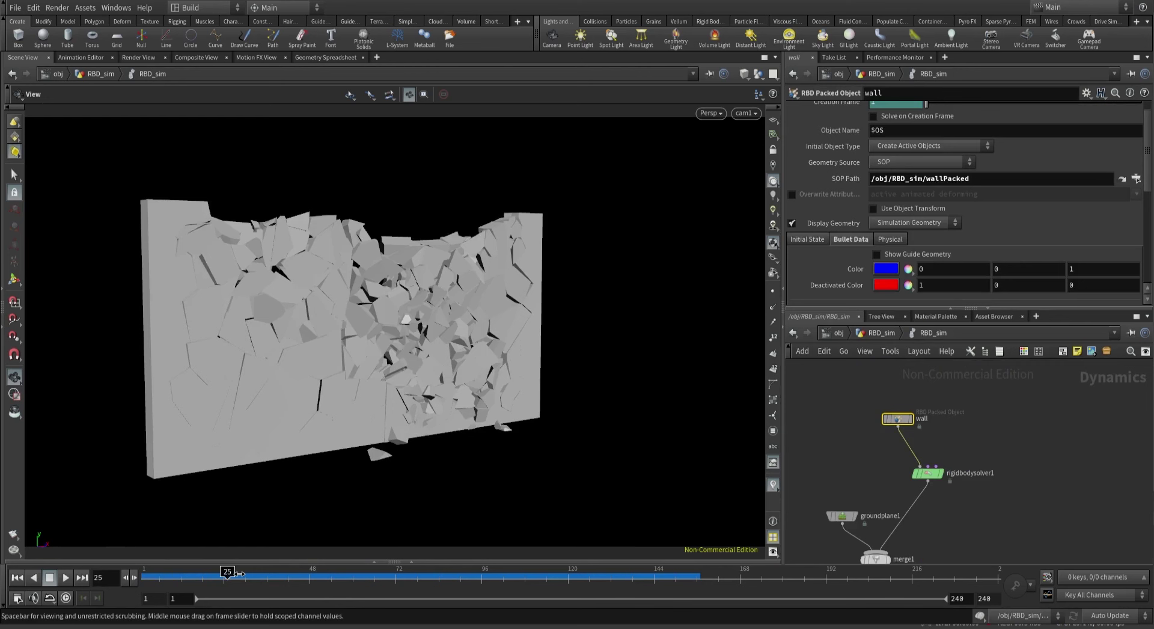
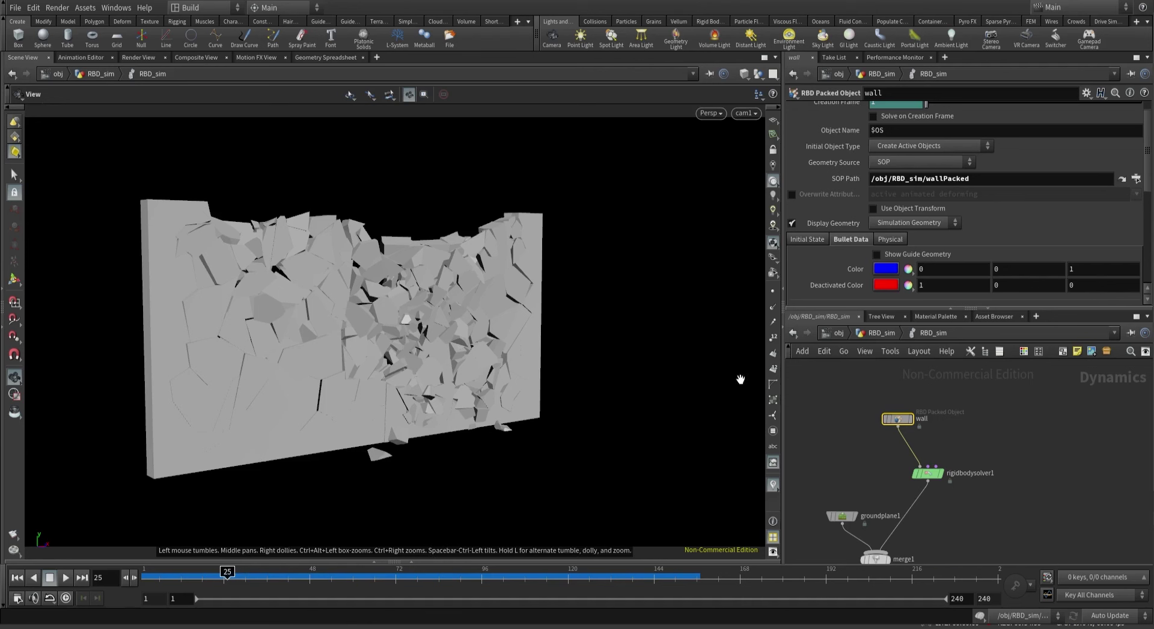
Rename the null2 node in the RBD_sim geometry network to 'constraint'.
left_click(873, 334)
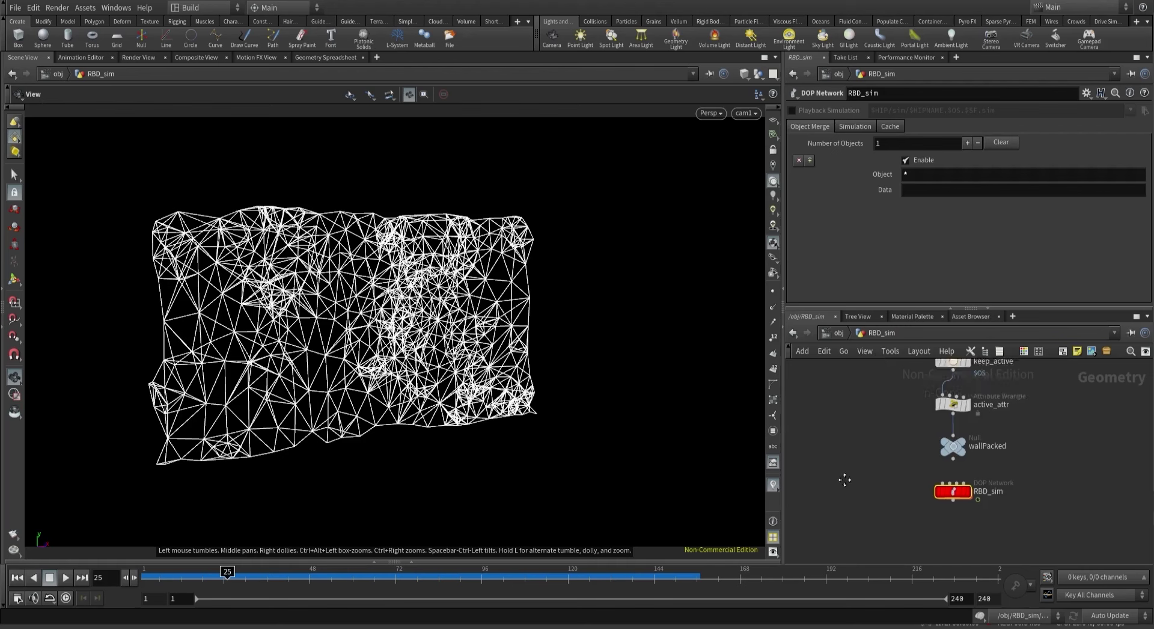
left_click(887, 445)
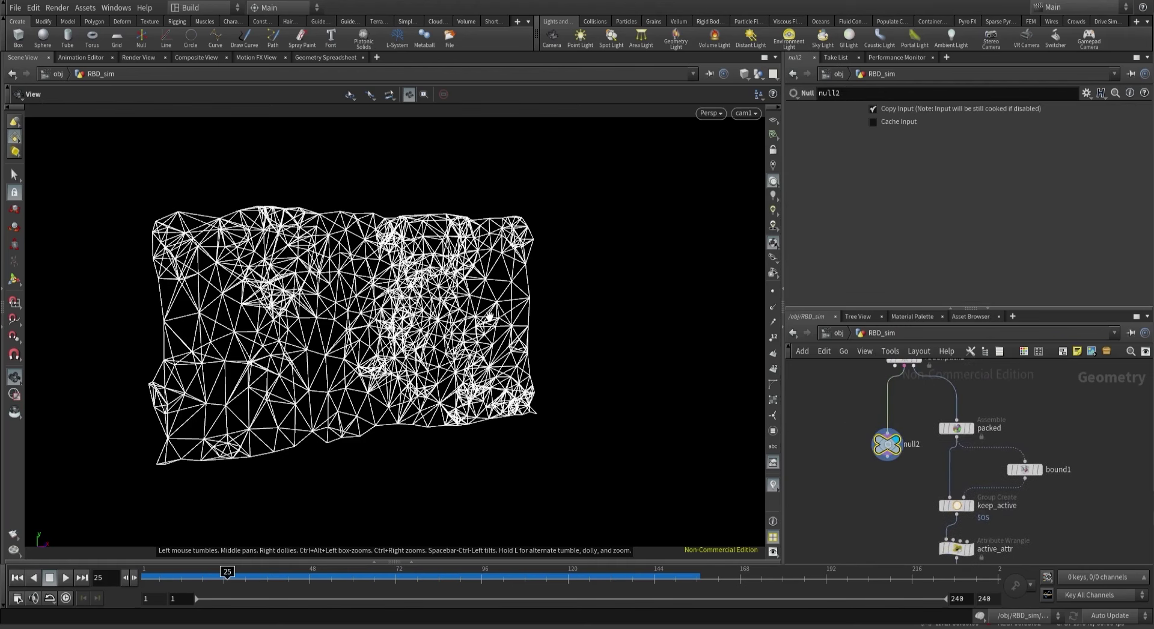
left_click(969, 428)
left_click(952, 428)
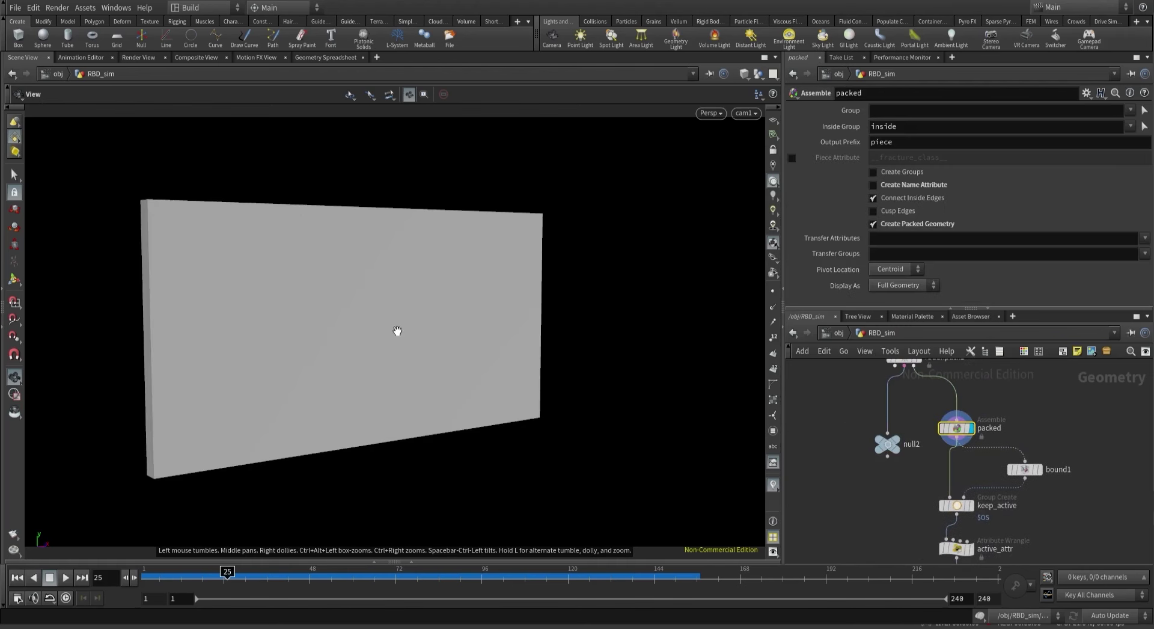
left_click(887, 443)
mouse_move(853, 389)
middle_mouse_down()
mouse_move(857, 426)
mouse_move(856, 411)
middle_mouse_up()
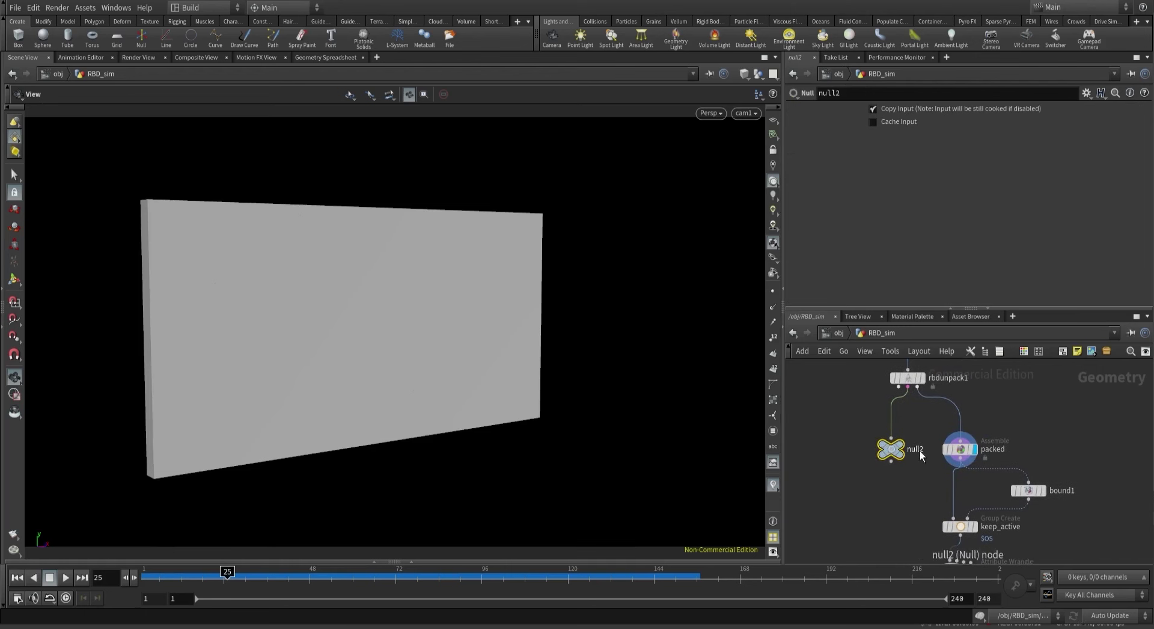
double_click(914, 448)
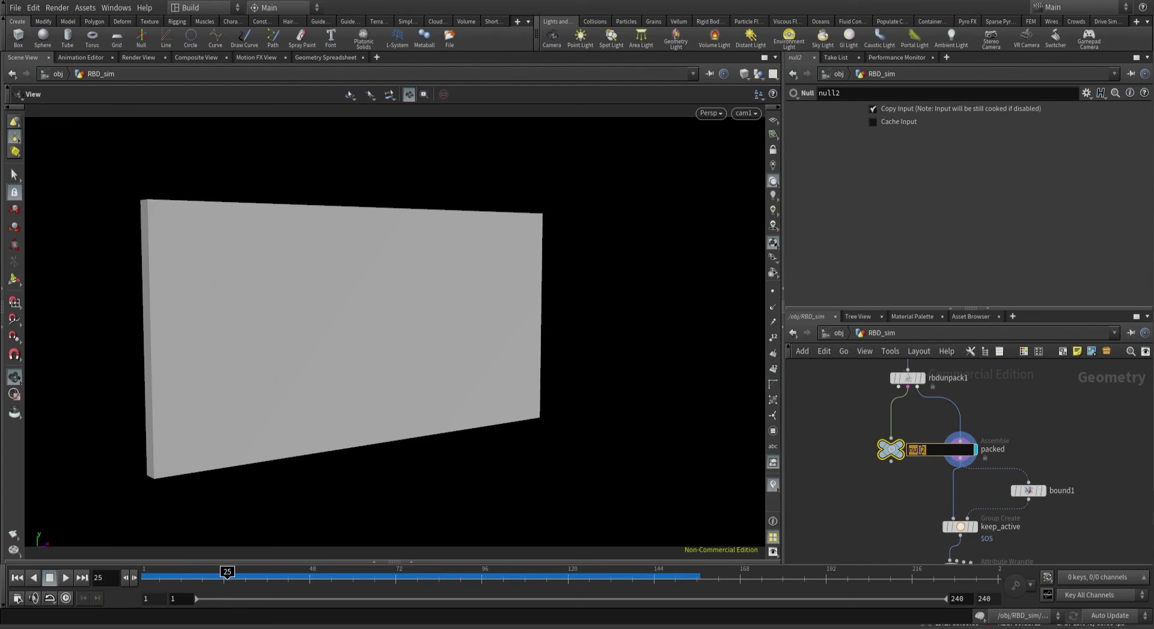
type("corstraint")
key("Return")
left_click_drag(891, 449, 867, 449)
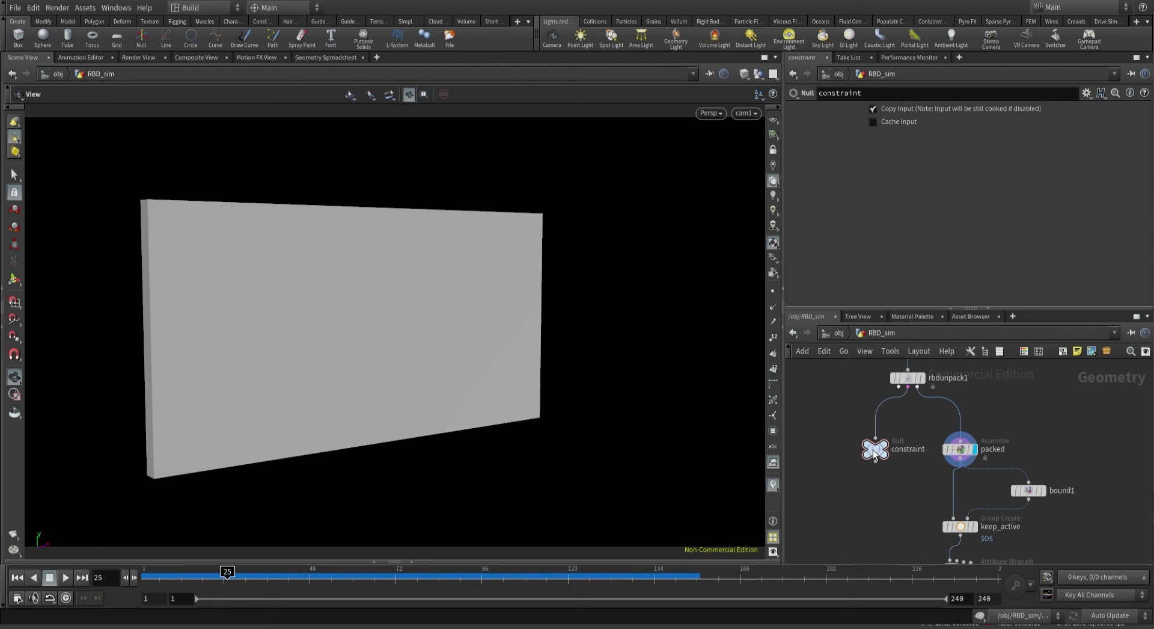
Colour the constraint node magenta-pink and save the scene.
key("c")
left_click(1113, 538)
key("ctrl+s")
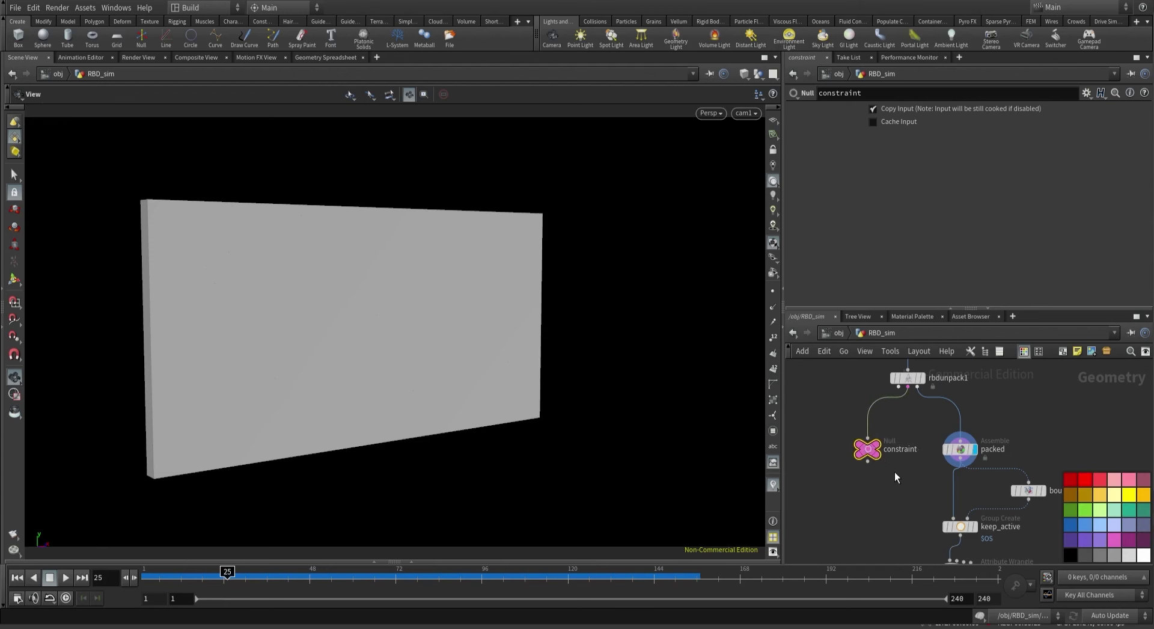
middle_click_drag(894, 471, 812, 439)
left_click_drag(812, 439, 932, 546)
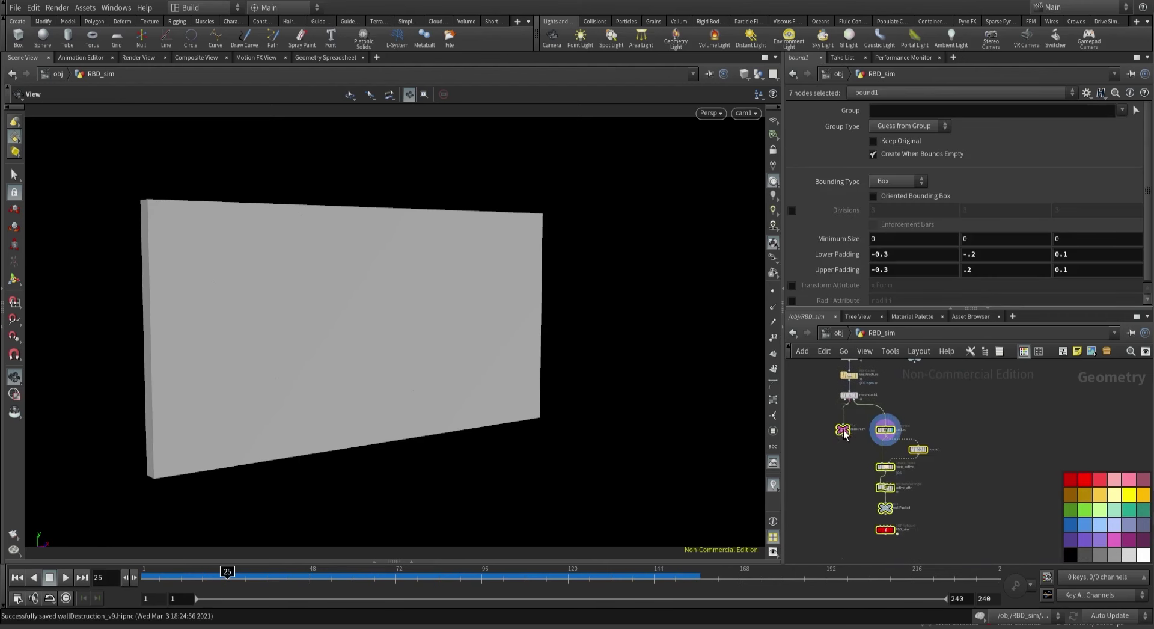
middle_click_drag(932, 546, 892, 460)
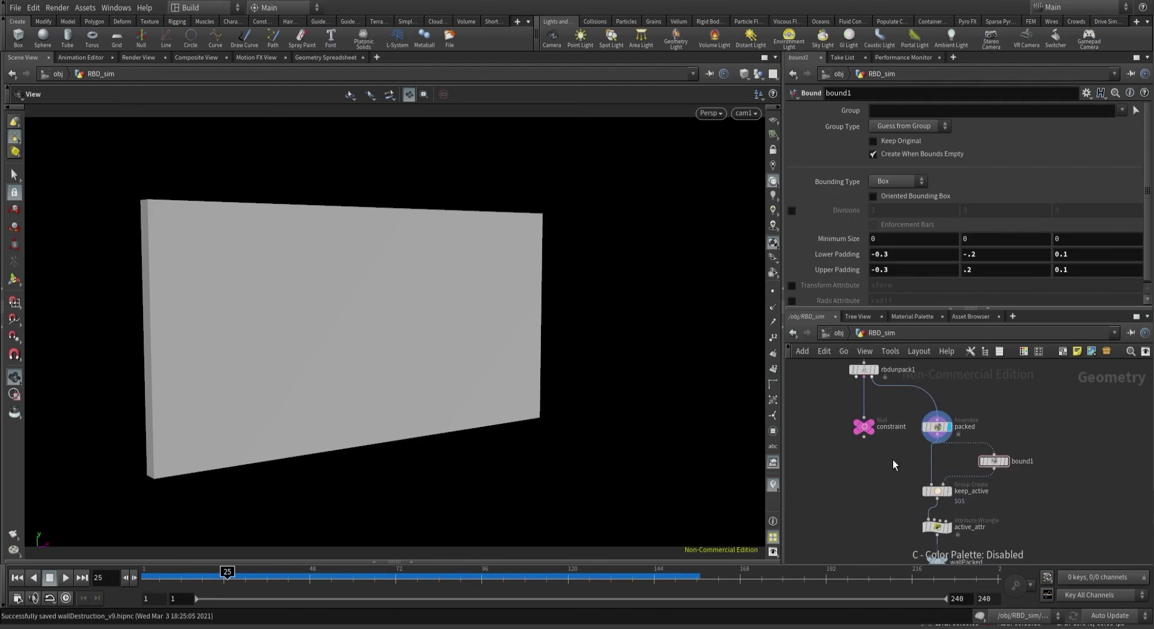
left_click(1038, 351)
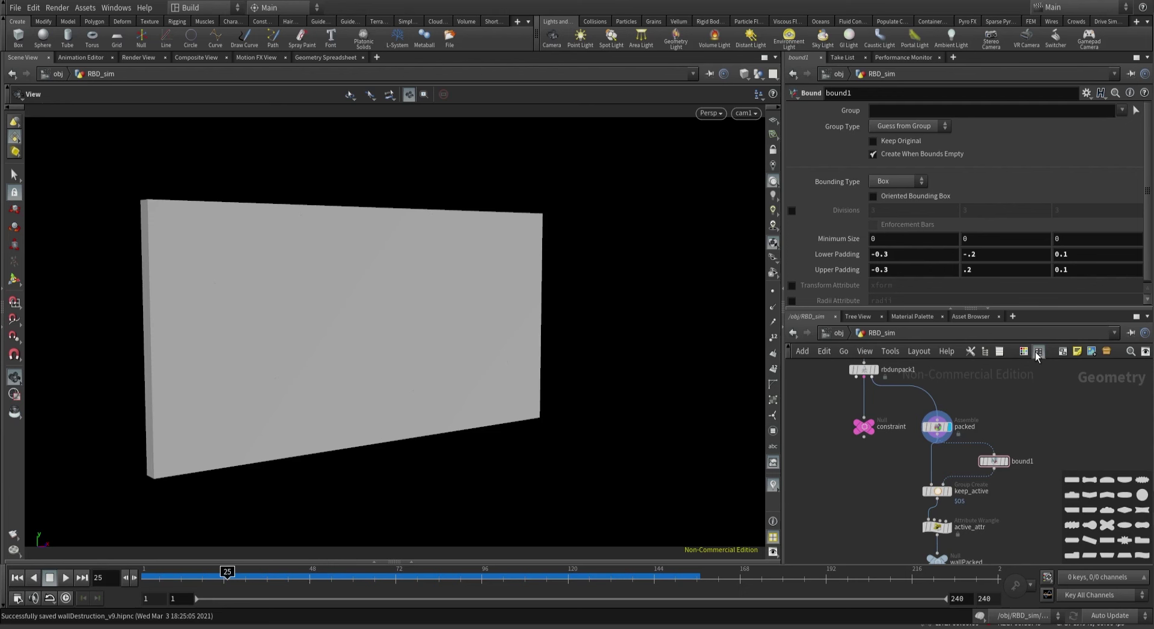
left_click(1023, 352)
left_click(1038, 354)
left_click(1038, 354)
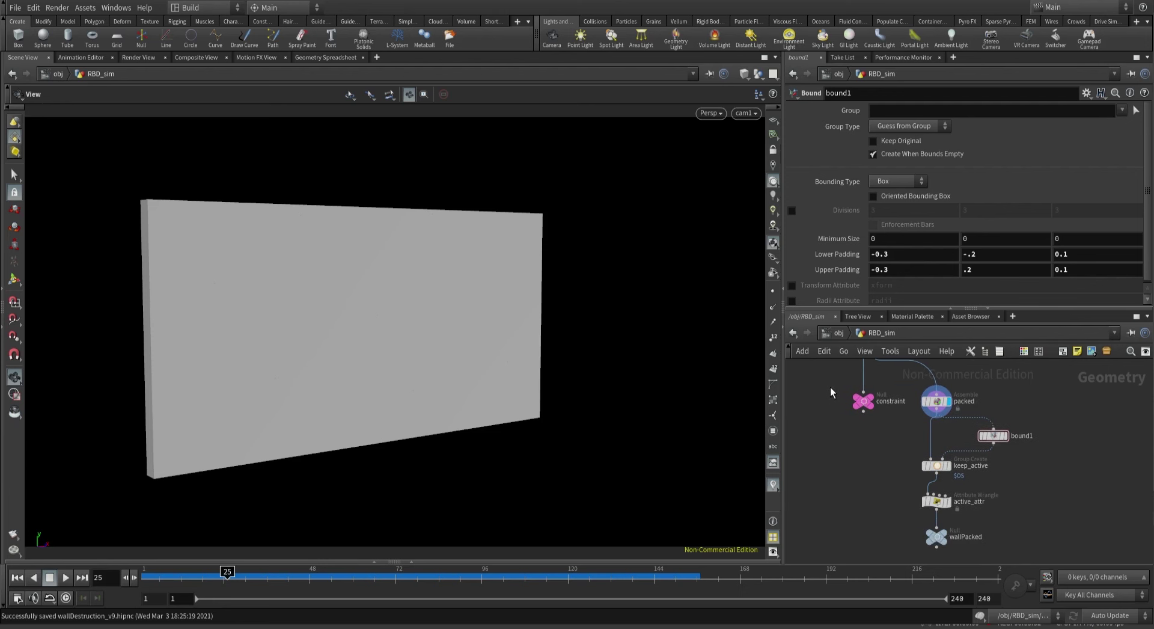
Copy the constraint node and dive into the RBD_sim dynamics network.
left_click(863, 402)
key("ctrl+v")
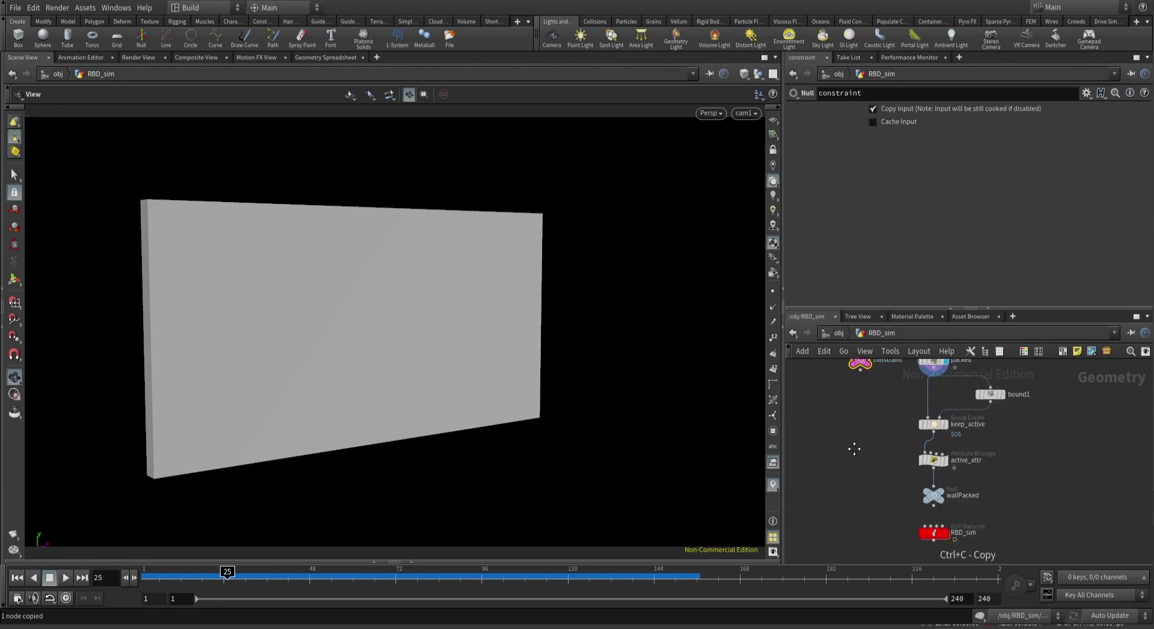
left_click(922, 481)
double_click(921, 479)
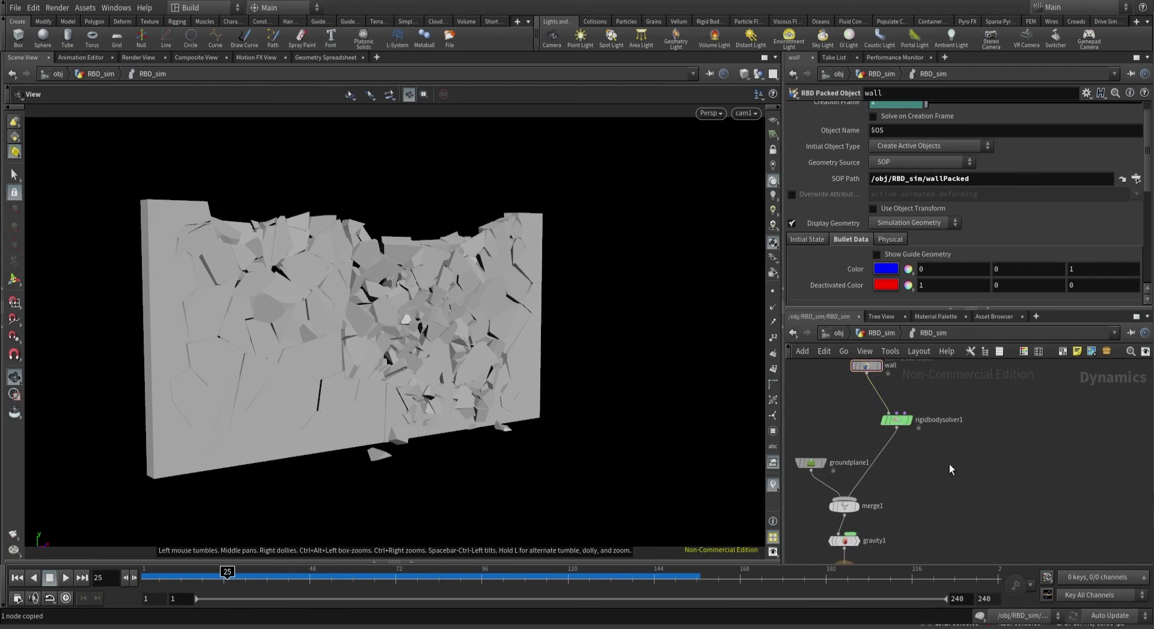
Insert constraintnetwork1 between rigidbodysolver1 and merge1 with SOP Path /obj/RBD_sim/constraint.
key("Tab")
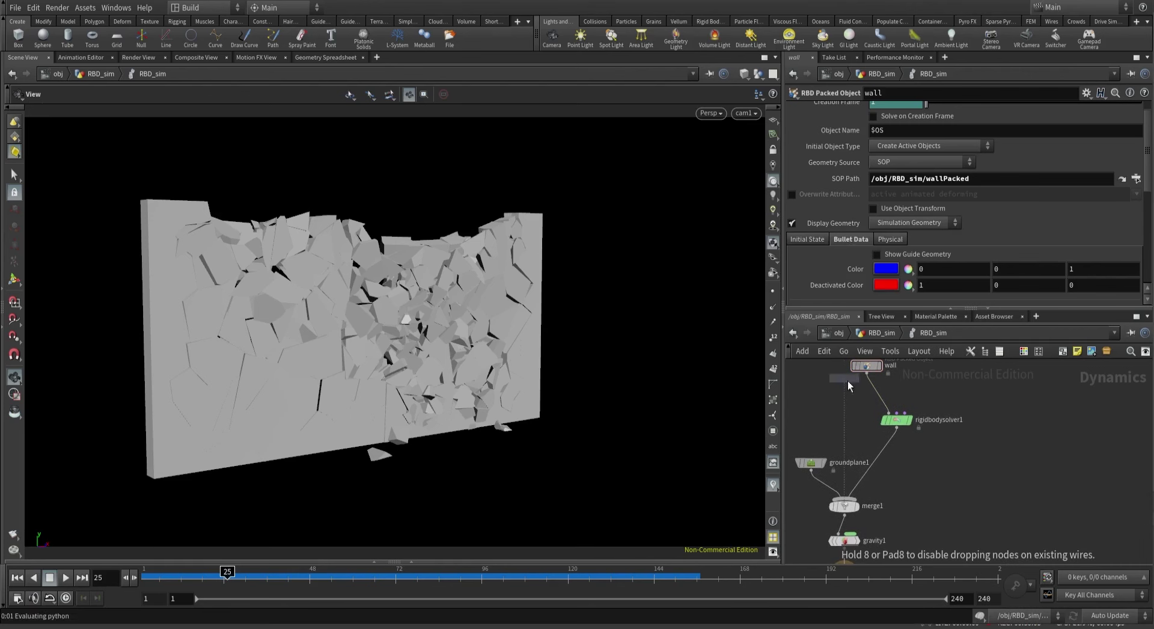
left_click(888, 455)
left_click_drag(890, 457, 901, 469)
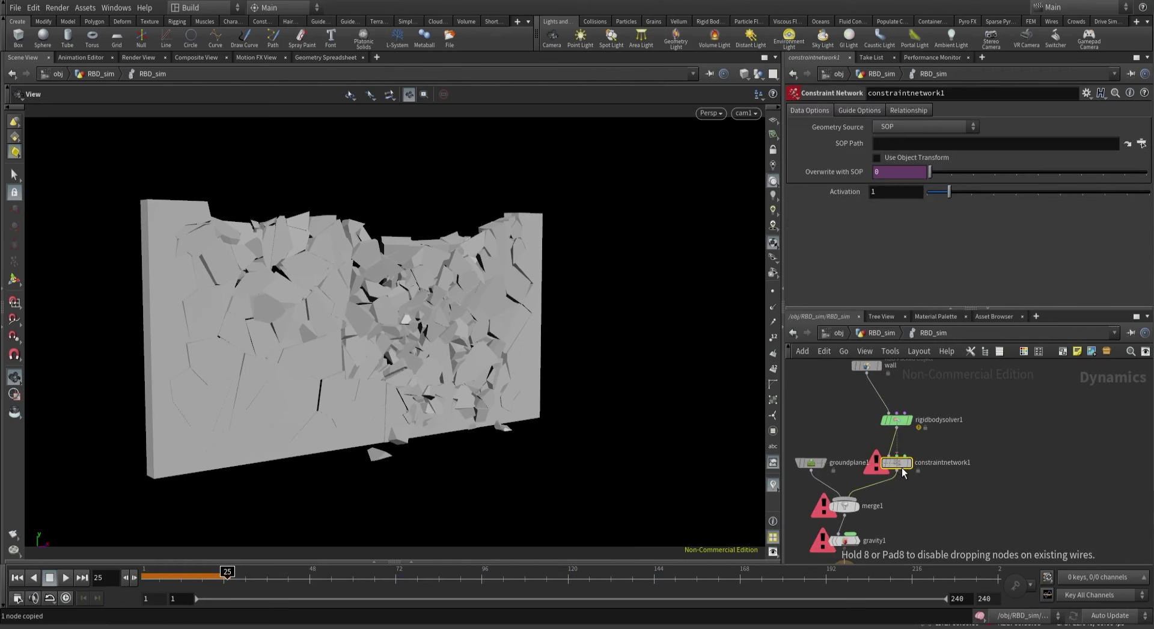
left_click(892, 144)
type("/obj/RBD_sim/constraint")
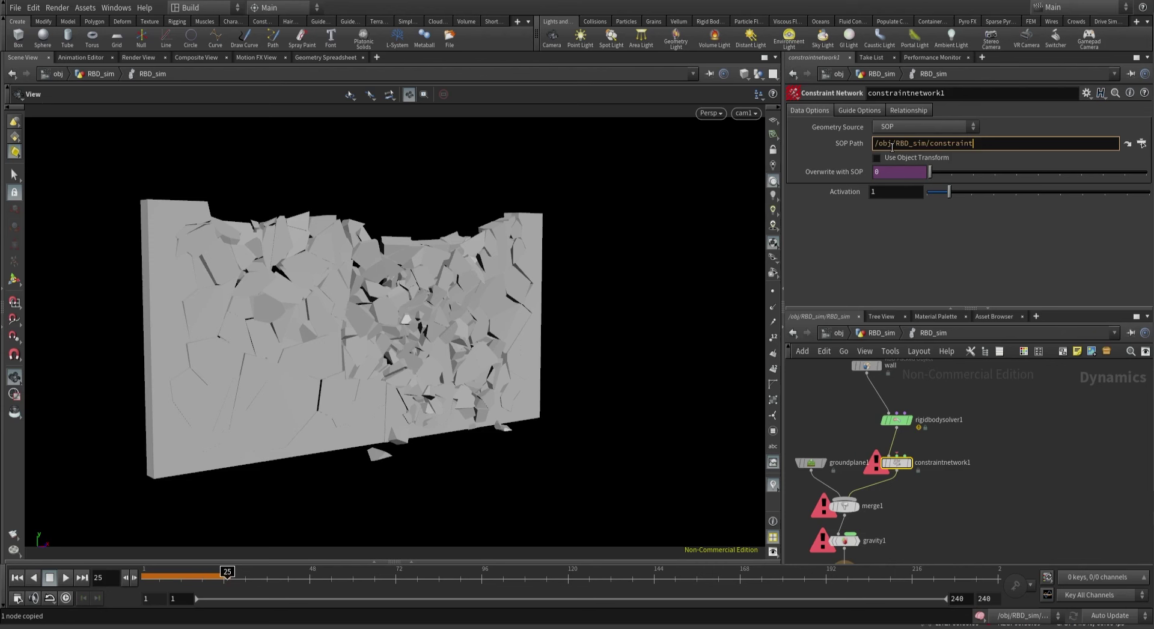
key("Return")
Add a Glue Constraint Relationship glueconrel1 wired into constraintnetwork1's second input.
middle_click_drag(953, 380, 949, 436)
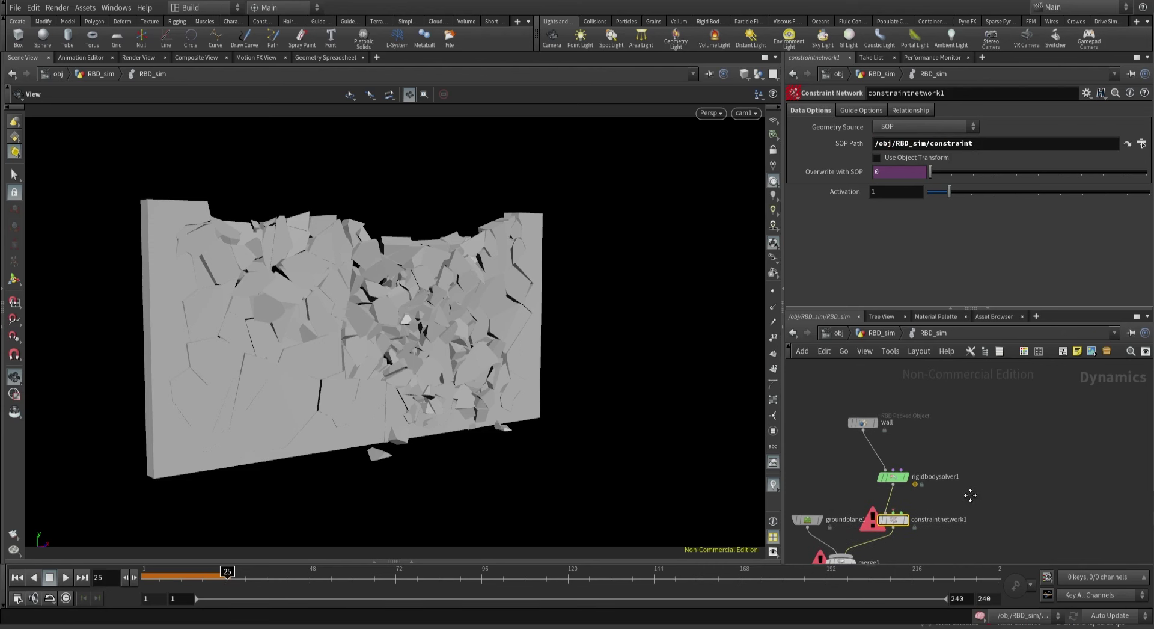
left_click_drag(864, 424, 911, 494)
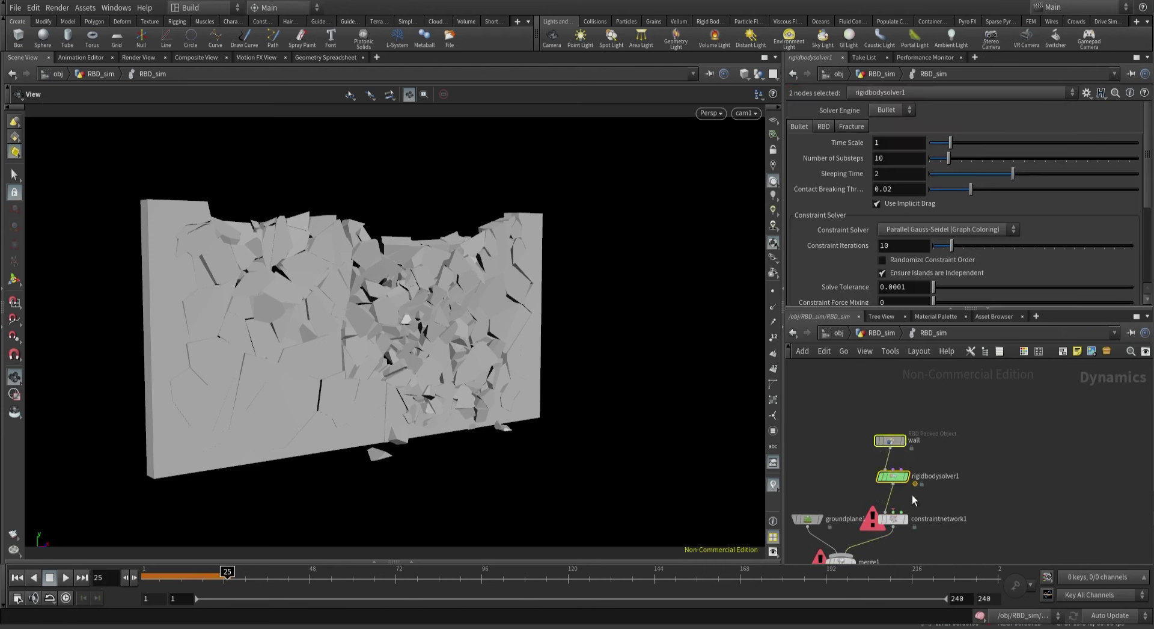
key("l")
left_click(950, 493)
key("Tab")
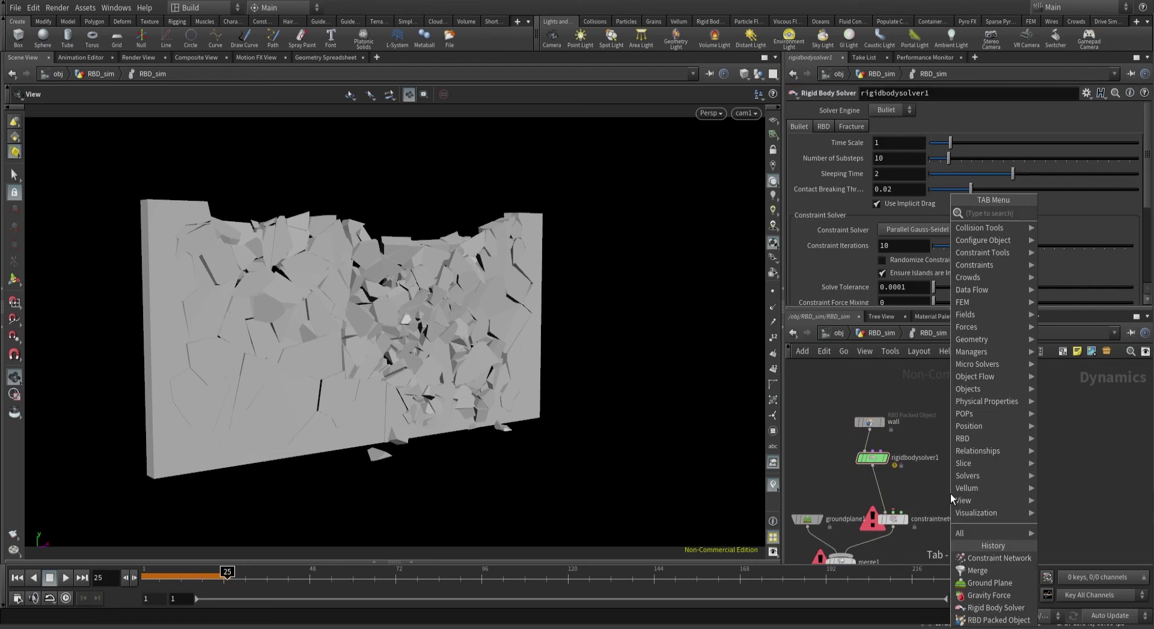
type("glue")
key("Return")
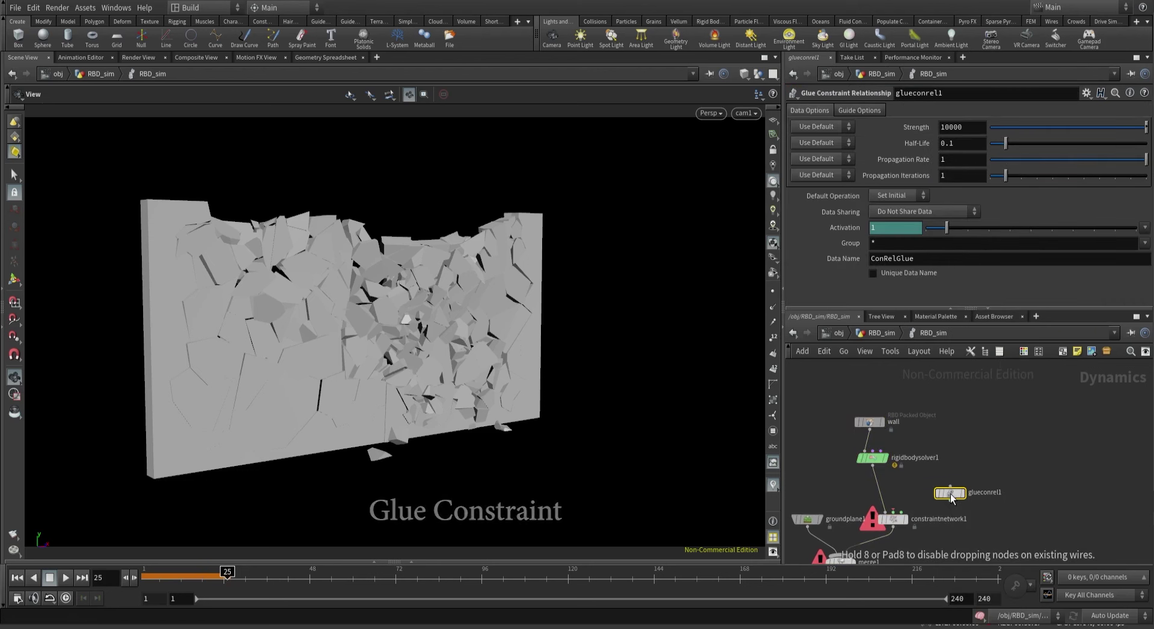
left_click(961, 457)
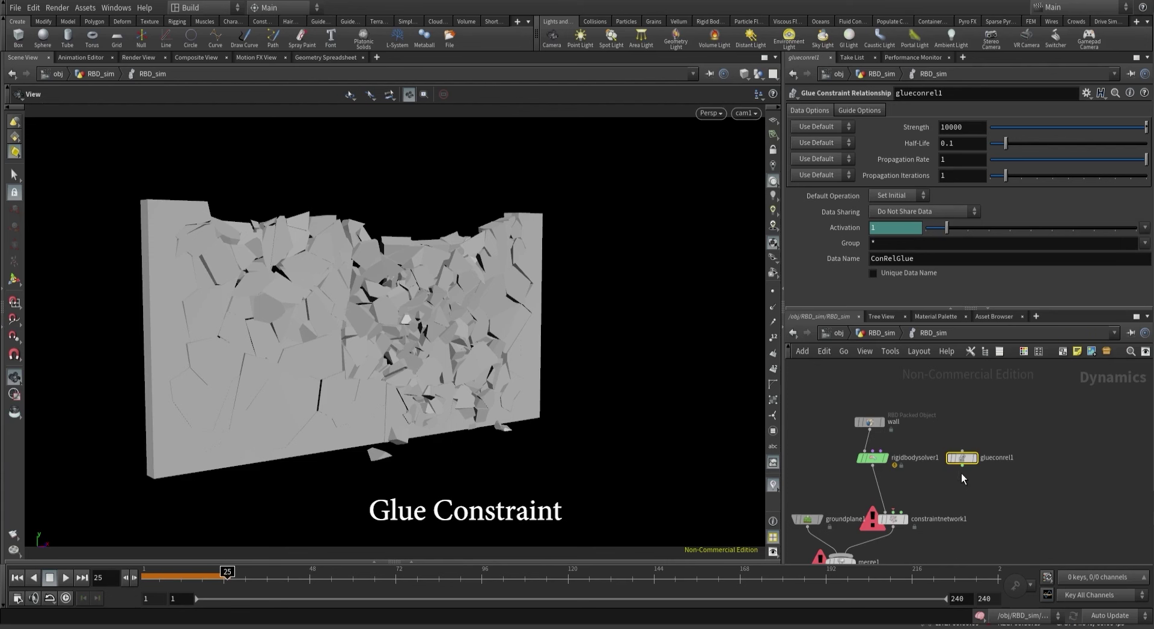
left_click(962, 467)
left_click(892, 511)
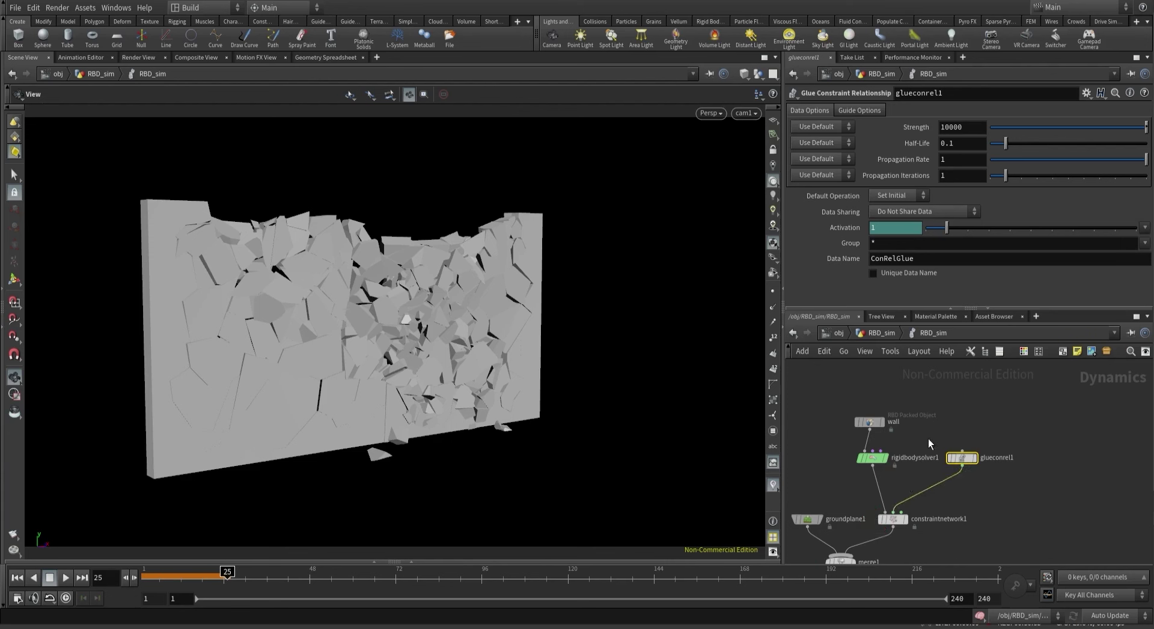
left_click(23, 578)
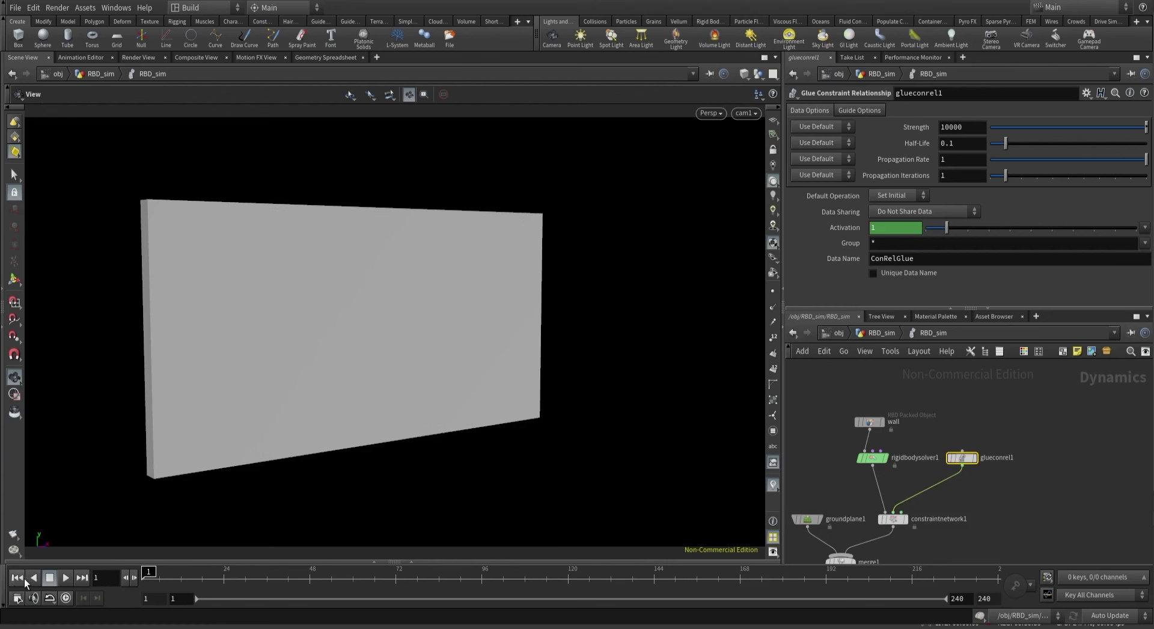
Play the glued wall sim, rewind to frame 1, and return to the RBD_sim geometry network.
left_click(66, 577)
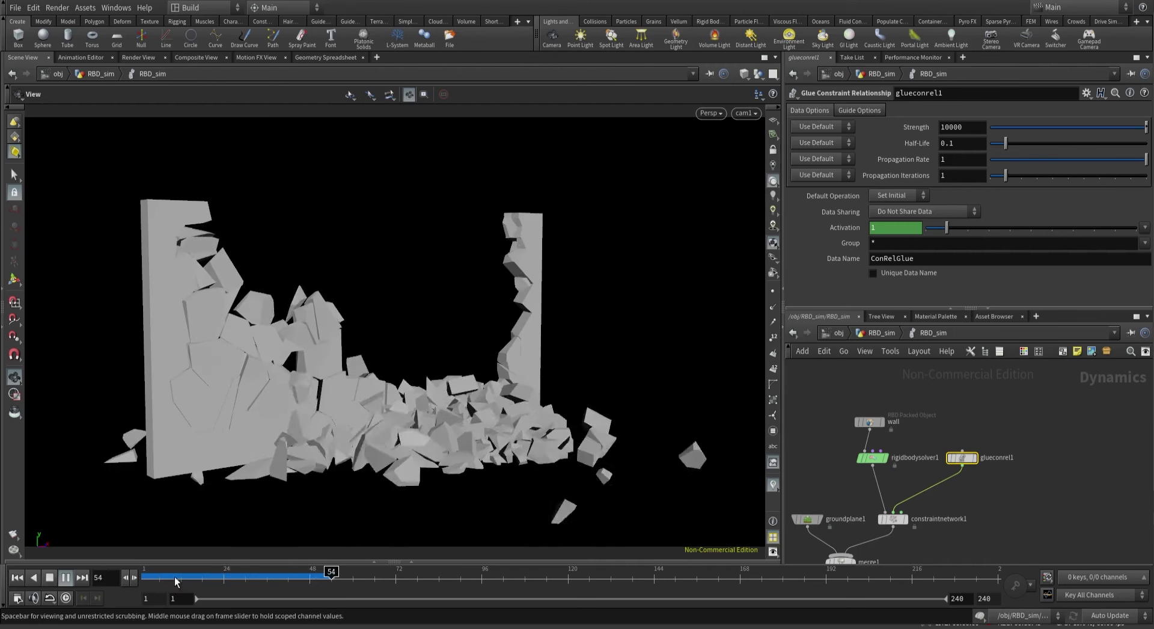
left_click_drag(288, 587, 144, 578)
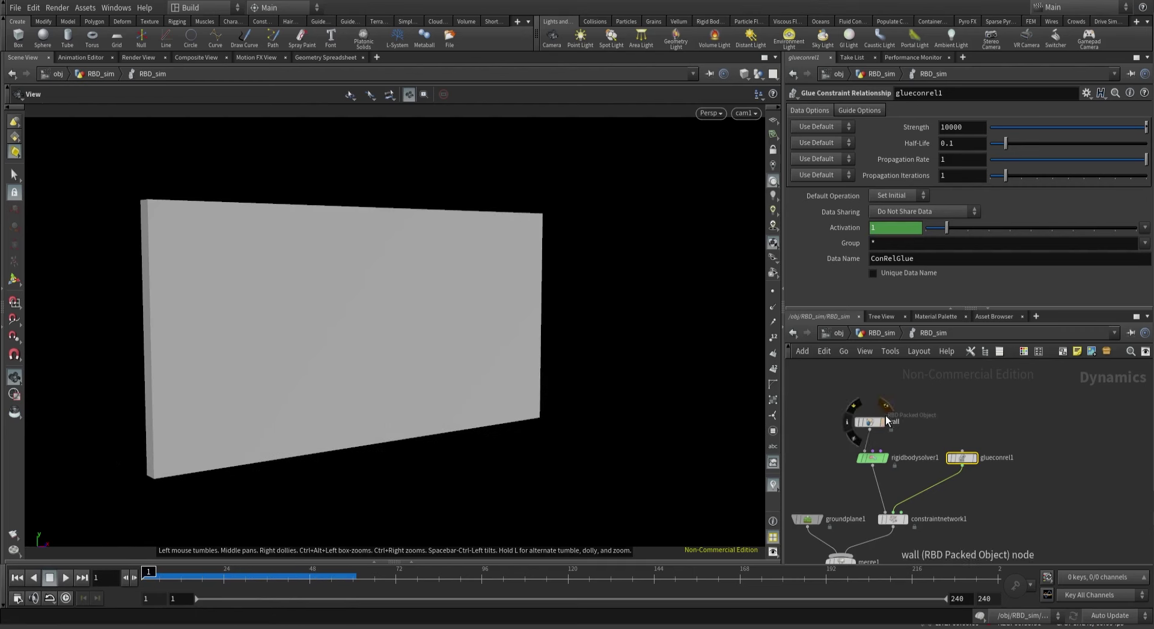
mouse_move(843, 261)
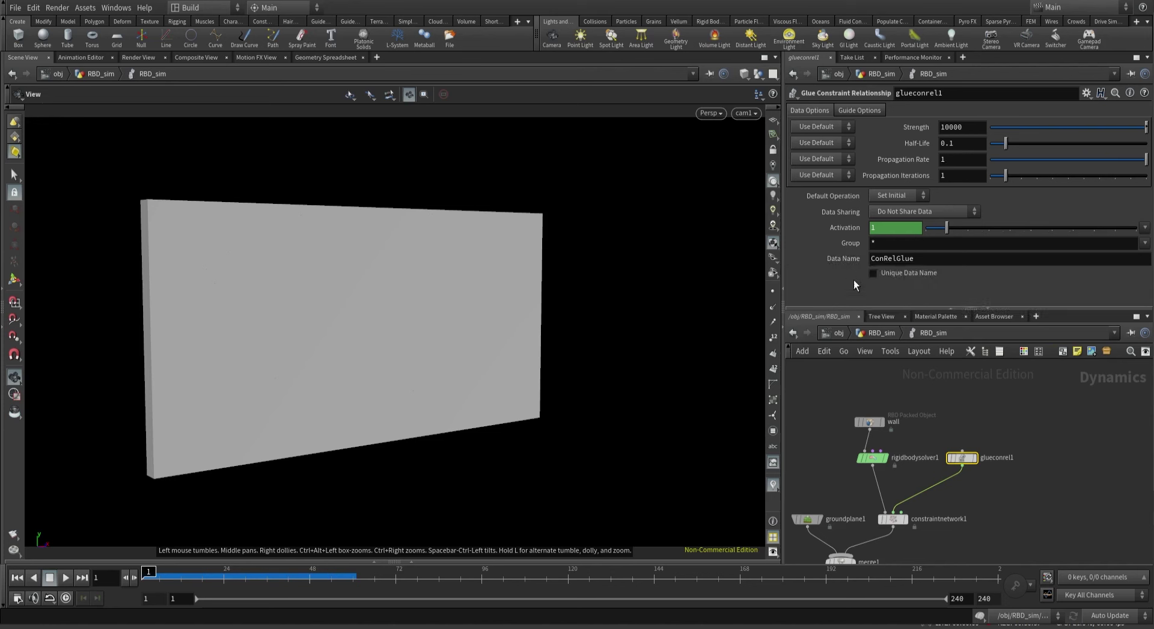
left_click(879, 337)
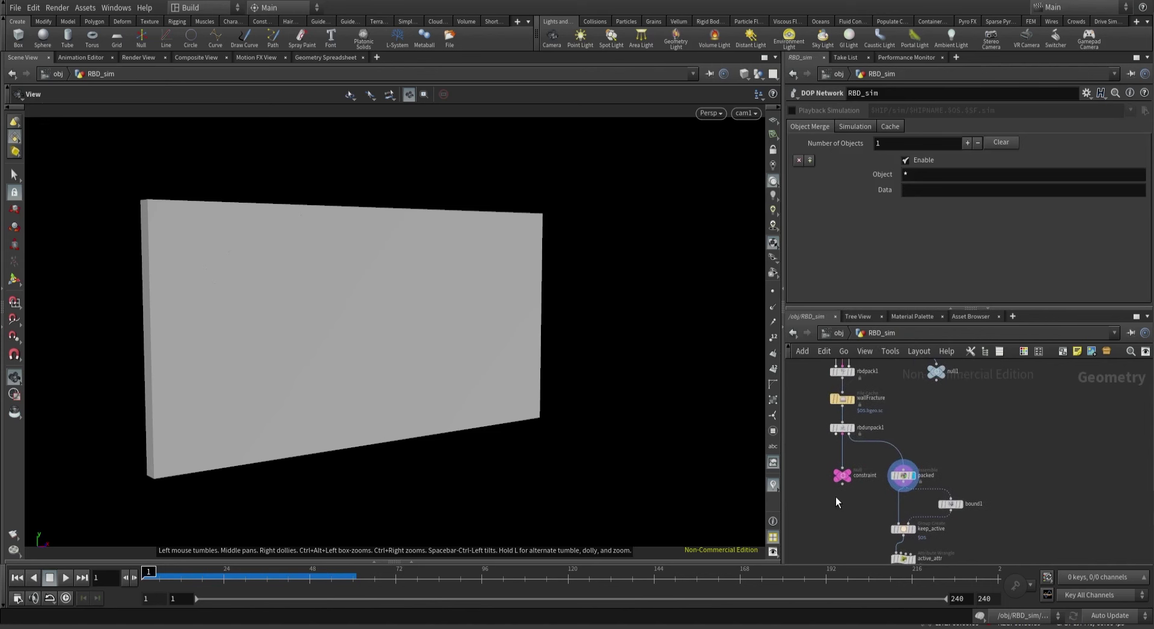
Review rbdmaterialfracture4's constraint settings and display the constraint node's wireframe.
left_click_drag(858, 502, 859, 503)
middle_click_drag(877, 363, 875, 484)
left_click(840, 464)
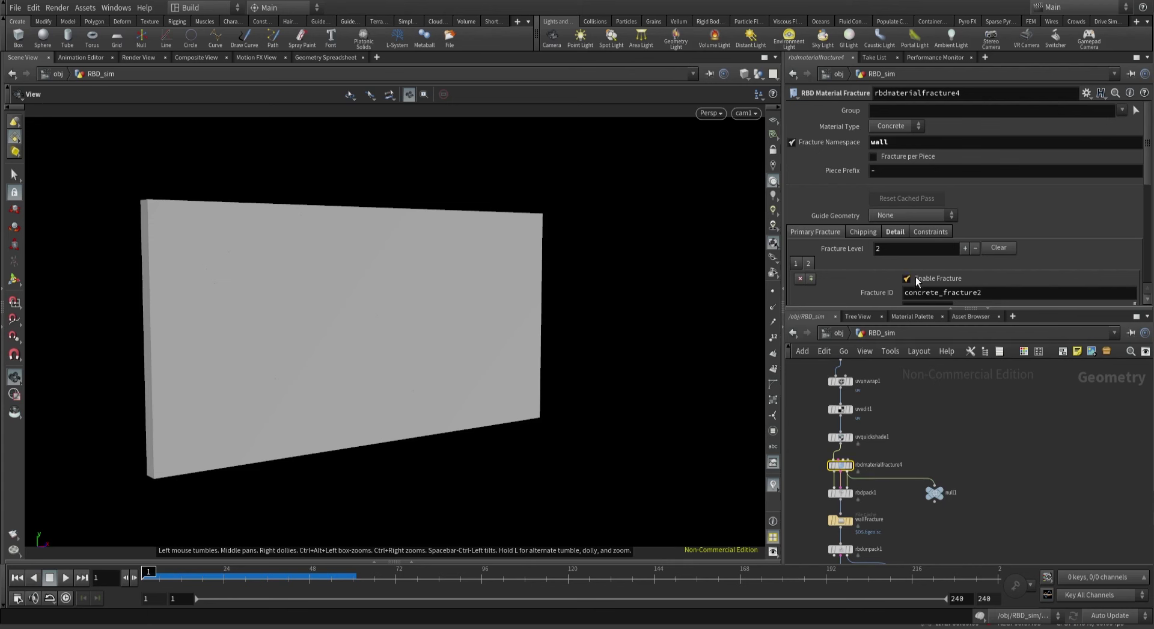
left_click(929, 232)
scroll(926, 239, "down", 2)
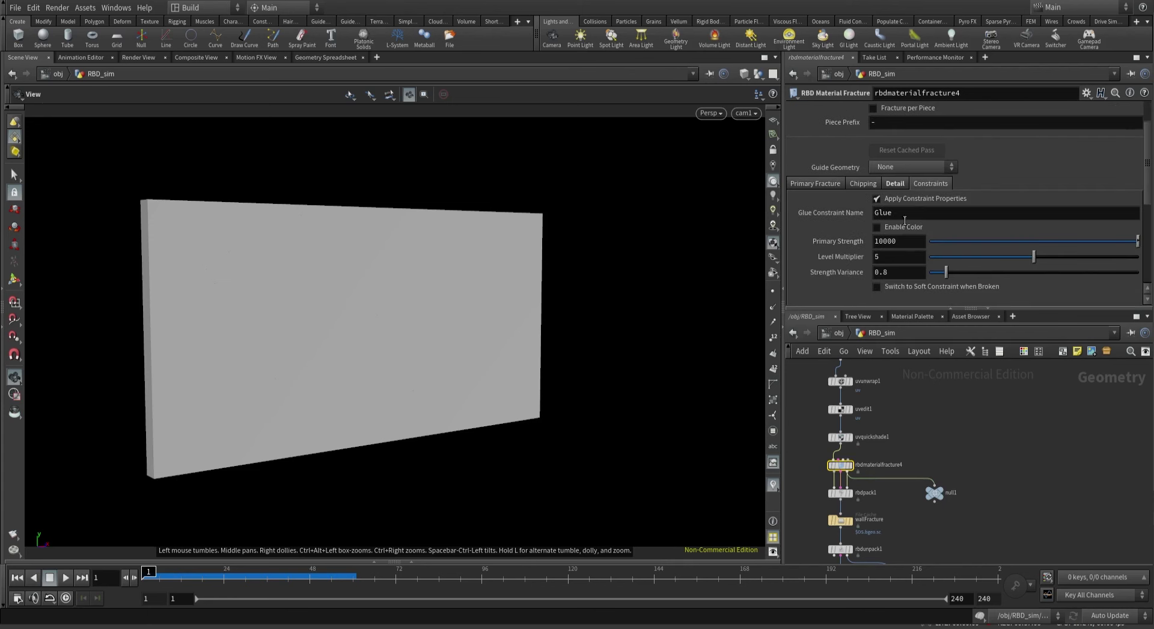
scroll(1017, 399, "down", 5)
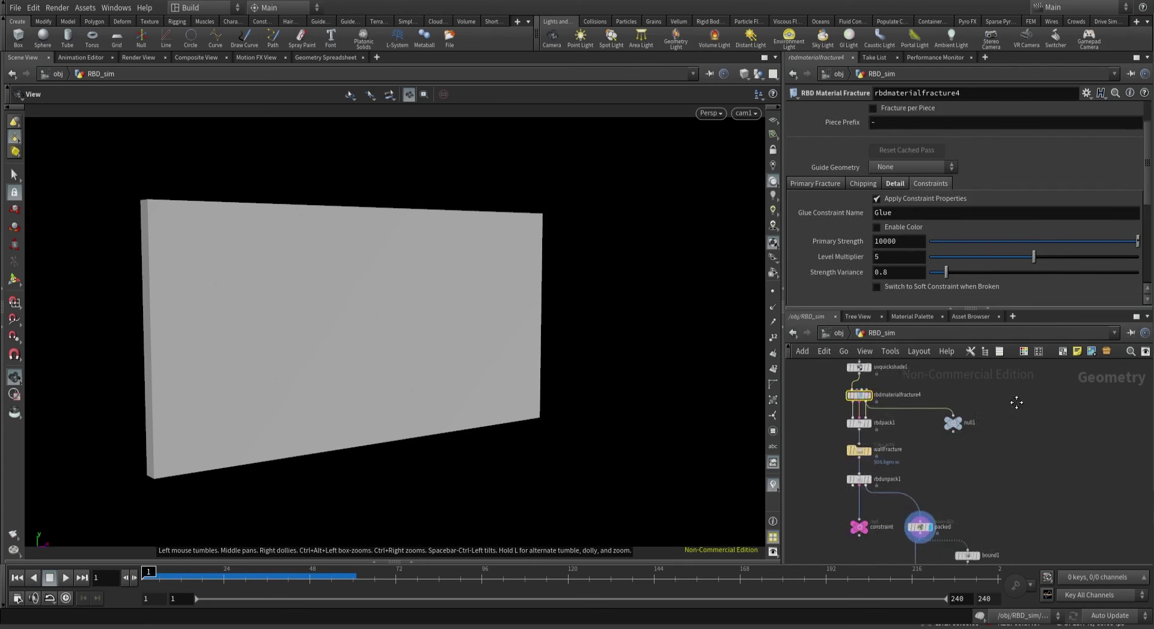
left_click(878, 380)
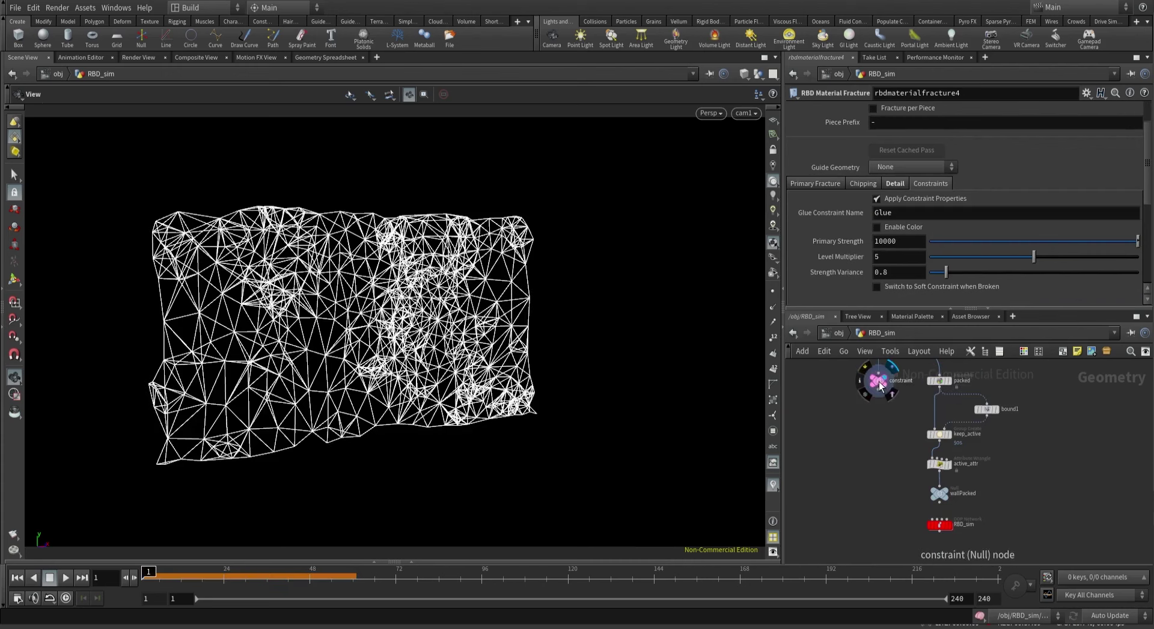
List all constraint primitive attributes in the Geometry Spreadsheet, then collapse it and enter RBD_sim.
left_click(372, 560)
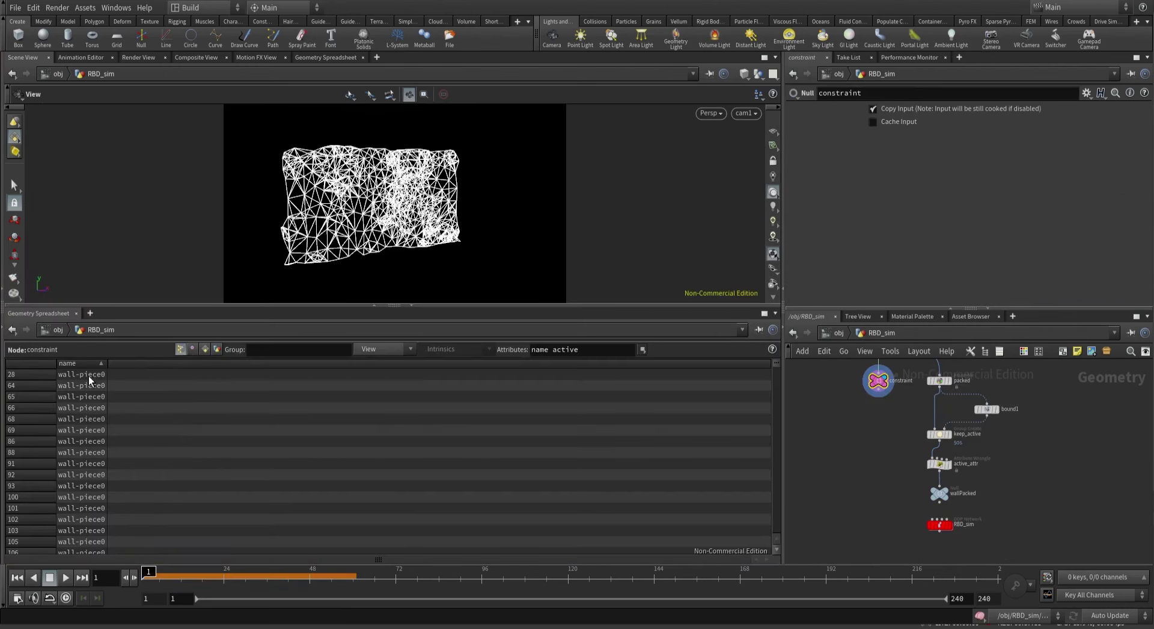
left_click(205, 349)
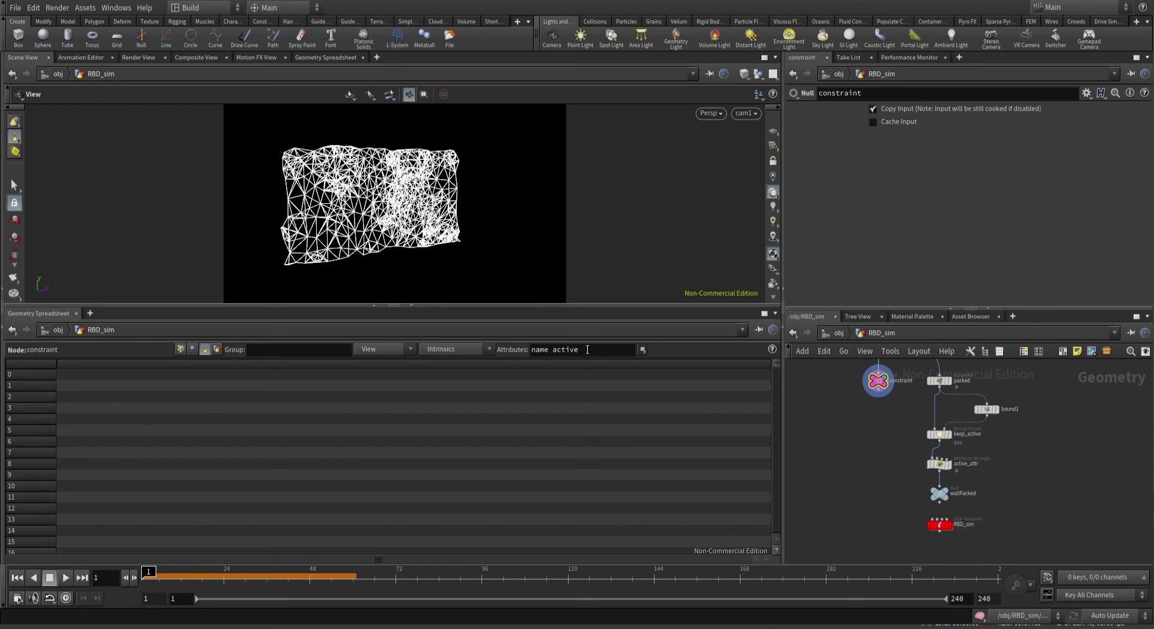
key("BackSpace")
key("BackSpace")
key("BackSpace")
key("BackSpace")
key("BackSpace")
key("BackSpace")
key("BackSpace")
key("BackSpace")
key("BackSpace")
key("BackSpace")
key("BackSpace")
key("Return")
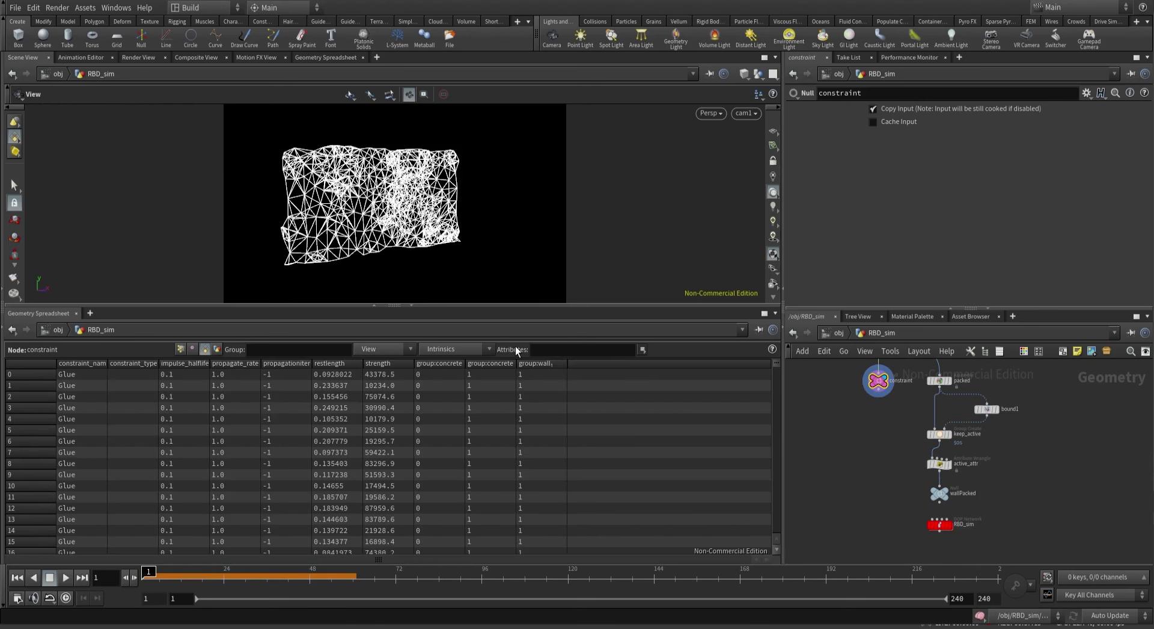
left_click_drag(109, 363, 143, 363)
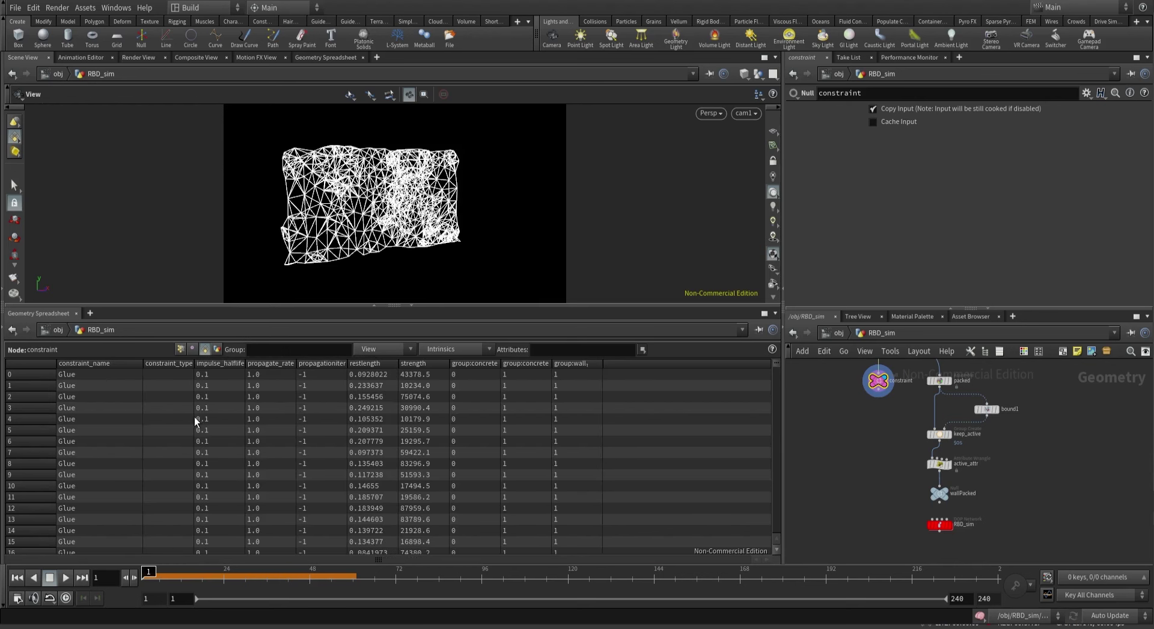
left_click(411, 305)
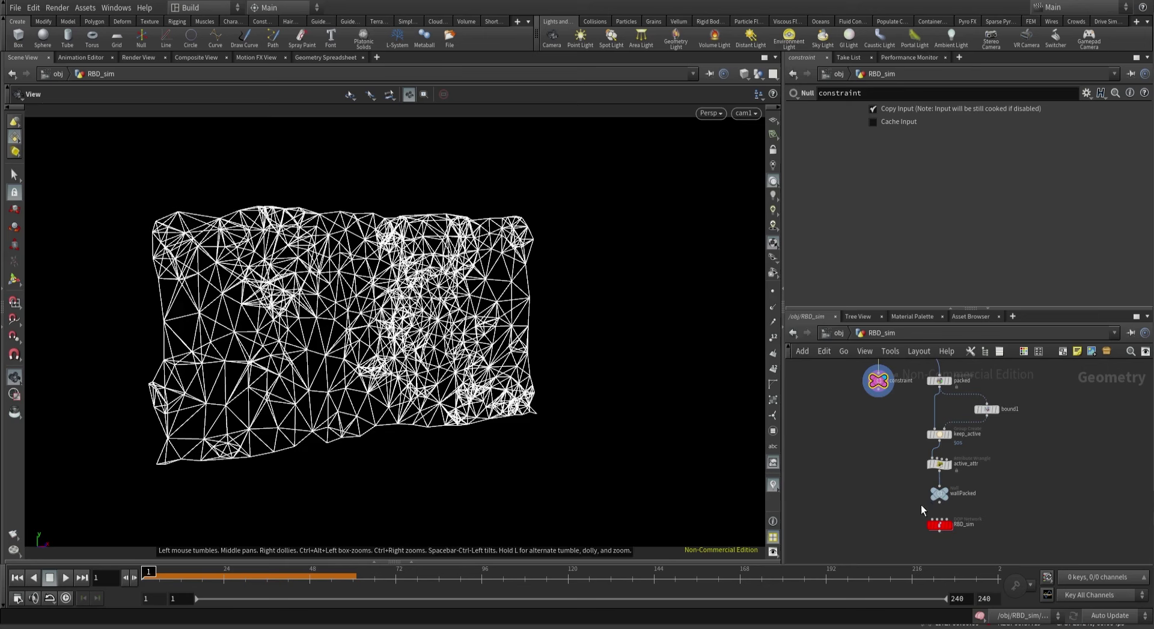
double_click(942, 524)
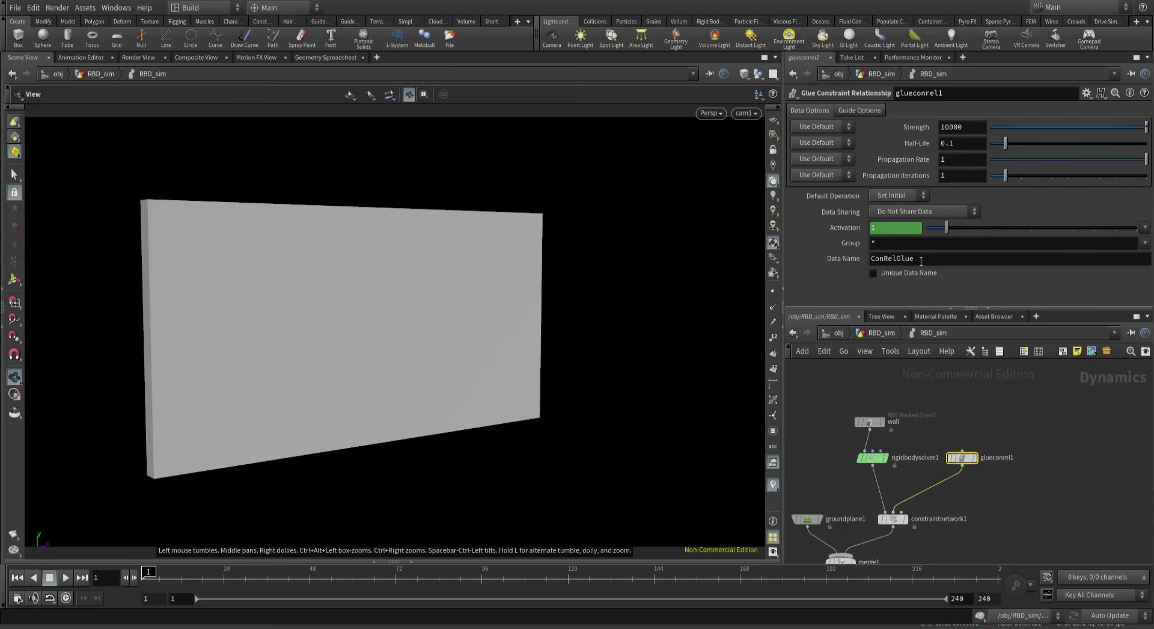
Set glueconrel1's Data Name to Glue and play the sim in wireframe to see the glue network.
left_click(920, 261)
type("G")
key("Return")
key("w")
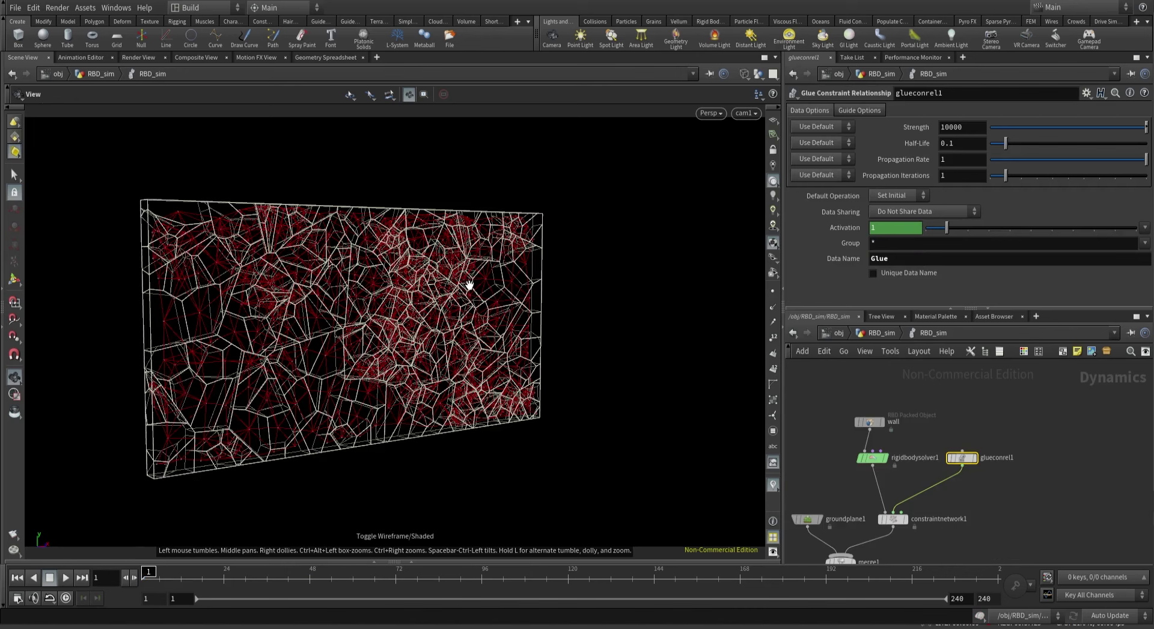
left_click(64, 577)
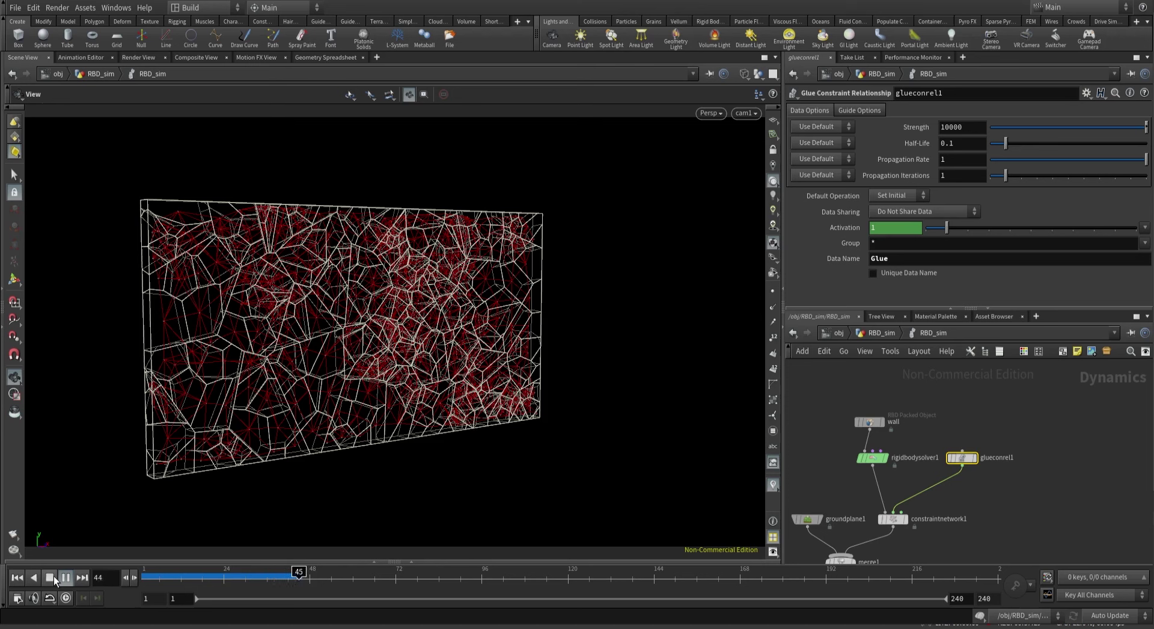
left_click(335, 575)
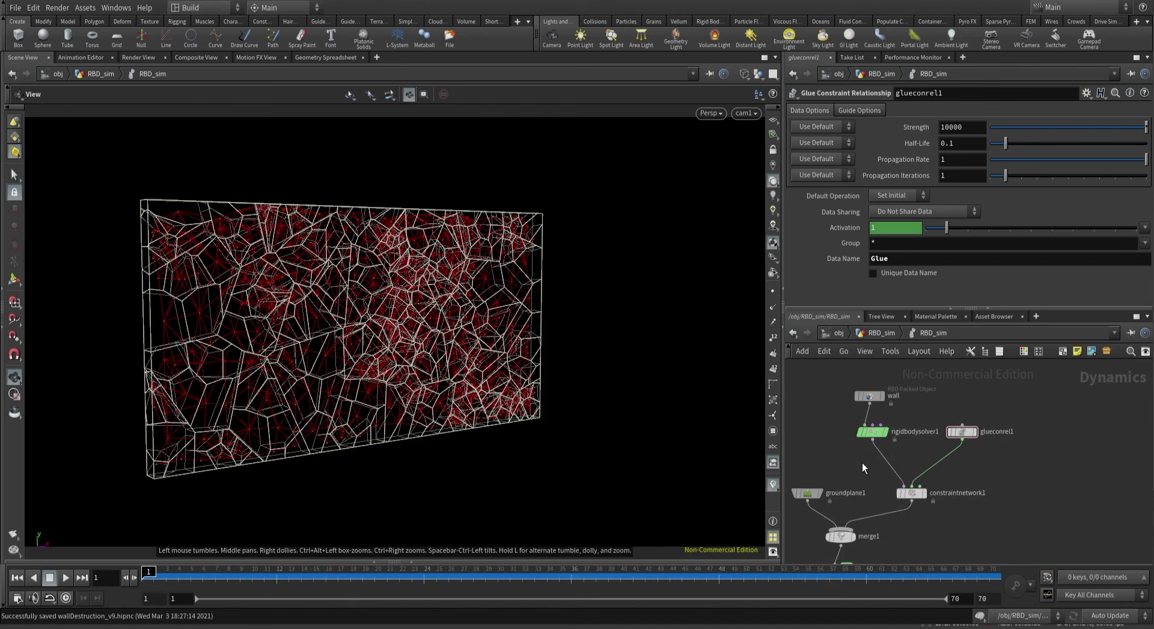
left_click(961, 127)
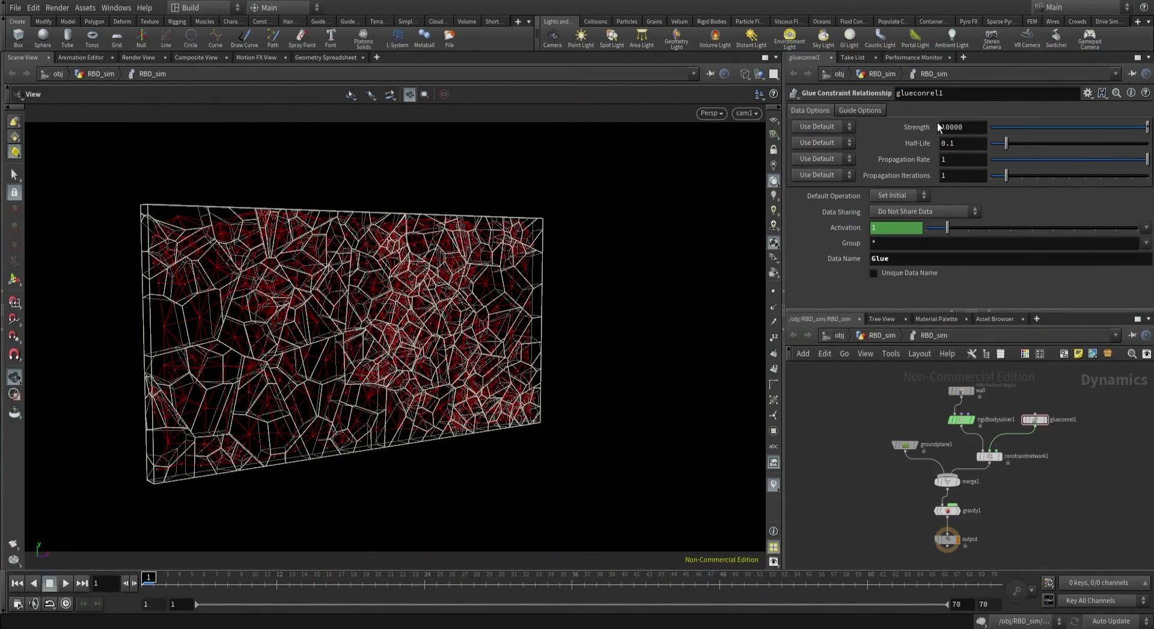
Add a Sphere node sphere1 to the RBD_sim geometry network.
left_click(882, 337)
key("Tab")
type("sph")
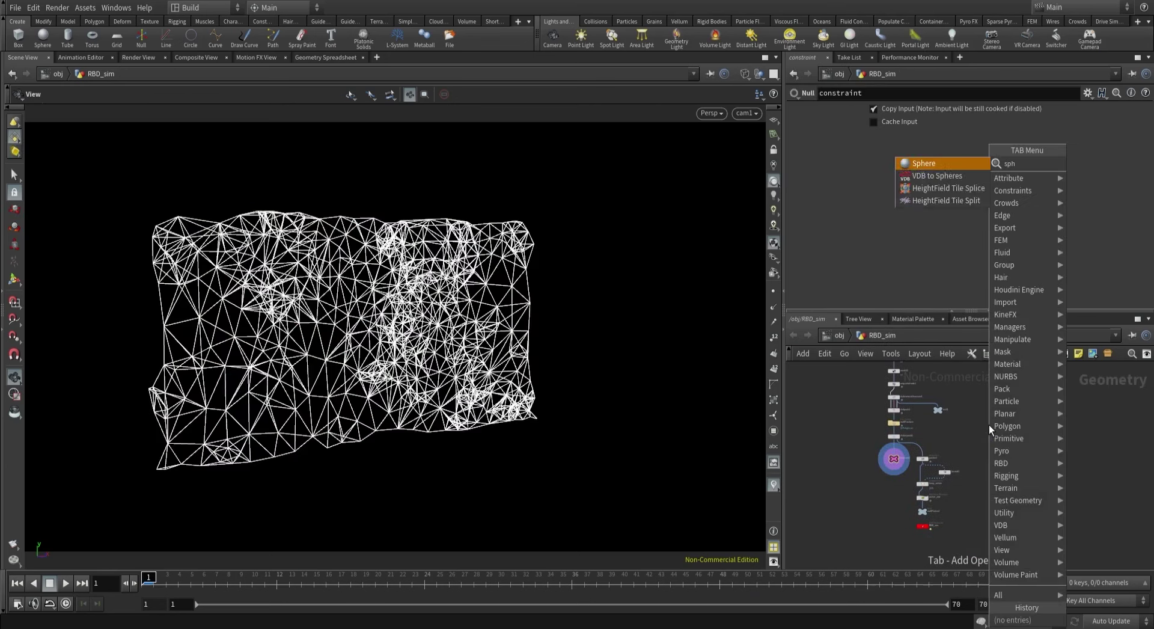
key("Return")
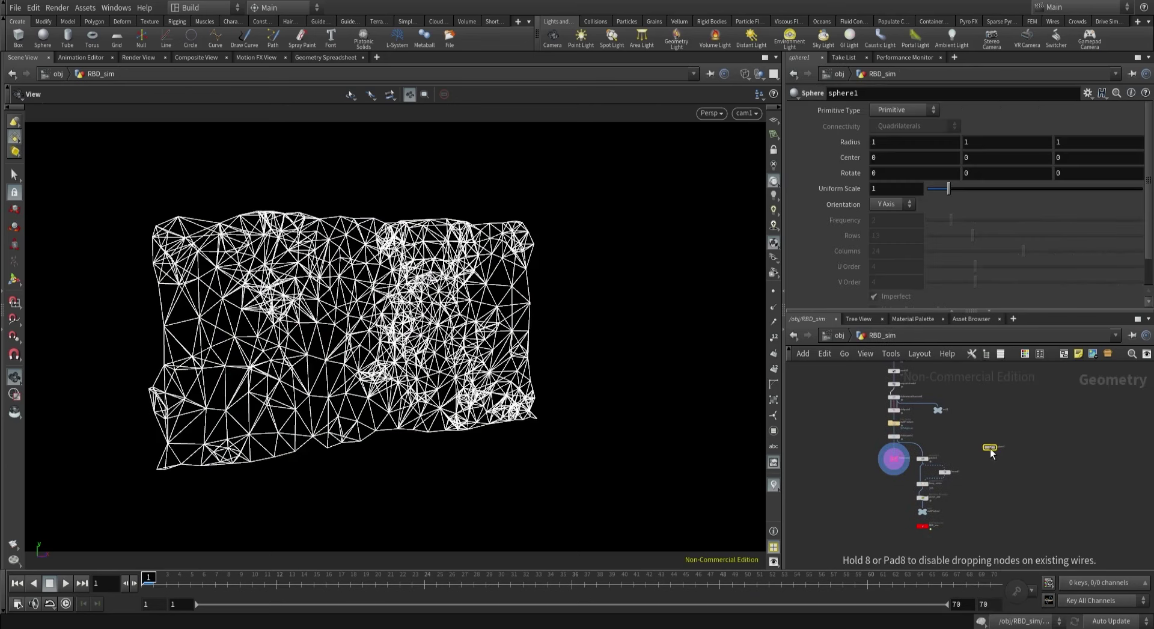
left_click(990, 448)
scroll(956, 457, "up", 5)
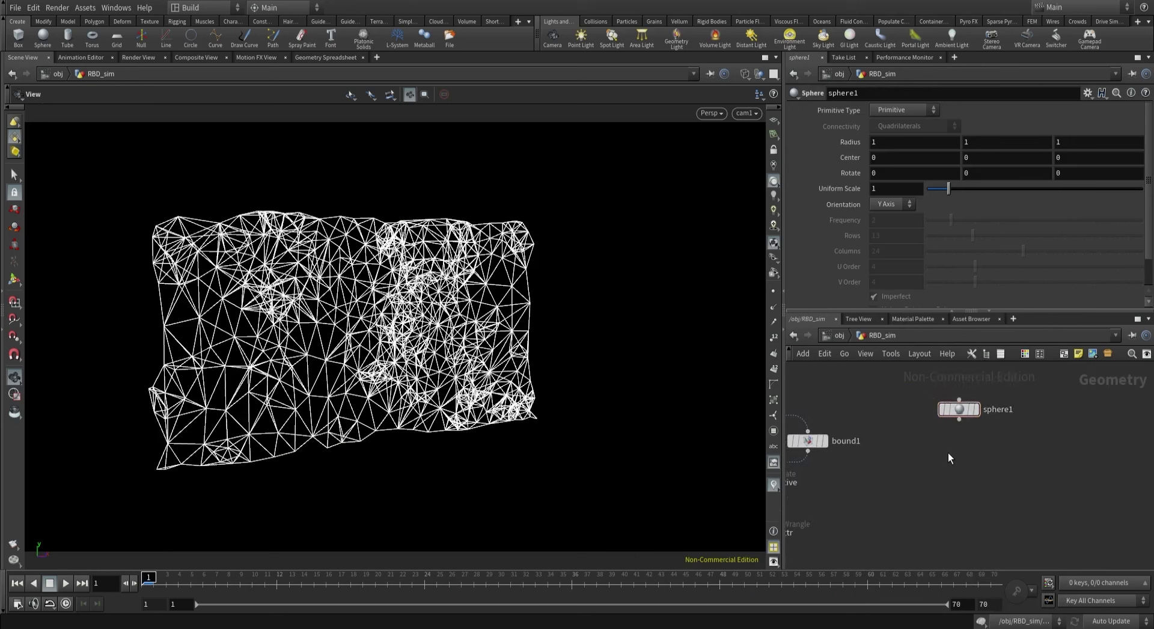
Add a Transform node transform1 and wire sphere1 into it.
key("Tab")
type("transform")
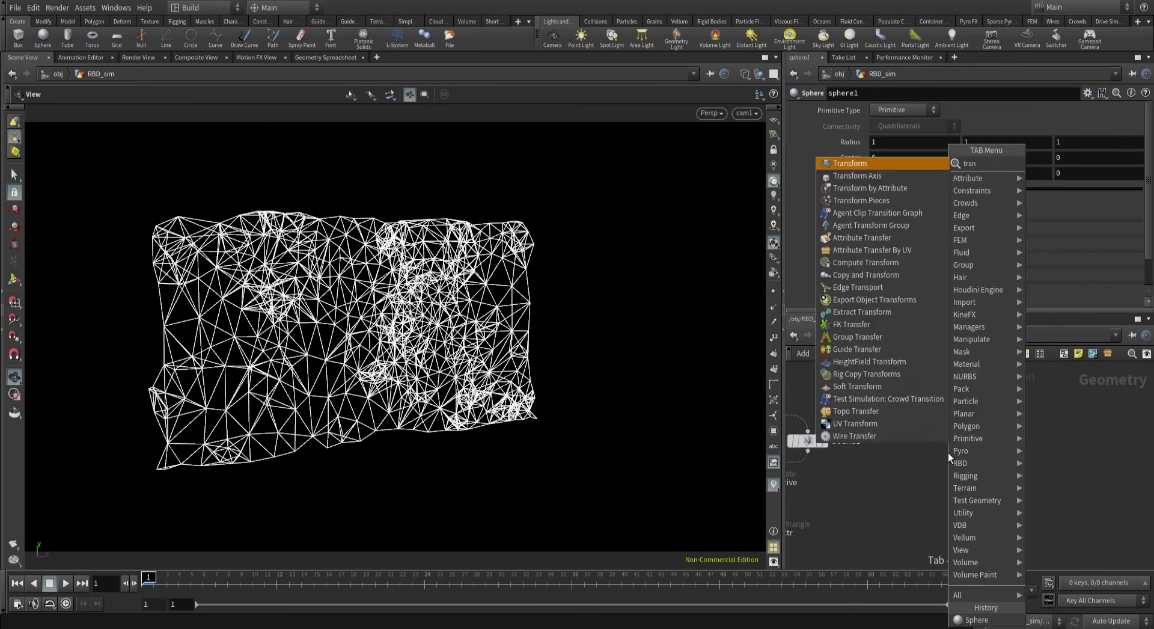
key("Return")
left_click(959, 462)
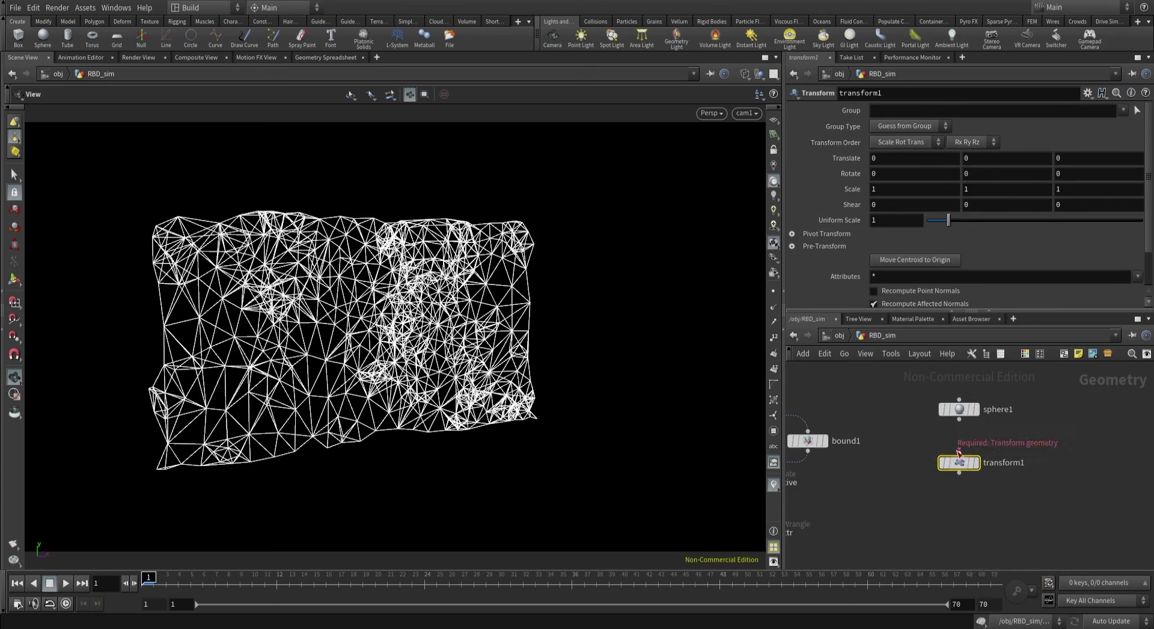
left_click(958, 456)
left_click(957, 412)
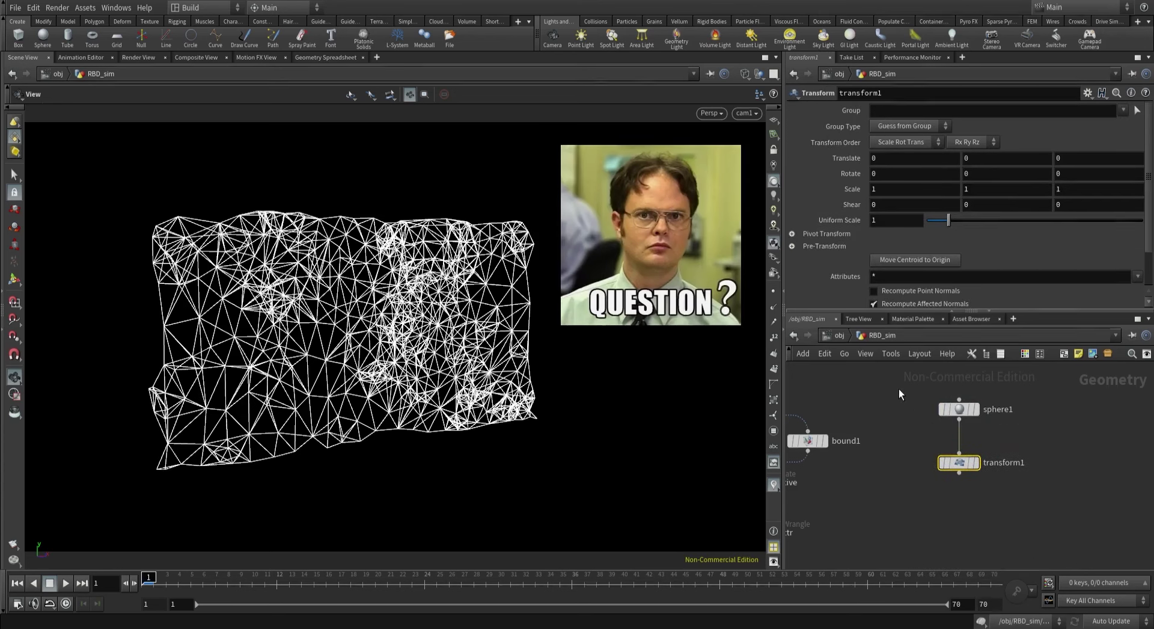
left_click(958, 409)
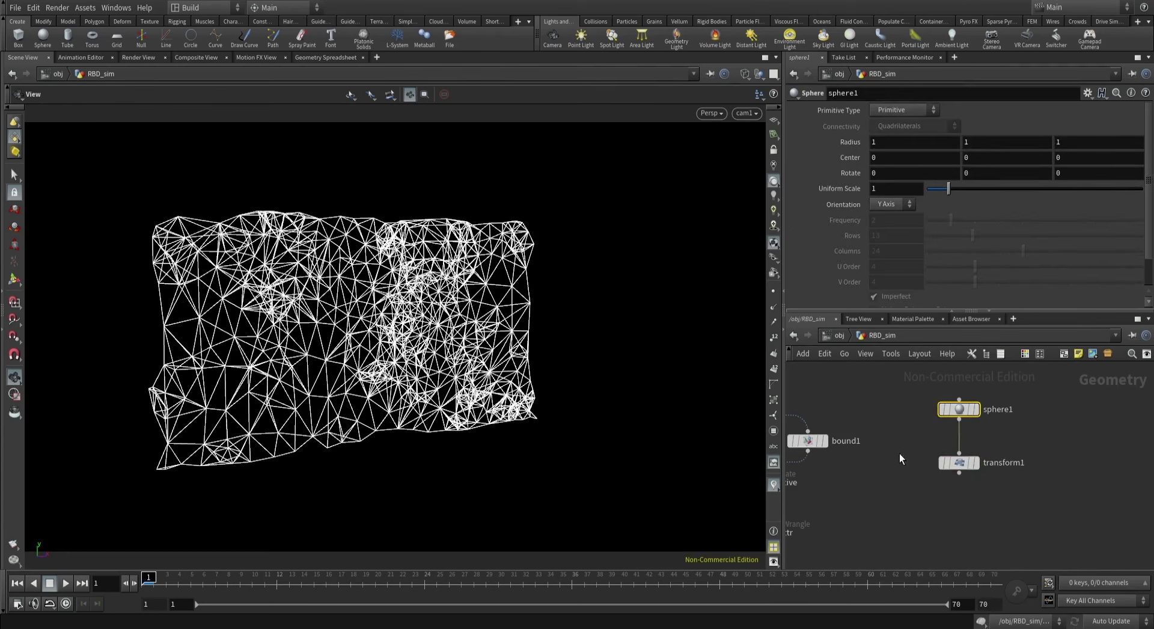
left_click_drag(903, 444, 983, 497)
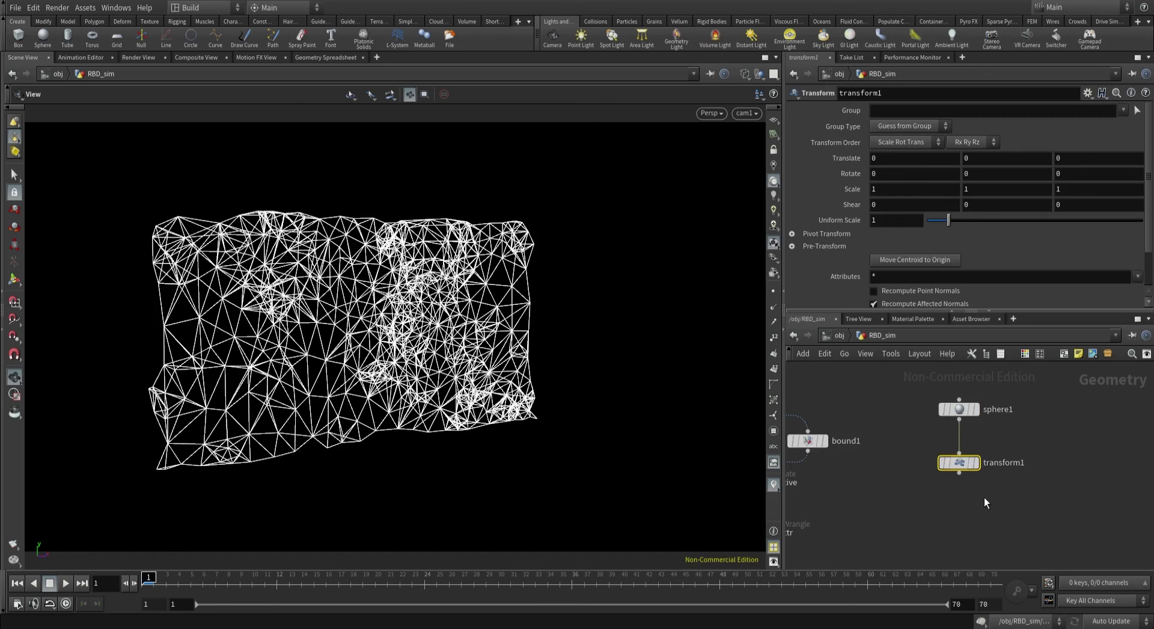
Make a wired copy of transform1, then undo it and keep the original selected.
left_click_drag(913, 431, 1005, 507)
mouse_move(954, 463)
left_click_drag(957, 463, 1033, 469)
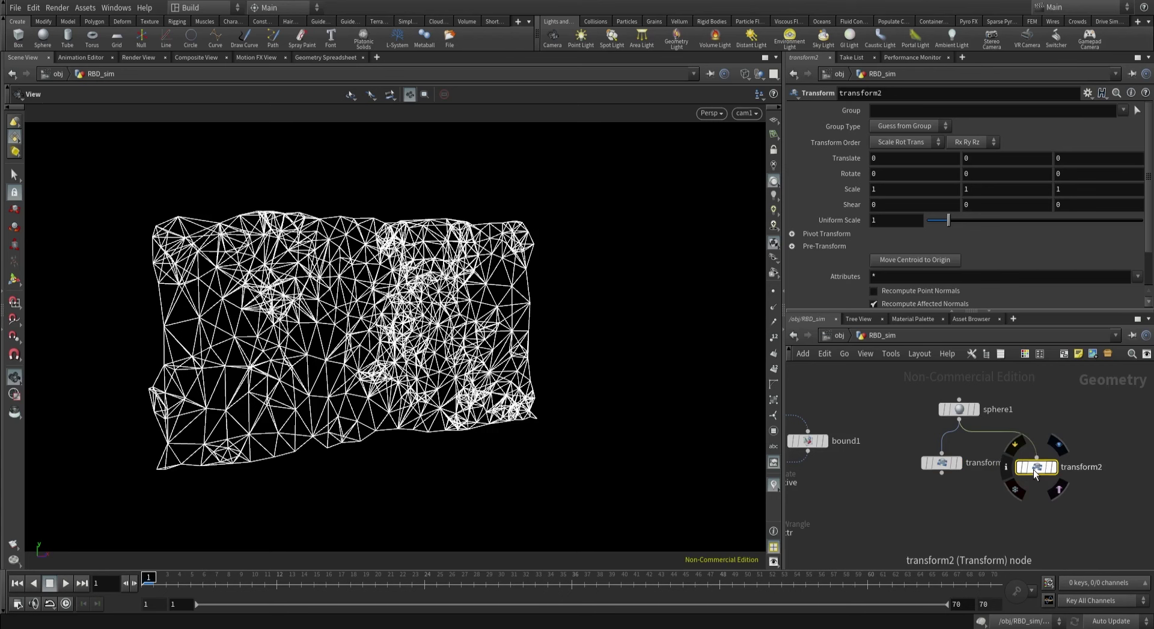
left_click_drag(1033, 468, 1040, 464)
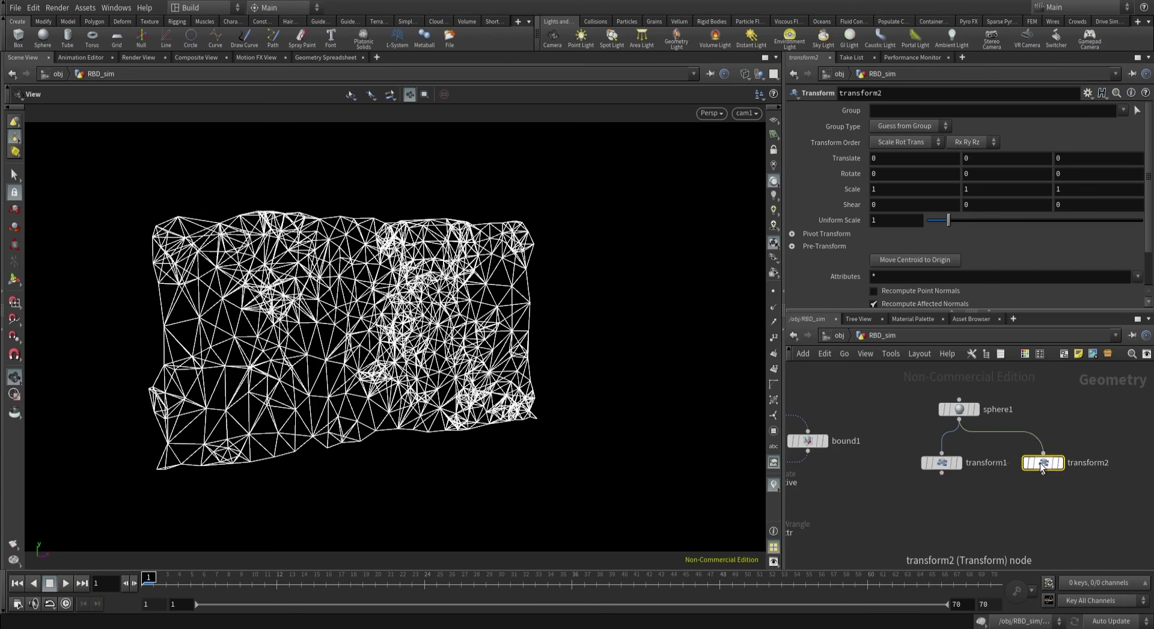
key("ctrl+z")
key("ctrl+z")
key("ctrl+z")
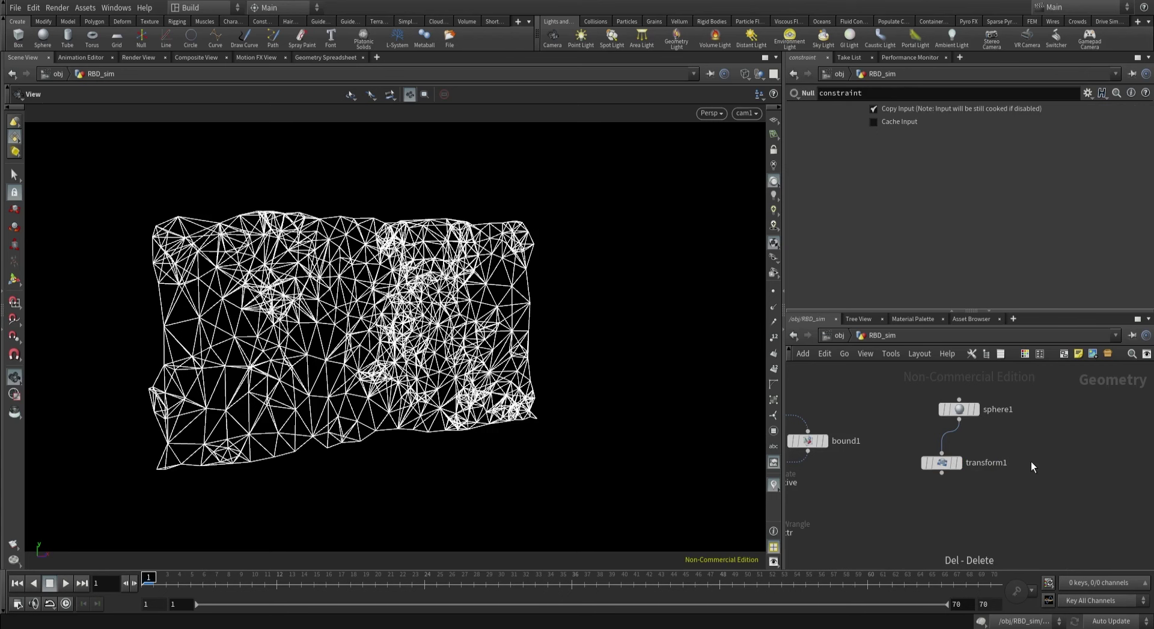
left_click(960, 461)
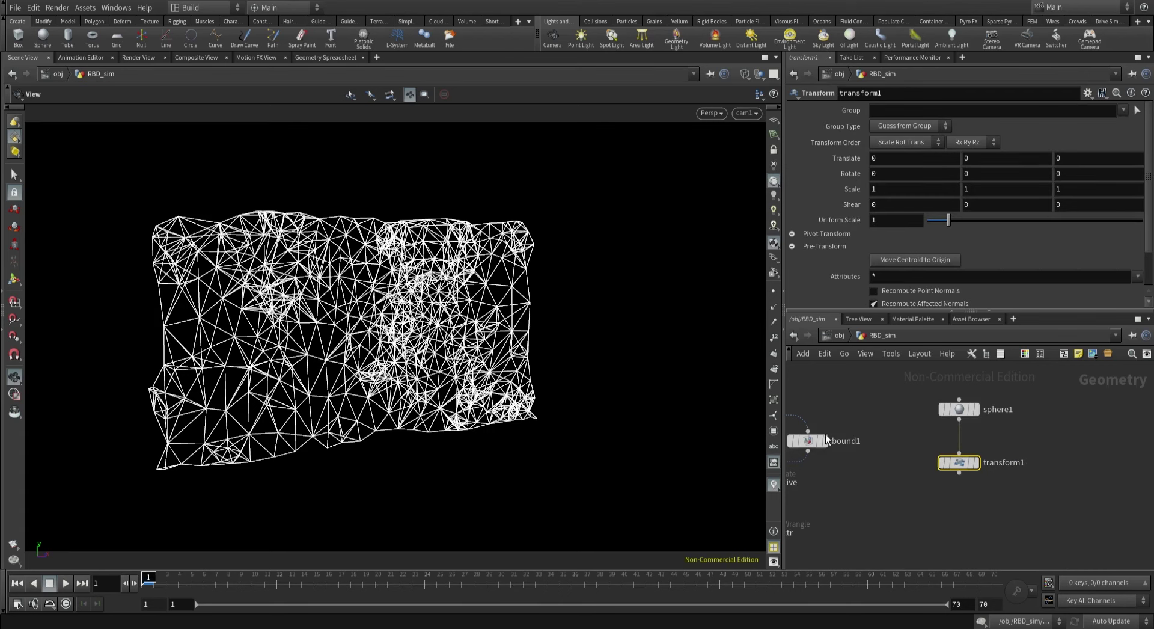
Display the transformed sphere in the viewport with the packed wall shown as a template.
key("h")
scroll(965, 481, "up", 3)
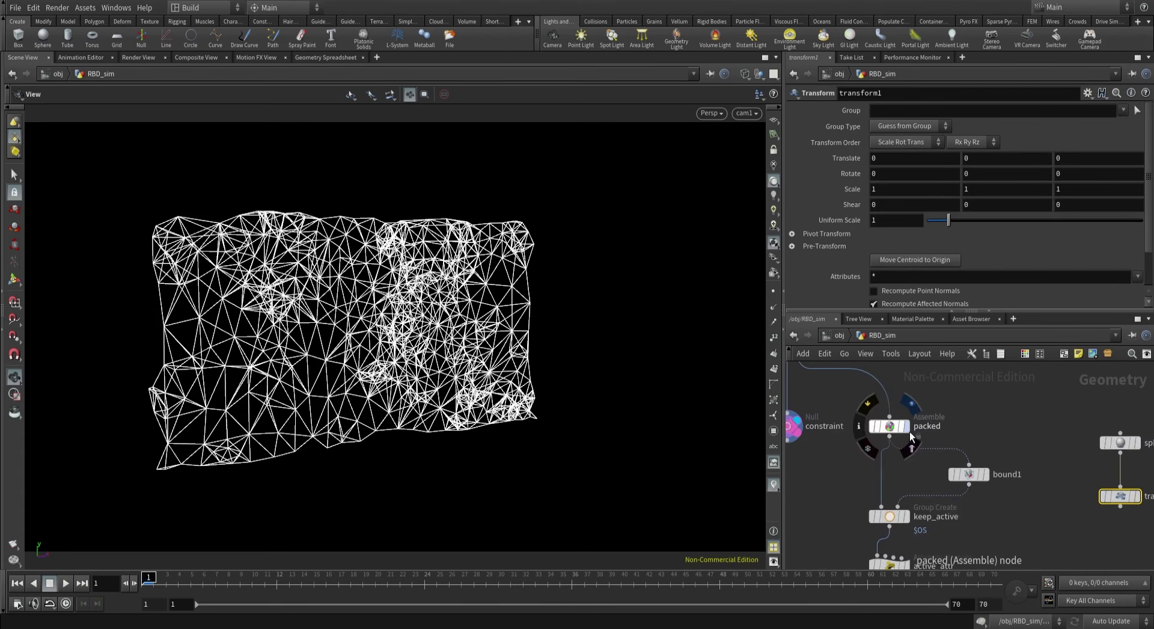
left_click(911, 448)
middle_click_drag(911, 448, 823, 428)
left_click(1049, 475)
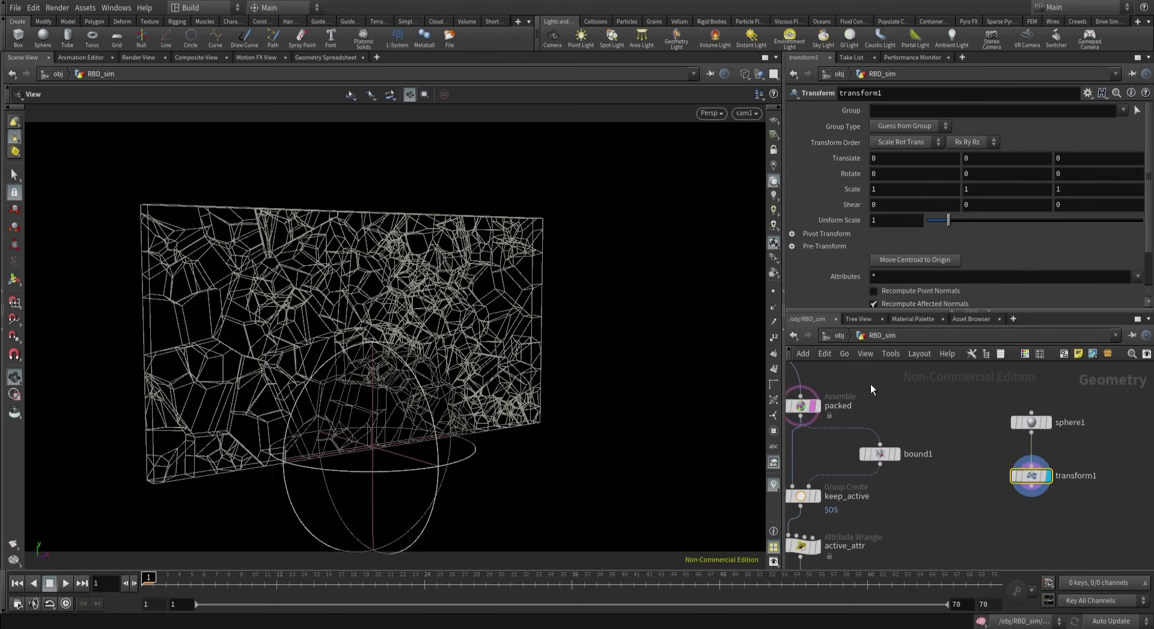
scroll(399, 374, "down", 4)
left_click_drag(399, 374, 255, 376)
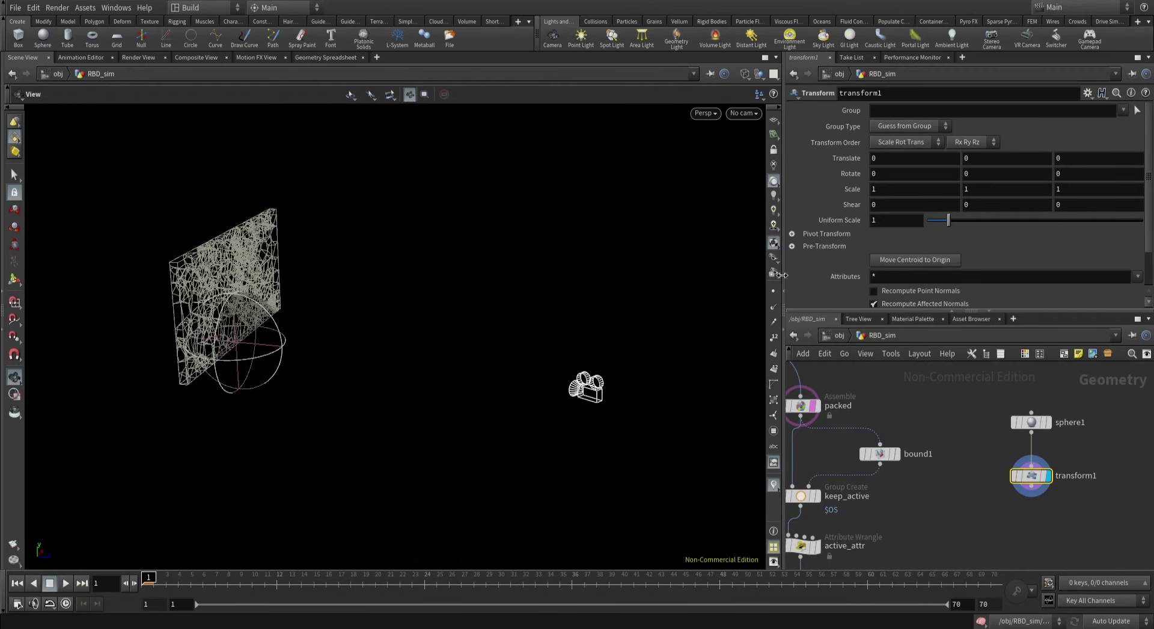
Place the sphere at 0, 1.7, 5 with uniform scale 0.3, viewing through cam1.
left_click(873, 221)
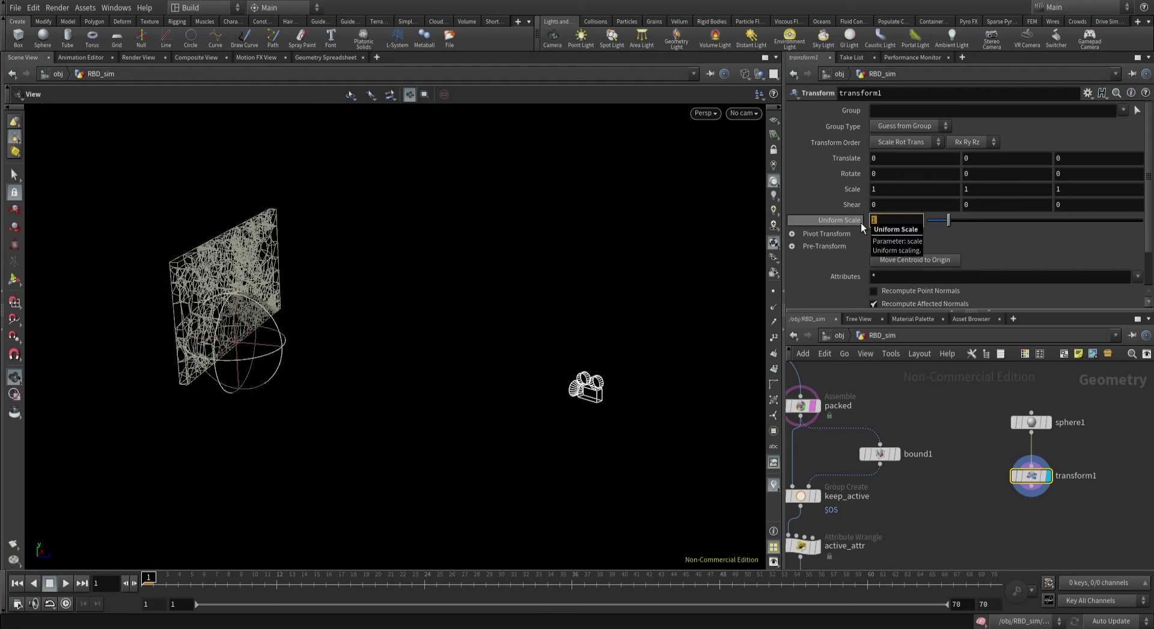
type(".3")
key("Return")
left_click(964, 158)
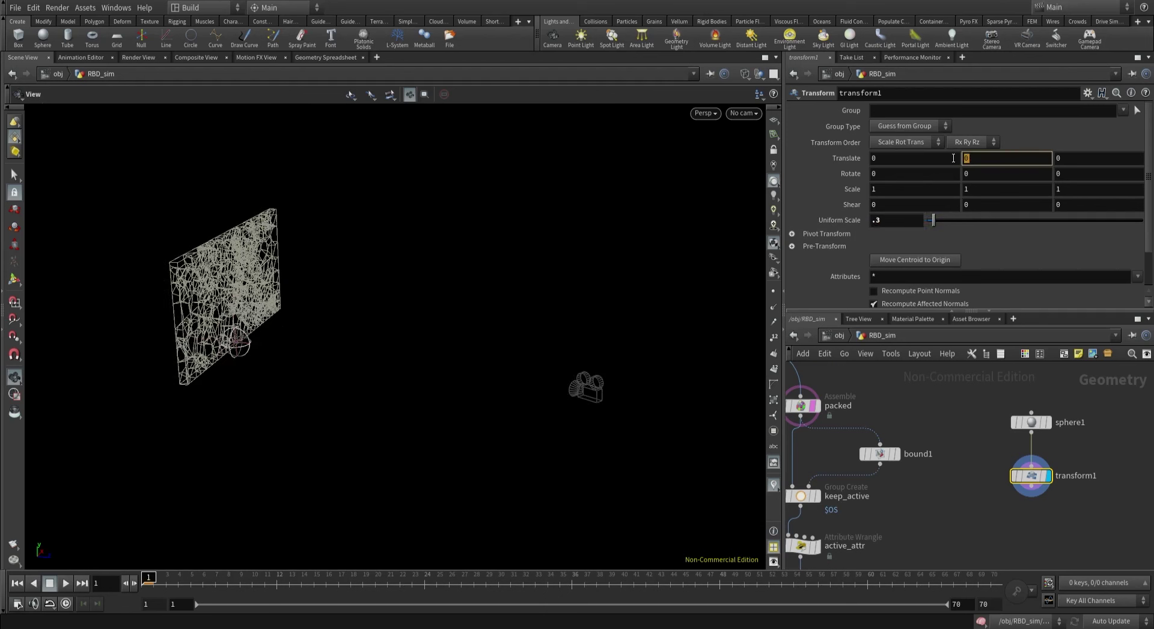
key("Return")
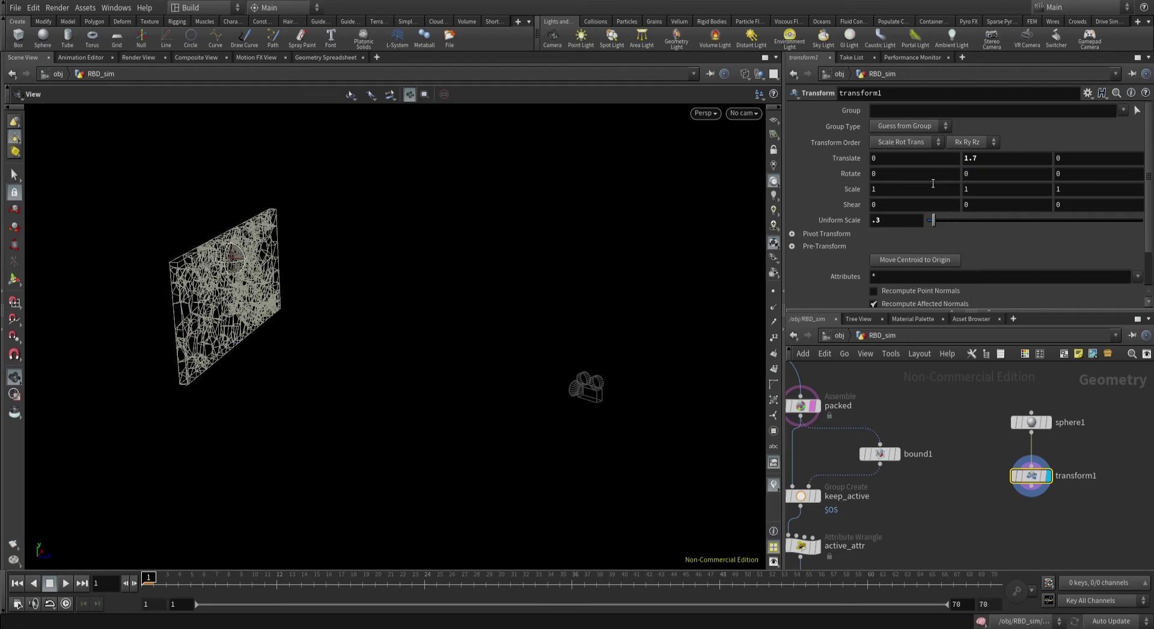
middle_click_drag(1068, 159, 127, 173)
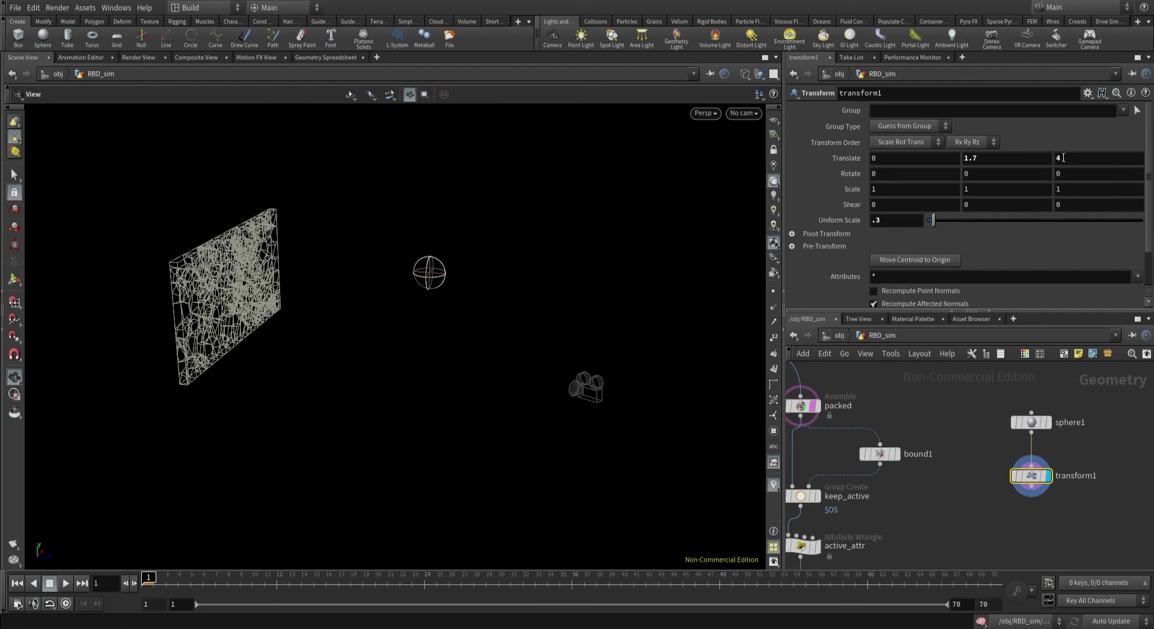
left_click(1073, 160)
type("5")
key("Return")
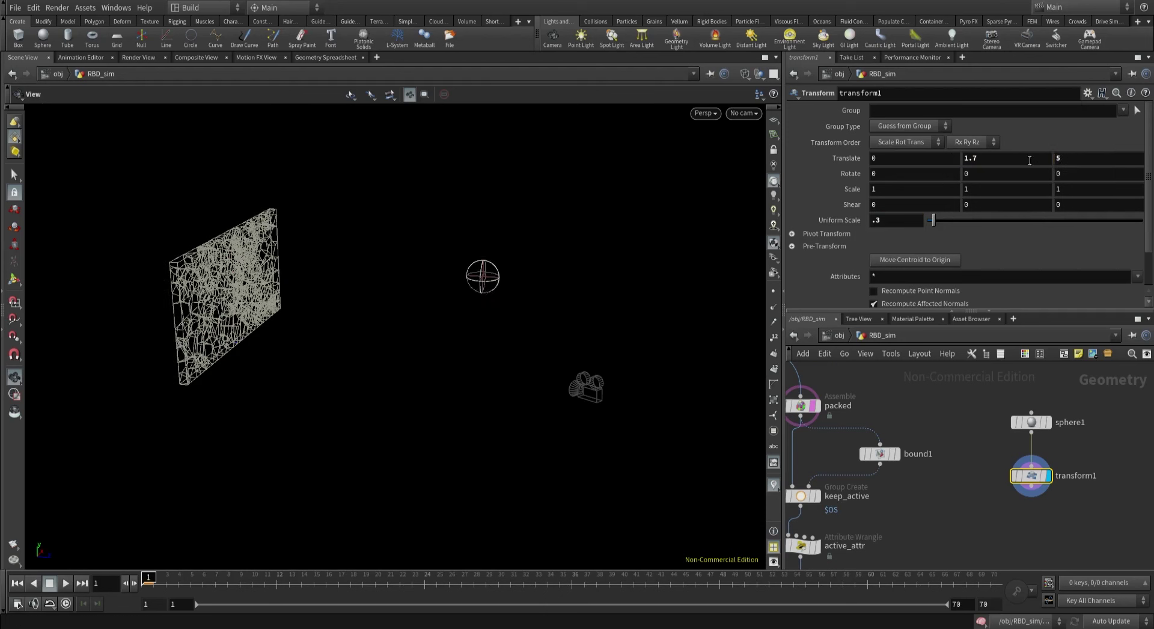
left_click(743, 113)
left_click(758, 171)
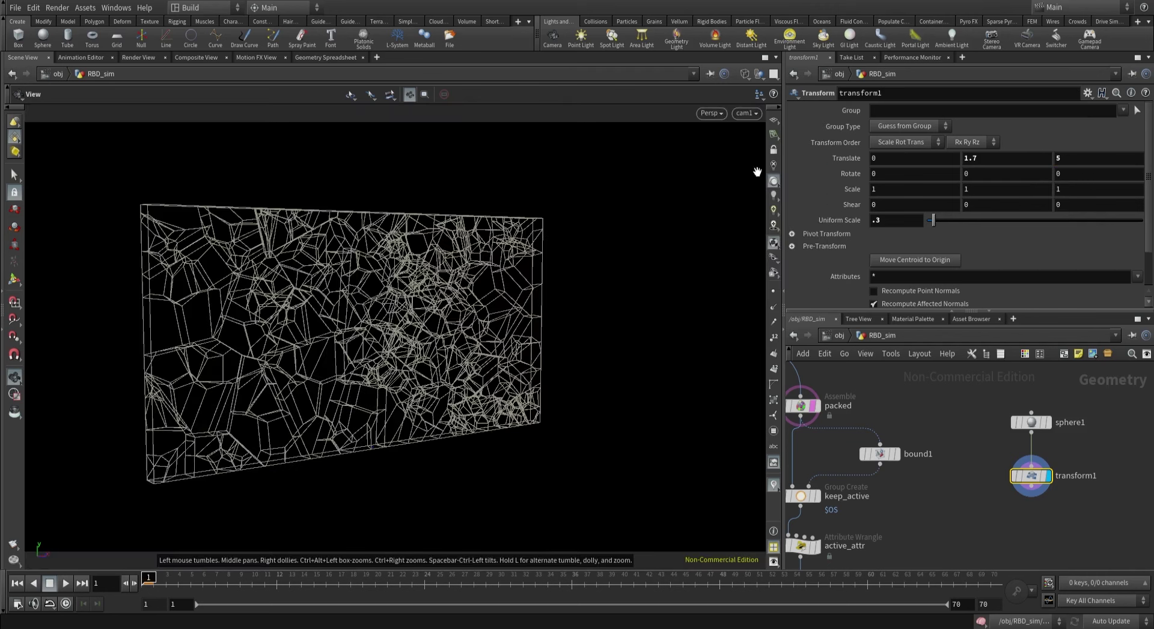
right_click_drag(586, 242, 364, 286)
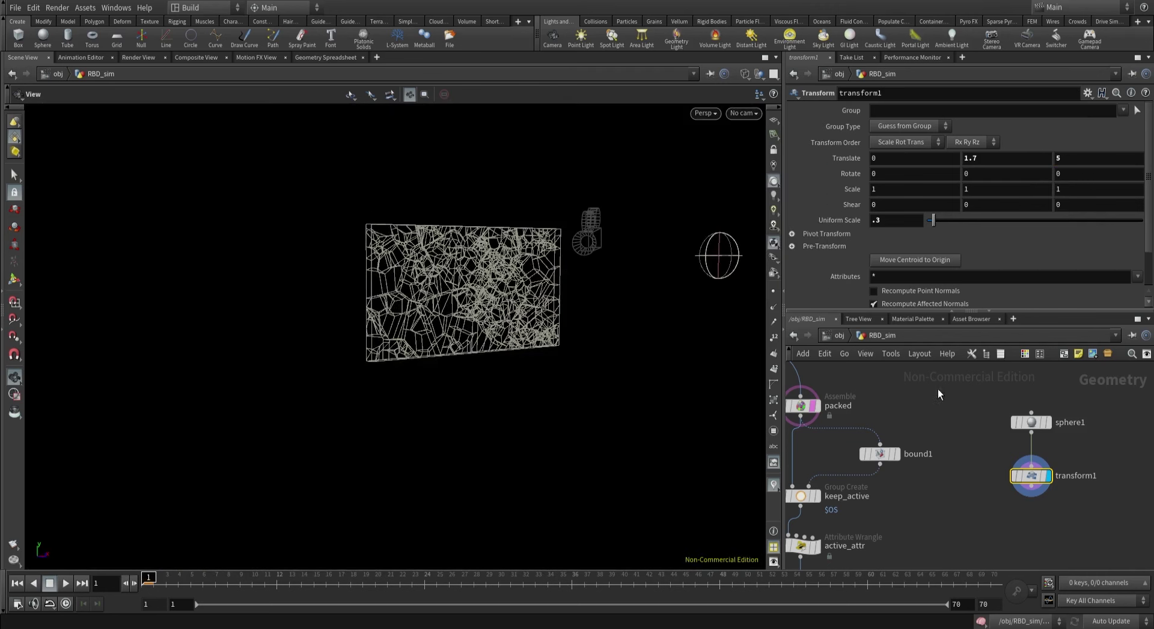
Make sphere1 a Polygon sphere with Frequency 8, then look through cam1 again.
left_click(1031, 421)
left_click(900, 112)
left_click(901, 134)
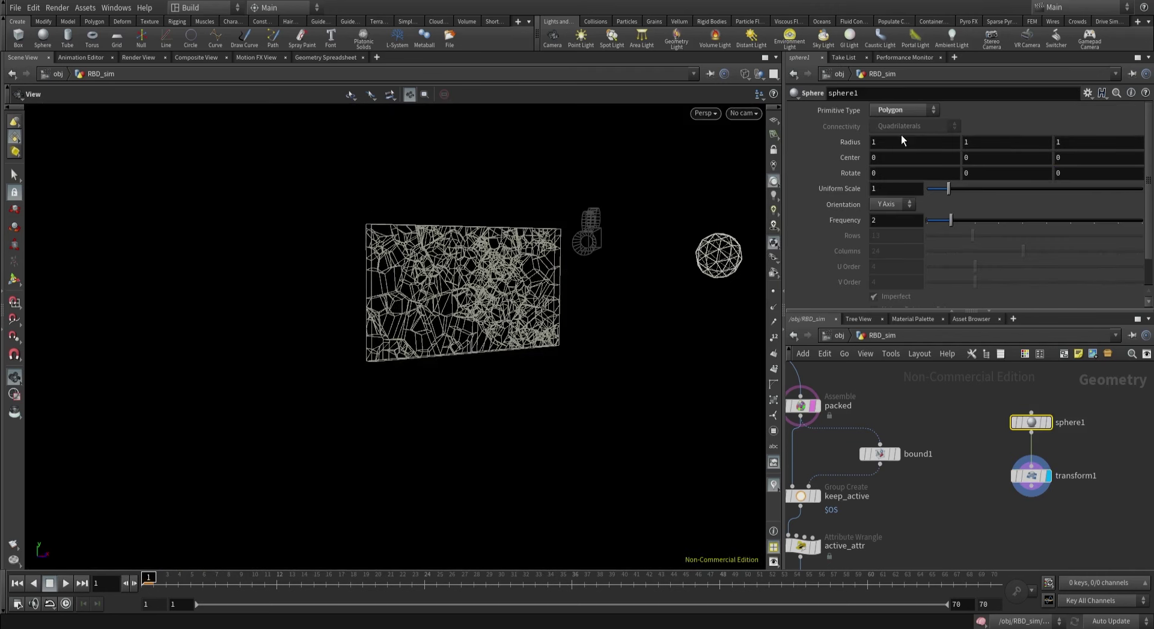
left_click(888, 221)
type("8")
key("Return")
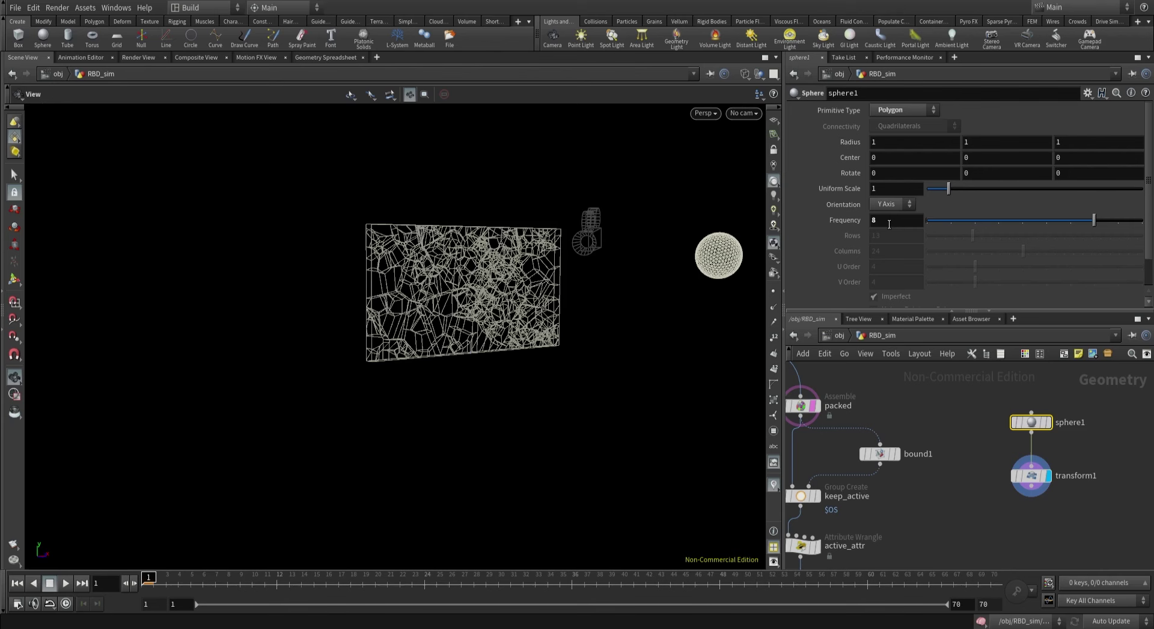
left_click(746, 113)
left_click(755, 175)
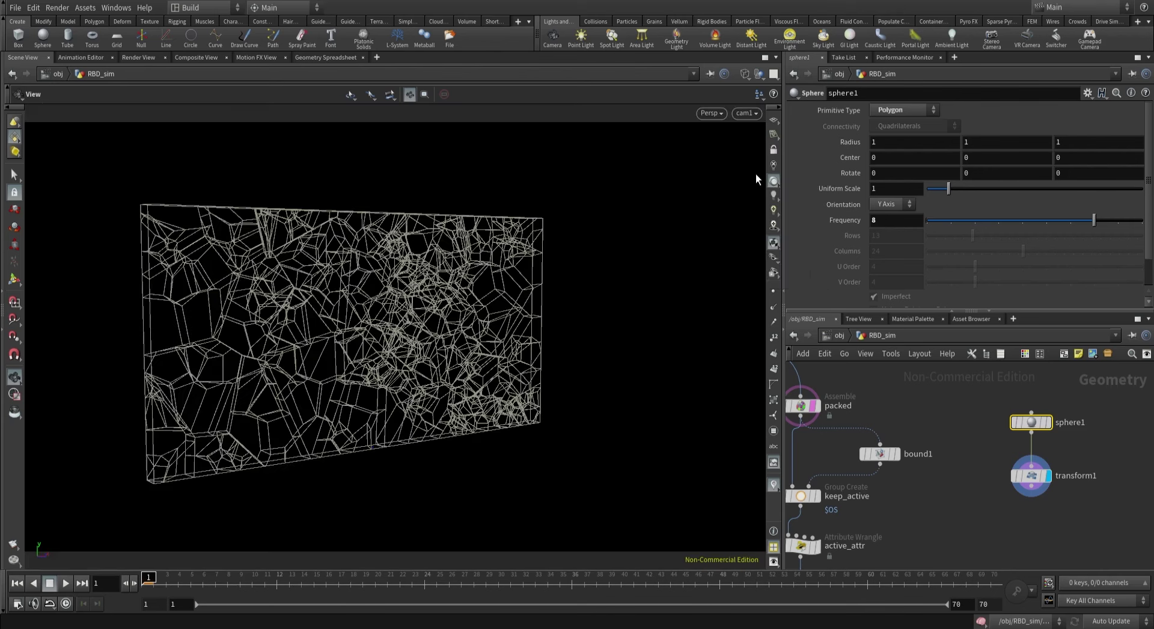
middle_click_drag(964, 441, 951, 450)
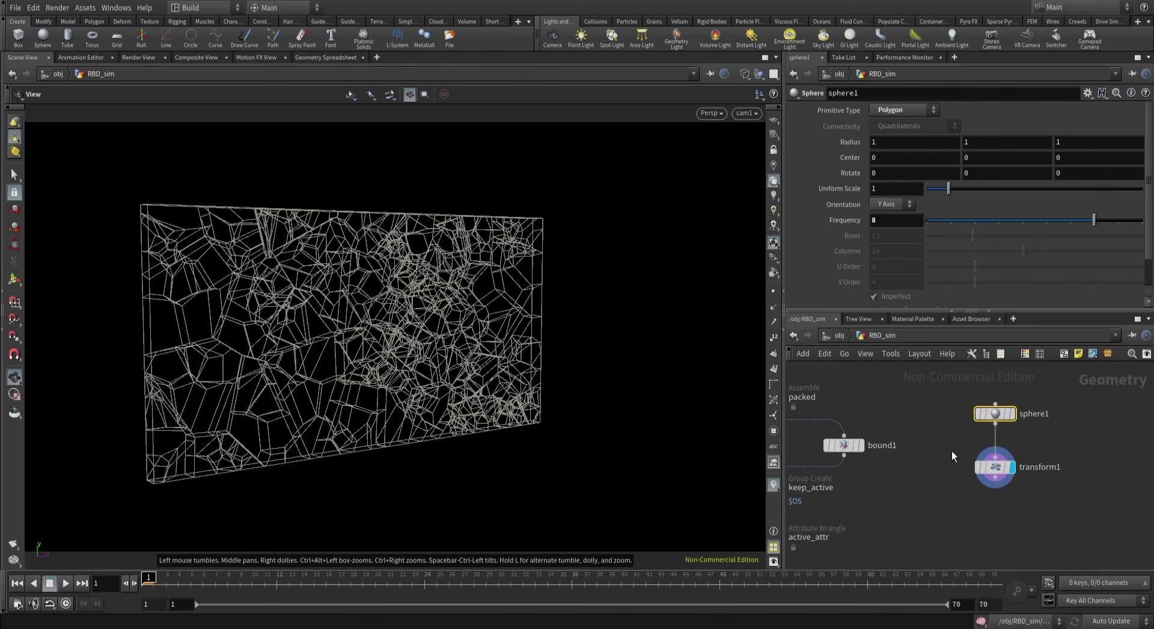
key("ctrl+z")
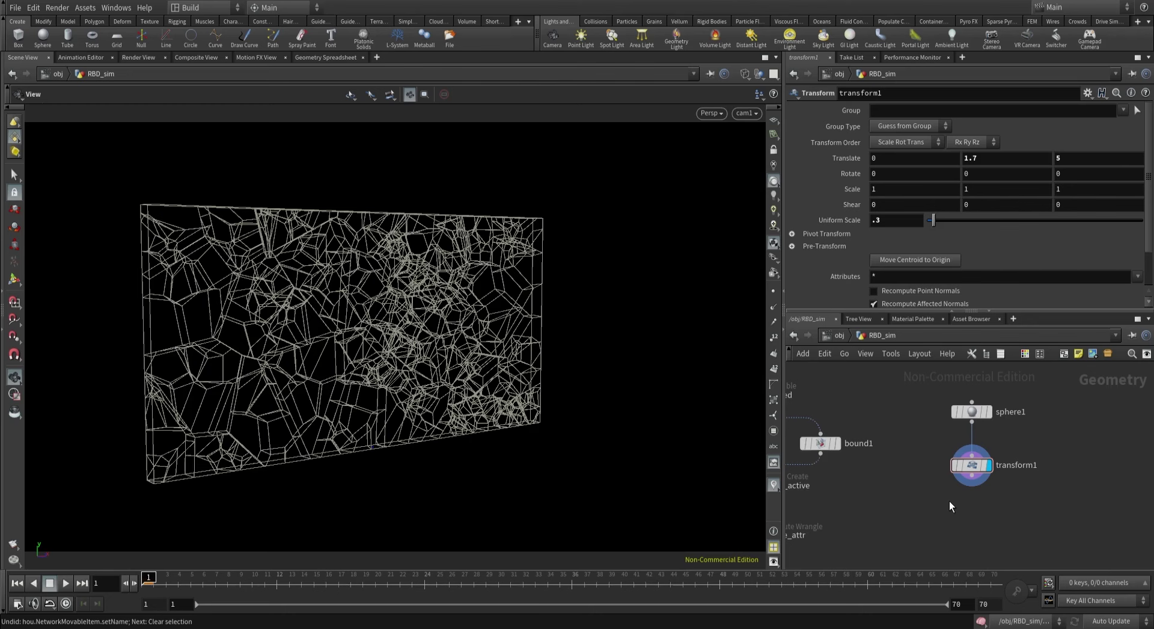
Add an Assemble below transform1 with output prefix 'sphere' and rename it set_name.
key("Tab")
type("assemble")
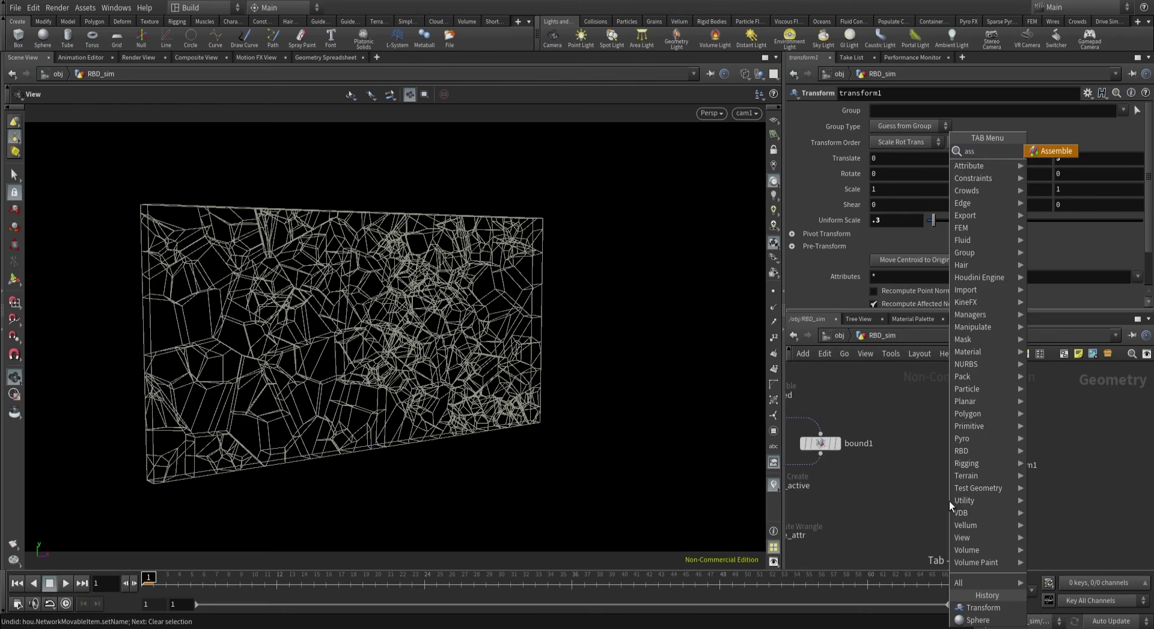
key("Return")
left_click(972, 510)
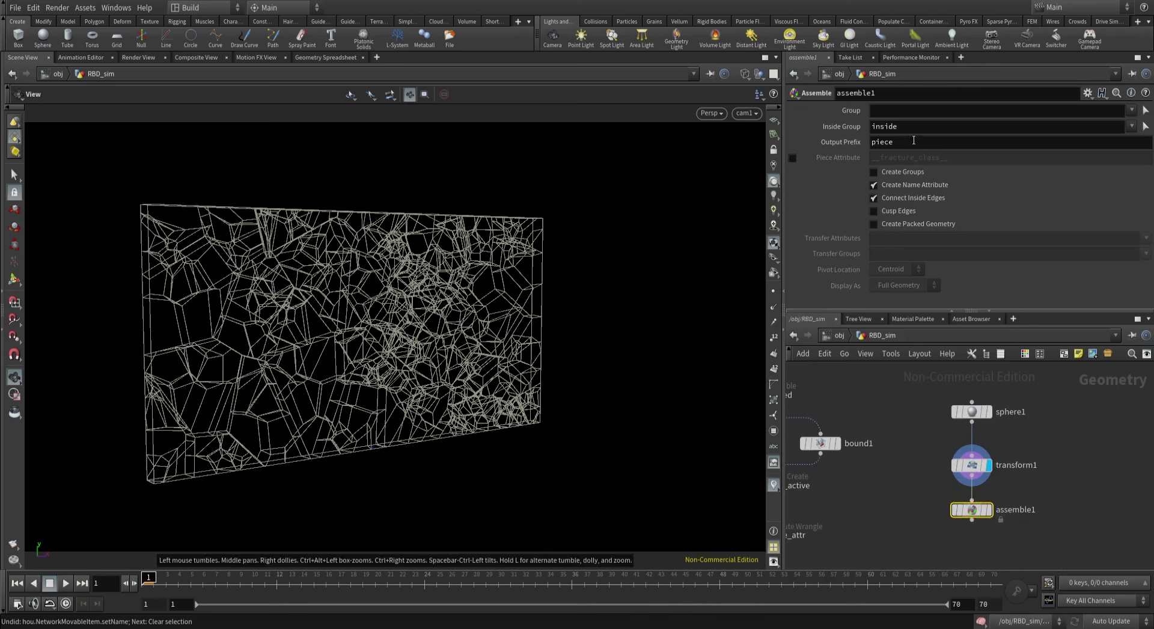
left_click(913, 140)
type("sphere")
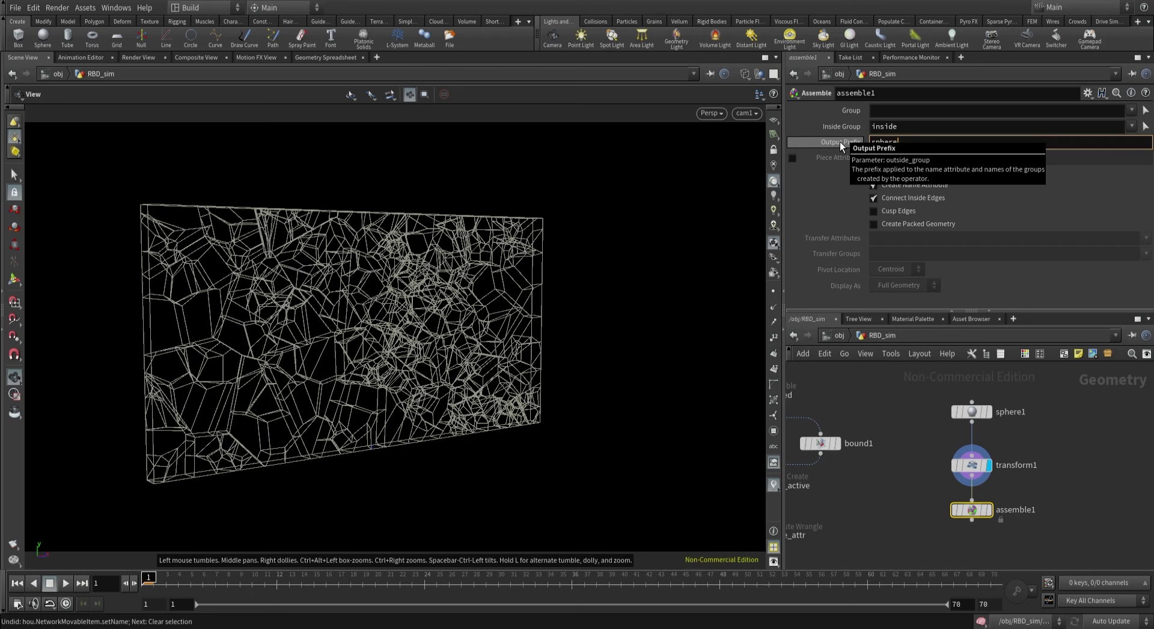
key("Return")
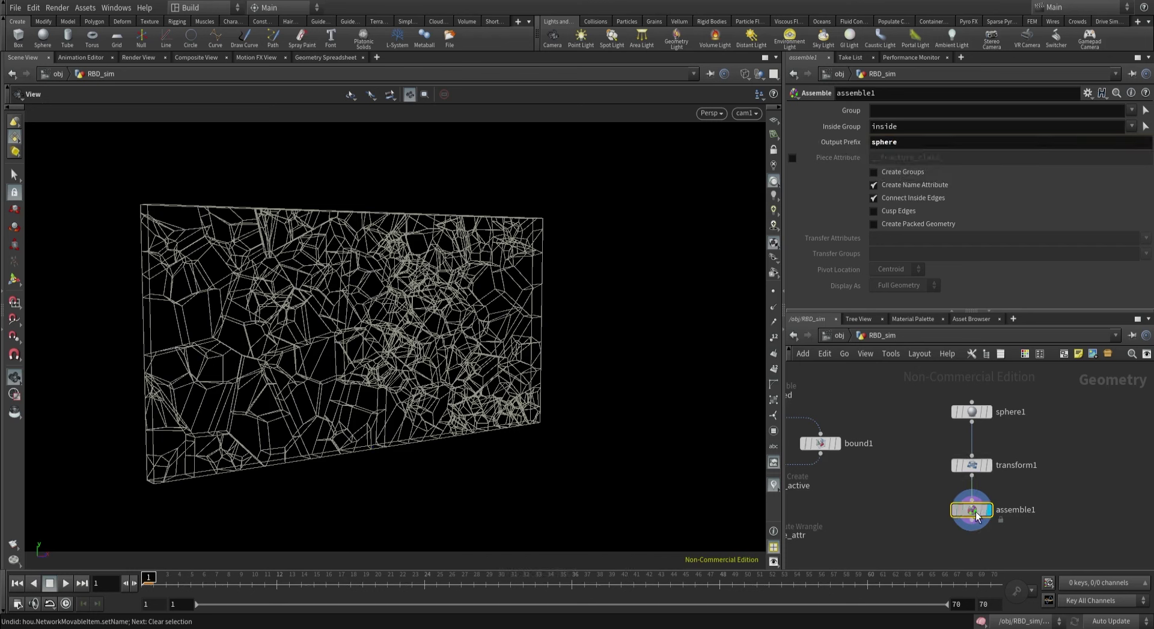
double_click(1007, 511)
key("ctrl+a")
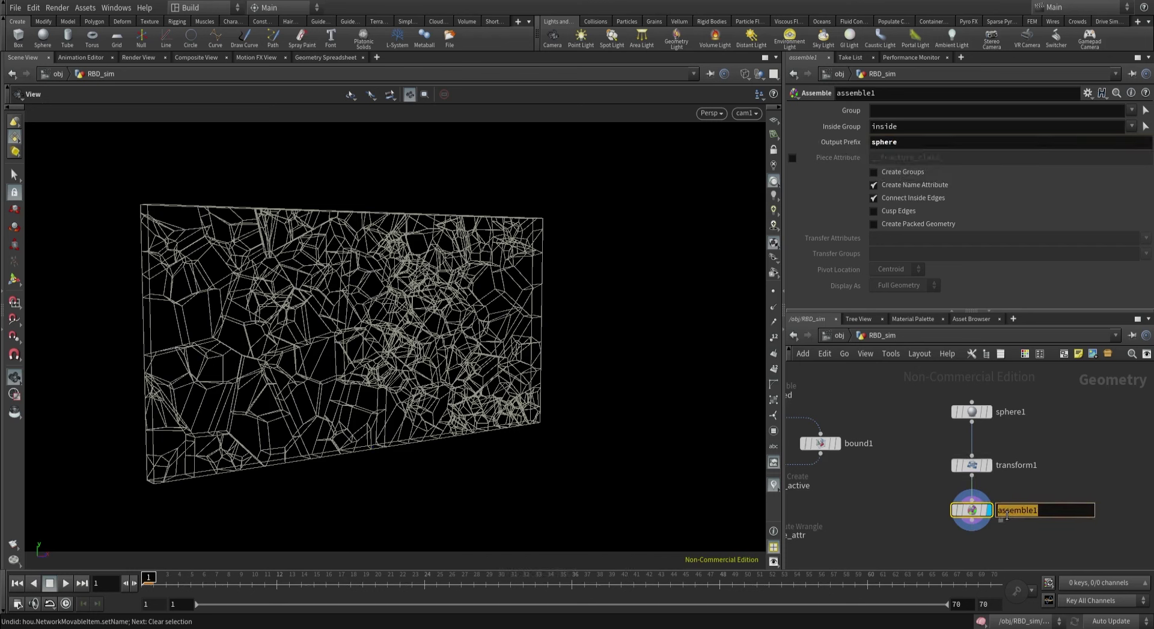
type("set_name")
key("Return")
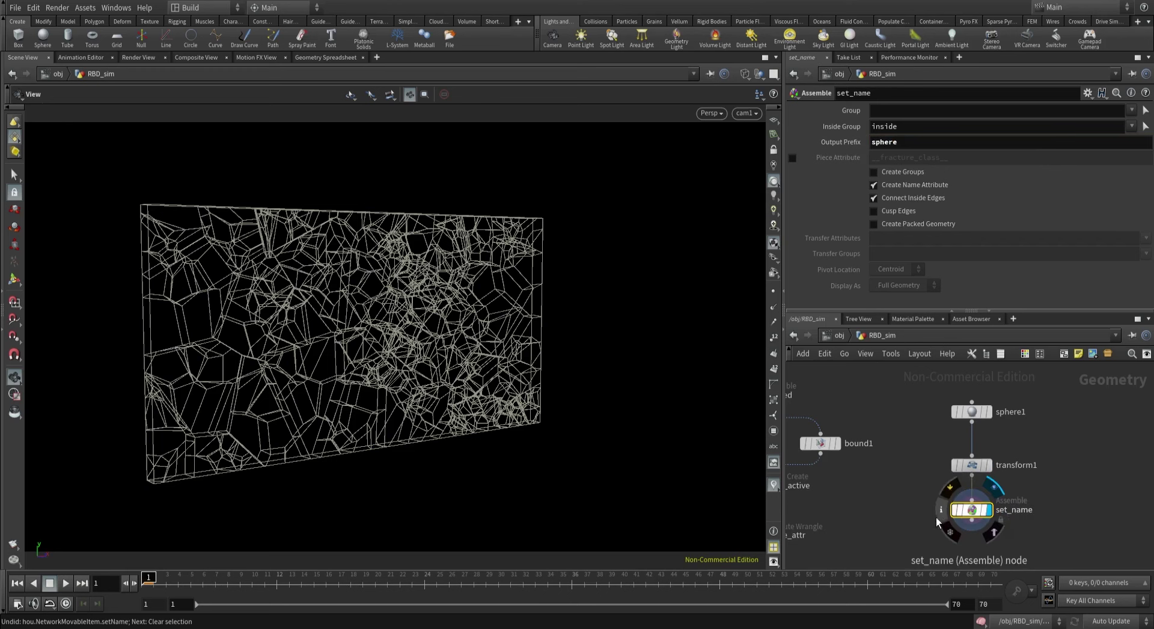
Feed set_name into a second Assemble that creates packed geometry, displayed and named pack.
key("Tab")
type("asse")
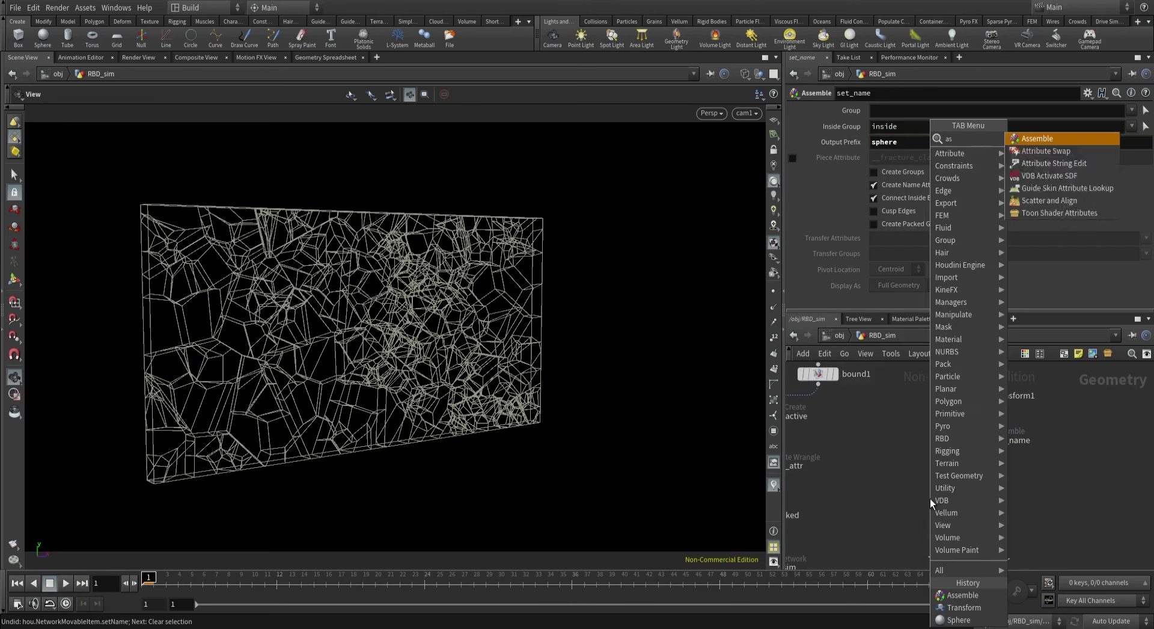
key("Return")
left_click(930, 496)
left_click(930, 487)
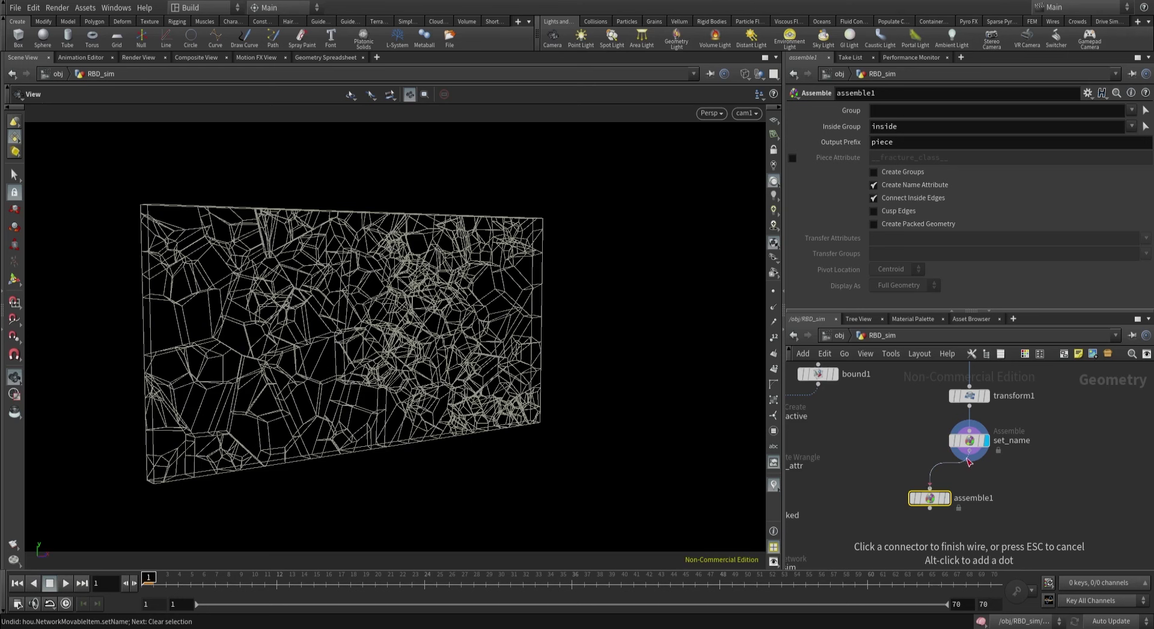
left_click(969, 461)
left_click(874, 223)
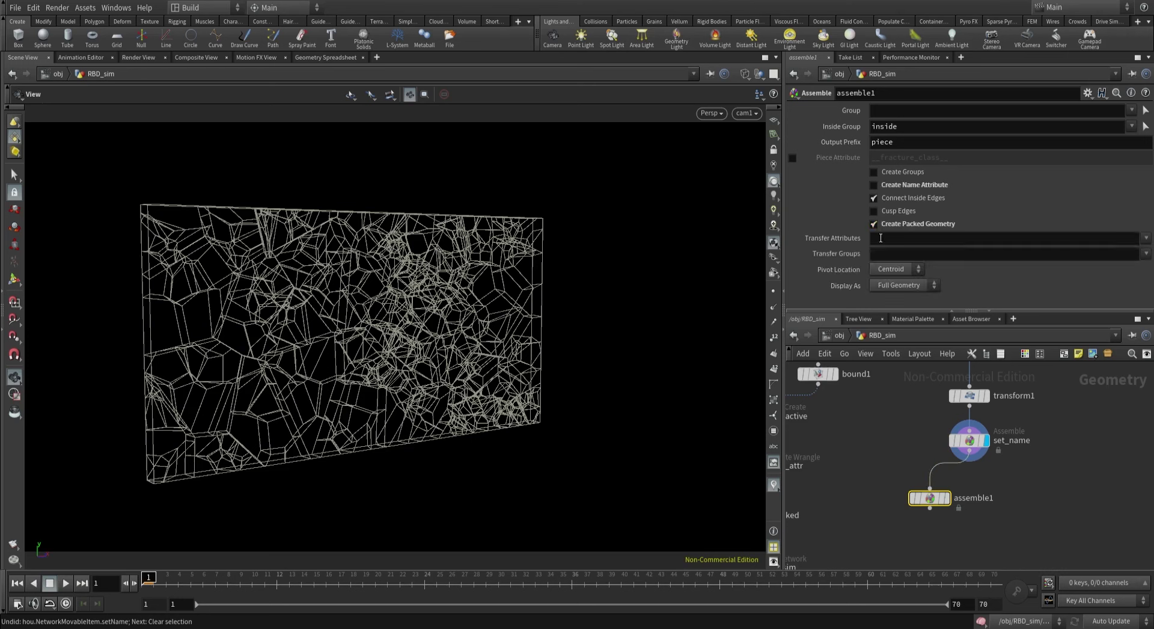
left_click(947, 498)
double_click(961, 499)
type("pack")
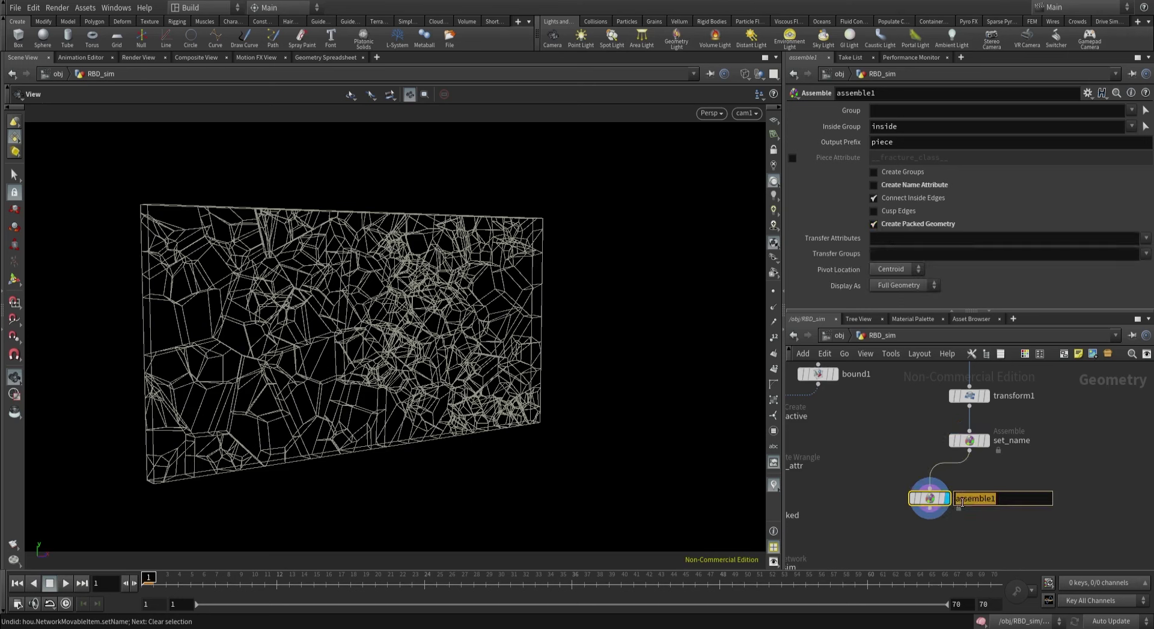
key("Return")
Arrange sphere1, transform1, set_name and pack in a column and create a Null node.
scroll(963, 507, "down", 3)
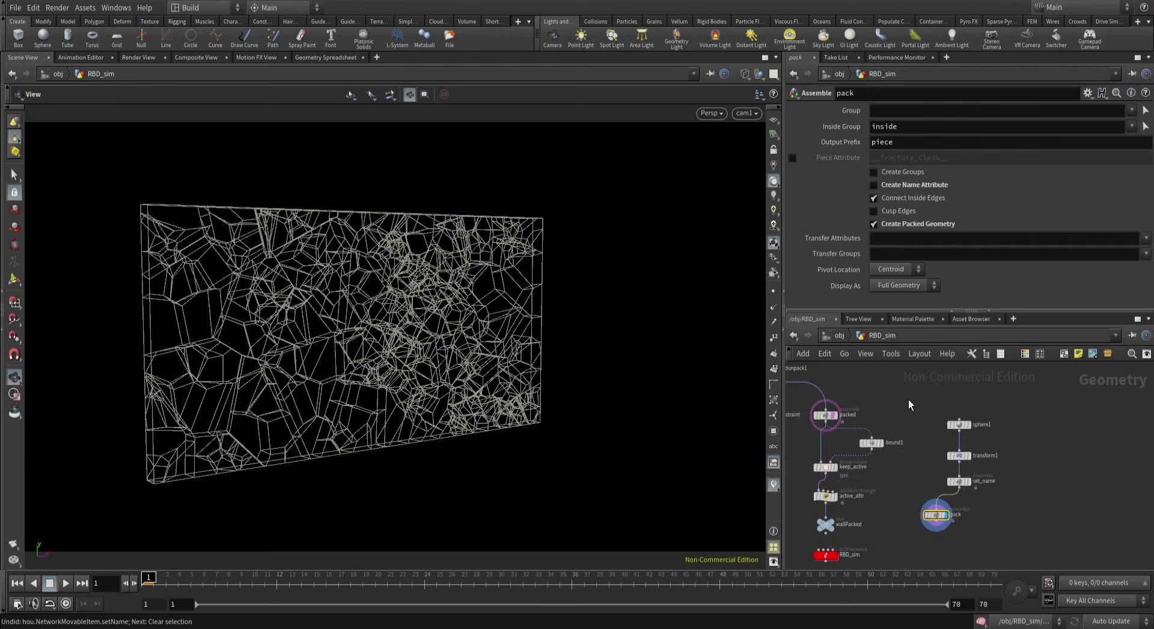
left_click_drag(907, 399, 993, 526)
key("l")
left_click(947, 529)
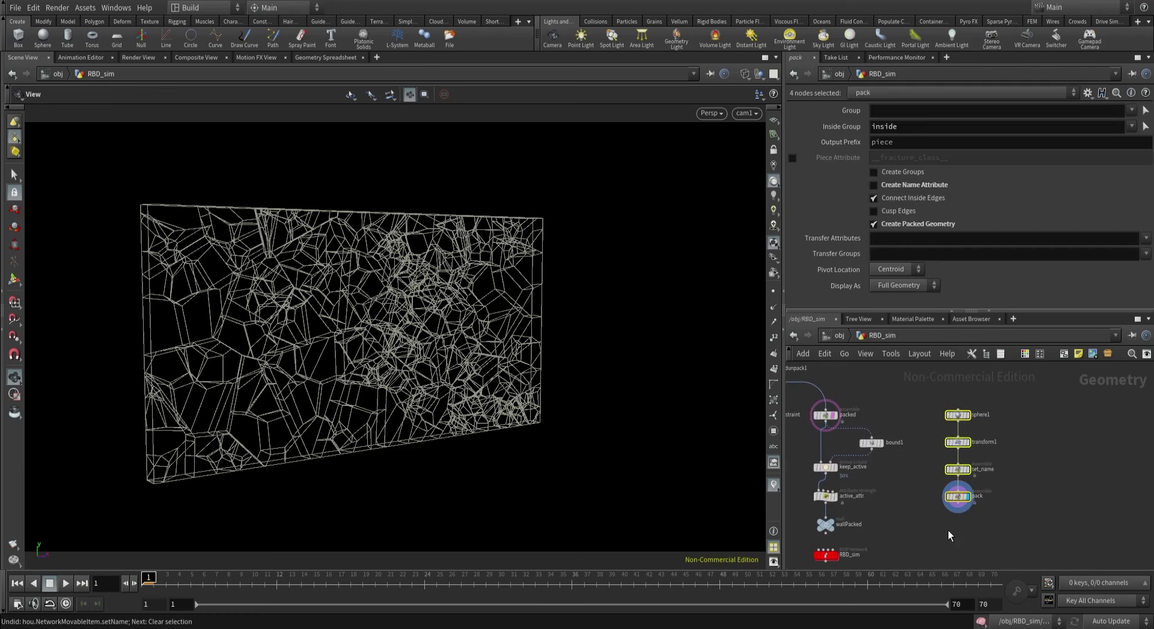
key("Tab")
type("null")
key("Return")
Place the Null below pack, wire pack into it, and name it spherePacked.
scroll(947, 530, "up", 2)
left_click(947, 530)
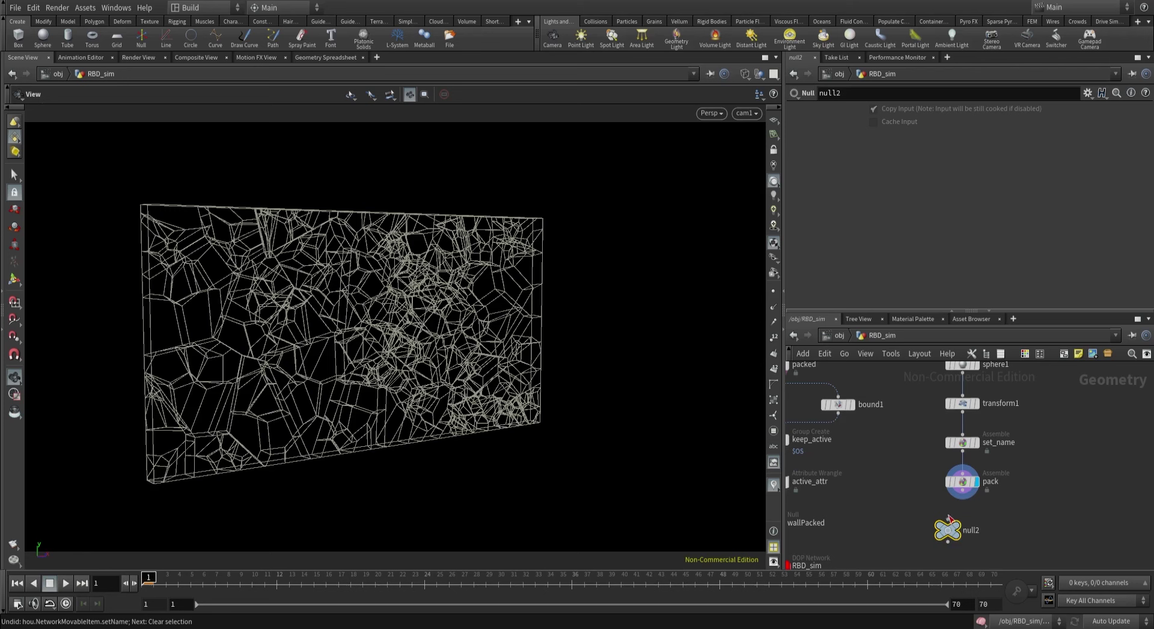
left_click(957, 509)
left_click(947, 522)
double_click(965, 530)
type("spherePacked")
key("Return")
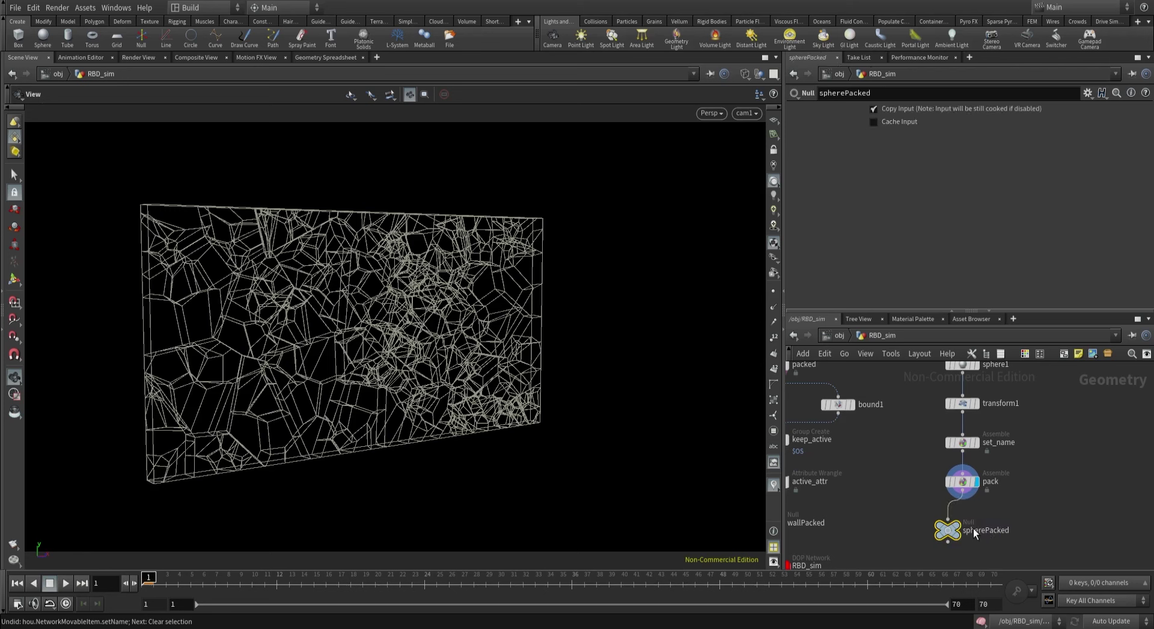
Lay out the five sphere-branch nodes neatly with Shift+L and select the RBD_sim network.
scroll(886, 407, "down", 2)
left_click_drag(900, 387, 931, 491)
key("shift+l")
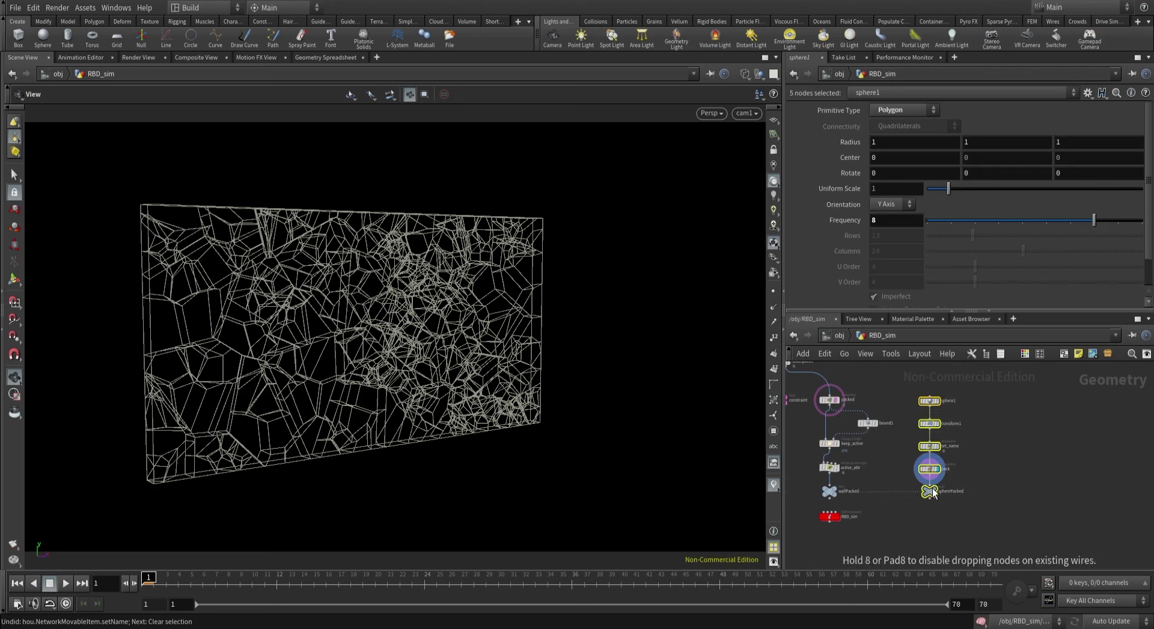
middle_click_drag(887, 494, 902, 492)
left_click(846, 516)
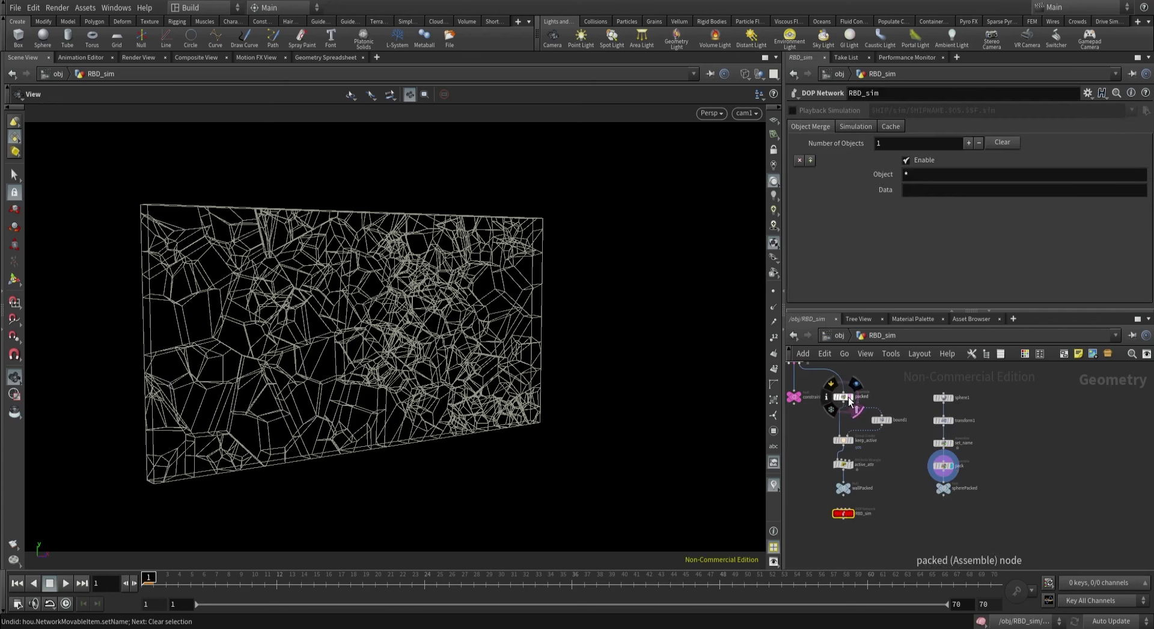
Inside RBD_sim, insert a Merge node between the wall object and the solver.
double_click(843, 513)
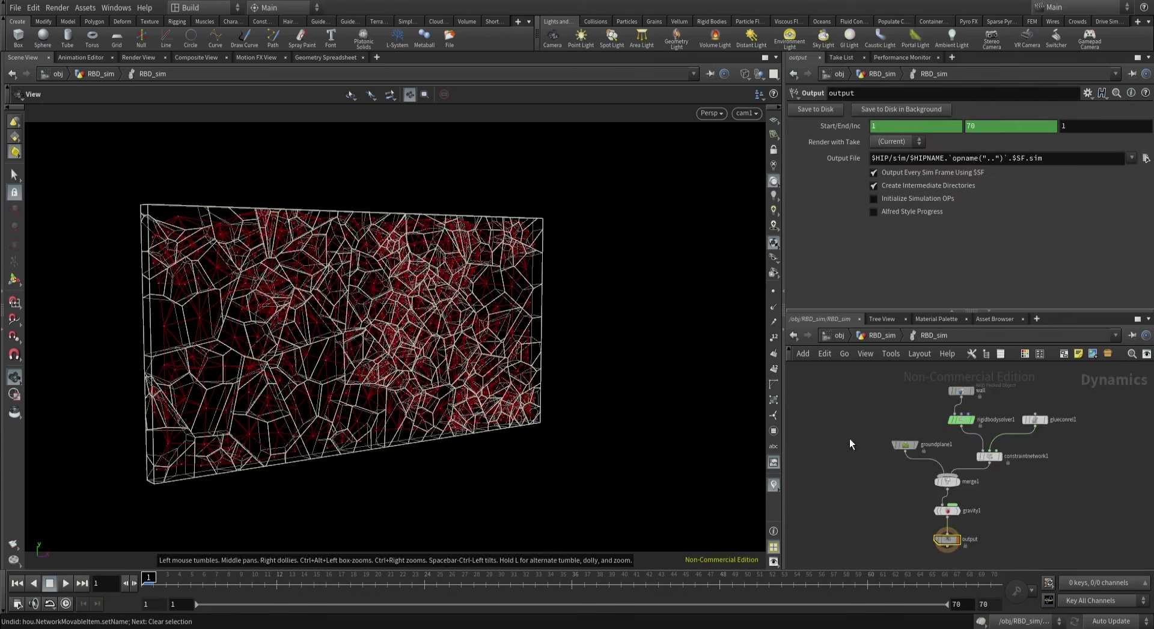
left_click_drag(965, 454, 915, 414)
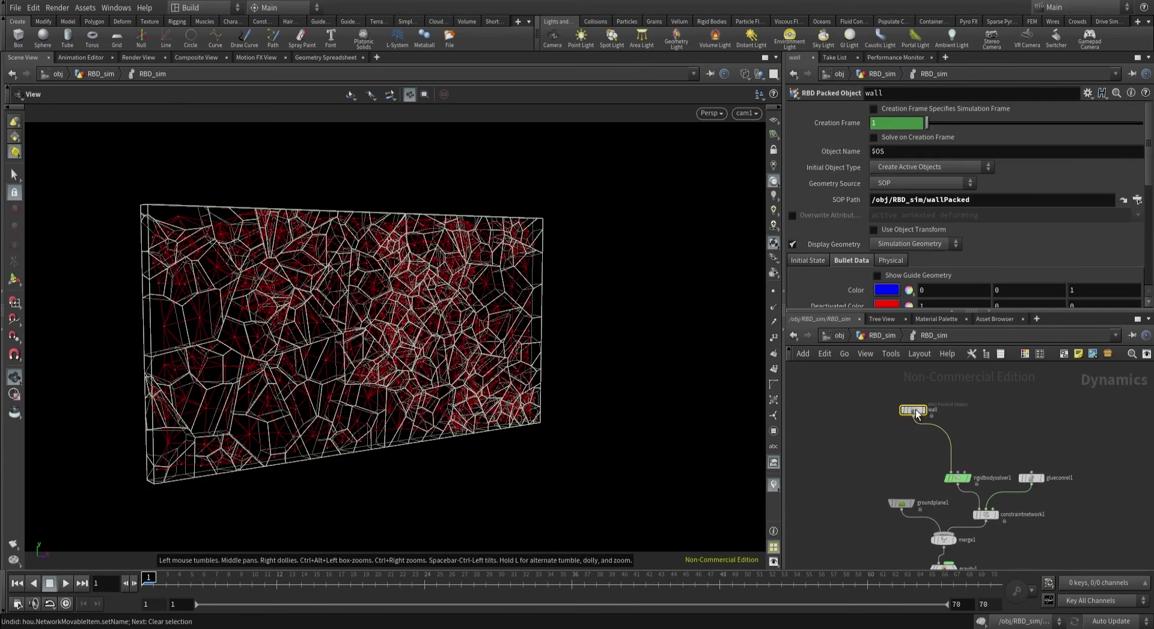
key("Tab")
type("mer")
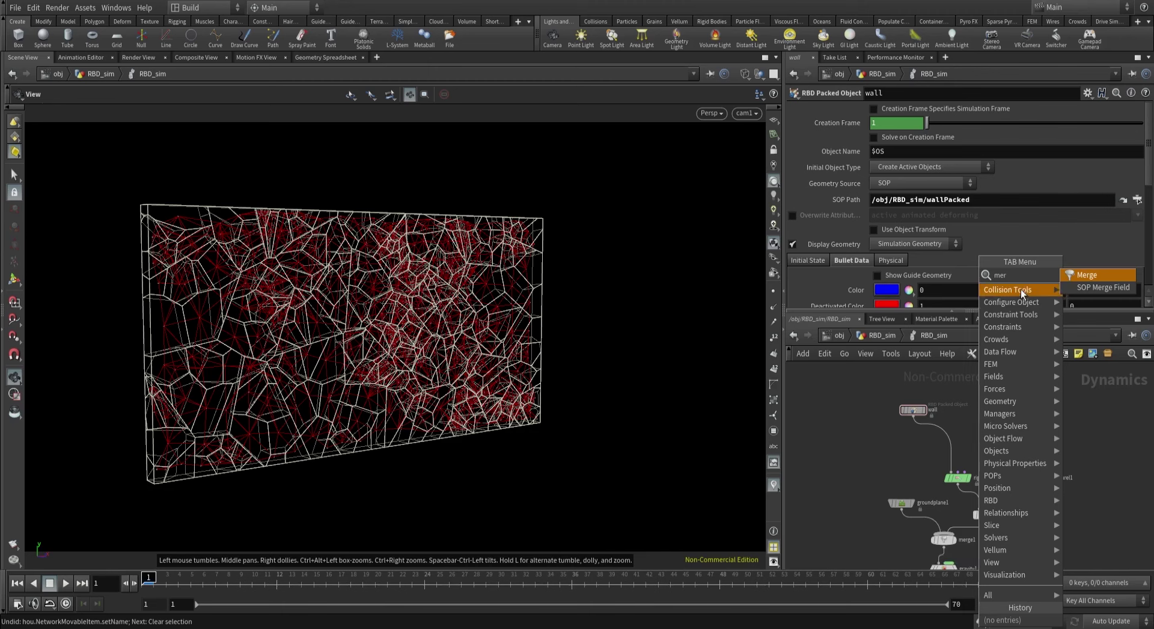
left_click(1086, 276)
left_click_drag(950, 439, 954, 459)
Add an RBD Packed Object beside wall and wire it into merge2.
key("Tab")
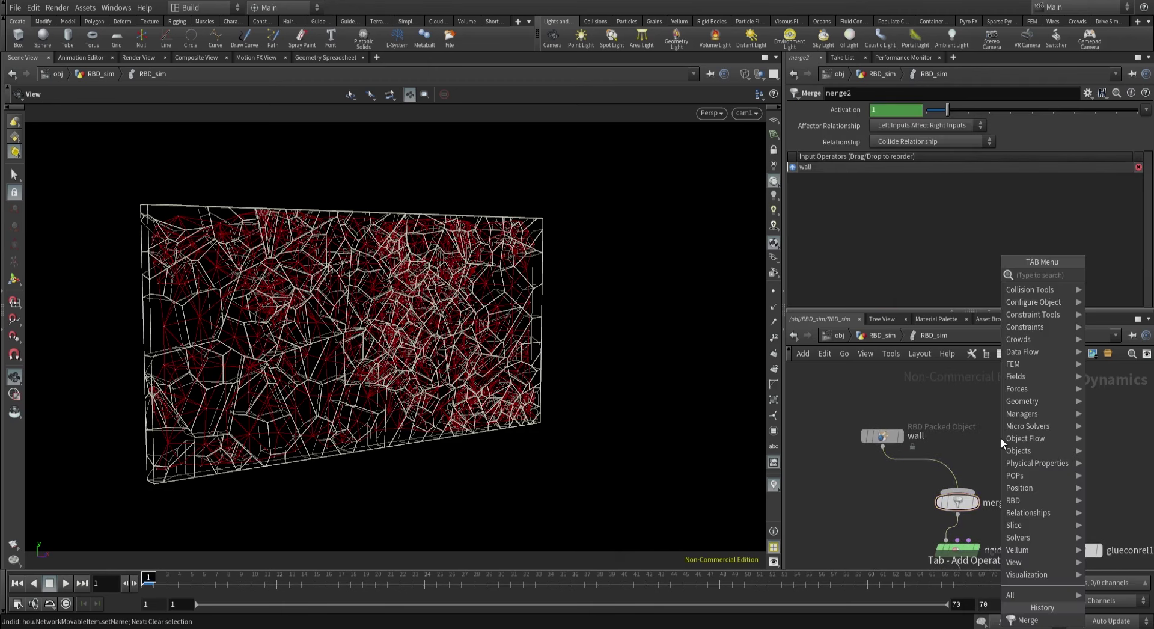
type("rbd pa")
key("Return")
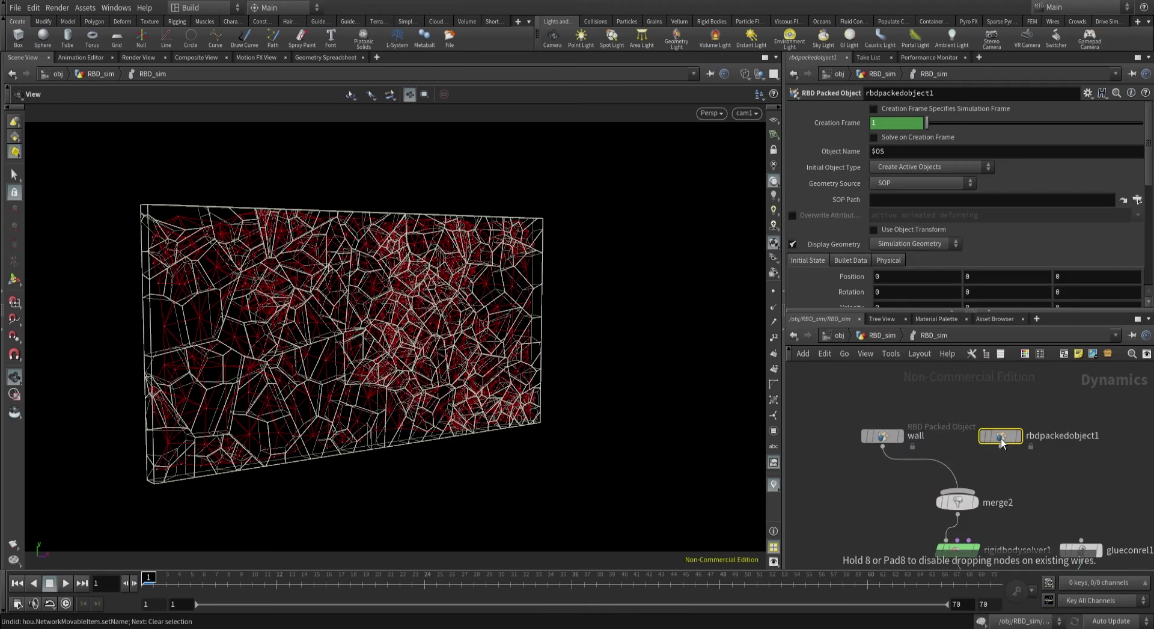
left_click(1012, 438)
left_click(1012, 447)
left_click(982, 492)
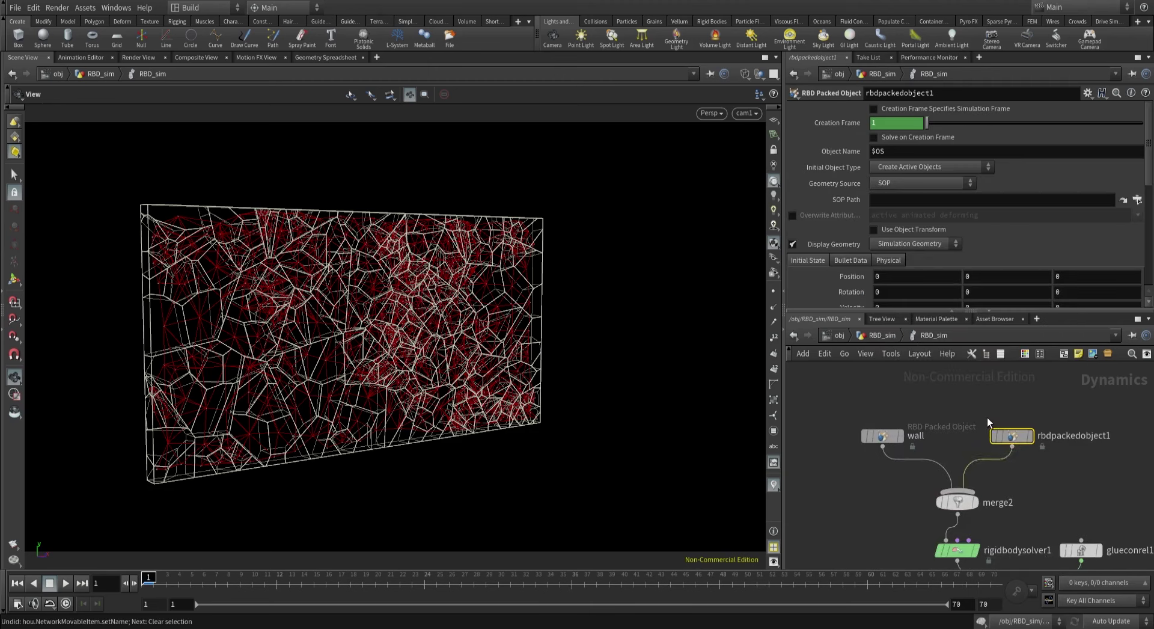
Set the RBD Packed Object's SOP Path to /obj/RBD_sim/spherePacked and view wall and sphere.
left_click(892, 335)
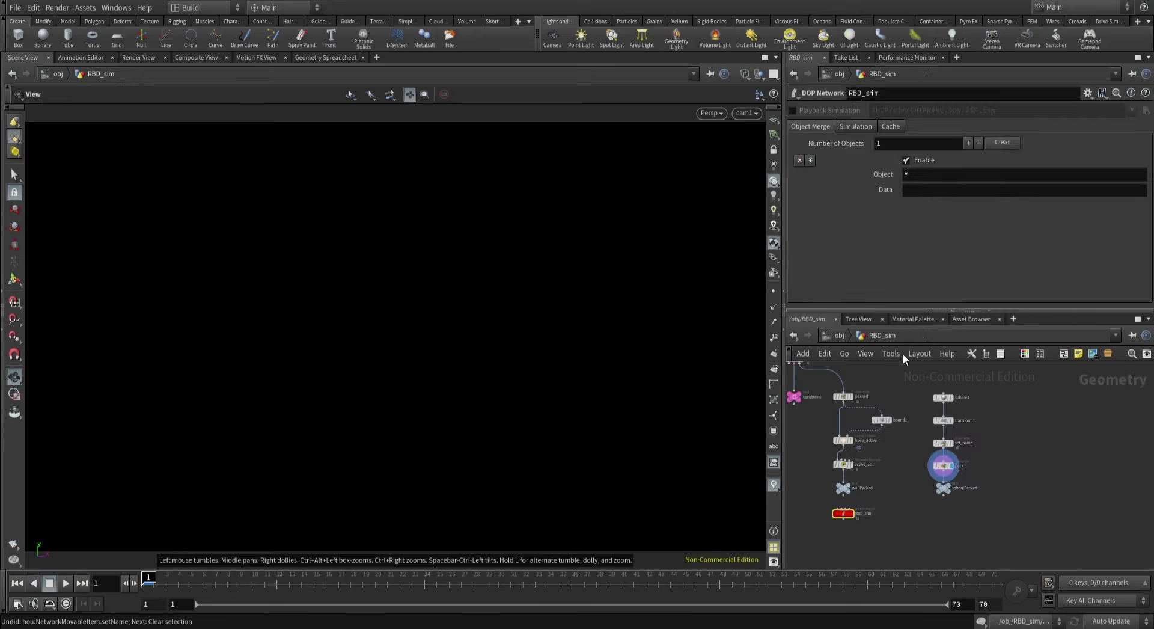
key("ctrl+c")
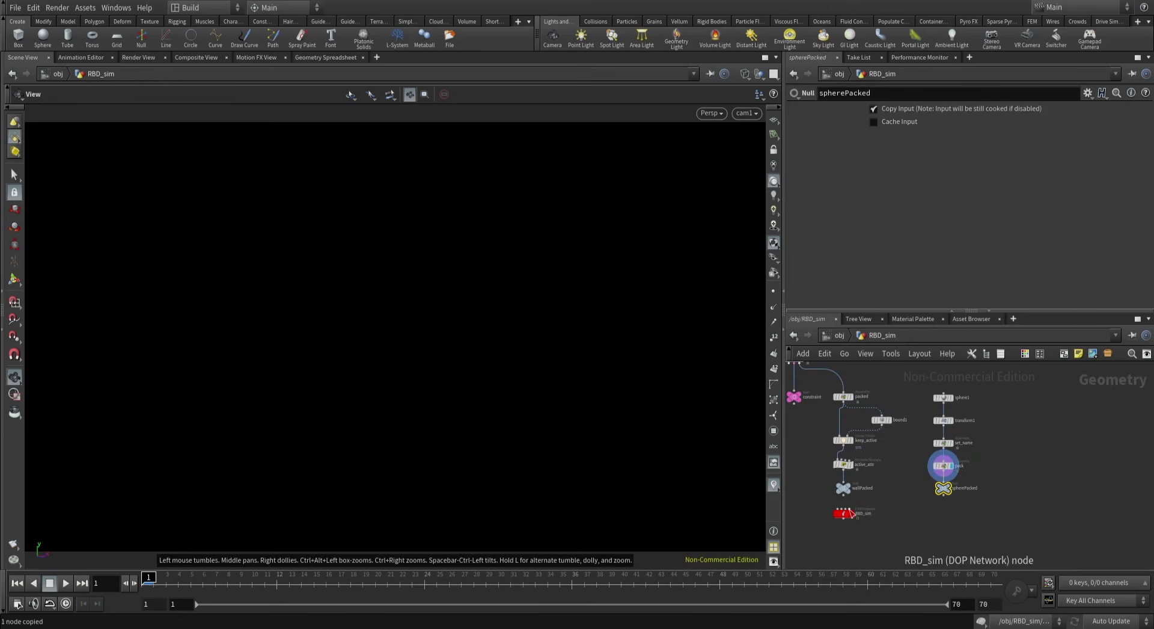
double_click(843, 513)
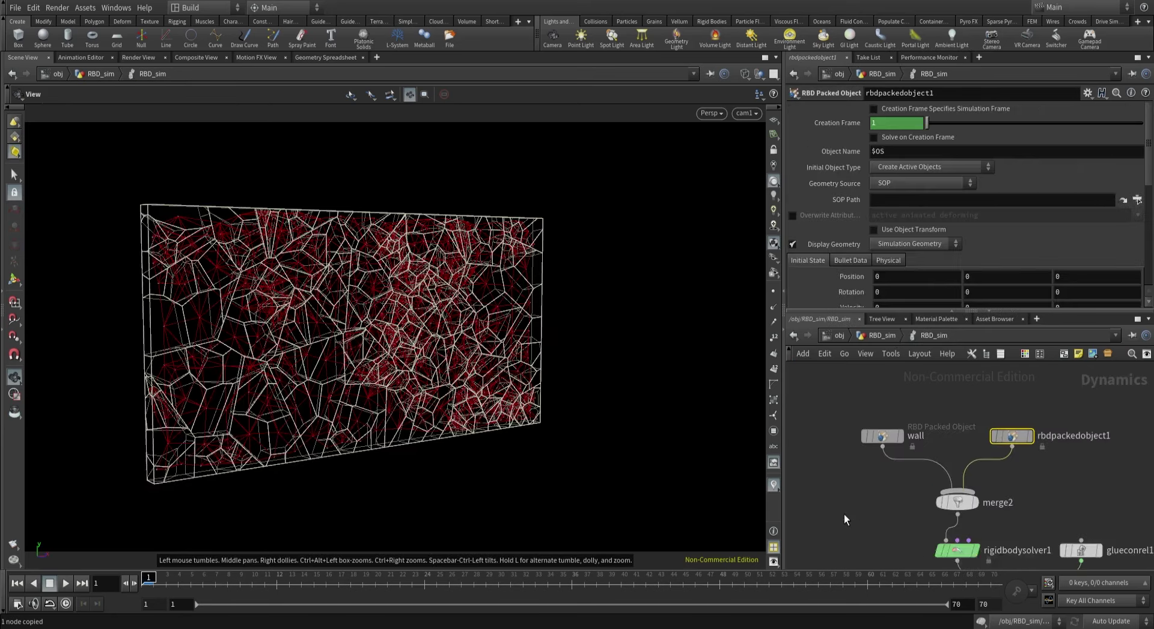
left_click(893, 202)
key("ctrl+v")
key("Return")
left_click(844, 387)
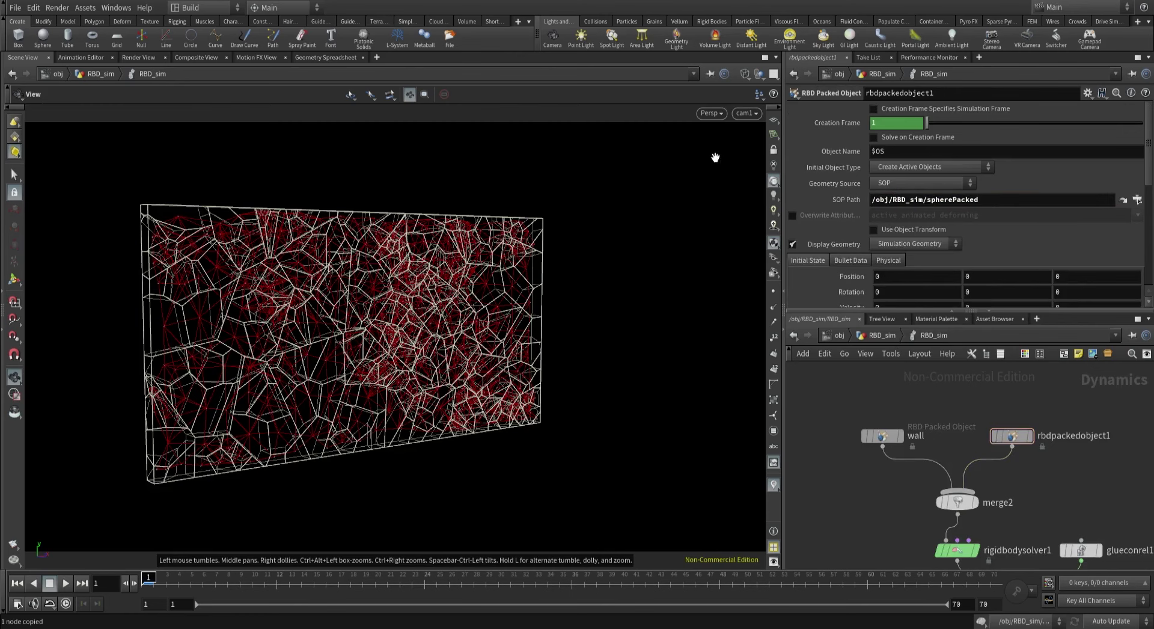
scroll(443, 301, "down", 5)
left_click_drag(489, 285, 407, 352)
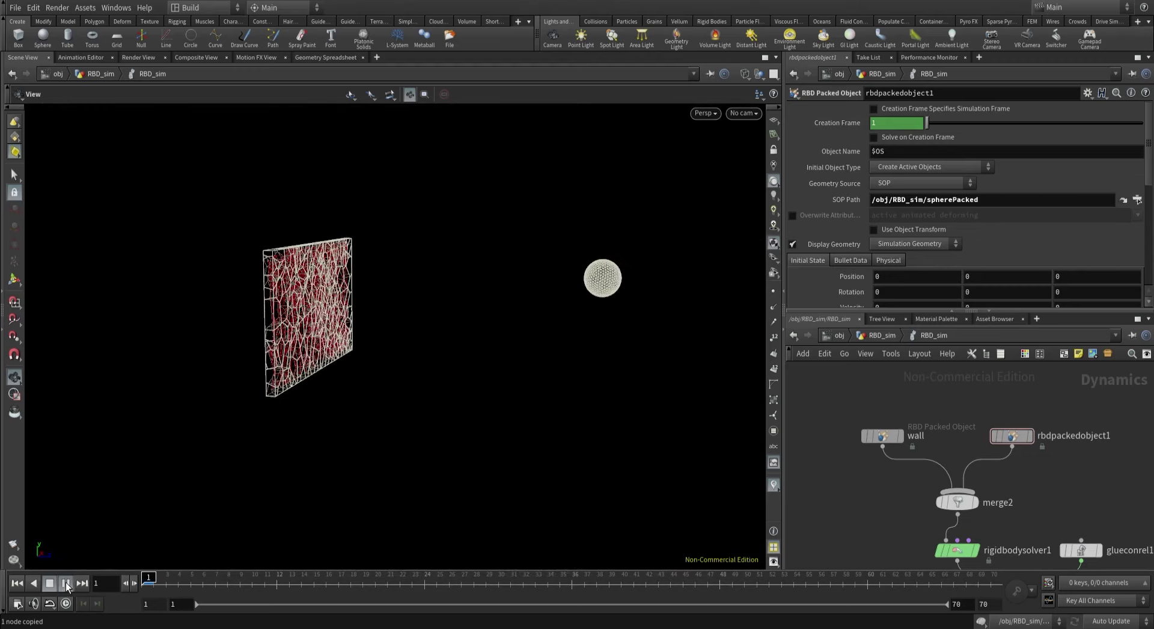
Test-play the simulation, orbit the view, and look through the cam1 camera.
left_click(66, 583)
key("ctrl+Up")
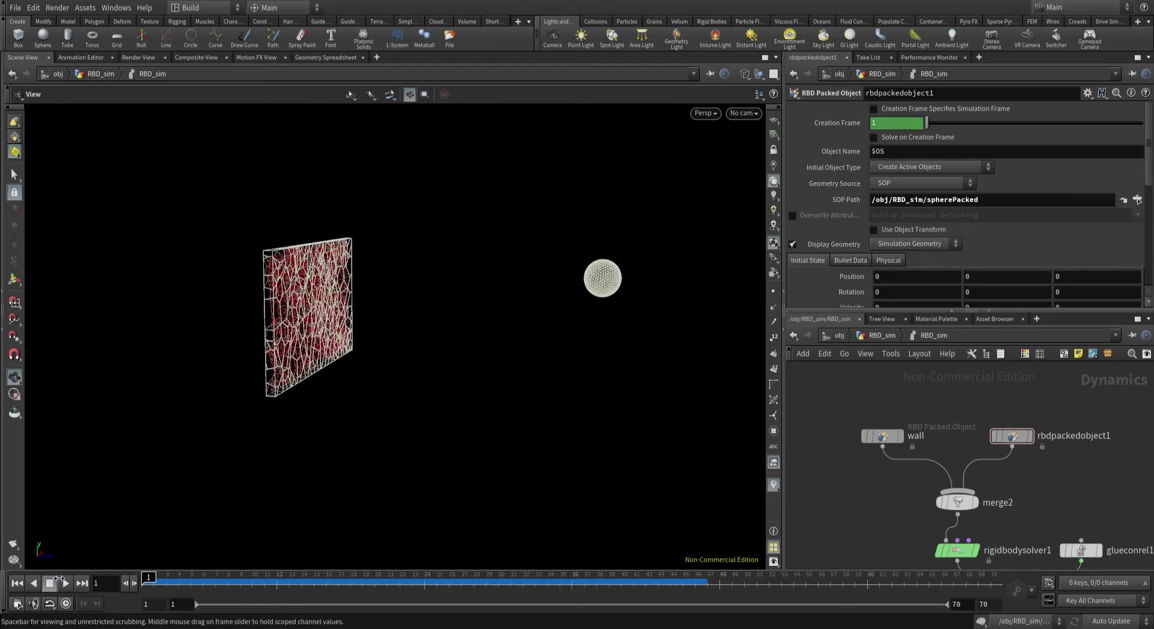
scroll(1043, 259, "down", 2)
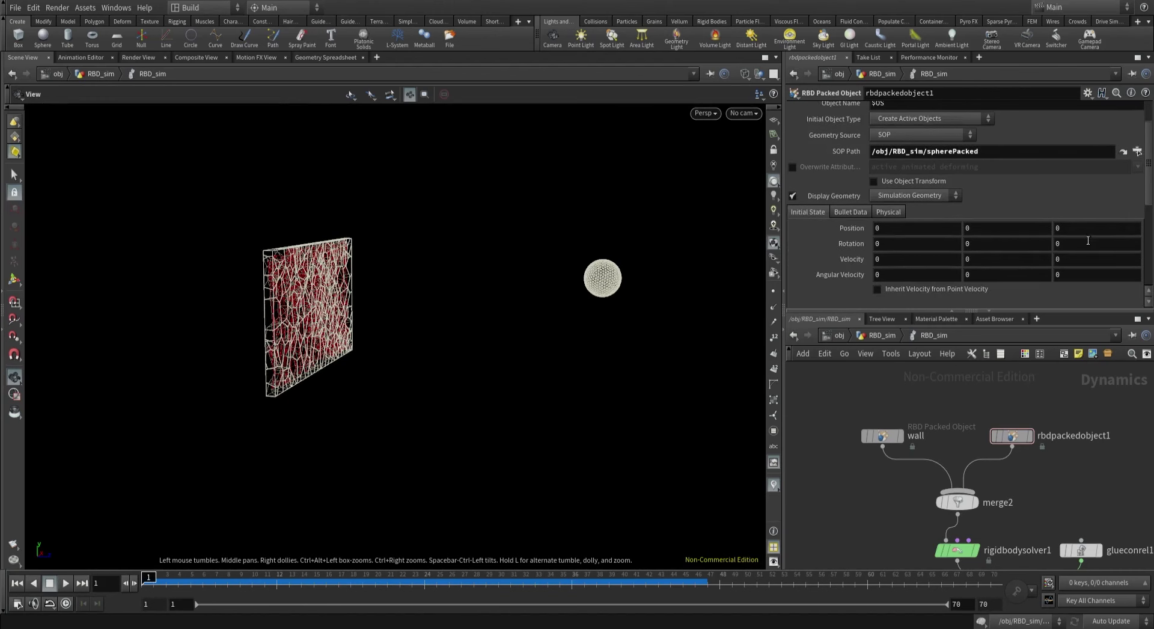
left_click(1072, 261)
left_click_drag(411, 296, 396, 394)
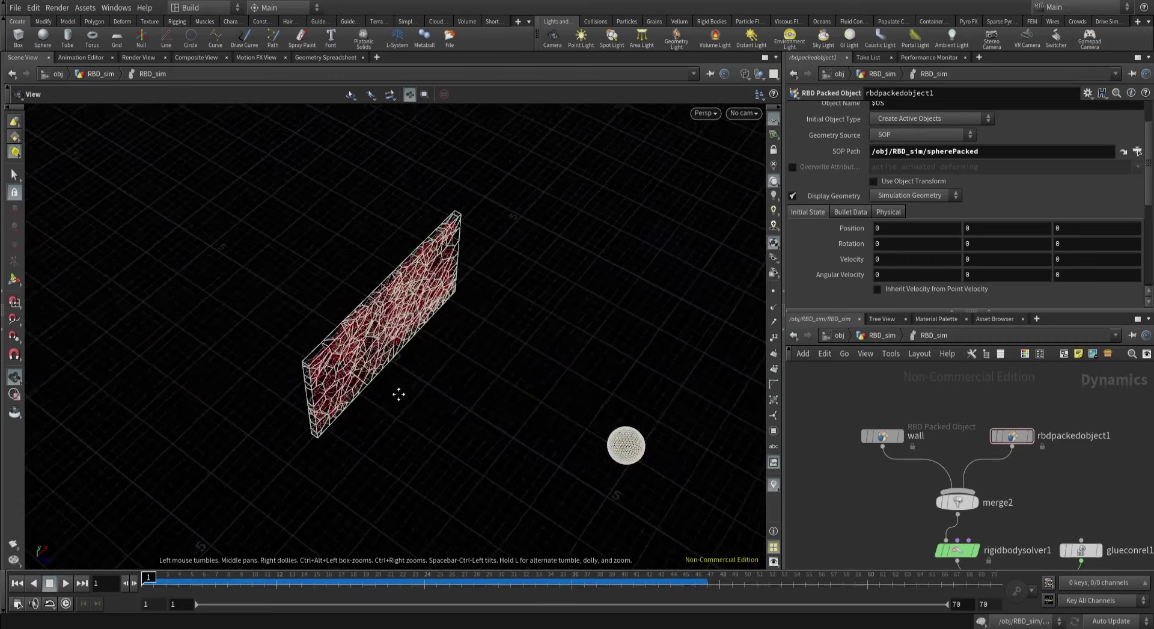
left_click(744, 113)
left_click(770, 179)
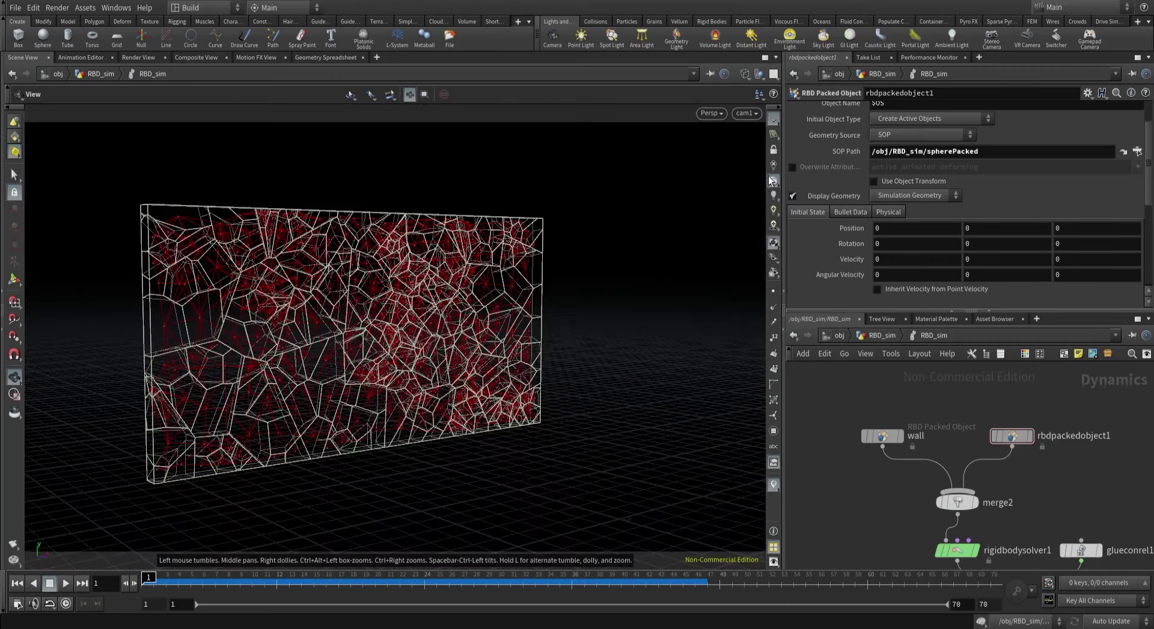
Set the sphere's initial Z velocity to -10 and watch it fly during playback.
left_click(1059, 259)
key("Return")
left_click(66, 582)
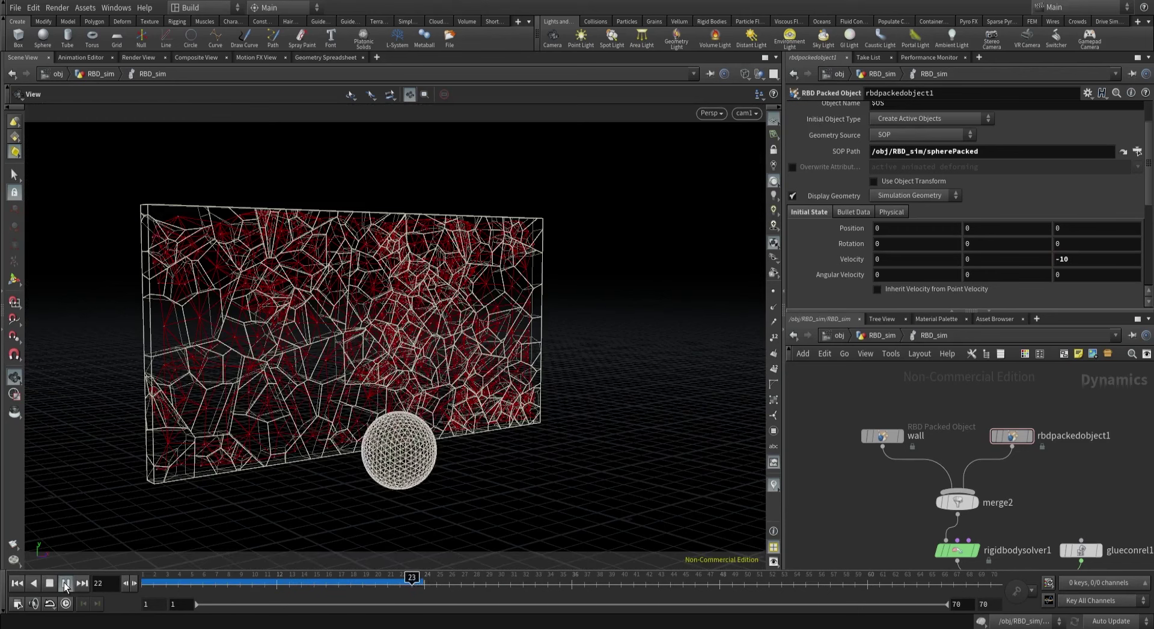
left_click_drag(332, 581, 277, 558)
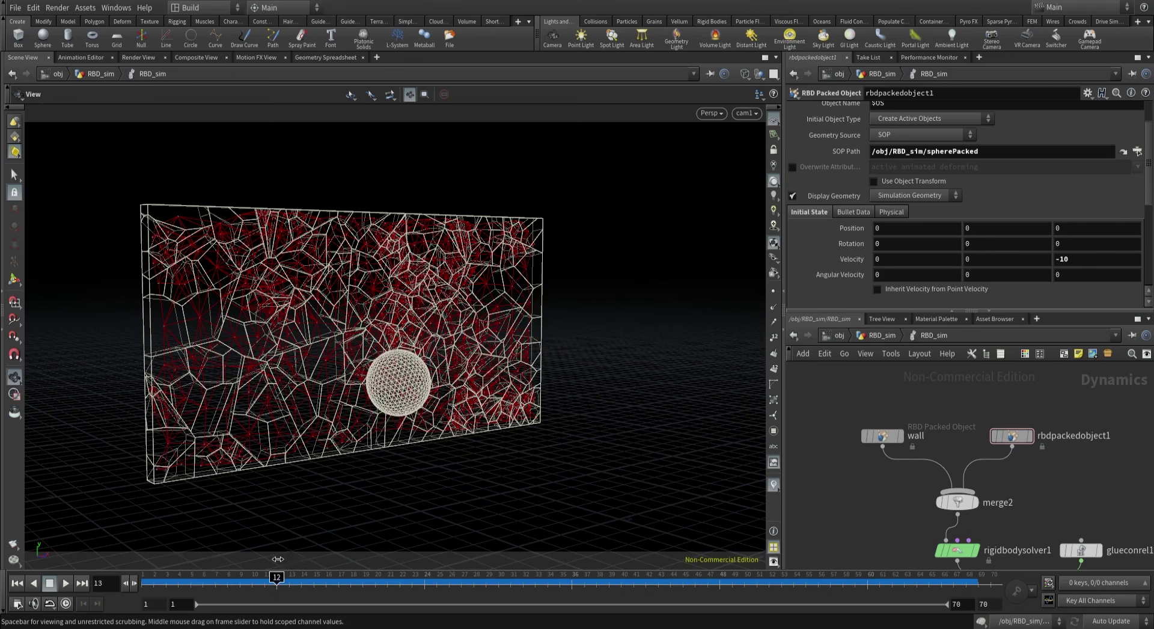
Raise the sphere's Z velocity to -15 and replay, reviewing frames around the impact.
left_click(1072, 262)
key("Return")
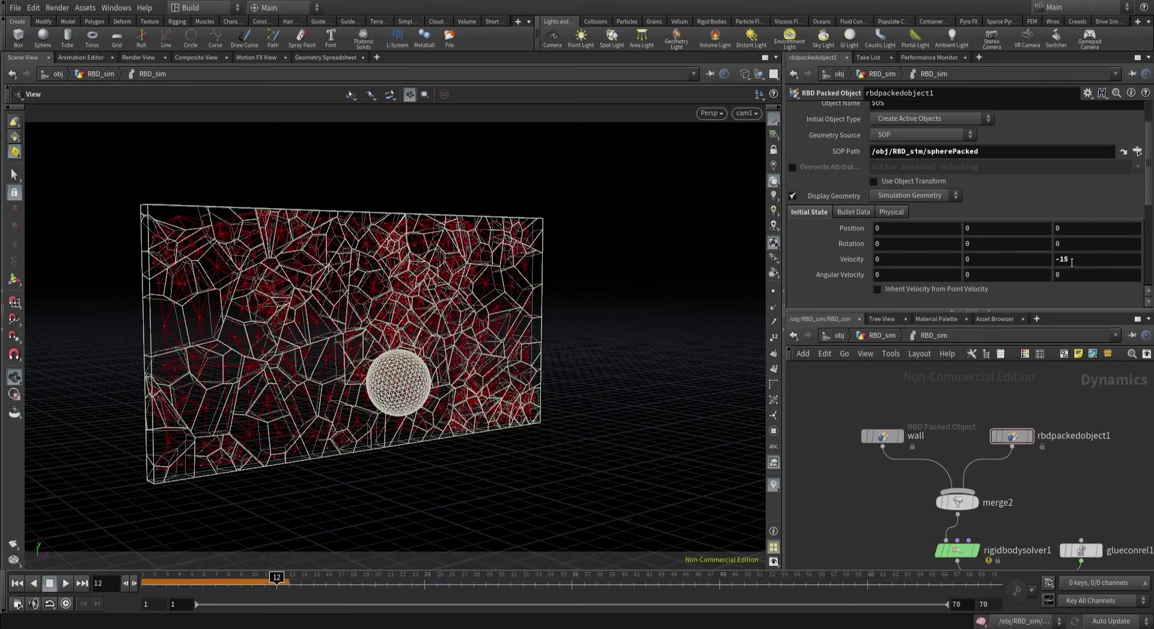
left_click(24, 583)
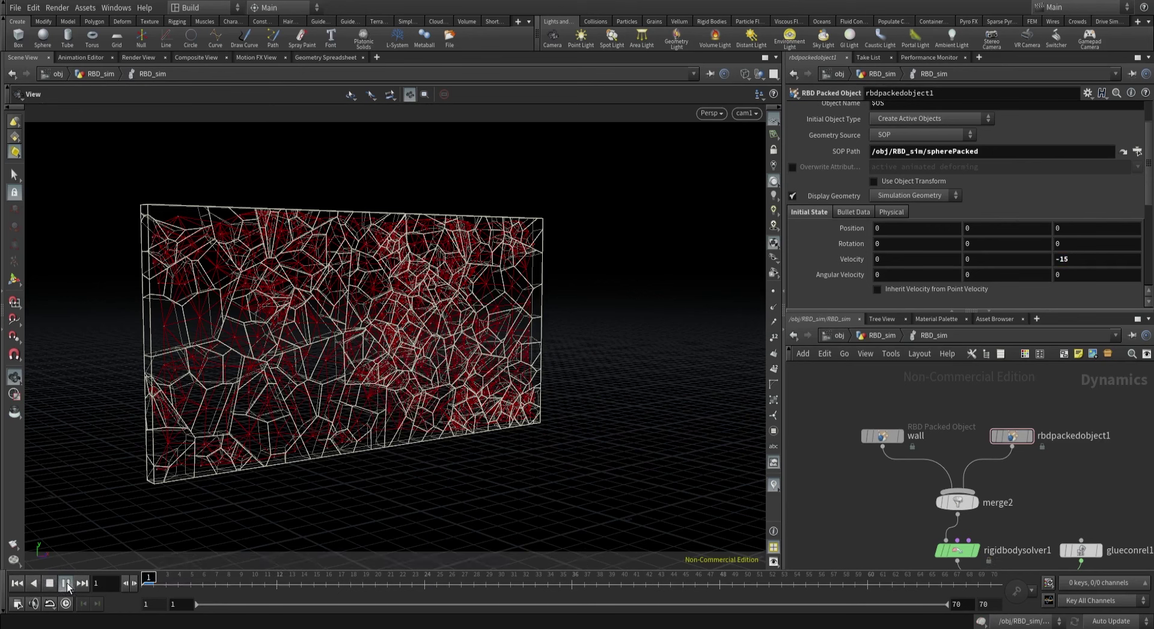
left_click(67, 583)
left_click(202, 577)
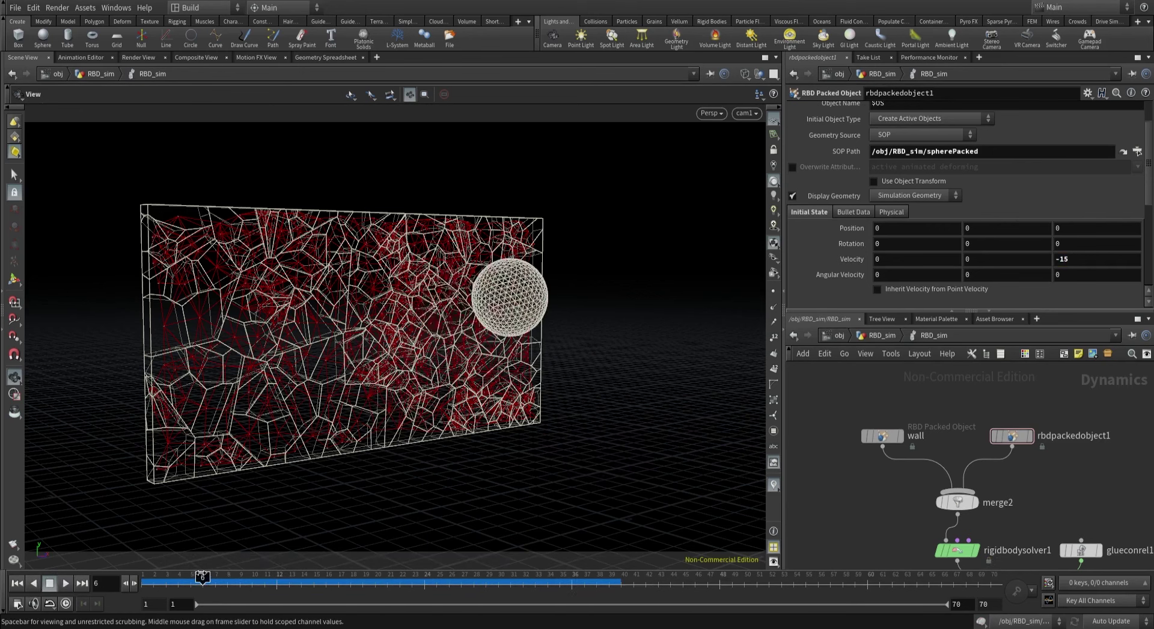
left_click_drag(202, 577, 136, 559)
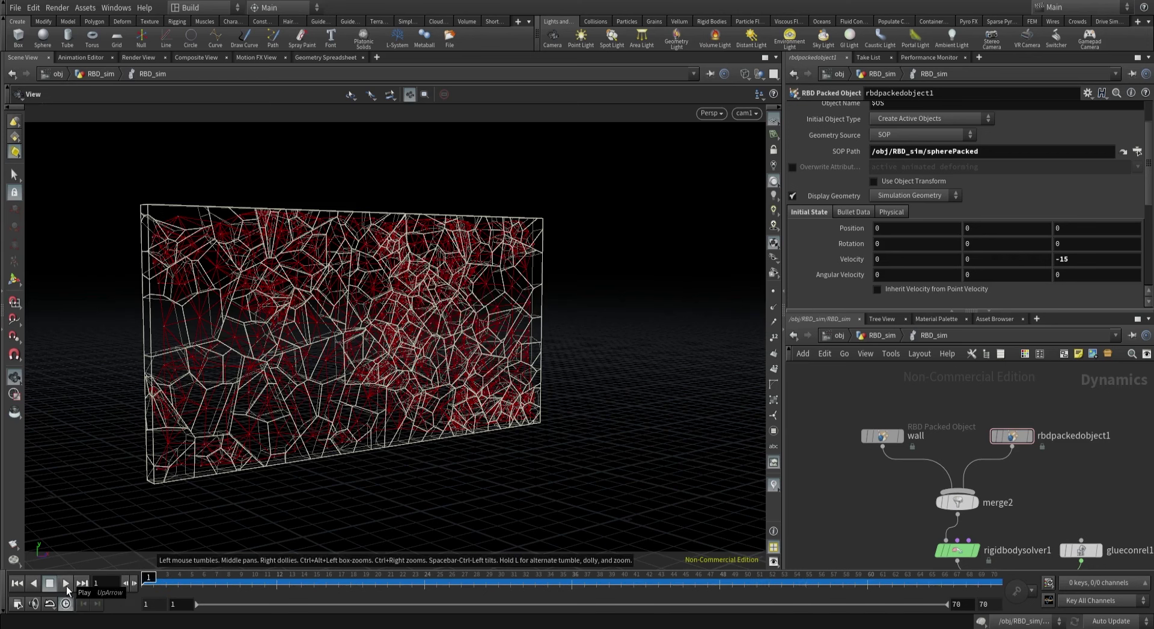
left_click(66, 583)
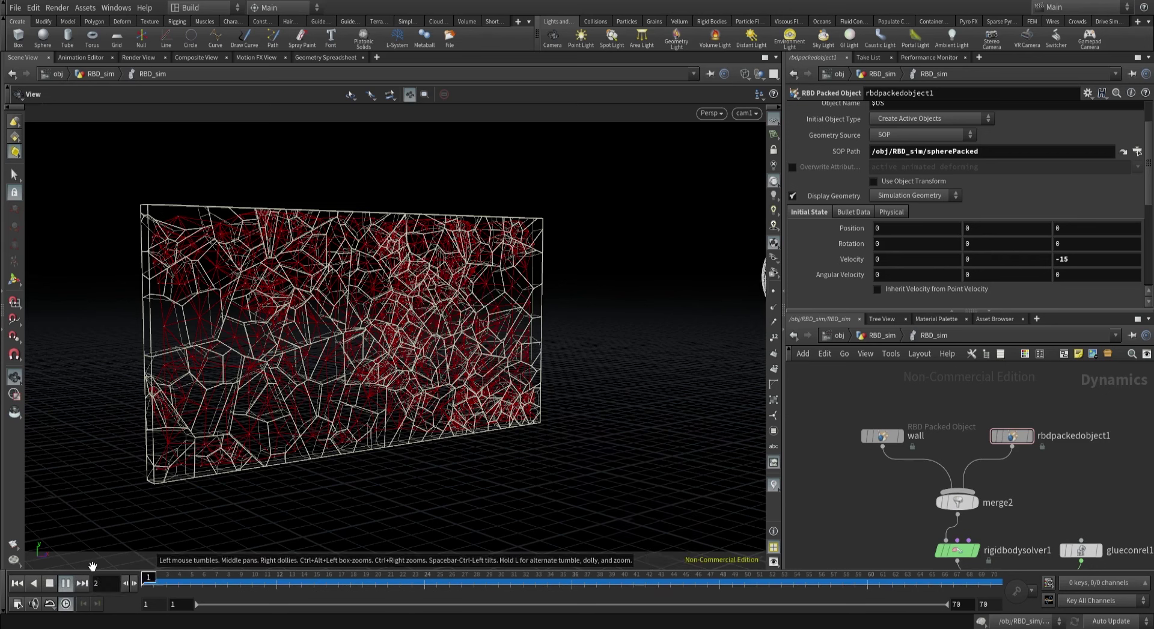
left_click(52, 583)
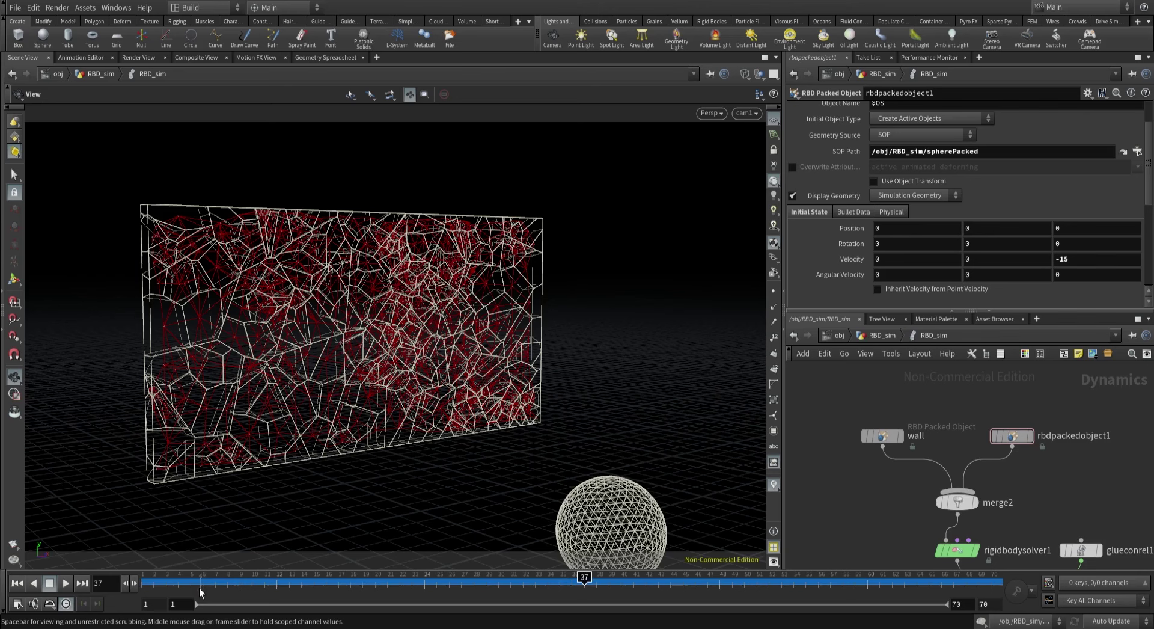
middle_click_drag(909, 536, 881, 447)
Reset glueconrel1's Strength from 10000 to its default of 1 and play the sim.
left_click(1052, 460)
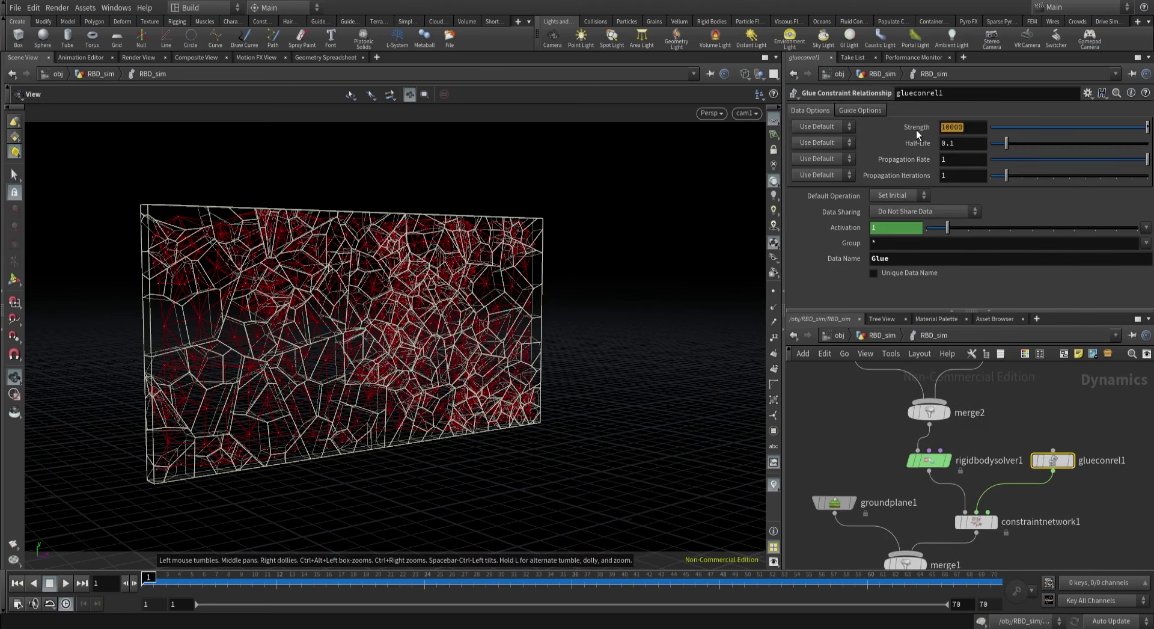
middle_click(917, 129, "ctrl")
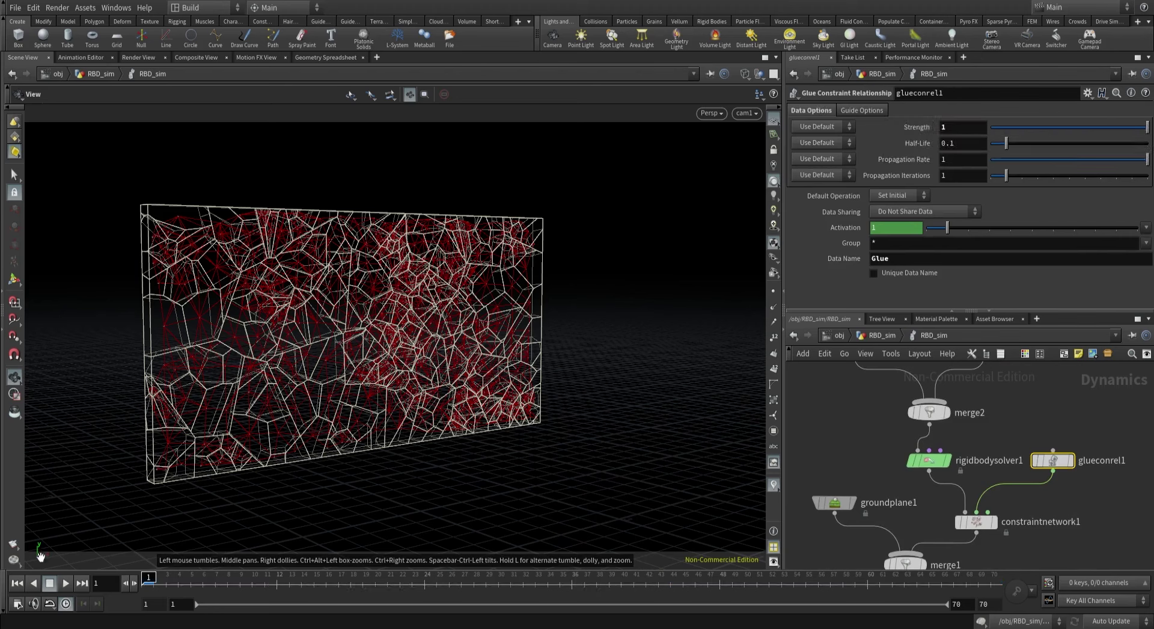
left_click(66, 583)
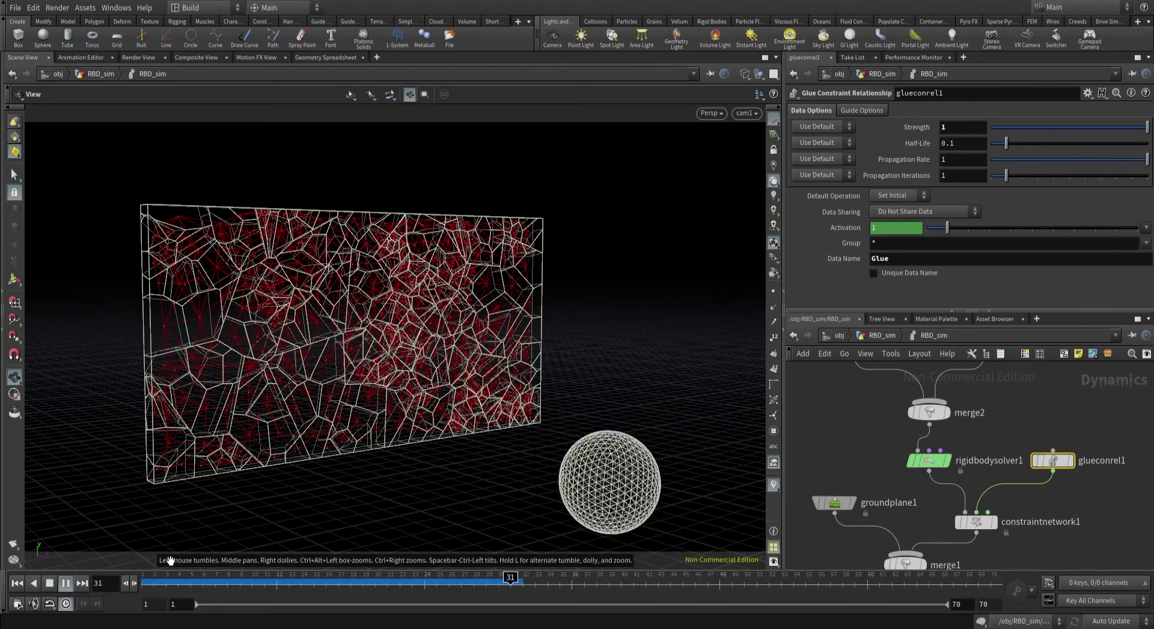
key("ctrl+Up")
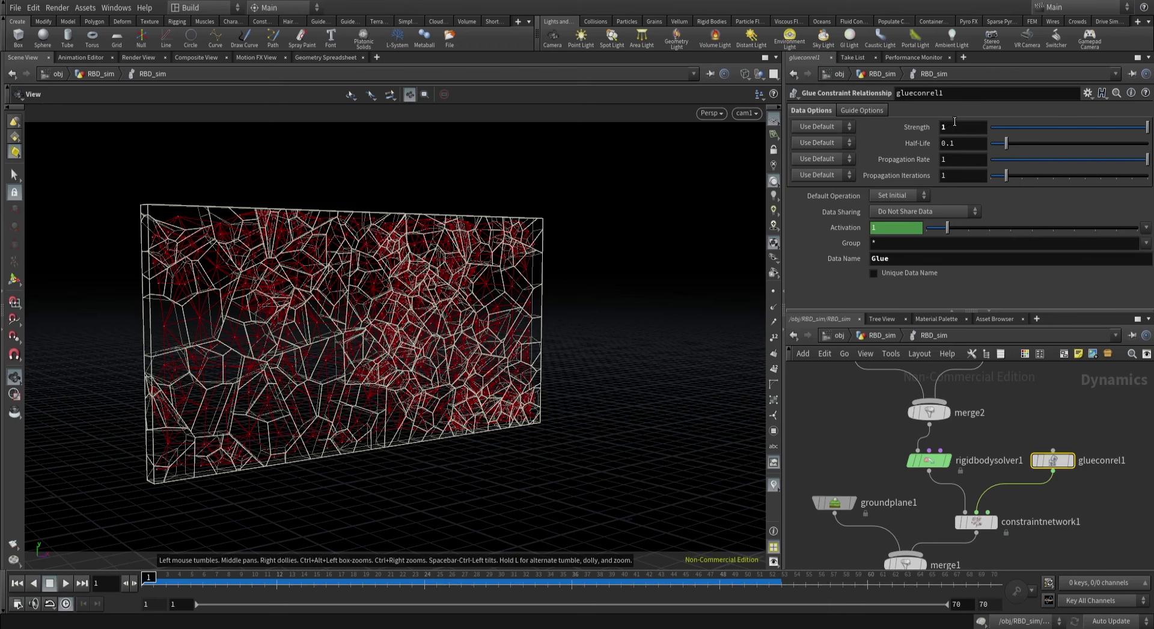
Set glue Strength to 0 and play, watching the wall collapse into loose pieces.
left_click(957, 127)
type("0")
key("Return")
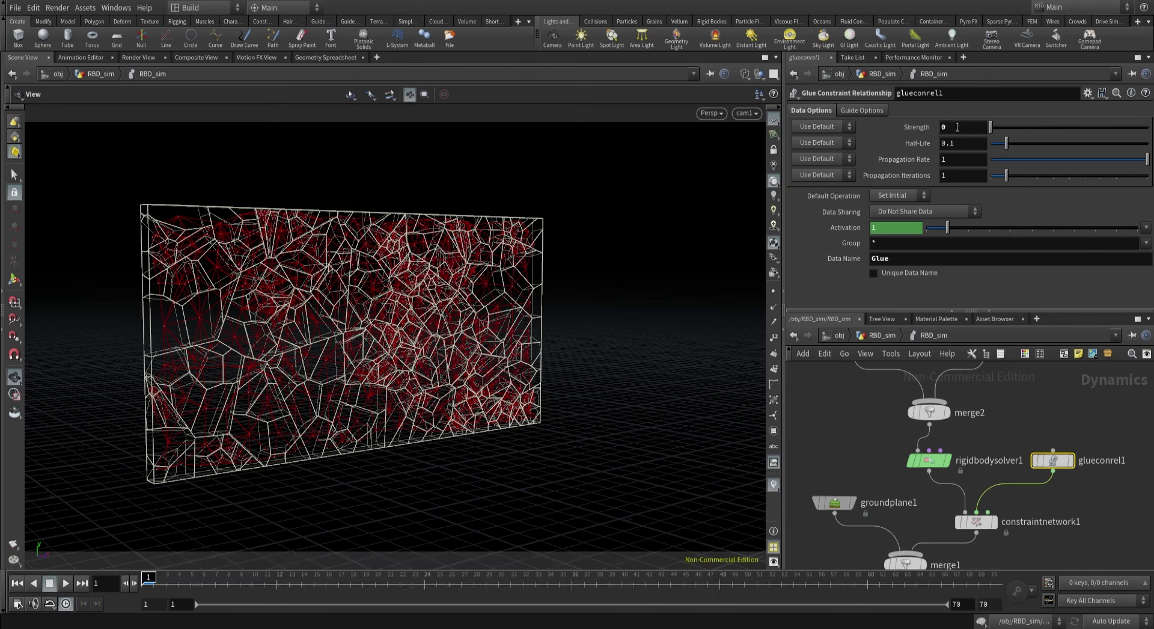
left_click(60, 582)
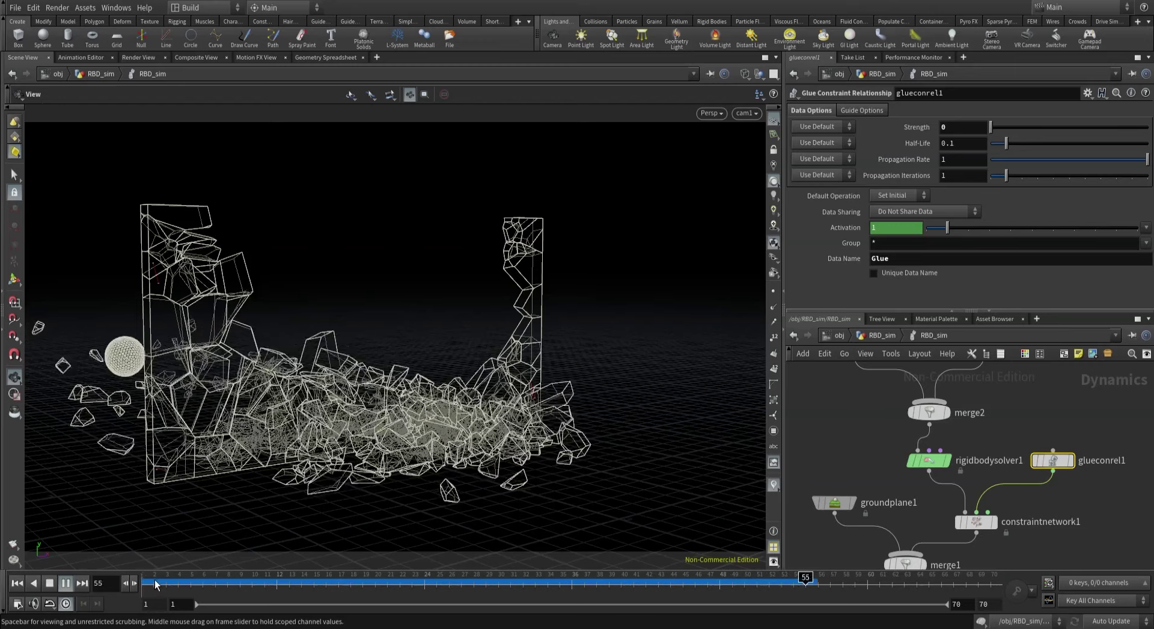
left_click(148, 578)
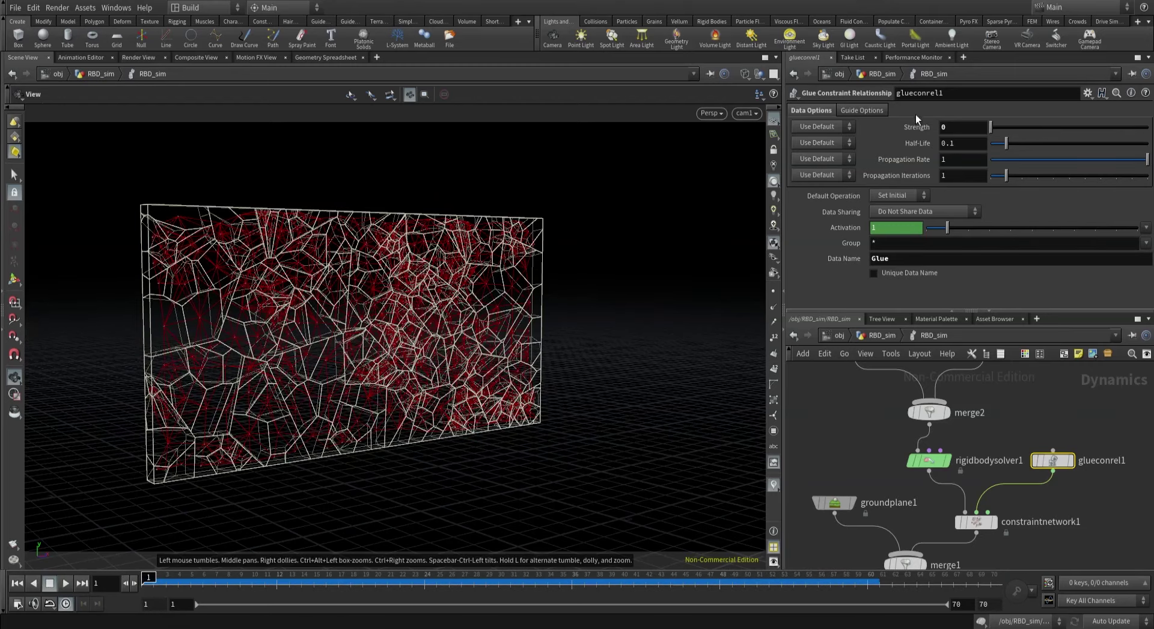
Restore glue Strength to 1, replay the sim, and select constraintnetwork1.
left_click(950, 128)
key("Return")
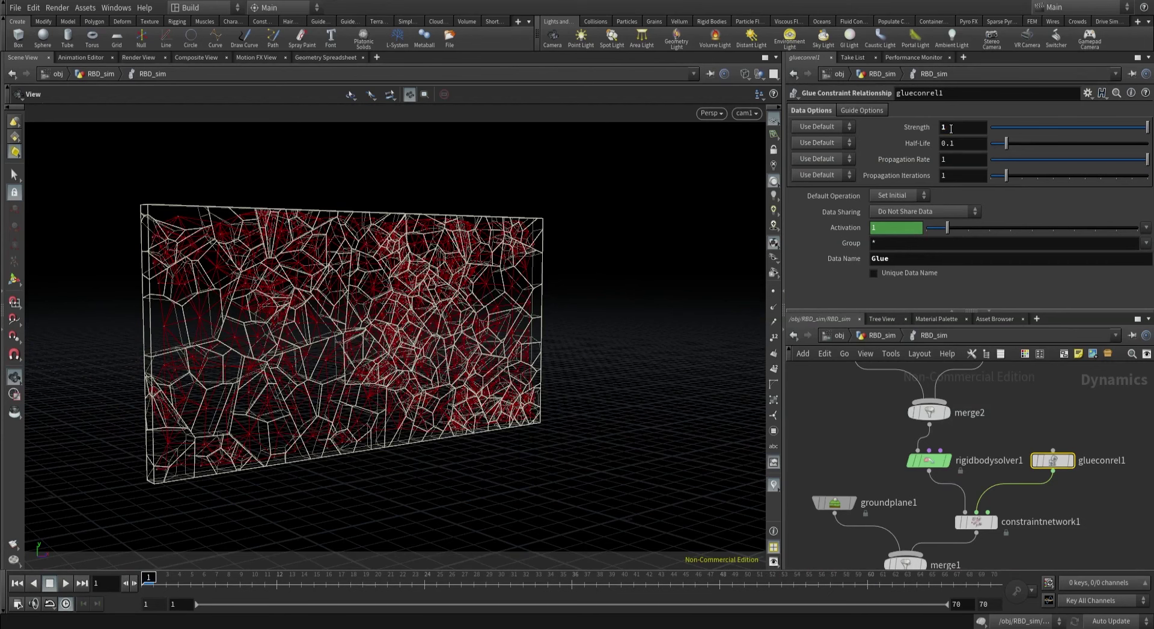
left_click(64, 583)
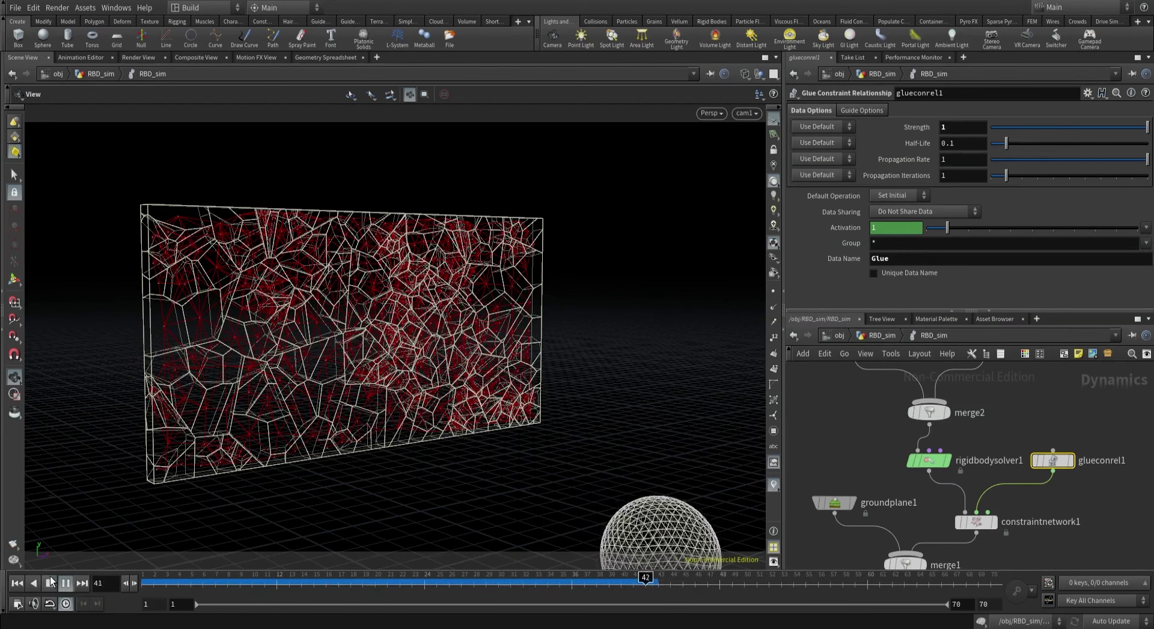
left_click(50, 582)
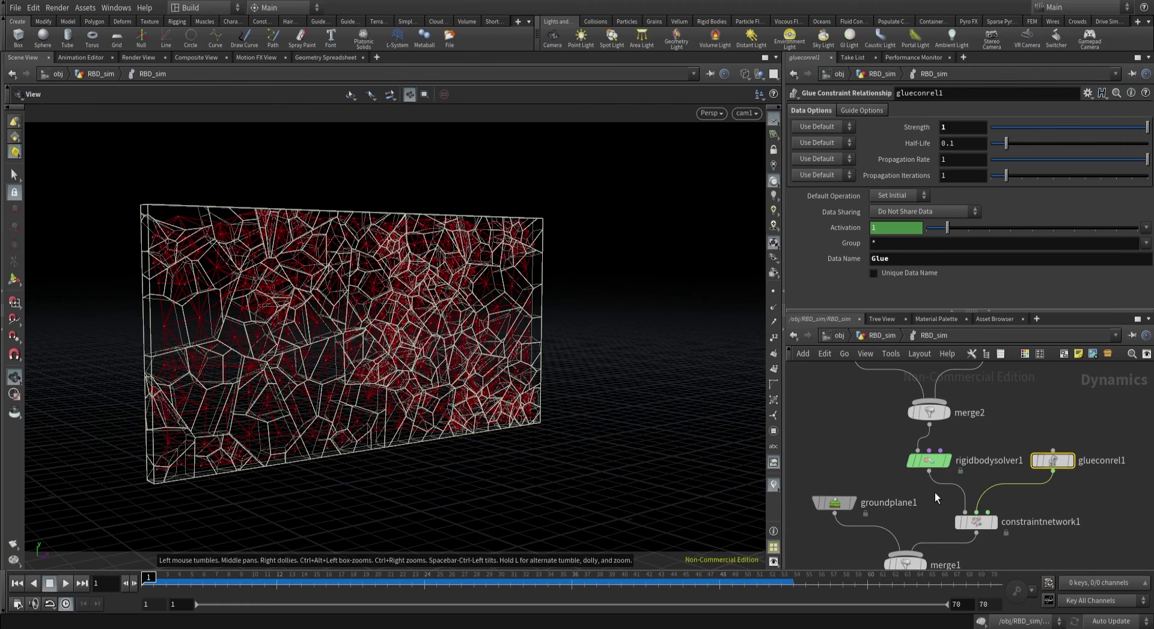
left_click_drag(934, 490, 992, 527)
Jump to the RBD_sim geometry network and display and inspect the constraint null's geometry.
left_click(1126, 146)
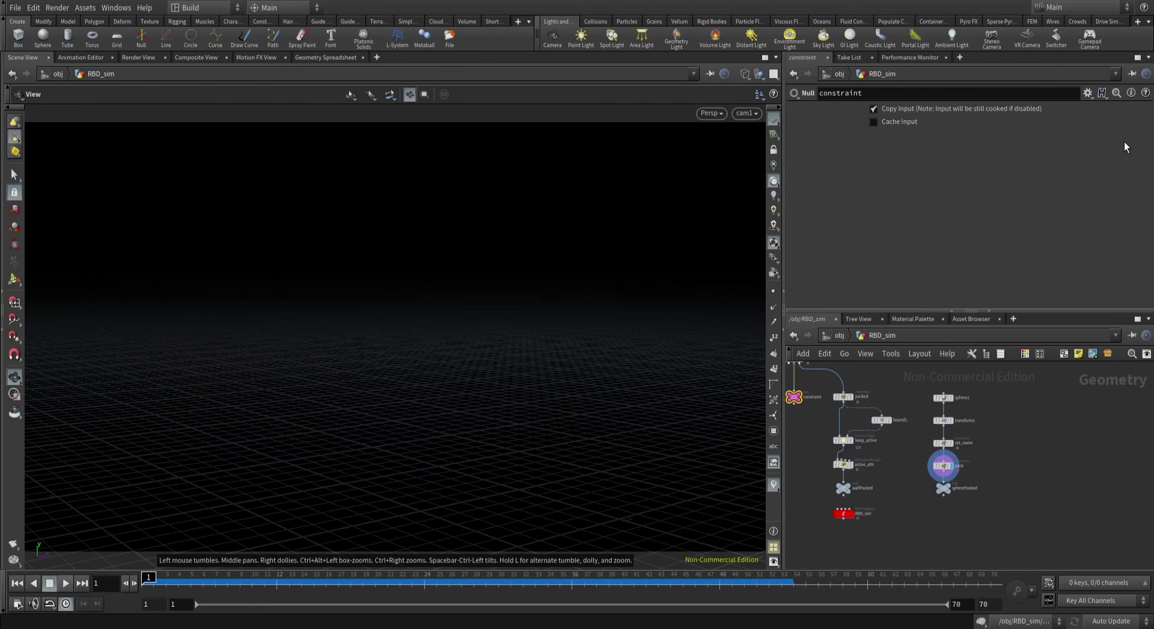
scroll(808, 428, "up", 5)
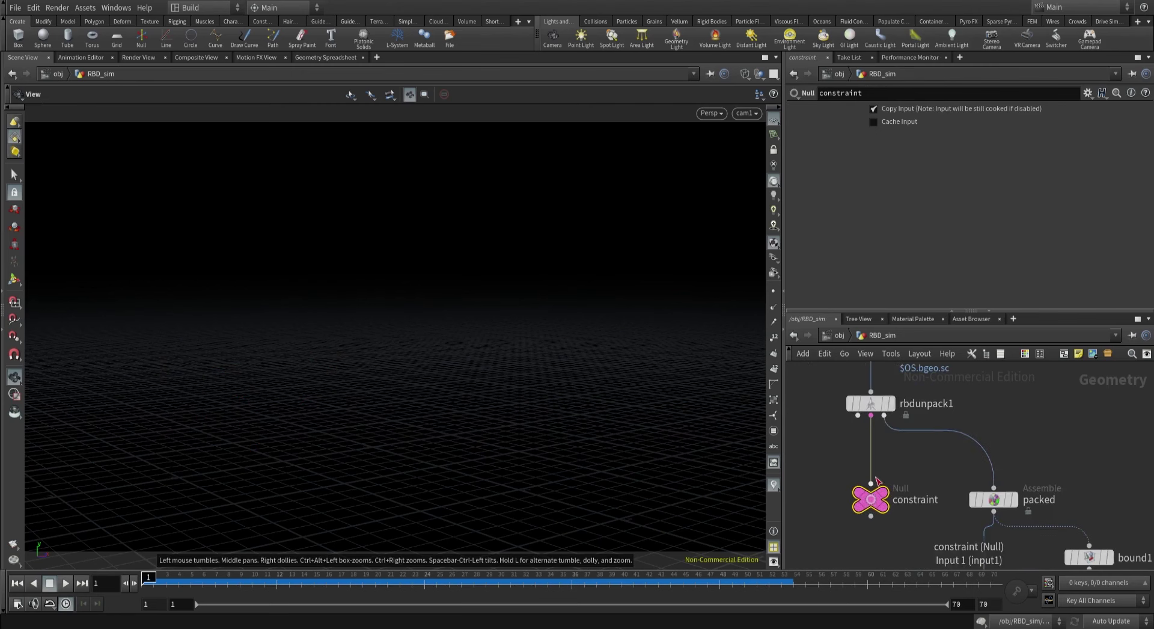
left_click(872, 501)
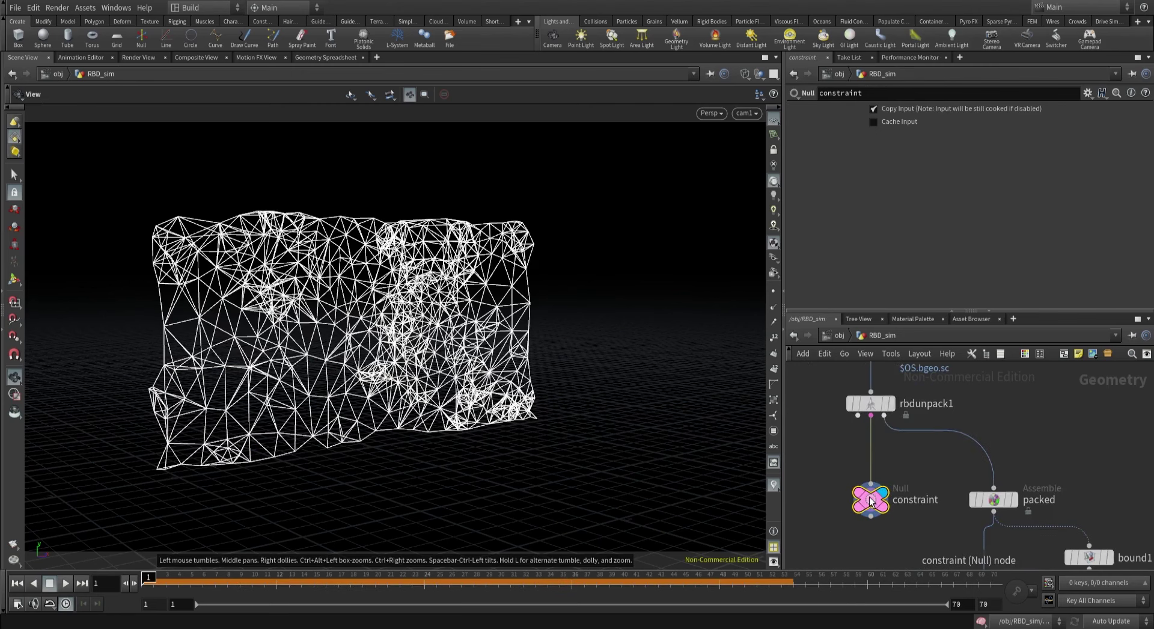
middle_click(872, 501)
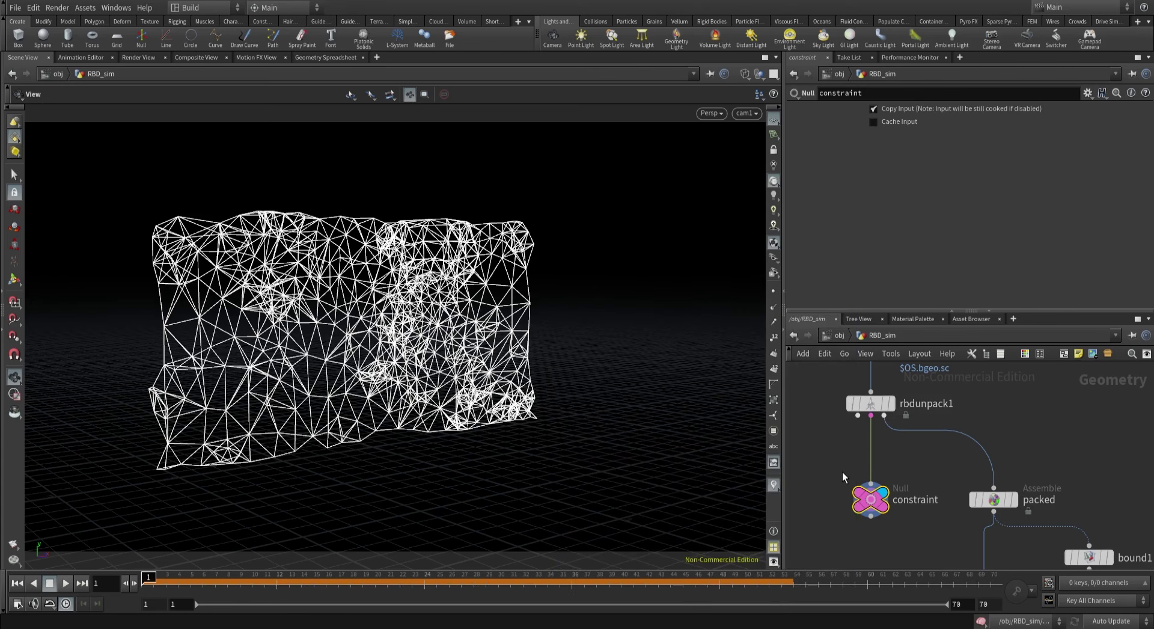
Wire rbdmaterialfracture4's Constraint Geometry output into null1 and display null1.
scroll(843, 465, "down", 4)
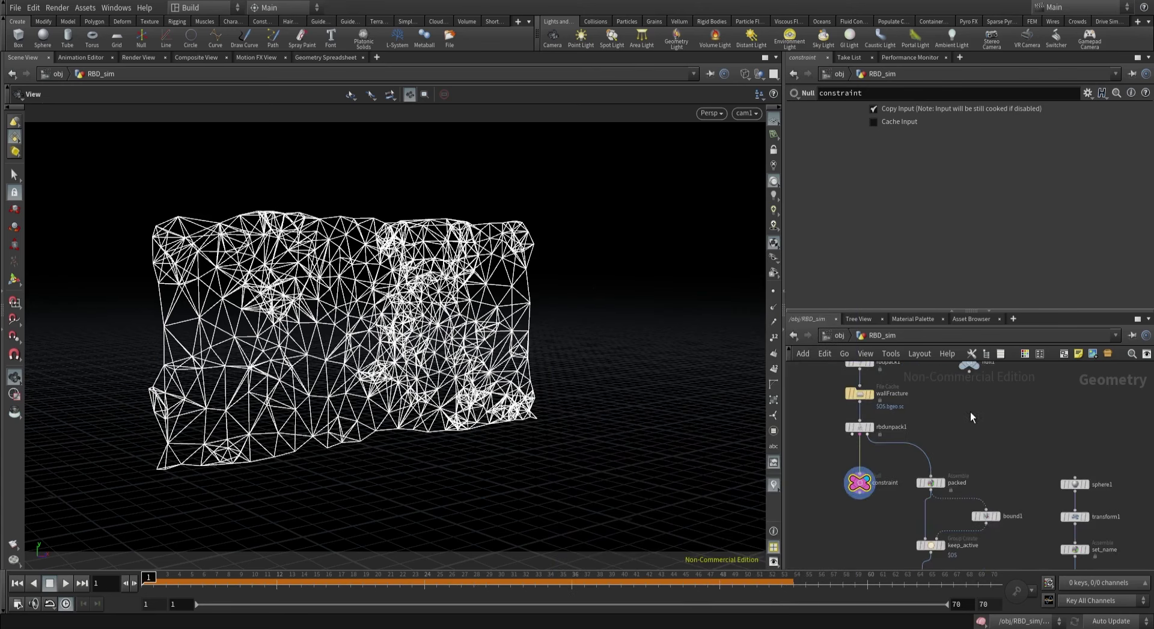
middle_click_drag(970, 410, 962, 506)
scroll(891, 469, "up", 2)
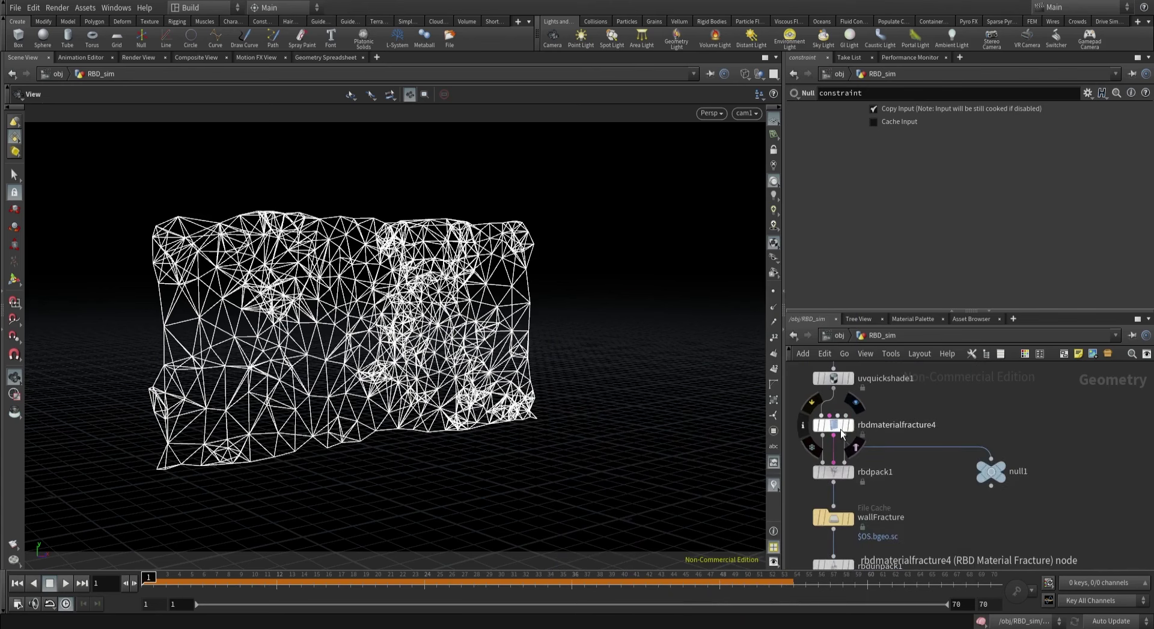
left_click(998, 469)
left_click(1020, 452)
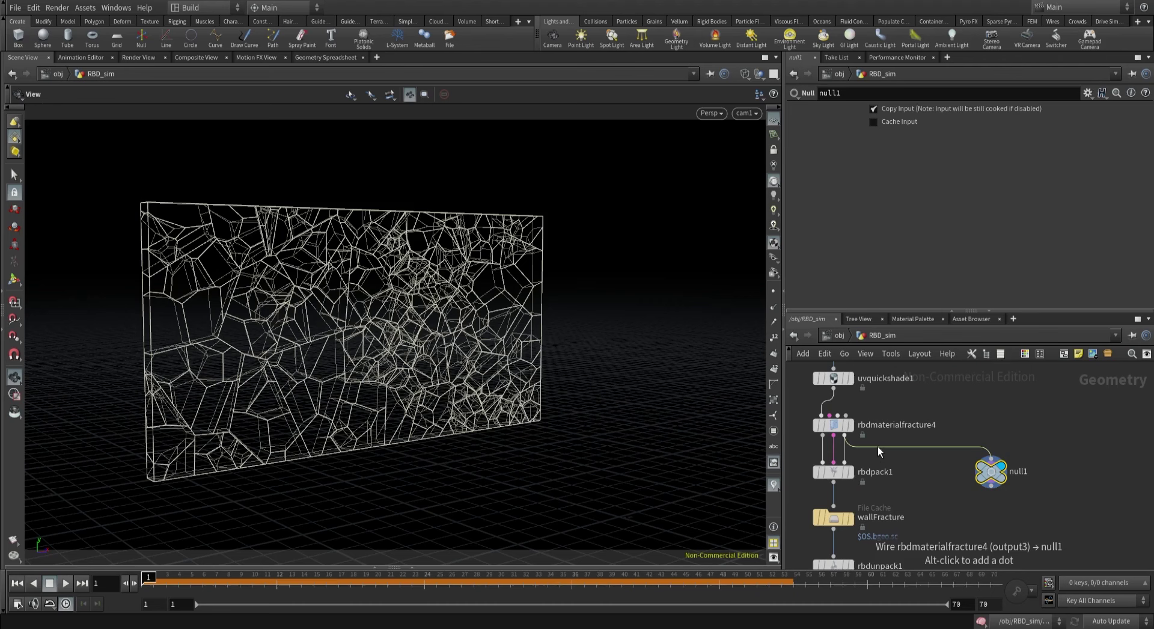
left_click_drag(877, 446, 830, 440)
left_click(830, 440)
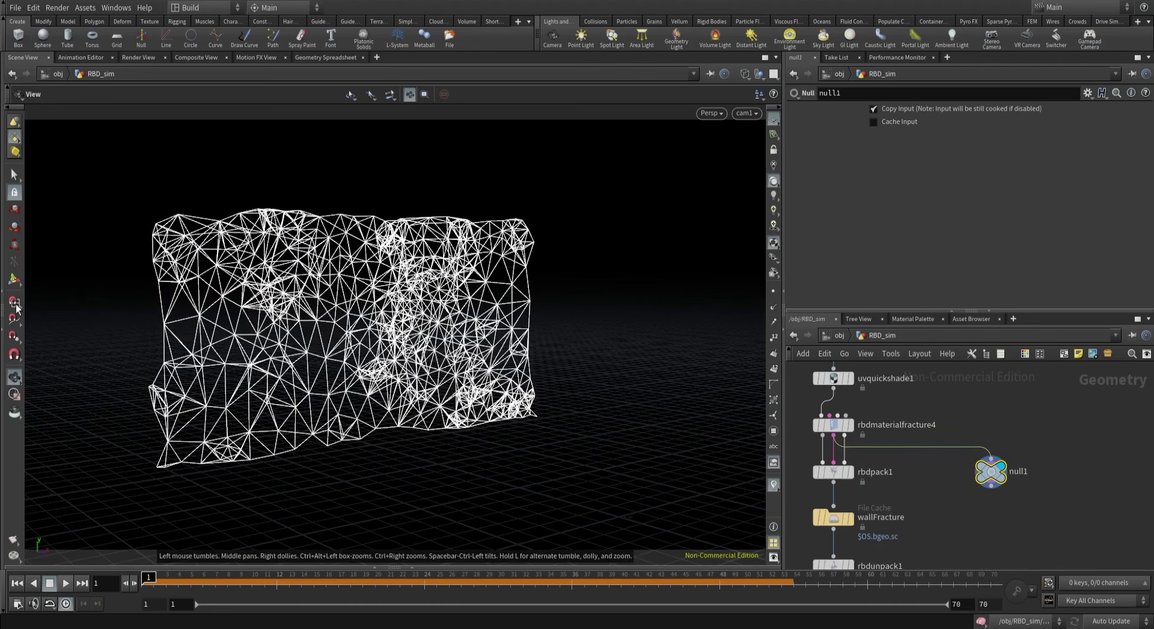
List the constraint primitives in the Geometry Spreadsheet, sorted by strength.
left_click(404, 566)
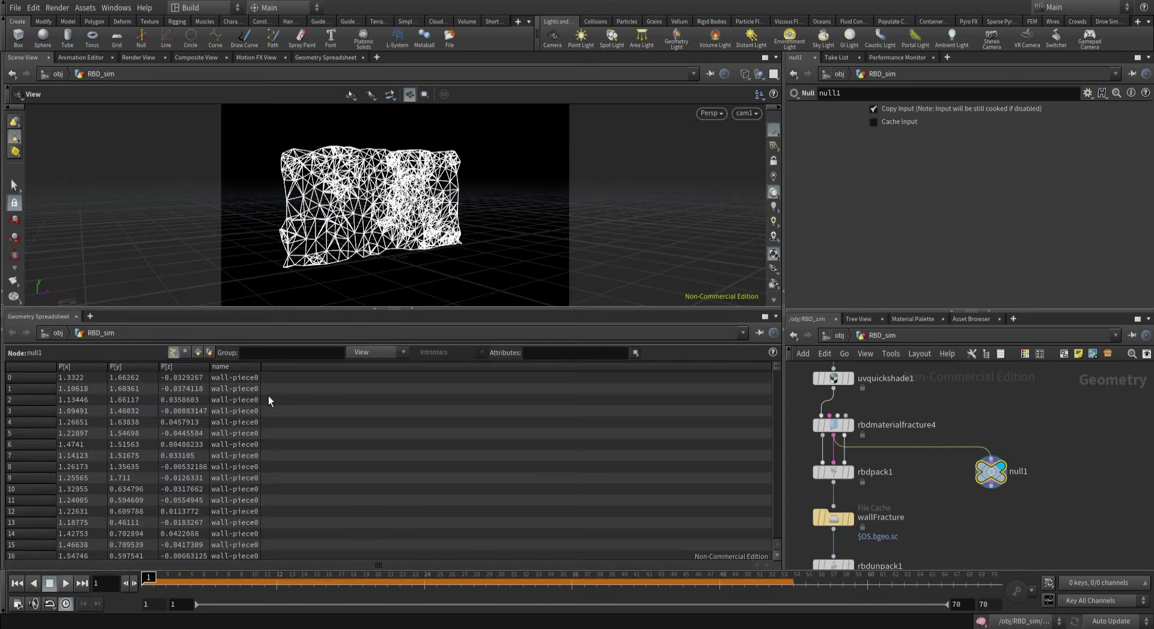
left_click(194, 354)
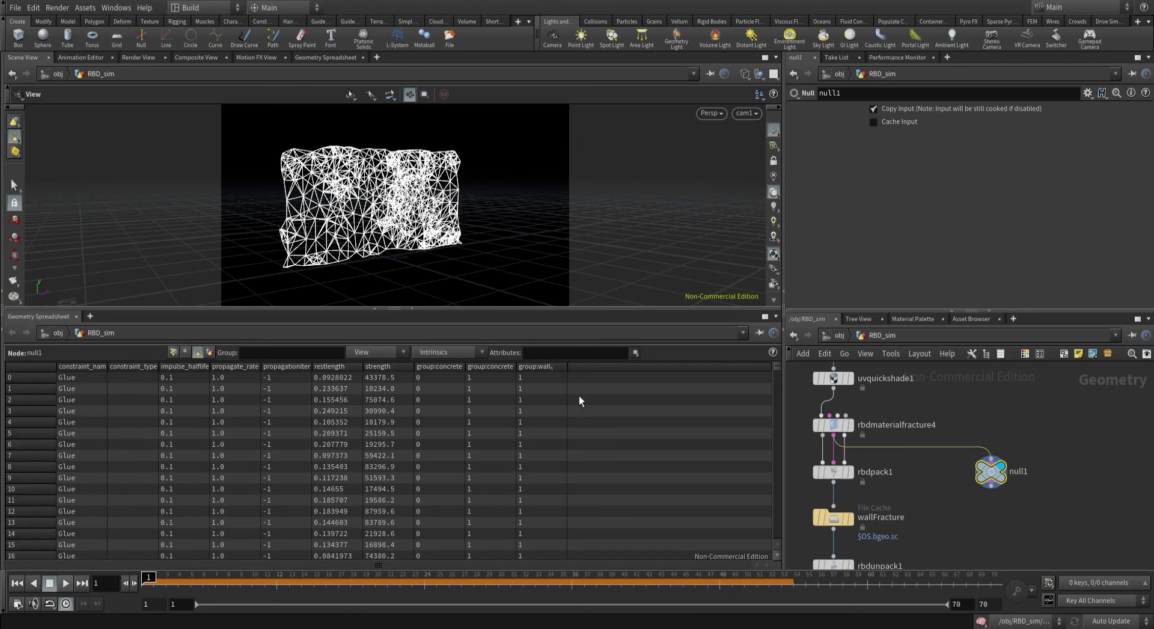
left_click(385, 368)
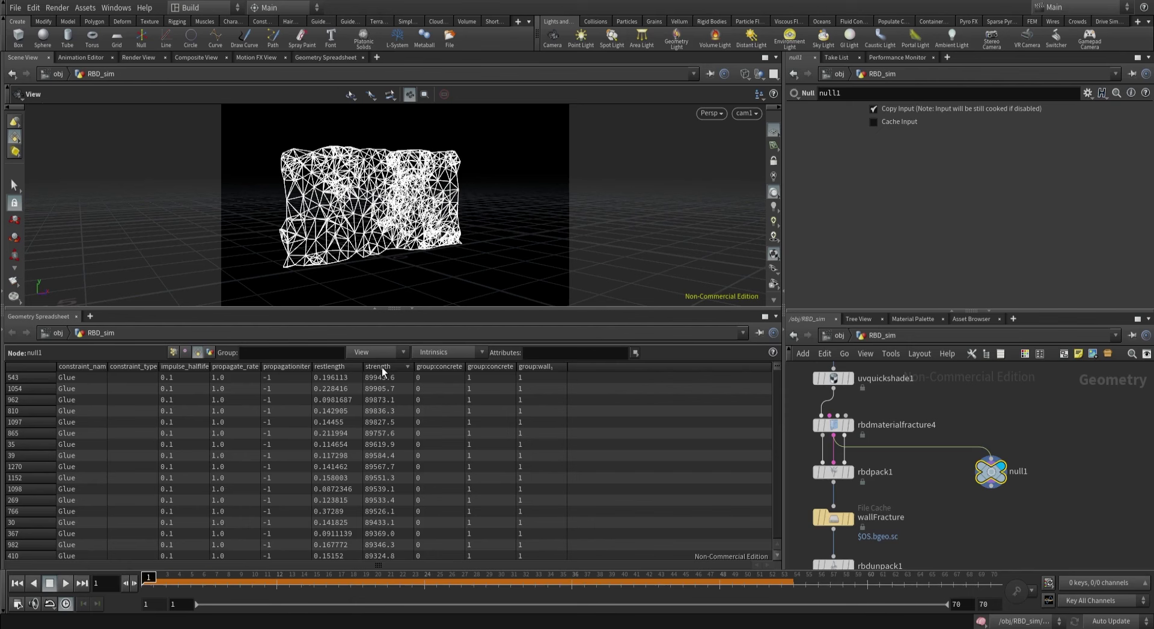
left_click(382, 368)
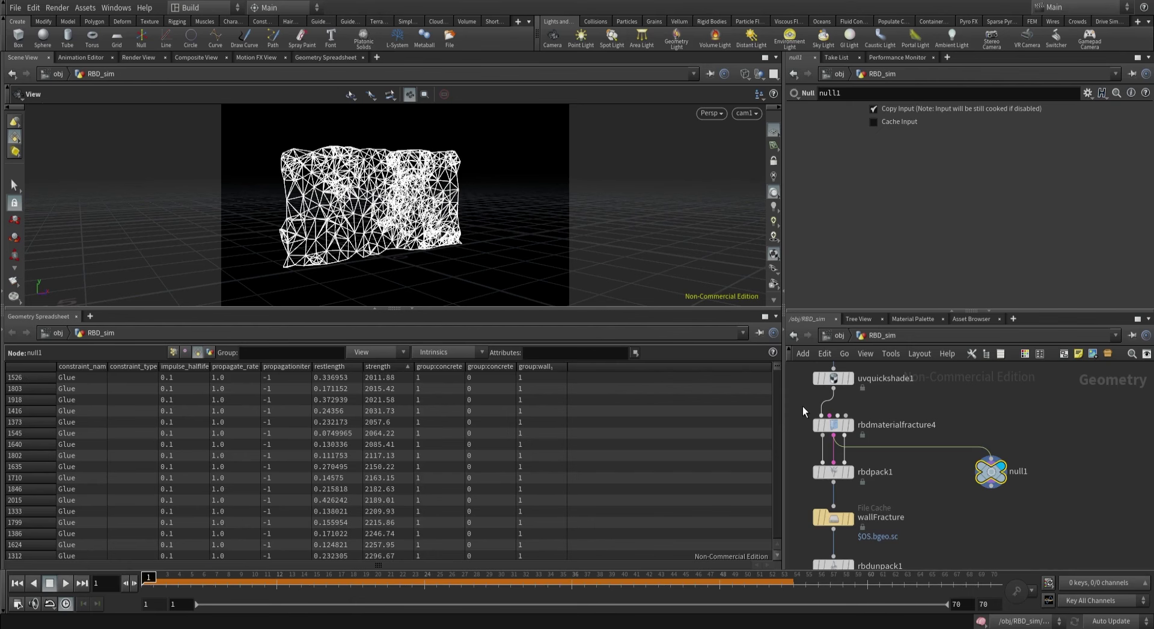
Compare rbdmaterialfracture4's Primary Strength 10000 with null1's glue strengths around 2000–2300.
left_click(832, 424)
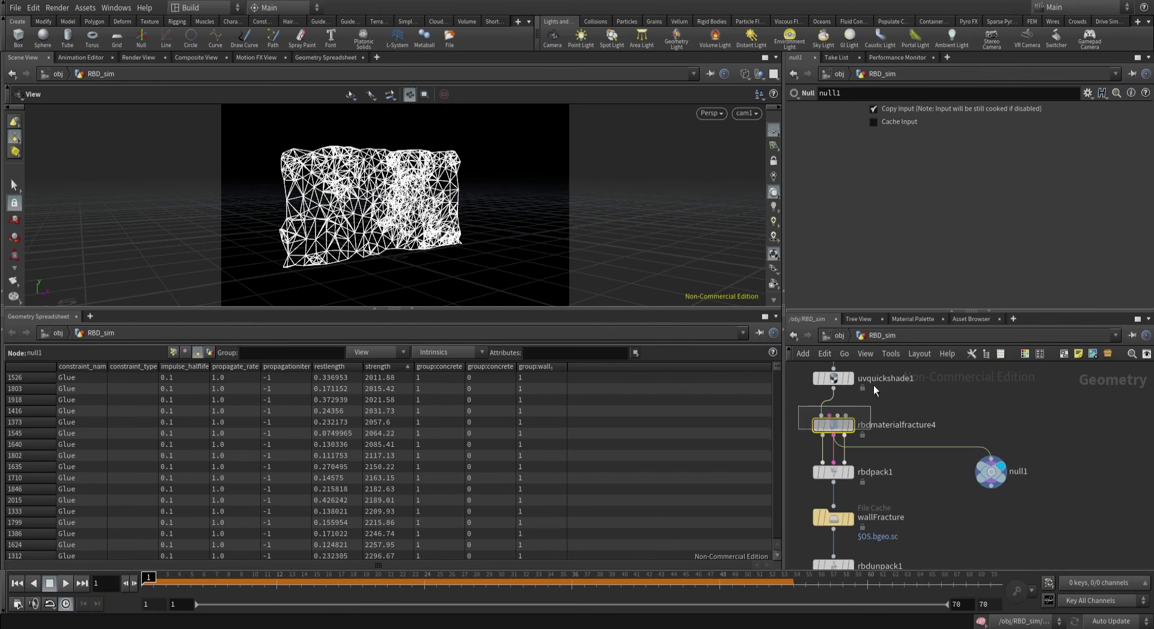
left_click(924, 233)
scroll(898, 240, "down", 2)
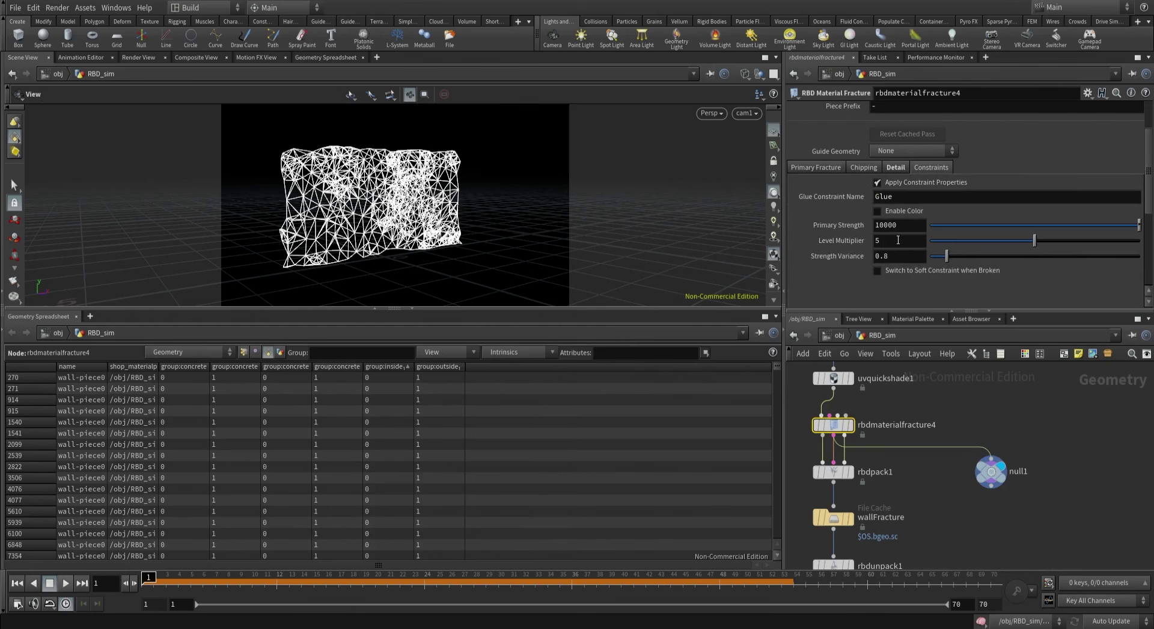
double_click(905, 225)
mouse_move(843, 228)
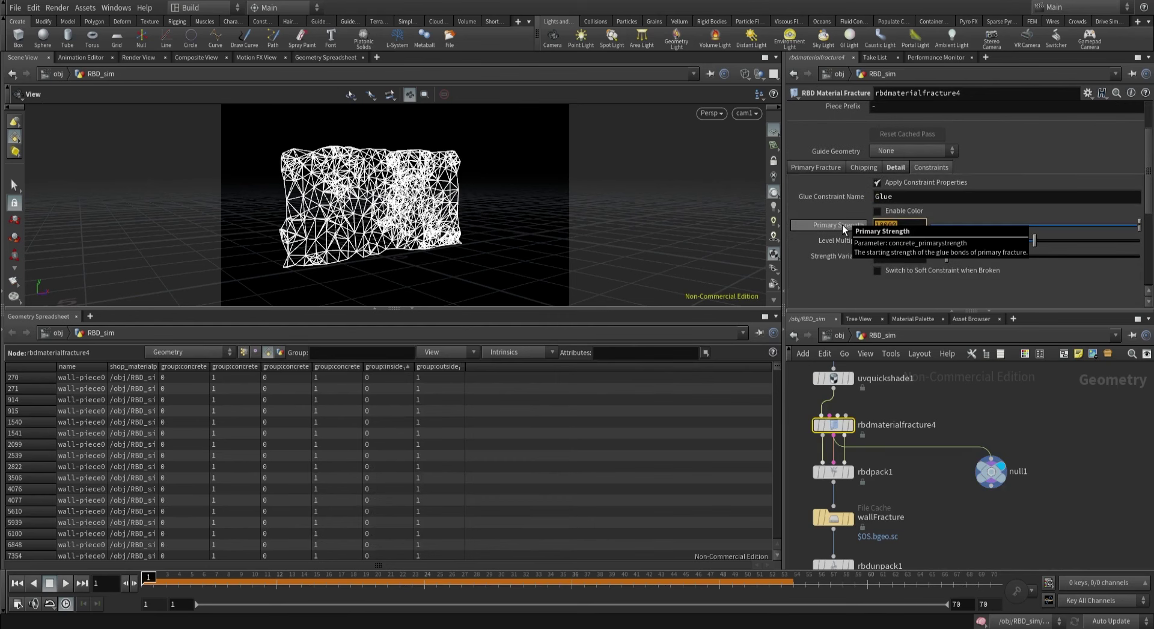
left_click(990, 471)
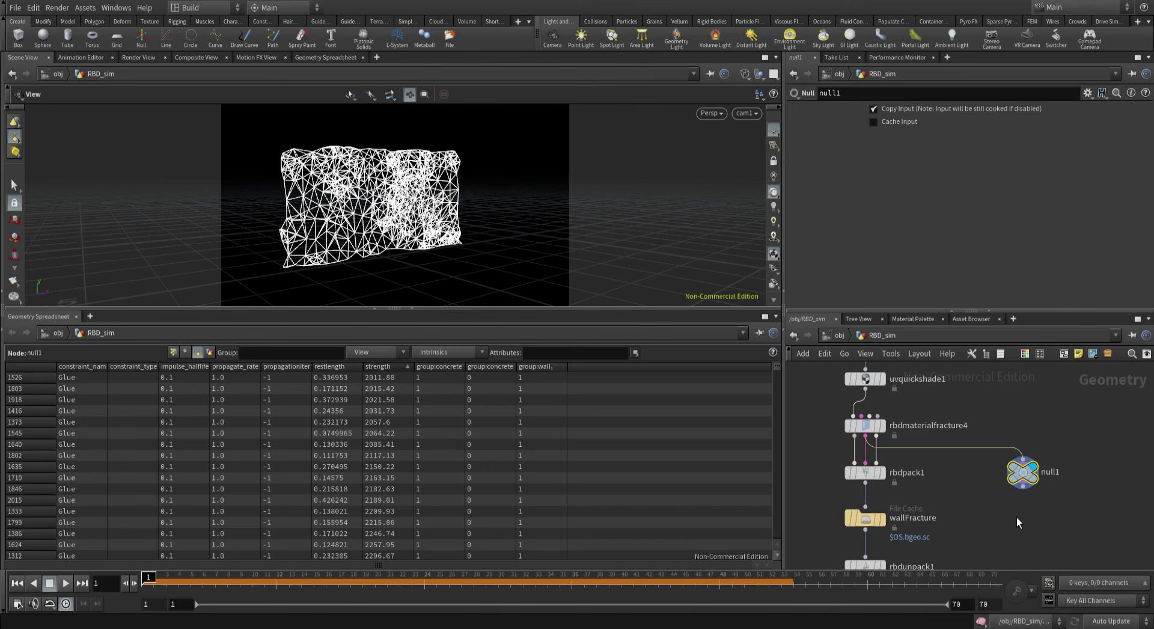
left_click(866, 425)
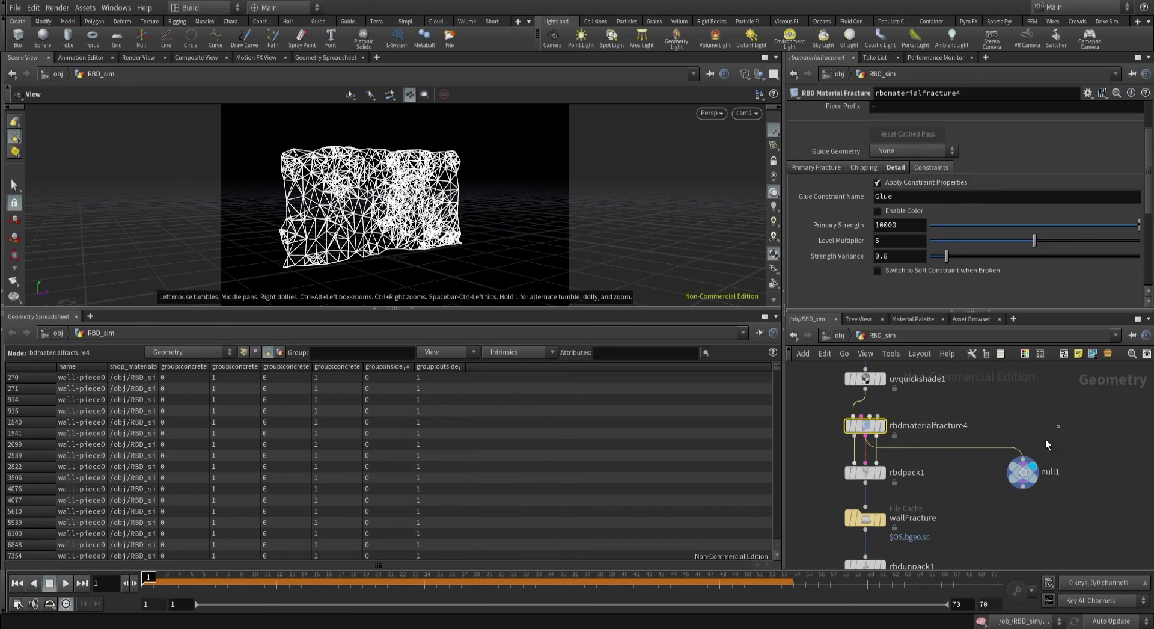
left_click(1022, 472)
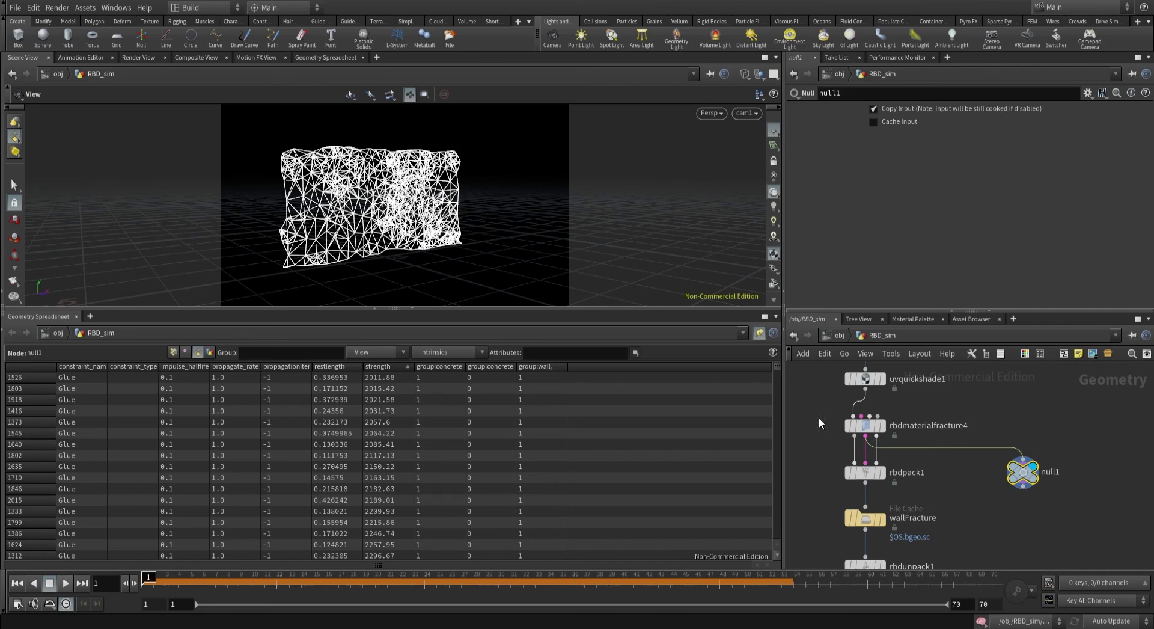
left_click(857, 426)
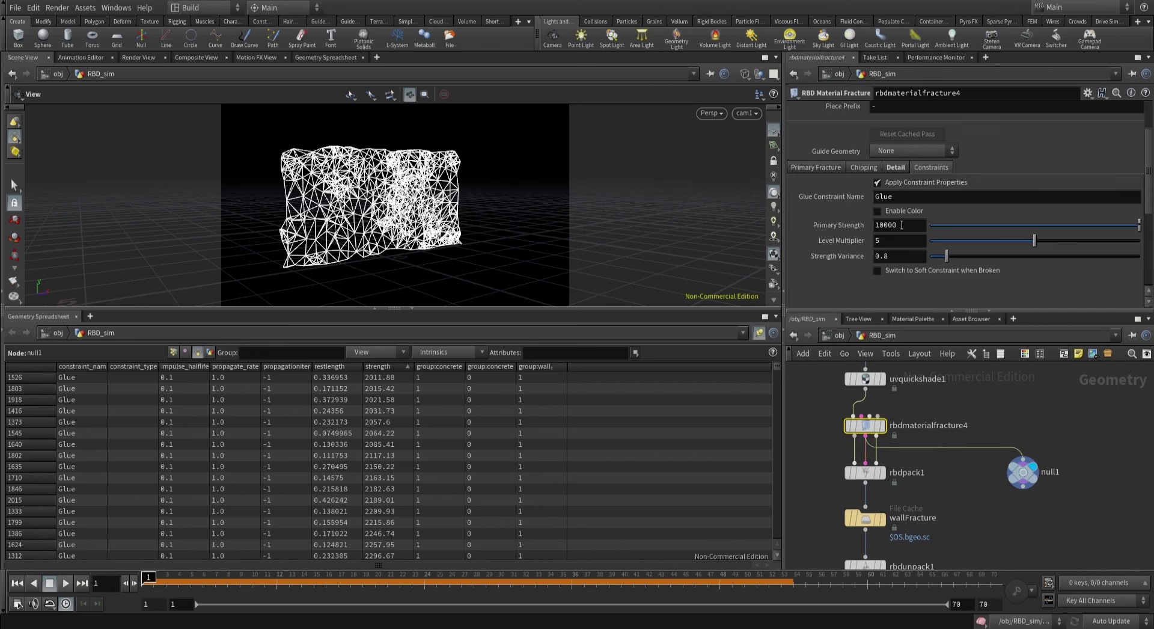
Set Primary Strength to 1000 and sort the spreadsheet constraints by strength.
left_click(901, 225)
key("Return")
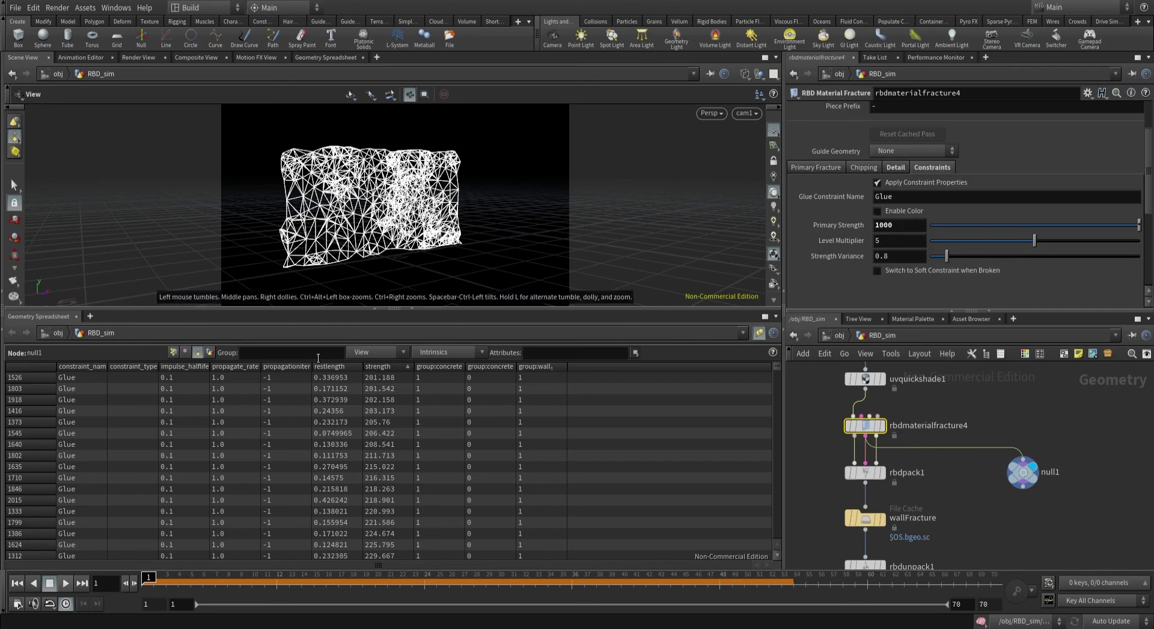
left_click(386, 366)
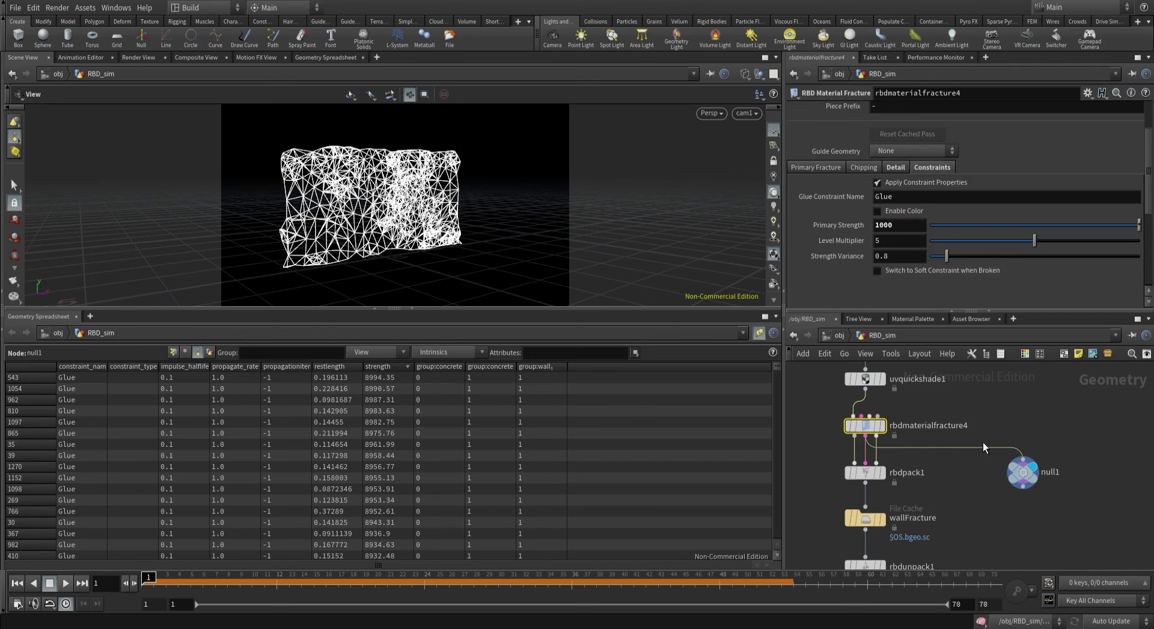
left_click(377, 368)
left_click(378, 367)
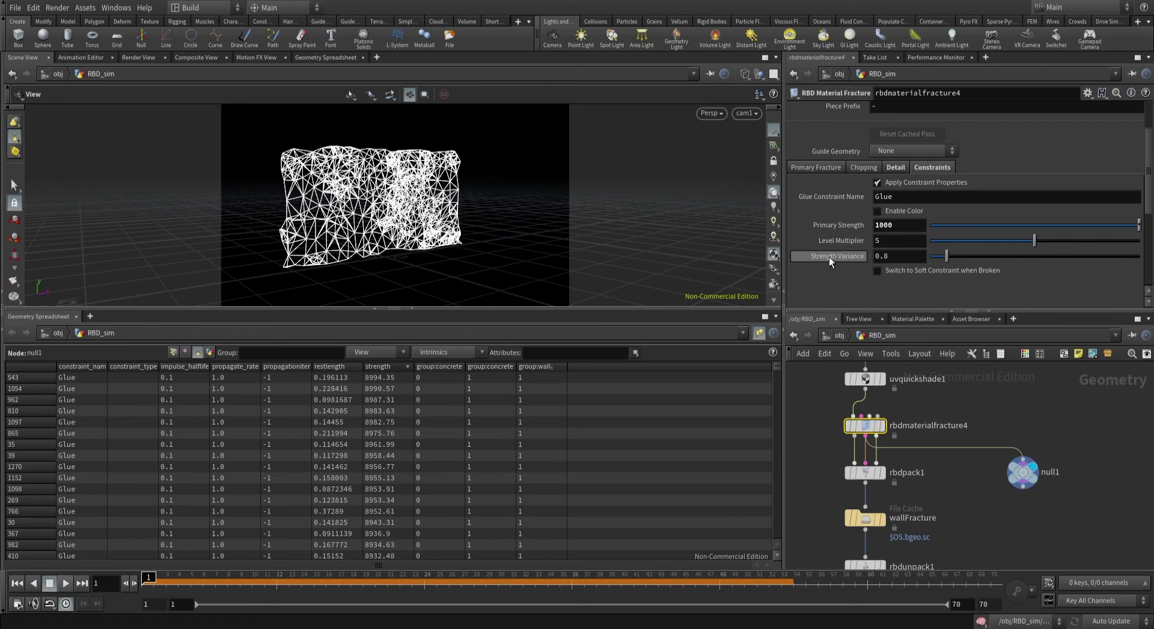
Set Strength Variance to 0 and Level Multiplier to 1.
left_click(914, 257)
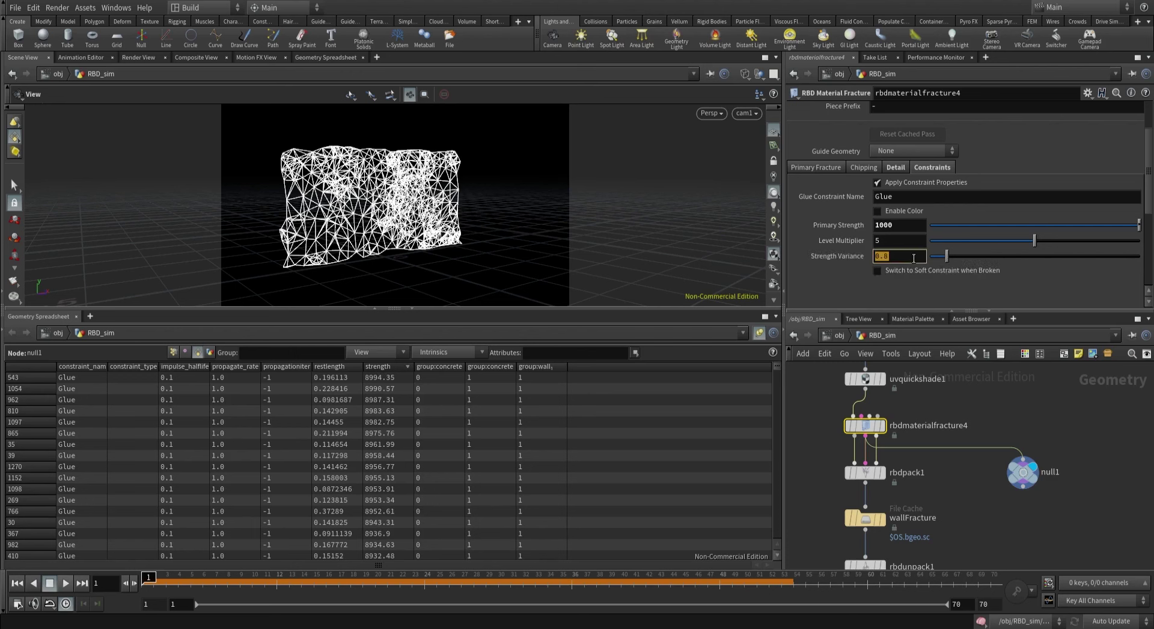
type("0")
key("Return")
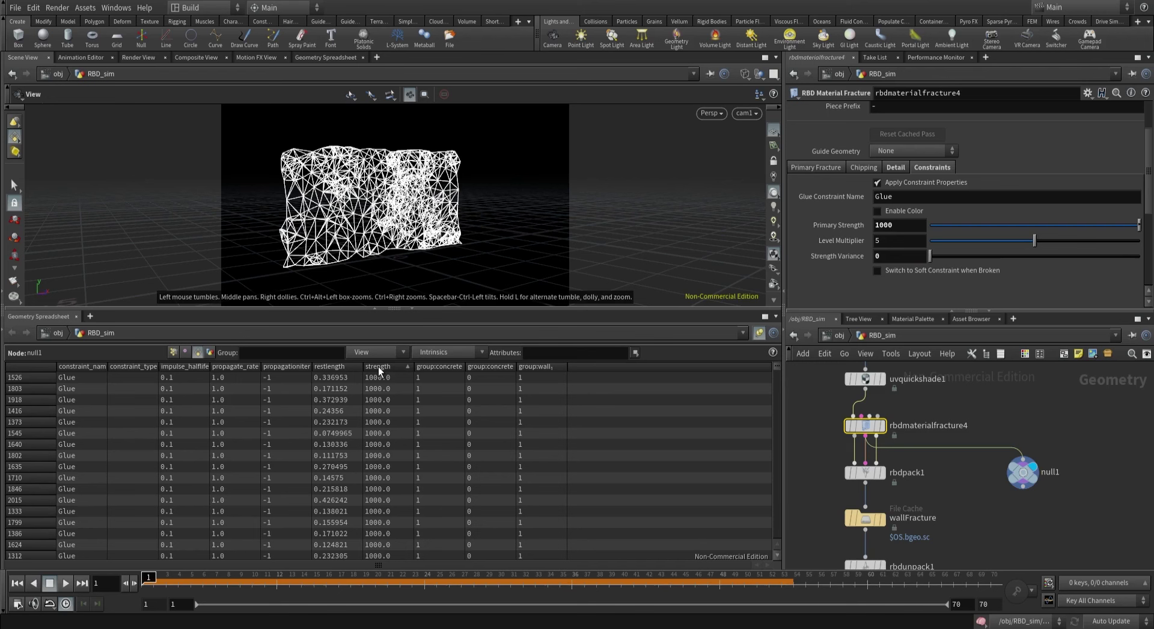
double_click(887, 237)
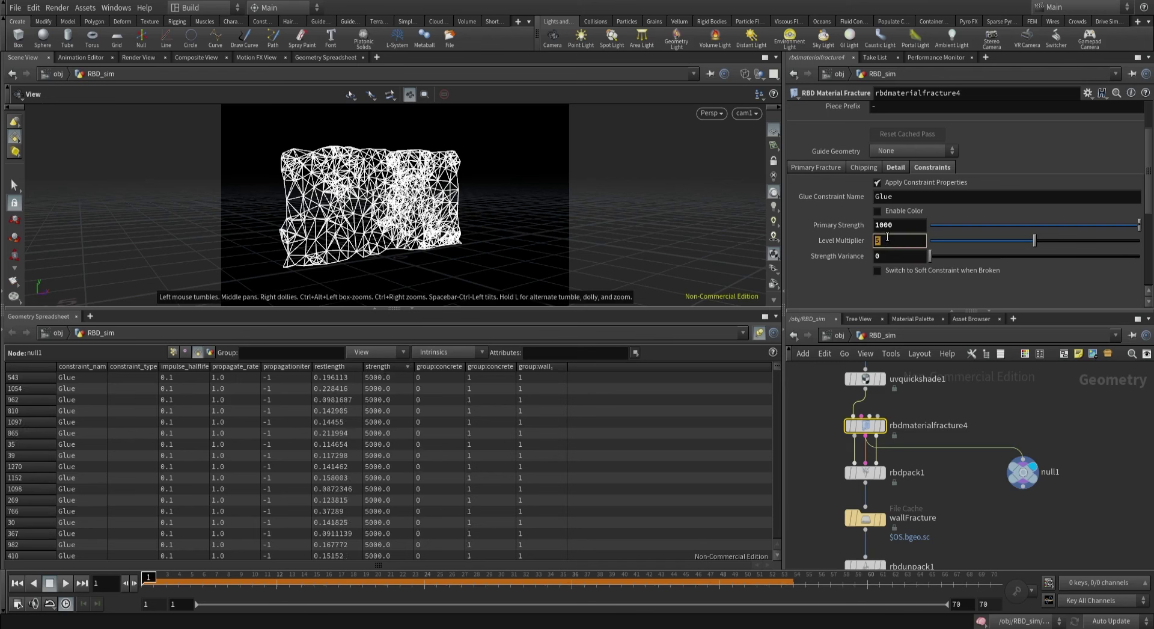
type("1")
key("Return")
Compare null1's constraint output against the wallFracture cache and fracture constraint settings.
middle_click_drag(819, 518, 830, 468)
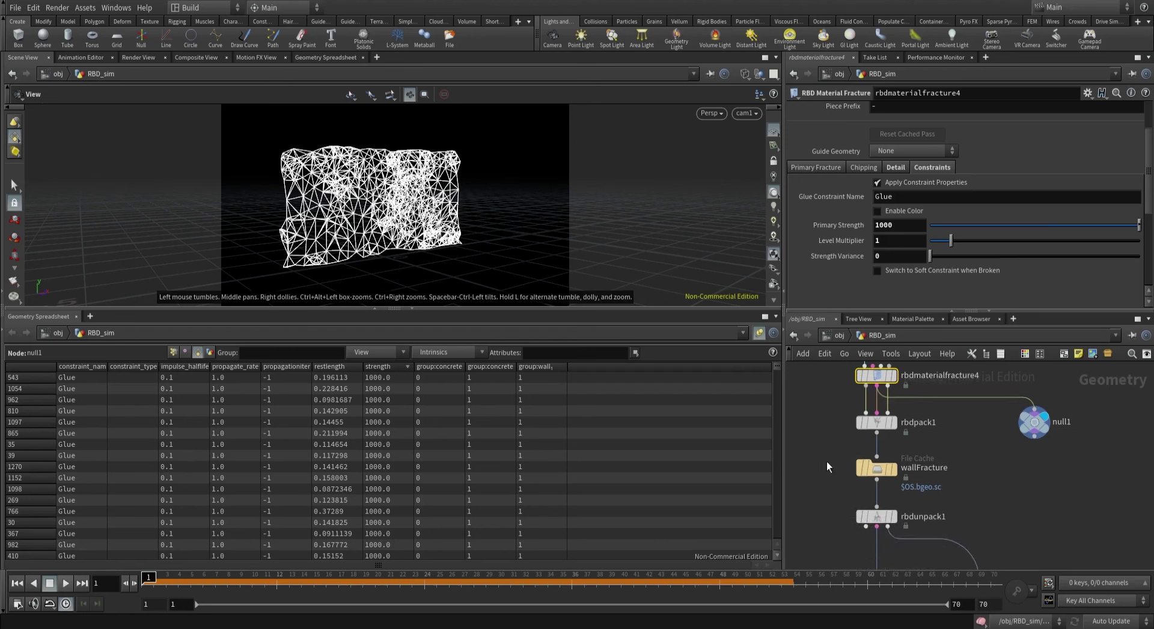
left_click(876, 468)
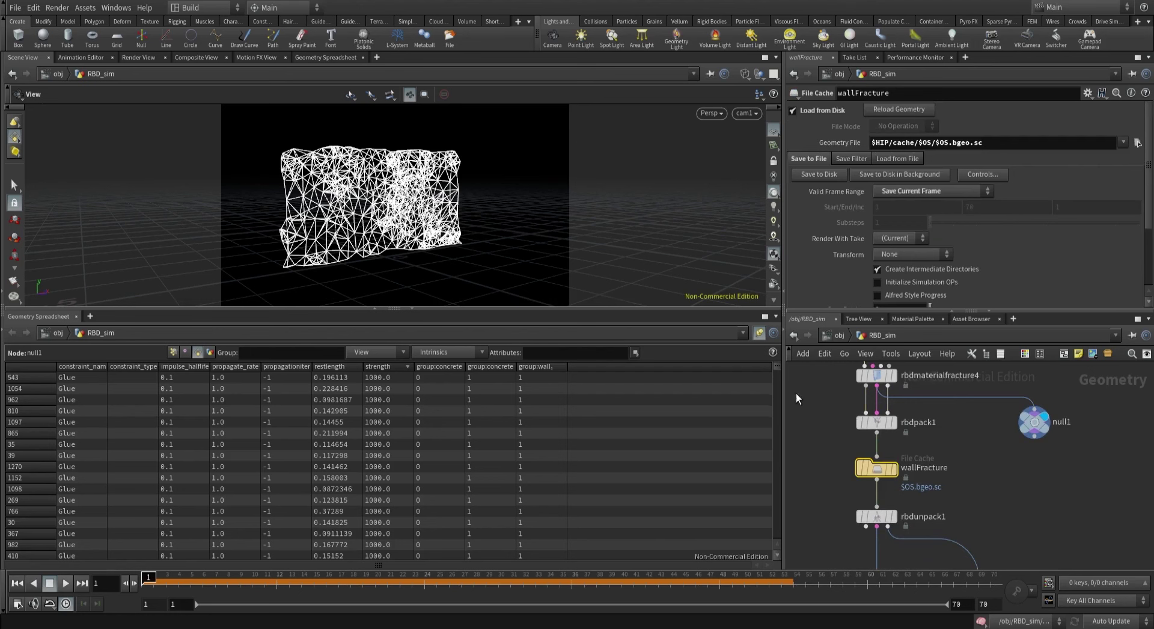
middle_click_drag(806, 399, 812, 481)
left_click(874, 457)
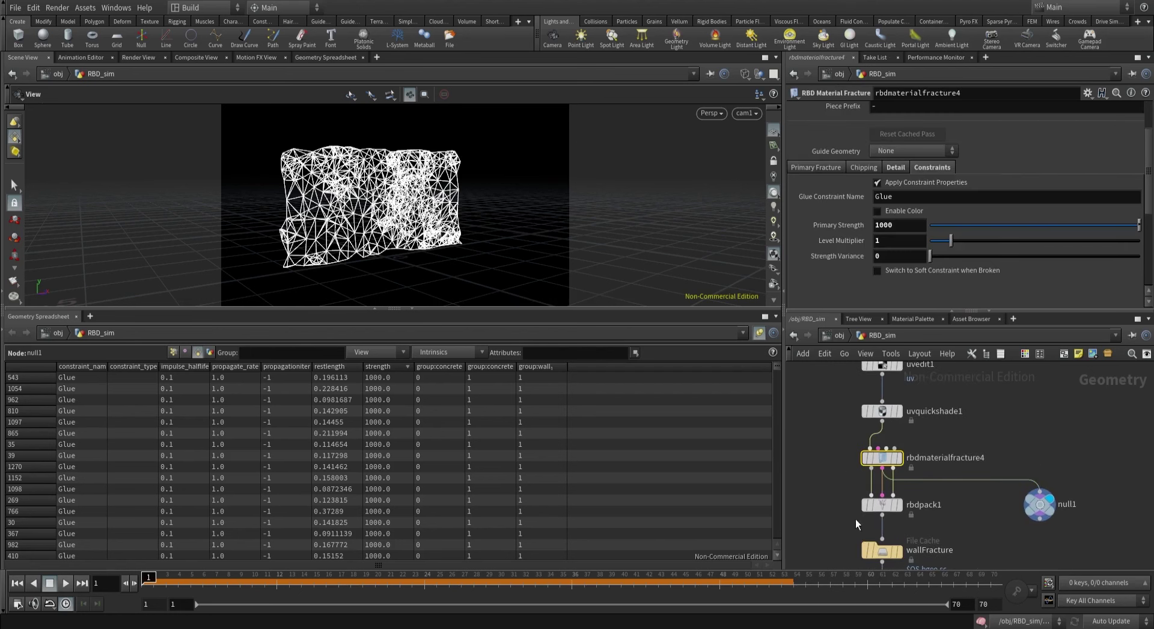
middle_click_drag(898, 554, 901, 490)
left_click(901, 488)
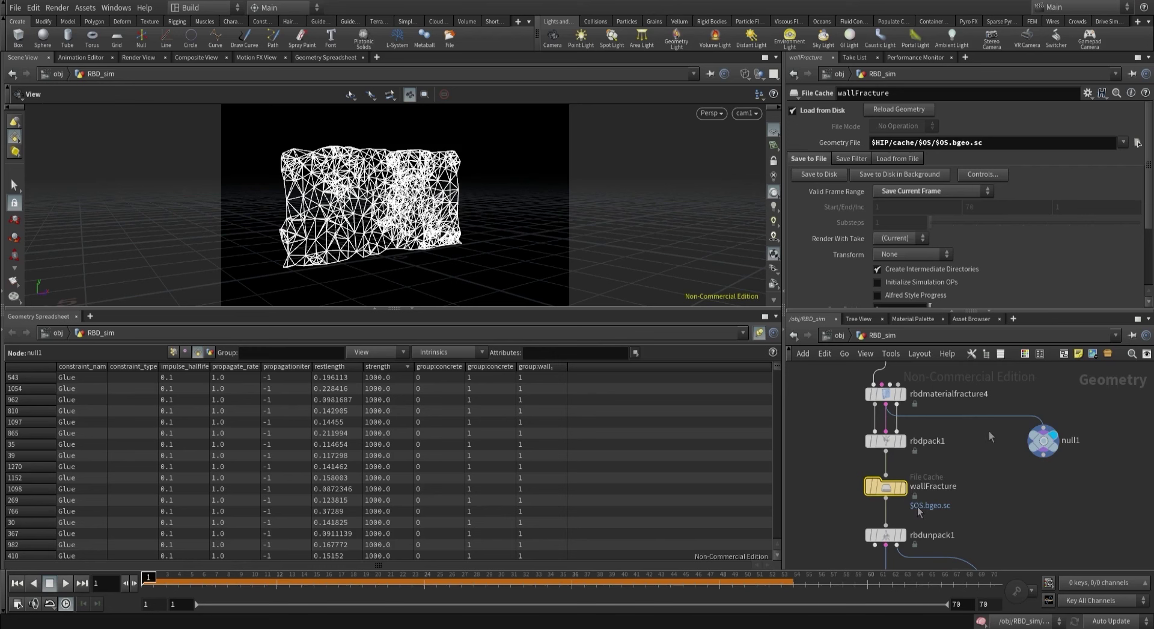
left_click(1043, 440)
left_click(886, 394)
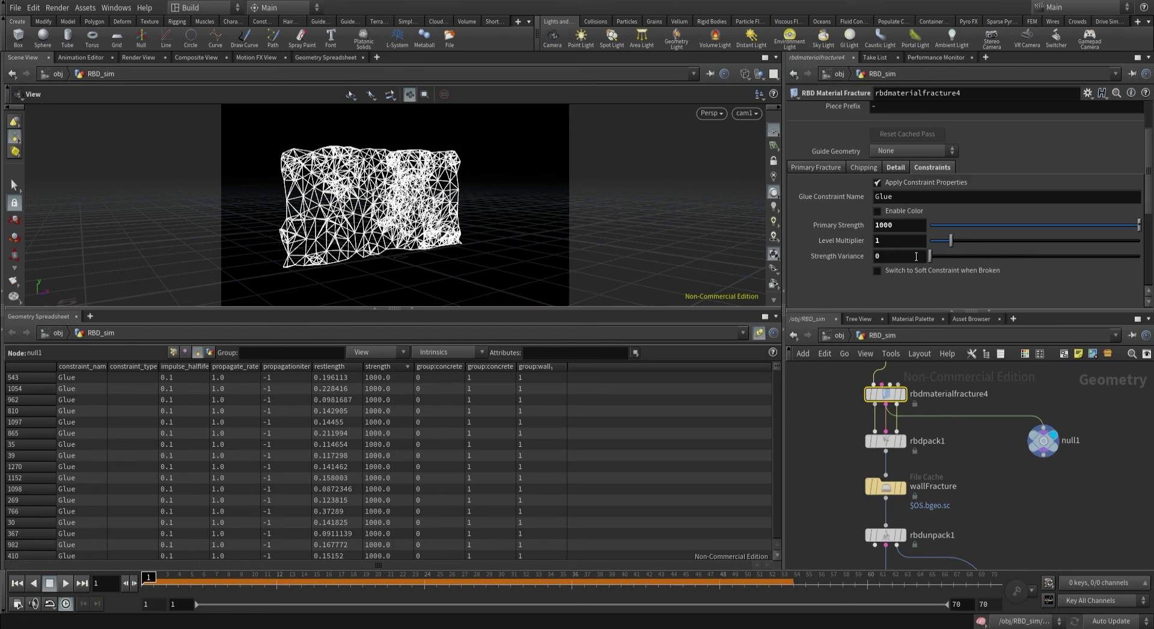
left_click(1045, 439)
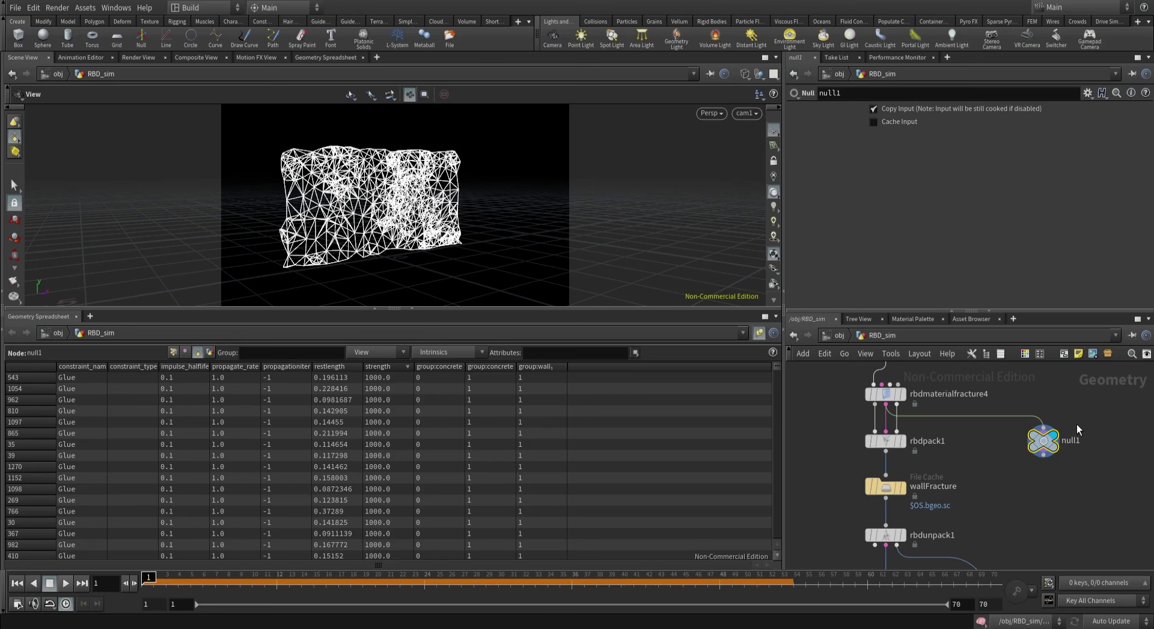
left_click(886, 391)
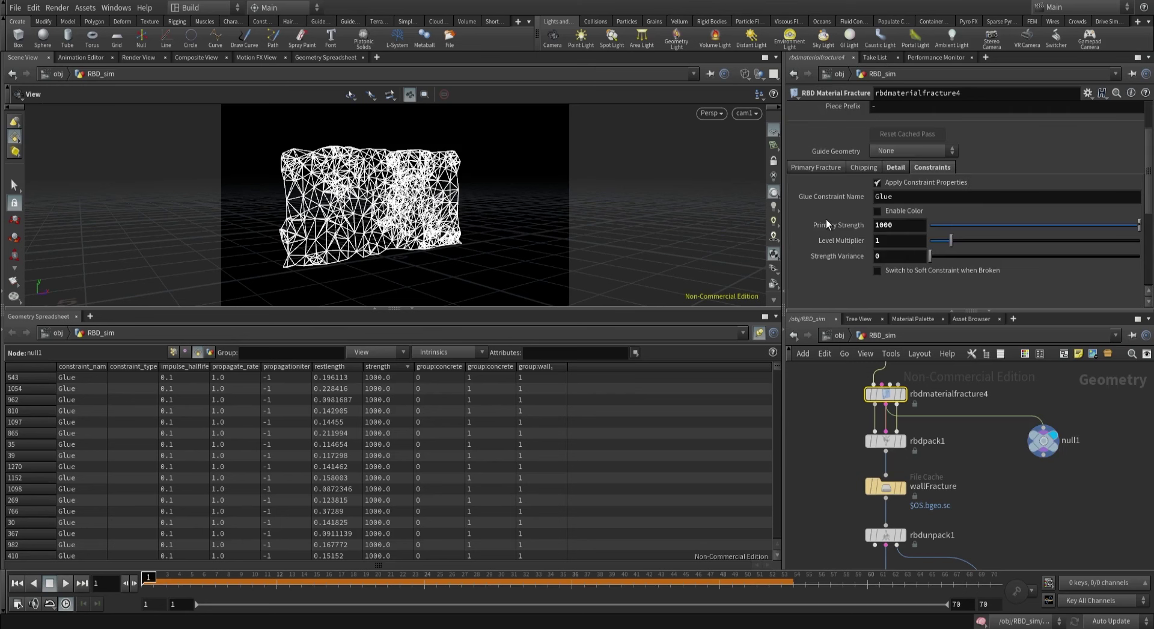
left_click(1043, 440)
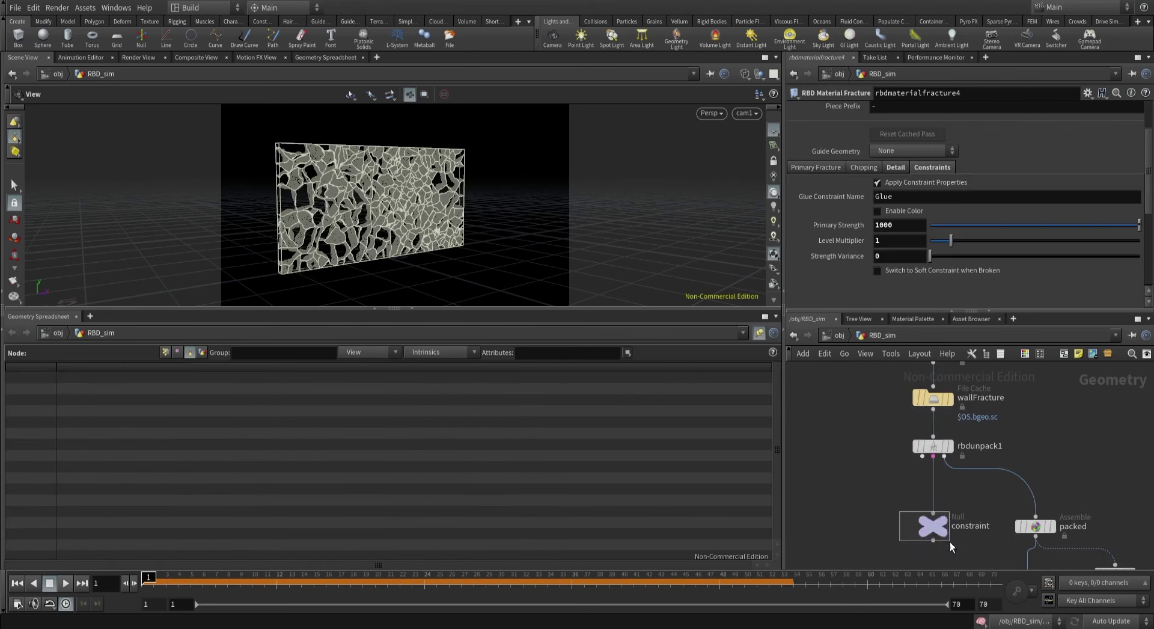
Inspect the constraint null's info and move it lower to make room.
left_click(943, 526)
middle_click(935, 526)
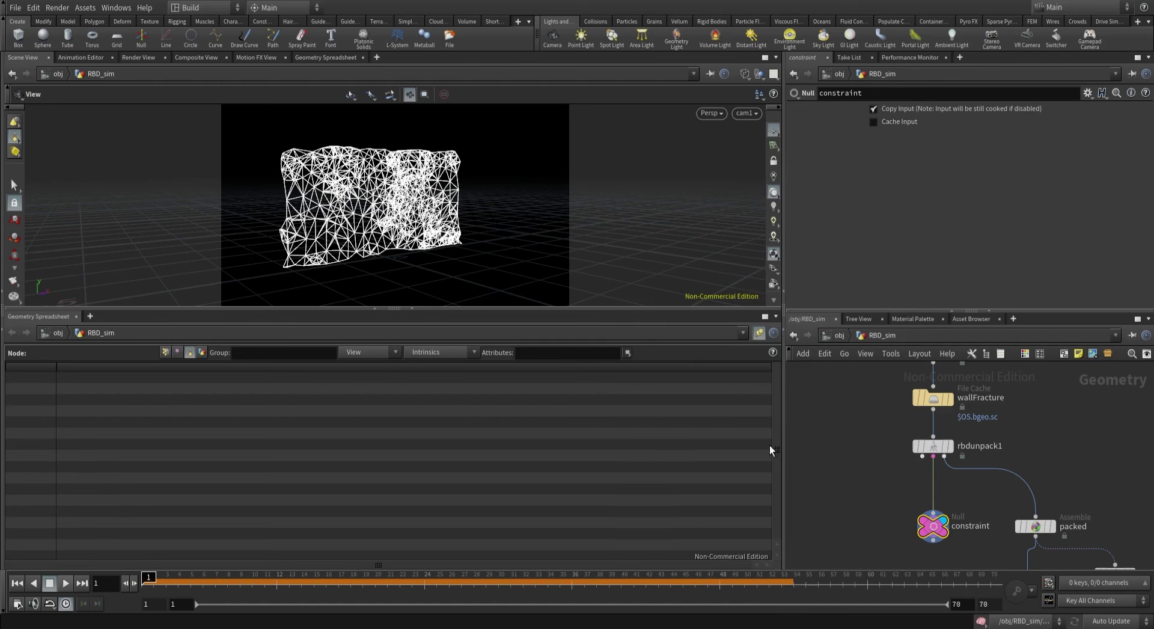
middle_click_drag(833, 484, 840, 424)
mouse_move(933, 477)
left_click_drag(933, 477, 934, 513)
Insert a Clean node between rbdunpack1 and constraint, removing attributes and groups but not degenerate primitives.
key("Tab")
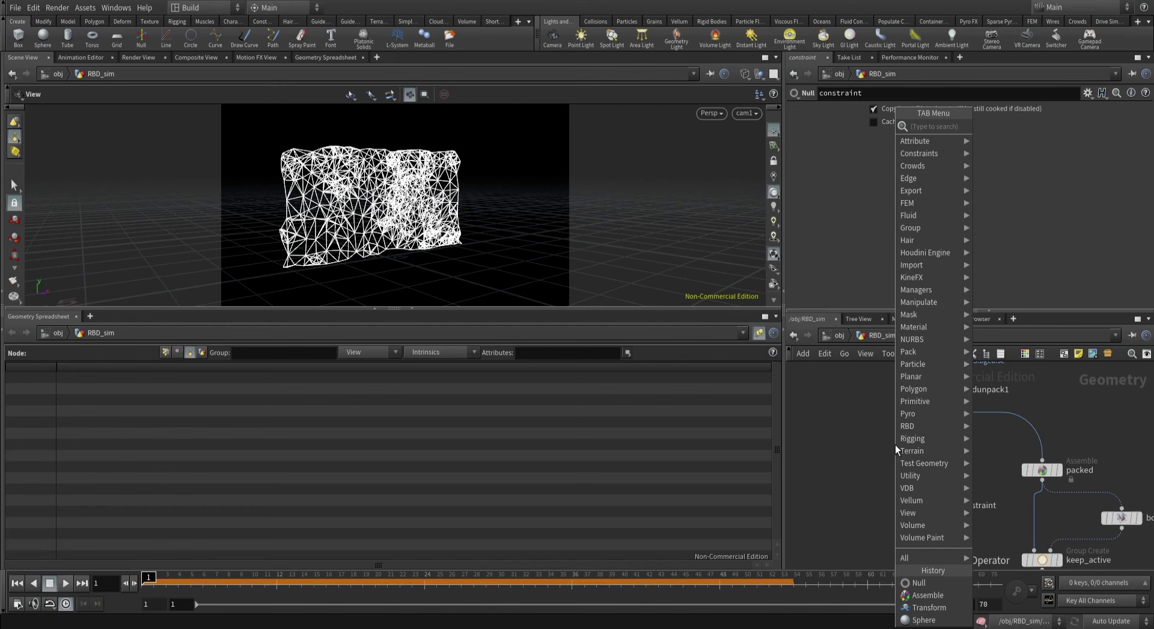
type("clean")
key("Return")
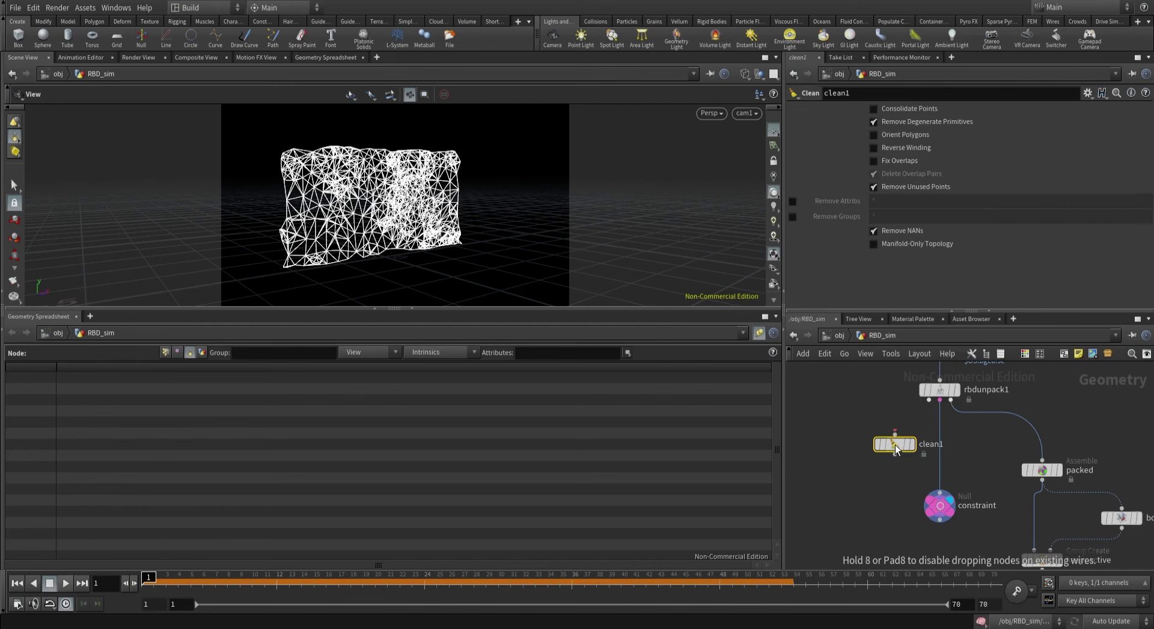
left_click(938, 448)
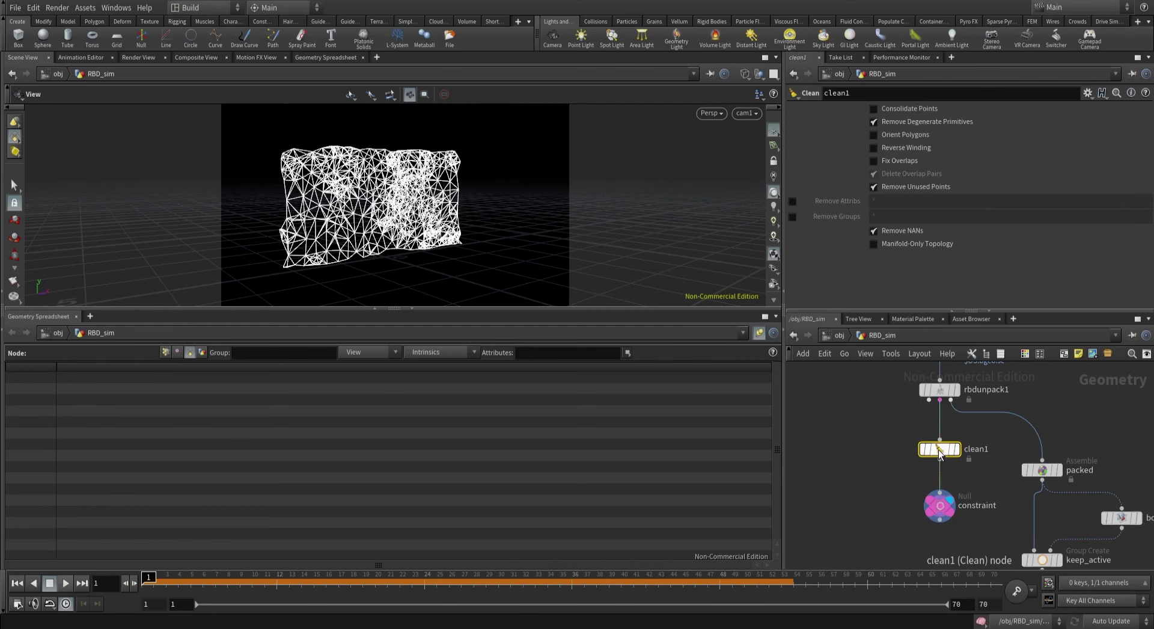
left_click(894, 122)
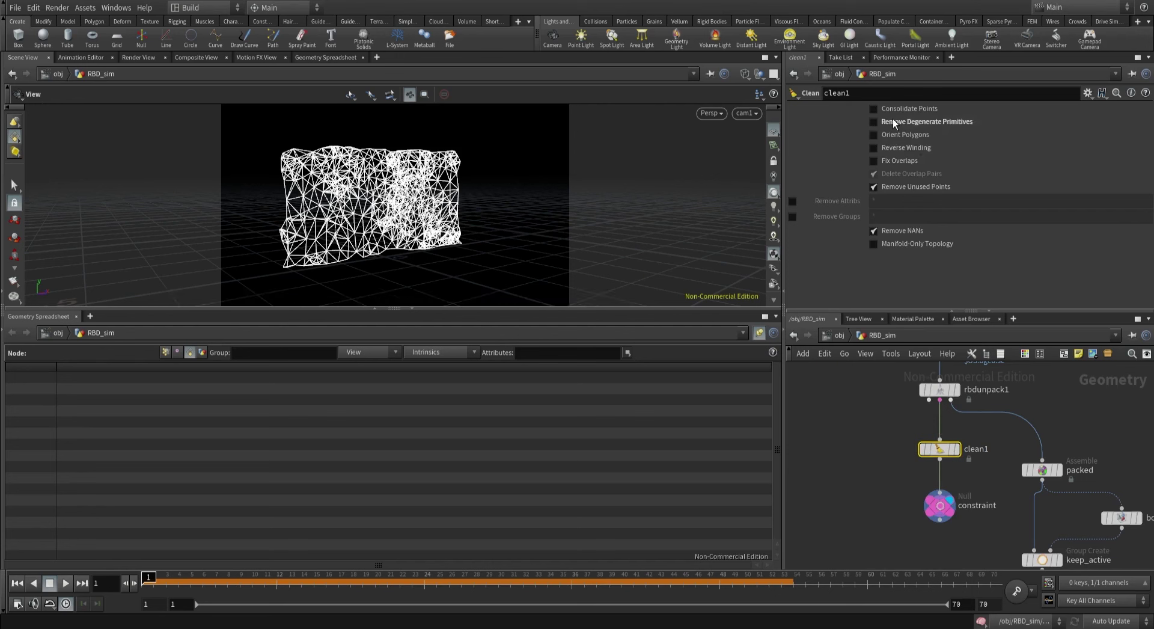
left_click(792, 202)
left_click(792, 217)
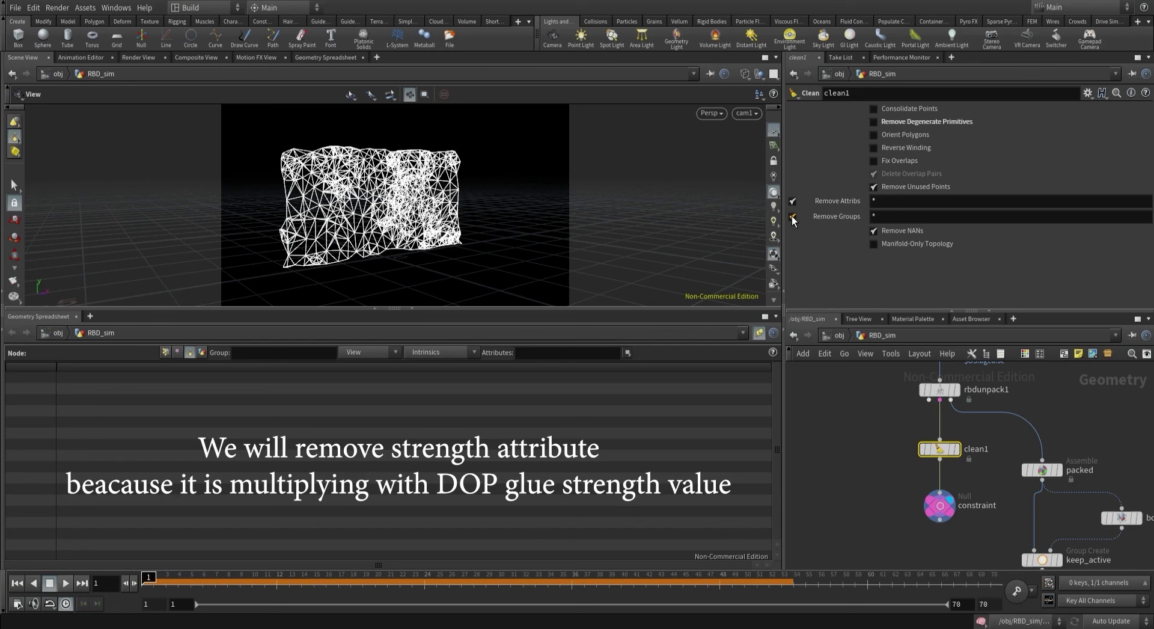
Set the Remove Attribs pattern to keep only name, then inspect clean1's attributes.
left_click(891, 201)
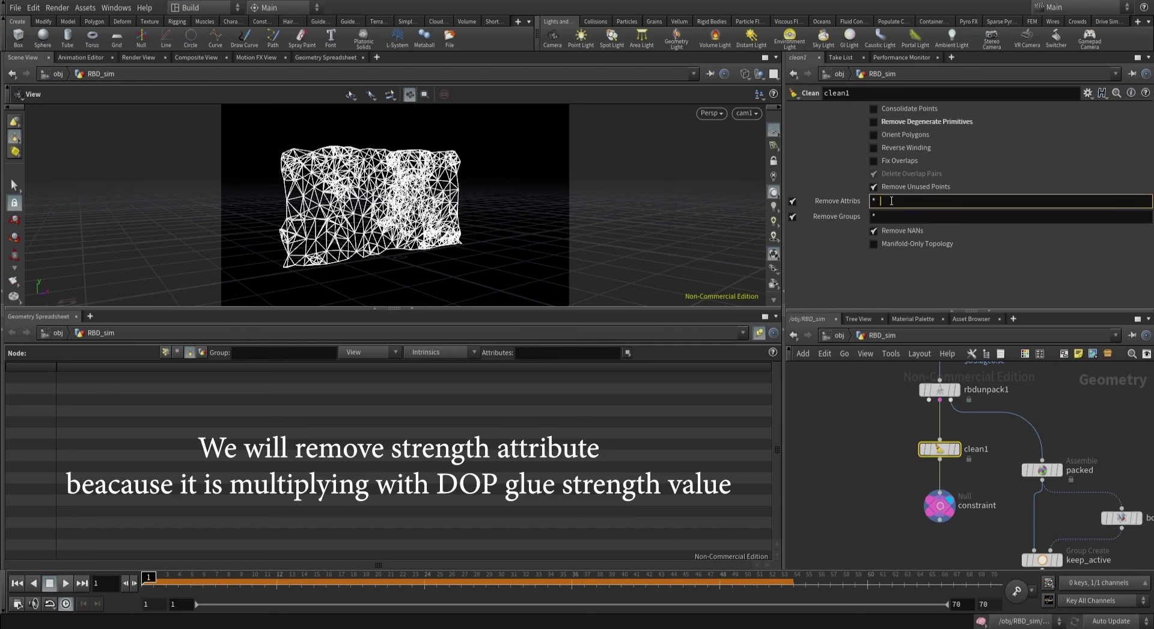
type("^name")
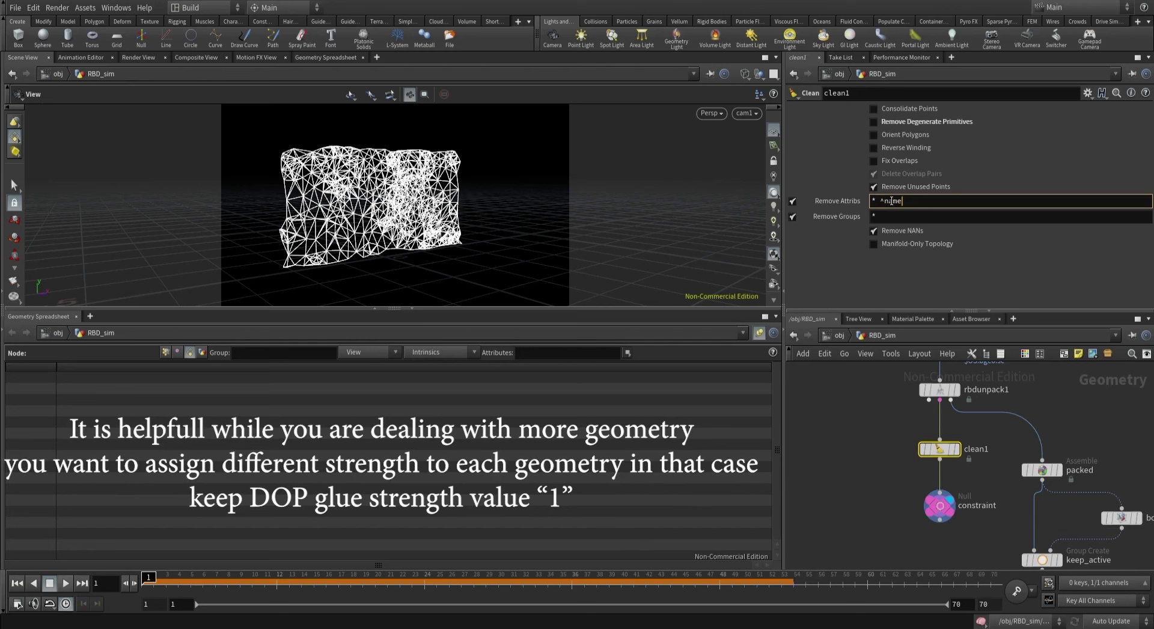
key("Return")
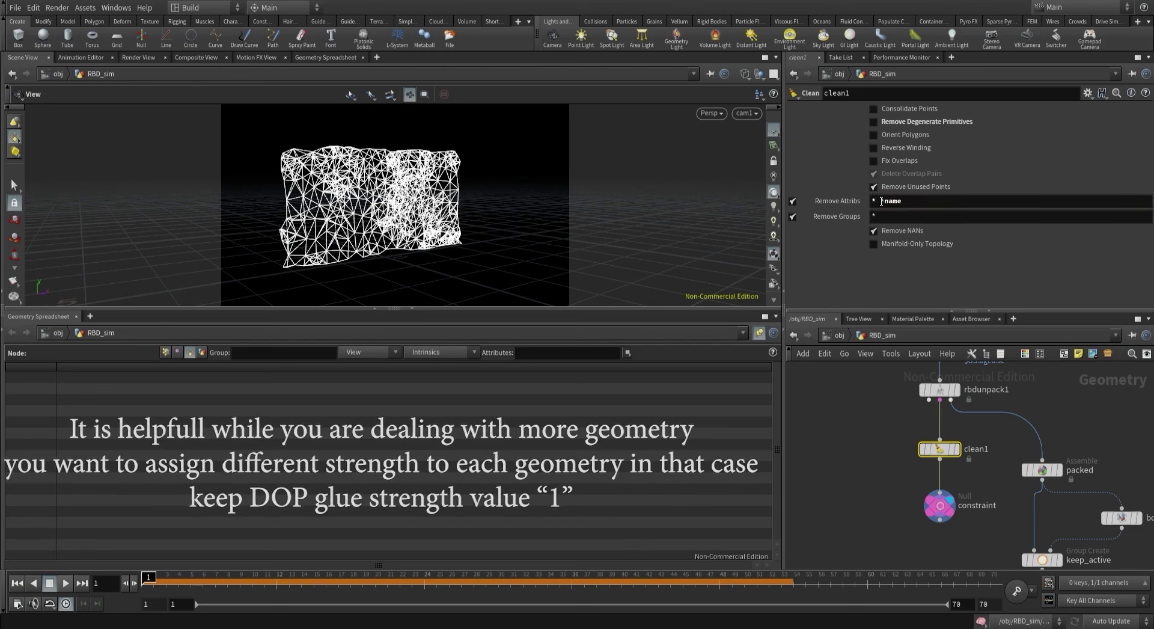
left_click(881, 200)
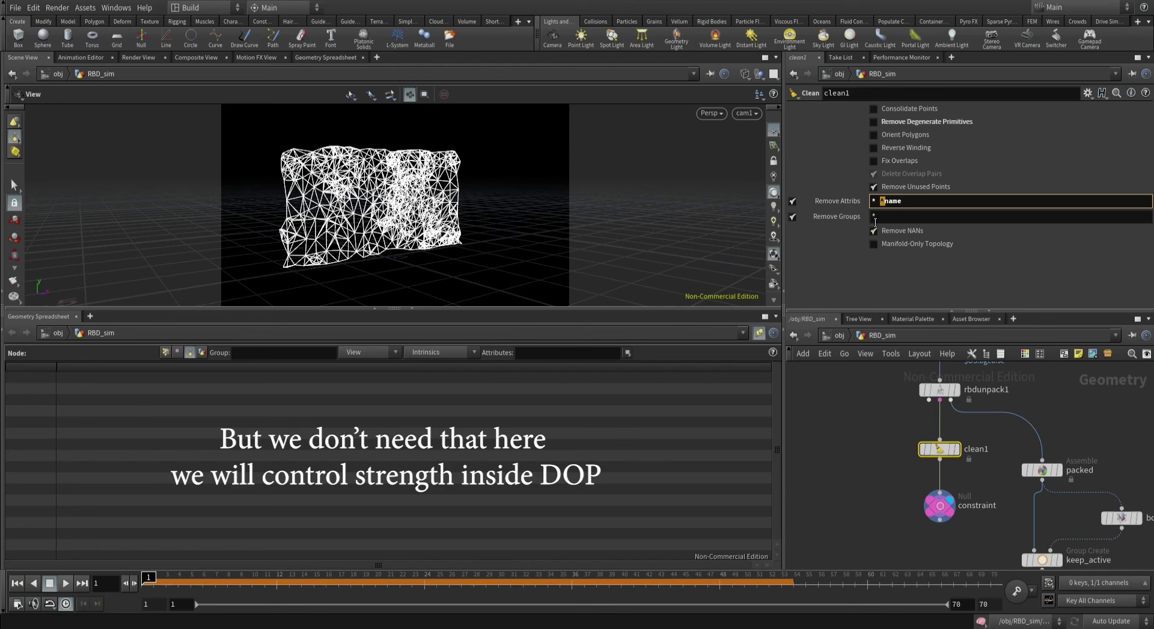
key("BackSpace")
key("BackSpace")
type("*")
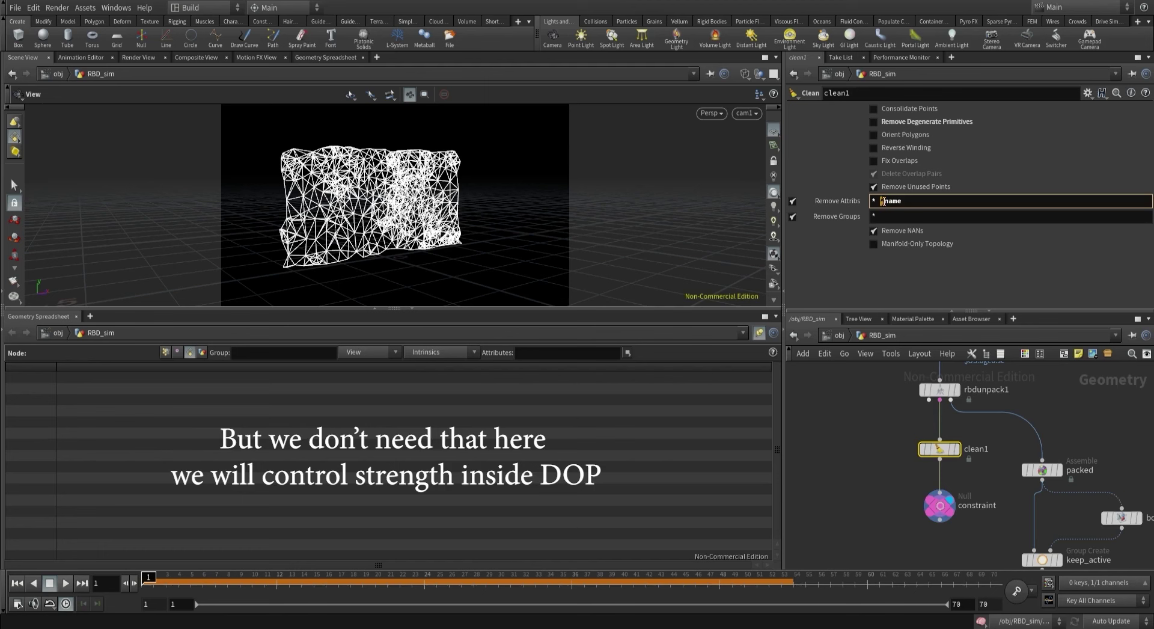
middle_click(930, 458)
Refine the pattern to * ^*name* so constraint_name is kept too, and recheck attributes.
left_click(924, 200)
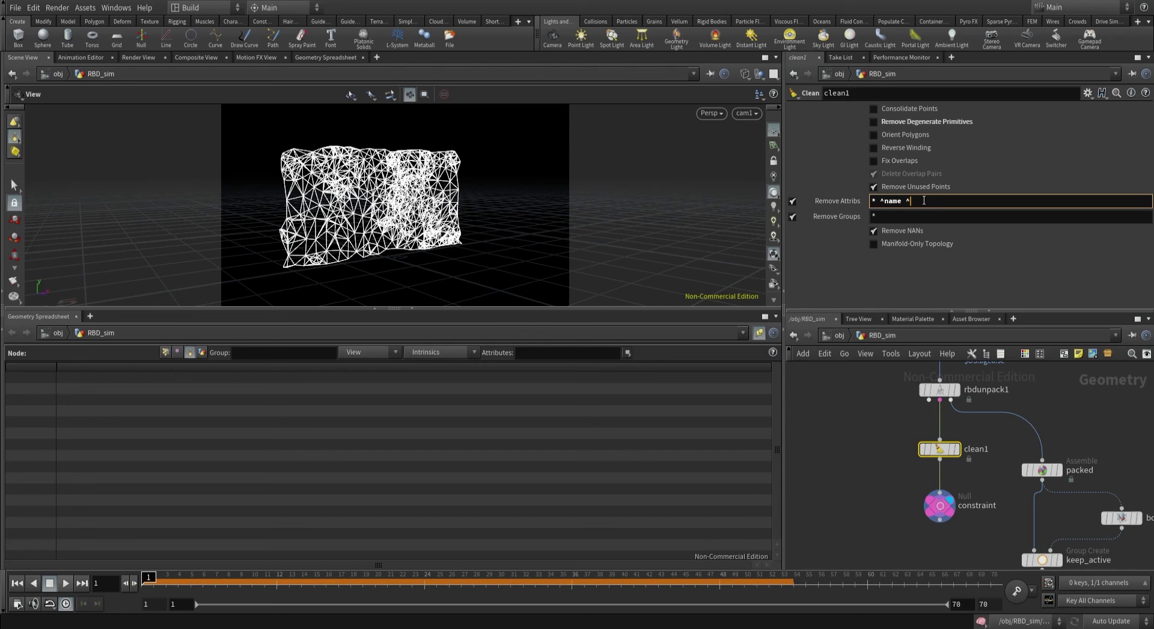
type("^constdhfghf")
key("BackSpace")
key("BackSpace")
key("BackSpace")
key("BackSpace")
key("BackSpace")
key("BackSpace")
key("BackSpace")
key("BackSpace")
key("BackSpace")
key("BackSpace")
key("BackSpace")
key("BackSpace")
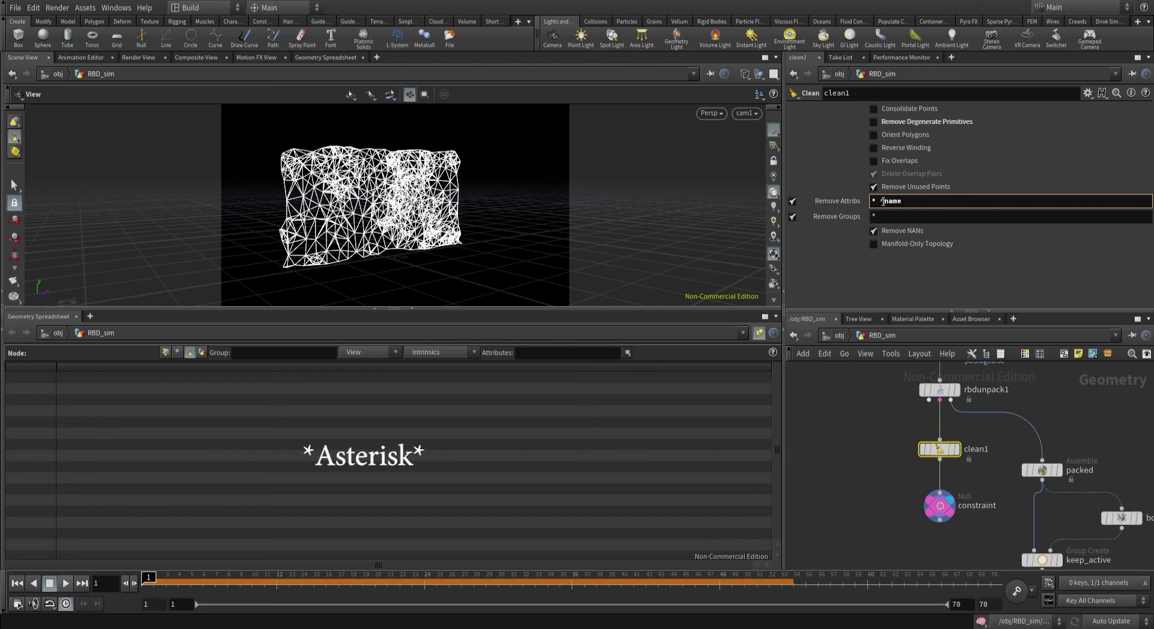
type("*")
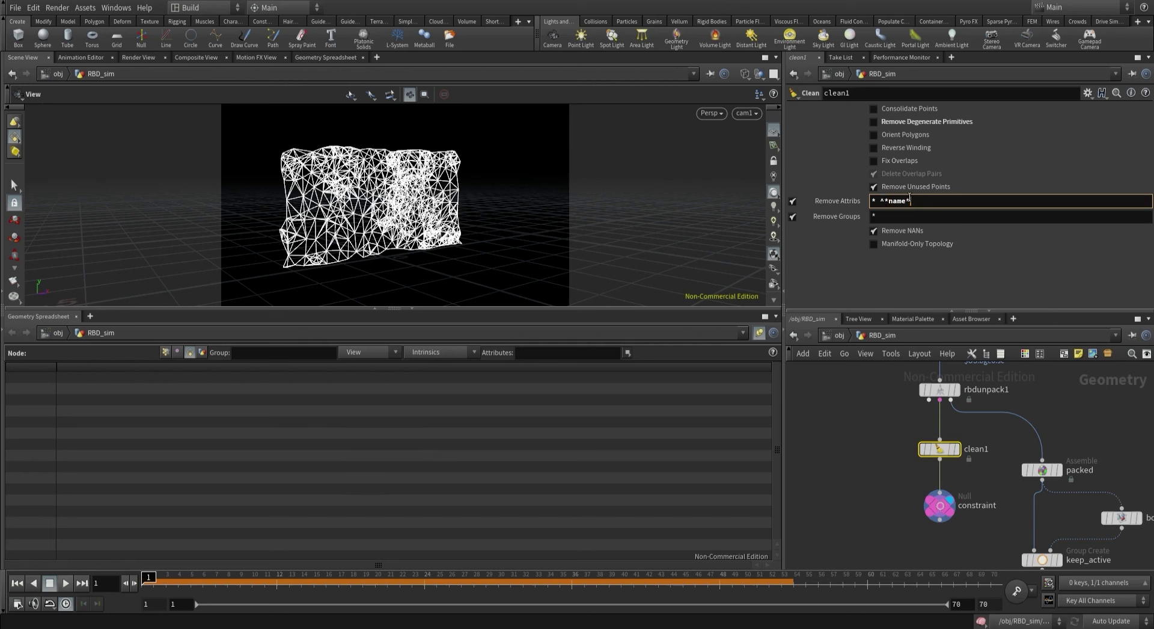
middle_click_drag(944, 451, 751, 475)
scroll(877, 445, "down", 6)
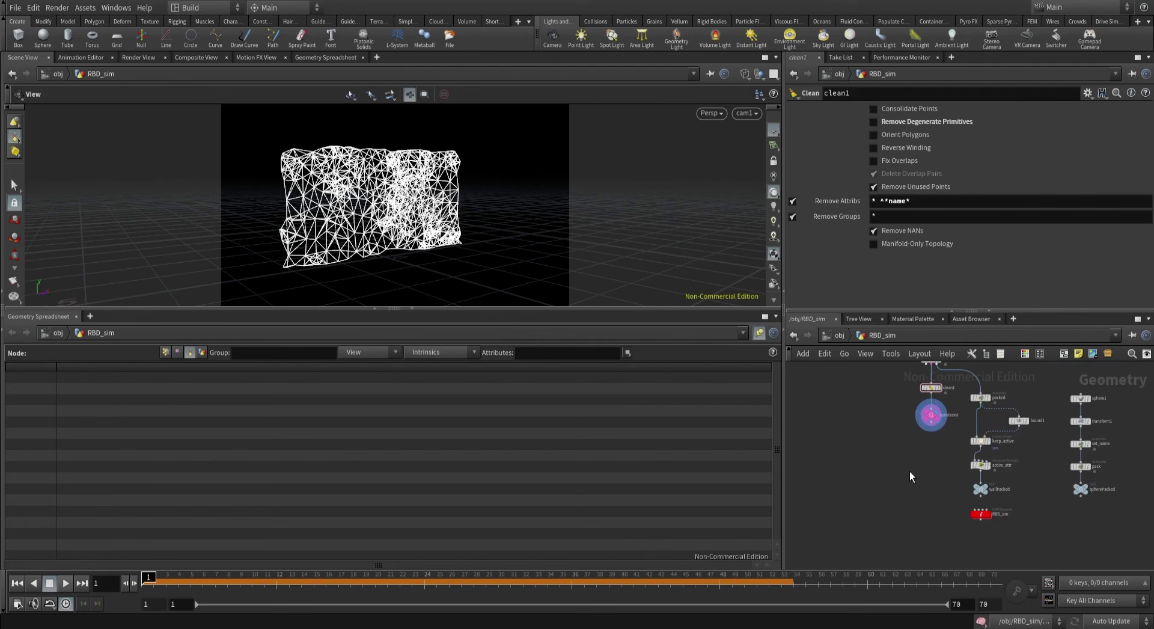
Inside RBD_sim, maximize the viewport in shaded mode and play the simulation.
double_click(981, 515)
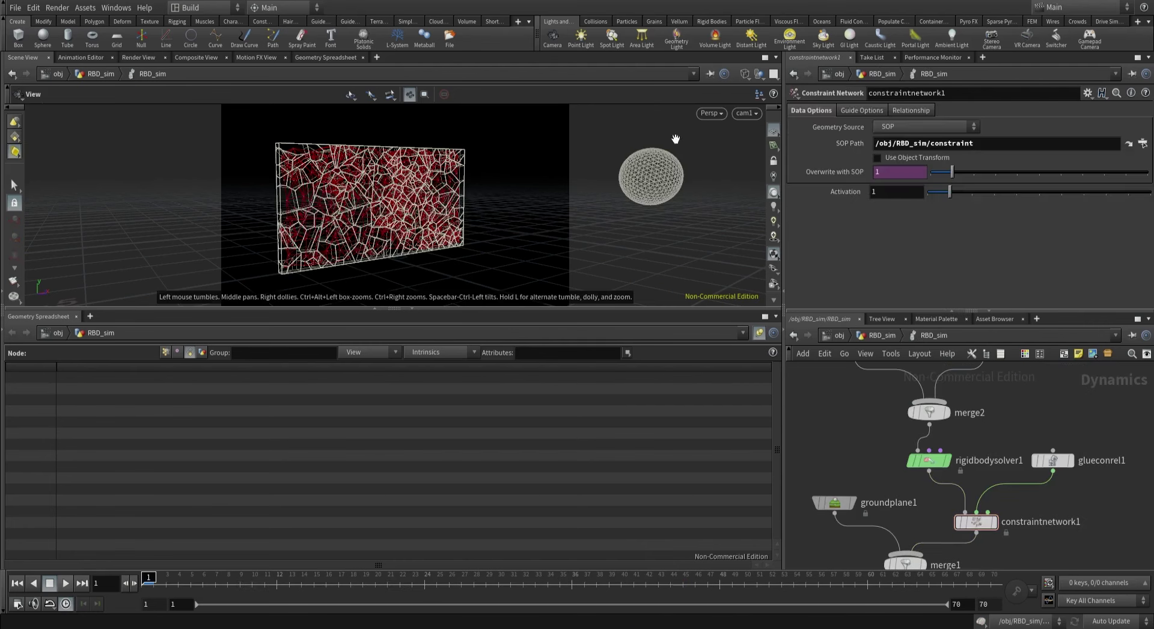
left_click(745, 113)
key("Escape")
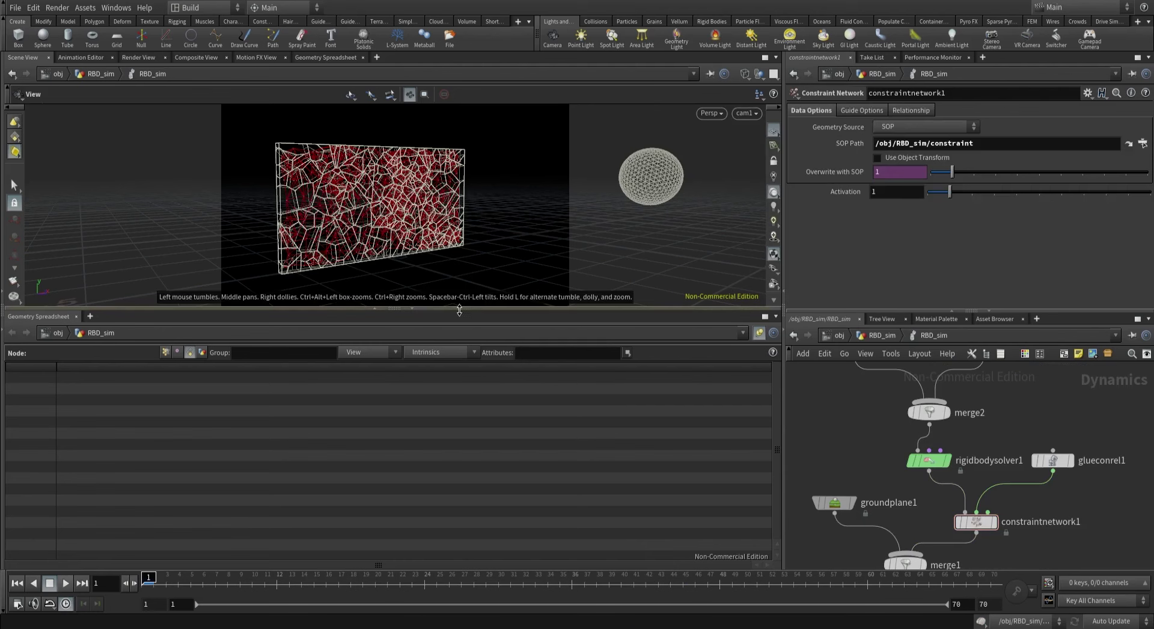
left_click(417, 311)
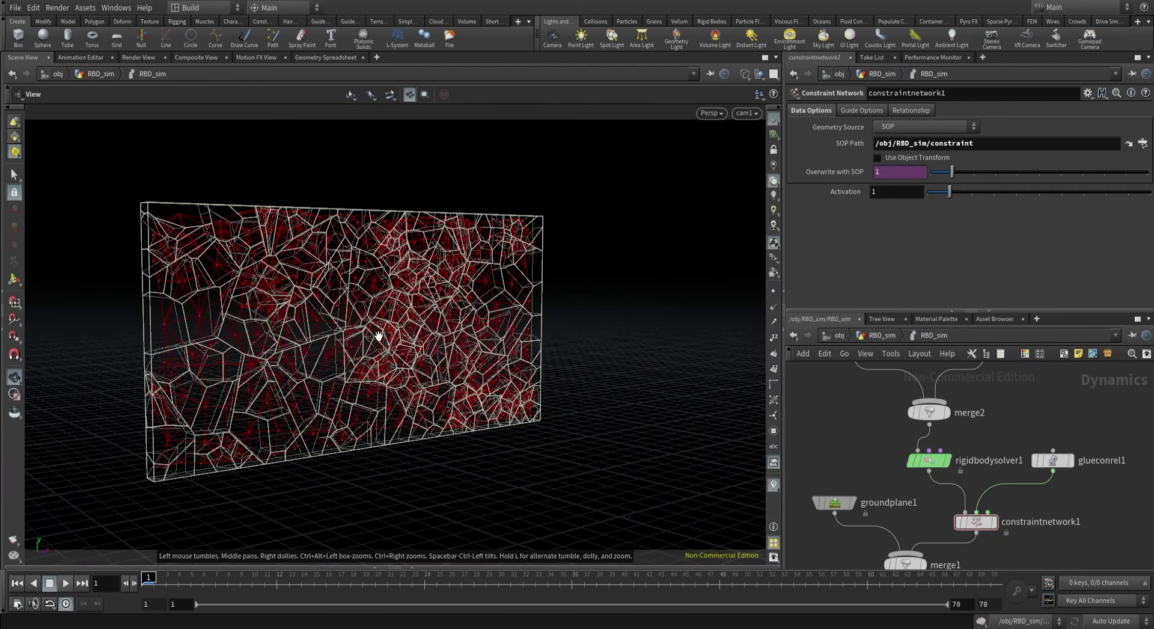
key("w")
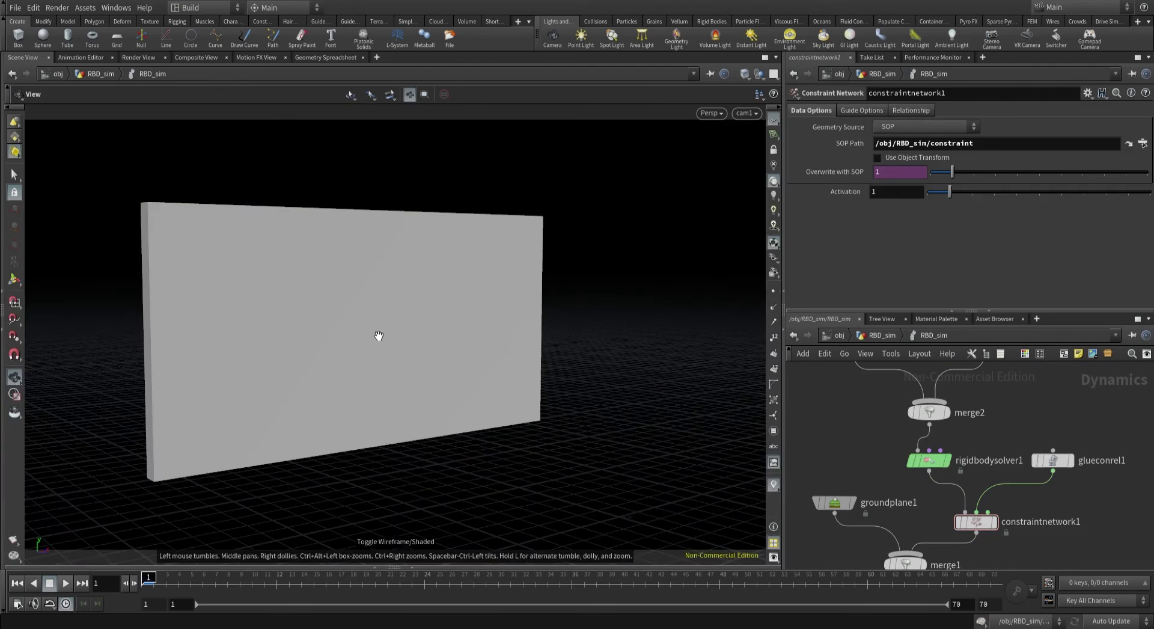
left_click(65, 583)
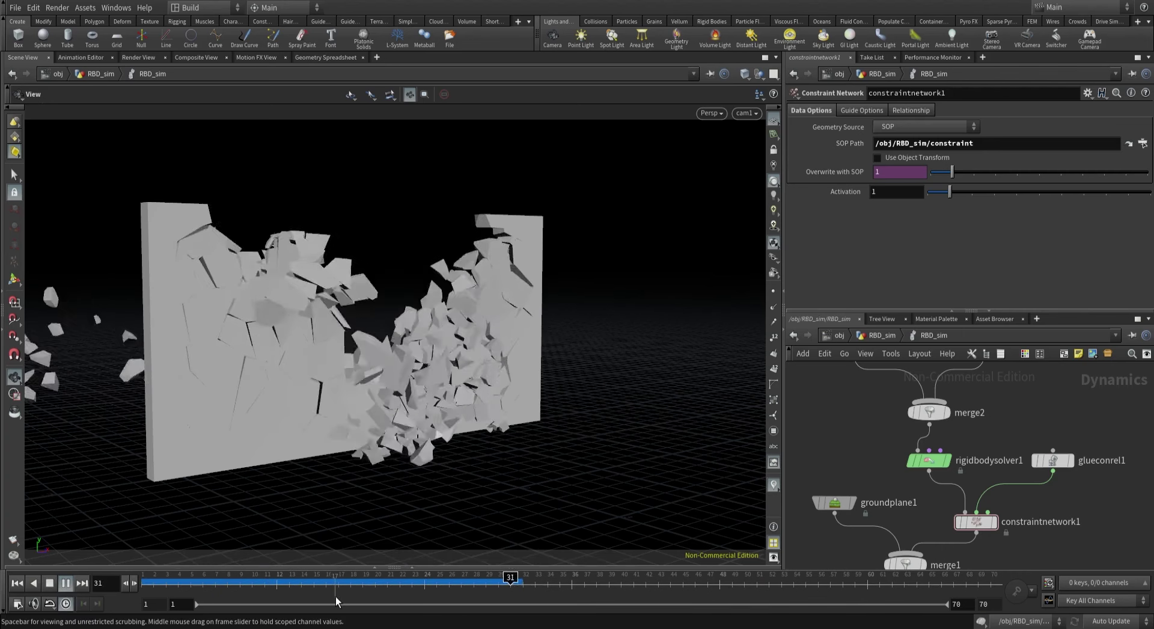
left_click_drag(344, 584, 153, 583)
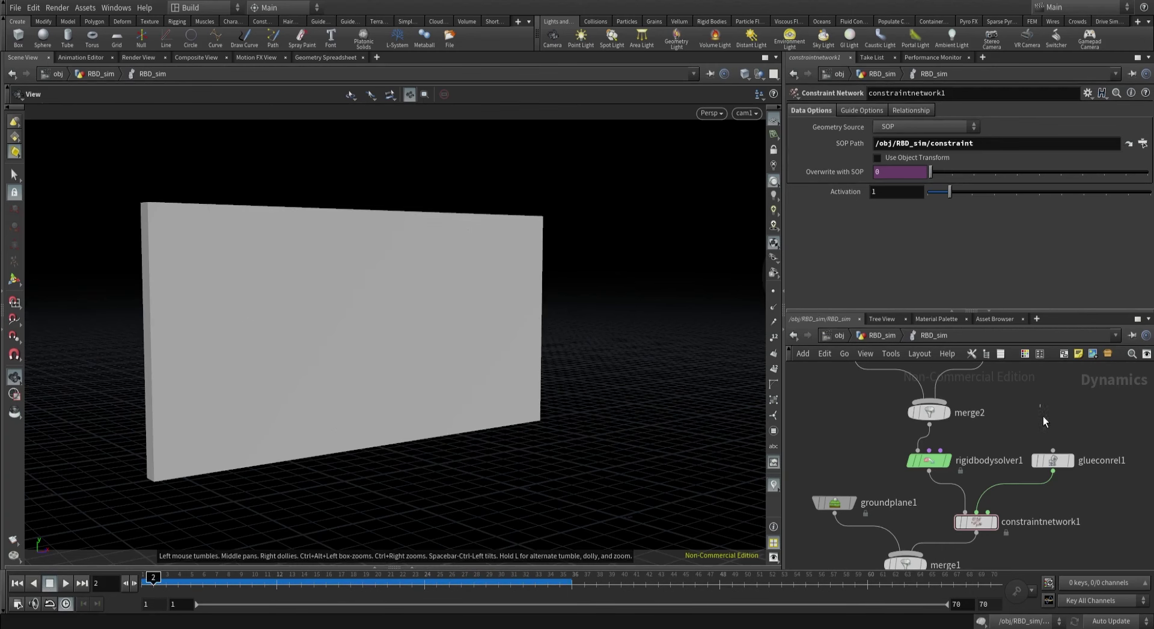
Raise glueconrel1's Strength to 10, then 100, and replay the simulation.
left_click(1065, 466)
left_click(944, 127)
type("0")
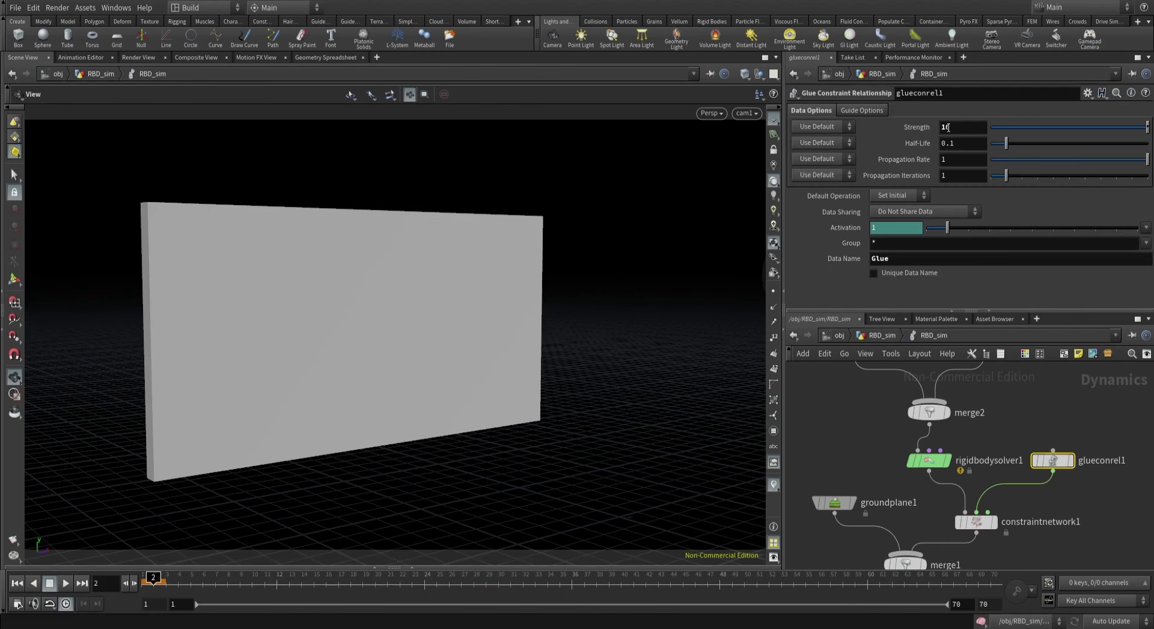
key("Return")
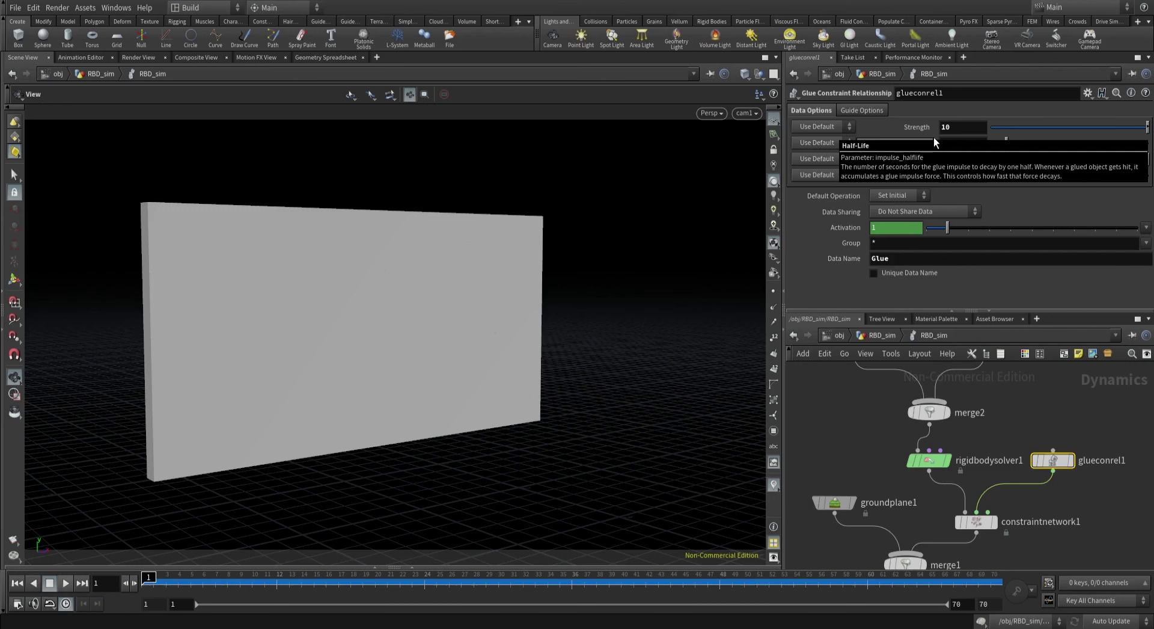
left_click_drag(952, 127, 928, 124)
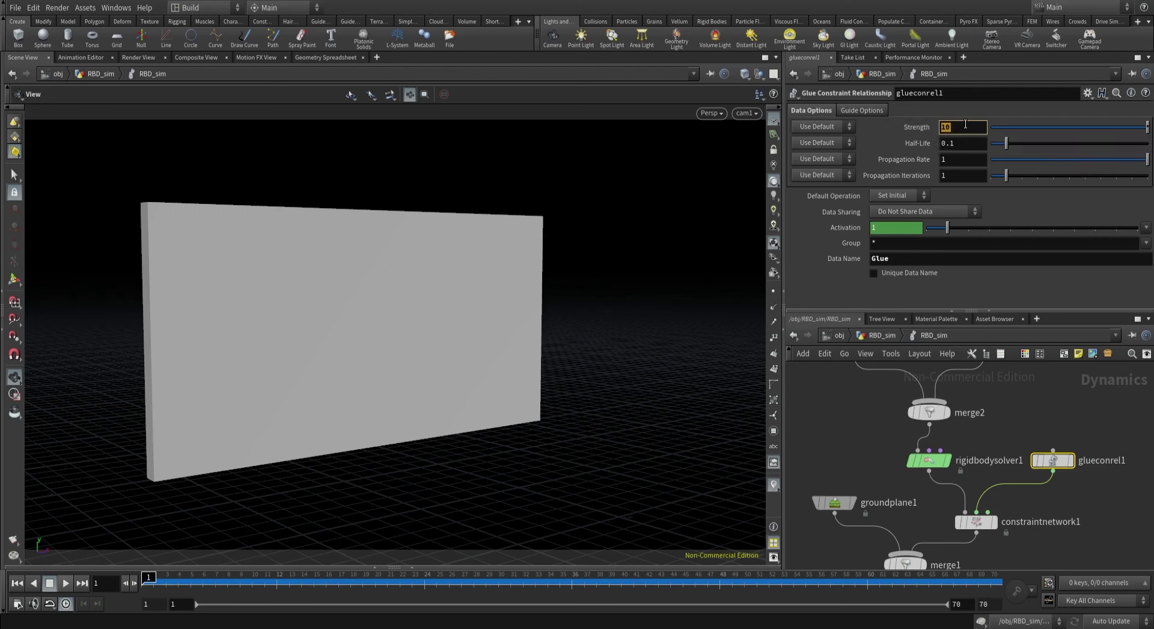
left_click(964, 128)
type("0")
key("Return")
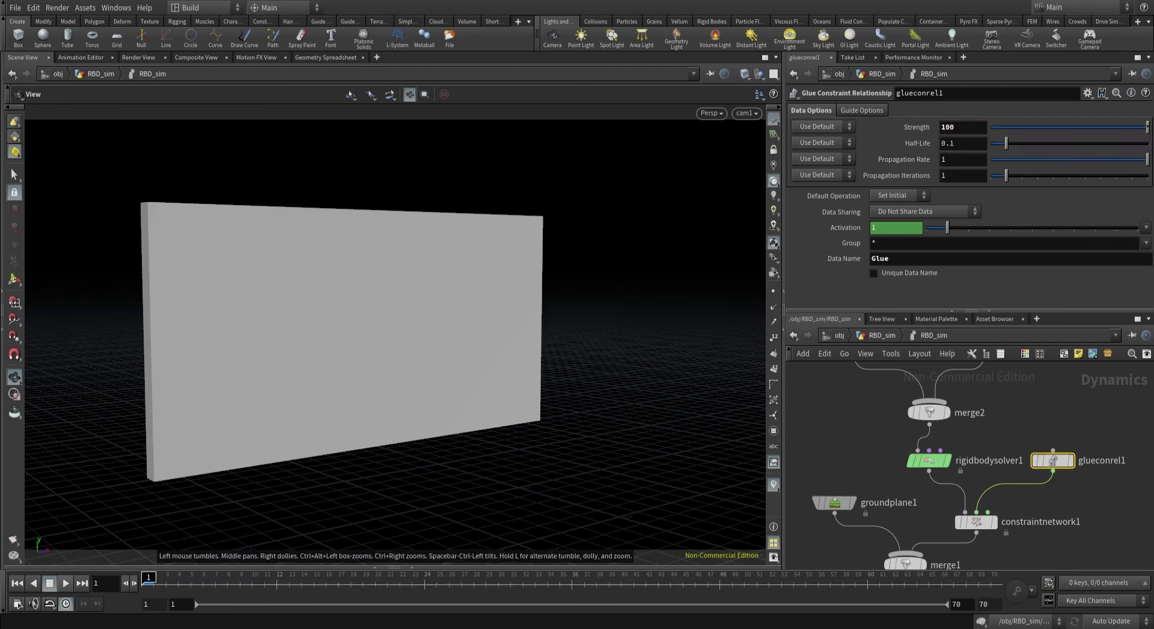
left_click(66, 583)
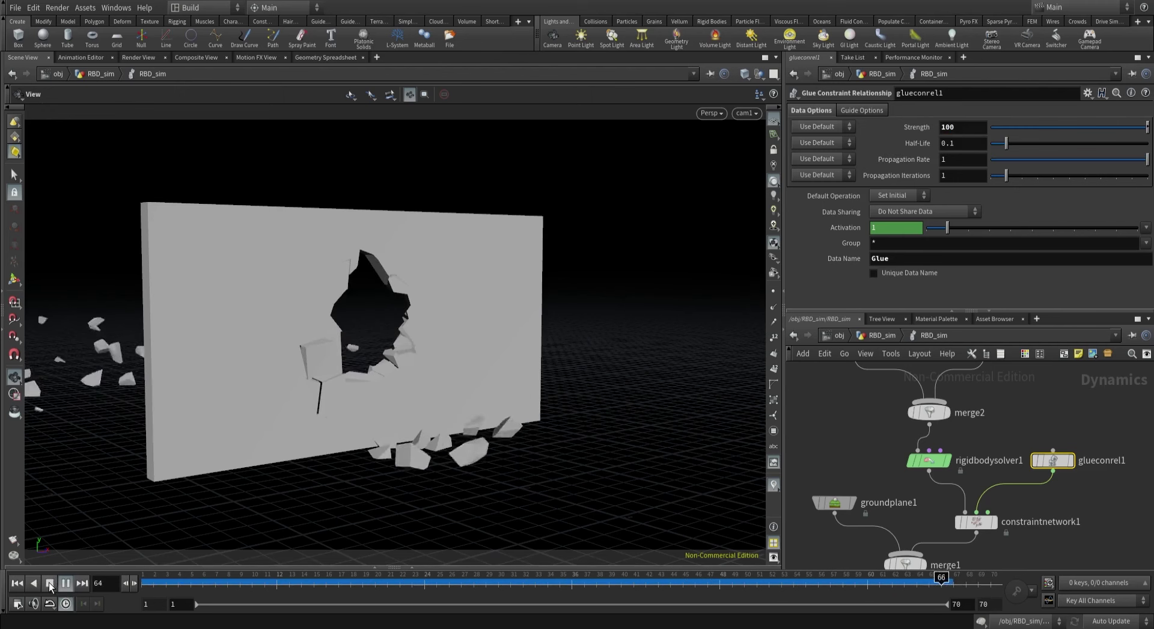
key("ctrl+Up")
Set glue Strength to 1000, replay, and scrub to frame 12 to see the wall crack.
left_click(961, 129)
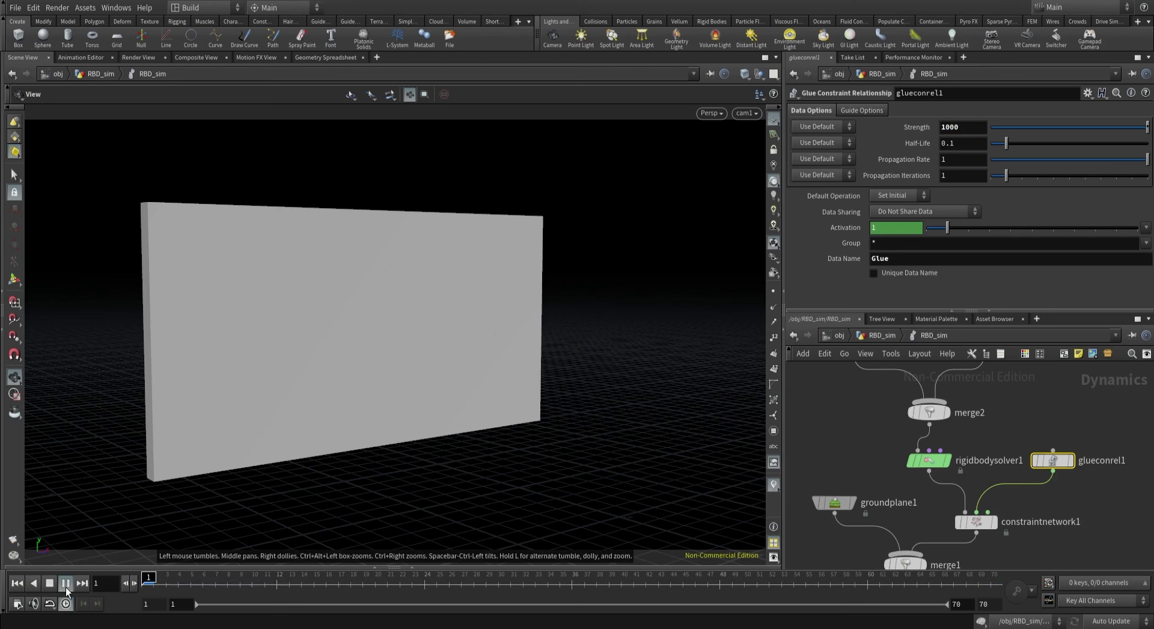
left_click(66, 584)
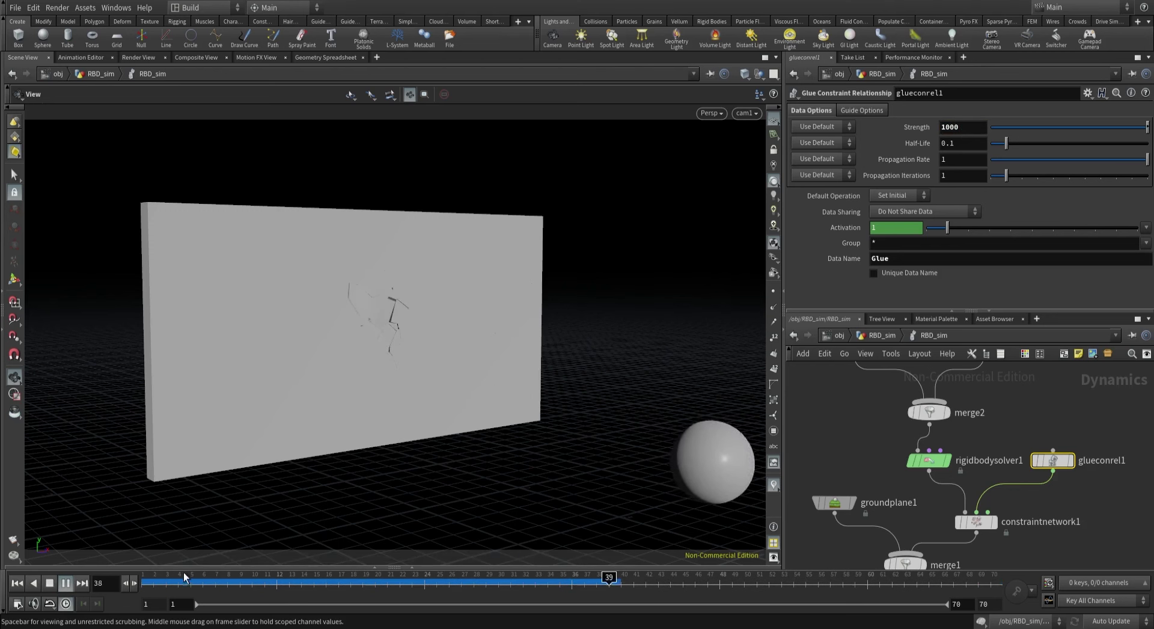
key("ctrl+Up")
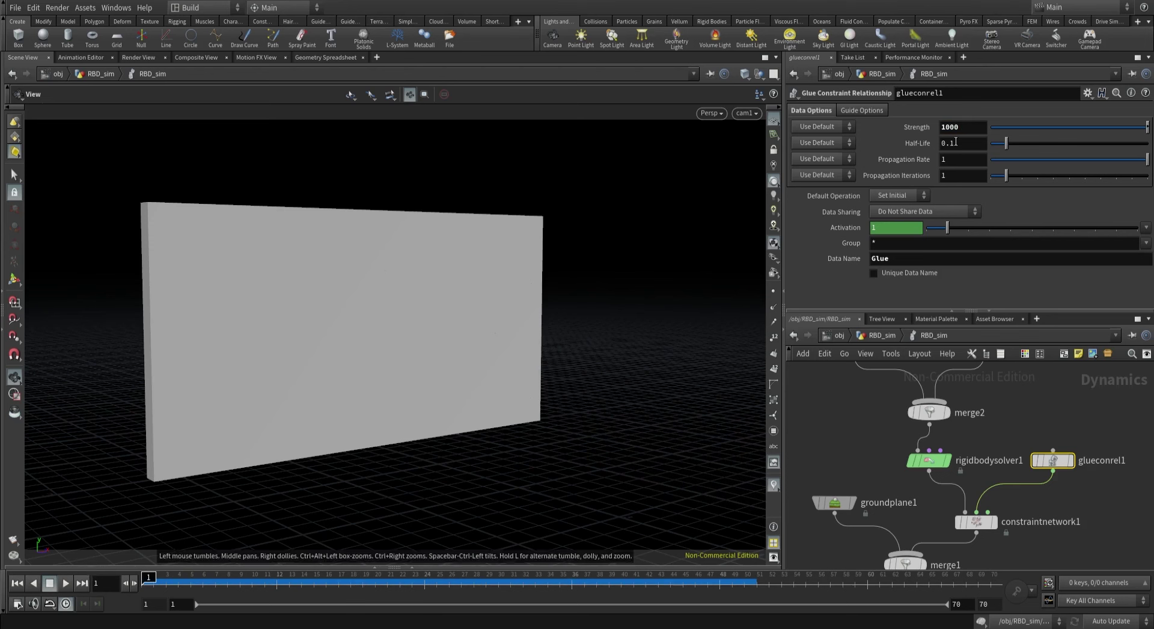
double_click(967, 143)
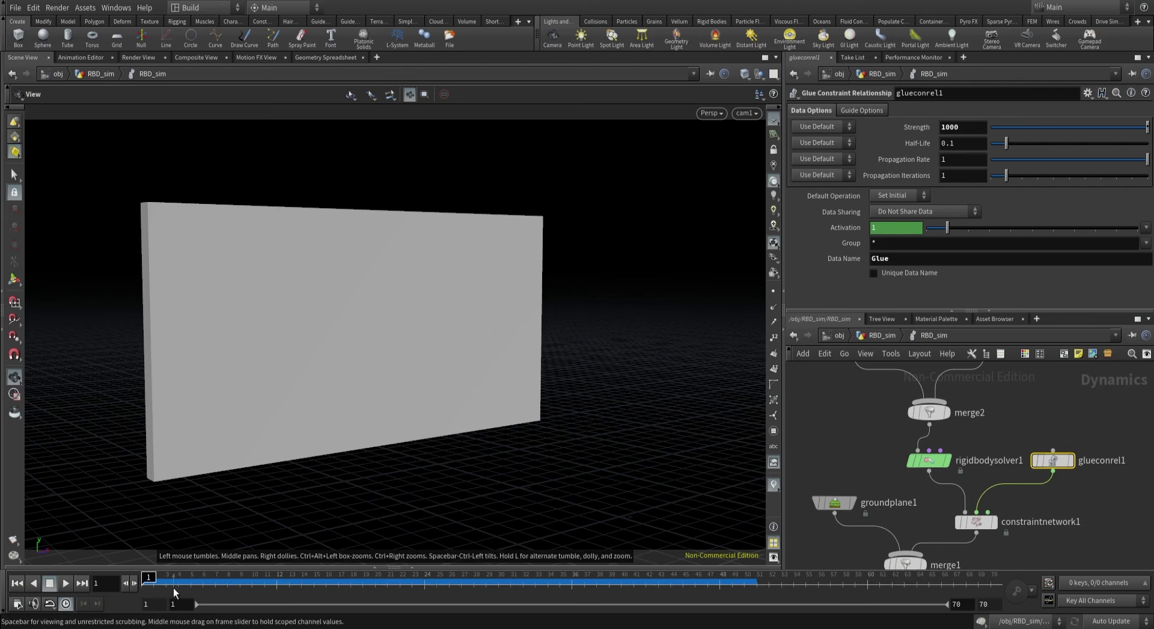
left_click_drag(175, 592, 253, 606)
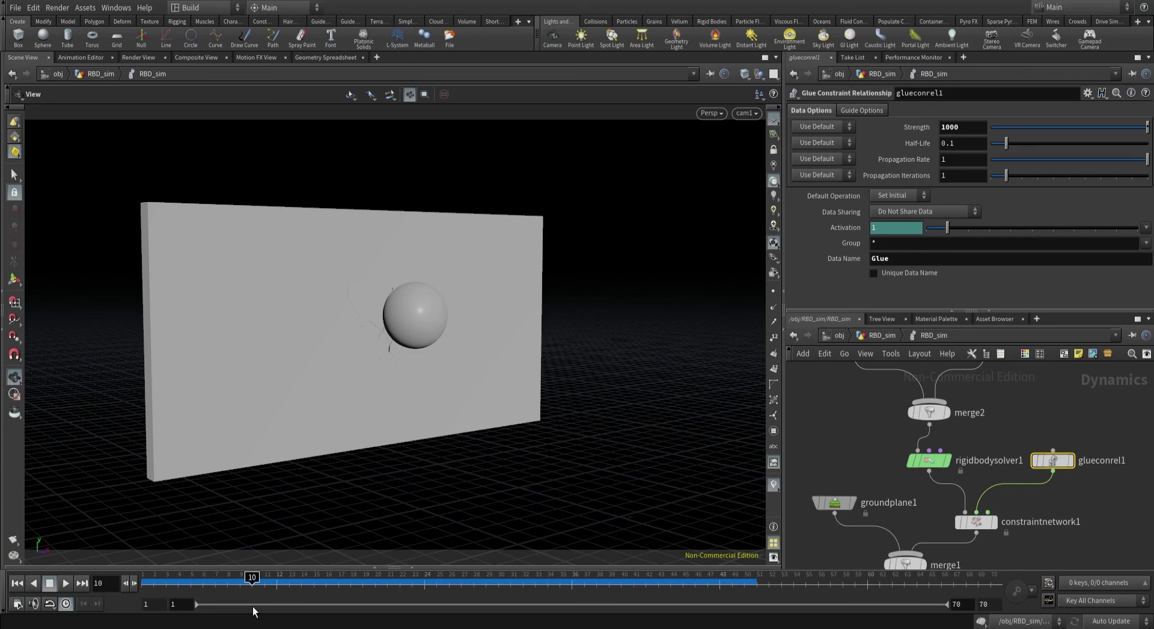
key("ctrl+Up")
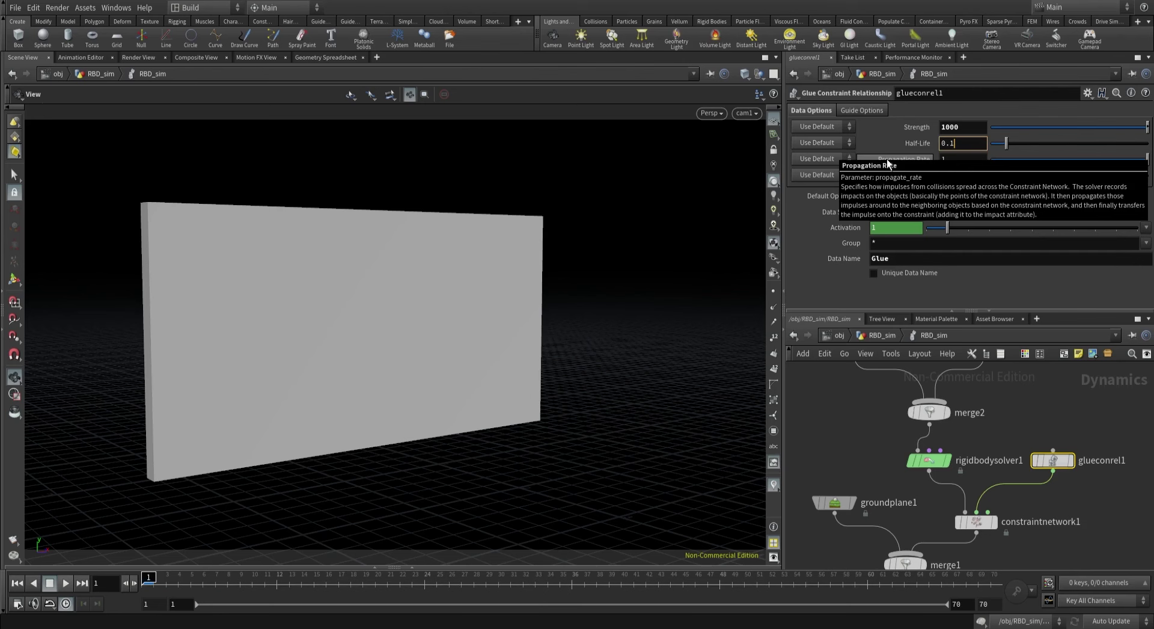
left_click(191, 582)
left_click_drag(190, 582, 277, 582)
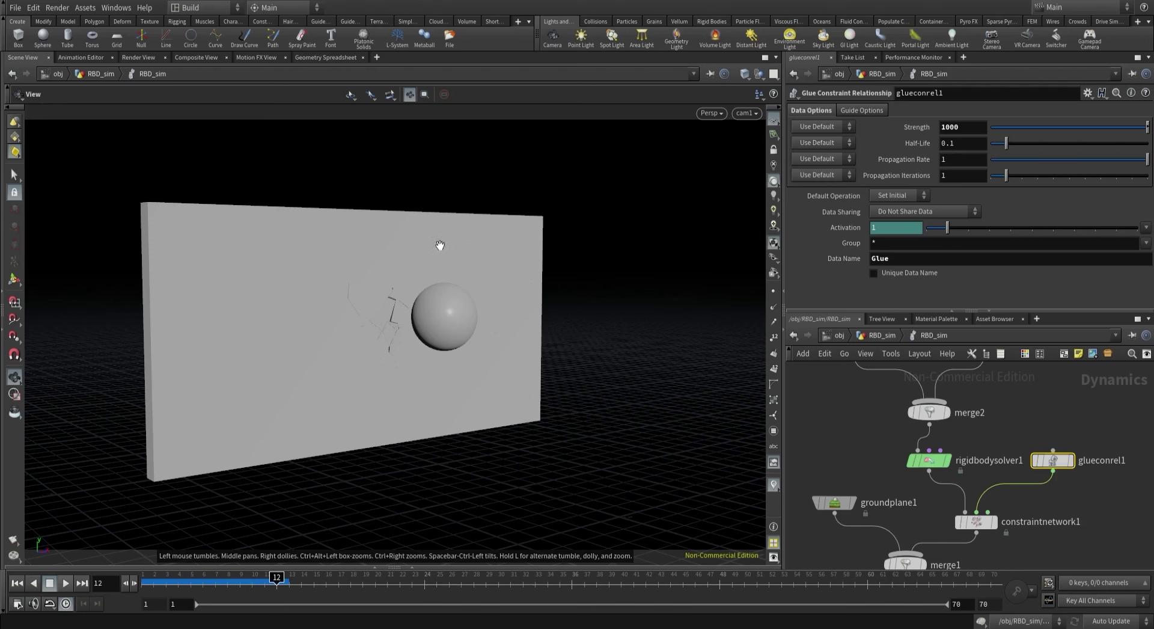
Set Propagation Rate to 1000 and replay the simulation from the start.
left_click(952, 159)
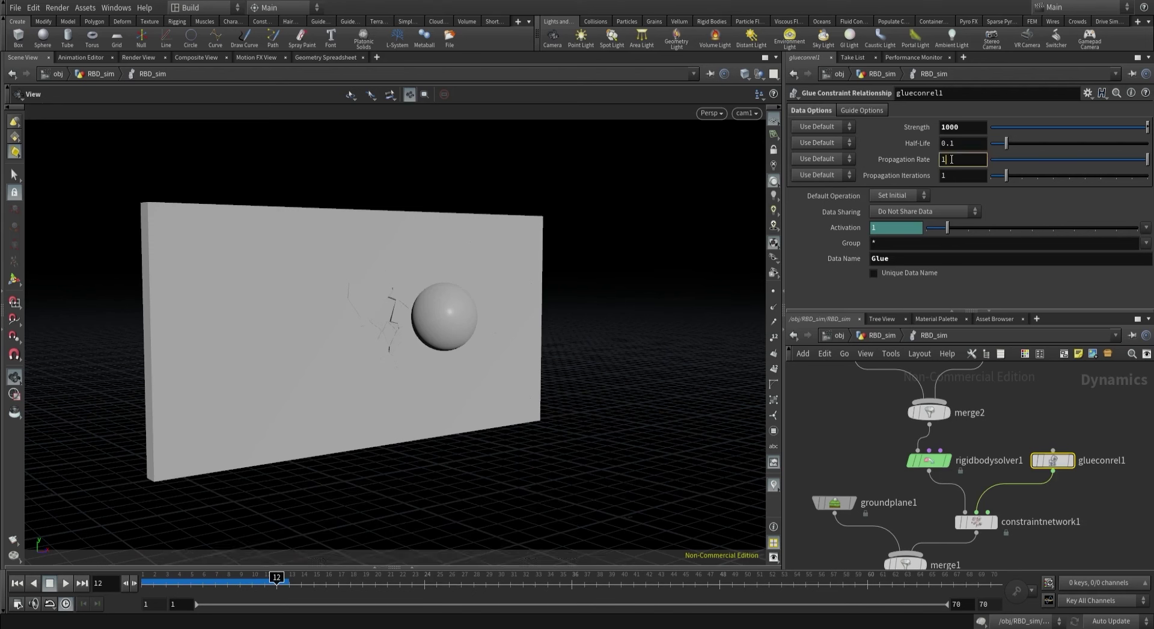
type("000")
key("Return")
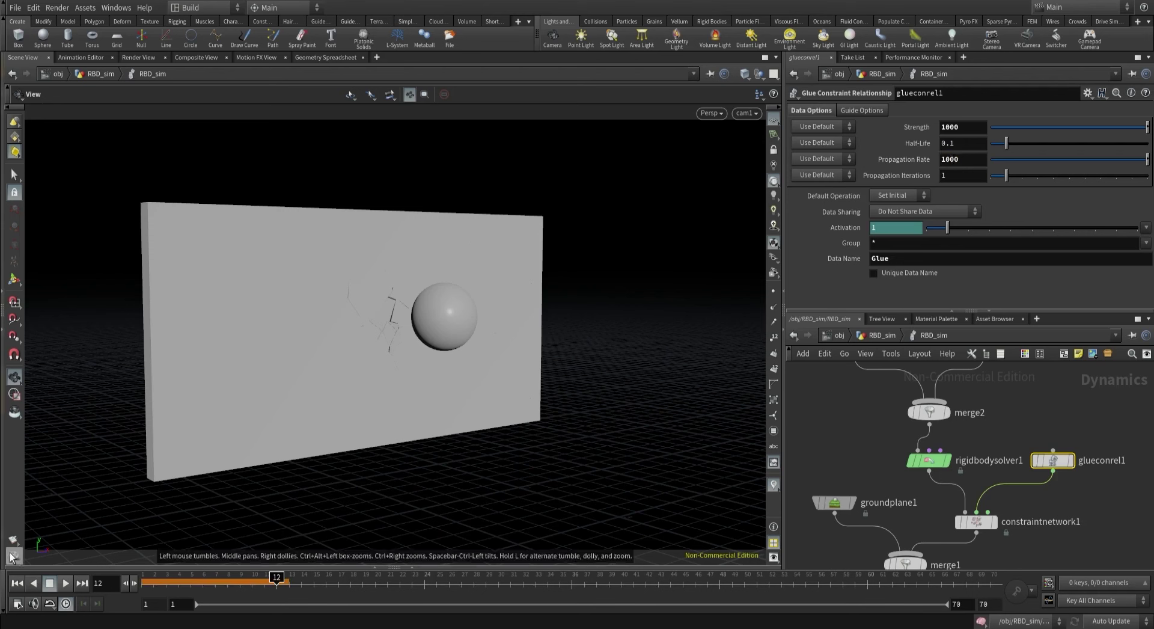
left_click(17, 583)
left_click(66, 583)
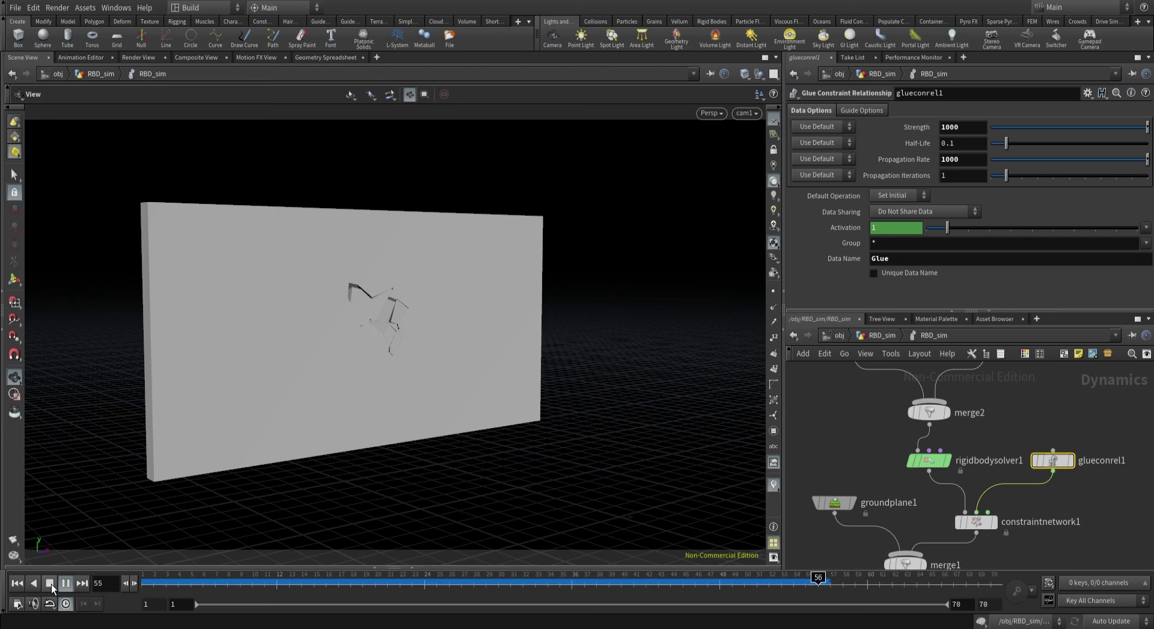
left_click(50, 582)
Set glue Strength to 100 and replay the simulation.
left_click(962, 127)
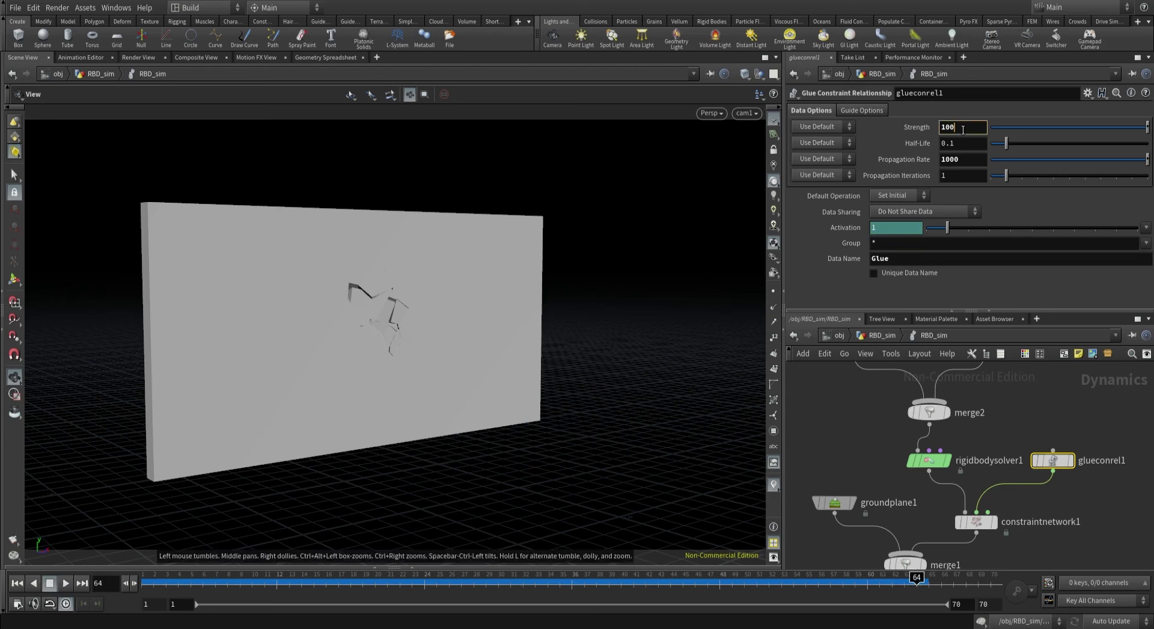
left_click(17, 582)
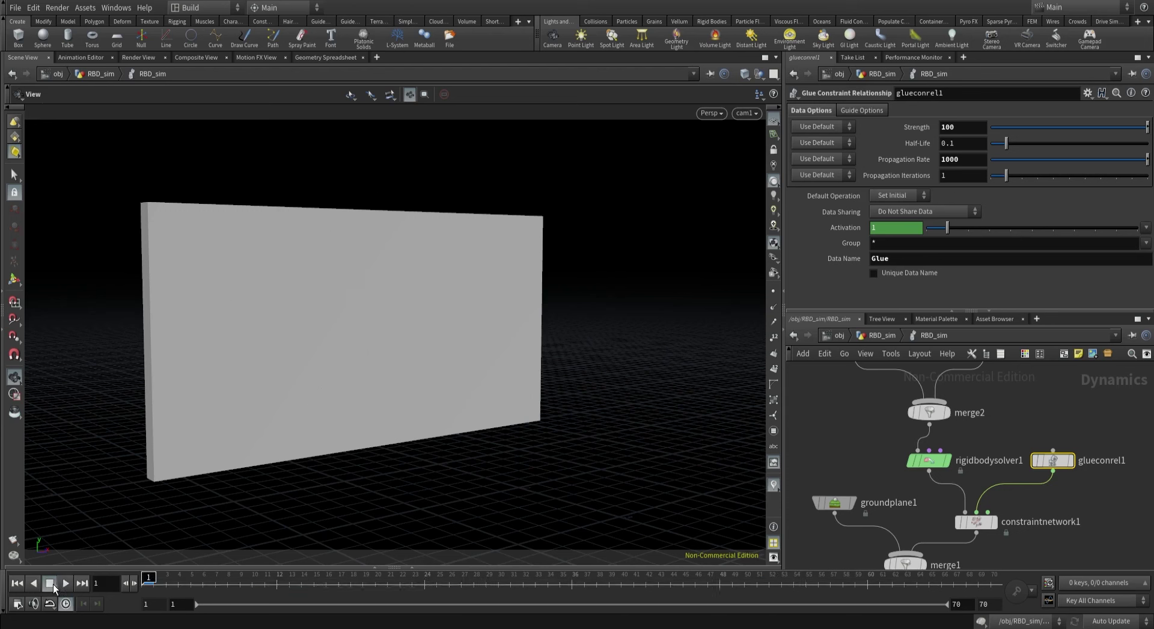
left_click(66, 582)
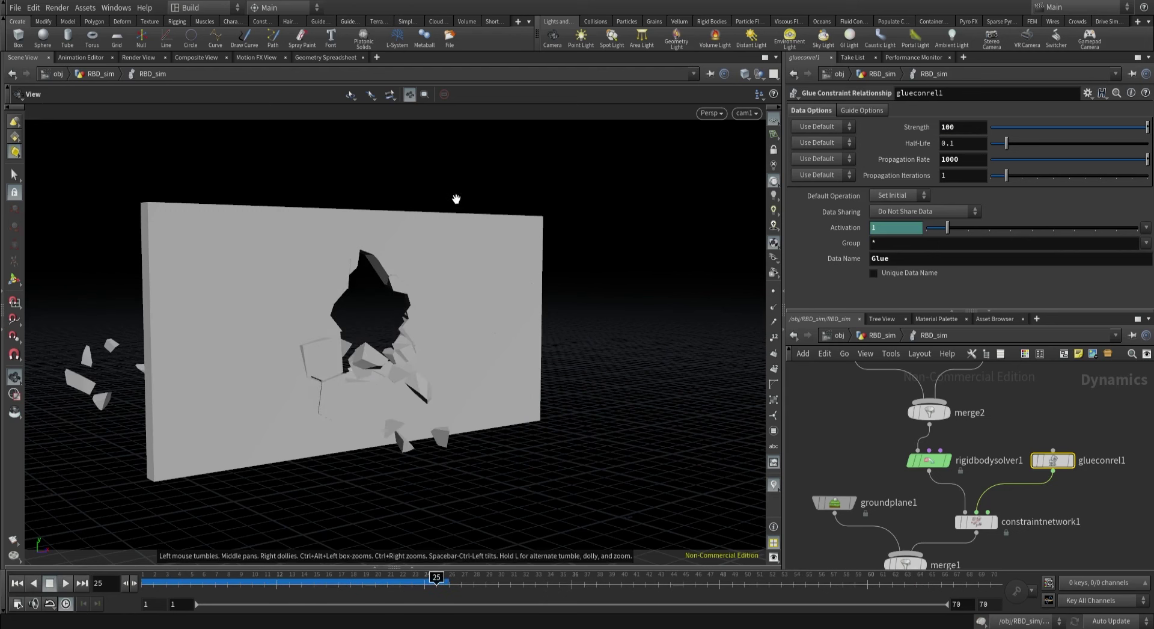
Try a Propagation Rate of 100000, then reset it to the default 1.
left_click(968, 159)
type("00")
key("Return")
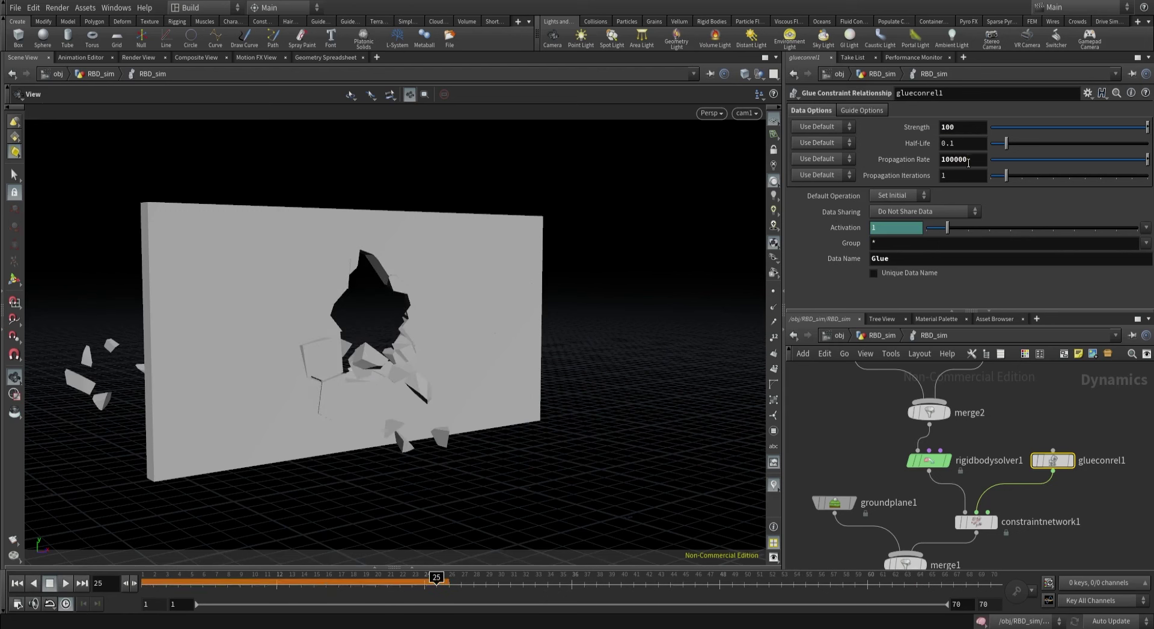
left_click(17, 582)
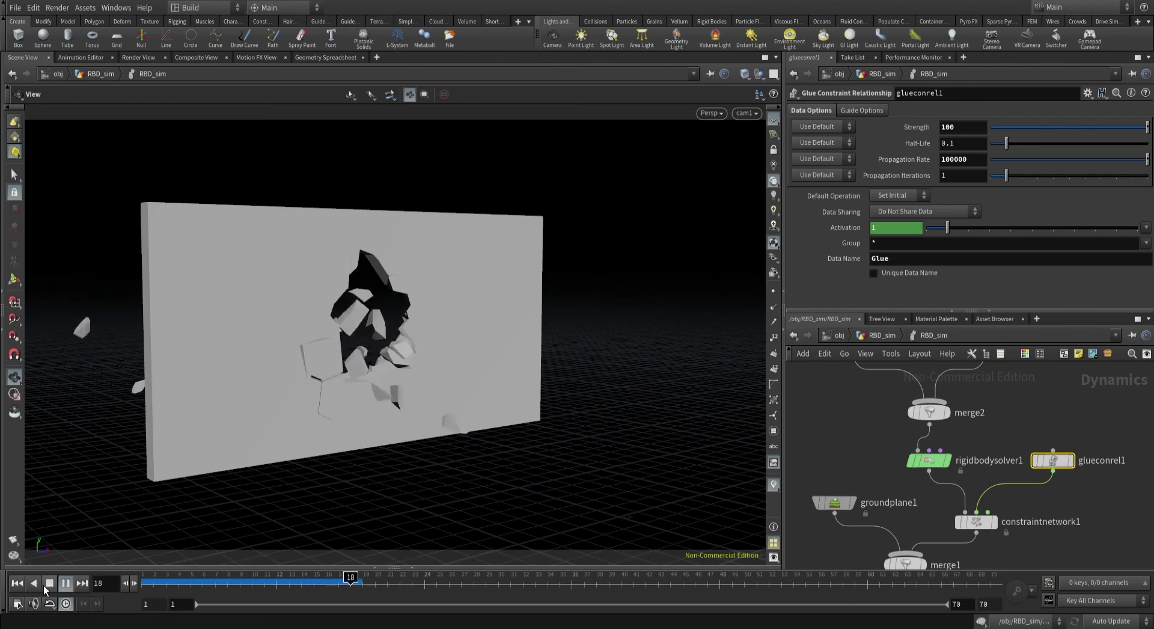
middle_click(905, 161, "ctrl")
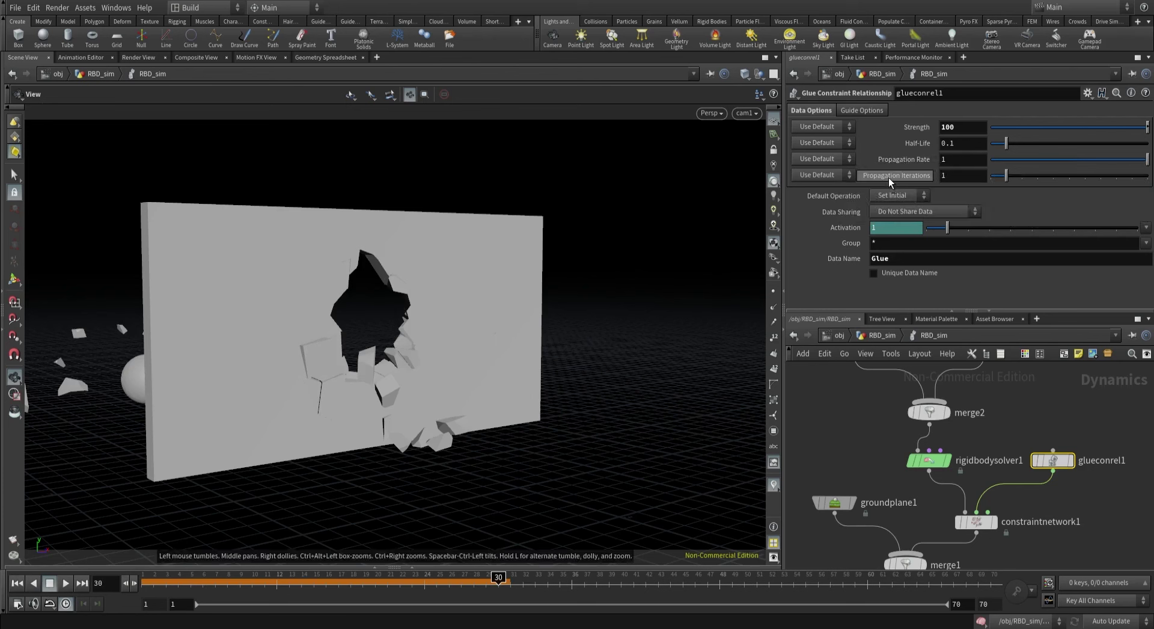
mouse_move(889, 178)
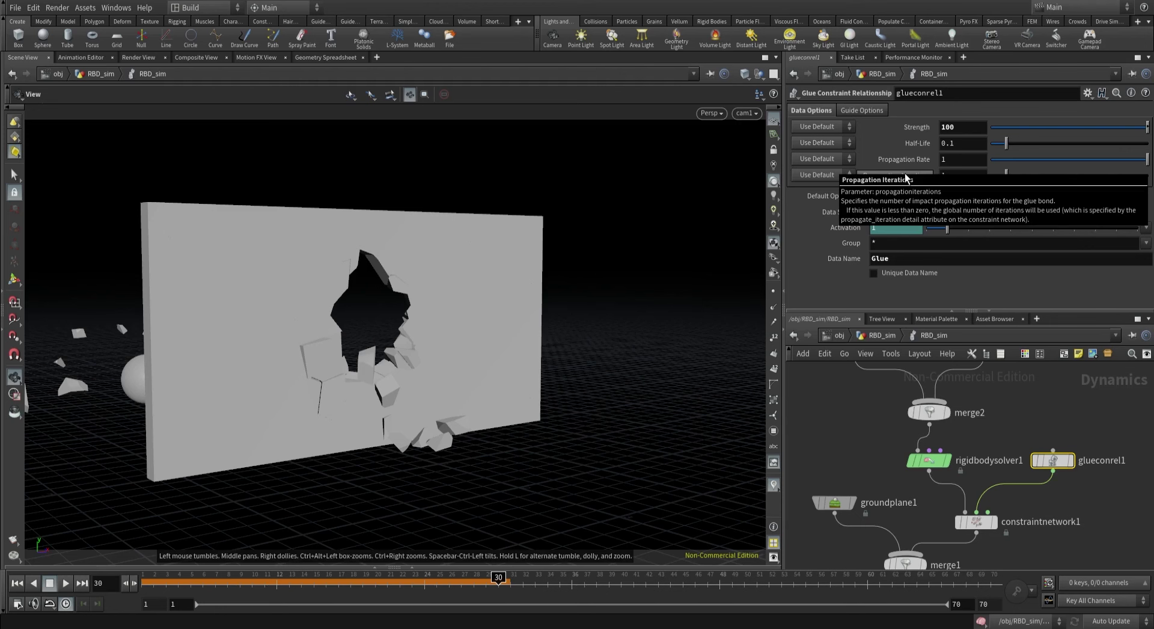
Set Propagation Iterations to 2, then 4, re-cooking the simulation each time.
left_click(950, 177)
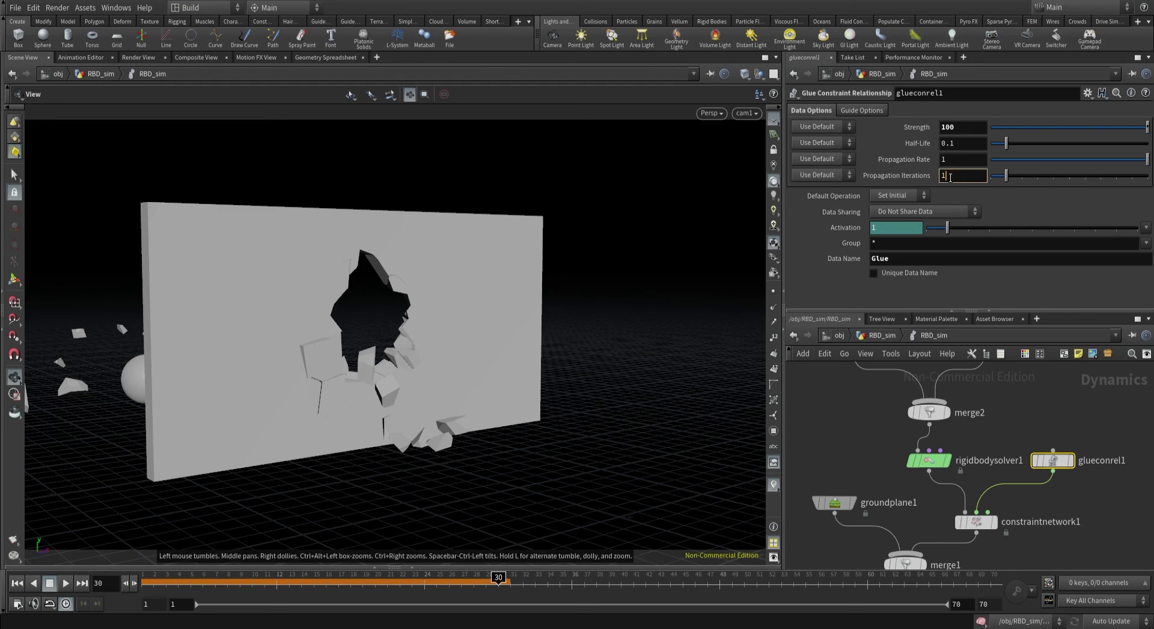
type("2")
key("Return")
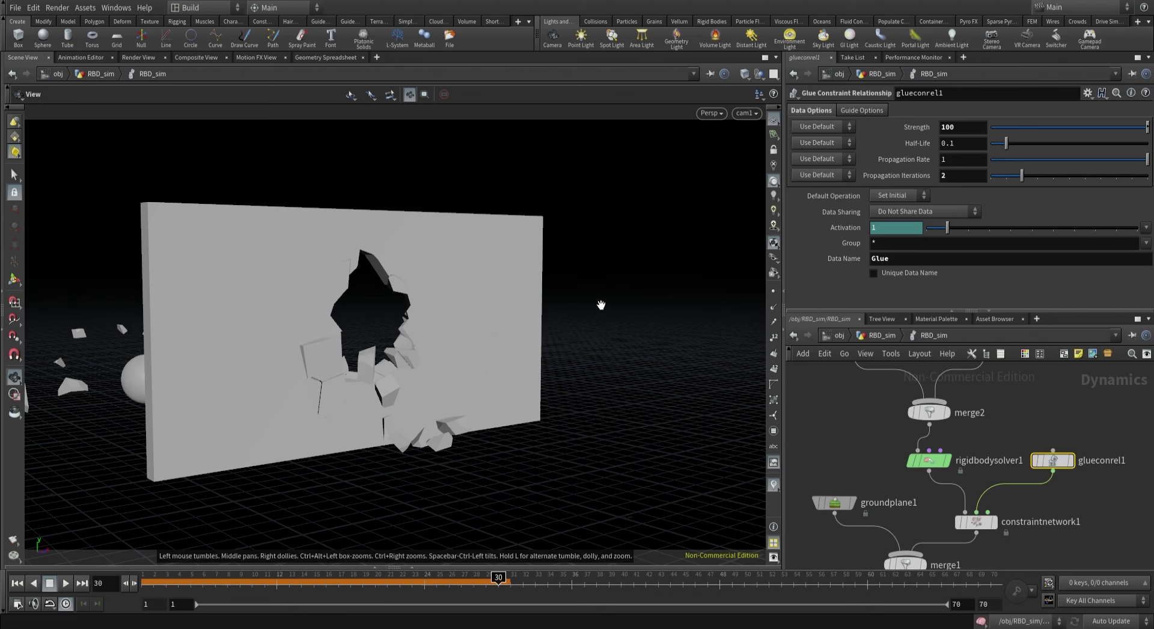
left_click(980, 621)
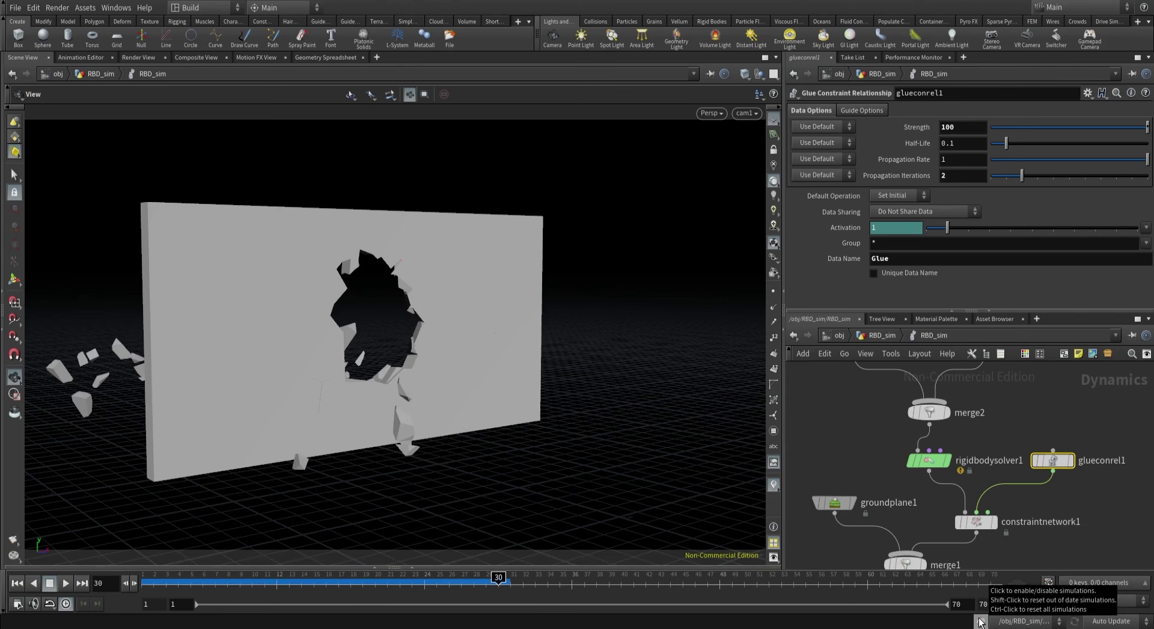
left_click(955, 172)
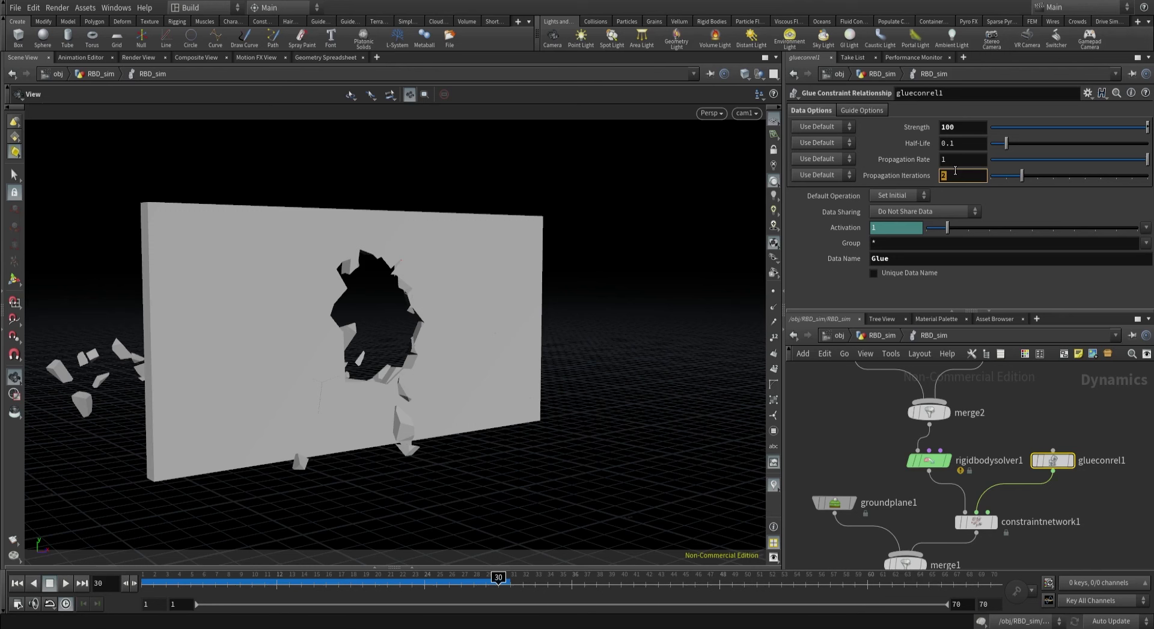
type("4")
key("Return")
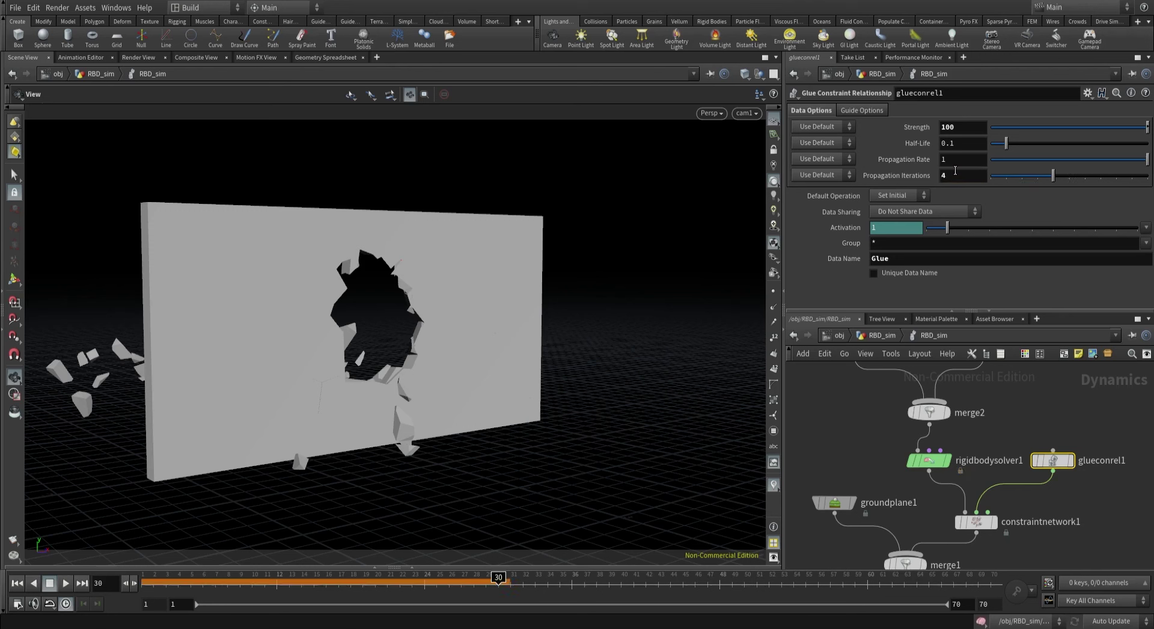
left_click(981, 622)
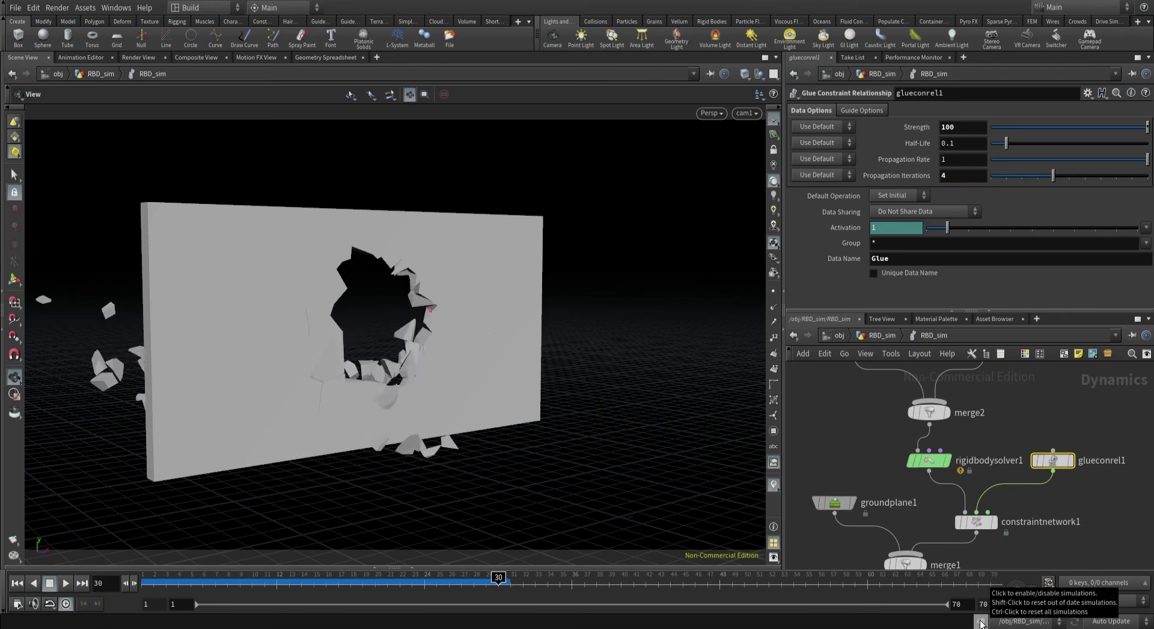
Lower glue Strength to 50 and re-simulate with Propagation Iterations reset to default.
double_click(956, 126)
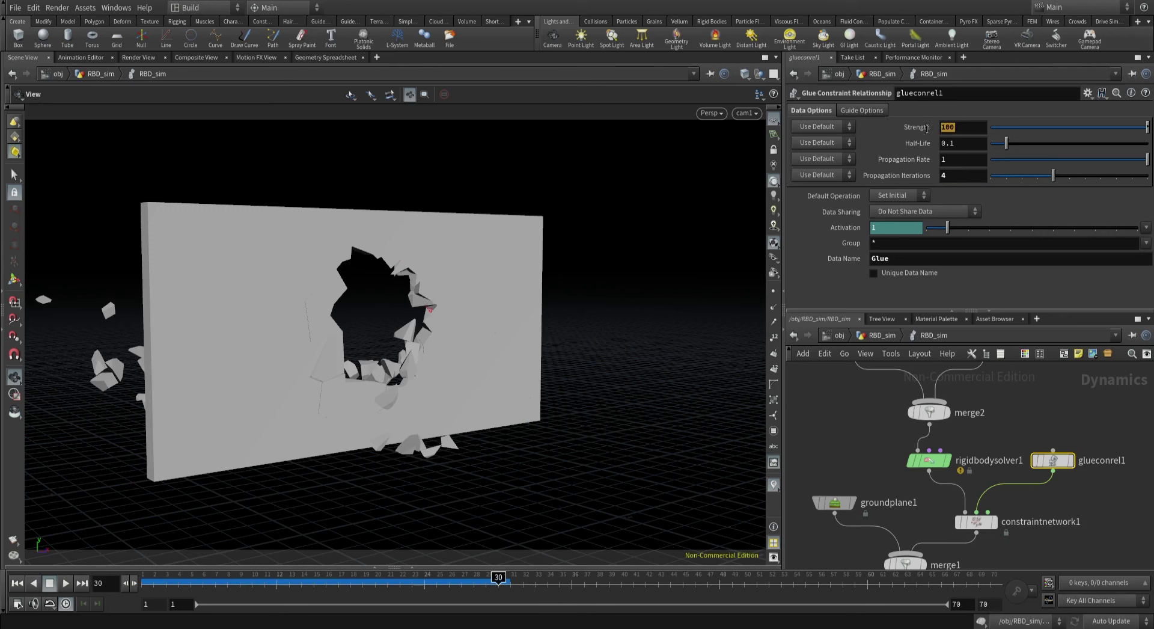
type("50")
key("Return")
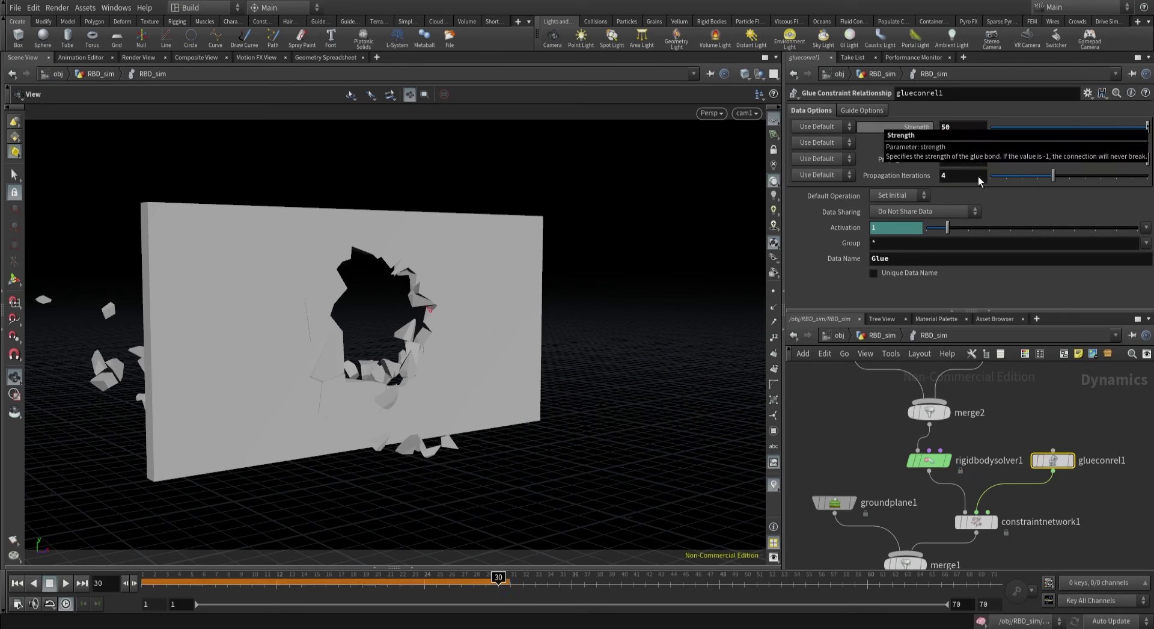
left_click(979, 623)
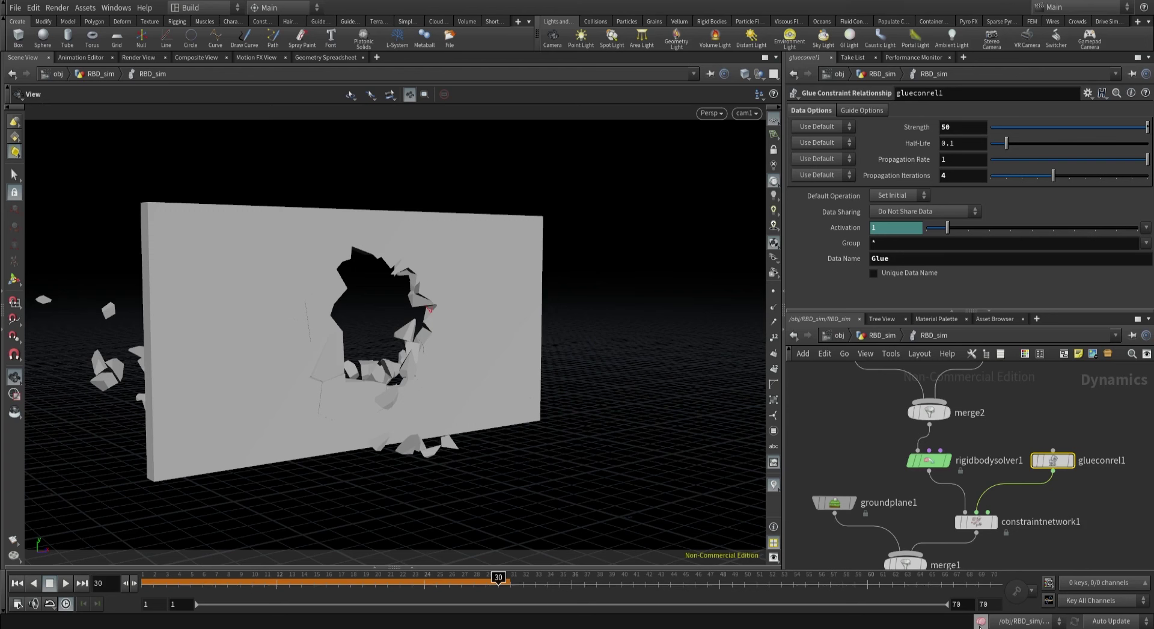
middle_click(914, 175, "ctrl")
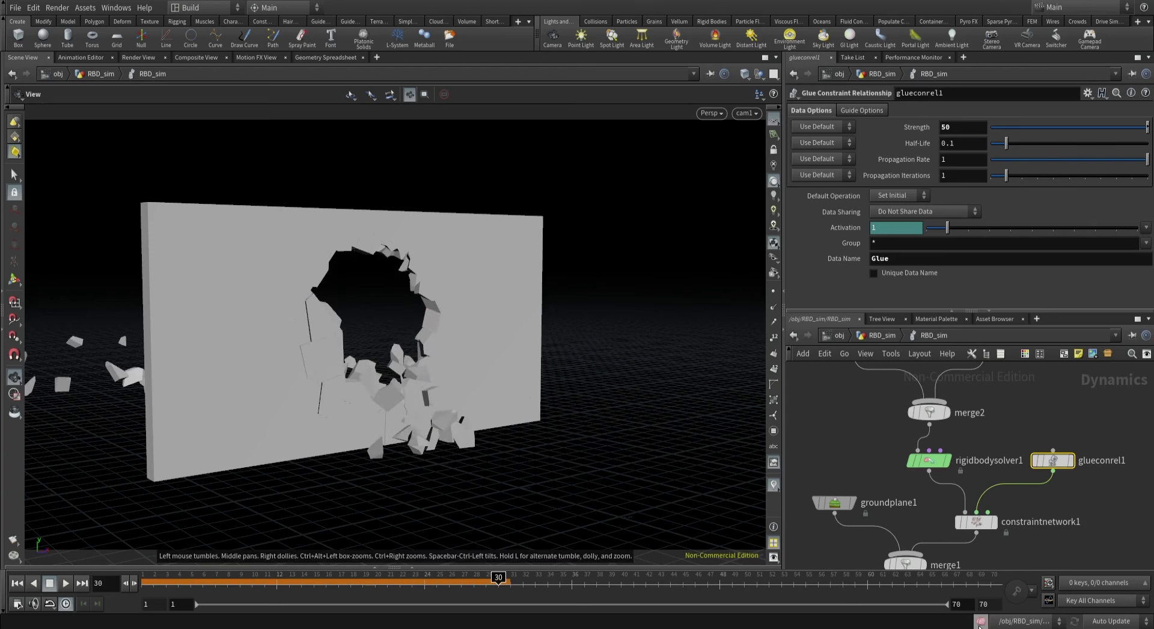
left_click(979, 624)
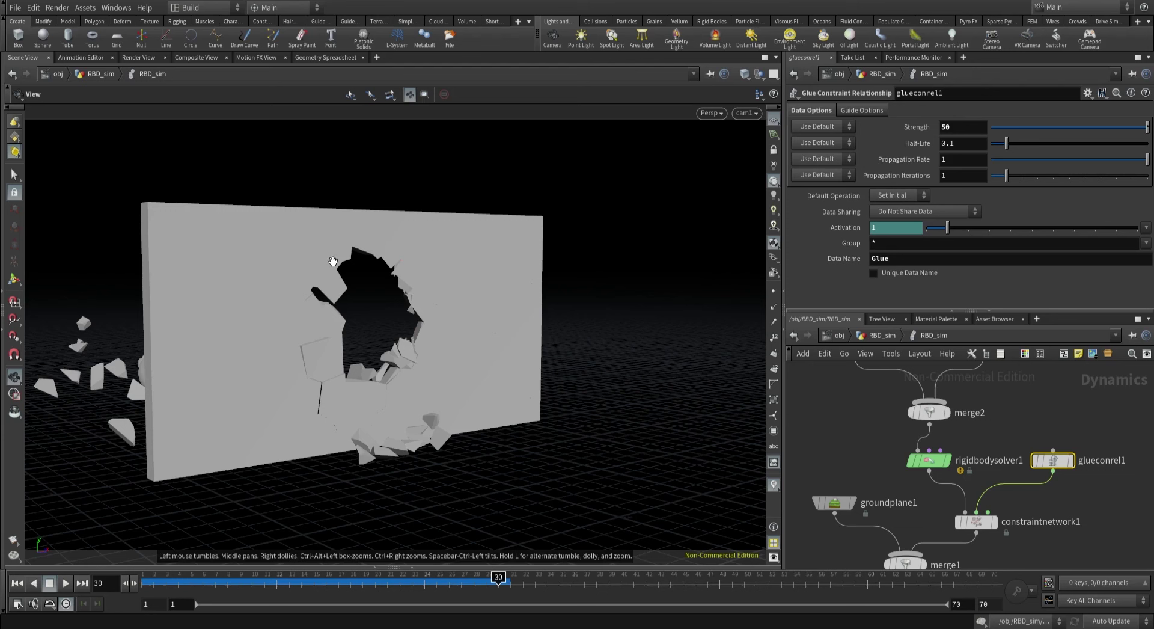
Set Propagation Iterations to 6, then 10, and replay the simulation from frame 1.
left_click(951, 175)
type("6")
key("Return")
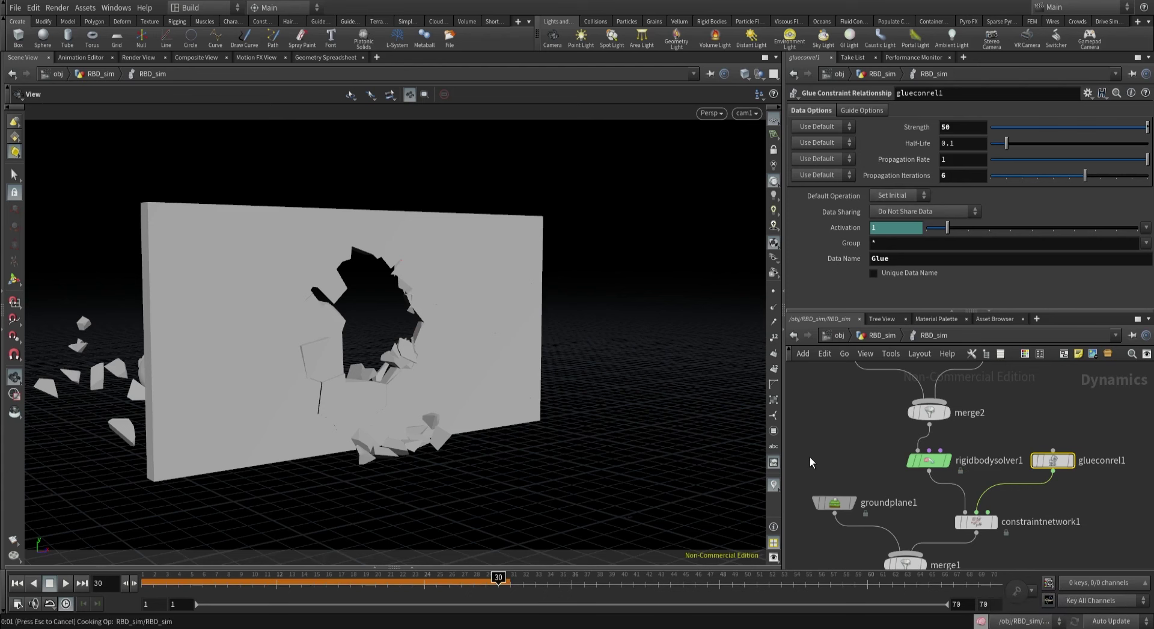
double_click(962, 174)
type("10")
key("Return")
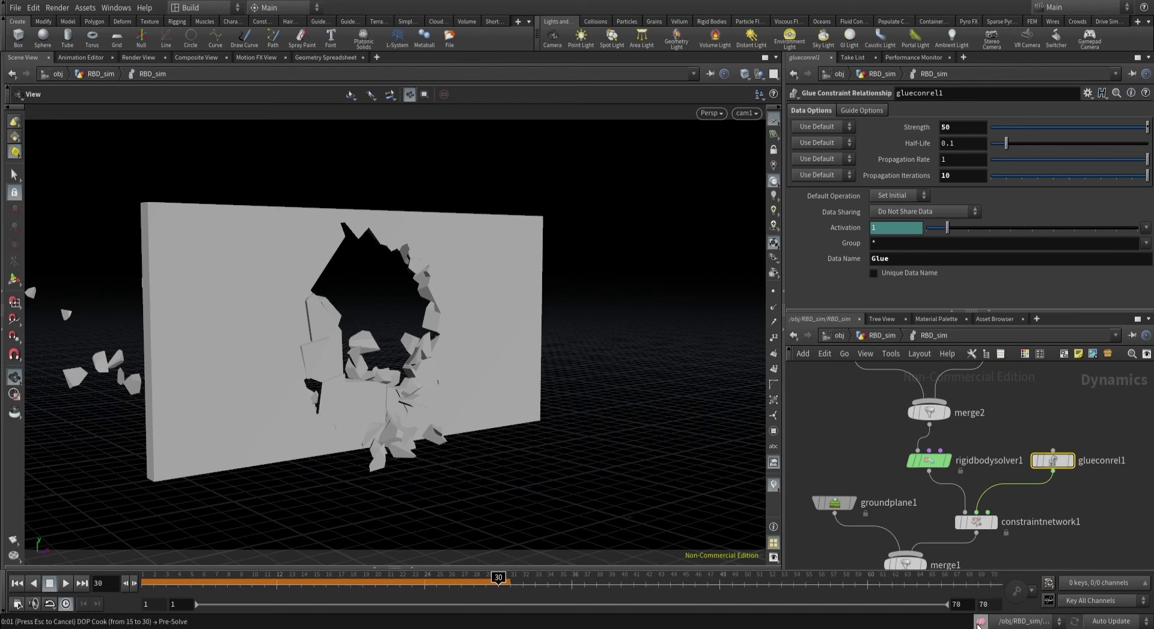
left_click_drag(413, 588, 62, 588)
left_click(63, 586)
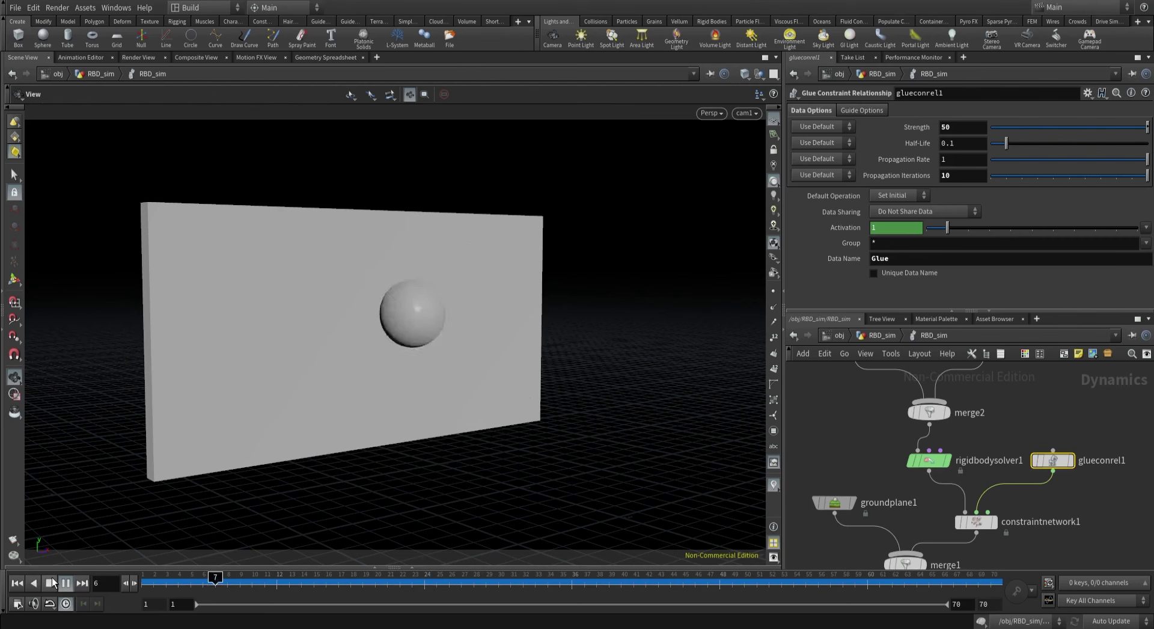
left_click(192, 582)
left_click(146, 577)
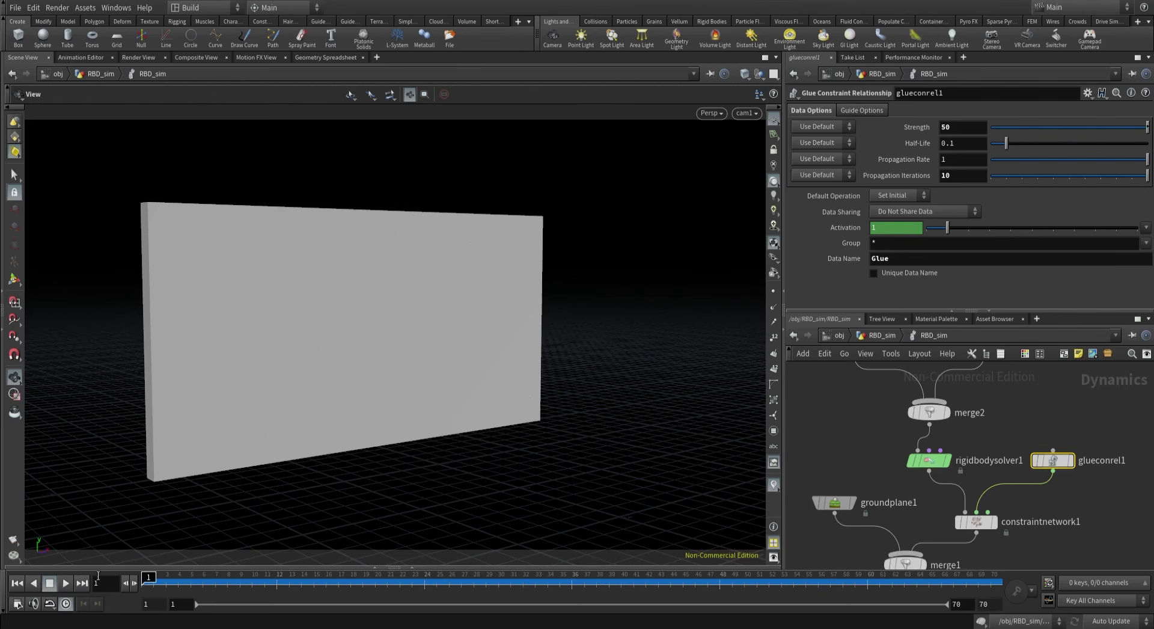
Review constraintnetwork1's guide, relationship and data settings.
left_click(982, 521)
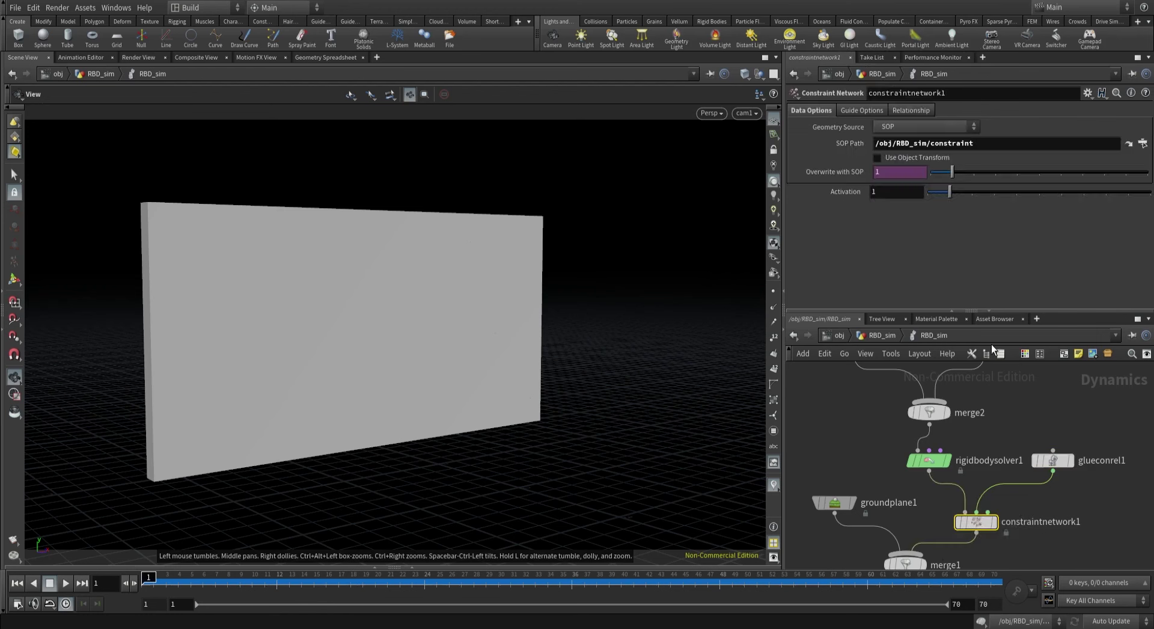
left_click(863, 110)
left_click(905, 110)
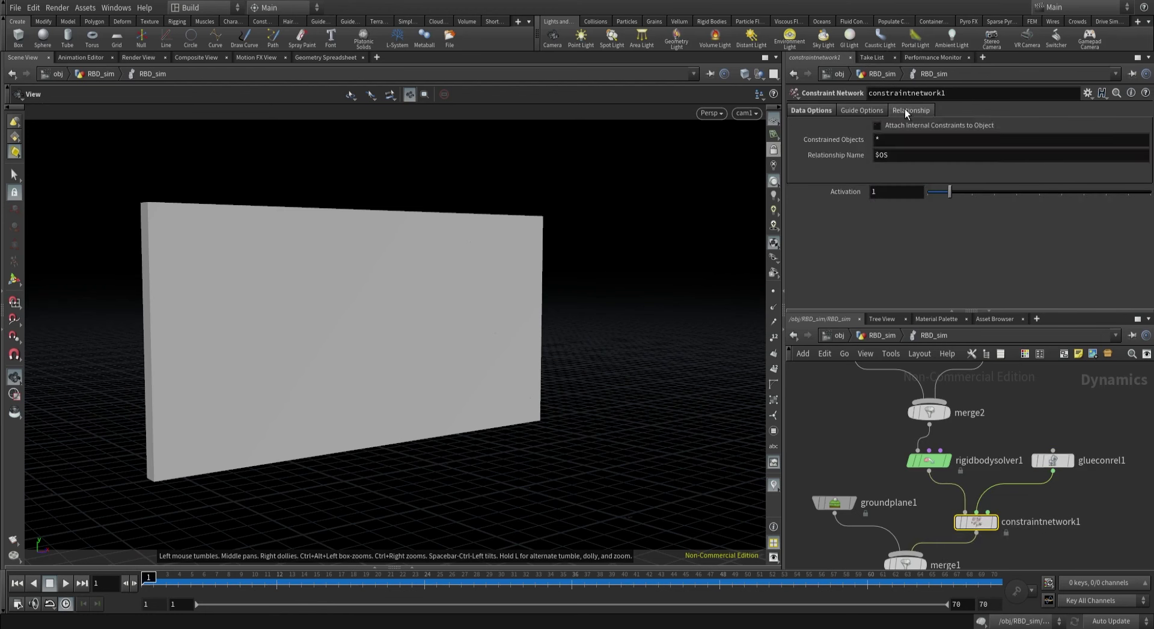
left_click(861, 111)
left_click(813, 110)
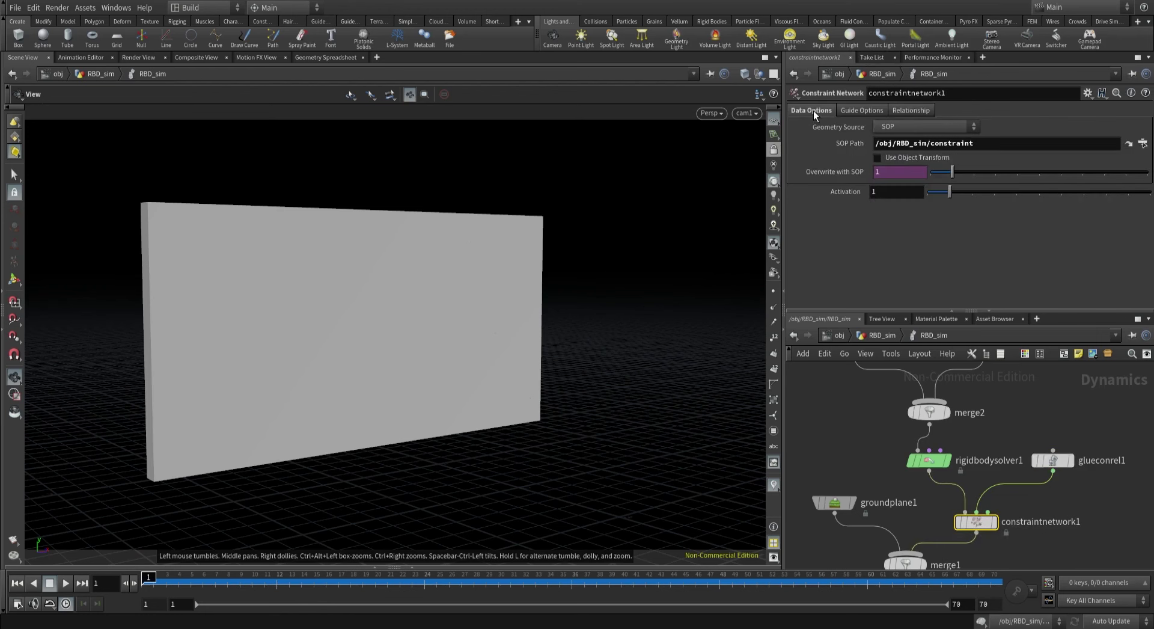
left_click(846, 110)
Turn off Display Geometry on the wall object so it shows as wireframe.
middle_click_drag(868, 404, 898, 498)
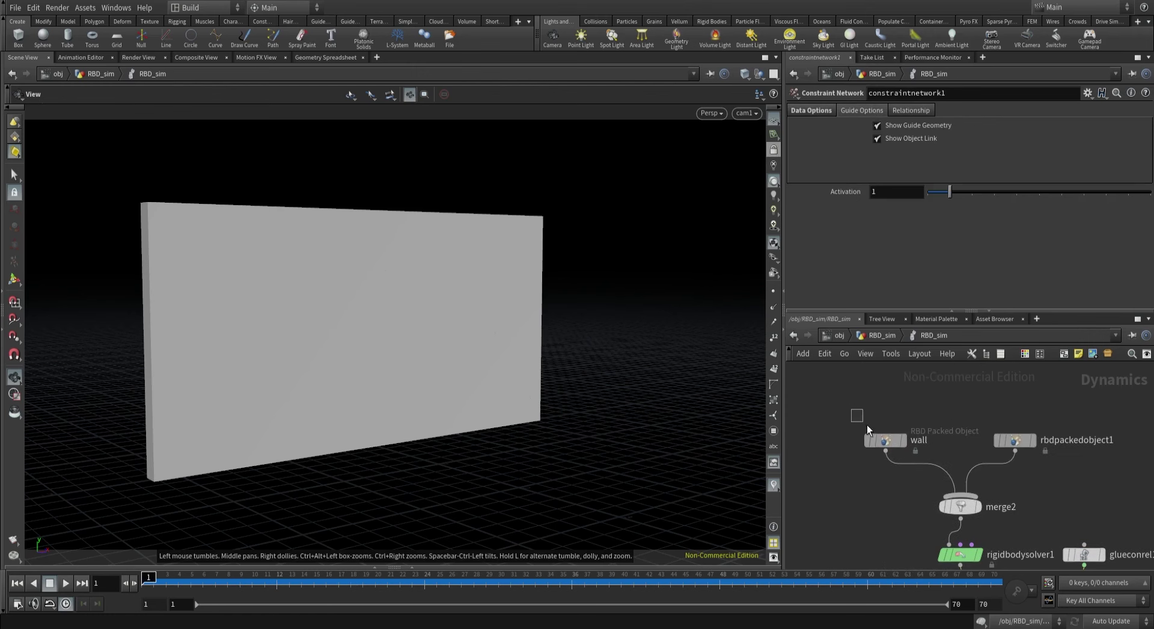
left_click(884, 440)
scroll(879, 165, "up", 1)
left_click(792, 228)
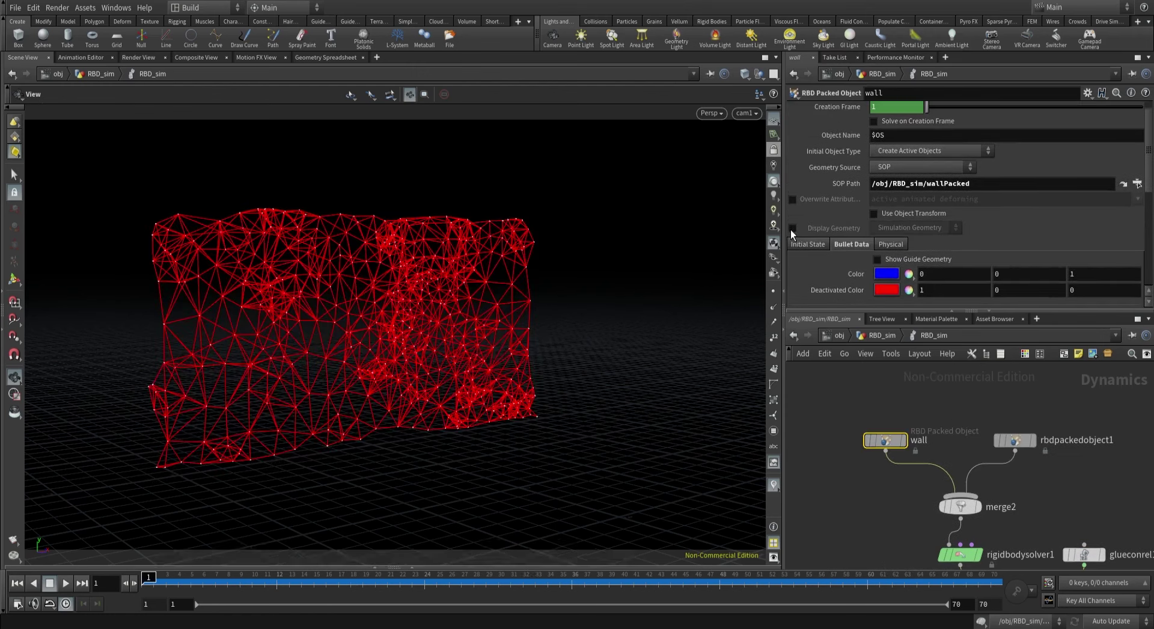
left_click_drag(393, 305, 355, 312)
scroll(423, 295, "up", 3)
scroll(424, 294, "up", 10)
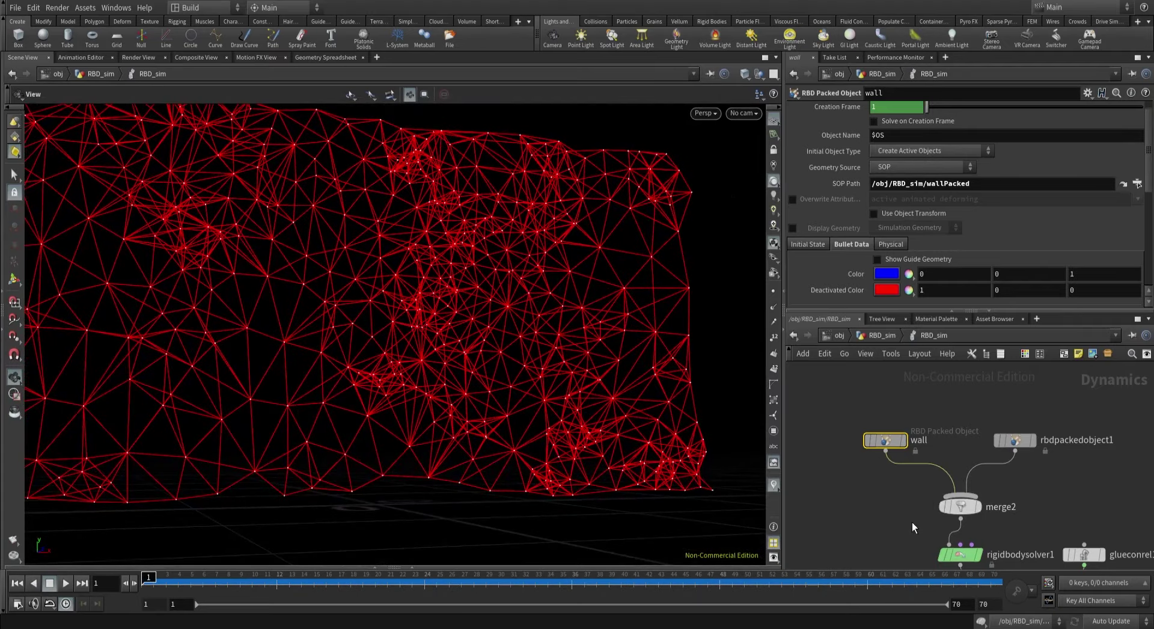
Set glueconrel1's guide colour to green (0, 1, 0), then reselect constraintnetwork1.
middle_click_drag(920, 520, 902, 426)
left_click(1045, 454)
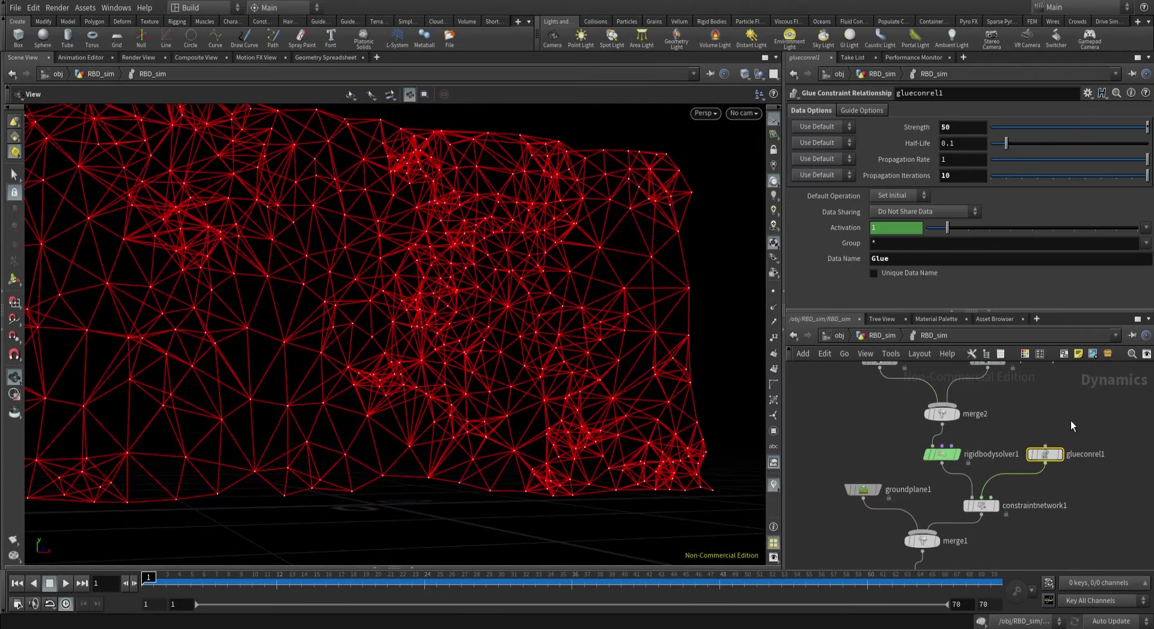
left_click(947, 131)
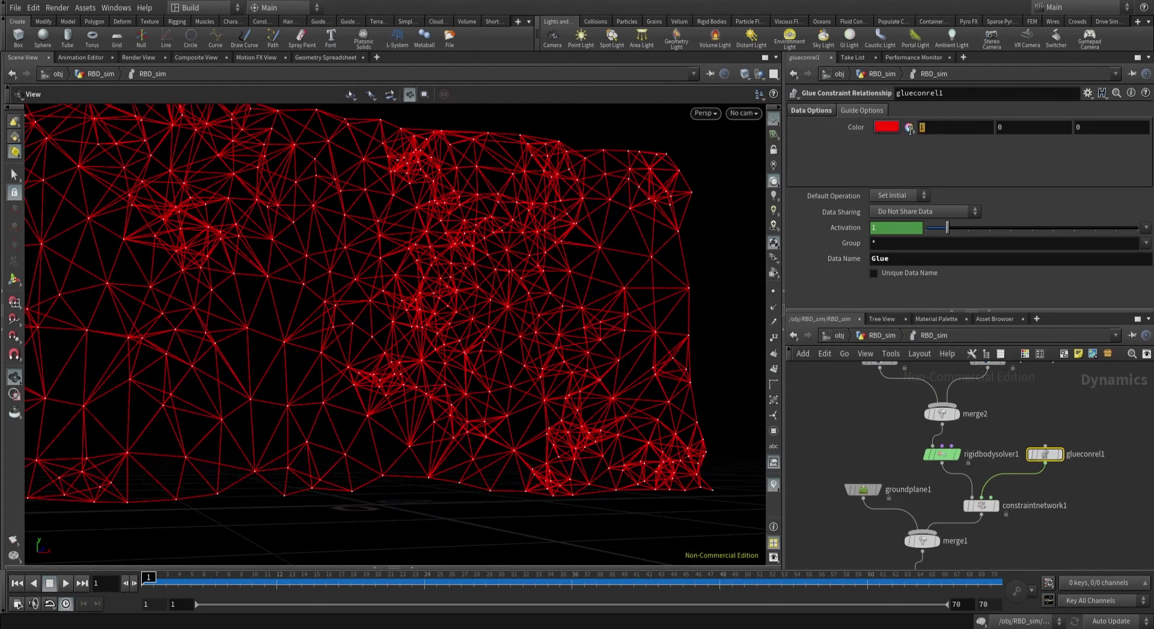
type("0")
key("Tab")
type("1")
key("Return")
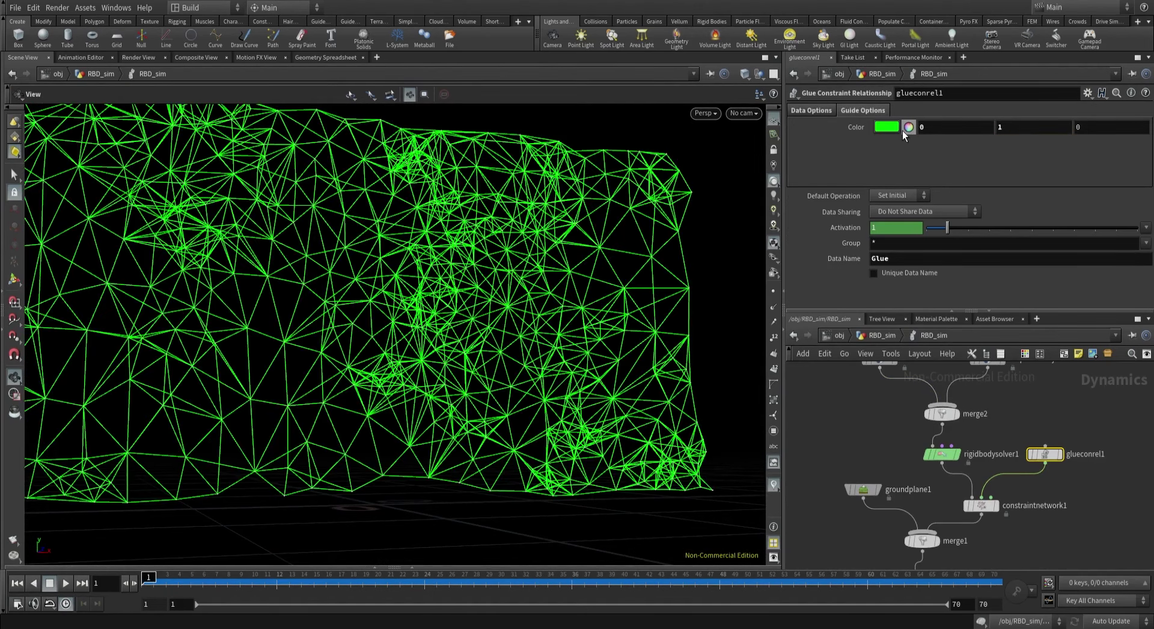
left_click(981, 504)
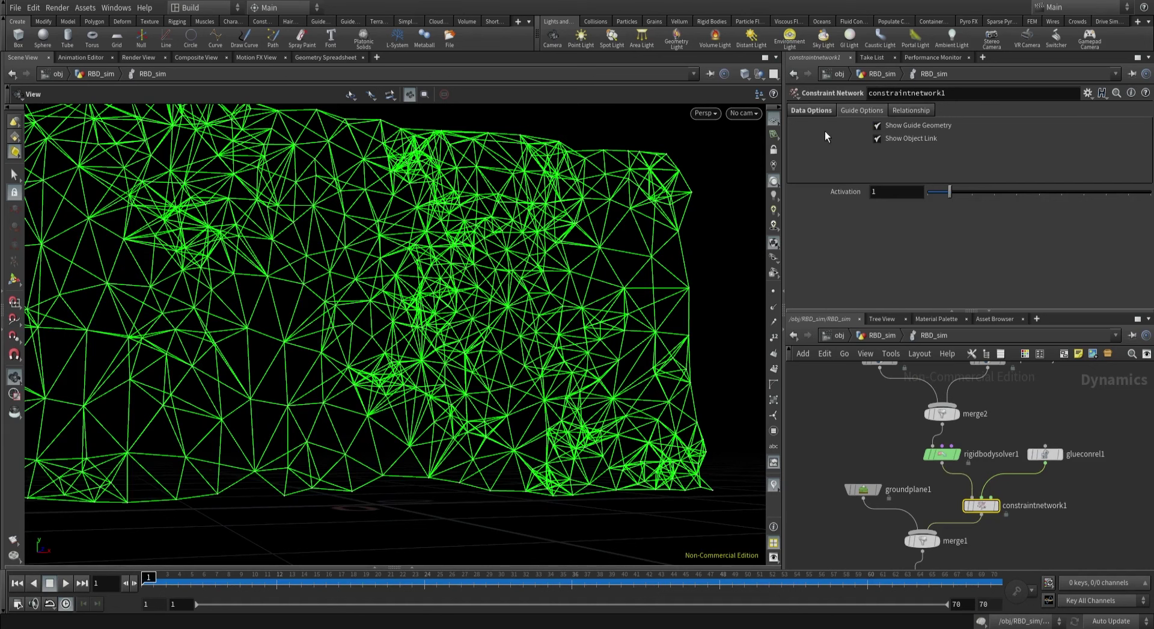
left_click(819, 109)
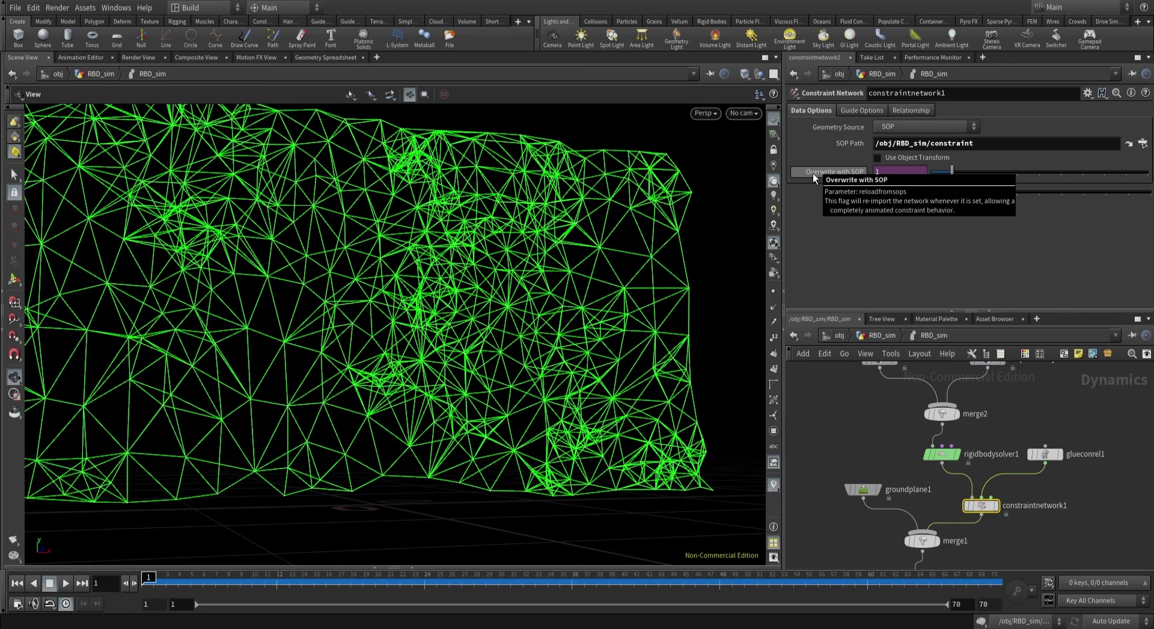
Set the constraint network's Overwrite with SOP value to 0.
left_click(893, 174)
type("0")
key("Return")
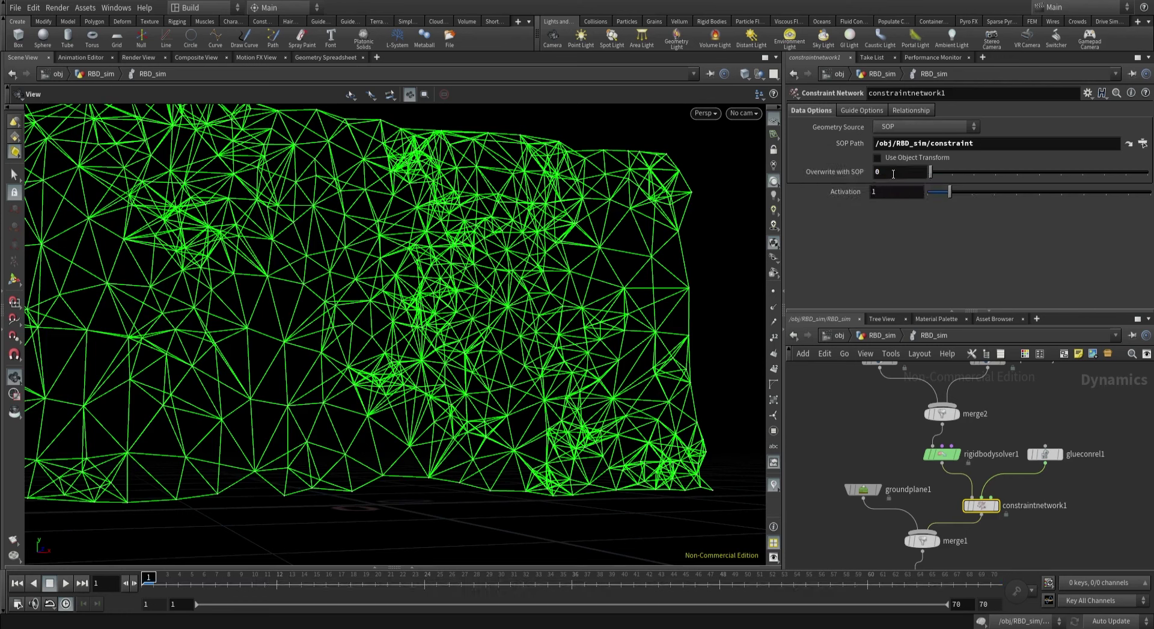
View the scene through cam1 and enable Display Geometry on the wall object.
left_click(744, 113)
left_click(750, 161)
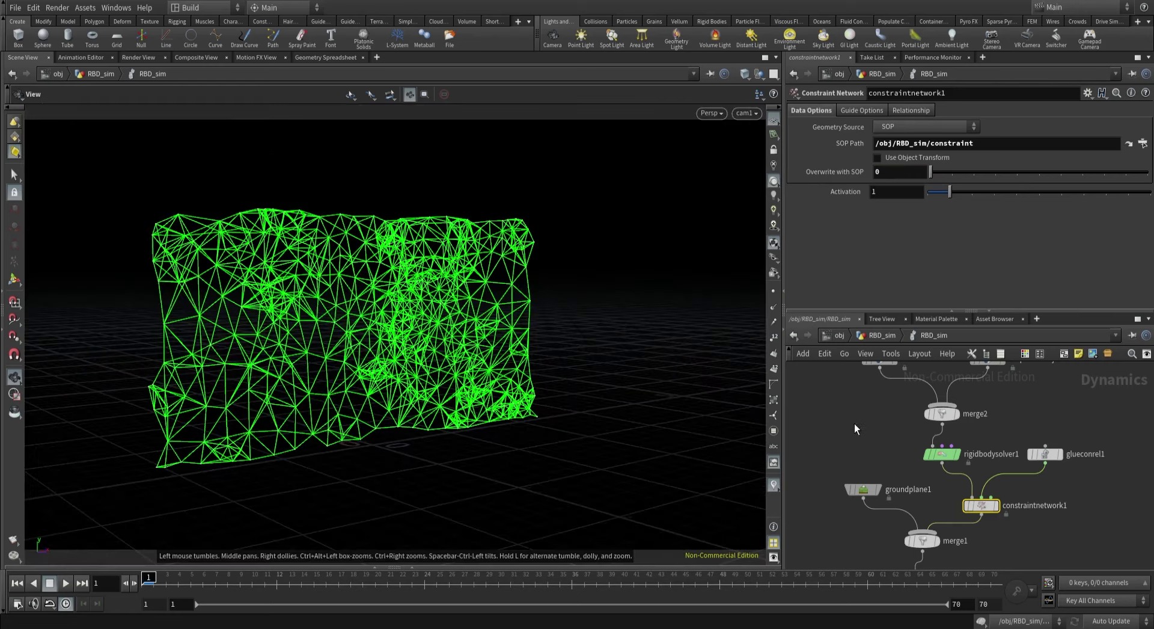
left_click(889, 417)
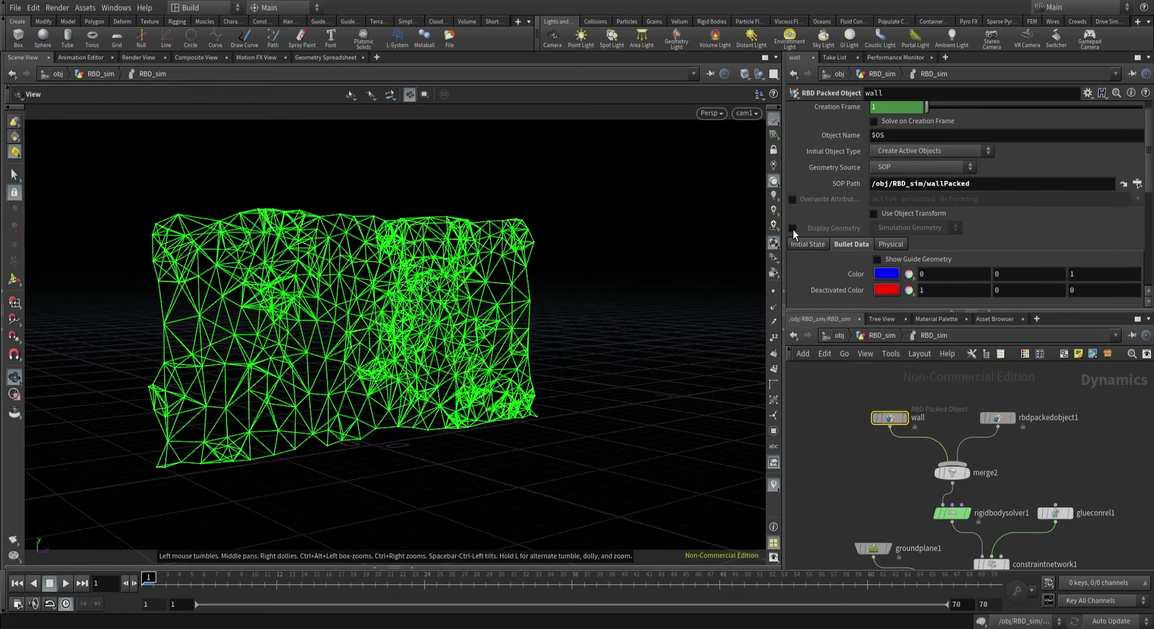
left_click(792, 229)
Play the simulation to watch the sphere hit the wall, then rewind to frame 1.
left_click(65, 583)
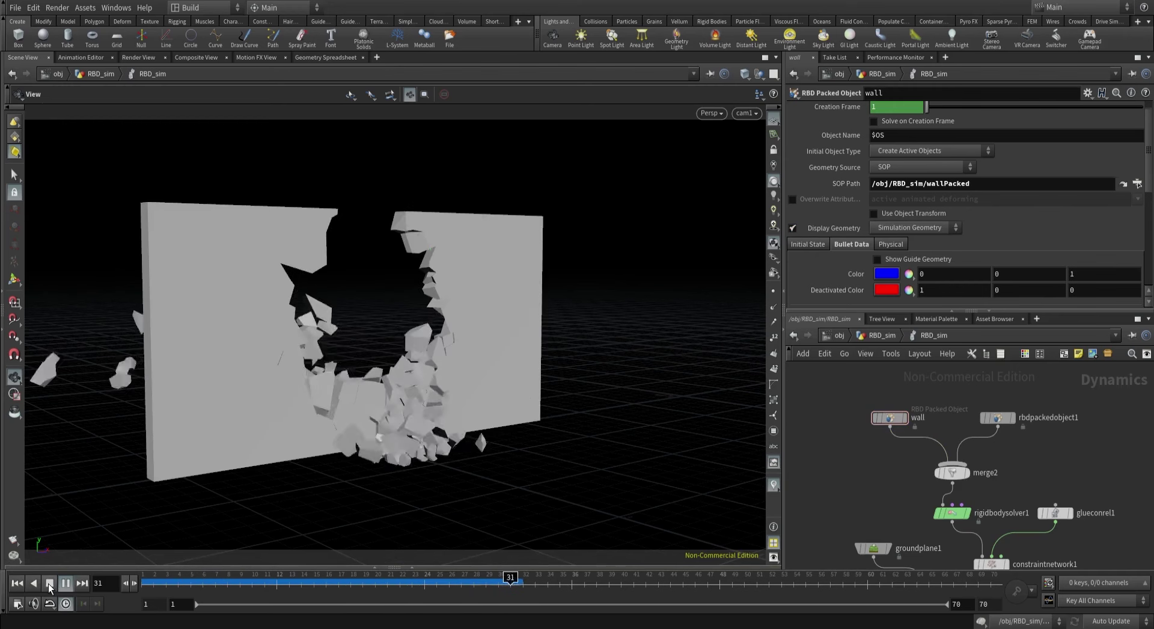
left_click(49, 582)
left_click(149, 581)
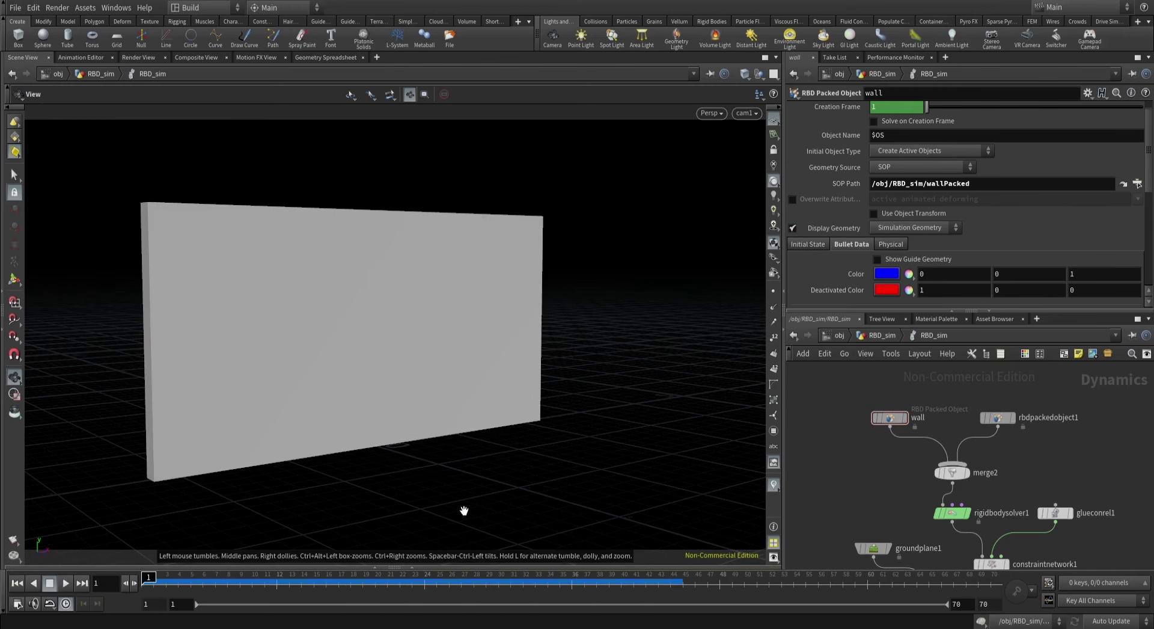
middle_click_drag(911, 507, 911, 468)
left_click(66, 582)
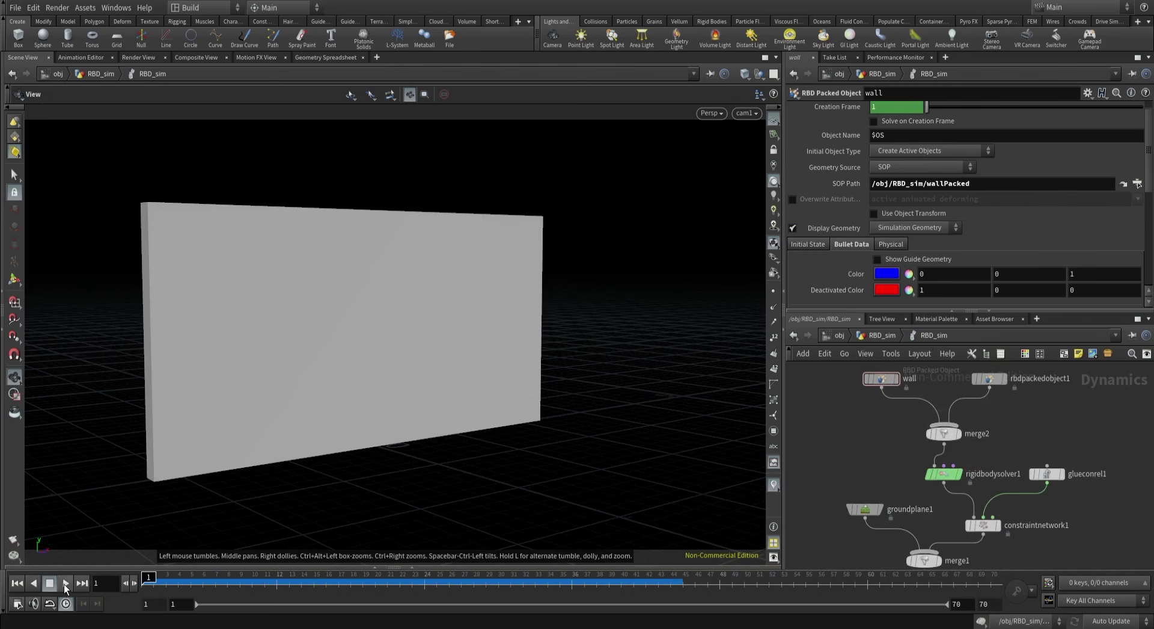
left_click(213, 578)
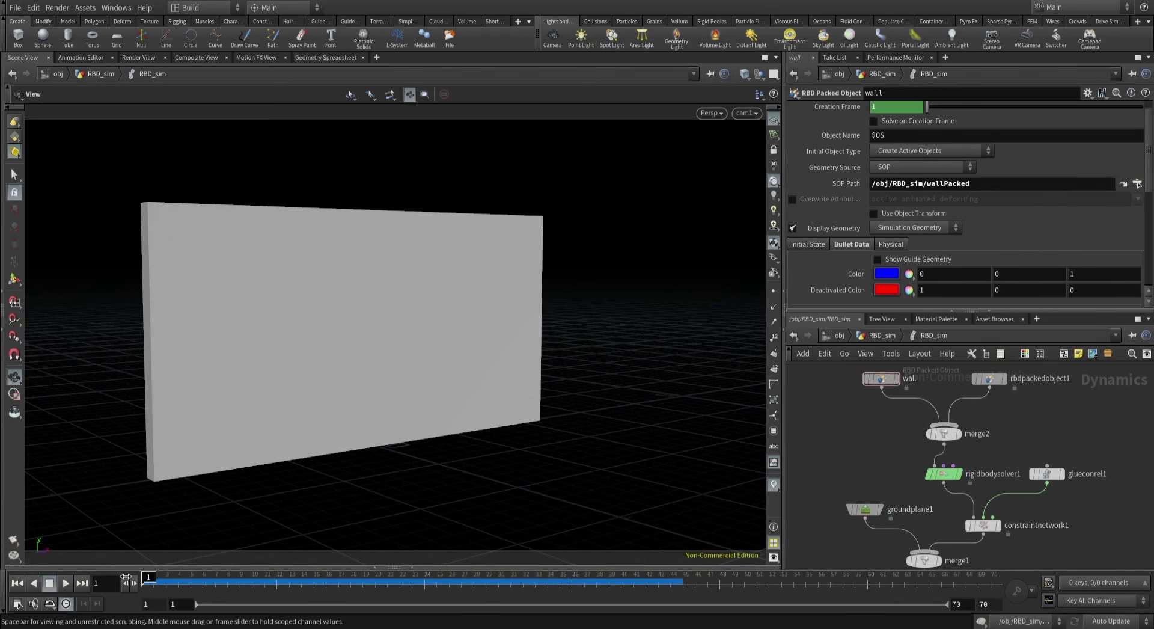
left_click_drag(214, 577, 118, 574)
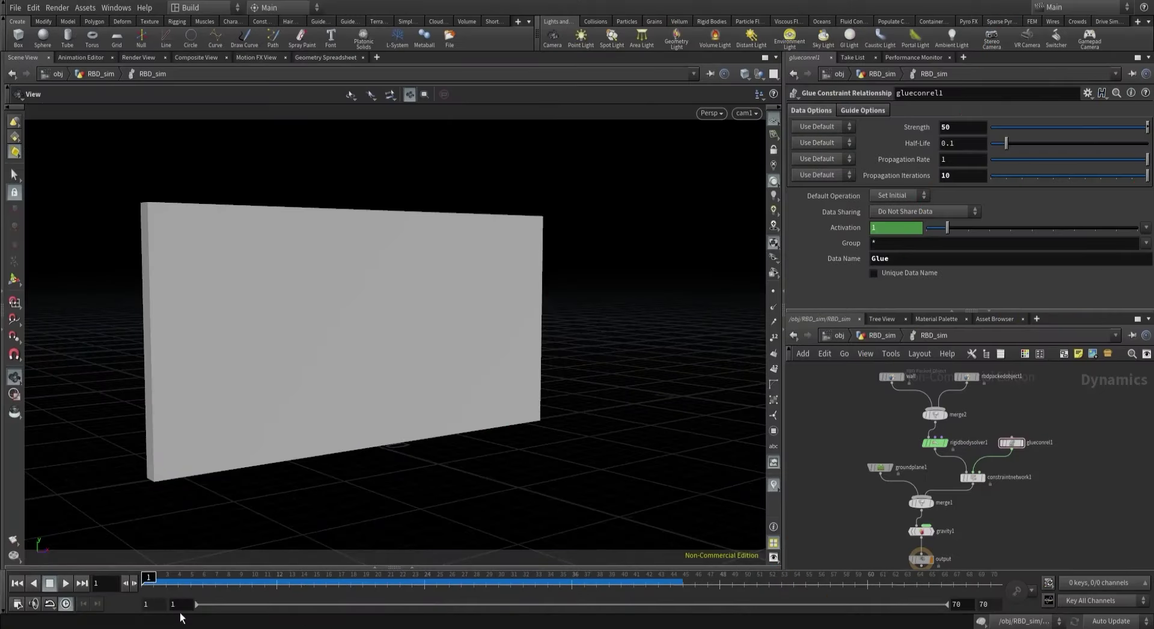
Scrub to frame 10 in wireframe to reveal fracture pieces and glue constraints, then return to frame 1.
left_click_drag(151, 601, 253, 603)
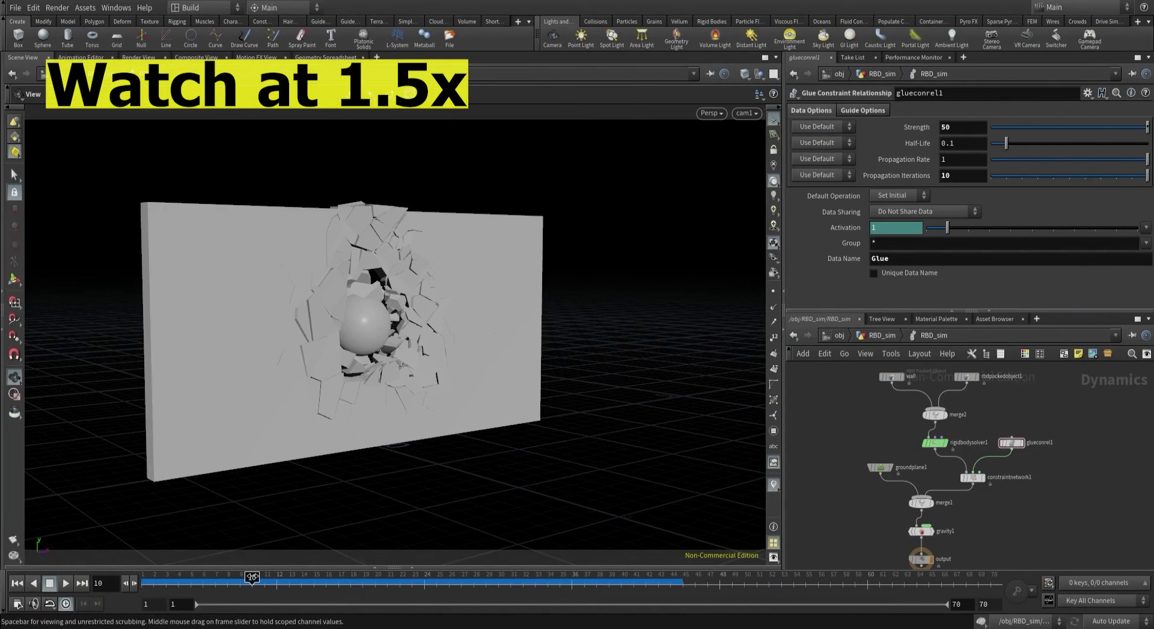
left_click(227, 581)
key("w")
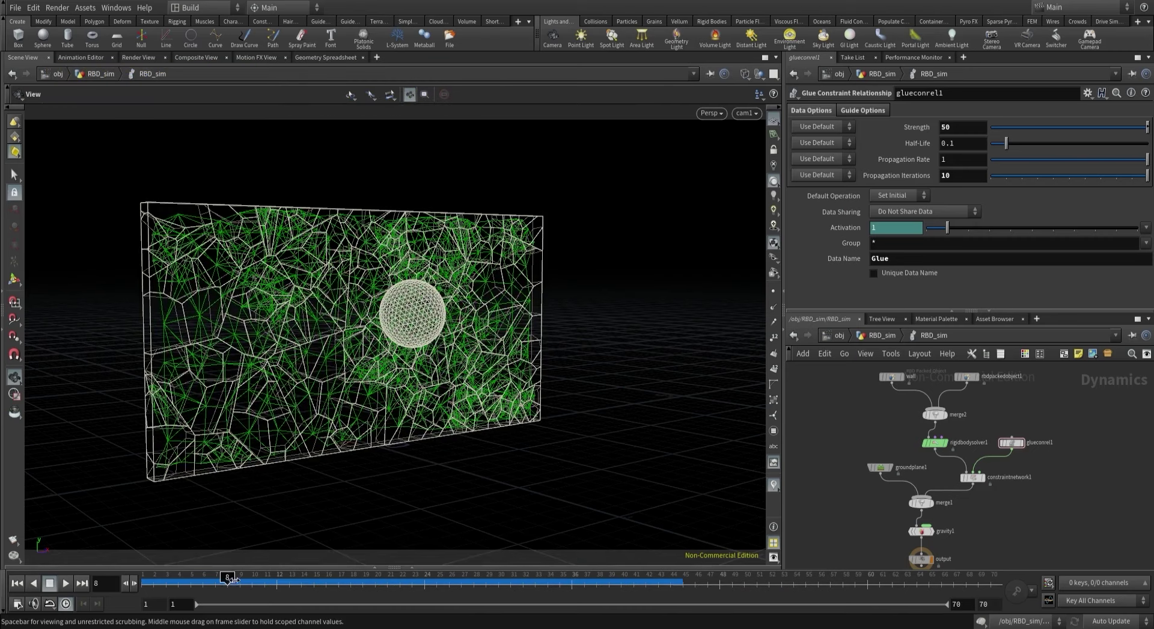
left_click_drag(227, 580, 334, 593)
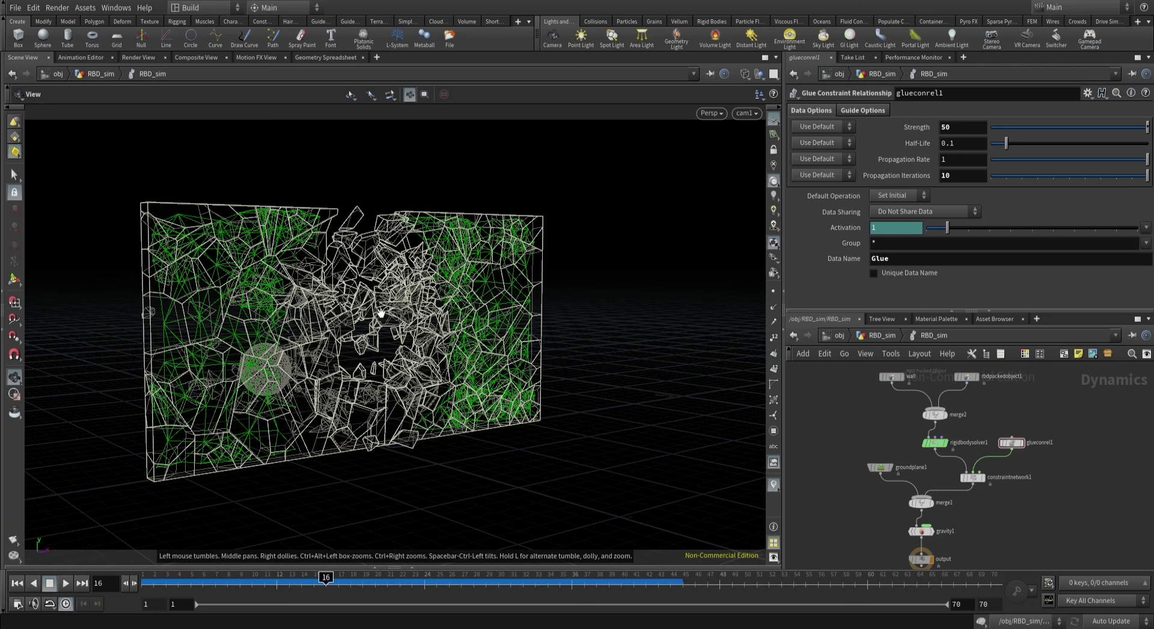
key("ctrl+Up")
left_click(1080, 8)
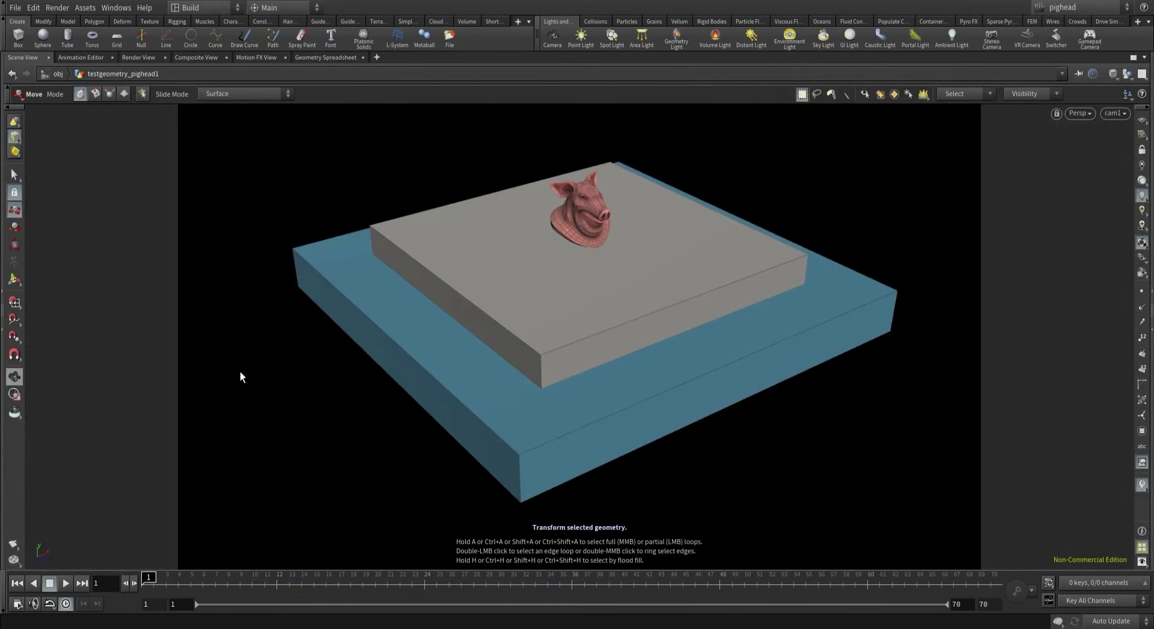
Scrub the pig head demo to frame 44, then switch to the rubberToy take and play it back.
mouse_move(150, 578)
left_mouse_down()
mouse_move(858, 576)
mouse_move(368, 555)
mouse_move(1008, 586)
left_mouse_up()
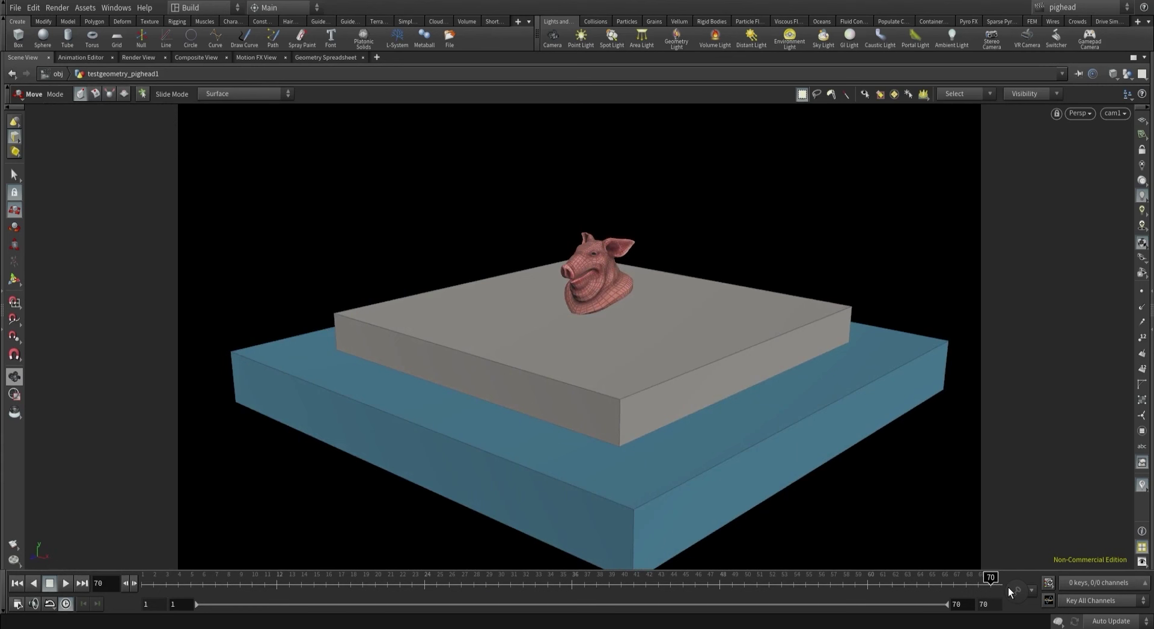
mouse_move(997, 587)
left_mouse_down()
mouse_move(219, 497)
mouse_move(342, 530)
mouse_move(841, 301)
left_mouse_up()
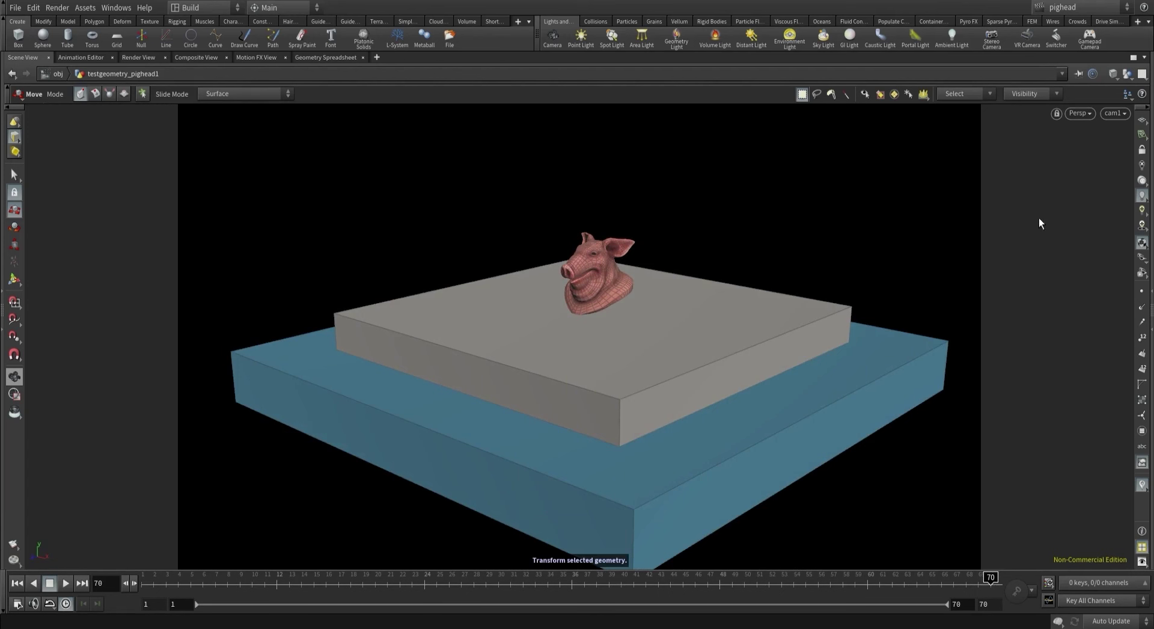
left_click(1056, 8)
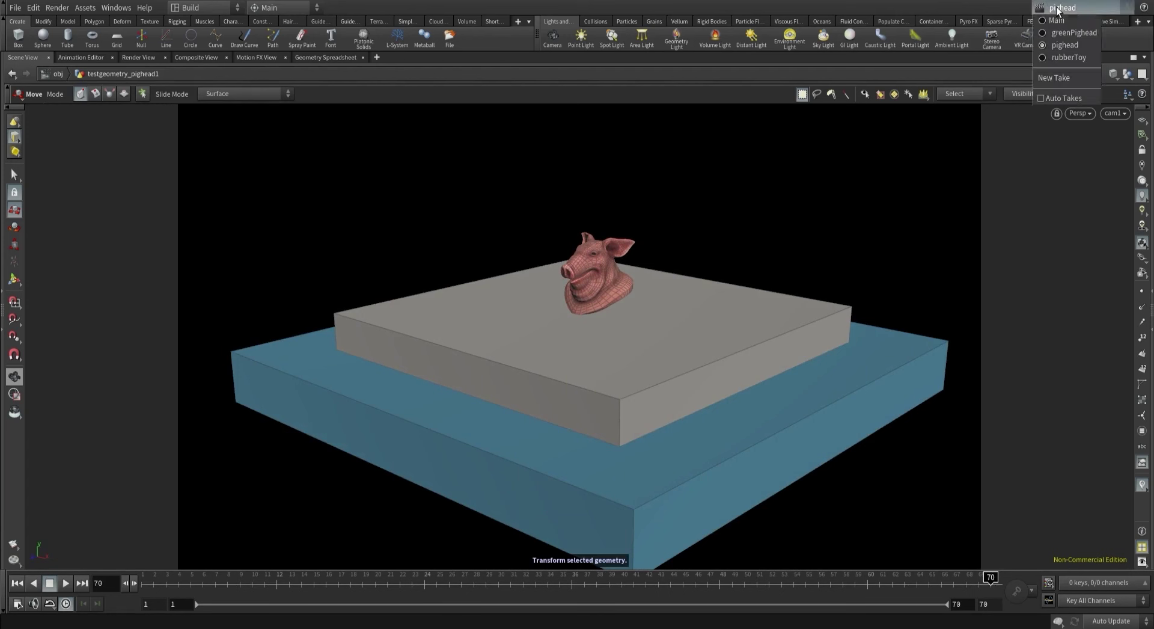
left_click(1043, 59)
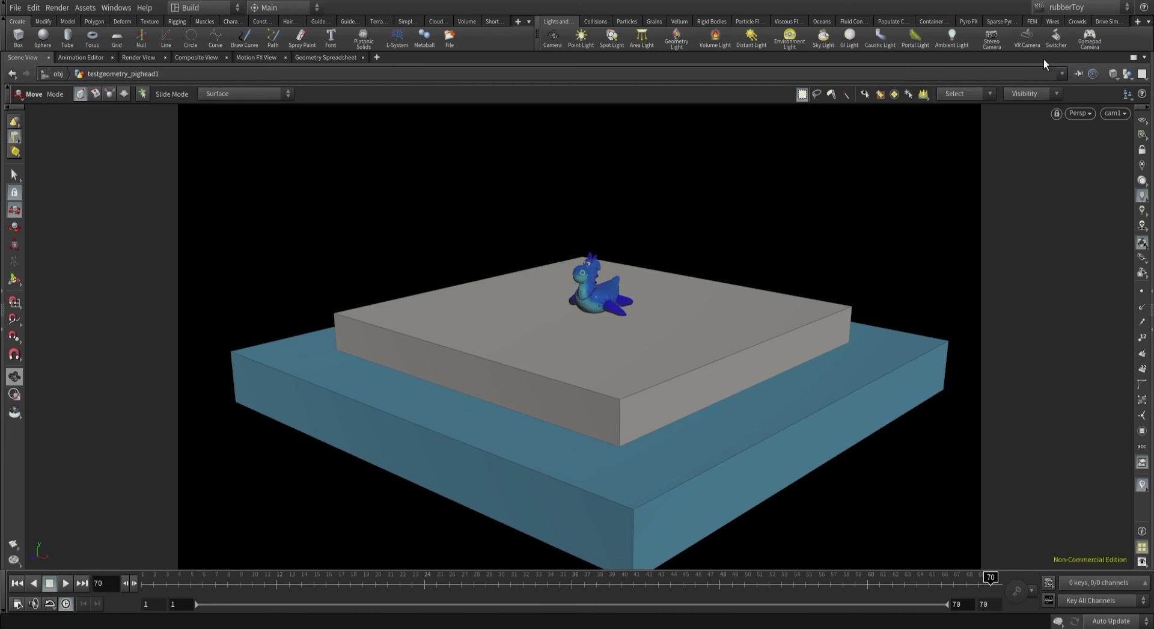
left_click(65, 583)
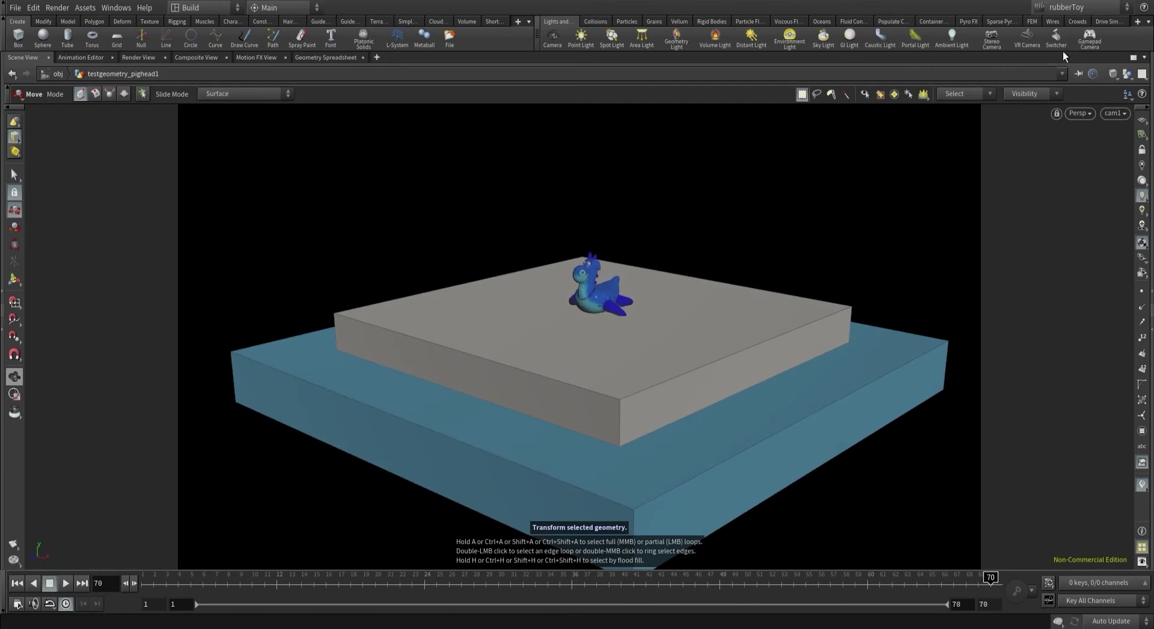
left_click(1055, 9)
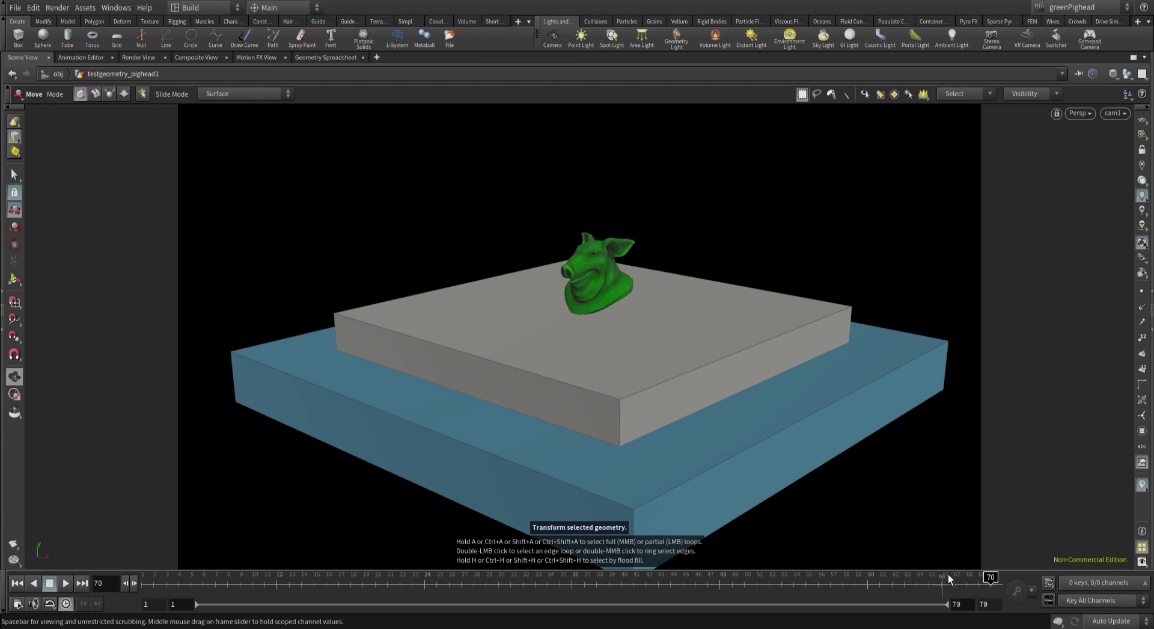
left_click_drag(990, 577, 1062, 577)
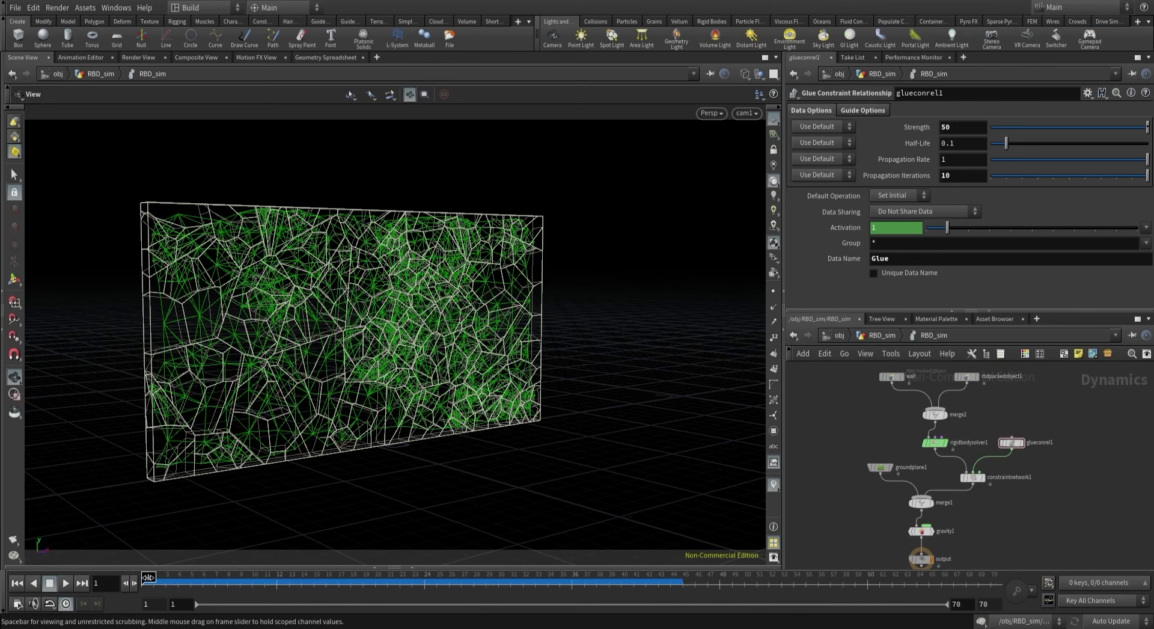
Bypass the wall node to watch the sphere fall alone, then restore it.
mouse_move(148, 577)
left_mouse_down()
mouse_move(461, 590)
mouse_move(148, 579)
left_mouse_up()
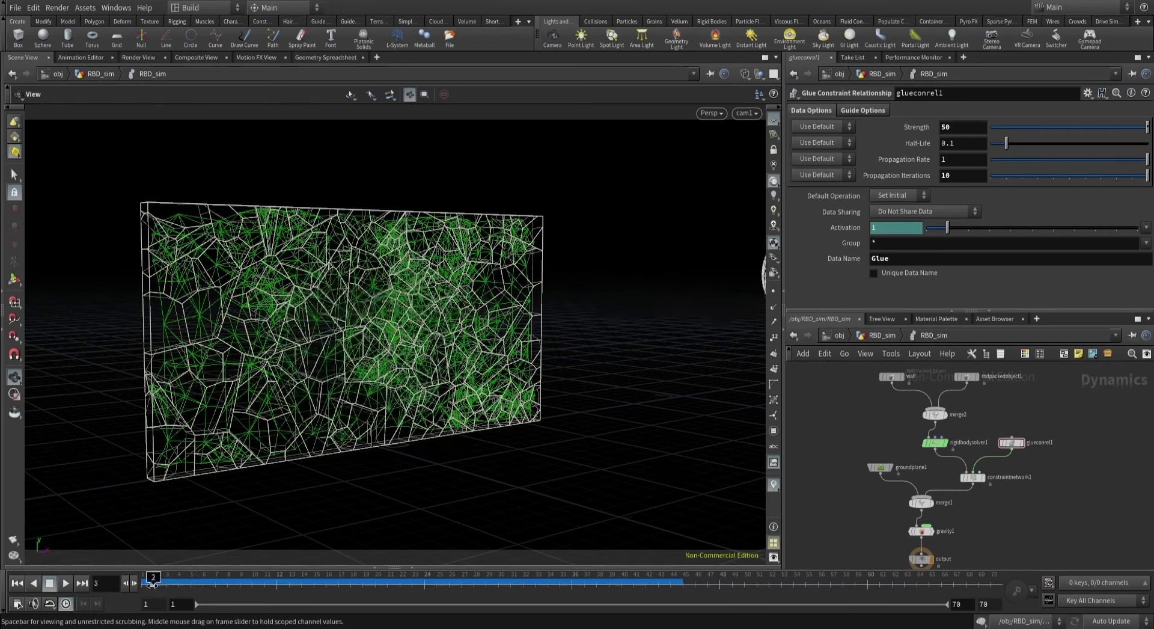
left_click(881, 377)
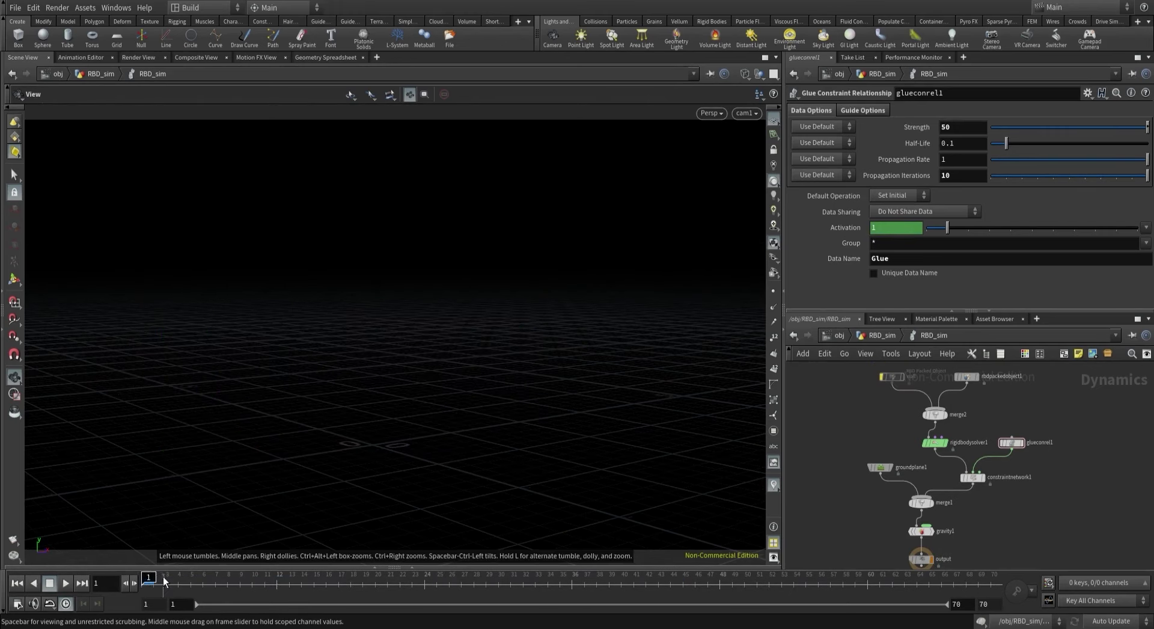
mouse_move(163, 580)
left_mouse_down()
mouse_move(361, 580)
mouse_move(162, 581)
mouse_move(230, 568)
mouse_move(325, 578)
mouse_move(149, 578)
left_mouse_up()
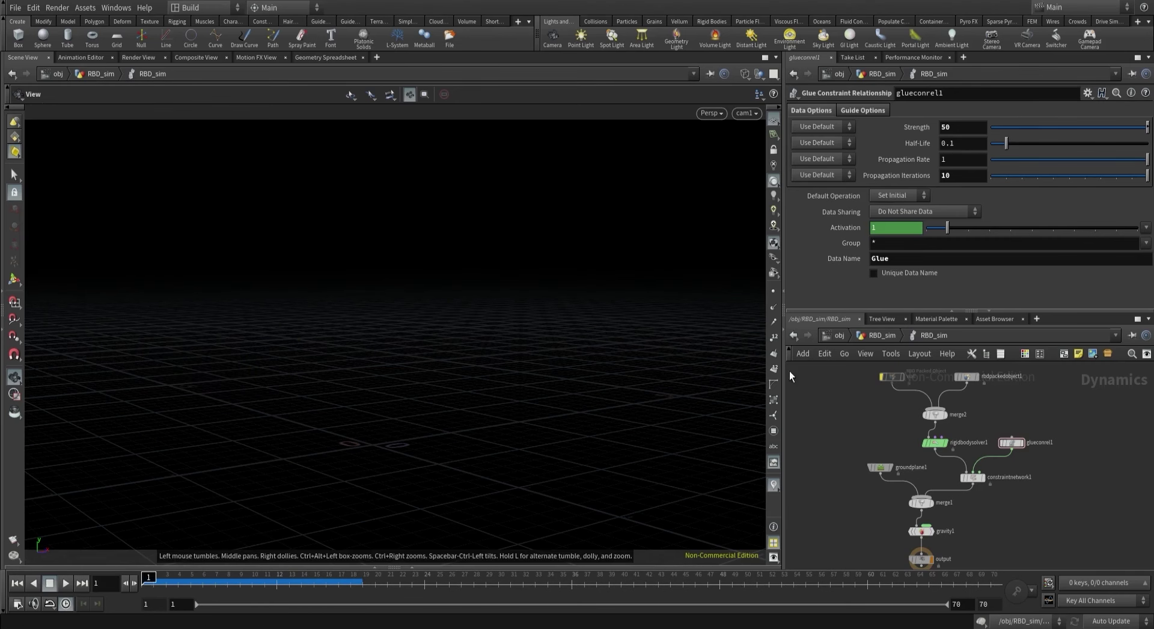
left_click(881, 374)
middle_click_drag(867, 392, 867, 420)
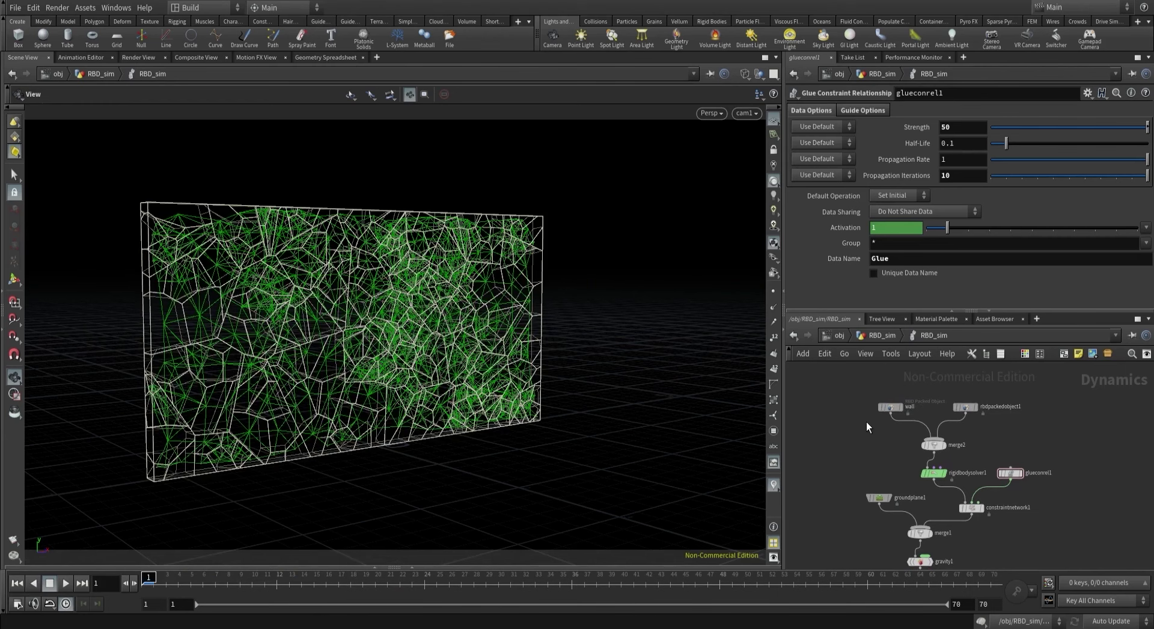
left_click(889, 407)
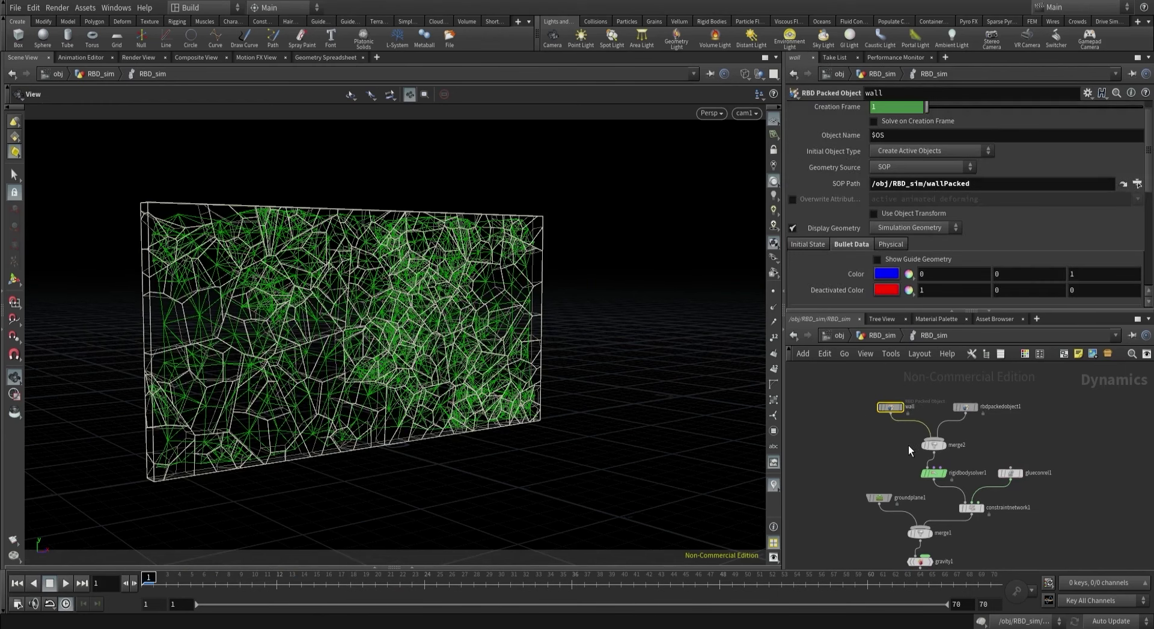
Create a new take, take1, and select the groundplane1 node.
left_click(1052, 8)
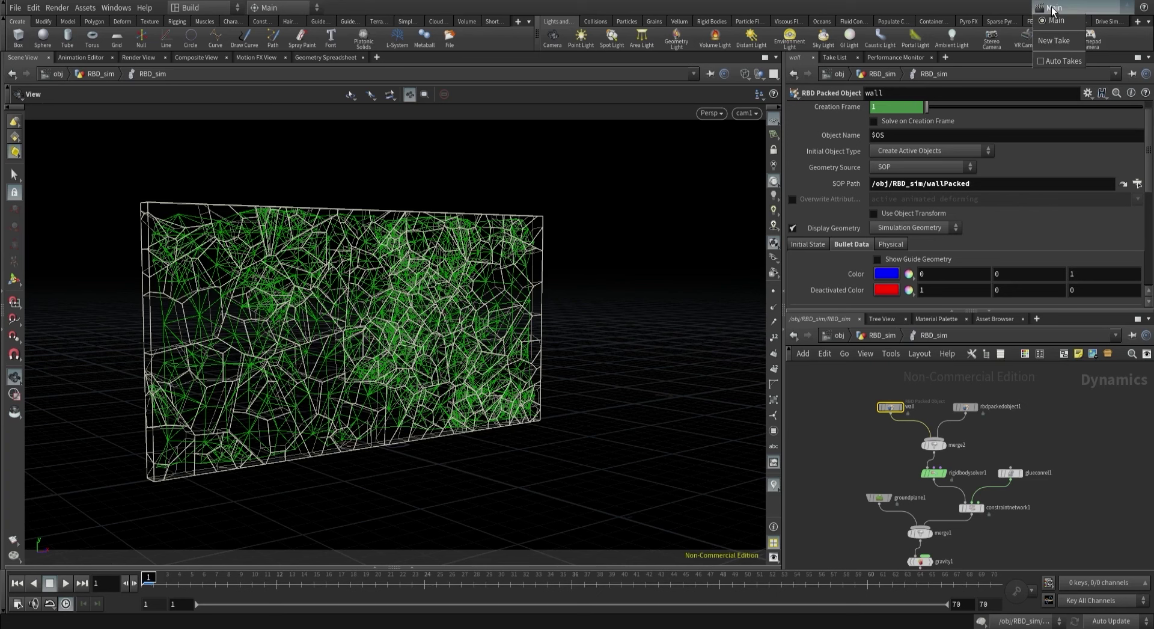
left_click(1051, 41)
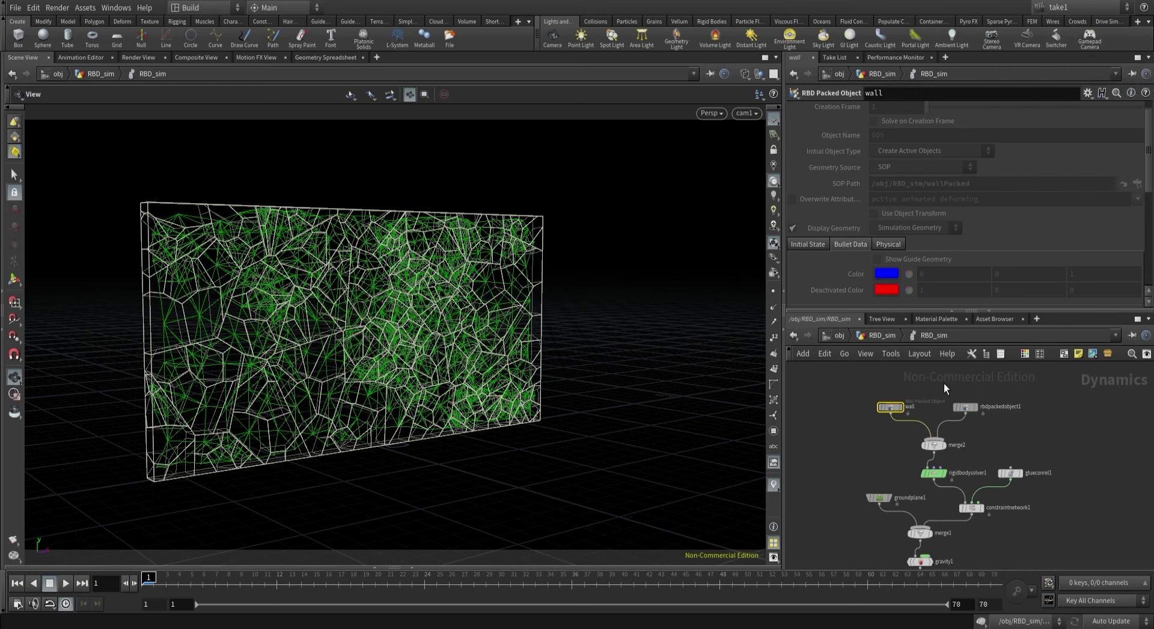
left_click(964, 406)
left_click_drag(974, 439, 1023, 484)
left_click_drag(870, 505, 870, 505)
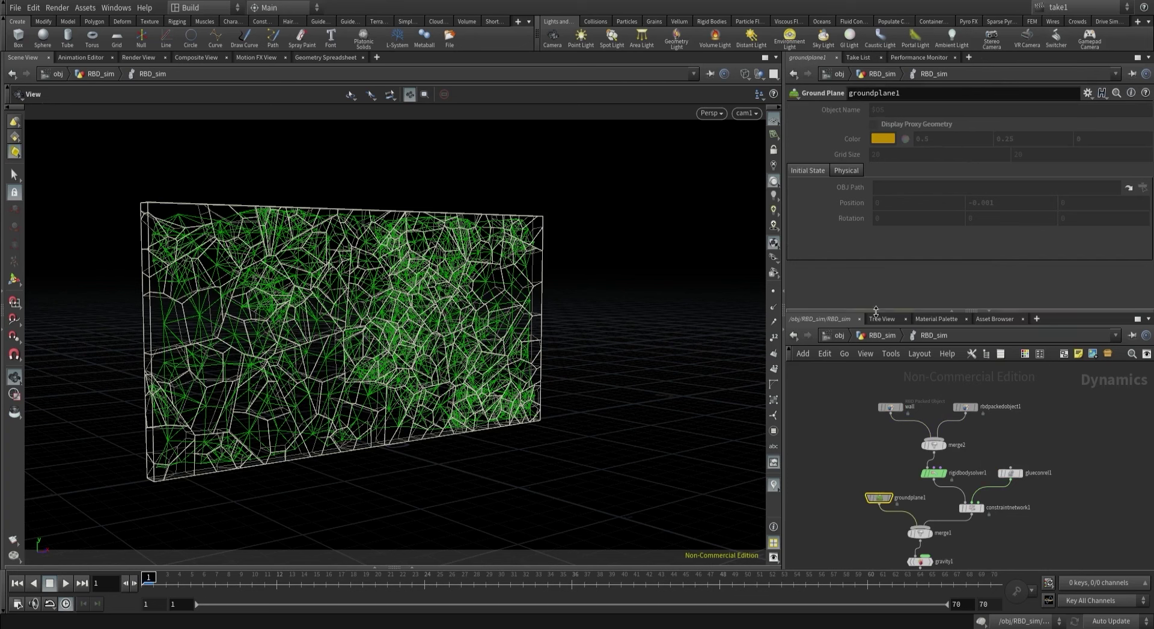
Rename take1 to 'impact', then bring up the wall's RBD Packed Object parameters.
left_click(854, 57)
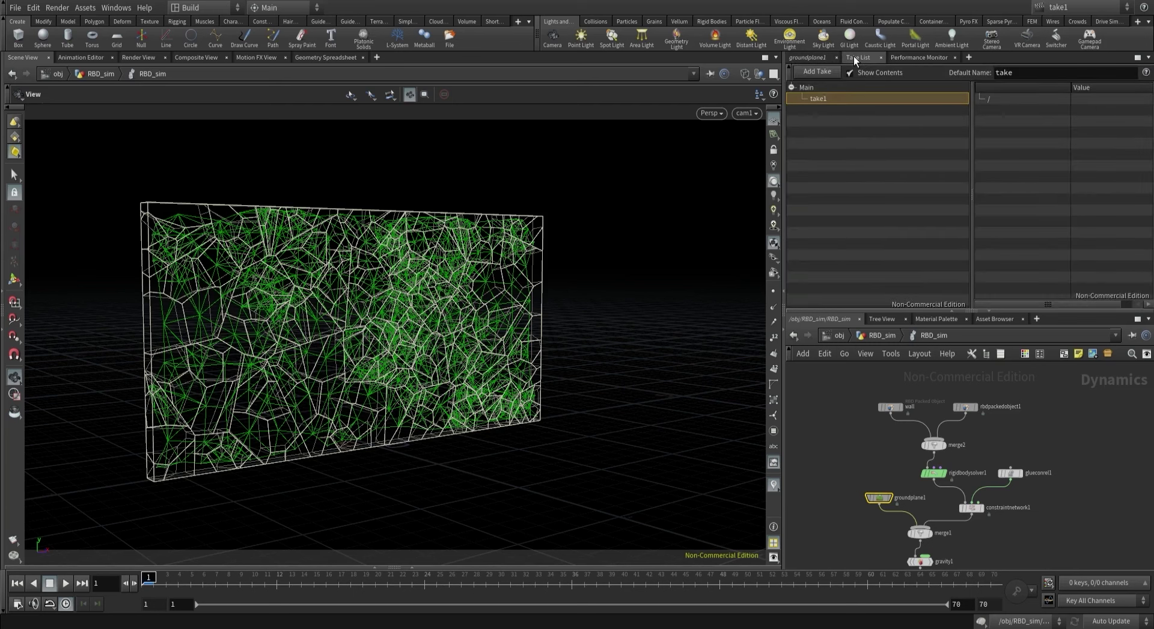
double_click(817, 99)
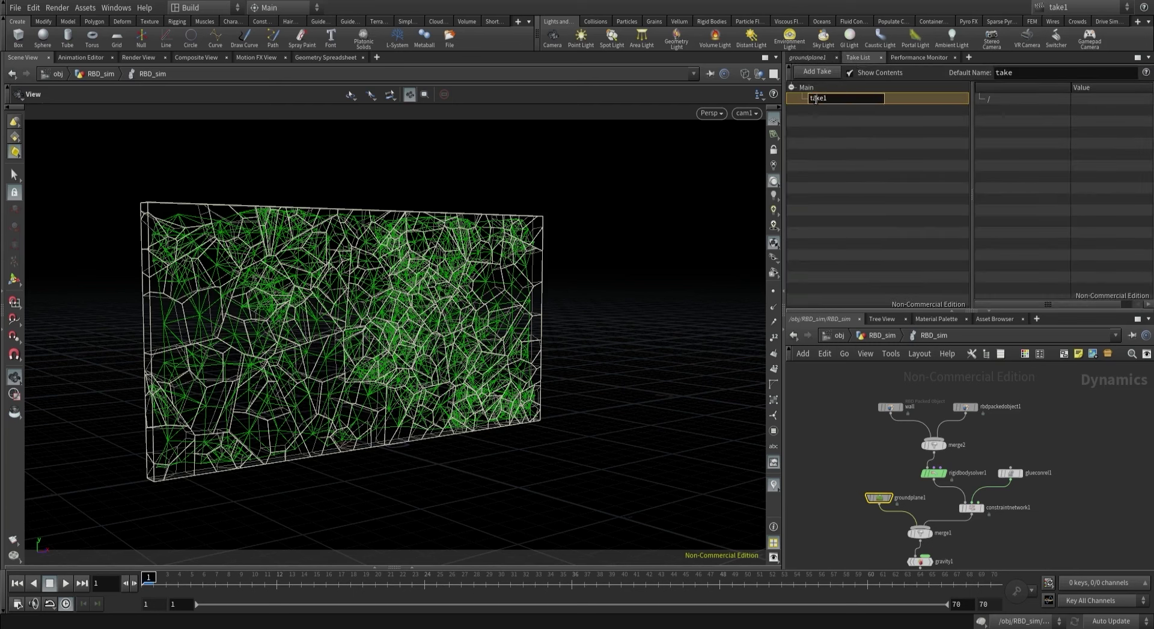
double_click(815, 99)
type("impact")
key("Return")
left_click(804, 56)
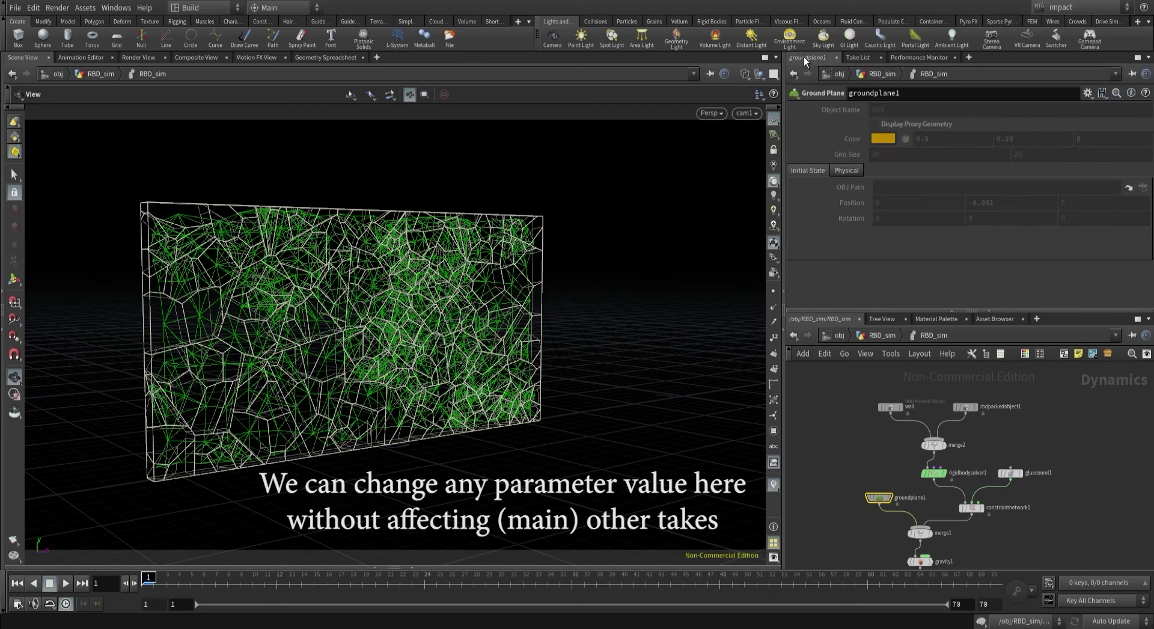
left_click(890, 406)
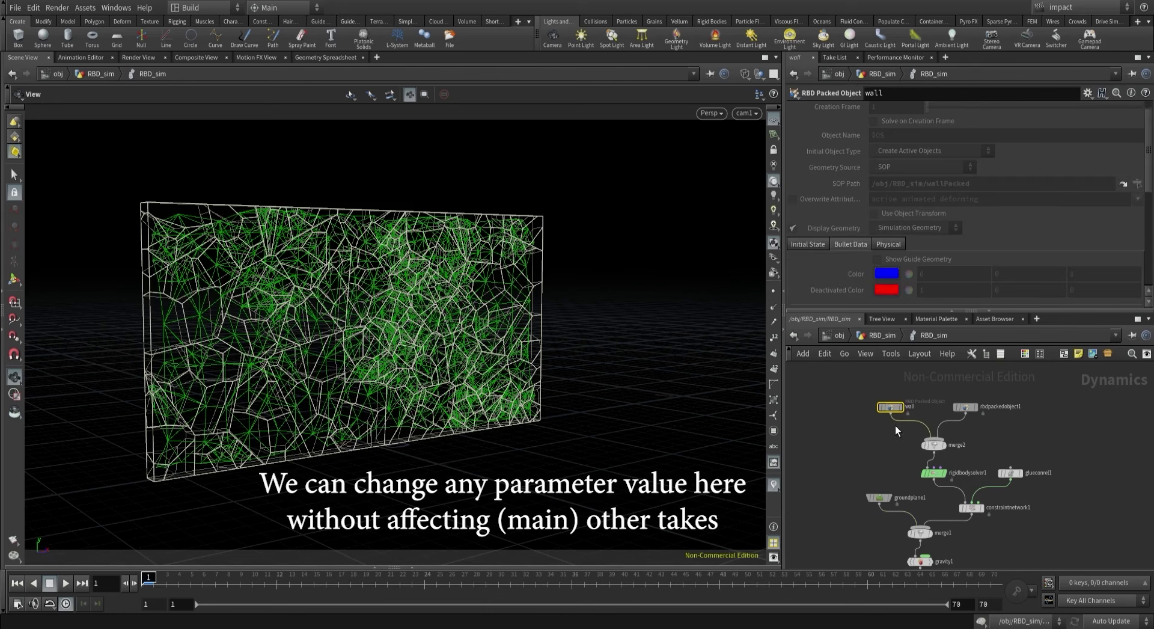
In the impact take, include the wall's Creation Frame in the take and set it to 0.
left_click(1063, 7)
left_click(1056, 18)
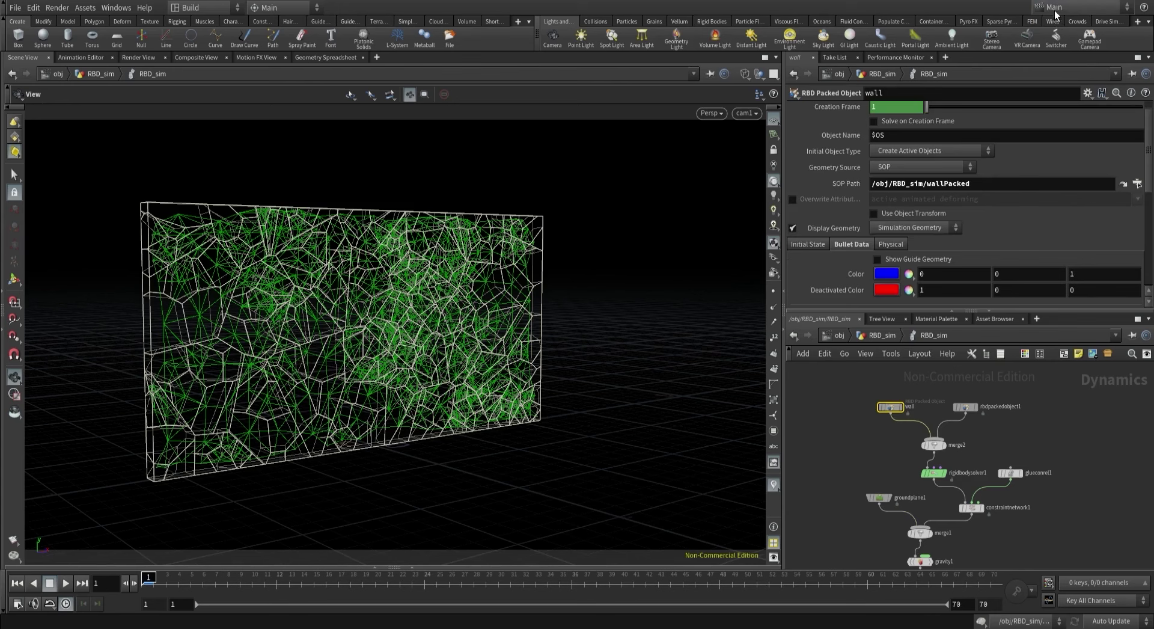
left_click(1056, 7)
left_click(1051, 35)
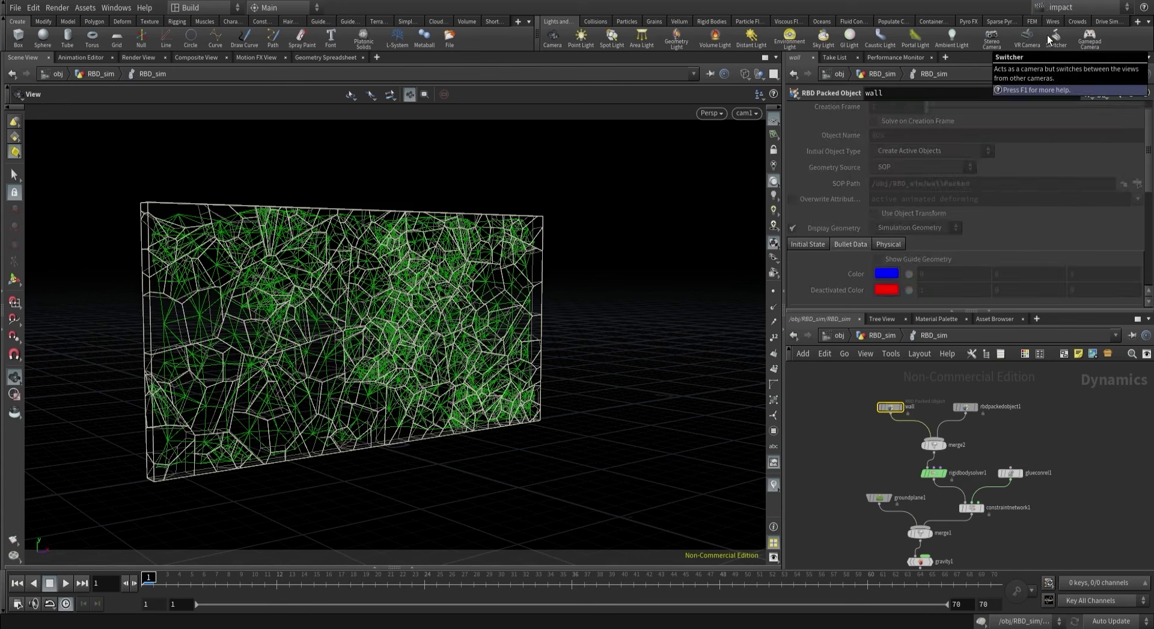
scroll(921, 235, "up", 1)
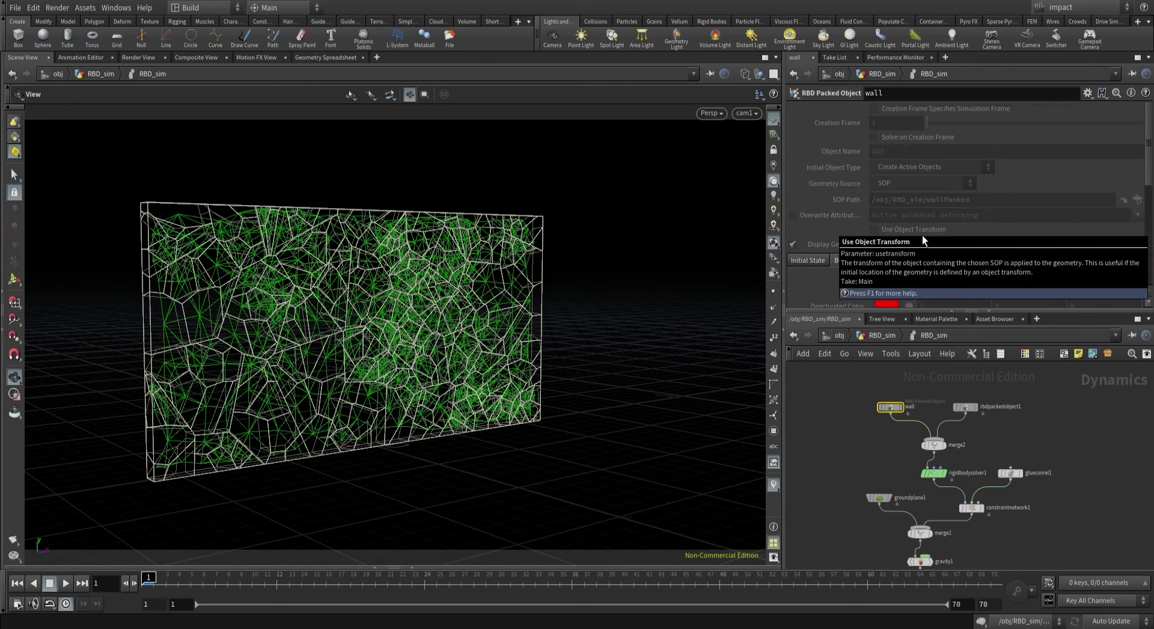
right_click(826, 124)
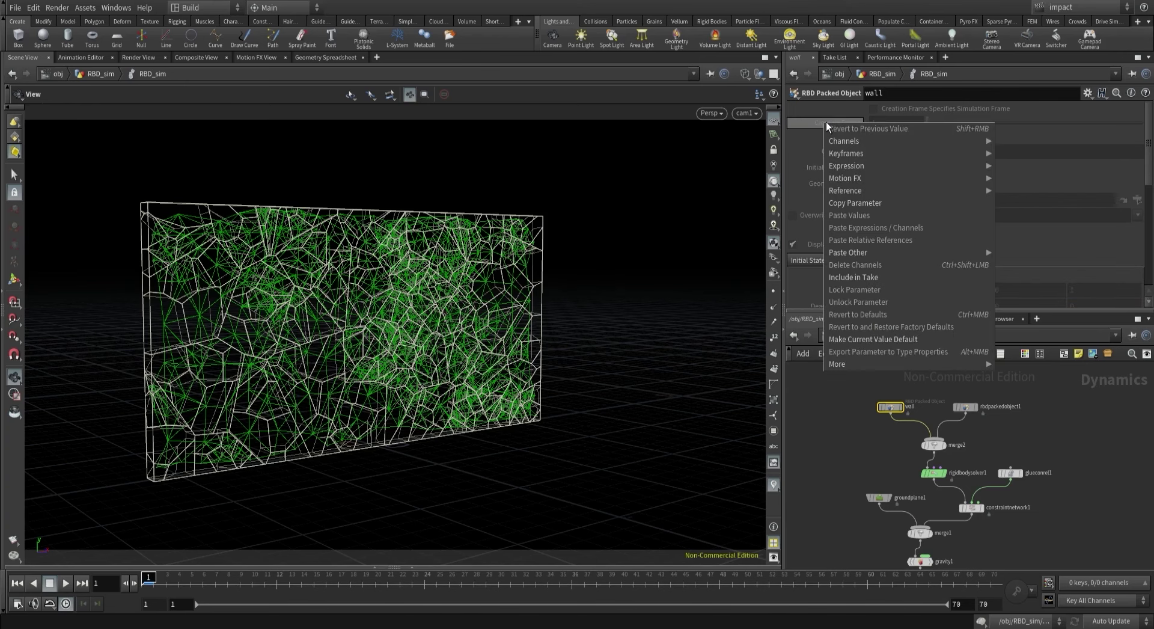
left_click(849, 277)
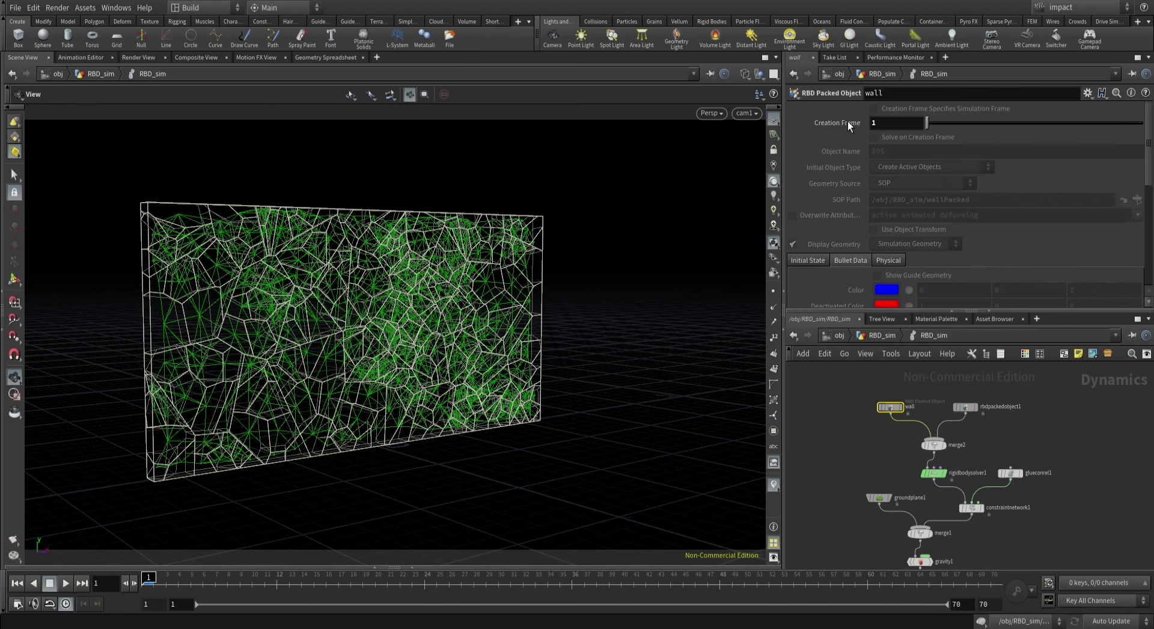
left_click(885, 122)
type("0")
key("Return")
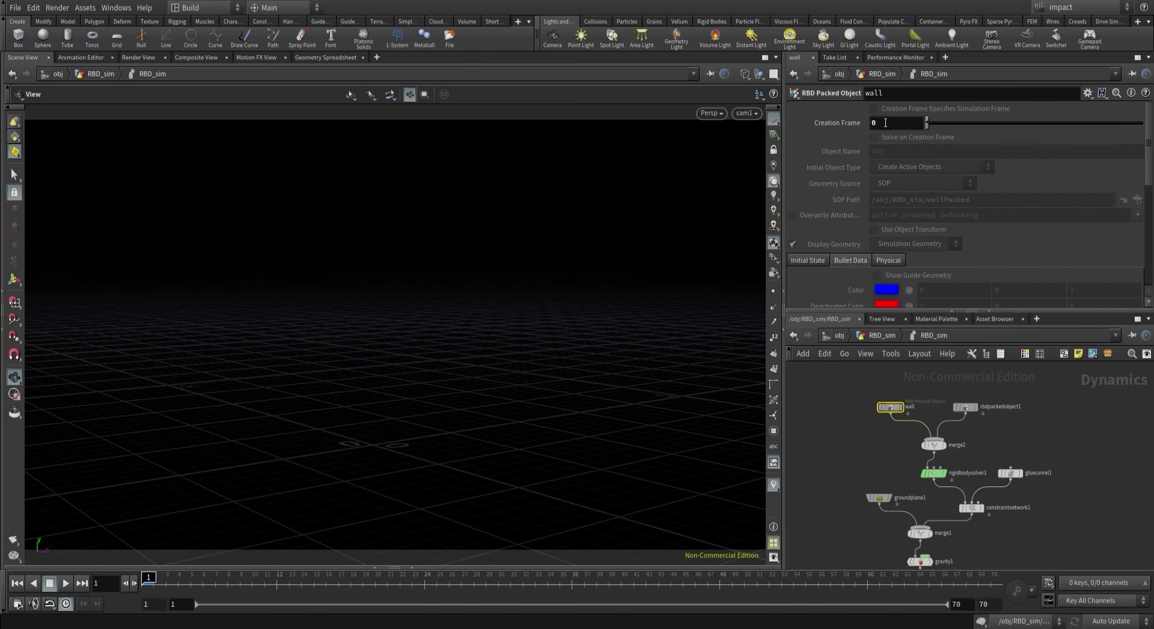
Play the impact take so only the sphere falls, comparing it with the Main take.
left_click(66, 583)
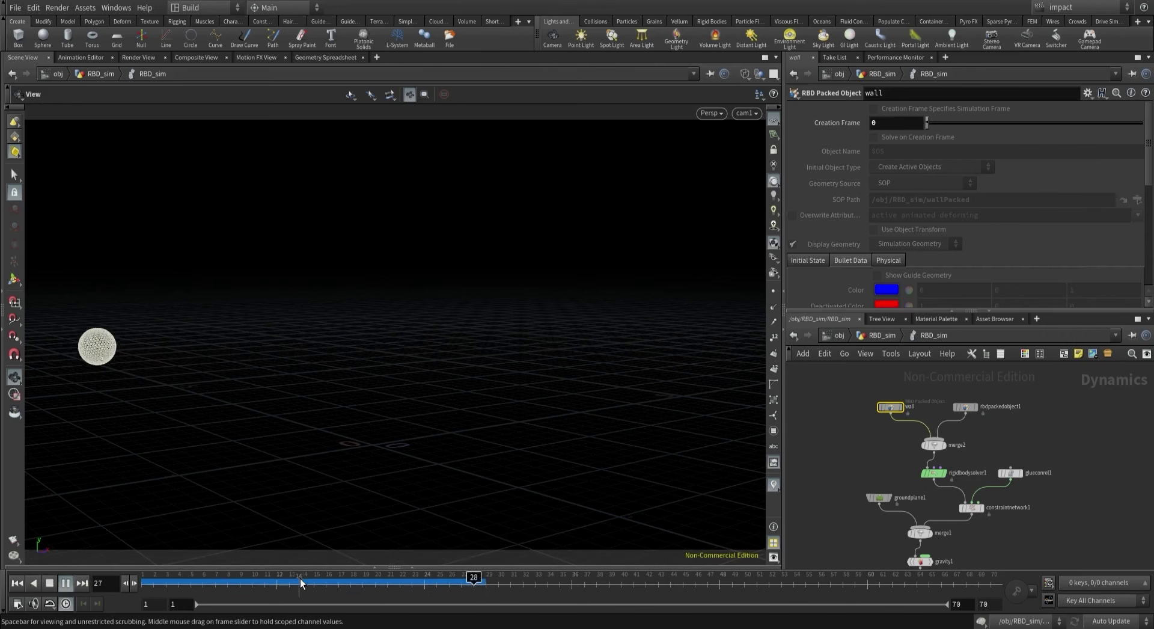
left_click(1066, 9)
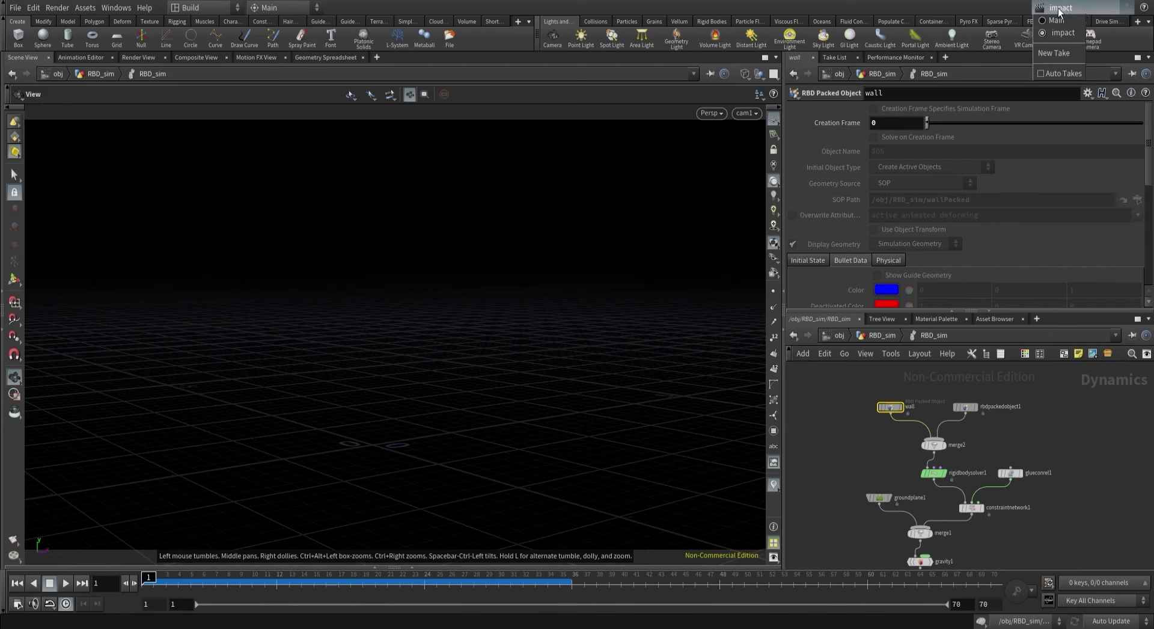
left_click(1052, 24)
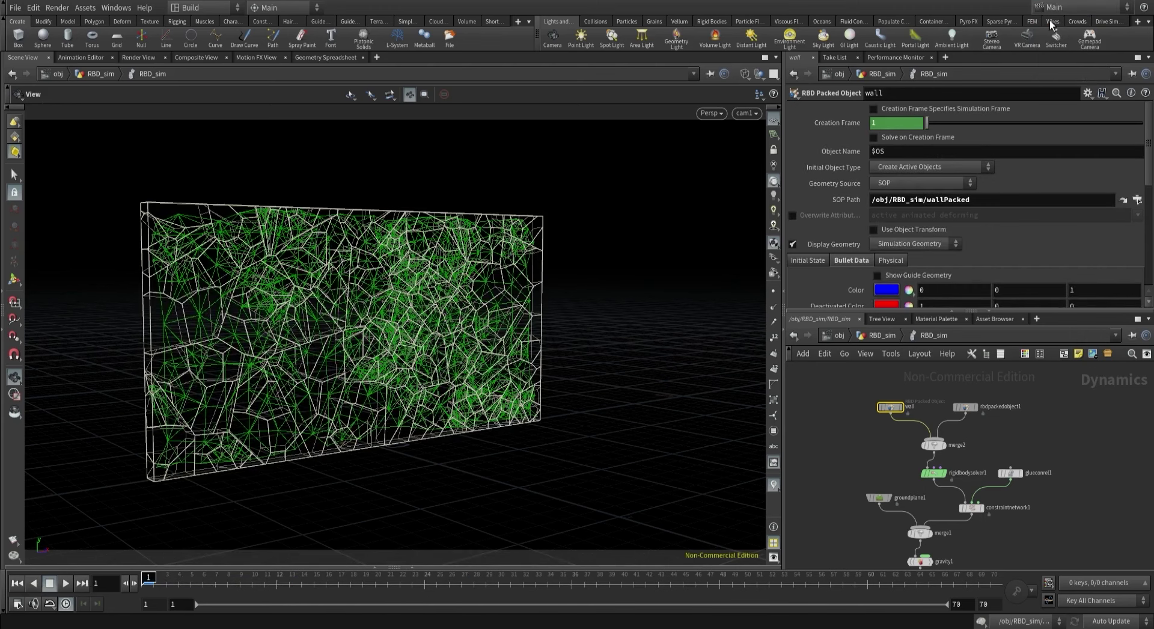
left_click(1057, 7)
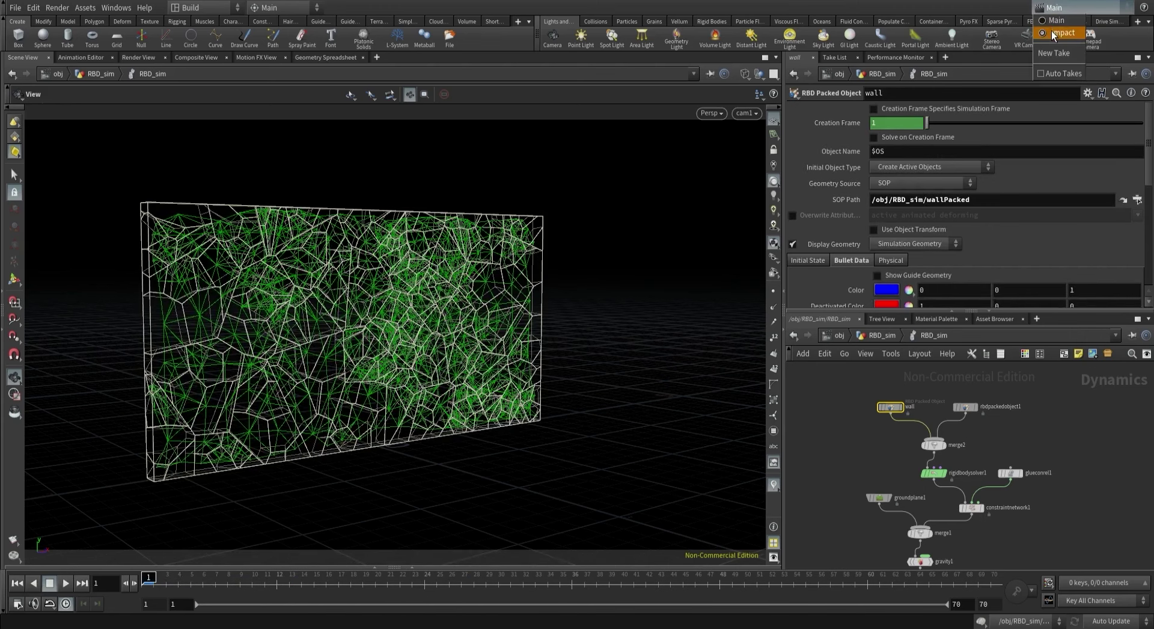
left_click(1051, 34)
left_click(1060, 7)
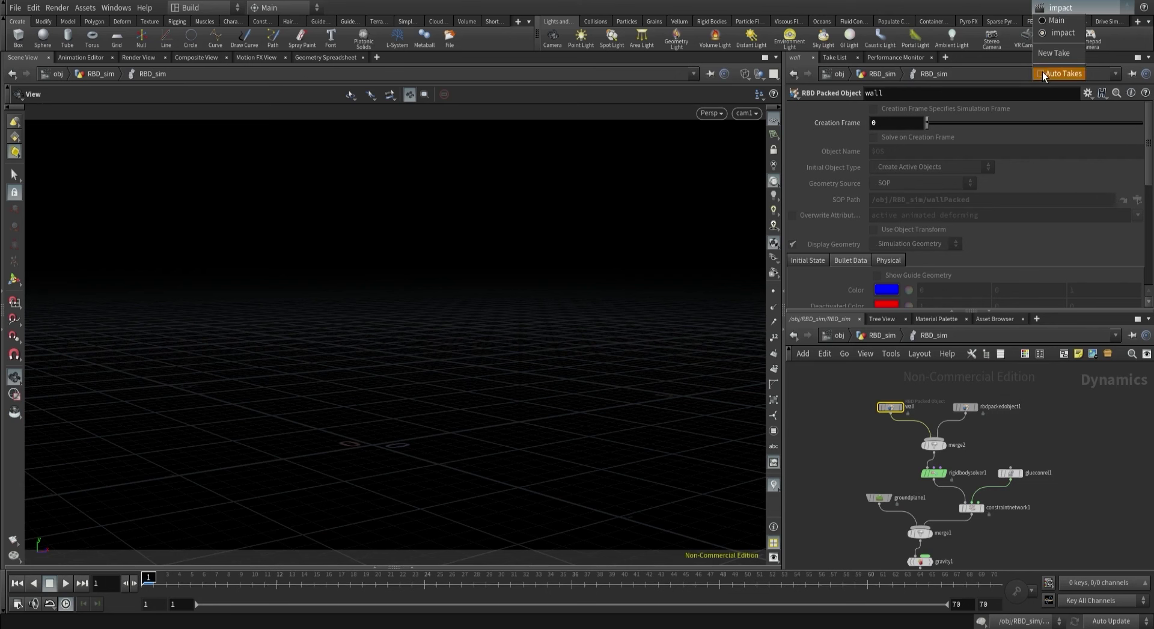
left_click(844, 152)
Include Object Name in the impact take and briefly test automatic take recording.
right_click(834, 151)
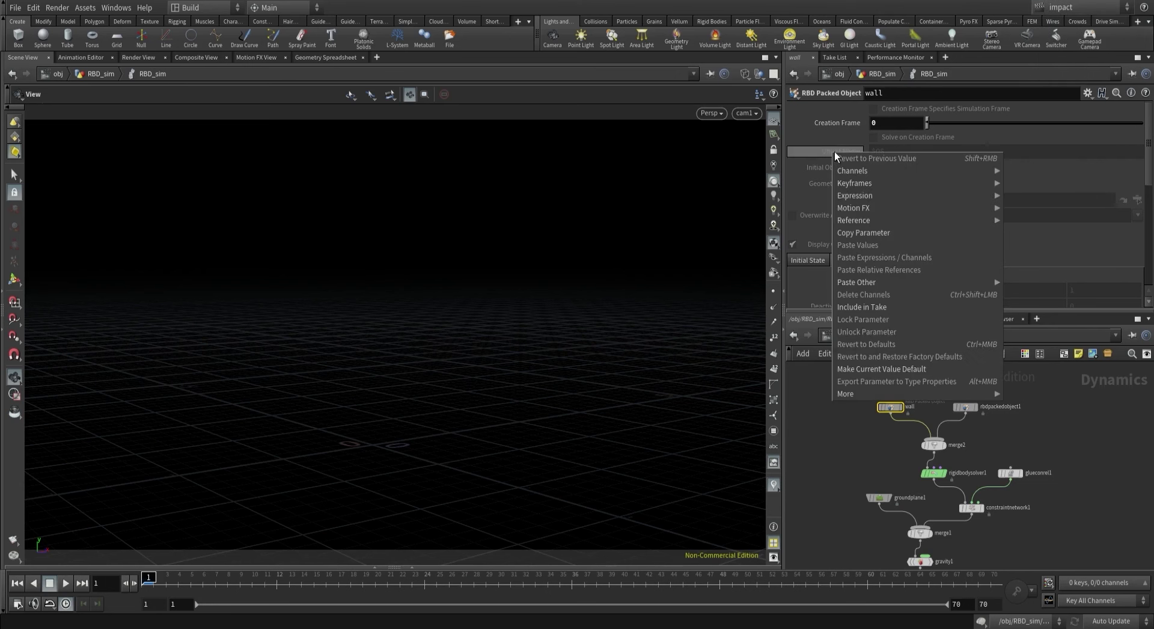
left_click(853, 306)
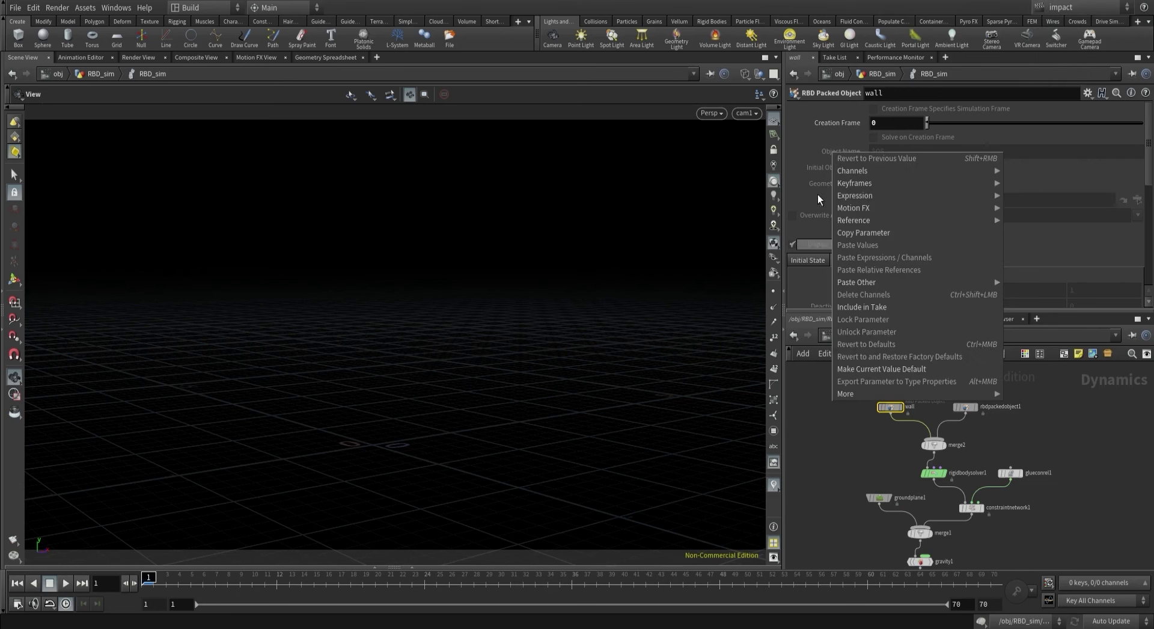
left_click(1062, 7)
left_click(1048, 73)
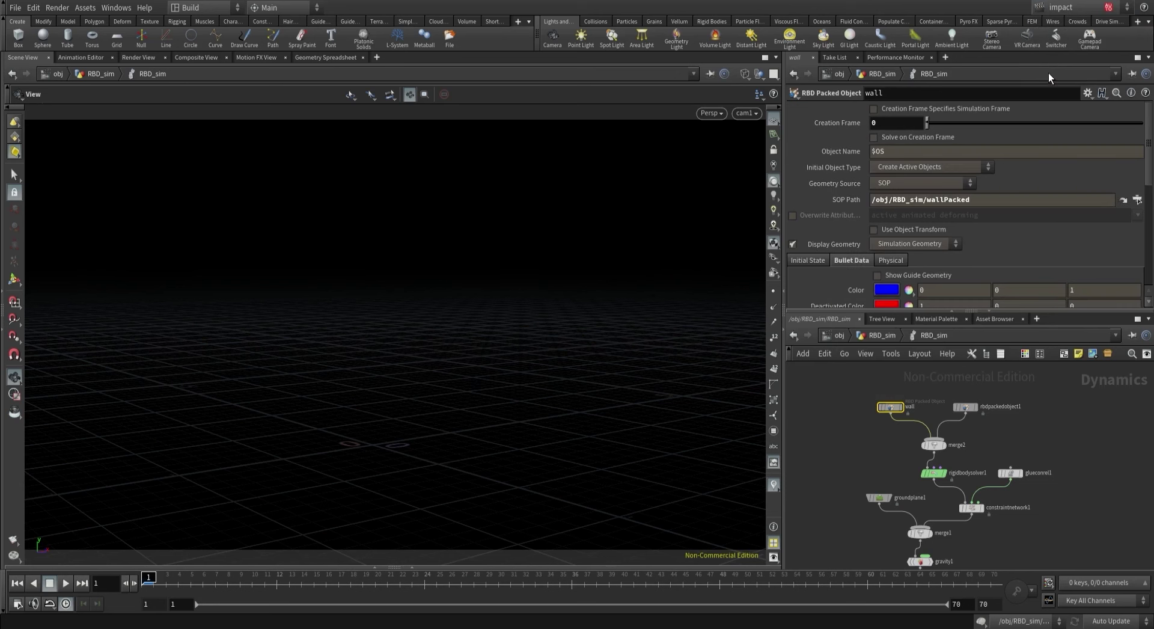
left_click(882, 135)
key("ctrl+z")
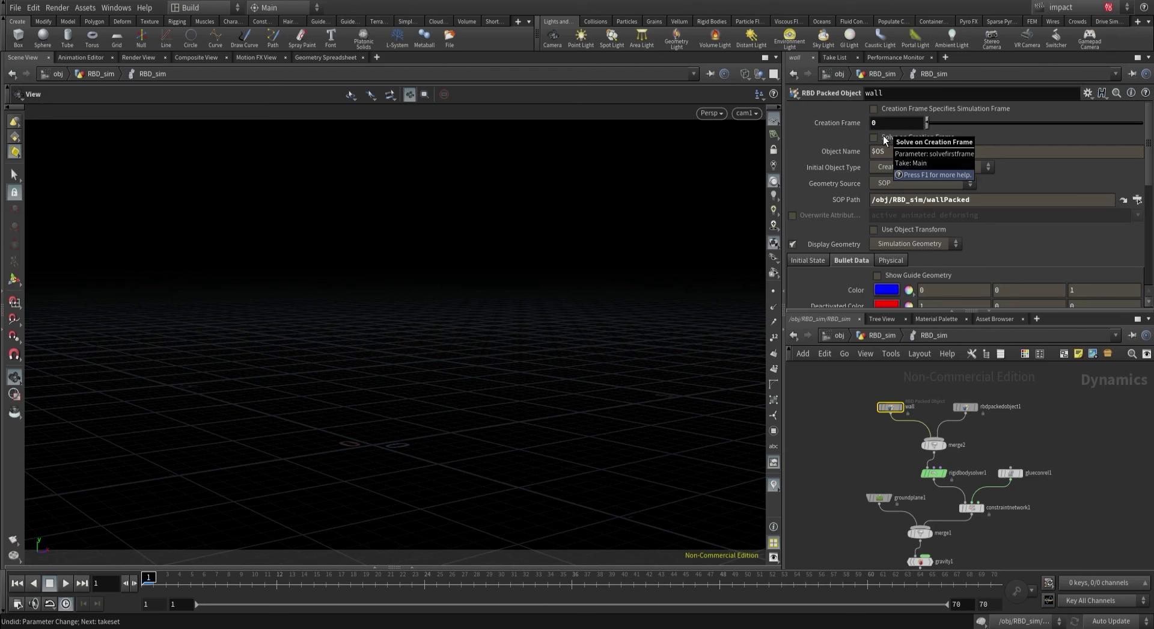
left_click(1060, 7)
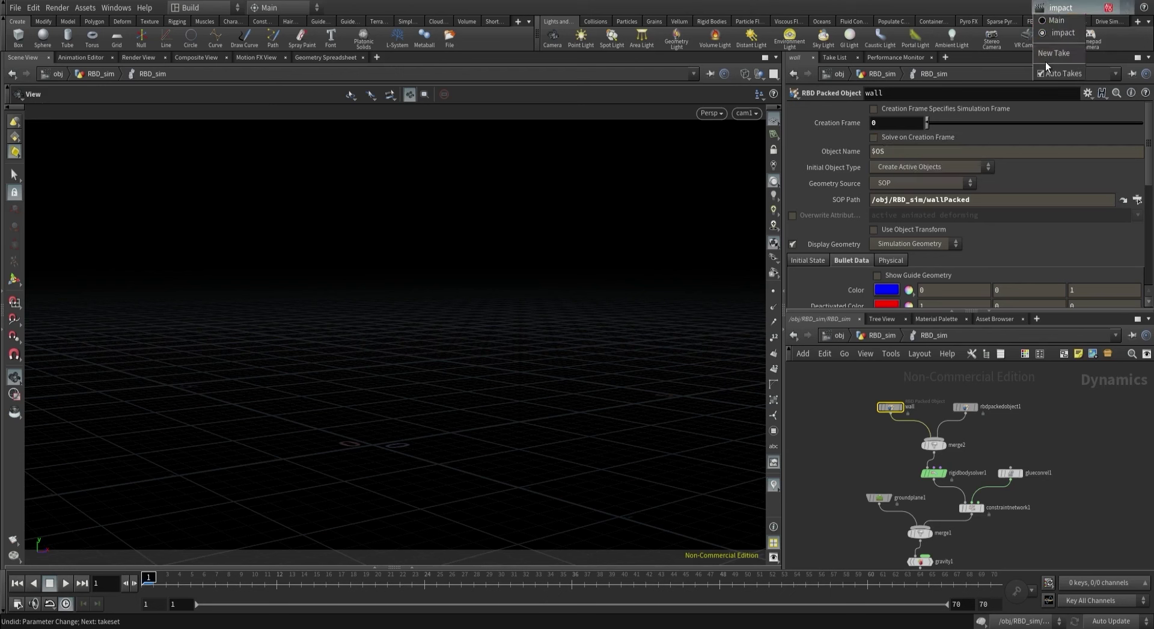
left_click(1037, 74)
Step through early frames, then return to the Main take at the RBD_sim level.
mouse_move(155, 582)
left_mouse_down()
mouse_move(226, 582)
mouse_move(168, 591)
mouse_move(254, 607)
mouse_move(147, 601)
left_mouse_up()
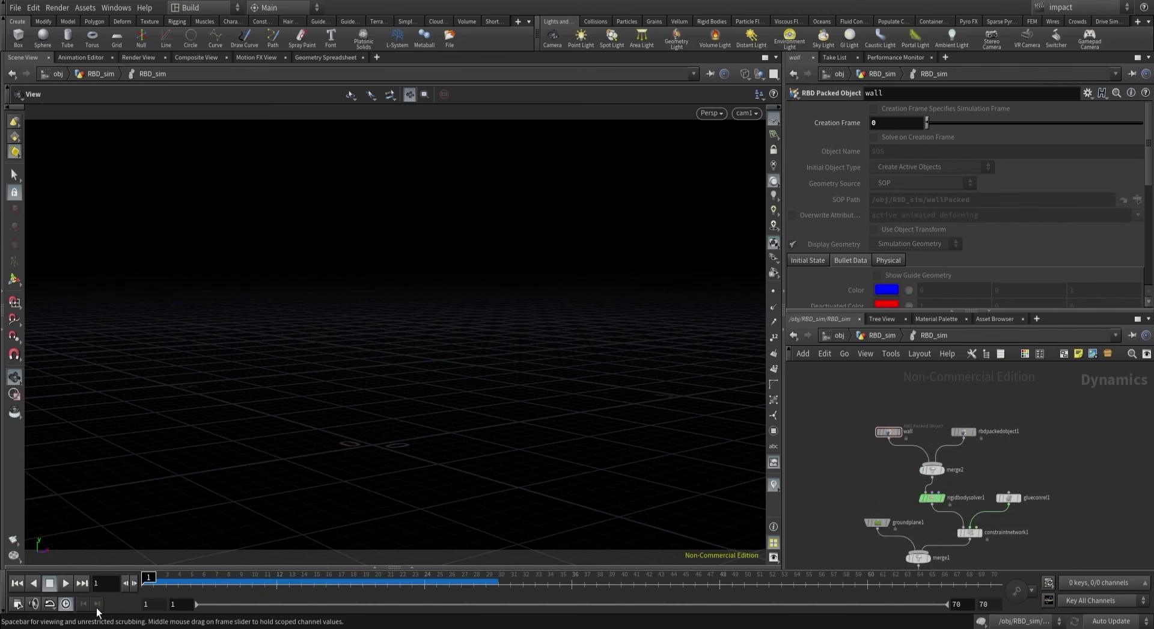
left_click(1098, 5)
left_click(1066, 21)
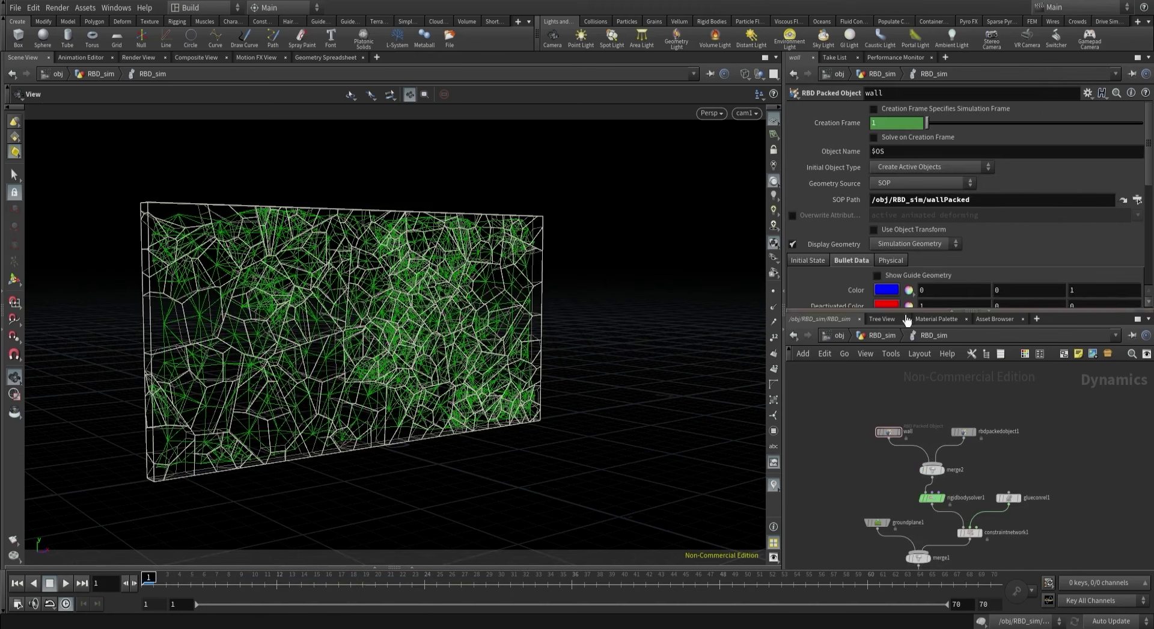
left_click(877, 336)
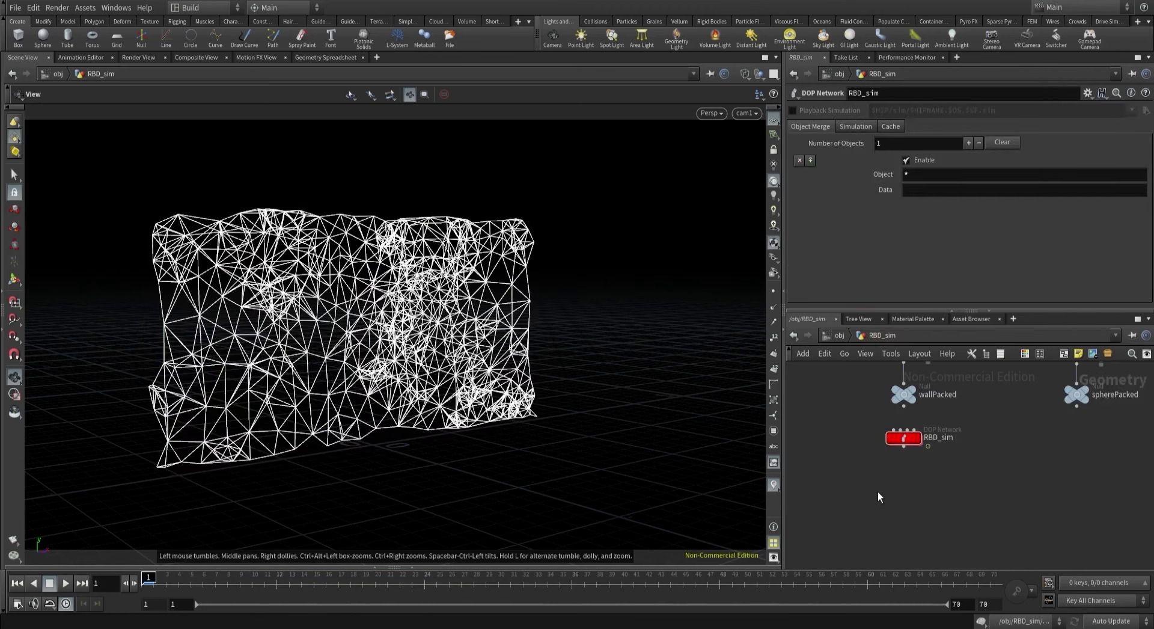
Add a Dop Import node below RBD_sim and name it RBD_sphere.
key("Tab")
type("dopi")
key("Return")
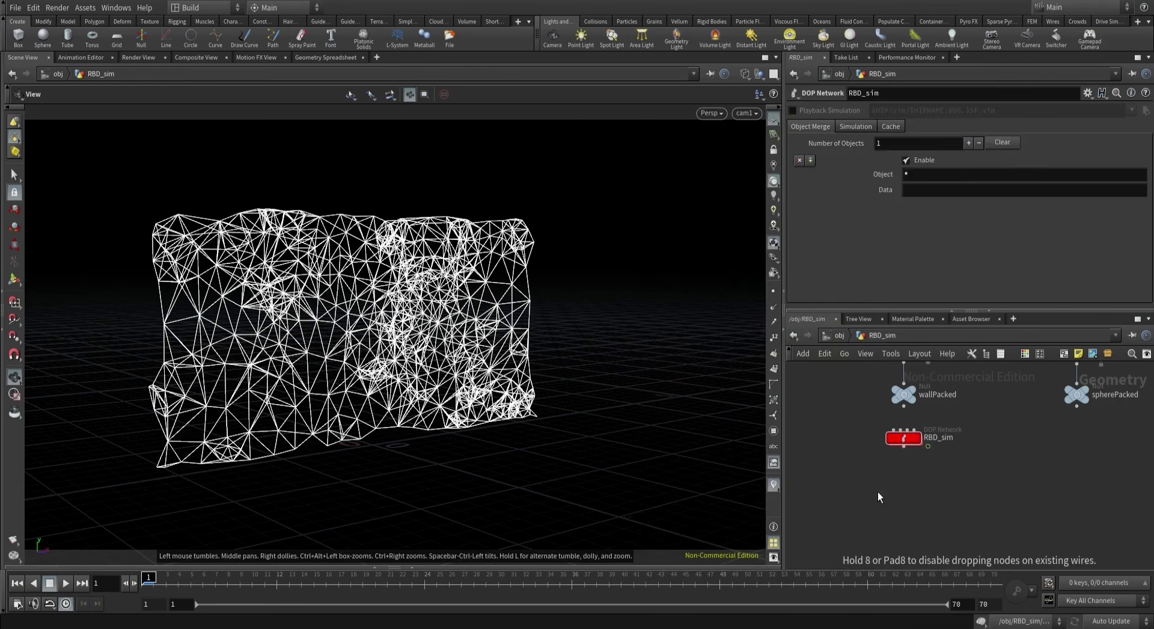
left_click(878, 492)
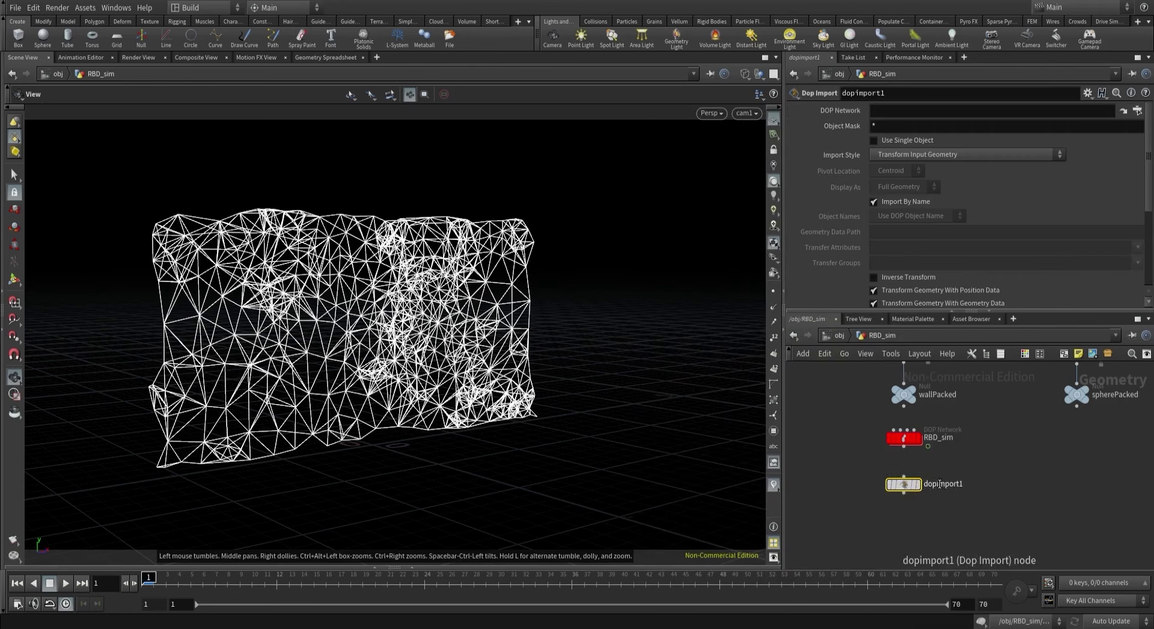
double_click(939, 484)
type("RBD_sp")
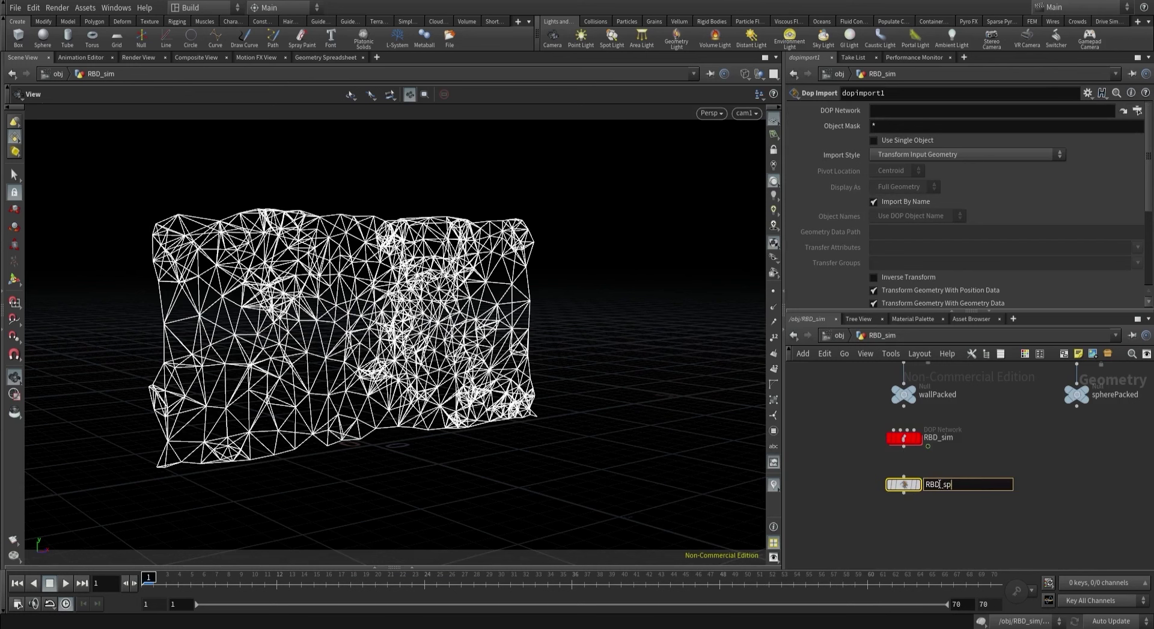
type("here")
key("Return")
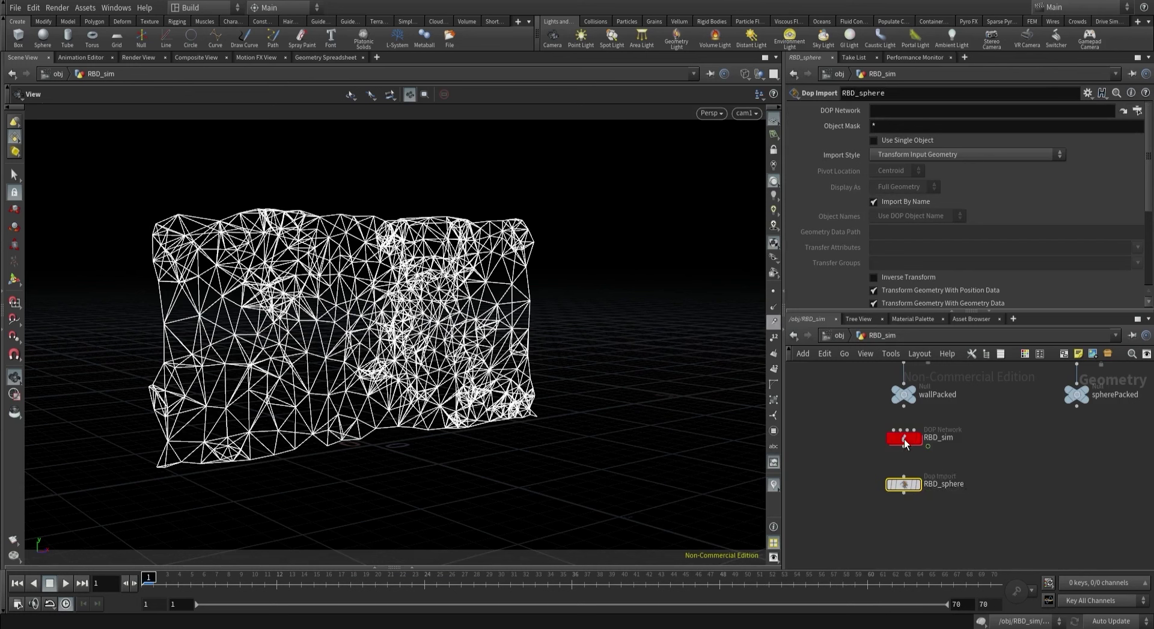
Point RBD_sphere at RBD_sim with Fetch Geometry and object mask 'sphere', then re-enter RBD_sim.
left_click_drag(899, 112, 899, 113)
left_click(915, 484)
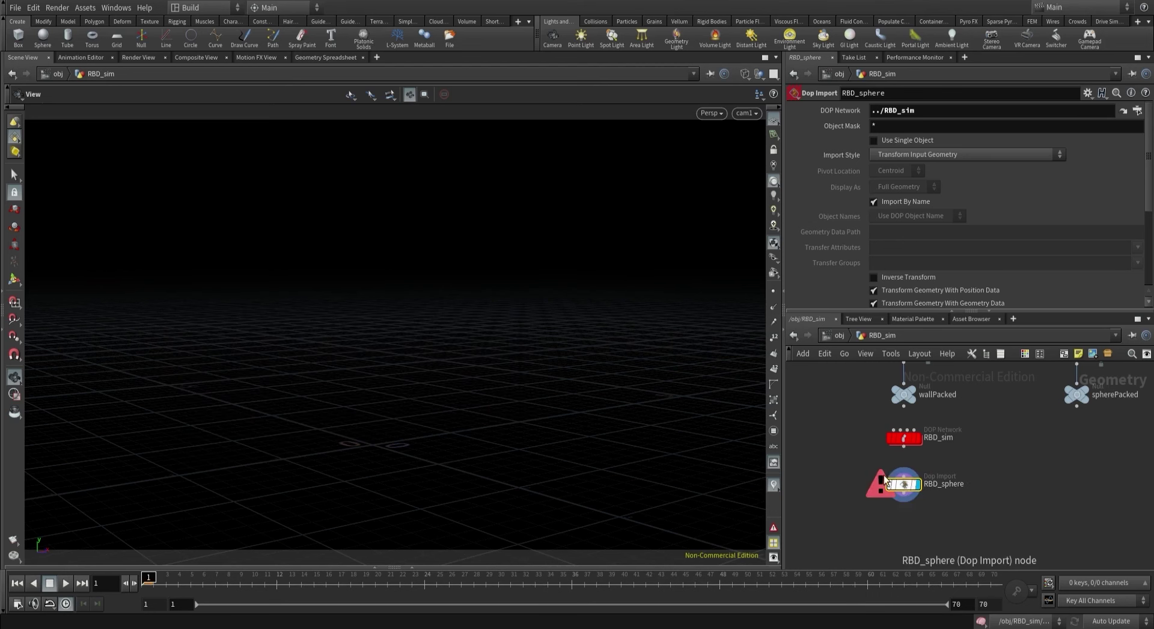
left_click(886, 156)
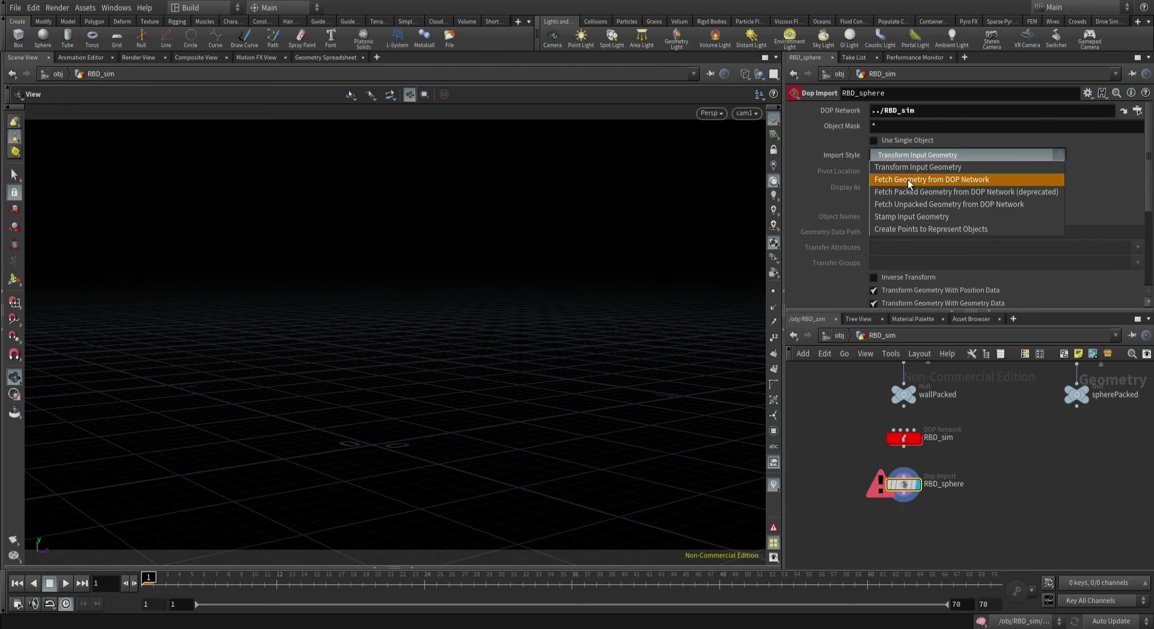
left_click(907, 179)
left_click(883, 131)
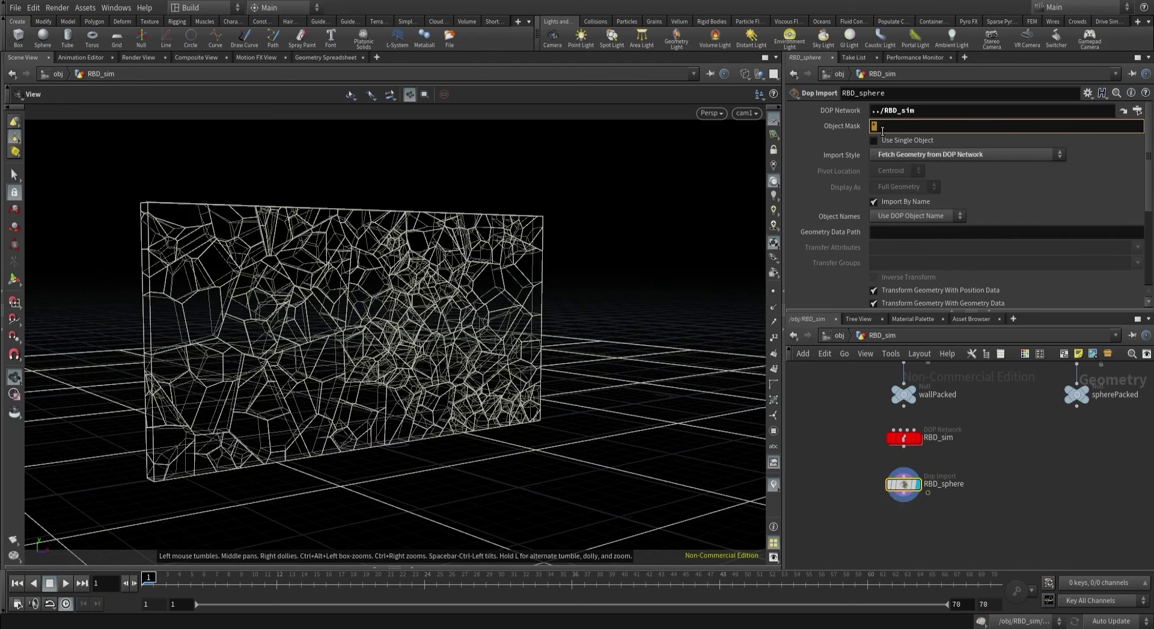
type("sphere")
key("Return")
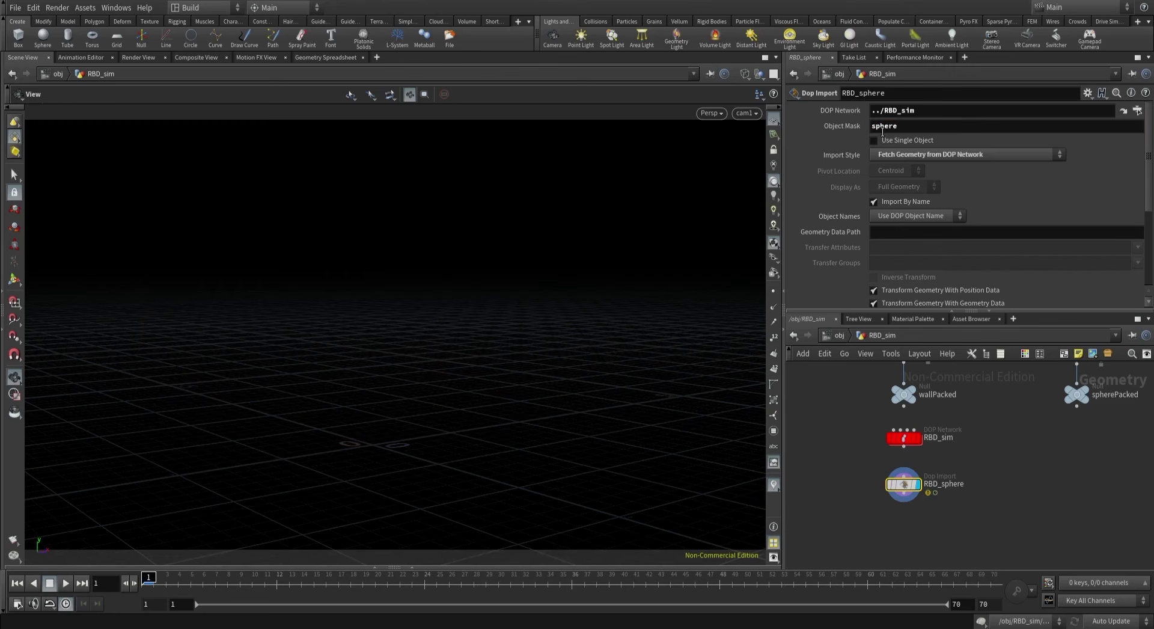
double_click(907, 438)
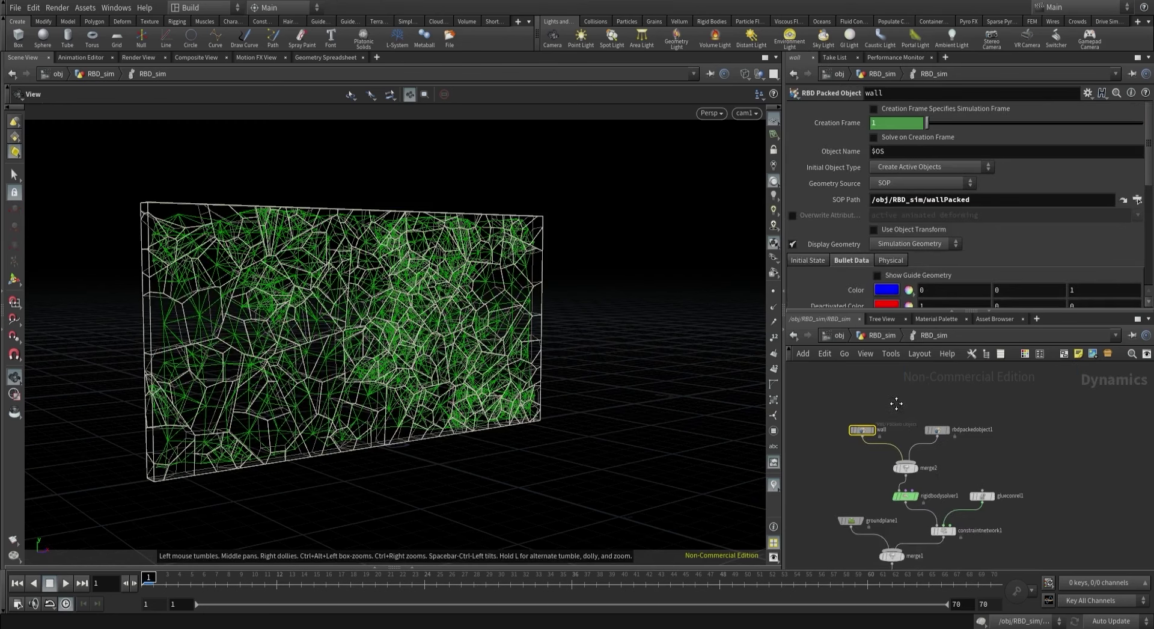
Rename the second RBD Packed Object node to 'sphere'.
double_click(966, 438)
type("sp")
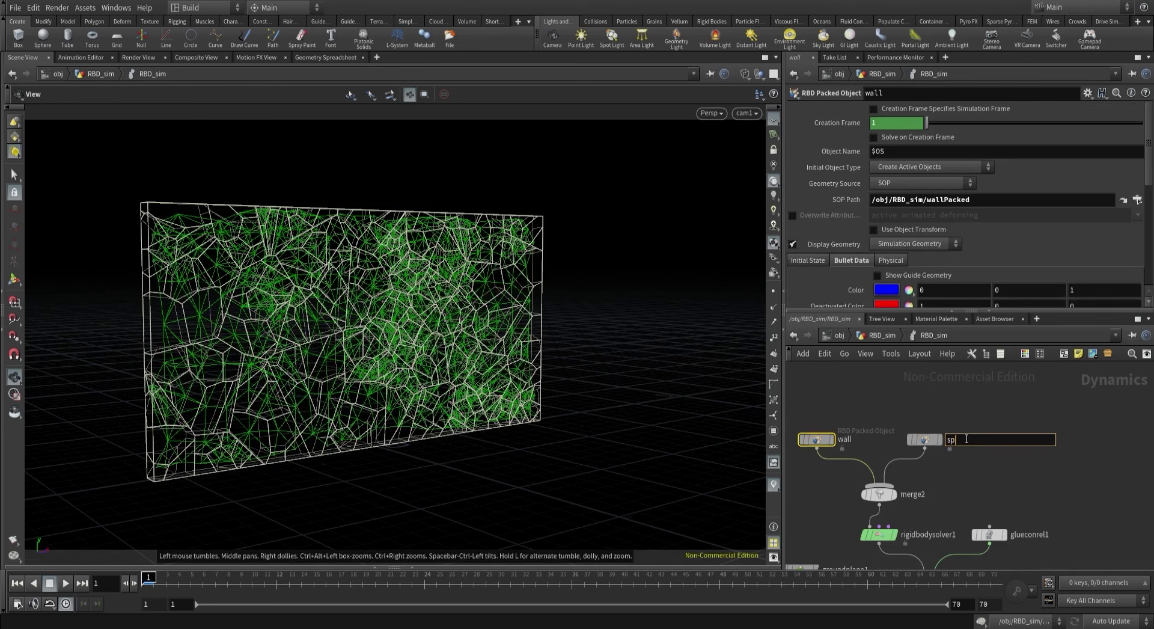
type("here")
key("Return")
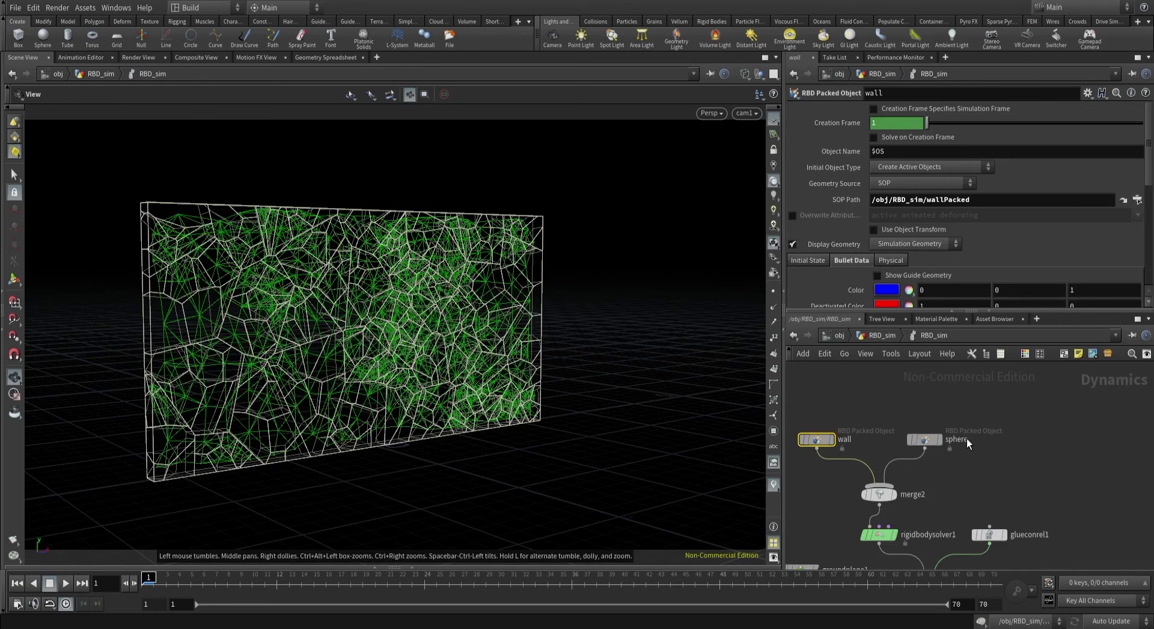
left_click(793, 335)
Scrub the timeline to preview the sphere's motion through the RBD_sphere import.
left_click_drag(849, 467, 935, 500)
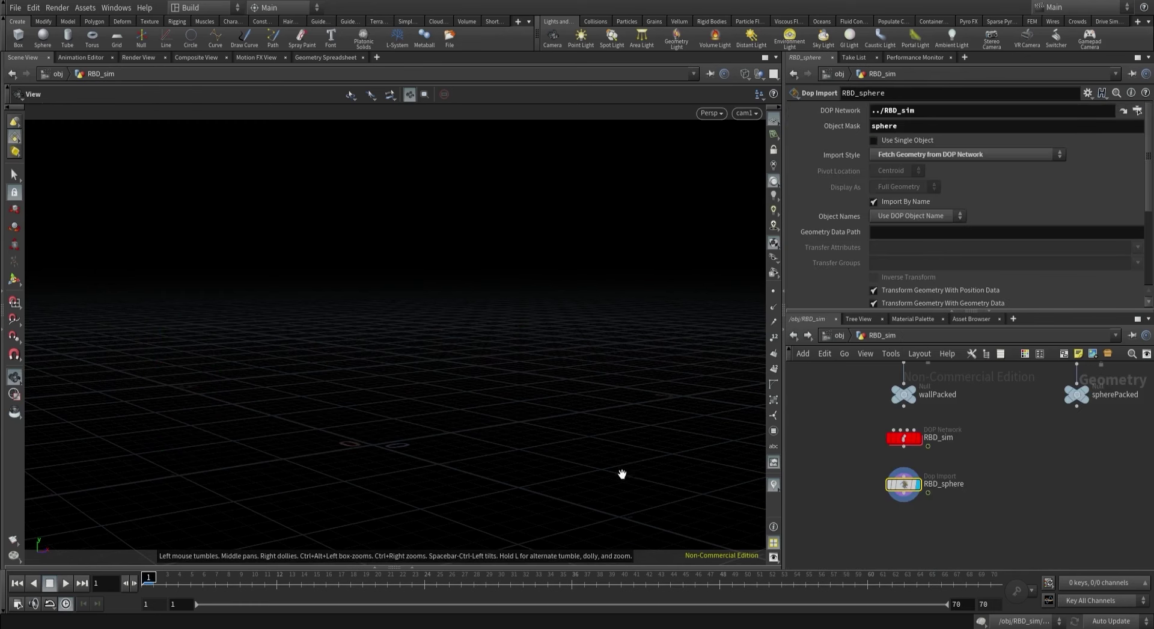
mouse_move(201, 588)
left_mouse_down()
mouse_move(332, 580)
mouse_move(162, 579)
mouse_move(215, 579)
left_mouse_up()
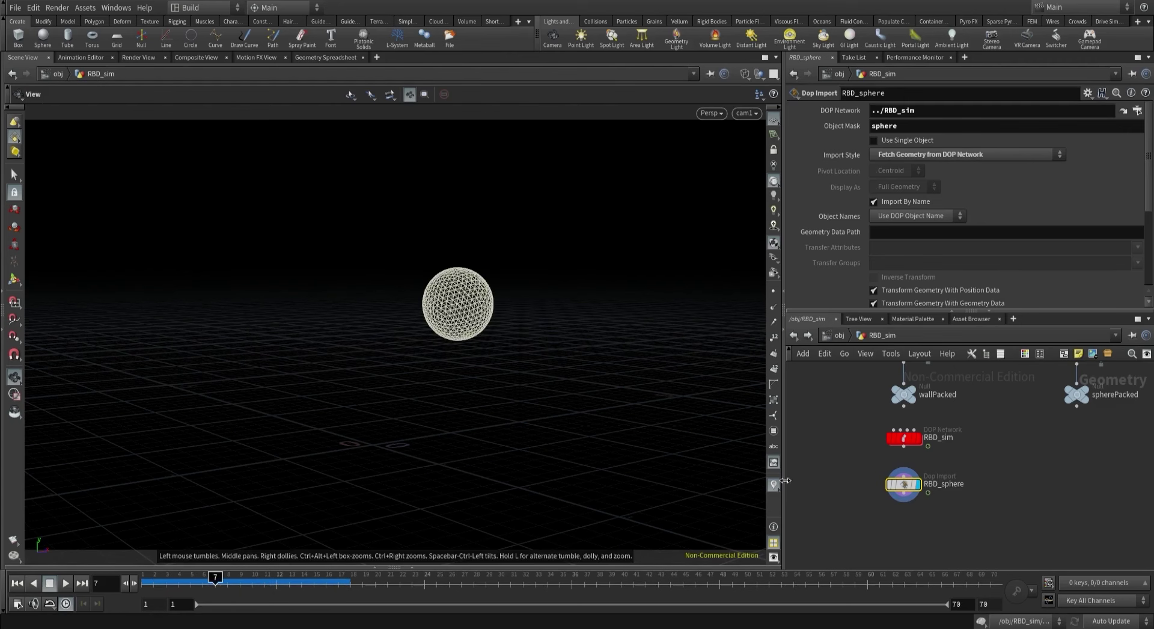
middle_click(906, 488)
left_click(363, 580)
left_click_drag(247, 327, 329, 403)
left_click_drag(362, 580, 548, 577)
Replay the sphere smashing through the wall, then select RBD_sphere and frame the network.
double_click(904, 437)
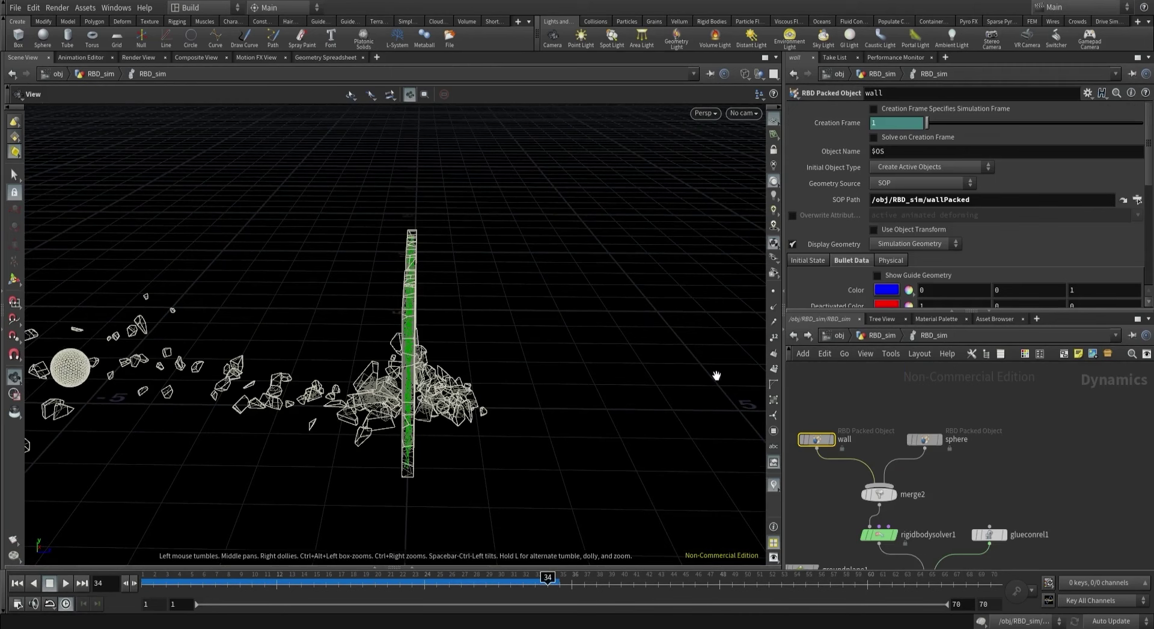
left_click_drag(346, 587, 142, 549)
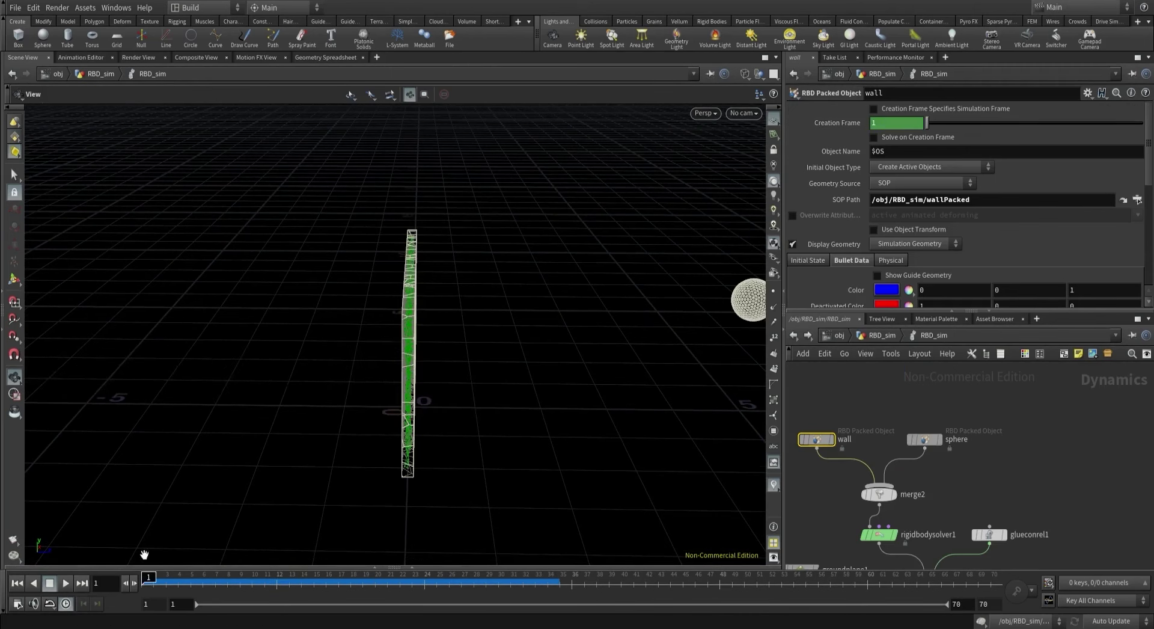
left_click(884, 336)
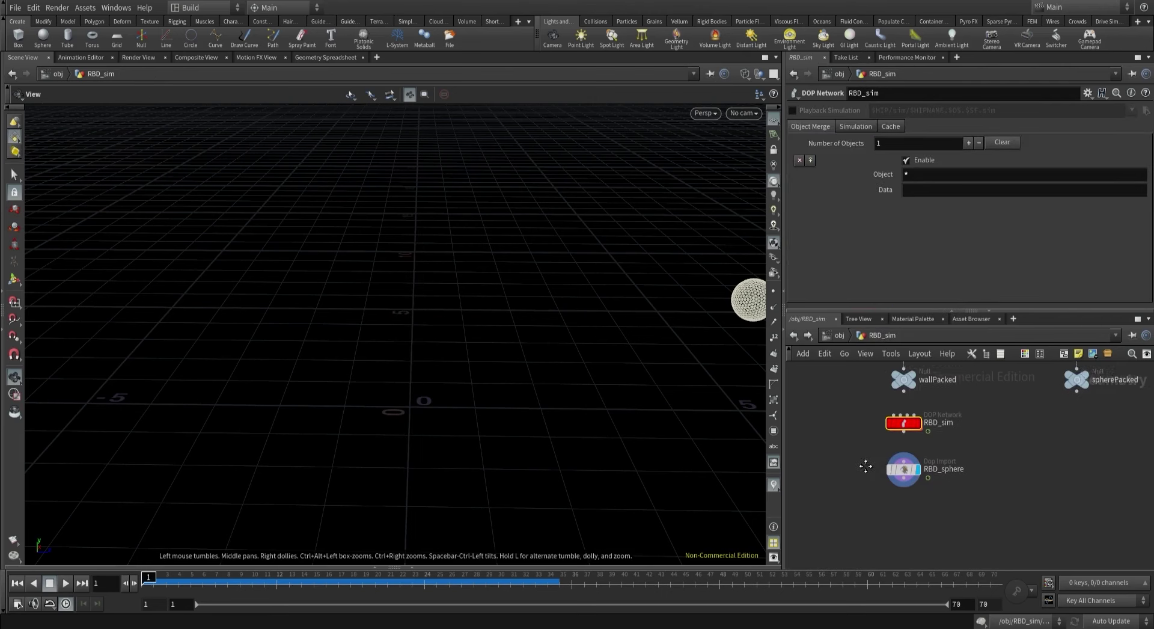
left_click(903, 459)
scroll(934, 522, "down", 2)
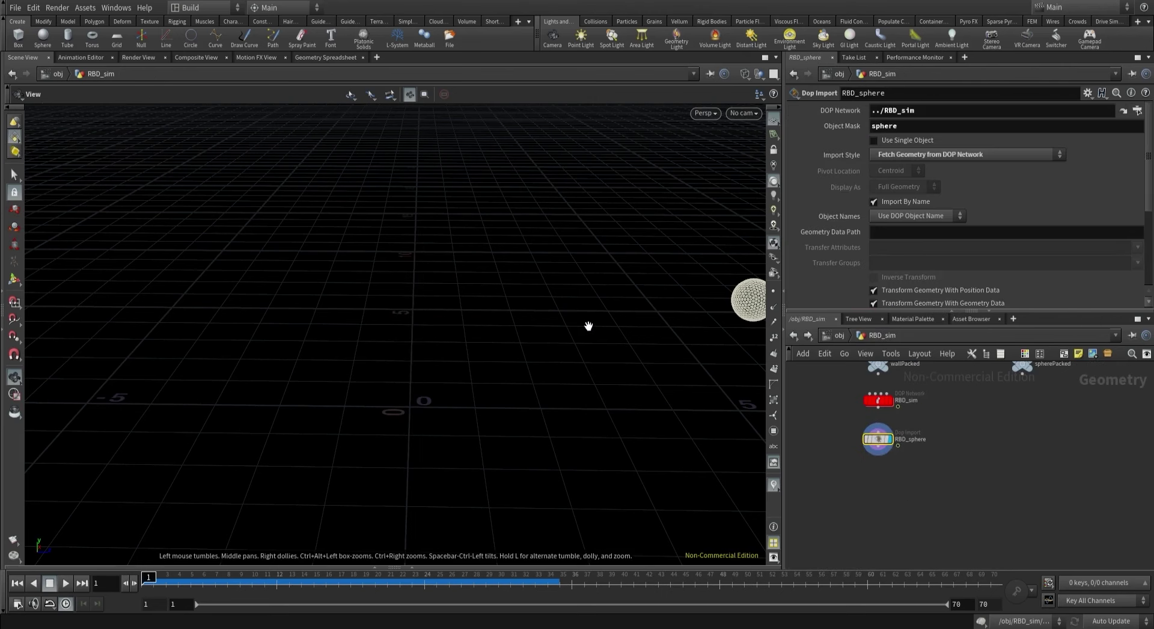
key("h")
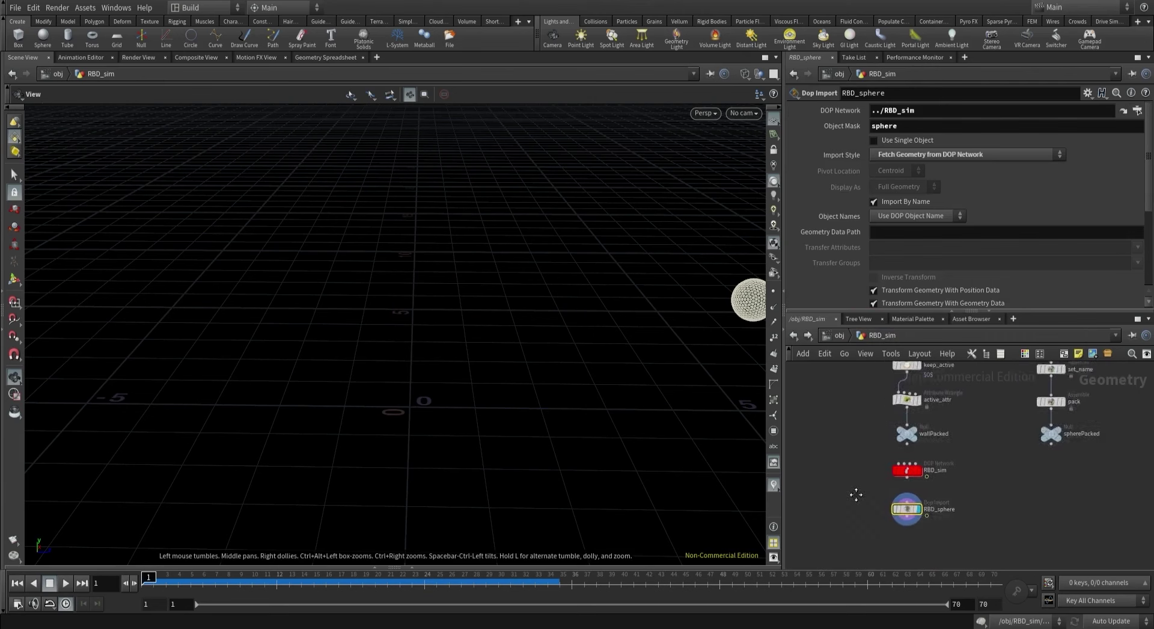
scroll(863, 457, "up", 3)
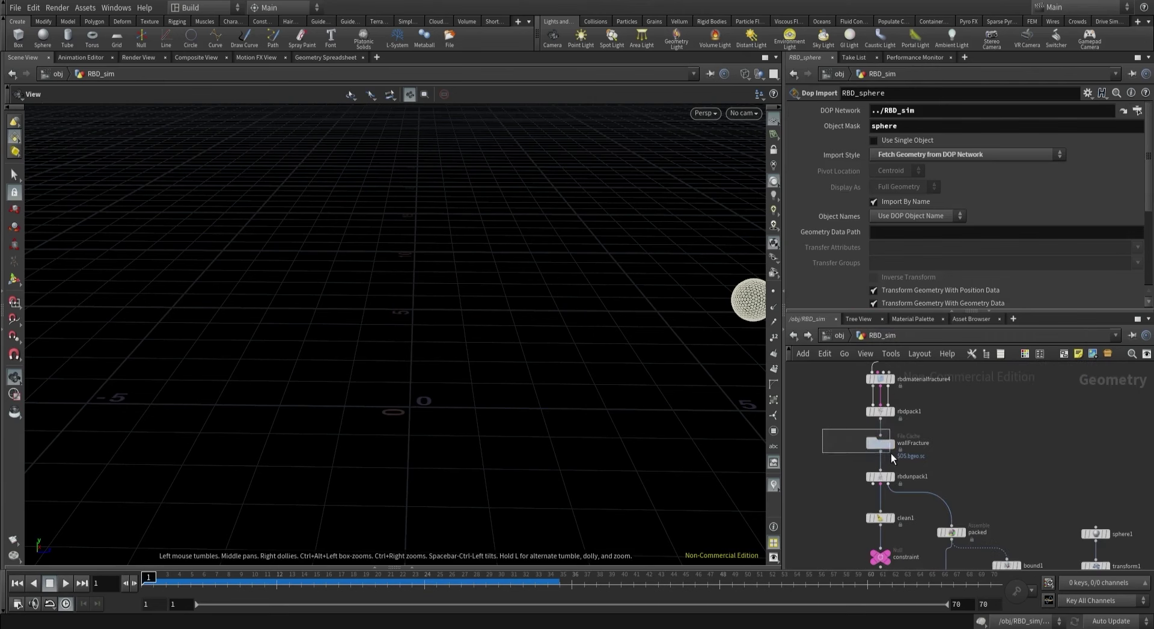
Copy the wallFracture cache node and paste it below RBD_sphere, wired to its output.
left_click(884, 445)
key("ctrl+c")
scroll(849, 501, "down", 3)
scroll(849, 501, "up", 4)
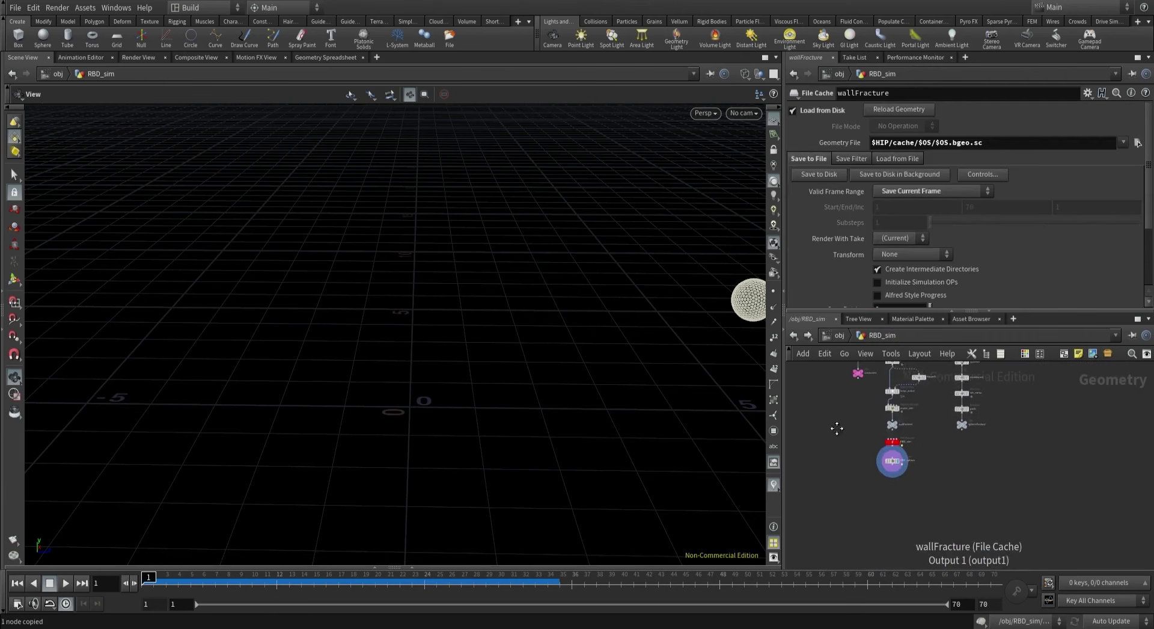
key("ctrl+v")
scroll(912, 500, "up", 2)
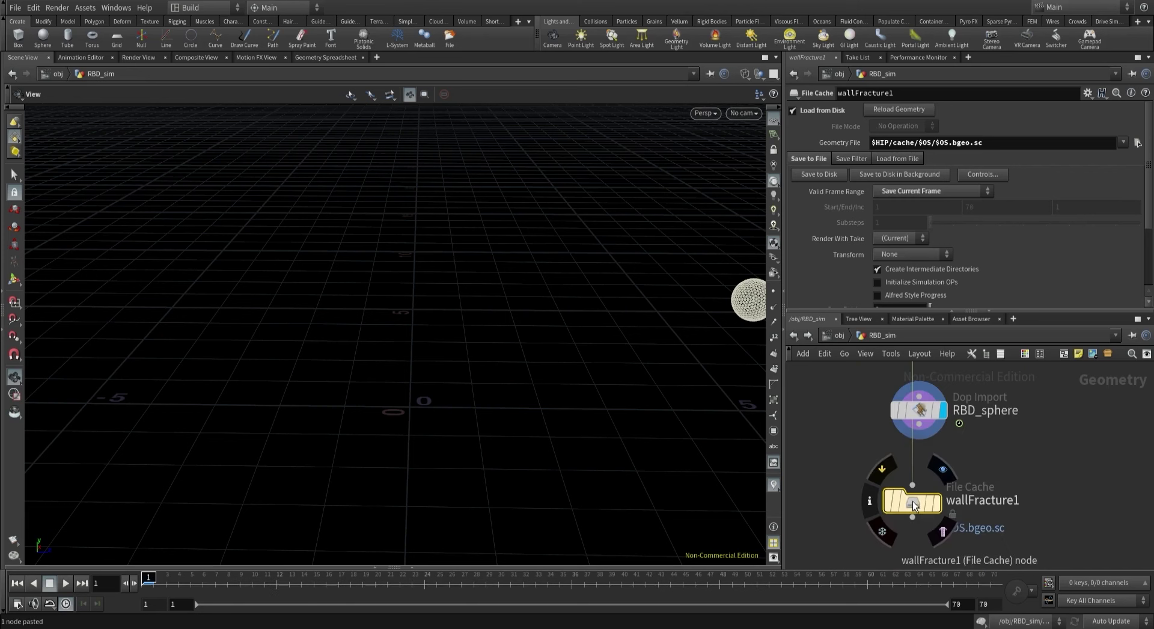
left_click(912, 484)
left_click(920, 439)
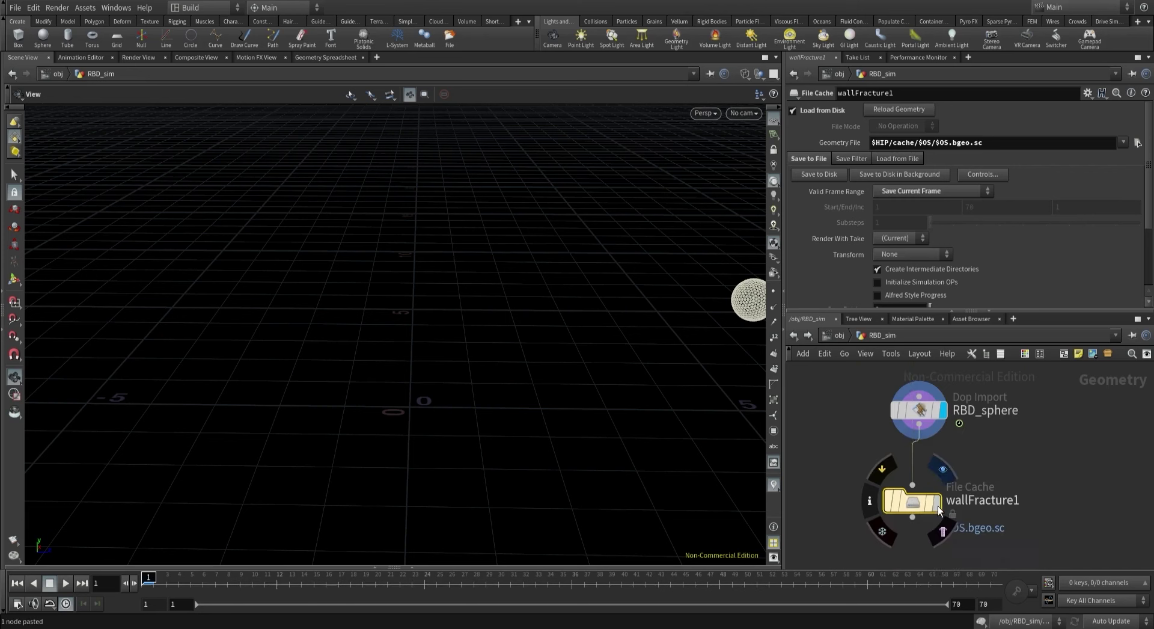
left_click(939, 502)
left_click_drag(914, 501, 925, 485)
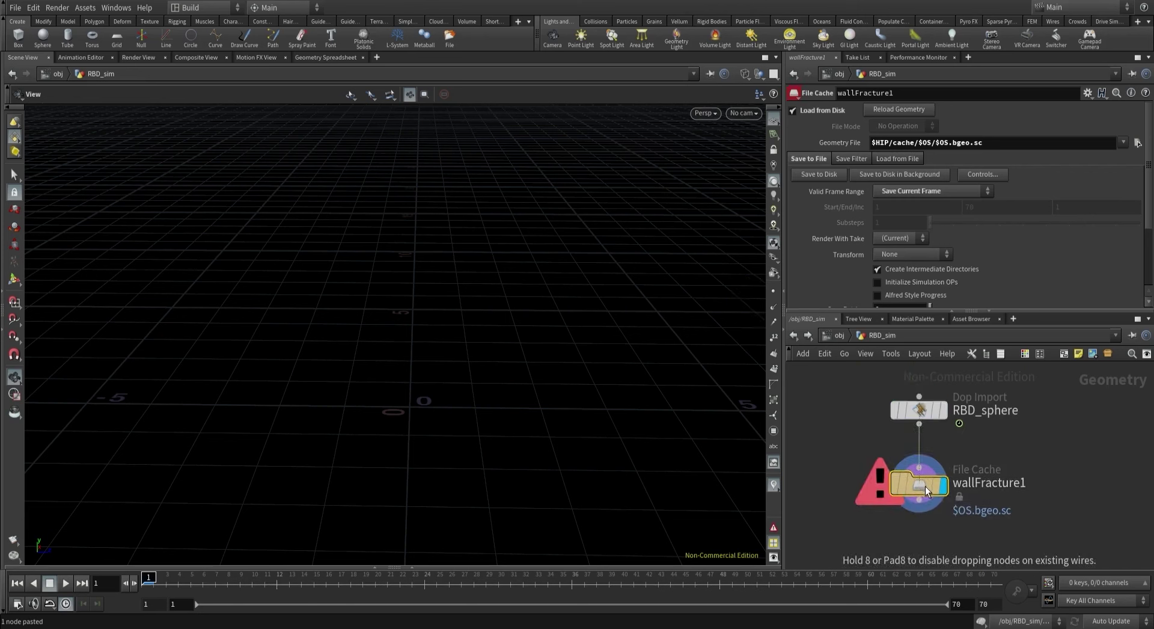
Rename the cache 'impactSphere', save frames 1–70, and add $F. to the file path.
double_click(994, 484)
type("impactSphere")
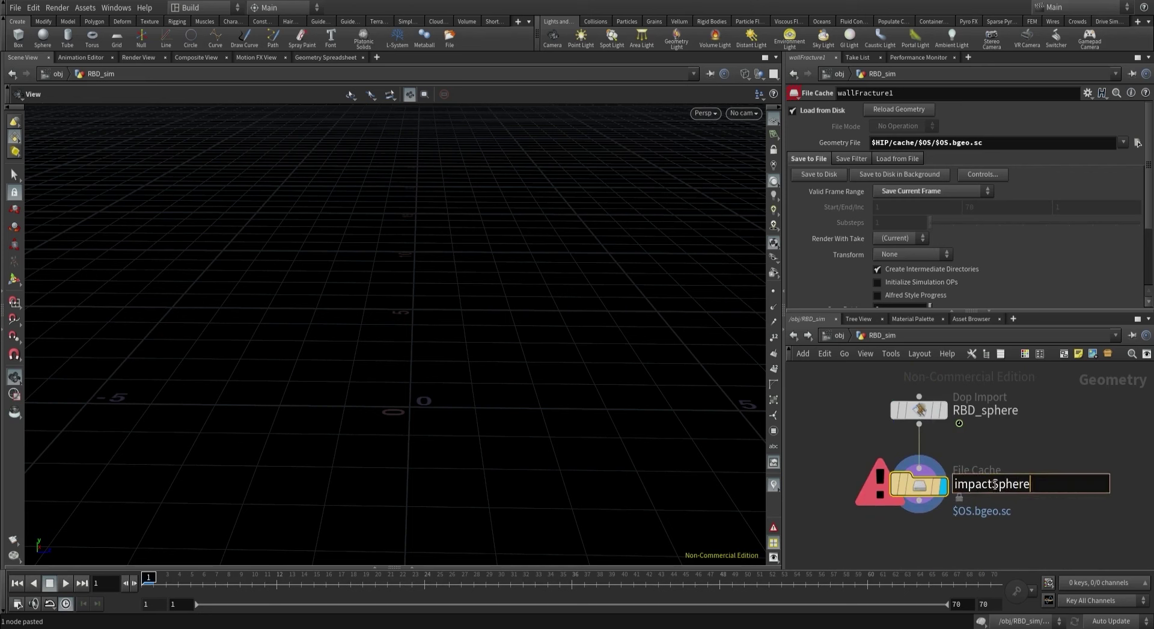
key("Return")
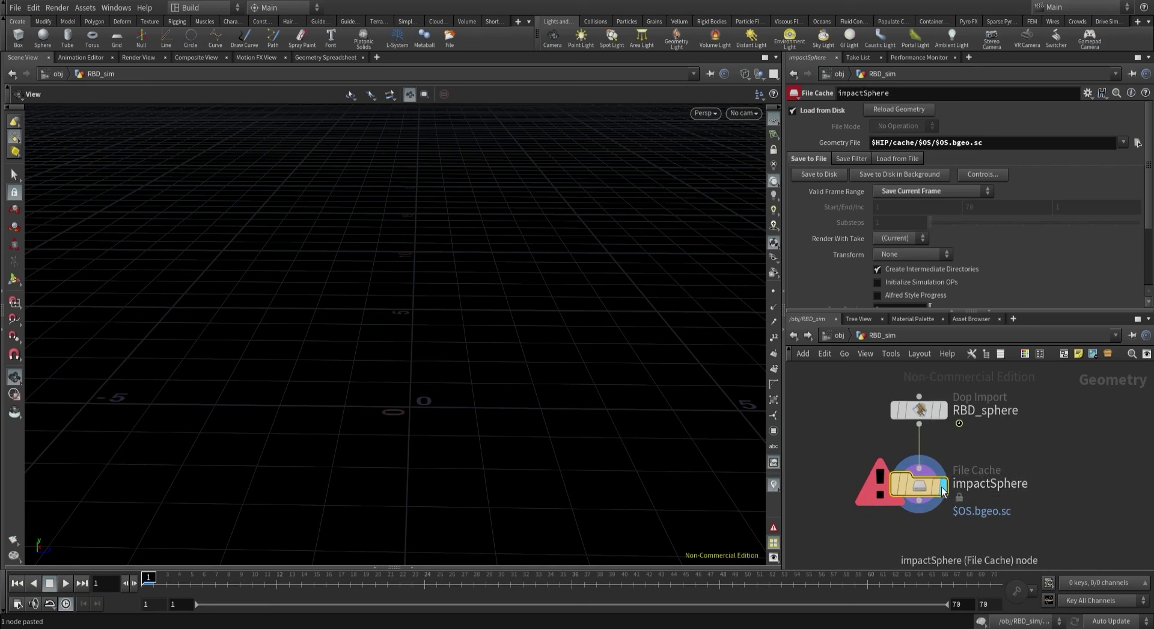
left_click(893, 191)
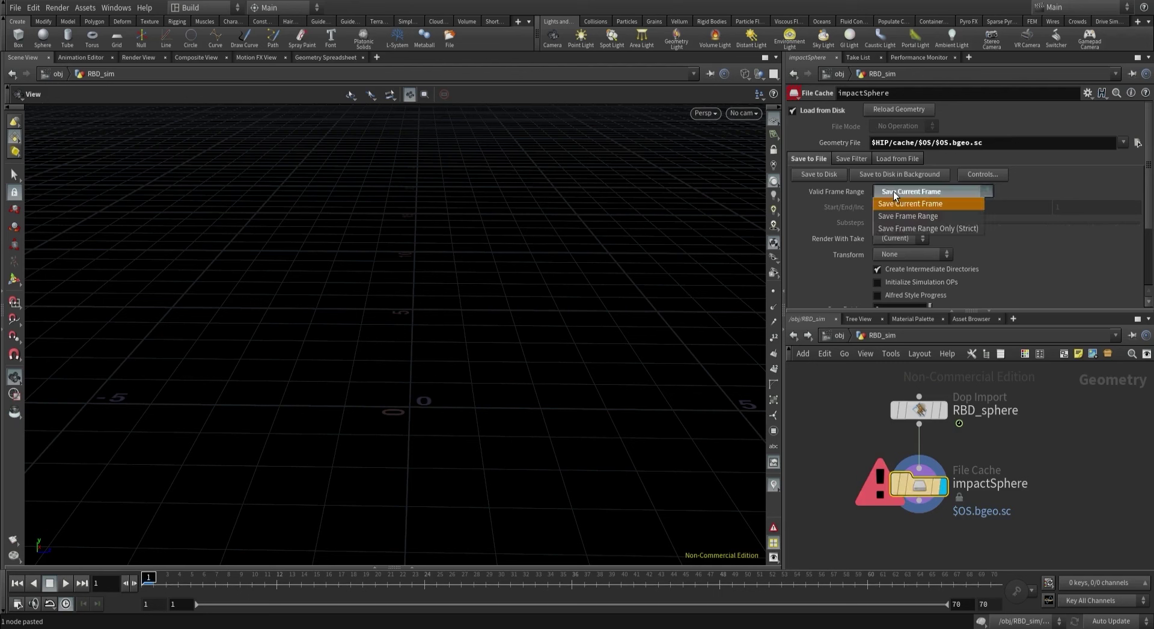
left_click(892, 215)
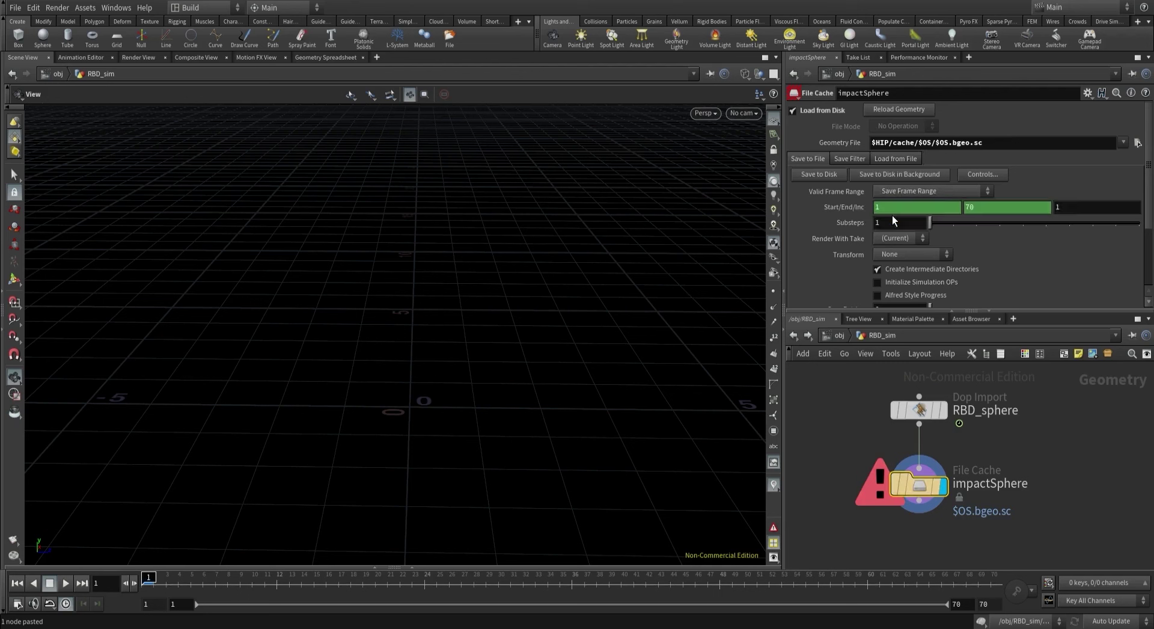
left_click(952, 143)
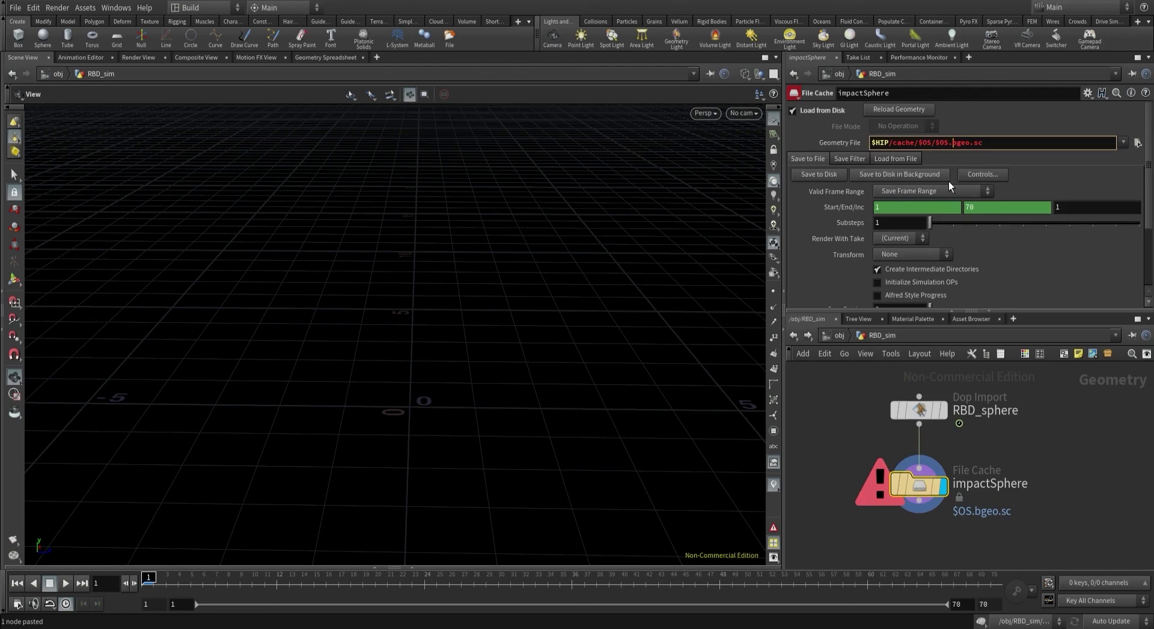
type("$F.")
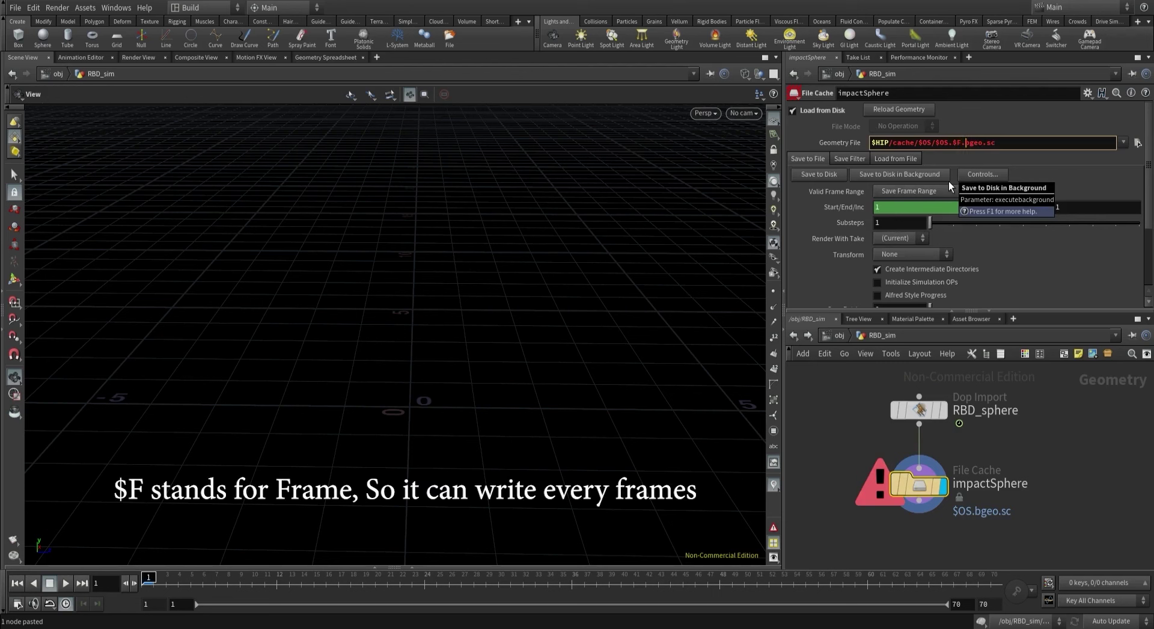
key("Return")
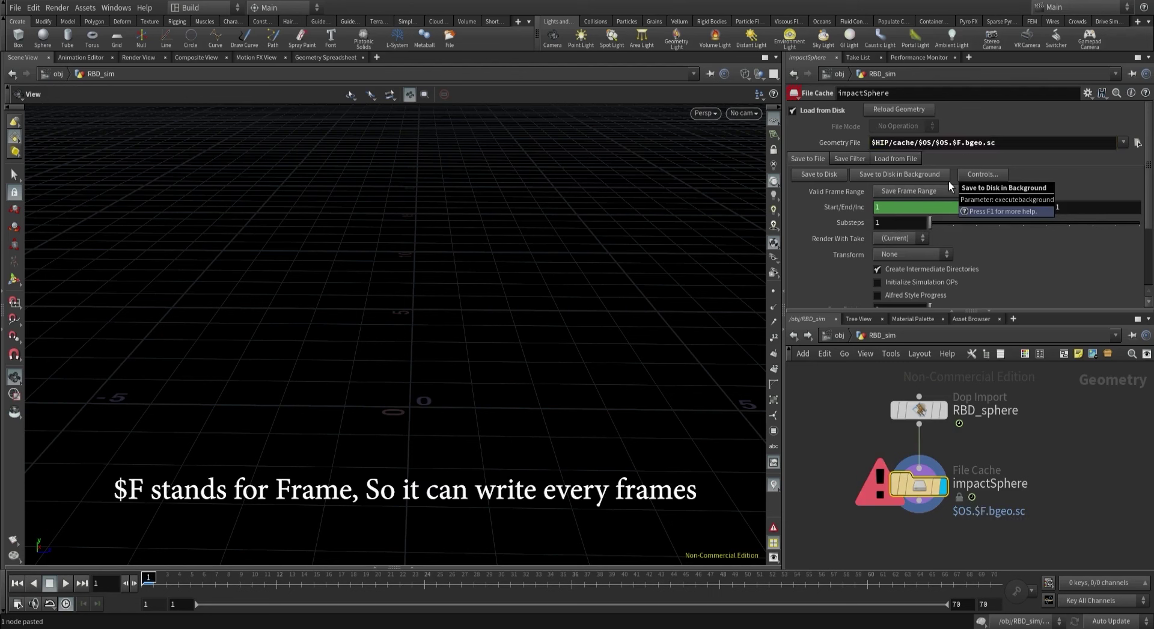
Write the sphere cache to disk and scrub the timeline to preview it.
left_click(827, 177)
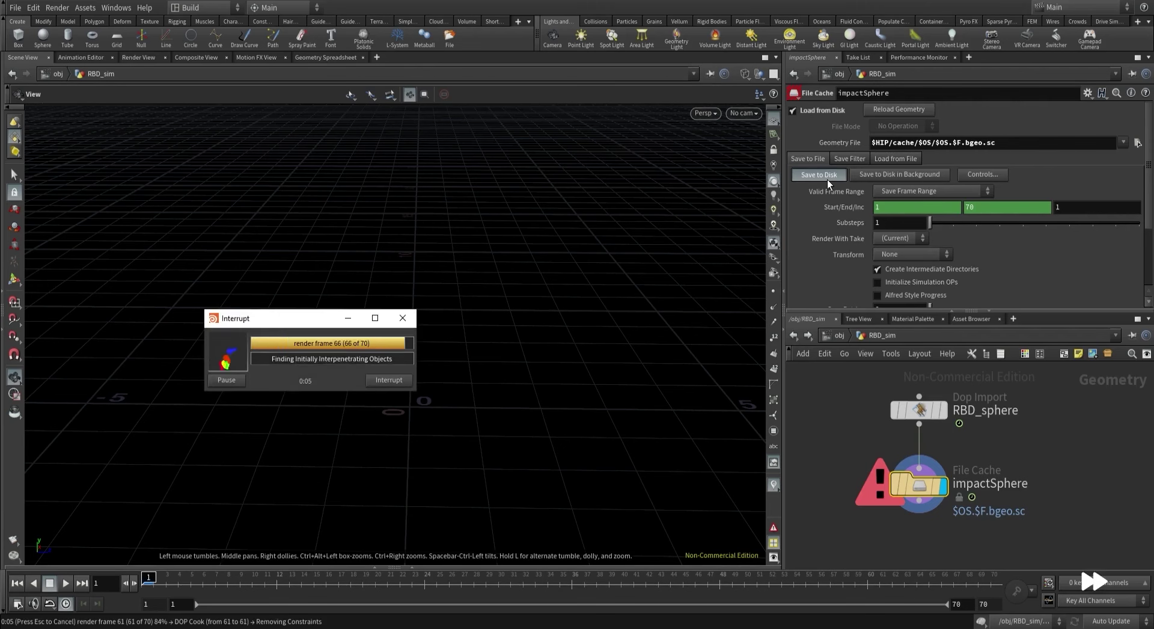
mouse_move(185, 579)
left_mouse_down()
mouse_move(607, 580)
mouse_move(383, 579)
left_mouse_up()
left_click_drag(327, 554, 302, 547)
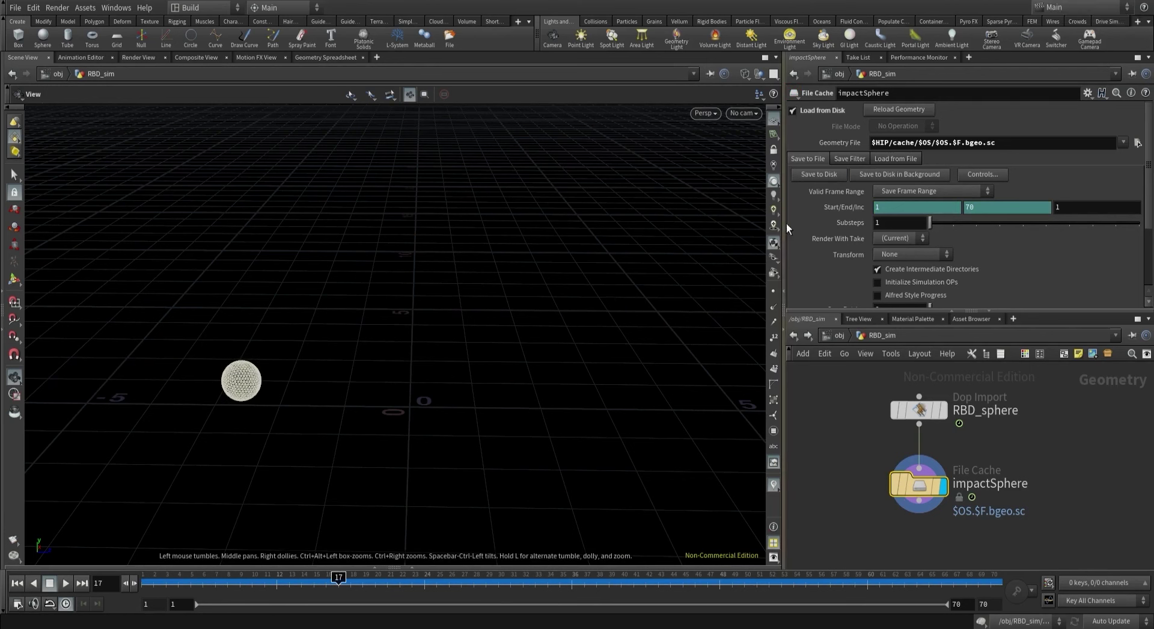
Switch the impactSphere cache to the impact take, re-cache it, and preview the new frames.
left_click(895, 239)
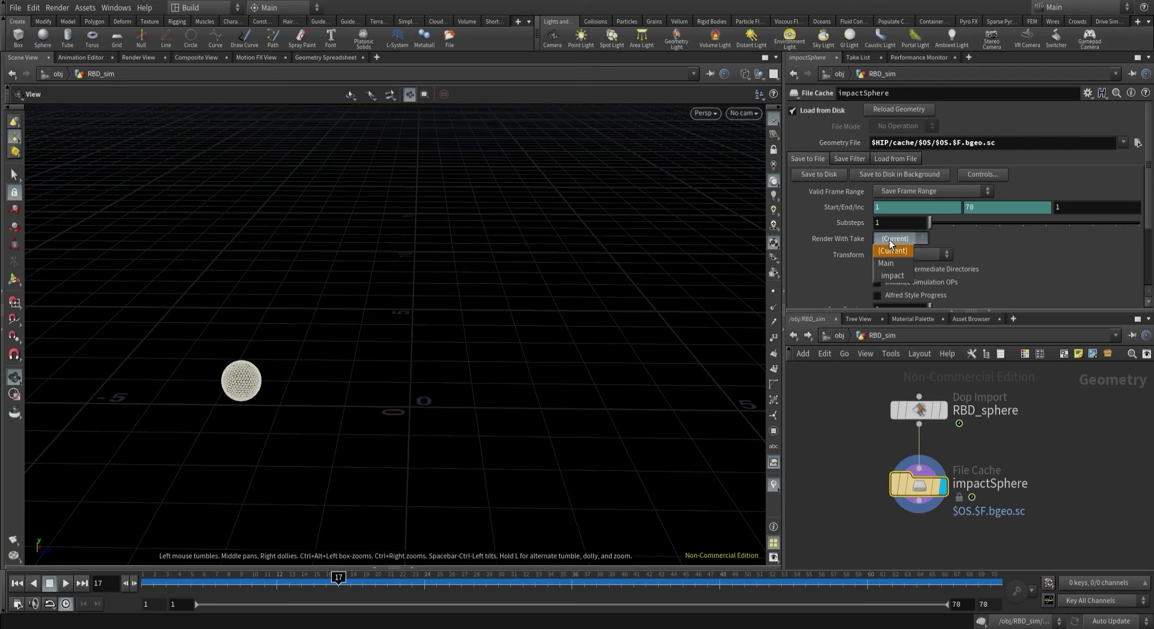
left_click(885, 277)
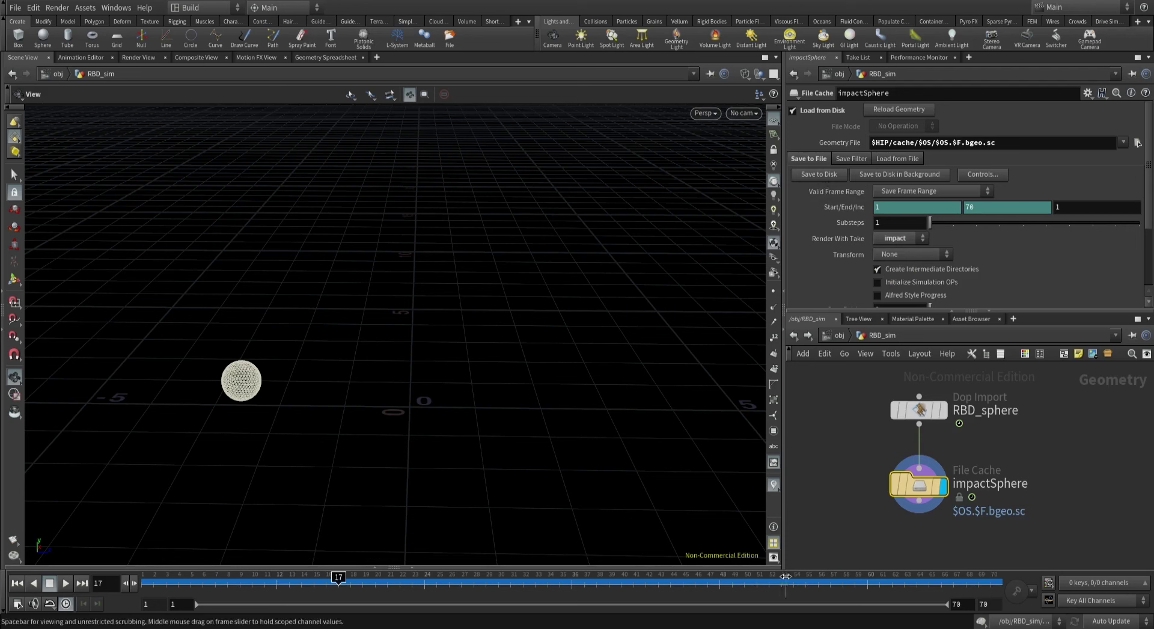
left_click_drag(786, 576, 473, 575)
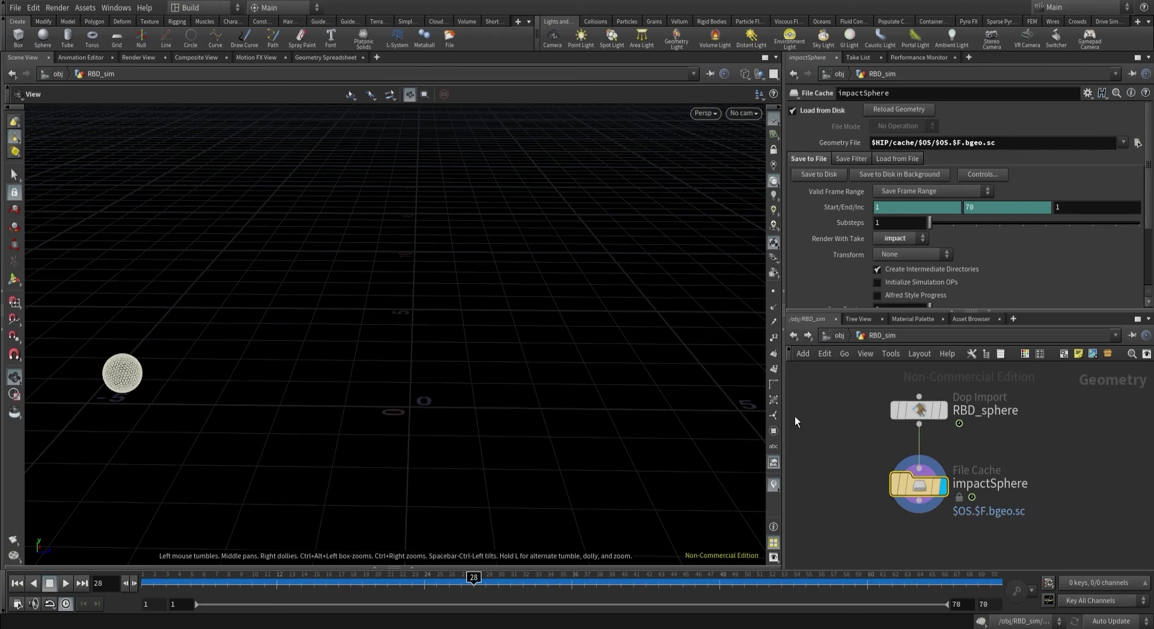
left_click(816, 175)
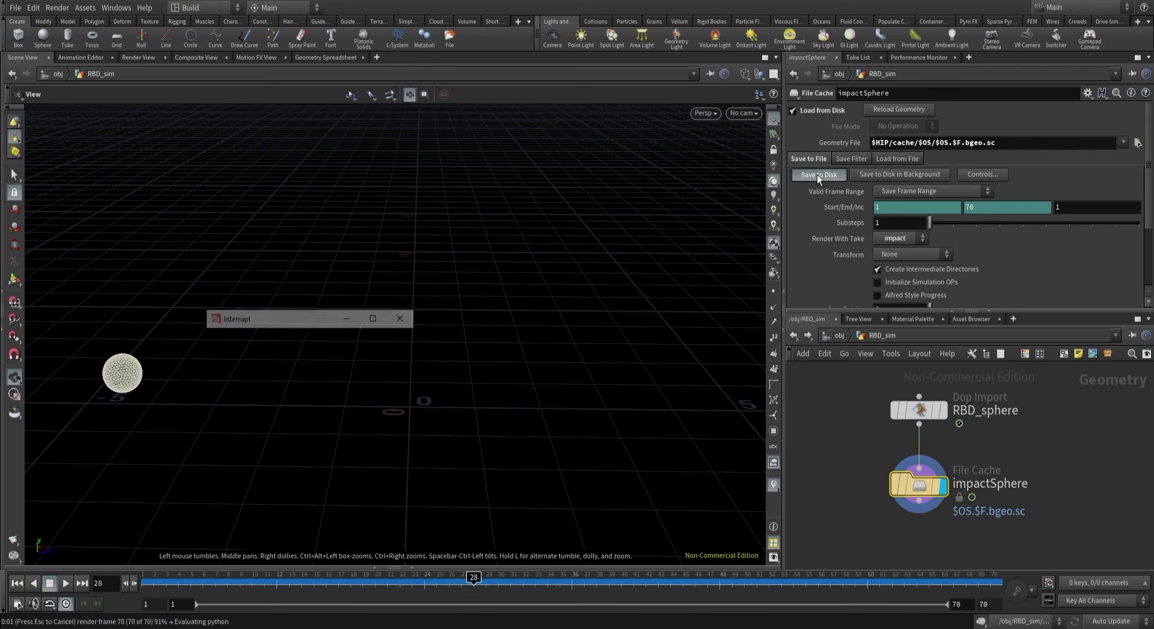
left_click_drag(459, 590, 138, 534)
scroll(849, 462, "down", 3)
scroll(850, 463, "down", 2)
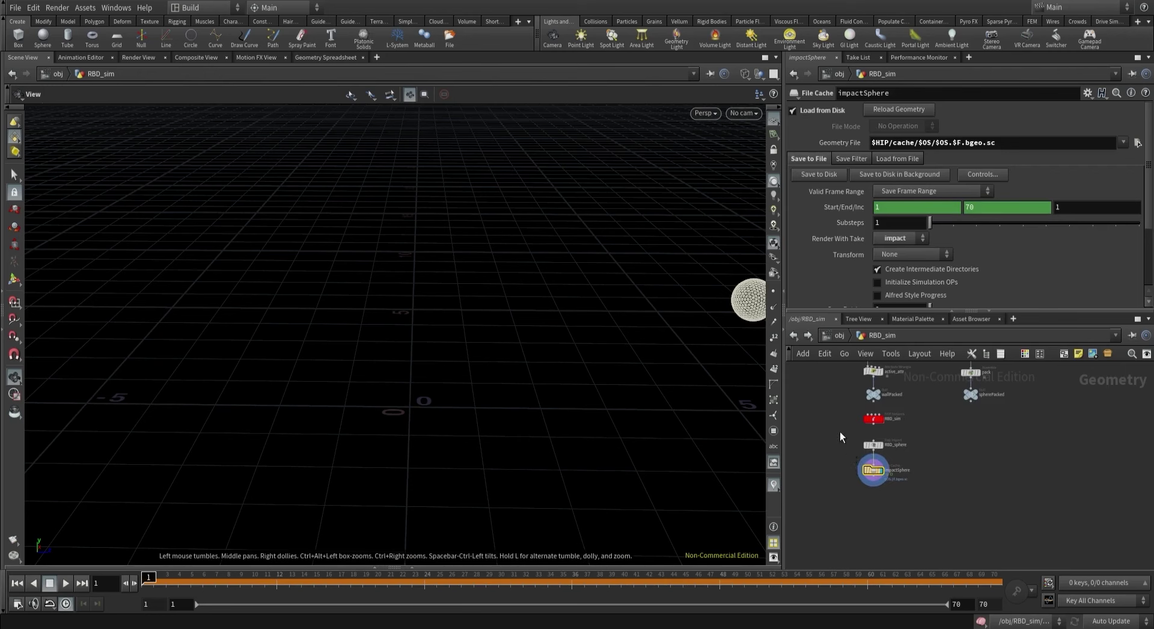
Lay out RBD_sphere and impactSphere, and move them and the wall chain into place.
left_click_drag(842, 440, 900, 511)
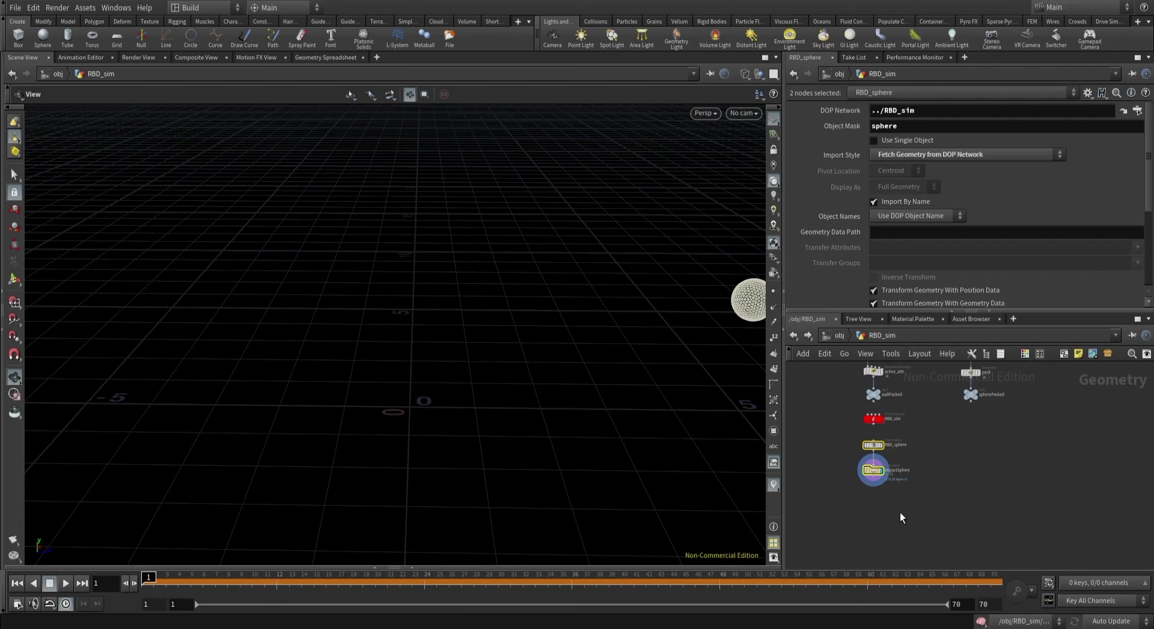
key("shift+l")
scroll(806, 455, "down", 3)
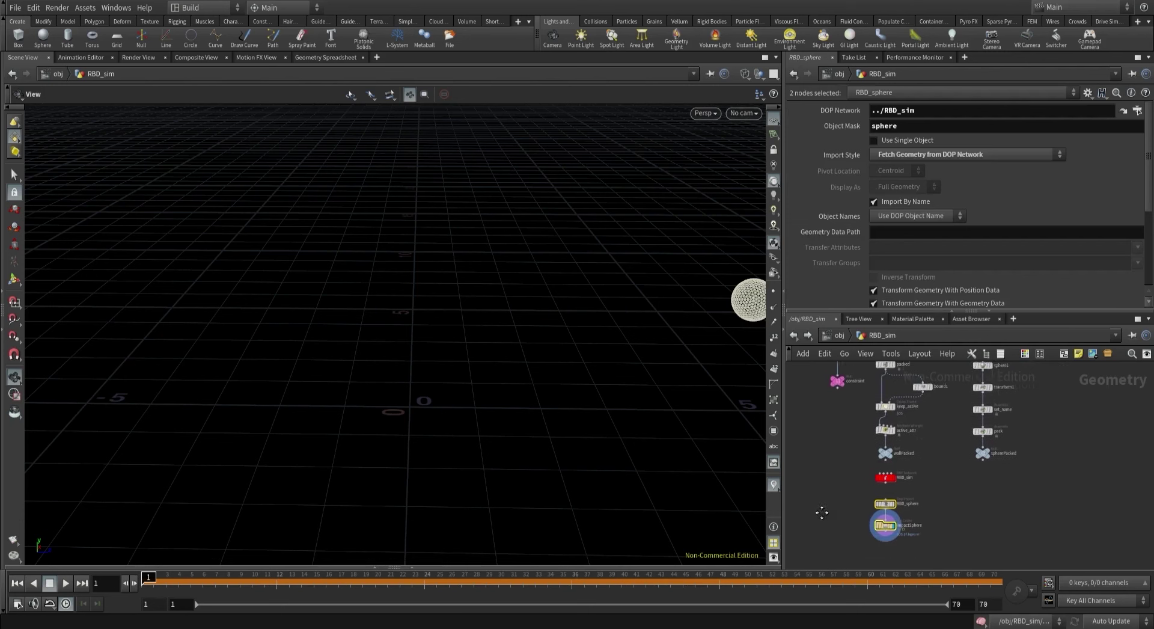
middle_click_drag(807, 456, 829, 533)
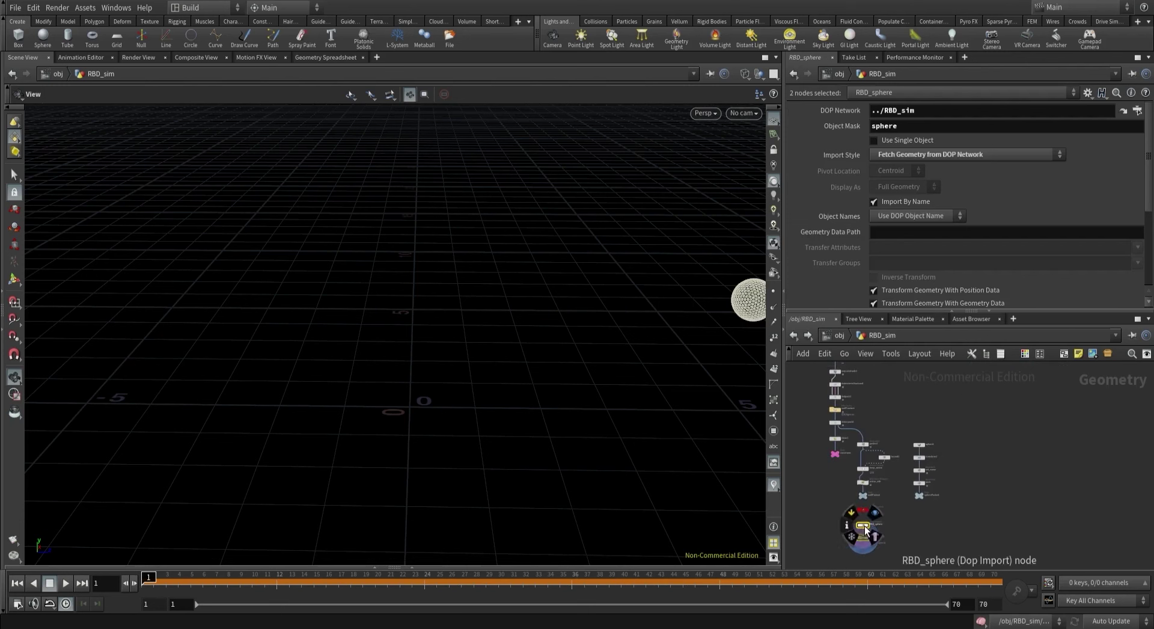
left_click_drag(864, 525, 891, 473)
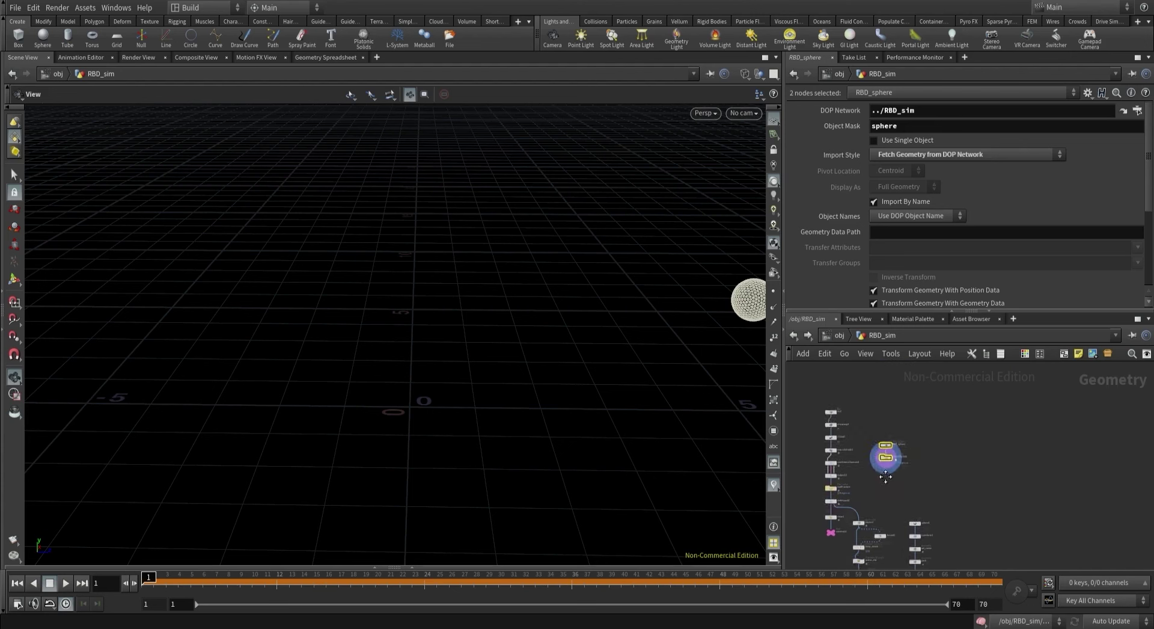
scroll(897, 481, "up", 3)
left_click_drag(865, 390, 858, 444)
Select impactSphere and orbit the viewport so the sphere sits mid-right.
left_click(946, 469)
scroll(947, 475, "up", 2)
left_click_drag(943, 466, 928, 419)
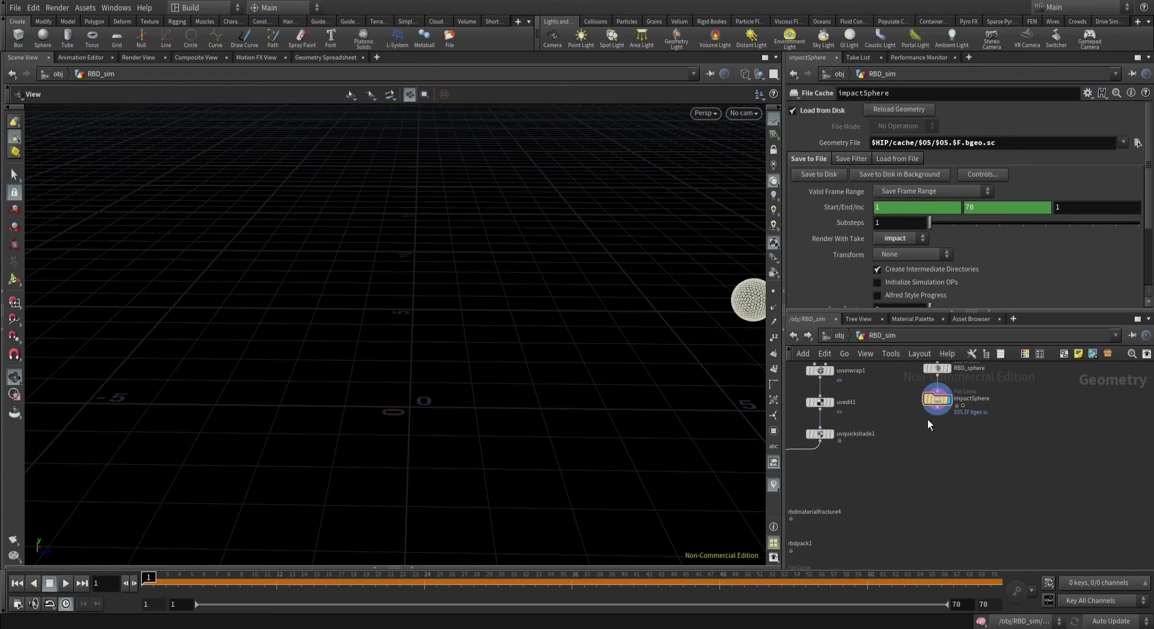
left_click_drag(554, 275, 457, 298)
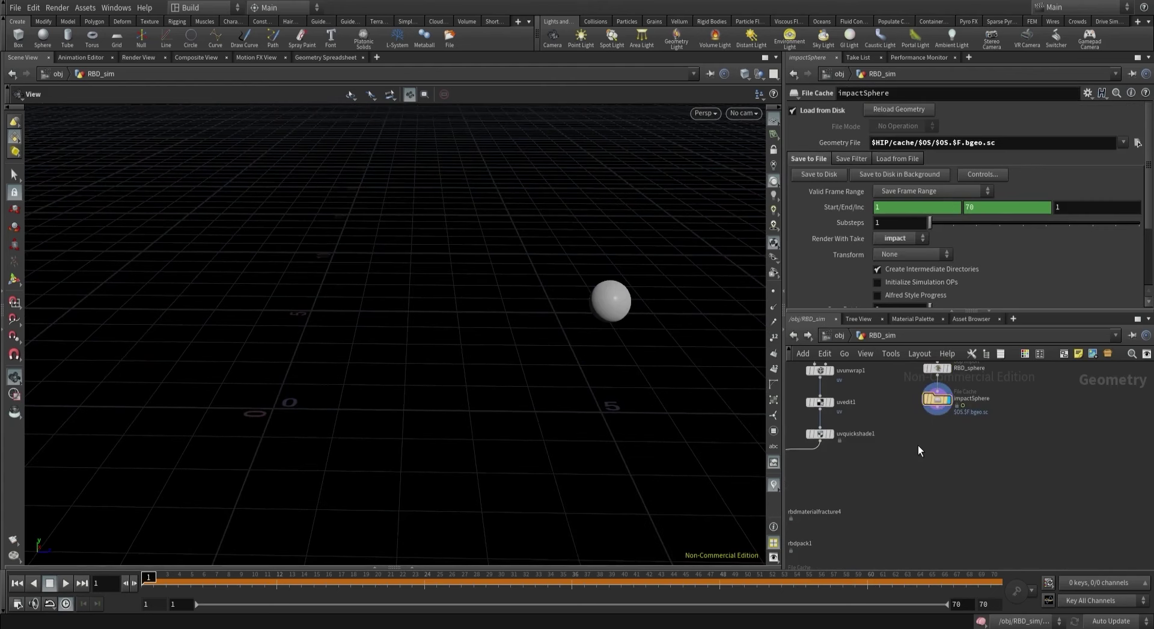
Add an Add node below impactSphere and wire impactSphere into it.
key("Tab")
type("add")
key("Return")
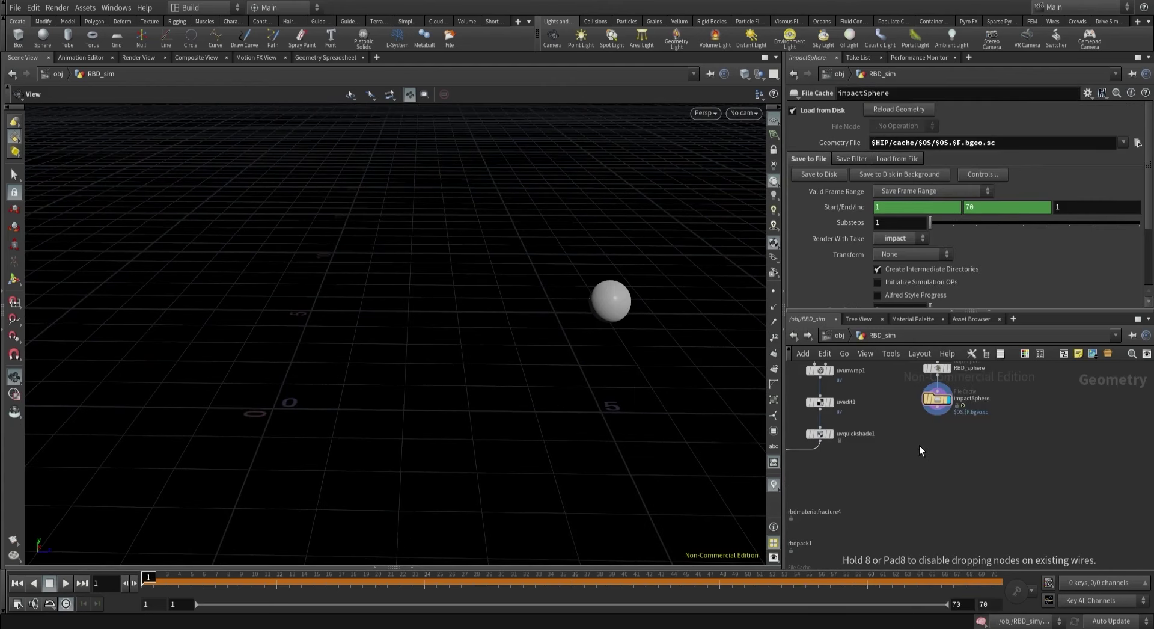
left_click(918, 444)
left_click(917, 439)
left_click(948, 408)
Rename it keep_point, set Delete Geometry But Keep the Points, and display it.
double_click(943, 444)
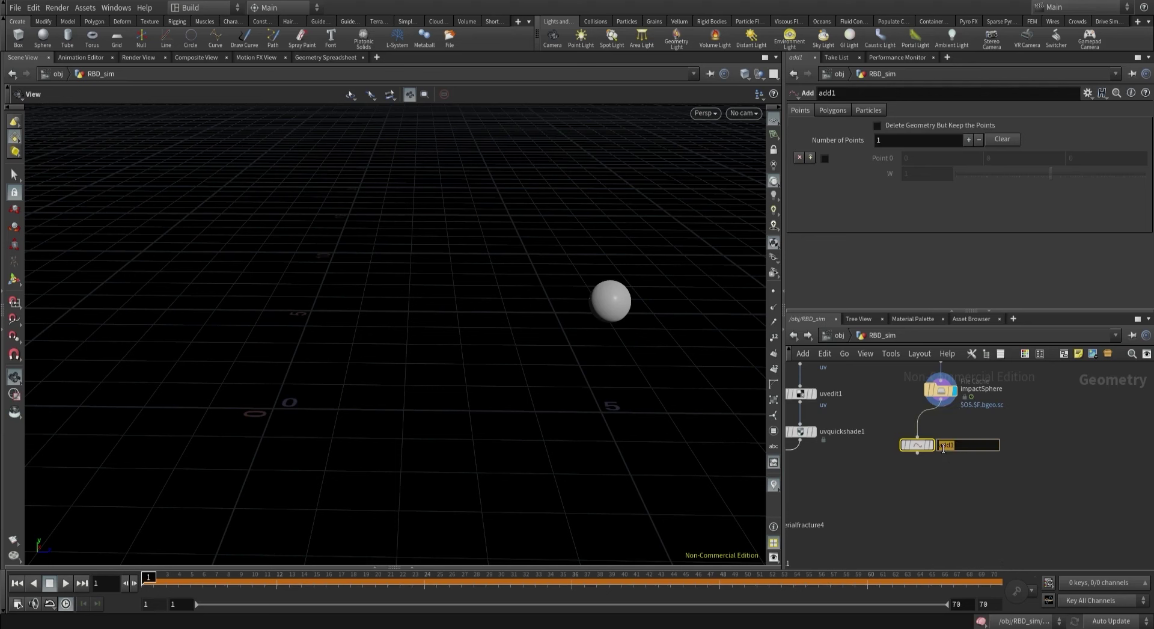
type("keep_point")
key("Return")
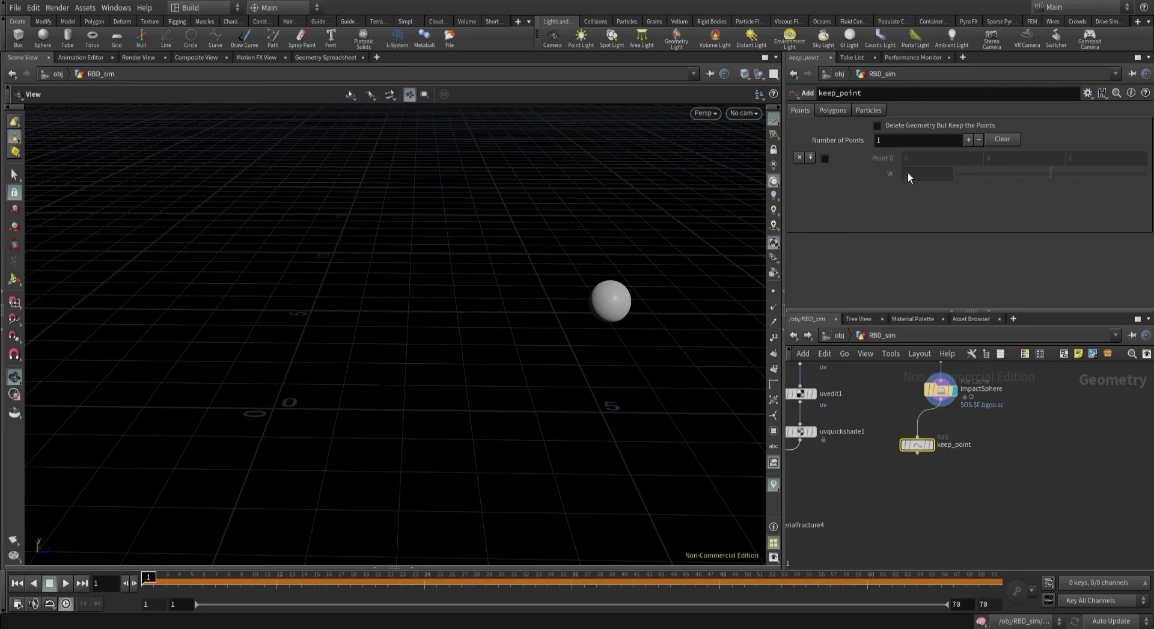
left_click(879, 126)
key("r")
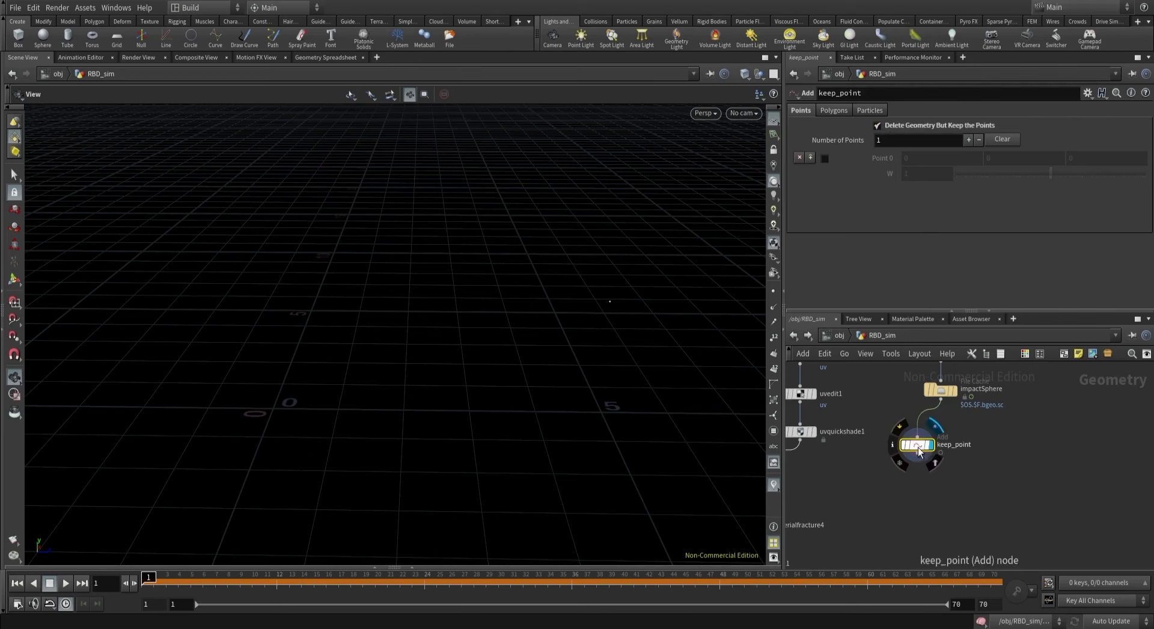
left_click_drag(918, 446, 940, 433)
Append a displayed trail1 Trail node with Evaluate Within Frame Range enabled.
key("Tab")
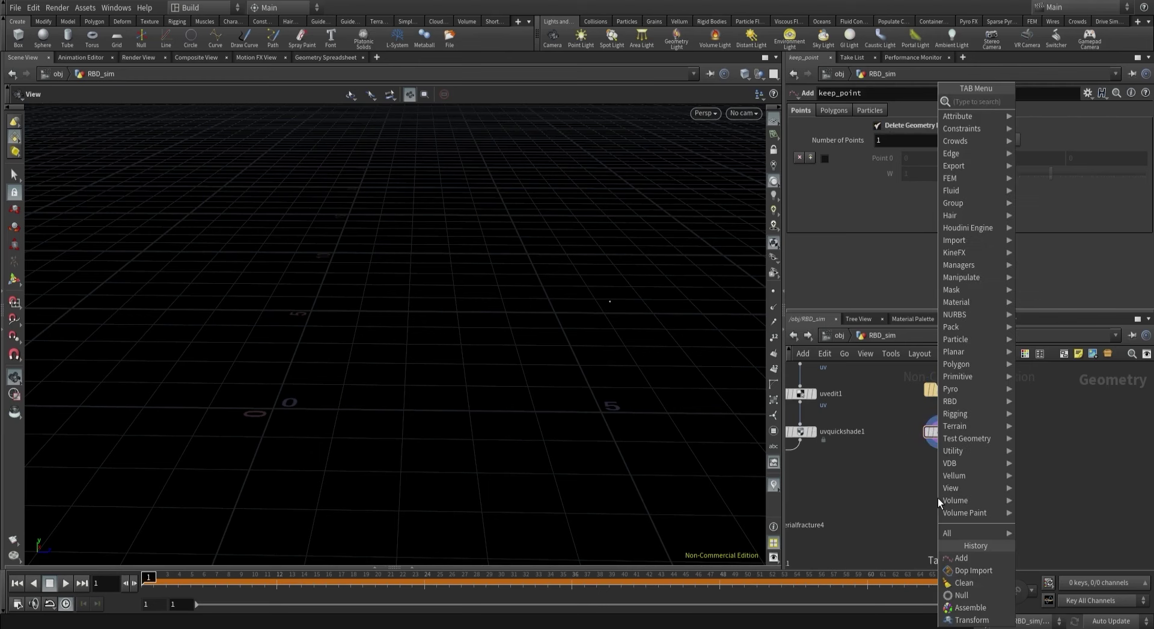
key("Return")
left_click(938, 499)
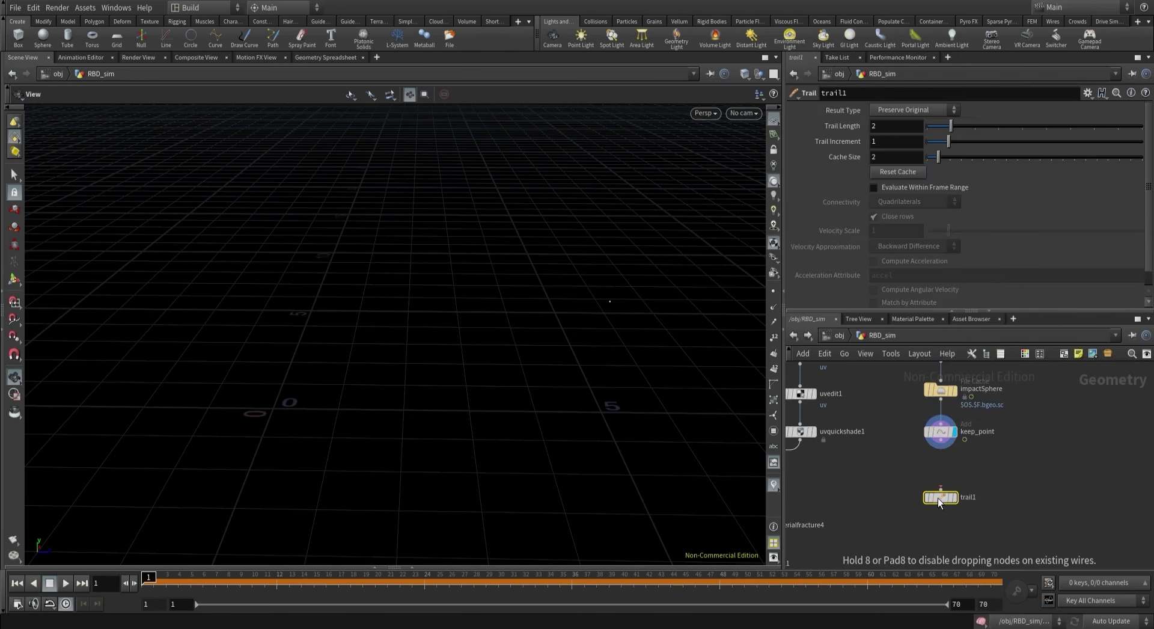
key("r")
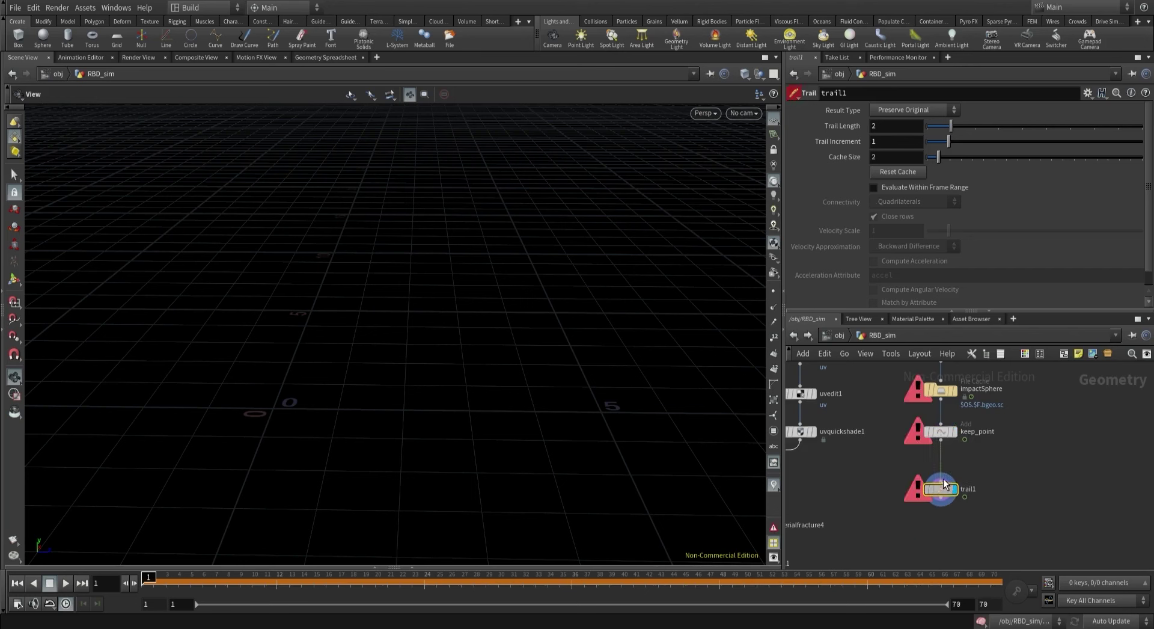
left_click_drag(943, 499, 945, 470)
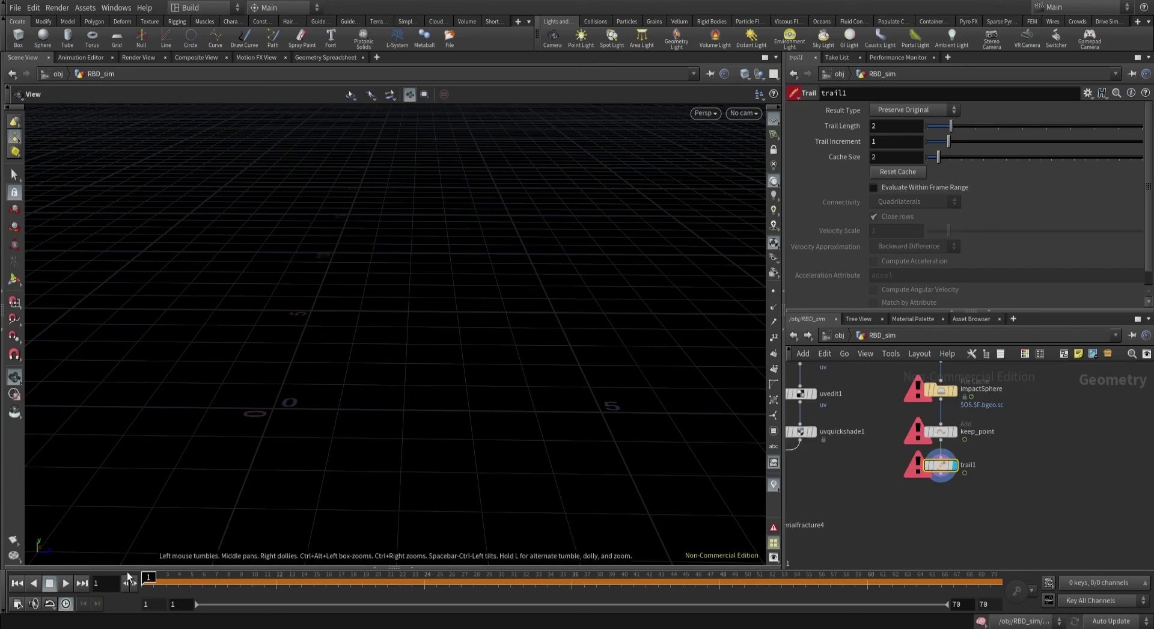
left_click(873, 187)
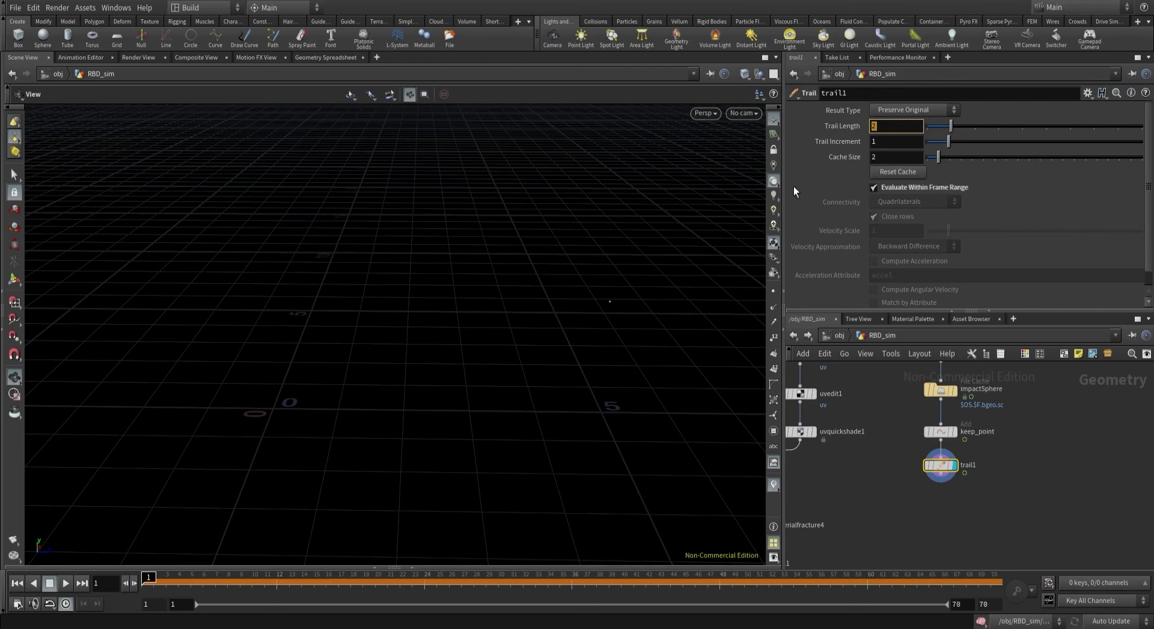
left_click_drag(256, 578, 290, 578)
Set Trail Length to 70, then replace it with $FEND to cover all frames.
left_click_drag(961, 128, 1142, 126)
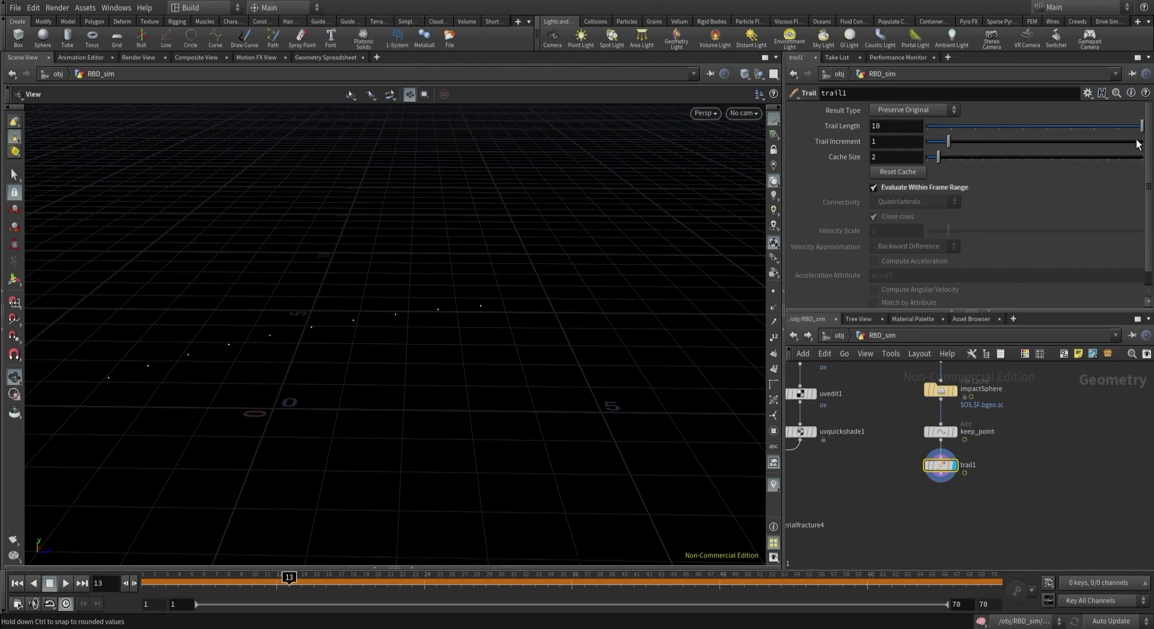
key("Return")
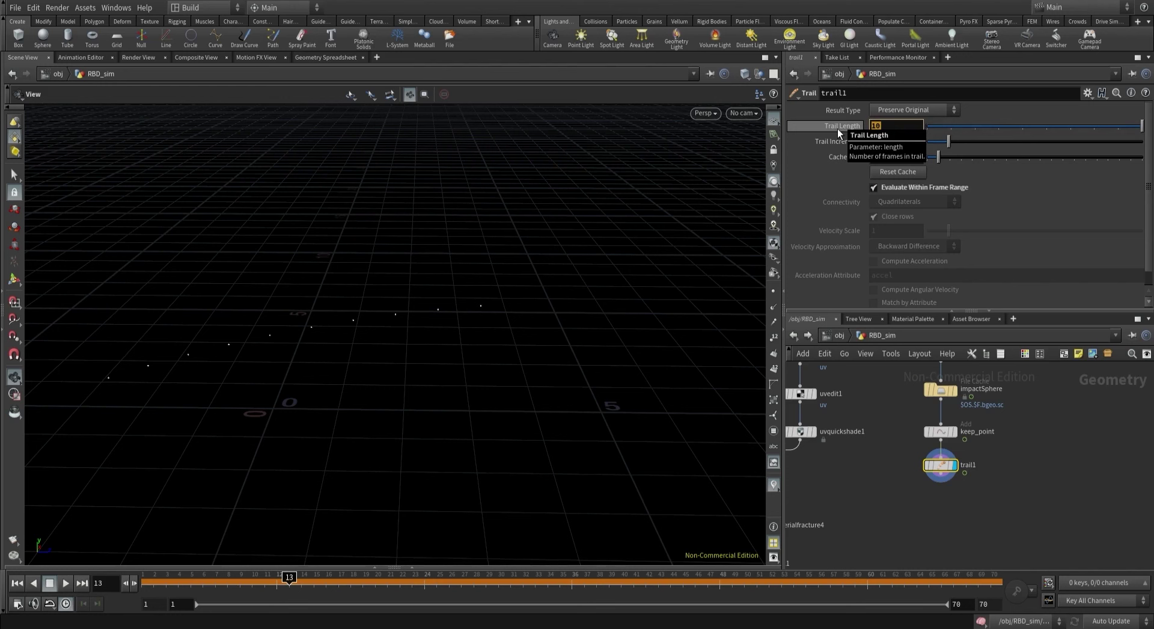
type("70")
key("Return")
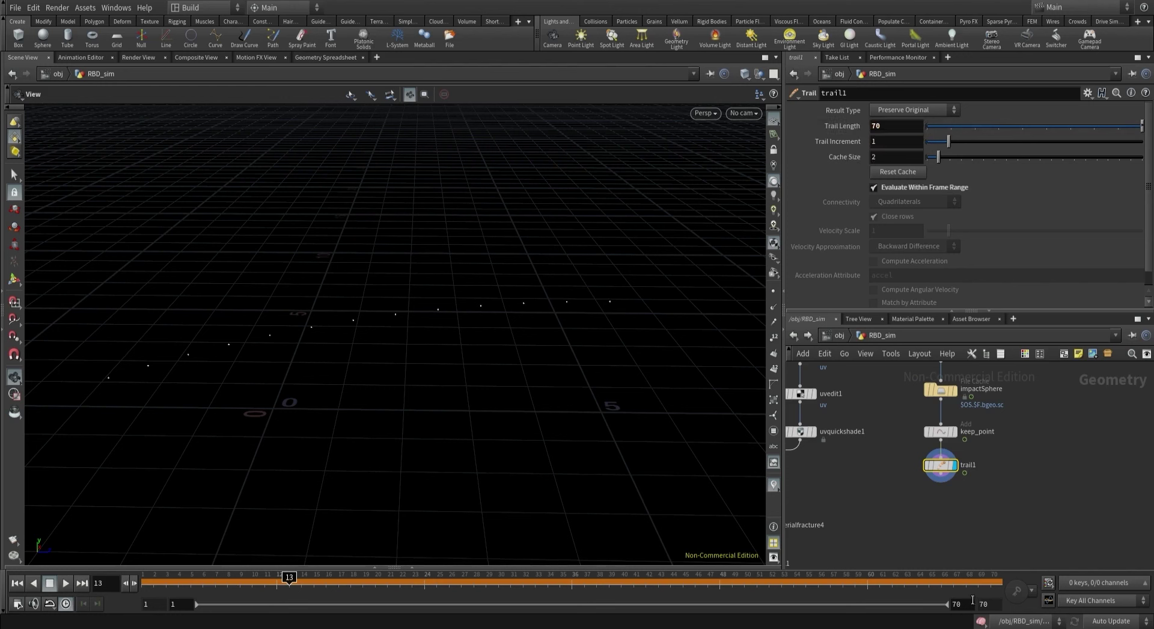
left_click_drag(967, 579, 1056, 582)
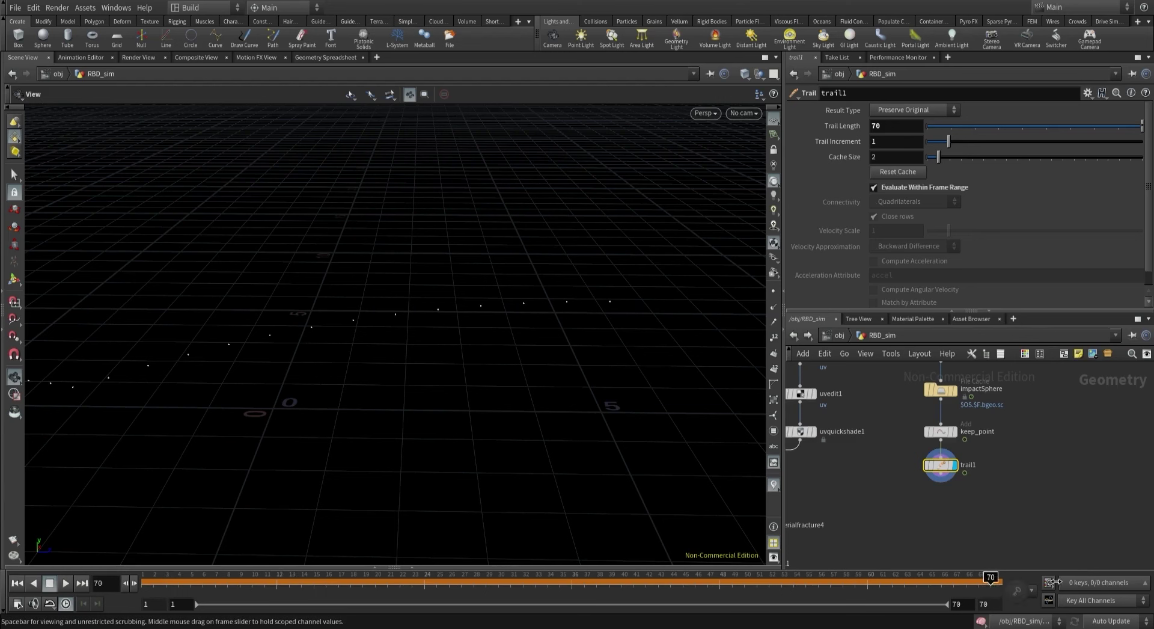
double_click(888, 126)
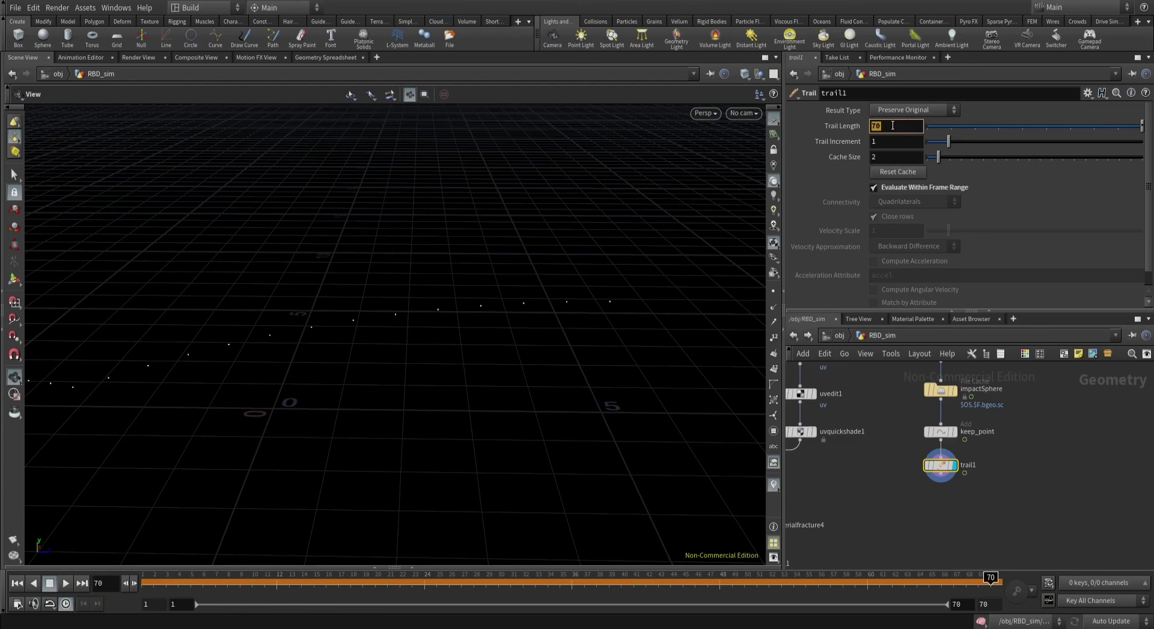
type("$FEND")
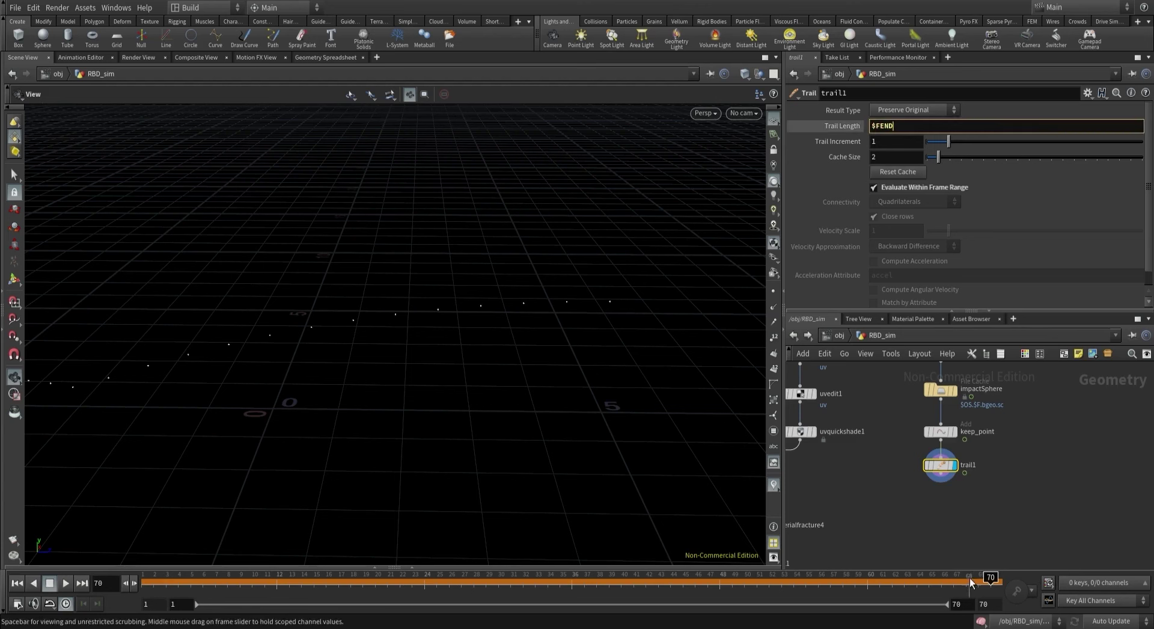
key("Return")
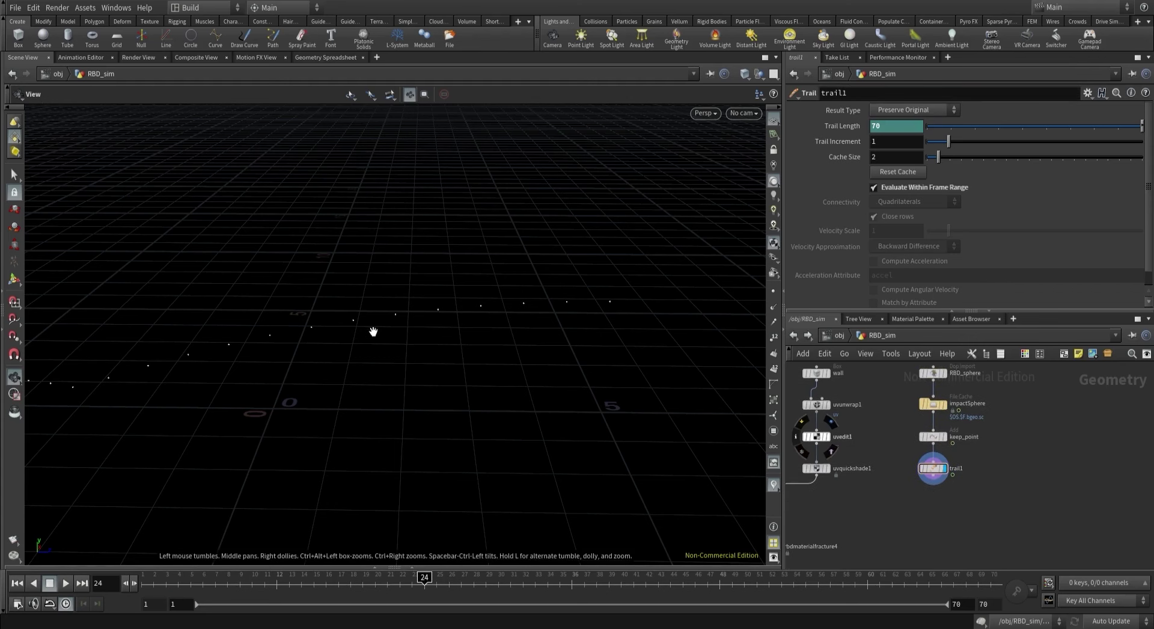
Add a create_curve Add node under trail1 that builds polygons from point groups.
key("Tab")
type("add")
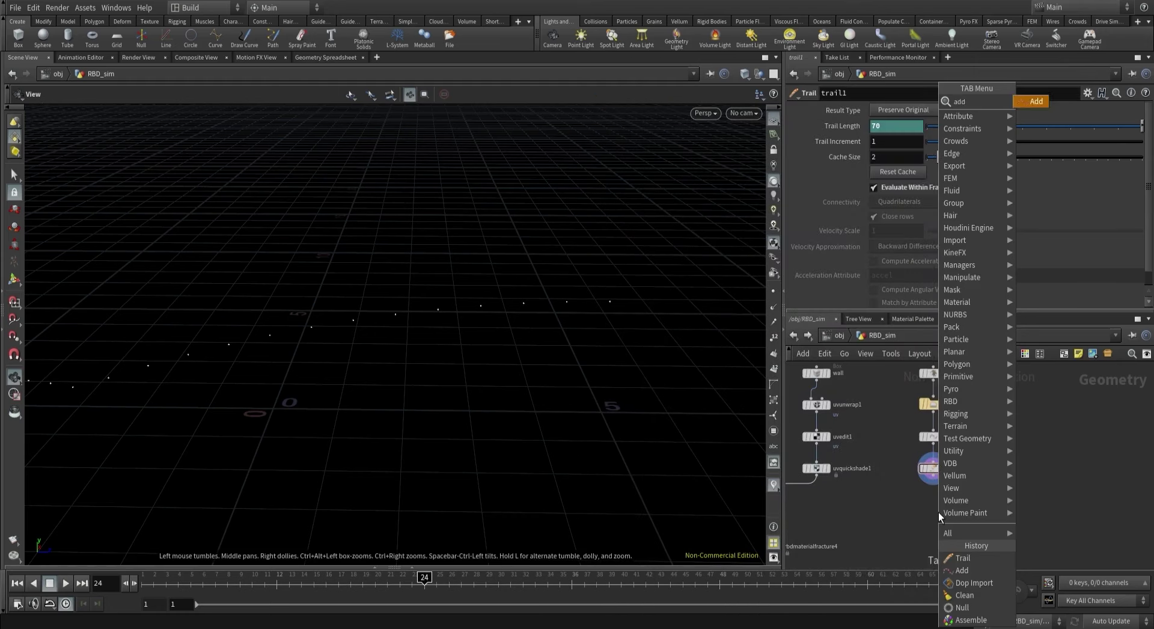
key("Return")
left_click(938, 512)
scroll(939, 512, "up", 1)
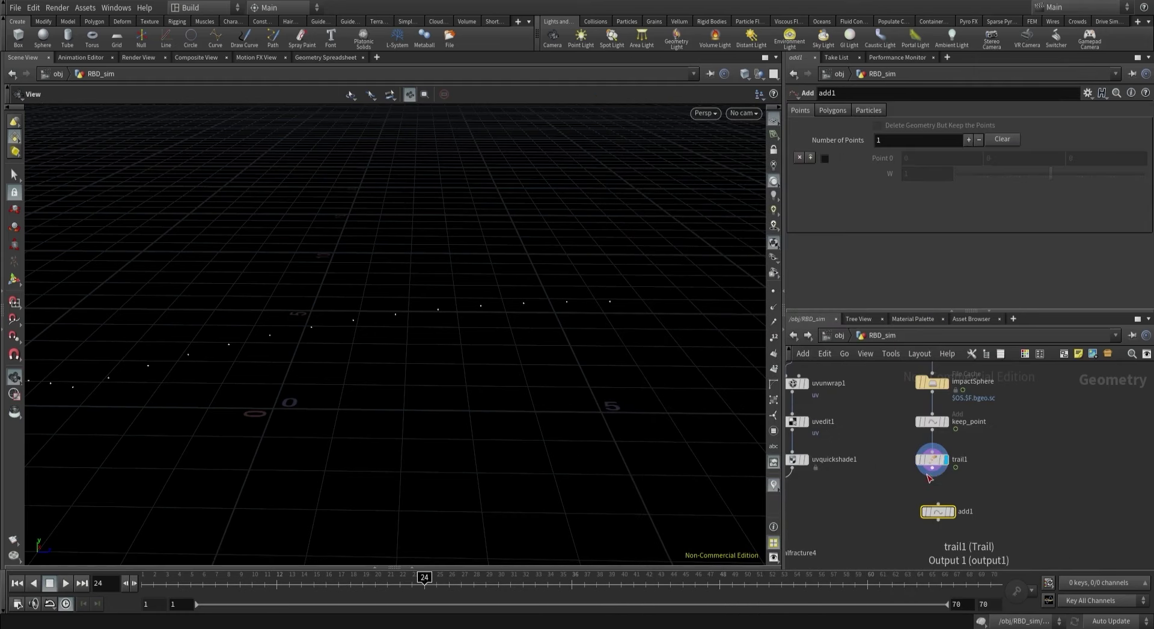
double_click(957, 513)
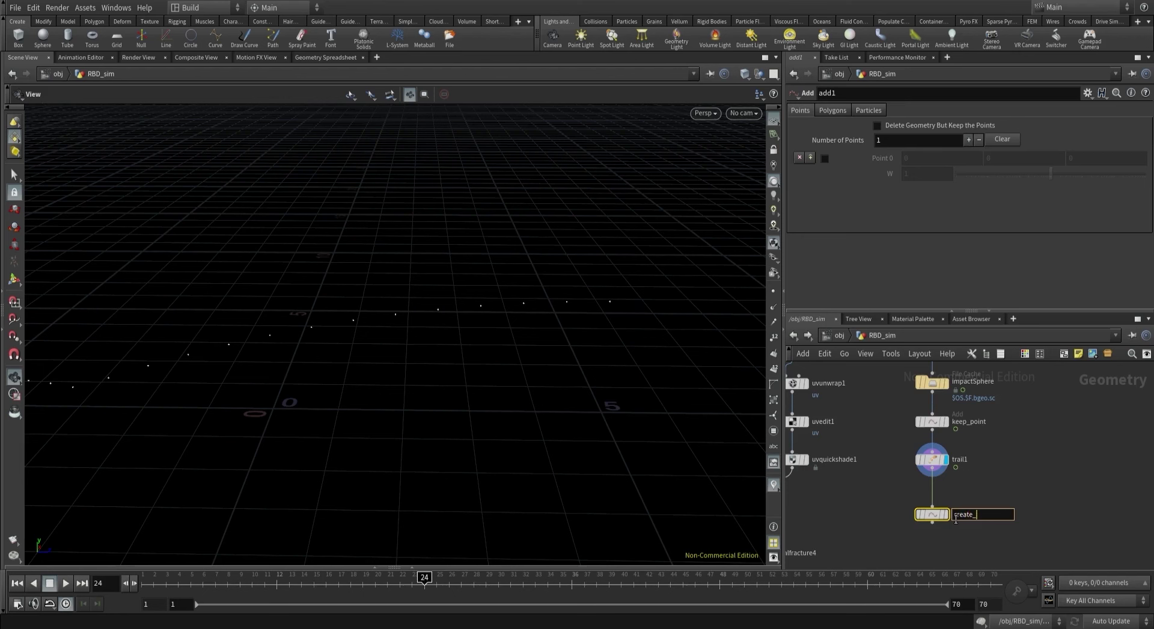
key("Return")
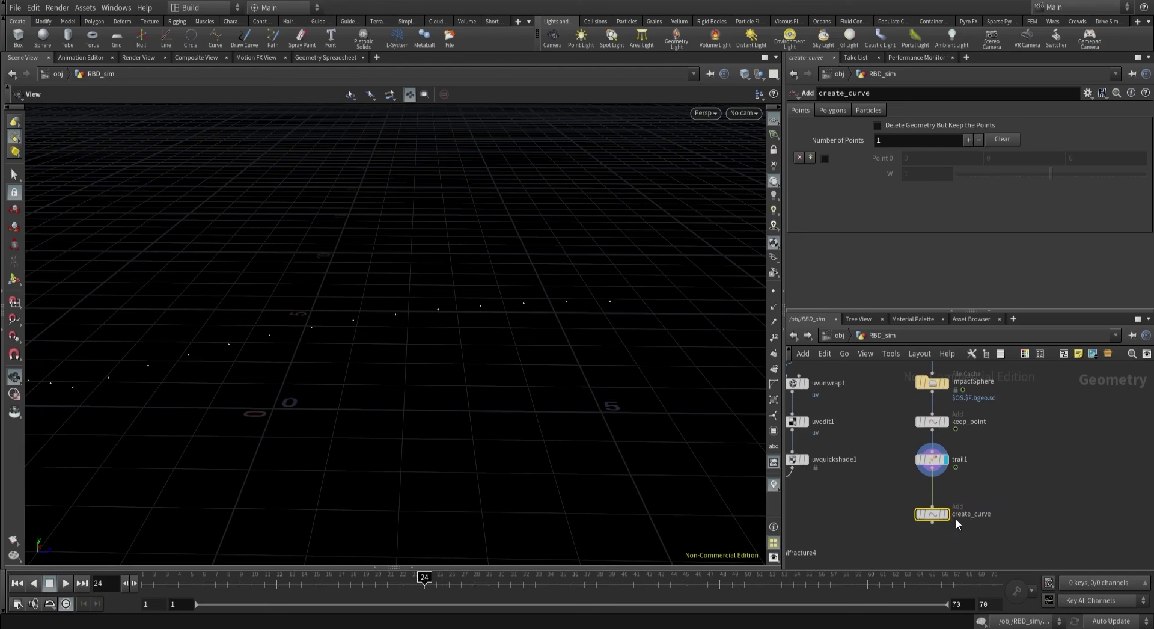
left_click(831, 111)
left_click(860, 142)
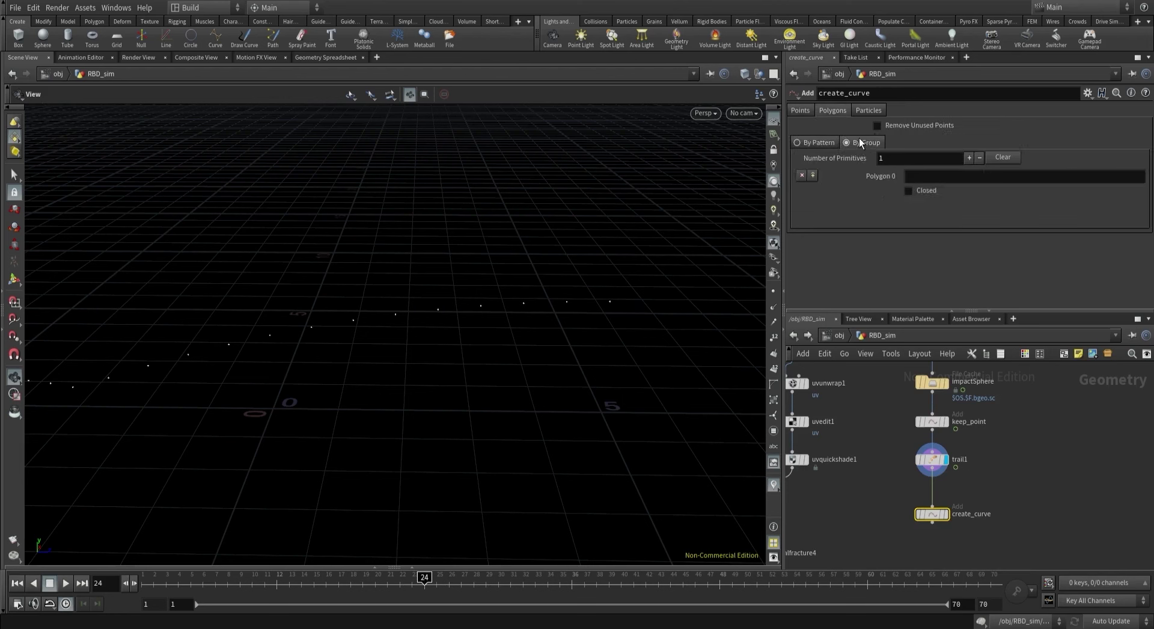
Compare against the trail1 points with point numbers shown, orbiting and playing the animation.
left_click(945, 514)
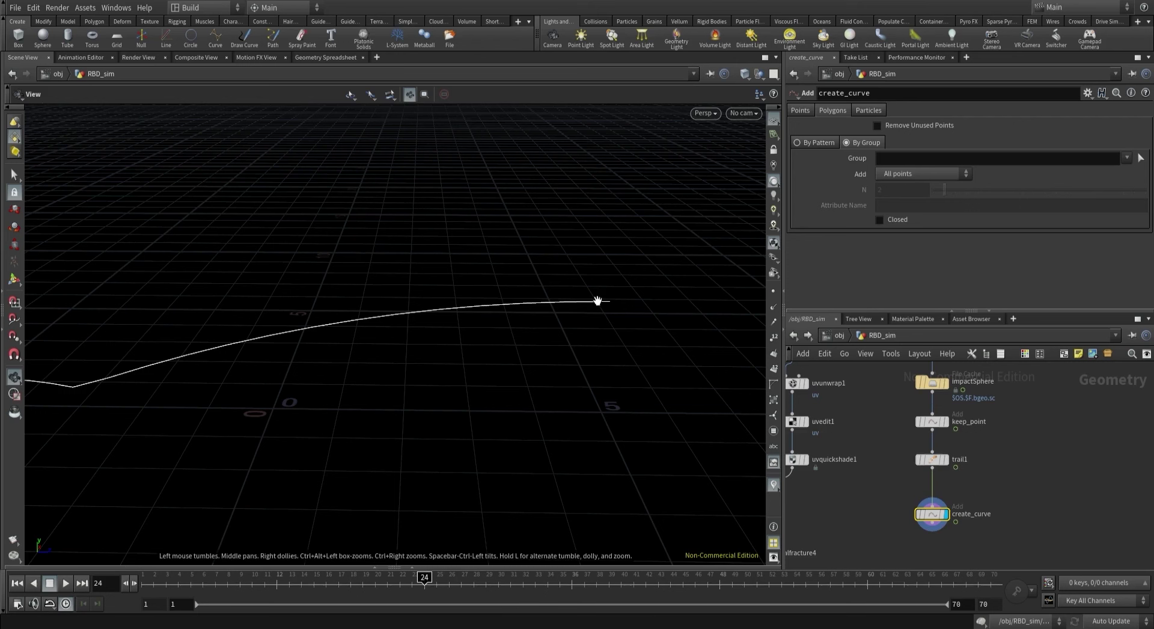
left_click(948, 463)
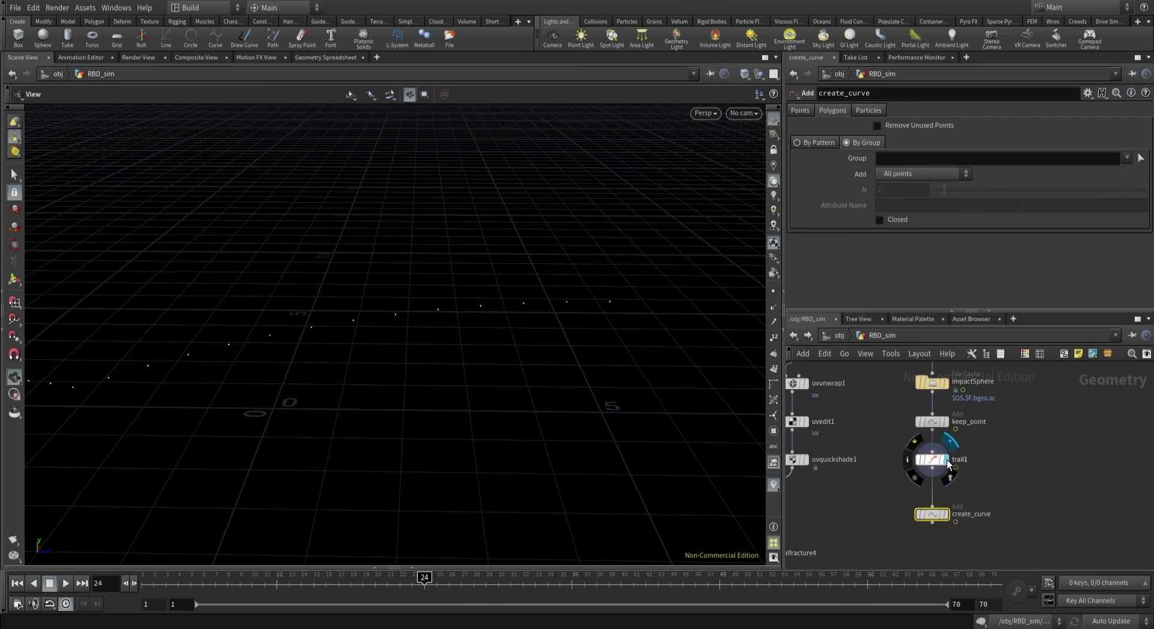
left_click(948, 463)
left_click(773, 338)
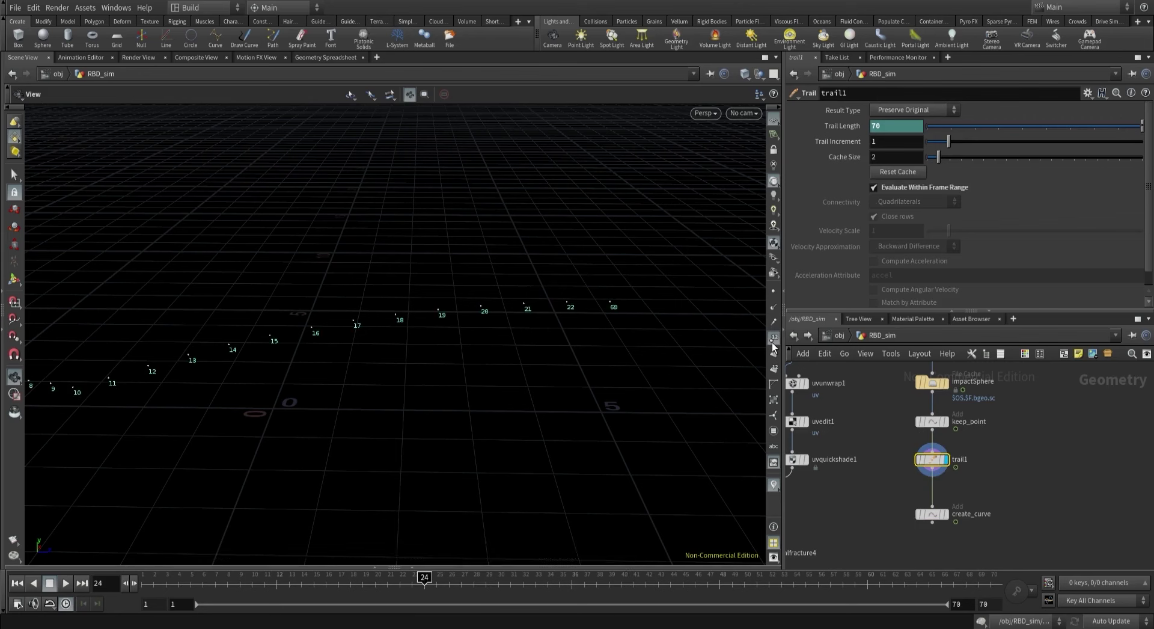
left_click_drag(580, 335, 435, 388)
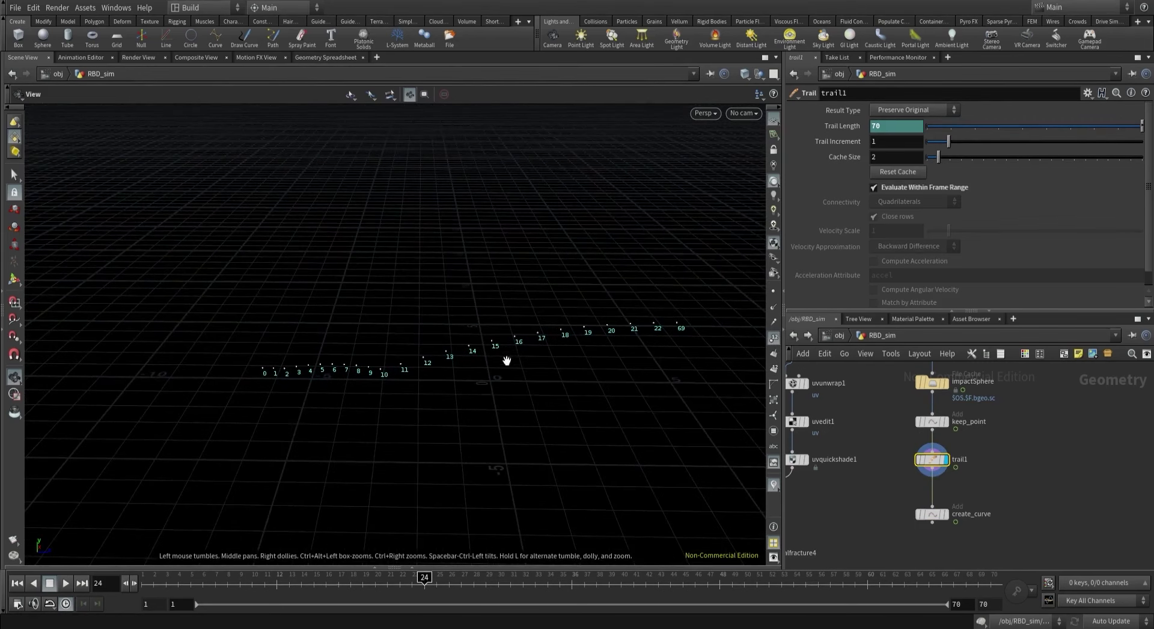
key("Up")
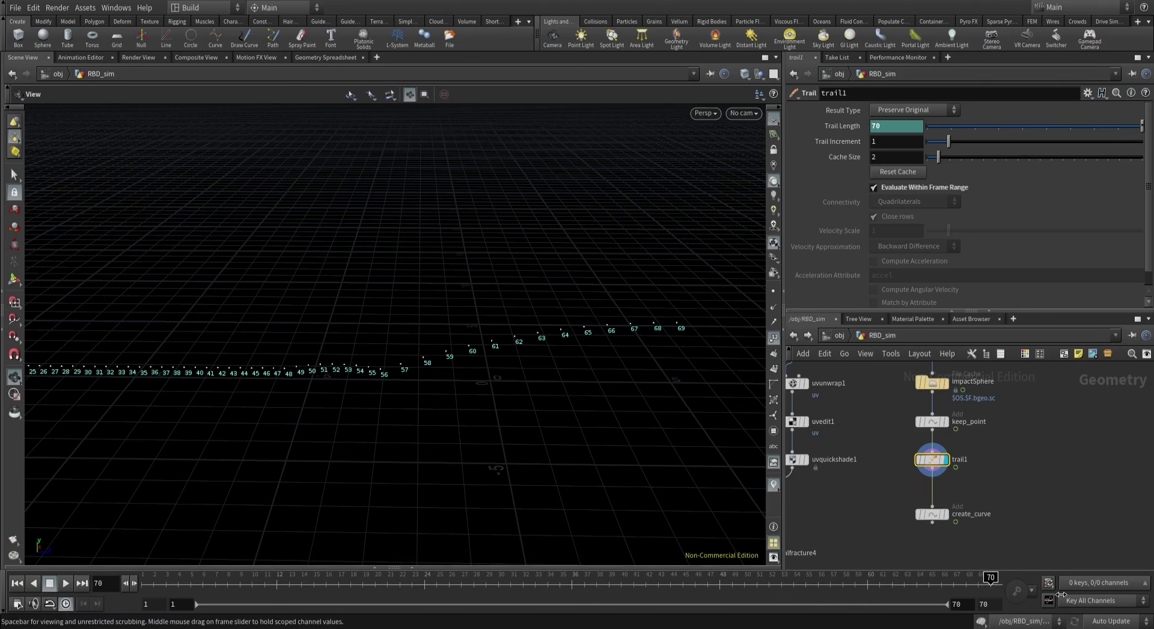
Display create_curve with point numbers hidden, orbit, and scrub back to watch it shorten.
left_click(945, 514)
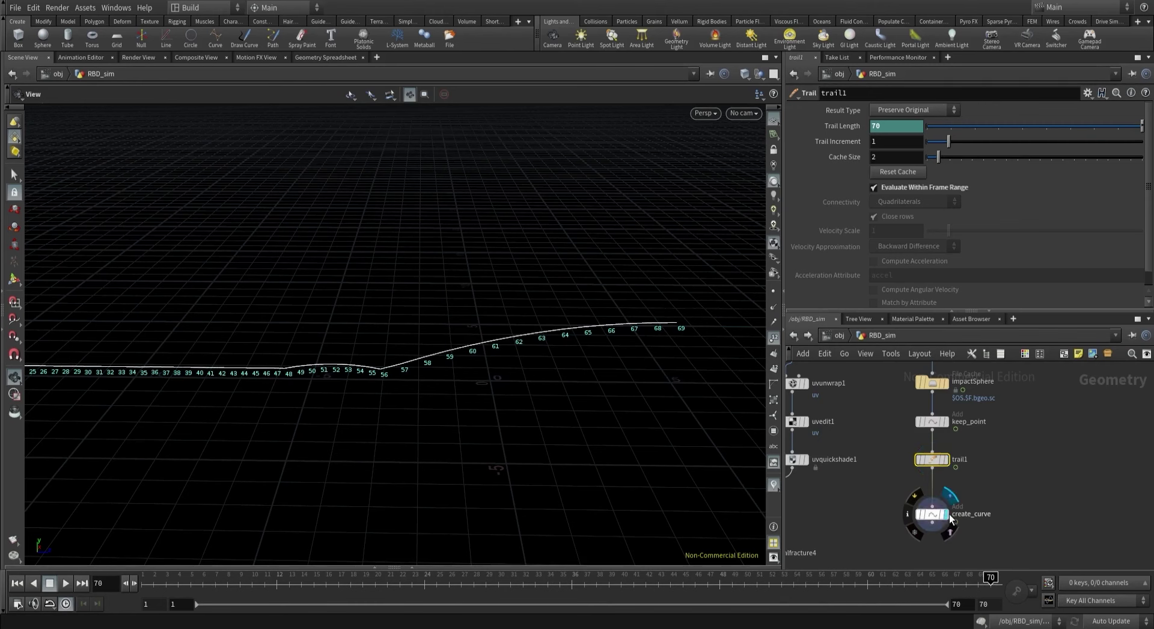
left_click(932, 514)
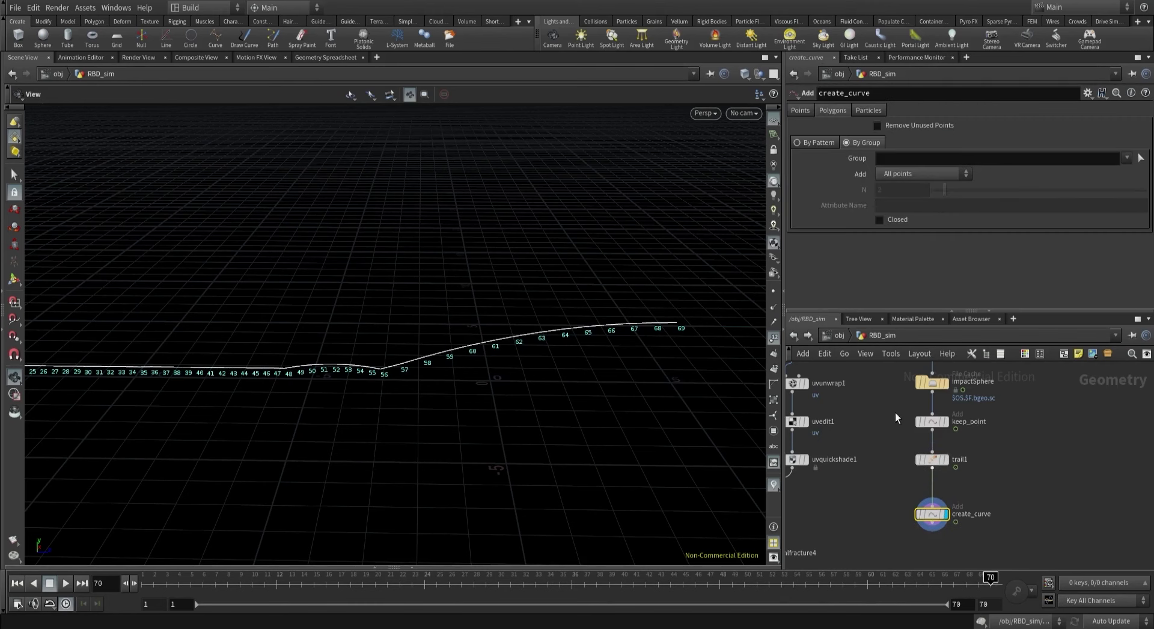
left_click(774, 338)
left_click_drag(492, 335, 241, 391)
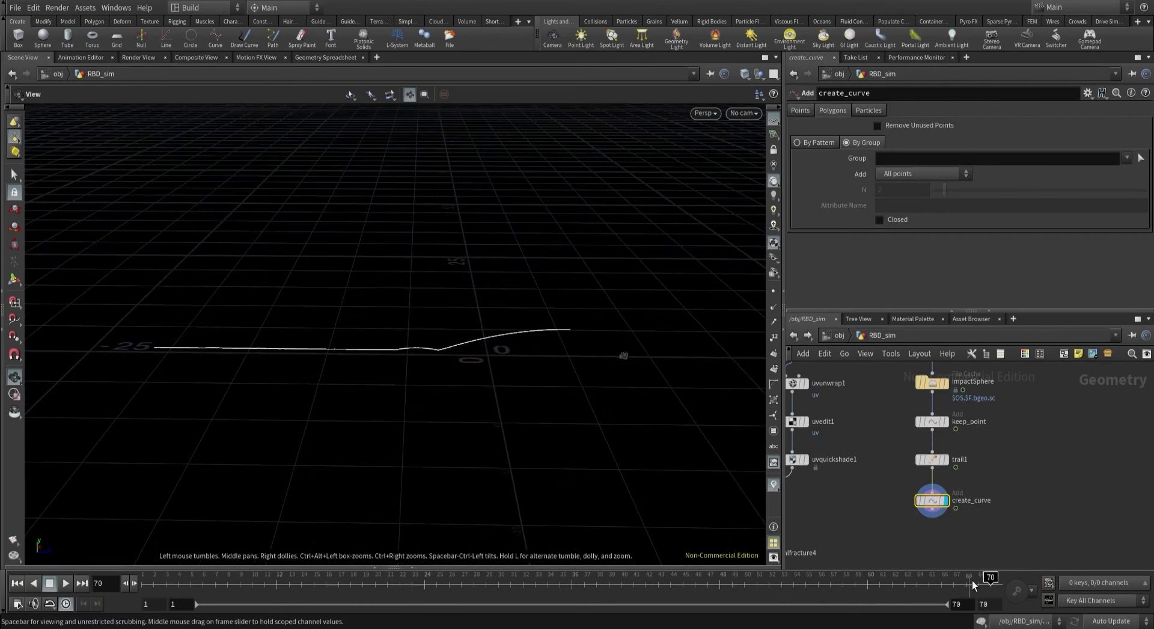
mouse_move(986, 586)
left_mouse_down()
mouse_move(241, 592)
mouse_move(992, 589)
left_mouse_up()
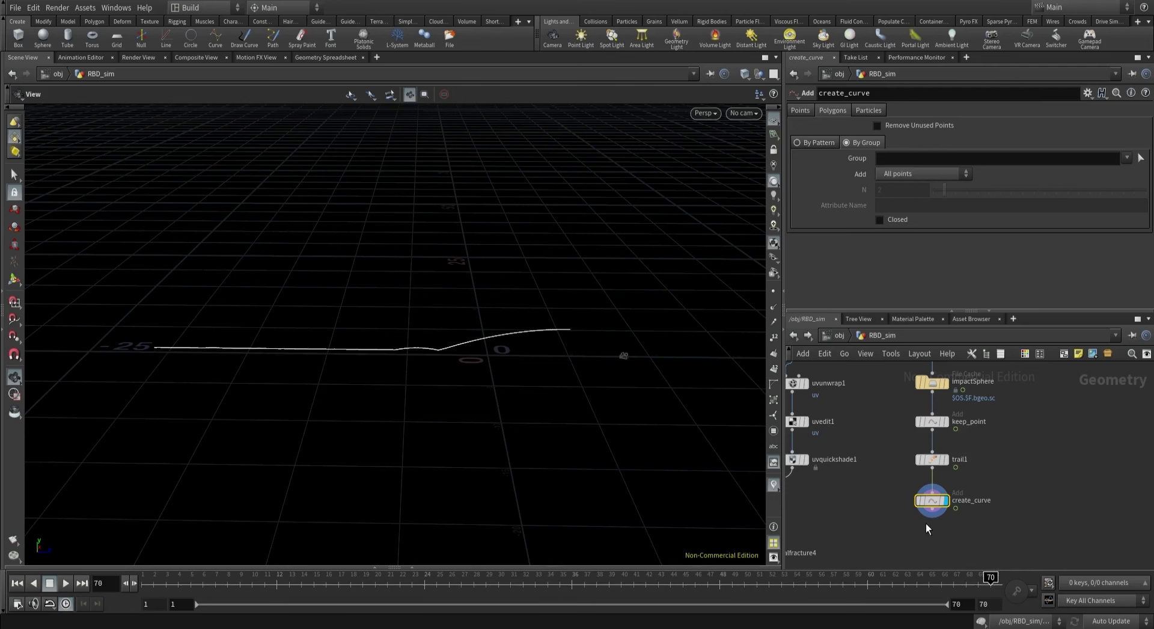
Wire a Time Shift node below create_curve with Frame set to $FEND.
key("Tab")
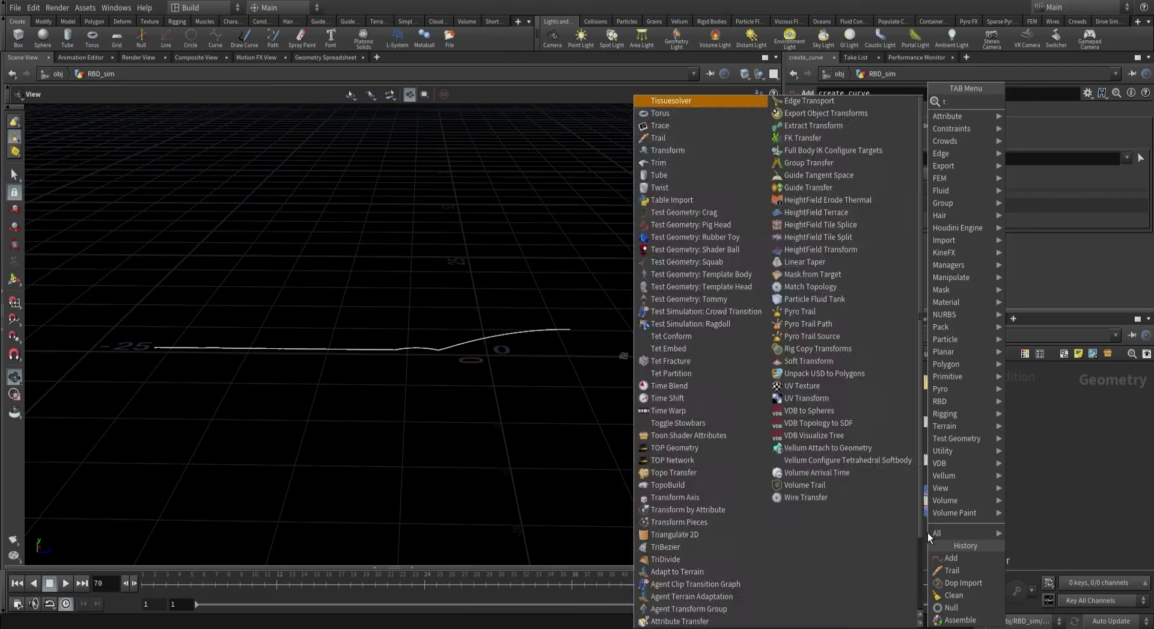
type("time")
key("Down")
key("Return")
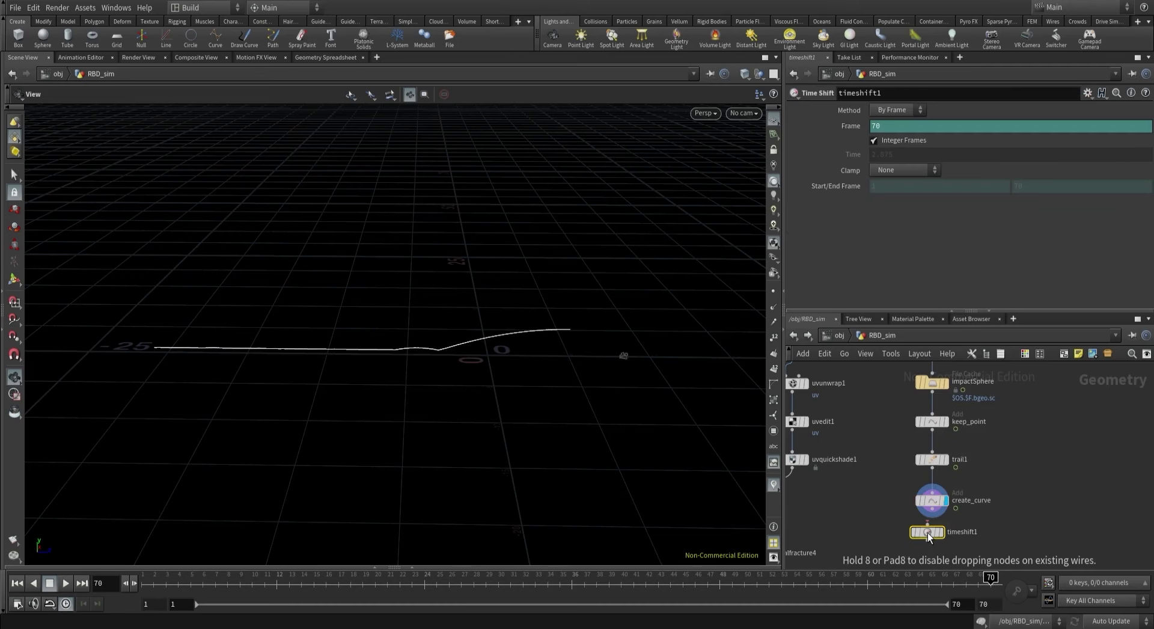
left_click(927, 532)
left_click(929, 523)
left_click(931, 515)
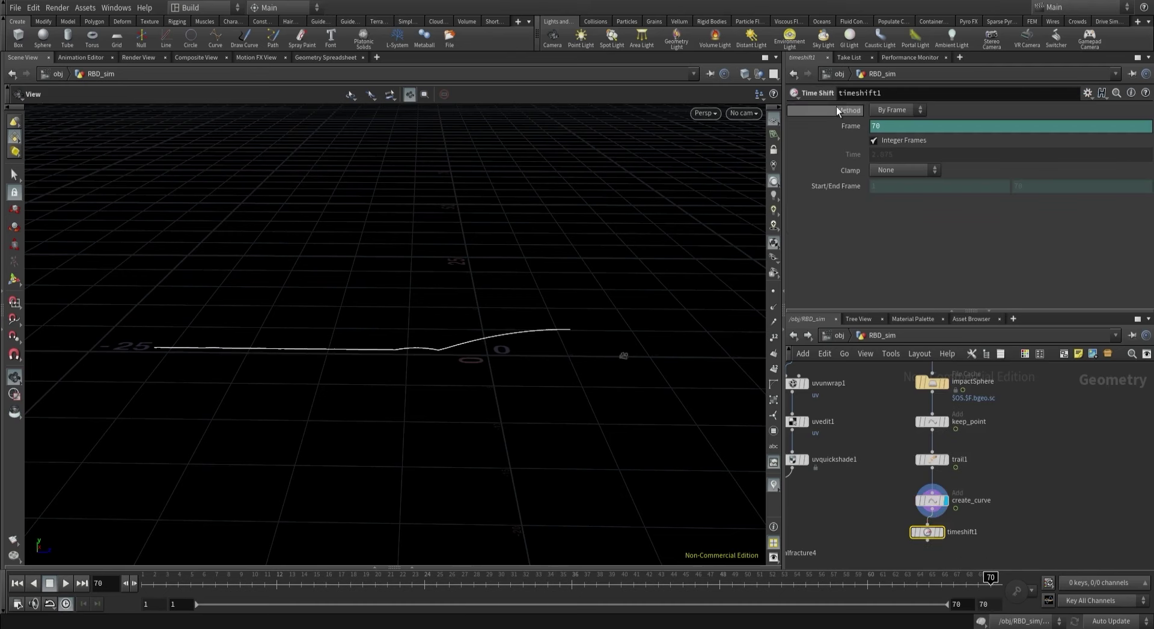
left_click(907, 126)
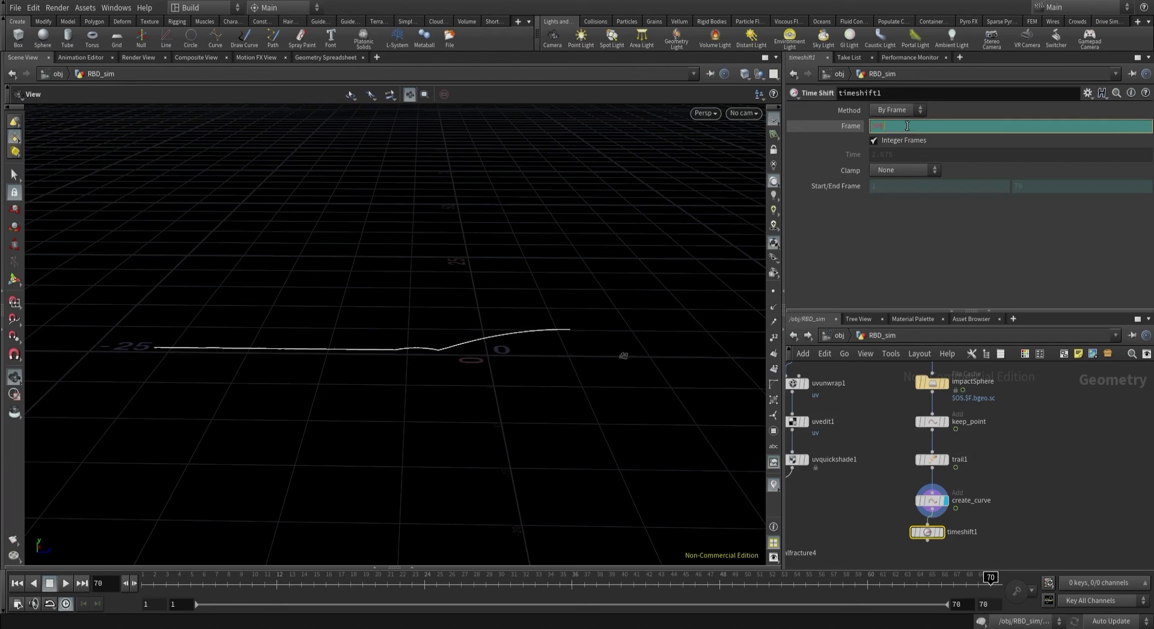
type("$FEND")
key("Return")
Tidy the layout of the six sphere-branch nodes.
scroll(831, 499, "down", 3)
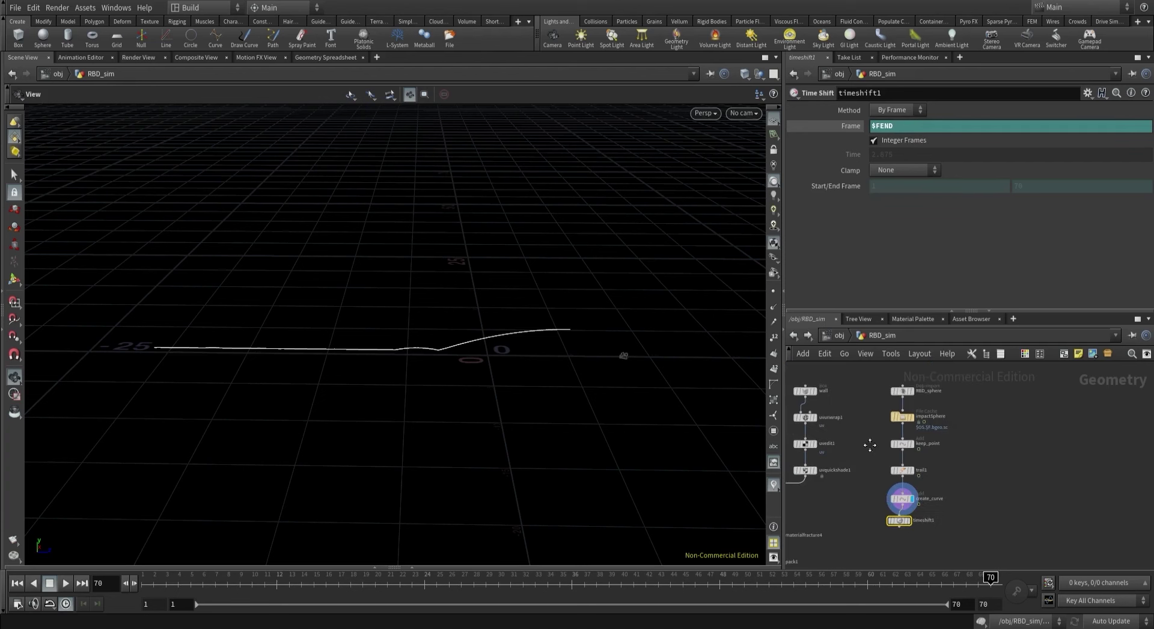
left_click_drag(865, 376, 954, 546)
key("l")
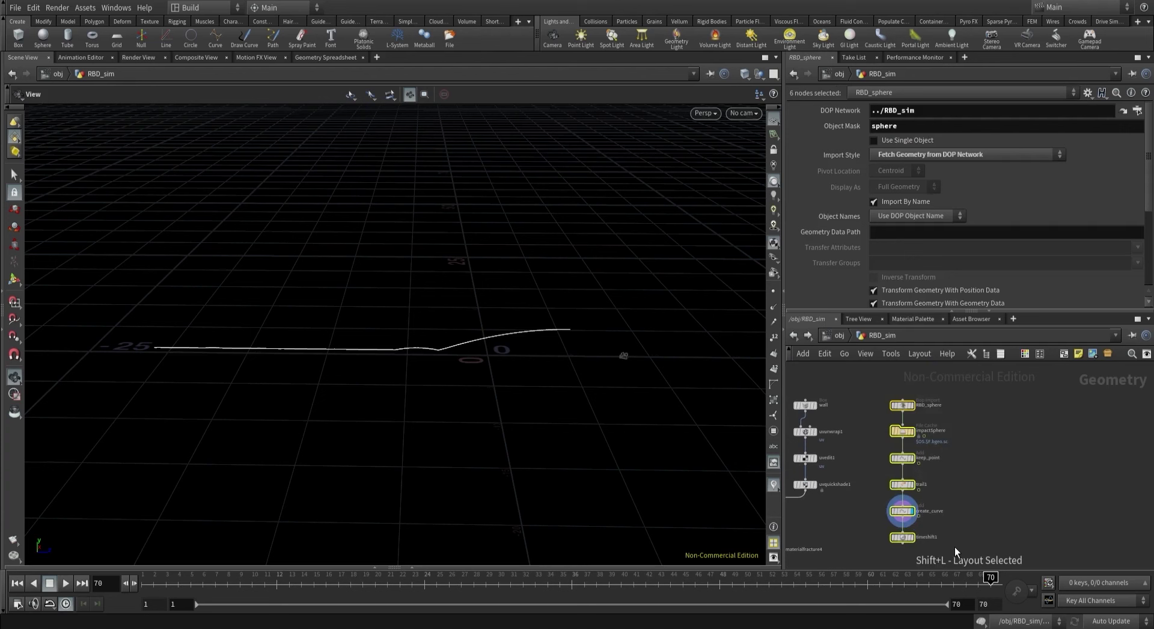
scroll(967, 504, "up", 3)
left_click(979, 489)
Rename the Time Shift node lastFrame and make it the displayed node.
double_click(930, 504)
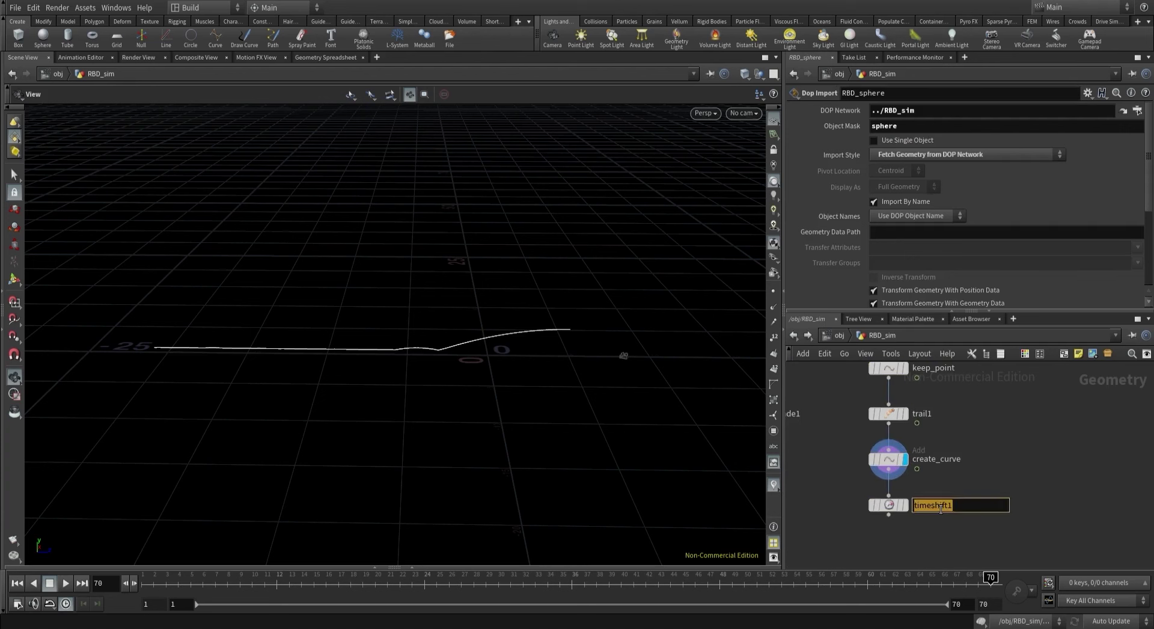
key("BackSpace")
type("lastFrame")
key("Return")
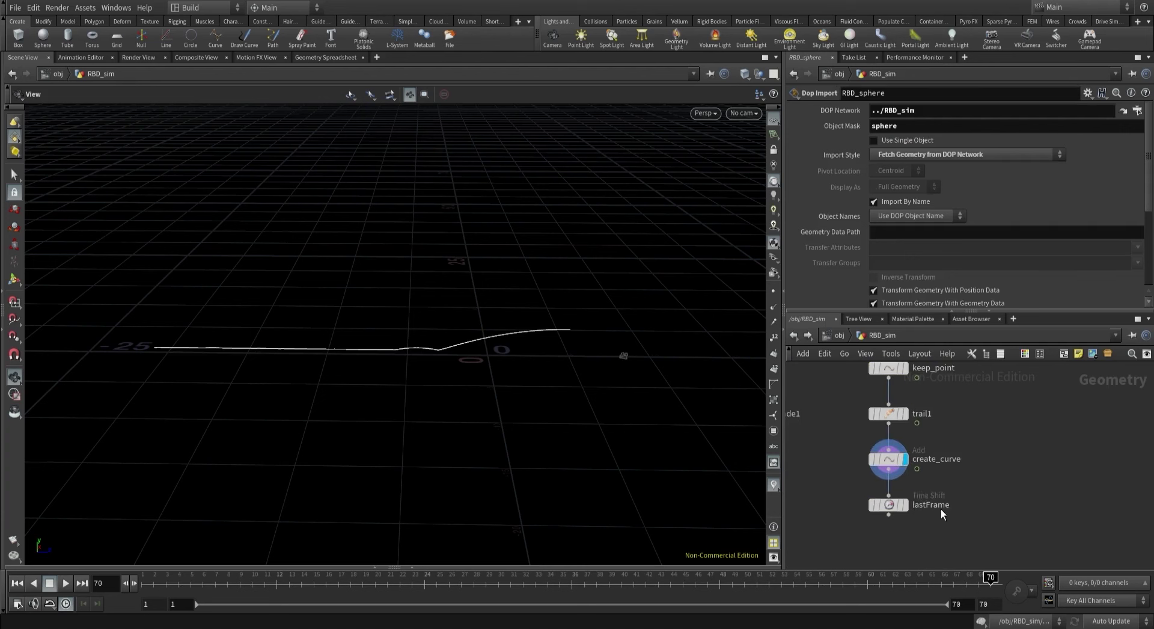
scroll(940, 509, "down", 2)
scroll(866, 421, "down", 1)
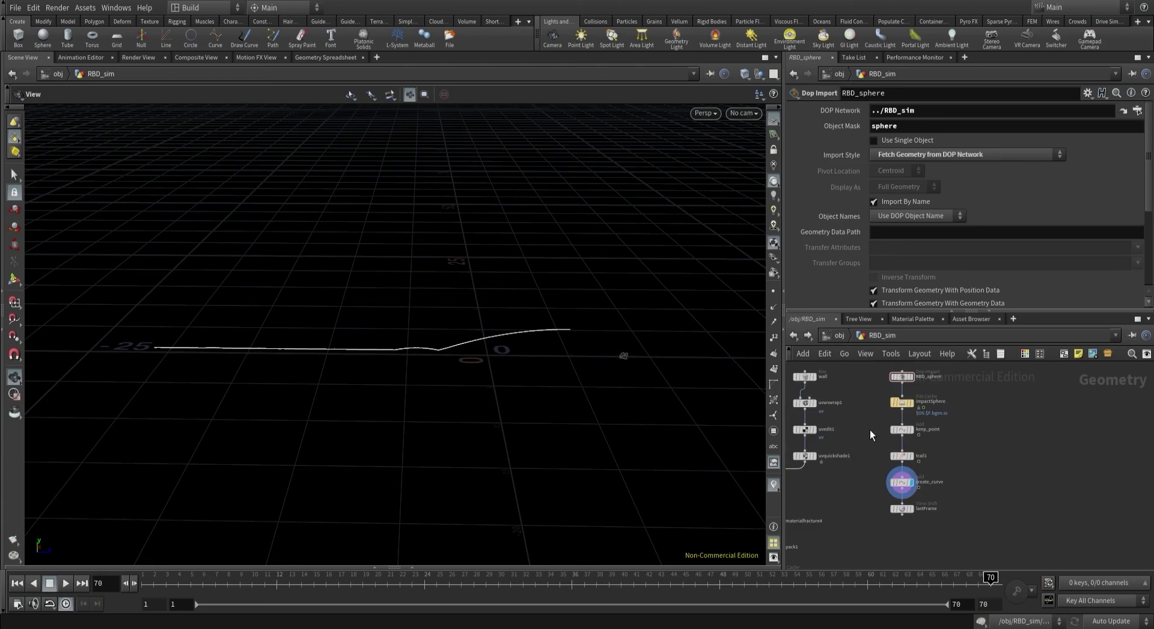
left_click(901, 508)
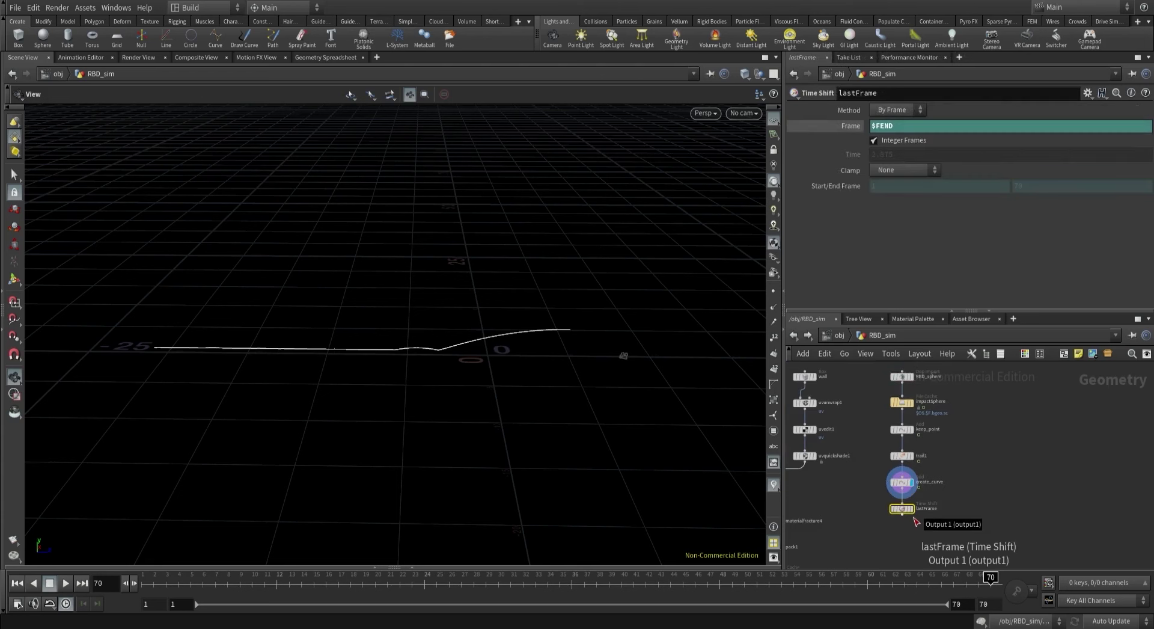
scroll(912, 516, "up", 4)
key("r")
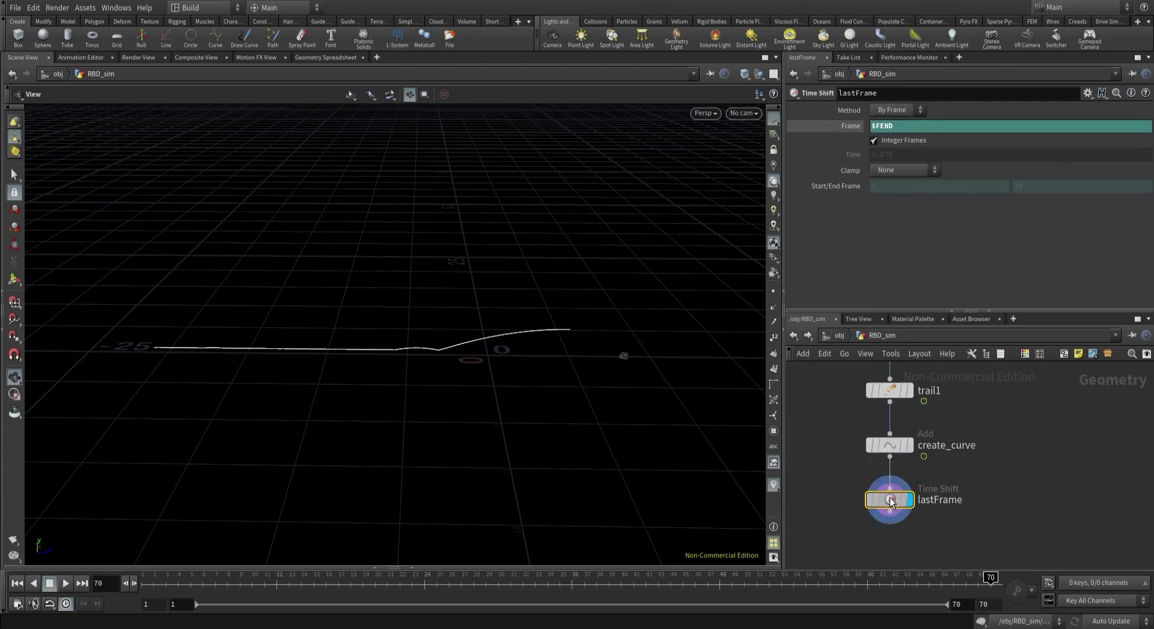
scroll(820, 476, "down", 3)
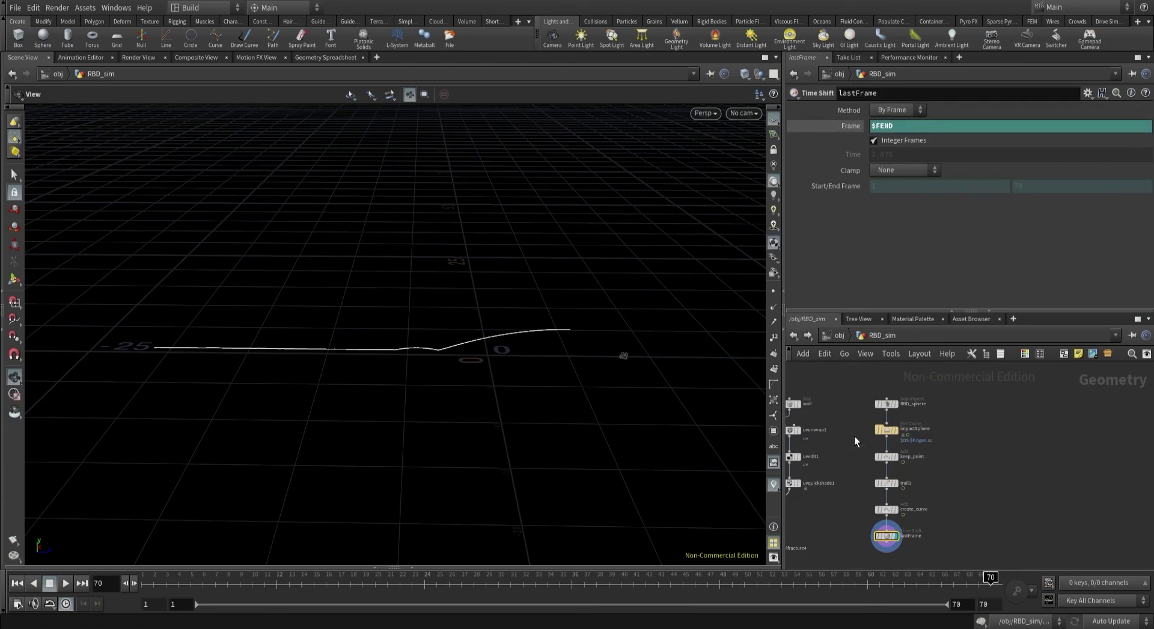
Move the sphere branch up and display the textured uvquickshade1 wall.
left_click_drag(856, 402, 879, 490)
left_click(859, 479)
scroll(943, 488, "down", 2)
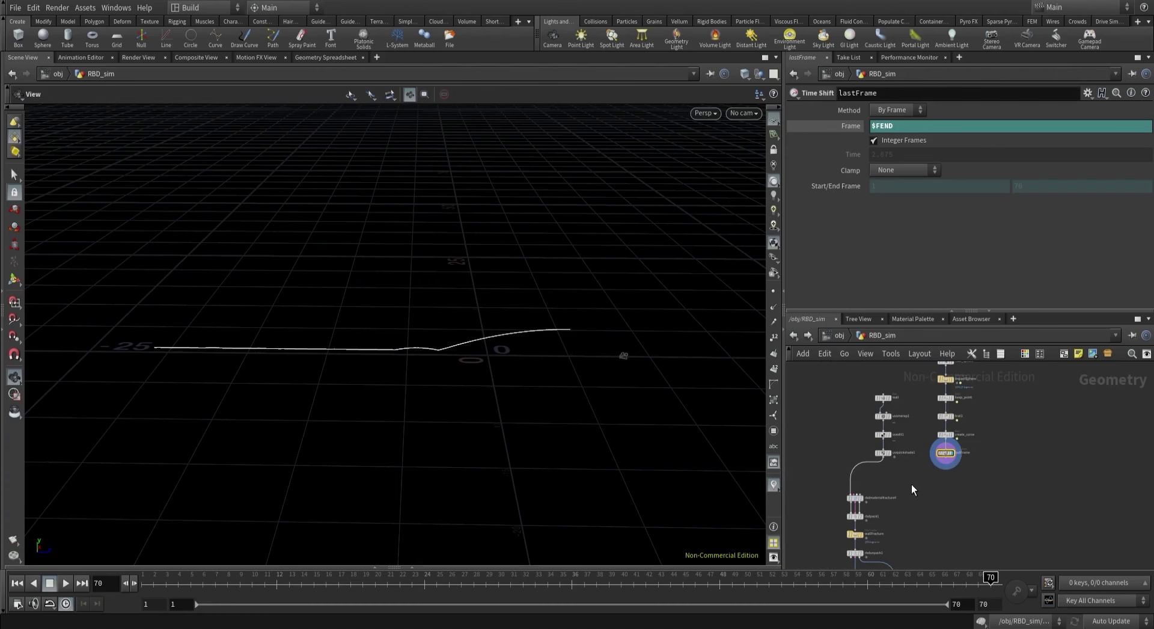
scroll(911, 485, "up", 3)
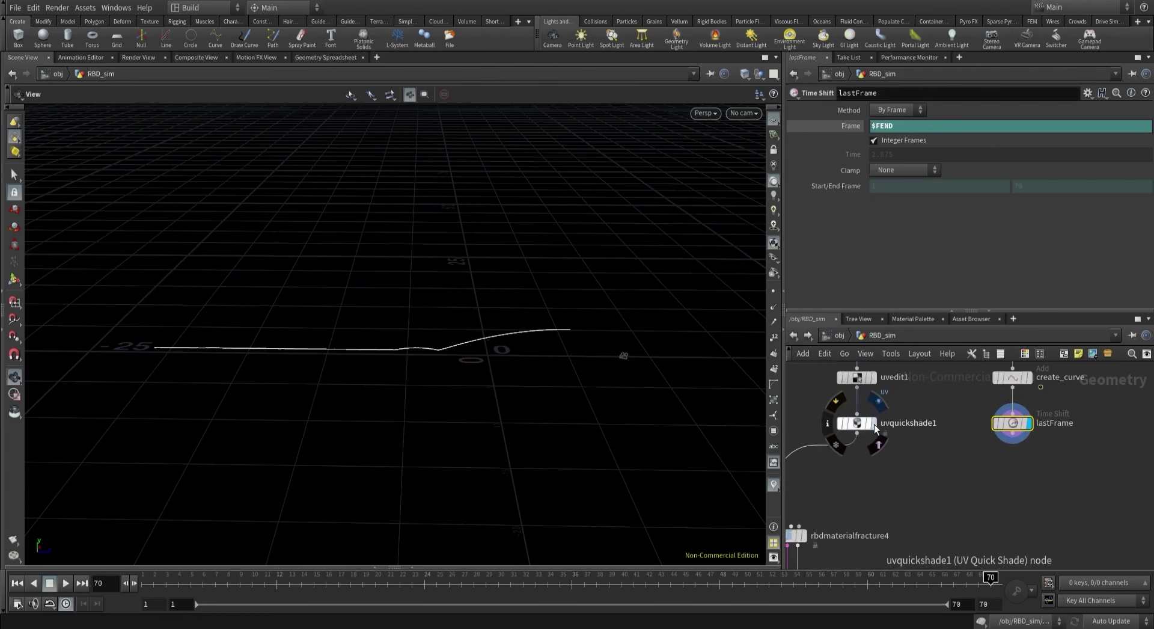
key("r")
left_click(858, 425)
Orbit close to the wall with lastFrame's curve templated as a reference.
left_click_drag(515, 327, 337, 327)
scroll(610, 253, "up", 5)
left_click_drag(610, 253, 415, 394)
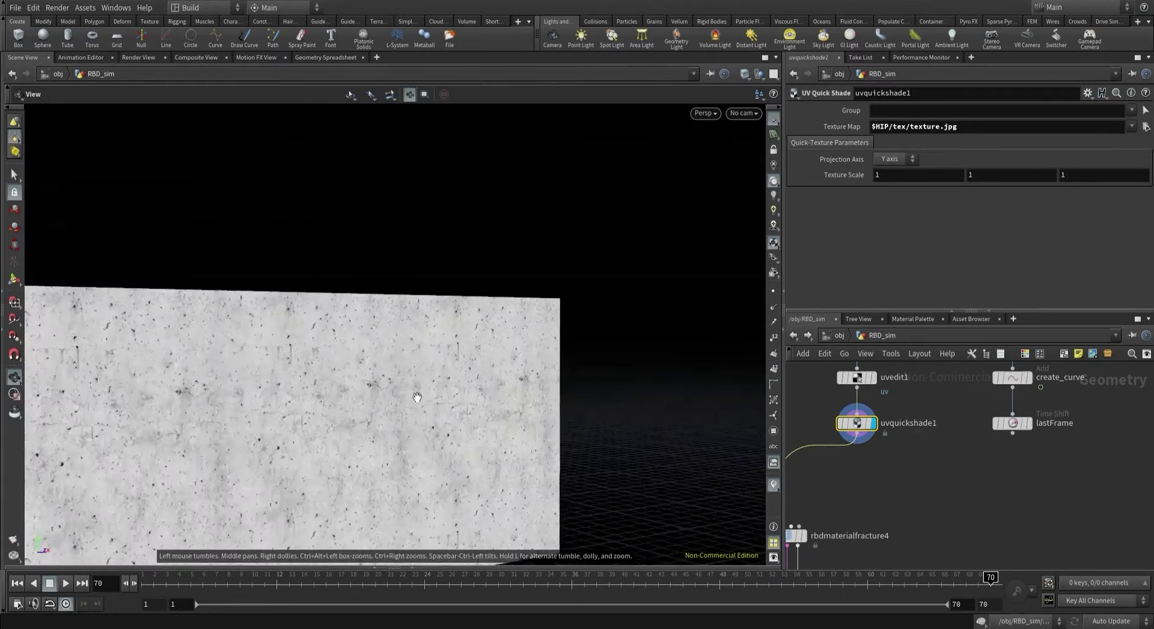
left_click(1029, 423)
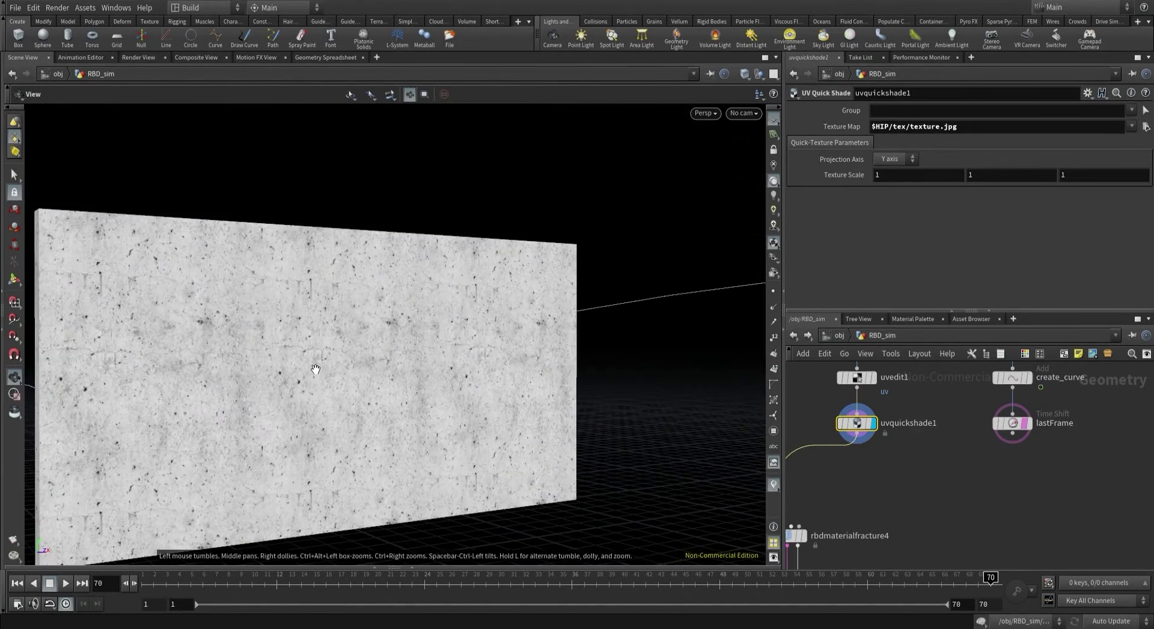
mouse_move(373, 359)
left_mouse_down()
mouse_move(278, 376)
mouse_move(279, 399)
mouse_move(289, 415)
mouse_move(748, 257)
mouse_move(399, 343)
mouse_move(441, 286)
mouse_move(451, 347)
mouse_move(381, 350)
left_mouse_up()
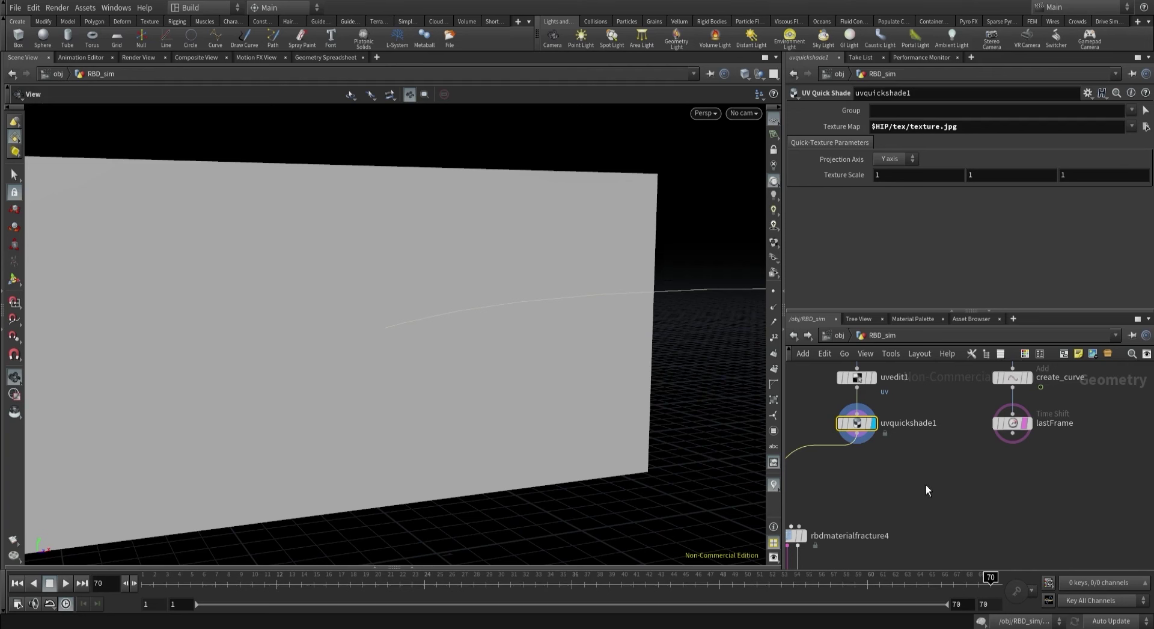
Redisplay only the lastFrame curve, select it, and rotate around it.
left_click(1009, 419)
left_click(998, 417)
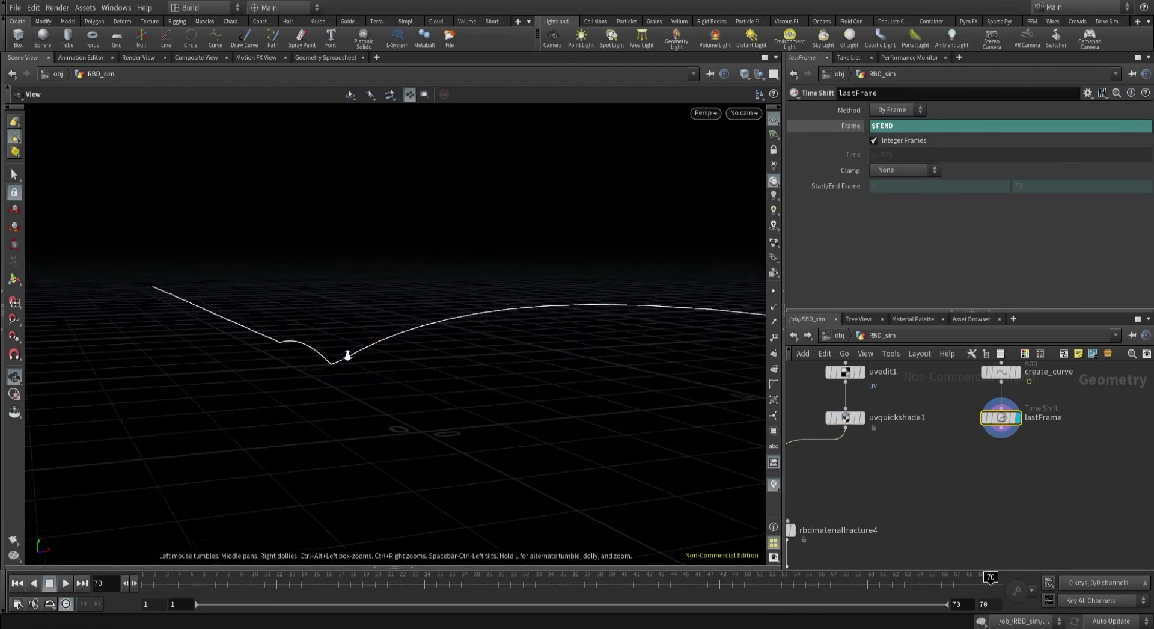
left_click_drag(348, 355, 420, 368)
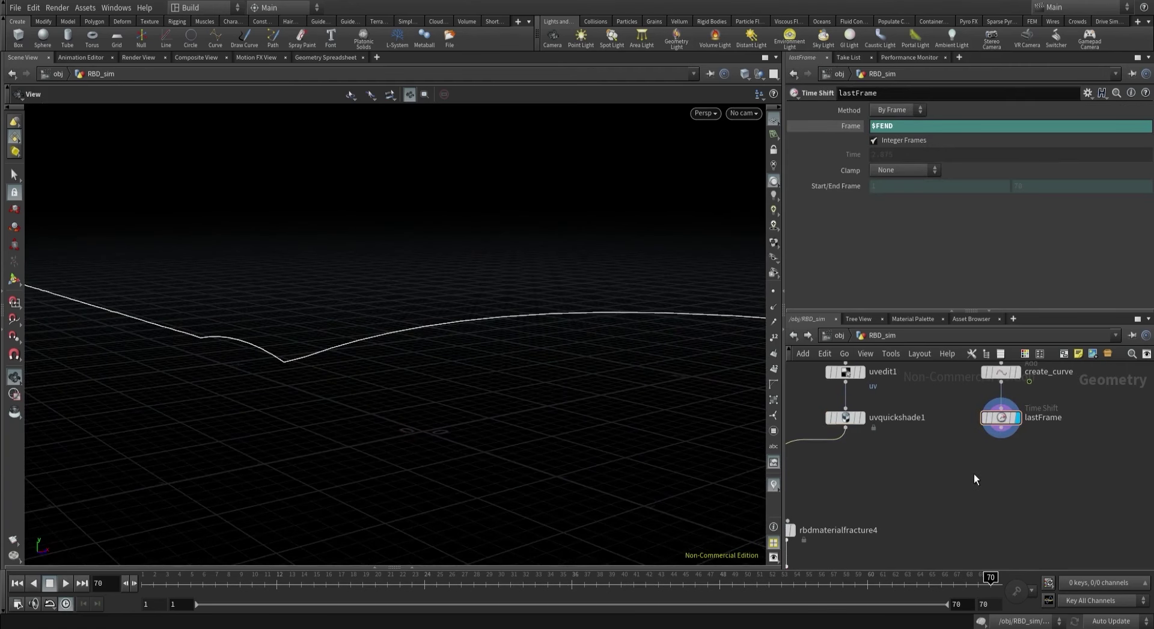
key("Tab")
Add a PolyWire node below lastFrame and thicken its wire tube.
type("wire")
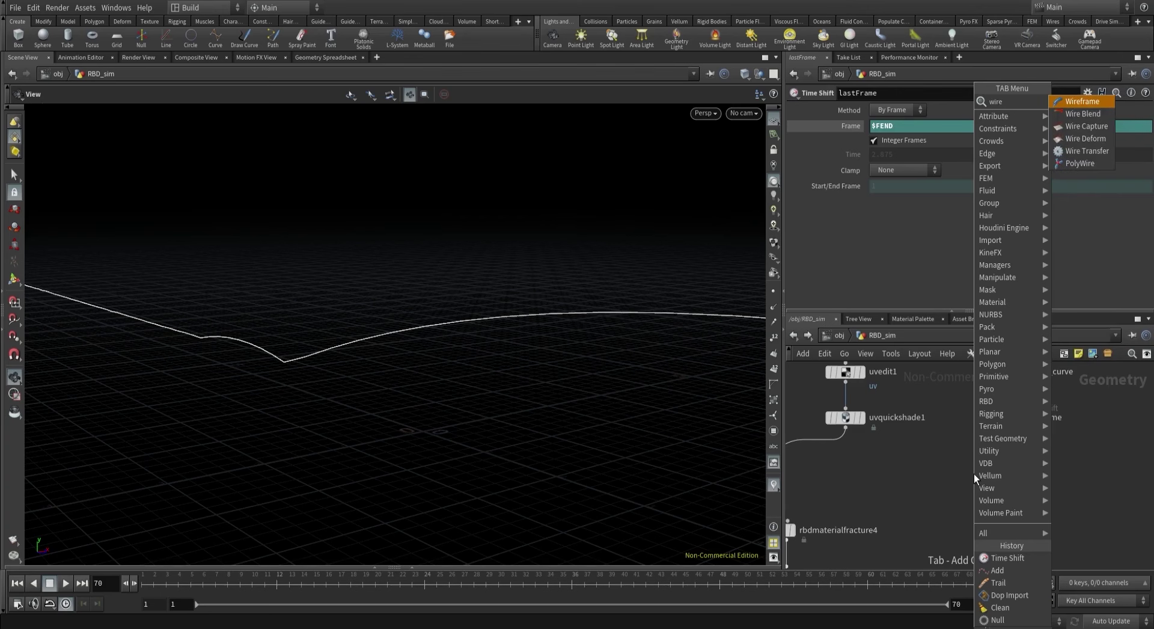
key("Return")
left_click(999, 471)
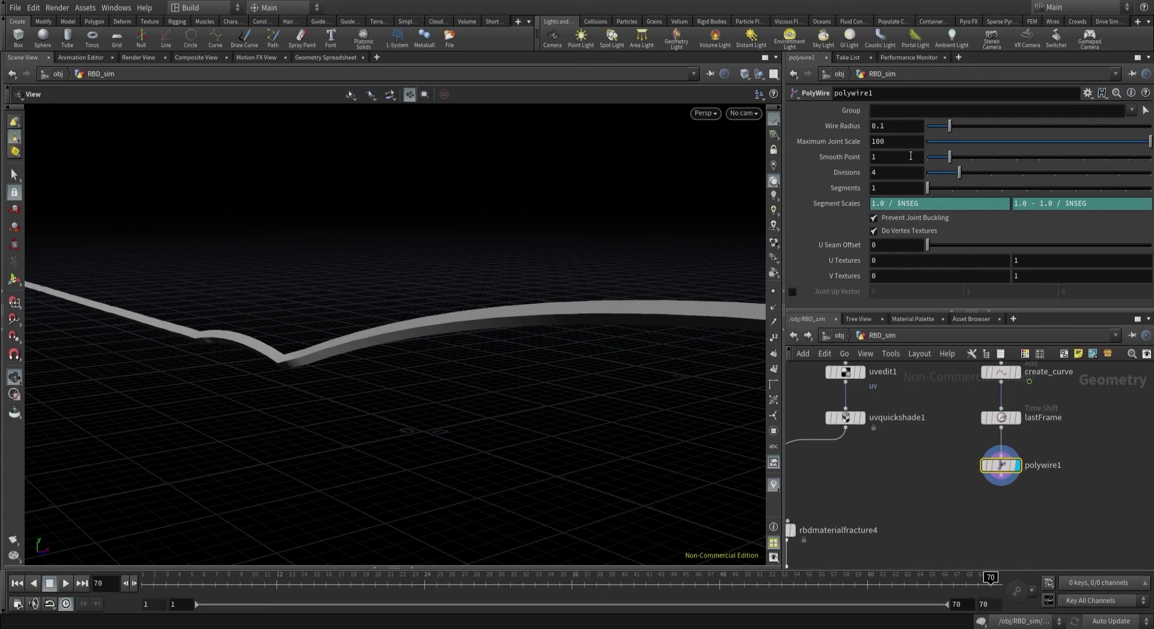
left_click_drag(949, 126, 1006, 144)
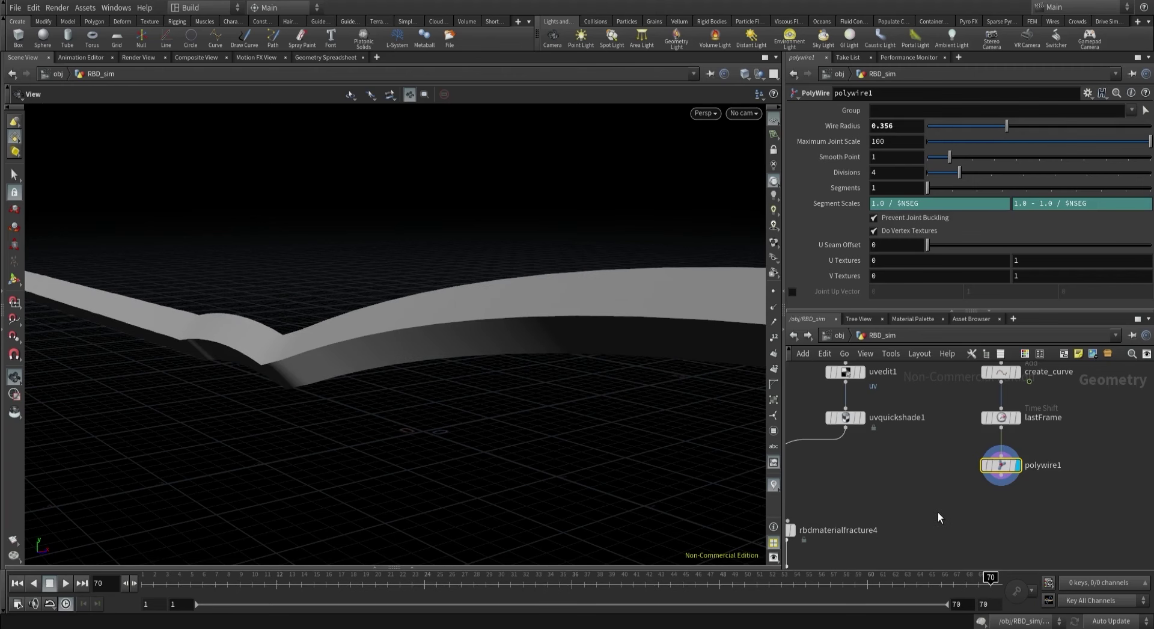
Select a sphere-chain node and change its Uniform Scale parameter option.
scroll(938, 511, "down", 3)
middle_click_drag(949, 531, 948, 464)
scroll(948, 464, "down", 2)
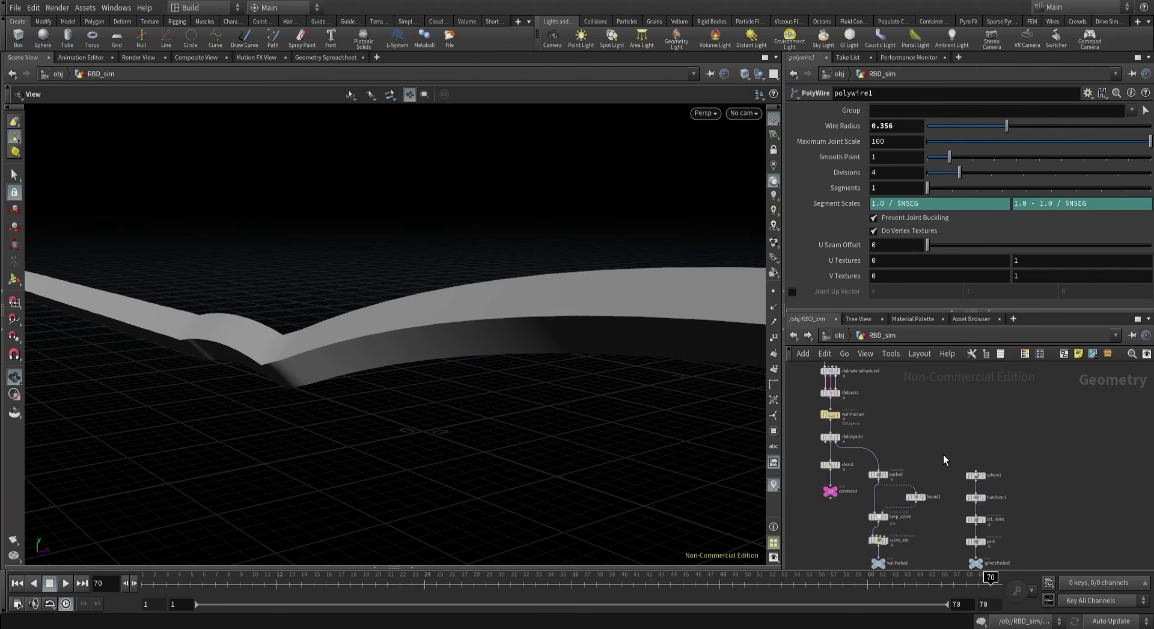
scroll(942, 455, "up", 1)
left_click_drag(943, 455, 1008, 517)
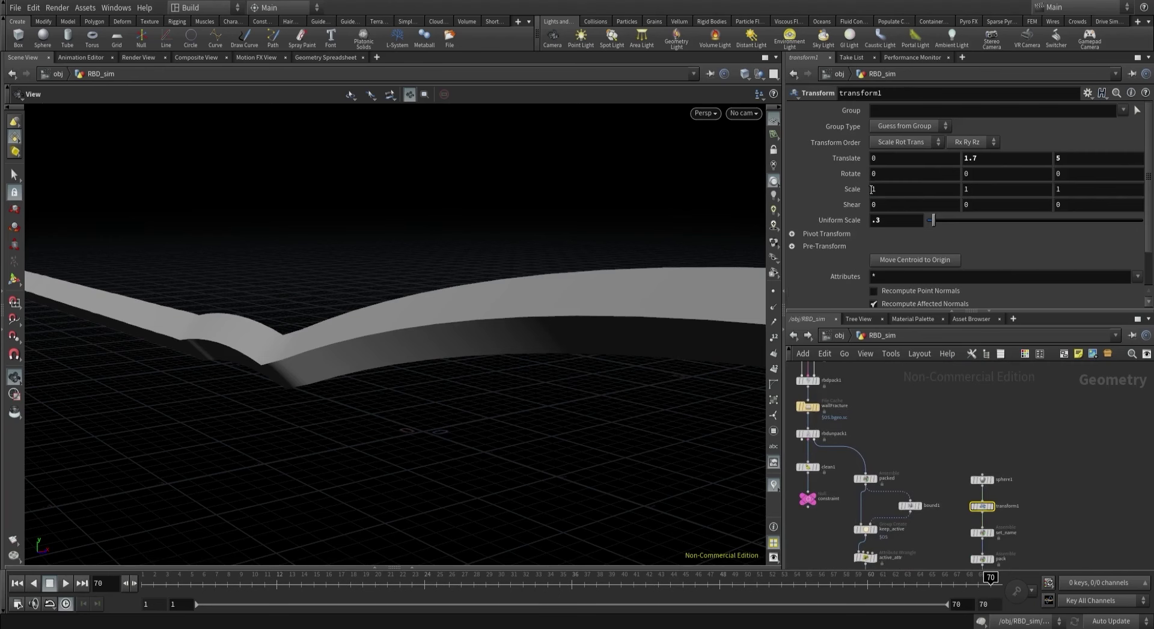
right_click(853, 220)
left_click(871, 301)
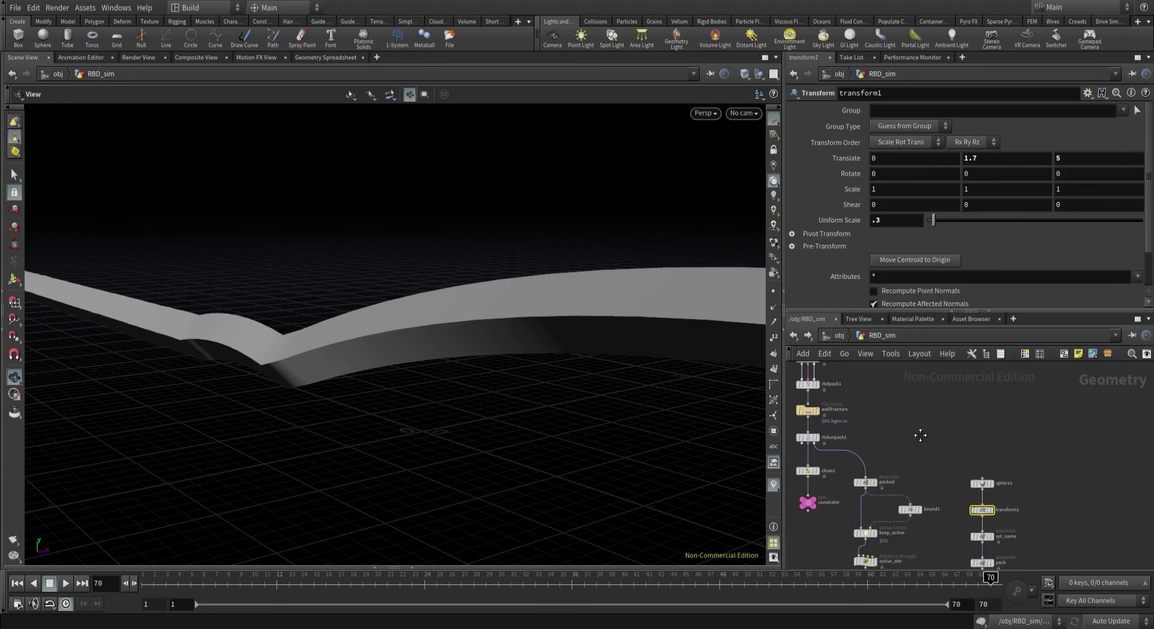
scroll(920, 435, "up", 3)
Replace polywire1's Wire Radius expression with 0.3 and set Divisions to 16.
left_click(961, 473)
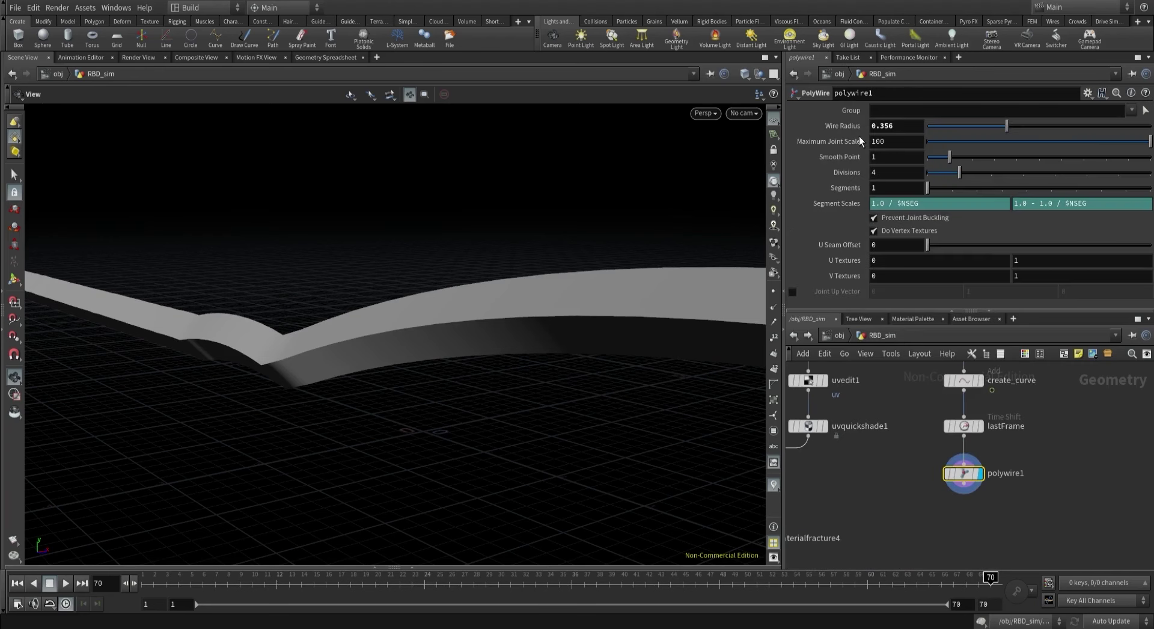
right_click(831, 126)
left_click(873, 246)
left_click(831, 125)
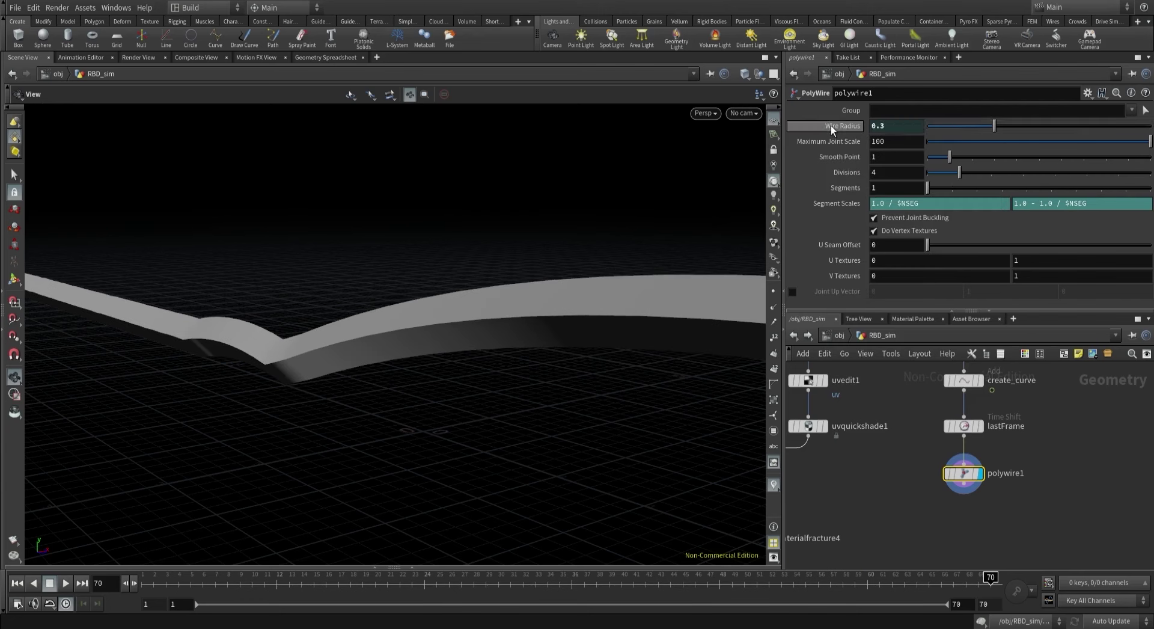
left_click(911, 173)
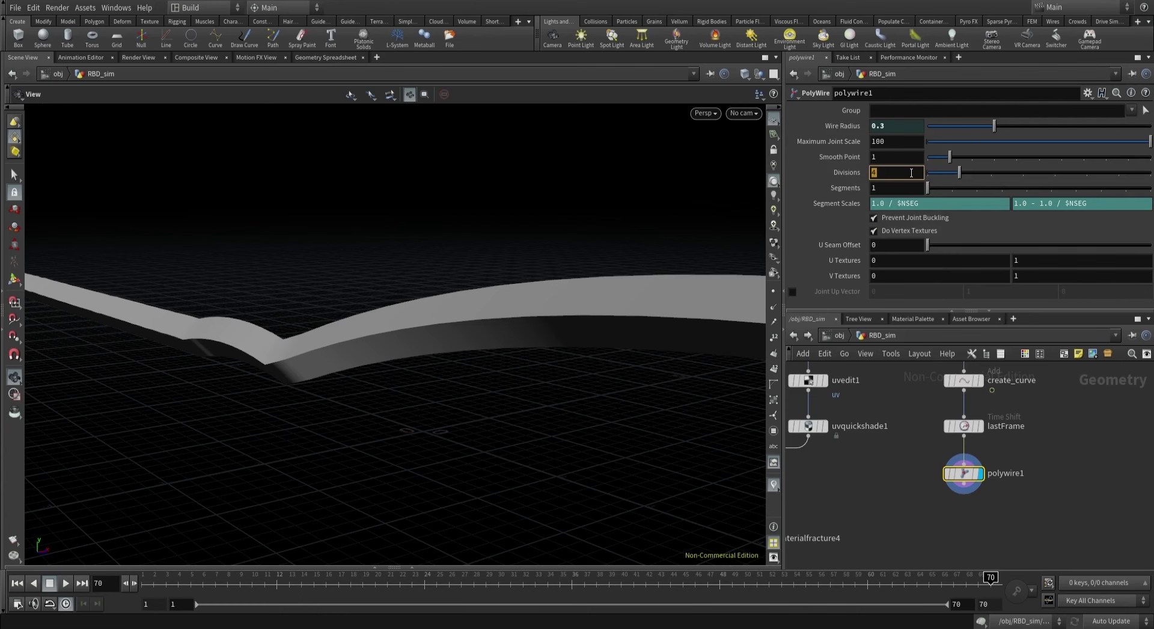
type("16")
key("Return")
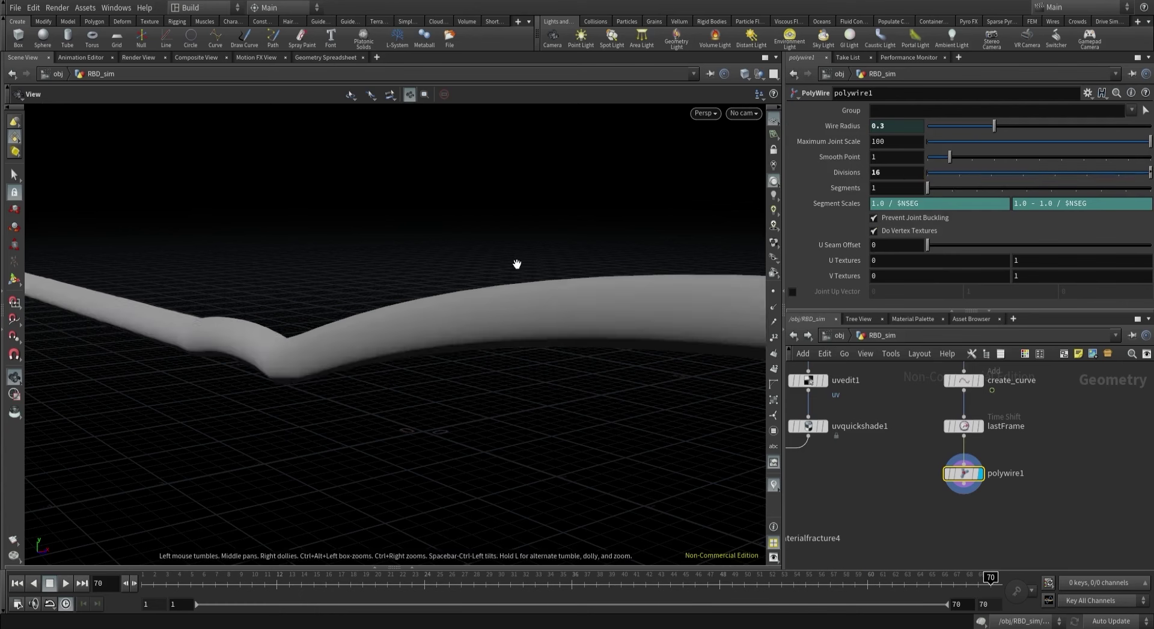
Lay out the trail-building nodes, move the column up, and save the scene.
scroll(903, 448, "down", 5)
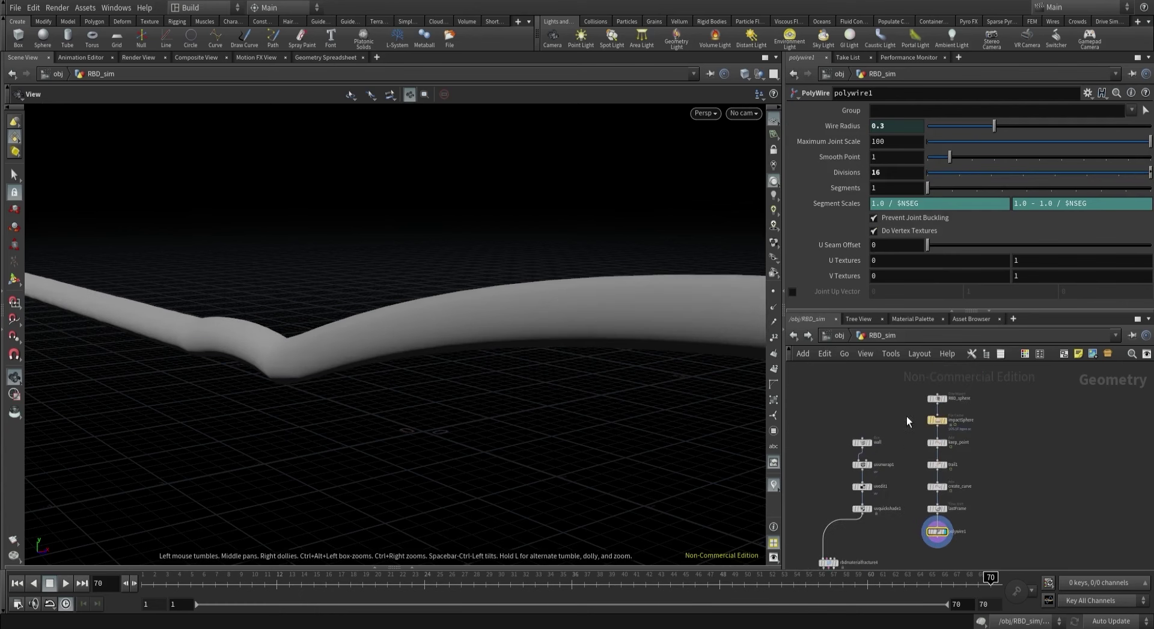
left_click_drag(954, 503, 966, 542)
key("shift+l")
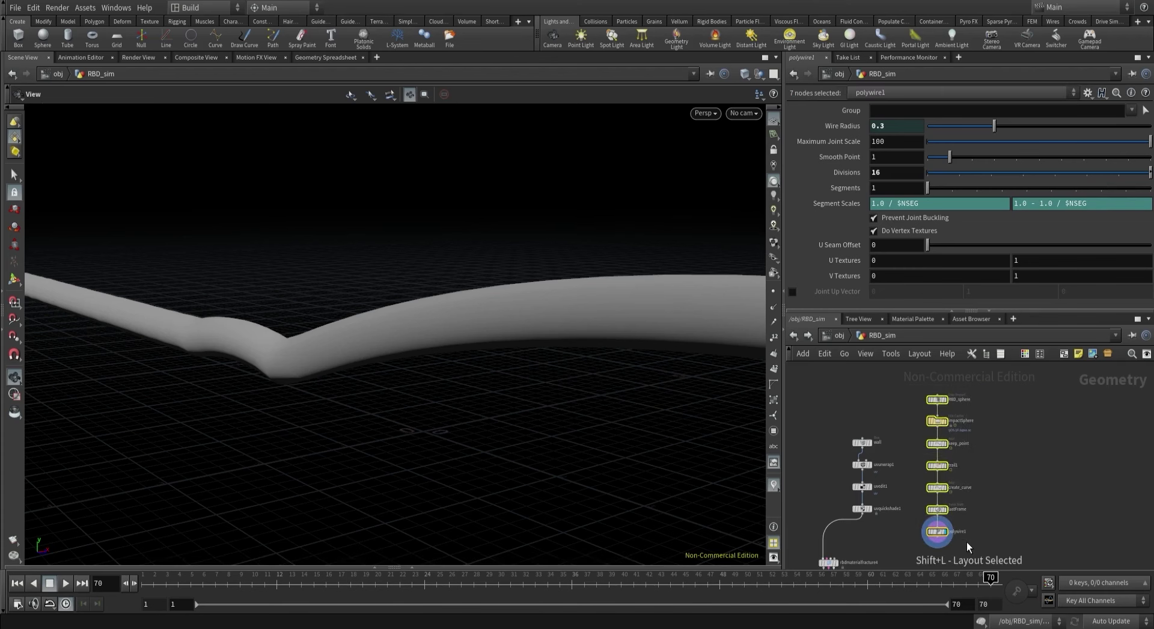
left_click_drag(927, 536, 929, 502)
left_click(863, 454)
middle_click_drag(888, 513, 904, 481)
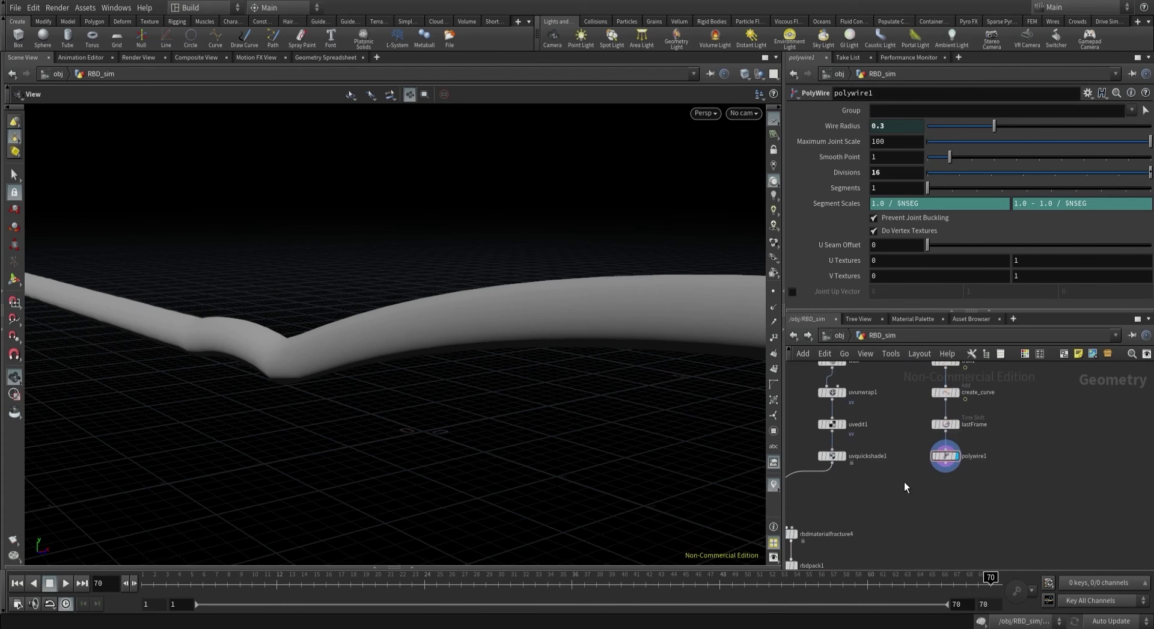
key("ctrl+s")
Add a Boolean node taking the wall and polywire1, with Operation set to Intersect.
key("Tab")
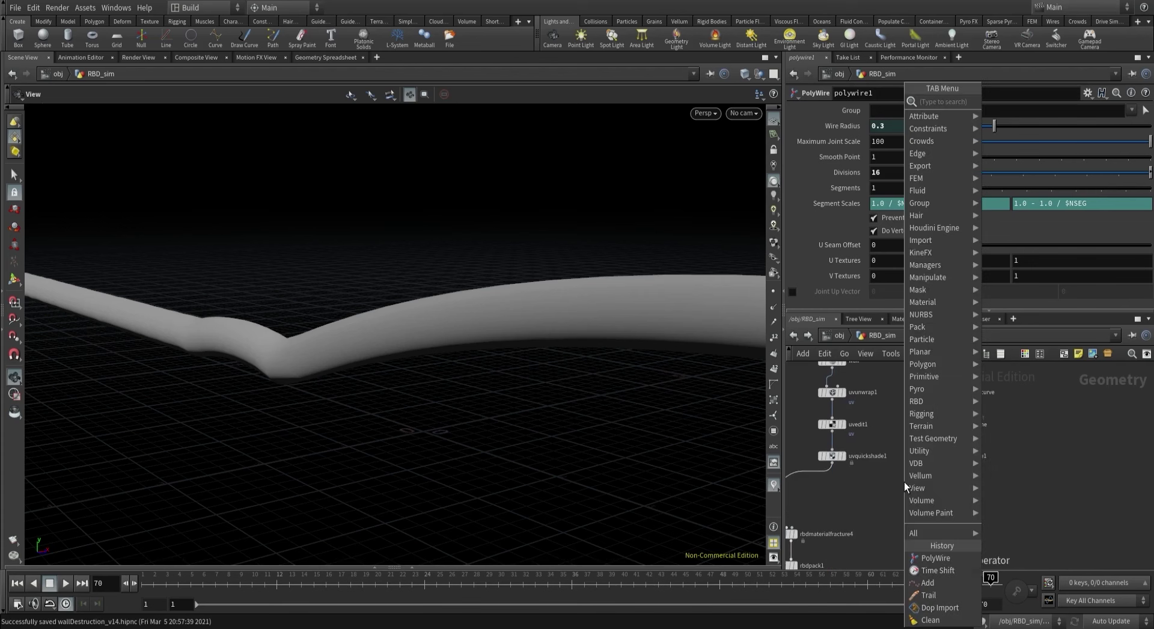
type("null")
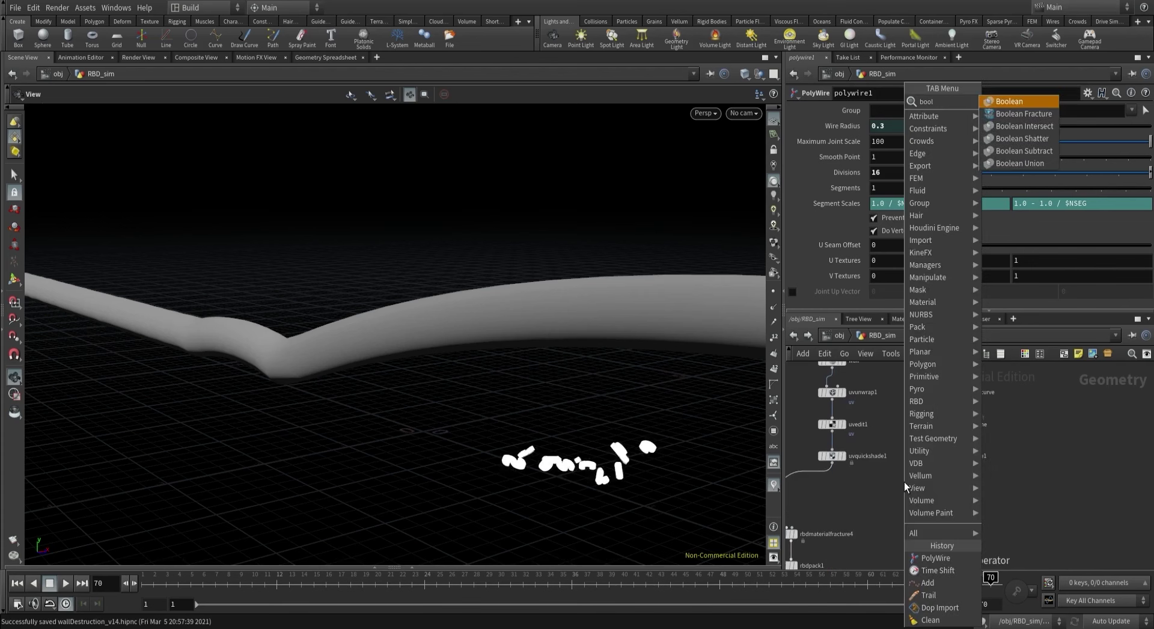
key("Return")
left_click(904, 509)
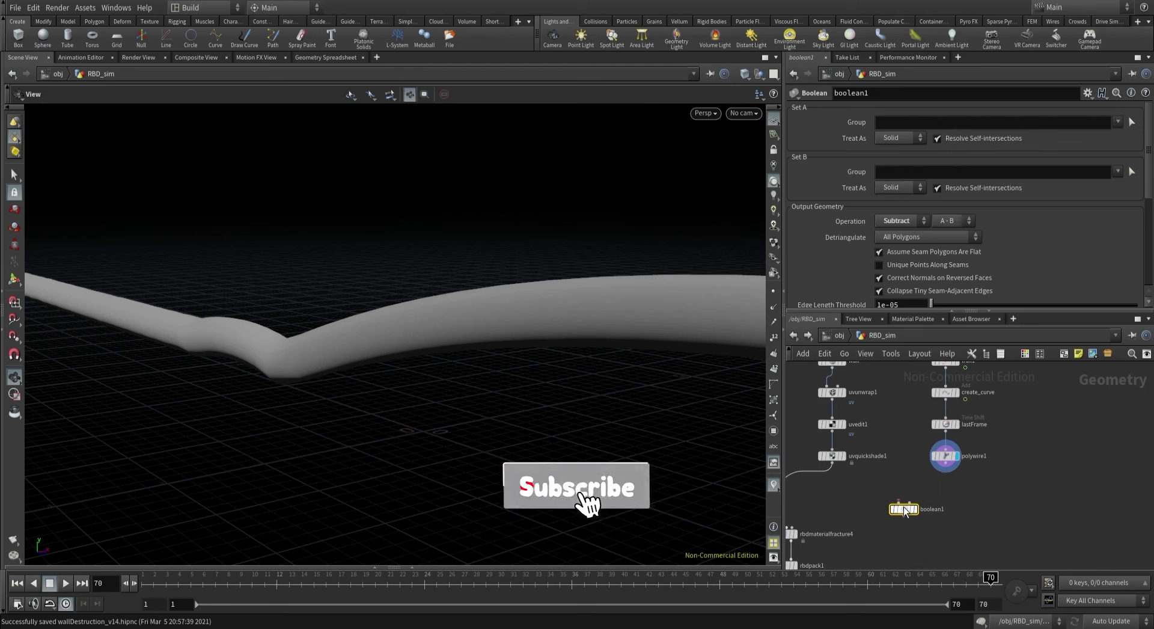
left_click(831, 464)
left_click(898, 503)
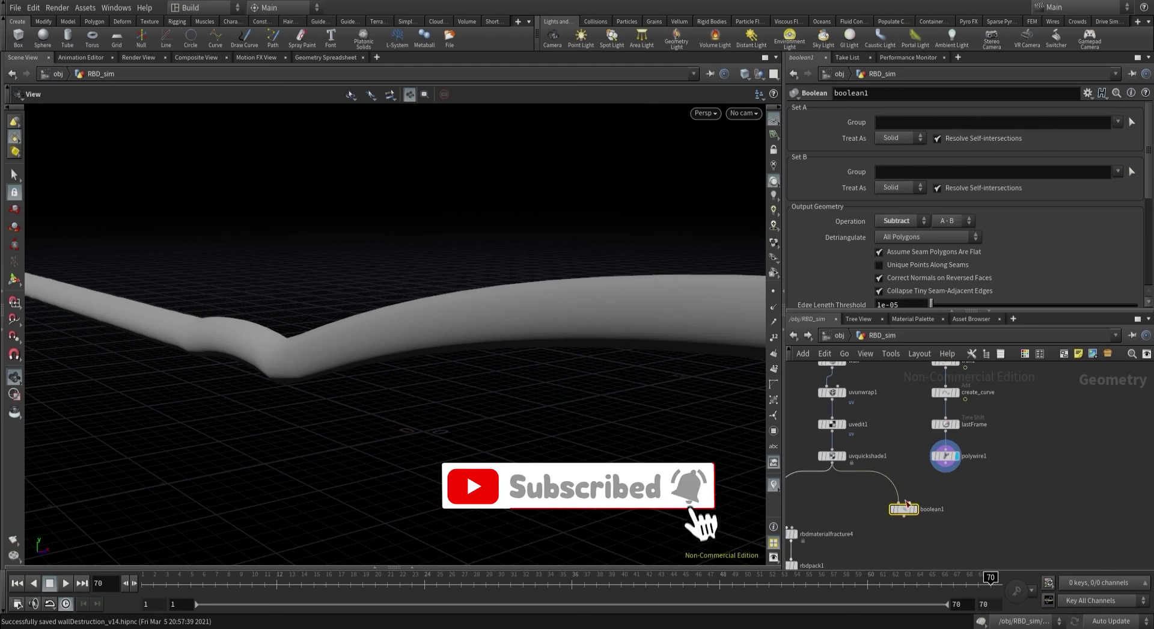
left_click(945, 471)
left_click(908, 503)
left_click(933, 509)
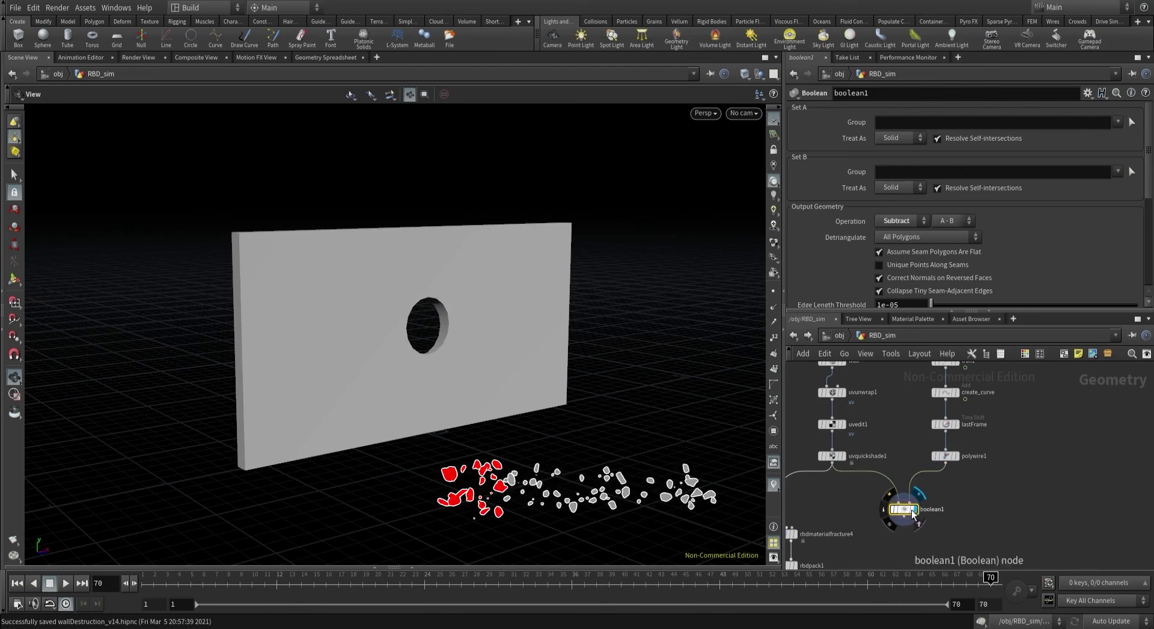
left_click(896, 221)
left_click(898, 249)
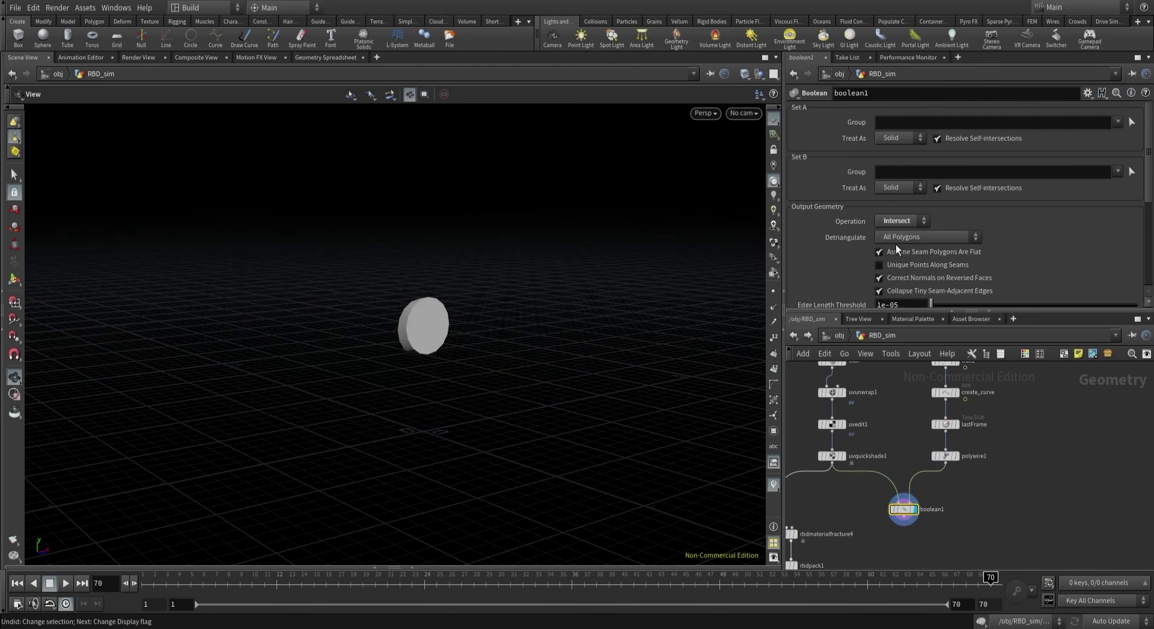
left_click_drag(590, 275, 567, 218)
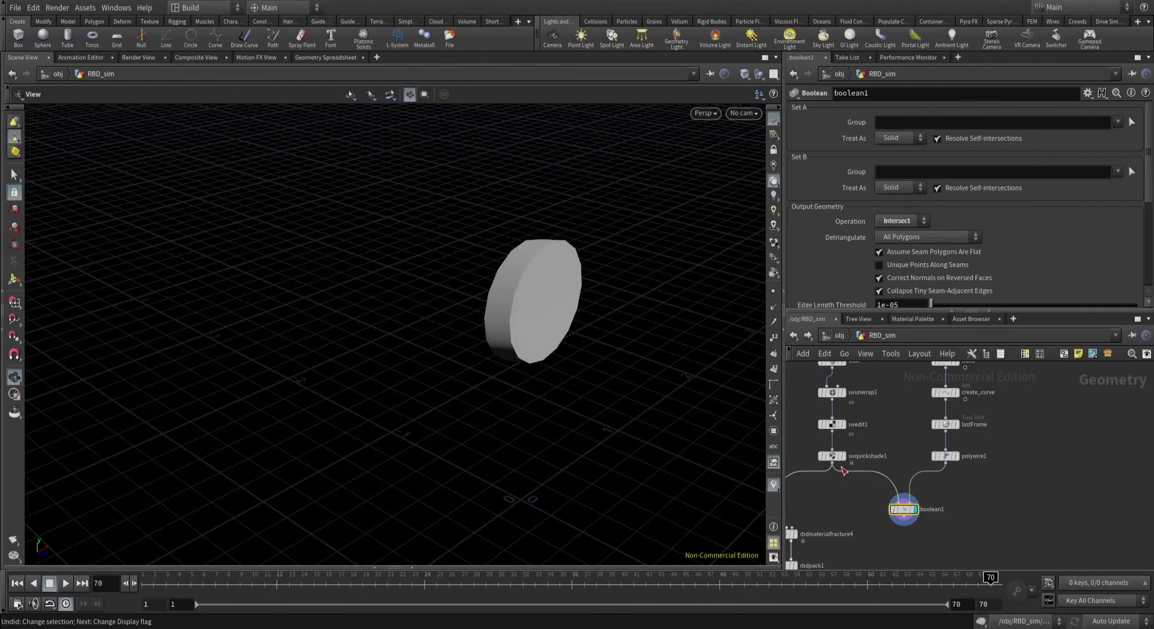
Set boolean1's Set A Treat As to Surface so the result is a flat disc.
left_click_drag(902, 516, 897, 500)
middle_click_drag(897, 504, 881, 435)
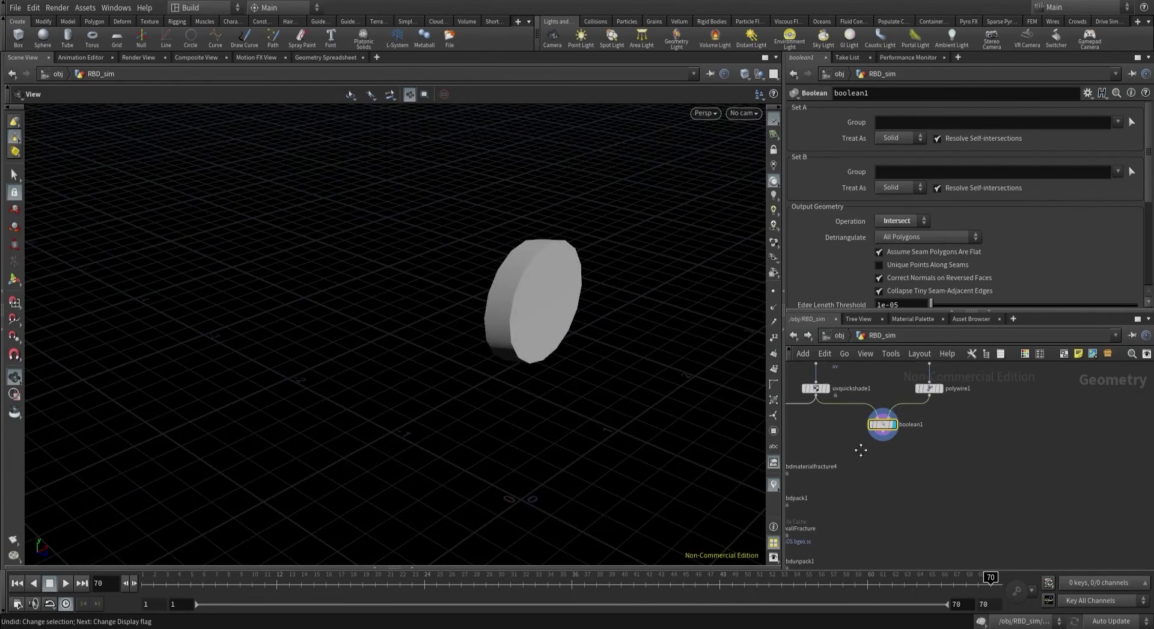
mouse_move(523, 314)
left_mouse_down()
mouse_move(561, 317)
mouse_move(508, 330)
left_mouse_up()
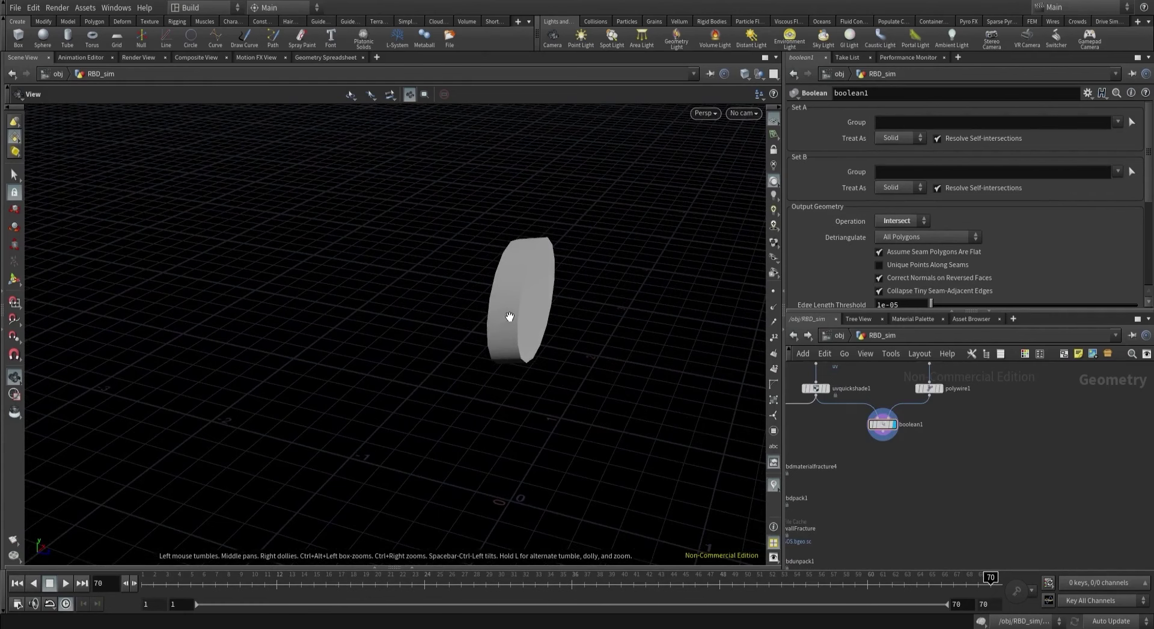
left_click(890, 139)
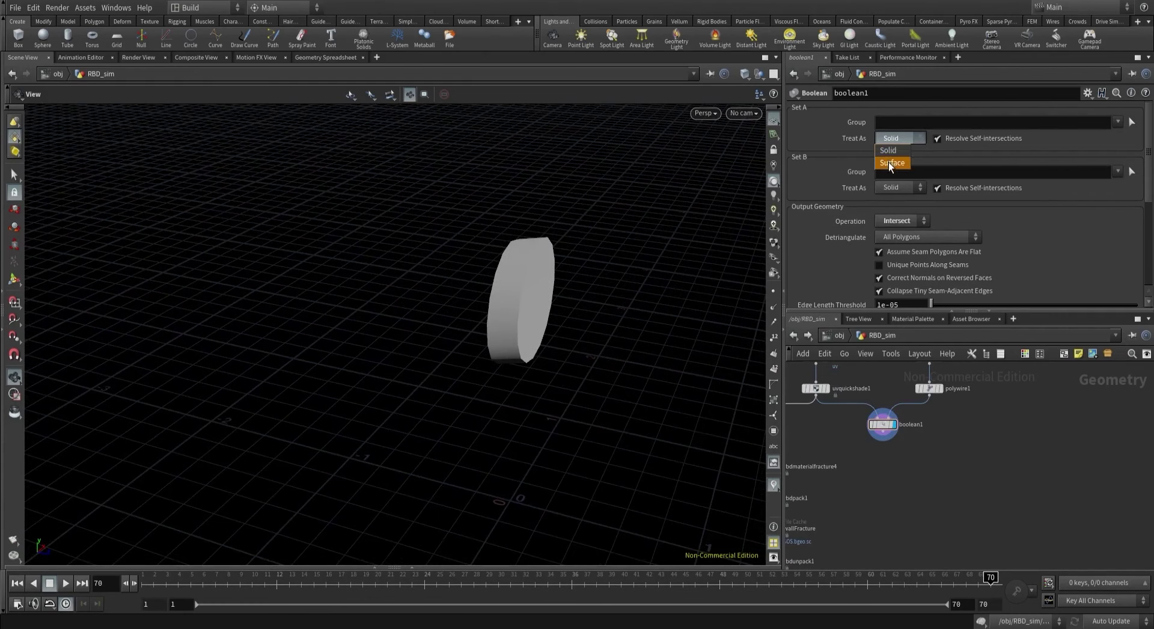
left_click(889, 163)
left_click_drag(521, 290, 589, 291)
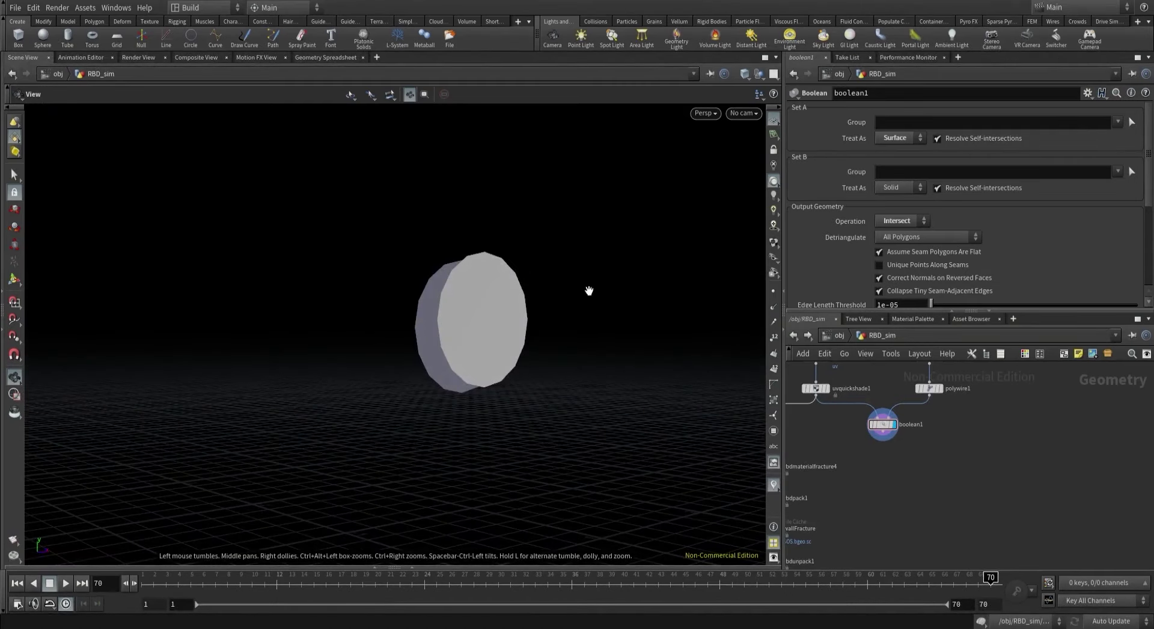
left_click_drag(471, 321, 432, 336)
left_click_drag(925, 418, 921, 418)
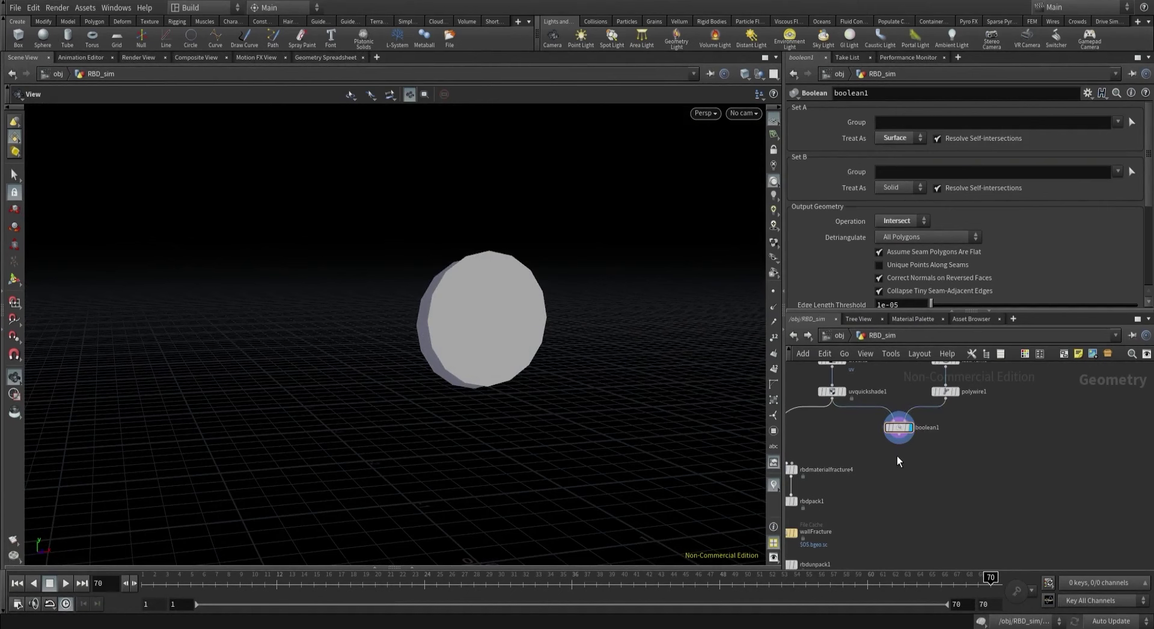
key("Tab")
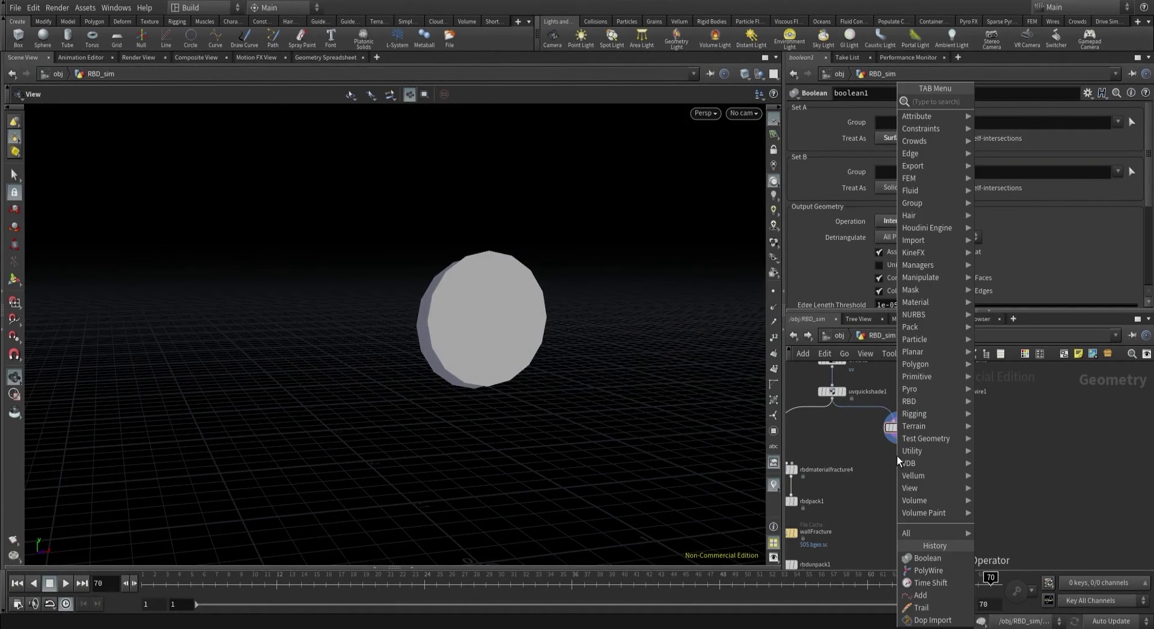
Add scatter1 below boolean1 with Force Total Count 100 and display its points.
type("scatter")
key("Return")
left_click(897, 459)
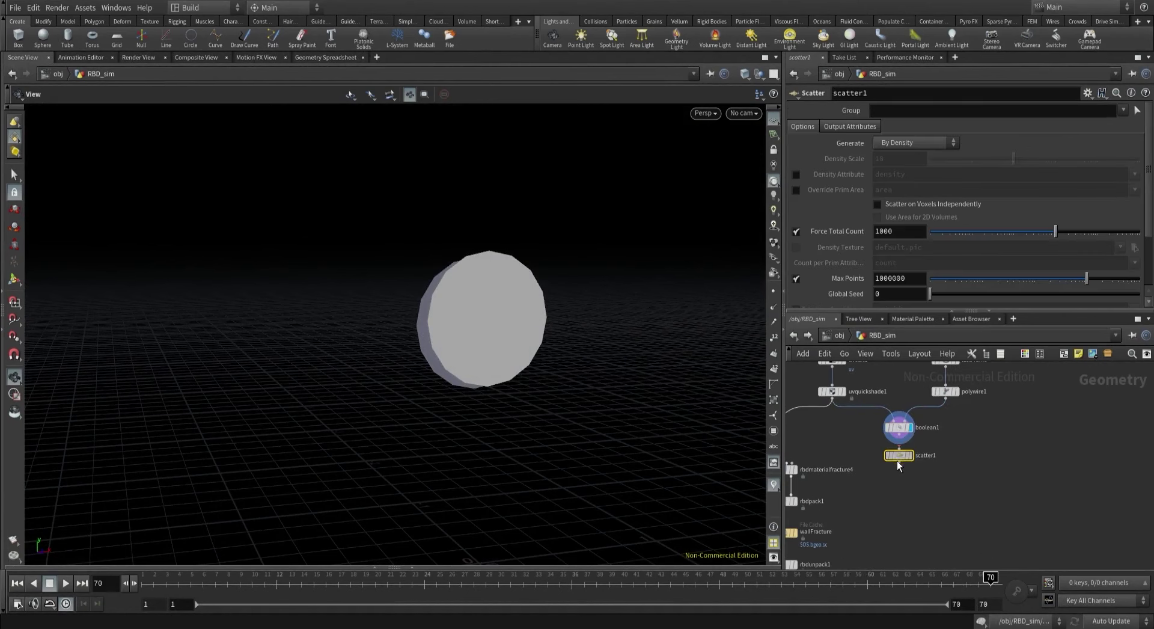
scroll(897, 461, "up", 4)
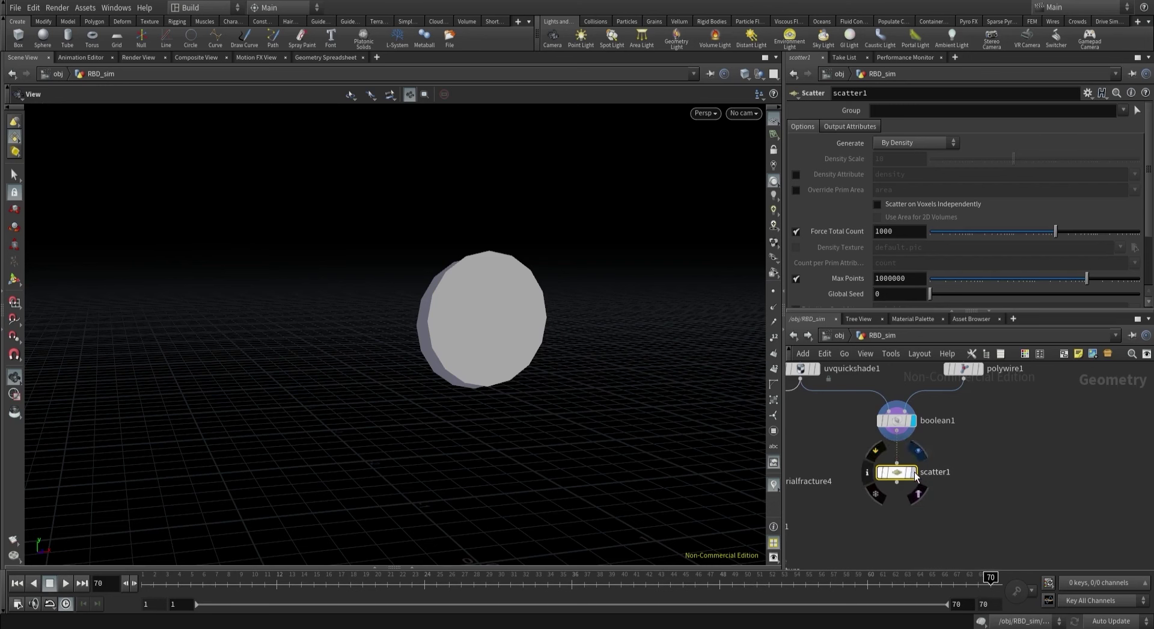
left_click(914, 472)
left_click(904, 235)
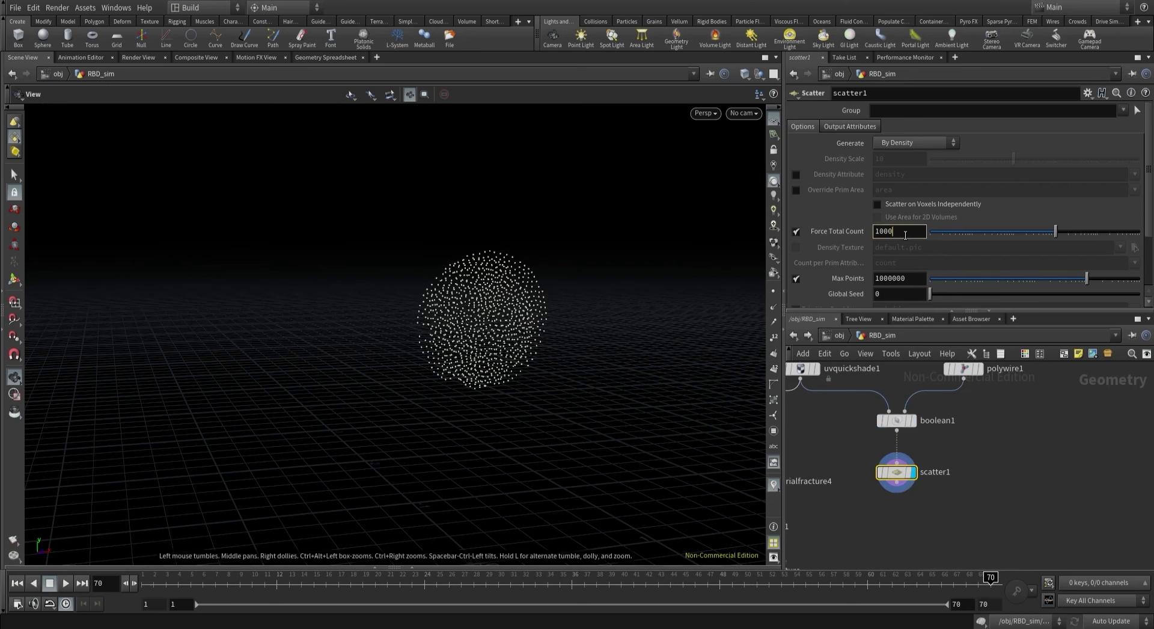
key("Return")
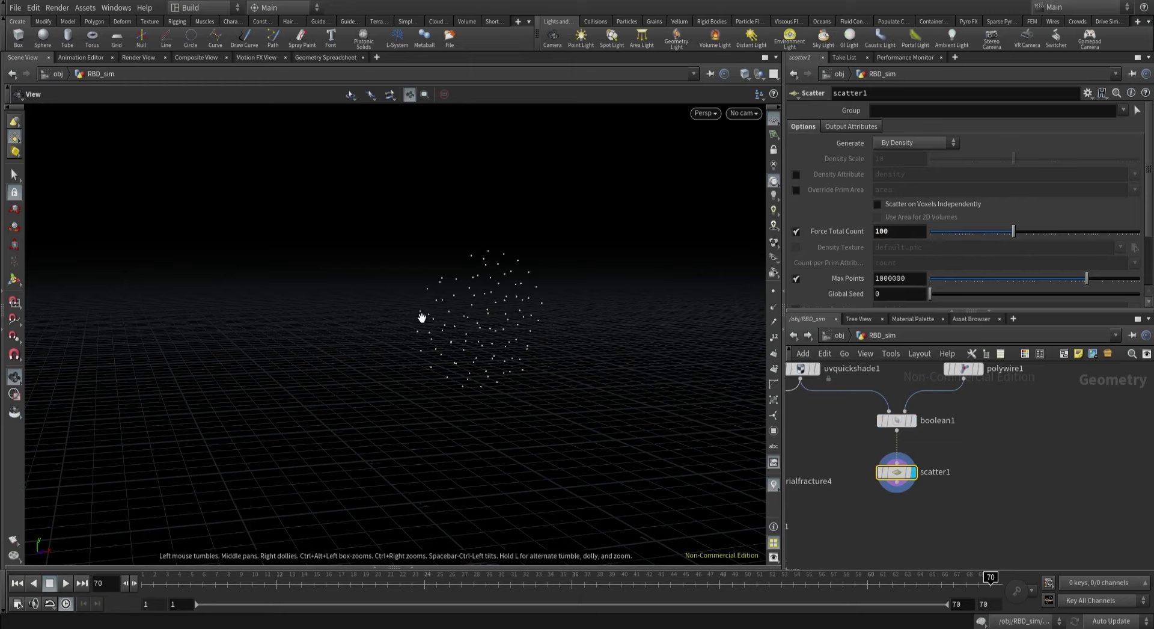
left_click_drag(420, 319, 480, 317)
scroll(843, 428, "down", 3)
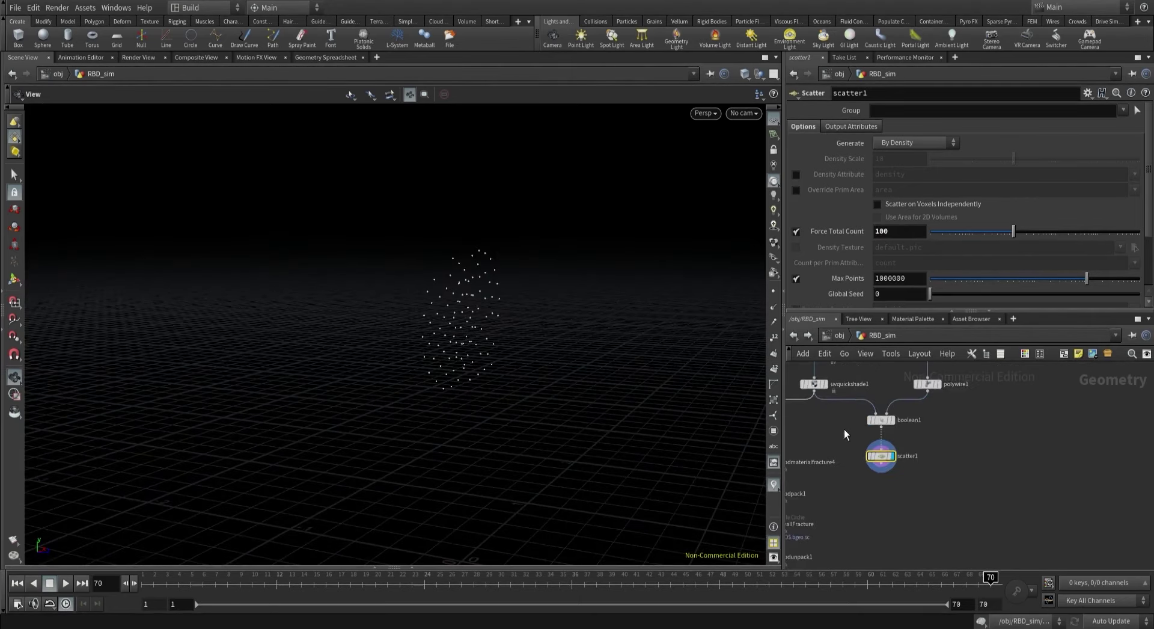
left_click(866, 523)
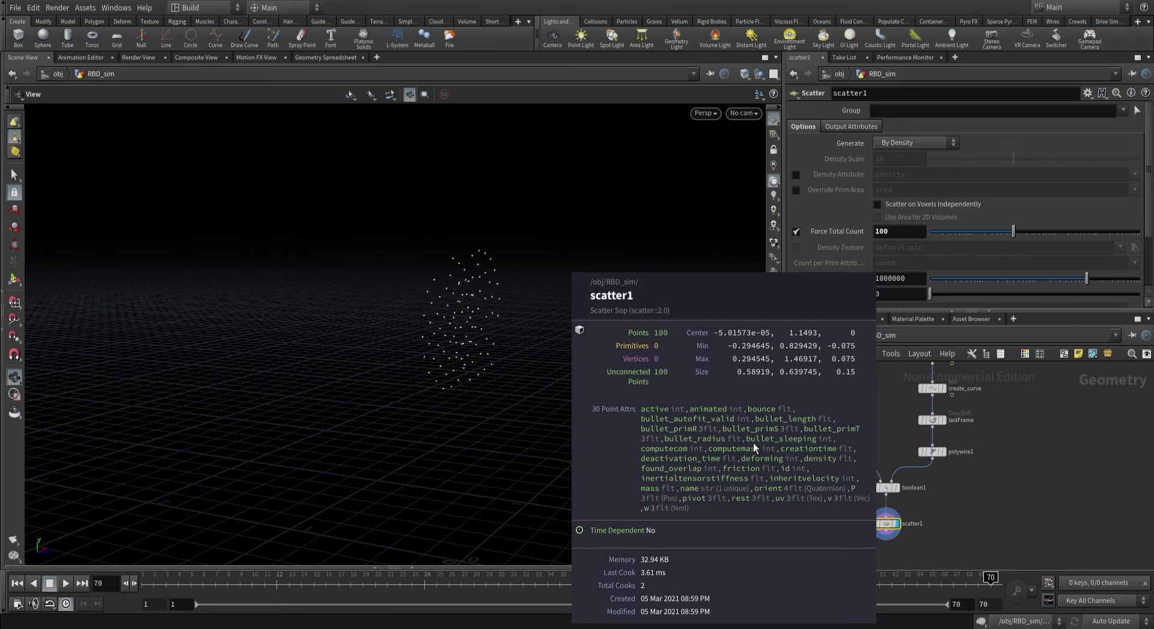
Feed scatter1 into a new clean2 node with Remove Attribs and Remove Groups enabled.
key("Tab")
type("cle")
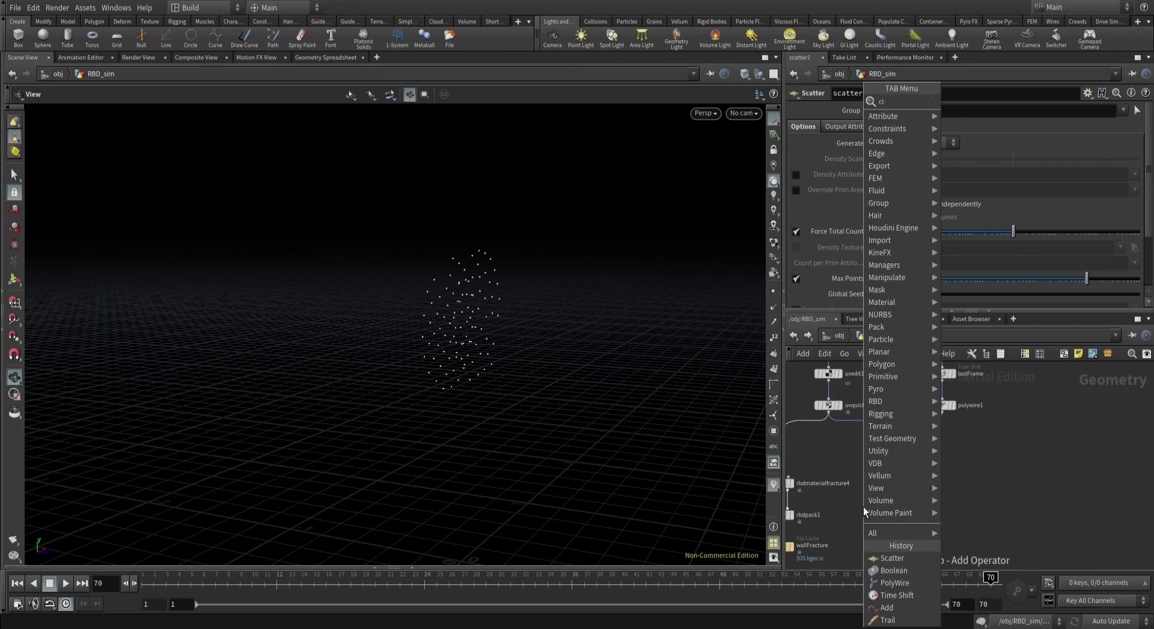
left_click(968, 104)
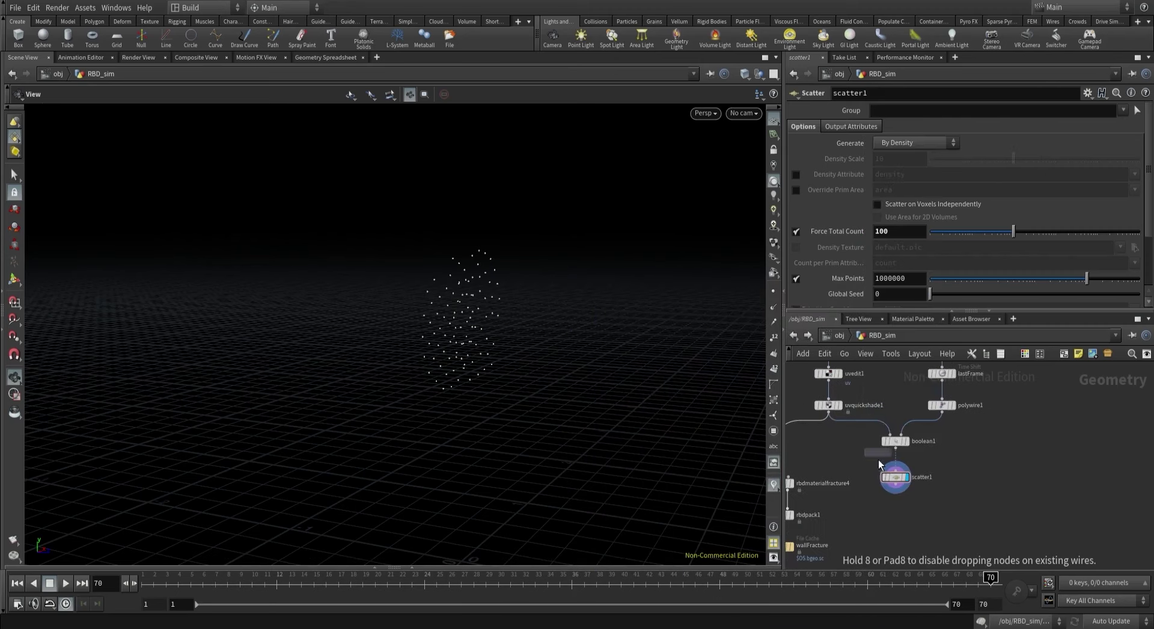
left_click(896, 511)
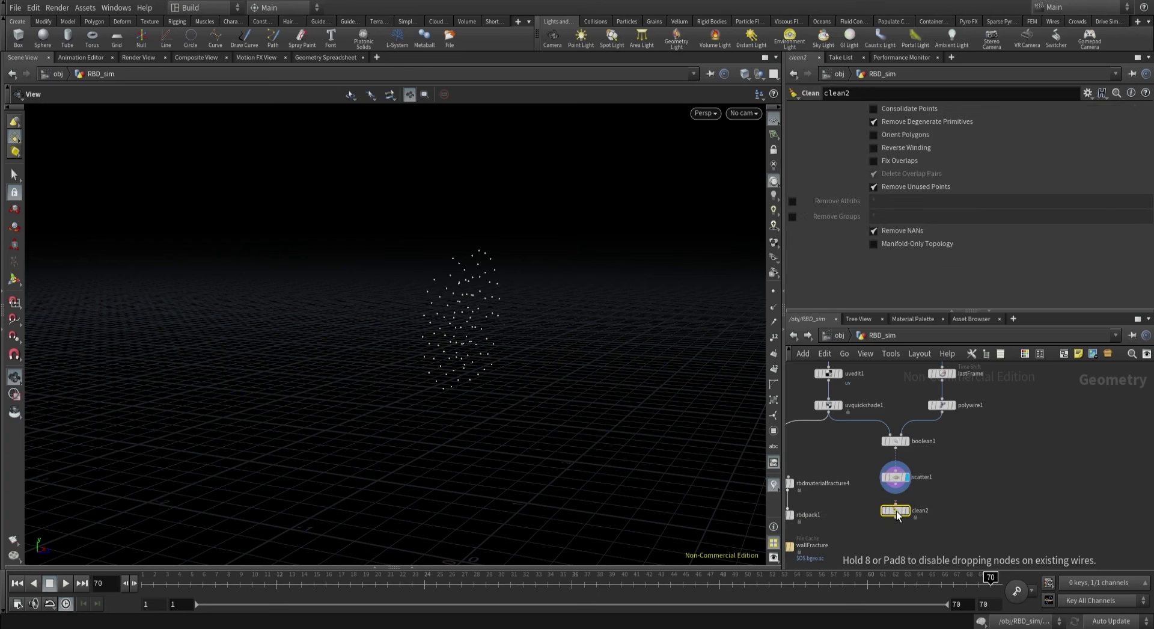
left_click(875, 122)
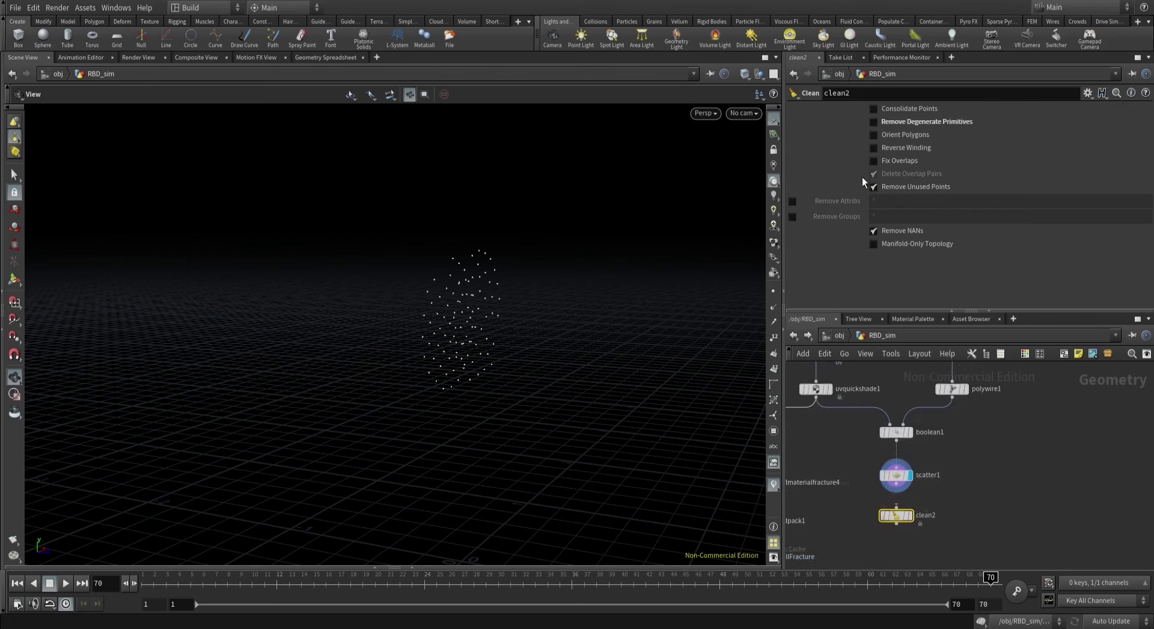
left_click(896, 486)
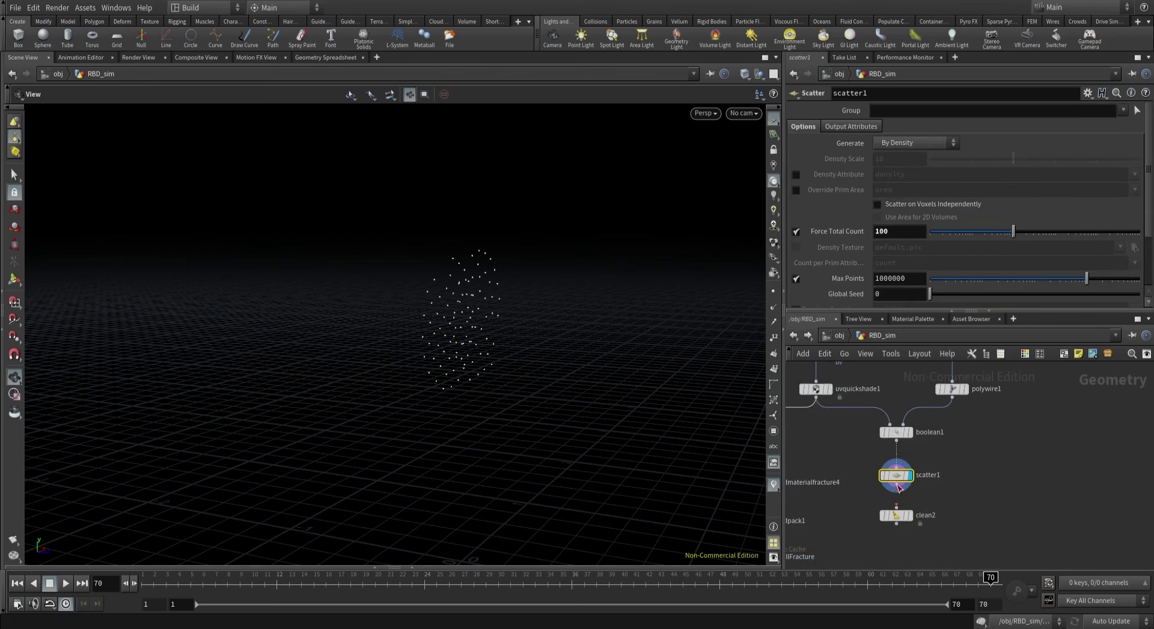
left_click(896, 508)
left_click(899, 515)
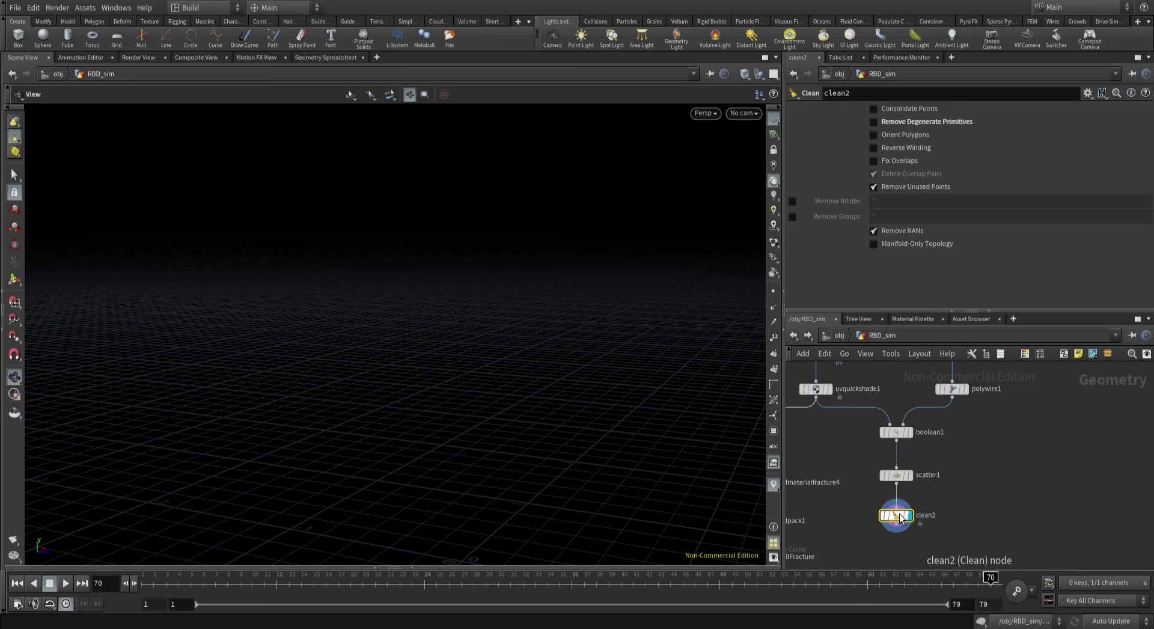
left_click(792, 200)
left_click(792, 217)
Save the scene as wallDestruction_v14.hipnc.
scroll(846, 490, "down", 6)
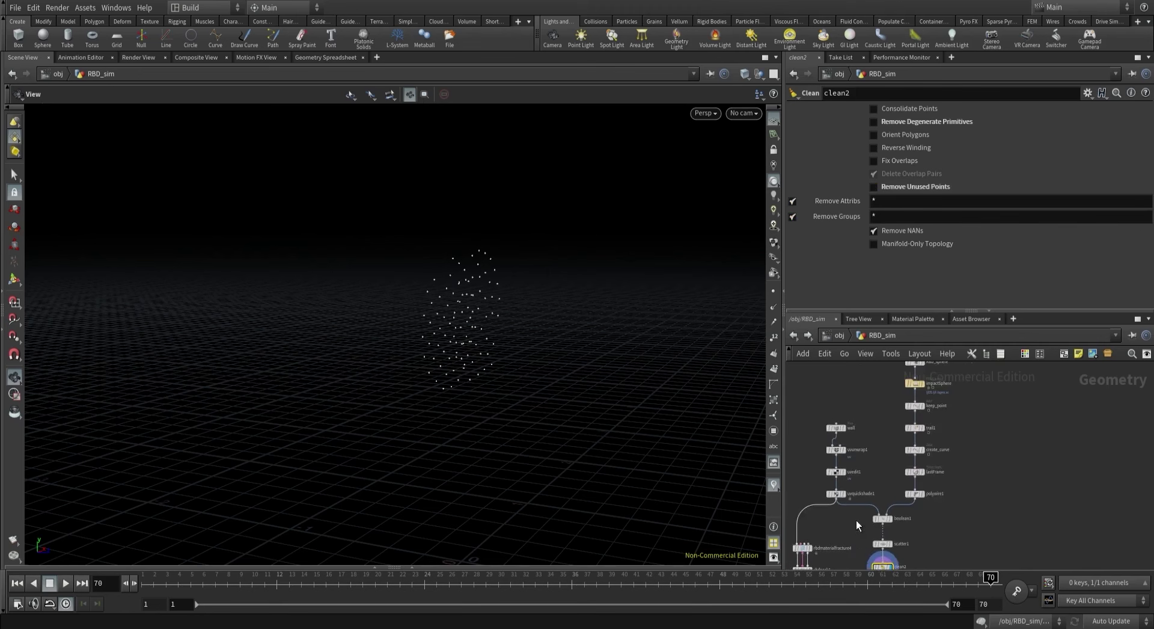
left_click_drag(966, 370, 875, 494)
scroll(875, 494, "up", 4)
key("ctrl+s")
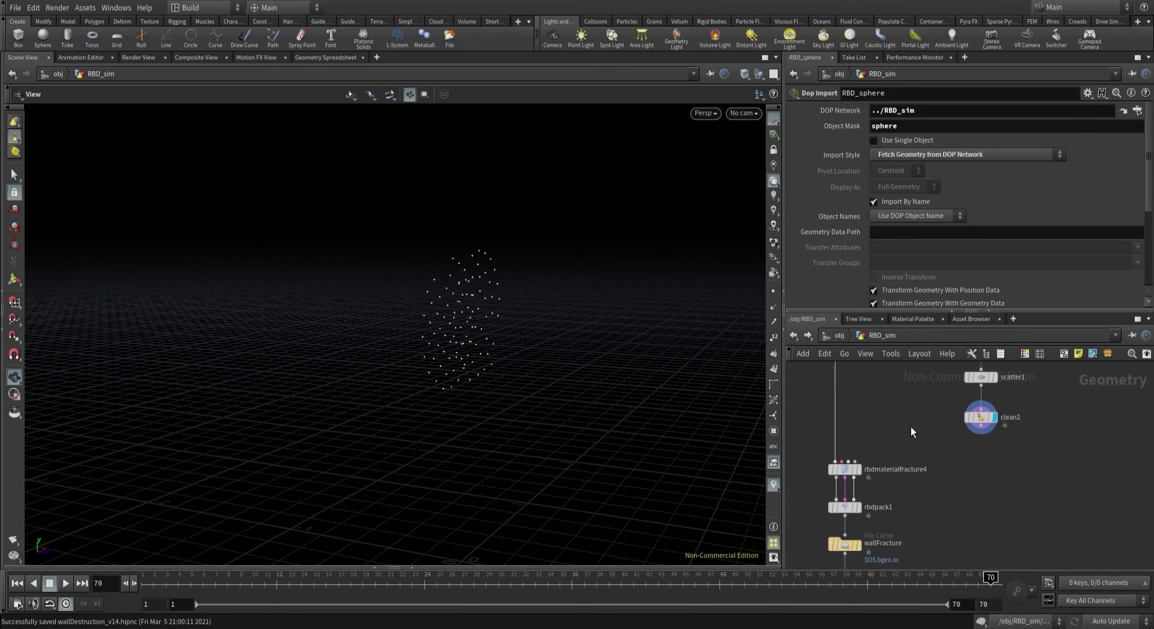
Display rbdmaterialfracture4 with fracture level 2, Edge Detail and Interior Detail turned off.
left_click_drag(910, 427, 814, 484)
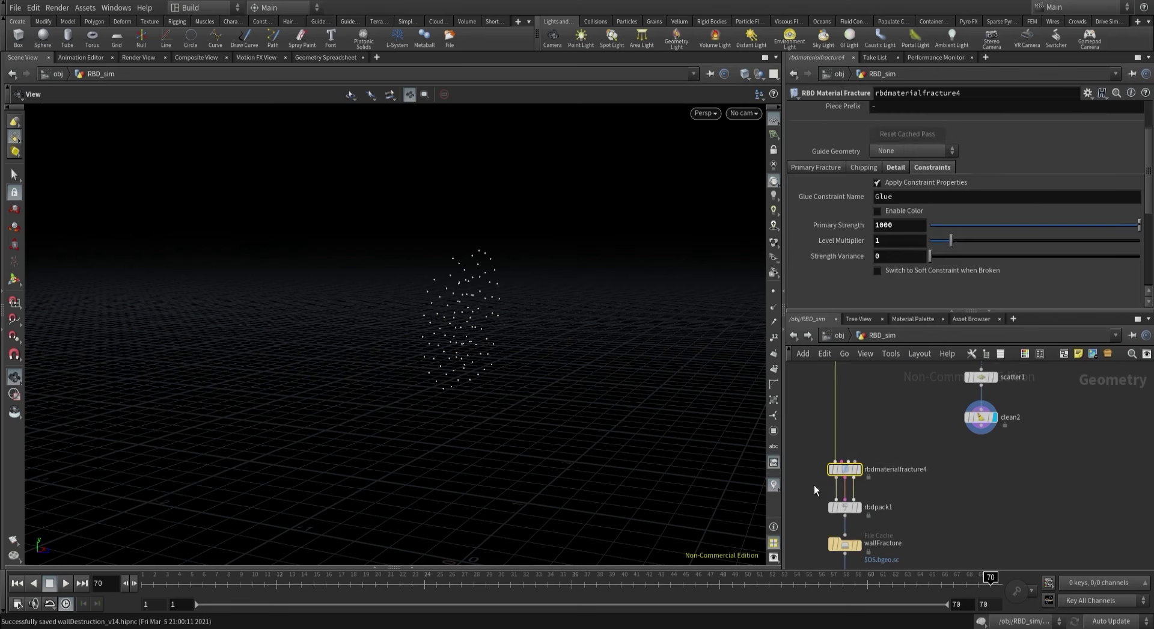
left_click(860, 469)
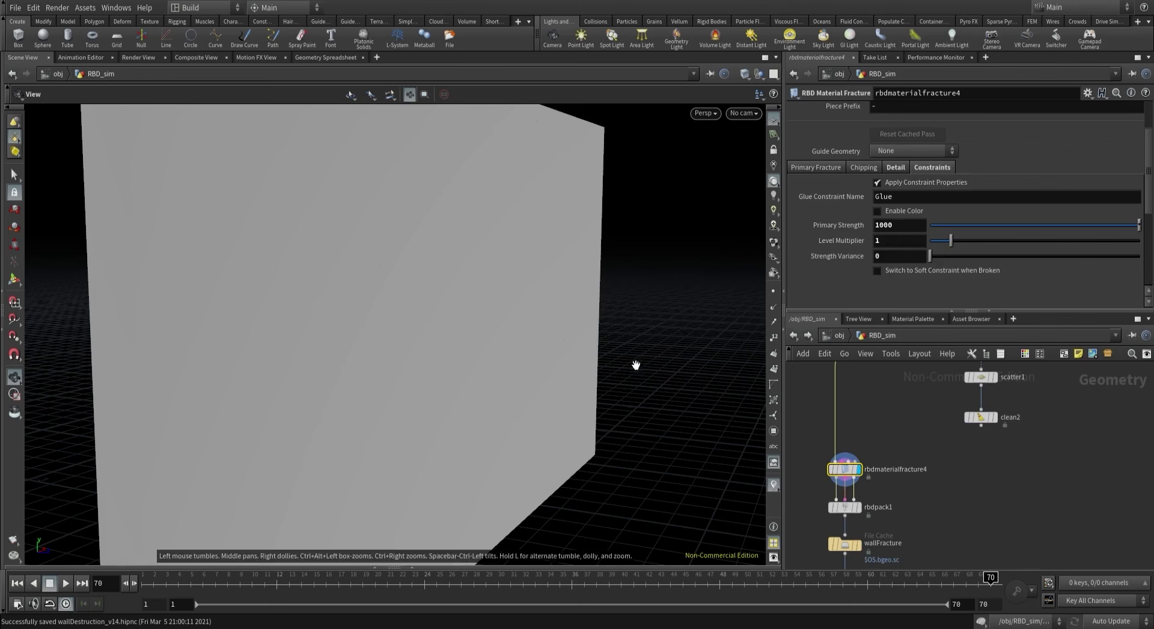
key("w")
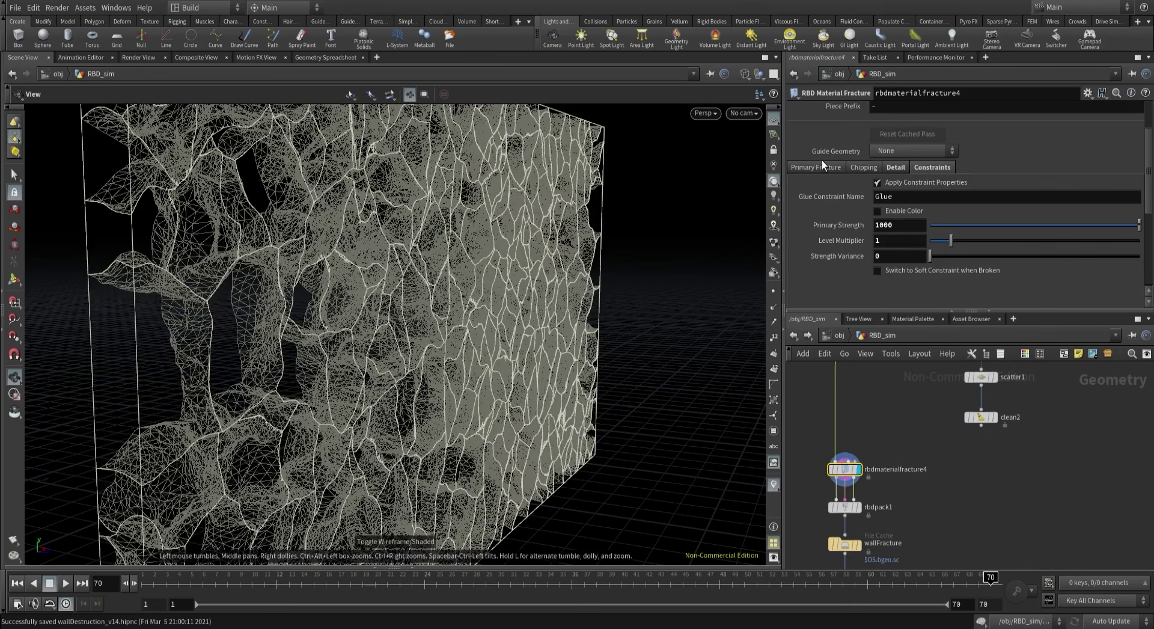
left_click(823, 169)
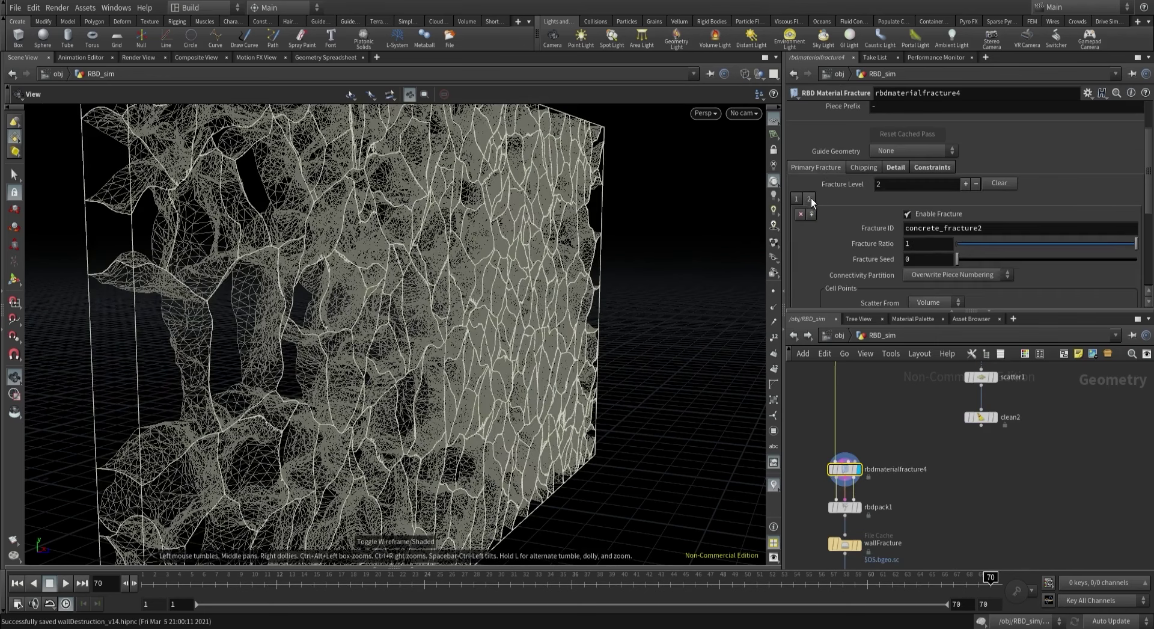
left_click(907, 214)
left_click(895, 167)
left_click(881, 212)
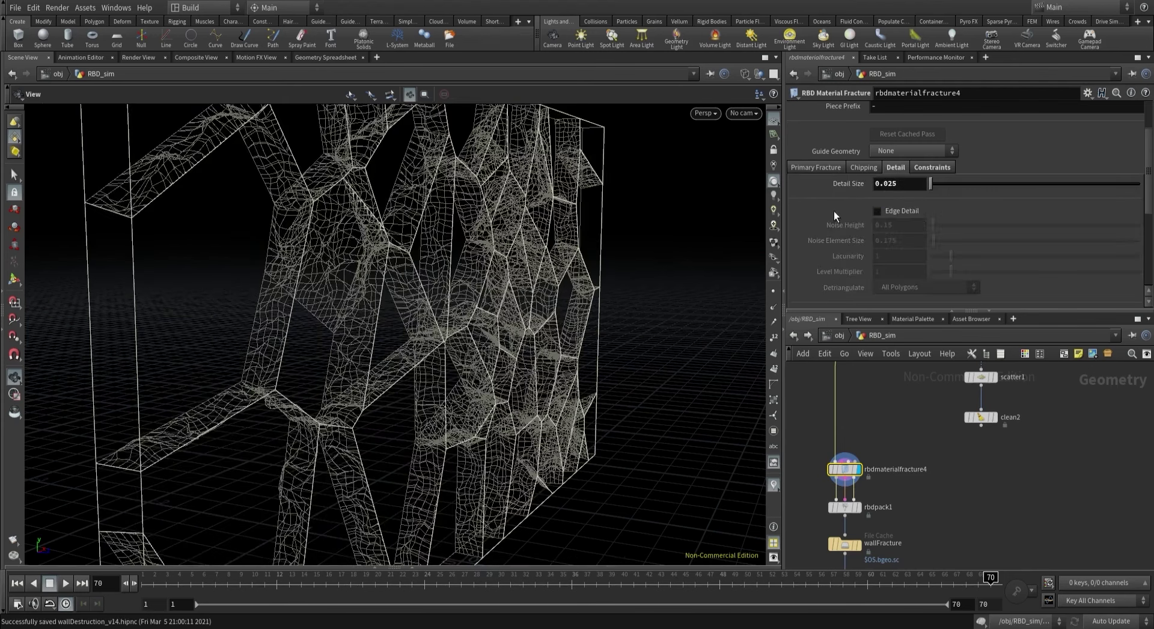
scroll(883, 240, "down", 2)
left_click(881, 266)
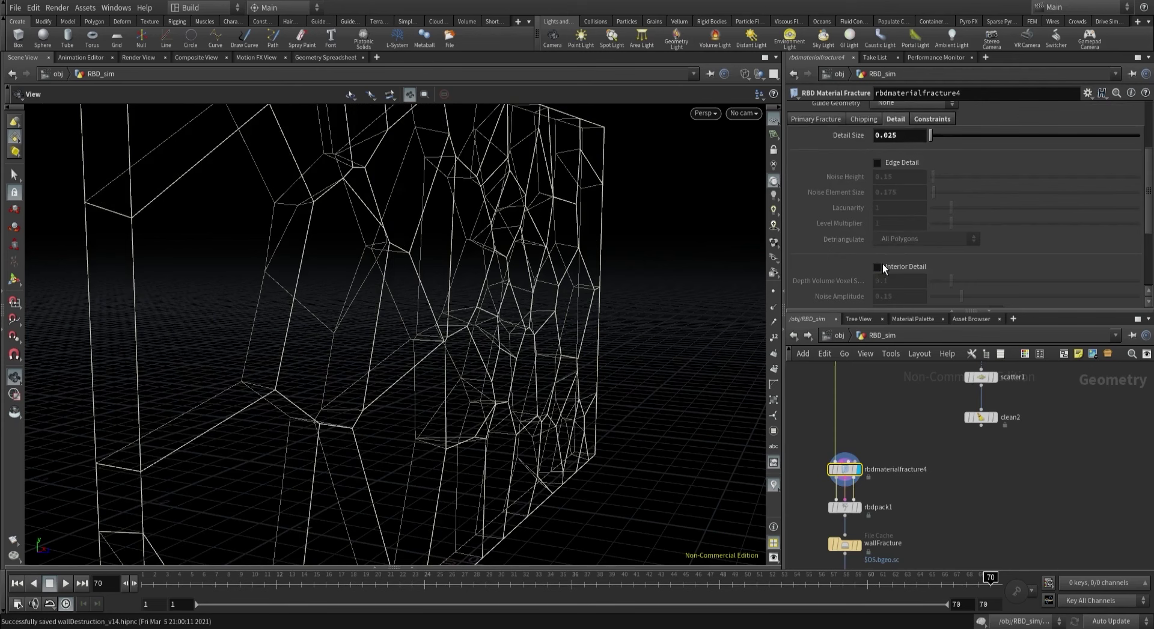
left_click_drag(481, 201, 407, 296)
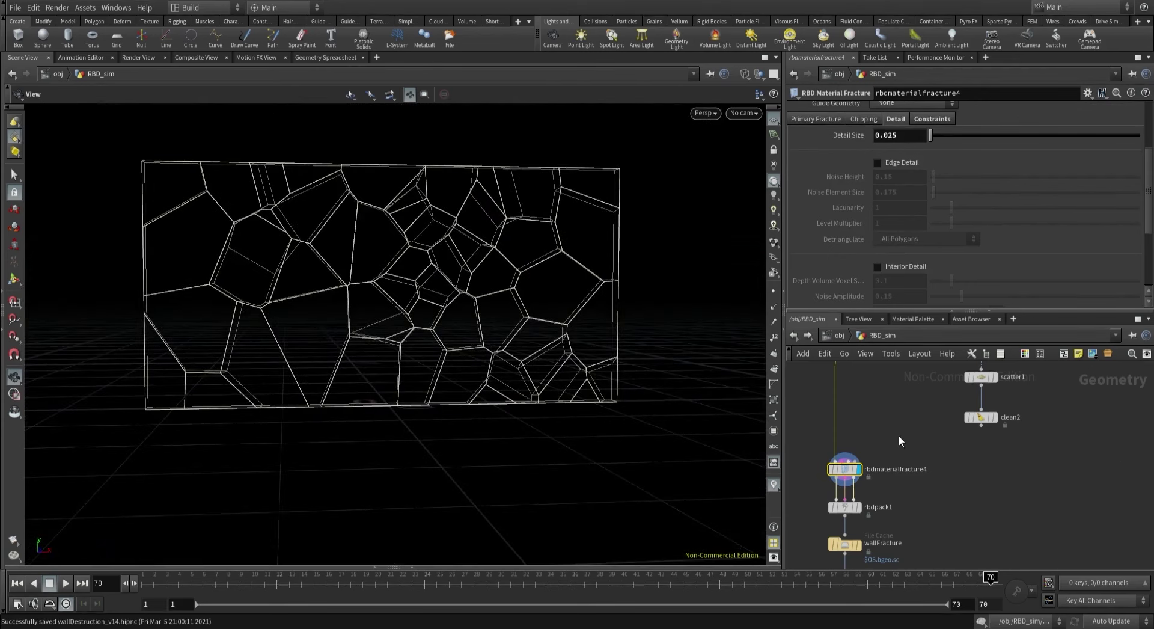
Turn on Use Input Points for fracture level 1 to use the cleaned scatter points.
mouse_move(860, 474)
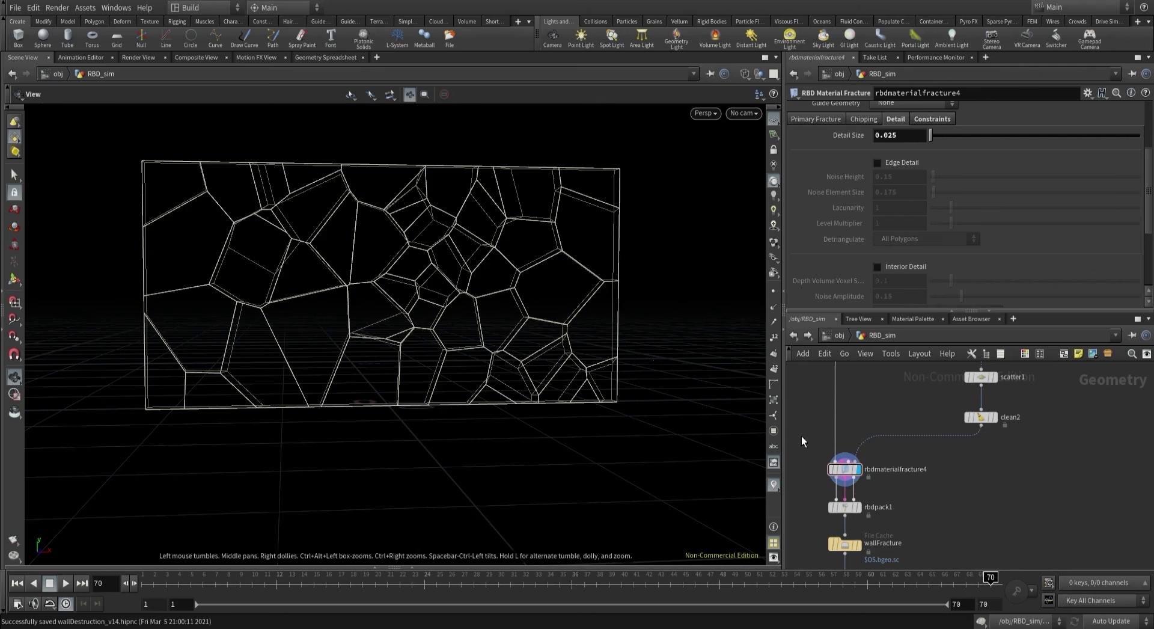
left_click(844, 469)
scroll(813, 152, "up", 1)
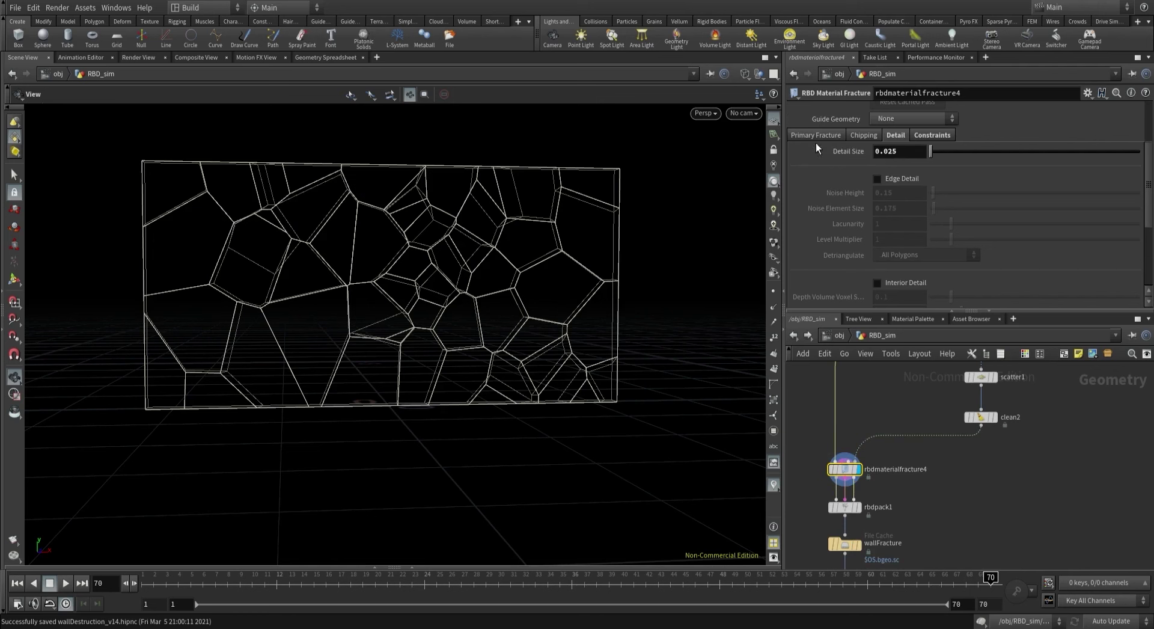
left_click(816, 136)
left_click(796, 166)
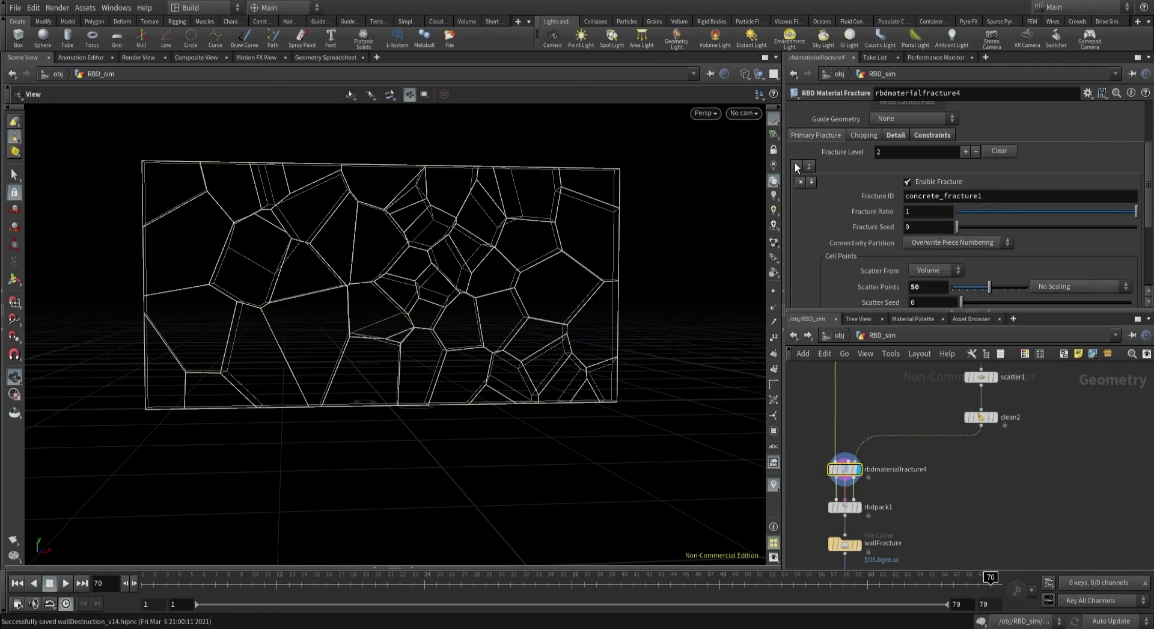
scroll(833, 254, "down", 3)
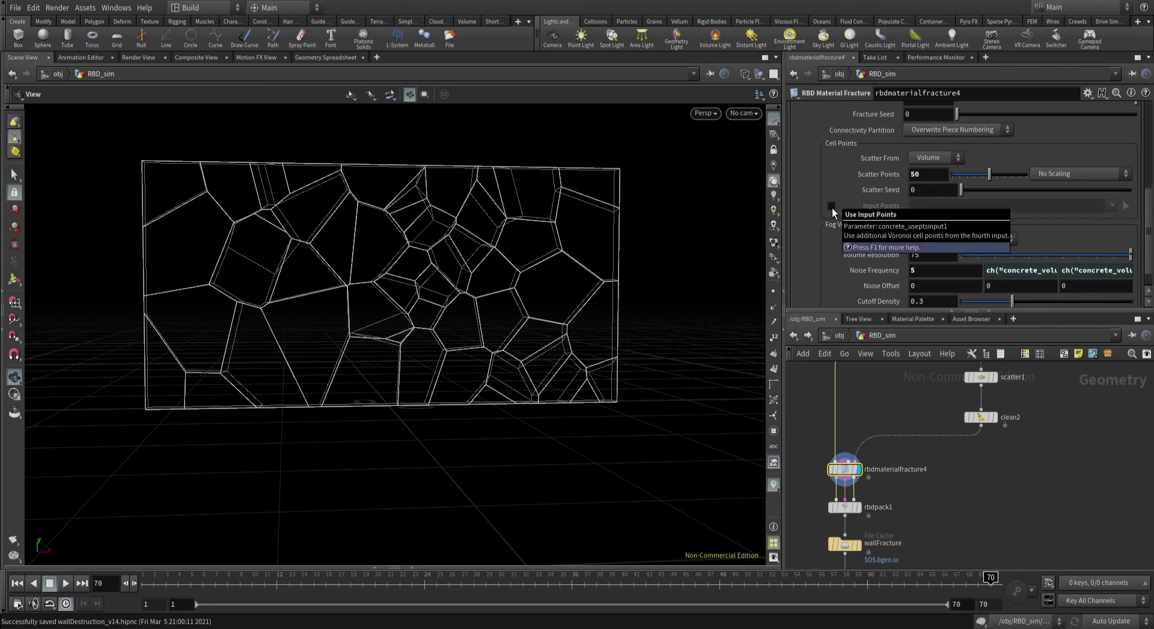
left_click(832, 206)
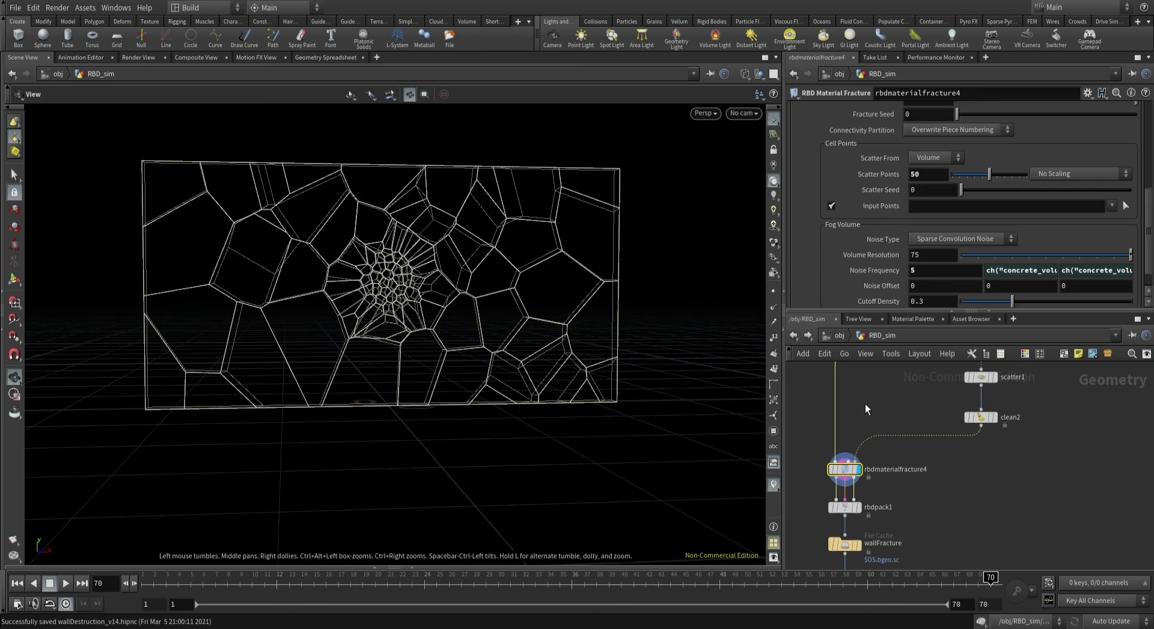
Insert a PolyExtrude node on the wire between boolean1 and scatter1.
middle_click_drag(907, 399, 906, 478)
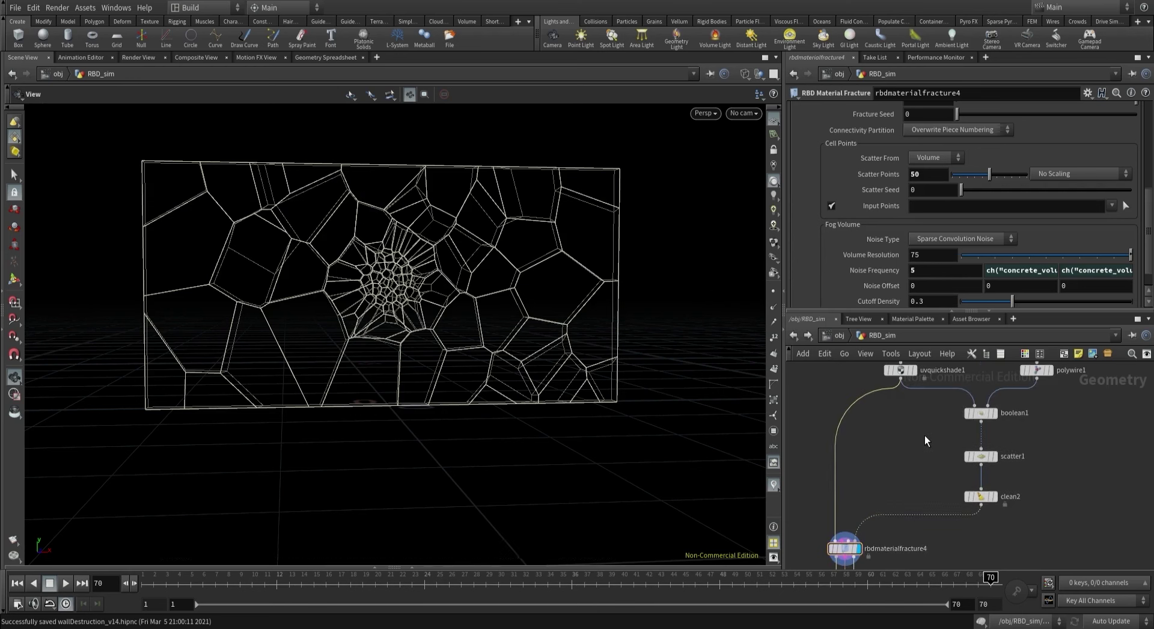
key("Tab")
type("polyextrude")
key("Return")
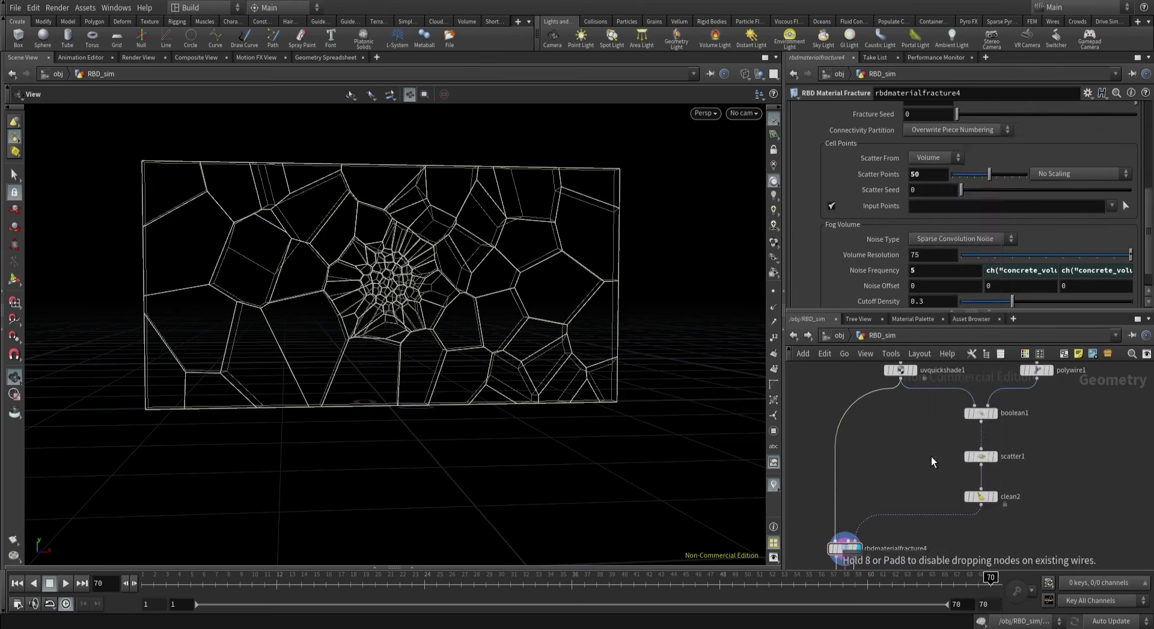
left_click(931, 456)
left_click(996, 415)
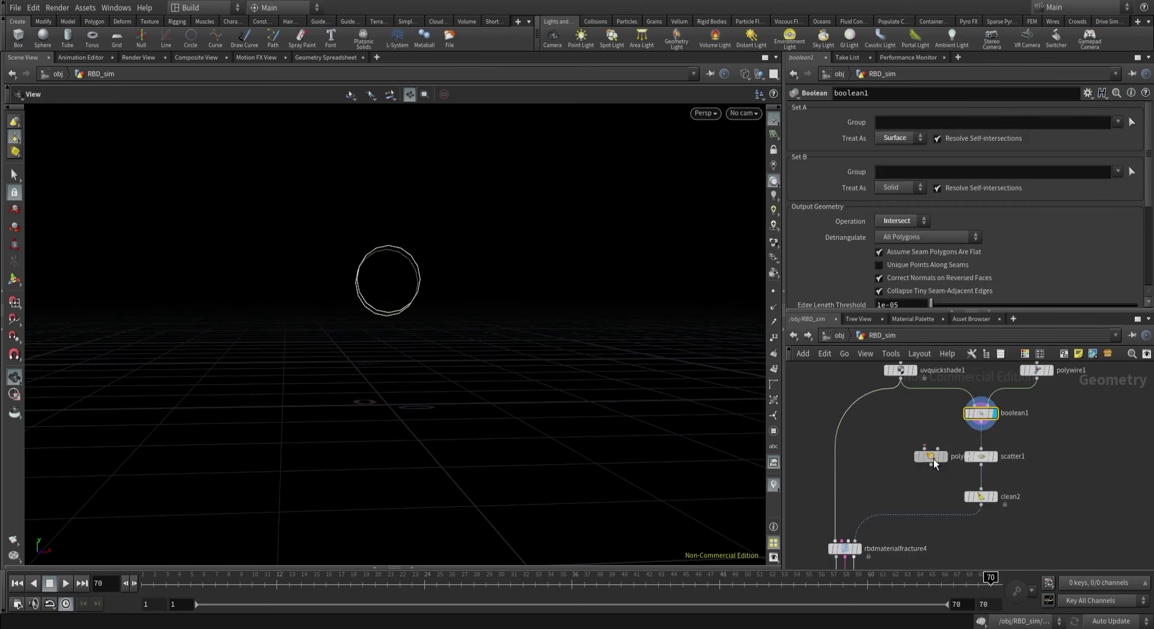
left_click_drag(933, 459, 986, 448)
left_click(995, 448)
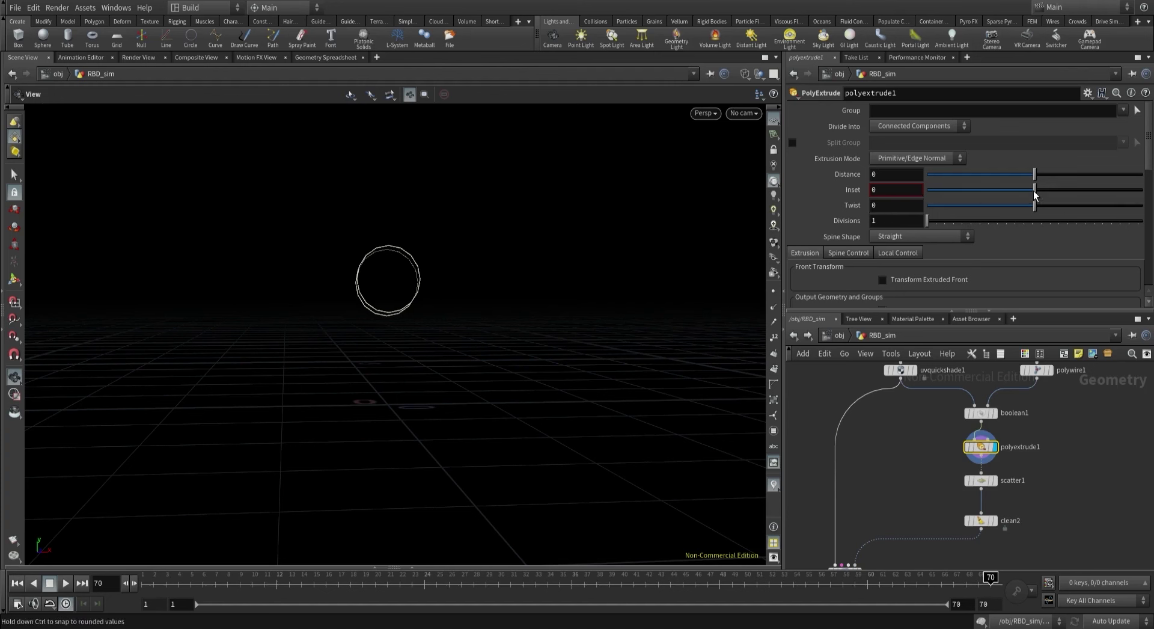
left_click_drag(1034, 194, 1000, 191)
Set polyextrude1's Inset to -0.2, enlarging the sphere of scattered points.
key("w")
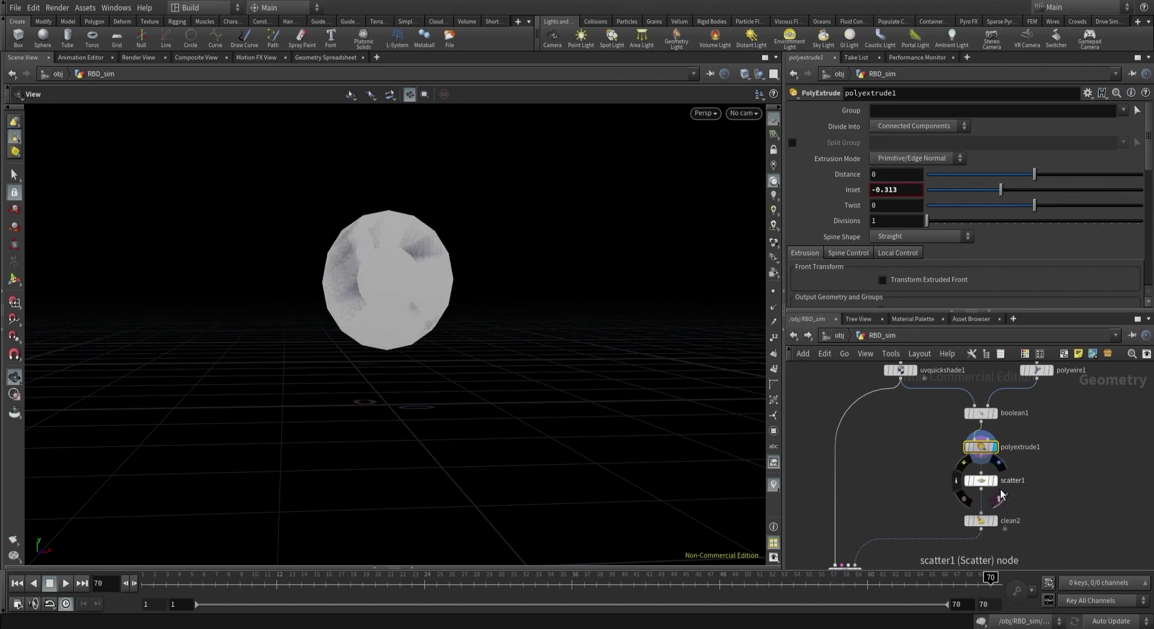
left_click(999, 497)
left_click(981, 480)
left_click(970, 447)
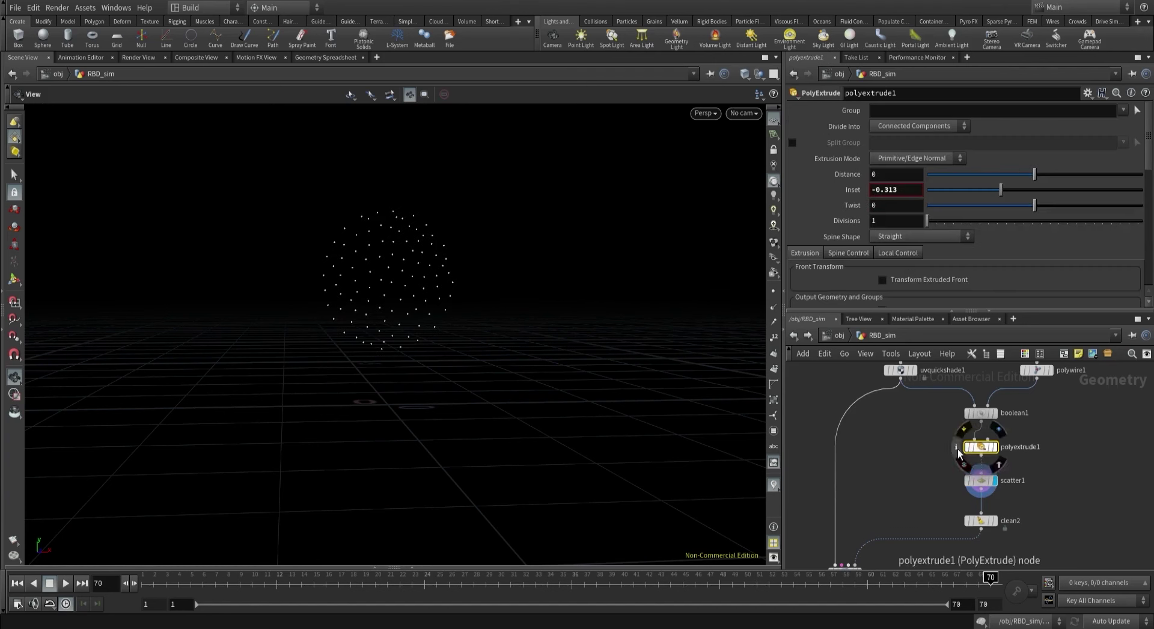
left_click_drag(1000, 191, 1050, 191)
double_click(882, 188)
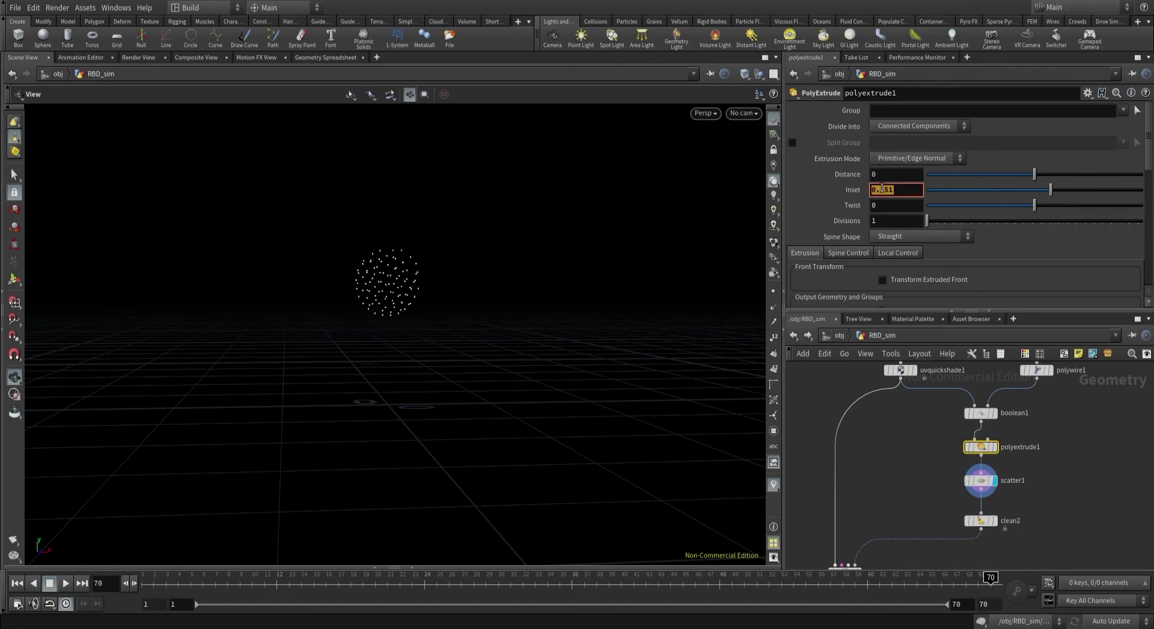
type("-.2")
key("Return")
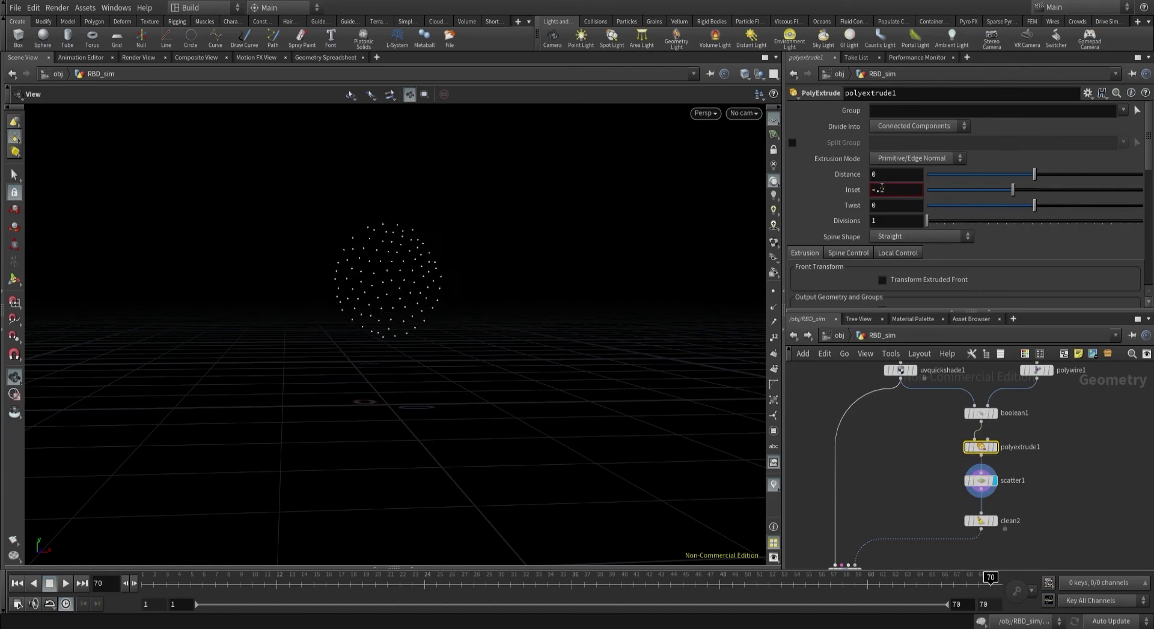
mouse_move(960, 518)
middle_click_drag(922, 512, 875, 432)
left_click(976, 475)
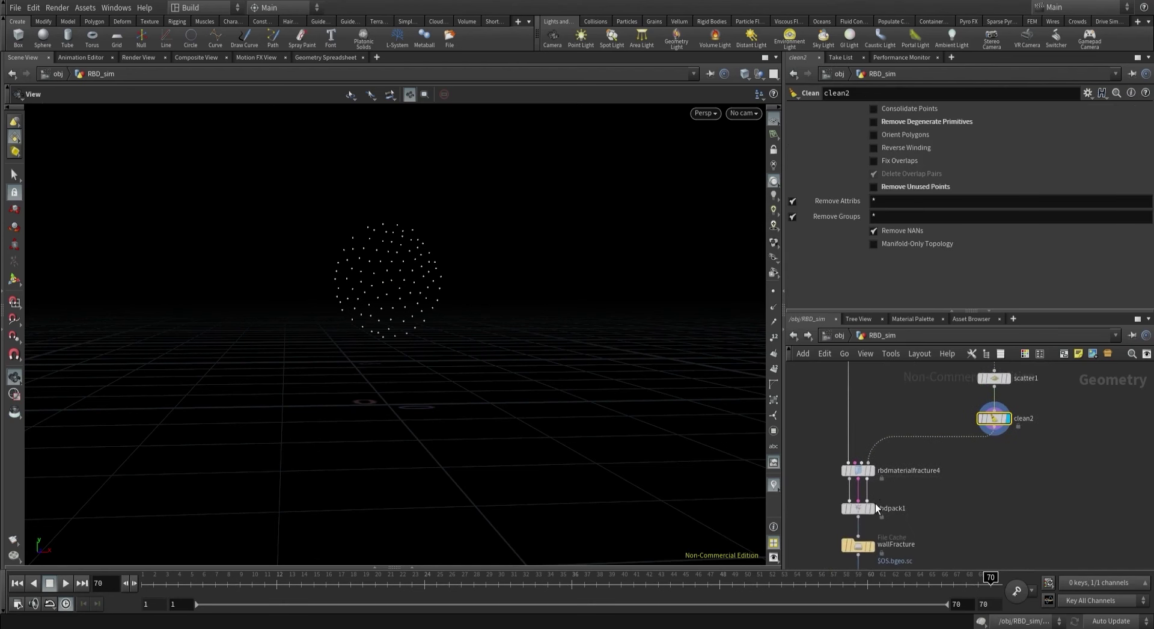
Set the first fracture level to 25 scatter points with a scatter seed of 4.
left_click(871, 470)
left_click(857, 469)
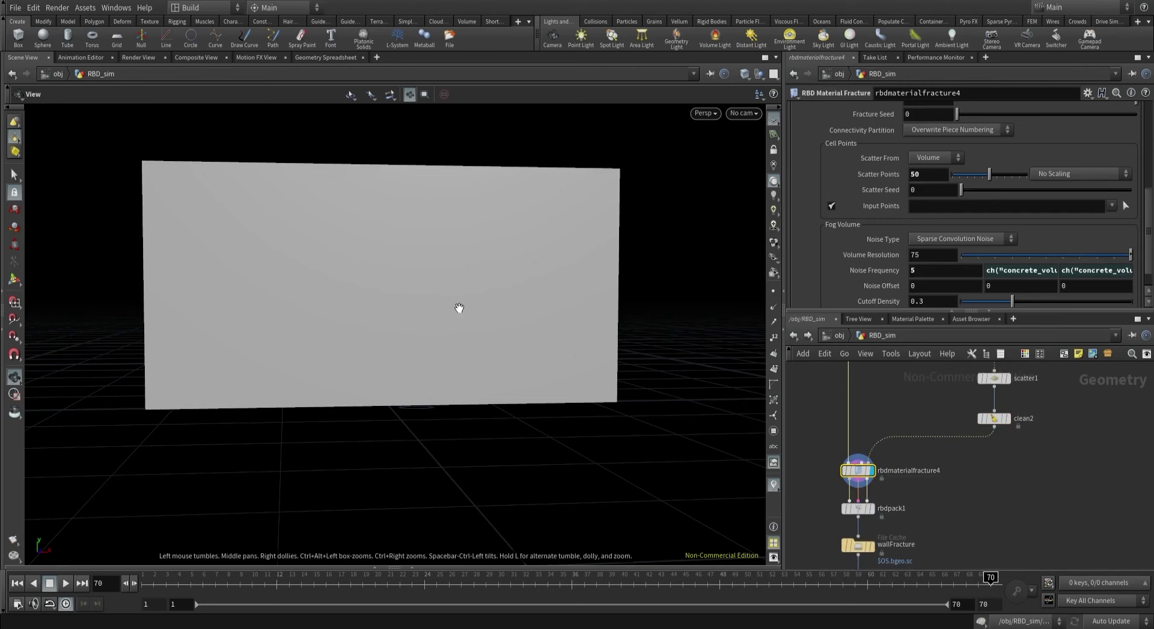
key("w")
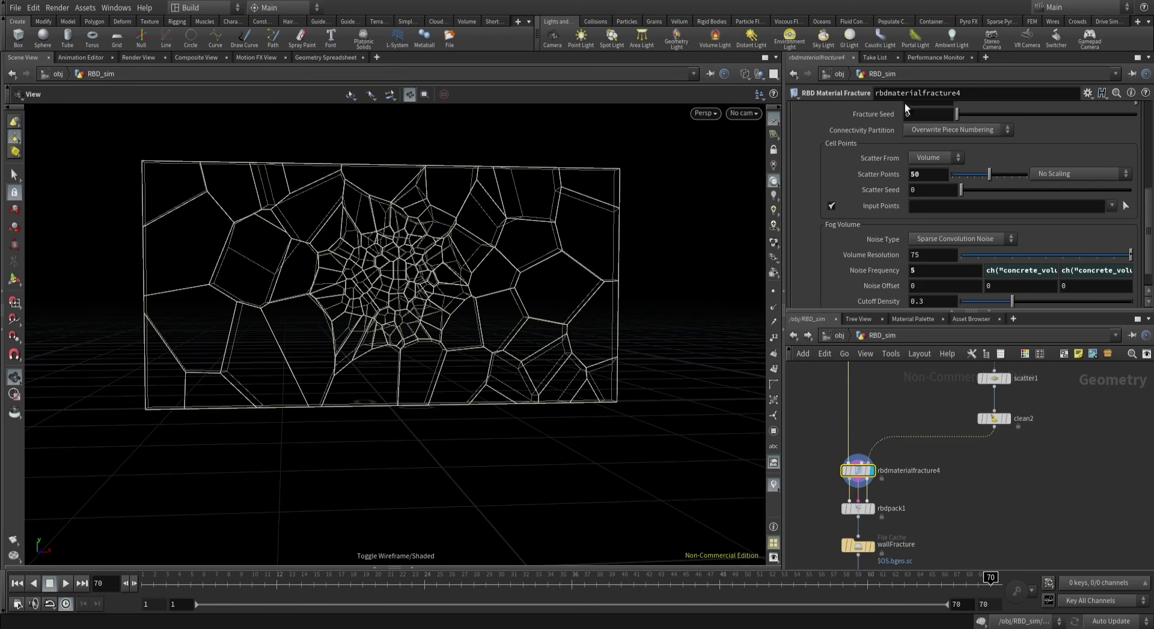
double_click(928, 175)
key("Return")
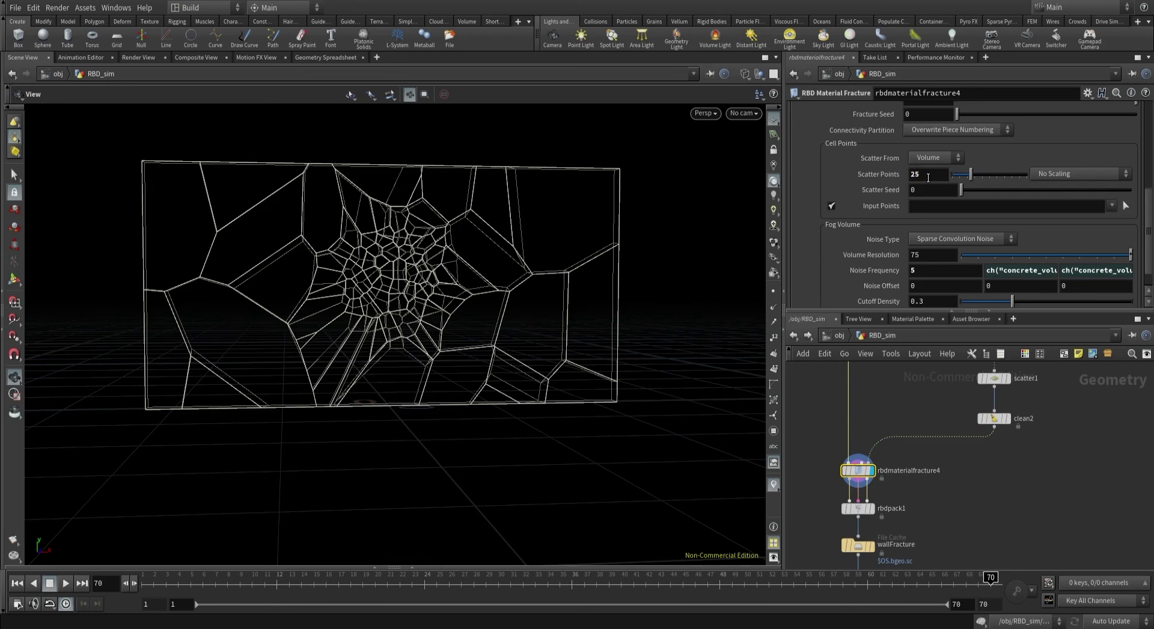
double_click(921, 191)
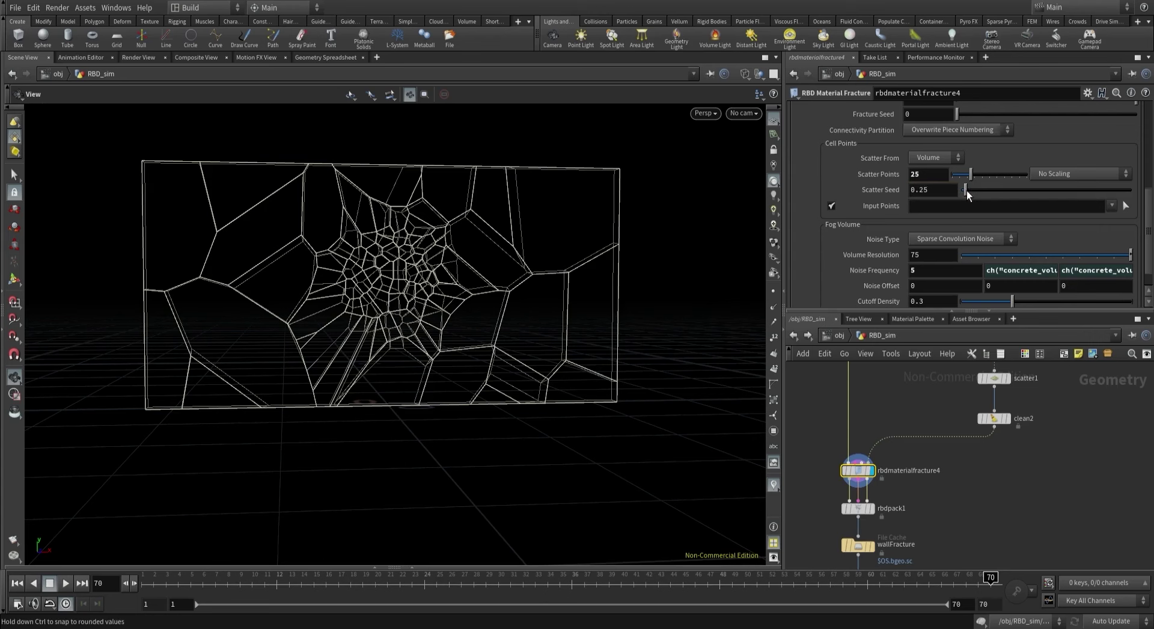
left_click_drag(960, 190, 990, 194)
left_click_drag(994, 193, 1021, 199)
left_click(938, 193)
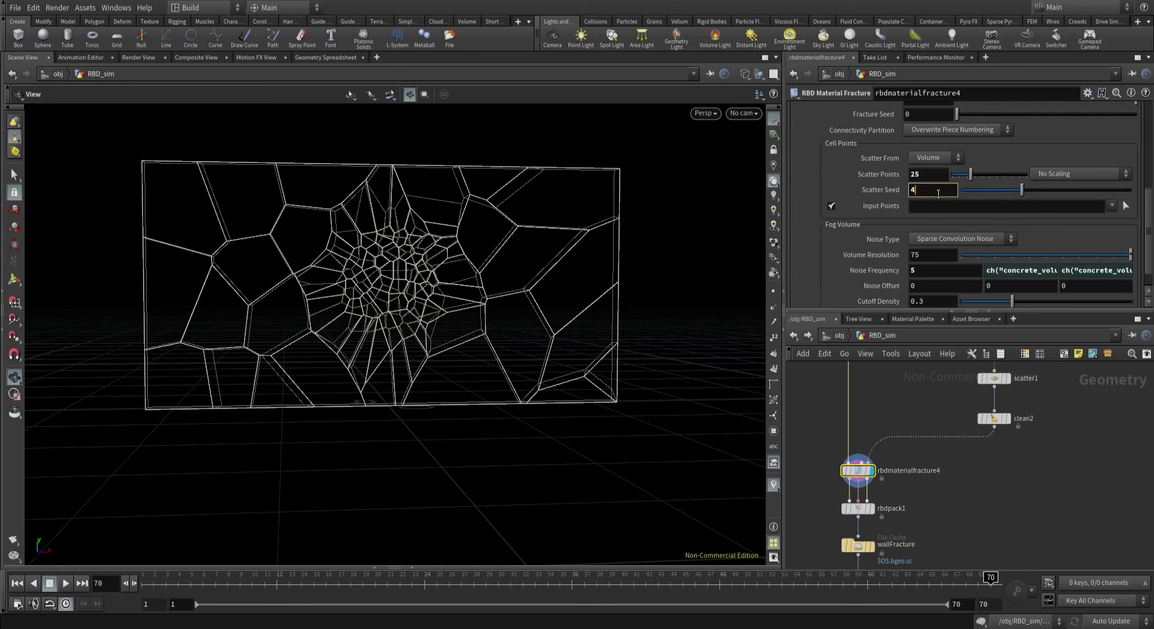
type("4")
key("Return")
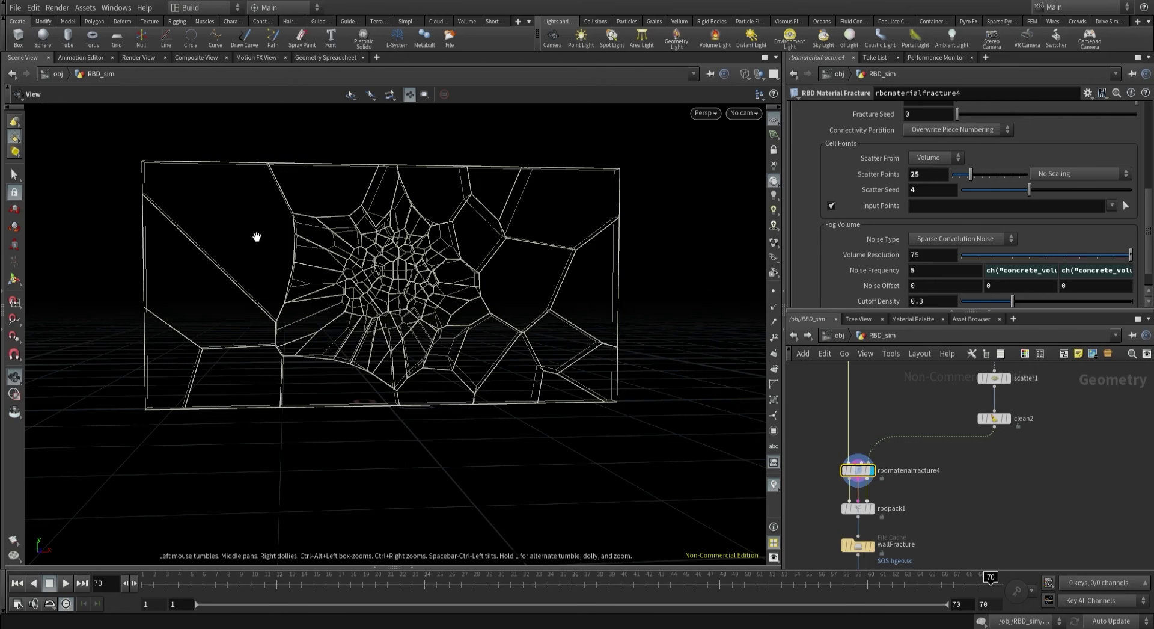
Change the first fracture level's Noise Frequency from 5 to 6.3.
left_click(938, 273)
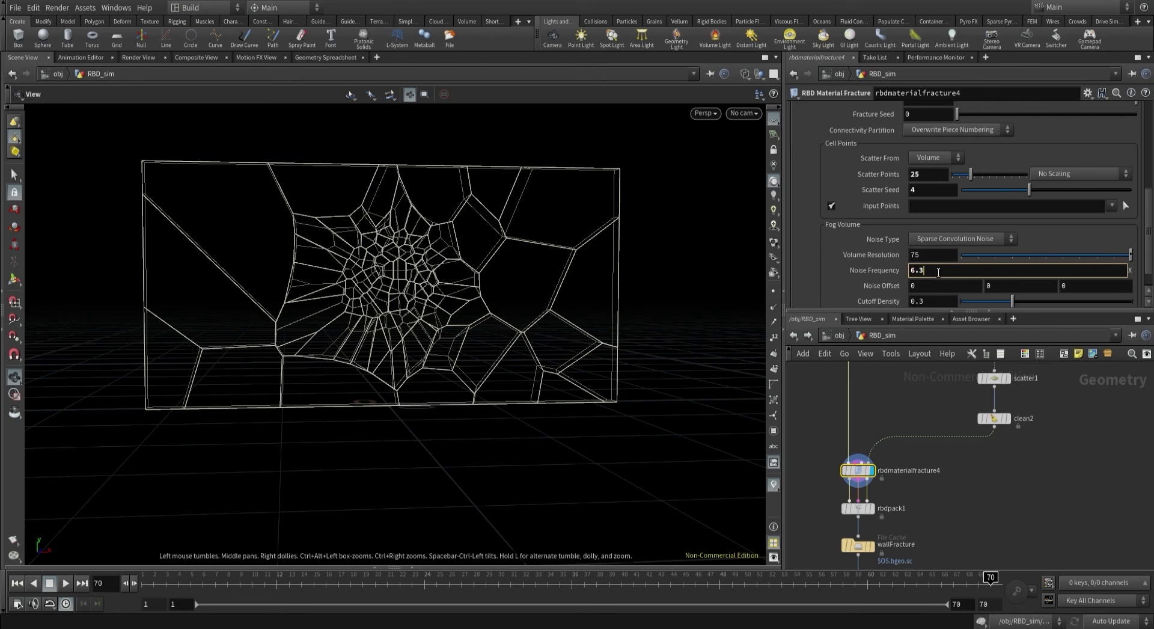
key("Return")
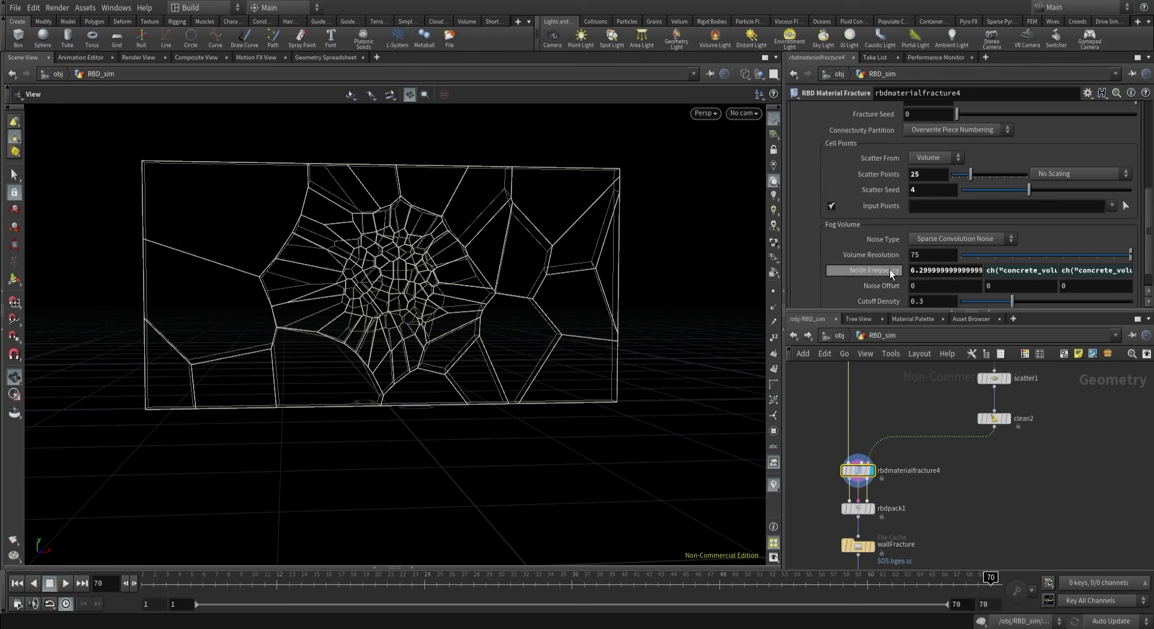
scroll(837, 179, "up", 5)
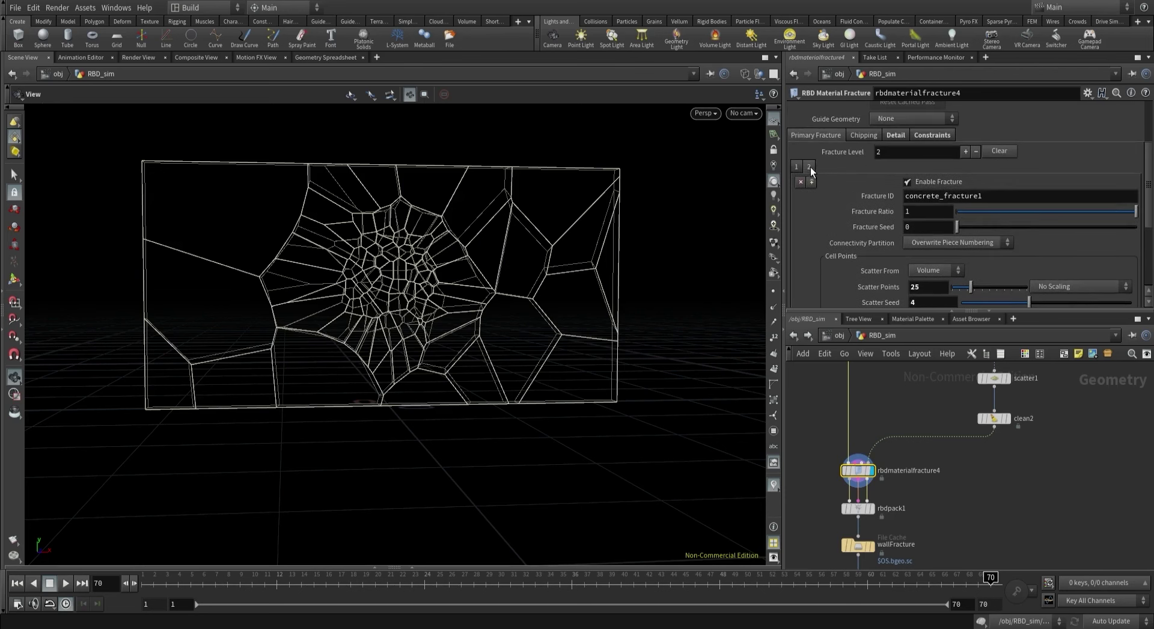
Enable fracture level 2 with 5 scatter points and Noise Frequency 3.
left_click(809, 166)
scroll(836, 187, "down", 3)
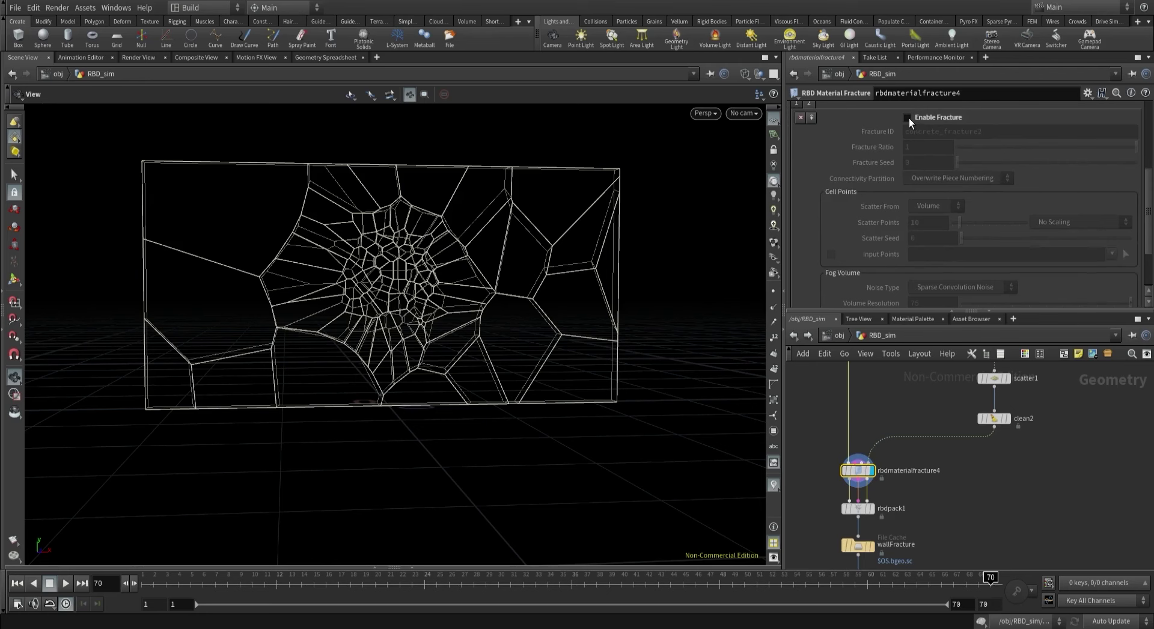
left_click(907, 118)
double_click(918, 222)
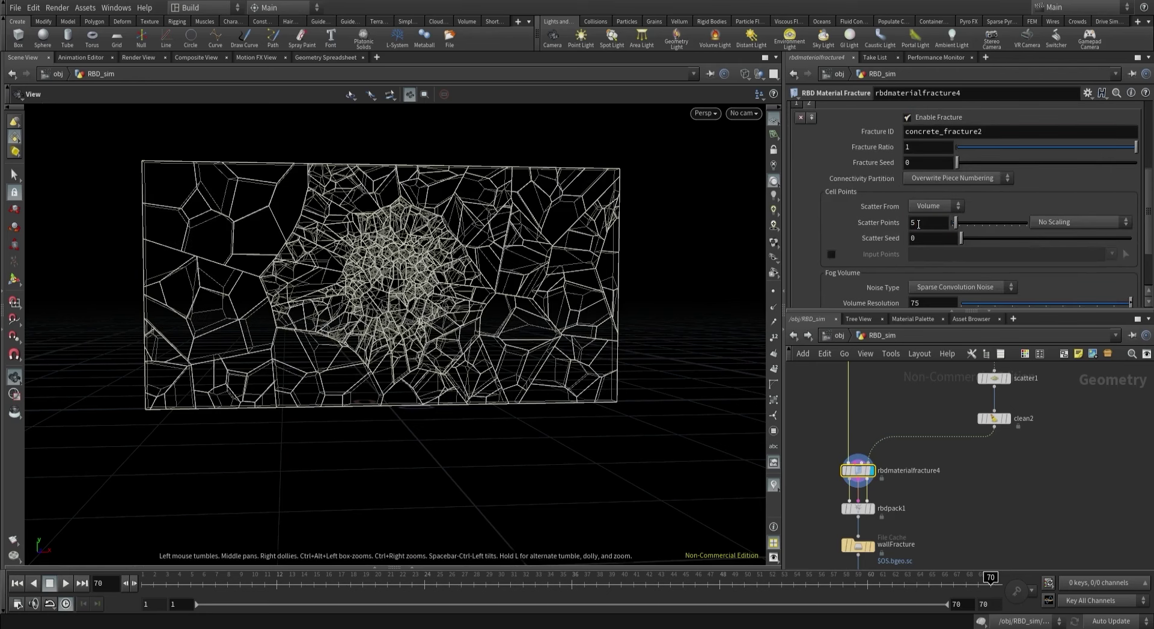
type("5")
key("Return")
scroll(917, 229, "down", 3)
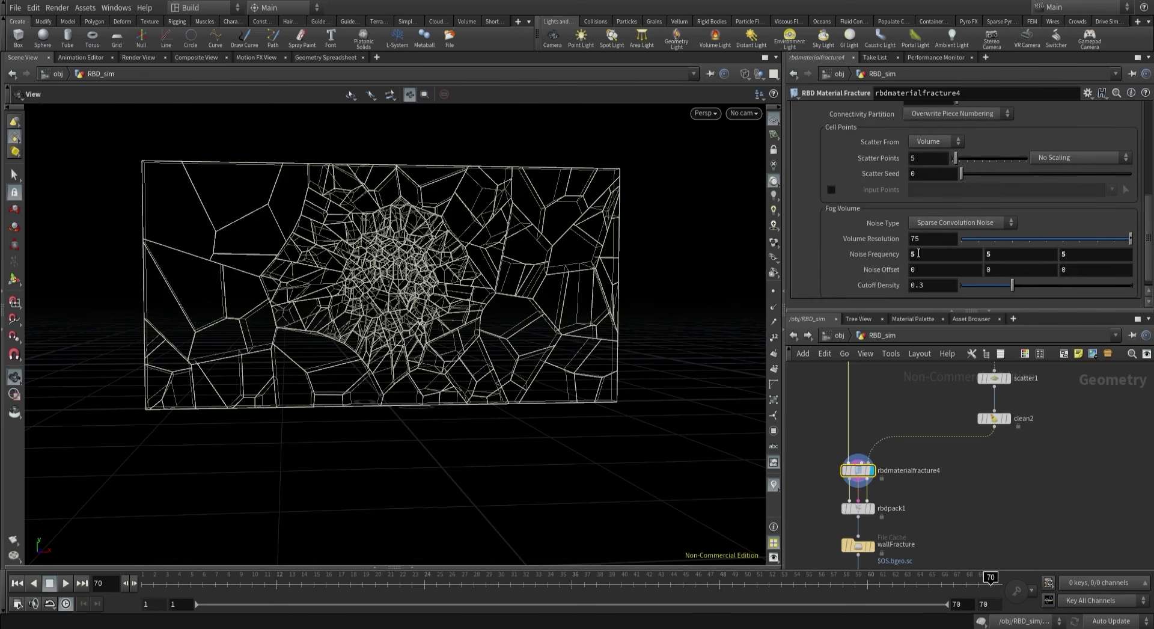
double_click(917, 252)
type("3")
key("Return")
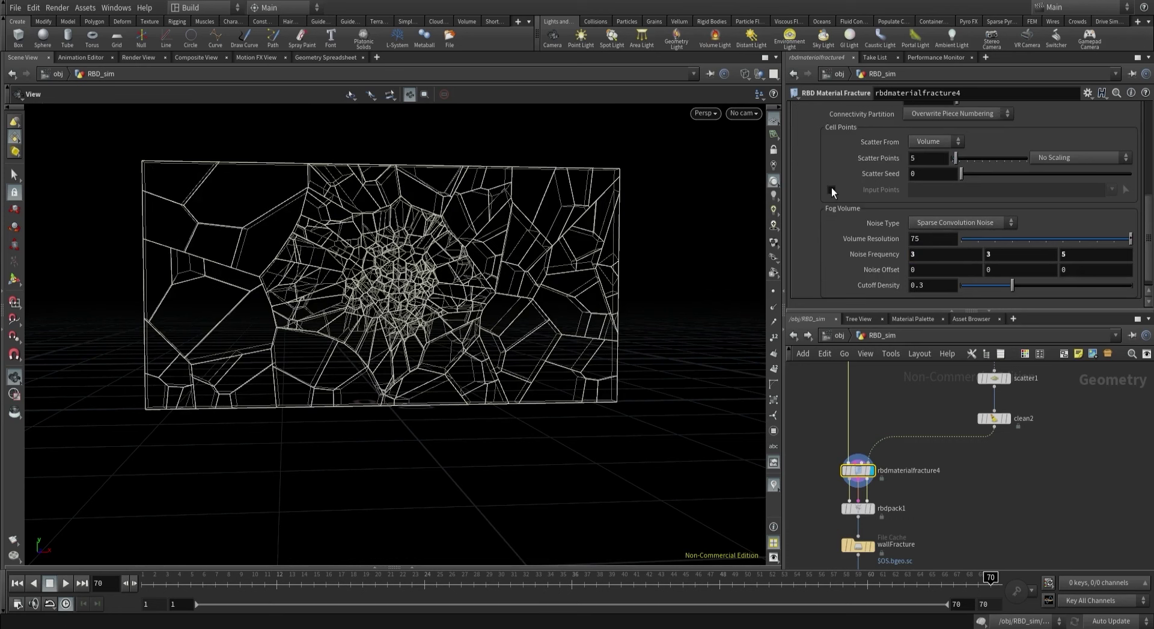
scroll(871, 182, "up", 4)
Turn Edge Detail and Interior Detail back on and tumble in close to the wall.
left_click(894, 135)
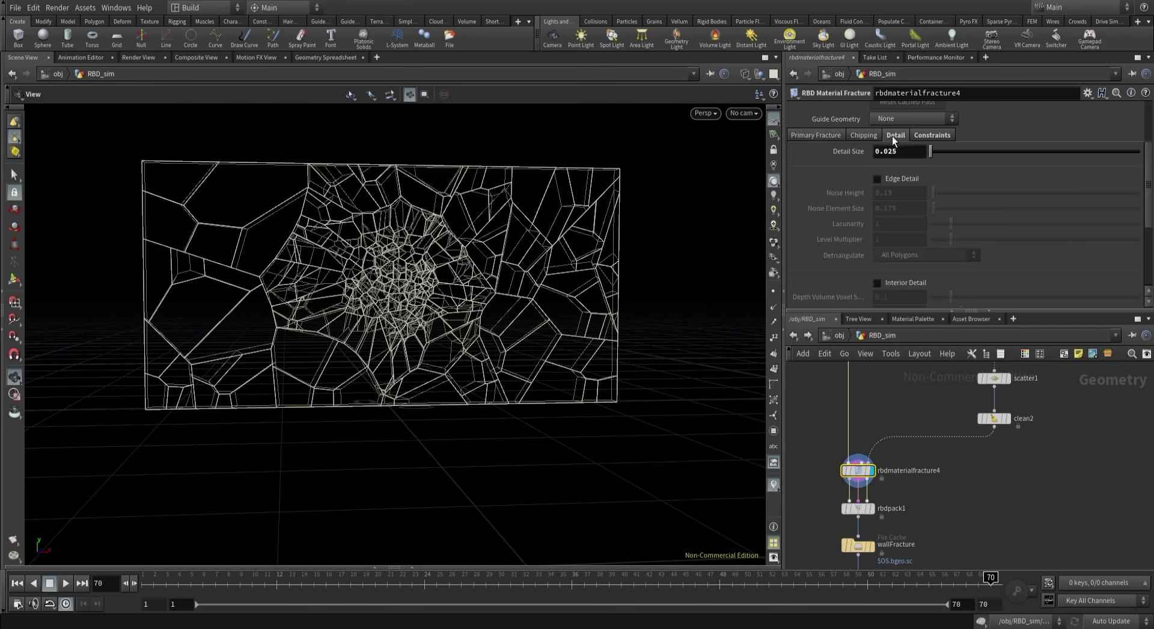
left_click(878, 283)
left_click_drag(471, 268, 518, 305)
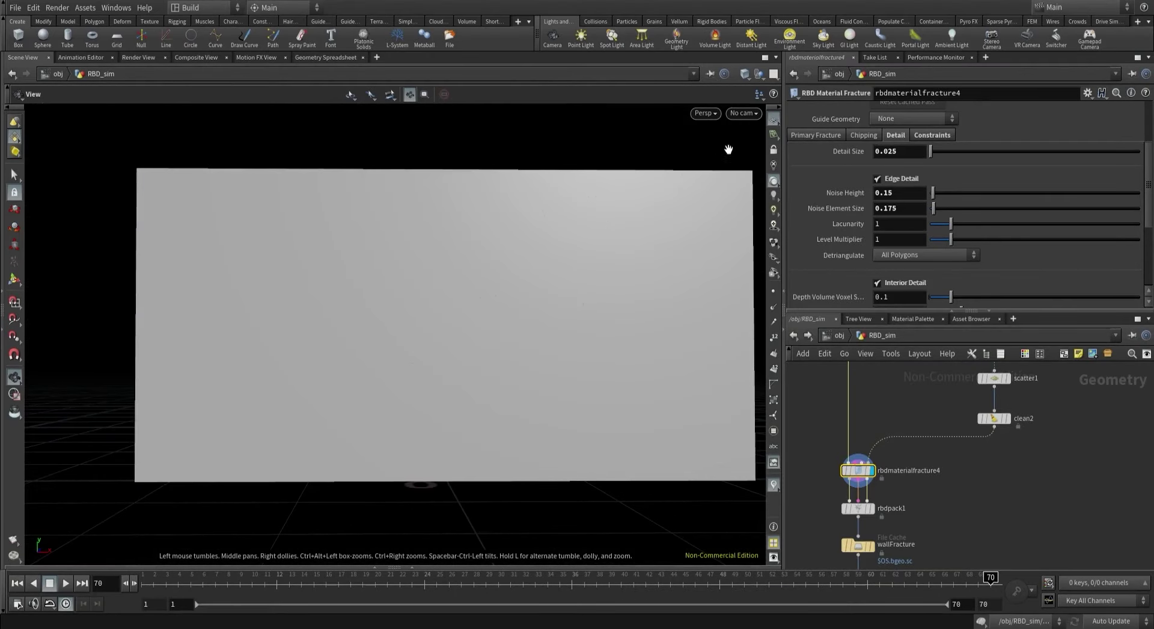
left_click(742, 113)
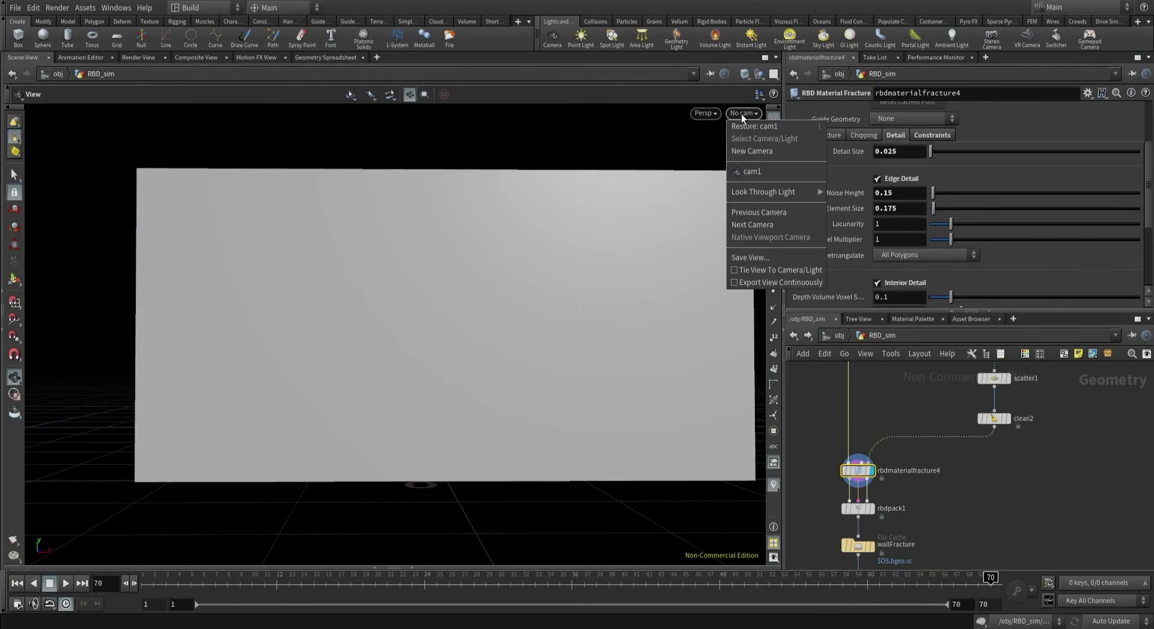
left_click(932, 482)
Preview the fracture pieces with an Exploded View node at Uniform Scale 0.2 in wireframe.
middle_click_drag(794, 490, 863, 480)
key("Tab")
mouse_move(877, 449)
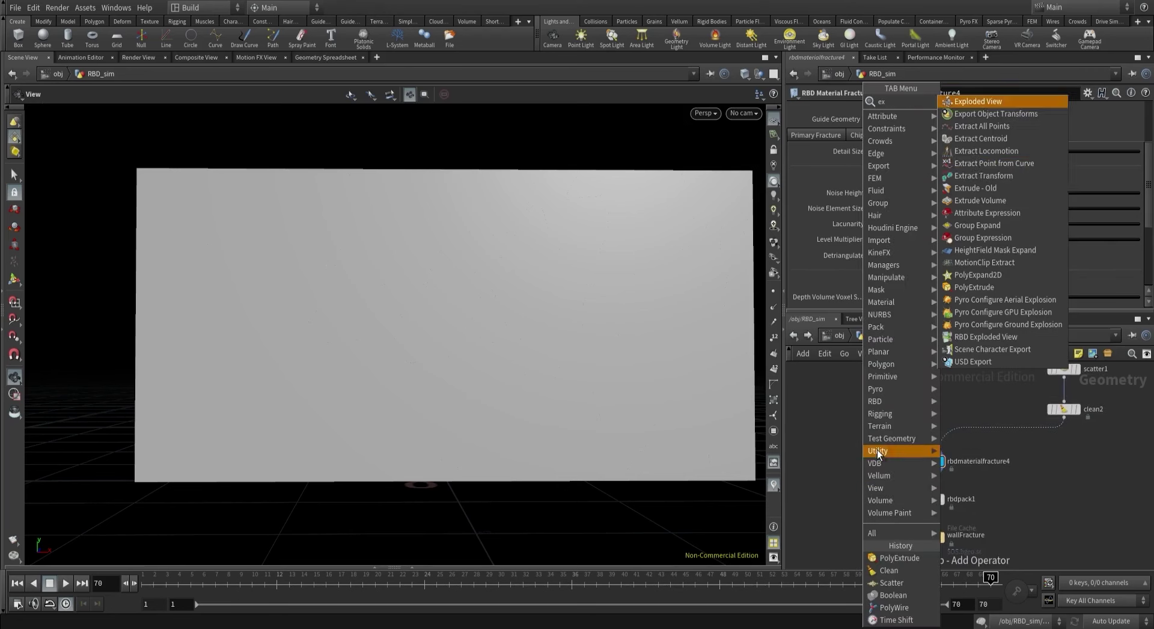
left_click(976, 106)
left_click(839, 519)
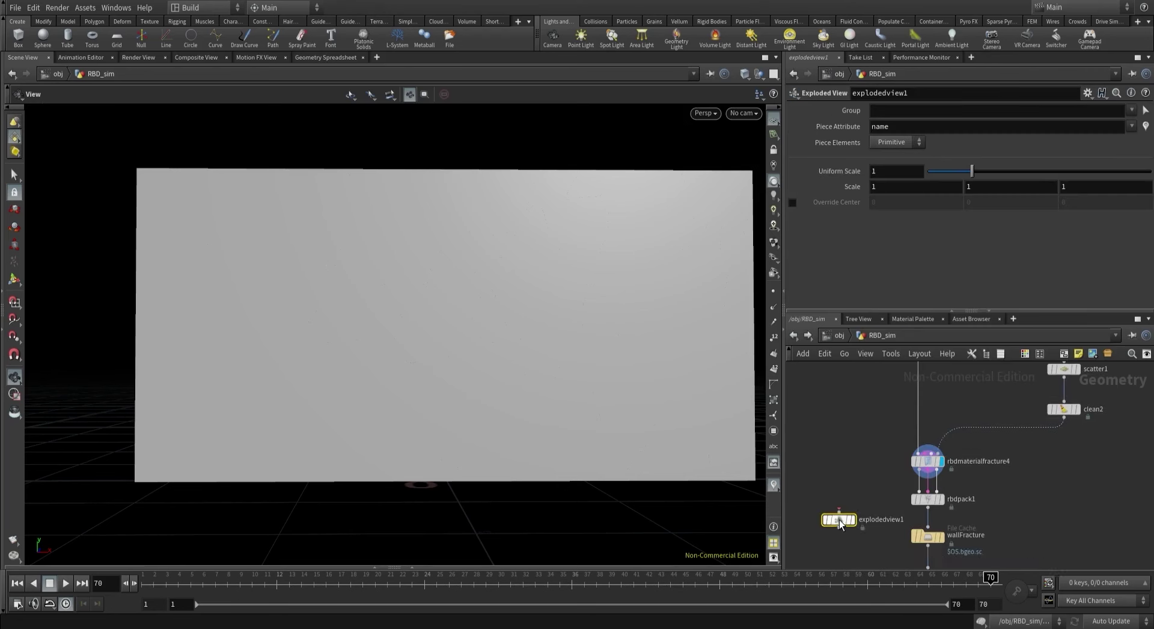
left_click(854, 520)
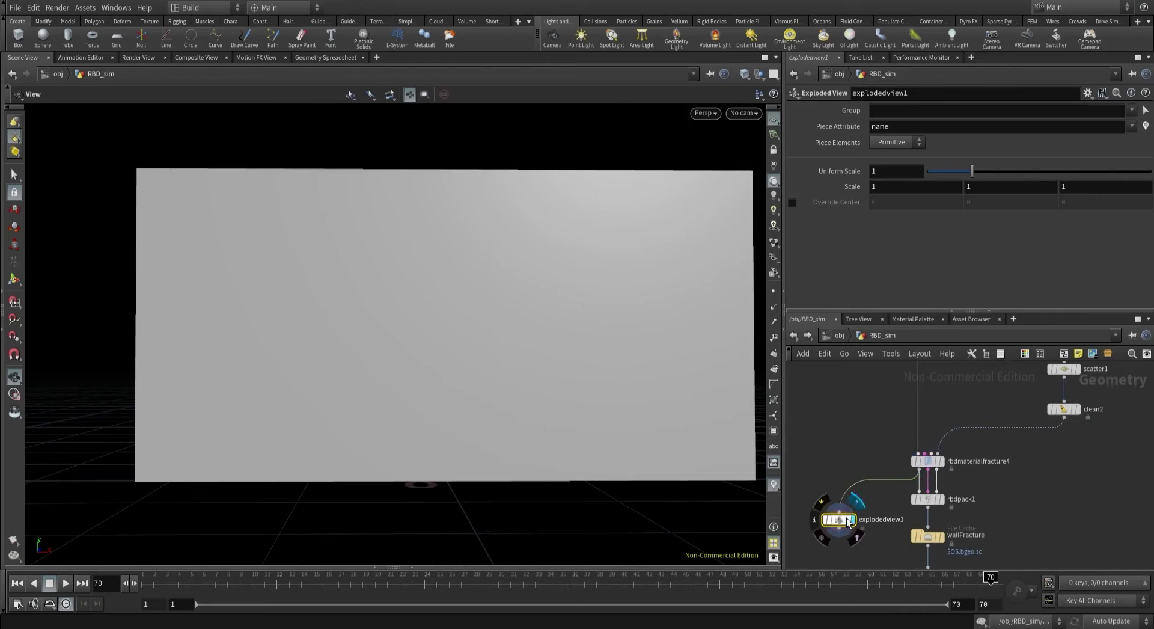
left_click(877, 171)
type(".")
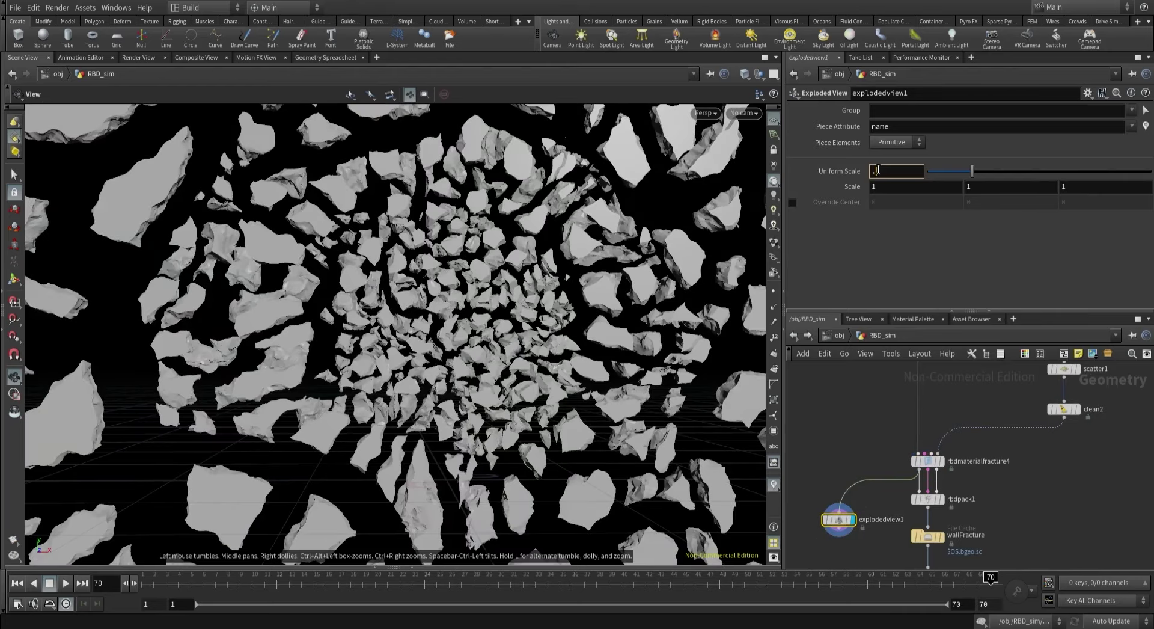
type("2")
key("Return")
mouse_move(482, 304)
left_mouse_down()
mouse_move(515, 309)
mouse_move(472, 309)
mouse_move(457, 343)
mouse_move(376, 412)
mouse_move(408, 365)
mouse_move(386, 335)
mouse_move(443, 353)
mouse_move(430, 291)
left_mouse_up()
key("w")
key("w")
scroll(479, 309, "down", 5)
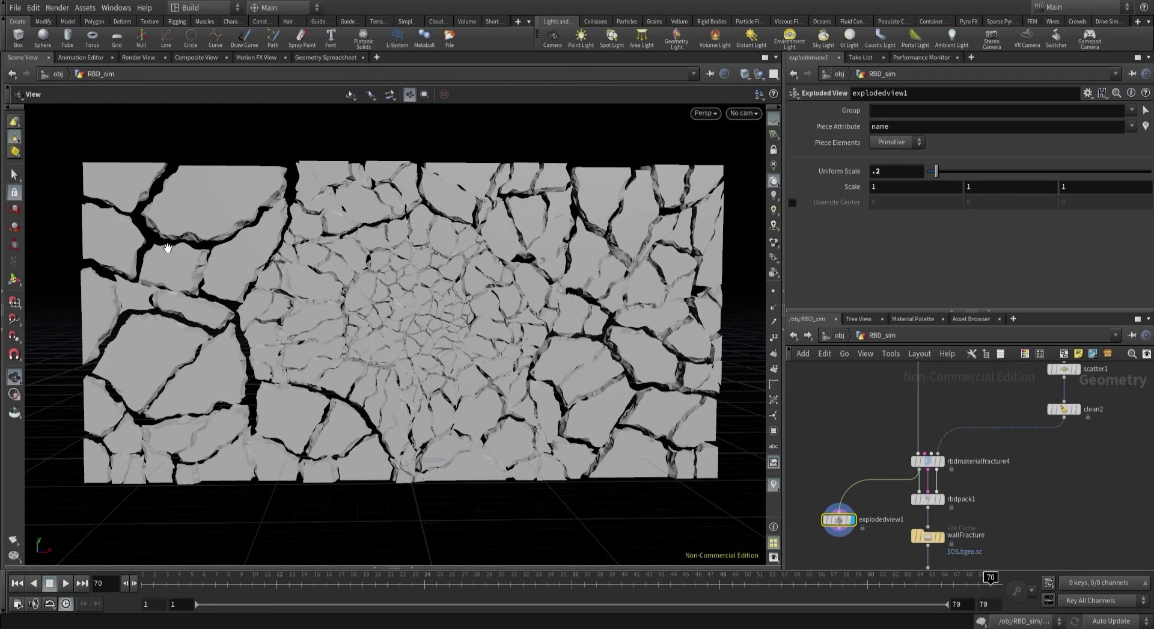
Delete explodedview1 and select the wallFracture File Cache node.
key("Delete")
middle_click_drag(860, 513, 859, 474)
left_click(920, 494)
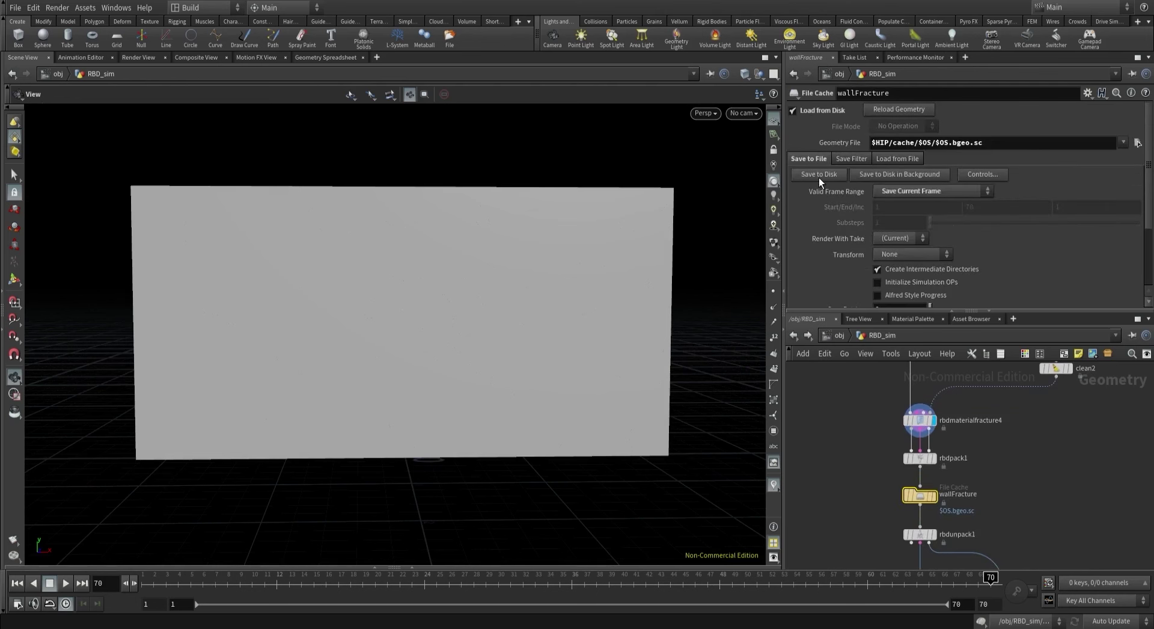
Save the scene and view the viewport through cam1.
scroll(837, 474, "down", 5)
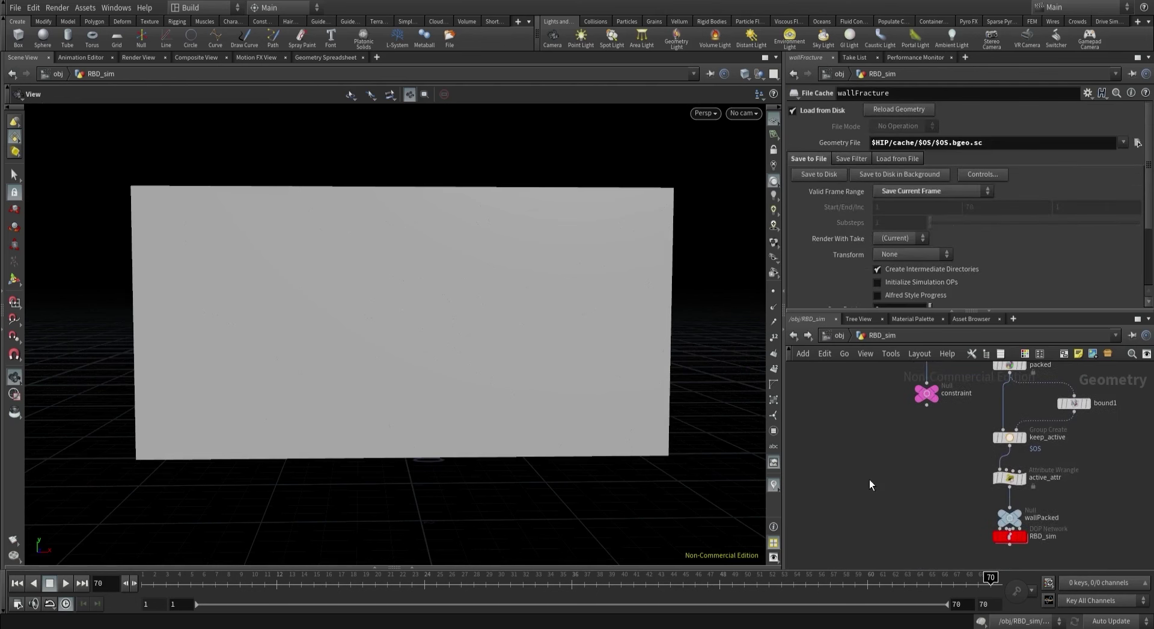
key("ctrl+s")
left_click(743, 114)
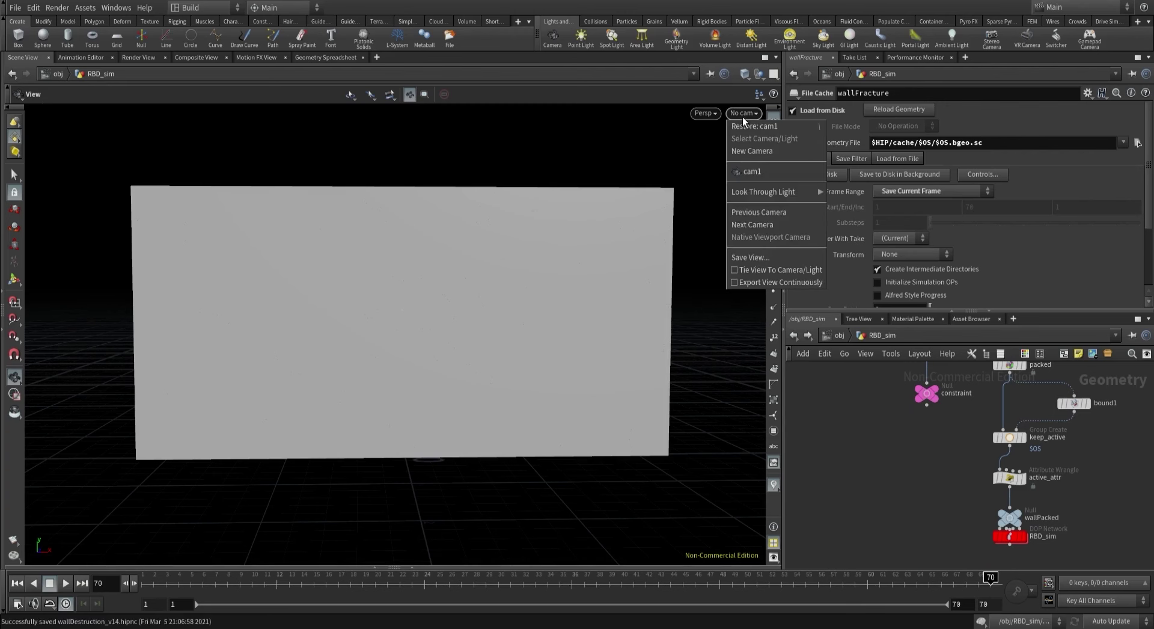
left_click(749, 173)
Inside RBD_sim, set glueconrel1's Propagation Iterations to 20 and replay the simulation.
scroll(937, 505, "down", 2)
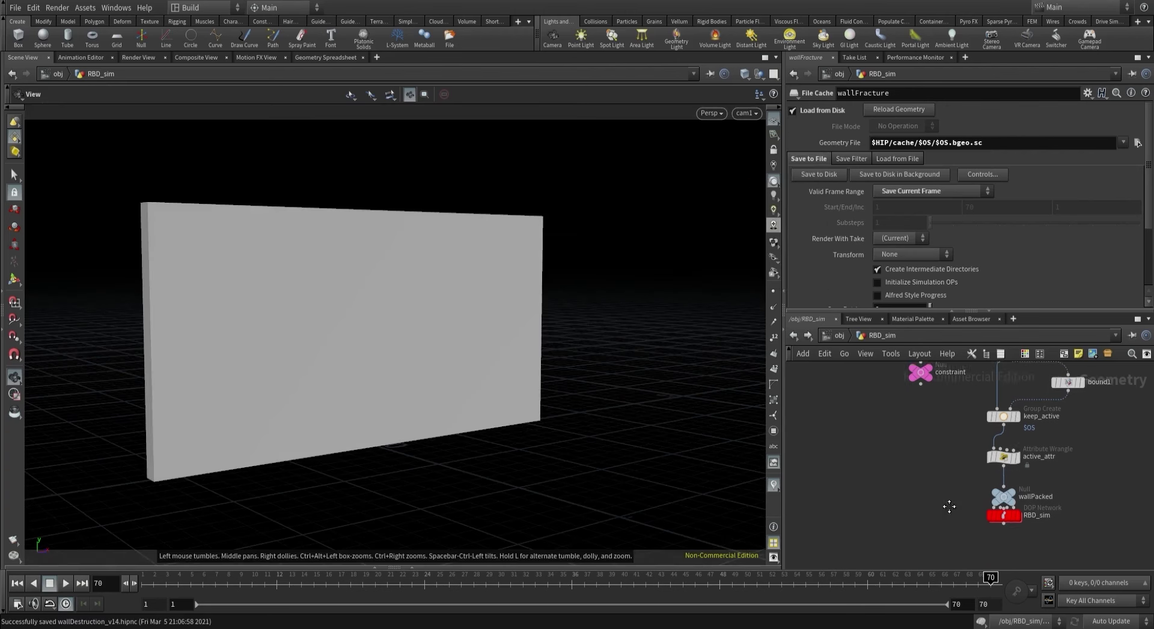
double_click(1005, 506)
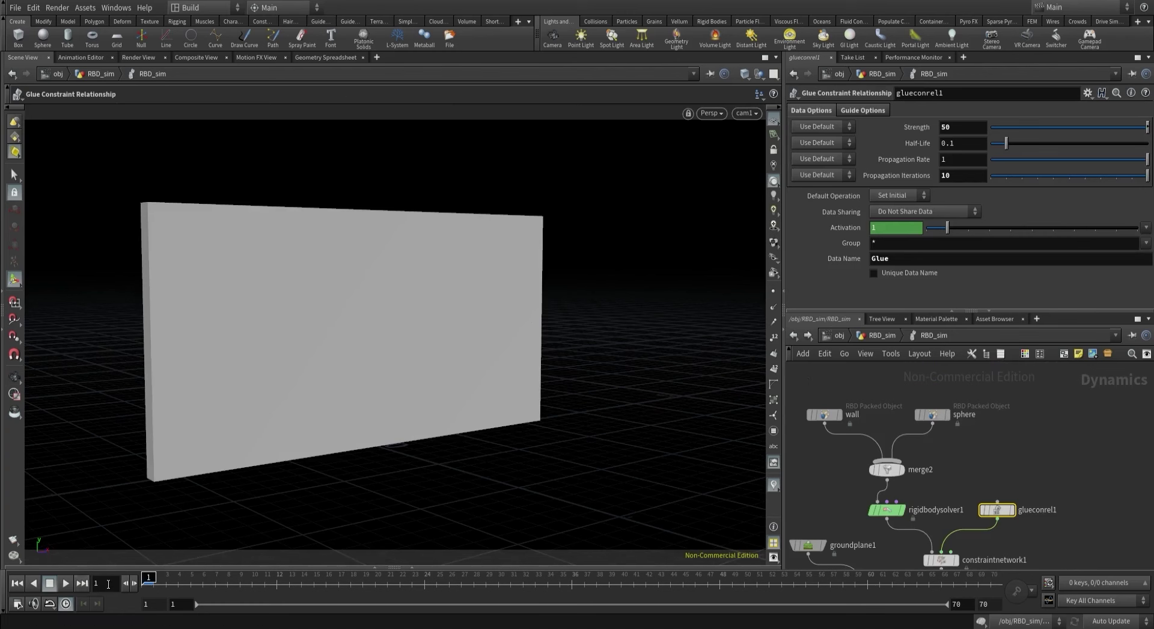
left_click(65, 582)
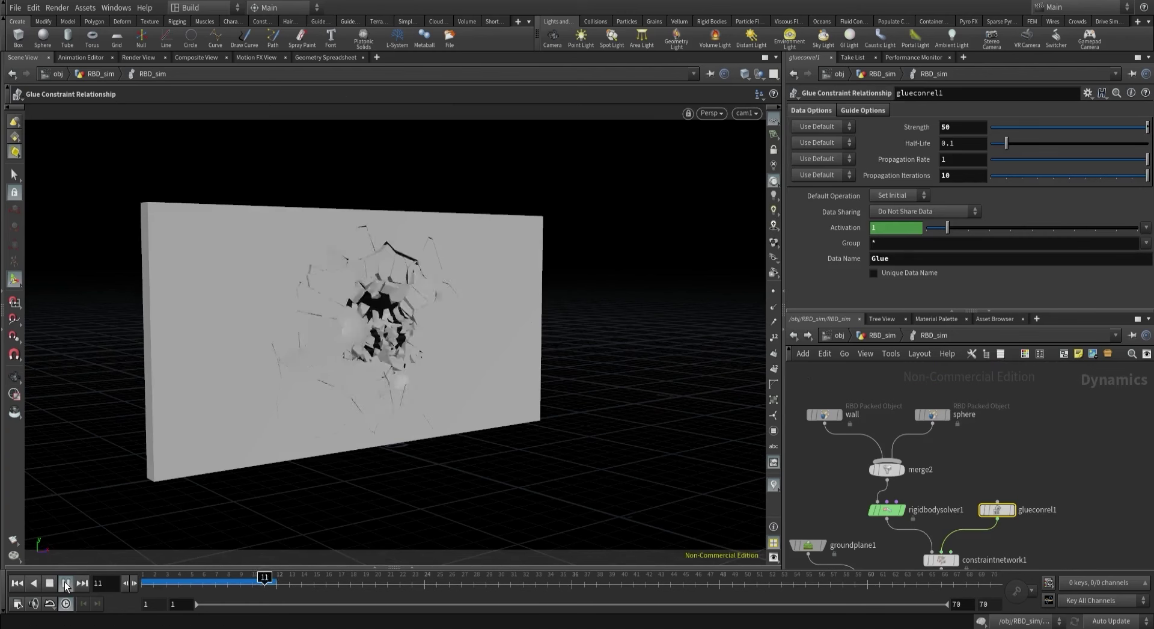
left_click(399, 581)
left_click(952, 175)
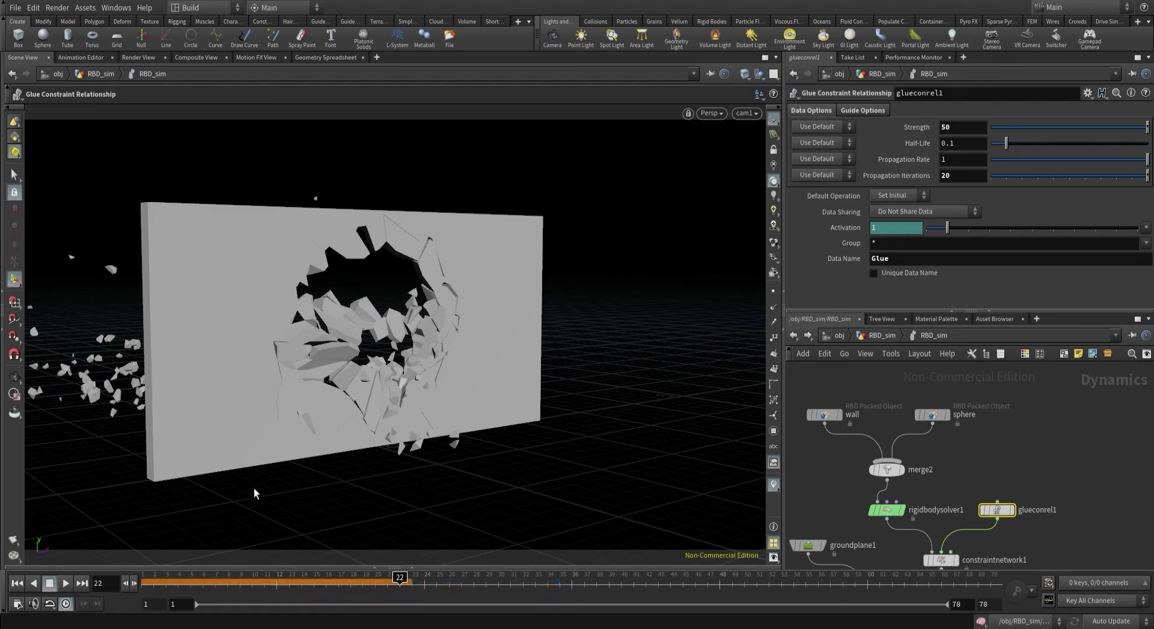
left_click(17, 583)
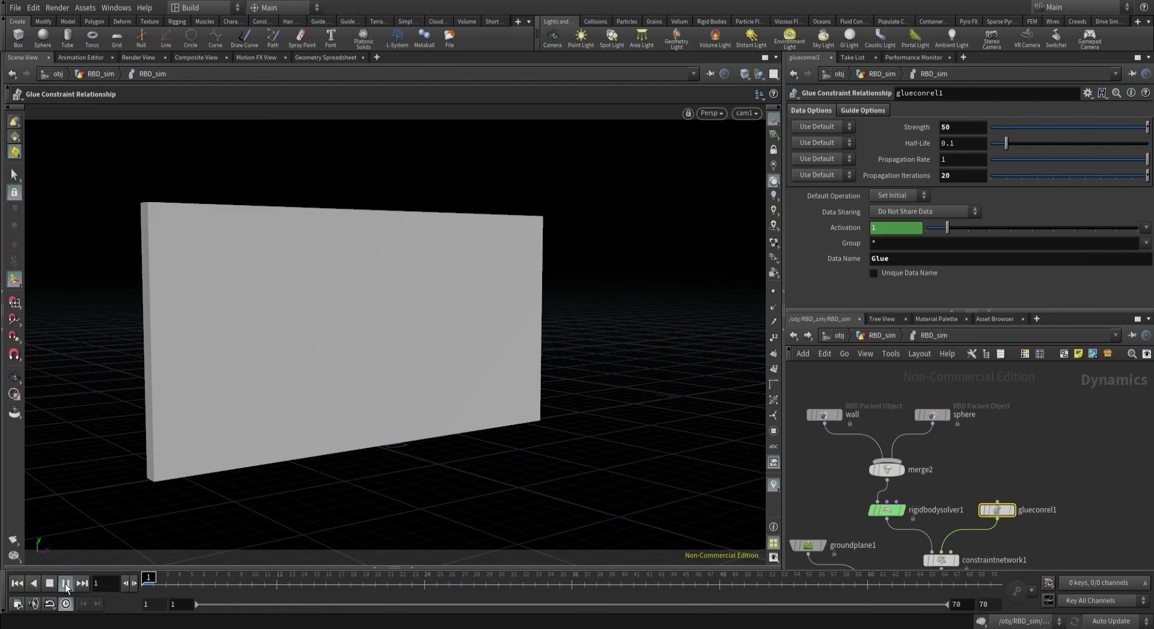
left_click(64, 583)
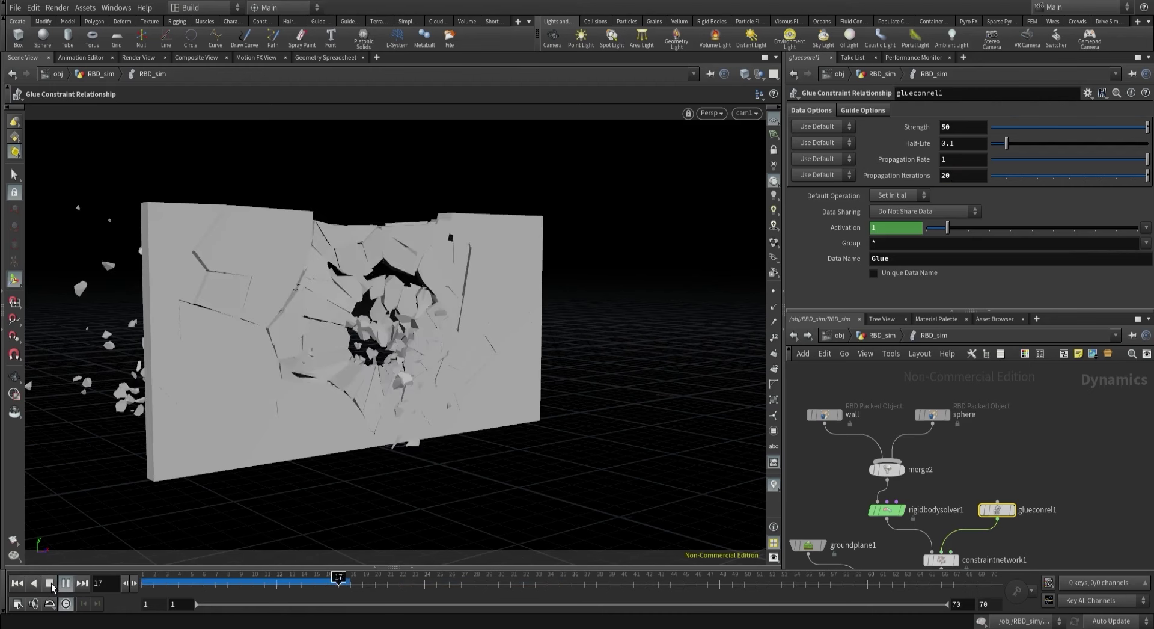
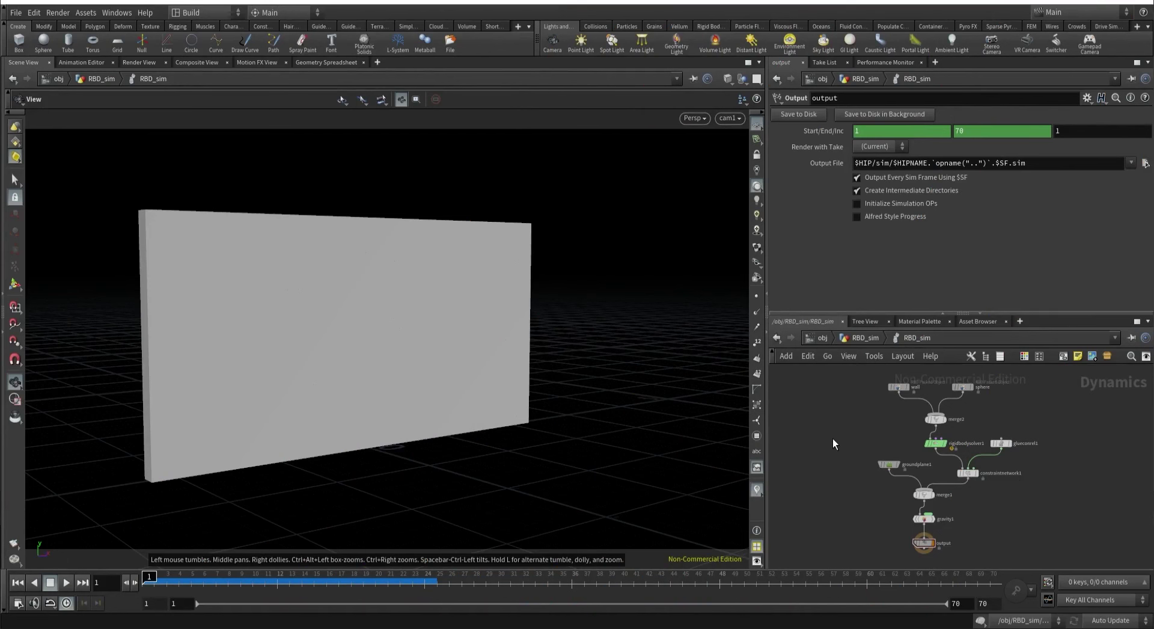
Add a Merge node wired into rigidbodysolver1.
middle_click_drag(841, 410, 849, 435)
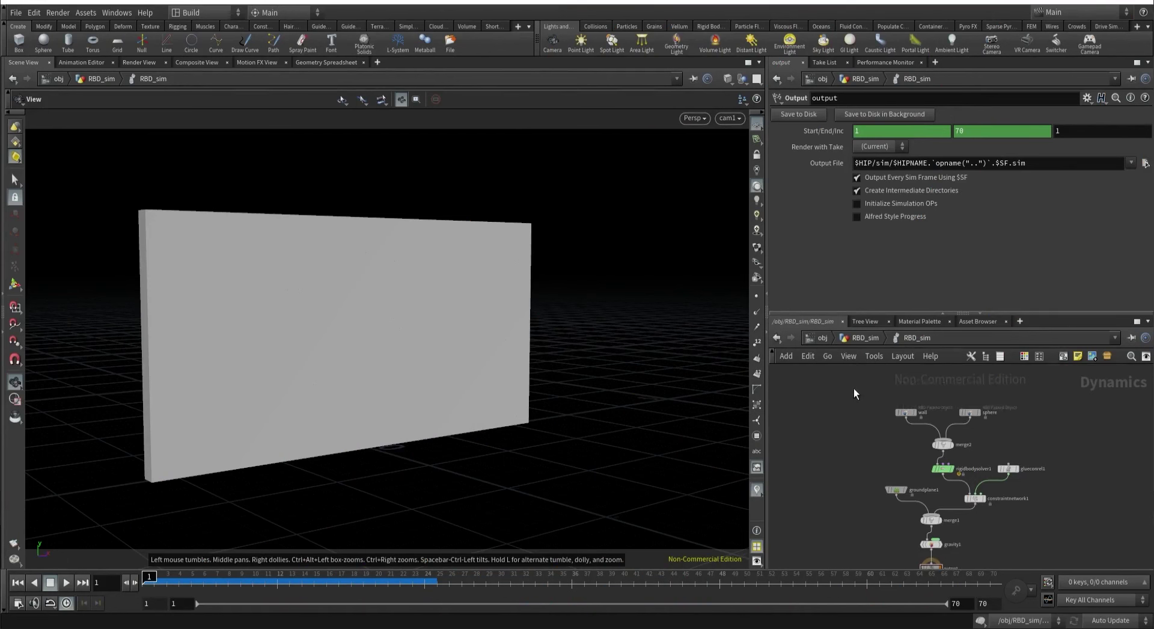
left_click_drag(852, 387, 902, 422)
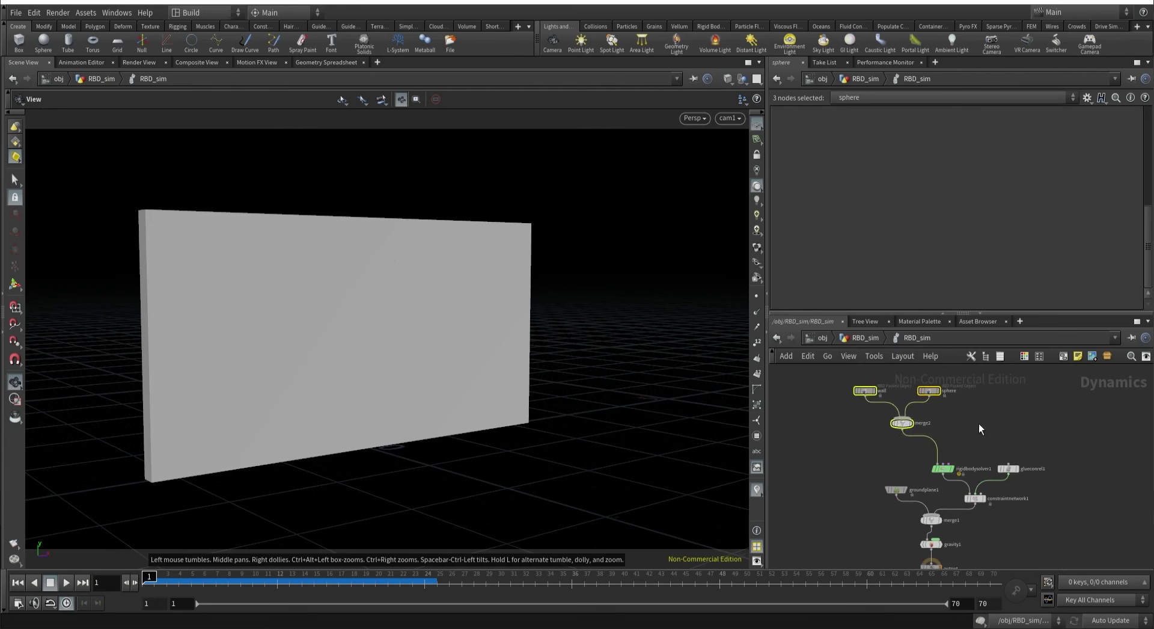
key("Tab")
type("merge")
key("Return")
left_click(978, 424)
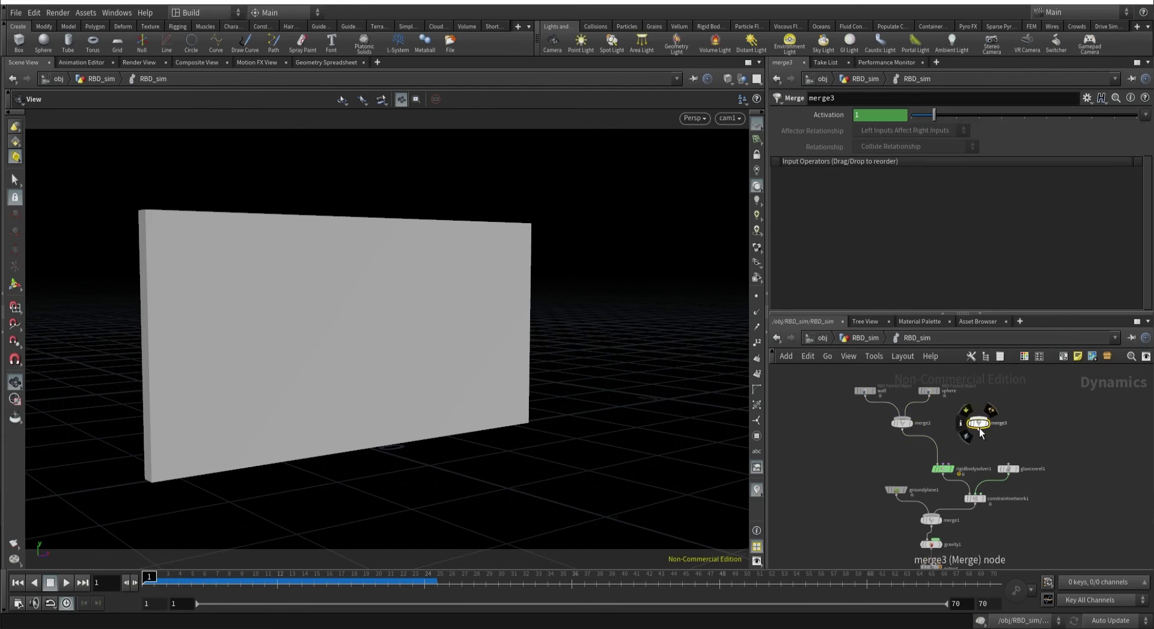
left_click_drag(978, 430, 949, 465)
Rename the new merge node to 'forces' and give it a colour.
double_click(1000, 423)
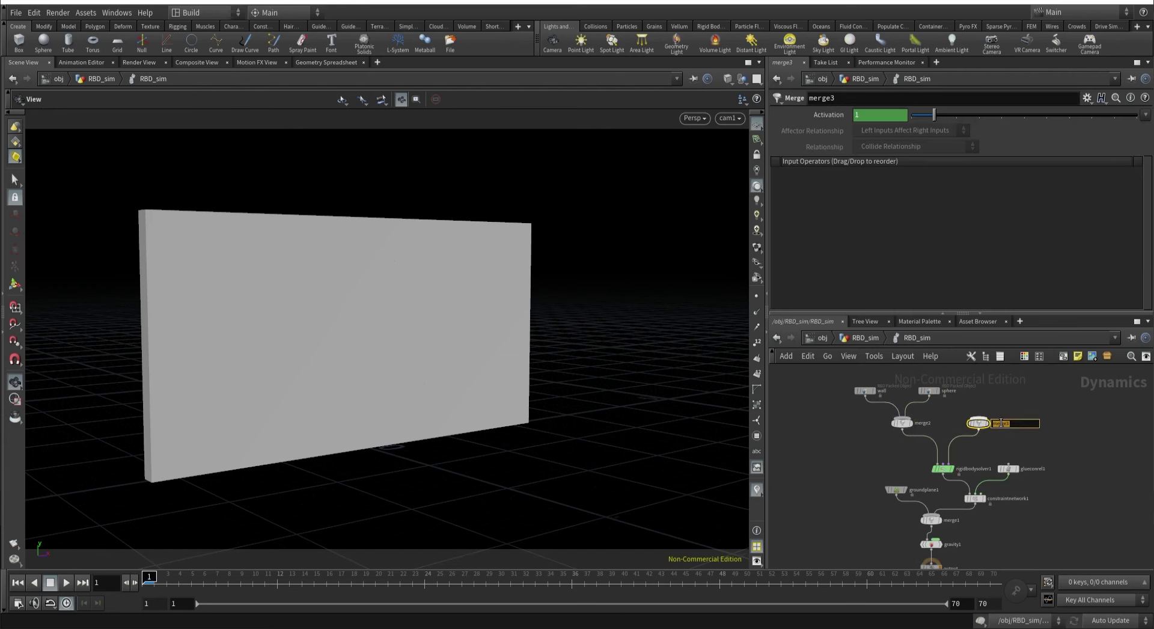
type("forces")
key("Return")
scroll(1001, 423, "up", 3)
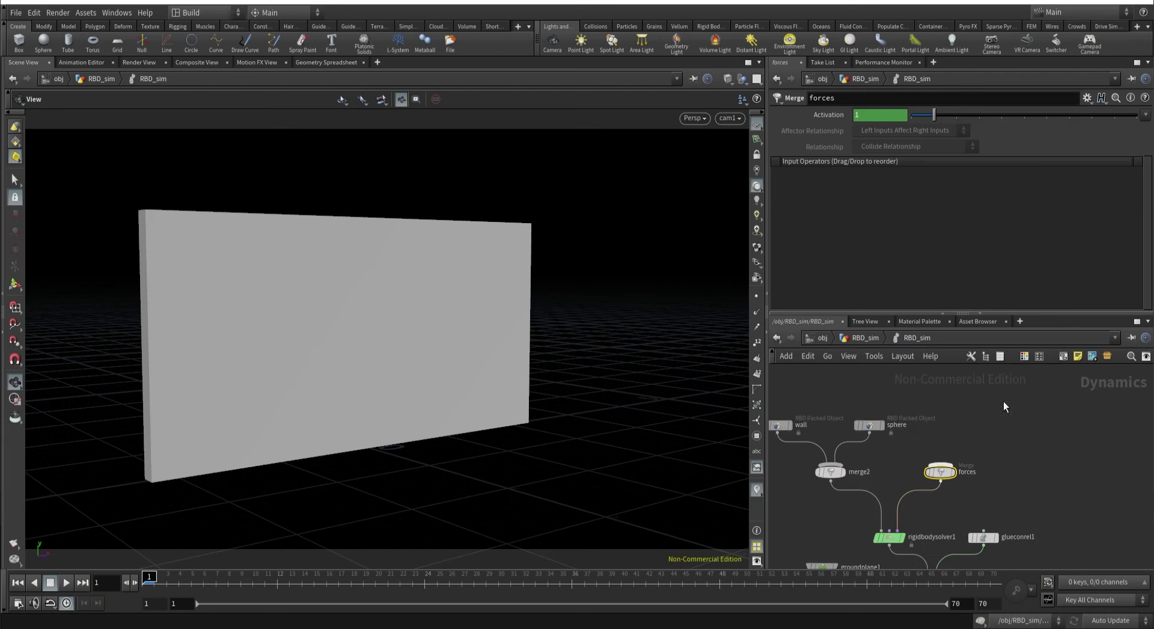
key("c")
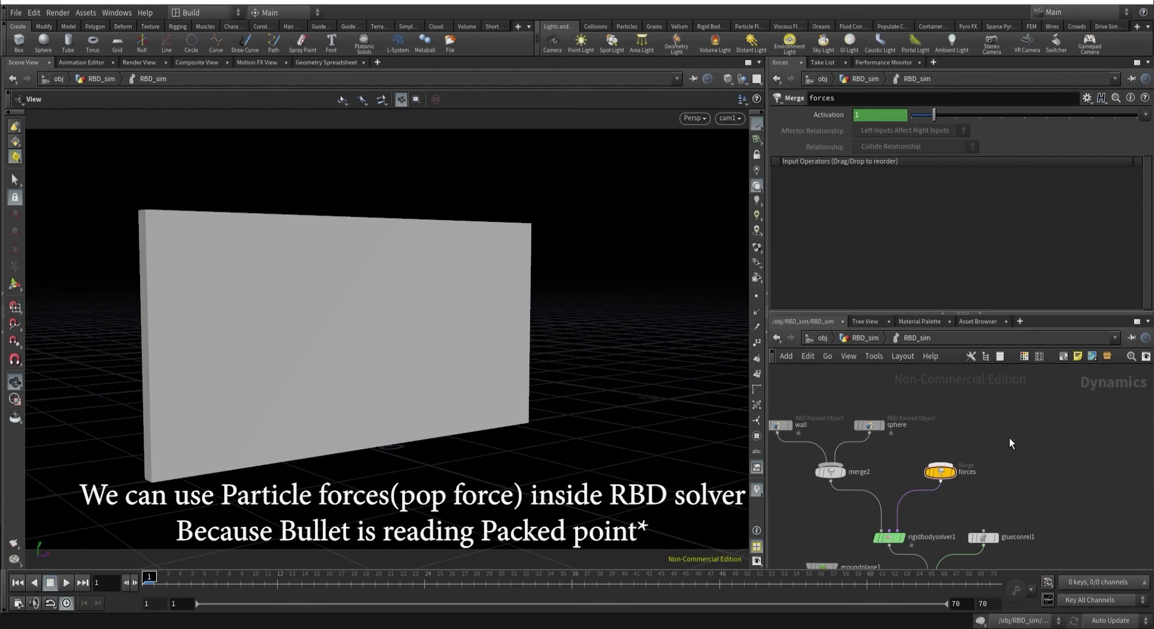
Feed a POP Drag with Air Resistance .001 into forces and watch the wall shatter.
key("Tab")
left_click(954, 398)
left_click(954, 406)
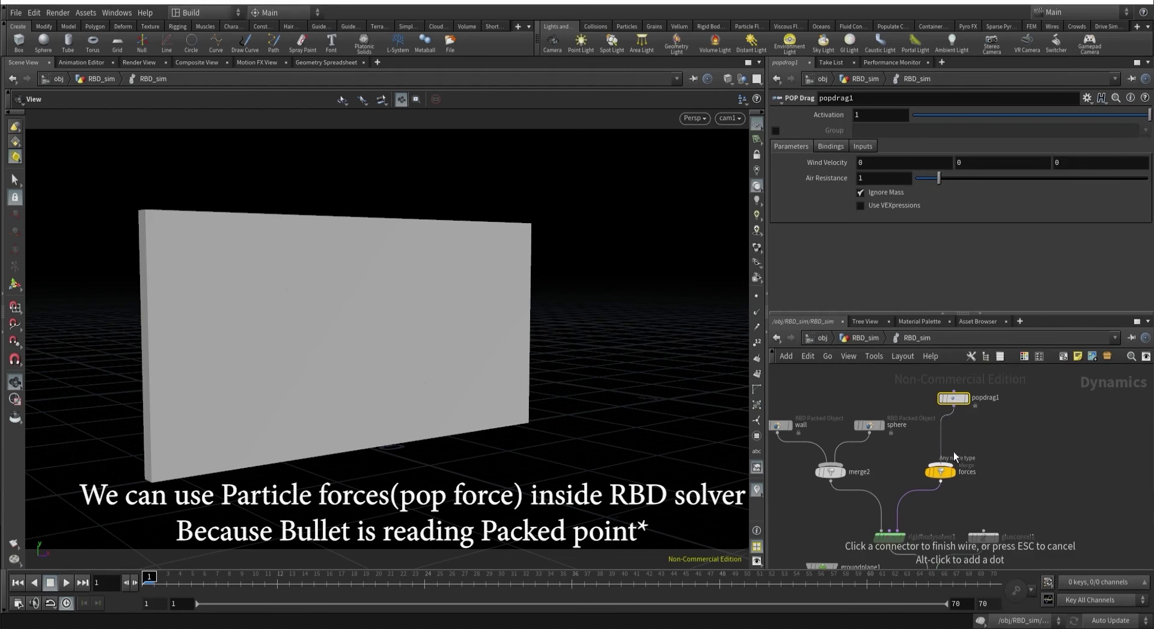
left_click(951, 468)
left_click(863, 177)
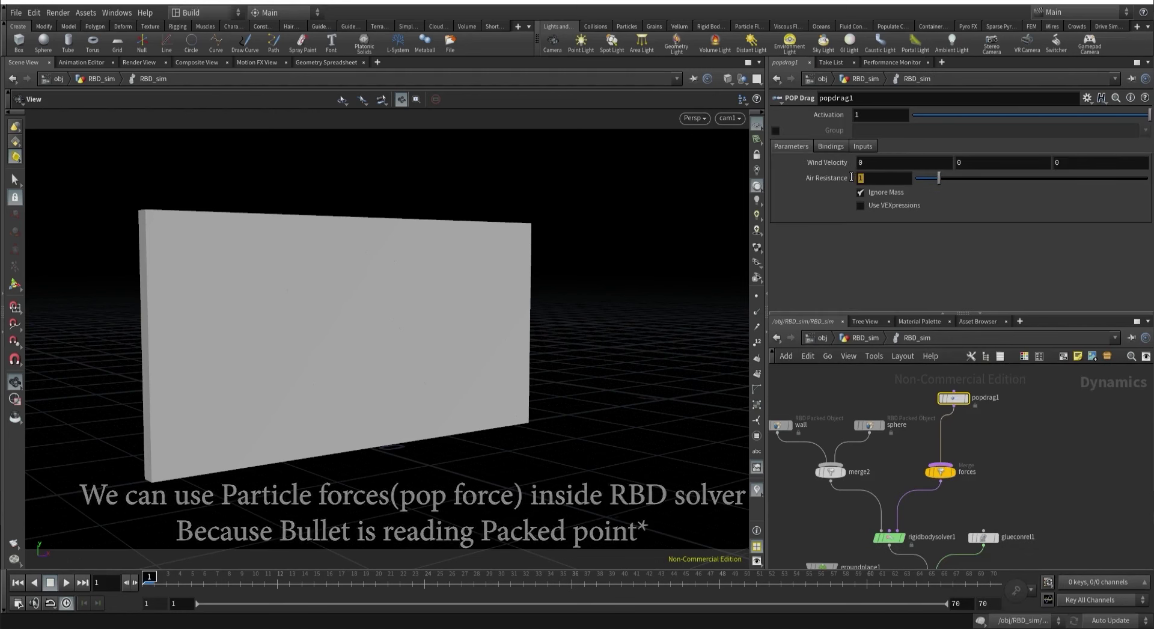
type(".001")
key("Return")
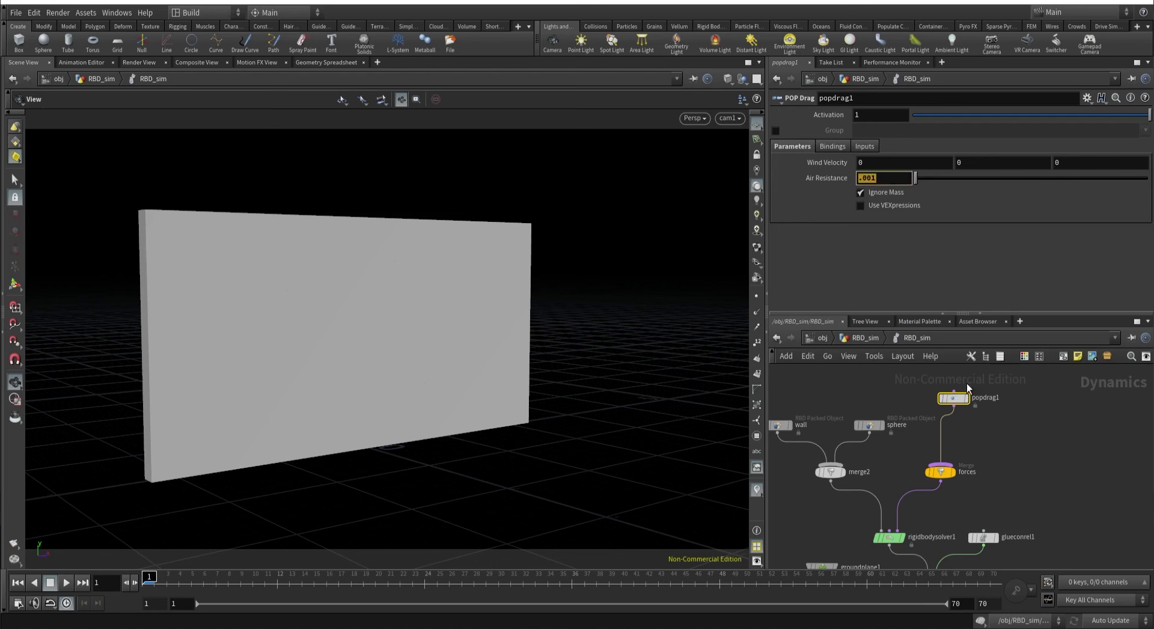
left_click(1032, 462)
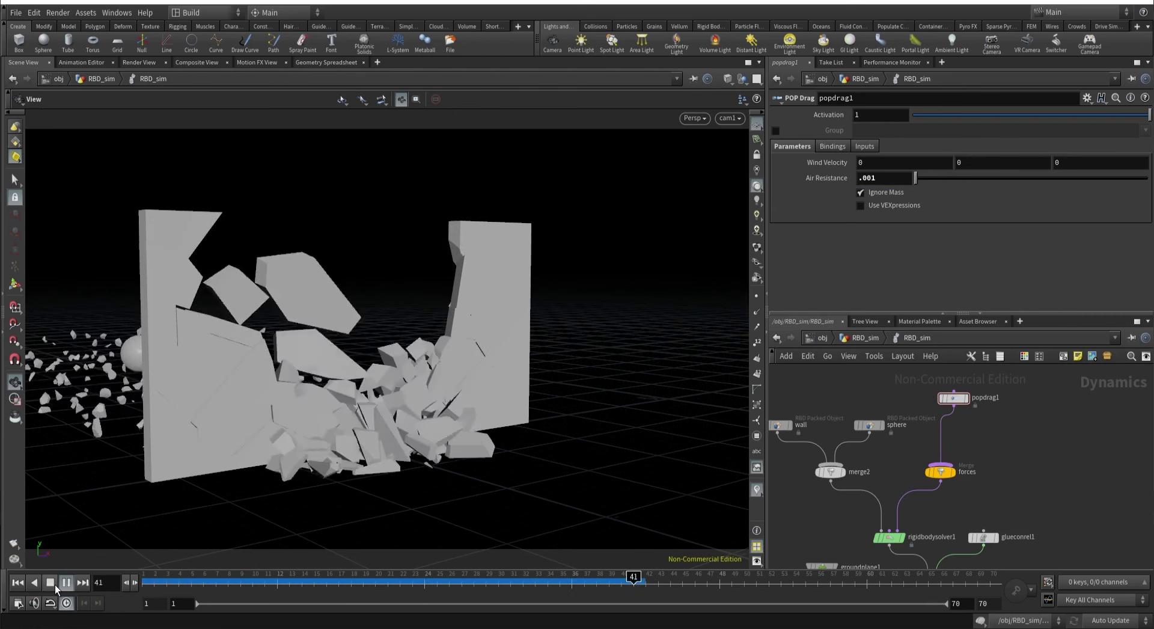
left_click(52, 583)
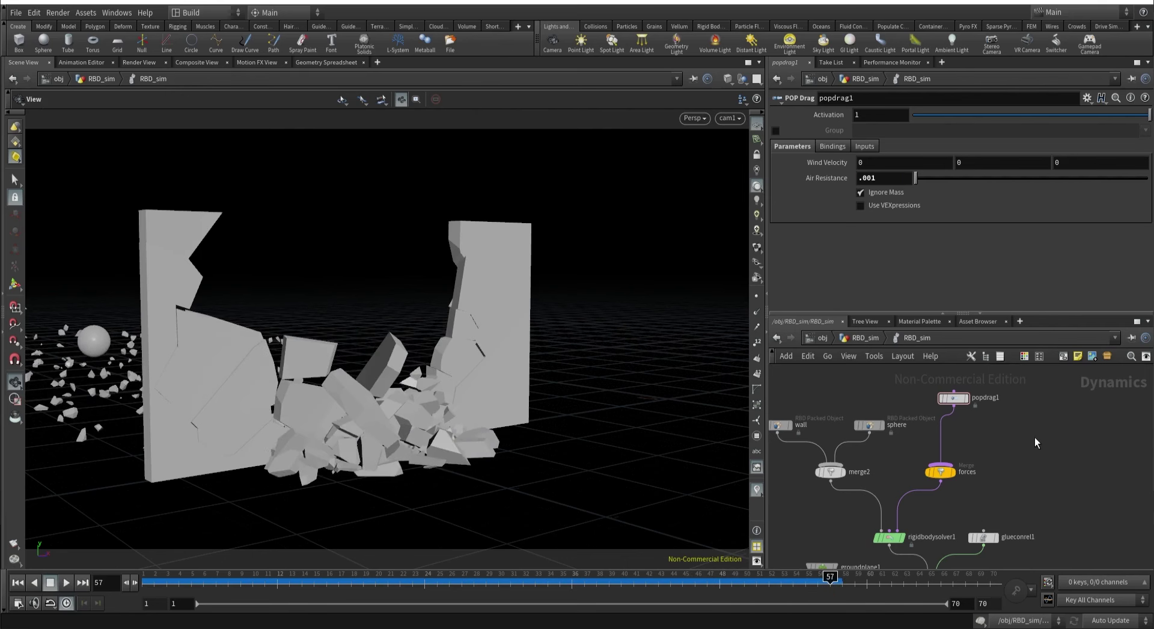
Add a POP Drag Spin into forces with Spin Resistance .001.
key("Tab")
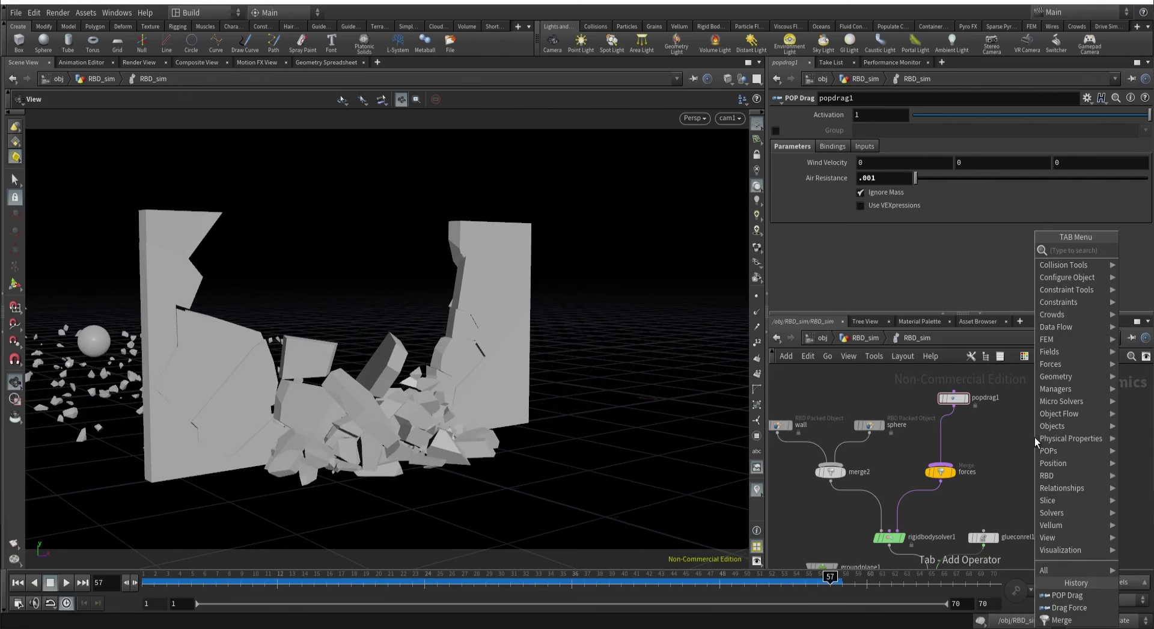
key("Return")
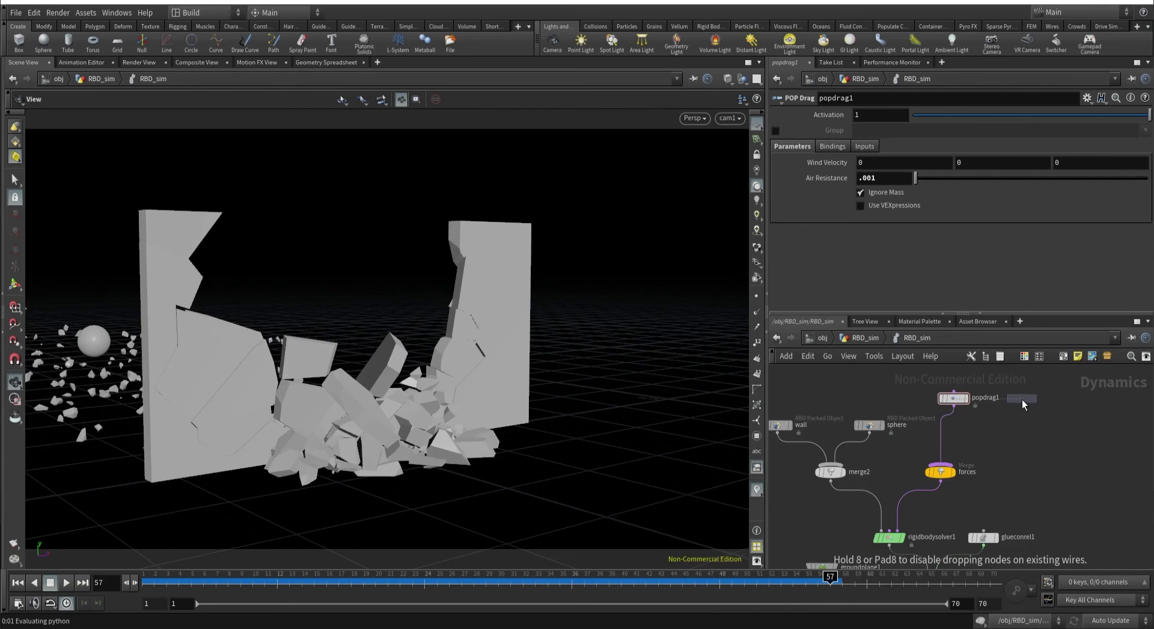
left_click(1022, 399)
left_click(1022, 406)
left_click(943, 464)
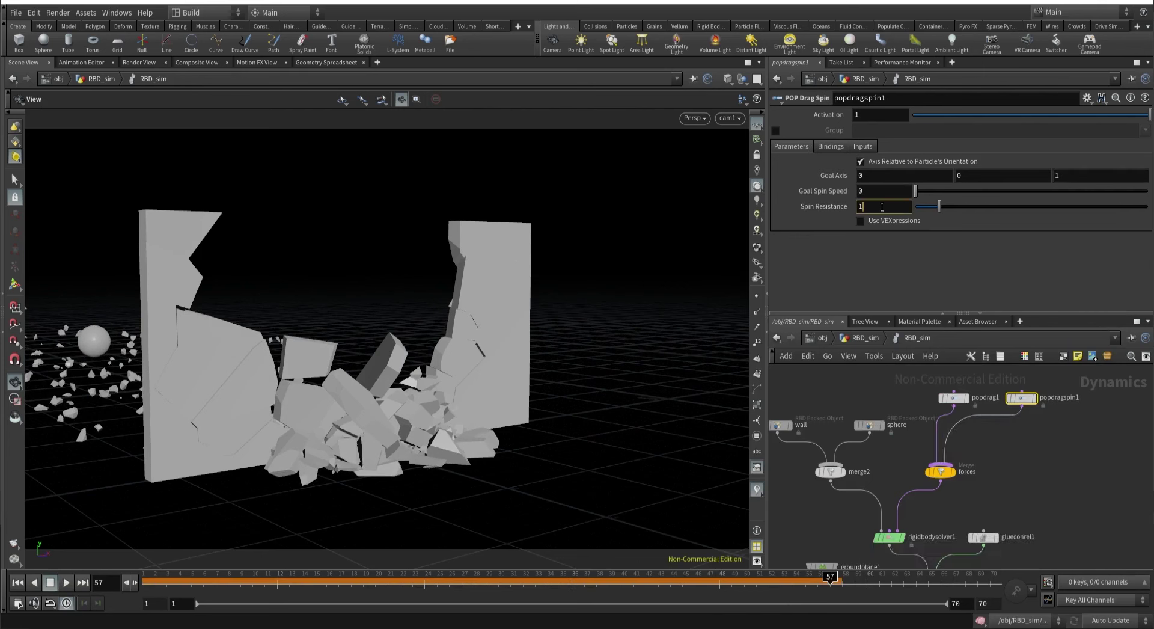
left_click(881, 207)
type(".001")
key("Return")
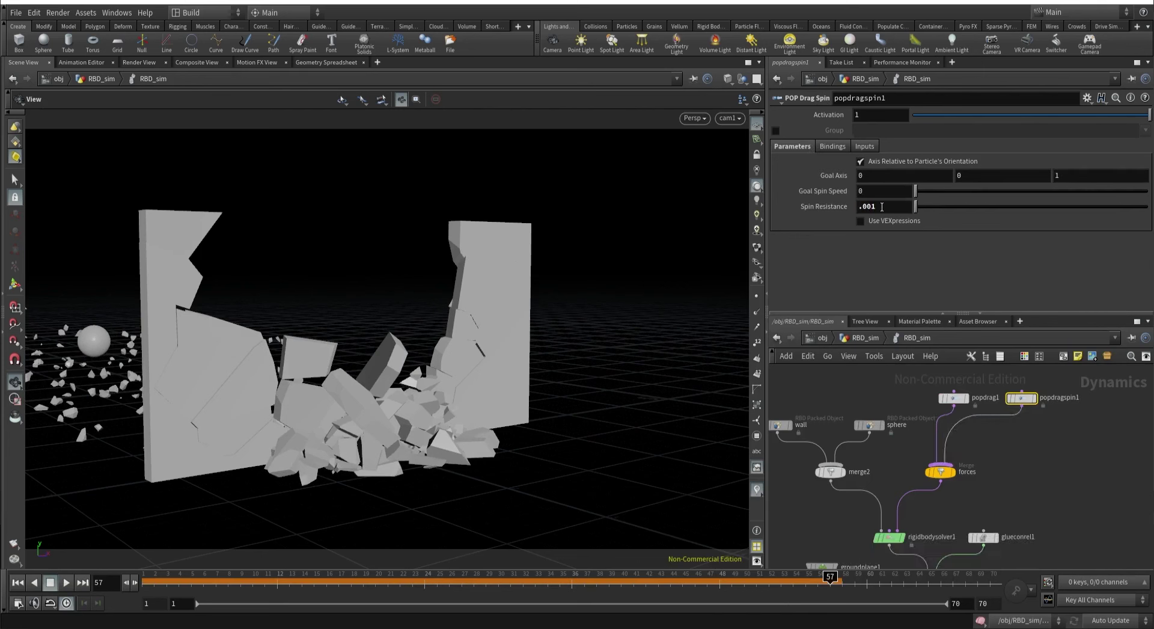
Replay the simulation through frame 70, then return to the RBD_sim geometry level.
left_click(30, 582)
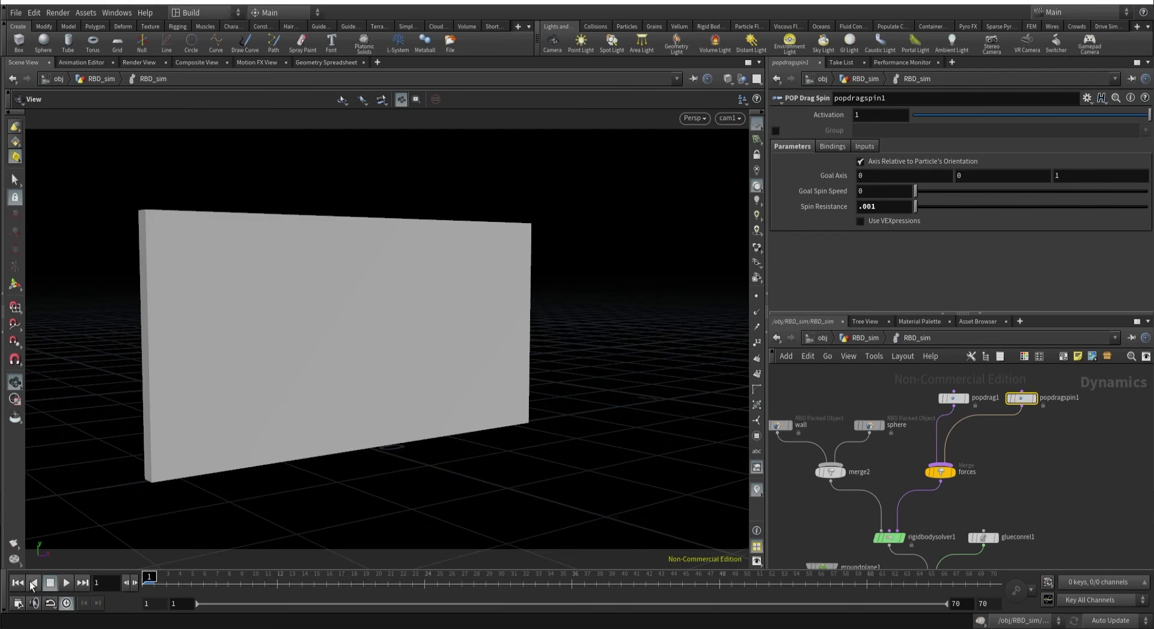
left_click(66, 584)
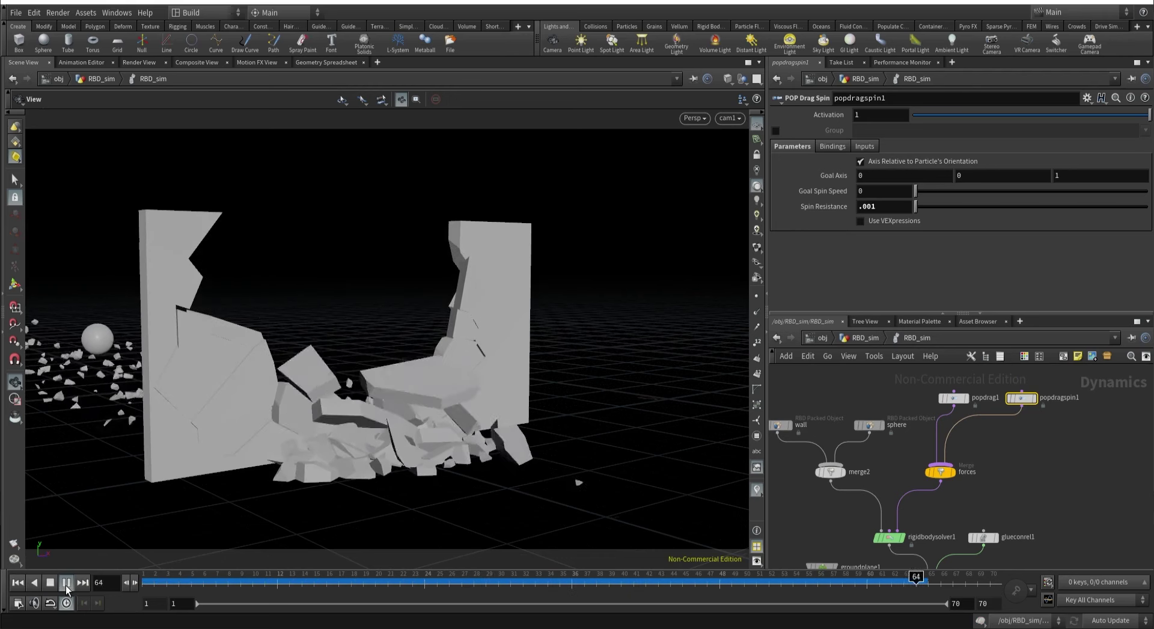
left_click_drag(120, 517, 445, 363)
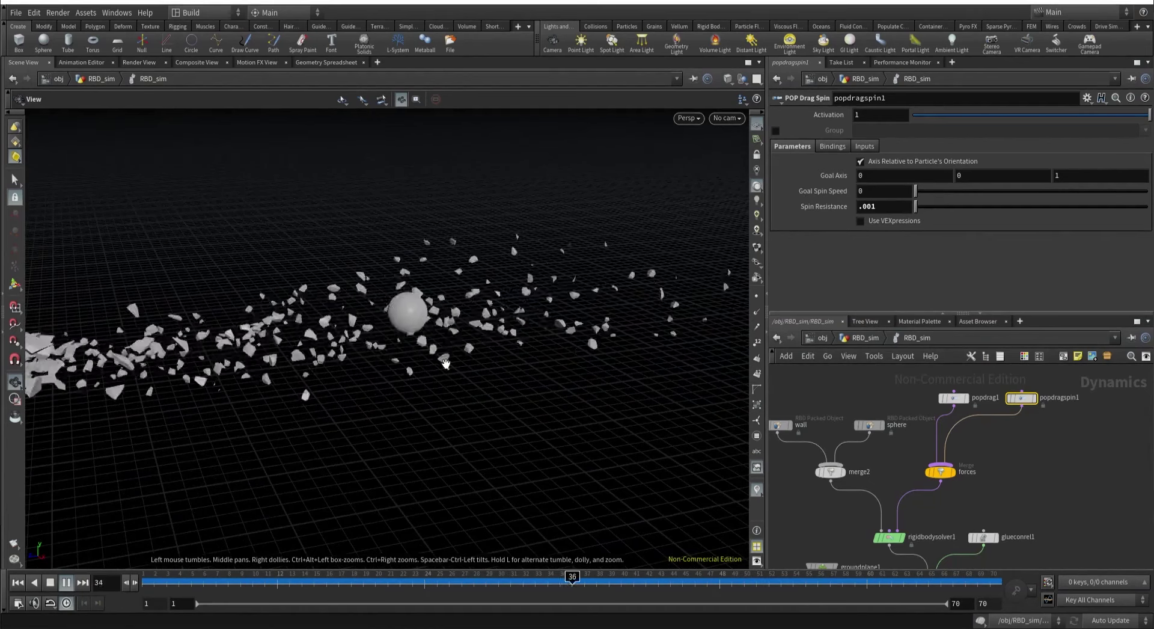
key("Escape")
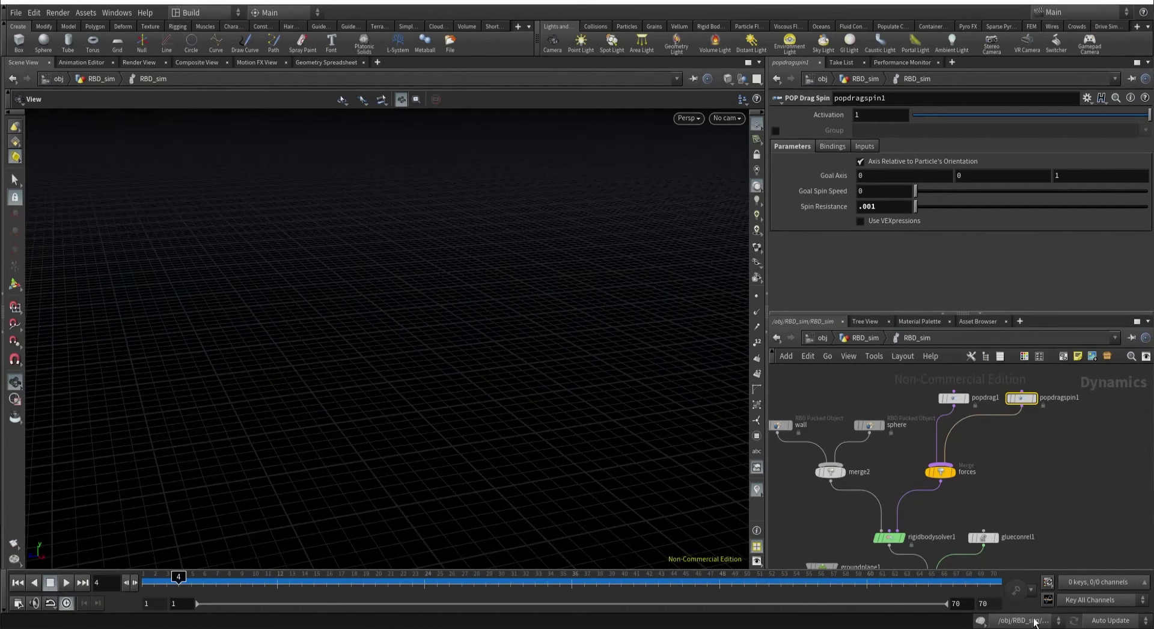
key("Up")
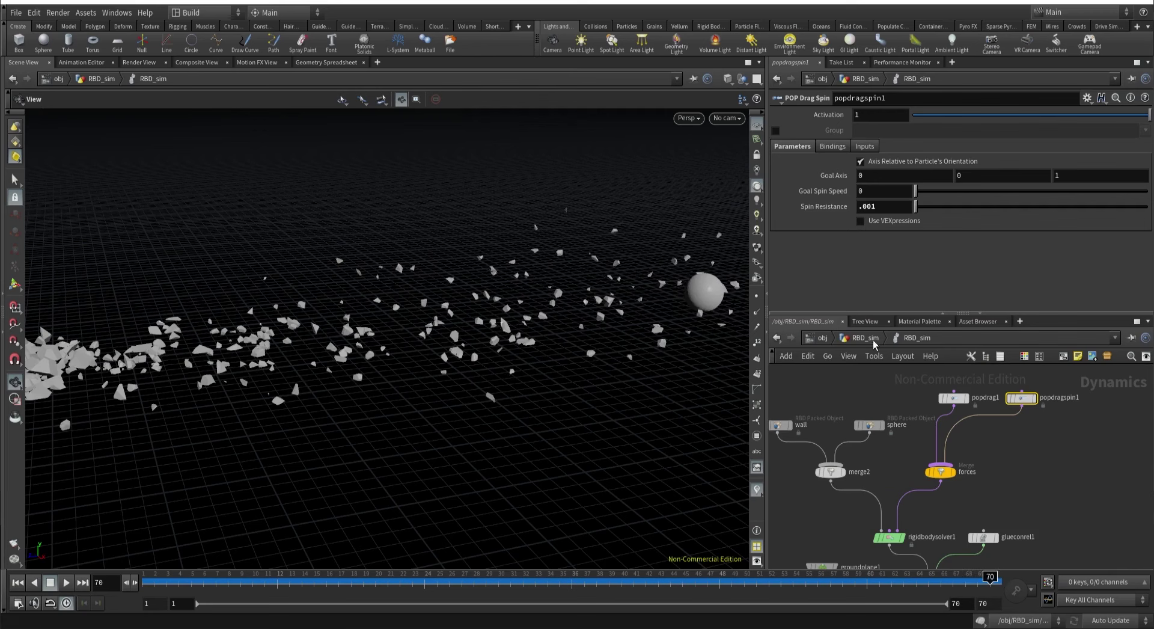
left_click(864, 340)
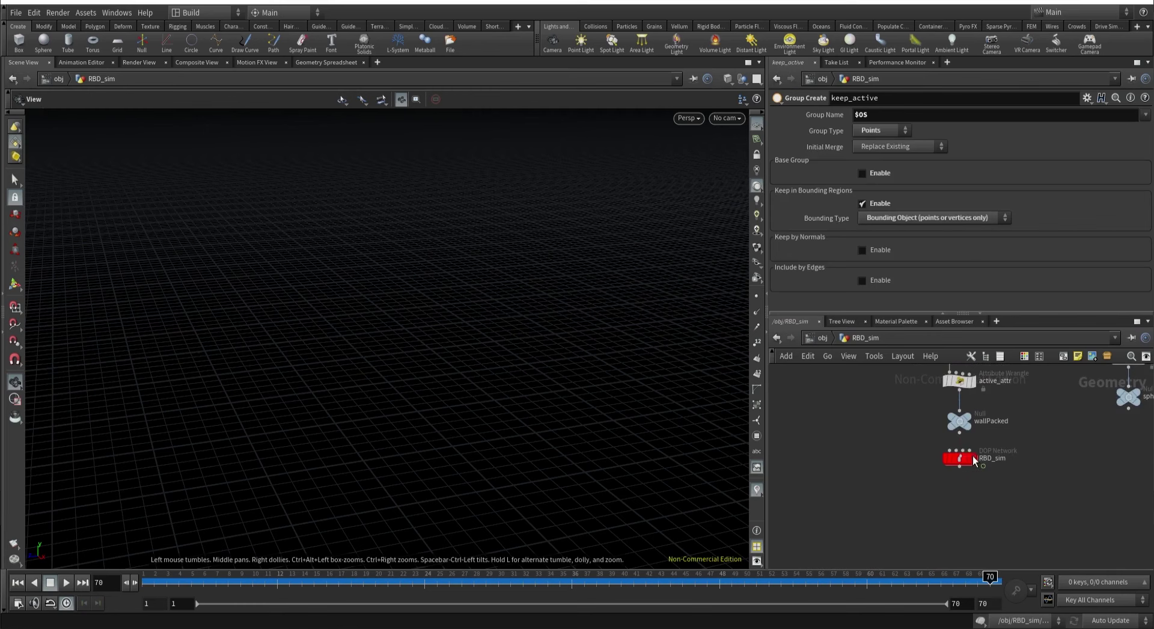
Display the RBD_sim result and frame the debris in front view.
left_click(973, 459)
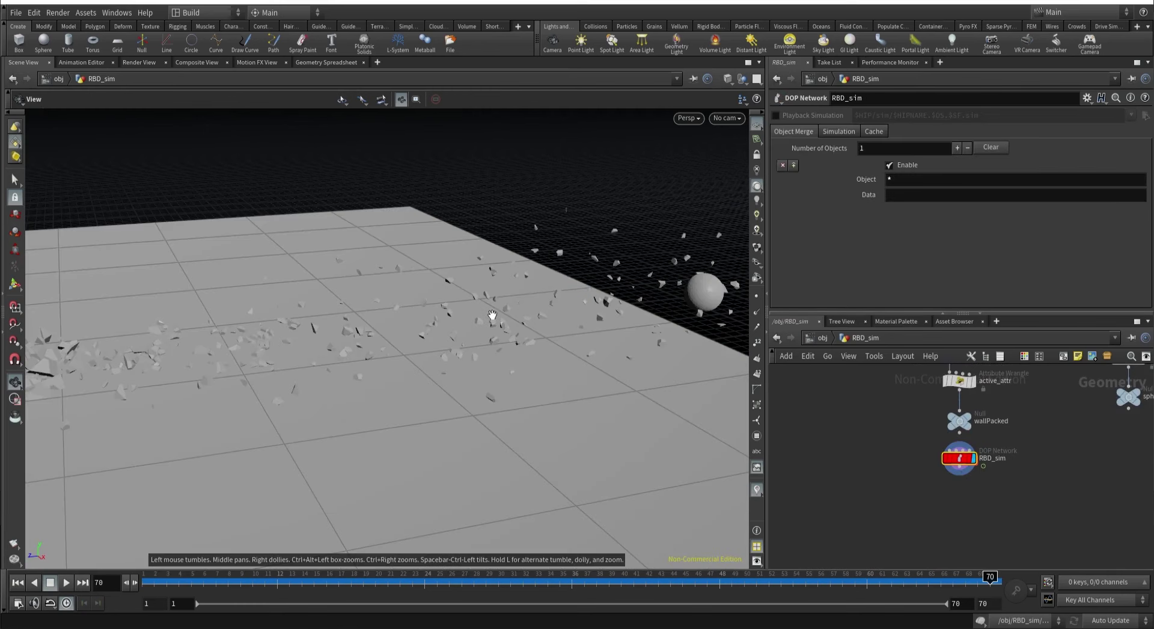
left_click_drag(492, 315, 428, 333)
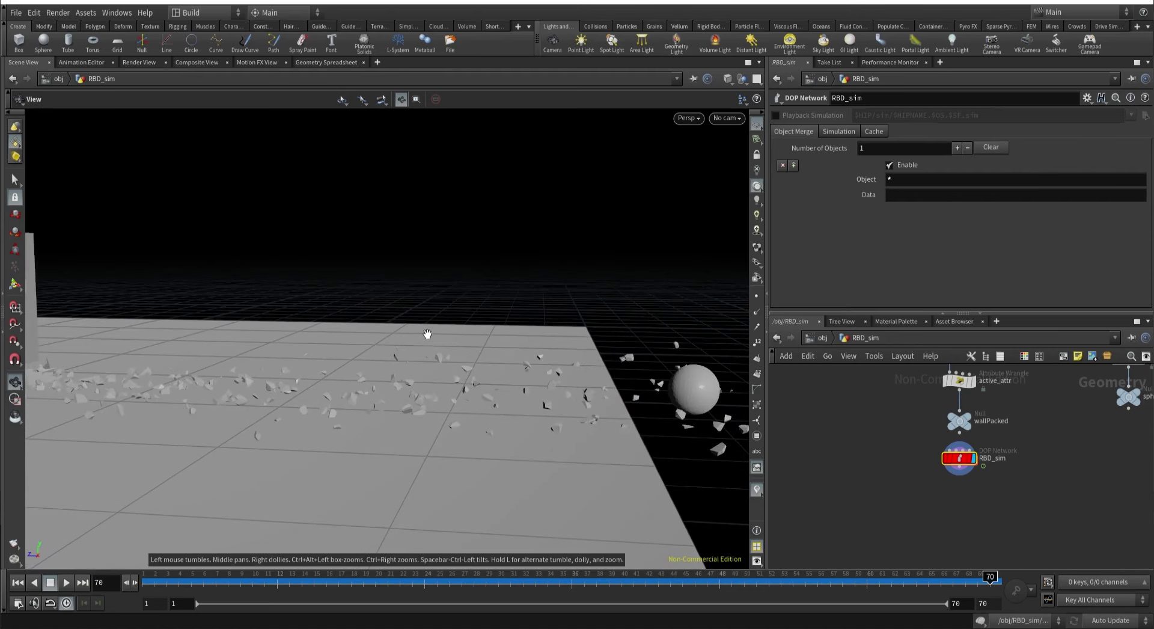
left_click(685, 118)
mouse_move(697, 143)
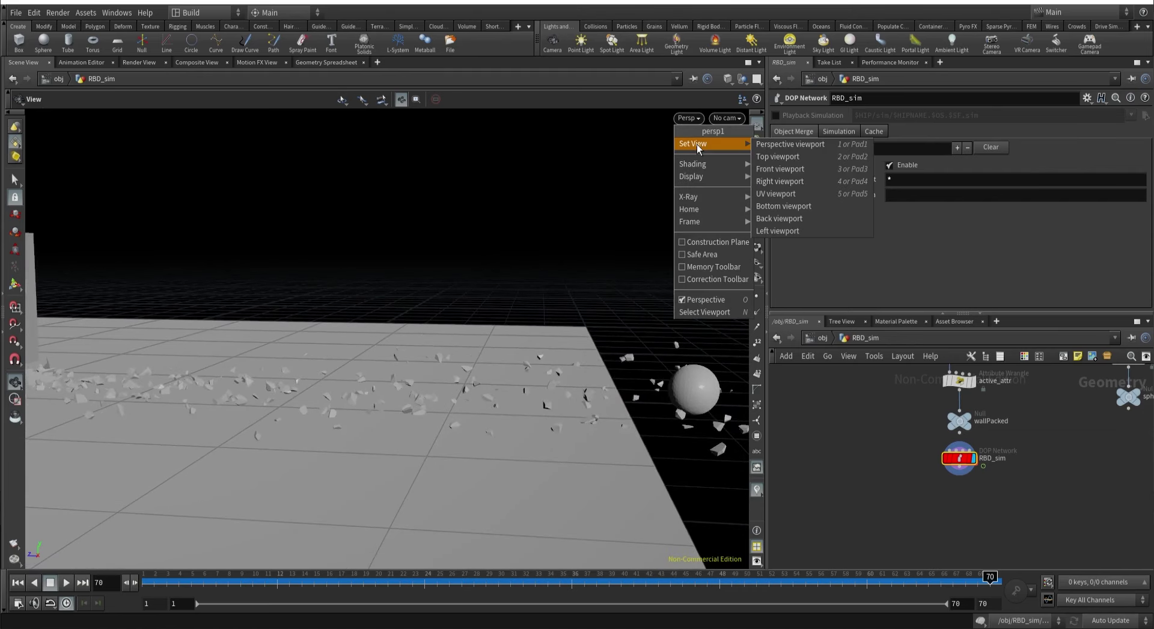
key("Escape")
key("space+3")
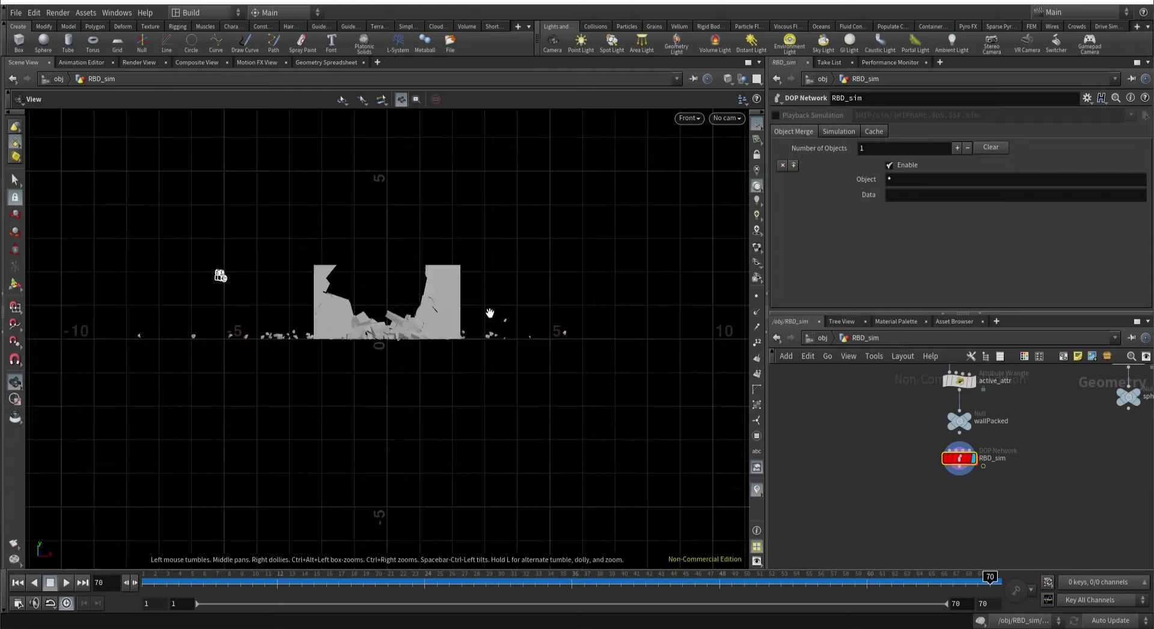
scroll(407, 326, "up", 4)
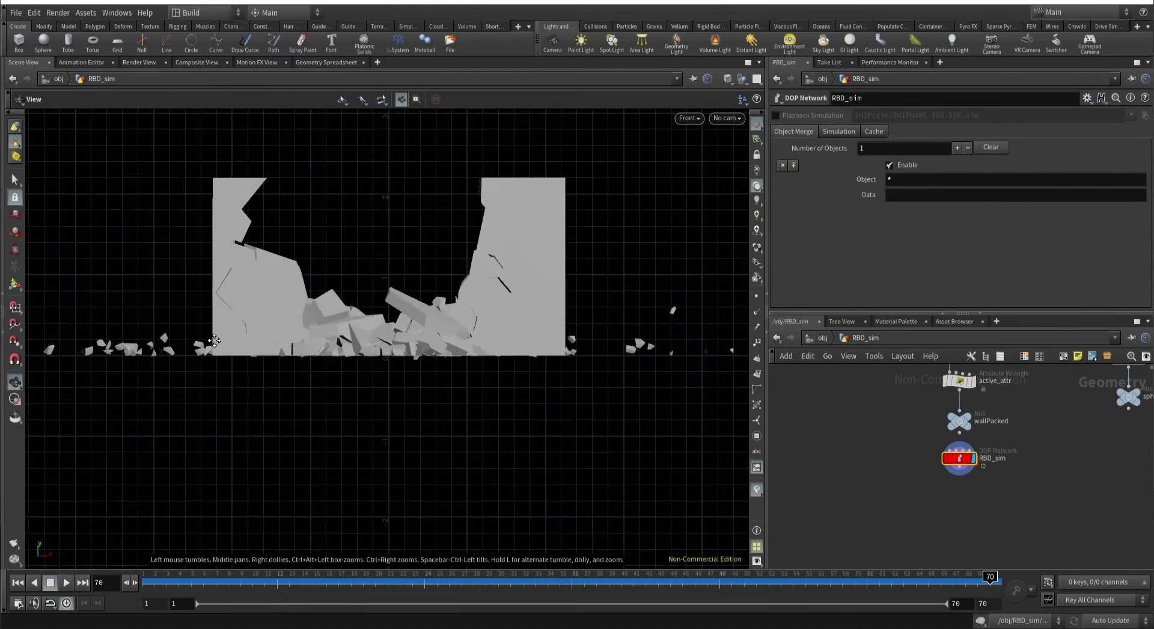
middle_click_drag(292, 332, 421, 318)
scroll(428, 314, "up", 5)
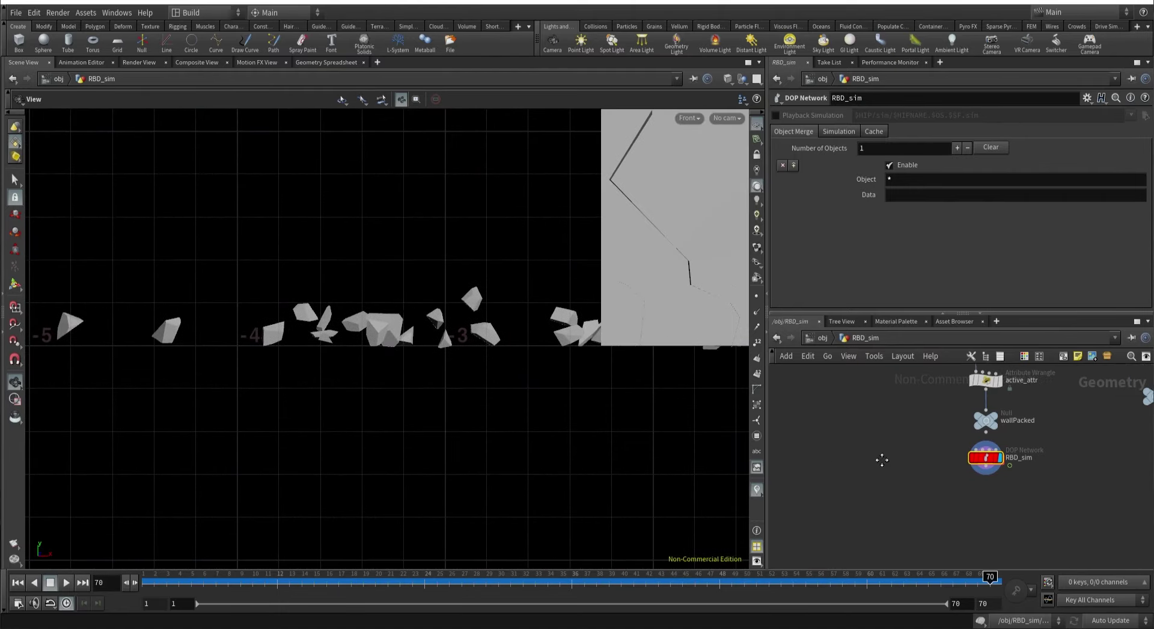
Create a Line guide node and move it left to X −2.59.
key("Tab")
type("lin")
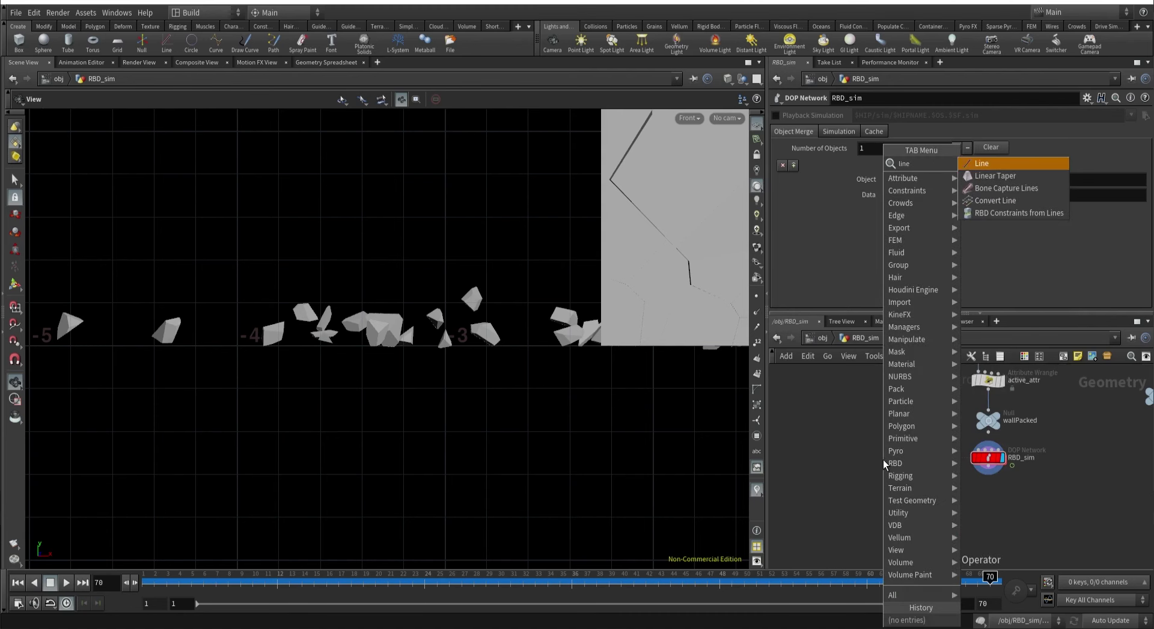
key("Return")
left_click(883, 459)
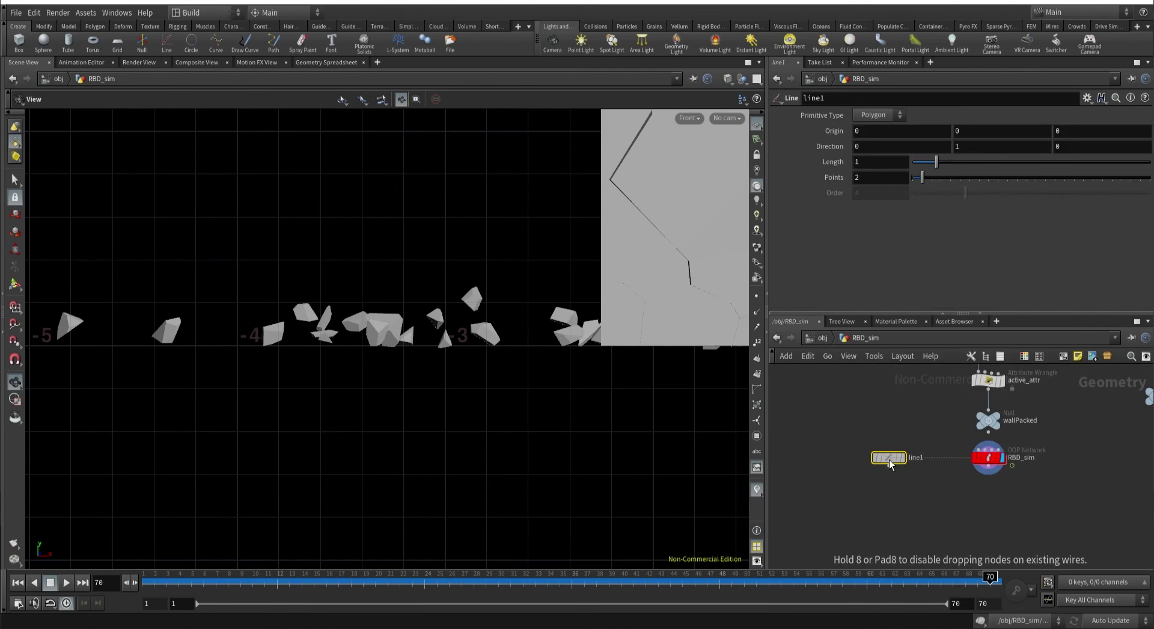
mouse_move(909, 461)
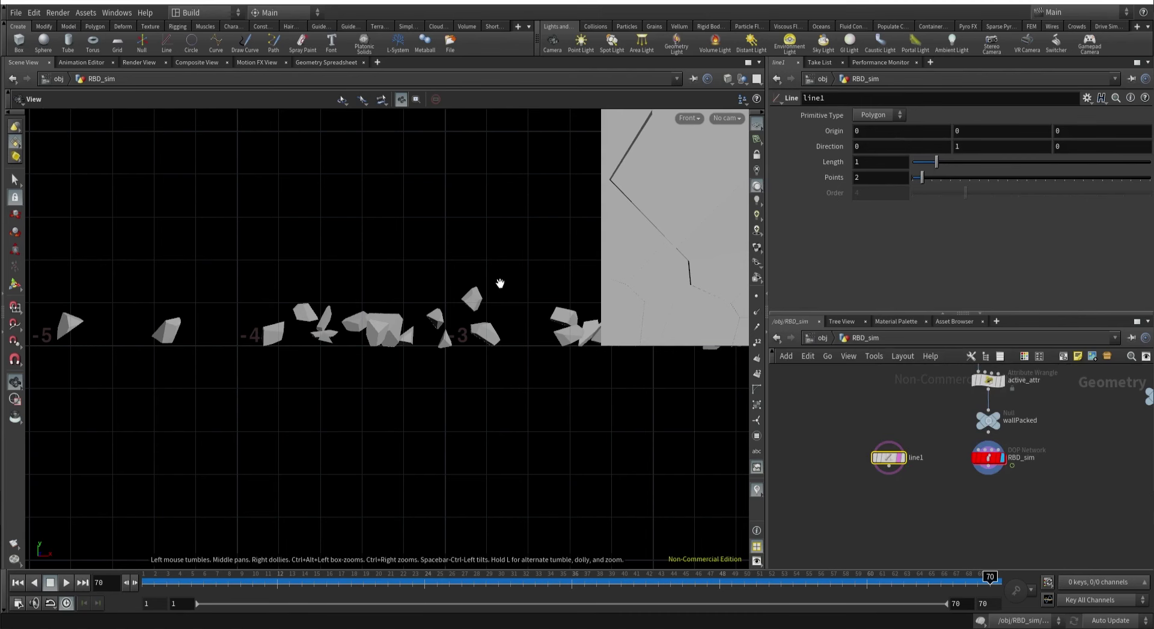
left_click(15, 285)
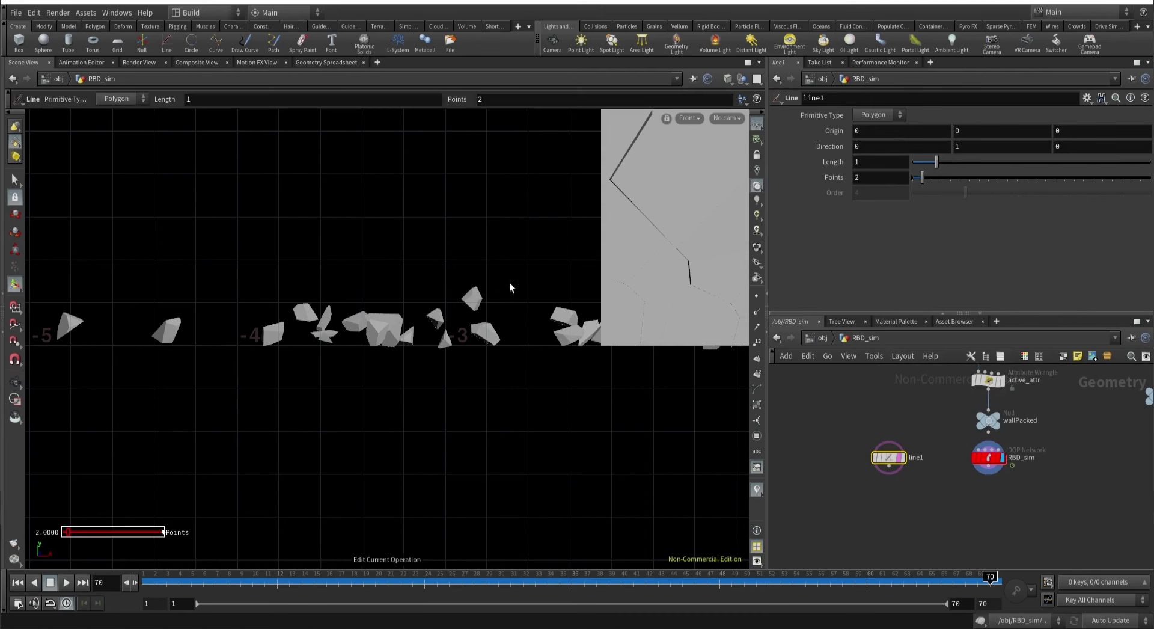
scroll(509, 283, "down", 5)
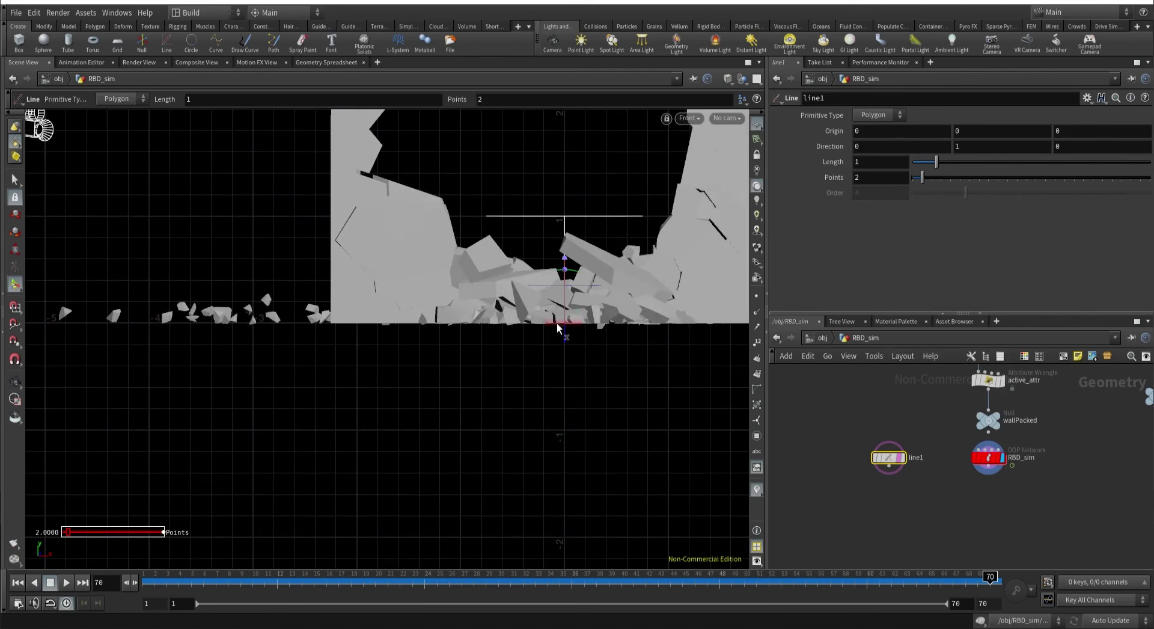
left_click_drag(557, 328, 286, 322)
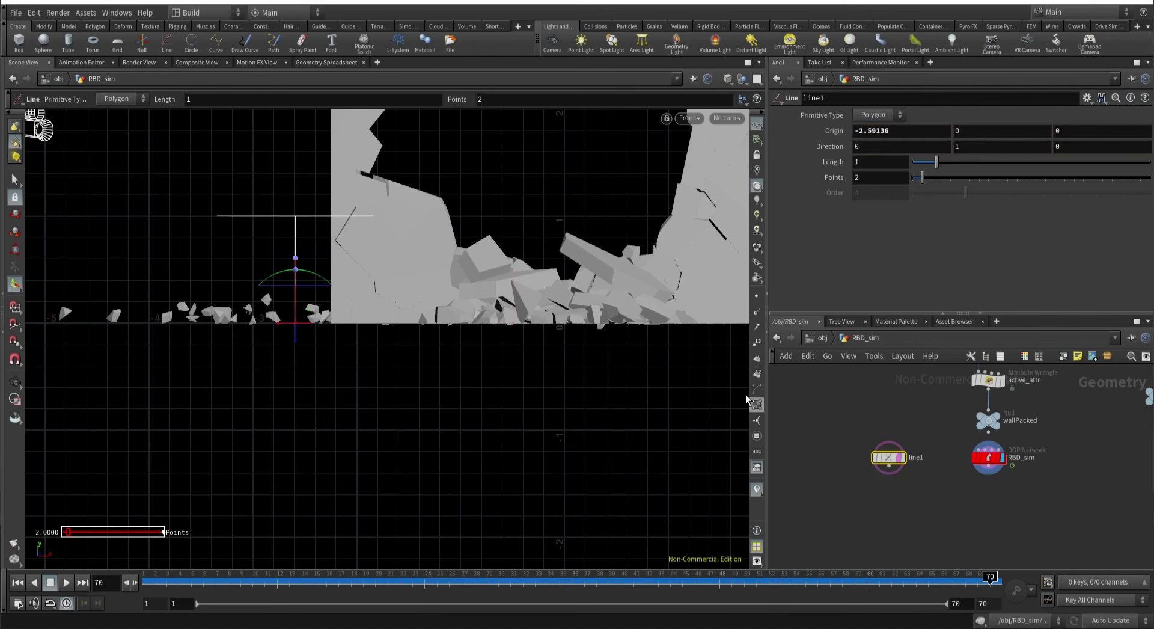
key("Escape")
scroll(388, 299, "up", 3)
scroll(388, 299, "up", 2)
key("Return")
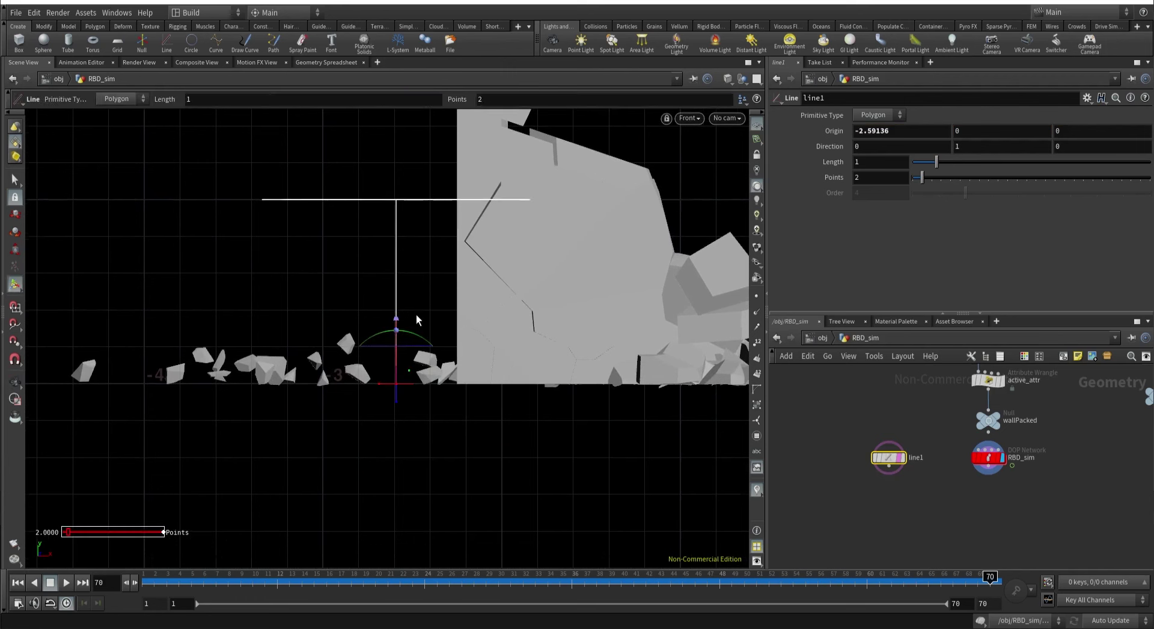
Merge line1 and RBD_sim together in a new merge node.
key("ctrl+z")
left_click(933, 509)
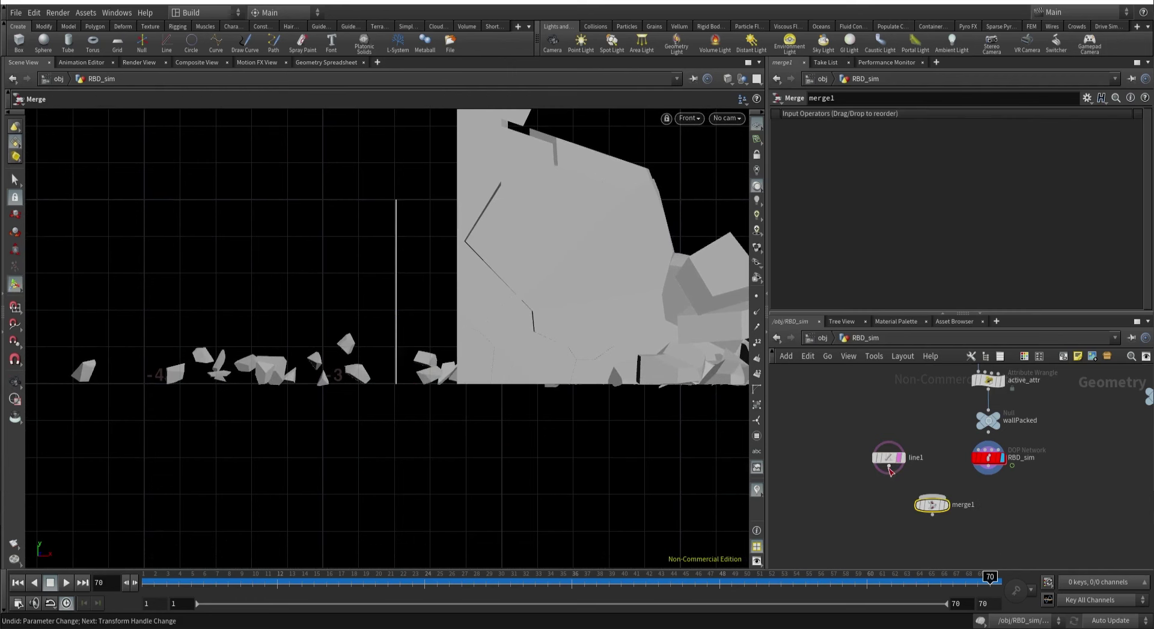
left_click_drag(888, 466, 932, 497)
left_click_drag(986, 472, 933, 503)
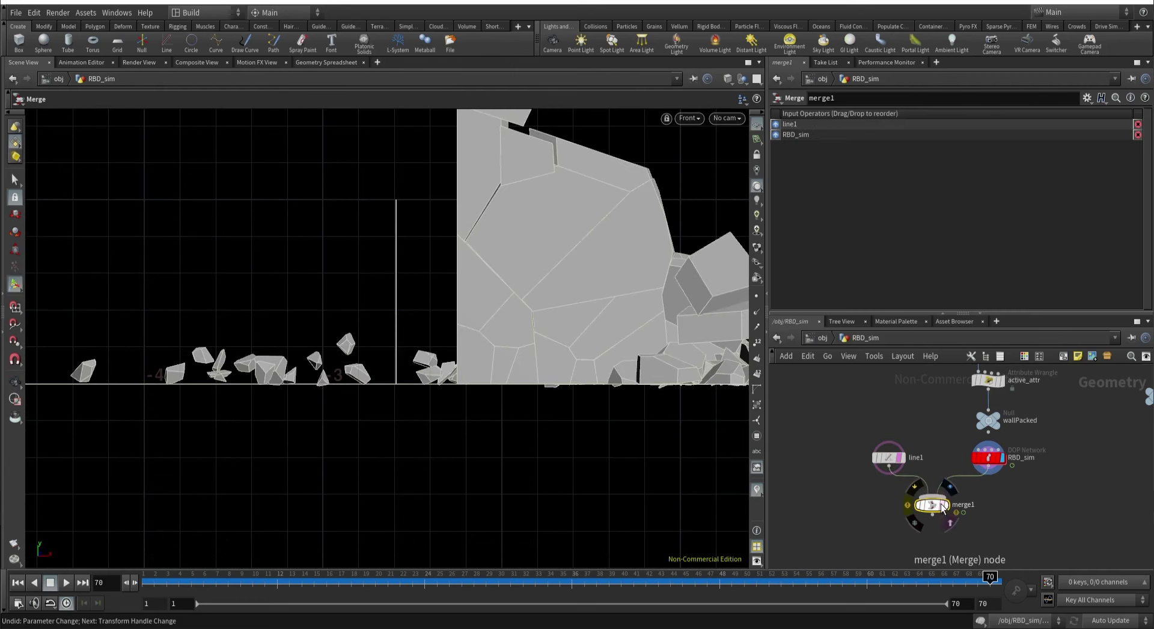
Set the guide line's Length to 0.3.
left_click(886, 457)
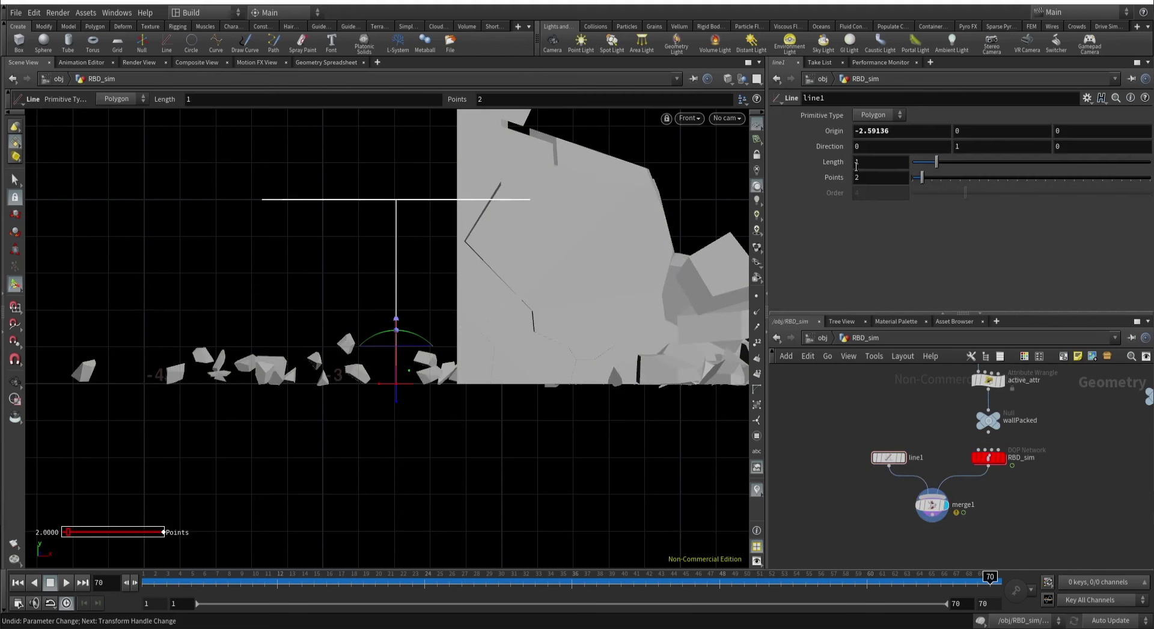
left_click_drag(926, 162, 937, 163)
middle_click(882, 162)
middle_click_drag(882, 162, 833, 162)
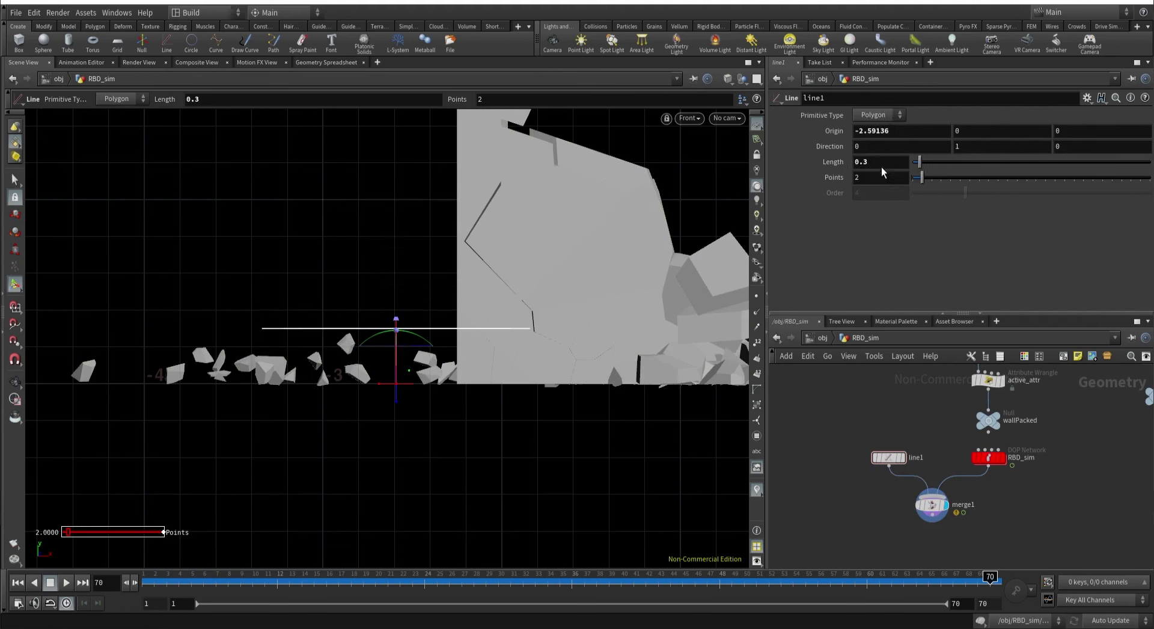
scroll(920, 459, "up", 5)
Rename the line 'floorDrag_guide' and enter RBD_sim's dynamics network.
double_click(937, 452)
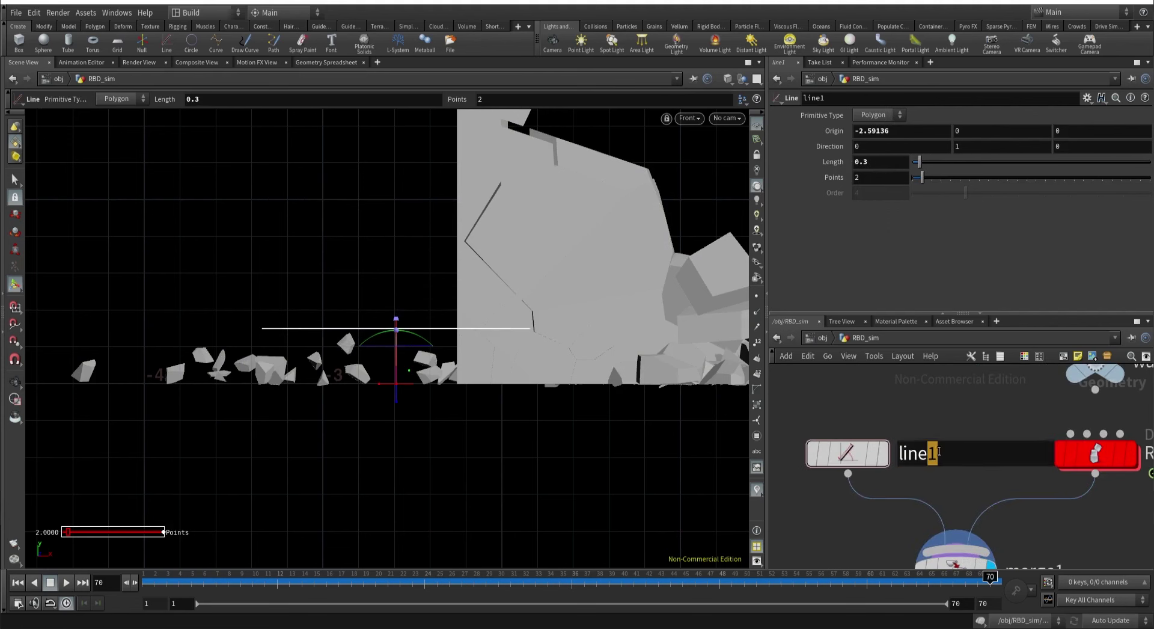
type("floorDrag_")
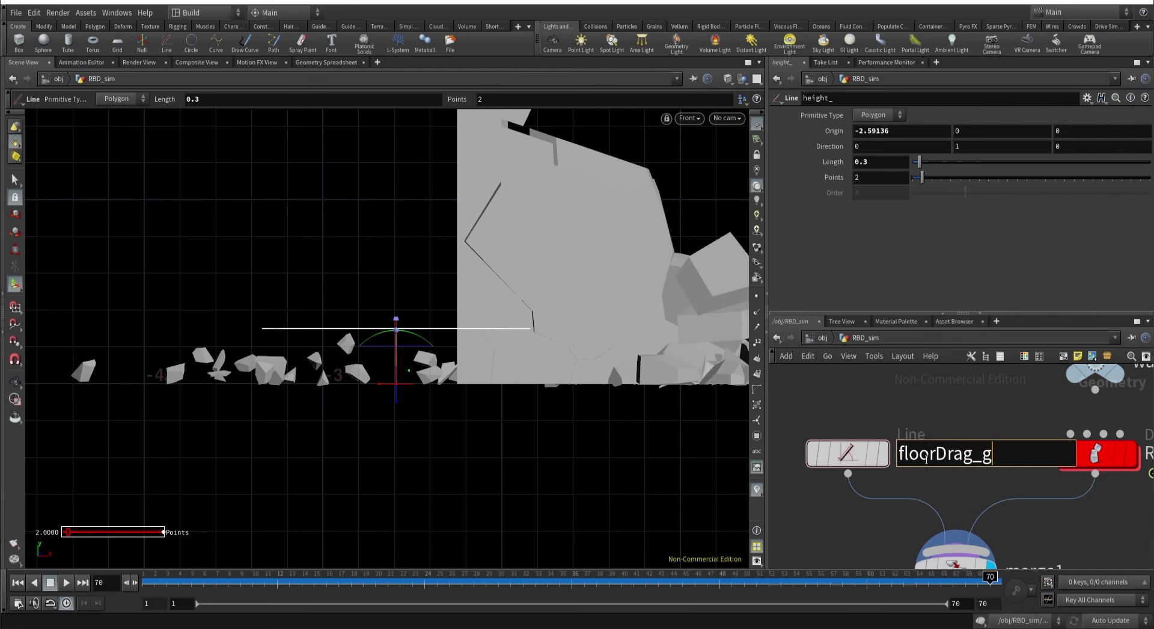
type("guide")
key("Return")
scroll(935, 484, "down", 2)
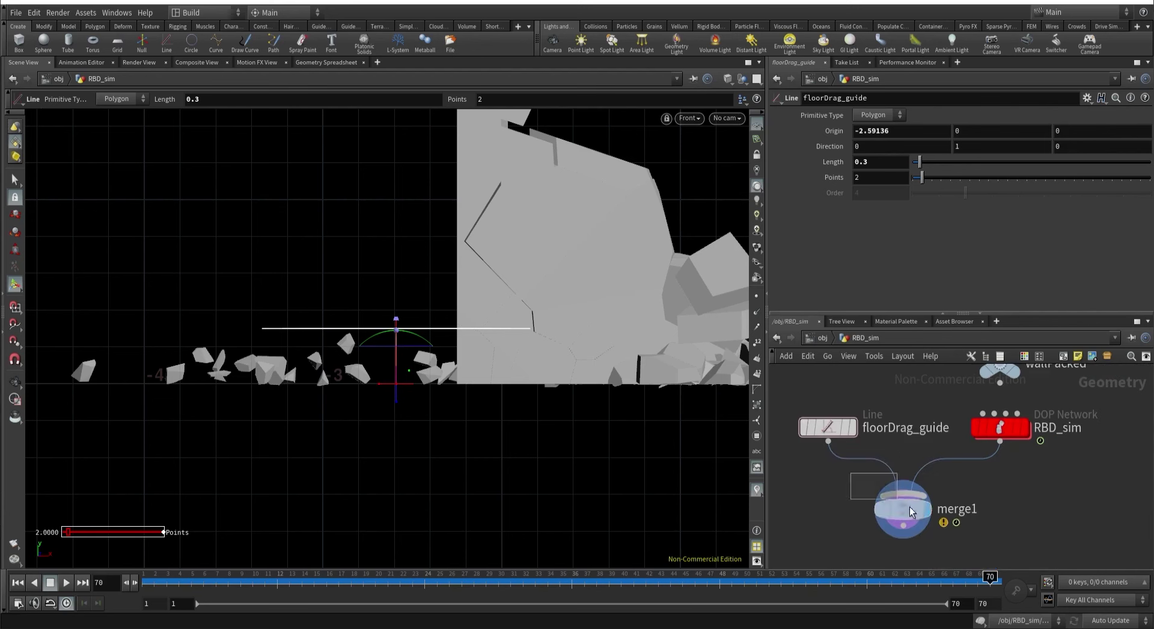
left_click(908, 521)
double_click(973, 439)
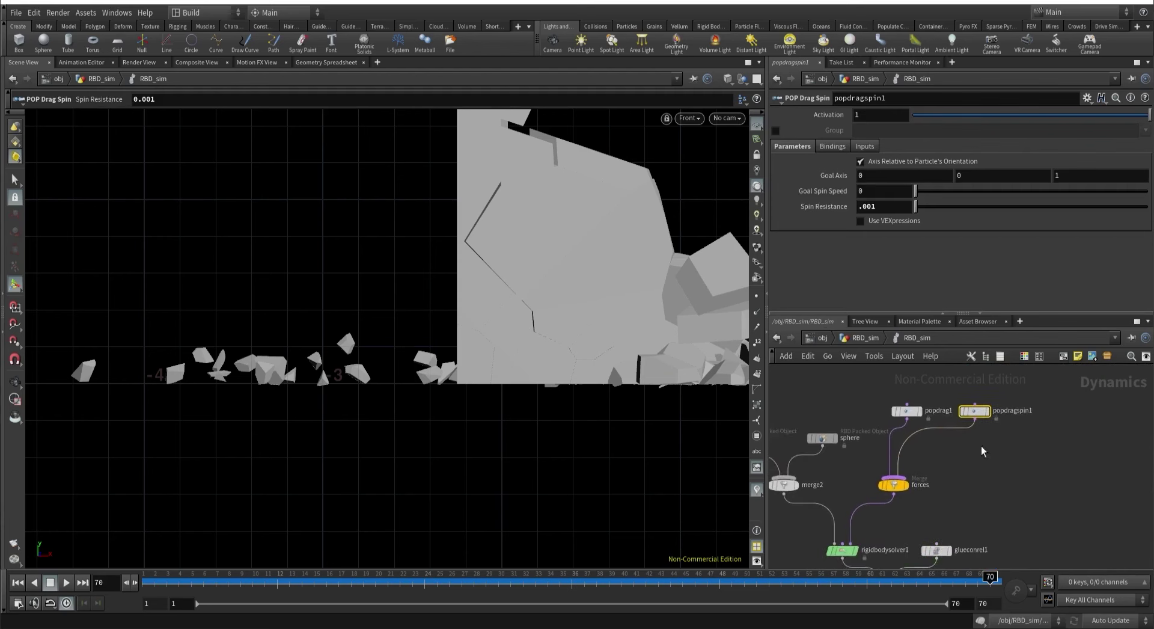
Add a POP Wrangle wired into the forces merge.
left_click_drag(890, 483, 964, 492)
key("Tab")
type("popwrangle")
key("Return")
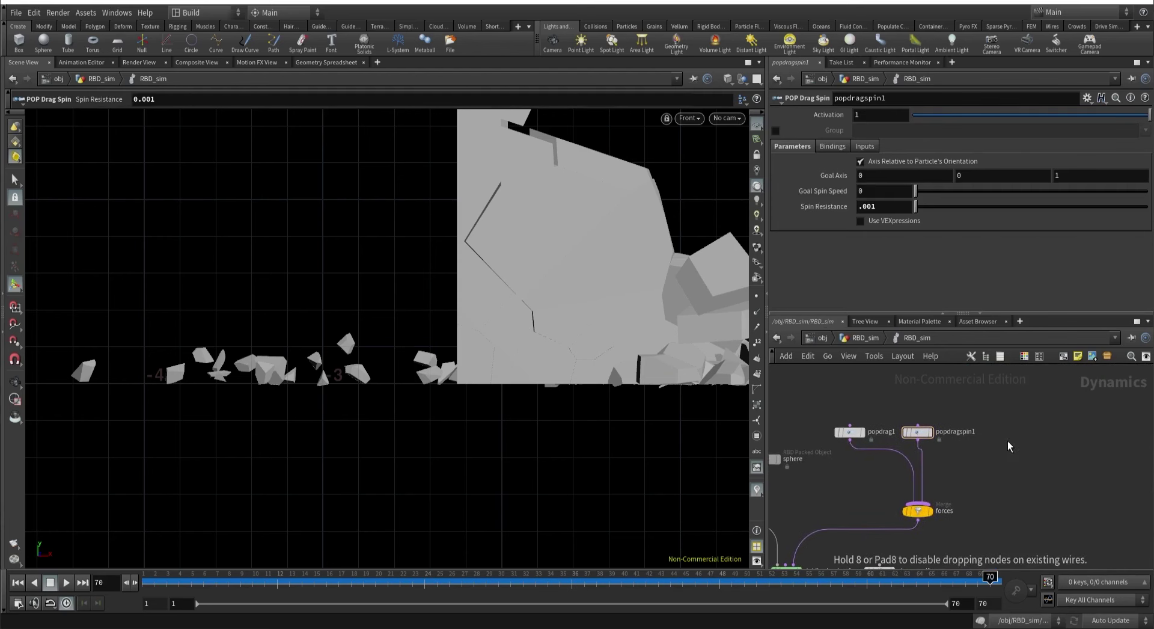
left_click(1007, 441)
left_click_drag(1007, 443, 1007, 433)
left_click(1007, 439)
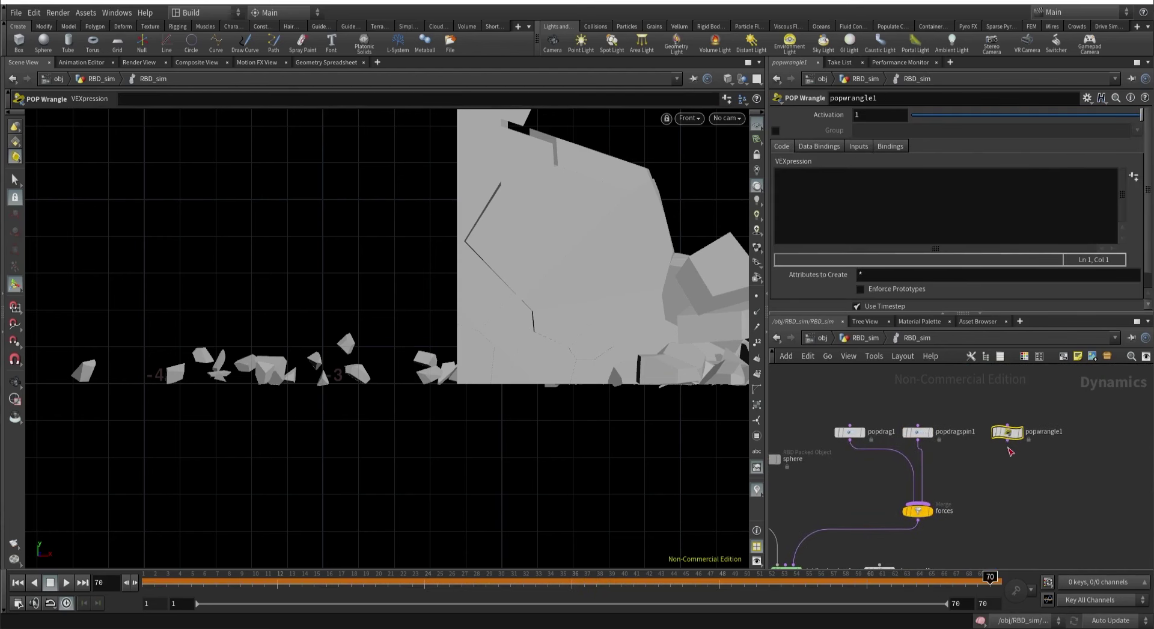
left_click(917, 505)
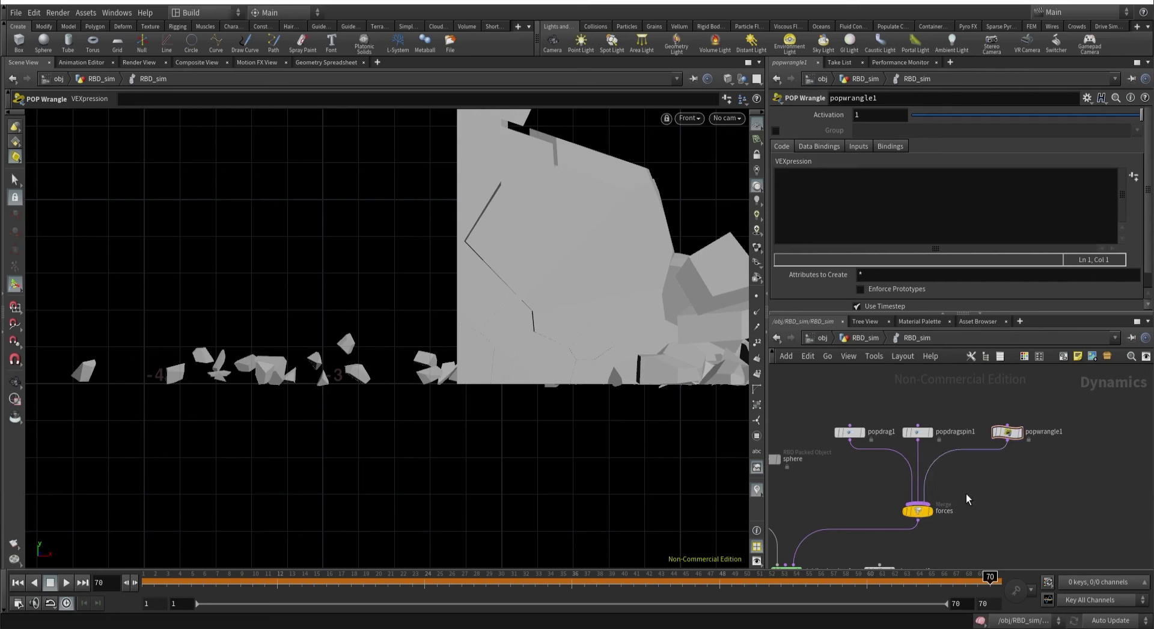
Rewind to frame 1, rename the wrangle 'floorDrag', and go up to obj level.
left_click(18, 582)
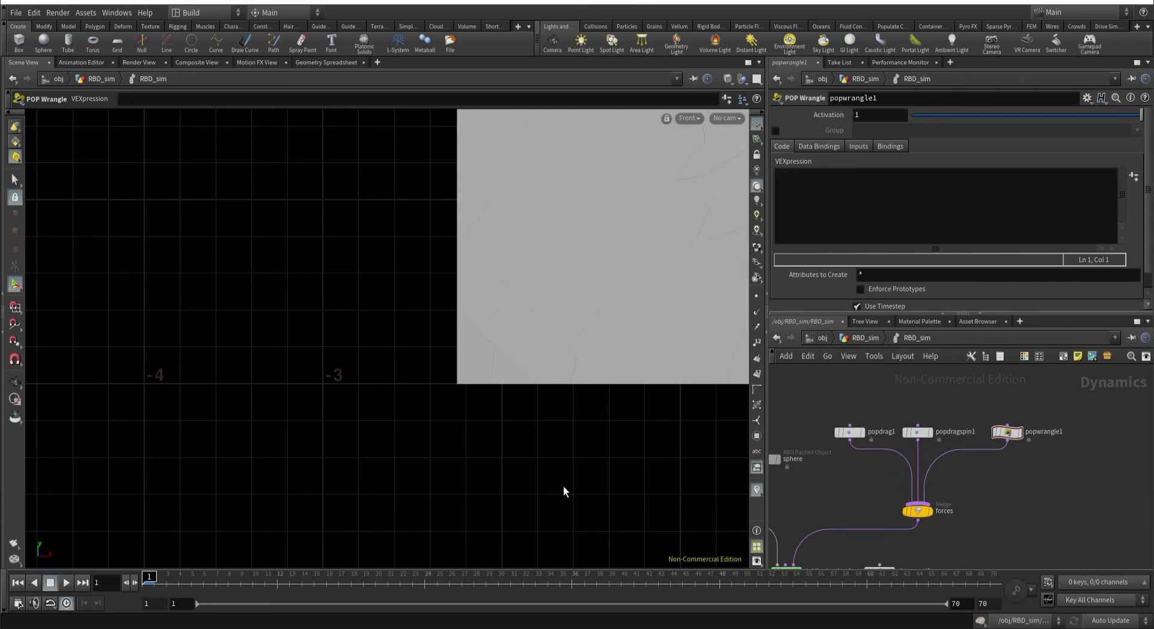
middle_click_drag(1010, 476, 1049, 470)
double_click(1079, 425)
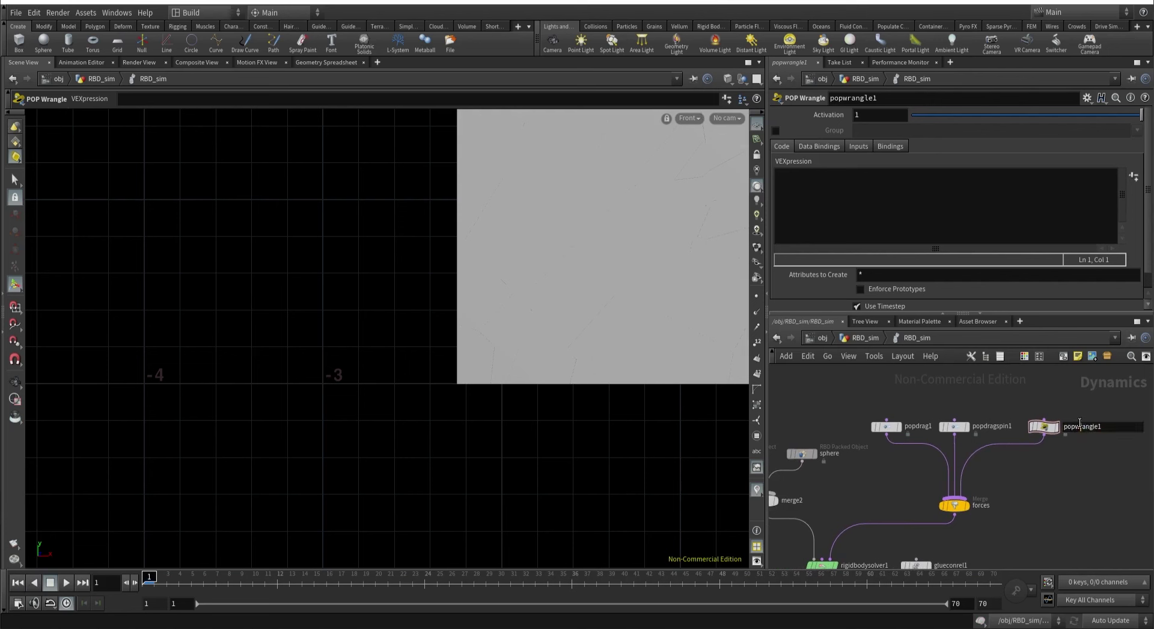
type("floorDrag")
key("Return")
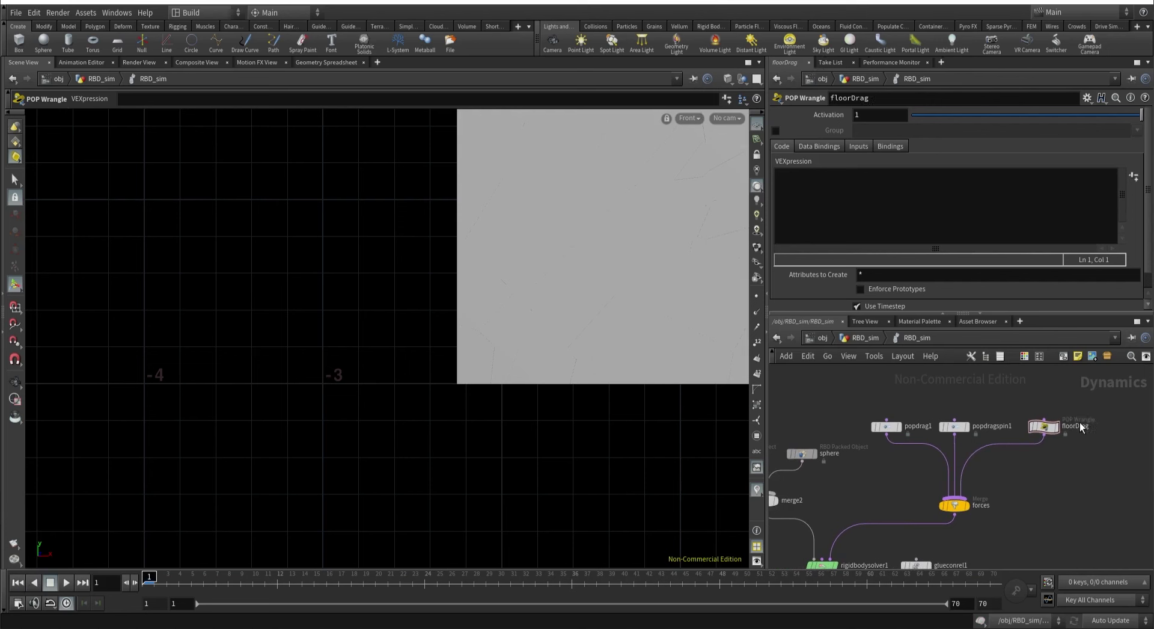
left_click(850, 340)
Inspect wallPacked's attributes and point count, and centre the wall in view.
middle_click_drag(892, 401, 927, 474)
scroll(983, 462, "up", 3)
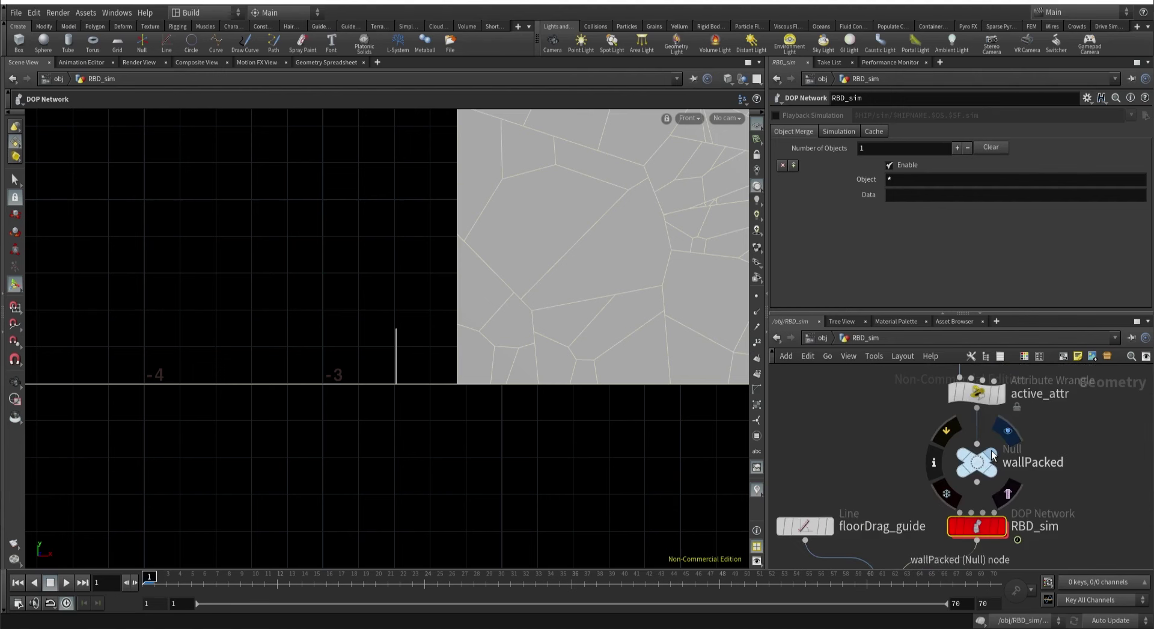
left_click(982, 465)
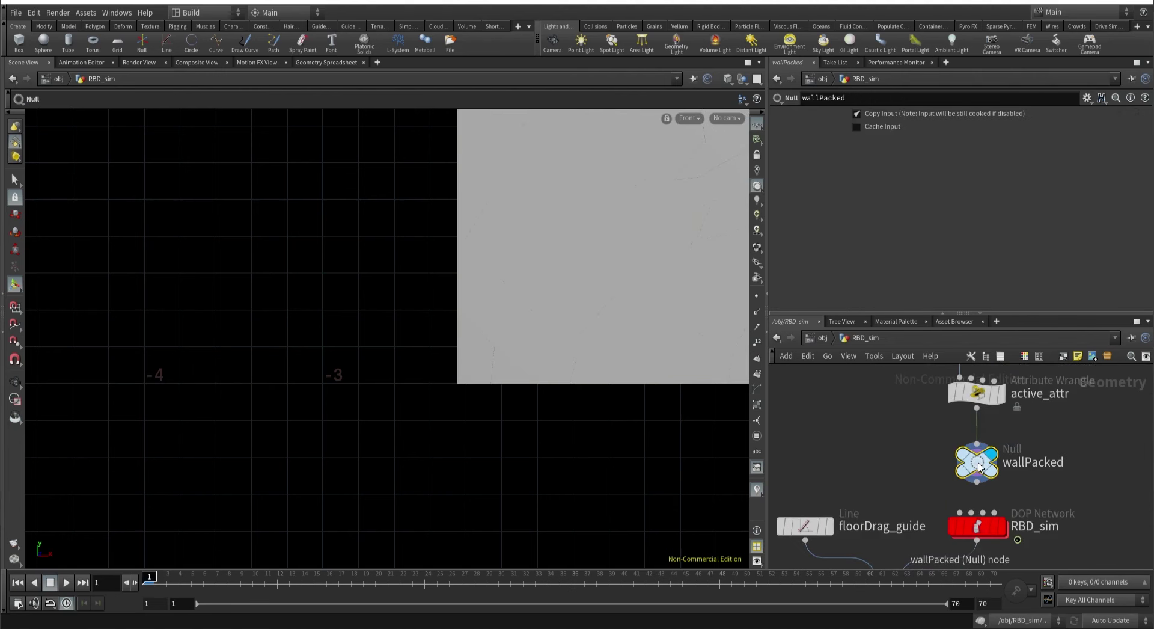
middle_click(978, 466)
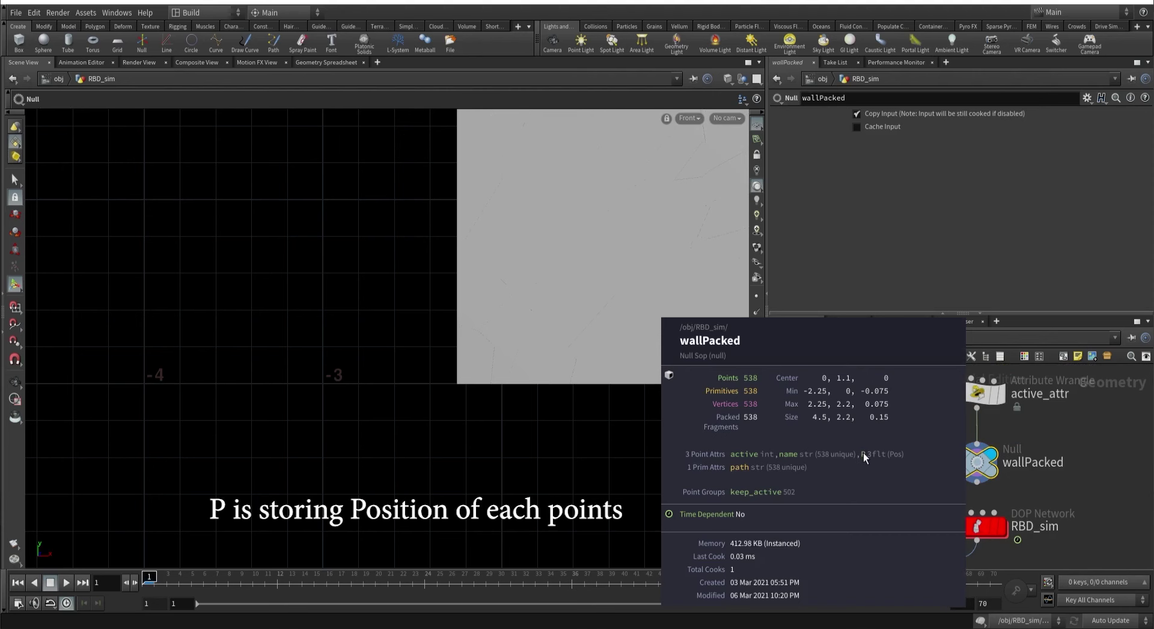
key("Escape")
scroll(607, 283, "down", 5)
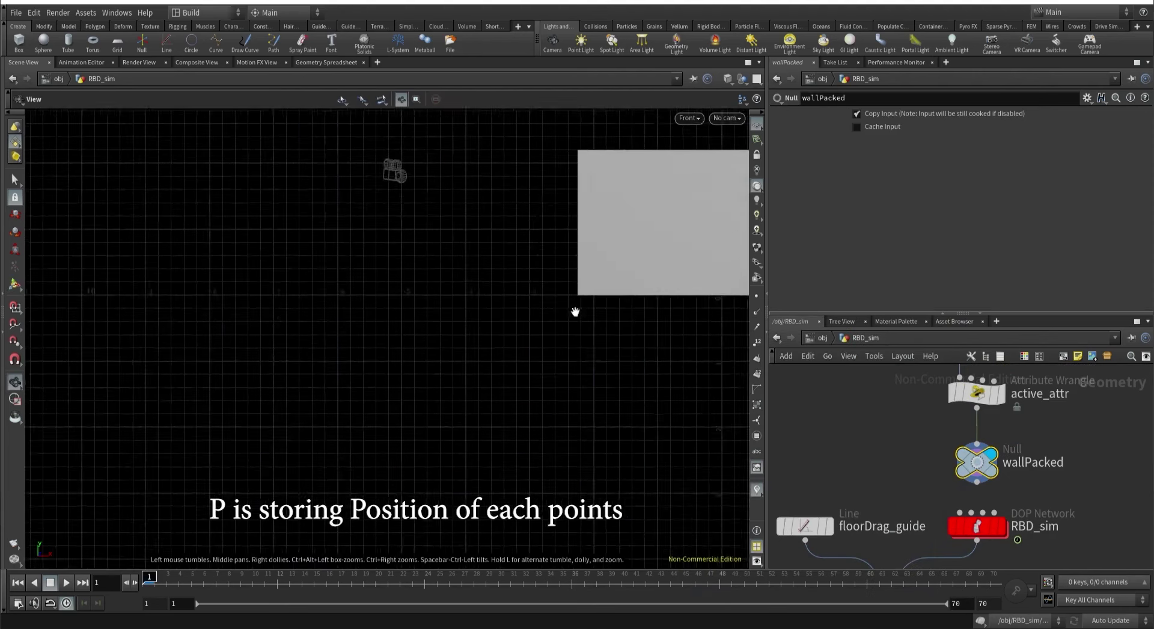
middle_click_drag(575, 312, 366, 440)
key("Return")
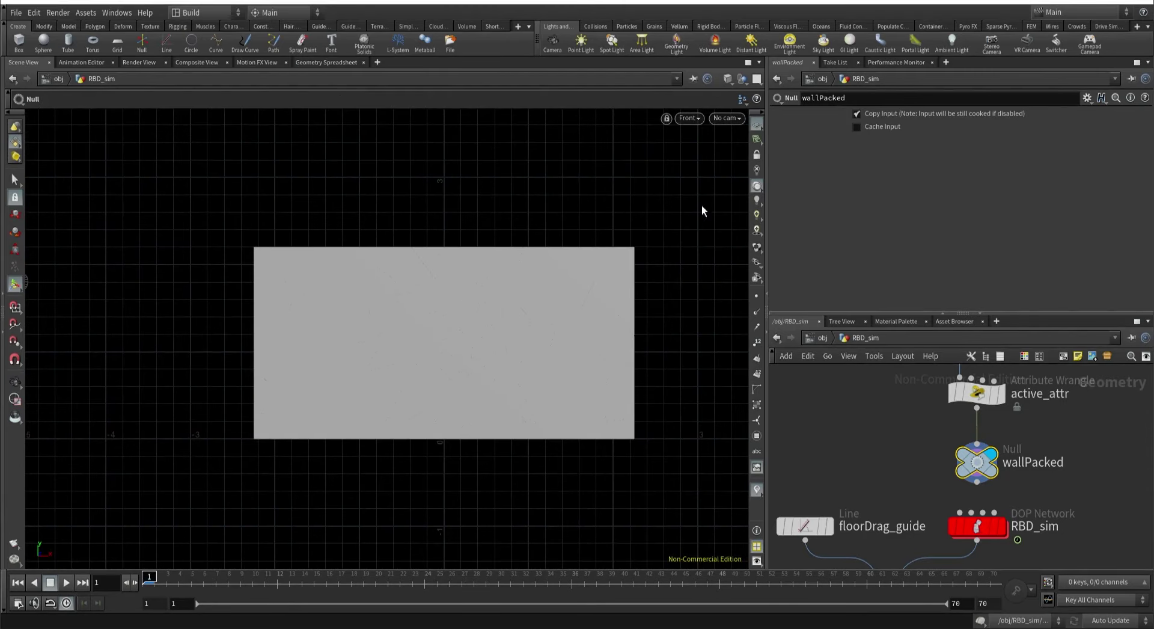
Look through cam1 and return to the RBD_sim network showing floorDrag.
left_click(726, 118)
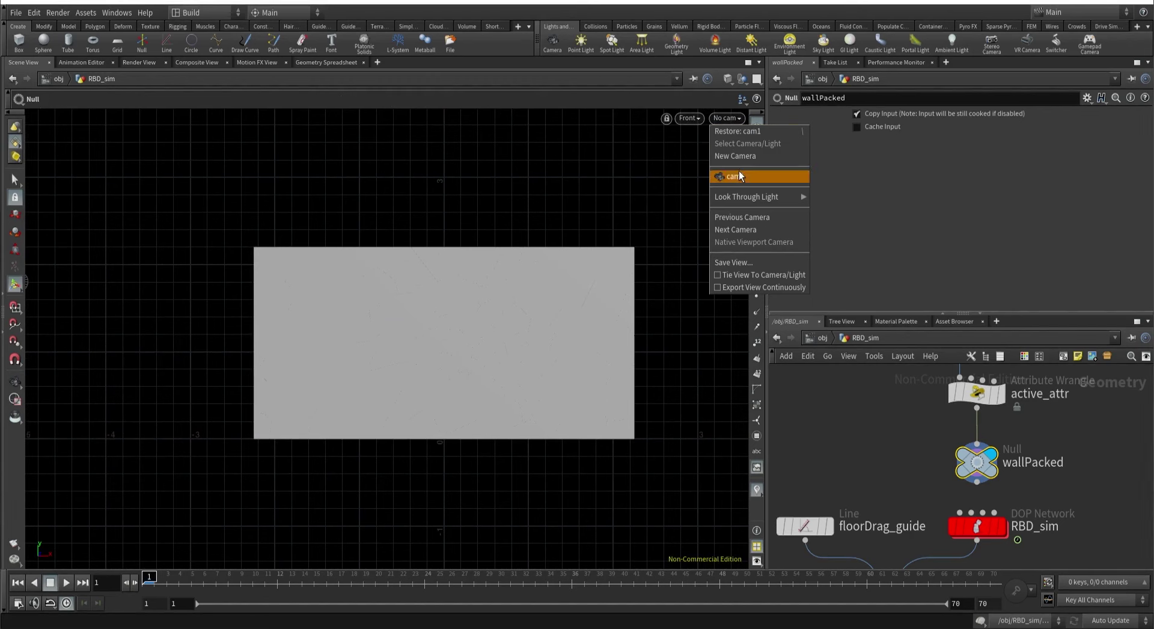
left_click(738, 171)
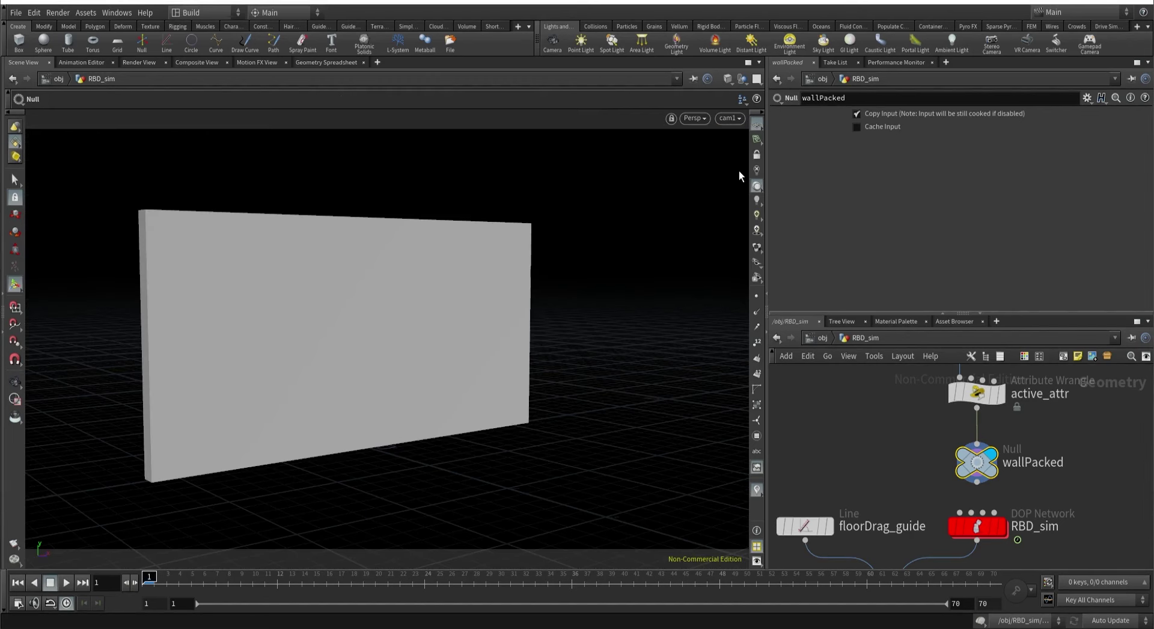
double_click(977, 526)
middle_click_drag(1036, 401, 924, 416)
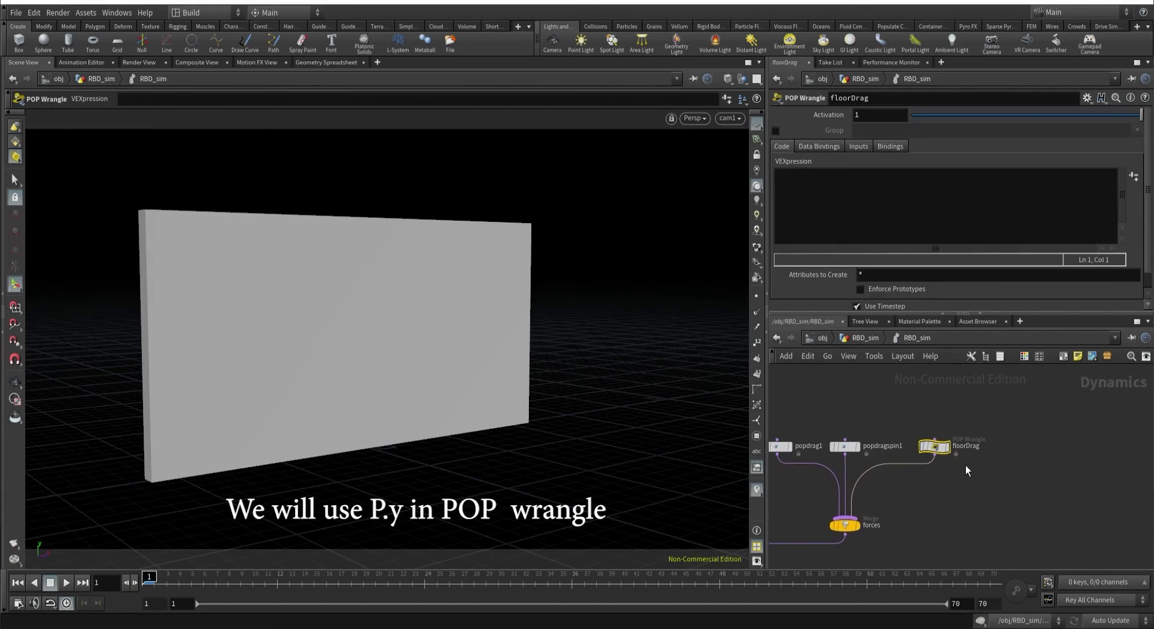
Enable floorDrag's Group with the expression @P.y<.3.
left_click(777, 130)
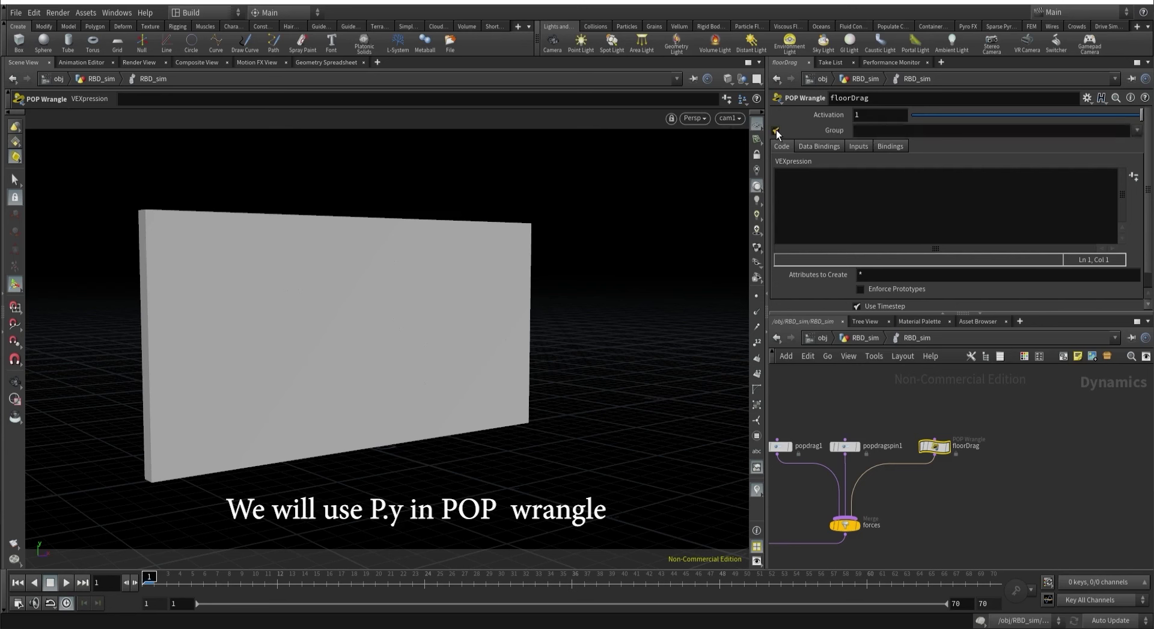
left_click(870, 130)
type("@P.y<")
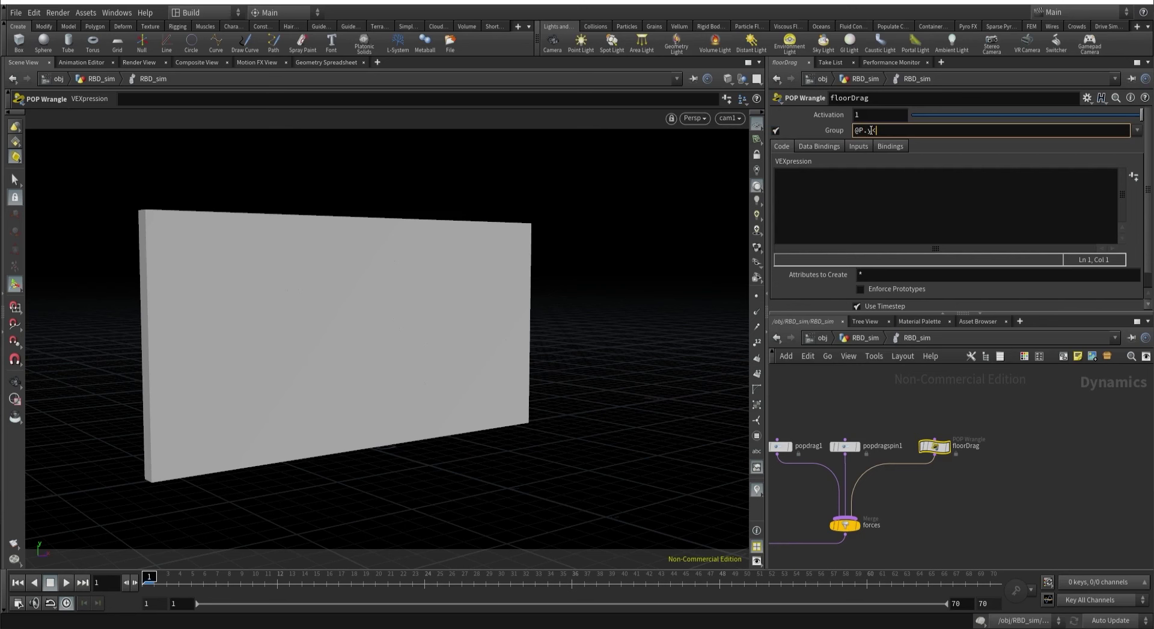
type(".3")
key("Return")
left_click(869, 208)
Copy the floorDrag_guide Length parameter from the obj level.
left_click(866, 337)
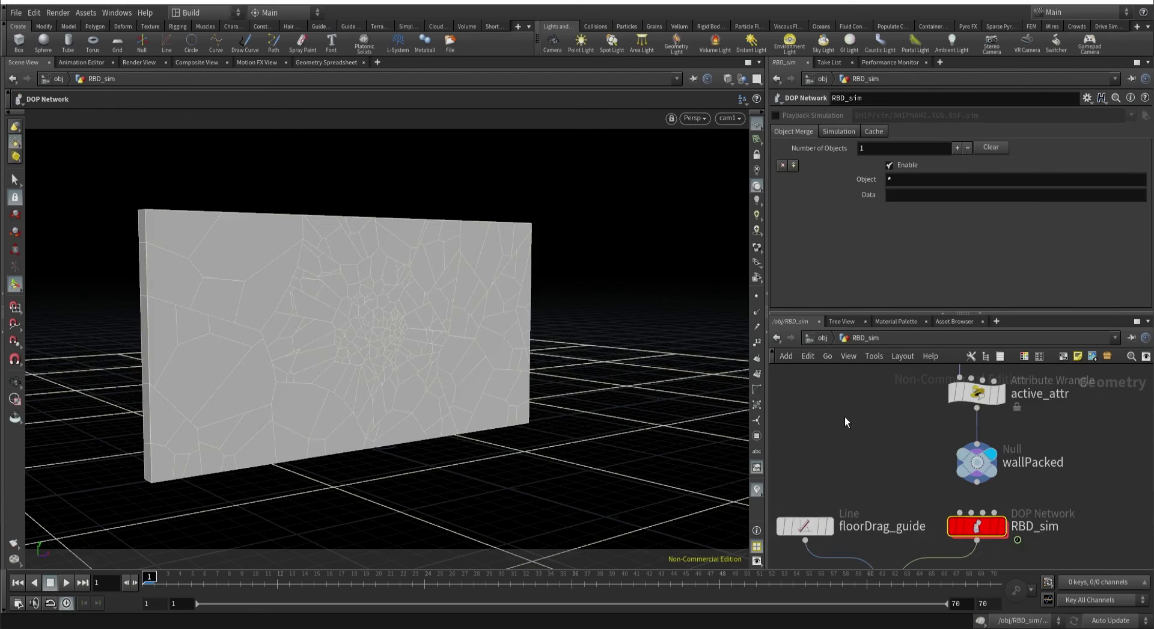
right_click(809, 166)
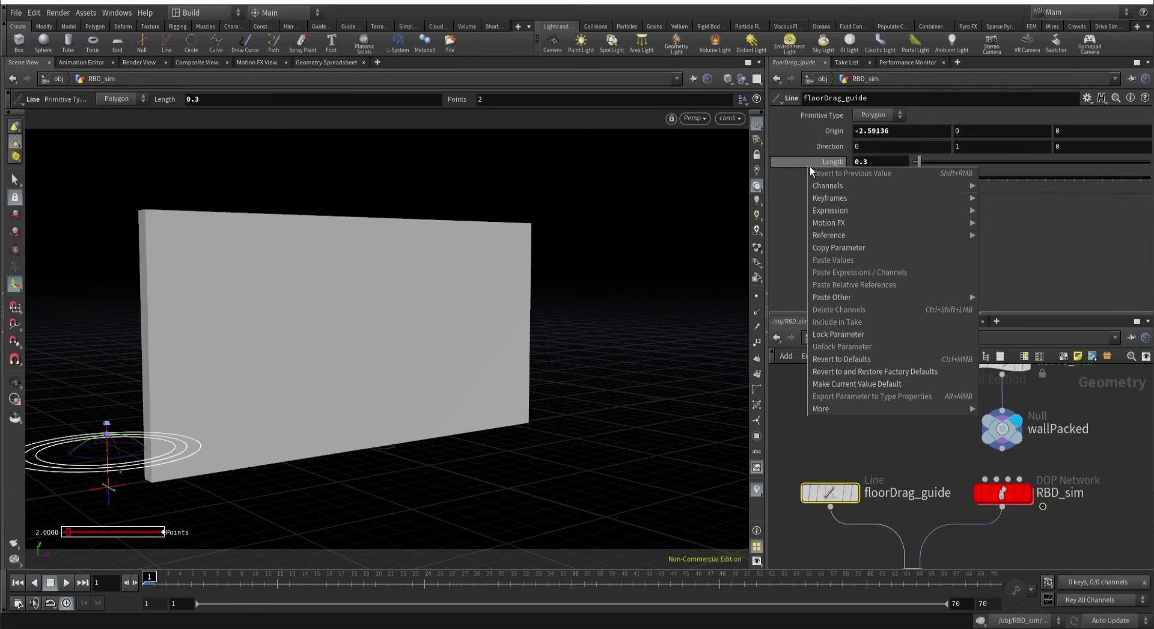
left_click(841, 247)
double_click(1015, 495)
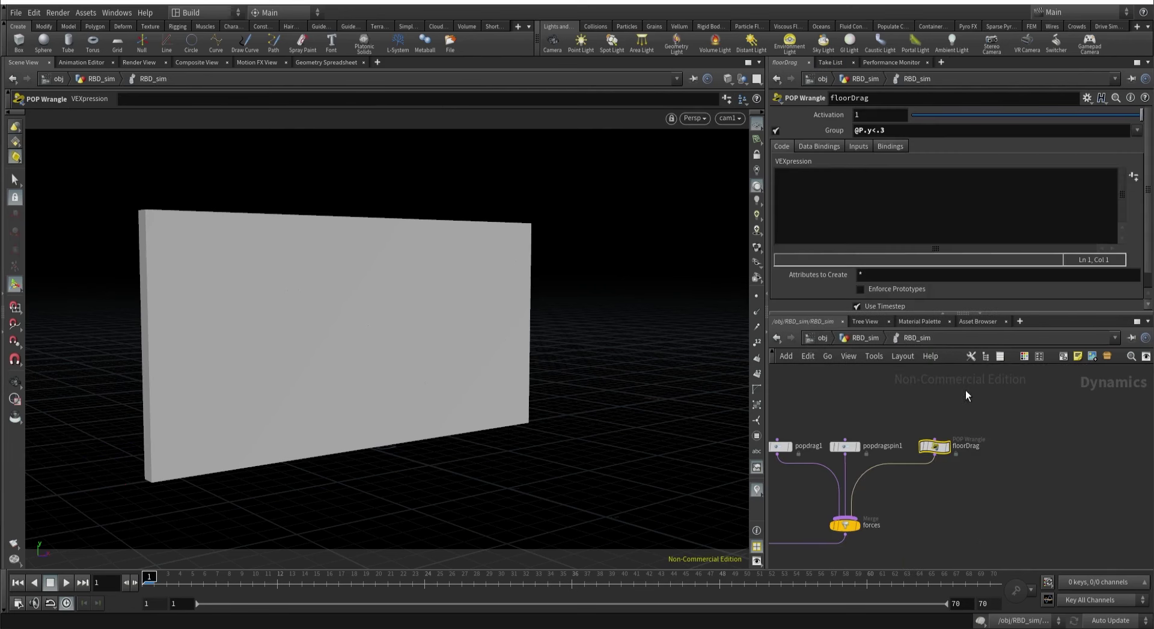
Paste a reference to the guide's length into the Group, showing its chs() expression.
right_click(875, 132)
left_click(928, 247)
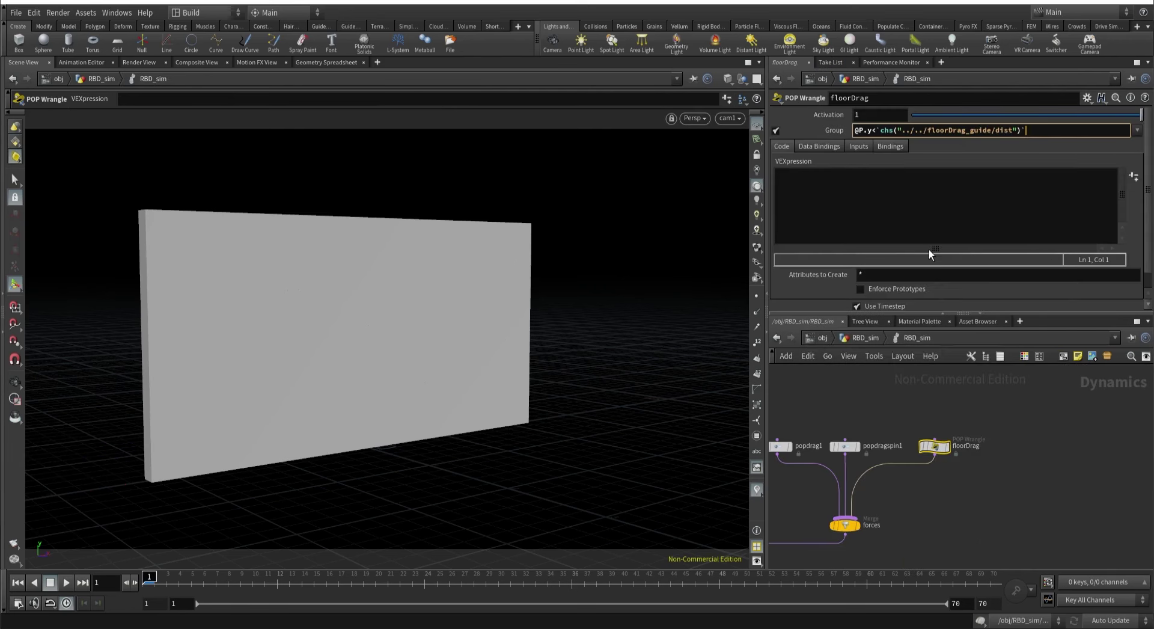
left_click(839, 132)
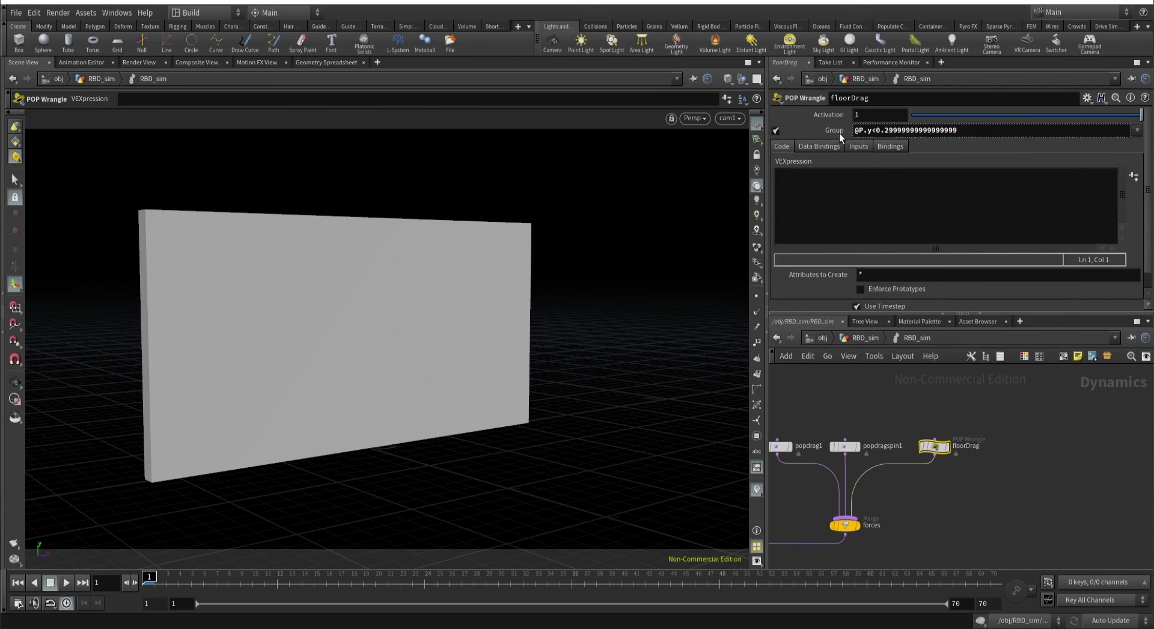
left_click(839, 132)
left_click(839, 133)
left_click(839, 133)
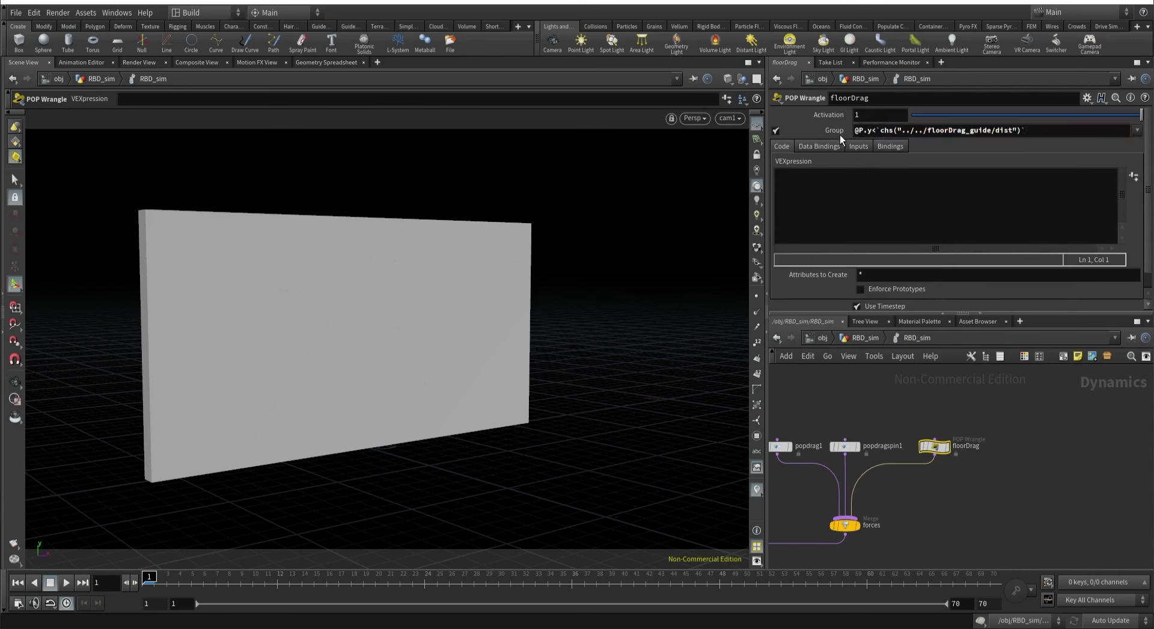
left_click(814, 217)
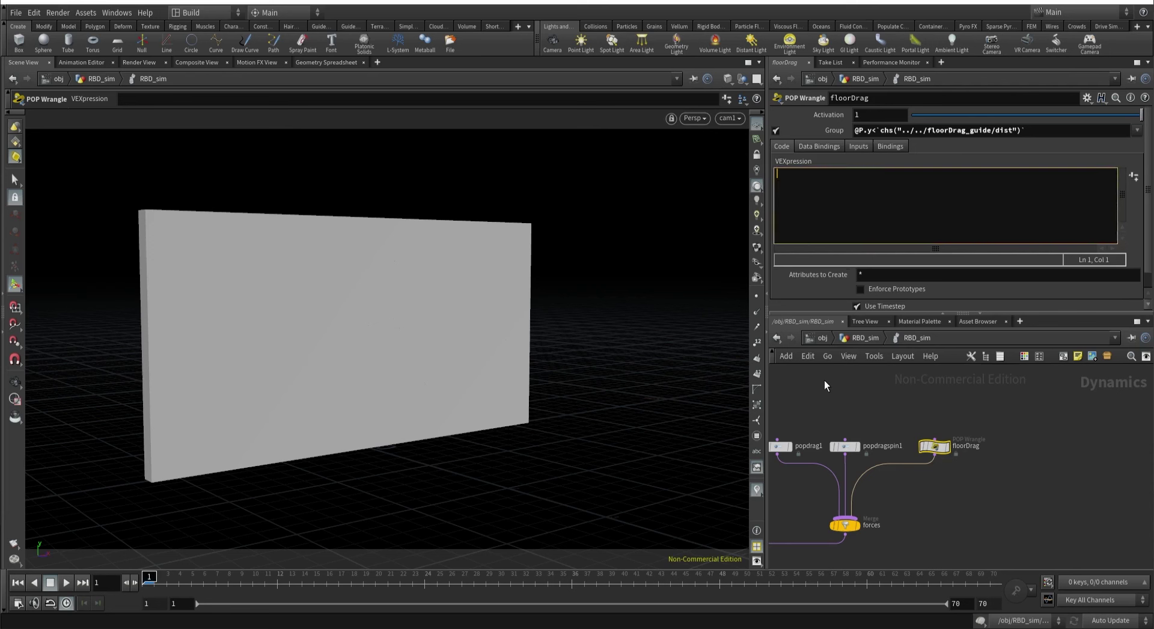
Write '@v *= .1;' in floorDrag's VEXpression and play the simulation.
key("h")
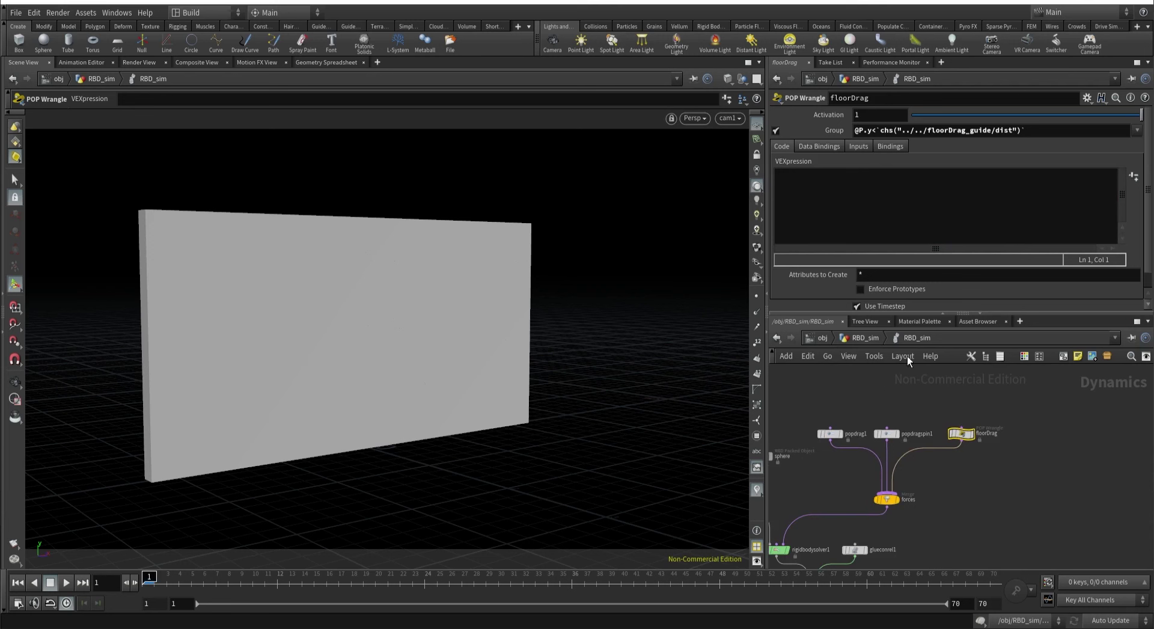
left_click(833, 205)
type("@")
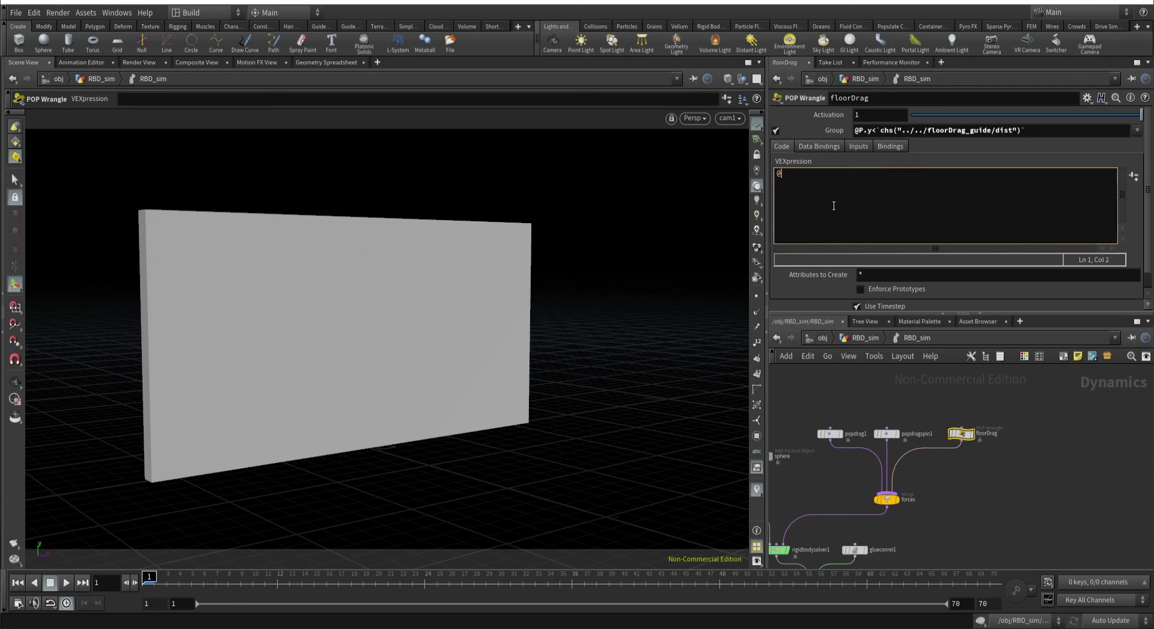
type("v *= .1;")
key("Escape")
left_click_drag(440, 335, 341, 420)
key("Return")
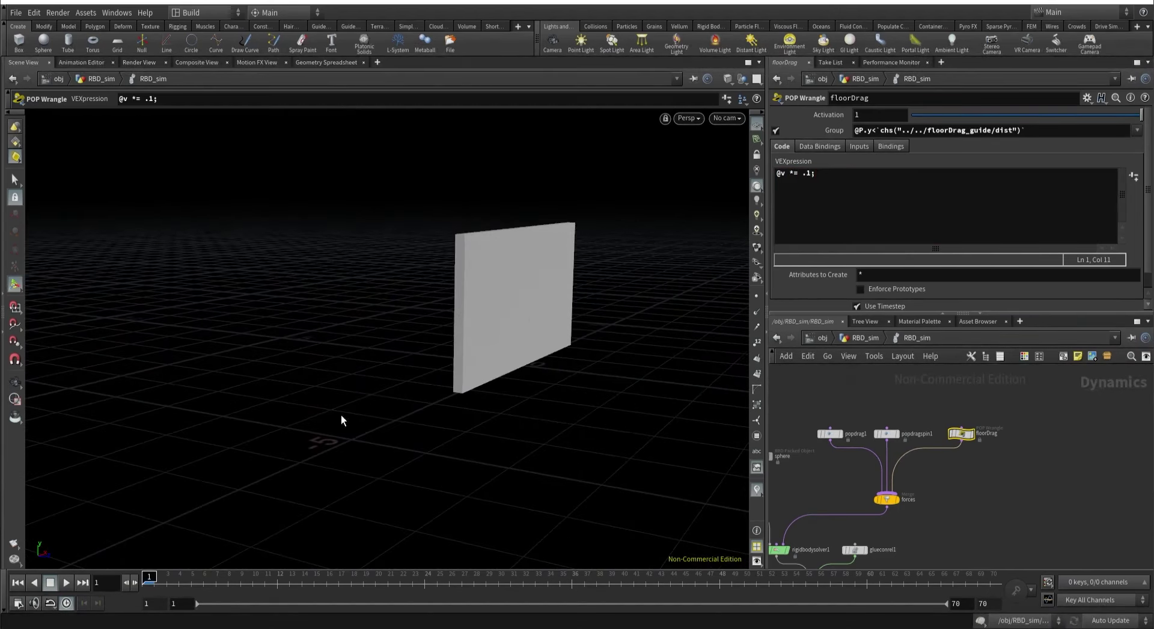
left_click(64, 582)
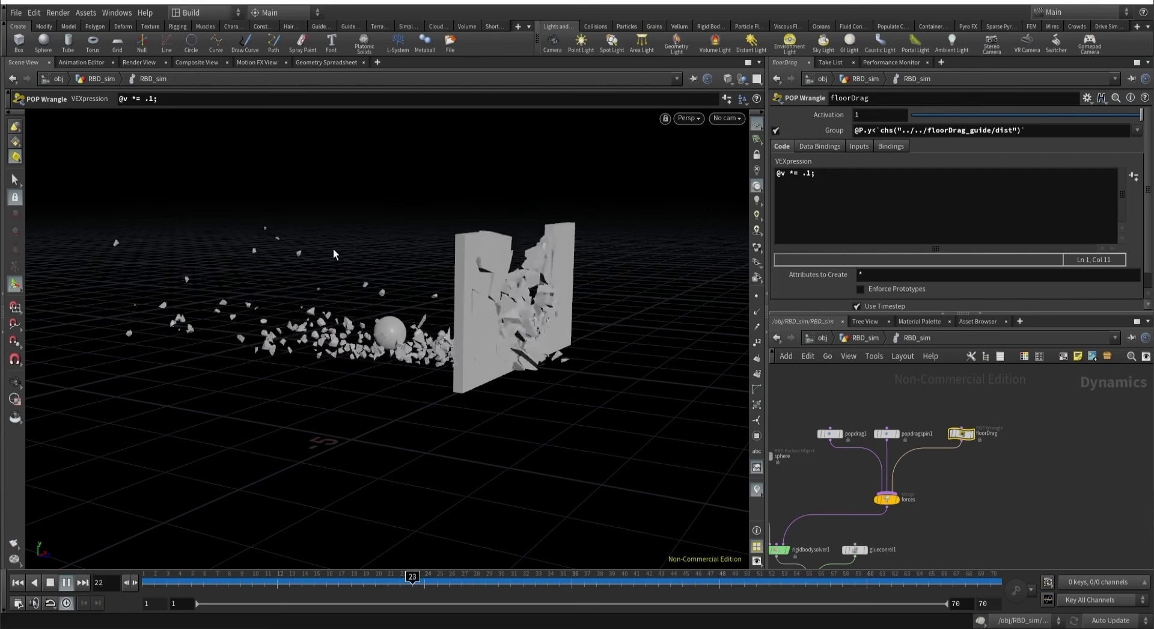
Add the line '@w *= .1;', then stop and rewind to frame 1.
left_click(817, 172)
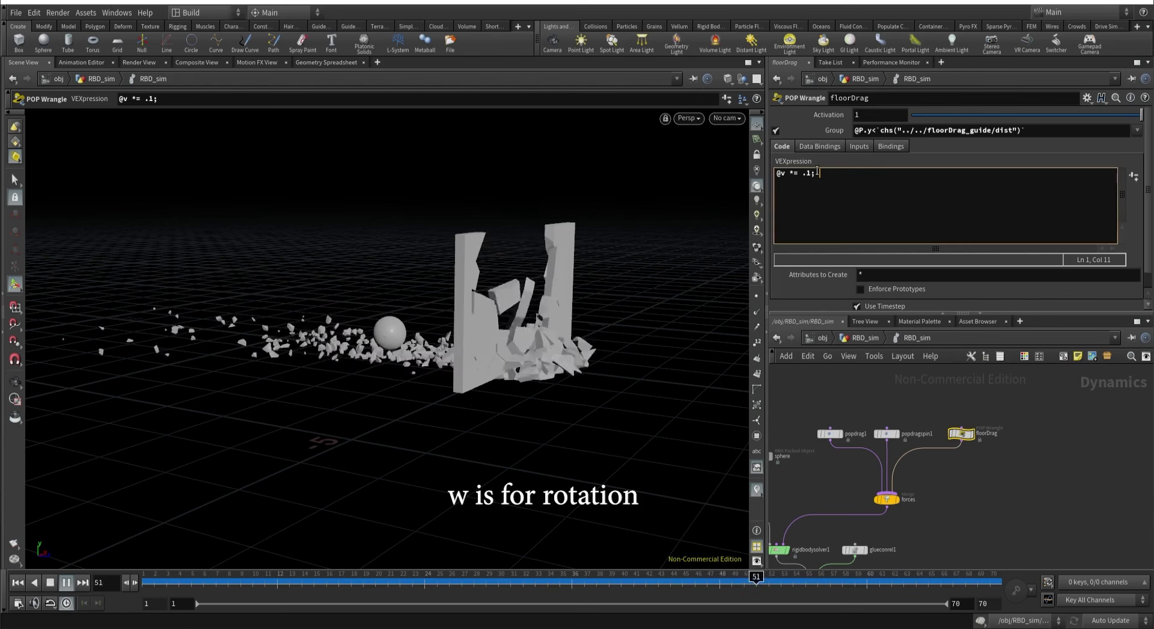
key("Return")
type("@w ")
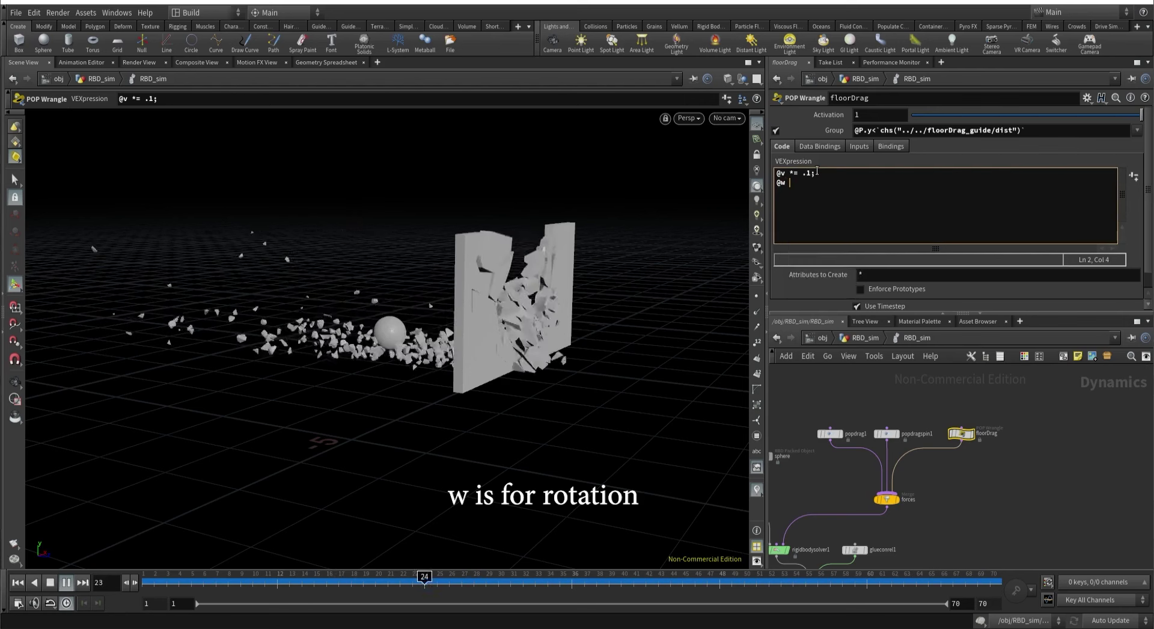
type("*= ")
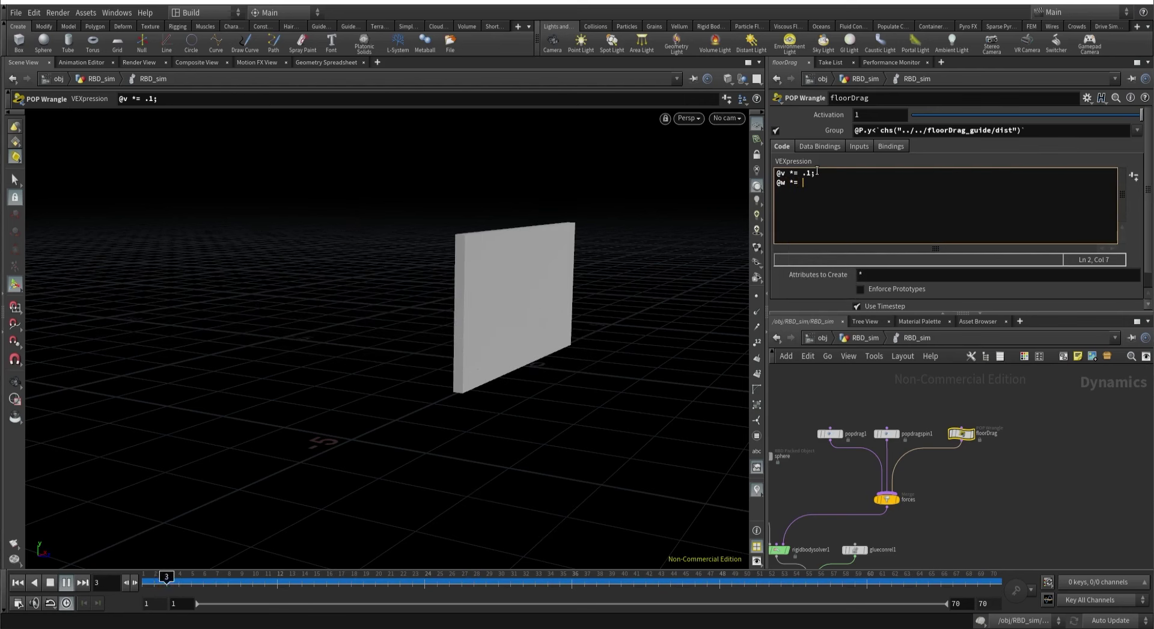
type(".1;")
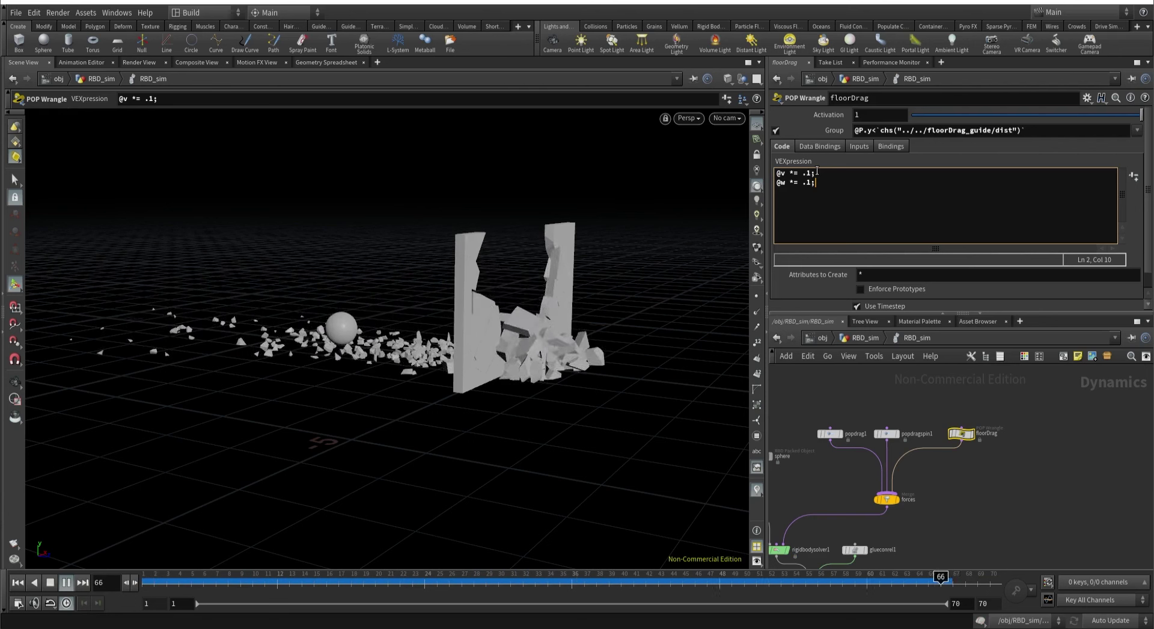
left_click(227, 581)
left_click_drag(186, 580, 86, 581)
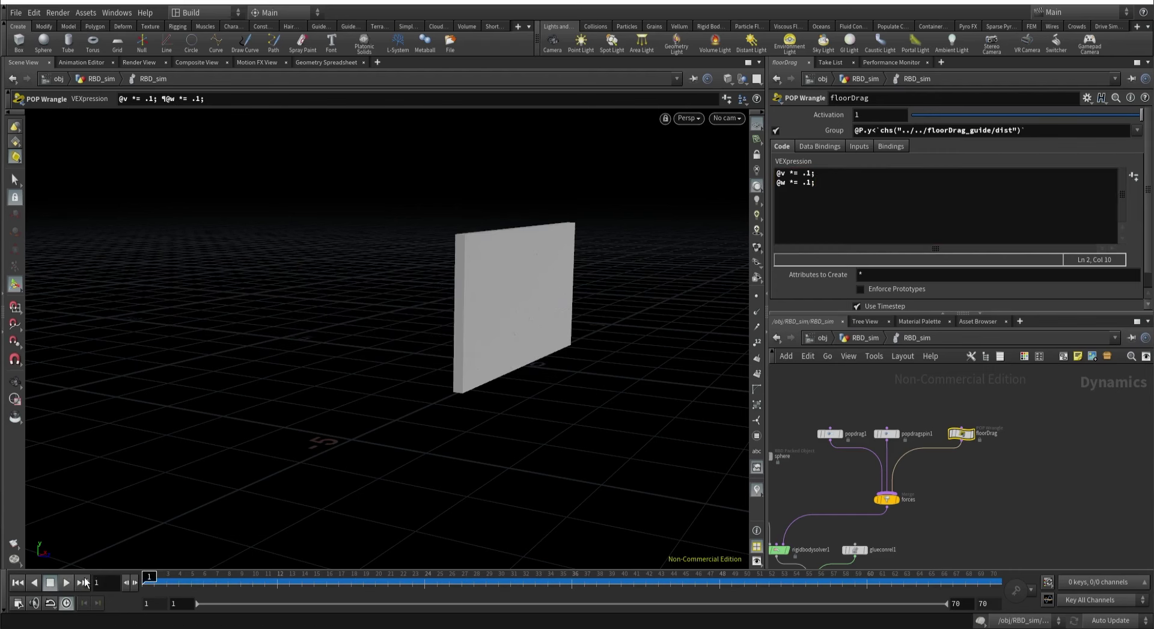
Lighten both drag factors to .99, play through cam1, then set @v to .95.
left_click(808, 173)
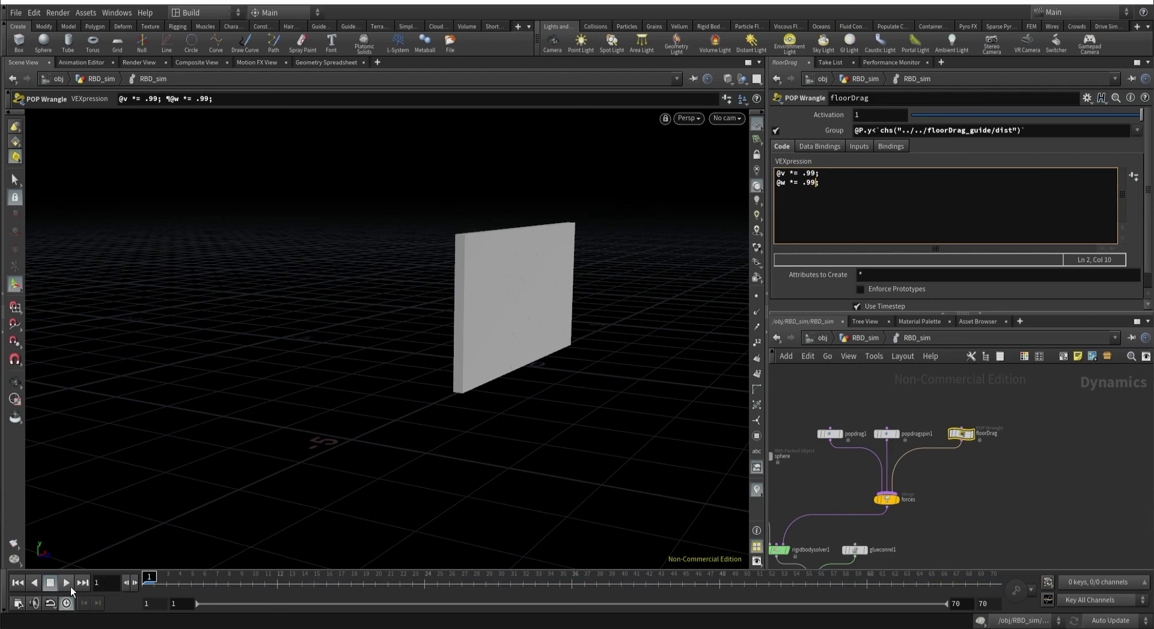
left_click(70, 586)
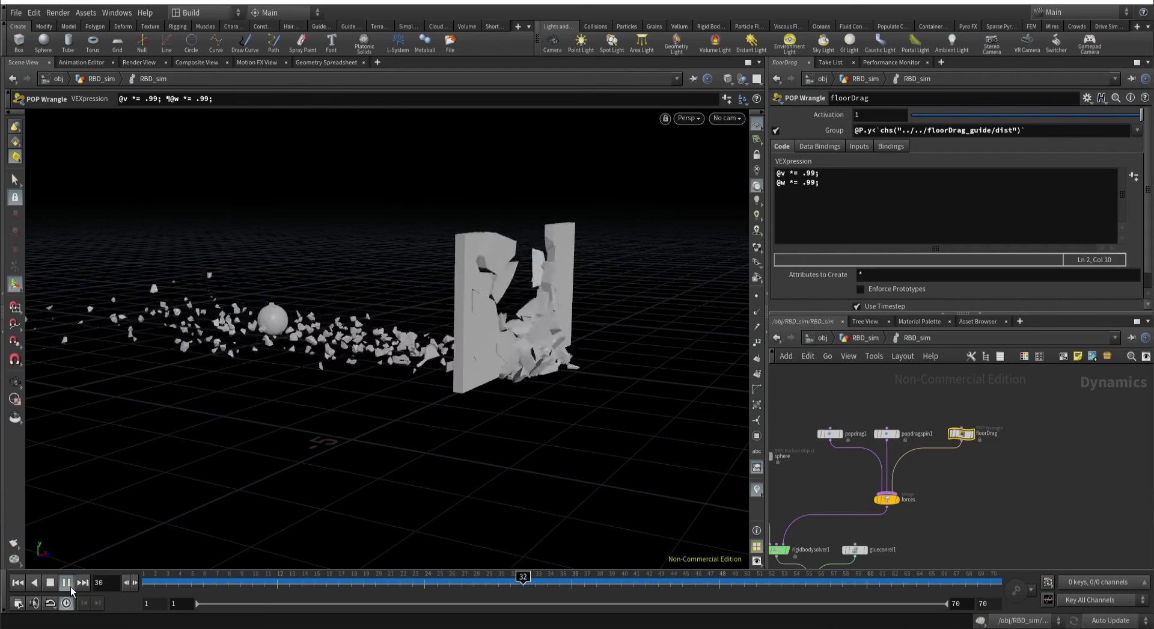
left_click(716, 118)
left_click(733, 174)
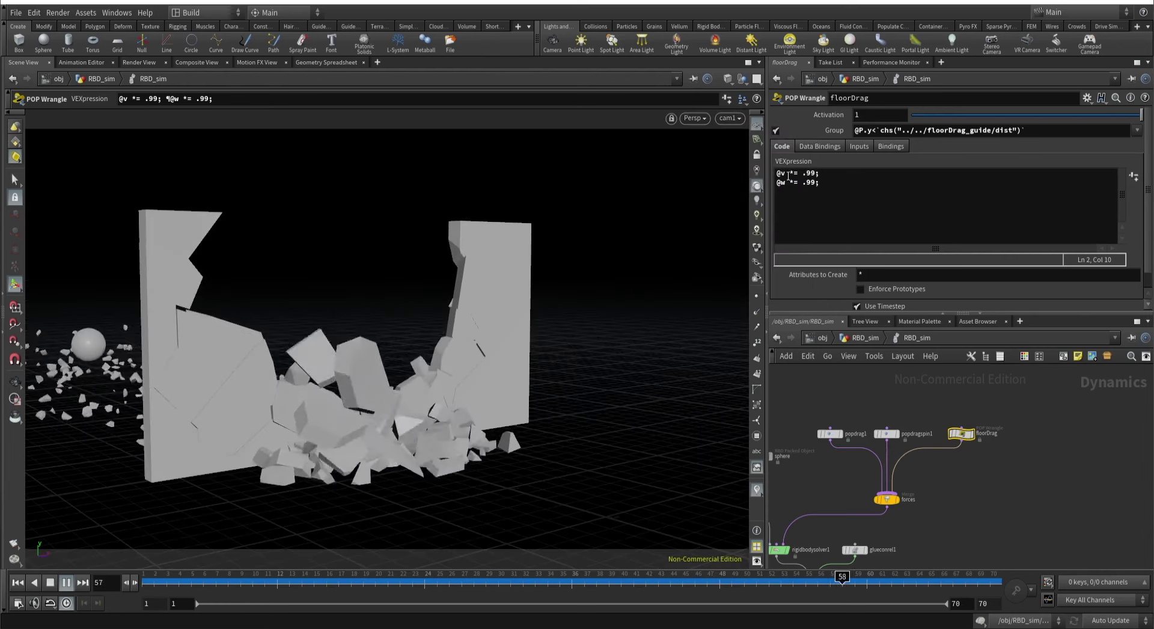
left_click(811, 173)
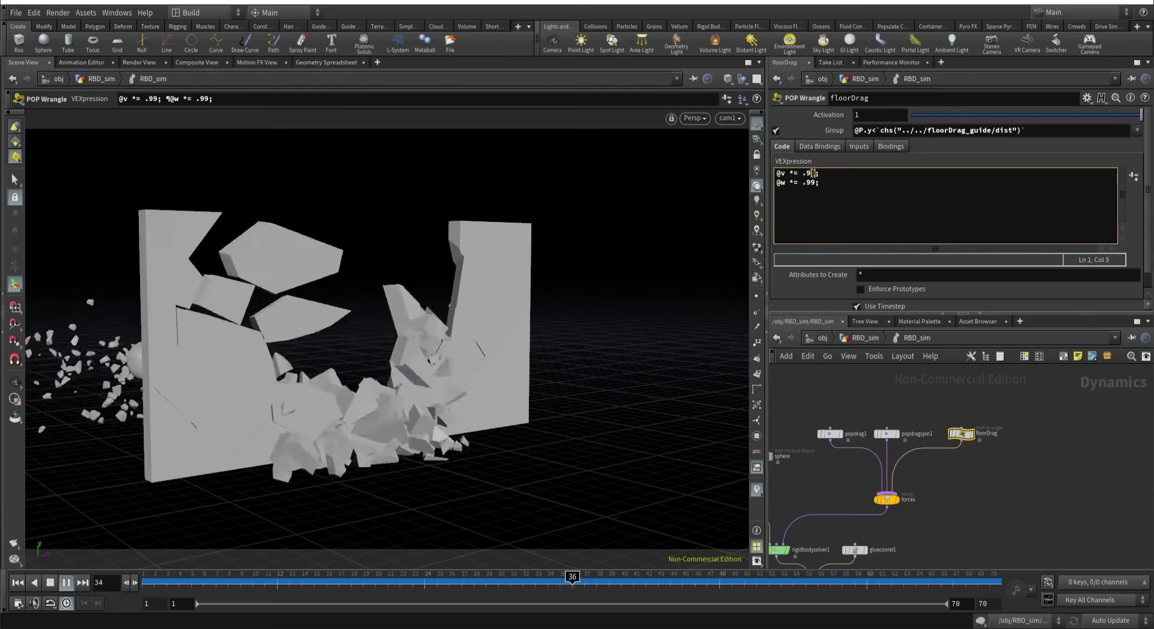
type("5")
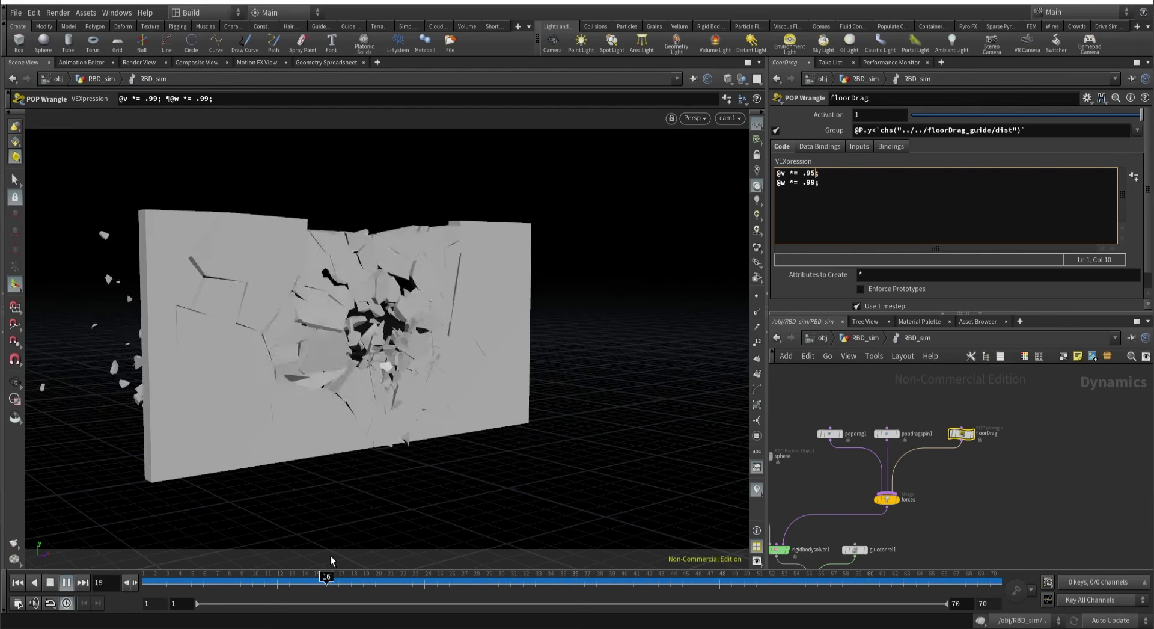
Rewind to frame 1, save the scene, and delete merge1 inside RBD_sim.
left_click_drag(377, 580, 149, 580)
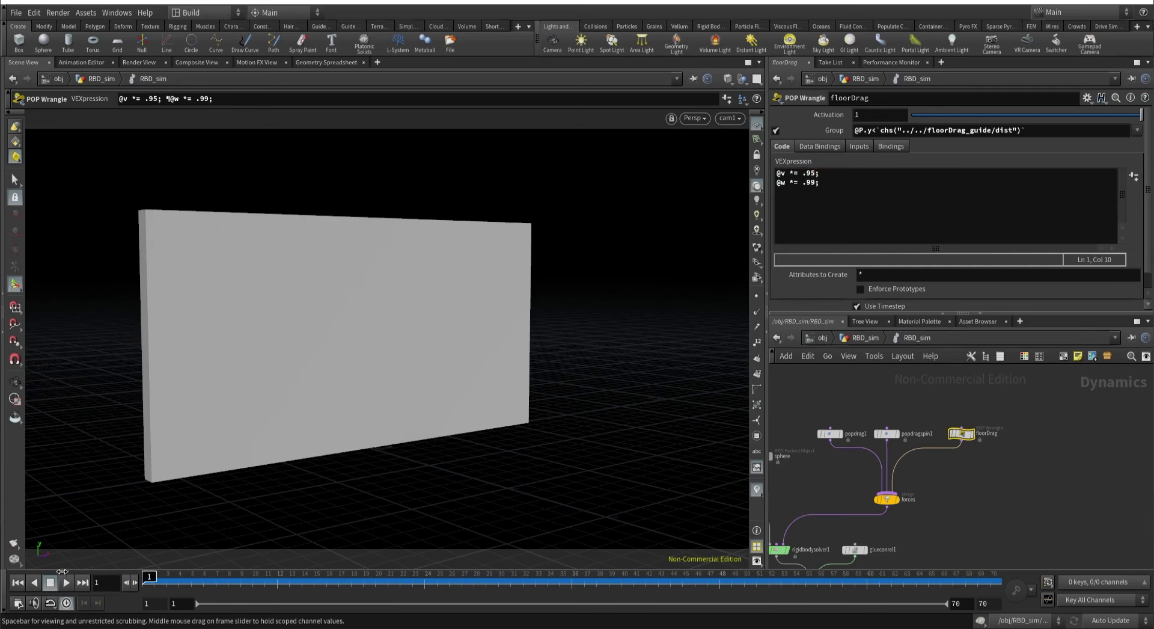
key("ctrl+s")
left_click(861, 337)
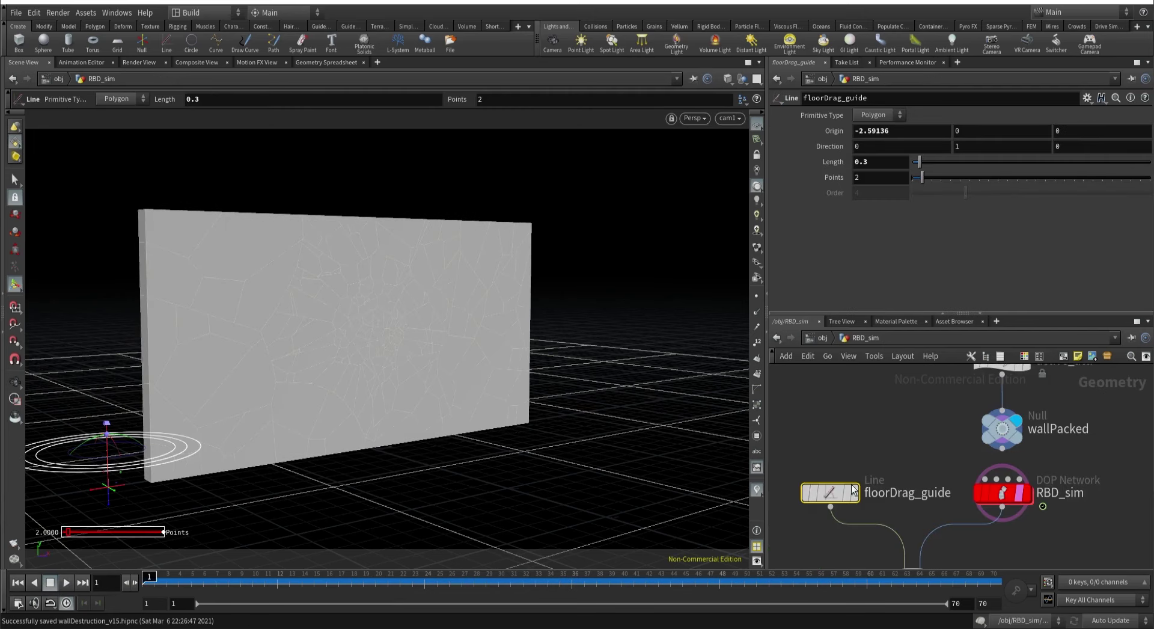
middle_click_drag(855, 490, 873, 393)
scroll(855, 445, "down", 2)
scroll(856, 445, "up", 2)
middle_click_drag(856, 444, 825, 429)
left_click_drag(878, 456, 979, 433)
key("Delete")
scroll(895, 449, "down", 2)
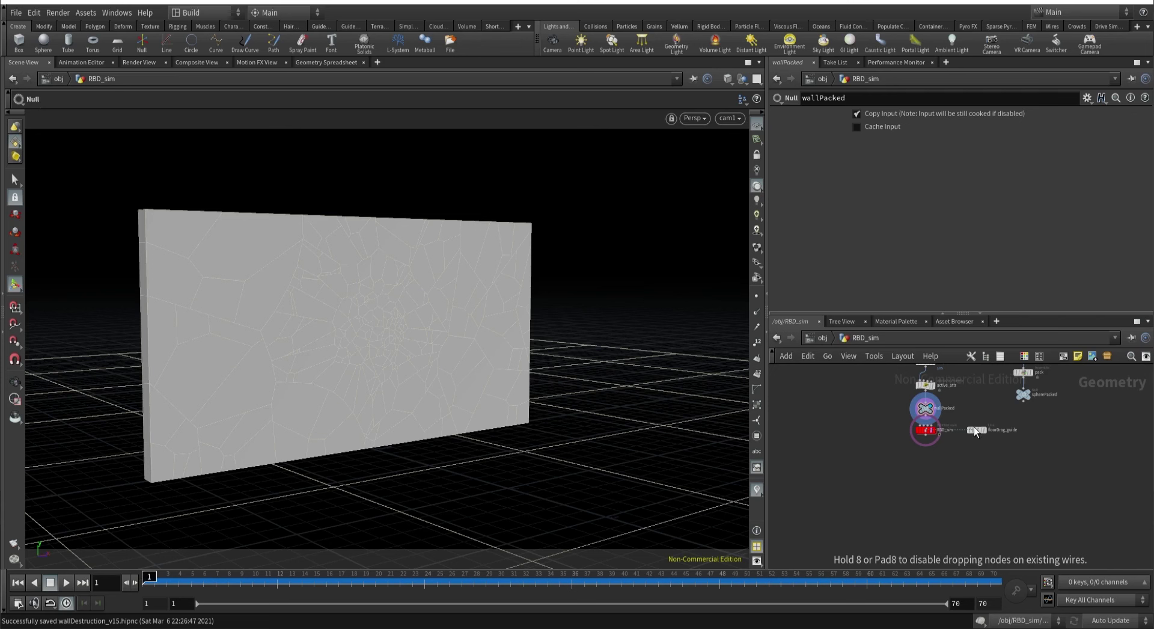
scroll(925, 428, "up", 4)
Add a Dop Import node and name it RBD_points.
left_click(948, 434)
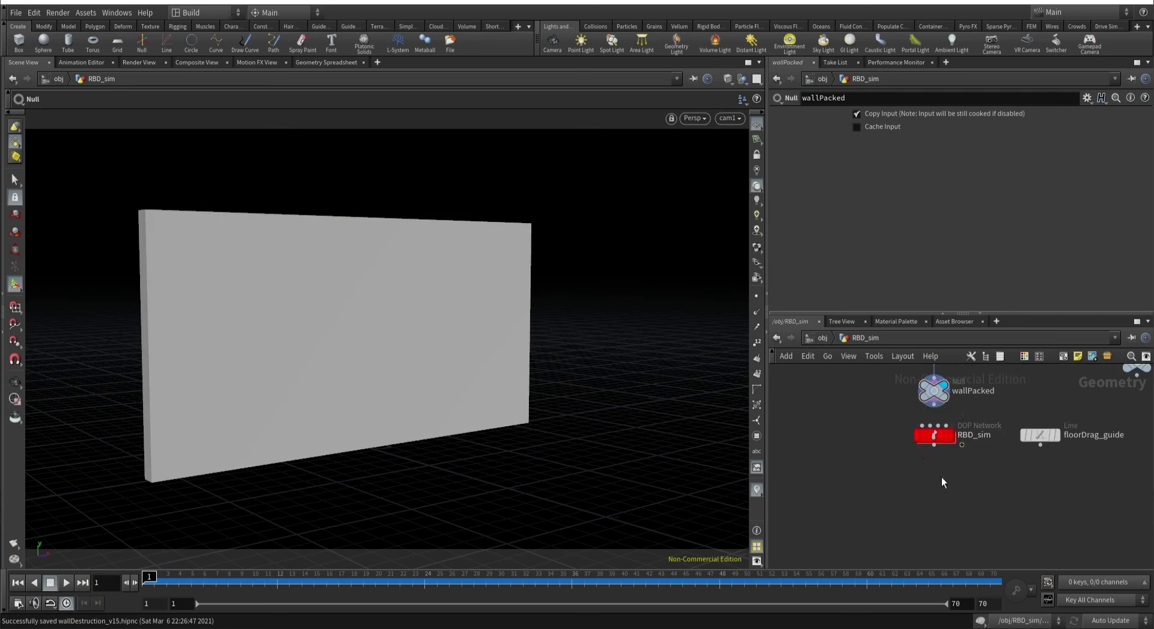
key("Tab")
type("dopimport")
key("Return")
left_click(938, 438)
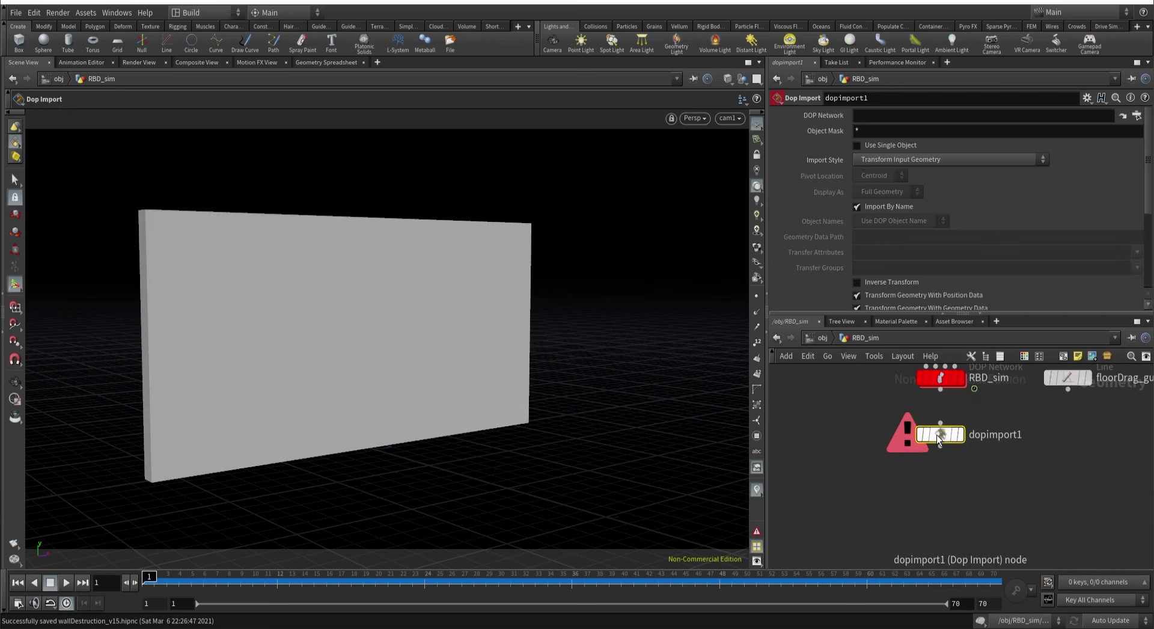
double_click(990, 437)
type("RBD_points")
key("Return")
Point RBD_points at ../RBD_sim with Fetch Geometry, display it, and scrub the wall breaking.
left_click_drag(941, 378, 889, 116)
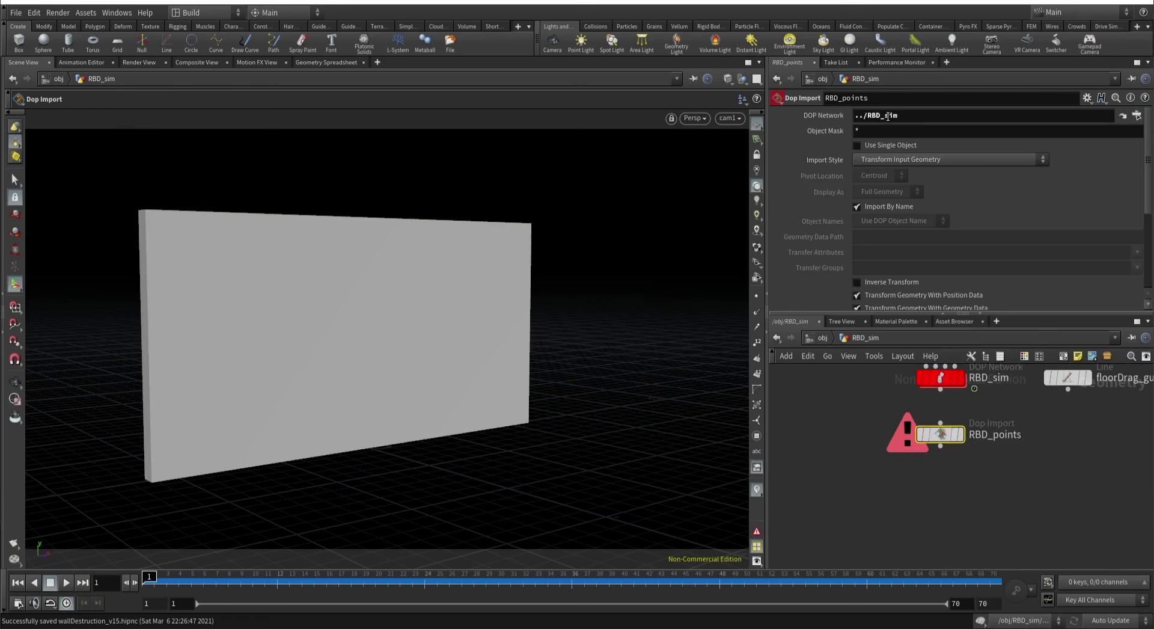
left_click(959, 434)
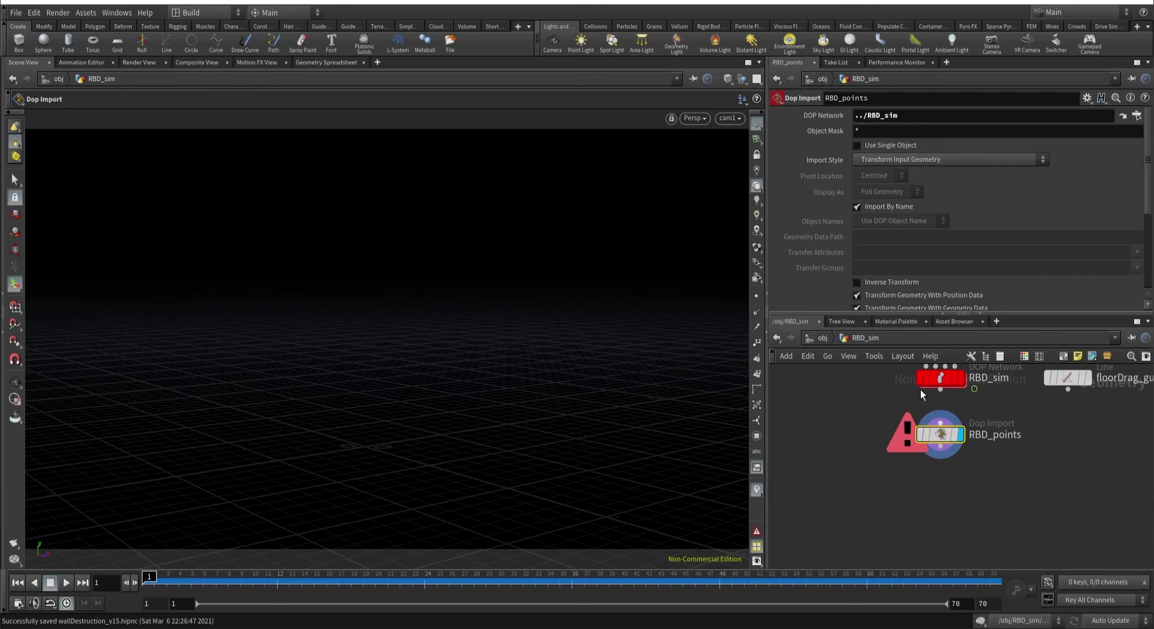
left_click(881, 160)
left_click(883, 185)
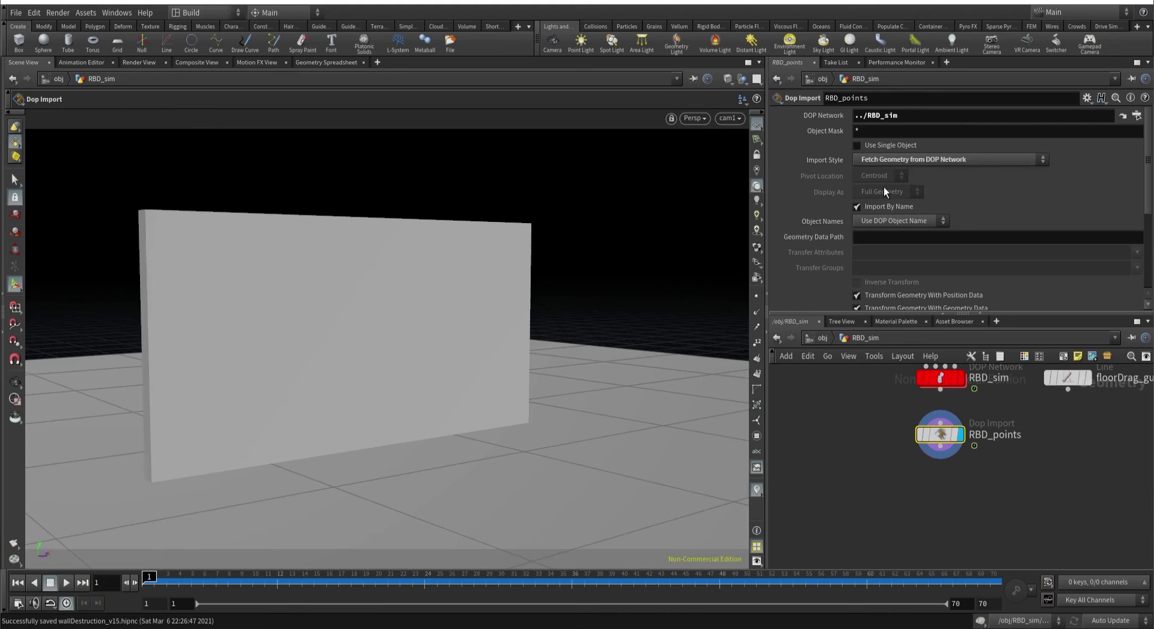
left_click_drag(181, 580, 586, 590)
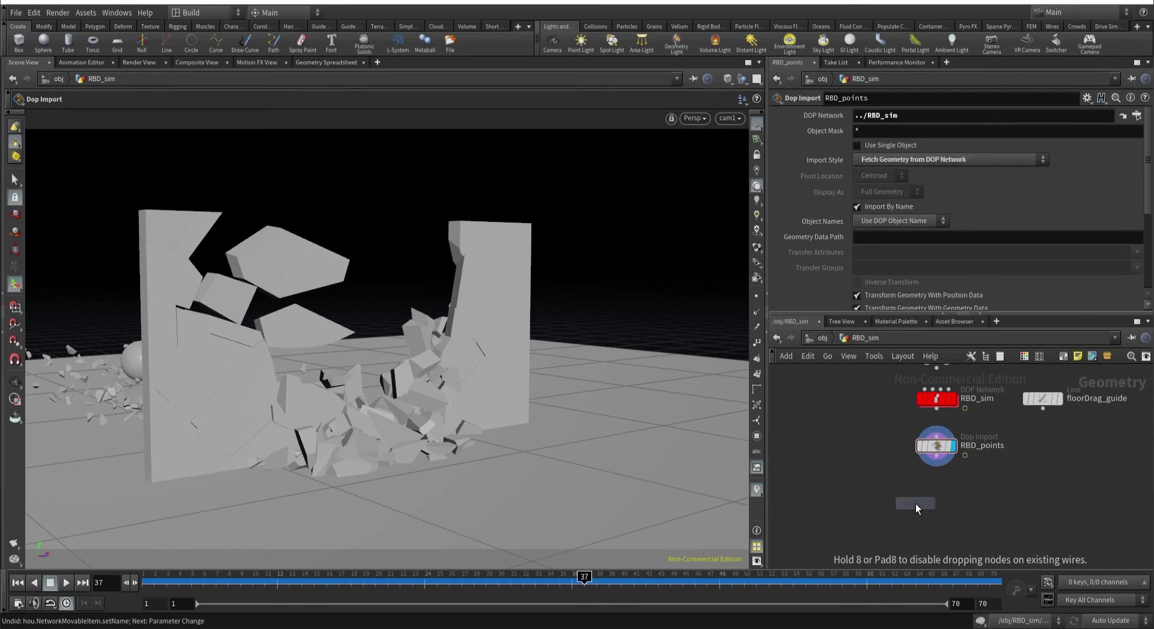
Add transformpieces1 and set RBD_points Import Style to Create Points to Represent Objects.
left_click(915, 503)
left_click_drag(906, 503, 854, 512)
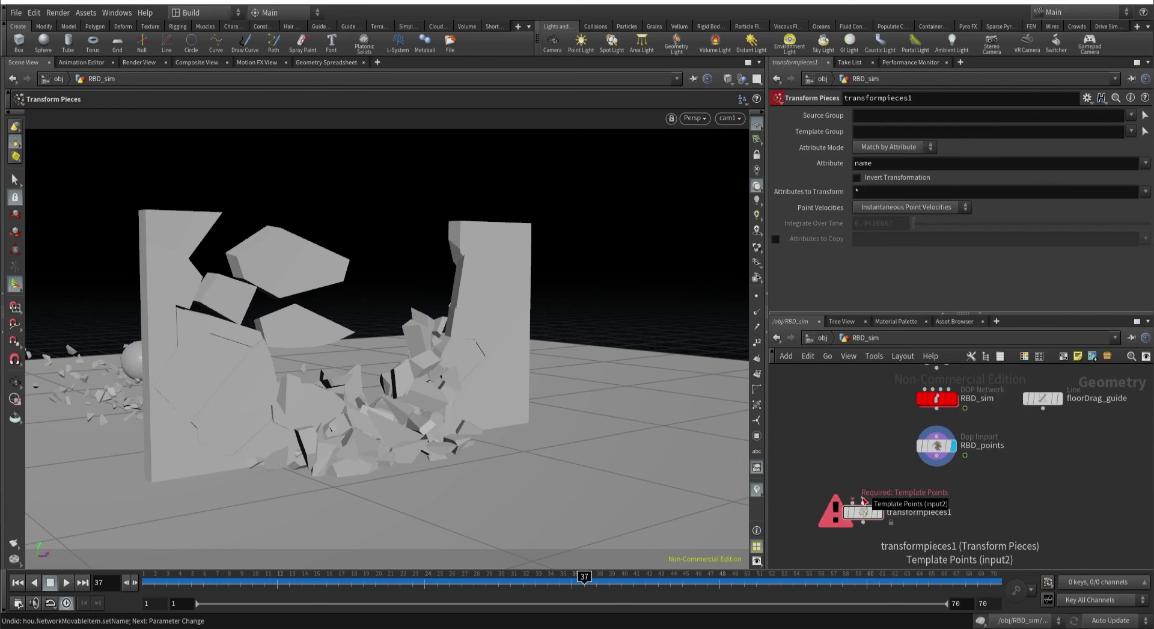
left_click_drag(871, 429, 964, 477)
left_click(885, 162)
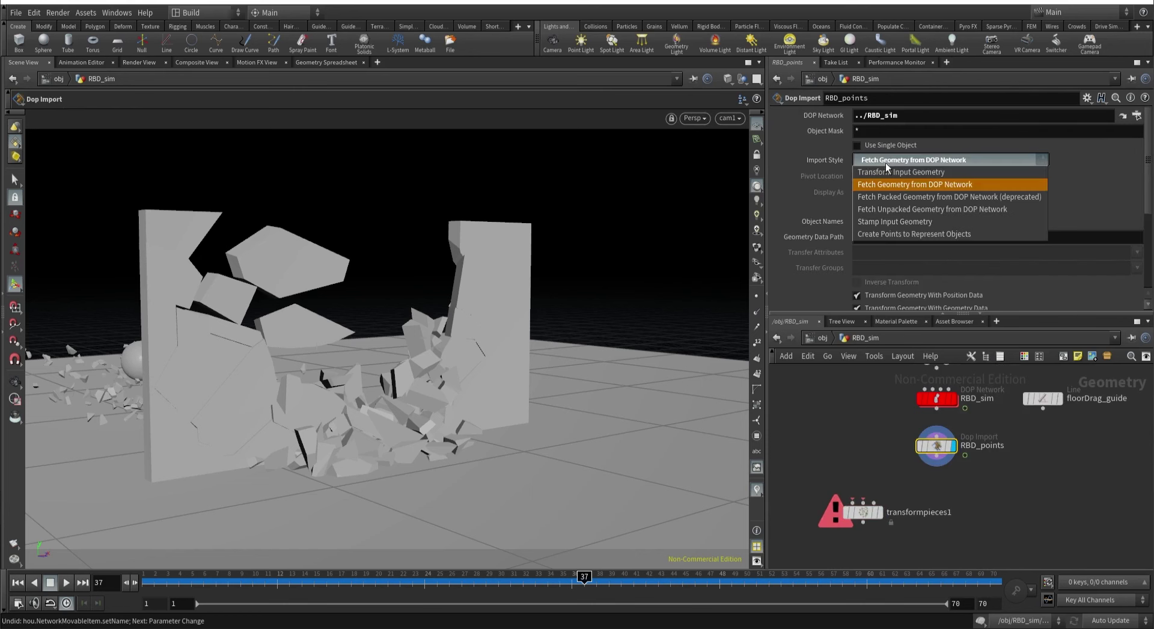
left_click(877, 233)
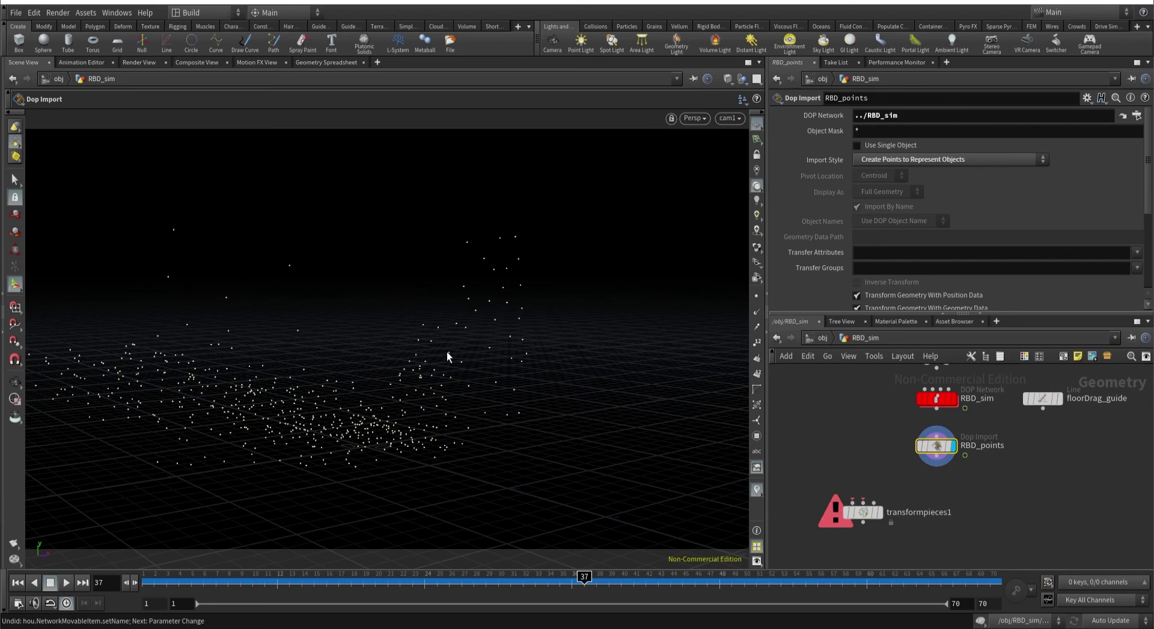
Wire RBD_points into transformpieces1's second input and display transformpieces1.
left_click_drag(852, 501, 813, 461)
key("Escape")
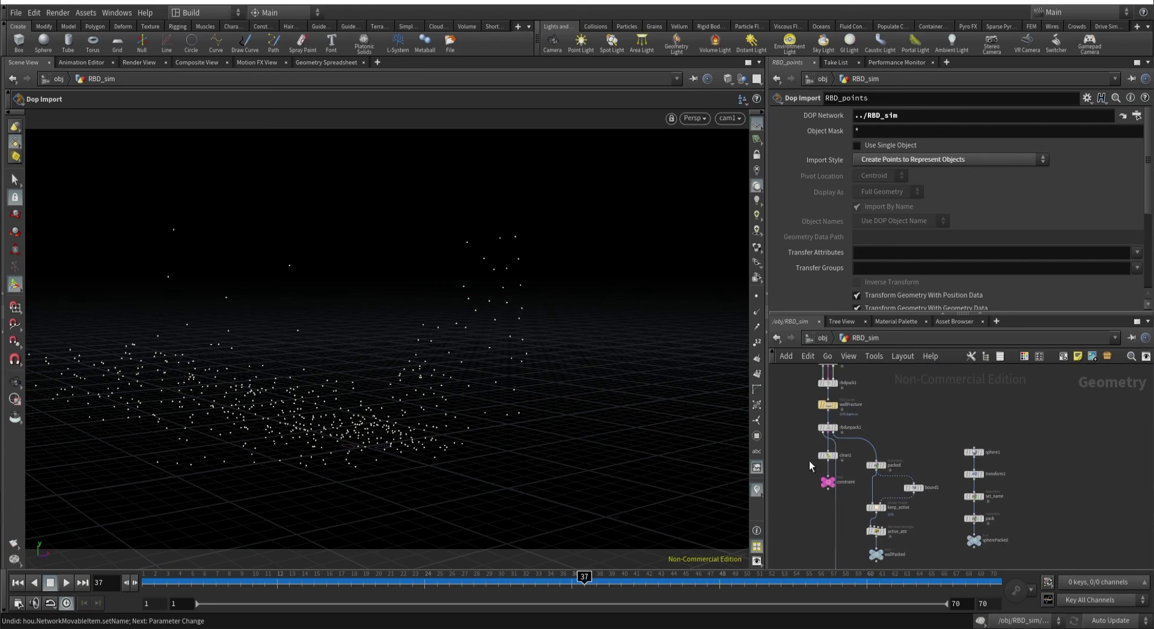
scroll(806, 511, "down", 2)
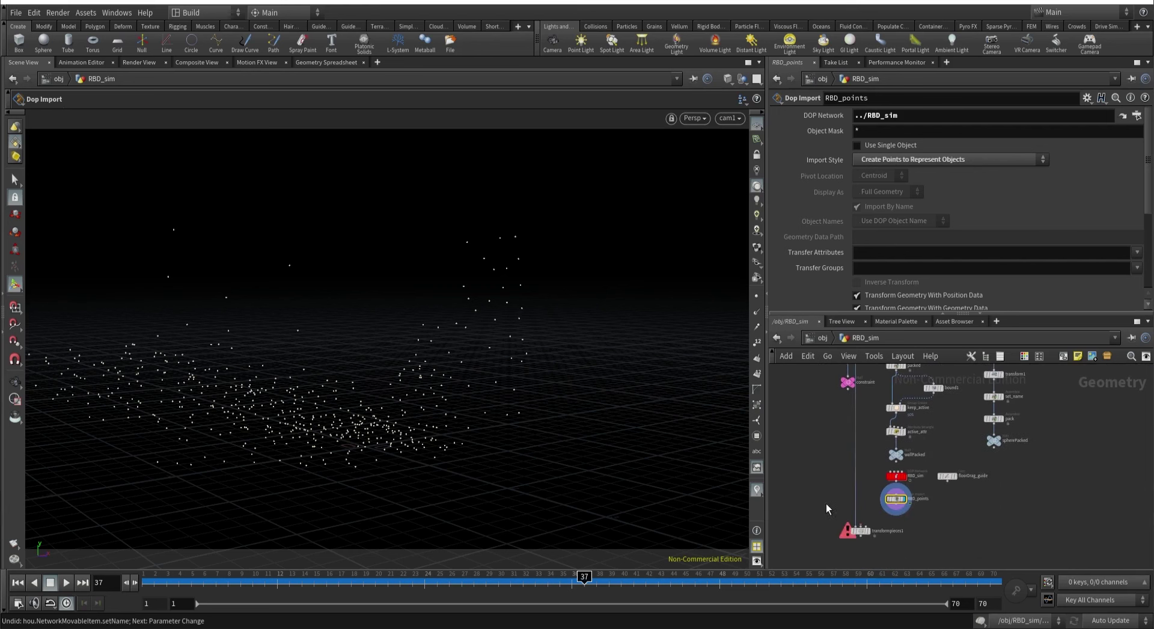
left_click_drag(829, 512, 833, 538)
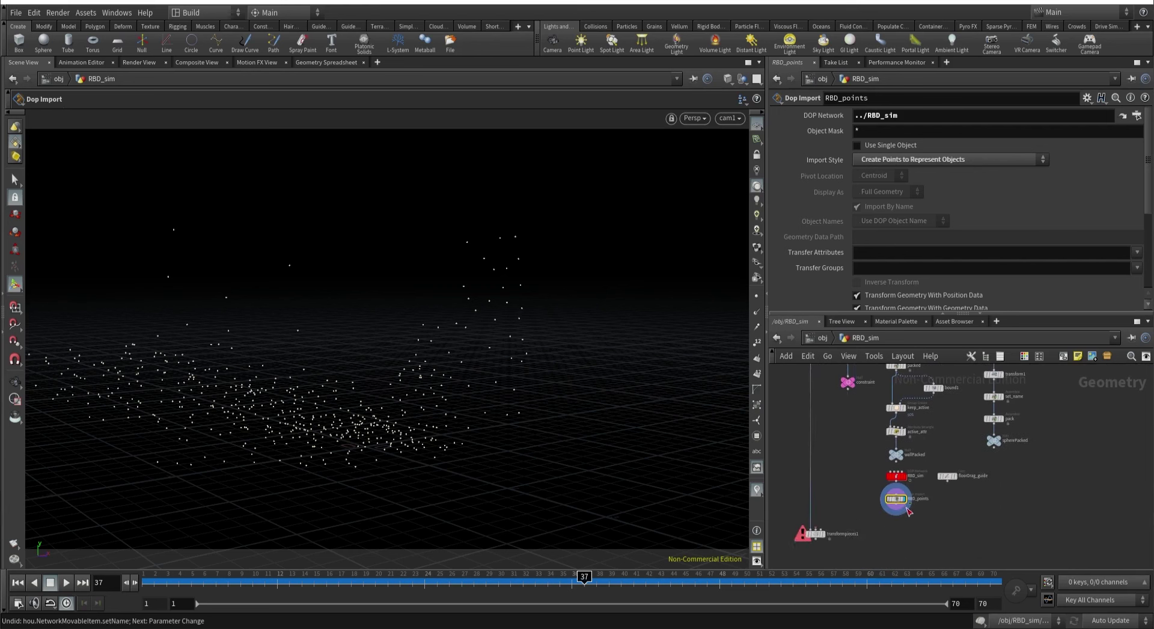
left_click(896, 510)
left_click(818, 528)
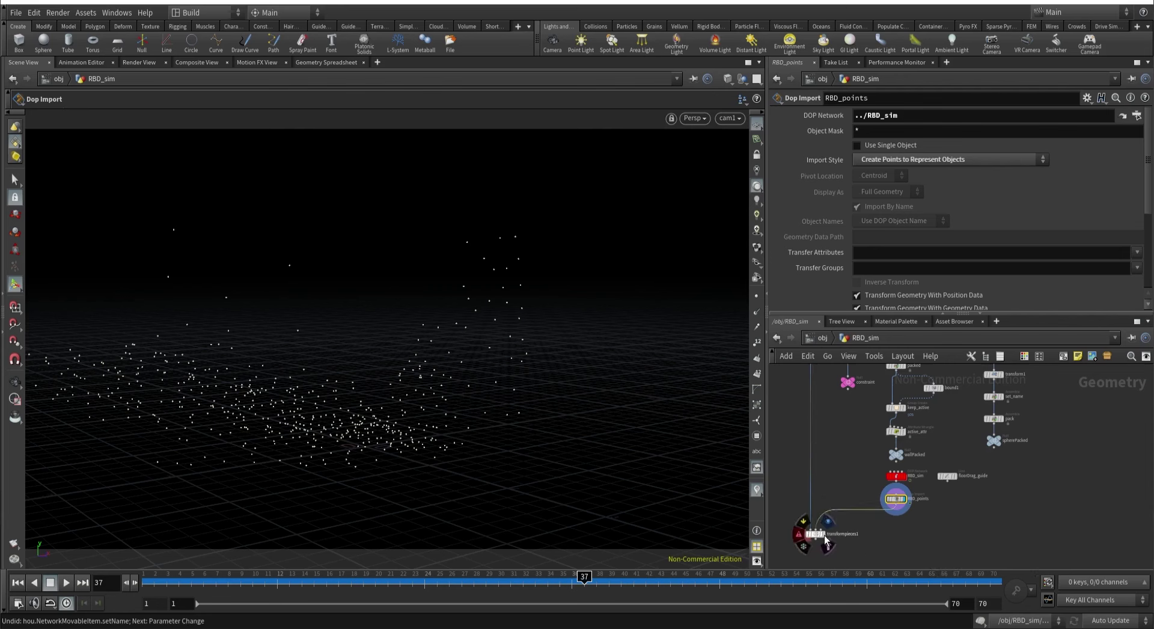
left_click(816, 534)
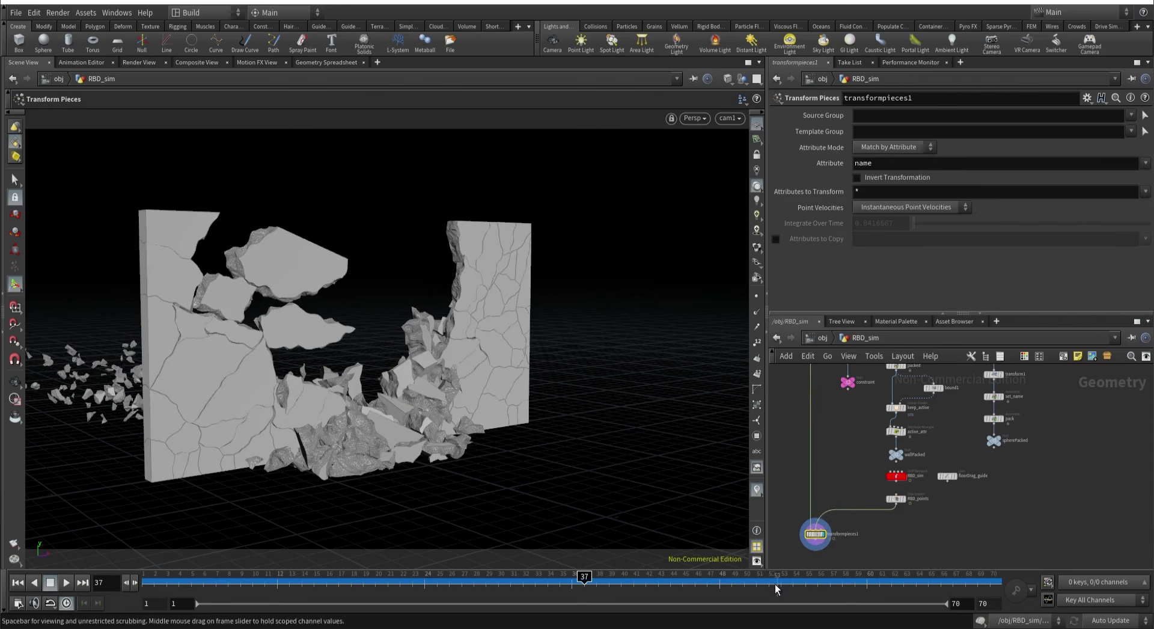
Go to frame 70, switch to smooth shading, and maximize the Scene View.
left_click_drag(719, 581, 1010, 591)
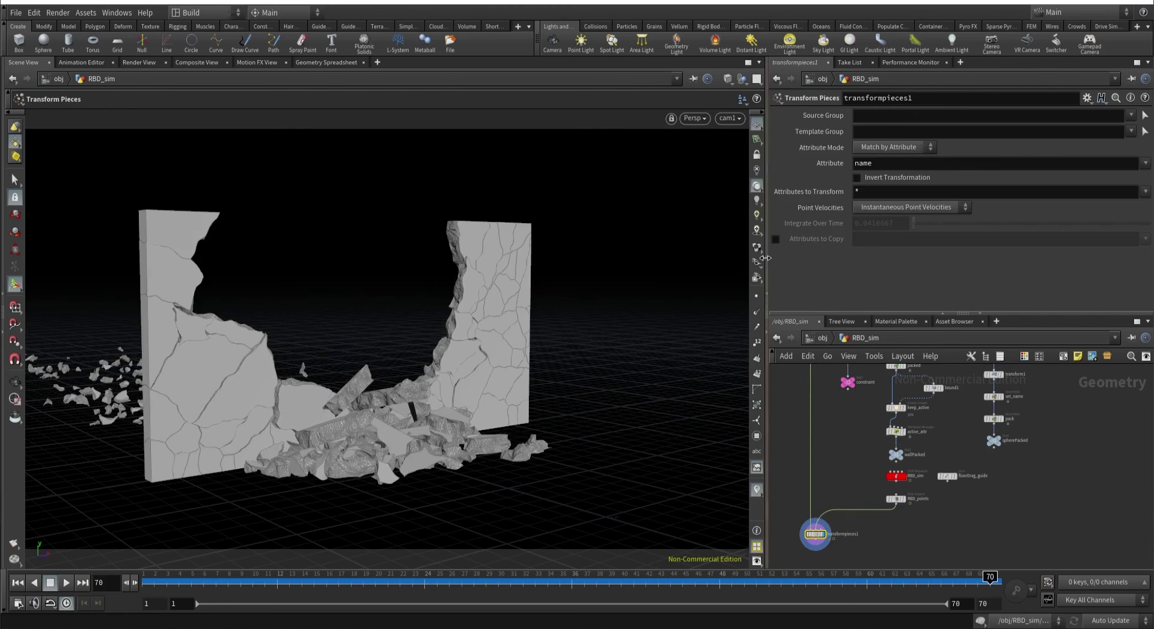
left_click(742, 80)
left_click(740, 191)
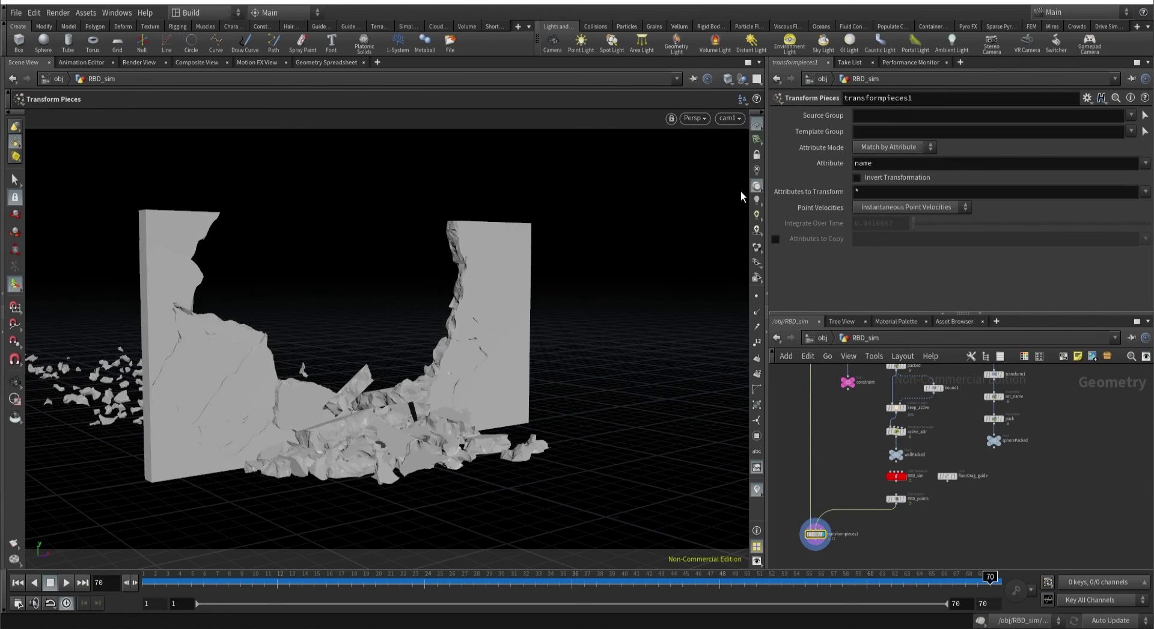
left_click(748, 62)
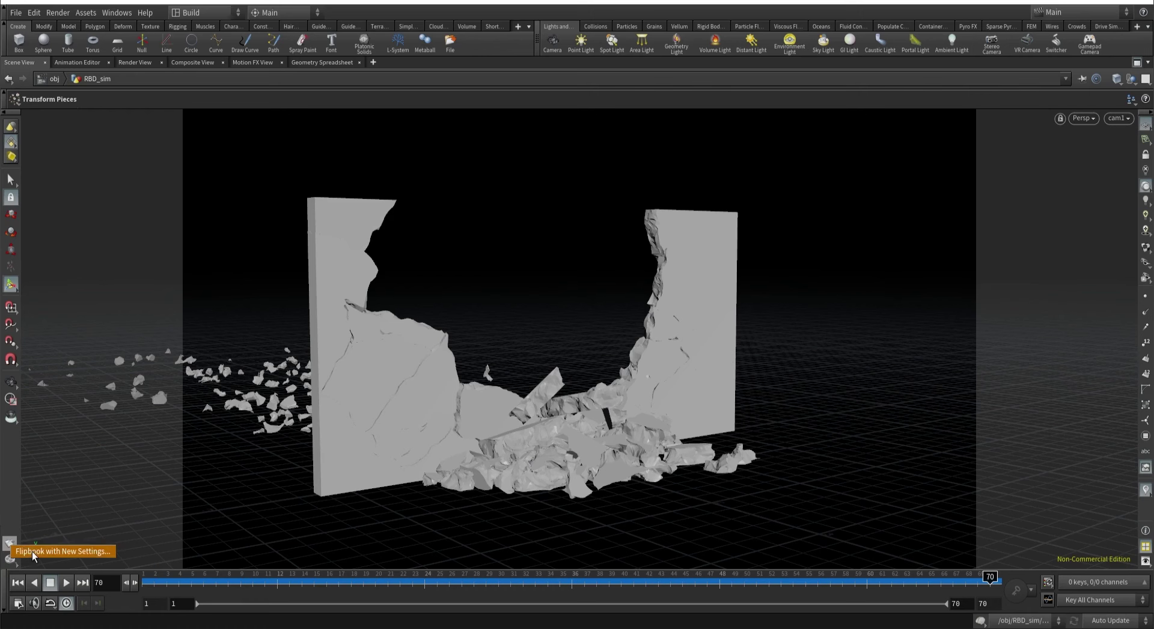
Render and review a flipbook of the collapse in MPlay, then return to about frame 38.
left_click(10, 545)
left_click_drag(153, 347, 535, 154)
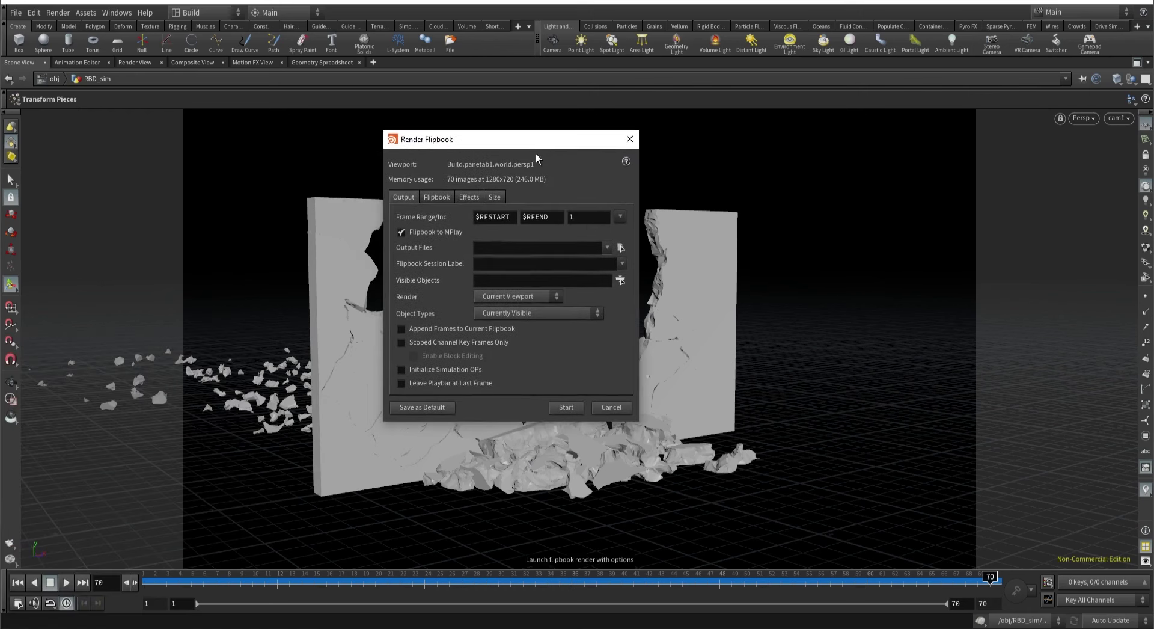
left_click(563, 407)
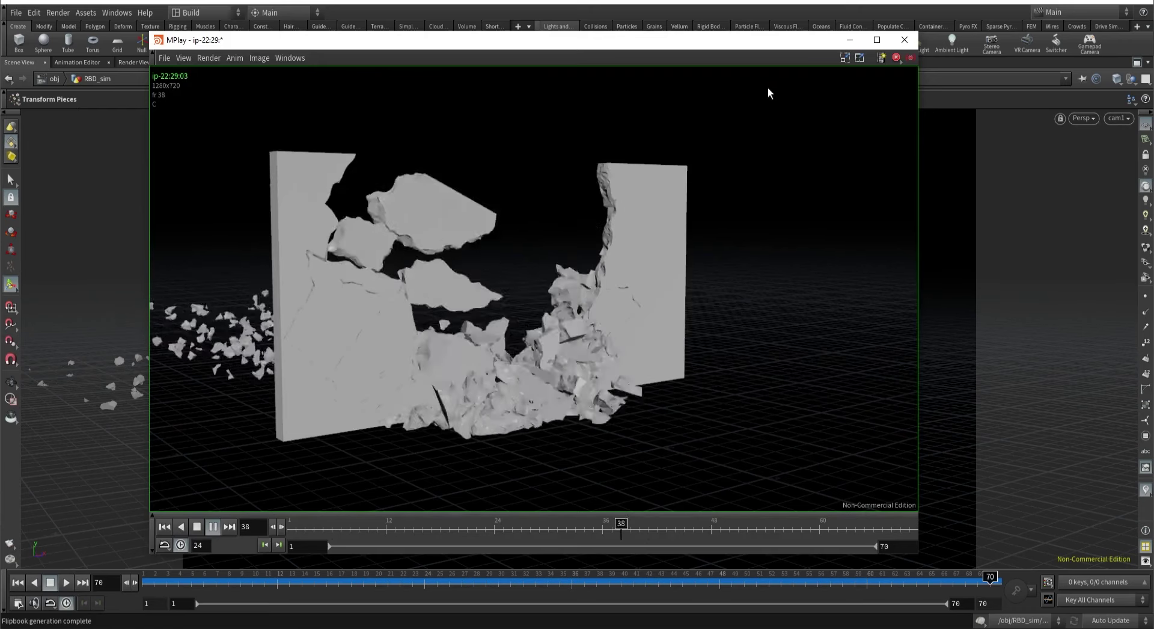
left_click(849, 42)
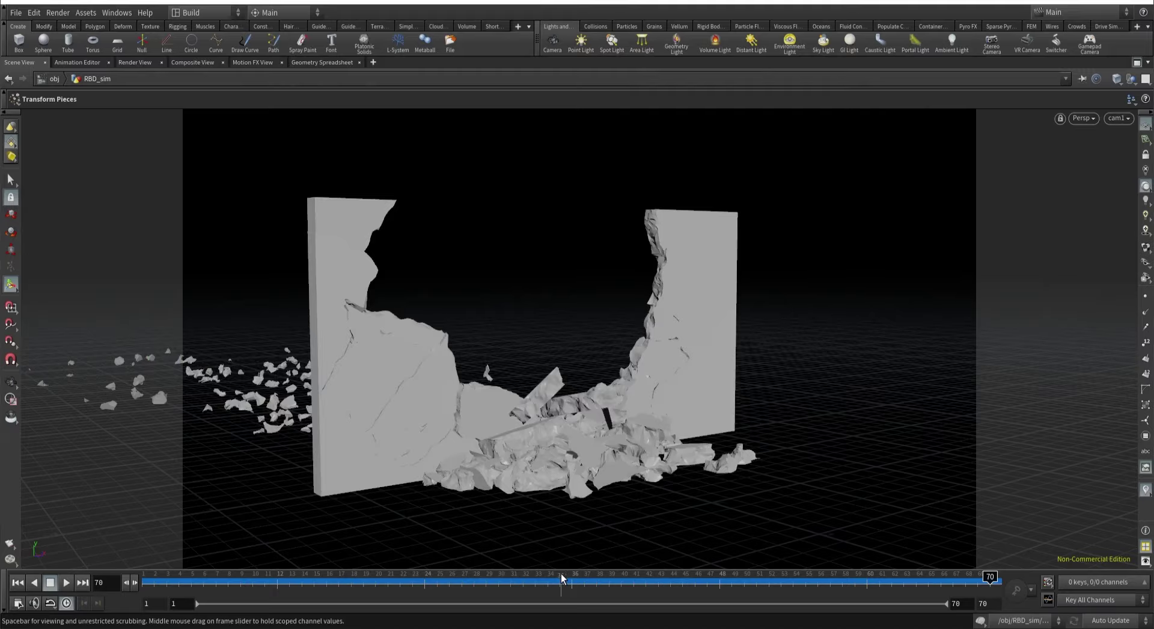
left_click_drag(561, 572, 596, 572)
Turn the view to face the wall and show it in wireframe.
key("Escape")
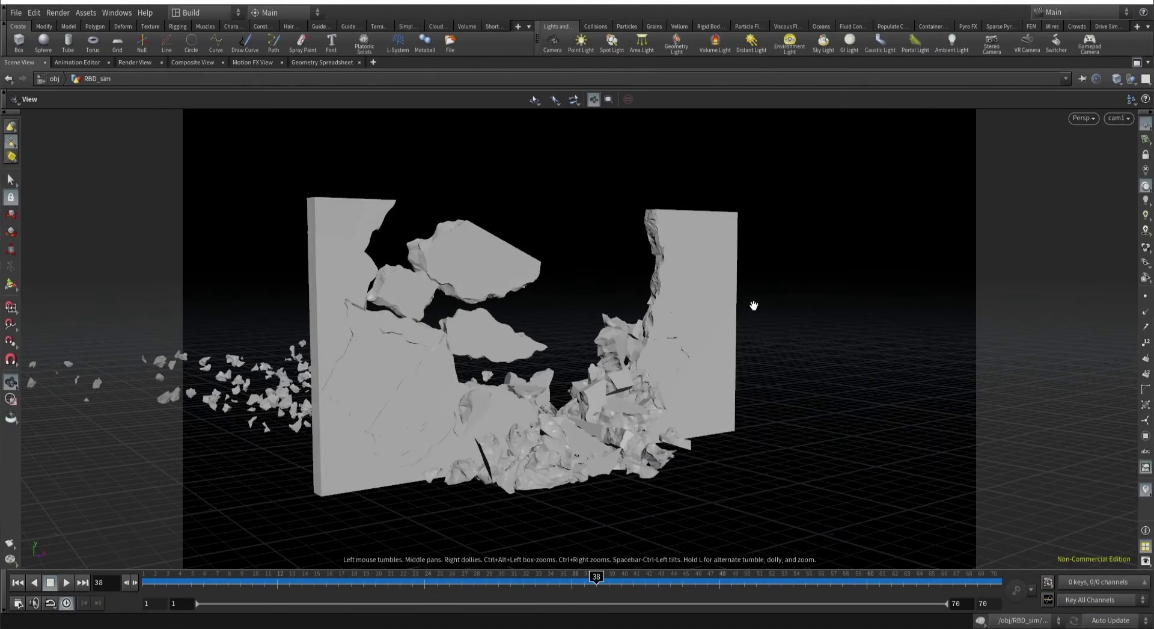
mouse_move(752, 304)
left_mouse_down()
mouse_move(672, 308)
mouse_move(751, 290)
mouse_move(726, 339)
mouse_move(894, 356)
mouse_move(953, 391)
left_mouse_up()
key("w")
key("Return")
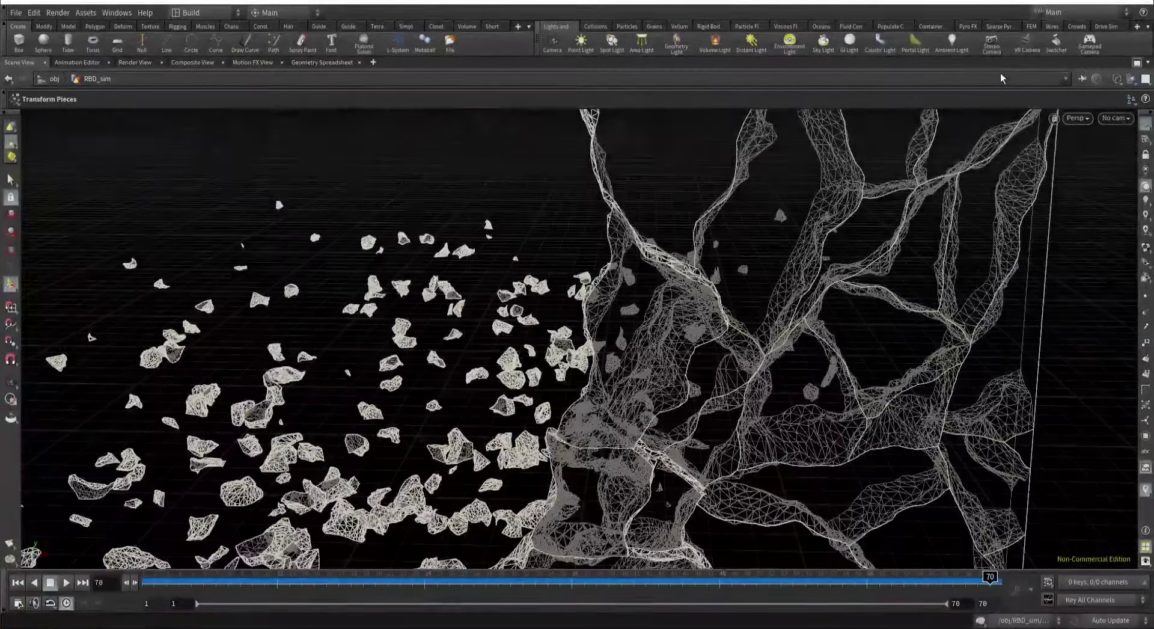
Look through cam1, restore the parameter and network panes, and inspect rbdunpack1.
left_click(1115, 118)
left_click(1074, 176)
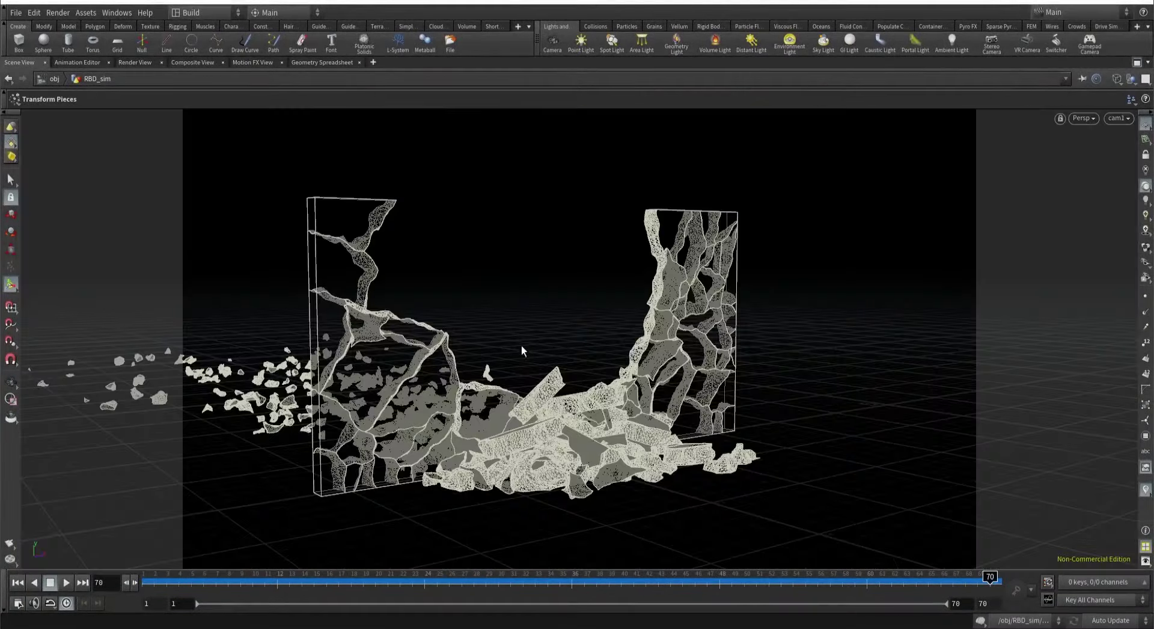
left_click(1136, 62)
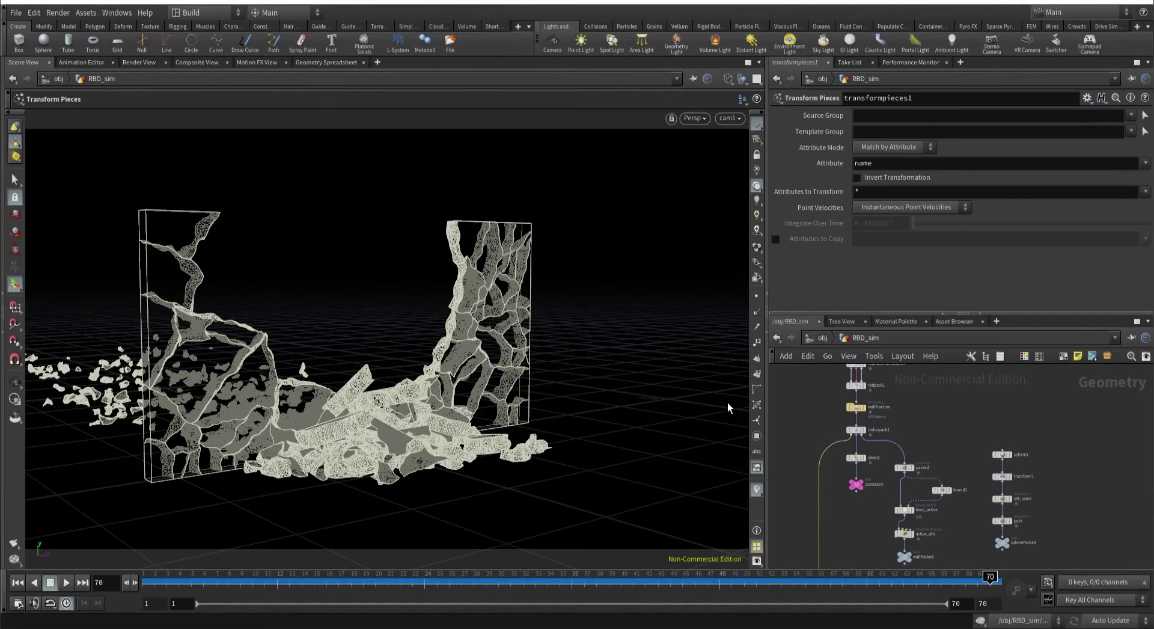
scroll(847, 433, "up", 5)
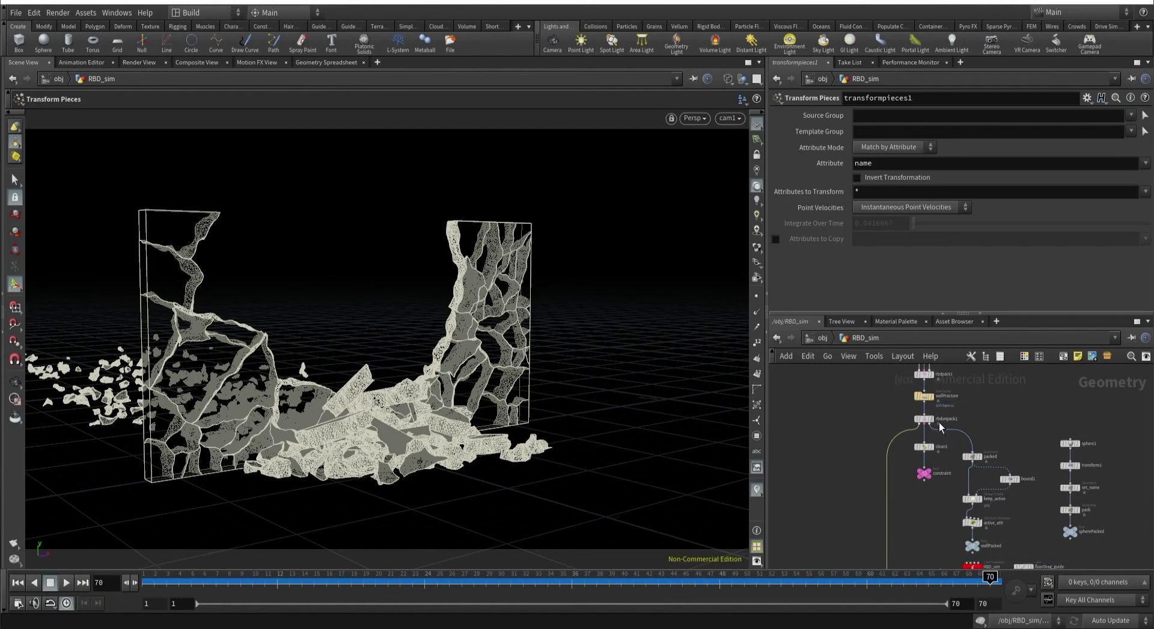
left_click(889, 415)
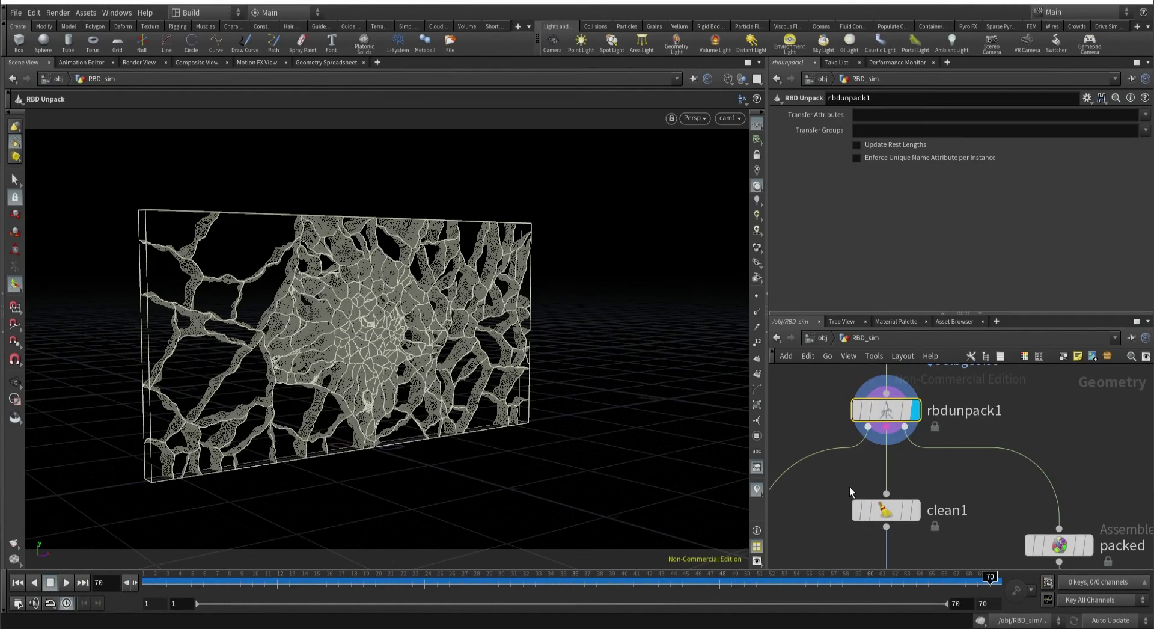
scroll(903, 437, "down", 3)
scroll(900, 449, "up", 1)
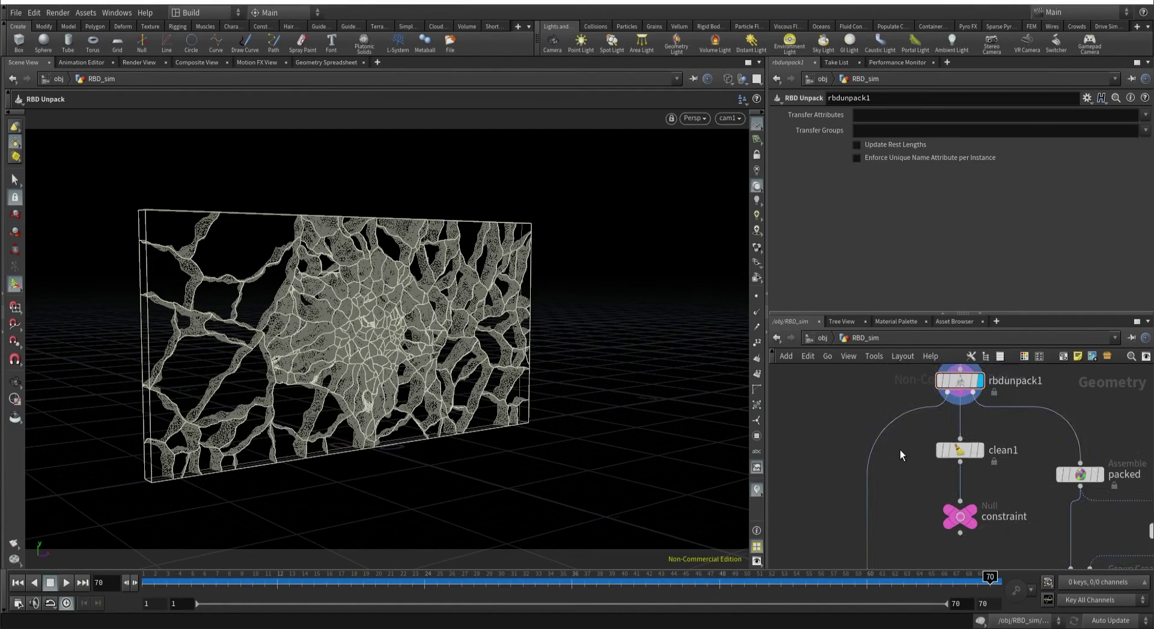
key("Tab")
mouse_move(927, 250)
left_click(1030, 221)
left_click(827, 431)
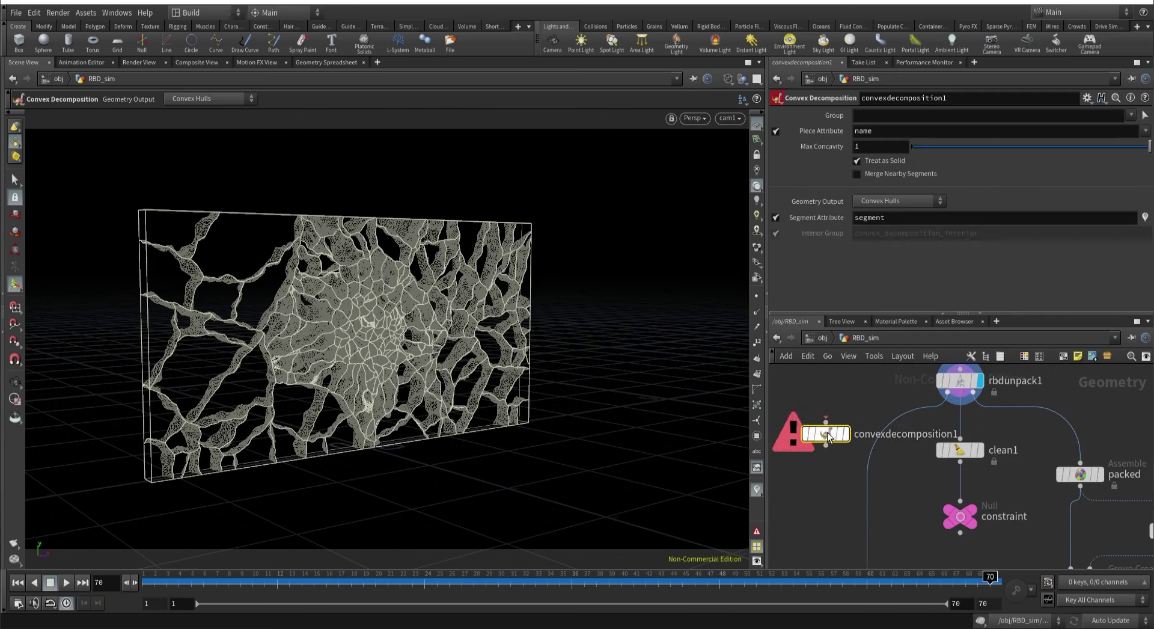
left_click(826, 418)
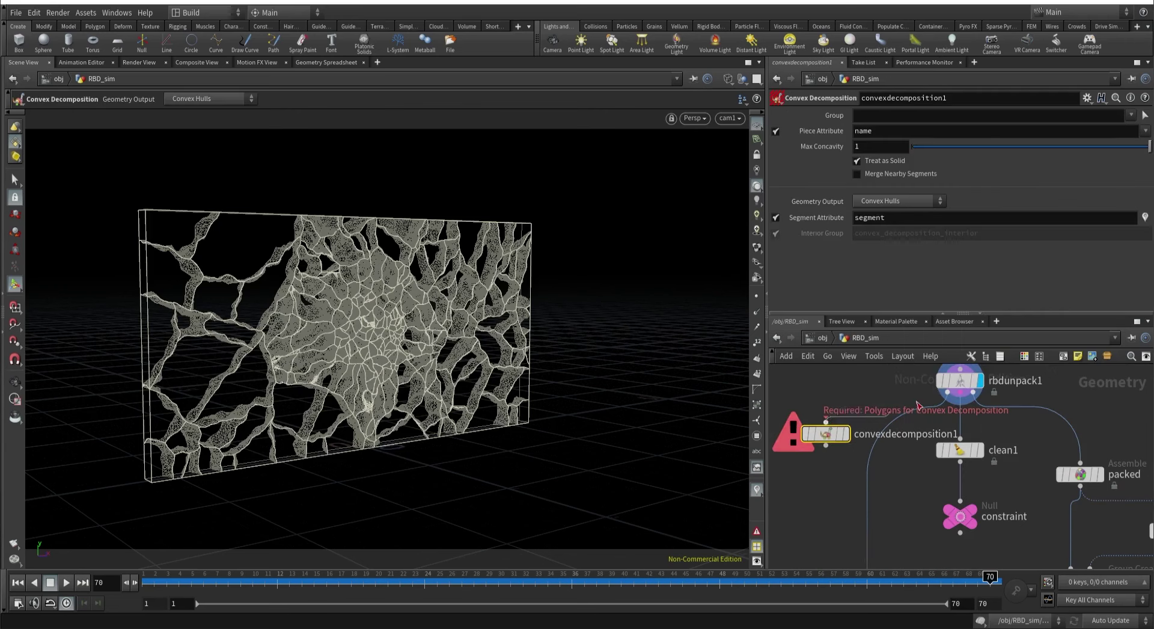
left_click(961, 402)
left_click(827, 434)
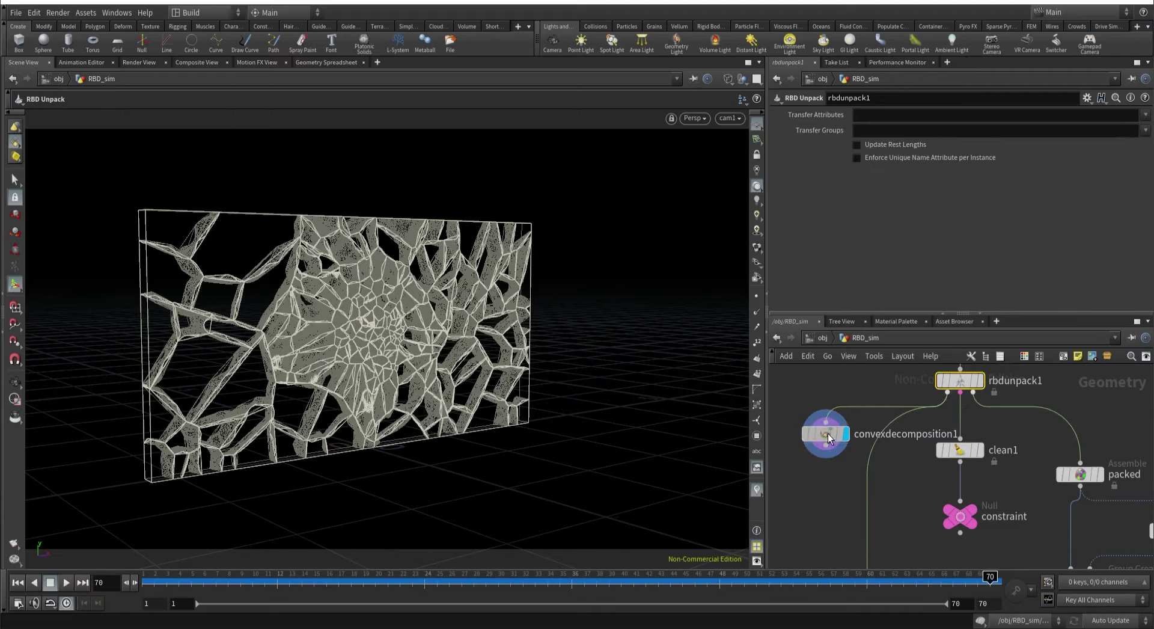
key("Escape")
scroll(385, 336, "up", 5)
scroll(369, 392, "up", 3)
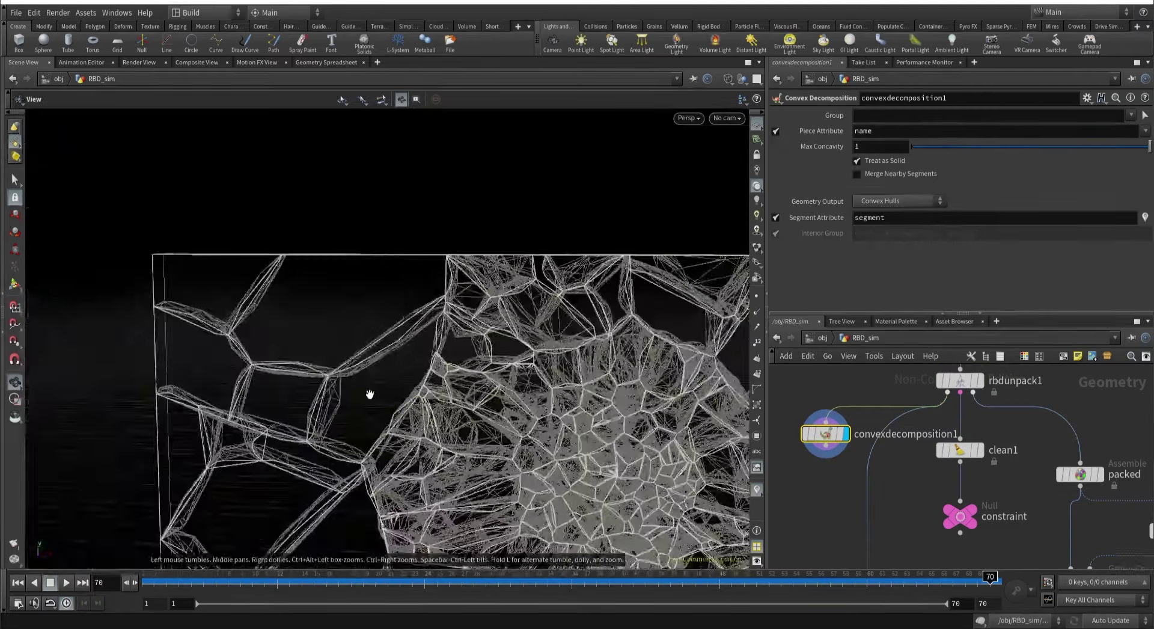
left_click_drag(369, 391, 404, 265)
key("Return")
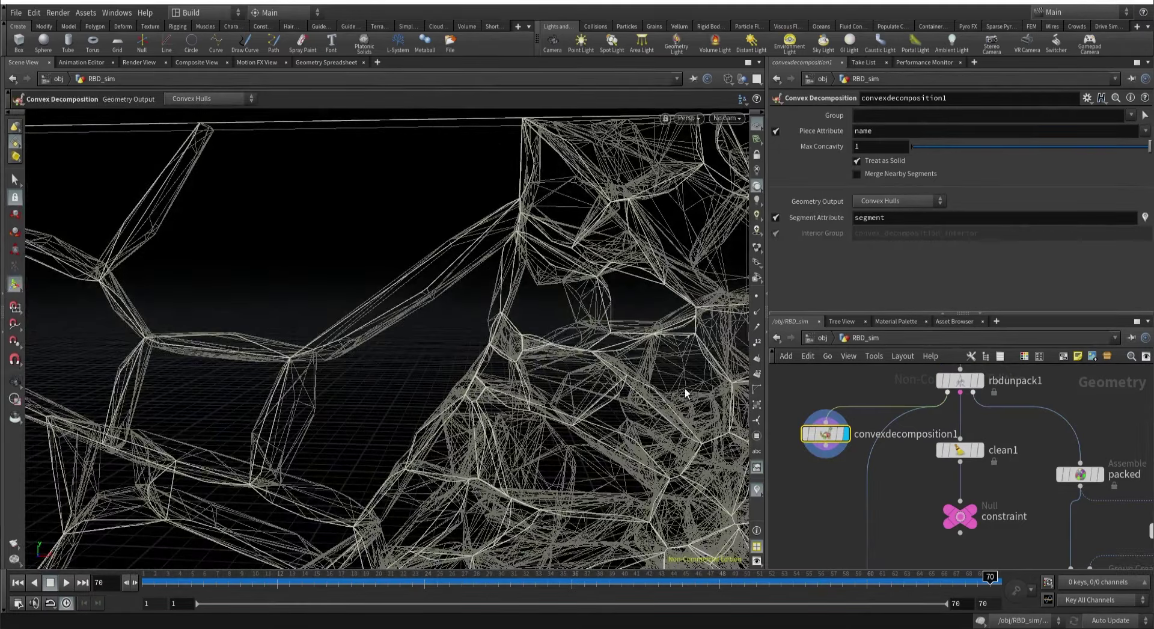
left_click(1099, 474)
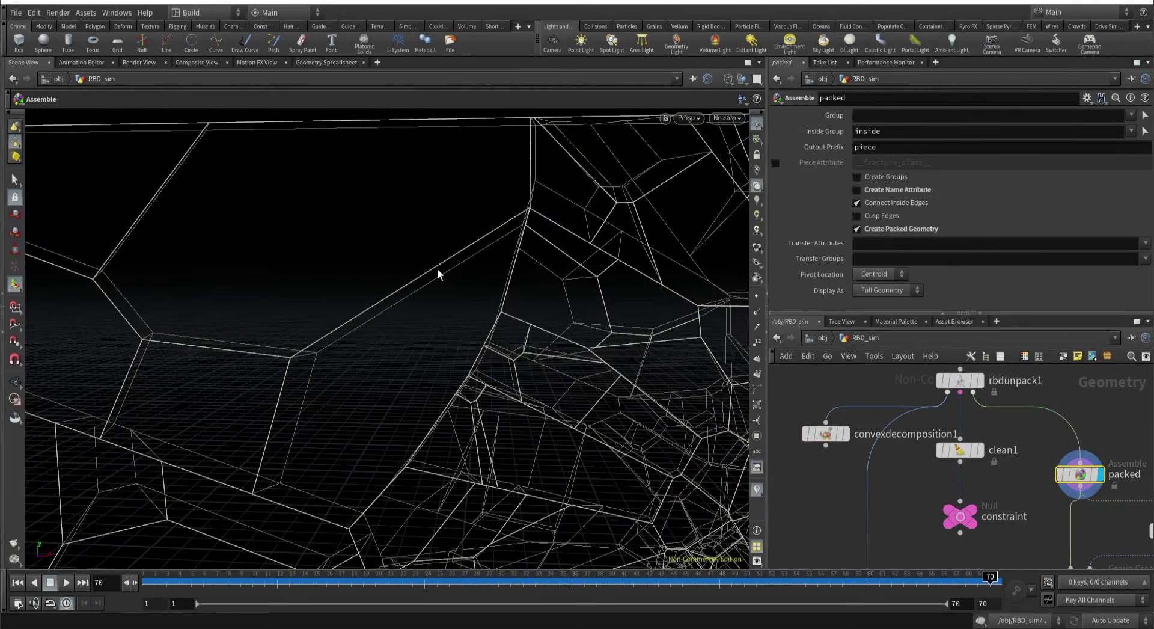
left_click(832, 433)
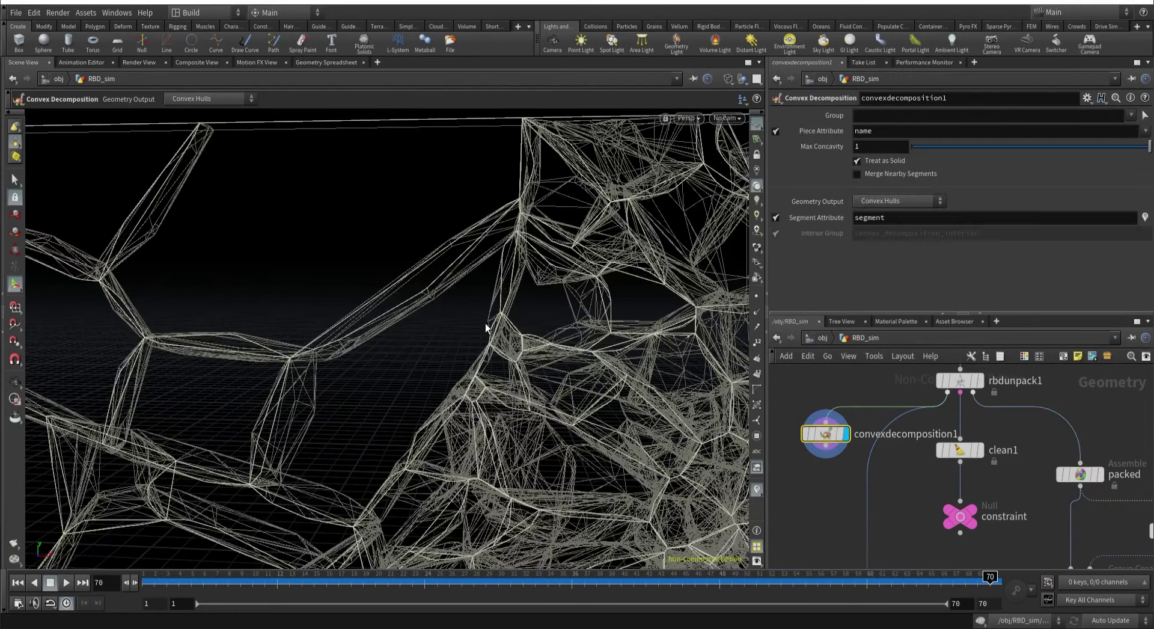
key("w")
key("w")
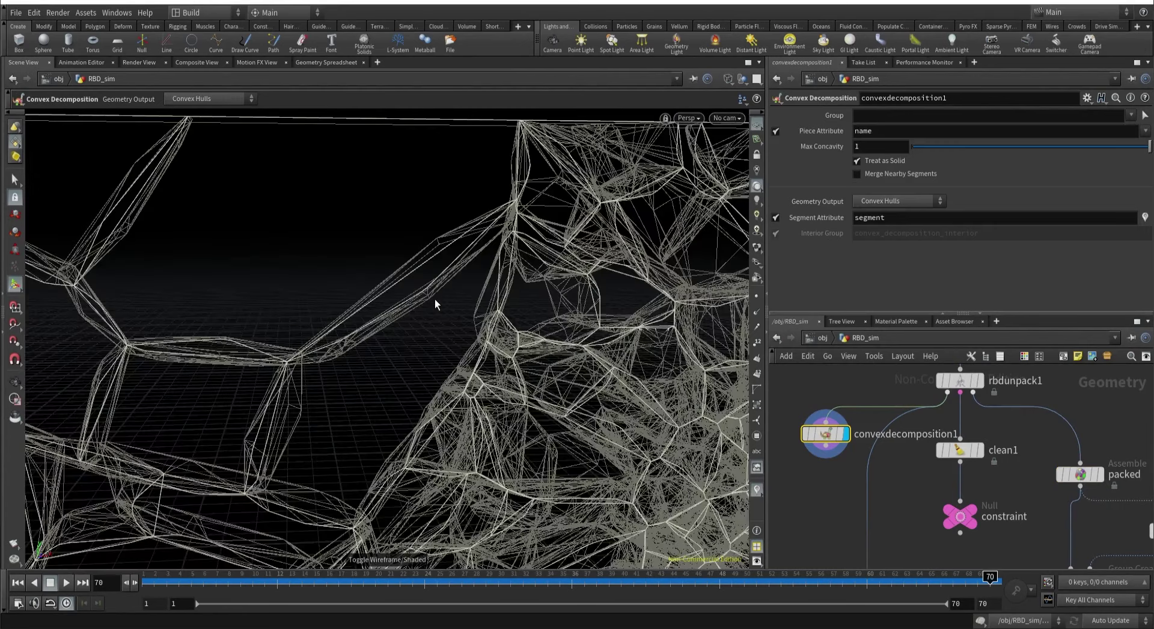
key("w")
key("Delete")
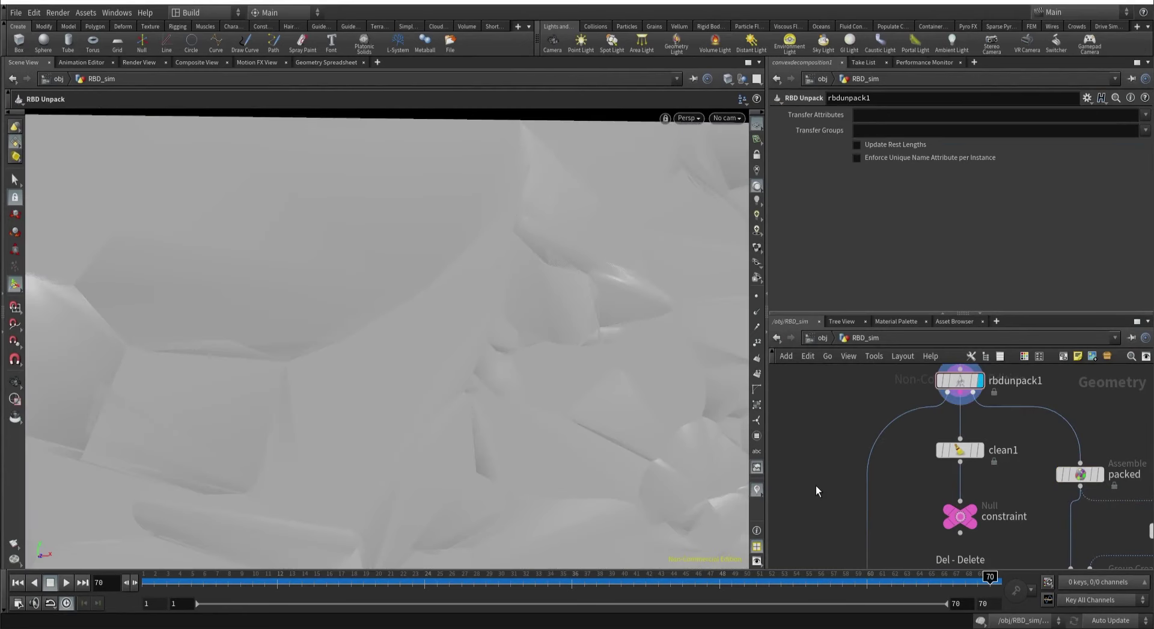
scroll(816, 485, "down", 3)
left_click(727, 118)
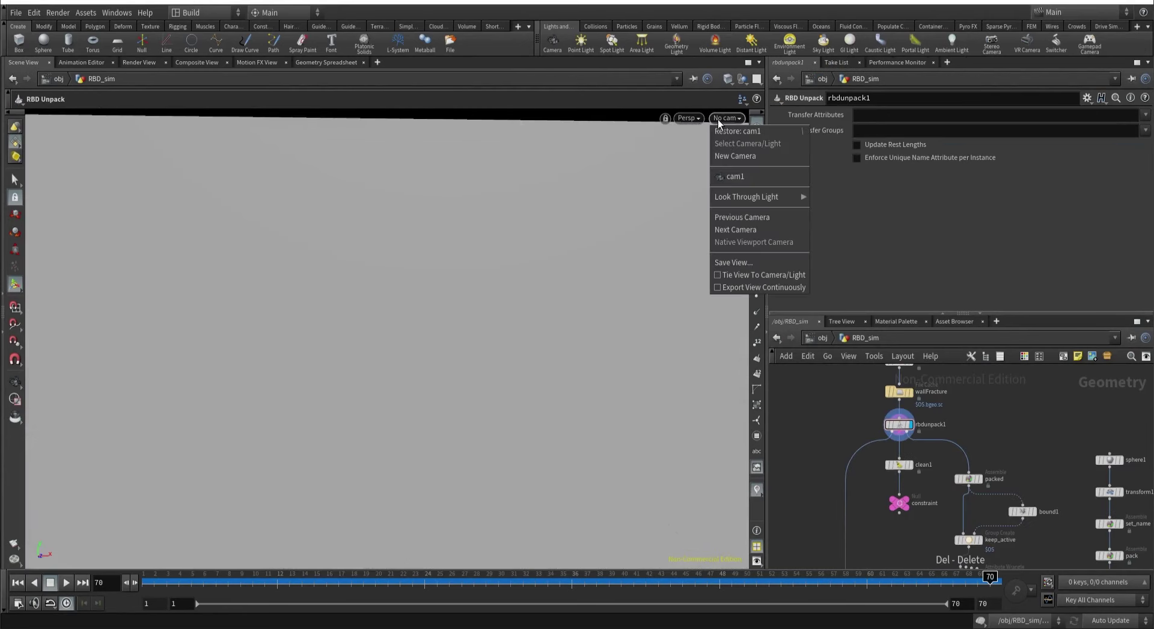
left_click(730, 176)
middle_click_drag(798, 543, 839, 504)
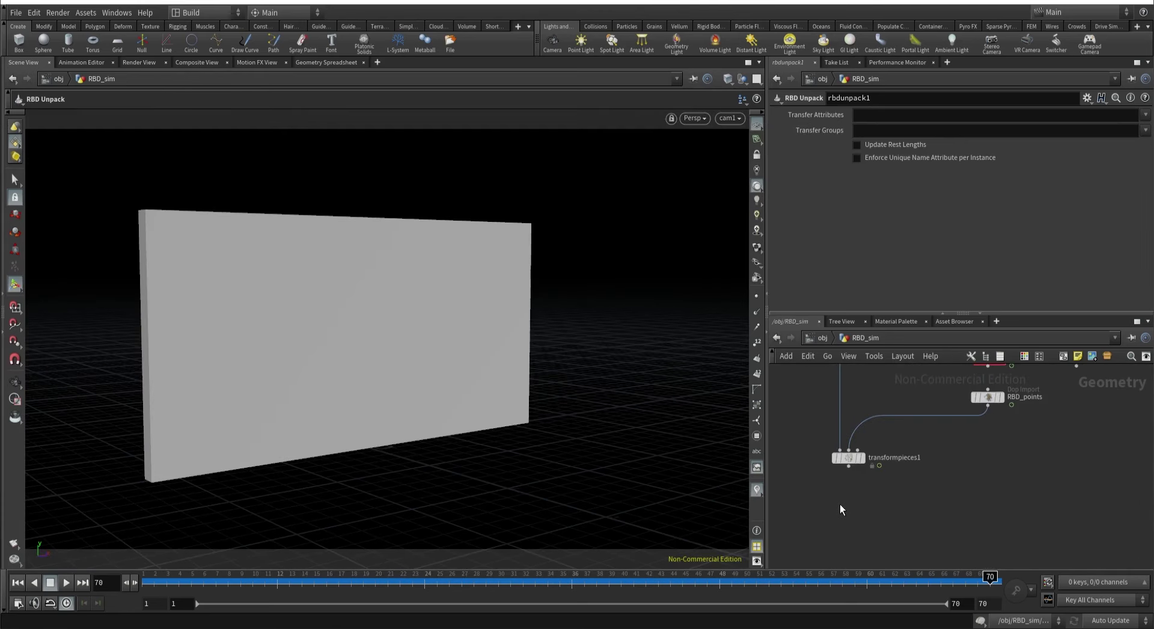
Add a Null wired below transformpieces1 and rename it OUT_wall.
key("Tab")
type("null")
key("Return")
scroll(839, 503, "up", 3)
left_click(839, 487)
left_click(852, 450)
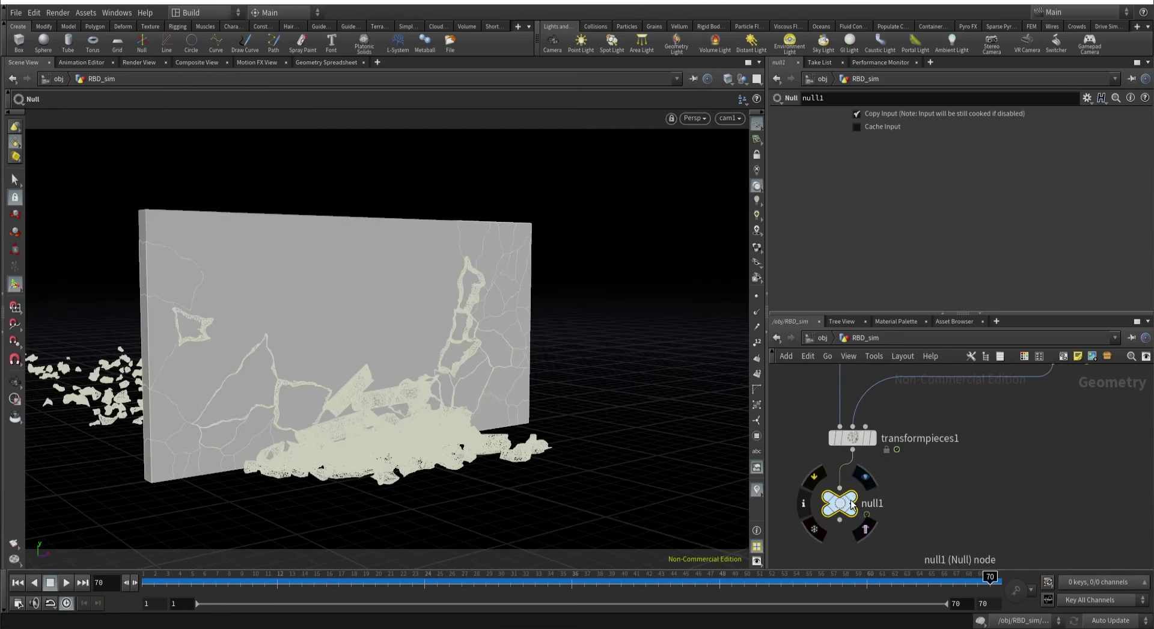
mouse_move(841, 506)
left_mouse_down()
mouse_move(849, 515)
mouse_move(851, 474)
mouse_move(854, 523)
left_mouse_up()
double_click(883, 521)
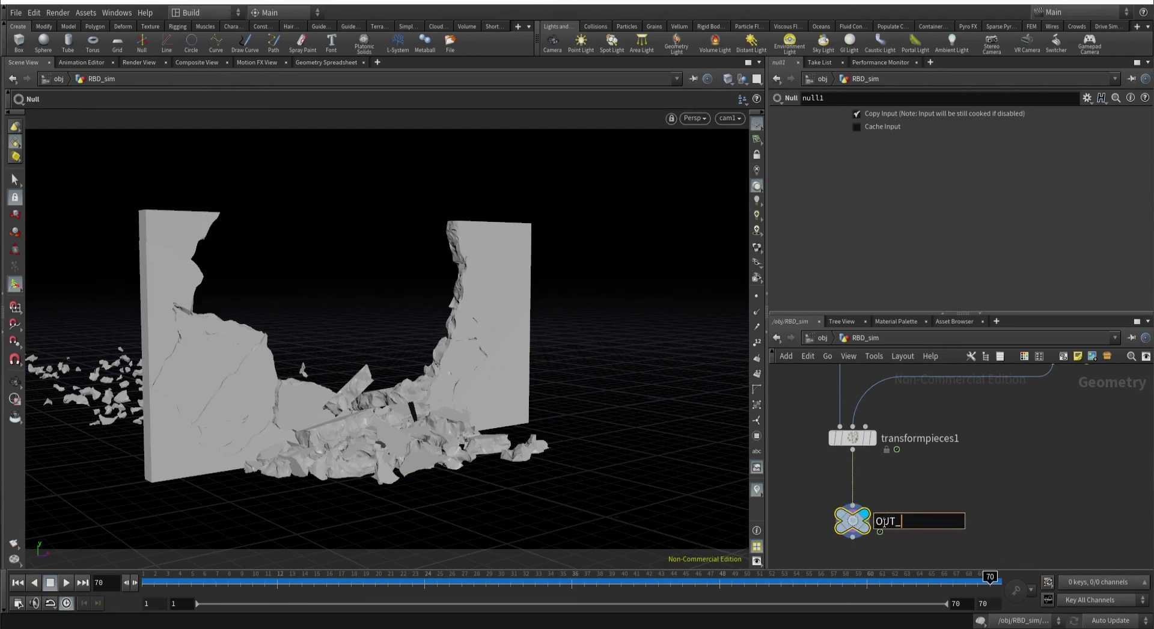
type("OUT_wall")
key("Return")
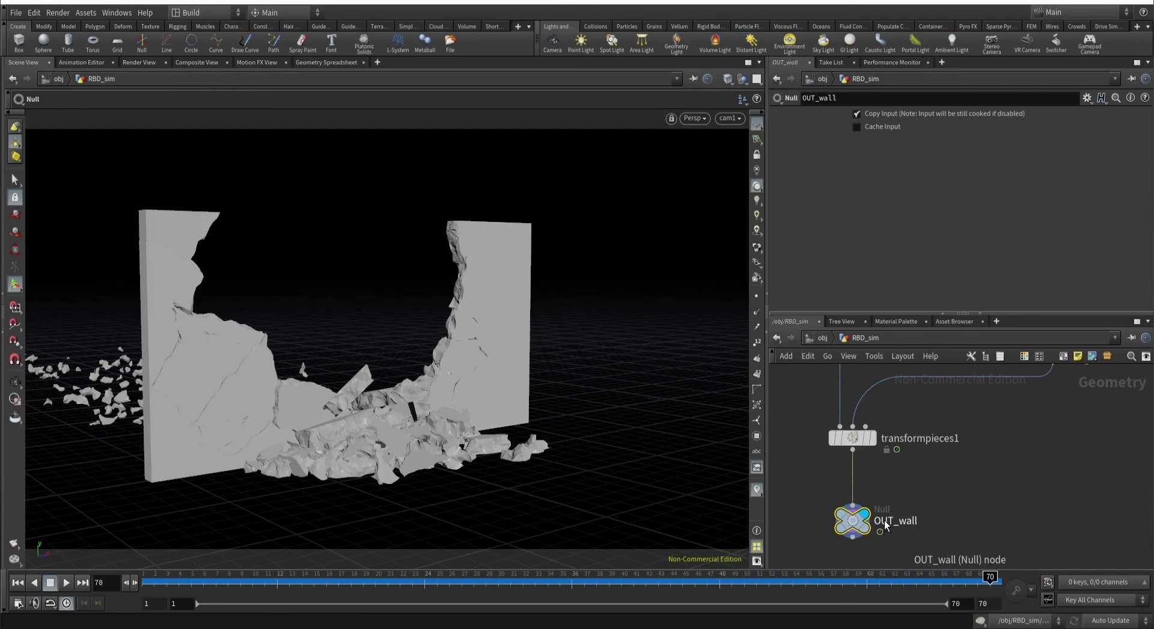
Save the scene as wallDestruction_v15.hipnc and colour OUT_wall red.
key("ctrl+s")
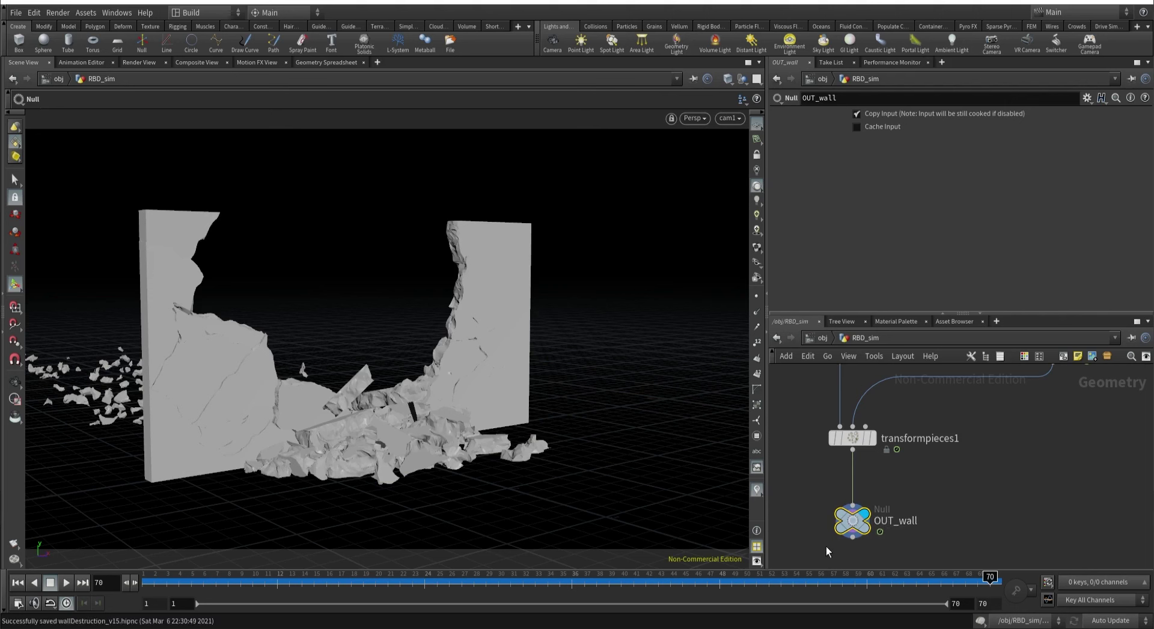
key("c")
left_click(1097, 482)
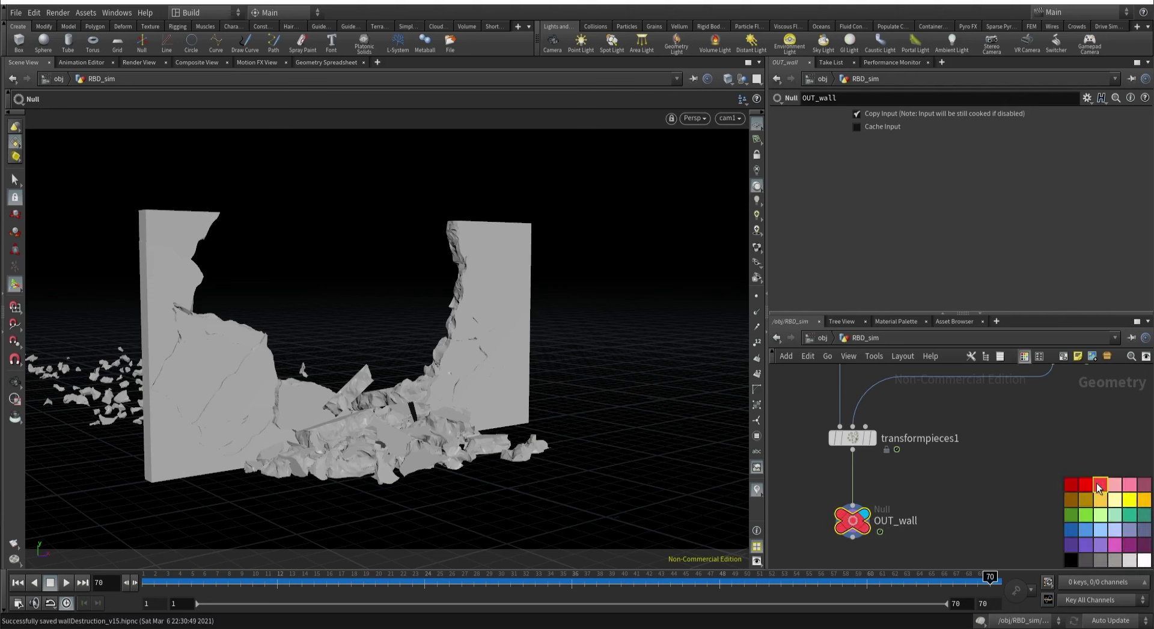
key("c")
Select the pack and spherePacked nodes.
scroll(987, 460, "down", 2)
middle_click_drag(1009, 462, 912, 541)
middle_click_drag(928, 443, 913, 507)
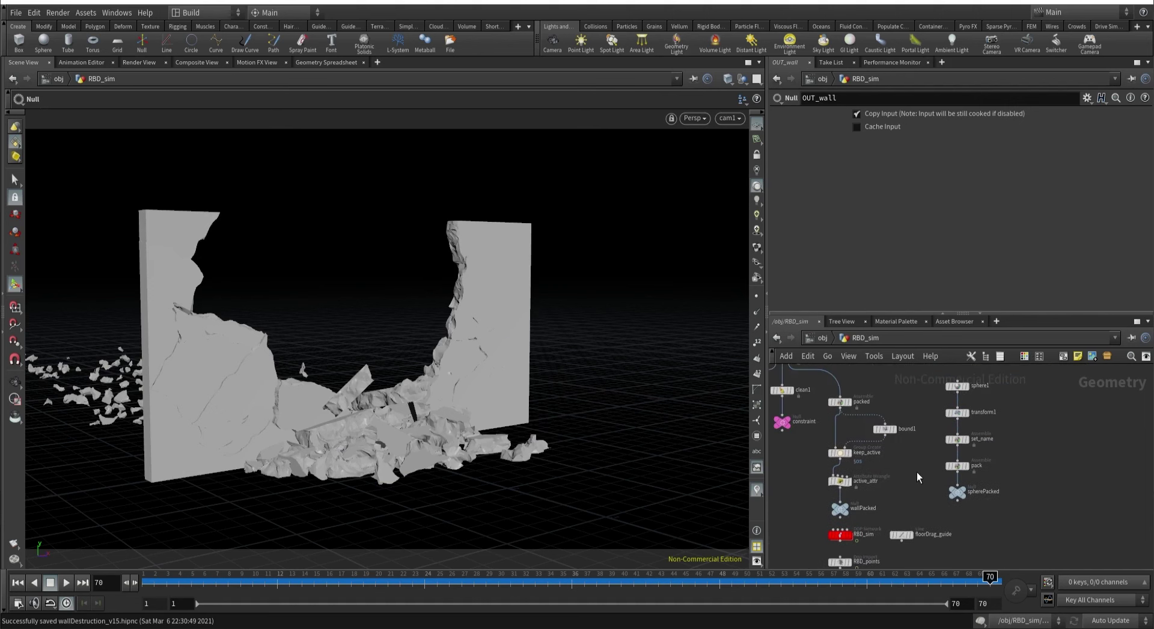
left_click_drag(923, 456, 979, 517)
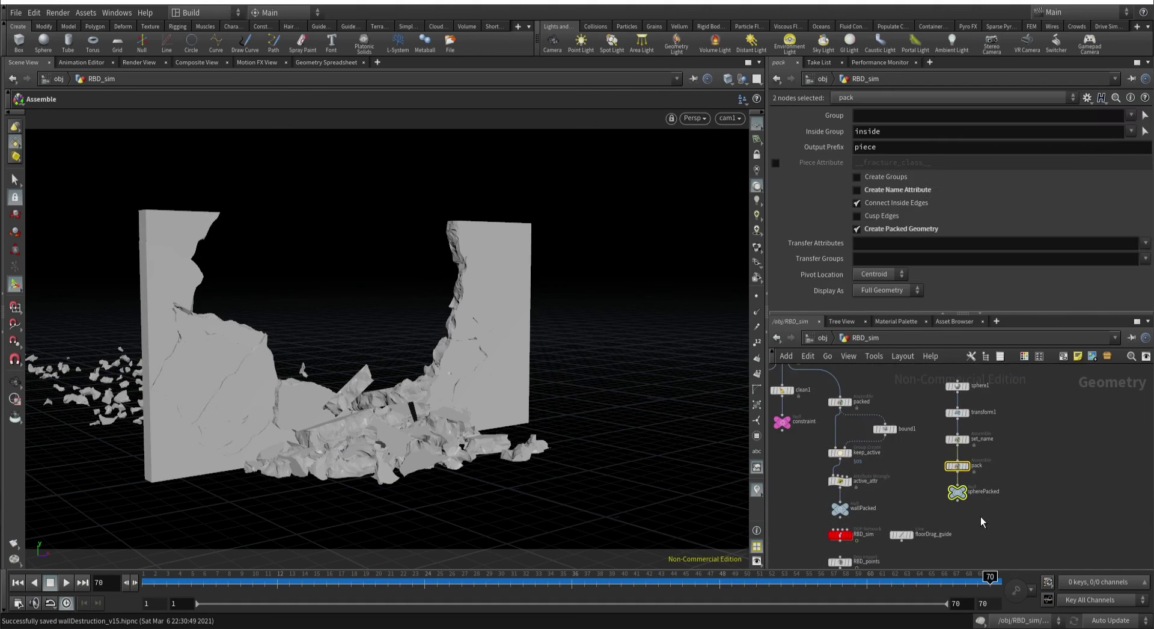
Shift the sphere's pack nodes to the right to make room.
scroll(994, 463, "up", 2)
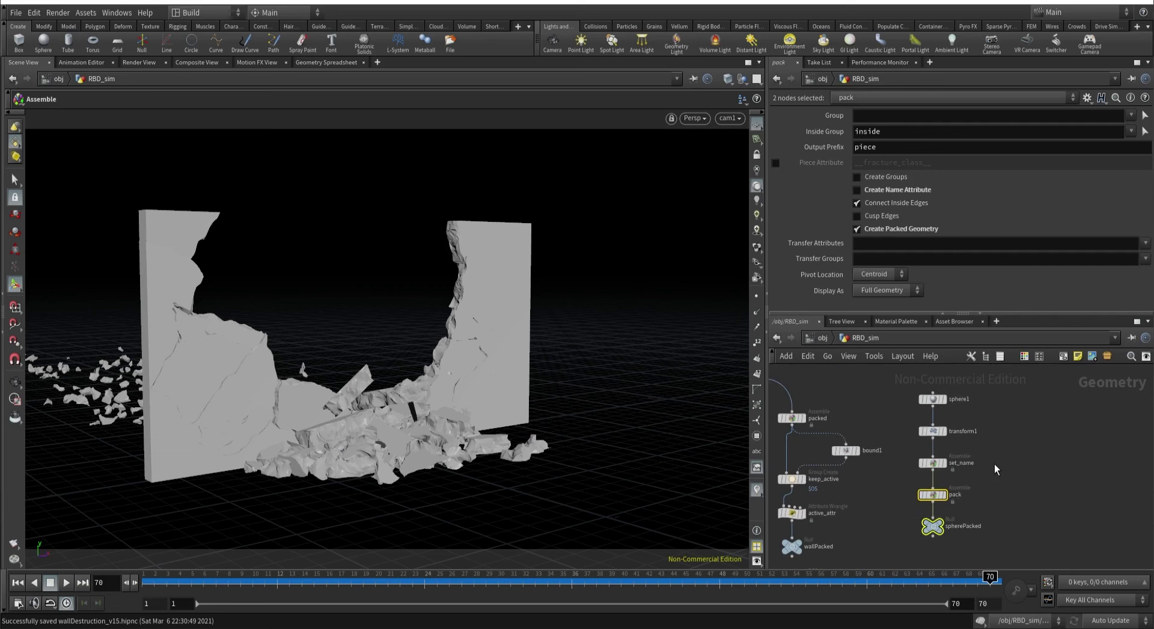
middle_click_drag(882, 496, 875, 450)
mouse_move(926, 450)
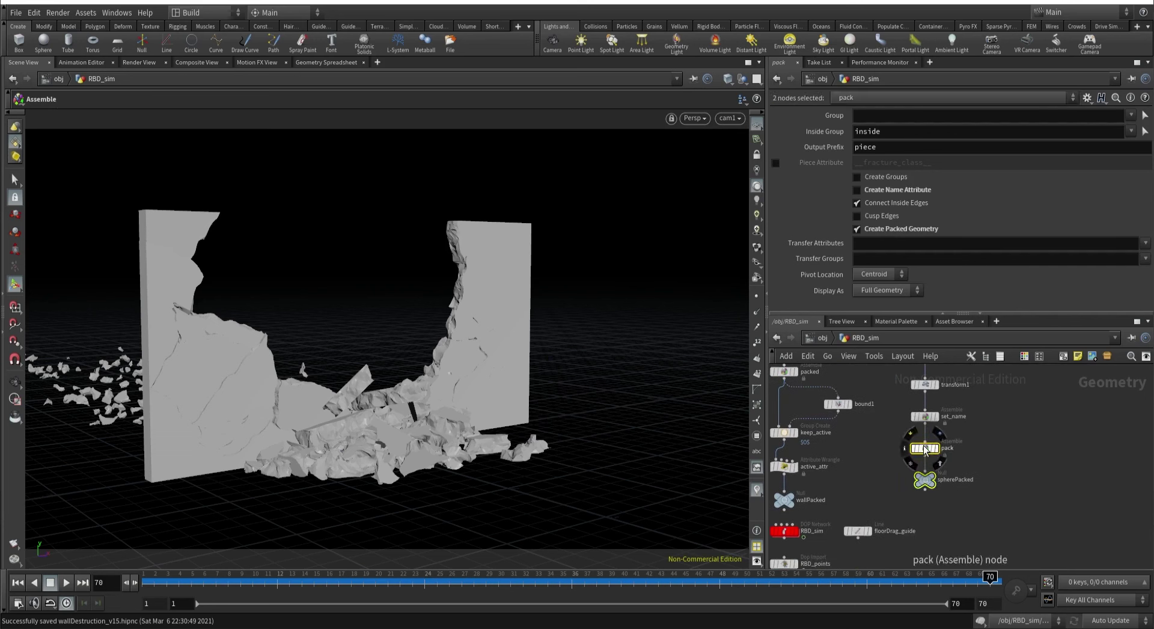
left_click_drag(926, 450, 974, 452)
middle_click_drag(931, 481, 932, 406)
scroll(943, 448, "down", 2)
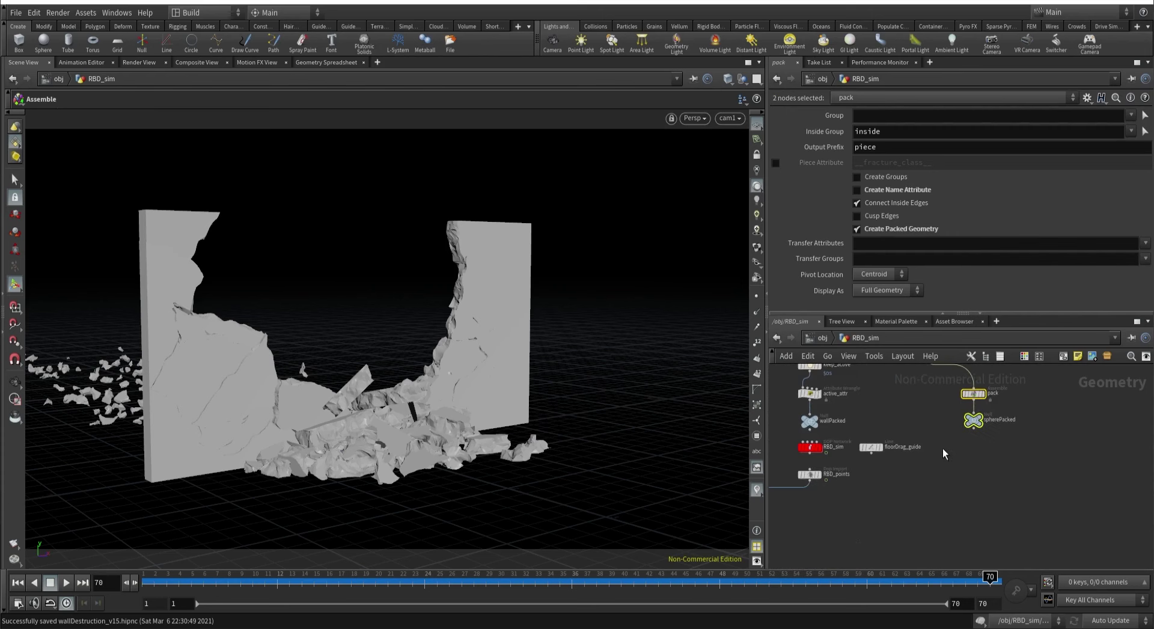
scroll(943, 448, "down", 2)
middle_click_drag(942, 448, 1011, 397)
Copy transformpieces1 and OUT_wall, feeding transformpieces2 from the sphere's set_name output.
left_click_drag(806, 413, 996, 424)
scroll(957, 414, "up", 3)
middle_click_drag(998, 373, 960, 480)
left_click(929, 499)
left_click(966, 533)
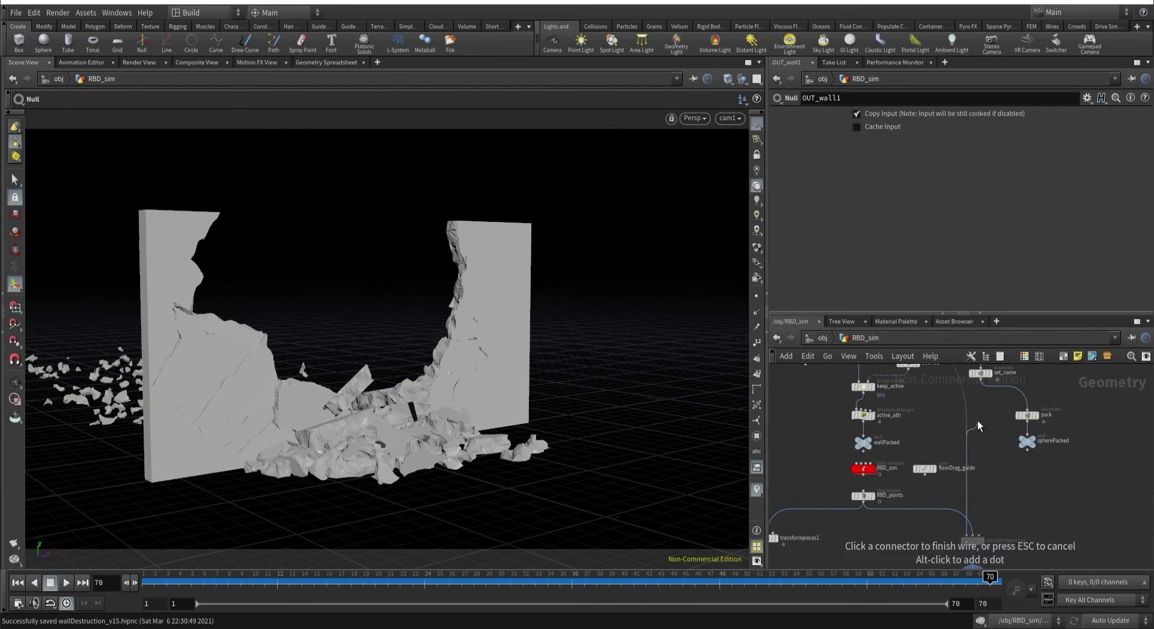
left_click(981, 375)
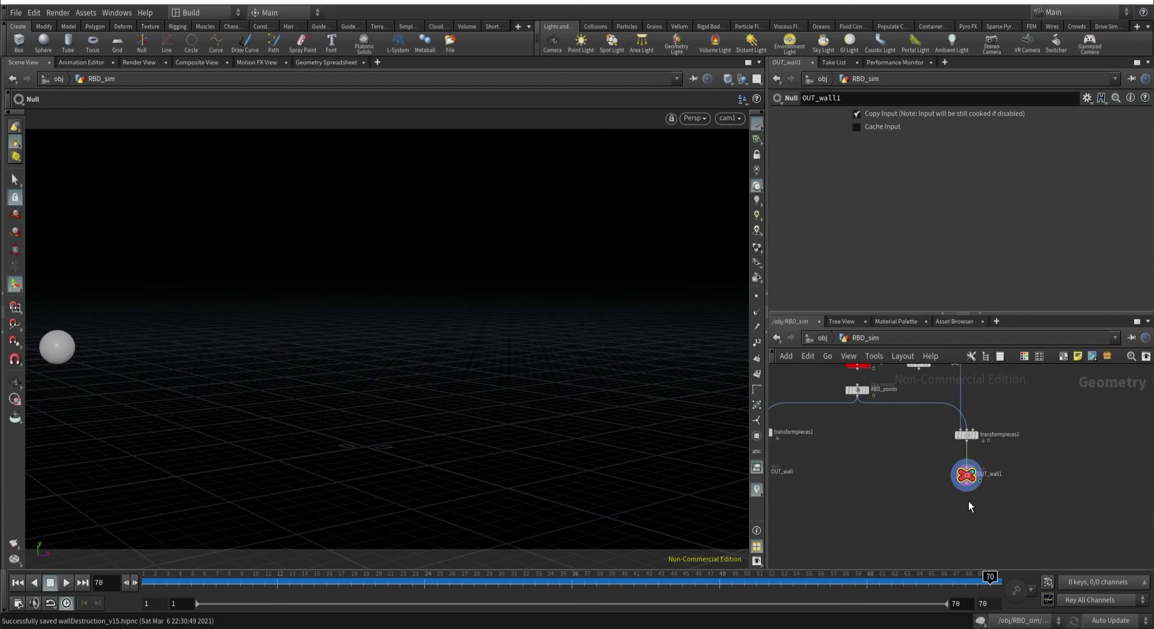
Rename the copied null OUT_sphere and scrub to check the sphere's motion.
scroll(967, 469, "up", 3)
double_click(1002, 474)
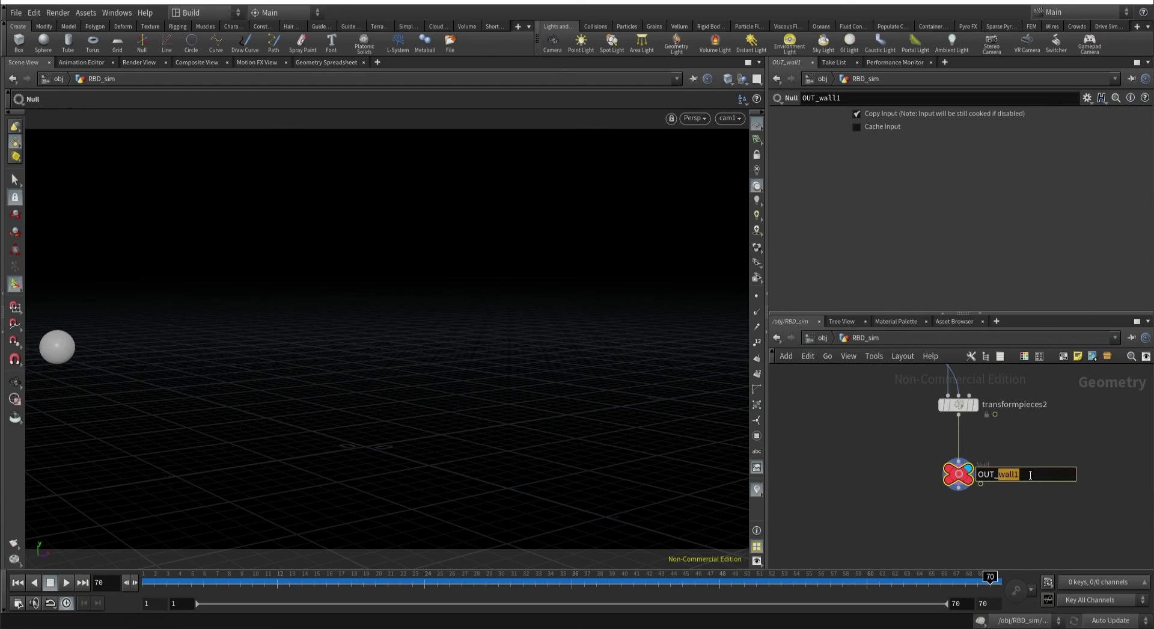
type("sphere")
key("Return")
scroll(938, 453, "down", 5)
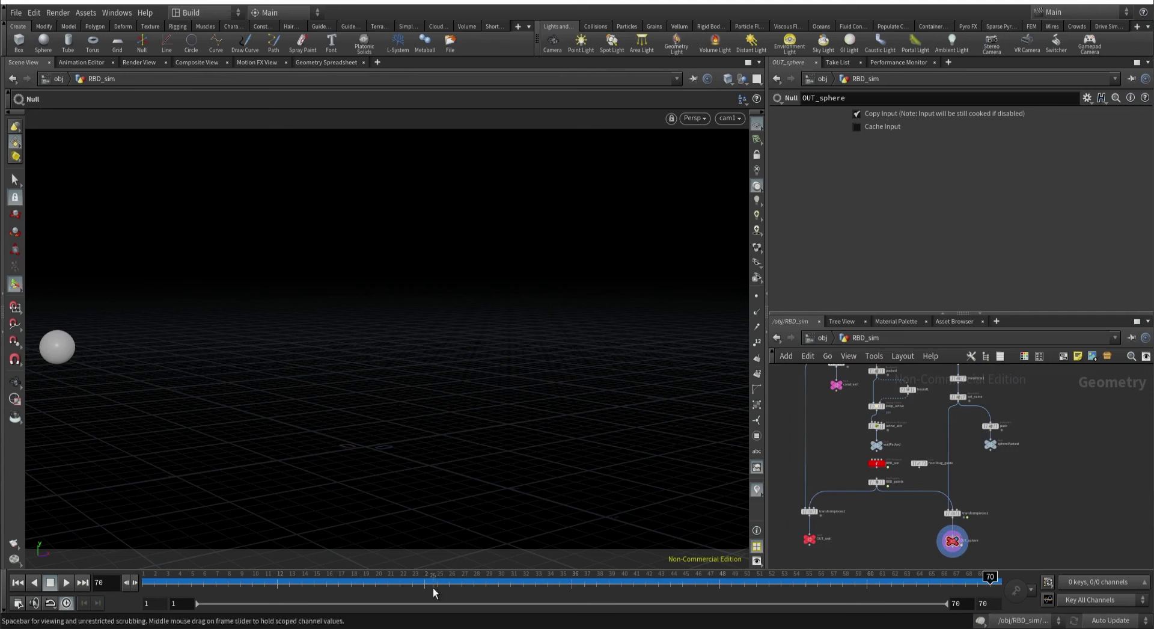
left_click_drag(432, 579, 204, 579)
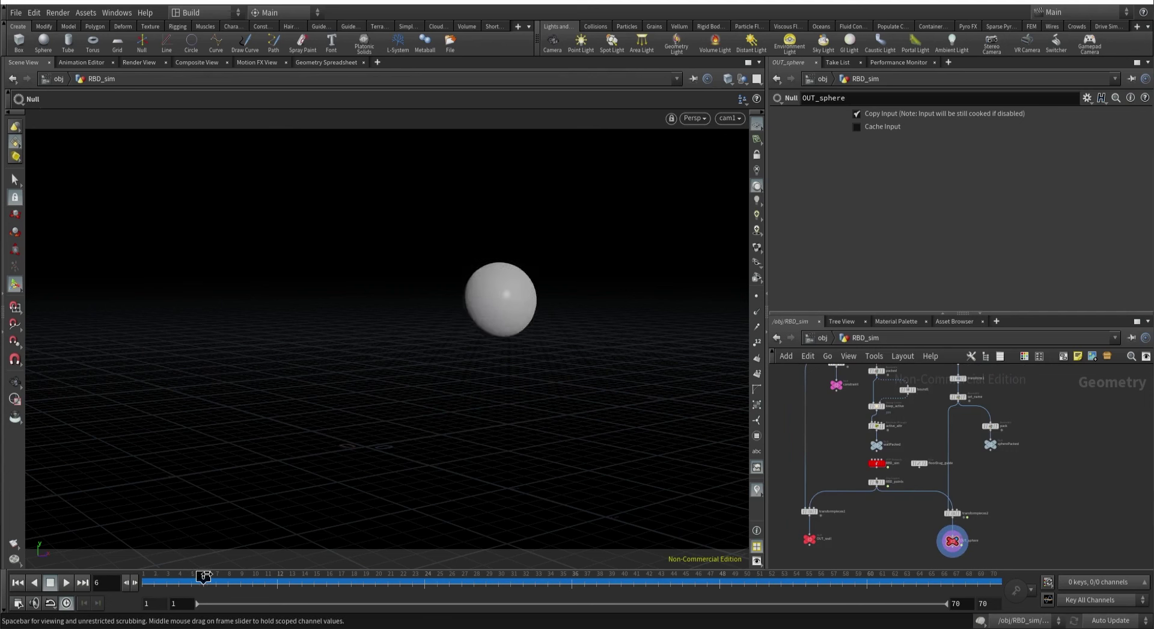
Connect the trailing wire into transformpieces2 and advance to frame 43.
scroll(971, 500, "up", 5)
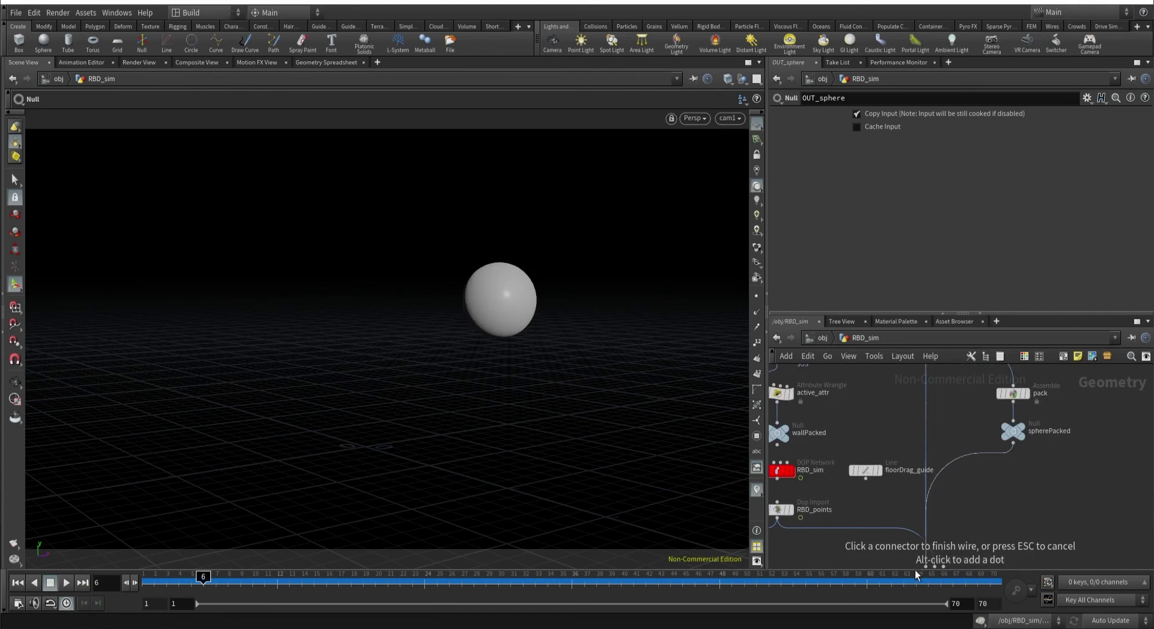
middle_click_drag(882, 557, 915, 482)
left_click(966, 490)
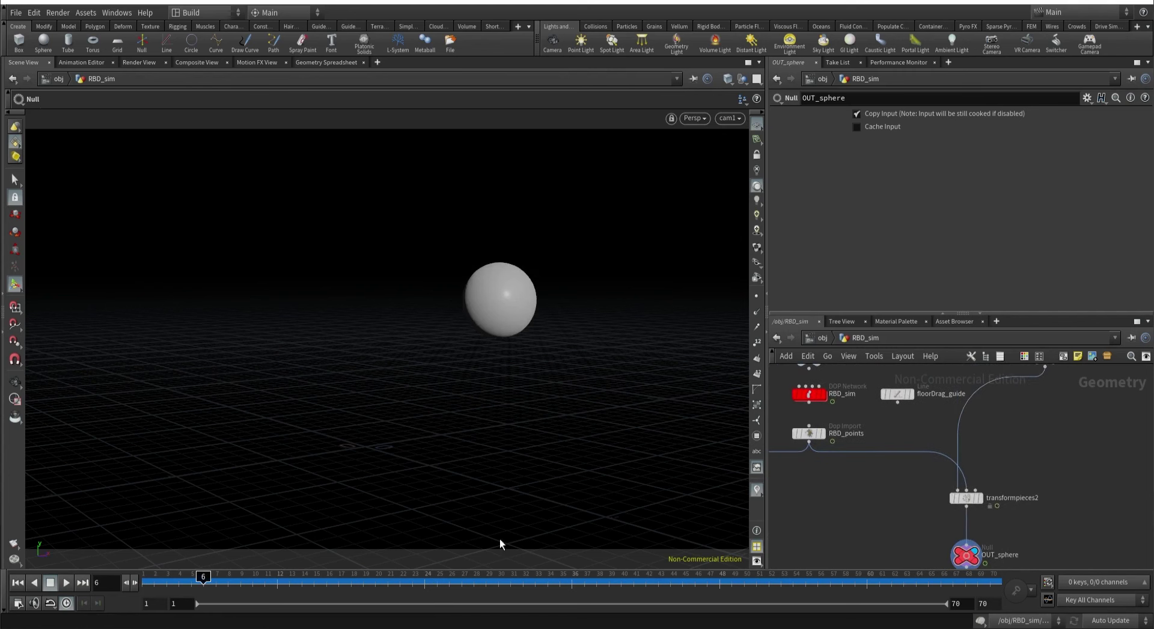
left_click_drag(400, 580, 658, 579)
key("h")
Add a trial Unpack node (unpack1) beside spherePacked.
key("Tab")
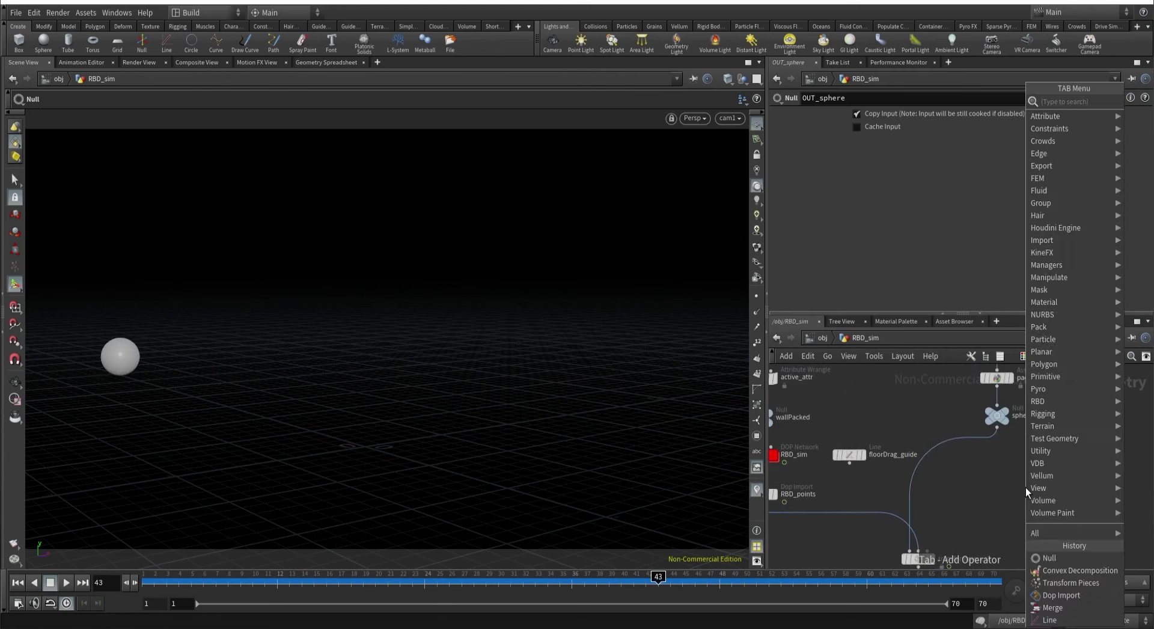
type("un")
key("Down")
key("Down")
key("Down")
key("Up")
key("Up")
key("Return")
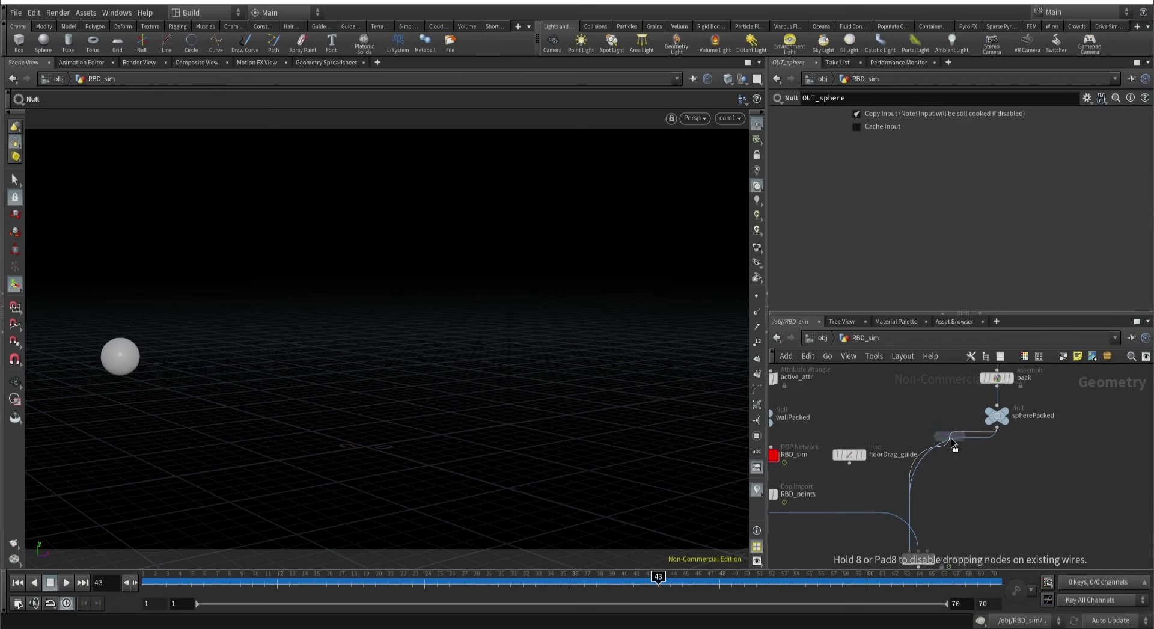
left_click(953, 446)
left_click_drag(953, 446, 988, 448)
left_click(997, 415)
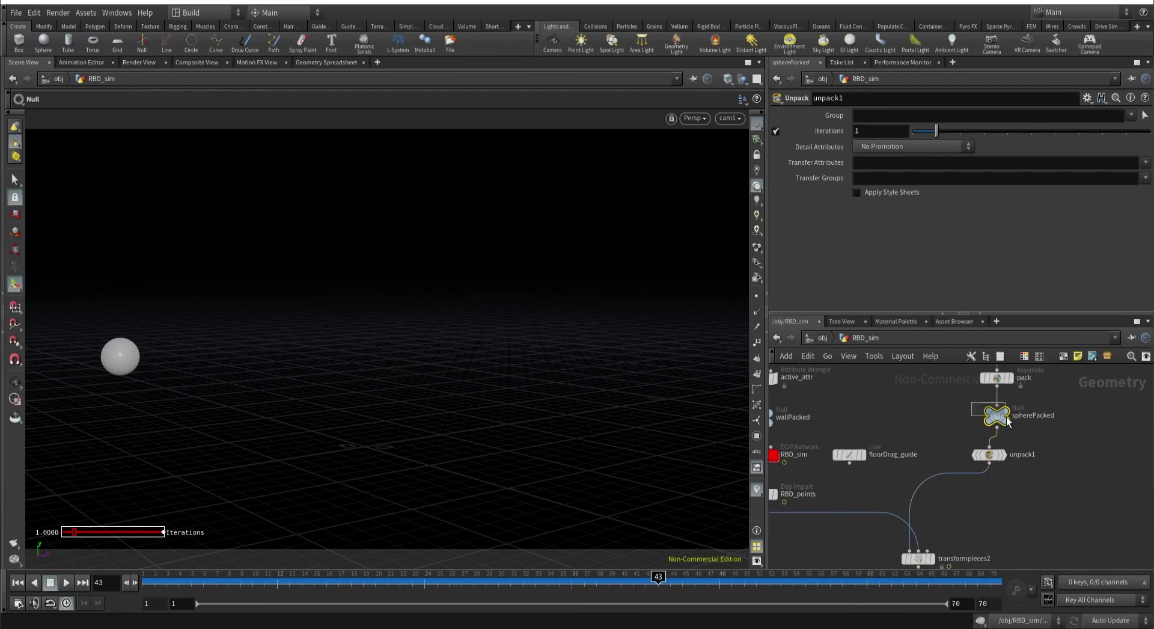
Wire set_name directly into transformpieces2, check its geometry info, and remove unpack1.
middle_click_drag(974, 544, 977, 451)
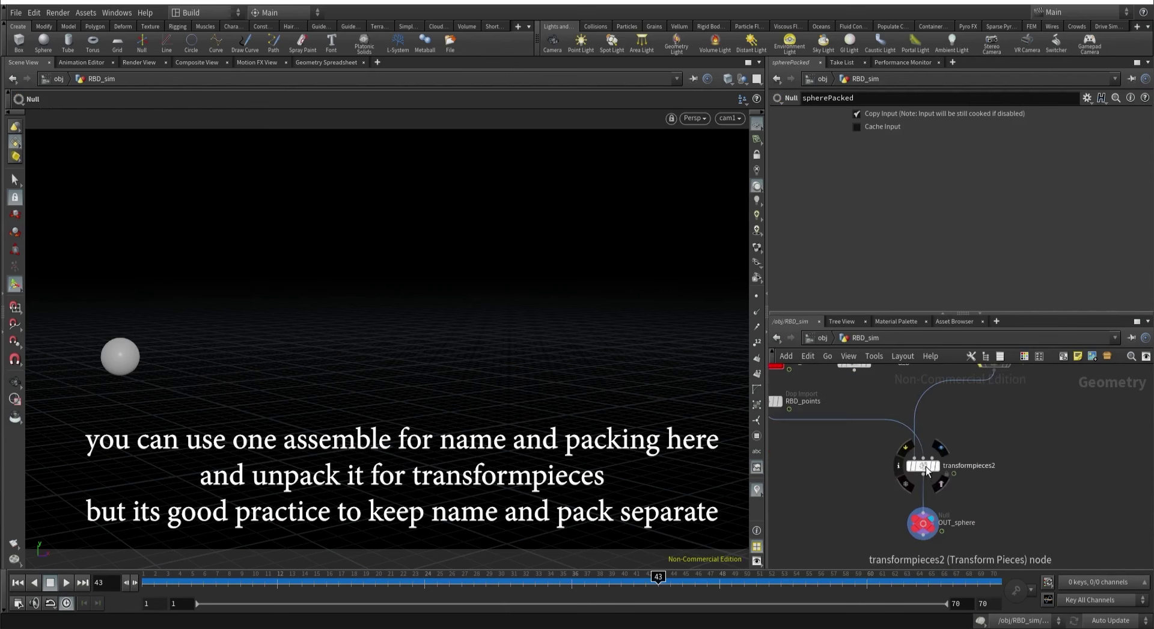
left_click(926, 468)
middle_click(924, 466)
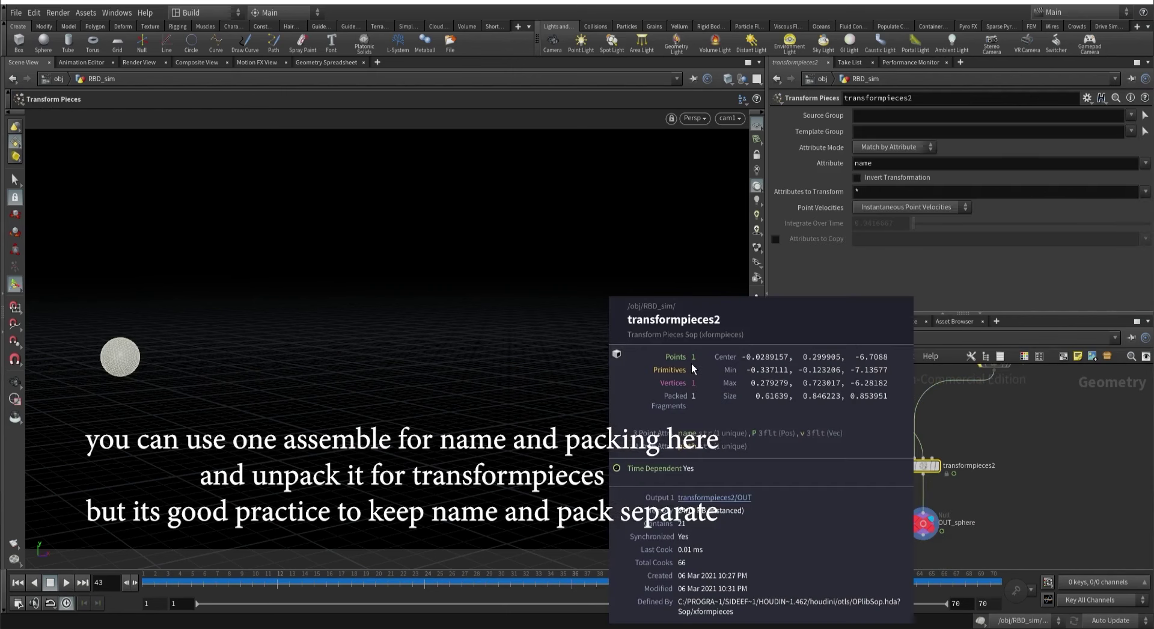
middle_click_drag(931, 387, 935, 479)
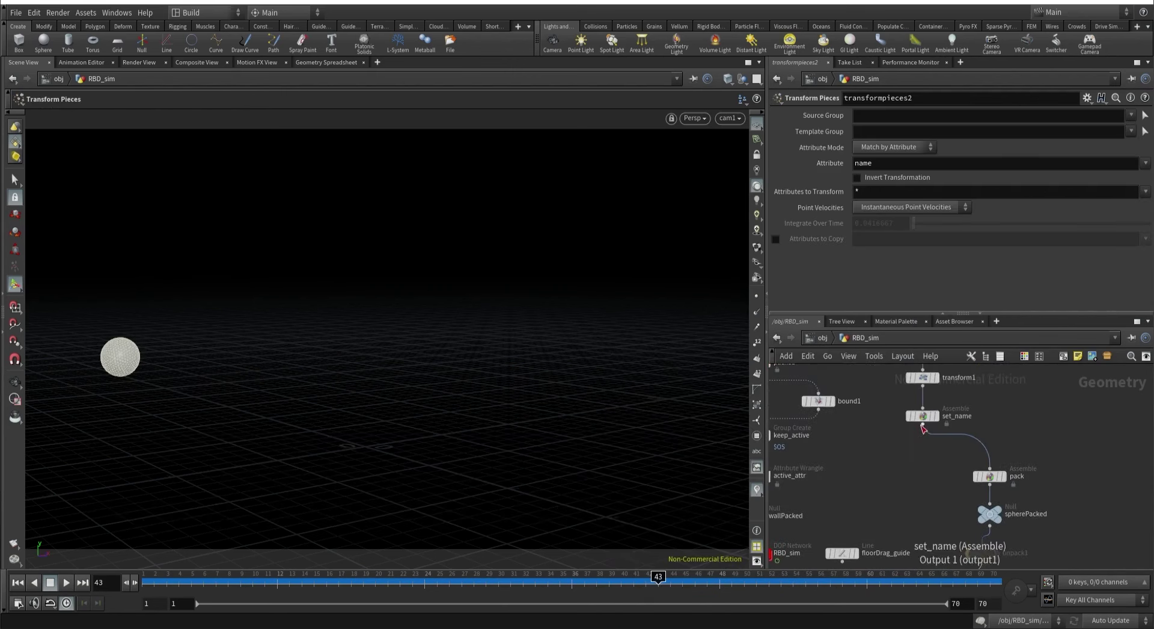
left_click(922, 426)
middle_click_drag(901, 559, 895, 432)
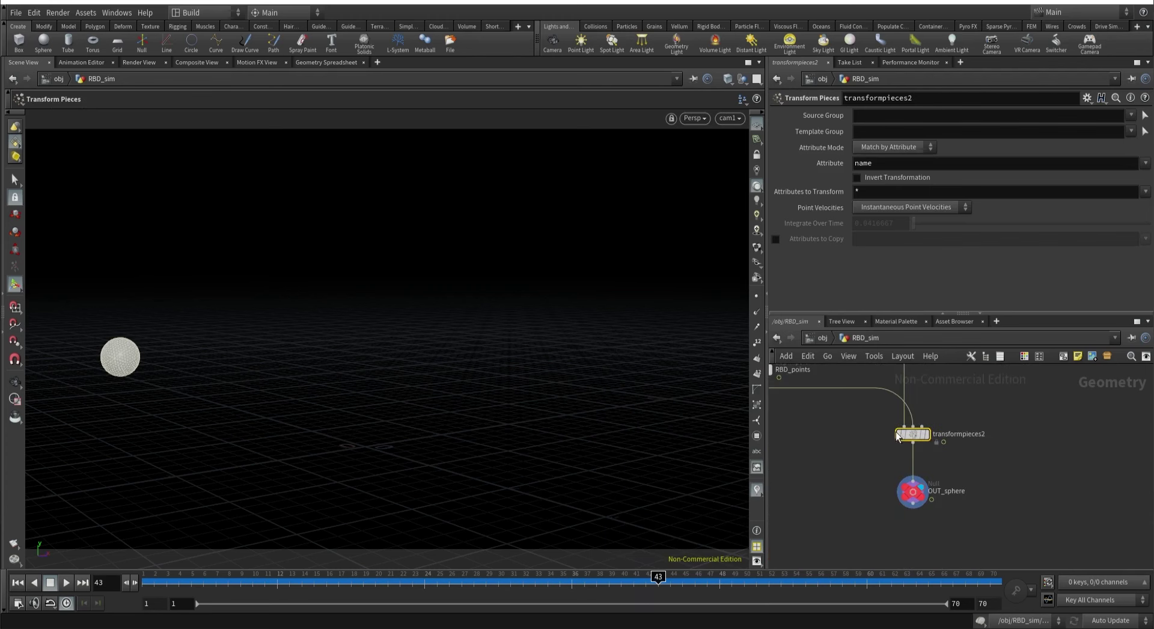
middle_click(914, 437)
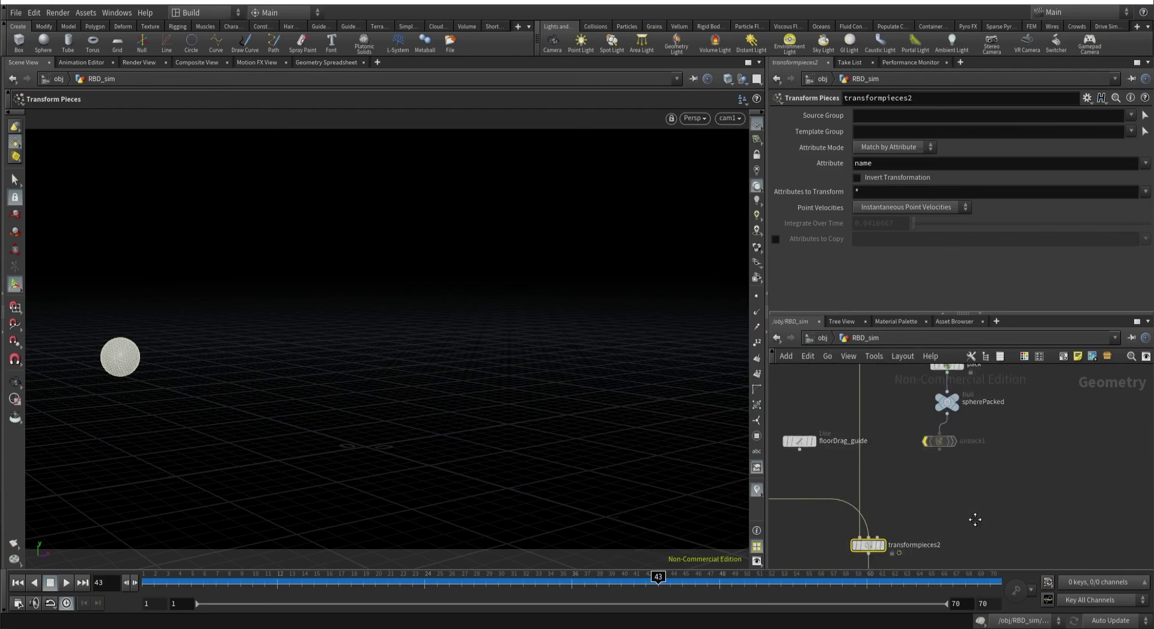
left_click(947, 497)
key("ctrl+z")
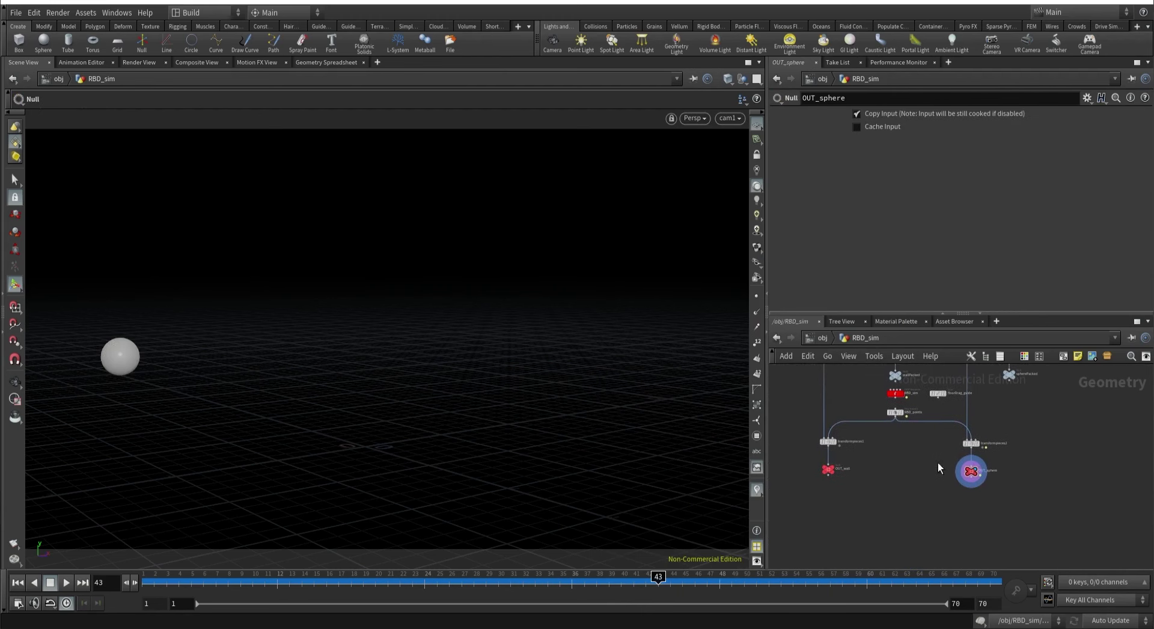
Move transformpieces2 and OUT_sphere together and line them up neatly.
left_click(946, 445)
left_click_drag(949, 513, 1002, 496)
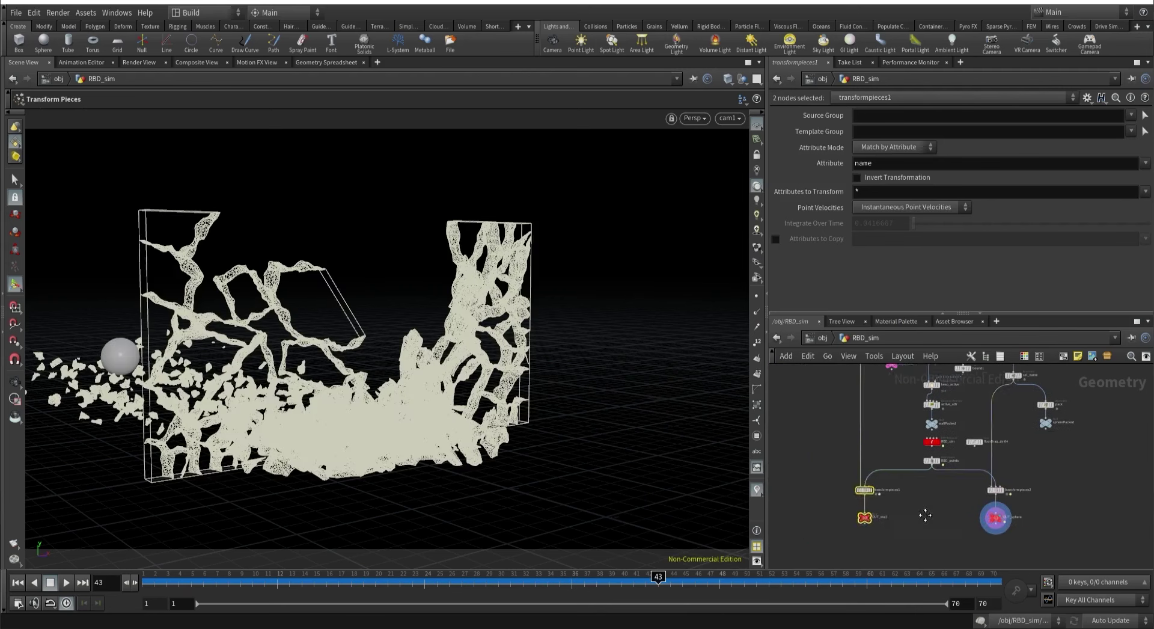
scroll(795, 452, "up", 2)
left_click_drag(794, 453, 854, 512)
left_click_drag(972, 470, 1026, 525)
key("l")
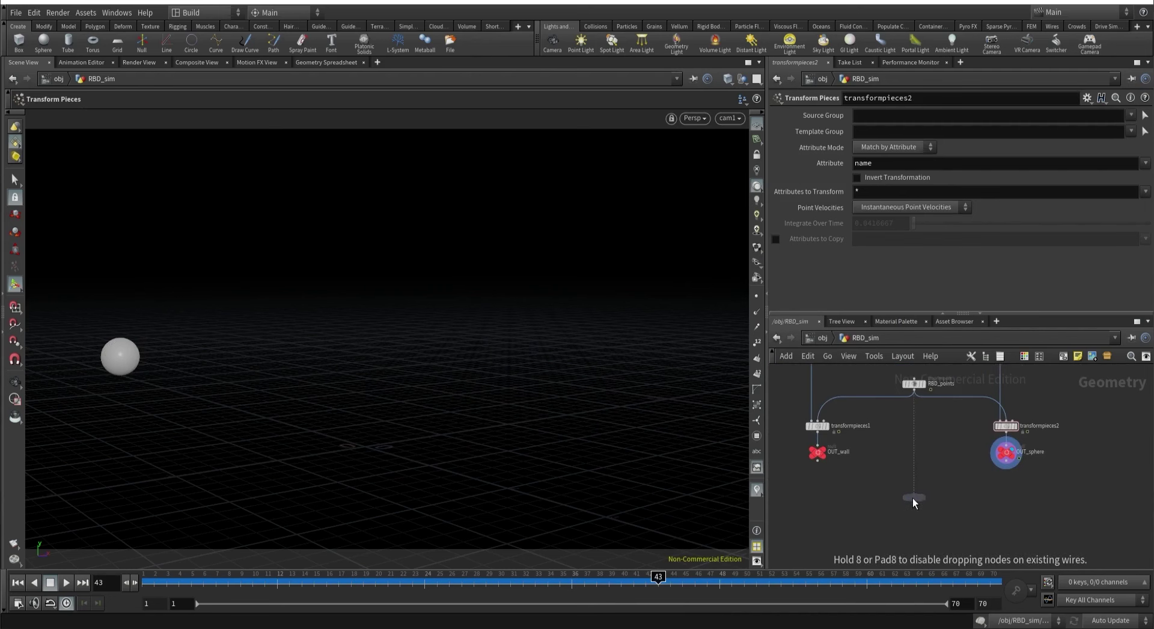
Merge OUT_wall and OUT_sphere into merge1, save, and turn on textured display.
left_click(913, 498)
left_click(817, 459)
left_click(914, 489)
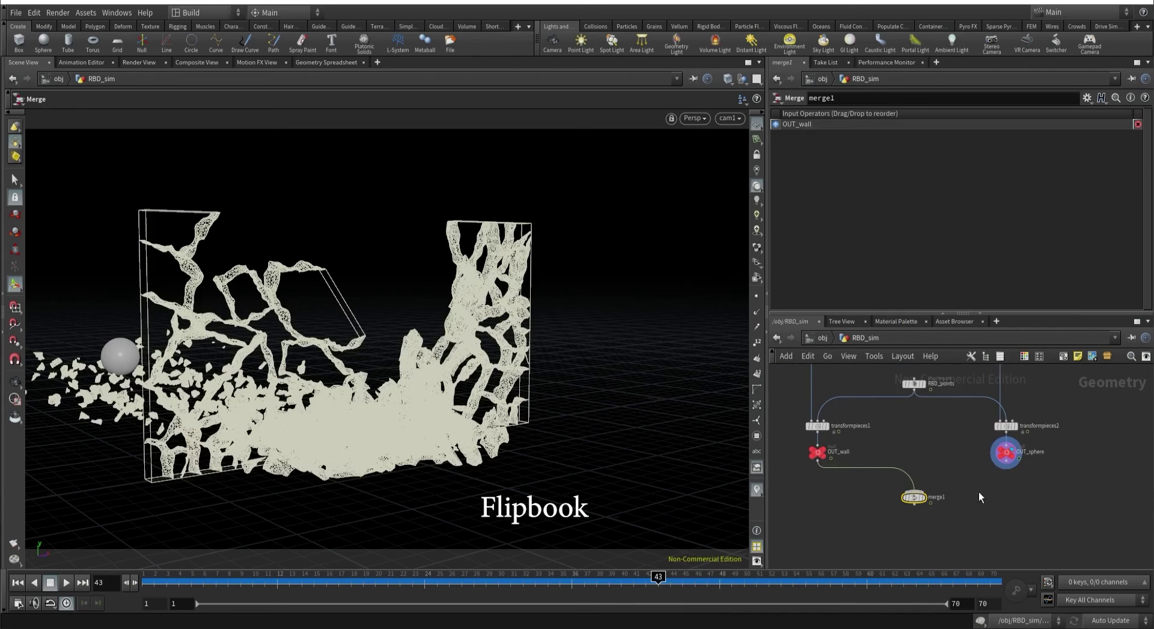
left_click(1009, 463)
left_click(913, 490)
scroll(921, 500, "up", 2)
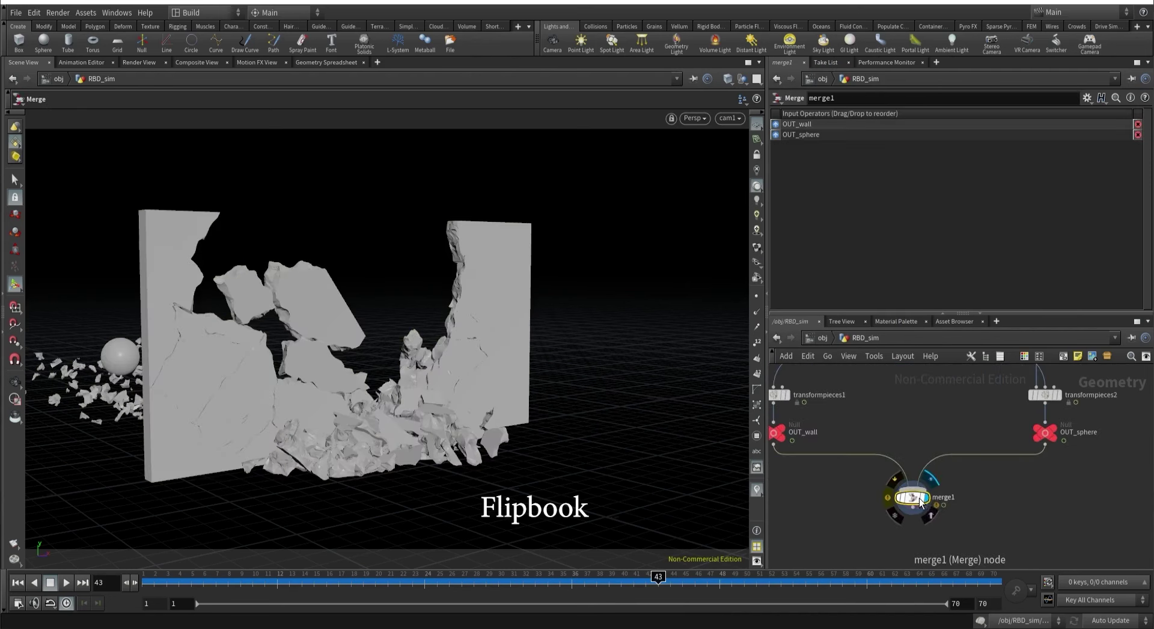
key("ctrl+s")
left_click(756, 247)
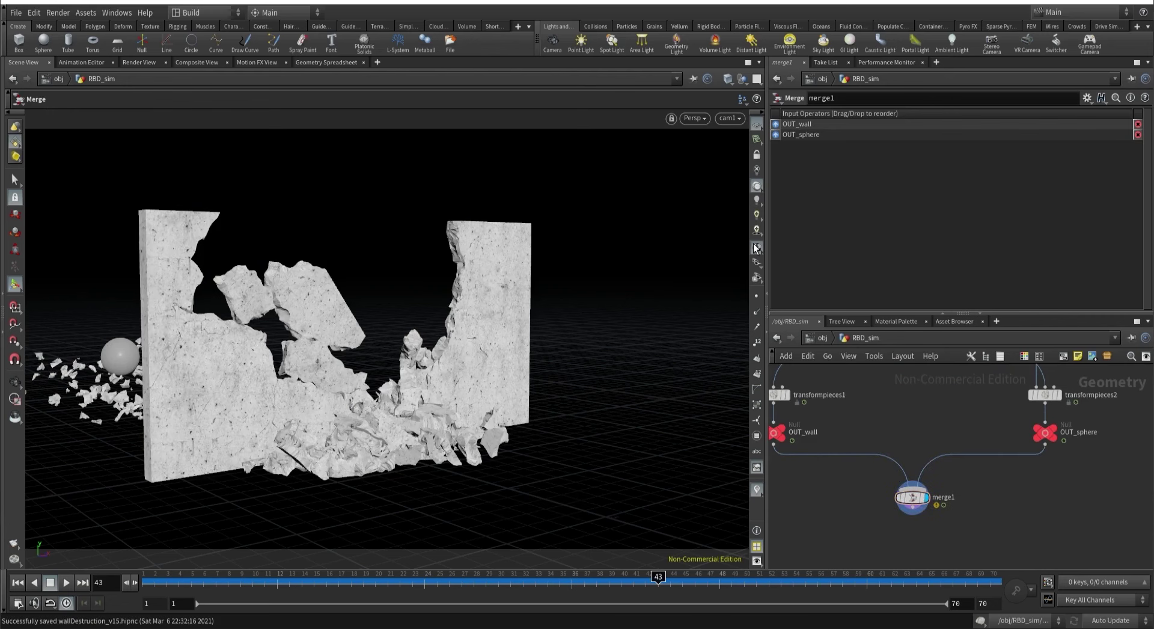
Play a flipbook of the wall collapsing with the sphere, then close MPlay.
left_click(15, 543)
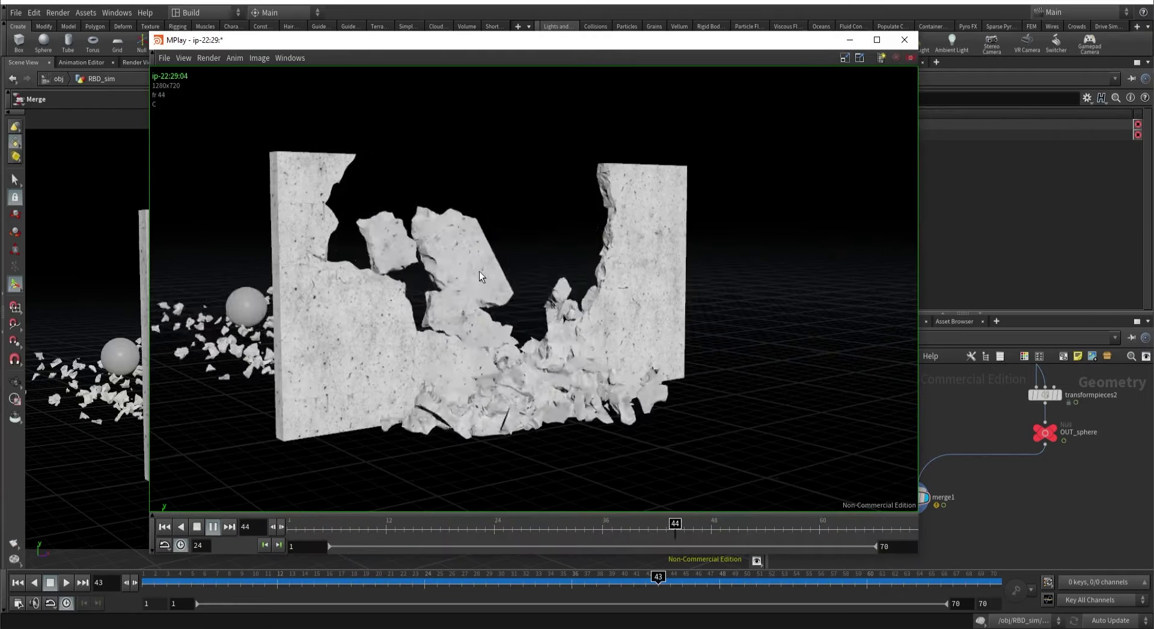
left_click(904, 39)
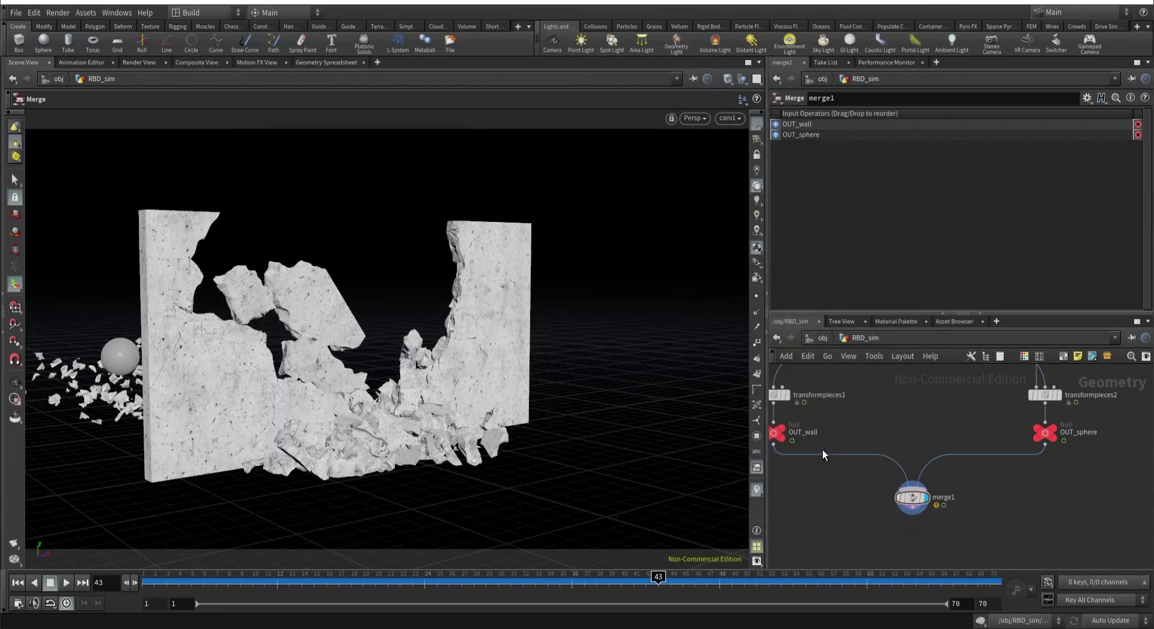
scroll(872, 499, "down", 2)
scroll(835, 481, "up", 5)
Inspect OUT_wall's broken edge up close, then select rbdunpack1.
left_click(821, 470)
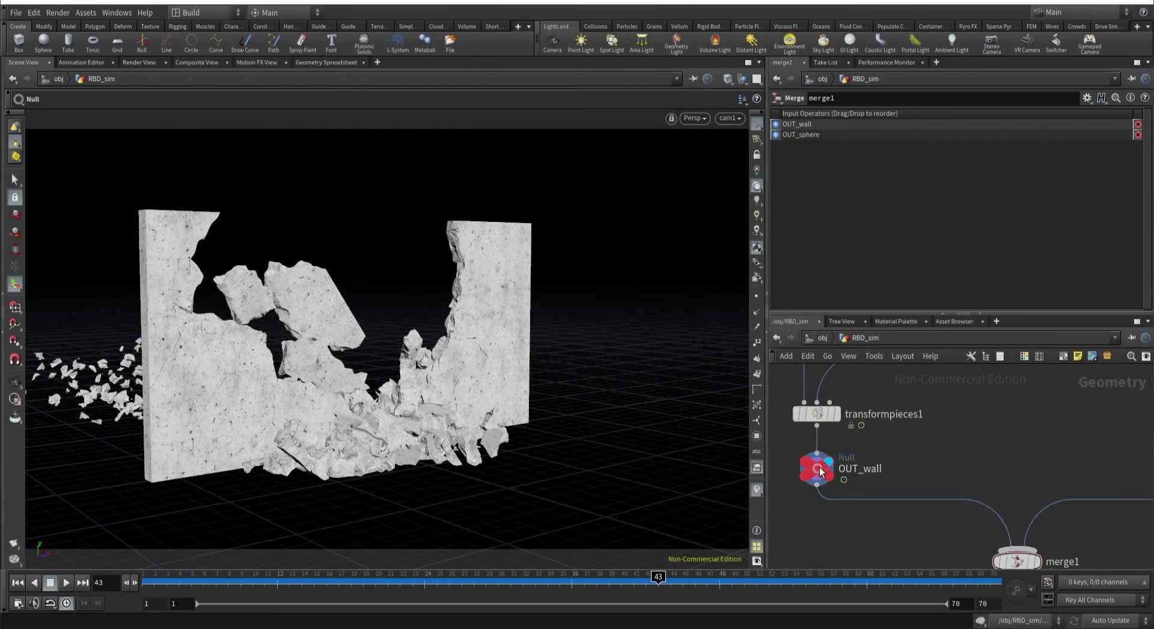
key("Escape")
left_click_drag(420, 273, 485, 361)
scroll(502, 271, "up", 5)
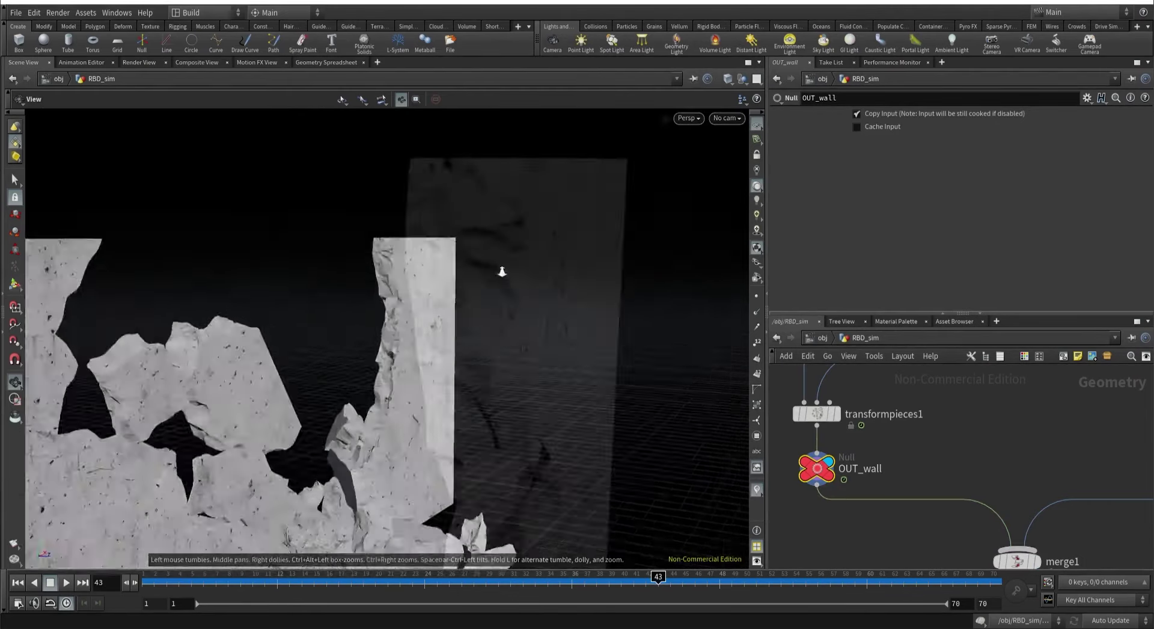
key("Return")
scroll(1009, 416, "down", 4)
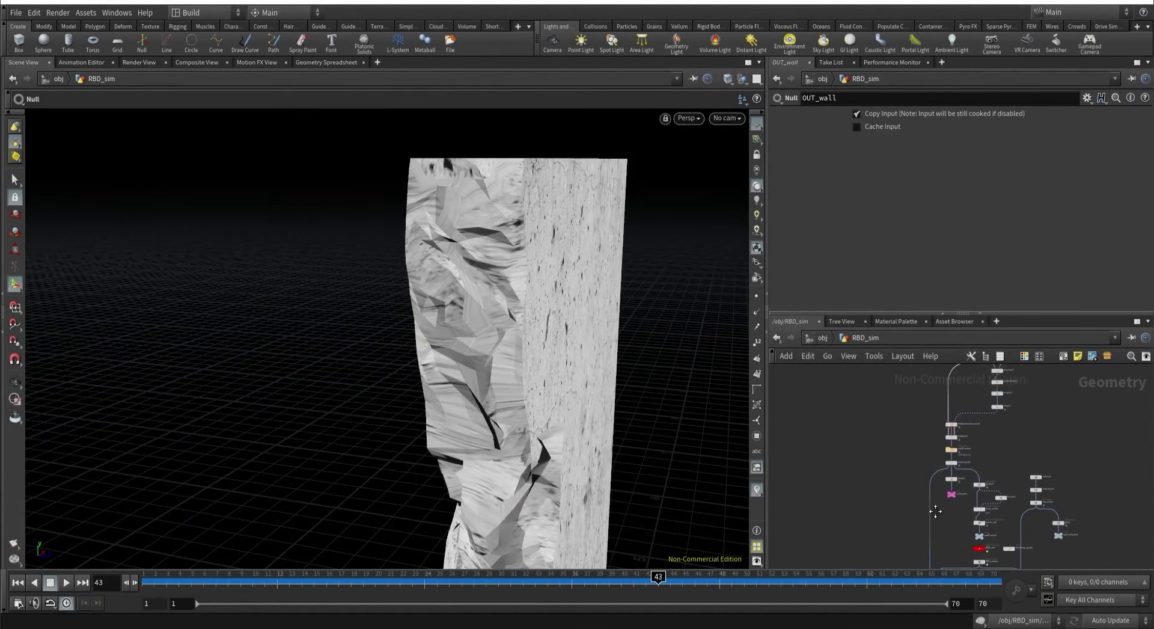
scroll(935, 510, "up", 5)
left_click_drag(886, 426, 938, 497)
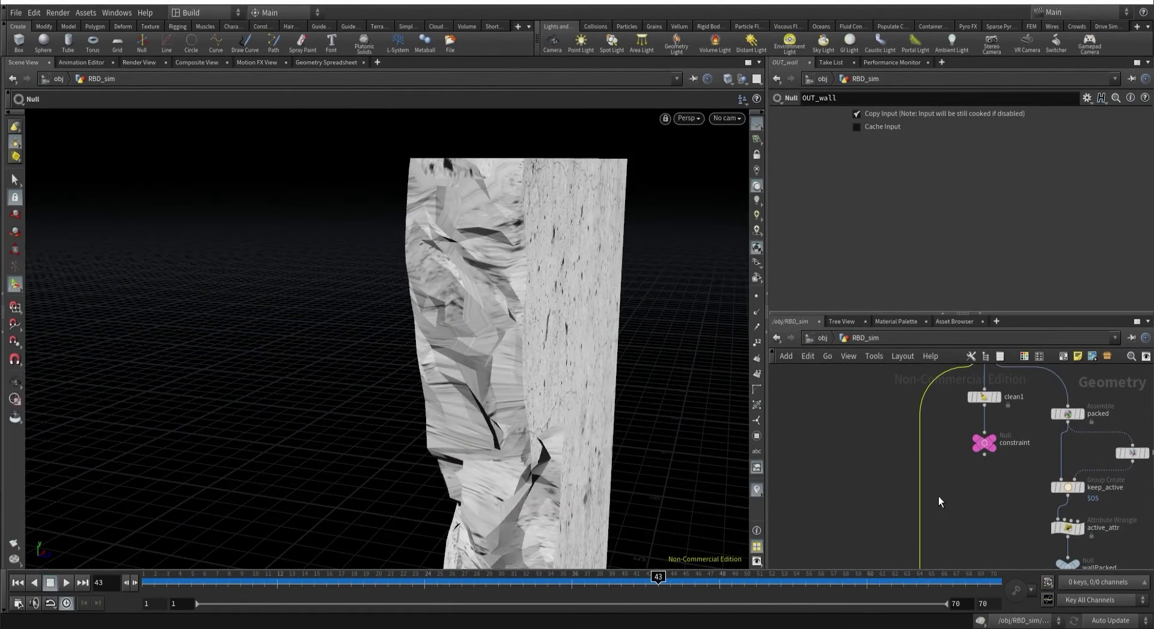
Add a UV Unwrap node under rbdunpack1 and limit it to the inside group.
key("Tab")
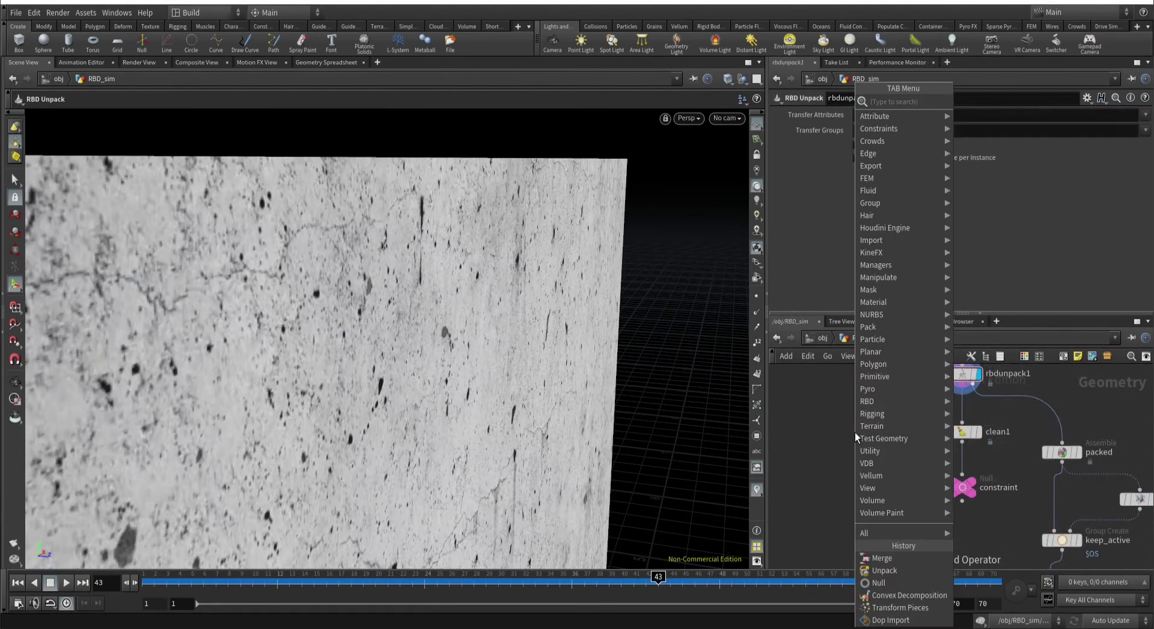
type("unwr")
key("Return")
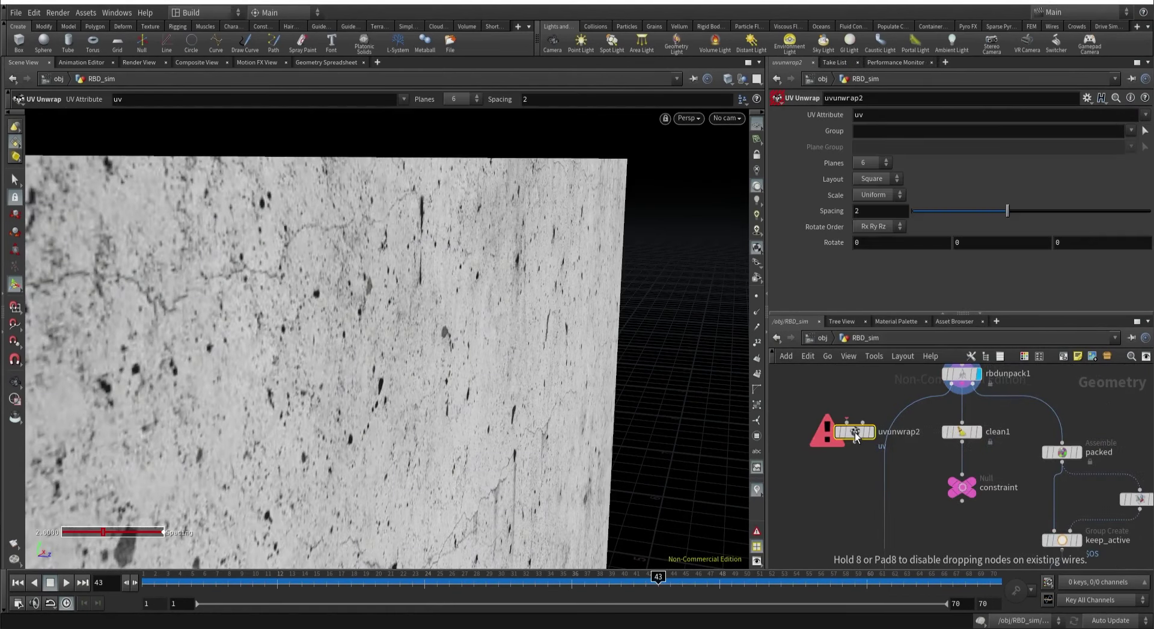
left_click(882, 450)
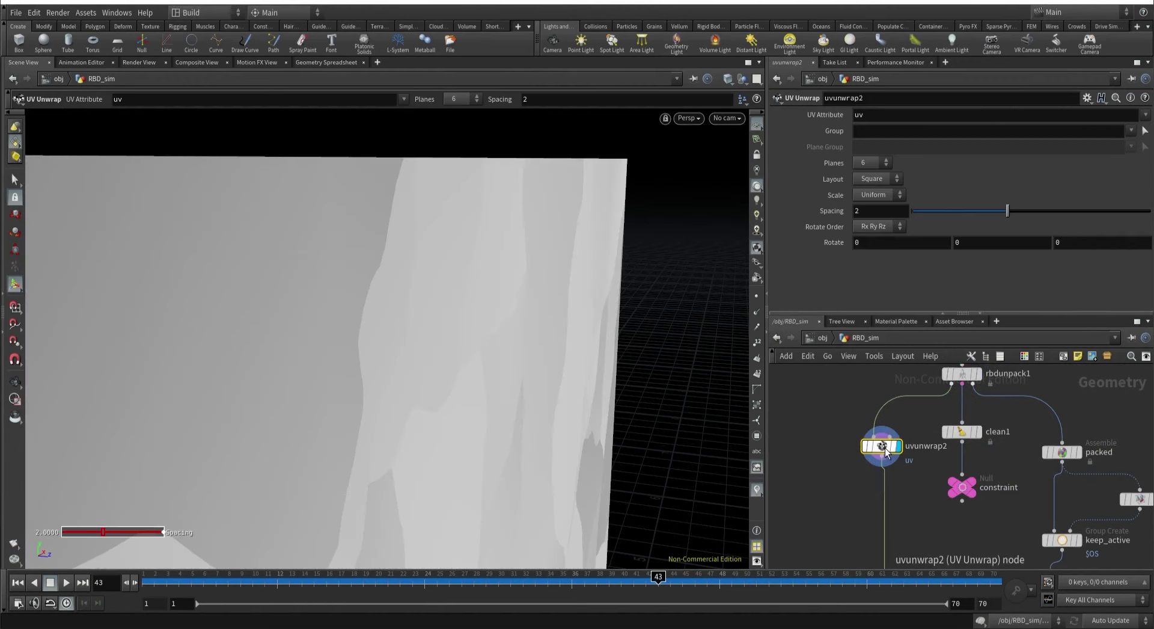
key("Escape")
mouse_move(393, 330)
left_mouse_down()
mouse_move(379, 399)
mouse_move(525, 258)
mouse_move(417, 258)
mouse_move(378, 344)
mouse_move(437, 373)
left_mouse_up()
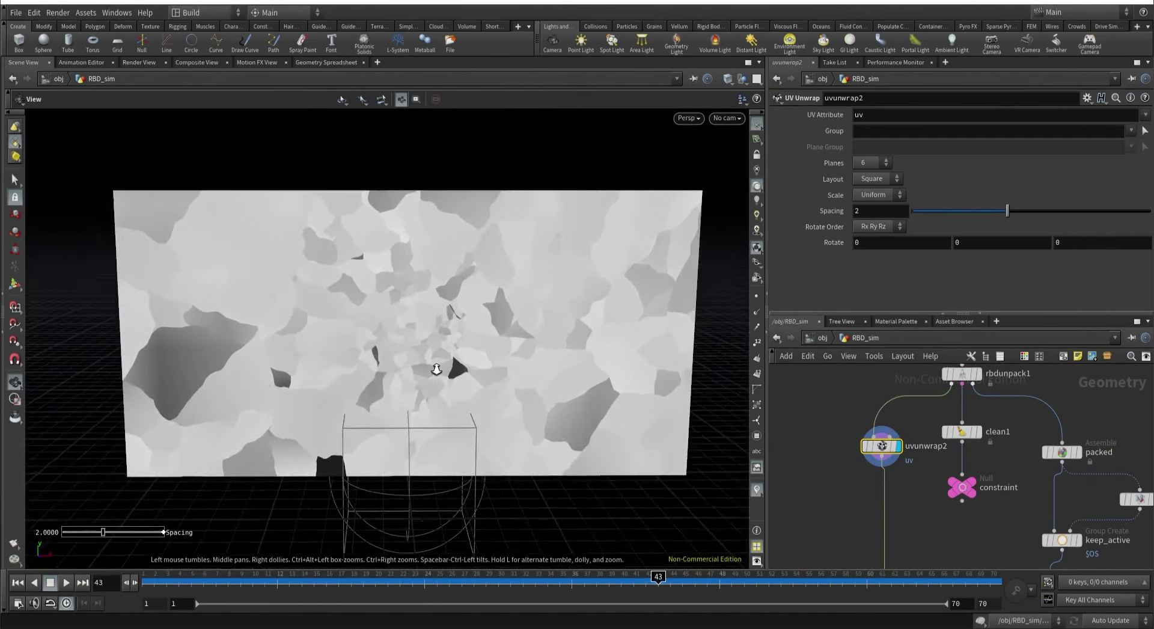
key("Return")
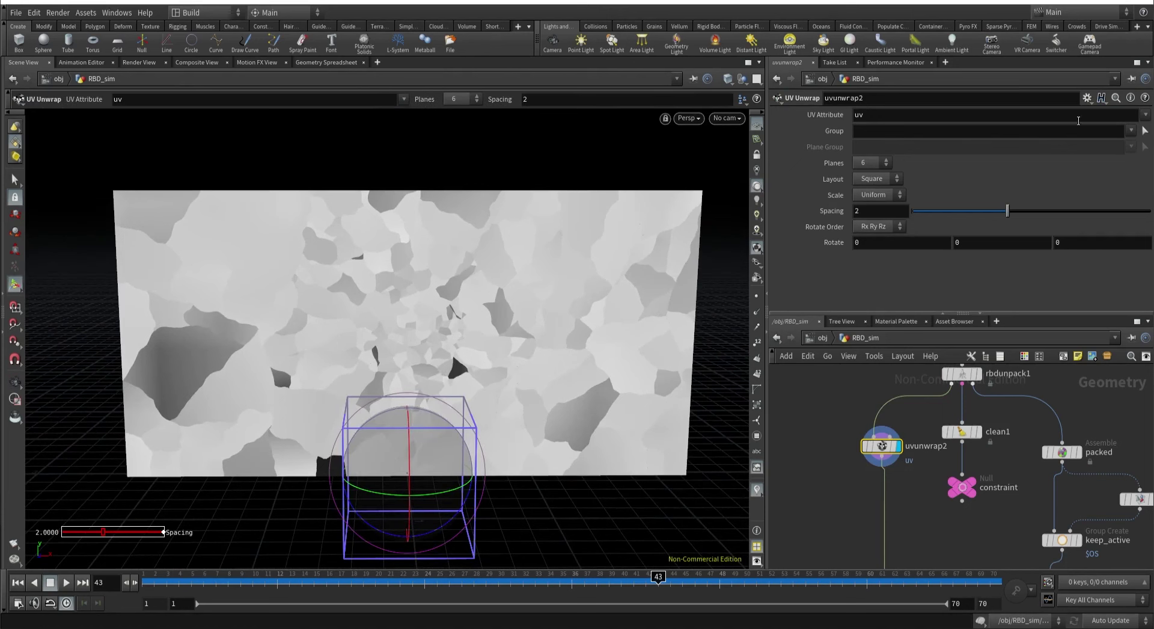
left_click(1130, 132)
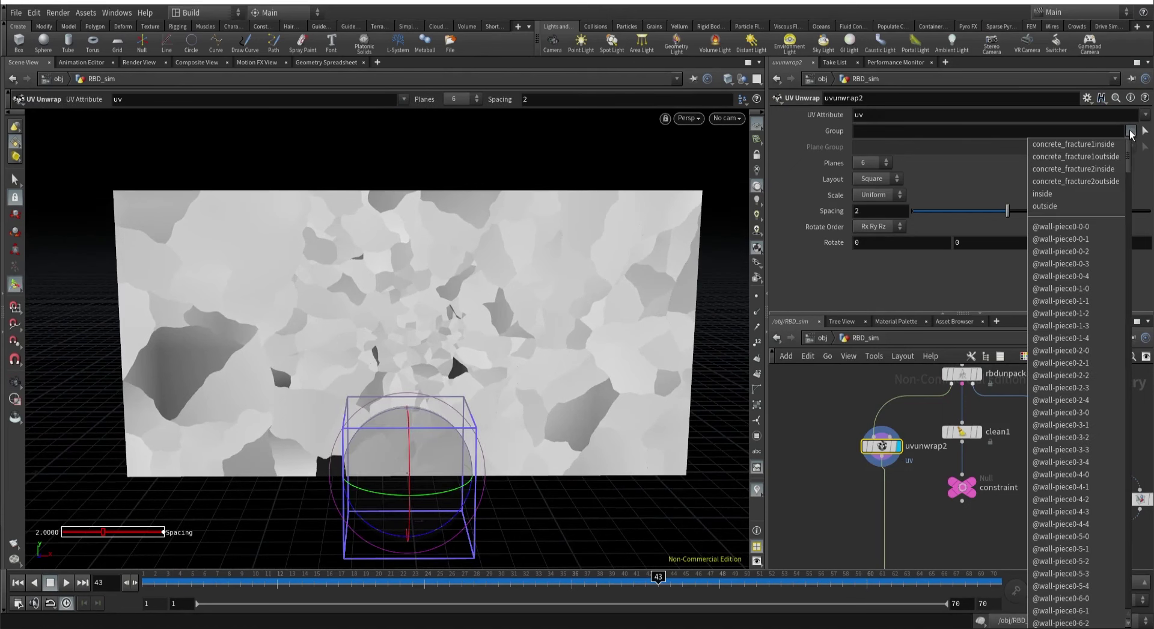
left_click(1039, 195)
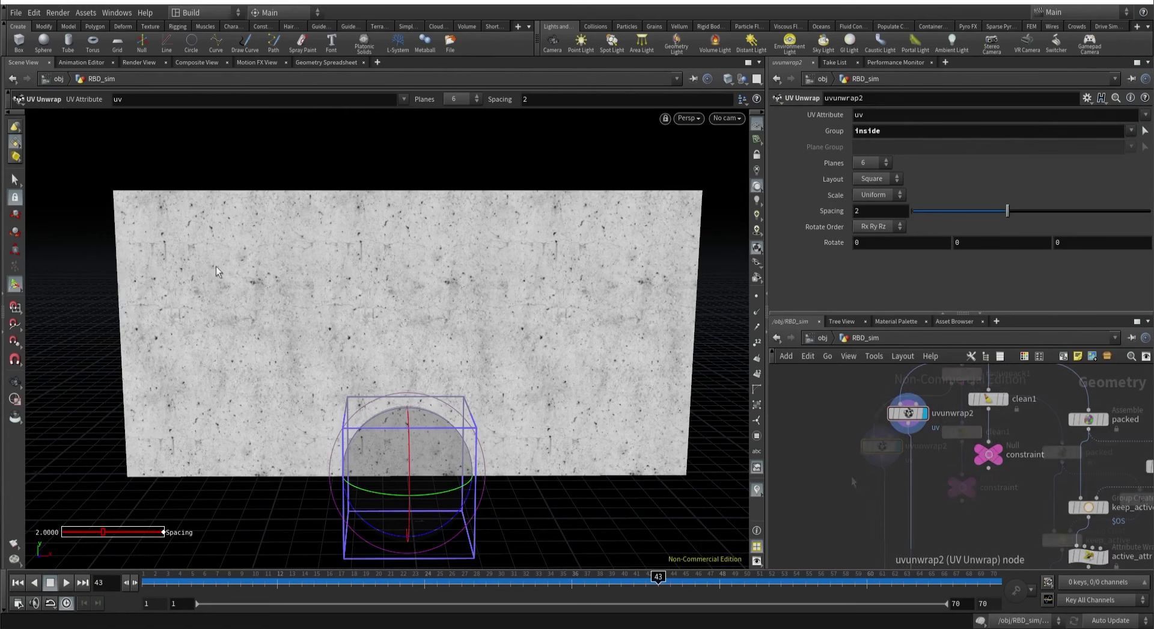
Select the top-left wall piece by UV island and delete it, creating blast1.
left_click(18, 183)
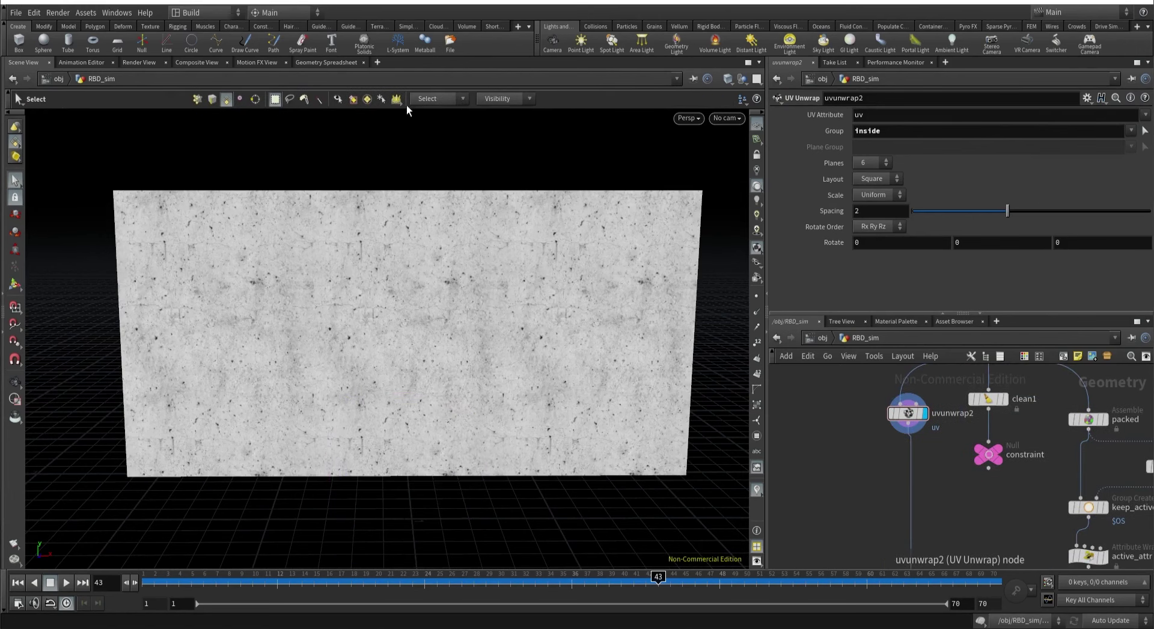
left_click(424, 99)
left_click(423, 115)
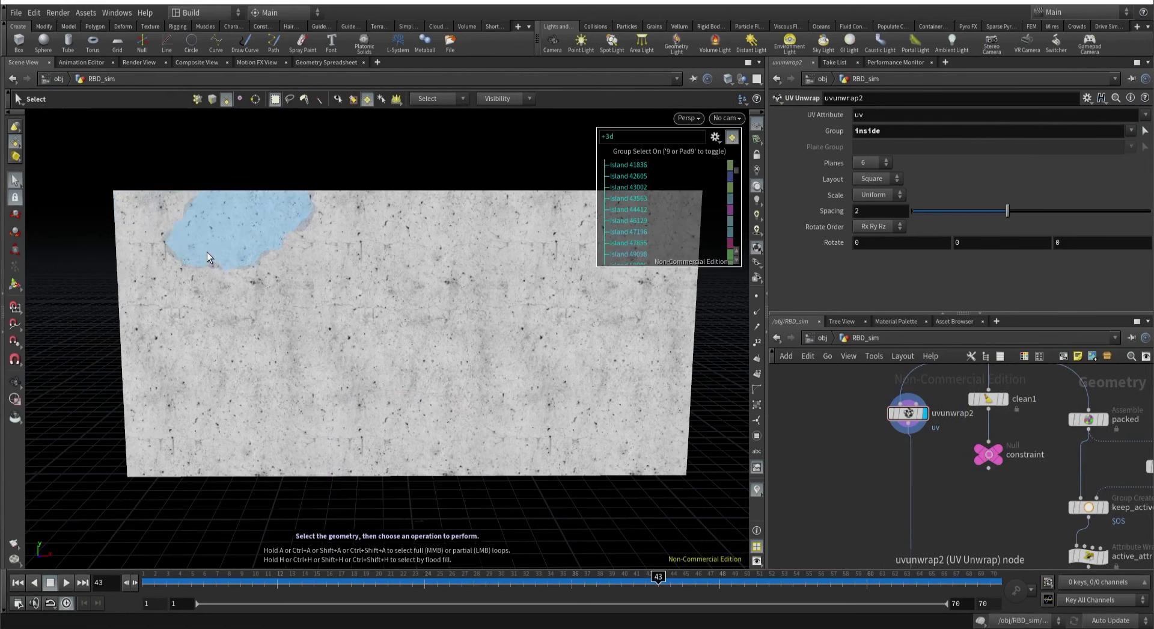
left_click(250, 208)
key("Delete")
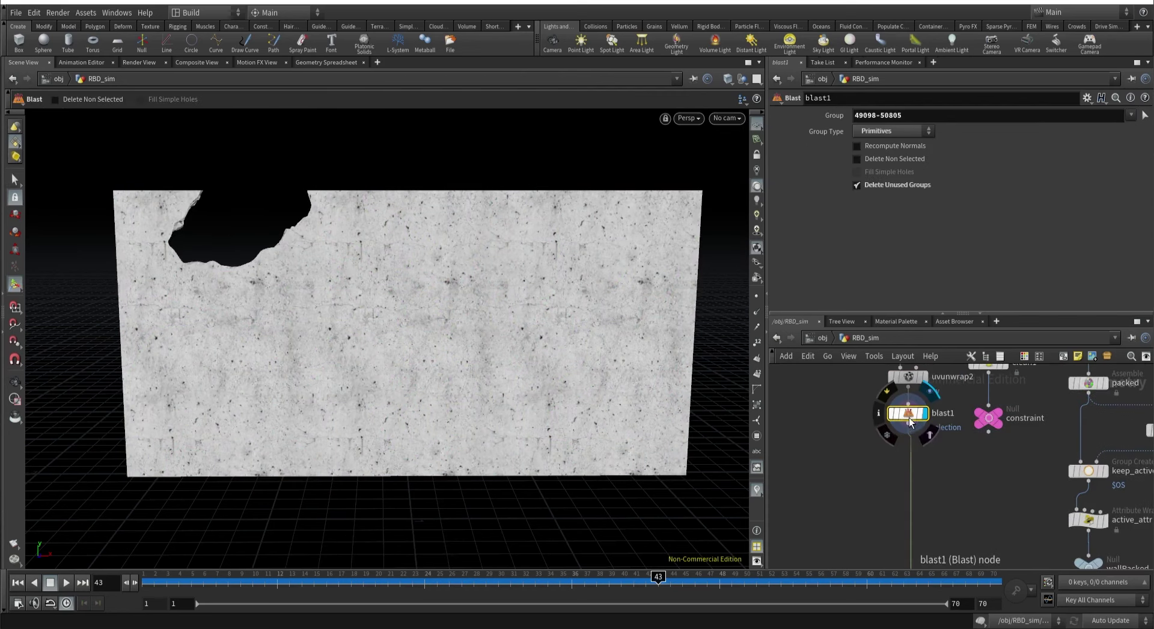
Enable Delete Non Selected on blast1 so only the cut-out piece remains.
left_click(875, 161)
key("Escape")
left_click_drag(360, 278, 659, 303)
left_click_drag(907, 412, 860, 439)
scroll(864, 481, "down", 2)
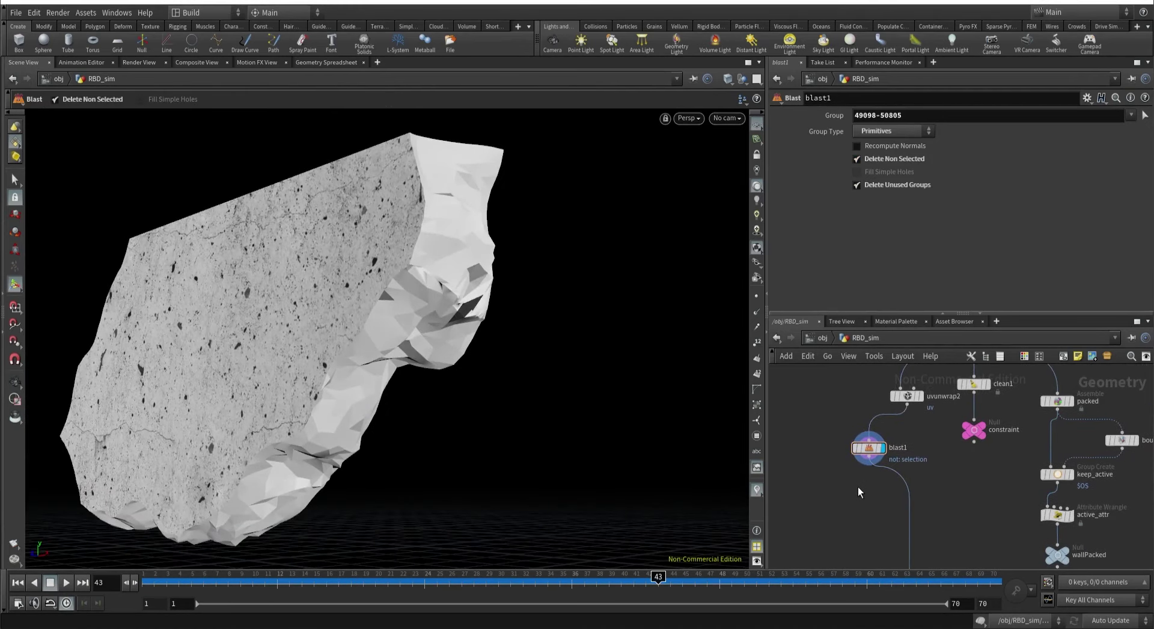
scroll(857, 485, "down", 5)
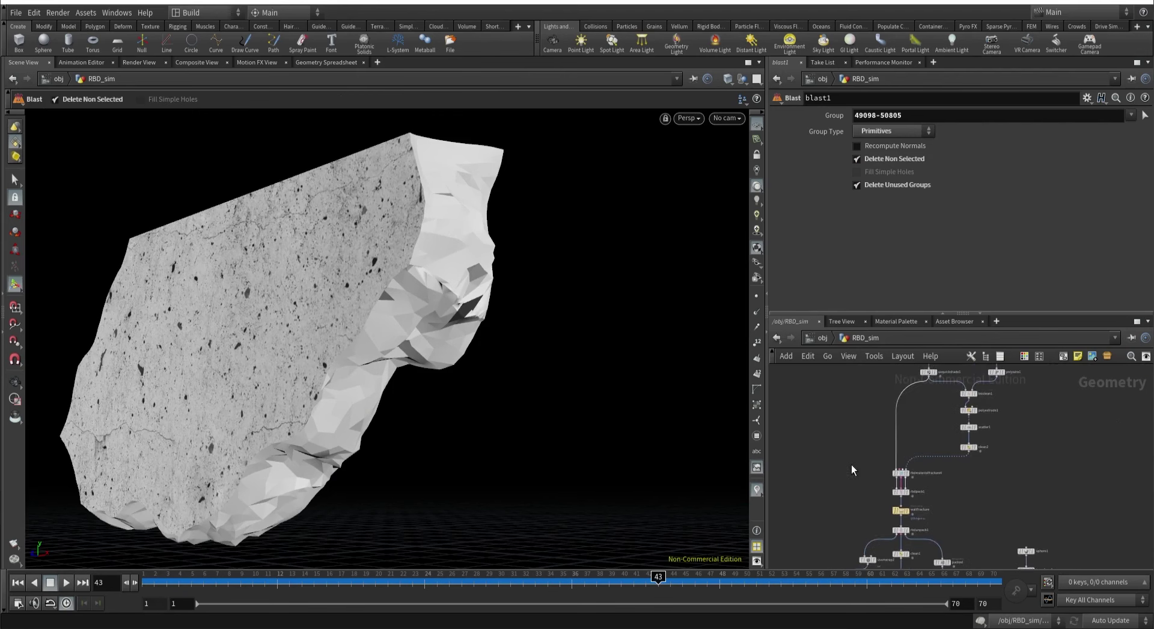
scroll(832, 550, "up", 3)
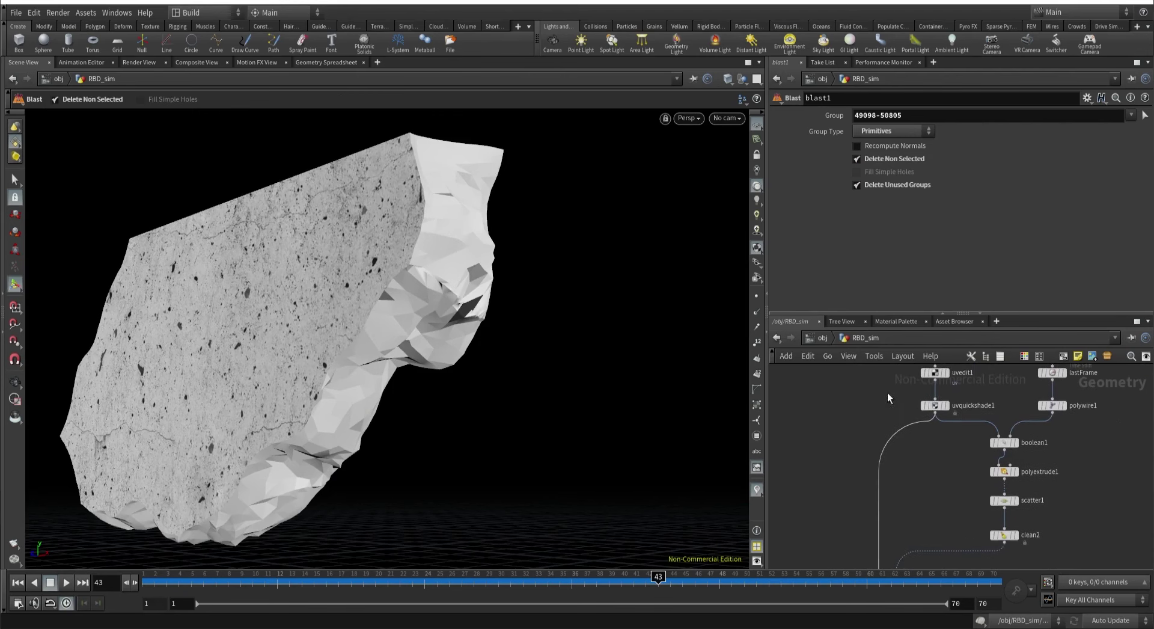
Copy uvquickshade1 and paste it as uvquickshade2 on the wire above blast1.
left_click(937, 411)
key("ctrl+c")
scroll(823, 497, "down", 4)
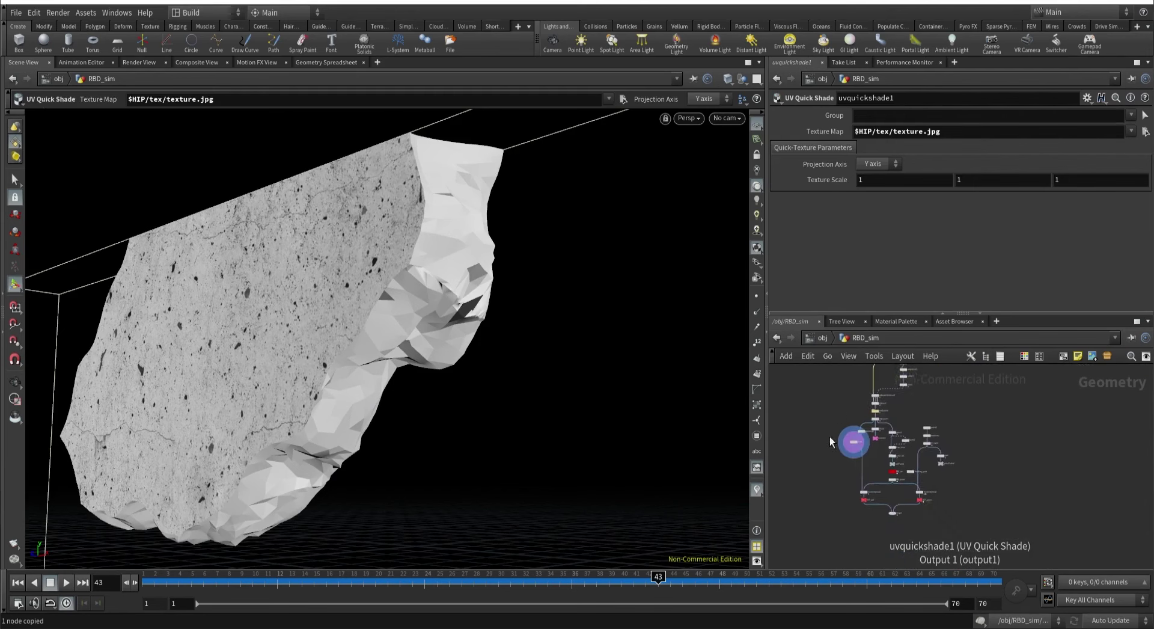
middle_click_drag(861, 455, 860, 480)
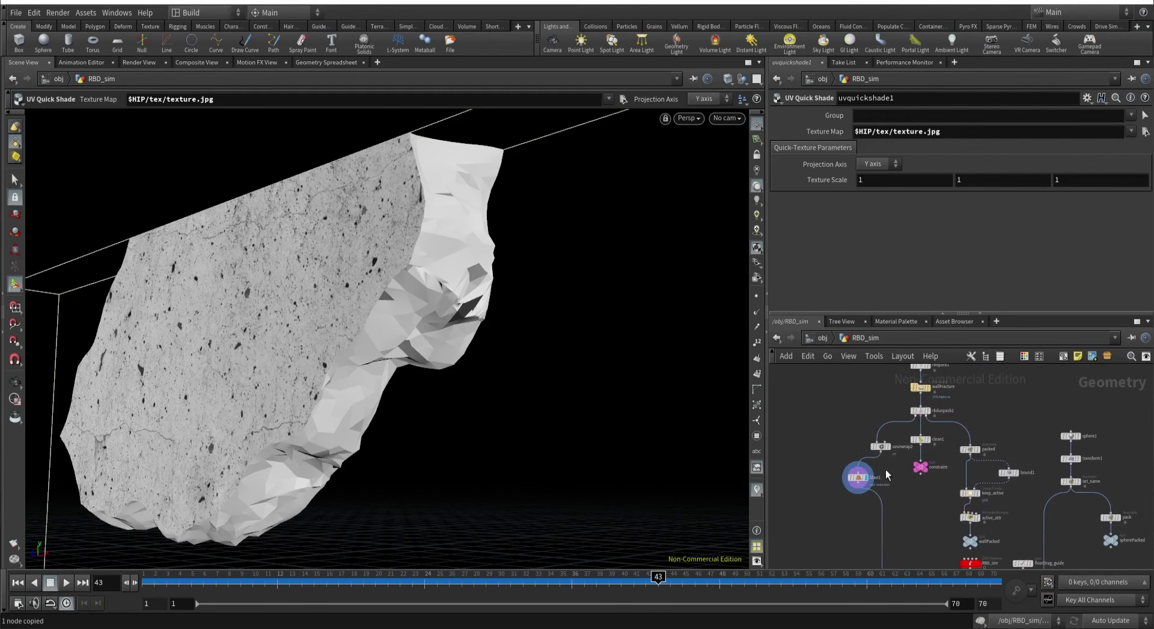
scroll(839, 451, "up", 2)
key("ctrl+v")
left_click_drag(839, 450, 865, 470)
scroll(863, 475, "up", 2)
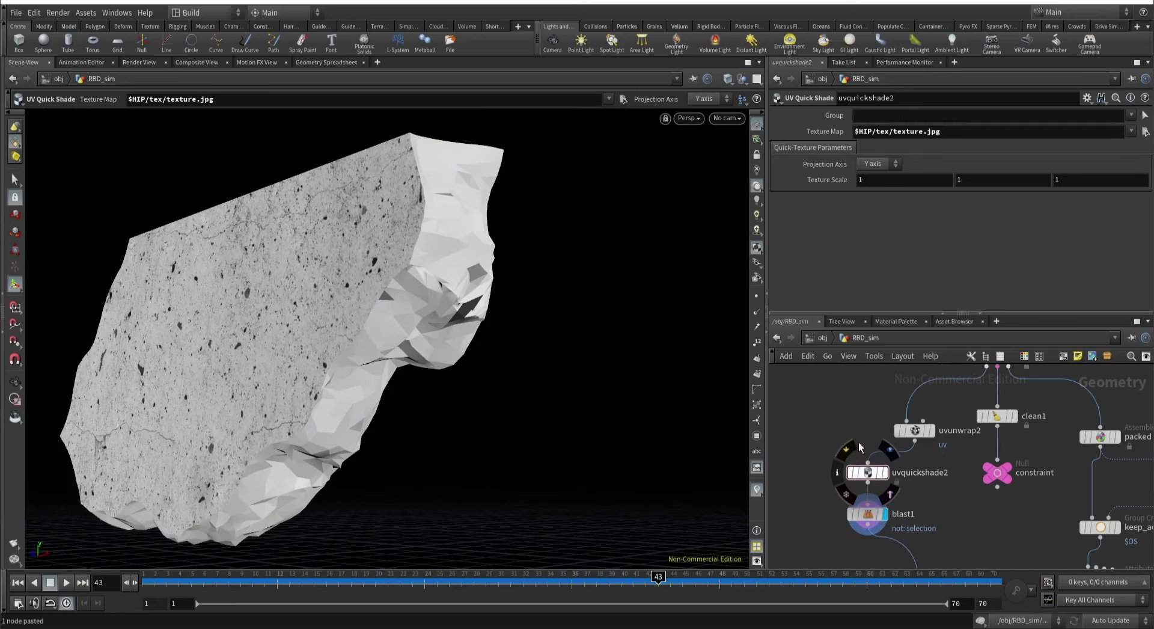
Check uvquickshade2's group list, then select blast1 to view the isolated piece.
left_click(1131, 115)
key("Escape")
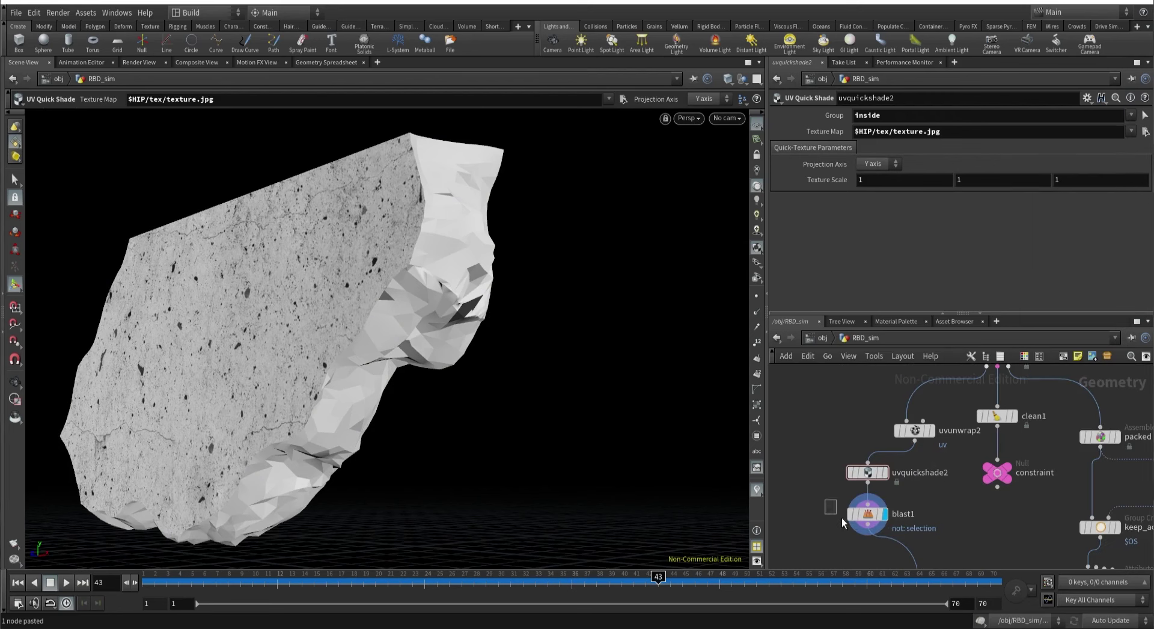
left_click_drag(841, 517, 856, 522)
left_click(867, 472)
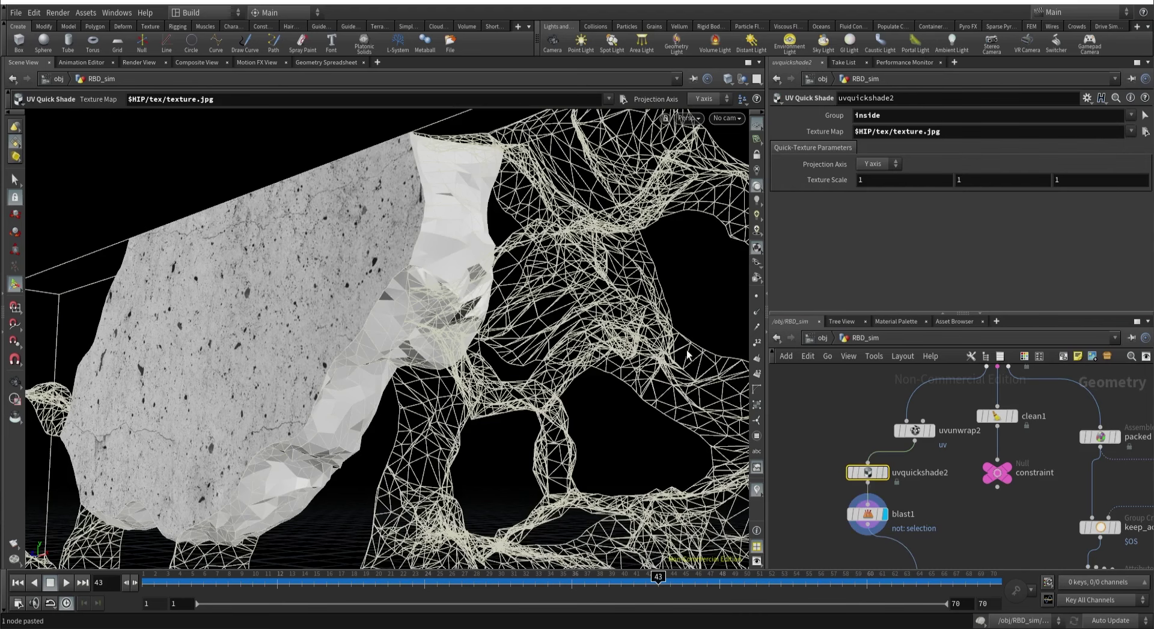
middle_click_drag(828, 426, 873, 431)
left_click(821, 500)
left_click(867, 413, "shift")
left_click(870, 512)
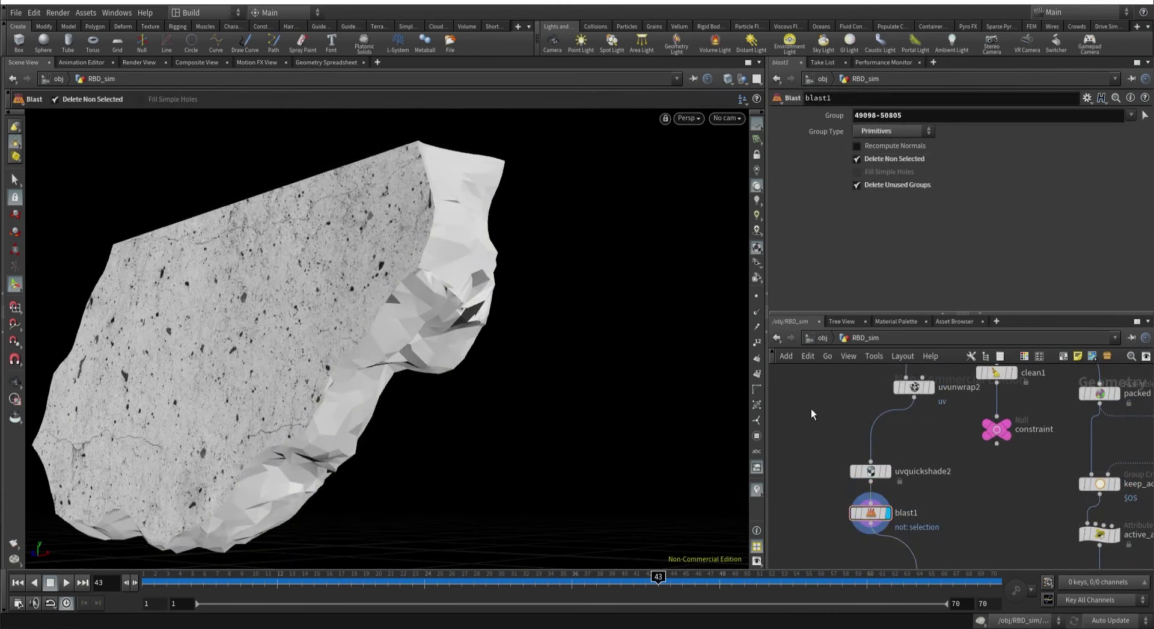
Insert a UV Edit node between uvunwrap2 and uvquickshade2, limited to the inside group.
key("Tab")
type("uved")
key("Return")
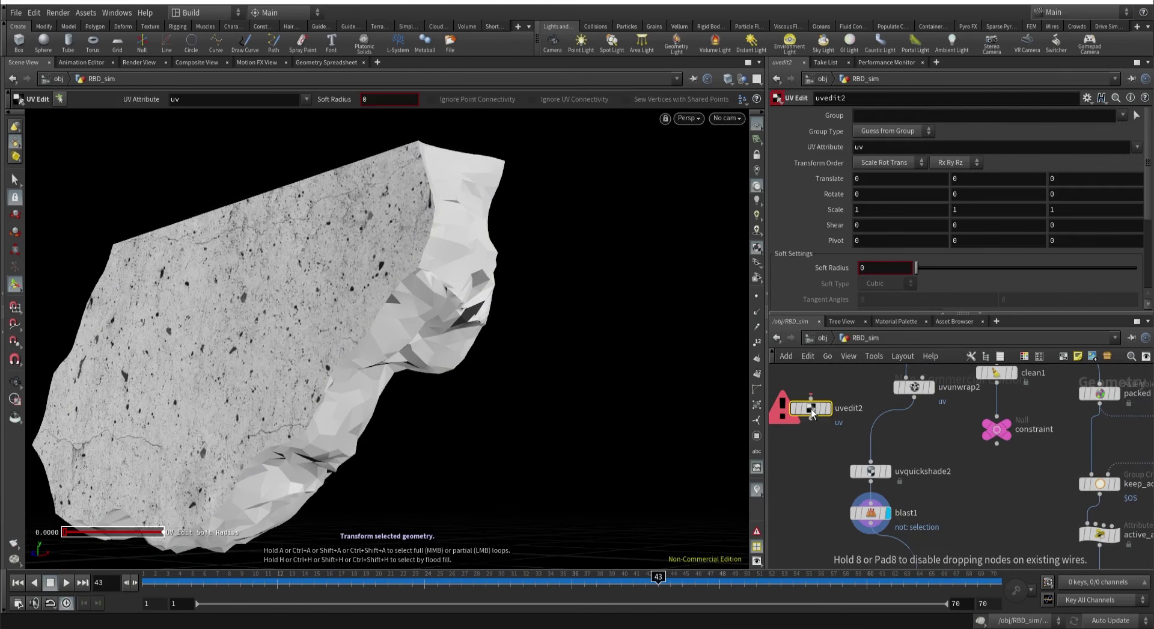
left_click(870, 429)
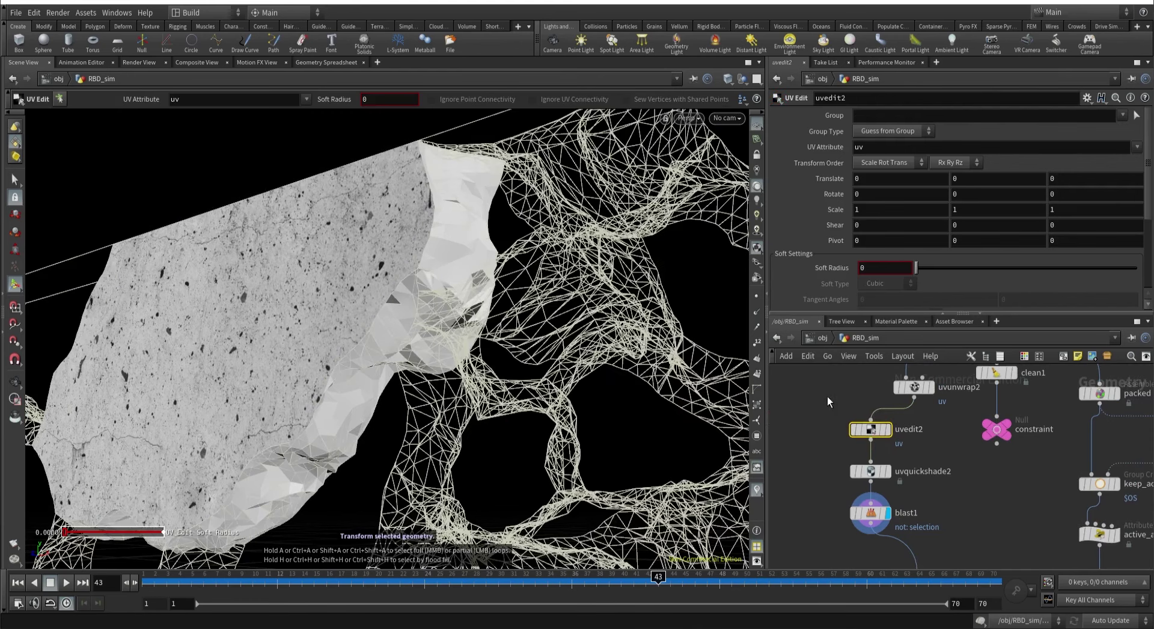
left_click(1121, 115)
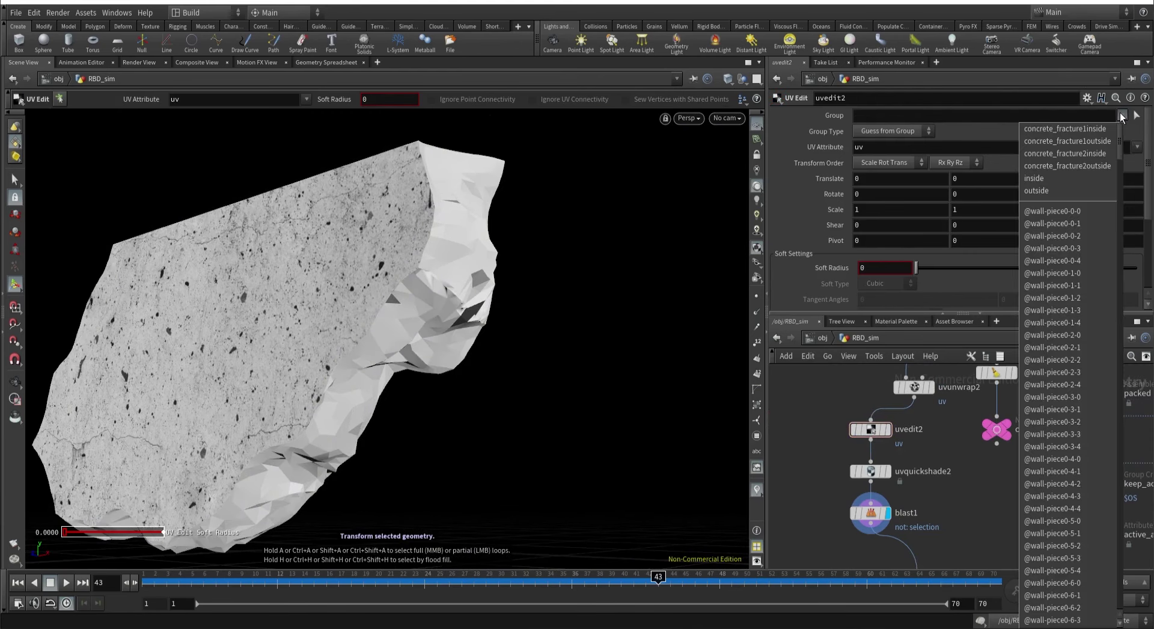
left_click(1038, 178)
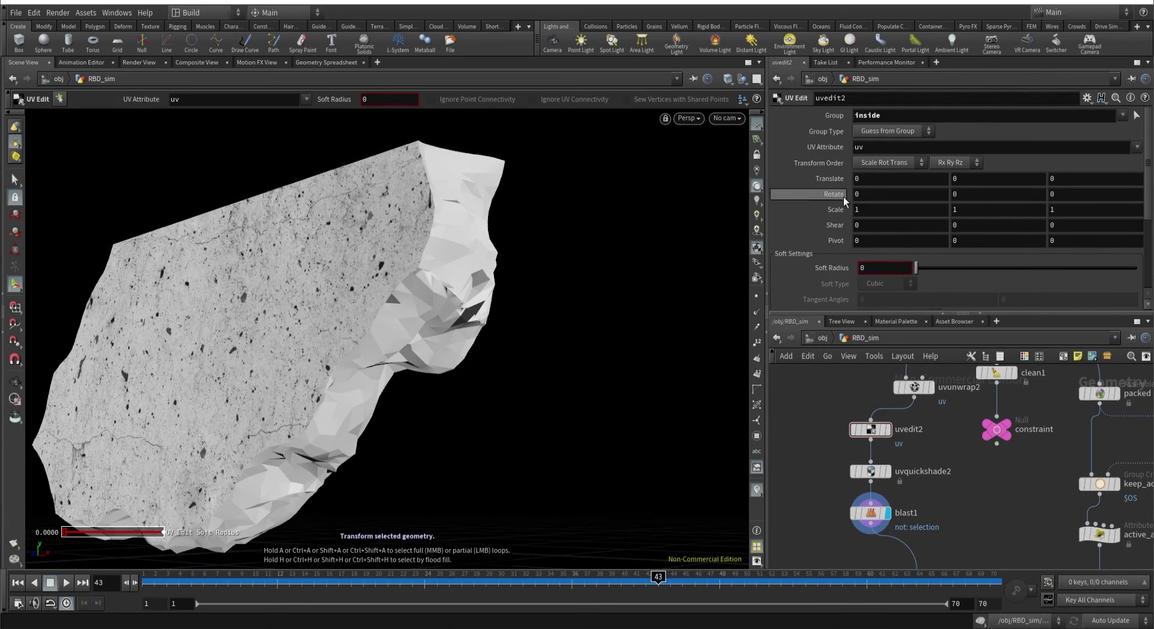
Scale the inside-group UVs to 500 on all axes.
middle_click_drag(841, 216, 1093, 179)
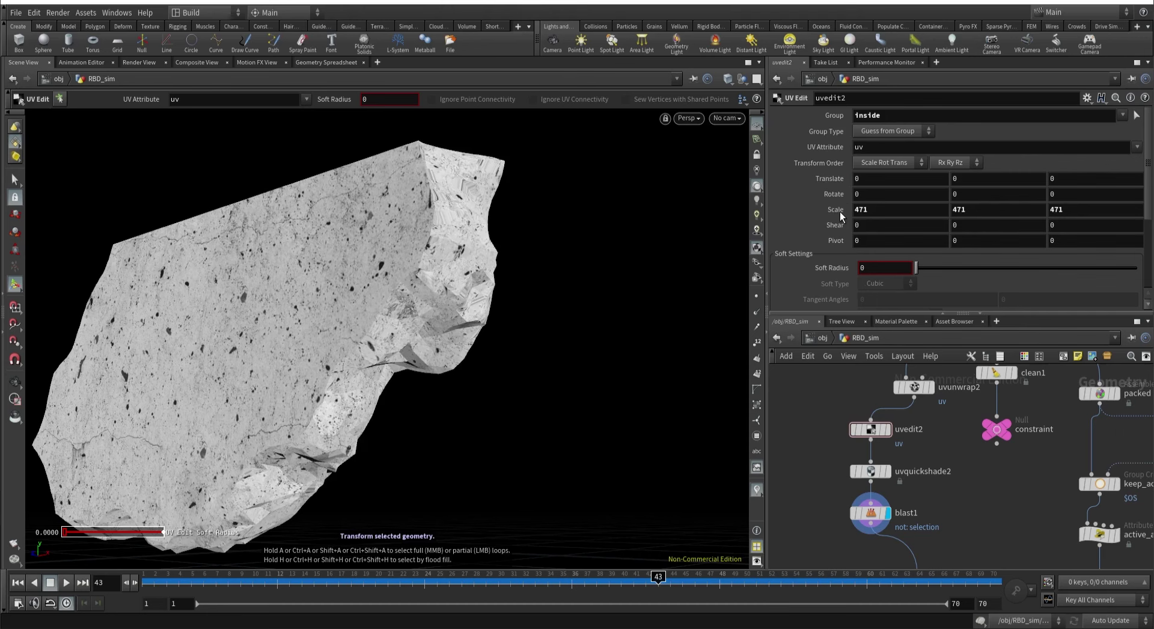
left_click(871, 210)
type("500")
key("Tab")
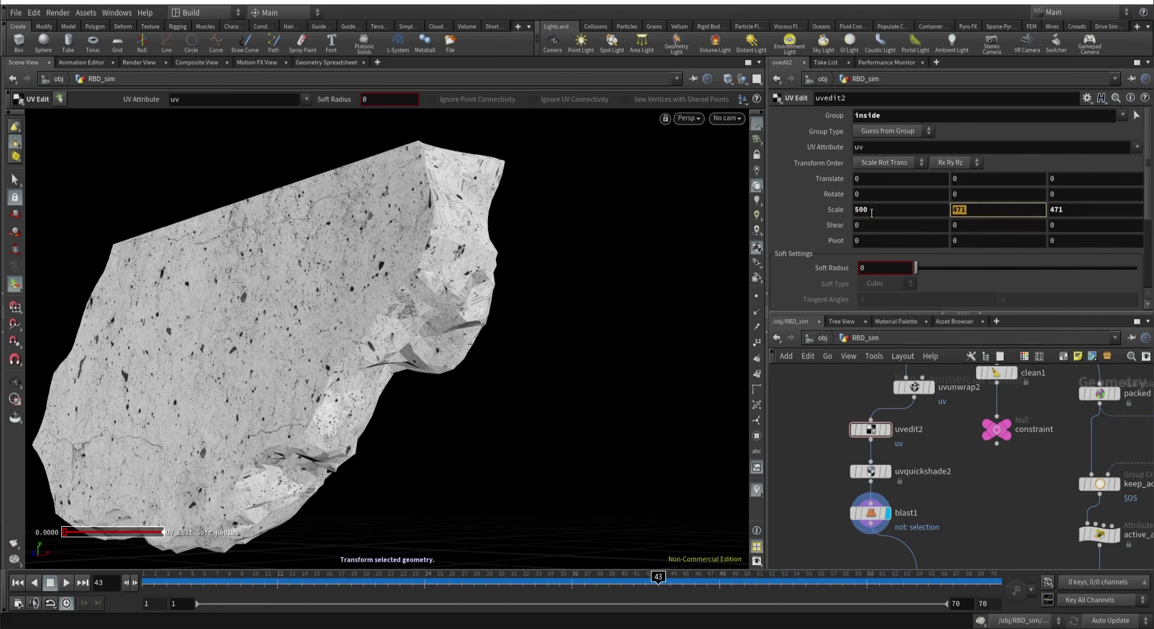
type("500")
key("Tab")
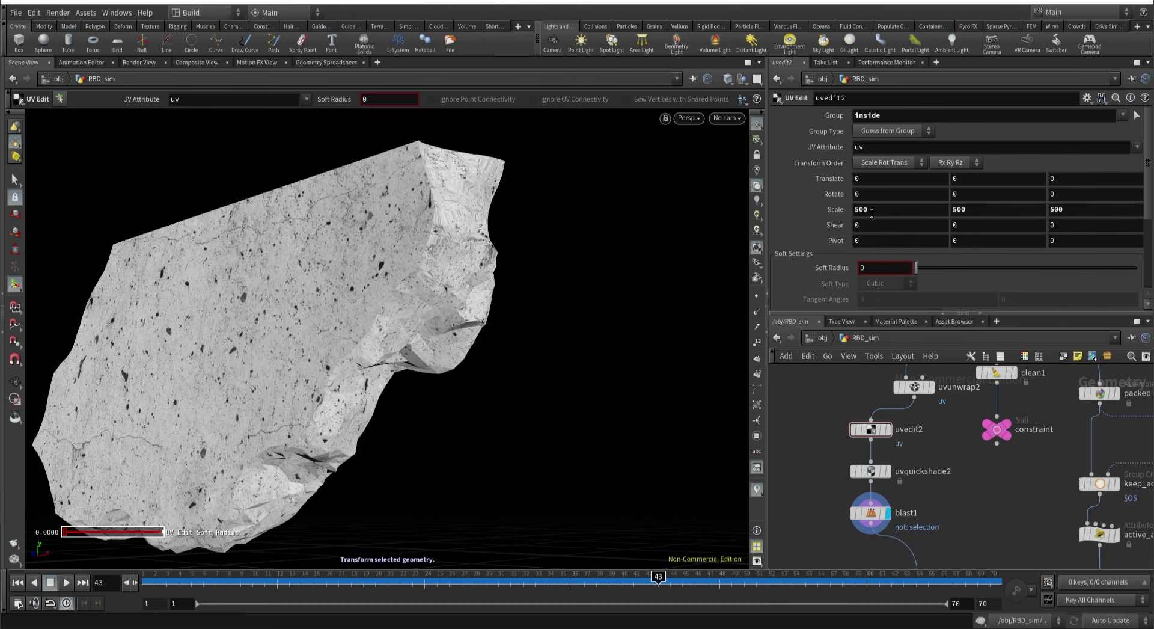
left_click_drag(917, 401, 916, 401)
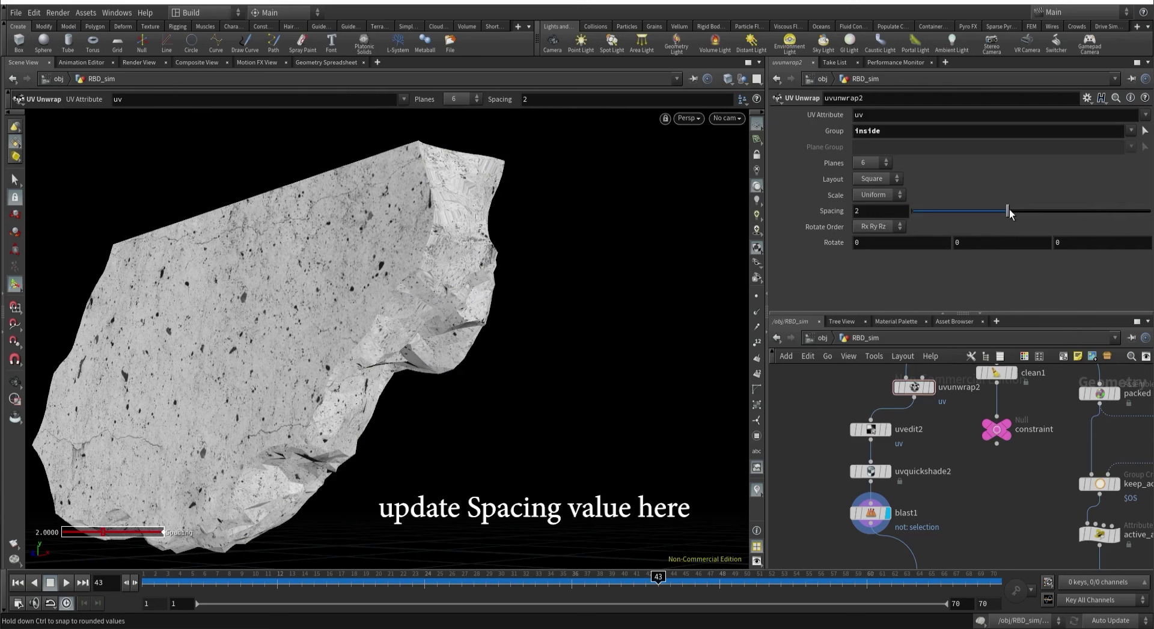
Try larger uvunwrap2 Spacing values like 3.72, then revert Spacing to 2.
left_click(1088, 214)
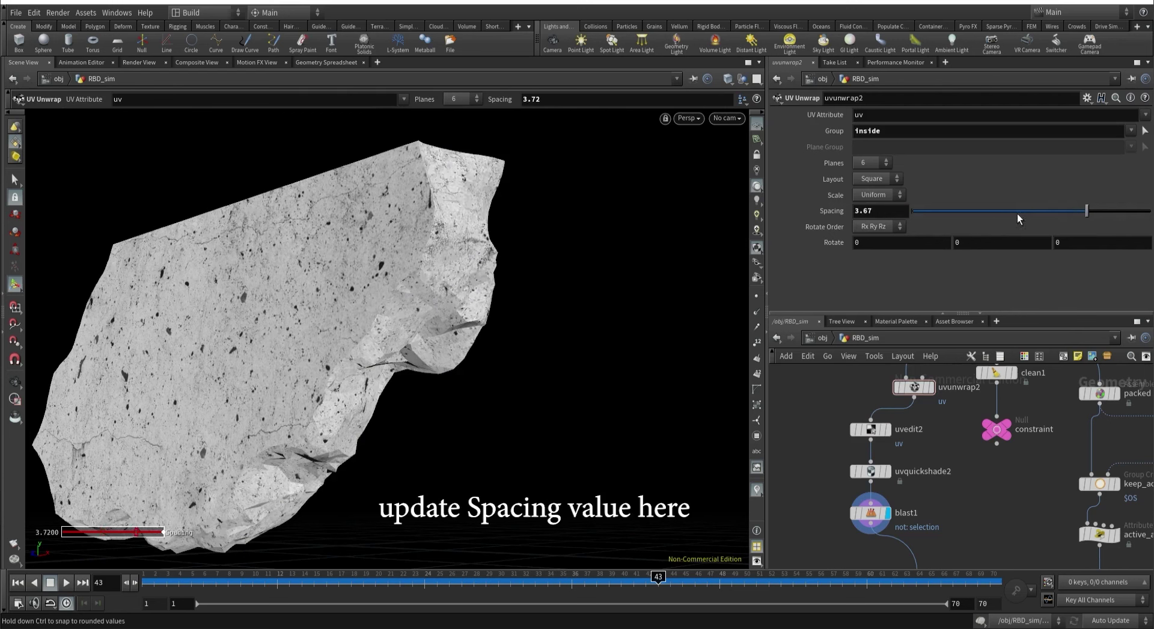
left_click_drag(1019, 218, 1074, 217)
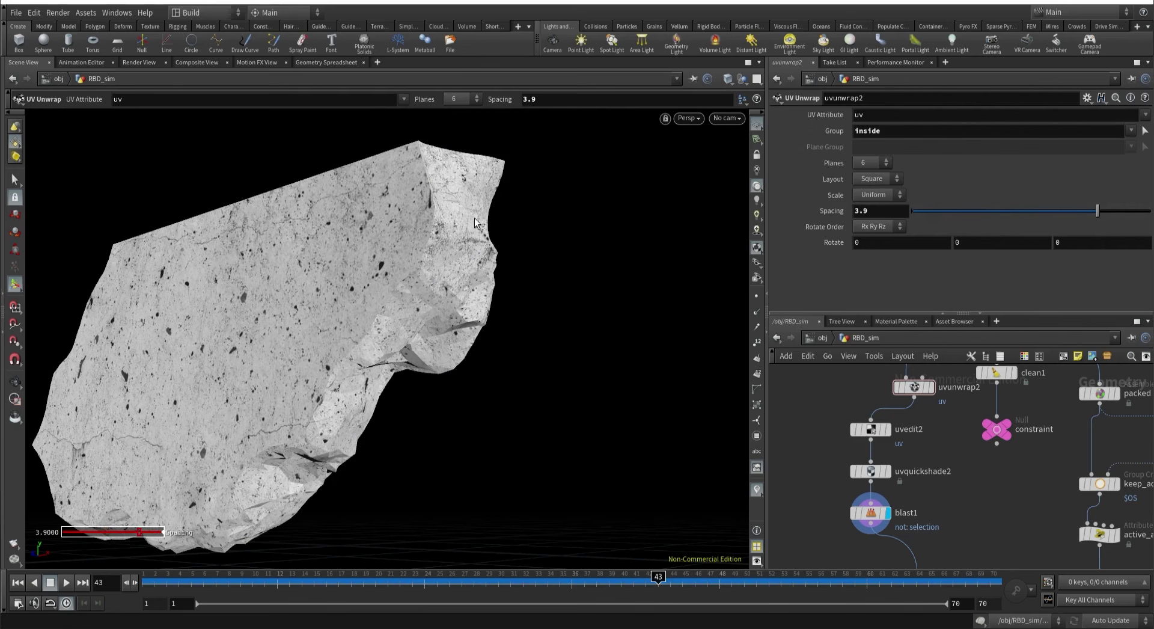
key("ctrl+z")
key("Escape")
left_click_drag(475, 224, 444, 268)
key("Return")
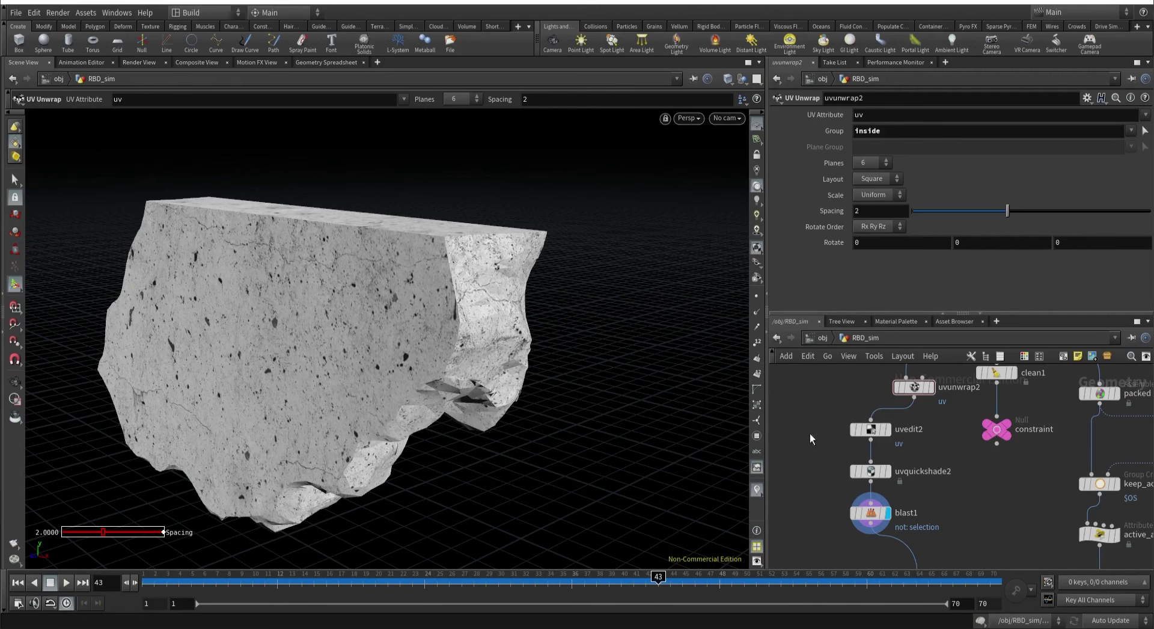
Delete the blast1 node from the network.
left_click_drag(810, 452, 895, 491)
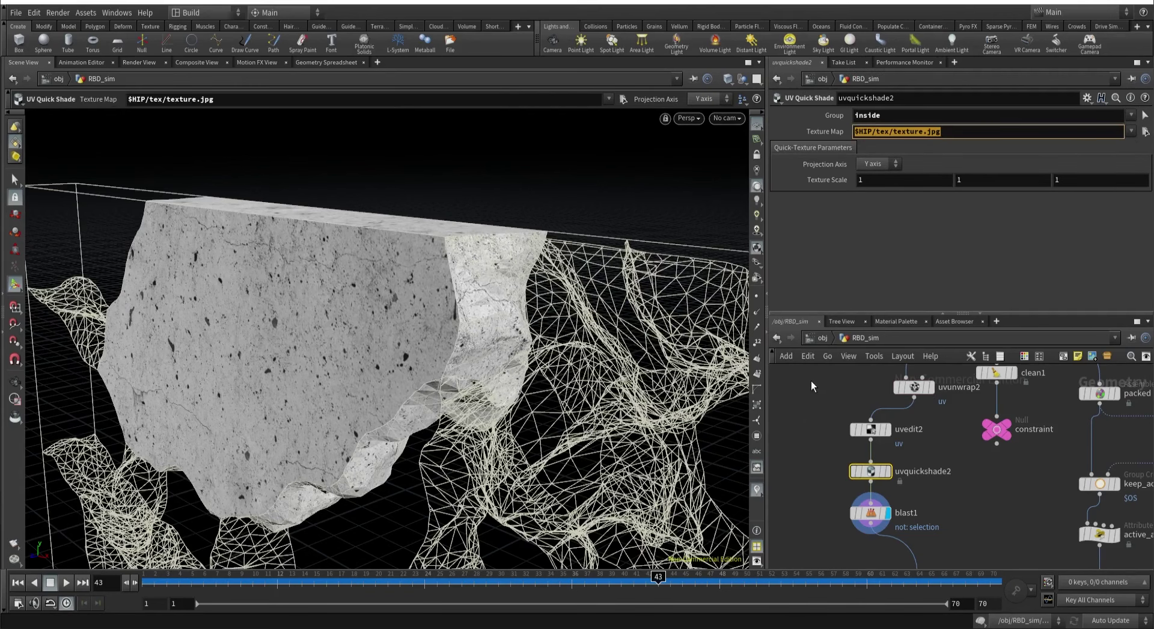
left_click(804, 506)
middle_click_drag(804, 506, 824, 450)
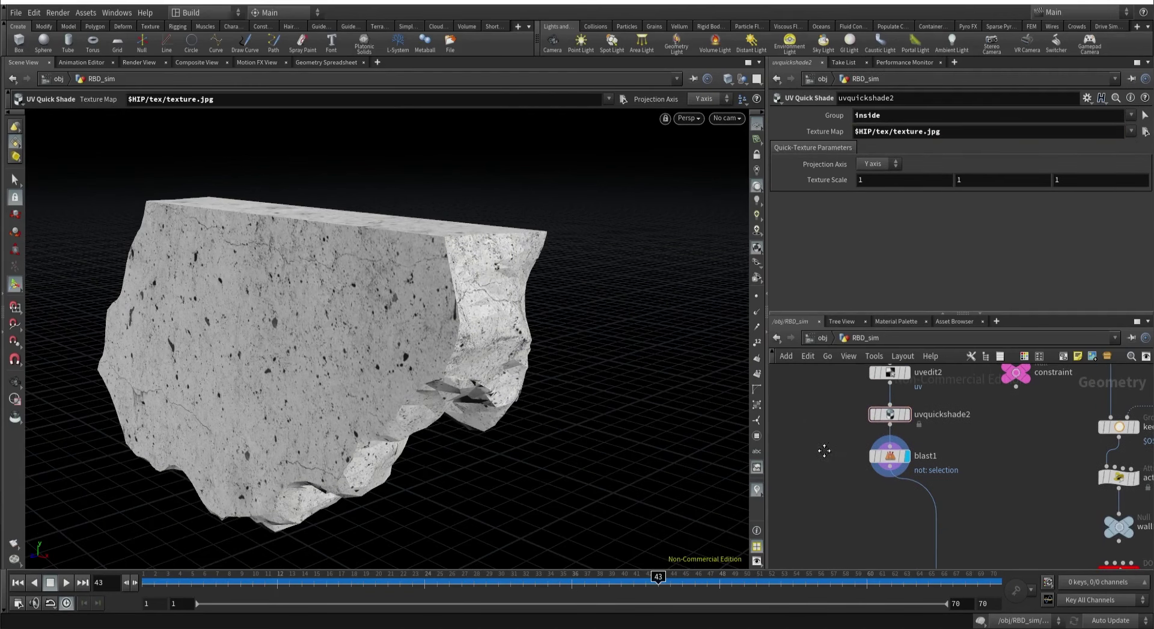
left_click(891, 473)
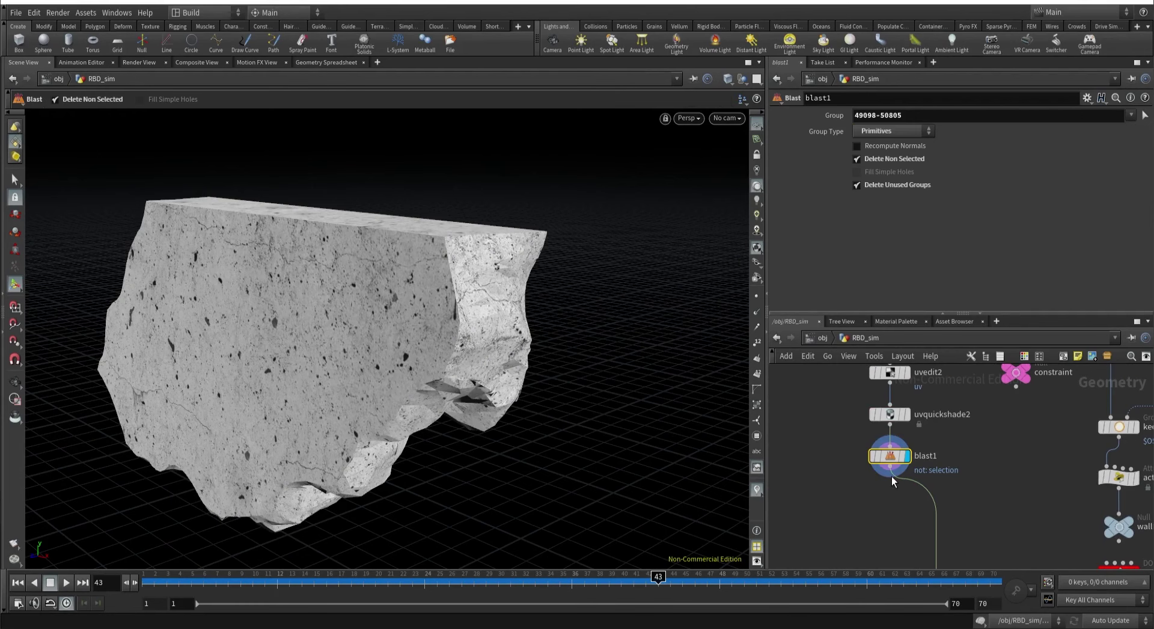
key("Delete")
Add an Exploded View node fed by uvquickshade2, display it, and view the pieces from below.
key("Tab")
type("e")
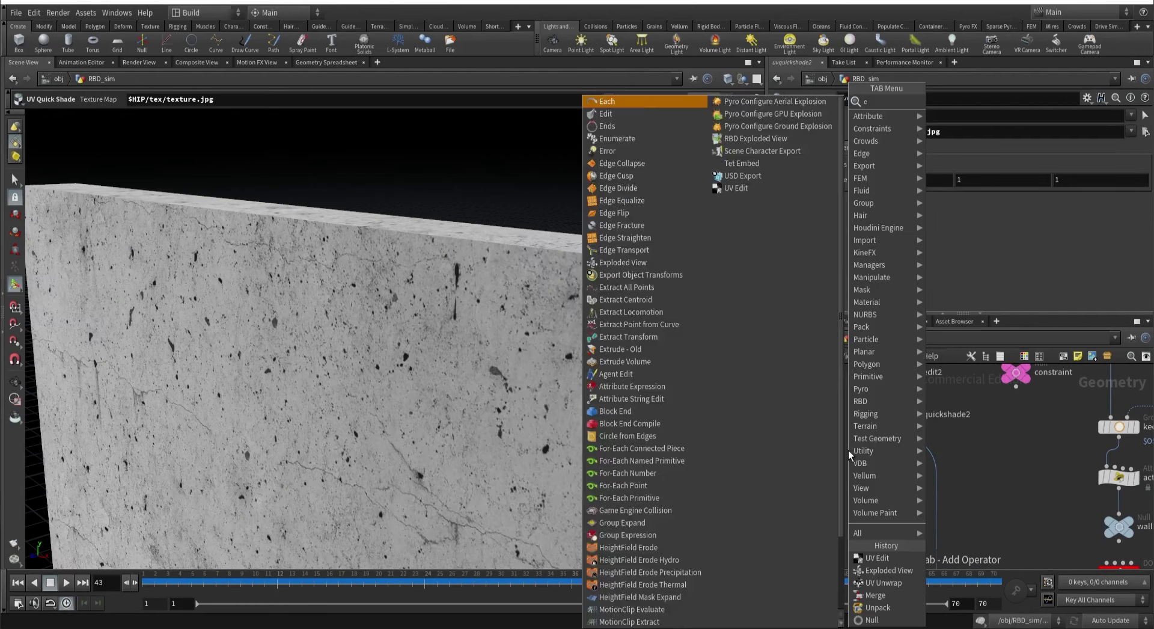
type("x")
key("Return")
left_click(868, 479)
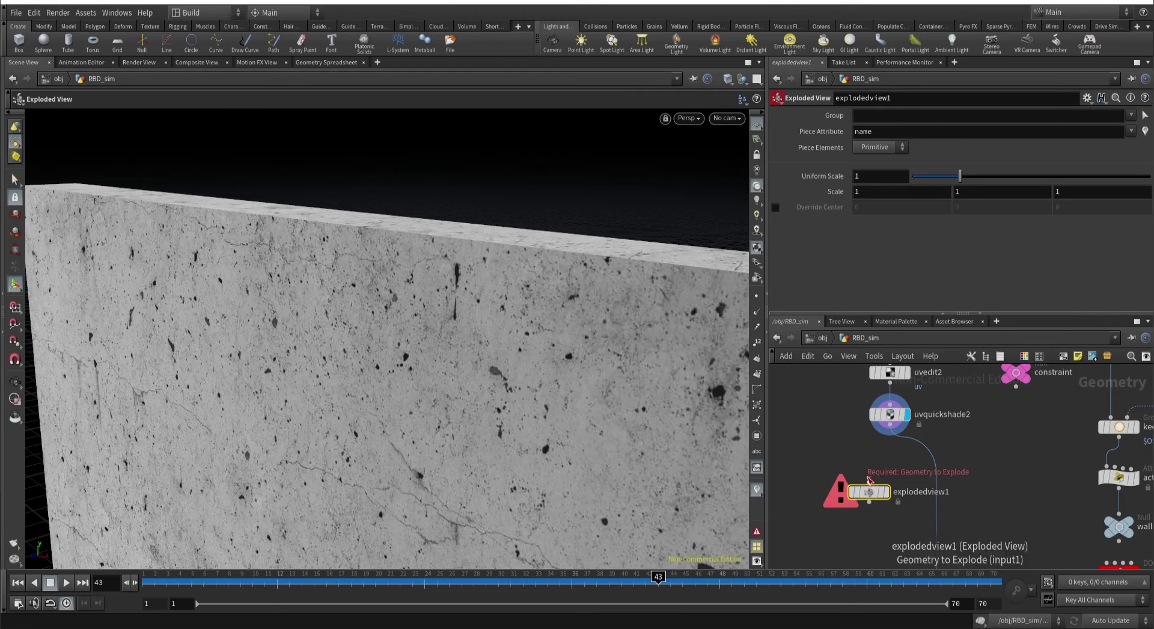
left_click(869, 485)
left_click(890, 428)
left_click(887, 491)
key("Escape")
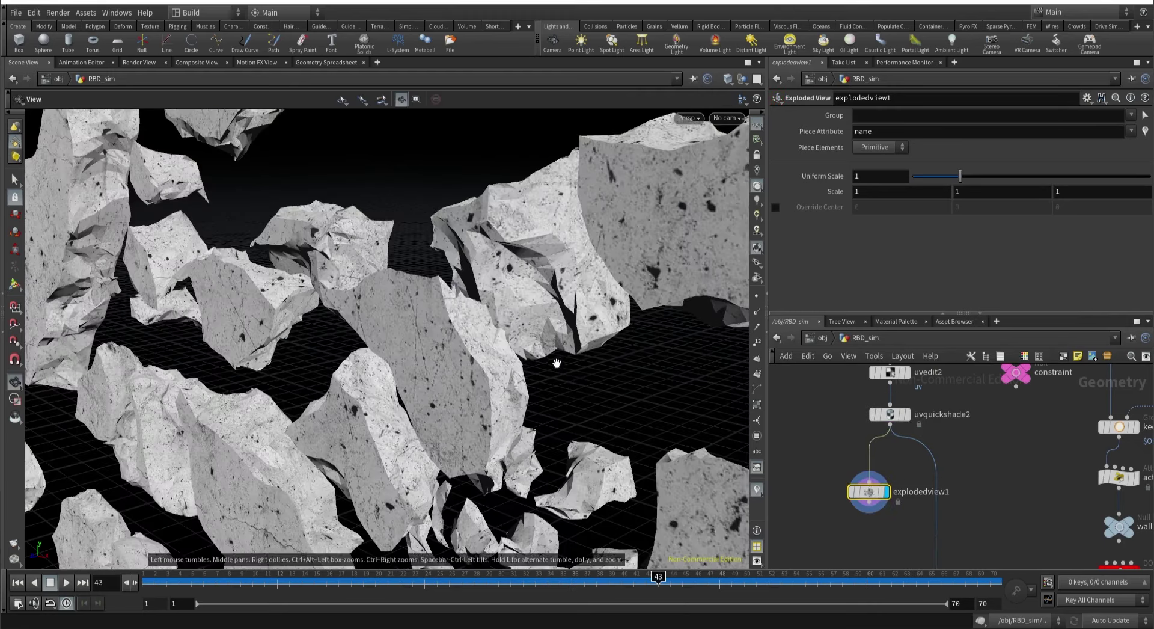
scroll(556, 362, "down", 5)
scroll(573, 259, "up", 8)
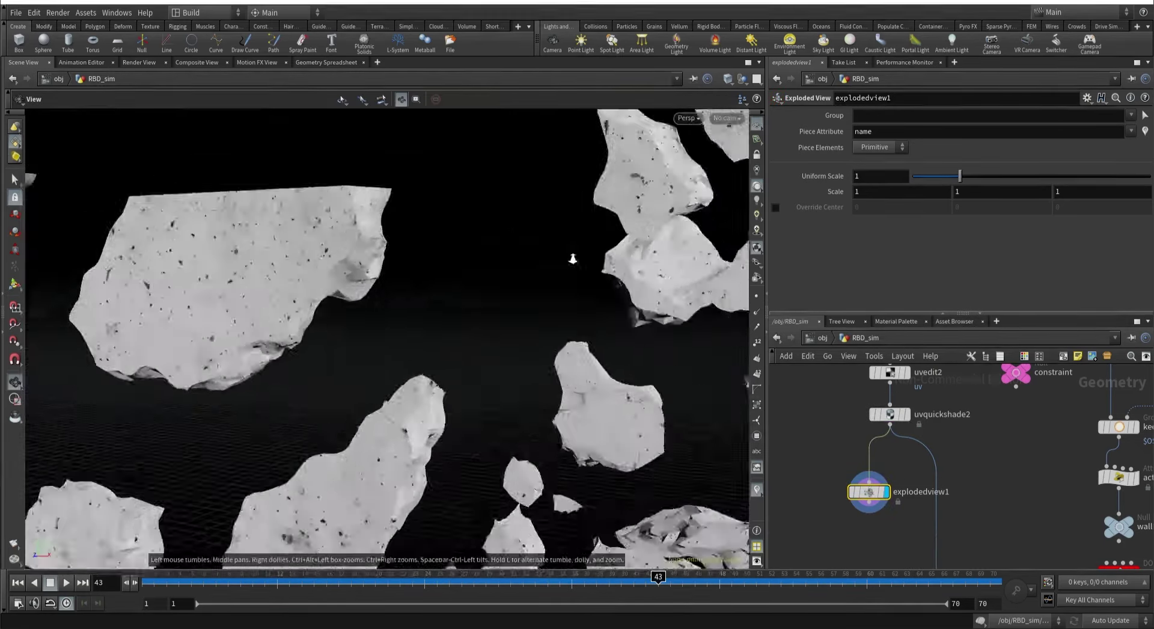
left_click_drag(572, 258, 658, 226)
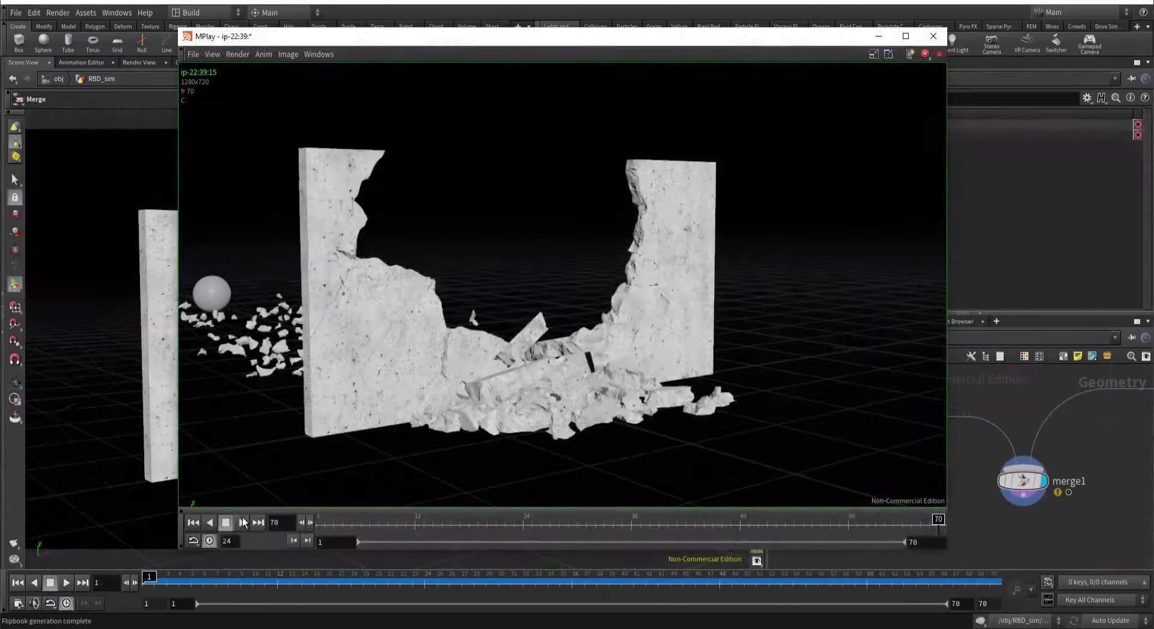
Replay the wall-destruction flipbook, then show the keep_active Group Create node's settings.
left_click(244, 522)
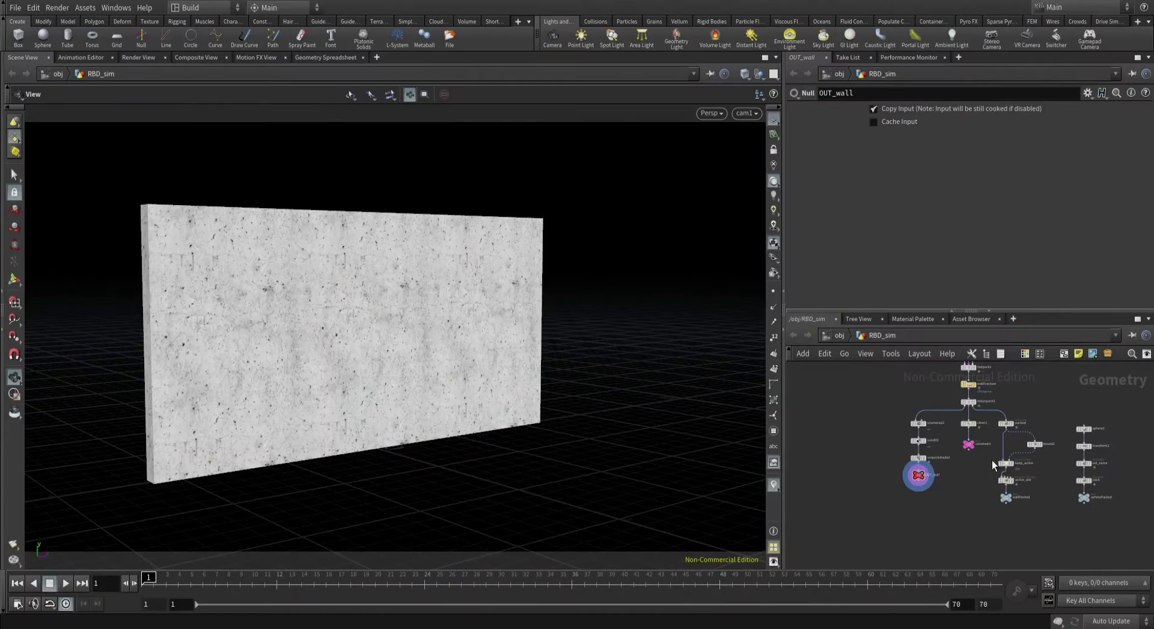
left_click(1010, 463)
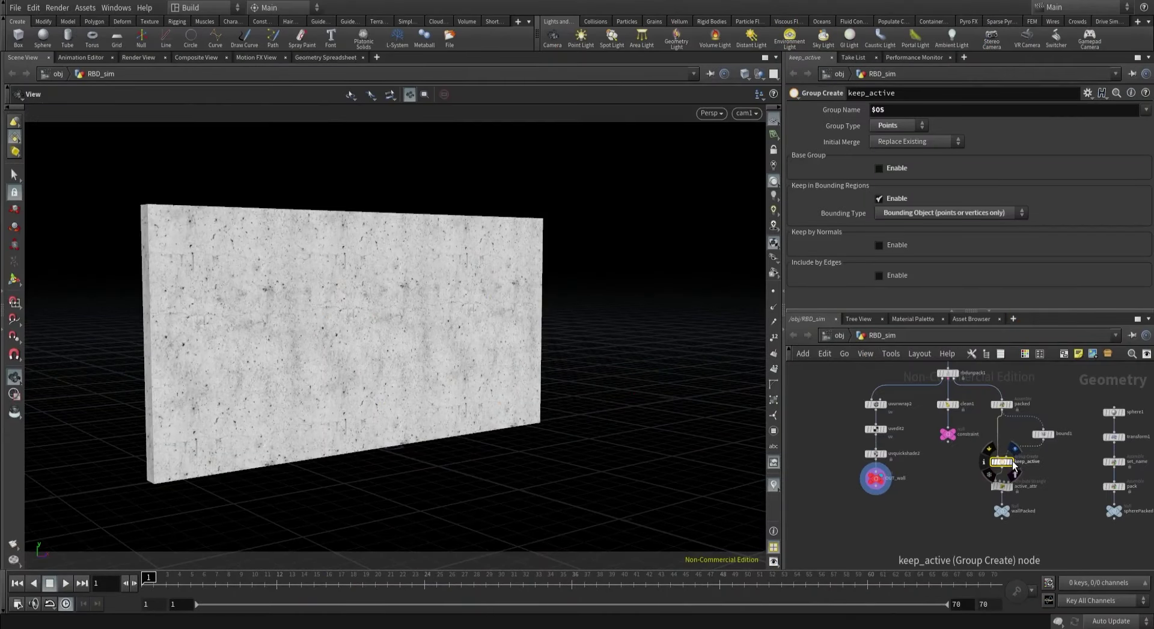
Place a new RBD Bullet Solver node in free space near keep_active.
left_click(1013, 464)
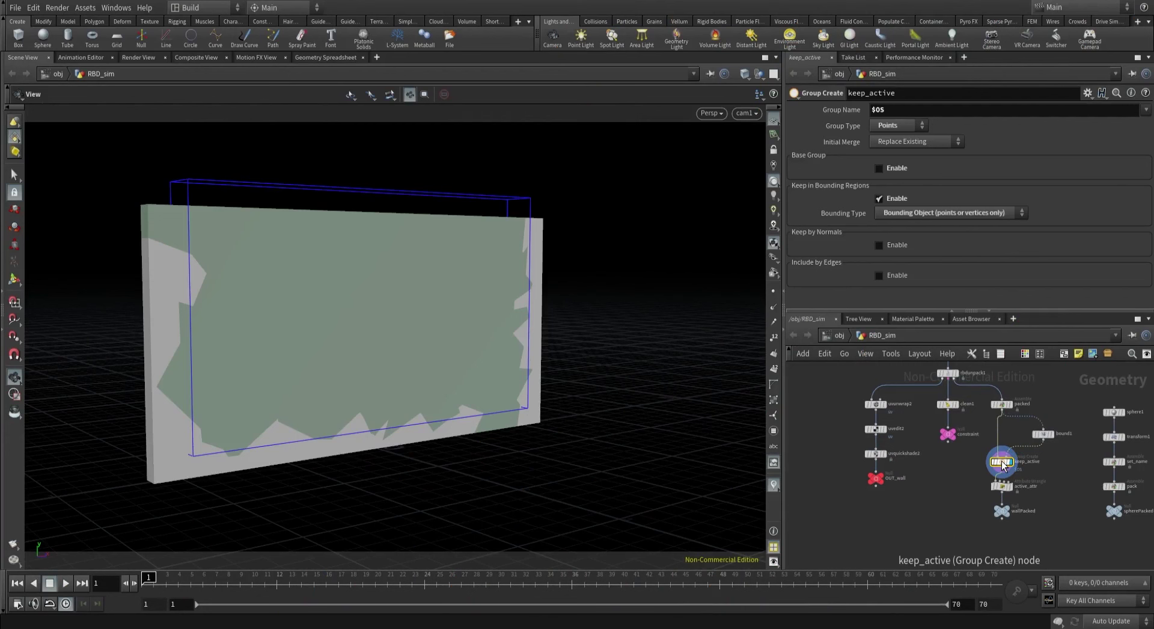
middle_click_drag(971, 508, 971, 474)
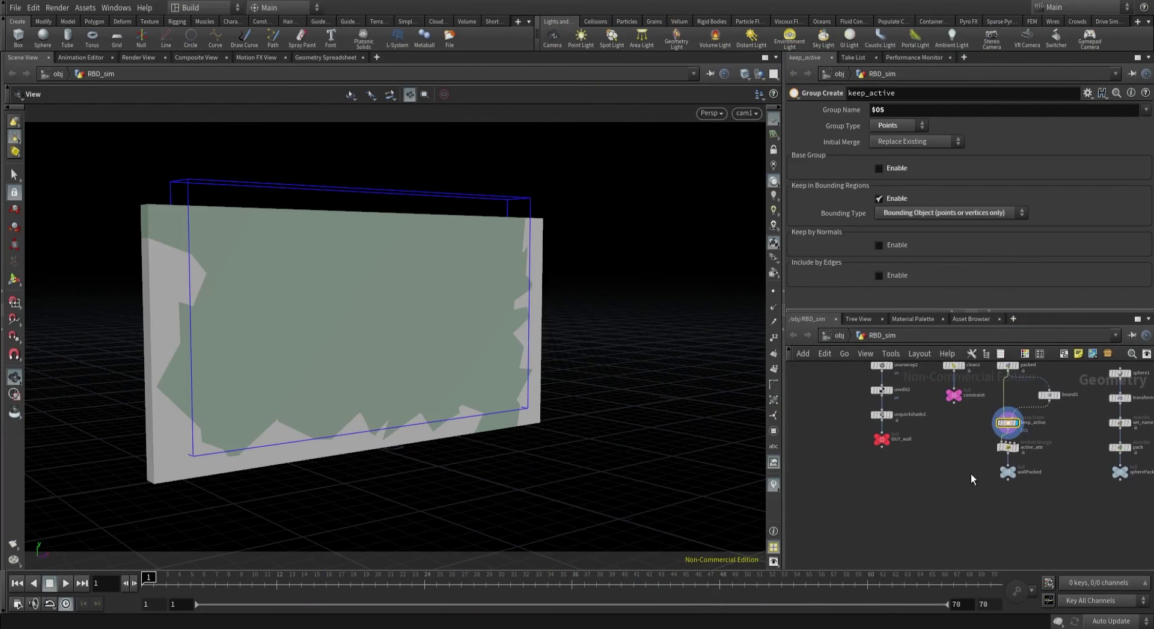
key("Tab")
type("rbdbu")
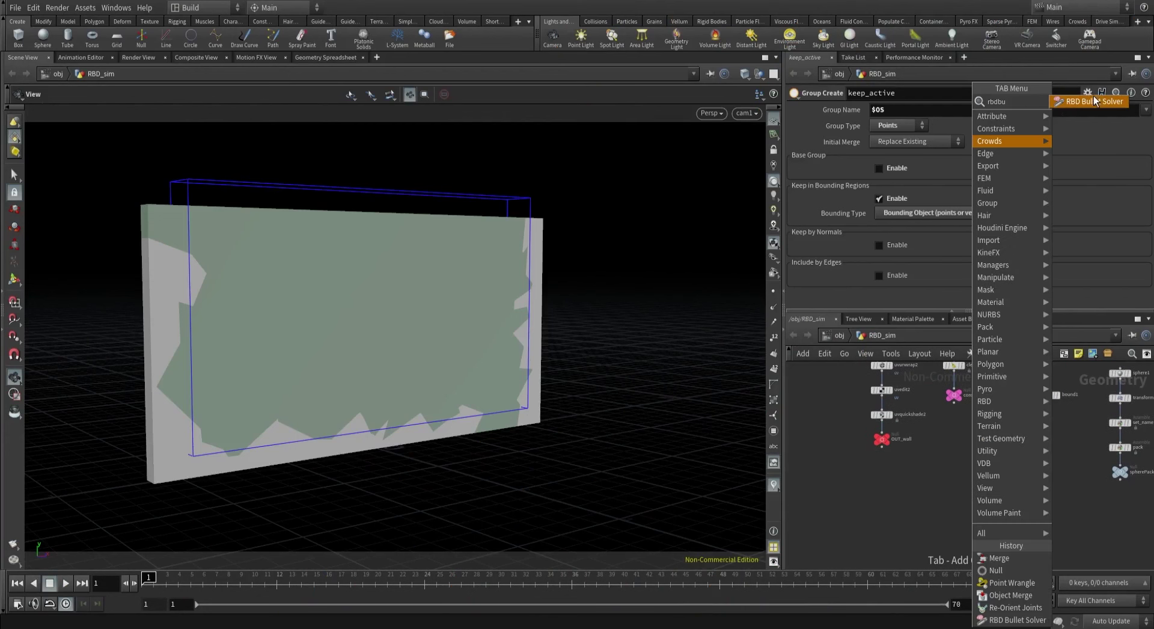
left_click(1094, 101)
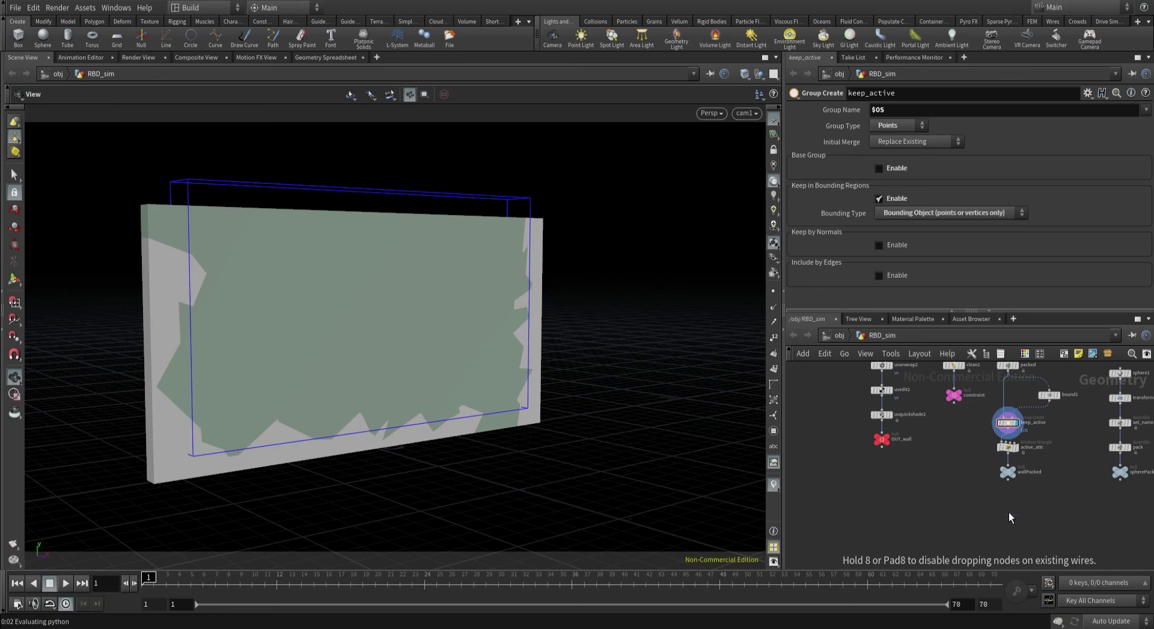
left_click(969, 507)
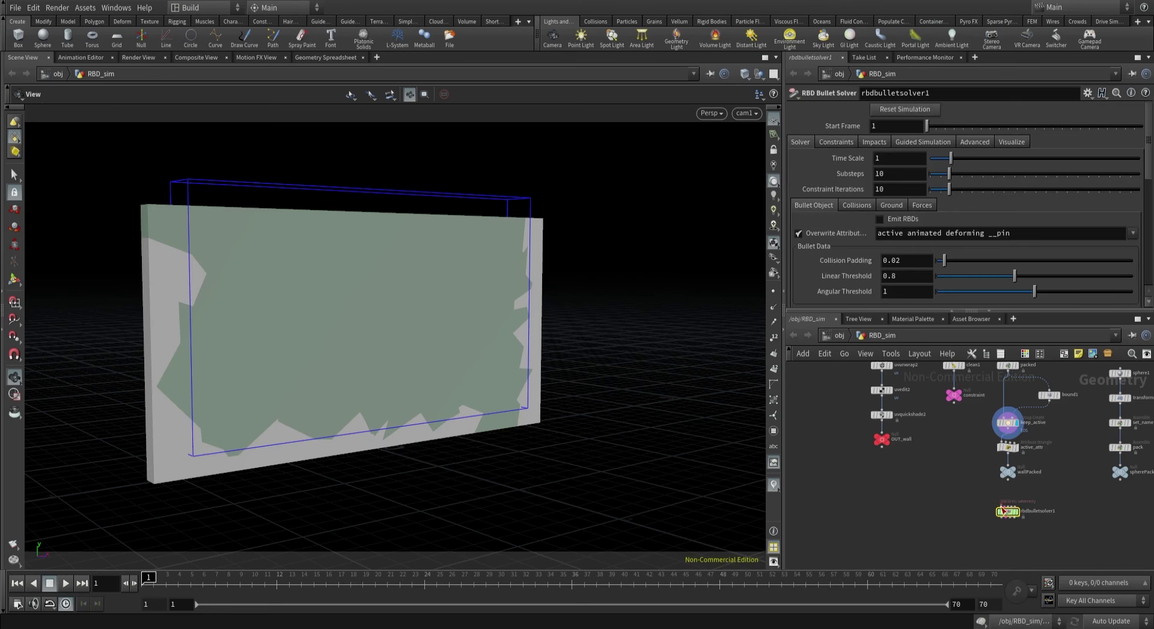
Wire OUT_wall, constraint and wallPacked into the solver's three inputs and display it.
left_click(882, 447)
left_click(947, 508)
left_click(953, 401)
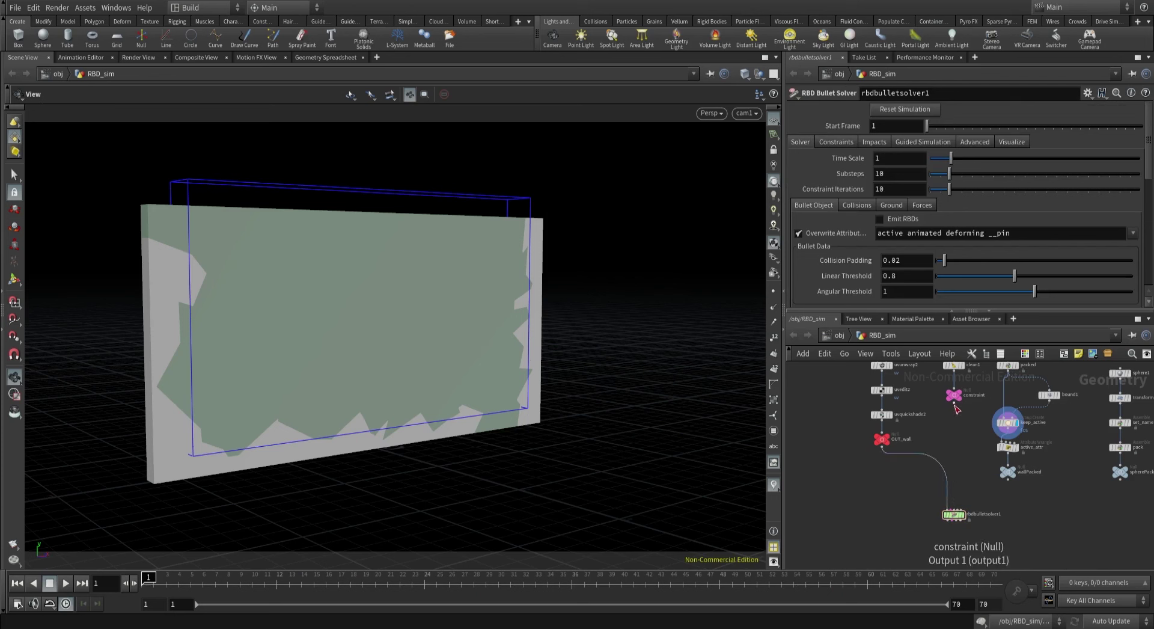
left_click(952, 512)
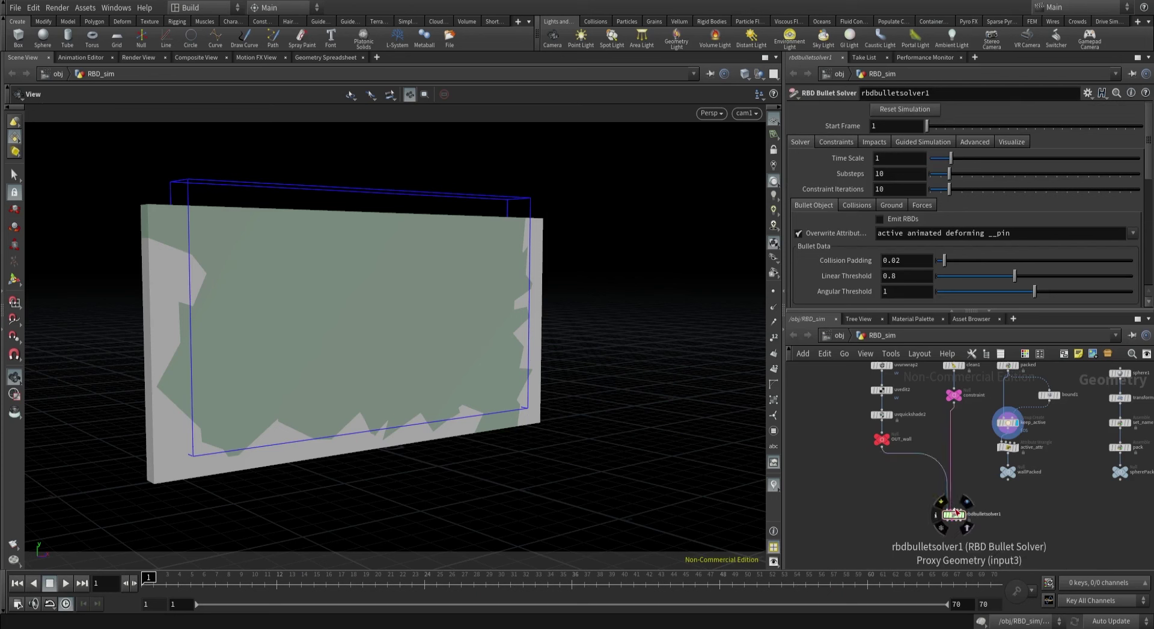
left_click(956, 512)
left_click(1008, 483)
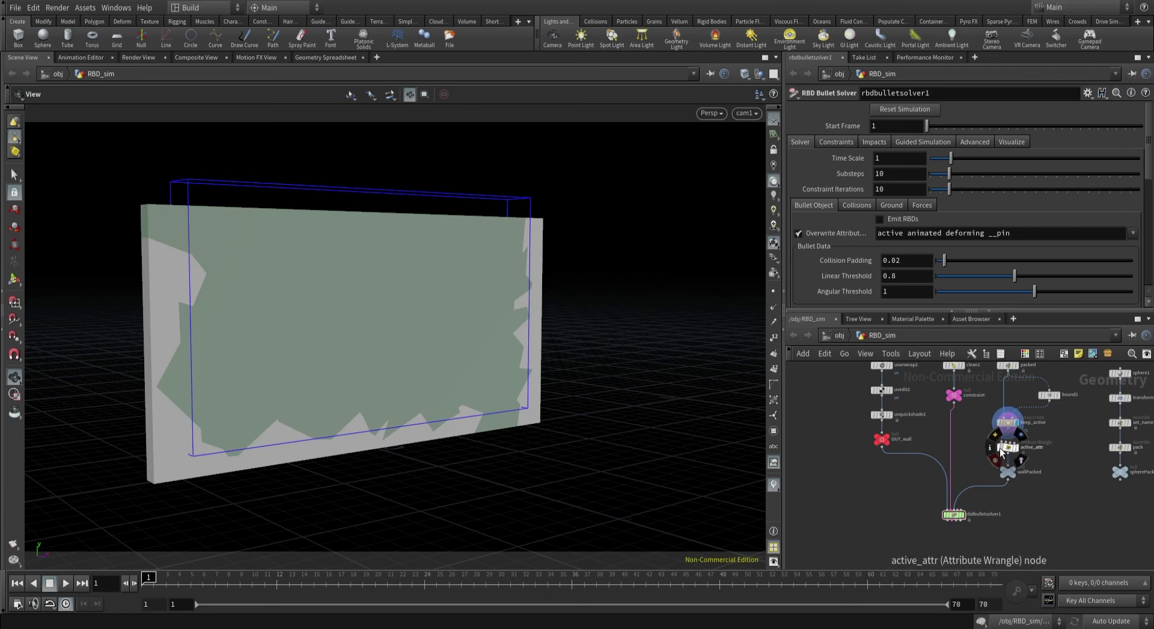
left_click(963, 516)
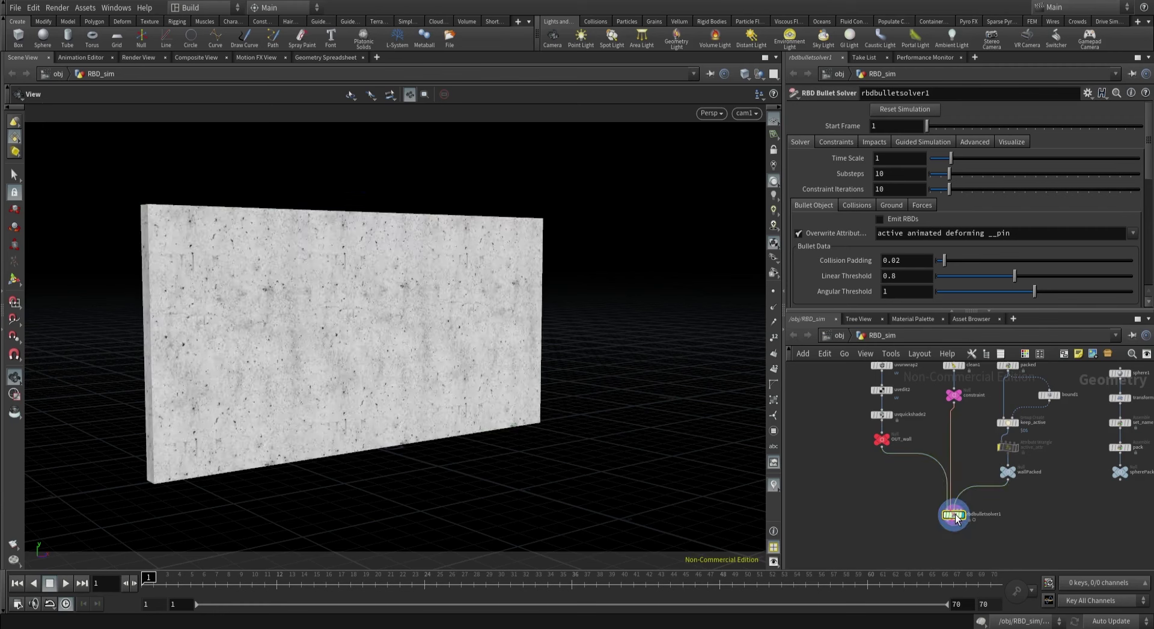
Play the simulation, then set the current frame back to 1.
left_click(65, 586)
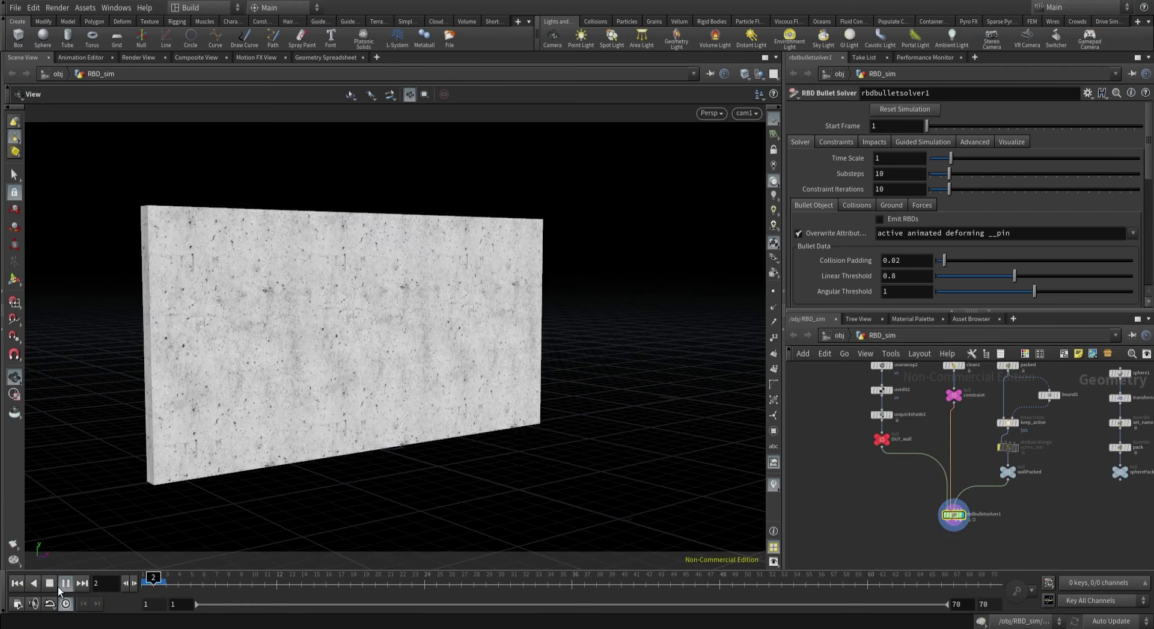
double_click(100, 583)
type("1")
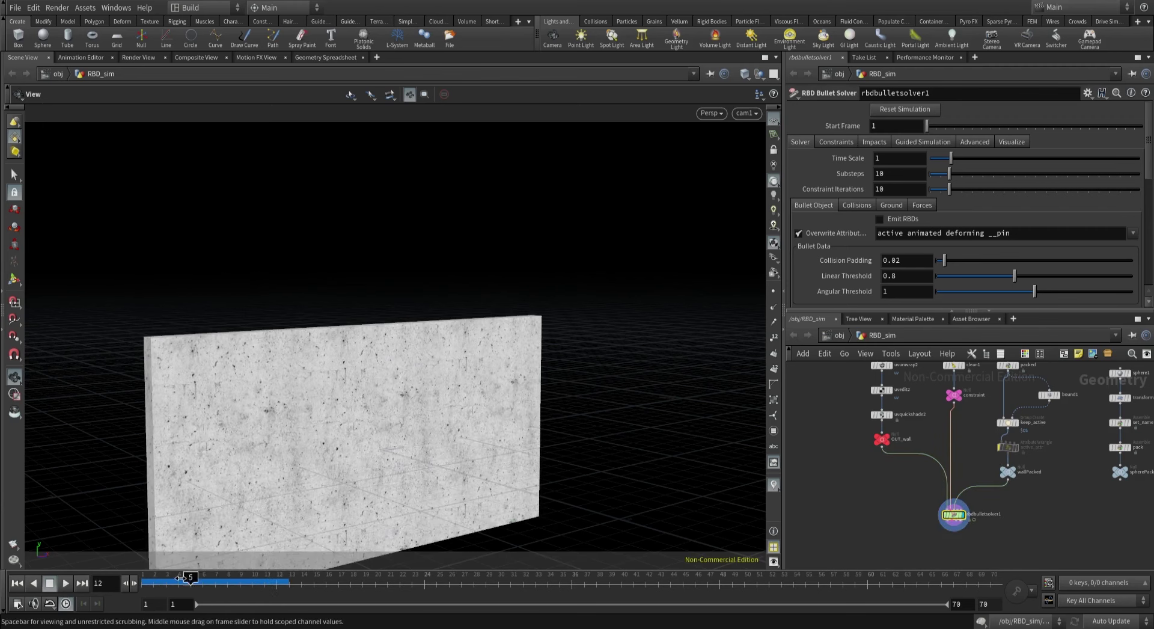
key("Return")
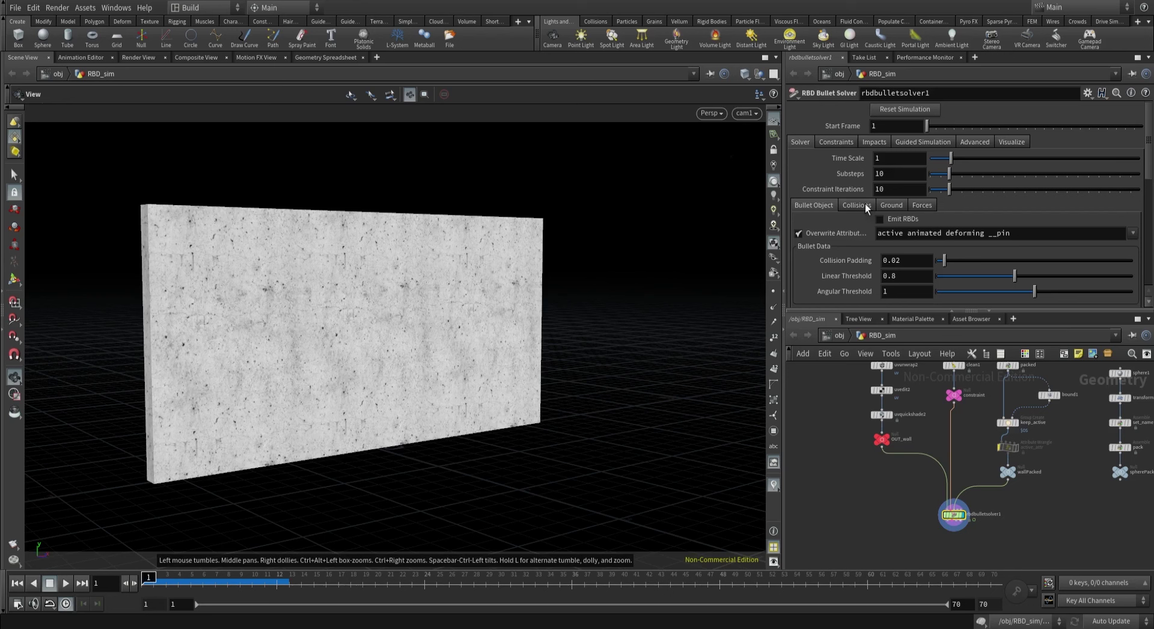
Add a ground plane to the solver at Ground Position Y -.001.
left_click(892, 205)
left_click(896, 220)
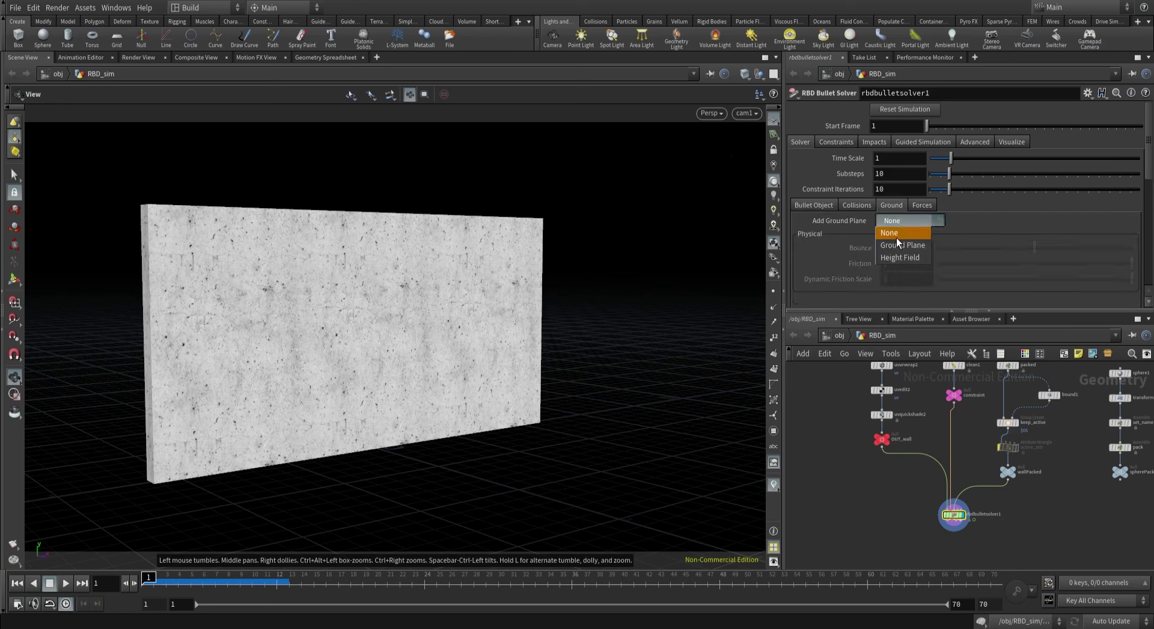
left_click(896, 244)
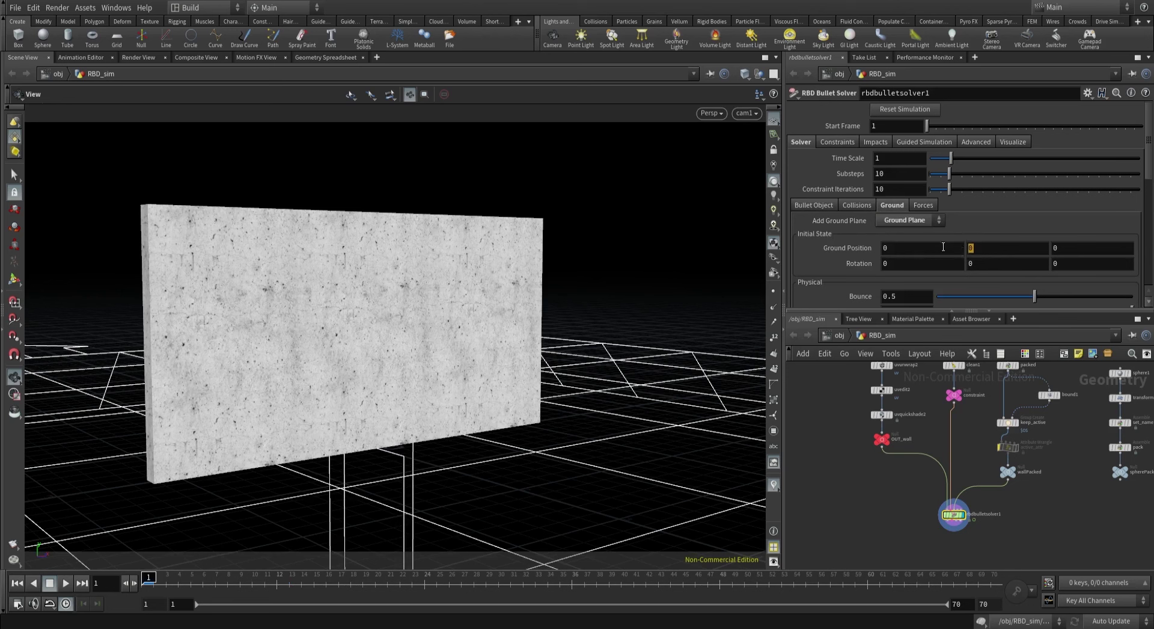
type("-.001")
key("Return")
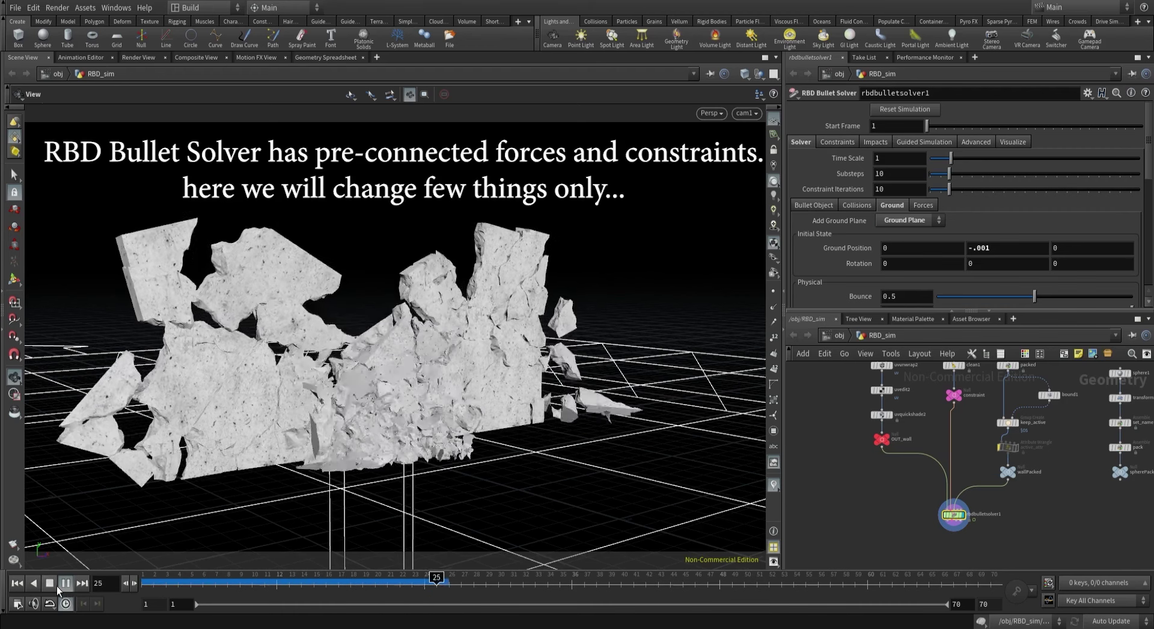
Stop the collapsing wall simulation at frame 27 and rewind to the first frame.
left_click(65, 583)
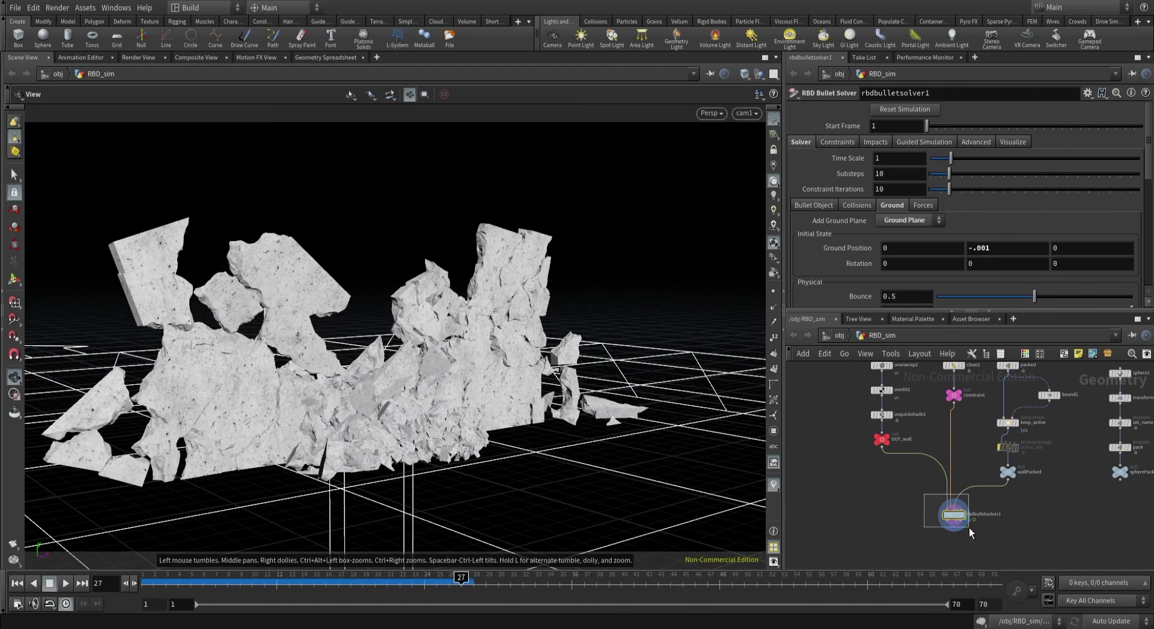
scroll(983, 481, "up", 3)
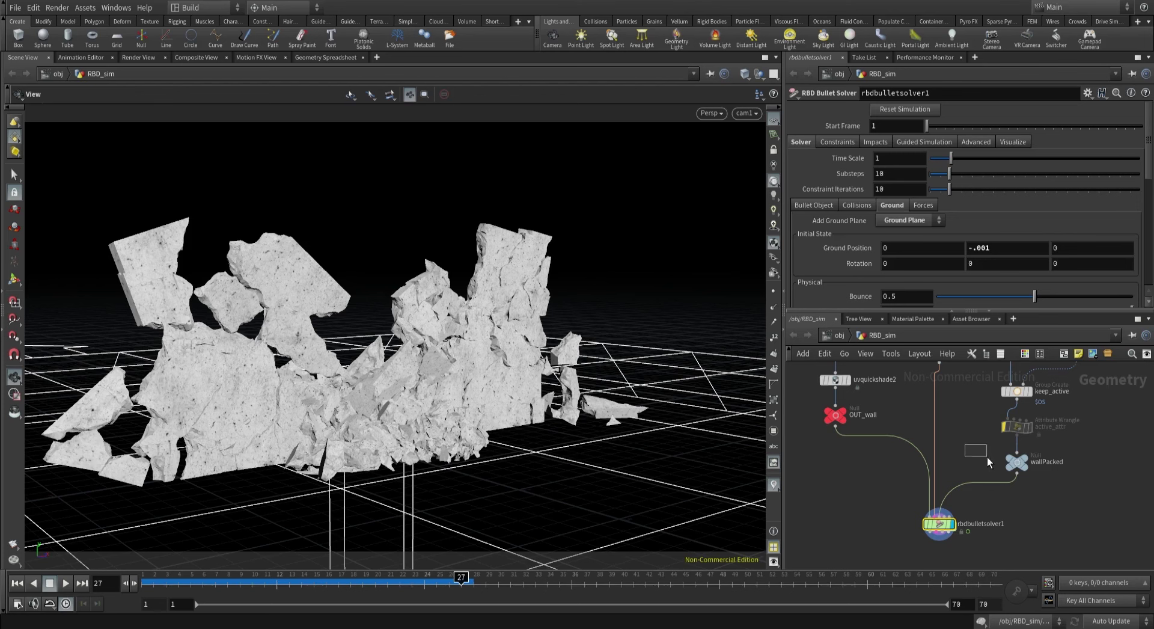
left_click_drag(987, 456, 1064, 488)
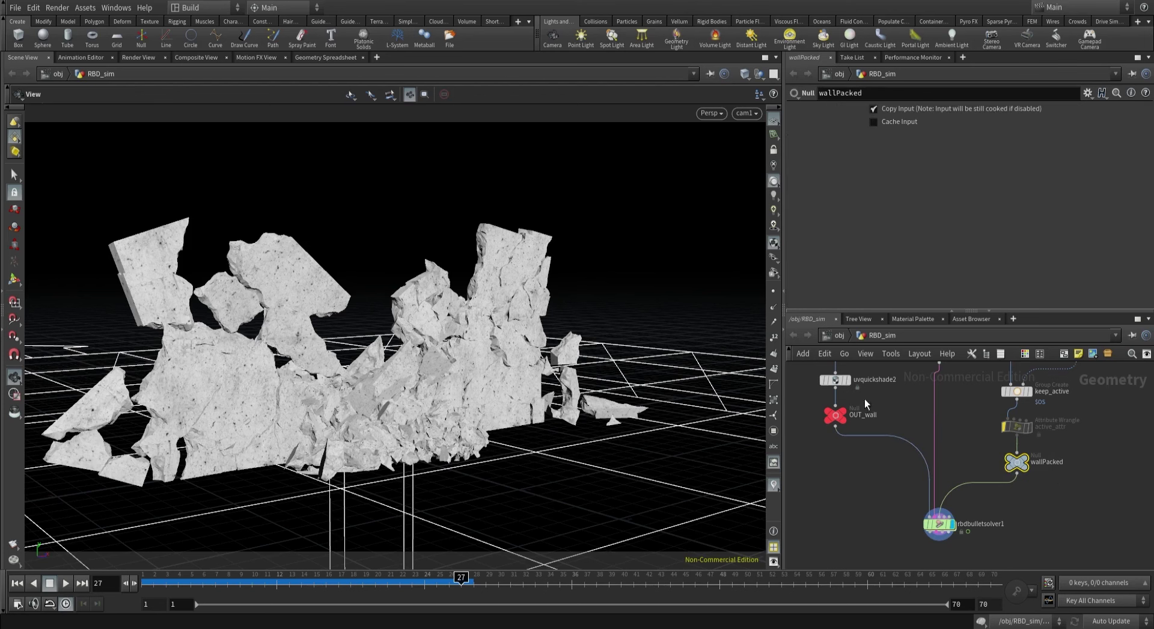
left_click(837, 419)
left_click(849, 505)
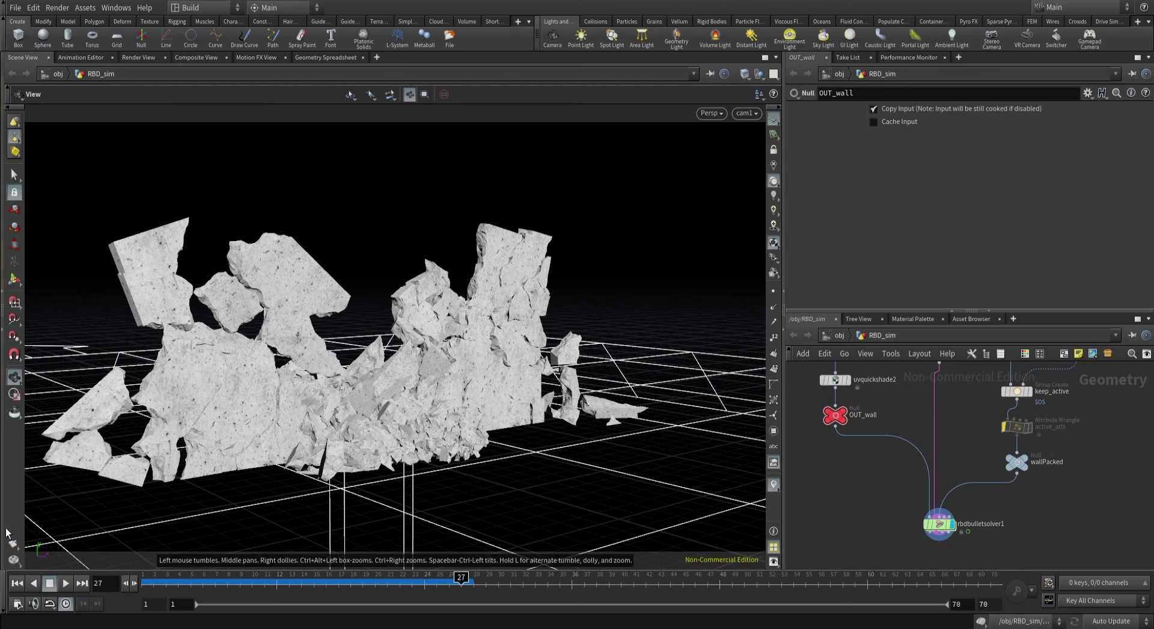
left_click(17, 583)
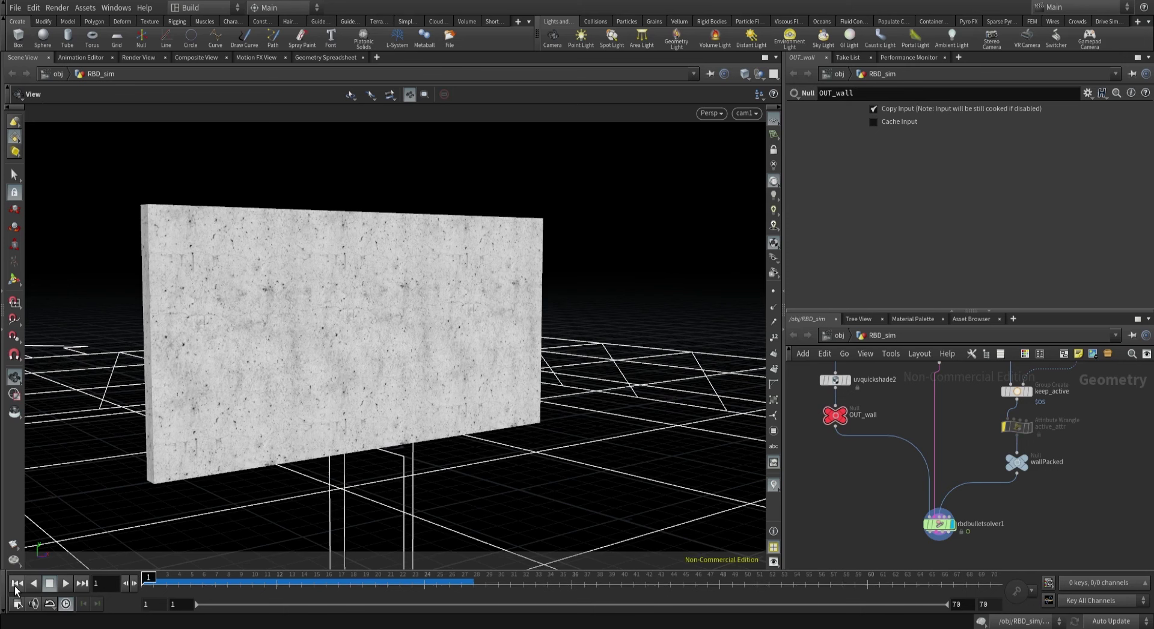
Cut all input wires to rbdbulletsolver1 and move the solver aside.
left_click_drag(849, 478, 971, 542)
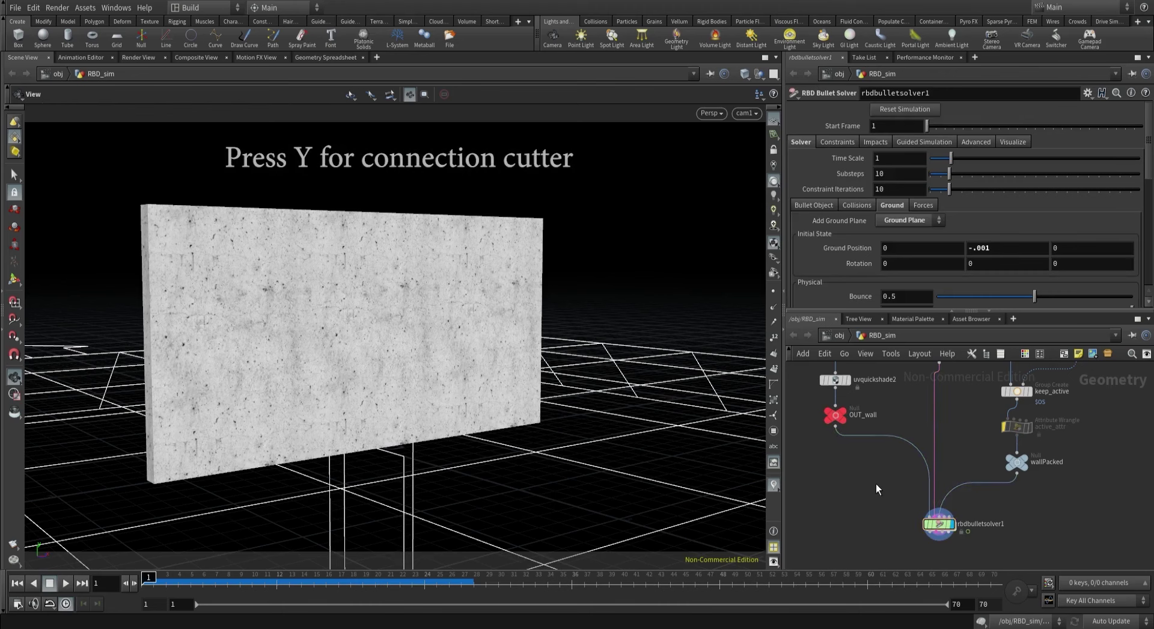
key("y")
left_click_drag(875, 483, 1014, 502)
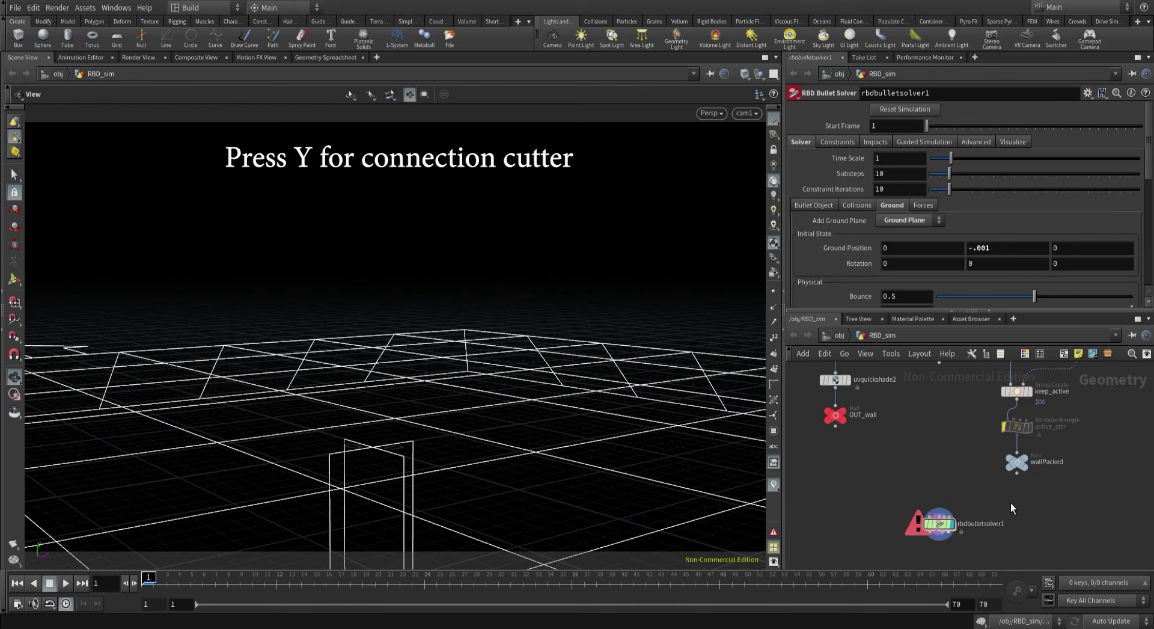
middle_click_drag(1011, 502, 939, 446)
left_click_drag(880, 475, 1088, 489)
middle_click_drag(1072, 439, 1052, 451)
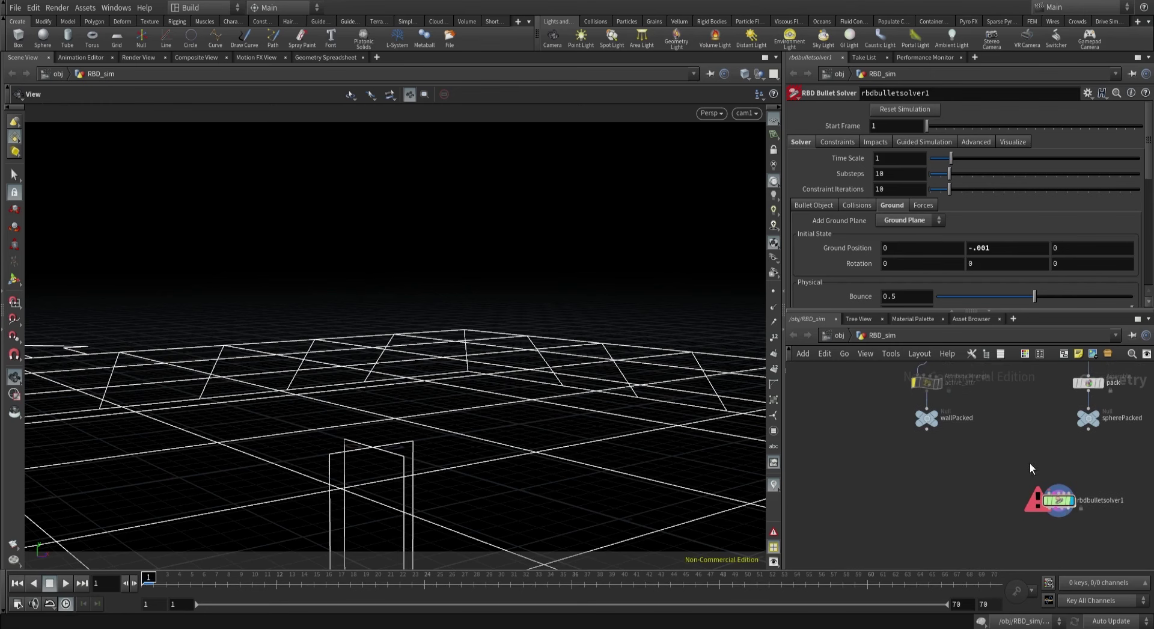
Merge wallPacked and spherePacked into merge1 and display it.
left_click(1029, 468)
left_click_drag(926, 424, 1021, 454)
left_click_drag(1088, 424, 1021, 454)
left_click(1034, 466)
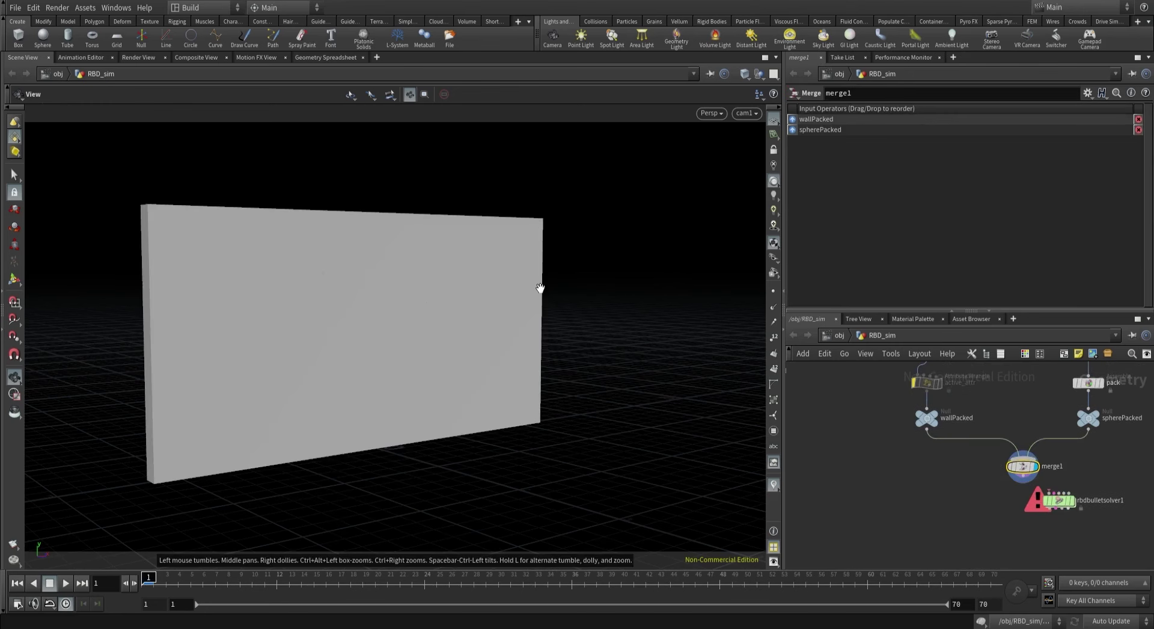
Connect merge1 into rbdbulletsolver1 and display the solver's result.
scroll(539, 288, "down", 3)
left_click_drag(1059, 500, 1056, 524)
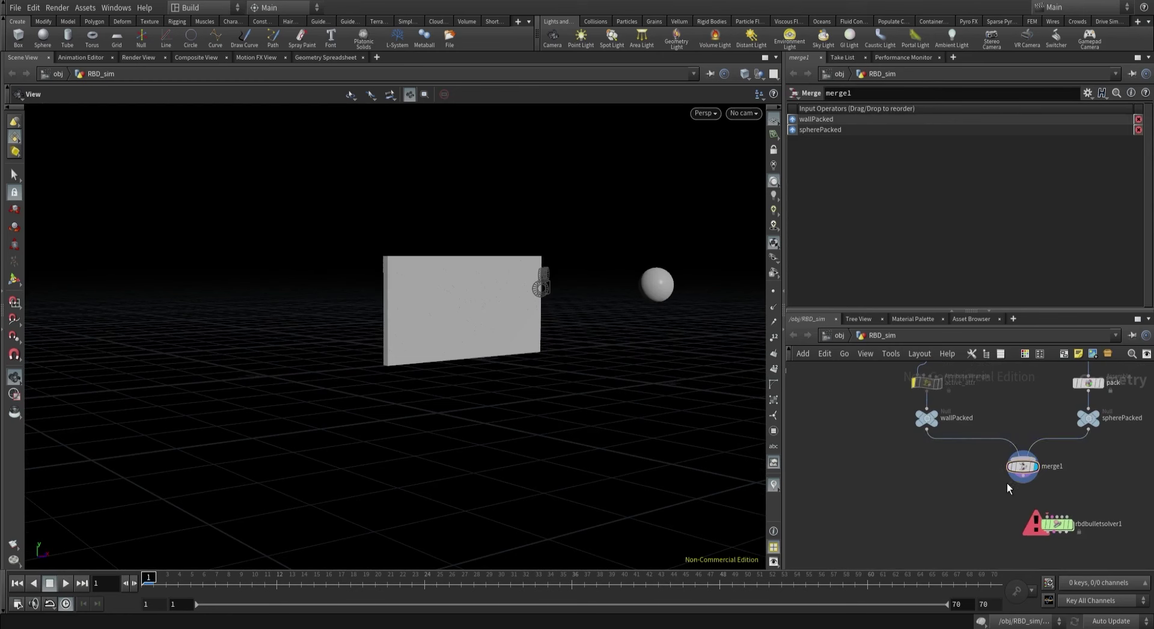
left_click(1022, 483)
left_click(1047, 516)
left_click(1058, 524)
left_click(1072, 524)
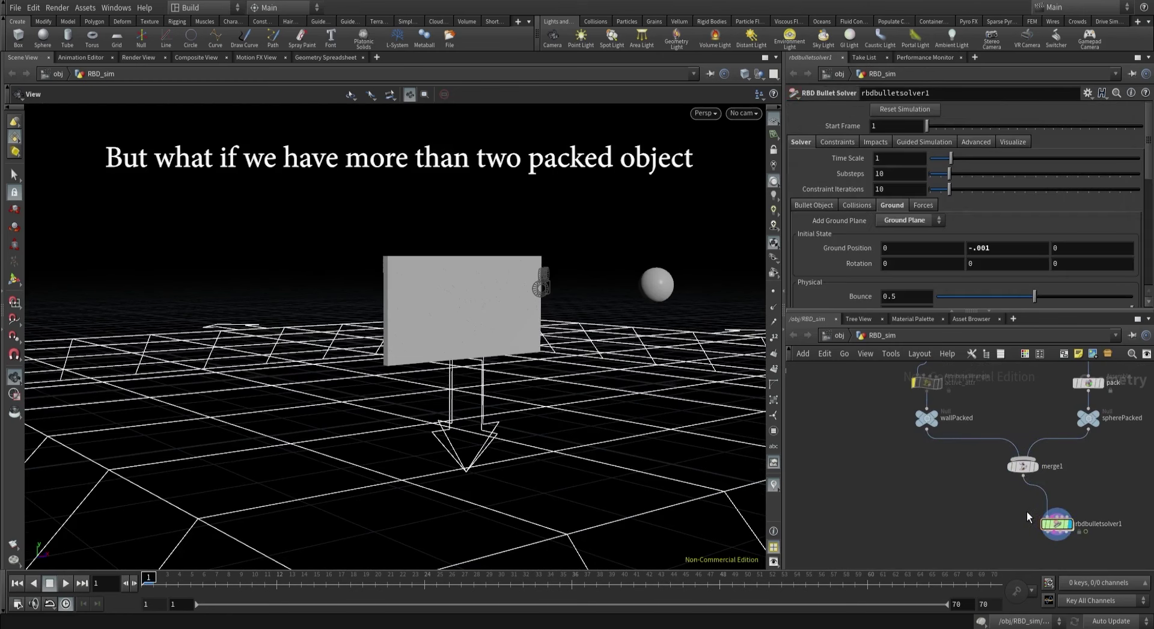
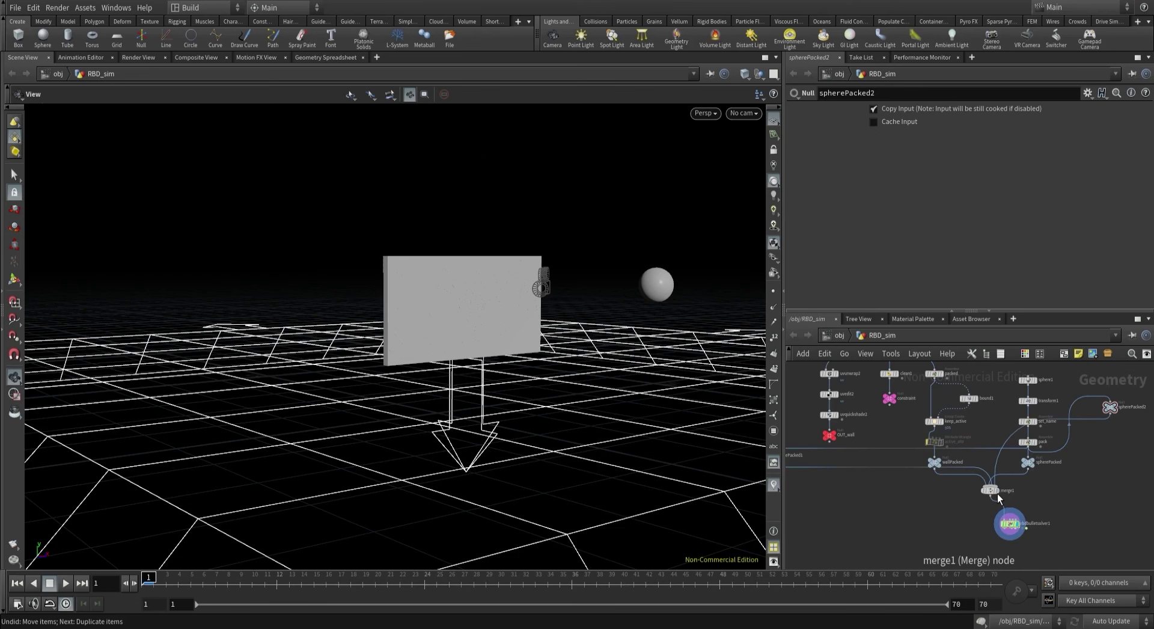
Delete the merge1 node feeding the bullet solver and save the scene.
left_click_drag(962, 482, 1012, 529)
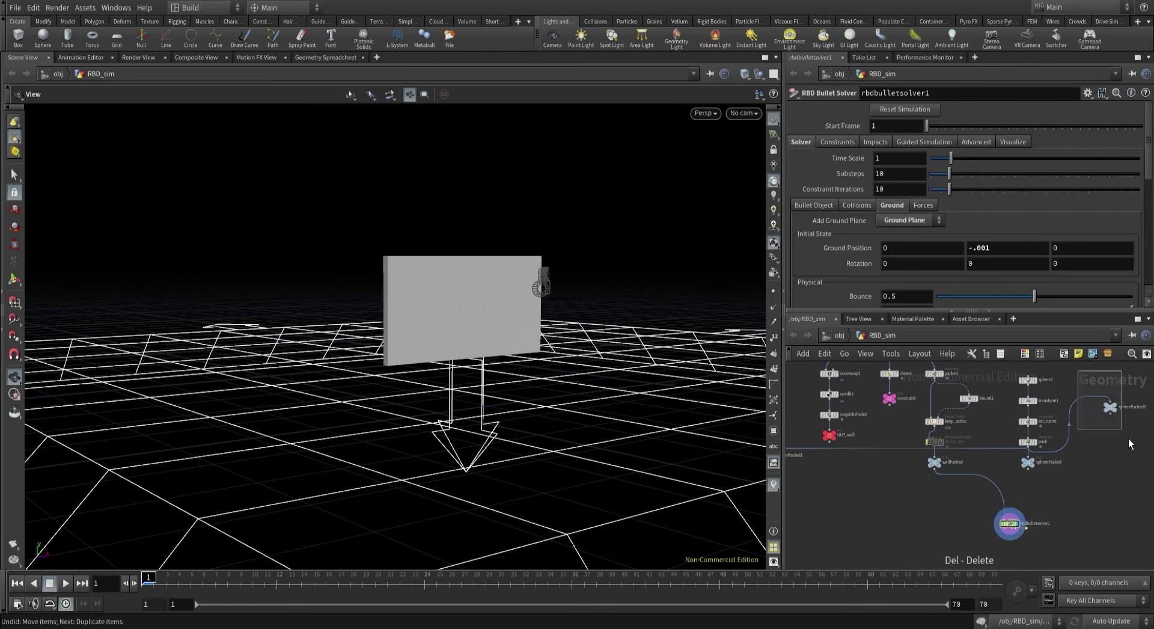
scroll(891, 483, "down", 2)
left_click_drag(891, 483, 939, 512)
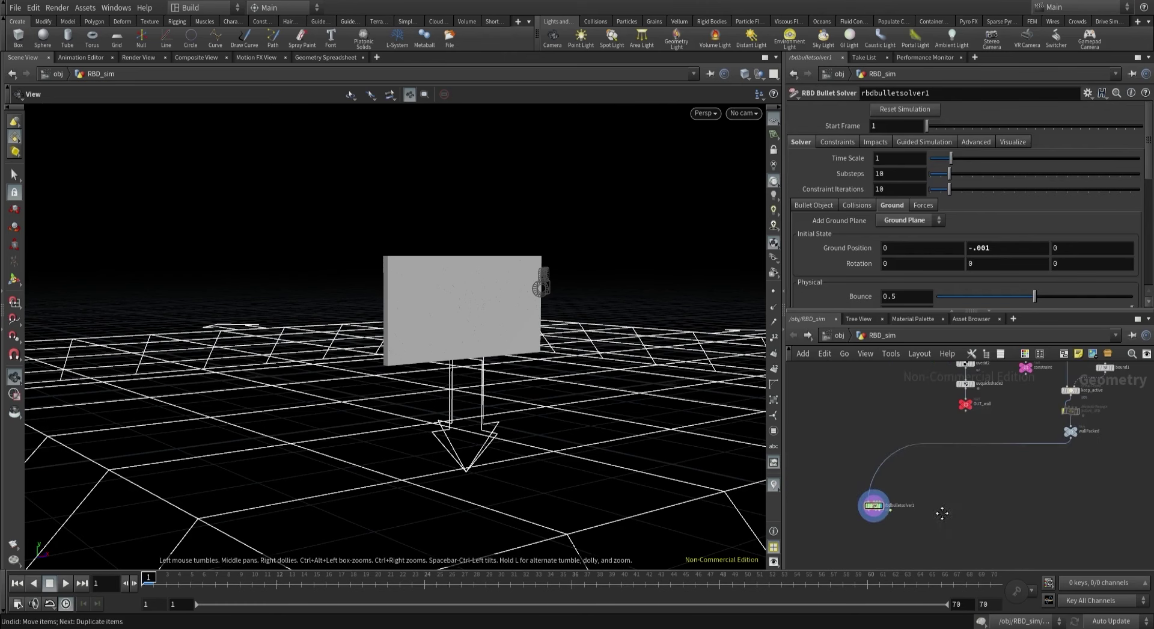
key("Delete")
key("h")
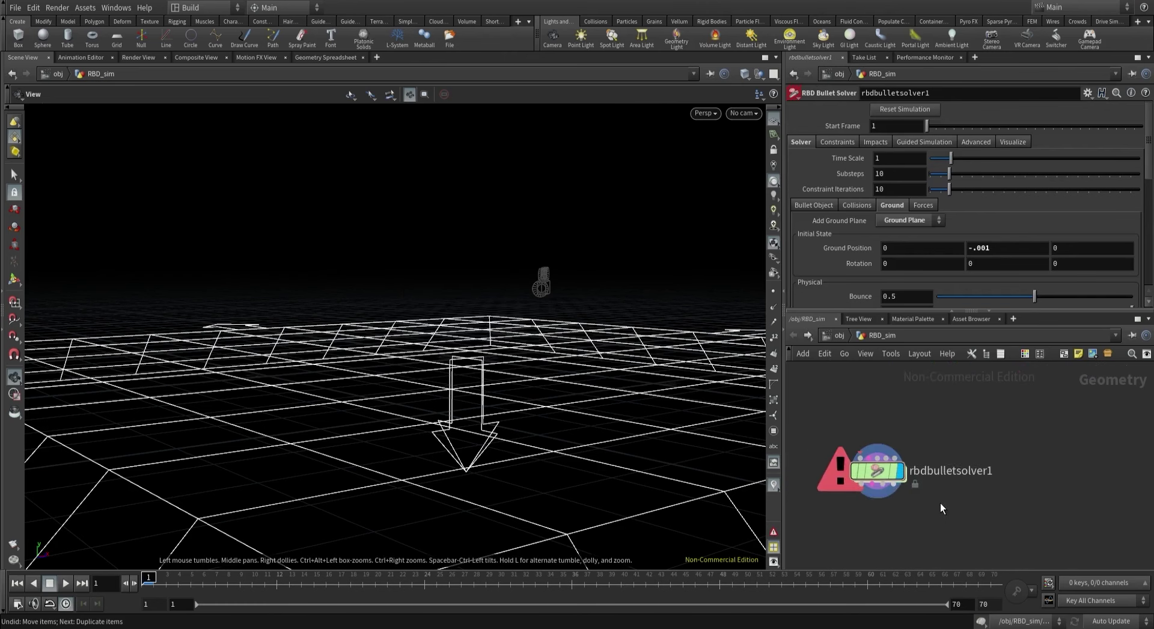
key("ctrl+s")
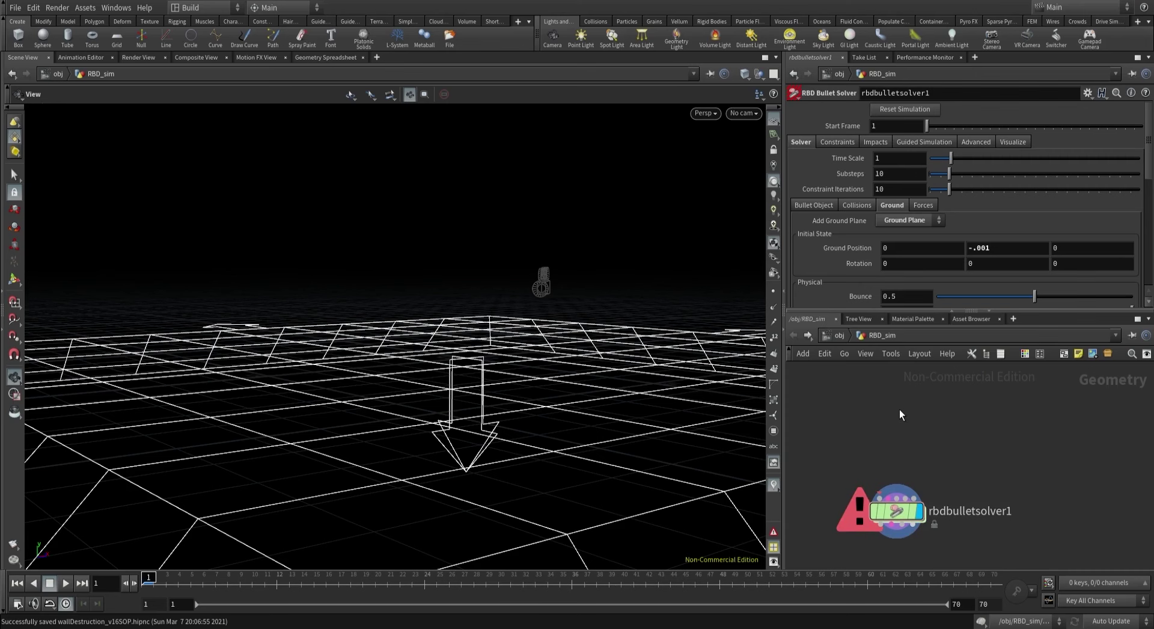
Add an Object Merge wired into rbdbulletsolver1 and name it RBD_Packed_IN.
key("Tab")
type("obj")
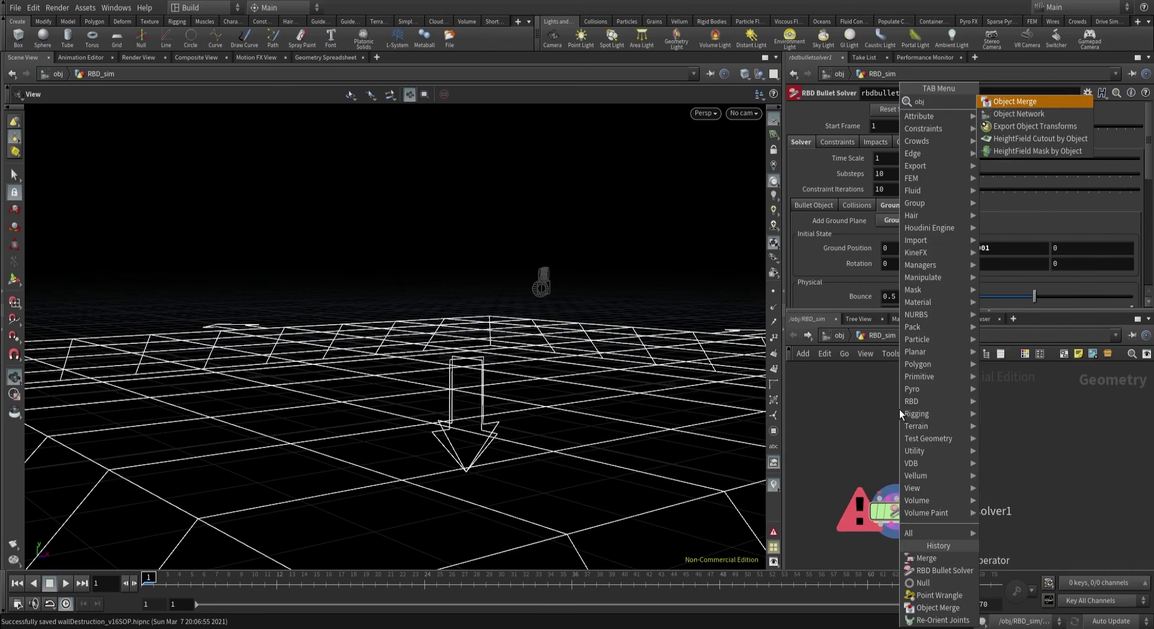
key("Return")
left_click_drag(899, 409, 855, 481)
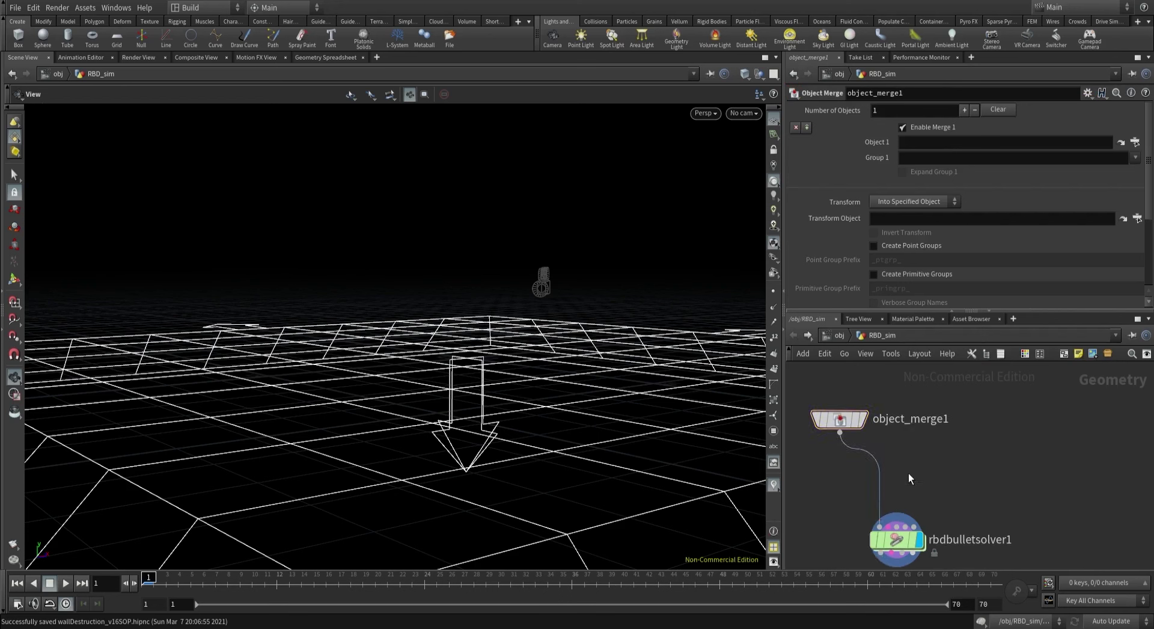
double_click(906, 420)
type("RBD")
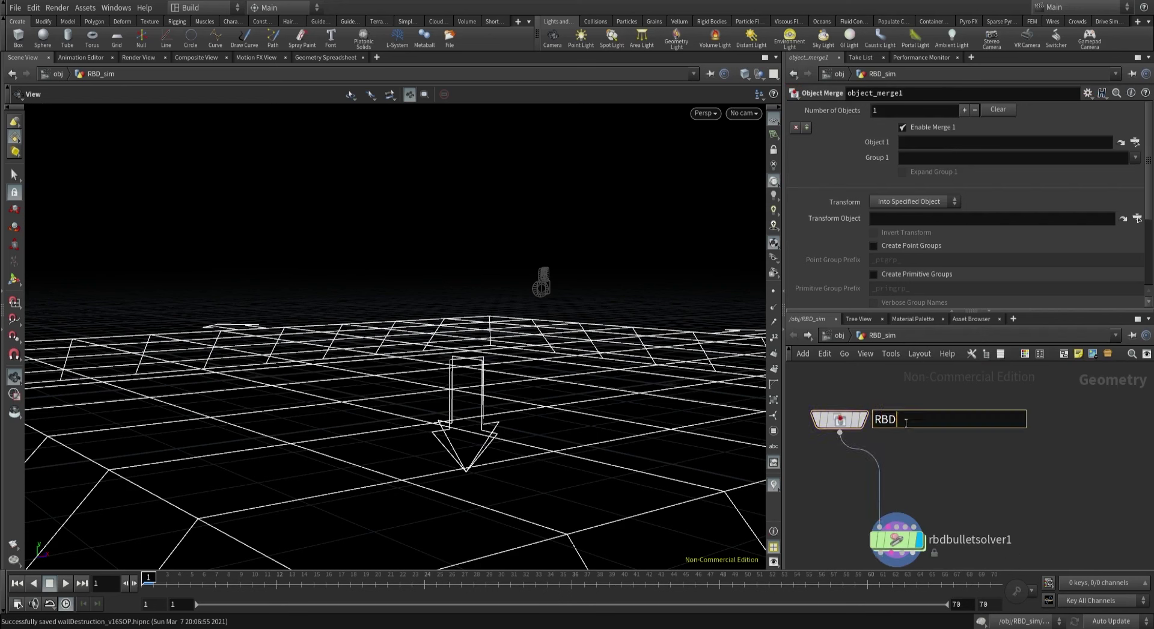
type("_Packed_IN")
key("Return")
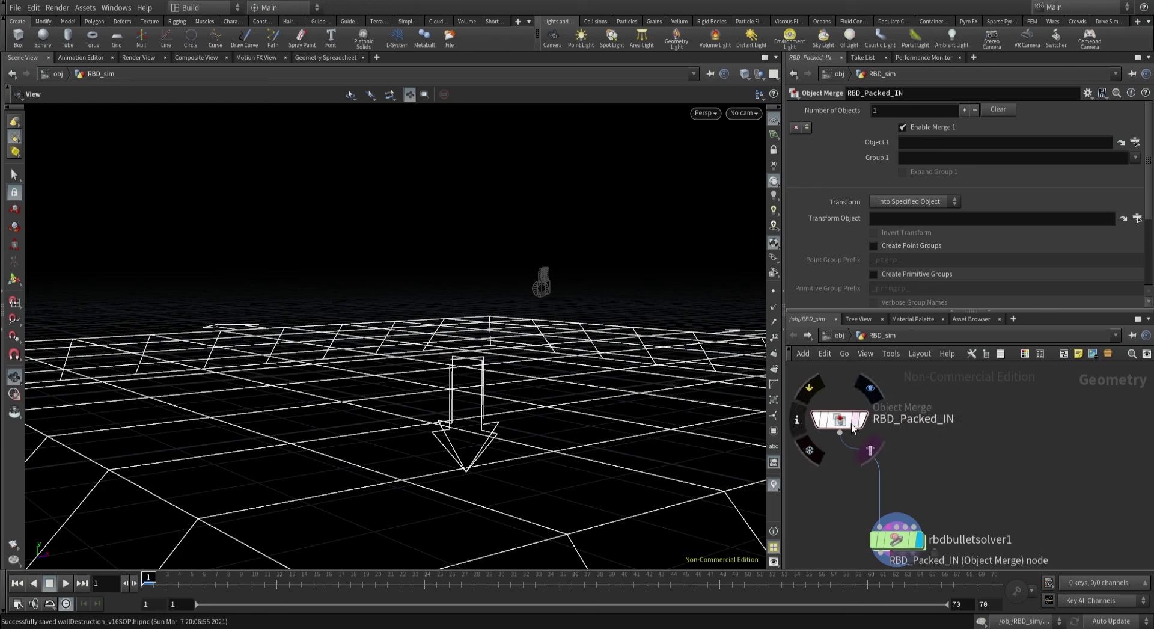
Colour the RBD_Packed_IN node green.
key("c")
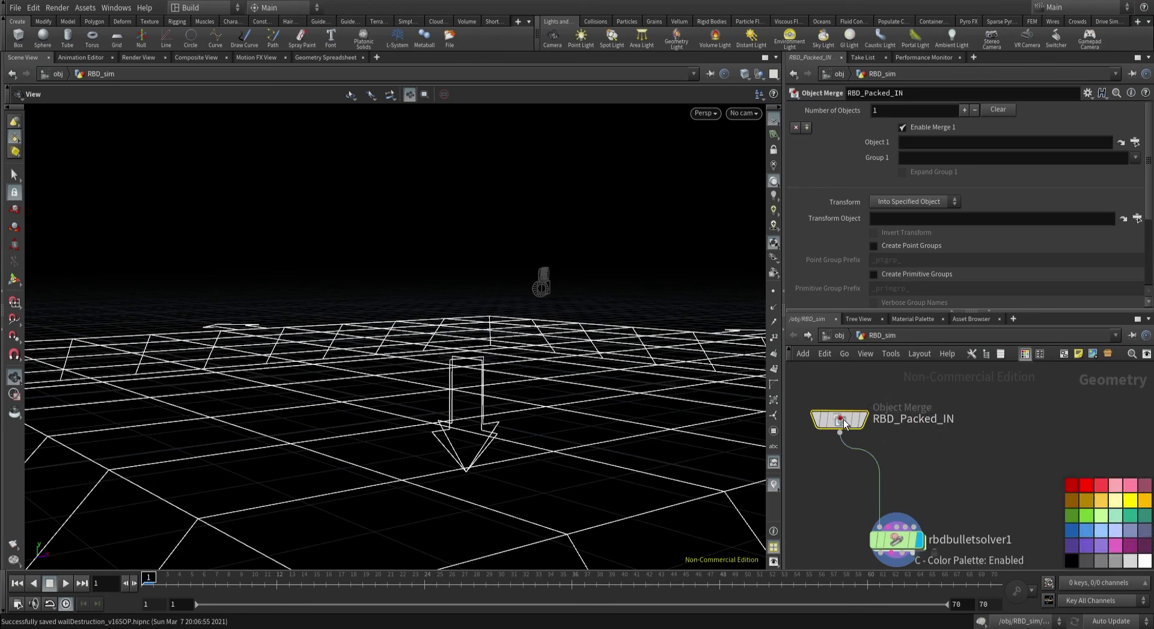
left_click(1079, 513)
key("c")
scroll(1036, 430, "down", 3)
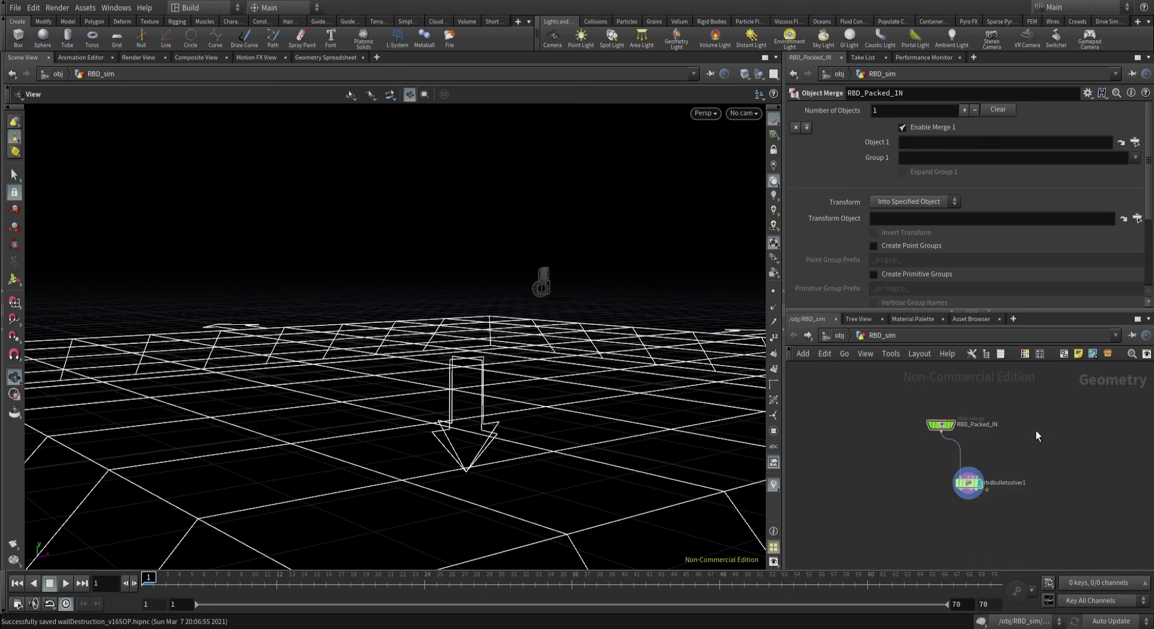
key("h")
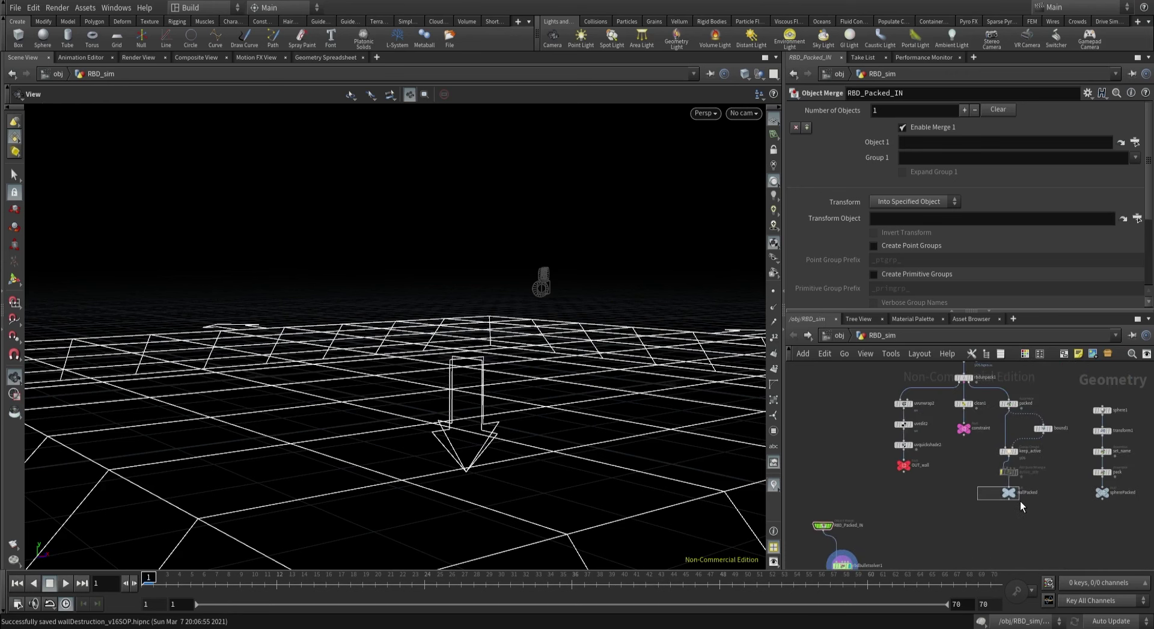
Set RBD_Packed_IN's Object 1 path to the wallPacked node.
key("ctrl+c")
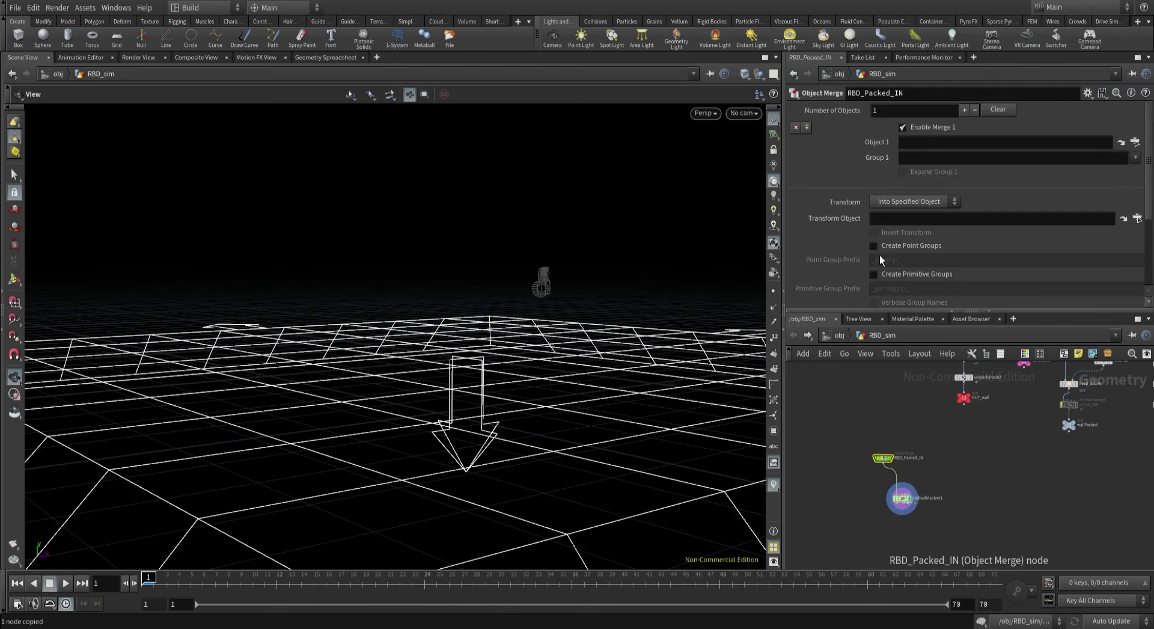
left_click(914, 142)
key("ctrl+v")
key("Return")
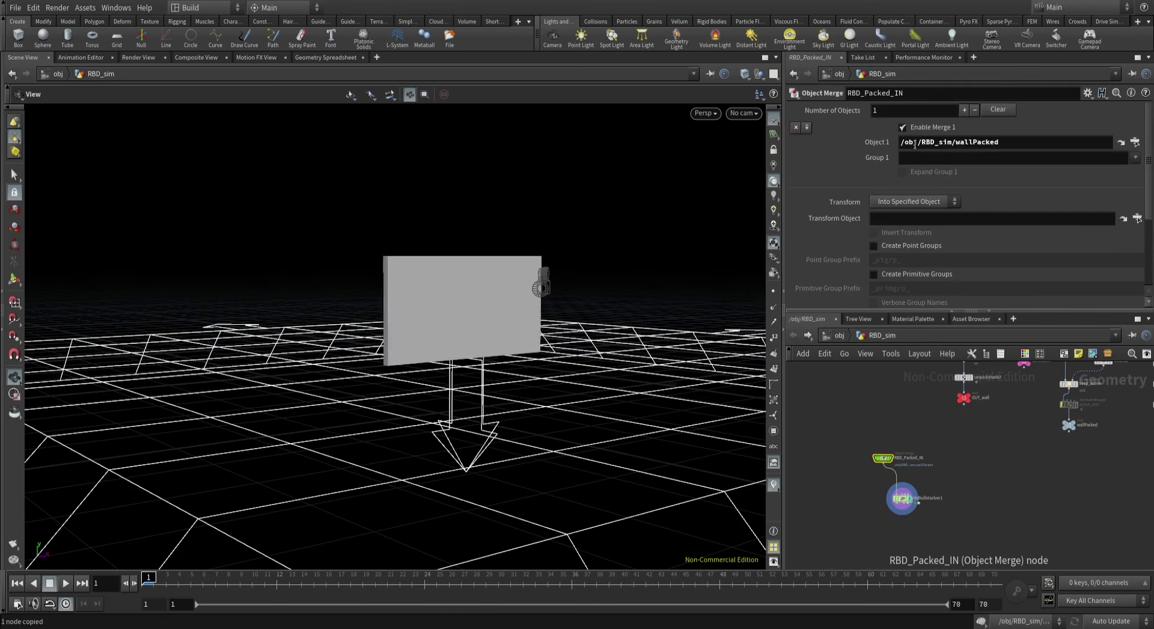
Add a second object slot pointing to spherePacked so the sphere appears beside the wall.
left_click(964, 110)
middle_click_drag(1037, 467, 962, 469)
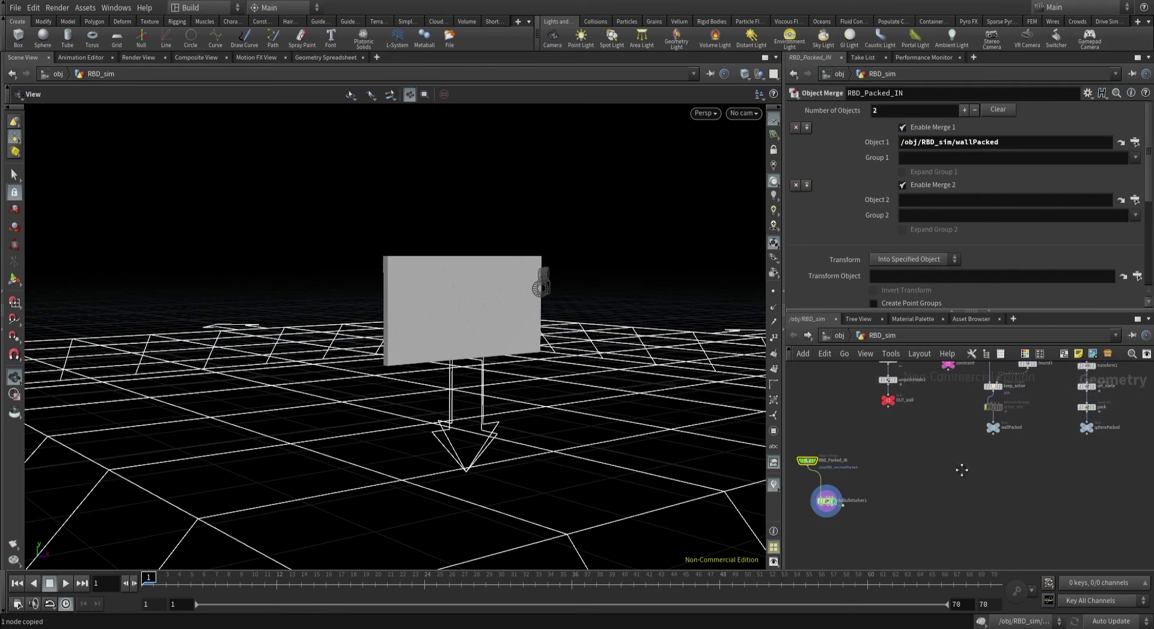
left_click(1088, 428)
key("ctrl+c")
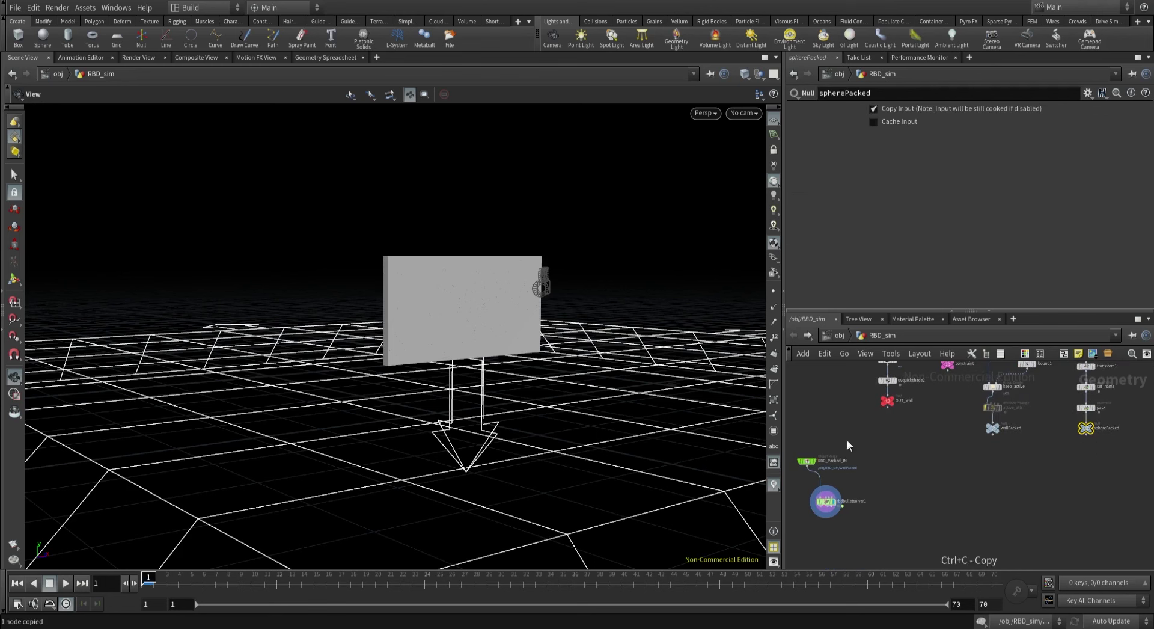
left_click(805, 462)
left_click(931, 199)
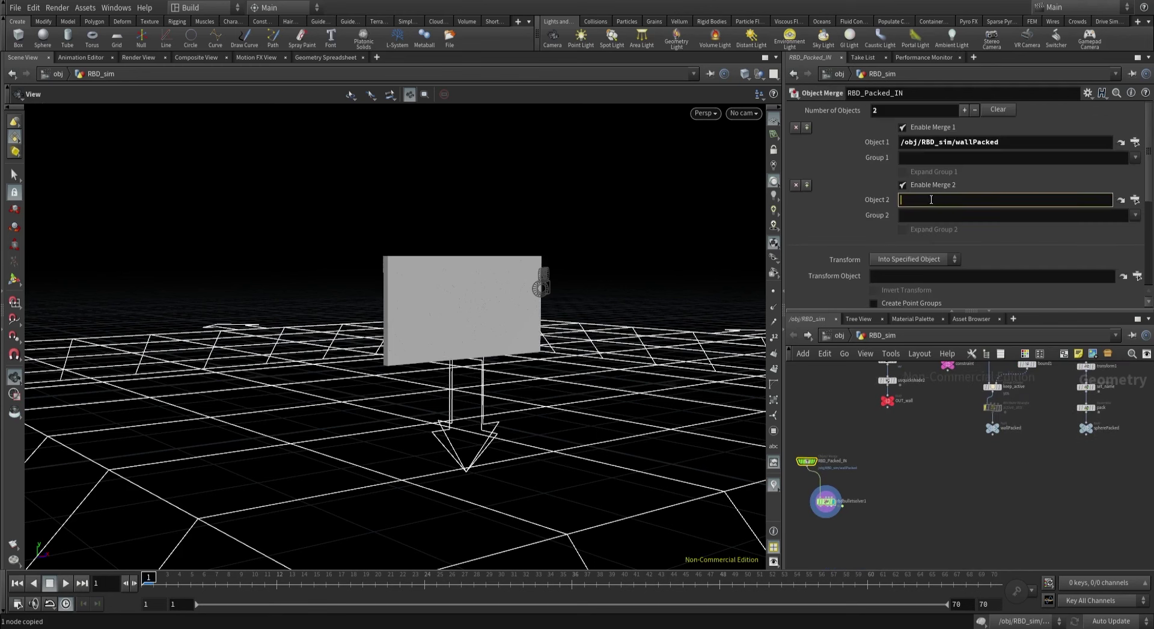
key("ctrl+v")
middle_click_drag(881, 478, 916, 474)
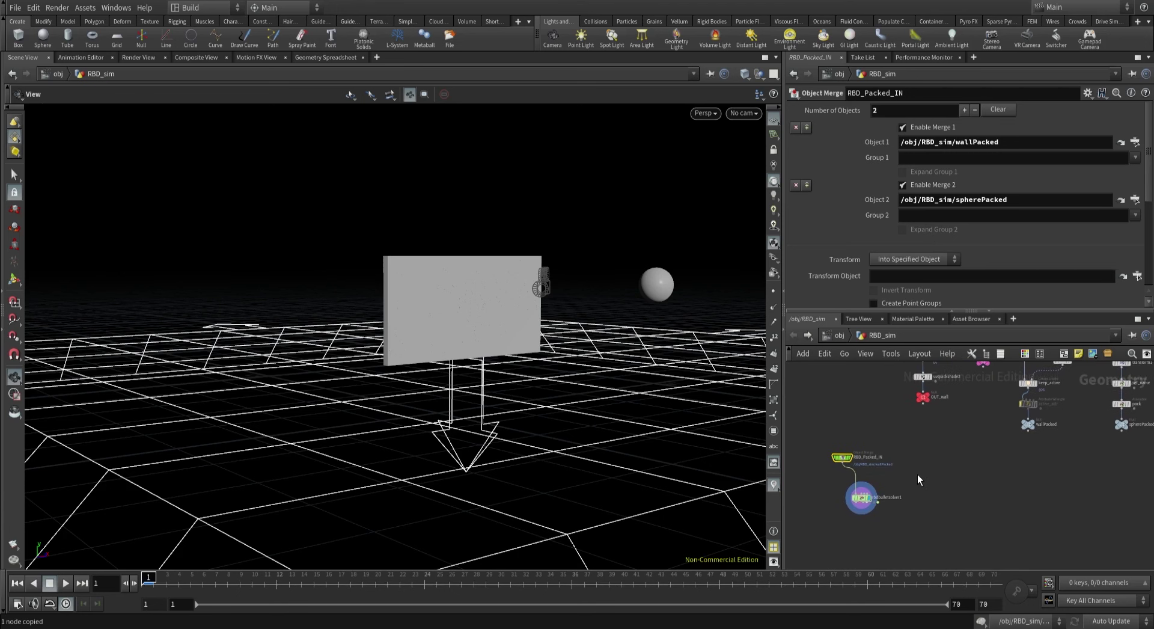
left_click_drag(844, 457, 917, 543)
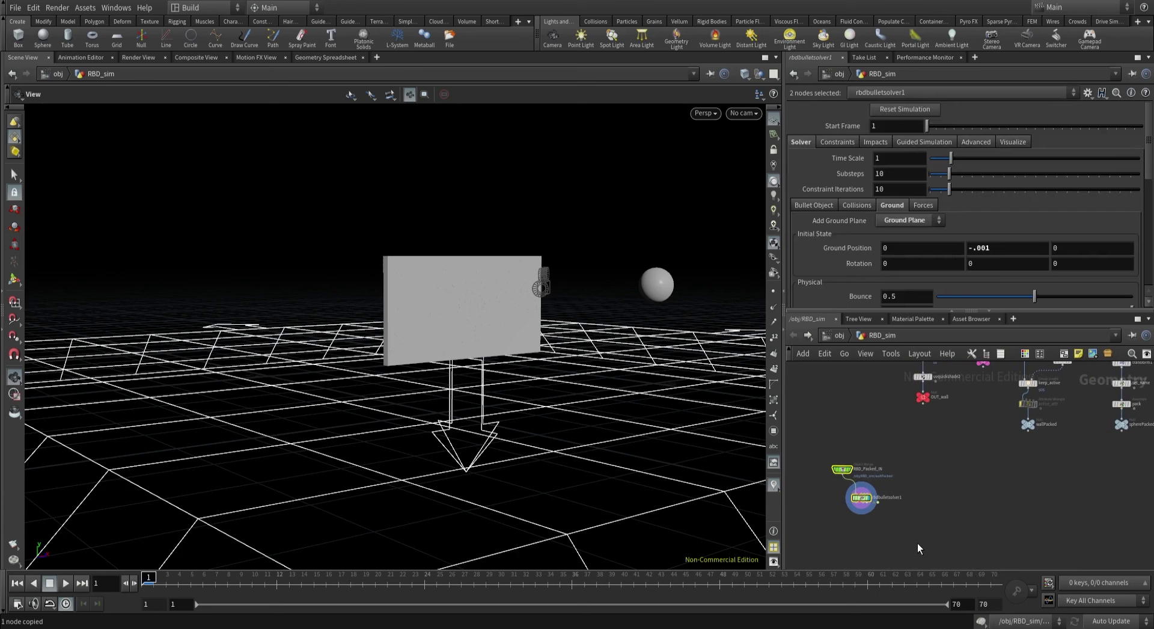
Wrap the solver nodes in a red network box titled 'simulation'.
left_click(1064, 353)
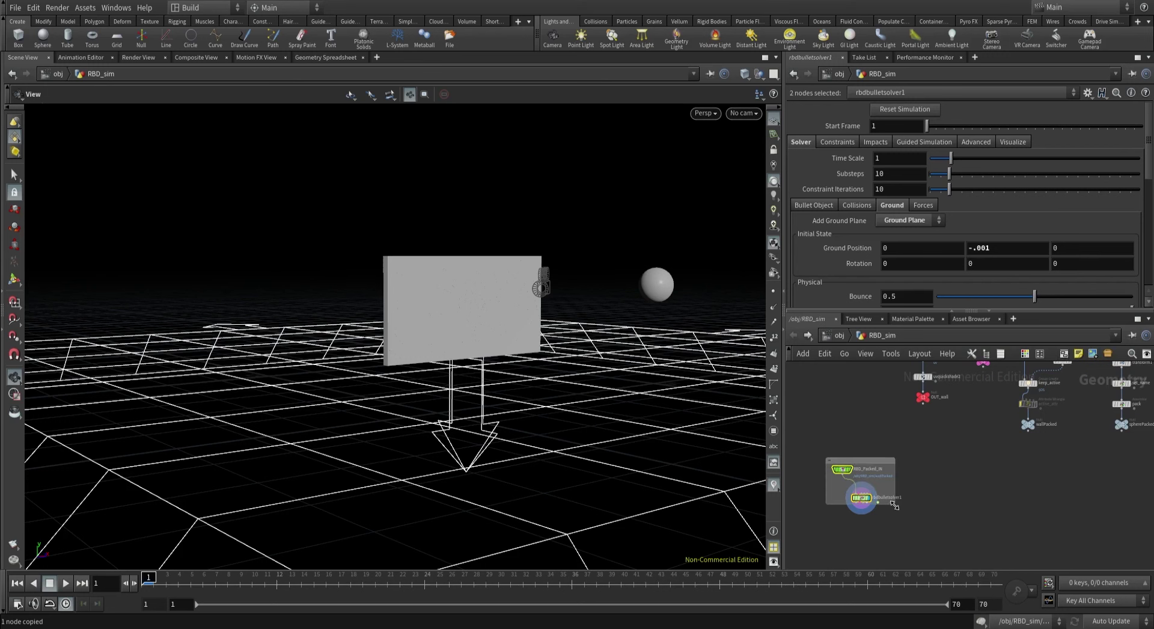
left_click_drag(893, 505, 917, 528)
left_click_drag(826, 458, 812, 447)
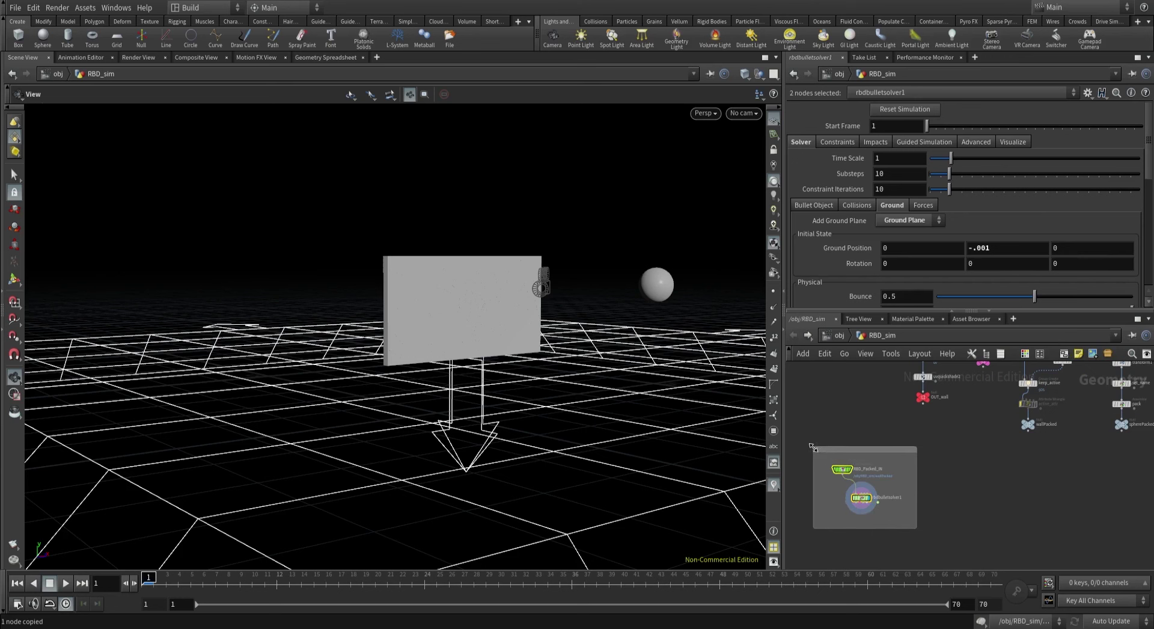
double_click(834, 449)
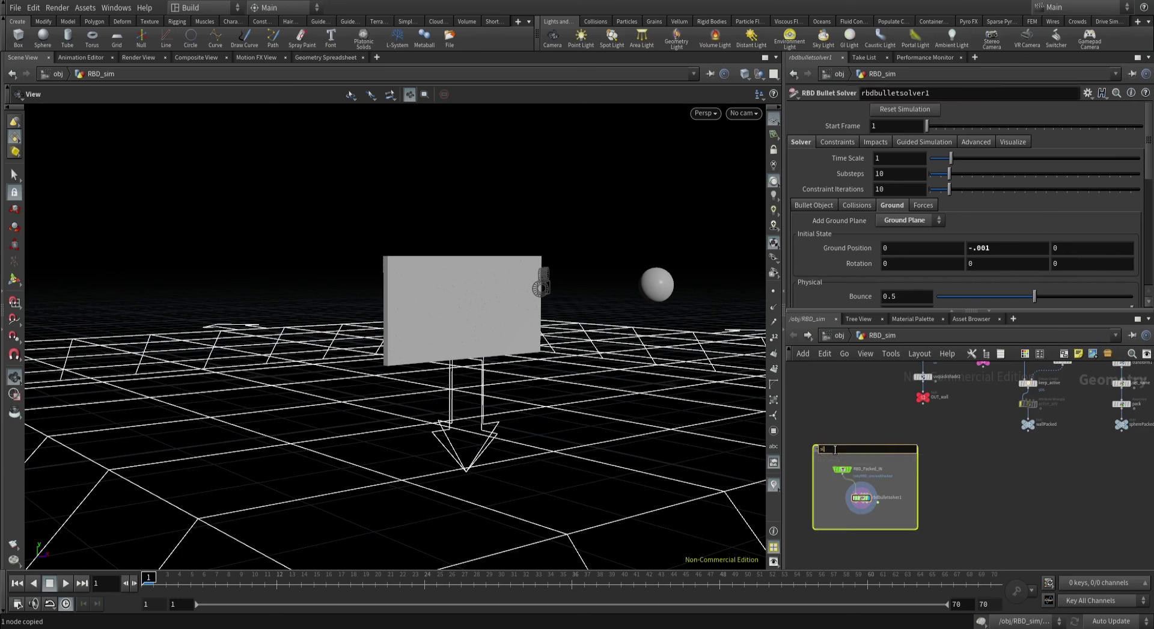
type("simulation")
key("Return")
scroll(869, 413, "up", 3)
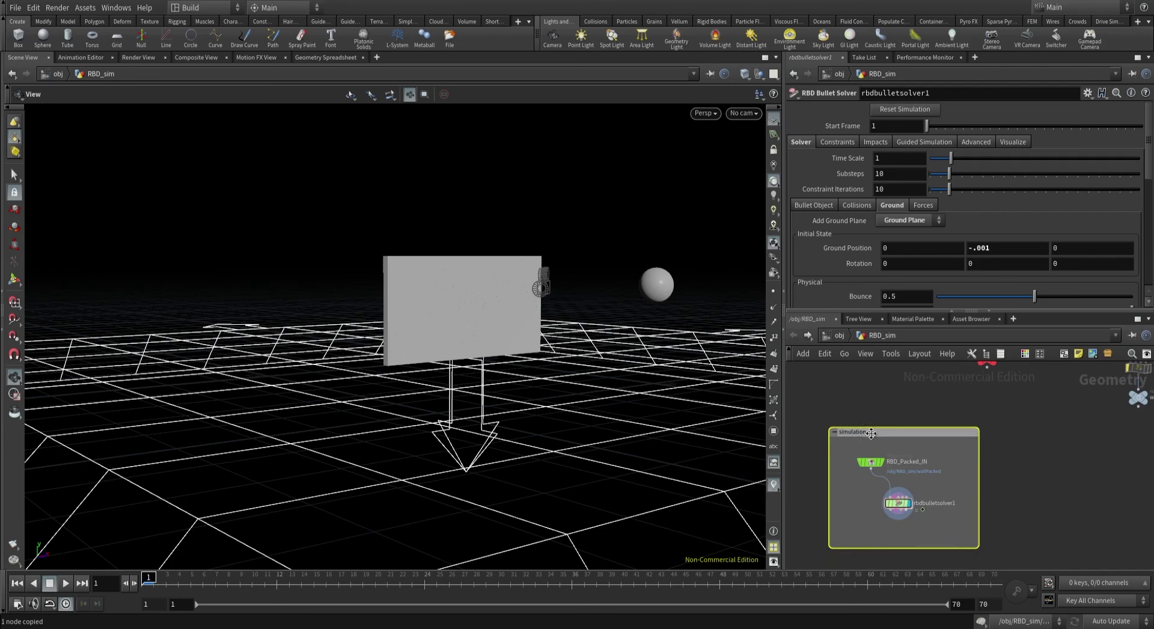
key("c")
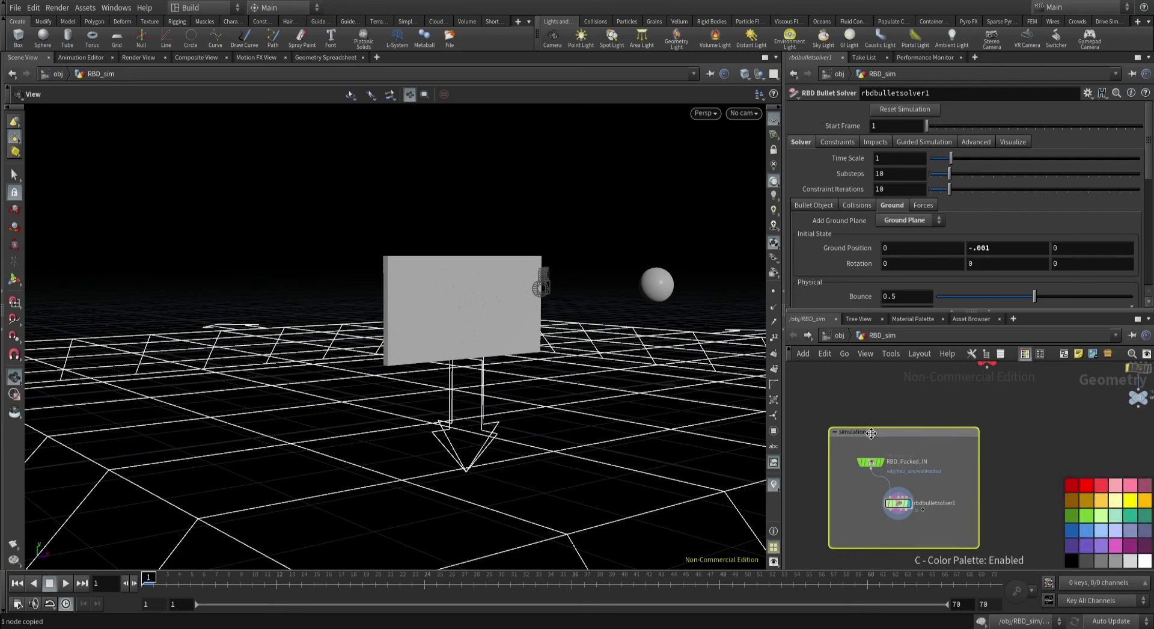
left_click(1091, 482)
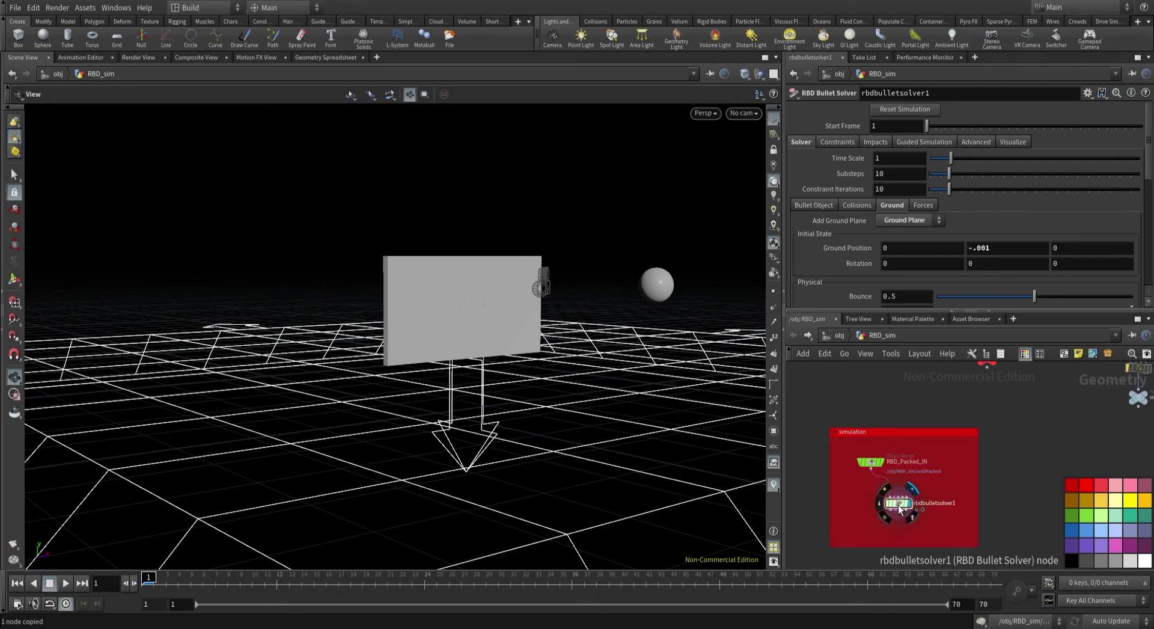
Add a second Object Merge beside RBD_Packed_IN, wired toward the solver.
left_click_drag(898, 501, 927, 522)
middle_click_drag(965, 478, 935, 495)
key("Tab")
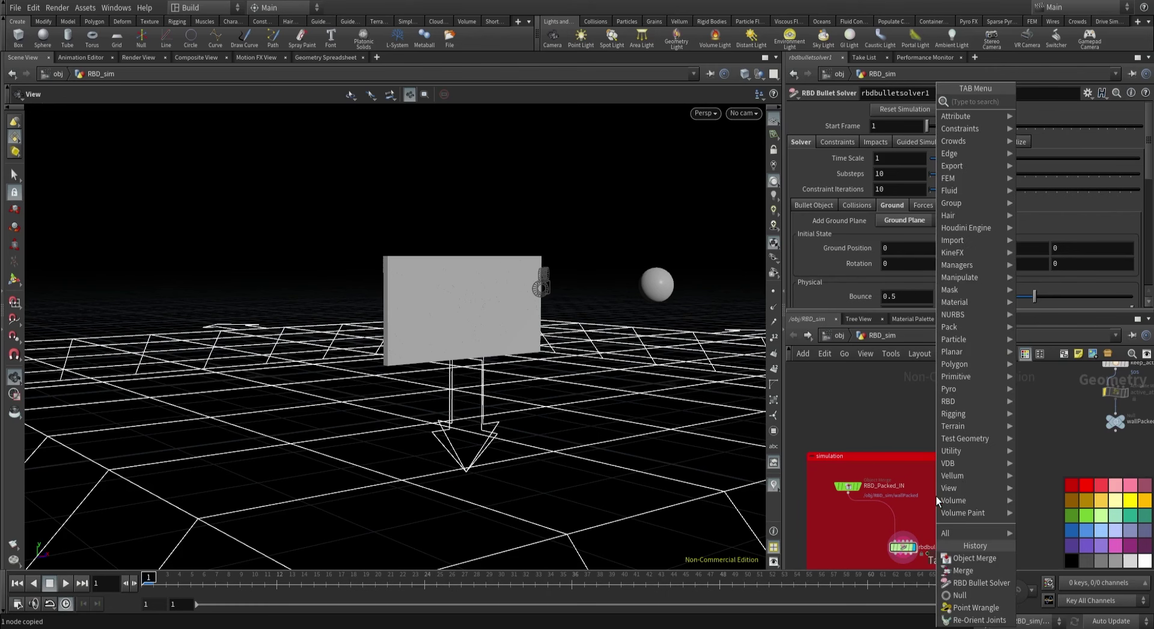
type("obje")
key("Return")
left_click(936, 492)
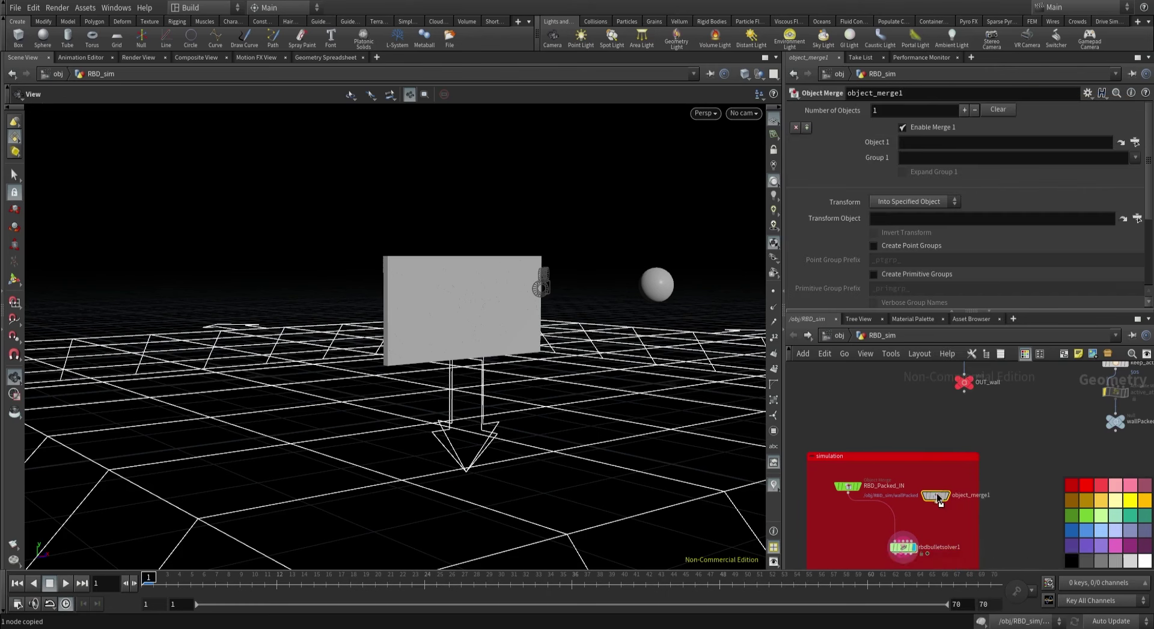
left_click_drag(937, 493, 936, 484)
left_click(936, 491)
Rename the new merge to Constraint_IN and colour it magenta.
double_click(971, 485)
type("Constraint_IN")
key("Return")
left_click(1115, 545)
key("c")
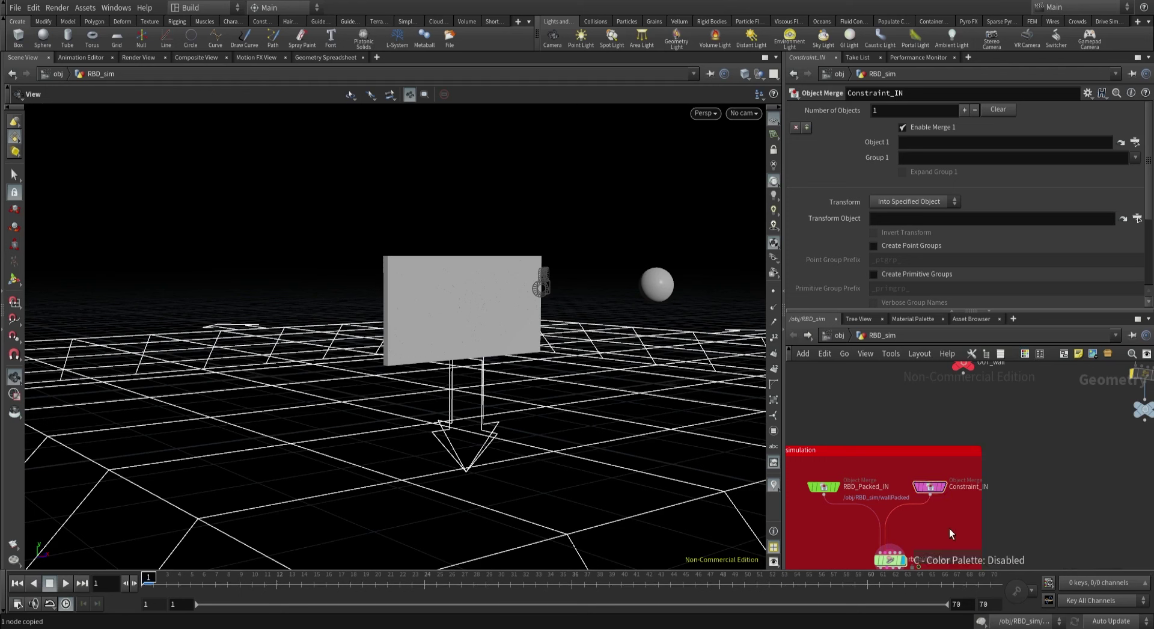
Point Constraint_IN's Object 1 at /obj/RBD_sim/constraint and save the scene.
middle_click_drag(999, 483, 978, 561)
left_click(1028, 401)
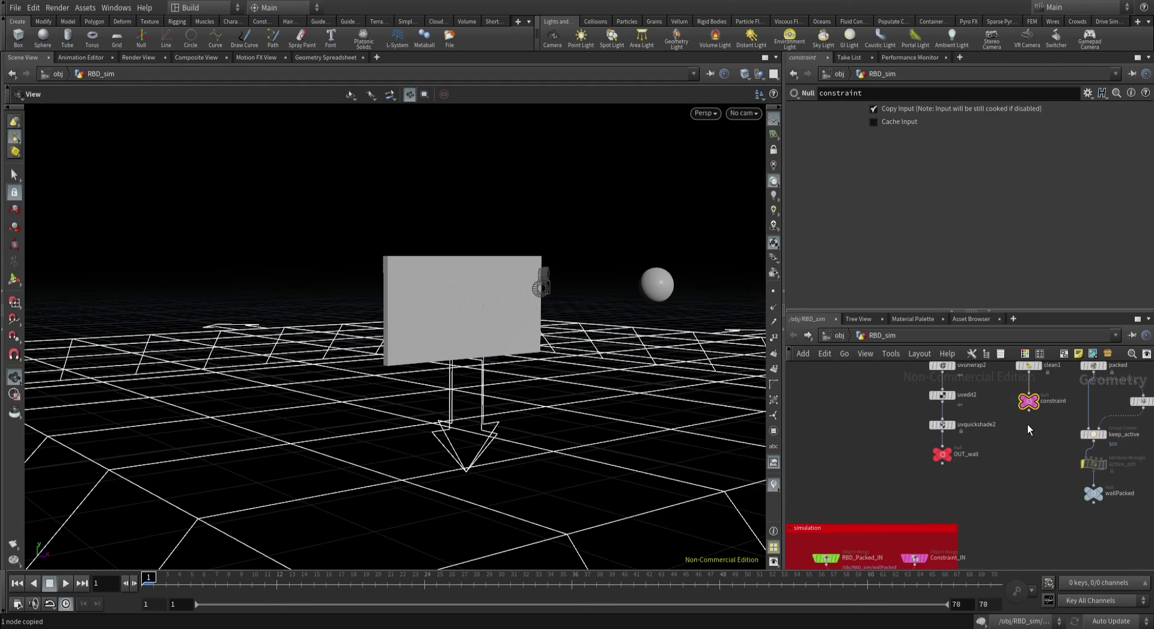
middle_click_drag(1028, 429, 1046, 310)
left_click(896, 500)
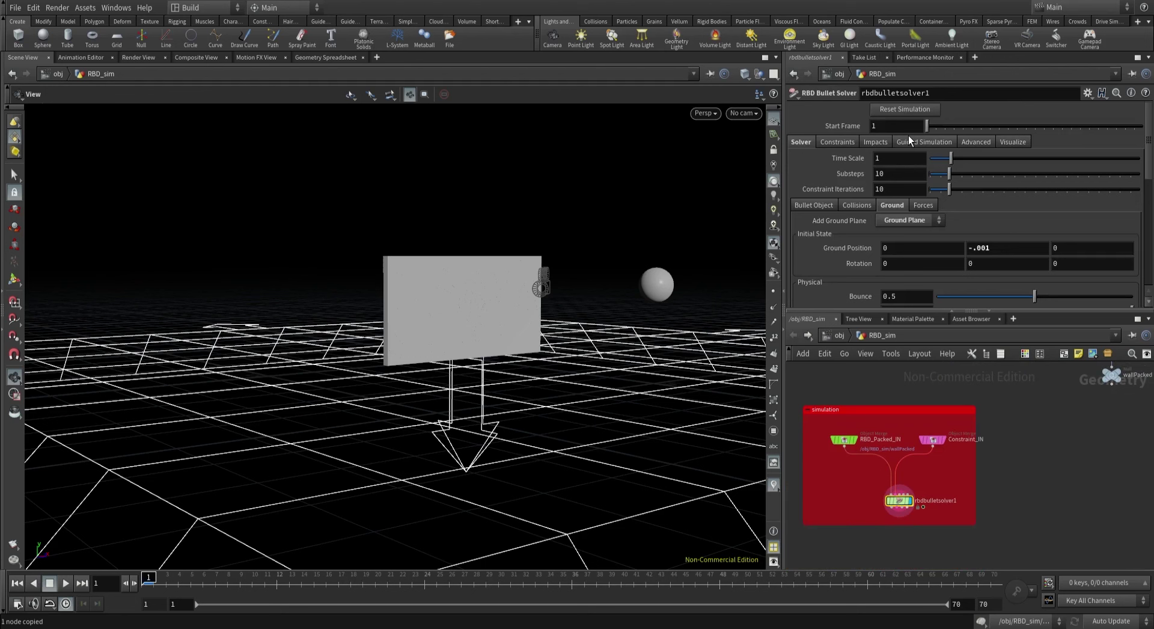
left_click(931, 439)
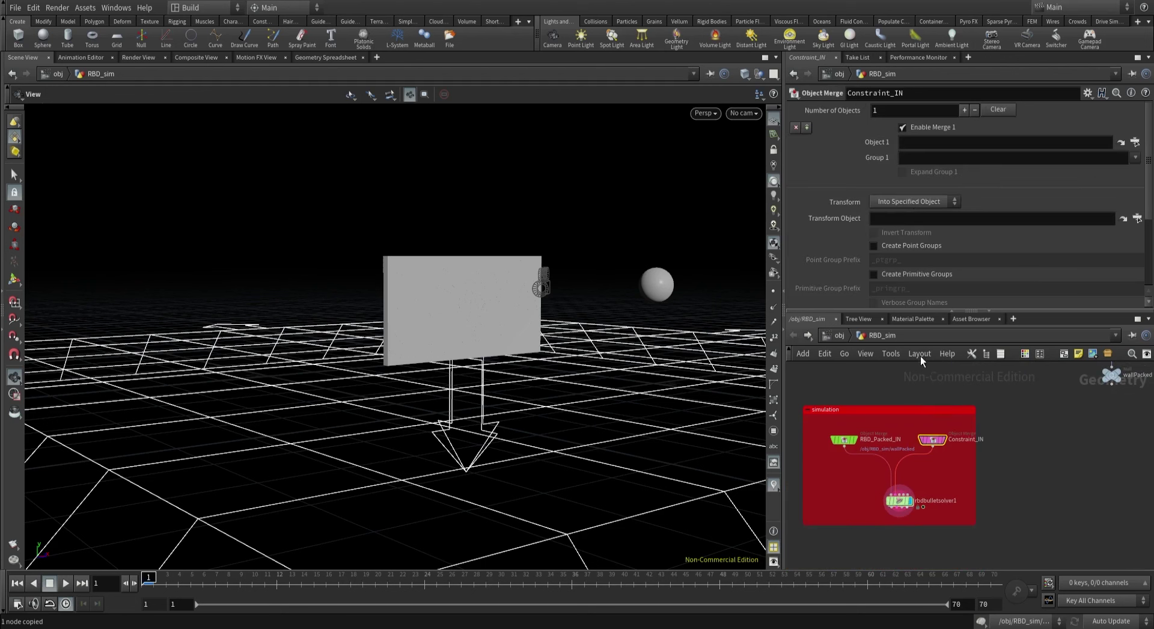
left_click(927, 145)
type("/obj/RBD_sim/constraint")
key("Return")
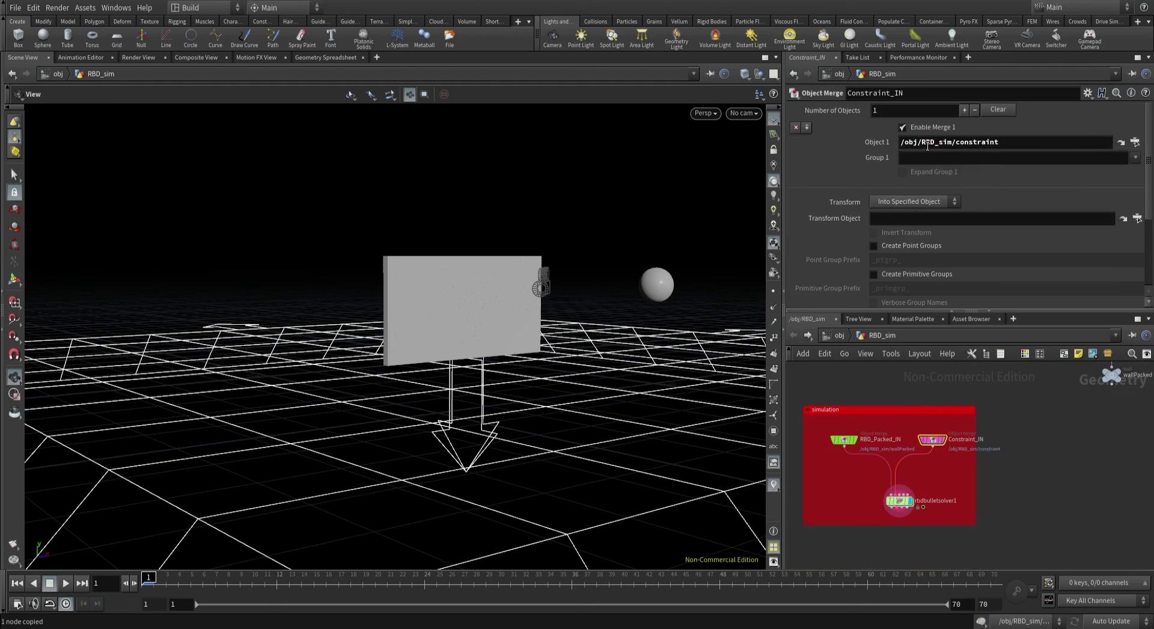
key("ctrl+s")
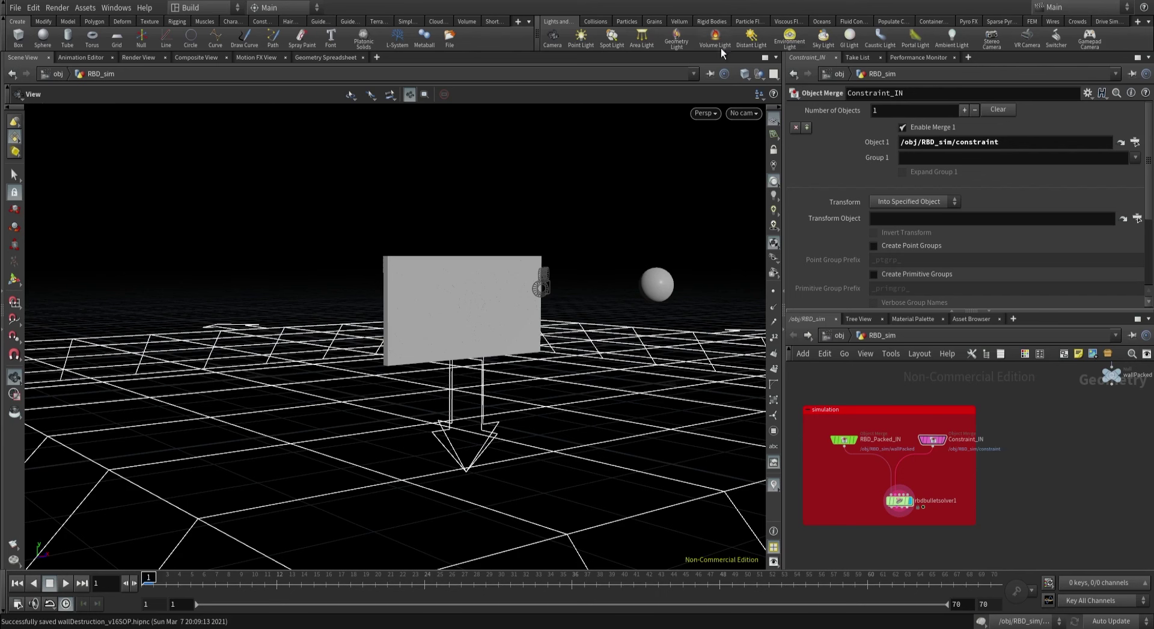
Through cam1, play the sim to frame 30 to see the wall shatter, then rewind to frame 1.
left_click(743, 113)
left_click(751, 174)
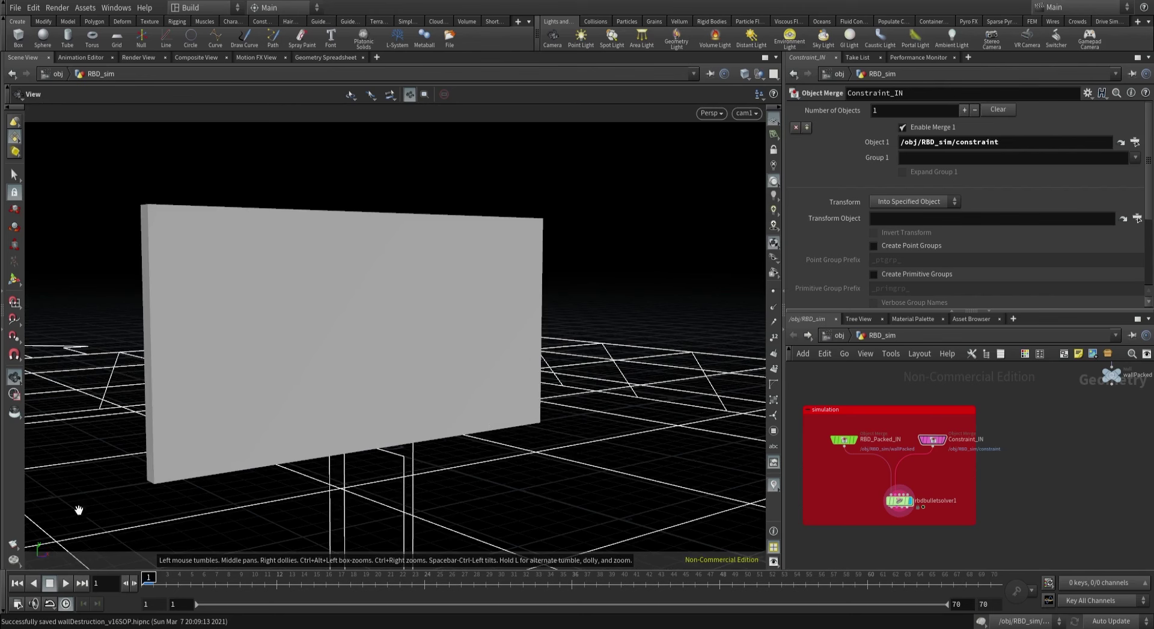
left_click(64, 584)
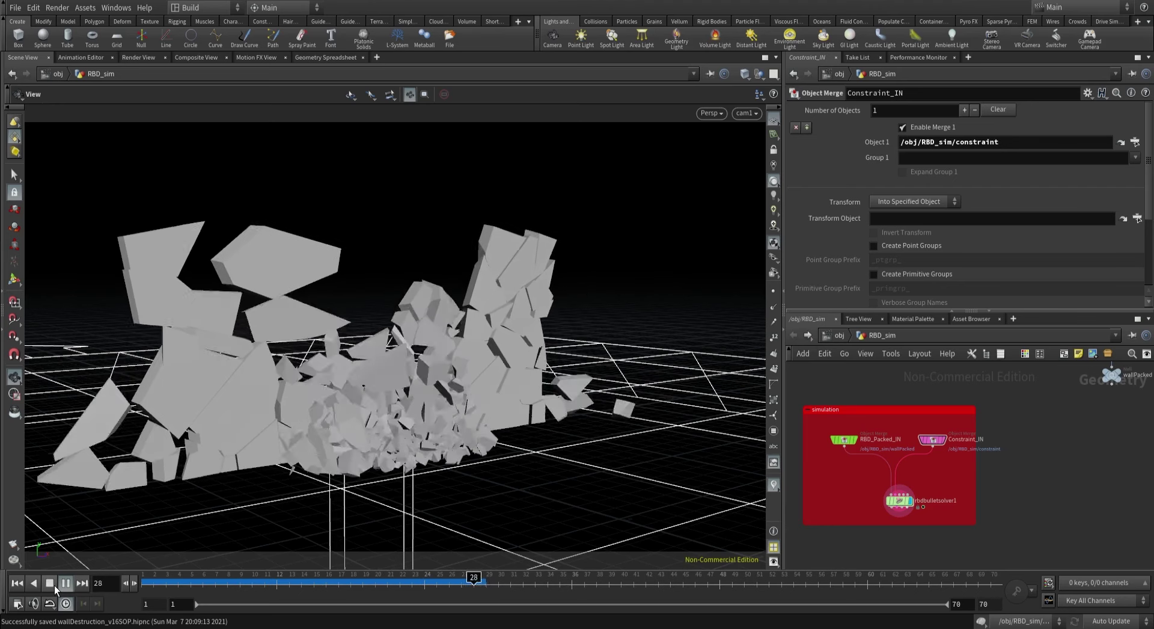
left_click(54, 585)
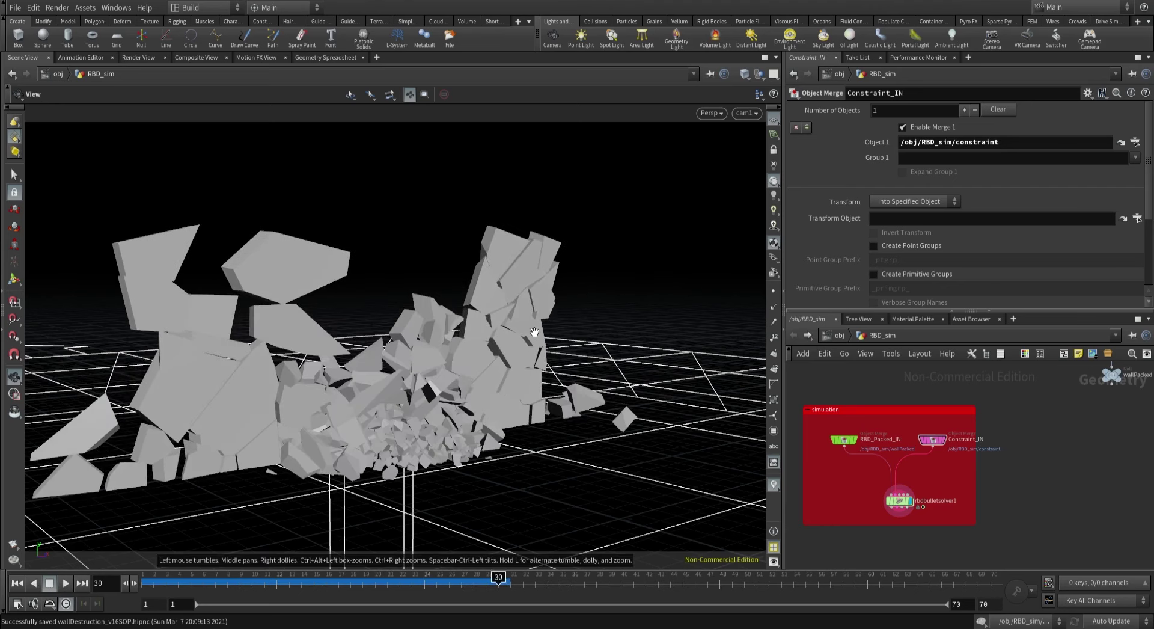
scroll(532, 334, "down", 5)
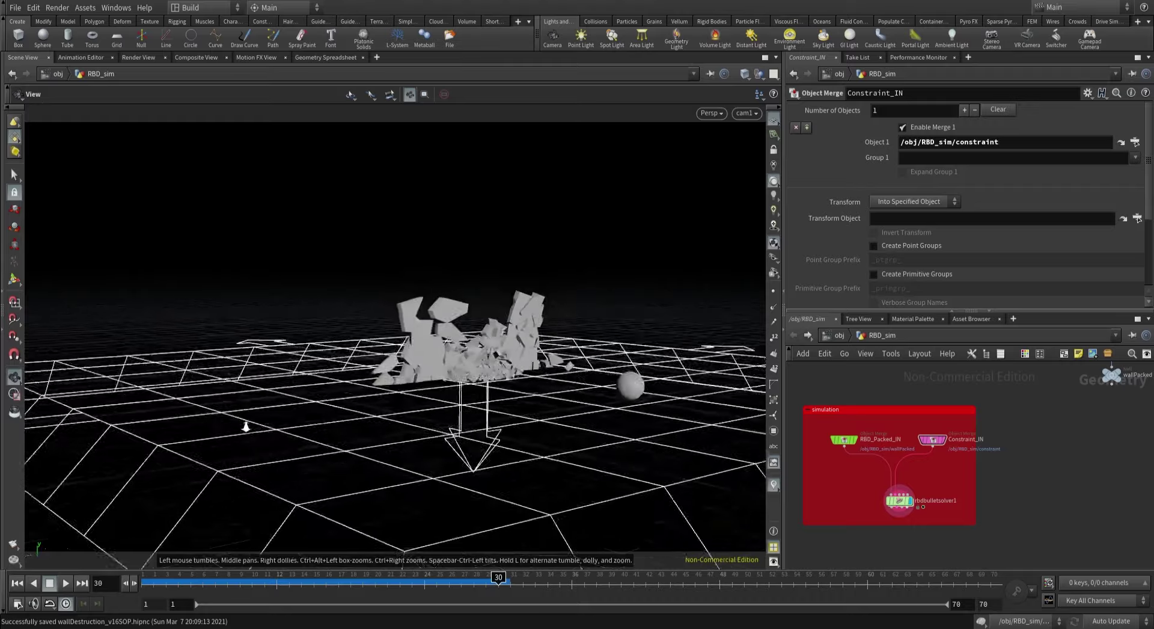
left_click_drag(532, 333, 646, 447)
left_click_drag(448, 578, 122, 550)
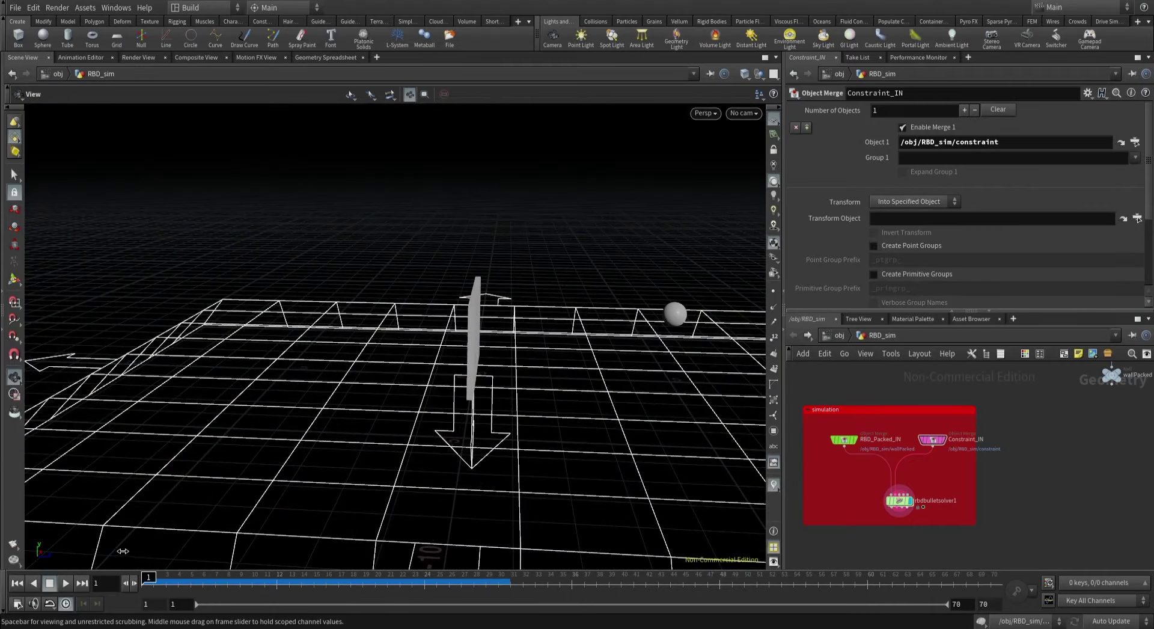
left_click(742, 114)
left_click(757, 171)
Move the spherePacked node further down beneath the pack node.
scroll(1051, 467, "down", 3)
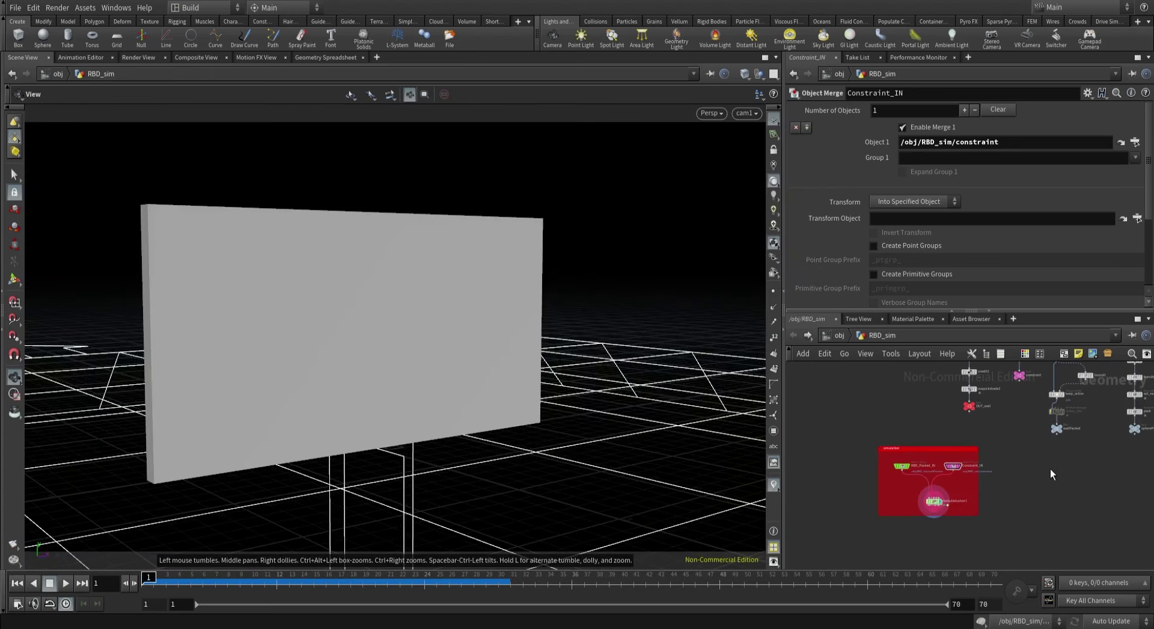
middle_click_drag(1050, 467, 982, 455)
scroll(990, 451, "up", 3)
left_click_drag(1040, 464, 1040, 496)
Insert an Attribute Create node between pack and spherePacked, named attribcreate_v.
key("Tab")
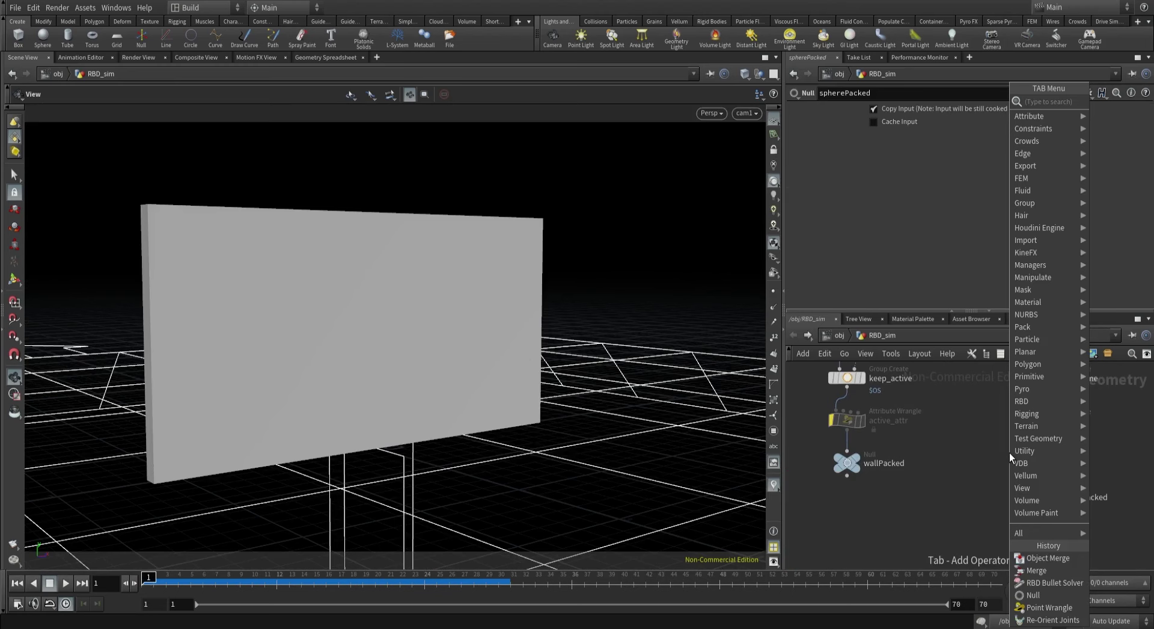
type("ac")
key("Escape")
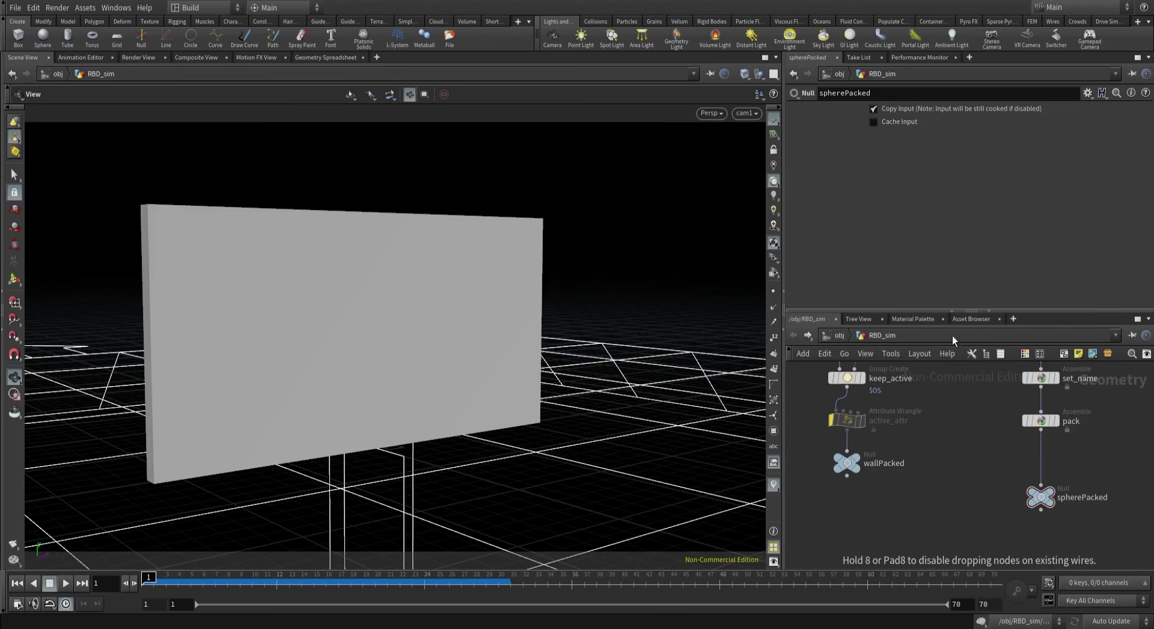
left_click(1041, 452)
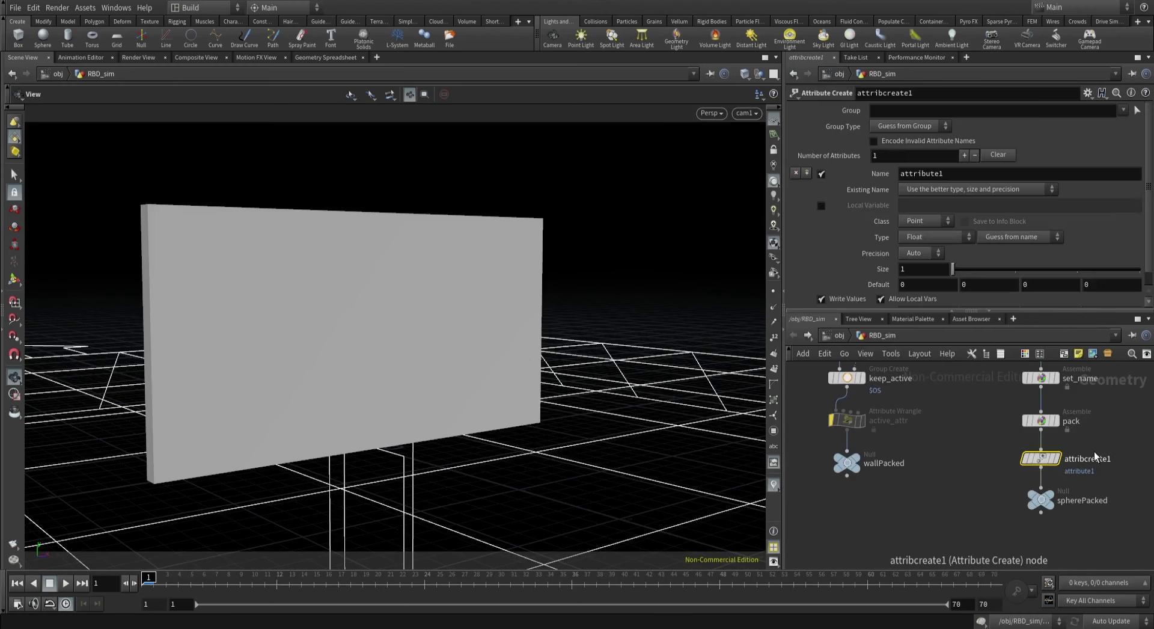
scroll(1069, 467, "up", 2)
double_click(1064, 452)
key("BackSpace")
type("_v")
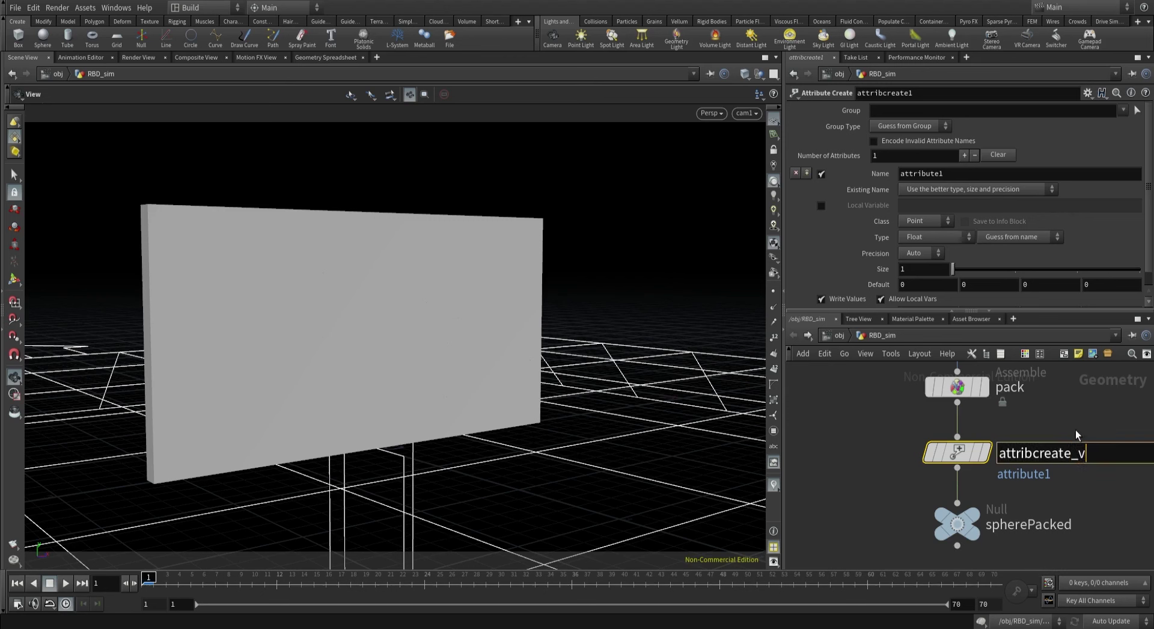
left_click(893, 444)
Set the attribute Name to v and Type to Vector, then edit the Z value.
double_click(906, 174)
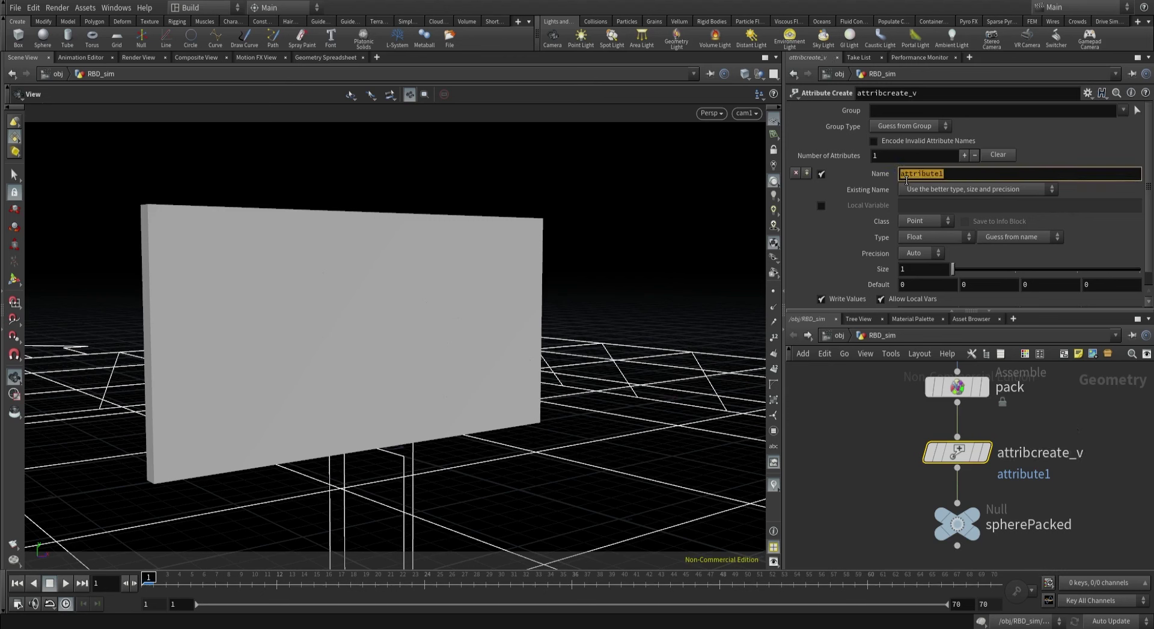
type("v")
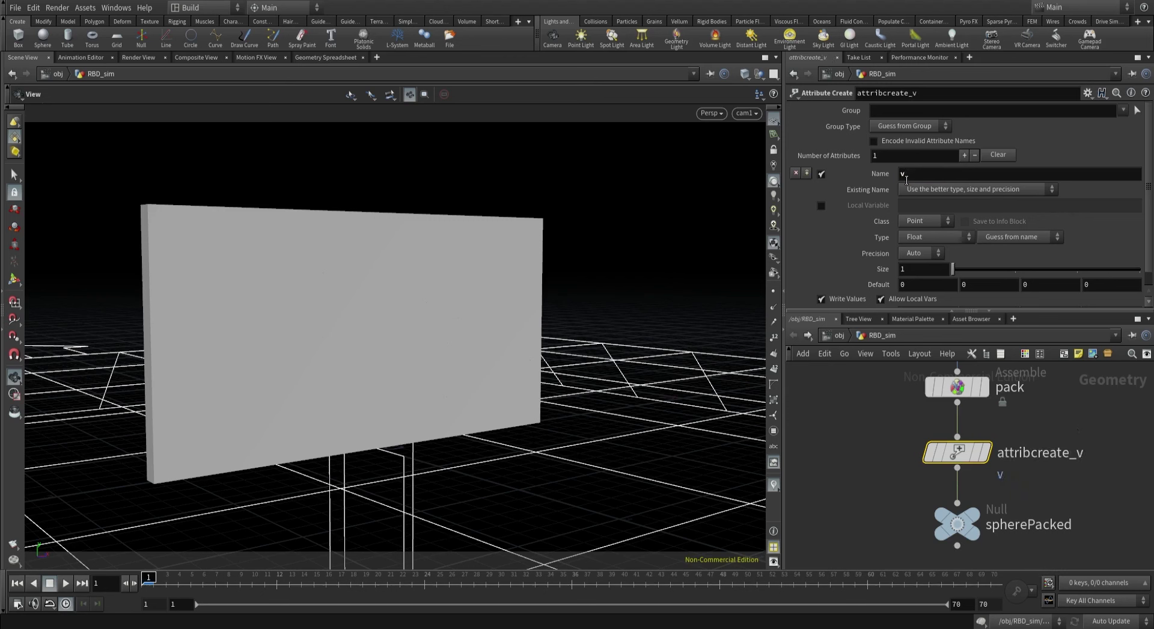
left_click(918, 236)
left_click(921, 274)
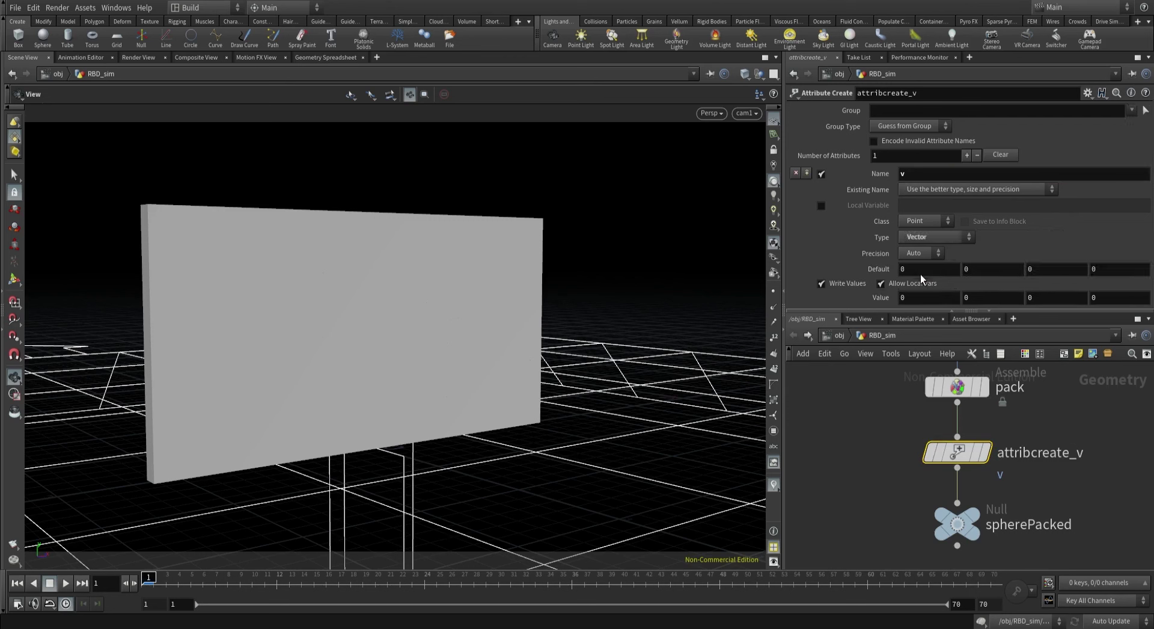
left_click(1036, 298)
Commit the negative Z value, play and rewind the sim, and save the scene.
type("-15")
key("Return")
scroll(881, 434, "down", 5)
scroll(910, 500, "up", 4)
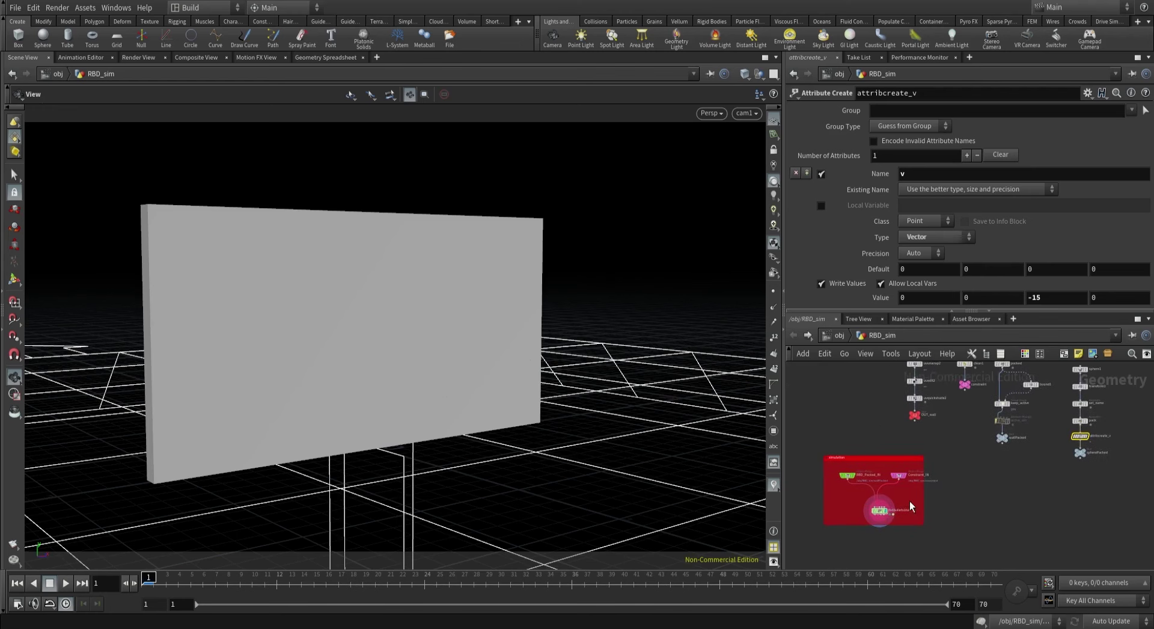
left_click(895, 520)
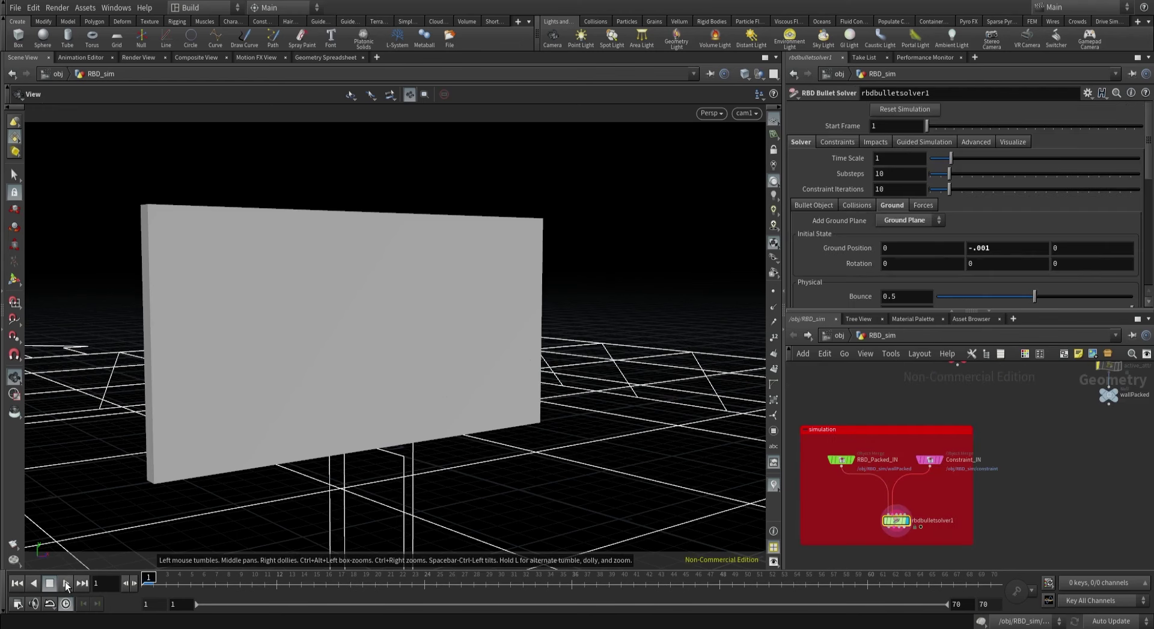
left_click(65, 582)
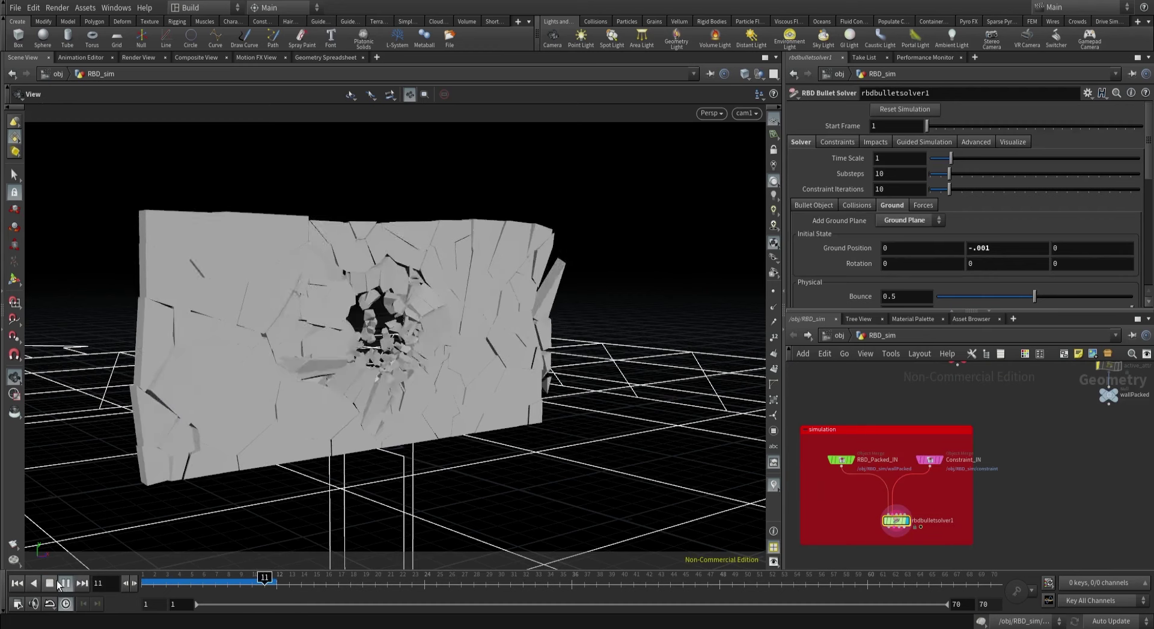
left_click(49, 582)
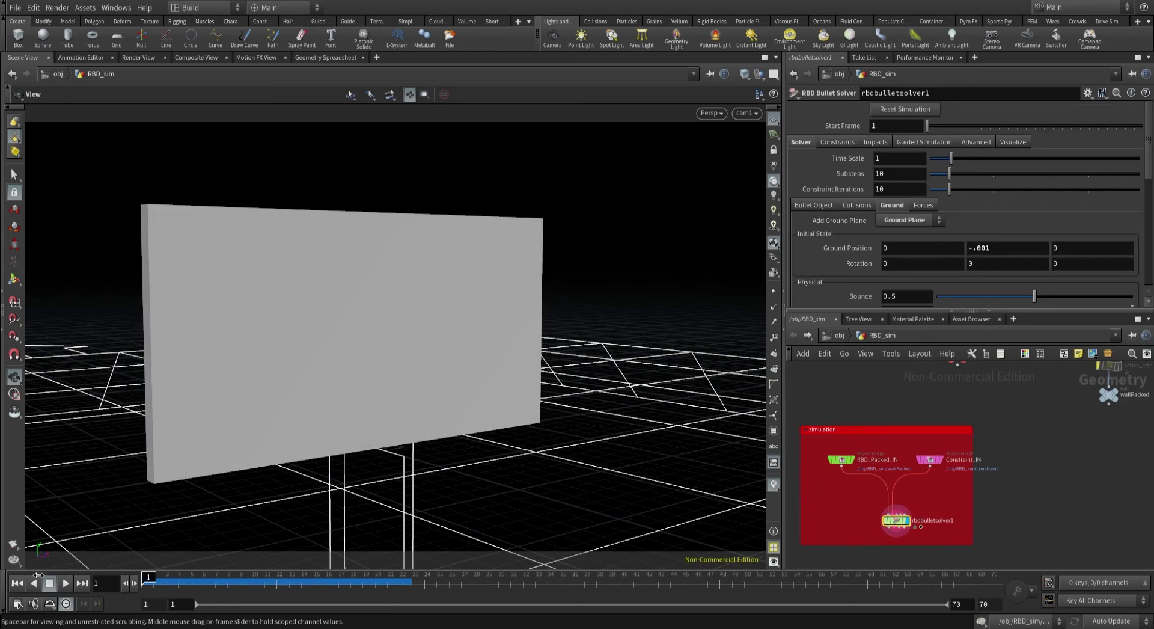
key("ctrl+s")
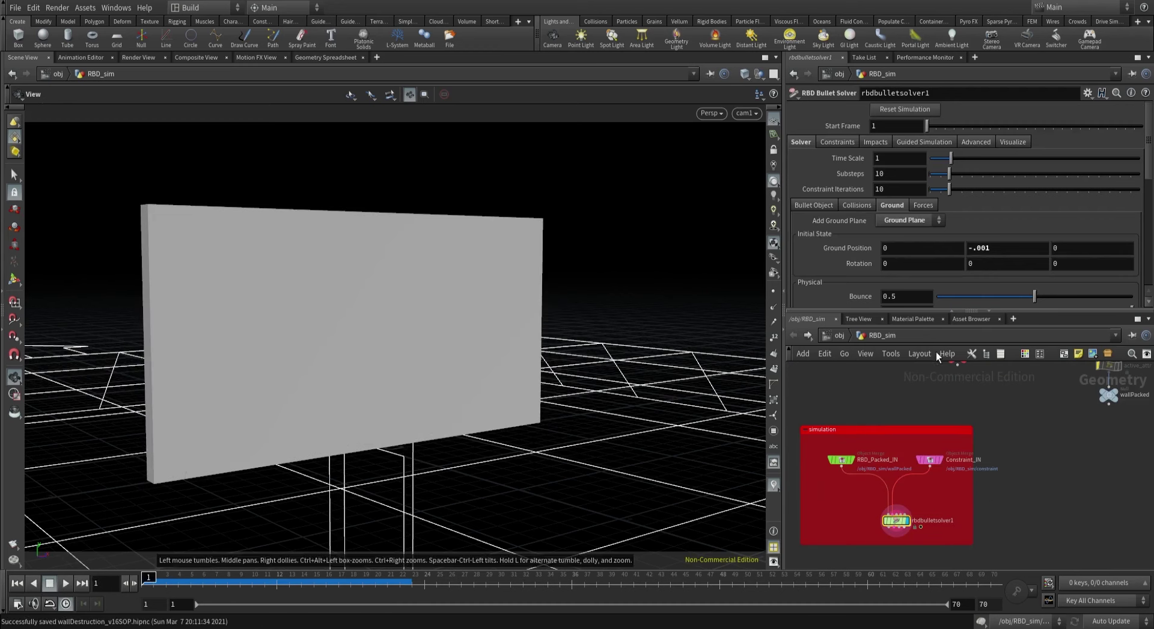
Enable Add Drag and Add Drag Spin on the solver, with Air Resistance 0.00075.
left_click(920, 205)
left_click(885, 235)
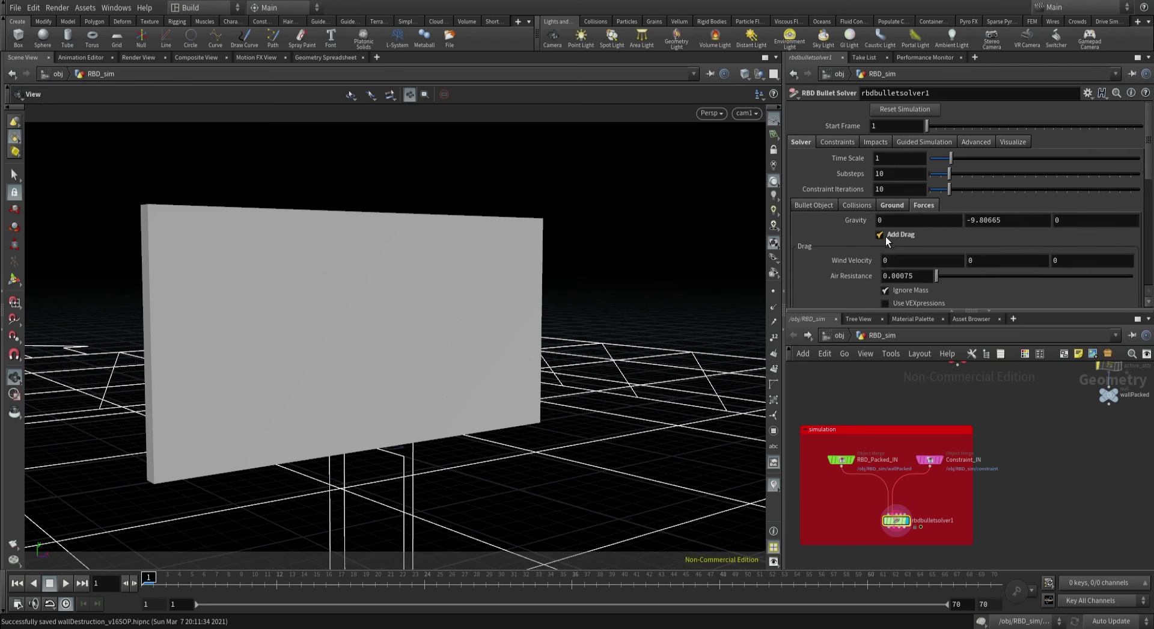
scroll(888, 295, "down", 2)
left_click(886, 291)
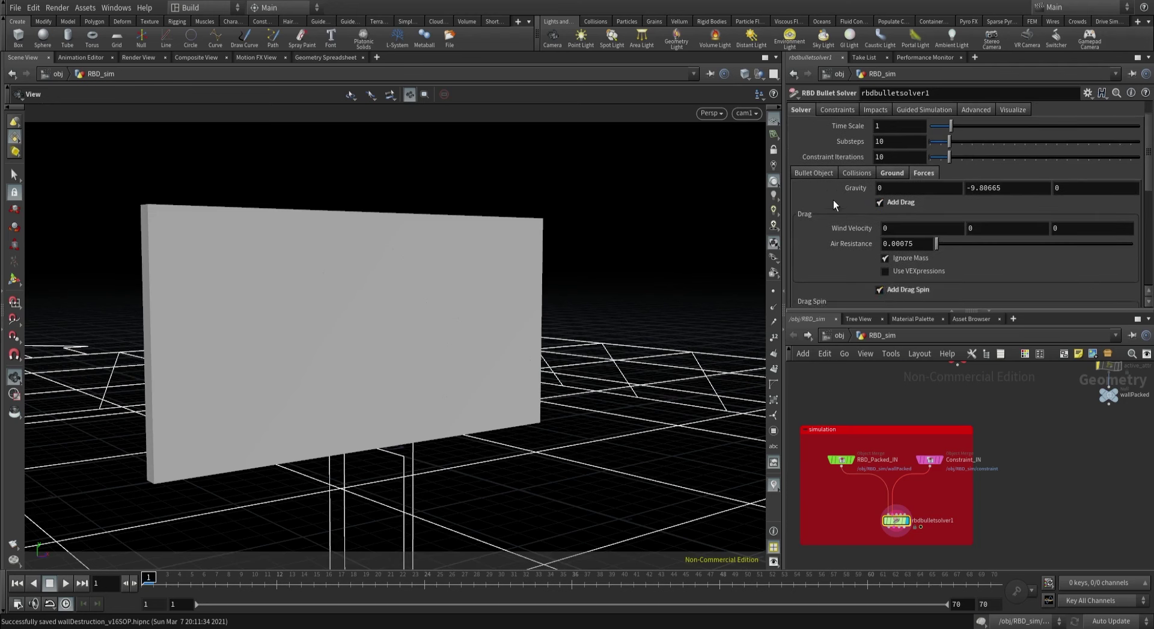
scroll(832, 204, "down", 5)
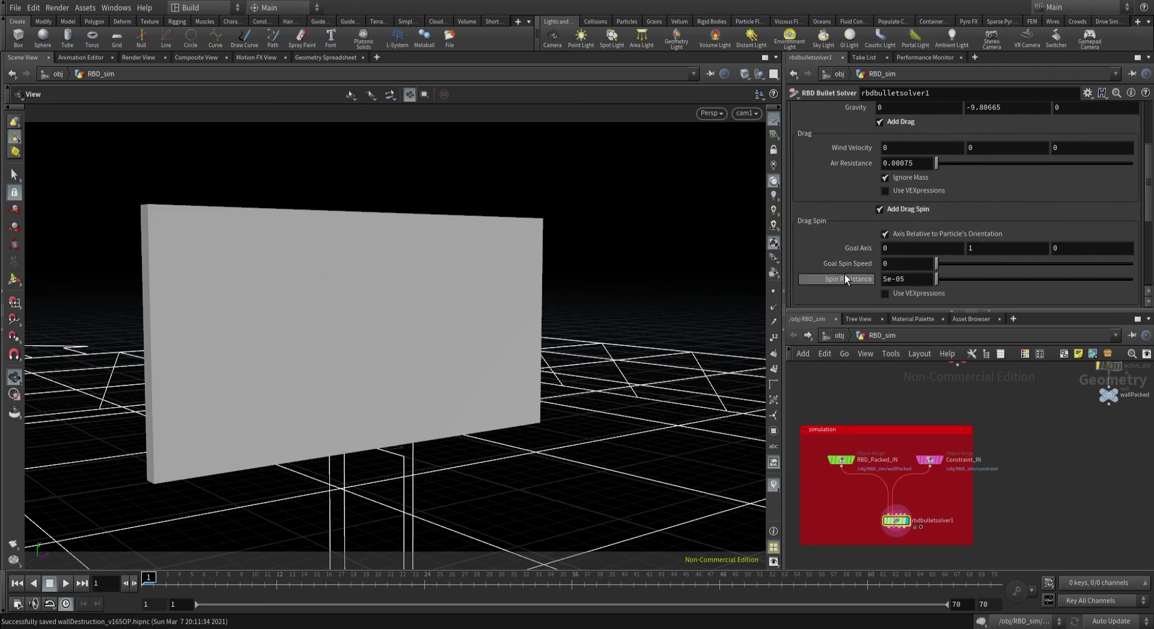
scroll(847, 265, "up", 1)
left_click(877, 179)
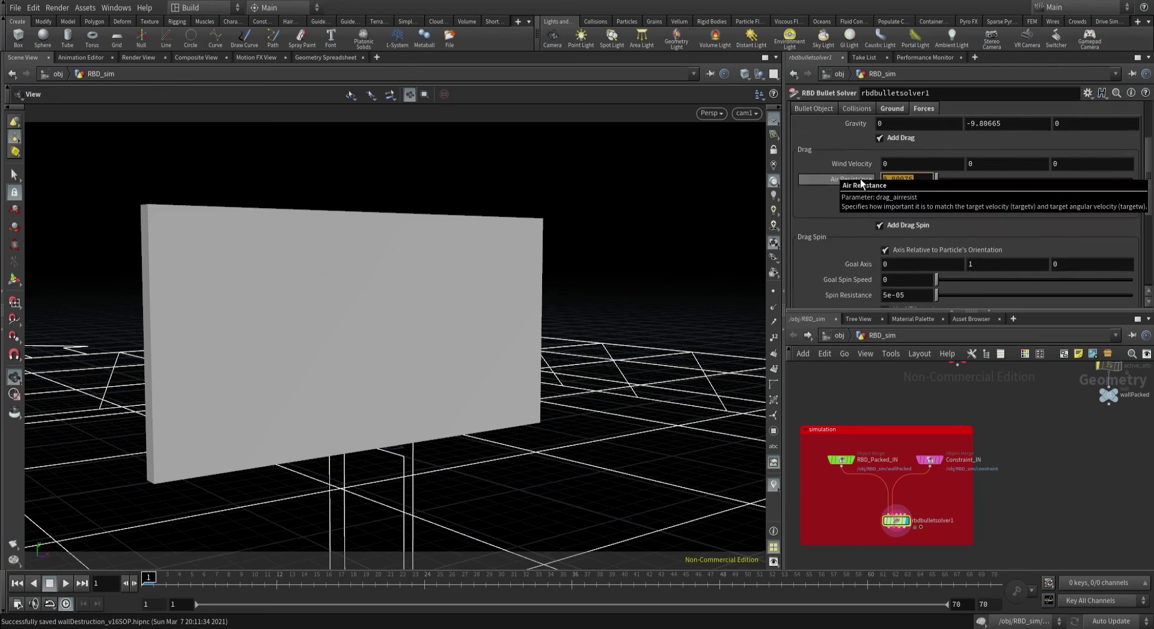
scroll(861, 180, "up", 3)
scroll(861, 180, "up", 3)
Disable bullet object collisions and expand the solver's Glue constraint settings.
left_click(865, 204)
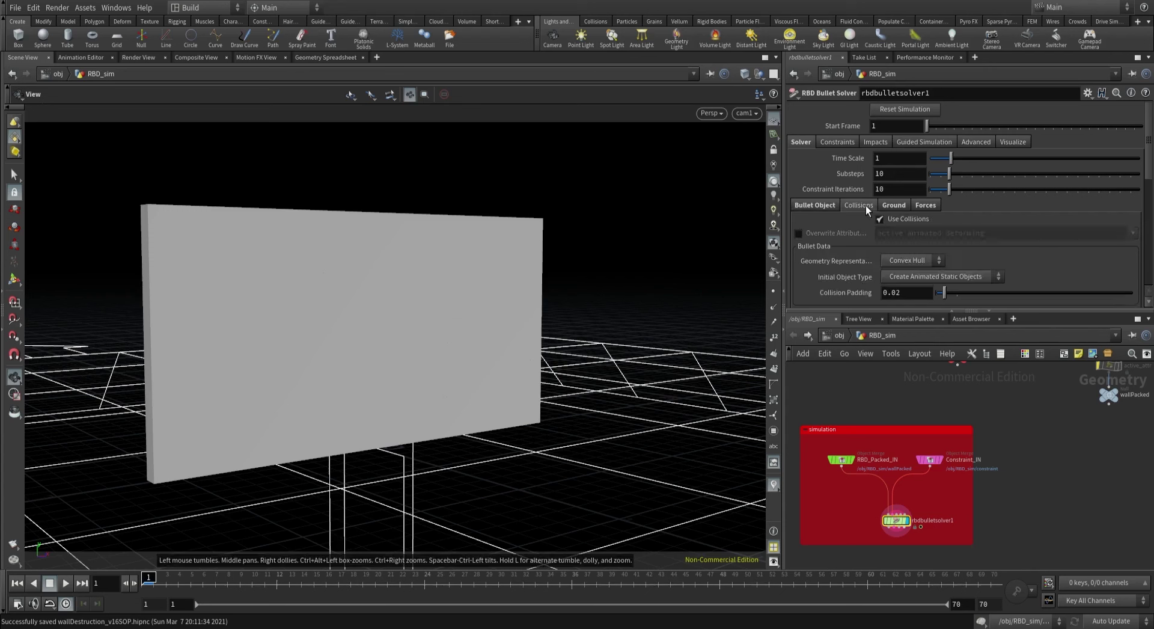
left_click(882, 220)
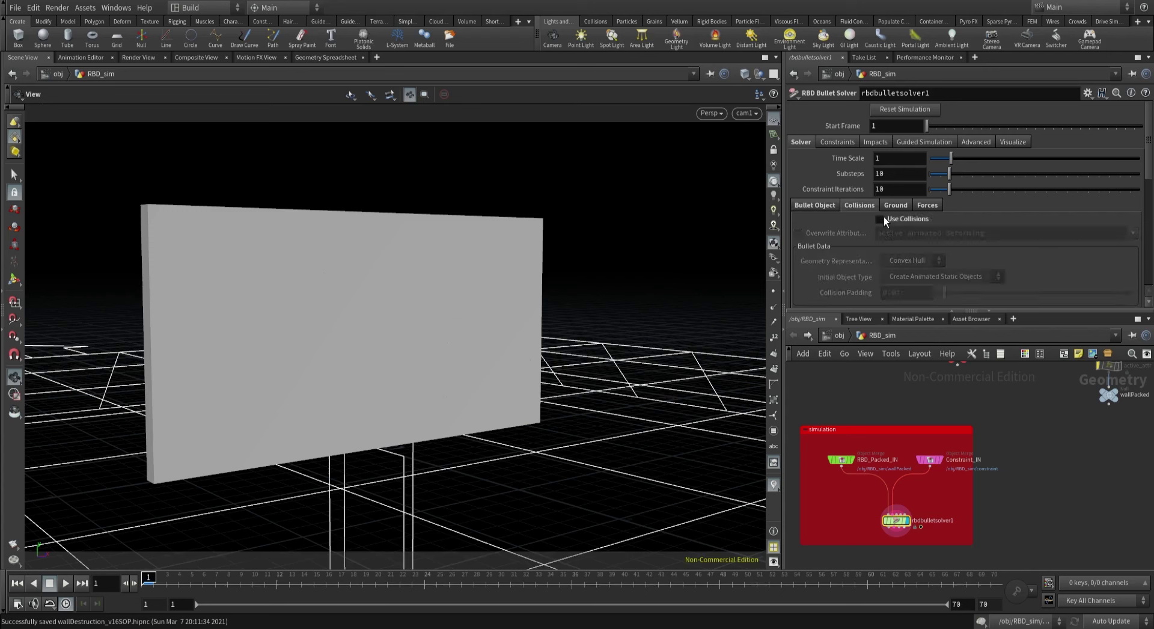
left_click(839, 145)
left_click(810, 172)
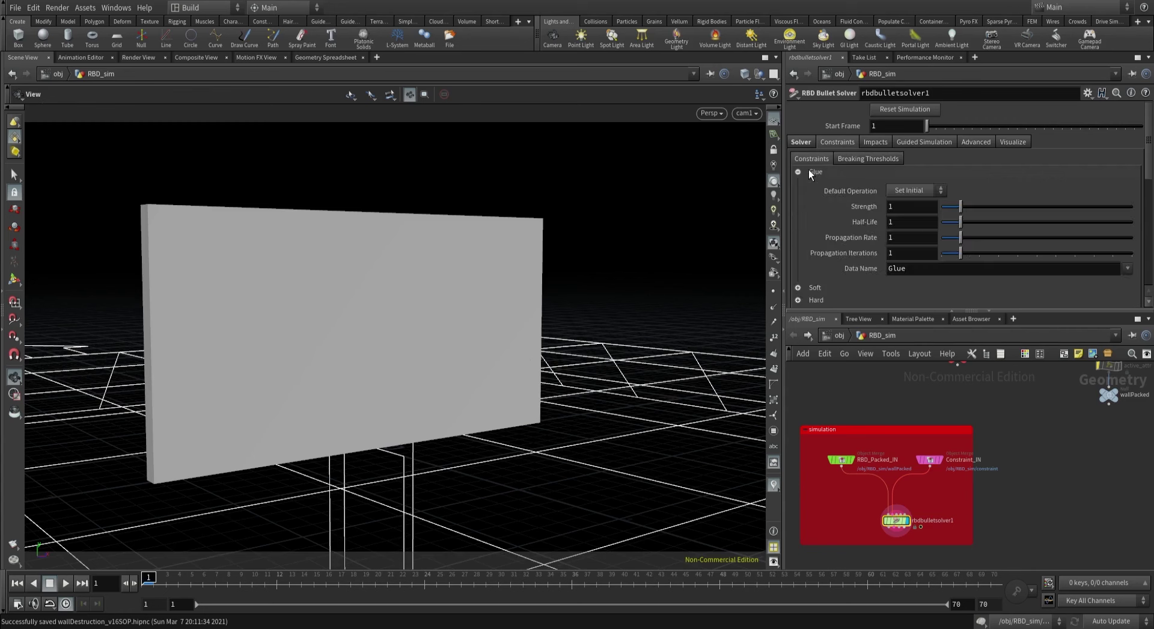
scroll(809, 169, "down", 2)
left_click_drag(908, 236, 859, 238)
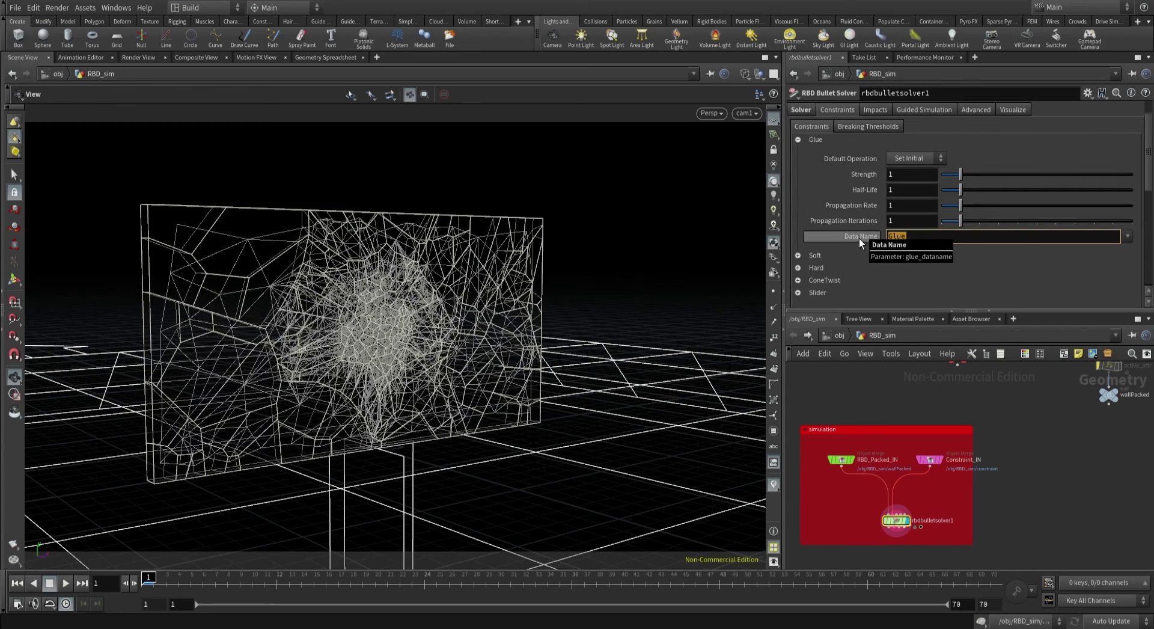
Enable Show Bullet Constraint Guides so red guides draw across the wall.
left_click(1016, 110)
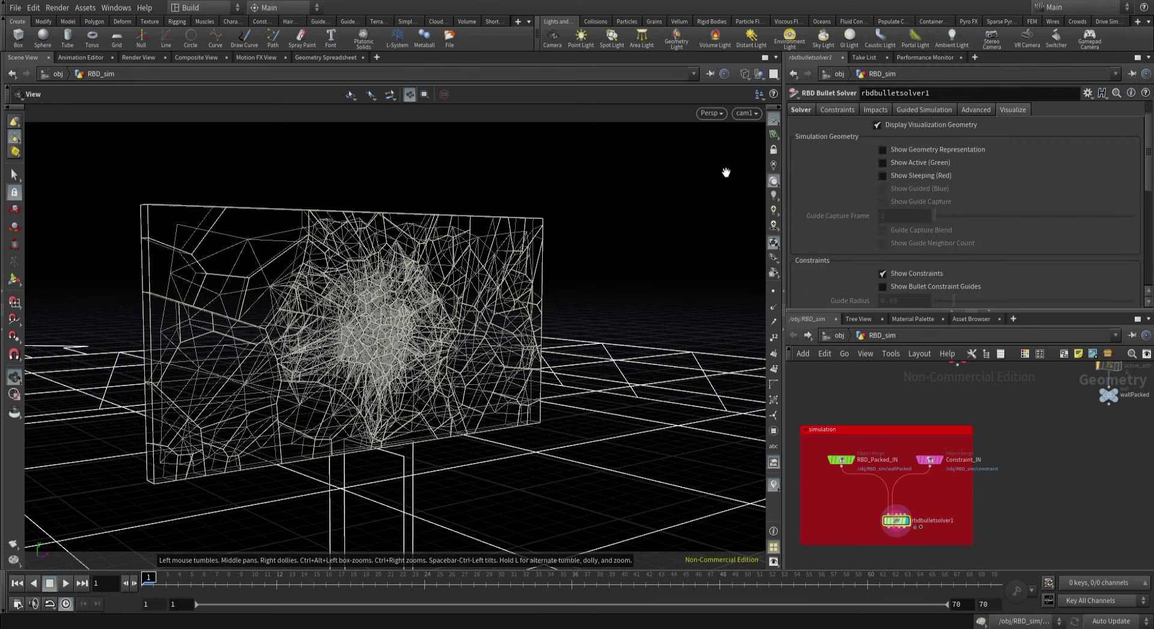
scroll(875, 225, "down", 2)
left_click(888, 254)
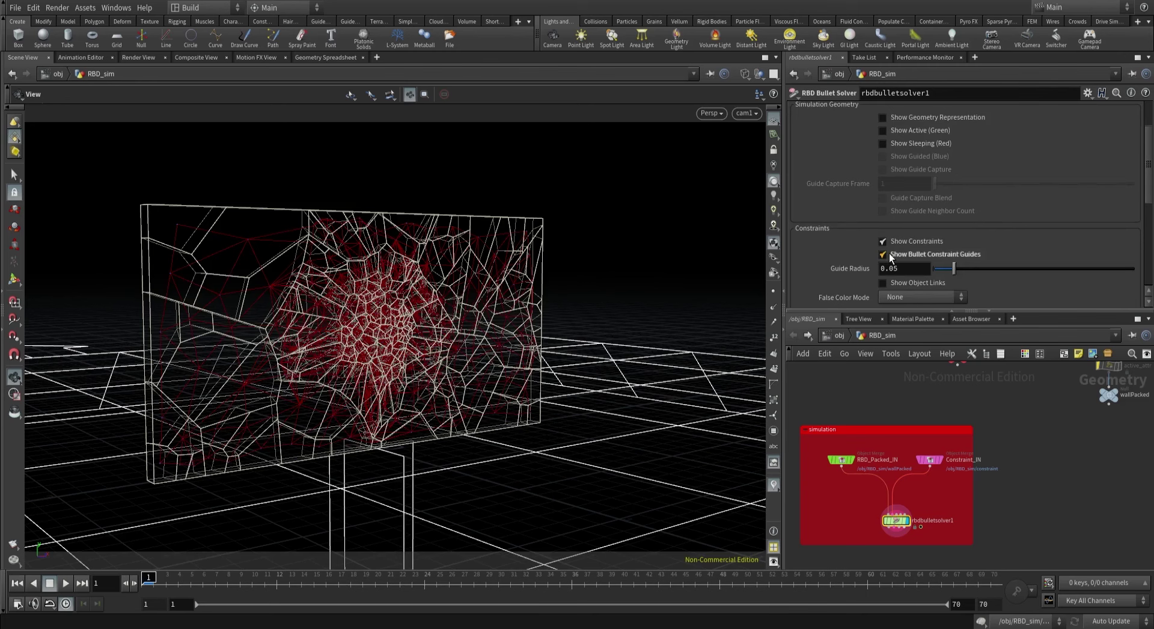
scroll(888, 254, "up", 4)
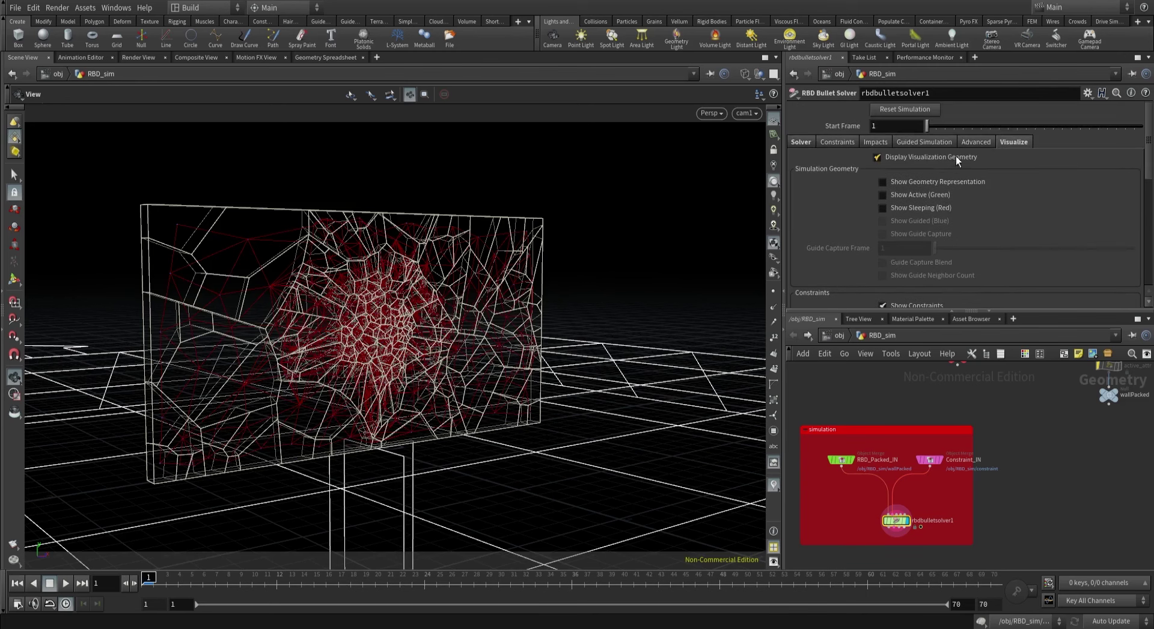
Review the Advanced, Guided, Impact and Constraint tabs, then save wallDestruction_v16SOP.hipnc.
left_click(971, 139)
left_click(920, 142)
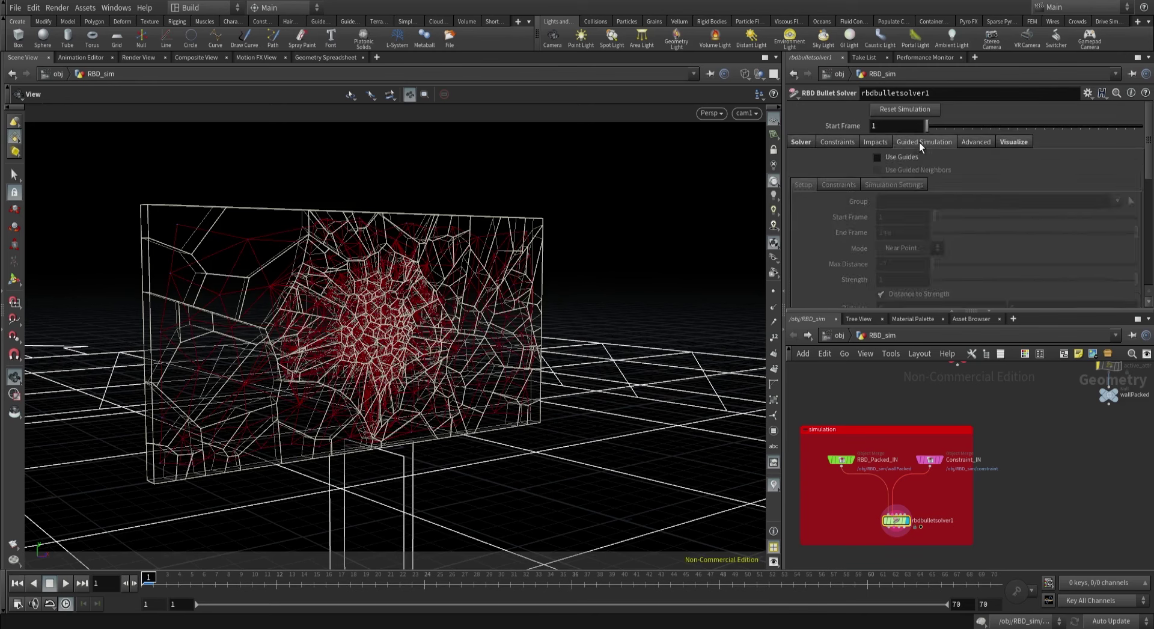
left_click(879, 143)
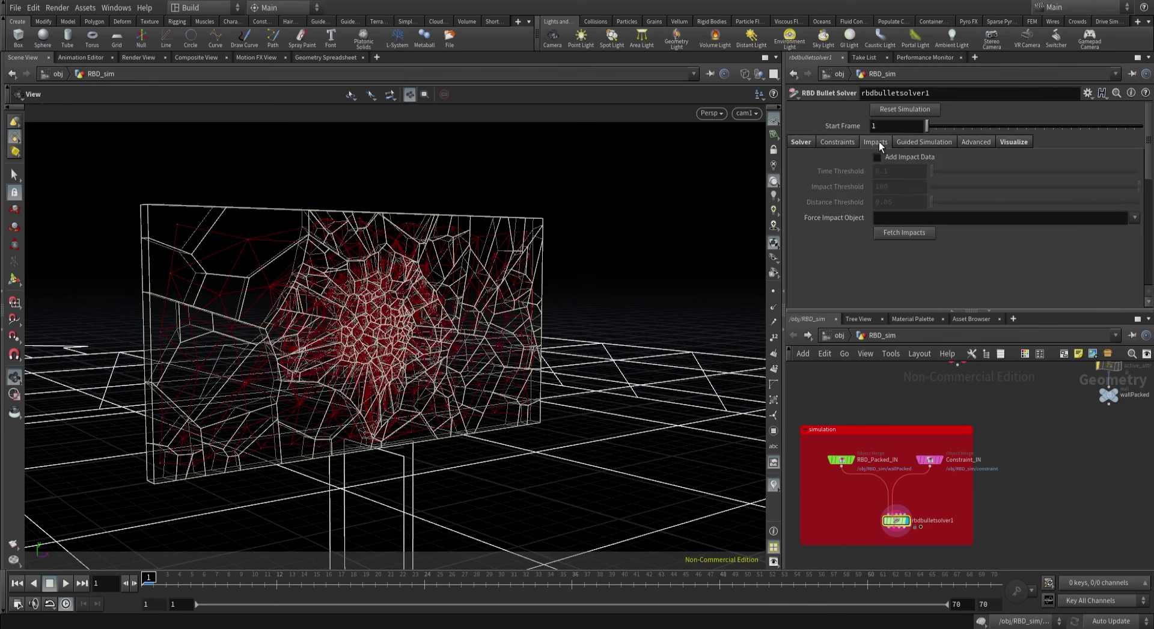
left_click(845, 143)
left_click(803, 145)
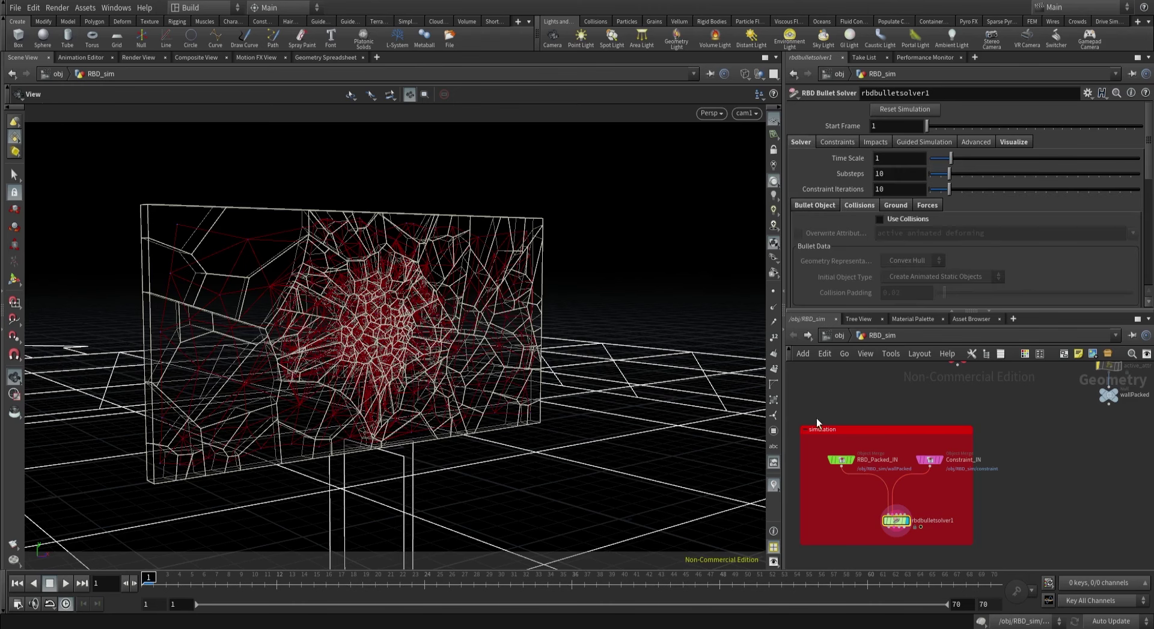
key("ctrl+s")
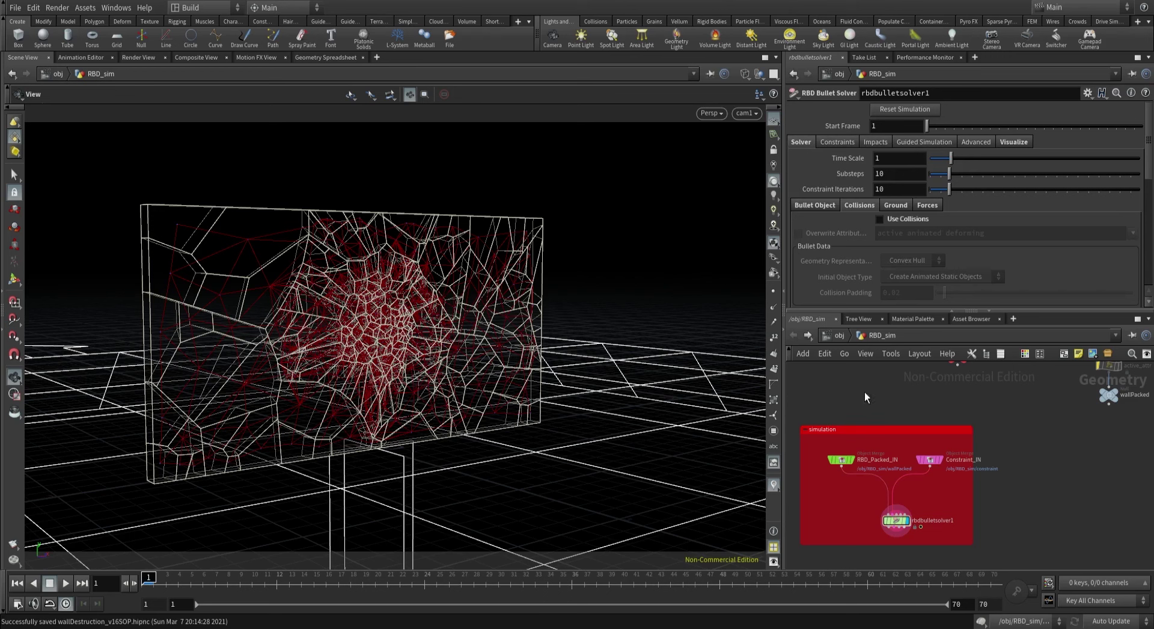
Un-bypass the active_attr wrangle, then play the sim and return to frame 1.
middle_click_drag(1036, 380, 954, 517)
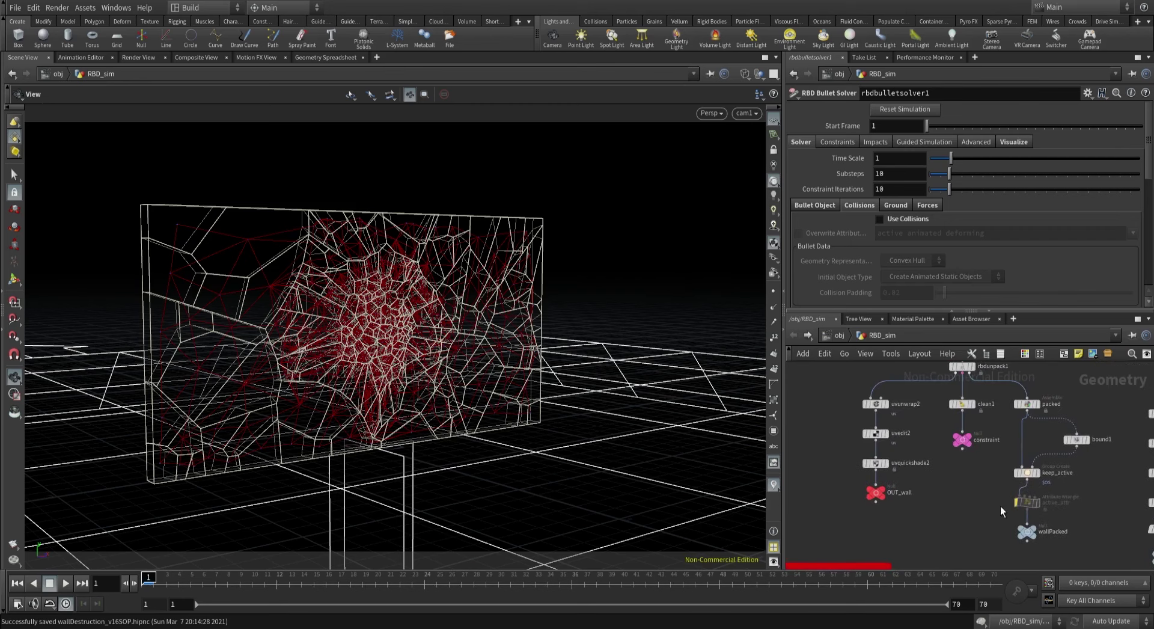
left_click(1015, 501)
left_click(1026, 501)
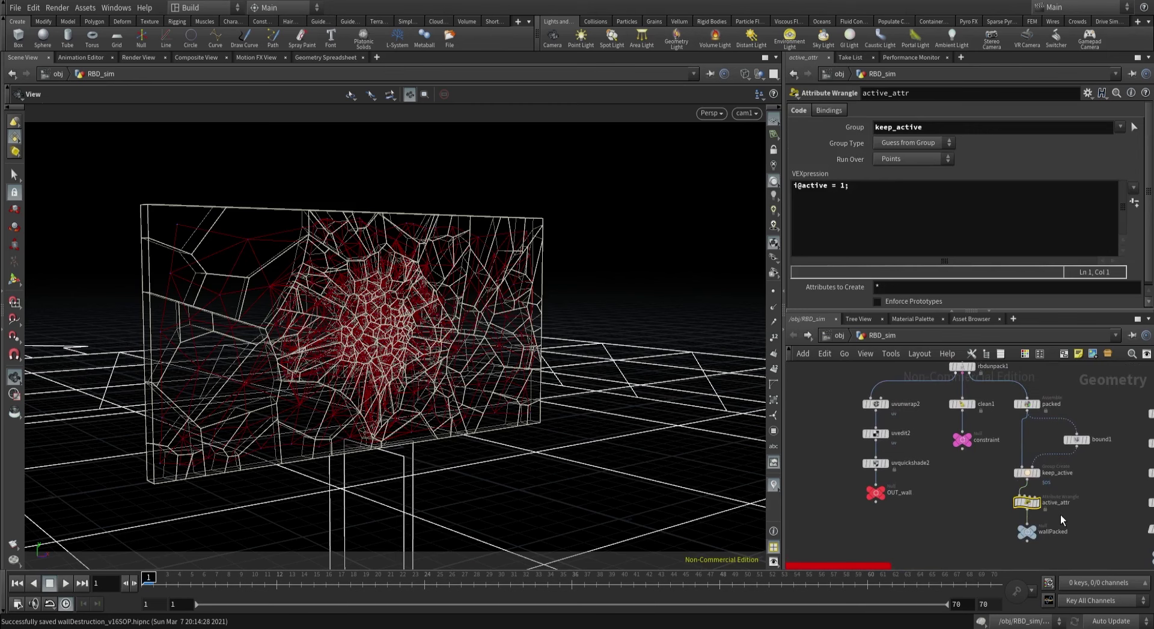
middle_click_drag(1060, 514, 943, 464)
left_click_drag(994, 491, 1133, 549)
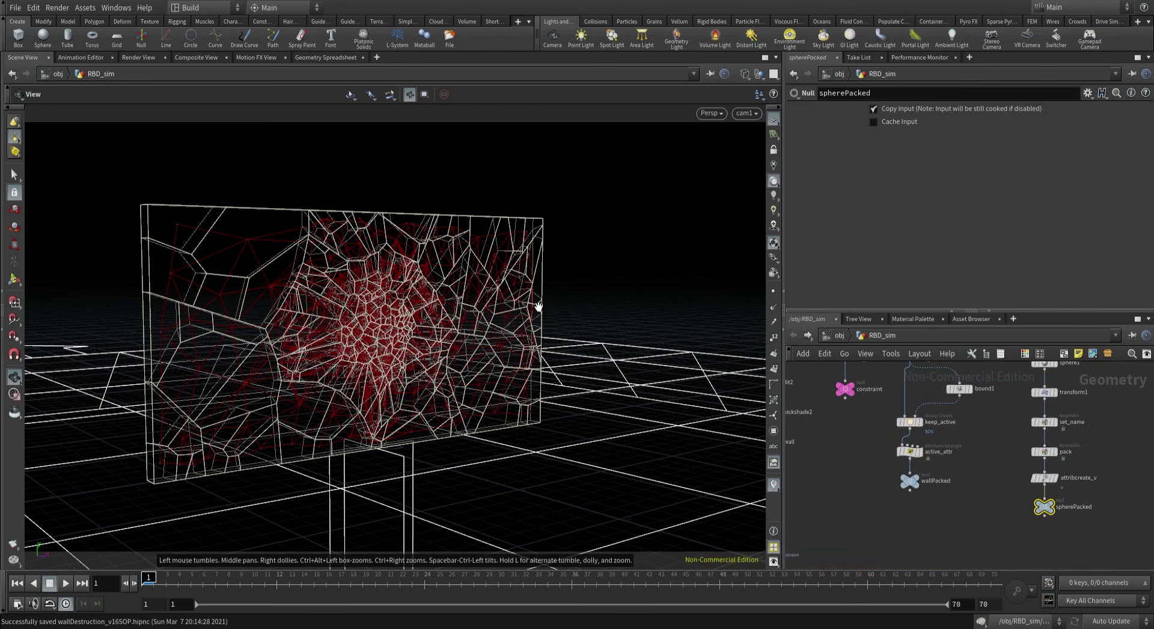
left_click_drag(538, 307, 420, 298)
left_click(66, 582)
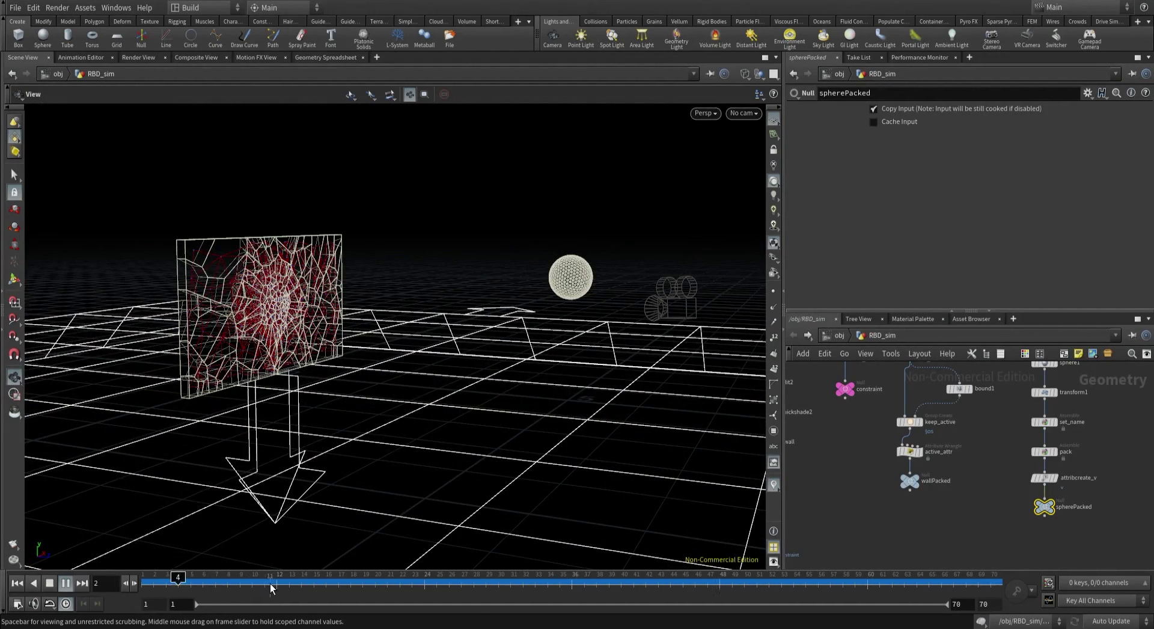
left_click(47, 582)
Bypass Constraint_IN, replay to watch the unglued wall collapse, reset to frame 1 and save.
middle_click_drag(822, 523, 821, 400)
left_click(834, 398)
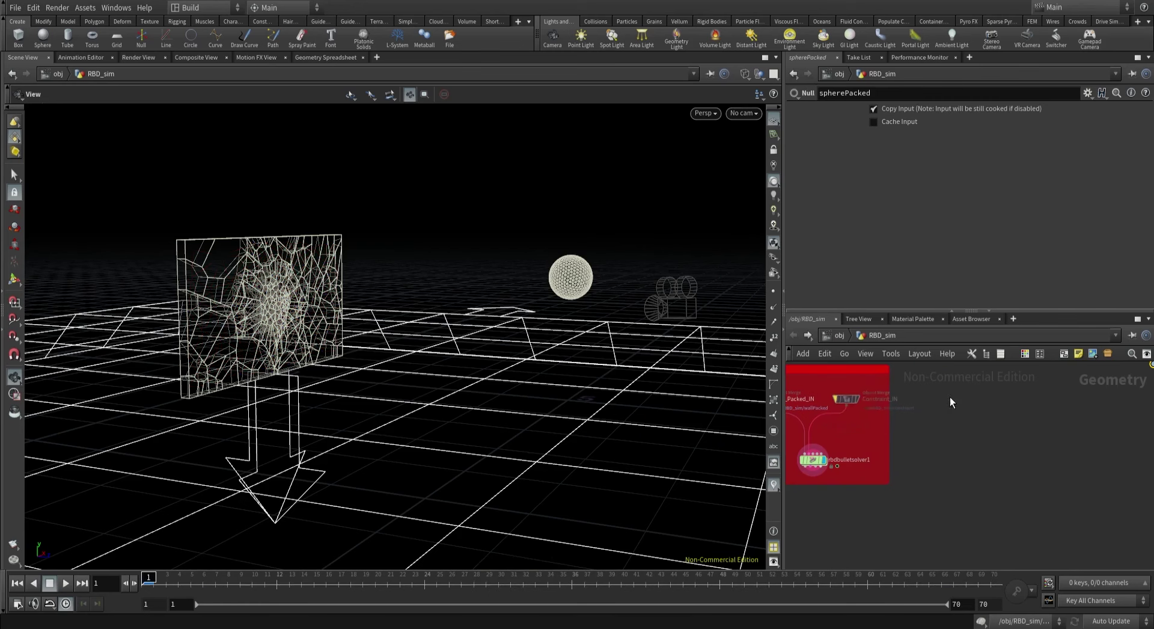
middle_click_drag(950, 397, 913, 505)
left_click(66, 582)
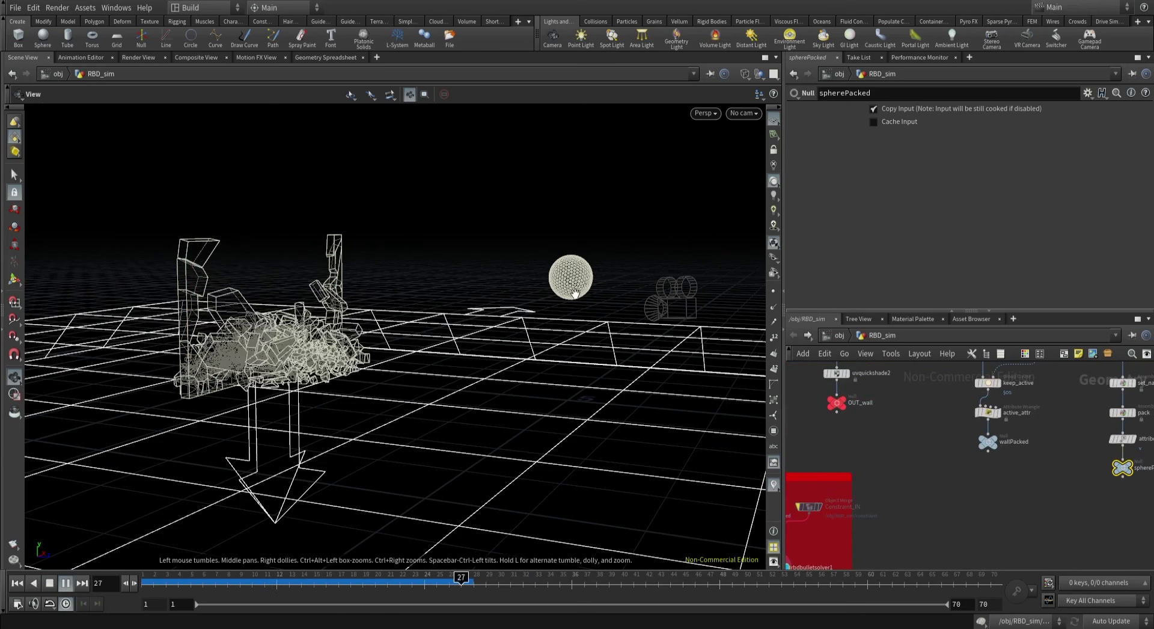
key("ctrl+Up")
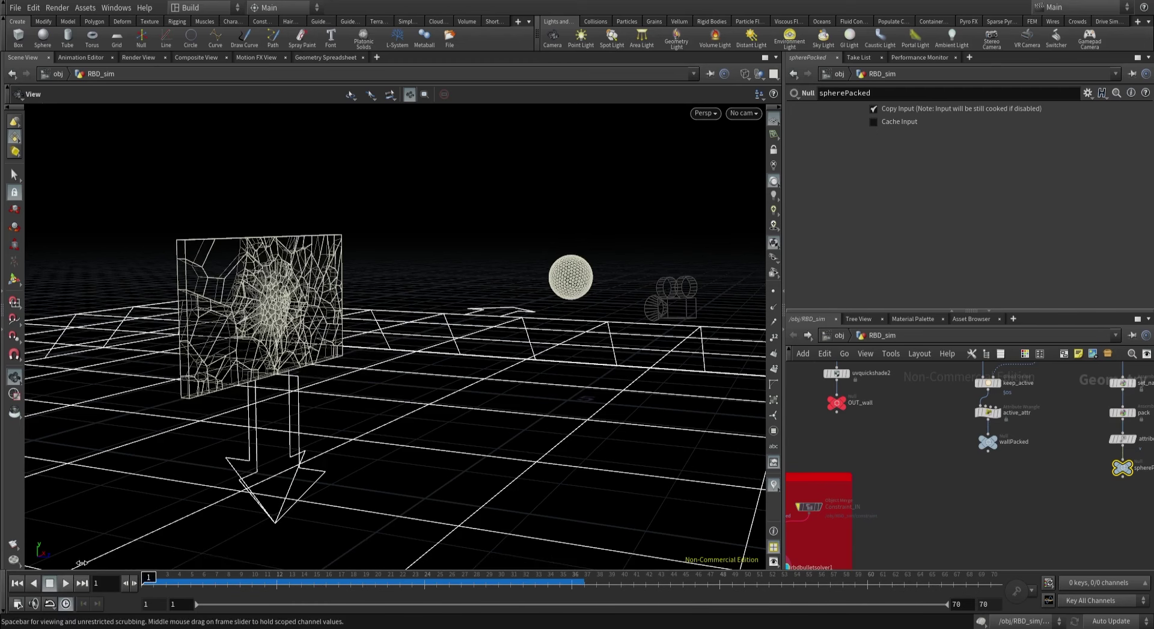
middle_click_drag(1022, 485, 902, 461)
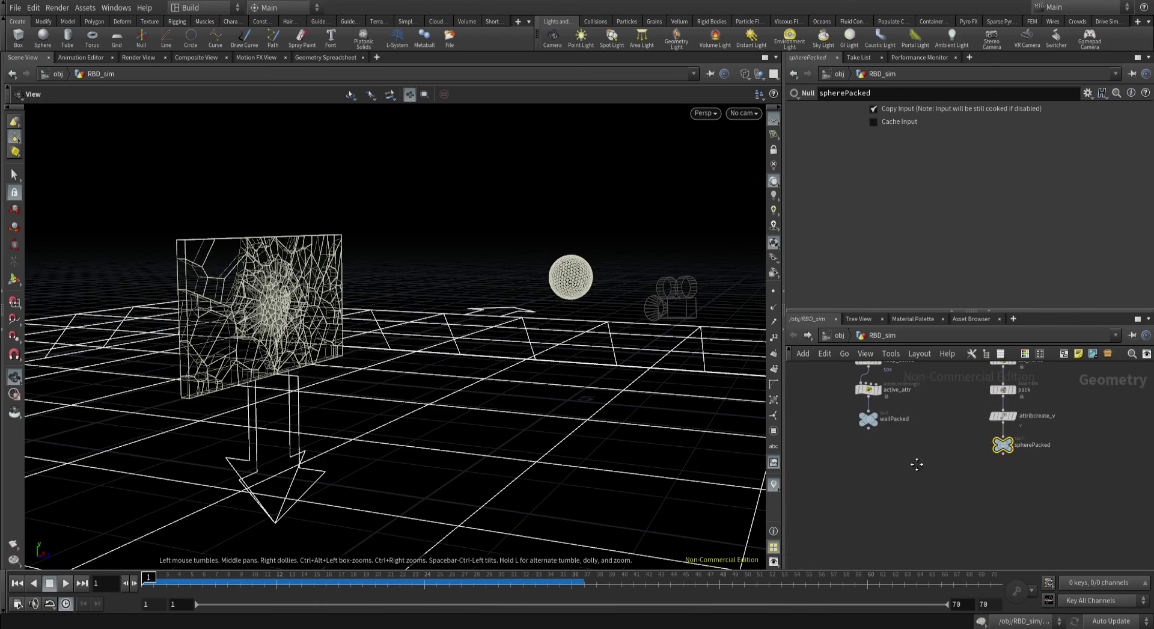
key("ctrl+s")
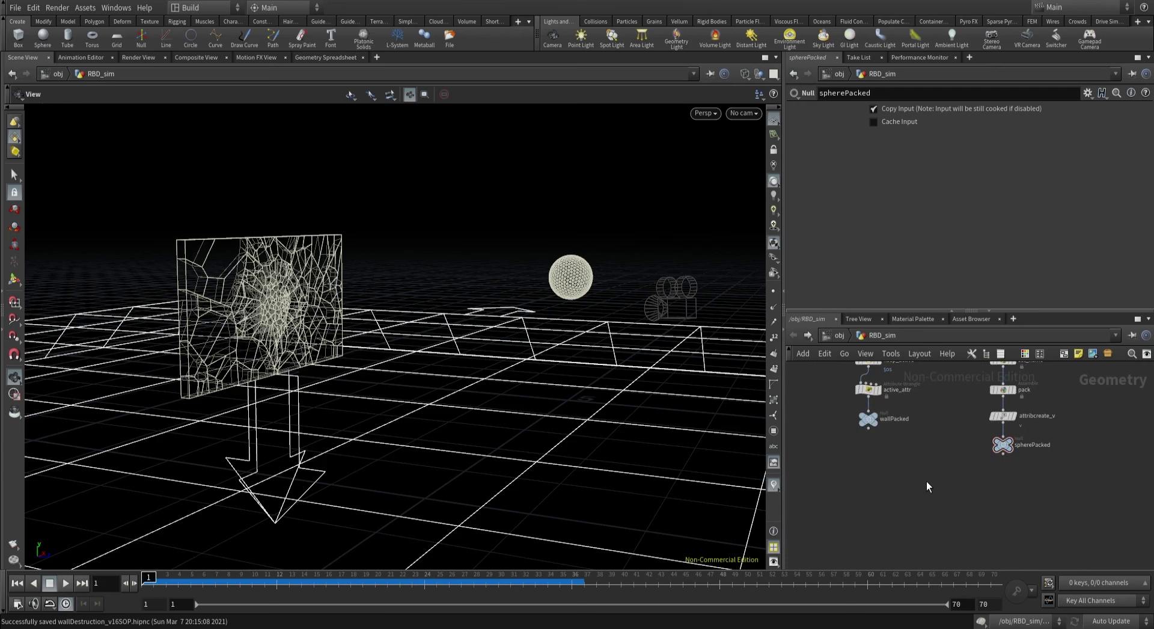
Add a merge1 node fed by wallPacked and spherePacked, and set its display flag.
key("Tab")
type("merge")
key("Return")
left_click(932, 485)
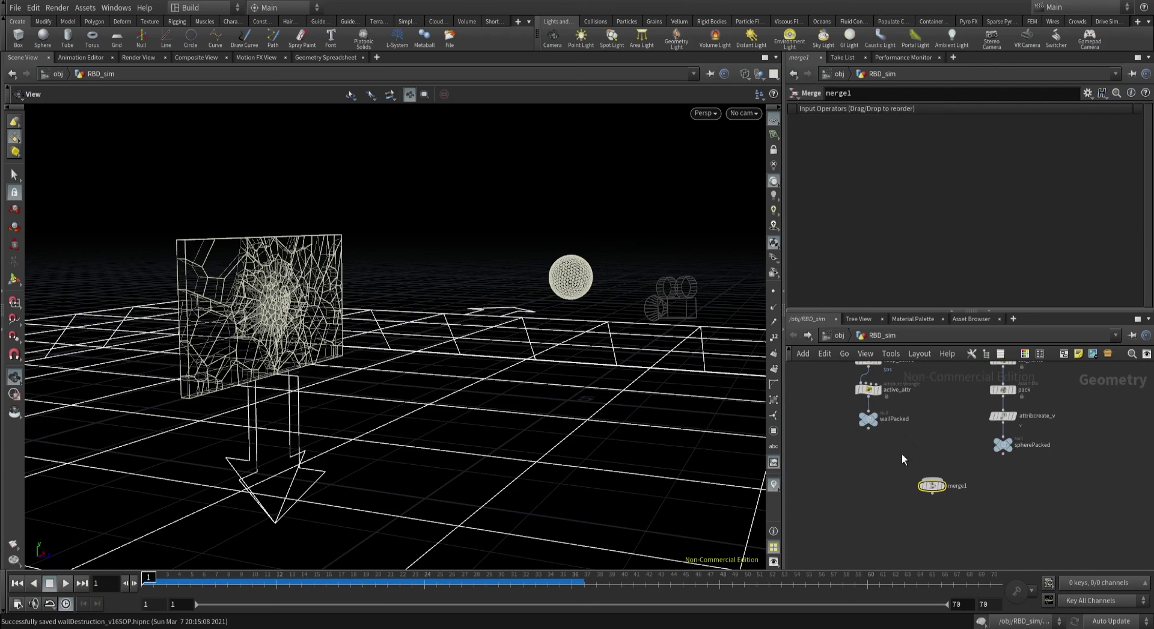
left_click(868, 428)
left_click(931, 479)
left_click(1002, 453)
left_click(933, 479)
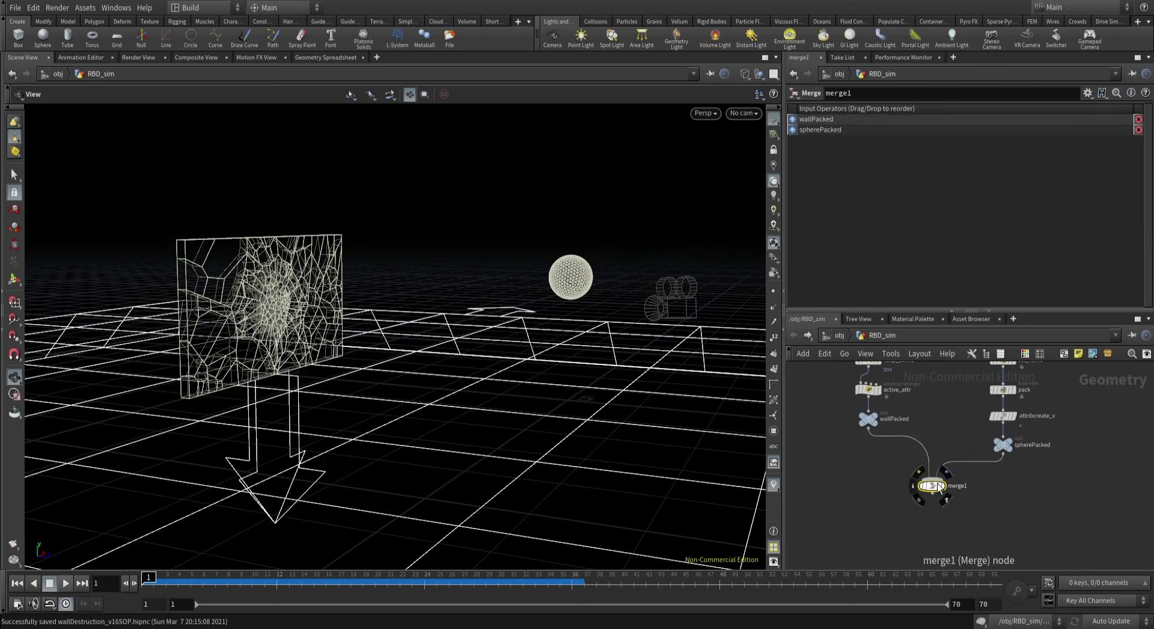
left_click(945, 486)
Check merge1's info and inputs, then inspect RBD_Packed_IN's merged object paths.
middle_click(932, 488)
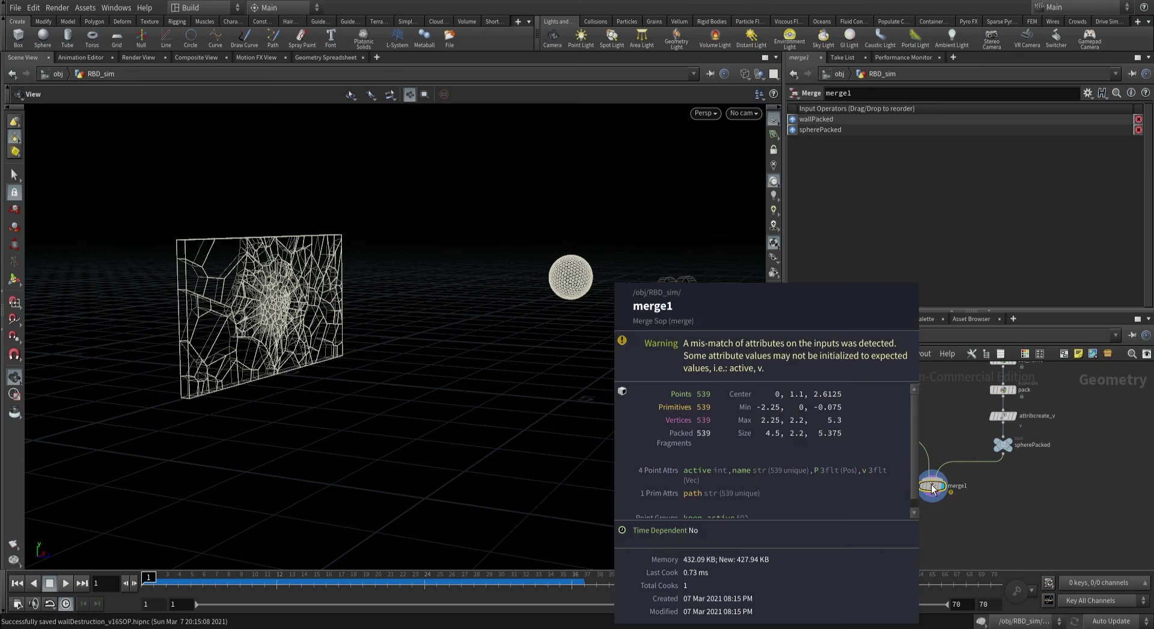
left_click(741, 367)
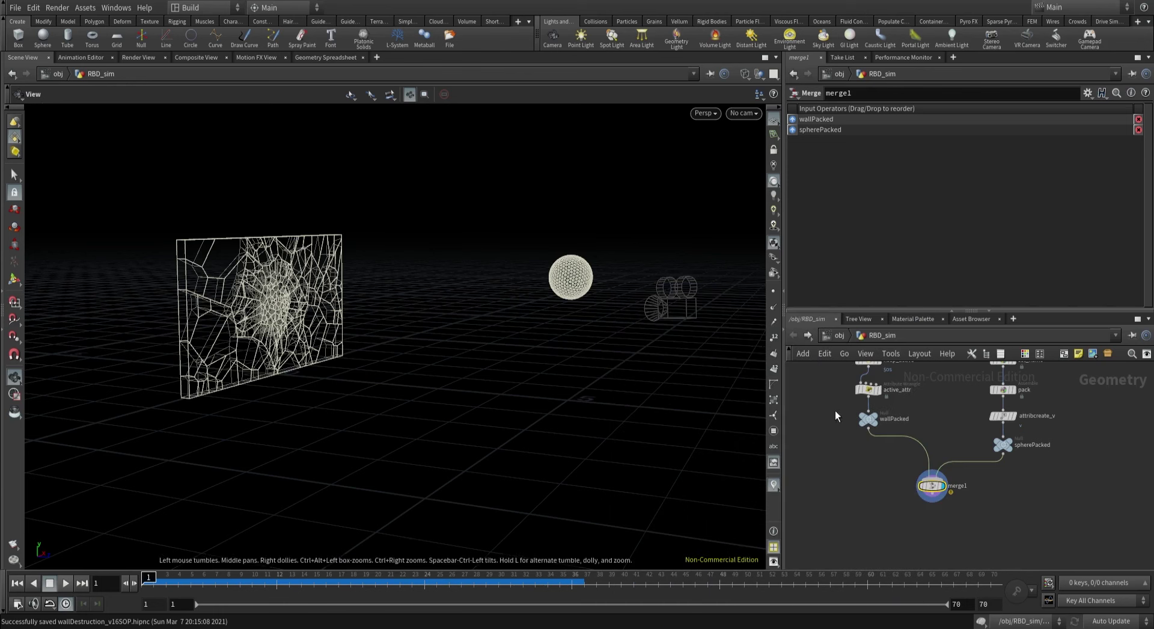
left_click_drag(835, 409, 878, 452)
left_click_drag(974, 424, 1045, 485)
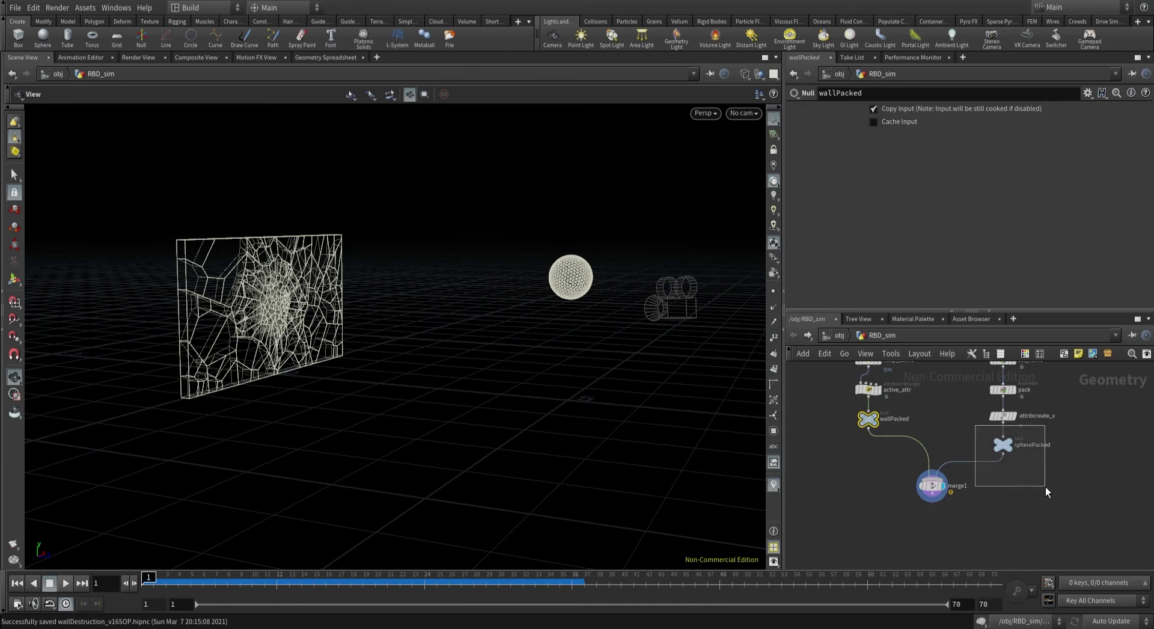
left_click(931, 485)
scroll(947, 450, "down", 3)
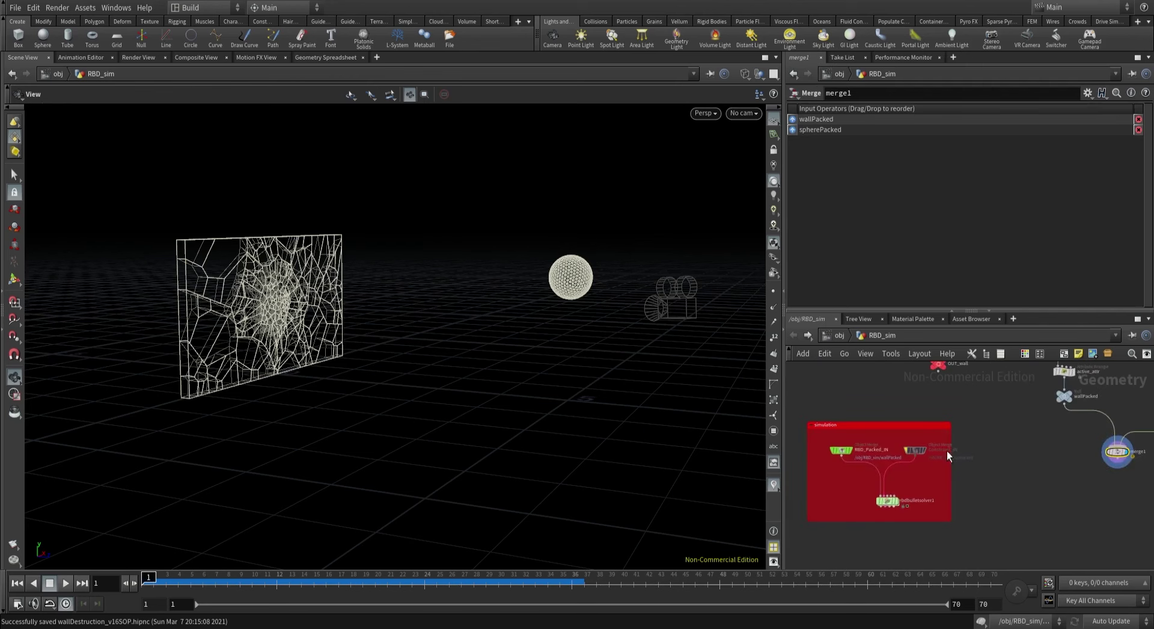
scroll(856, 446, "up", 3)
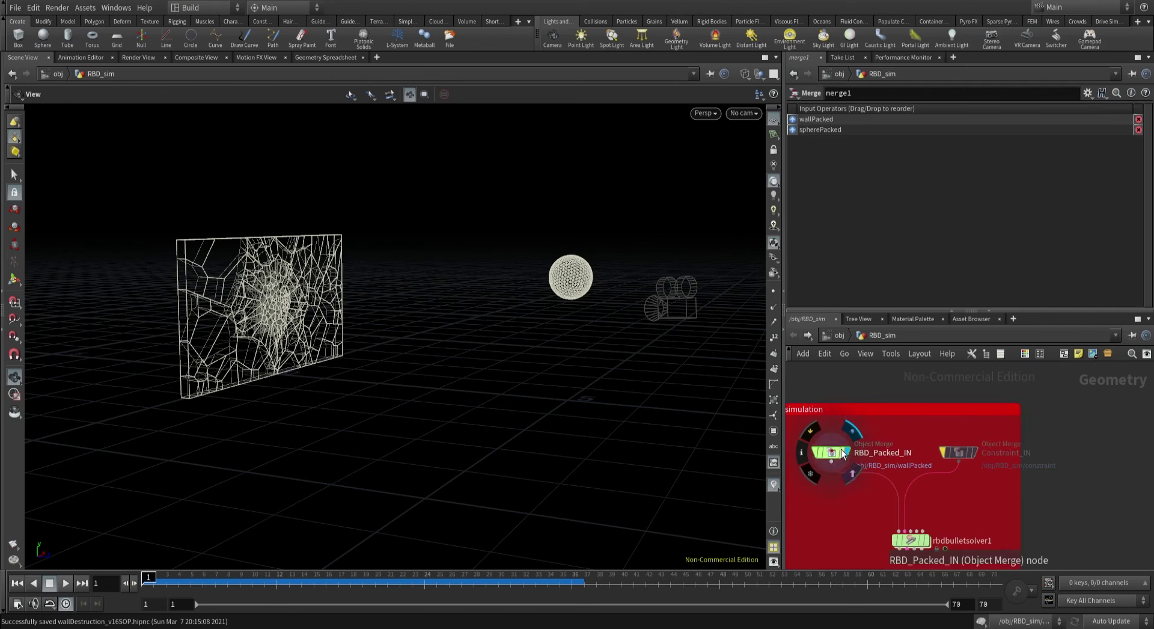
left_click(831, 453)
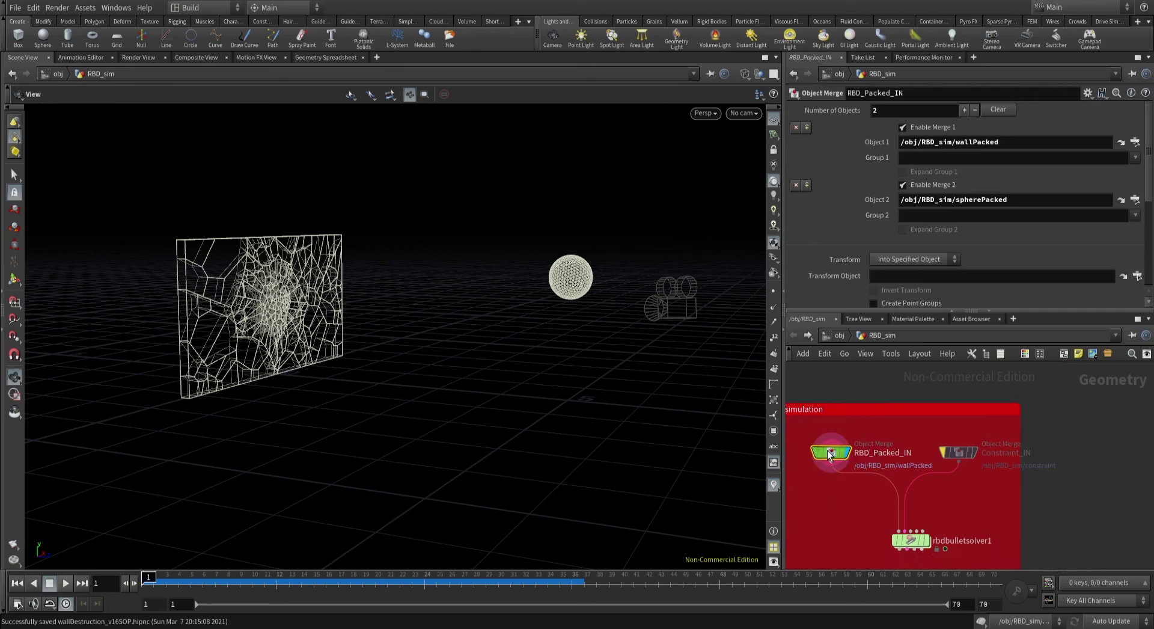
mouse_move(832, 437)
scroll(961, 468, "down", 2)
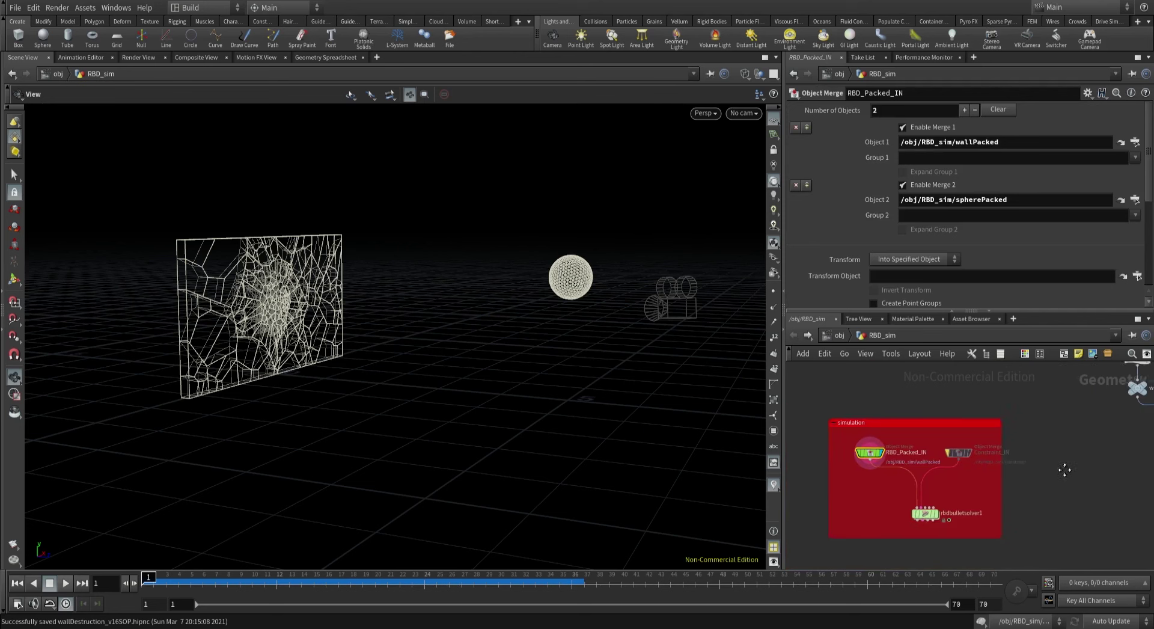
middle_click_drag(1064, 468, 901, 464)
left_click(1005, 462)
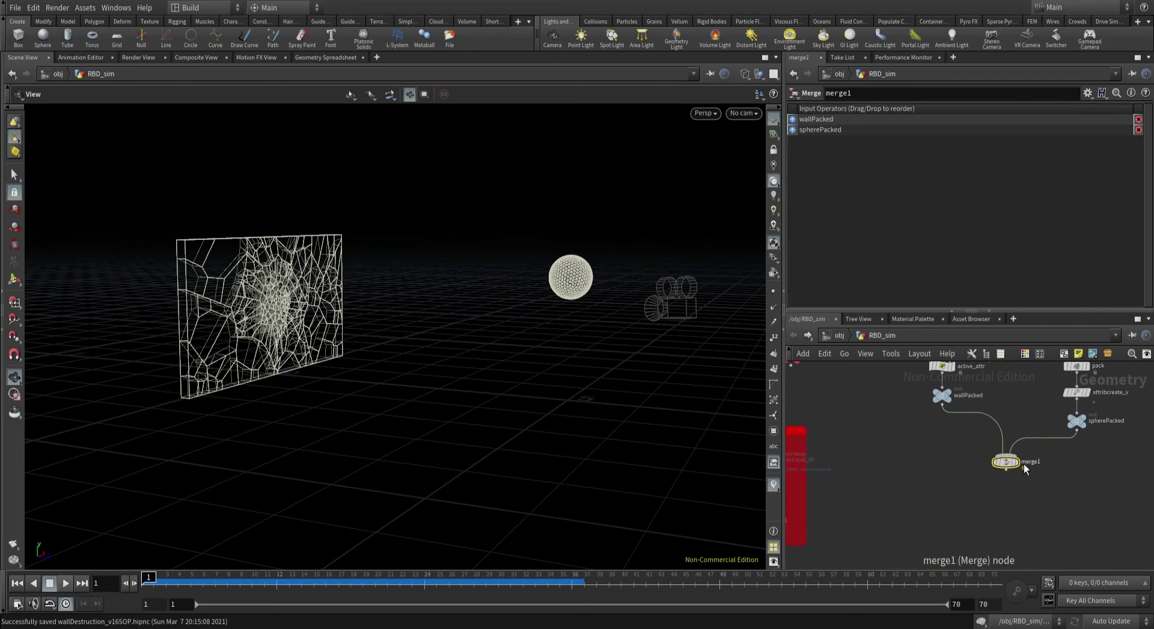
mouse_move(1007, 465)
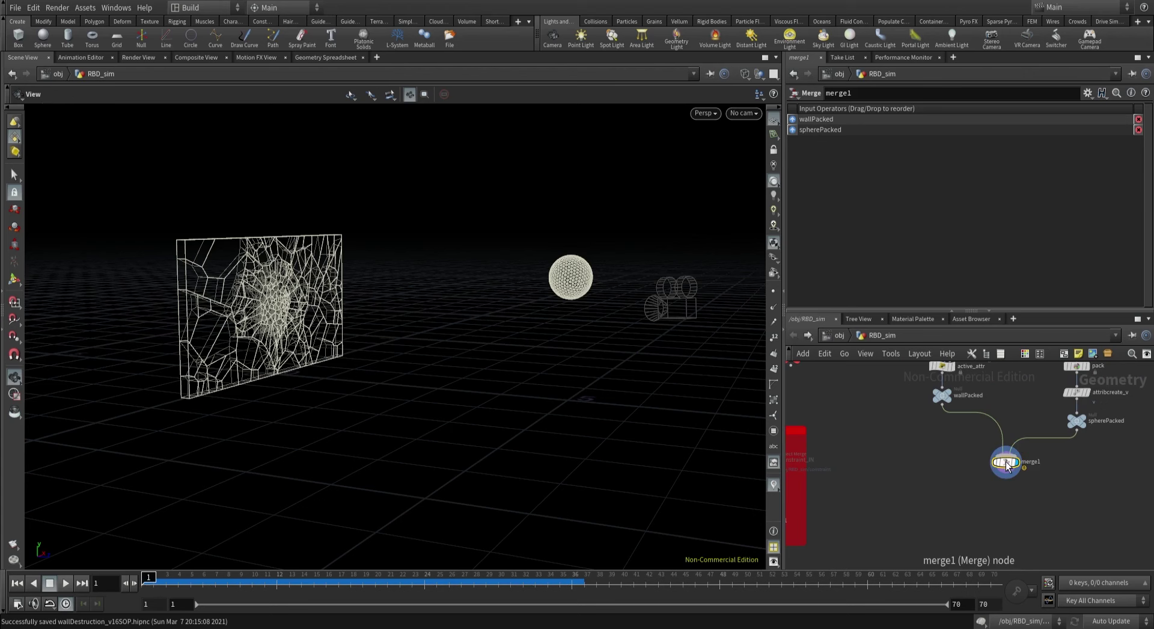
View merge1's point attributes in the Geometry Spreadsheet and check attribcreate_v's data.
left_click(328, 59)
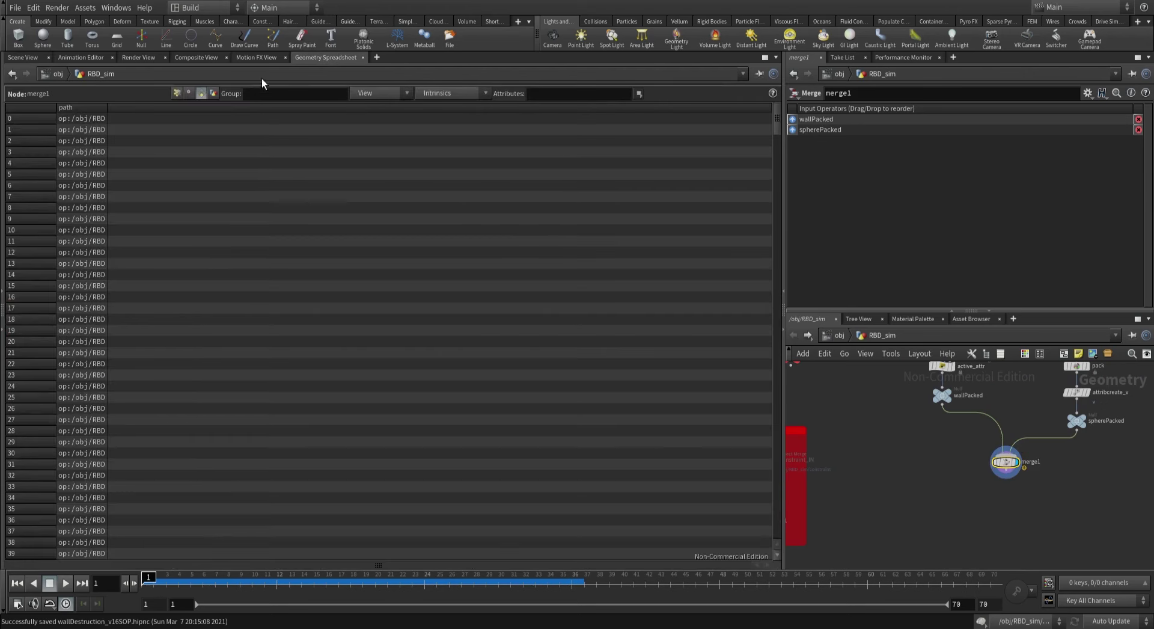
left_click(177, 94)
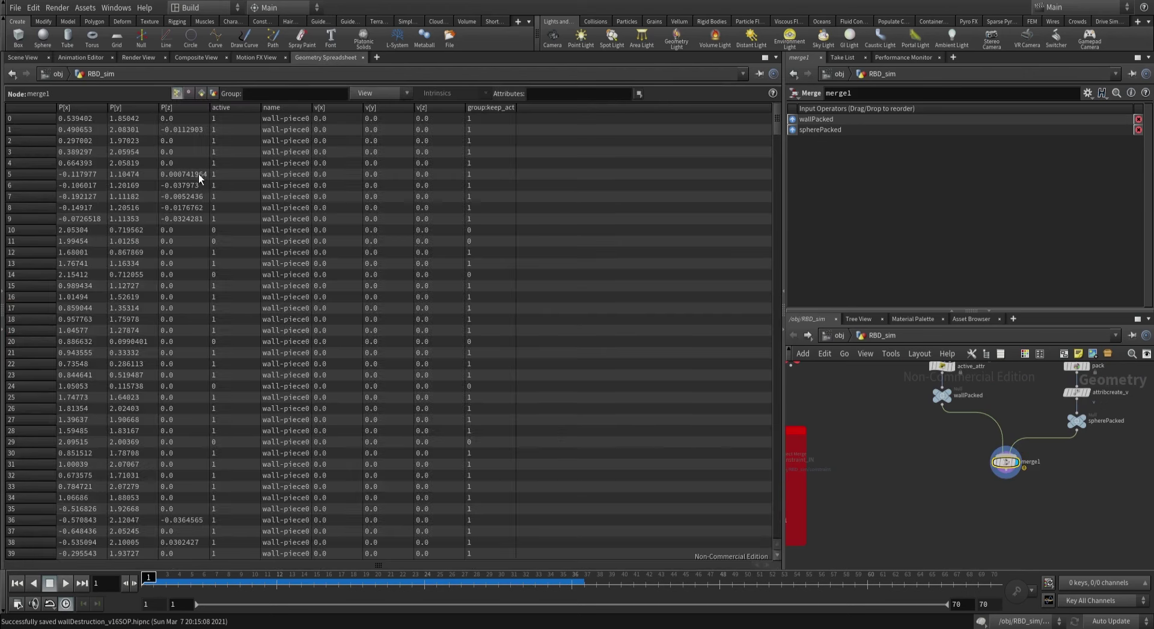
left_click(294, 108)
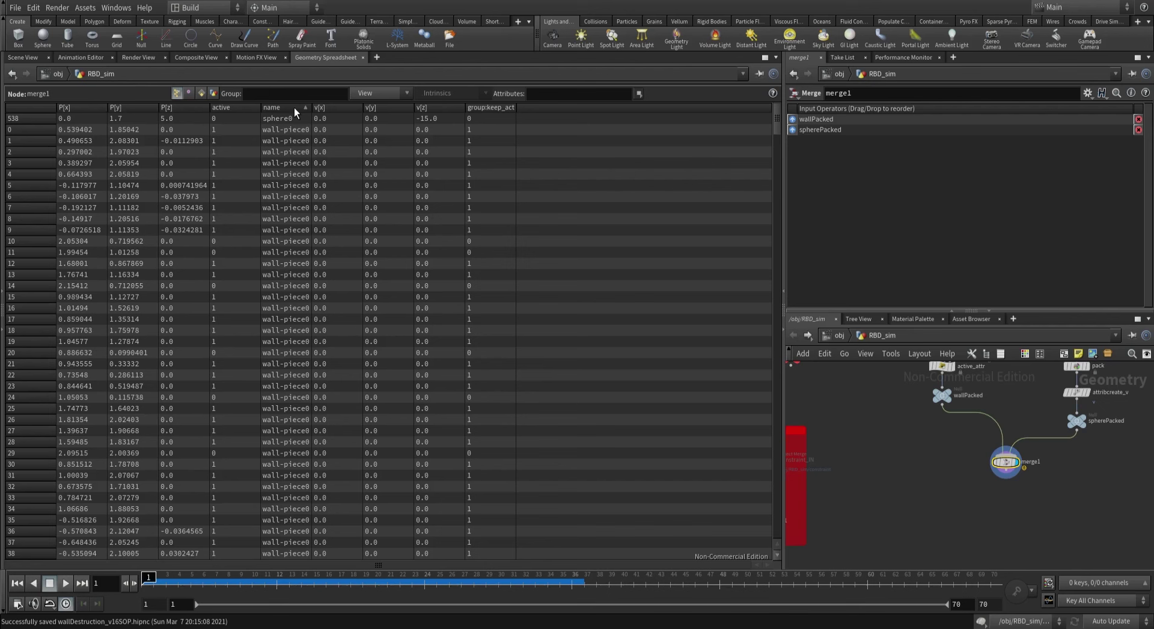
left_click(218, 120)
middle_click_drag(1031, 411, 1021, 487)
left_click(1067, 469)
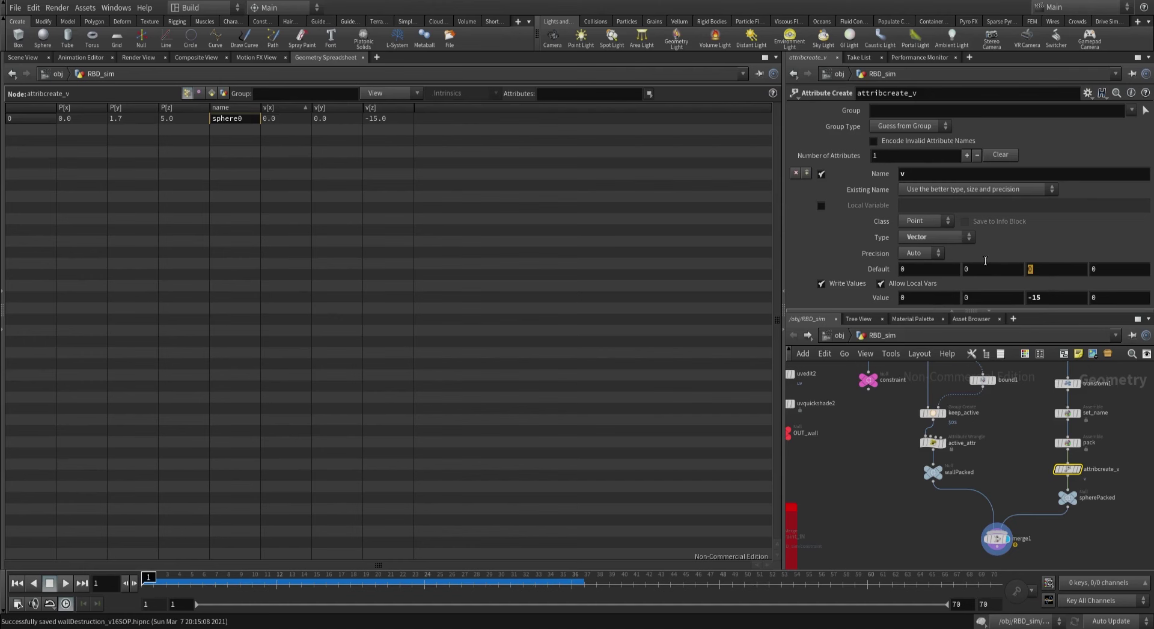
Set attribcreate_v's default Z velocity to 1000.
left_click_drag(947, 504, 1026, 562)
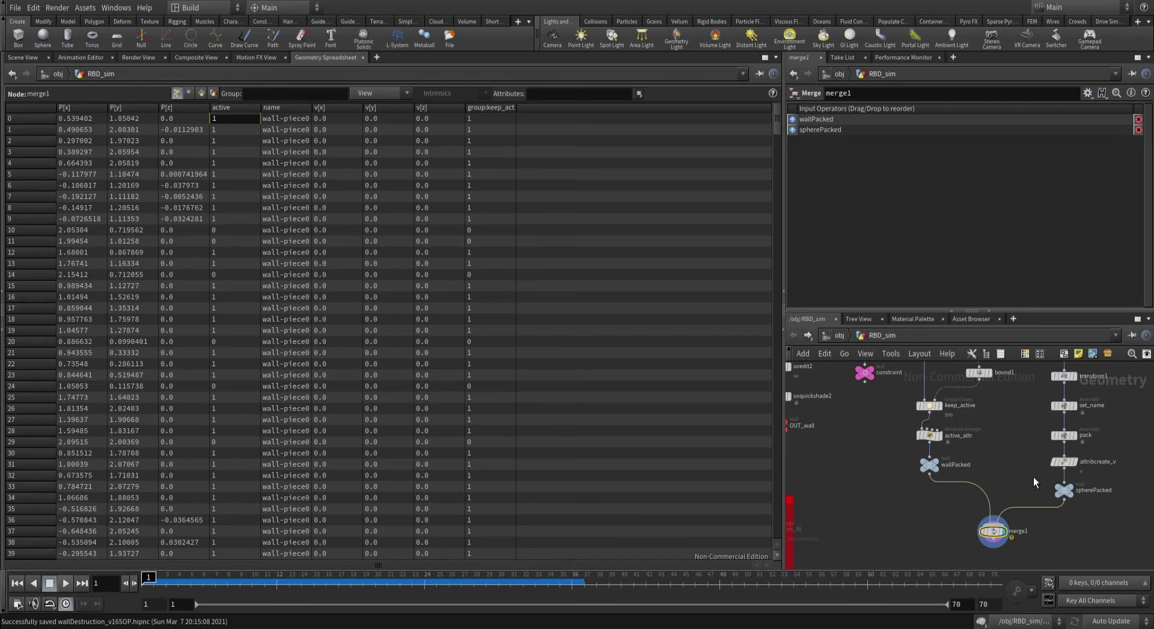
left_click_drag(1017, 446, 1090, 496)
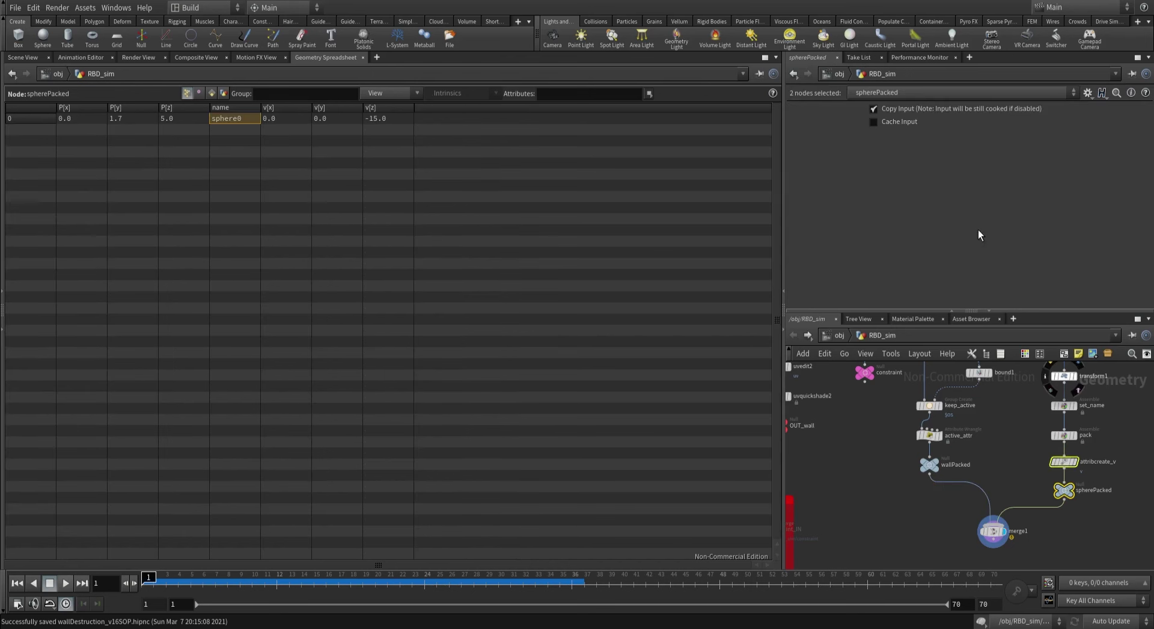
left_click(1058, 461)
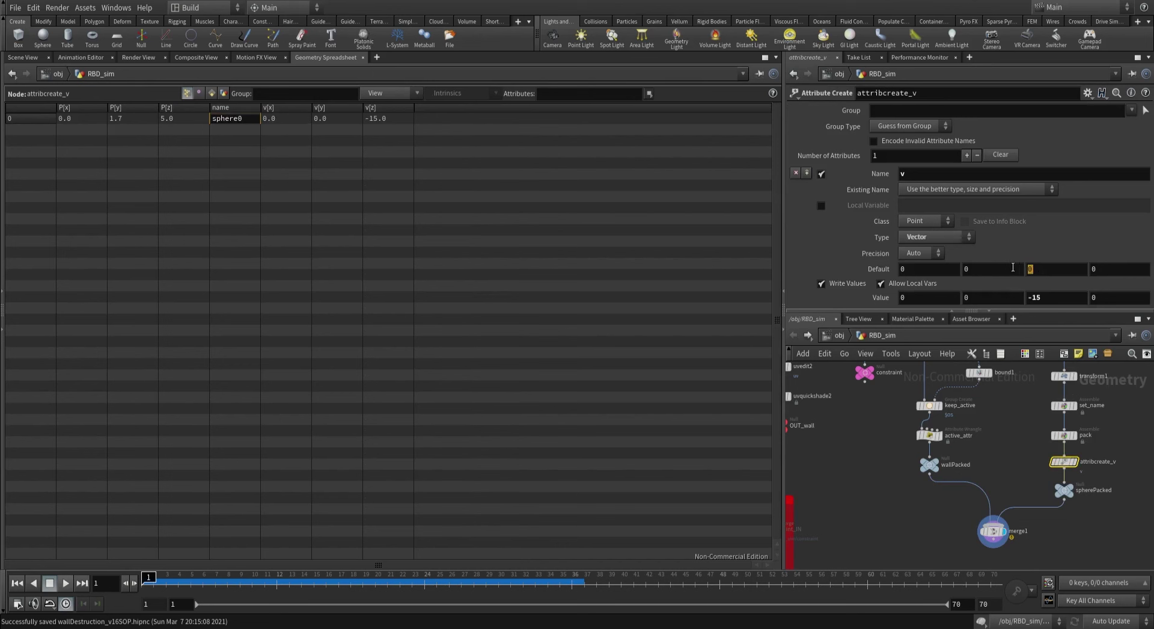
type("00")
key("Return")
Sort merge1's points by v[z] to confirm the wall points show 1000, then delete merge1.
left_click(986, 529)
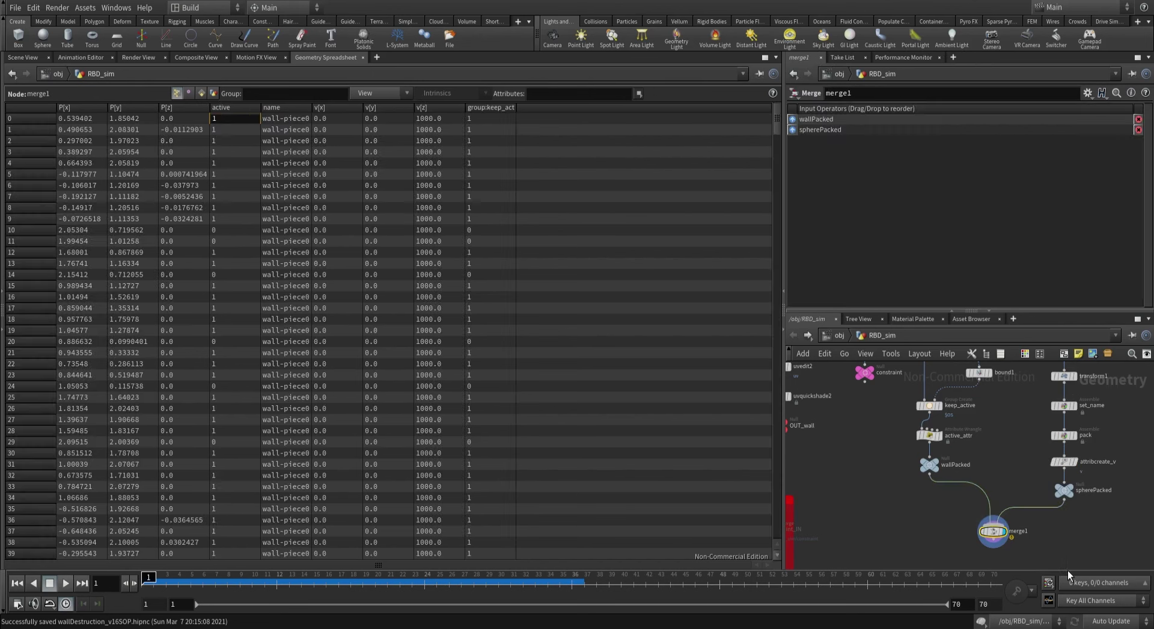
left_click(431, 108)
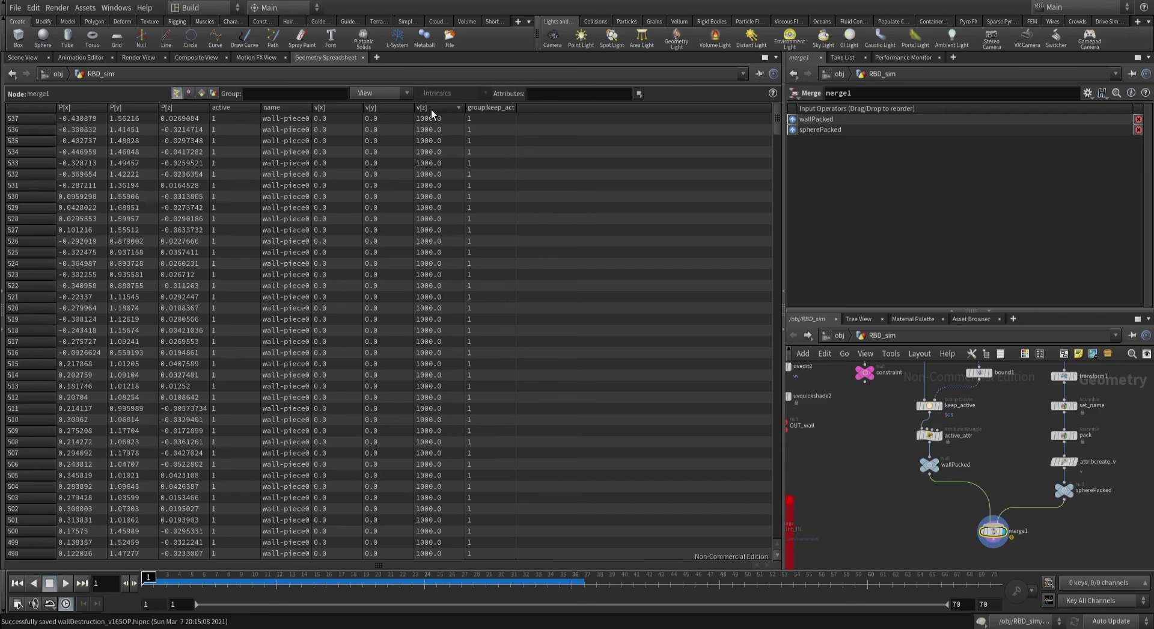
left_click(431, 108)
left_click_drag(430, 130, 129, 376)
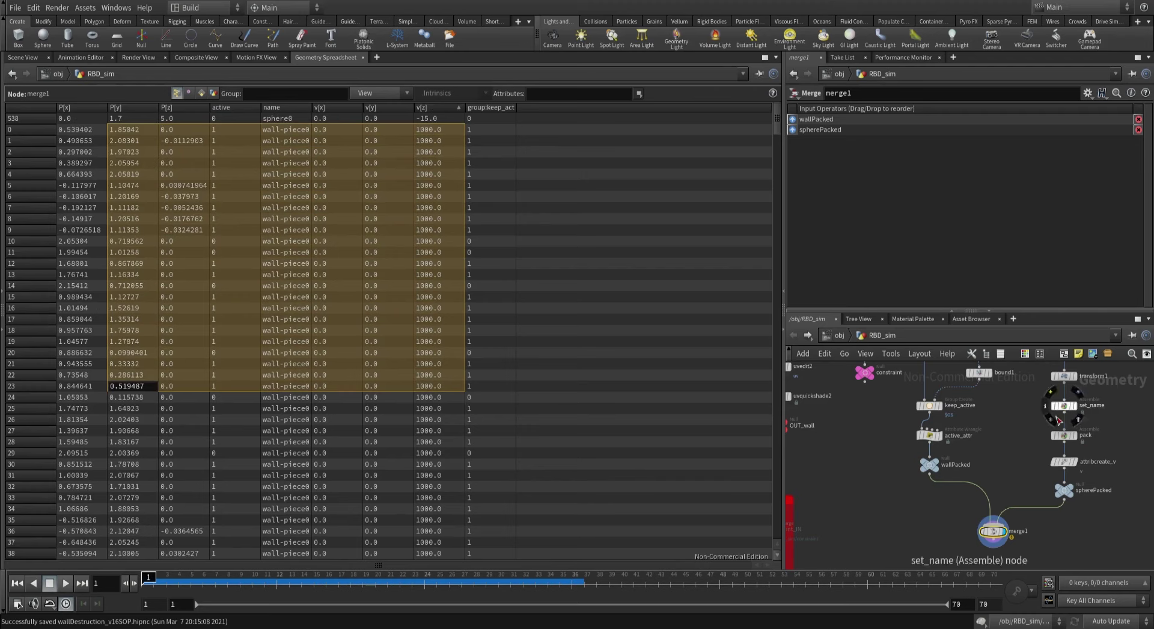
left_click(1064, 461)
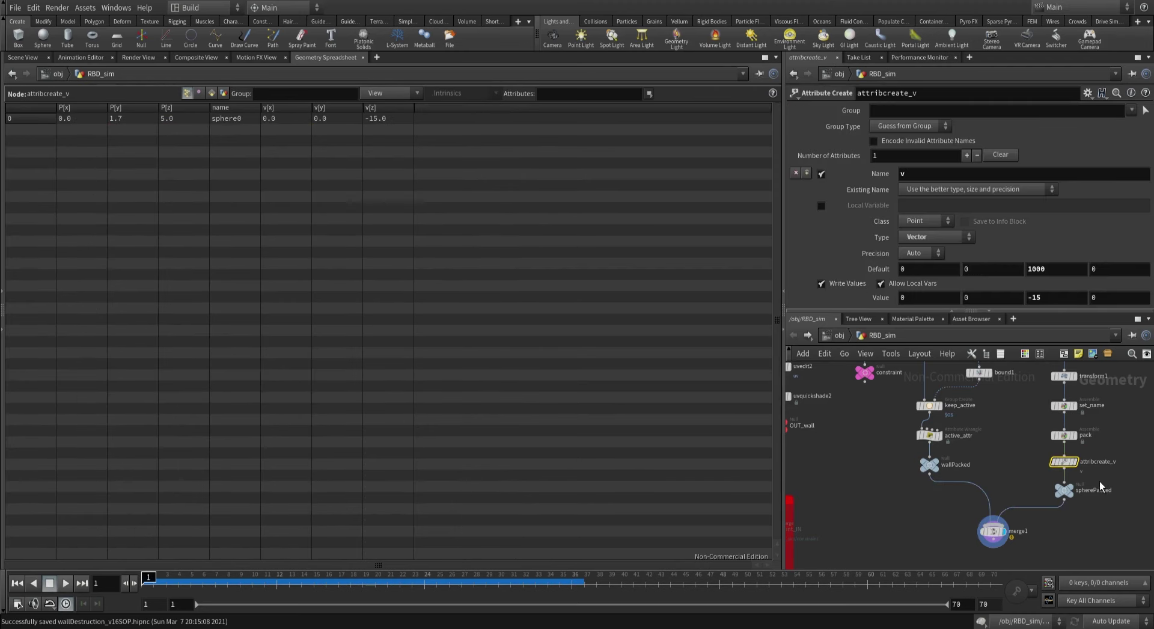
left_click(929, 435)
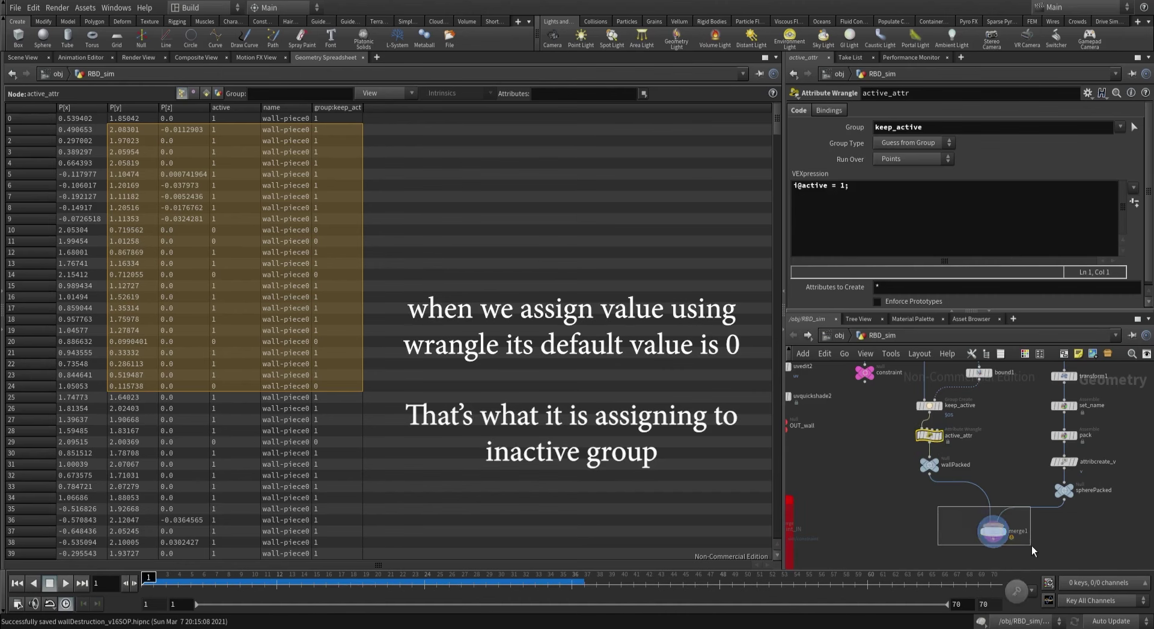
left_click(998, 532)
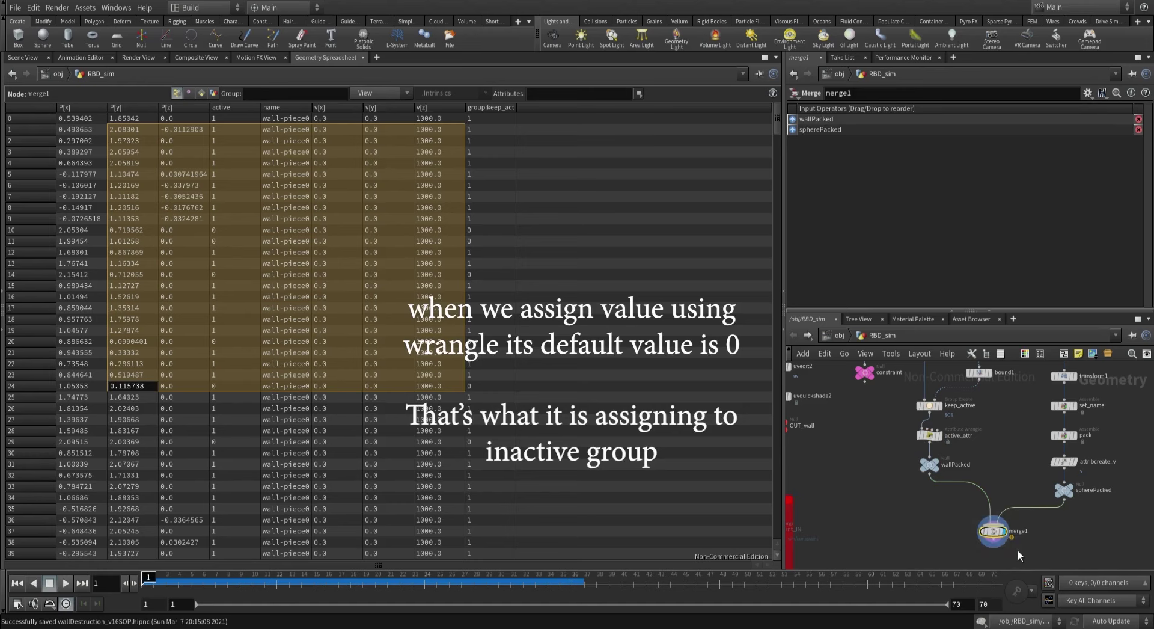
key("Delete")
middle_click_drag(1025, 475, 991, 467)
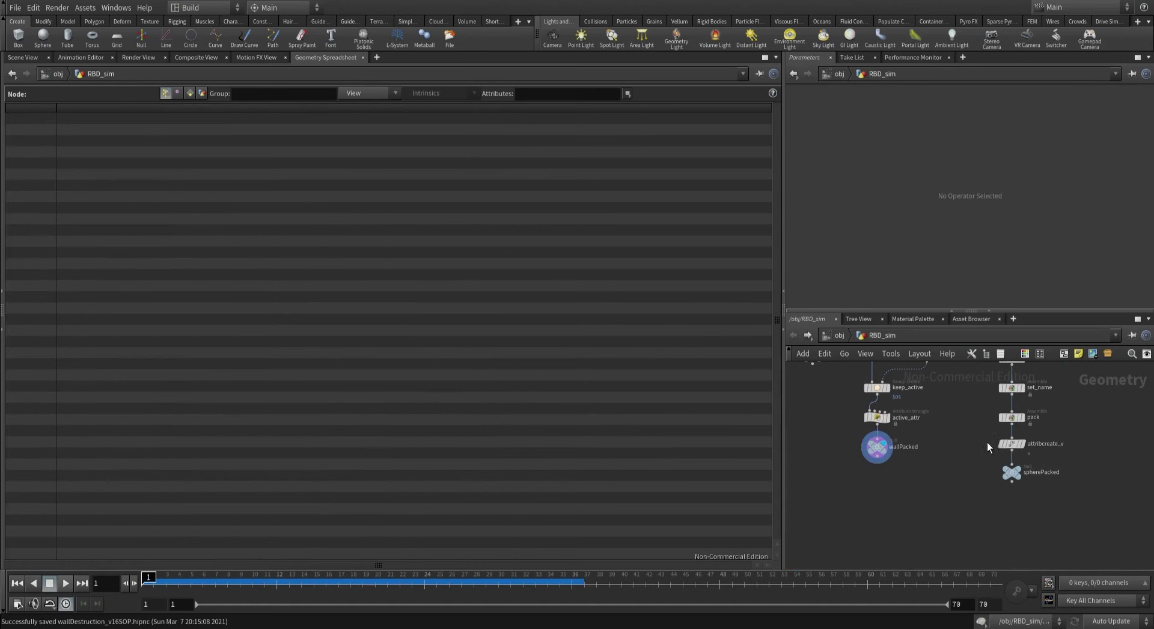
left_click_drag(978, 437, 1033, 456)
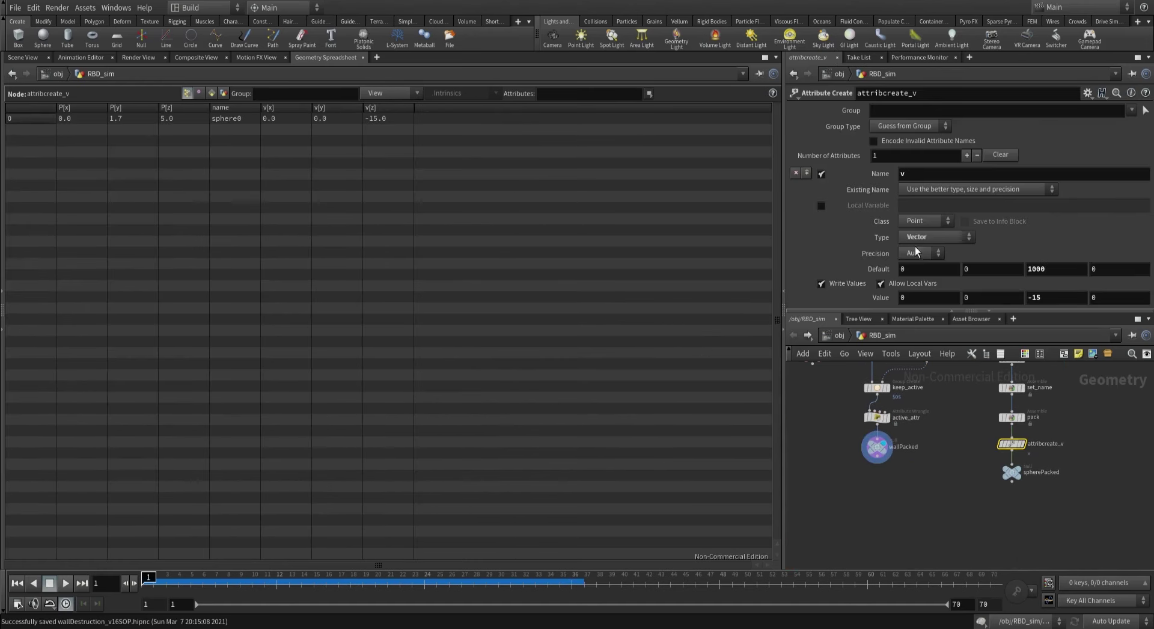
Give attribcreate_v a second attribute, 'active', of type Integer with value 1.
left_click(967, 156)
scroll(913, 241, "down", 5)
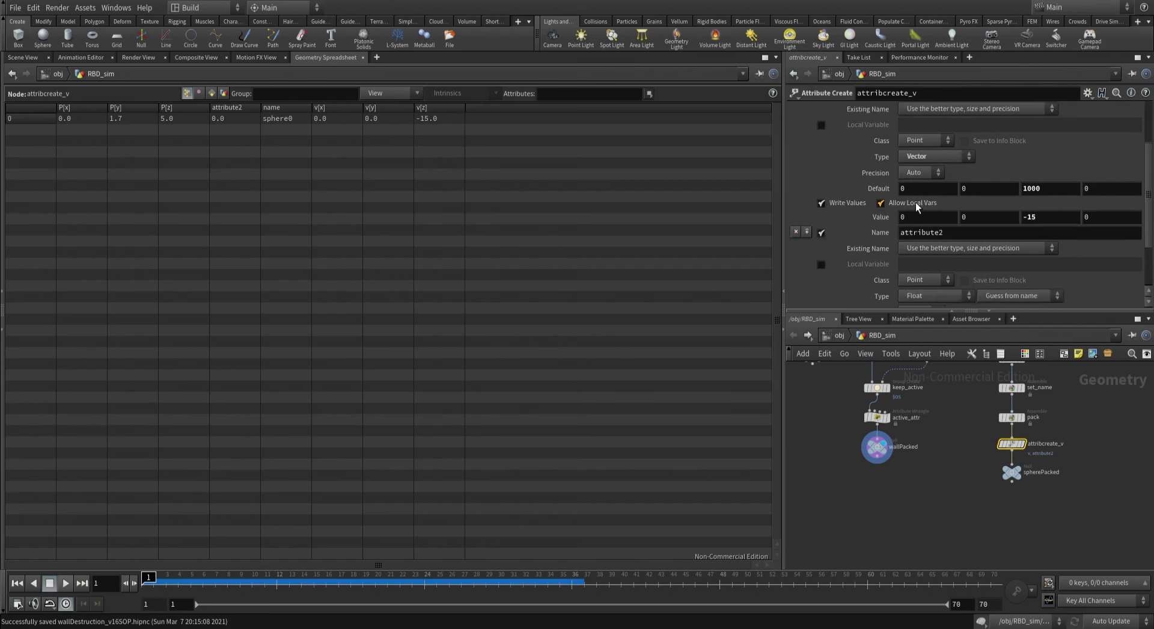
double_click(944, 158)
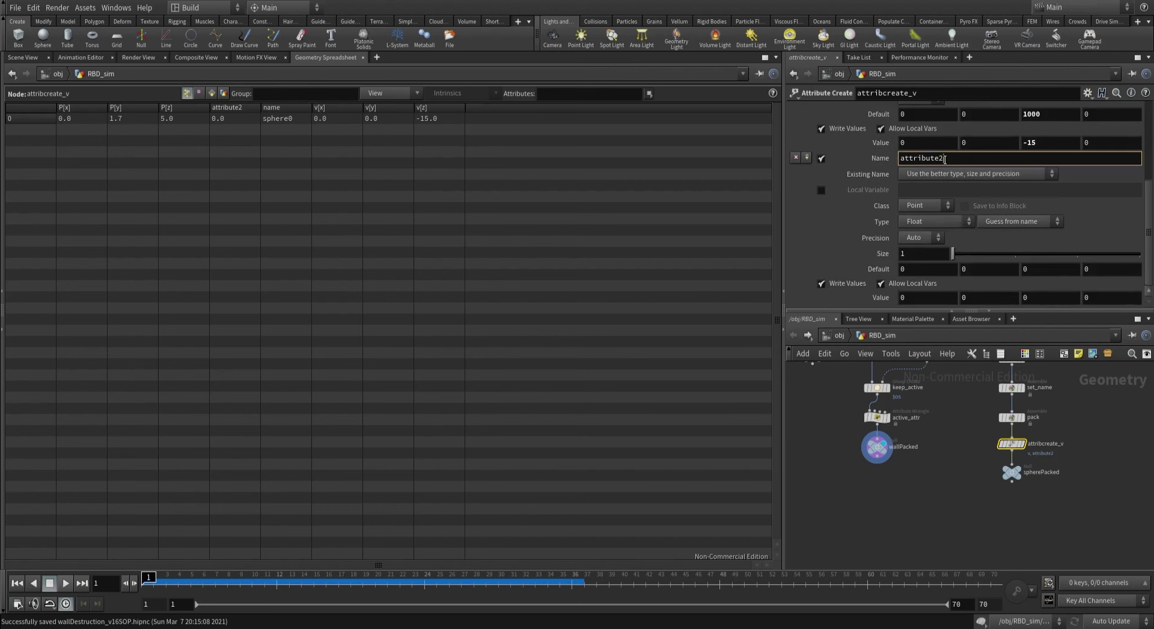
type("active")
key("Return")
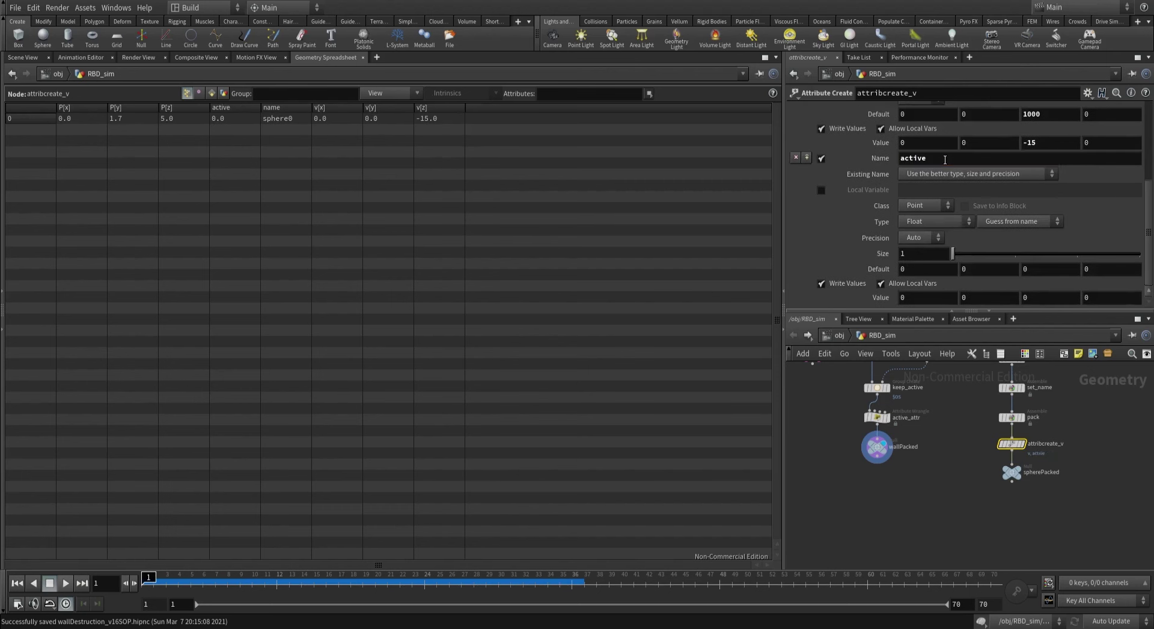
left_click(909, 223)
left_click(912, 236)
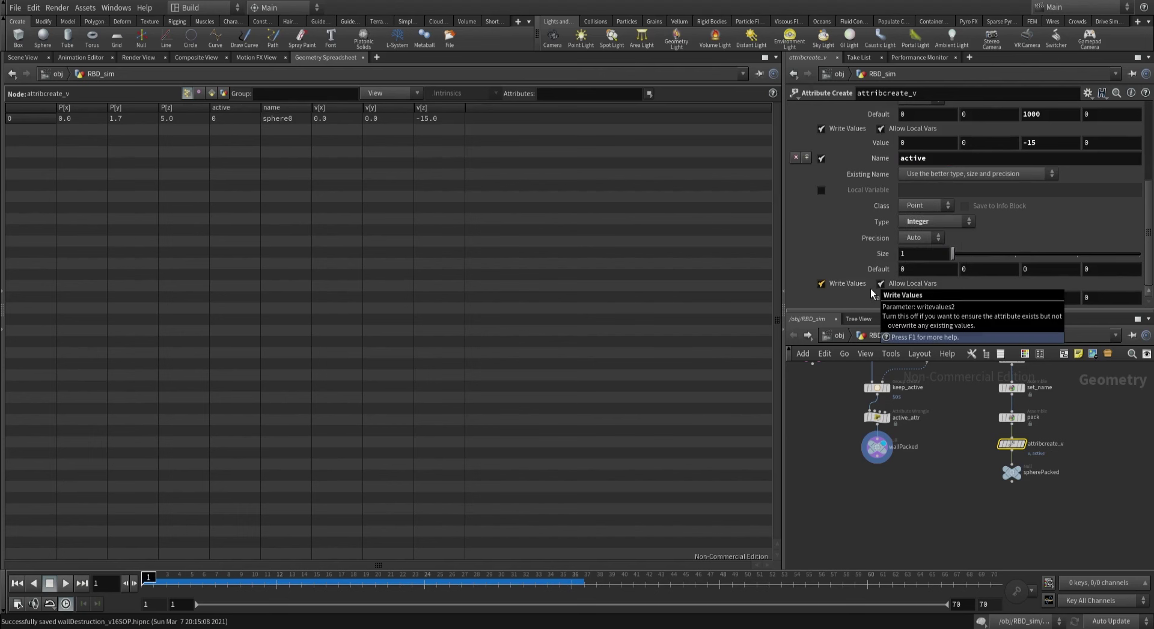
type("1")
key("Return")
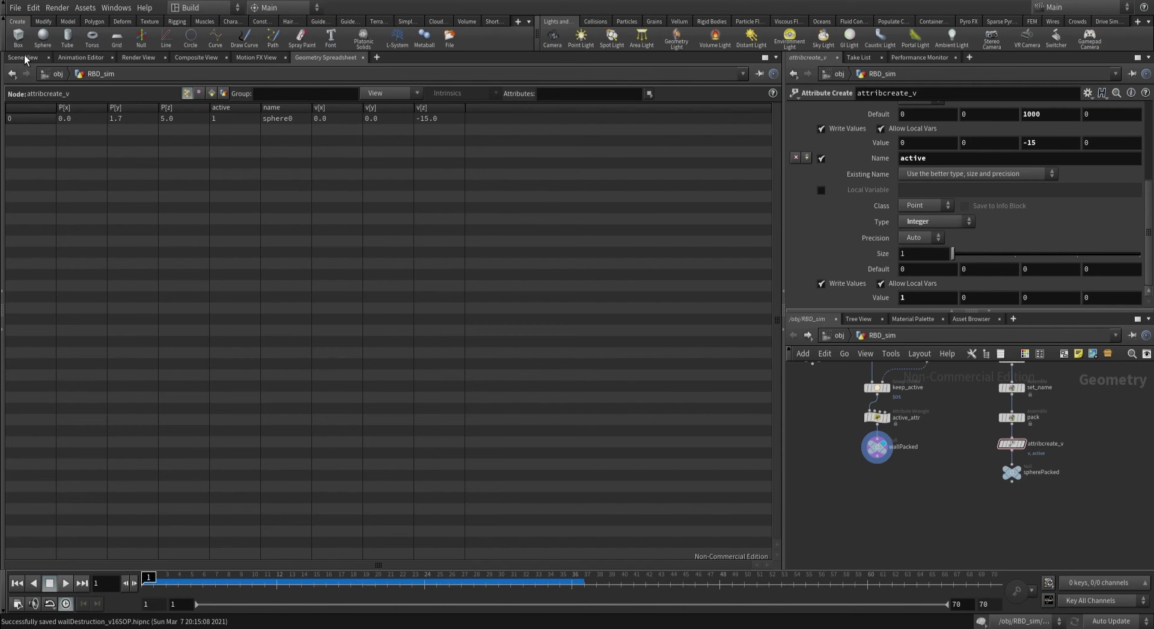
left_click(24, 57)
middle_click_drag(851, 447, 1000, 459)
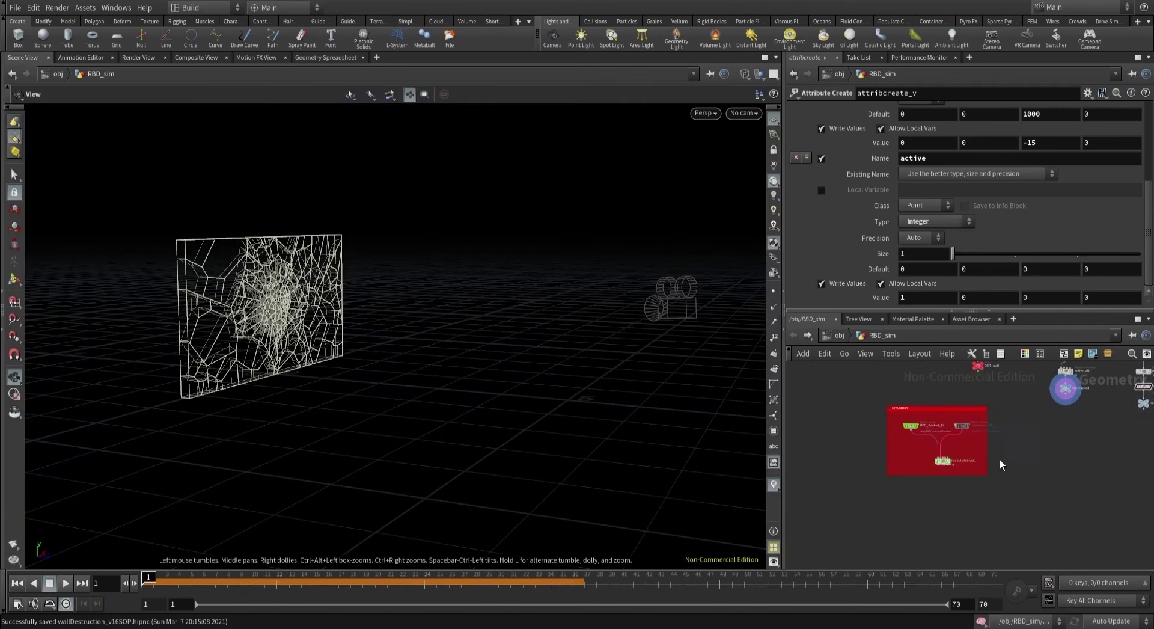
Select rbdbulletsolver1, play the simulation briefly, and stop back at frame 1.
scroll(1000, 459, "up", 5)
left_click(947, 478)
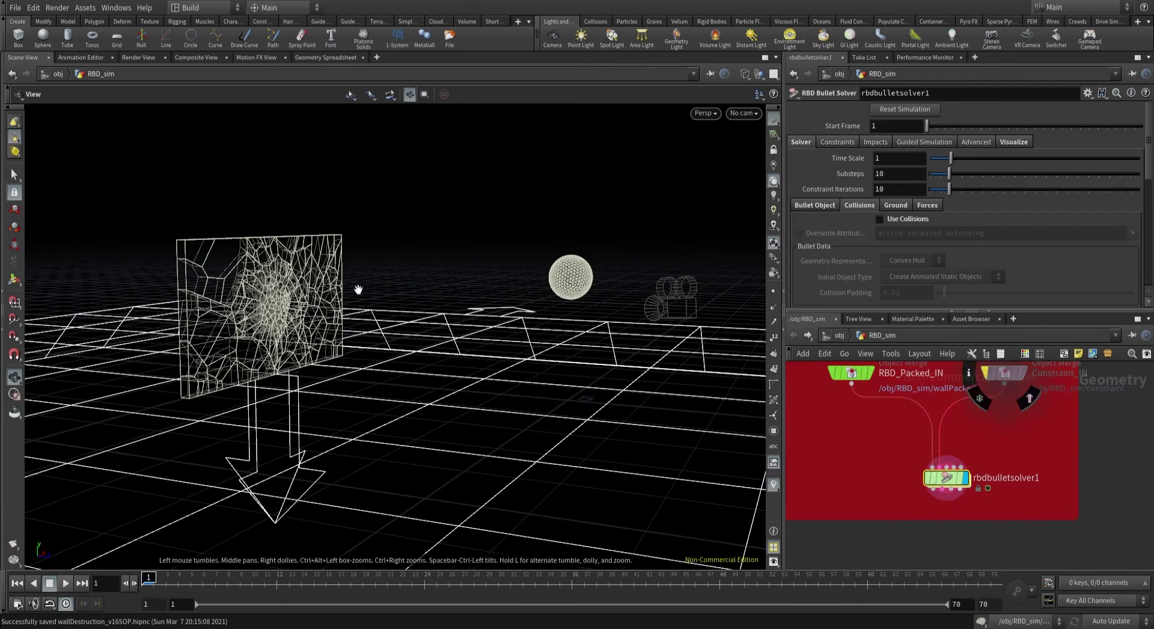
left_click(66, 582)
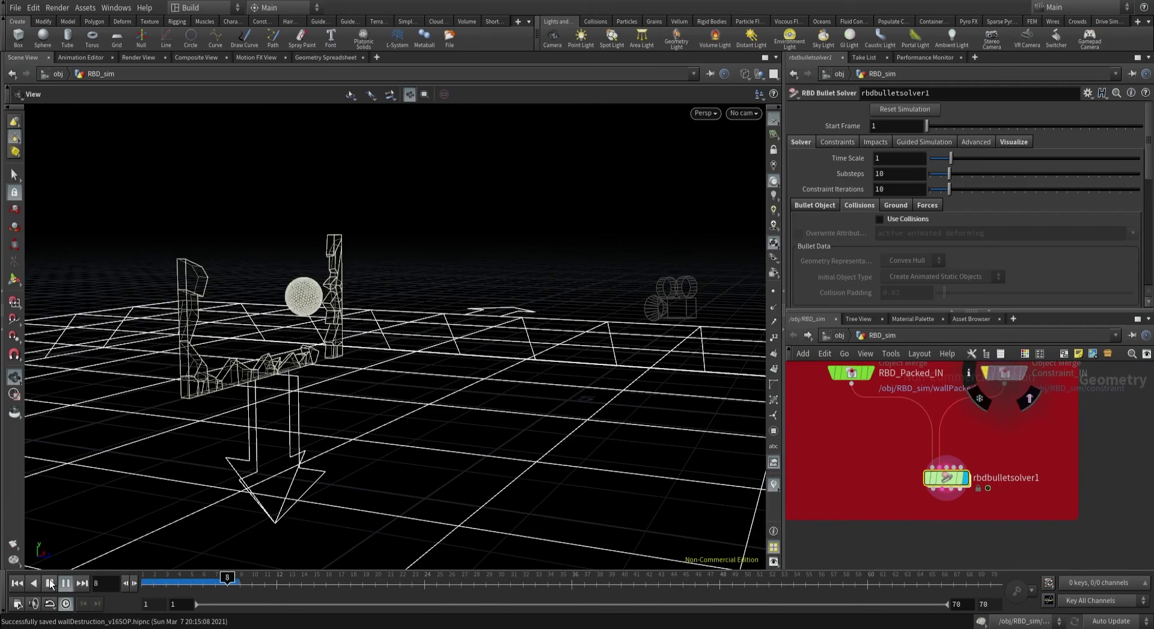
left_click(50, 582)
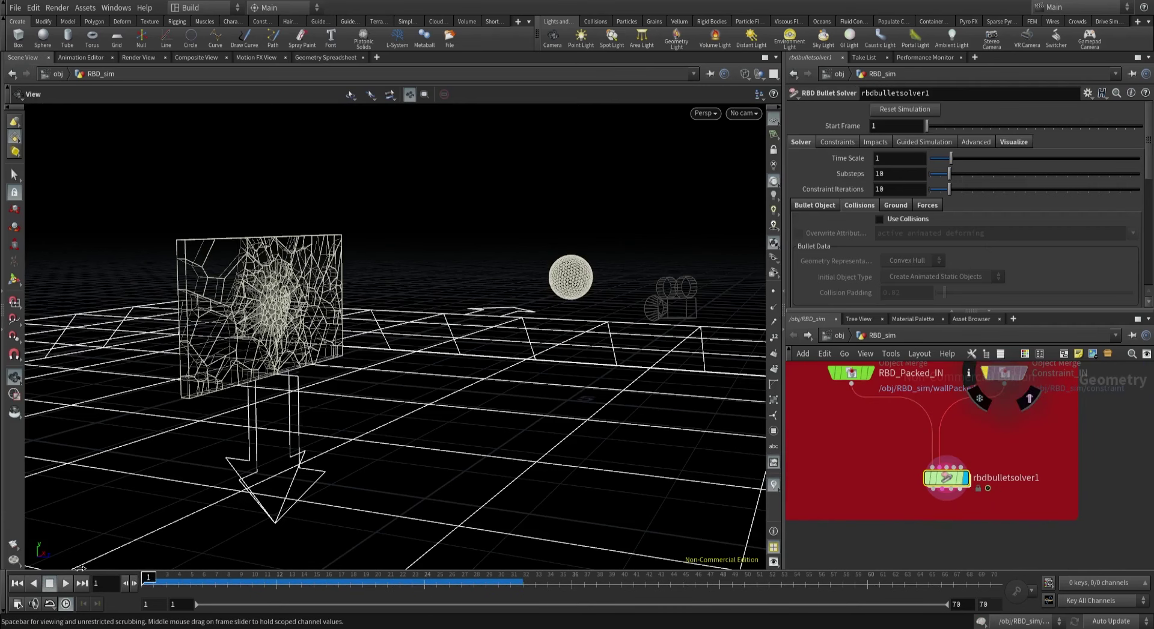
Reset attribcreate_v's default Z velocity from 1000 back to 0.
scroll(867, 508, "down", 8)
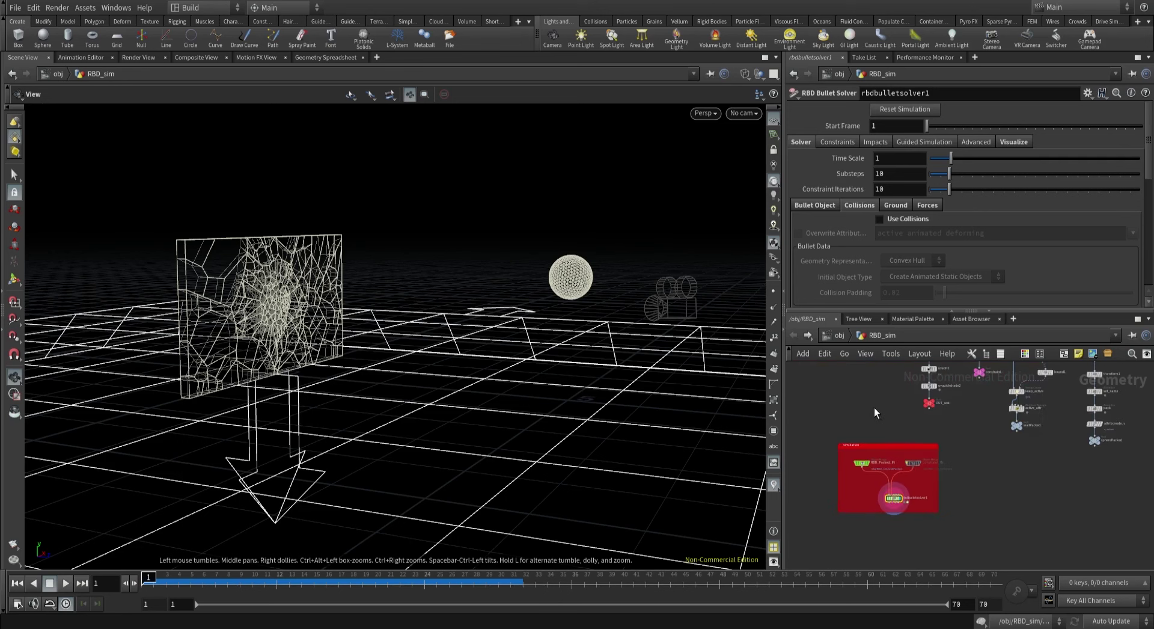
middle_click_drag(874, 407, 872, 447)
left_click(1093, 464)
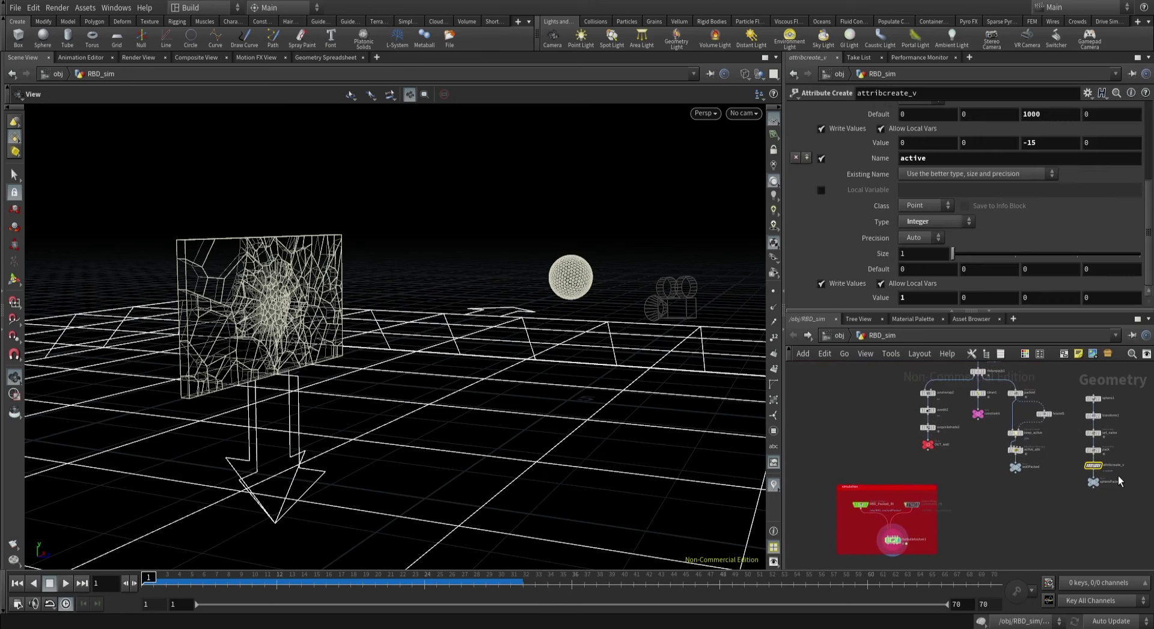
double_click(1039, 113)
key("BackSpace")
key("Return")
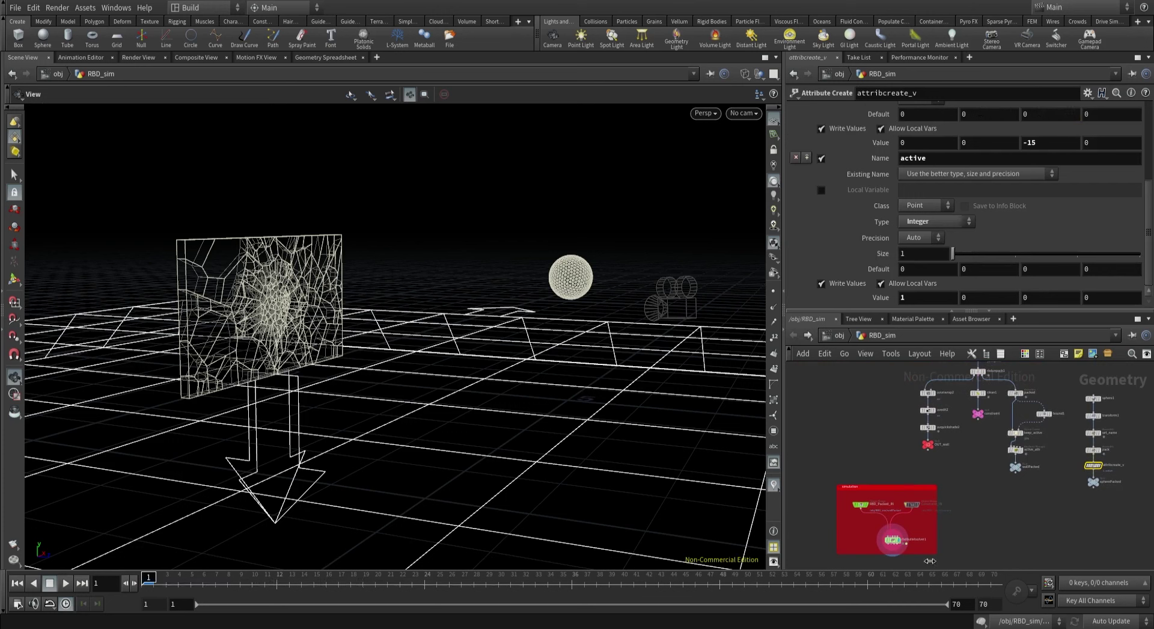
Replay the bullet solver simulation to watch the sphere smash through the glued wall.
left_click(892, 539)
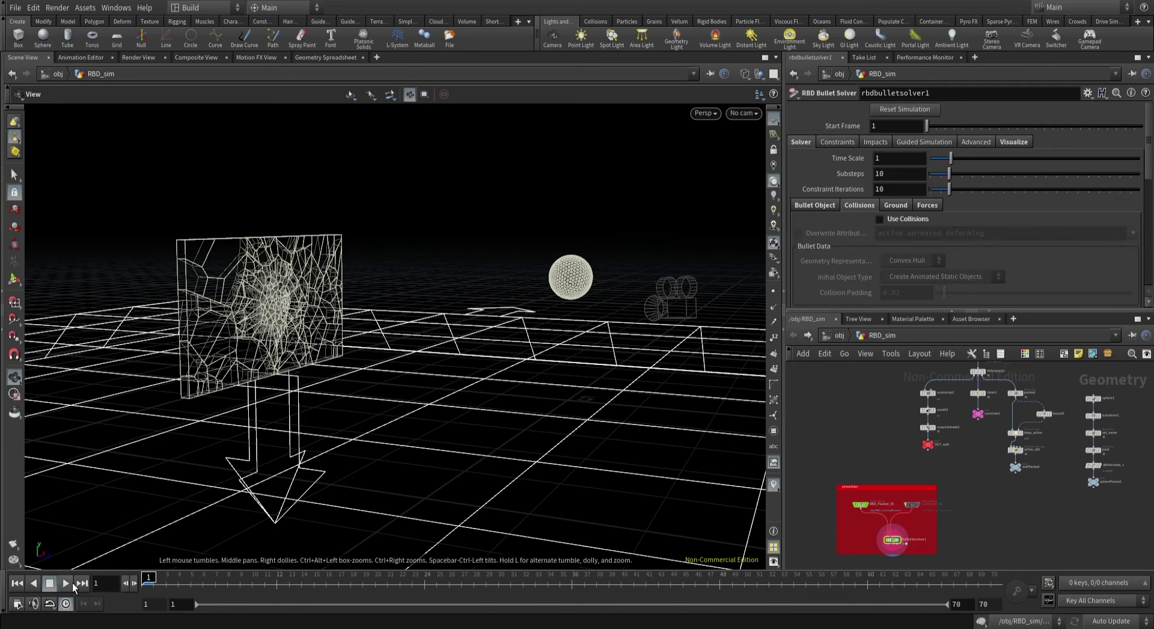
left_click(65, 583)
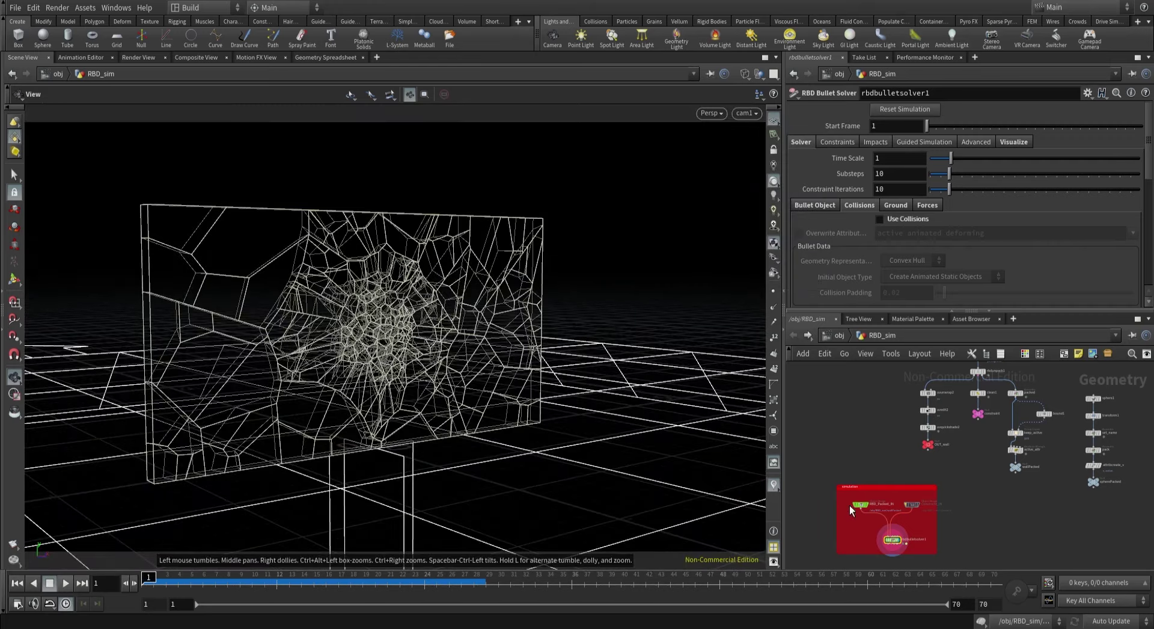
scroll(889, 506, "up", 5)
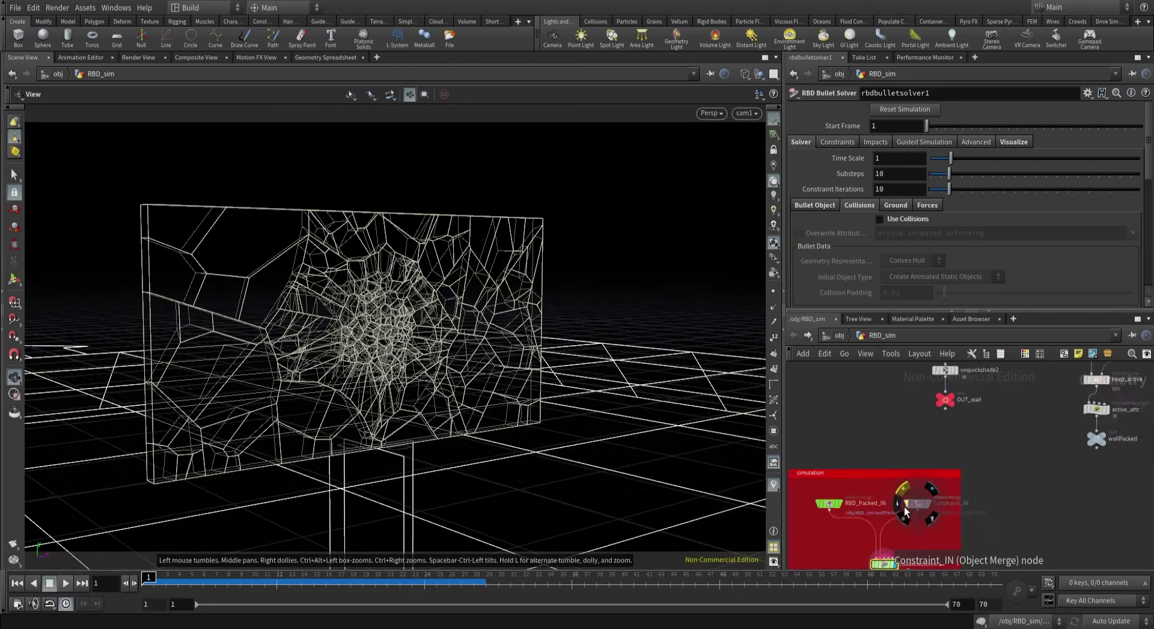
key("h")
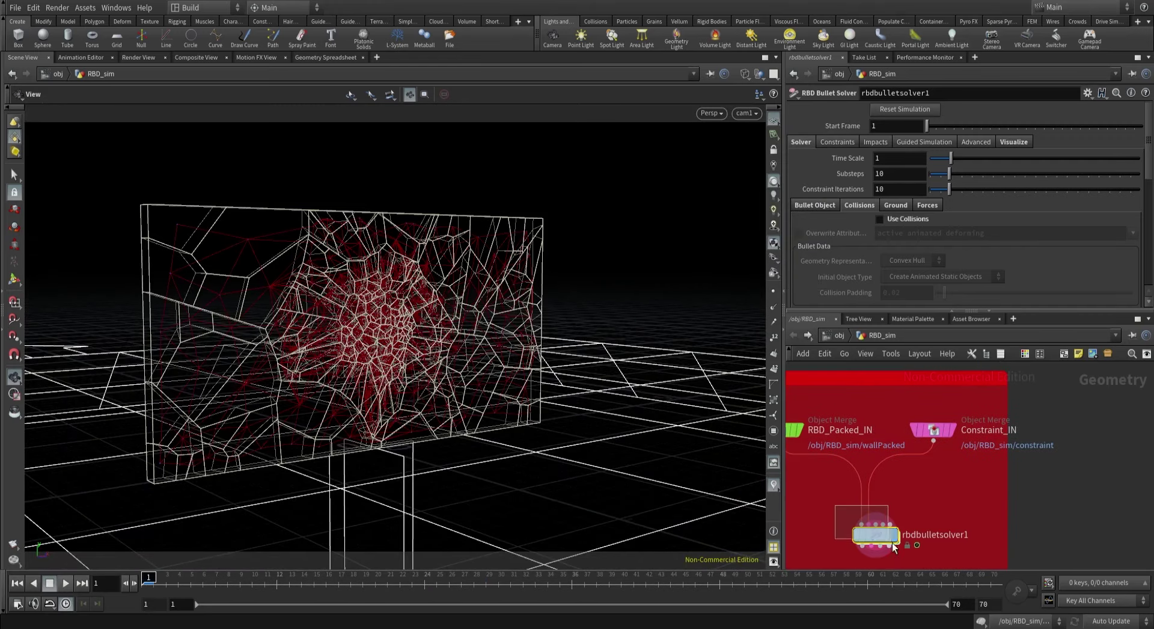
left_click_drag(892, 542, 893, 543)
left_click(65, 582)
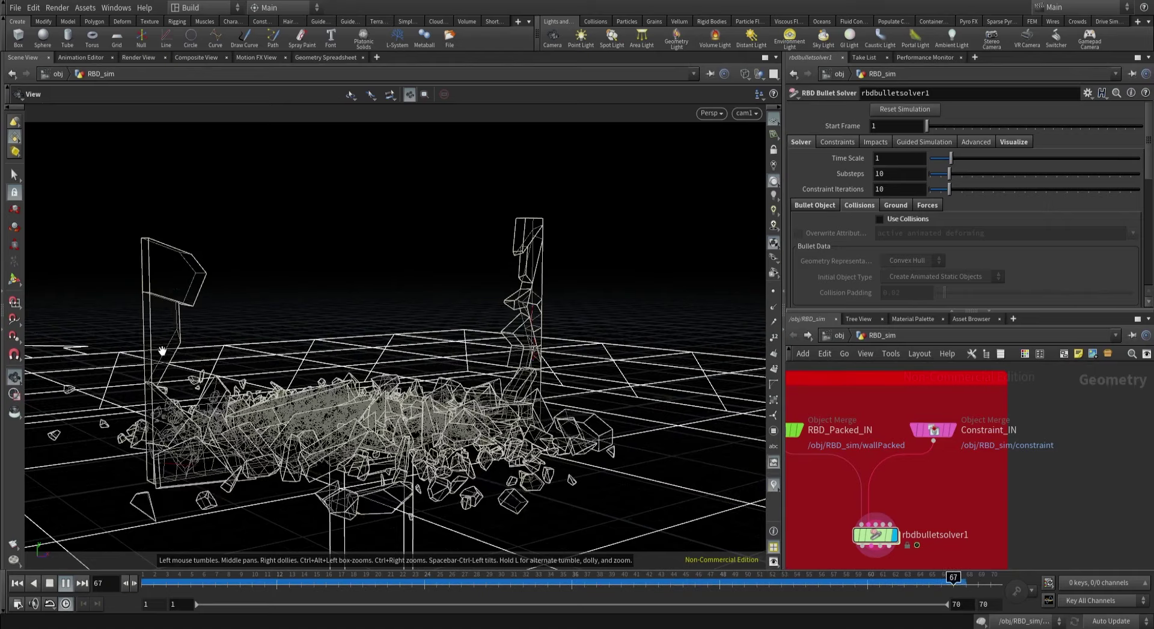
Set the glue Strength to 50, Half-Life to .1 and Propagation Iterations to 20.
key("w")
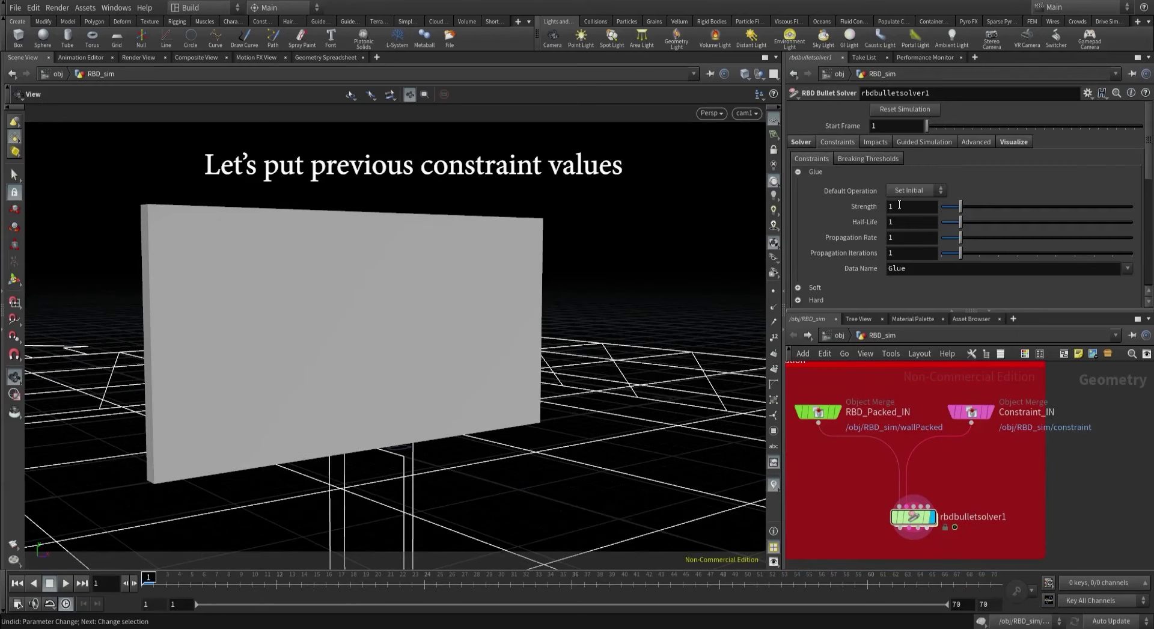
type("50")
key("Return")
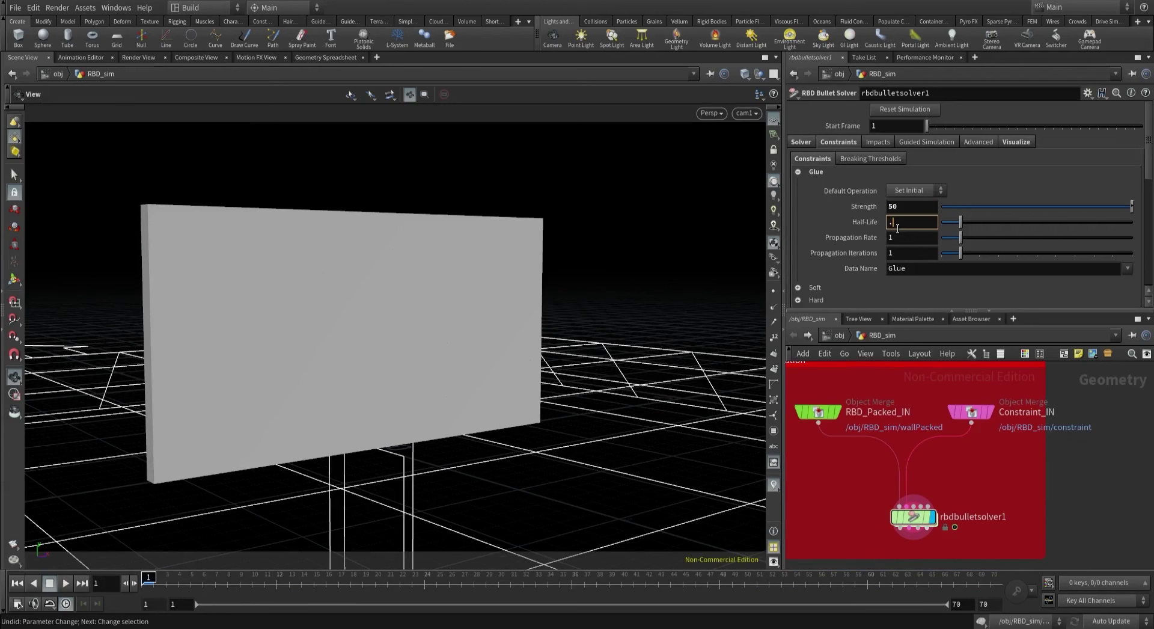
key("Return")
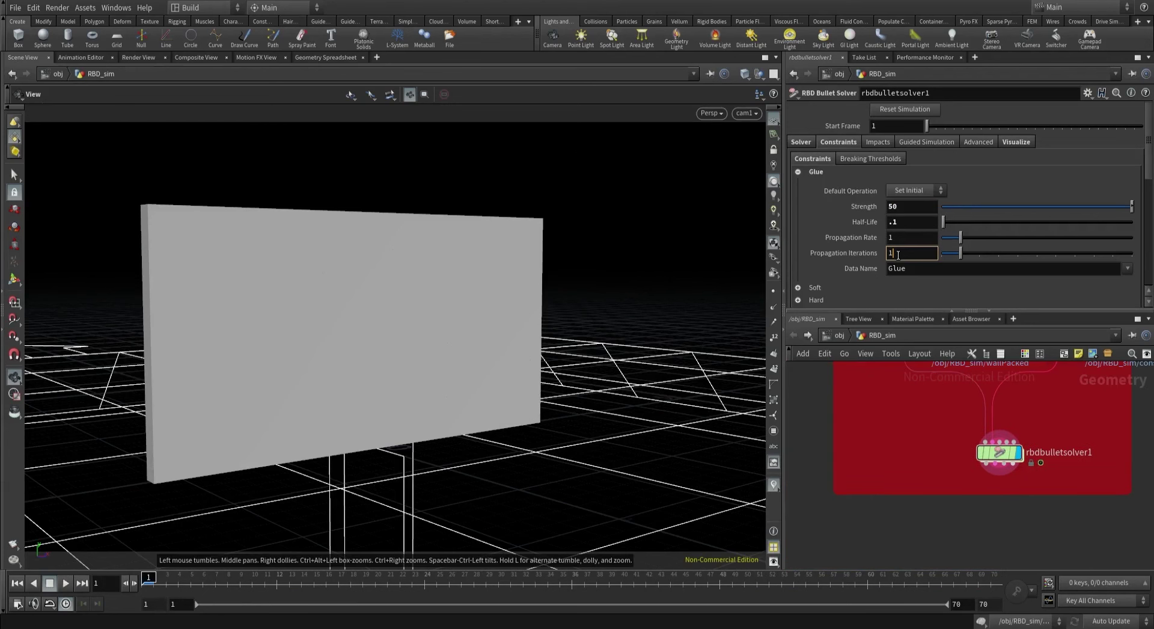
type("0")
key("Return")
Replay the simulation with the new glue values, then reset to frame 1 in wireframe.
left_click(66, 583)
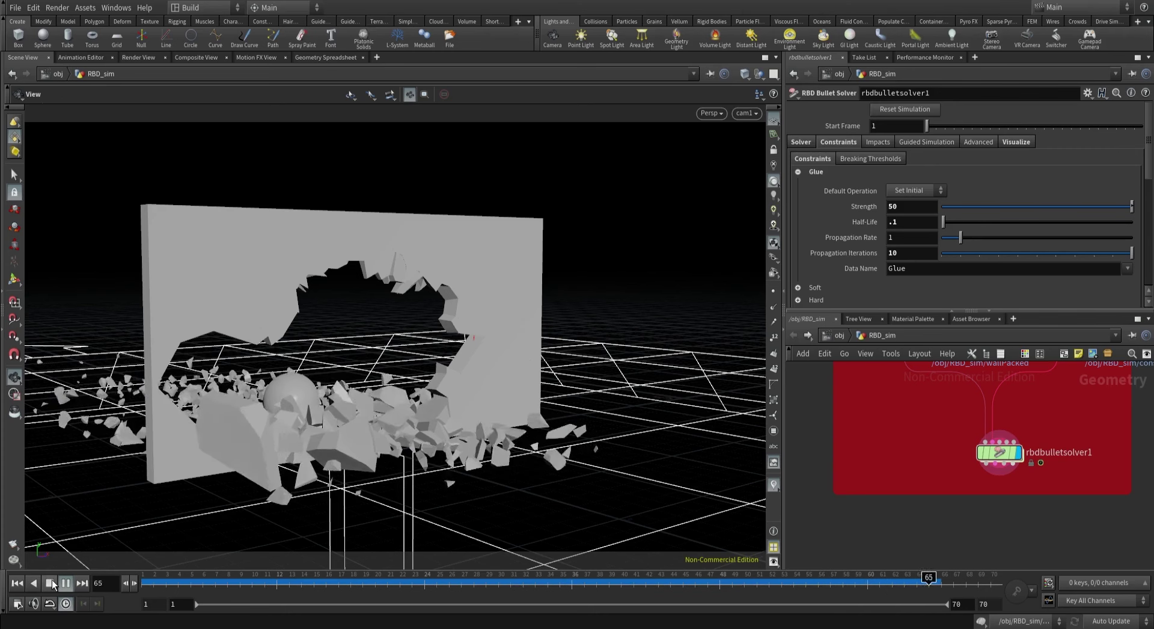
left_click(50, 583)
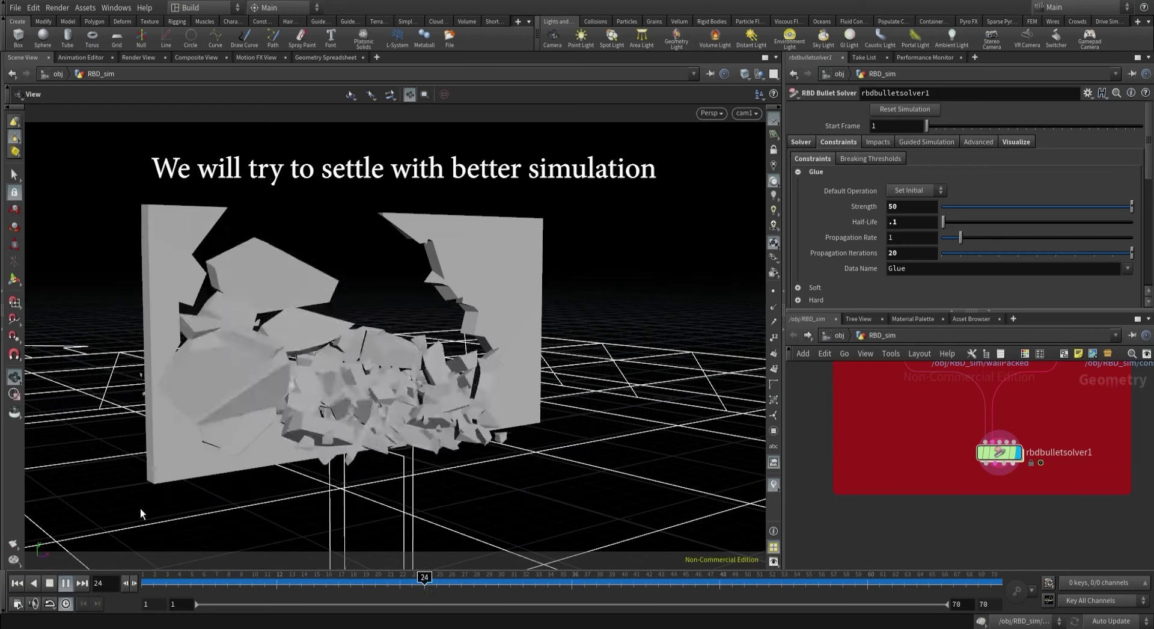
key("w")
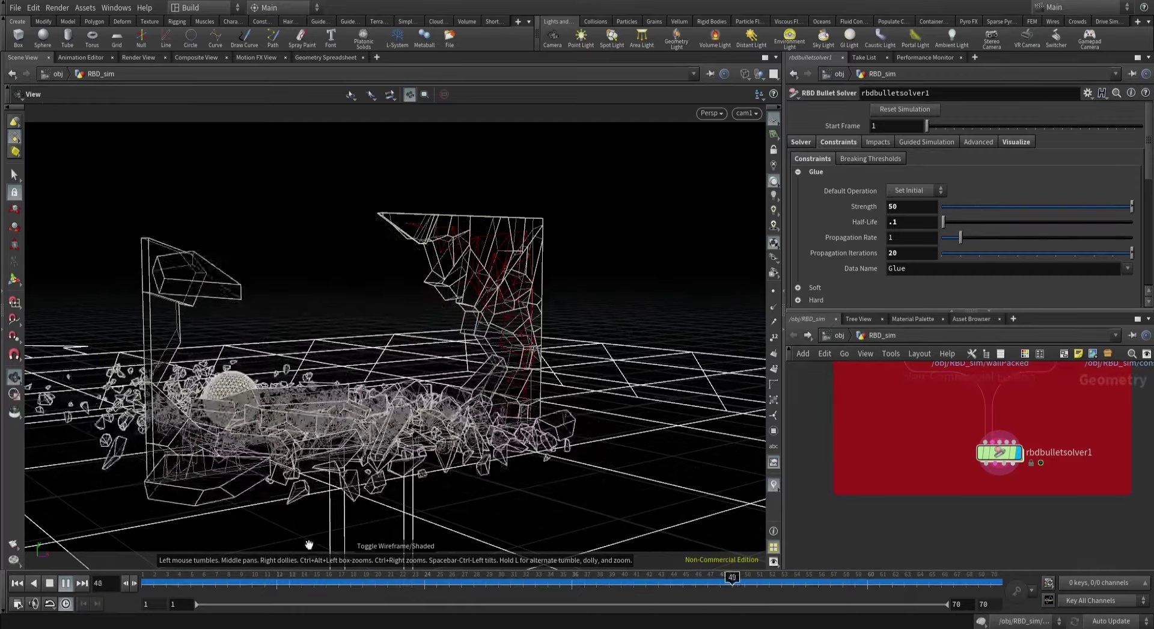
key("ctrl+Up")
scroll(1081, 390, "down", 3)
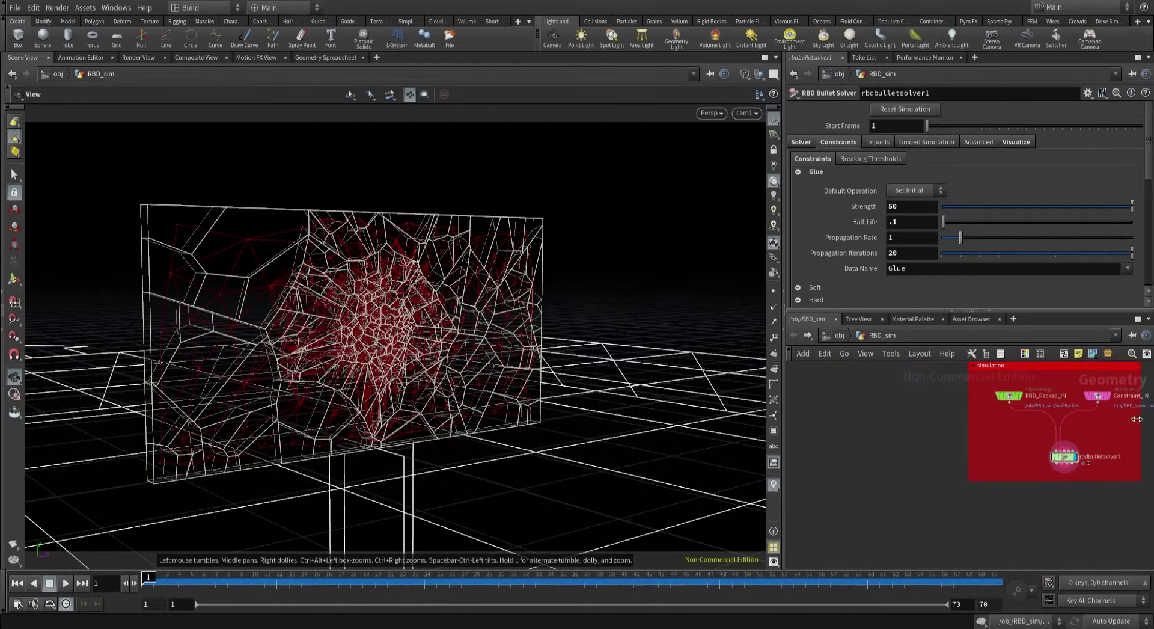
middle_click_drag(1082, 391, 936, 471)
Show keep_active's group on the wall, tidy the nodes, and duplicate keep_active as keep_active1.
left_click(938, 458)
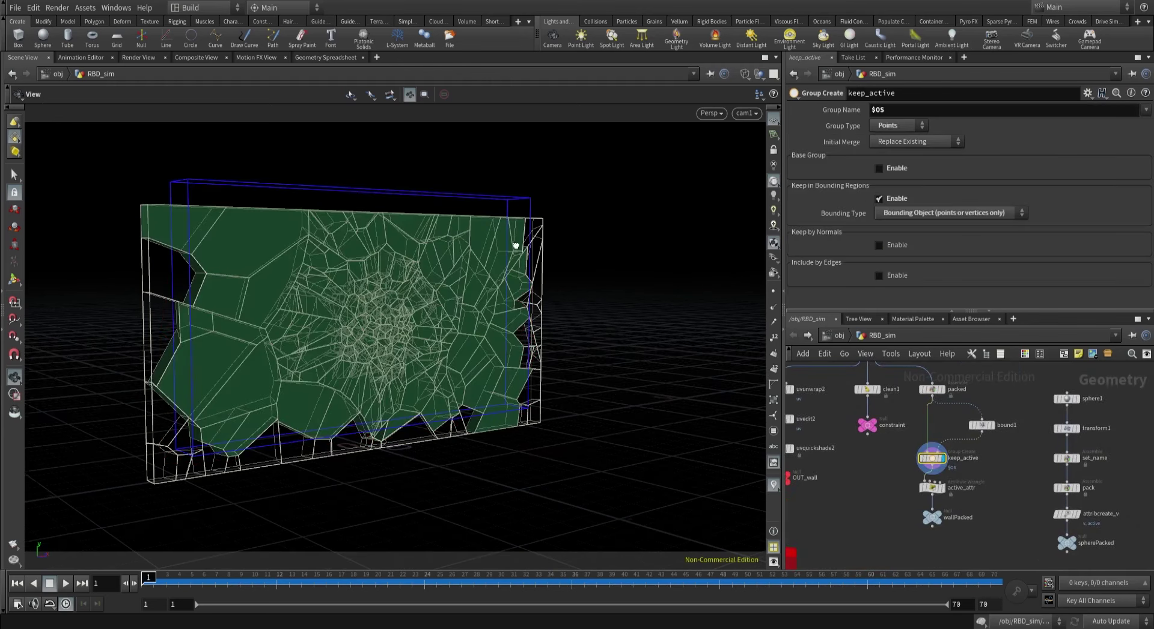
left_click_drag(516, 245, 443, 244)
right_click_drag(443, 245, 615, 291)
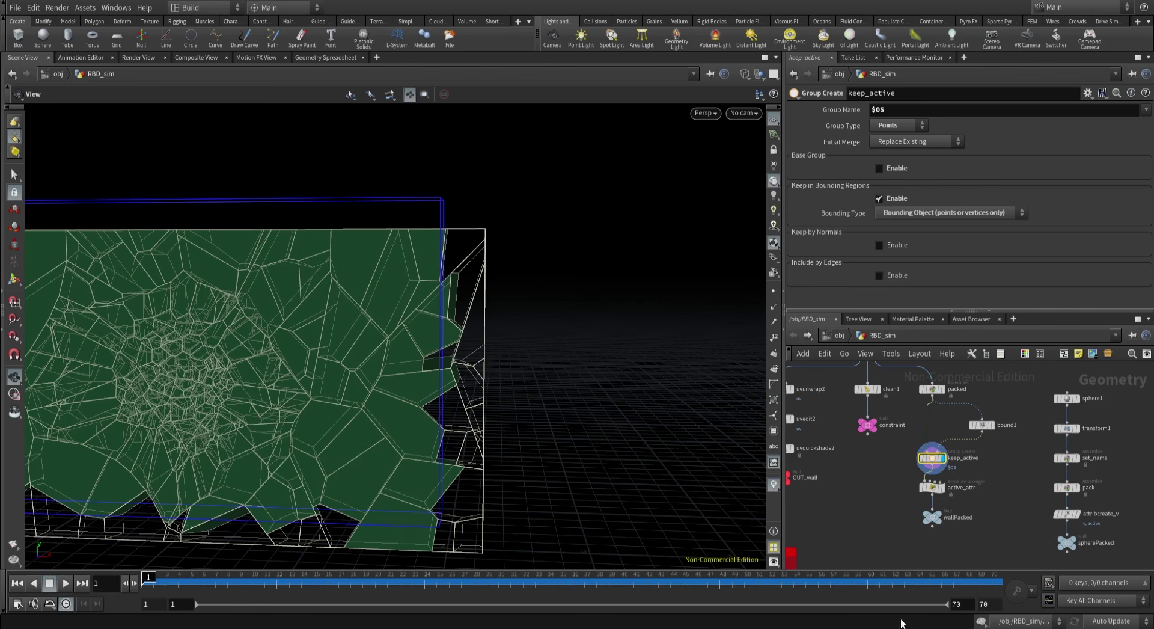
middle_click_drag(915, 501, 899, 440)
left_click_drag(899, 440, 921, 481)
left_click(934, 435)
middle_click_drag(935, 435, 934, 468)
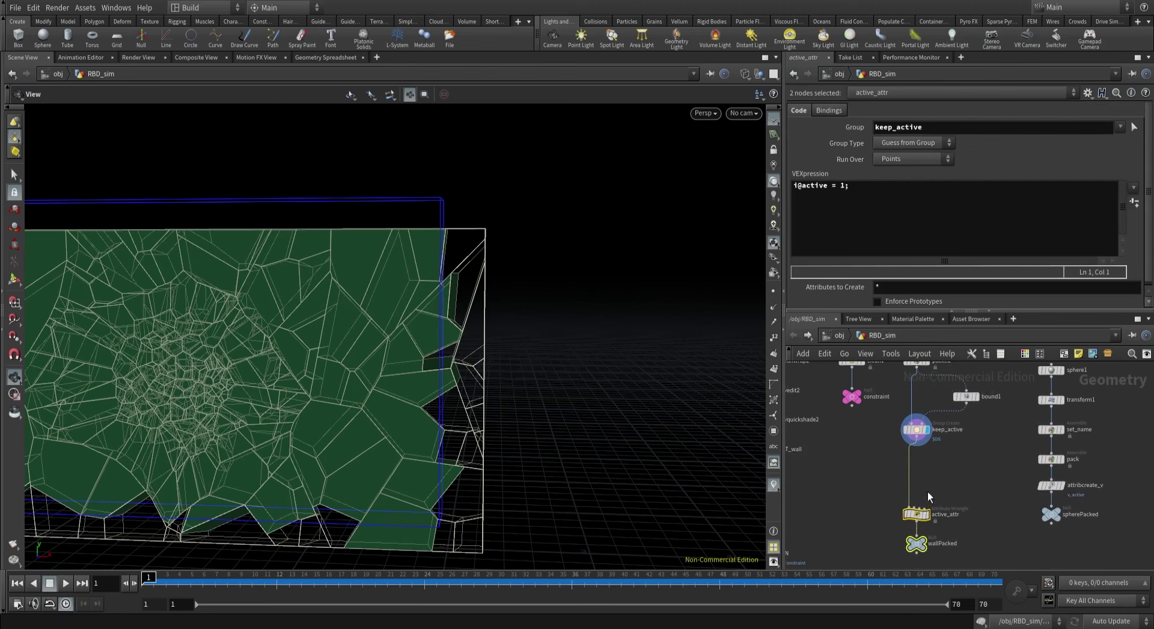
left_click(918, 430)
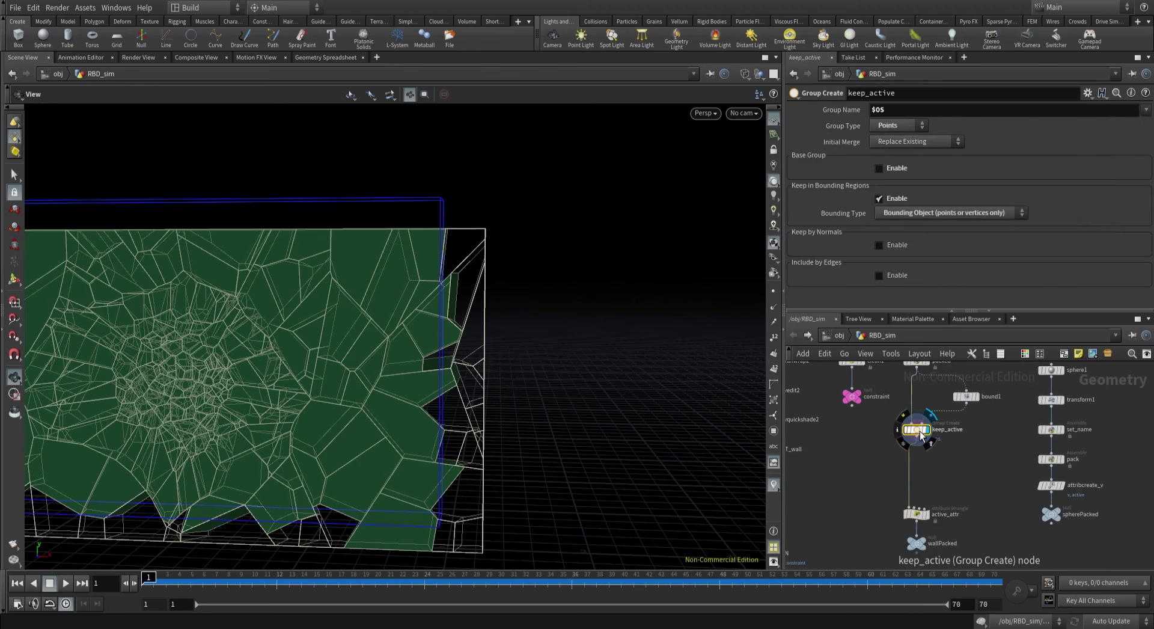
left_click_drag(921, 433, 859, 499, "alt")
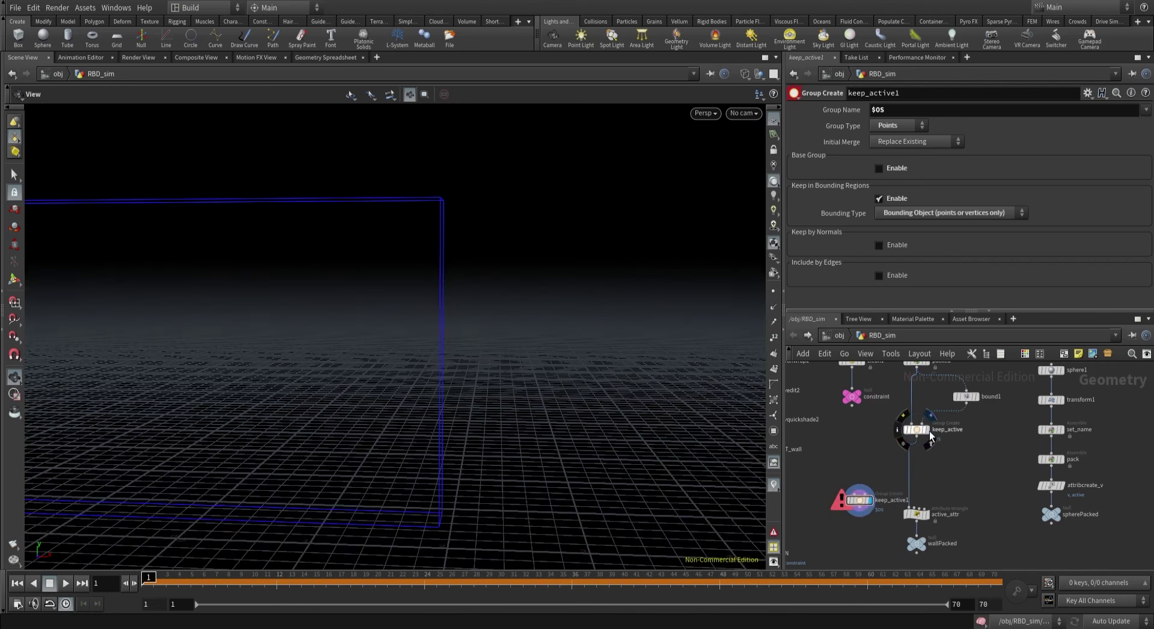
left_click(929, 433)
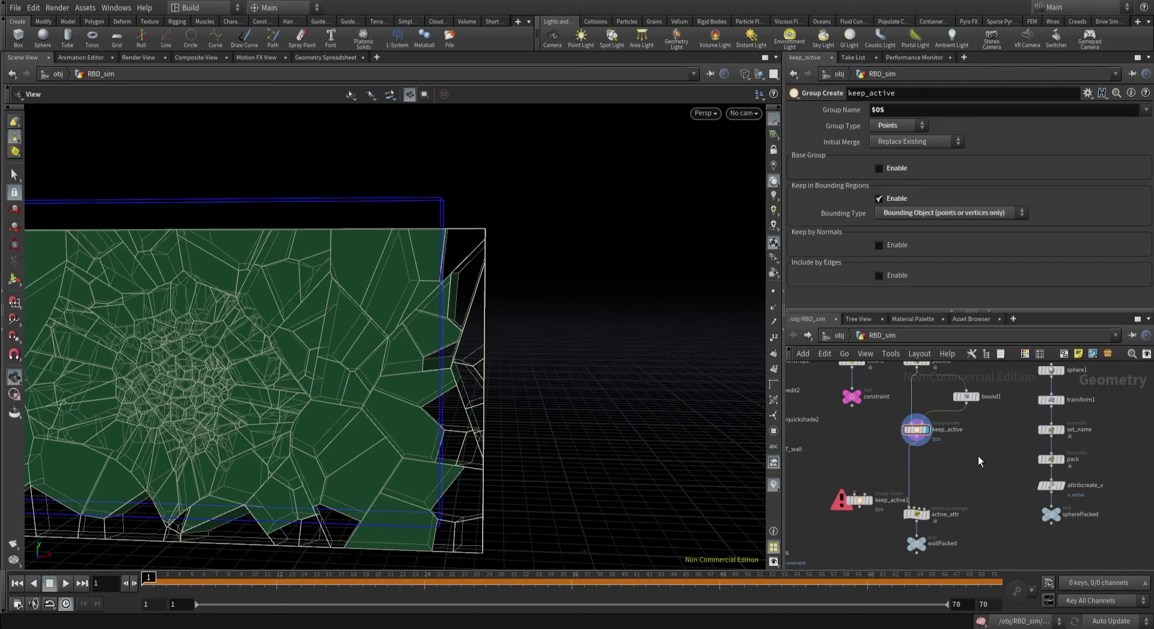
Add a box1 node and display it in the viewport.
key("Tab")
type("box")
key("Return")
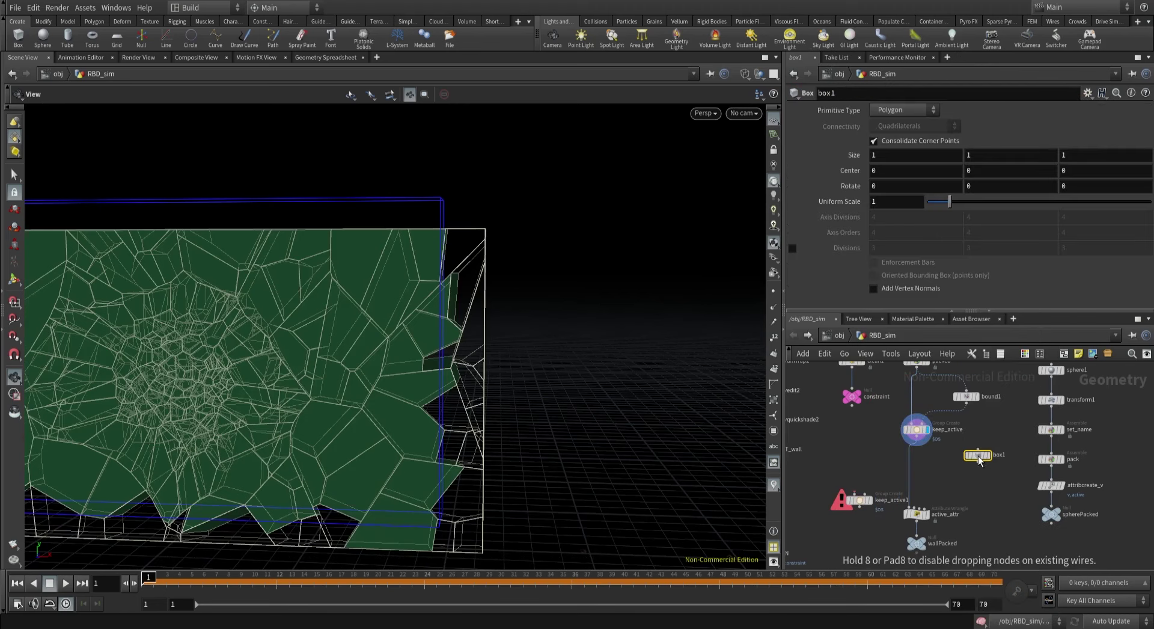
left_click(985, 432)
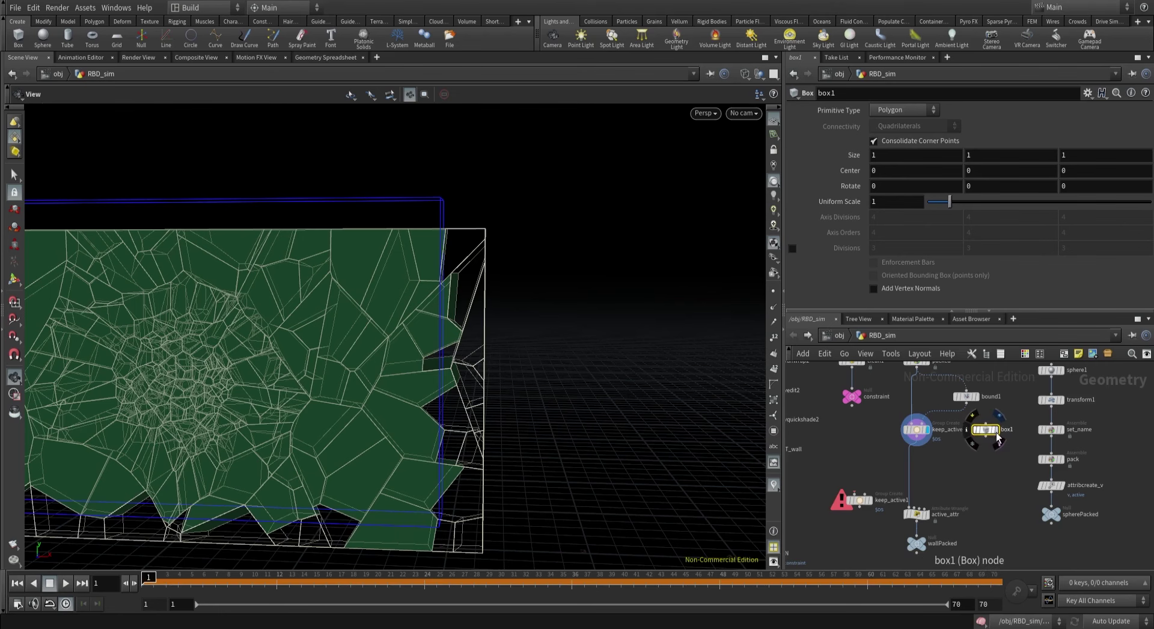
left_click(997, 429)
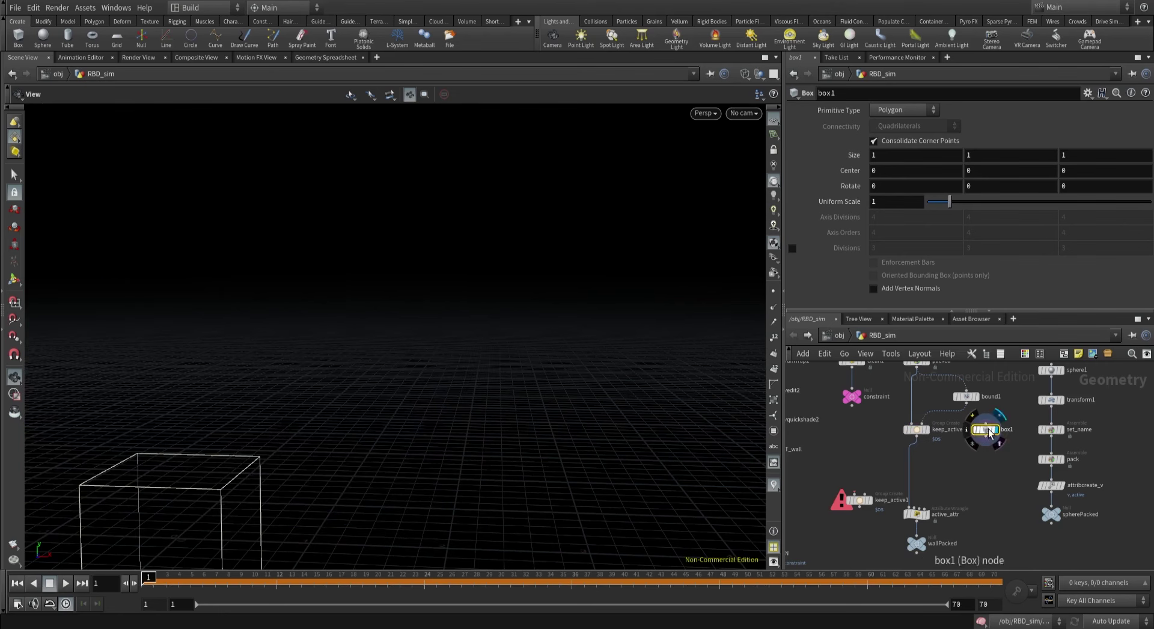
left_click(15, 281)
left_click_drag(193, 532, 364, 151)
key("ctrl+z")
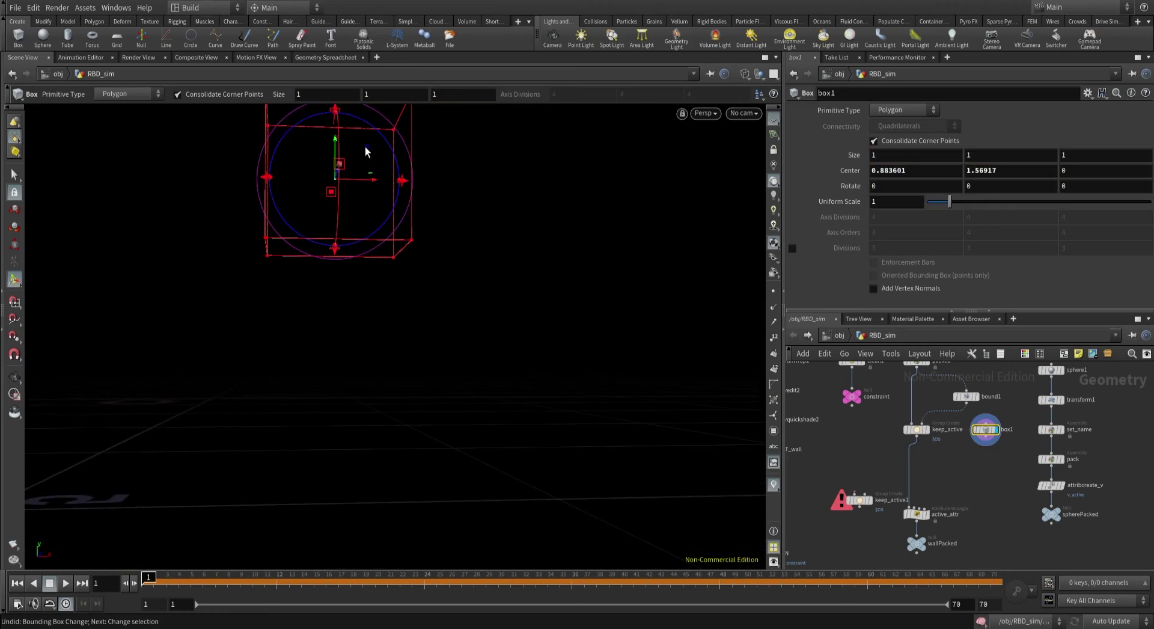
Pick the wall's upper-right corner piece and copy its Pivot Translate from a temporary Edit node.
left_click(916, 429)
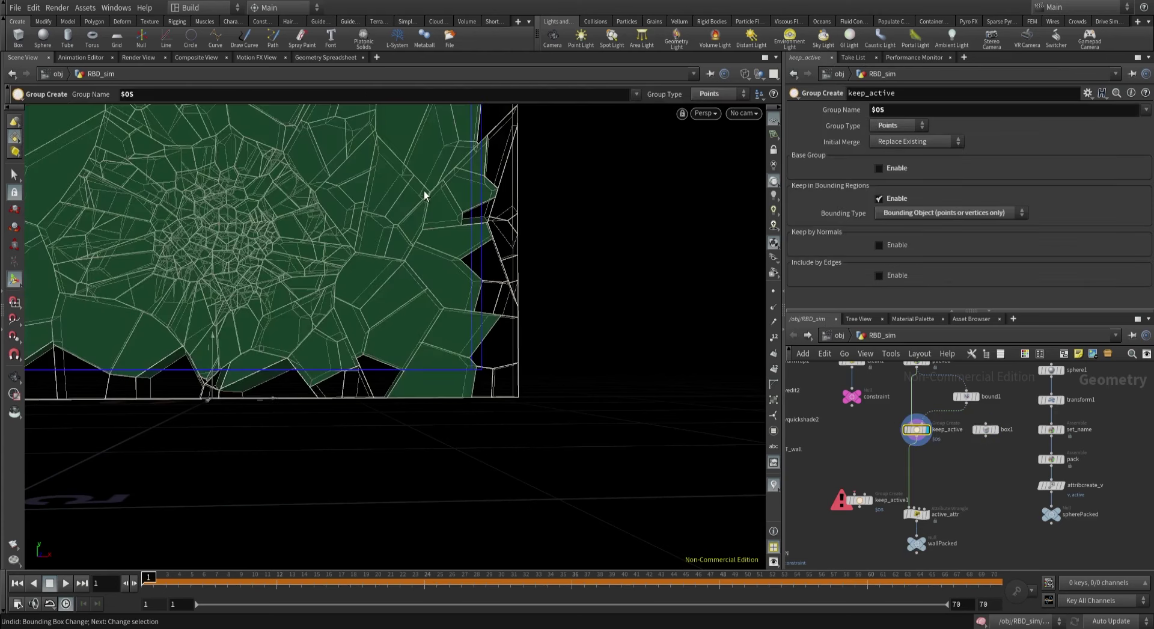
middle_click_drag(425, 179, 415, 319)
key("Return")
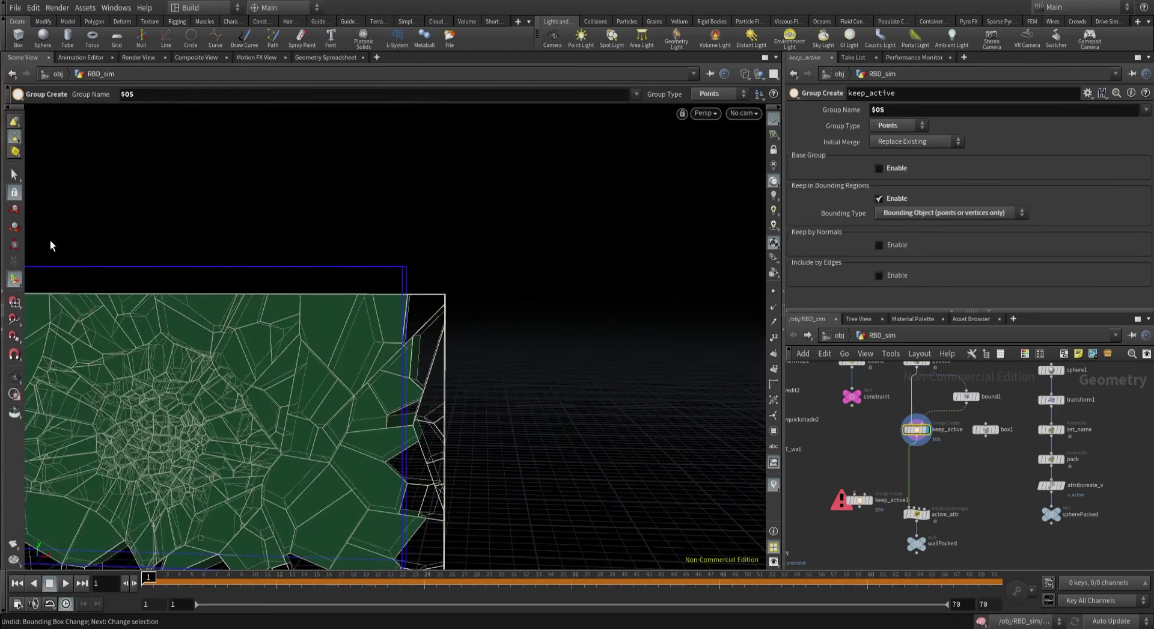
left_click(11, 176)
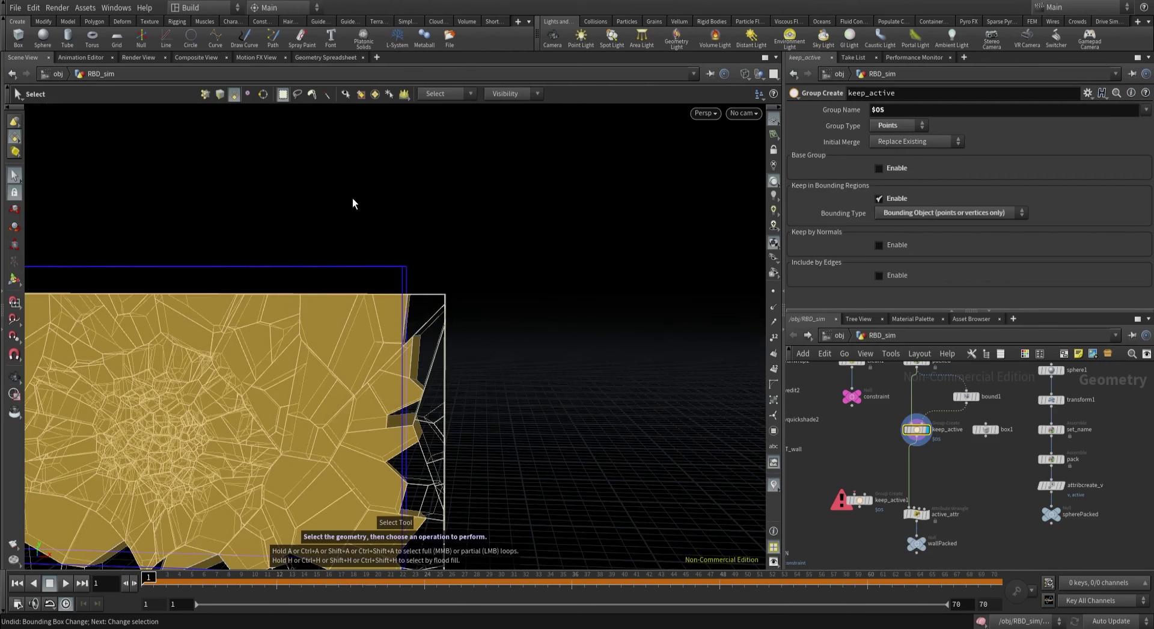
left_click(435, 93)
left_click(442, 106)
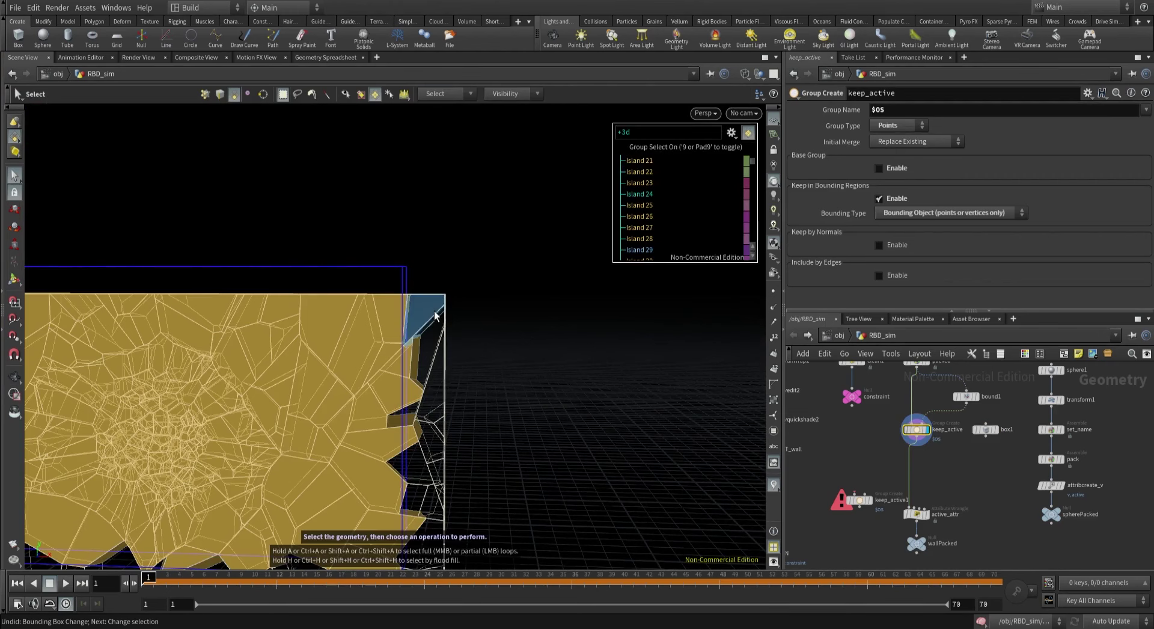
key("t")
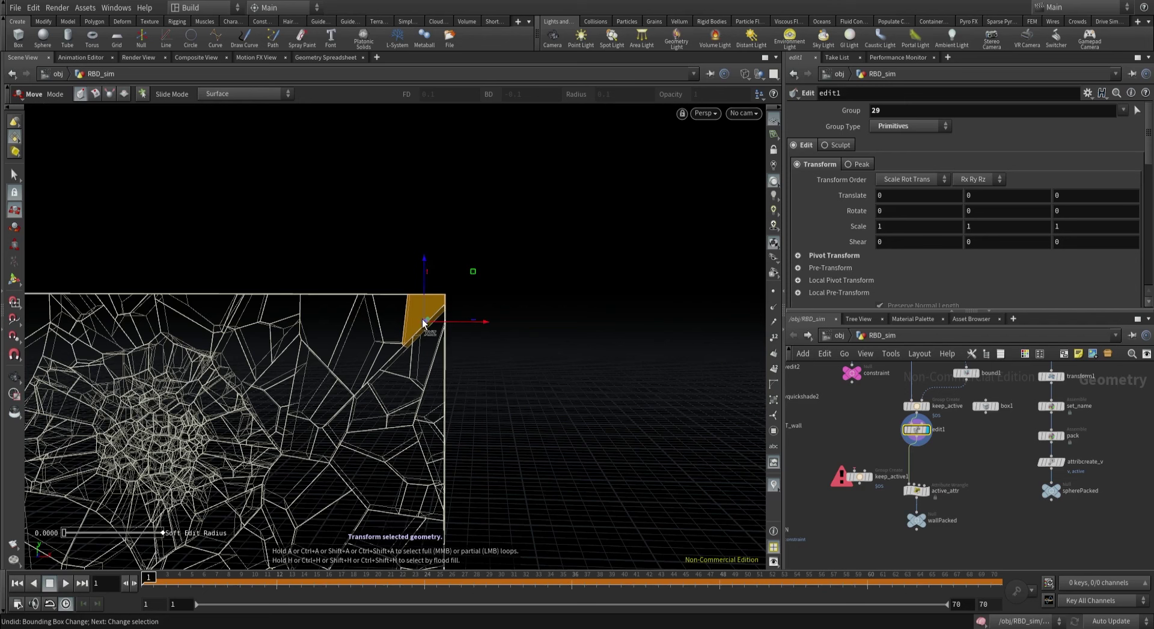
left_click(837, 256)
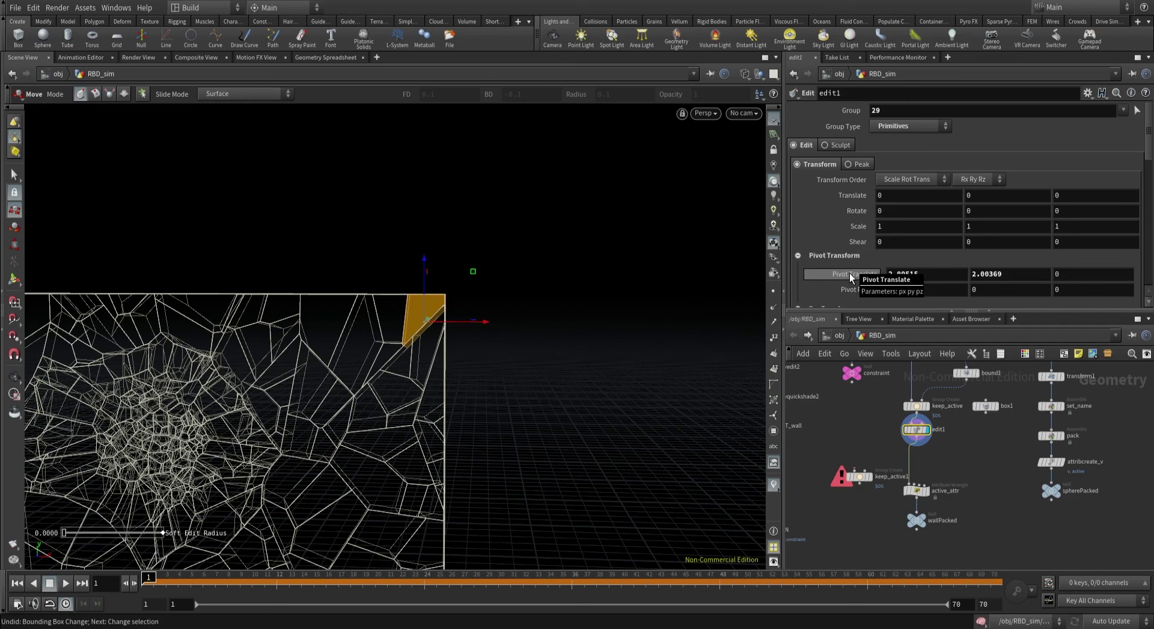
right_click(849, 273)
left_click(875, 355)
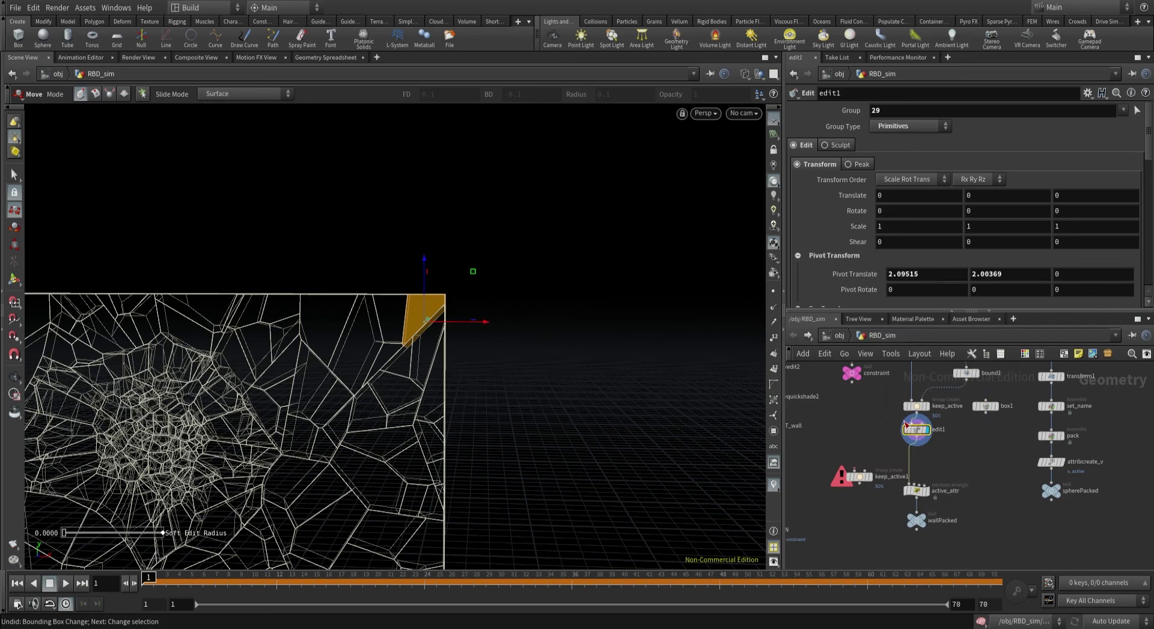
key("Delete")
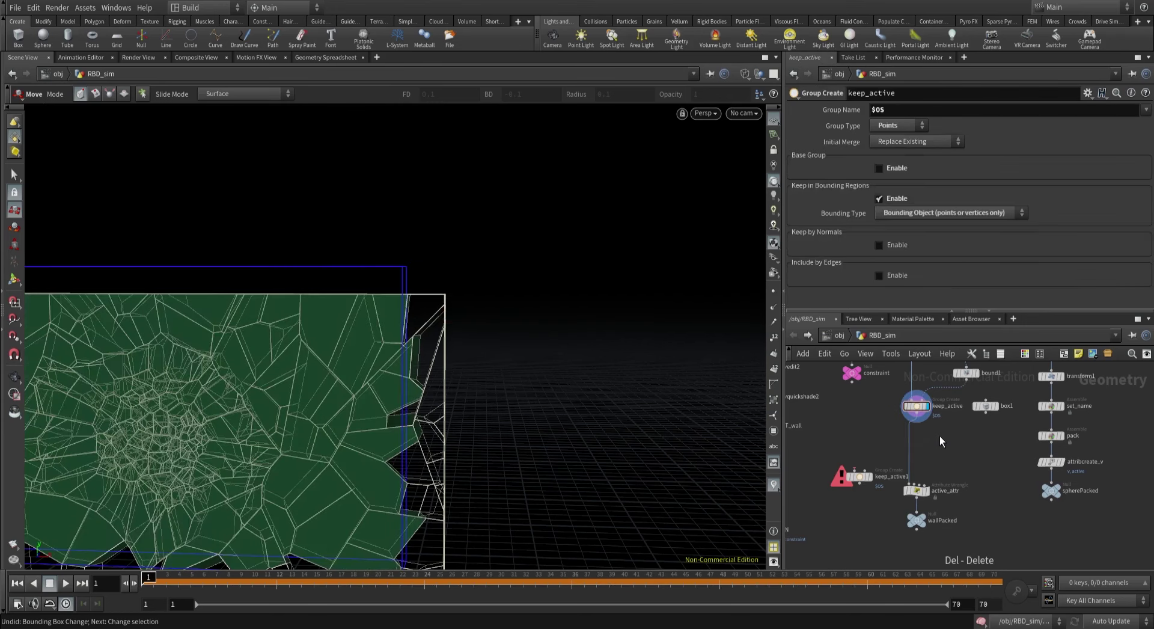
Paste the pivot into box1's Center (2.09515, 2.00369, 0) and place keep_active1 near box1.
left_click(984, 407)
right_click(848, 170)
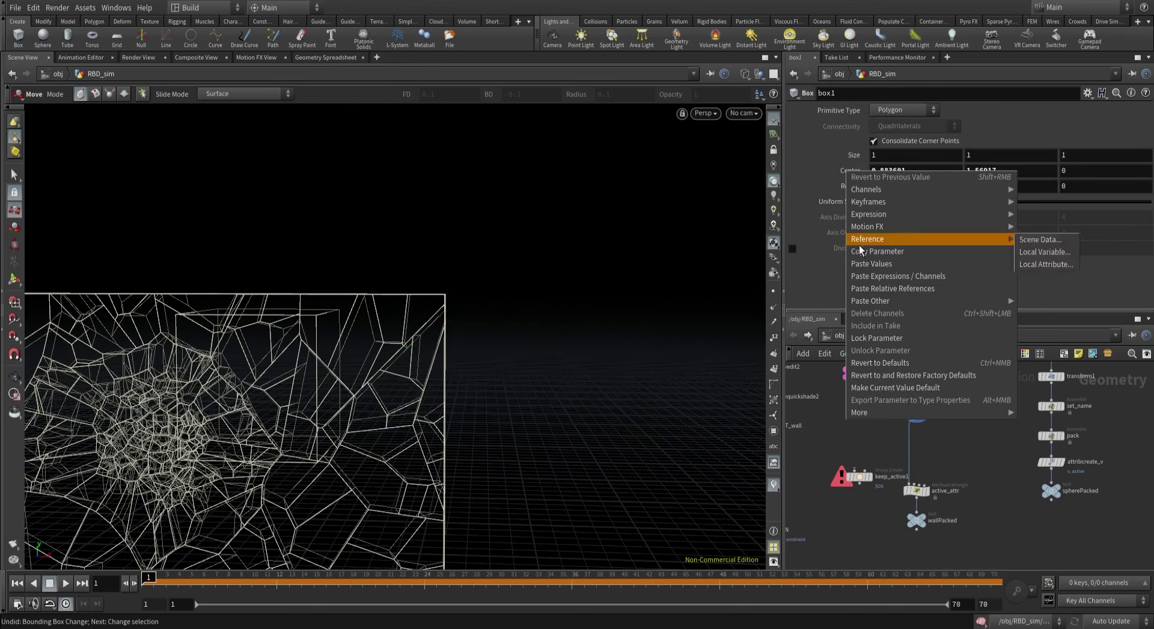
left_click(865, 259)
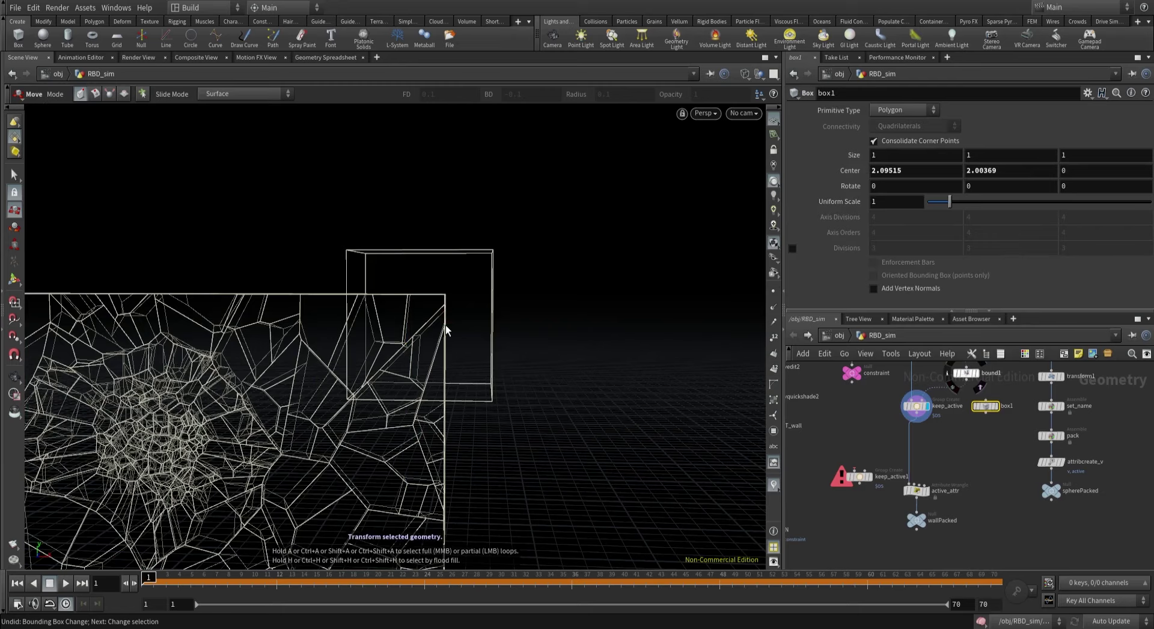
key("Escape")
left_click_drag(446, 329, 511, 331)
key("t")
left_click_drag(865, 480, 919, 457)
scroll(918, 463, "up", 3)
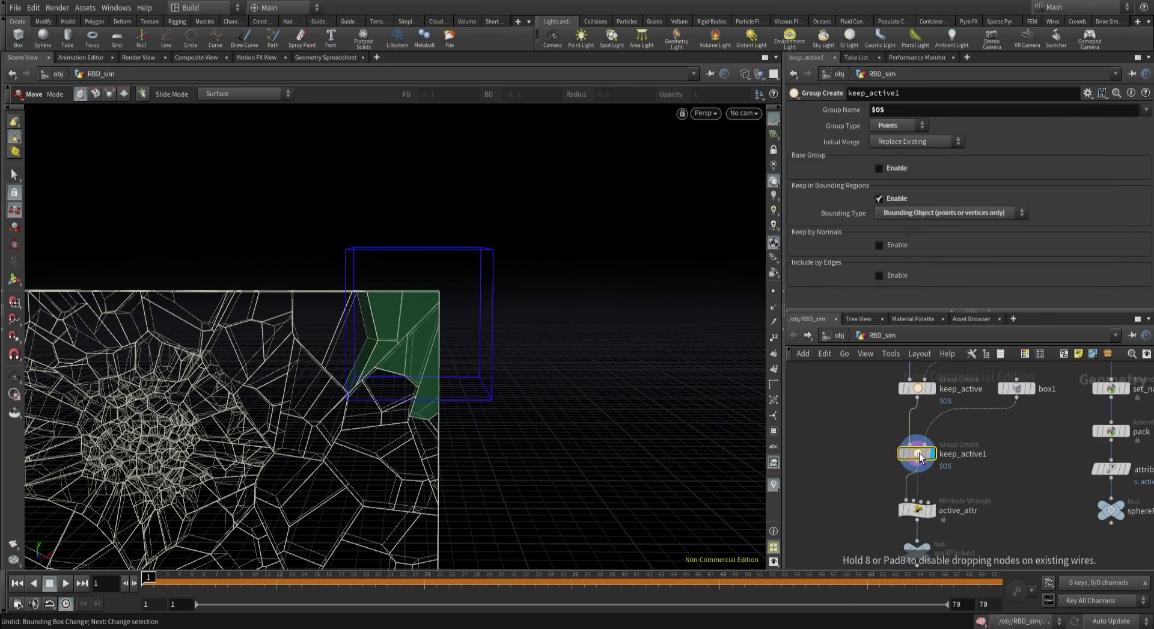
Try adding keep_active1 to the active_attr wrangle's group, then undo it.
middle_click_drag(824, 425, 826, 449)
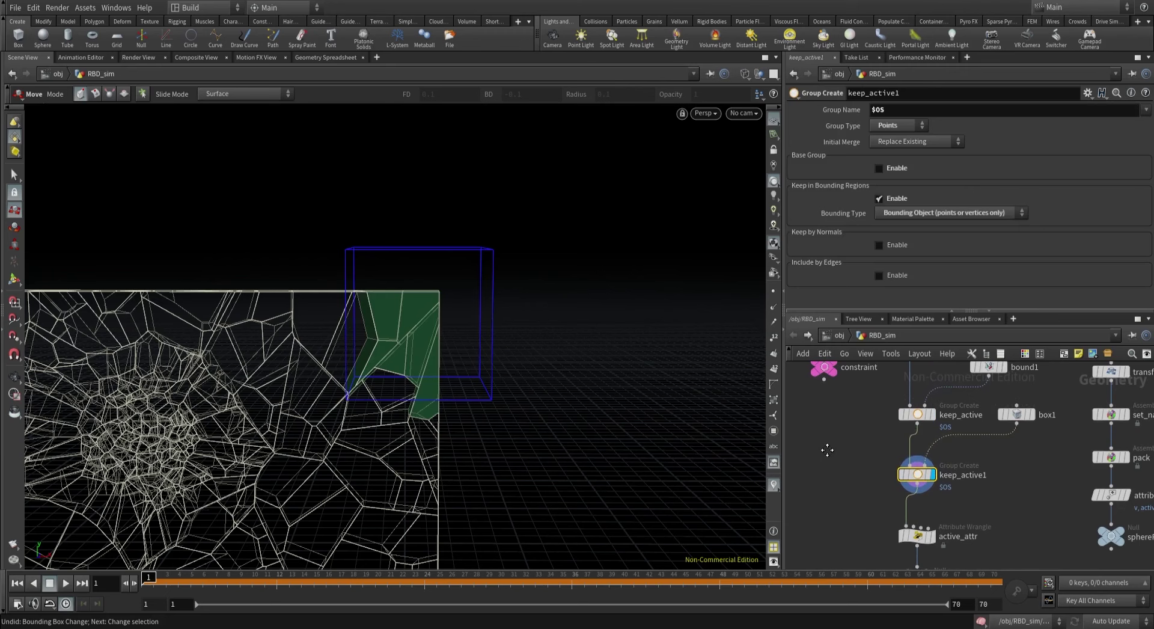
middle_click_drag(984, 500, 986, 446)
left_click(904, 479)
left_click(1121, 127)
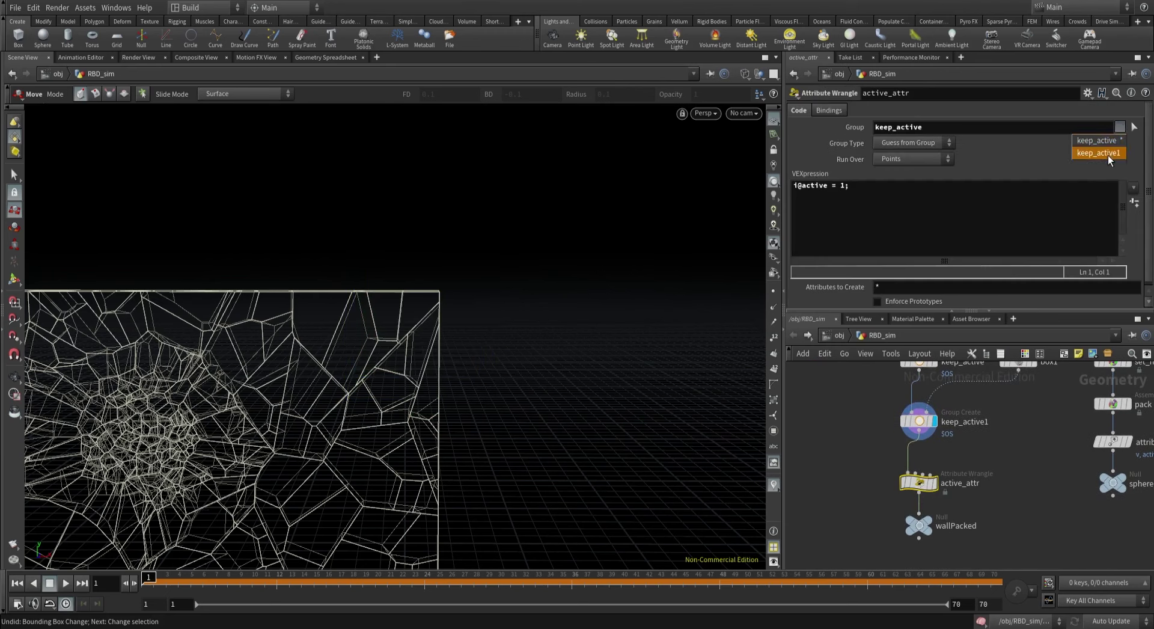
left_click(1107, 155)
key("ctrl+z")
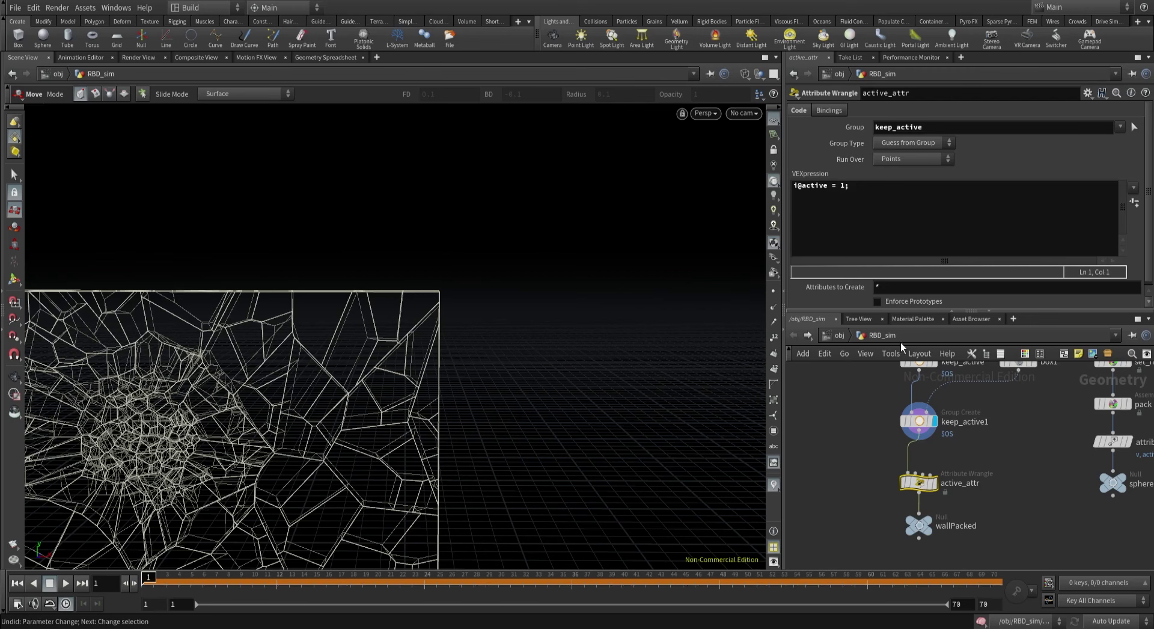
Copy keep_active's Group Name and paste it onto keep_active1 as a relative reference.
middle_click_drag(883, 398, 869, 486)
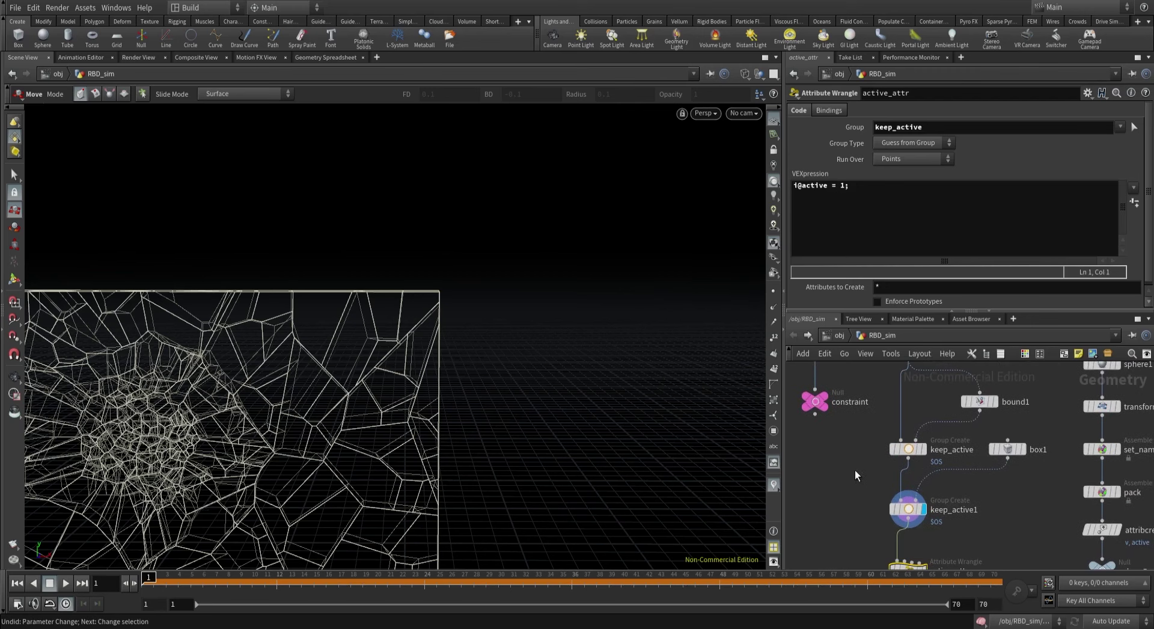
left_click_drag(907, 459, 907, 459)
right_click(845, 109)
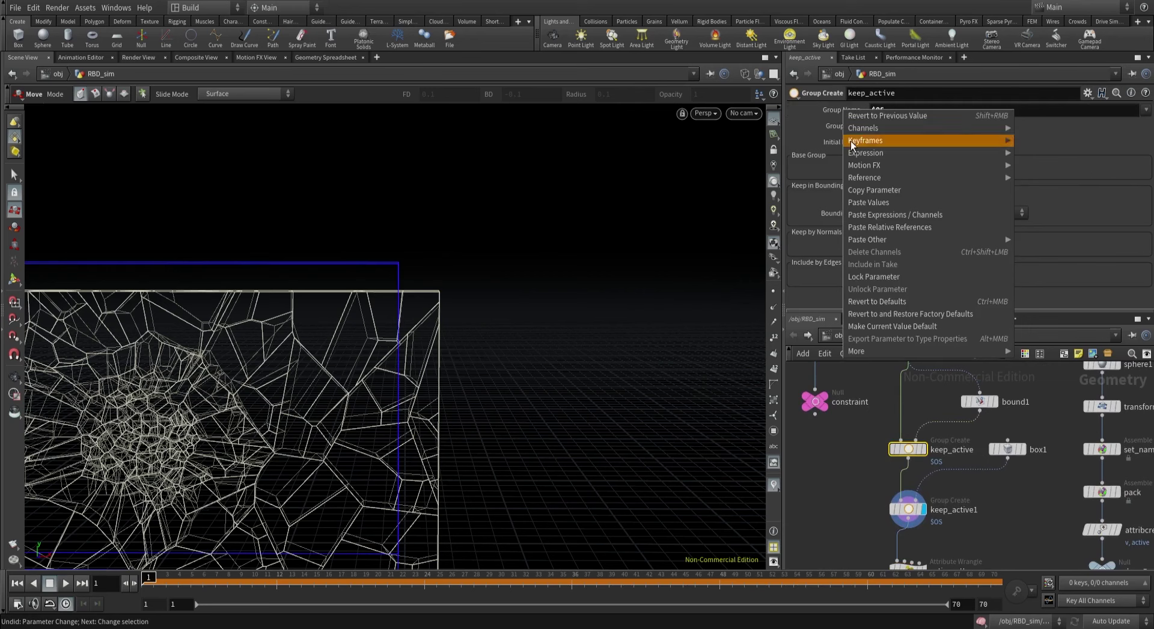
left_click(859, 190)
left_click(908, 508)
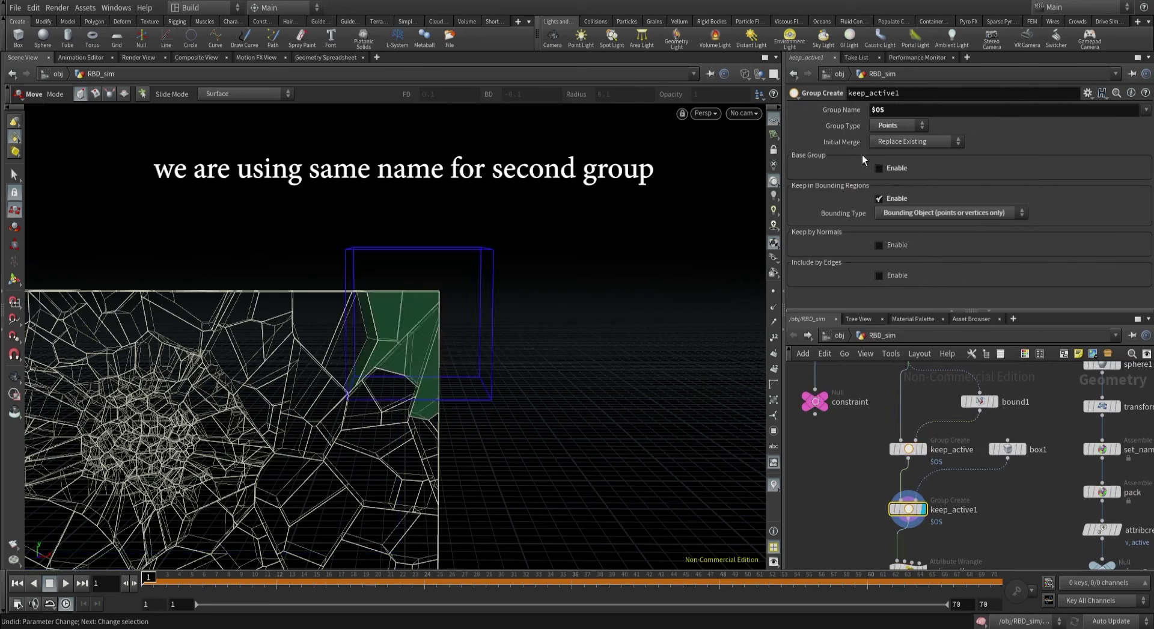
right_click(842, 111)
left_click(866, 225)
Set keep_active1's Initial Merge to Union with Existing.
middle_click_drag(865, 492, 860, 443)
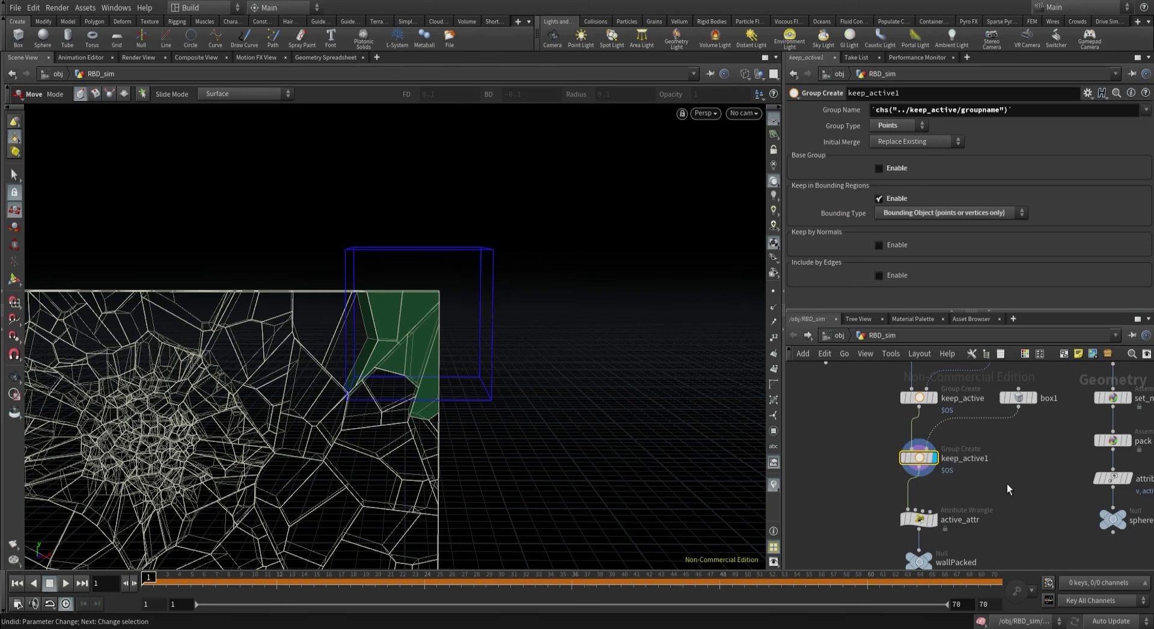
left_click(914, 142)
left_click(905, 167)
key("h")
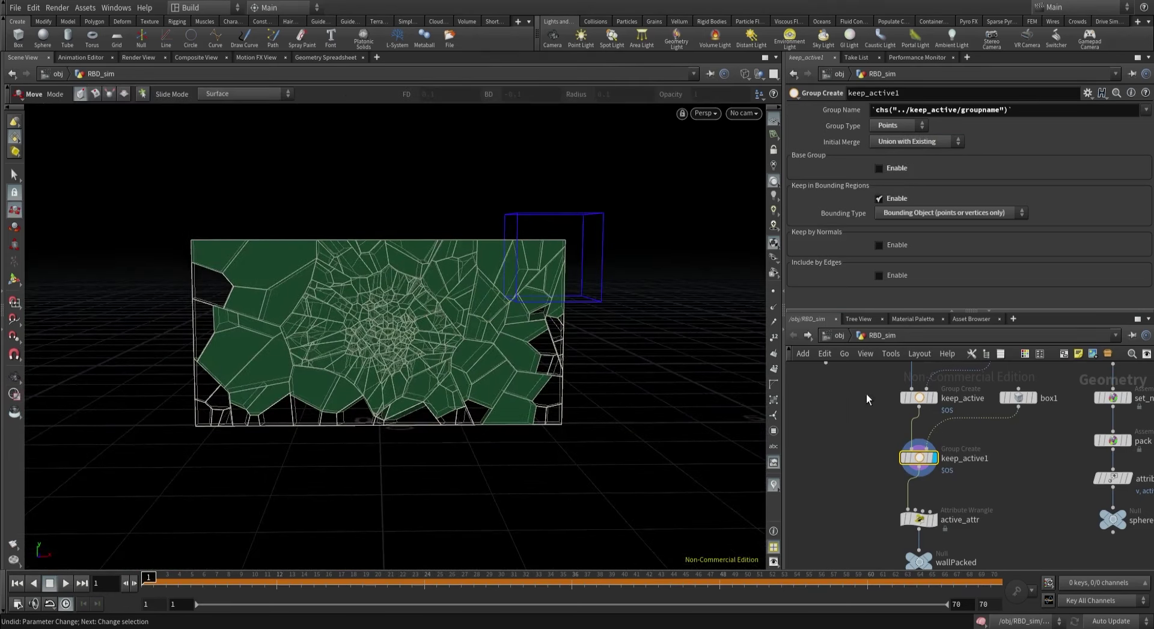
Move box1 across the wall and enlarge it to size 4.07.
left_click(1018, 397)
middle_click_drag(850, 170, 1069, 209)
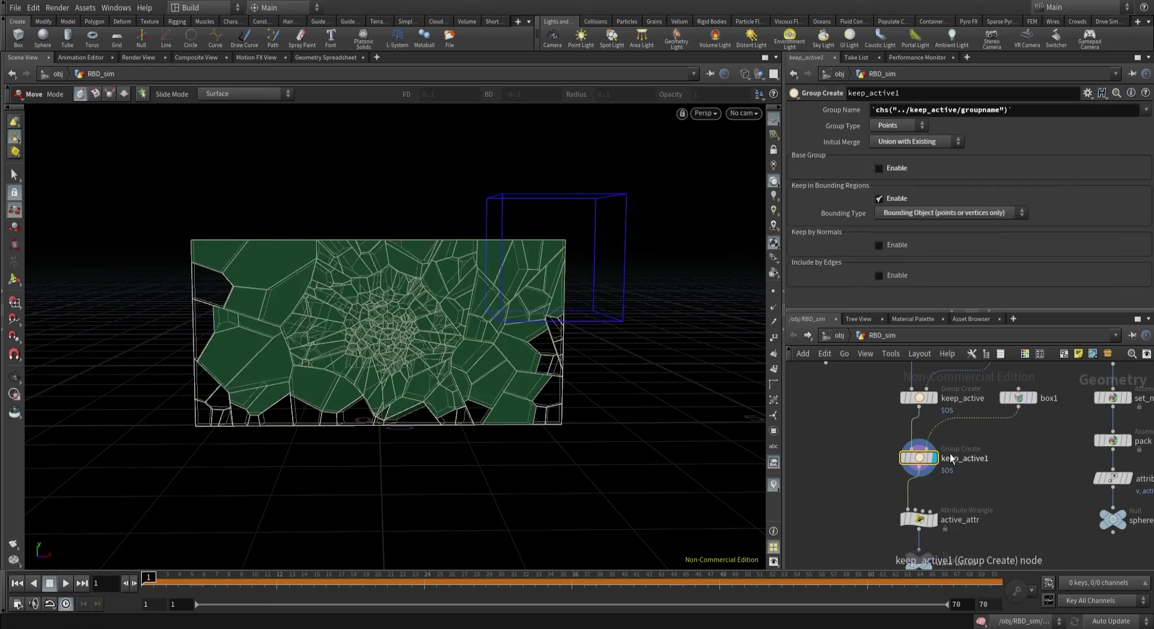
middle_click_drag(847, 155, 883, 140)
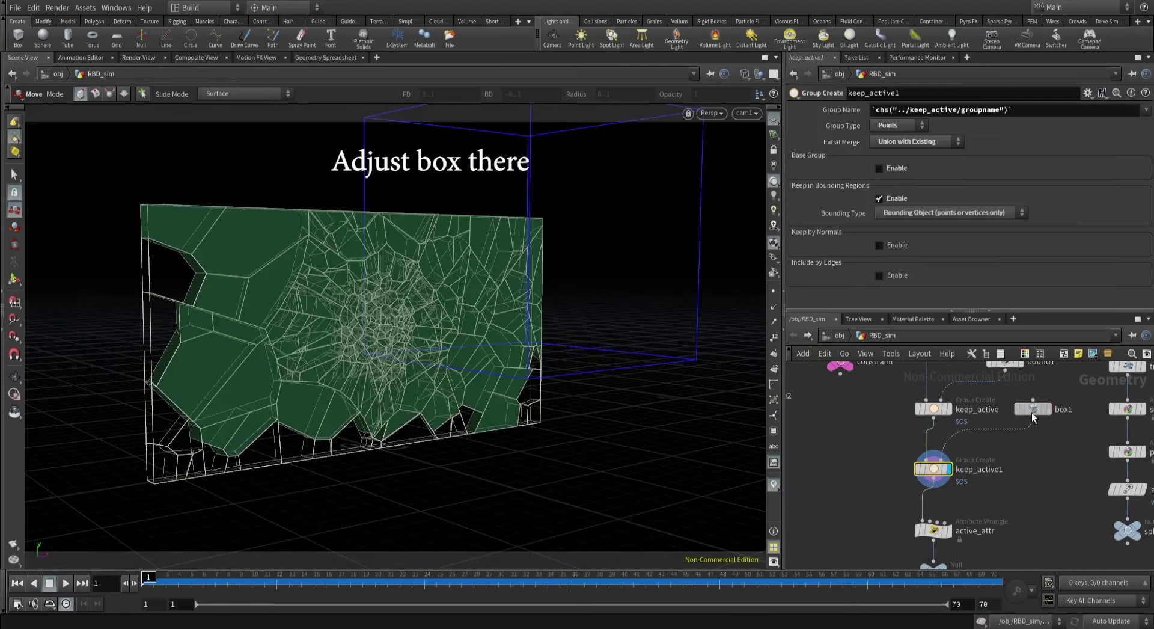
middle_click_drag(881, 155, 901, 155)
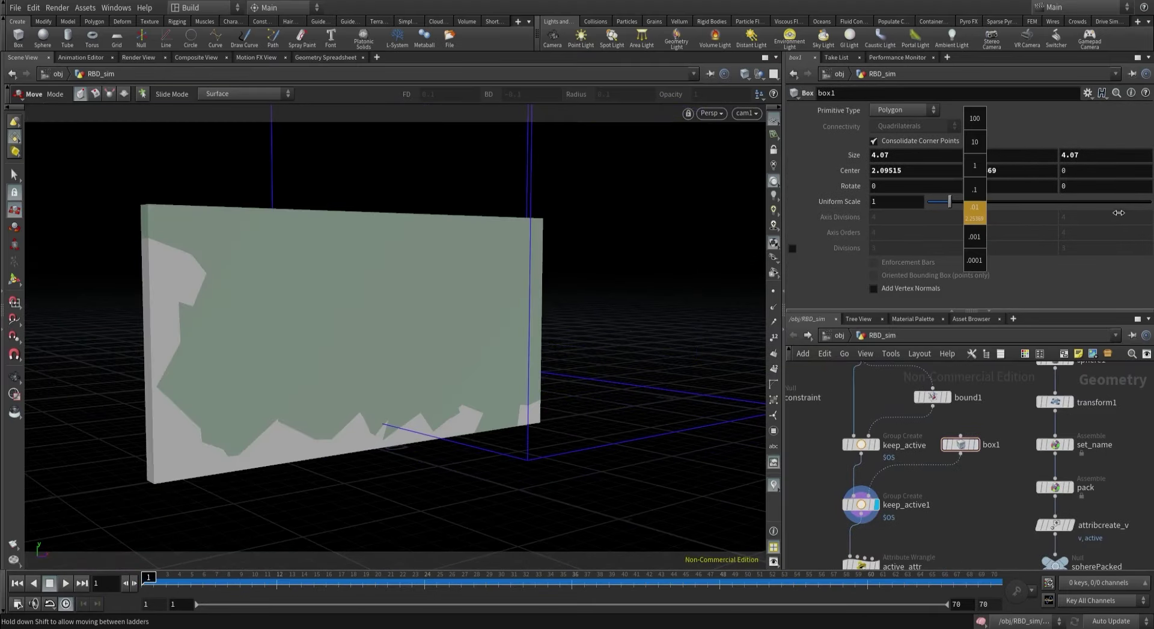
Group box1 and keep_active1 in a magenta 'manual' network box; recentre box1 at 3.29515, 1.96369.
left_click_drag(912, 421, 913, 461)
left_click_drag(975, 378, 957, 423)
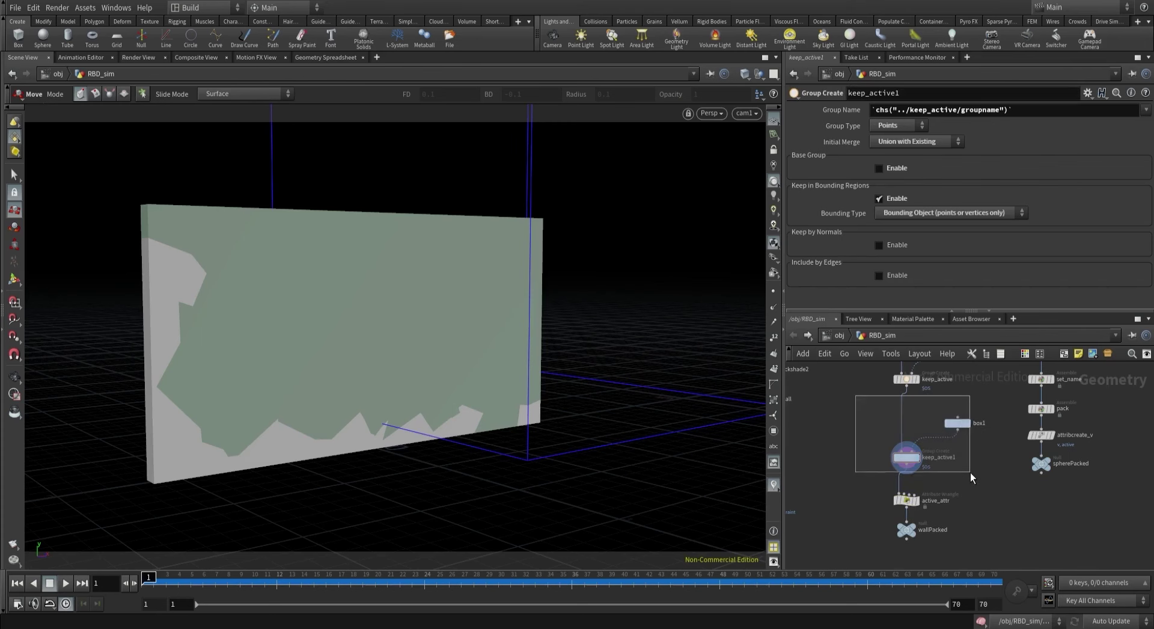
left_click(1061, 355)
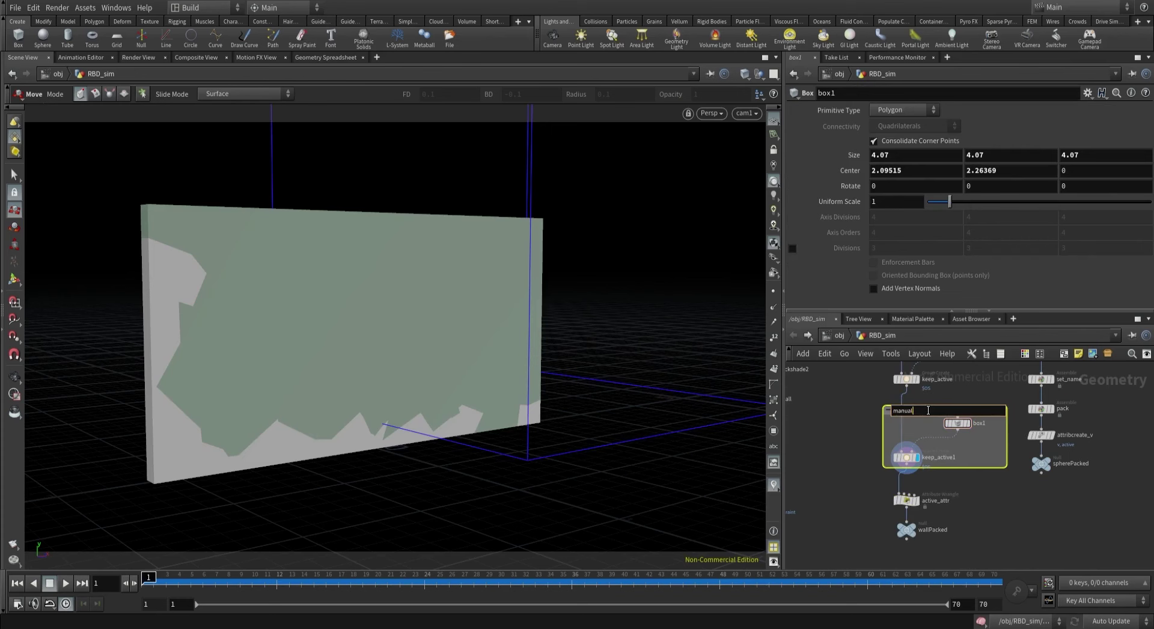
key("Return")
key("c")
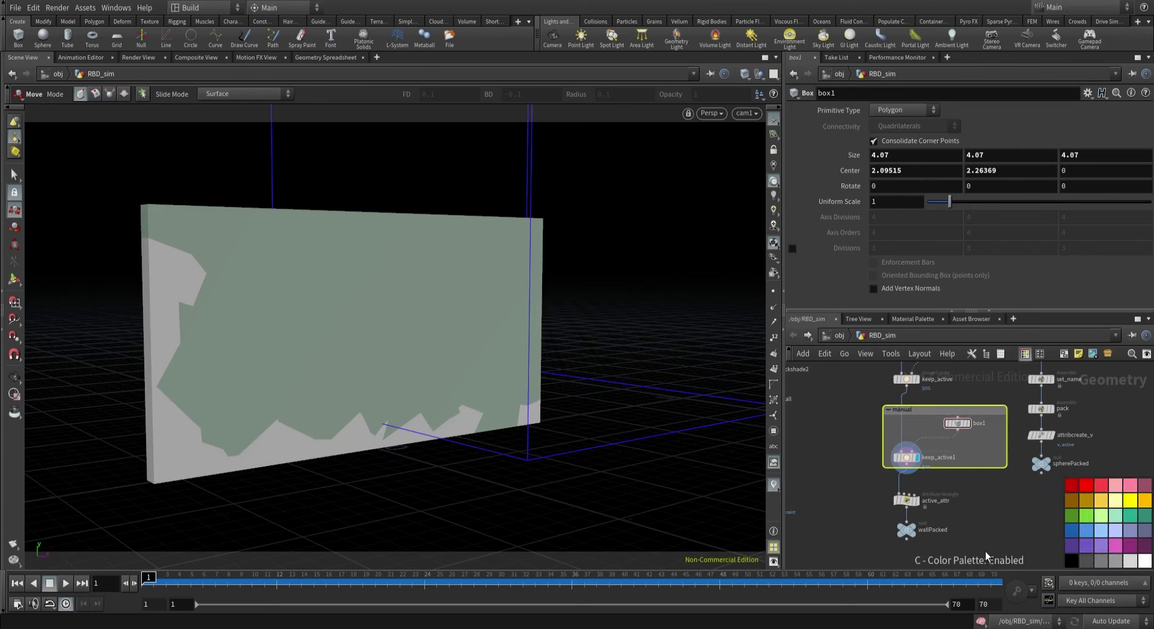
left_click(1129, 547)
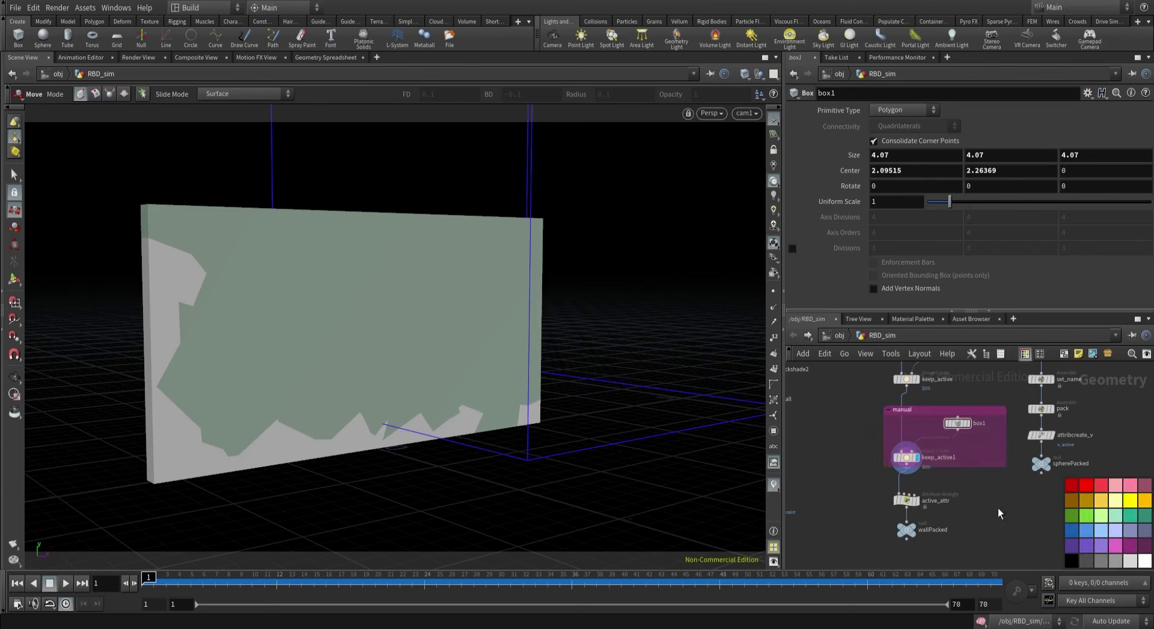
scroll(999, 513, "up", 3)
key("ctrl+z")
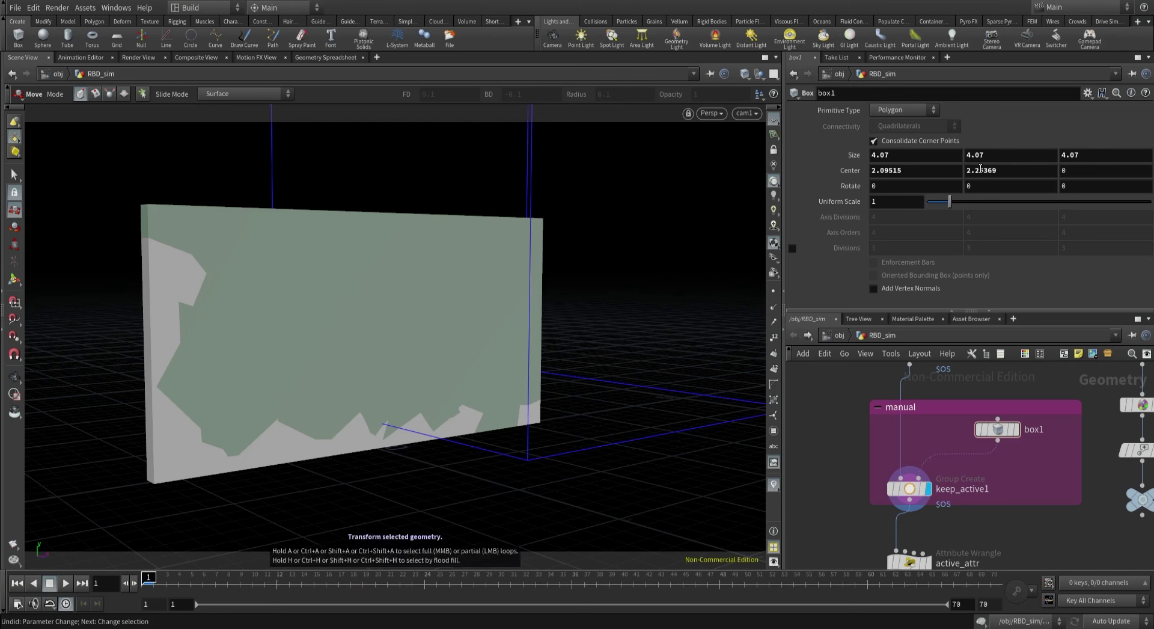
middle_click_drag(980, 169, 975, 174)
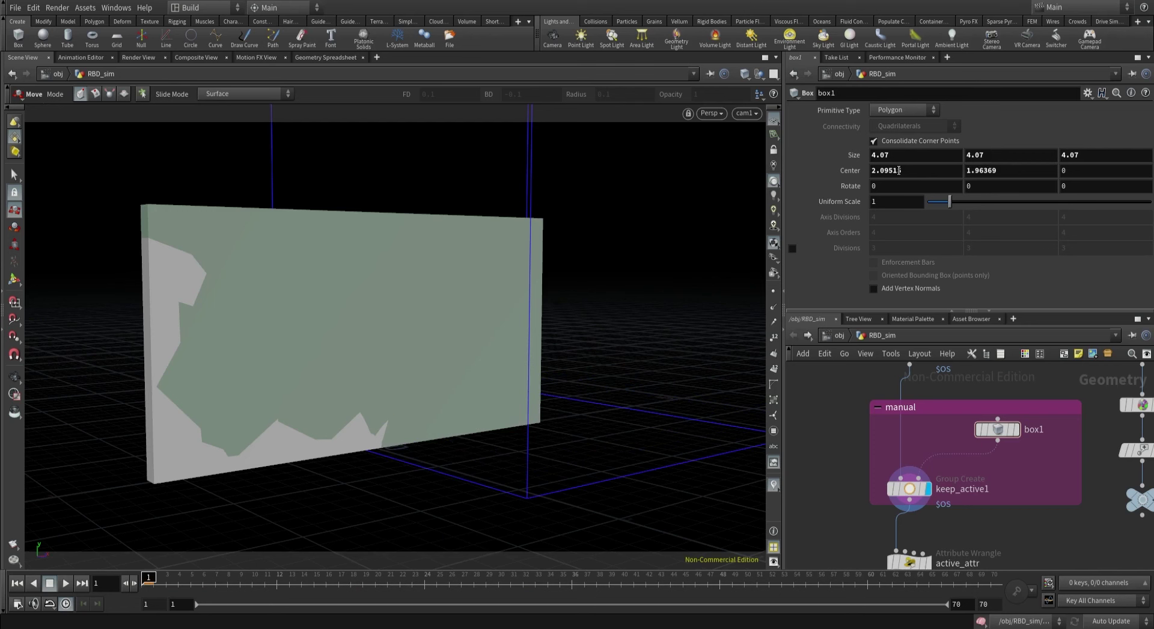
middle_click_drag(899, 170, 974, 182)
Display rbdbulletsolver1, play the smash simulation, then return to frame 1.
scroll(948, 431, "down", 3)
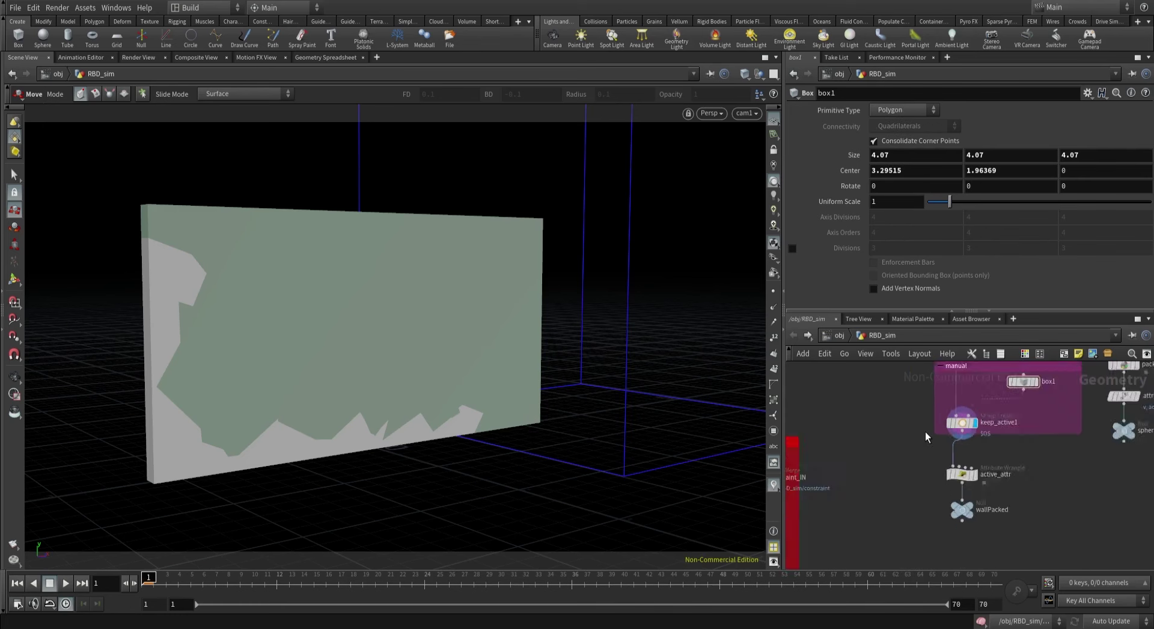
scroll(948, 431, "up", 3)
scroll(948, 432, "up", 2)
left_click(947, 443)
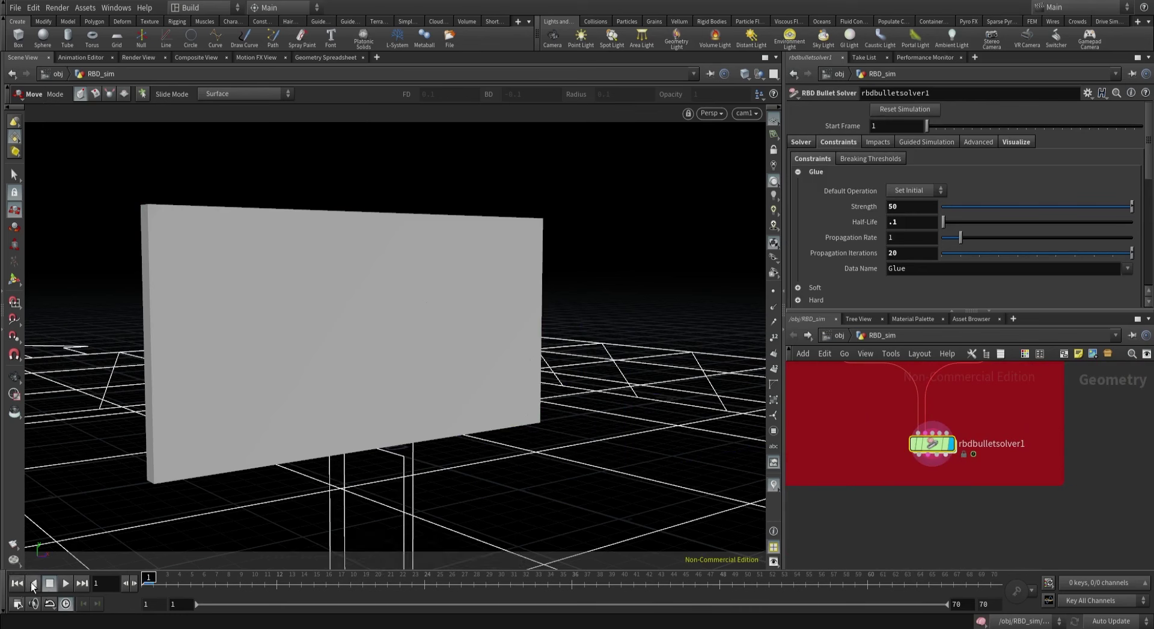
left_click(66, 583)
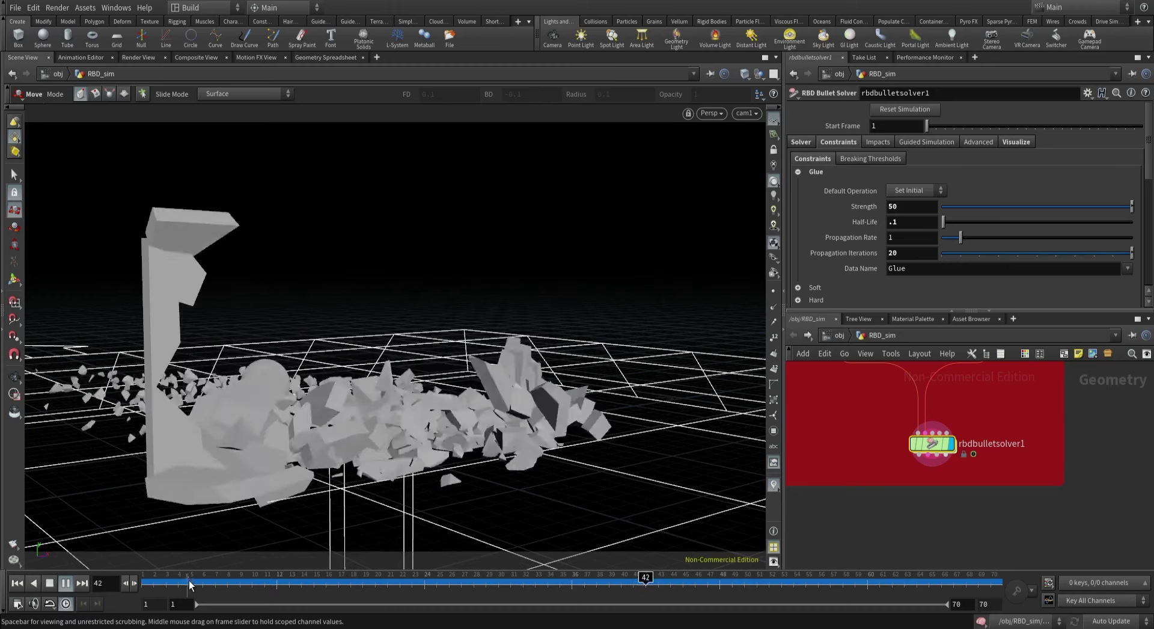
key("ctrl+Up")
middle_click_drag(860, 444, 862, 441)
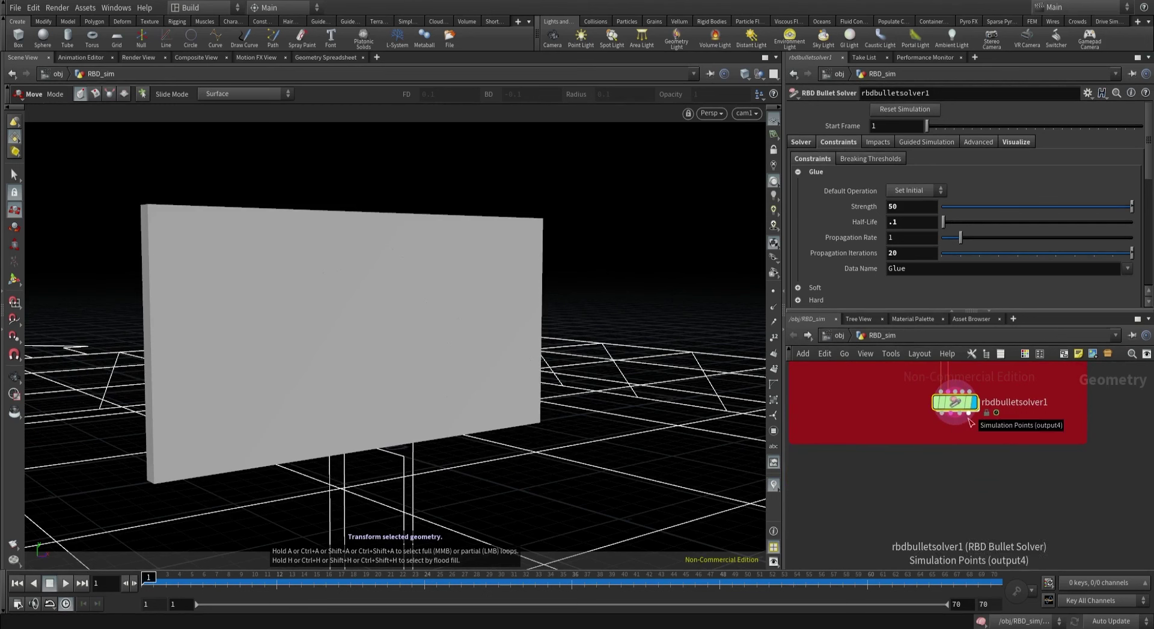
Add null1 under the solver, display it and scrub to view the simulated points.
key("Tab")
type("null")
key("Return")
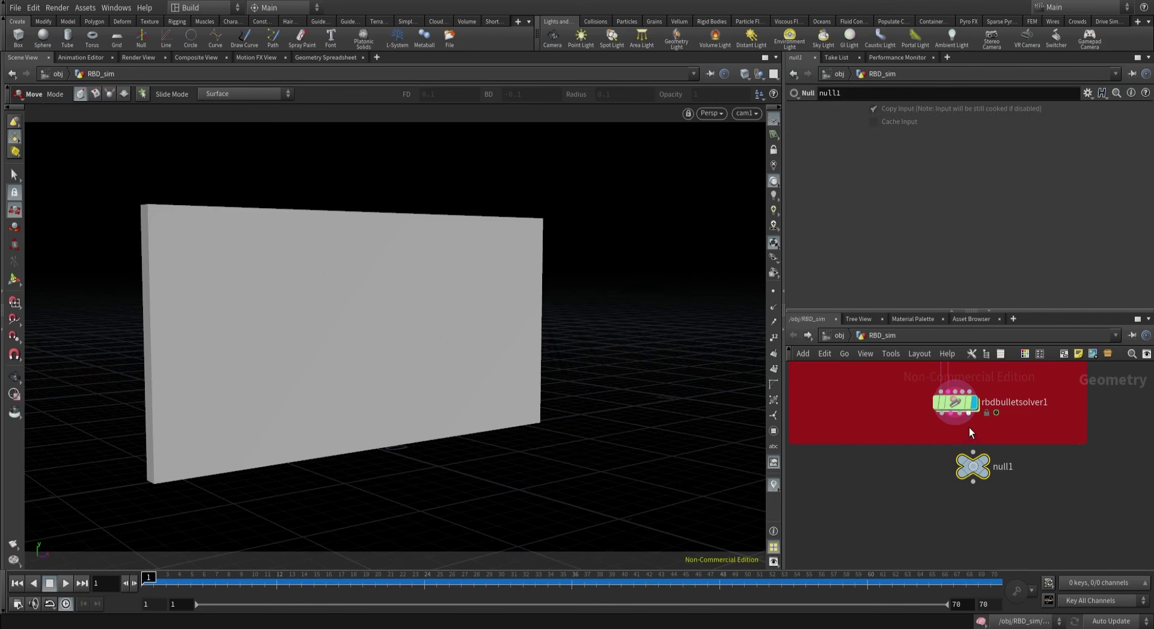
left_click(983, 463)
left_click_drag(241, 580, 148, 578)
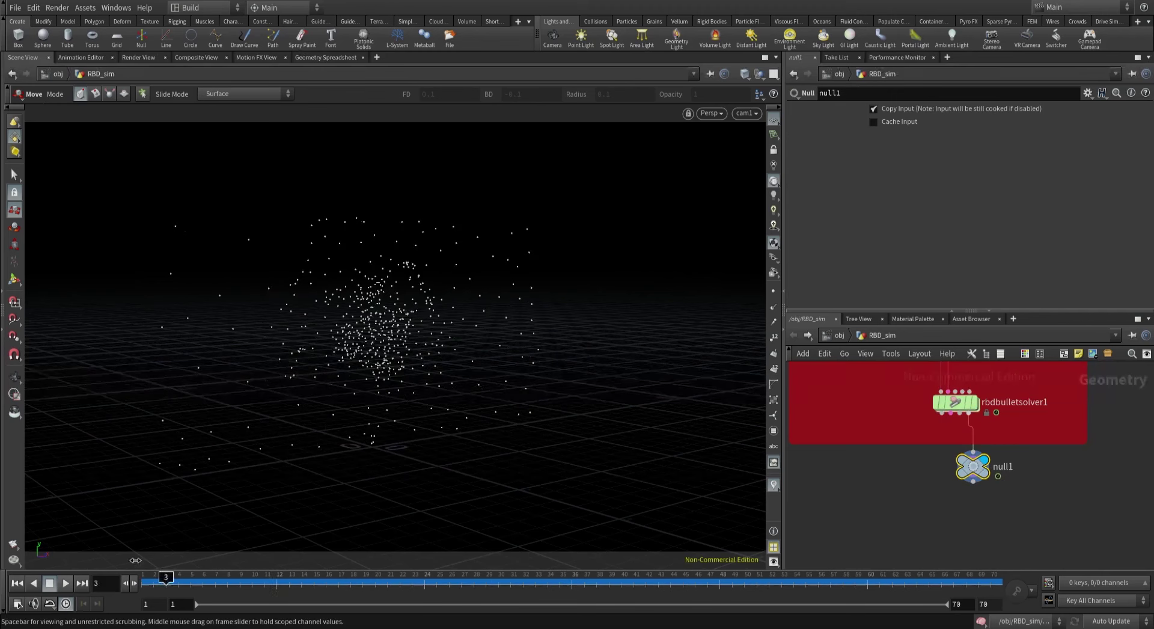
scroll(899, 460, "down", 3)
Add transformpieces1 fed by null1, display it and play the shatter in wireframe.
key("Tab")
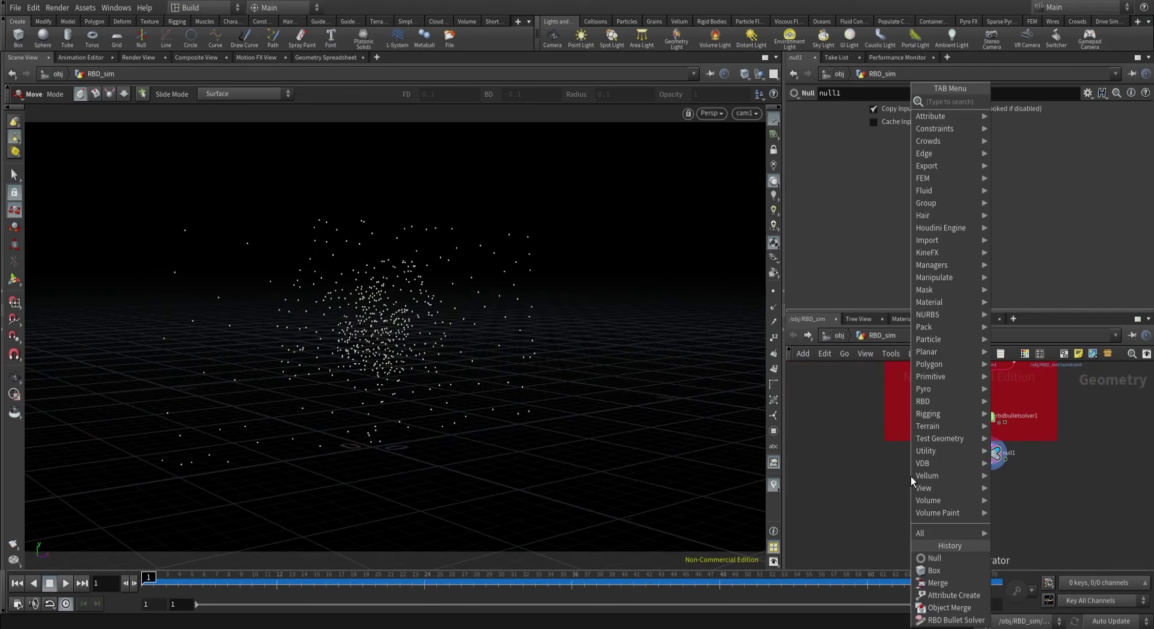
mouse_move(970, 291)
left_click(1015, 179)
left_click(842, 475)
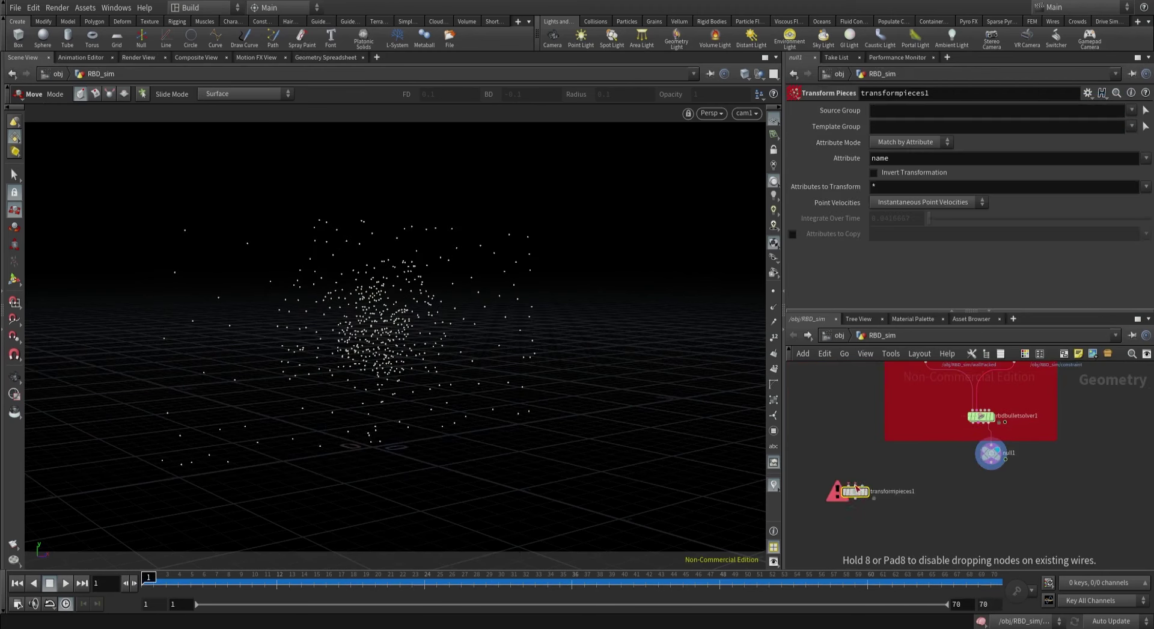
key("h")
scroll(961, 447, "up", 3)
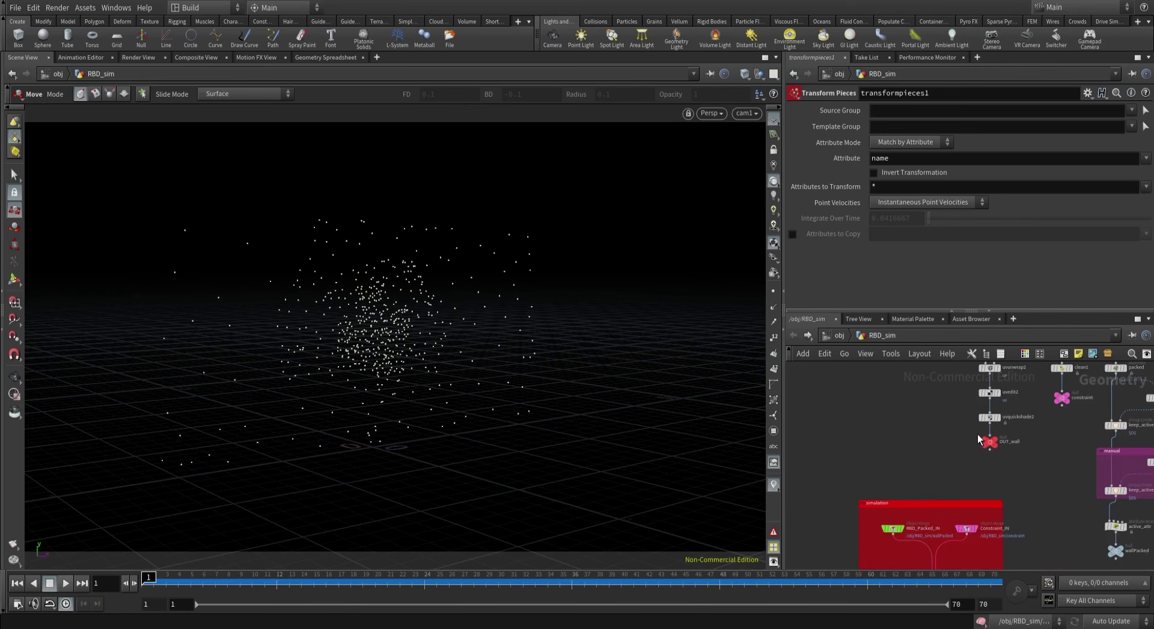
middle_click_drag(807, 496, 815, 399)
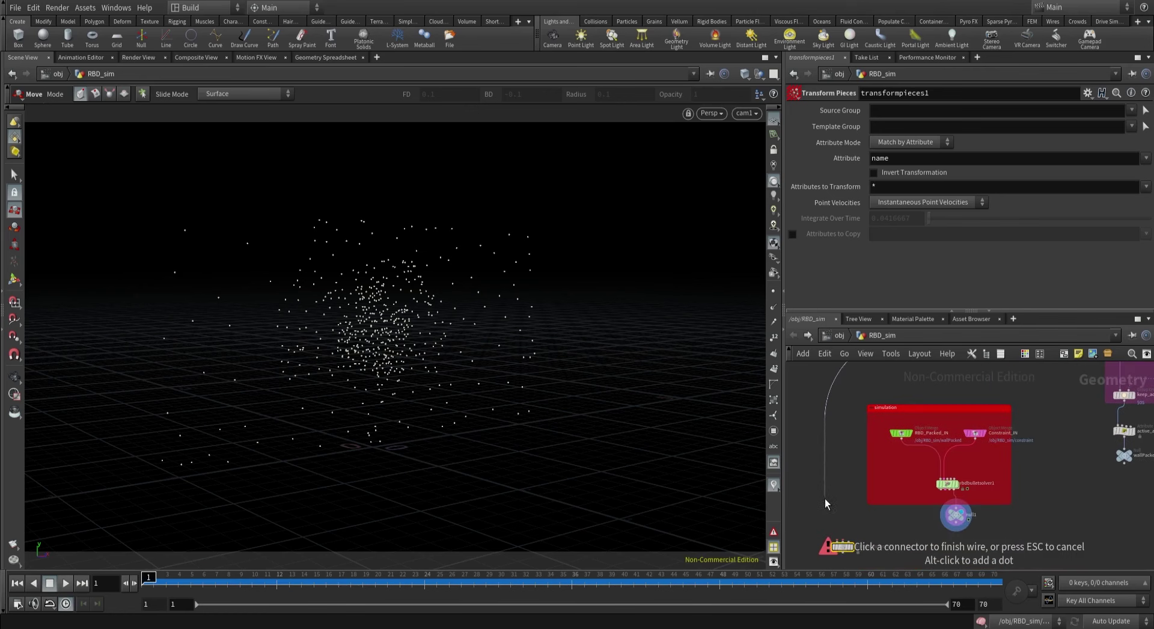
left_click(842, 543)
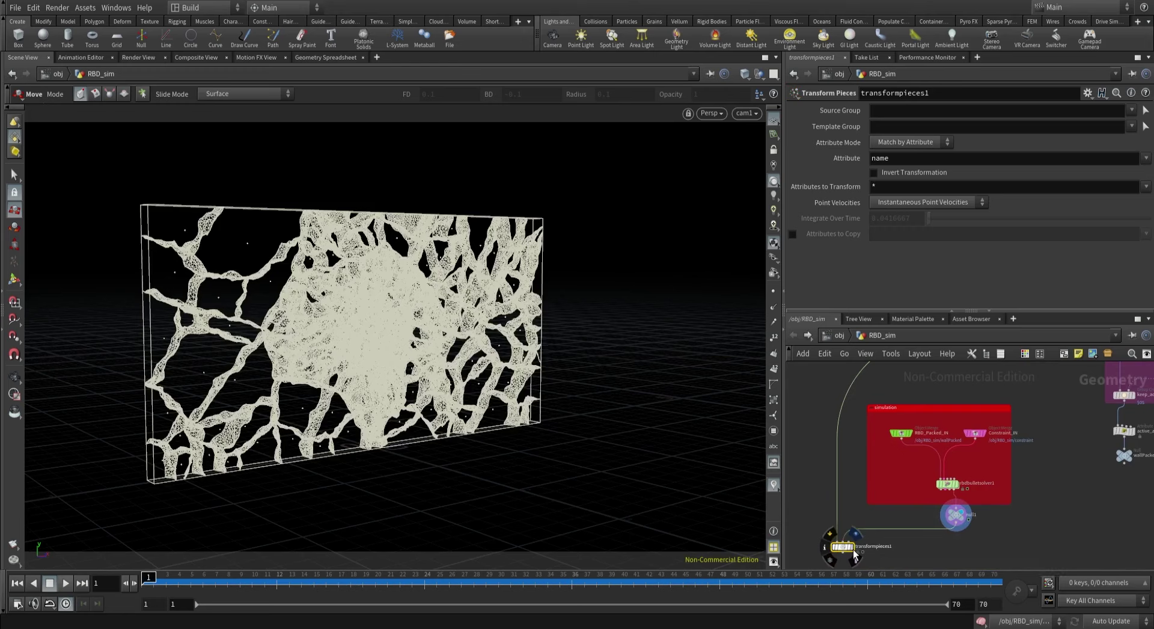
left_click(852, 546)
key("w")
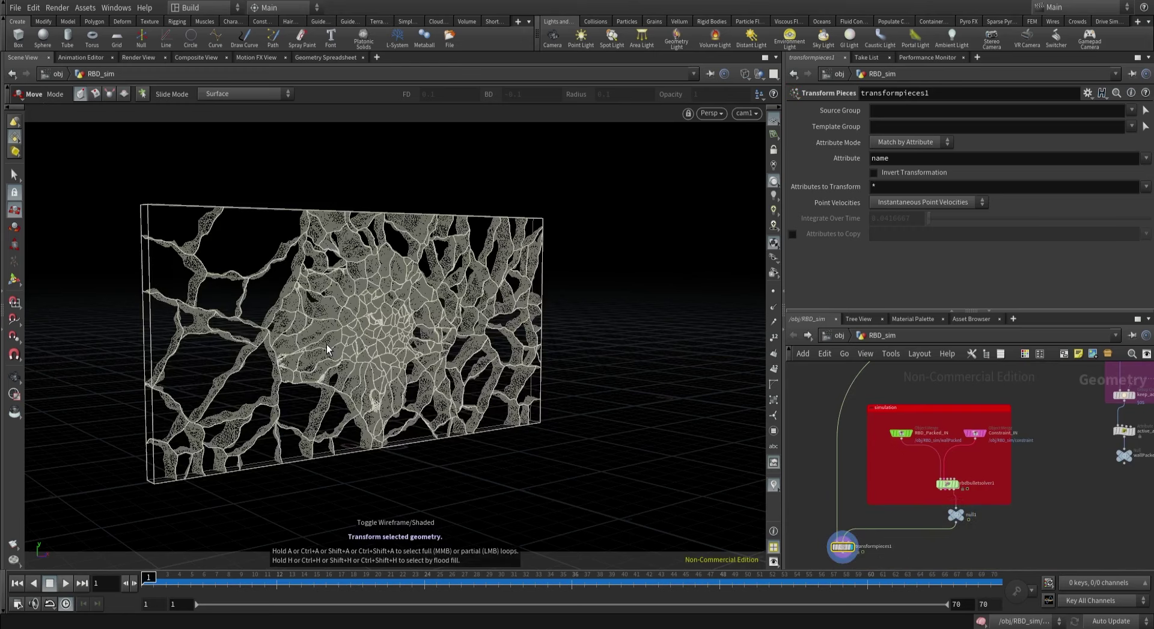
left_click(65, 583)
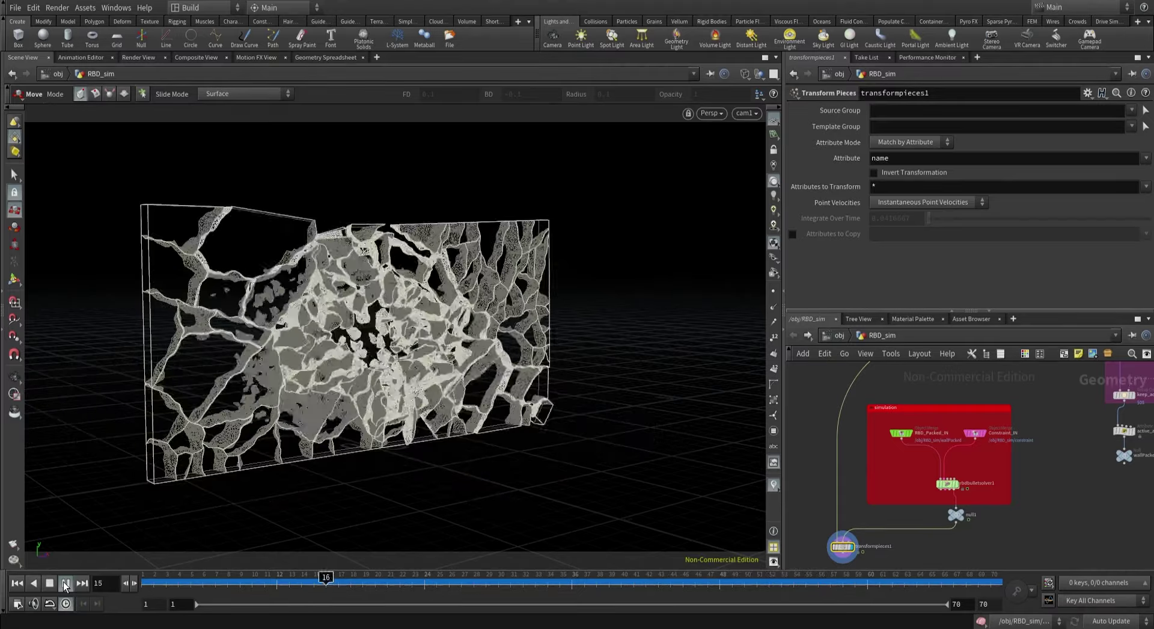
key("w")
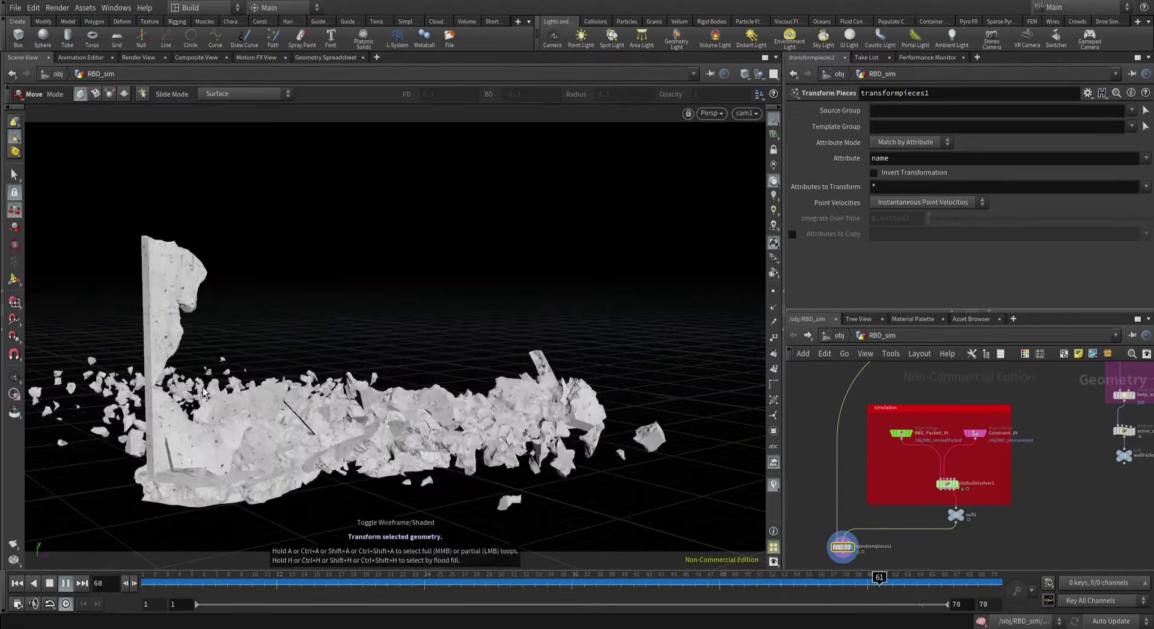
Paste a copy of RBD_Packed_IN as RBD_HQ, reference OUT_wall and disable its second input.
left_click(49, 582)
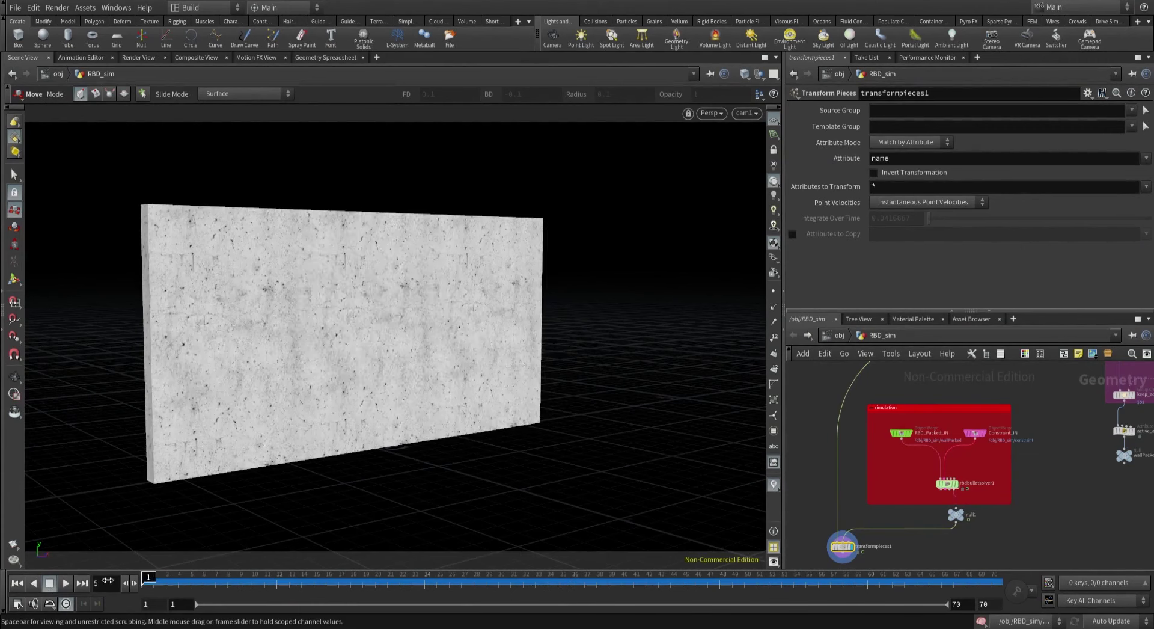
middle_click_drag(810, 496, 816, 474)
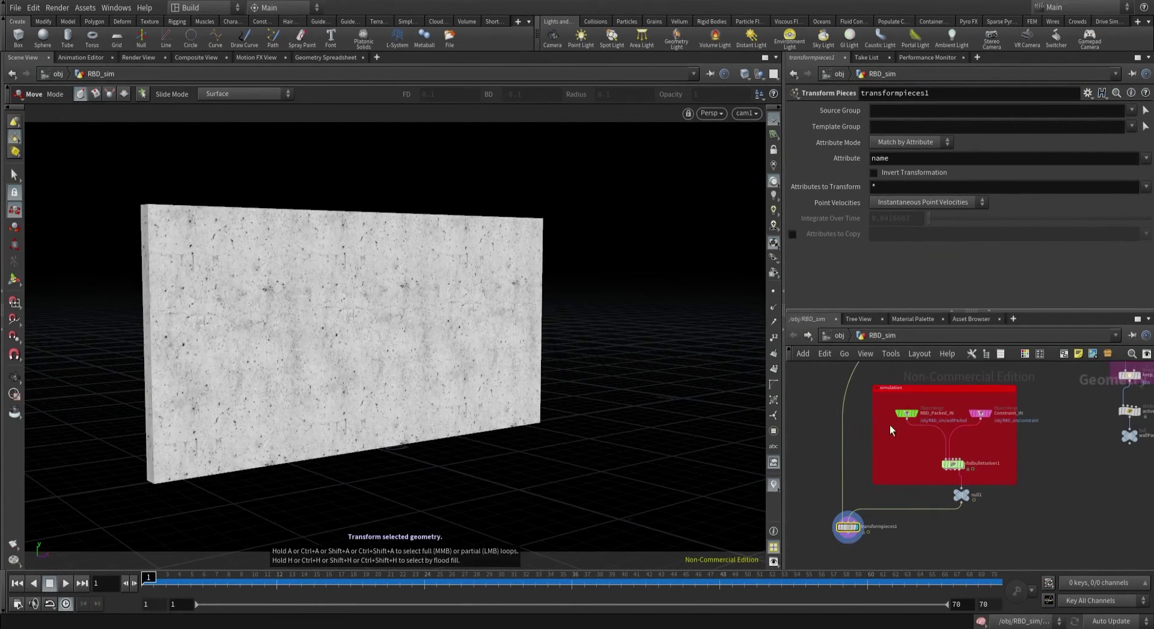
left_click(908, 414)
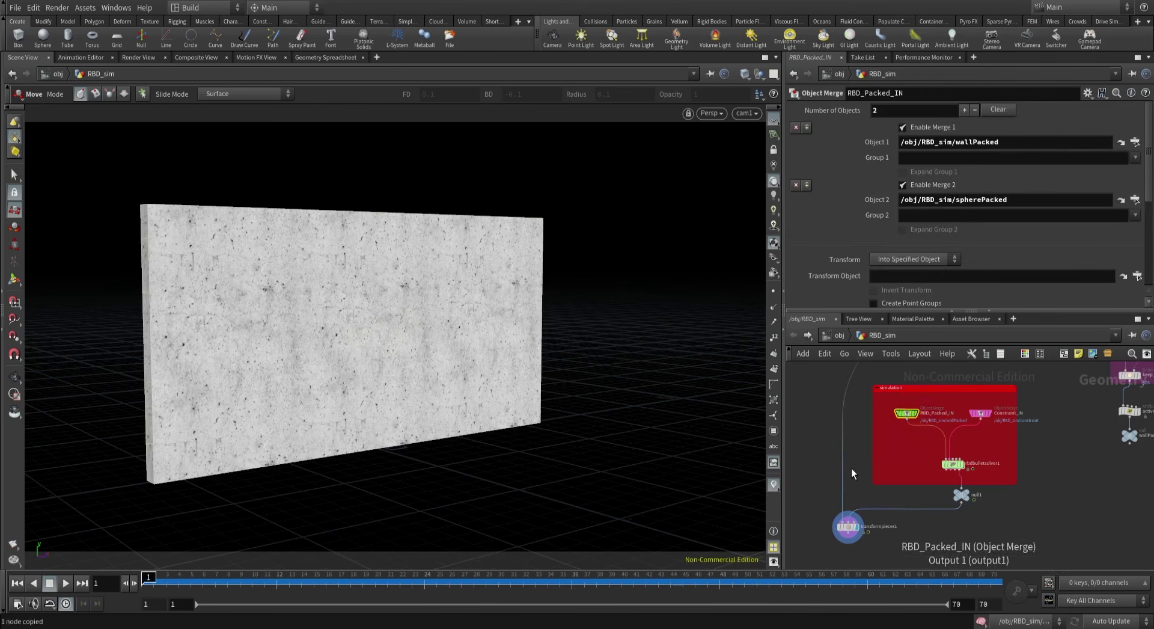
key("ctrl+v")
scroll(828, 456, "up", 3)
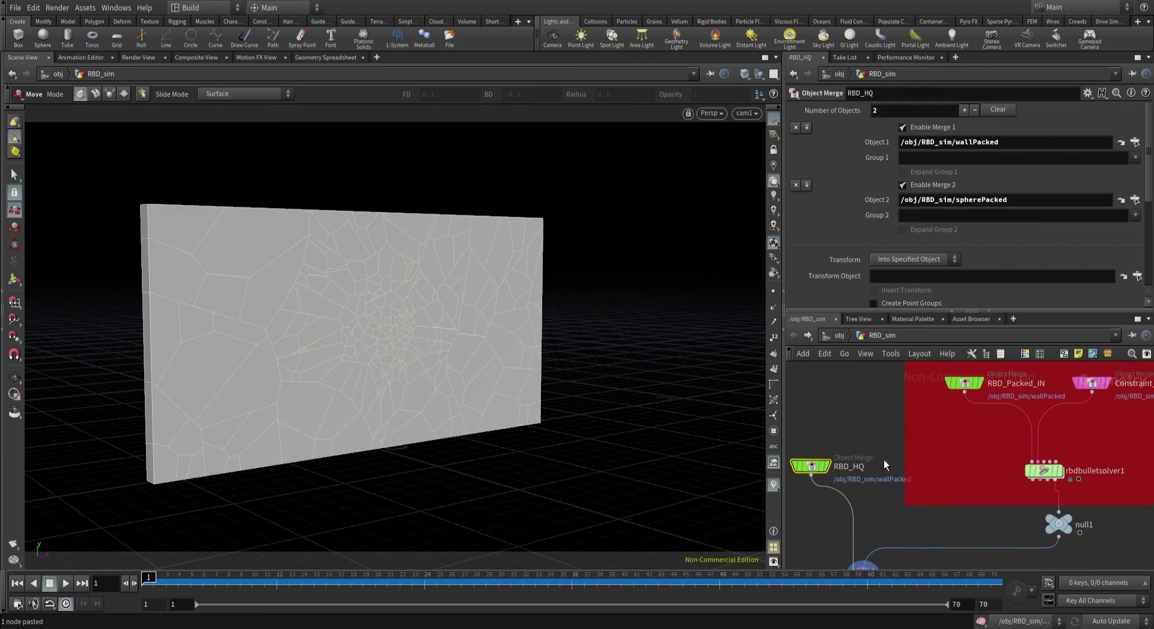
scroll(883, 459, "down", 4)
left_click(995, 459)
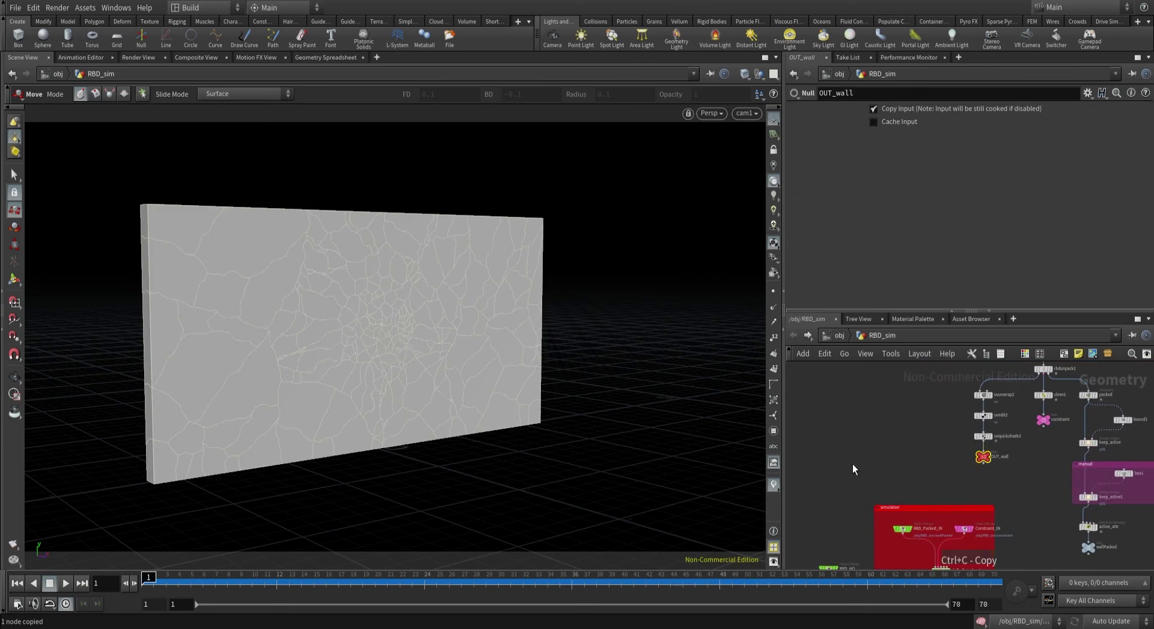
left_click(849, 521)
key("ctrl+c")
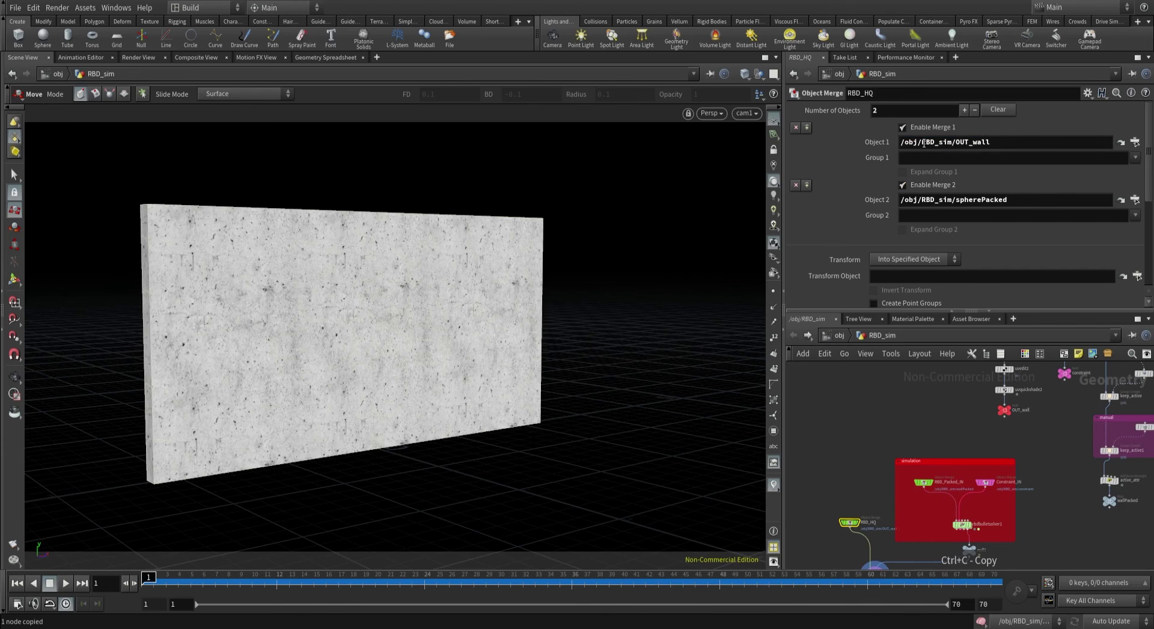
left_click(902, 185)
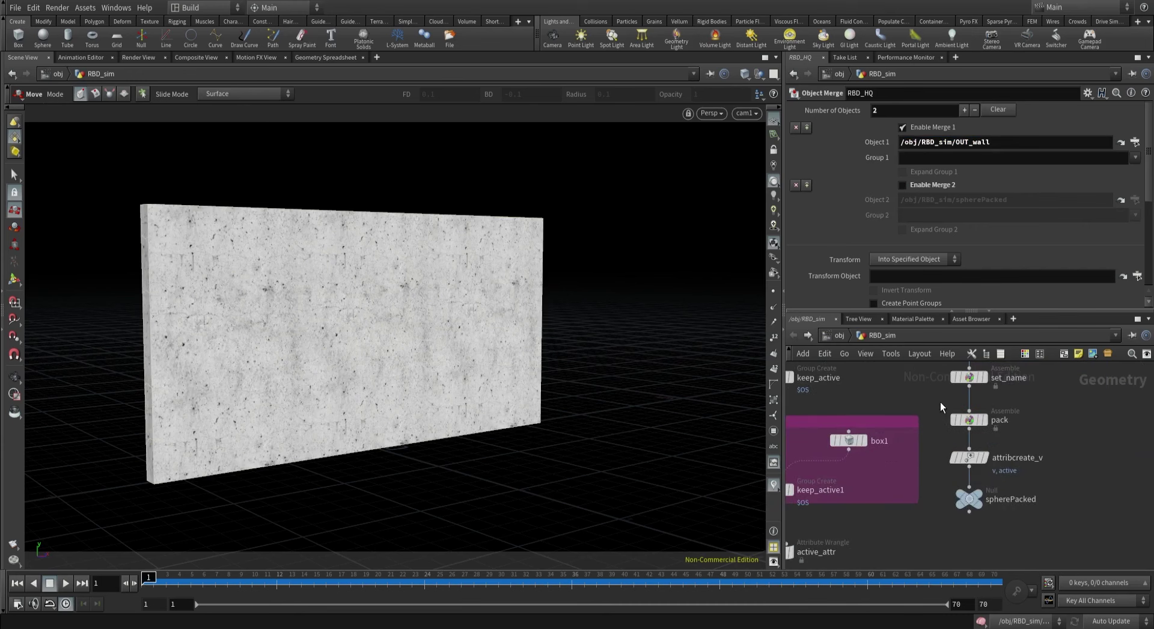
Shift the sphere packing nodes aside and add a null named sphere below set_name.
left_click_drag(942, 405, 995, 513)
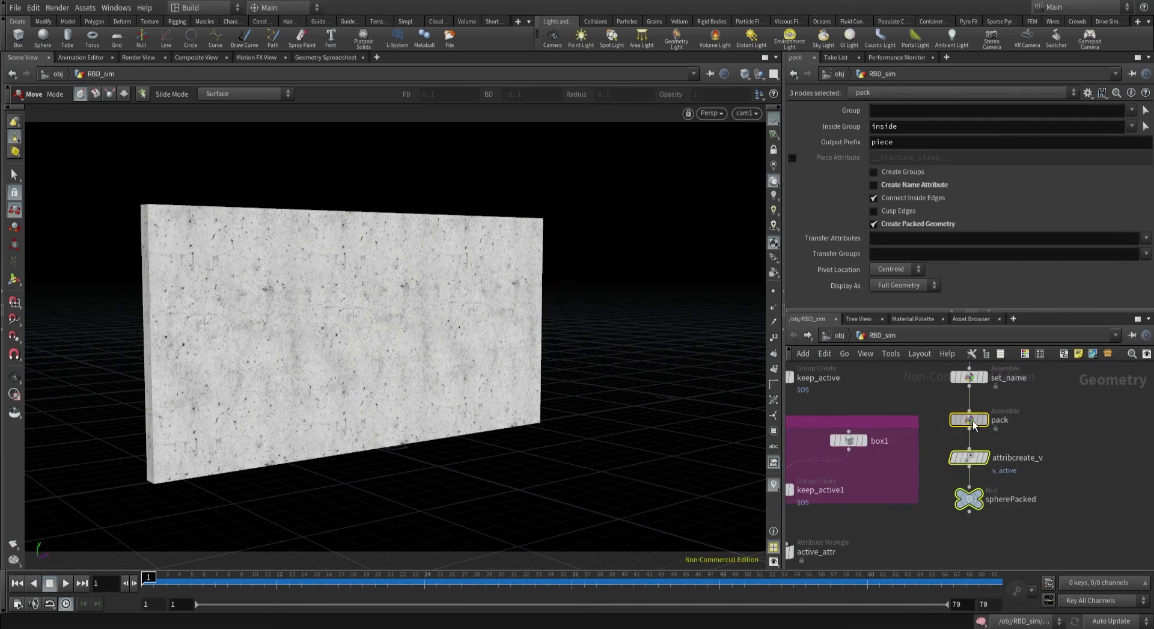
left_click_drag(973, 422, 1019, 423)
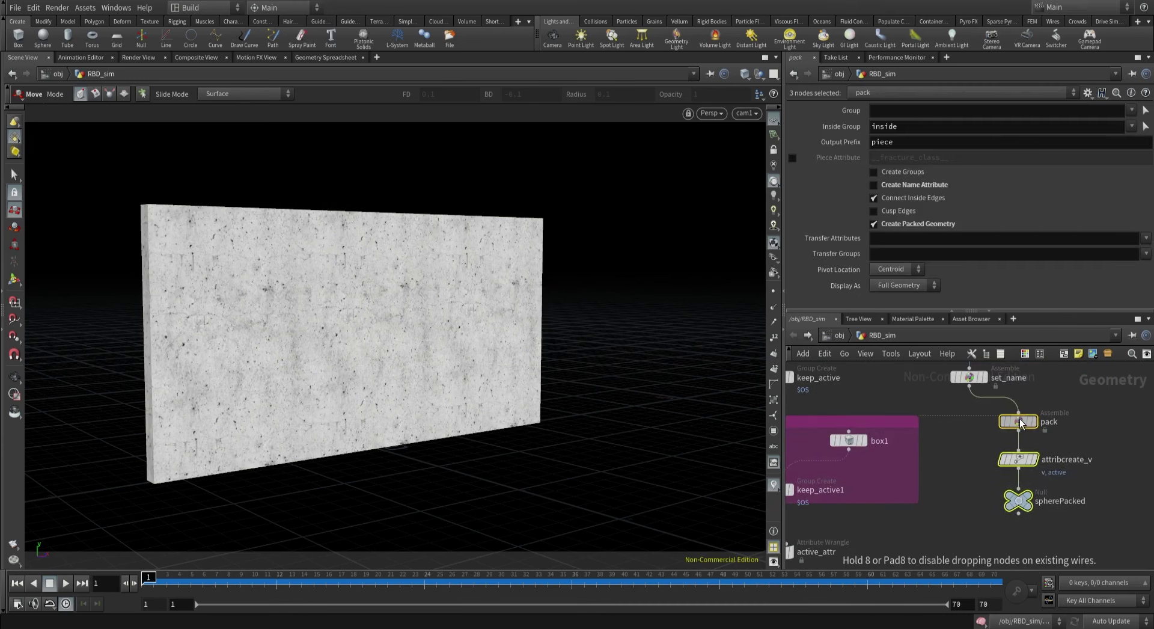
key("Tab")
type("null")
key("Return")
left_click(964, 499)
scroll(965, 490, "up", 3)
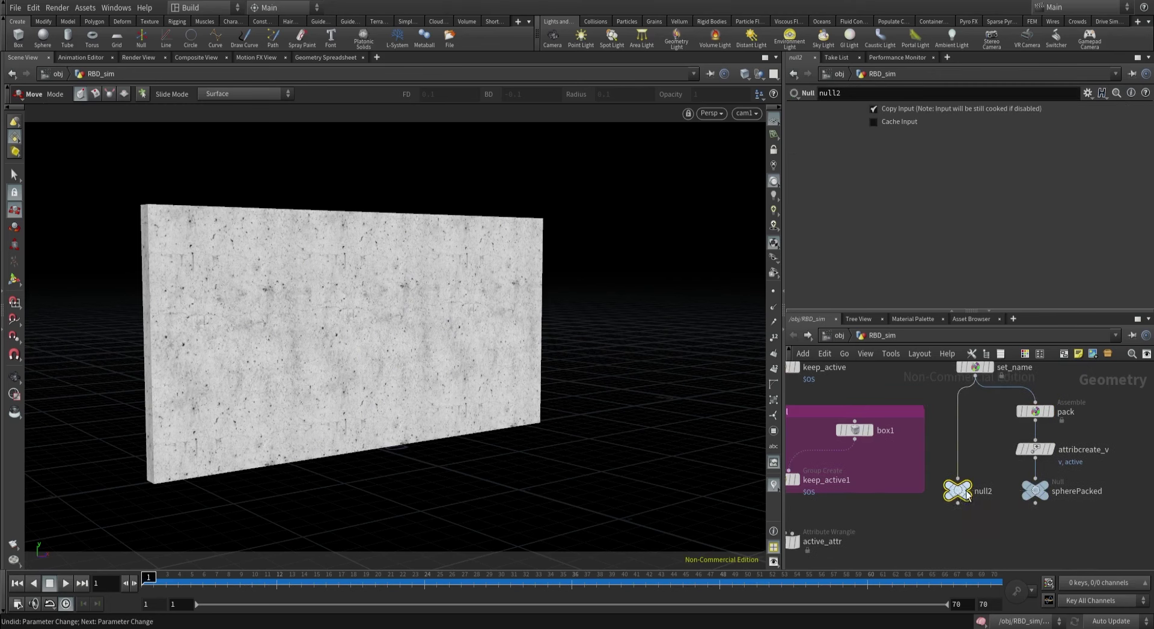
double_click(988, 491)
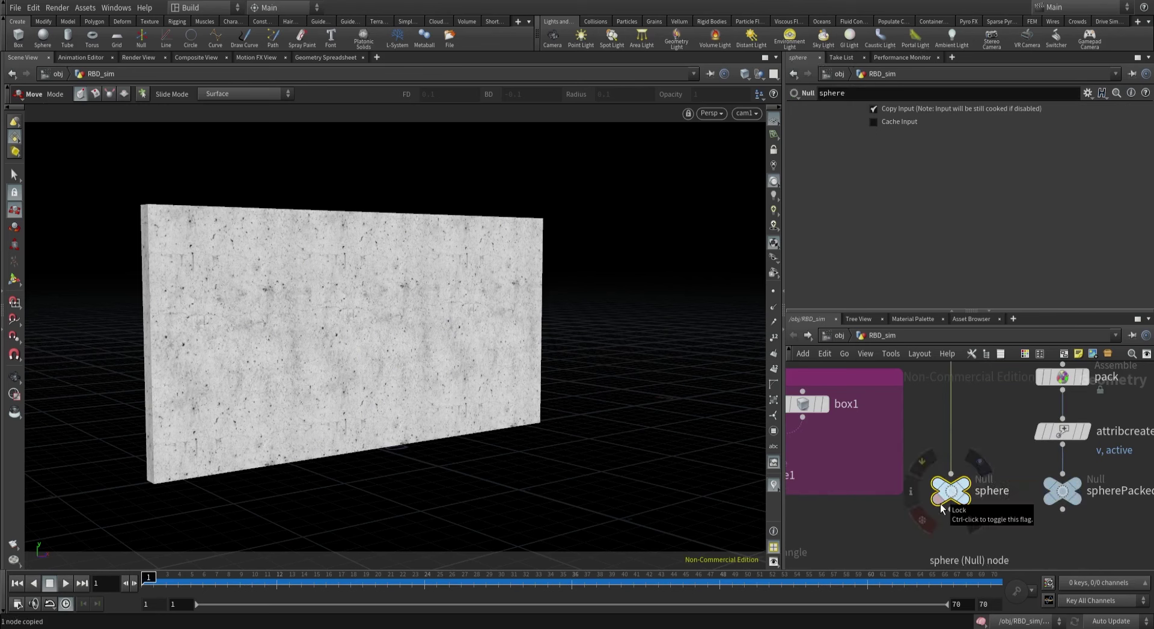
scroll(941, 508, "down", 10)
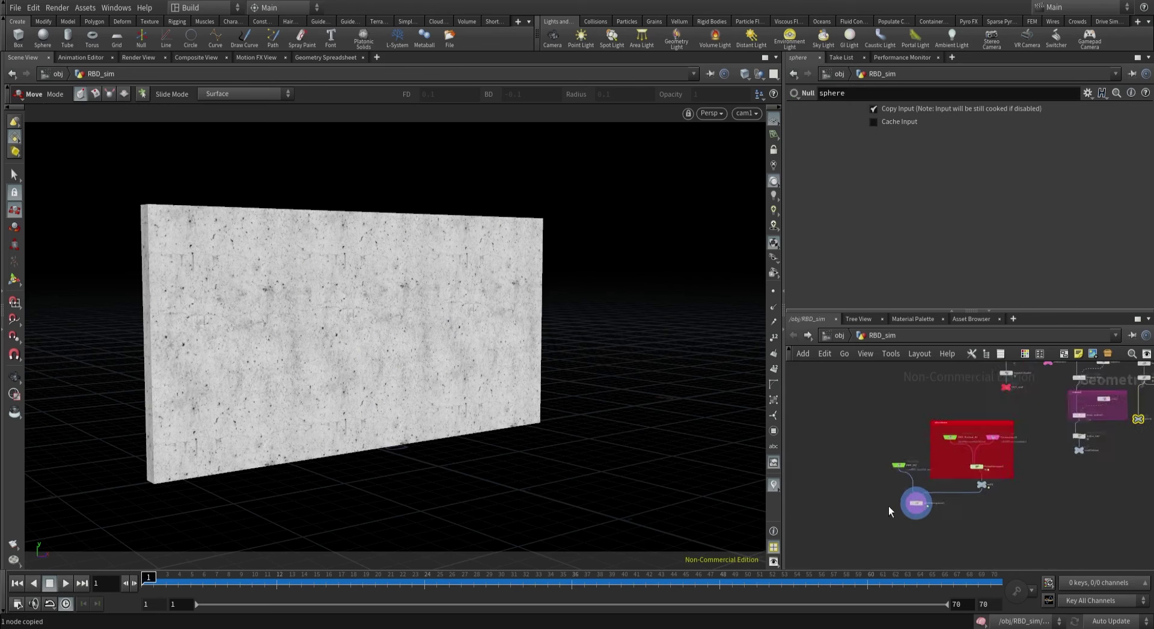
scroll(888, 506, "up", 1)
Wire RBD_HQ into transformpieces1 and play the high-res debris back to frame 1.
left_click_drag(866, 426, 917, 464)
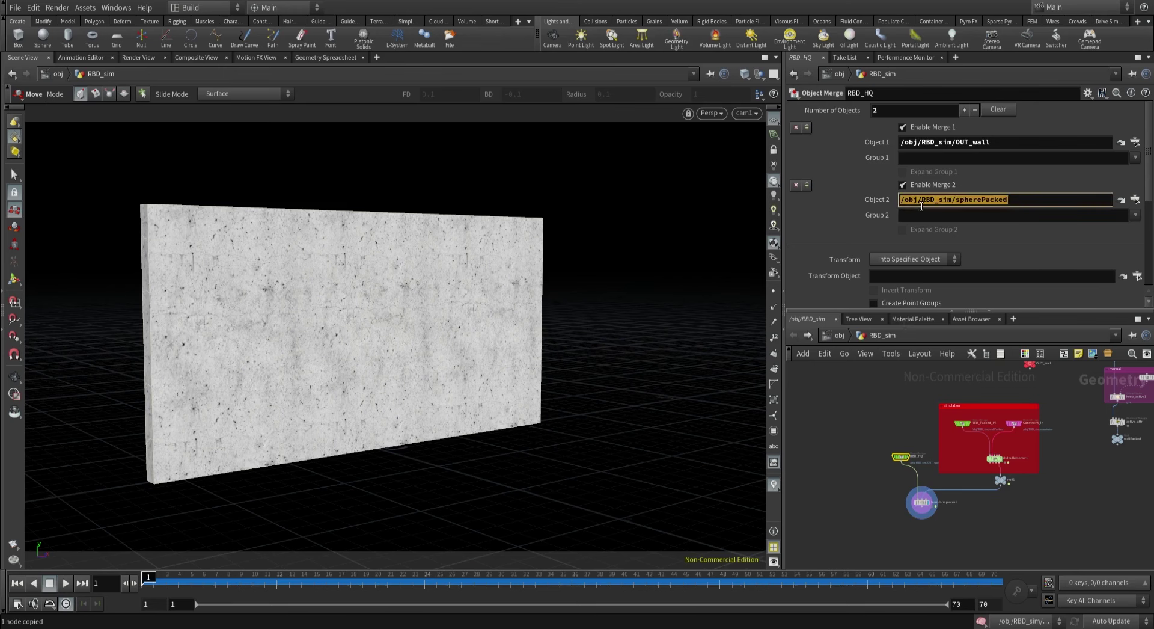
left_click_drag(935, 524, 931, 522)
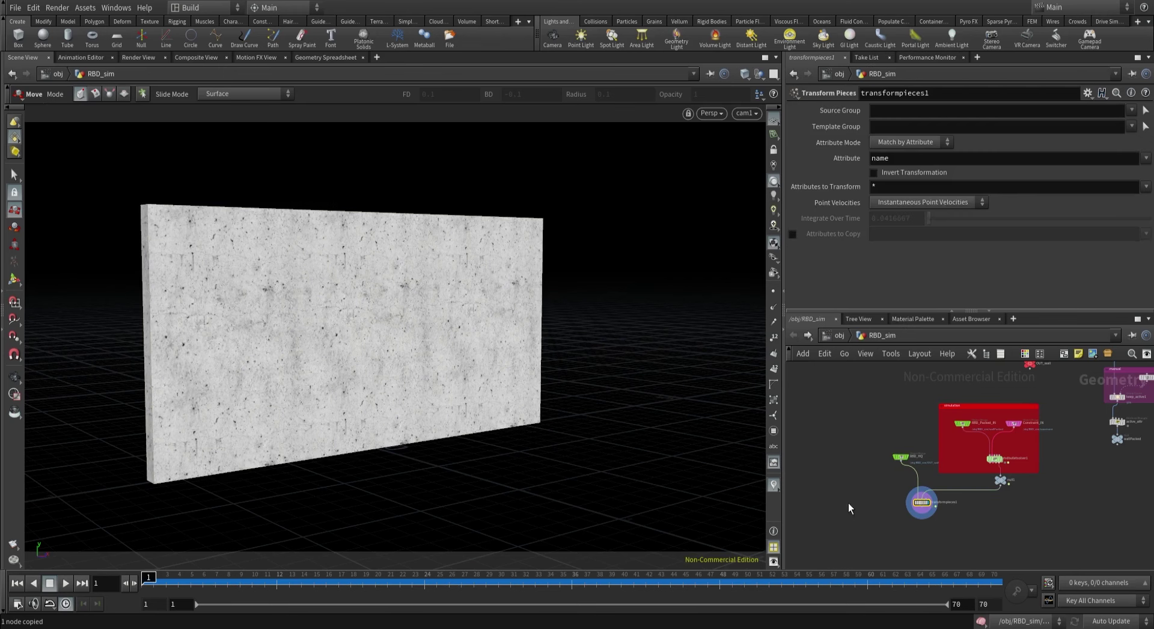
left_click(66, 583)
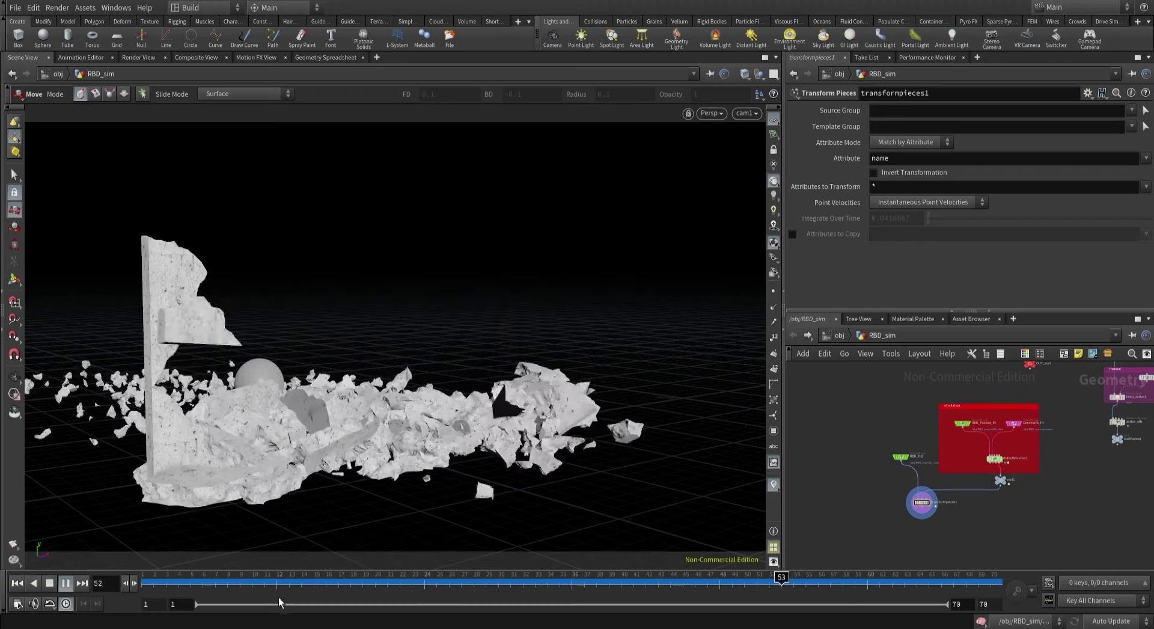
key("ctrl+Up")
middle_click_drag(961, 481, 949, 482)
Add a POP Wrangle feeding force_output, grouped by @P.y<.3, with velocity damping VEX.
scroll(974, 468, "up", 10)
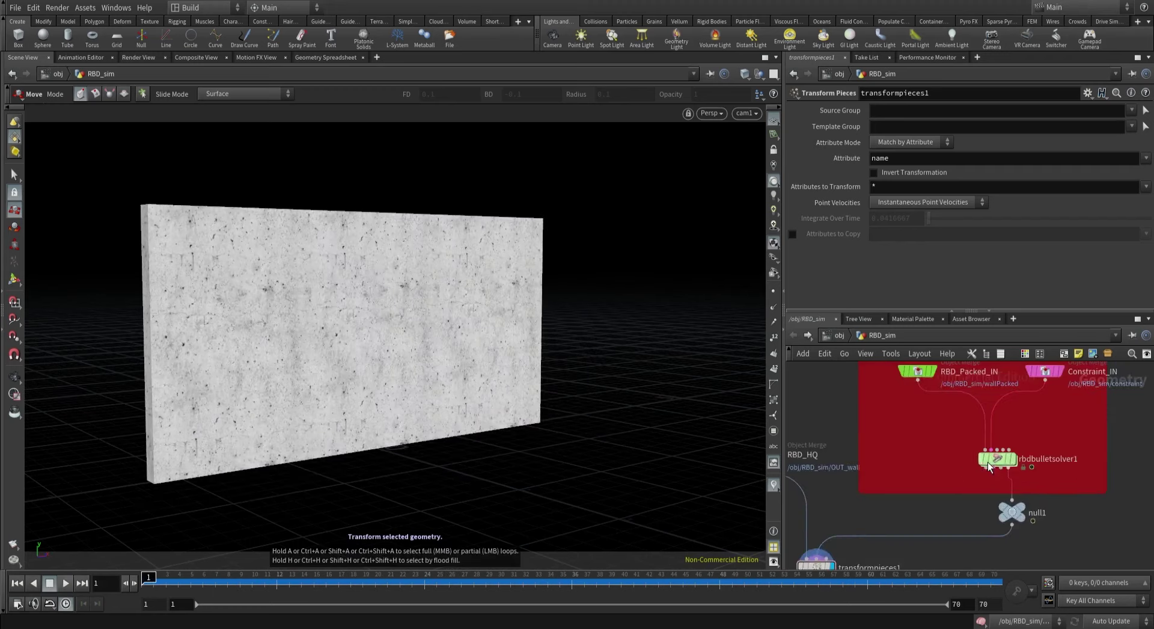
scroll(950, 427, "up", 3)
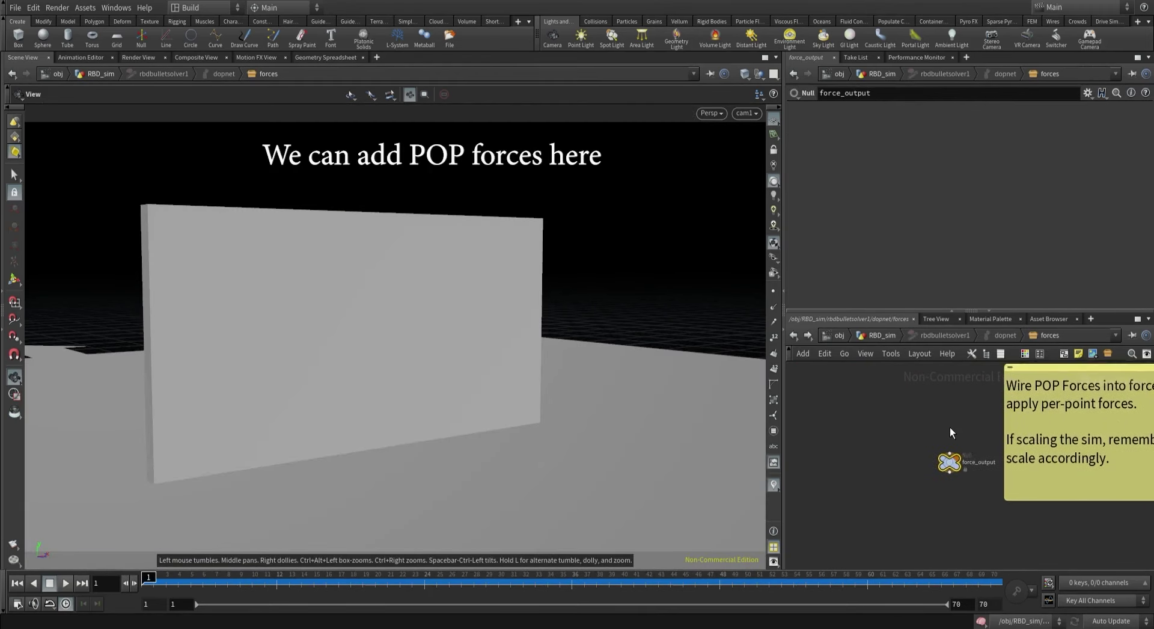
key("Tab")
type("pop wr")
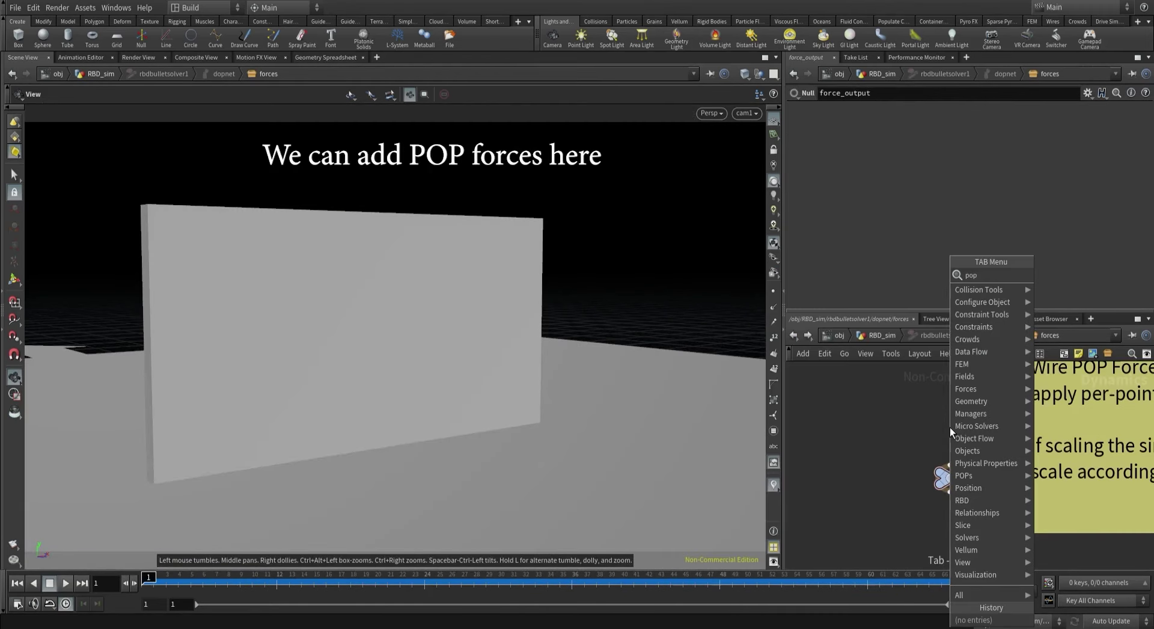
key("Return")
left_click(949, 426)
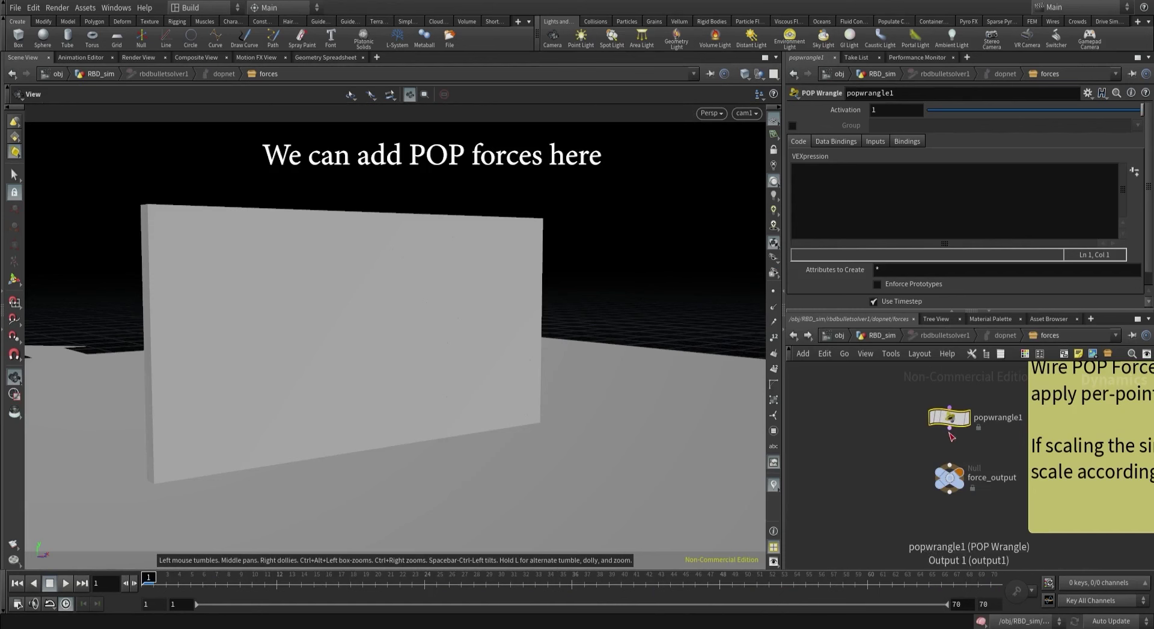
left_click(950, 428)
left_click(949, 465)
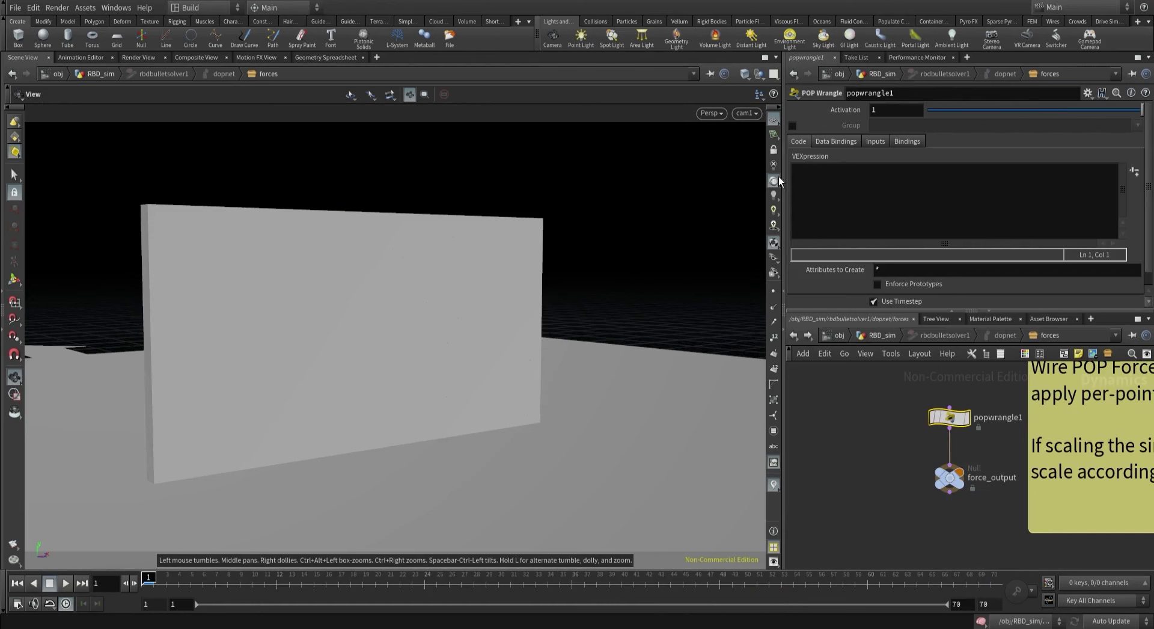
left_click(898, 121)
type("@P.y<.3")
left_click(887, 192)
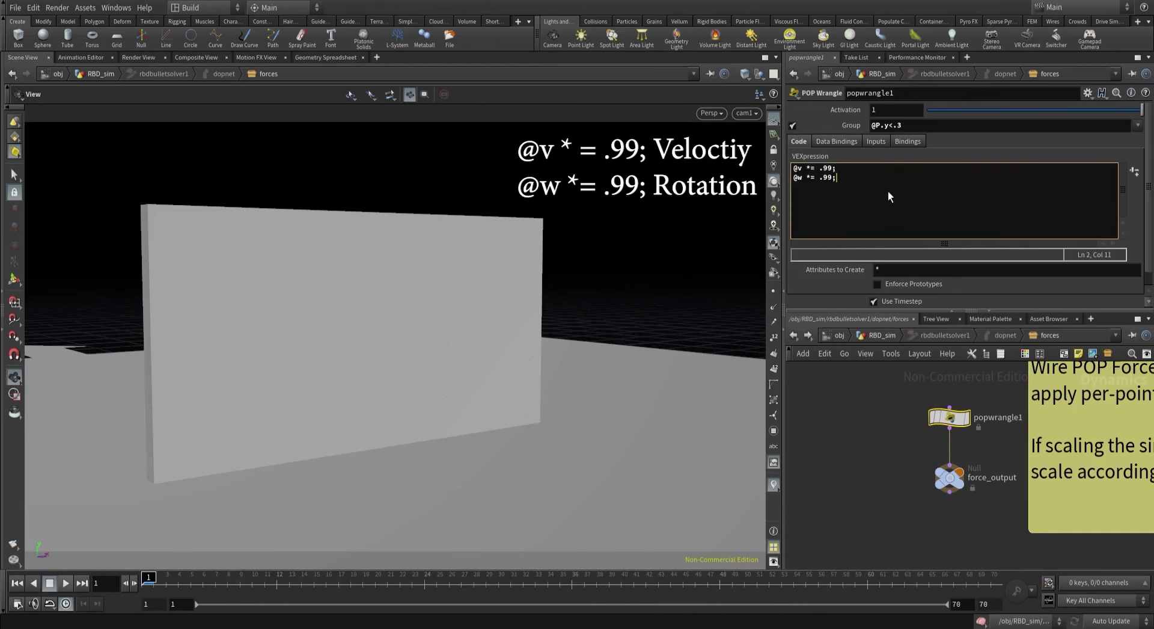
Play the damped simulation from transformpieces1 in RBD_sim and return to frame 1.
key("u")
key("u")
key("u")
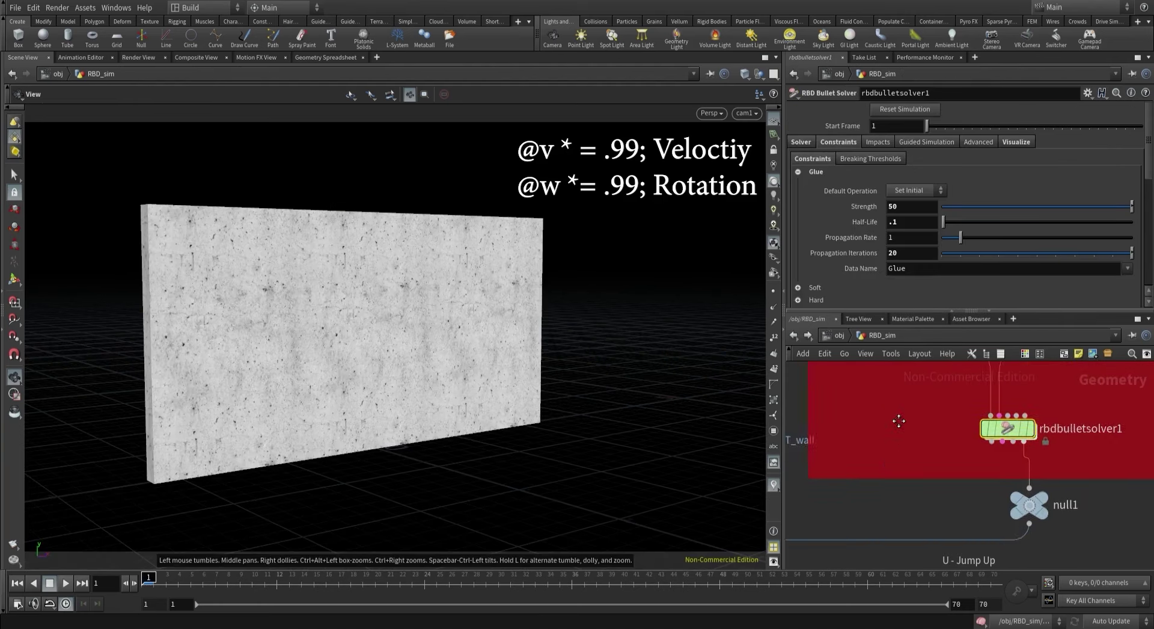
left_click(835, 472)
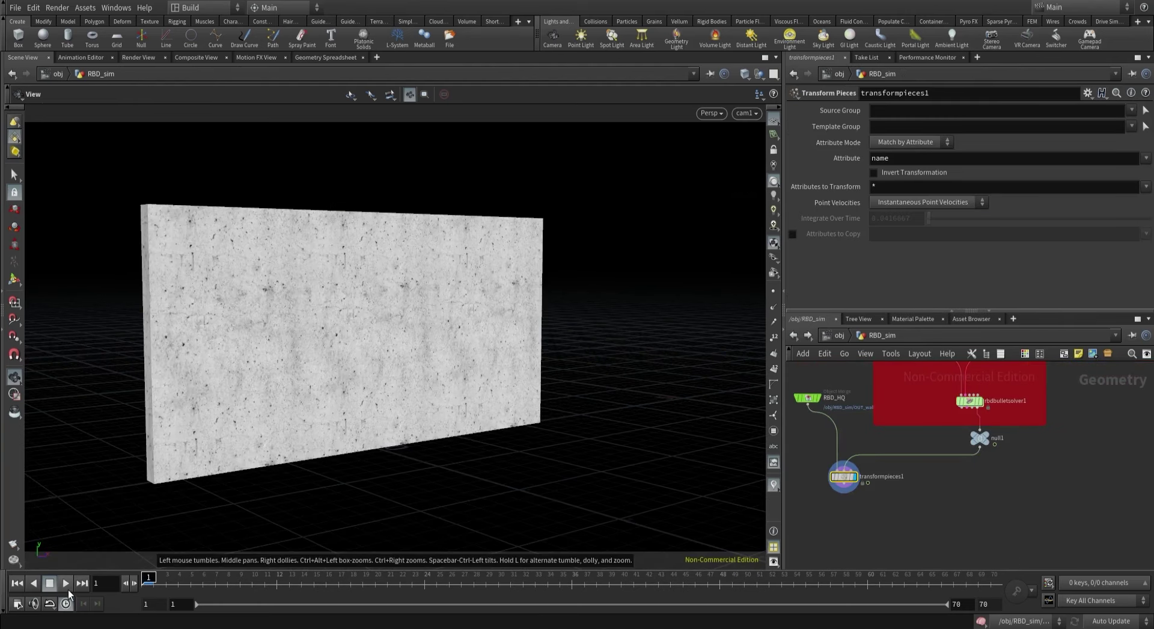
left_click(66, 587)
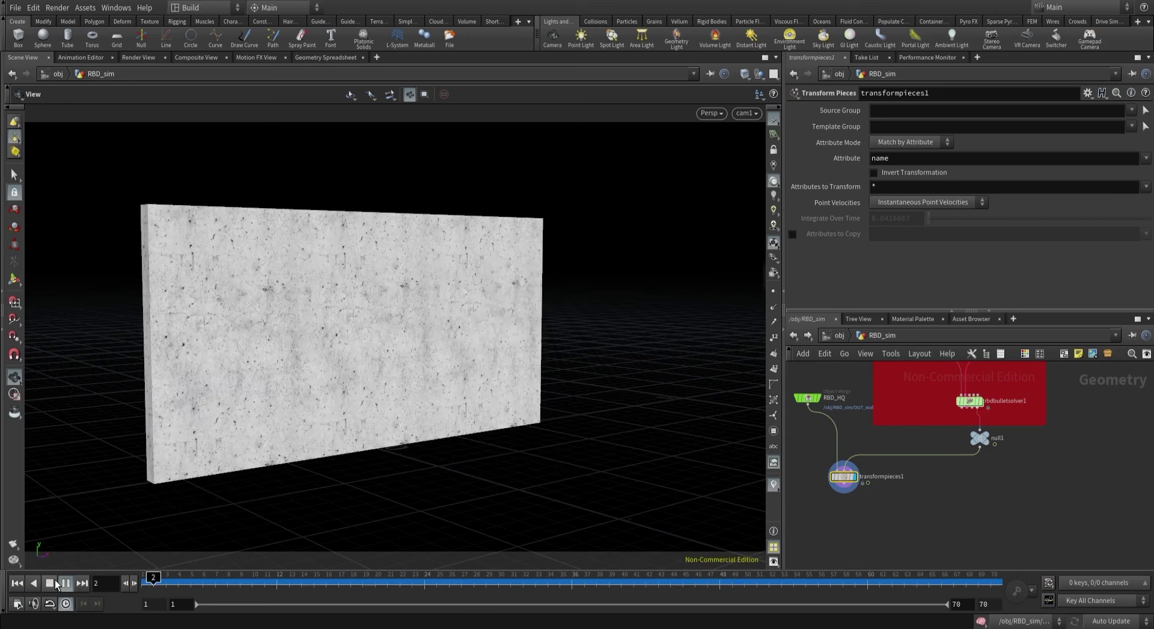
left_click(55, 580)
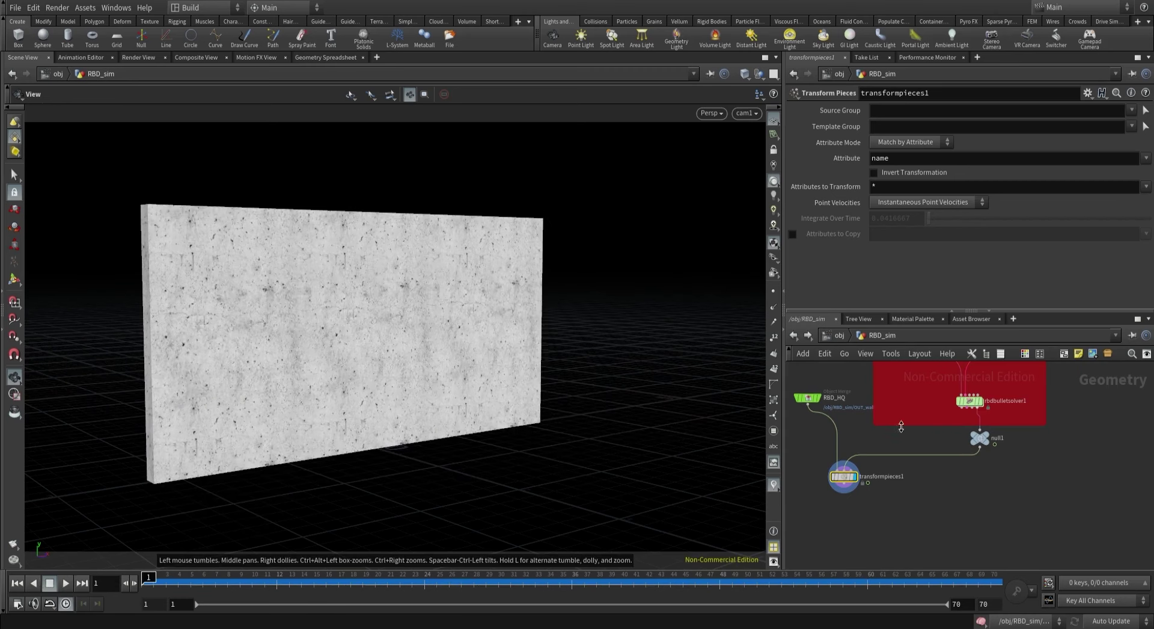
middle_click_drag(901, 426, 898, 438)
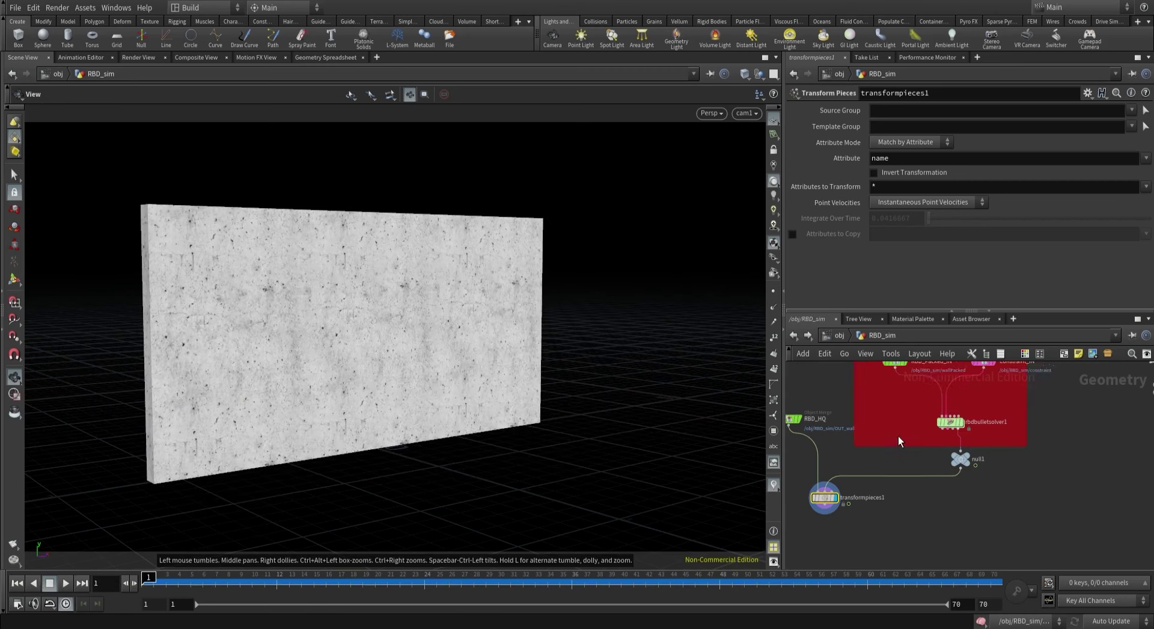
Change the wrangle's angular velocity damping to @w *= .95 and replay to check.
double_click(949, 421)
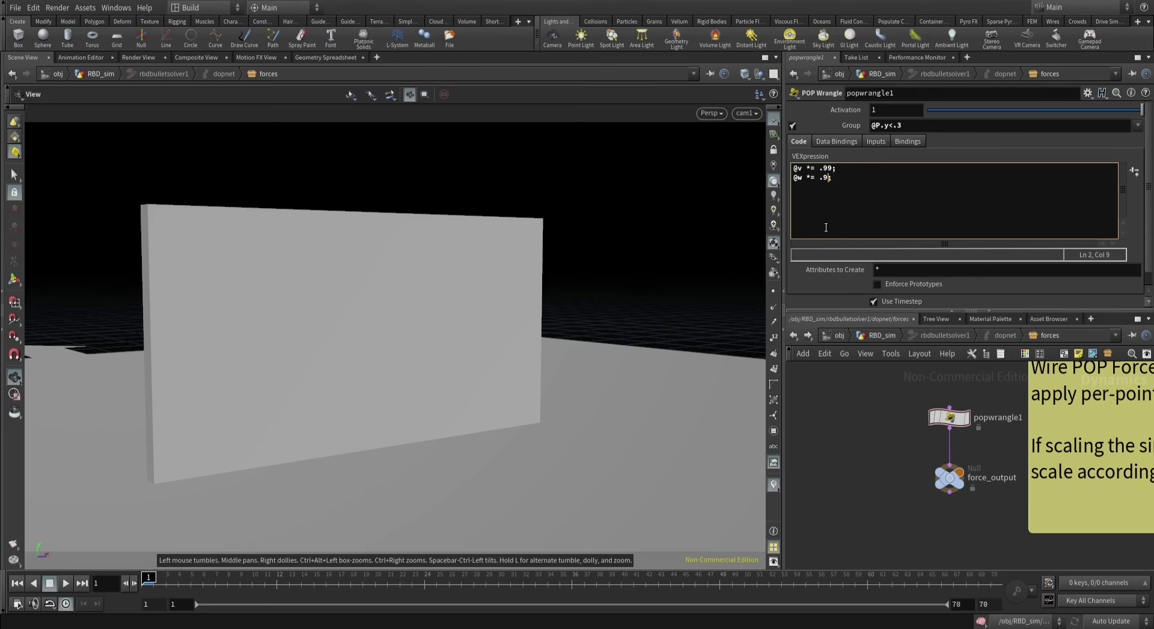
left_click(794, 334)
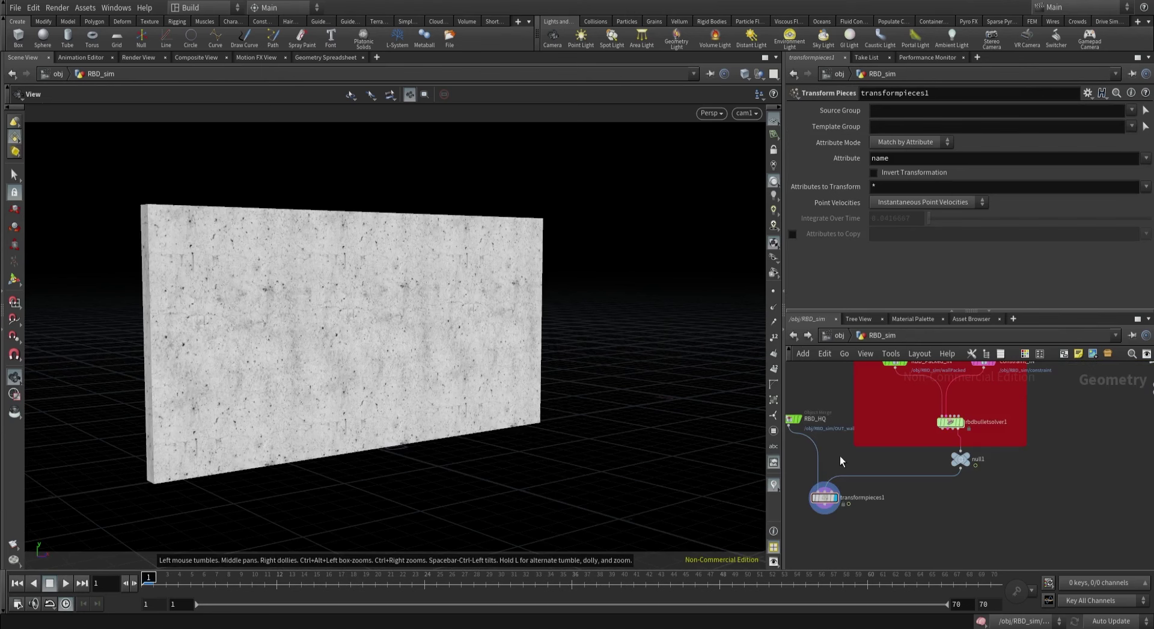
left_click(65, 583)
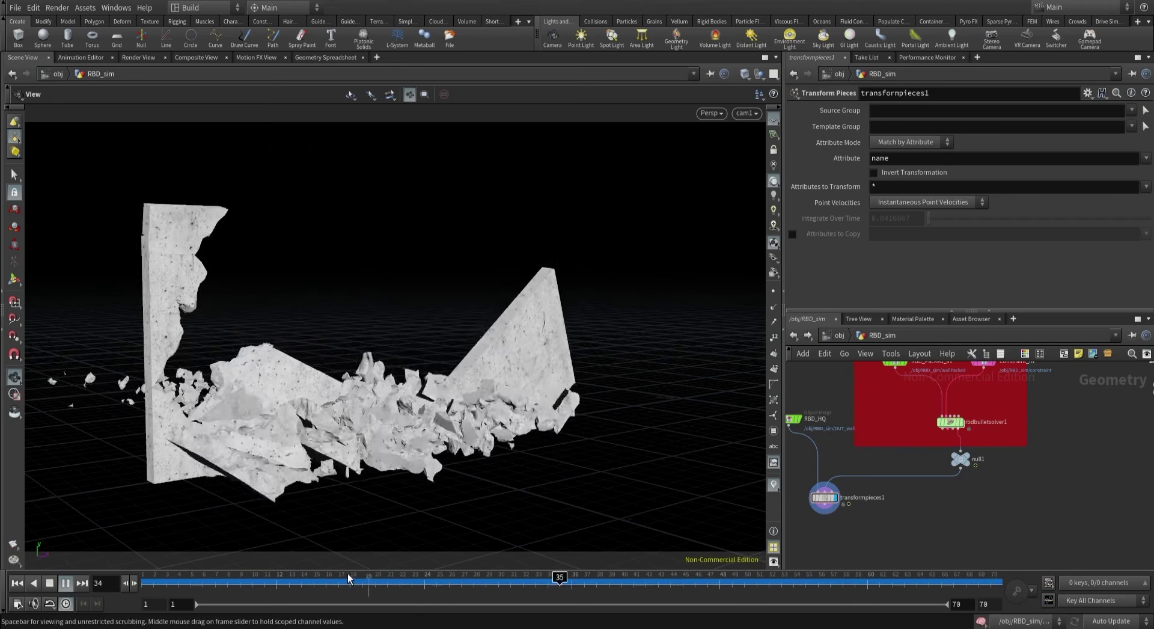
left_click(50, 582)
left_click(17, 582)
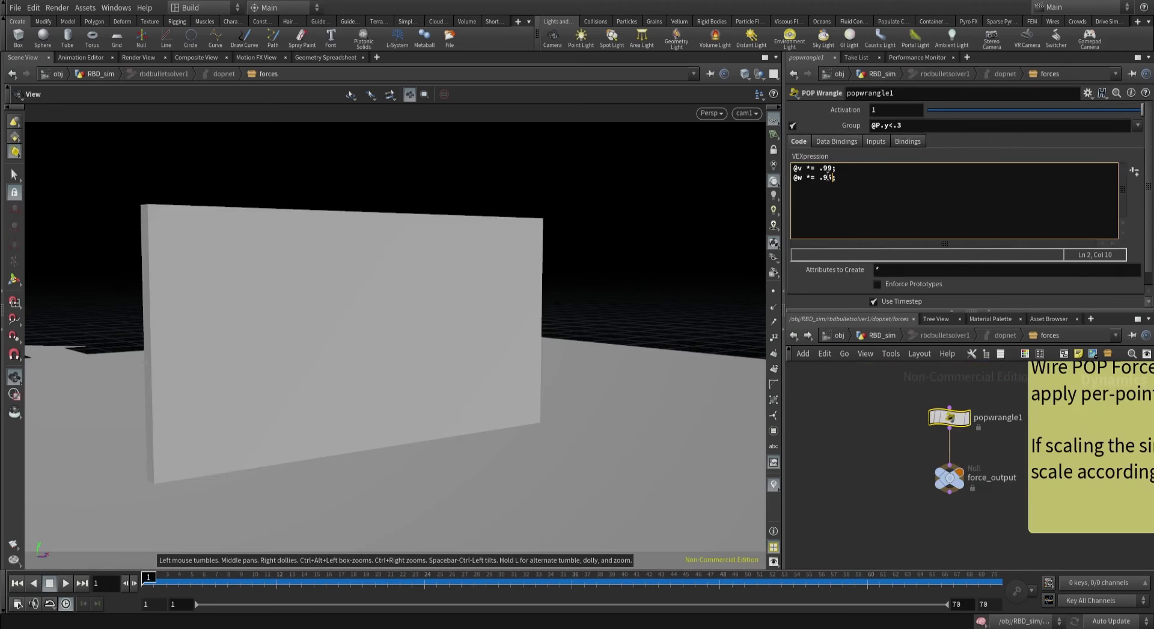
left_click(792, 335)
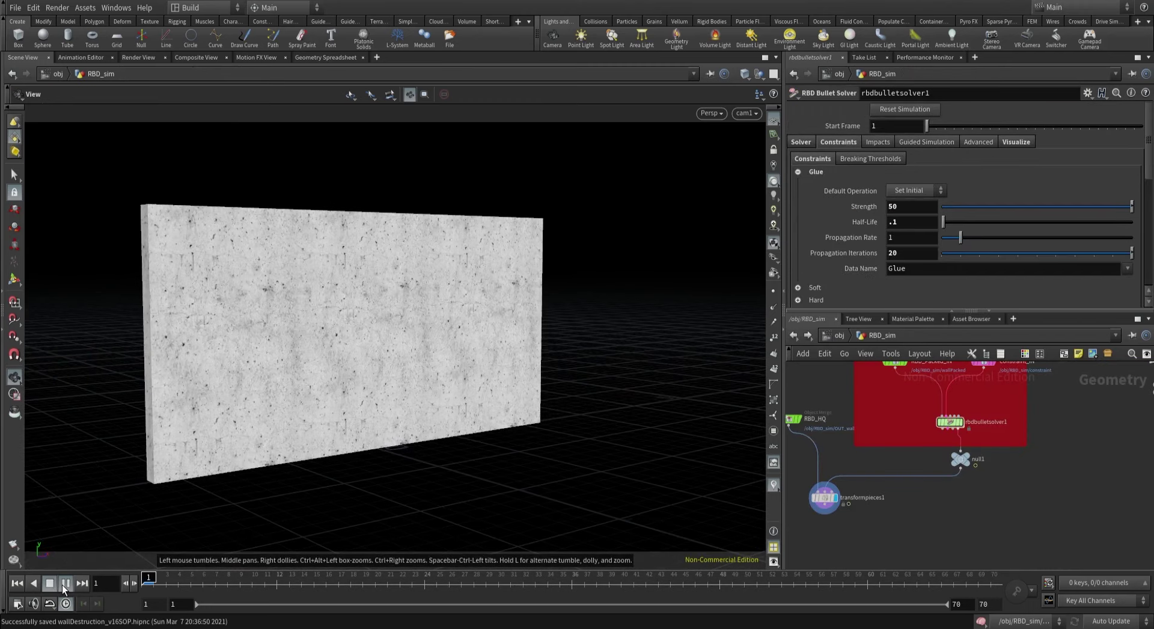
Add an RBDPoints file cache with Load from Disk on and write frames 1–70.
left_click(62, 584)
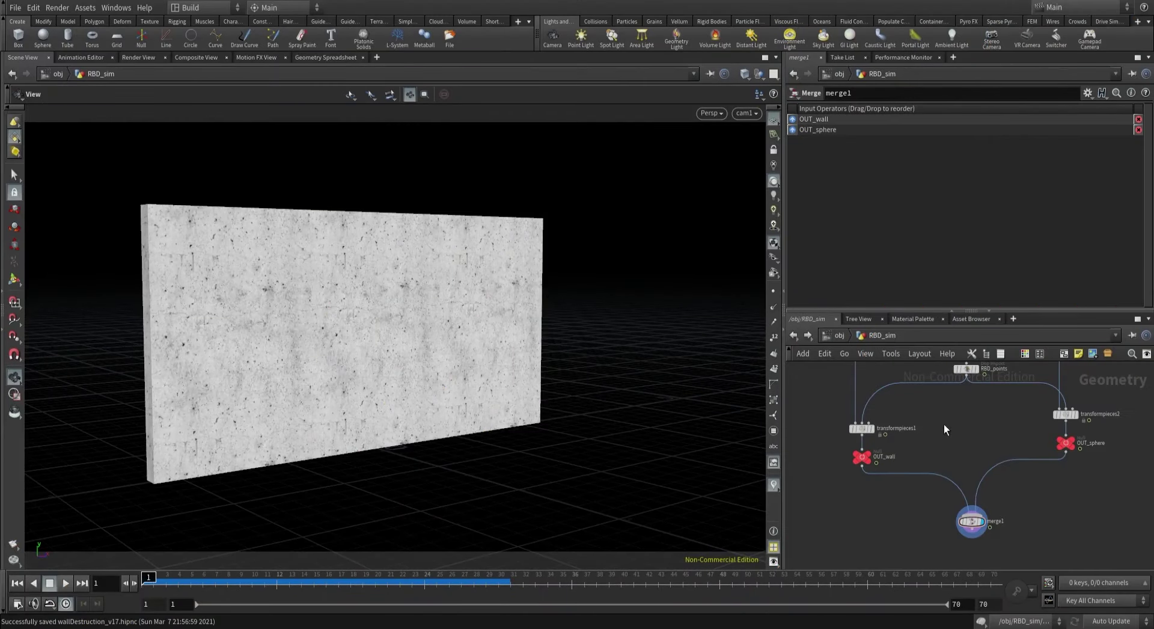
middle_click_drag(943, 424, 953, 473)
key("Tab")
type("filecache")
key("Return")
left_click(972, 466)
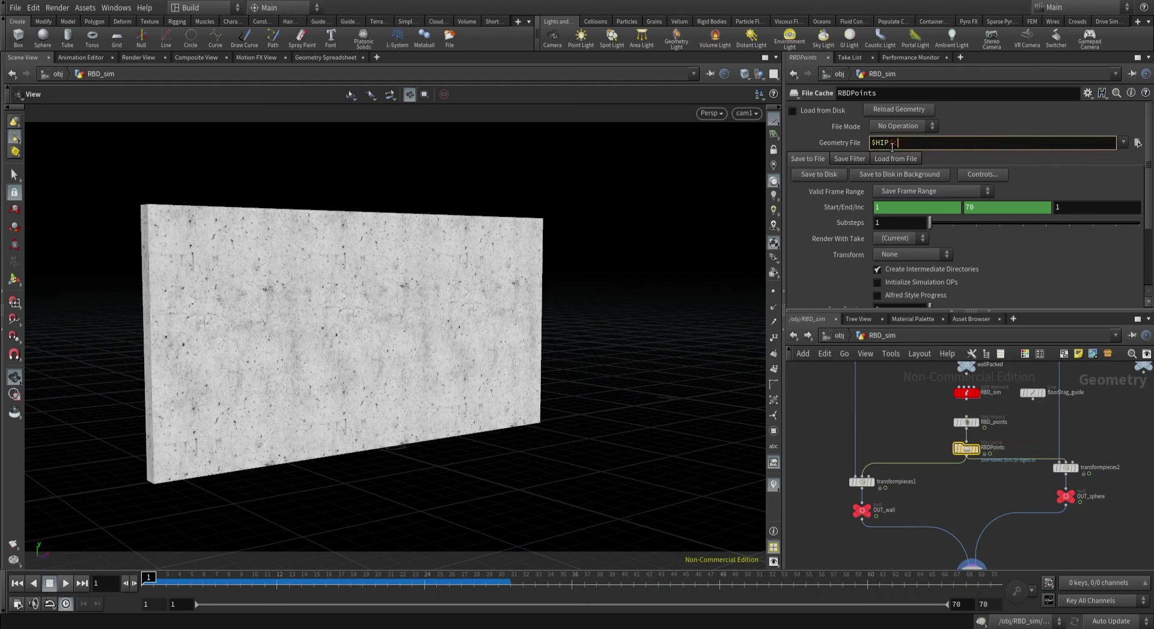
left_click(793, 110)
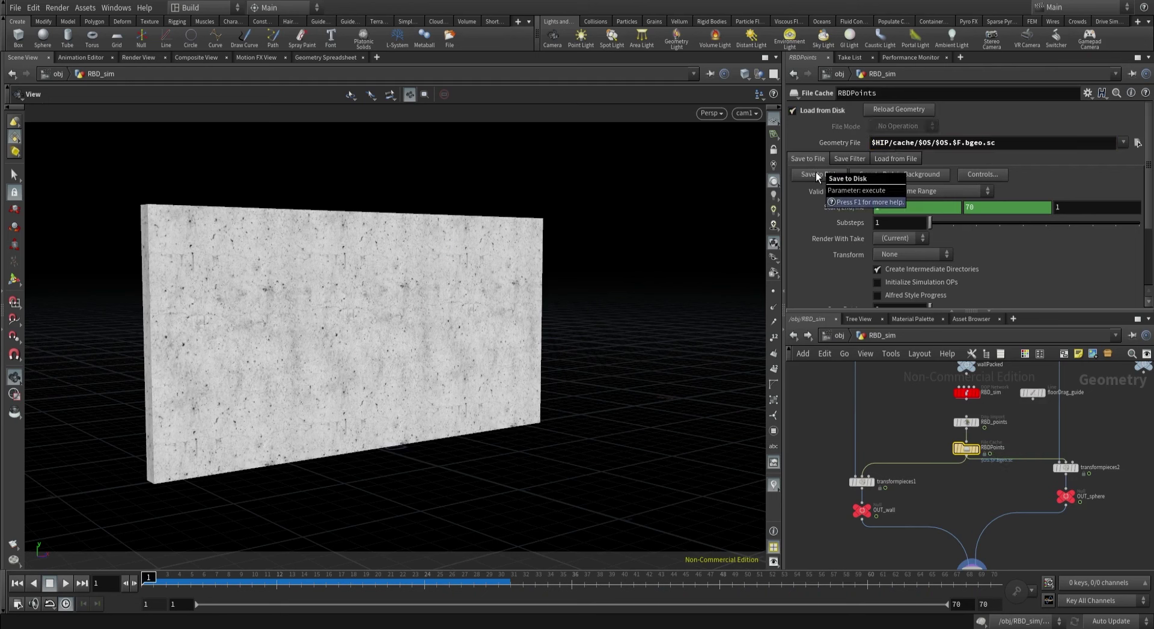
left_click(816, 172)
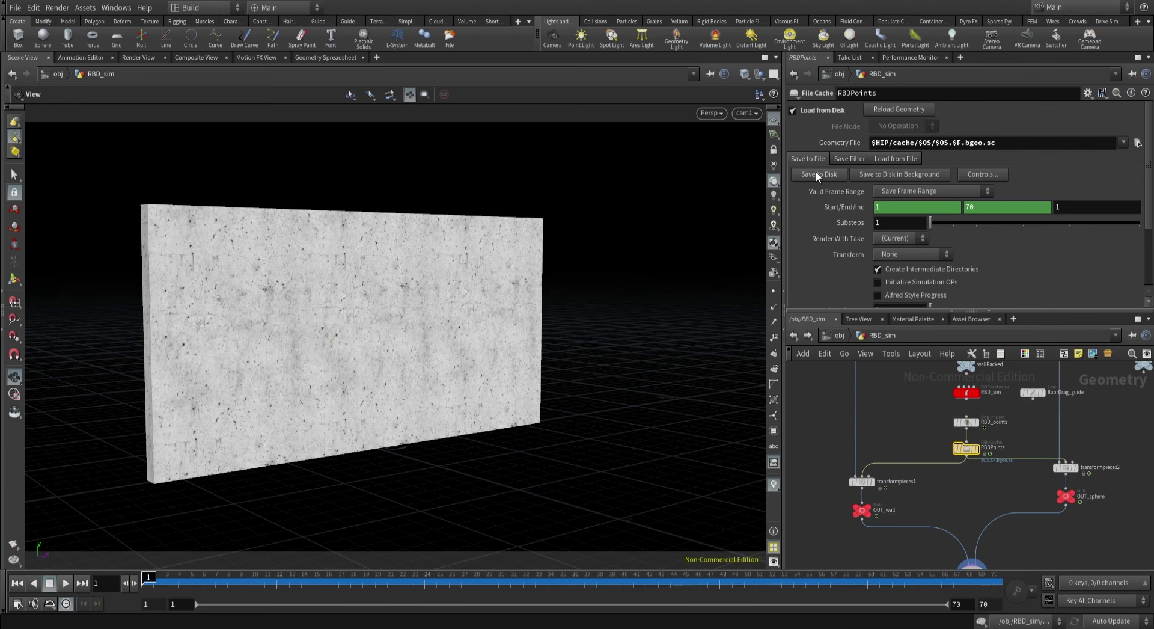
Display merge1, save as wallDestruction_v17.hipnc, and play back the cached simulation.
middle_click_drag(826, 522, 838, 446)
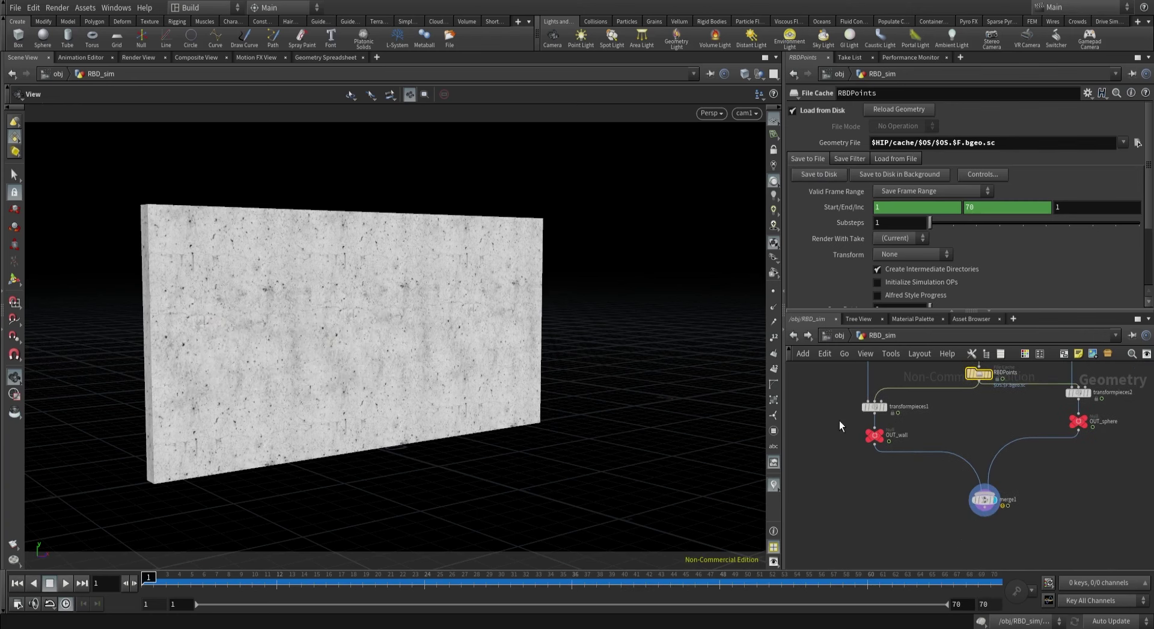
left_click(984, 499)
key("ctrl+s")
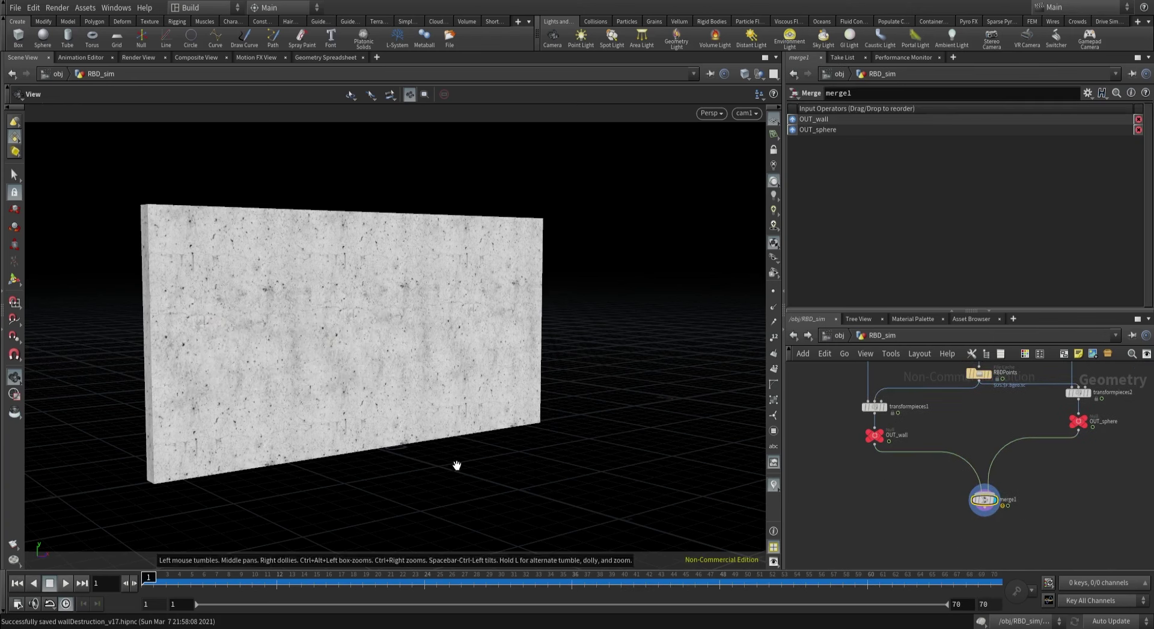
left_click(66, 582)
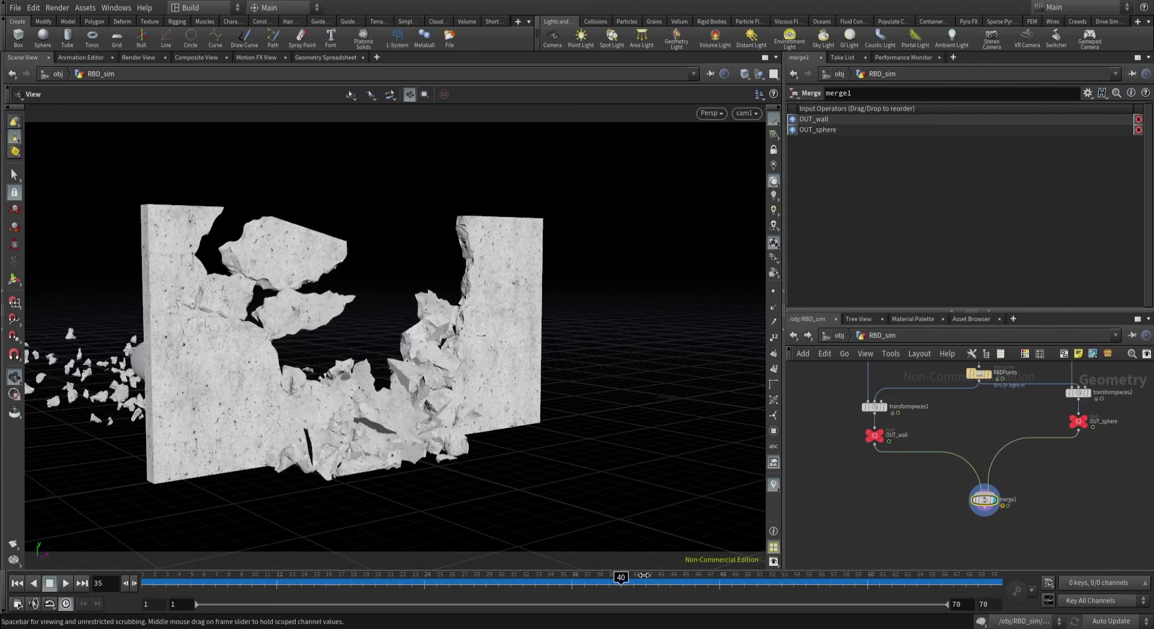
left_click(980, 578)
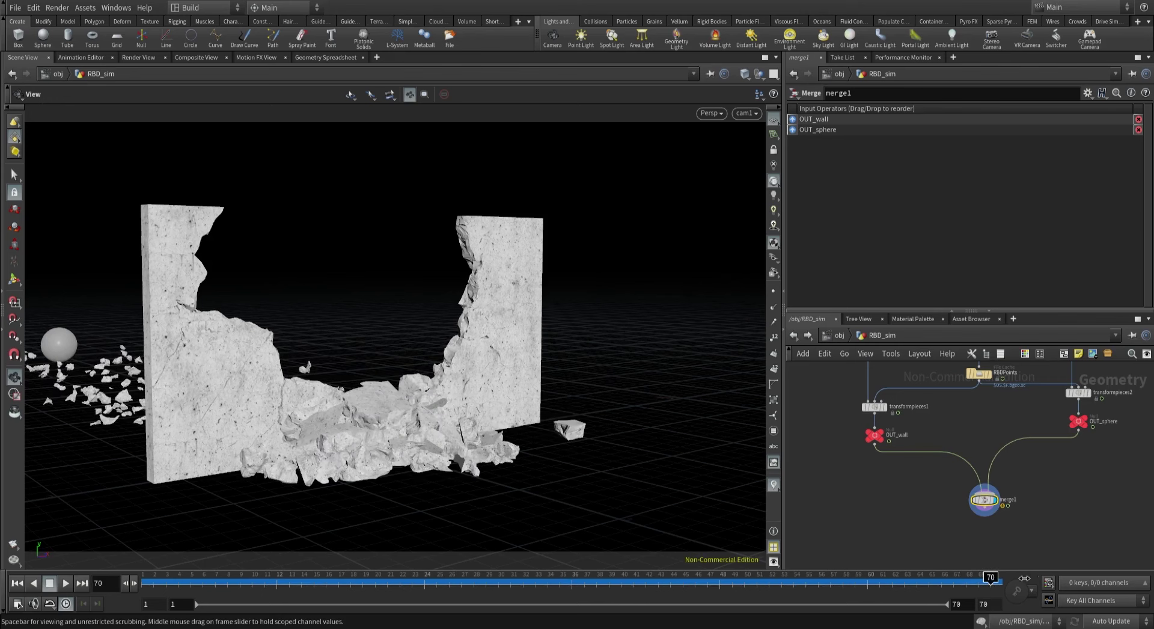
left_click_drag(979, 578, 138, 551)
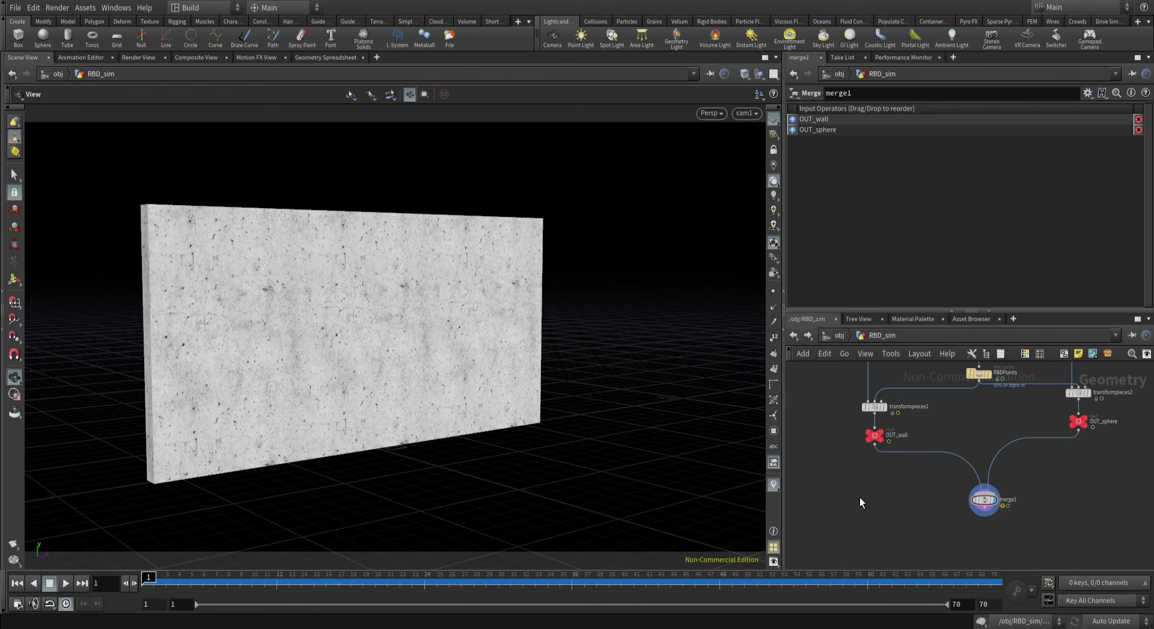
left_click(834, 336)
left_click(835, 335)
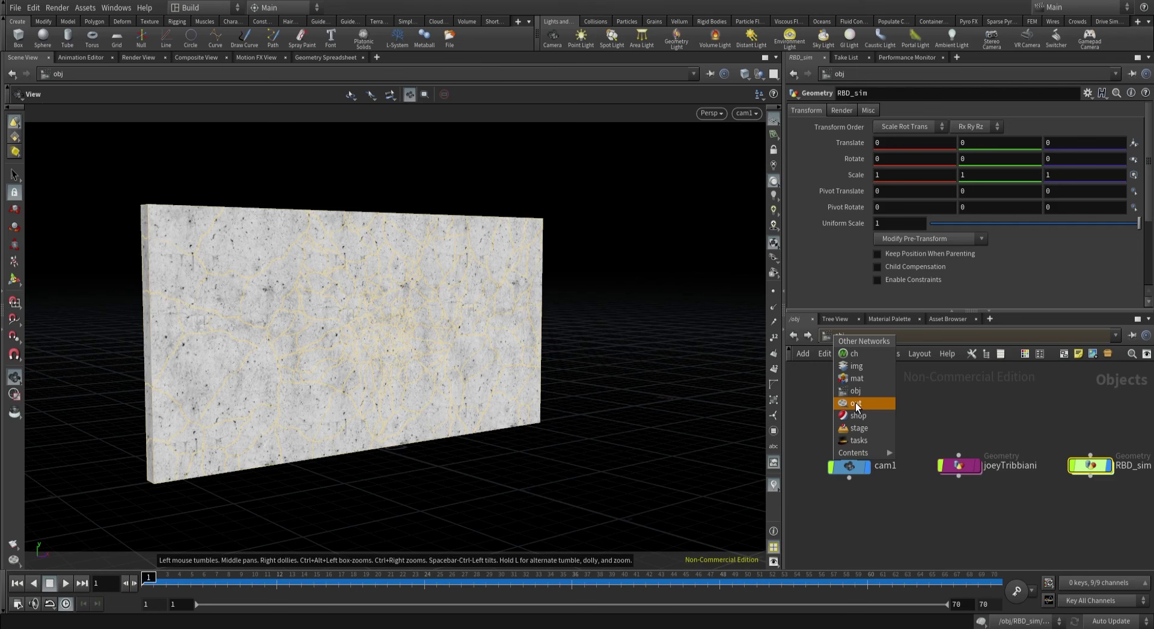
In /stage, add a SOP Import node bringing in /obj/RBD_sim/OUT_wall.
left_click(864, 427)
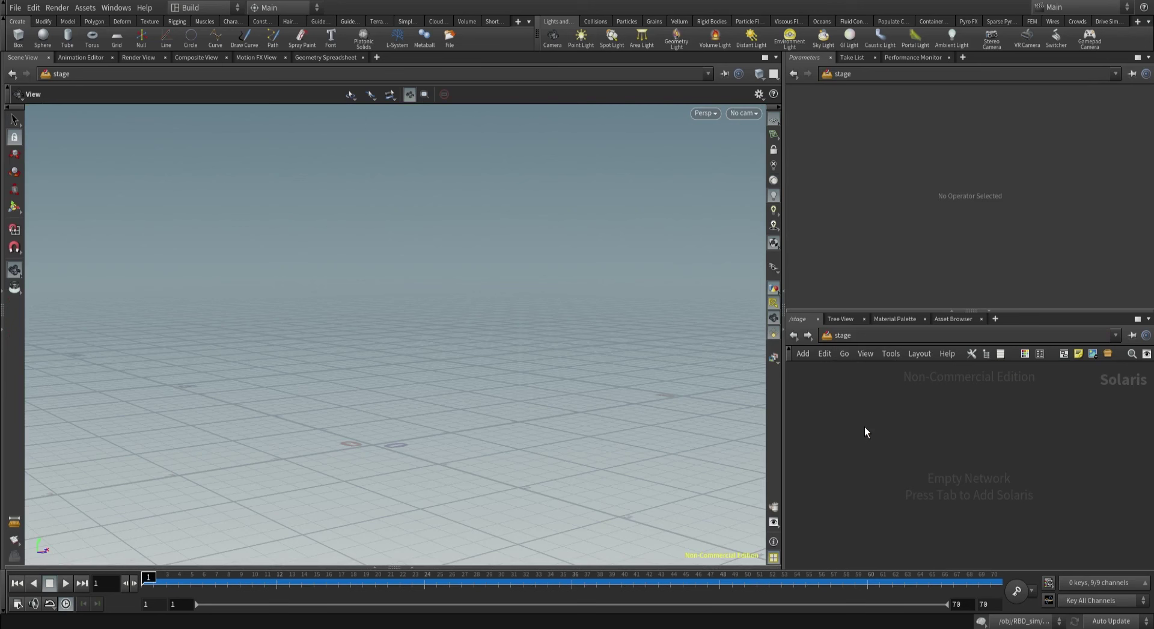
key("Tab")
type("sop")
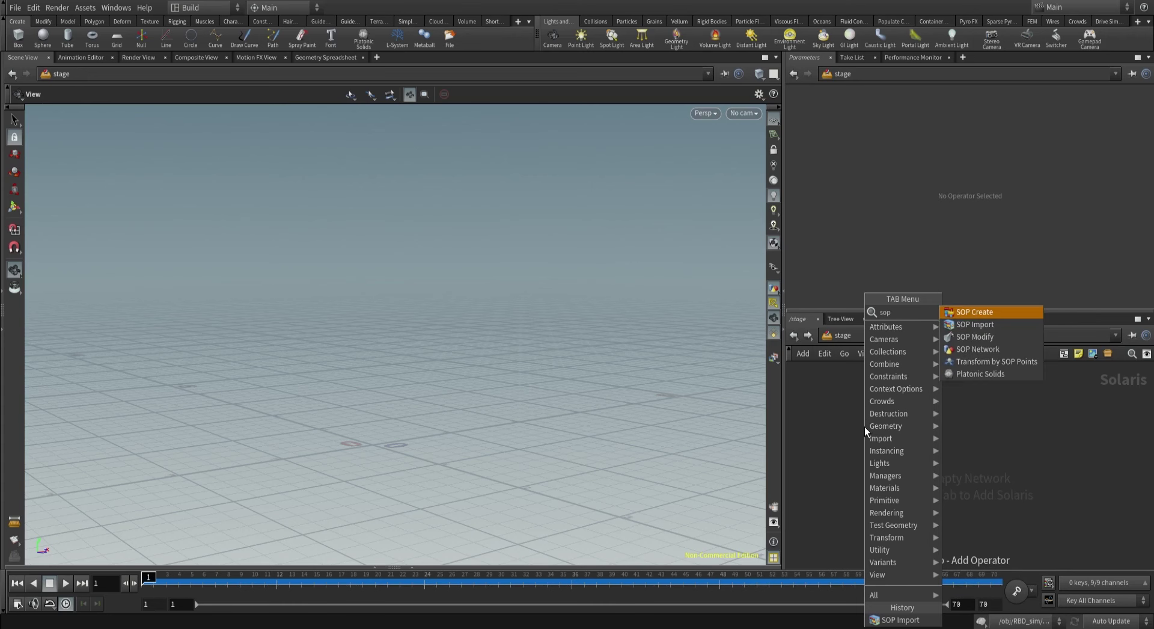
left_click(962, 324)
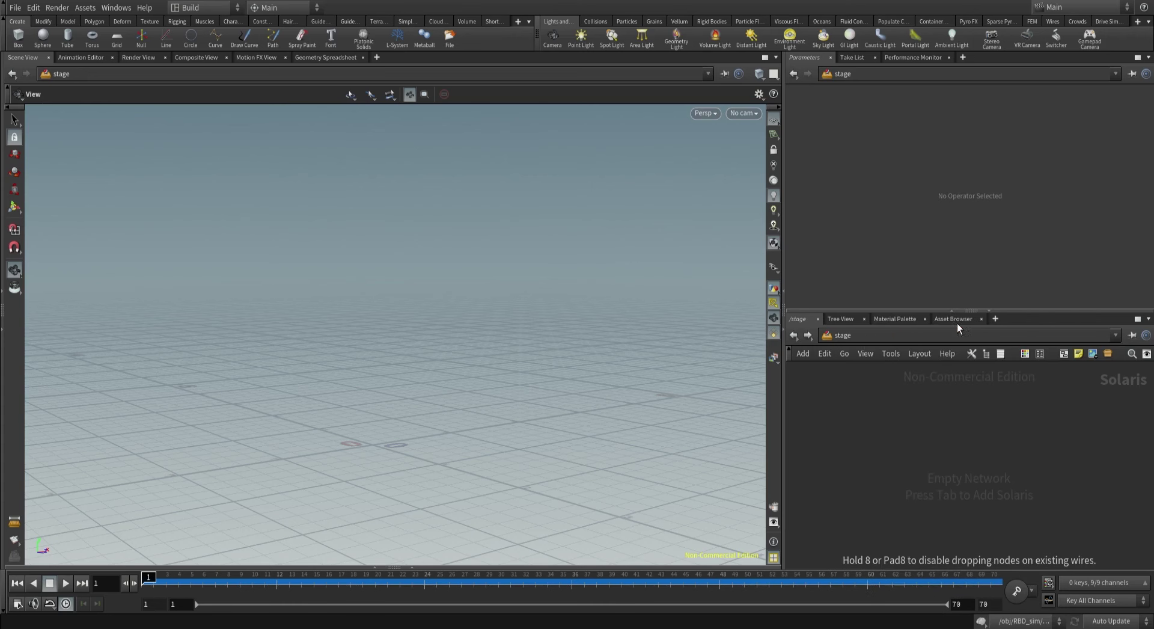
left_click(950, 459)
left_click(1146, 110)
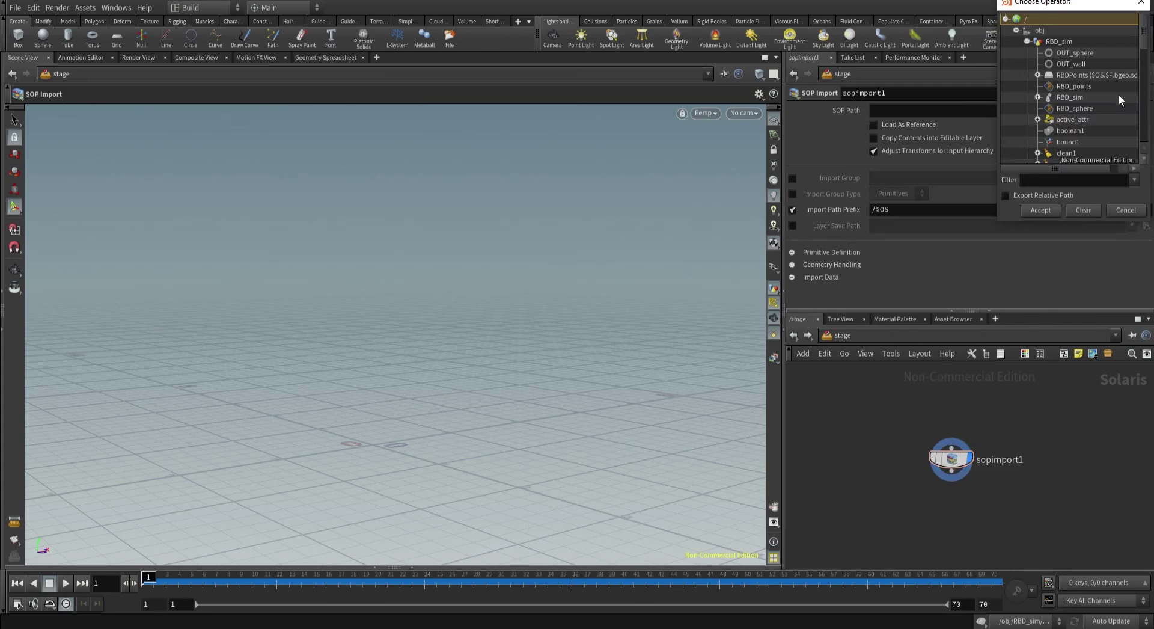
left_click(1073, 64)
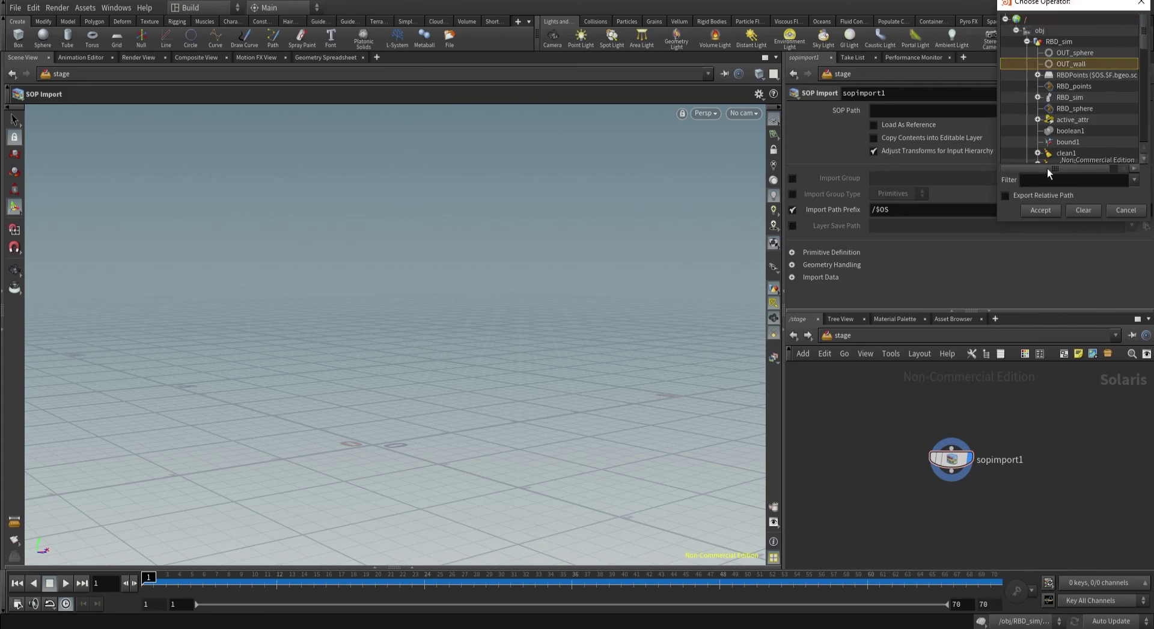
left_click(1040, 210)
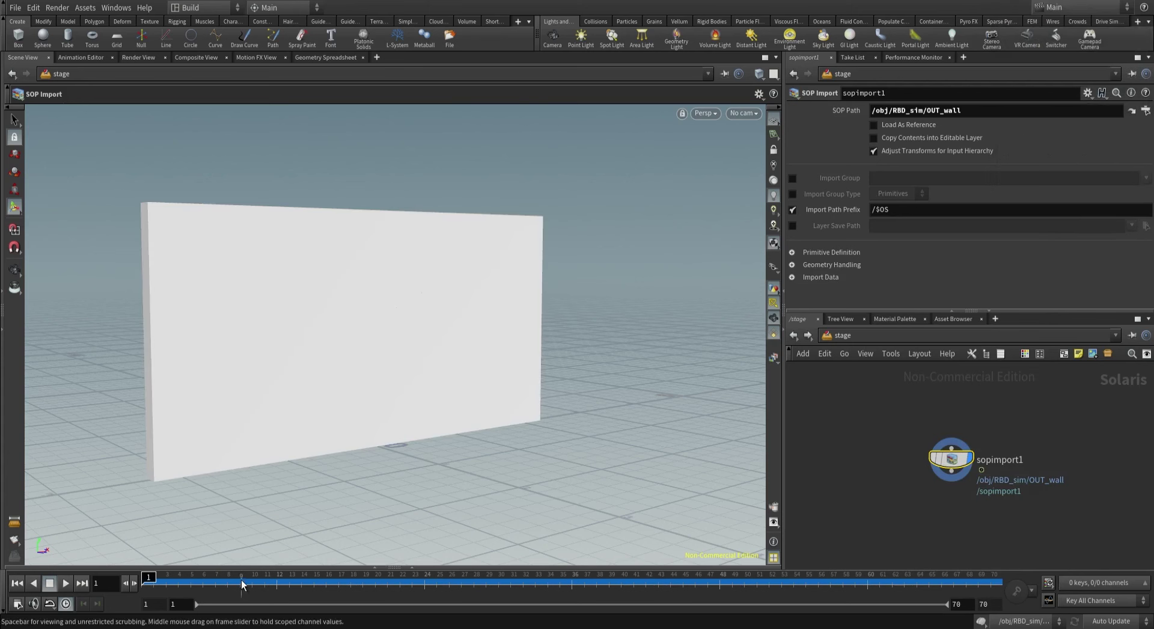
Scrub the timeline and orbit to watch the imported wall shatter.
left_click_drag(241, 579, 290, 580)
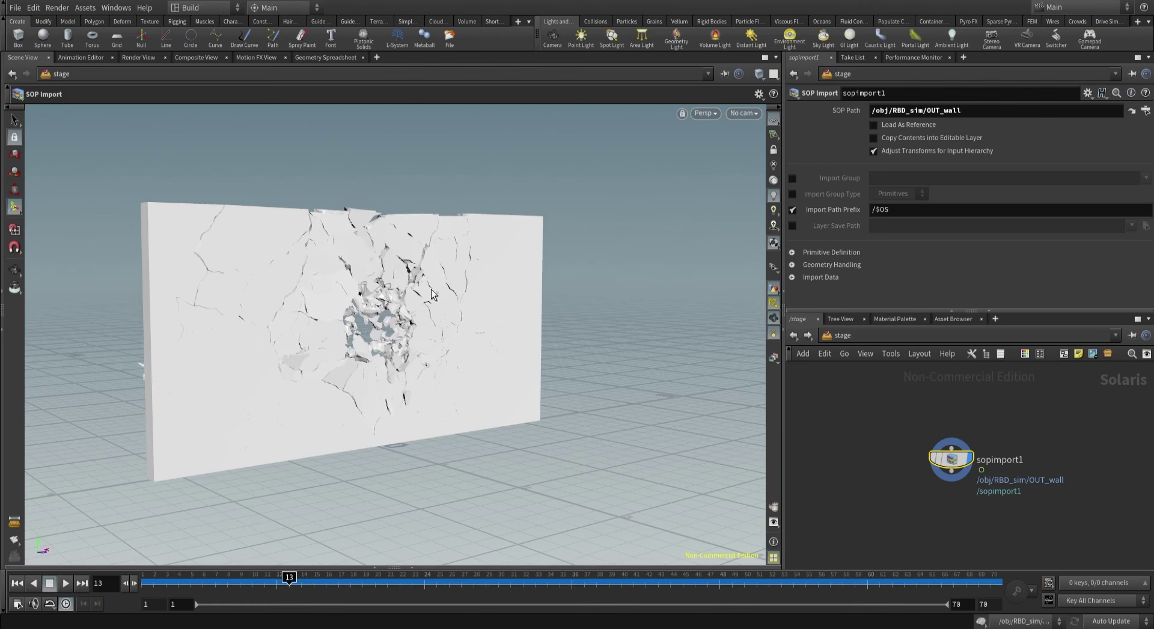
left_click_drag(381, 272, 363, 492)
left_click_drag(290, 579, 424, 588)
left_click_drag(500, 593, 315, 591)
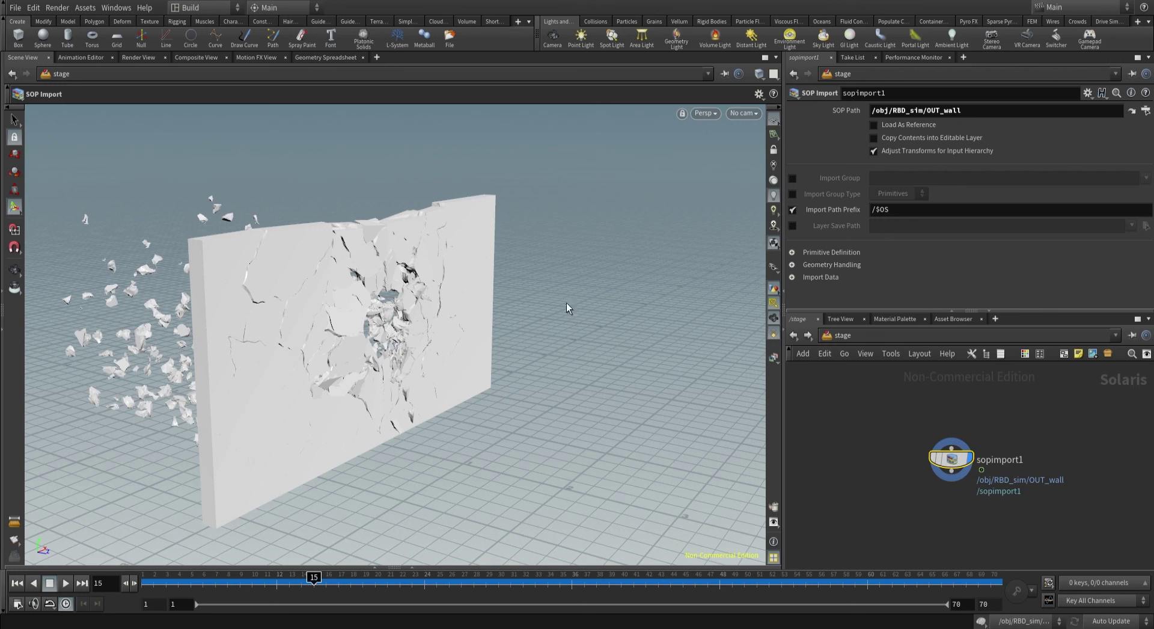
Delete the SOP Import node from the stage and switch to the obj network.
key("Delete")
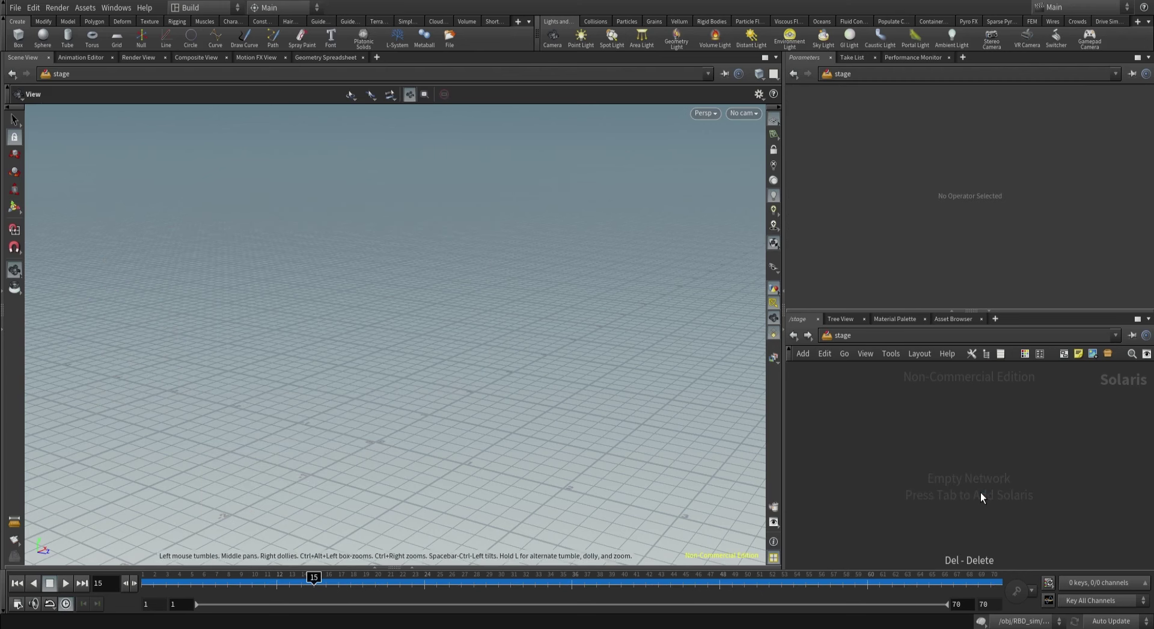
left_click(835, 334)
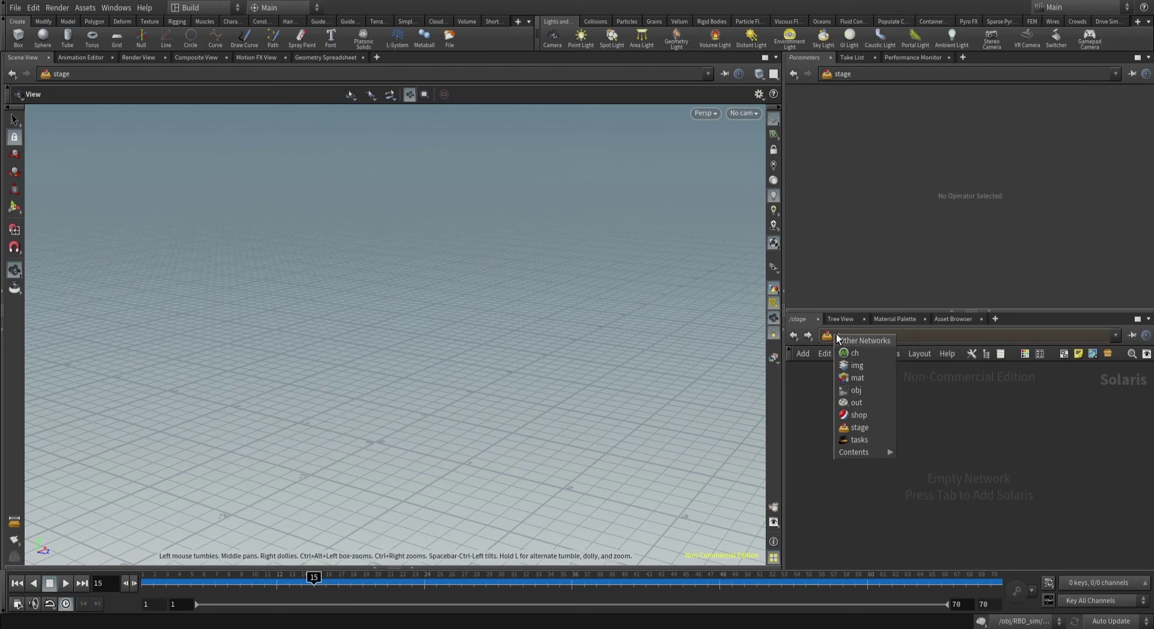
left_click(848, 383)
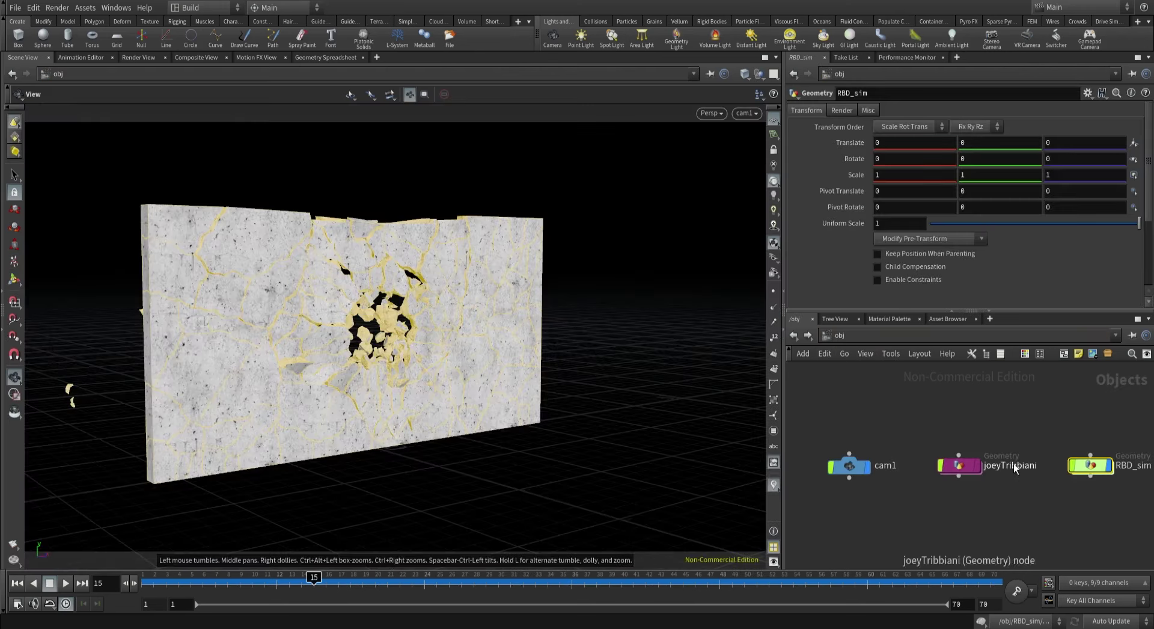
Inside the RBD_sim network, add a USD Export node.
double_click(1083, 463)
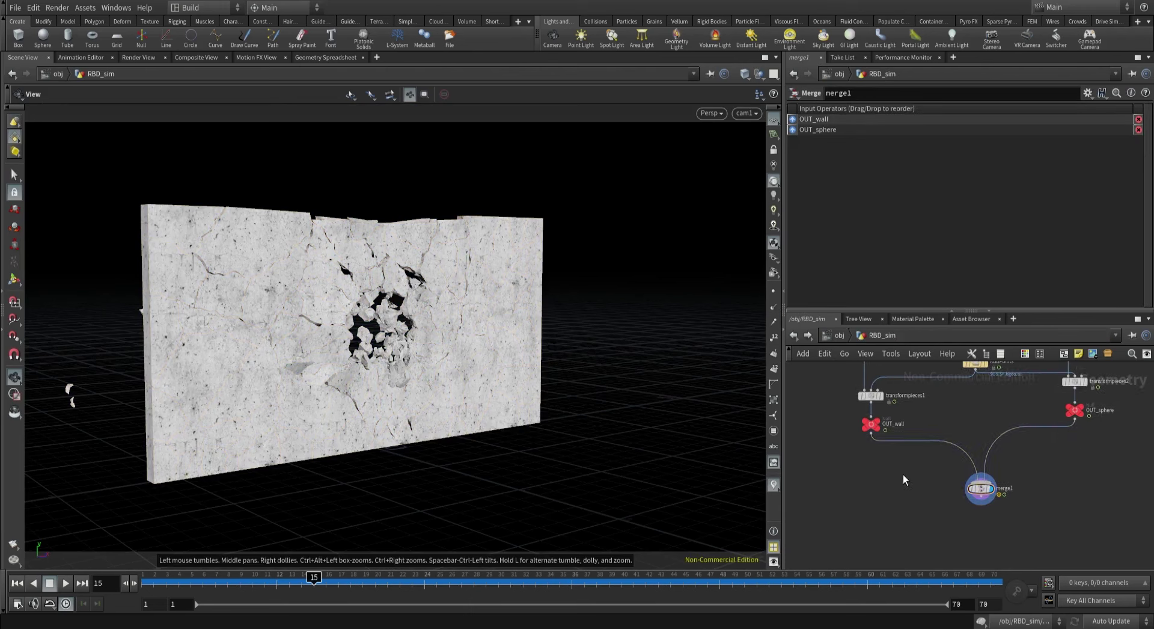
key("Tab")
left_click(931, 352)
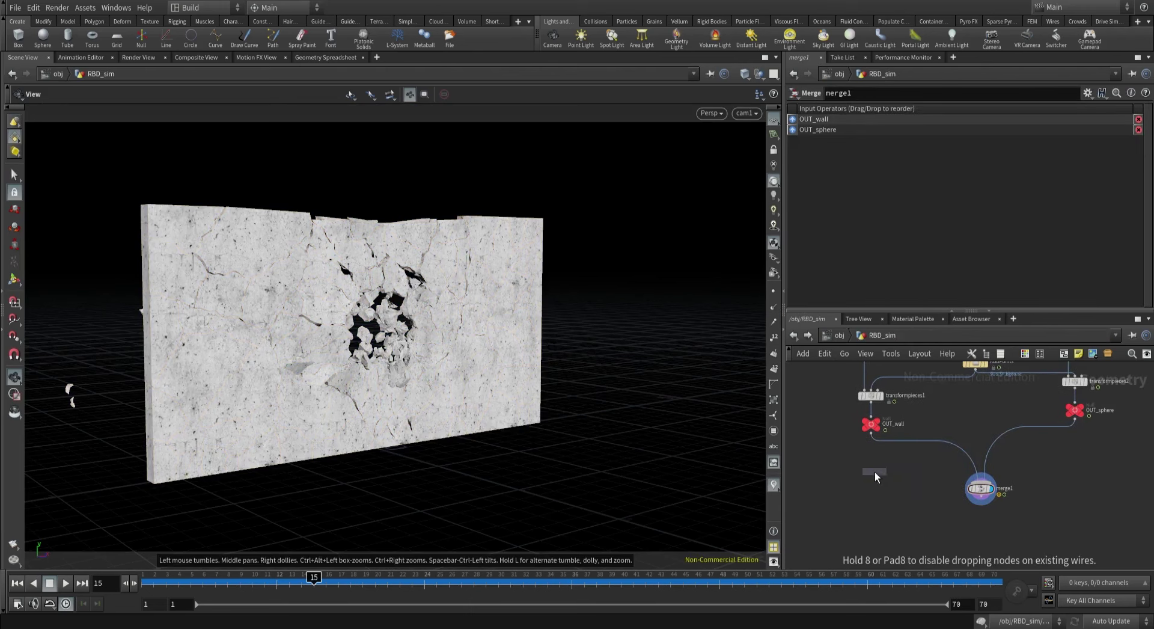
Place the USD Export node under OUT_wall, wire it in, and rename it wallUSD.
left_click(871, 478)
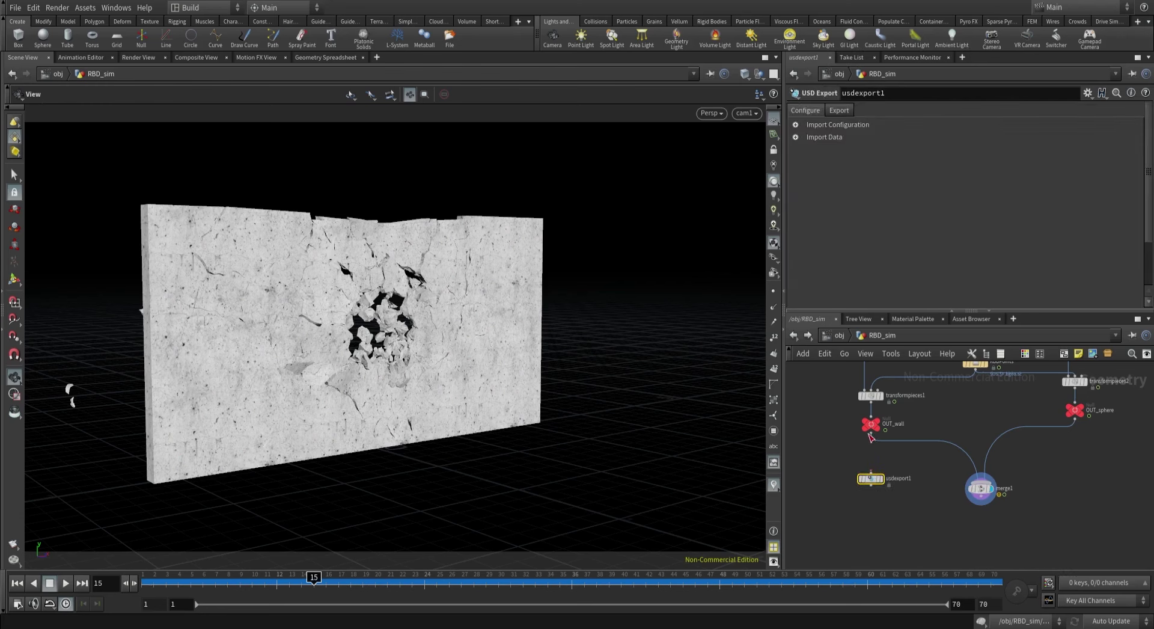
left_click(871, 434)
left_click(870, 474)
scroll(872, 478, "up", 2)
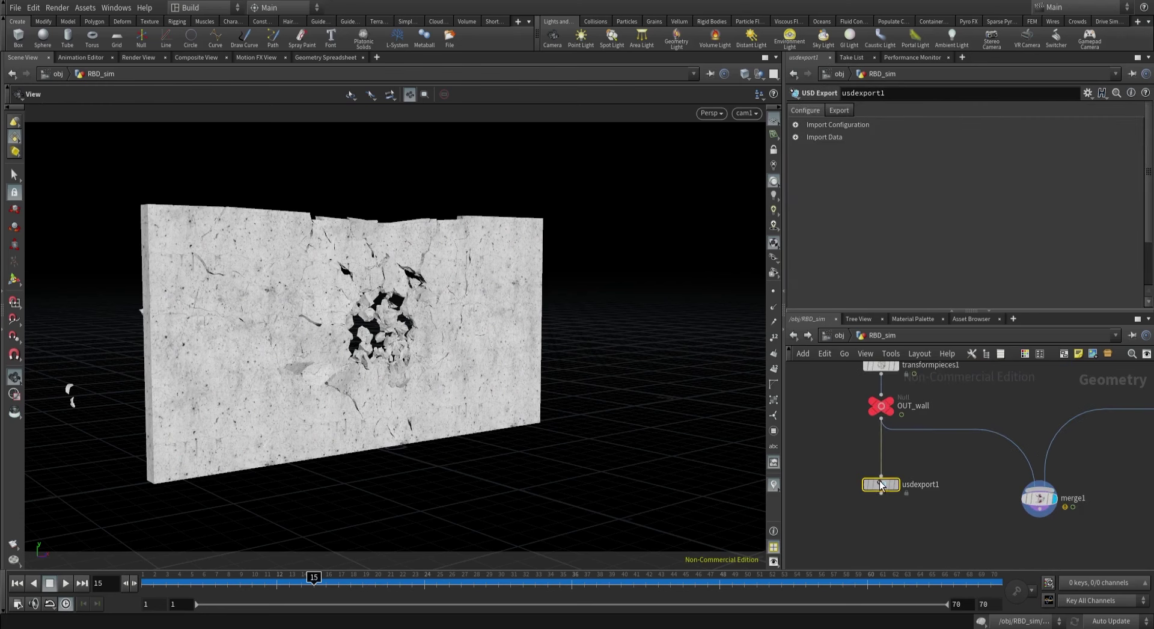
left_click_drag(880, 483, 881, 476)
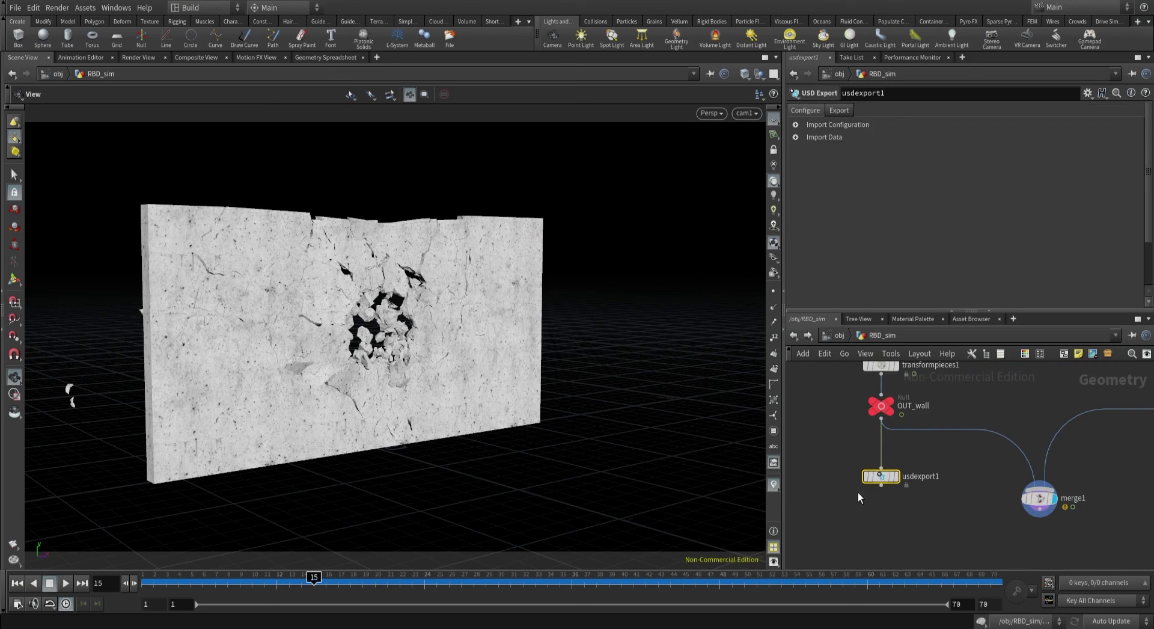
double_click(917, 476)
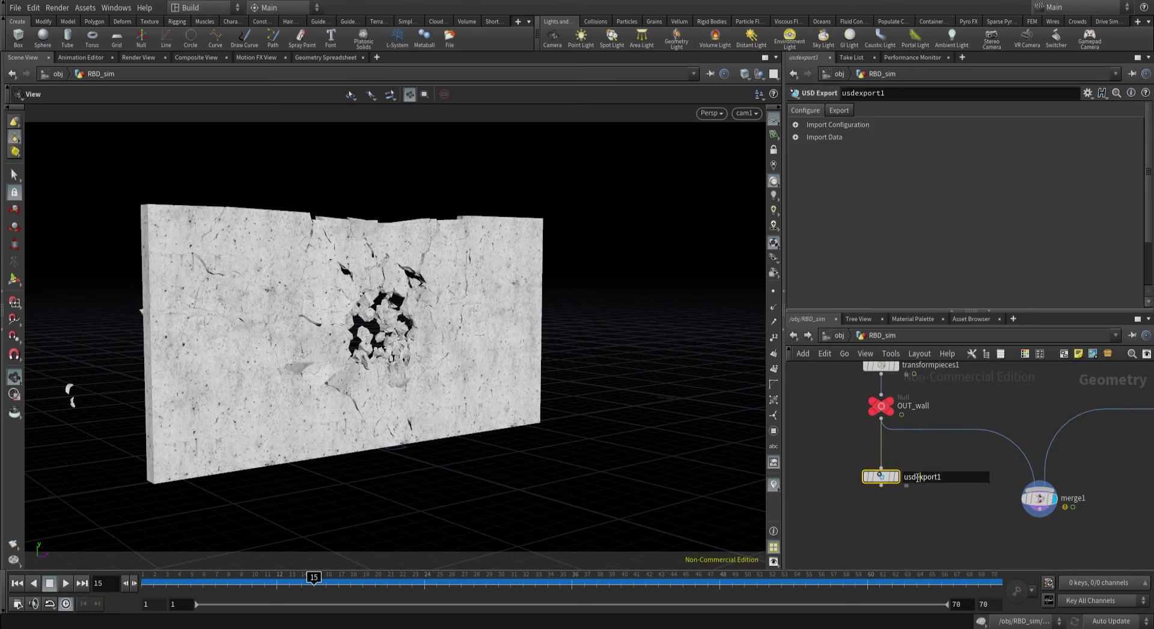
type("wallUSD")
key("Return")
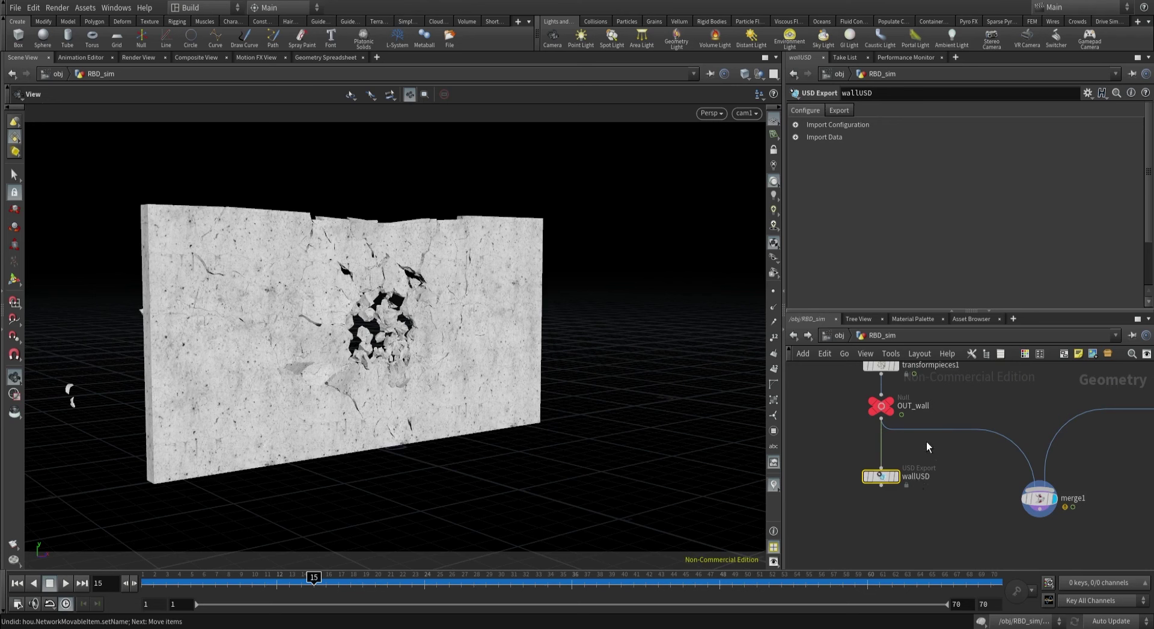
Set wallUSD's Output File to $HIP/cache/USD/$OS.usd.
left_click(837, 111)
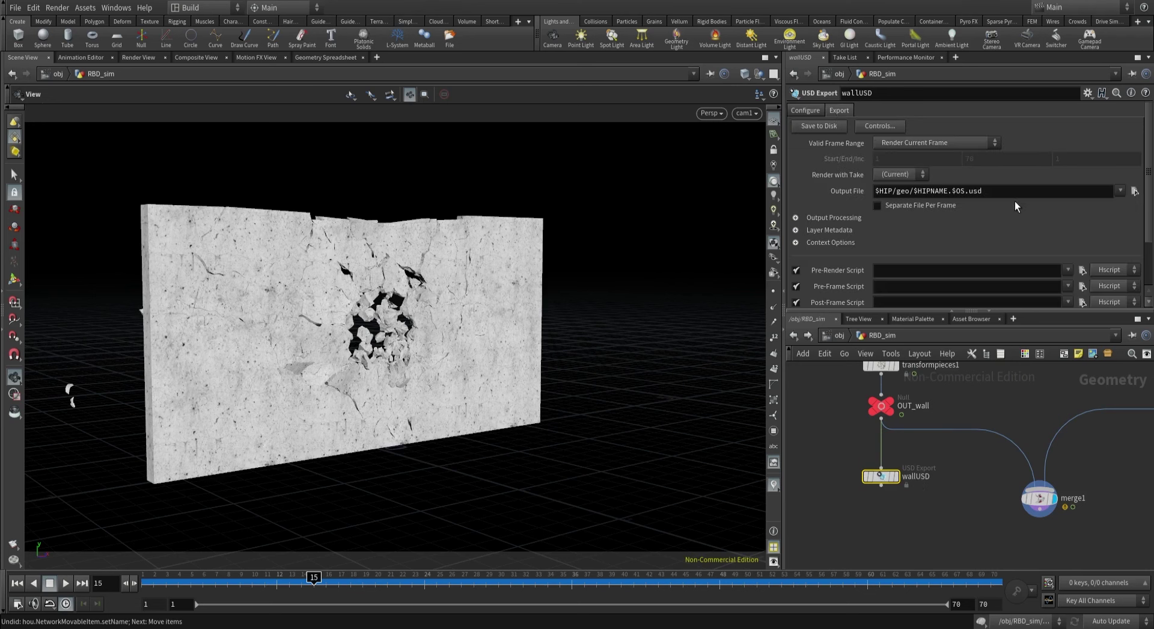
double_click(904, 190)
type("cache")
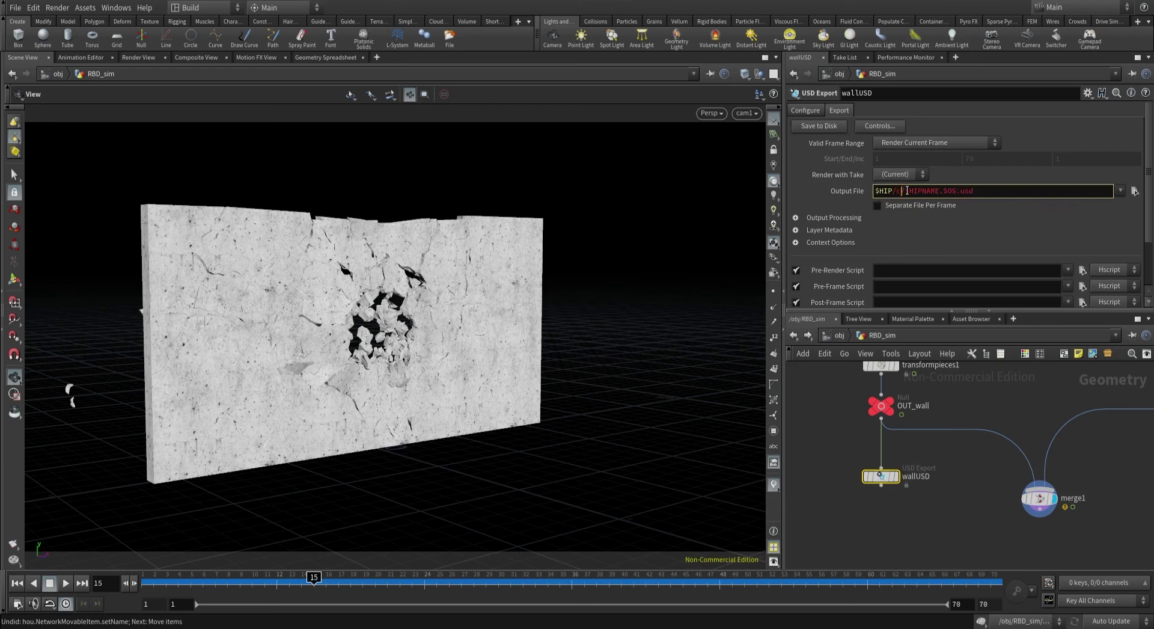
type("/USD/")
left_click_drag(978, 191, 938, 191)
key("BackSpace")
left_click(940, 502)
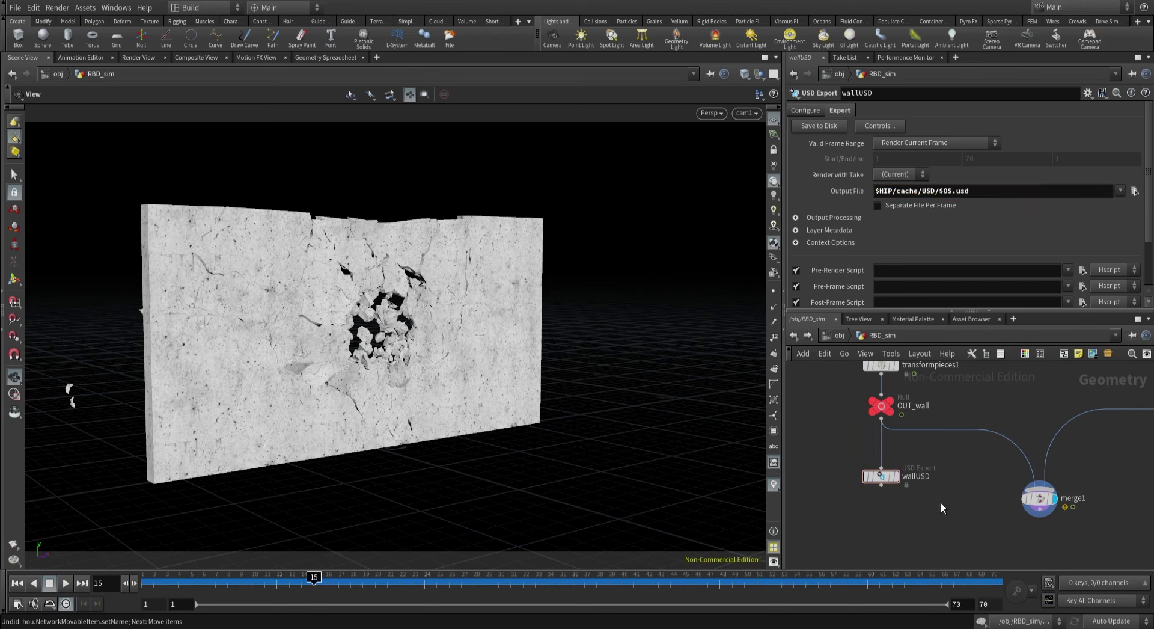
left_click(873, 471)
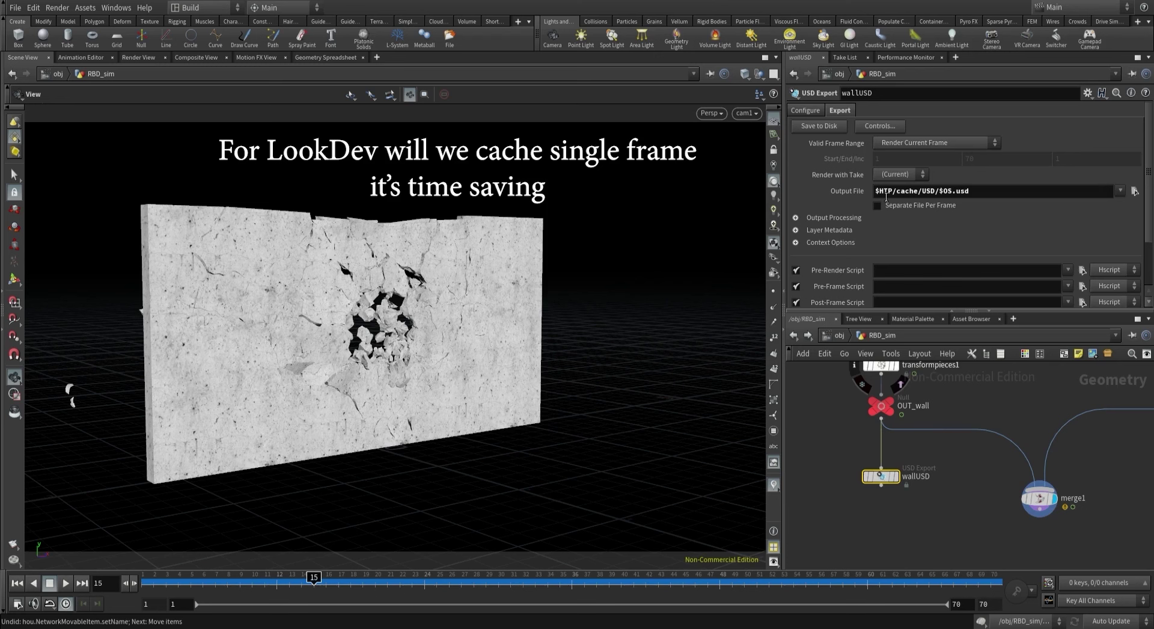
scroll(864, 484, "down", 2)
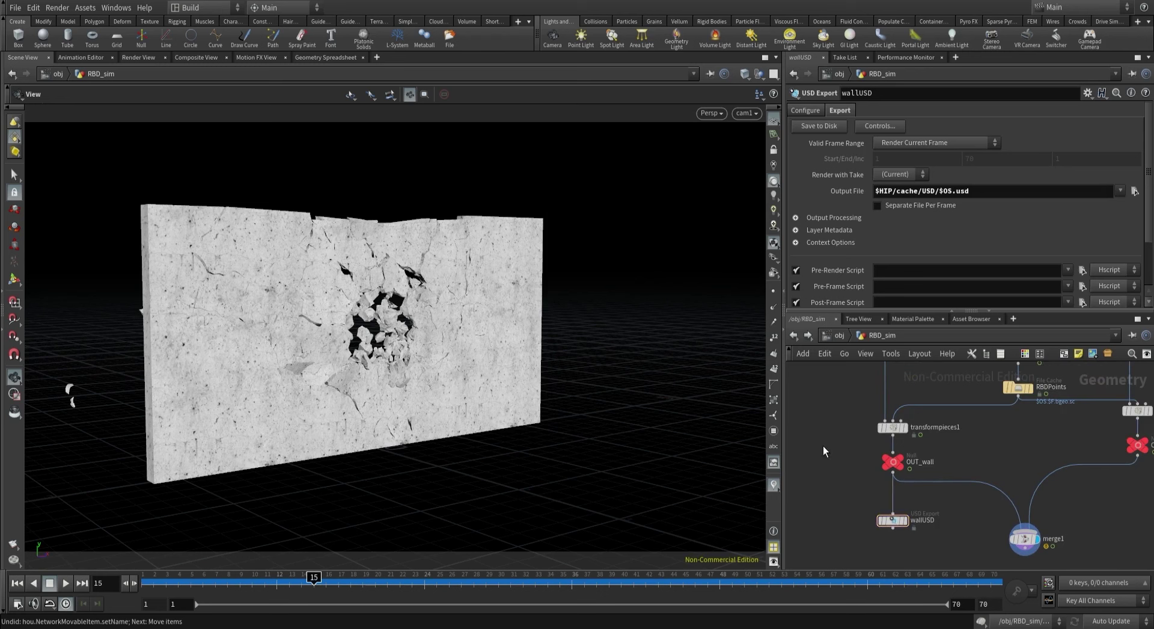
Save the scene and add a Reference node in the Solaris stage network.
key("ctrl+s")
left_click(831, 333)
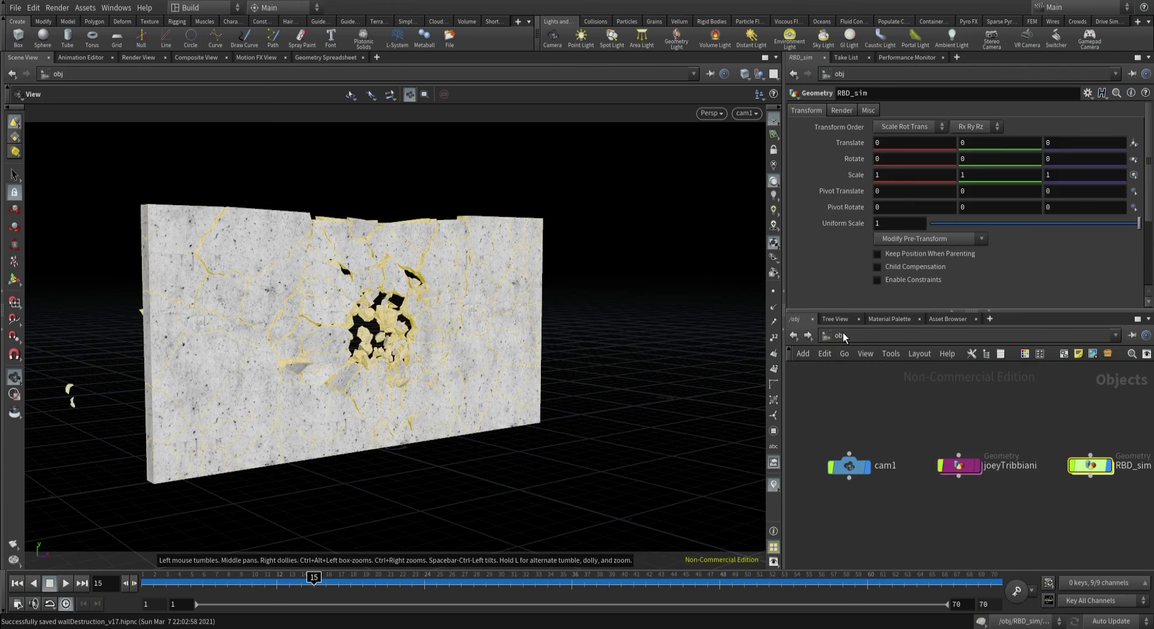
left_click(843, 332)
left_click(863, 428)
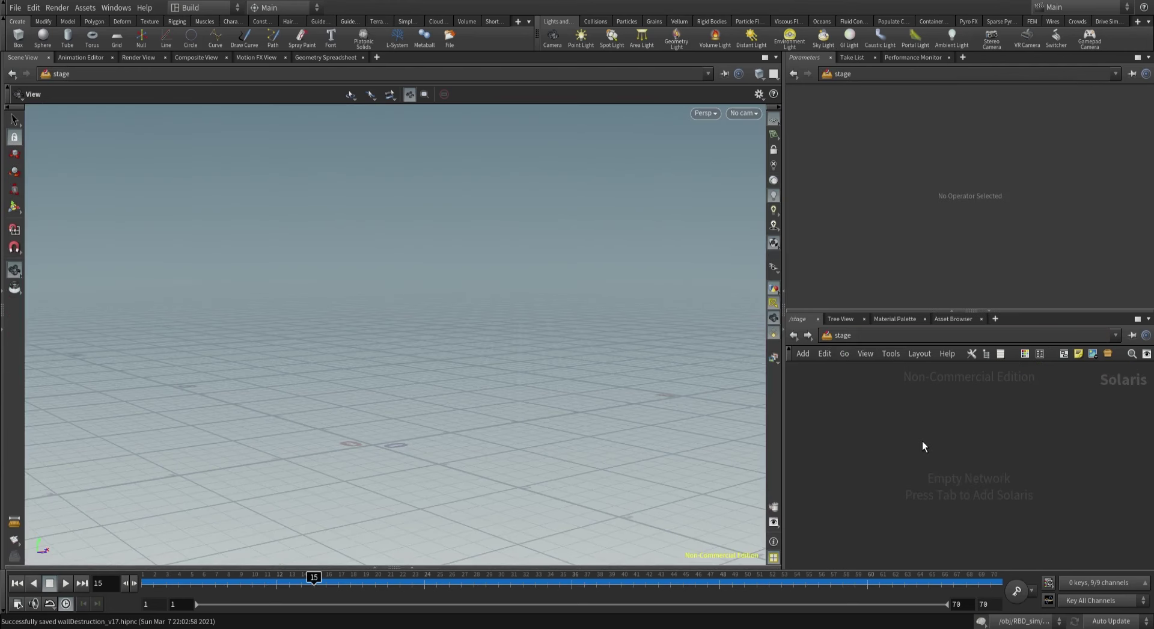
key("Tab")
type("ref")
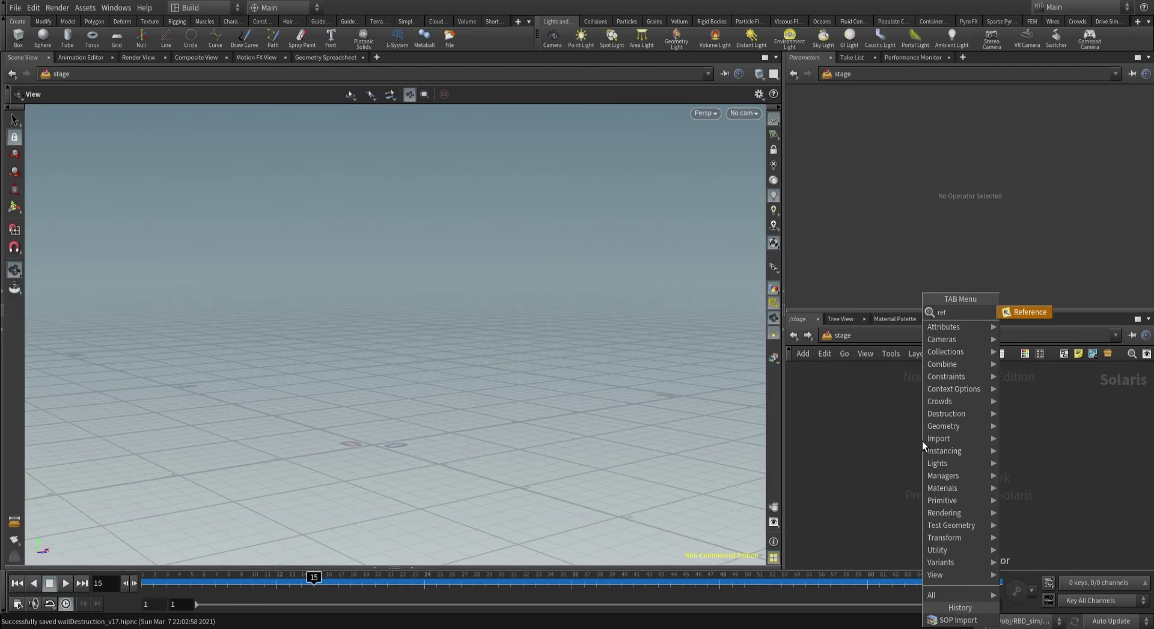
type("e")
key("Return")
left_click(922, 441)
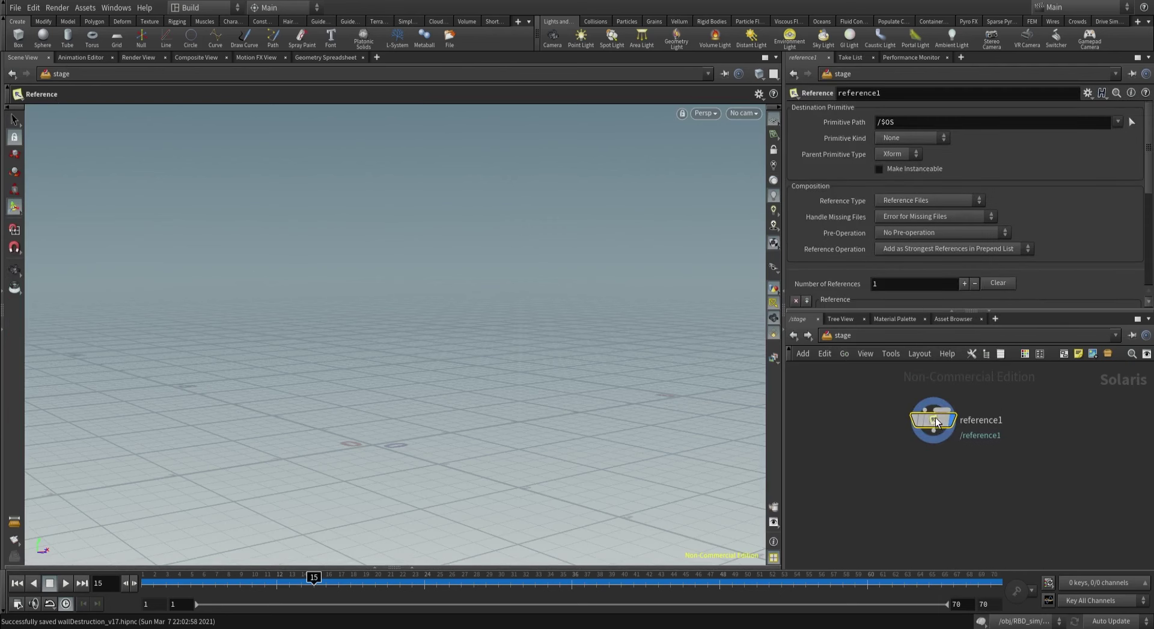
Load cache/USD/wallUSD.usdnc as the Reference node's Reference File.
scroll(1116, 191, "down", 2)
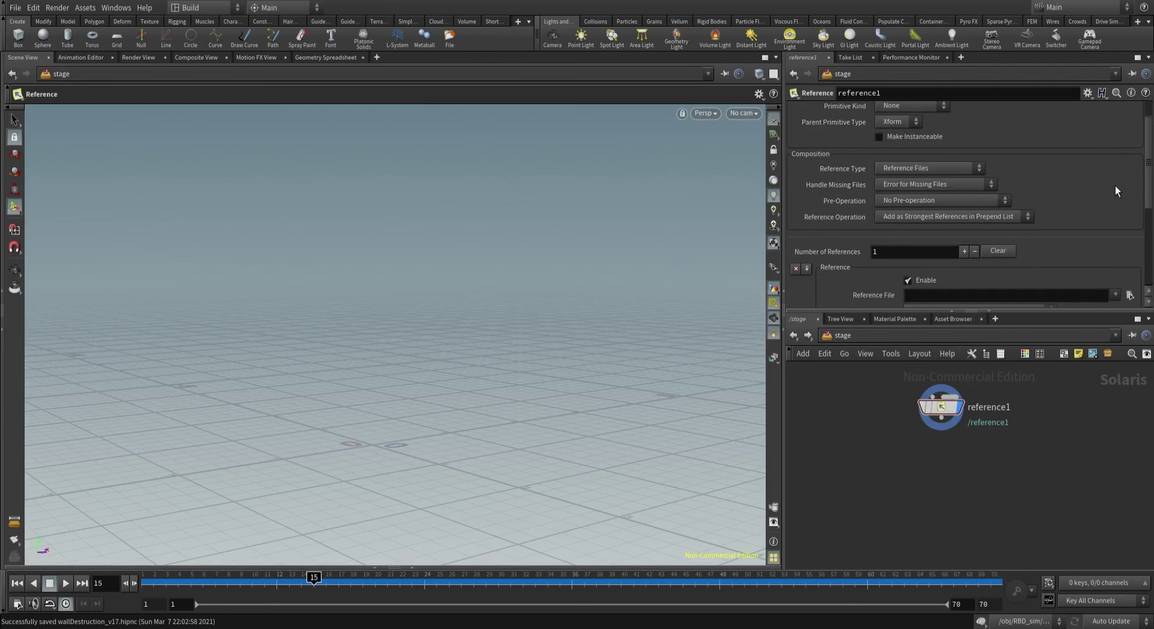
scroll(1115, 191, "down", 3)
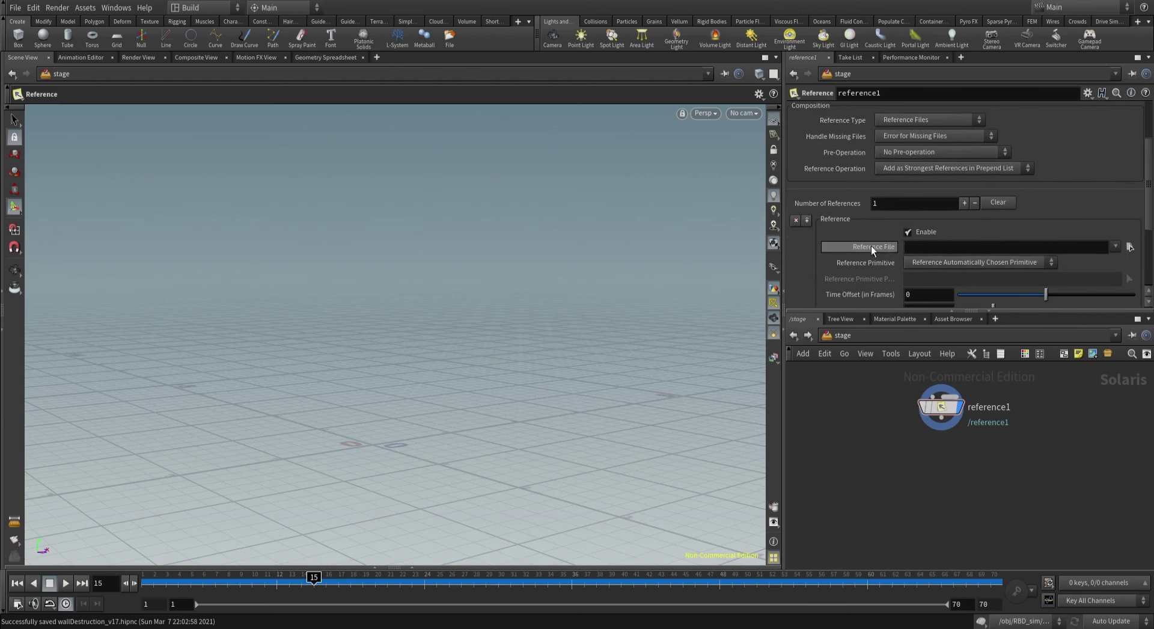
left_click(1129, 247)
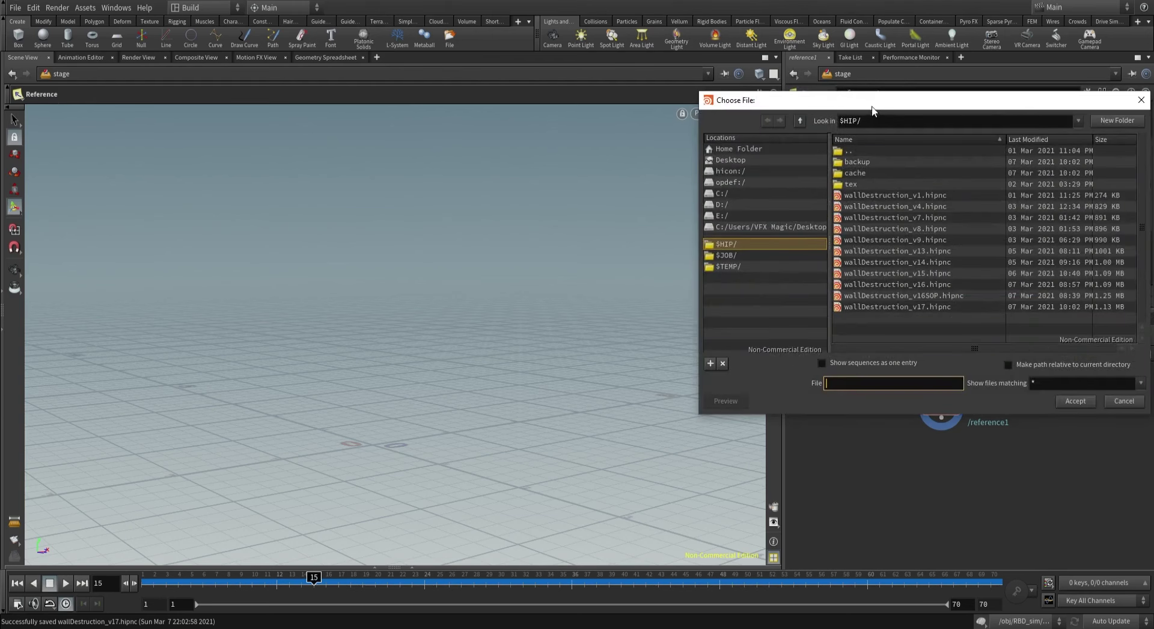
left_click_drag(871, 95, 783, 78)
left_click(642, 227)
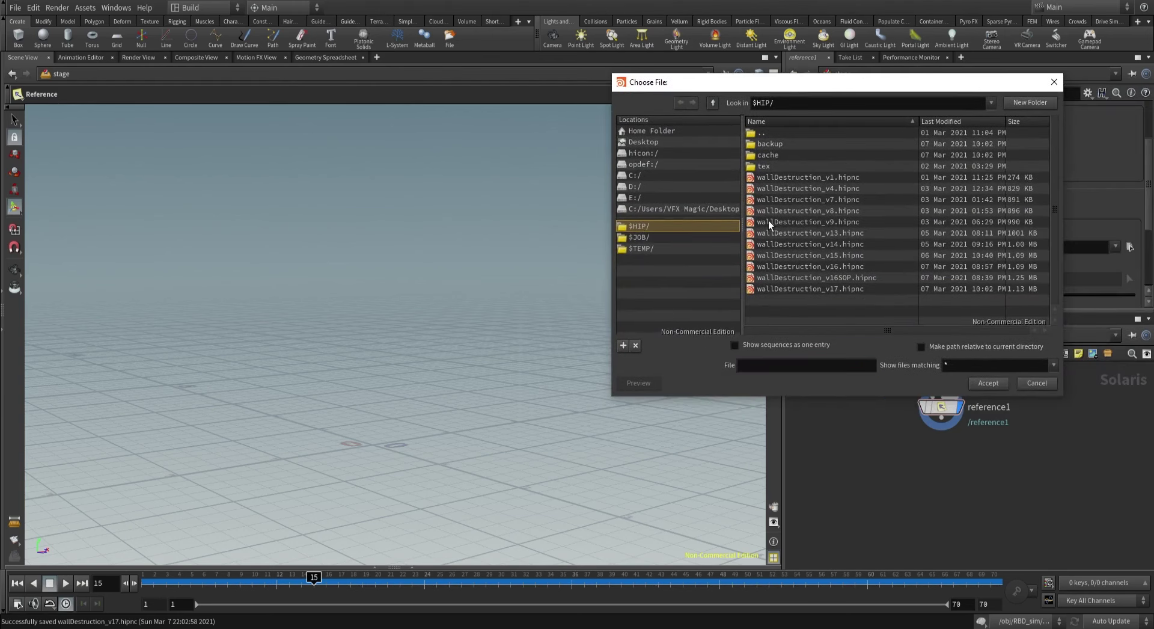
double_click(767, 155)
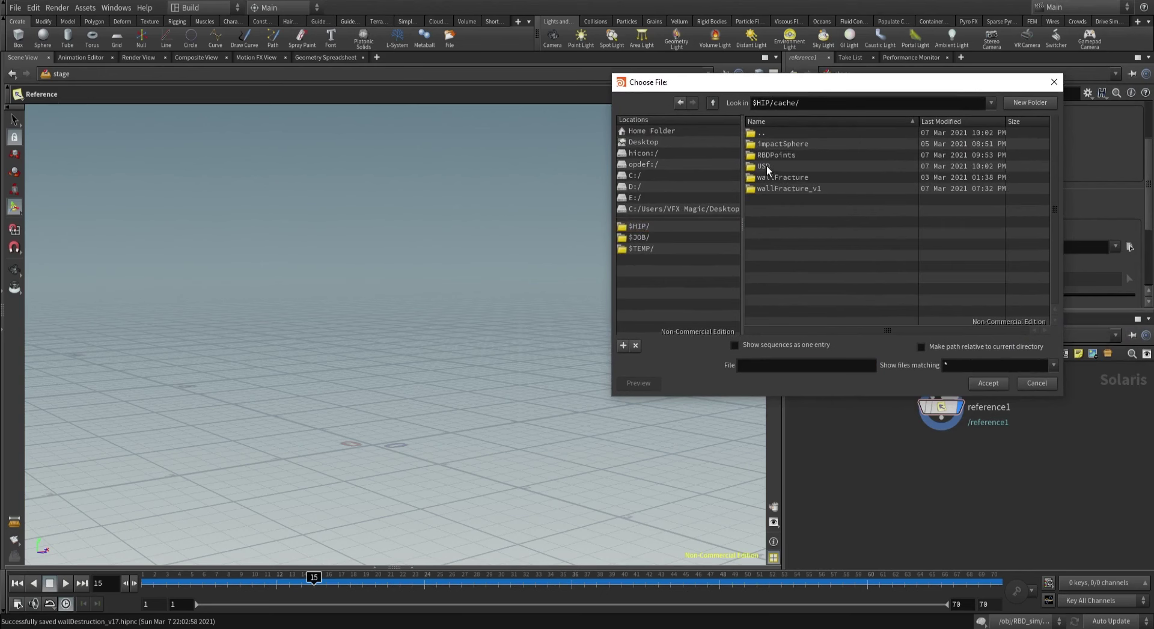
double_click(766, 165)
left_click(770, 149)
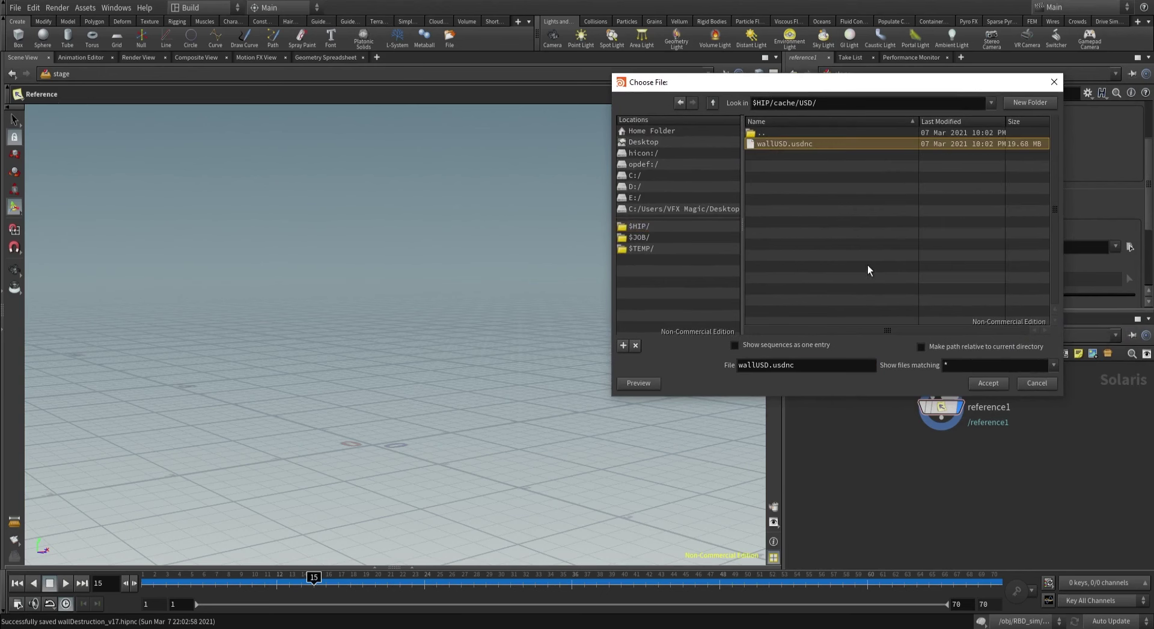
left_click(994, 384)
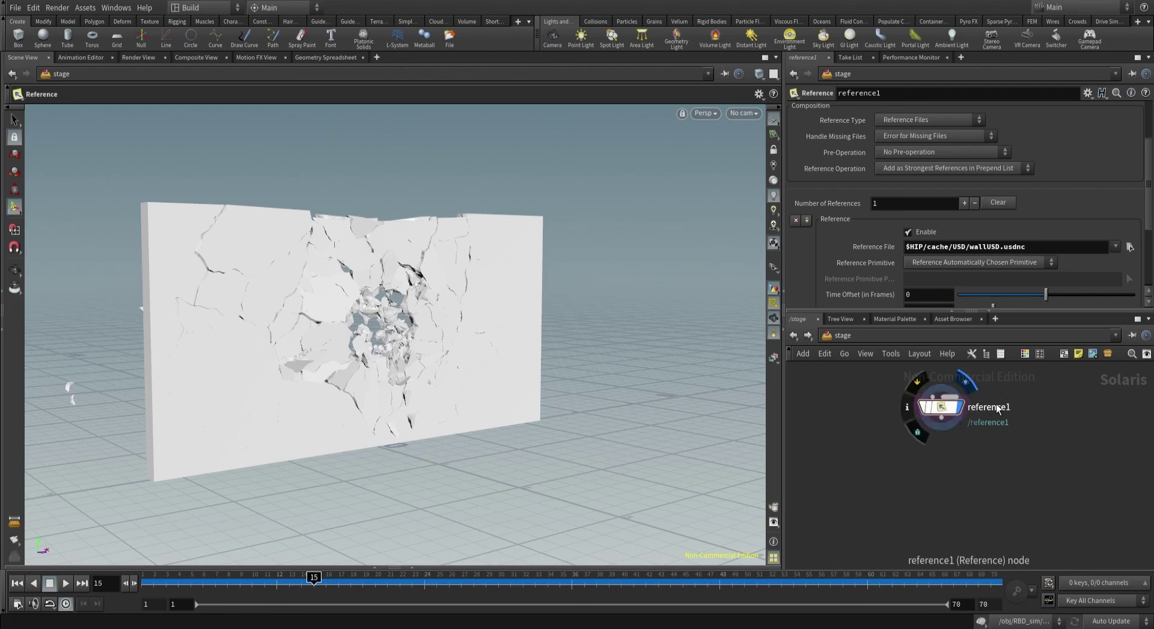
double_click(997, 408)
Name the reference node 'wall' and bookmark the RBD_sim network as quickmark 2.
type("wall")
key("Return")
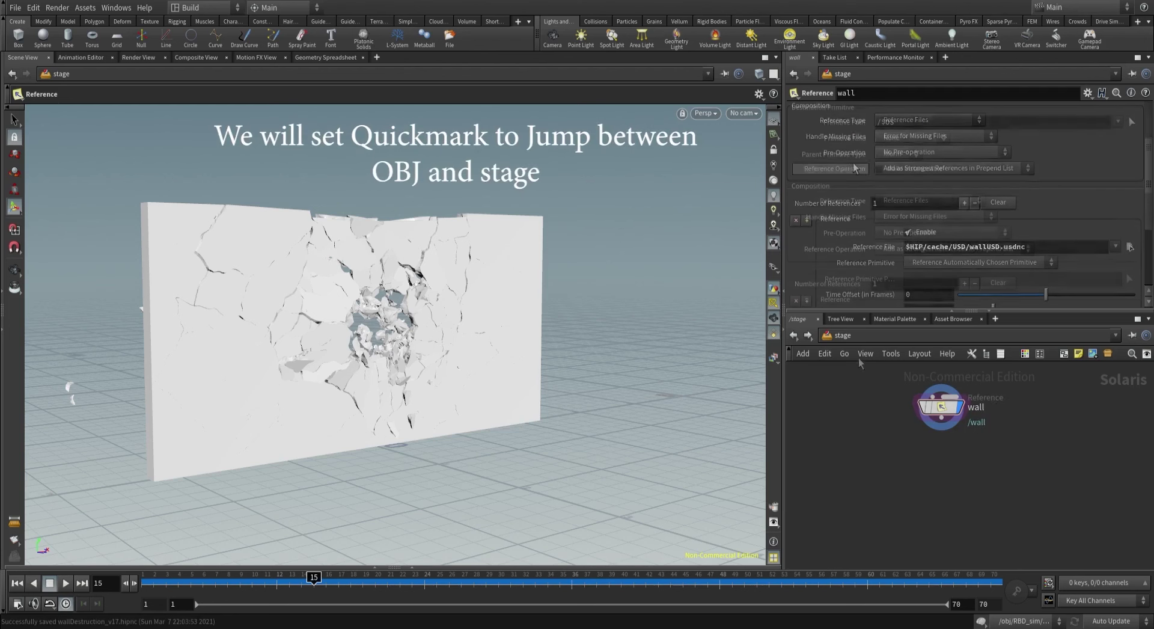
left_click(856, 333)
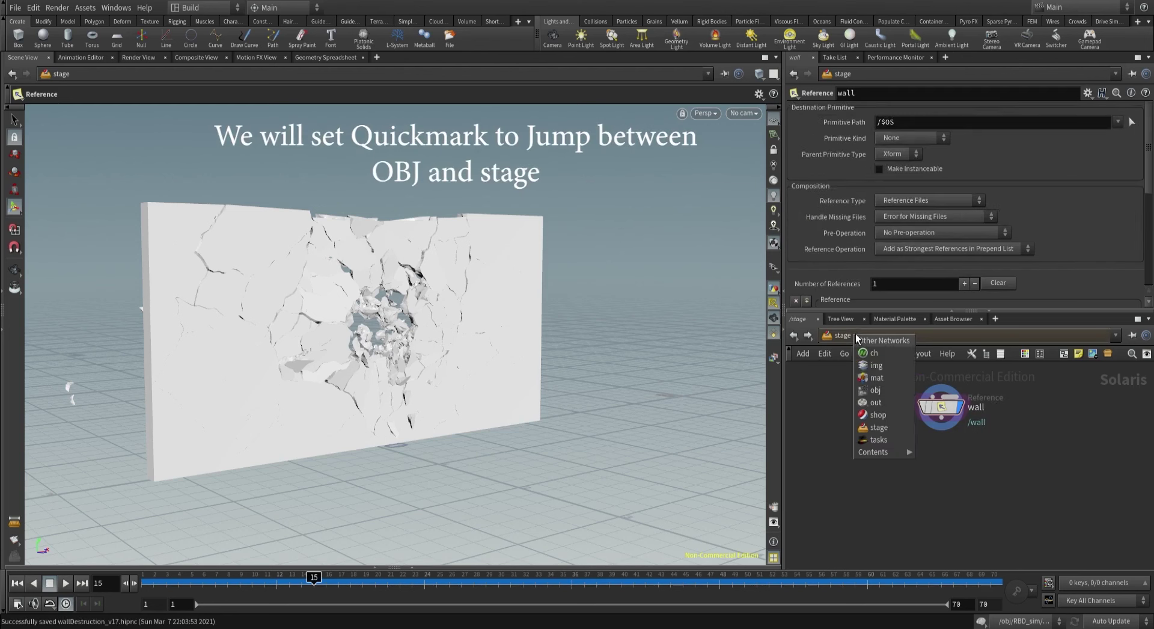
left_click(865, 388)
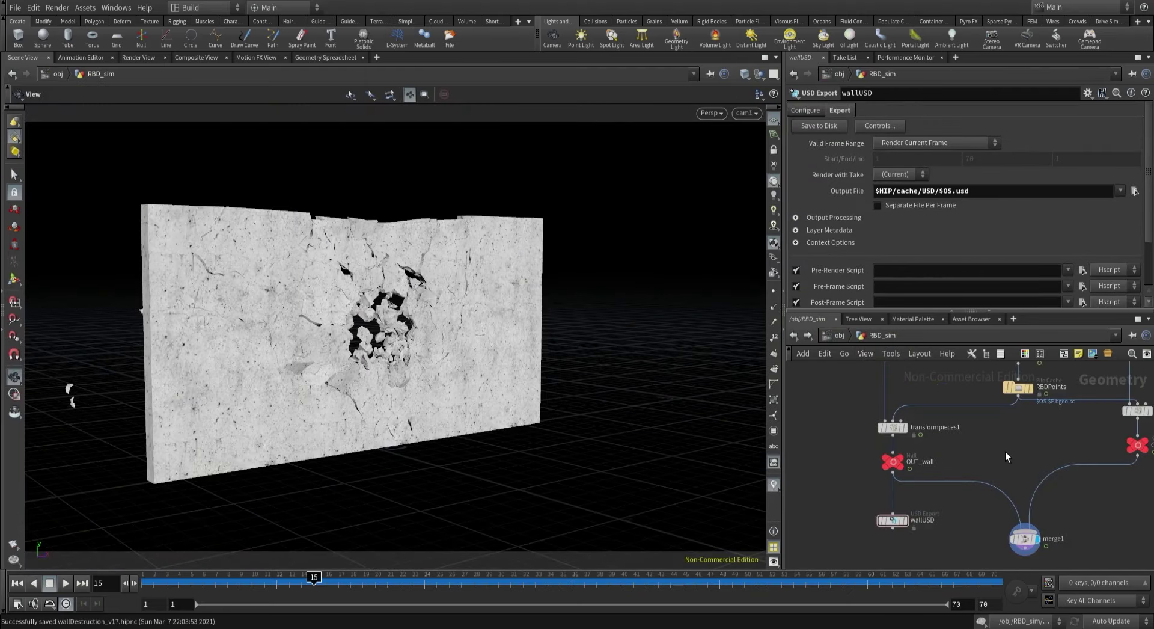
key("ctrl+2")
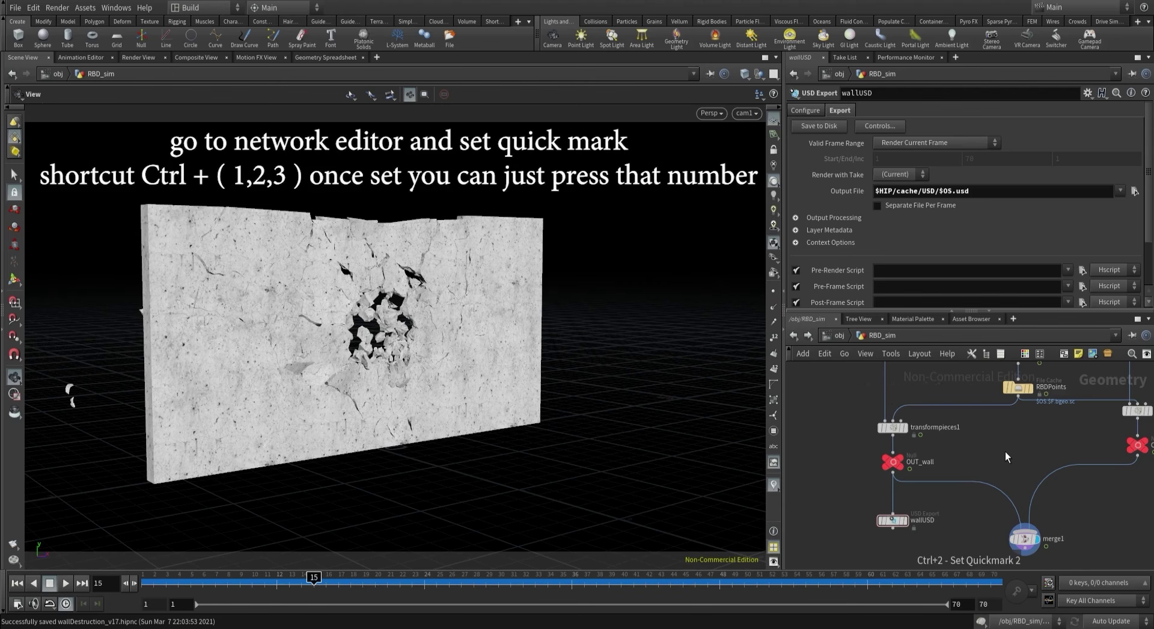
Bookmark the stage network as quickmark 1 and toggle between quickmarks 1 and 2.
left_click(841, 336)
left_click(841, 335)
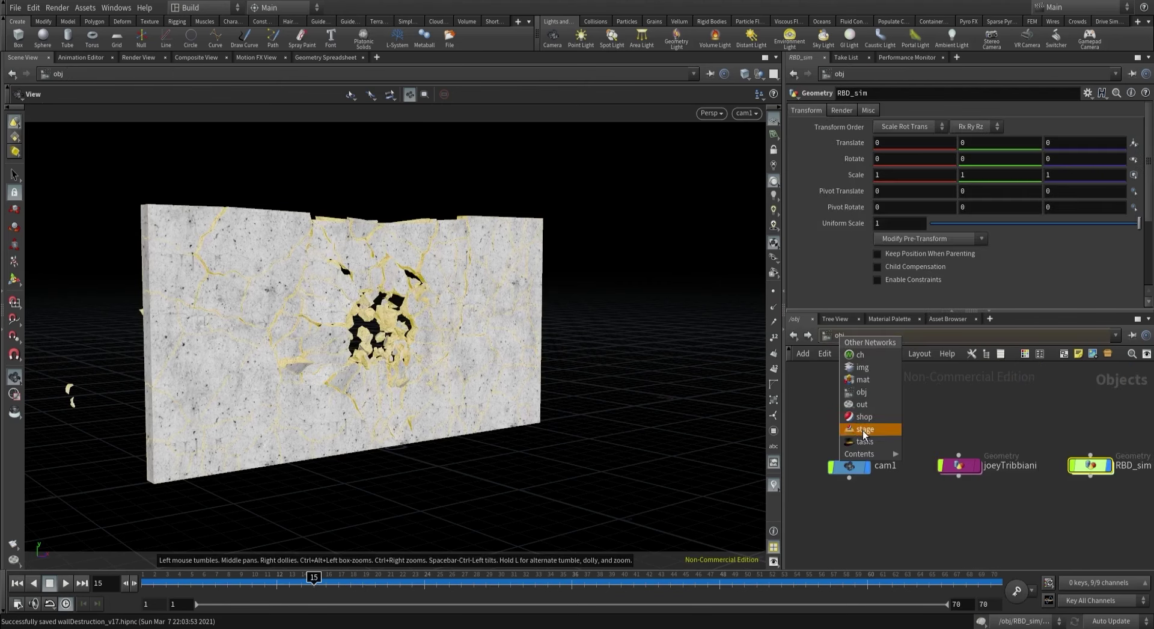
left_click(864, 428)
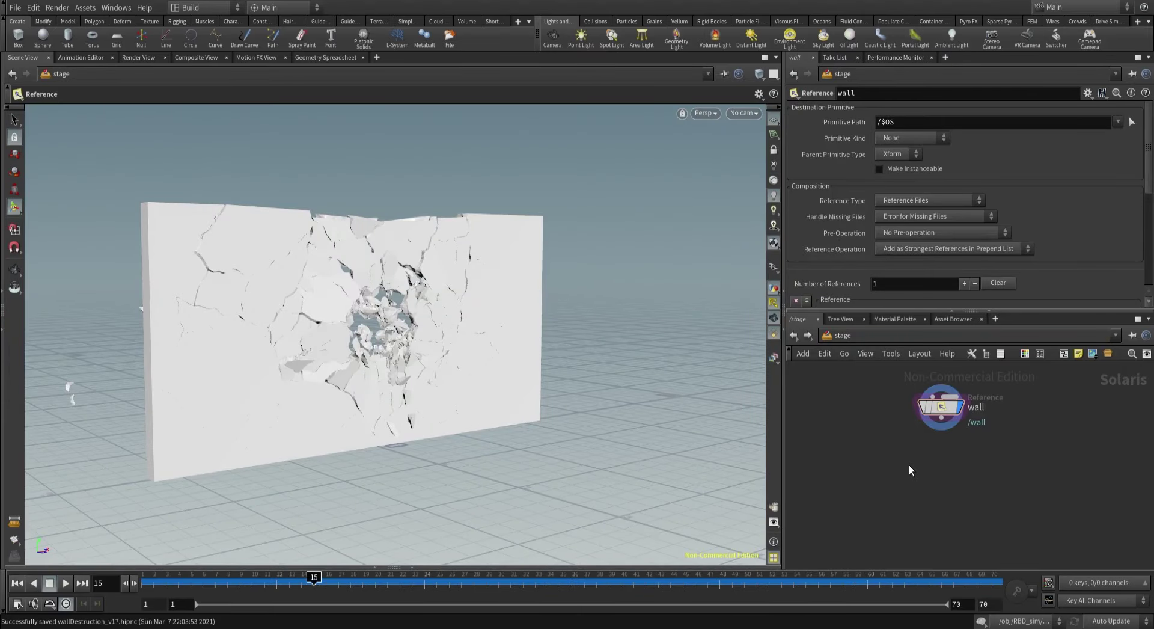
key("ctrl+1")
key("2")
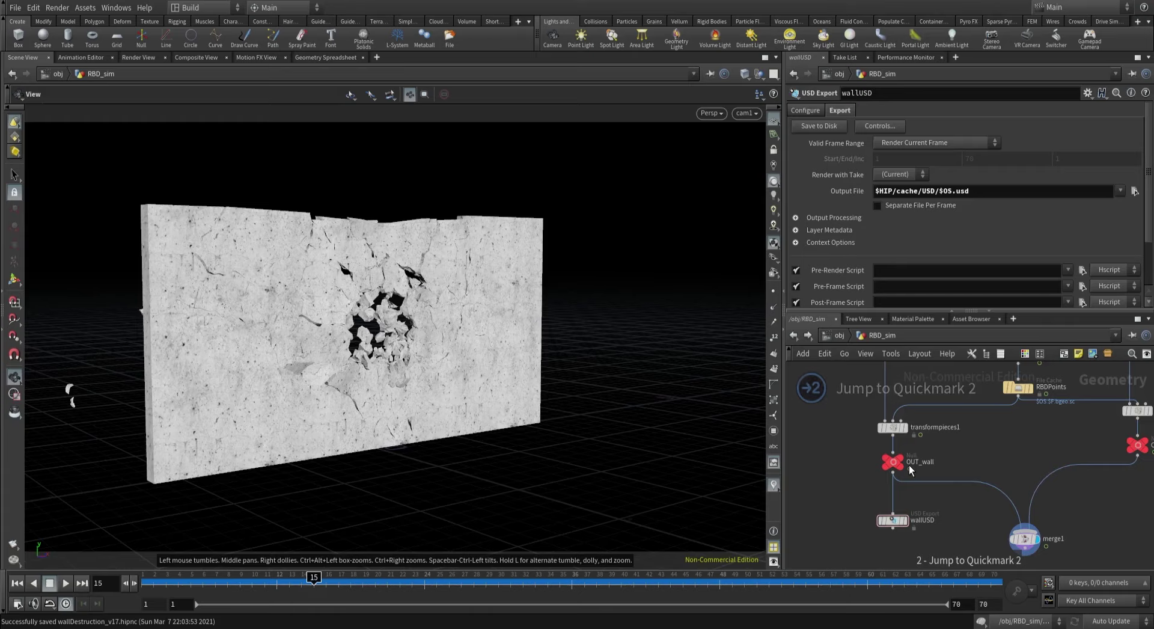
key("1")
key("2")
key("1")
key("2")
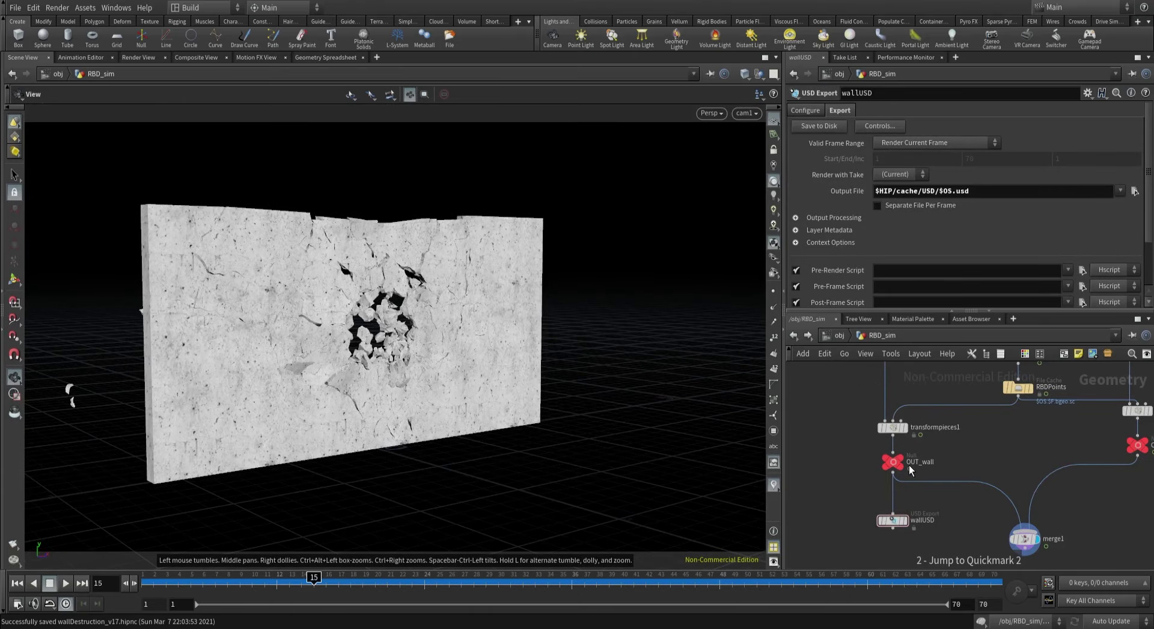
Copy the wallUSD export node in RBD_sim.
left_click_drag(921, 476, 862, 540)
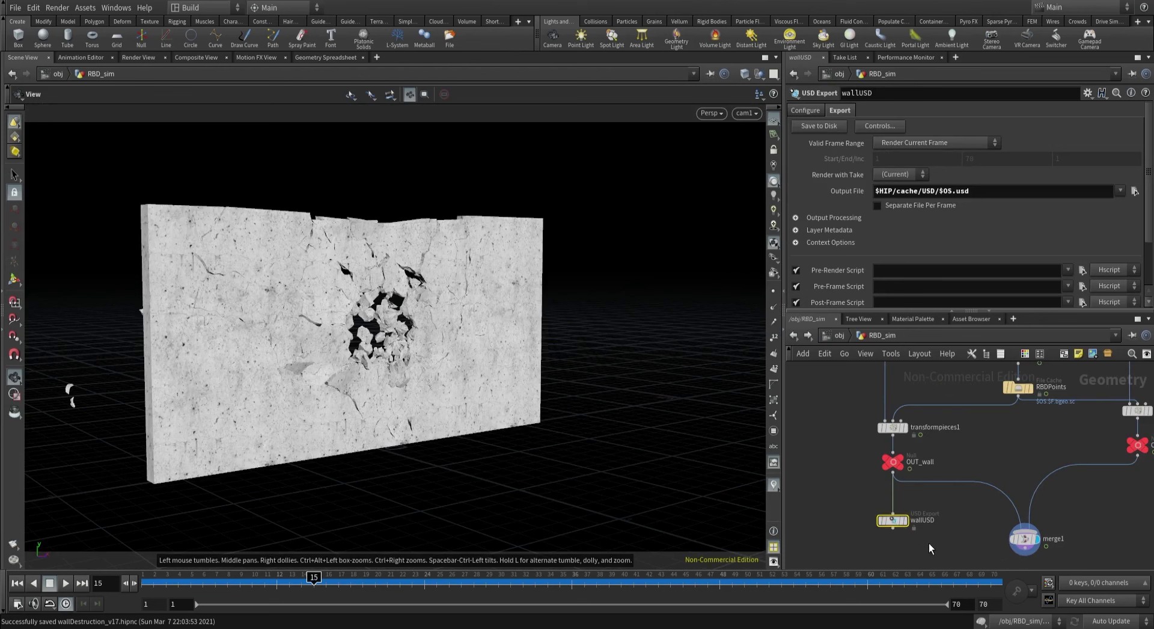
key("ctrl+c")
middle_click_drag(969, 503, 877, 487)
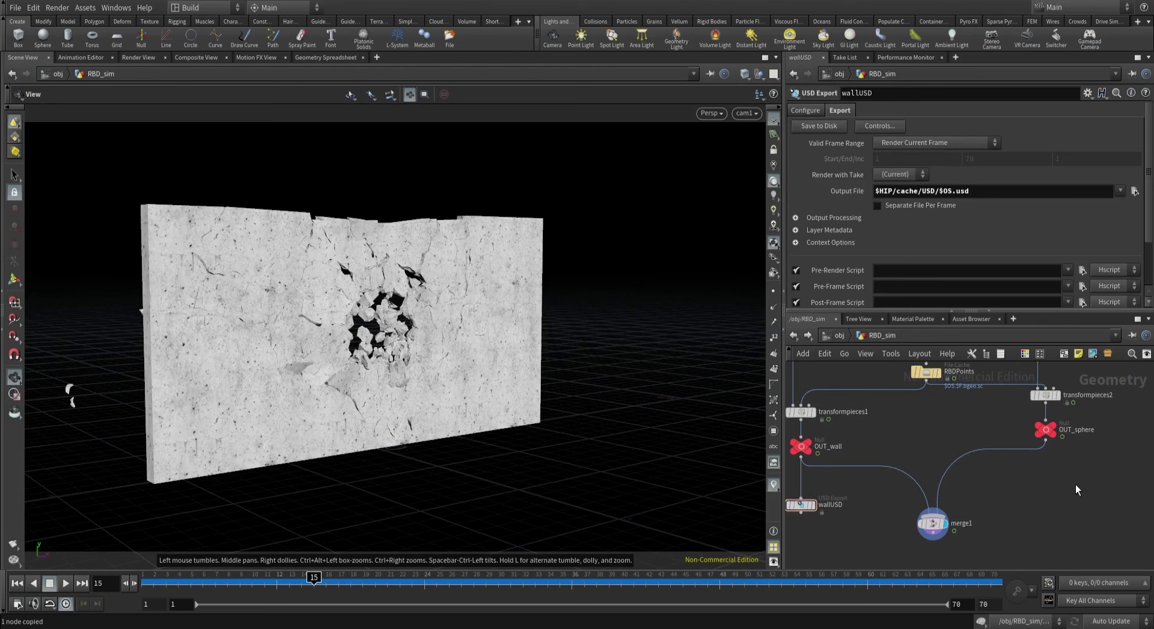
Paste the export node under OUT_sphere, wire it in, and rename it sphereUSD.
key("ctrl+v")
left_click_drag(1045, 440, 1057, 484)
scroll(1076, 484, "up", 3)
double_click(1078, 483)
type("sp")
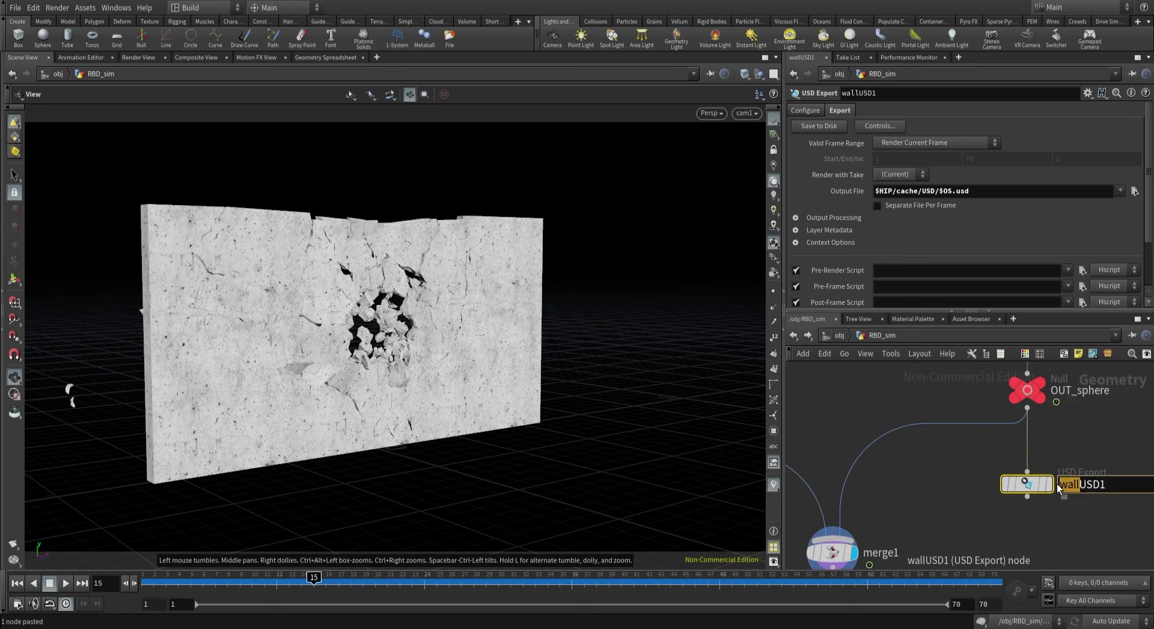
type("here")
key("Return")
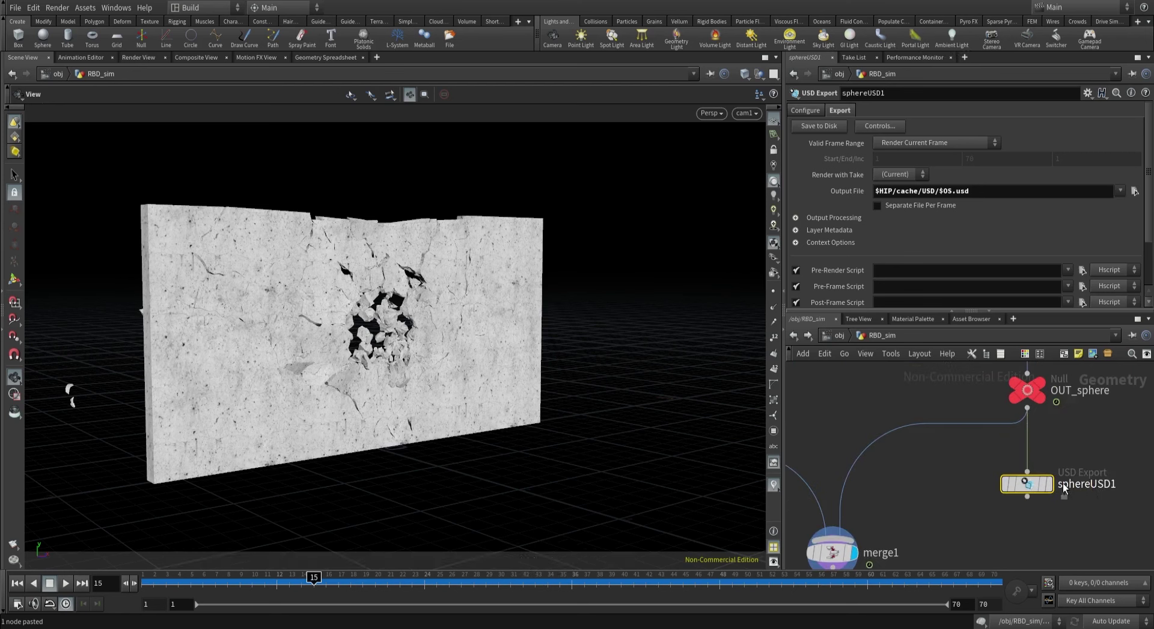
double_click(1110, 487)
key("BackSpace")
key("Return")
mouse_move(1031, 483)
middle_click_drag(1048, 514, 1027, 511)
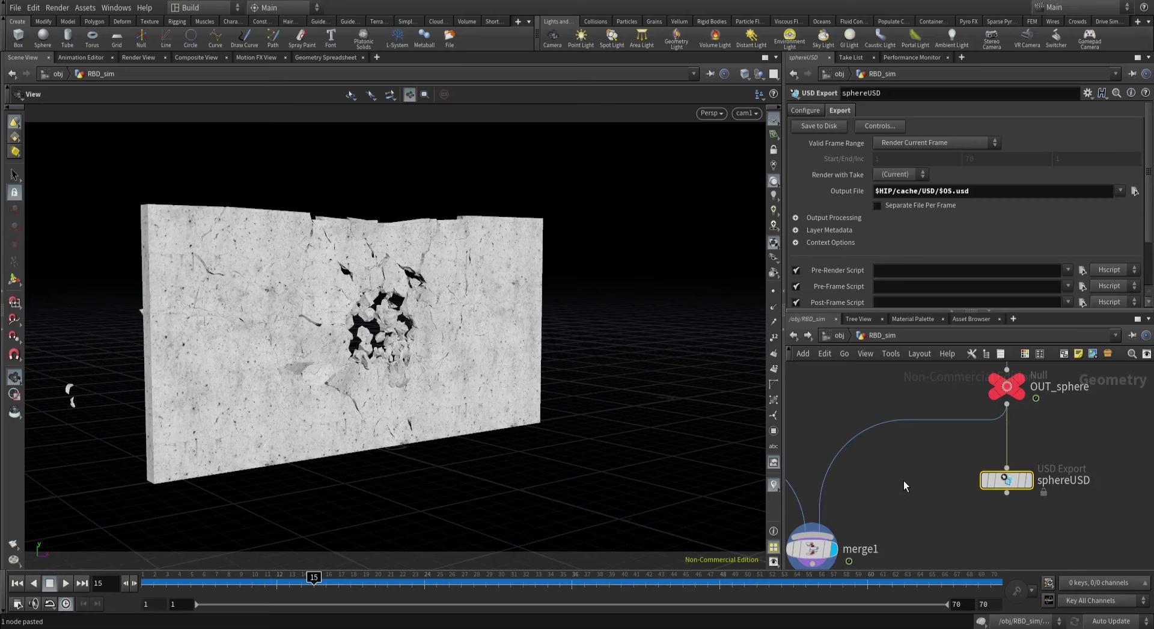
In the stage, duplicate the wall Reference node and name the copy 'sphere'.
key("1")
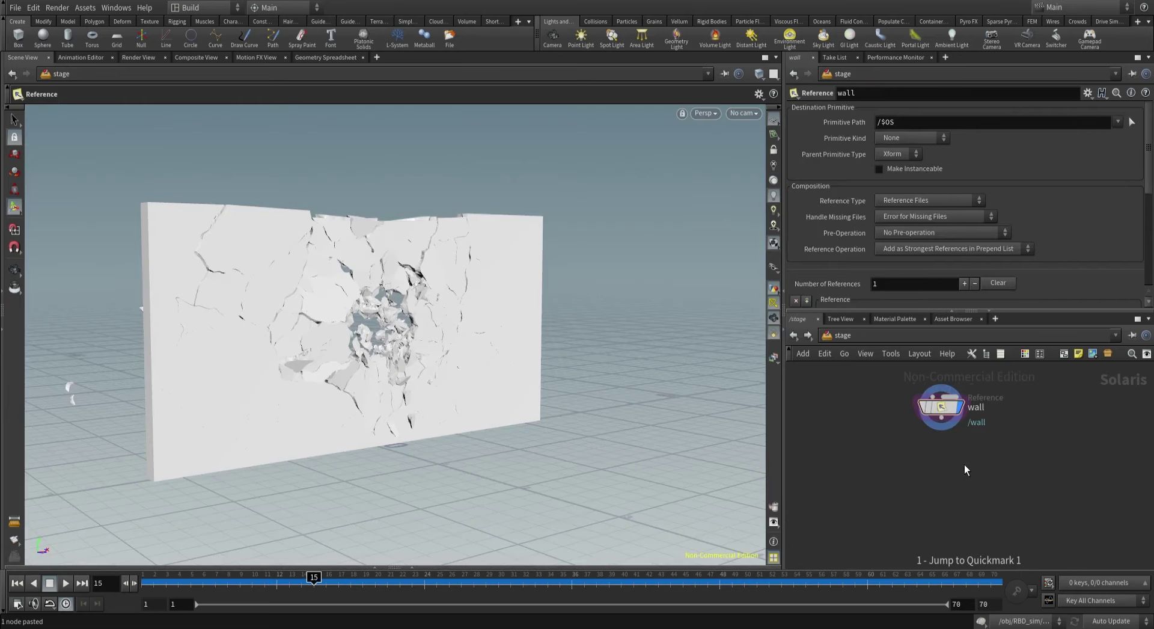
middle_click_drag(954, 447, 961, 498)
middle_click_drag(935, 442, 865, 444)
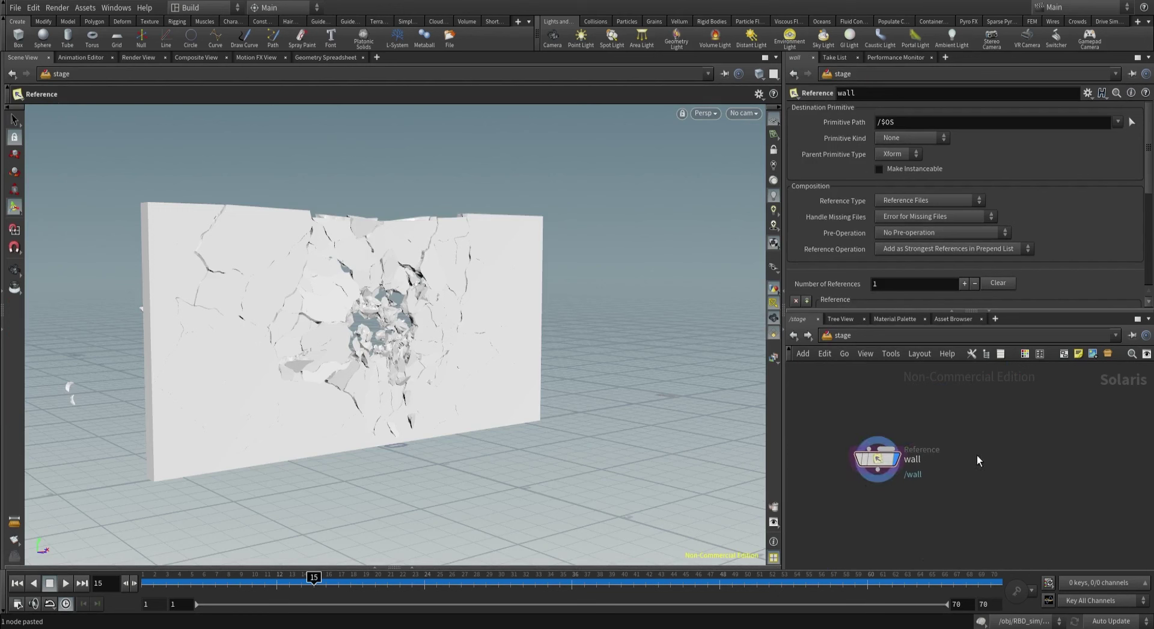
left_click_drag(878, 460, 979, 459, "alt")
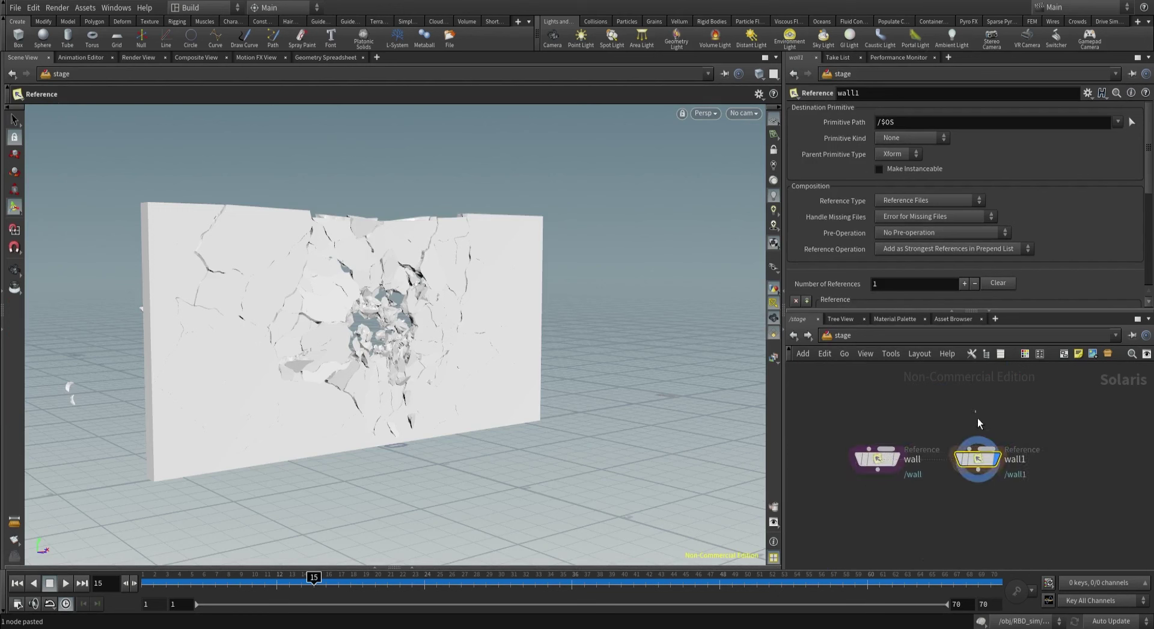
double_click(1016, 458)
type("sphere")
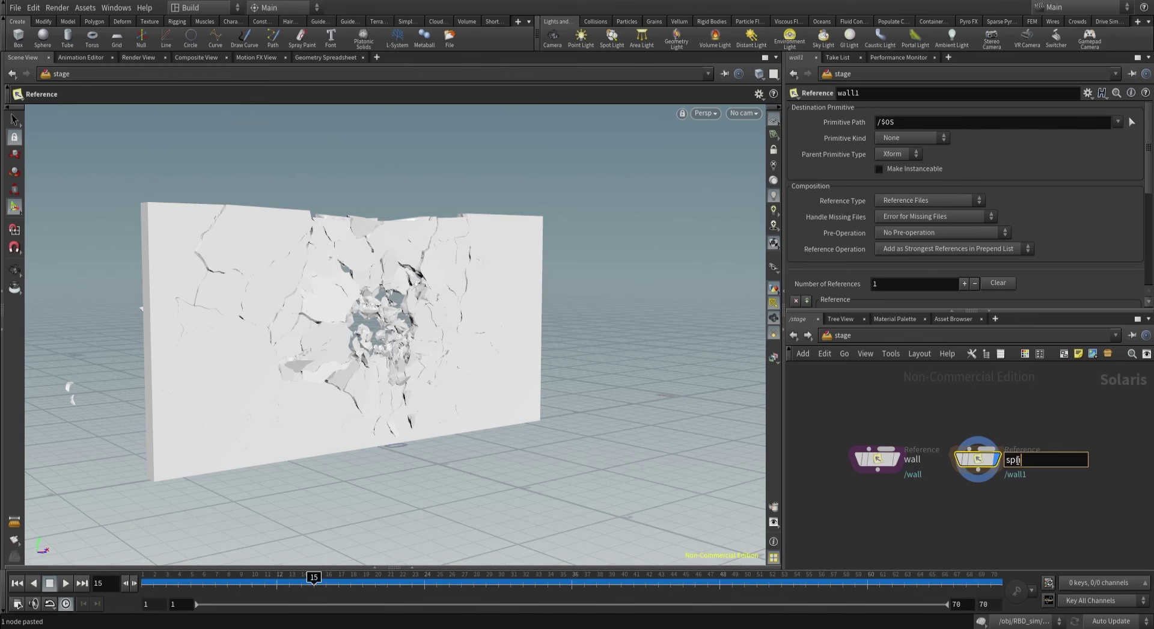
key("Return")
Set the sphere node's Reference File to sphereUSD.usdnc from the USD cache.
scroll(889, 132, "down", 5)
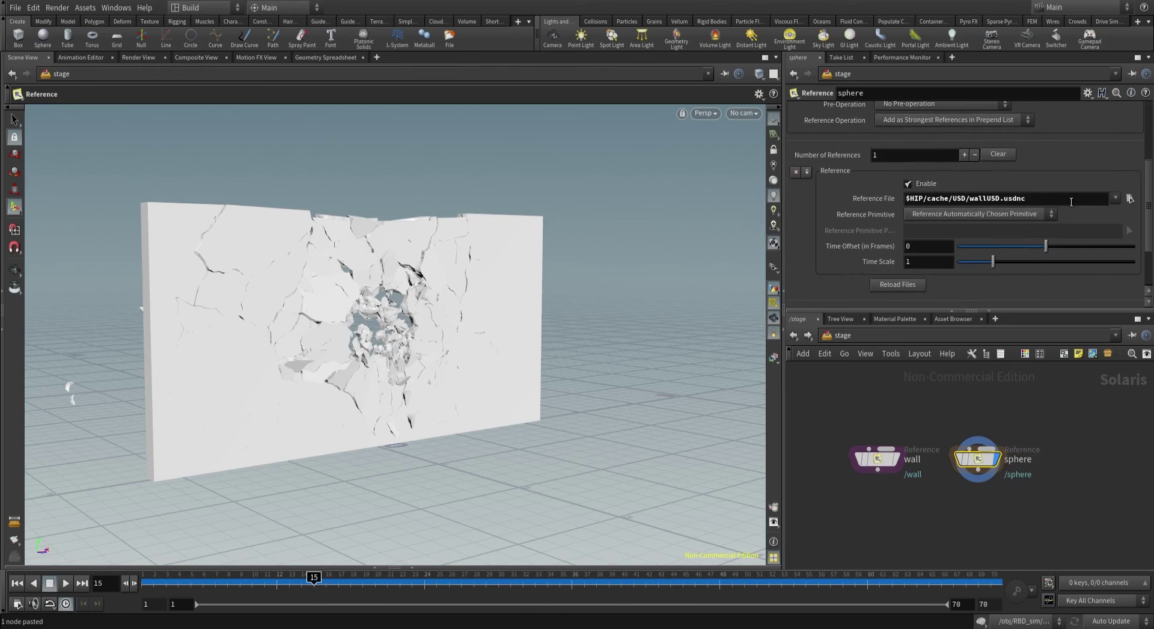
left_click(1129, 198)
left_click(776, 145)
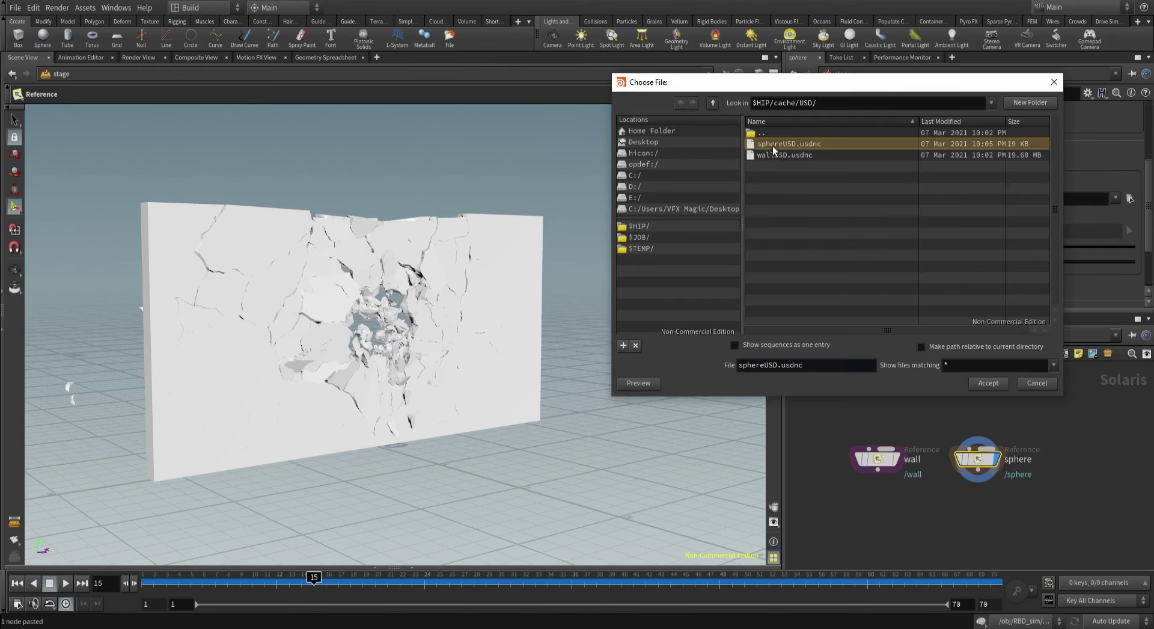
left_click(976, 384)
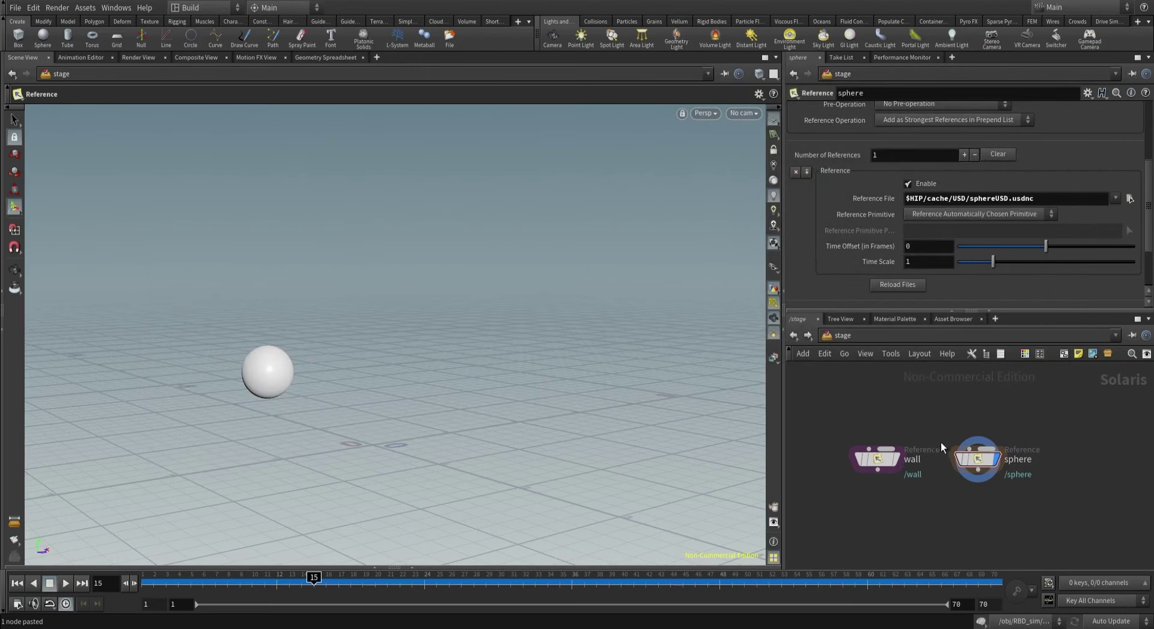
middle_click_drag(920, 514, 946, 444)
key("Tab")
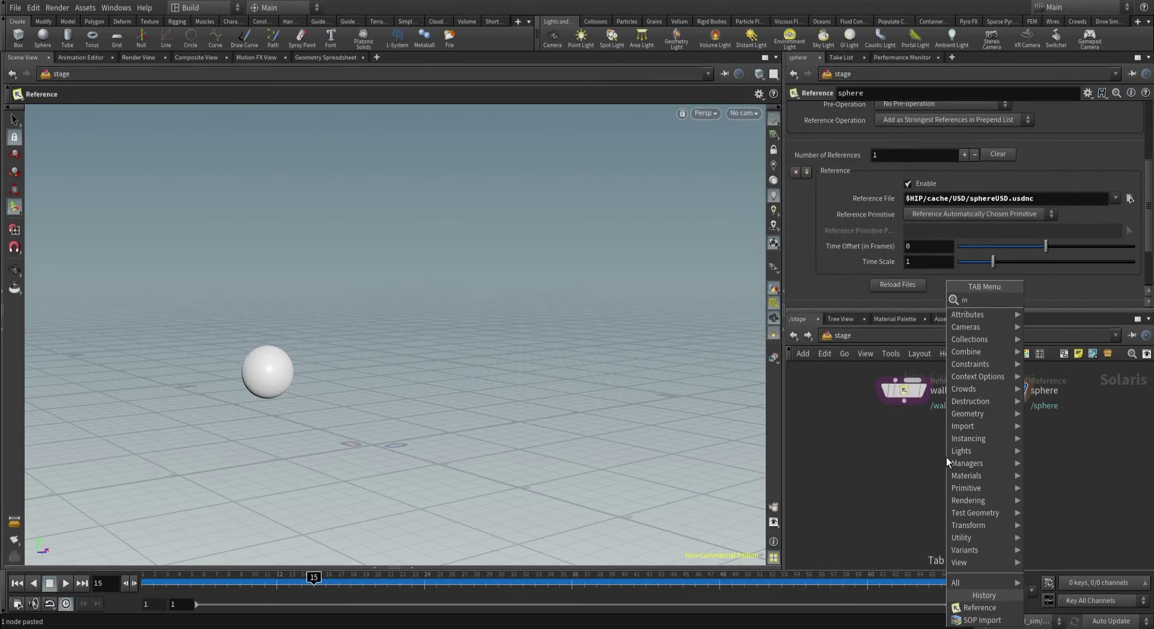
Merge the wall and sphere references in merge1 and display the merged result.
type("merge")
key("Return")
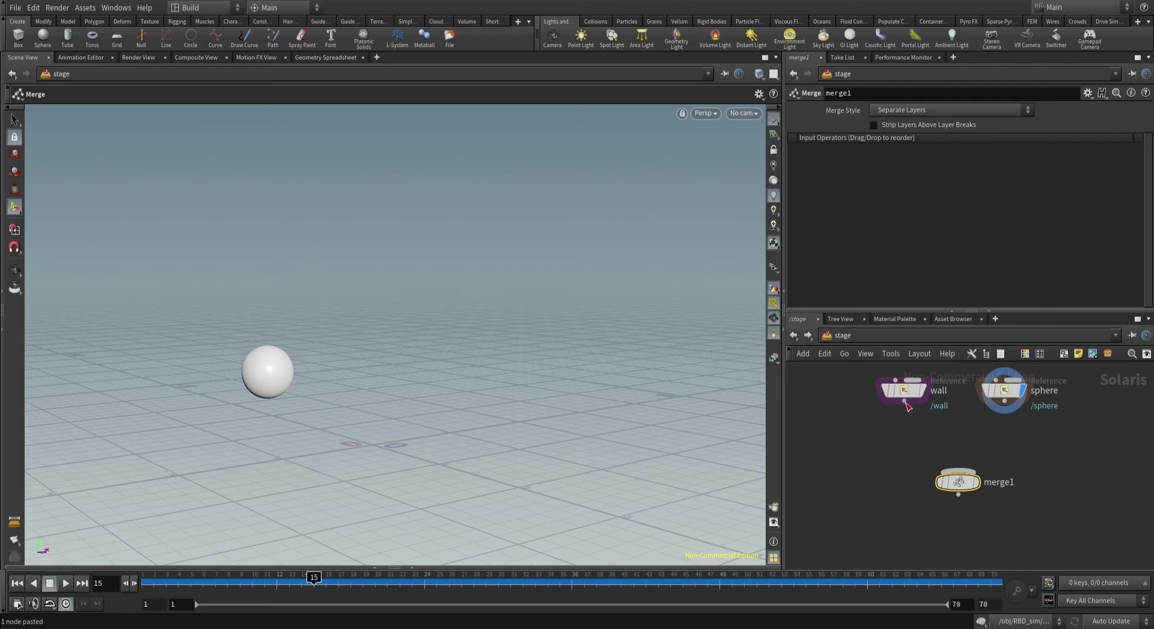
left_click_drag(904, 401, 958, 475)
left_click_drag(1004, 400, 961, 474)
left_click(977, 484)
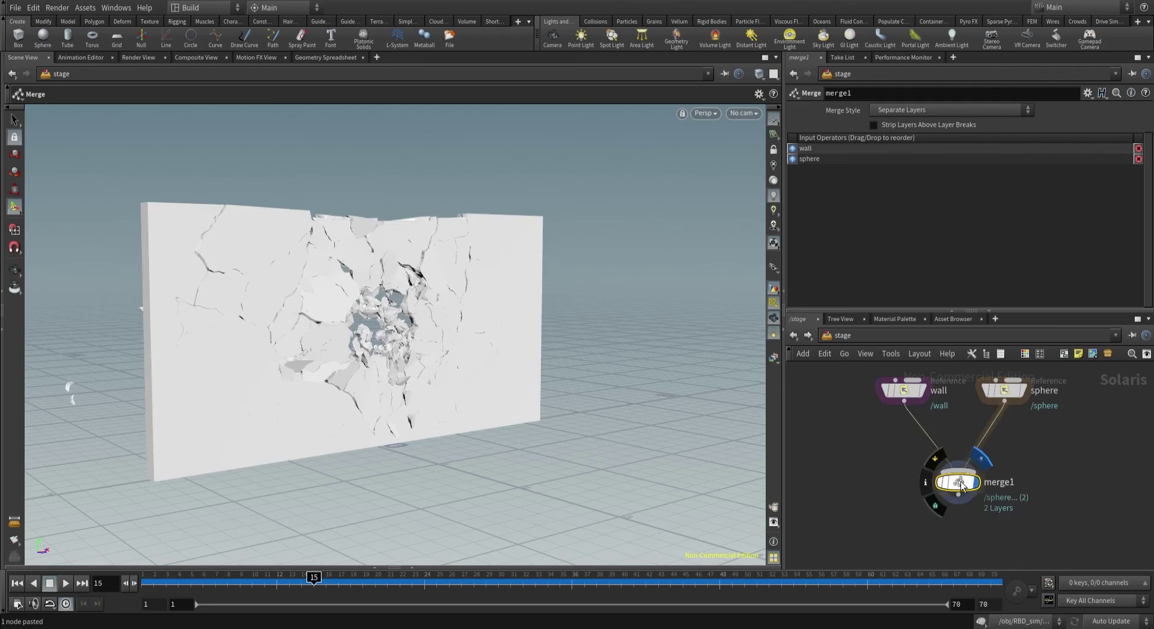
middle_click_drag(1001, 536, 1011, 478)
key("Escape")
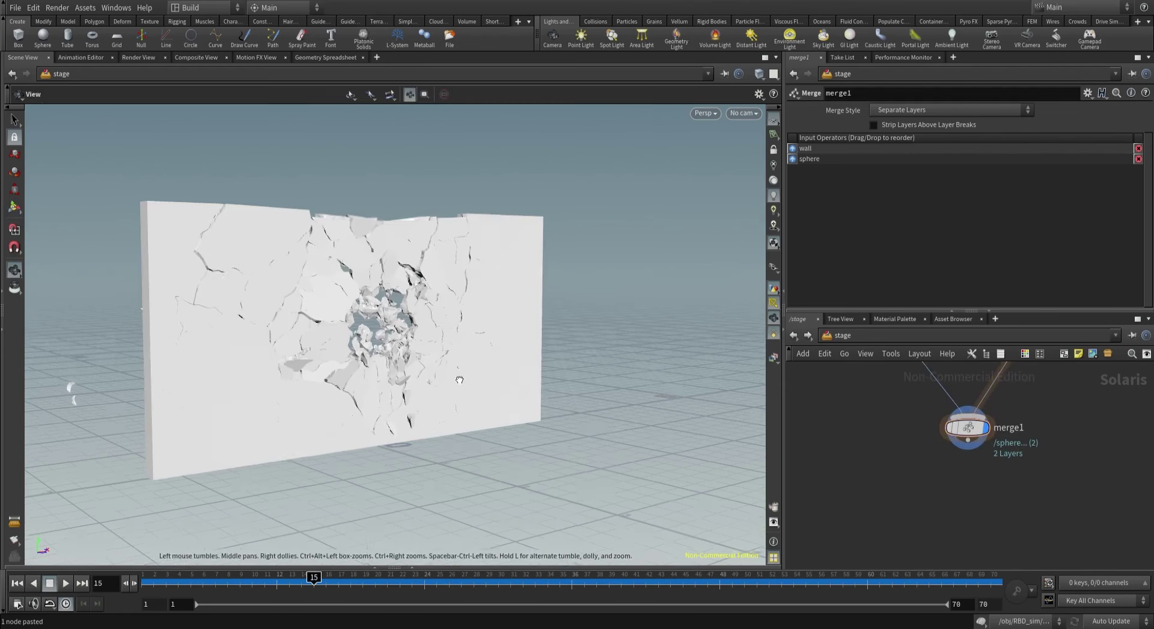
left_click_drag(459, 368, 588, 388)
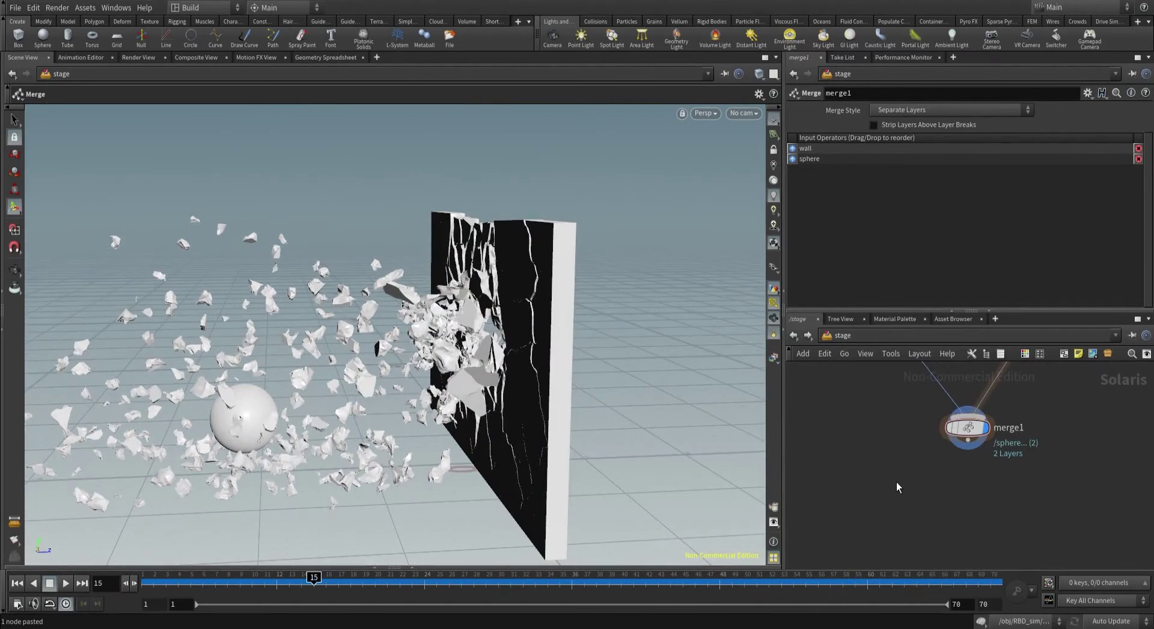
Add a camera1 node connected below merge1.
key("Tab")
type("cam")
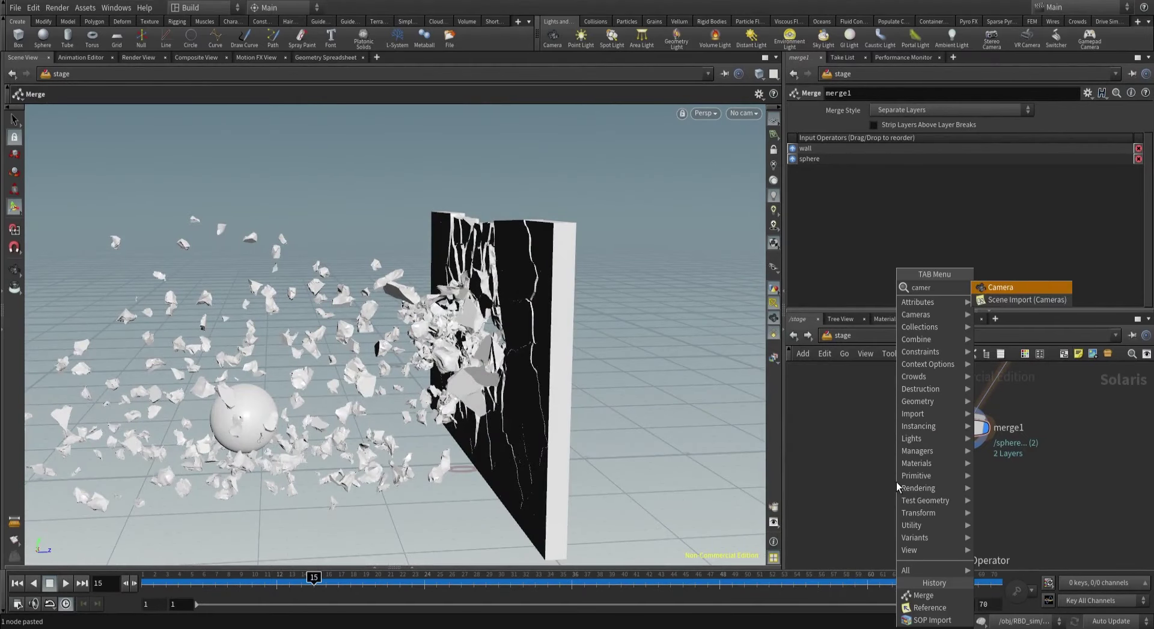
key("Return")
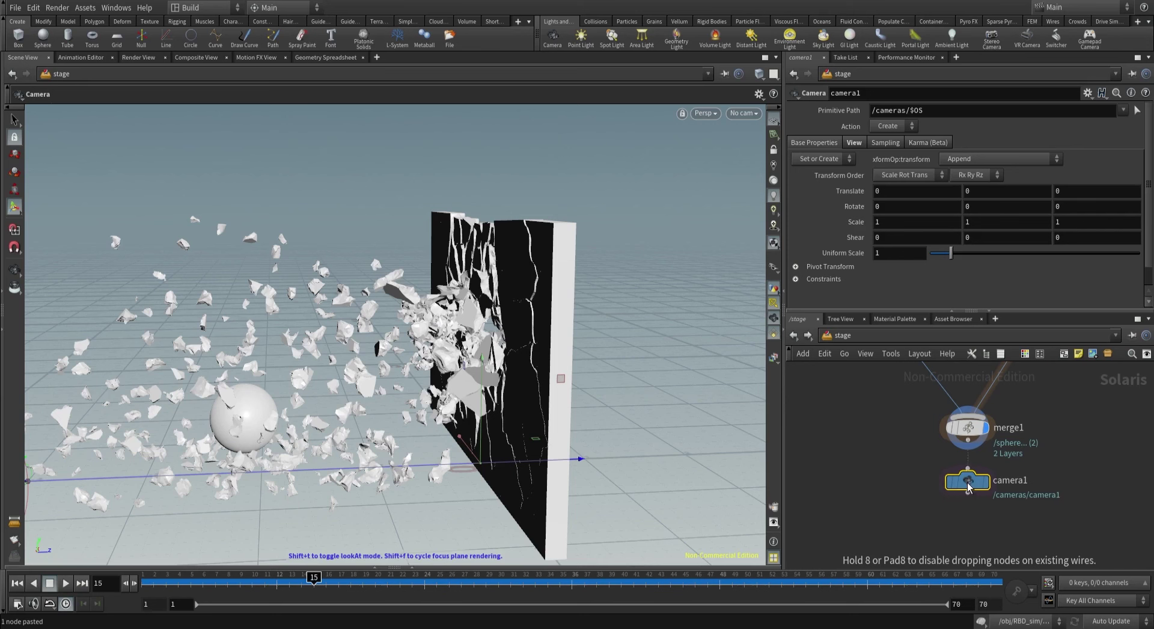
left_click(978, 483)
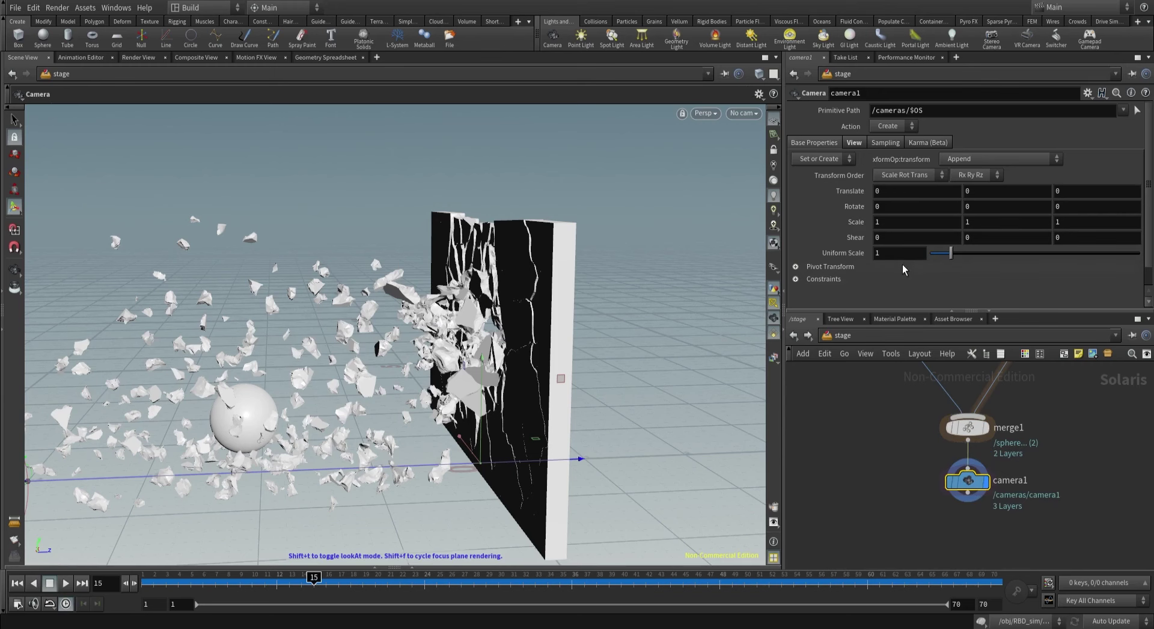
At object level, copy cam1's Translate parameter.
left_click(859, 335)
left_click(878, 388)
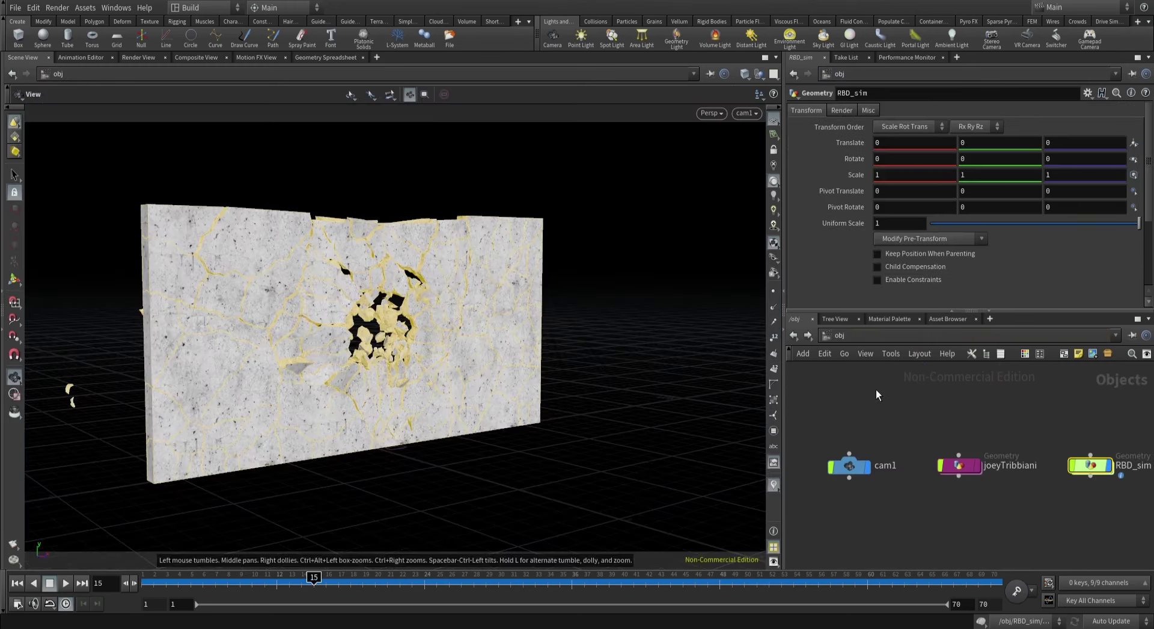
left_click_drag(874, 398, 805, 535)
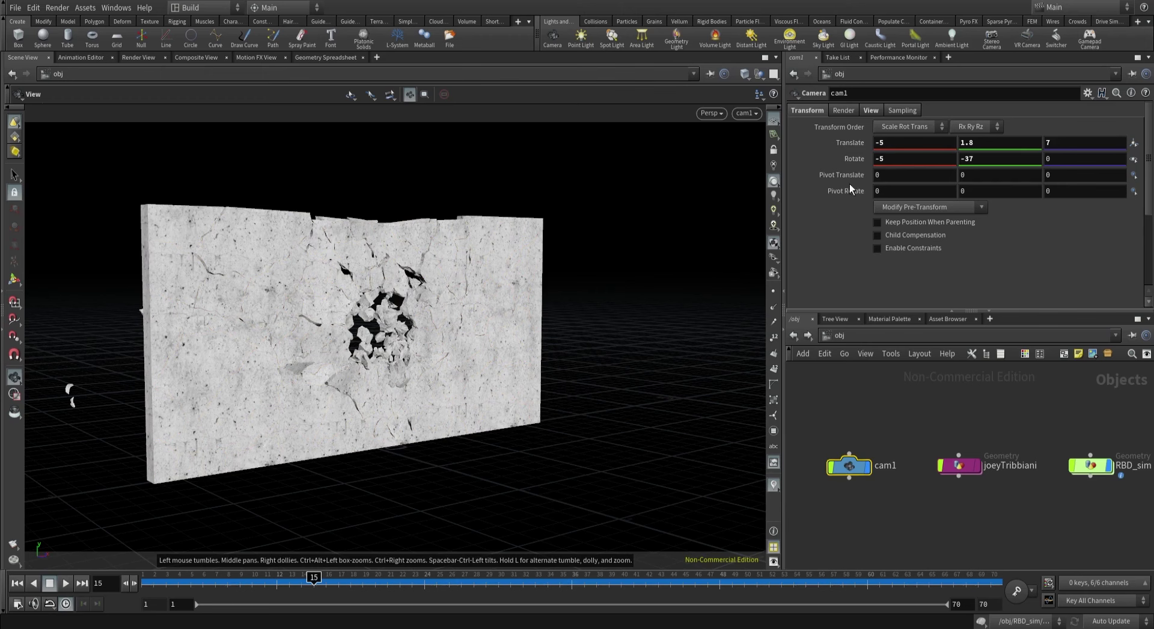
right_click(842, 139)
left_click(860, 220)
key("1")
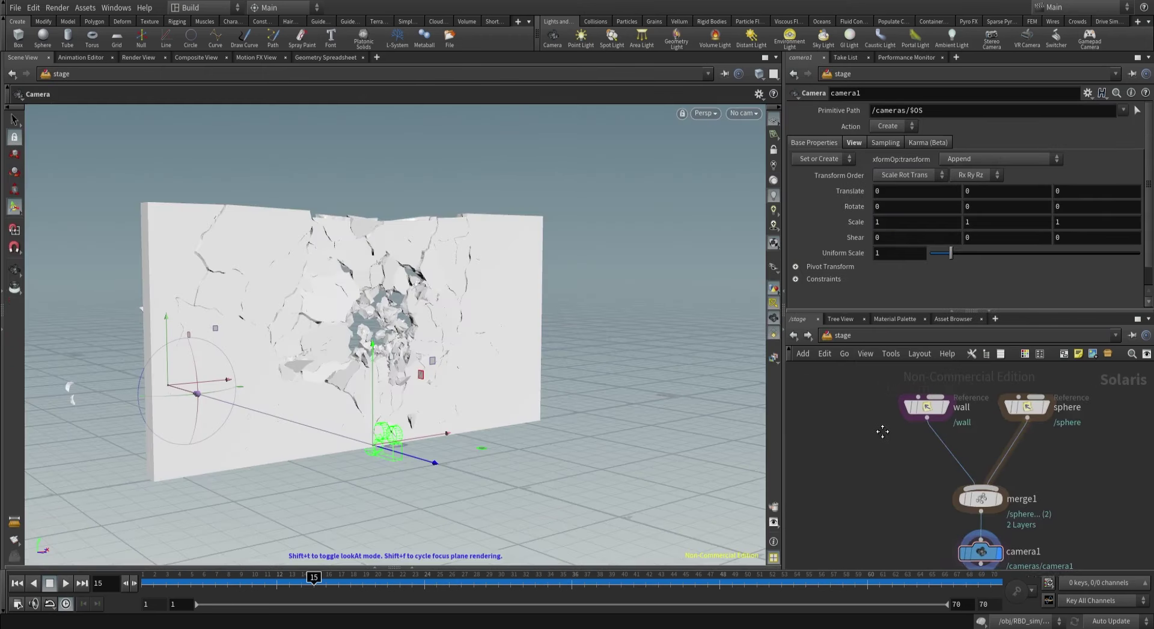
Link camera1's Translate (-5, 1.8, 7) and Rotate (-5, -37, 0) to cam1 via relative references.
right_click(848, 190)
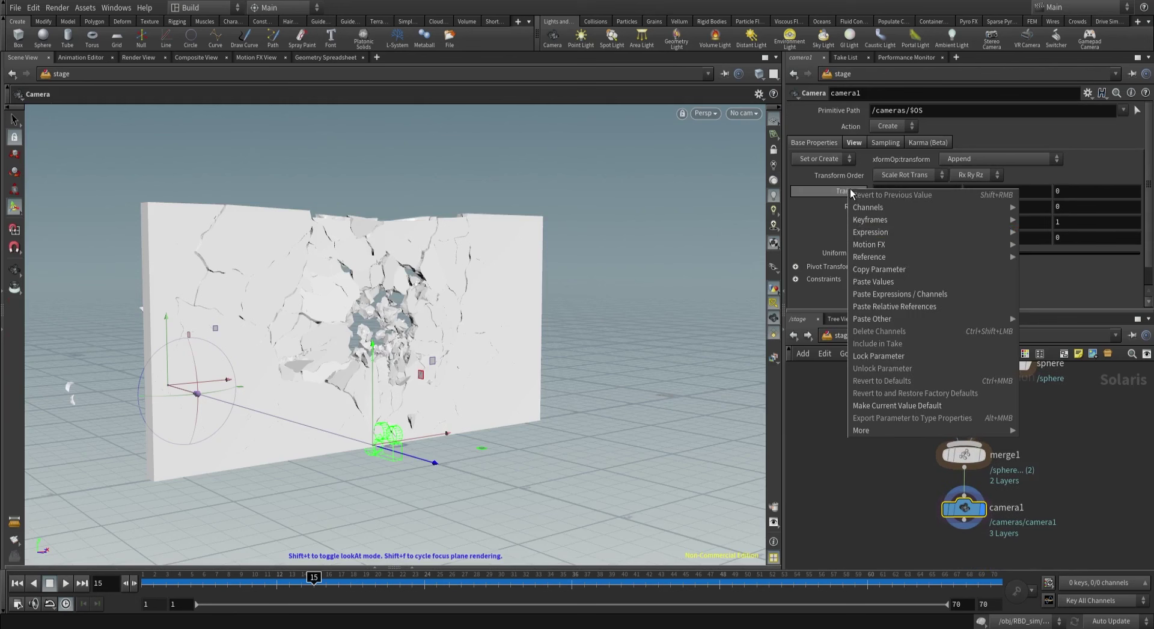
left_click(888, 304)
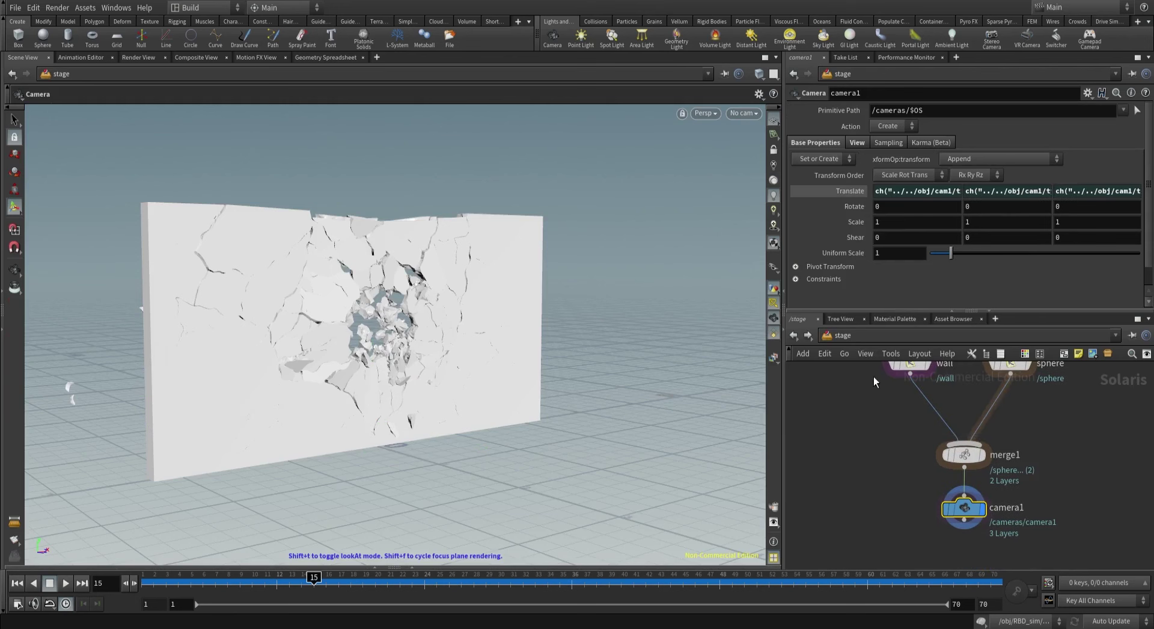
left_click(793, 335)
right_click(835, 160)
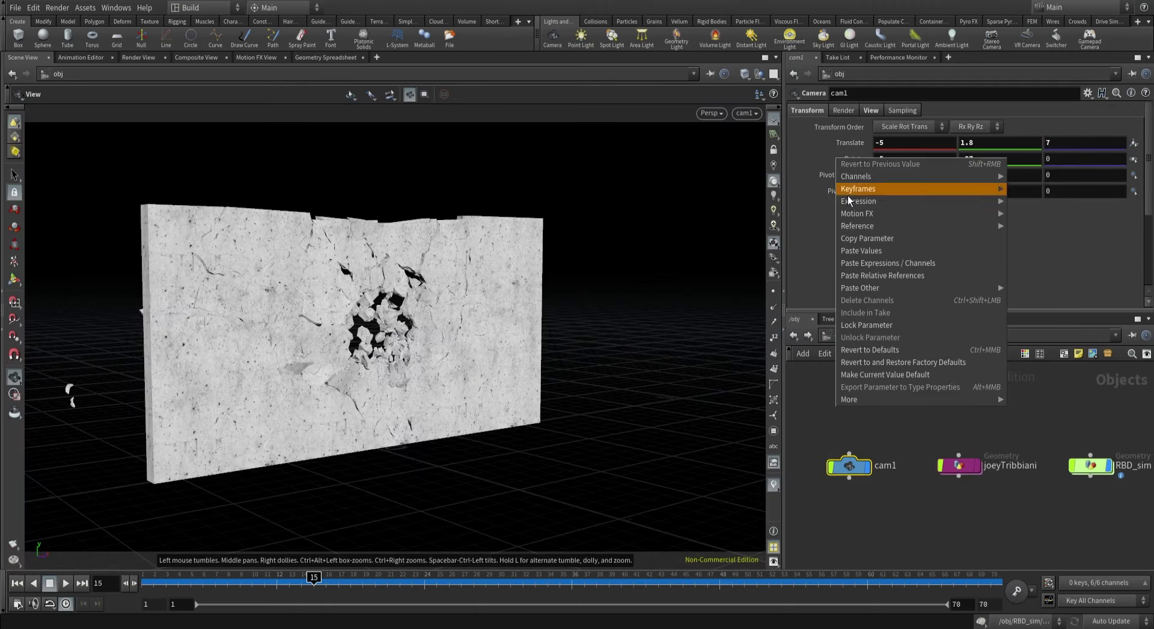
left_click(859, 234)
left_click(794, 336)
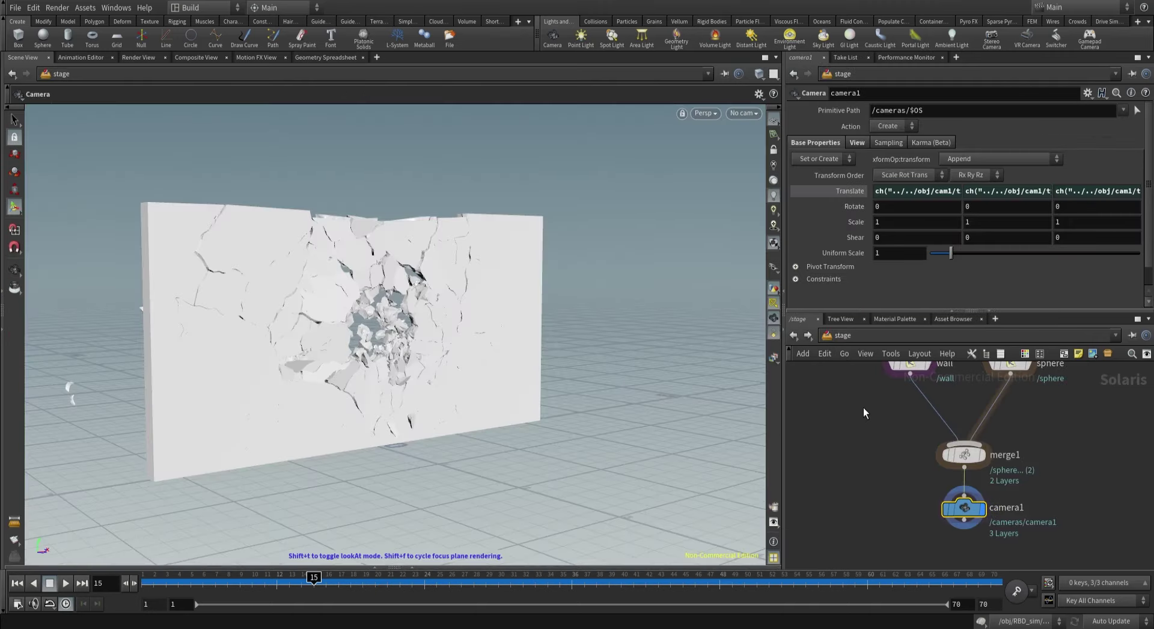
right_click(846, 207)
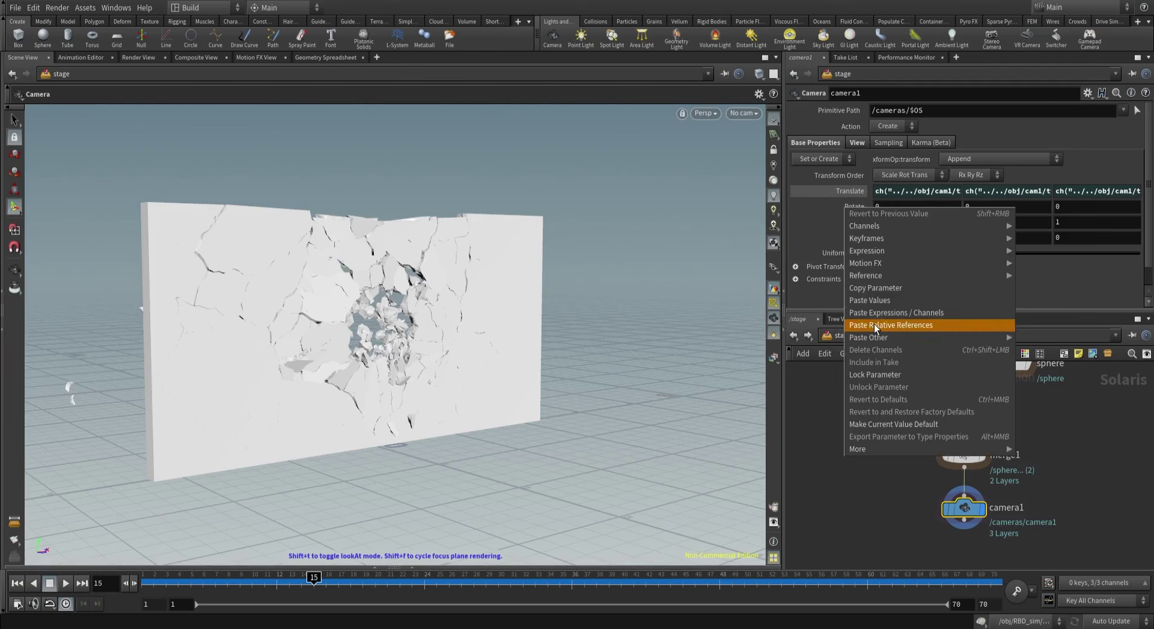
left_click(874, 323)
left_click(846, 208)
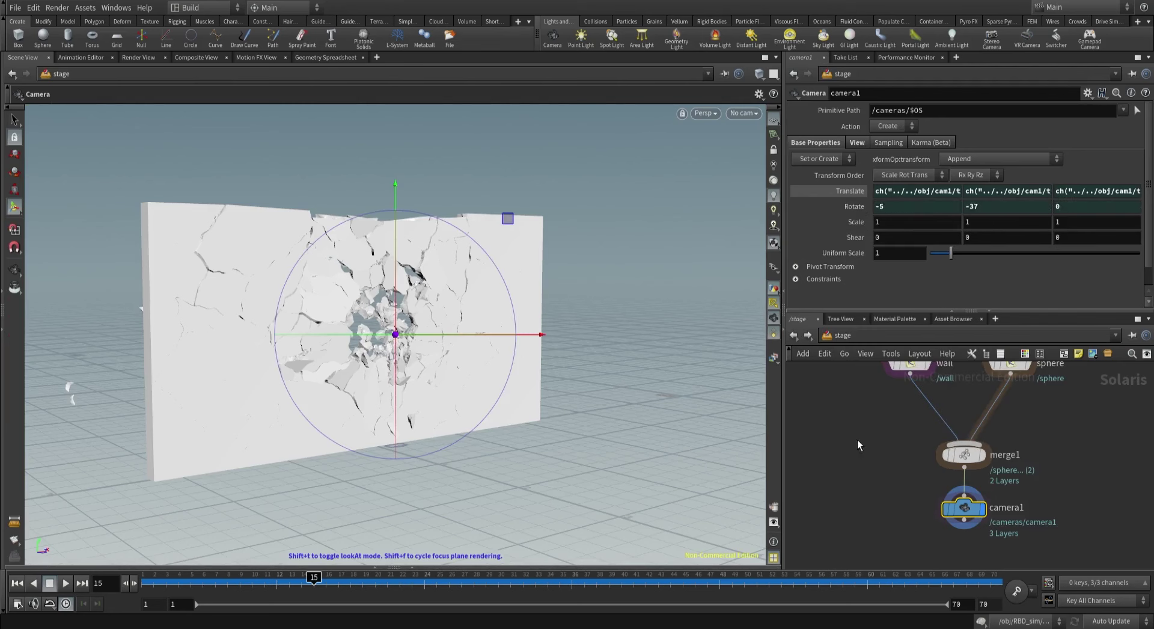
left_click(825, 190)
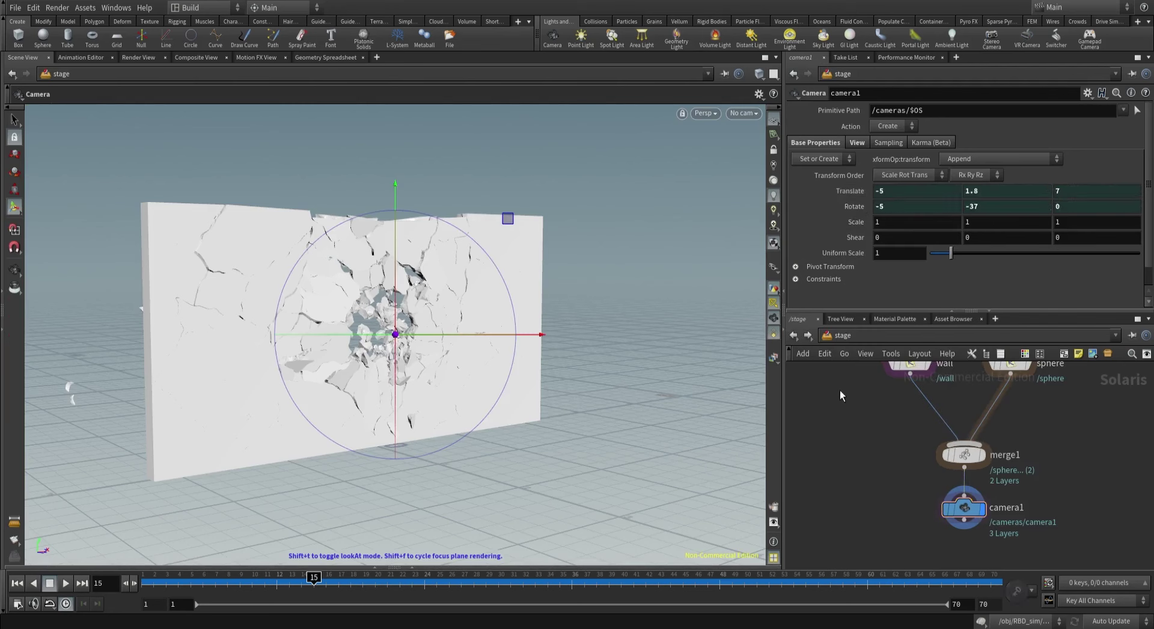
Look through /cameras/camera1 in the viewport and show its View settings.
left_click(745, 115)
left_click(748, 125)
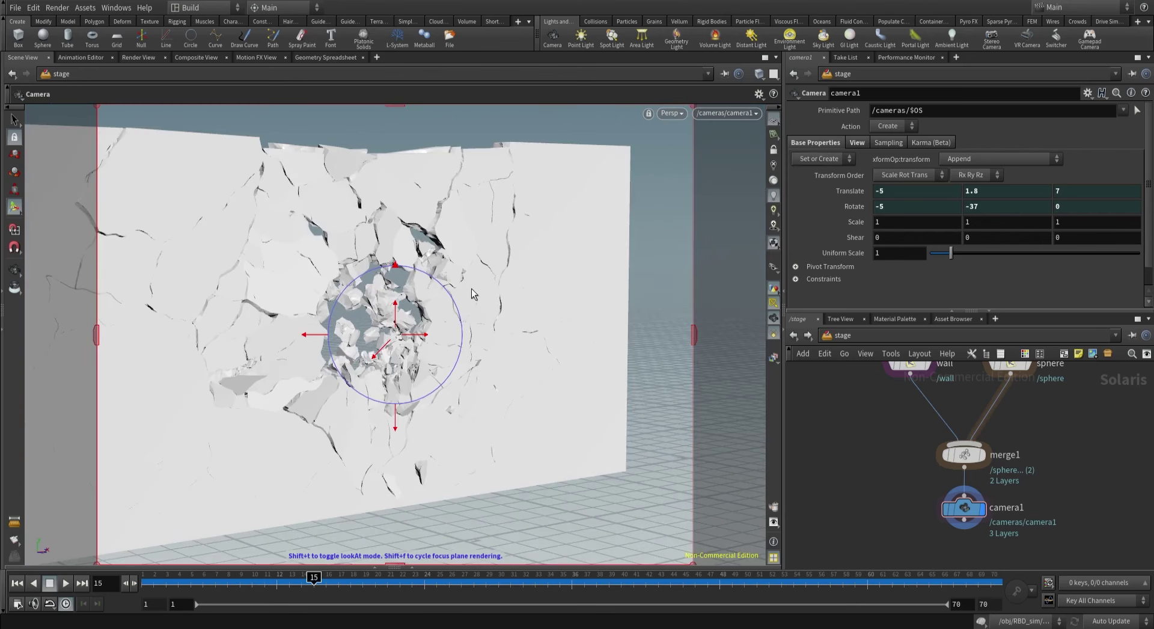
left_click(856, 142)
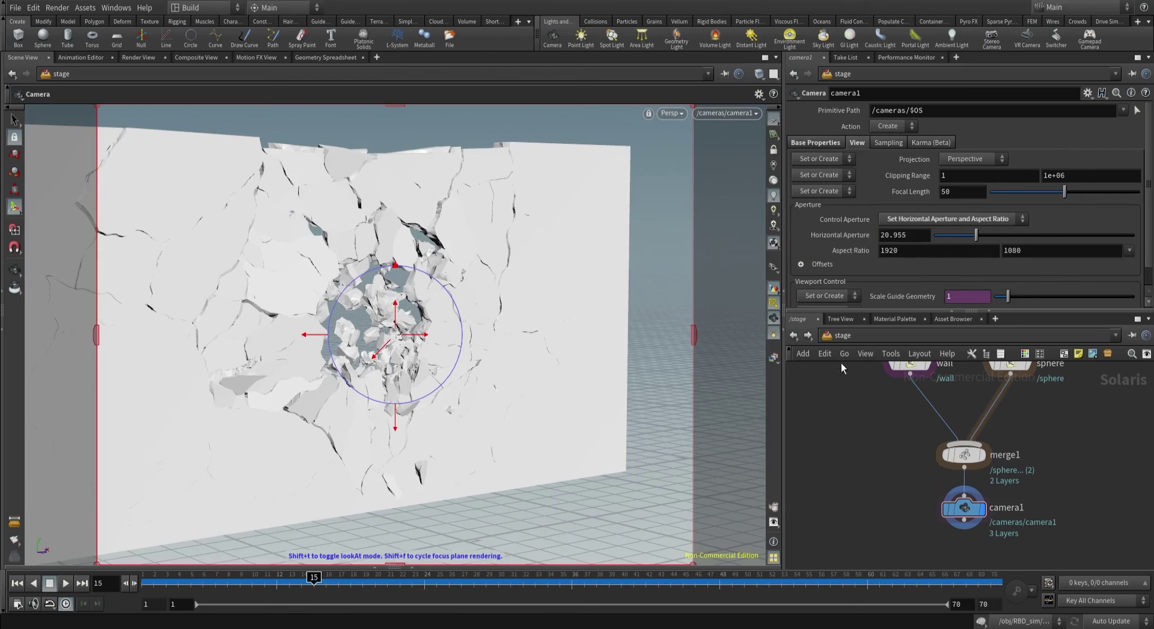
At object level, copy cam1's Aperture parameter.
left_click(796, 336)
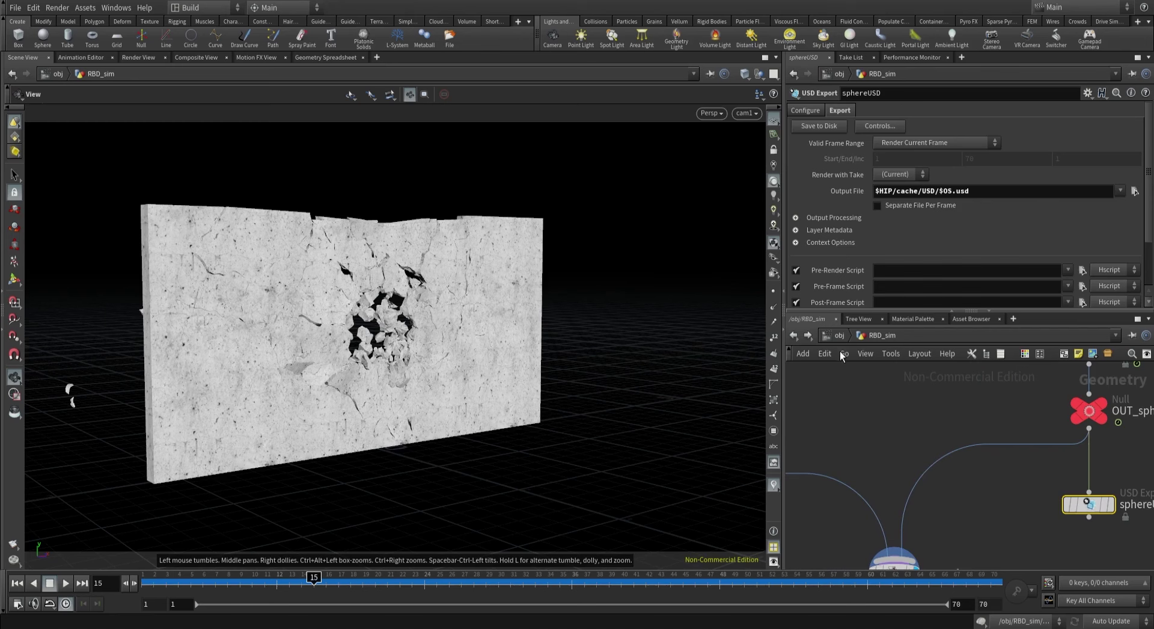
left_click(837, 336)
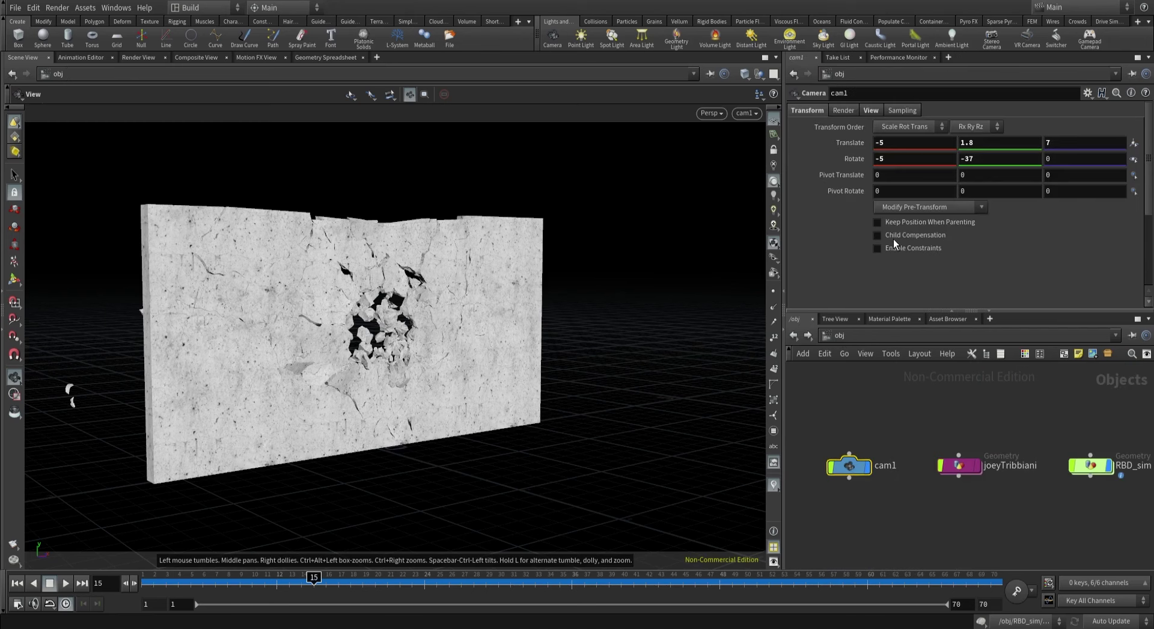
left_click(869, 111)
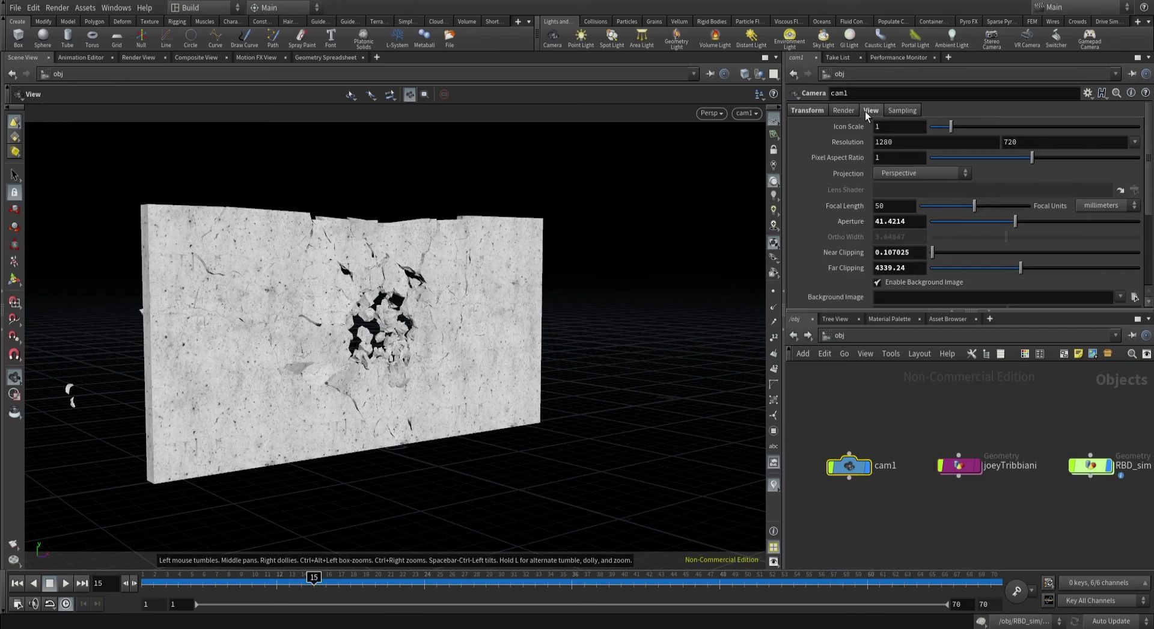
right_click(847, 222)
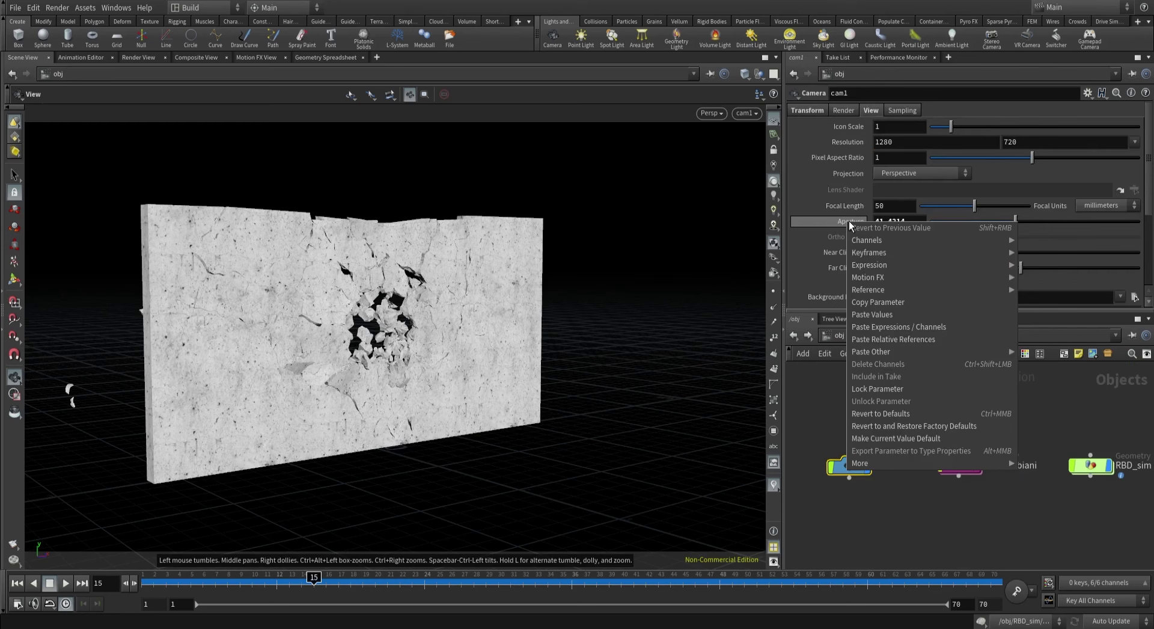
left_click(877, 302)
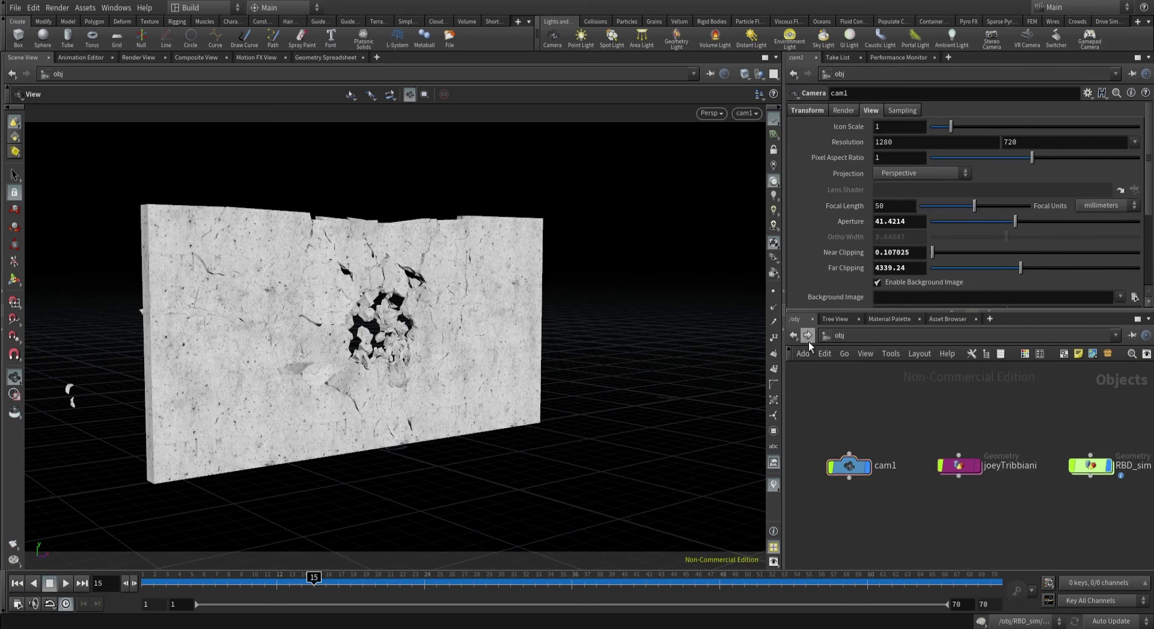
Reference cam1's aperture (41.4214) on camera1's Horizontal Aperture and save the scene.
left_click(846, 338)
left_click(819, 377)
key("1")
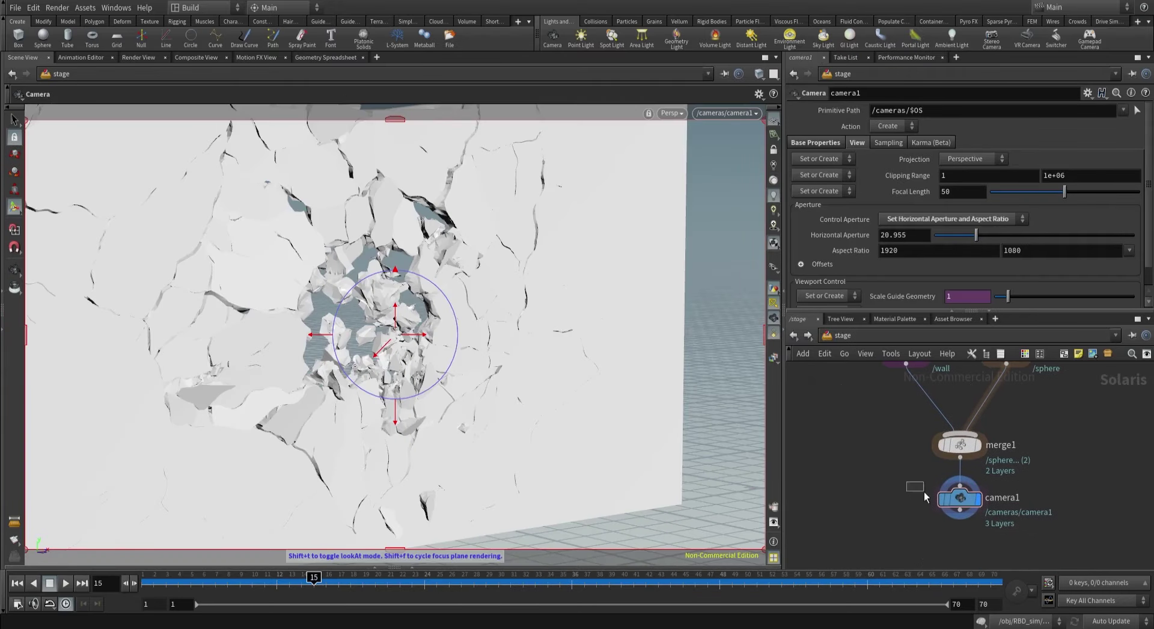
right_click(859, 233)
left_click(889, 355)
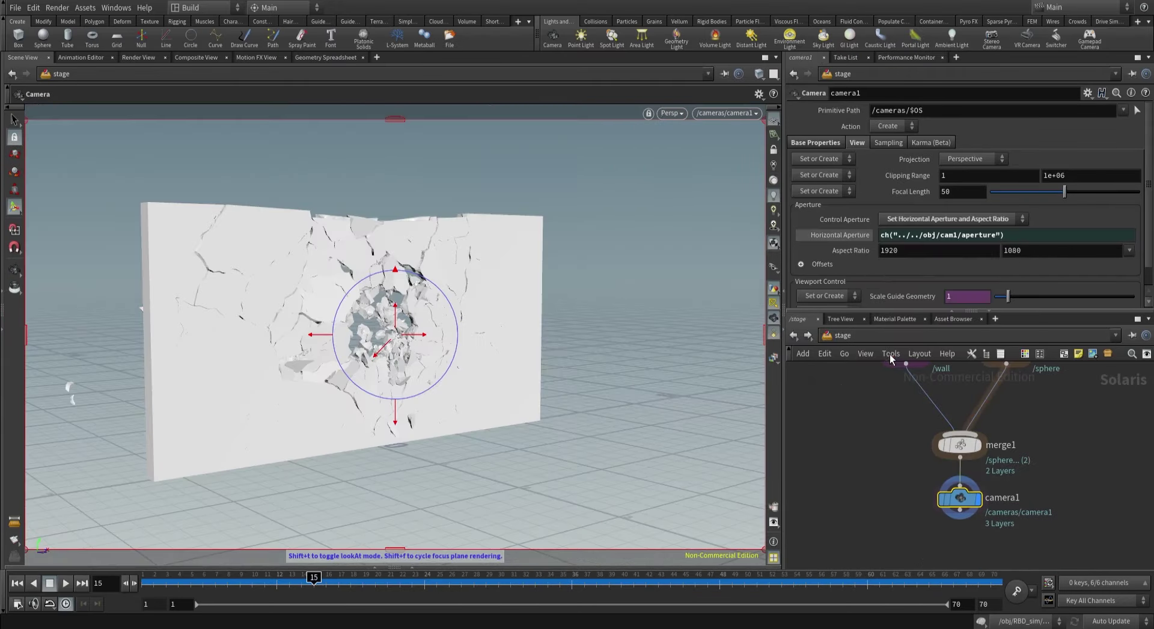
left_click(856, 236)
key("ctrl+s")
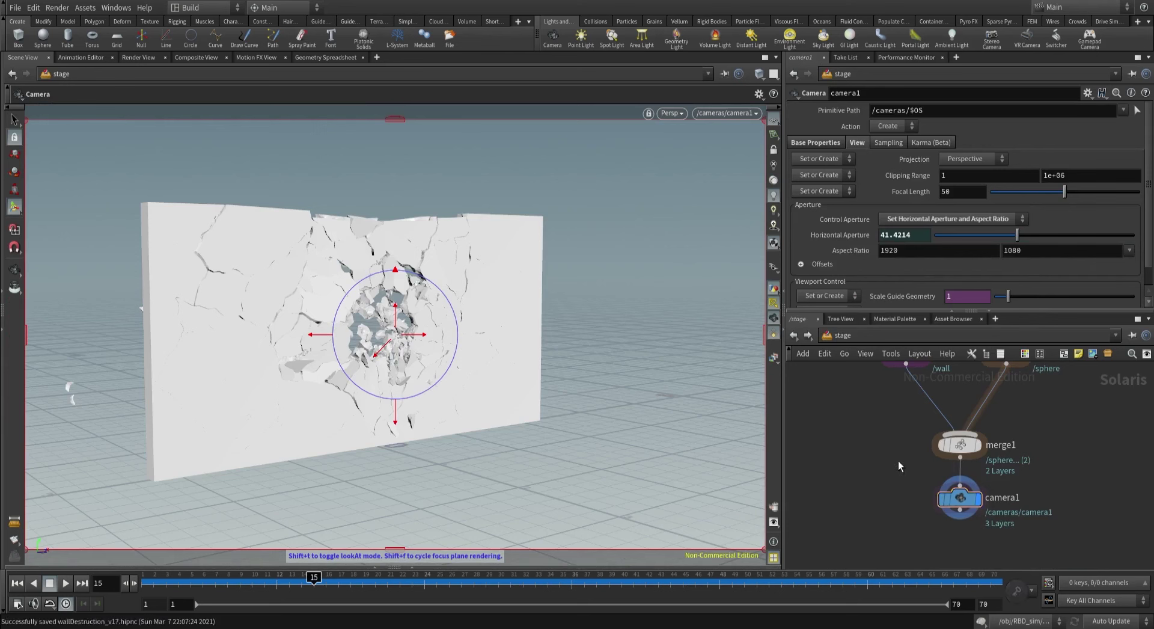
Try the HDTV 720 aspect preset, then undo to keep 1920 x 1080.
left_click(1129, 250)
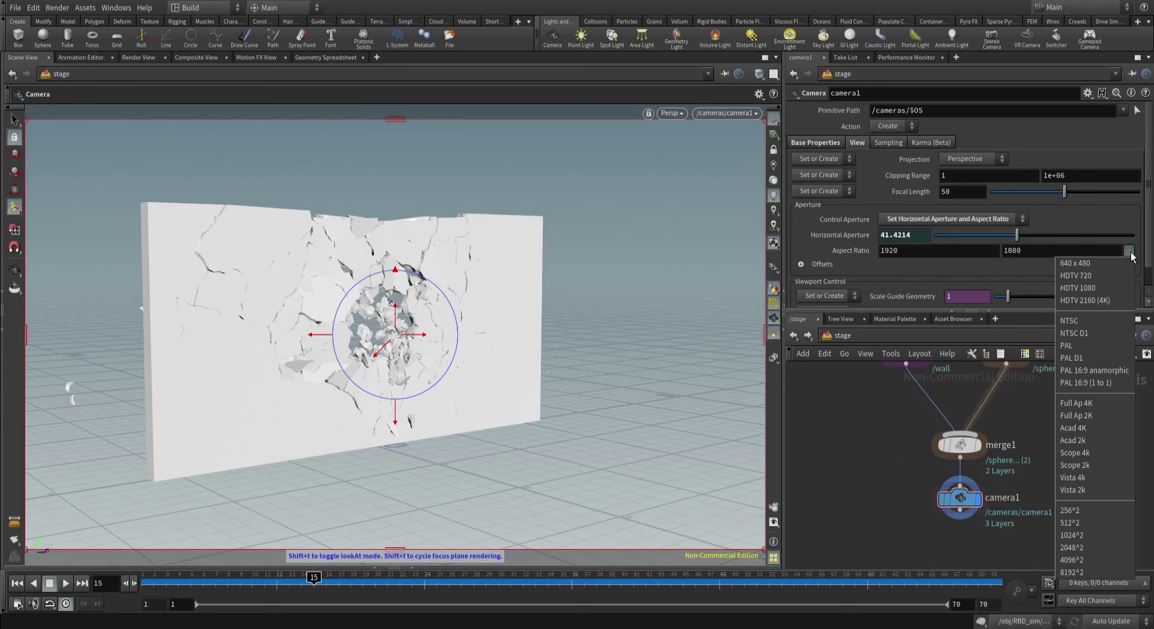
left_click(1091, 274)
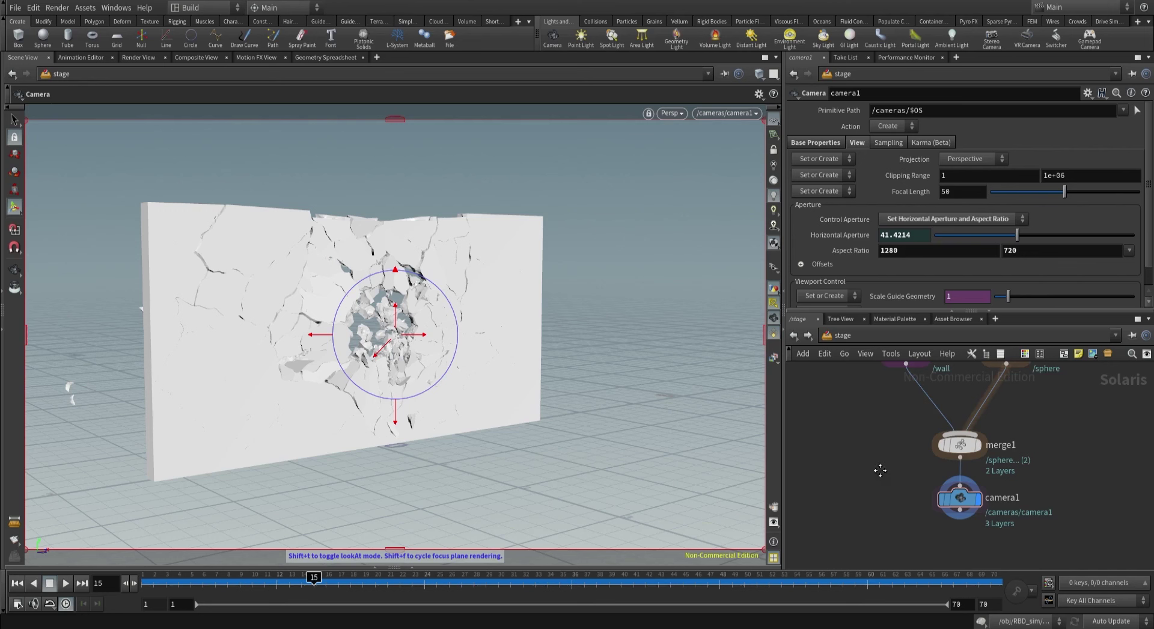
middle_click_drag(880, 470, 856, 459)
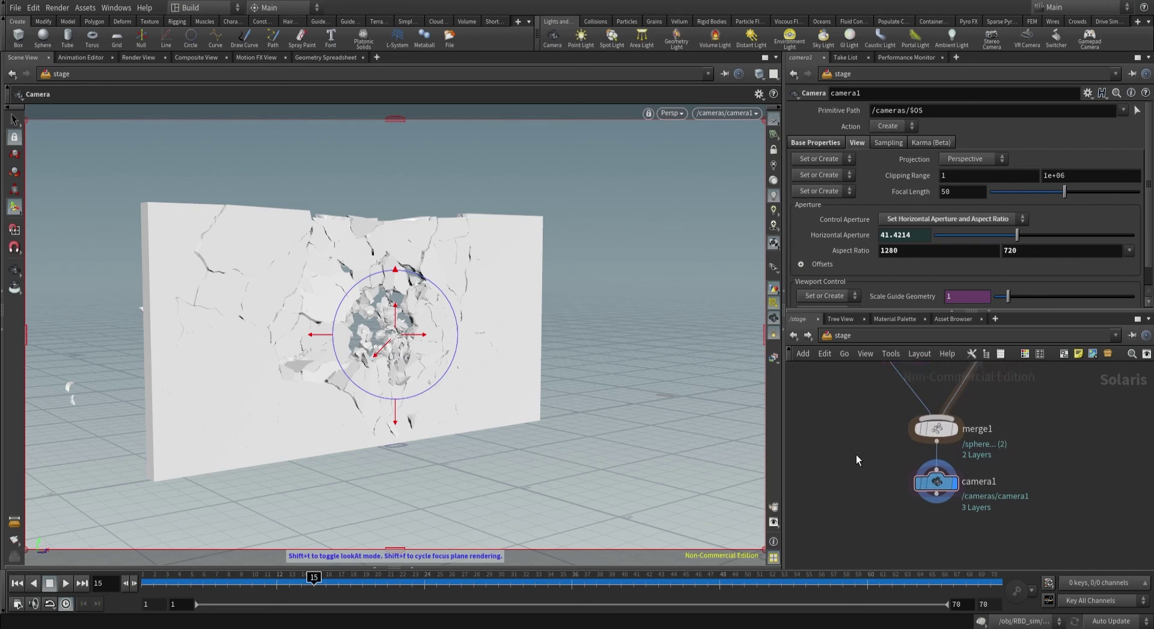
key("ctrl+z")
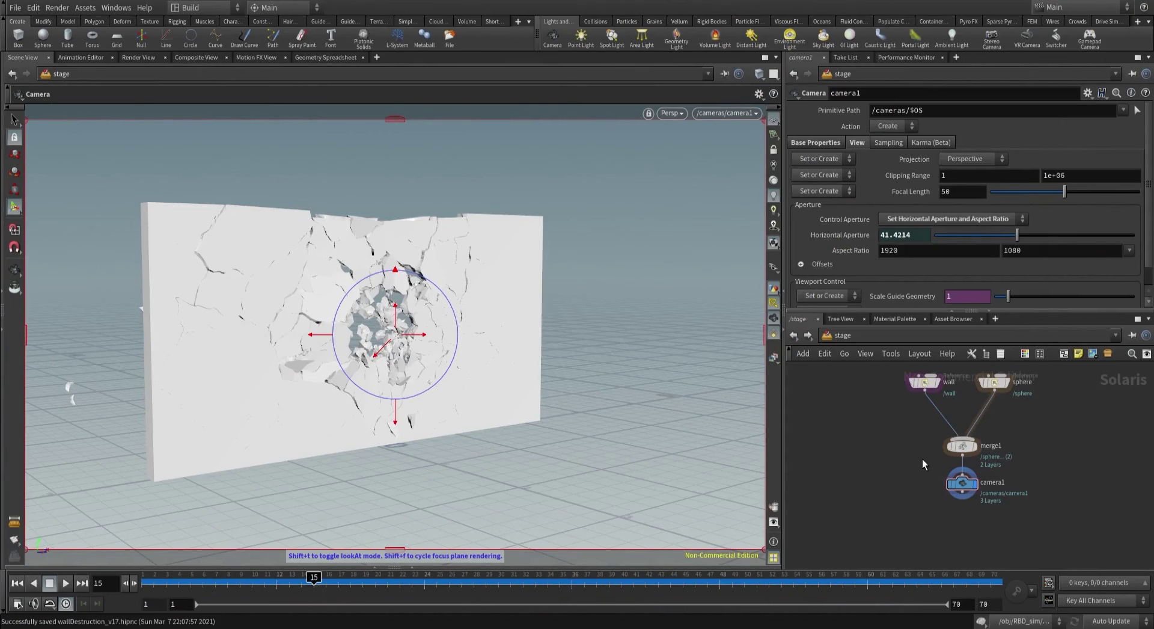
Create a new geo1 geometry object at /obj and step inside it.
key("n")
left_click(876, 396)
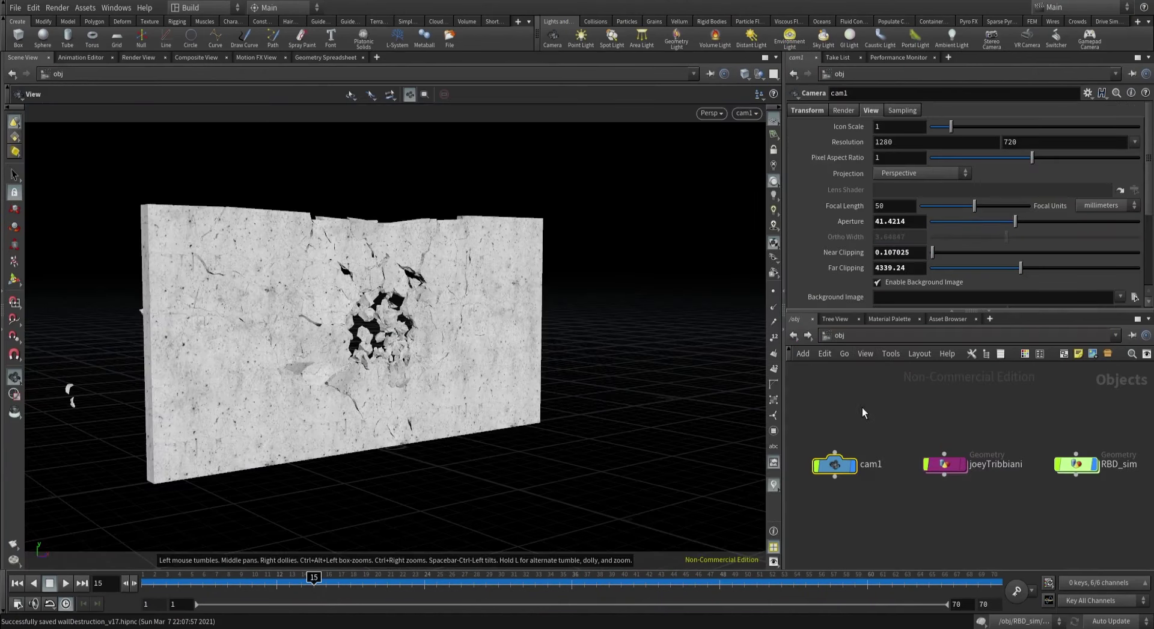
key("Tab")
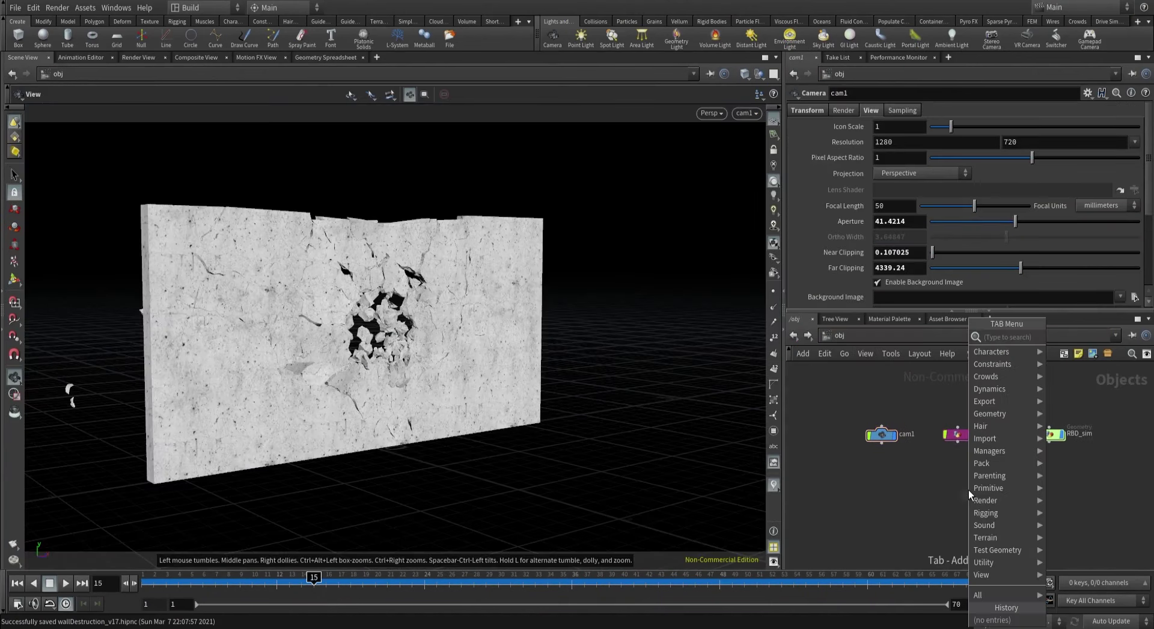
type("geo")
key("Return")
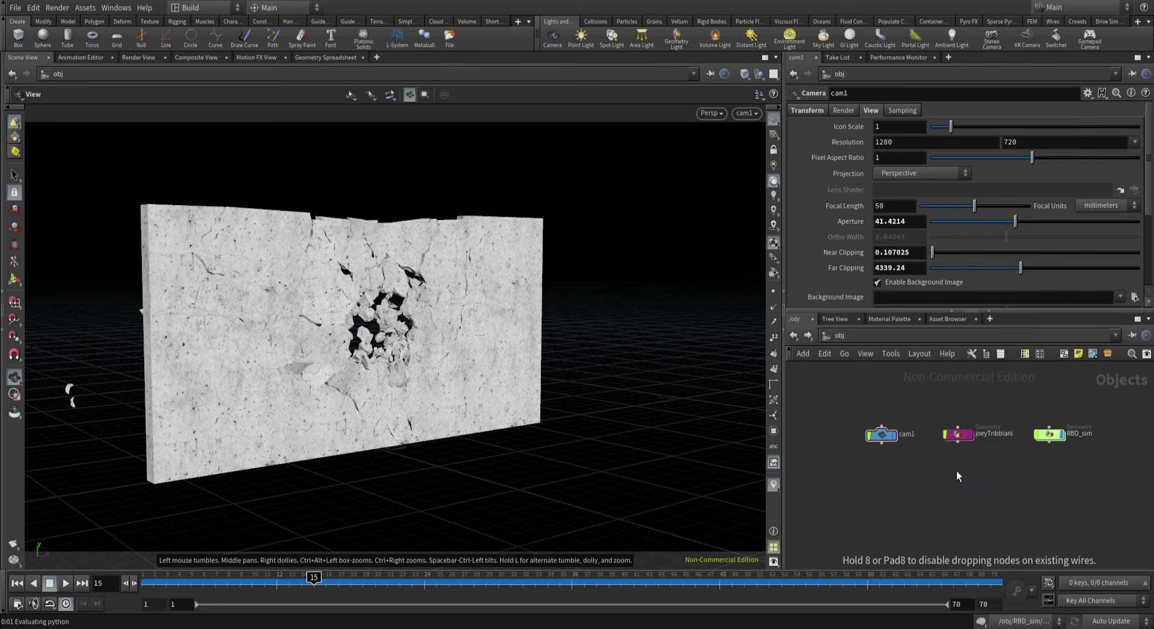
left_click(957, 470)
double_click(957, 469)
Add a Grid node and set its primitive type to NURBS.
key("Tab")
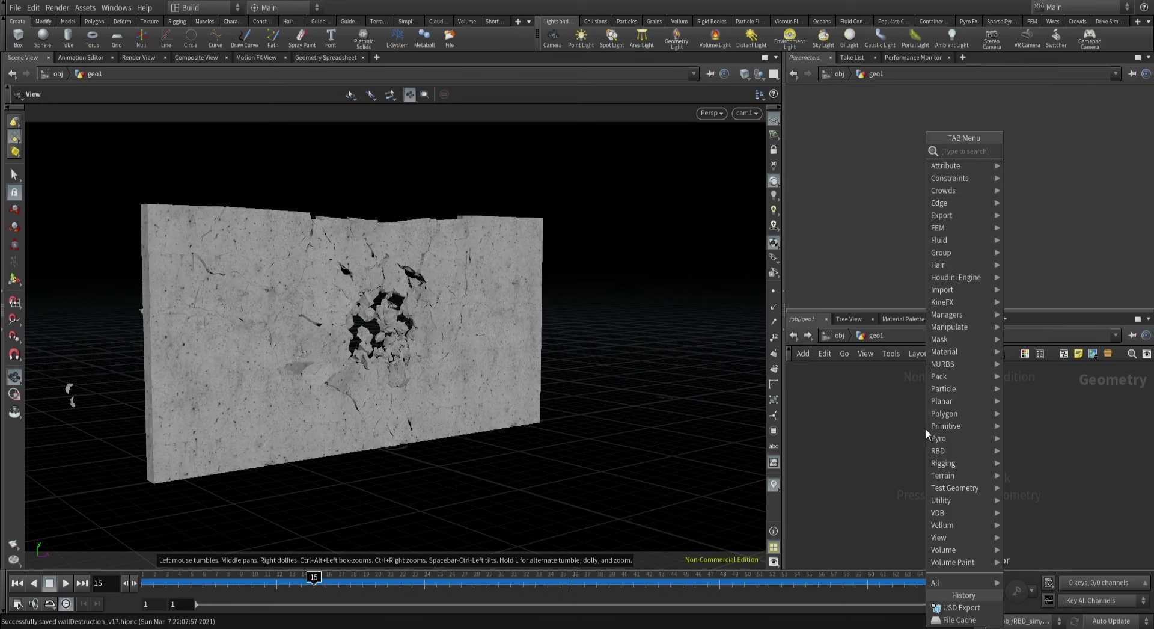
type("grid")
key("Return")
left_click(926, 432)
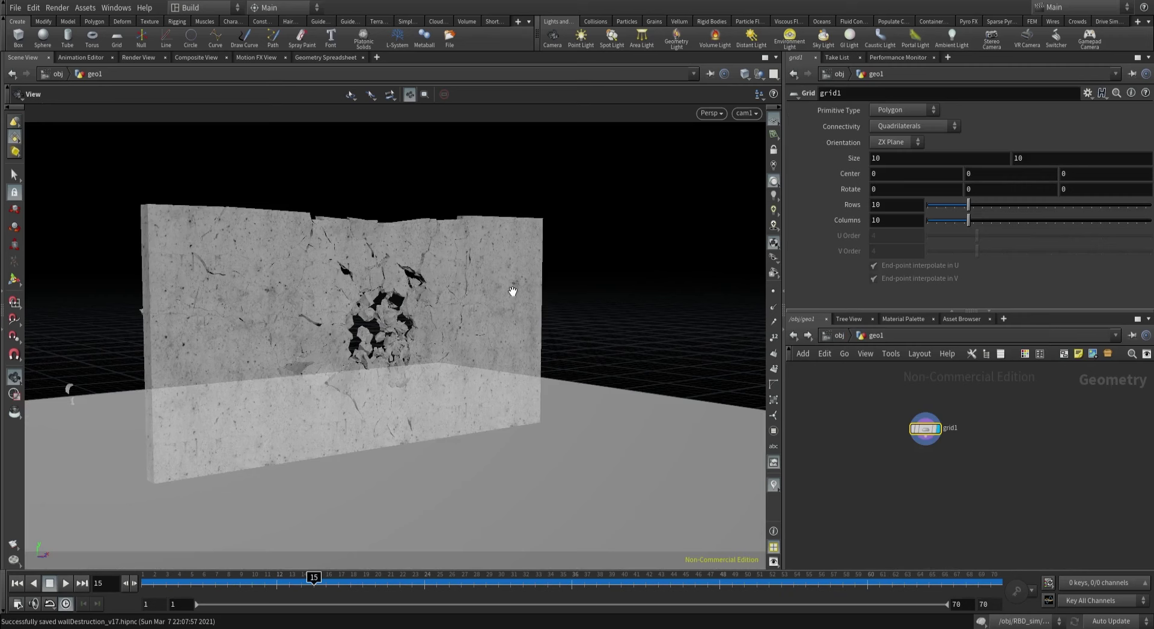
scroll(444, 336, "down", 5)
left_click_drag(381, 386, 498, 330, "alt")
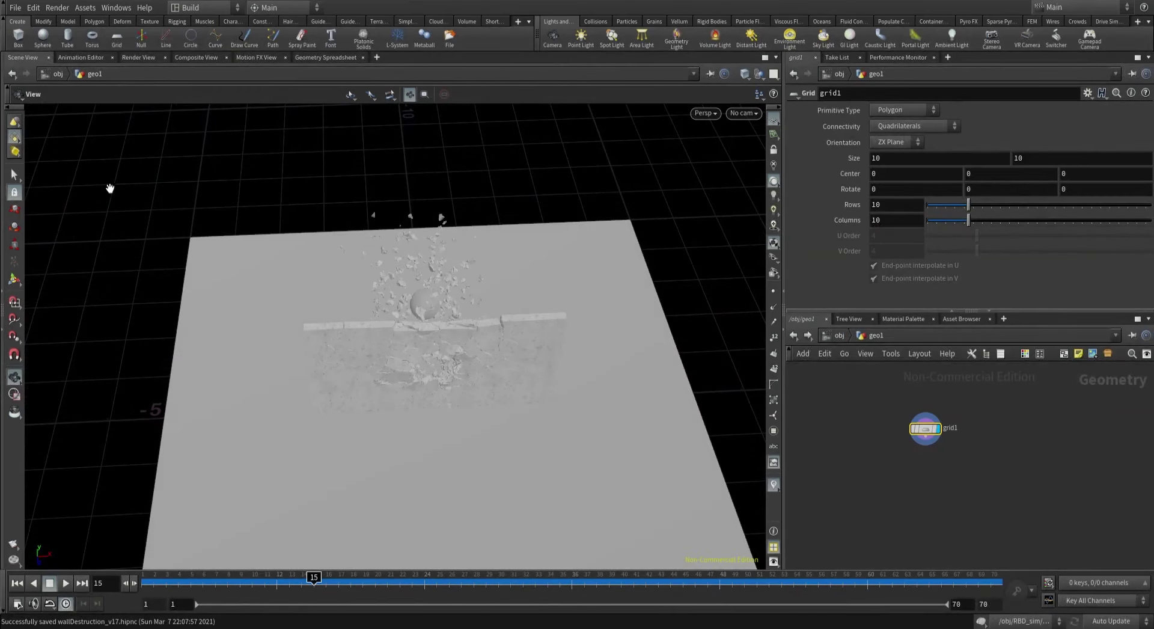
left_click(14, 175)
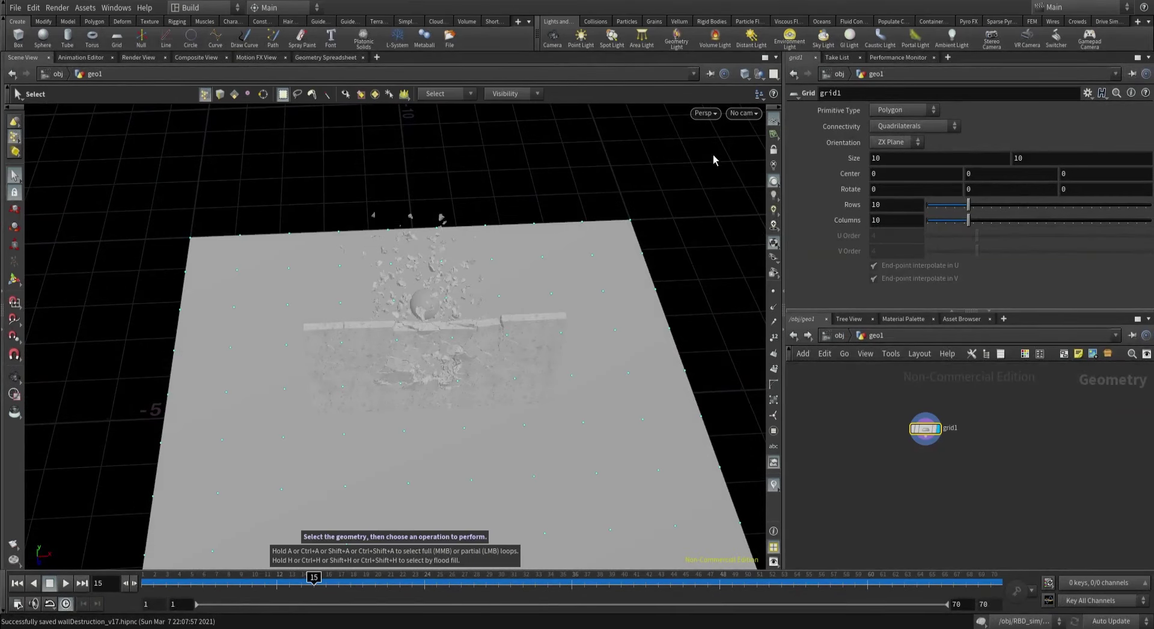
left_click(898, 111)
left_click(890, 150)
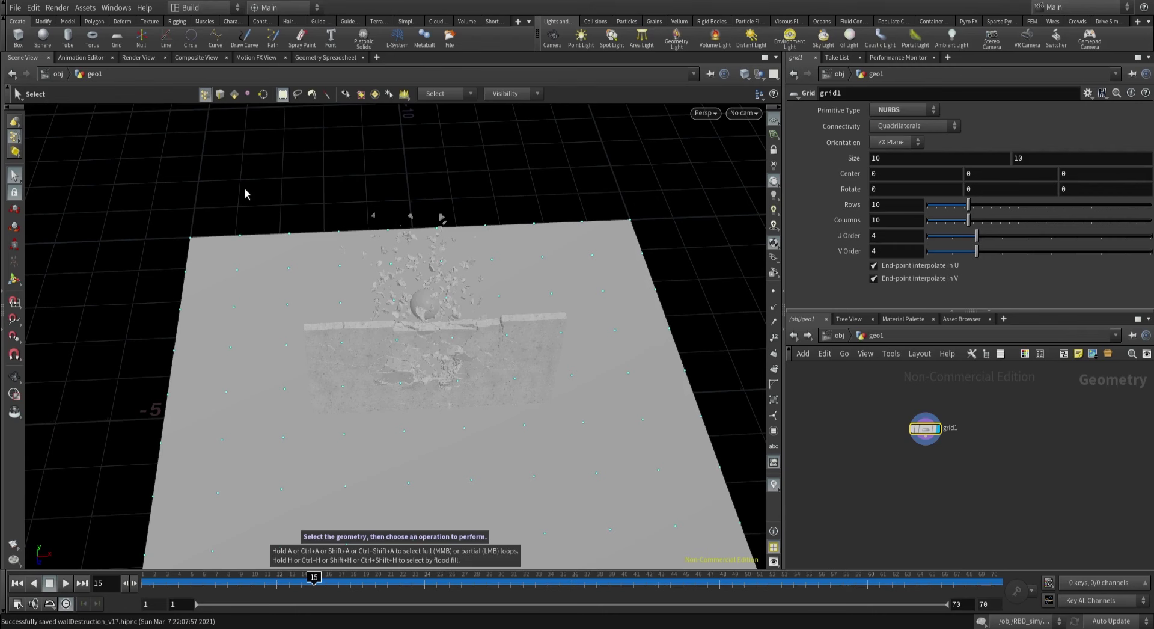
Raise the grid's back edge into a curved backdrop with soft radius 2.8.
left_click_drag(247, 193, 547, 269, "alt")
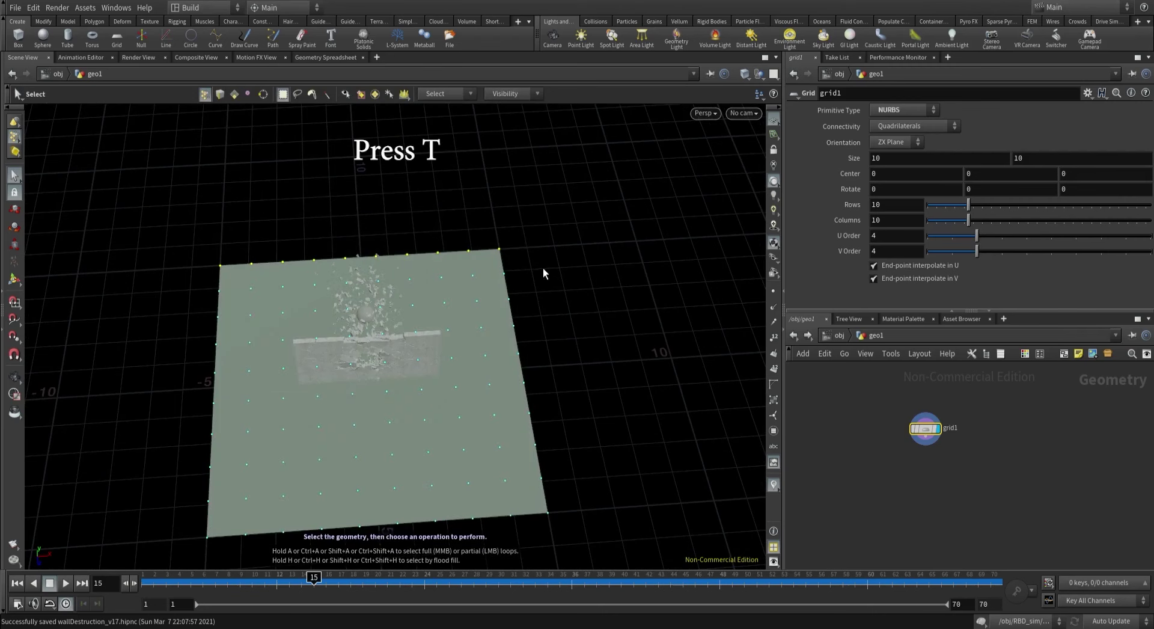
key("t")
left_click_drag(469, 276, 393, 74, "alt")
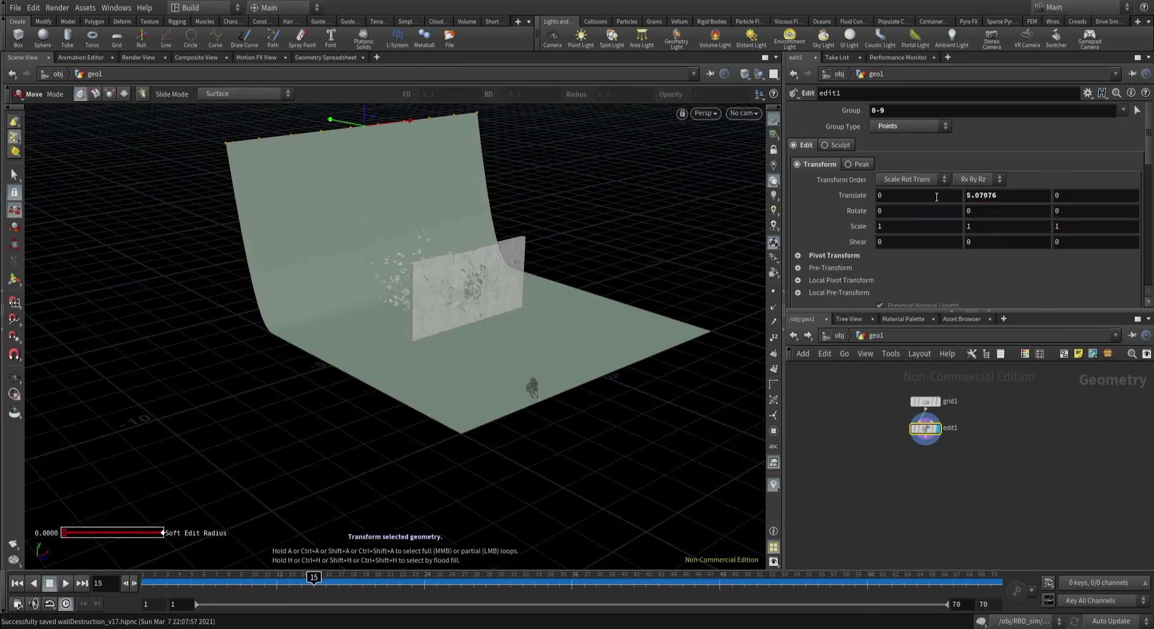
scroll(936, 196, "down", 8)
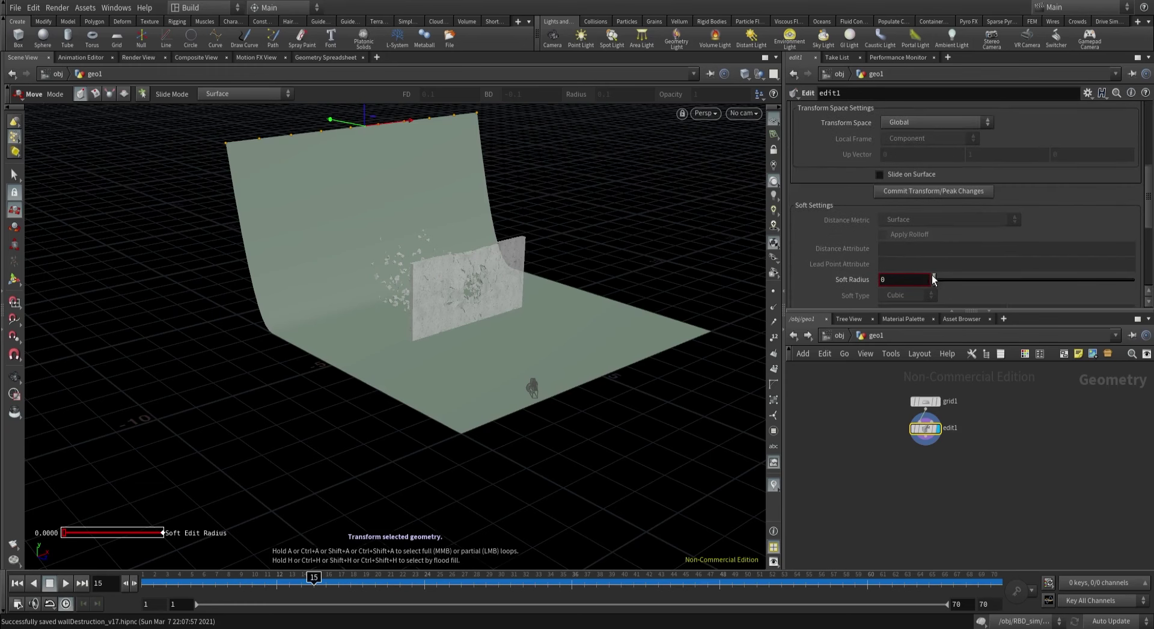
middle_click_drag(933, 278, 1071, 284)
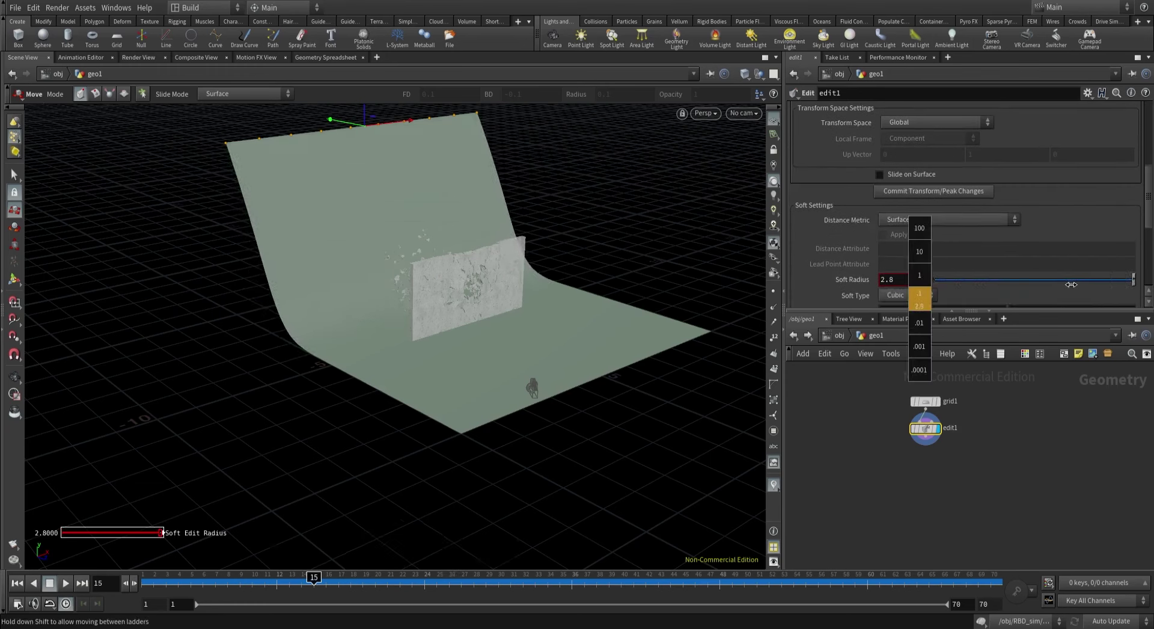
Wire a Transform node after edit1 and set it as the displayed node.
key("Tab")
type("tr")
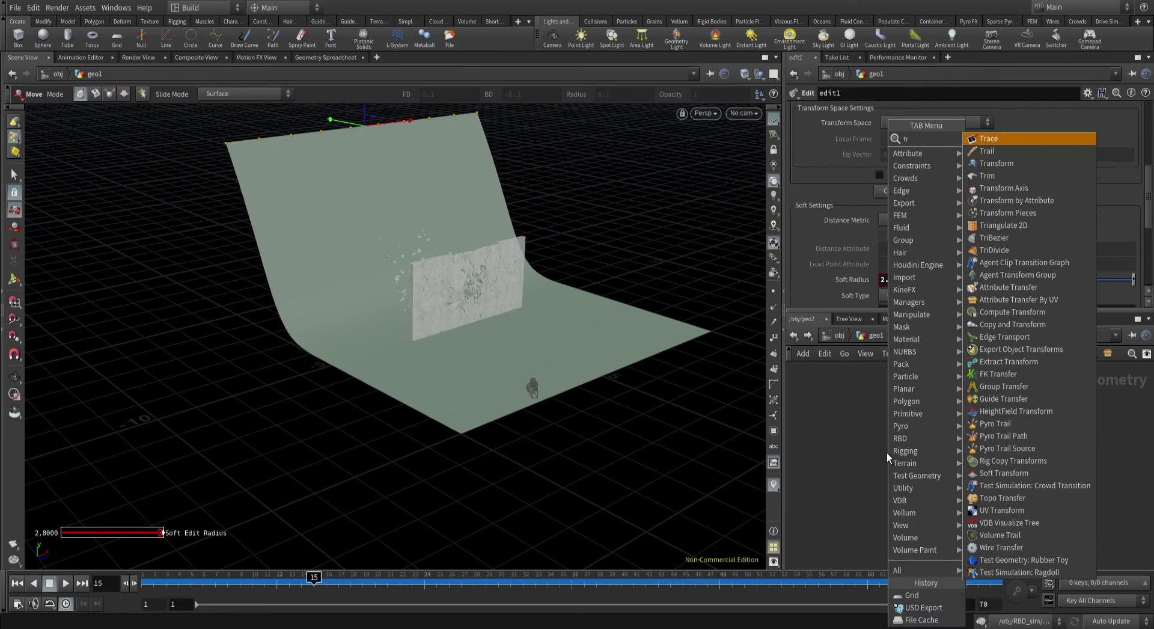
type("ans")
key("Return")
left_click(926, 460)
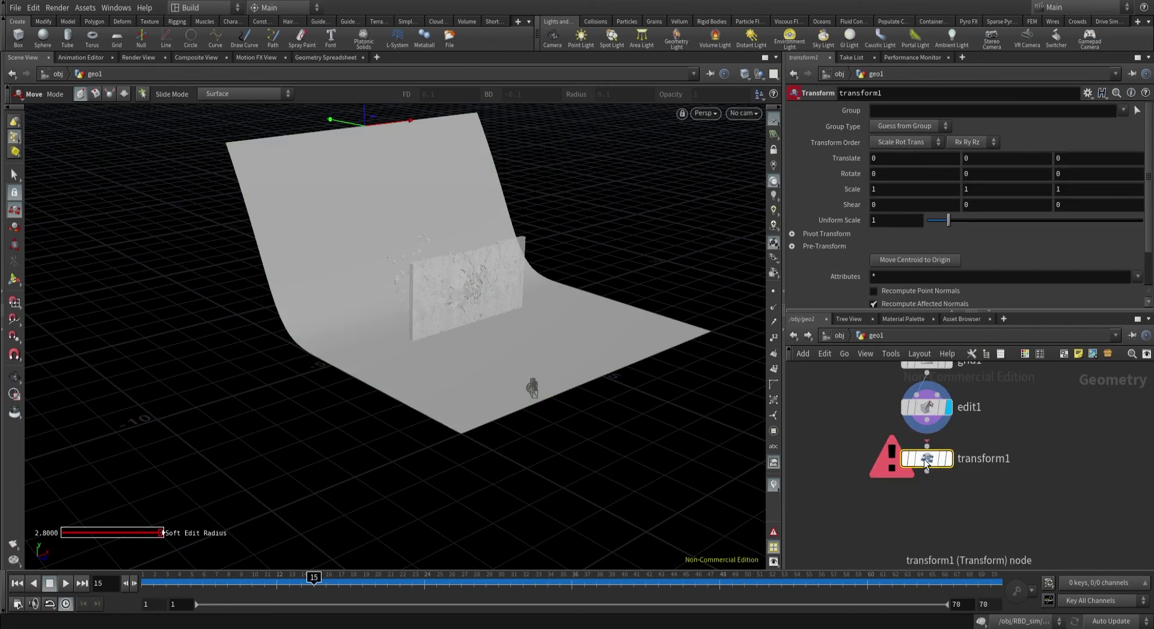
left_click(926, 432)
left_click(943, 470)
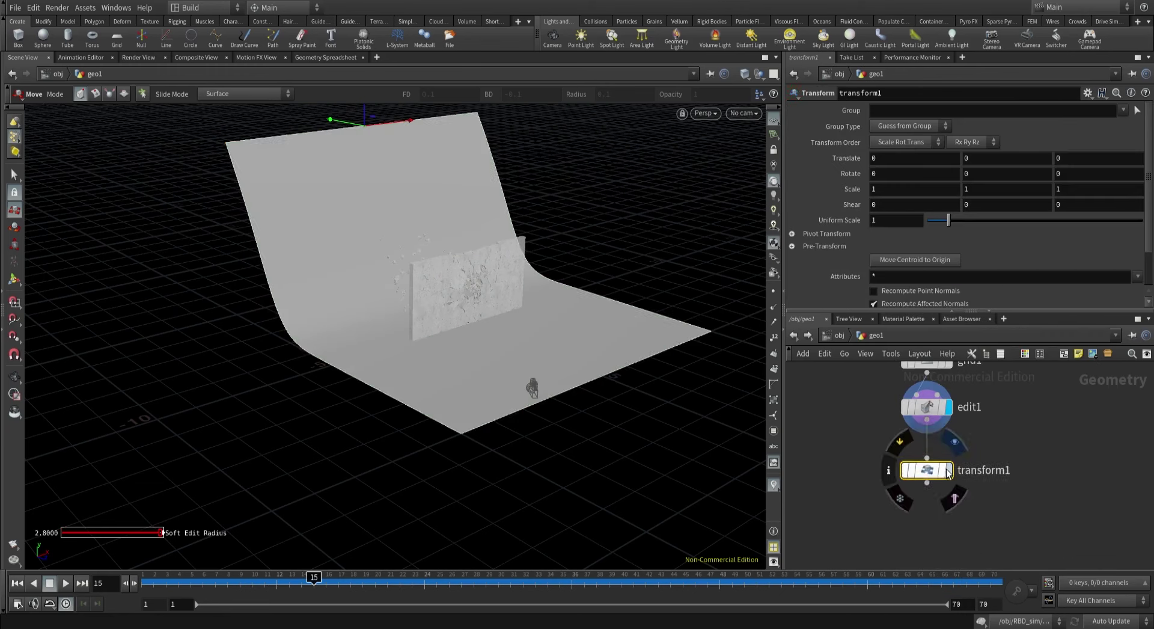
left_click(947, 473)
key("l")
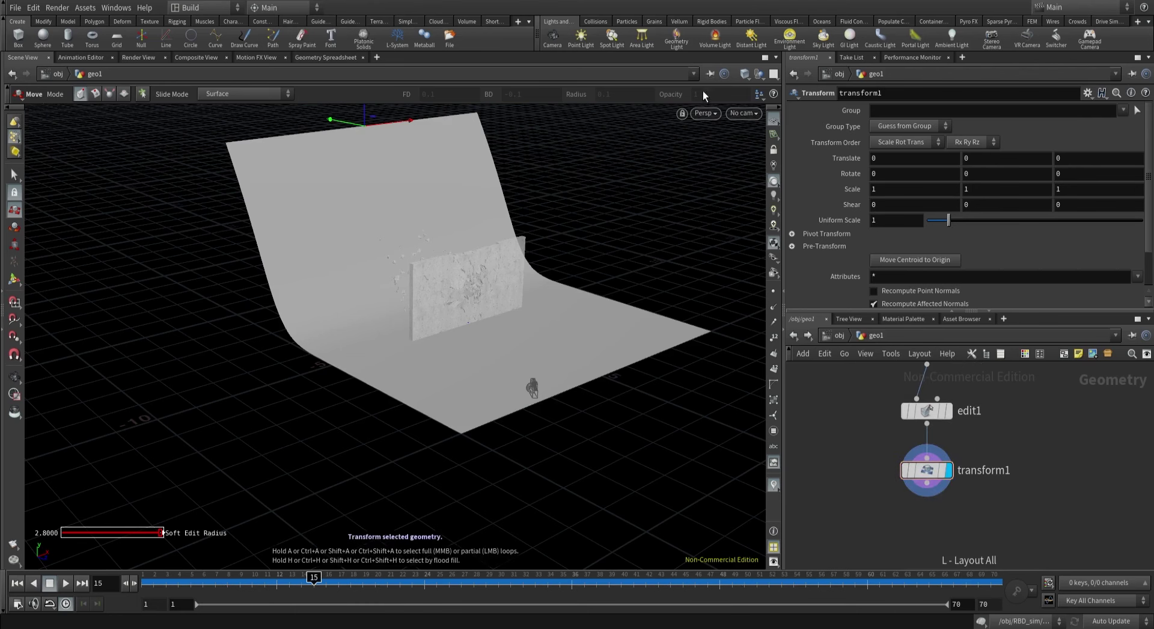
Looking through cam1, rotate the backdrop -41 in Y and scale it uniformly to 2.8.
left_click(744, 113)
left_click(755, 171)
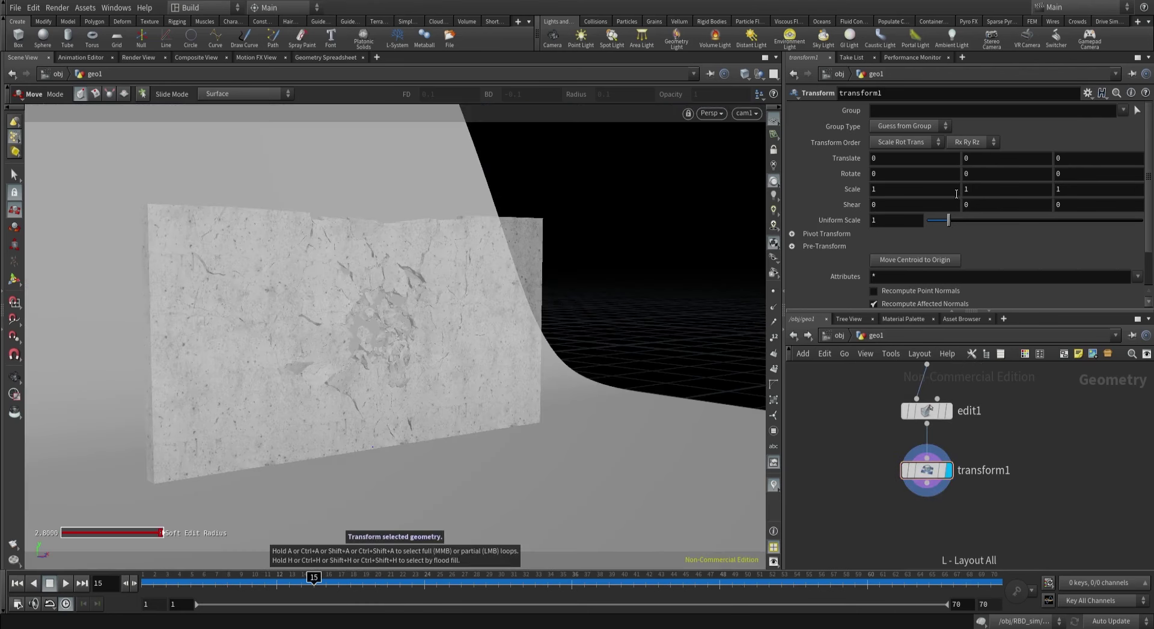
middle_click_drag(978, 173, 991, 258)
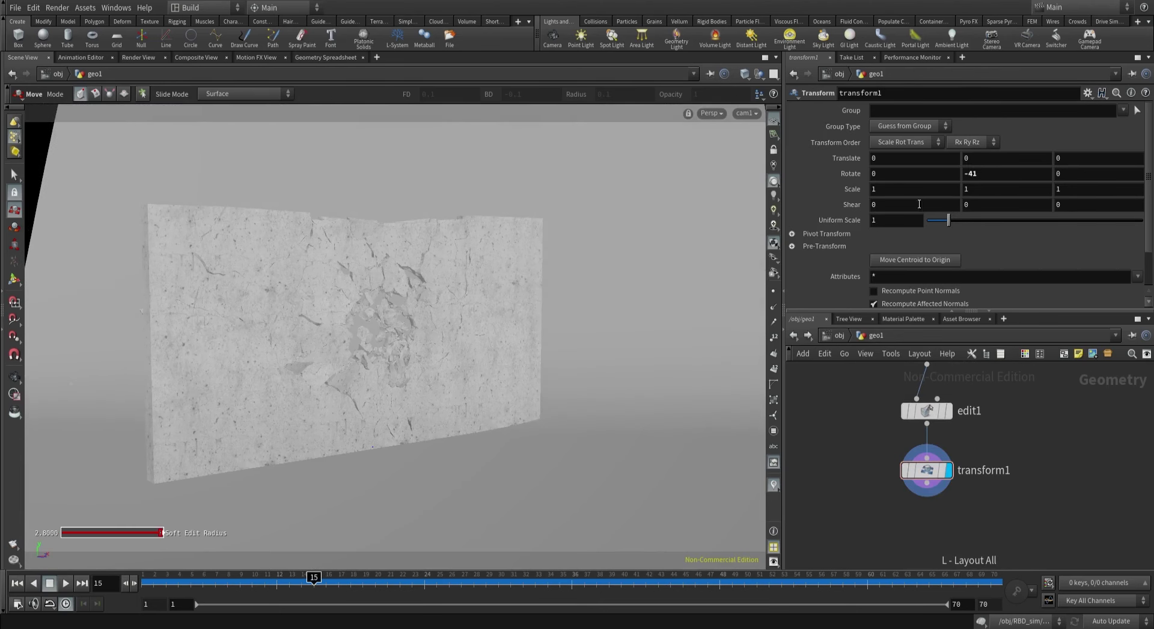
middle_click_drag(905, 226, 998, 227)
Add a Null after transform1 and name it OUT_ground.
key("Tab")
type("null")
key("Return")
left_click(878, 512)
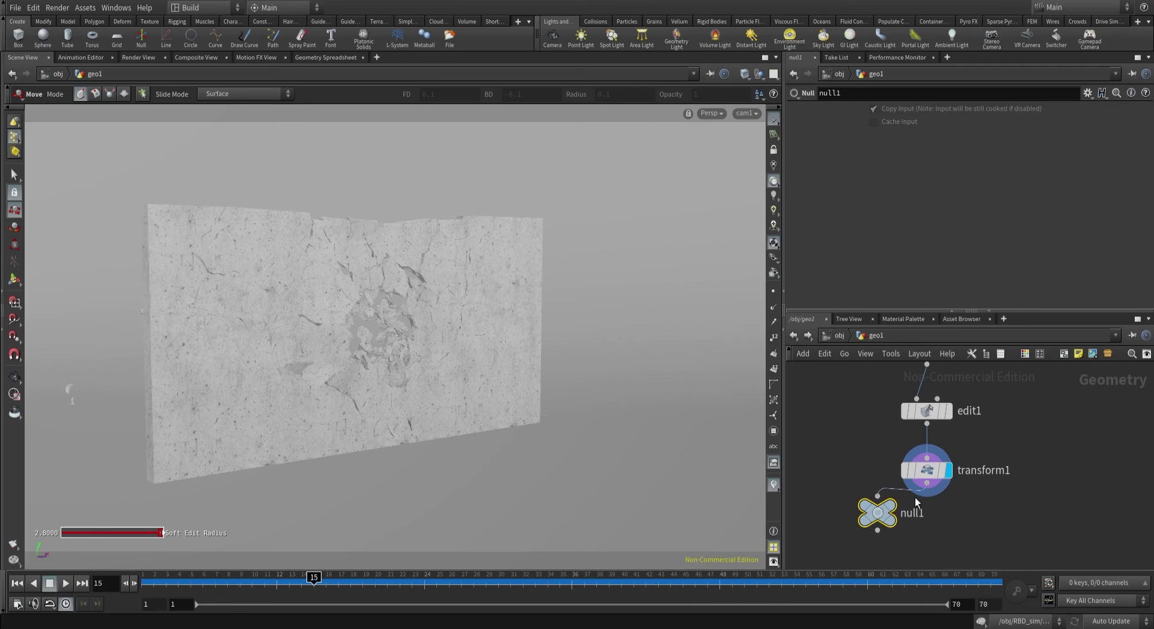
key("l")
double_click(969, 530)
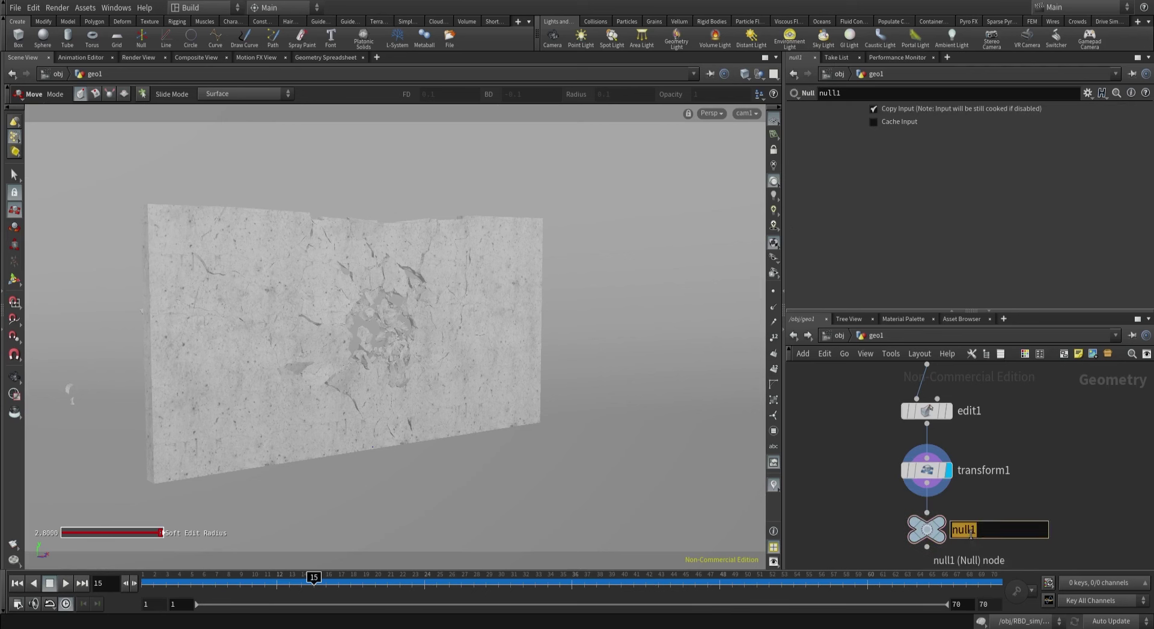
type("OUT_ground")
key("Return")
Colour the OUT_ground null red.
left_click(978, 529)
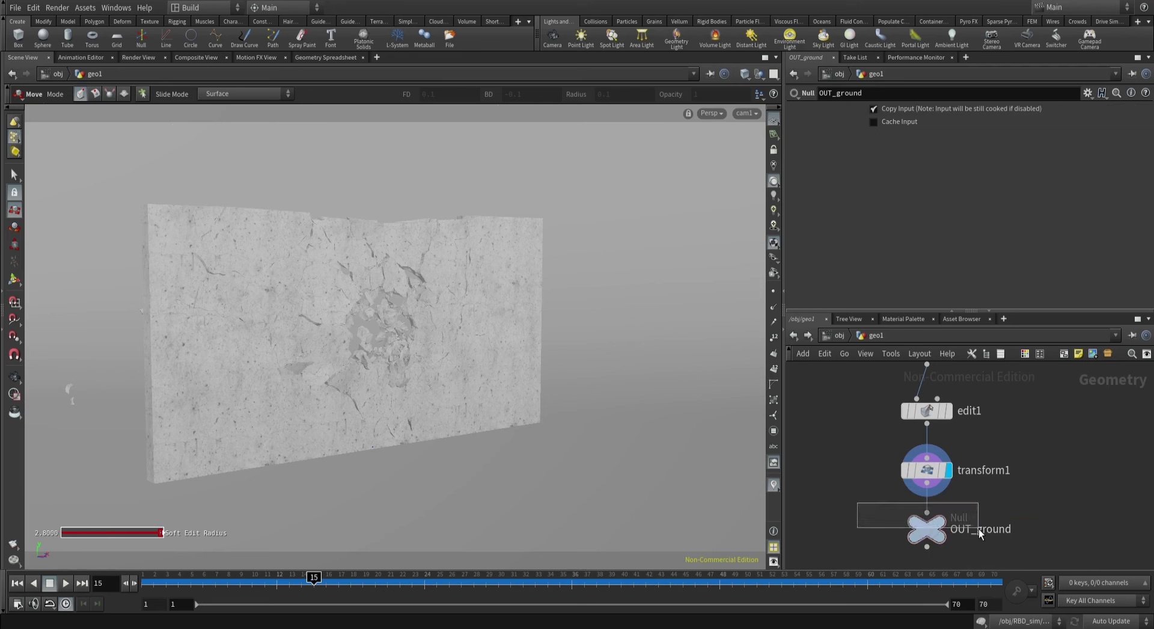
key("c")
left_click(1092, 485)
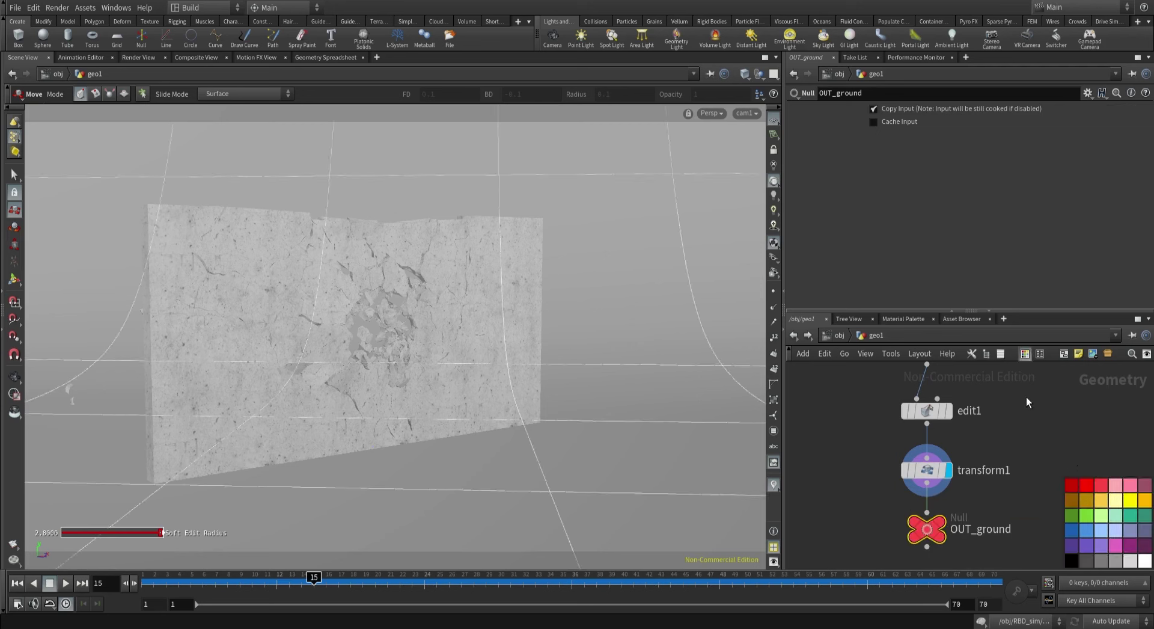
left_click(1026, 396)
key("l")
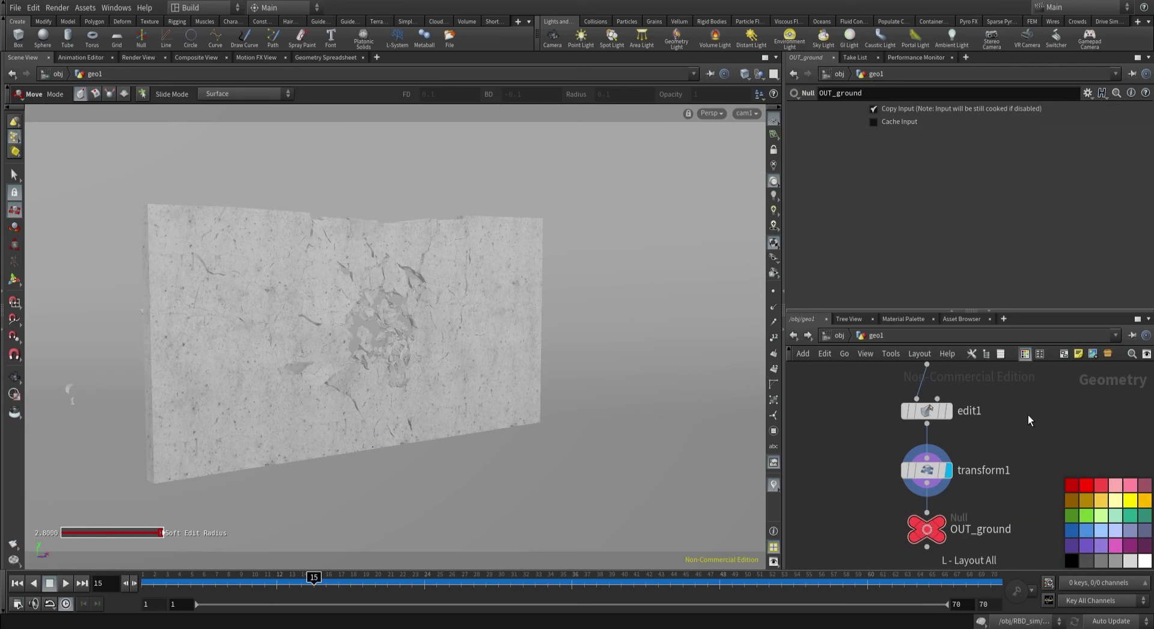
key("c")
Rename the geo1 object to ground, colour it teal, and save the scene.
key("u")
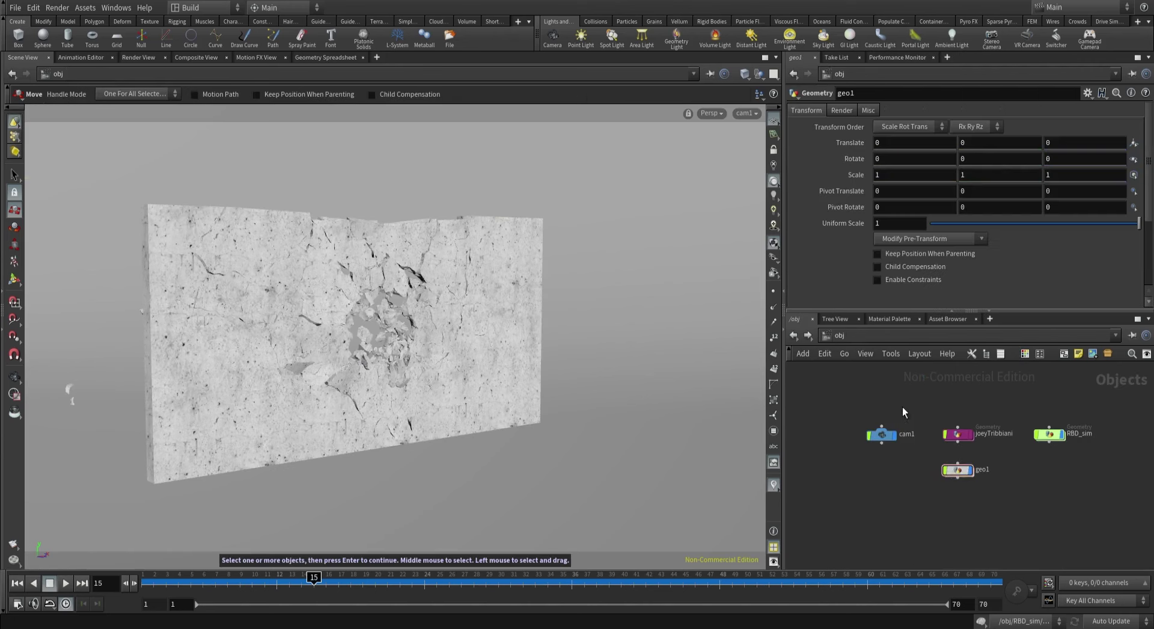
double_click(981, 469)
key("BackSpace")
type("ground")
key("Return")
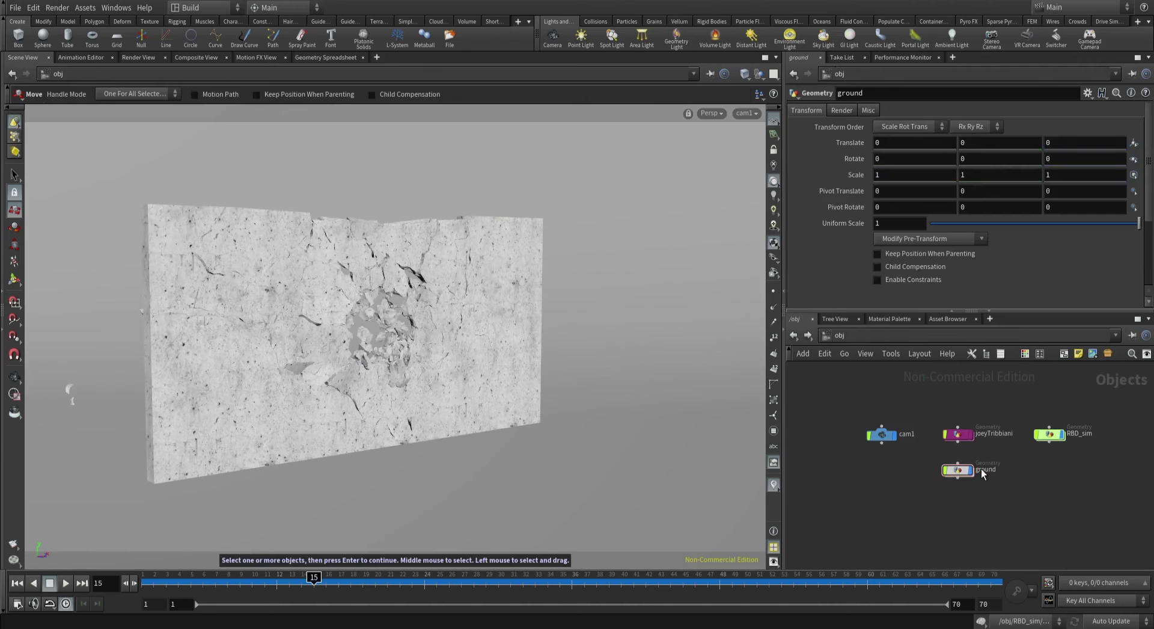
key("c")
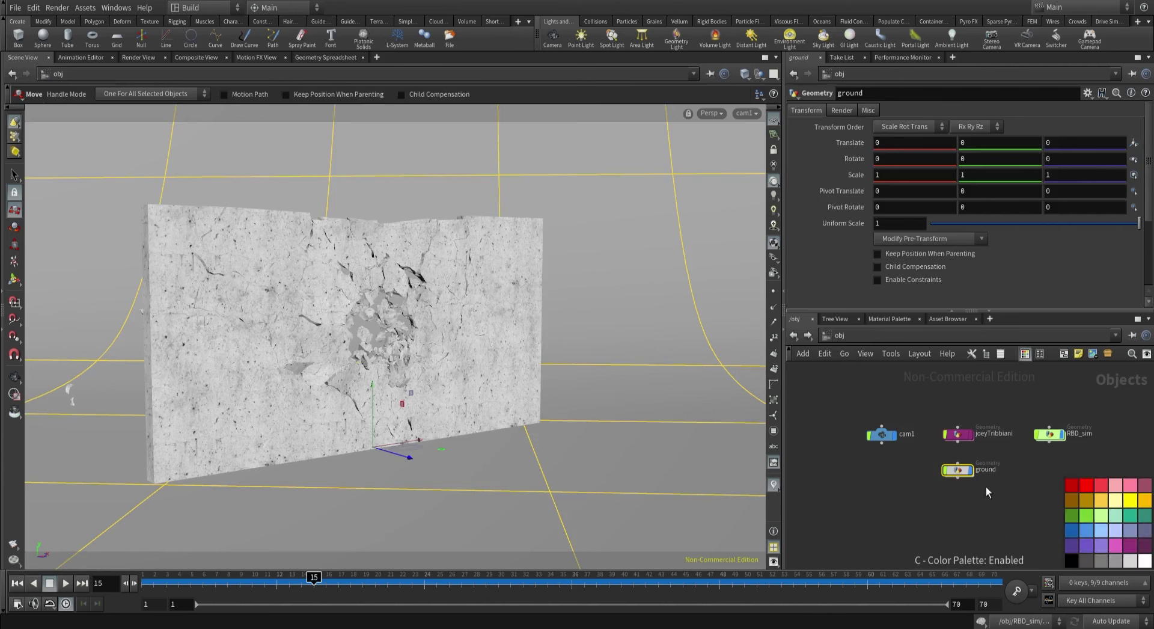
left_click(1119, 517)
key("c")
left_click(1004, 482)
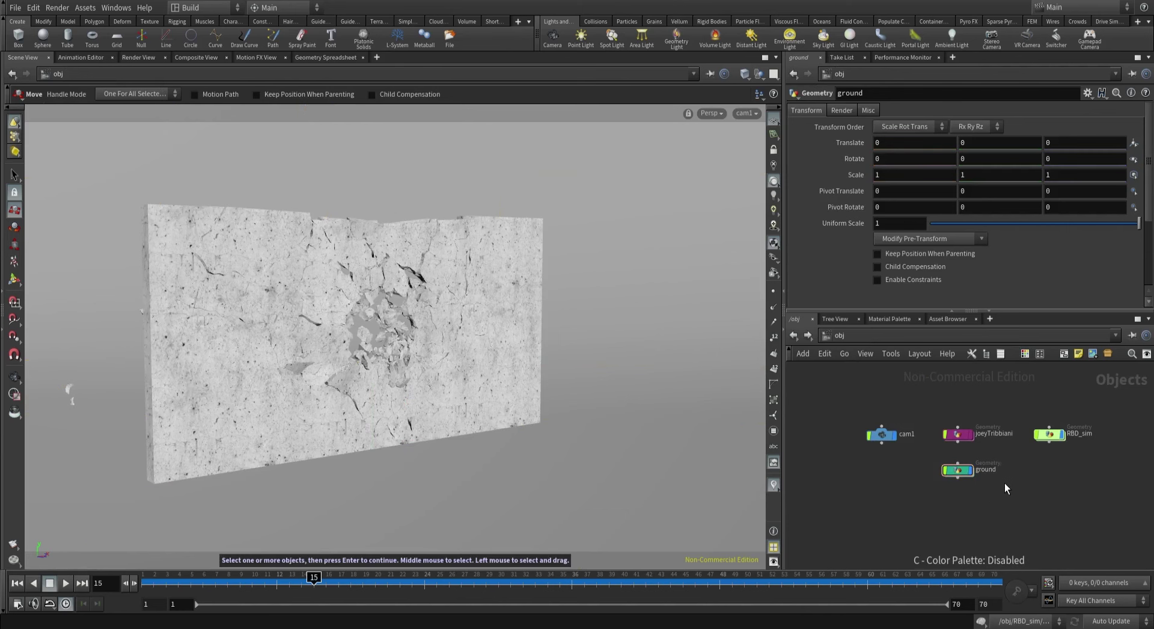
key("ctrl+s")
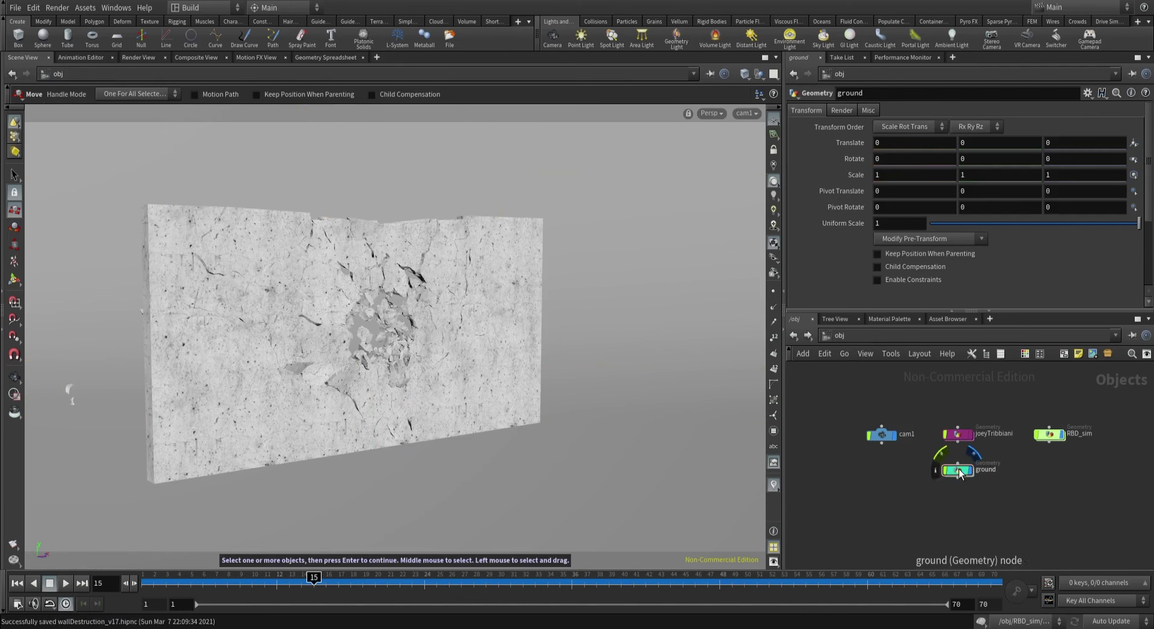
Copy the sphereUSD export node from RBD_sim into ground, wired below OUT_ground.
double_click(1049, 434)
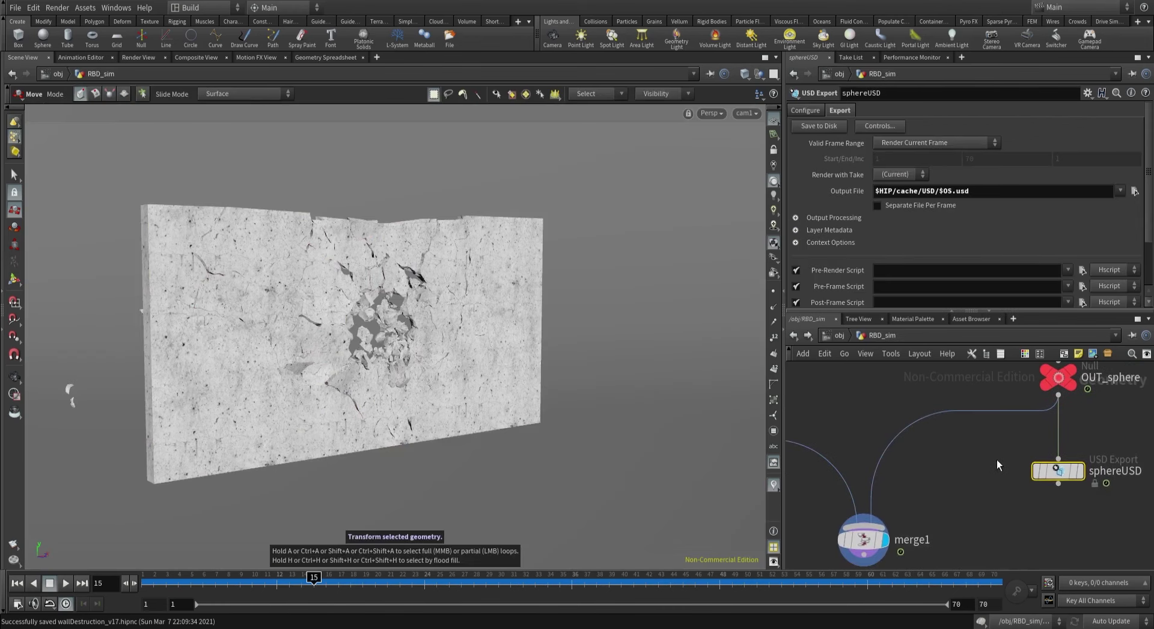
key("ctrl+c")
left_click(801, 337)
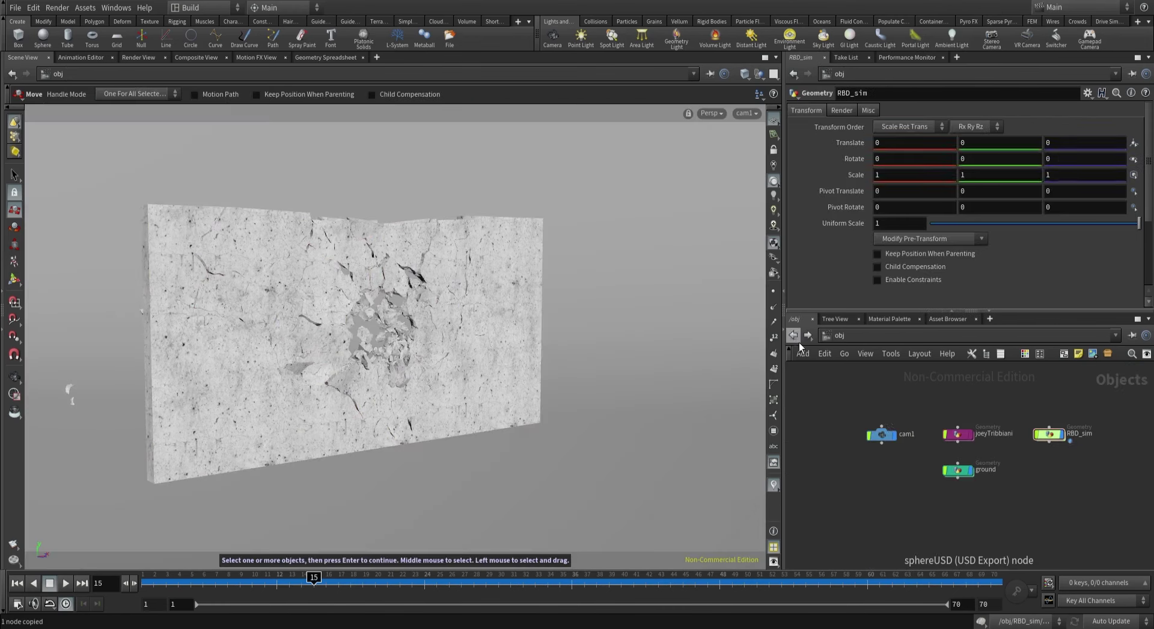
double_click(958, 470)
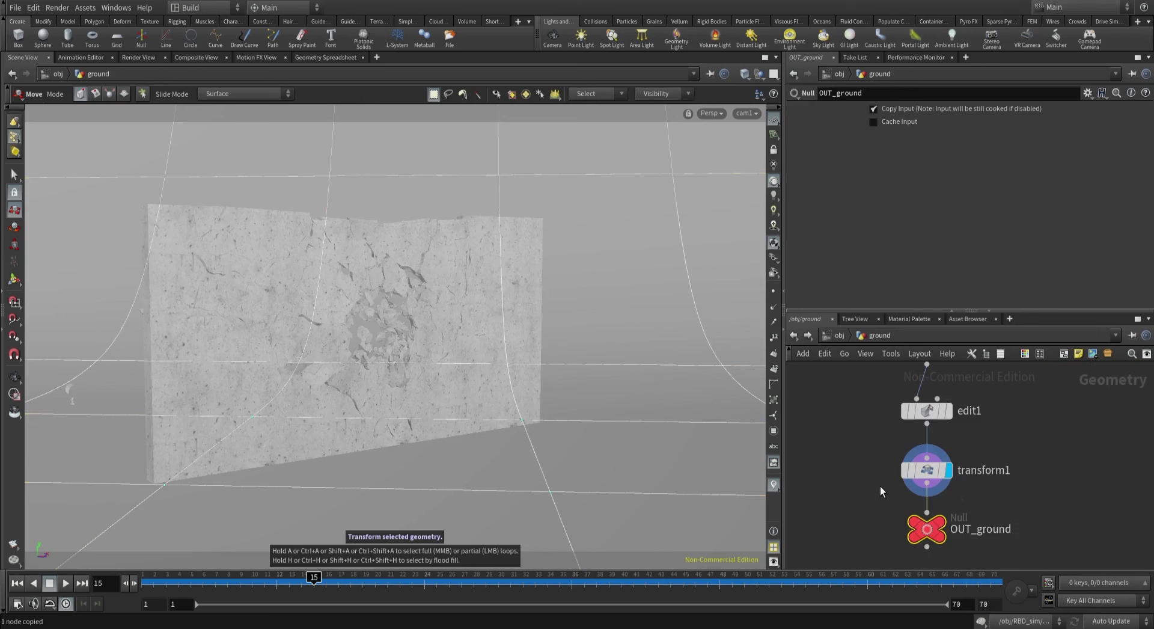
scroll(879, 486, "down", 3)
key("ctrl+v")
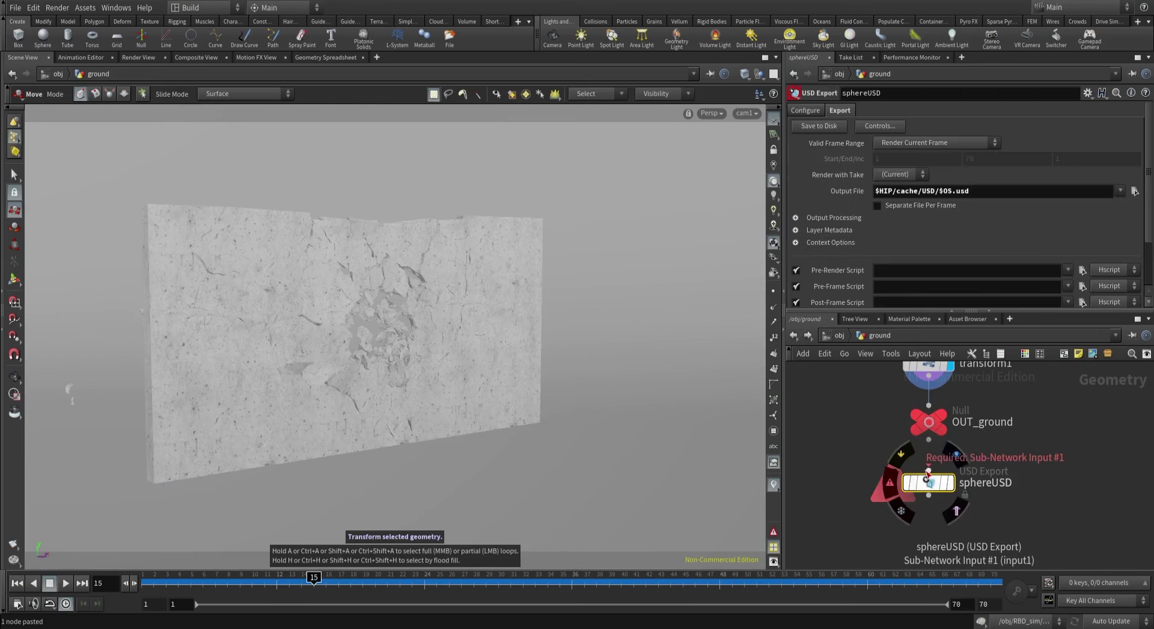
left_click_drag(928, 466, 929, 440)
scroll(998, 488, "up", 2)
Rename the export node groundUSD, write it to disk, and return to the stage network.
double_click(987, 478)
left_click_drag(989, 477, 942, 478)
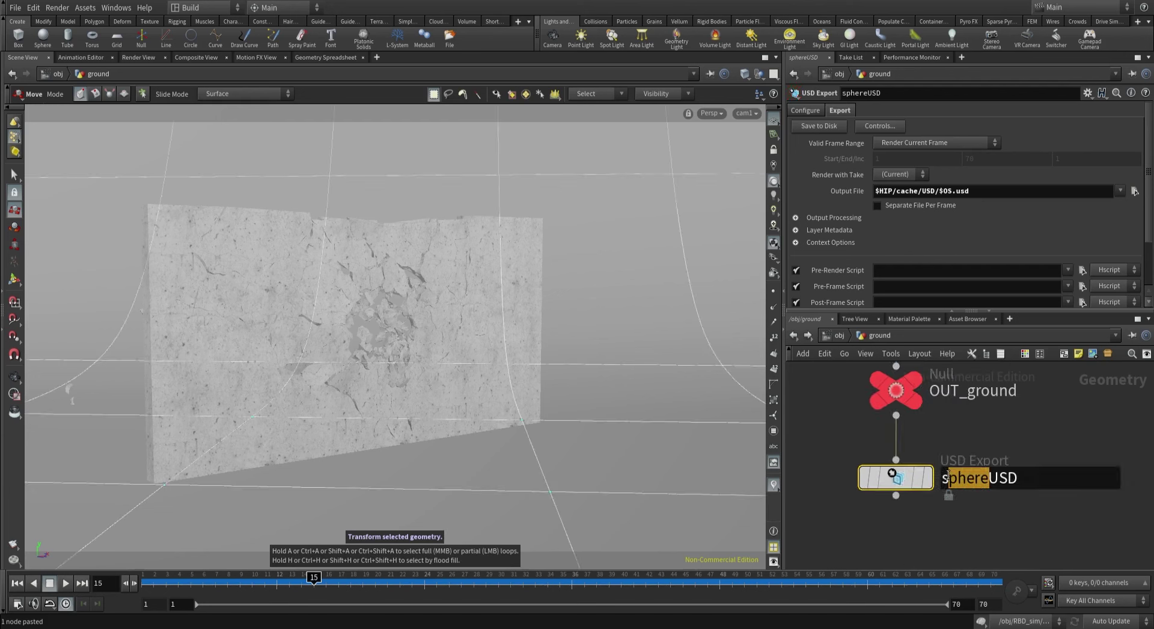
type("ground")
key("Return")
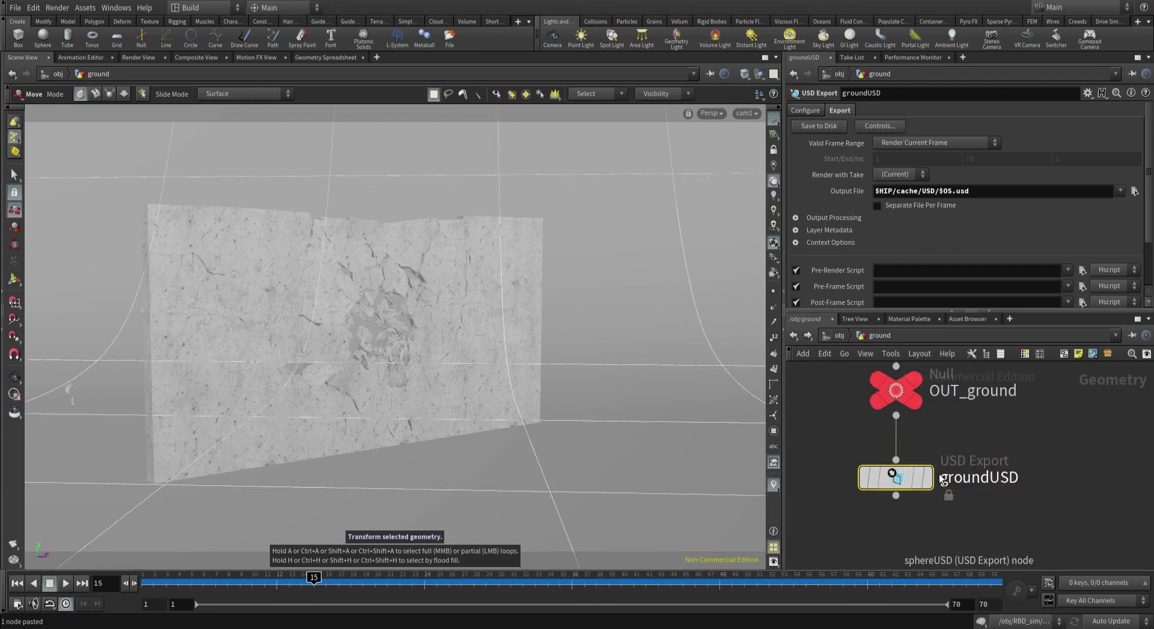
left_click(809, 125)
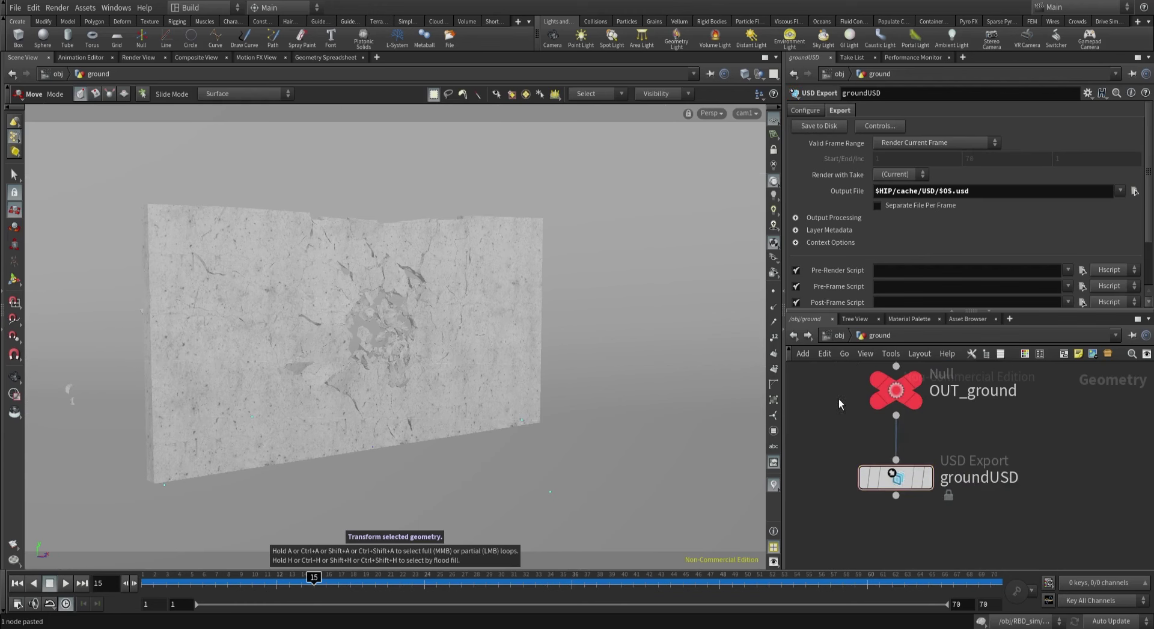
key("1")
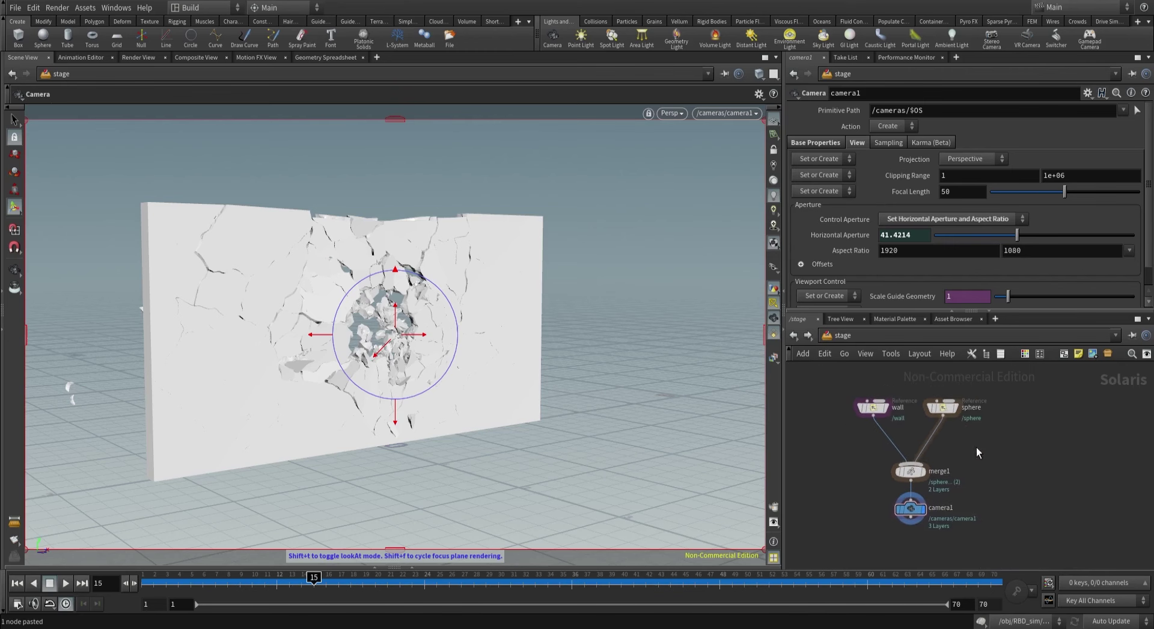
Add a copy of the sphere Reference node, wire it into merge1, and name it ground.
left_click(1014, 417)
left_click(1017, 415)
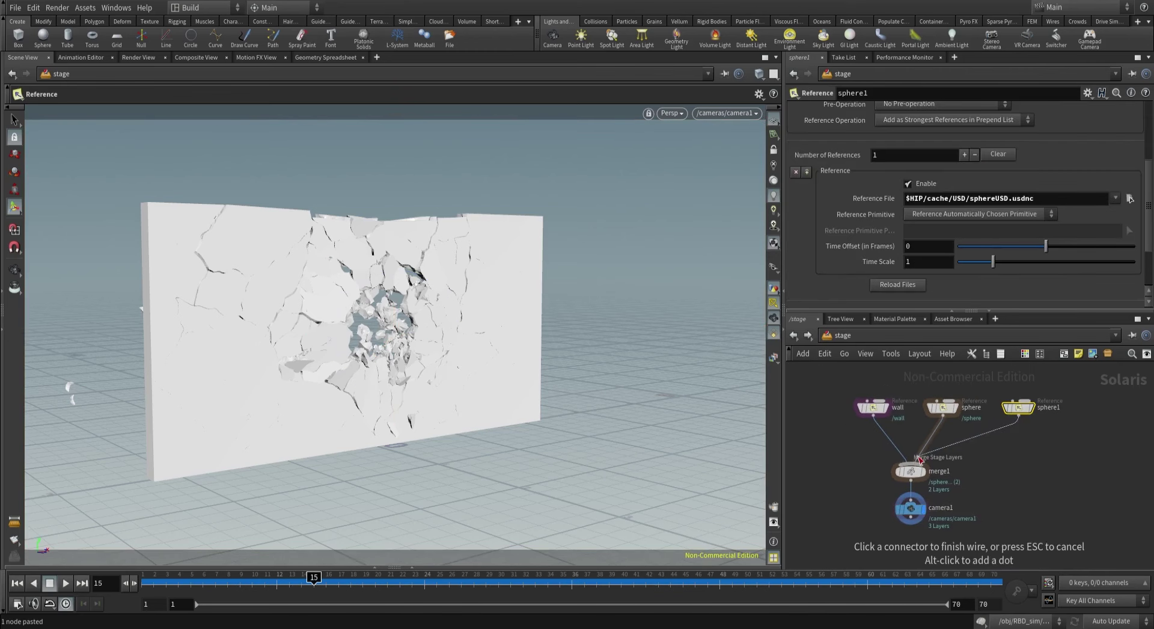
left_click(910, 464)
scroll(1043, 409, "up", 2)
double_click(1046, 408)
type("gr")
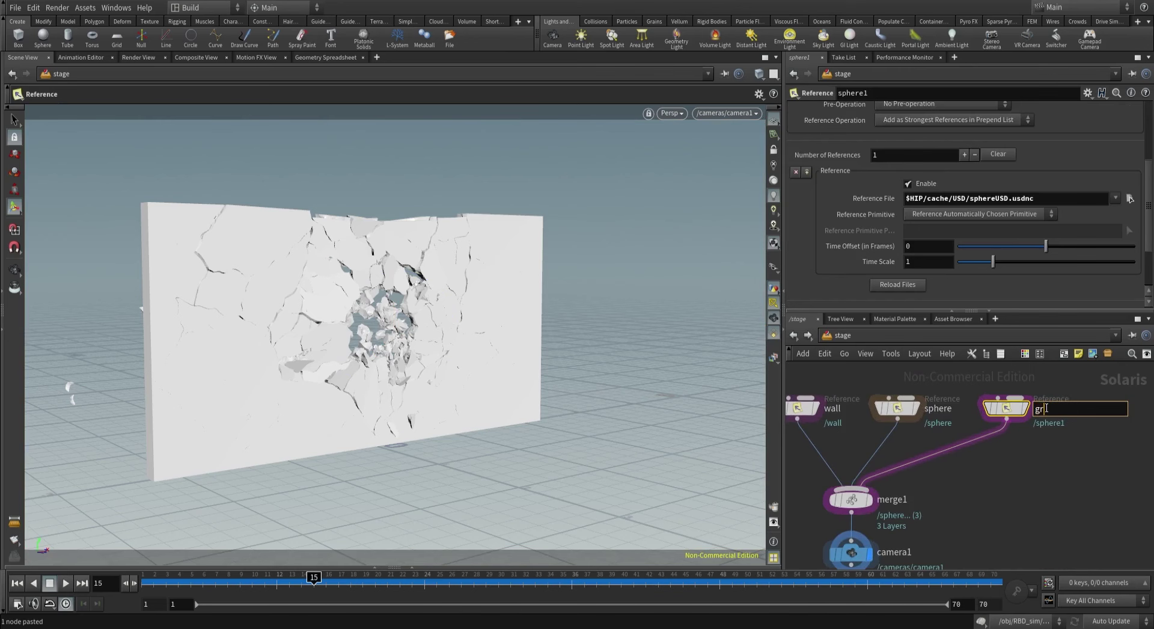
type("ound")
key("Return")
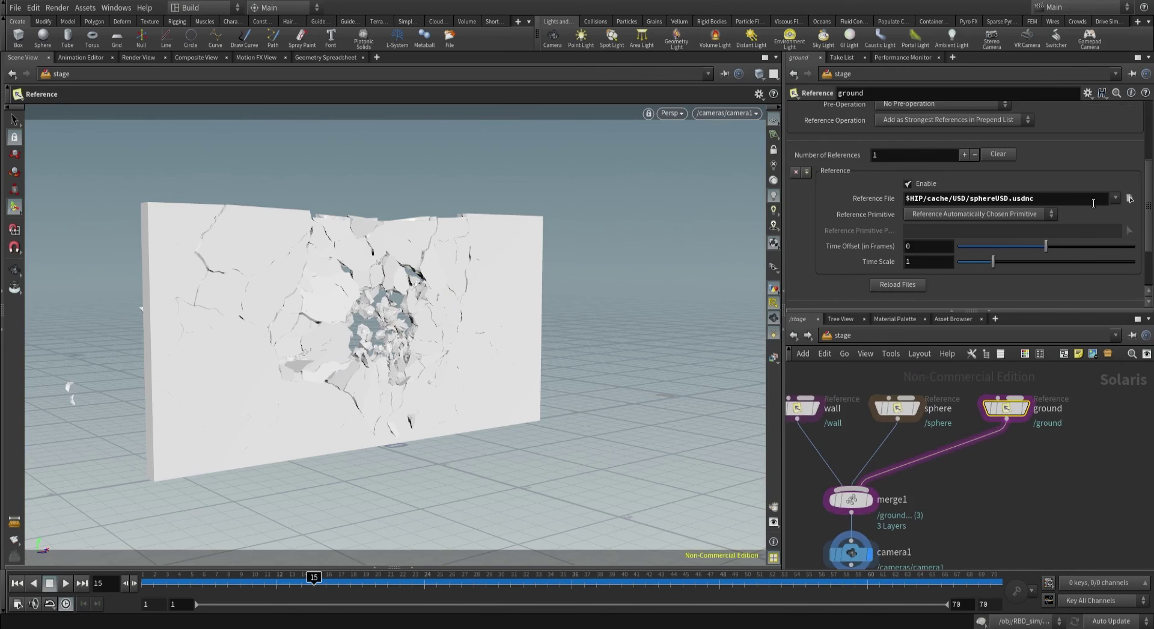
Set the ground Reference File to groundUSD.usdnc, select camera1, and save the scene.
left_click(1130, 198)
left_click(789, 144)
left_click(985, 383)
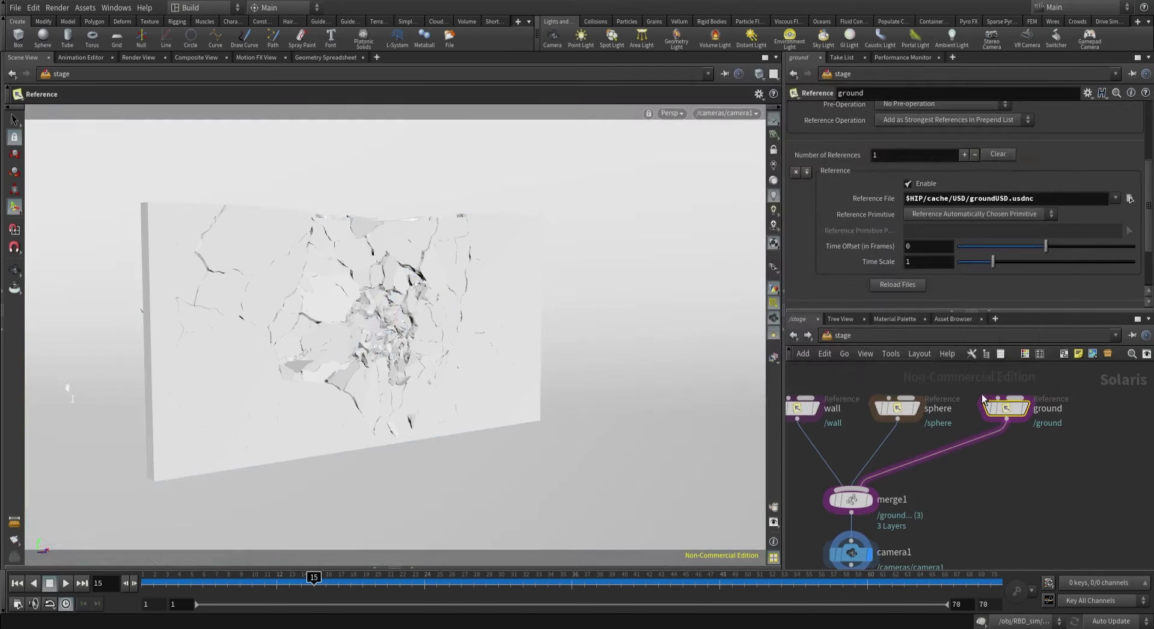
key("h")
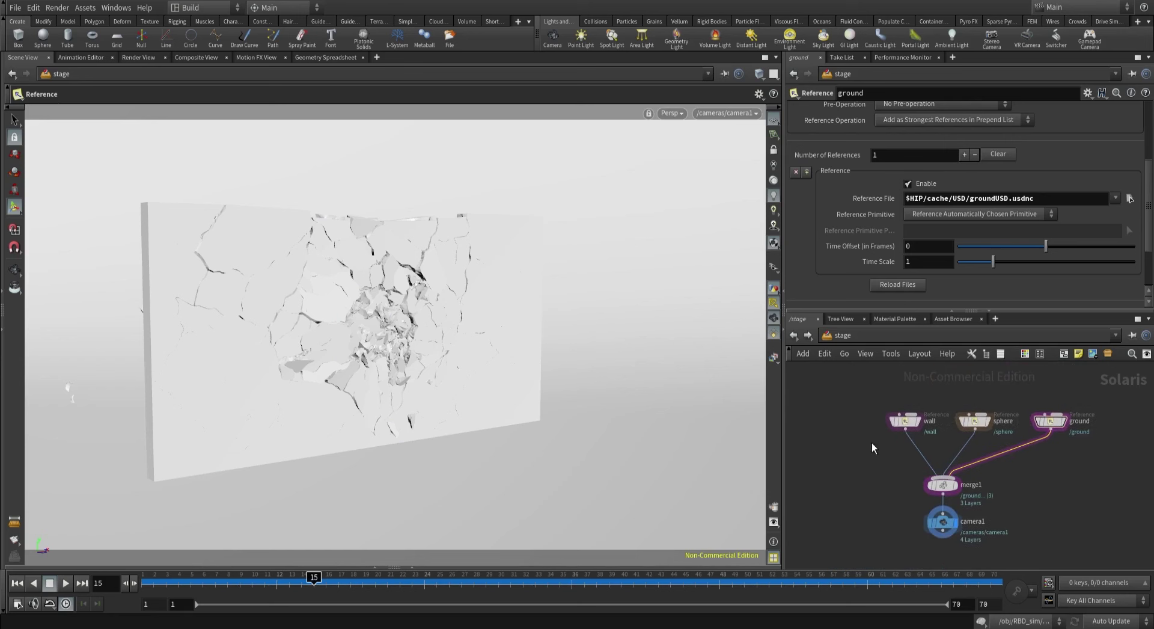
left_click_drag(849, 391, 1016, 425)
middle_click_drag(883, 505, 881, 458)
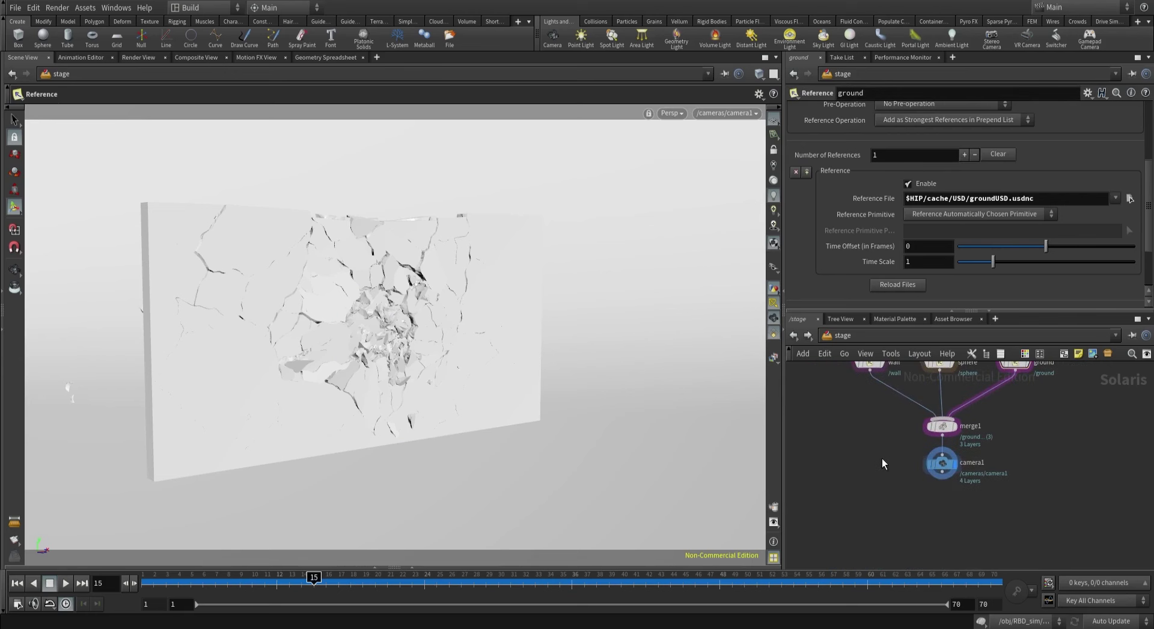
left_click(942, 463)
key("ctrl+s")
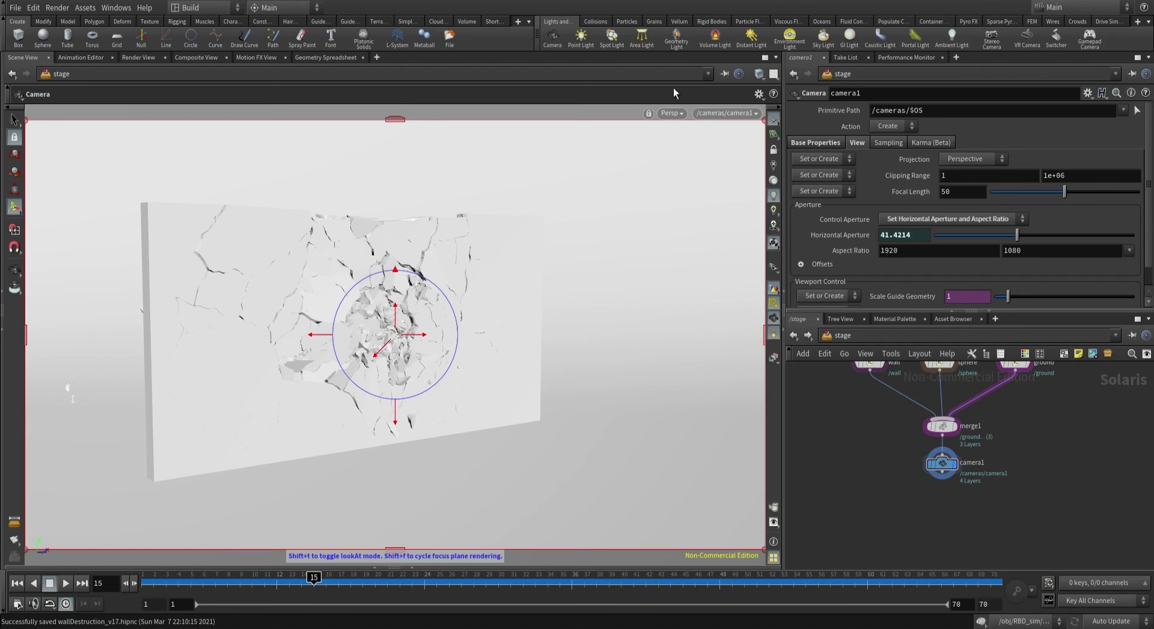
Switch the viewport renderer from Karma to Houdini GL and orbit to a new angle on the wall.
left_click(671, 113)
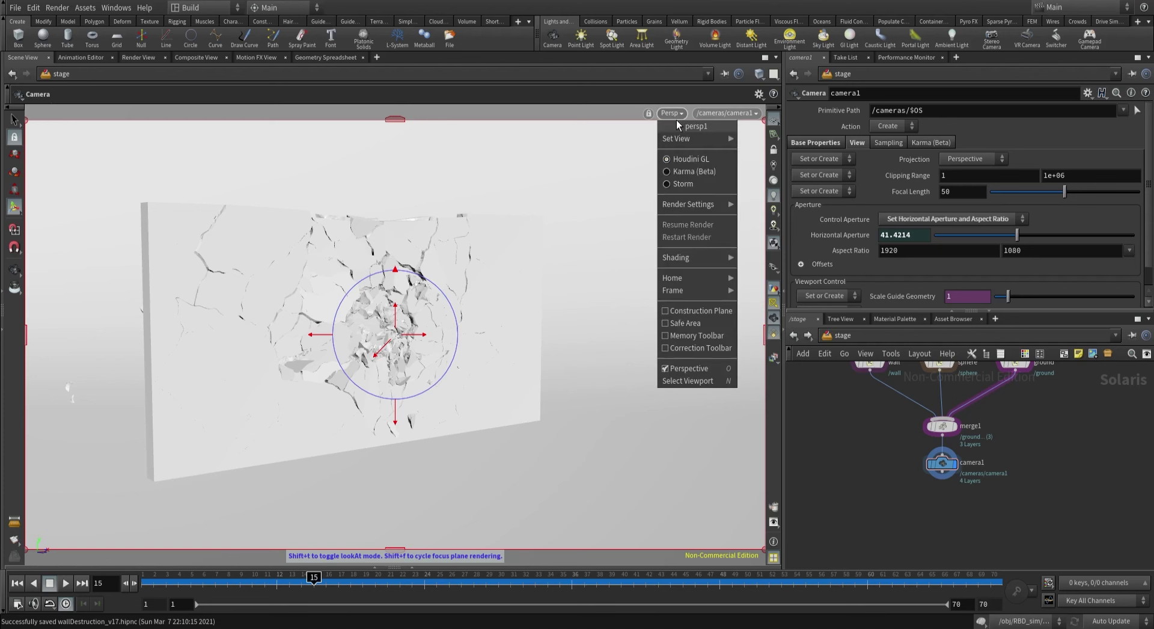
left_click(686, 173)
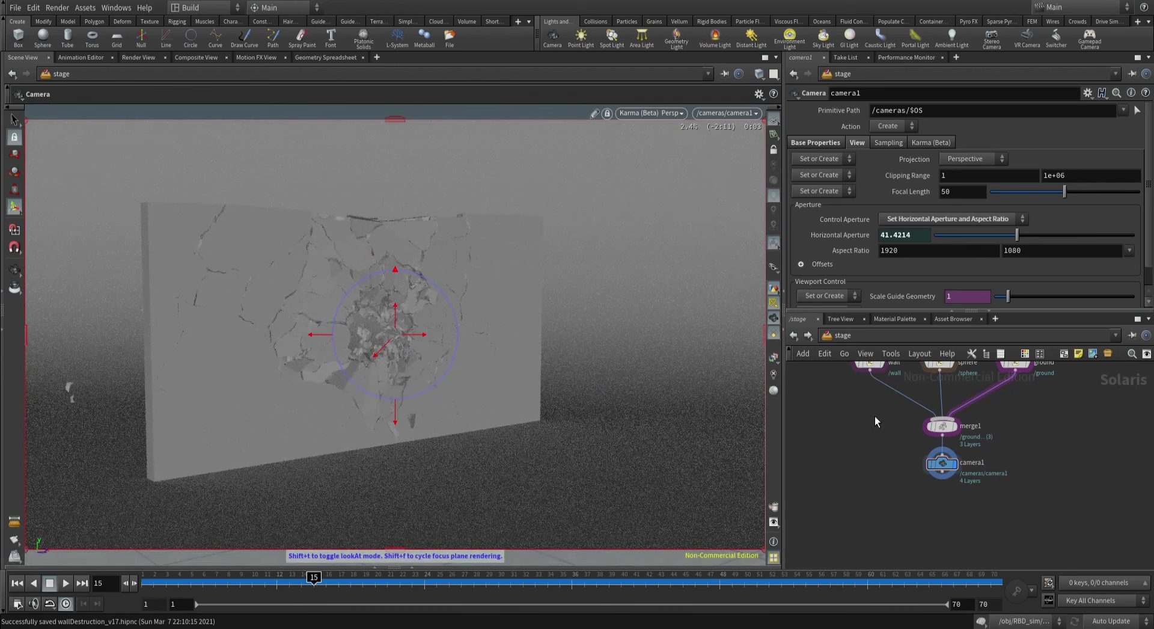
left_click(649, 114)
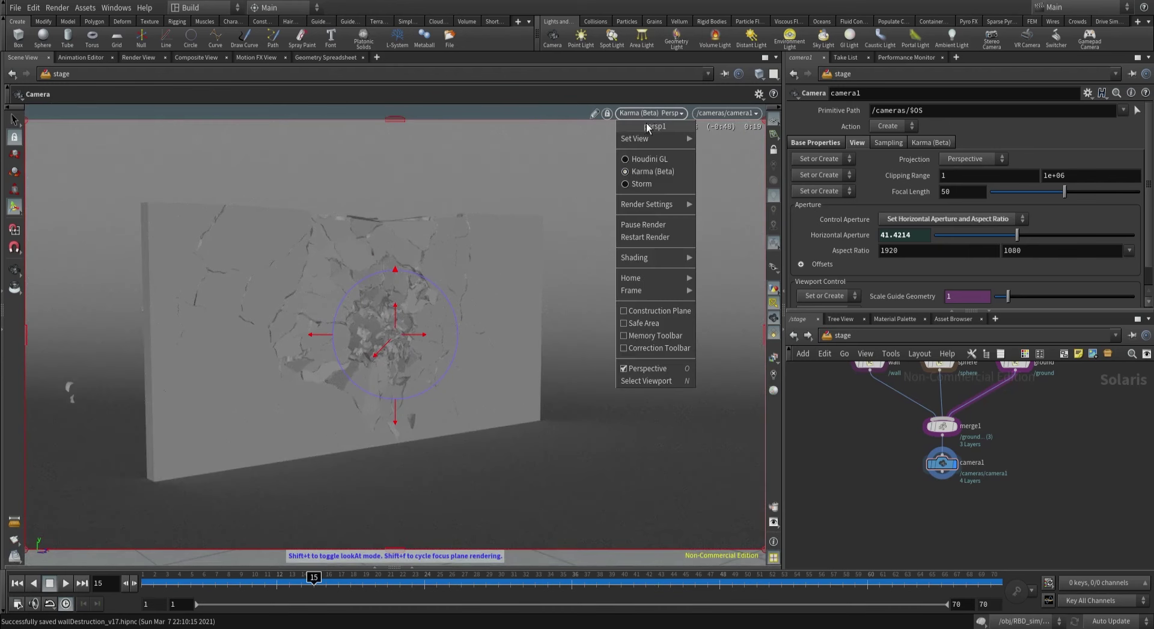
left_click(646, 163)
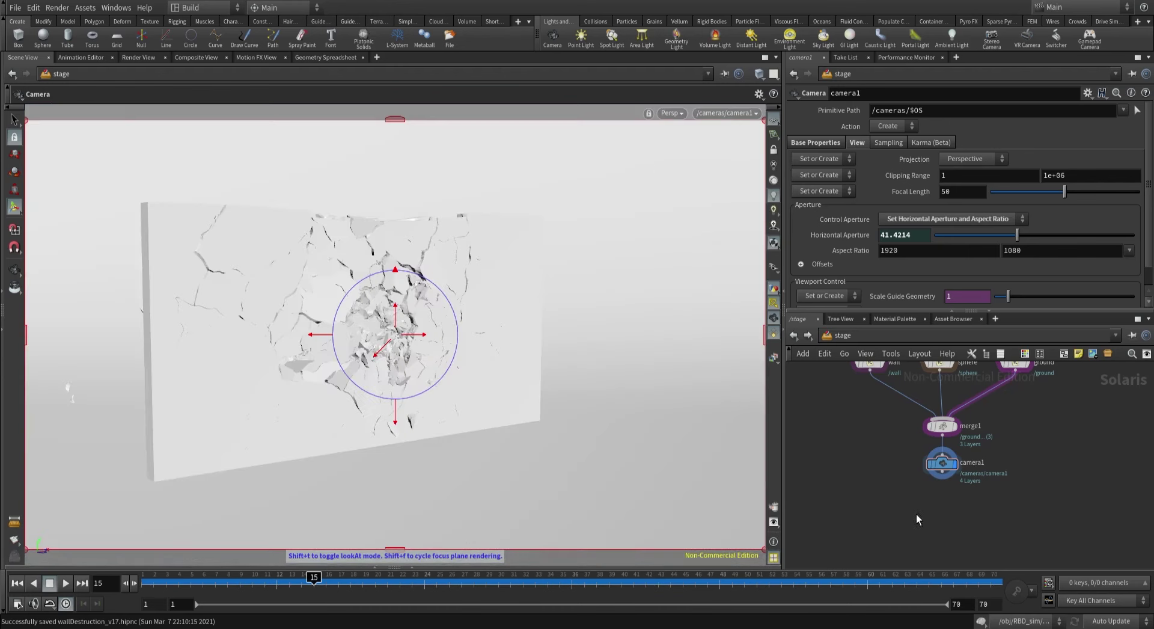
key("Escape")
left_click_drag(361, 337, 511, 376)
key("Return")
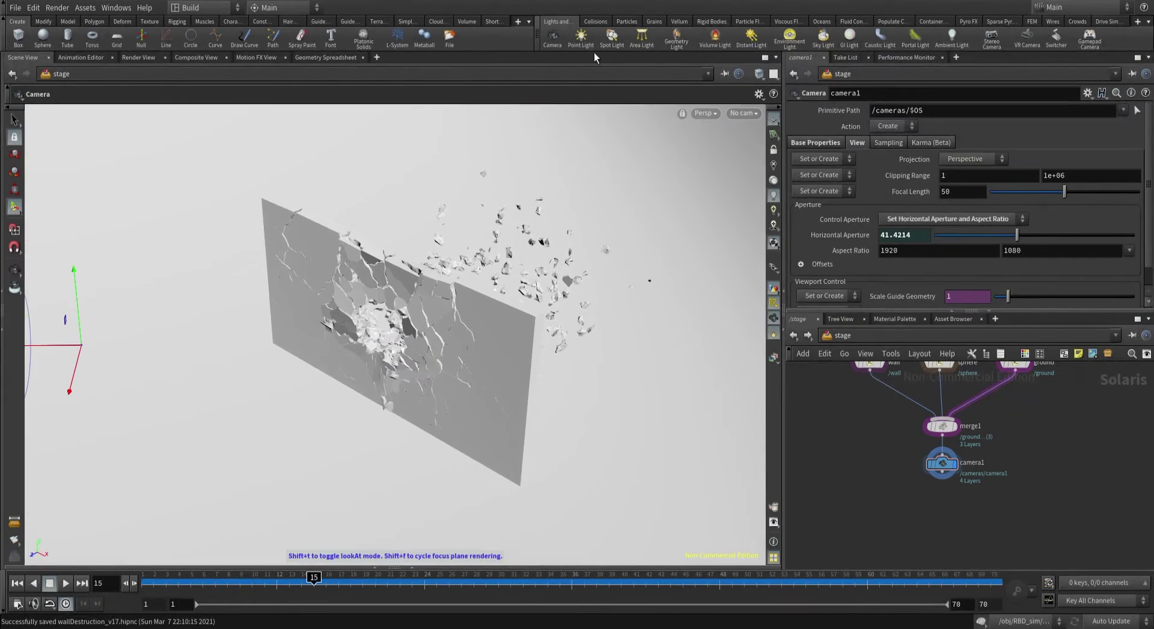
Add a distant light and aim it at the wall from the locked light view.
left_click(751, 37)
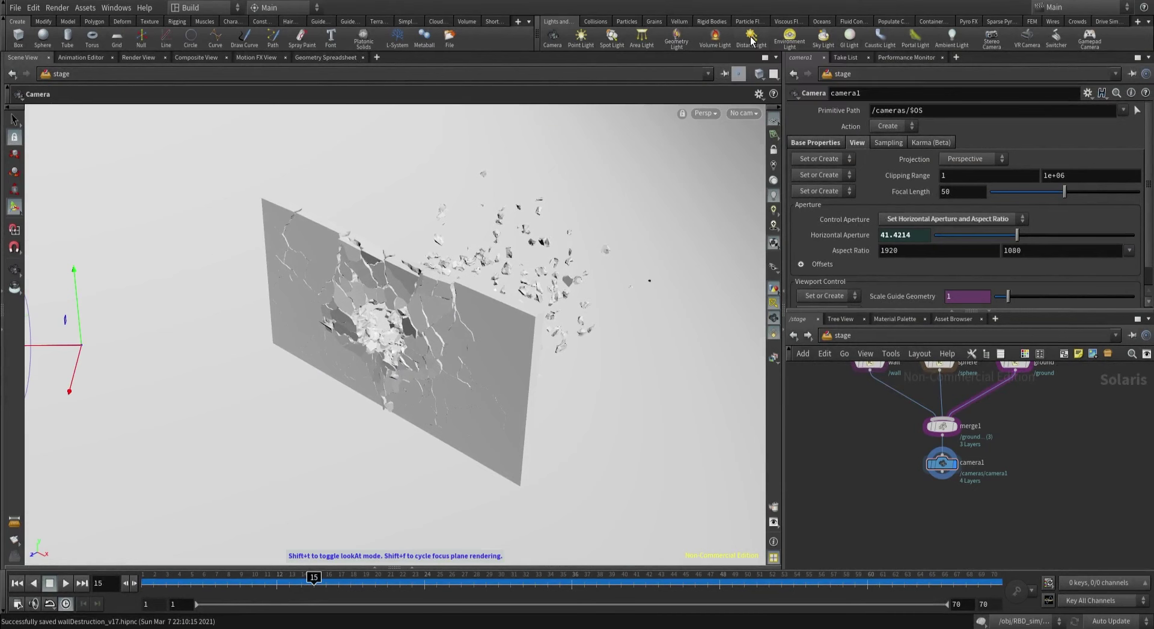
left_click(775, 154)
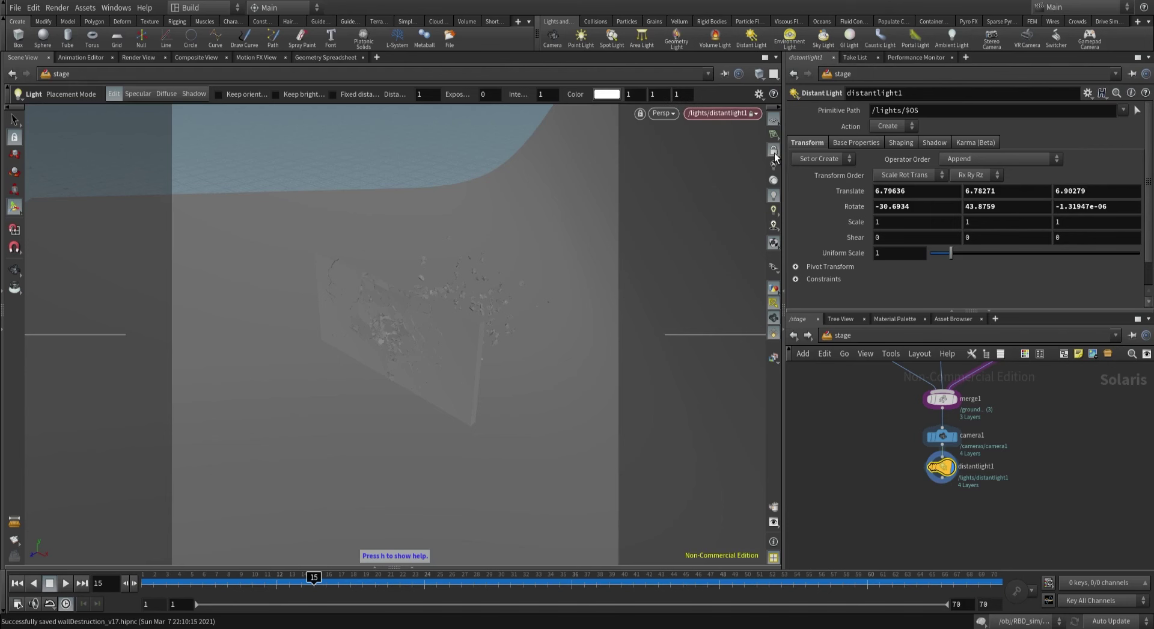
key("Escape")
left_click_drag(421, 340, 483, 330)
key("Return")
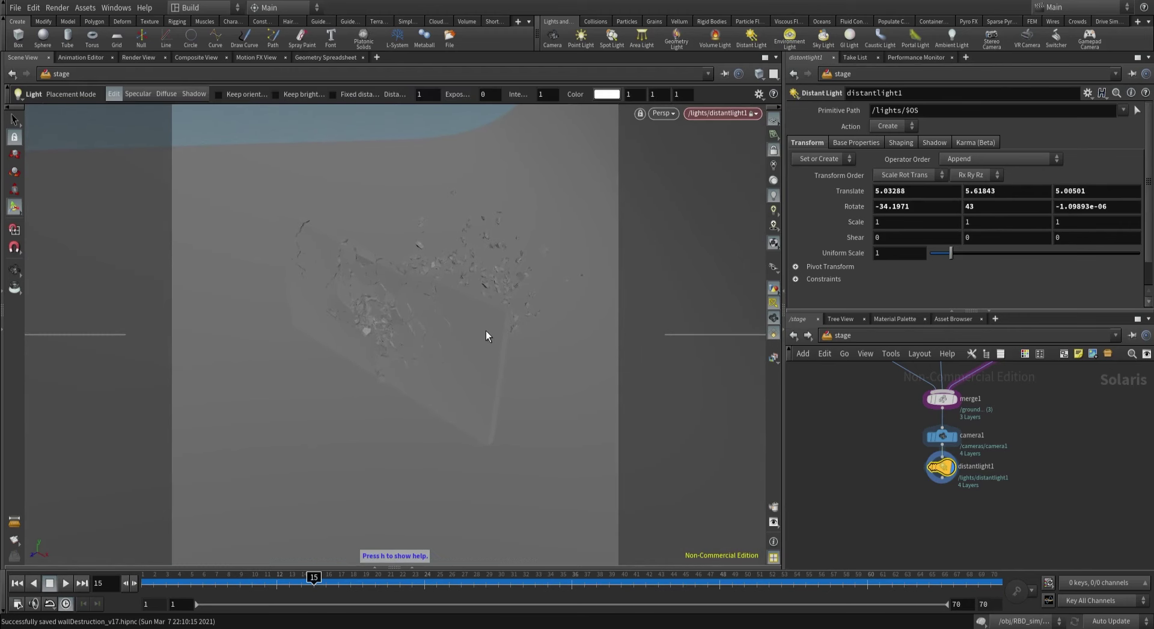
left_click(773, 150)
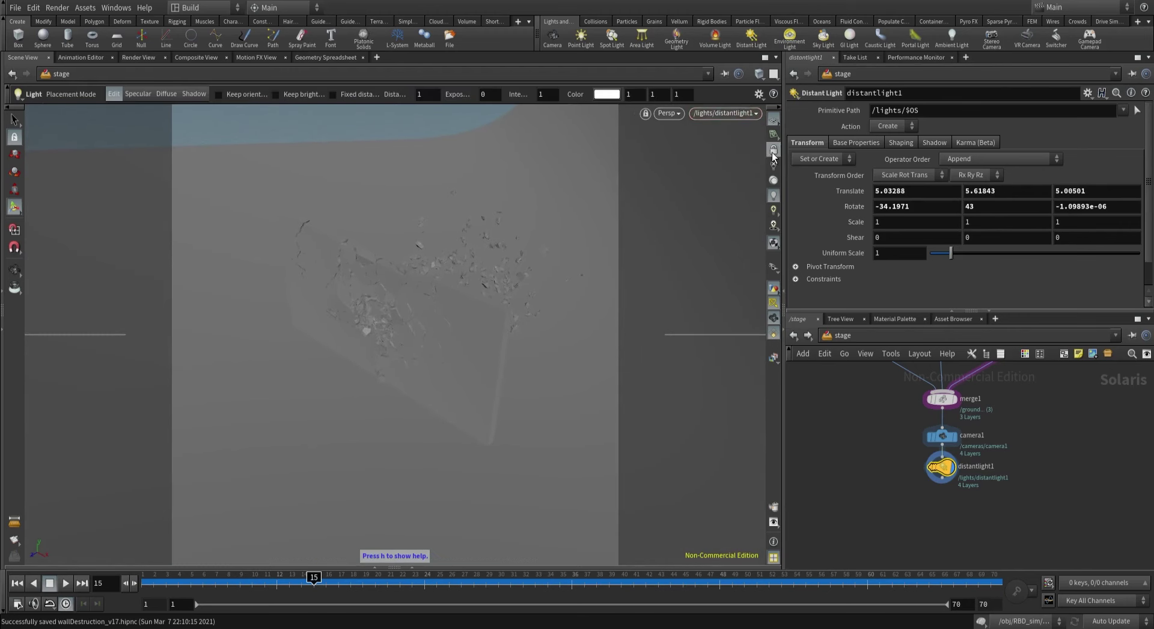
Look through camera1, render with Karma, and set the light's Intensity to 3.
left_click(713, 114)
left_click(718, 126)
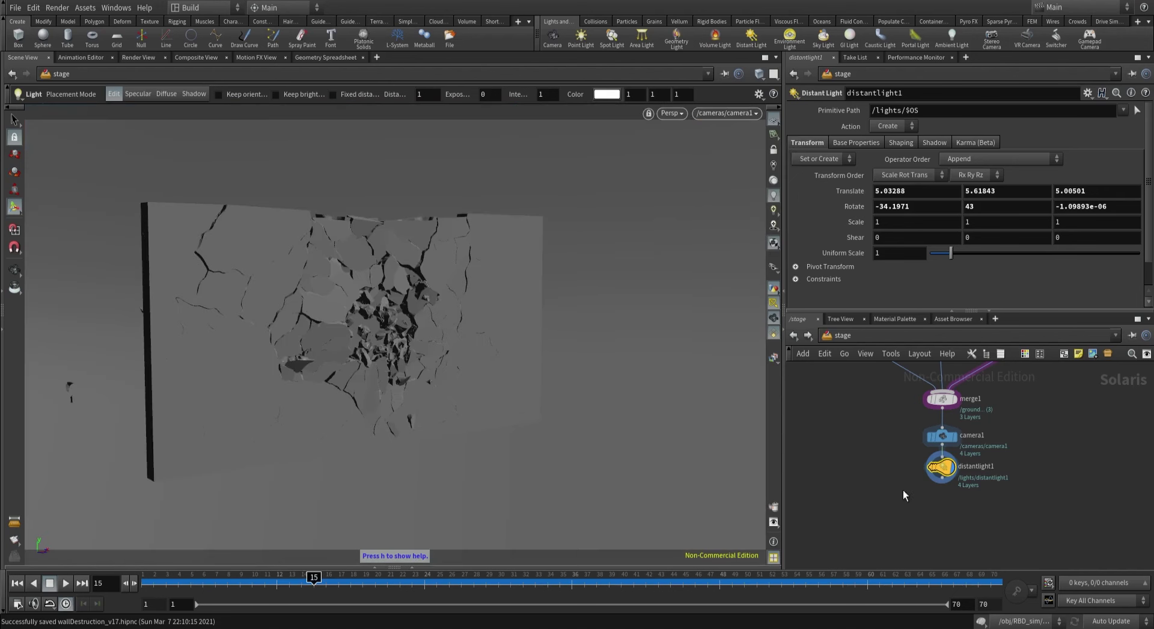
left_click_drag(941, 466, 941, 475)
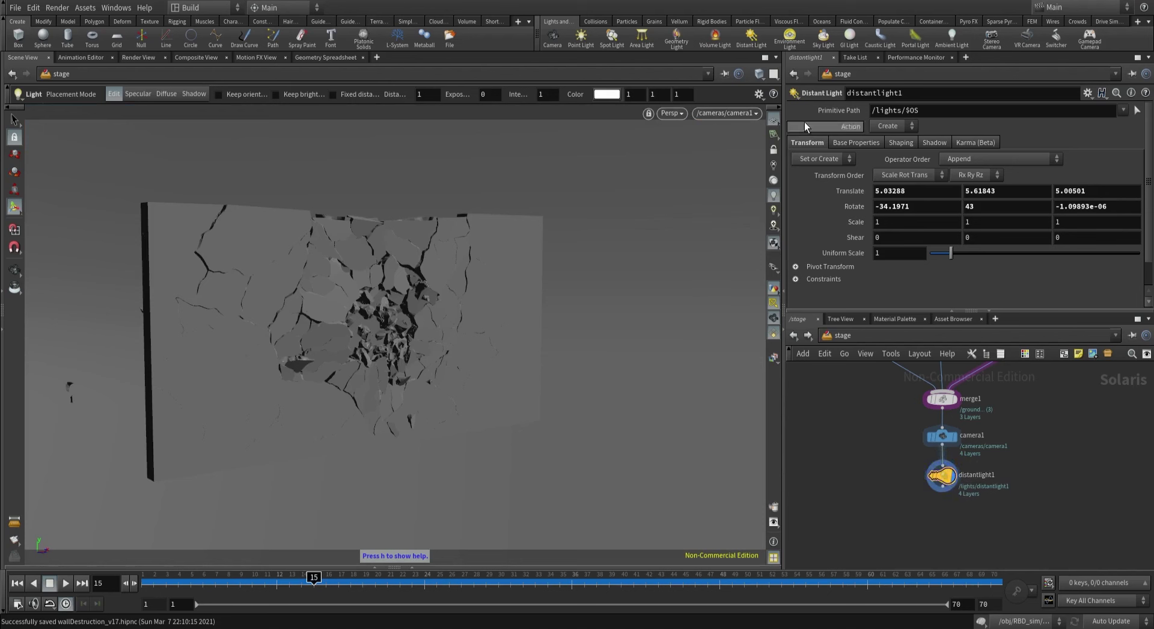
left_click(849, 143)
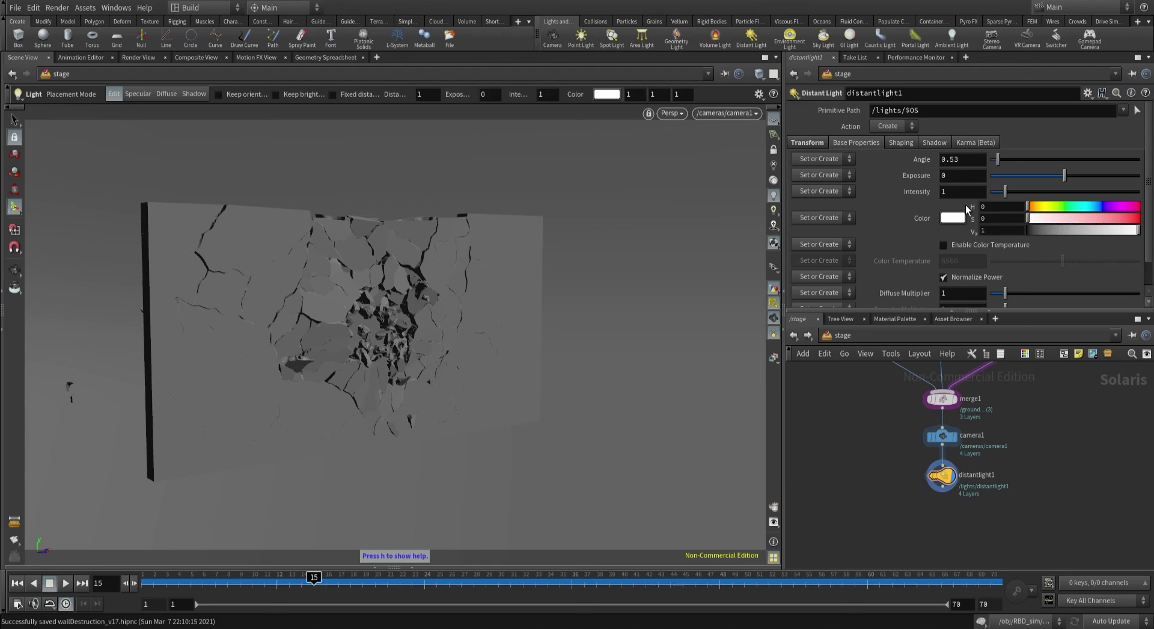
left_click(676, 114)
left_click(676, 172)
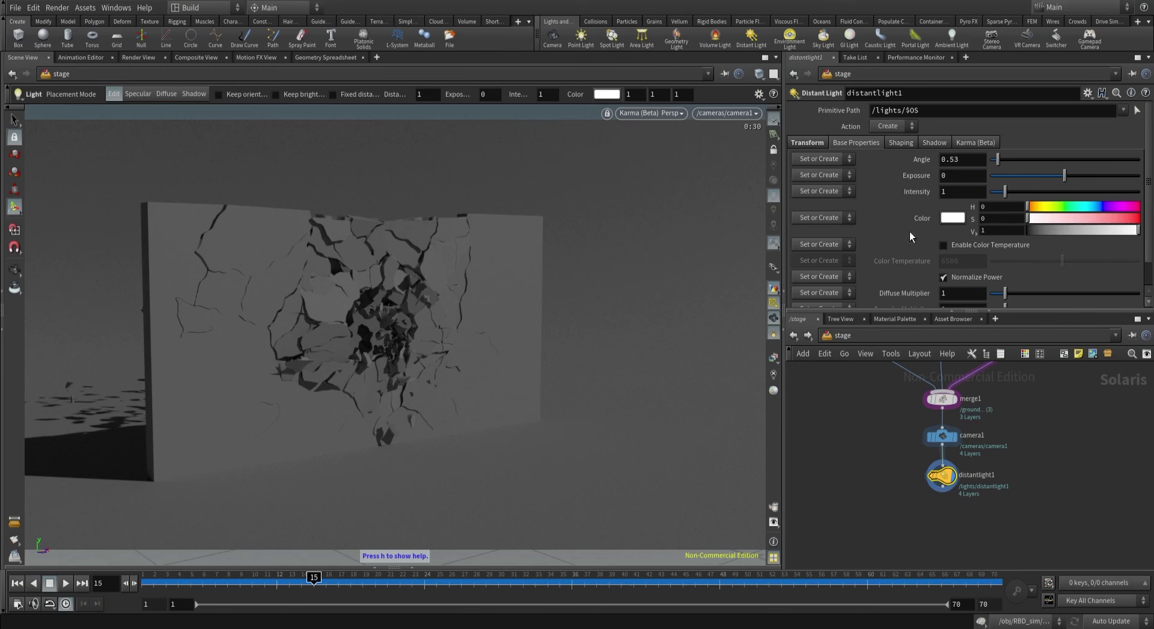
double_click(942, 191)
type("3")
key("Return")
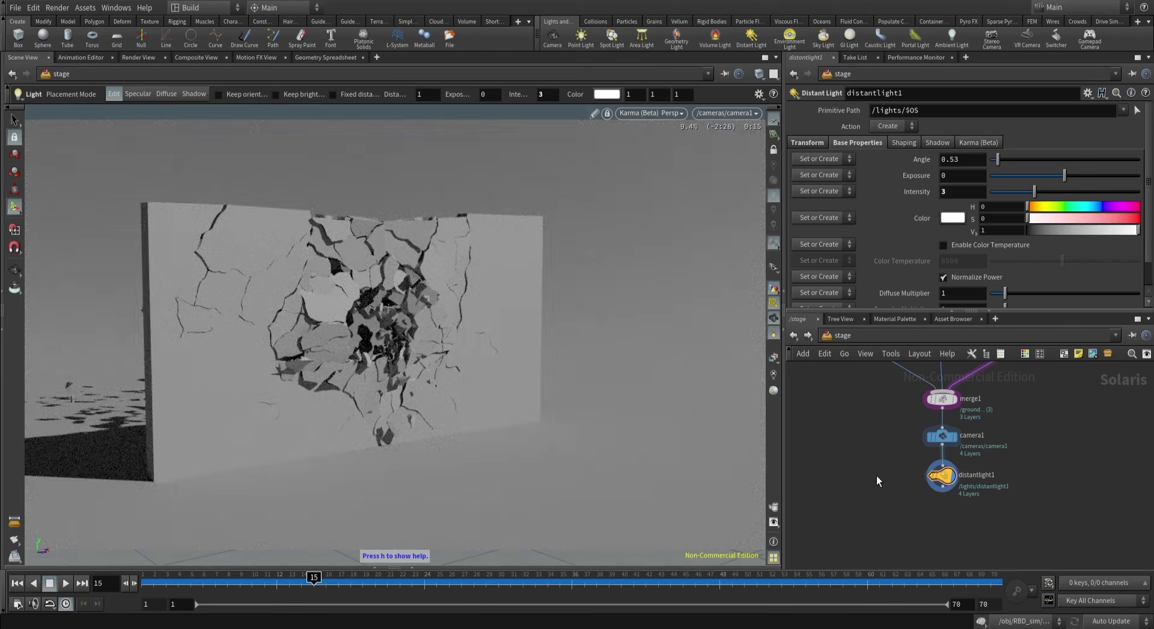
Add a Karma Dome Light below distantlight1 and make it the displayed node.
key("Tab")
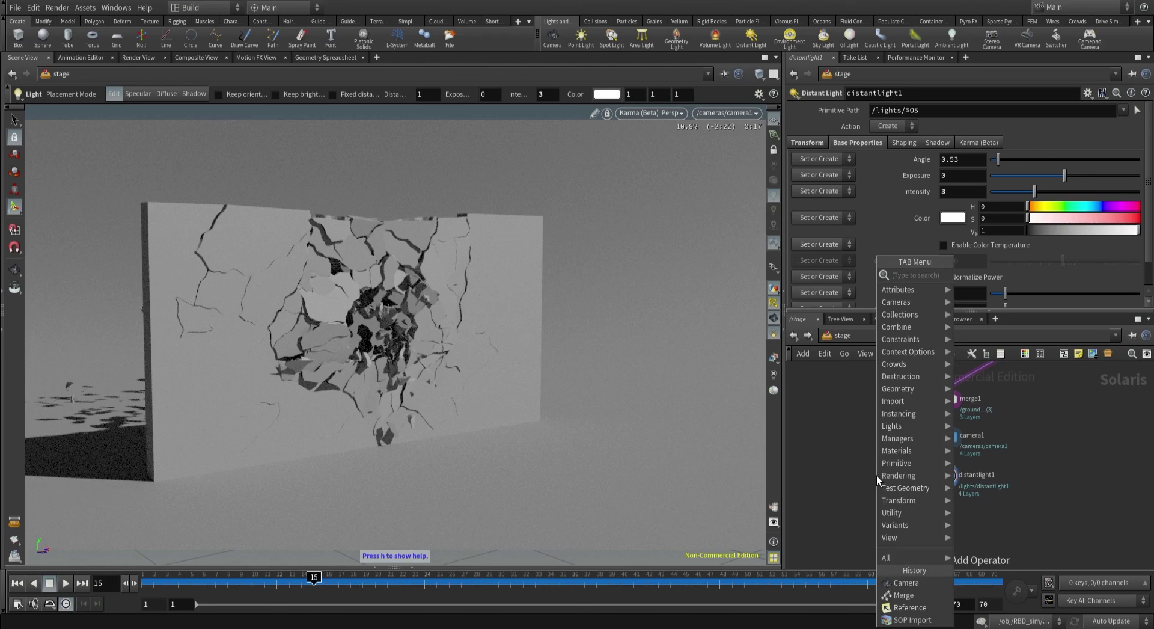
type("karma")
key("Return")
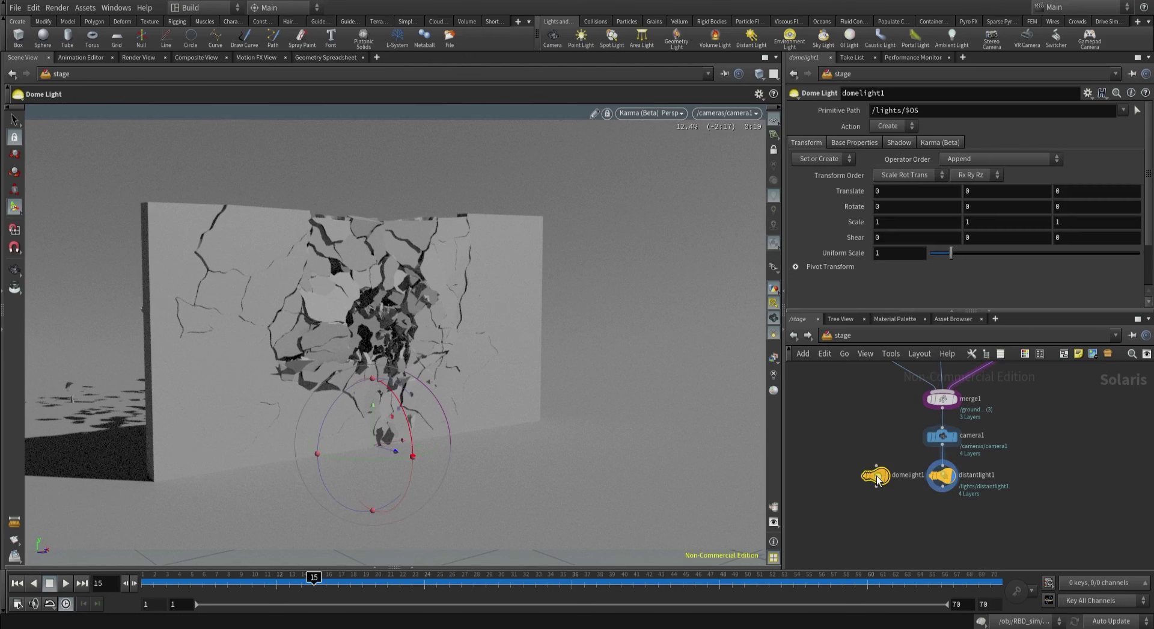
left_click(941, 513)
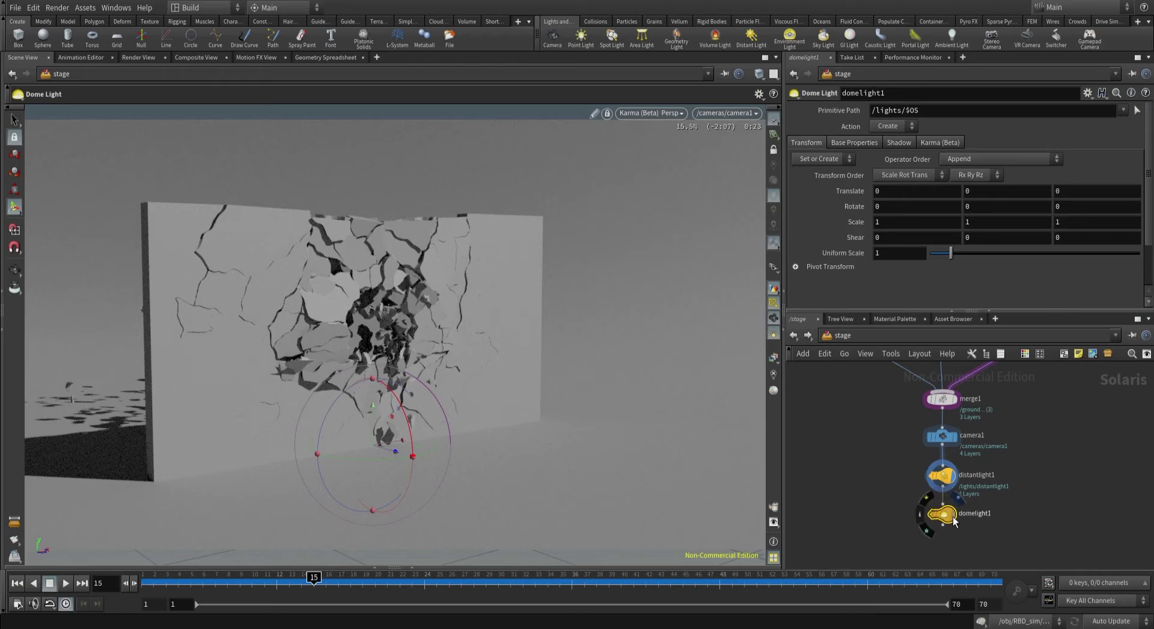
left_click(952, 516)
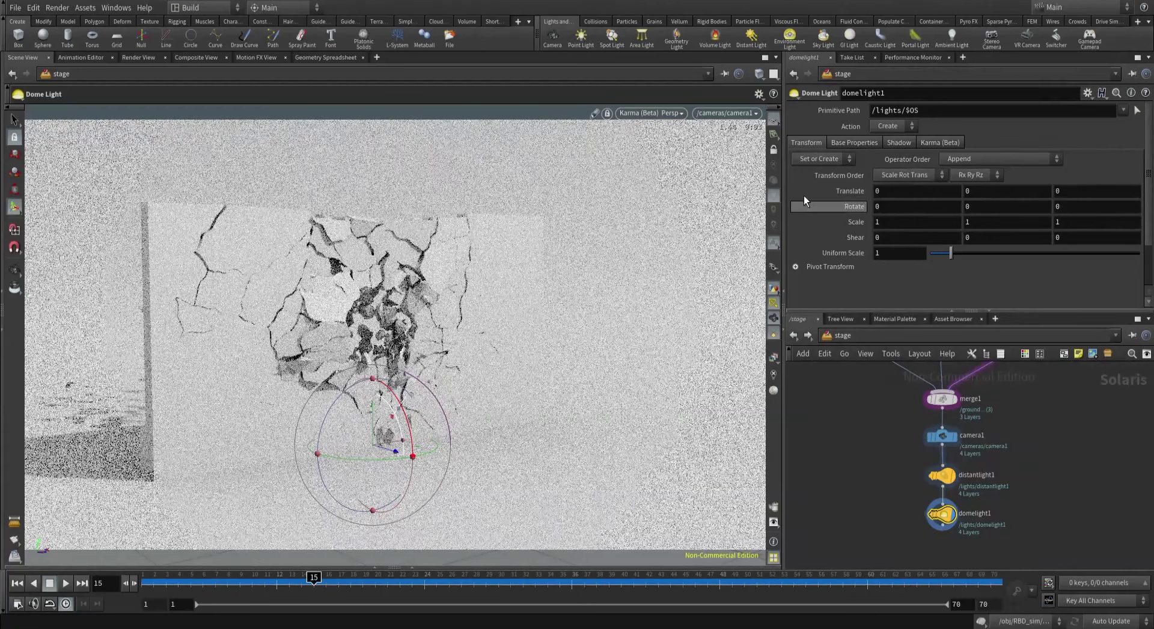
Set the dome light texture to HDRIHaven_lenong_1_2k.rat from $HFS/houdini/pic/hdri and save.
left_click(839, 142)
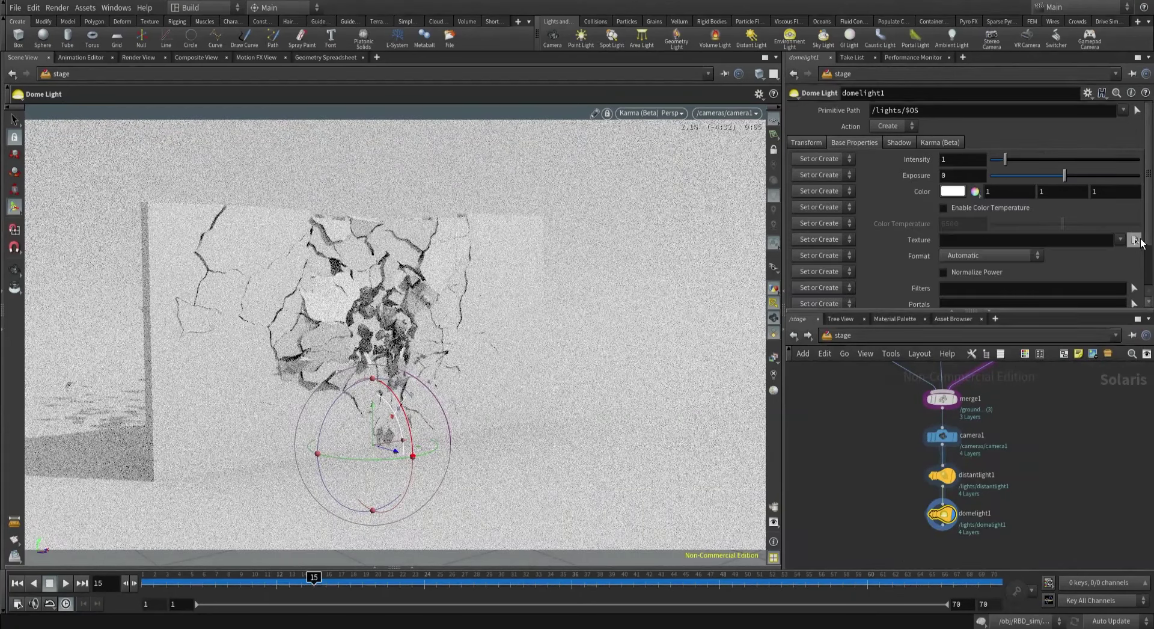
left_click(1134, 240)
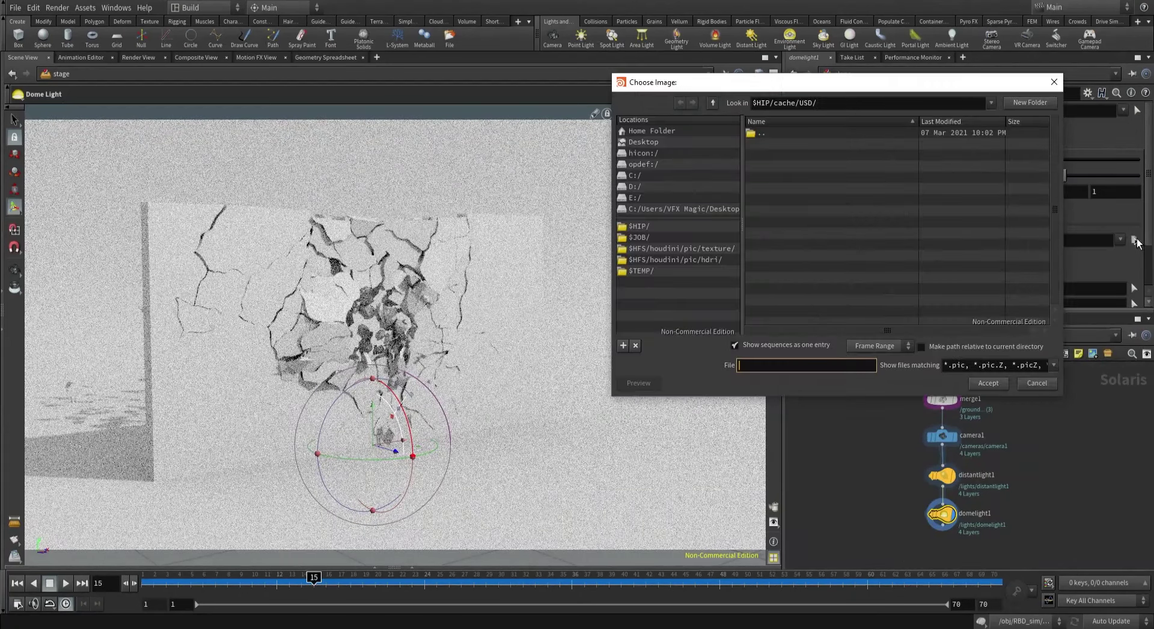
left_click(667, 260)
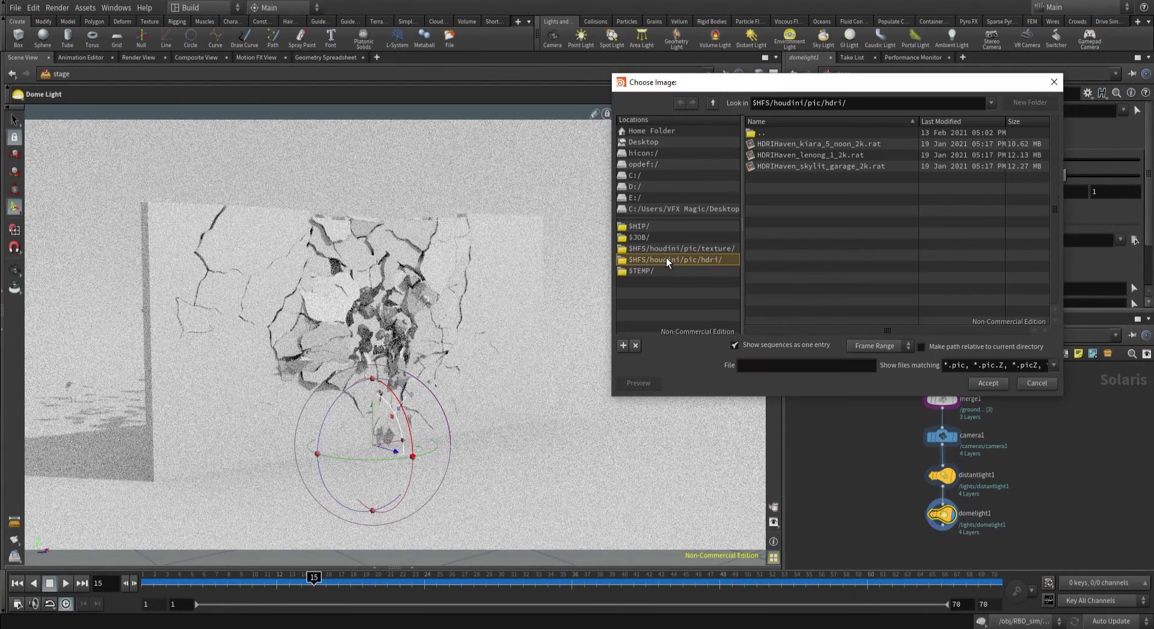
left_click(793, 157)
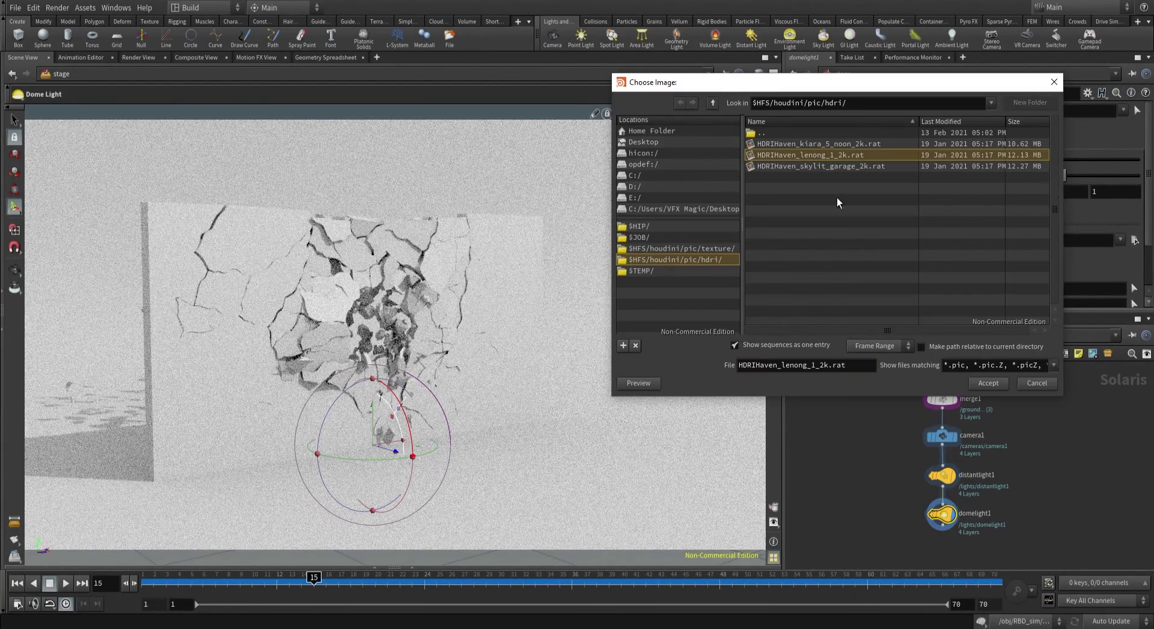
left_click(986, 382)
key("ctrl+s")
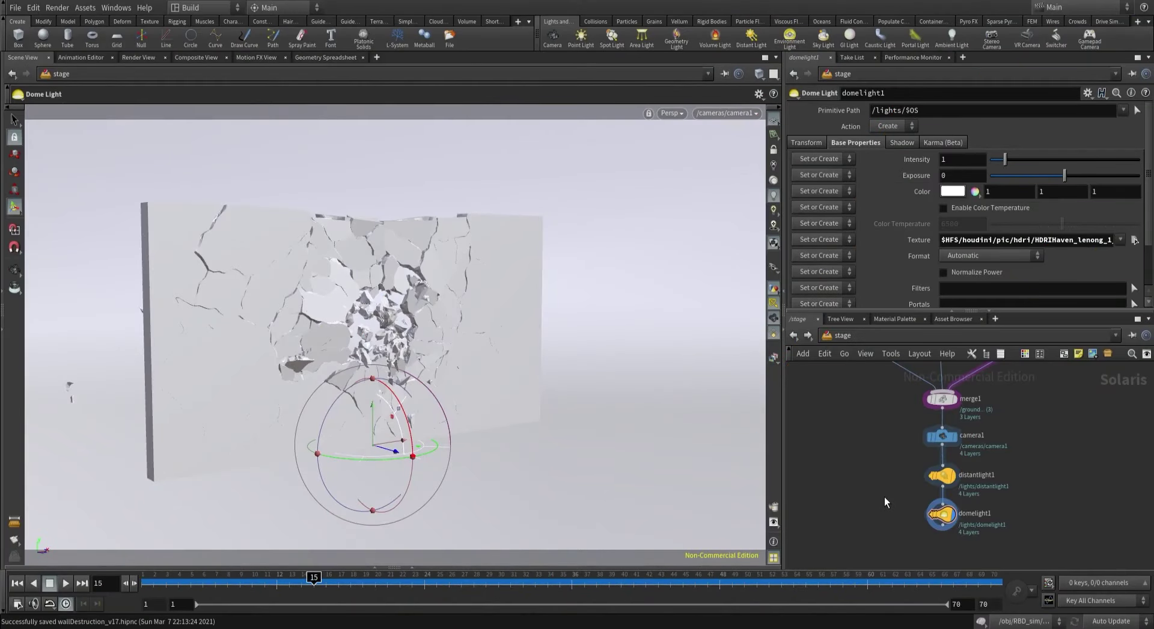
middle_click_drag(884, 500, 889, 414)
Add a Material Library node wired under domelight1 and make it the displayed node.
key("Tab")
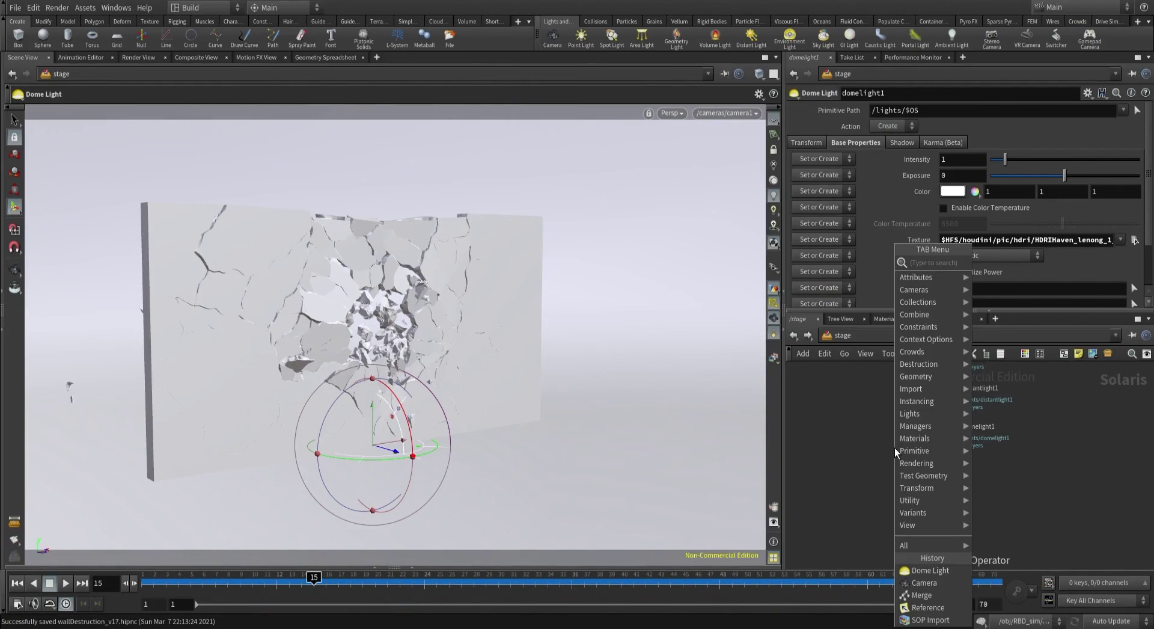
type("mat")
key("Return")
left_click(894, 447)
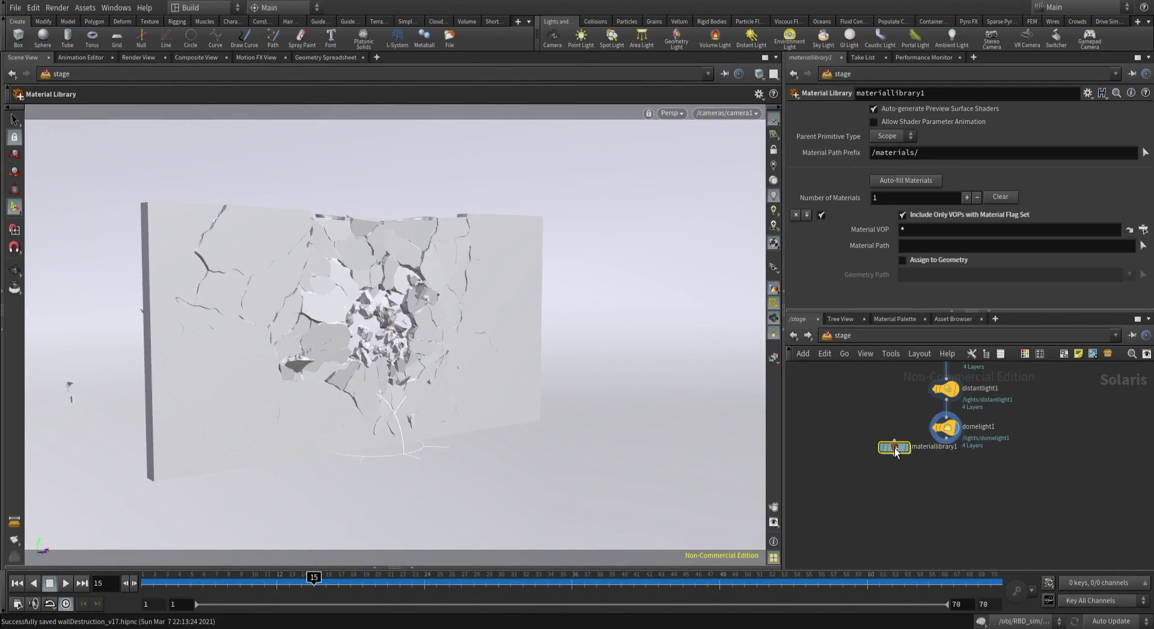
left_click_drag(894, 449, 944, 465)
scroll(946, 463, "up", 3)
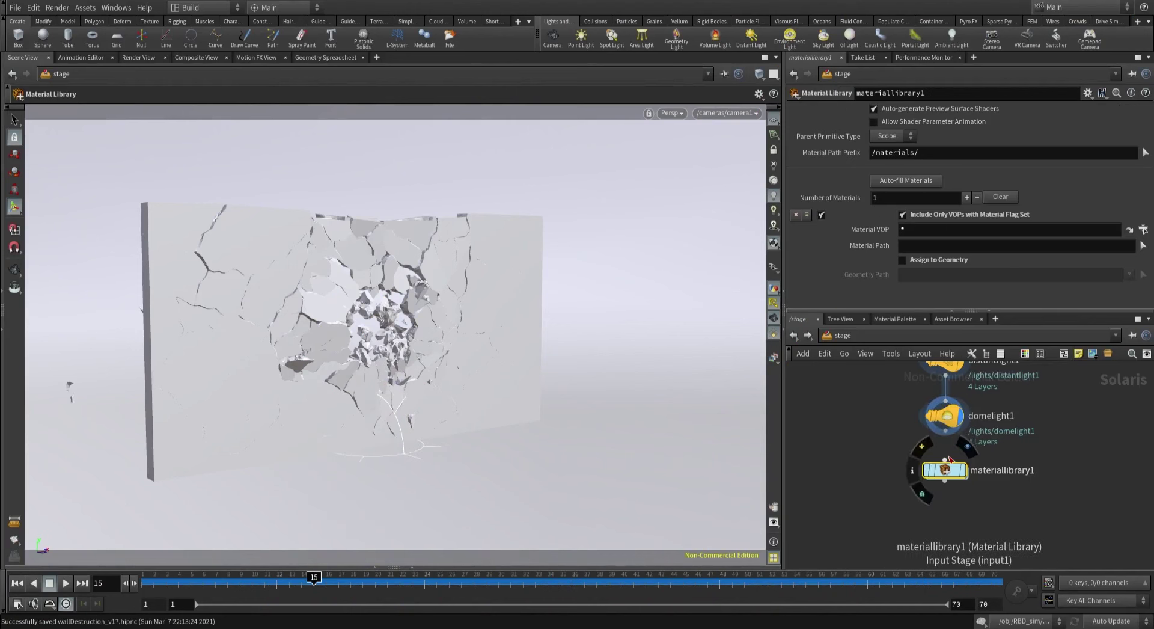
left_click(955, 475)
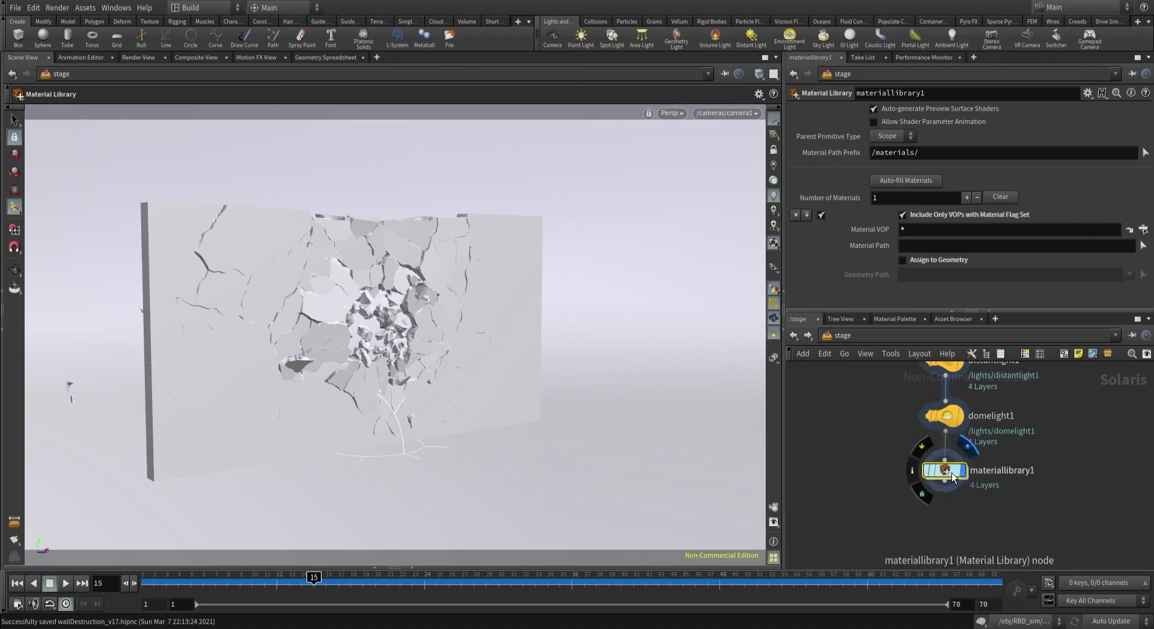
Inside materiallibrary1, create a Principled Shader named wall.
double_click(951, 471)
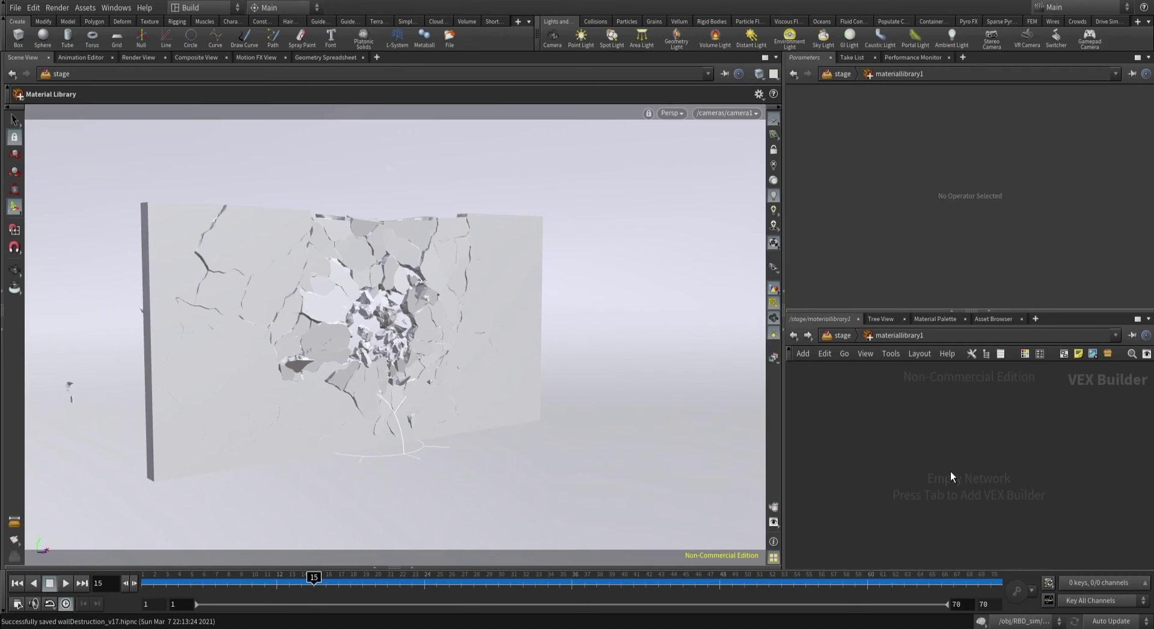
key("Tab")
type("pri")
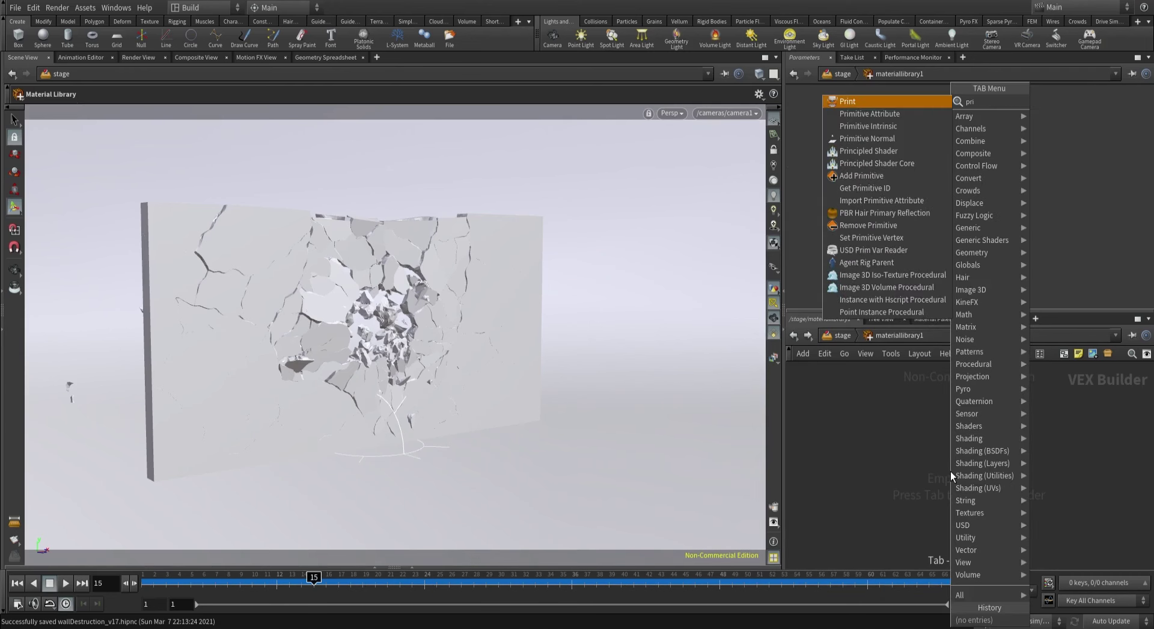
key("Down")
key("Down")
key("Down")
key("Down")
key("Return")
left_click(950, 471)
double_click(906, 426)
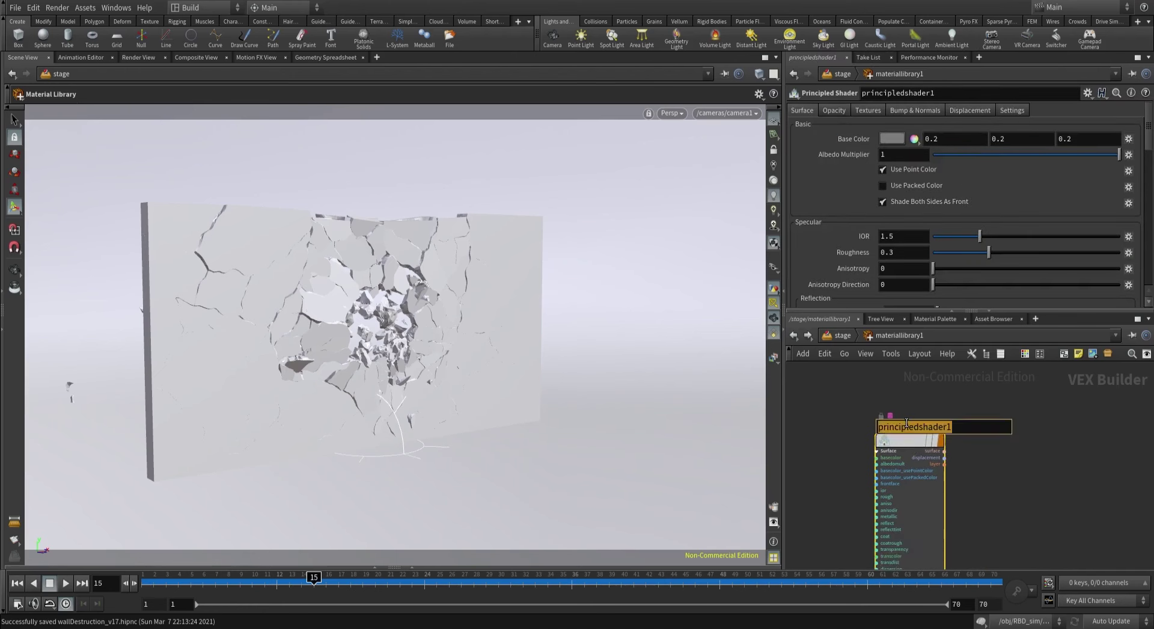
type("wall")
key("Return")
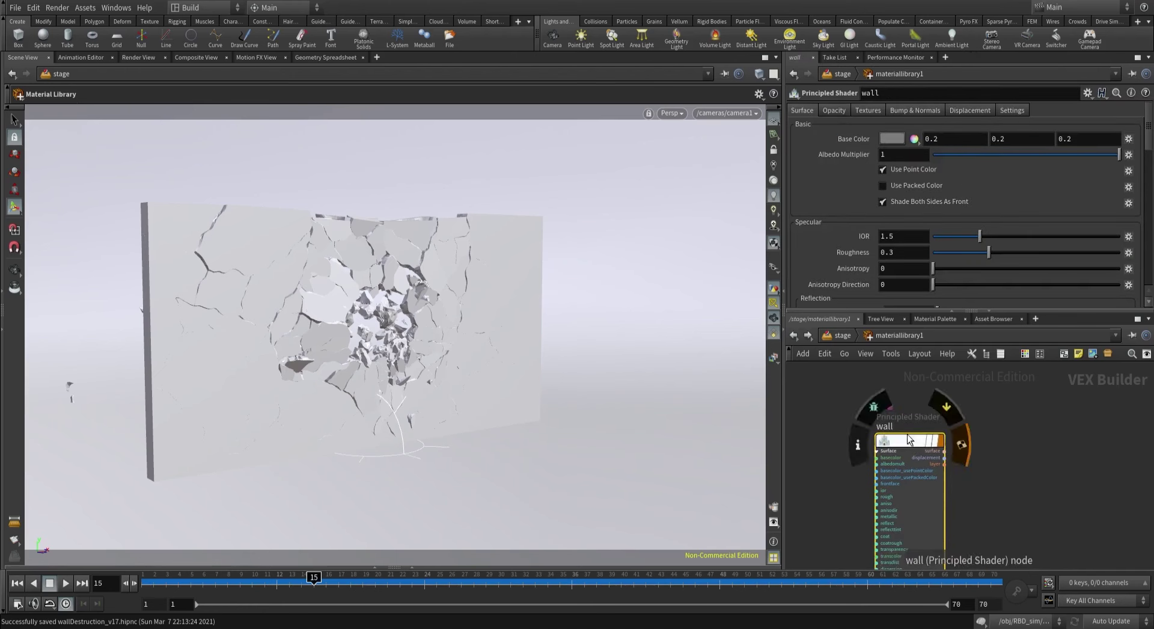
Duplicate the wall shader twice, naming the copies sphere and ground.
key("ctrl+c")
key("ctrl+v")
left_click(1011, 438)
double_click(998, 426)
type("sphere")
key("Return")
middle_click_drag(1102, 435, 1022, 435)
key("ctrl+c")
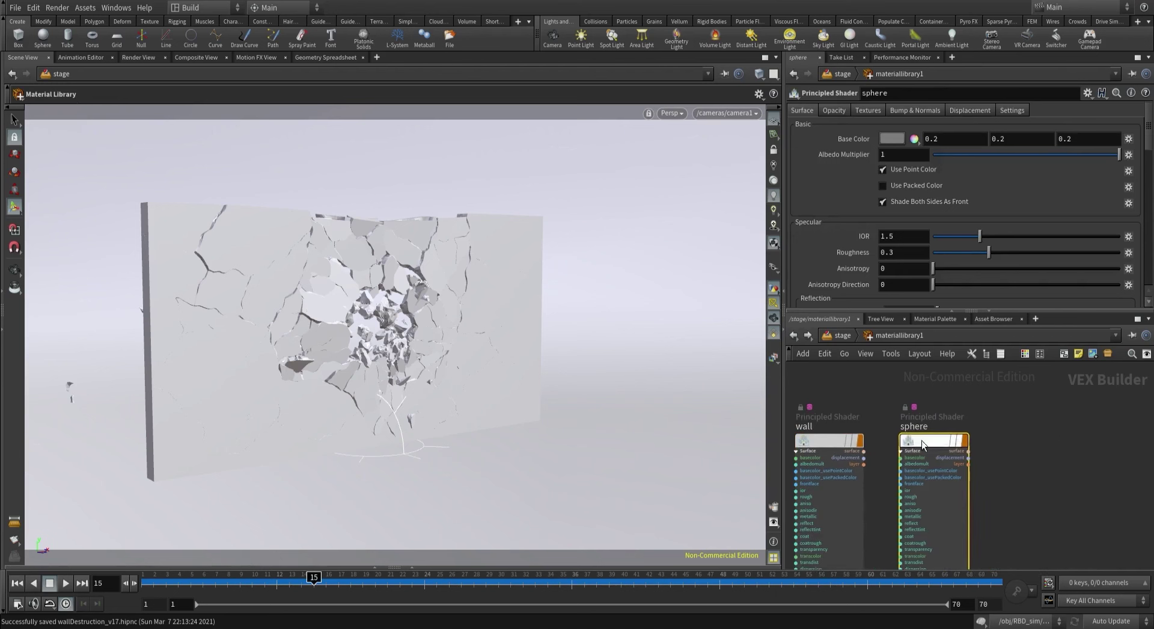
key("ctrl+v")
left_click(1030, 433)
double_click(1030, 426)
type("ground")
key("Return")
Collapse the three shader nodes, lay them out evenly, and return to the stage level.
scroll(928, 529, "down", 5)
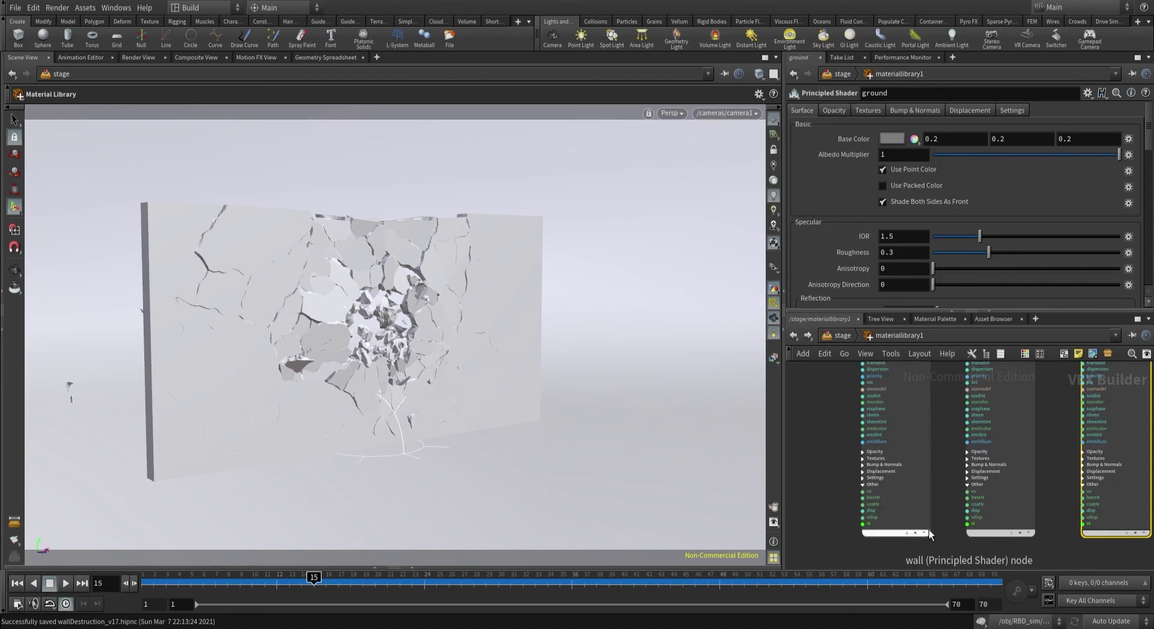
left_click(1022, 532)
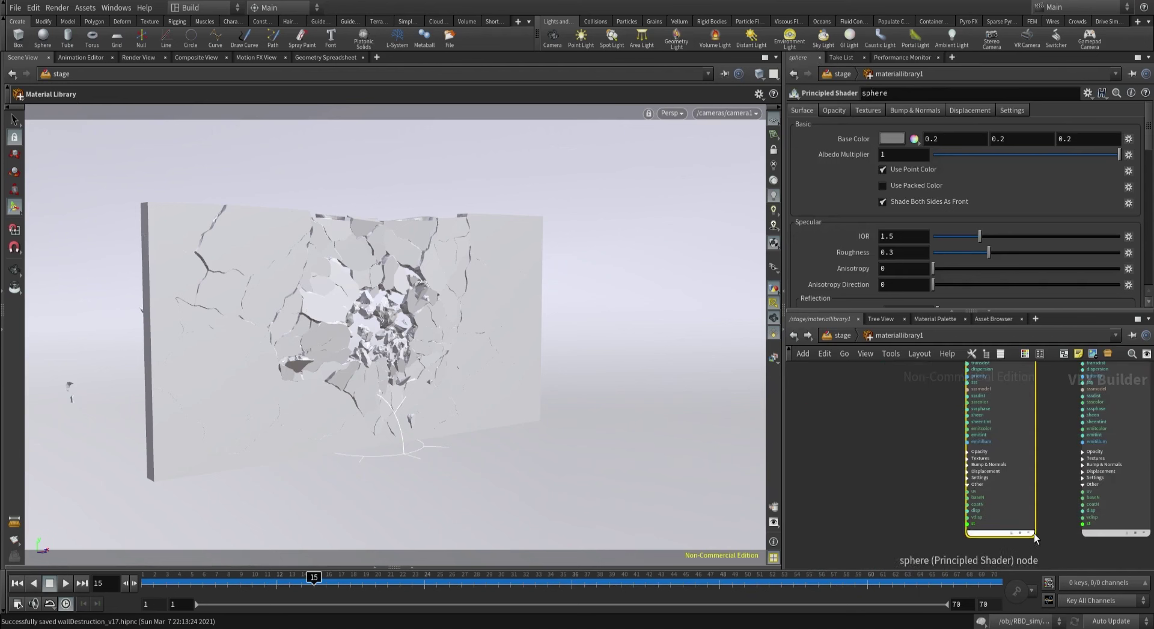
left_click(1030, 534)
left_click(1037, 521)
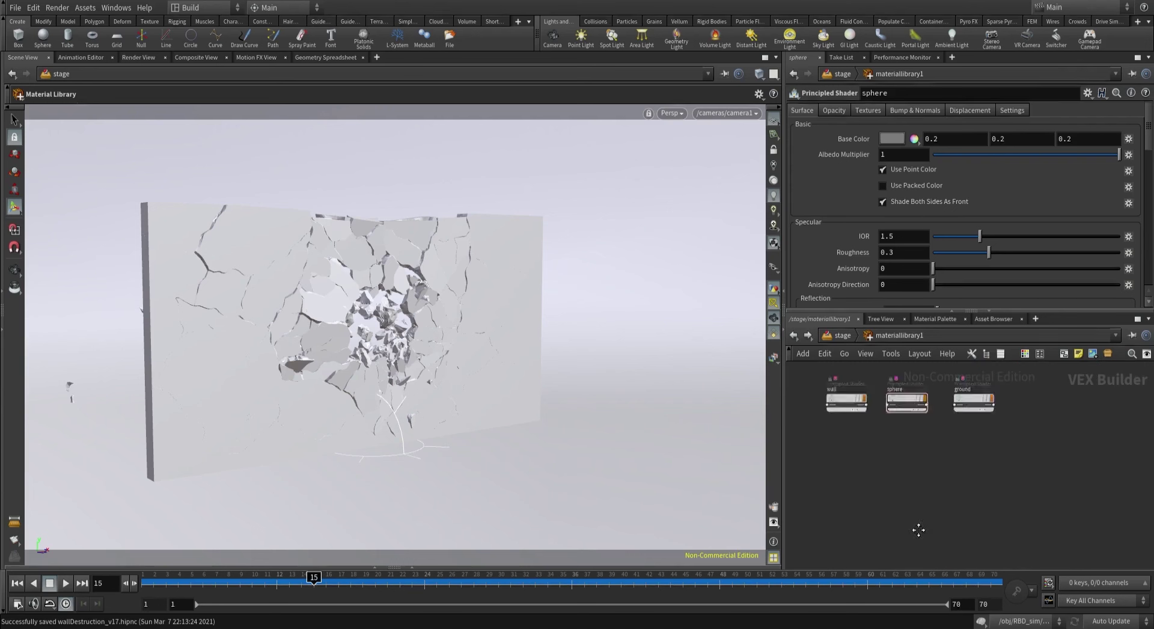
key("l")
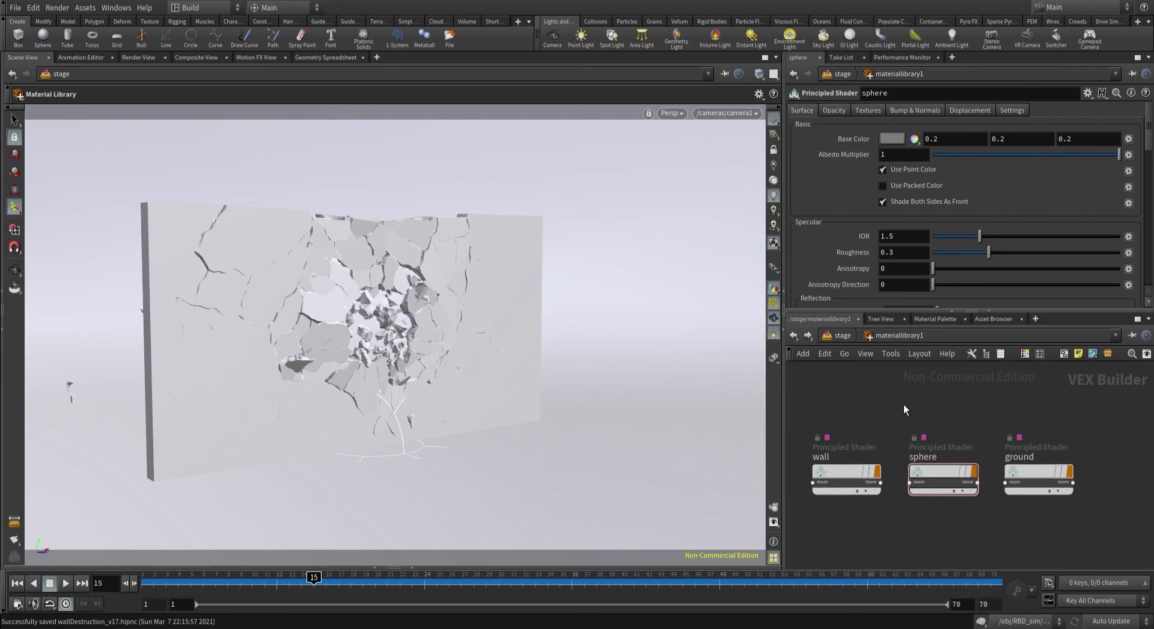
left_click(841, 335)
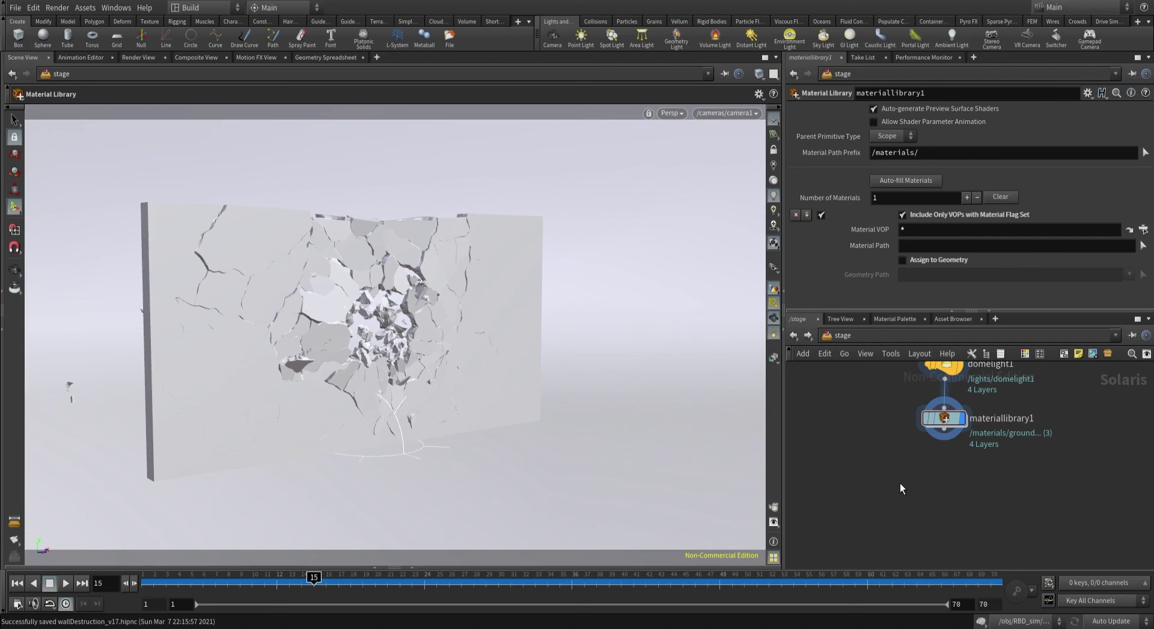
Add an Assign Material node wired below materiallibrary1 and make it the displayed node.
key("Tab")
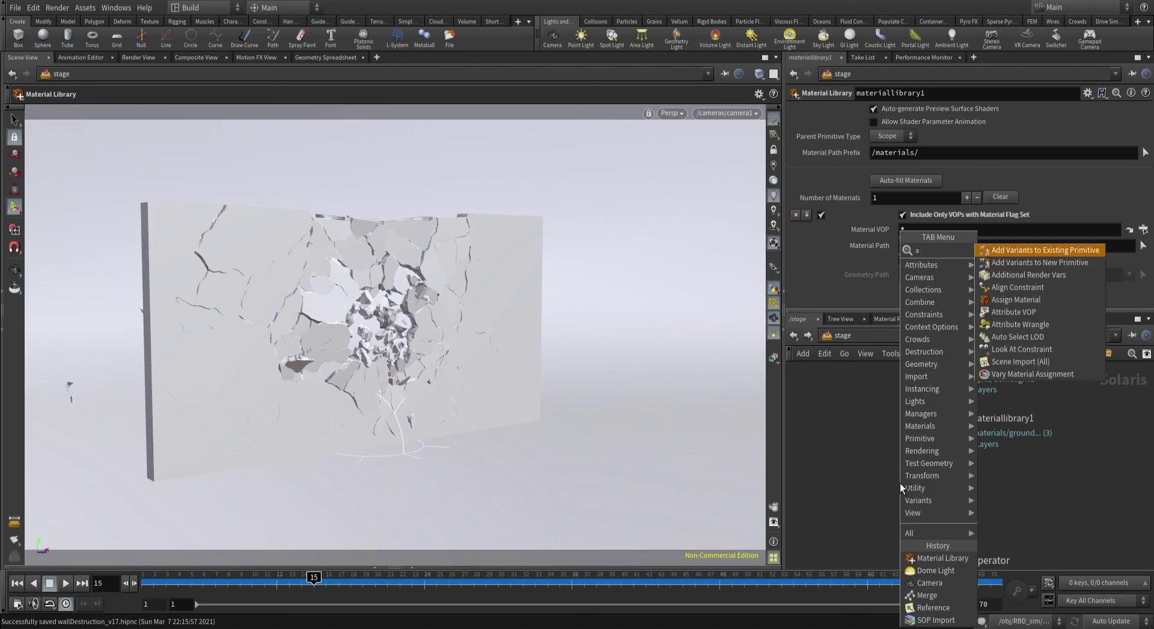
type("assign")
key("Return")
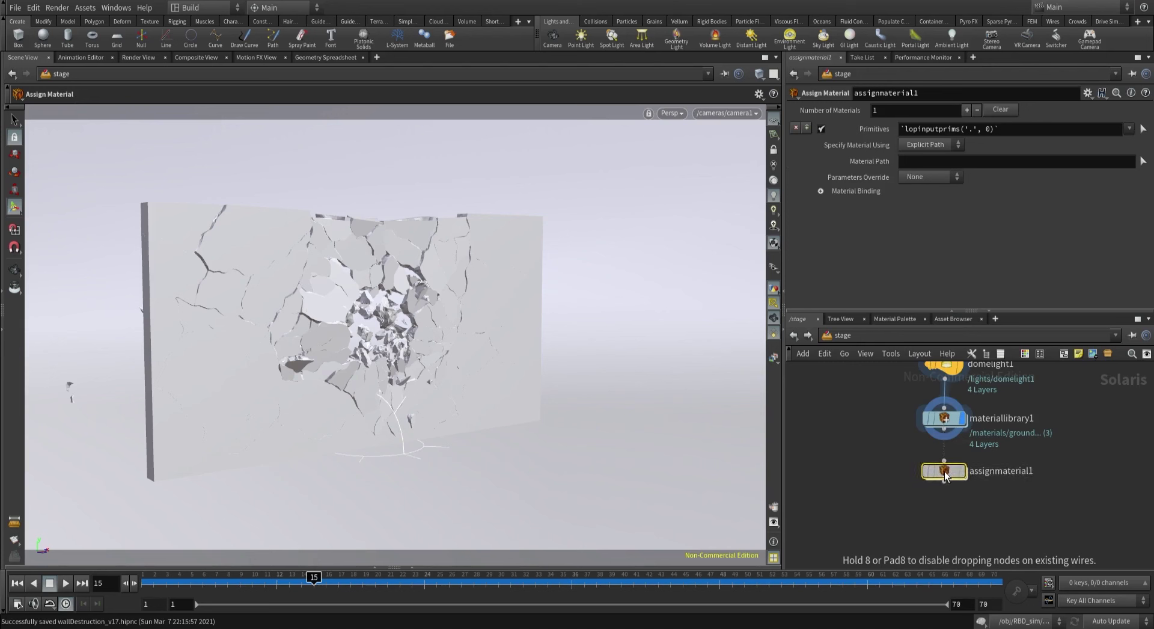
left_click(944, 470)
left_click(944, 458)
left_click(944, 428)
left_click(962, 470)
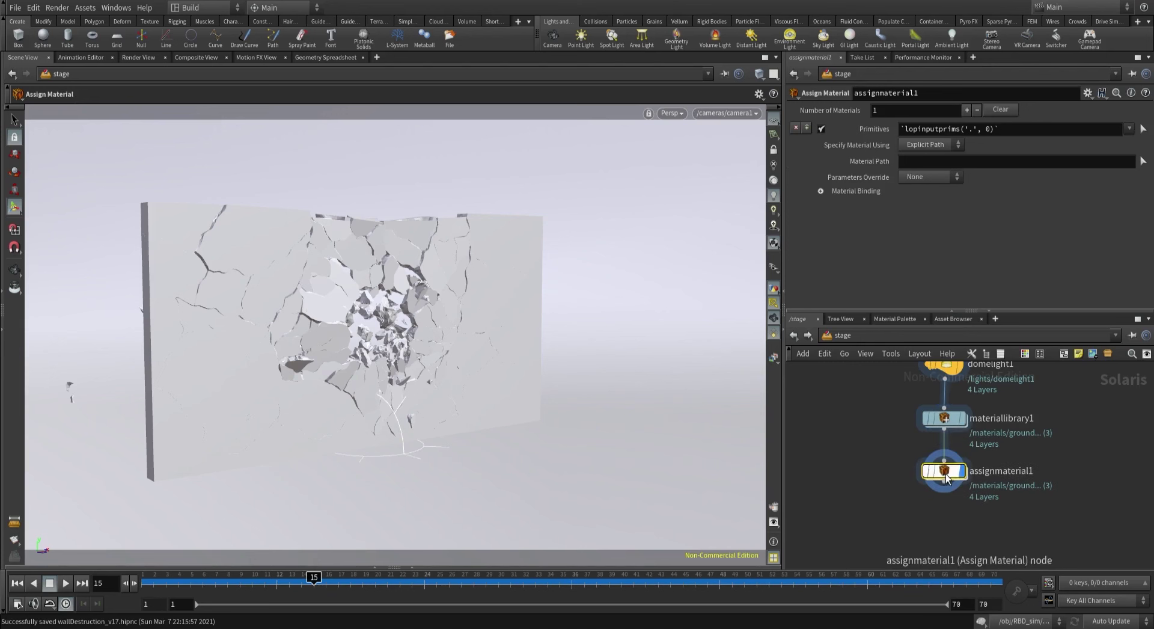
Bind the /wall primitives to /materials/wall in the first assignment.
left_click_drag(1000, 129, 861, 146)
scroll(876, 429, "up", 5)
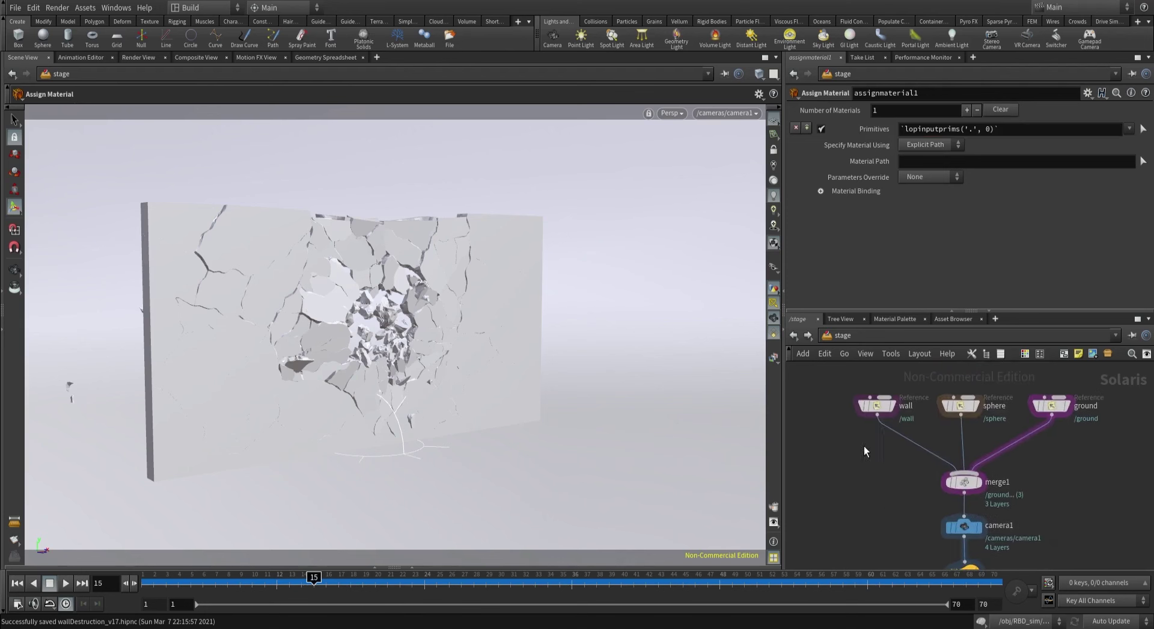
scroll(937, 421, "up", 5)
left_click(872, 389)
scroll(898, 469, "down", 5)
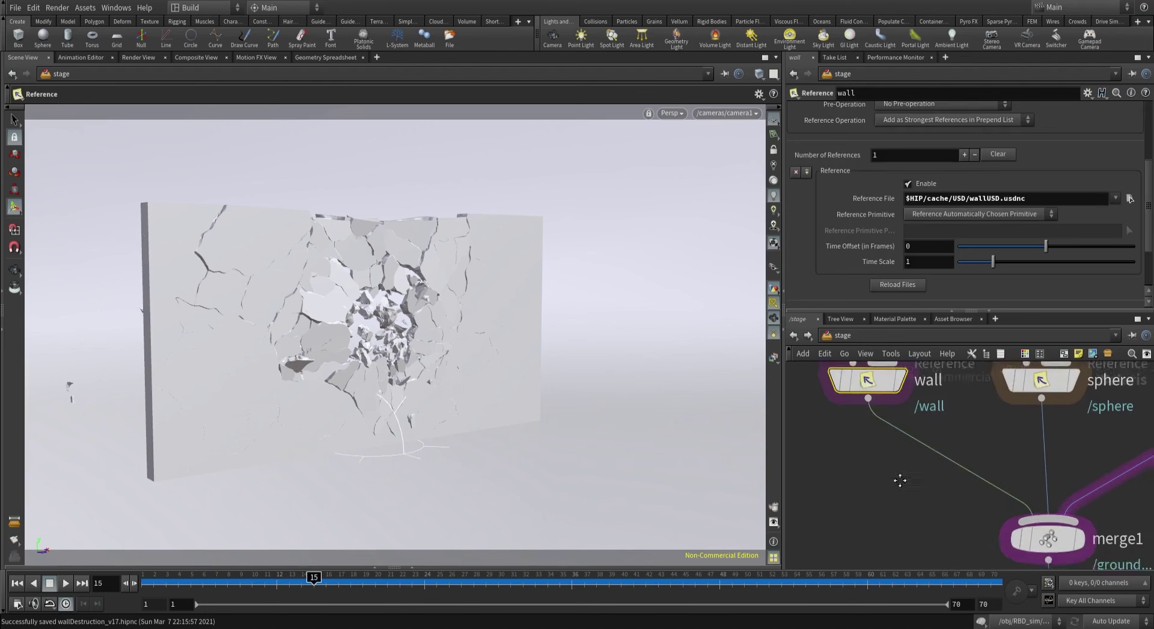
scroll(888, 451, "up", 3)
left_click(927, 467)
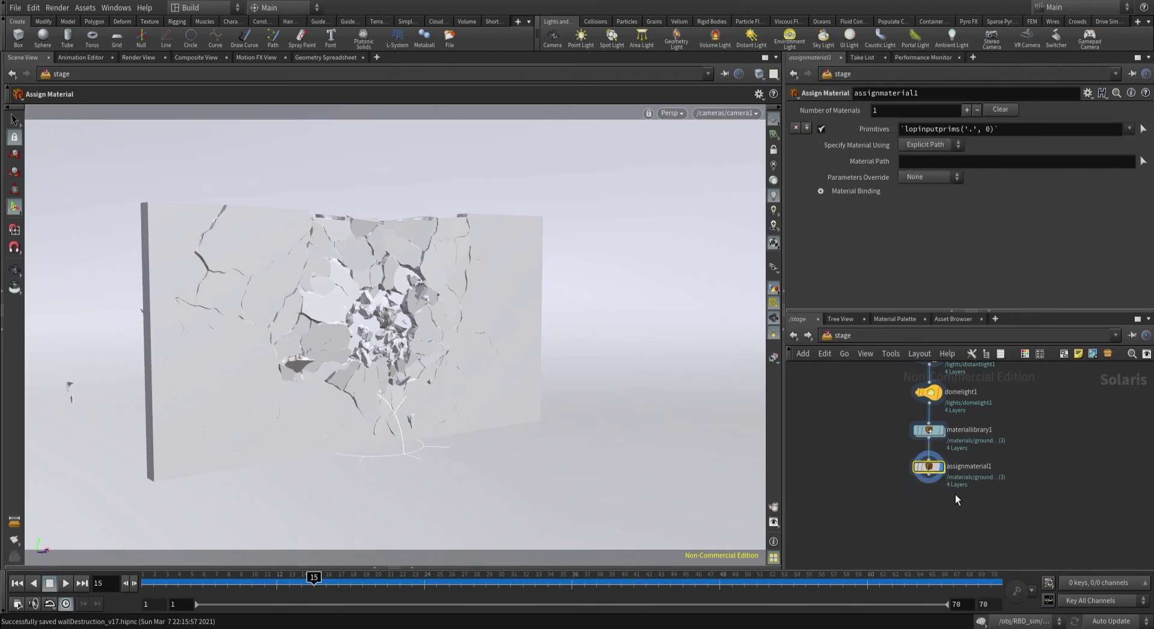
left_click(972, 133)
type("/wall")
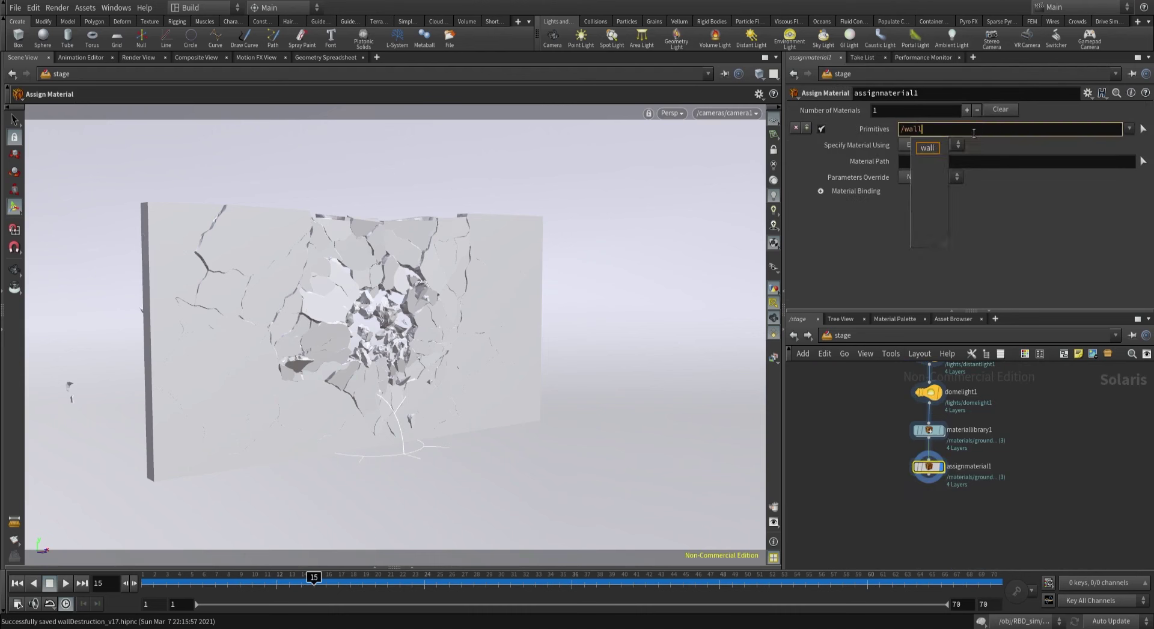
left_click(1142, 162)
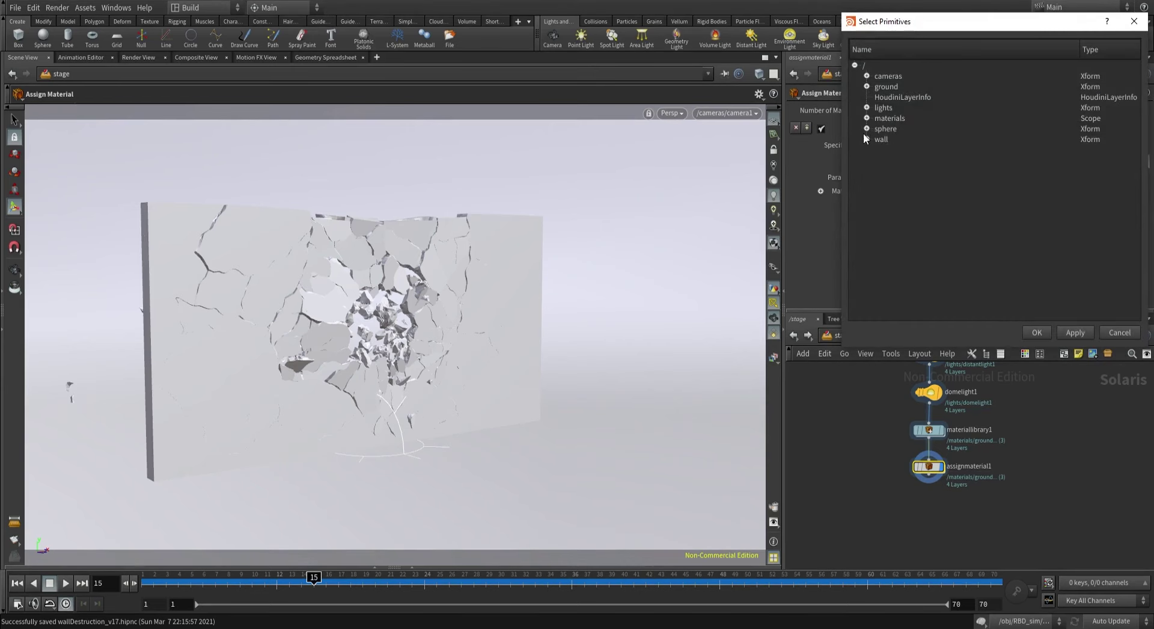
left_click(867, 118)
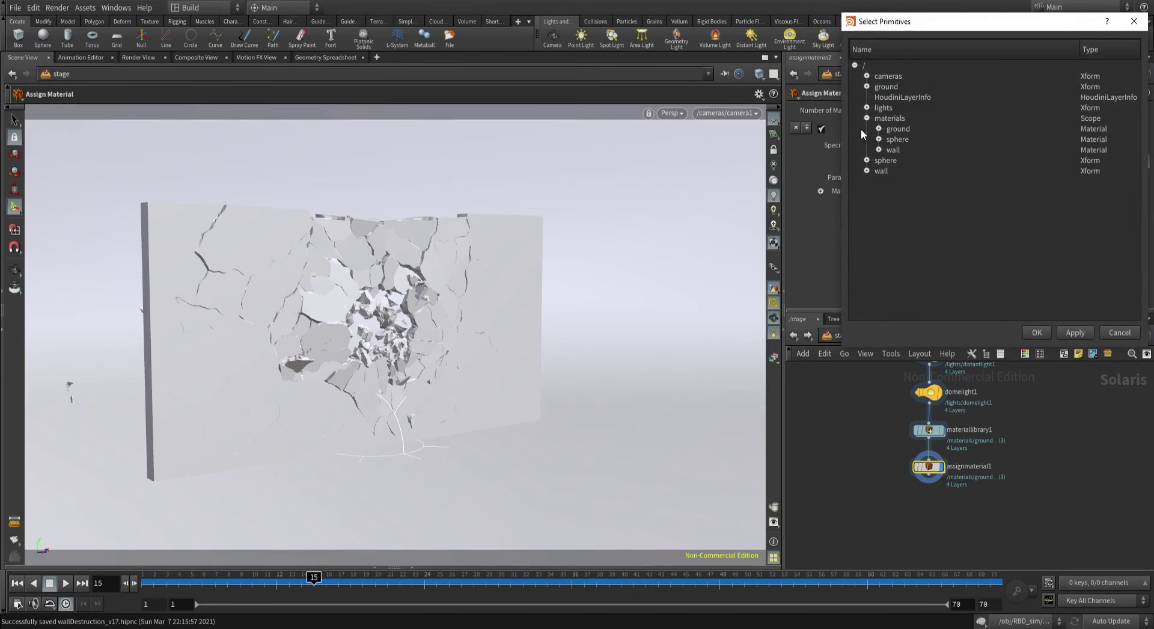
left_click(894, 150)
left_click(1037, 333)
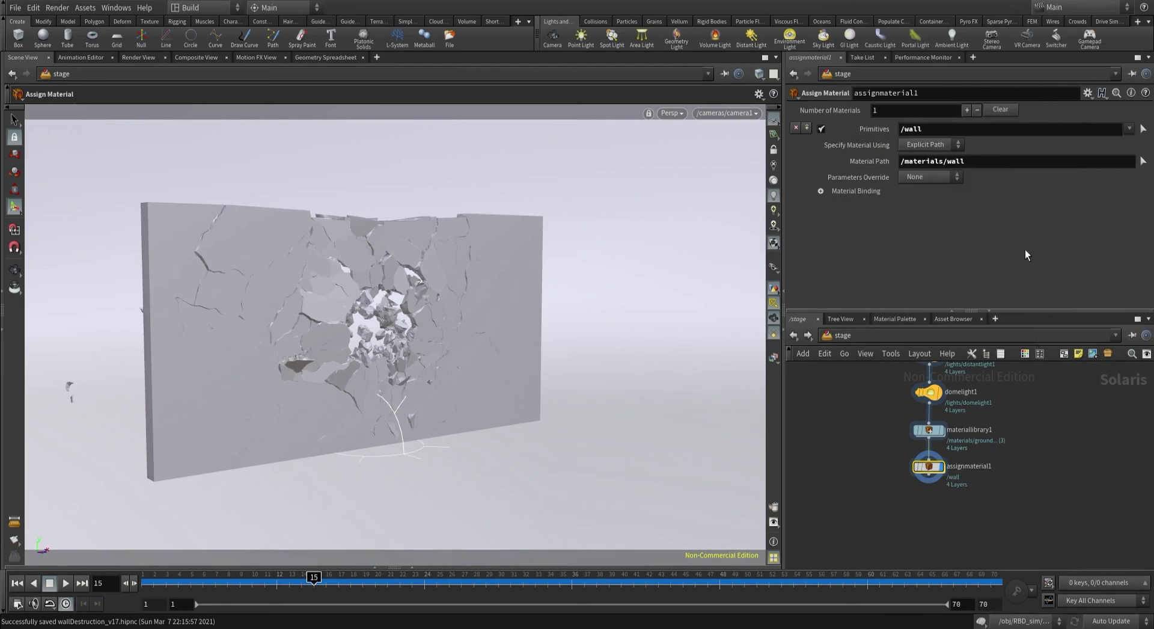
Add a second assignment binding the sphere to /materials/sphere.
left_click(967, 109)
left_click(1024, 205)
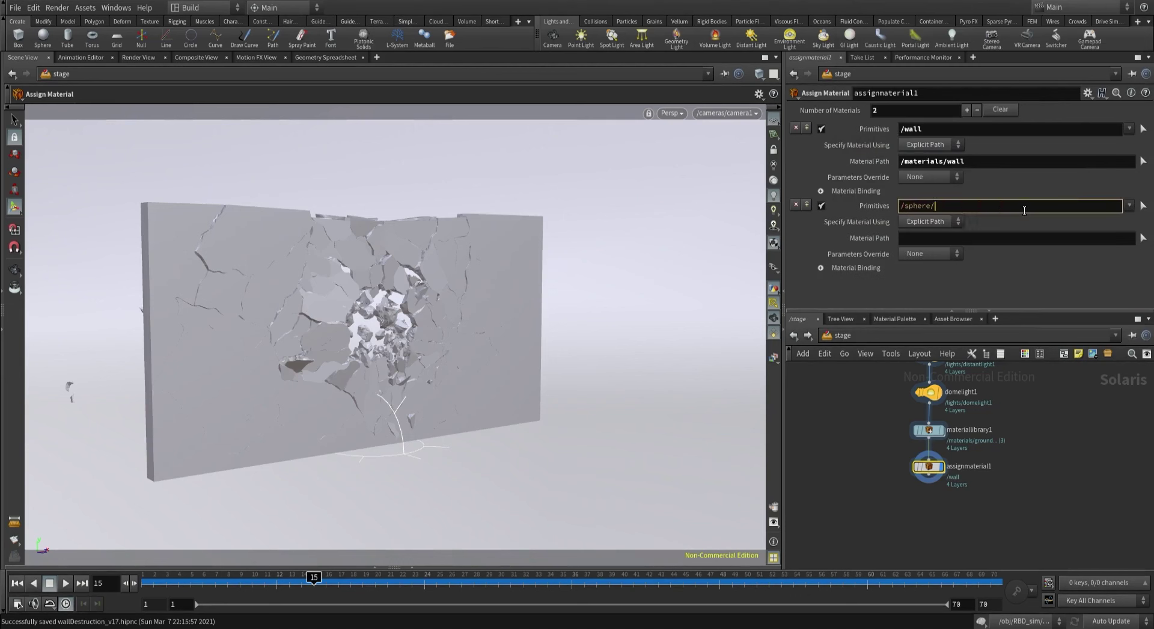
left_click(1143, 206)
left_click(897, 209)
left_click(1037, 402)
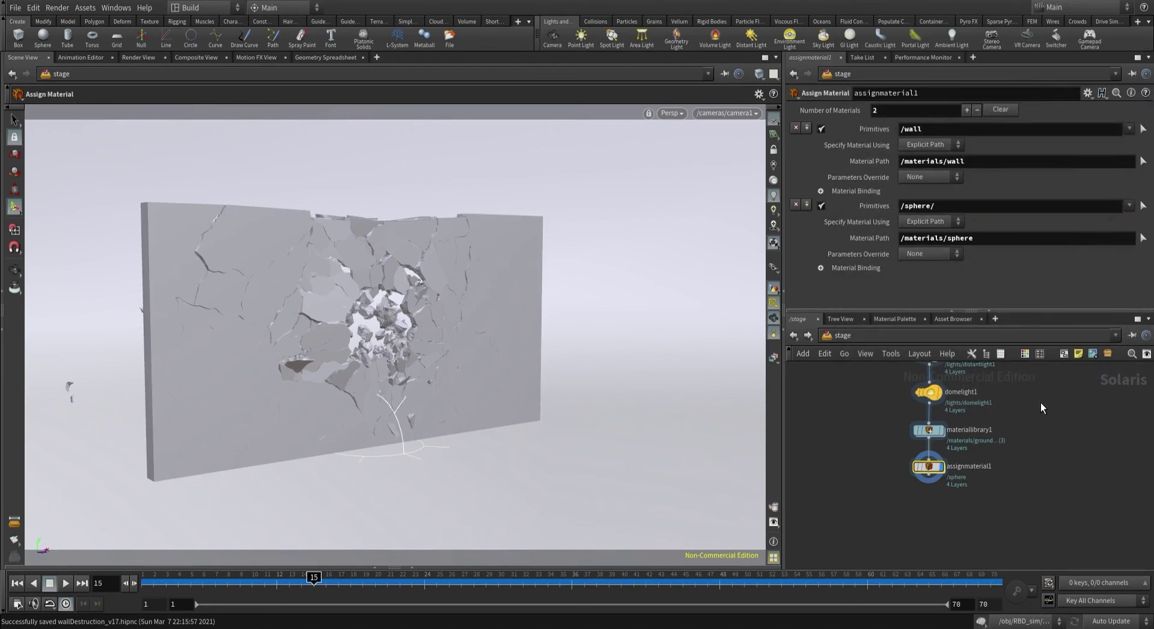
Bind /ground to /materials/ground in a third assignment and render the viewport with Karma.
left_click(965, 109)
scroll(1026, 269, "down", 1)
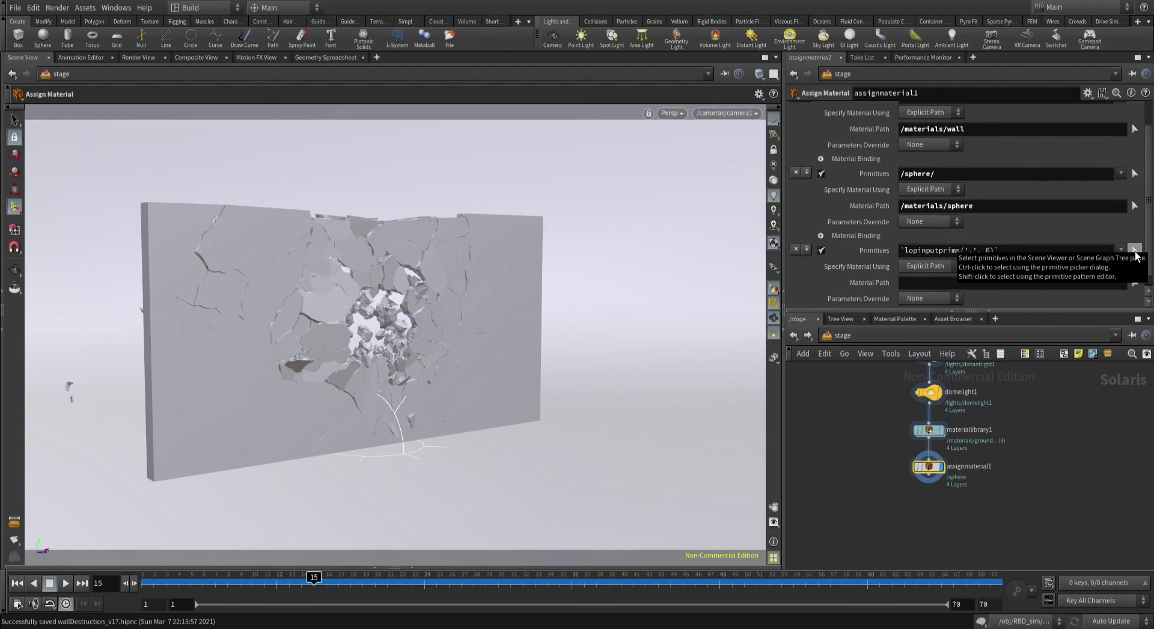
triple_click(1031, 250)
type("/ground")
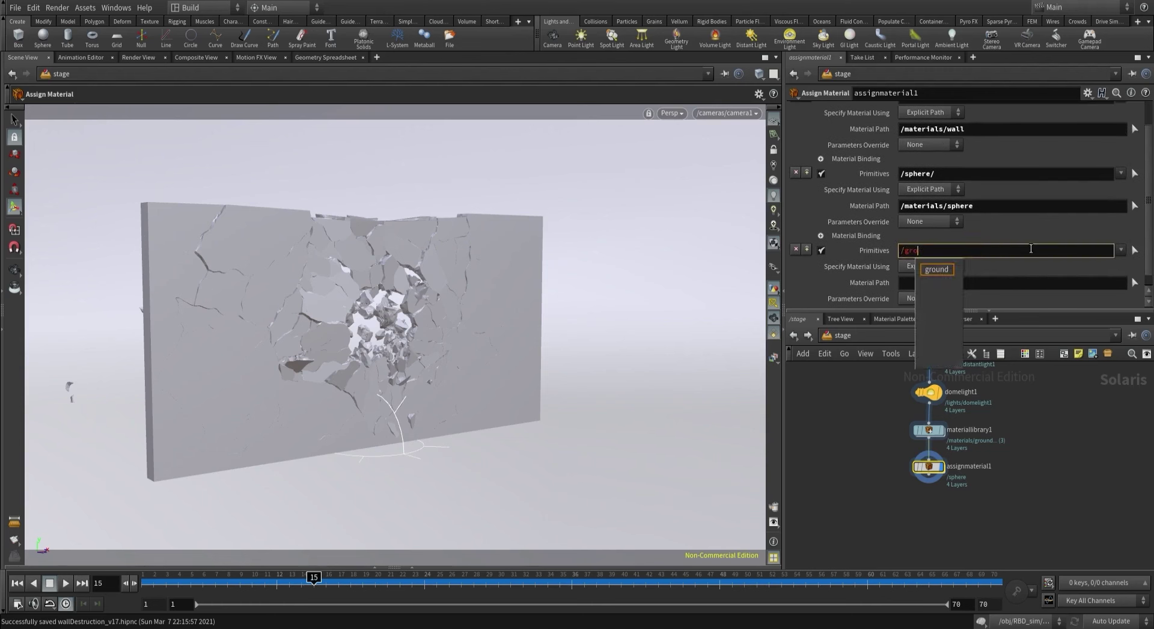
left_click(1135, 250)
left_click(867, 239)
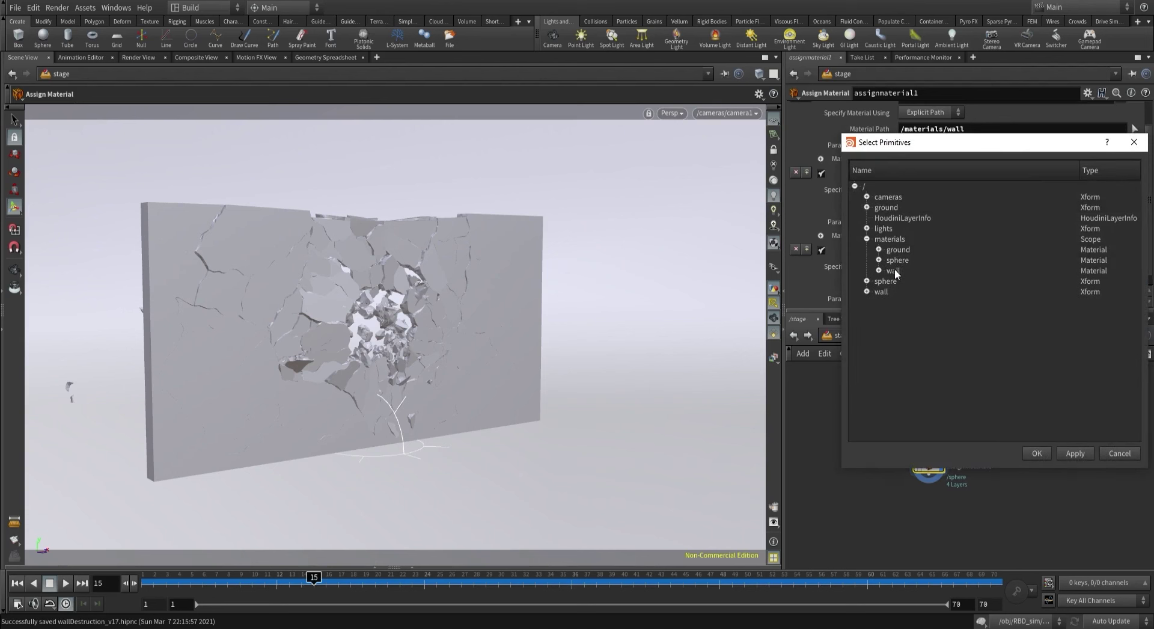
left_click(898, 250)
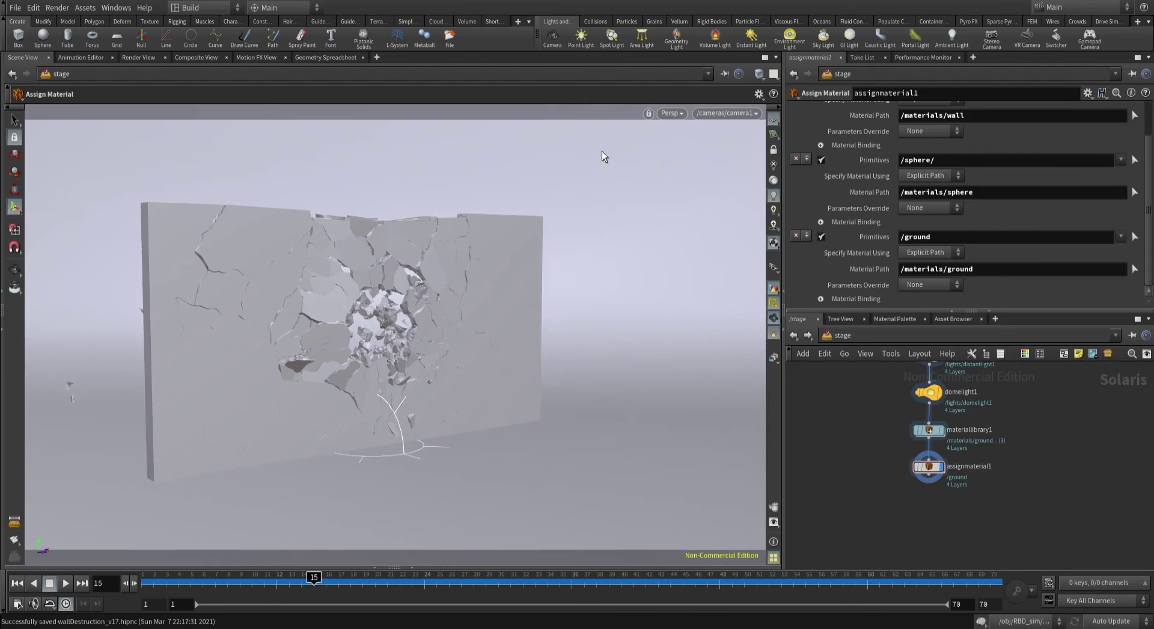
left_click(673, 113)
left_click(676, 174)
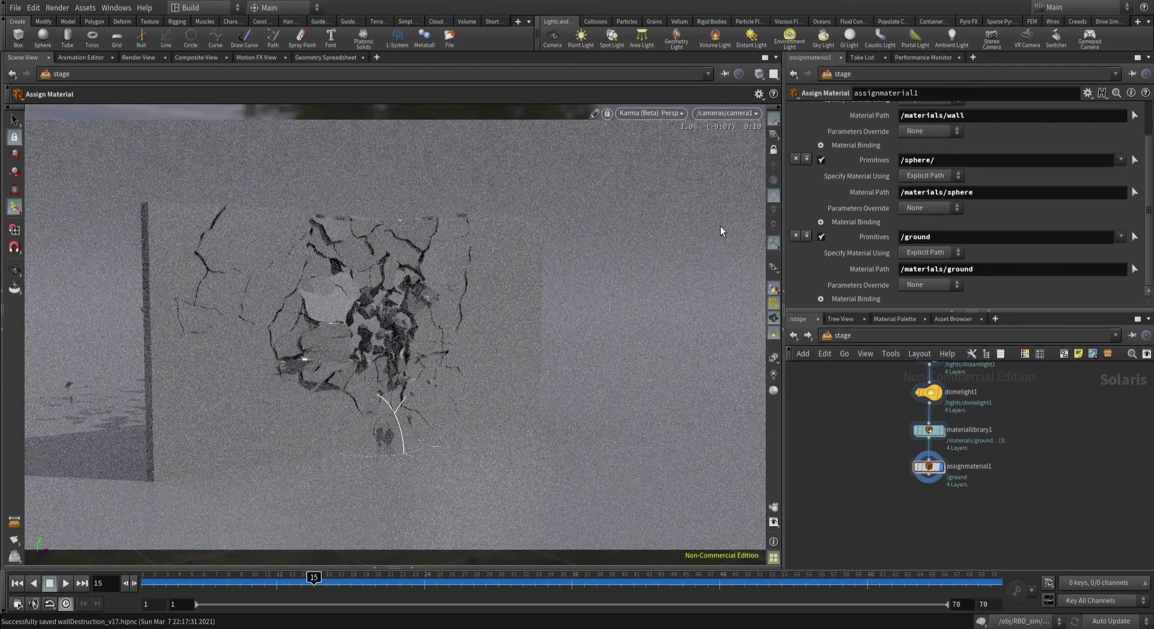
Inside materiallibrary1, set the ground shader's base colour to 0.1, 0.1, 0.1.
double_click(929, 429)
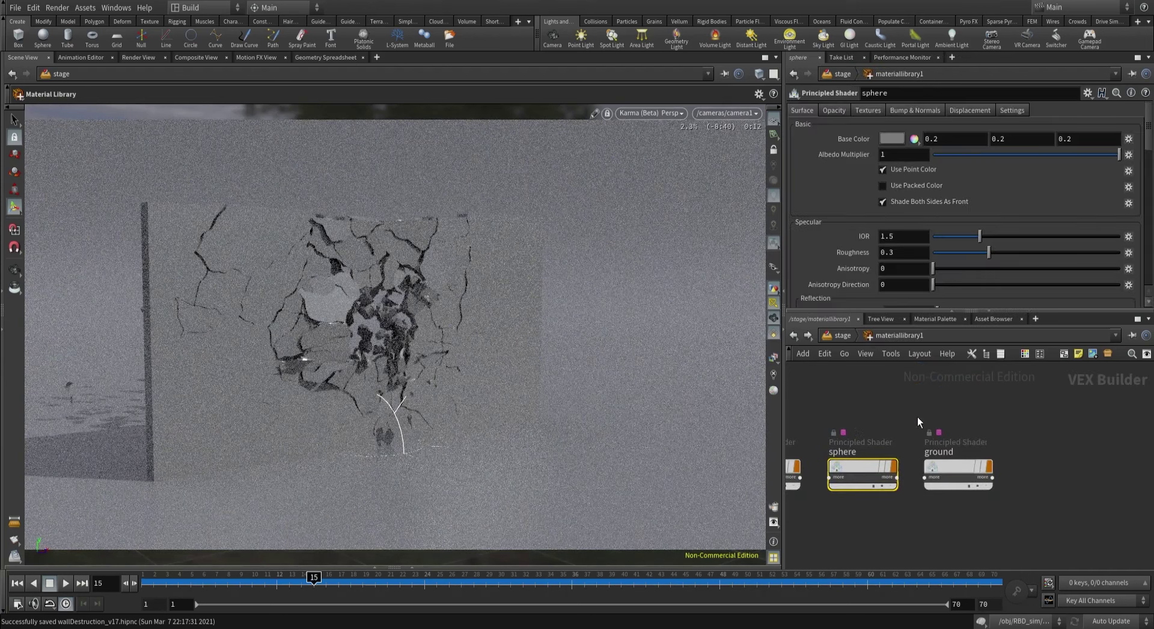
left_click_drag(941, 413, 972, 496)
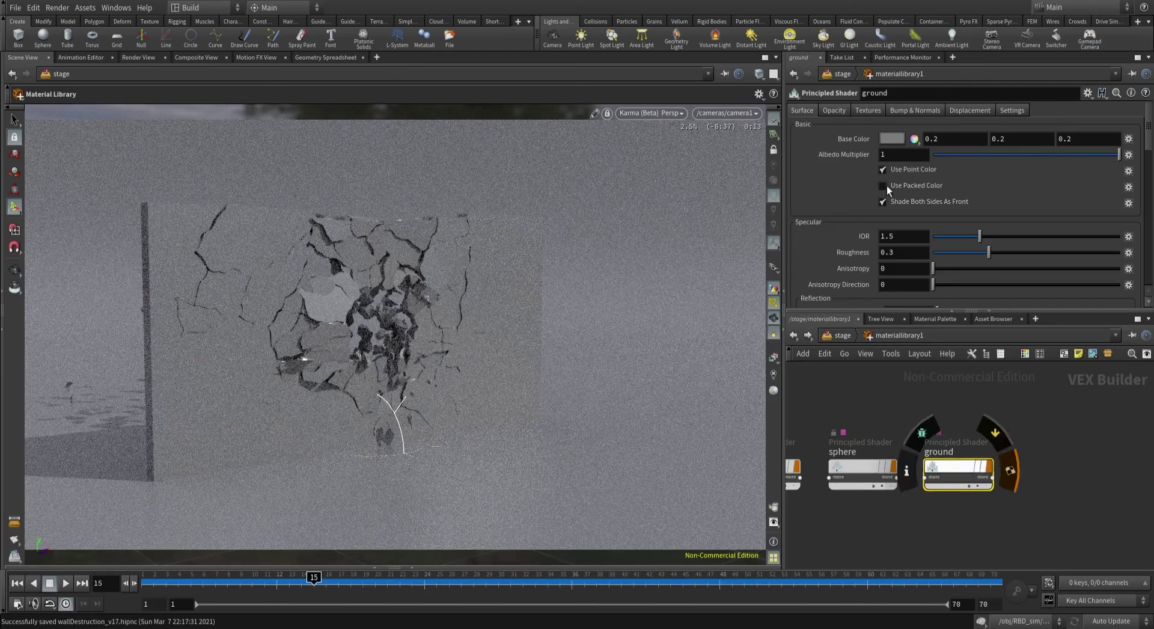
left_click(944, 141)
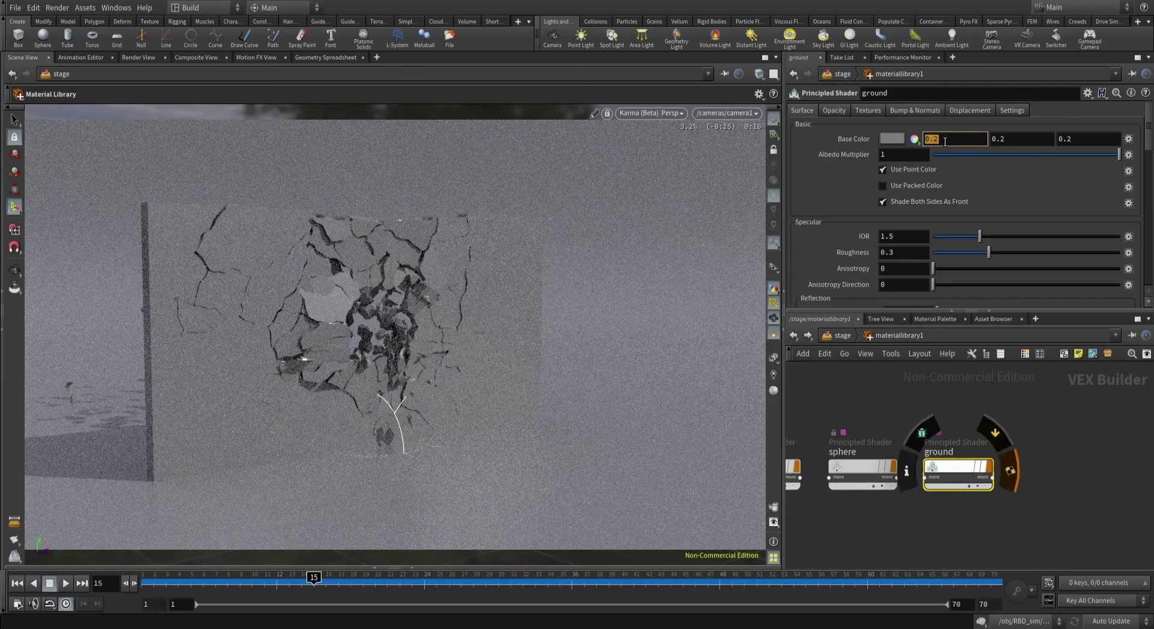
type(".1")
key("Tab")
type(".1")
key("Tab")
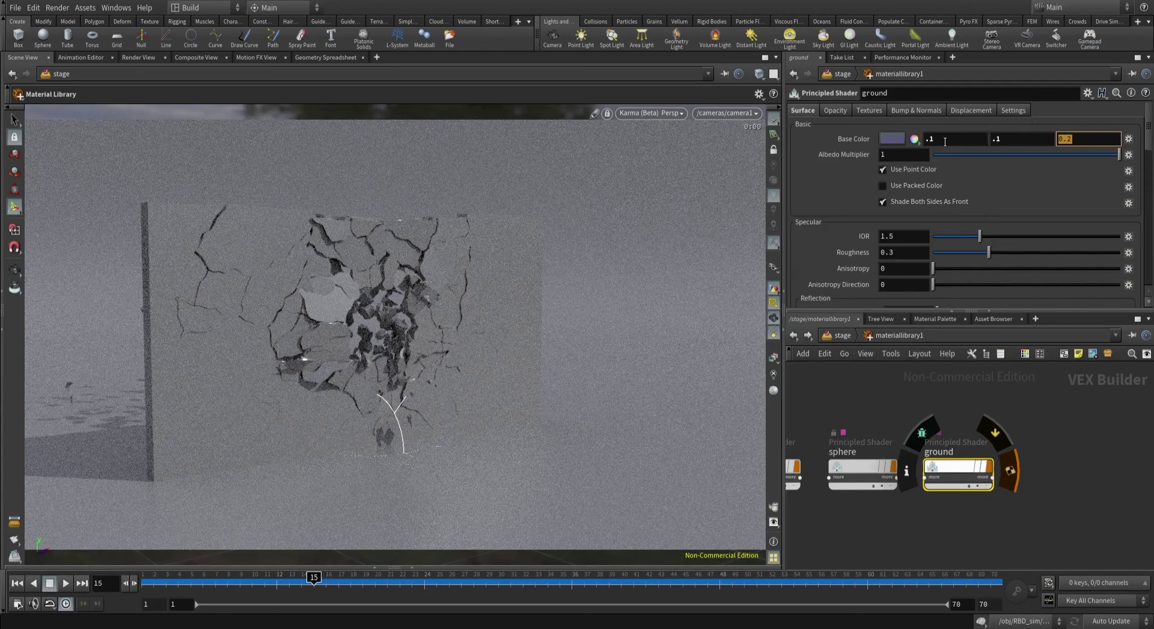
type(".1")
key("Return")
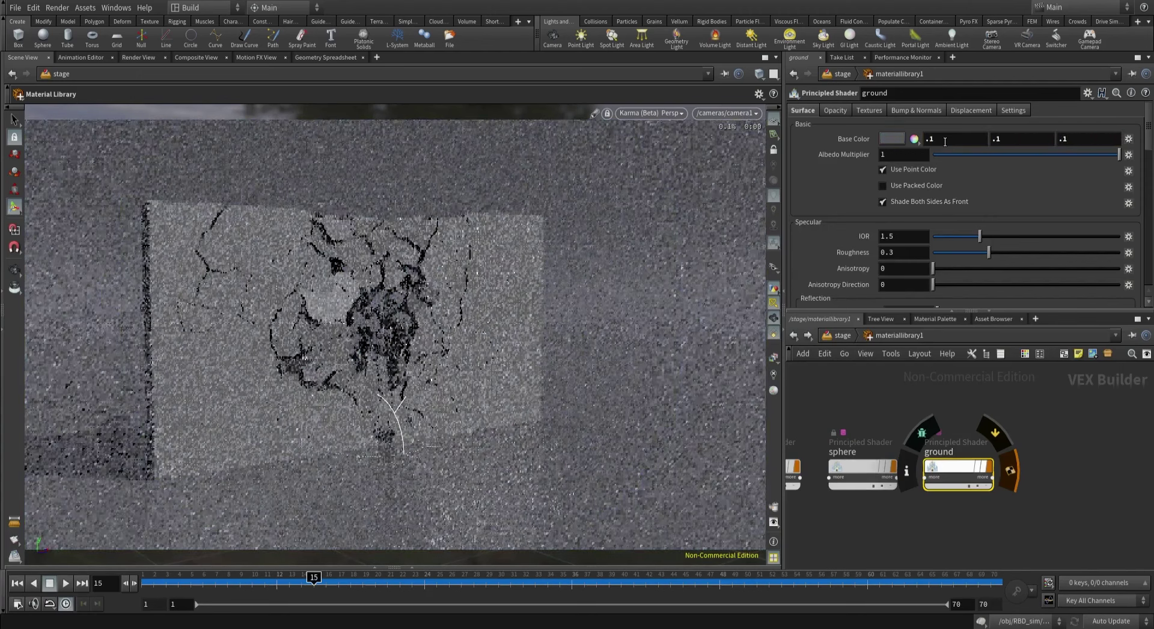
Set the ground shader's reflectivity to 0 and return to the stage network.
scroll(918, 185, "down", 5)
left_click(898, 199)
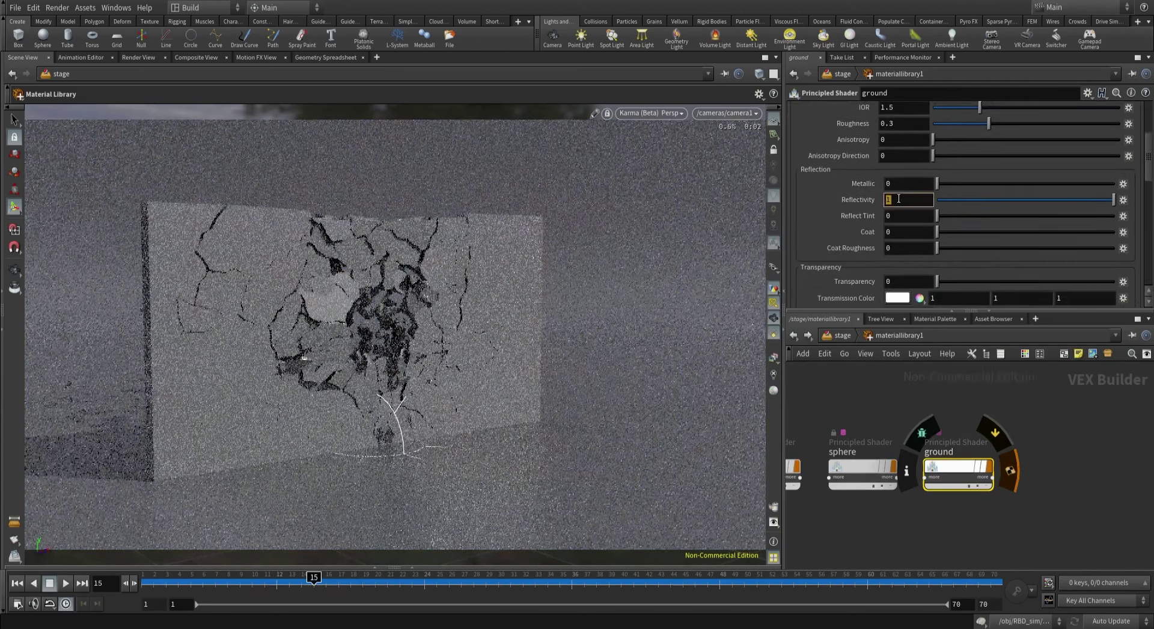
type("0")
key("Return")
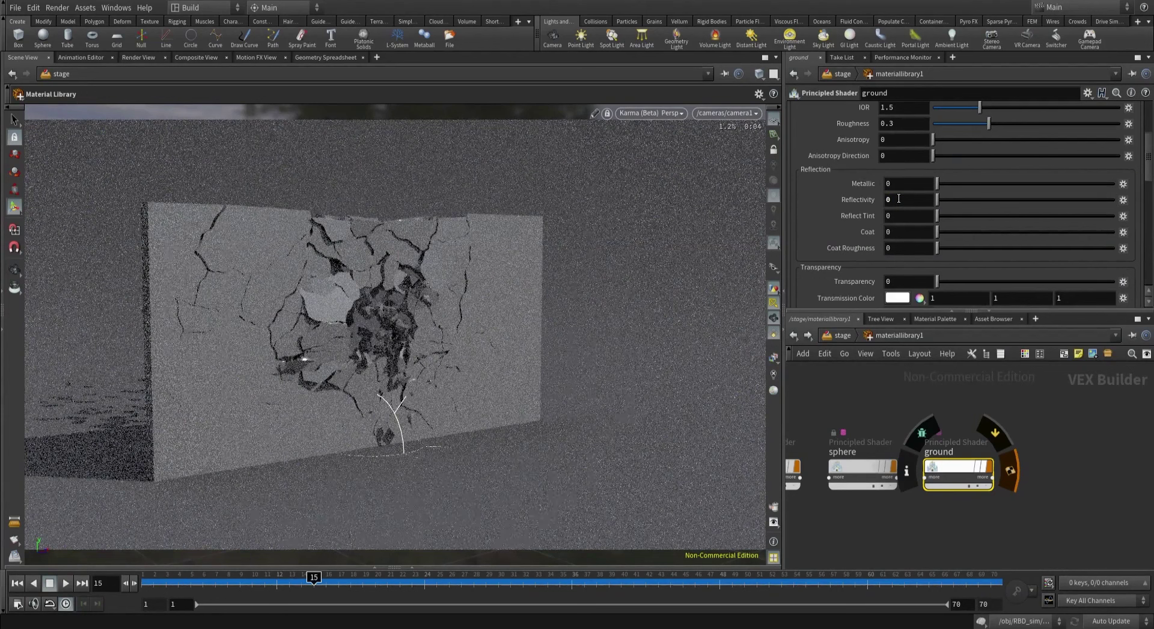
left_click(842, 335)
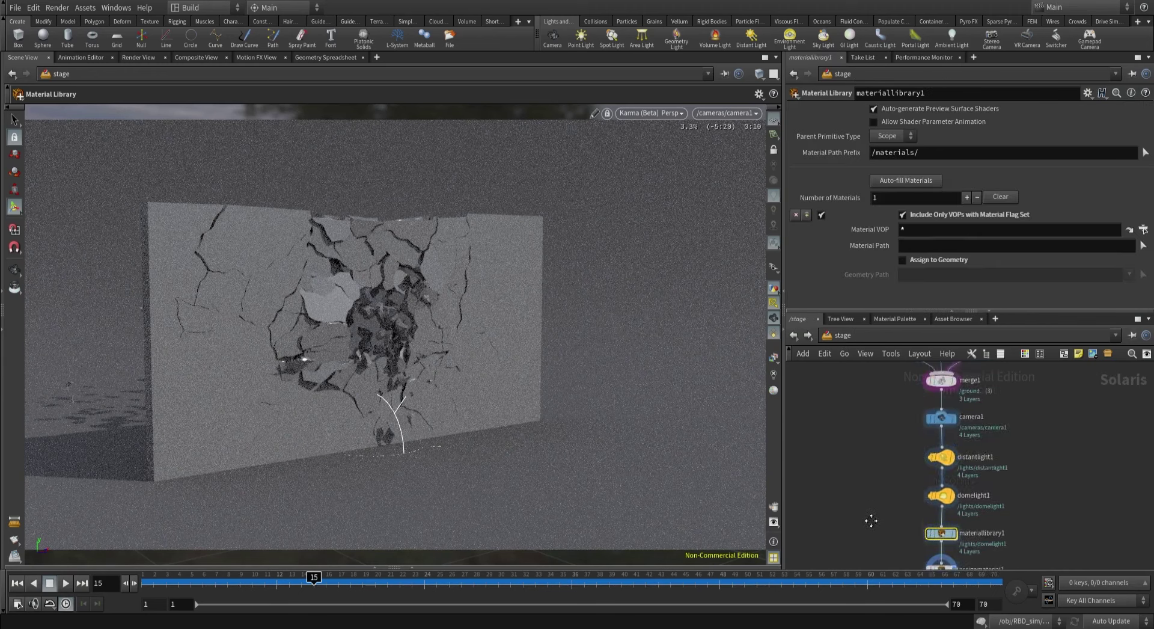
Cut the wall's connection to merge1, then set the sphere shader's reflectivity to 0.
key("y")
mouse_move(865, 467)
left_mouse_down()
mouse_move(915, 422)
mouse_move(896, 455)
left_mouse_up()
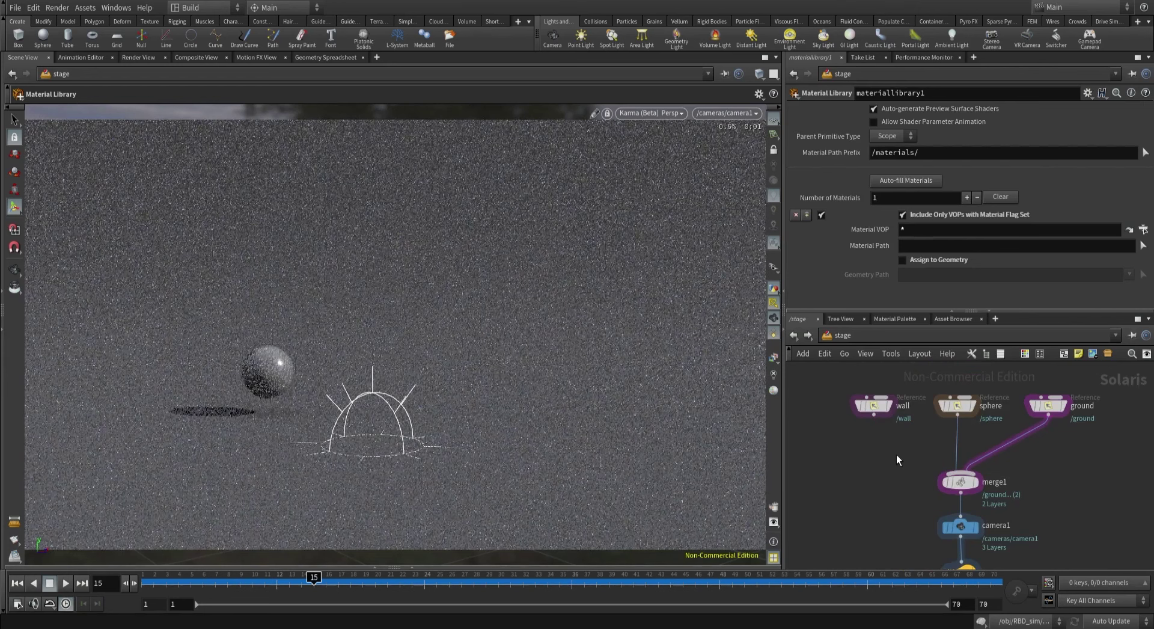
scroll(892, 439, "down", 5)
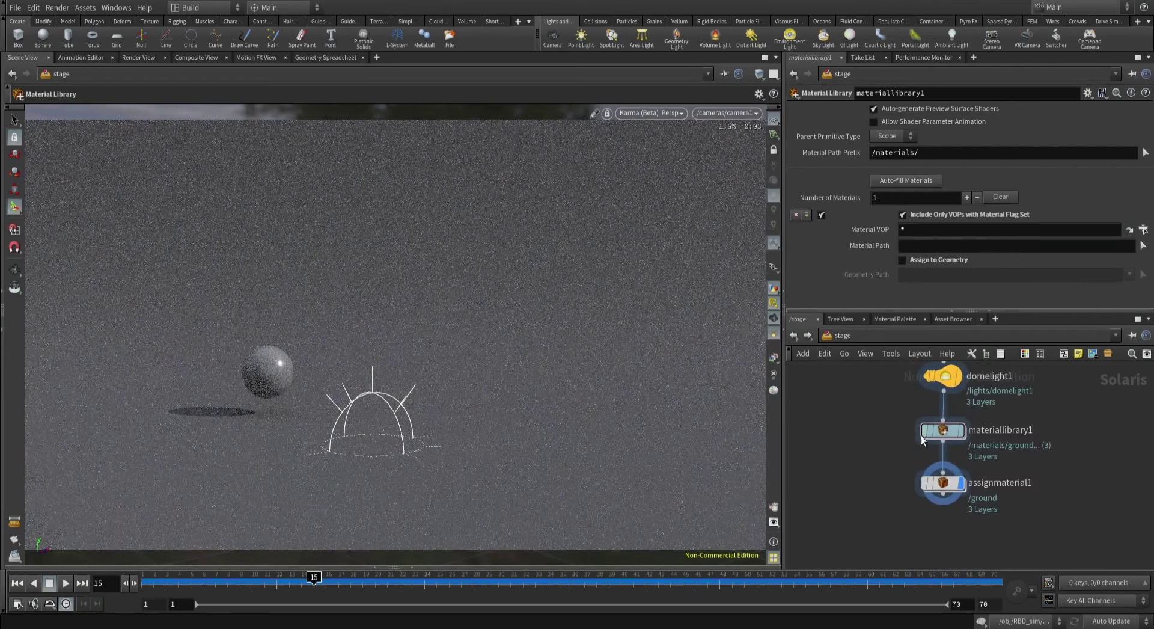
double_click(922, 430)
left_click(928, 460)
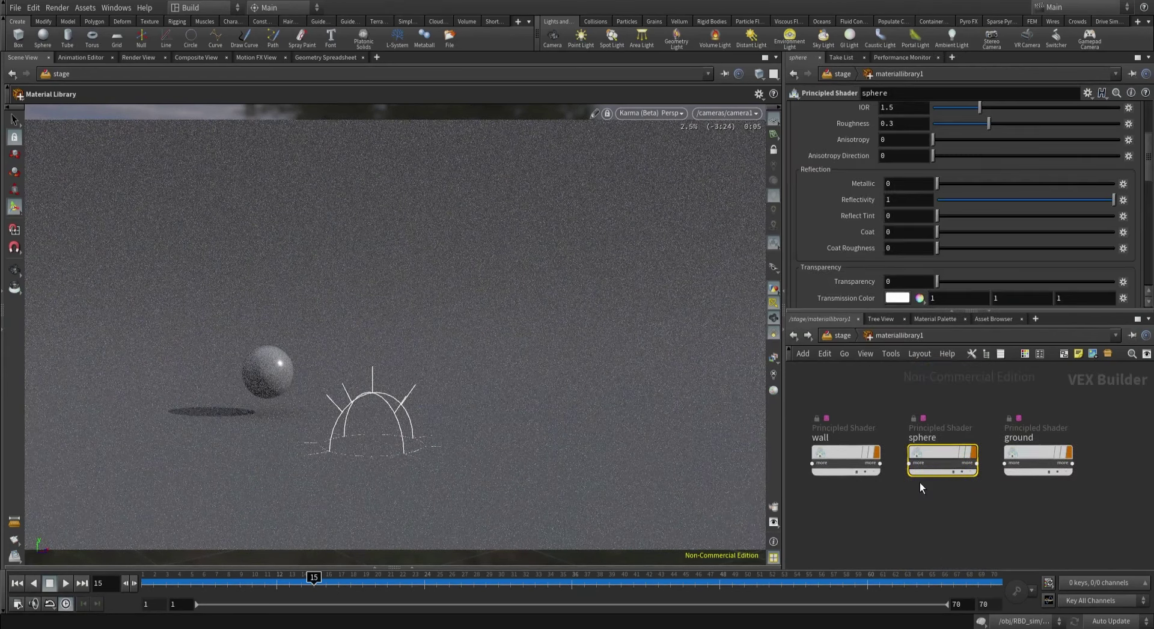
left_click(892, 202)
type("0")
key("Return")
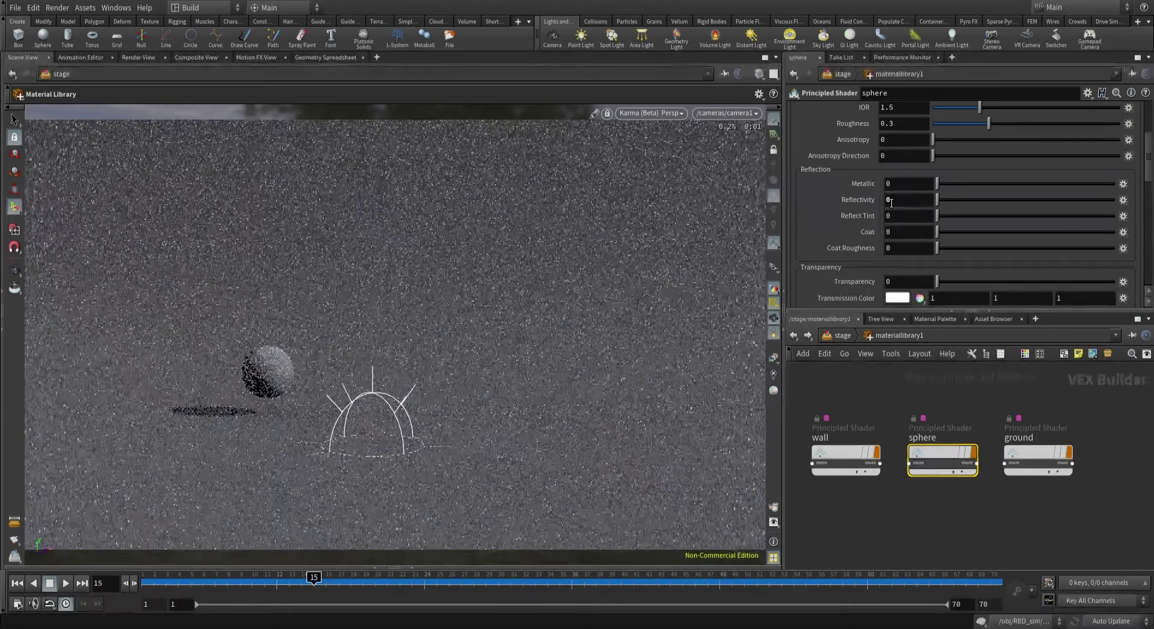
Give the sphere shader a 0.4 grey base colour and return to the stage network.
scroll(894, 186, "up", 5)
left_click(937, 139)
type(".4")
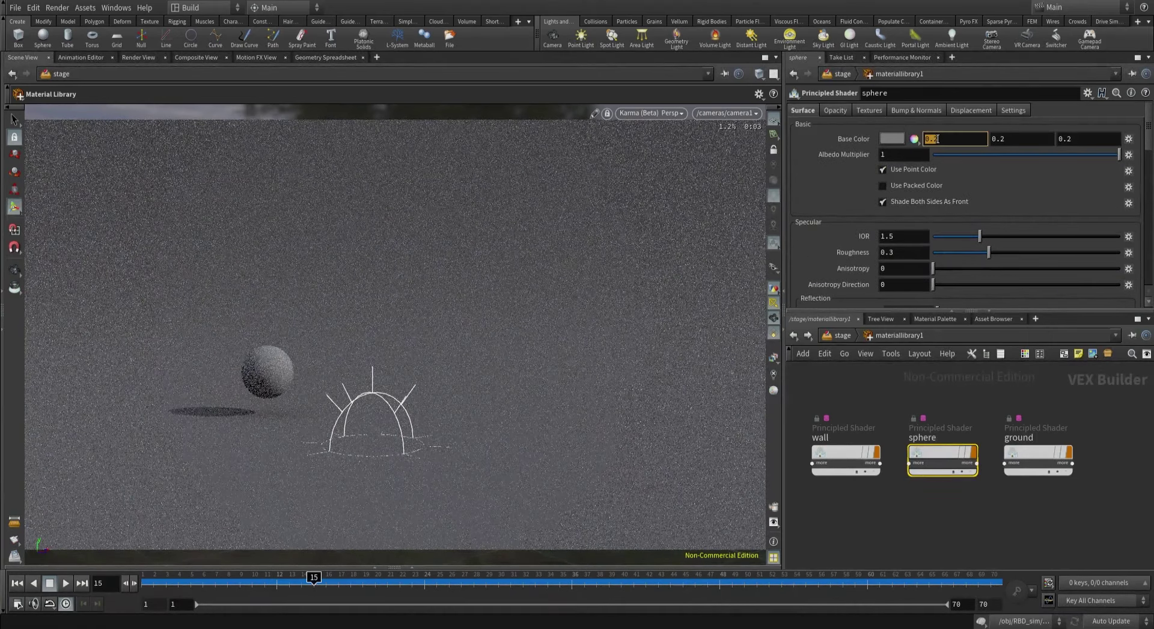
key("Return")
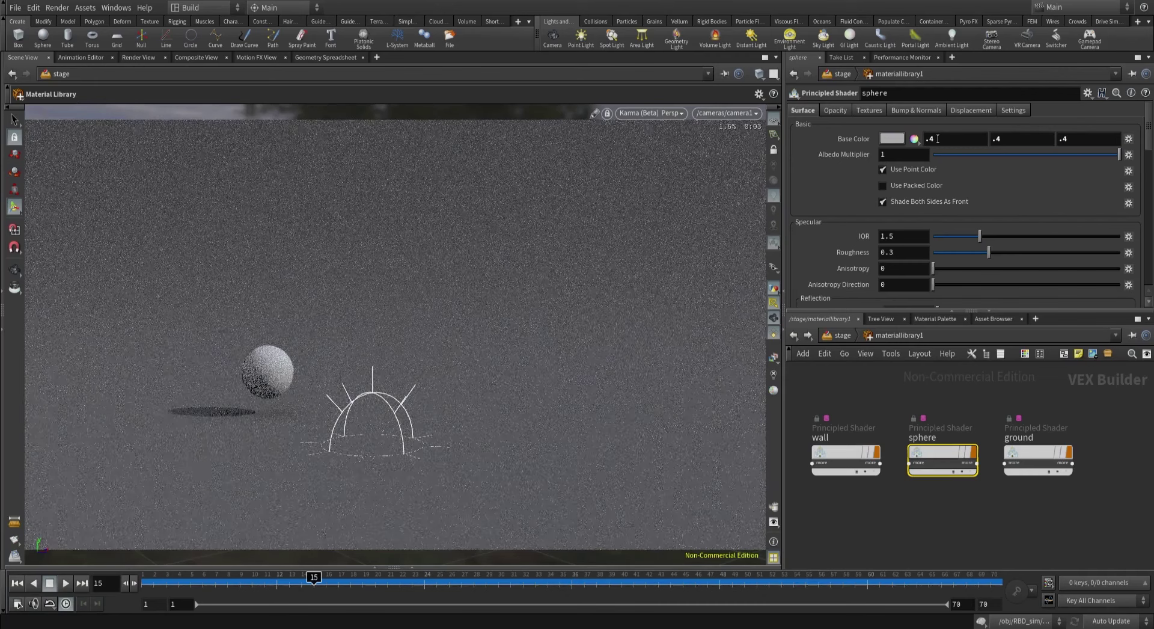
left_click_drag(903, 379, 1091, 515)
left_click(920, 353)
left_click(862, 381)
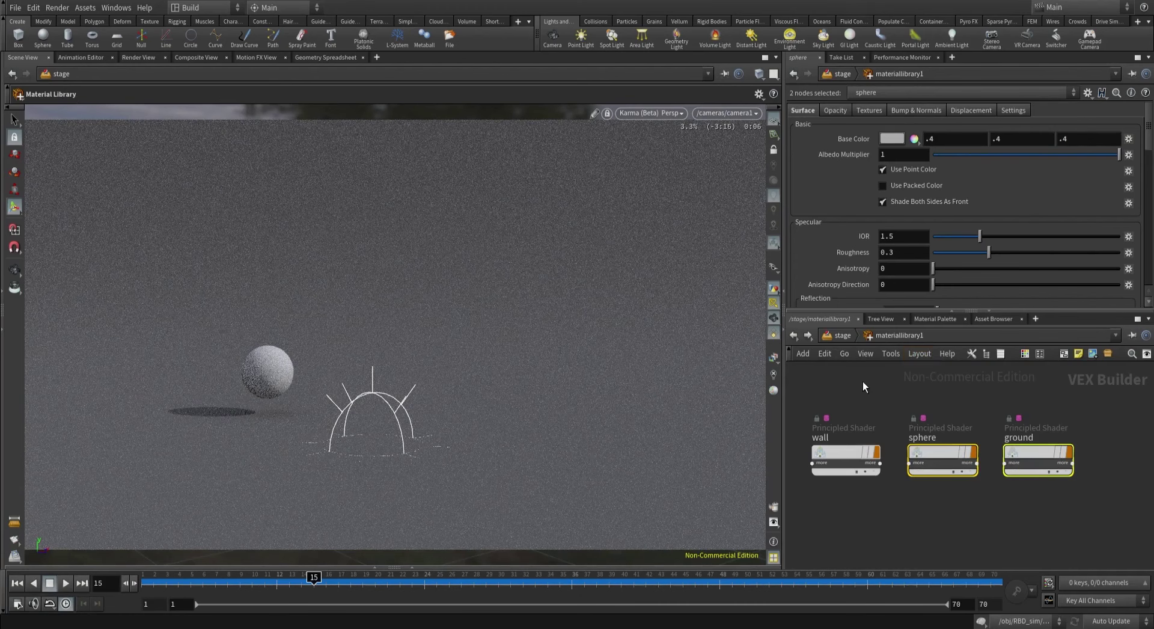
left_click(842, 335)
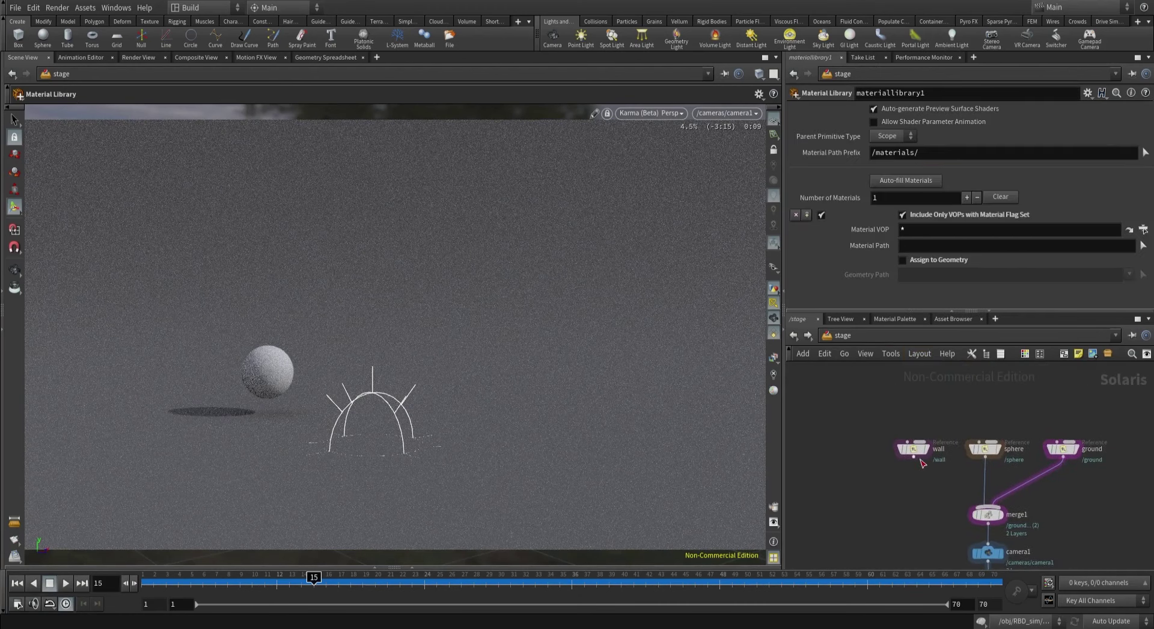
Connect the wall into merge1, move it to the top of the inputs, and save.
left_click(913, 457)
left_click(987, 506)
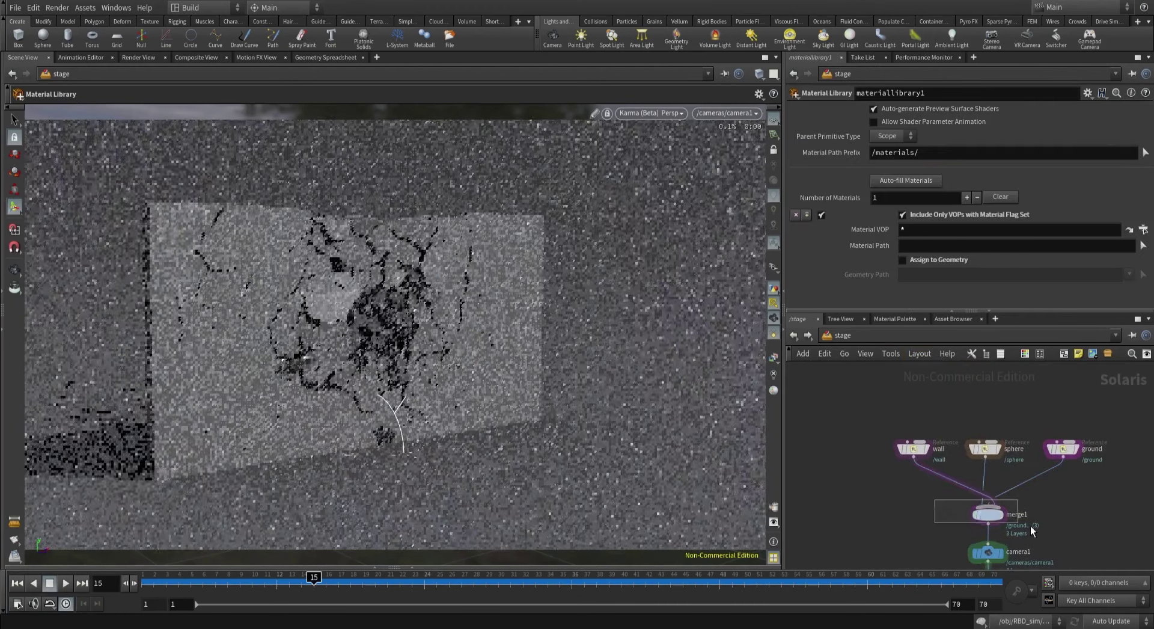
left_click(987, 514)
left_click_drag(793, 171, 794, 148)
key("ctrl+s")
Inside materiallibrary1, set the wall shader's reflectivity to 0.
scroll(862, 432, "down", 5)
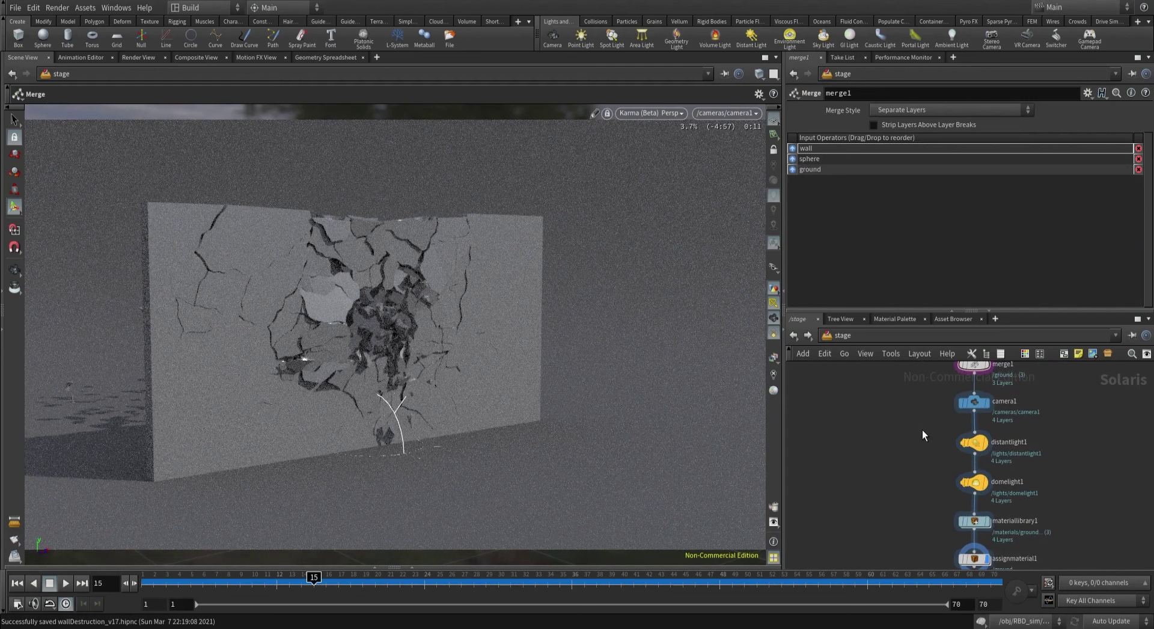
scroll(922, 430, "down", 3)
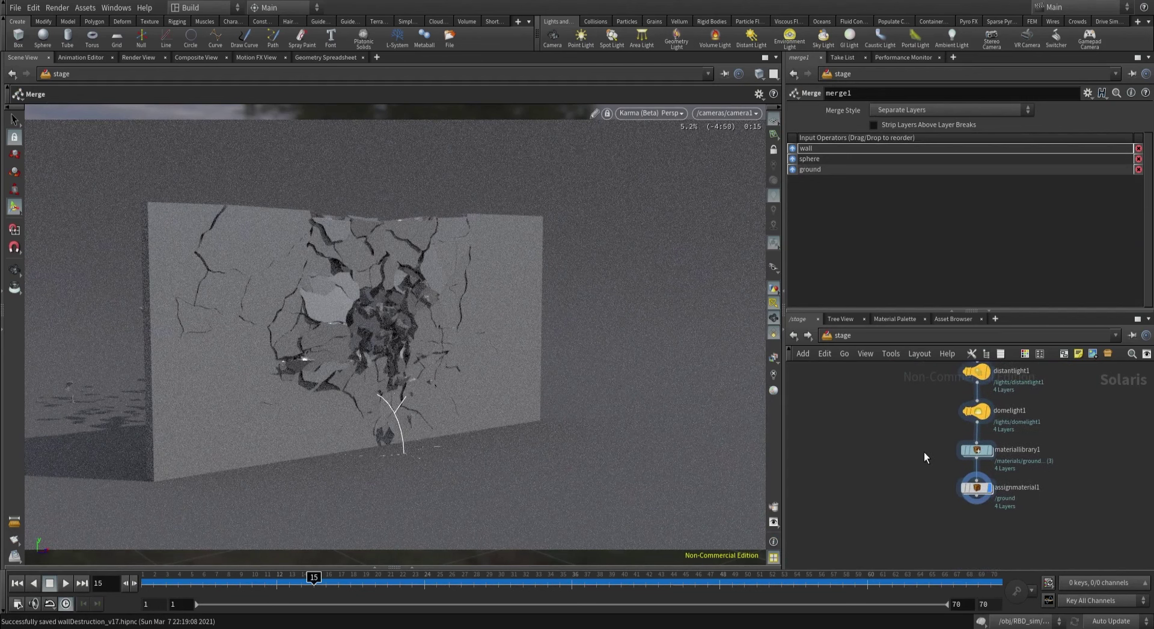
mouse_move(974, 447)
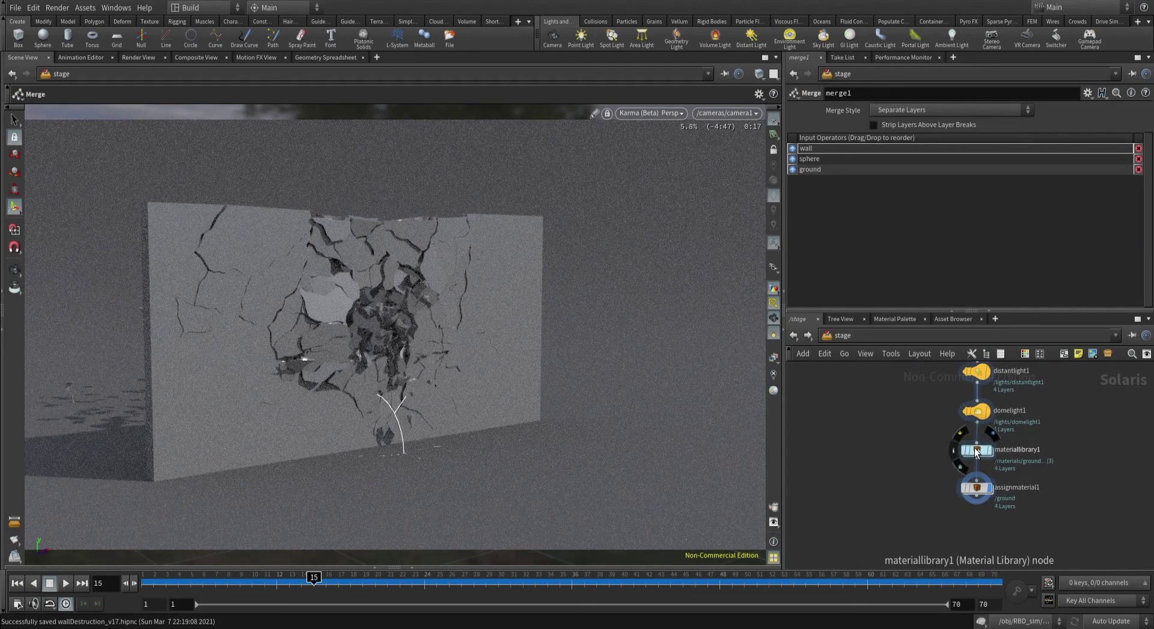
double_click(975, 447)
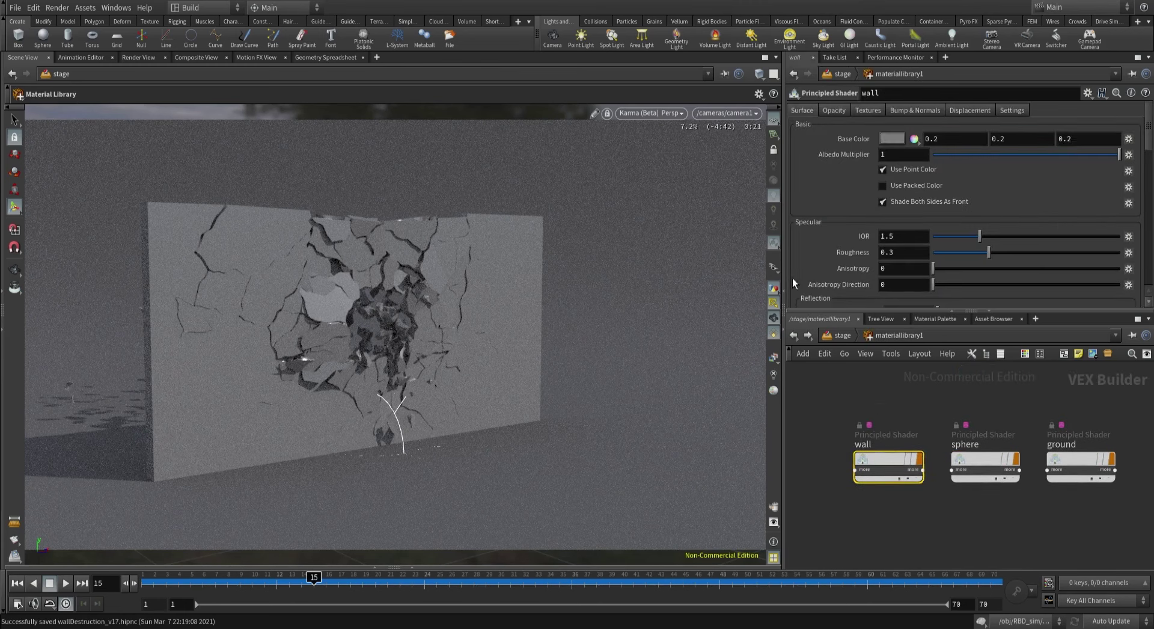
scroll(849, 214, "down", 5)
left_click(900, 217)
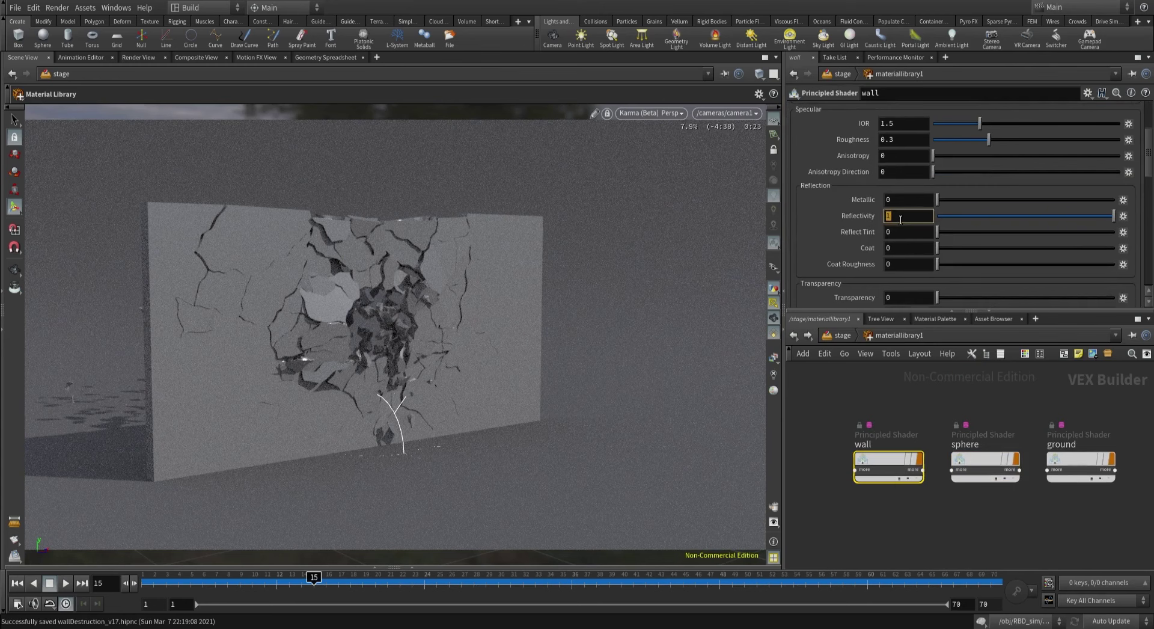
type("0")
key("Return")
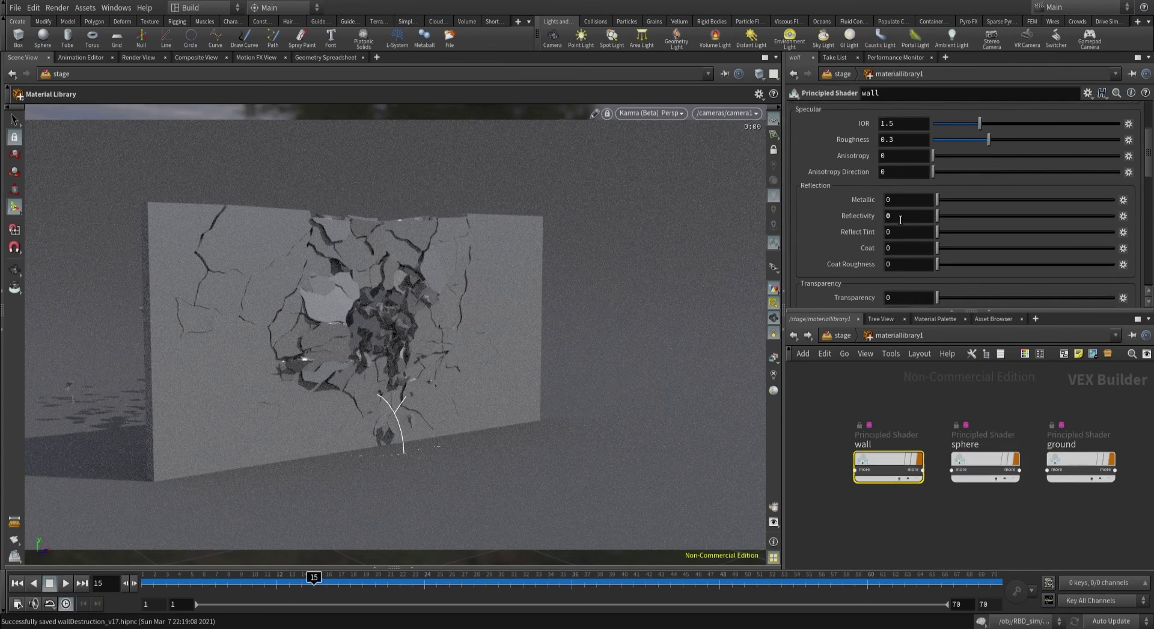
Set the wall shader's base colour to 0.5, 0.5, 0.5.
scroll(926, 168, "up", 5)
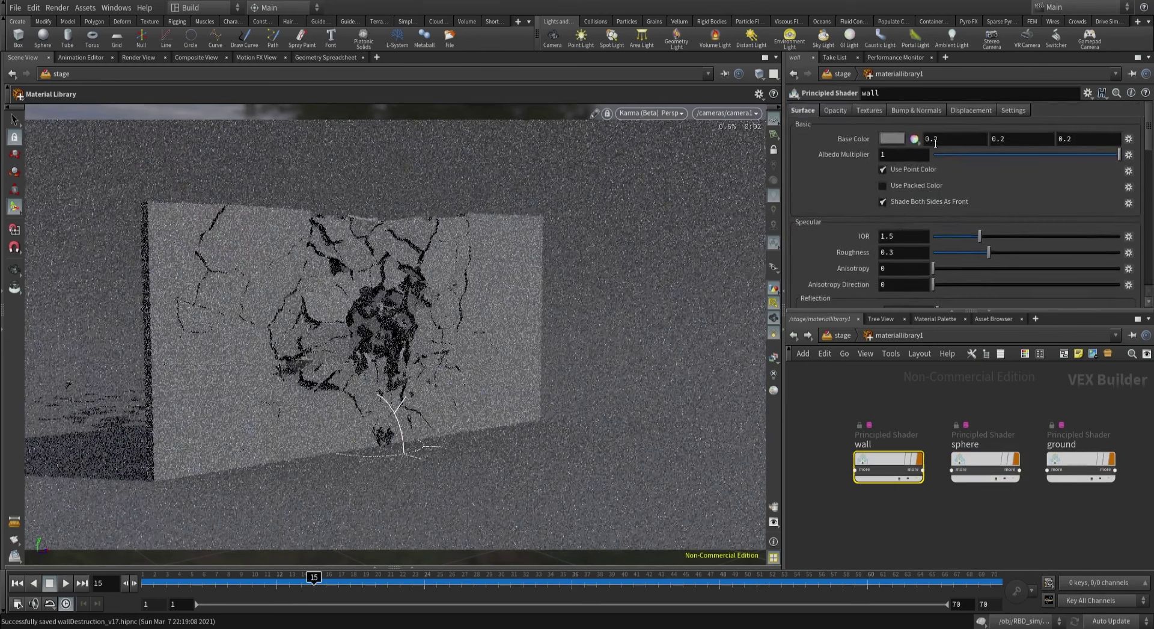
left_click(935, 140)
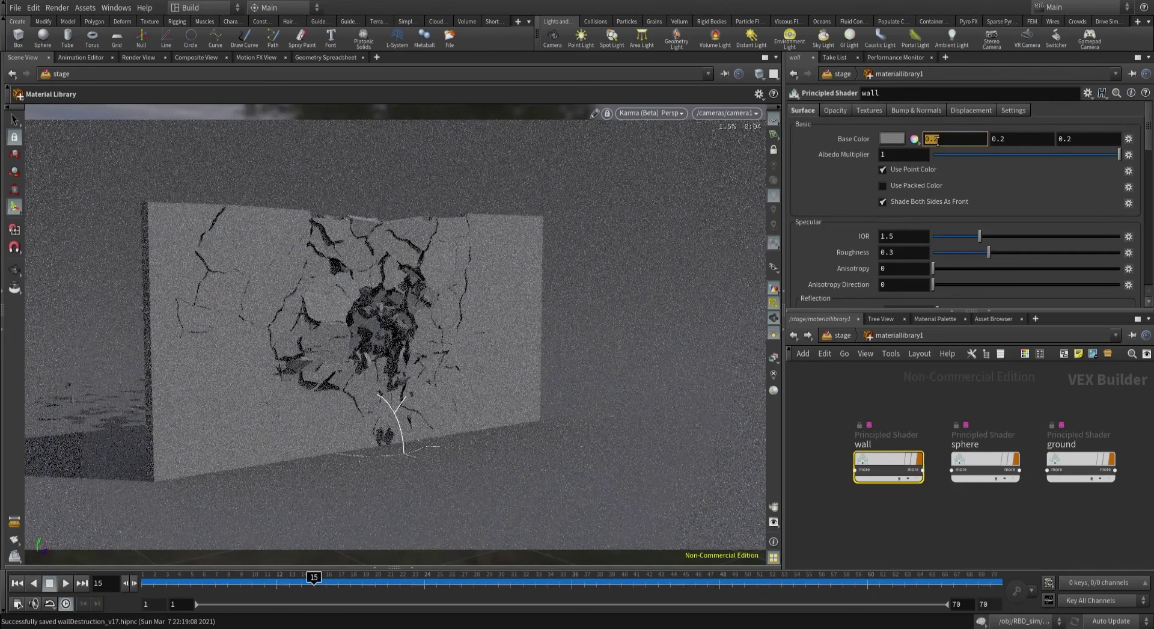
type(".5")
key("Tab")
type(".5")
key("Tab")
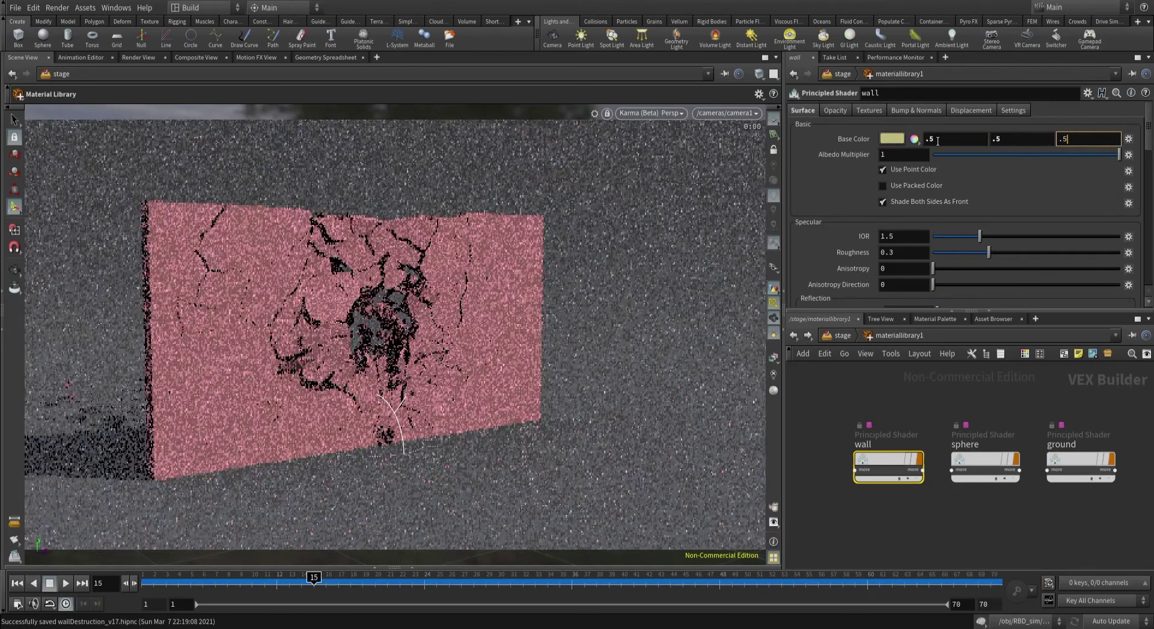
type(".5")
key("Return")
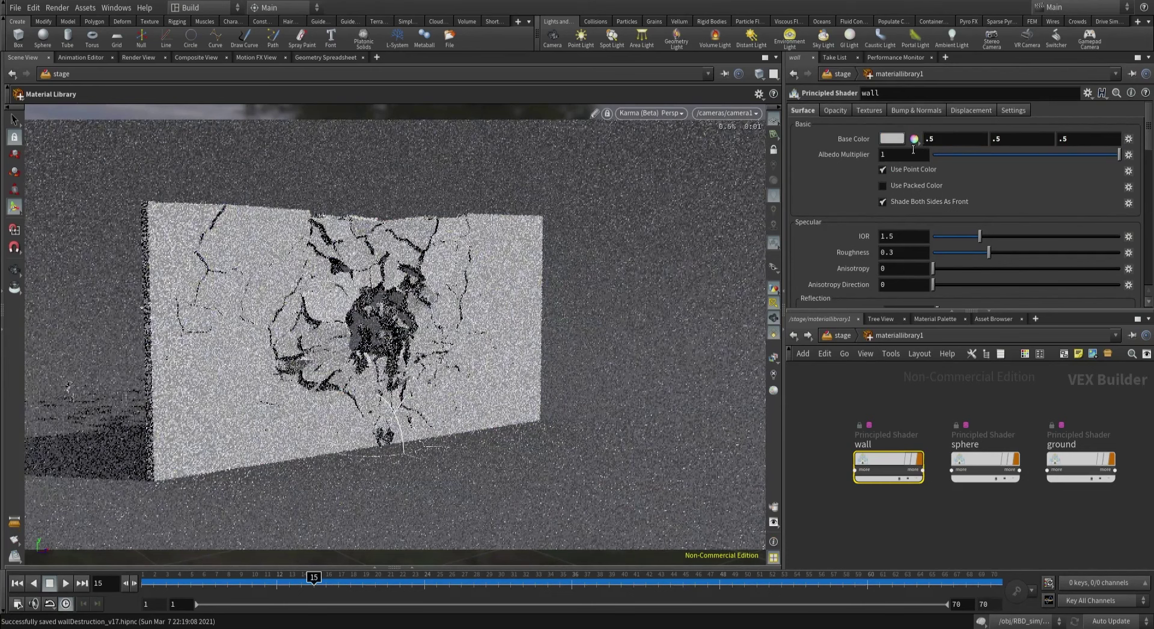
left_click(867, 110)
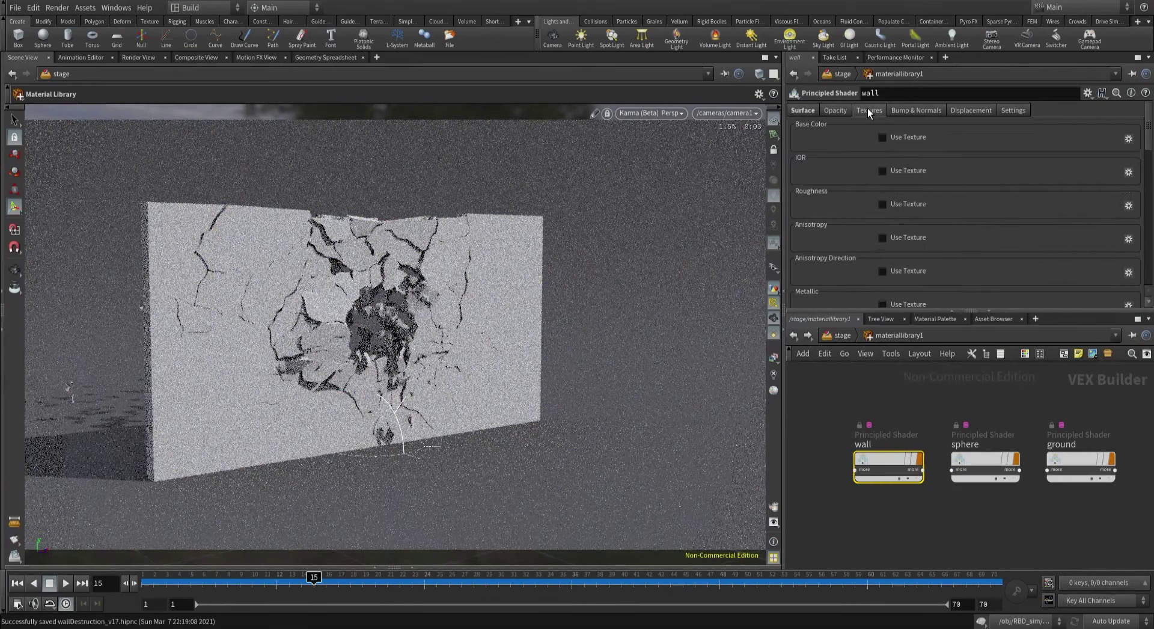
Enable a base colour texture on the wall shader using $HIP/tex/texture.jpg.
left_click(882, 137)
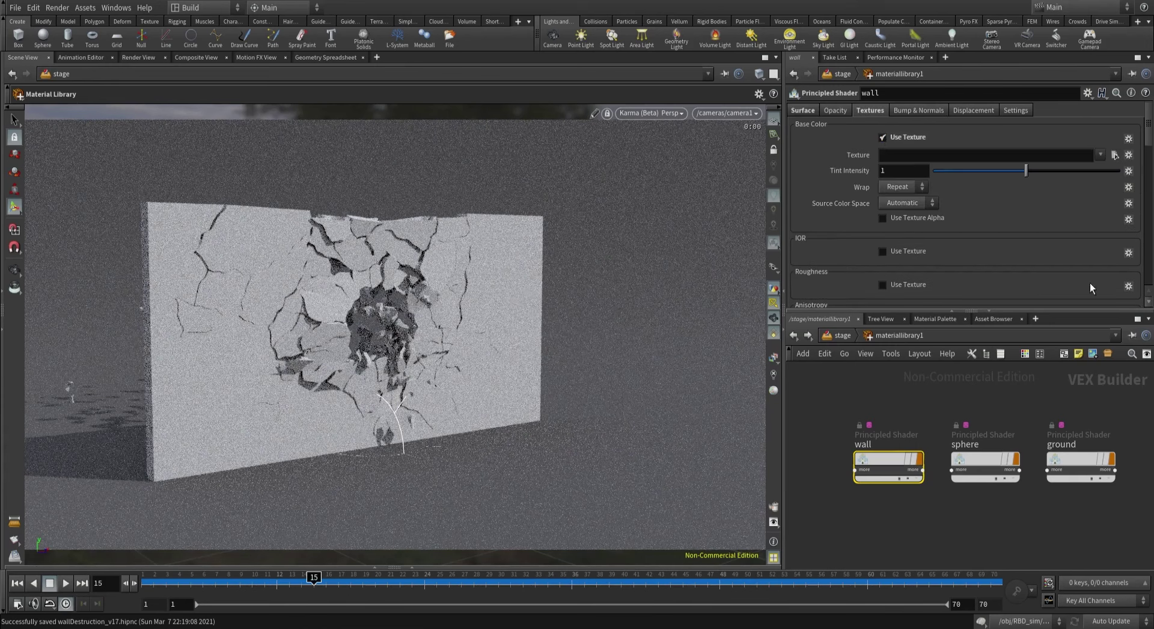
left_click(1114, 155)
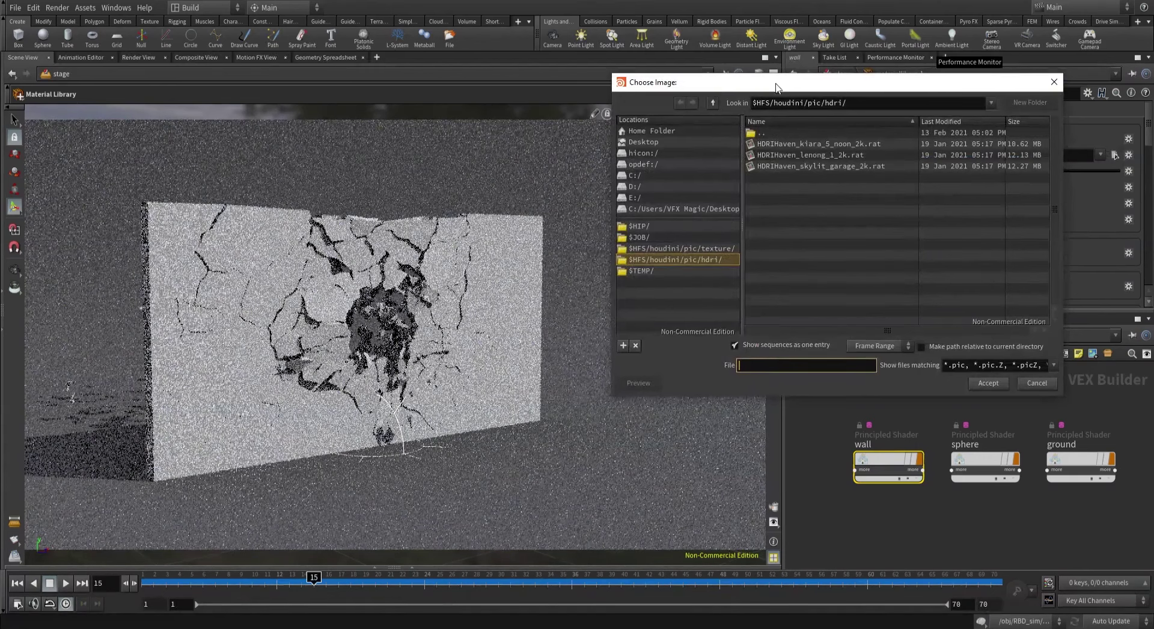
left_click(598, 225)
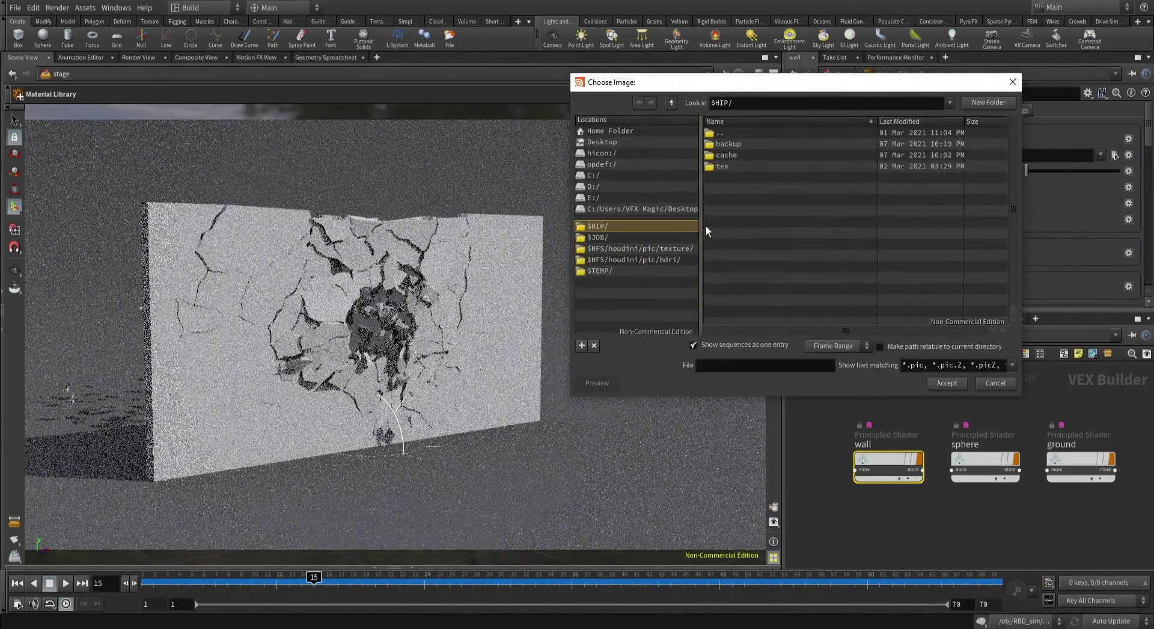
double_click(731, 166)
left_click(732, 144)
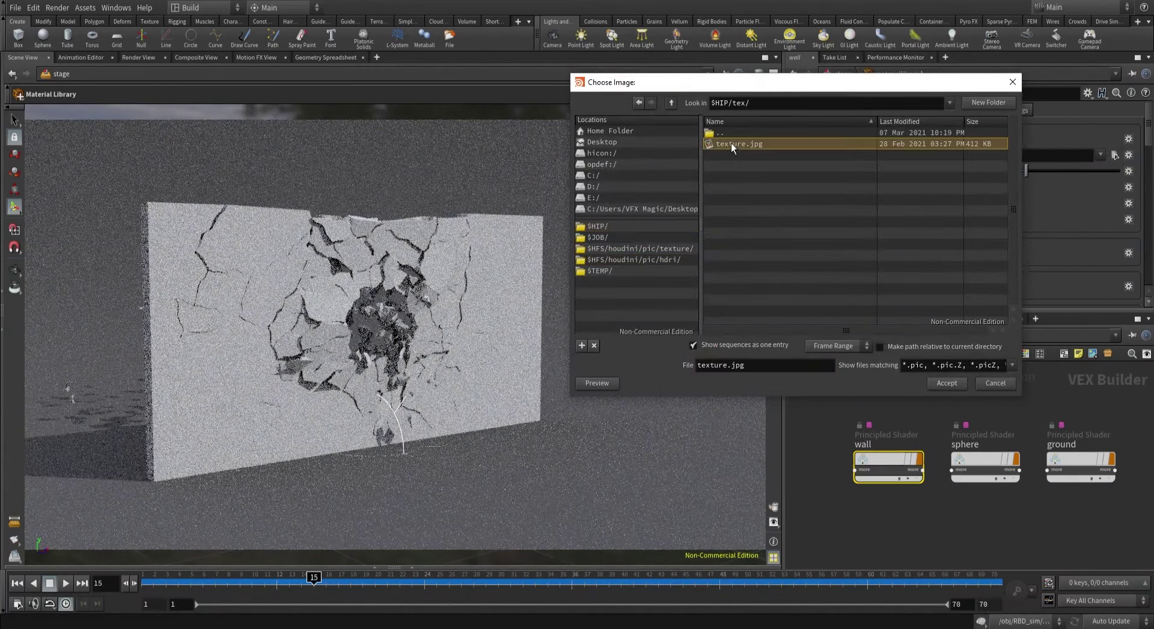
left_click(949, 383)
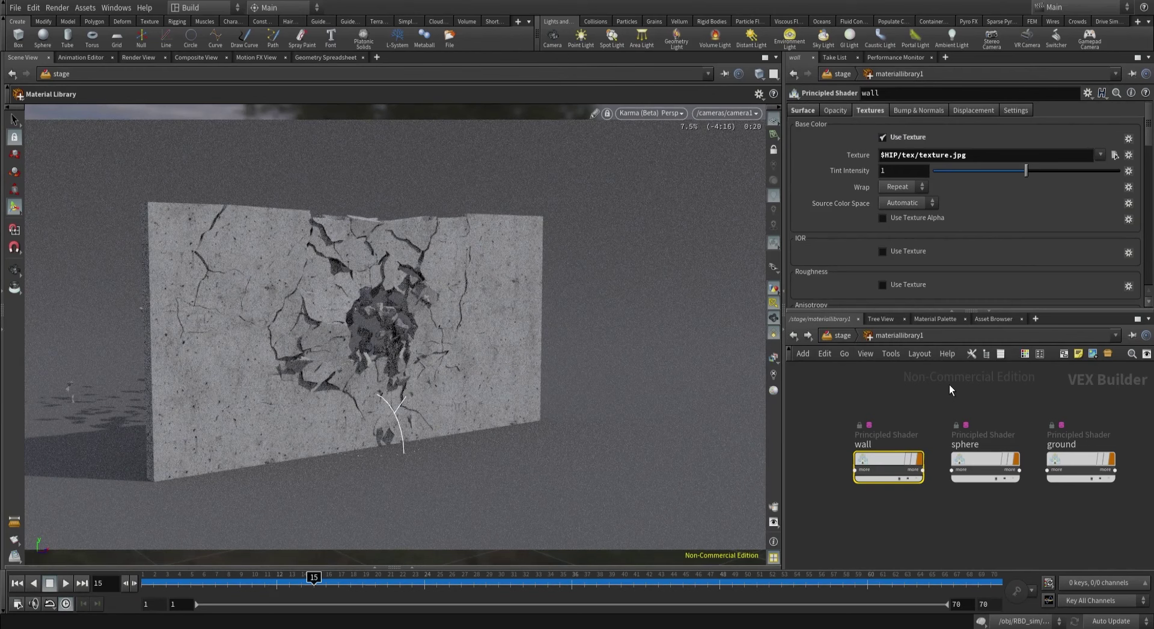
Set distantlight1's intensity to 6, save the scene, and go to /obj.
left_click(842, 334)
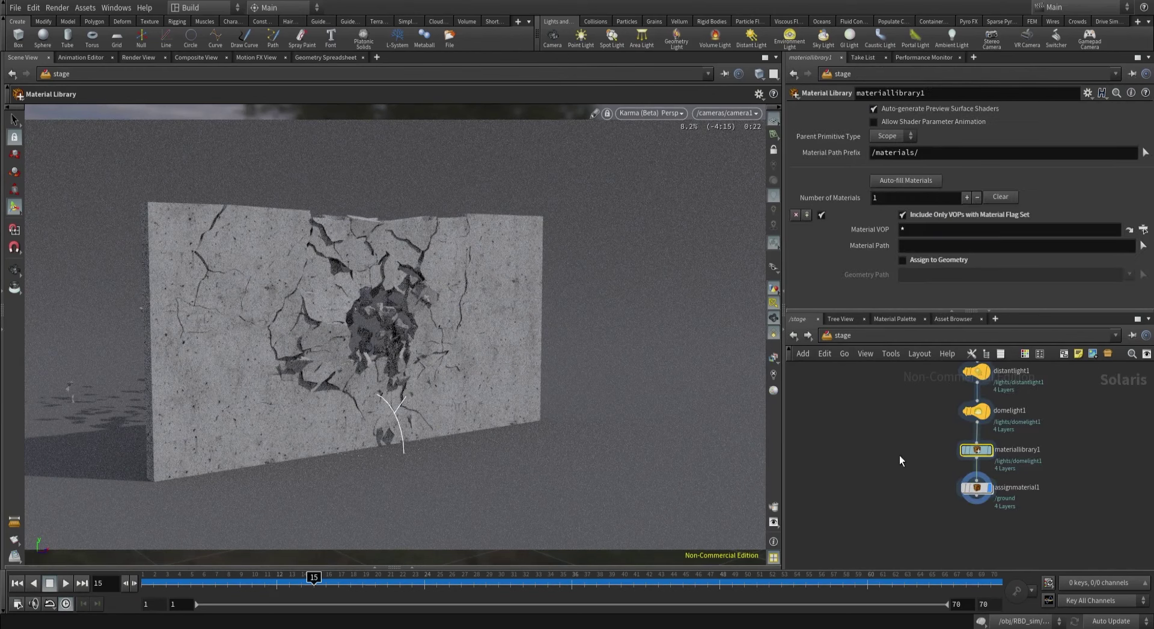
left_click(957, 439)
left_click(955, 402)
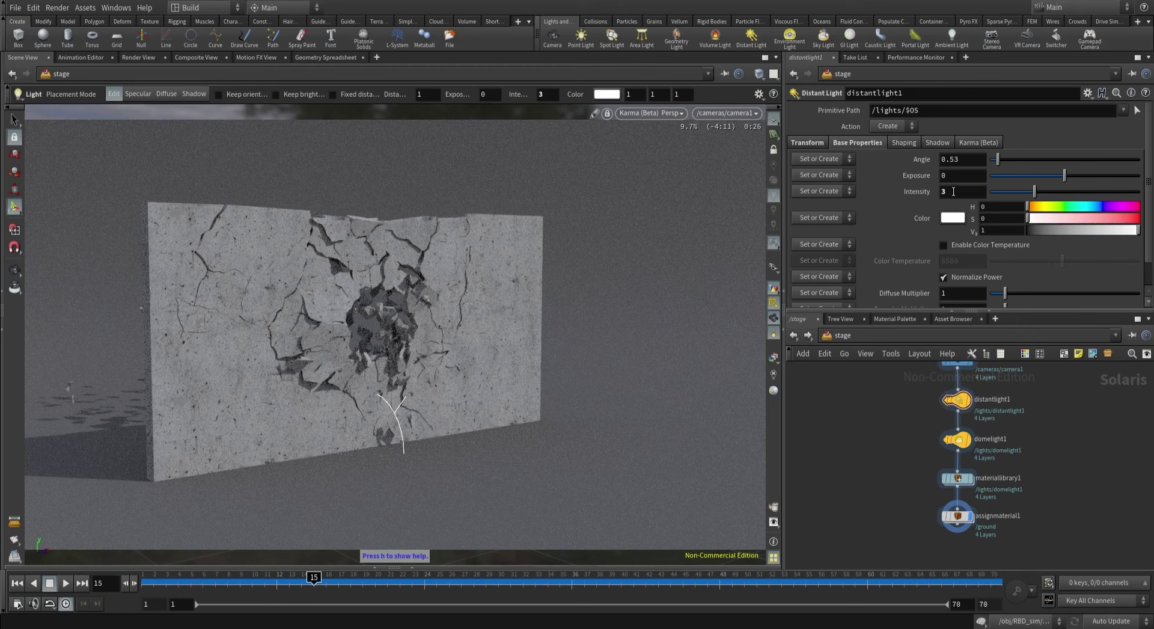
left_click(954, 191)
type("6")
key("Return")
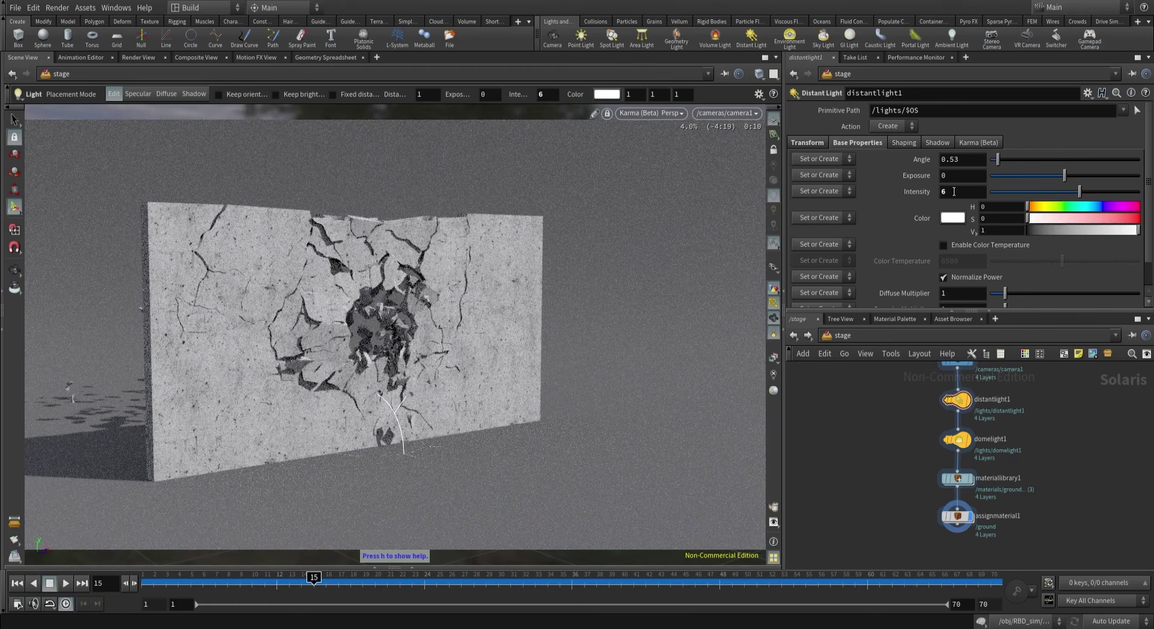
key("ctrl+s")
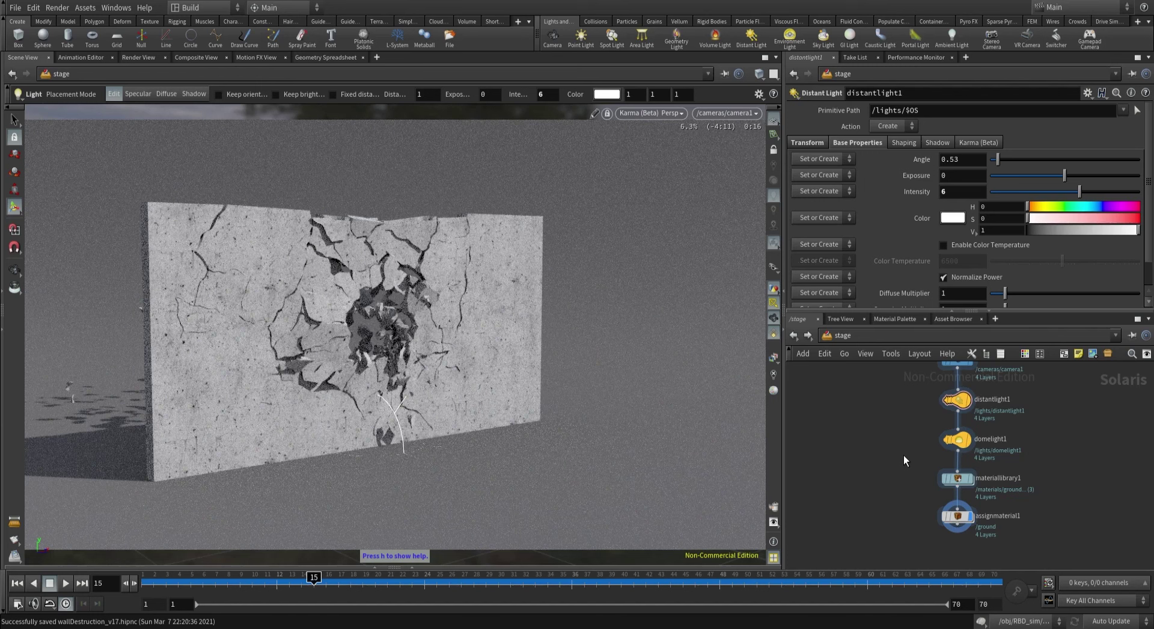
left_click(844, 354)
Go into RBD_sim at uvquickshade2, hide all objects except the wall, and view it frontally.
left_click(855, 388)
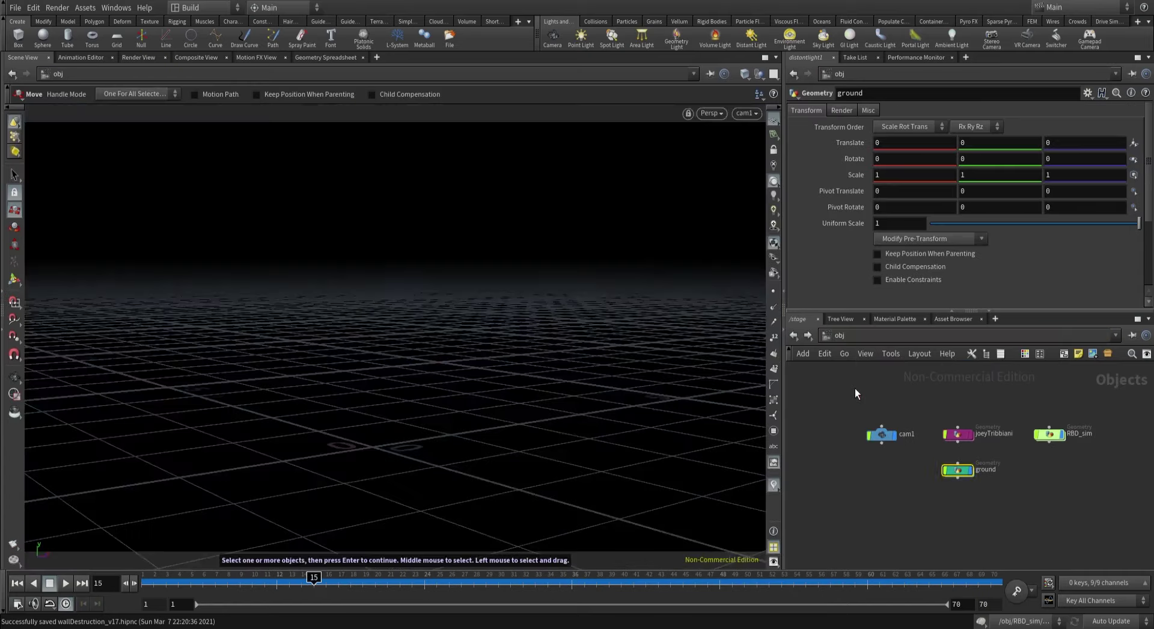
double_click(1049, 434)
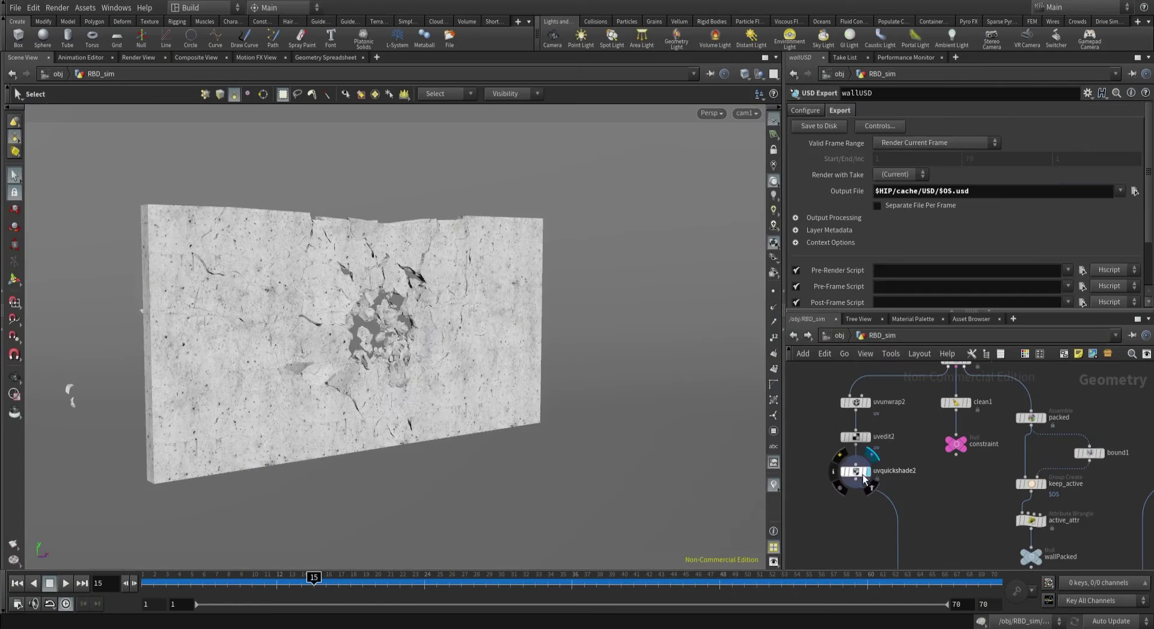
left_click(855, 472)
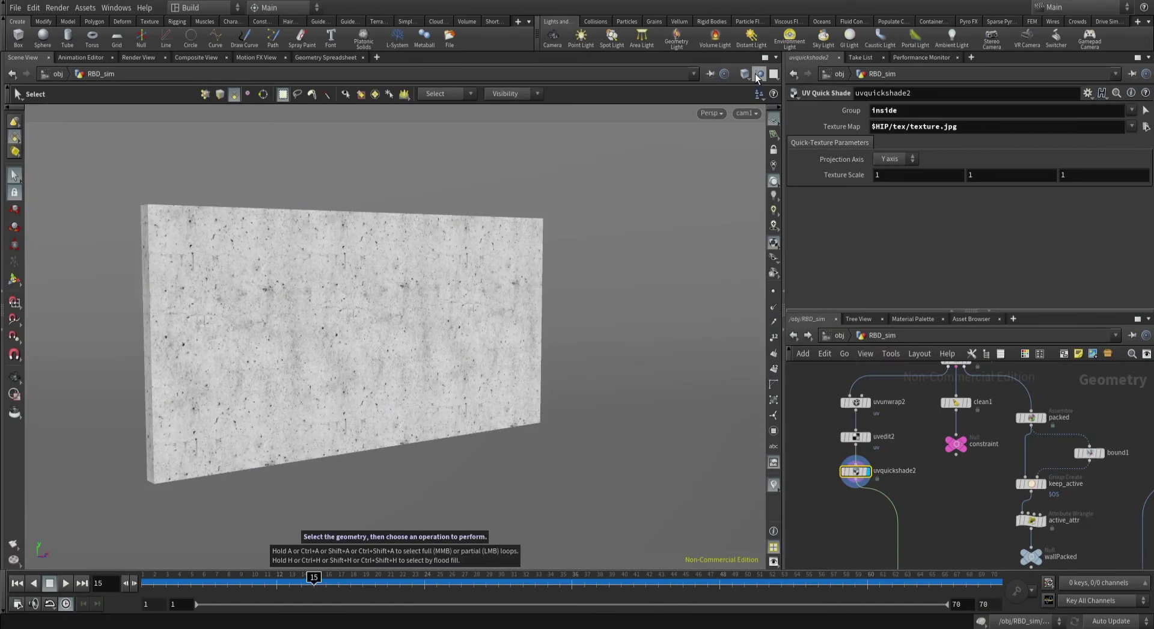
left_click(759, 73)
left_click(771, 112)
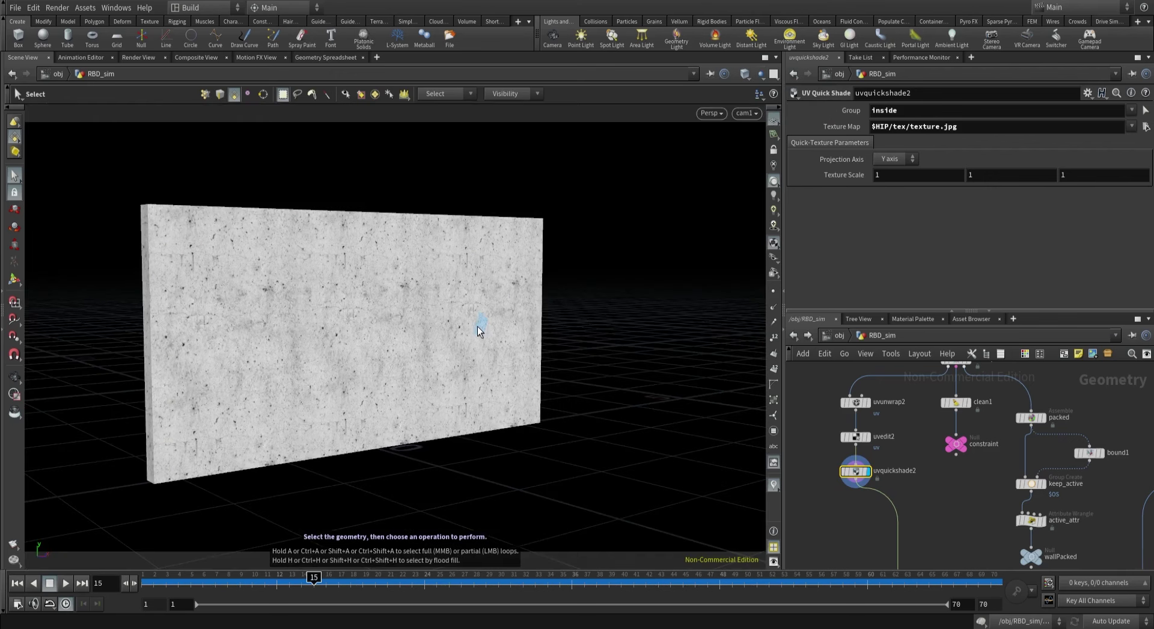
key("Escape")
left_click_drag(481, 322, 481, 360)
scroll(322, 313, "up", 5)
key("s")
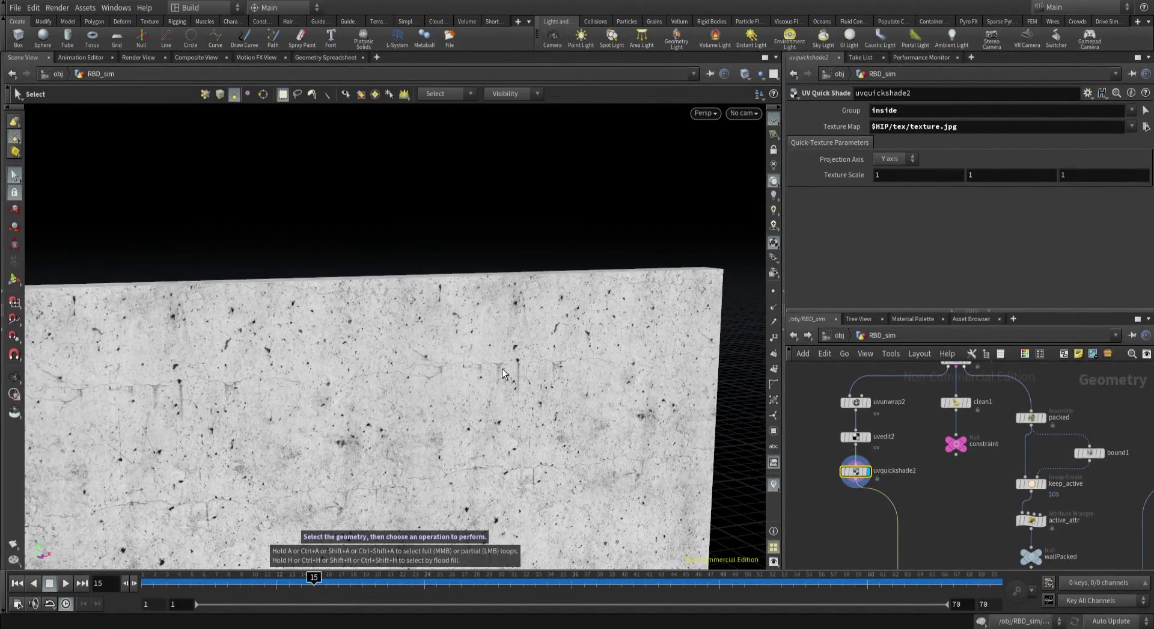
key("ctrl+z")
left_click(15, 175)
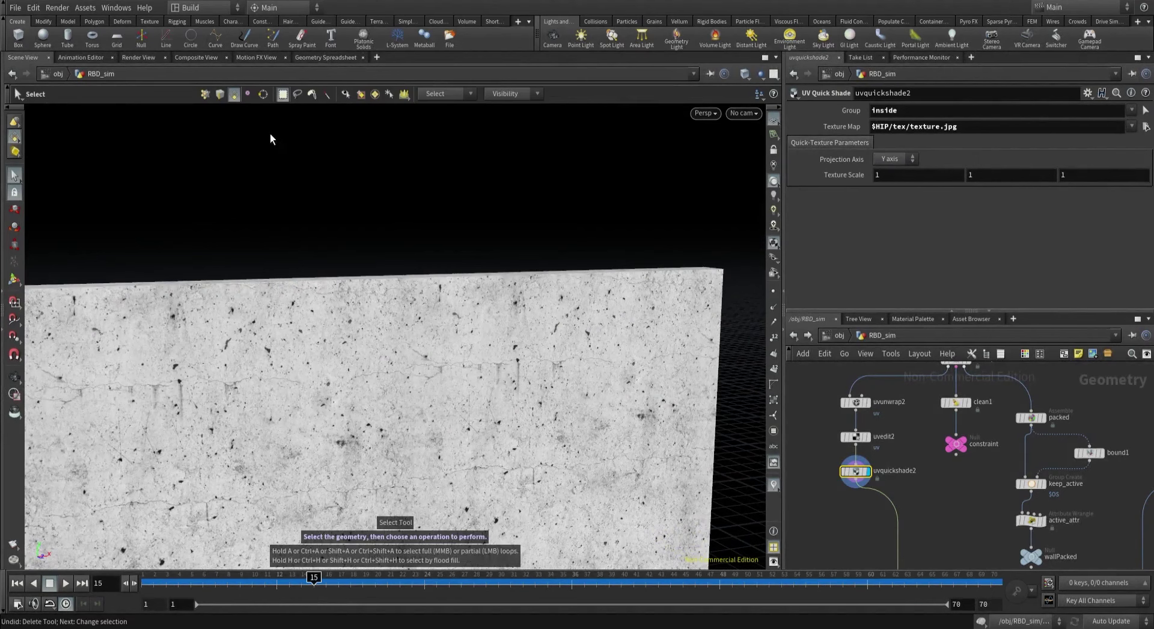
left_click(441, 94)
left_click(463, 109)
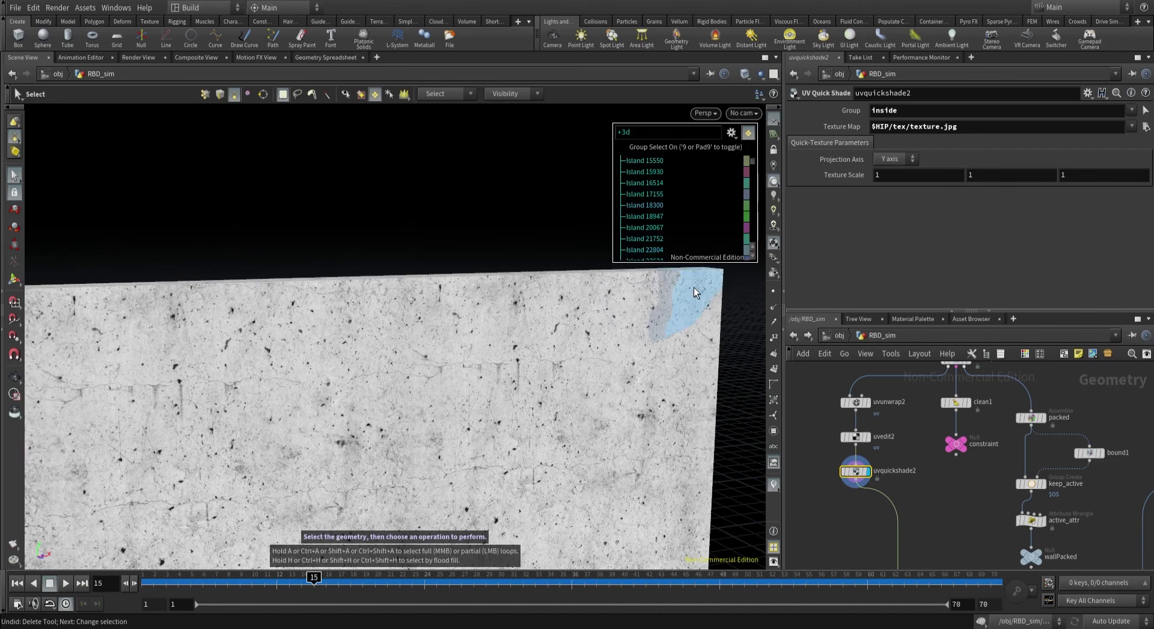
key("Delete")
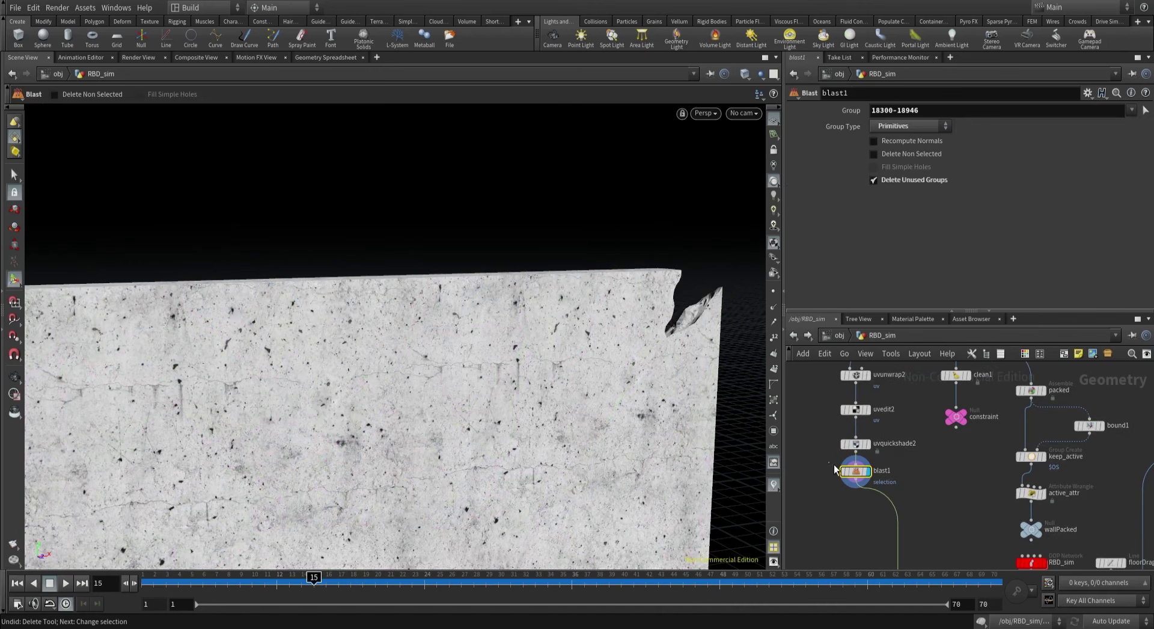
left_click(875, 154)
key("Escape")
left_click_drag(629, 338, 571, 370)
scroll(570, 370, "up", 6)
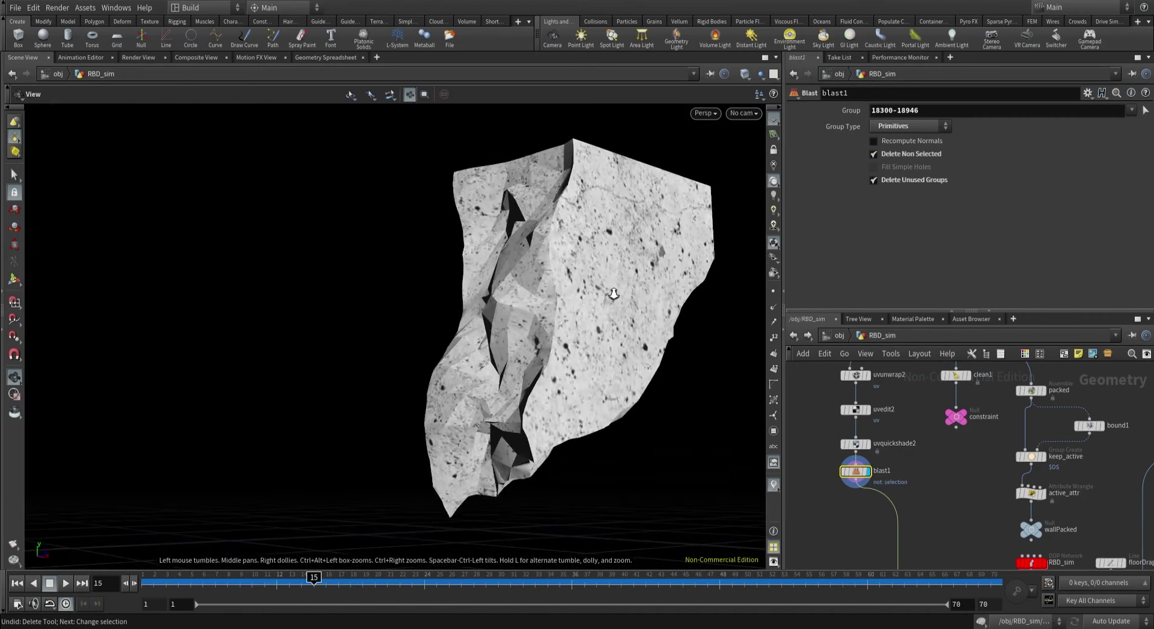
key("Return")
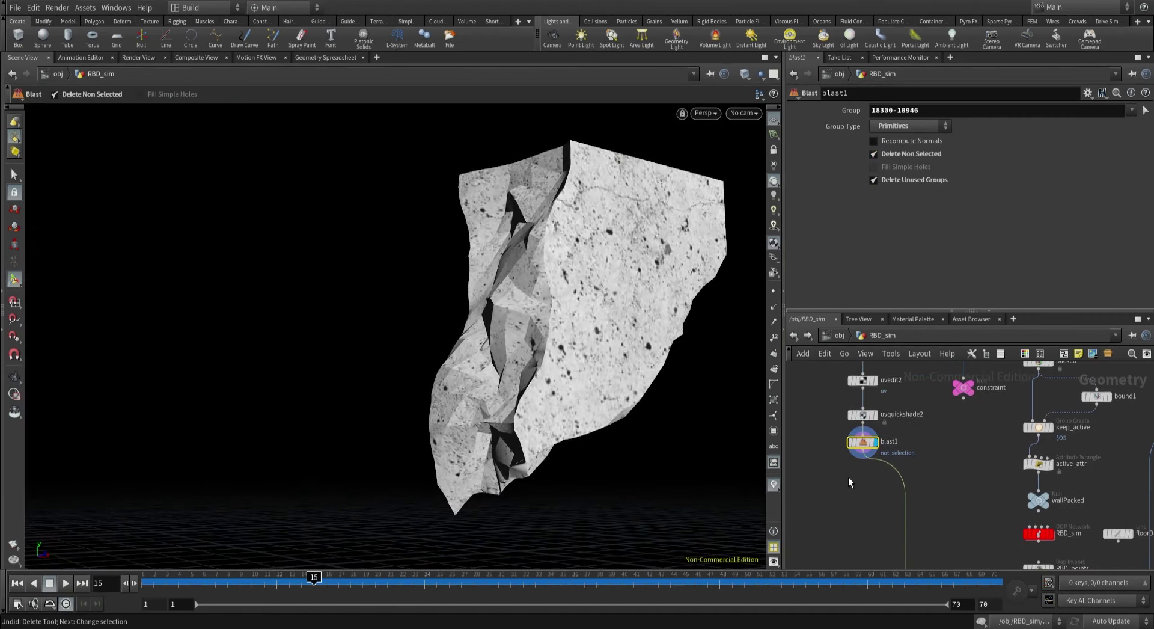
Add a Color node named 'outside' below blast1, limited to the outside group, coloured 0.5 grey.
key("Tab")
type("null")
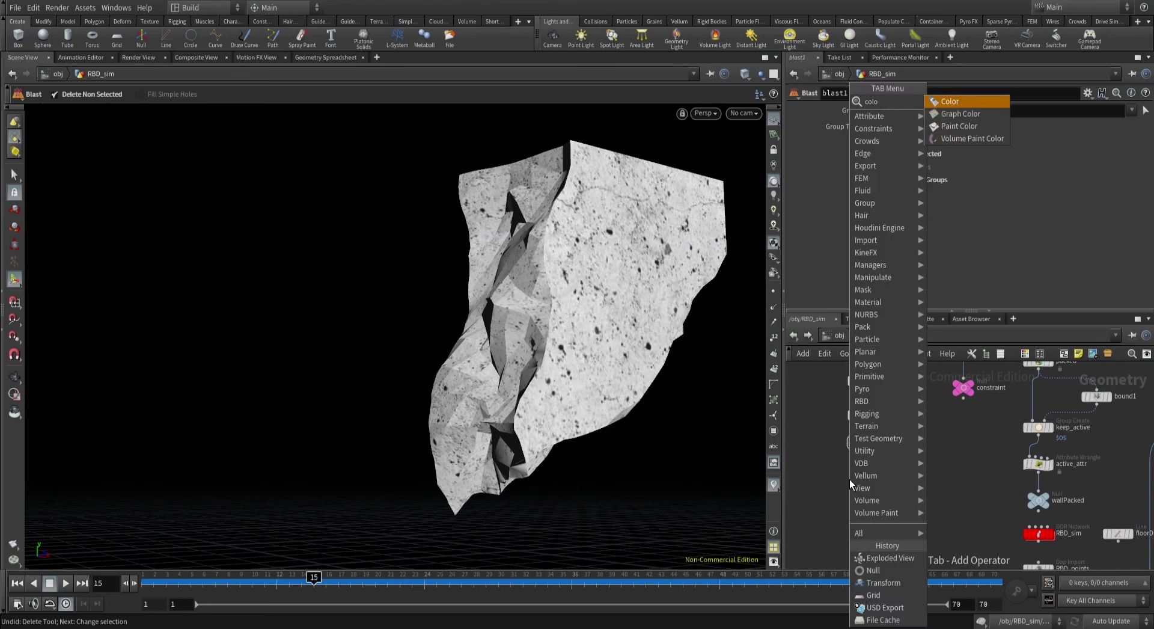
key("Return")
left_click(849, 479)
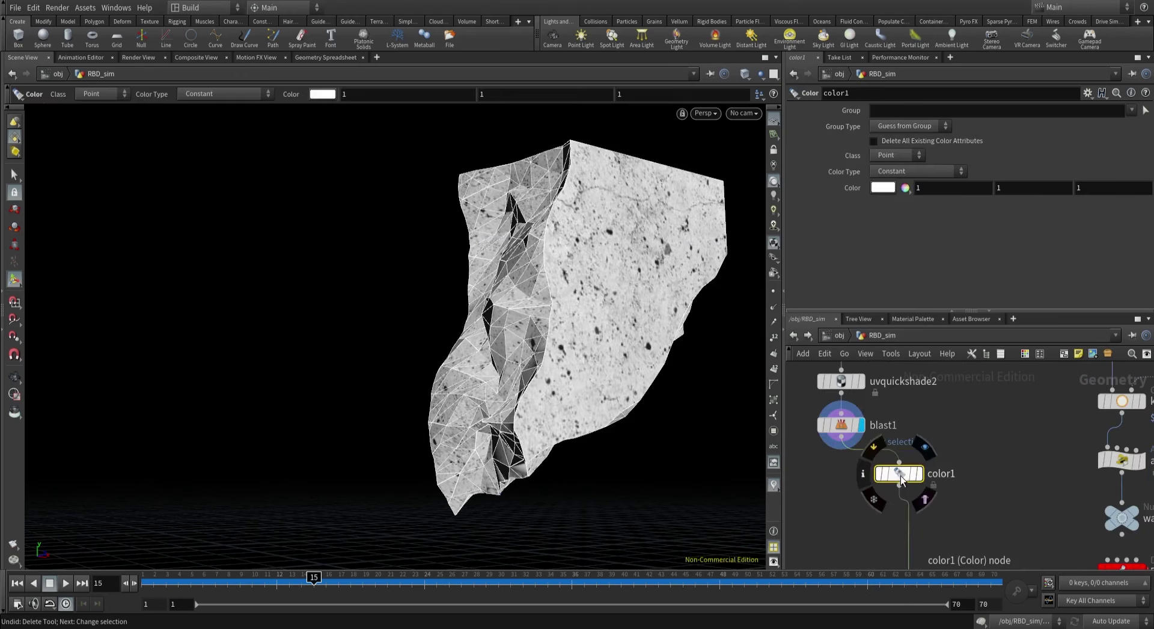
double_click(875, 474)
type("o")
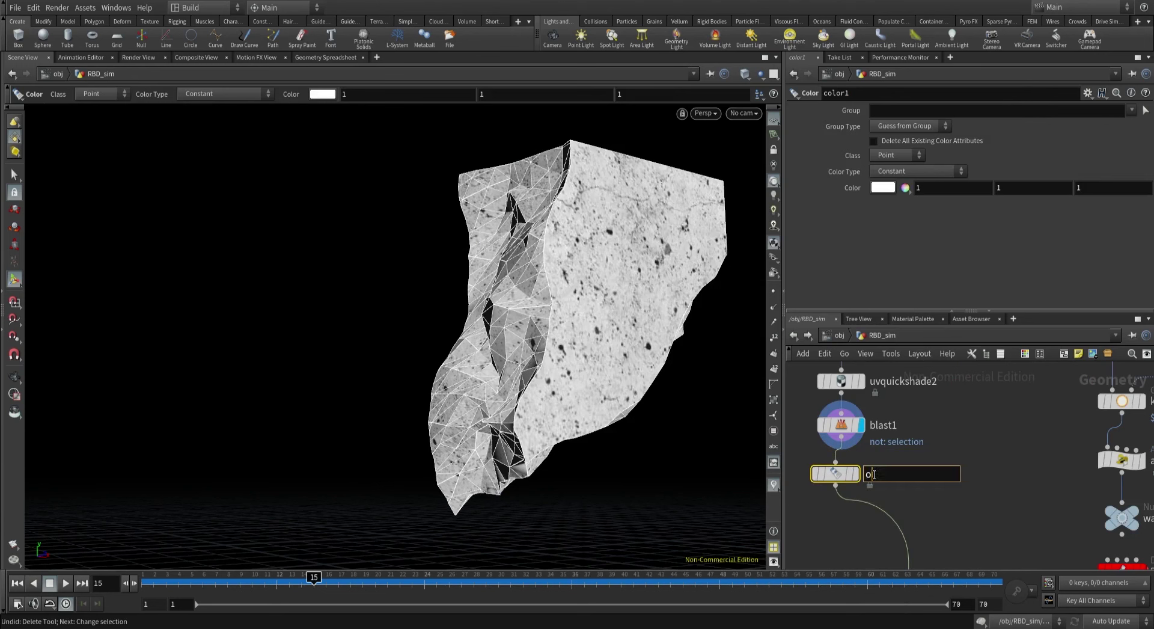
type("utside")
key("Return")
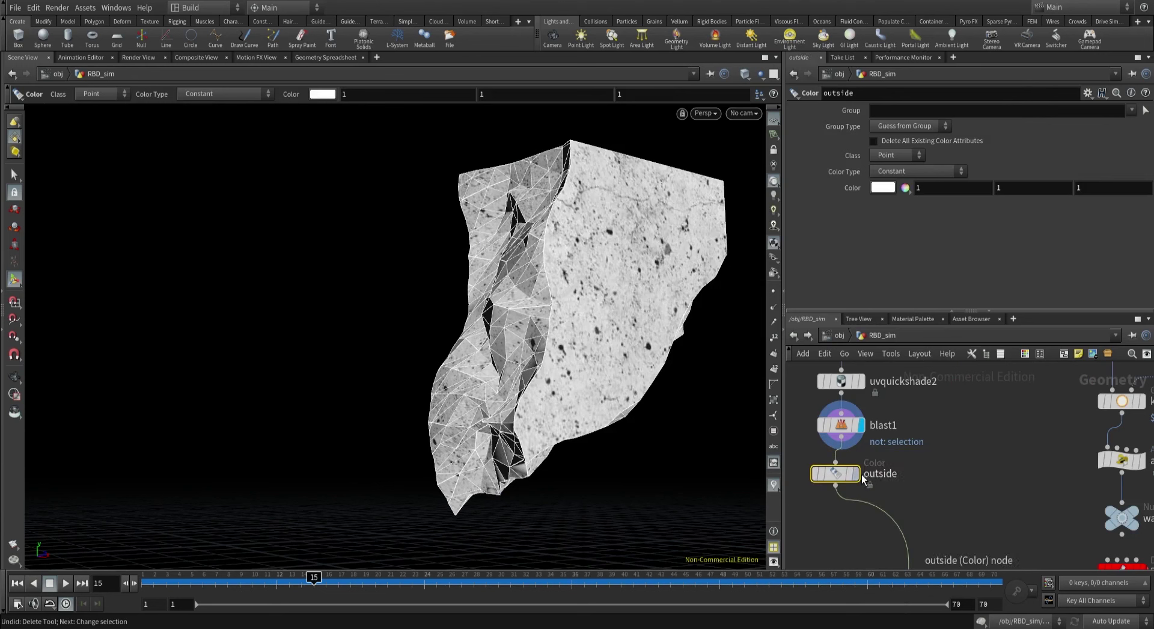
left_click(856, 473)
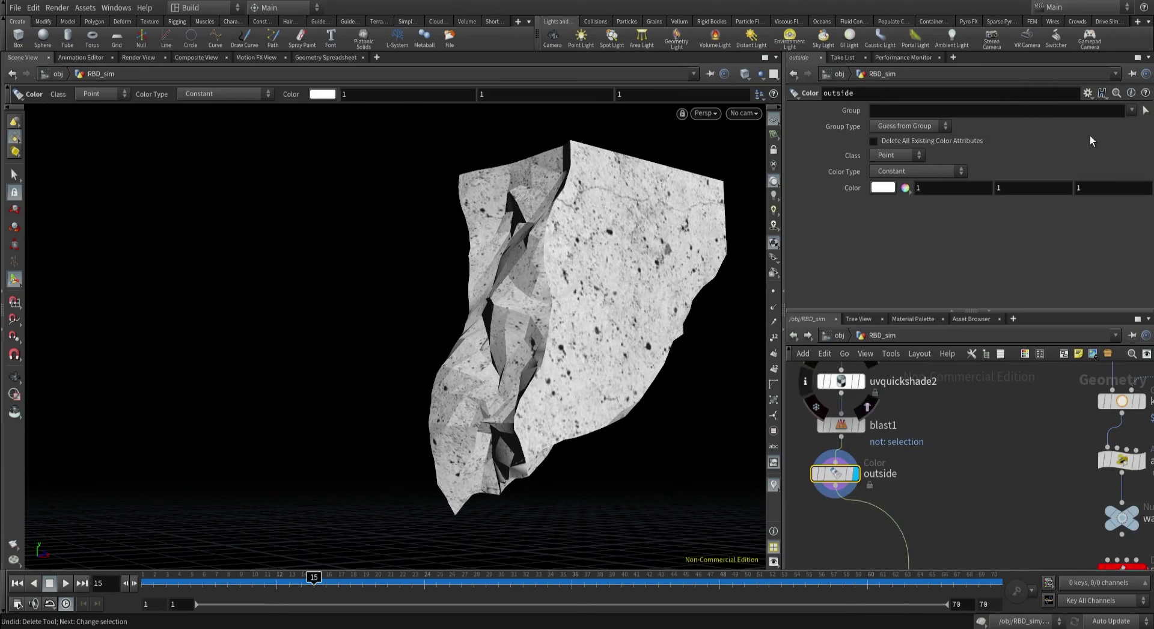
left_click(1132, 110)
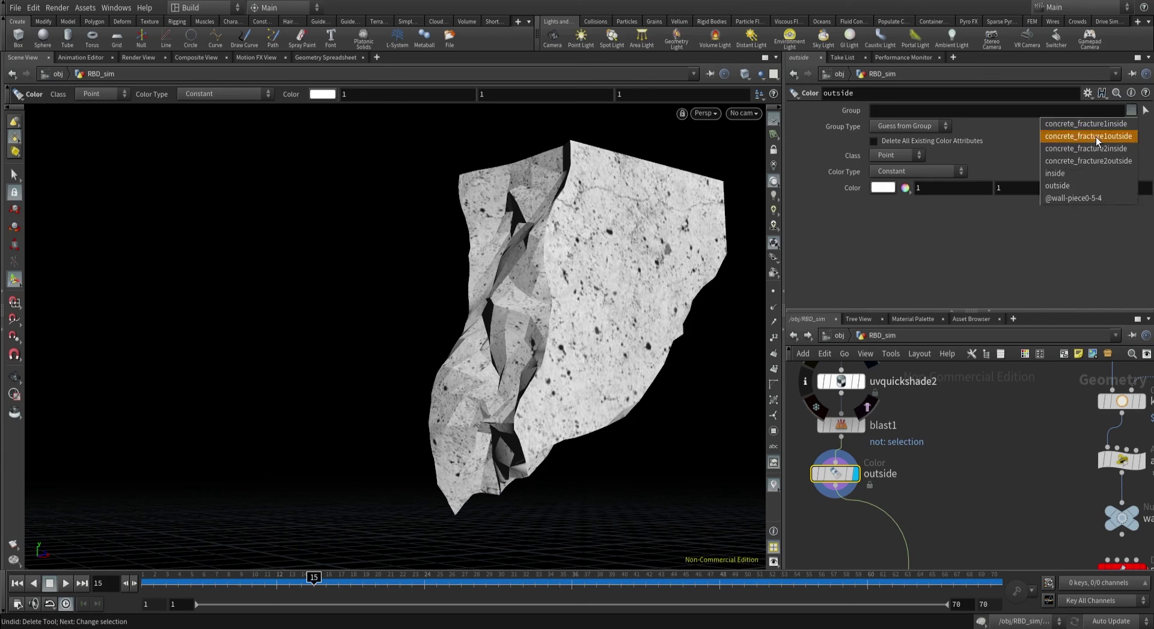
left_click(1068, 187)
left_click(940, 188)
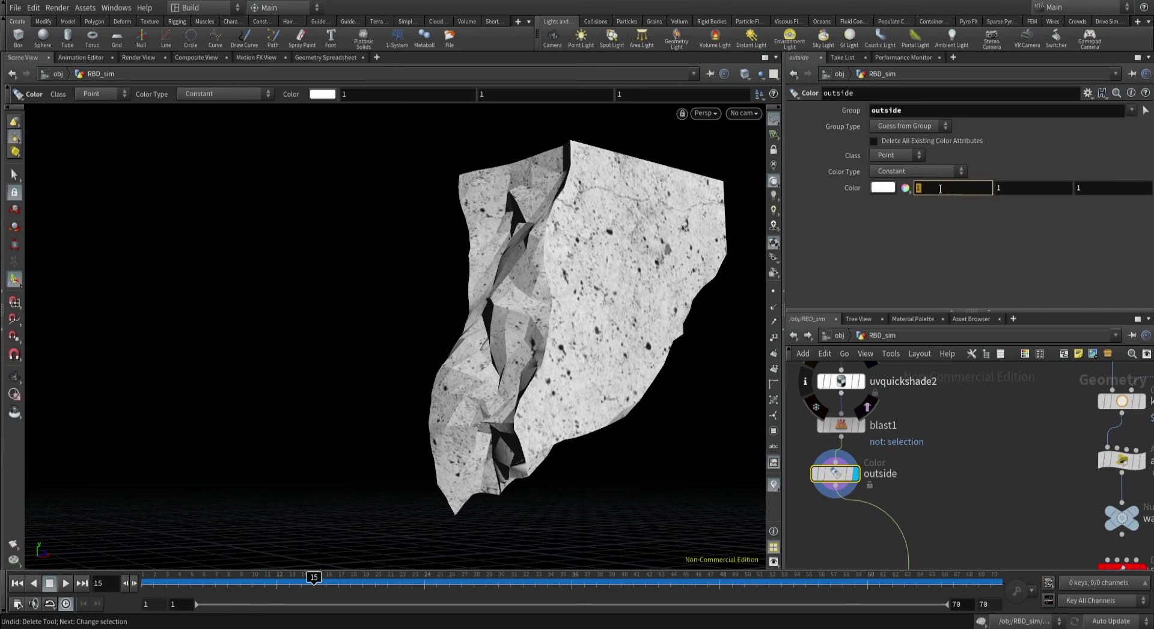
type(".5")
key("Tab")
type(".5")
key("Tab")
type(".5")
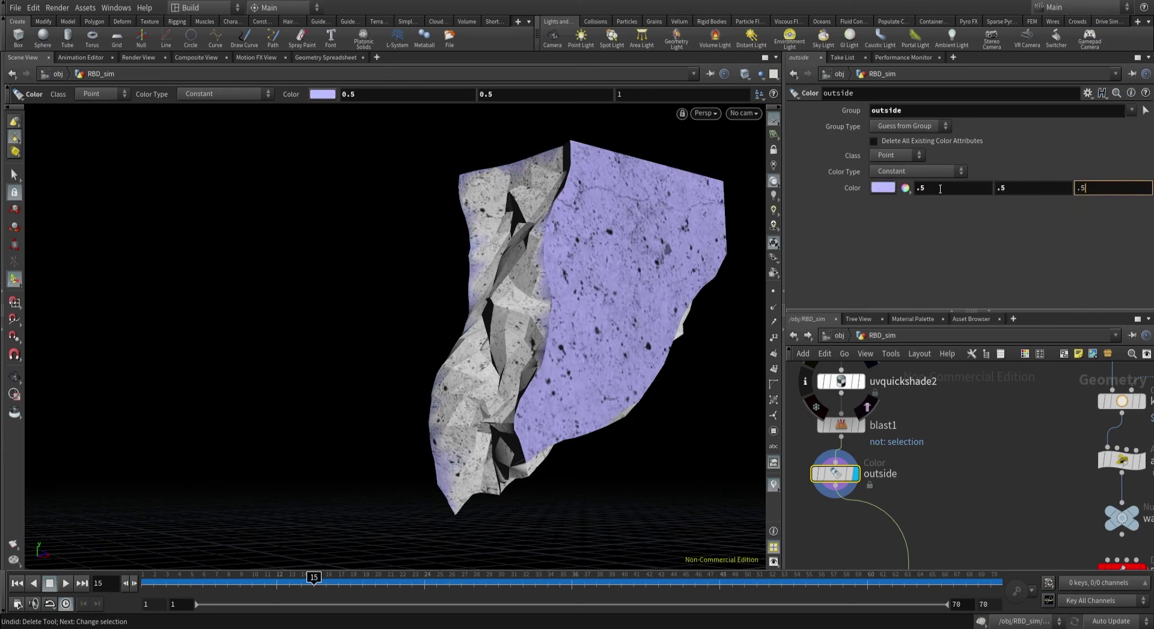
key("Return")
Duplicate it as an 'inside' Color node set to (1, 1, 1) on the inside group.
middle_click_drag(838, 476, 858, 406)
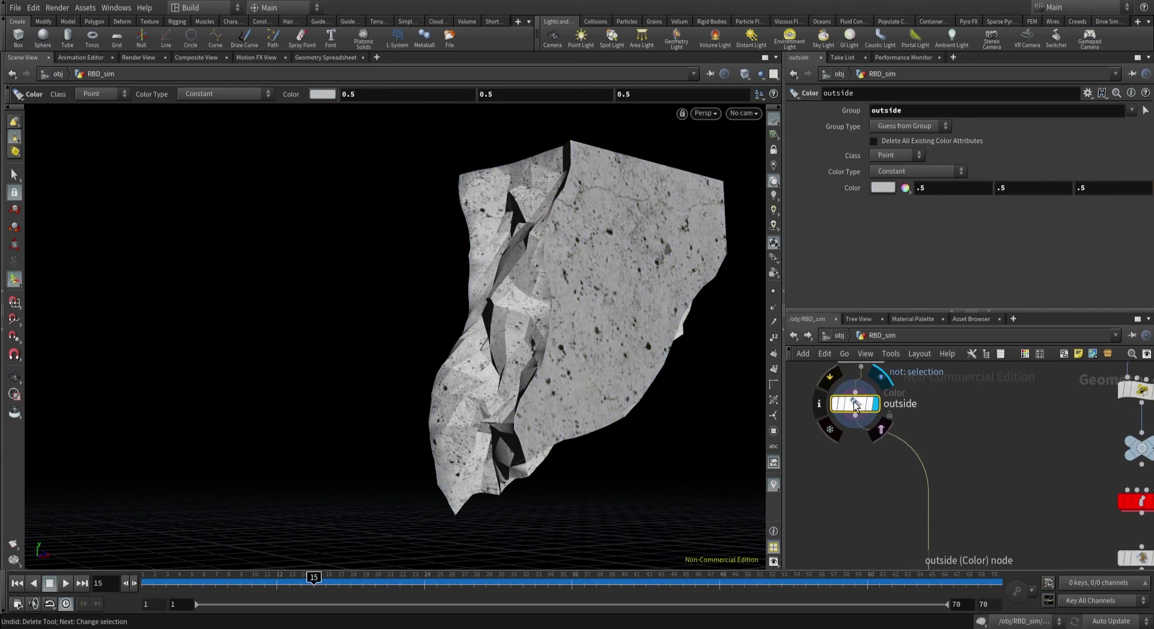
left_click_drag(854, 404, 855, 447, "alt")
double_click(909, 456)
type("in")
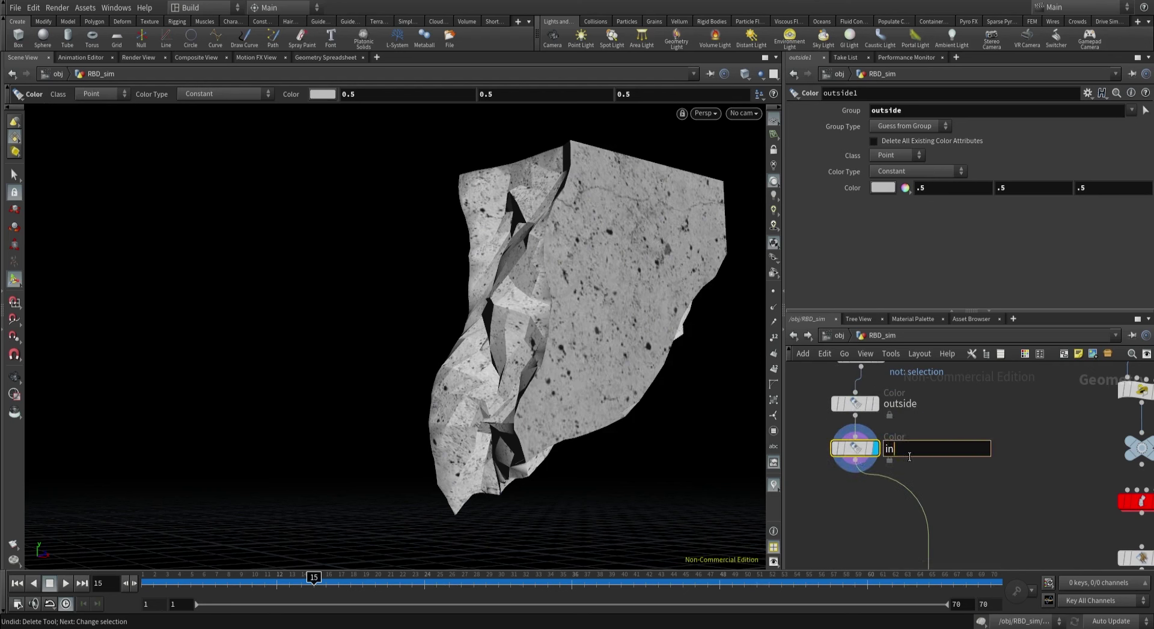
type("side")
key("Return")
left_click_drag(595, 344, 719, 286, "alt")
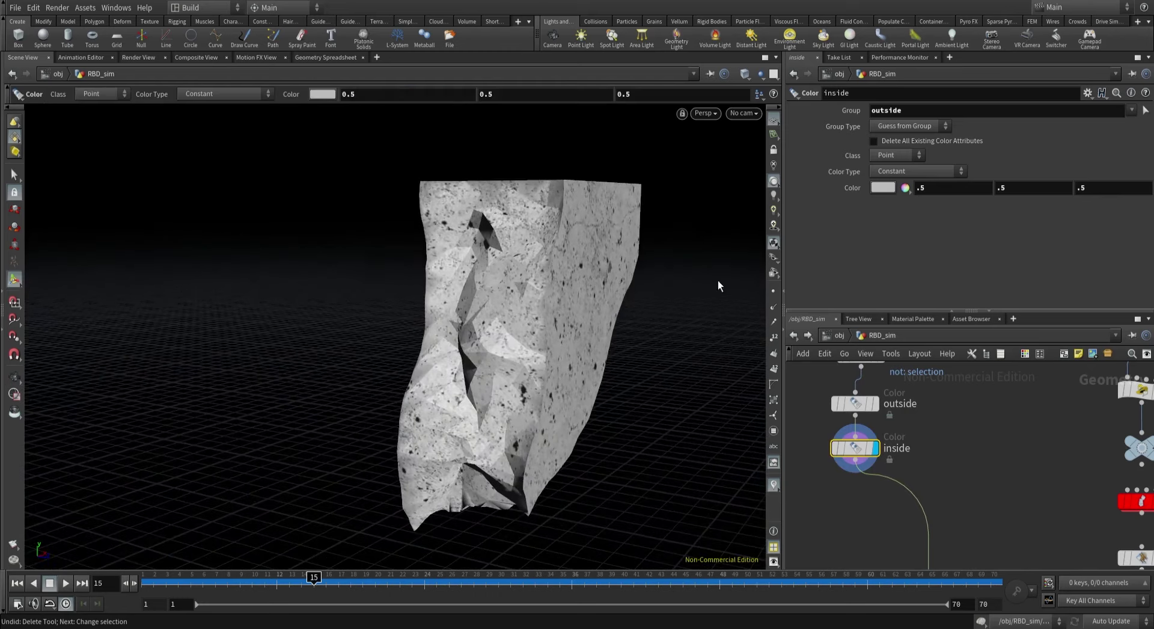
left_click(931, 189)
type("1")
key("Tab")
type("1")
key("Tab")
type("1")
key("Return")
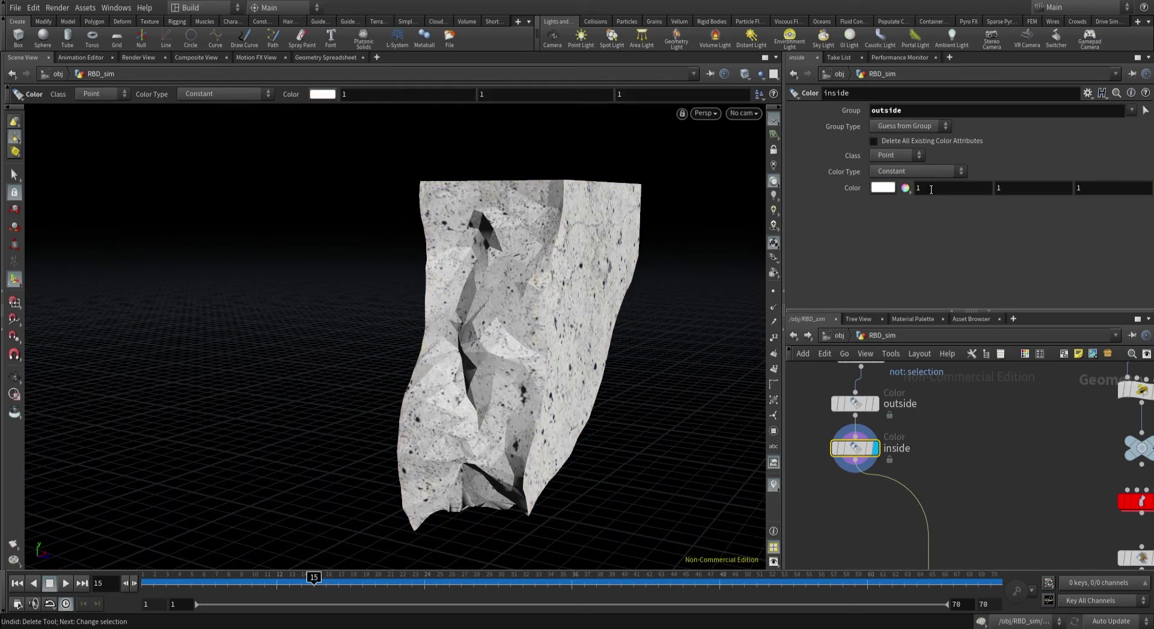
left_click_drag(561, 280, 709, 265, "alt")
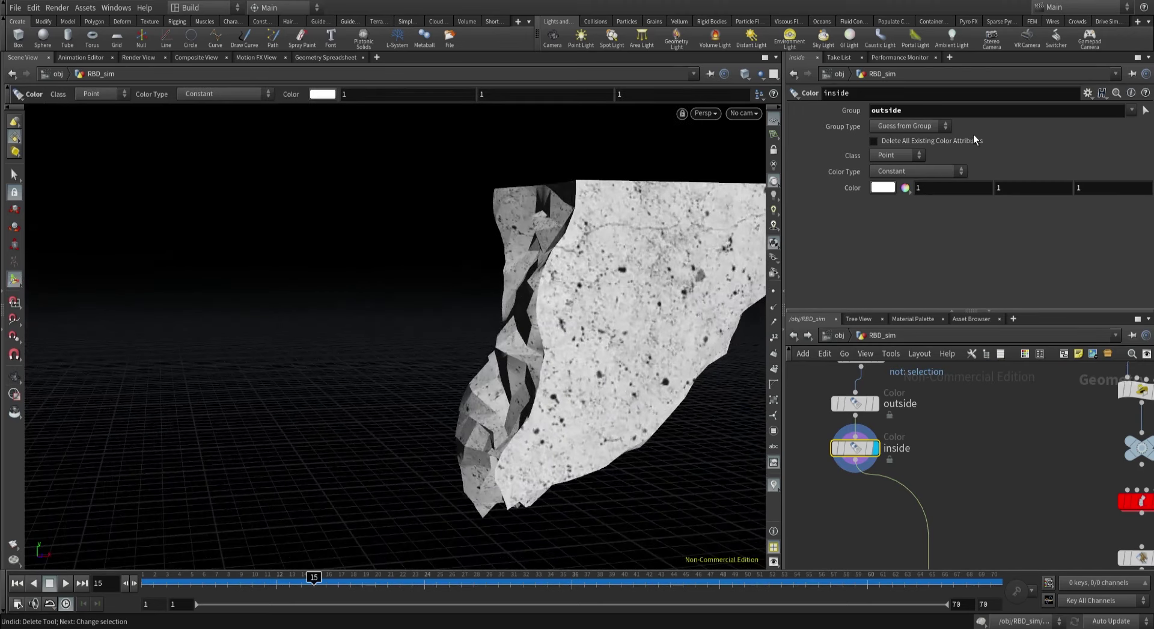
middle_click(856, 110, "ctrl")
left_click(1131, 110)
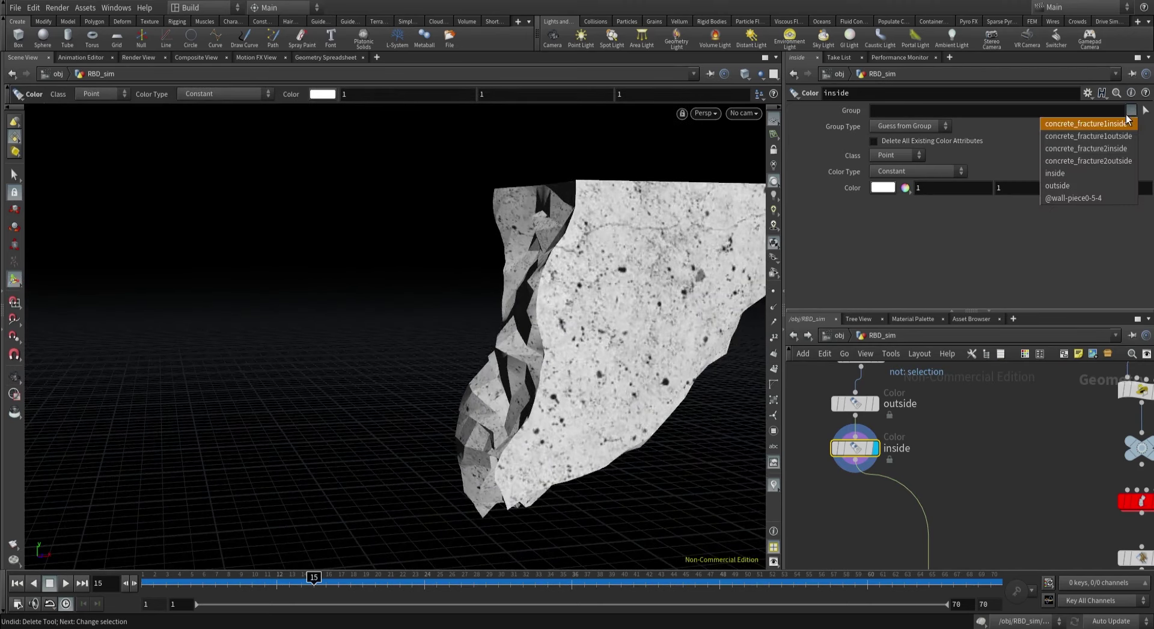
left_click(1072, 175)
Temporarily make the inside colour red to preview the interior faces.
key("Escape")
left_click_drag(541, 241, 577, 252)
key("Return")
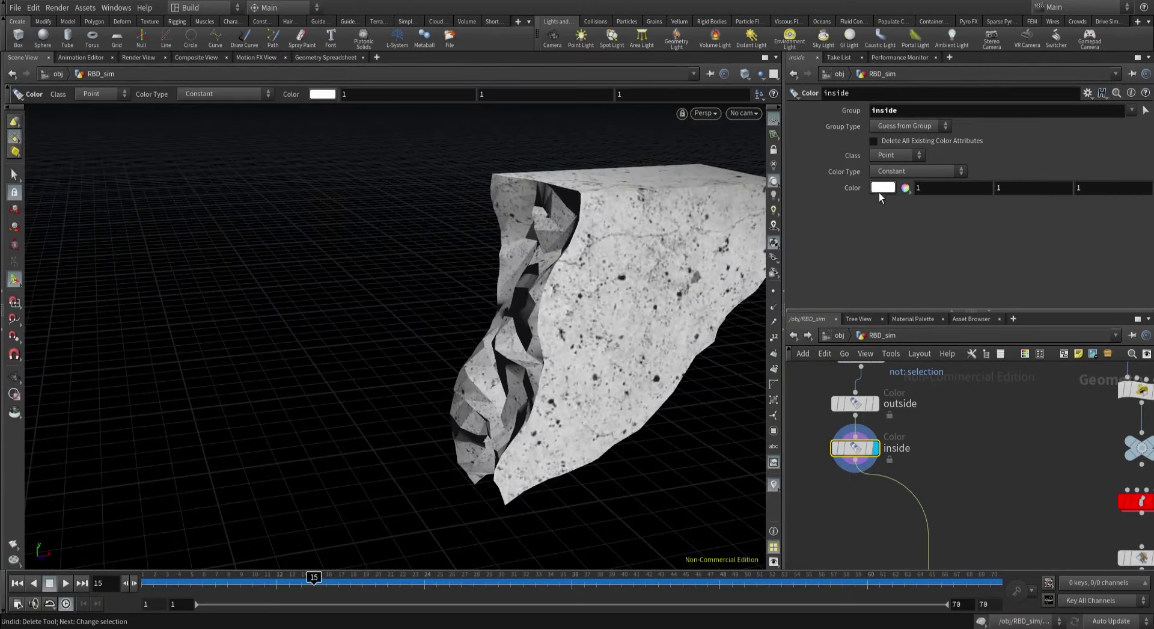
left_click(881, 188)
left_click(838, 105)
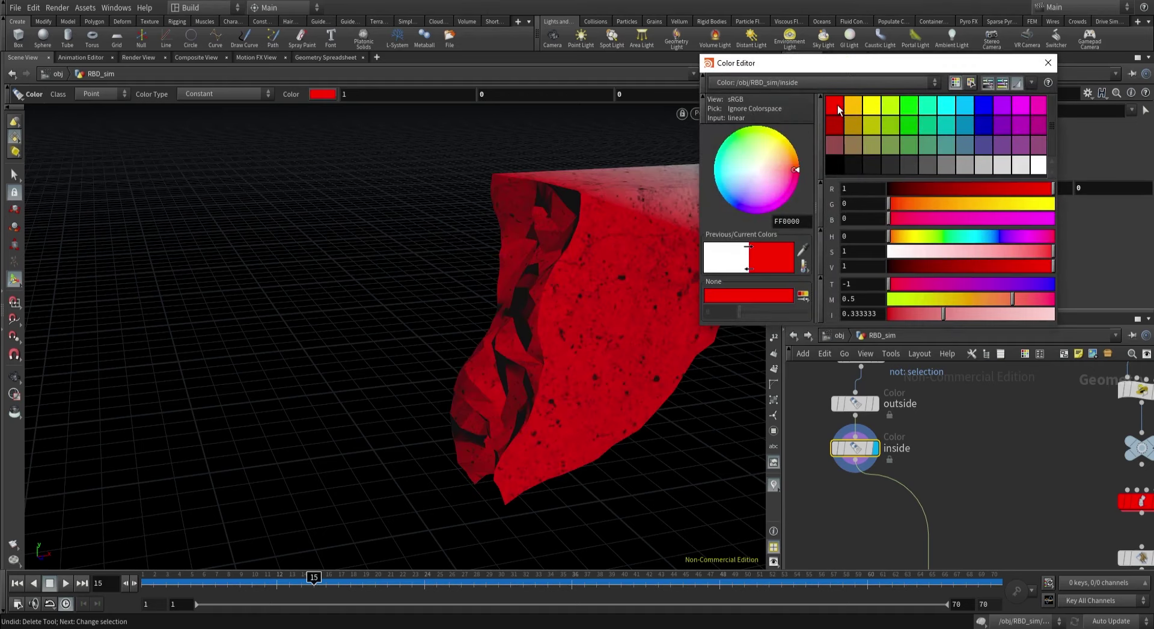
left_click(1048, 62)
key("Escape")
left_click_drag(620, 241, 356, 323)
key("Return")
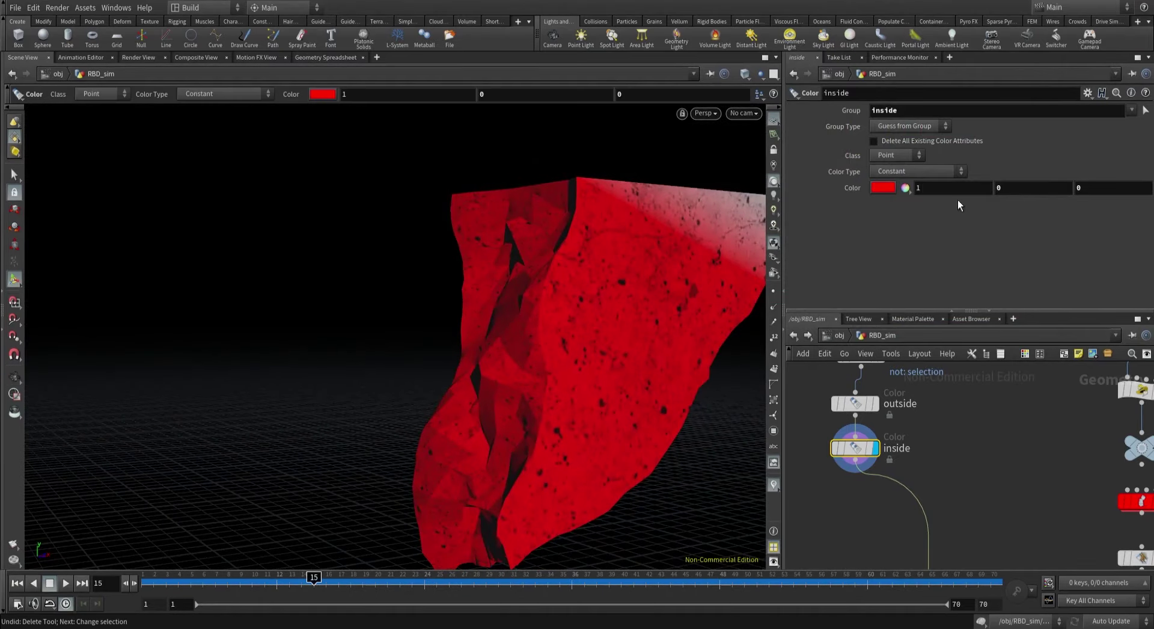
Switch both the inside and outside Color nodes to colour per primitive.
left_click(879, 156)
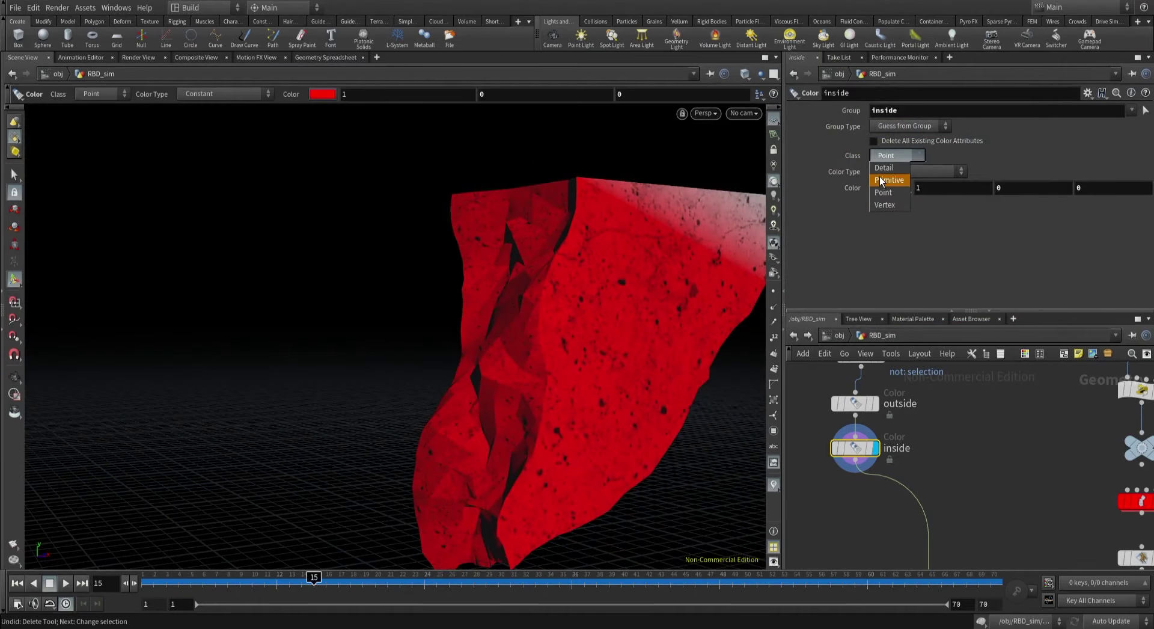
left_click(881, 179)
left_click(866, 407)
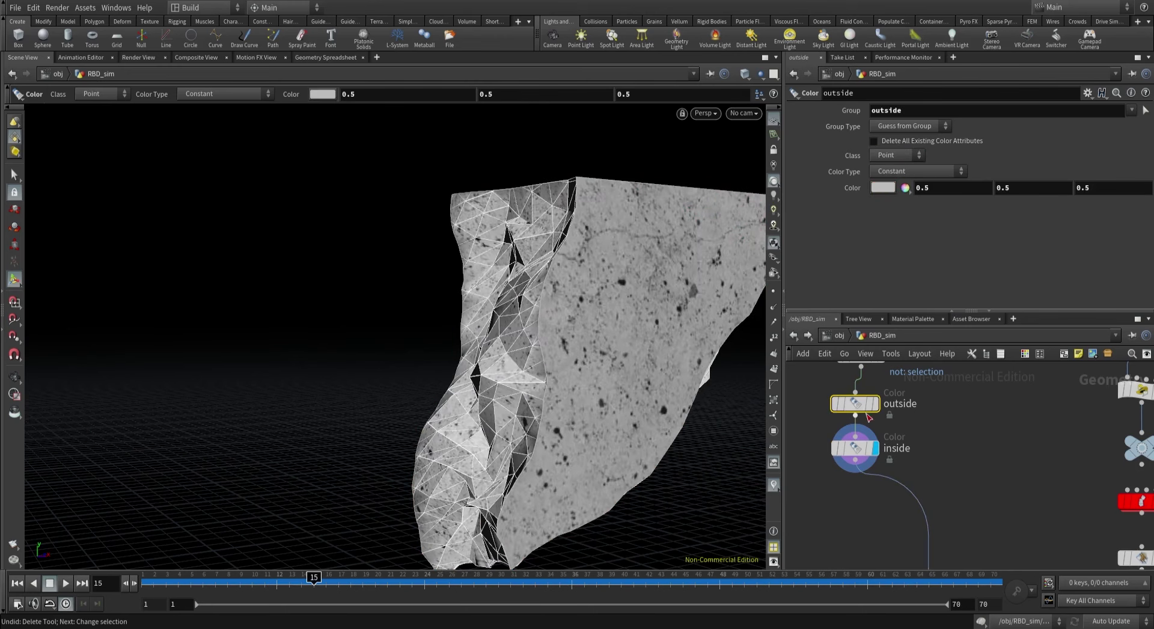
left_click(896, 155)
left_click(893, 175)
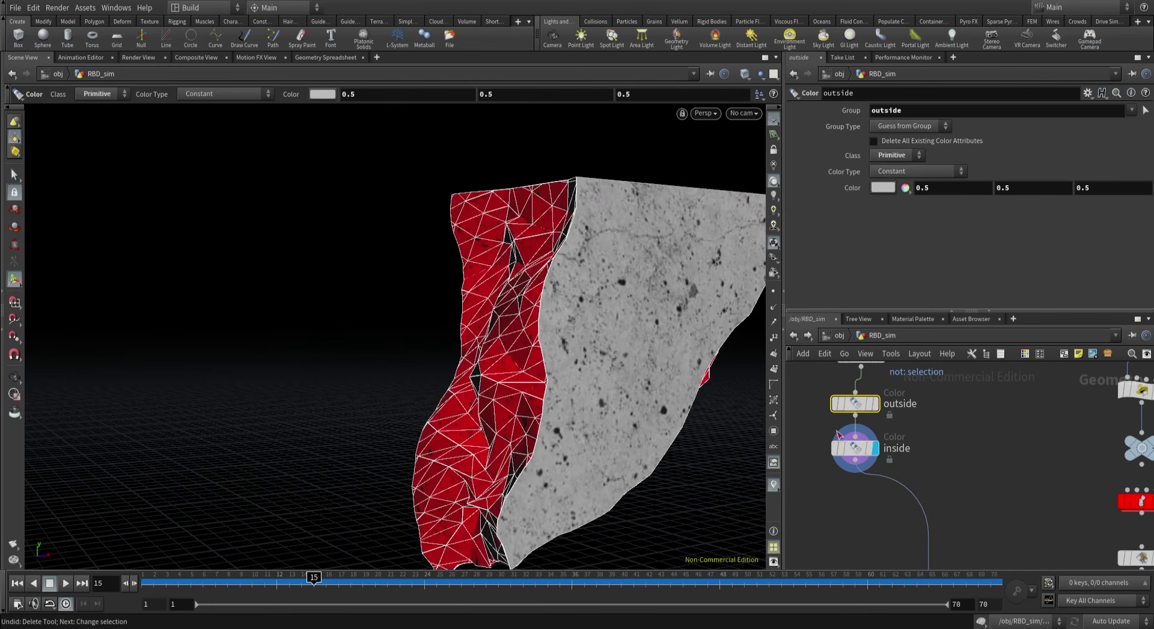
left_click(855, 447)
Reset the inside colour back to white (1, 1, 1).
key("Escape")
left_click_drag(565, 282, 464, 295)
scroll(475, 300, "down", 10)
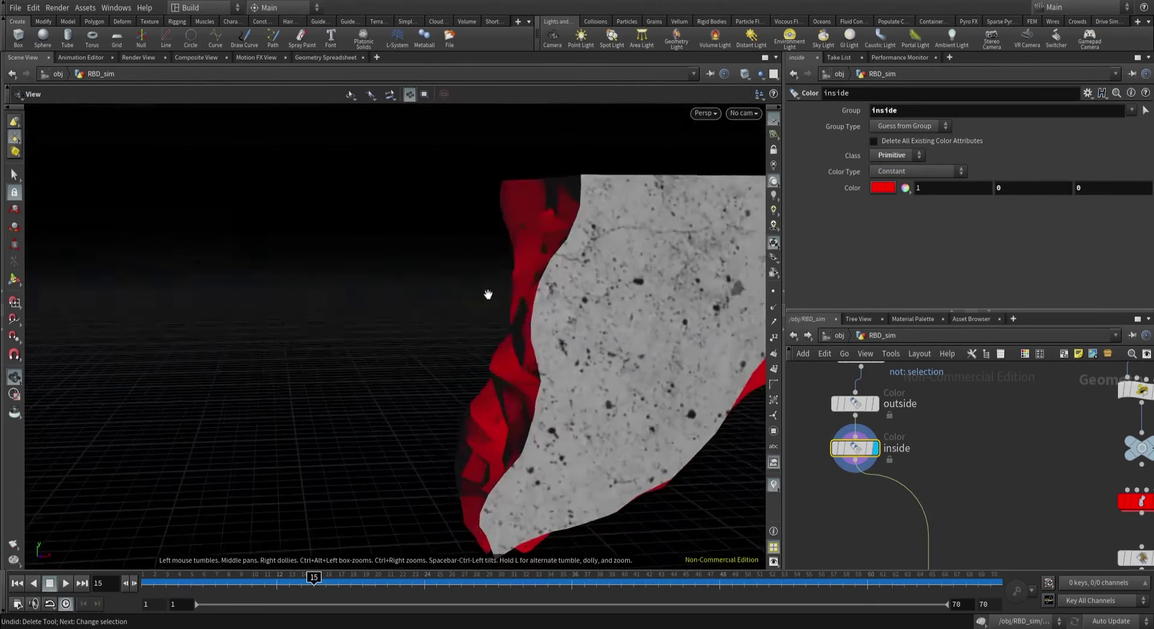
scroll(590, 290, "up", 8)
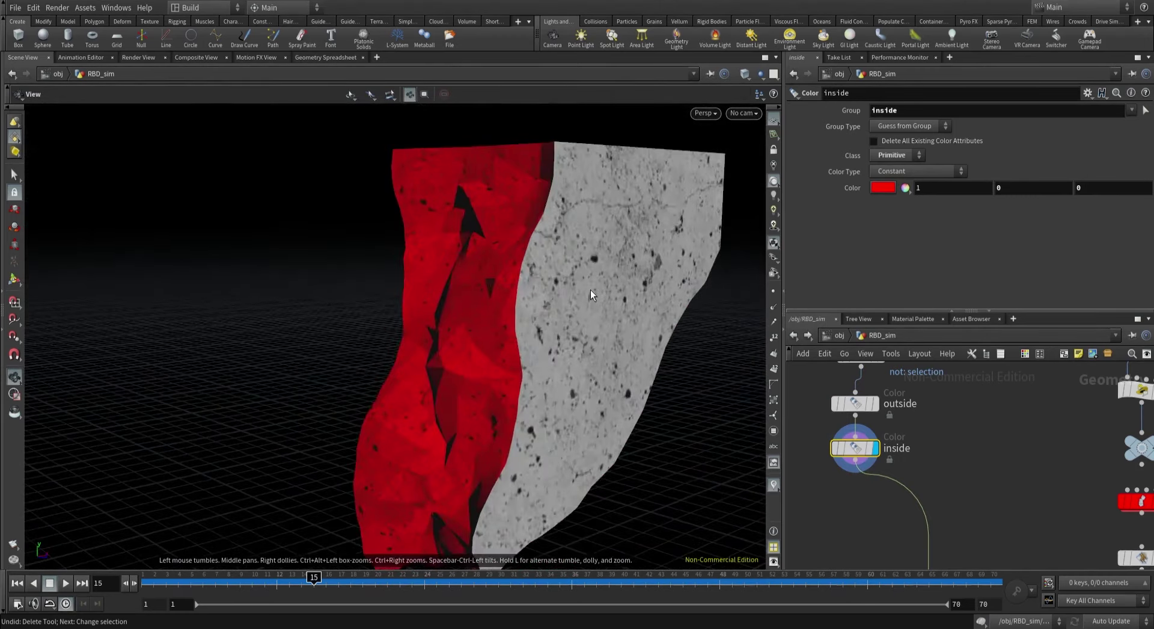
scroll(539, 284, "down", 3)
key("Return")
left_click(921, 188)
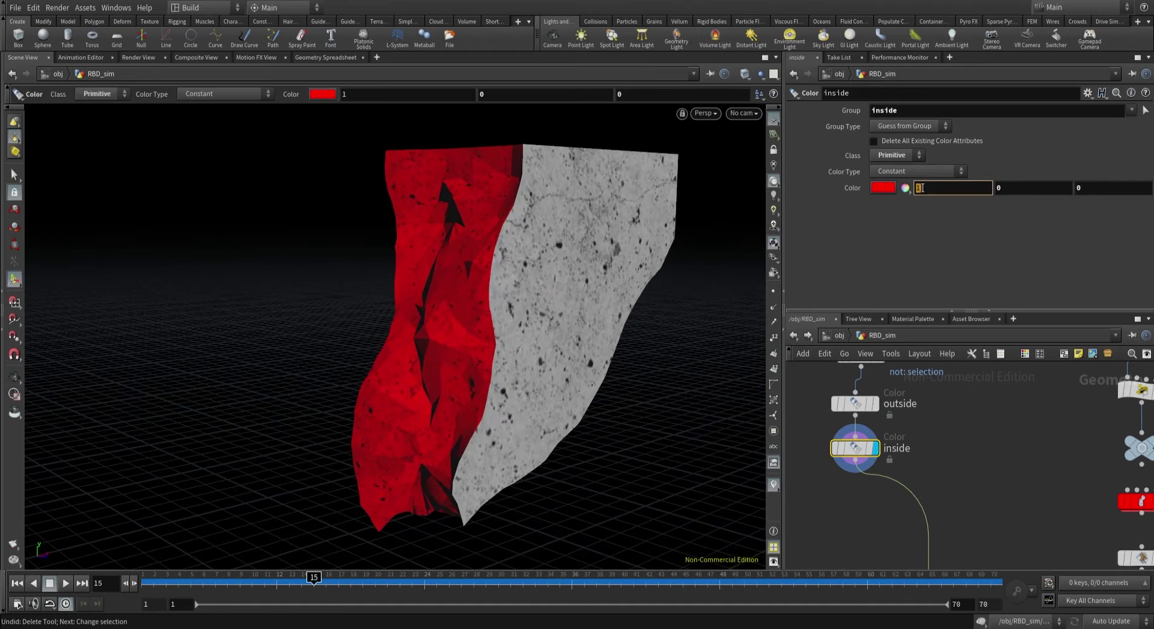
key("Tab")
type("1")
key("Tab")
type("1")
key("Return")
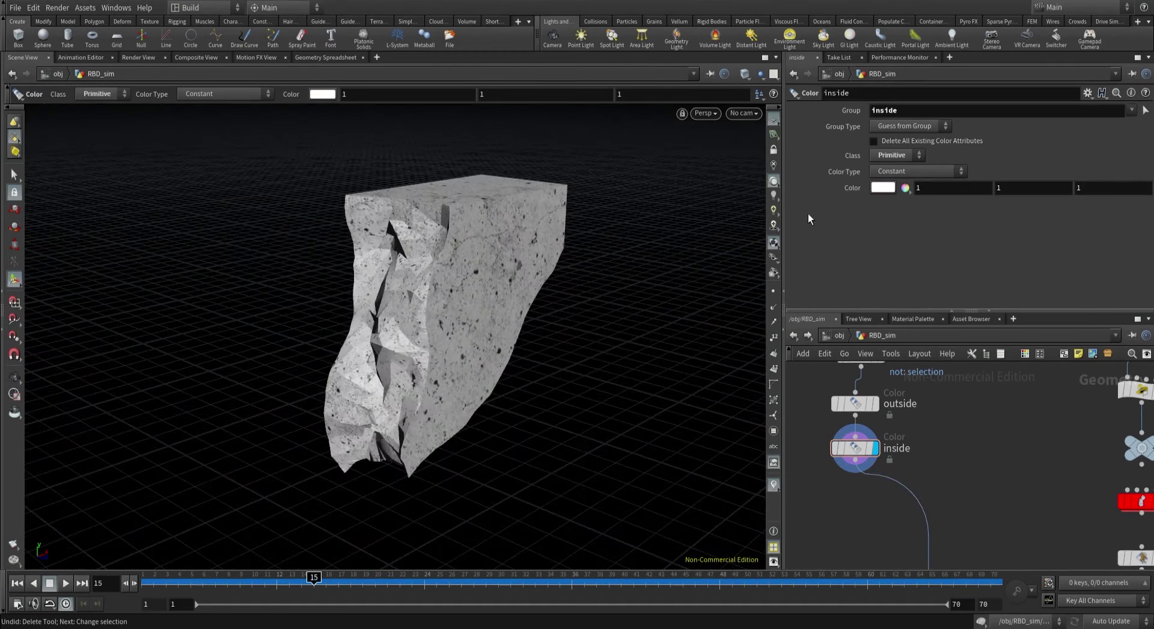
Set the outside colour to 0.4 grey on all three channels.
left_click(868, 403)
left_click(934, 187)
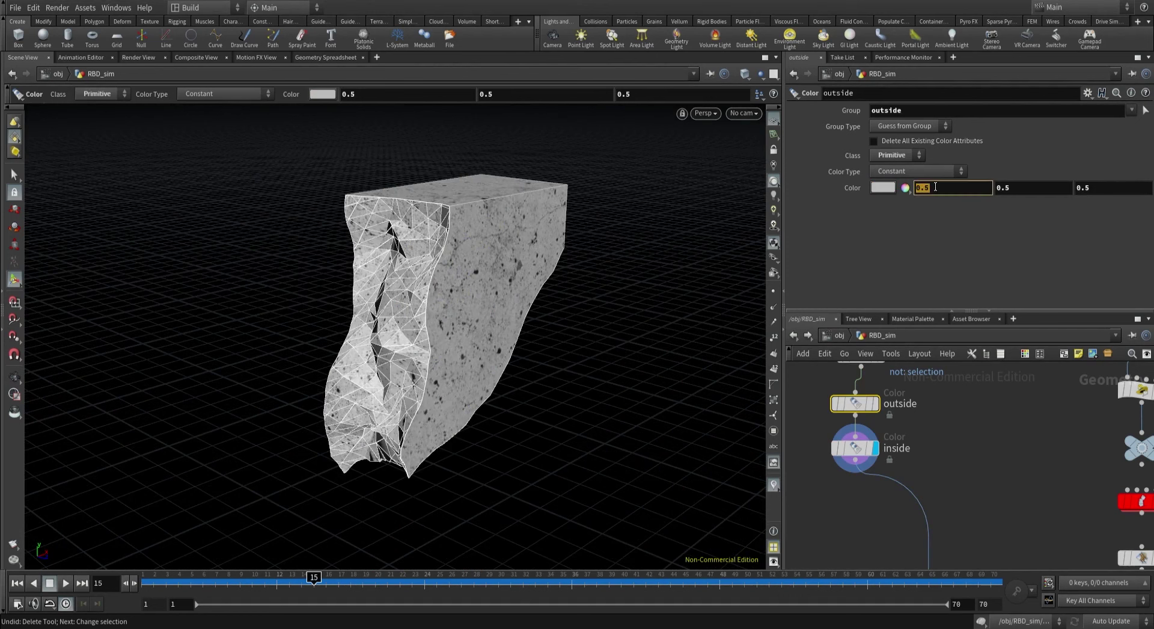
type(".4.")
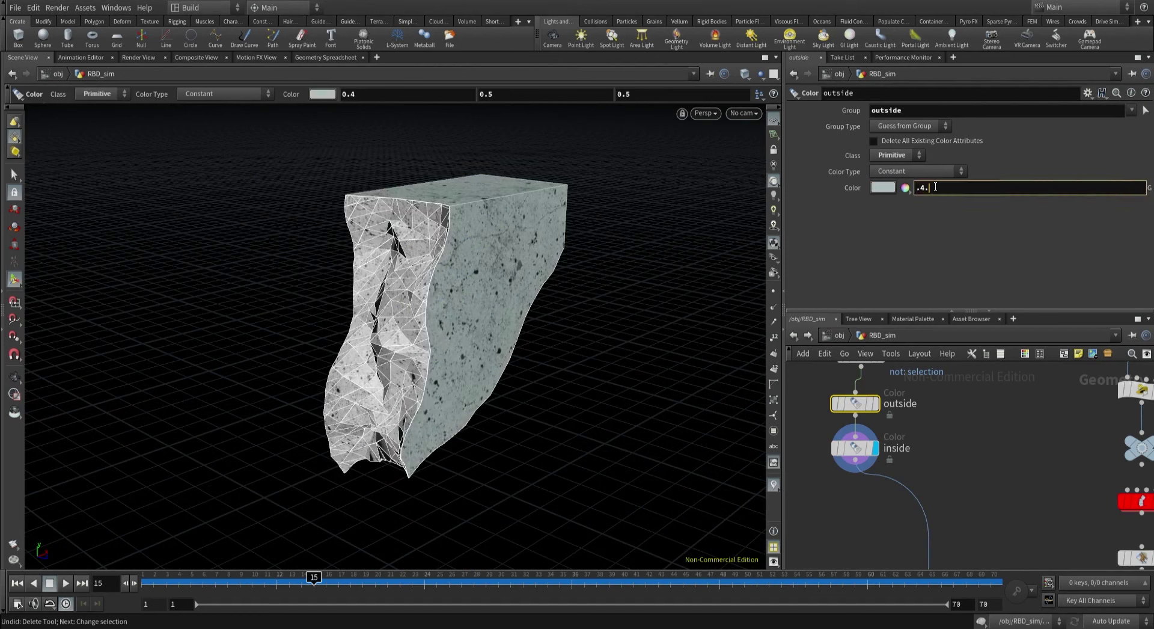
key("Return")
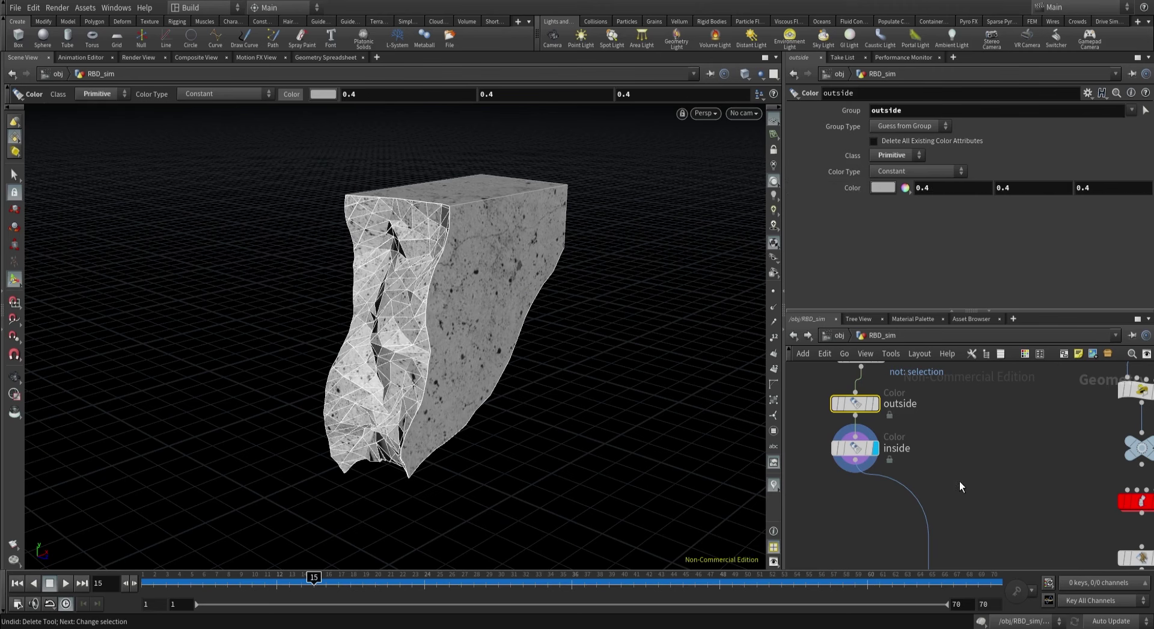
left_click(853, 450)
left_click_drag(496, 327, 322, 288, "alt")
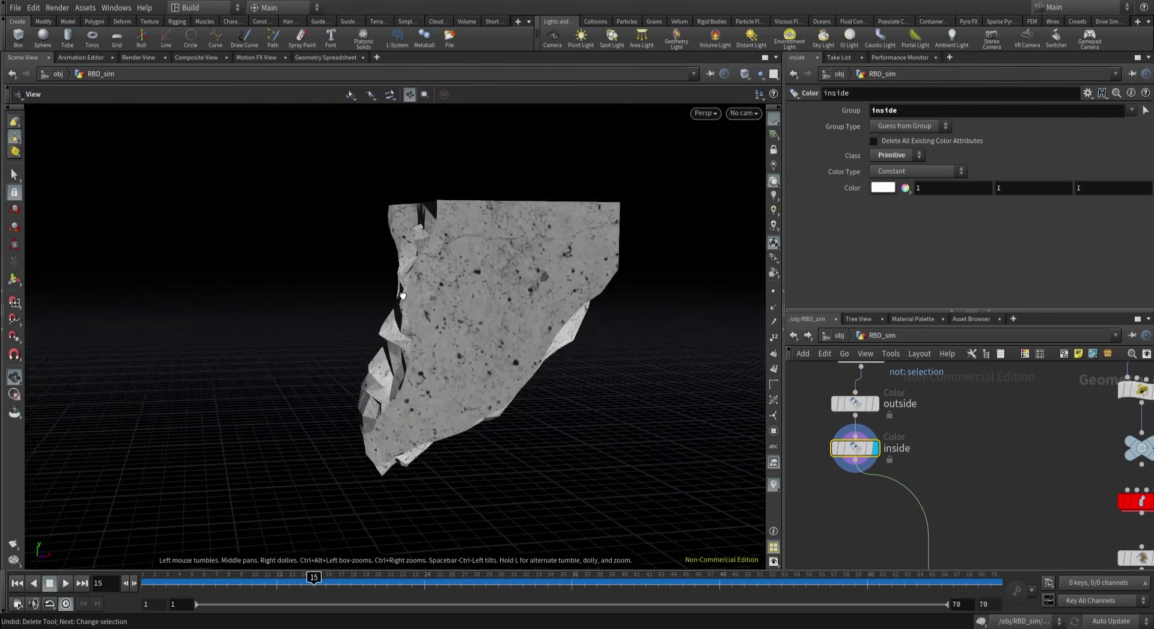
Save the scene as wallDestruction_v17 and bypass blast1 to restore the whole wall.
middle_click_drag(1015, 442, 1017, 484)
key("ctrl+s")
middle_click_drag(849, 401, 878, 430)
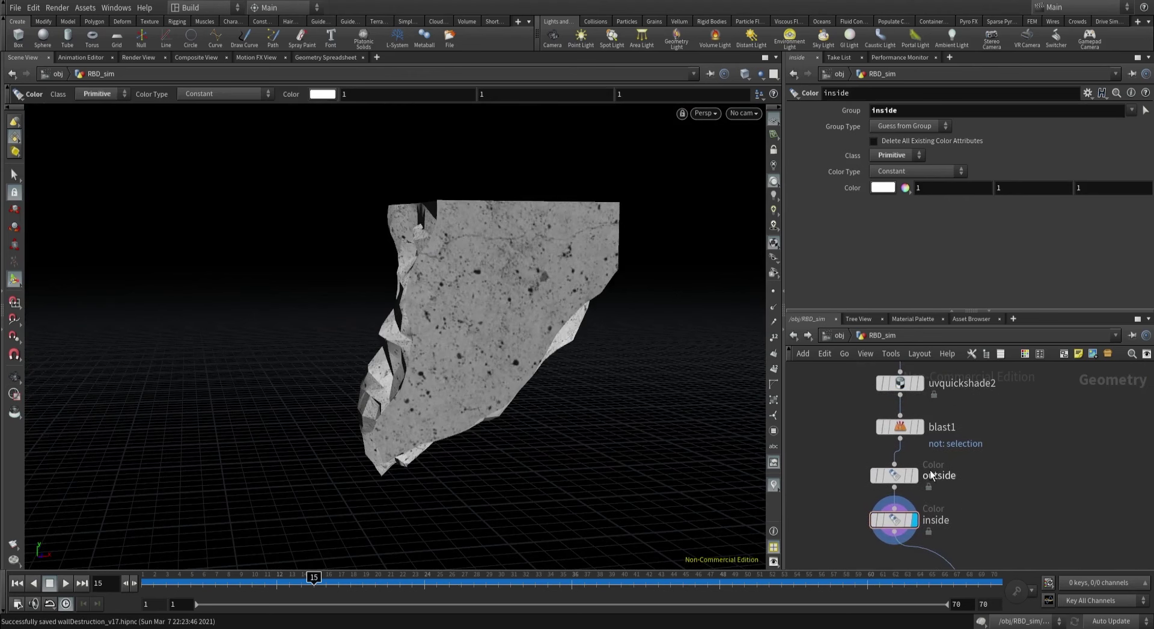
left_click(879, 430)
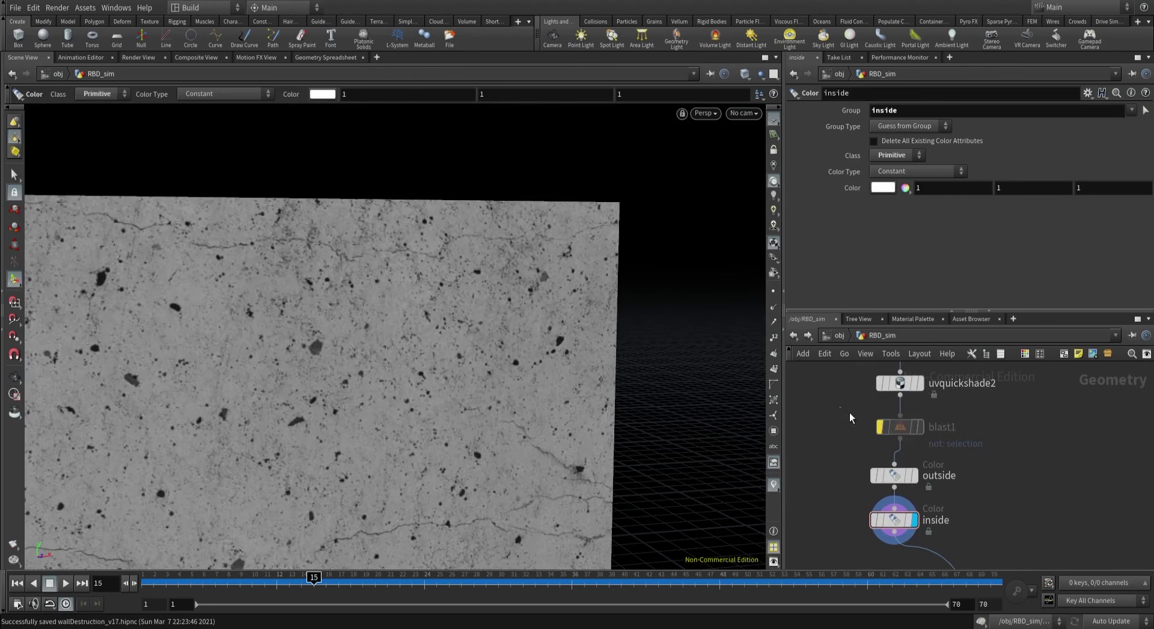
Look through cam1, display OUT_wall, check the wallUSD export, then go to /stage.
scroll(901, 442, "down", 5)
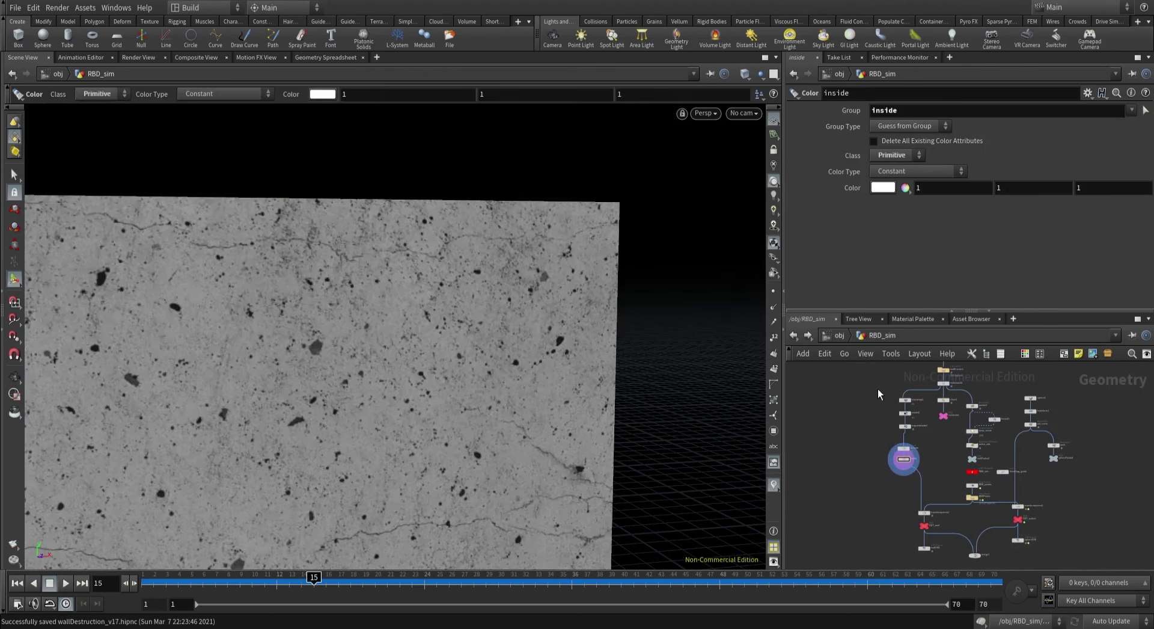
left_click_drag(878, 388, 908, 473)
left_click(893, 493)
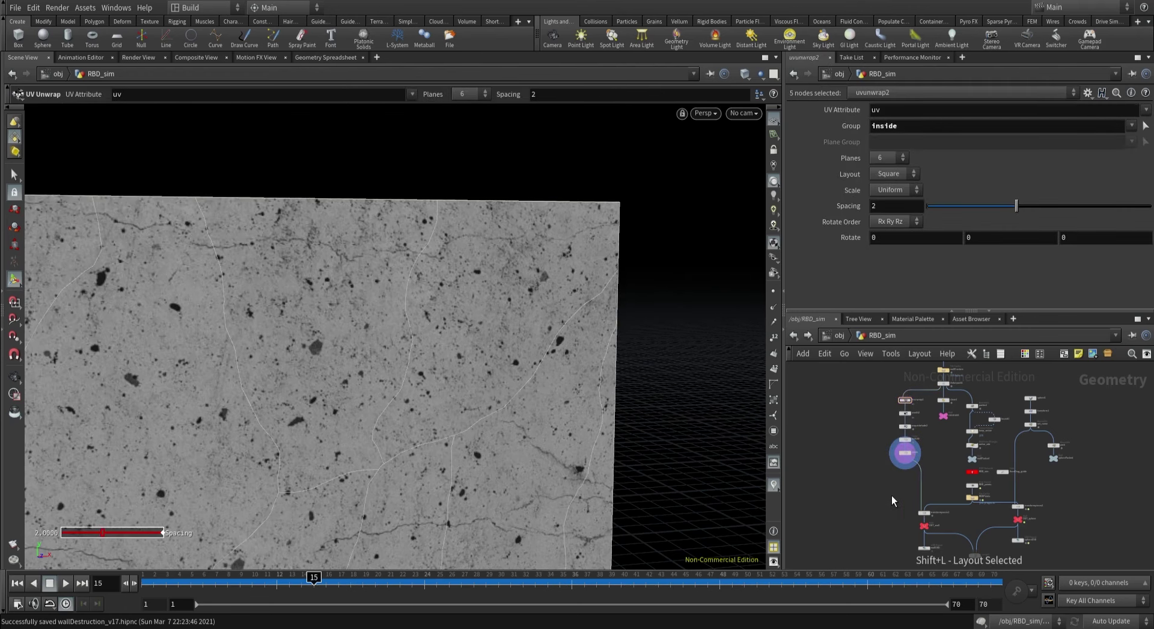
left_click(757, 112)
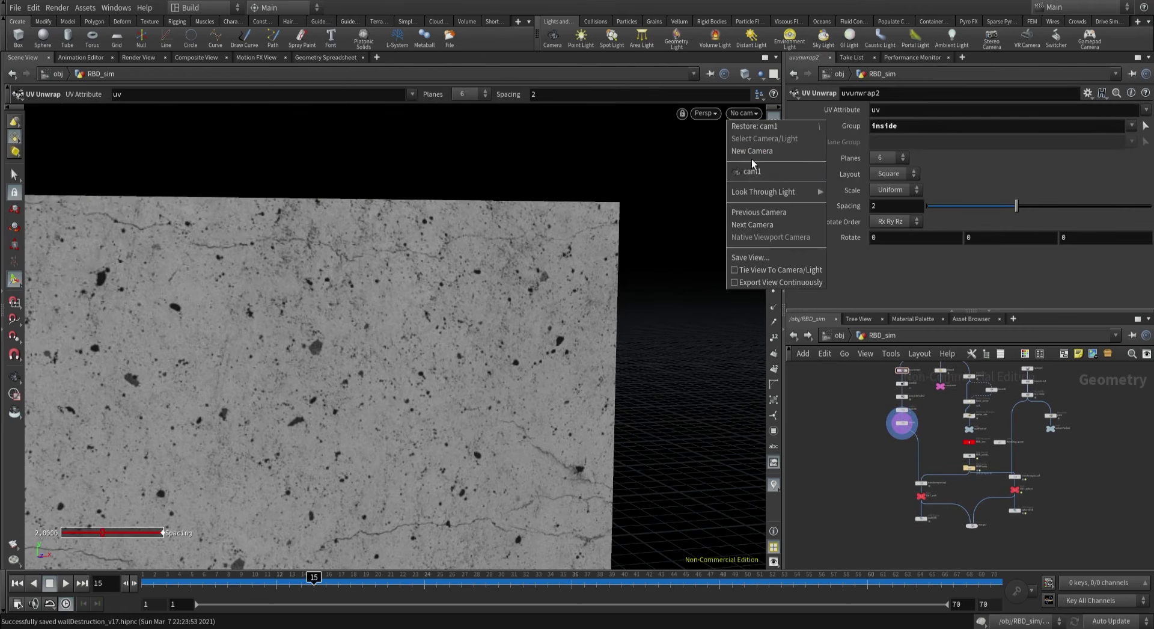
left_click(752, 160)
middle_click_drag(920, 498, 927, 409)
scroll(927, 409, "up", 3)
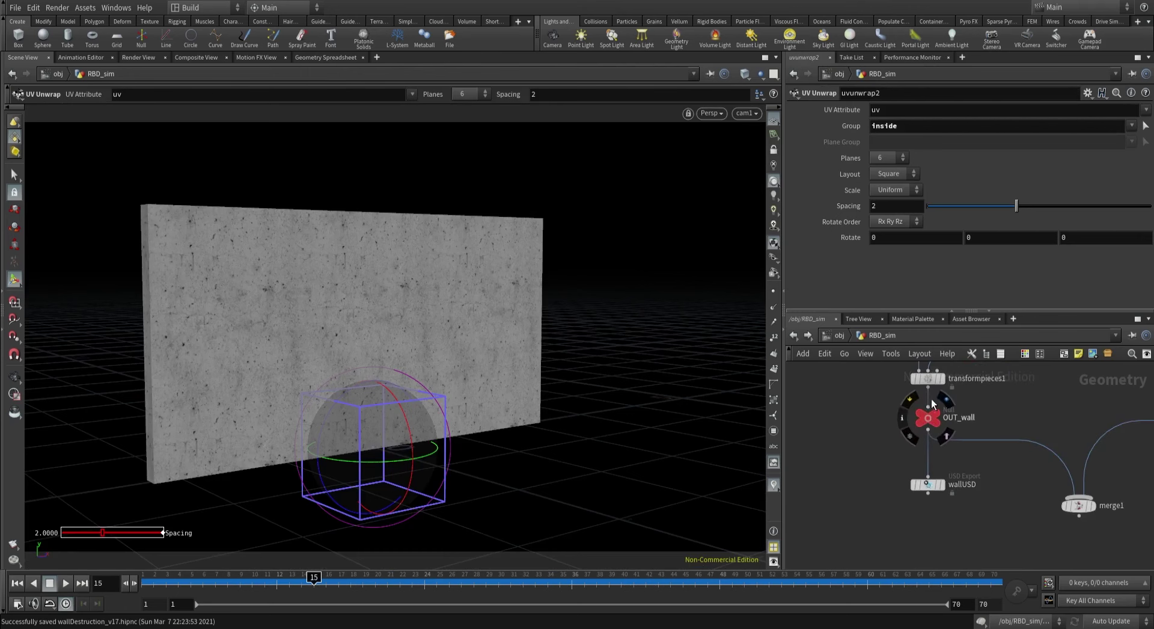
left_click(928, 408)
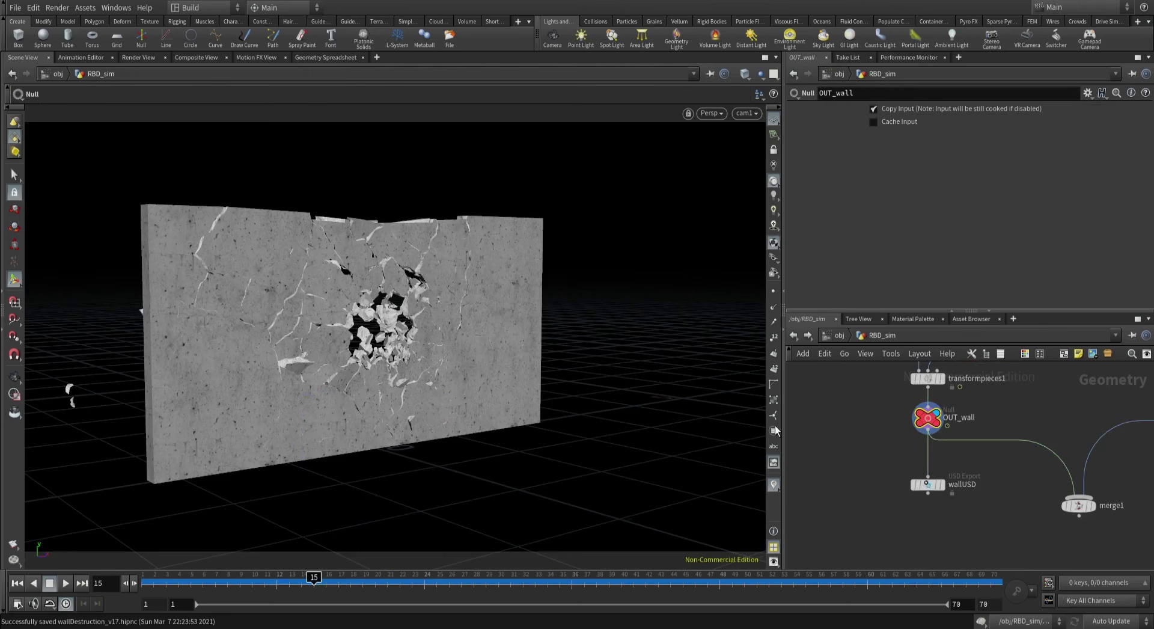
left_click(918, 485)
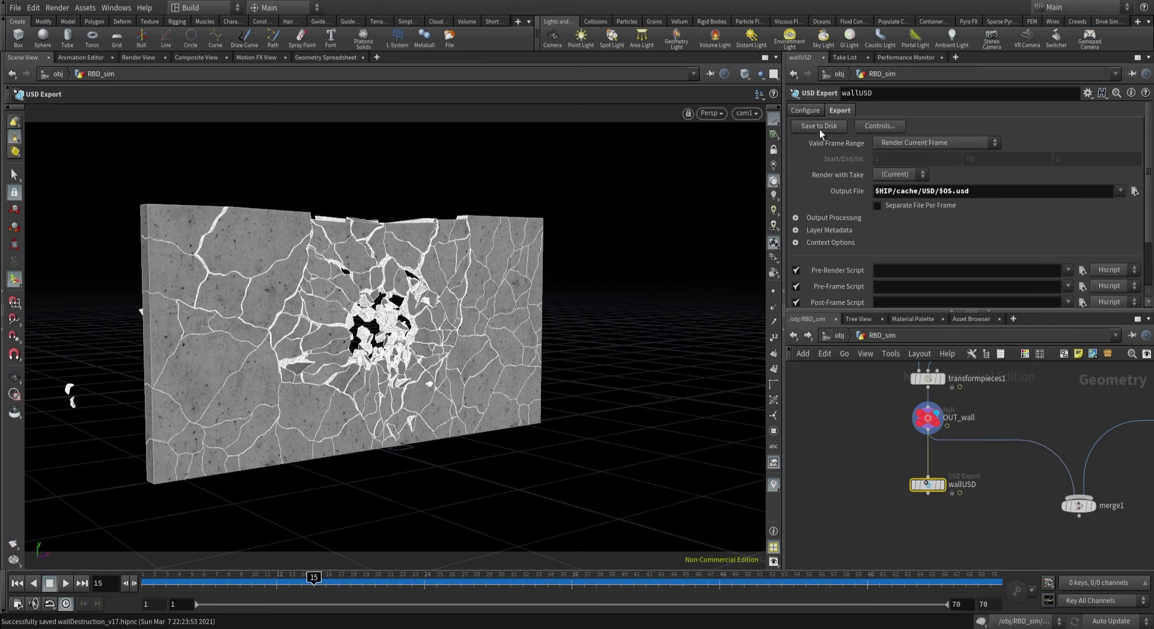
left_click(840, 408)
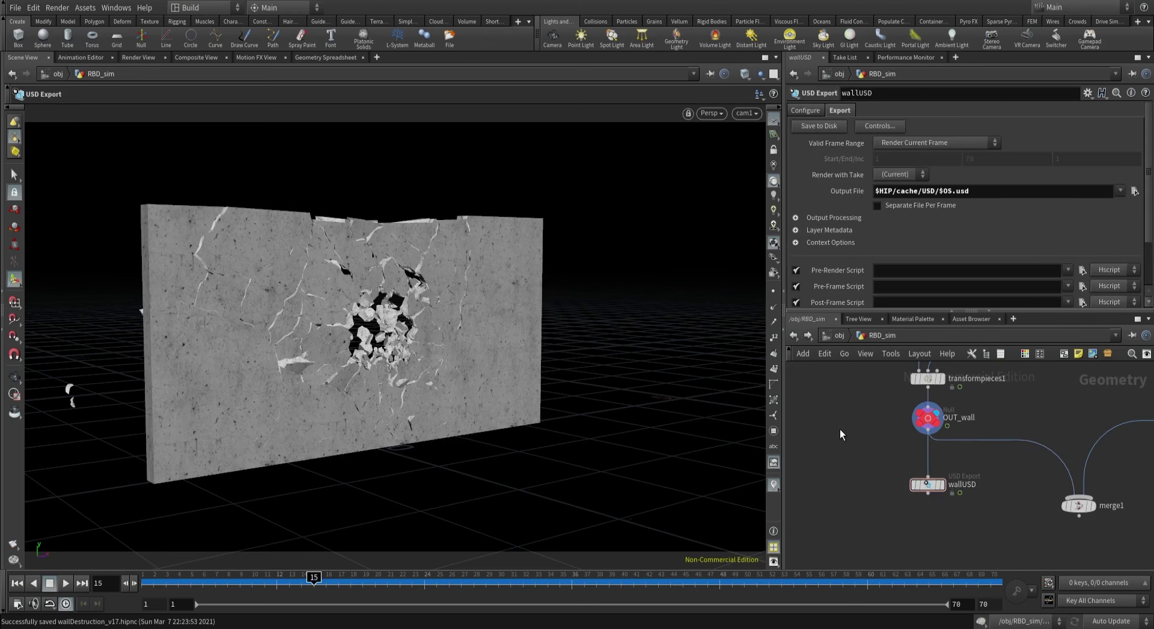
key("1")
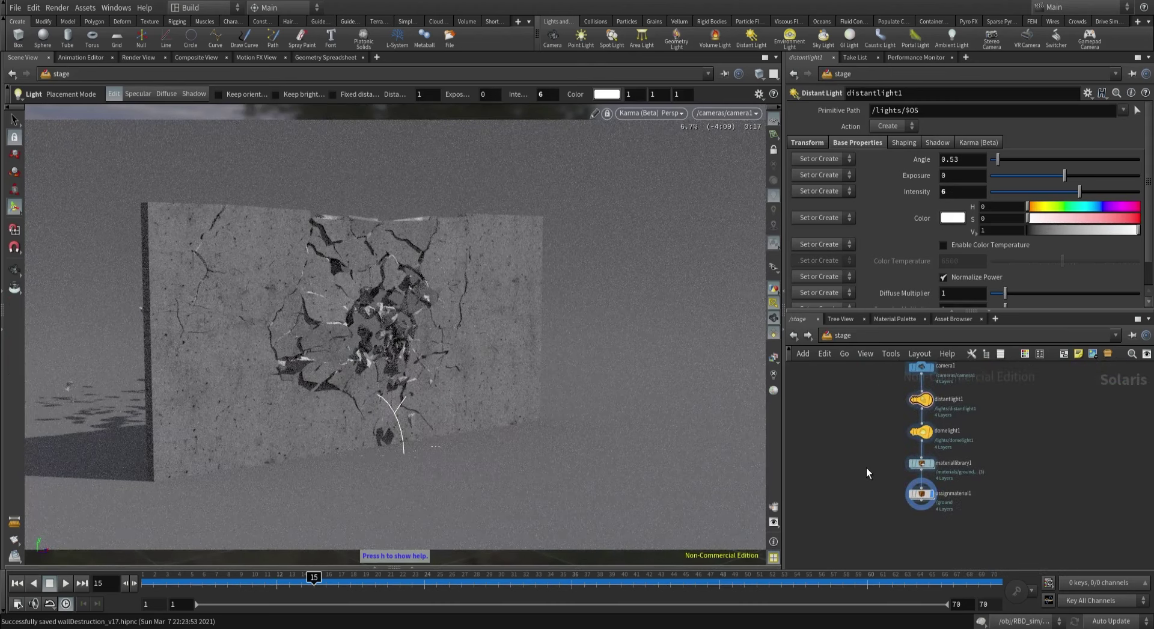
In RBD_sim, try a 0.6 grey RGB on the outside Color node and preview the wall.
left_click(790, 337)
left_click(791, 338)
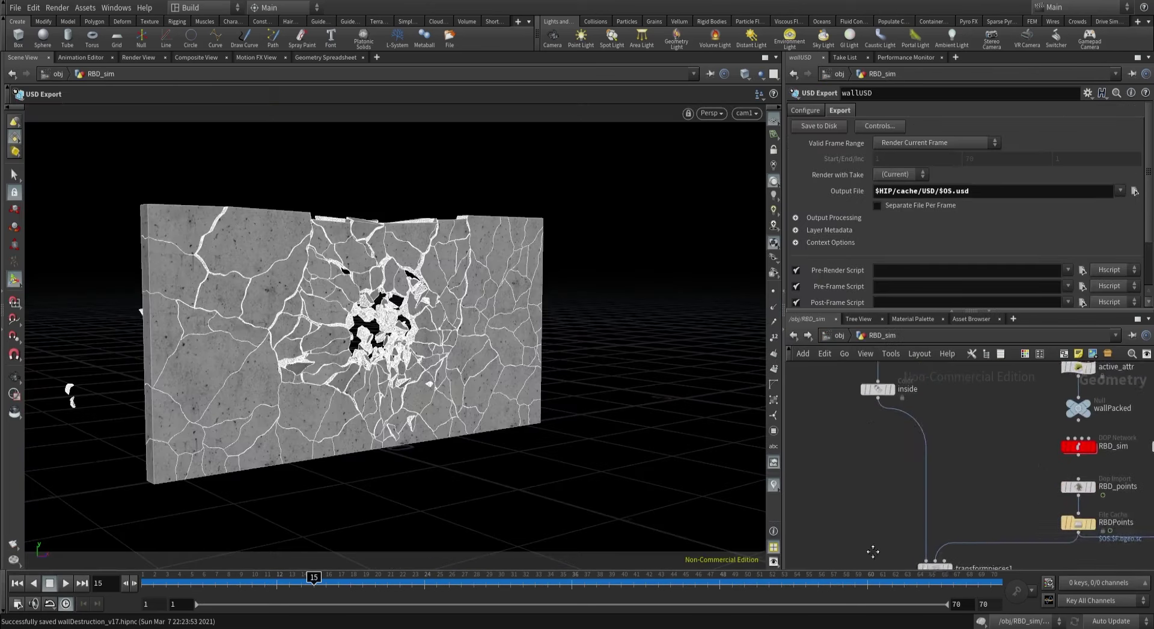
left_click(878, 418)
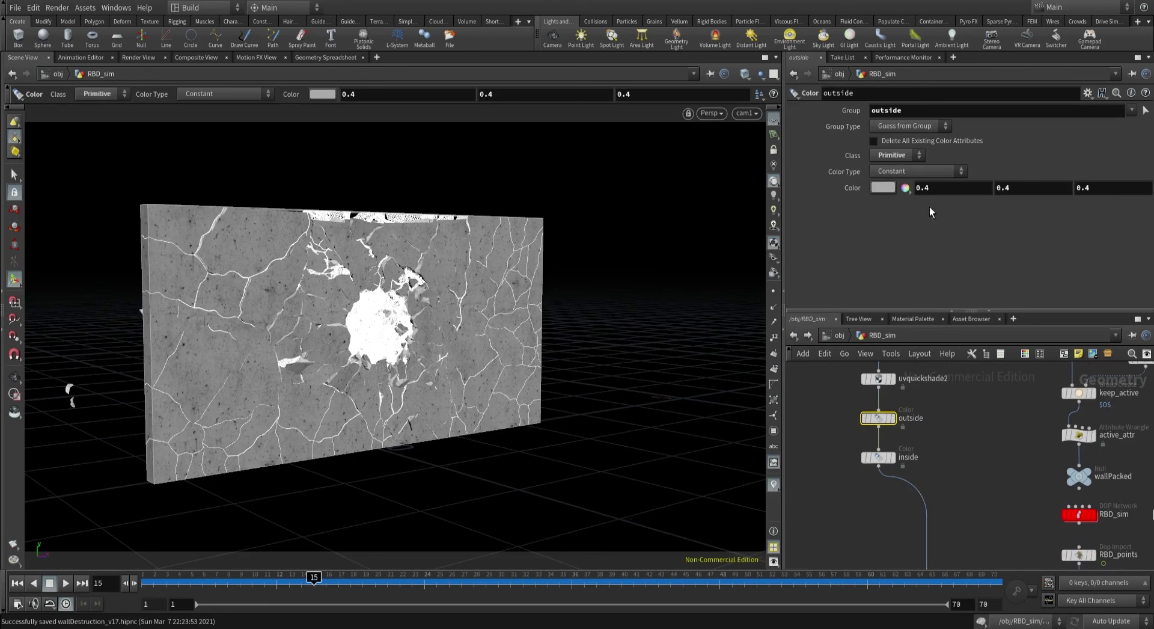
left_click(934, 191)
type(".6")
key("Tab")
type(".6")
key("Tab")
type(".6")
key("Return")
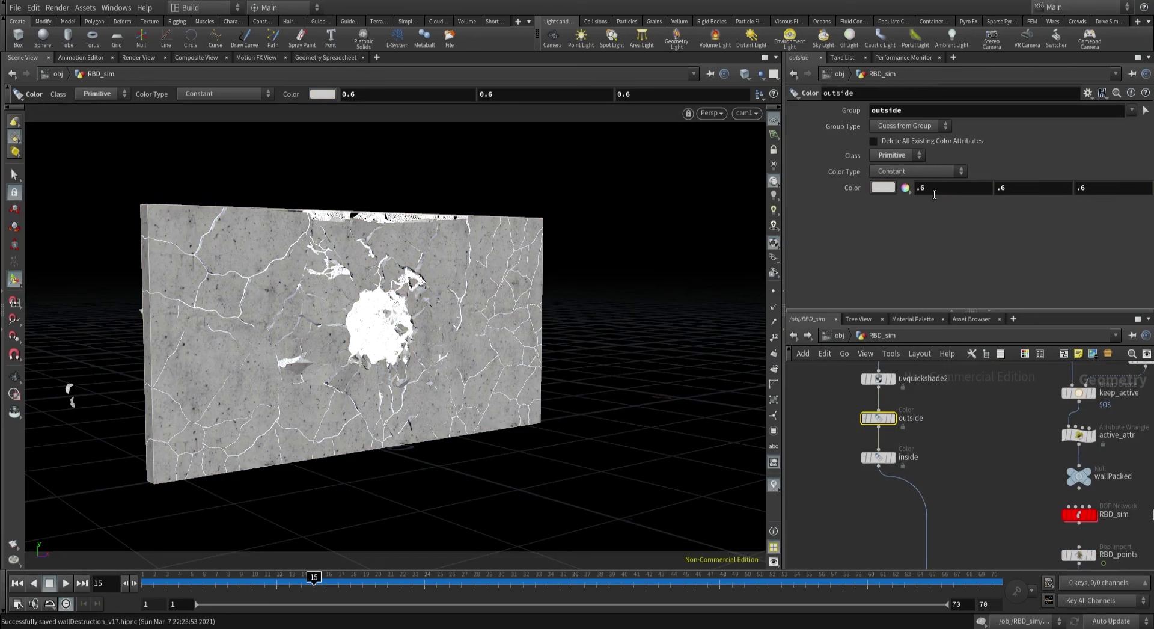
left_click(822, 442)
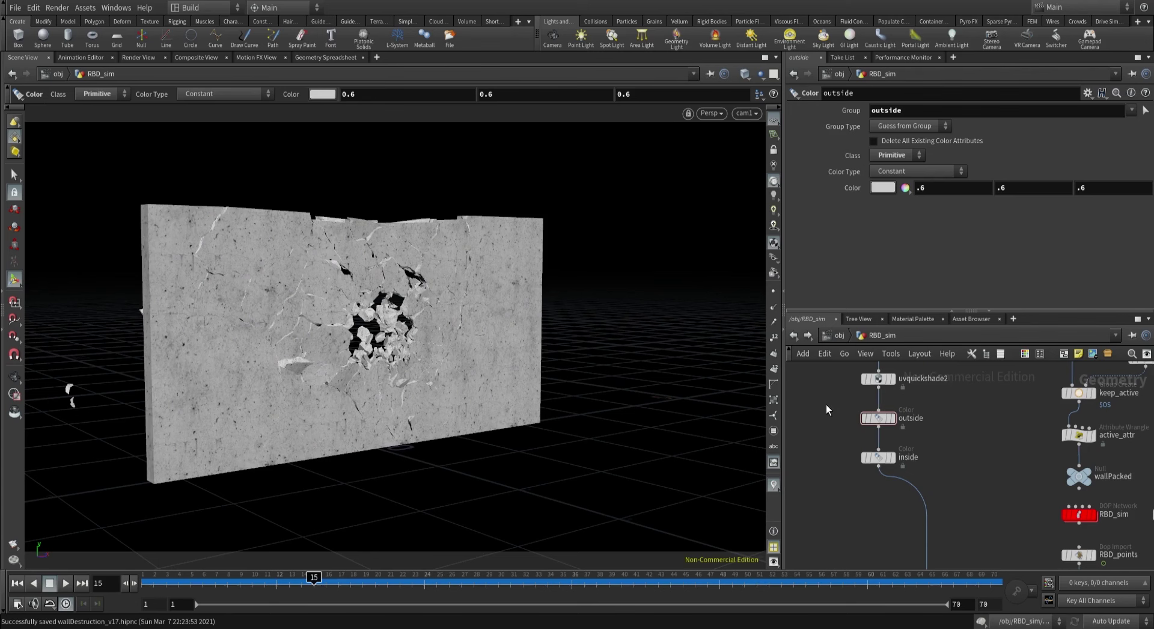
Brighten the outside colour to 0.7 grey and compare it with the inside Color node.
left_click(877, 418)
left_click(933, 192)
type(".7")
key("Tab")
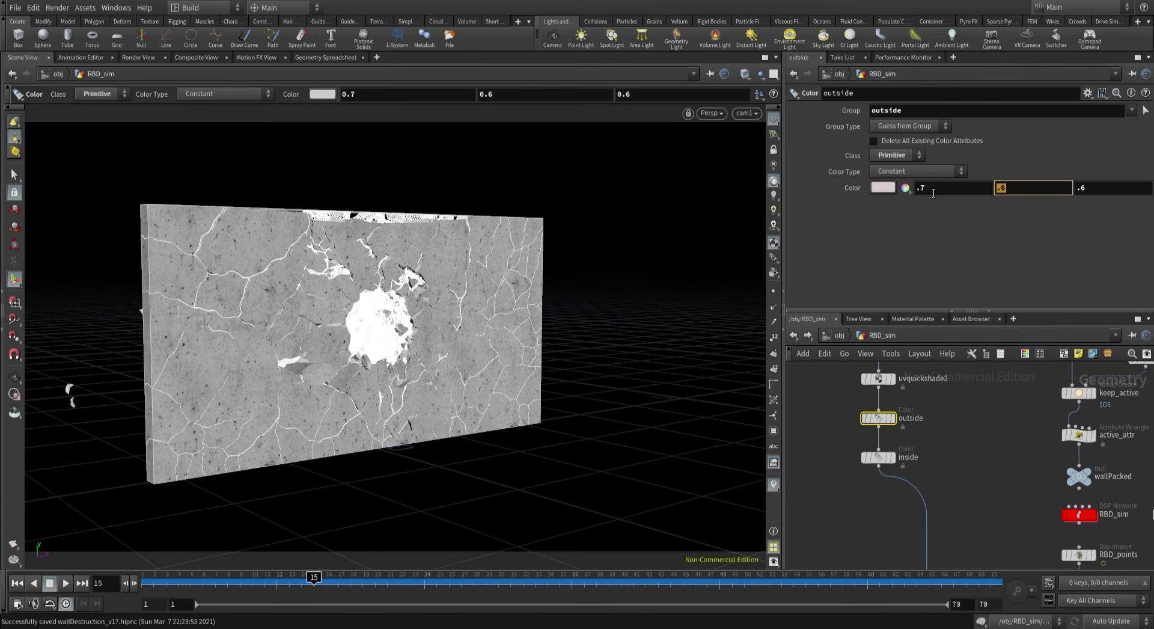
type(".7")
key("Tab")
type(".7")
key("Return")
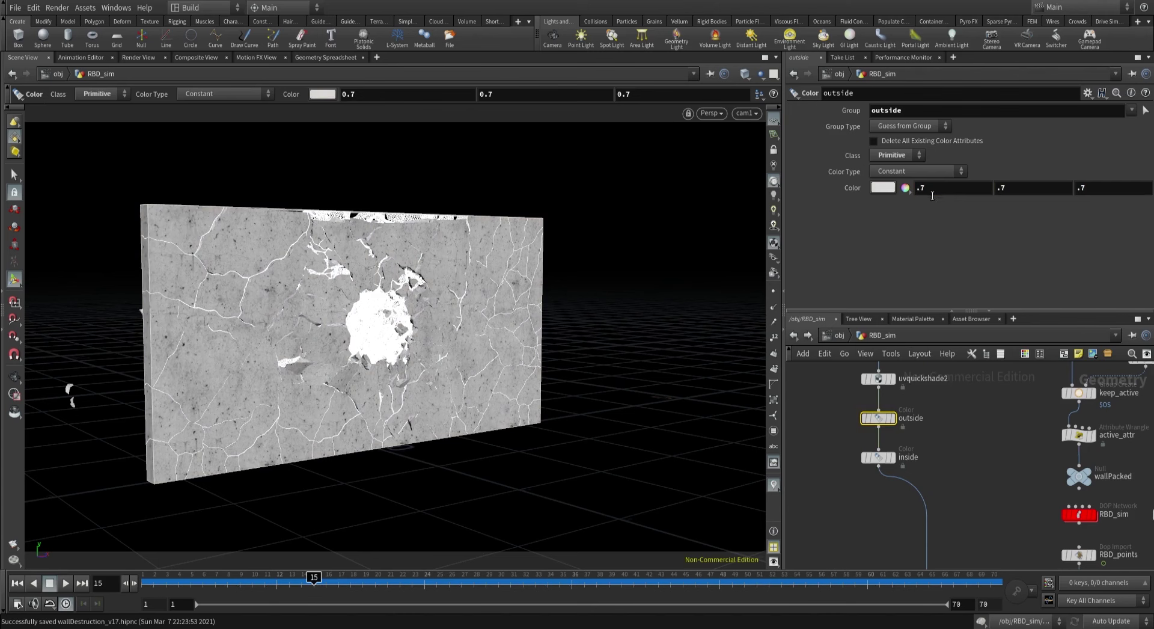
left_click(823, 459)
left_click(878, 457)
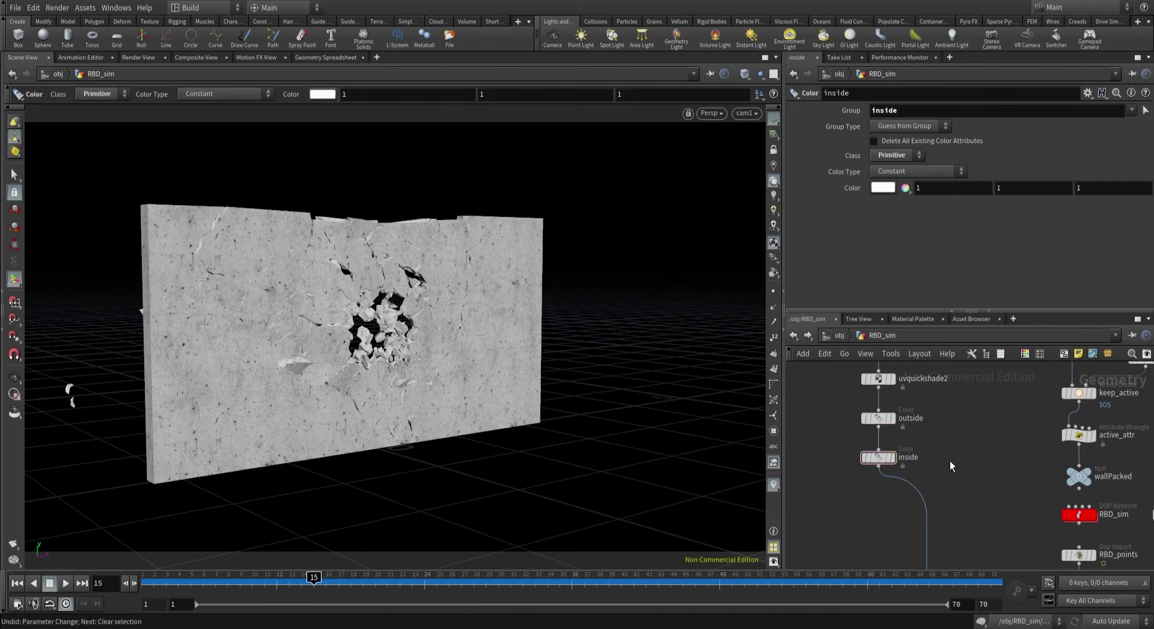
scroll(961, 459, "down", 1)
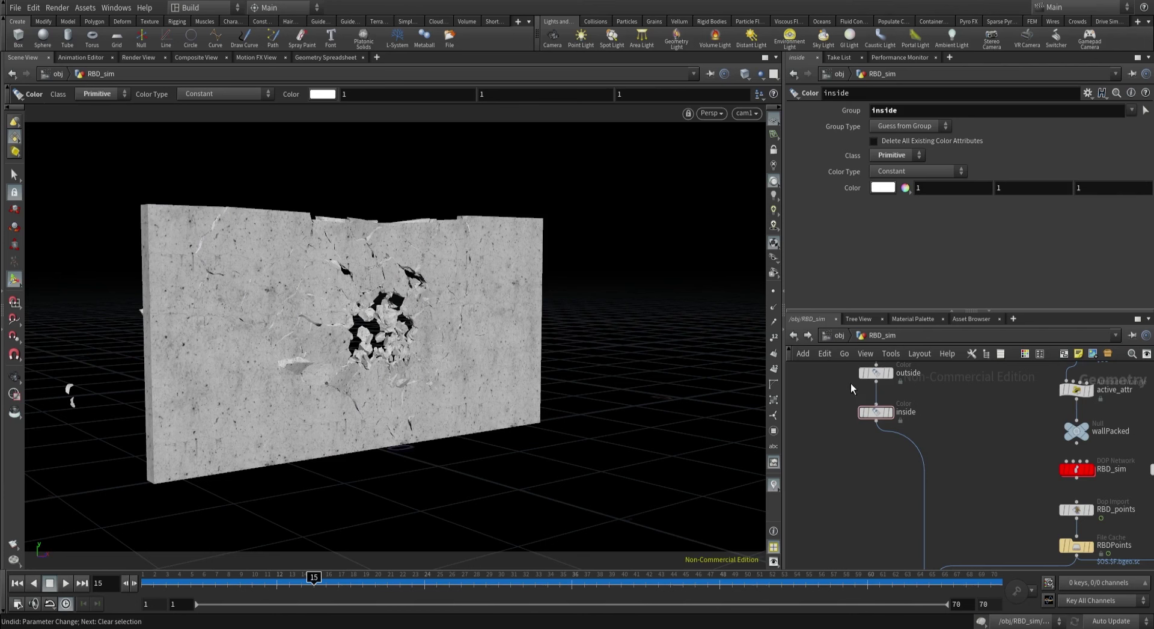
Settle the outside Color node at 0.65 grey and save the scene.
left_click_drag(896, 367, 836, 391)
double_click(932, 188)
type(".")
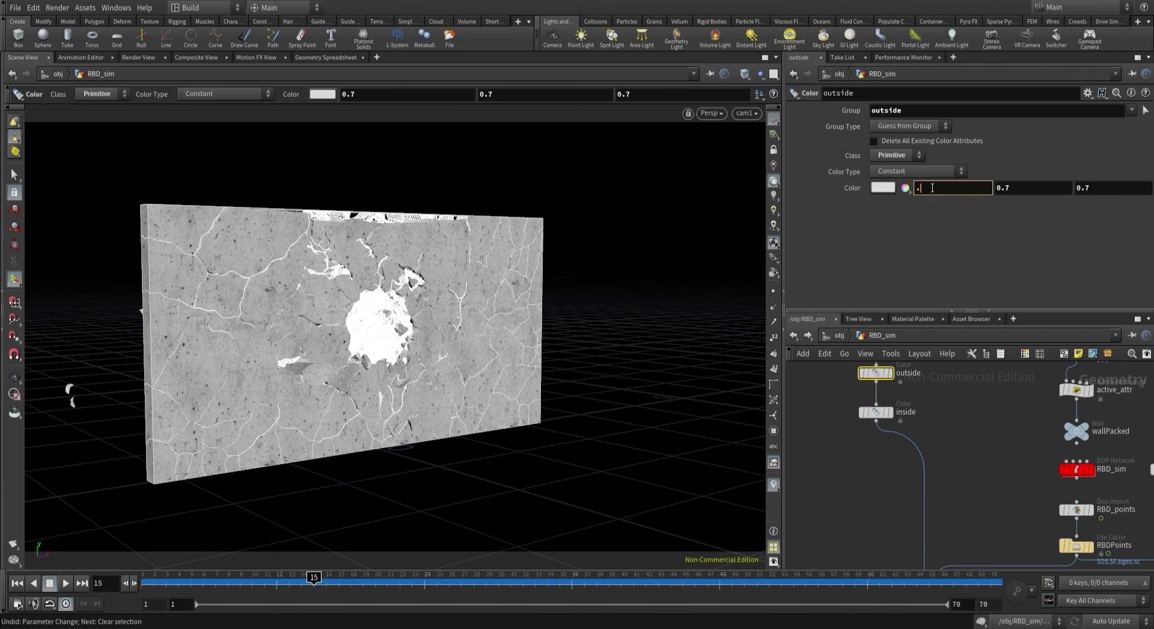
type("65")
key("Tab")
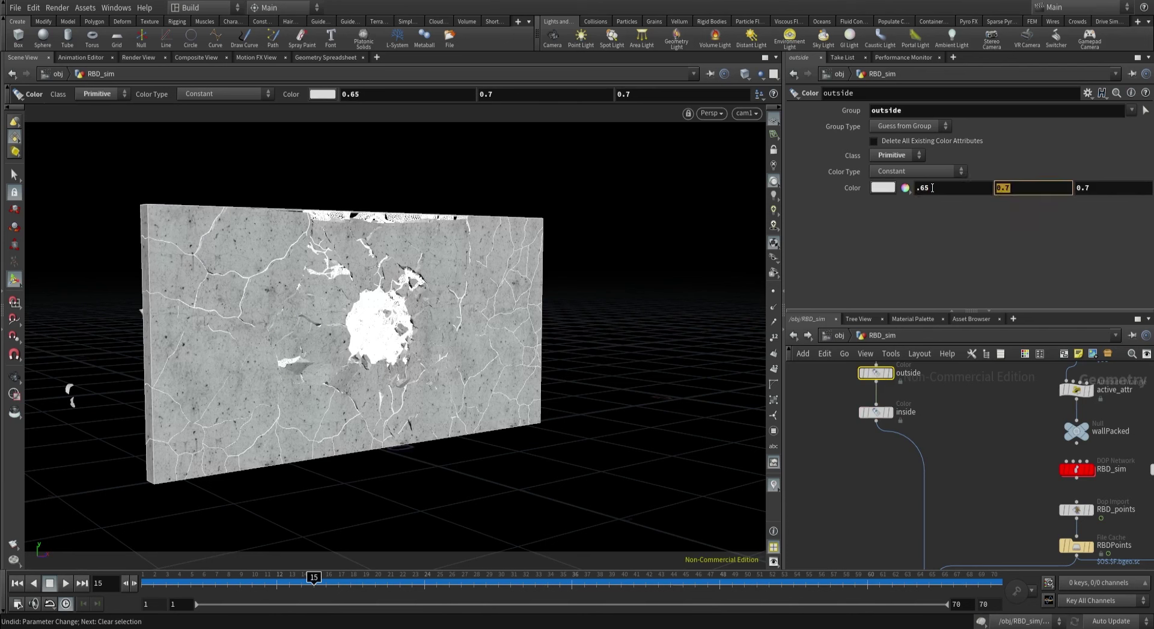
type(".65")
key("Tab")
type(".65")
key("Return")
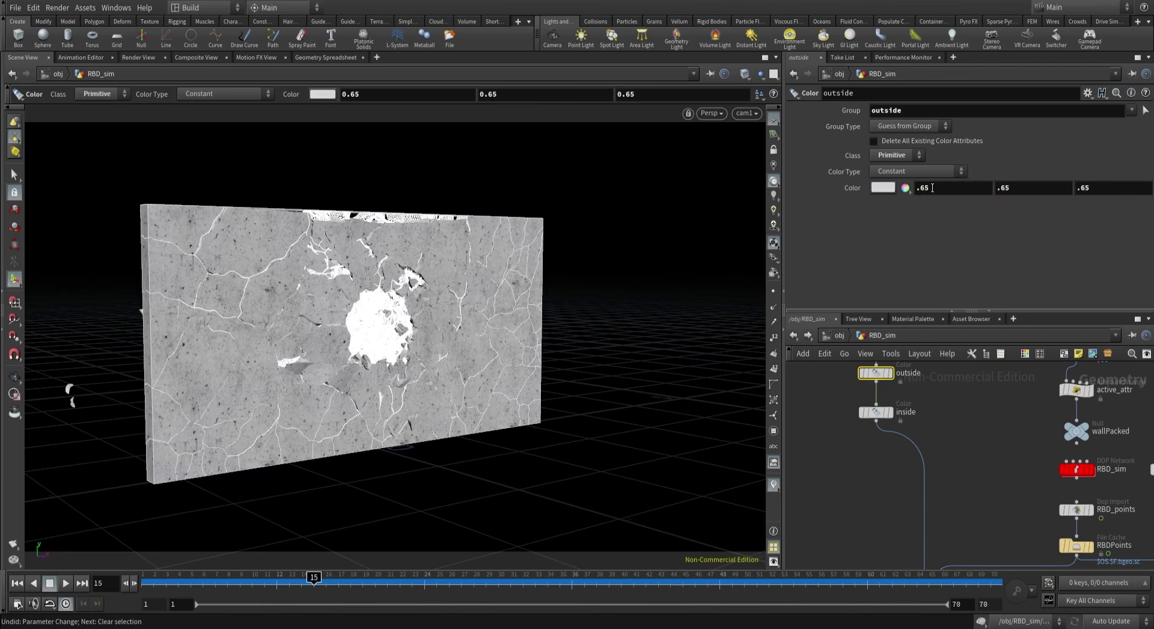
left_click(857, 500)
key("ctrl+s")
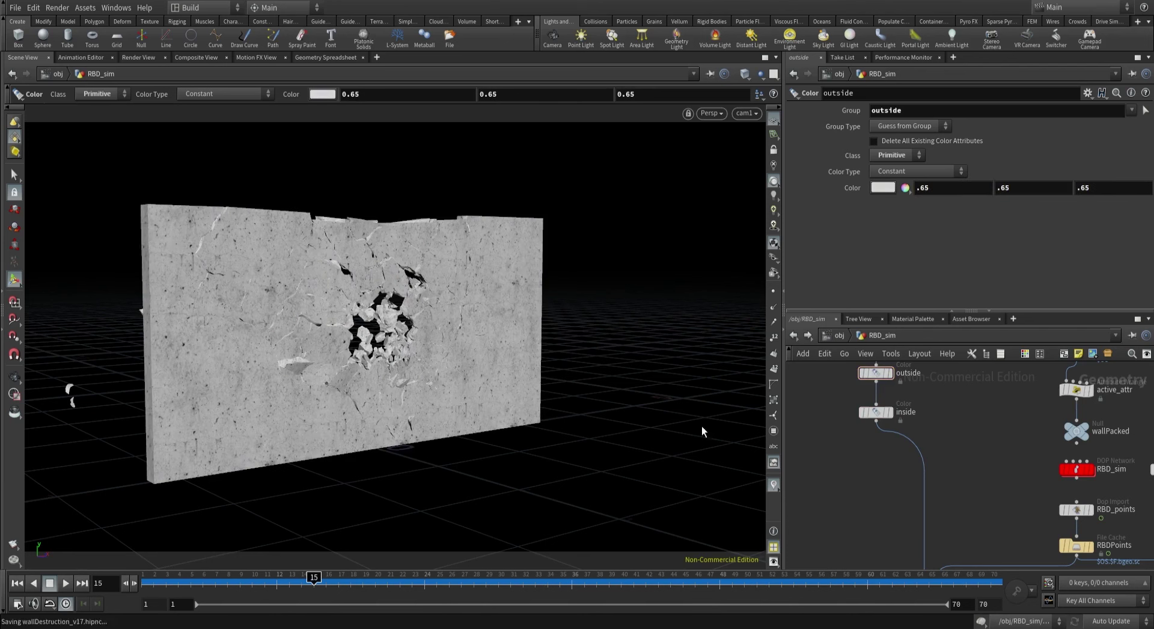
Orbit around the wall's impact hole and back to a front view.
key("Escape")
left_click_drag(407, 305, 388, 339)
scroll(388, 339, "up", 8)
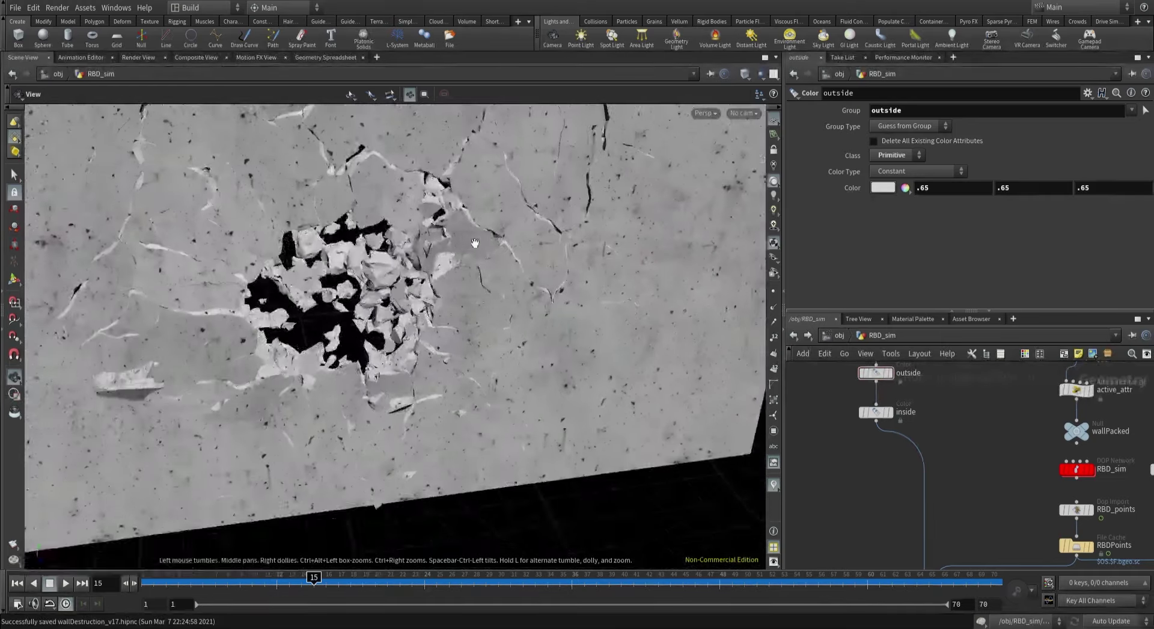
left_click_drag(475, 243, 760, 193)
key("Return")
View through cam1, check the wallUSD export settings, and jump to the Solaris stage.
left_click(751, 114)
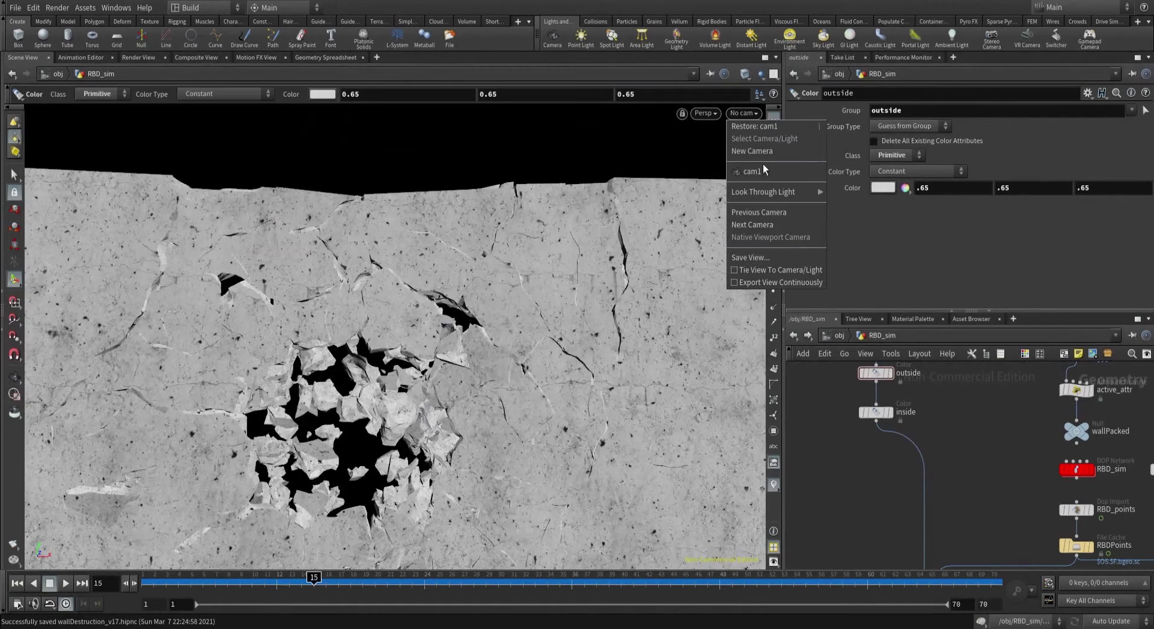
left_click(763, 164)
scroll(817, 366, "down", 3)
scroll(877, 429, "up", 2)
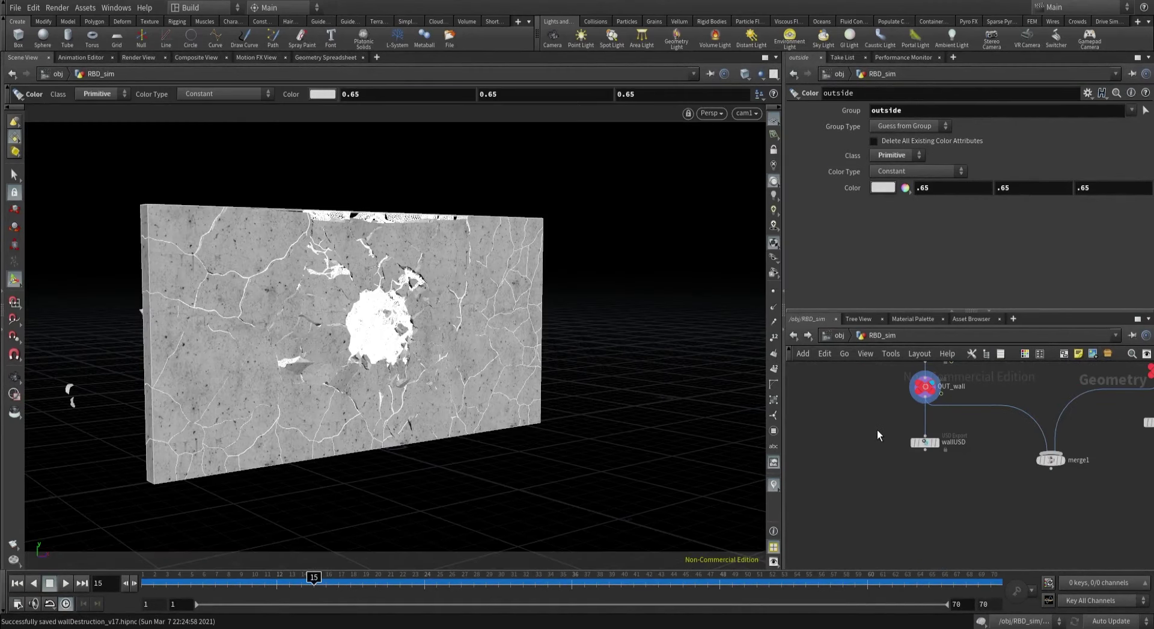
left_click(925, 442)
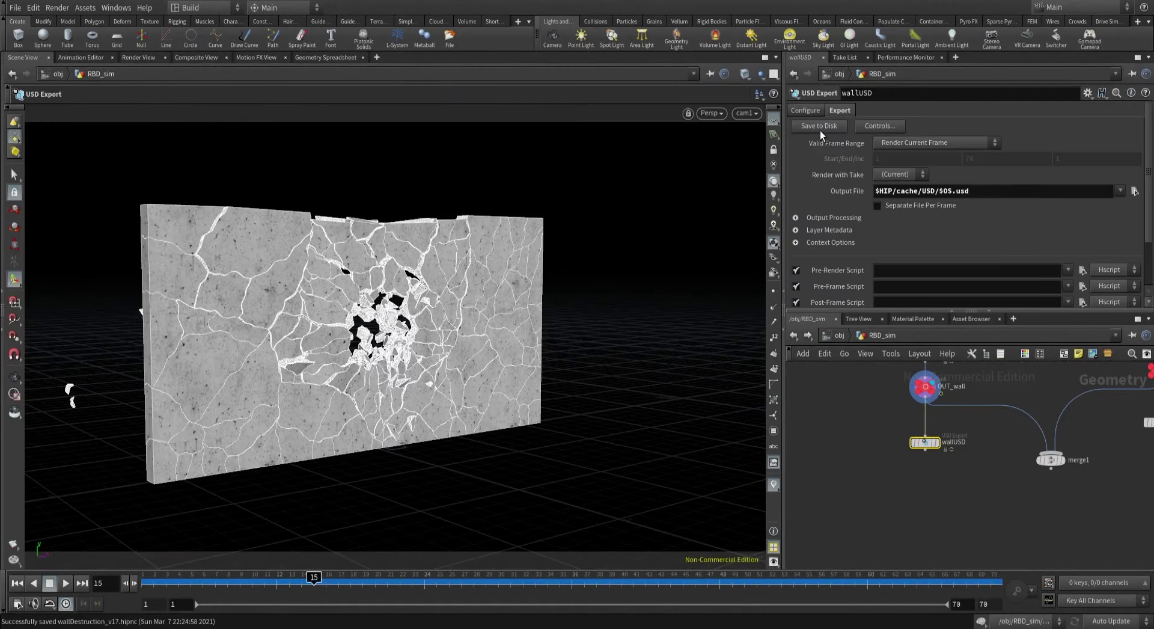
left_click(853, 429)
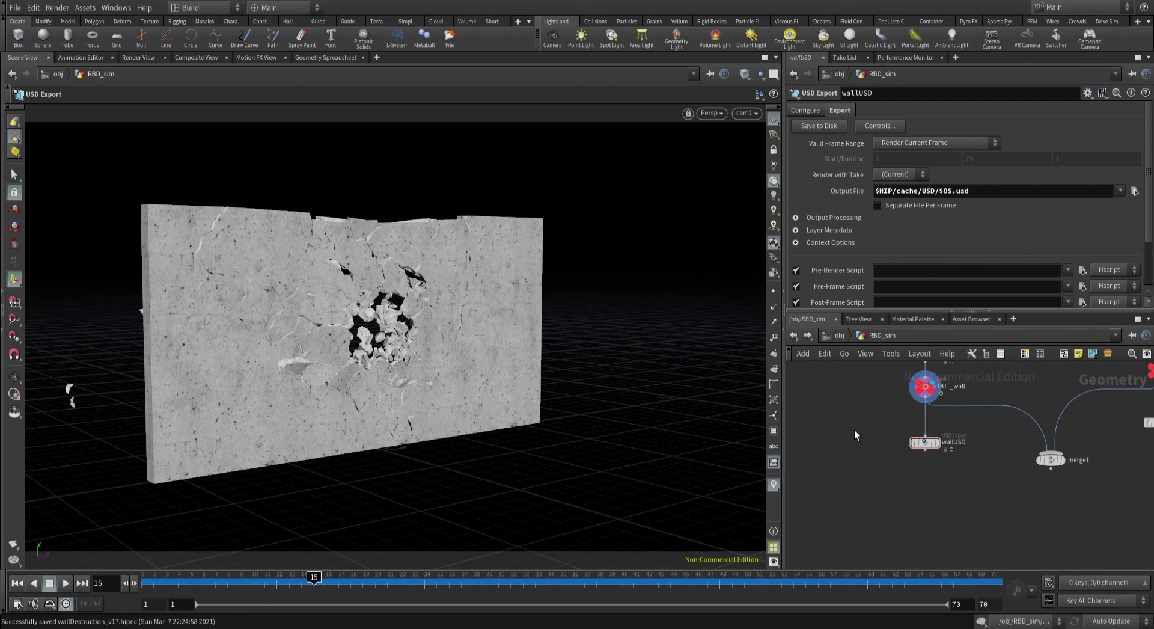
key("1")
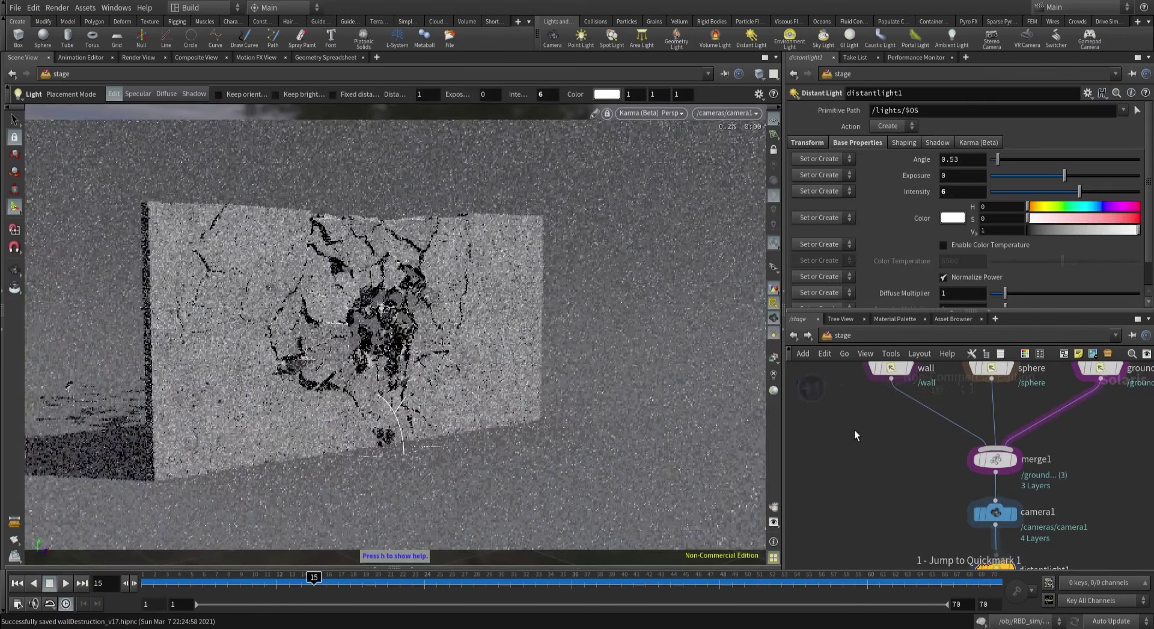
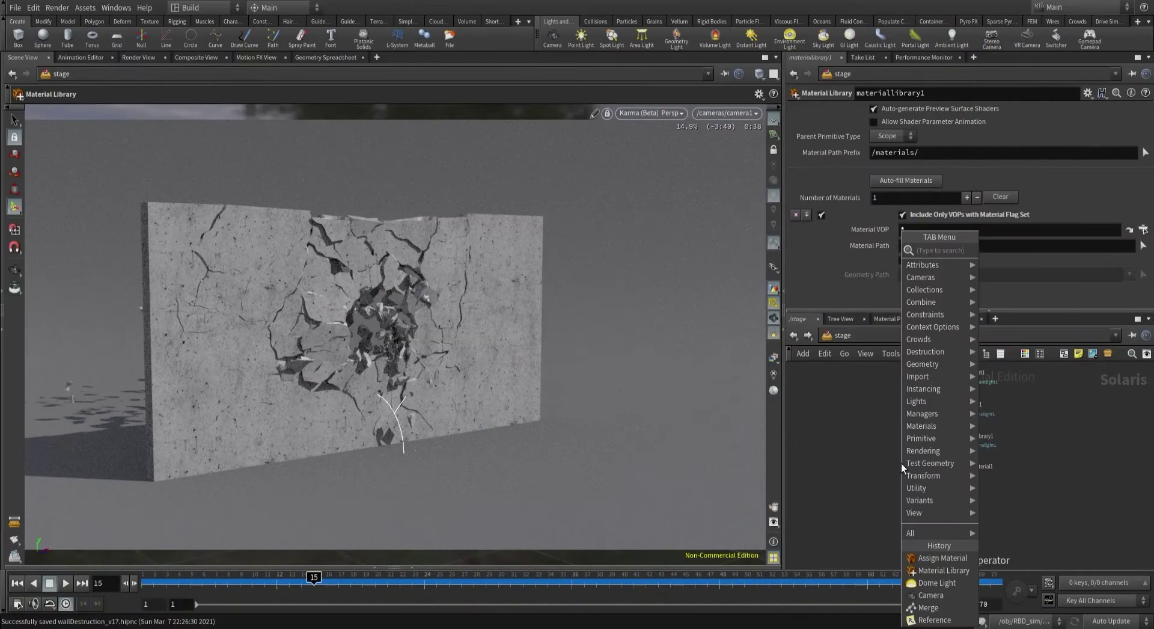
Add a Karma render node below assignmaterial1 in the stage network.
type("karma")
key("Return")
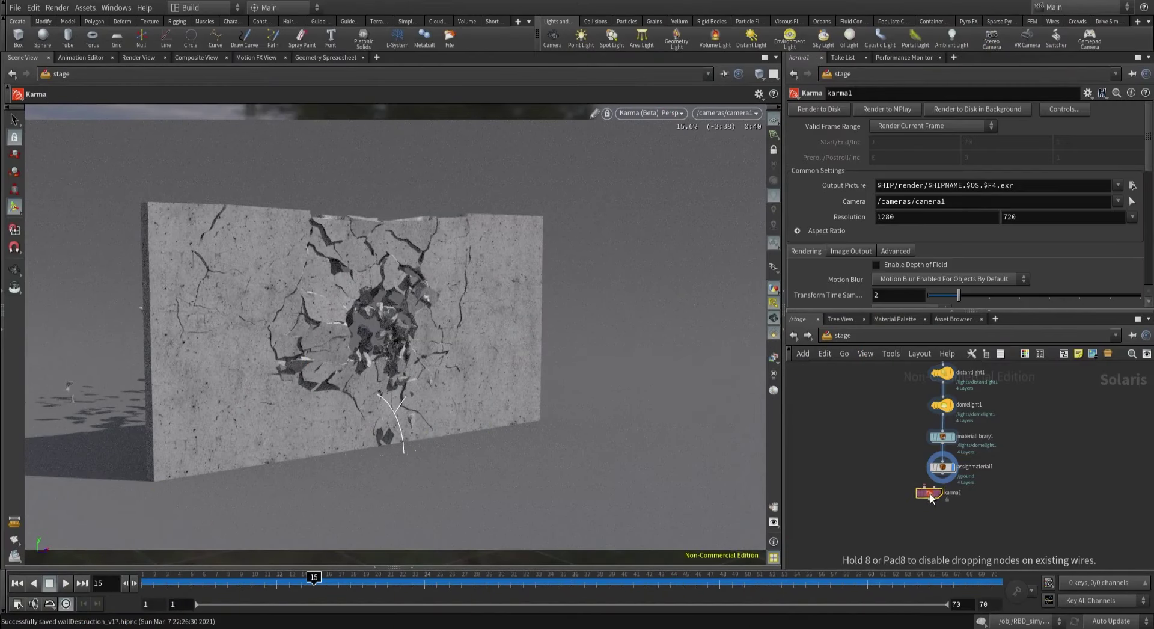
left_click(930, 497)
scroll(941, 497, "up", 3)
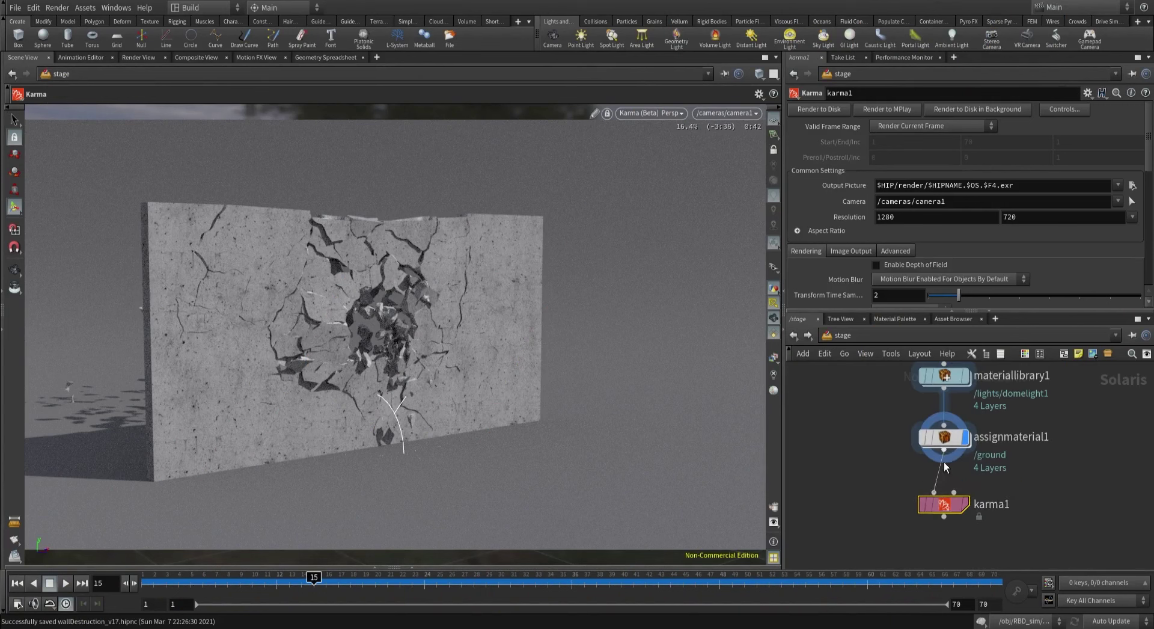
Rename the Karma node wallRender, give it the display flag, and set the viewport to Houdini GL.
double_click(992, 504)
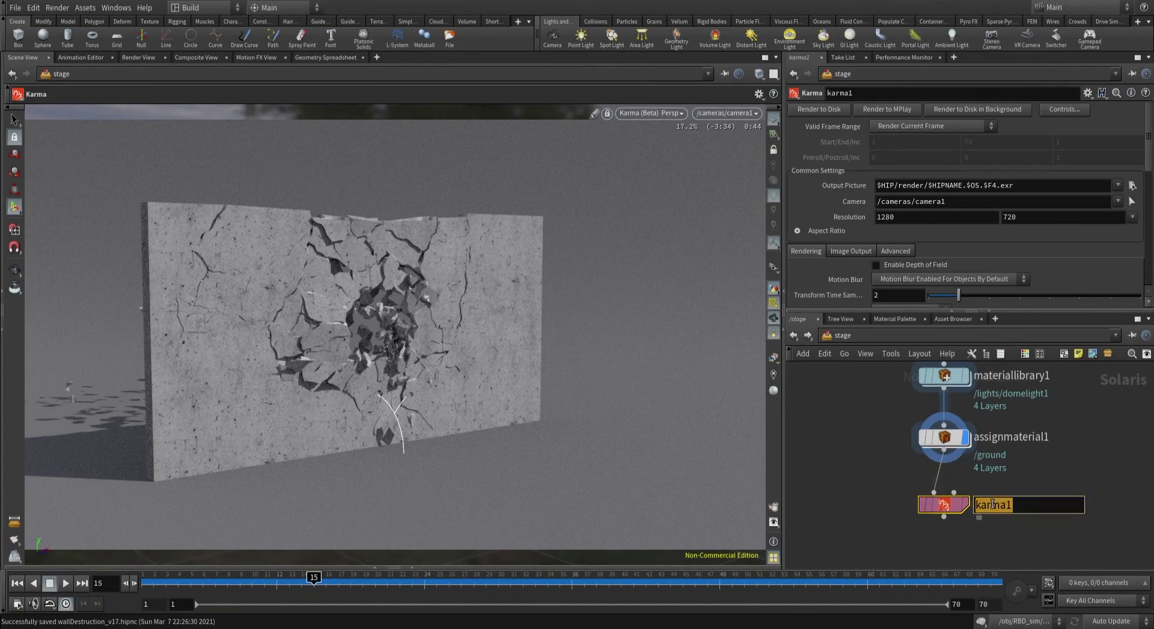
type("wallRender")
key("Return")
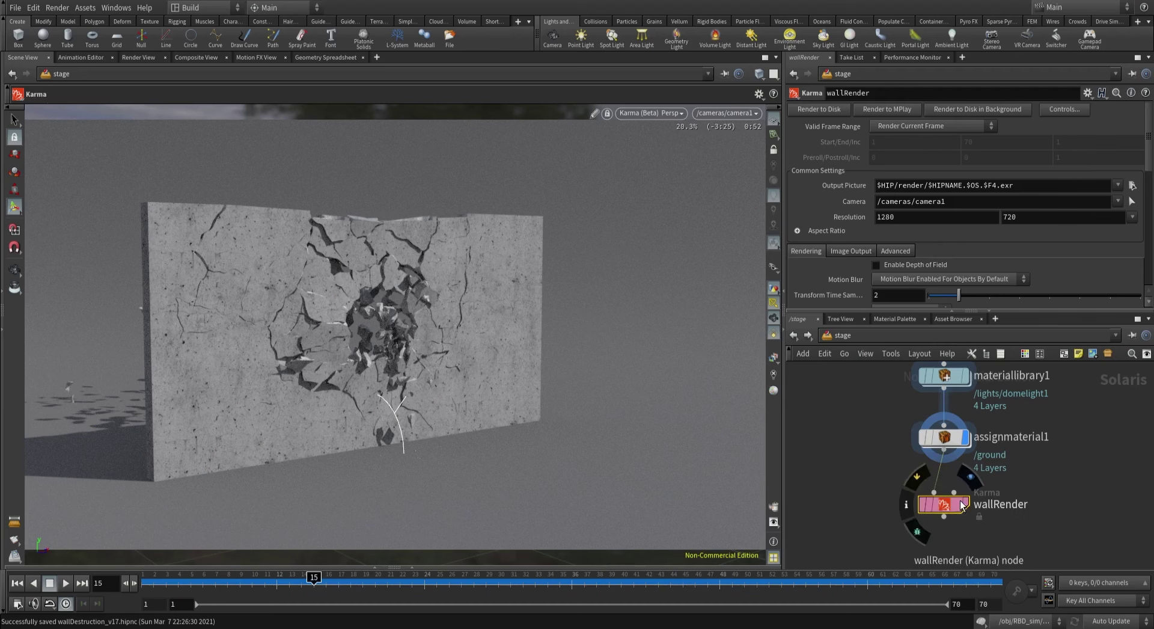
left_click(960, 503)
left_click_drag(950, 505, 950, 511)
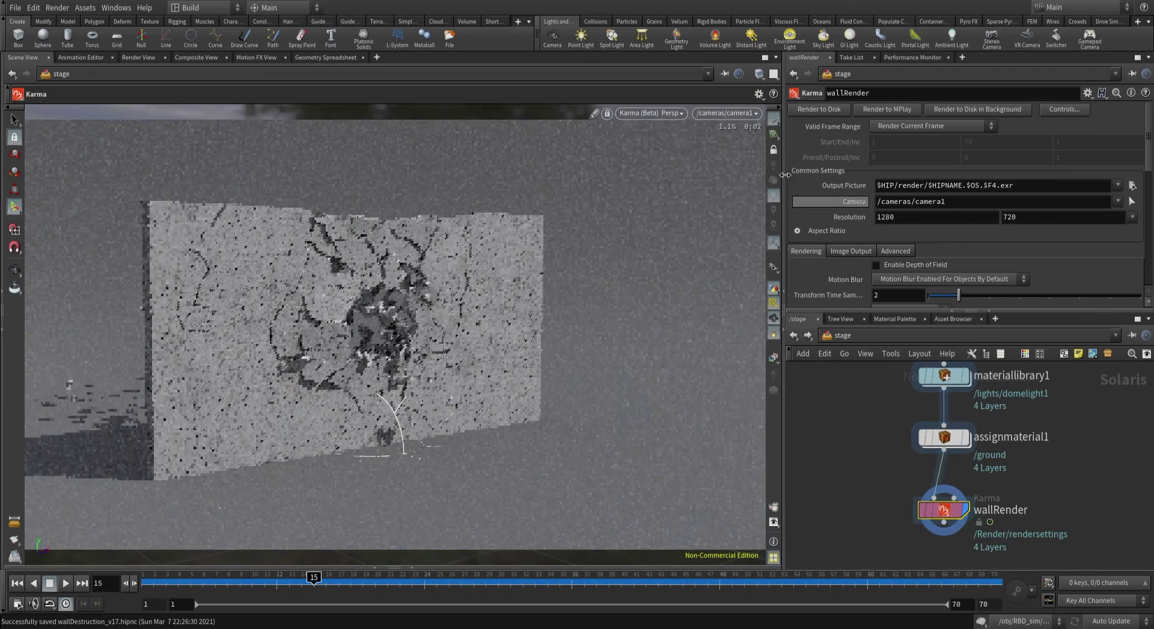
left_click(647, 115)
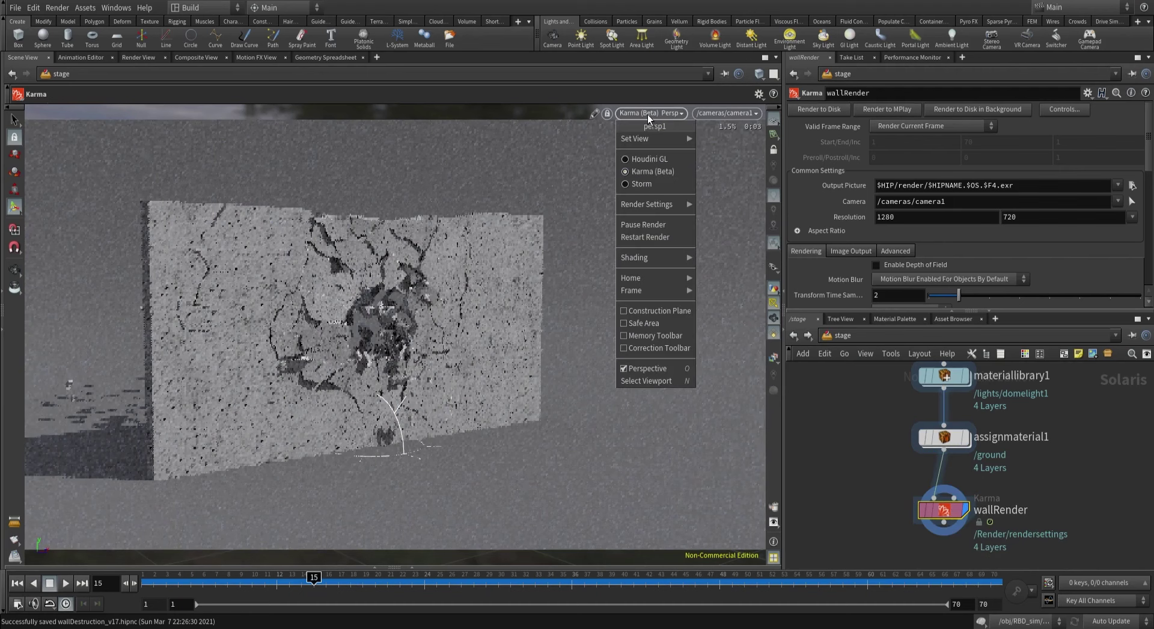
left_click(644, 159)
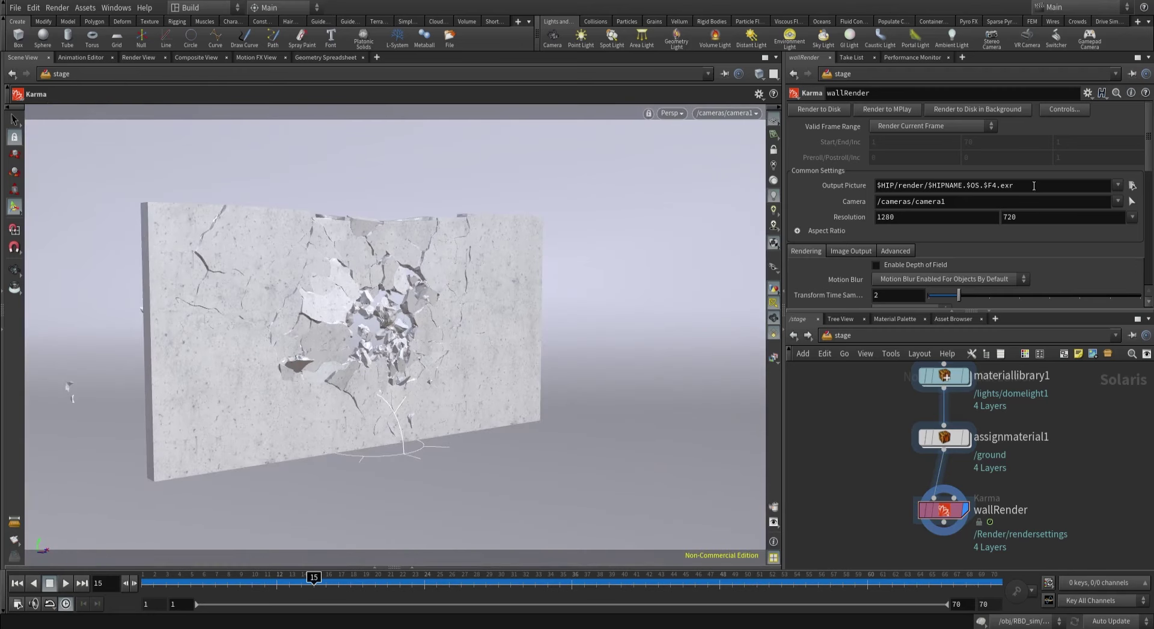
Set wallRender's Output Picture to $HIP/render/$OS/$OS.$F.exr, leaving the camera path unchanged.
left_click_drag(1019, 186, 929, 186)
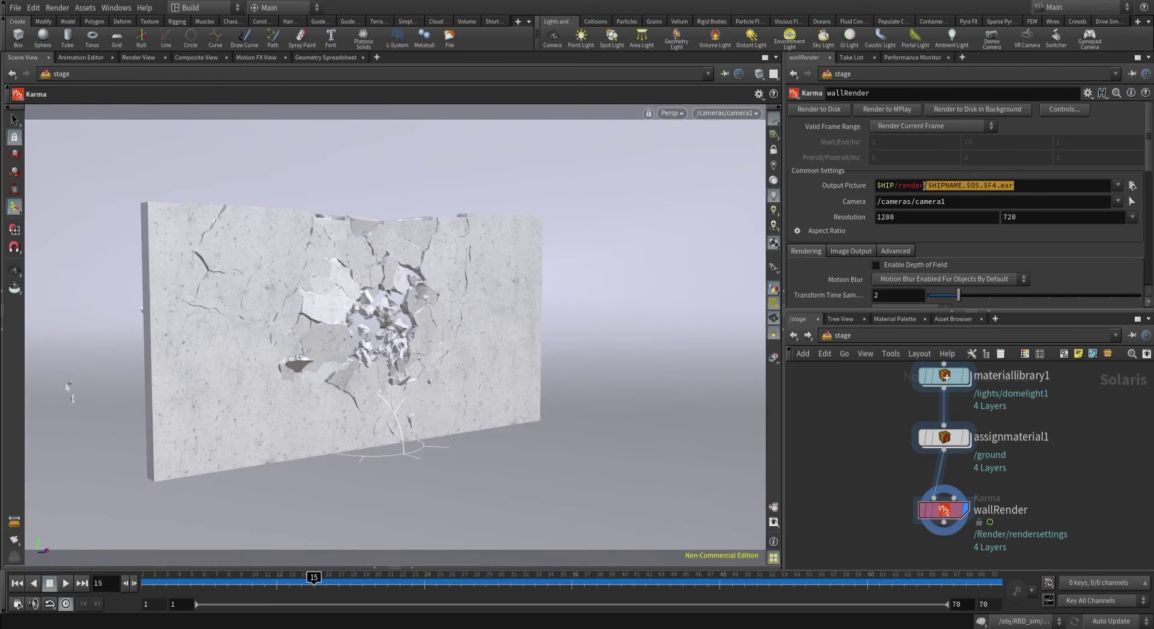
type("$OS/$OS.$F.exr")
key("Return")
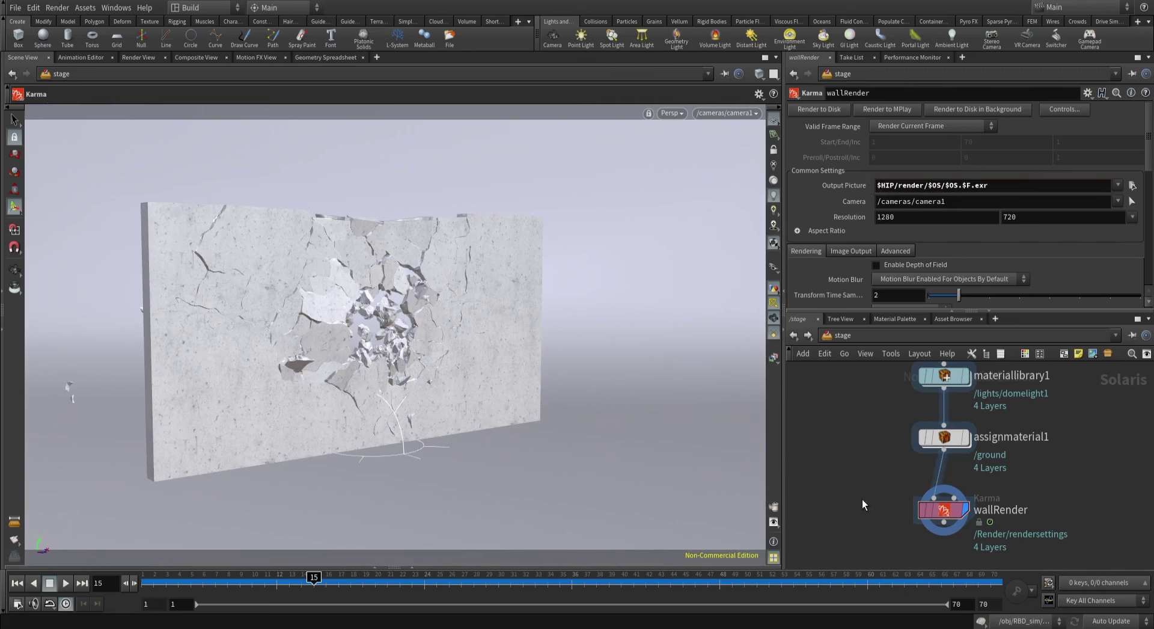
left_click(979, 206)
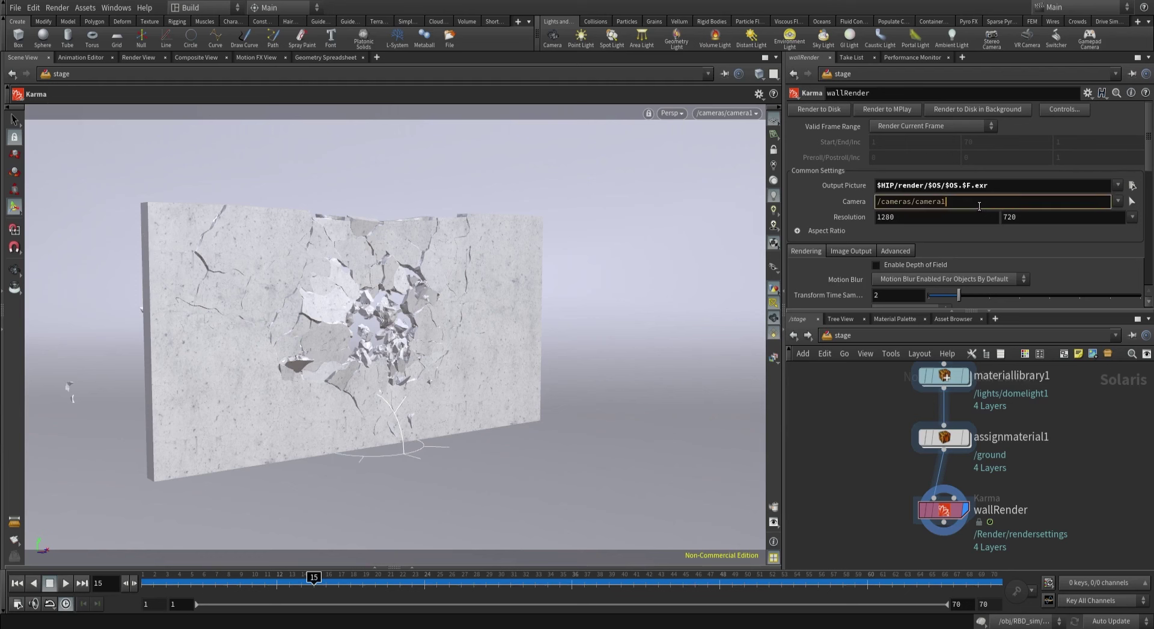
left_click(942, 510)
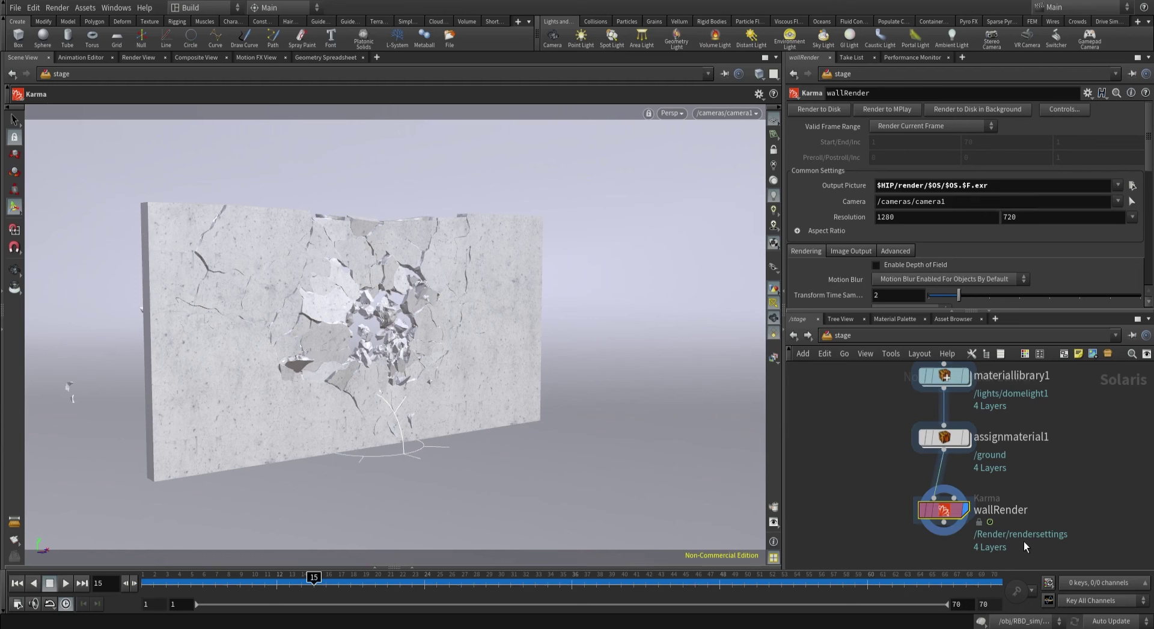
Review wallRender's Limits, Shading, Advanced and Rendering tab settings.
scroll(805, 228, "down", 4)
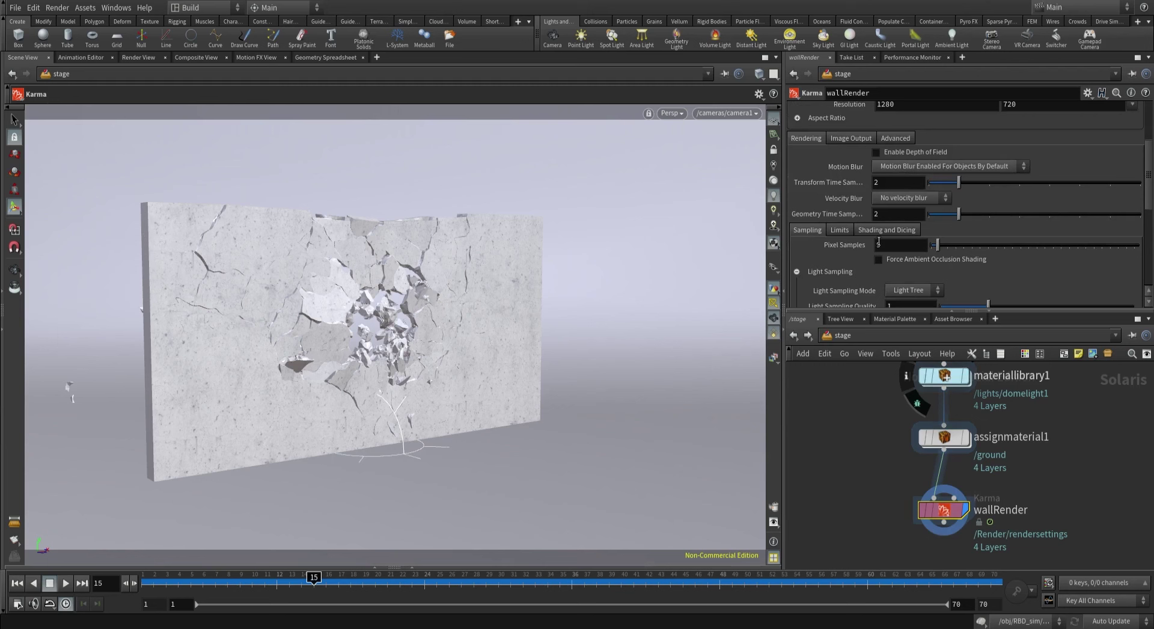
left_click(841, 232)
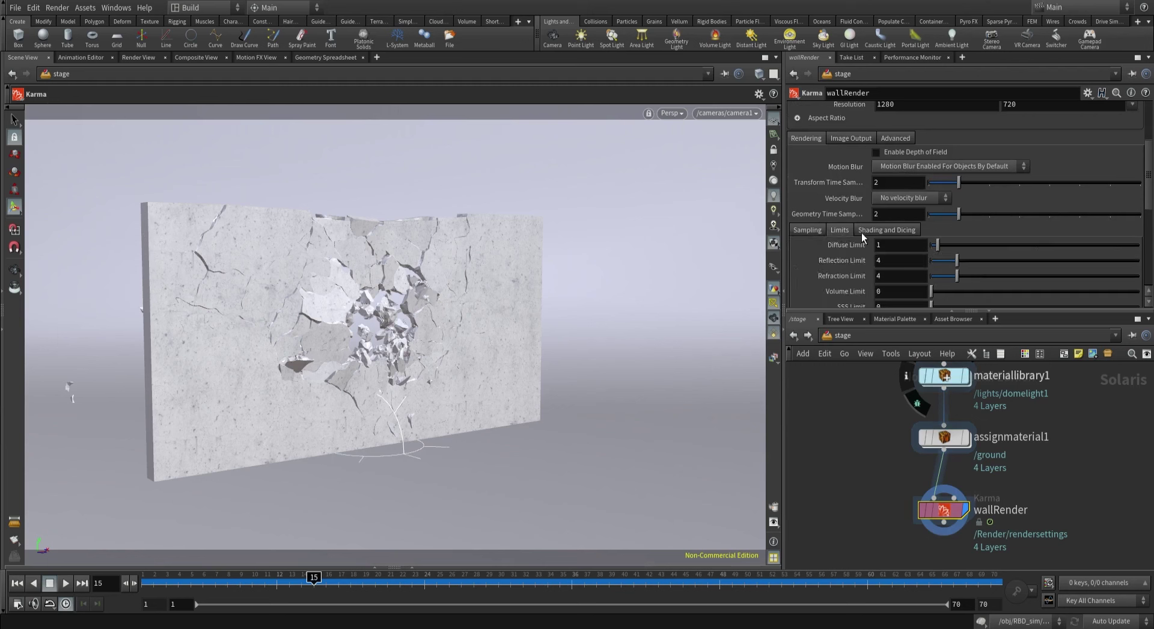
left_click(865, 233)
left_click(838, 229)
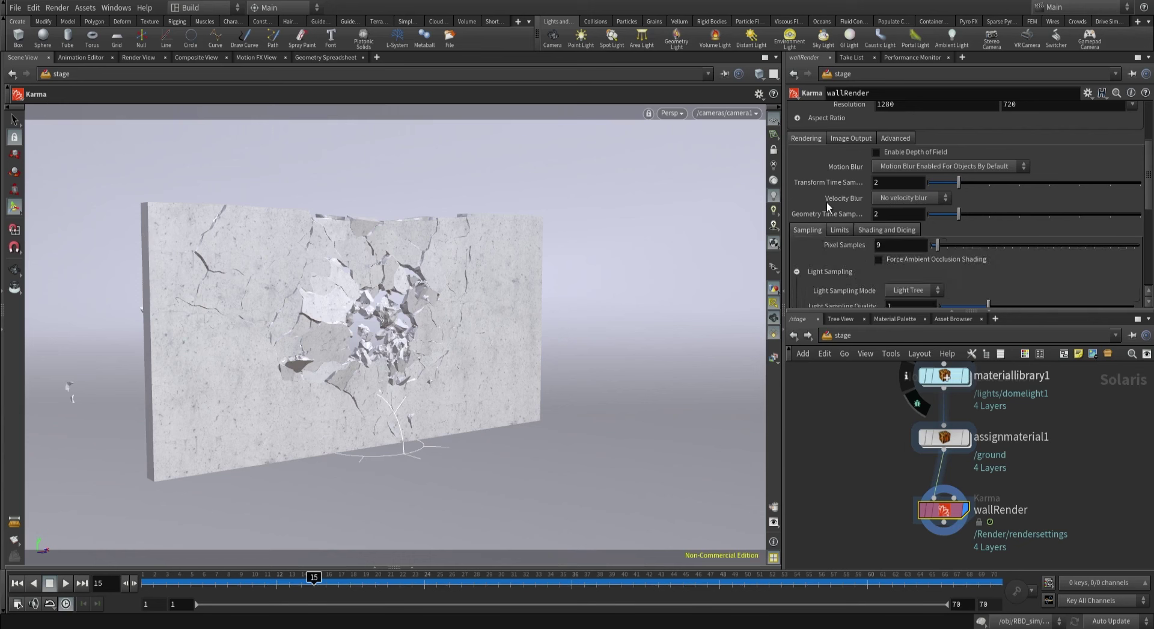
left_click(893, 138)
left_click(866, 138)
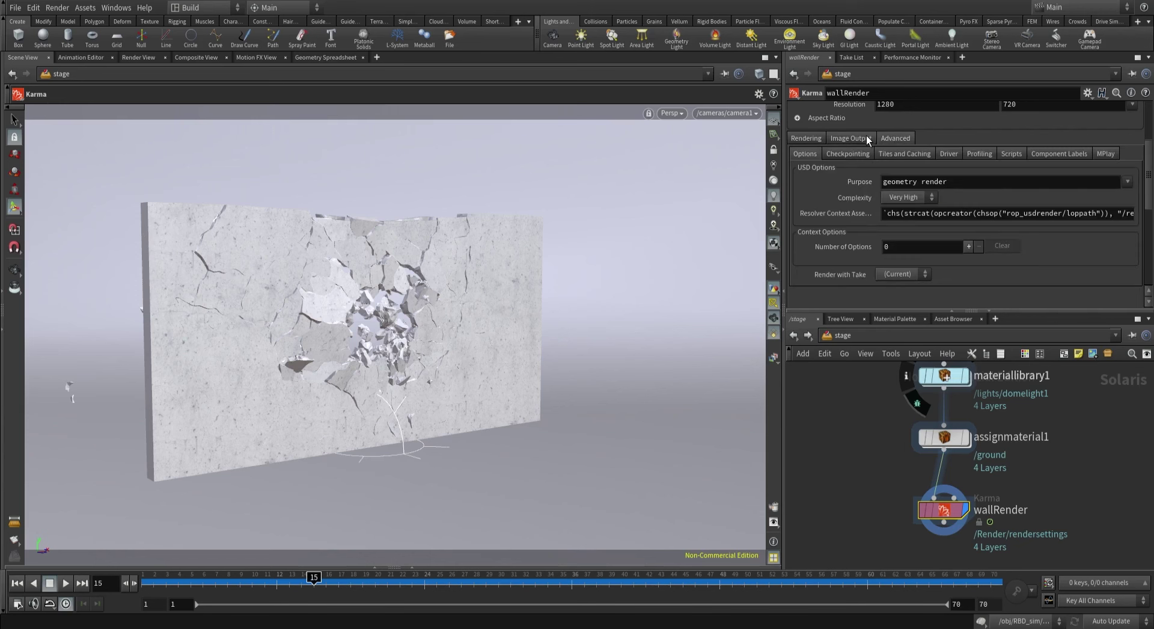
left_click(818, 138)
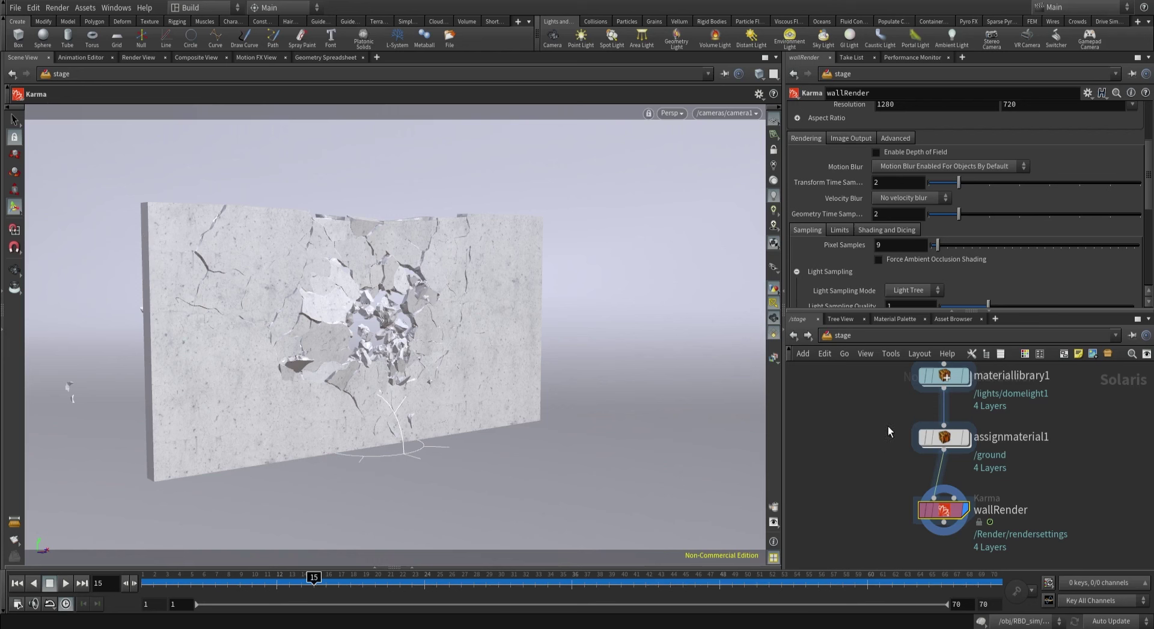
scroll(881, 223, "up", 4)
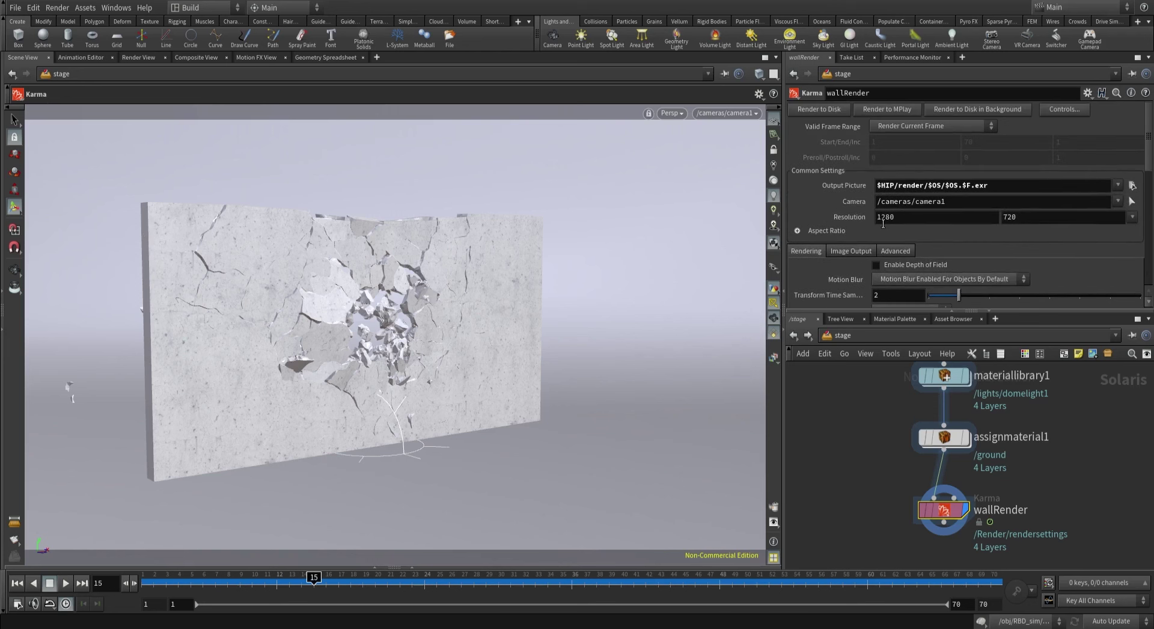
Render frame 15 of the shattered wall to MPlay, inspect the hole, then minimize MPlay.
left_click(889, 110)
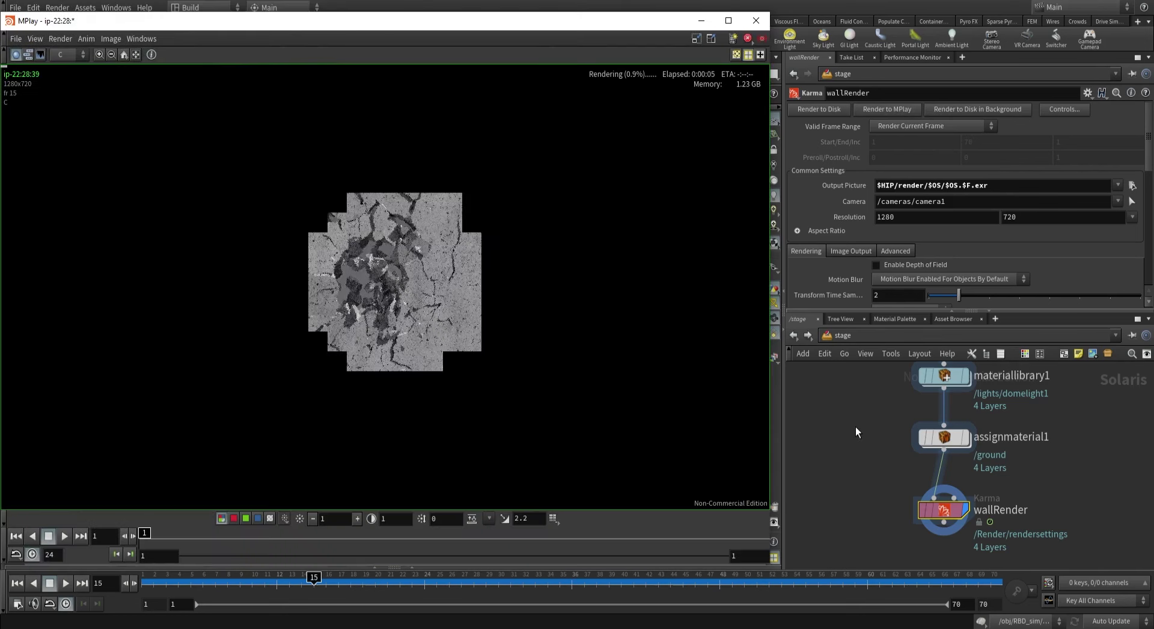
left_click_drag(382, 20, 539, 10)
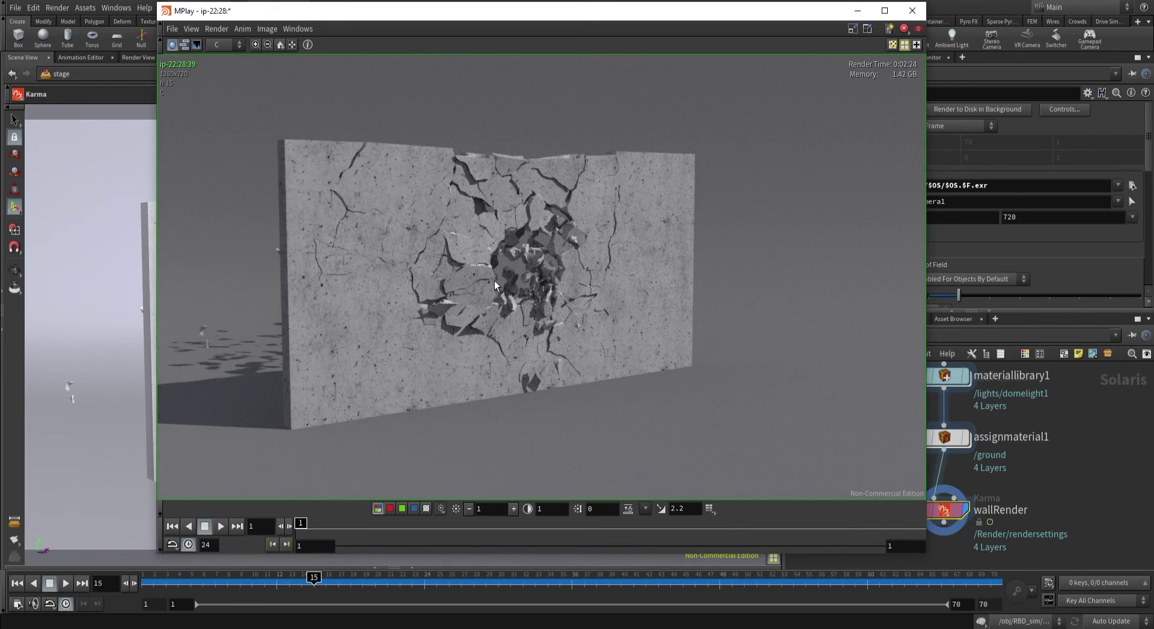
scroll(494, 280, "up", 4)
middle_click_drag(442, 282, 595, 279)
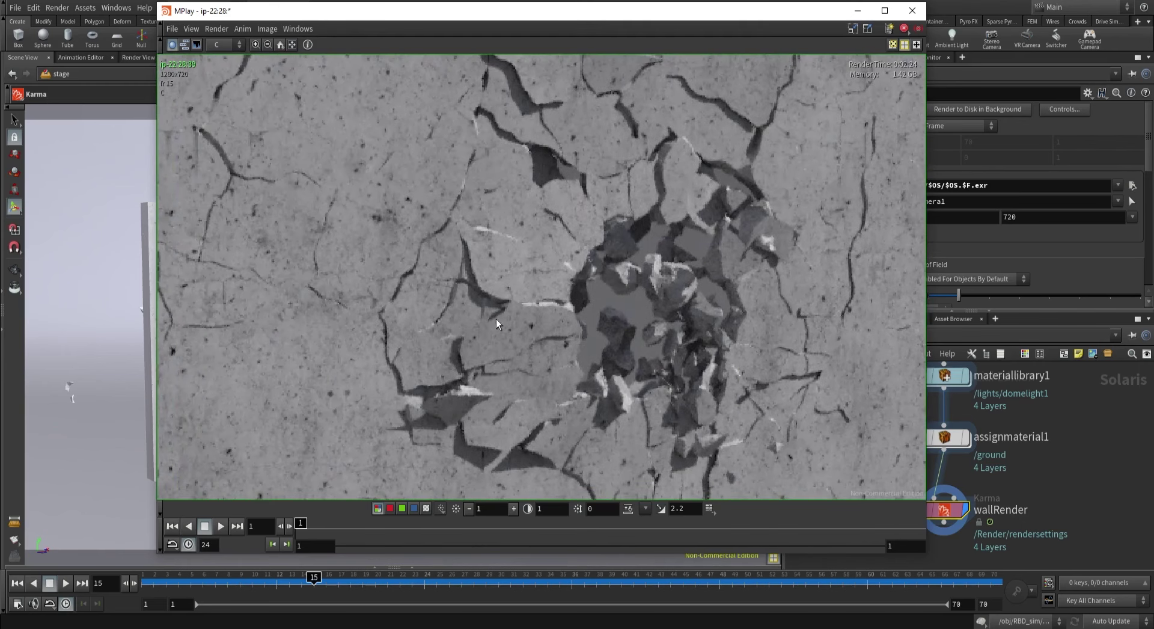
key("h")
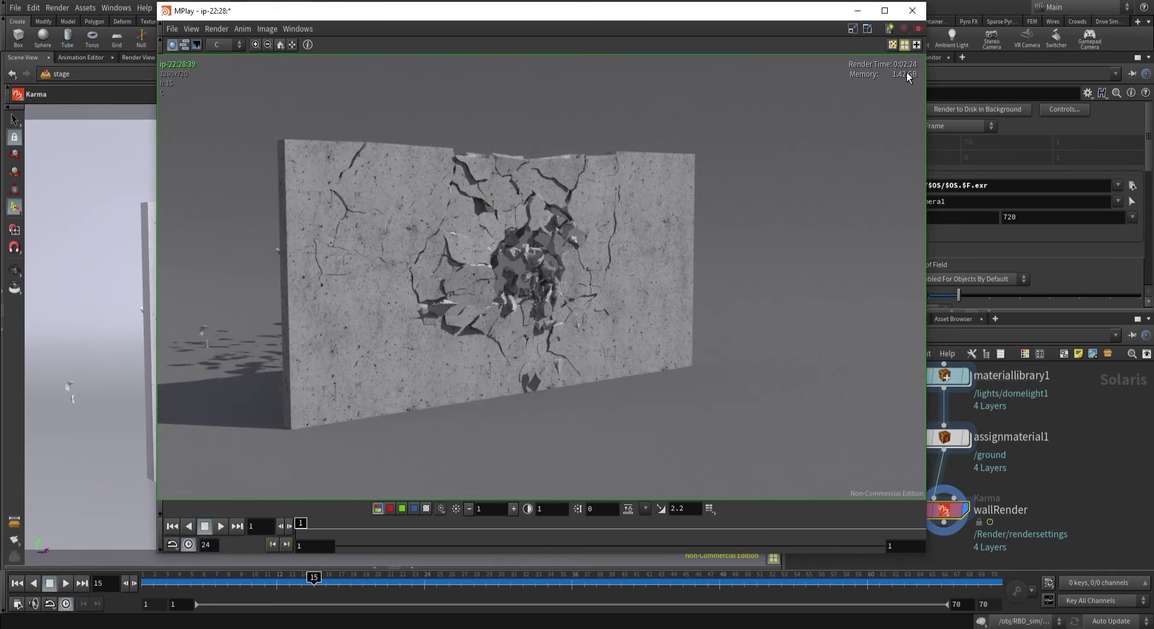
left_click(858, 10)
Keep Pixel Samples at 9, then write the wallUSD cache for frames 1–70 to disk.
scroll(870, 218, "down", 4)
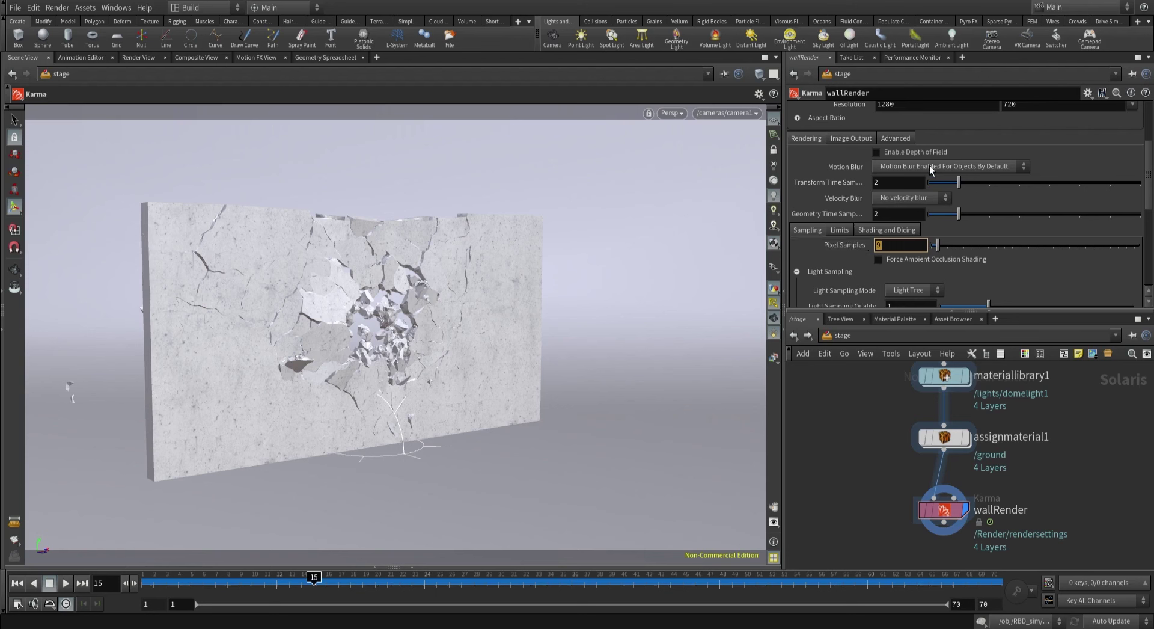
key("Return")
scroll(860, 456, "down", 5)
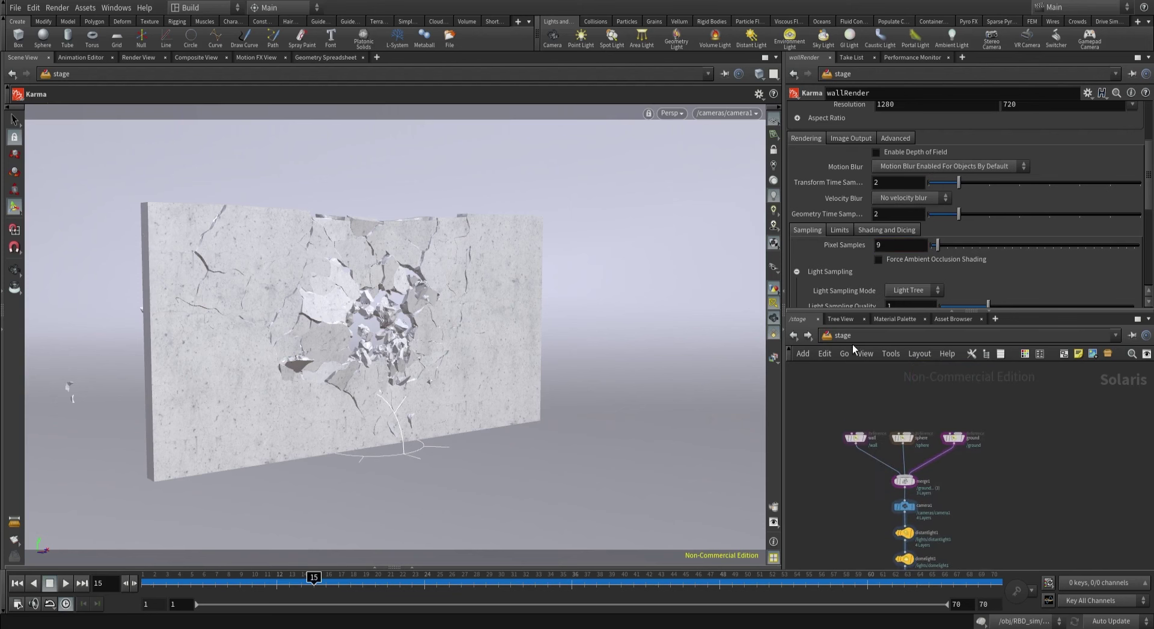
key("2")
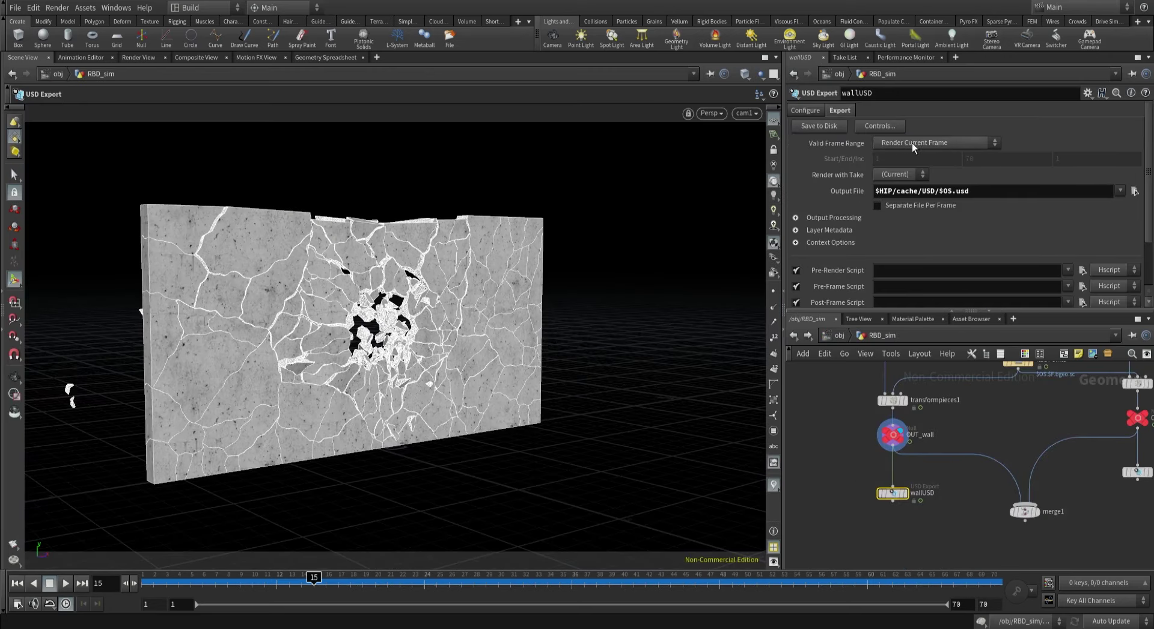
left_click(912, 145)
left_click(914, 171)
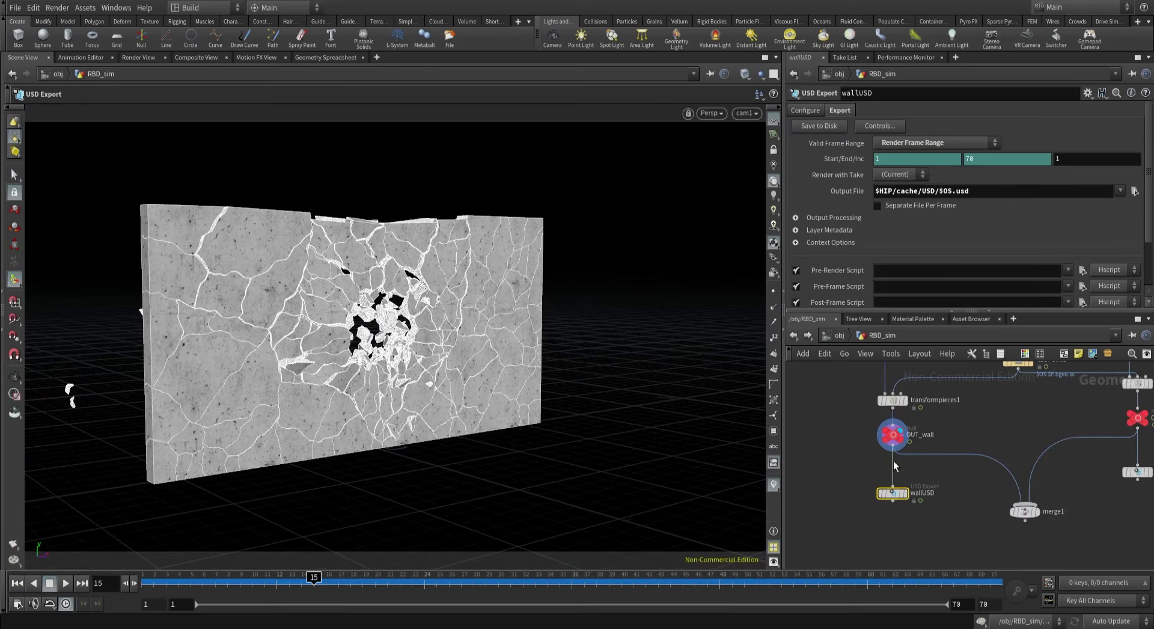
left_click(820, 127)
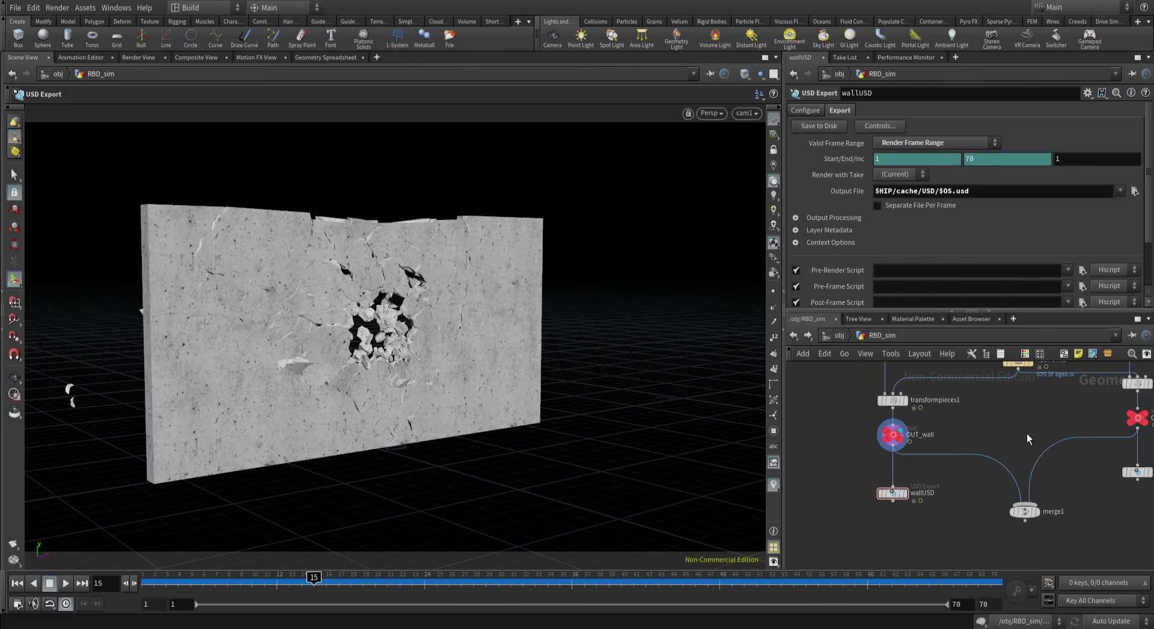
Set sphereUSD to export frames 1–70 and save wallDestruction_v17.hipnc.
middle_click_drag(1126, 476, 972, 467)
left_click(981, 462)
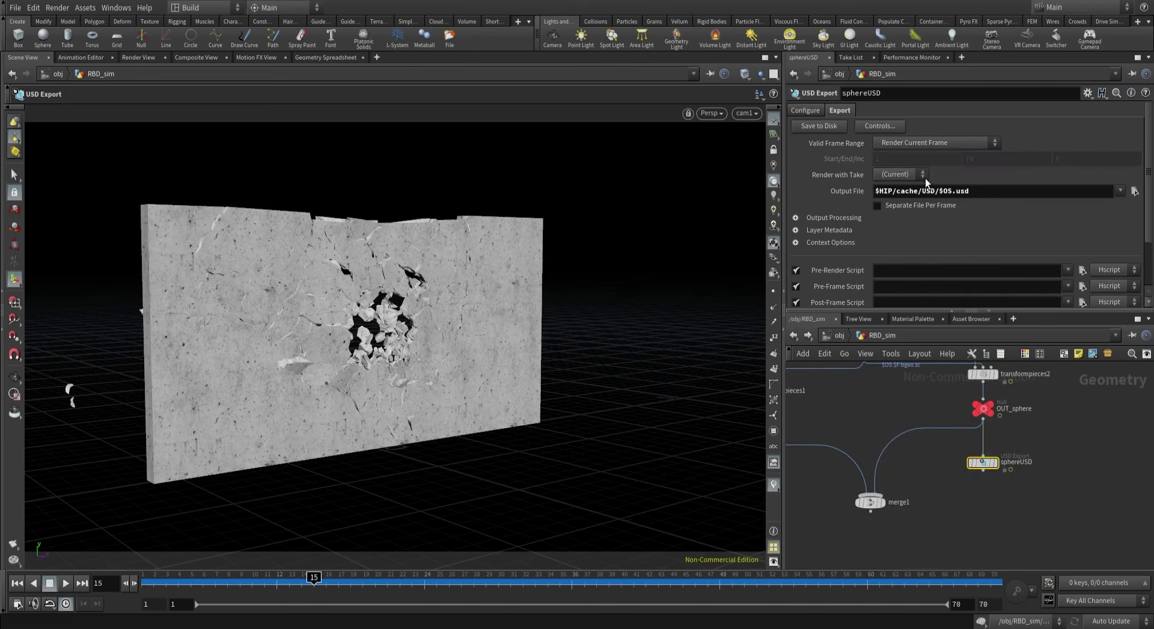
left_click(930, 143)
left_click(932, 149)
key("ctrl+s")
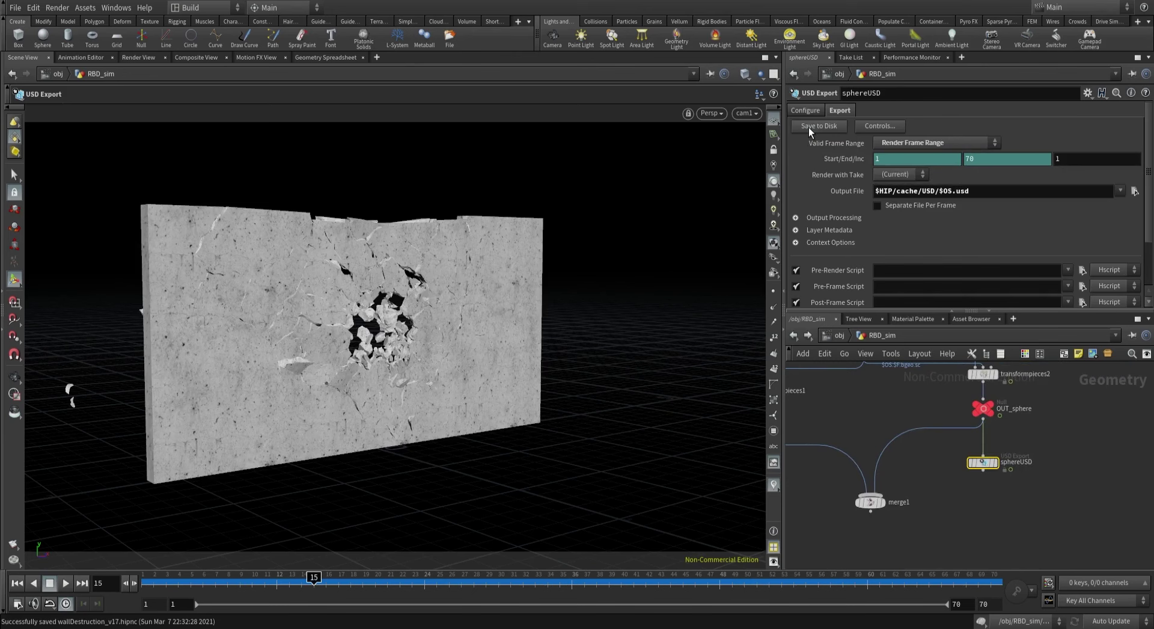
middle_click_drag(838, 374, 858, 355)
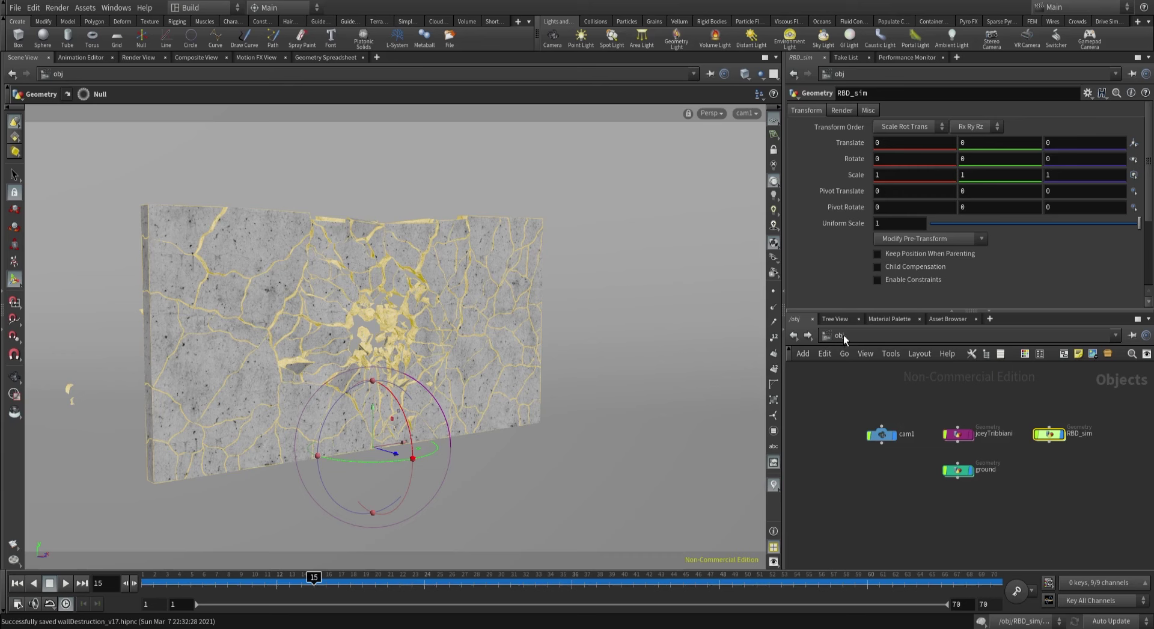
Show the stage network at frame 5 with the viewport previewing in Karma (Beta).
left_click(841, 335)
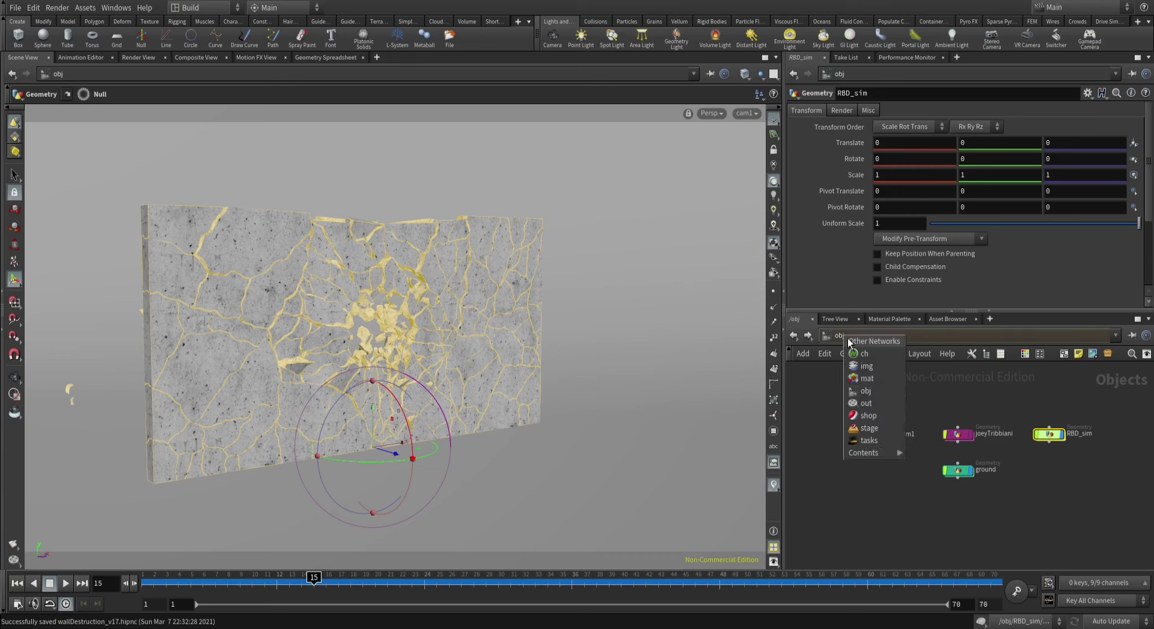
left_click(861, 421)
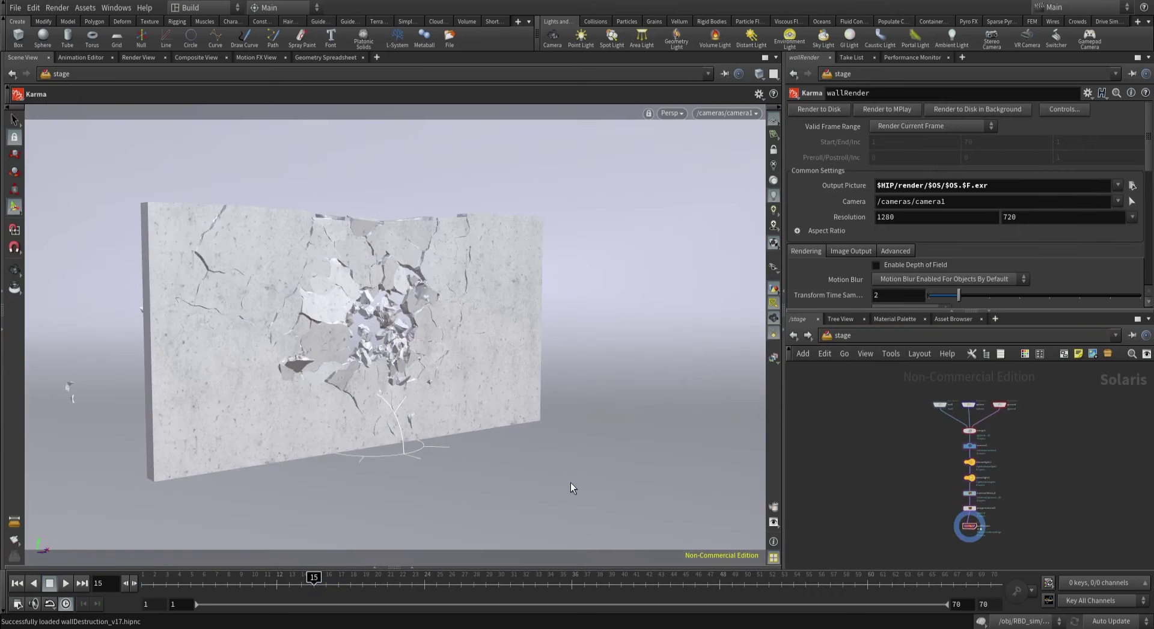
left_click(190, 584)
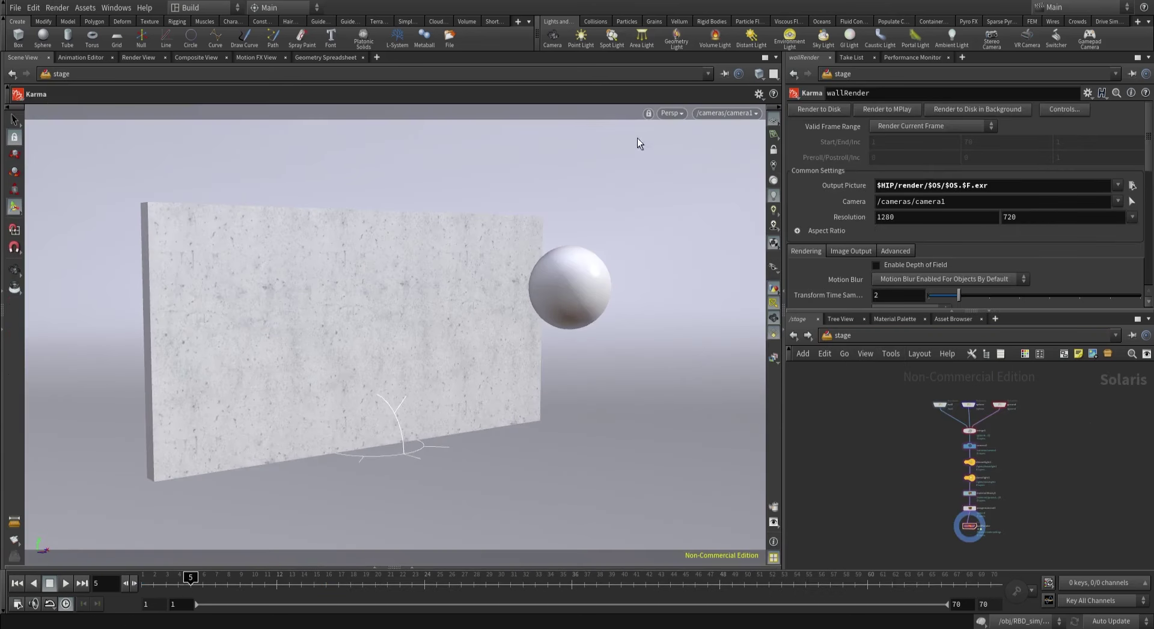
left_click(666, 113)
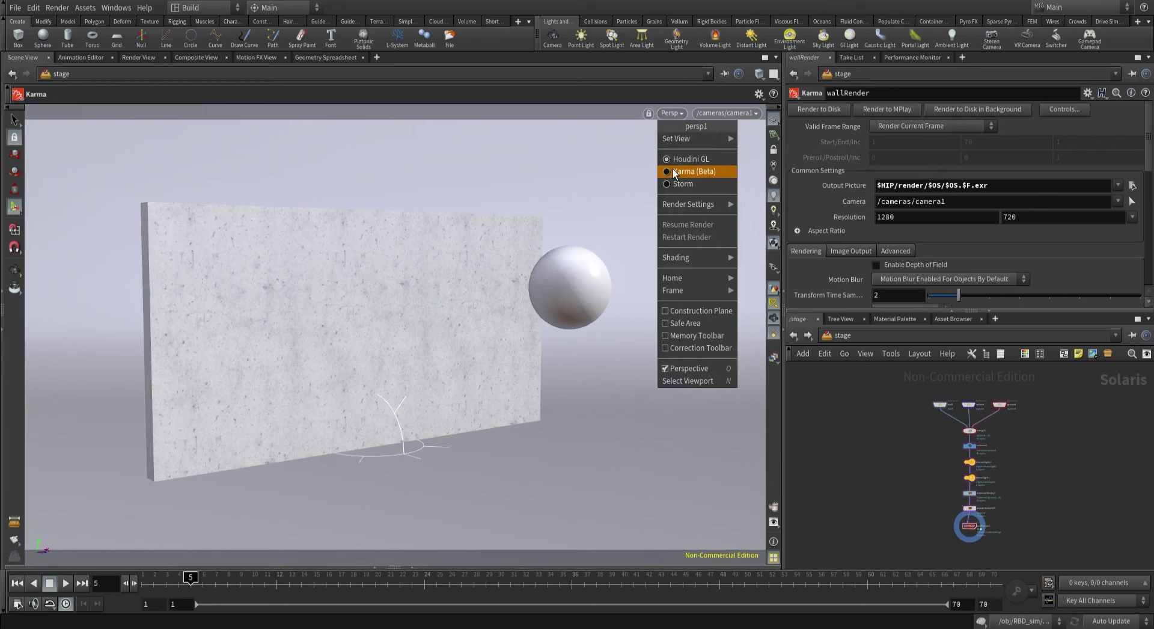
left_click(673, 172)
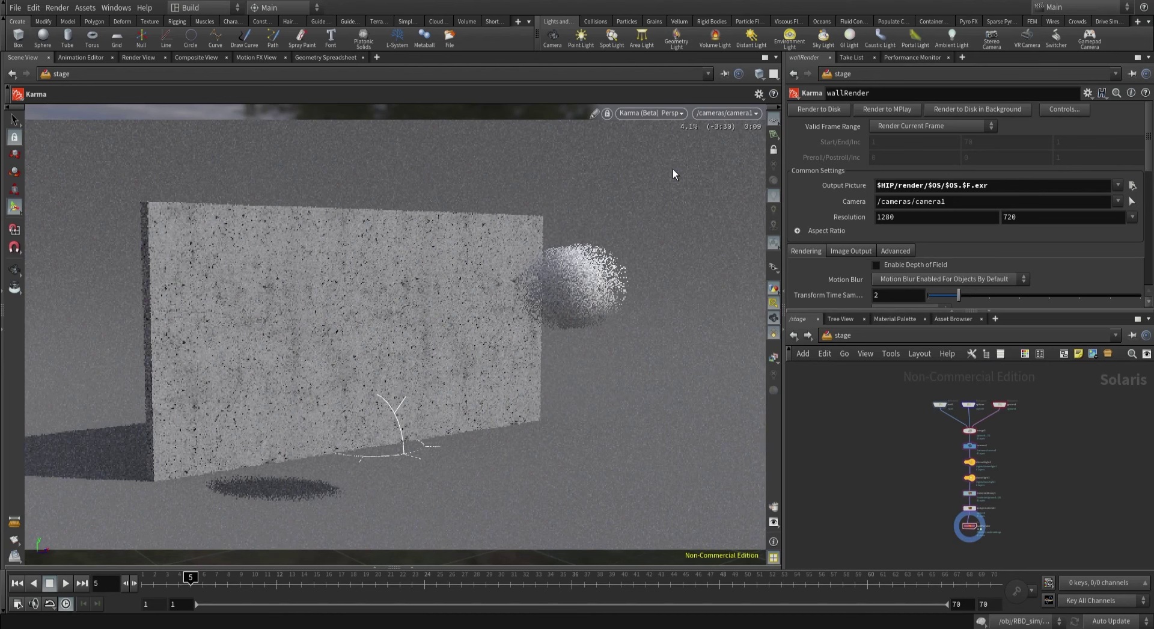
scroll(912, 485, "up", 3)
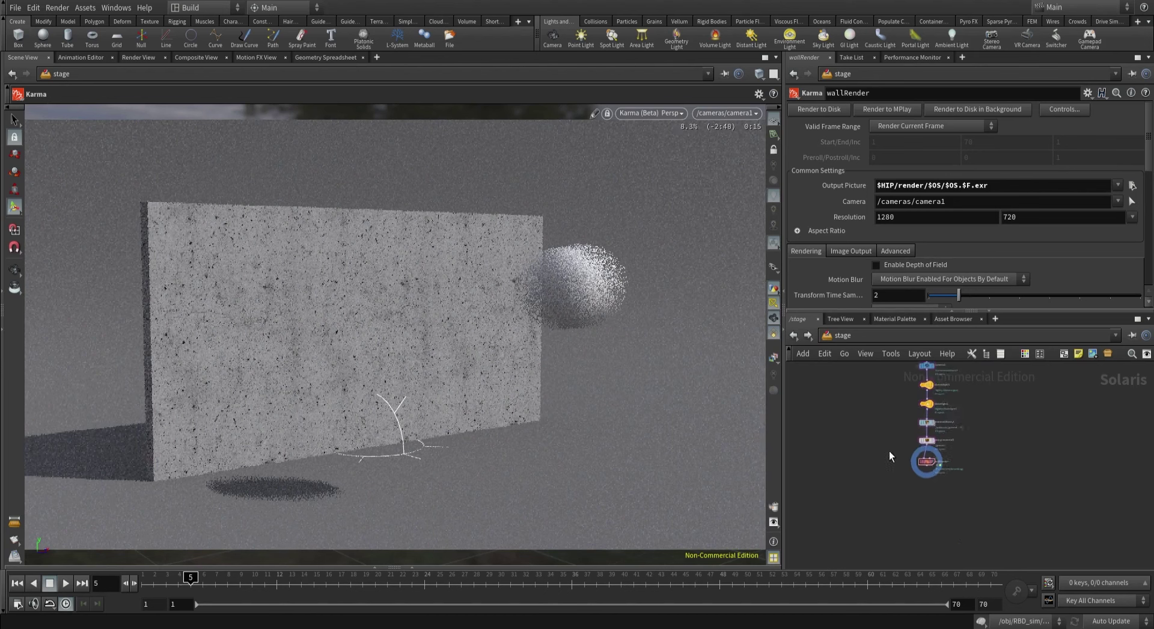
Return the viewport to Houdini GL, set wallRender to Render Frame Range, and go to /obj.
left_click(649, 113)
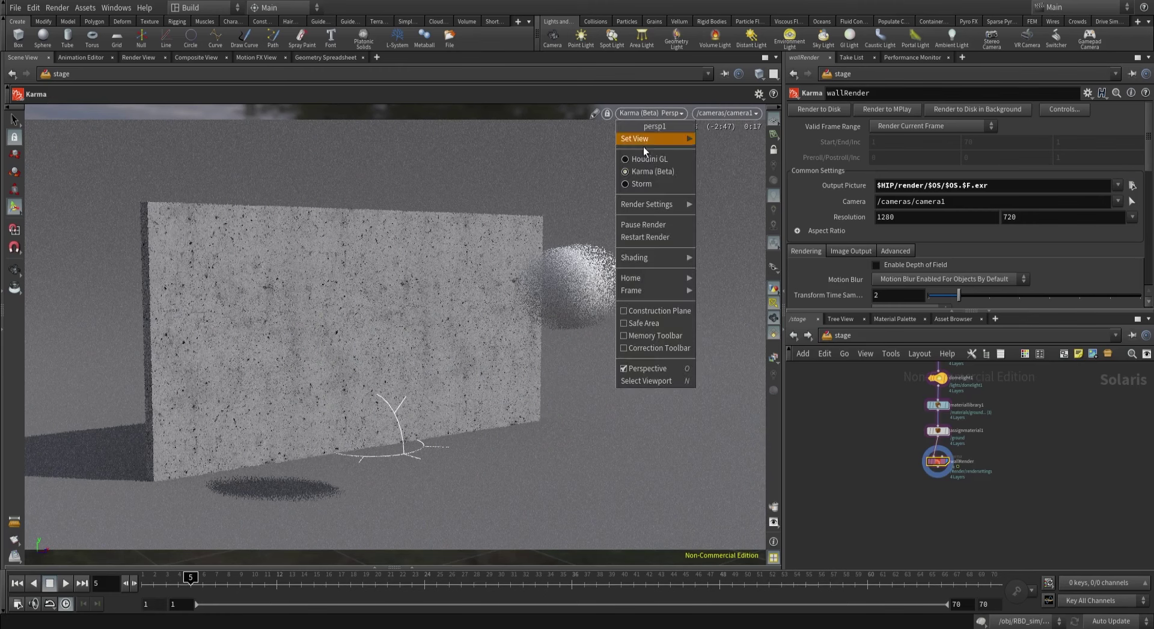
left_click(642, 157)
left_click(906, 131)
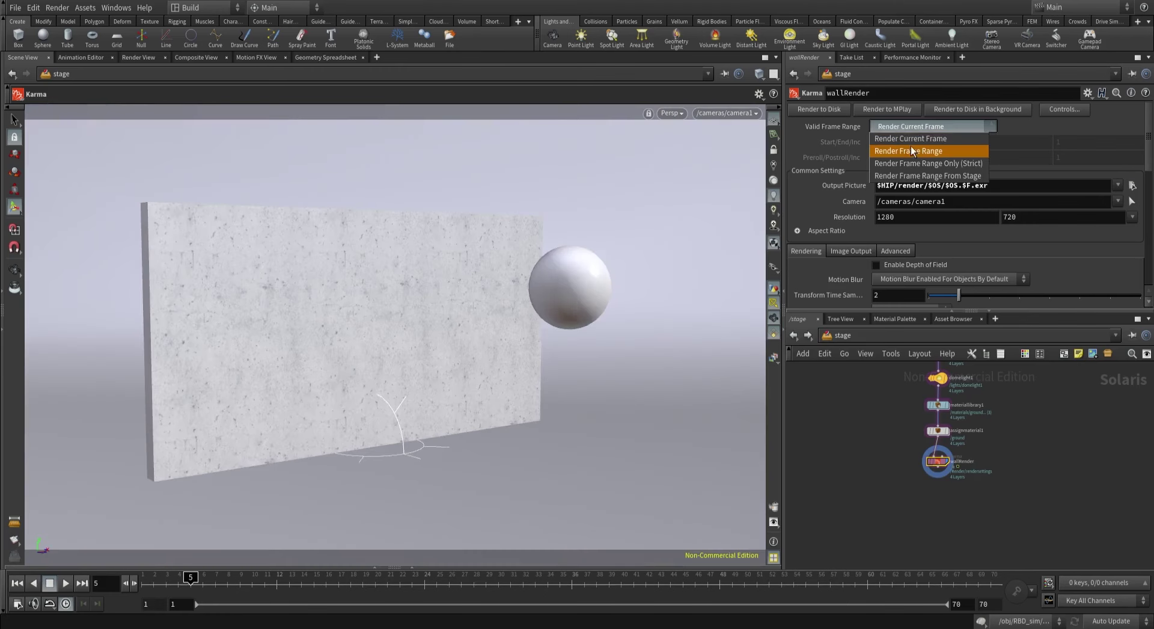
left_click(911, 150)
key("h")
left_click(850, 338)
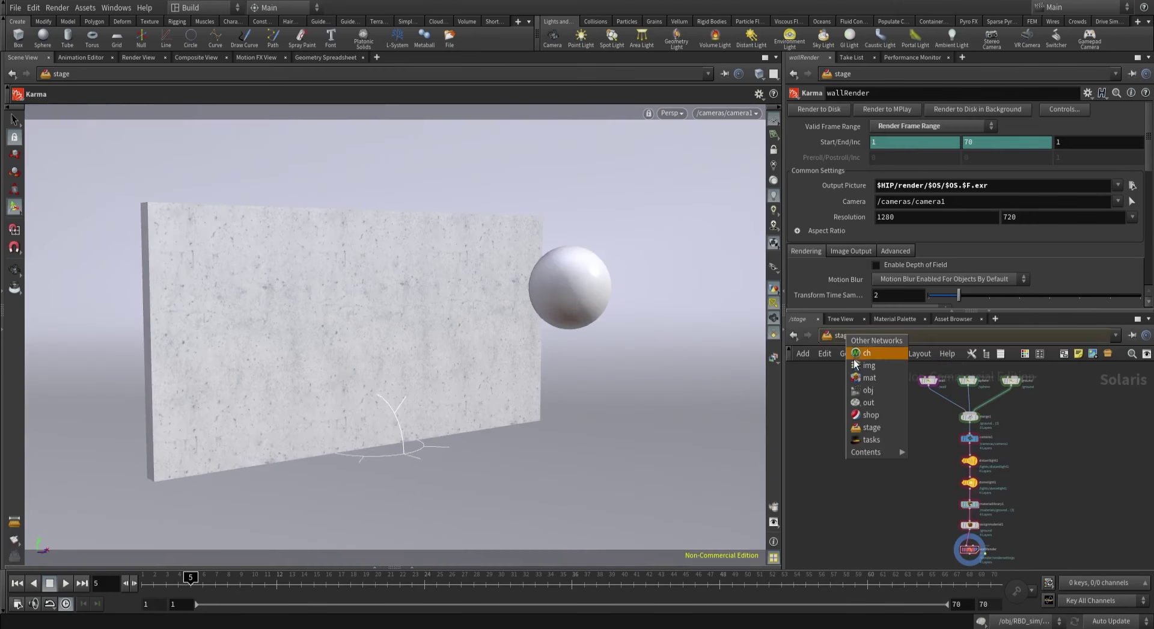
left_click(863, 387)
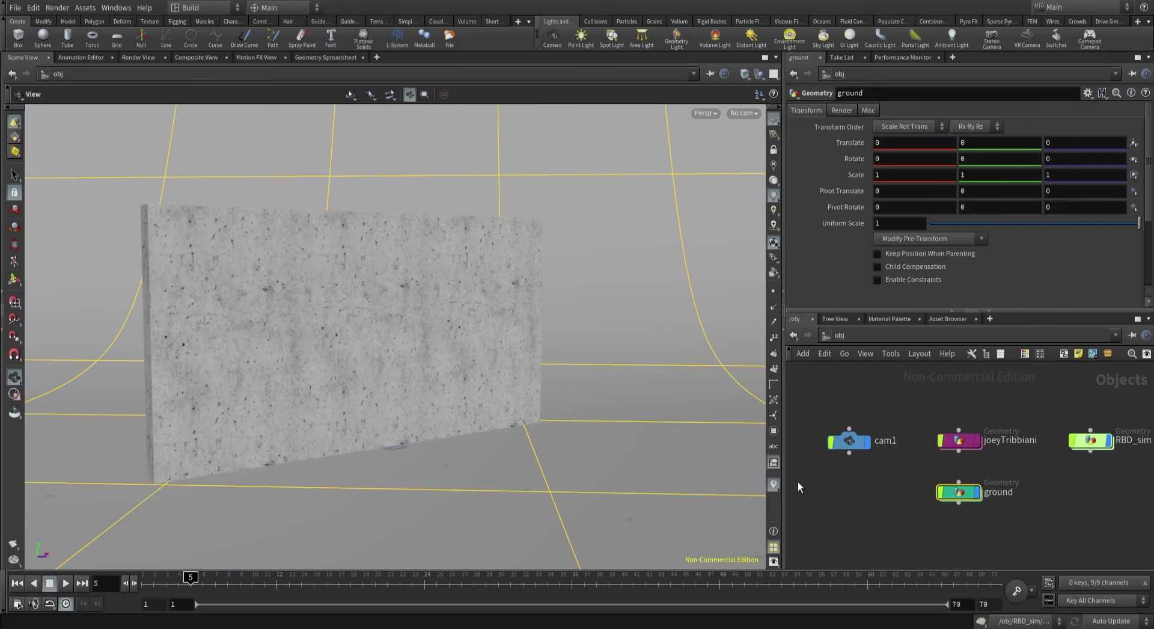
At frame 49, change the ground's transform1 uniform scale from 2.8 to 30.
left_click(736, 584)
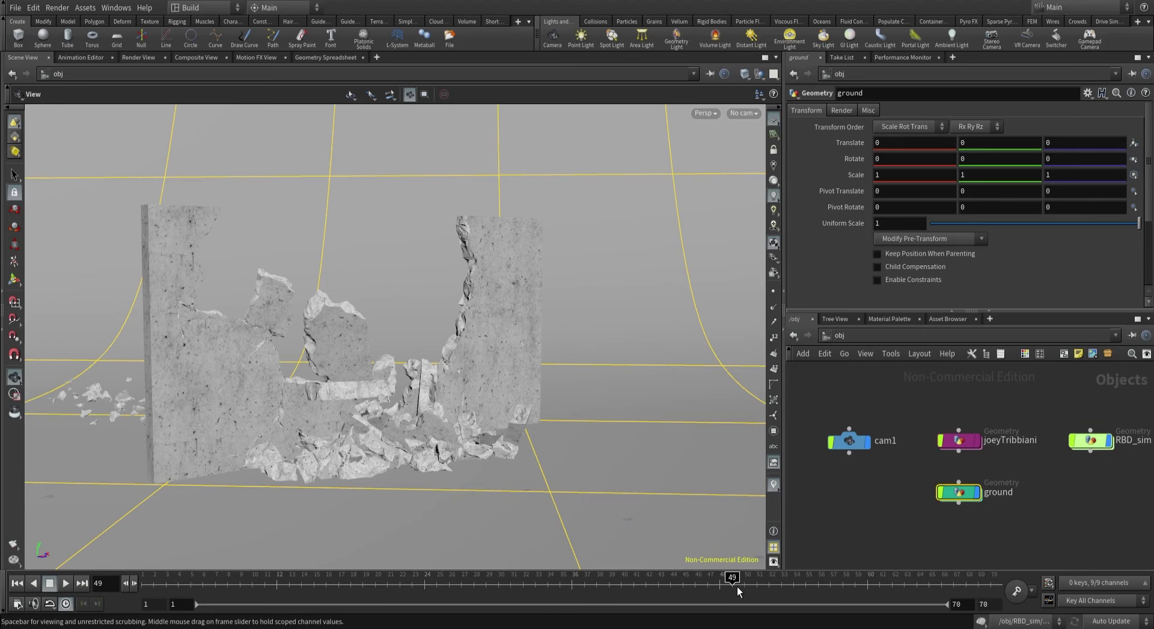
left_click_drag(340, 396, 458, 409)
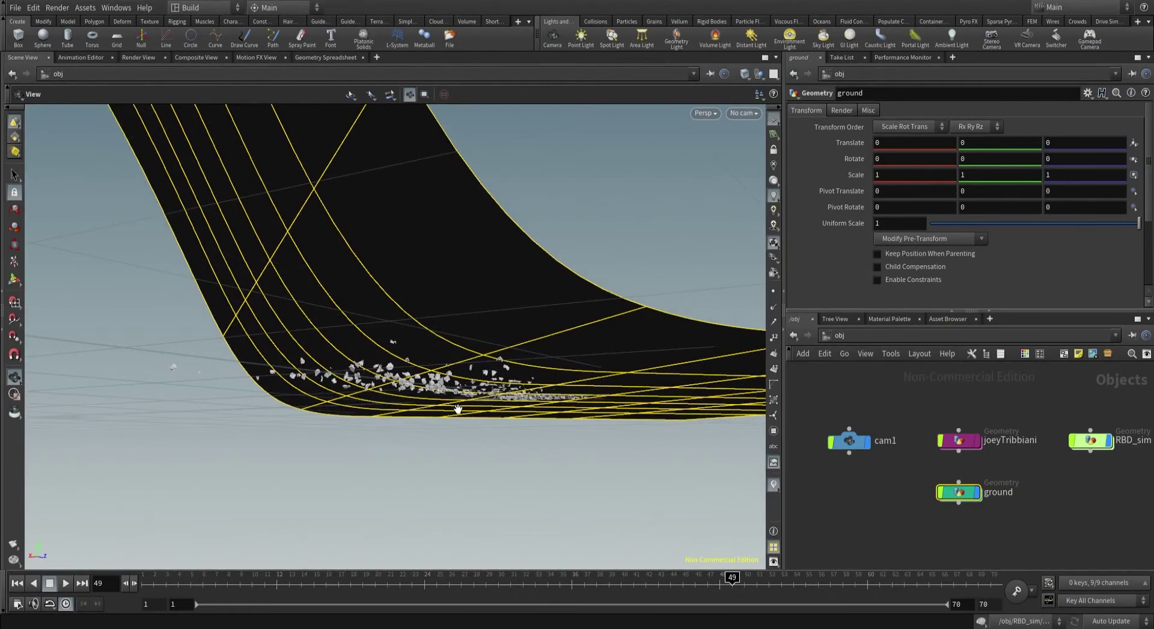
double_click(950, 494)
left_click(898, 218)
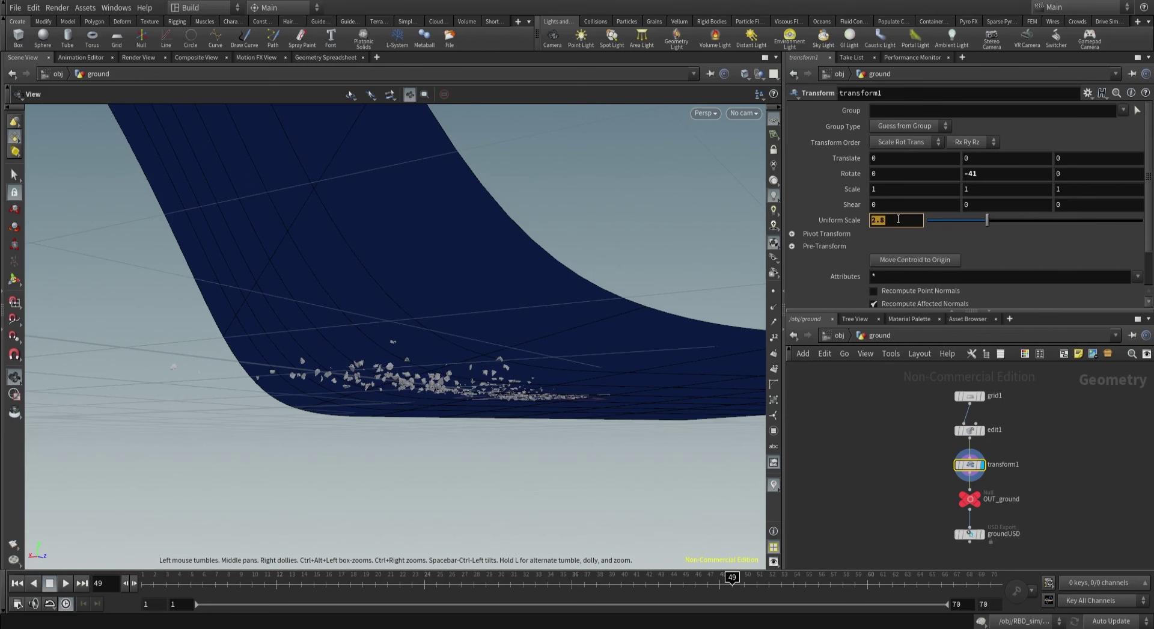
type("30")
key("Return")
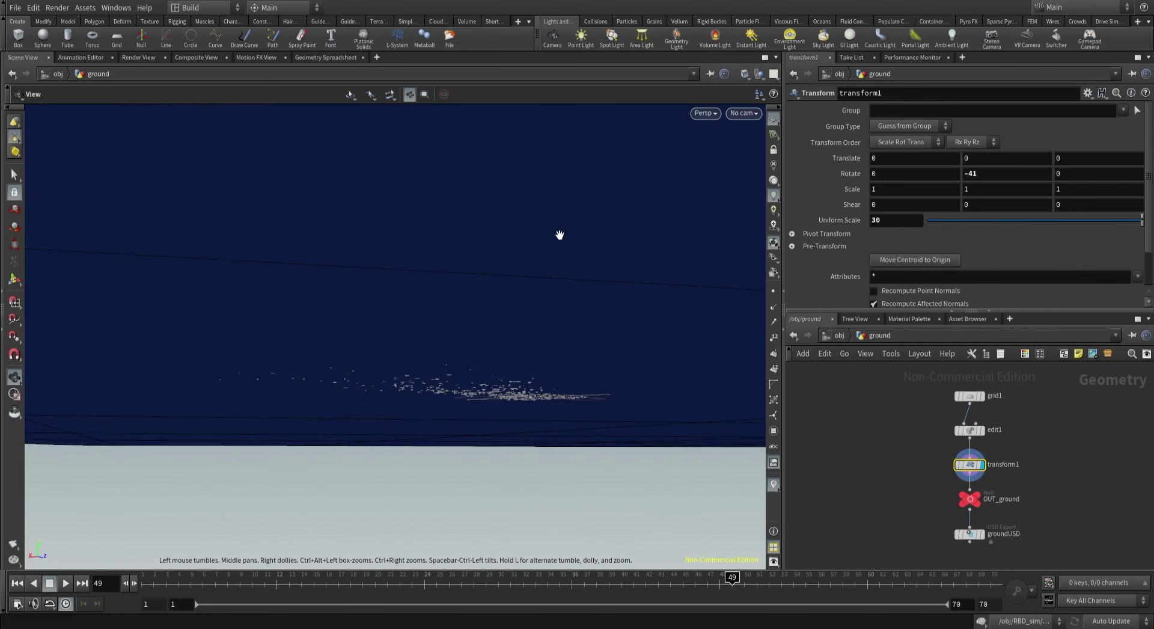
left_click_drag(559, 237, 587, 164)
Look through cam1 in the viewport and select the groundUSD export node.
left_click(742, 113)
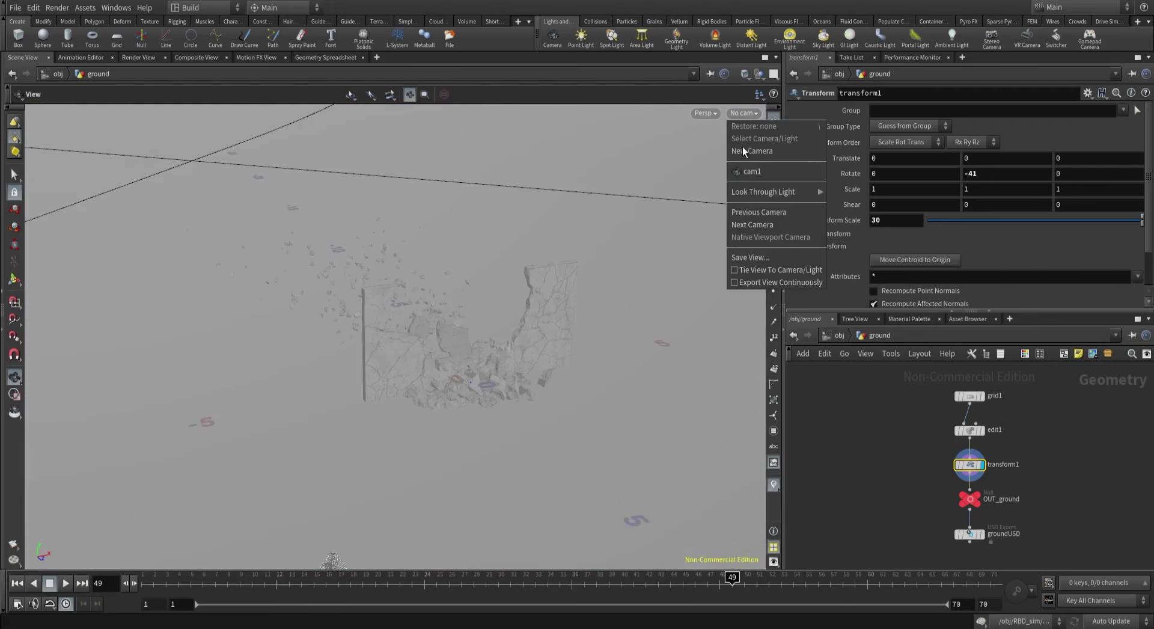
left_click(745, 153)
middle_click_drag(920, 517, 910, 463)
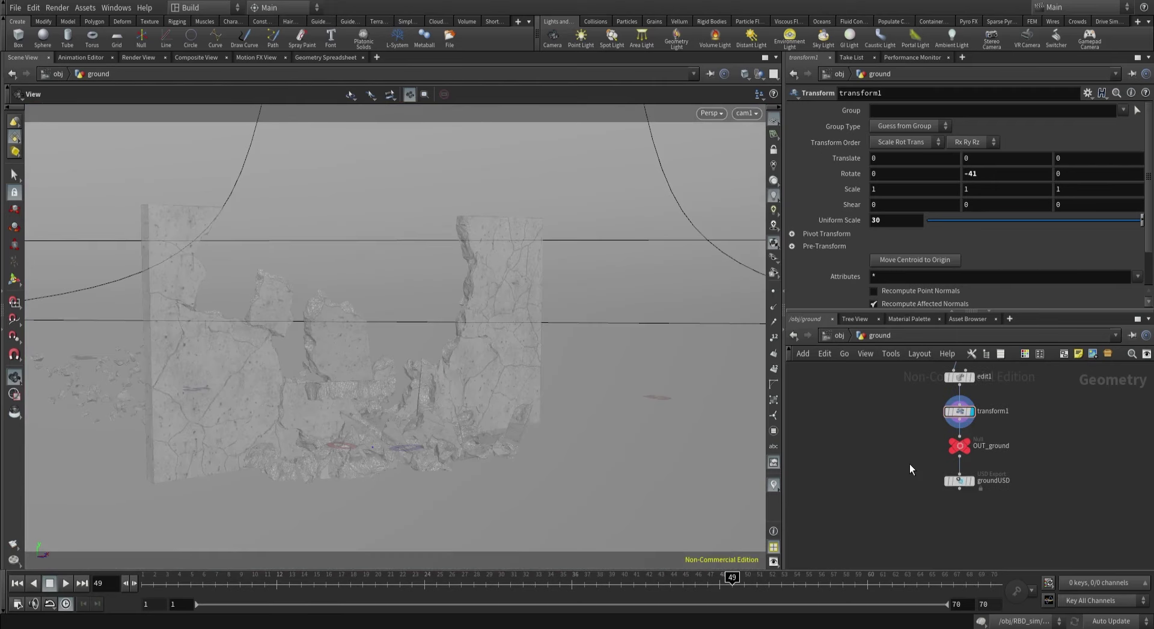
left_click_drag(921, 475, 989, 518)
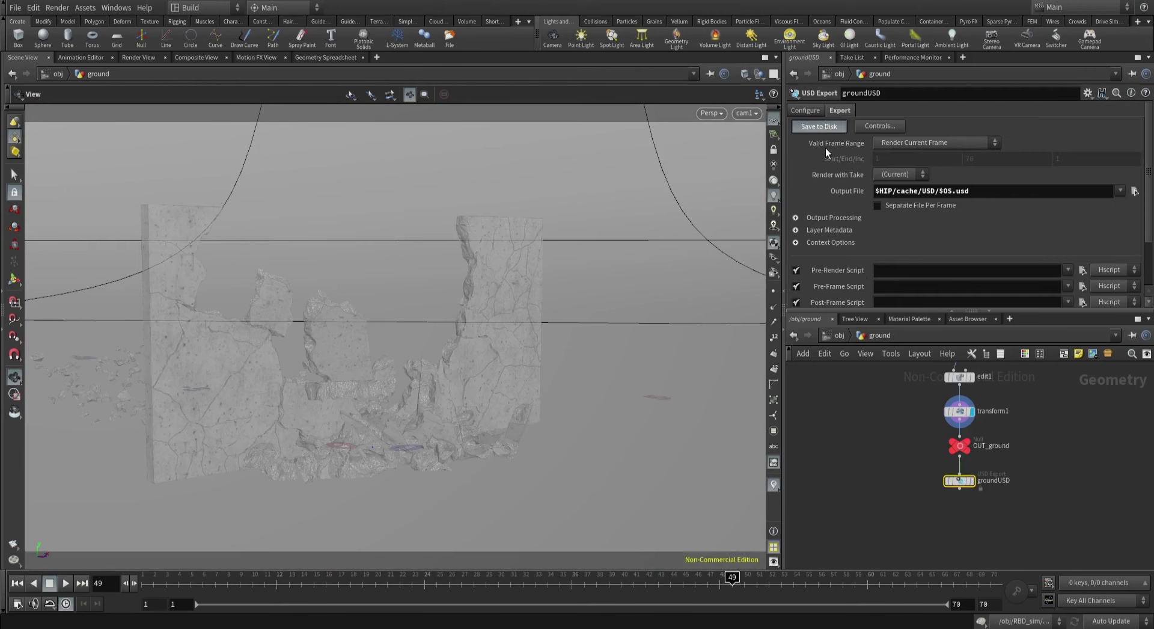
Select wallRender in the stage network and render frames 1–70 to disk.
left_click(838, 335)
left_click(837, 335)
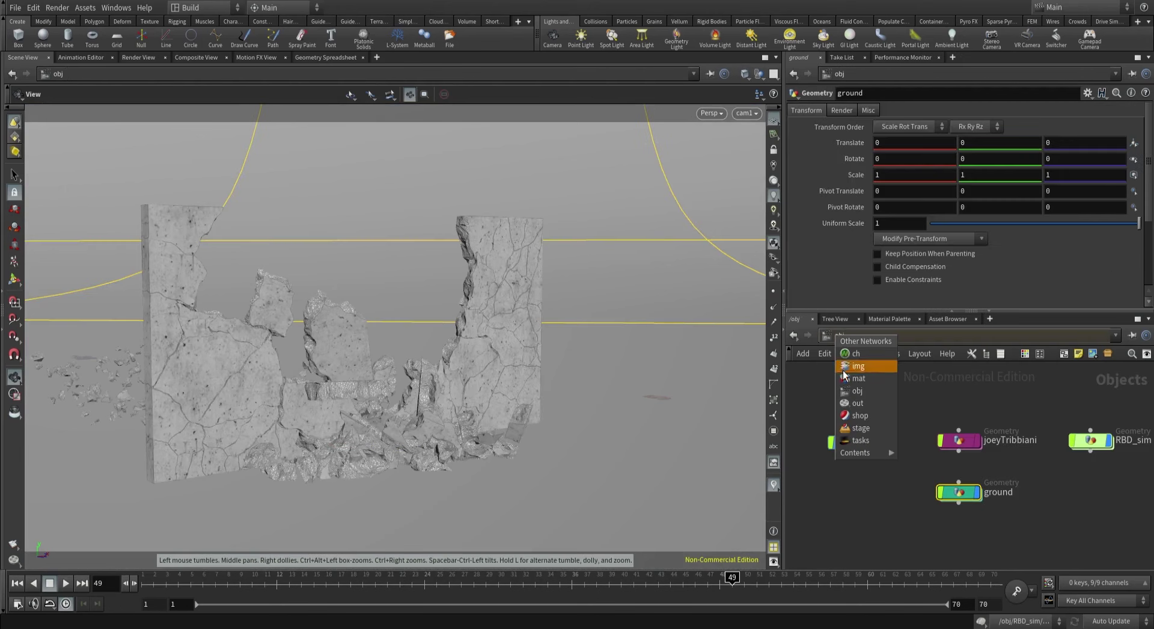
left_click(856, 427)
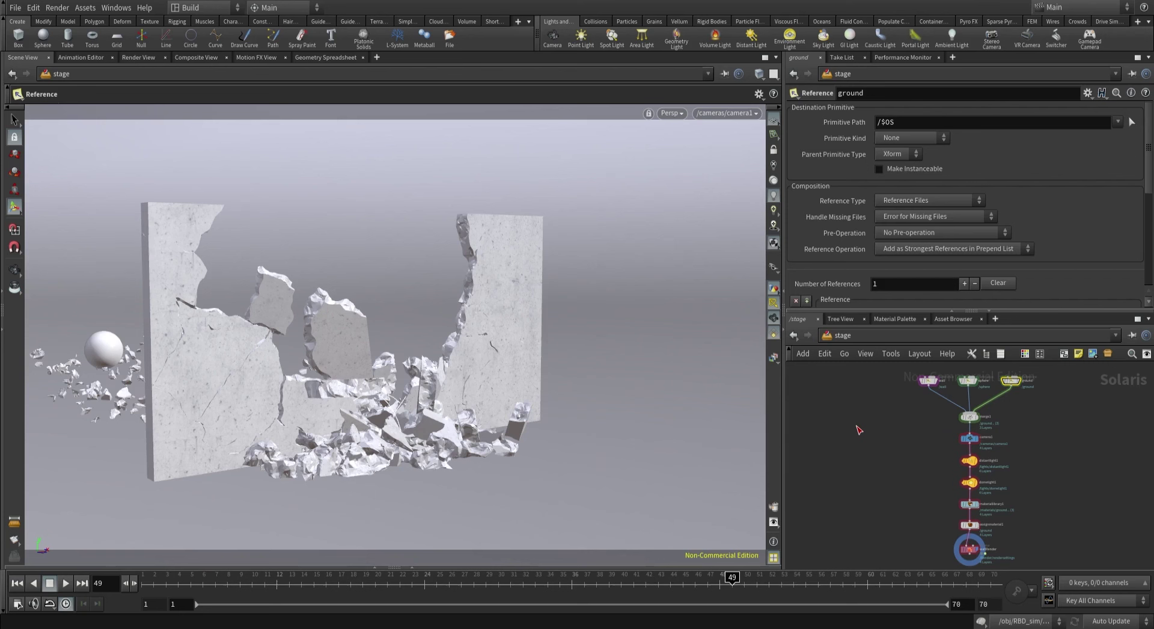
left_click(960, 470)
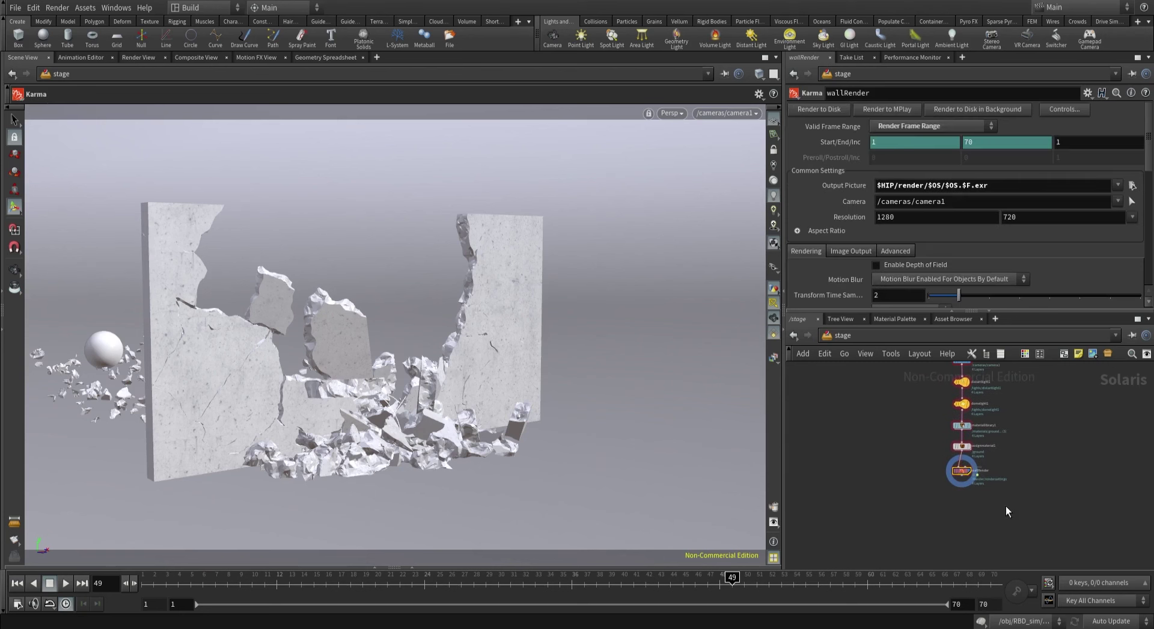
left_click(825, 111)
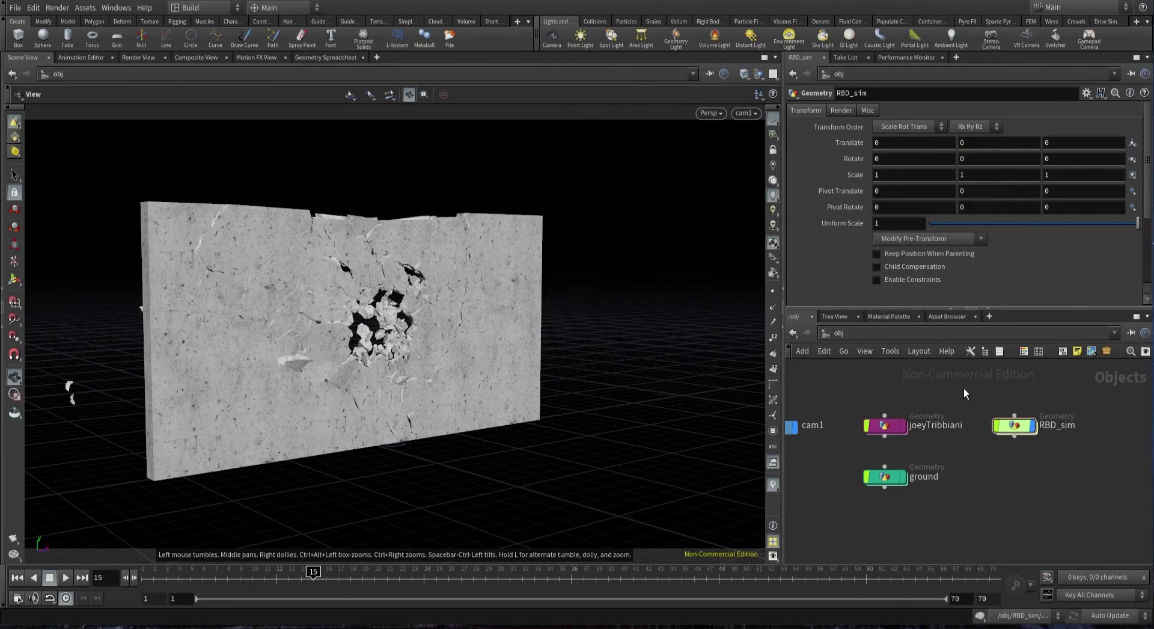
Inside RBD_sim, frame the wall chain and select the UV nodes, narrowing to uvquickshade1.
double_click(1015, 425)
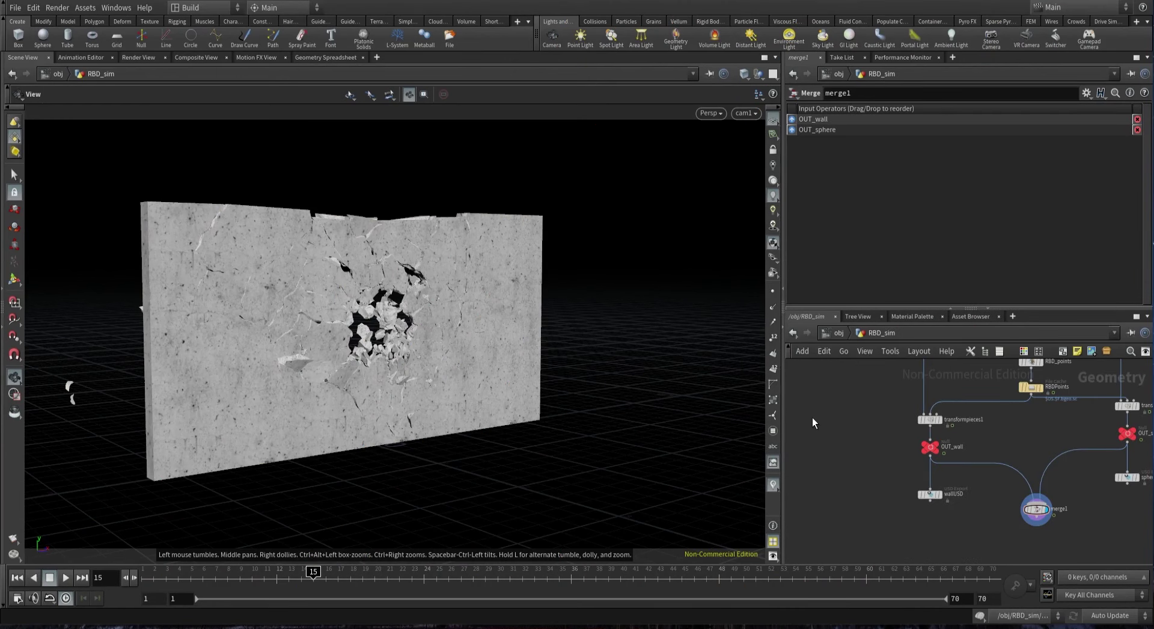
left_click(1136, 316)
middle_click_drag(368, 263, 315, 478)
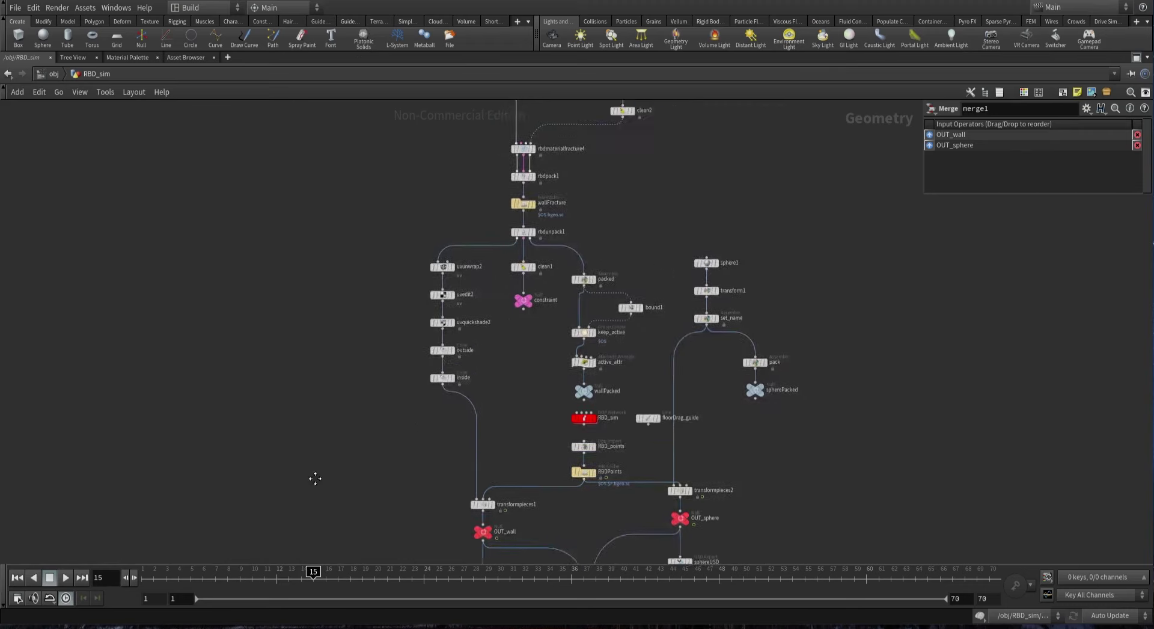
middle_click_drag(301, 185, 280, 302)
middle_click_drag(354, 108, 327, 245)
scroll(417, 356, "up", 3)
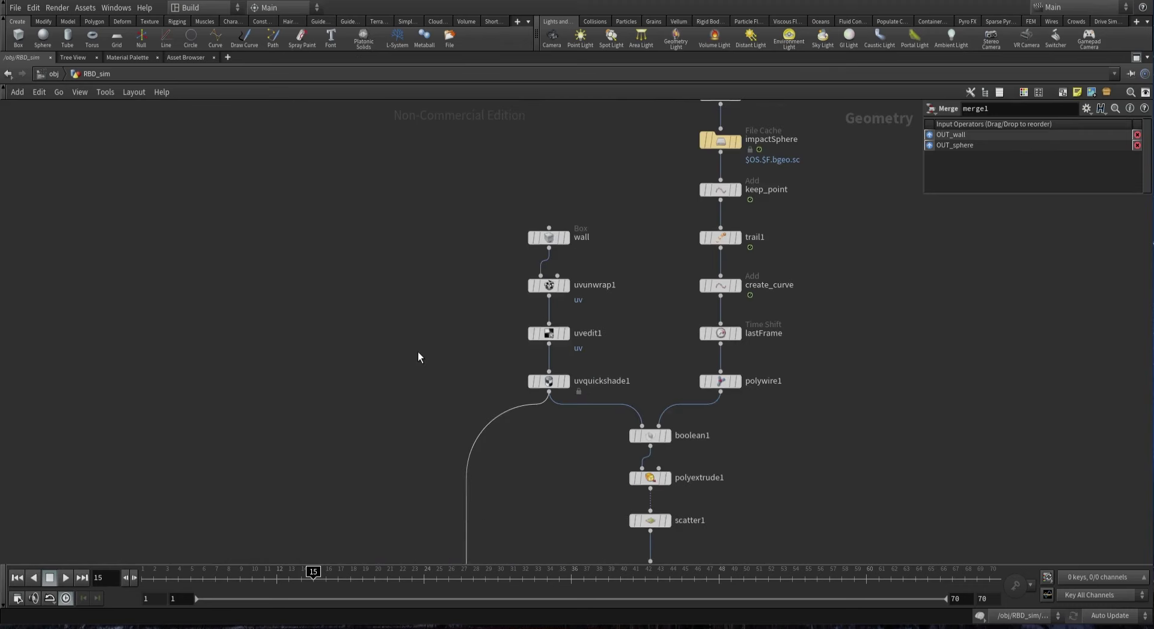
middle_click_drag(417, 352, 352, 274)
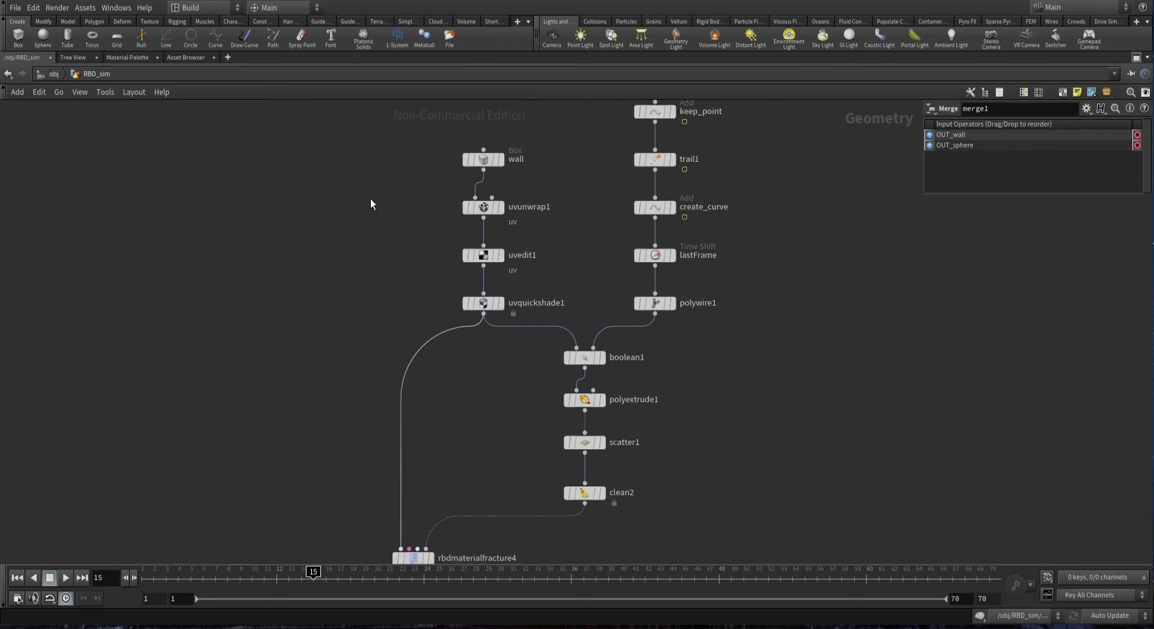
left_click_drag(370, 199, 550, 297)
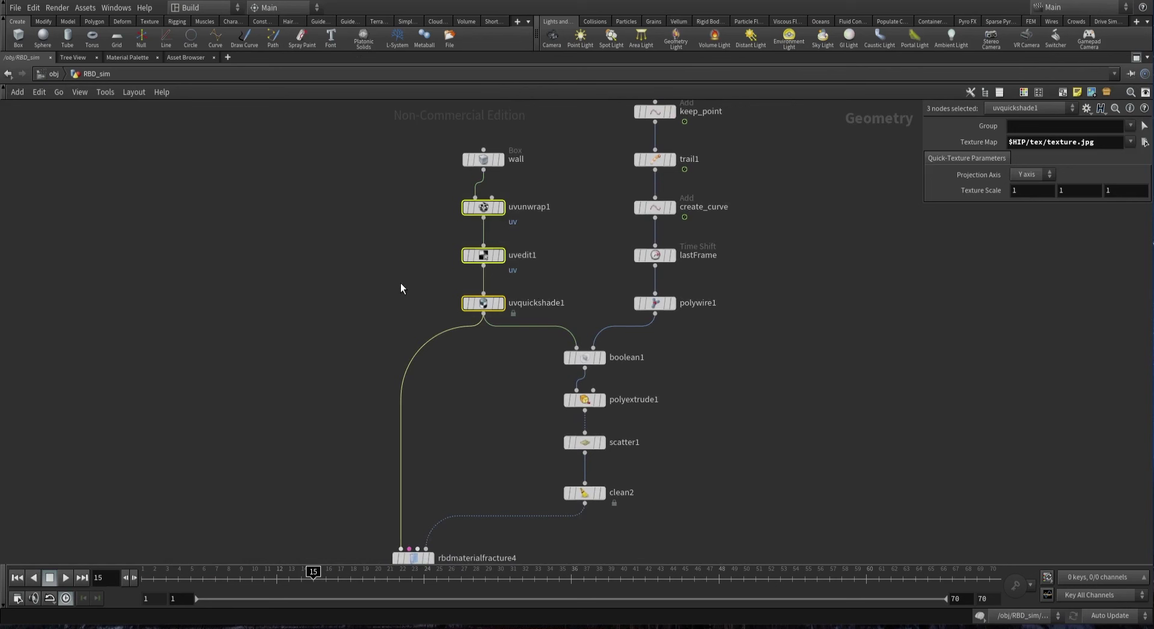
left_click_drag(399, 279, 527, 331)
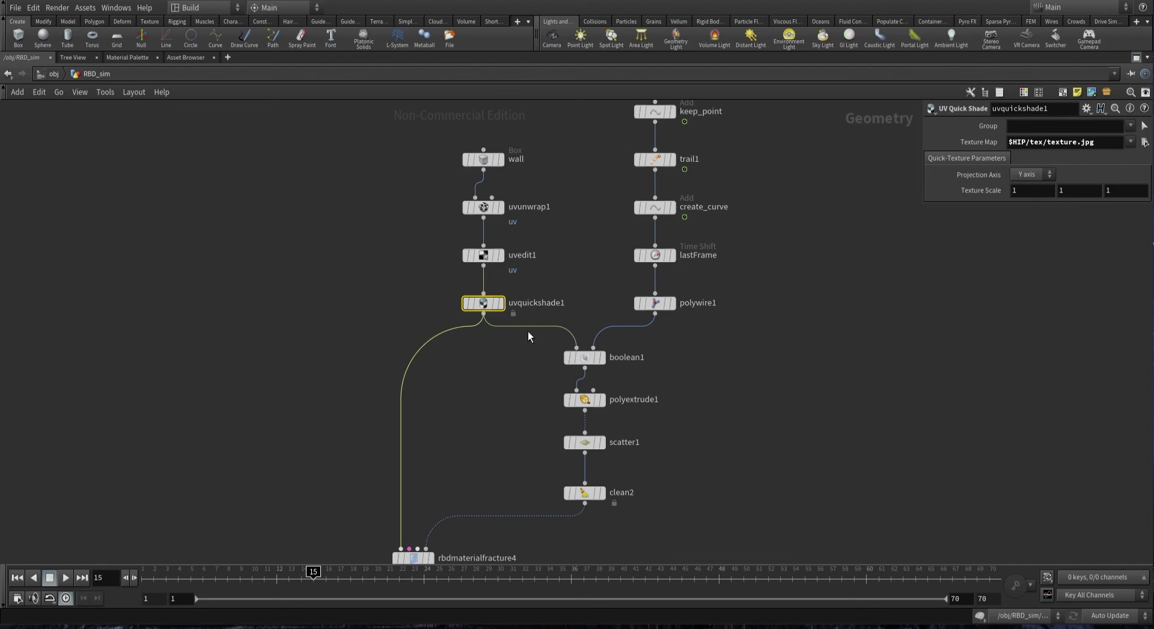
scroll(493, 289, "down", 5)
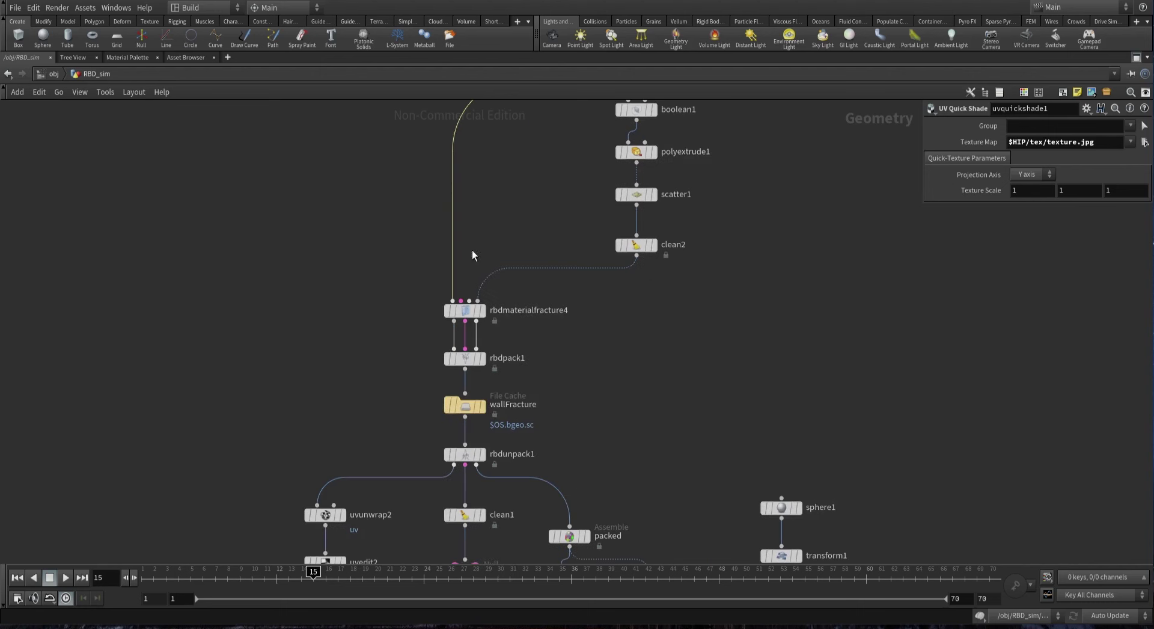
Select rbdmaterialfracture4 and check its glue constraints, Primary Strength 1000.
left_click_drag(362, 277, 587, 336)
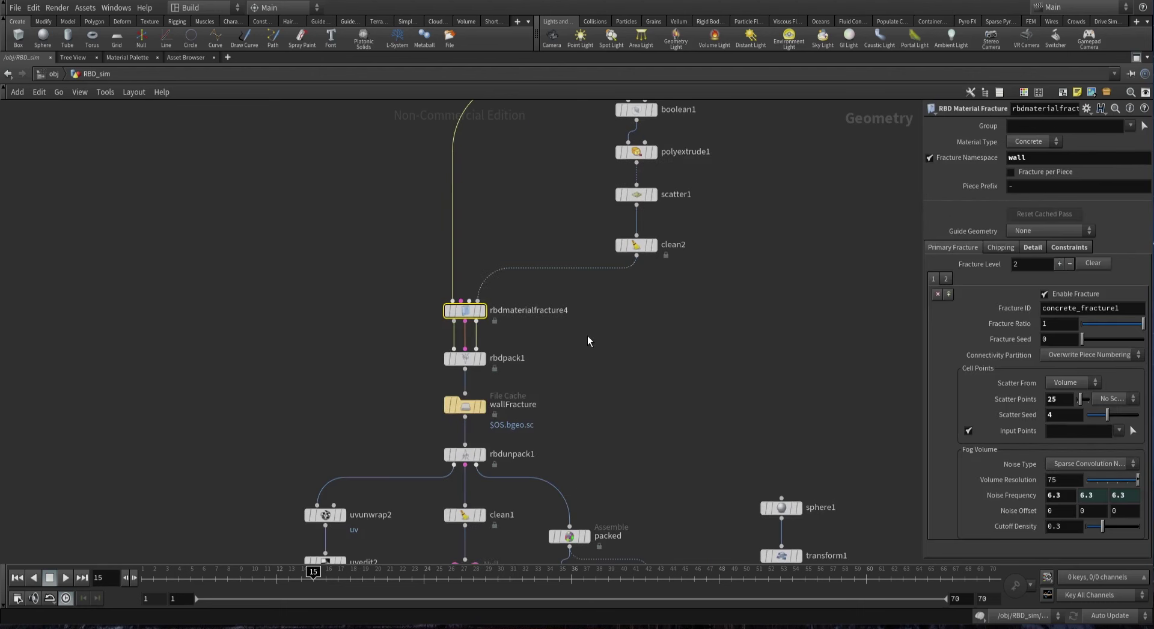
middle_click_drag(583, 323, 625, 207)
middle_click_drag(427, 330, 446, 251)
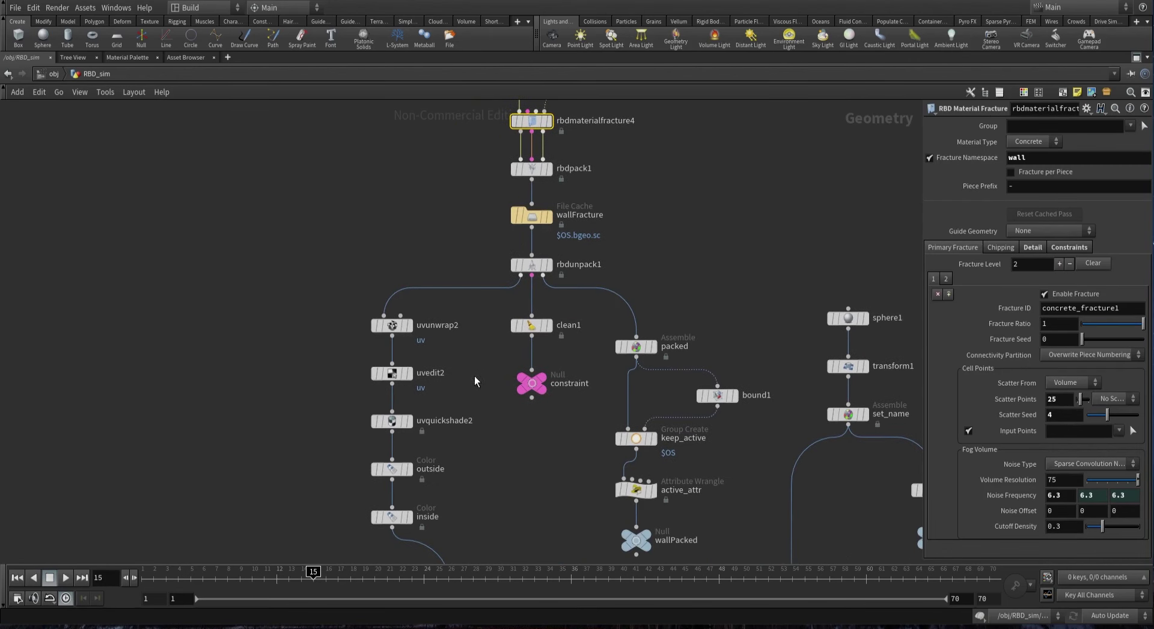
middle_click_drag(475, 376, 459, 373)
middle_click_drag(654, 196, 660, 234)
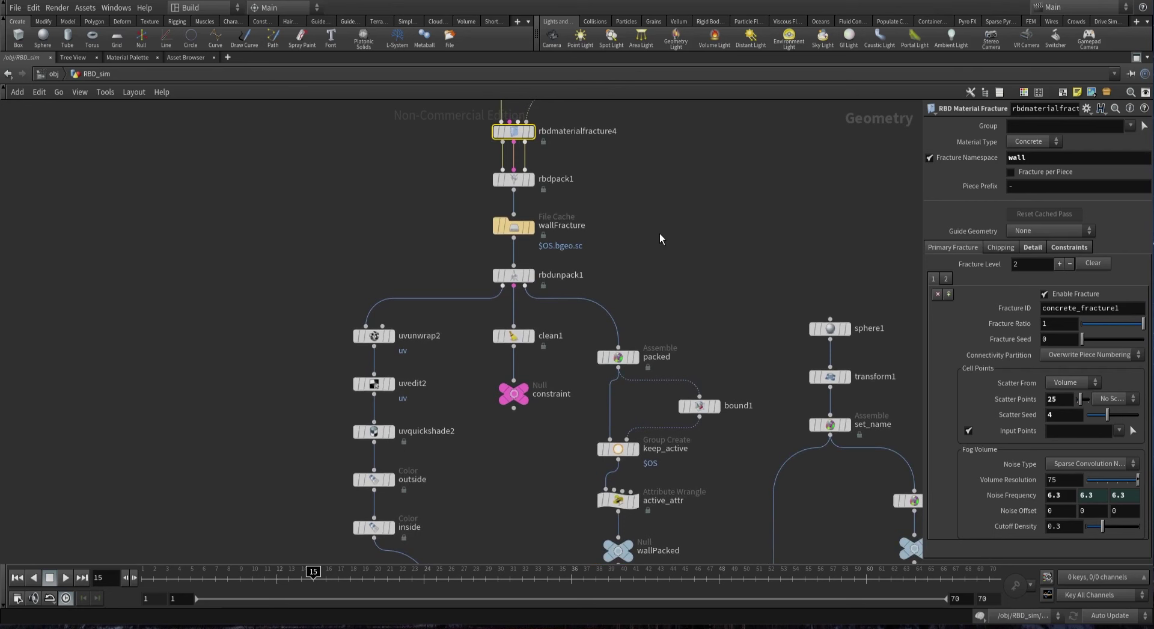
left_click(1063, 248)
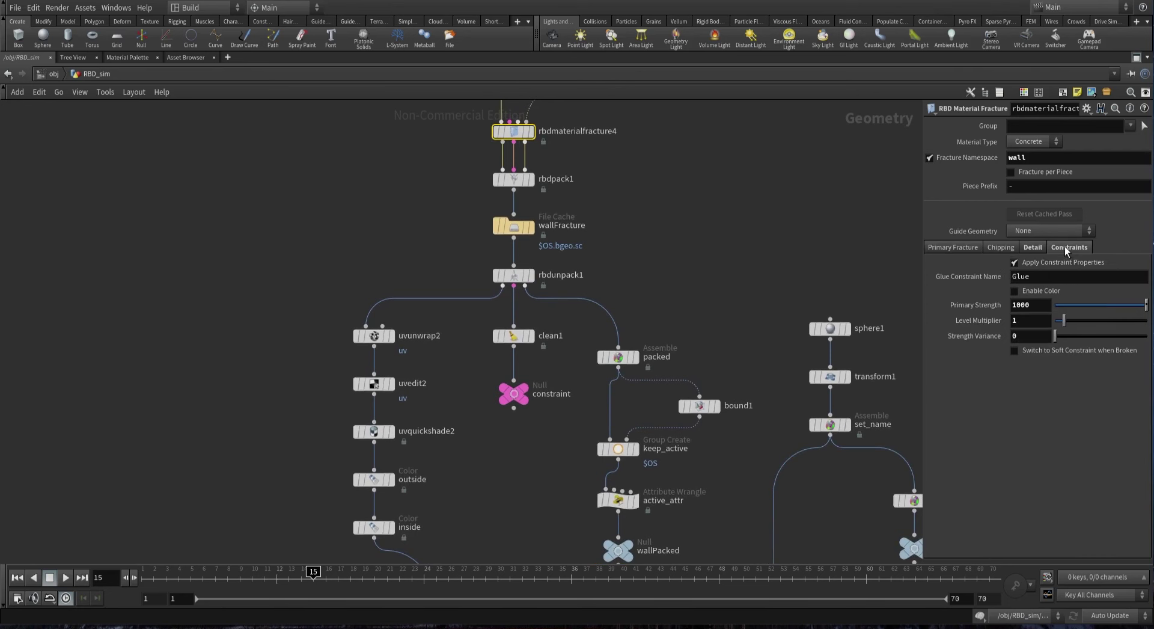
left_click(1032, 306)
key("Tab")
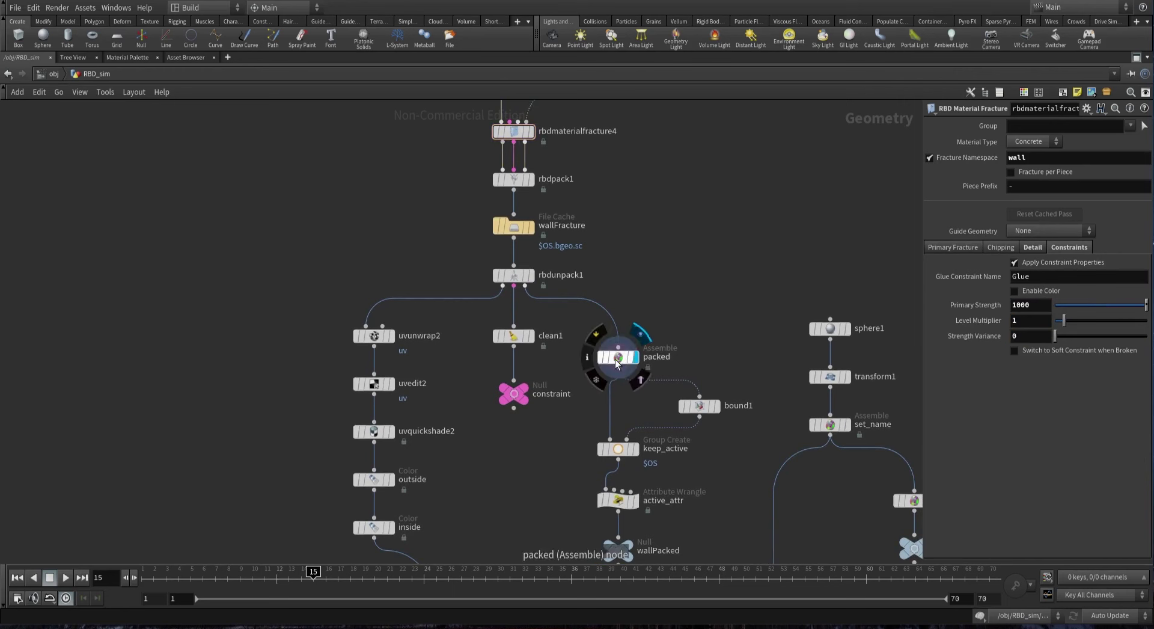
Check the packed node's geometry info, then give keep_active the display flag.
left_click(615, 360)
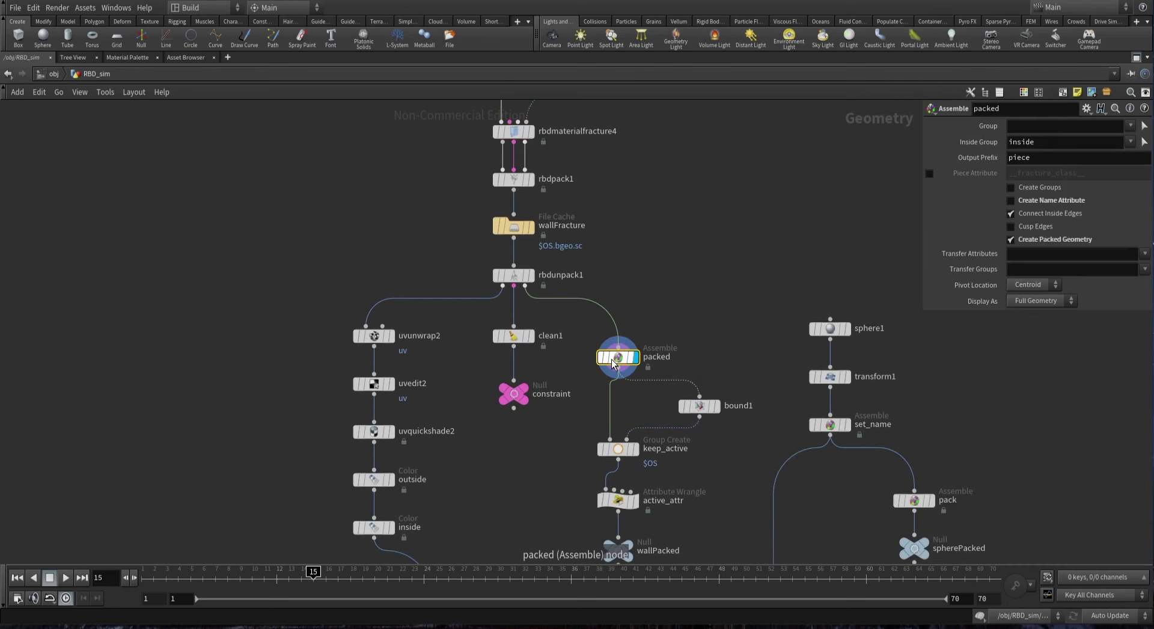
middle_click(613, 363)
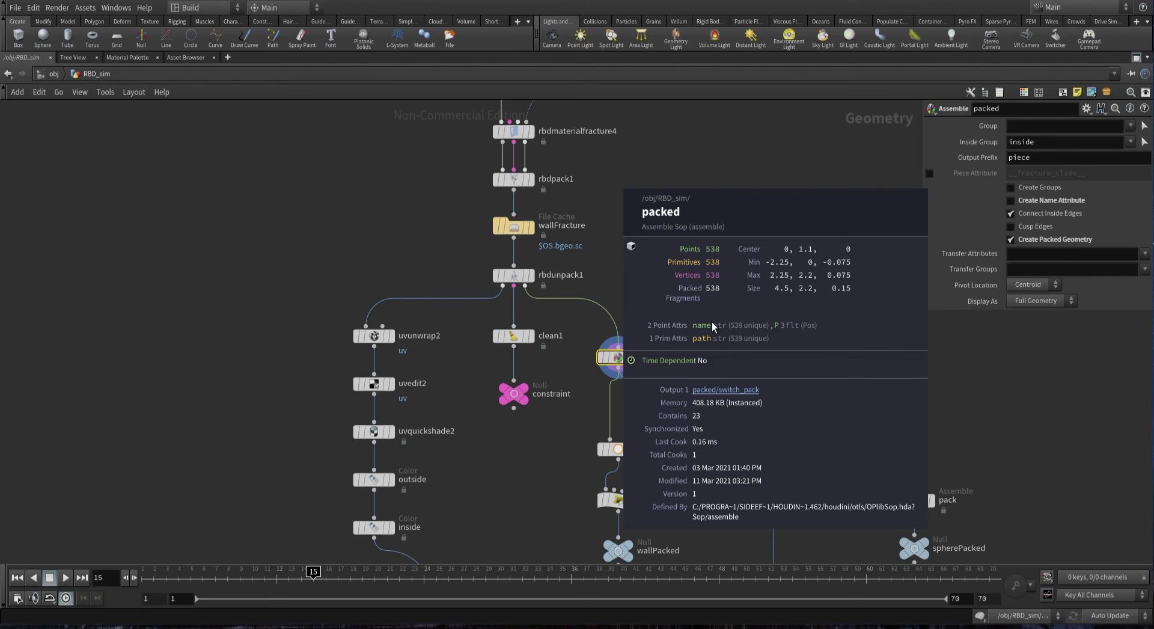
scroll(588, 409, "down", 3)
left_click(626, 385)
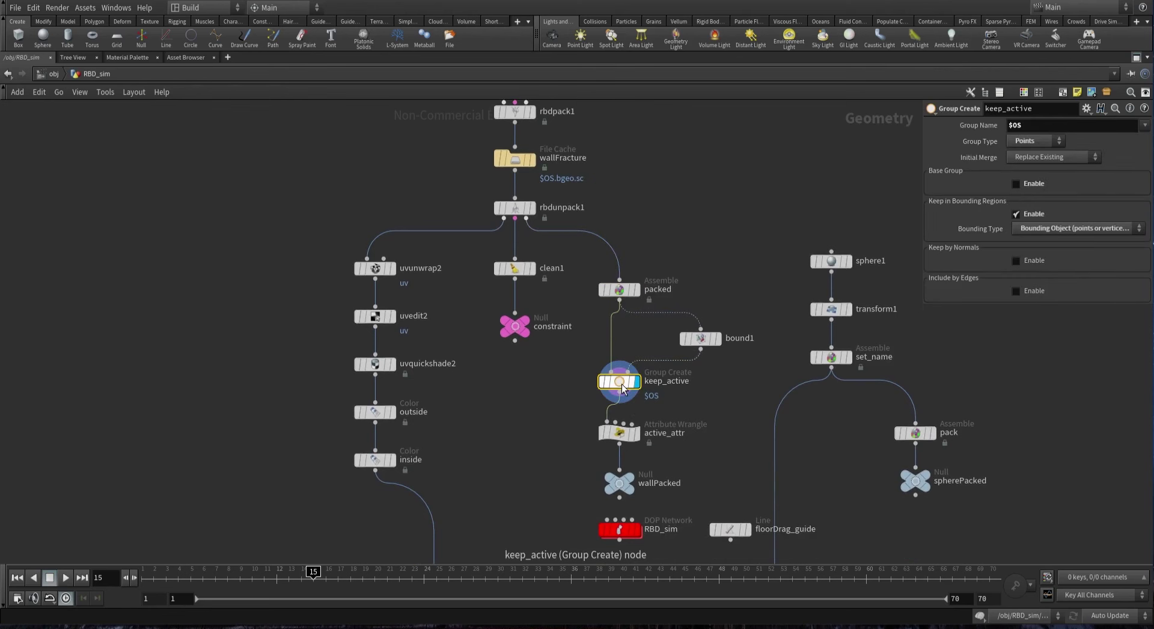
scroll(601, 397, "down", 5)
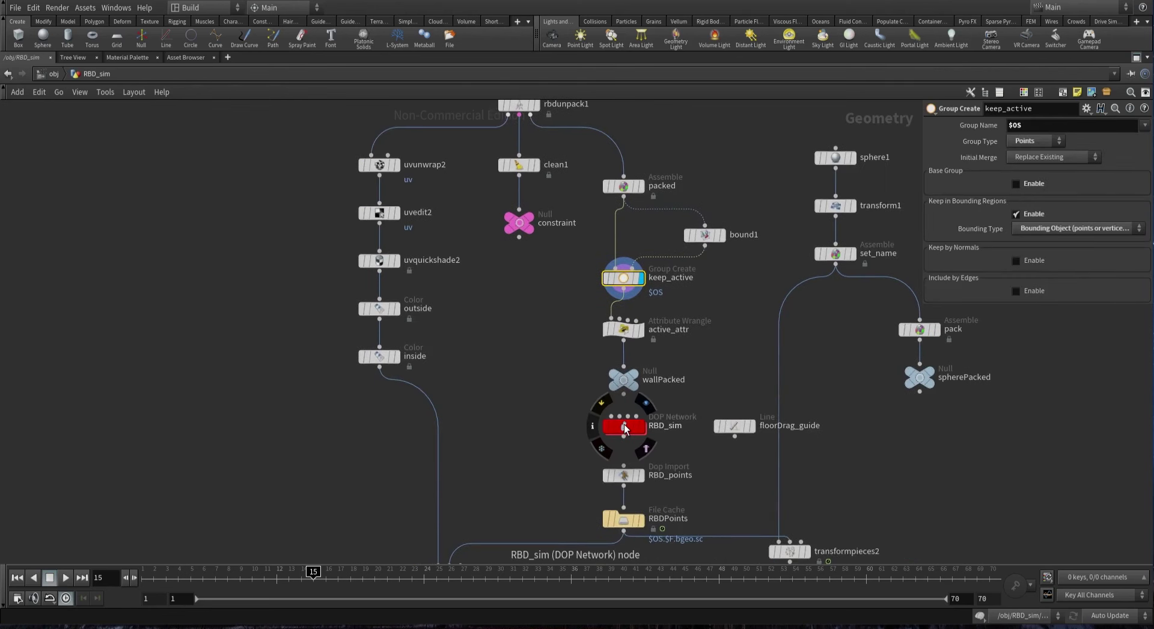
double_click(624, 425)
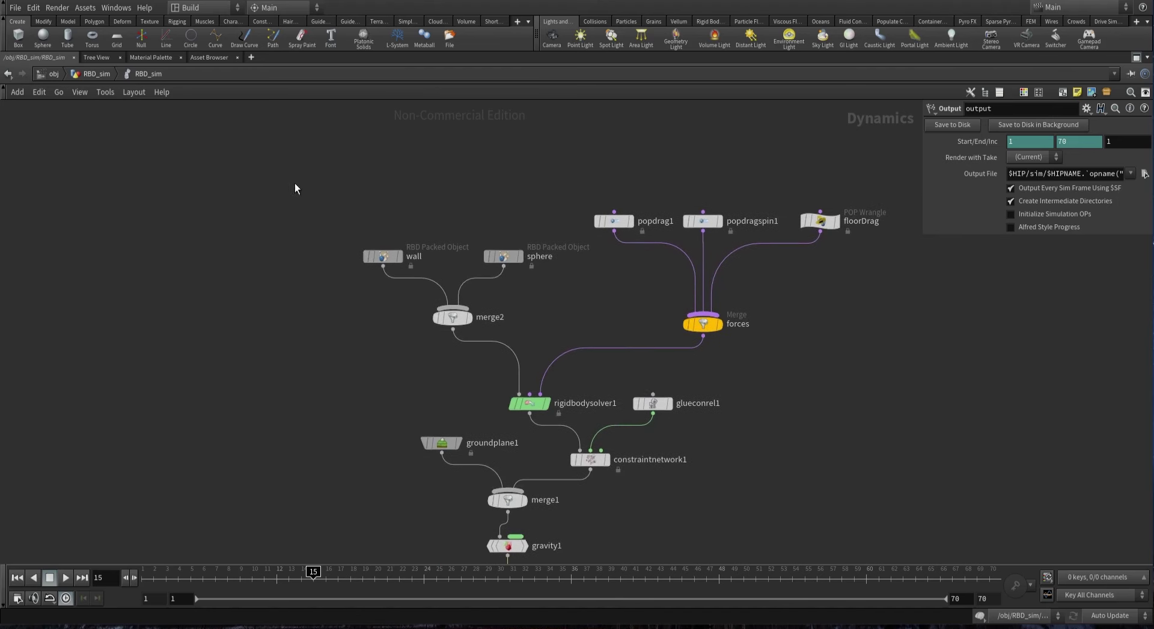
left_click_drag(294, 183, 427, 294)
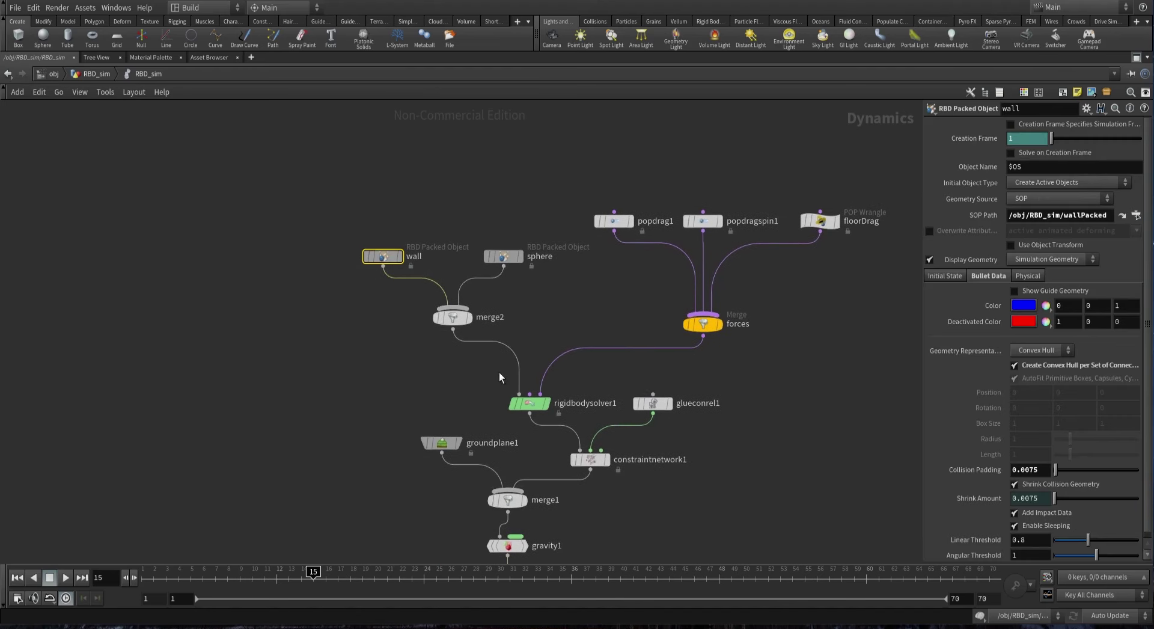
middle_click_drag(499, 377, 462, 335)
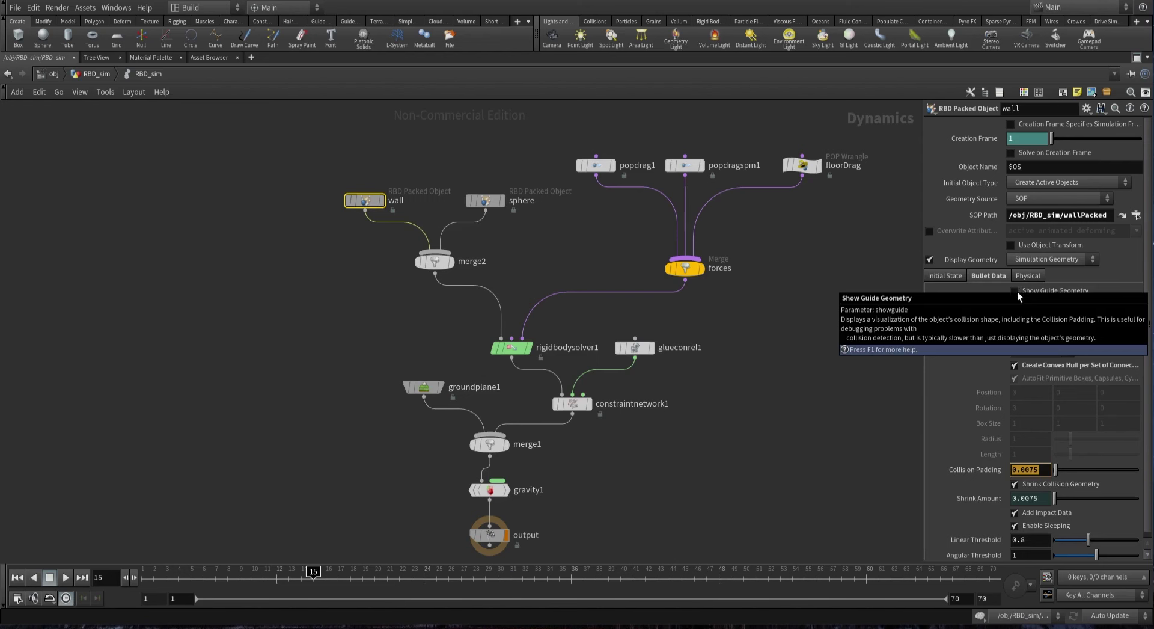
left_click_drag(725, 463, 567, 316)
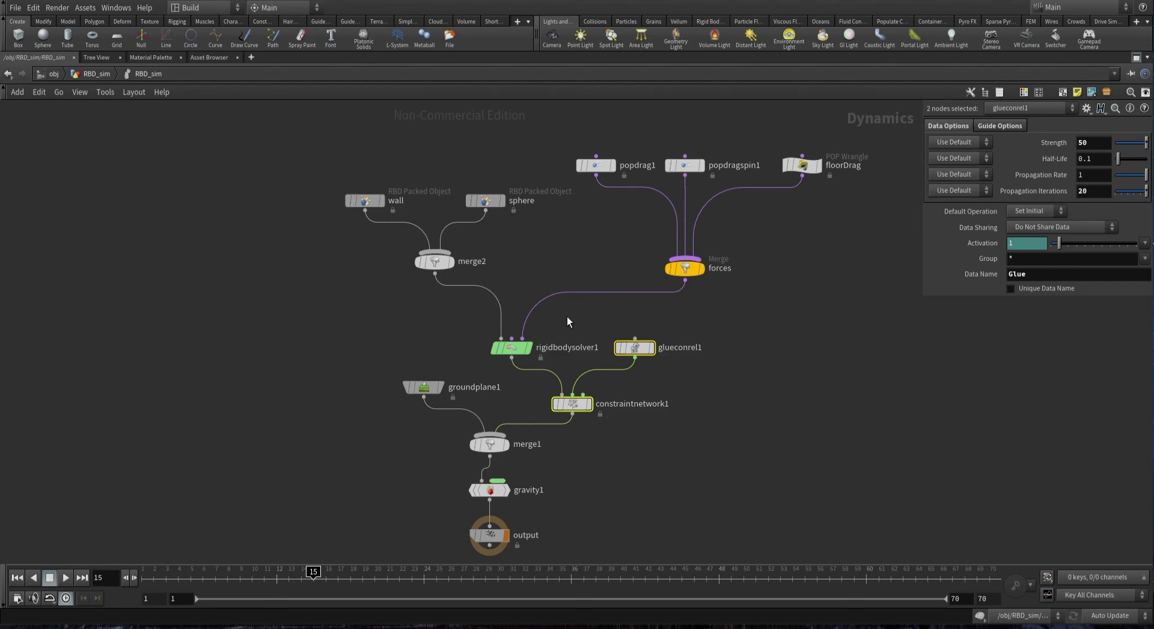
left_click_drag(568, 124, 728, 171)
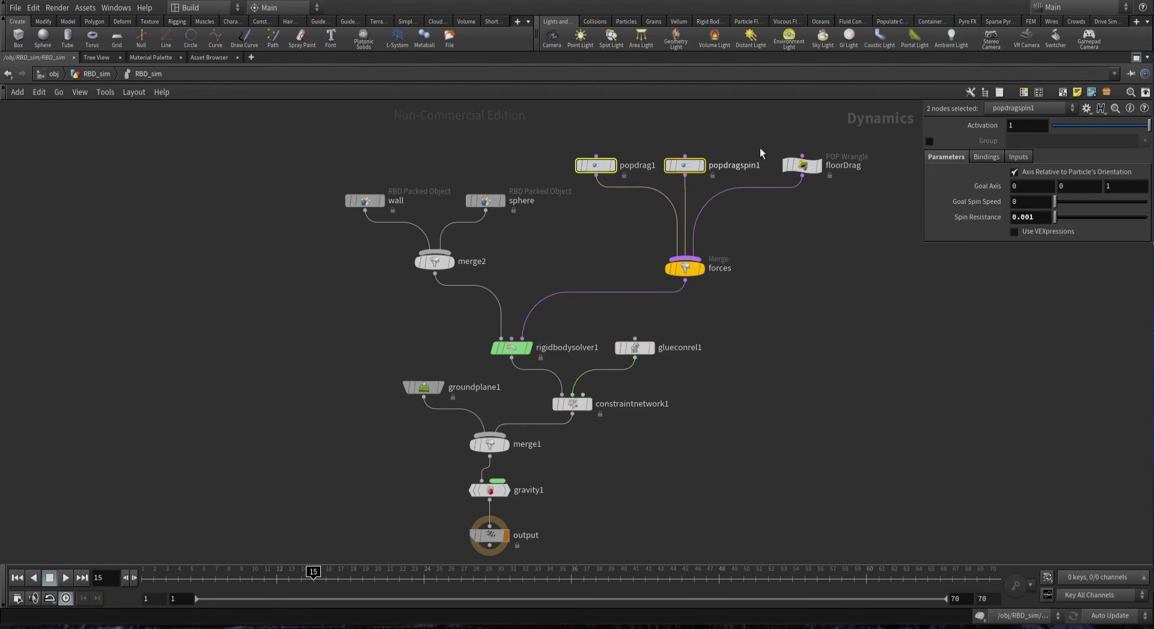
left_click_drag(794, 150, 855, 226)
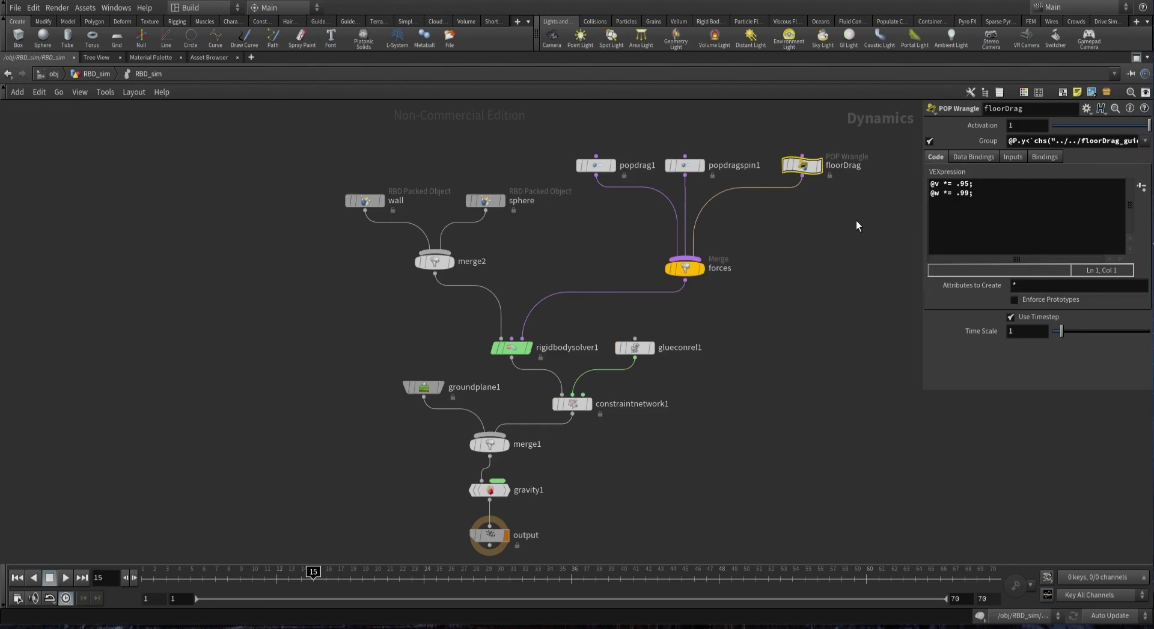
left_click(92, 71)
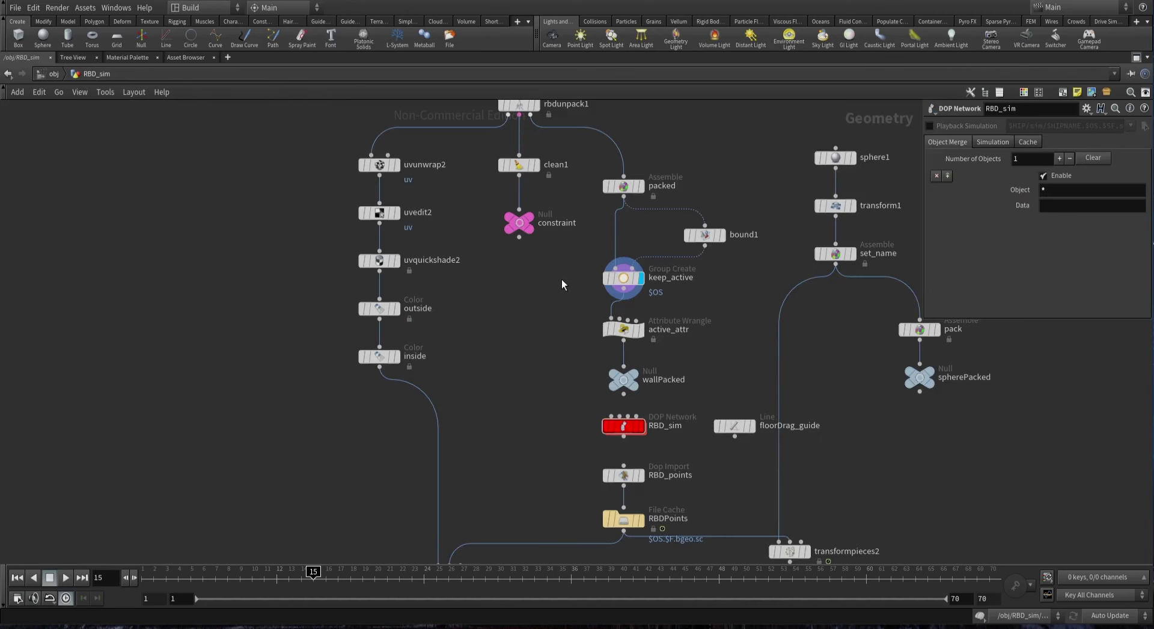
View the wall and boolean chain down to rbdpack1, switching to the impact take and back to Main.
middle_click_drag(562, 283, 684, 468)
scroll(679, 444, "down", 2)
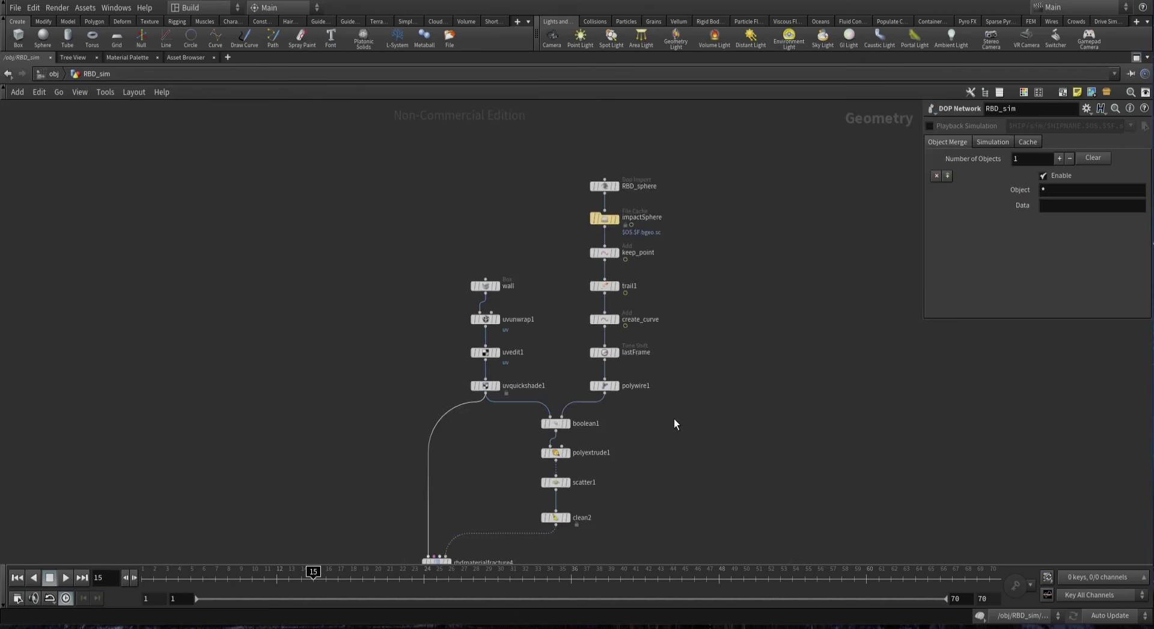
middle_click_drag(673, 418, 681, 370)
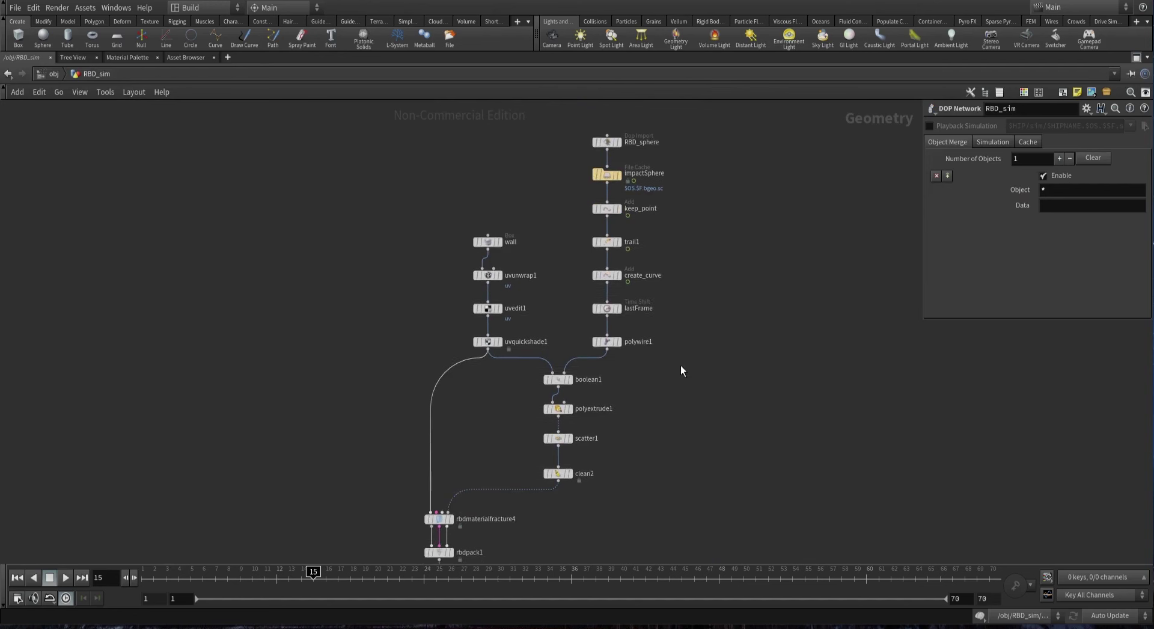
left_click(1058, 7)
left_click(1060, 33)
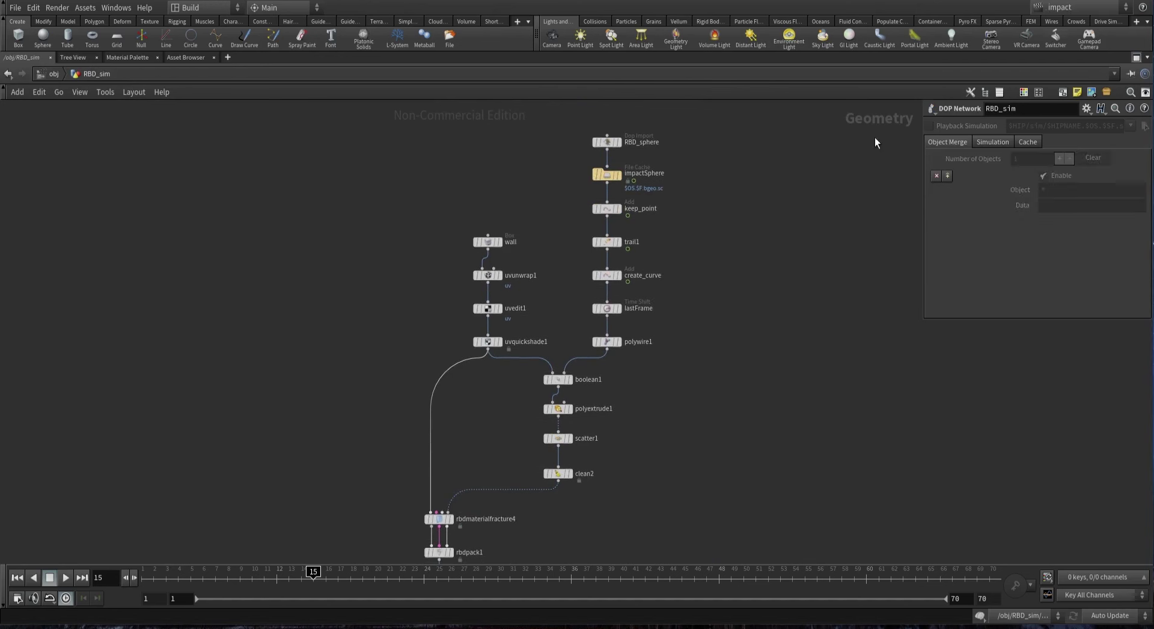
left_click(1079, 8)
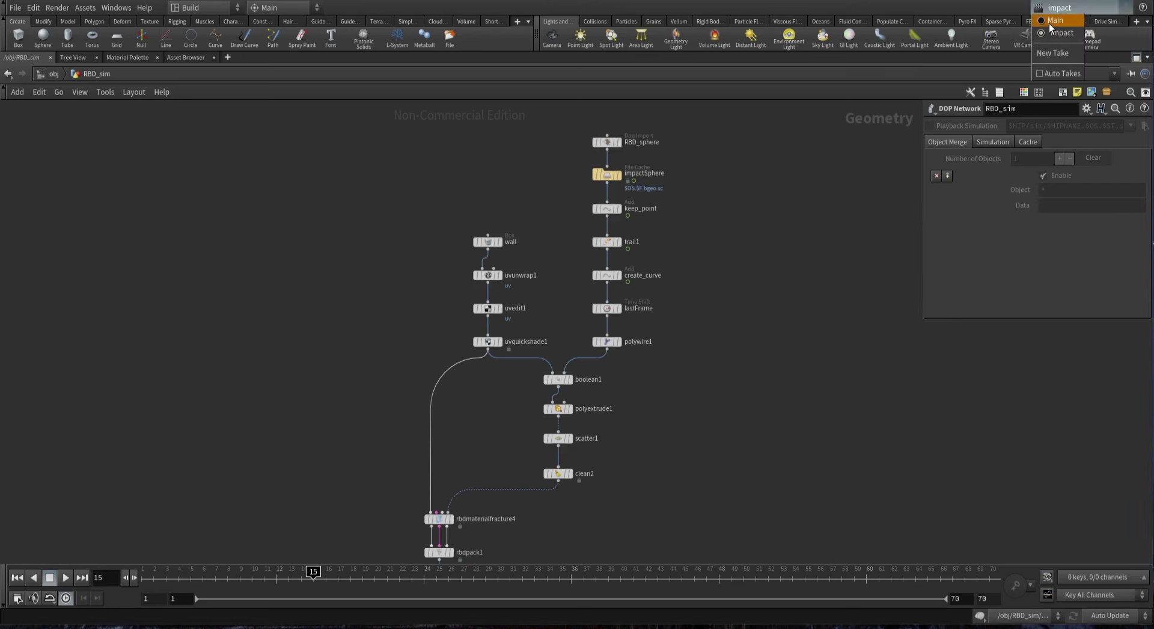
left_click(1053, 21)
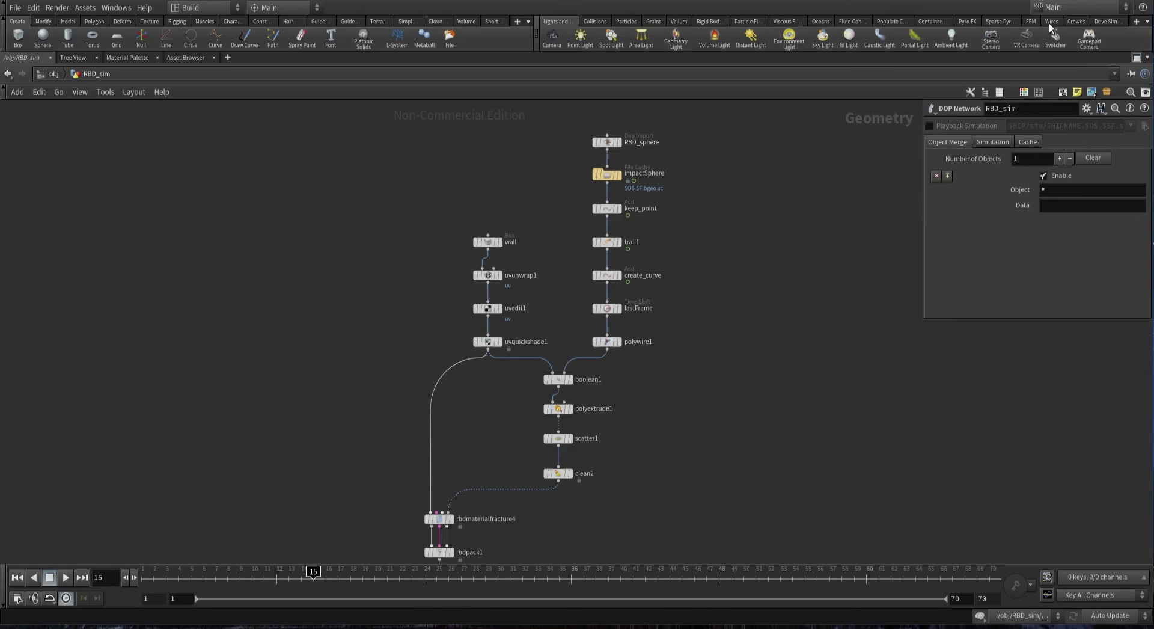
Frame the RBD_sim graph and jump to the wall nodes, selecting then deselecting wallUSD.
key("h")
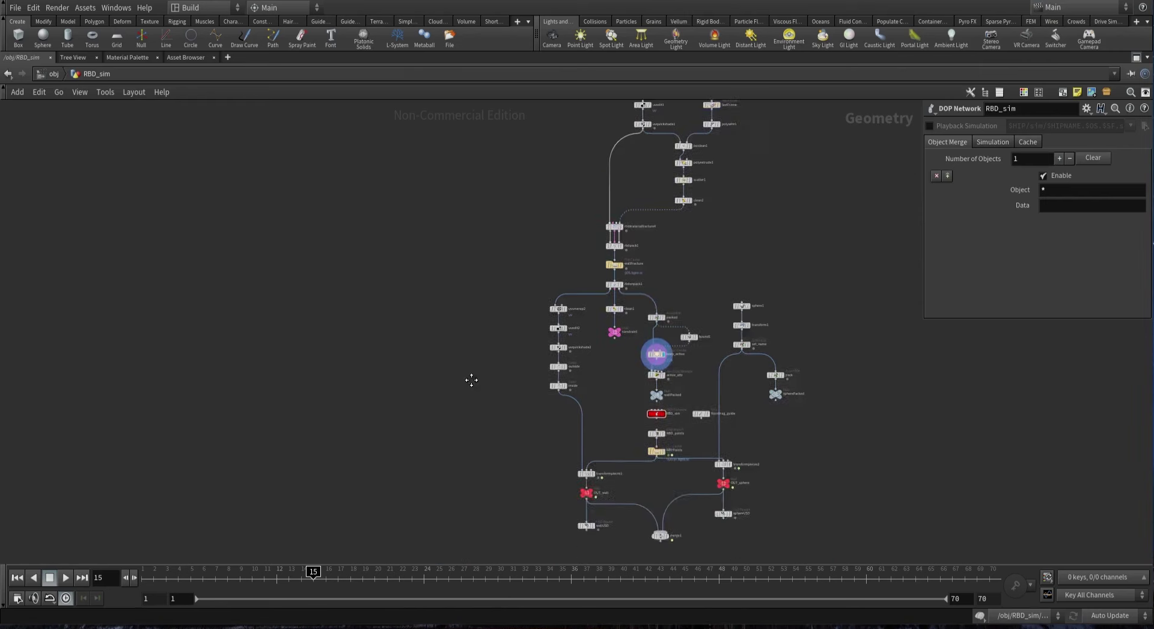
scroll(552, 276, "up", 5)
middle_click_drag(556, 276, 414, 361)
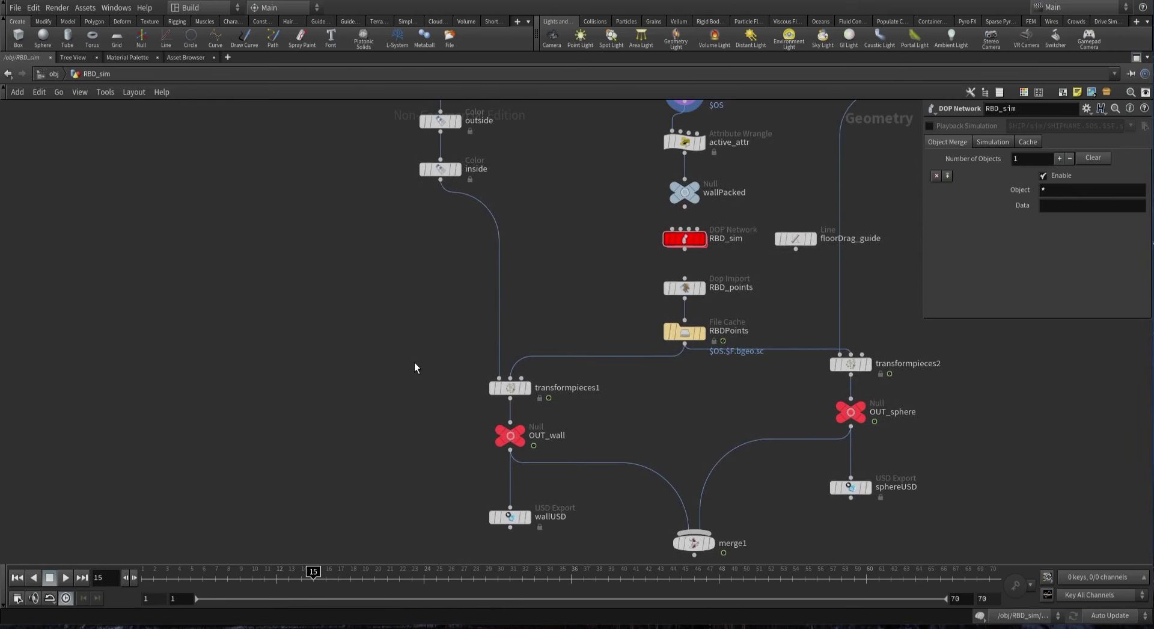
key("2")
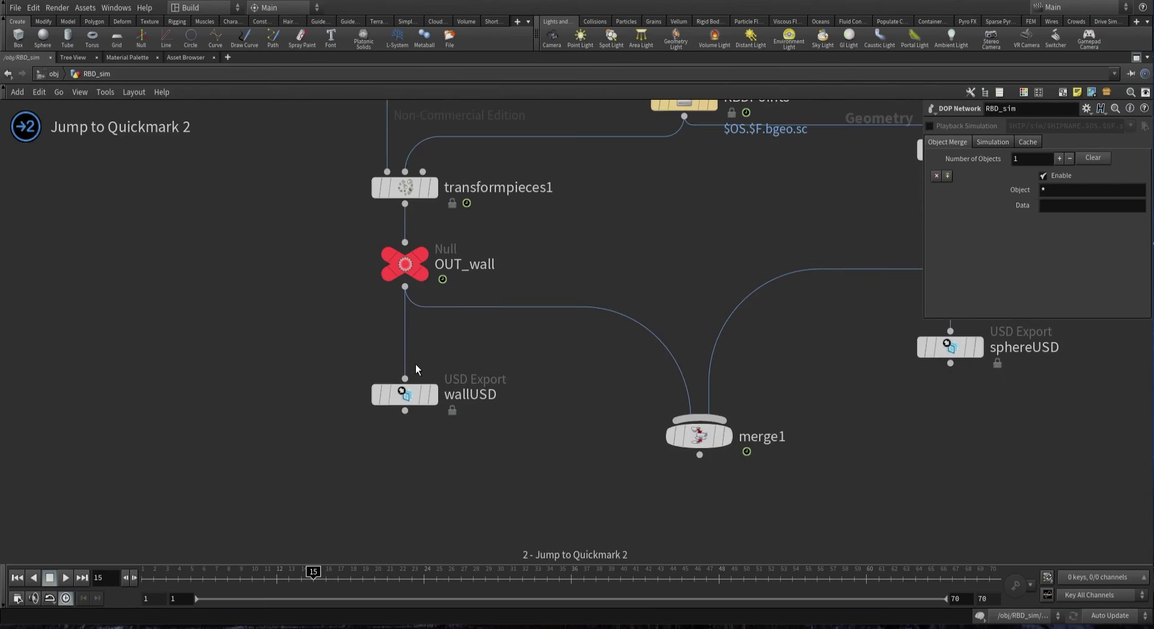
left_click_drag(339, 342, 518, 459)
left_click(495, 383)
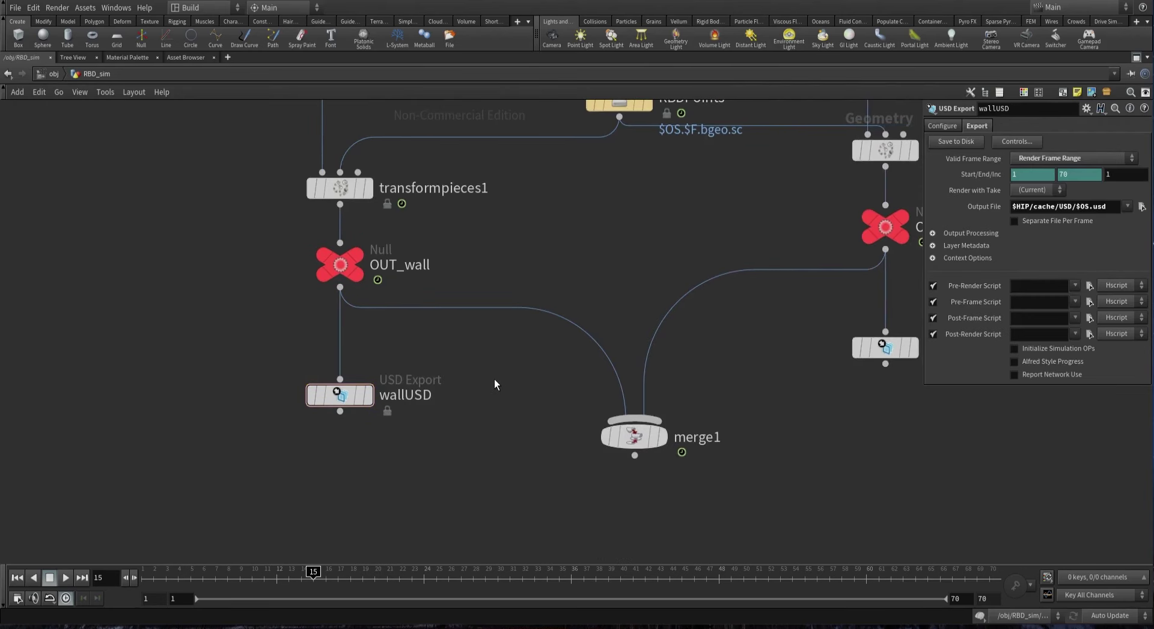
Jump to /stage and step through the wall reference, camera1 and material library down to wallRender.
key("1")
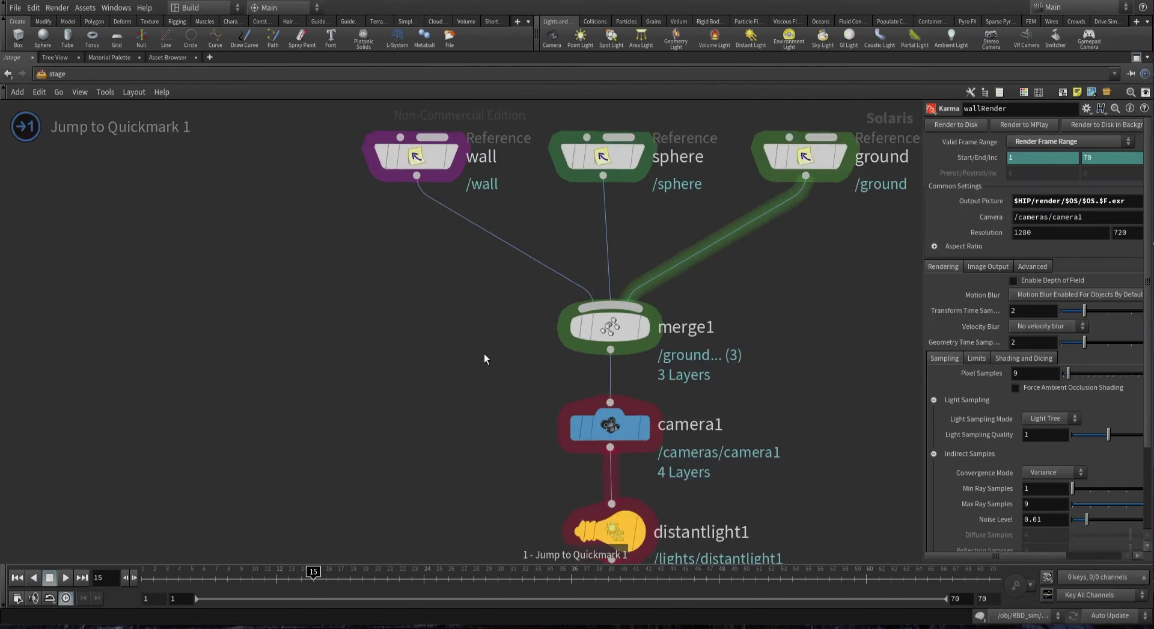
left_click_drag(373, 153, 480, 247)
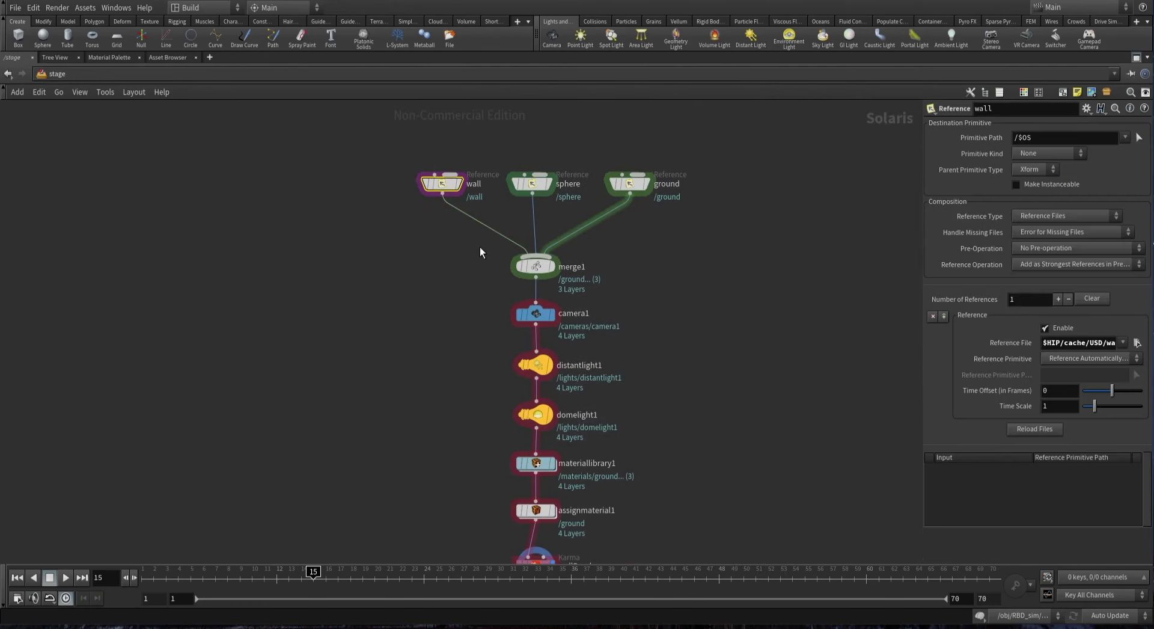
left_click_drag(416, 277, 460, 396)
middle_click_drag(572, 418, 565, 238)
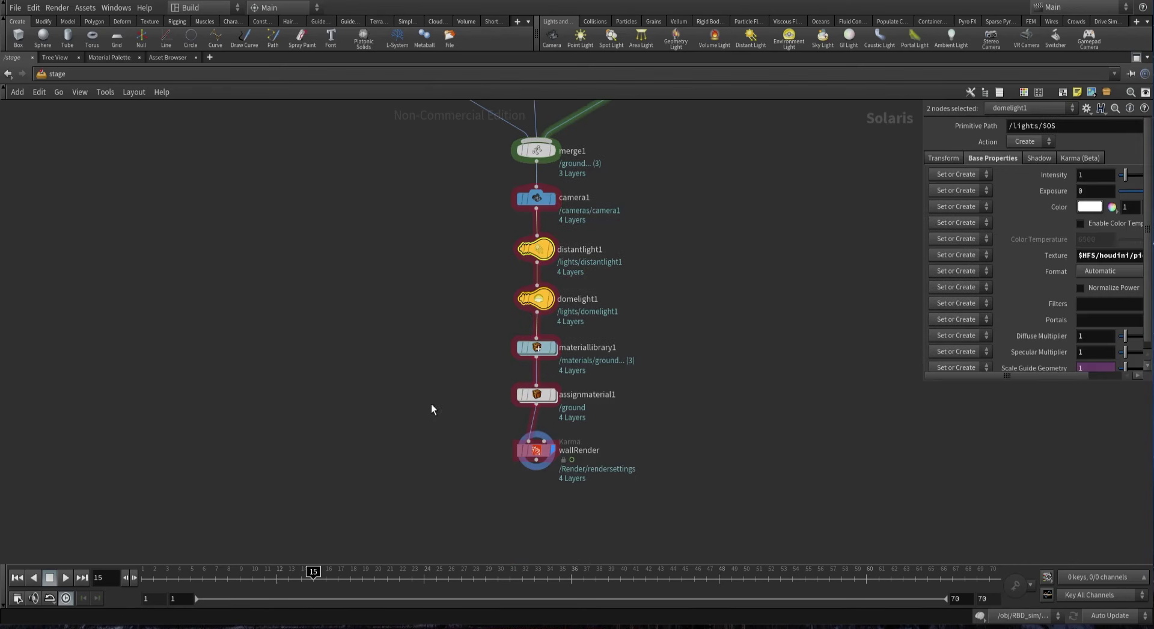
left_click_drag(399, 330, 545, 377)
left_click_drag(424, 370, 599, 428)
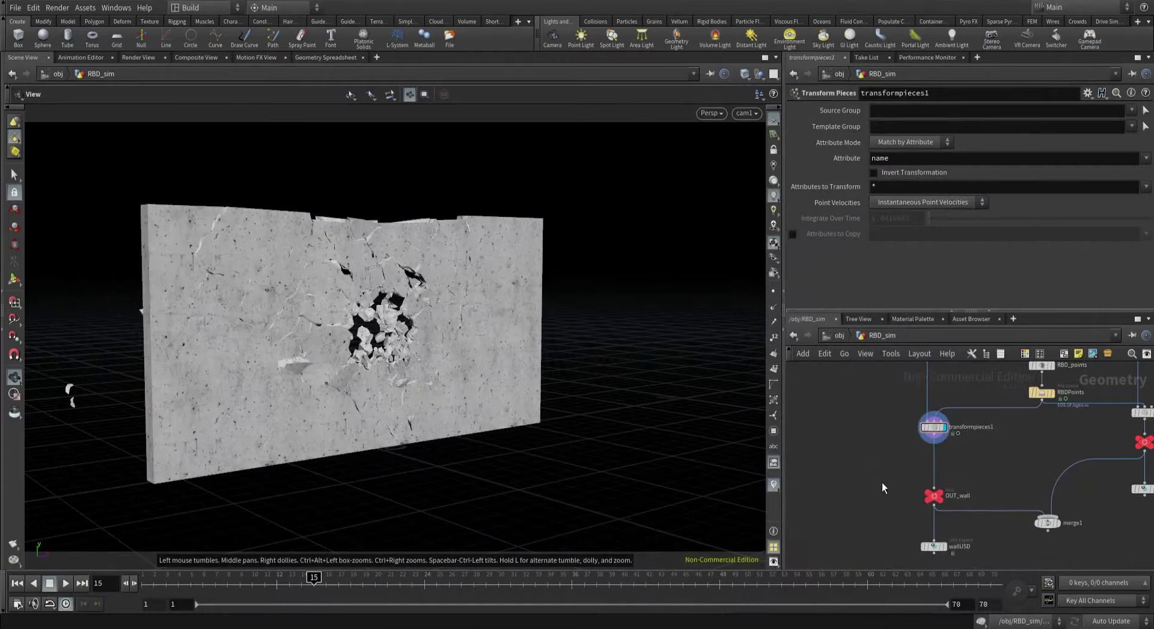
Pan the RBD_sim network back toward the wall nodes.
middle_click_drag(885, 488, 850, 486)
With transformpieces1 selected at frame 70, set viewport selection to pick pieces by Name Attribute.
scroll(850, 463, "up", 3)
left_click(912, 433)
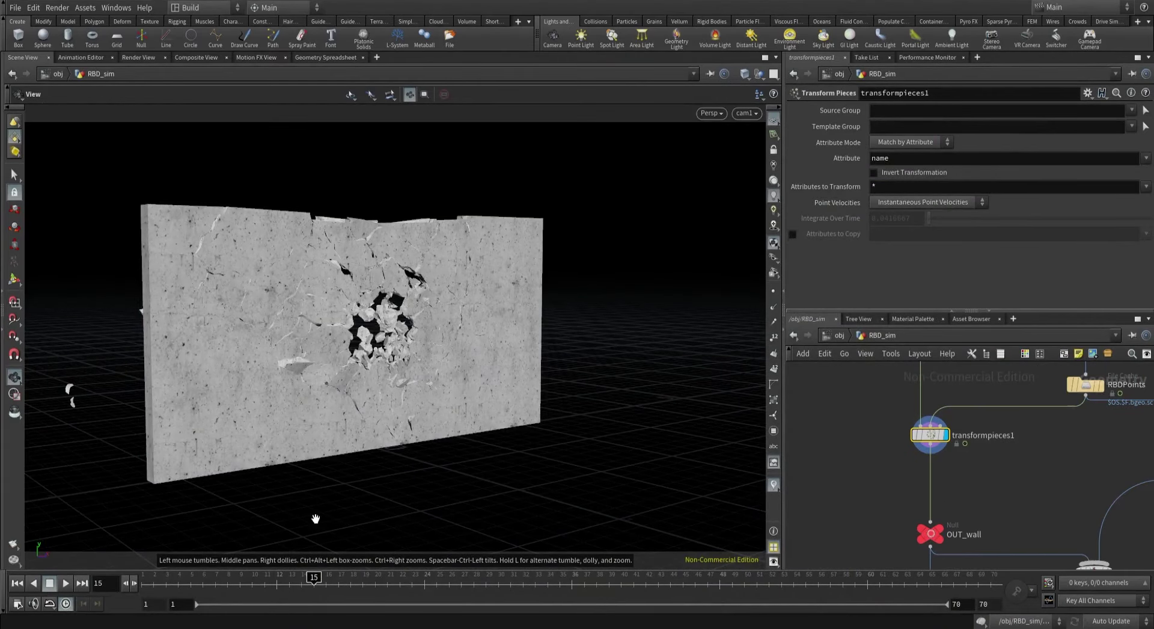
left_click(83, 583)
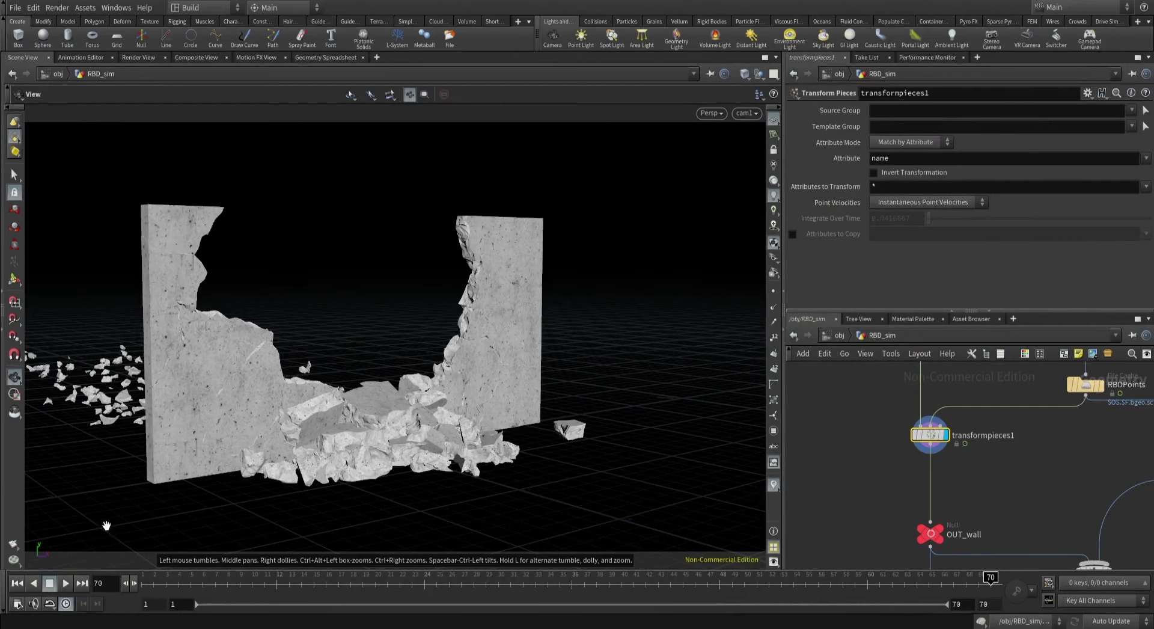
left_click_drag(185, 376, 58, 265)
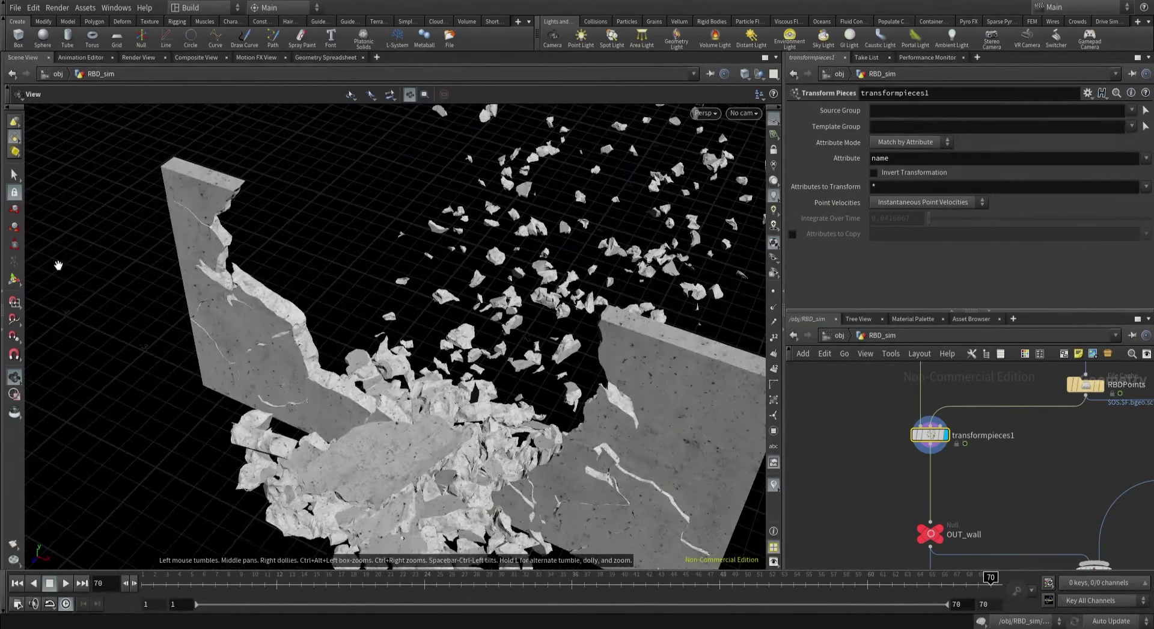
left_click(15, 180)
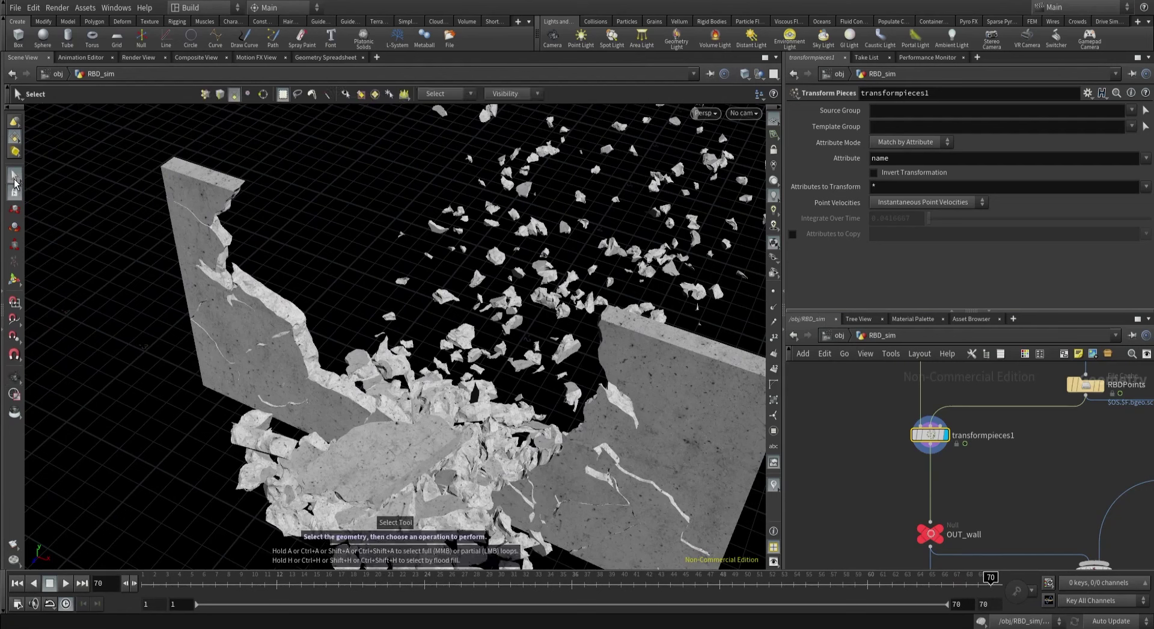
left_click(434, 95)
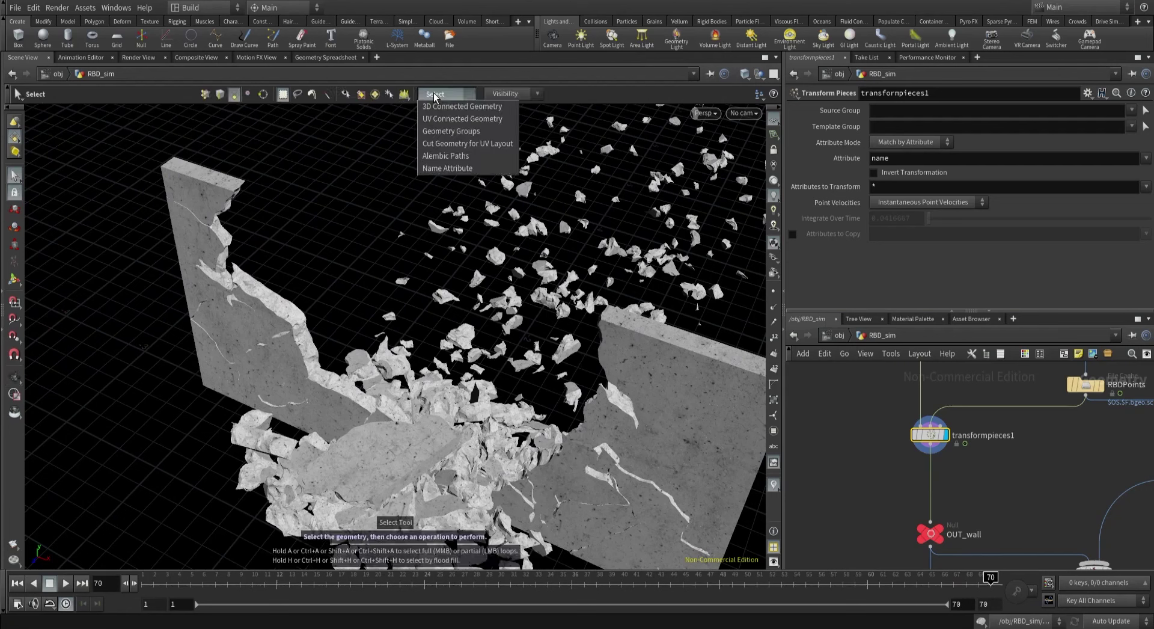
left_click(438, 168)
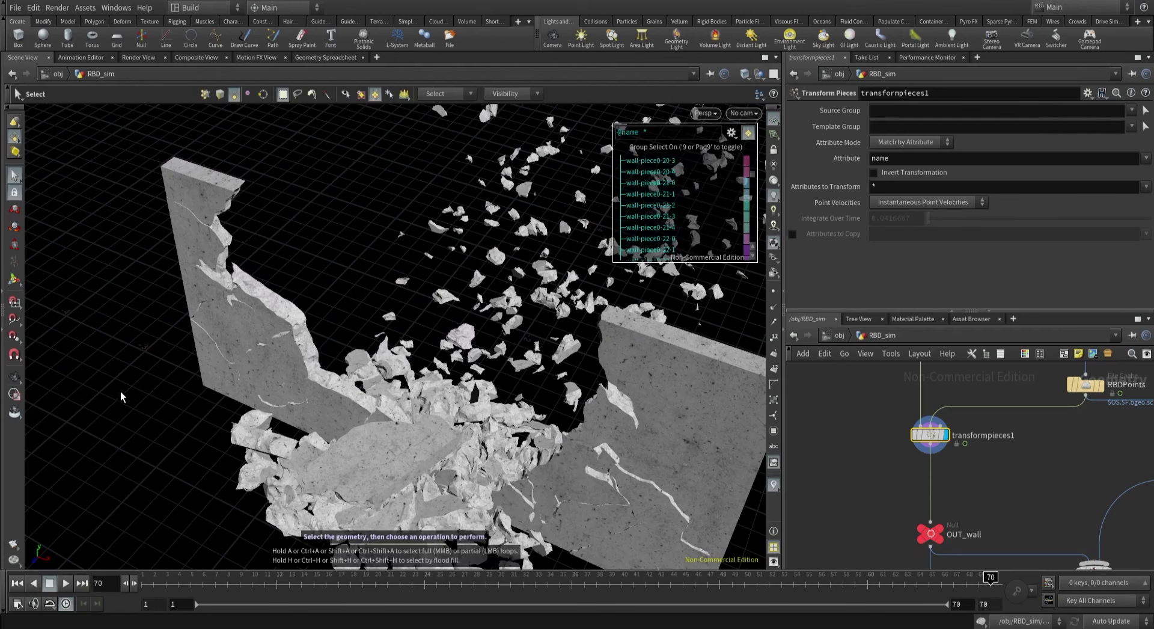
Box-select wall-piece0-9-0, 0-9-1, 0-9-2 and neighbours, and create a Split node from them.
left_click_drag(137, 404, 264, 307)
key("Escape")
key("s")
key("Tab")
type("spl")
key("Return")
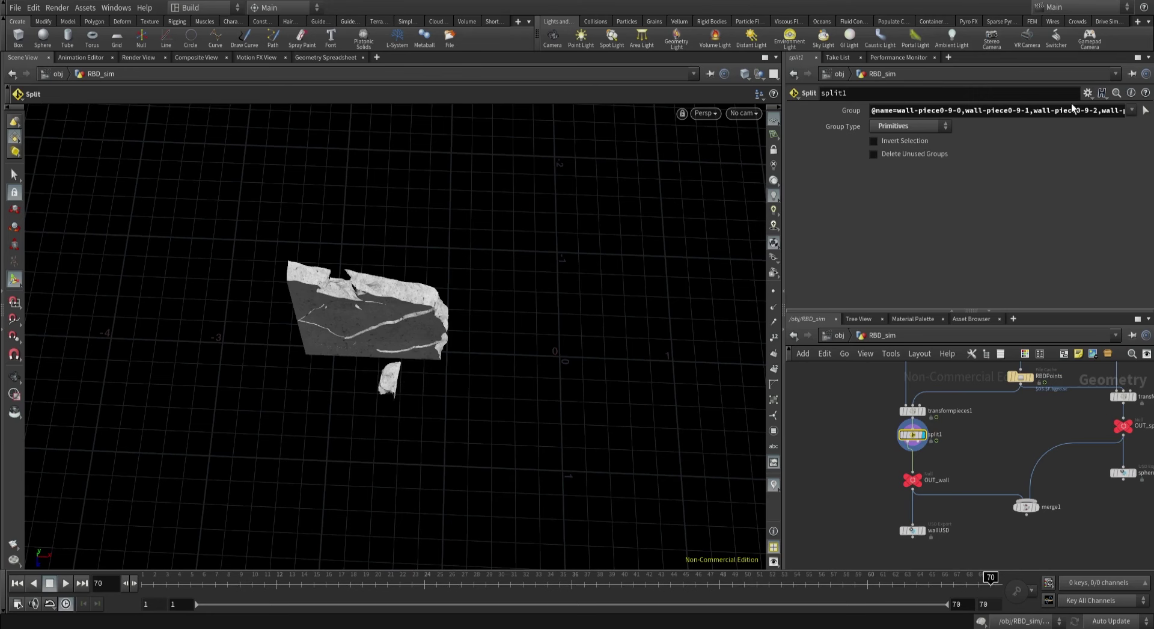
Confirm split1's piece group and insert a Time Shift between split1 and OUT_wall.
left_click(1144, 115)
left_click_drag(372, 410, 382, 403, "alt")
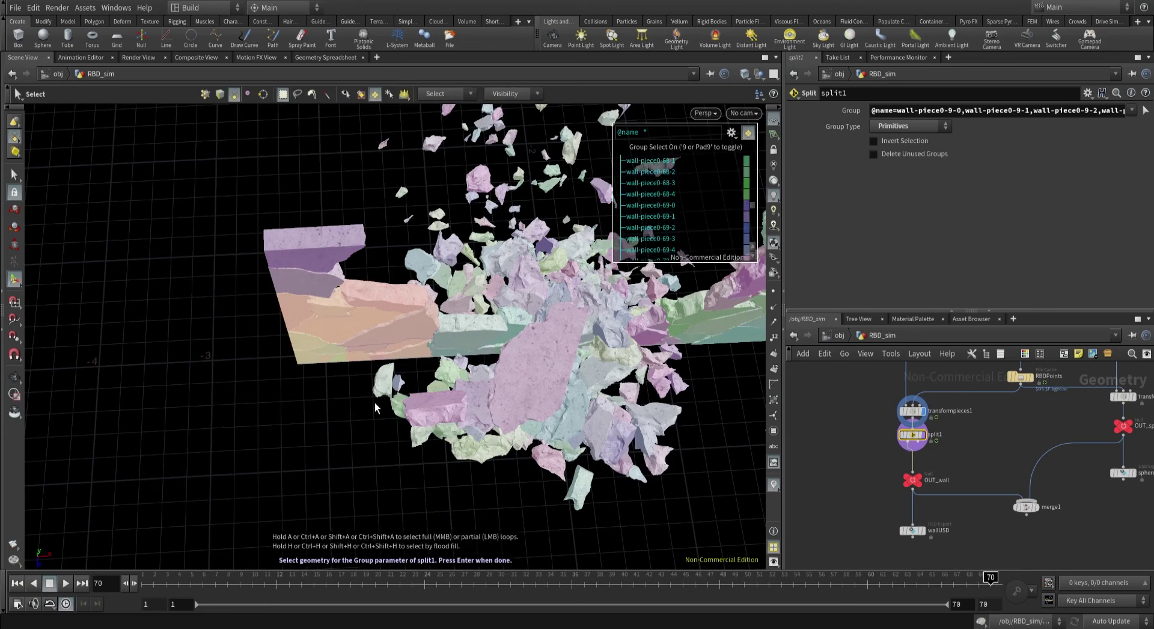
key("Return")
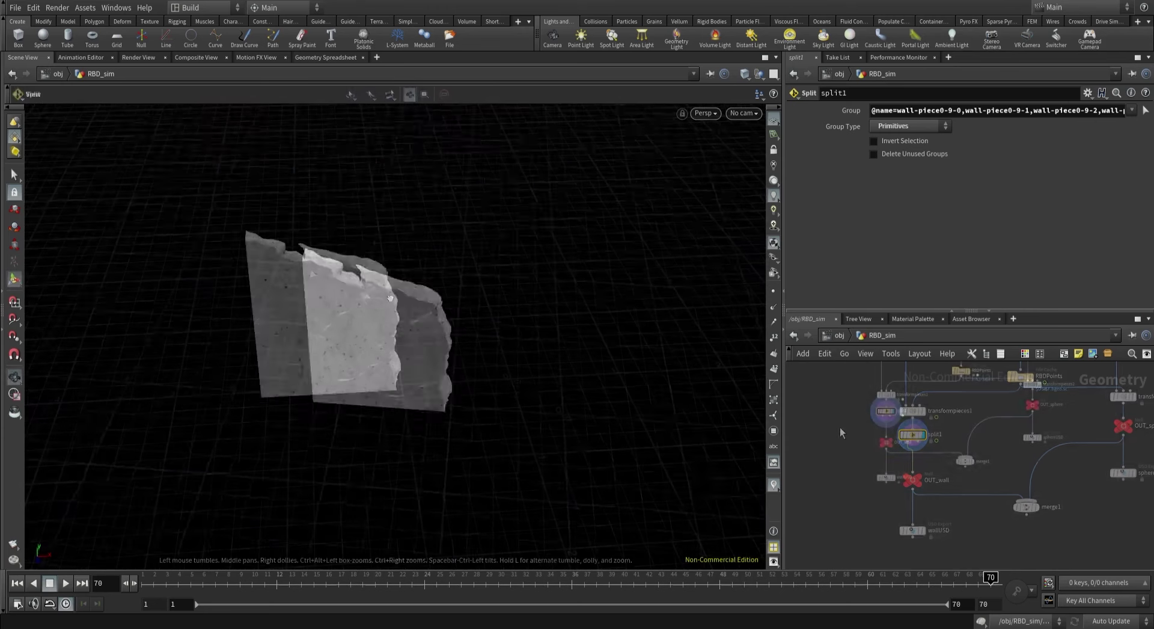
key("Tab")
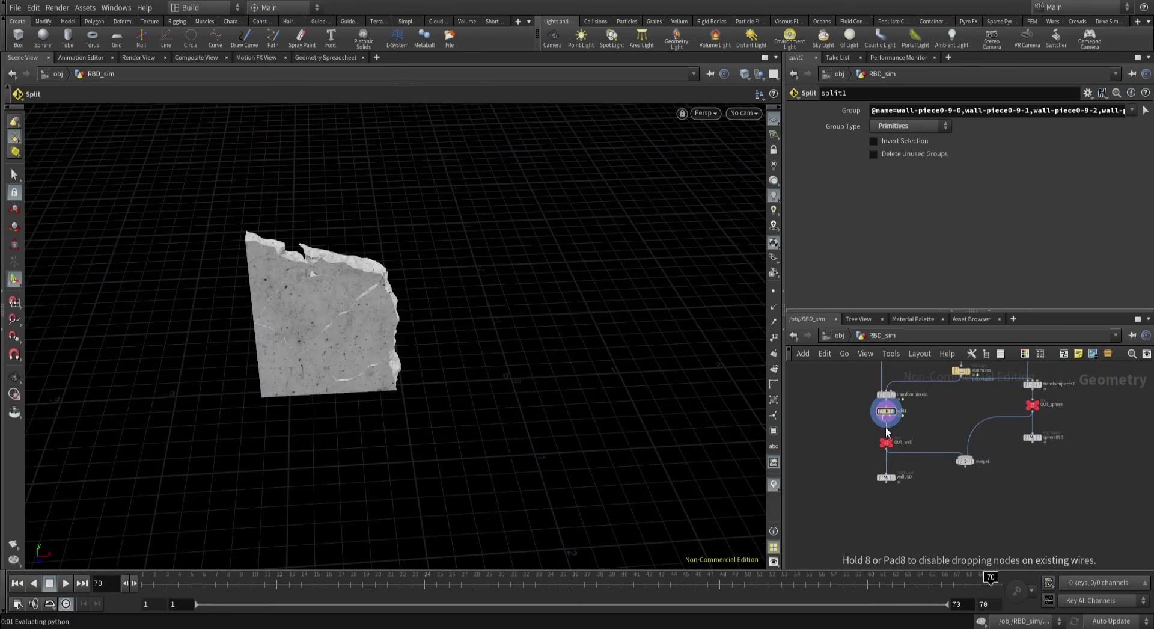
left_click(886, 430)
Set the Time Shift Frame to $FSTART, display it, and rename it startFrame.
scroll(888, 432, "up", 3)
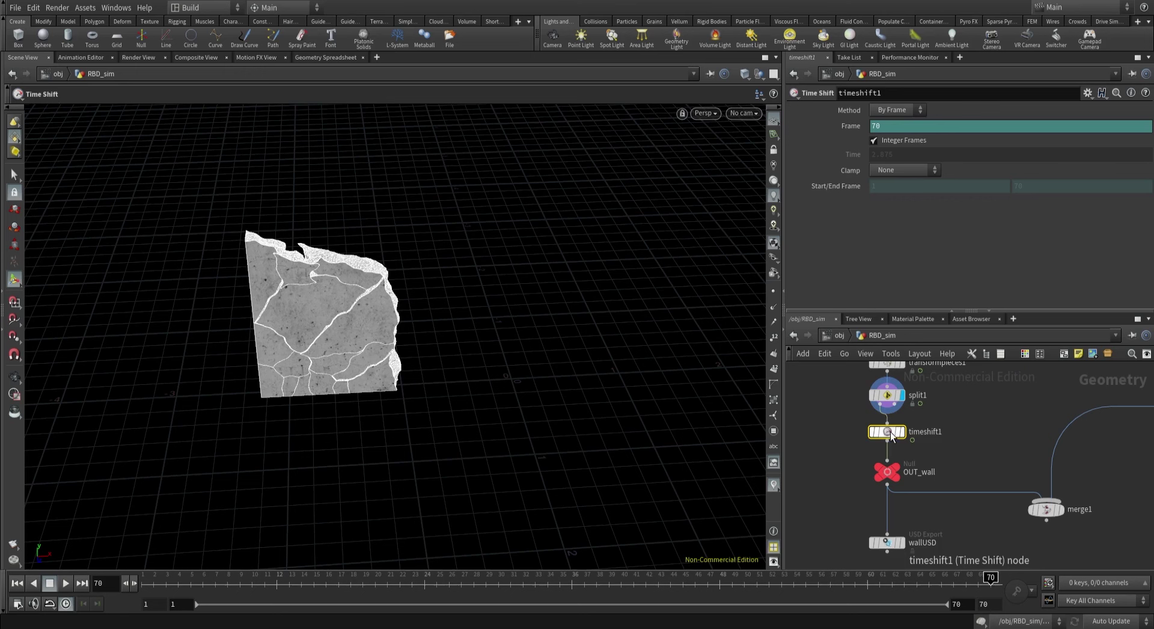
left_click(893, 130)
type("$FST")
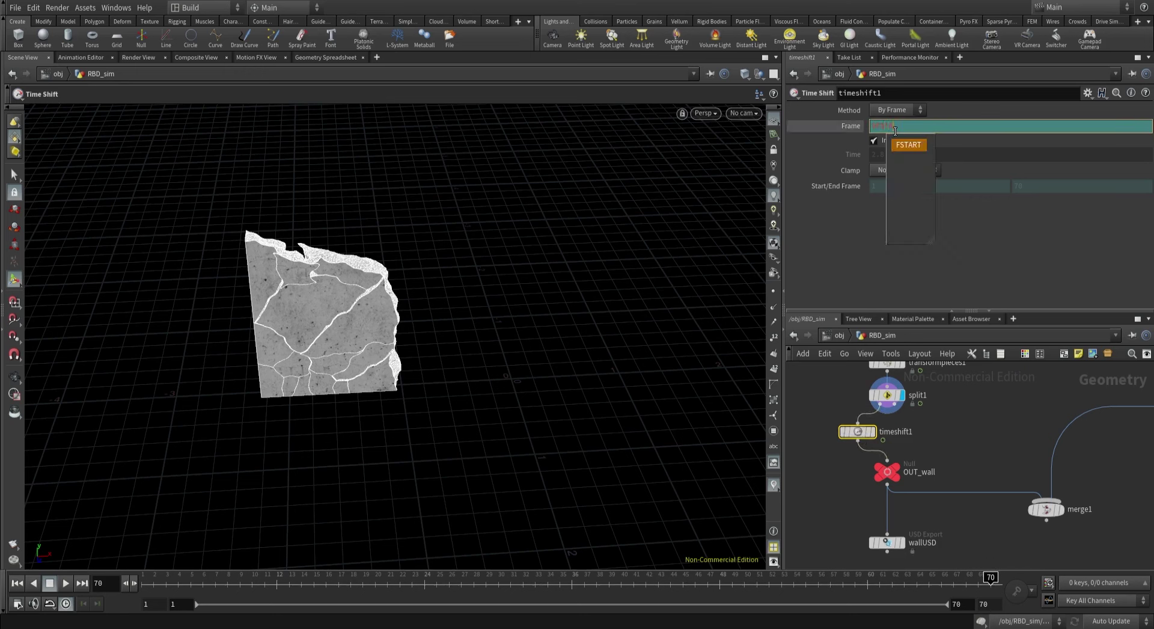
key("Return")
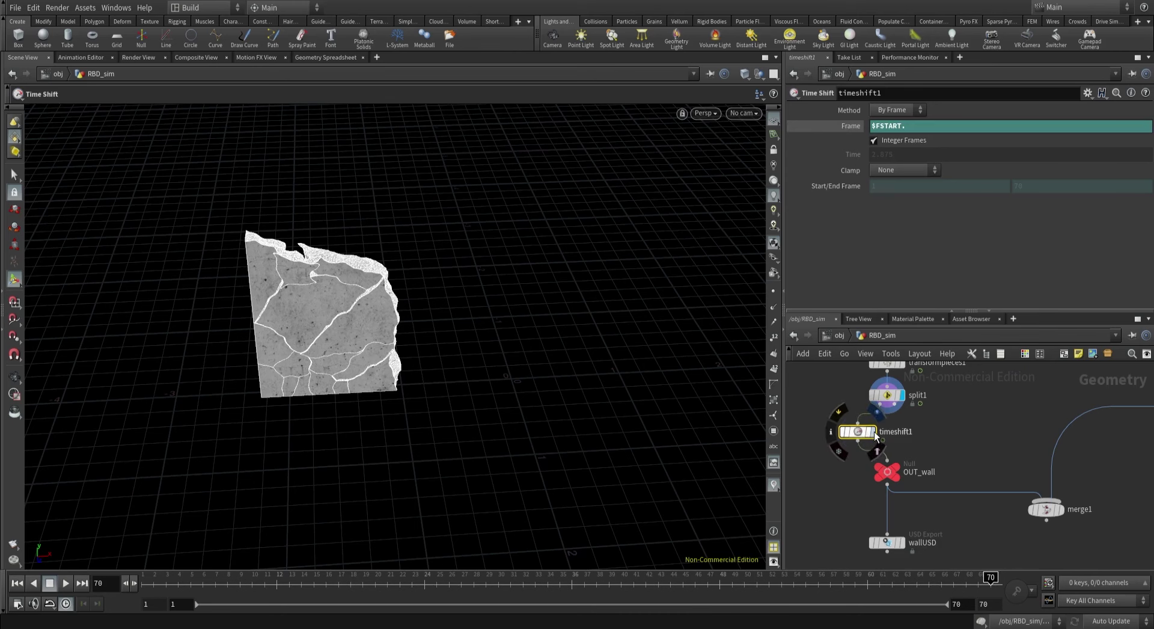
left_click(871, 431)
double_click(891, 431)
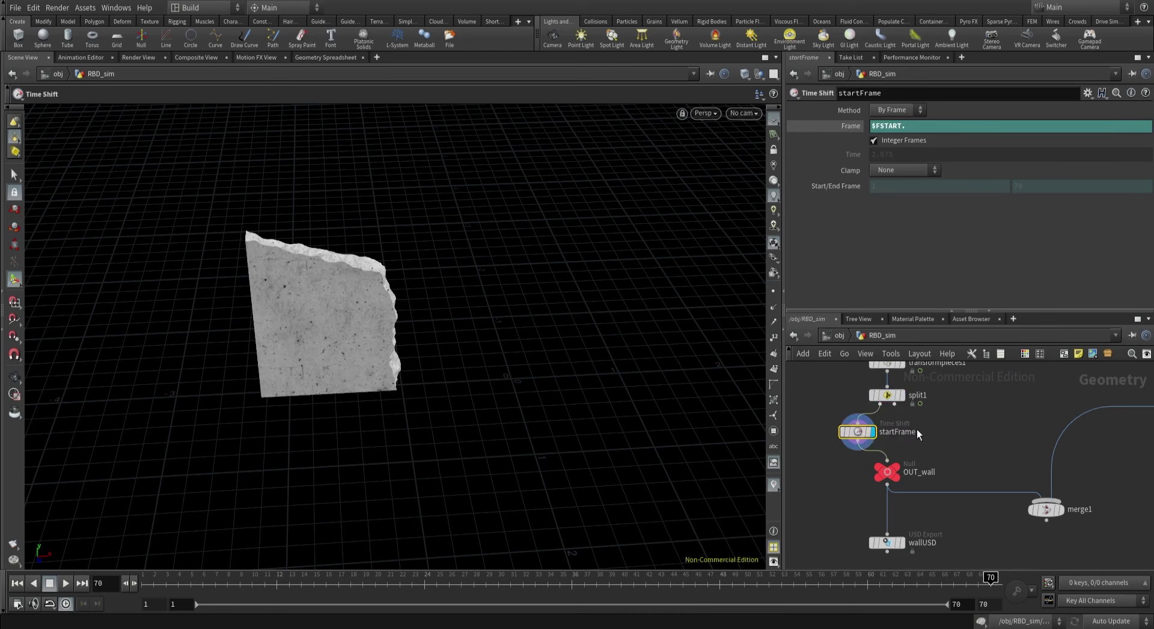
Add merge2 before OUT_wall, wire in split1's second output, and scrub back to check held pieces.
scroll(934, 424, "down", 2)
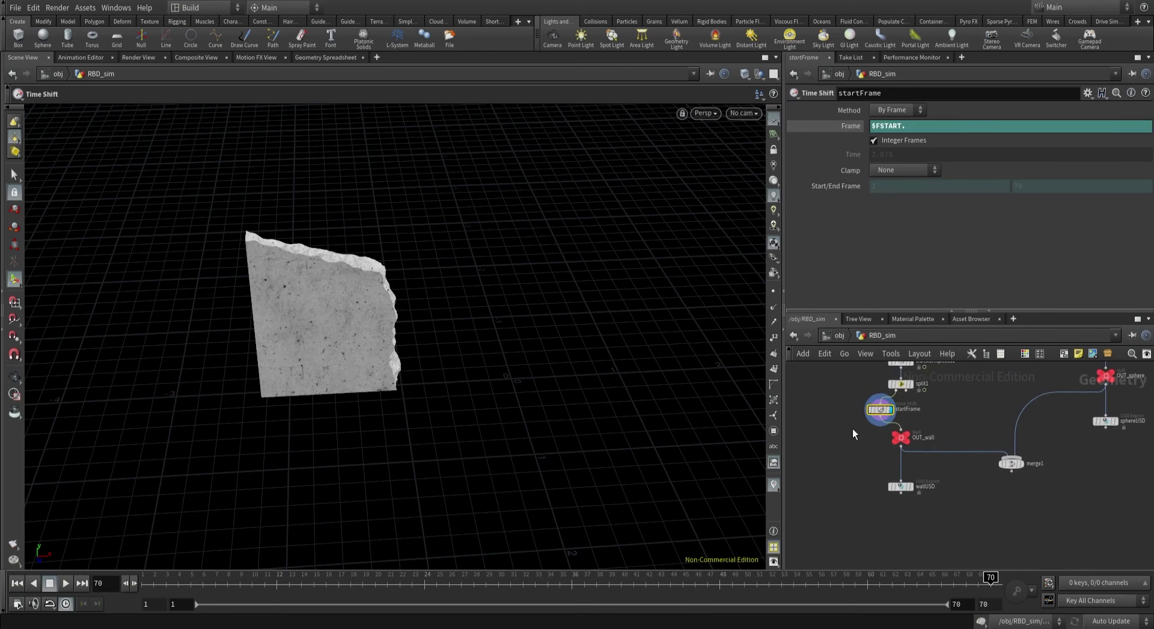
left_click_drag(906, 507, 903, 448)
key("Tab")
type("merge")
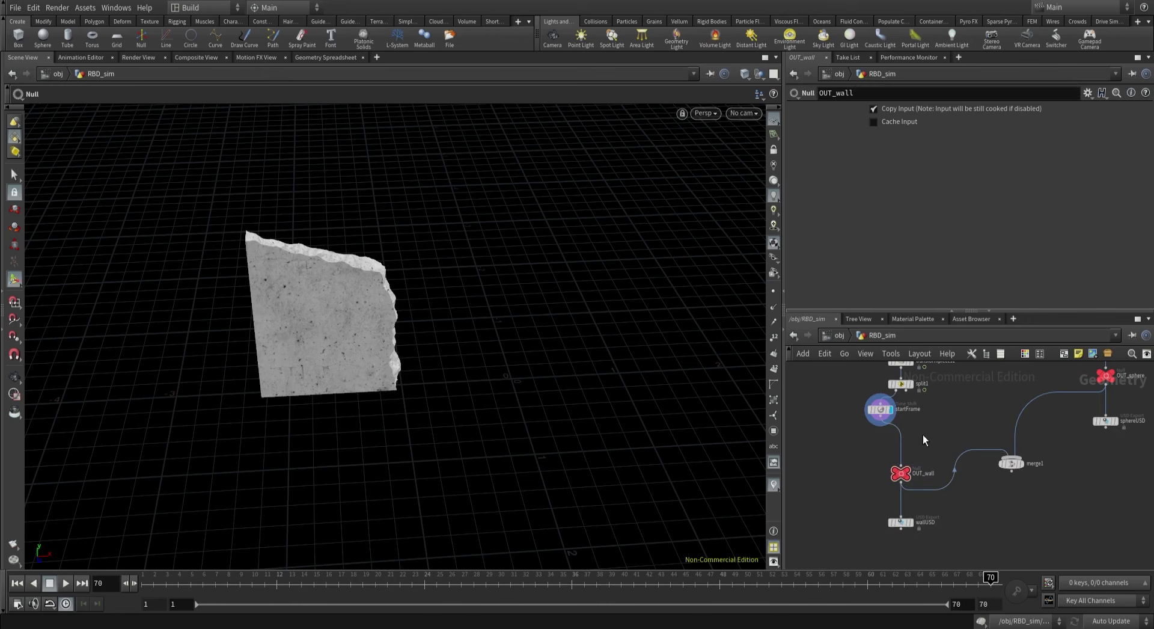
key("Return")
left_click(900, 439)
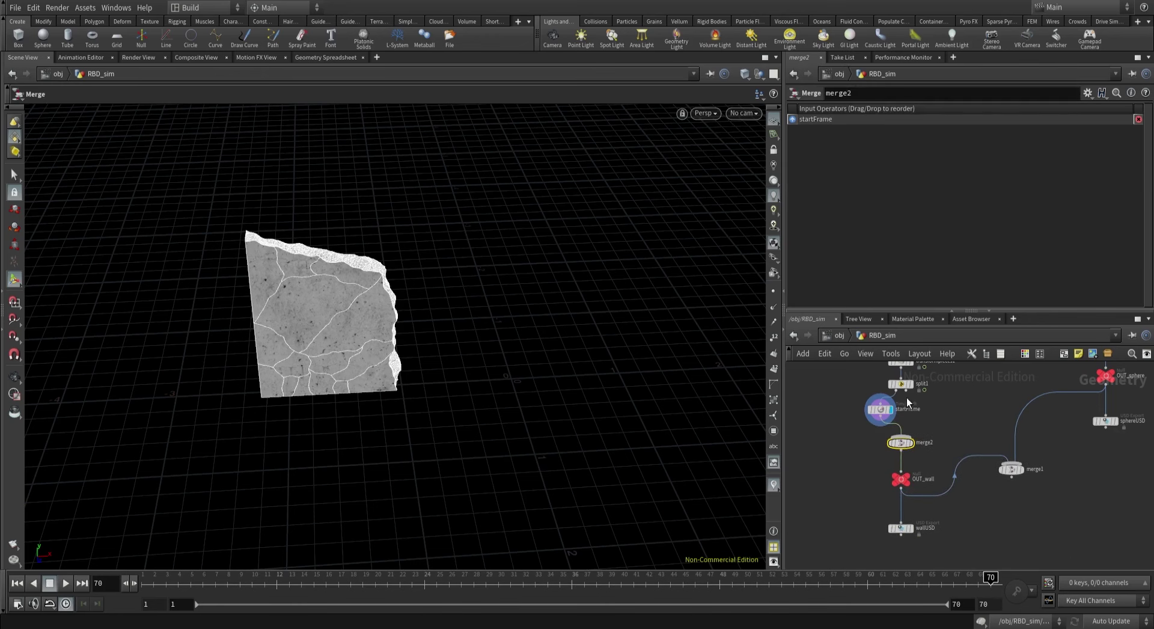
left_click(901, 389)
left_click(901, 440)
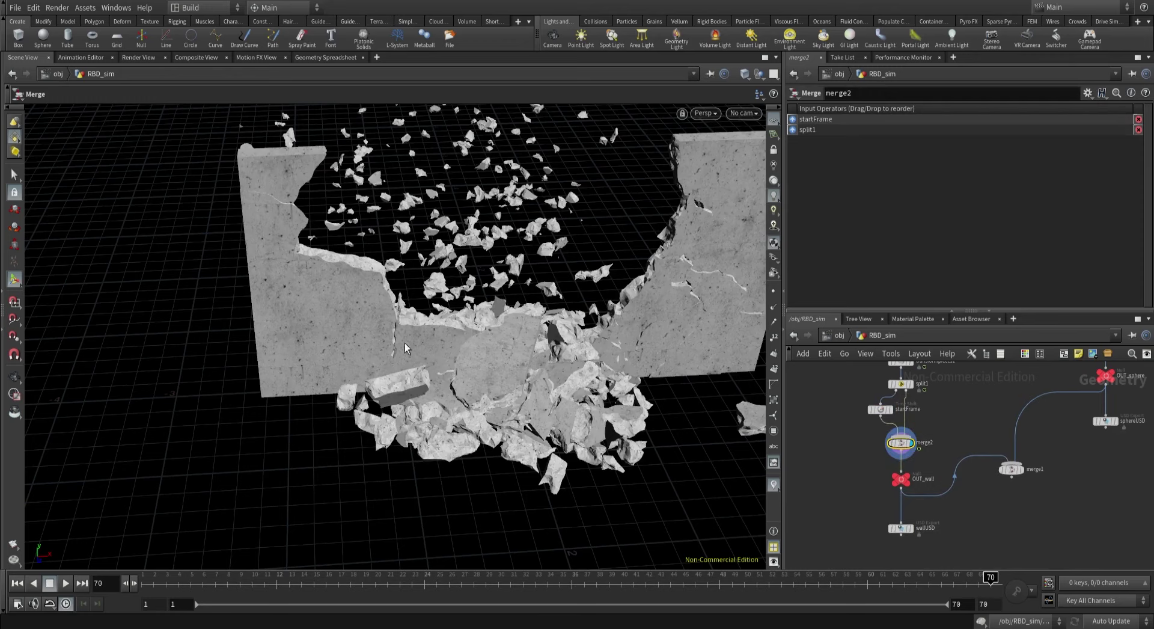
left_click_drag(404, 347, 524, 397)
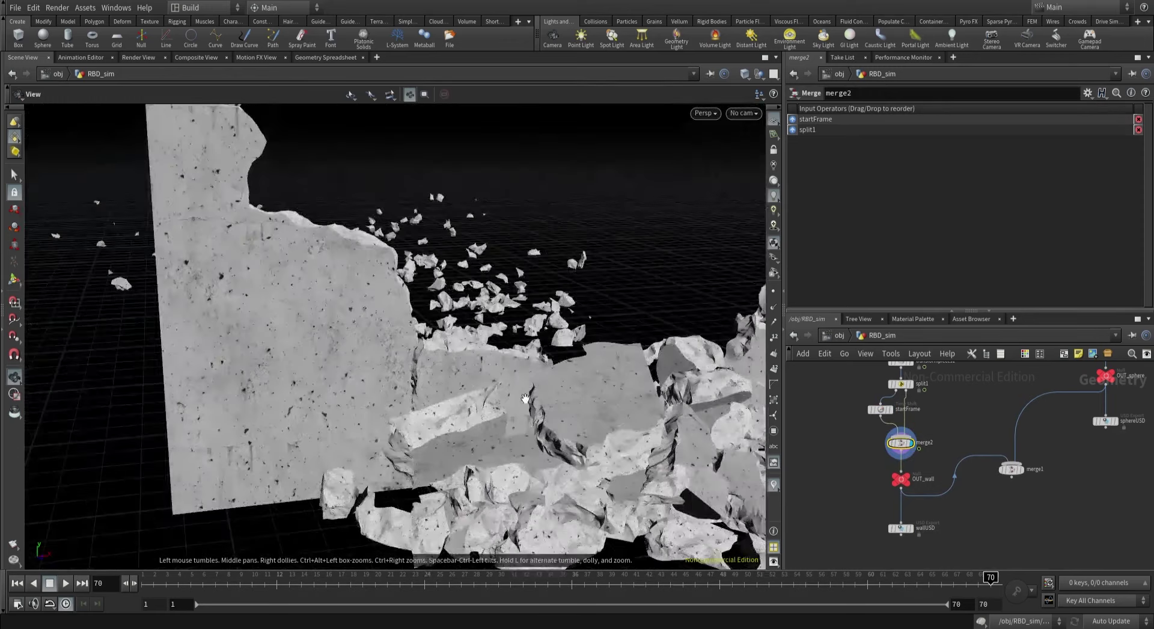
key("Return")
left_click_drag(725, 581, 751, 569)
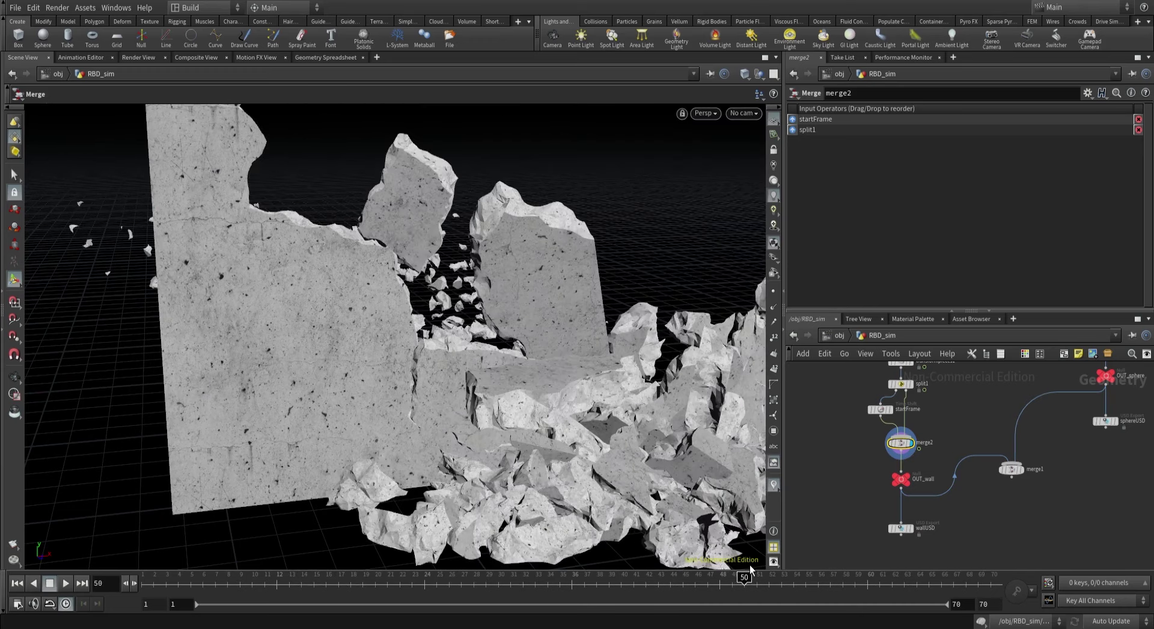